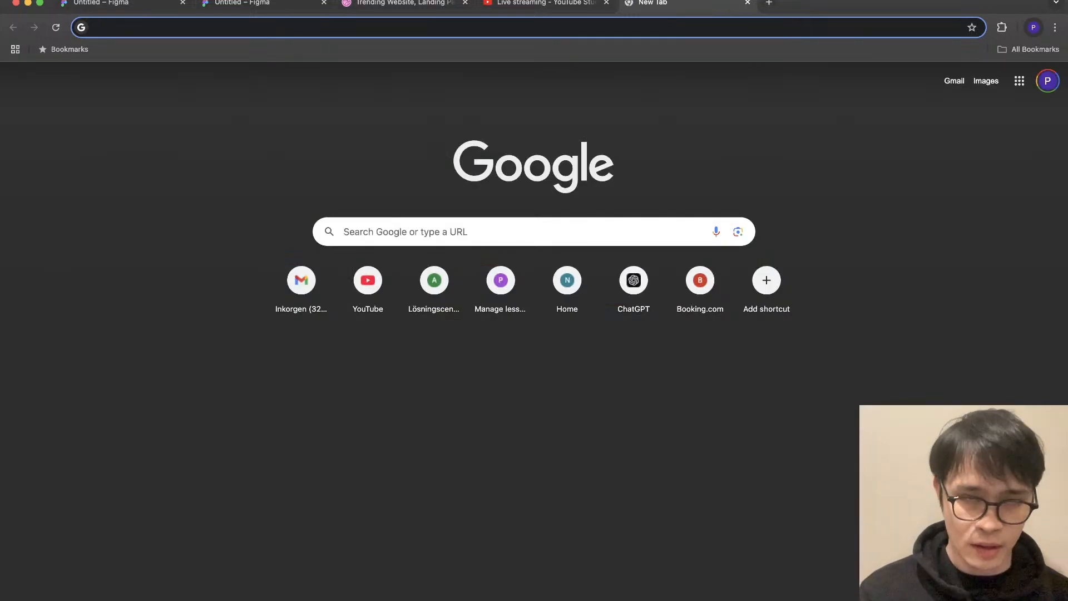
Step: Open pexels.com/sv-se/sok/professional/ and unsplash.com/s/photos/india in separate browser tabs, ending on the Pexels one
key("Return")
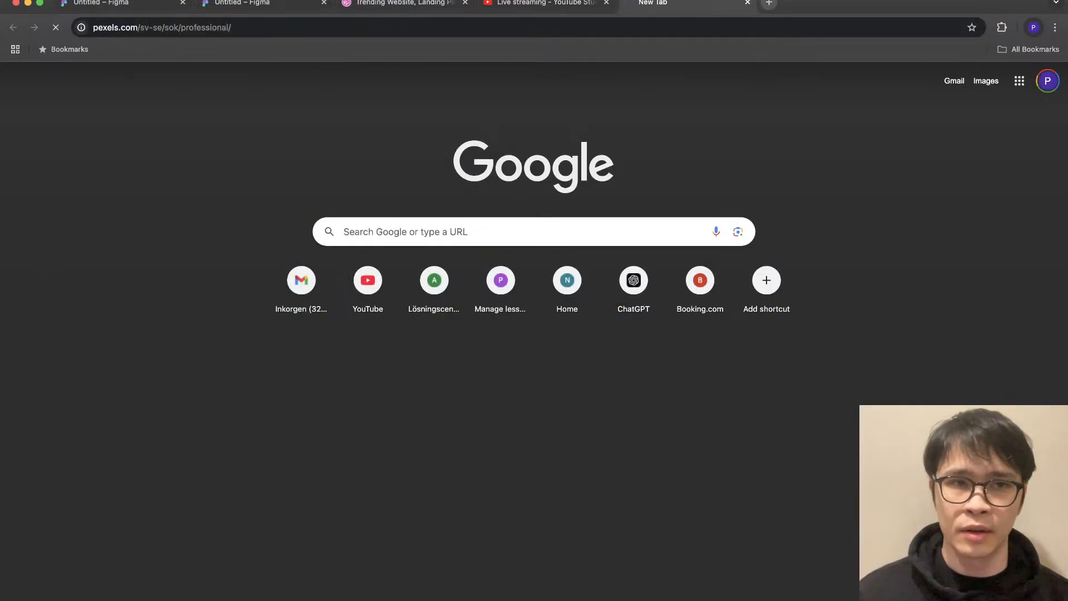
key("super+t")
type("unsplash.com/s/photos/india")
key("Return")
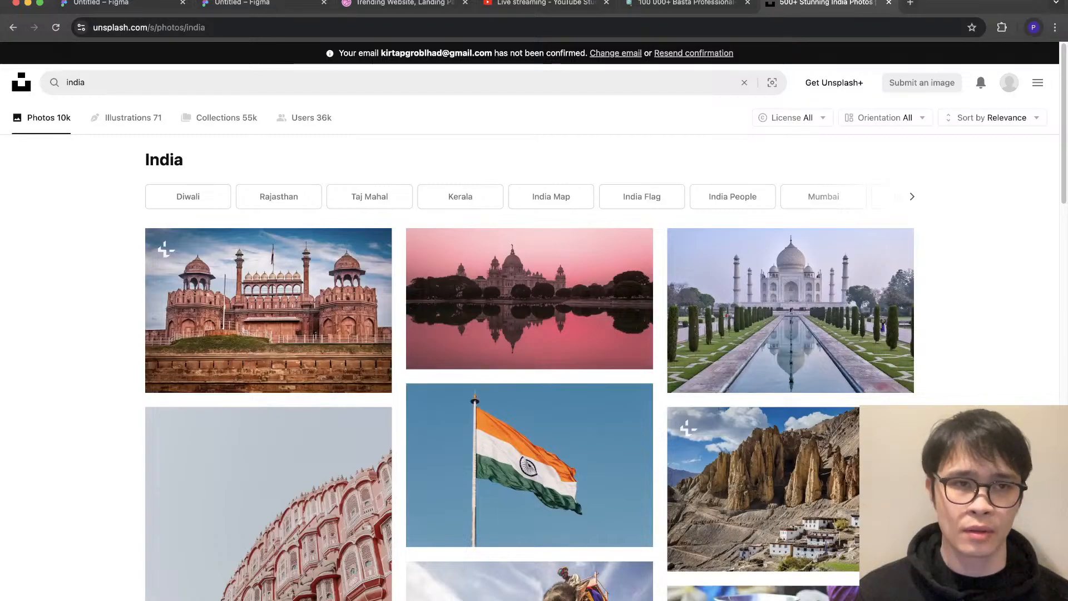
key("ctrl+shift+Tab")
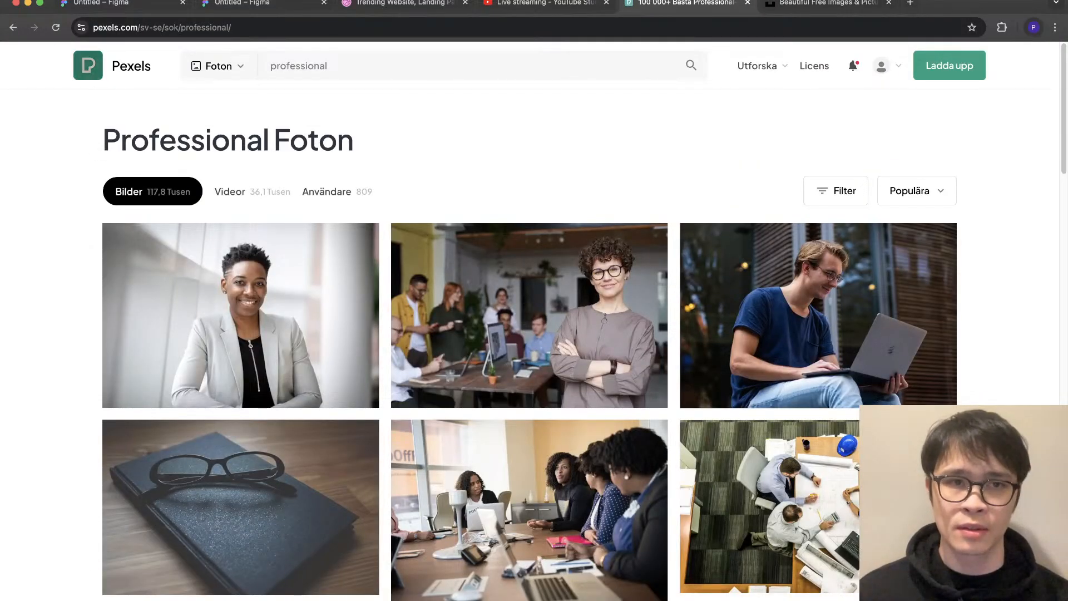
Step: Open Envato's graphics catalogue at elements.envato.com/graphics in a new browser tab and view its first items
key("super+t")
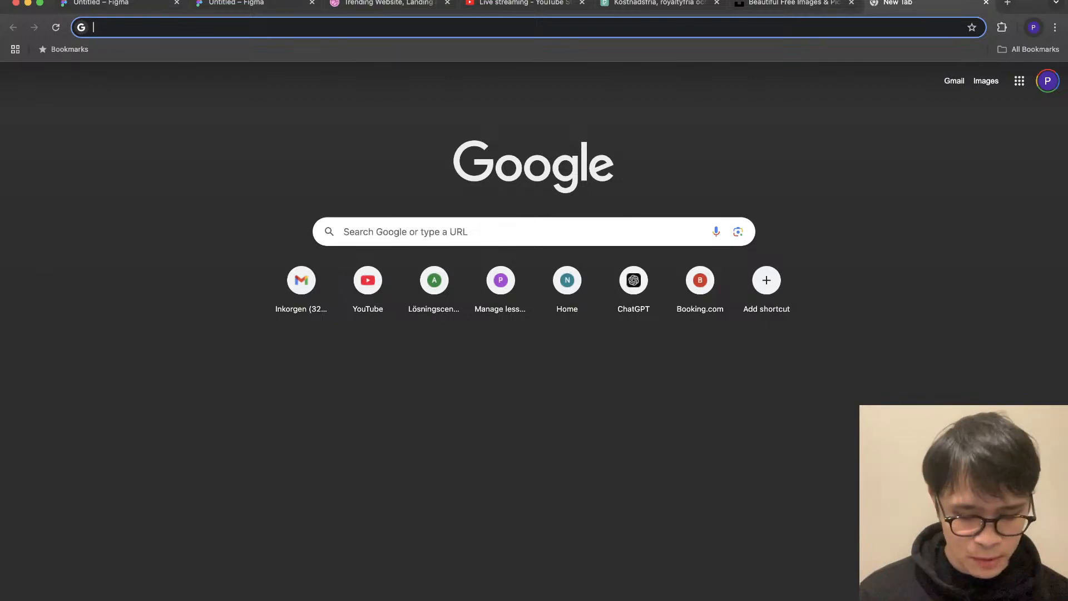
type("elements.envato.com/graphics")
key("Return")
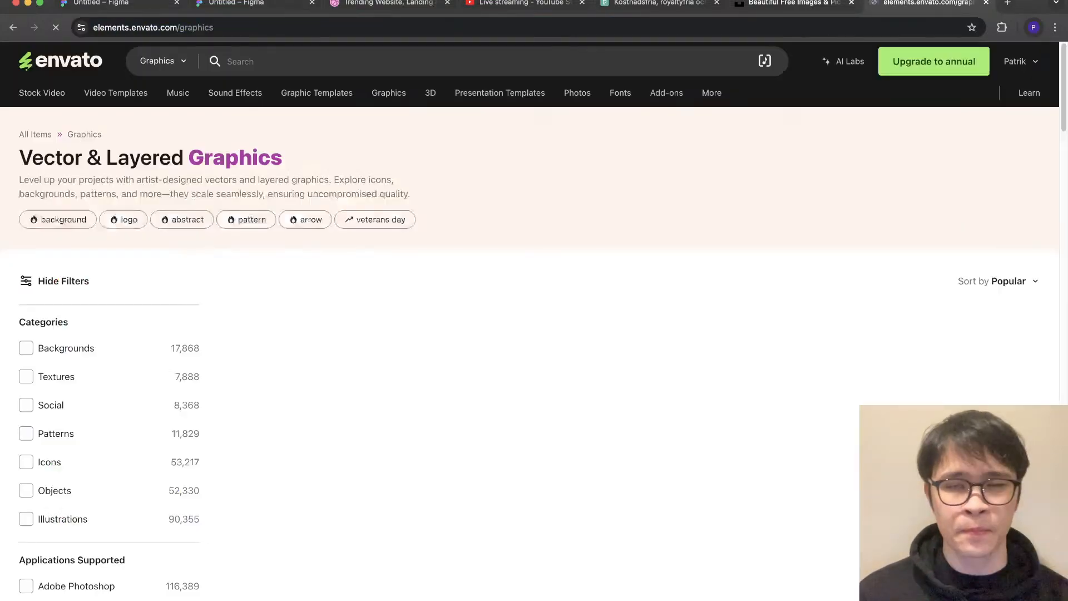
scroll(806, 334, "down", 1)
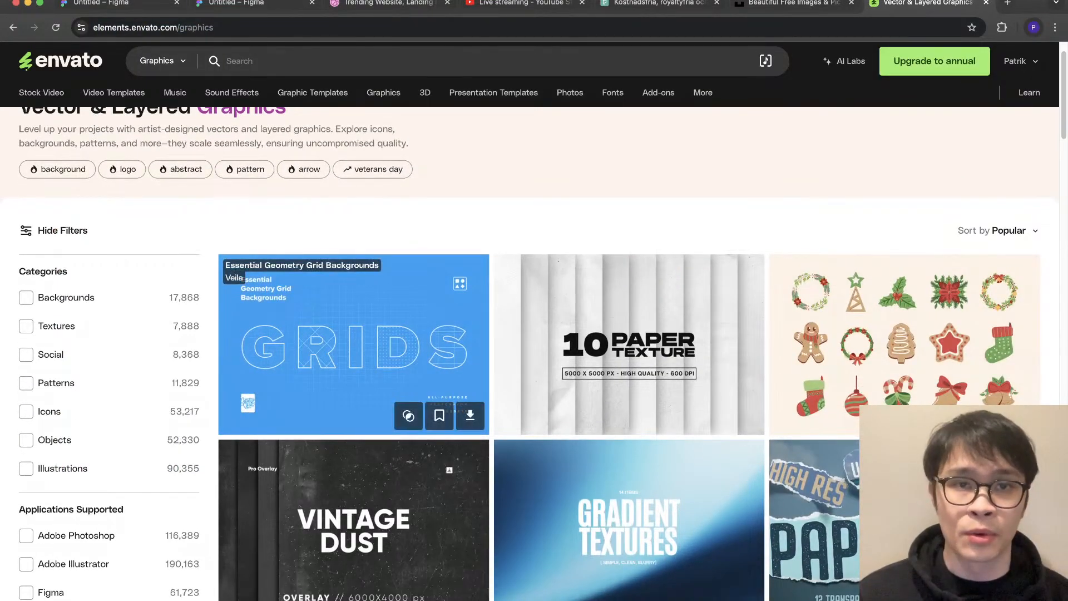
Step: Open the Visual assets Figma file in a new browser tab
left_click(254, 3)
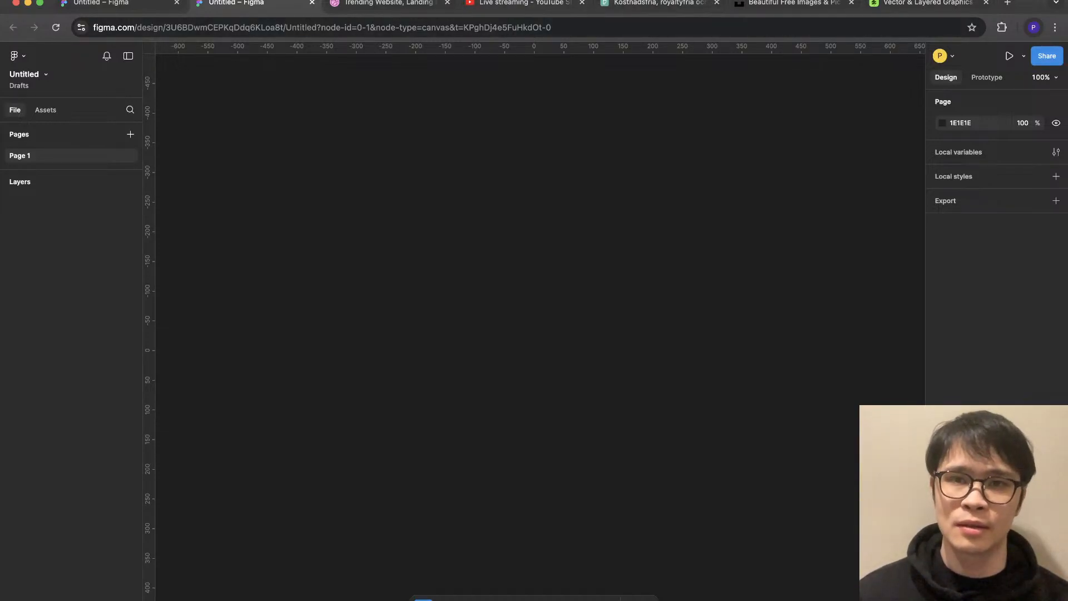
left_click(1007, 3)
type("visyua")
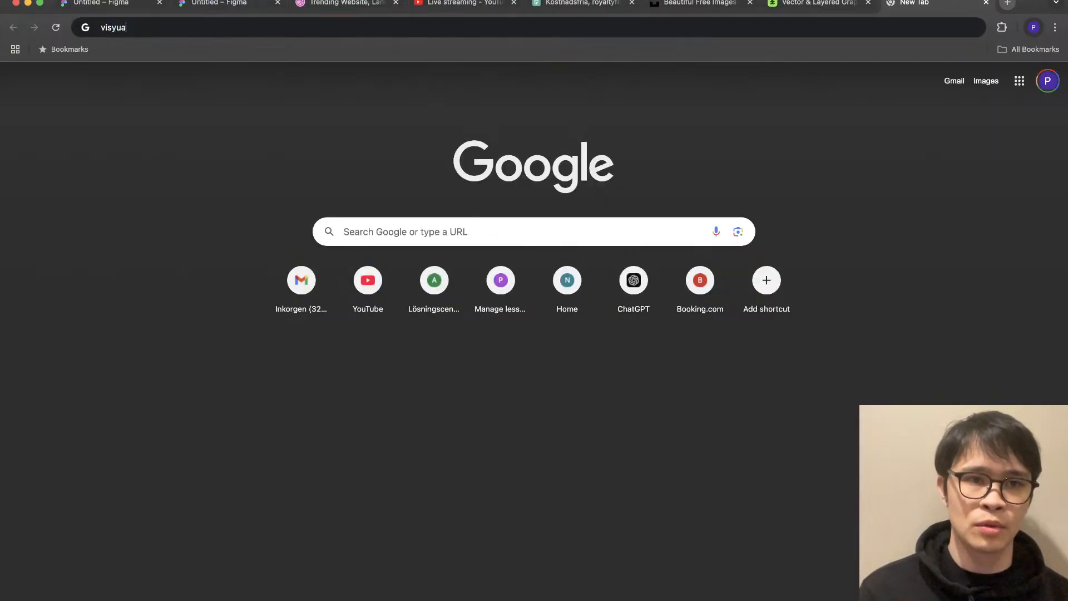
key("Down")
key("Return")
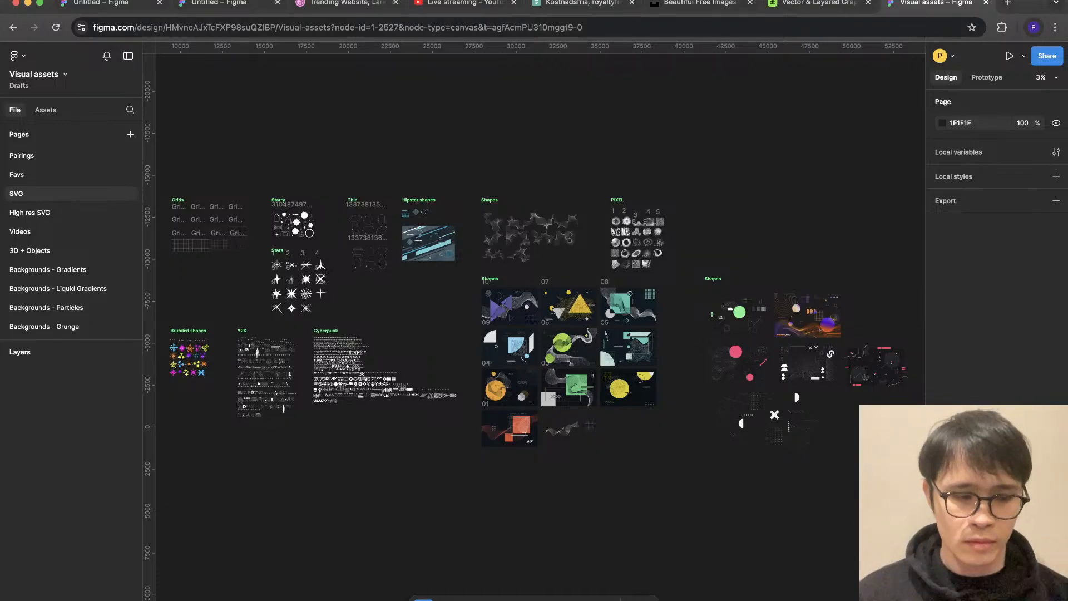
Step: Add a 1440 × 1024 desktop frame to the blank Untitled Figma file and show the layout grids
key("super+2")
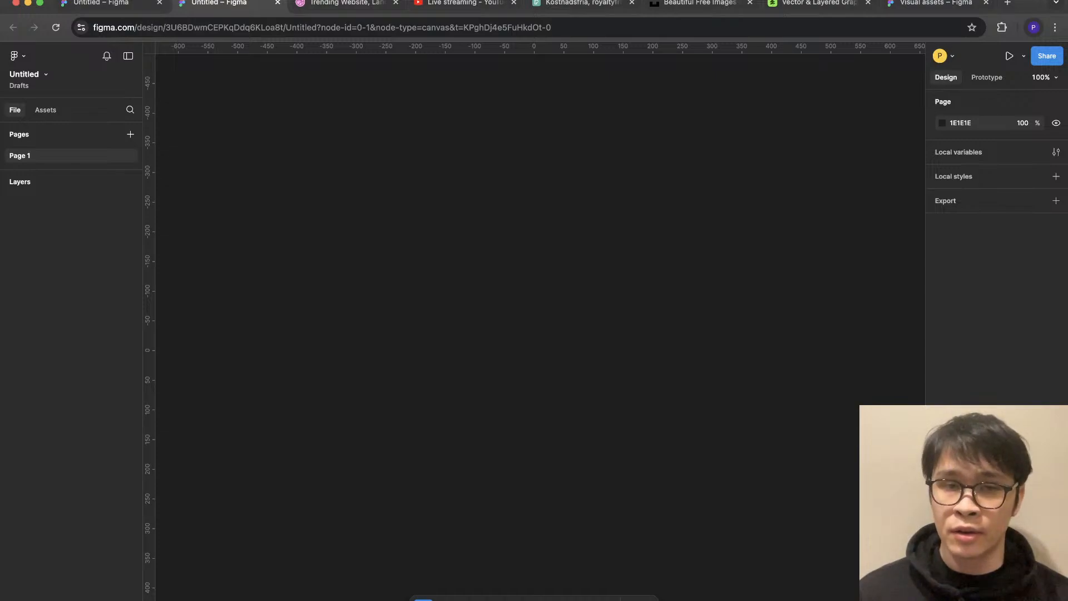
key("f")
left_click(957, 237)
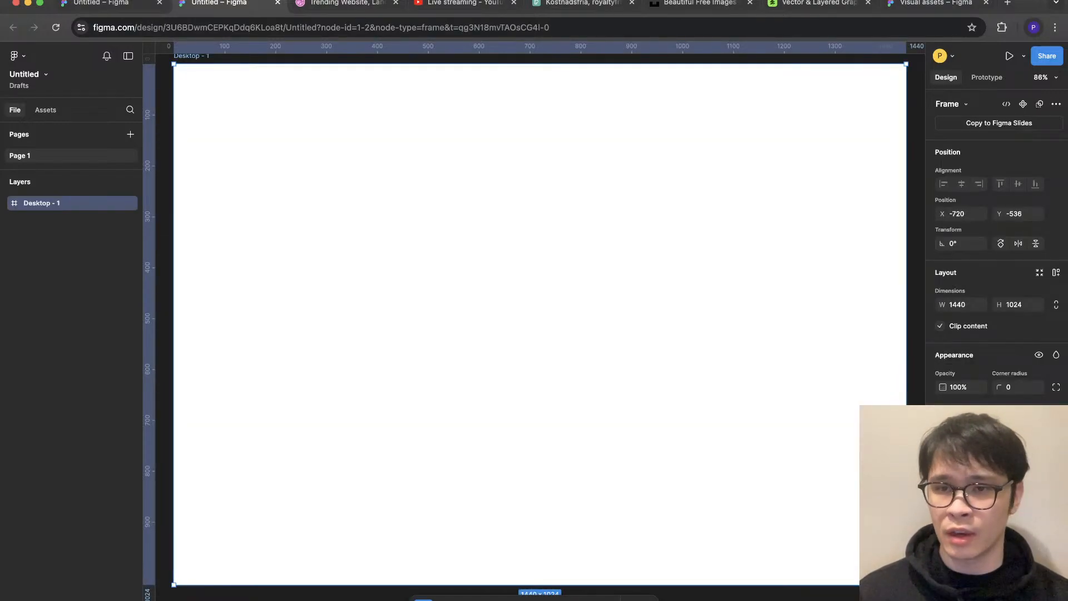
key("minus")
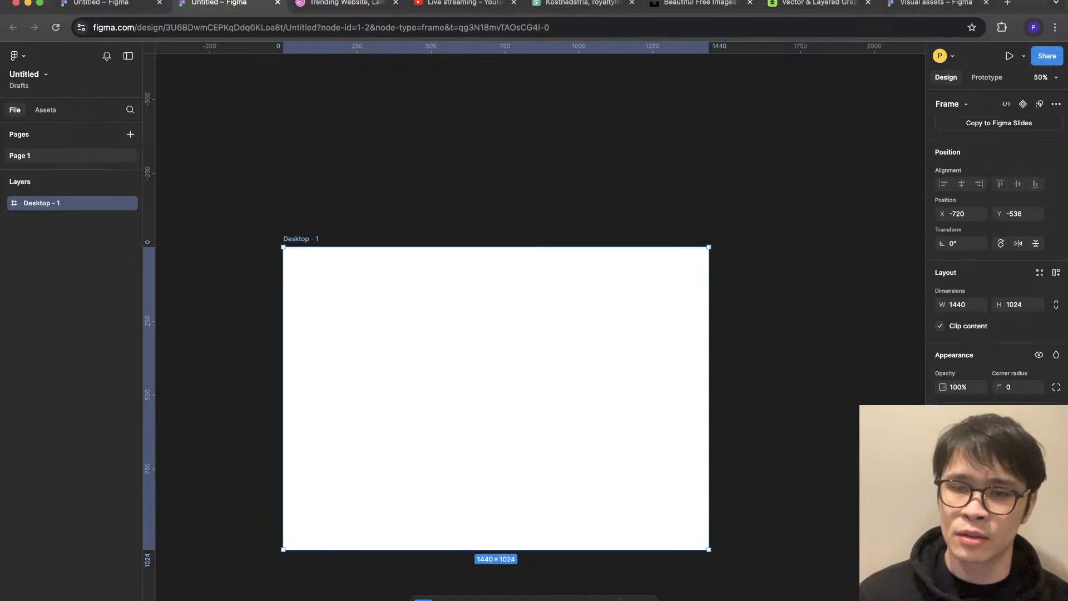
key("ctrl+g")
key("Escape")
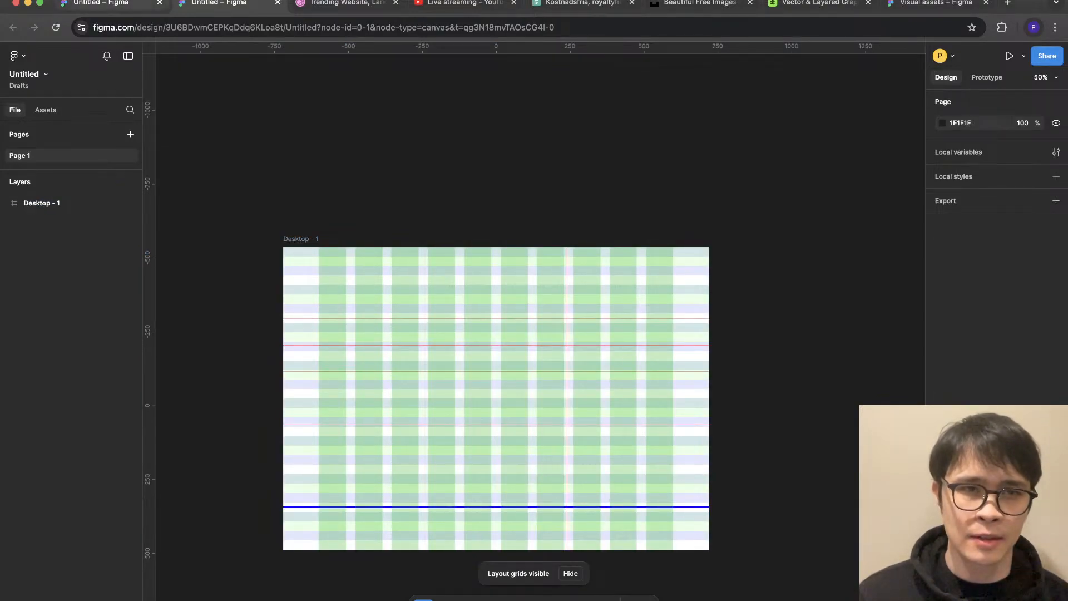
Step: Copy the orange MAL-TECH frame, Desktop - 1489, from the other Untitled Figma file and paste it into the new file
left_click(111, 3)
scroll(494, 457, "up", 8)
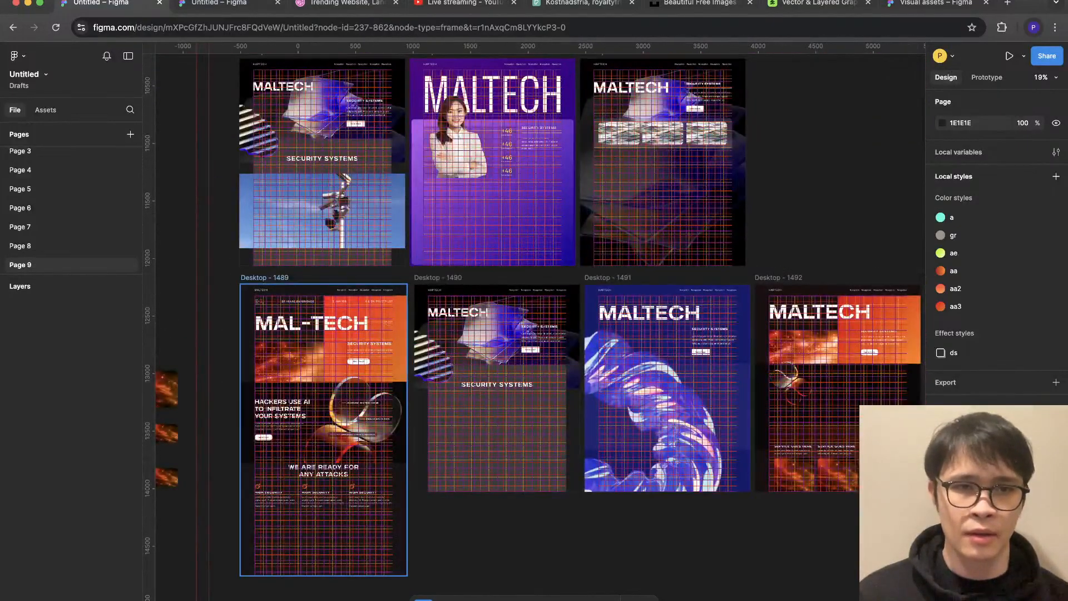
left_click(264, 277)
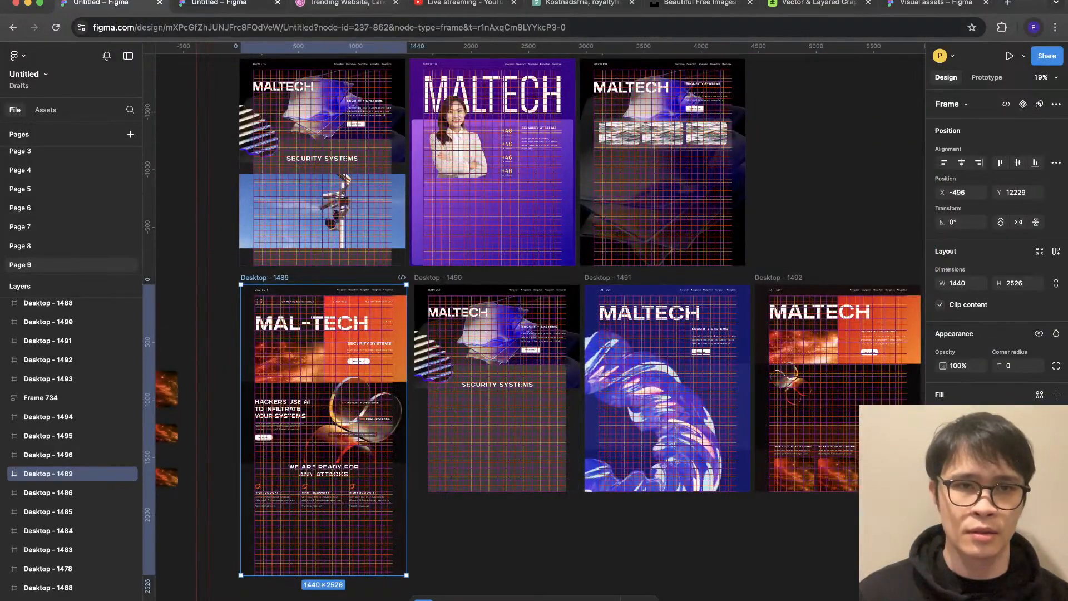
left_click(229, 3)
key("ctrl+v")
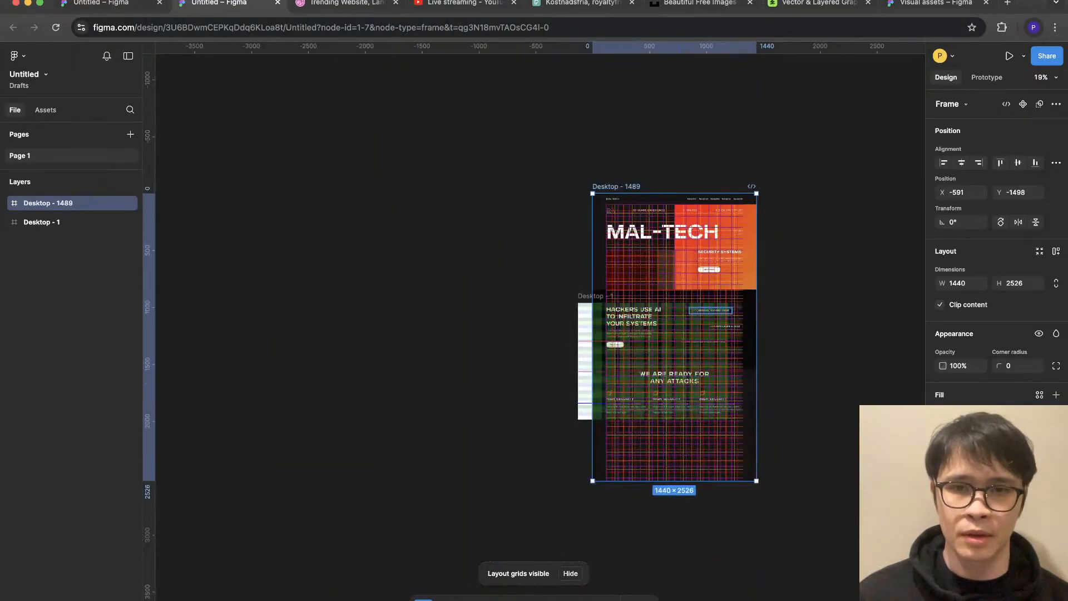
Step: Delete the blank Desktop - 1 frame and duplicate the pasted MAL-TECH frame beside the original
left_click(595, 296)
key("BackSpace")
left_click_drag(379, 240, 703, 240)
Step: Clear the hero and section content below the navigation bar from the Desktop - 1489 frame
left_click_drag(583, 262, 261, 565)
key("BackSpace")
left_click_drag(538, 345, 362, 250)
scroll(351, 291, "up", 3)
Step: Set the fill of the Desktop - 1489 frame to white
left_click(384, 206)
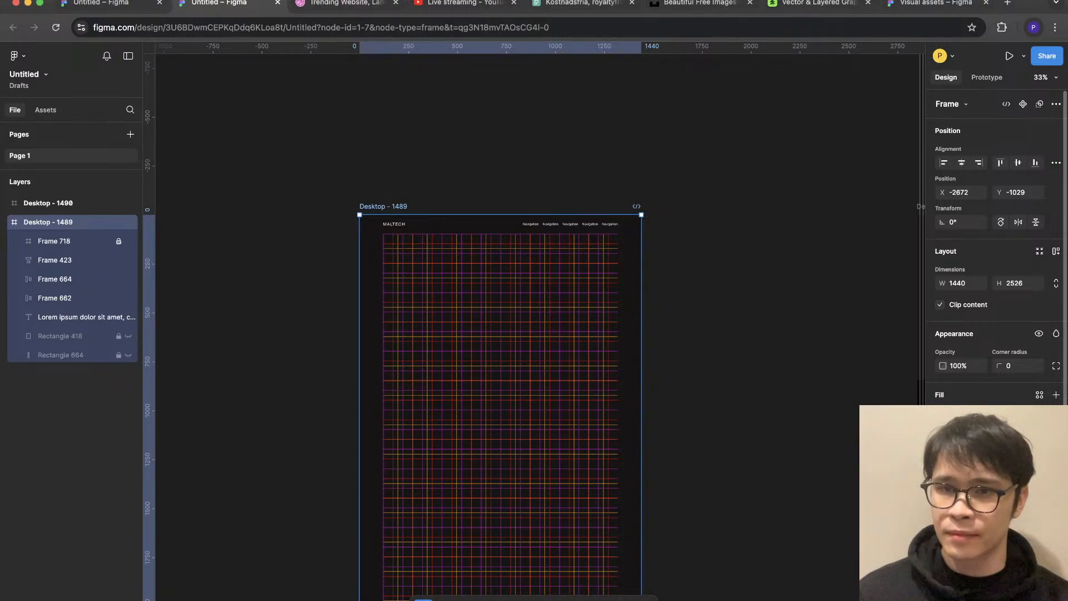
left_click(944, 415)
left_click(784, 333)
left_click(733, 267)
Step: Change the logo and navigation text colour in the Desktop - 1489 header to black
left_click(500, 224)
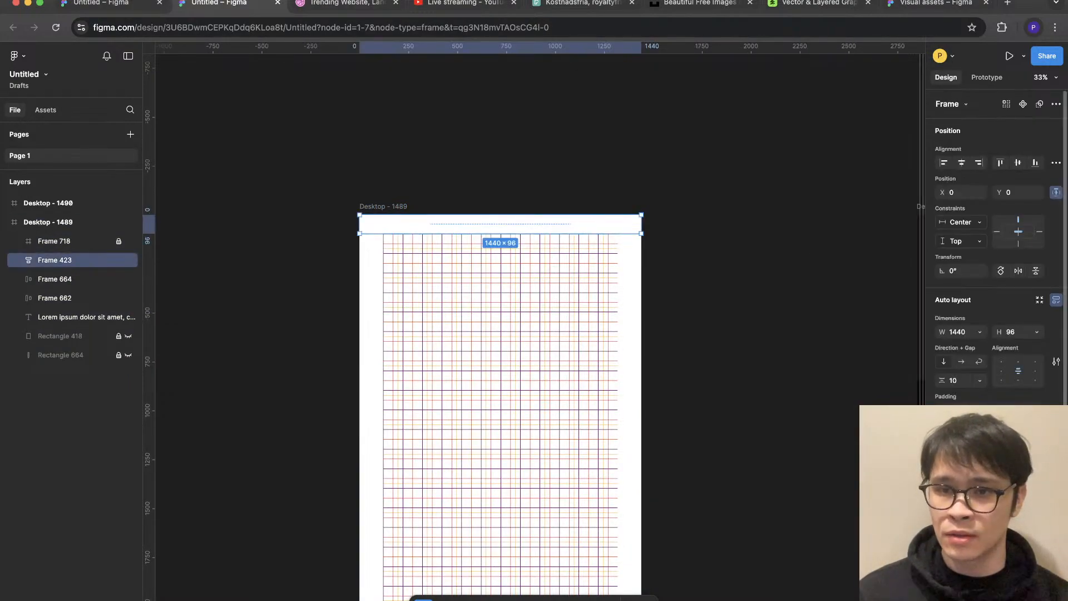
scroll(992, 278, "down", 3)
left_click(943, 444)
left_click(785, 467)
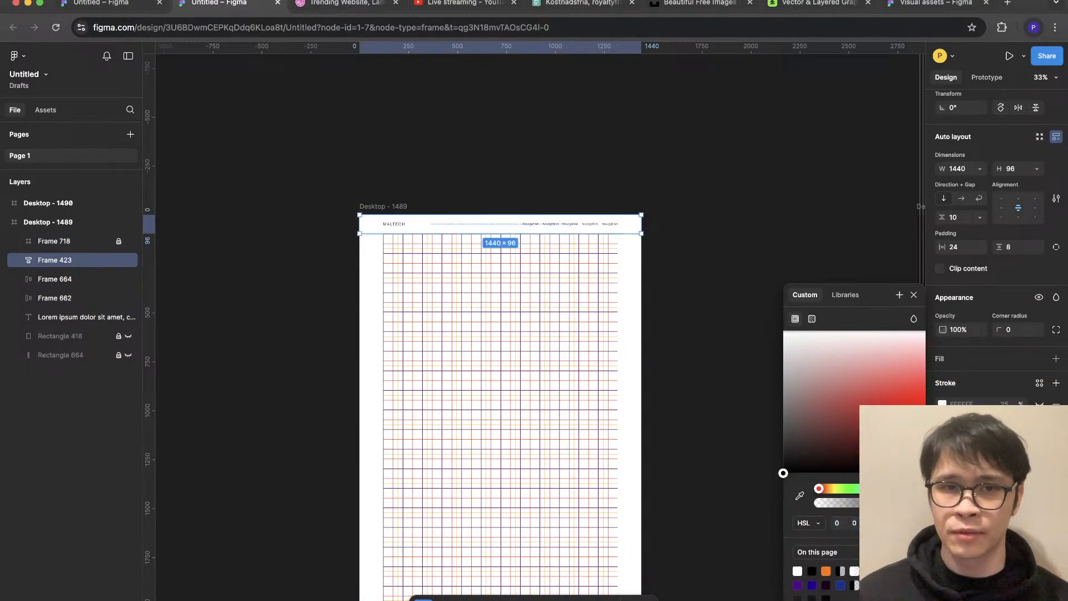
left_click(733, 267)
scroll(453, 217, "up", 5)
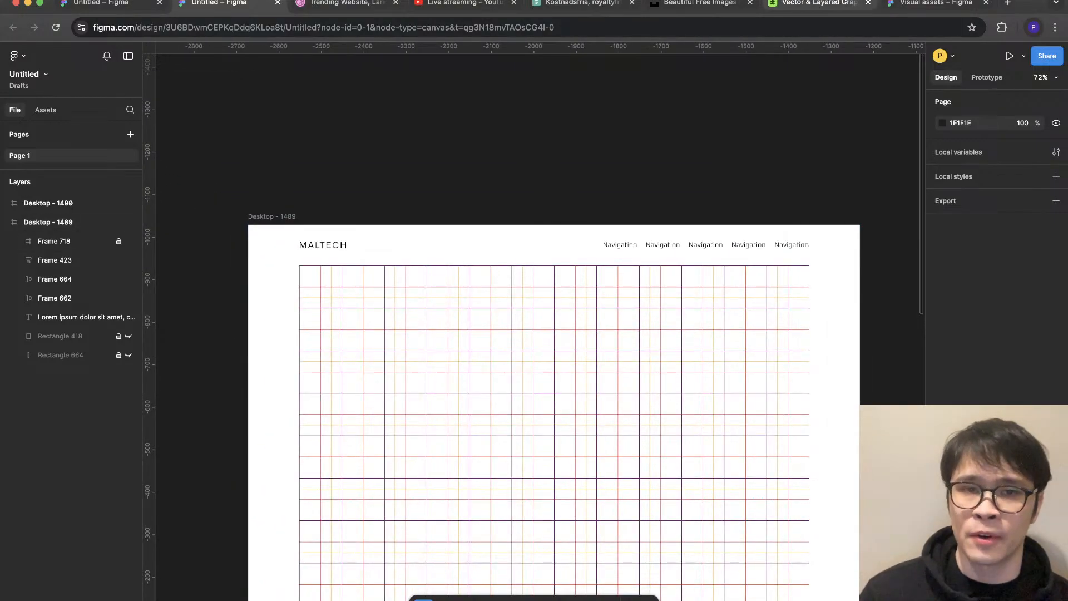
Step: Switch to Envato and examine the first three pages of graphics for textures, backgrounds and shapes
left_click(818, 4)
scroll(901, 334, "down", 10)
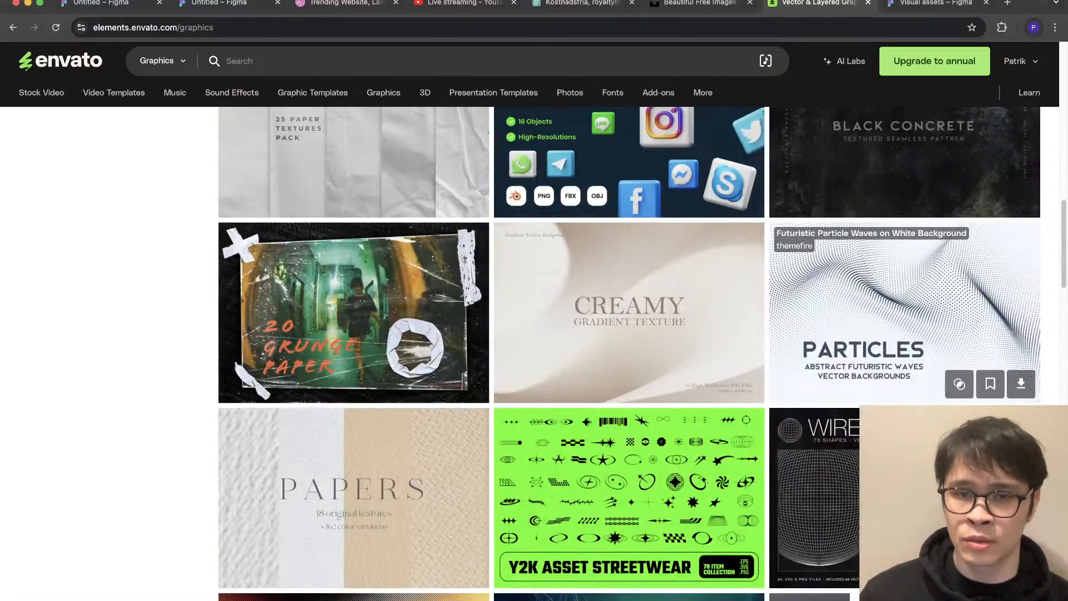
scroll(901, 333, "down", 10)
scroll(629, 367, "down", 15)
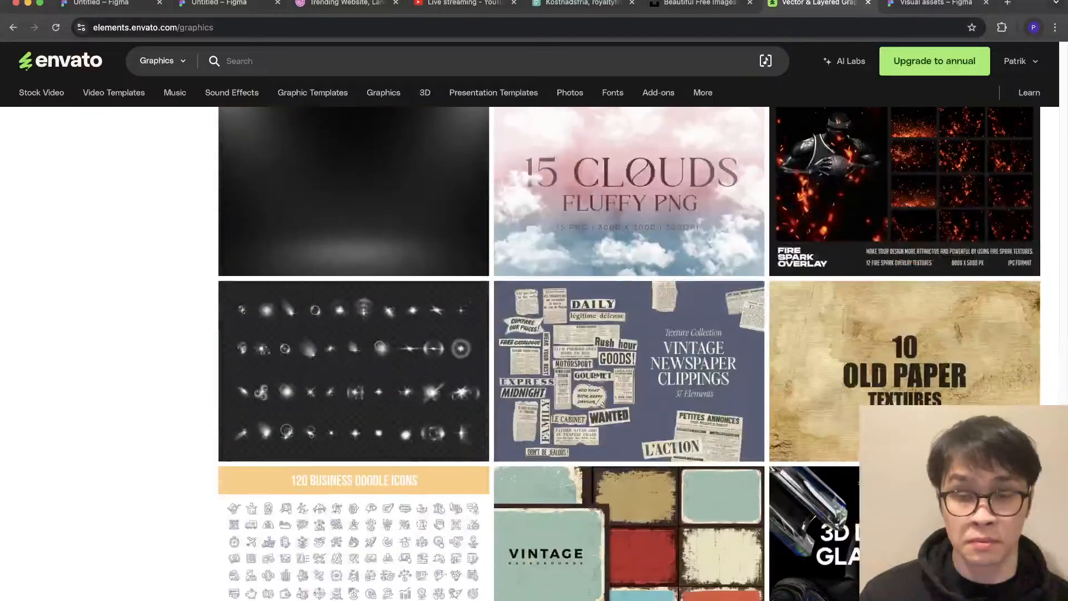
scroll(629, 356, "down", 10)
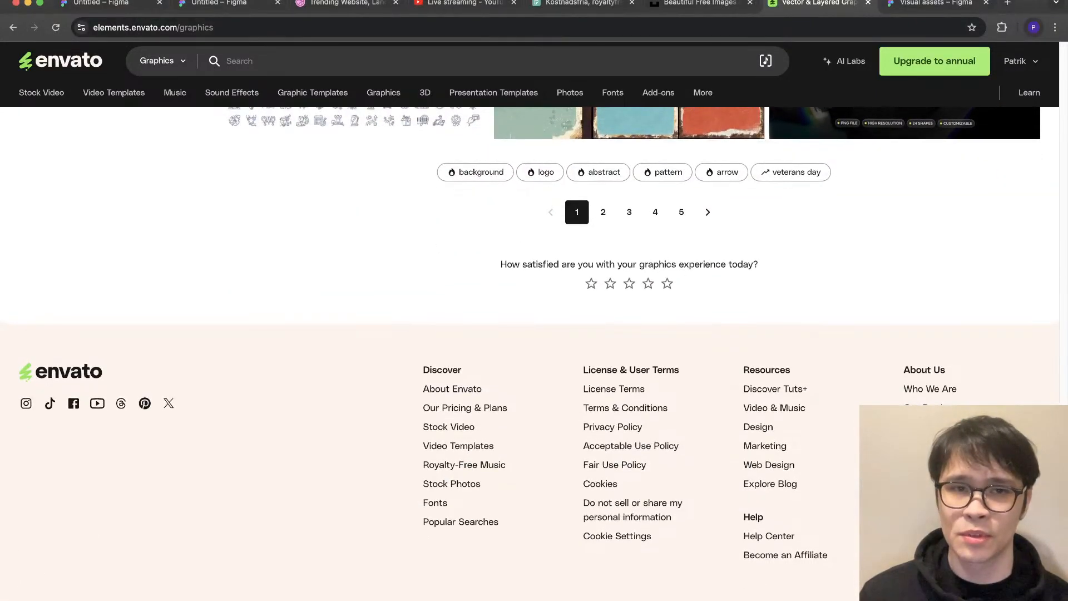
scroll(629, 356, "up", 3)
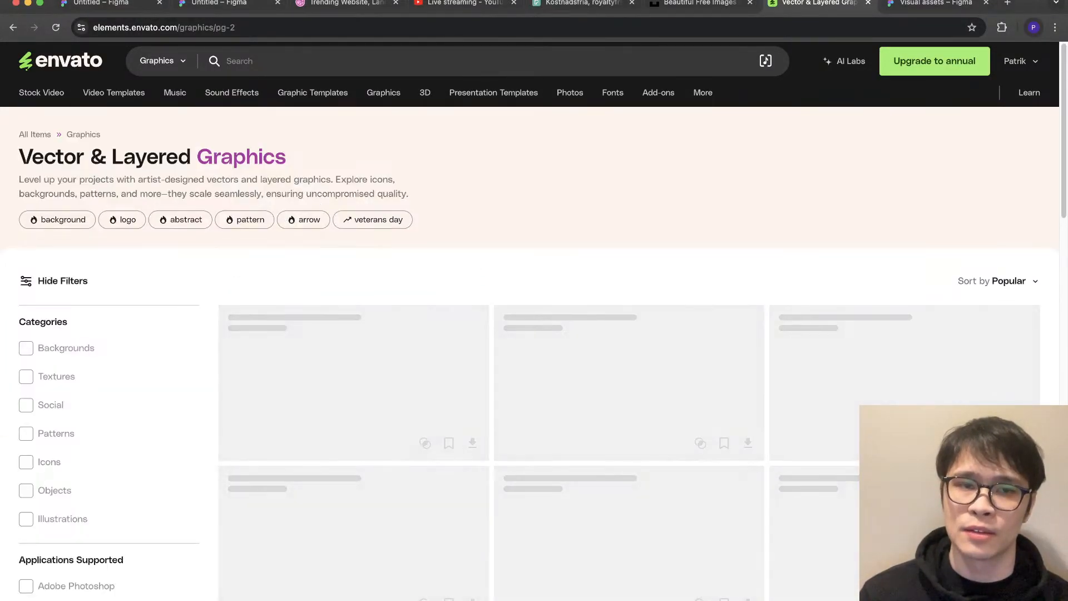
scroll(628, 356, "down", 4)
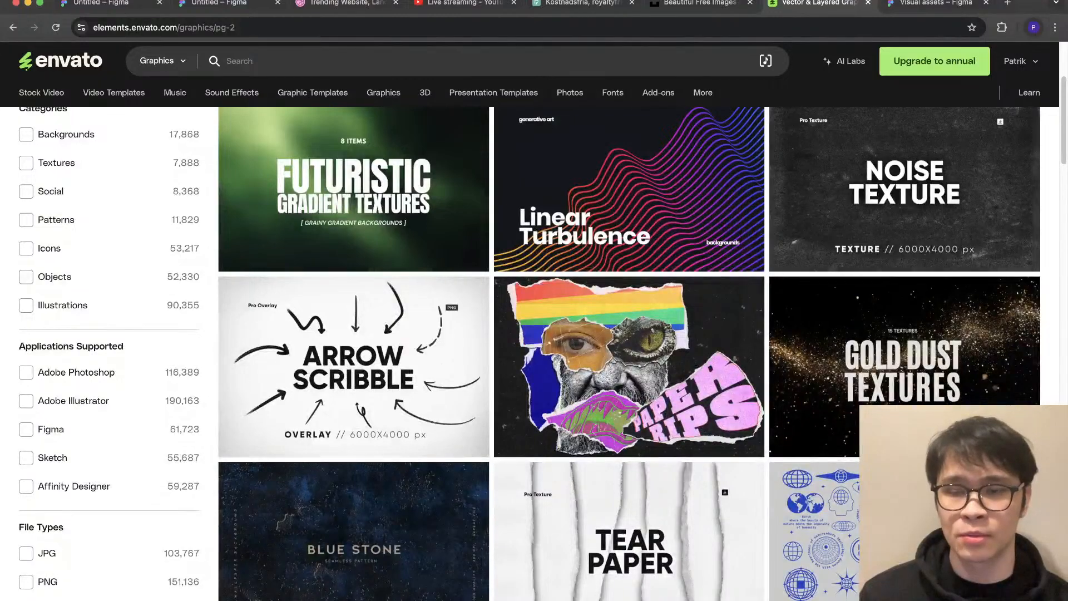
scroll(629, 355, "down", 5)
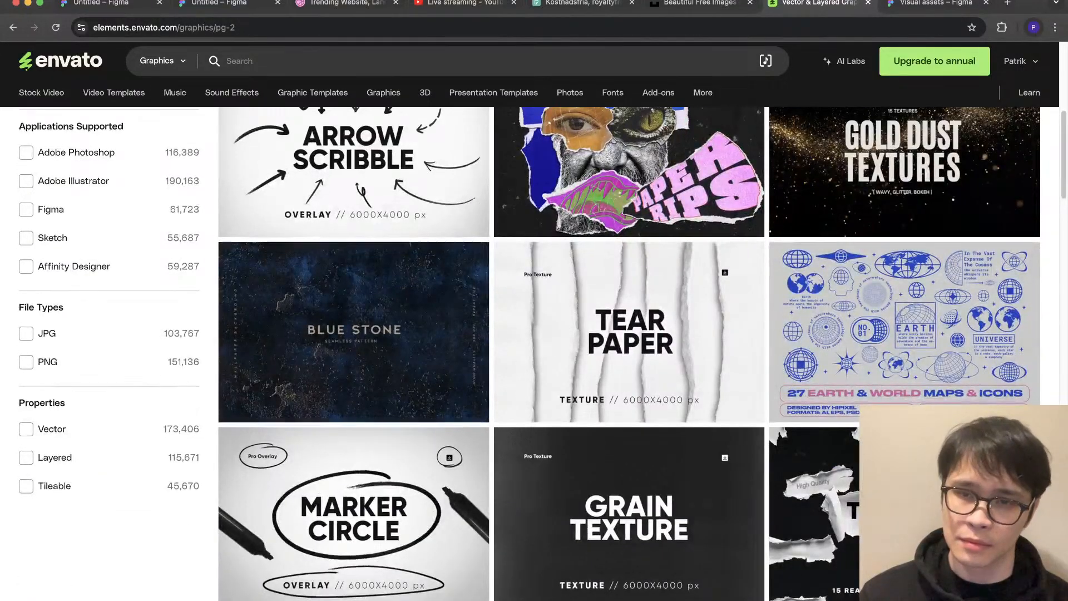
scroll(629, 356, "down", 6)
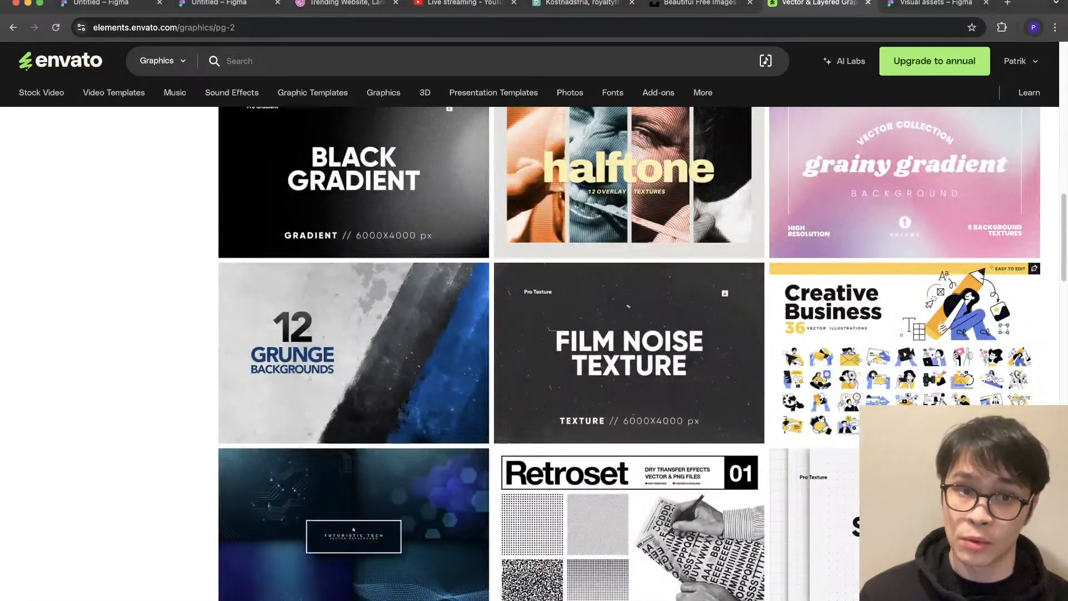
scroll(628, 356, "down", 20)
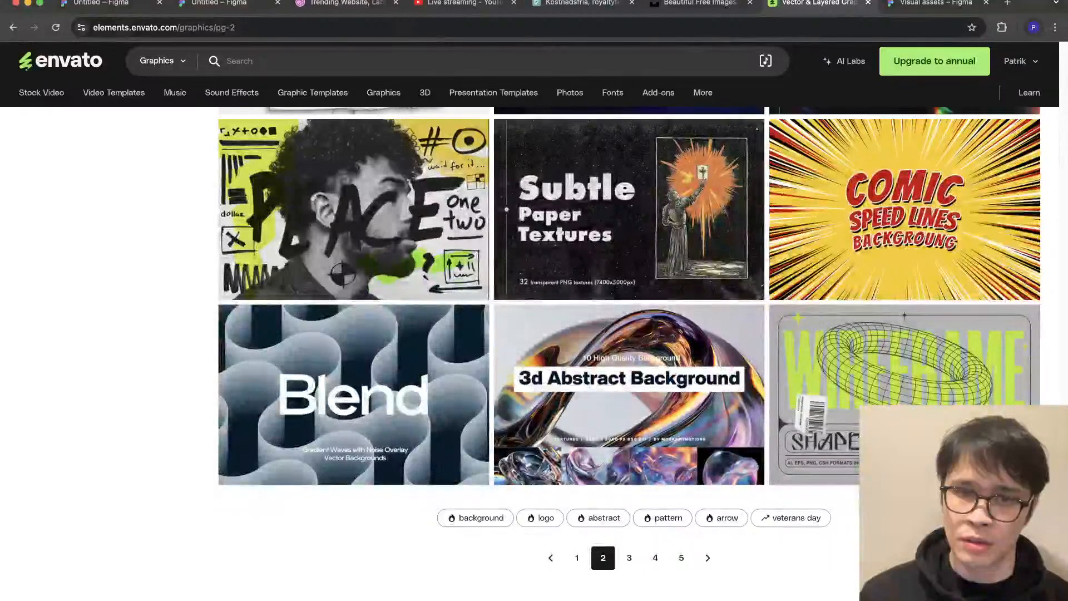
left_click(629, 558)
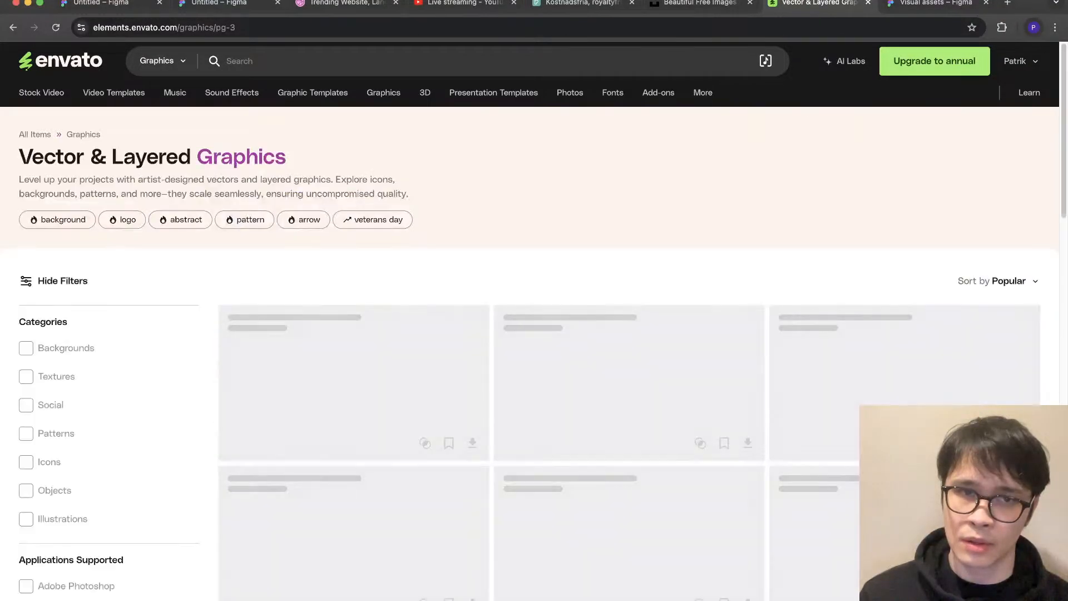
scroll(628, 134, "down", 10)
scroll(629, 134, "down", 12)
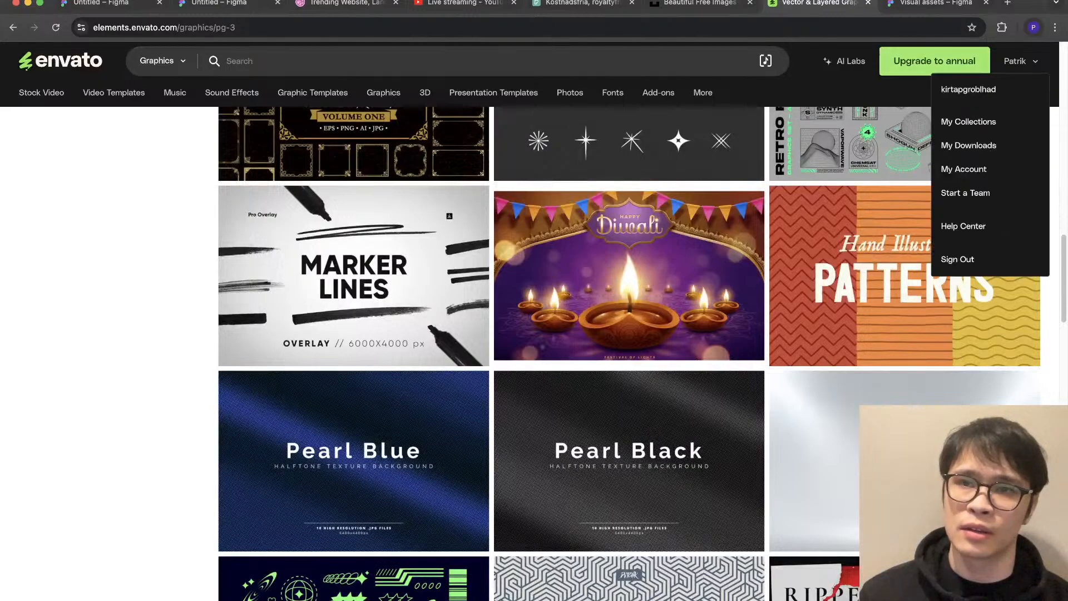
left_click(1007, 4)
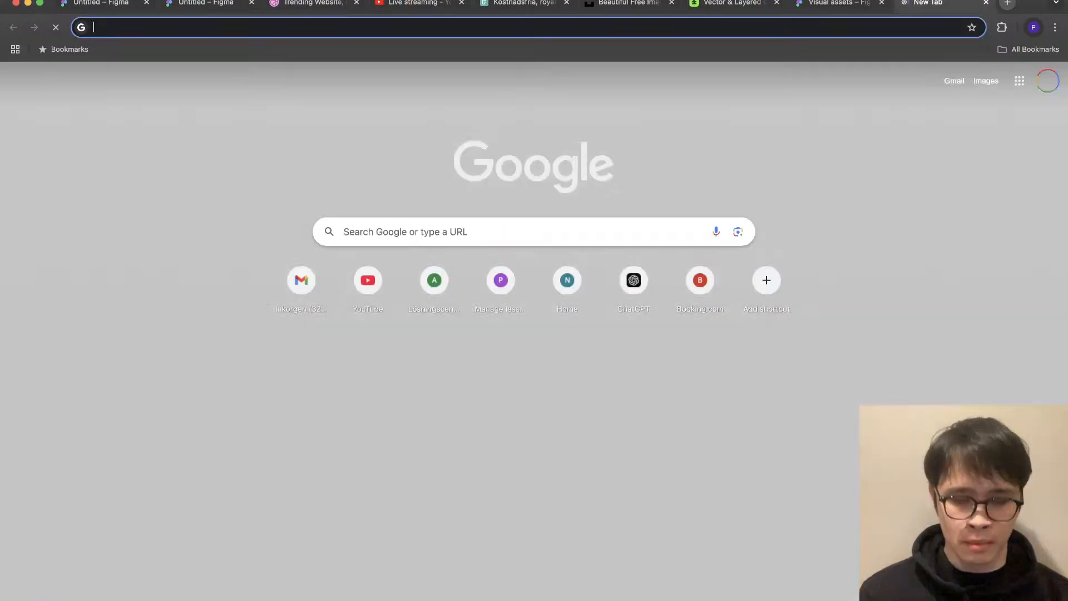
type("pinterest.com/pin/164029611422305039/")
key("Return")
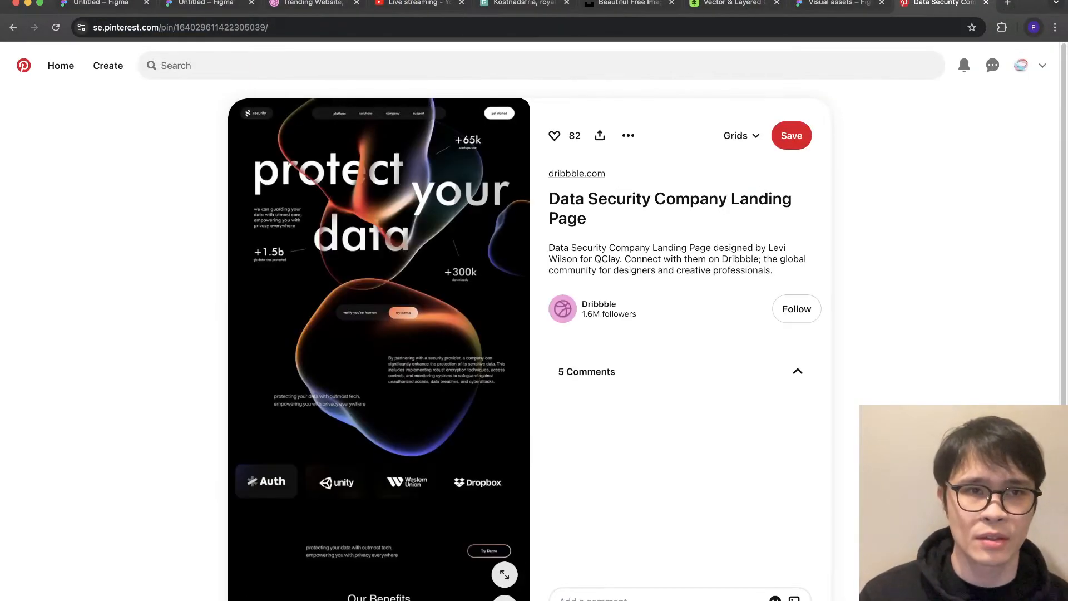
Step: Go to the Pinterest home feed and examine the posters and web designs for visual inspiration
left_click(24, 65)
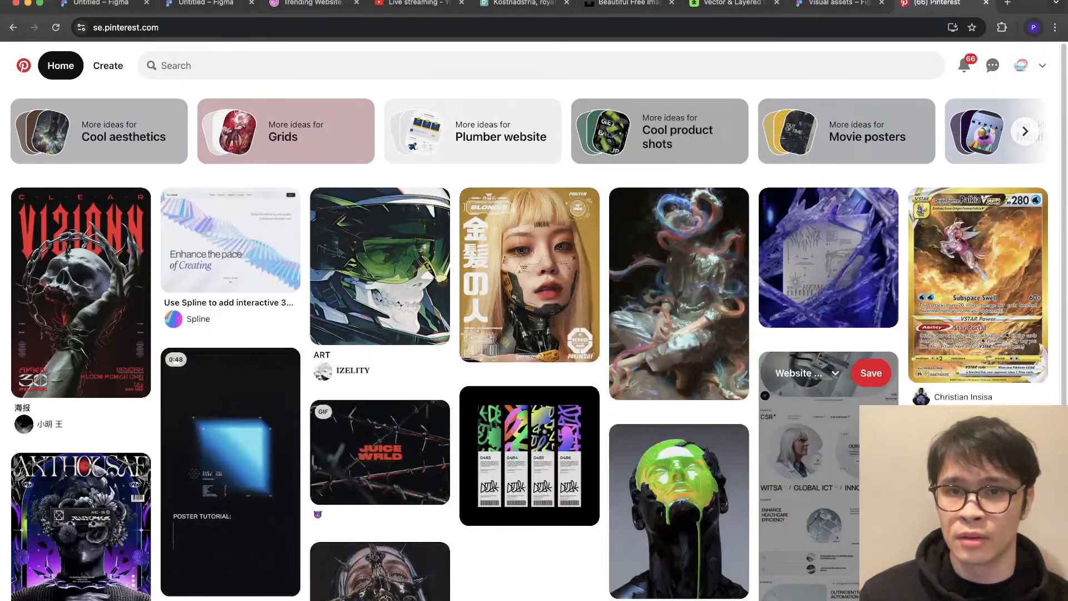
scroll(534, 345, "down", 3)
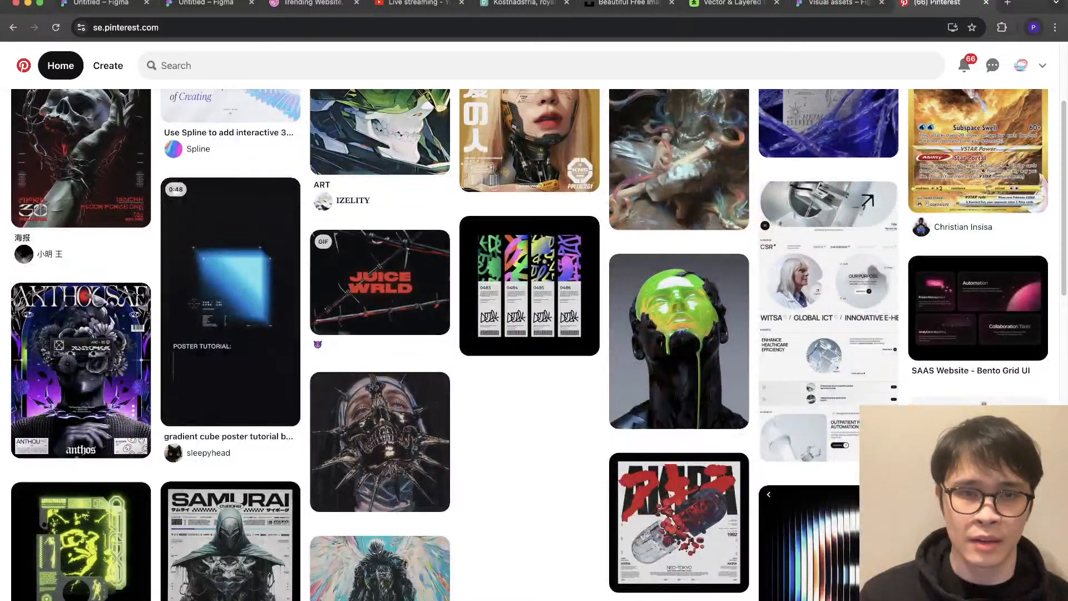
scroll(534, 345, "down", 3)
scroll(534, 345, "down", 5)
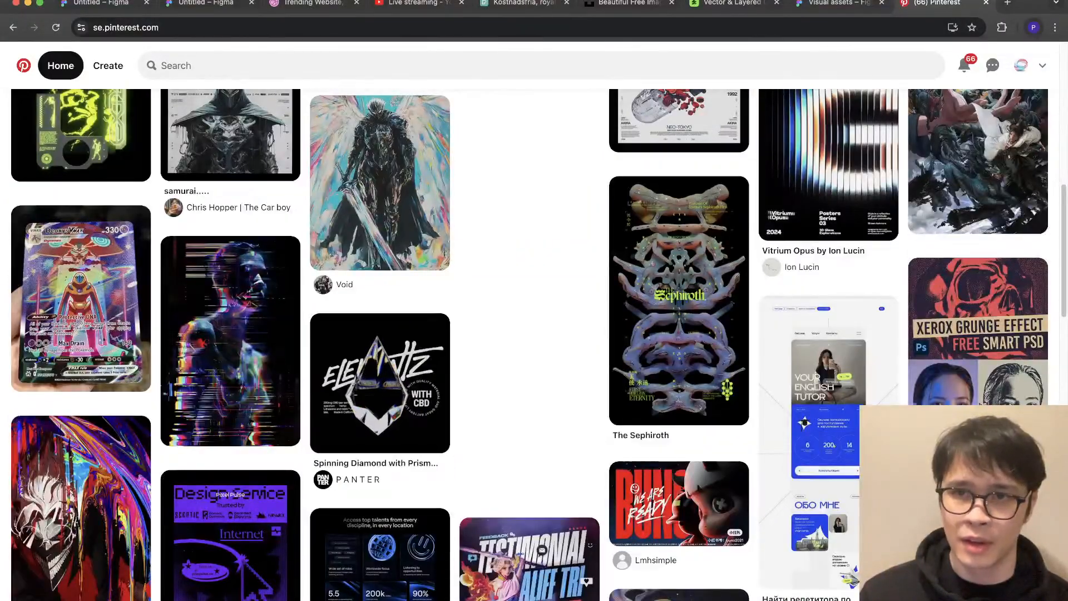
Step: Search Pinterest for "poster design"
scroll(534, 345, "down", 1)
scroll(534, 345, "down", 3)
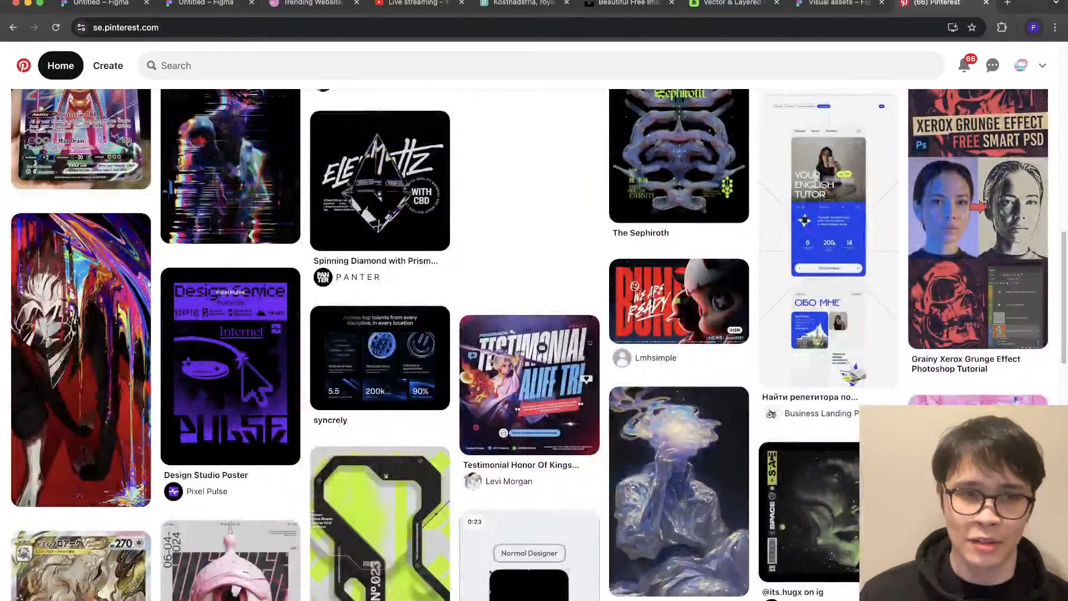
scroll(534, 345, "down", 1)
scroll(534, 345, "down", 5)
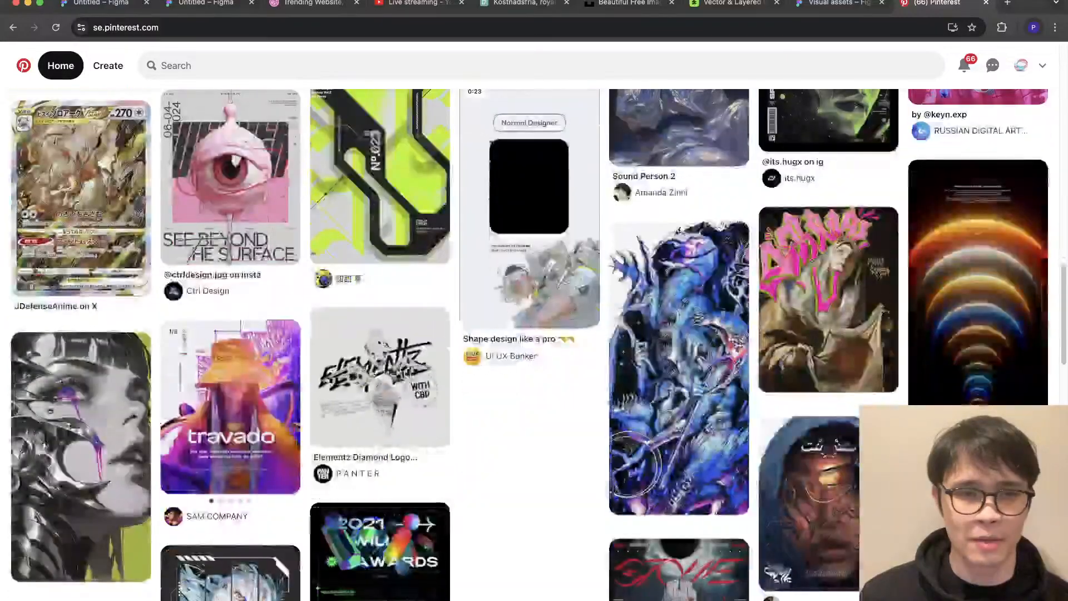
scroll(534, 345, "up", 2)
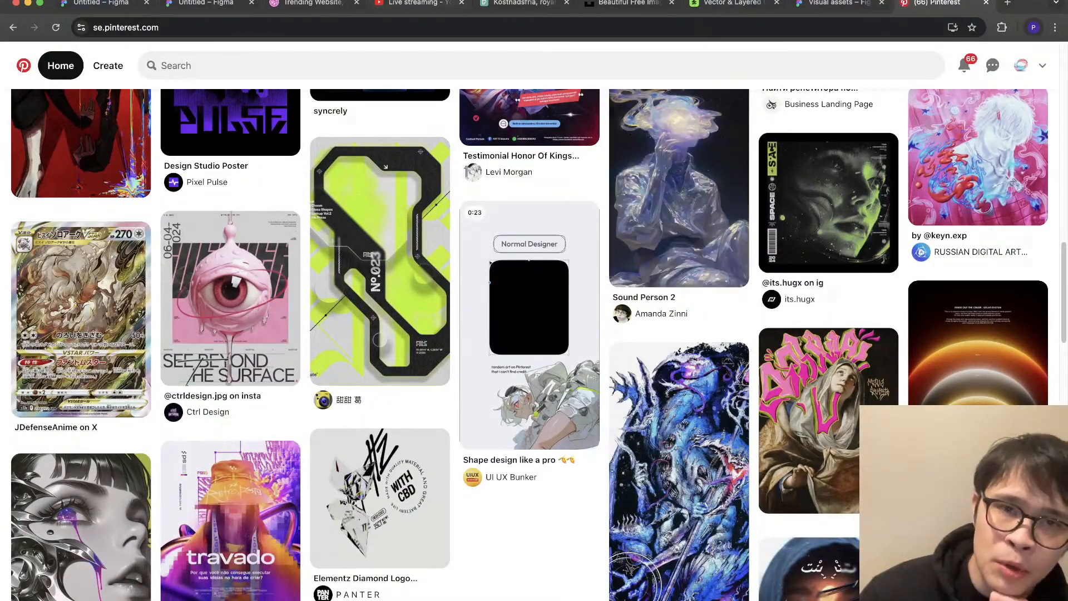
left_click(540, 65)
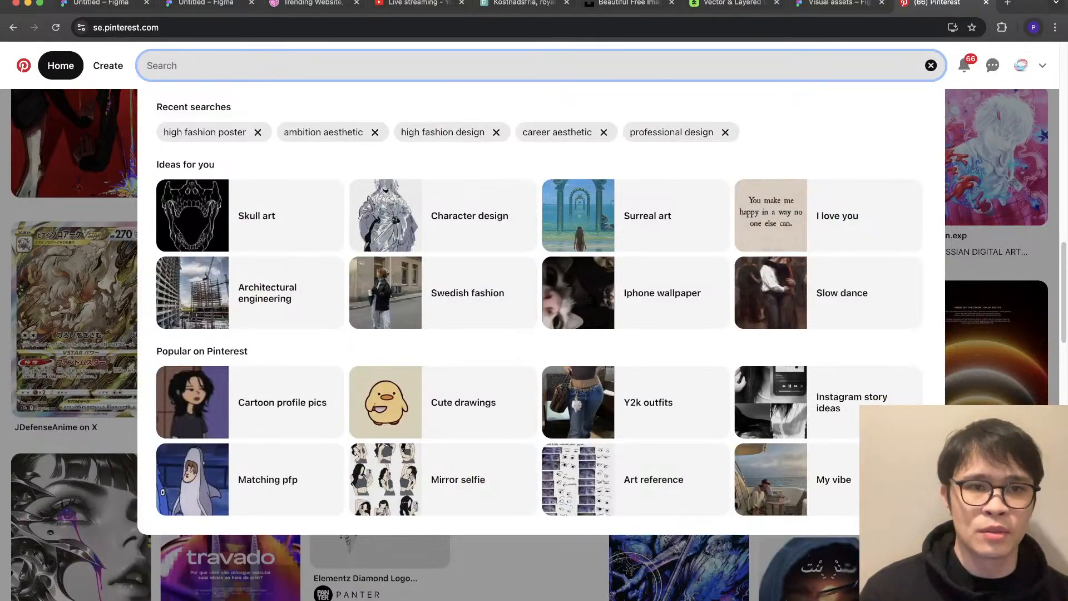
type("poster design")
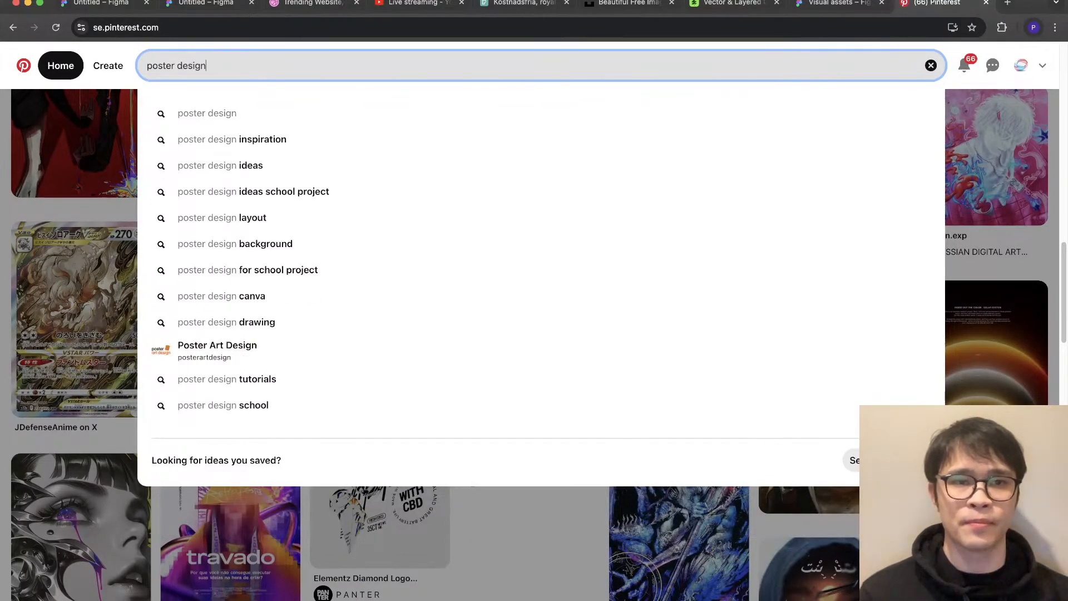
key("Return")
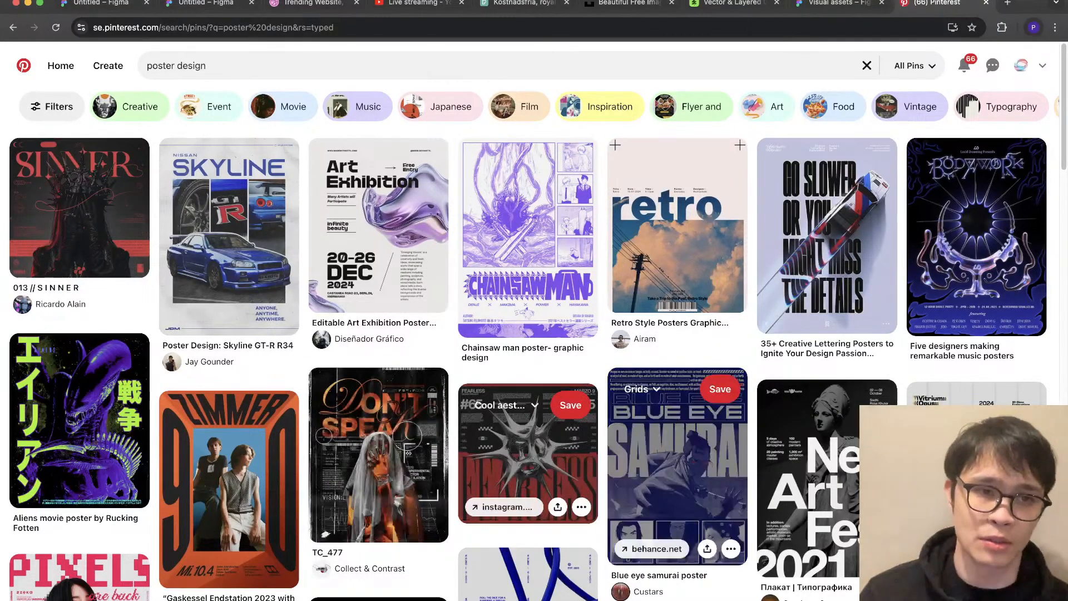
Step: Examine the poster design pins for typography, layout and colour inspiration
scroll(228, 417, "down", 2)
scroll(762, 401, "down", 8)
scroll(740, 401, "up", 4)
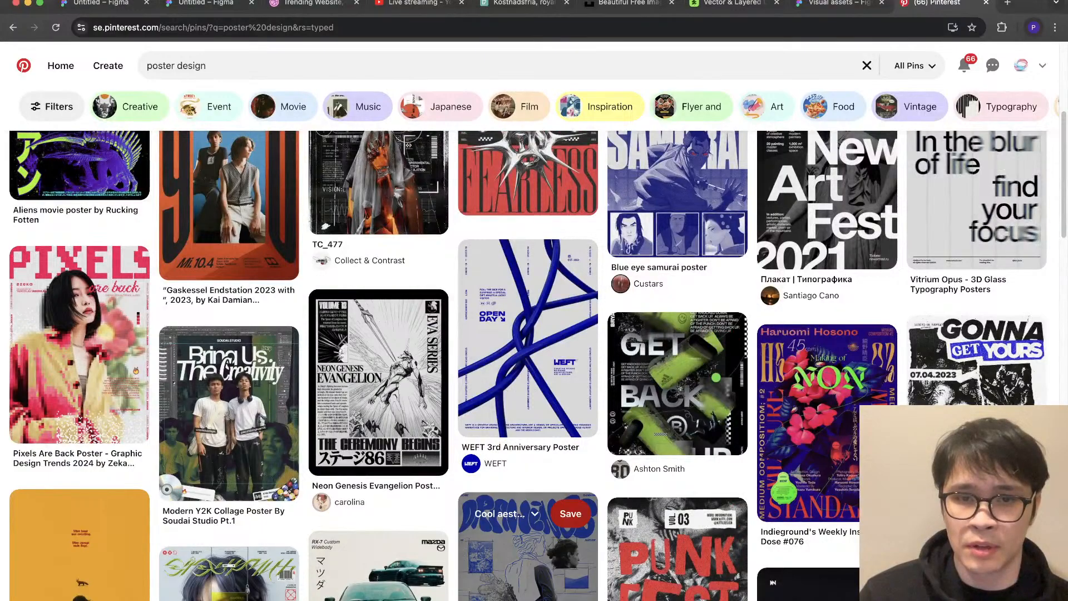
scroll(528, 513, "down", 4)
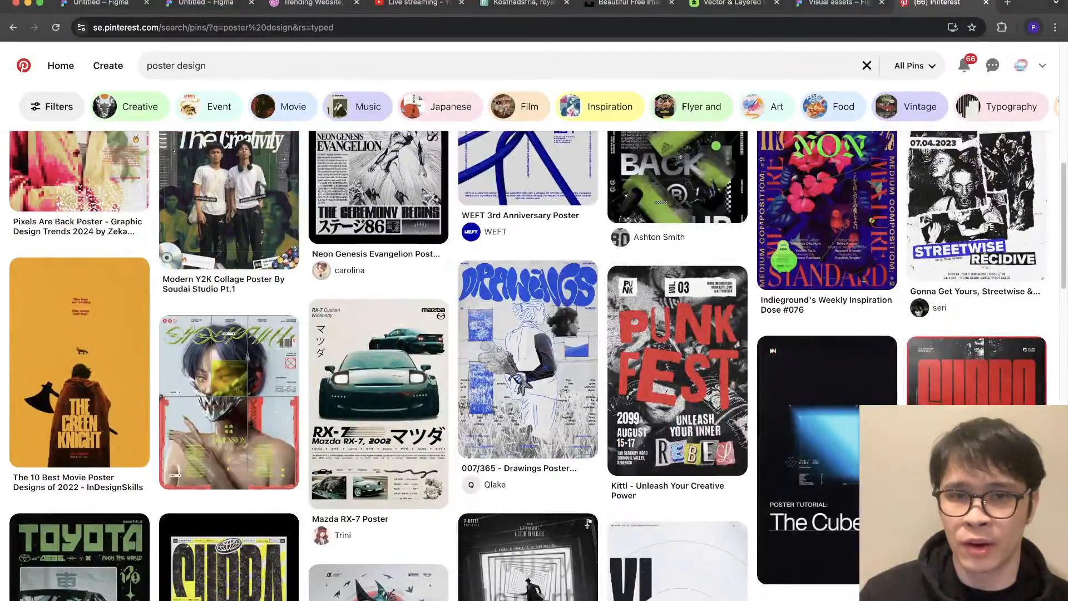
scroll(528, 514, "down", 6)
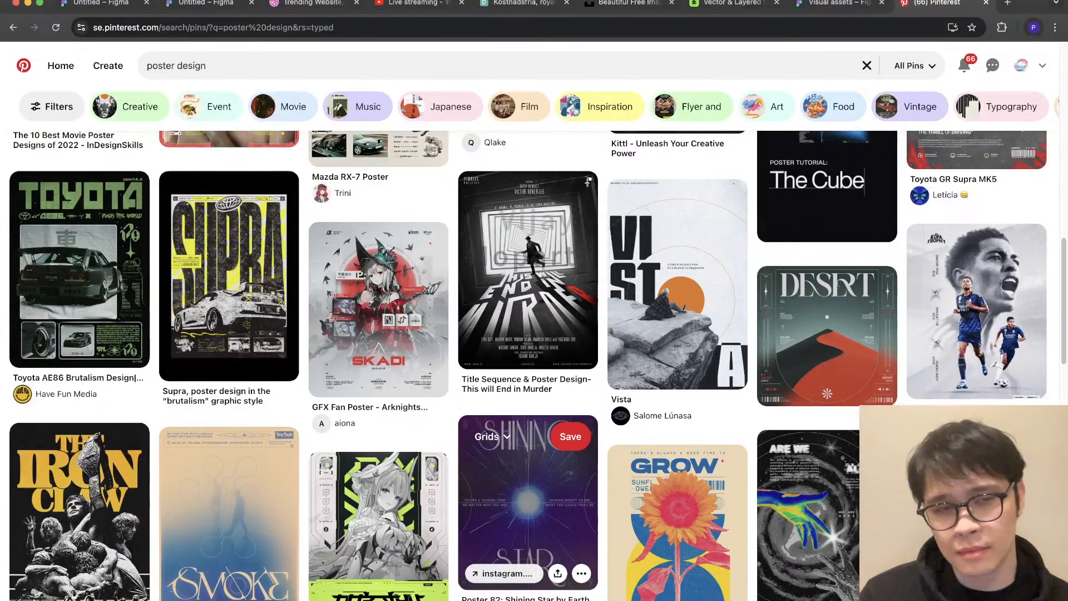
scroll(528, 514, "down", 8)
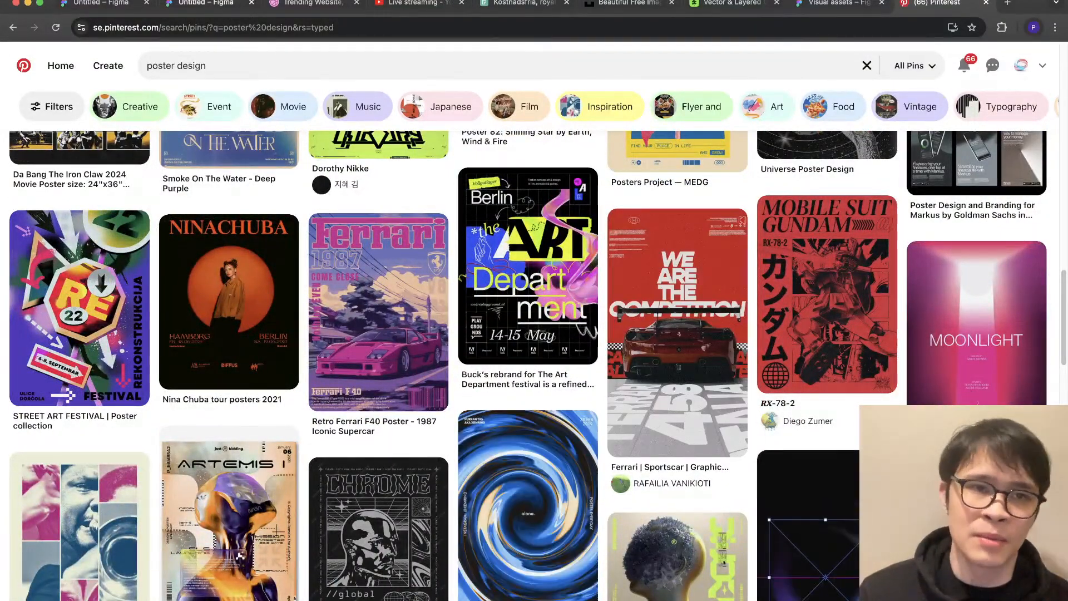
Step: Switch to the Figma design file and add an enlarged LOREM IPSUM headline in a text box about 914 × 491 below the Desktop - 1489 header
left_click(206, 3)
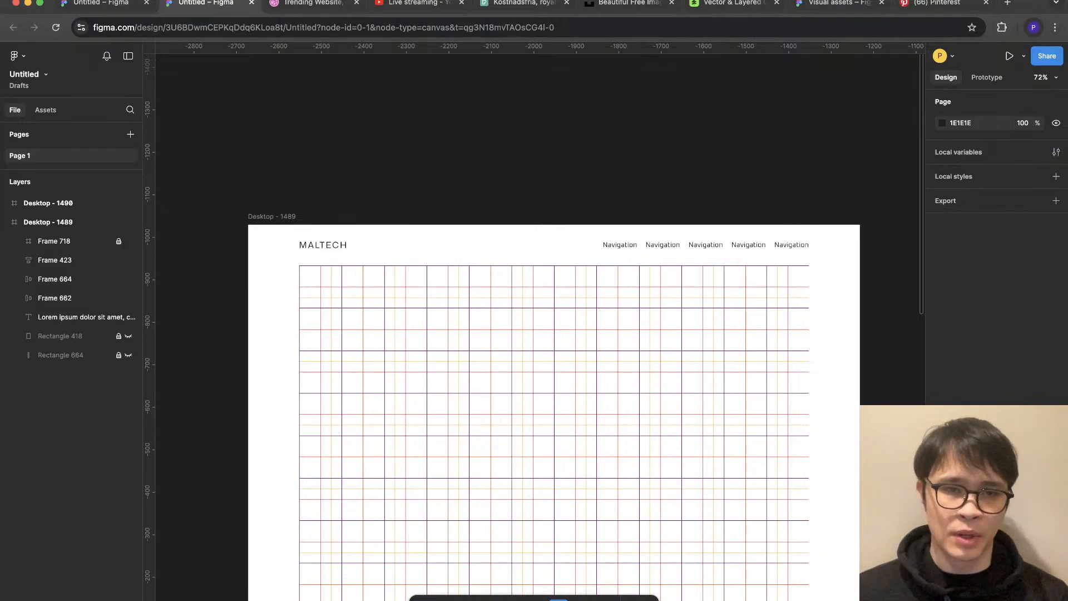
left_click_drag(300, 311, 689, 519)
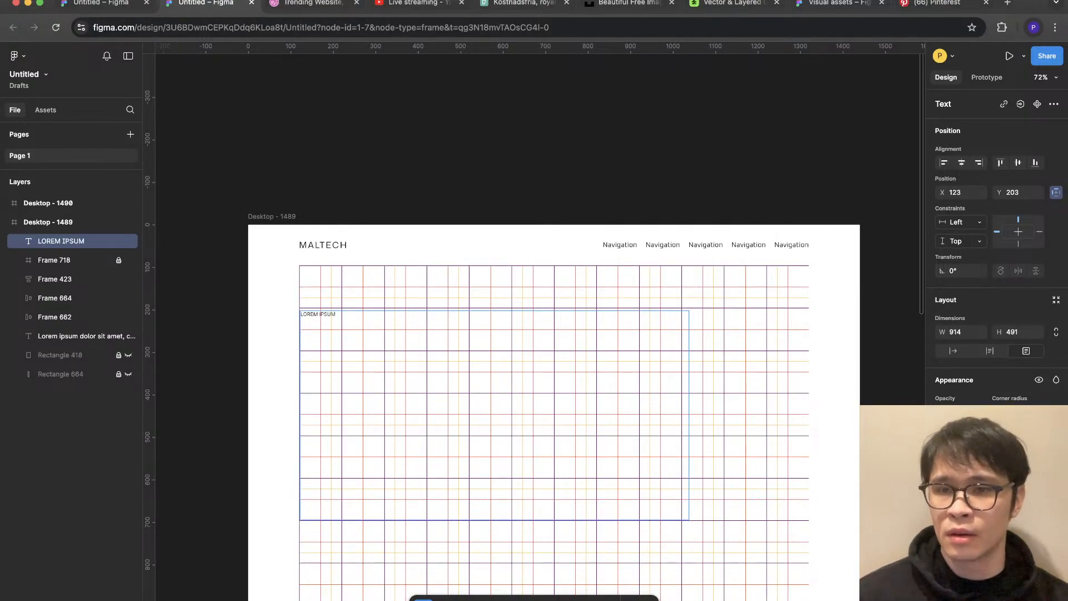
key("Escape")
left_click_drag(998, 485, 137, 468)
Step: Hide the layout grids on the canvas, keeping the LOREM IPSUM headline selected
left_click(988, 465)
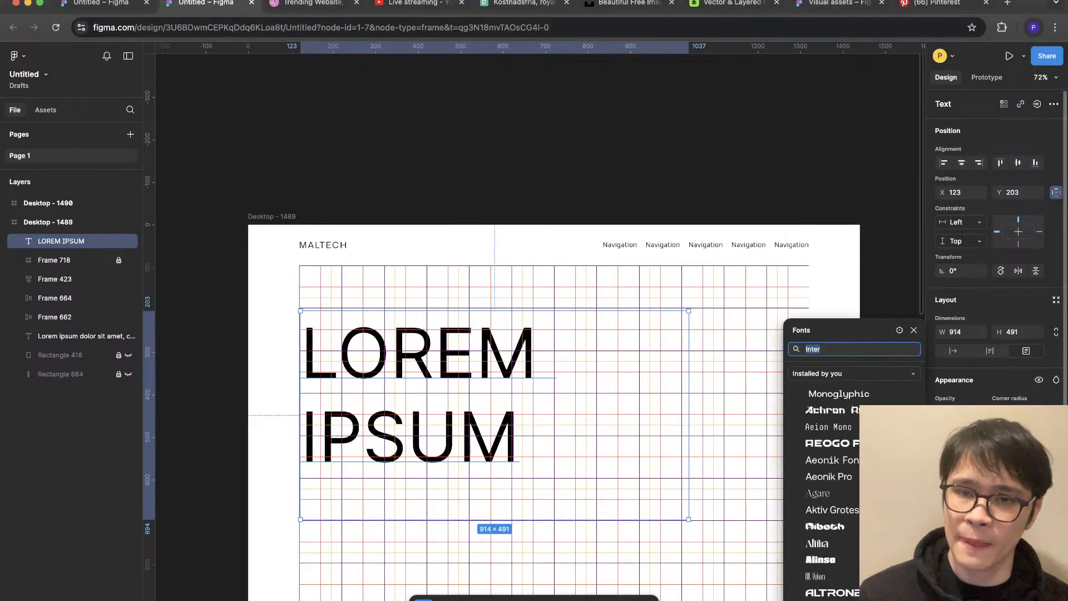
scroll(853, 487, "down", 2)
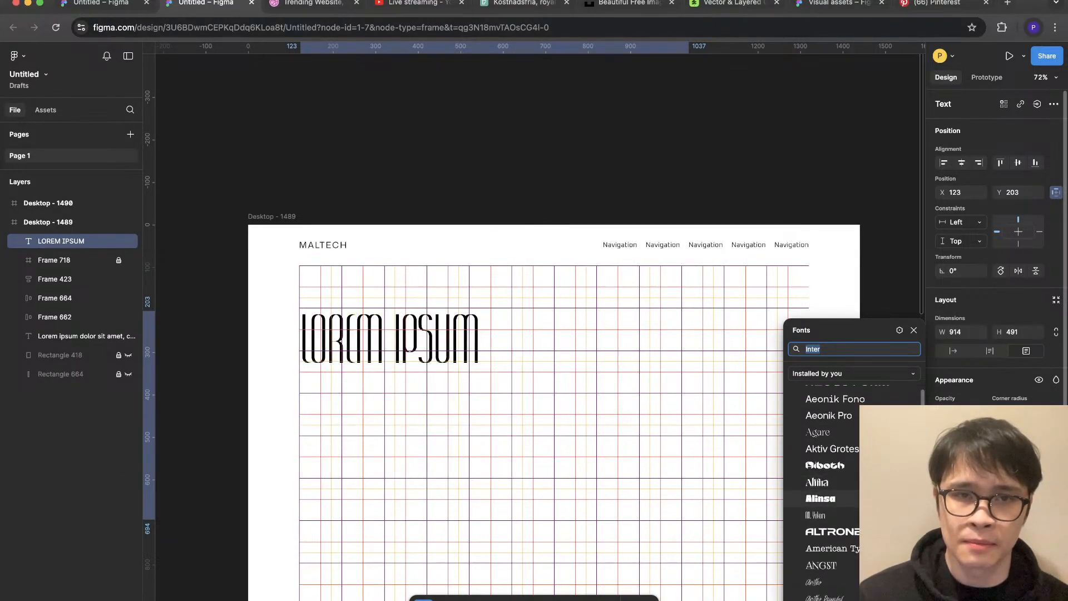
left_click(918, 316)
key("shift+g")
left_click(494, 378)
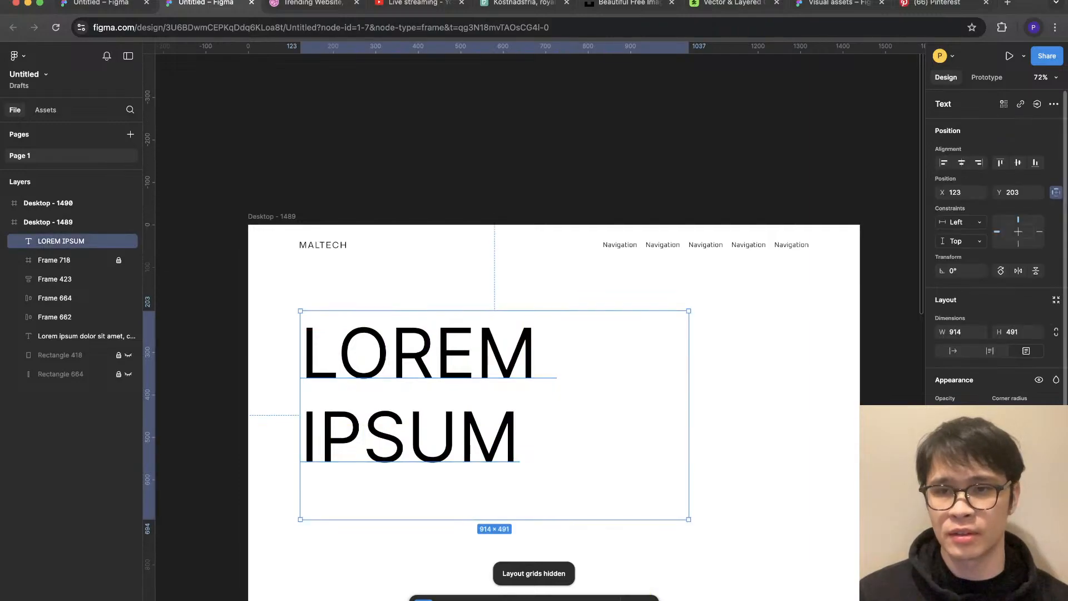
Step: Preview installed fonts on the LOREM IPSUM headline and apply the Skywalk font
left_click(988, 466)
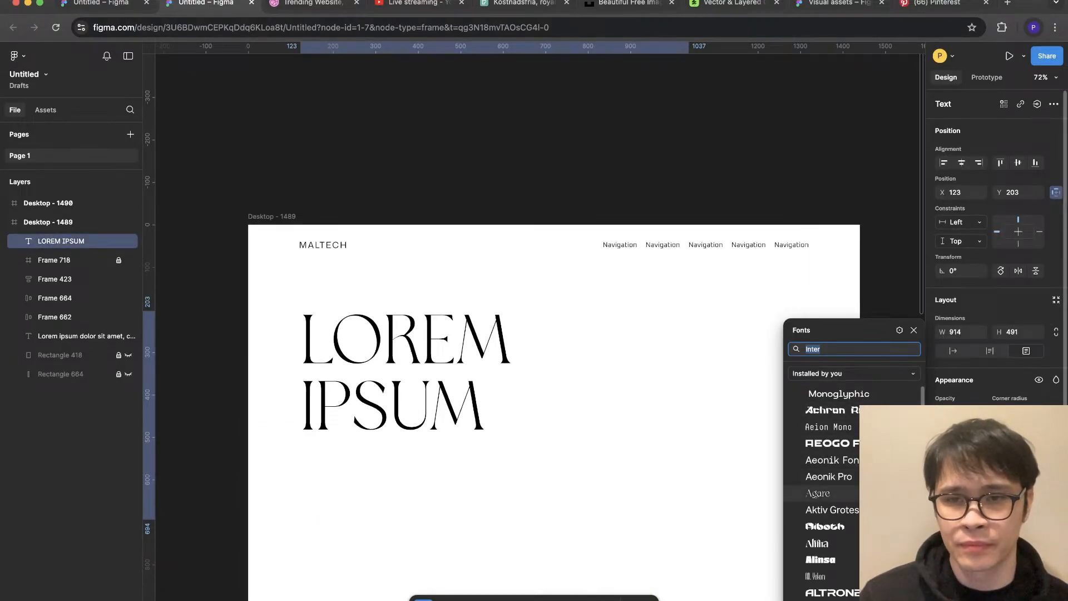
scroll(823, 529, "down", 1)
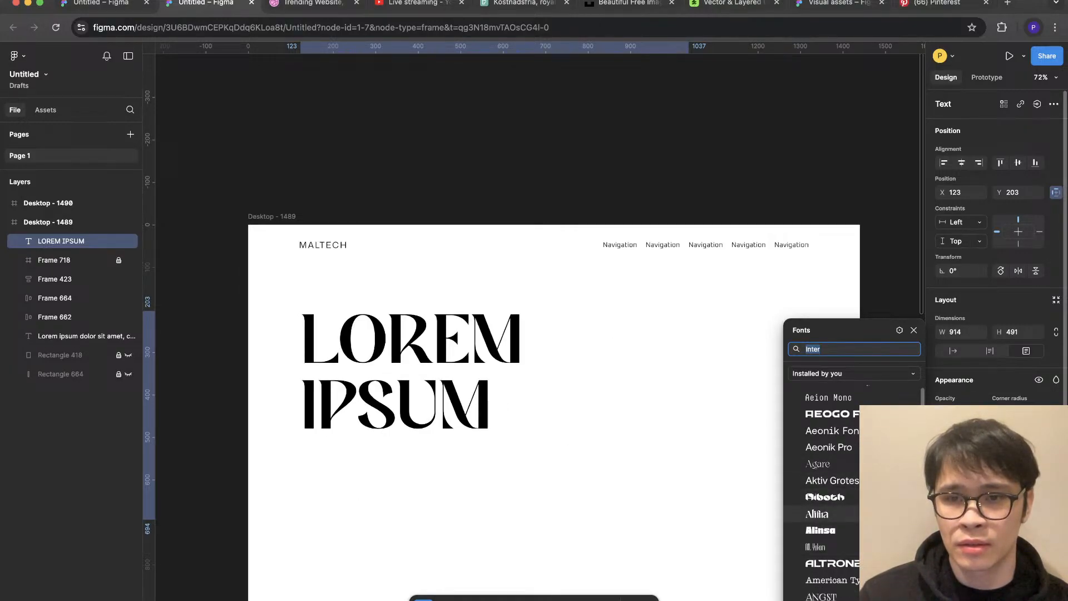
scroll(824, 511, "up", 1)
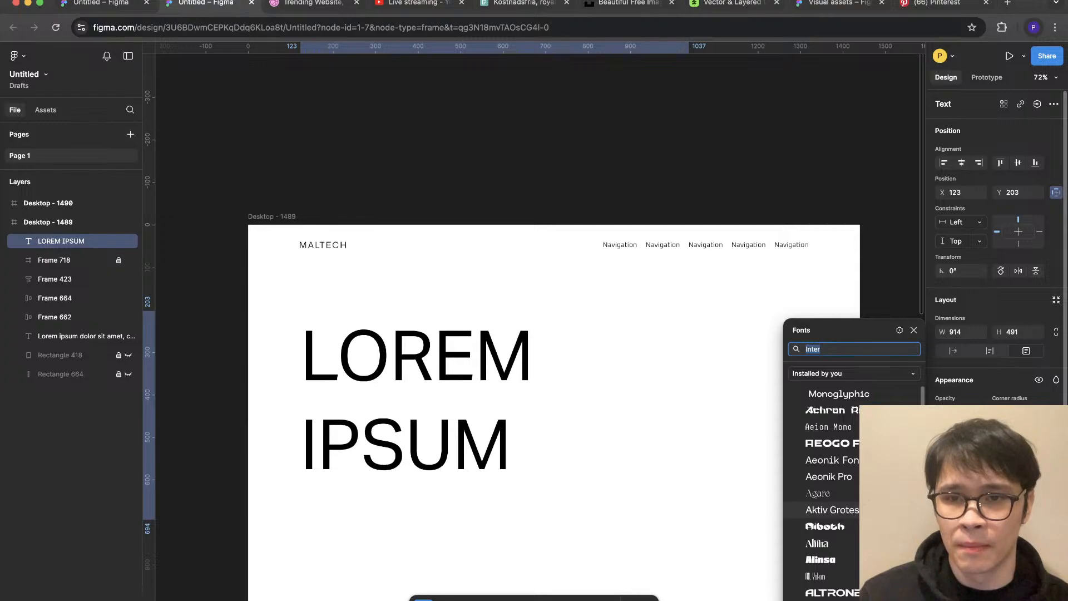
scroll(823, 500, "down", 15)
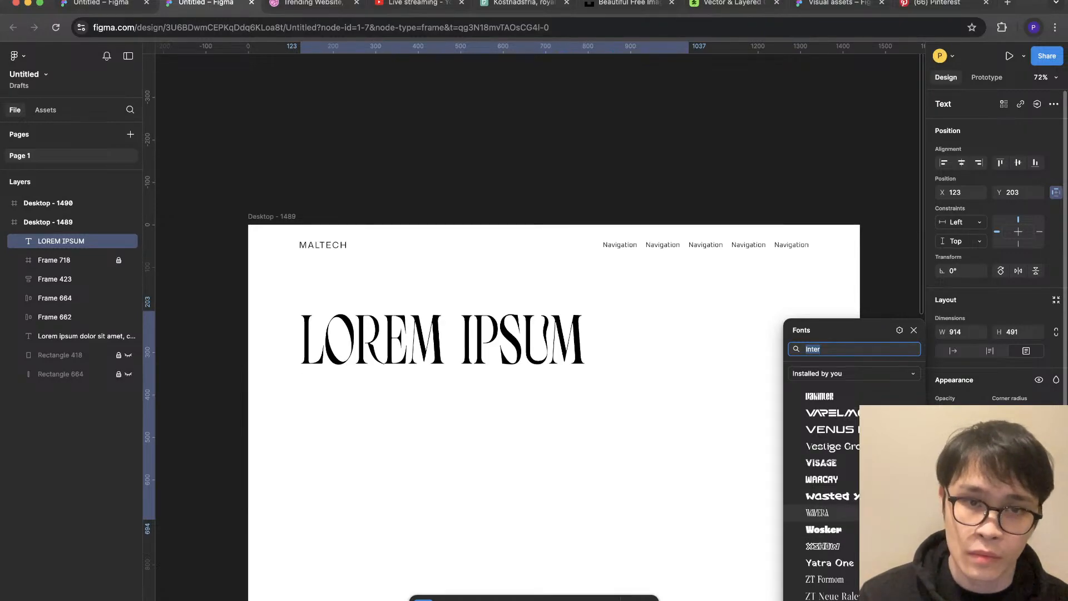
scroll(821, 512, "up", 1)
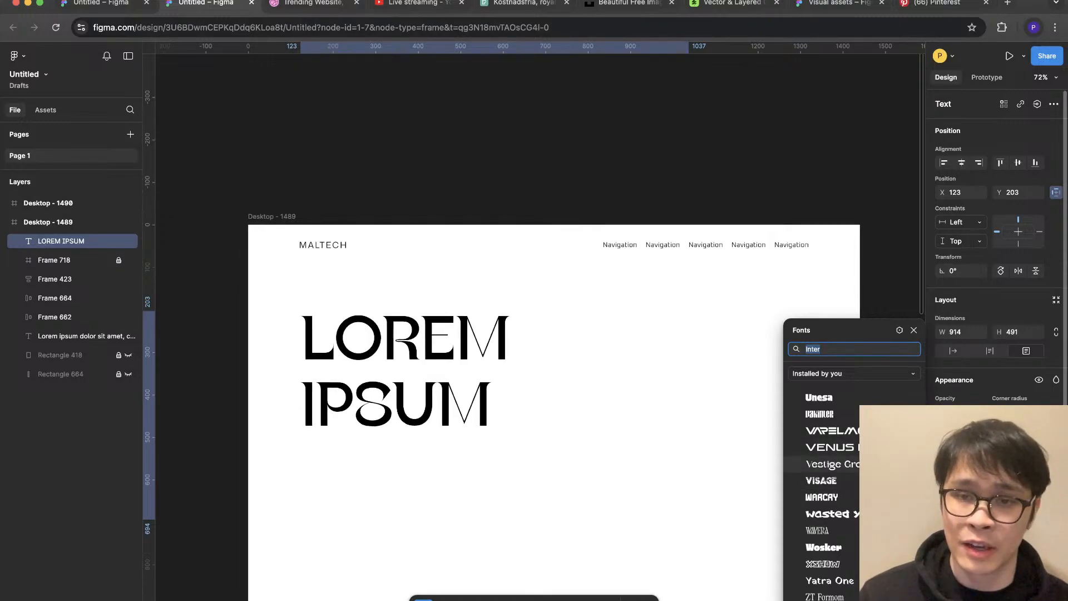
scroll(823, 479, "up", 3)
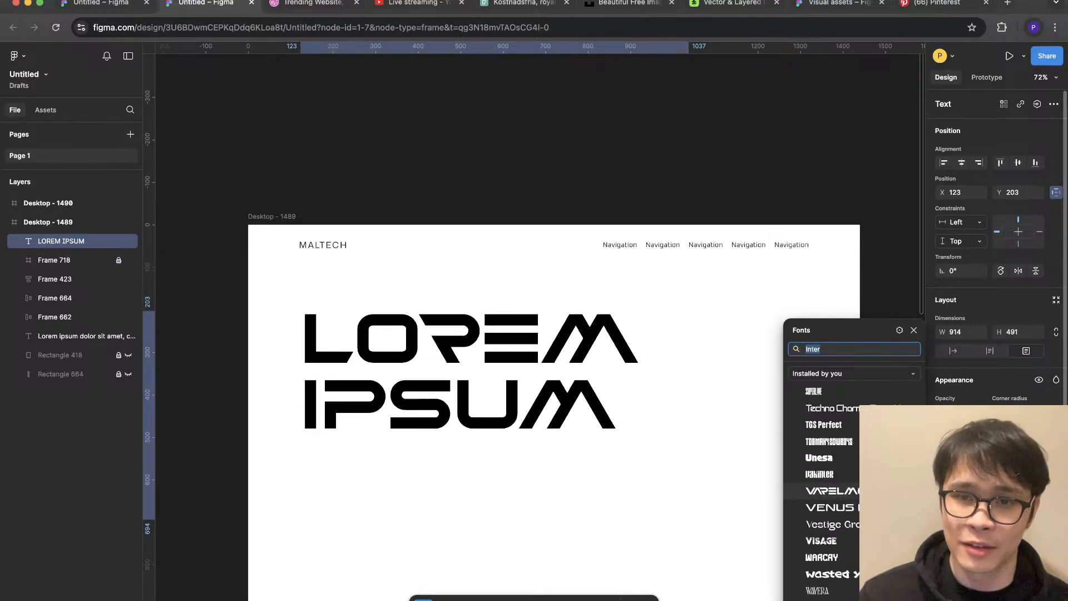
scroll(823, 481, "up", 1)
scroll(823, 481, "up", 2)
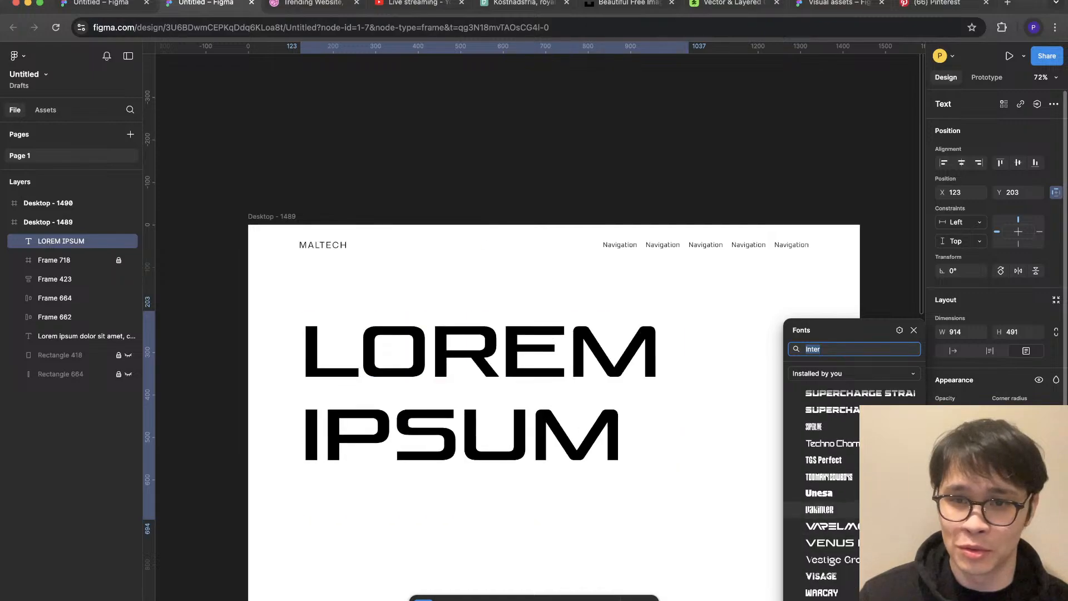
scroll(823, 481, "up", 2)
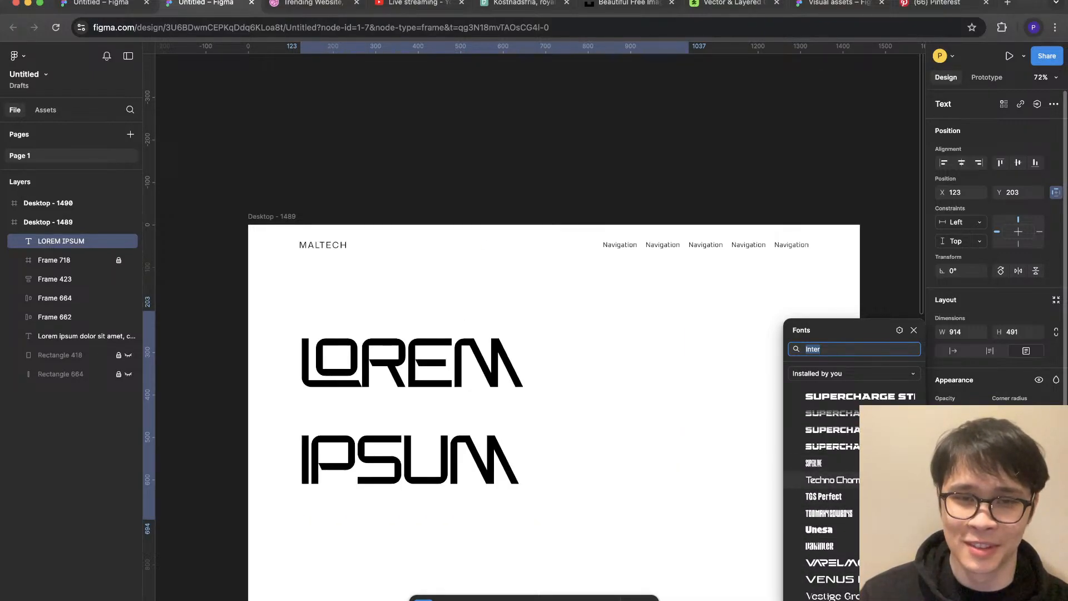
scroll(823, 481, "up", 8)
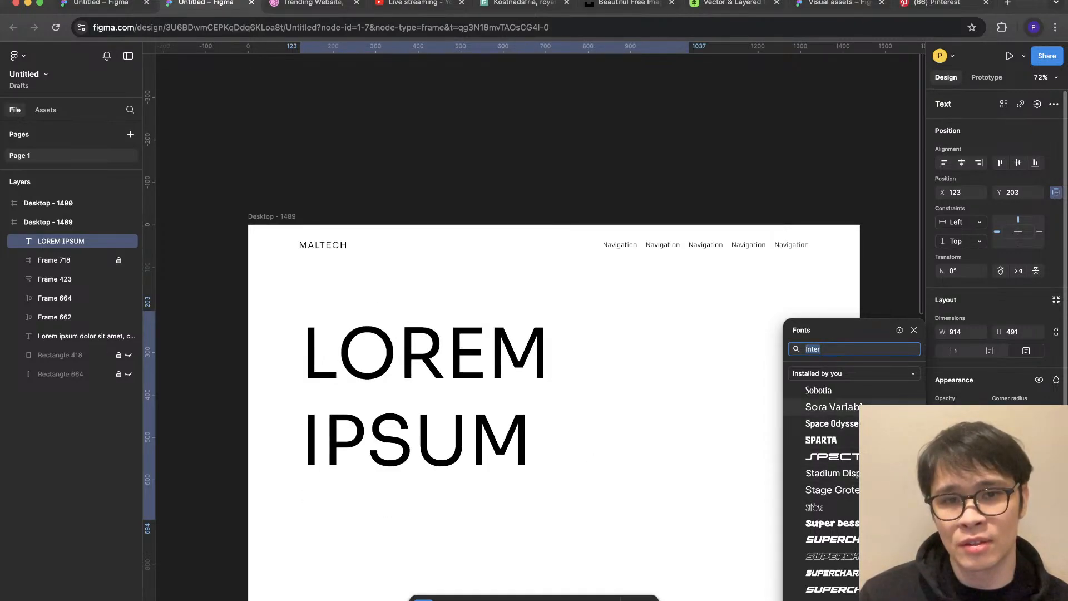
scroll(831, 445, "up", 2)
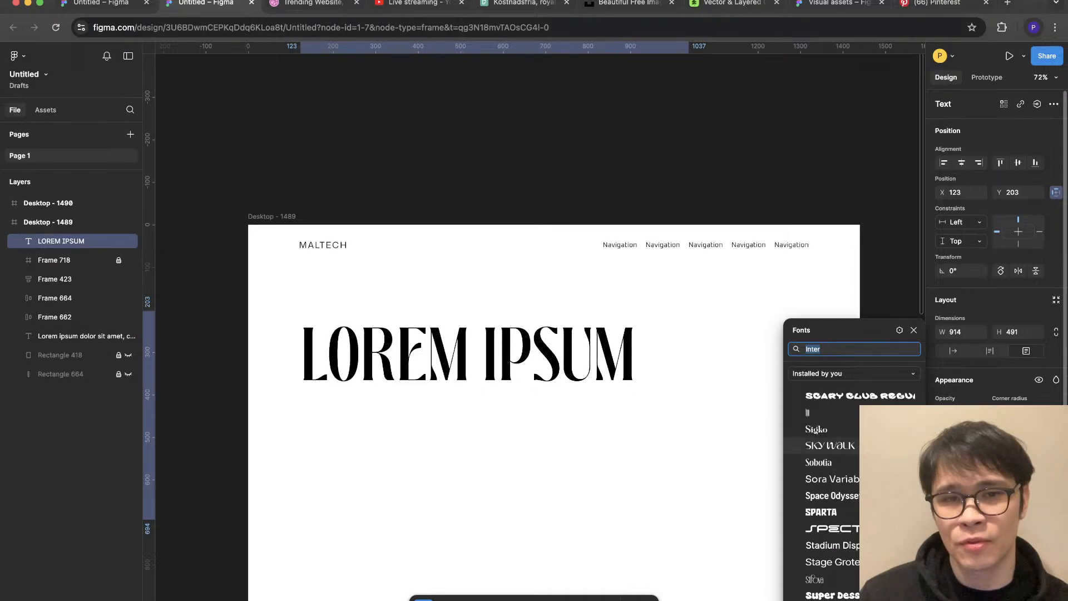
left_click(829, 445)
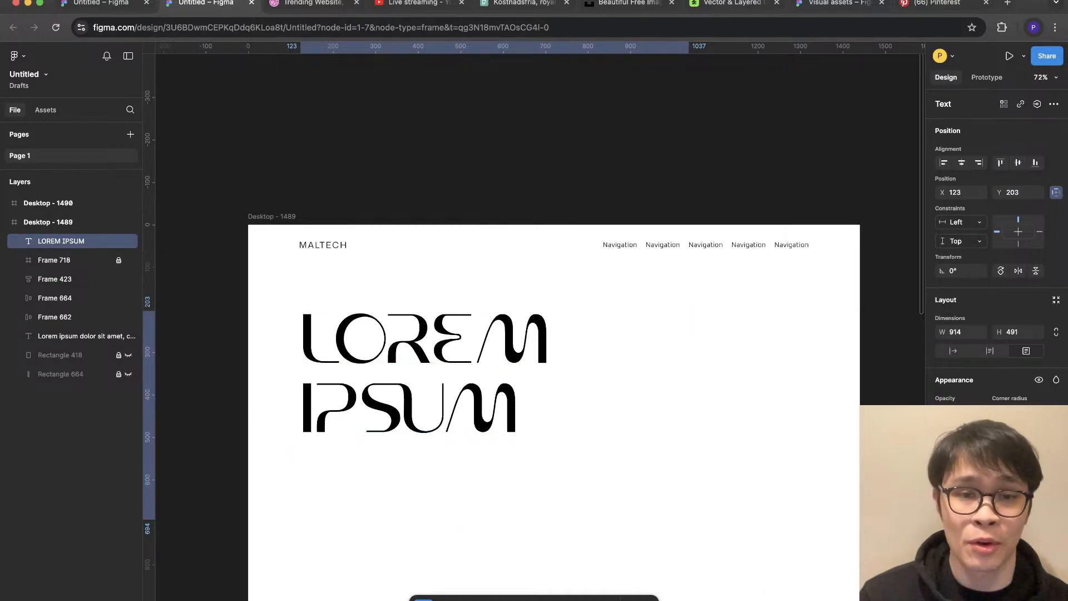
Step: Enlarge the LOREM IPSUM headline text and move its box up to Y 123, just below the header
key("Escape")
double_click(423, 406)
key("Escape")
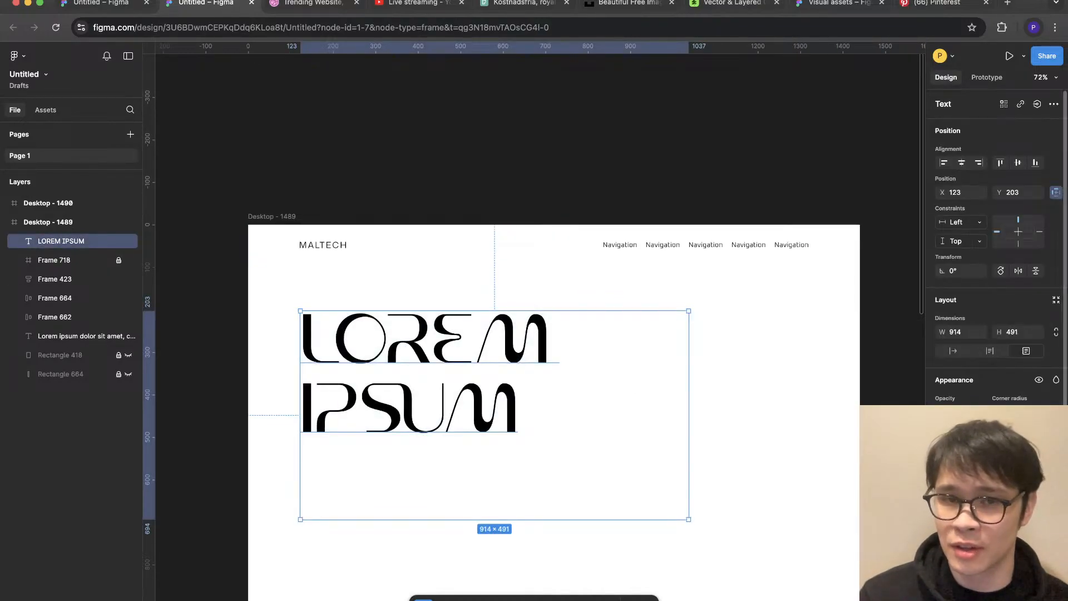
key("ctrl+z")
key("ctrl+z")
key("ctrl+z")
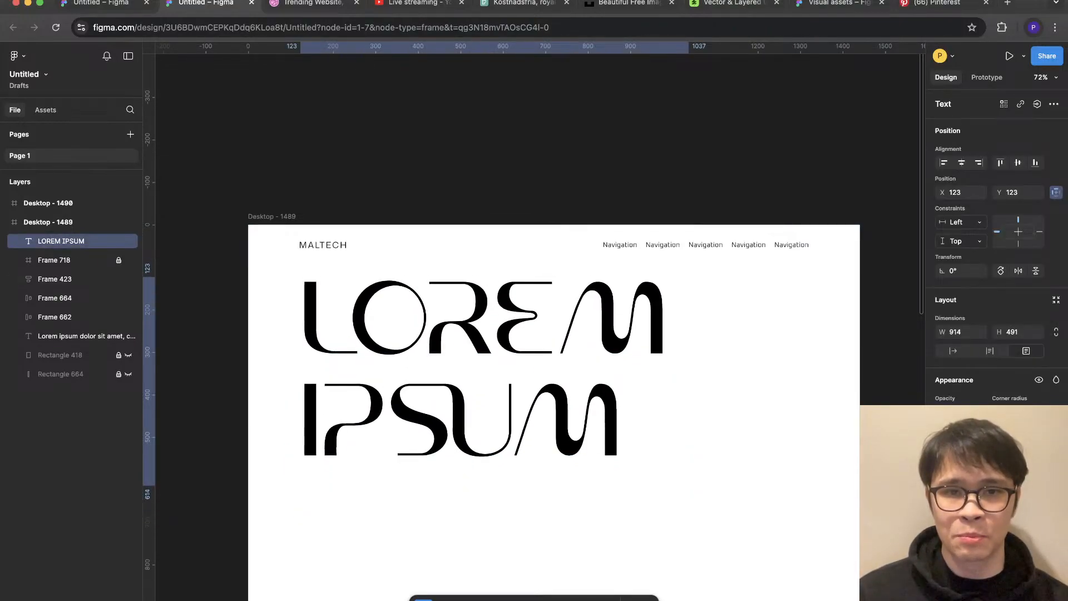
key("ctrl+z")
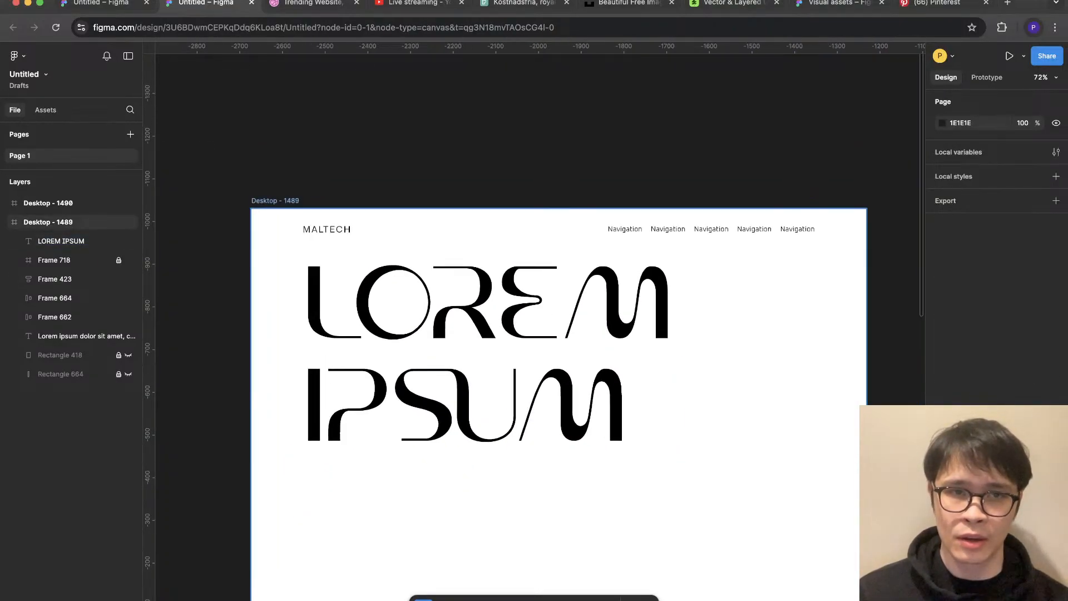
Step: Open lipsum.com/feed/html in a new browser tab and copy the first generated Lorem Ipsum paragraph
scroll(534, 333, "down", 5)
scroll(534, 334, "right", 4)
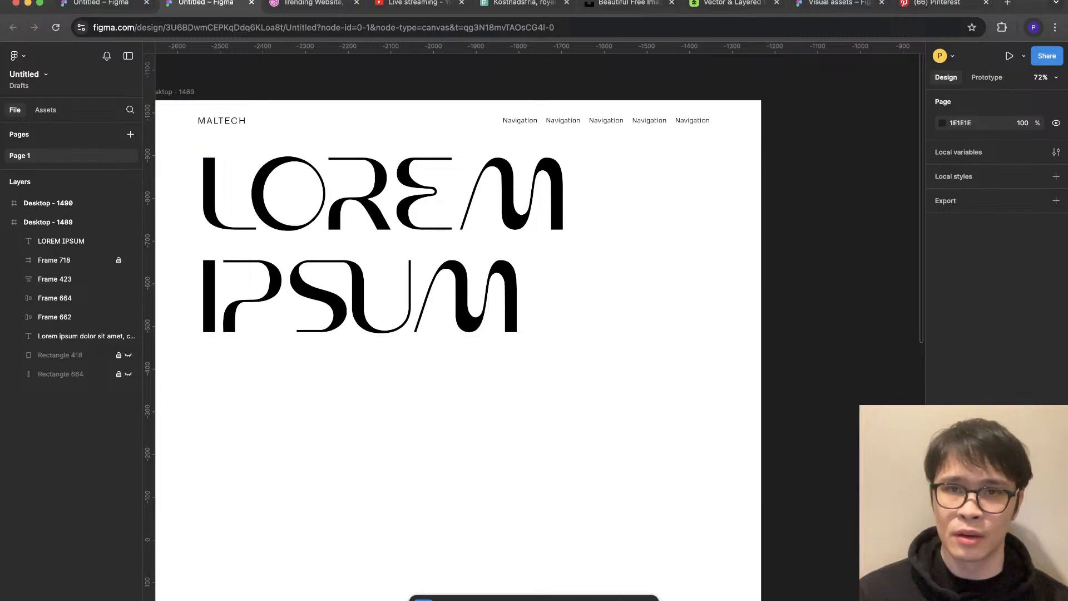
key("super+t")
type("lip")
key("Return")
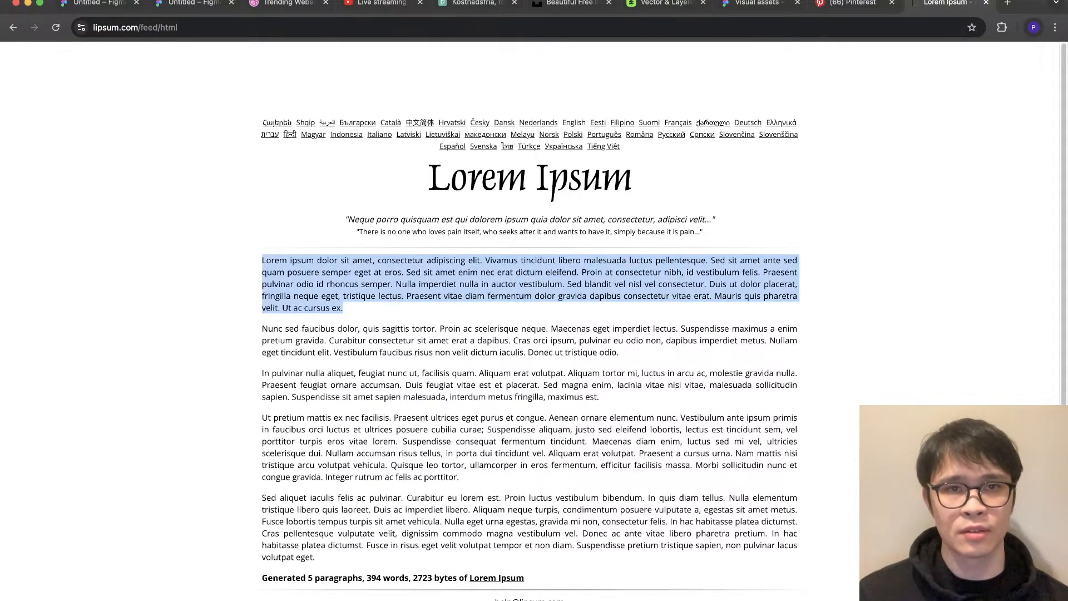
Step: Return to the Figma file and paste the paragraph as a new text layer at about X 1199, Y 527, below and right of the headline
key("super+2")
key("t")
left_click(568, 203)
left_click_drag(567, 204, 523, 306)
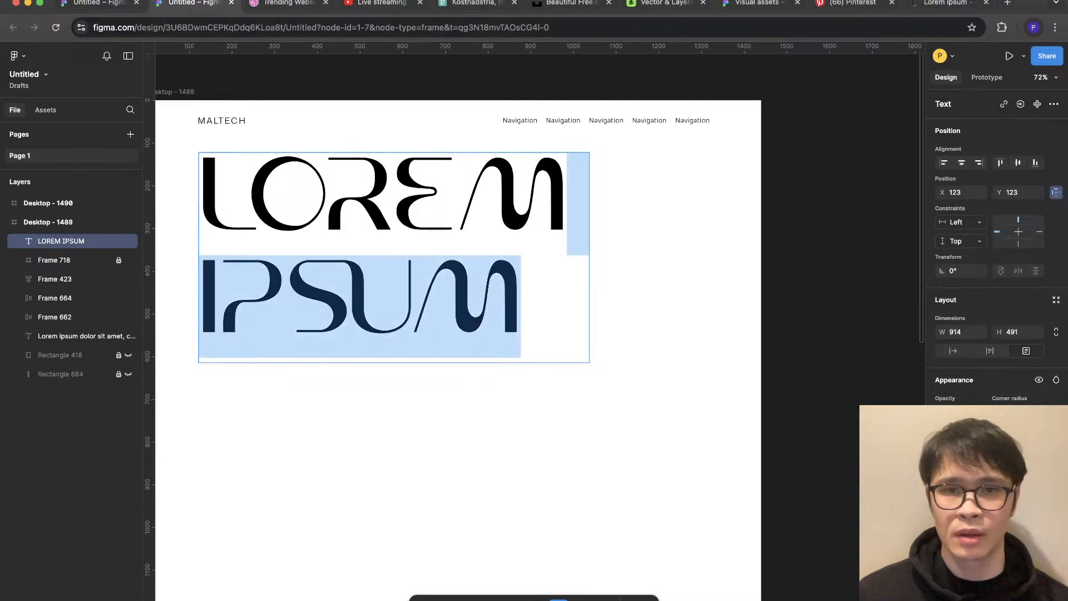
key("Escape")
key("t")
left_click(658, 376)
key("super+v")
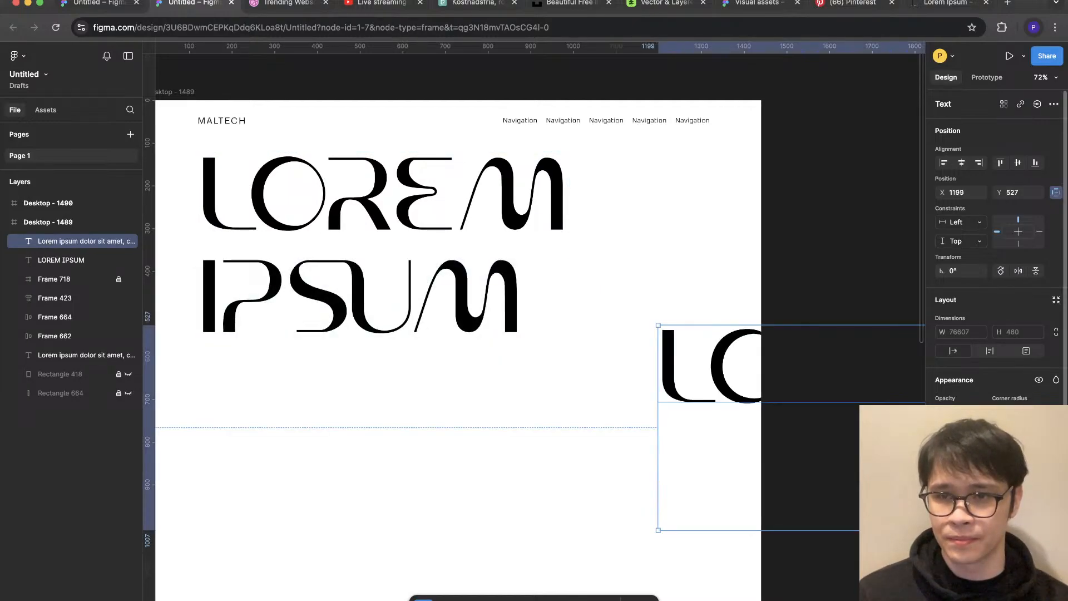
Step: Reduce the font size of the pasted Lorem ipsum text to body-copy size
key("Return")
key("Escape")
left_click(709, 329)
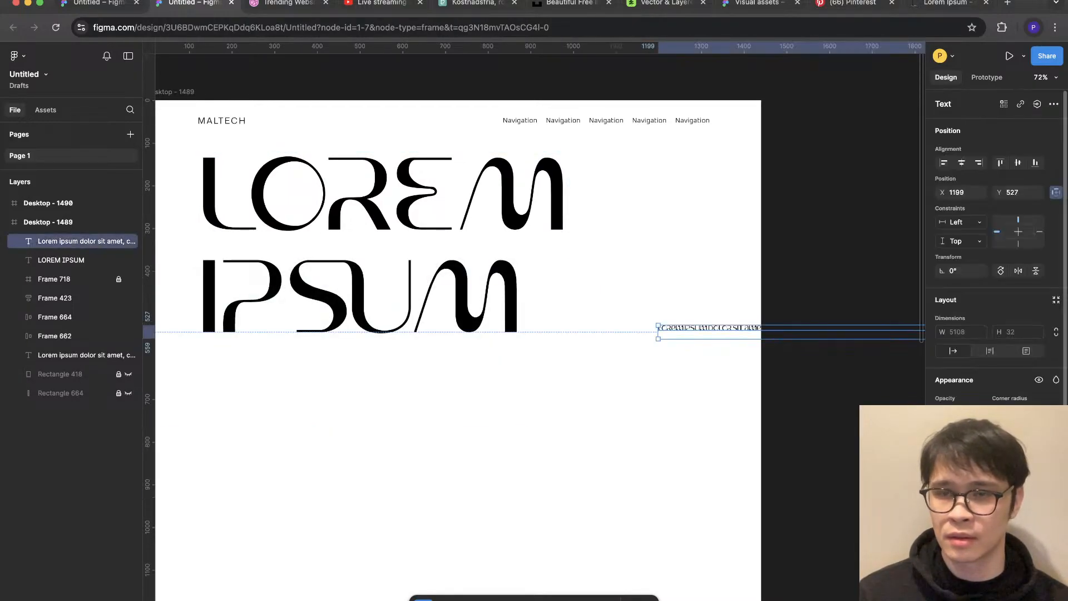
Step: Set the paragraph to auto height with a width of 444 and move it inside the frame to about X 966, Y 554
left_click(989, 350)
left_click(960, 332)
type("444")
key("Return")
key("Escape")
left_click_drag(709, 384, 653, 389)
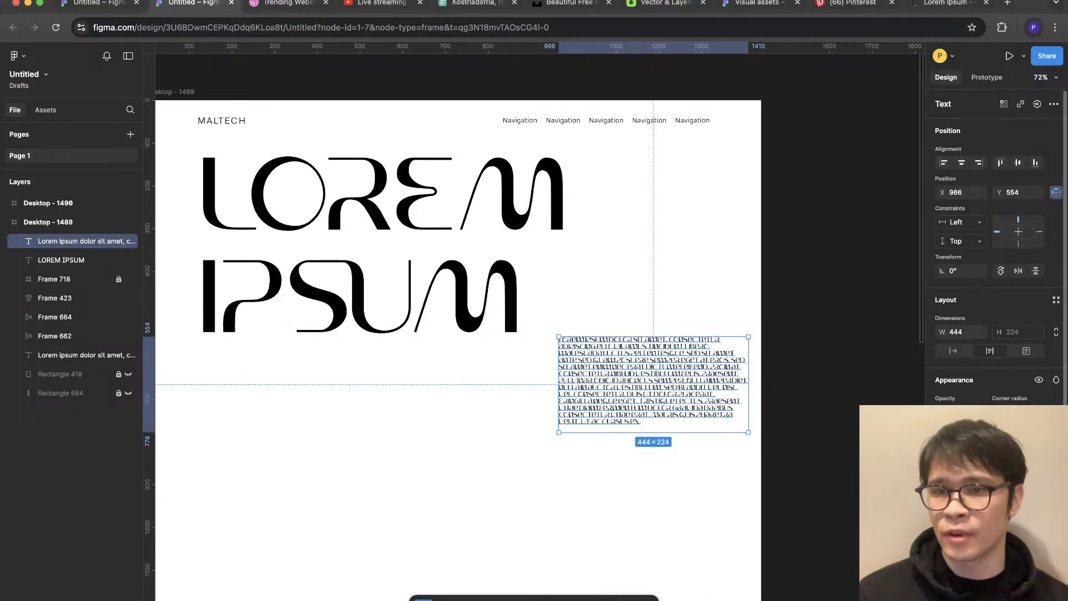
Step: Increase the line height of the Lorem ipsum paragraph so its lines sit farther apart
left_click(990, 465)
key("Escape")
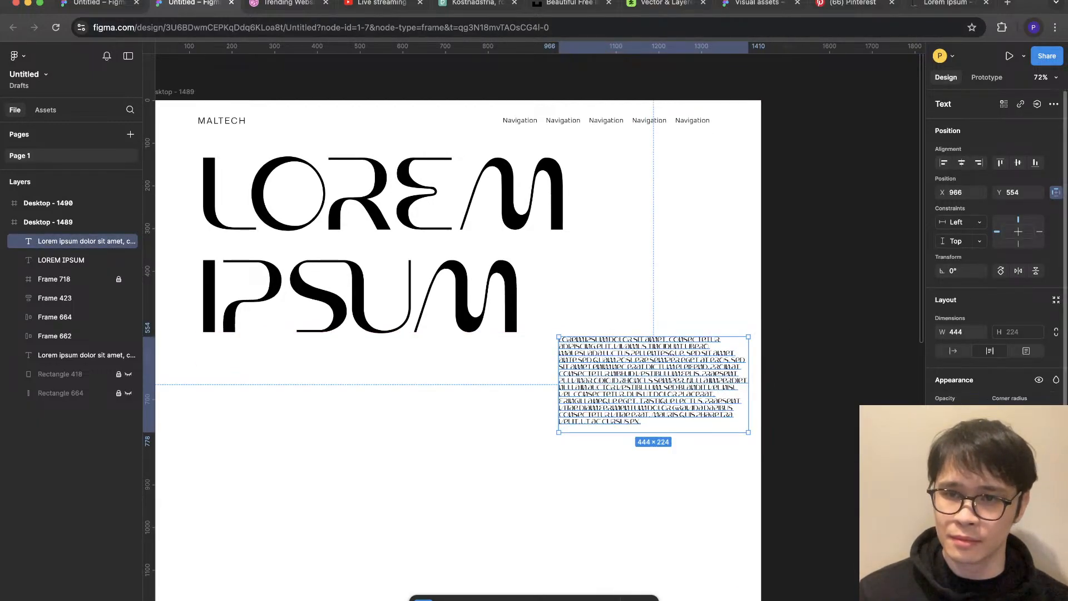
key("Return")
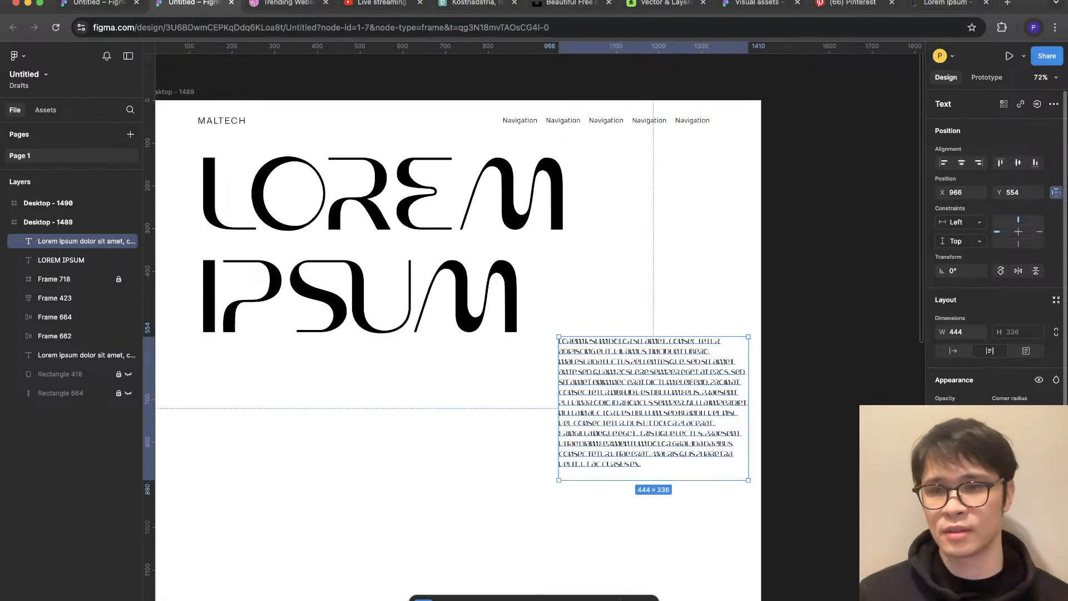
Step: Browse the installed fonts and set the paragraph's typeface to Neue Haas Unica W1
left_click(990, 465)
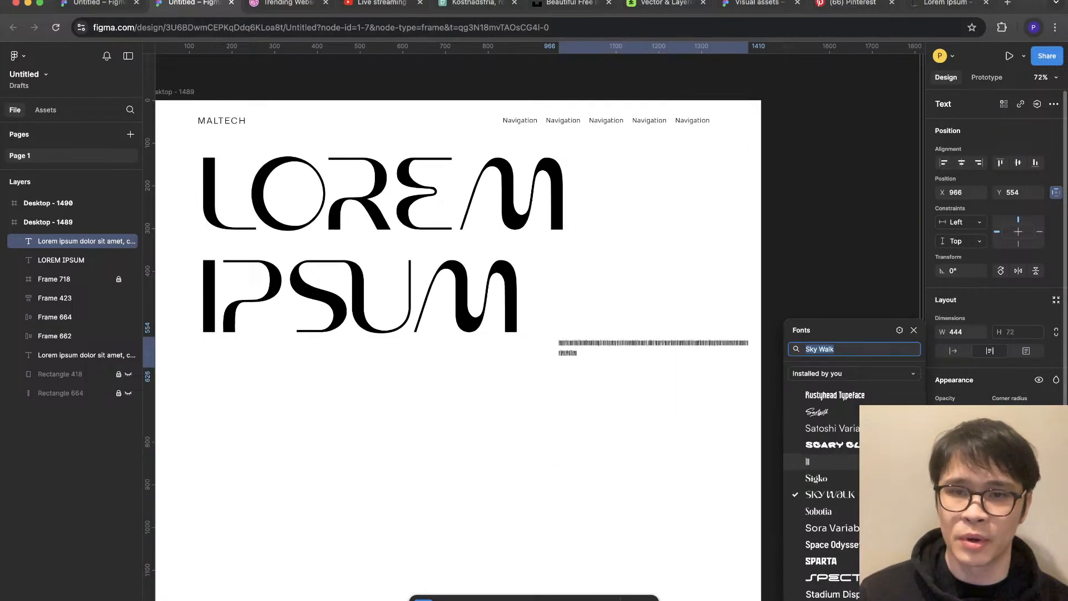
scroll(845, 518, "down", 2)
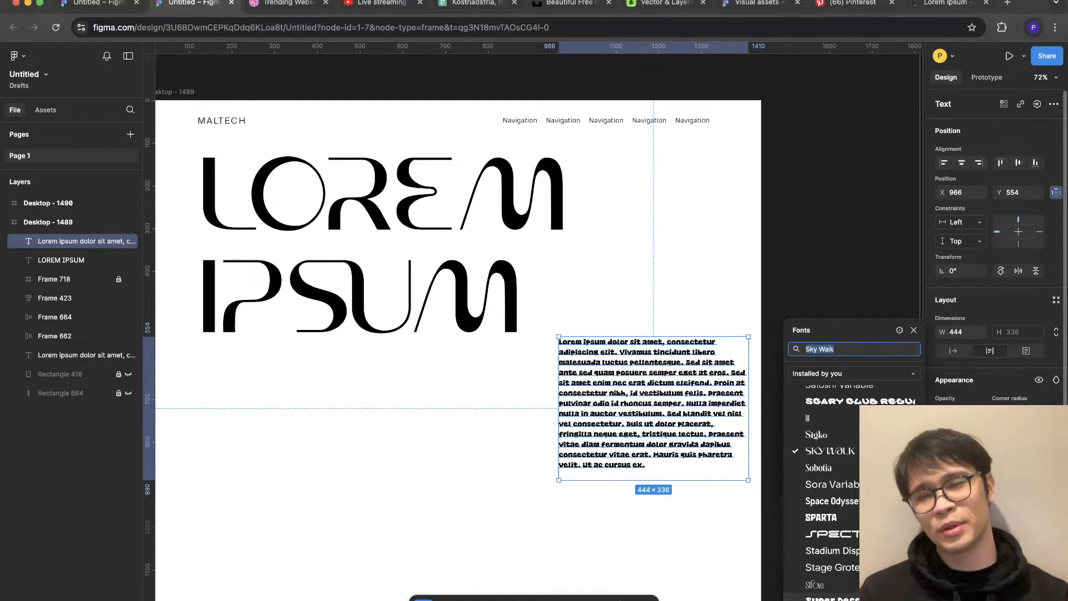
scroll(823, 489, "up", 5)
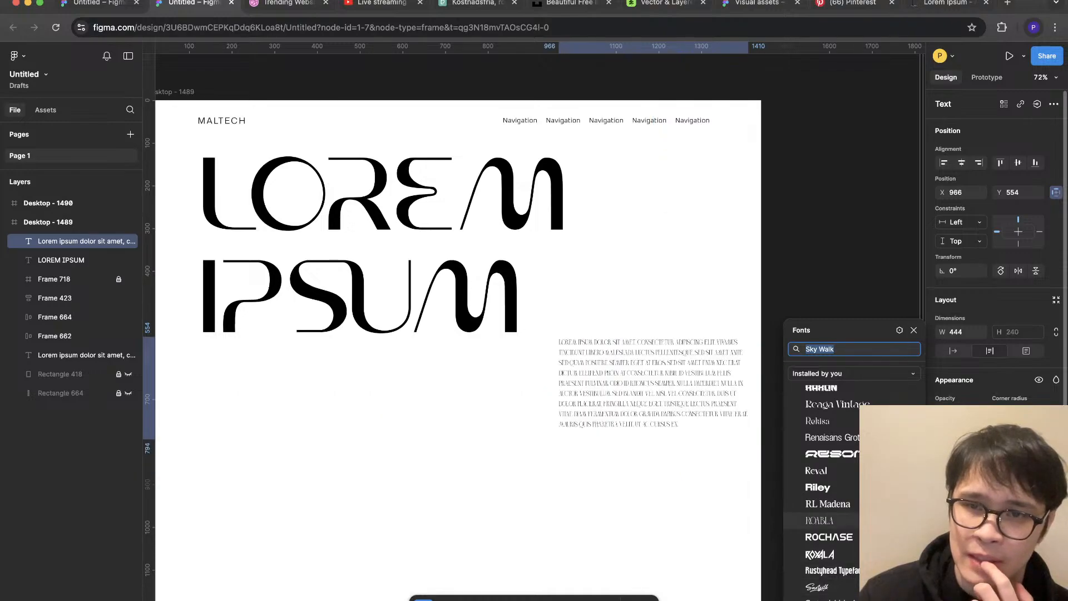
scroll(824, 489, "up", 3)
scroll(823, 472, "up", 1)
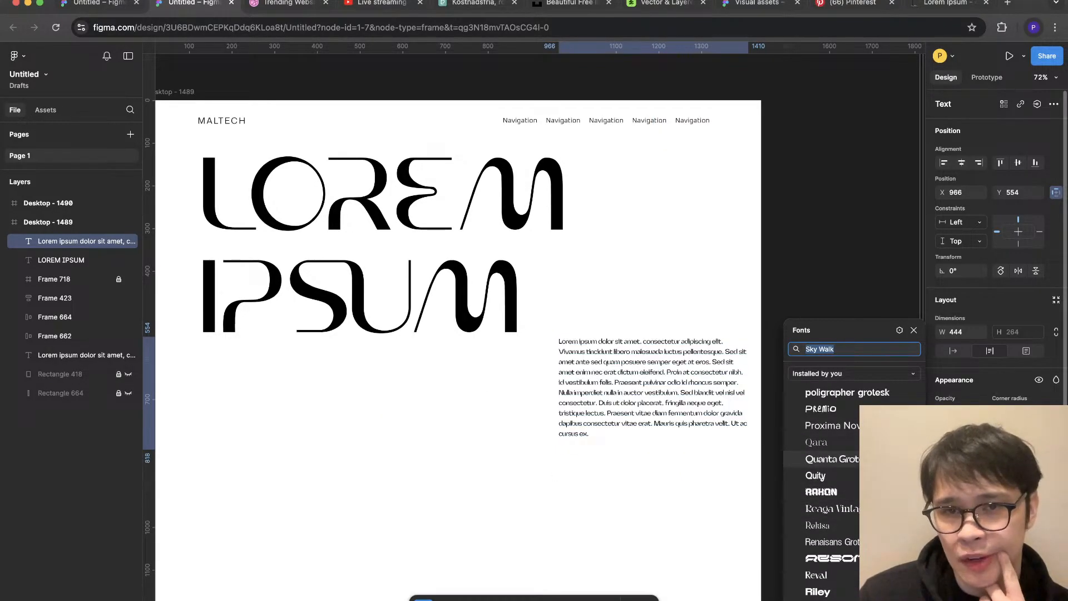
scroll(823, 454, "up", 2)
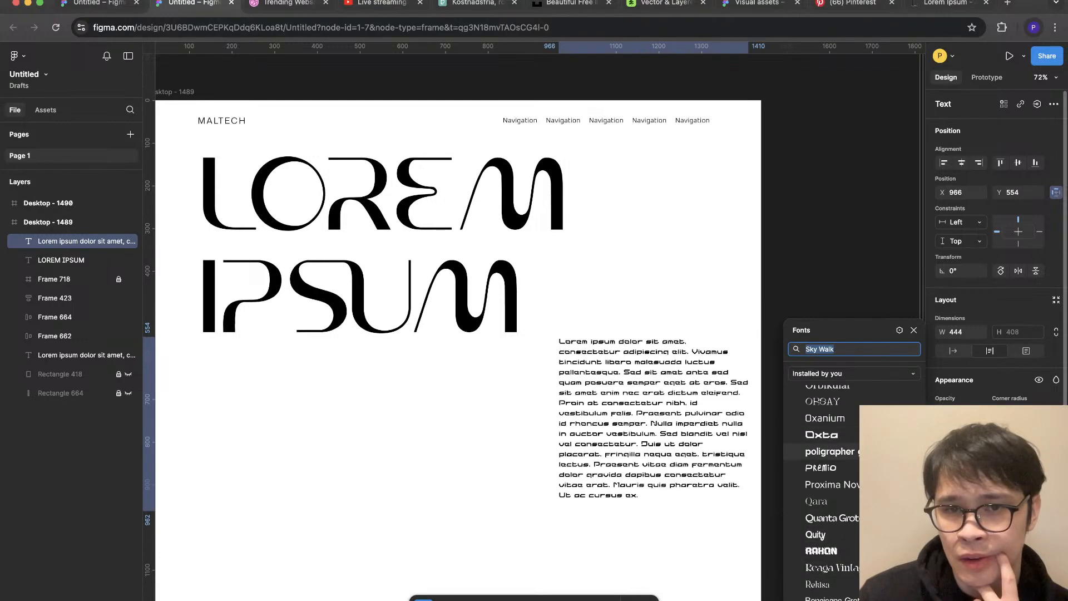
scroll(823, 451, "up", 2)
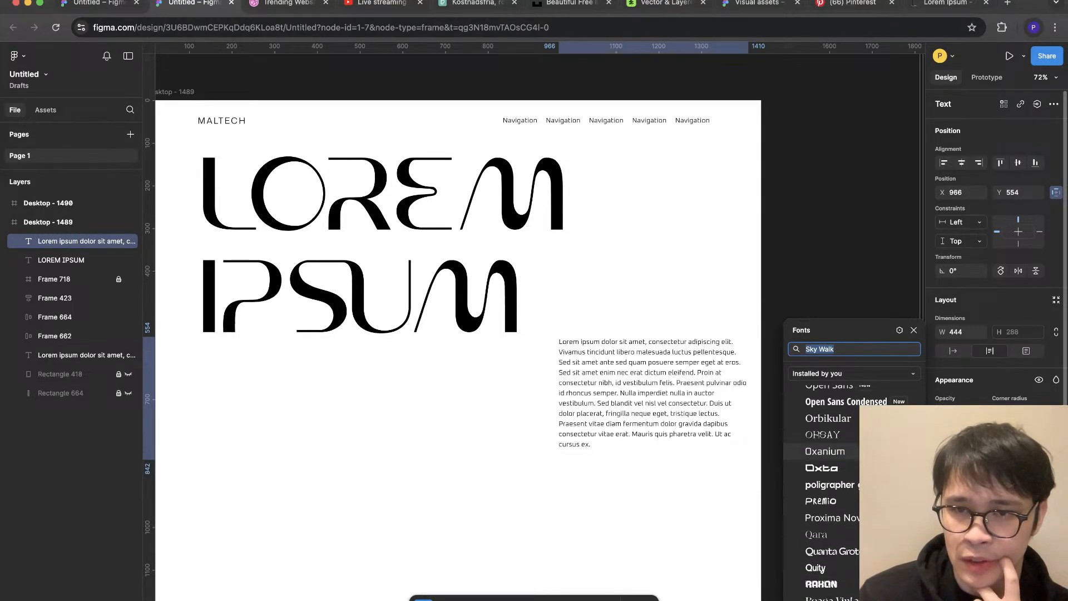
scroll(823, 451, "up", 5)
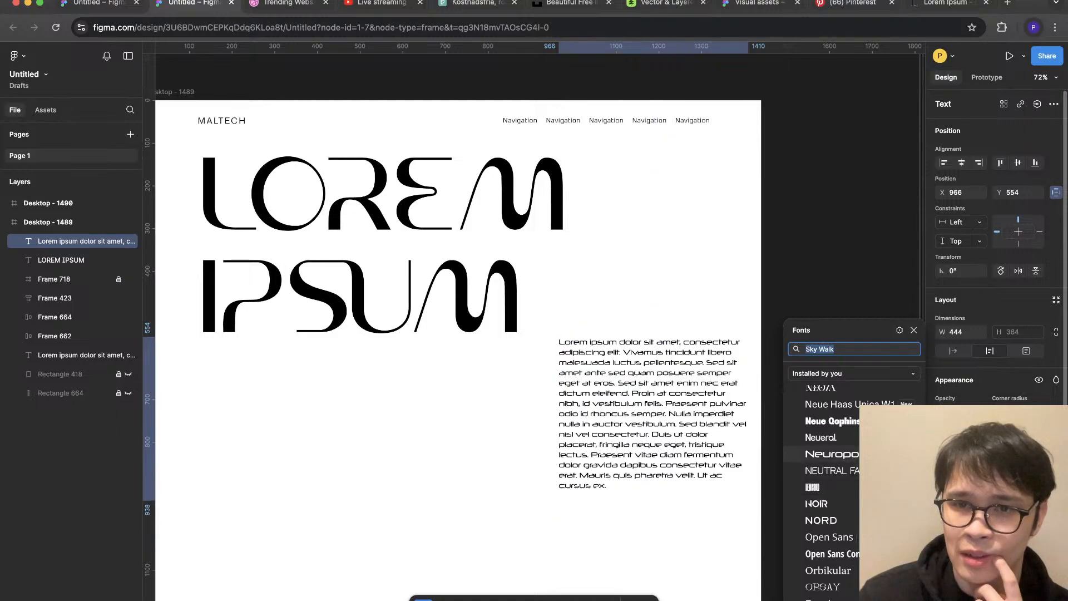
scroll(823, 460, "up", 1)
scroll(823, 436, "up", 1)
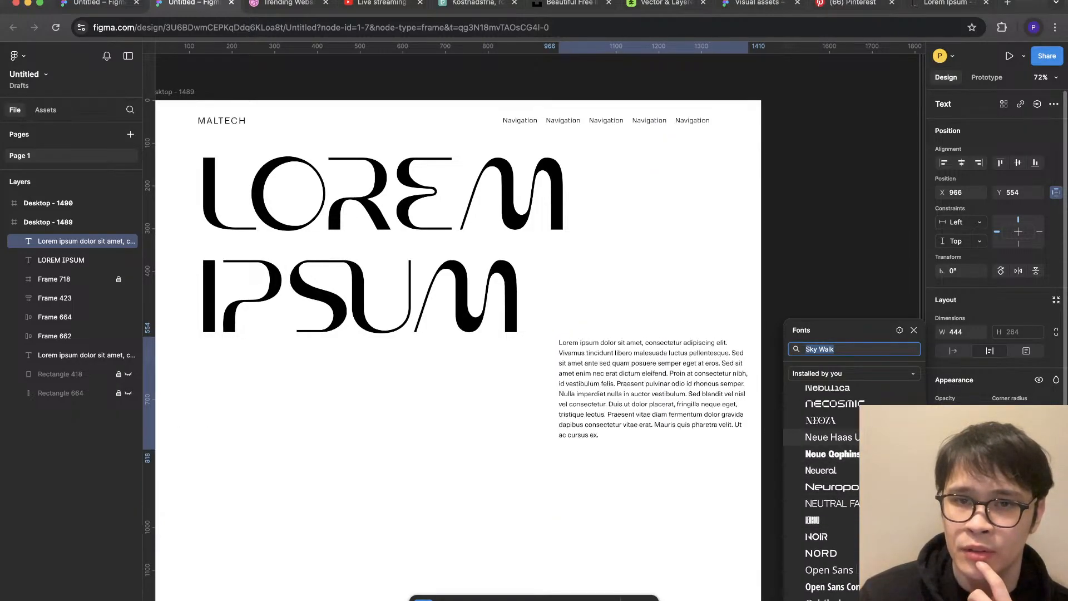
left_click(832, 437)
key("Escape")
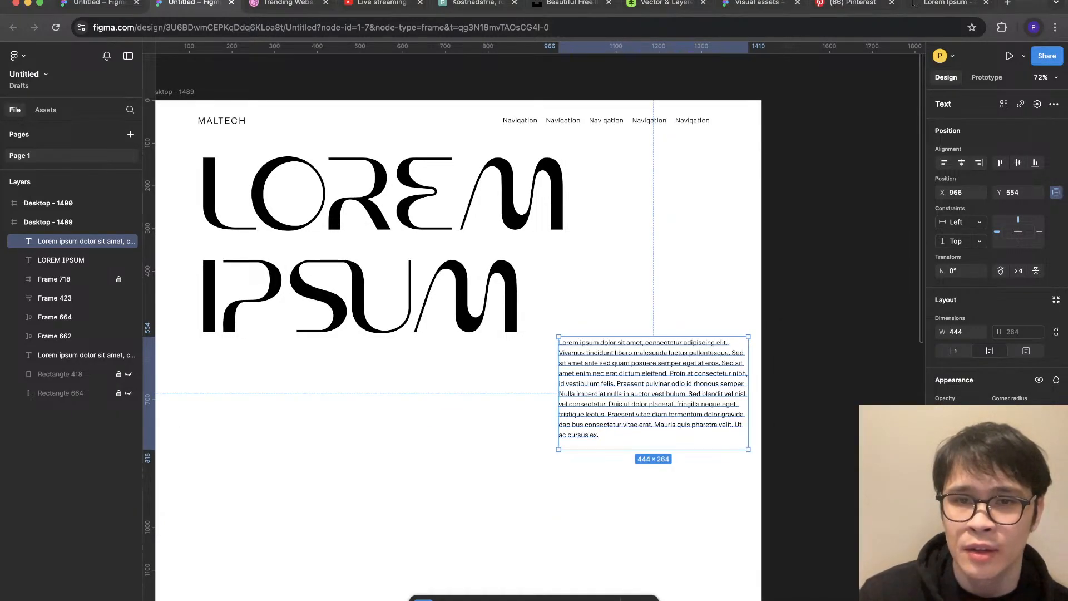
Step: Keep a copy of the paragraph outside the frame and size the one inside to 373 wide at about X 971, Y 404
key("Escape")
left_click(653, 388)
left_click_drag(748, 393, 676, 393)
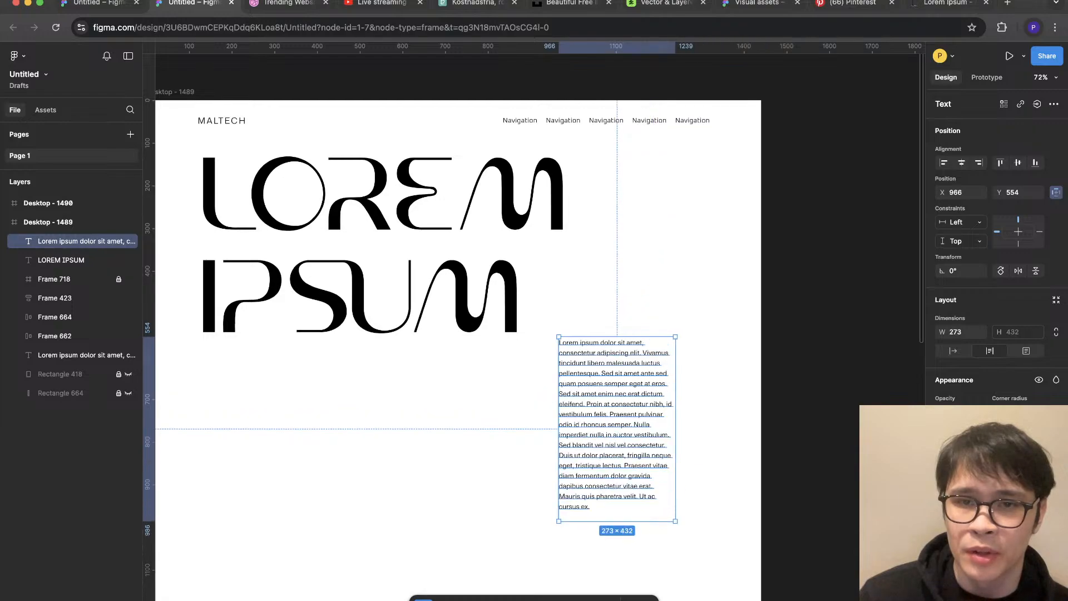
left_click_drag(617, 428, 720, 364)
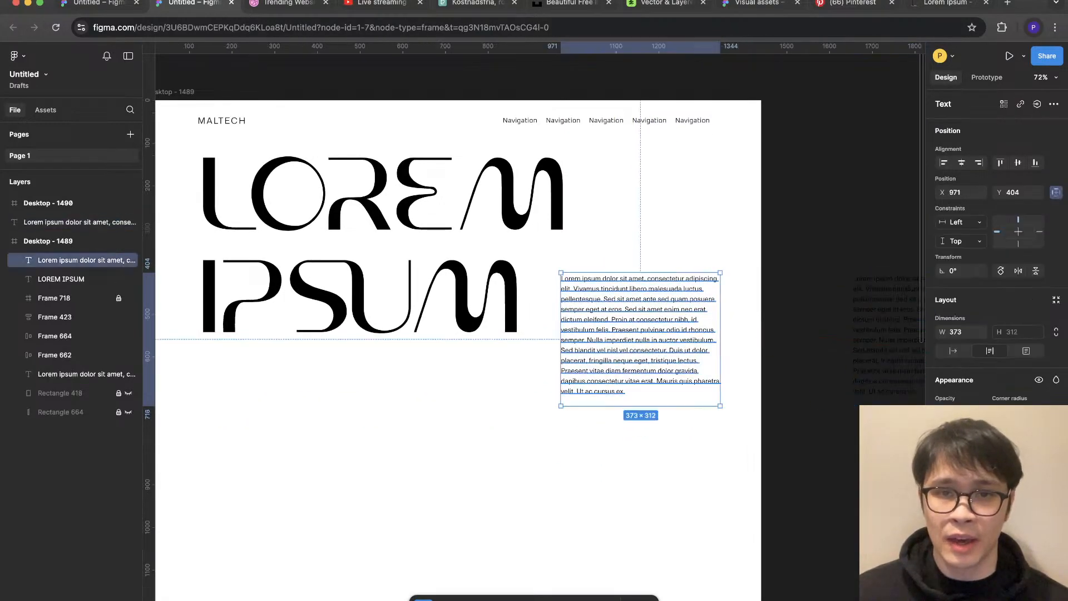
Step: Shorten the paragraph inside the frame so that it ends after "Proin at consectetur nibh."
double_click(677, 321)
scroll(677, 321, "up", 3)
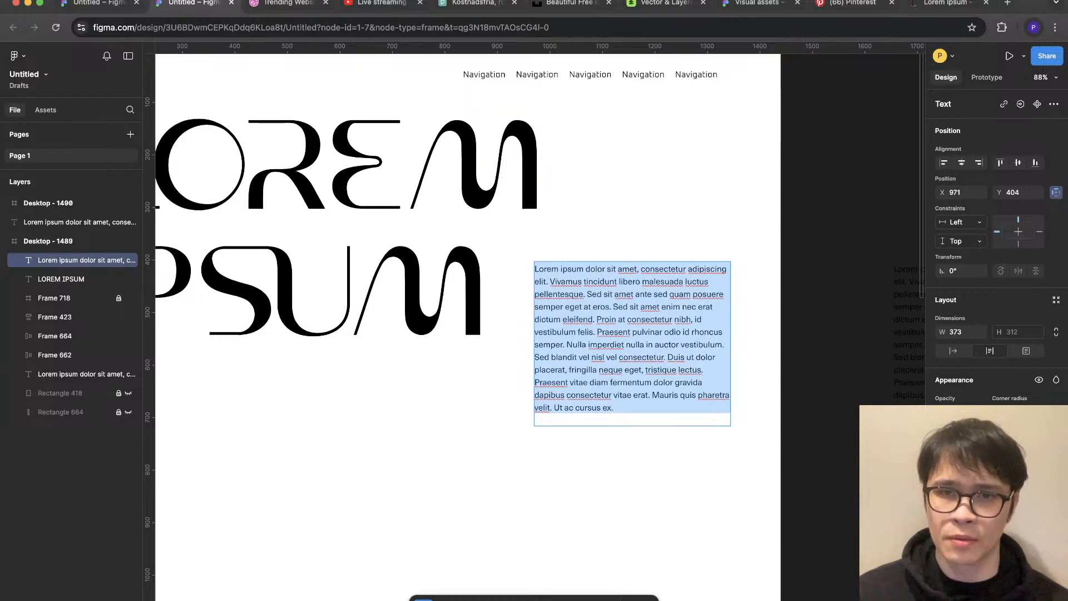
left_click(691, 319)
key("super+shift+Down")
key("BackSpace")
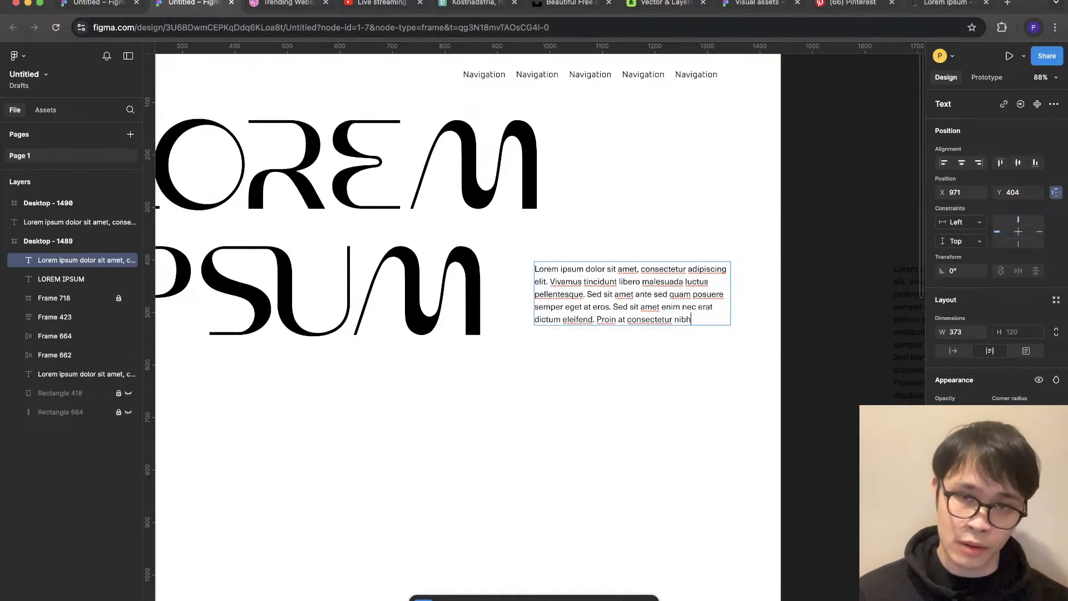
key("Escape")
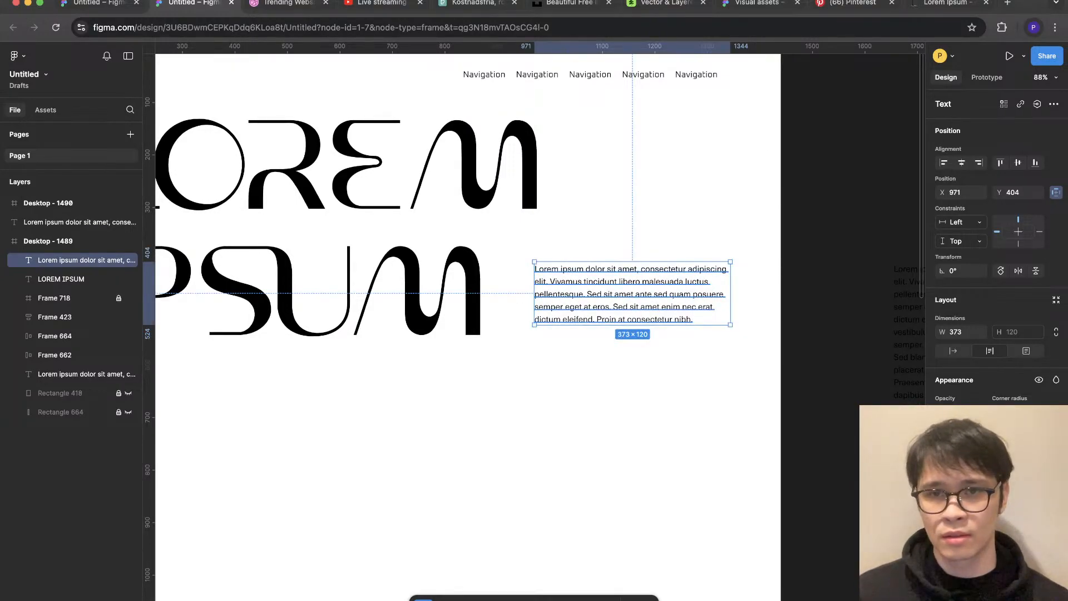
Step: Narrow the shortened paragraph to about 290 wide and place it to the right of IPSUM at about Y 410
left_click_drag(729, 294, 688, 298)
key("Escape")
scroll(539, 327, "left", 3)
scroll(539, 327, "up", 2)
left_click_drag(740, 383, 762, 387)
key("Escape")
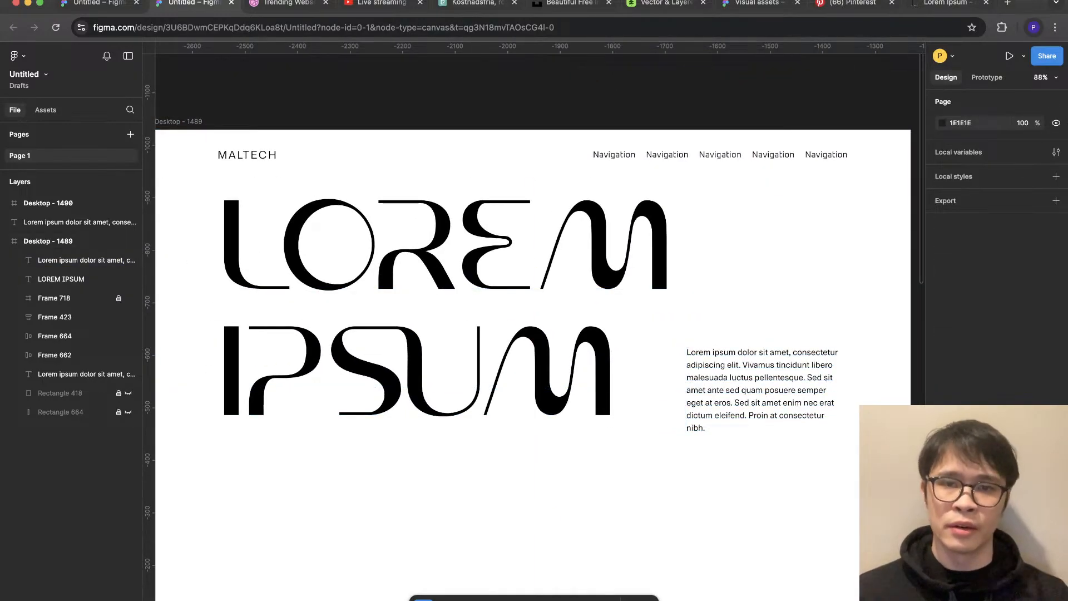
Step: Show the layout grids and enlarge the LOREM IPSUM headline until its first line ends at a grid column line
key("shift+g")
left_click(459, 323)
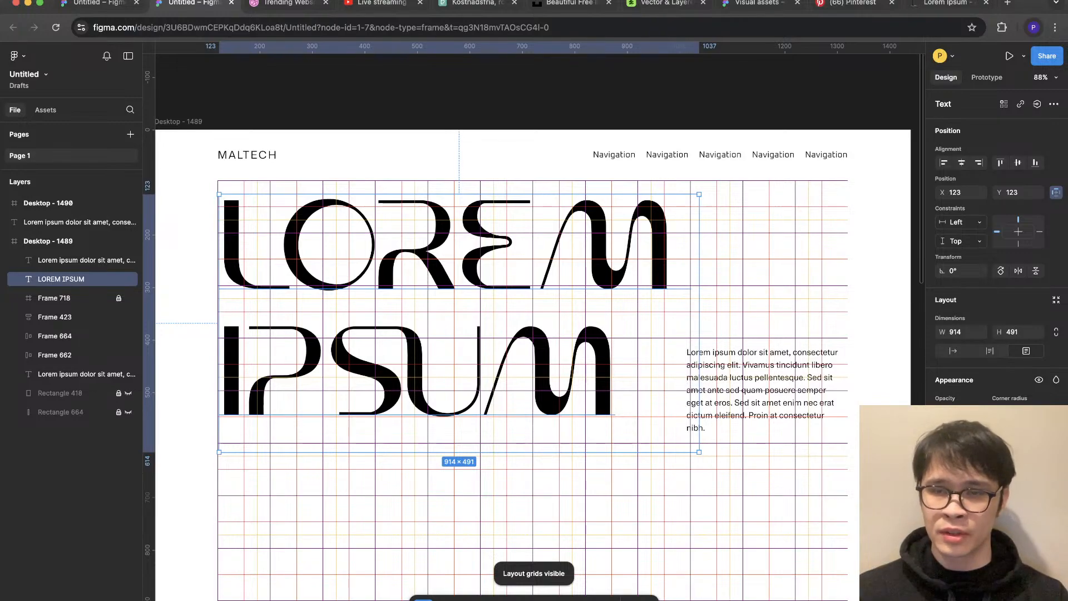
key("shift+Up")
key("Up")
key("Down")
key("Down")
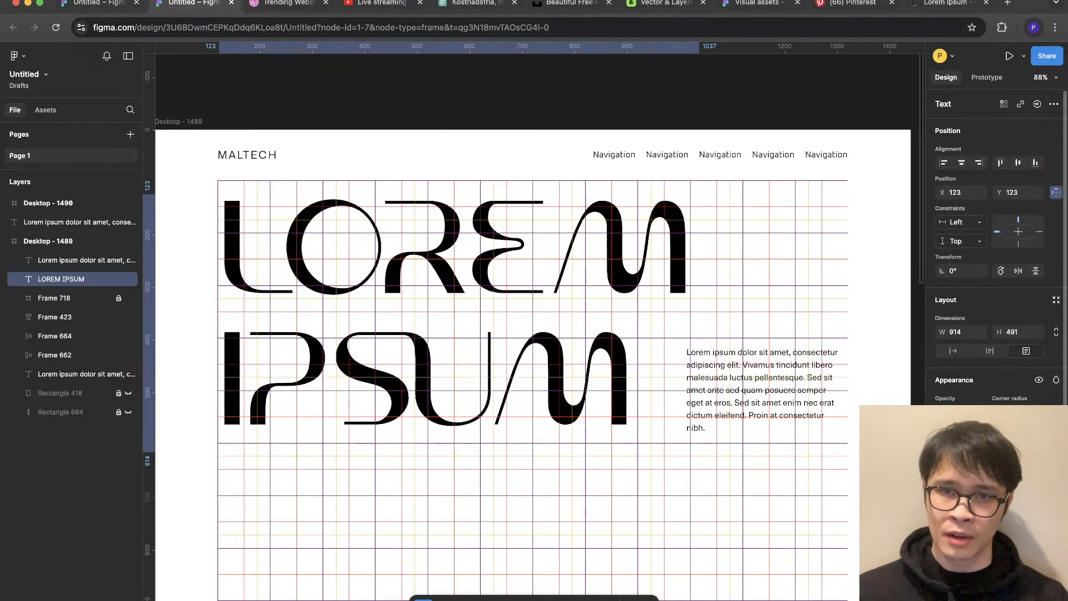
key("Up")
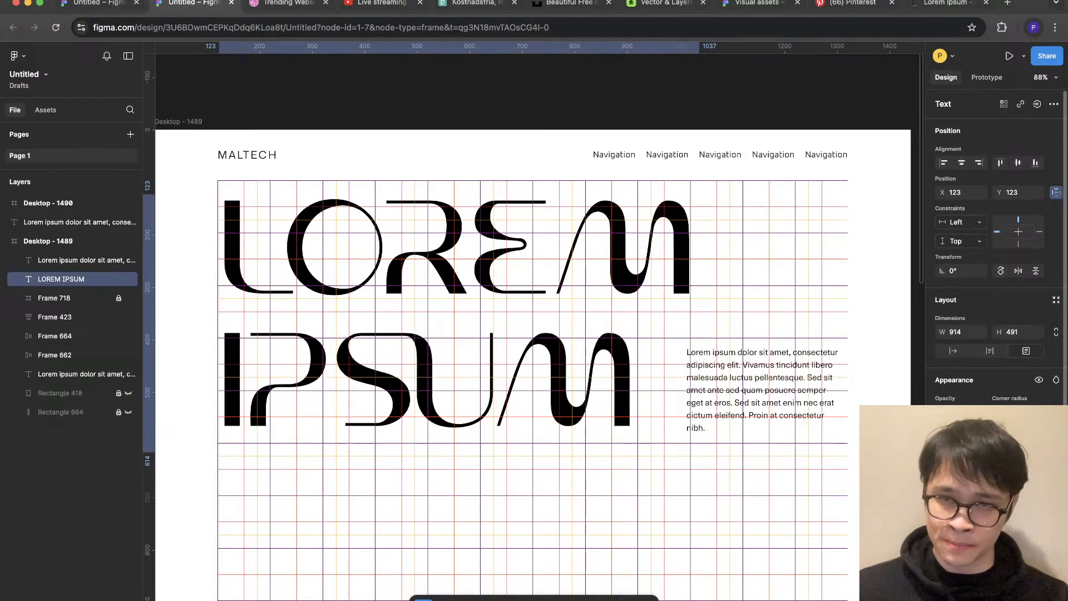
key("Up")
key("Escape")
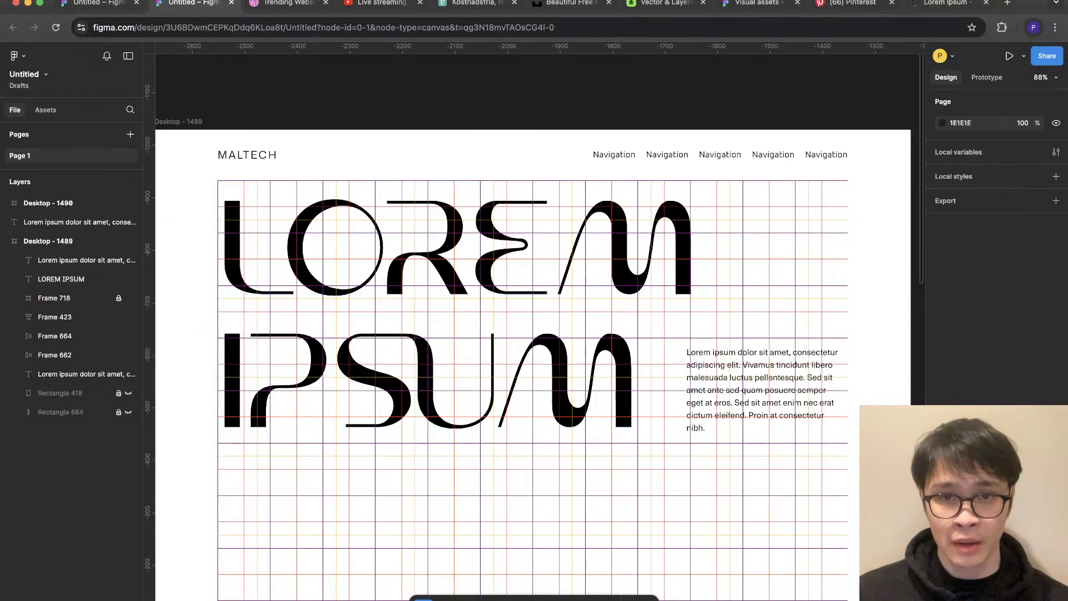
Step: Align the paragraph to the grid column at X 1023, Y 410, stretch it to the grid's right edge, and hide the layout grids
left_click(765, 389)
left_click_drag(687, 389, 691, 389)
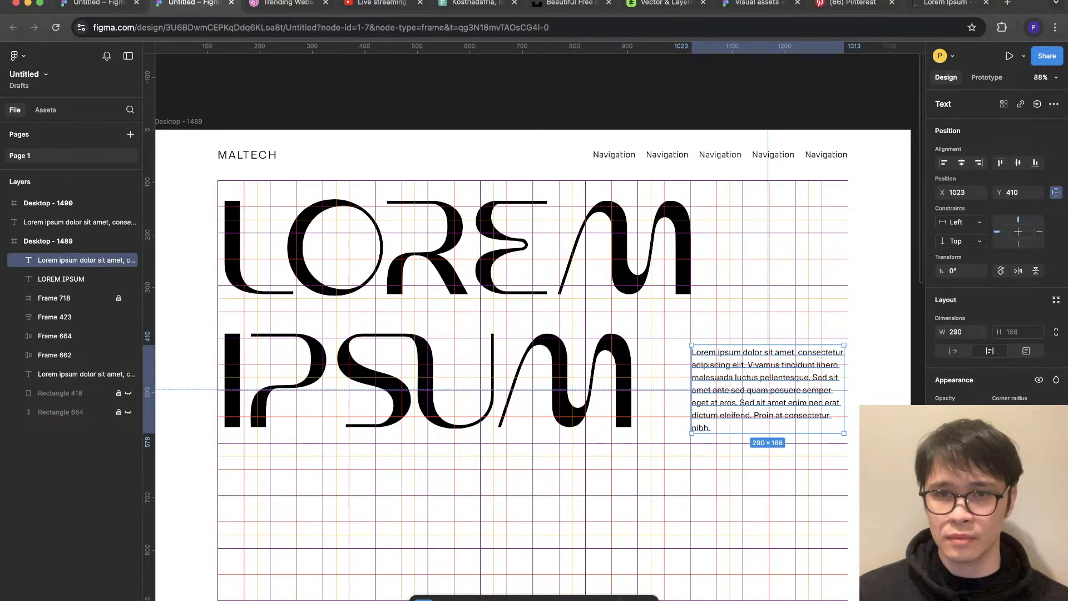
left_click_drag(844, 389, 847, 389)
key("shift+g")
key("Escape")
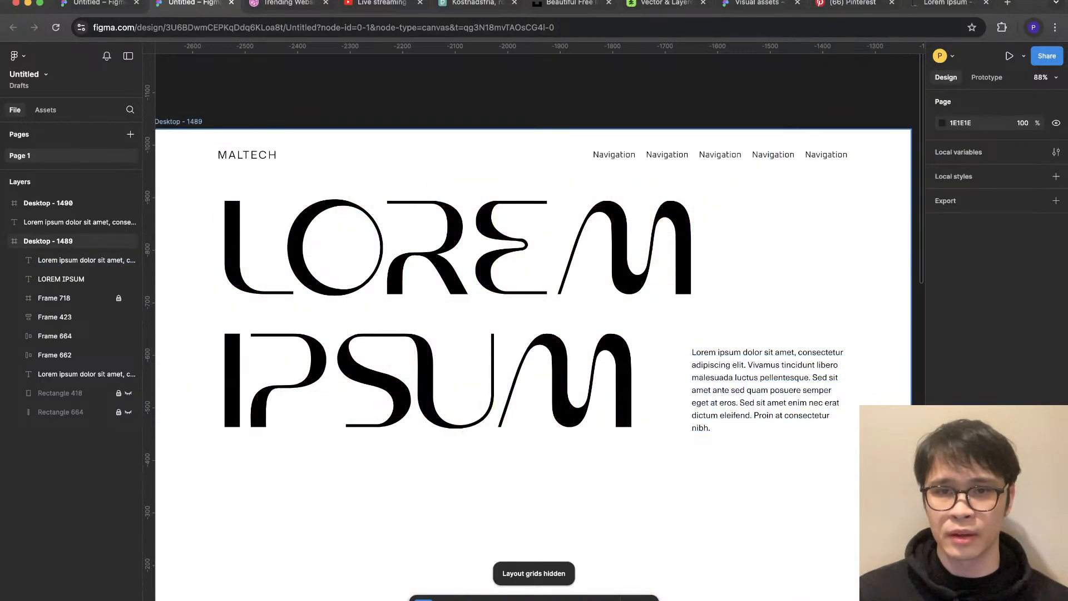
Step: Tighten the LOREM IPSUM headline's letter spacing slightly and widen its text box to 1260
left_click(702, 389)
scroll(691, 410, "up", 2)
left_click(776, 443)
scroll(776, 439, "down", 4)
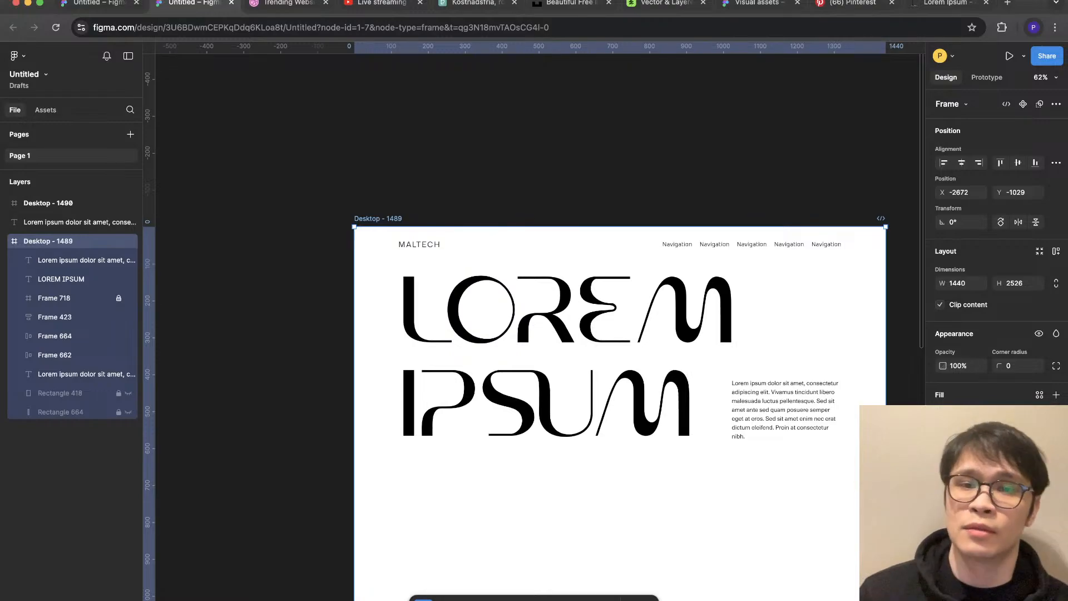
left_click(568, 245)
left_click(568, 309)
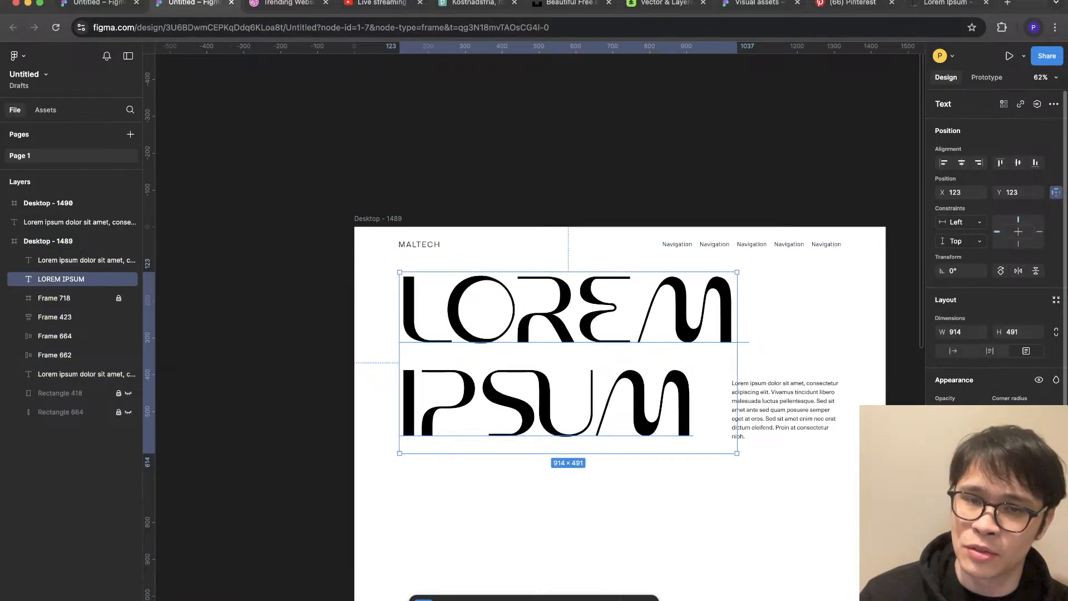
key("alt+.")
key("alt+")
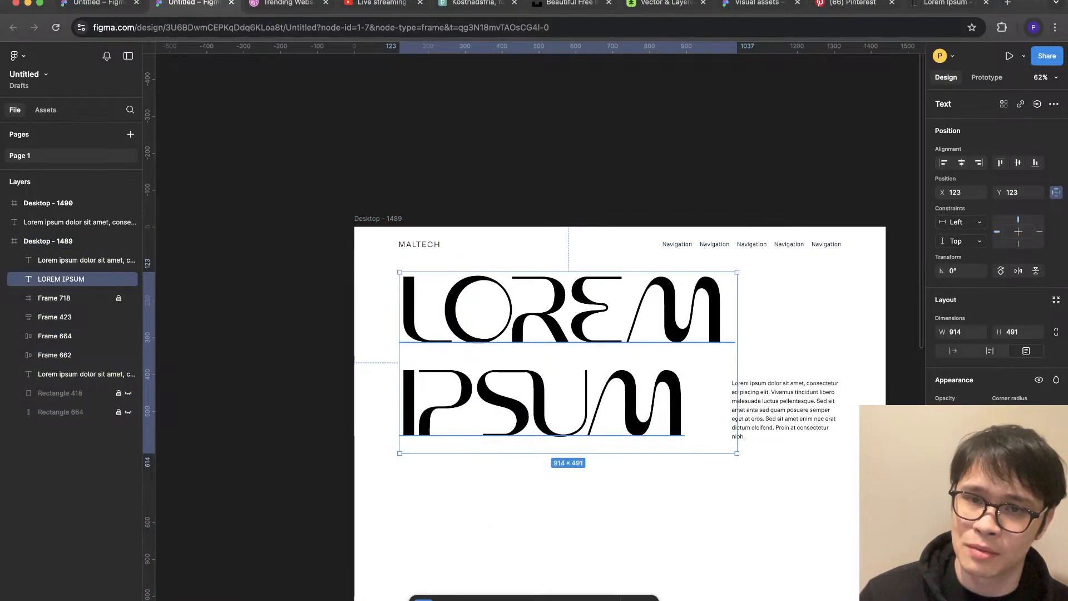
left_click_drag(737, 362, 865, 362)
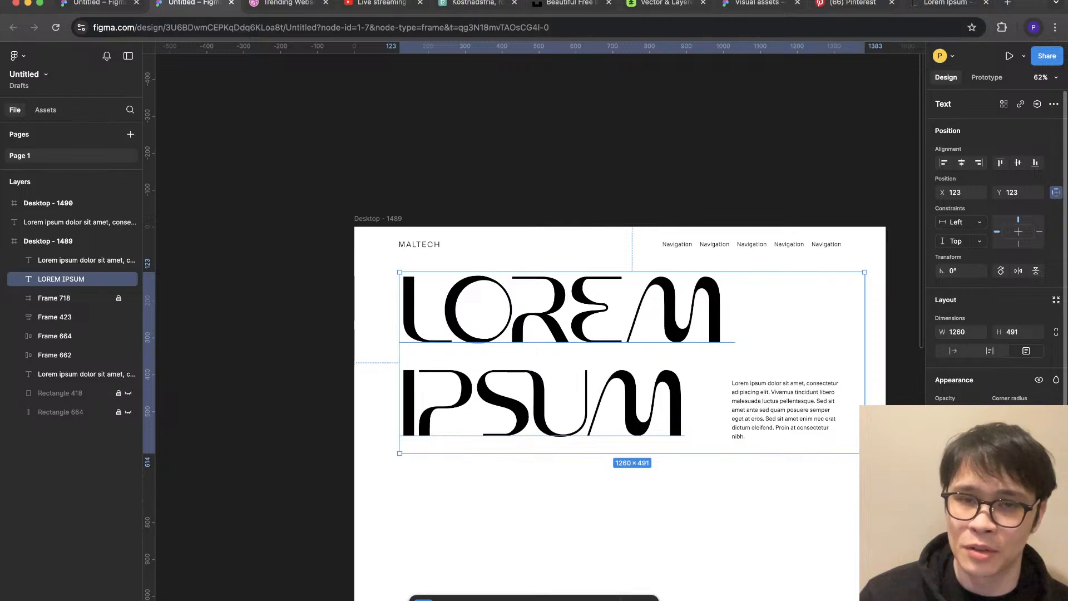
Step: Try out much wider letter spacing on the LOREM IPSUM headline, alternating between looser and tighter settings
key("alt+.")
key("alt+.")
key("alt+.")
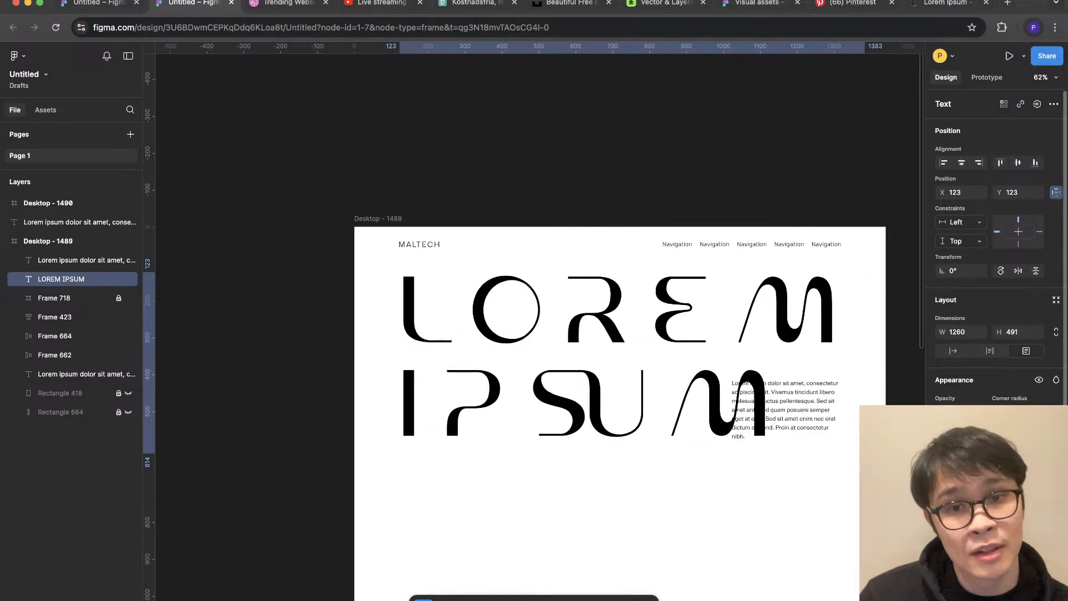
key("alt+")
key("alt+")
key("alt+")
key("alt+.")
key("alt+.")
key("alt+.")
key("alt+.")
key("alt+.")
key("alt+")
key("alt+")
key("alt+")
key("alt+")
key("alt+")
key("alt+")
key("alt+.")
key("alt+.")
key("alt+.")
key("alt+")
key("alt+")
key("alt+.")
key("alt+.")
key("alt+.")
key("alt+.")
key("alt+.")
key("alt+")
key("alt+")
key("alt+")
key("alt+.")
key("alt+.")
key("alt+.")
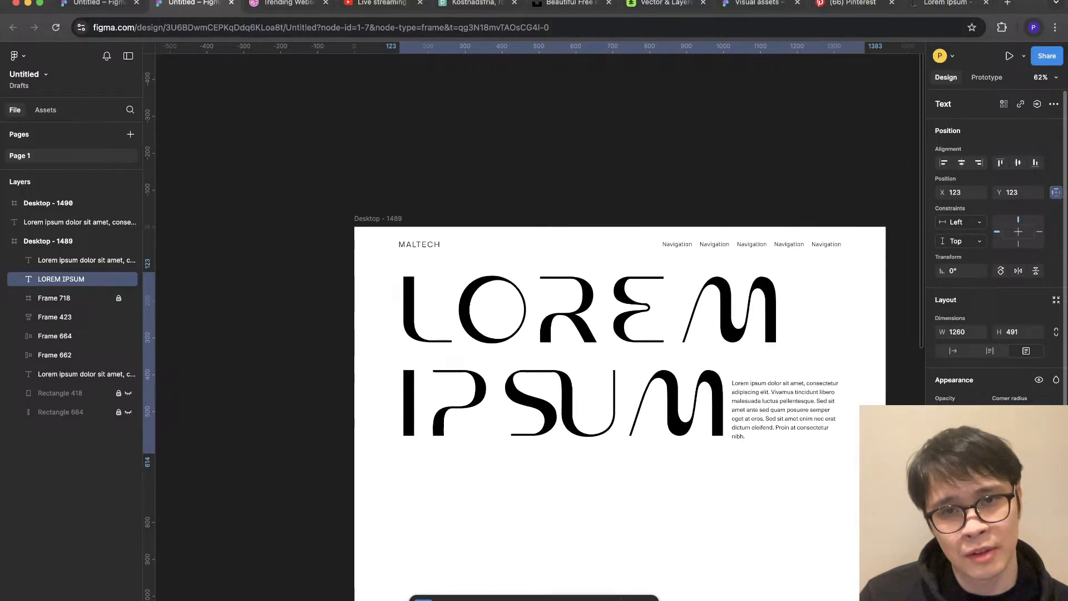
Step: Tighten the headline's letter spacing until neighbouring letters such as O, R and E nearly touch
key("alt+")
key("alt+")
key("alt+")
key("alt+")
key("alt+")
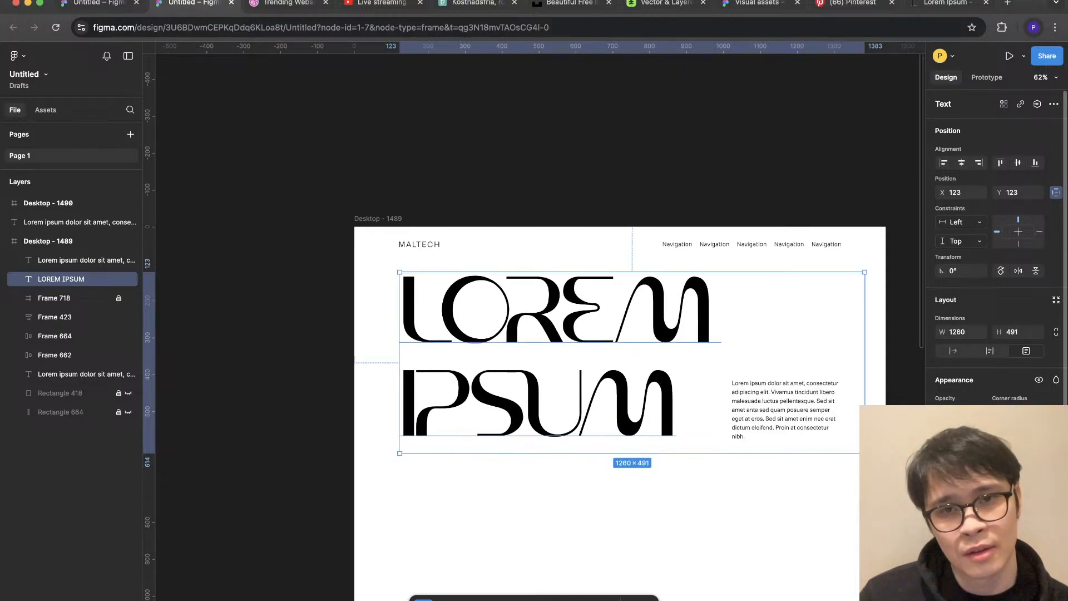
key("Escape")
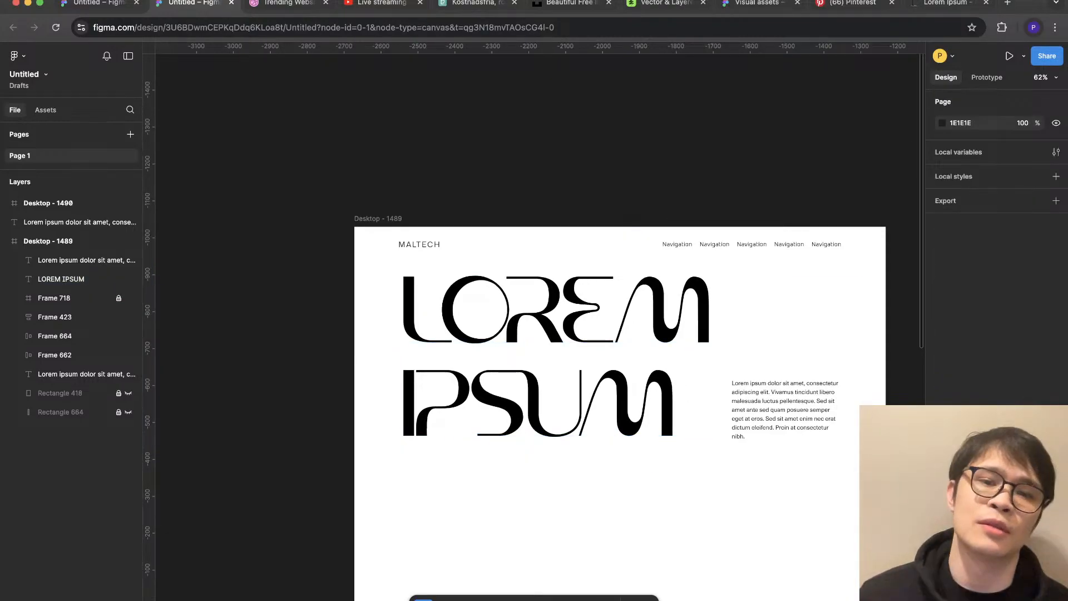
Step: Loosen the tight headline letter spacing in small increments until the letters have slightly more room
left_click(555, 310)
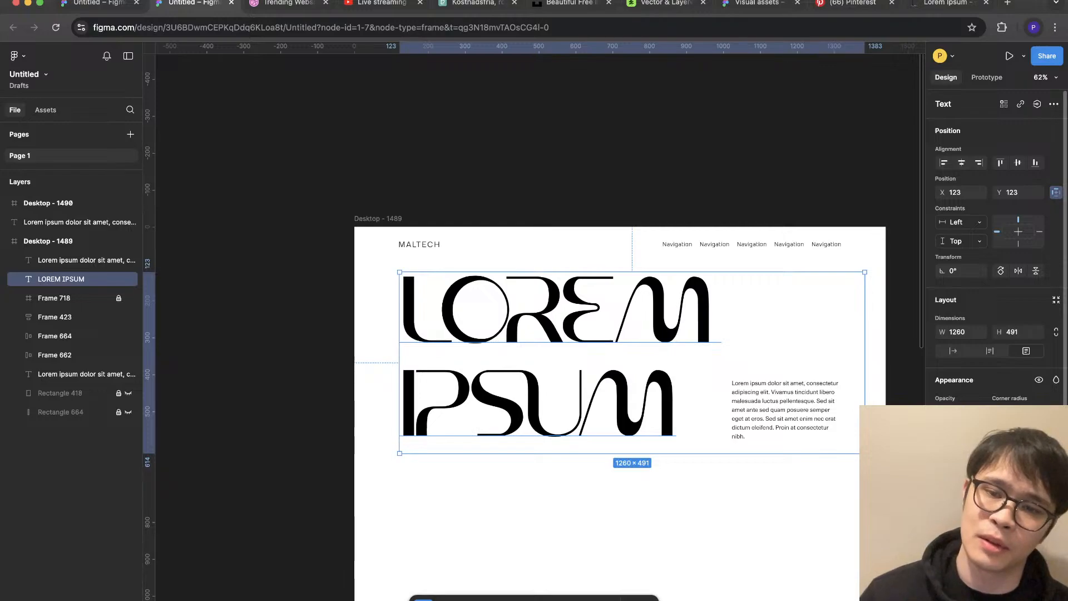
key("alt+comma")
key("alt+period")
key("alt+period")
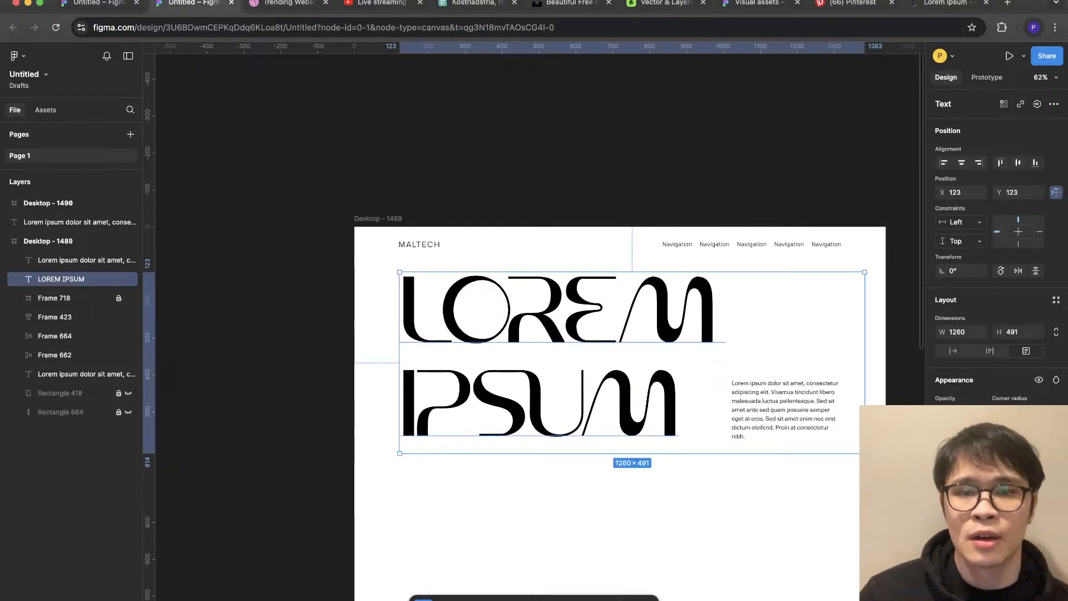
key("Escape")
left_click(555, 309)
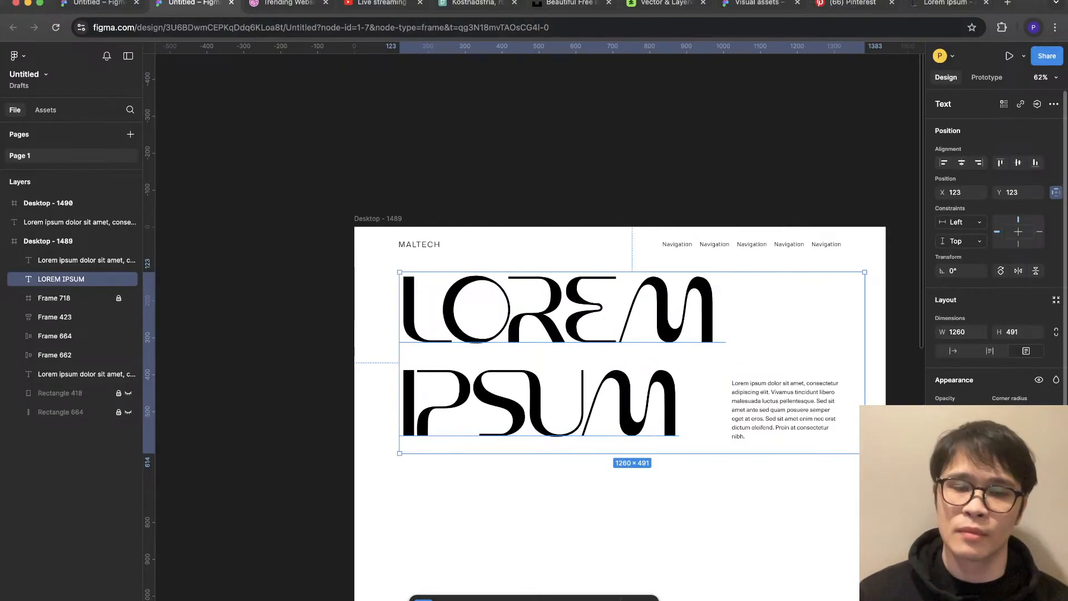
key("alt+period")
key("alt+period")
key("alt+period")
key("alt+period")
key("alt+period")
key("alt+period")
key("alt+period")
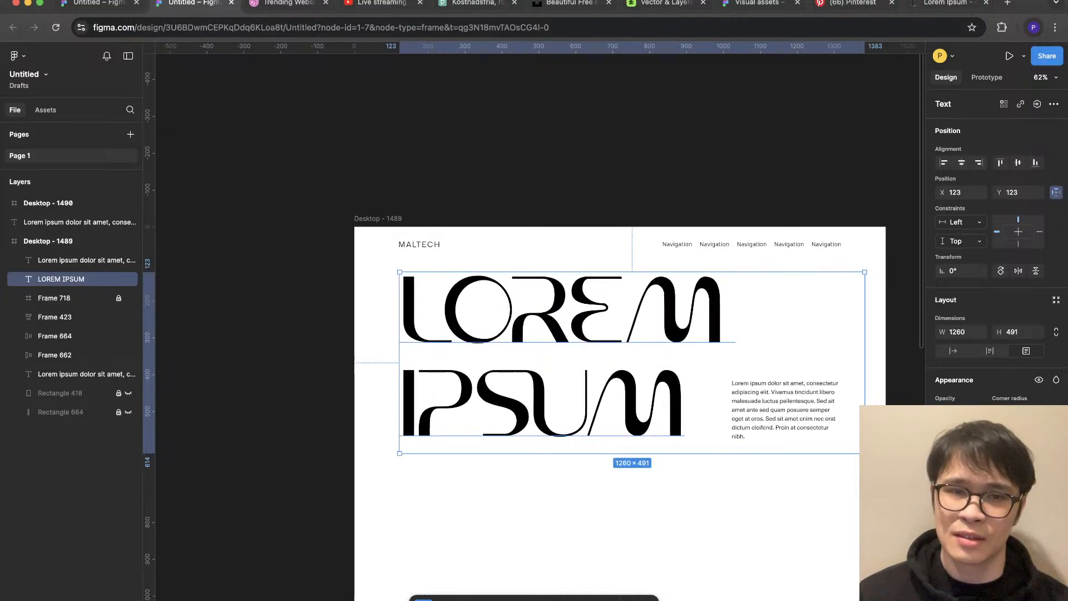
Step: Loosen the LOREM IPSUM headline's letter spacing further until LOREM spans about three quarters of its text box
key("alt+period")
key("alt+period")
key("alt+period")
key("Escape")
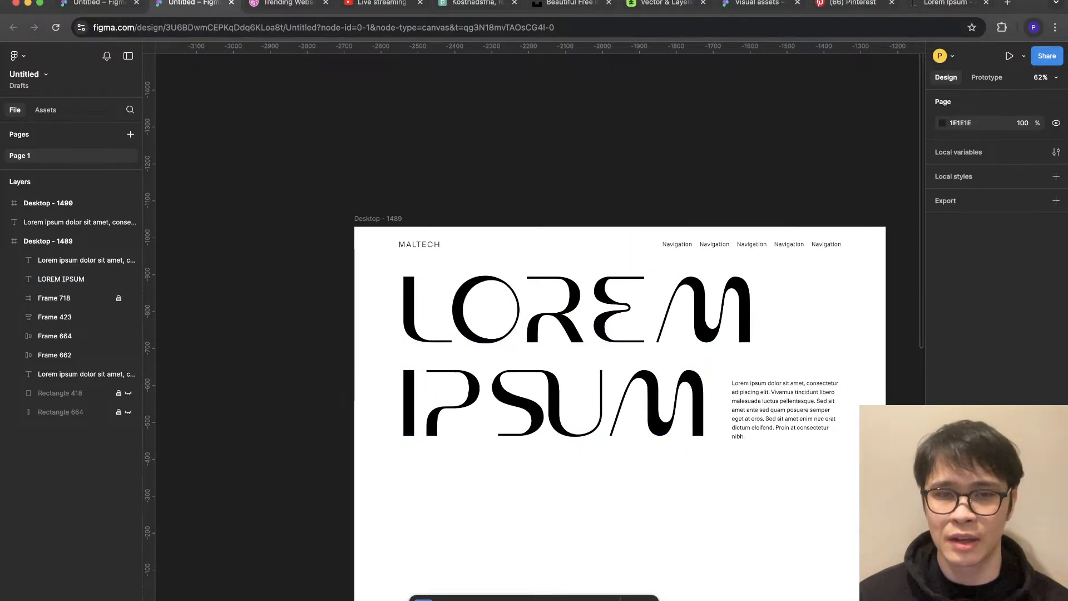
Step: Tighten the LOREM IPSUM headline's letter spacing back by a few small increments
left_click(555, 309)
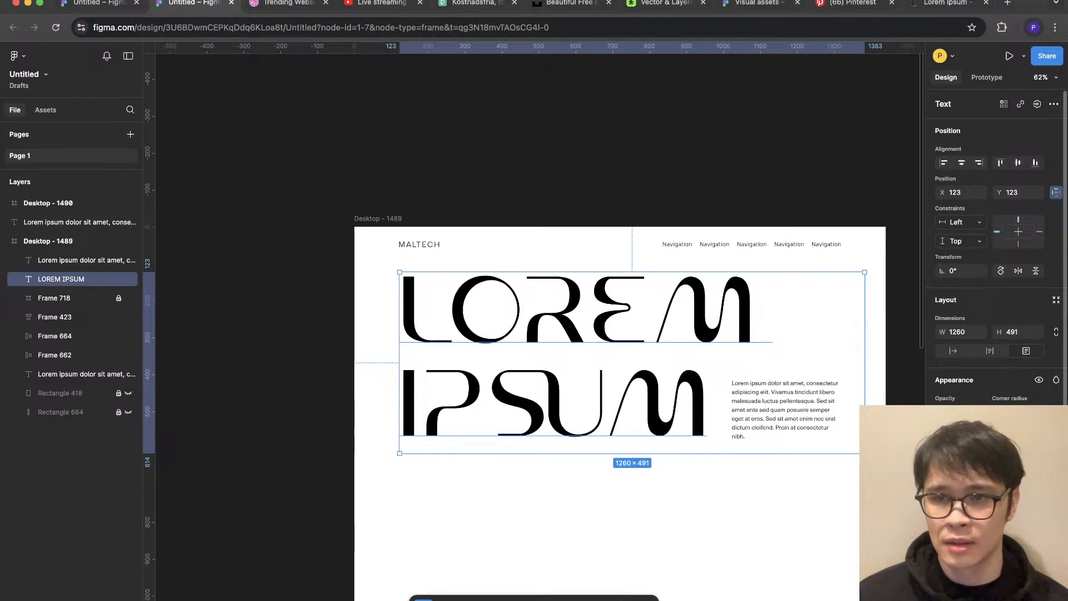
key("alt+comma")
key("alt+comma")
key("alt+comma")
key("Escape")
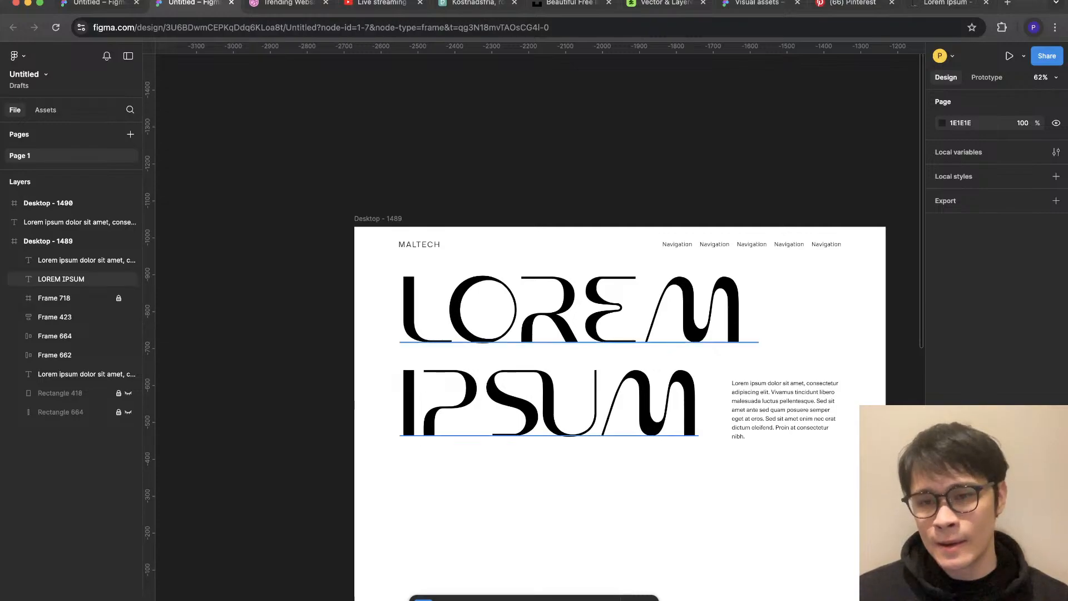
Step: Loosen the headline's line spacing slightly and nudge the headline down to Y 134
left_click(570, 309)
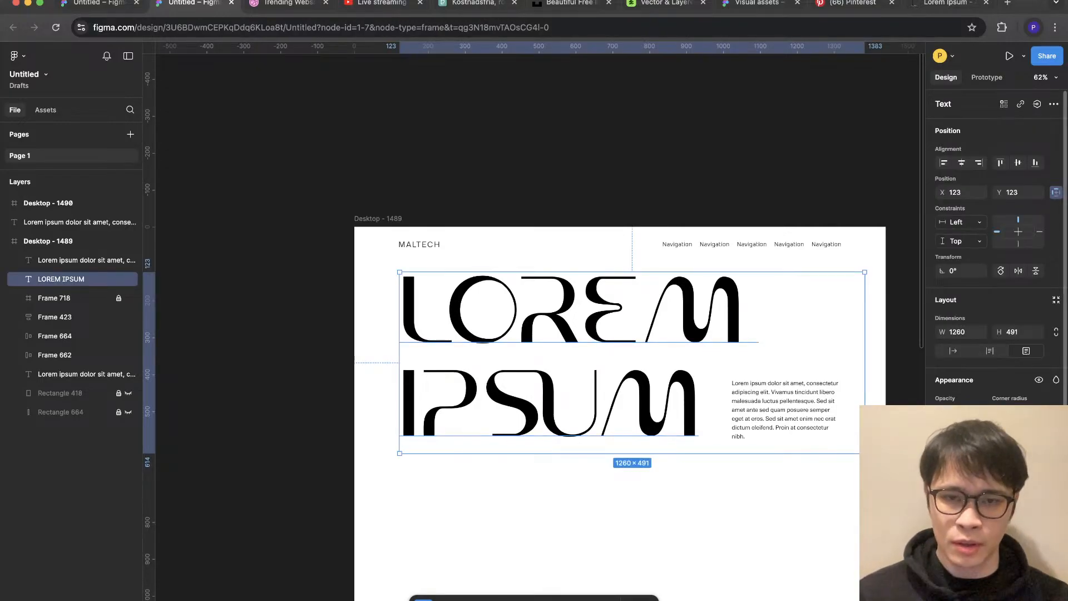
key("alt+shift+period")
key("Down")
key("Down")
key("Down")
key("Down")
key("Down")
key("Down")
key("Down")
key("Down")
key("Down")
key("Down")
key("Down")
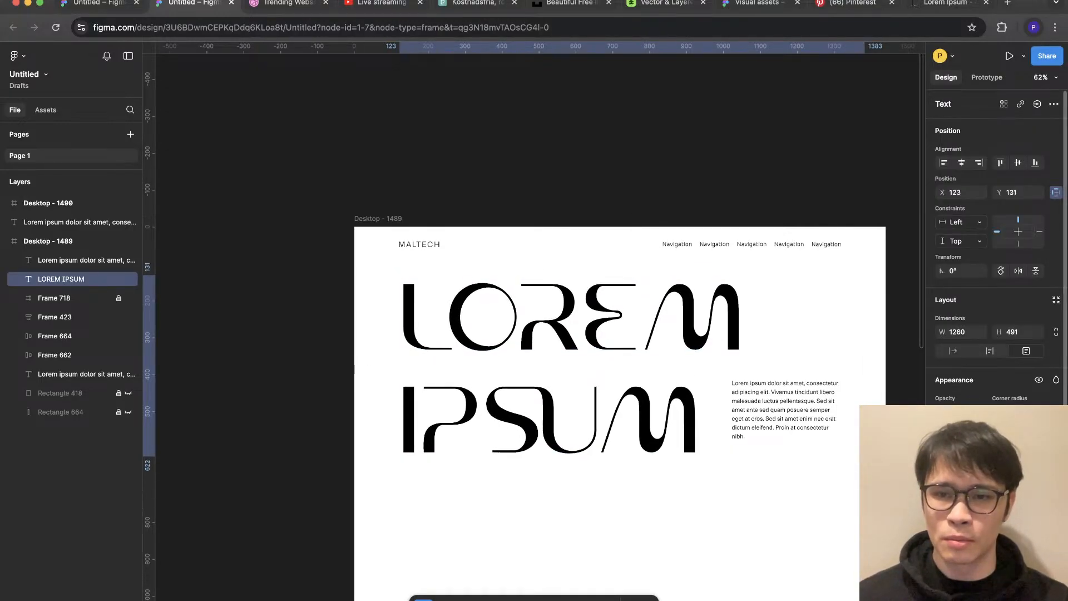
left_click(978, 460)
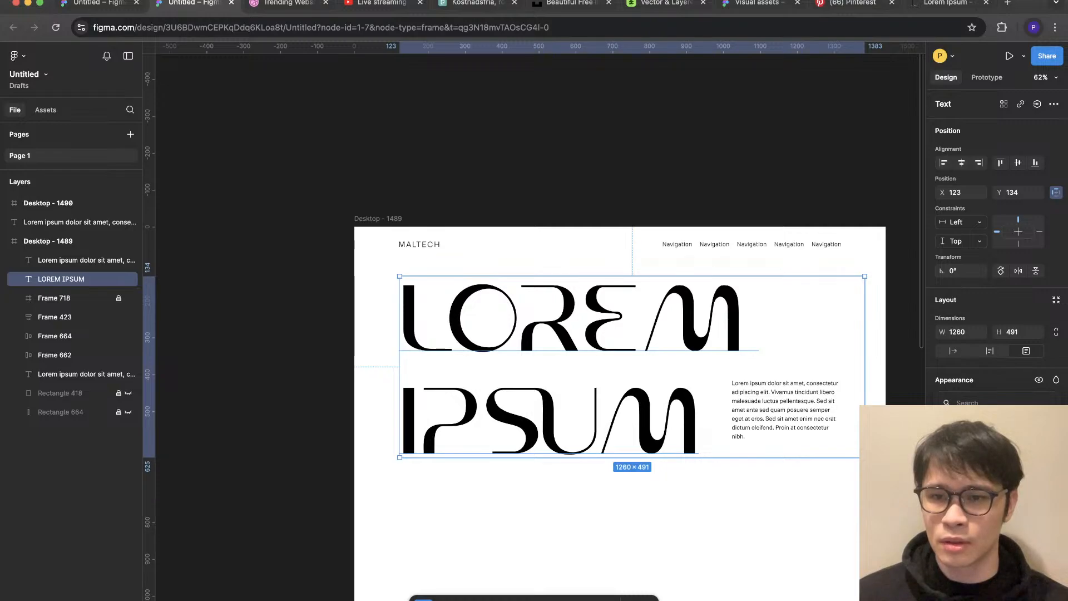
key("Escape")
Step: Tighten the headline's line spacing in small increments until IPSUM sits closely beneath LOREM
key("alt+shift+comma")
key("alt+shift+comma")
key("alt+shift+comma")
key("alt+shift+comma")
key("alt+shift+comma")
key("alt+shift+comma")
key("alt+shift+comma")
key("alt+shift+comma")
key("alt+shift+comma")
key("alt+shift+comma")
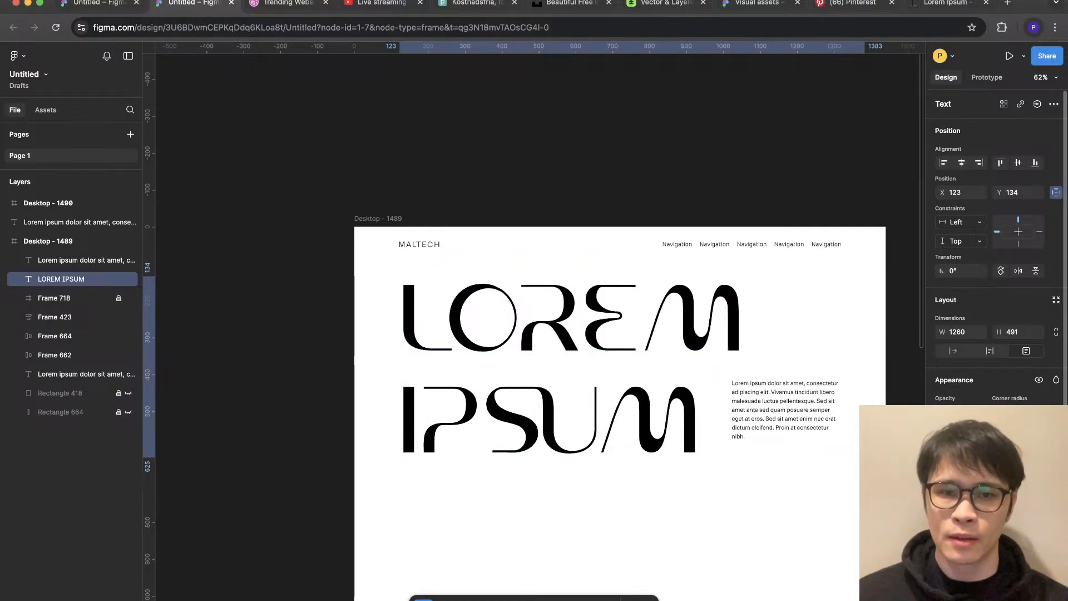
key("alt+shift+comma")
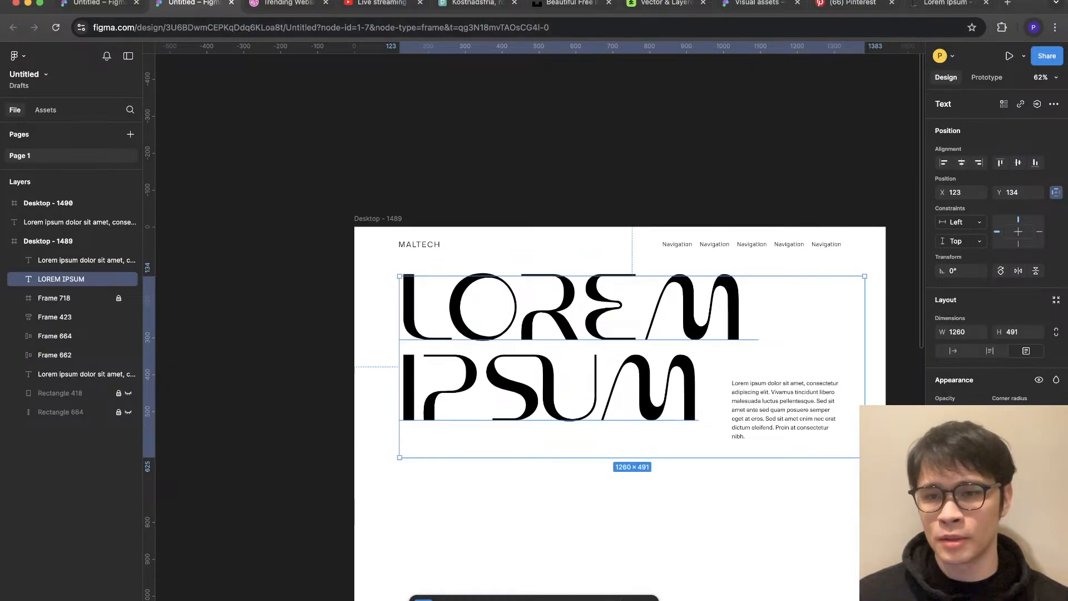
key("alt+shift+comma")
key("alt+shift+comma")
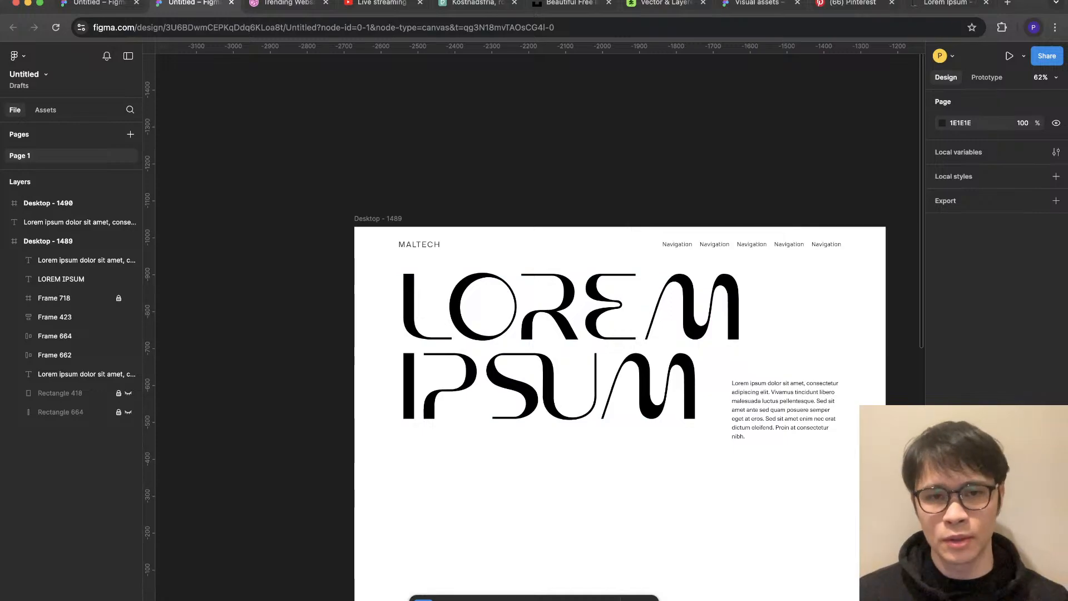
key("Escape")
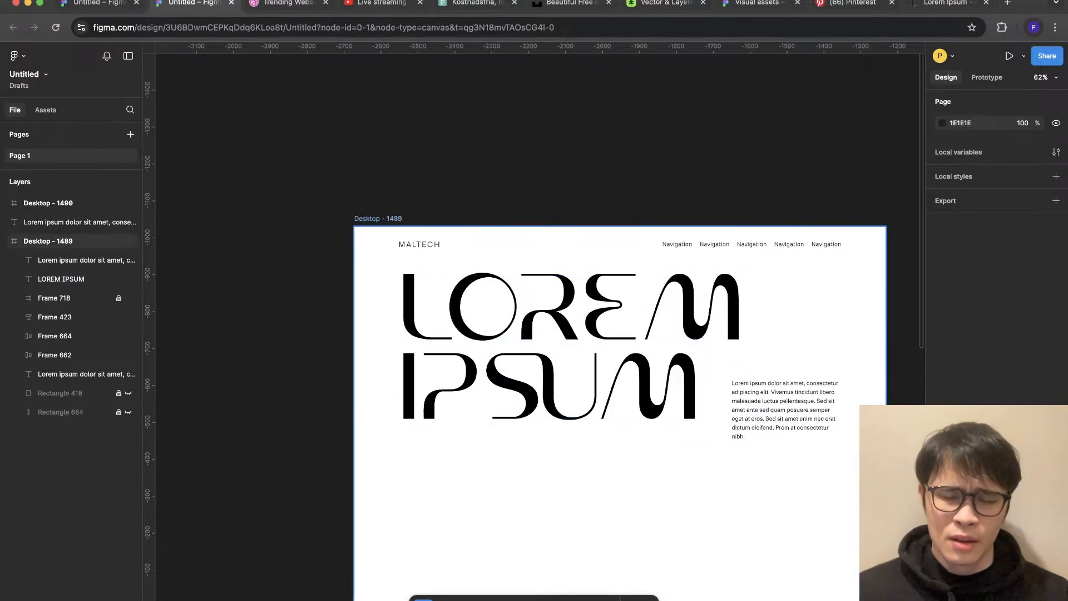
Step: Move the supporting paragraph up to Y 357 so it sits beside the word IPSUM
scroll(621, 453, "up", 5)
left_click(84, 260)
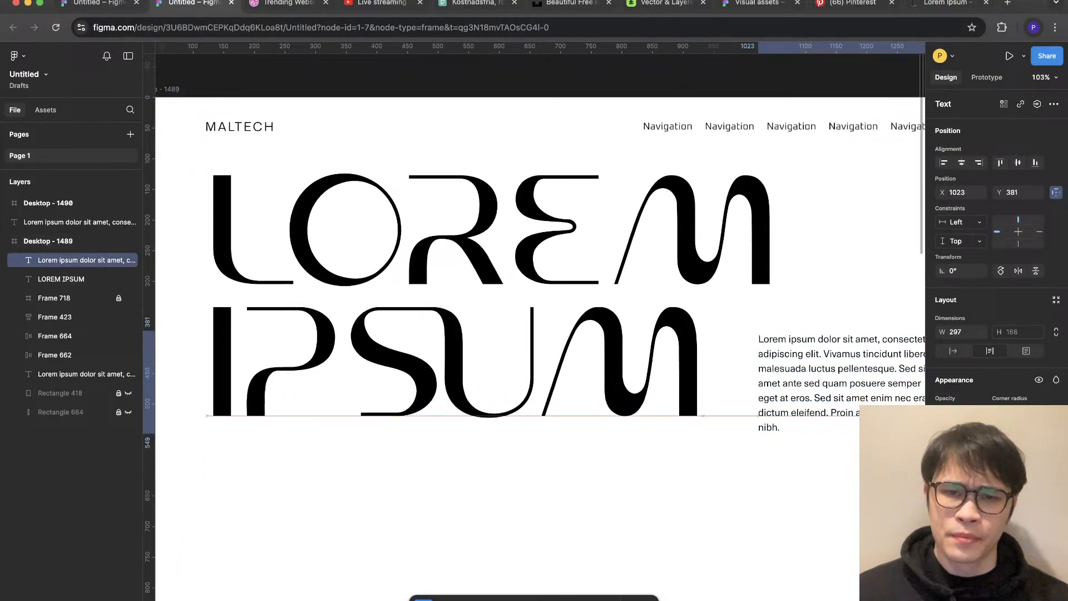
key("Escape")
scroll(534, 278, "right", 2)
scroll(534, 323, "down", 3)
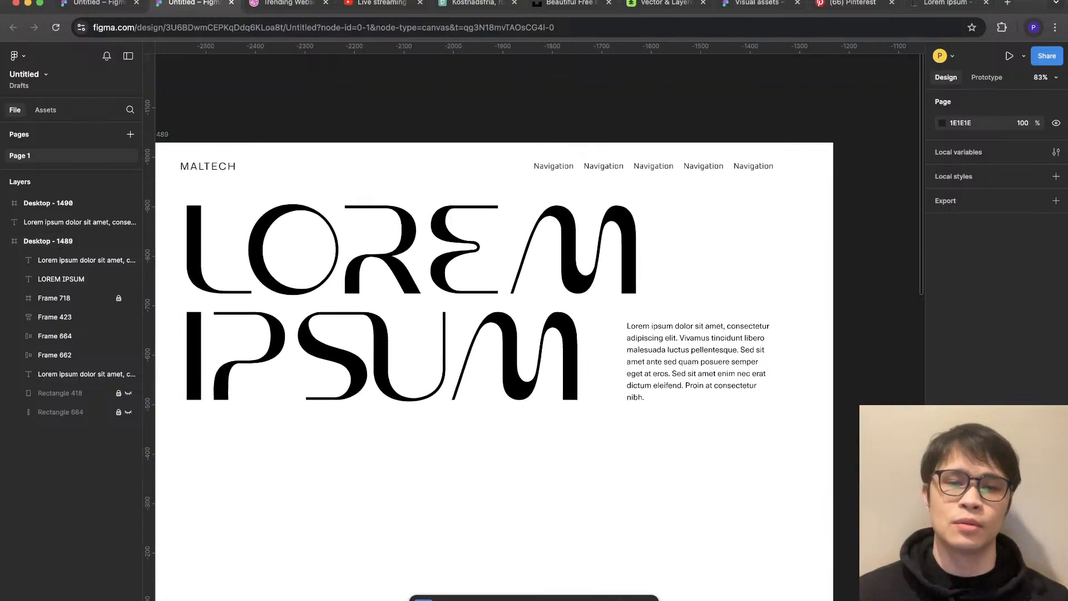
scroll(534, 322, "left", 1)
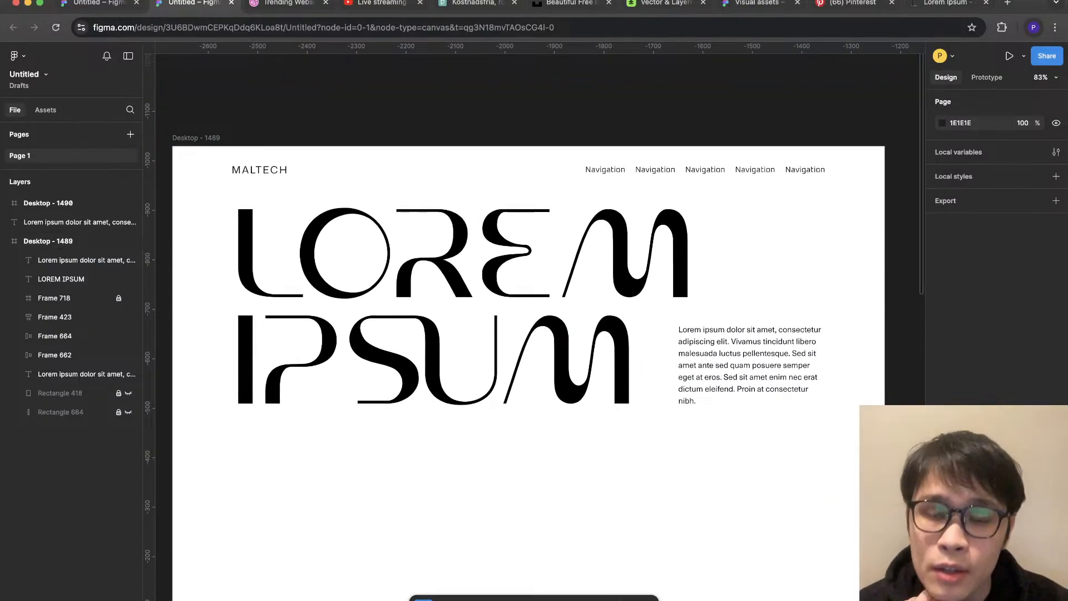
Step: Reduce the LOREM IPSUM headline's font size slightly against the layout grid and hide the grid again
key("shift+g")
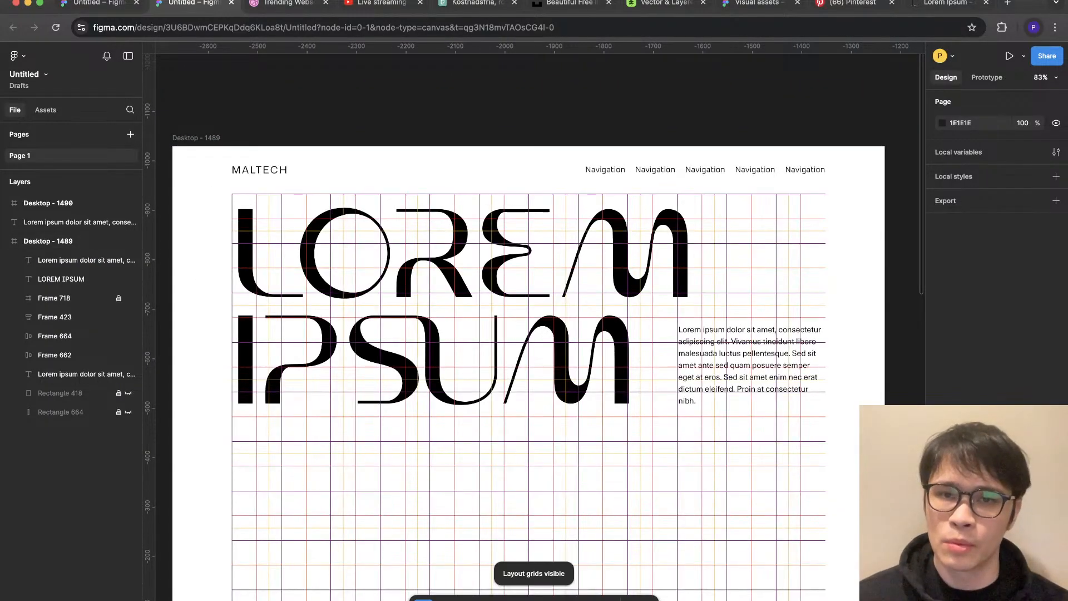
left_click(428, 256)
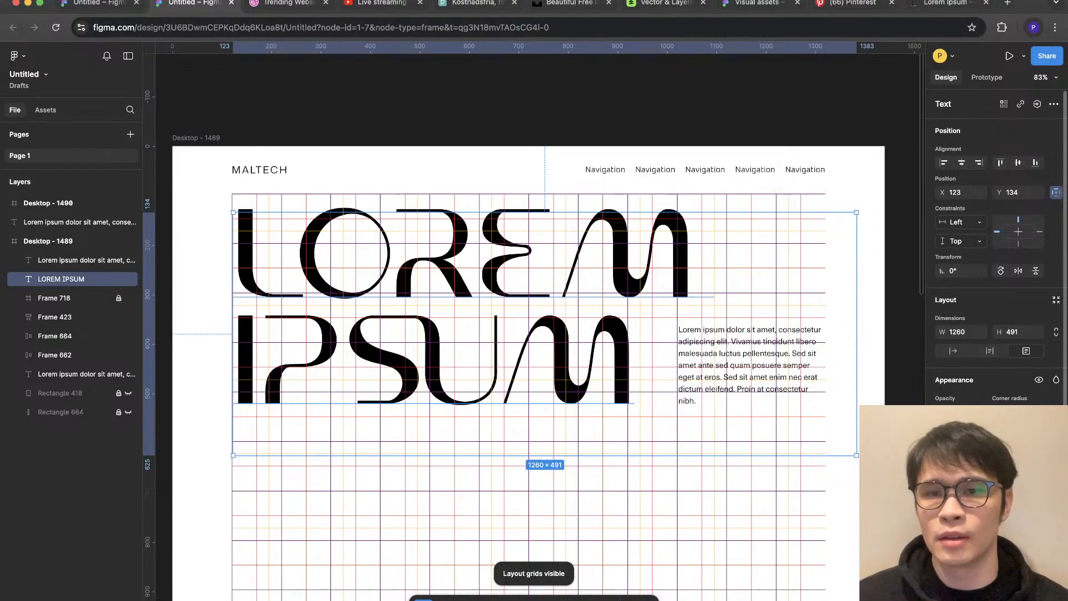
key("super+shift+comma")
key("super+shift+comma")
key("super+shift+comma")
key("super+shift+comma")
key("super+shift+comma")
key("super+shift+comma")
key("Escape")
key("super+z")
key("super+z")
key("shift+g")
Step: Remove the last word "nibh" from the supporting paragraph so it ends with "consectetur."
left_click(751, 365)
key("Escape")
left_click(751, 364)
key("Return")
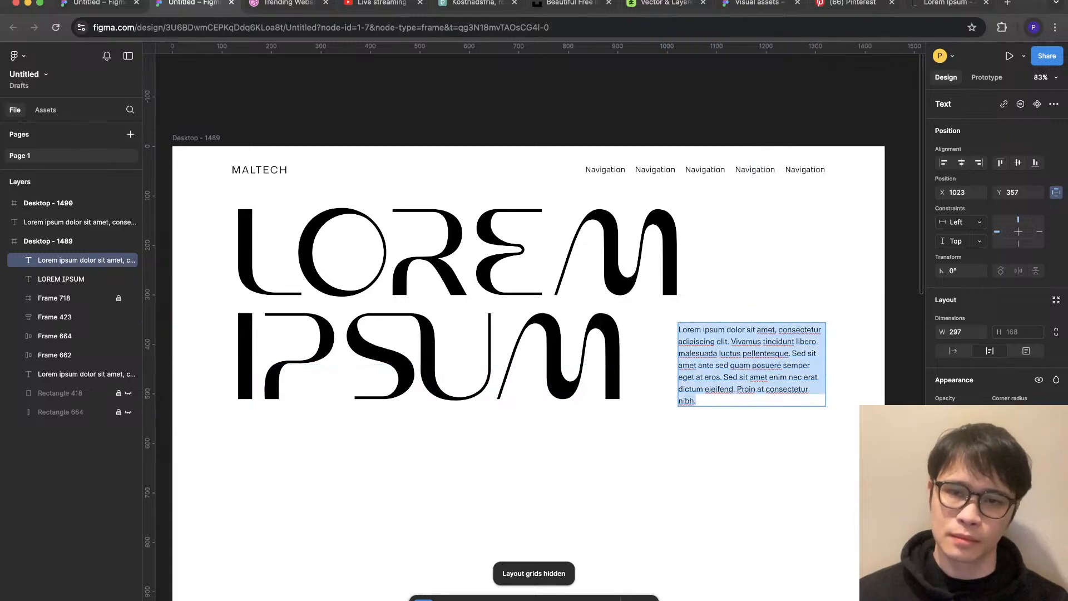
key("Right")
key("alt+shift+Left")
key("BackSpace")
key("BackSpace")
type(".")
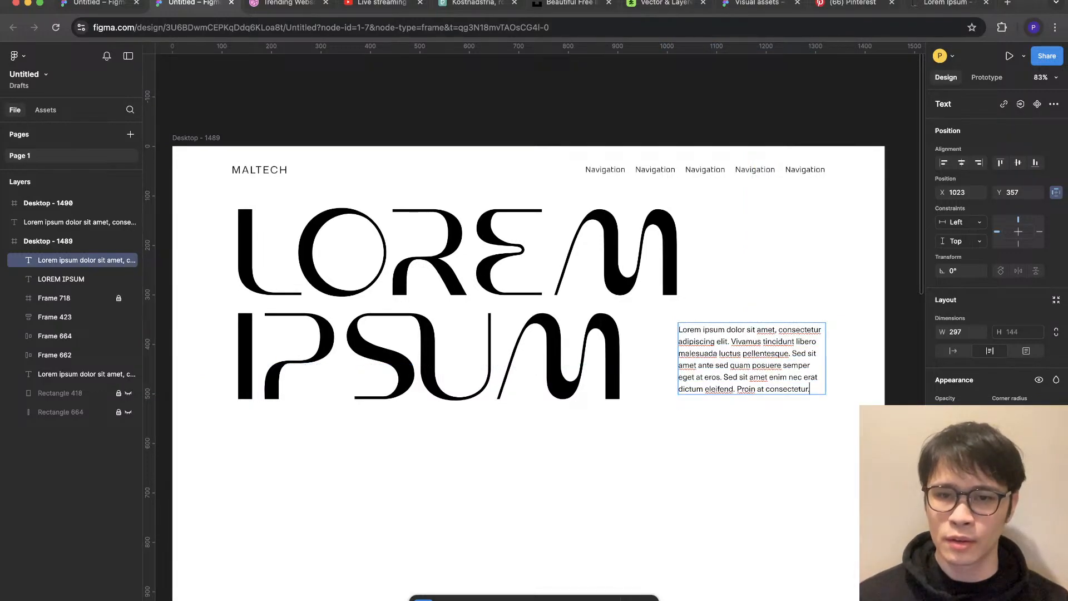
key("Escape")
key("Escape")
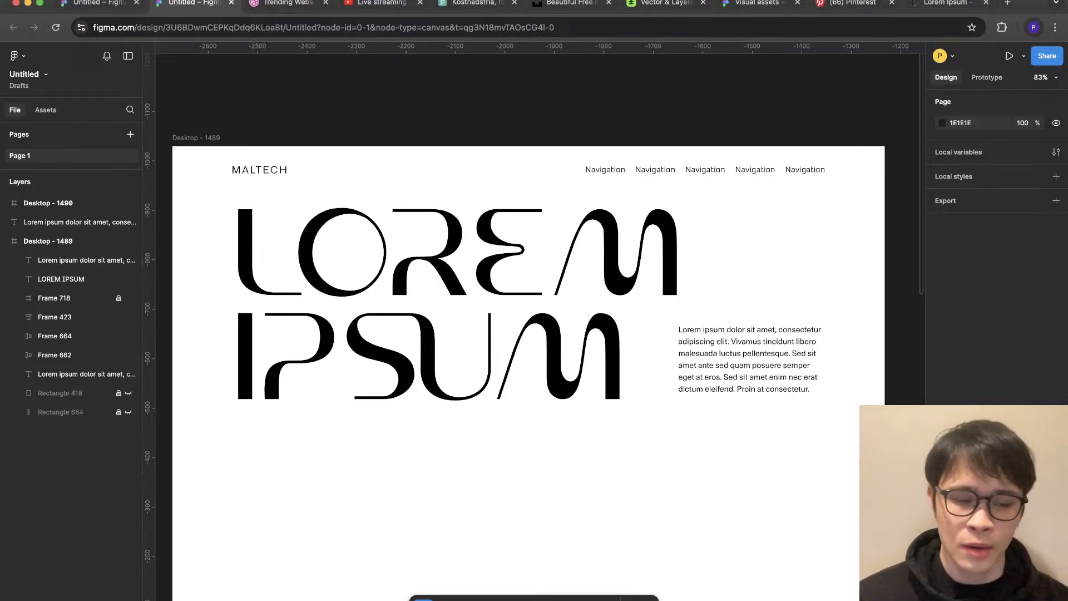
Step: Duplicate the supporting paragraph below the original and shorten the copy to "Lorem ipsum dolor"
left_click_drag(750, 358, 813, 513, "alt")
double_click(751, 481)
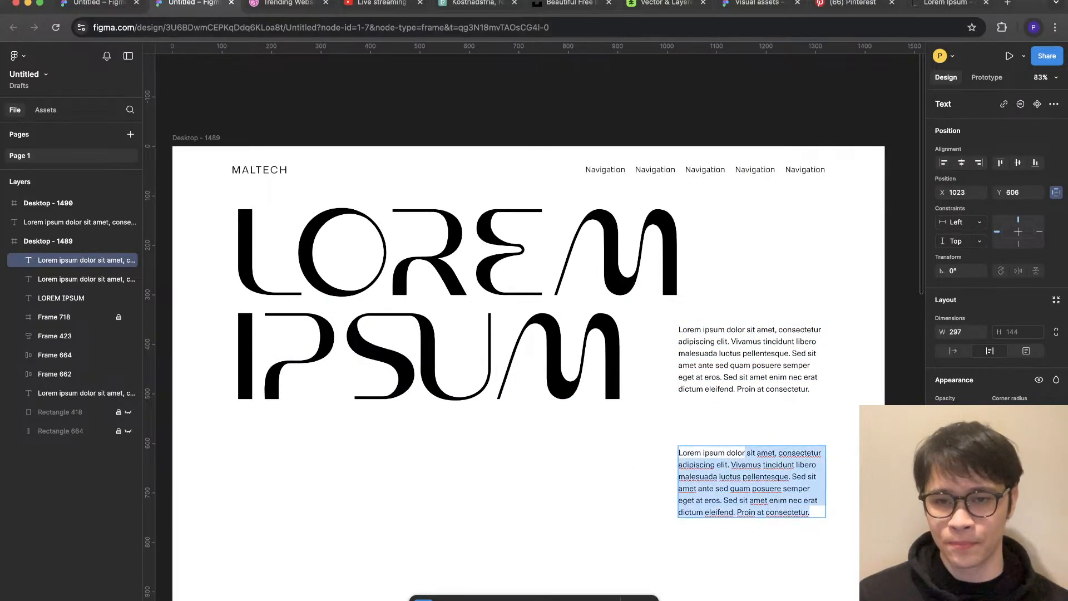
key("BackSpace")
key("Escape")
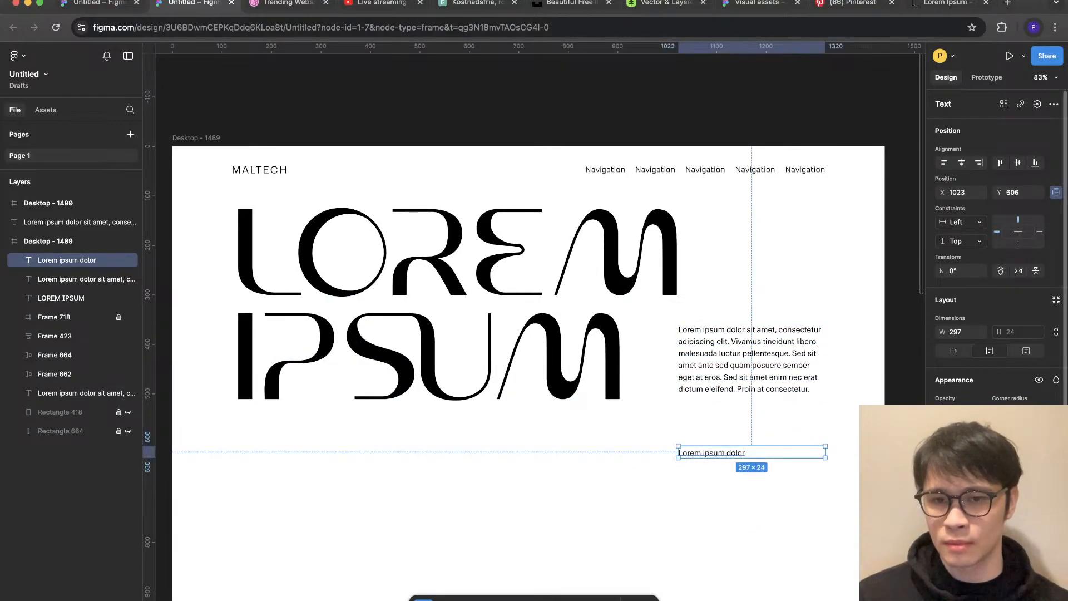
Step: Wrap the short text in an auto layout frame and place it under the paragraph at X 1023, Y 546
key("shift+a")
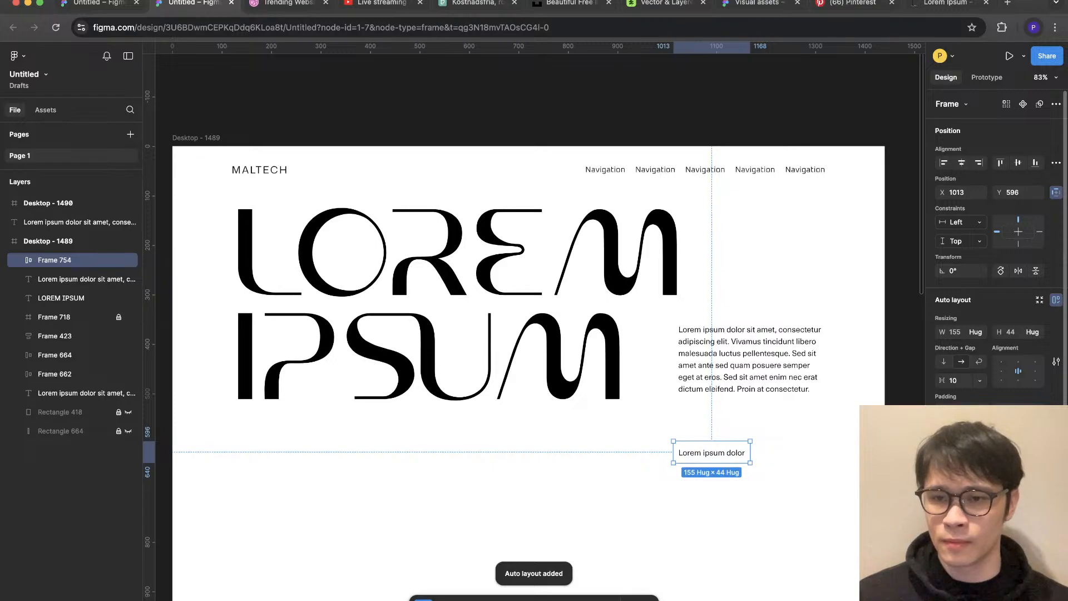
key("Escape")
left_click_drag(712, 452, 716, 428)
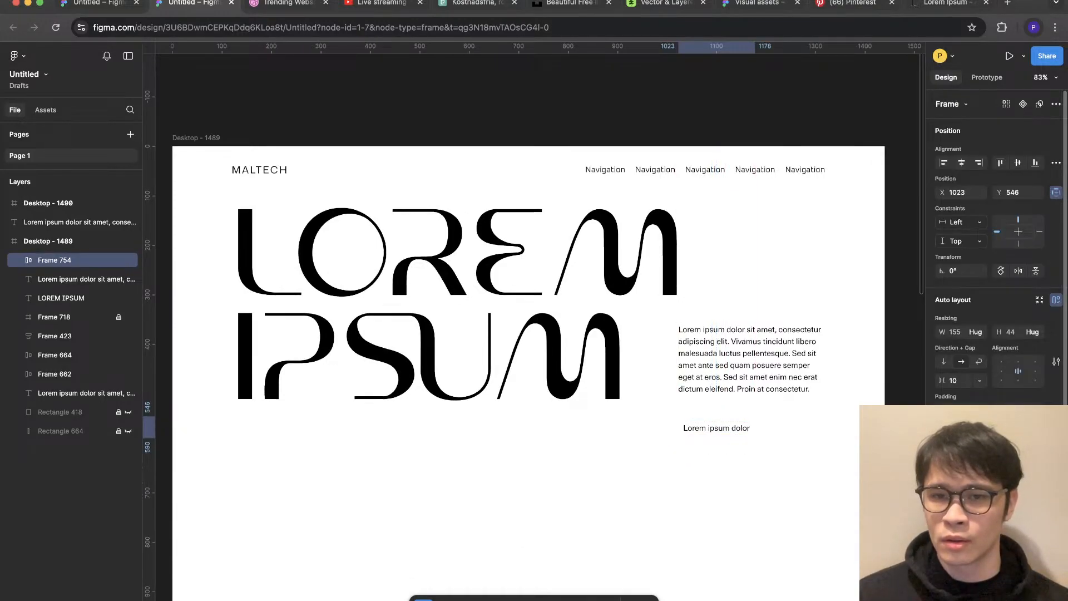
Step: Turn the auto layout frame into a red button with a corner radius of 55 and a white label
left_click(944, 549)
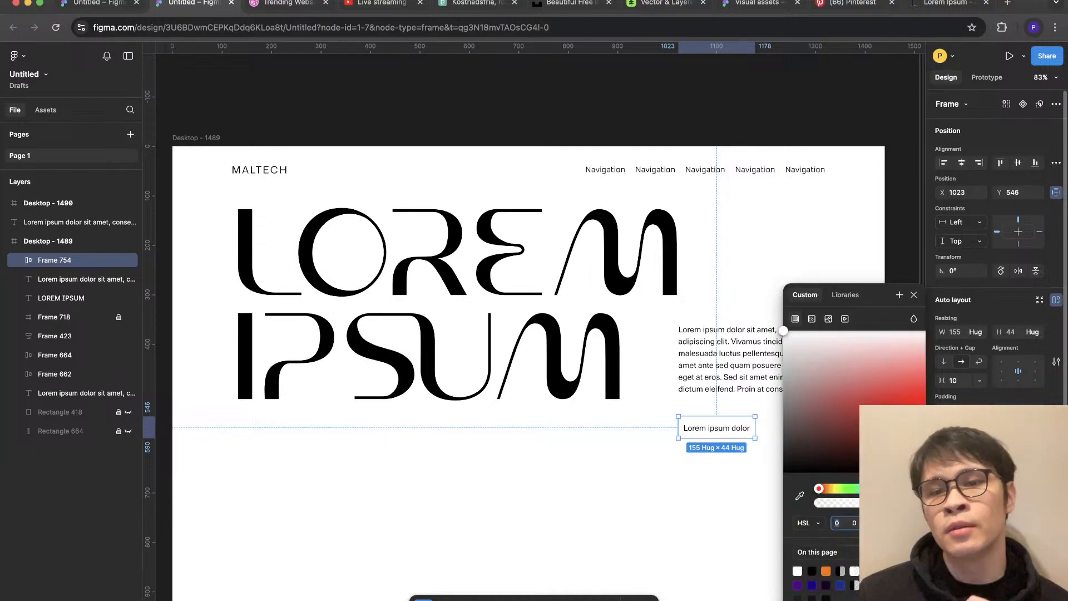
left_click(925, 404)
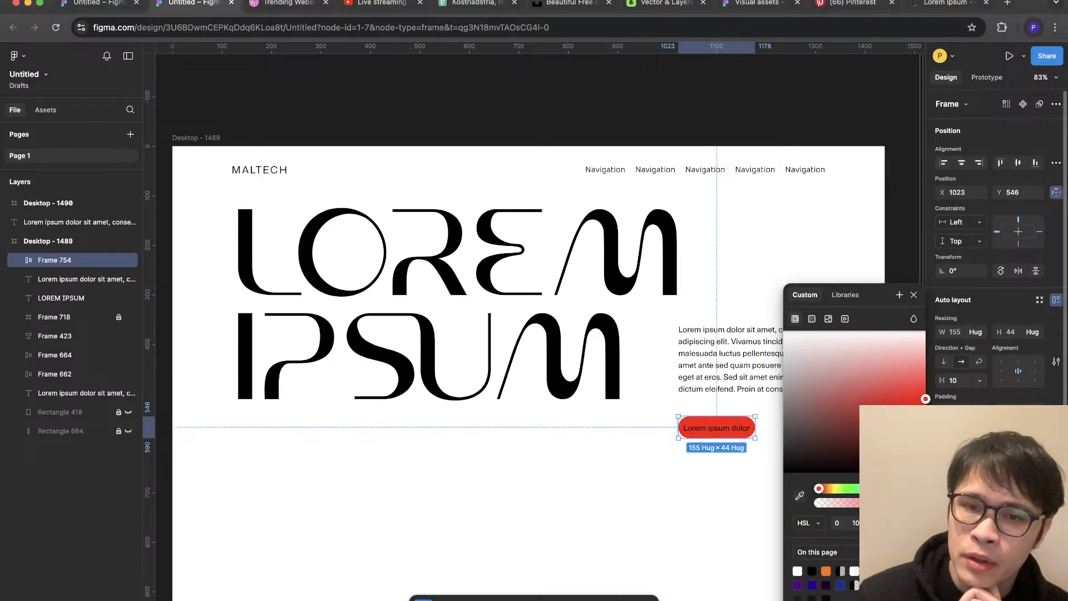
double_click(717, 427)
left_click(944, 543)
left_click(790, 336)
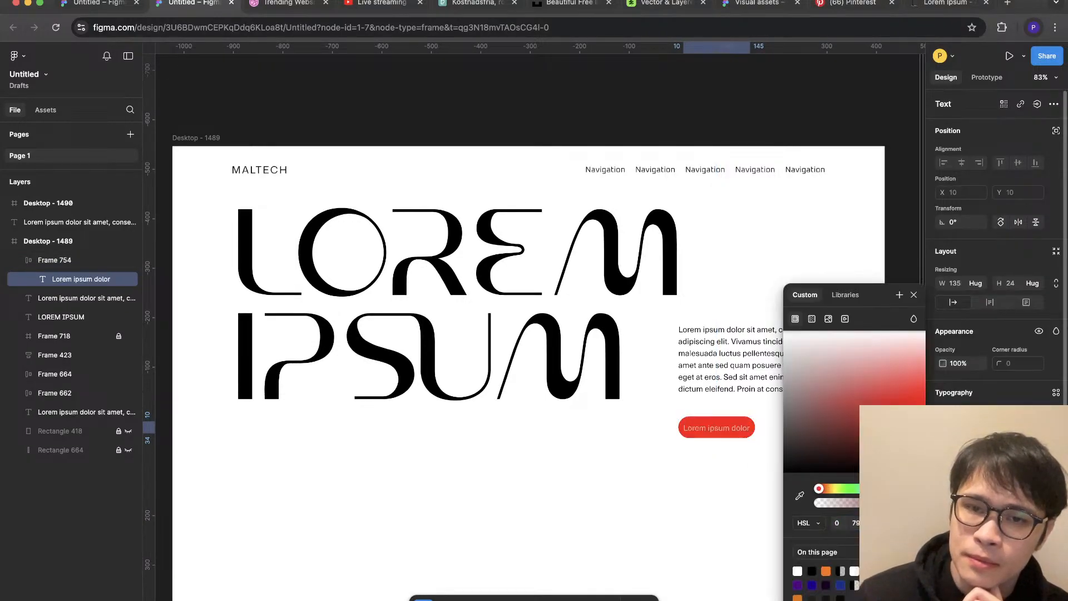
left_click(770, 410)
Step: Set the button's padding to 24 horizontally and 12 vertically
left_click(716, 427)
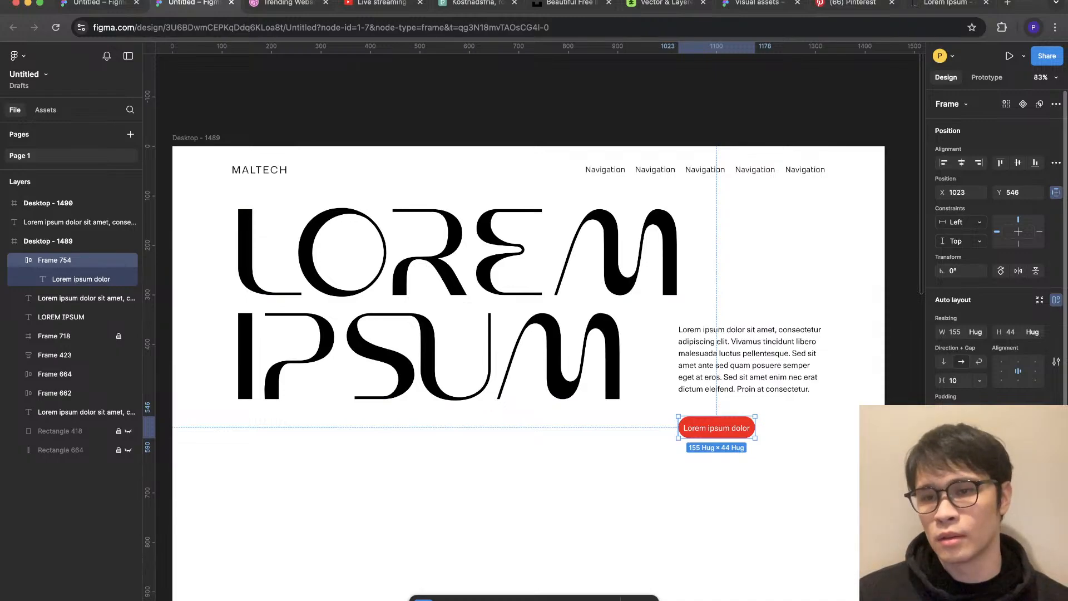
type("24")
key("Tab")
type("12")
key("Return")
key("Escape")
Step: Make the button's label bold
left_click(723, 428)
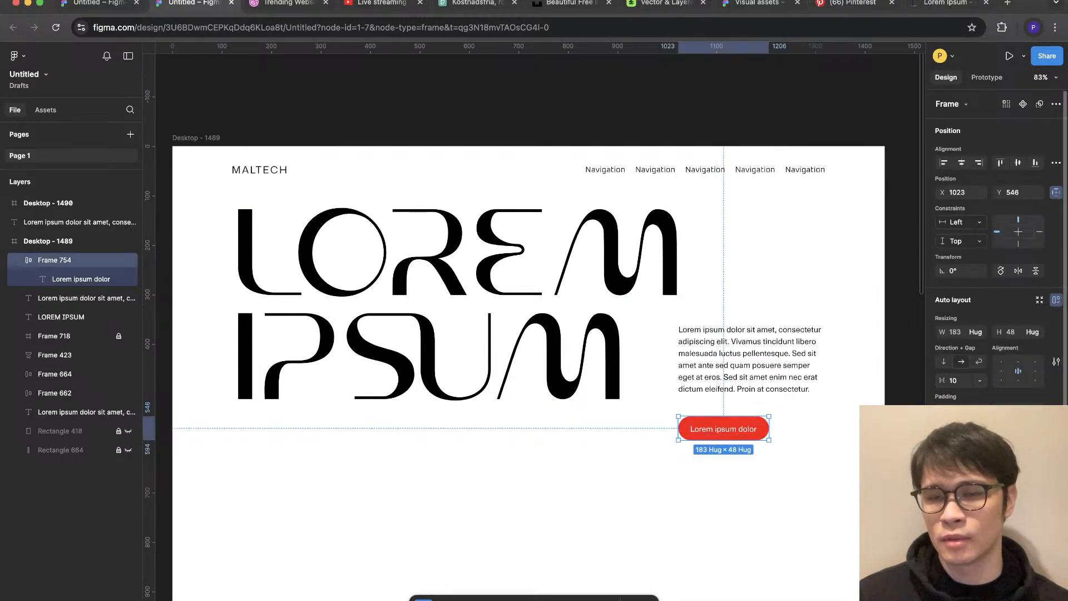
scroll(995, 251, "down", 3)
key("super+b")
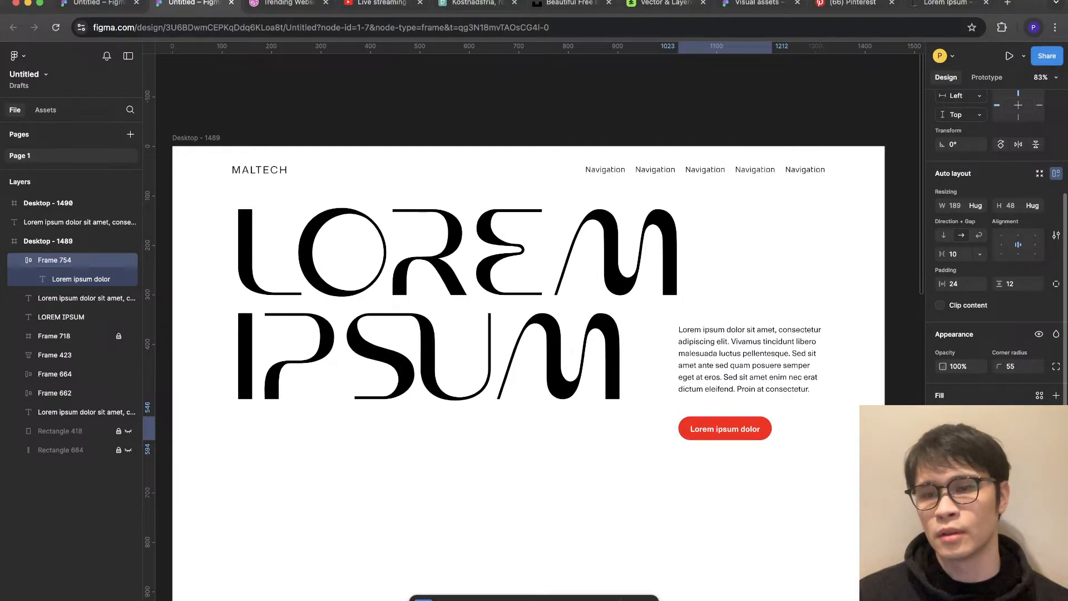
Step: Change the button's fill colour to a dark blue-violet
left_click(945, 414)
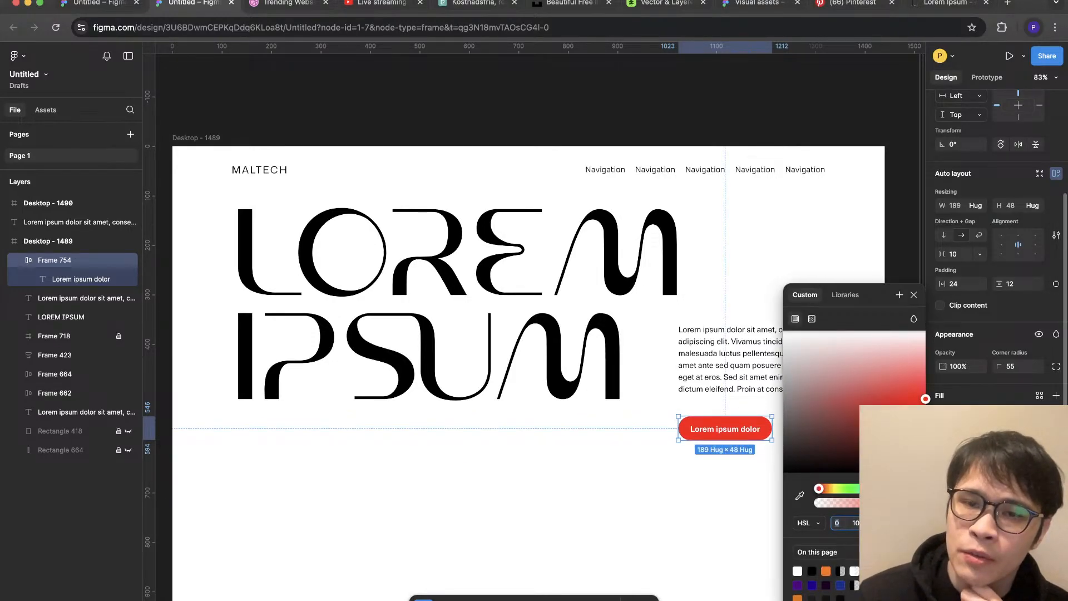
type("124")
key("Return")
left_click_drag(850, 488, 886, 488)
key("Escape")
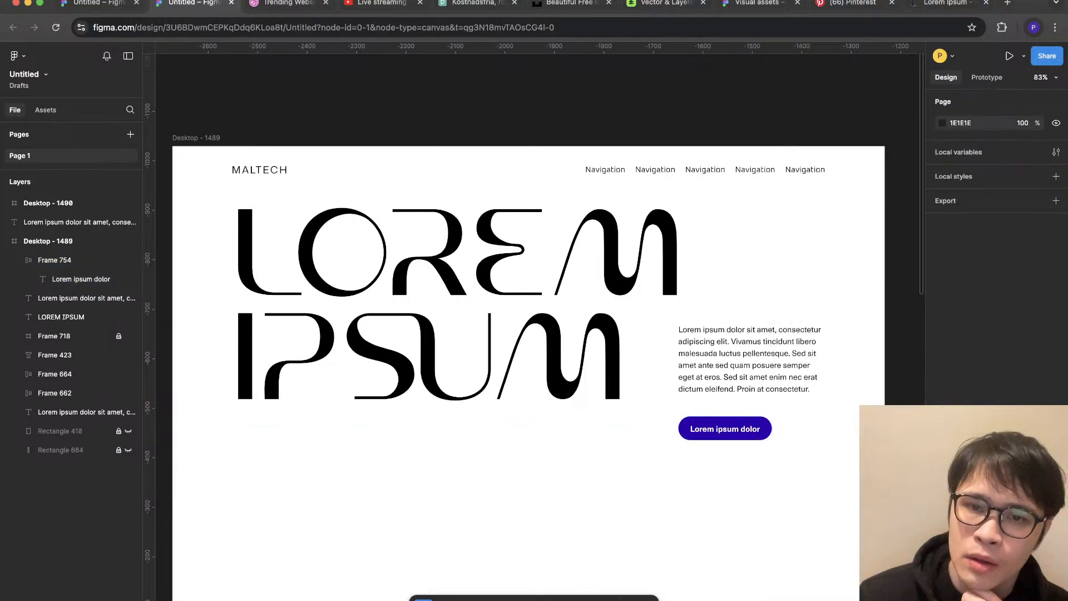
Step: Move the button up slightly to leave a spacing of 38 below the paragraph
left_click_drag(725, 429, 725, 425)
key("Escape")
left_click(725, 425)
Step: Try moving the paragraph and button up together so the paragraph starts at LOREM's baseline, and undo the move
left_click(750, 359)
left_click_drag(690, 305, 756, 468)
left_click_drag(737, 279, 779, 467)
left_click_drag(751, 359, 751, 331)
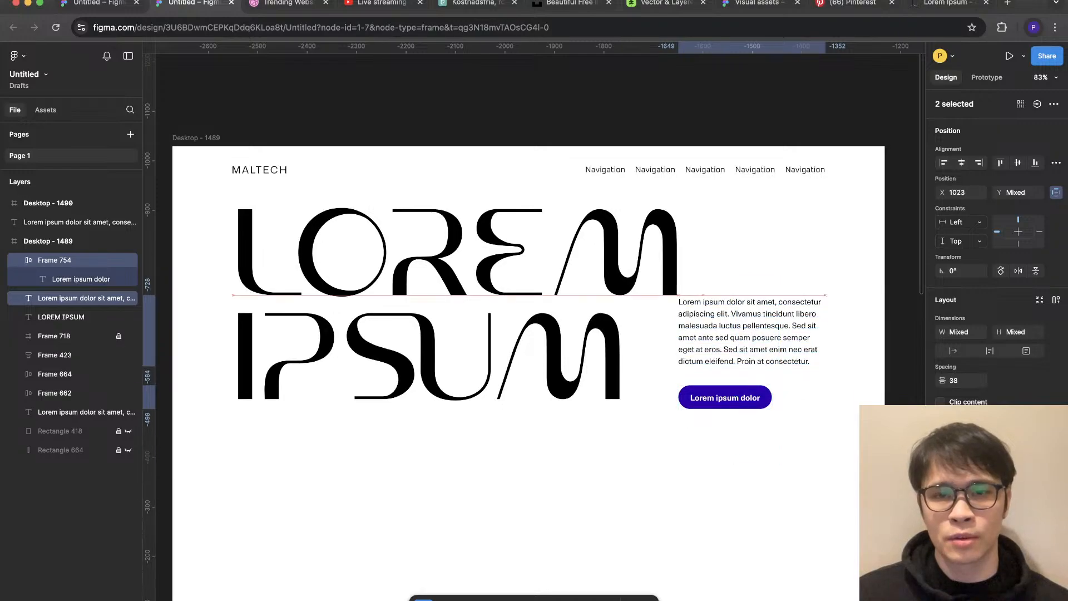
key("Escape")
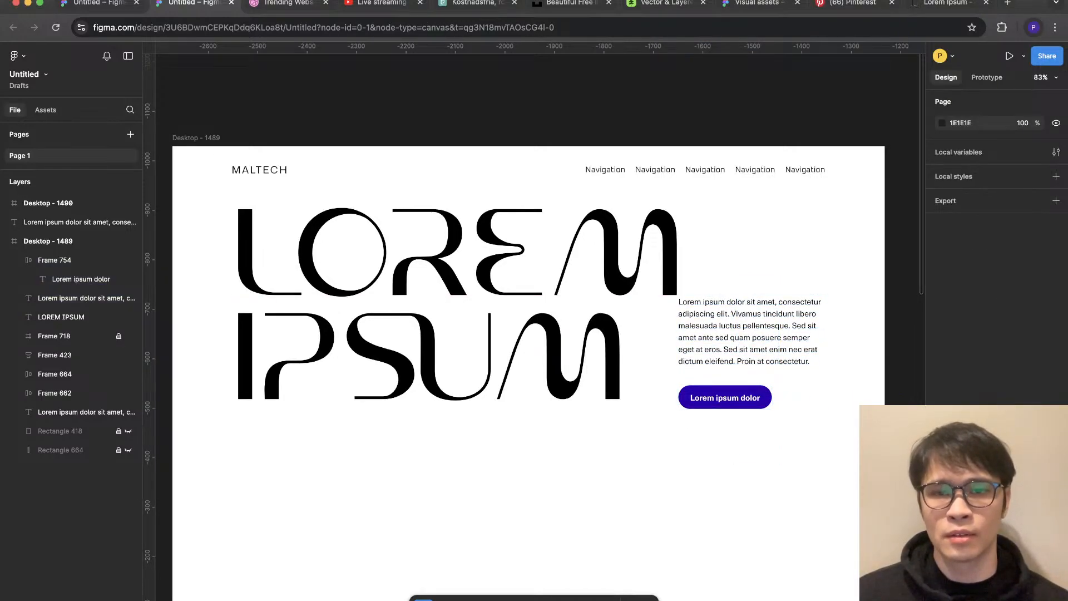
key("super+z")
left_click_drag(195, 137, 95, 264)
key("super+z")
Step: Move the paragraph and button down together so the paragraph starts beside the middle of IPSUM
left_click_drag(731, 477, 740, 383)
left_click_drag(745, 373, 745, 403)
key("Escape")
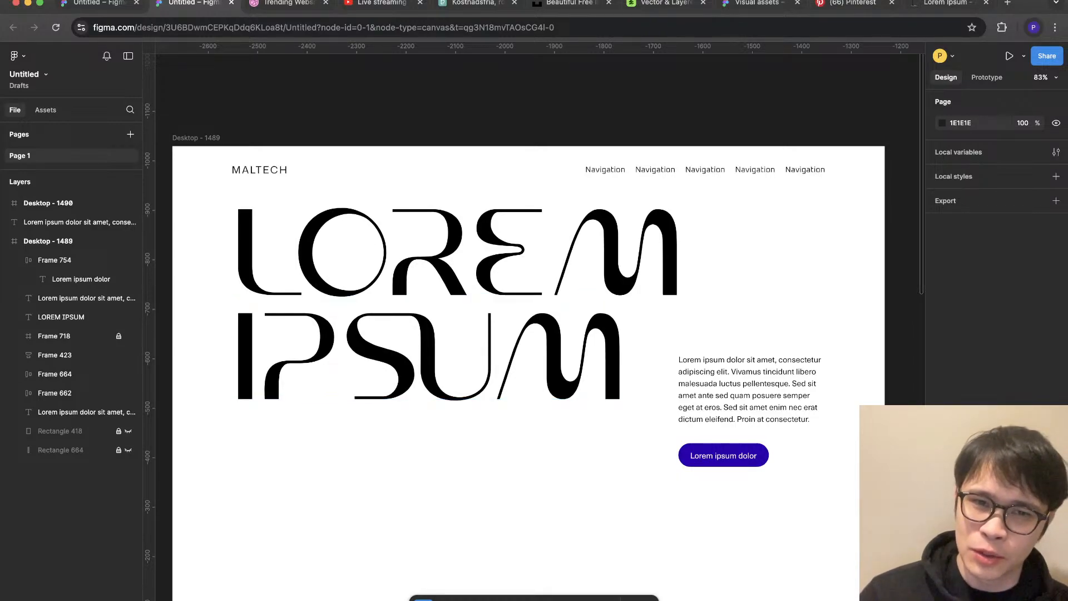
Step: Set the LOREM IPSUM headline's text box to auto height so it fits the text
left_click(456, 253)
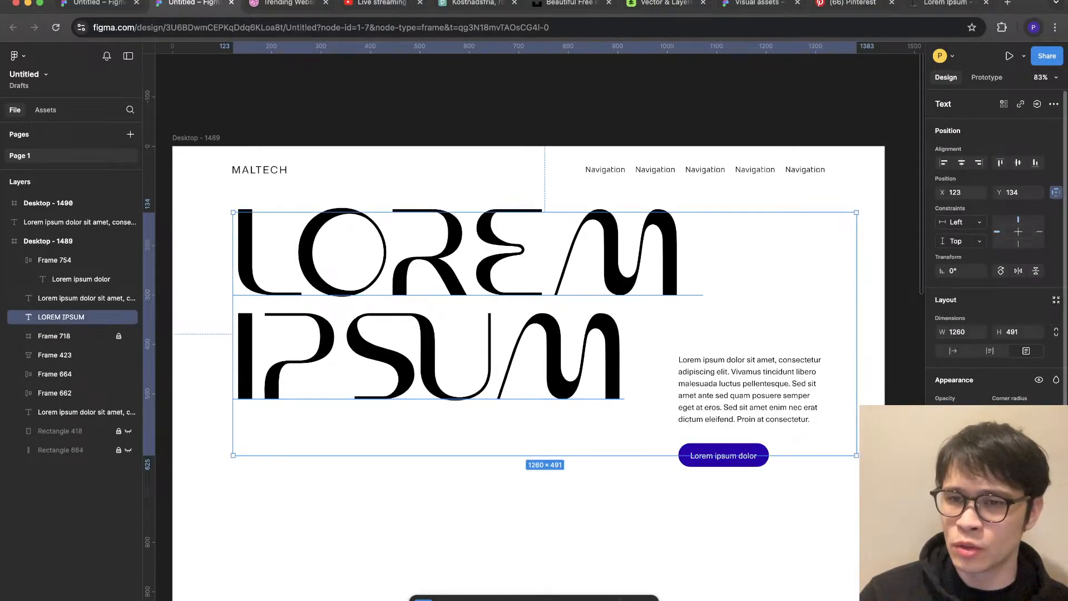
left_click(990, 351)
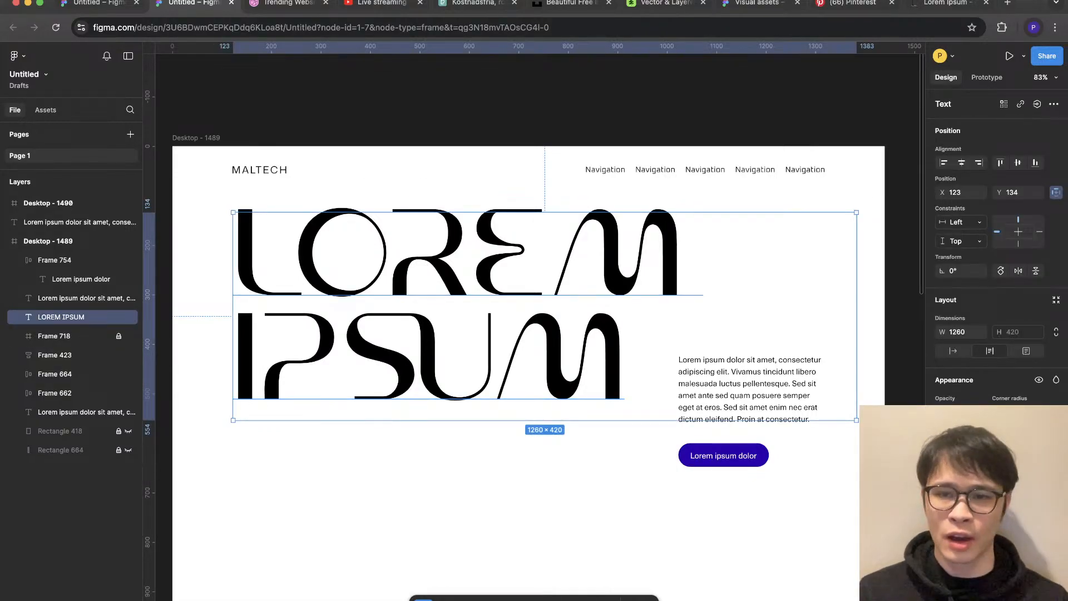
Step: Draw a rectangle about 688 by 205 below the IPSUM line and give it a corner radius of 555
key("Escape")
scroll(534, 334, "down", 3)
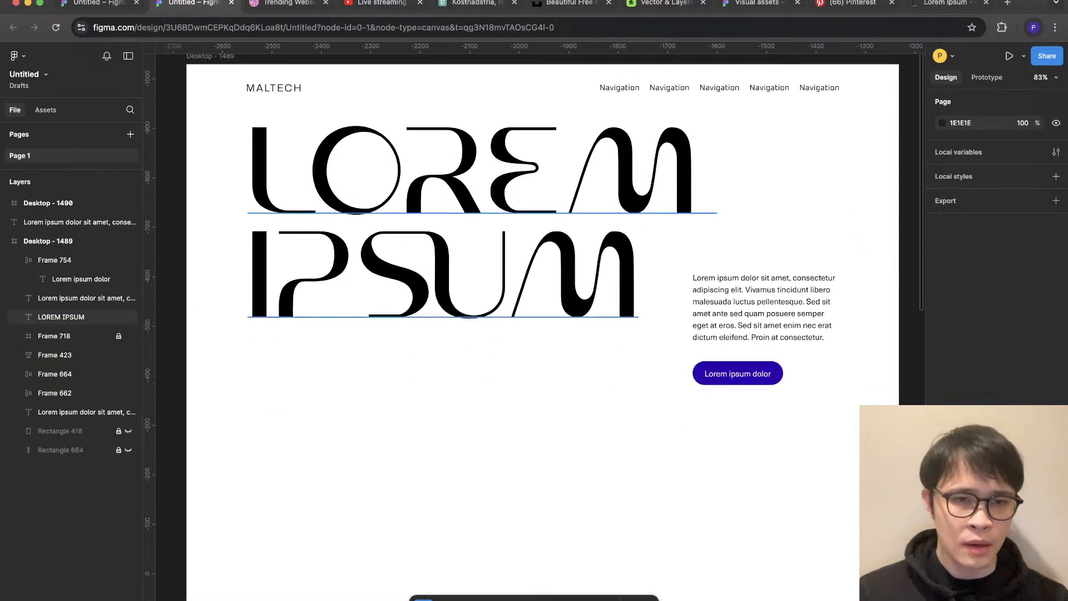
key("r")
mouse_move(244, 345)
left_mouse_down()
mouse_move(573, 598)
mouse_move(585, 446)
left_mouse_up()
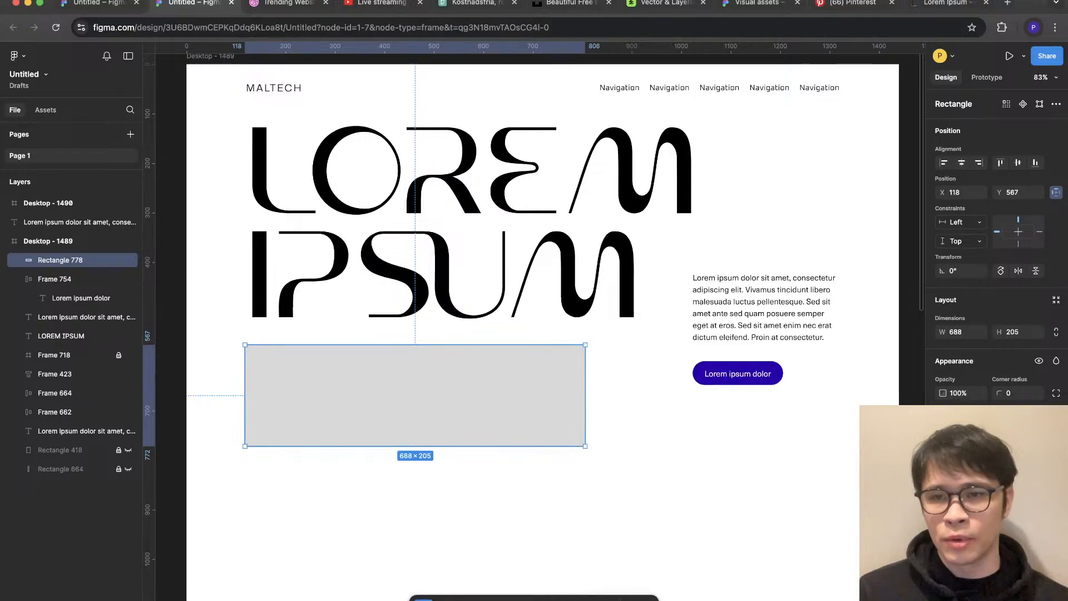
left_click(1014, 392)
type("555")
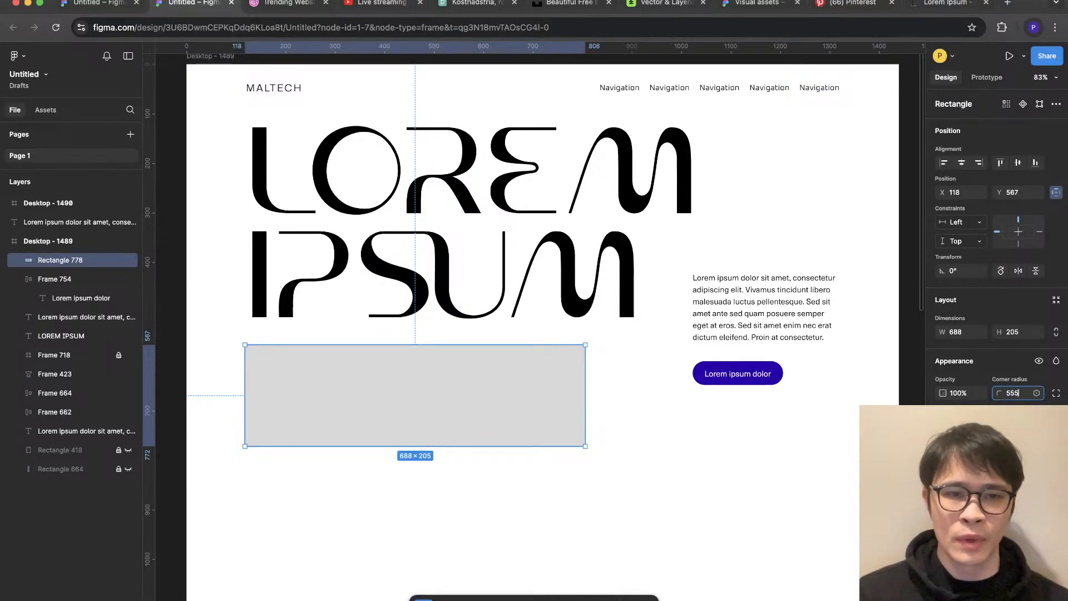
key("Return")
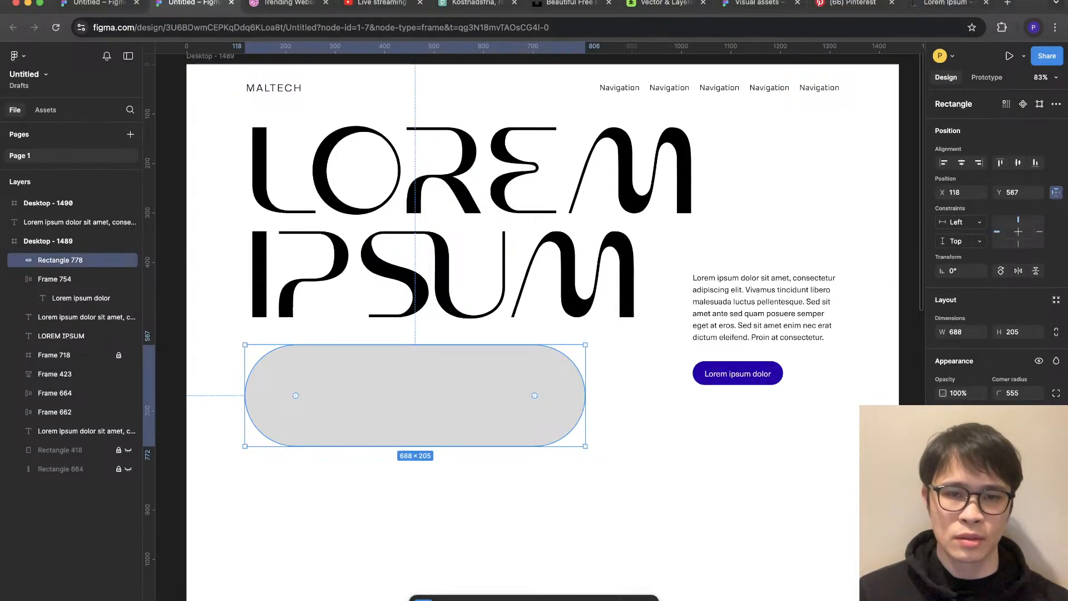
Step: Duplicate the pill shape in place and narrow the copy symmetrically to a width of 652
scroll(308, 398, "up", 2)
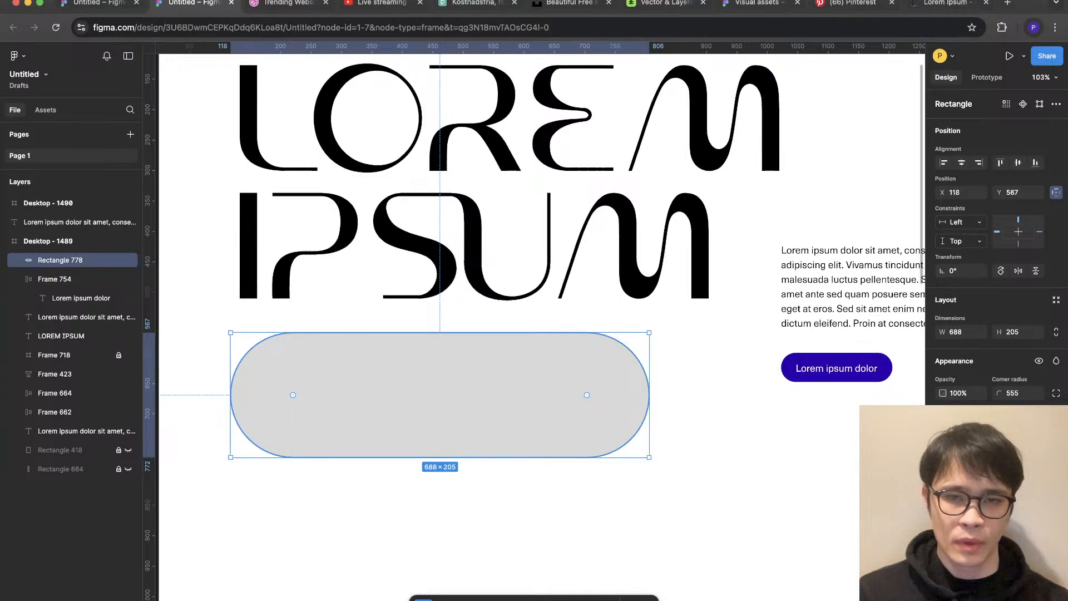
key("super+d")
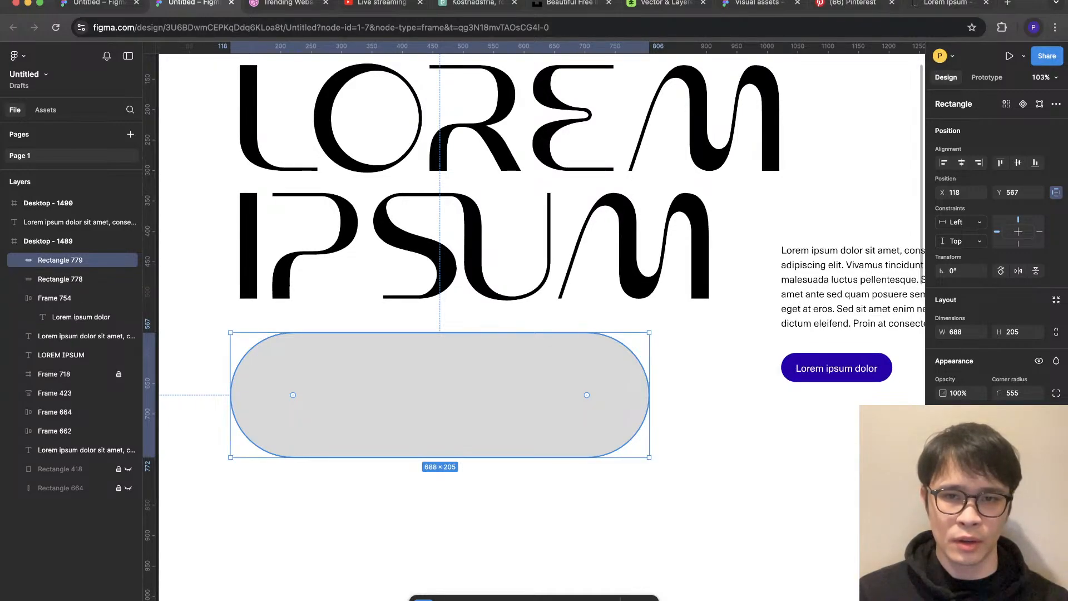
left_click_drag(231, 395, 242, 394)
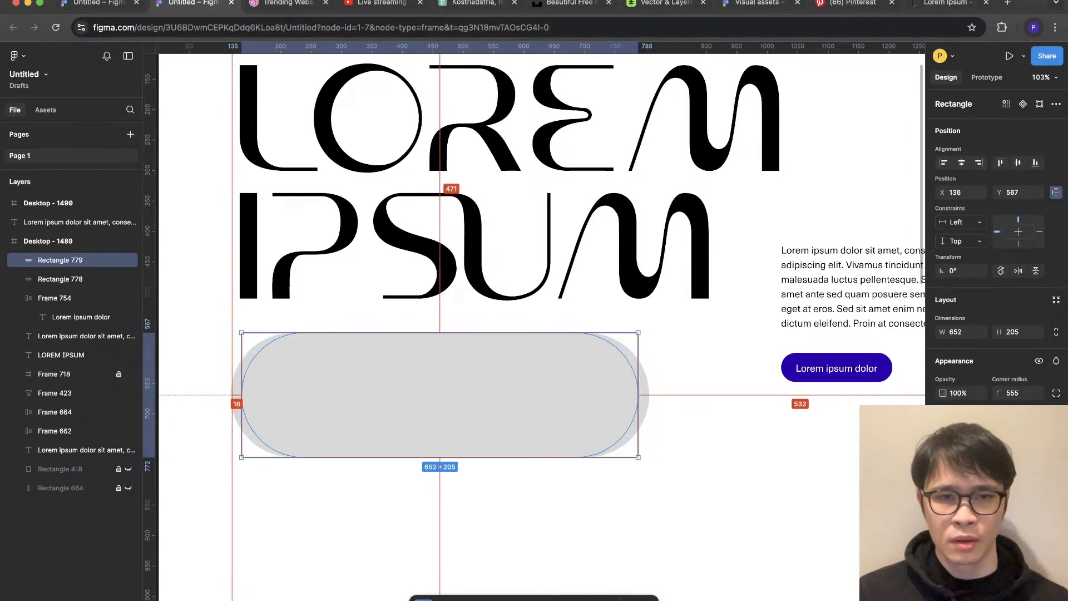
key("Escape")
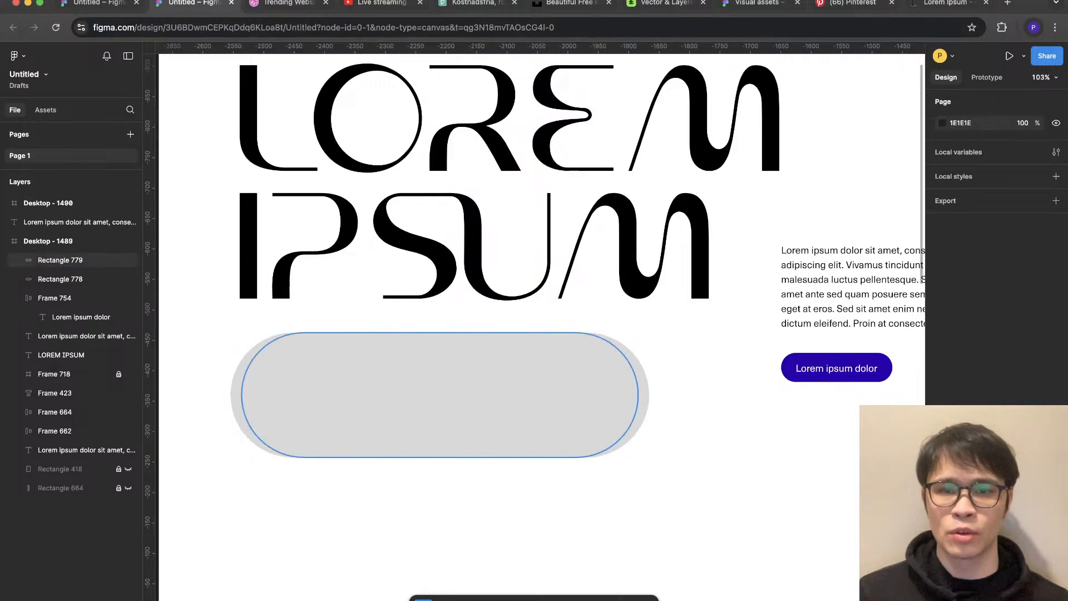
scroll(708, 465, "down", 2)
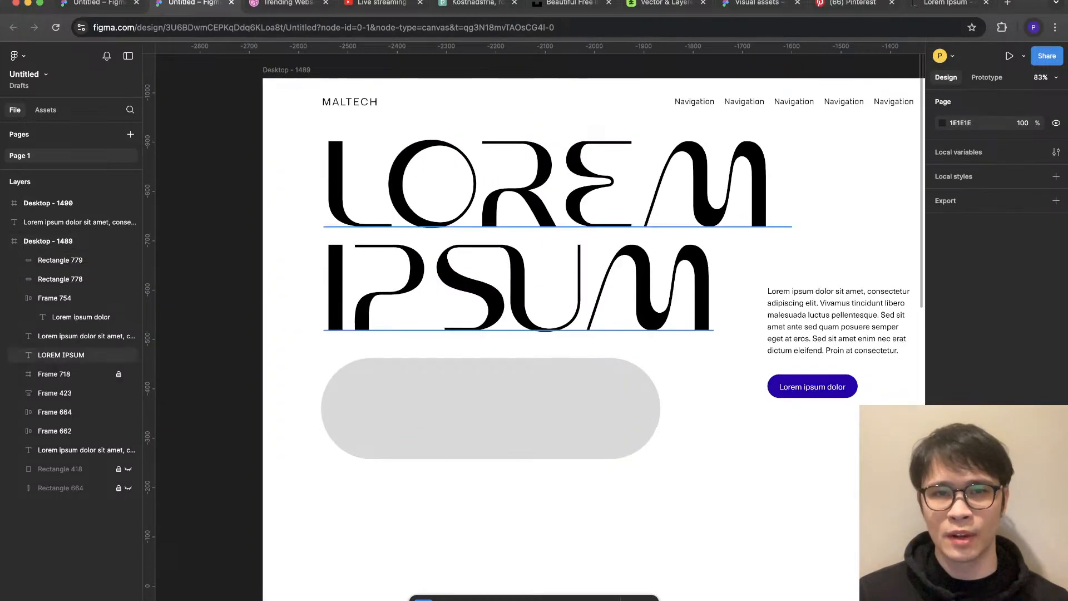
Step: Switch to Pexels, browse the free photos and copy the image of overlapping architectural panels
left_click(473, 3)
scroll(534, 334, "down", 15)
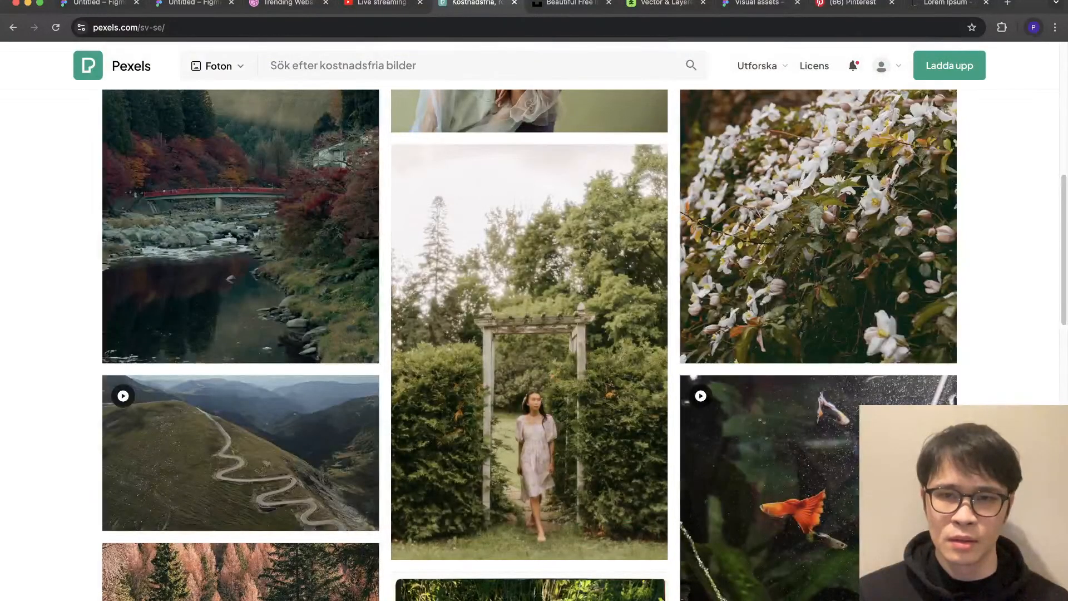
scroll(534, 334, "down", 15)
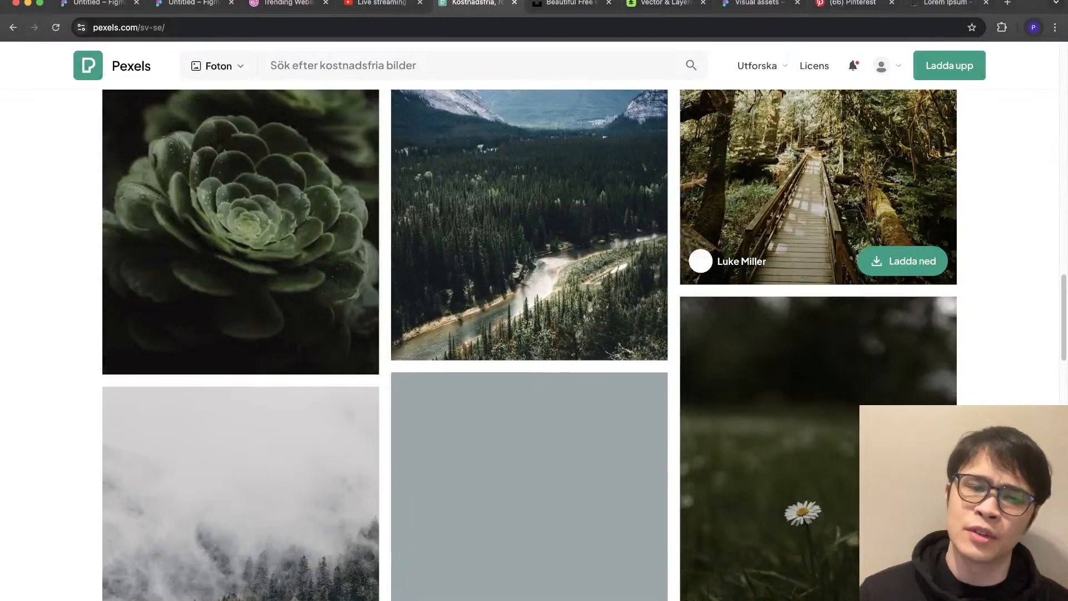
scroll(534, 334, "down", 15)
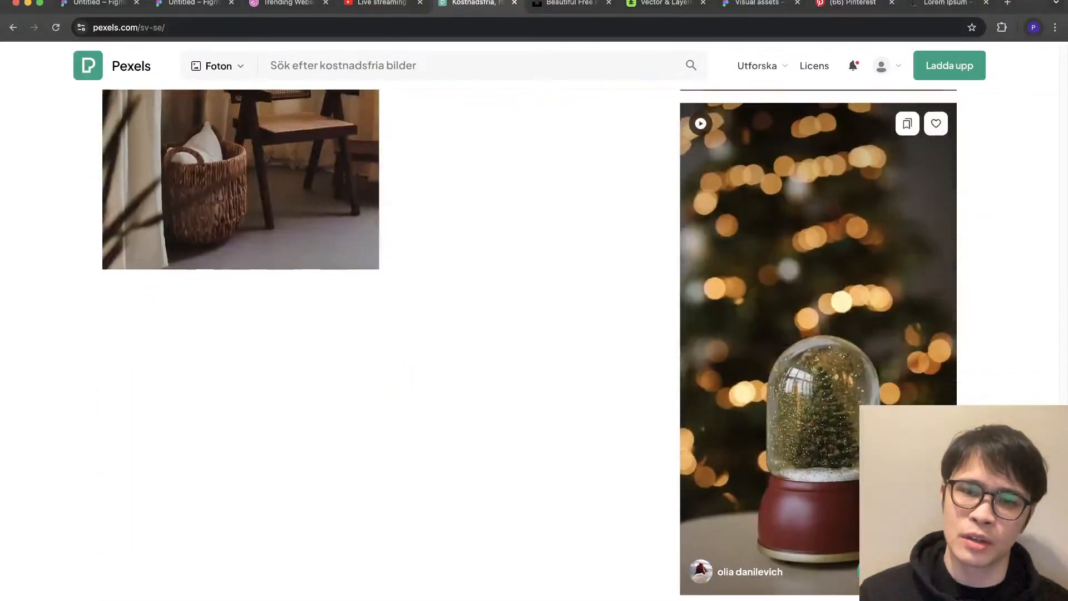
scroll(534, 333, "down", 10)
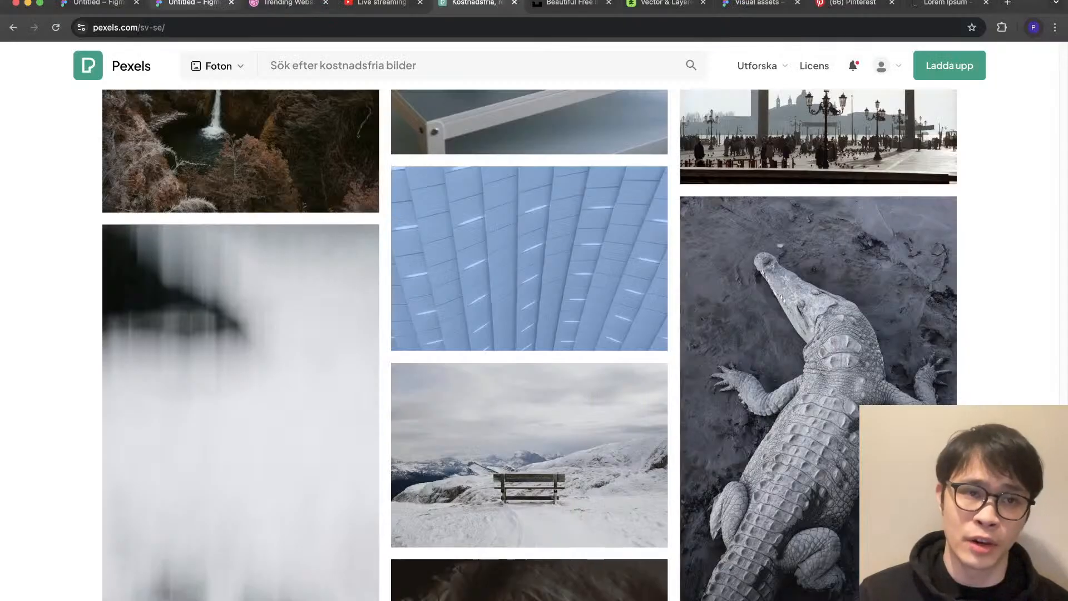
Step: Return to the Figma design and paste the copied photo into the inner pill as its fill
left_click(195, 3)
left_click(490, 408)
key("super+v")
key("Escape")
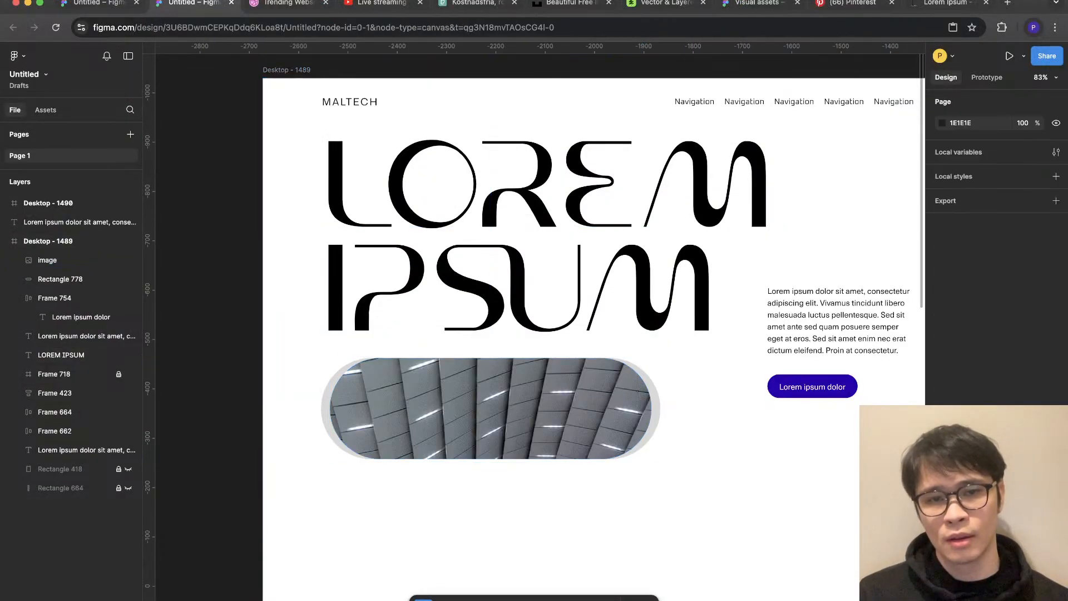
Step: Change the fill of the outer pill behind the photo to black
scroll(773, 480, "down", 4)
scroll(722, 450, "up", 4)
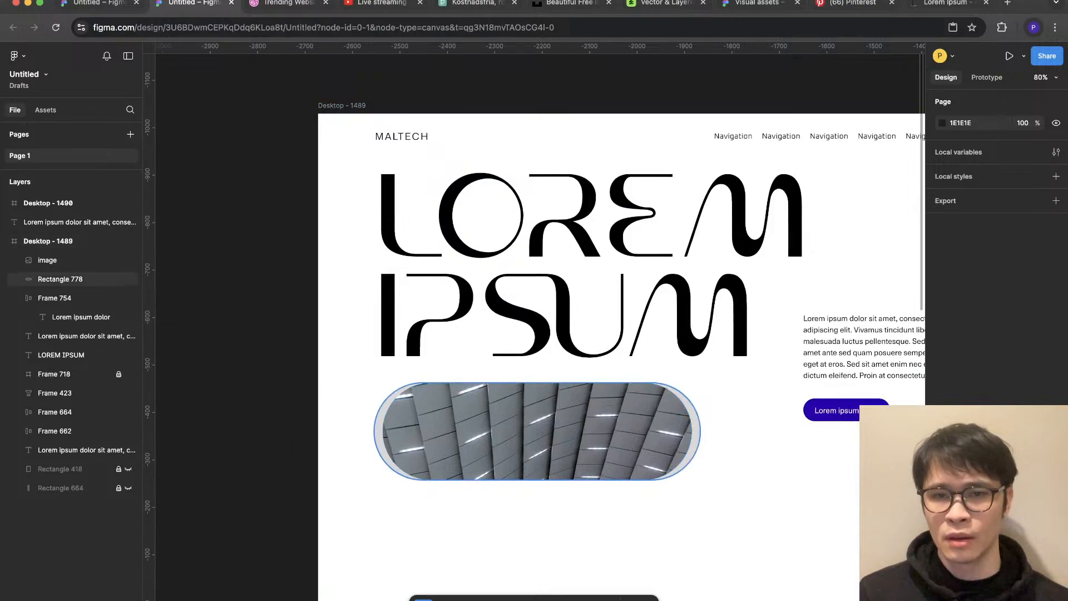
left_click(695, 432)
left_click(941, 447)
left_click_drag(783, 354, 781, 473)
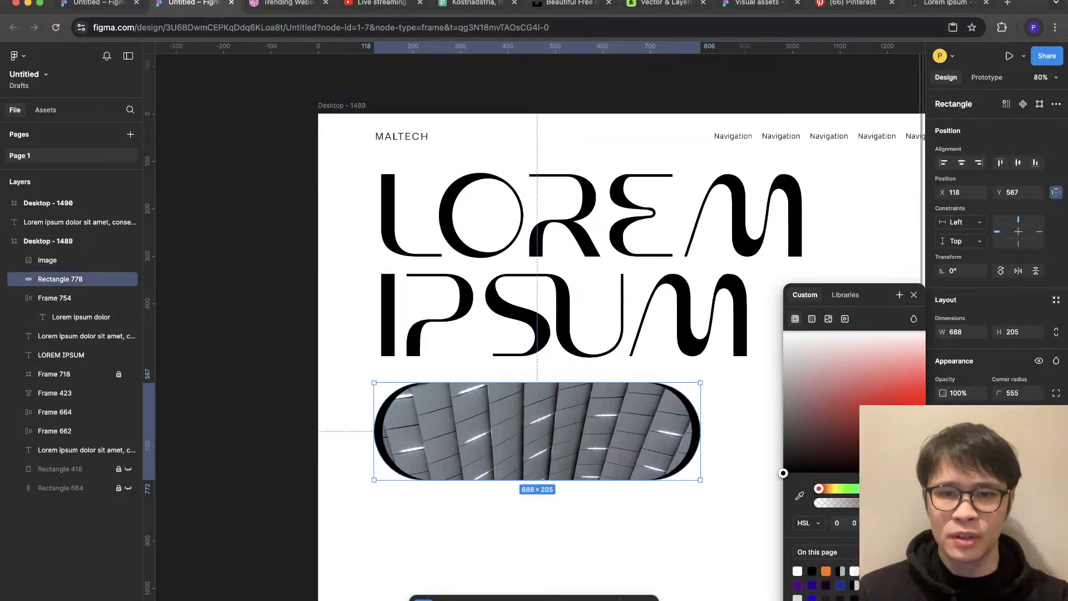
key("Escape")
scroll(534, 356, "right", 5)
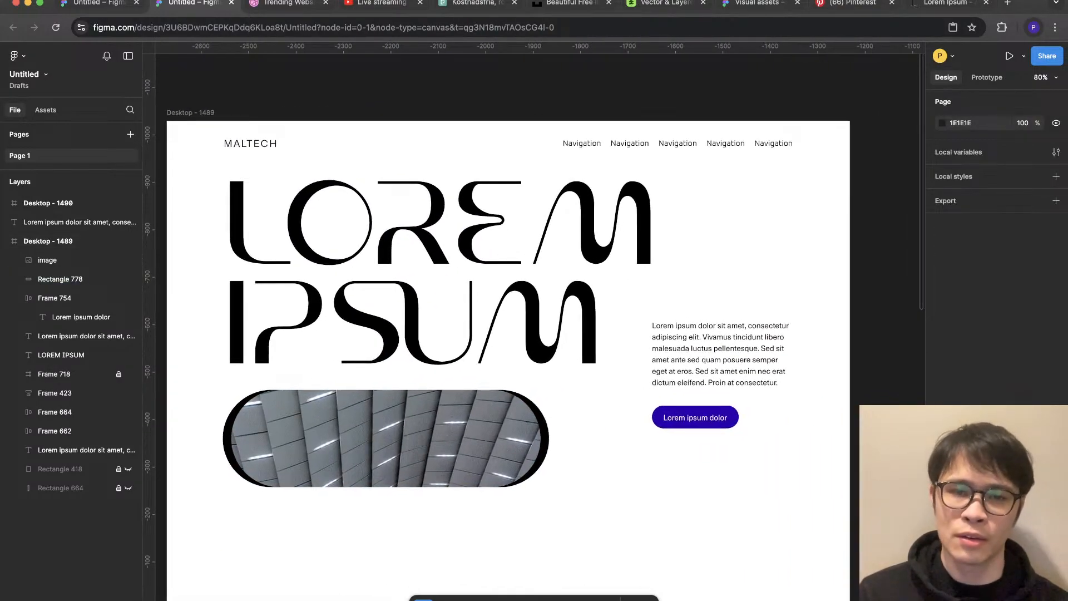
Step: Try shrinking the inner pill image about its centre to a height of 197, and undo the resize
left_click(544, 438)
key("Escape")
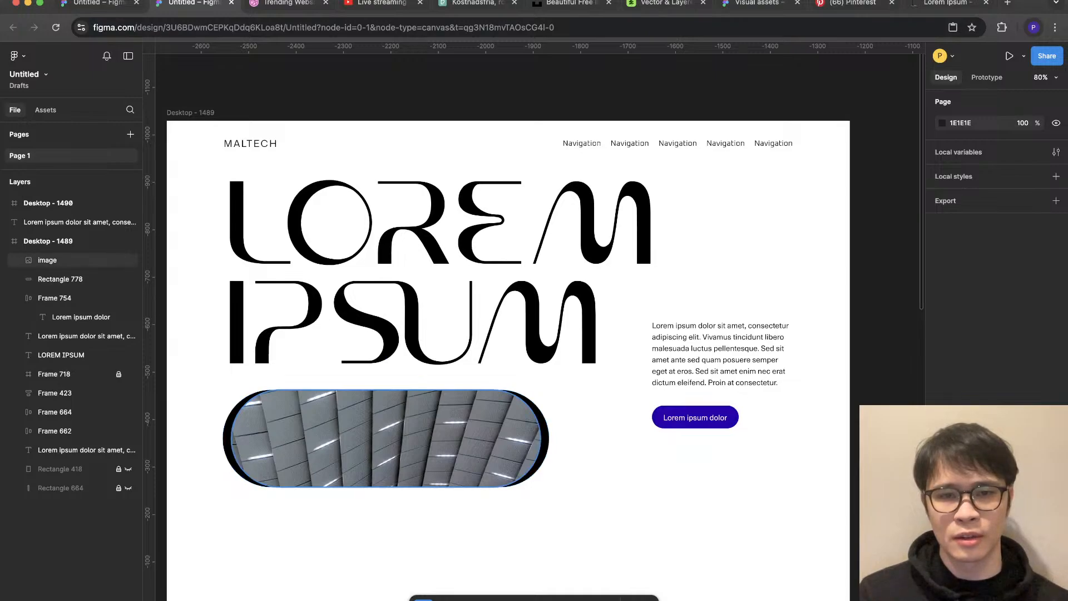
left_click(56, 260)
scroll(288, 404, "up", 5)
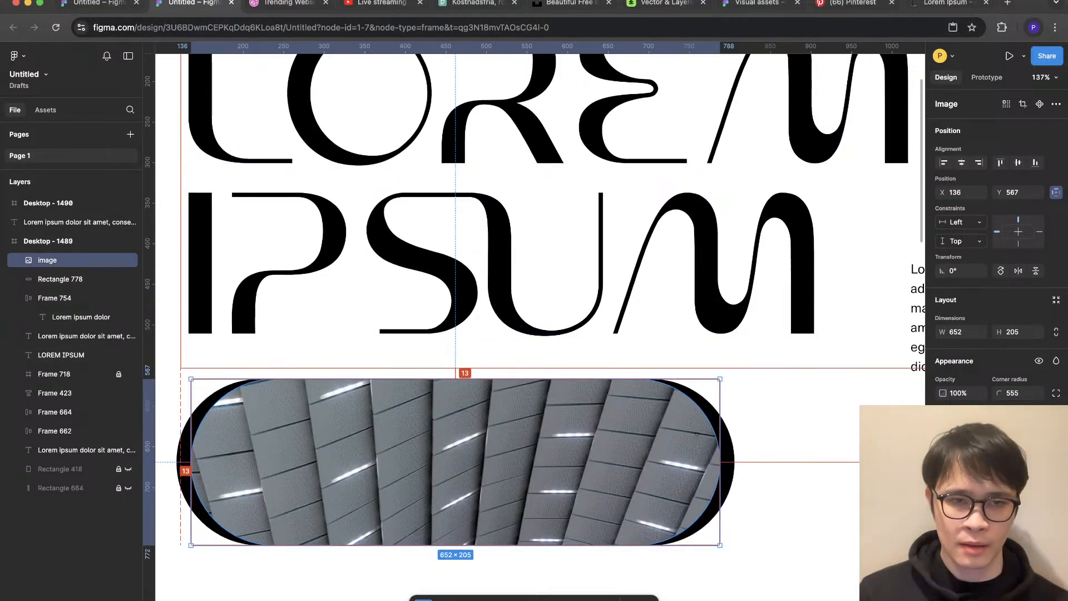
left_click_drag(454, 378, 455, 382)
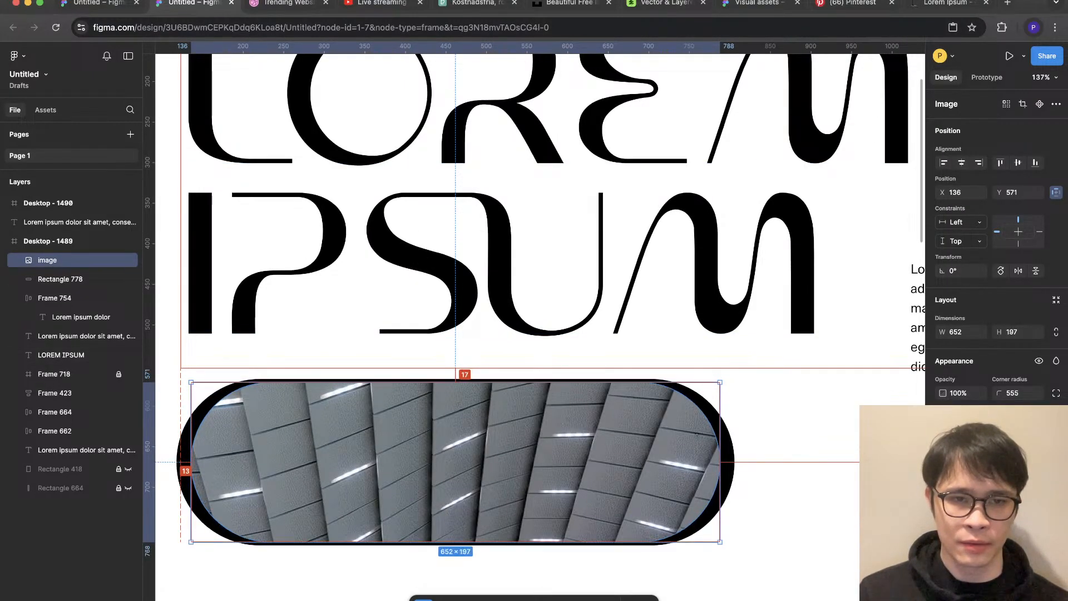
key("super+z")
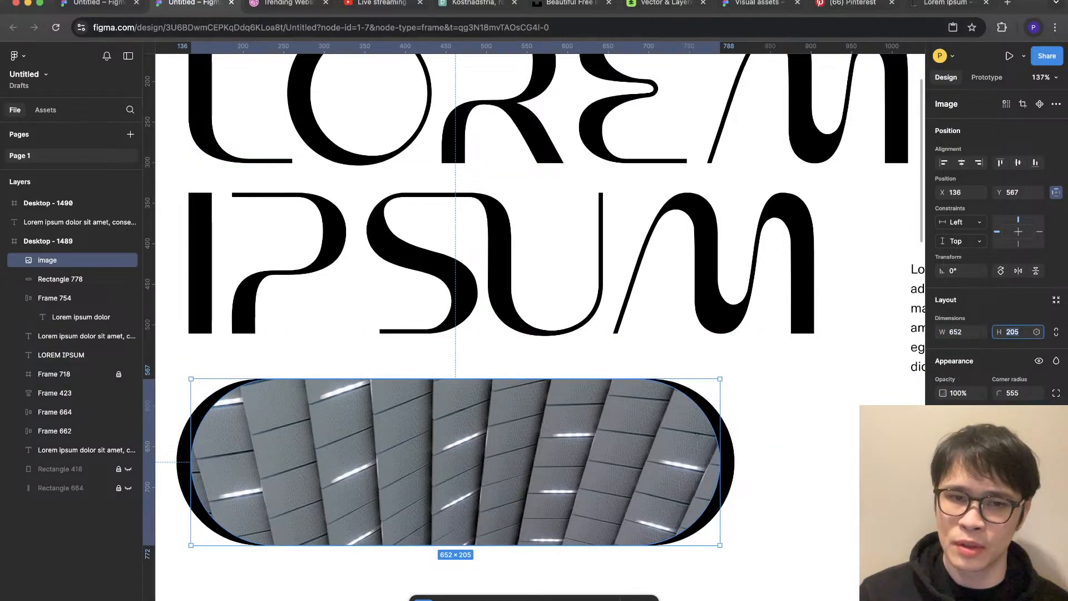
Step: Try lowering the inner pill image's height in single steps to 200, and restore it to 205
left_click(1012, 331)
key("Down")
key("Down")
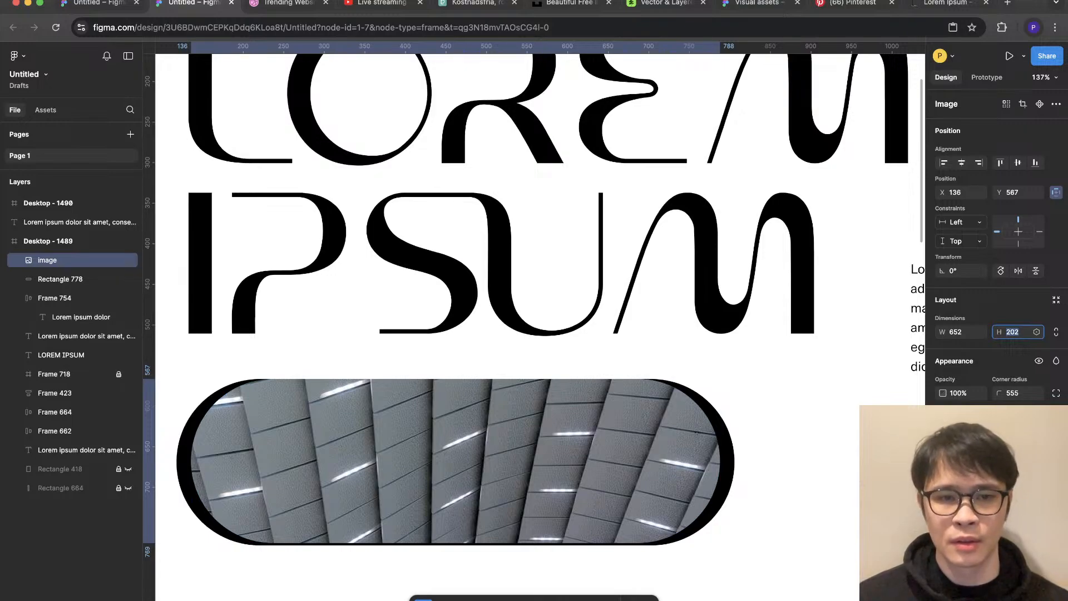
key("Down")
key("Down")
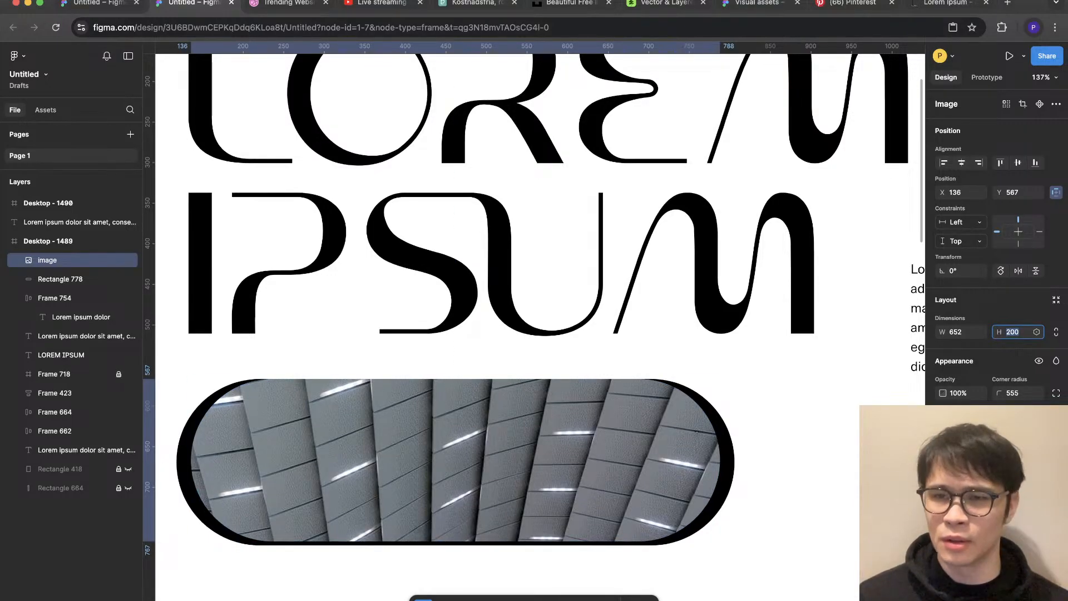
key("Up")
key("Up")
key("Up")
key("Up")
key("Up")
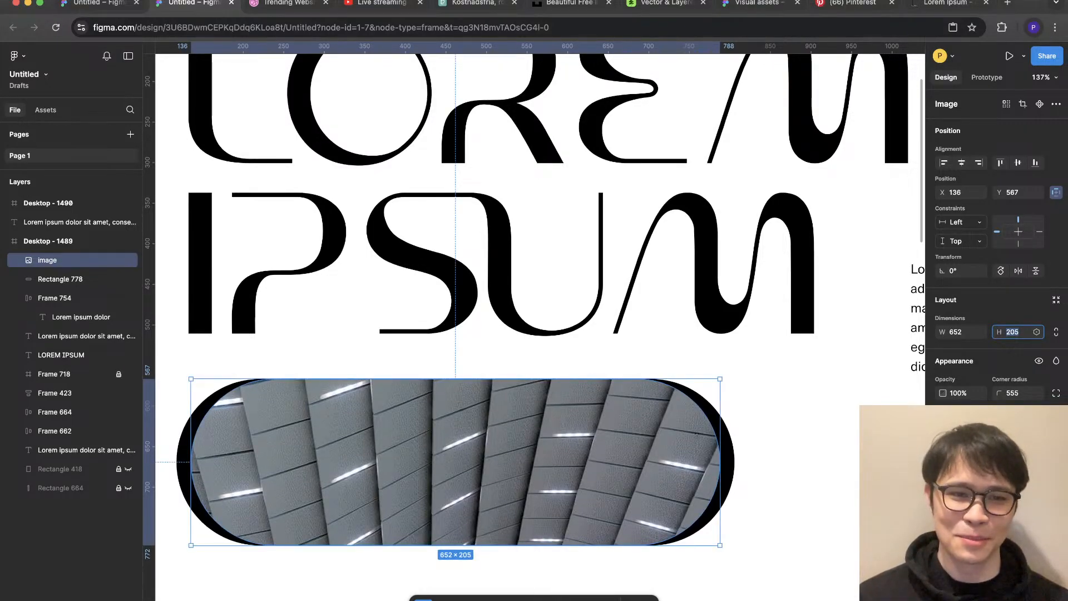
Step: Reduce the inner pill image's height to 201 and nudge it down to Y 569
type("203")
key("Return")
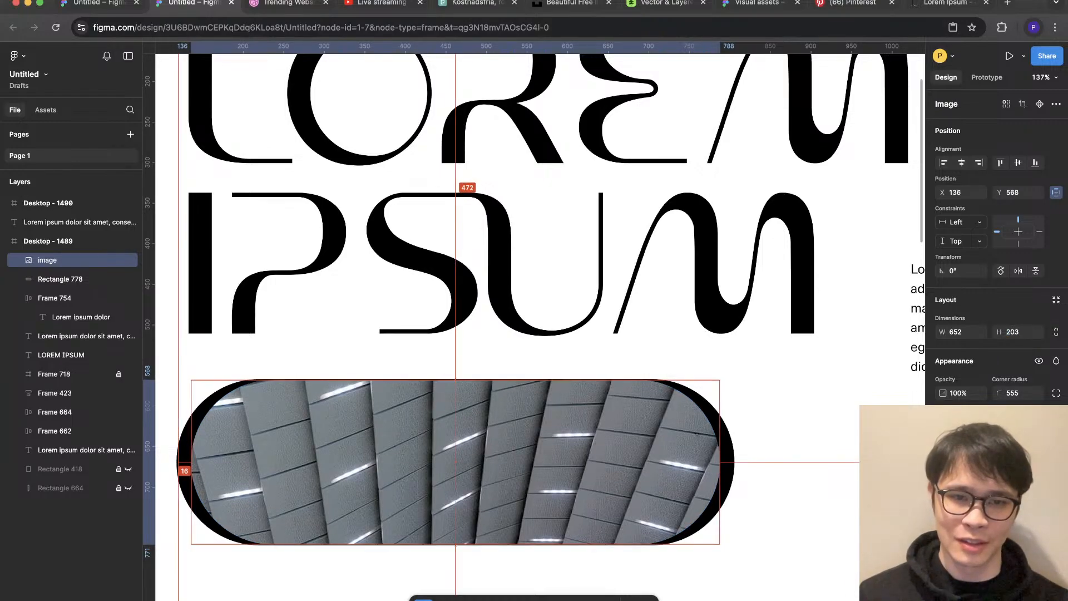
left_click(1016, 331)
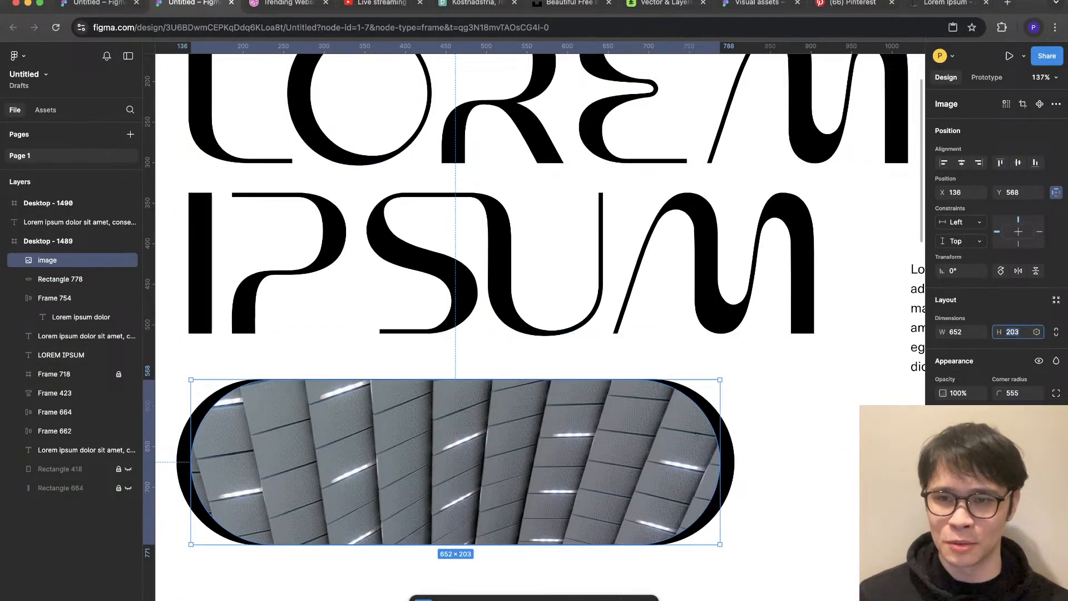
key("Down")
key("Down")
key("Return")
key("Down")
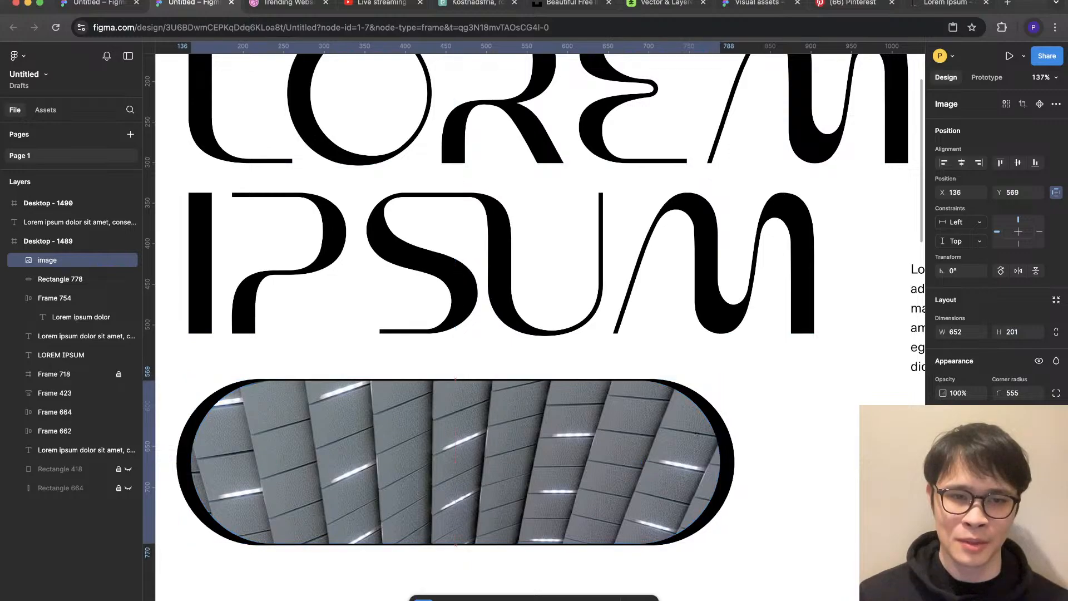
left_click(776, 440)
Step: Set the inner pill image's height to 190
scroll(777, 439, "down", 5)
scroll(781, 441, "up", 4)
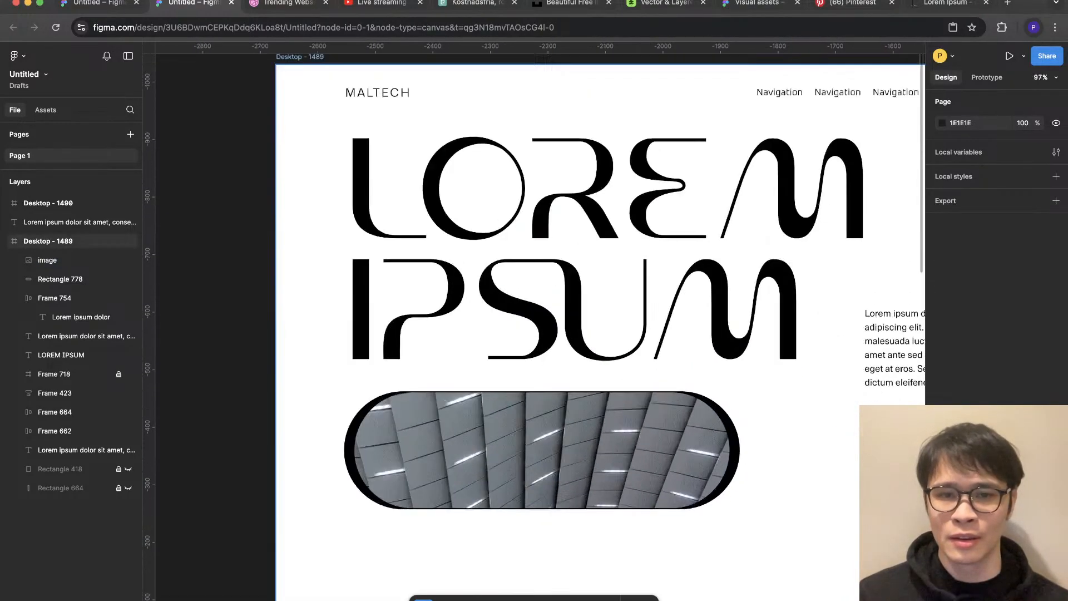
left_click(47, 260)
left_click(1012, 331)
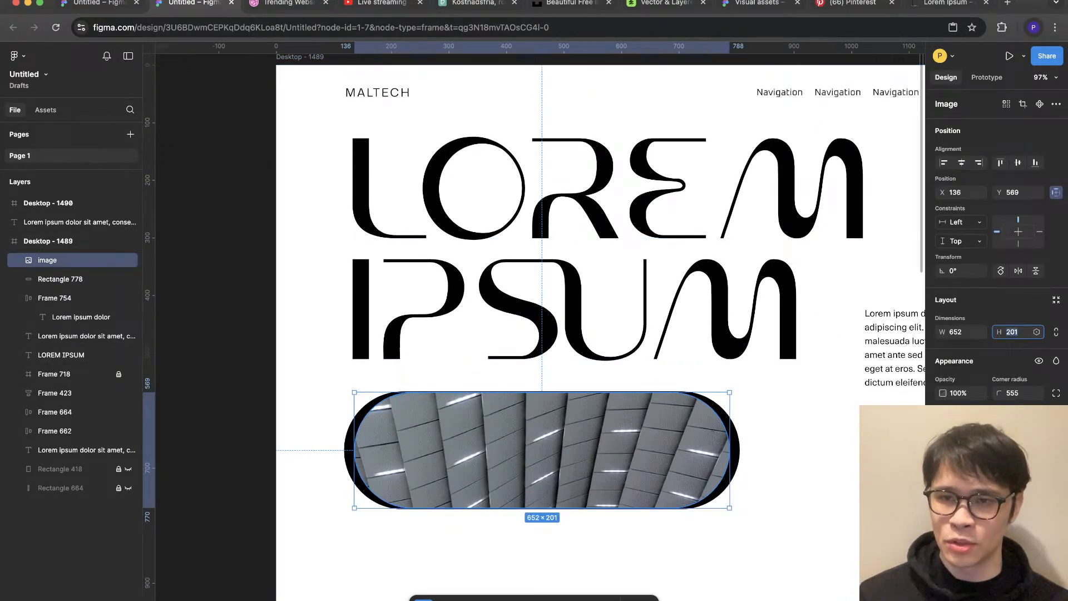
key("Down")
key("Down")
key("Down")
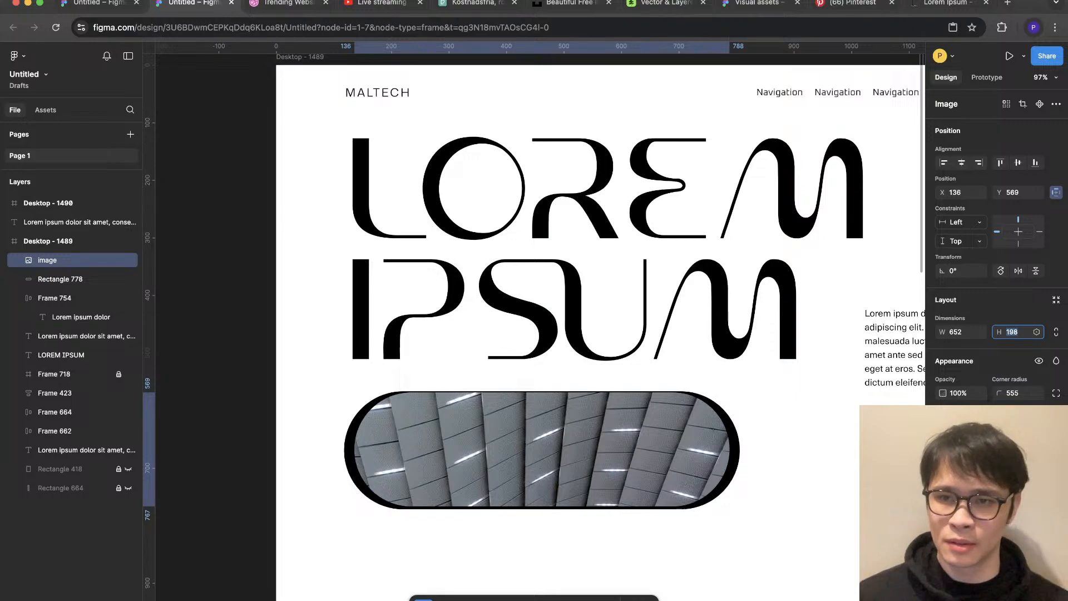
type("190")
key("Return")
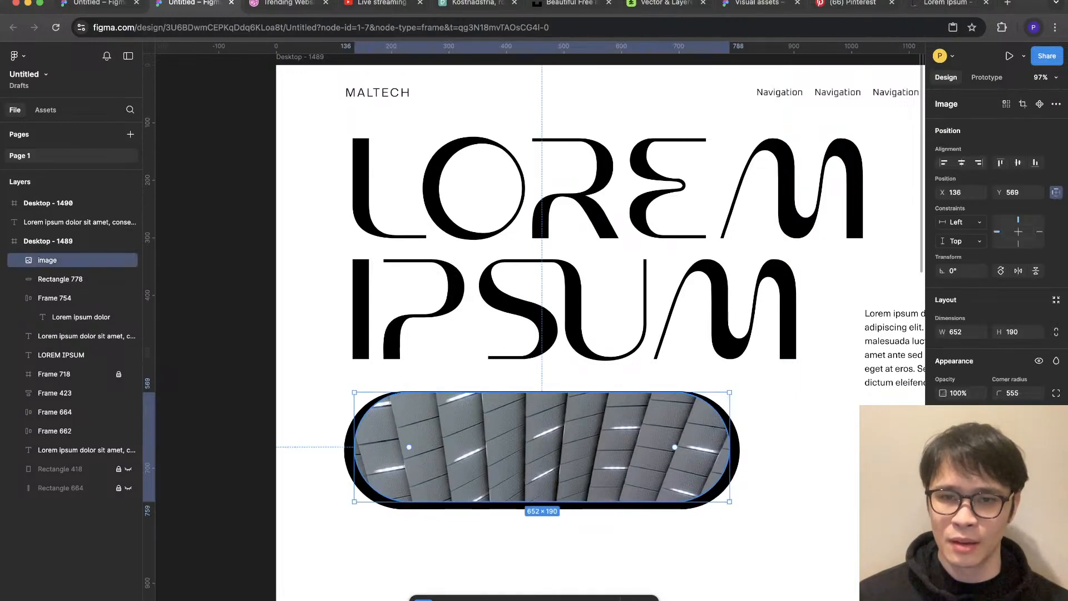
Step: Nudge the inner pill image down to Y 573 so it is vertically centred in the black pill
key("Down")
key("Down")
key("Down")
key("Down")
key("Down")
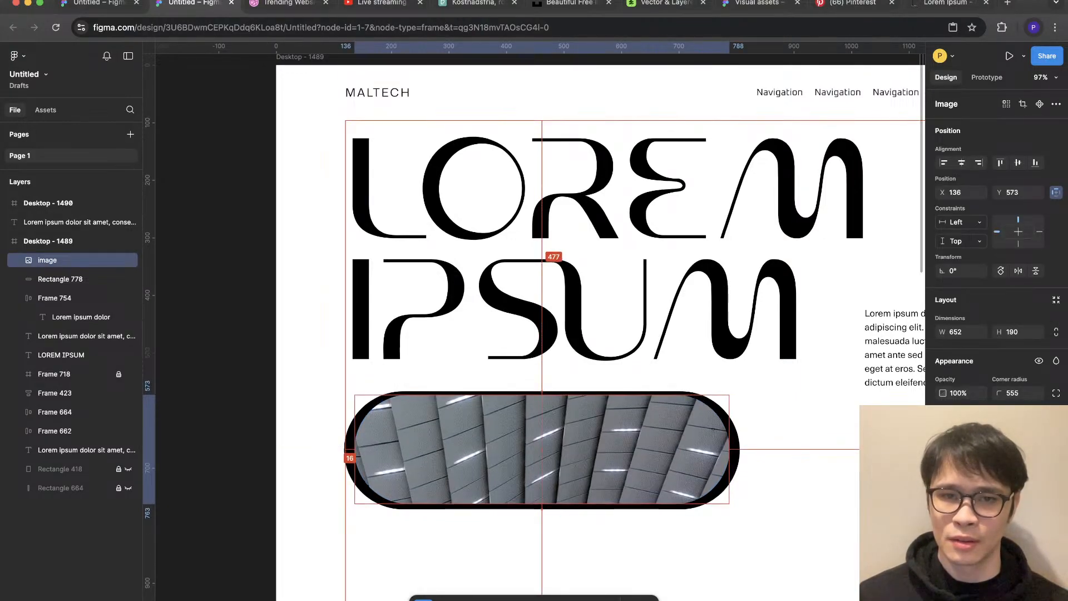
key("Escape")
key("Escape")
Step: Draw a full-width rectangle 1440 by 490 starting at Y 675 across the frame and send it behind all other layers
scroll(533, 334, "down", 5)
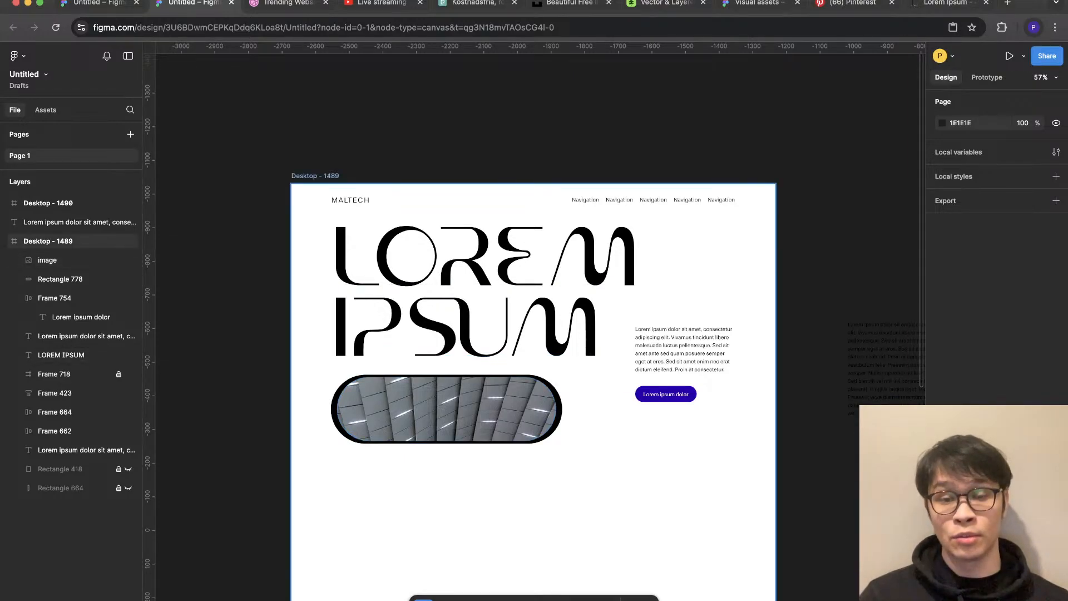
scroll(408, 445, "up", 2)
left_click(408, 445, "super")
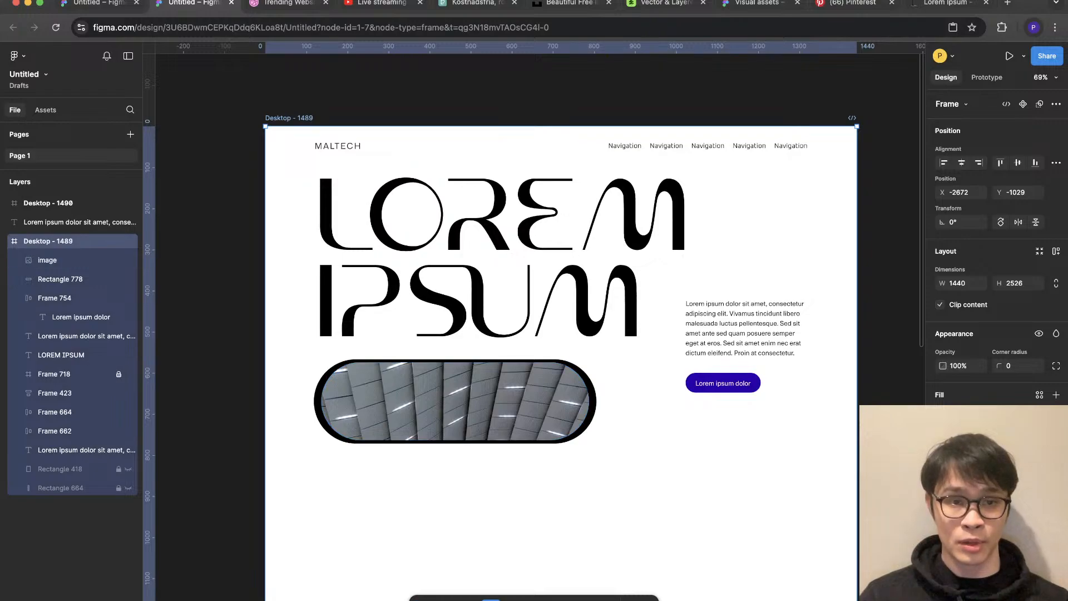
mouse_move(265, 403)
left_mouse_down()
mouse_move(452, 441)
mouse_move(856, 599)
left_mouse_up()
right_click(762, 557)
left_click(792, 353)
key("Escape")
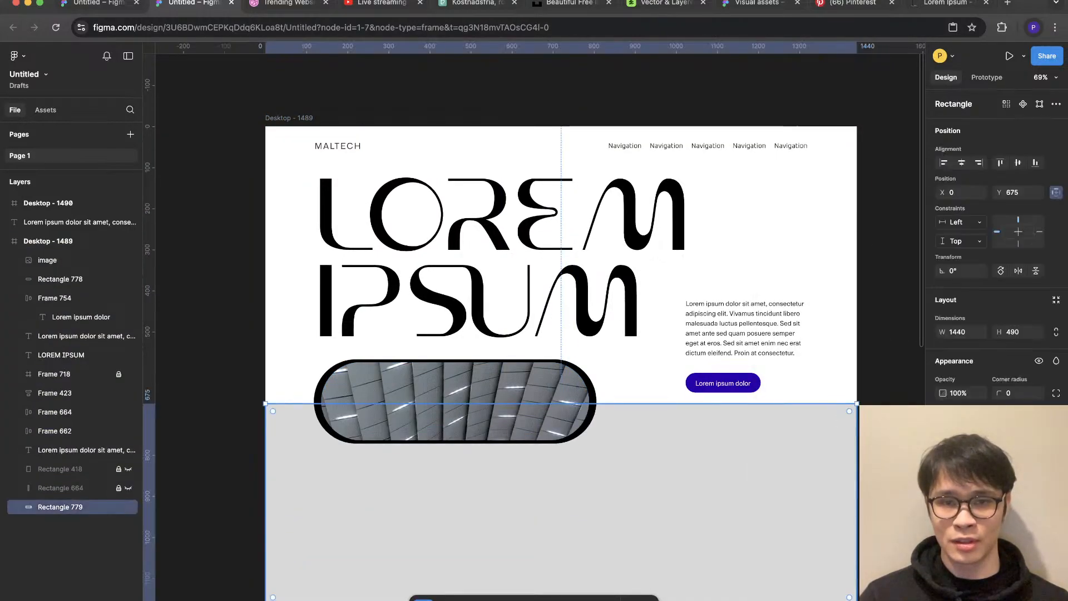
Step: Widen the pill image and its black backing pill together to line up with the end of the word IPSUM
scroll(813, 476, "down", 5)
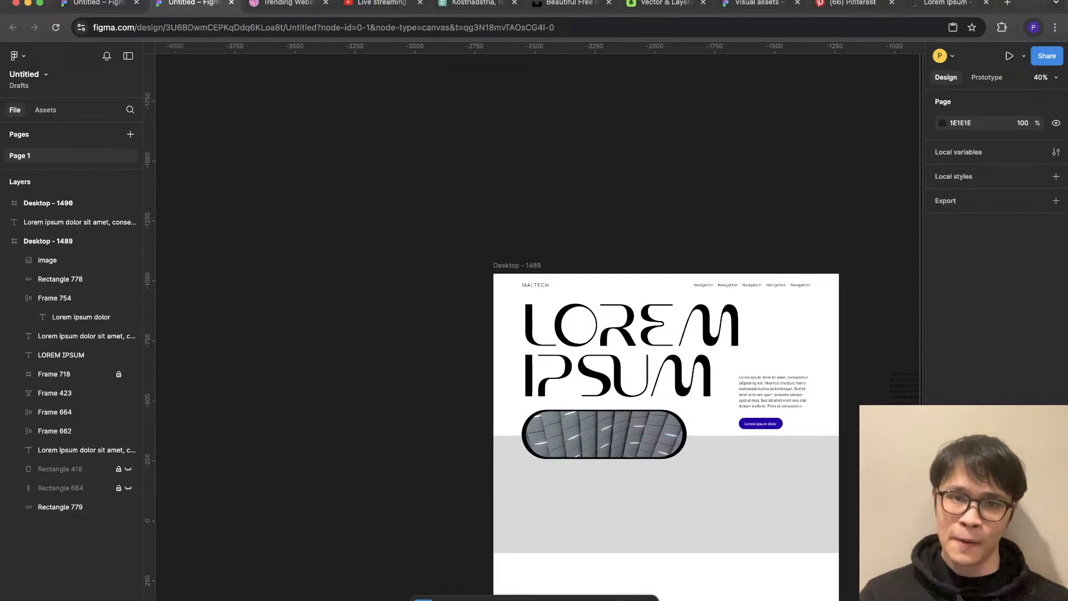
scroll(776, 501, "up", 5)
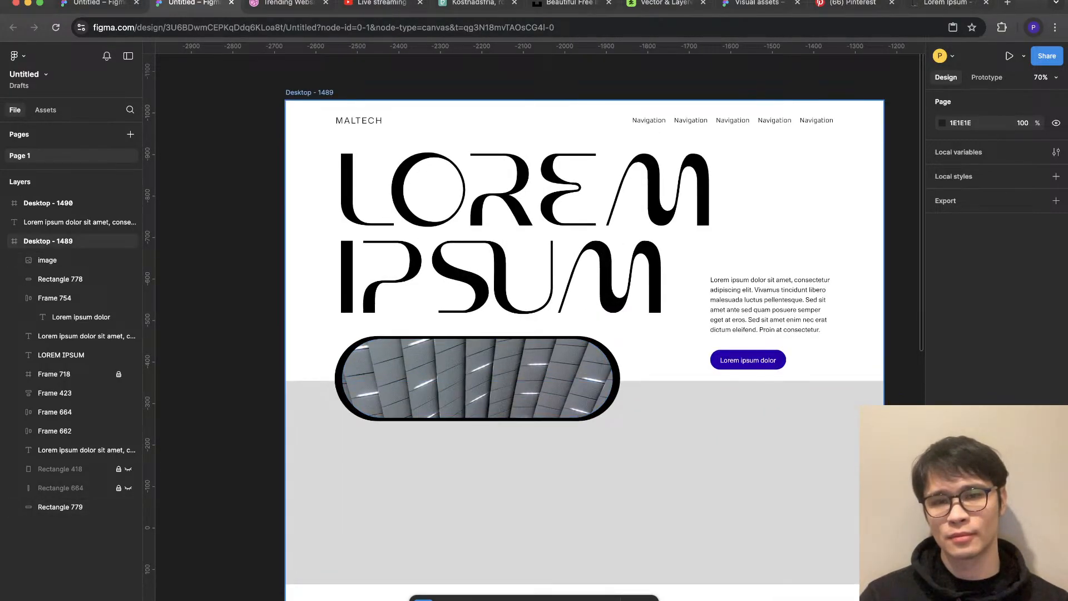
left_click(60, 279)
left_click(47, 259, "shift")
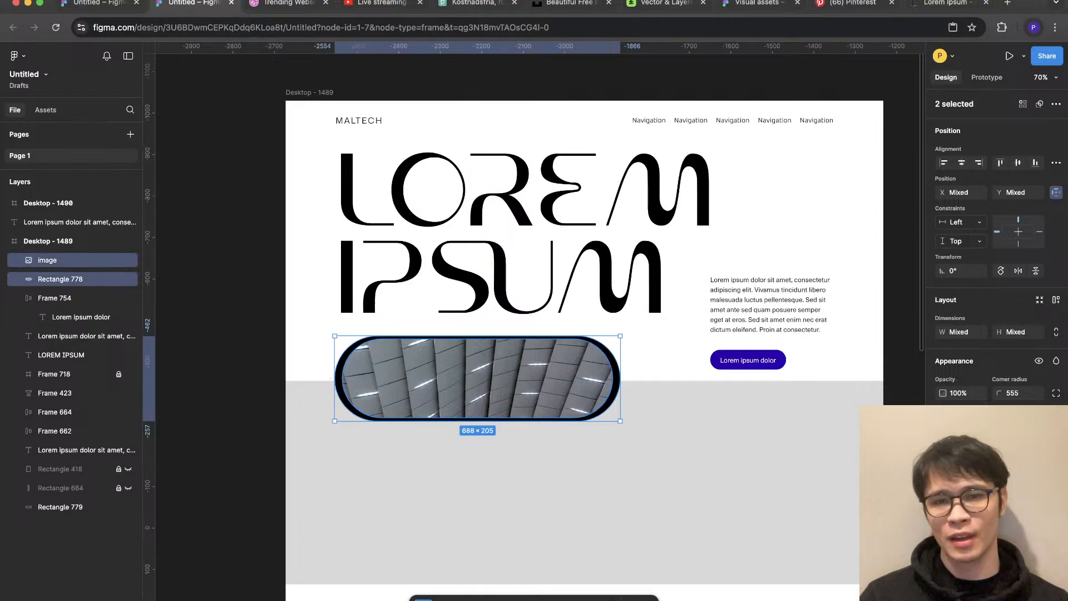
left_click_drag(620, 379, 661, 378)
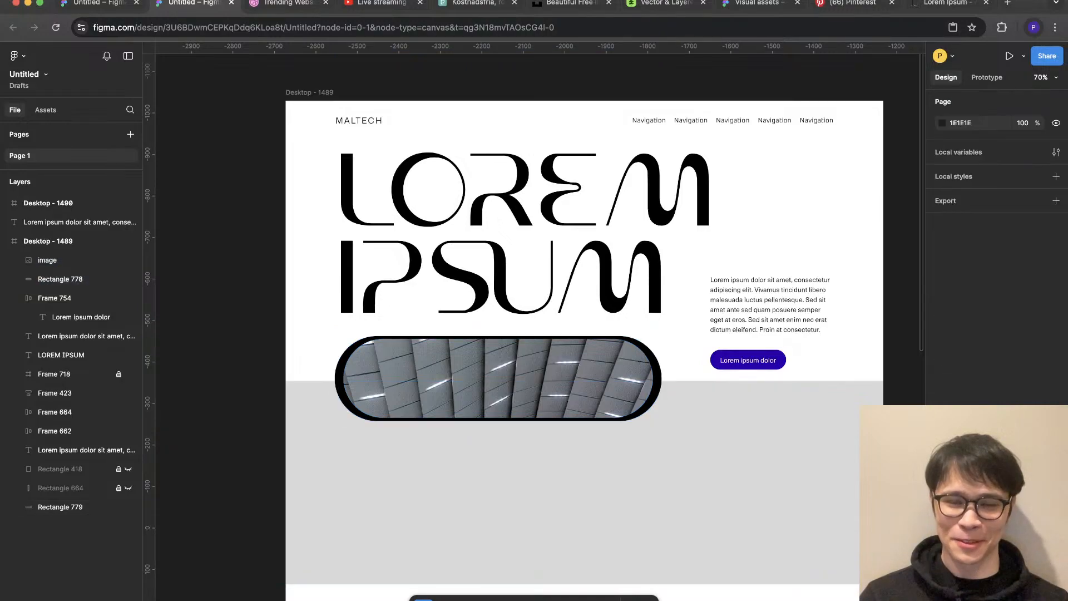
key("Escape")
scroll(518, 442, "down", 5)
scroll(496, 428, "up", 5)
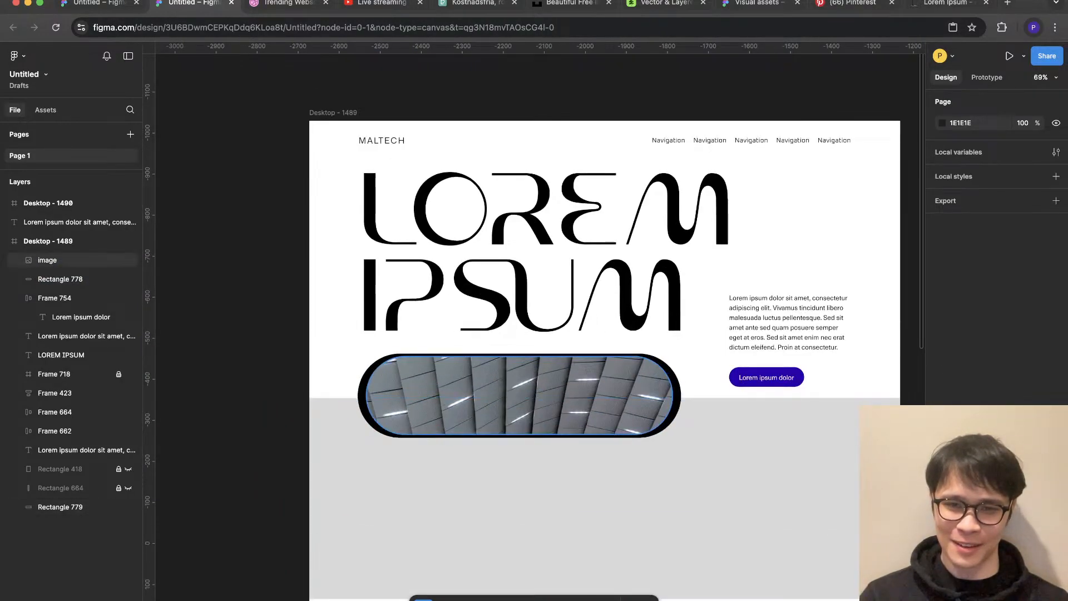
Step: Stretch the pill image and its black backing pill downward together, making the image 511 high
left_click(519, 394)
left_click(668, 419, "shift")
left_click_drag(519, 437, 519, 565)
left_click(519, 523)
left_click(745, 478)
scroll(328, 557, "down", 5)
scroll(390, 548, "up", 4)
scroll(352, 490, "up", 1)
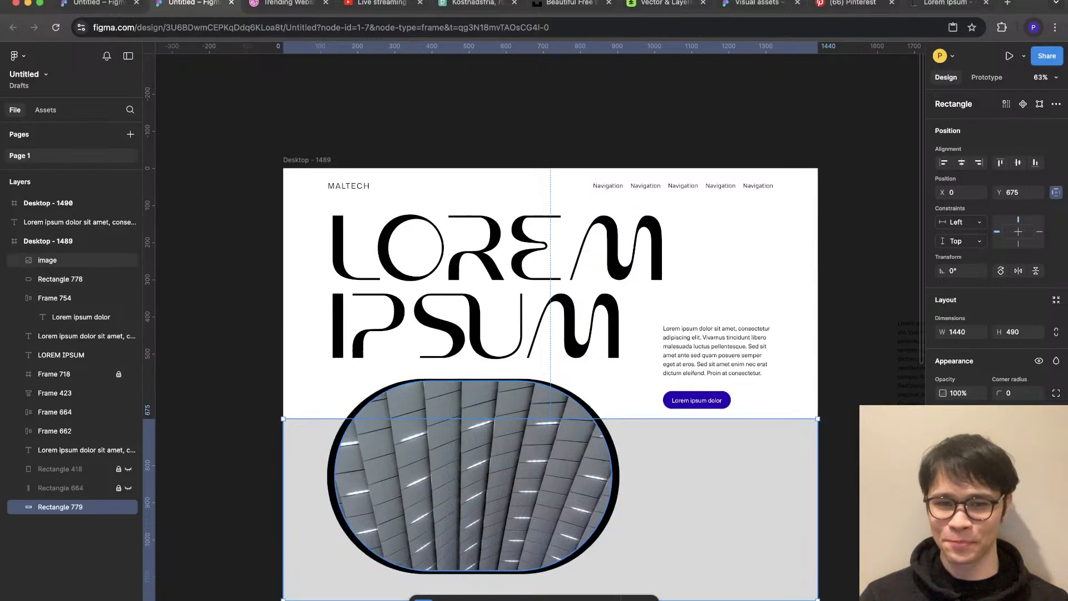
Step: Reduce the inner pill image's height to 487 and move it to Y 585
left_click(362, 492)
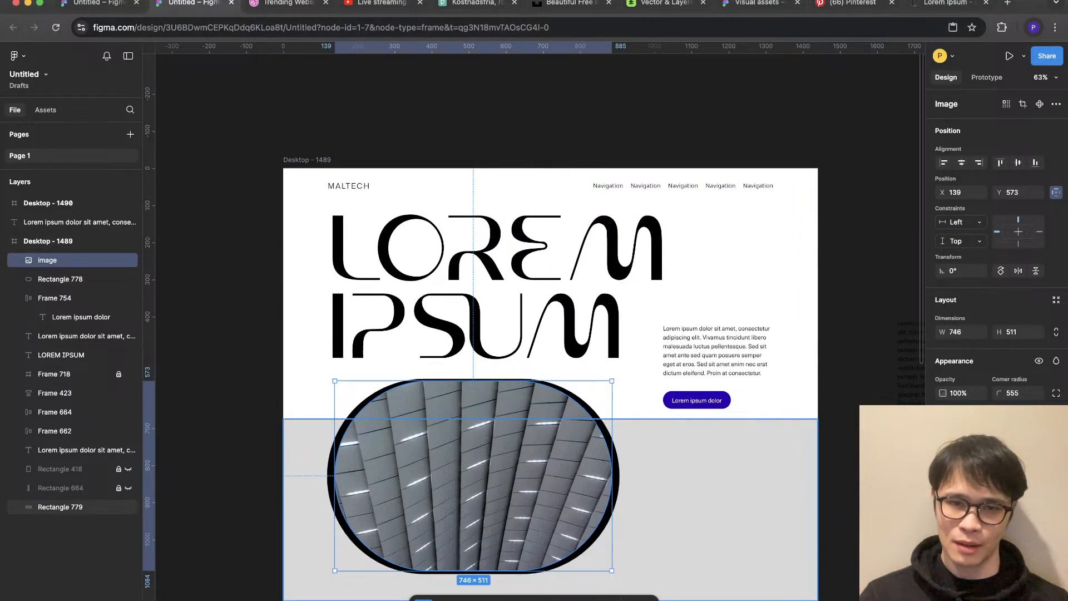
left_click(717, 495)
key("Escape")
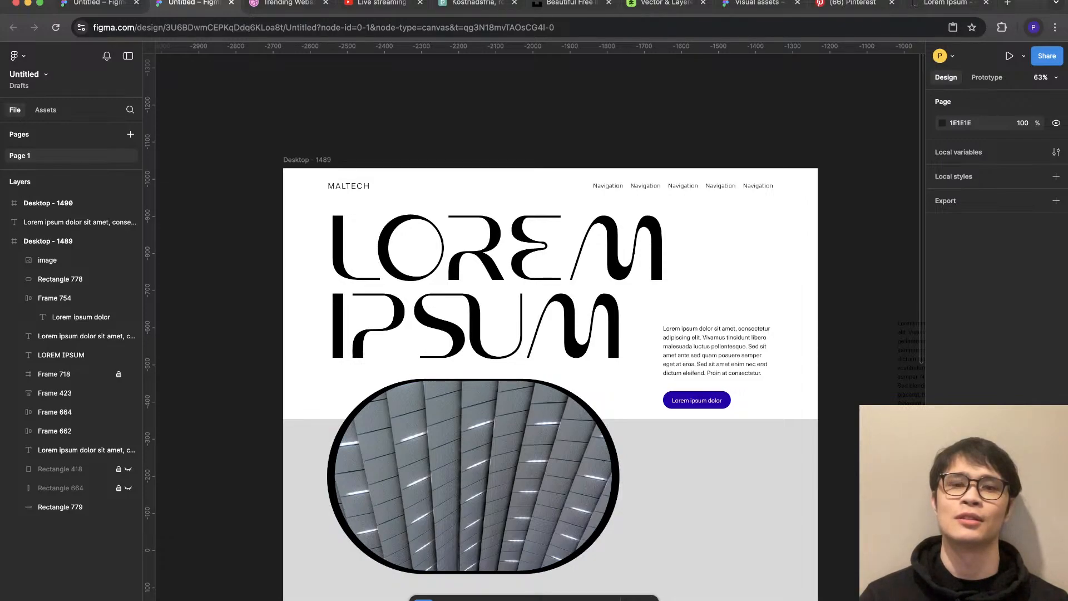
left_click(634, 478)
left_click(521, 474)
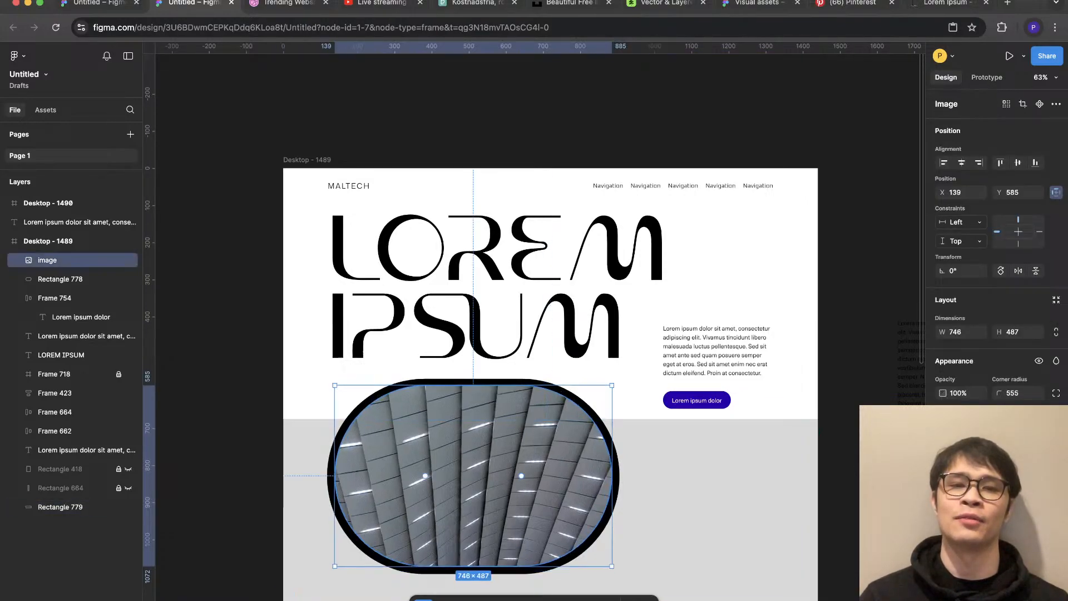
Step: Shorten the pill image and its black backing pill together, bringing the image to a height of 190
left_click(615, 476, "shift")
left_click_drag(473, 574, 473, 454)
left_click(473, 417)
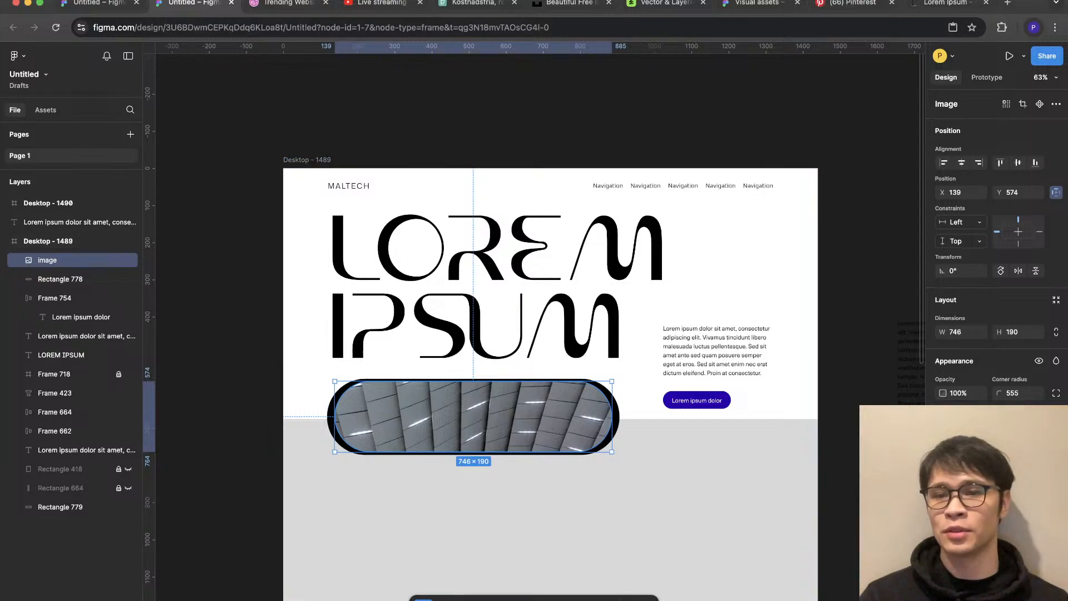
Step: Replace the inner pill's photo fill with a solid fill and delete the grey background rectangle
key("alt+/")
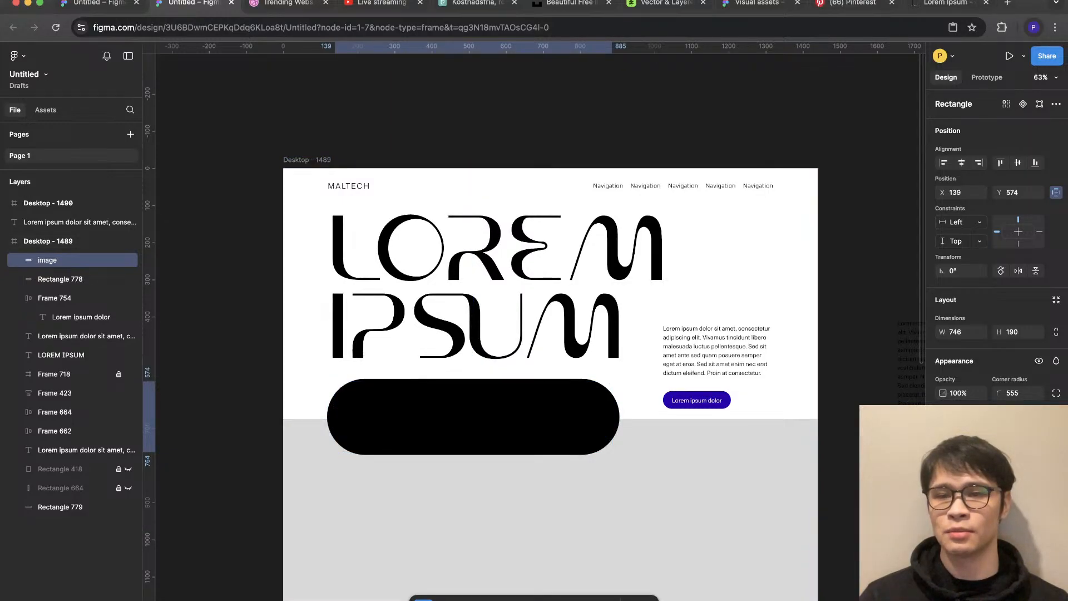
left_click(1056, 422)
left_click(634, 479)
key("BackSpace")
Step: Change the inner pill's fill colour to white, leaving only the black pill showing as an outline
left_click(472, 416)
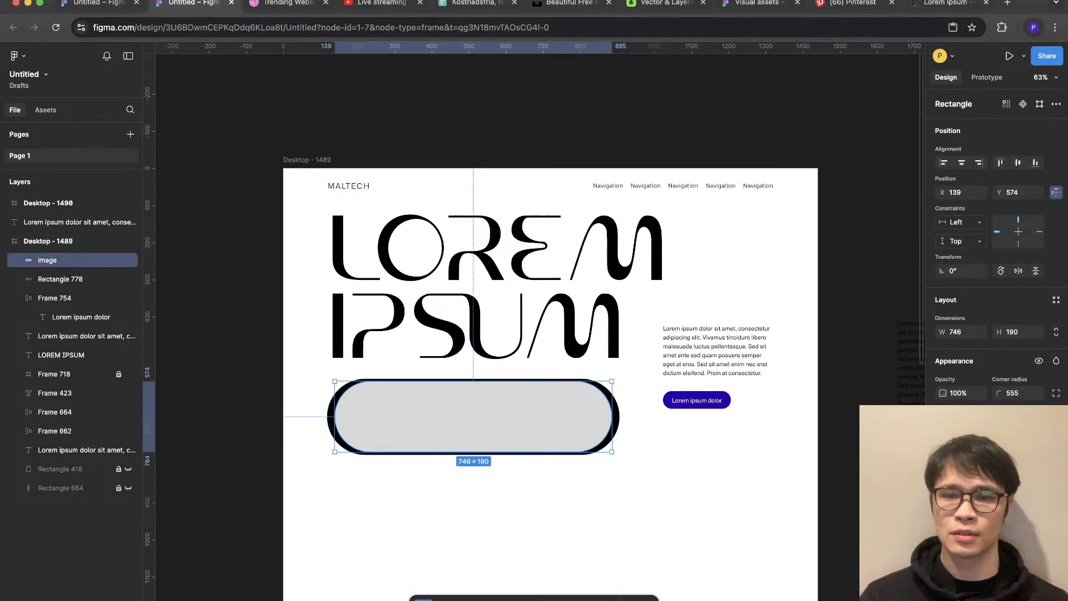
left_click(943, 445)
left_click(778, 332)
left_click(723, 283)
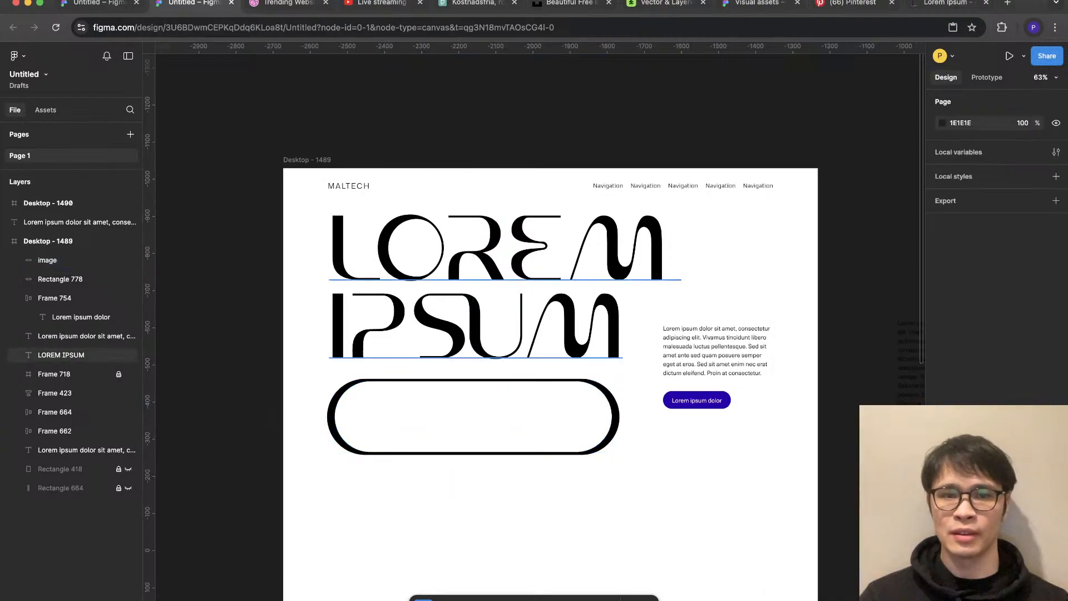
scroll(479, 493, "up", 2)
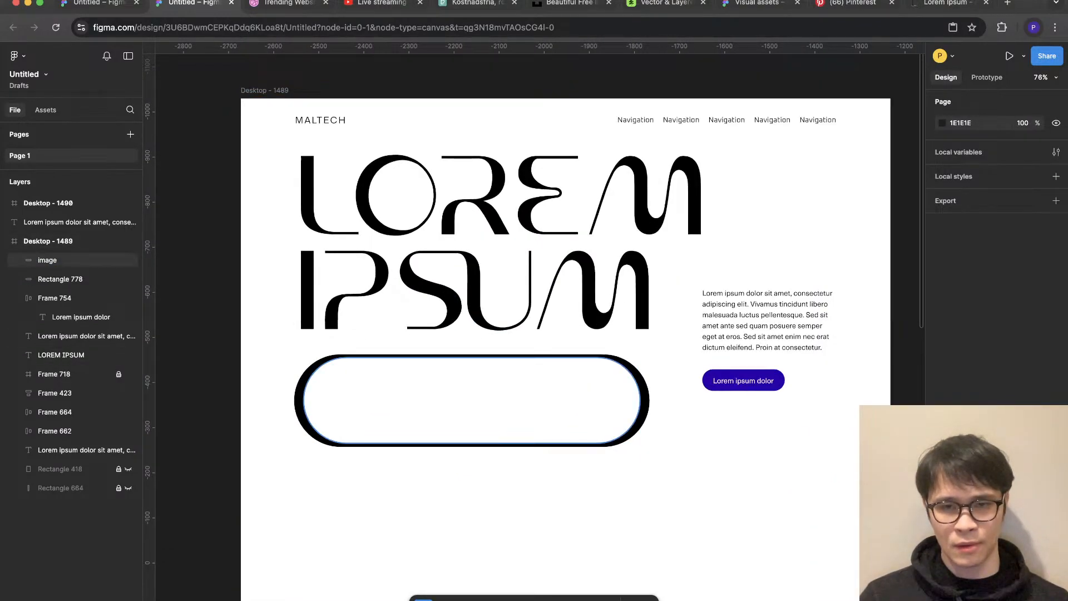
left_click(471, 400)
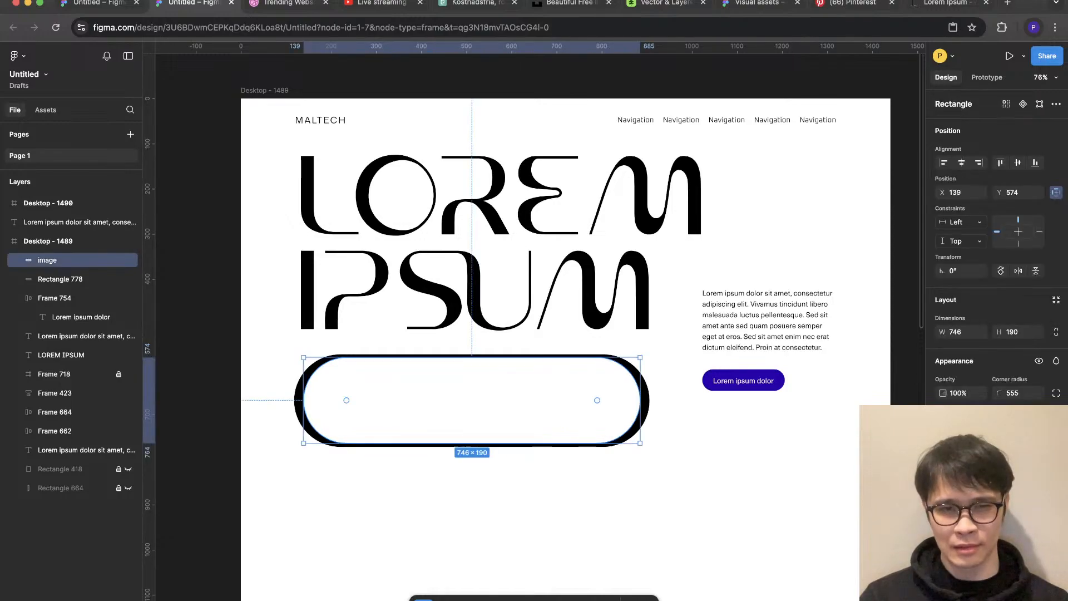
key("Escape")
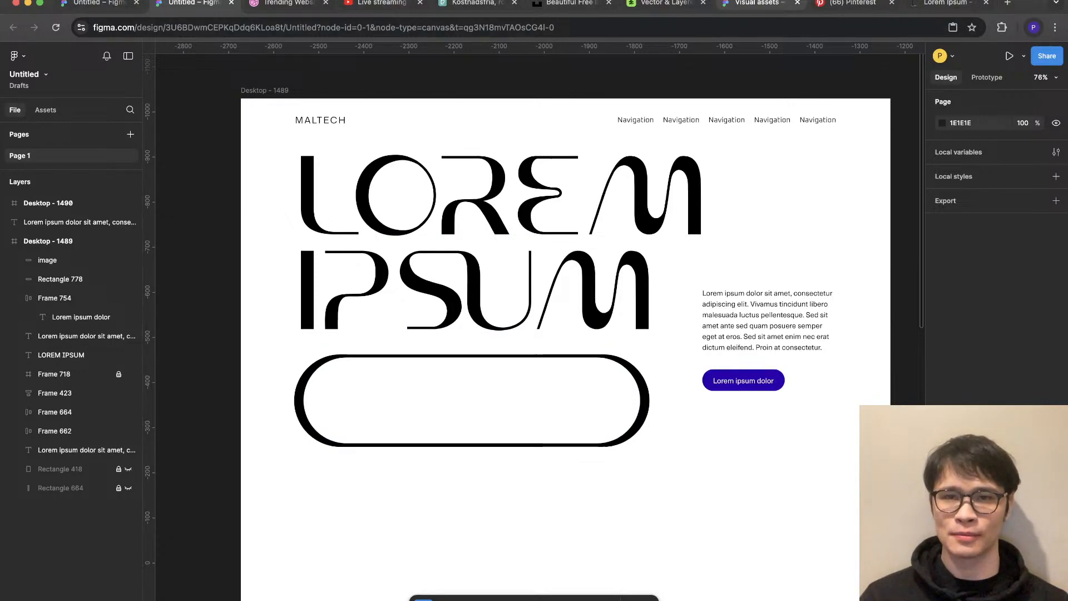
Step: Switch to the Visual assets file and browse the object sets on its 3D + Objects page
left_click(757, 3)
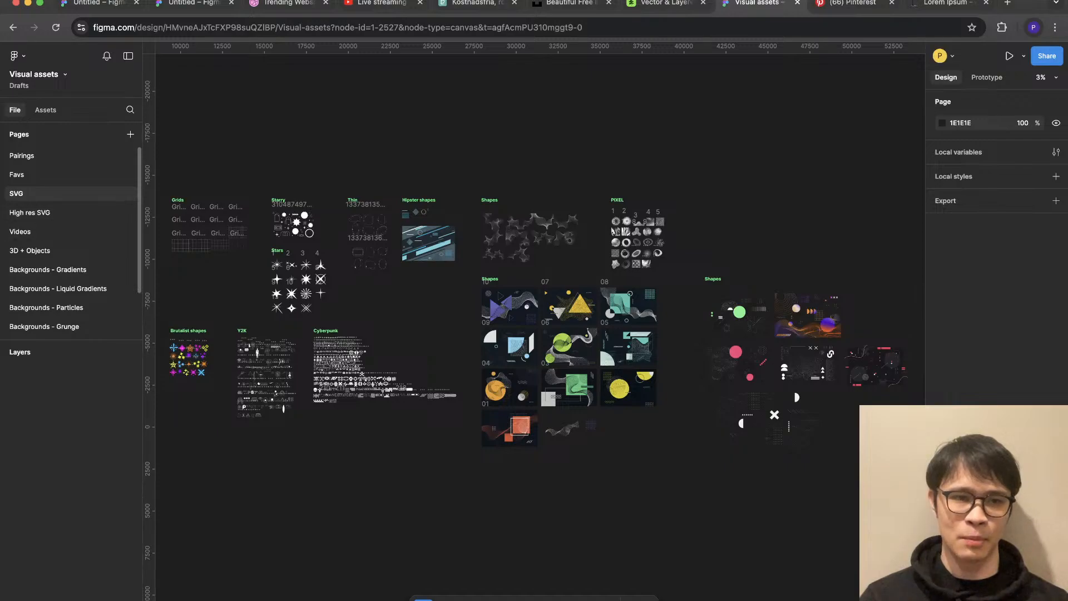
left_click(30, 250)
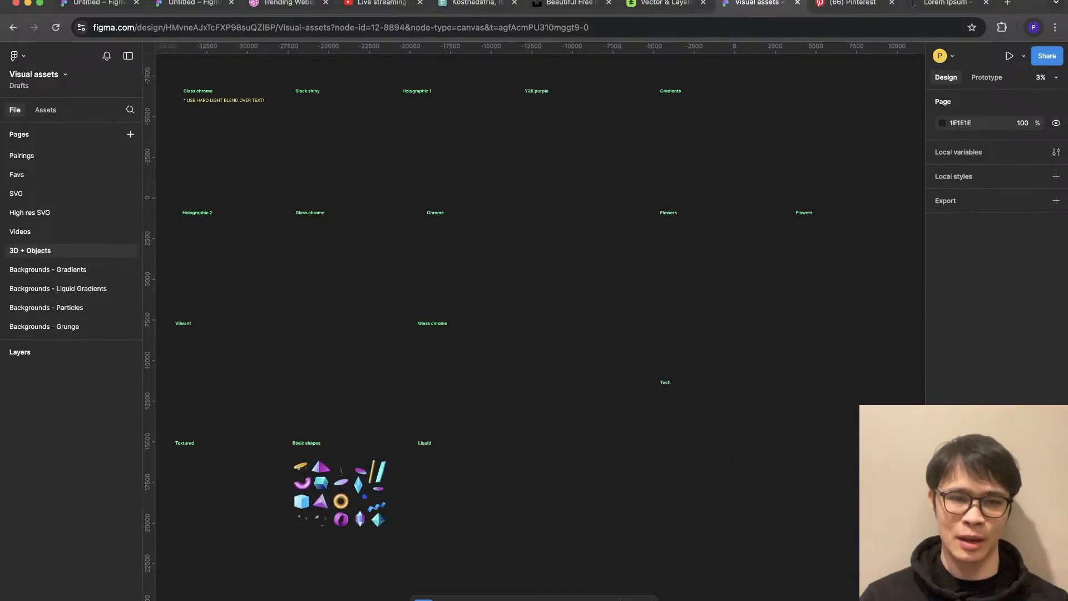
scroll(278, 556, "up", 2)
scroll(278, 573, "up", 1)
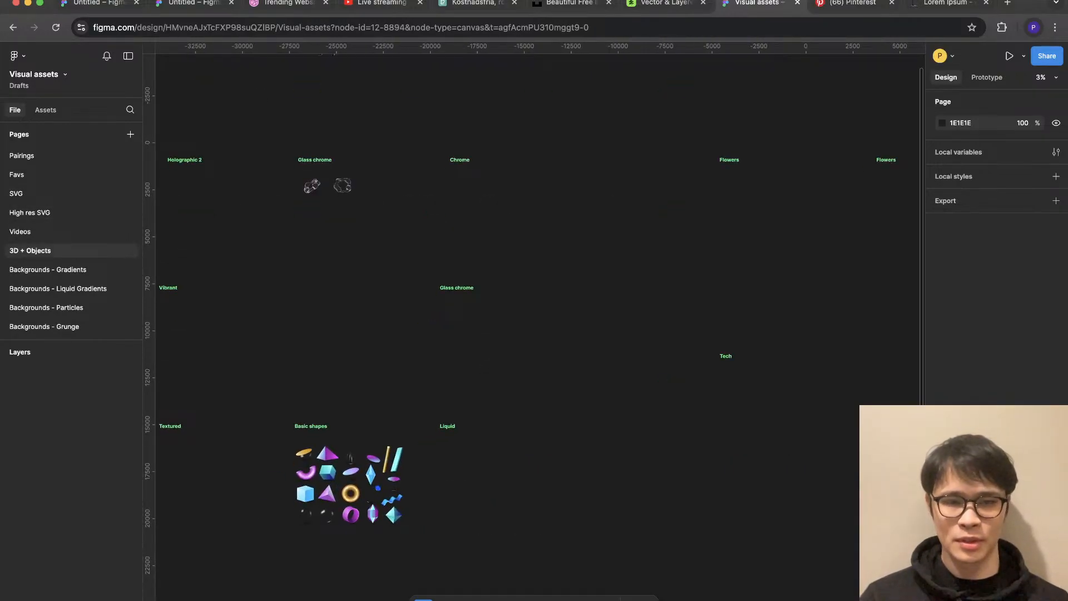
scroll(398, 451, "up", 2)
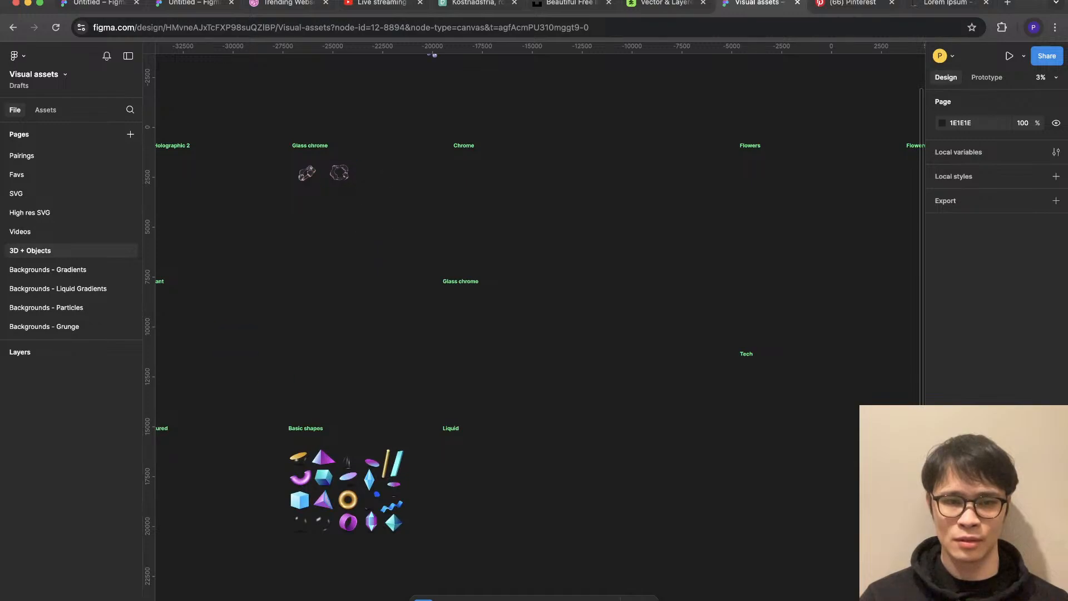
scroll(321, 517, "down", 2)
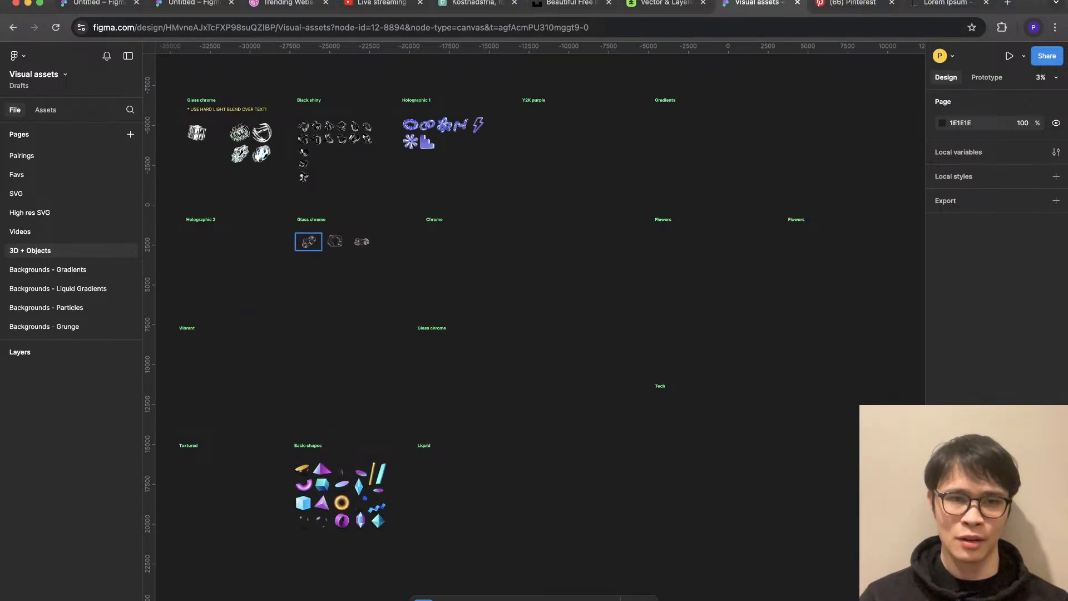
scroll(309, 242, "up", 2)
scroll(327, 393, "right", 3)
scroll(280, 223, "up", 1)
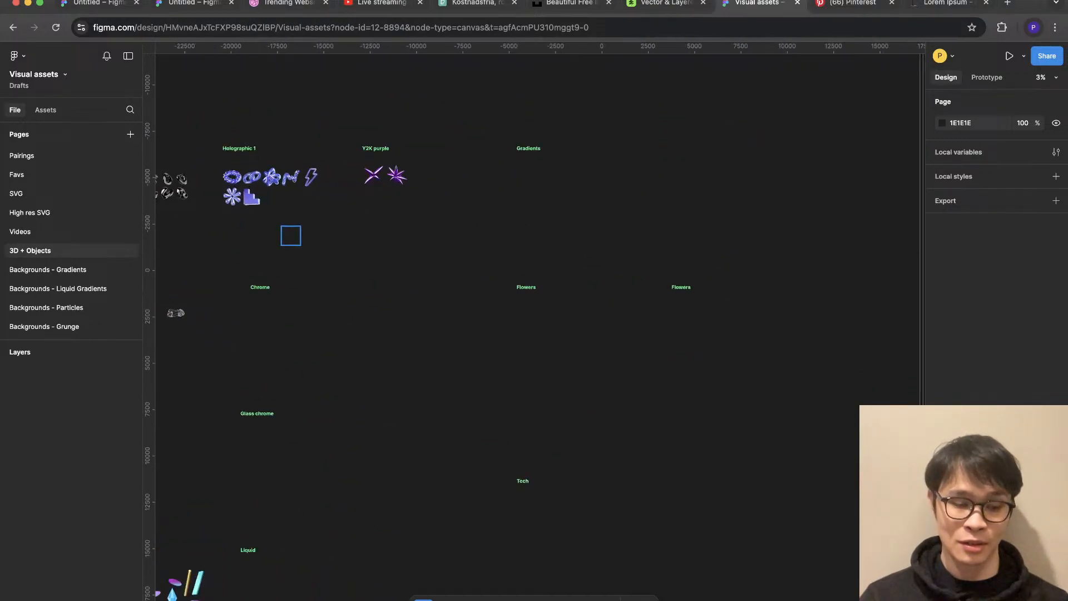
scroll(396, 246, "up", 1)
scroll(397, 245, "down", 4)
scroll(397, 245, "up", 4)
scroll(396, 245, "down", 2)
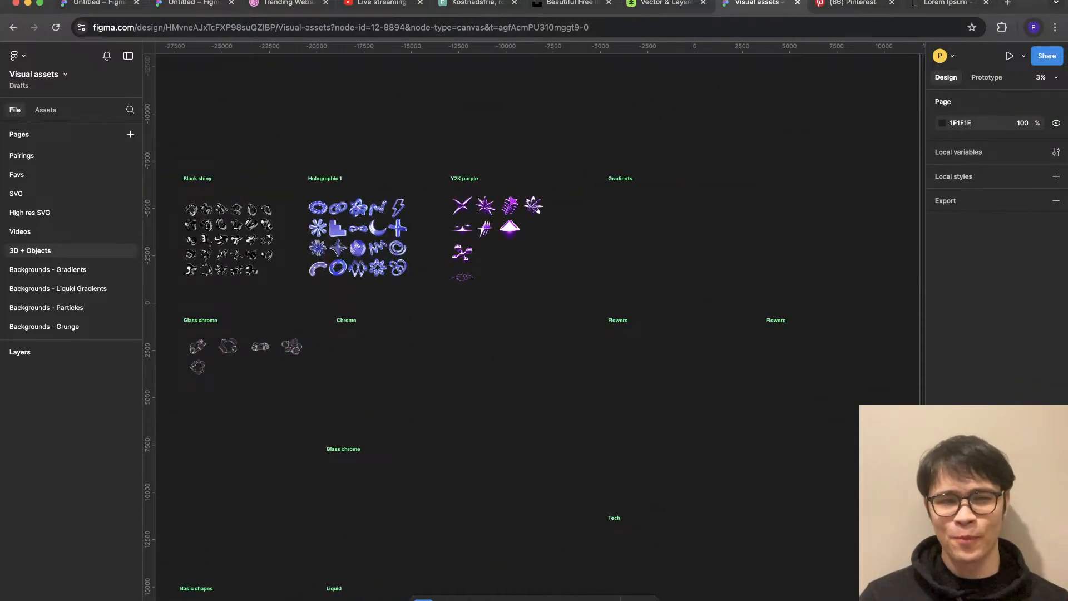
Step: Copy the Curly object from the Holographic 1 set and paste it into the landing page frame
scroll(267, 203, "up", 5)
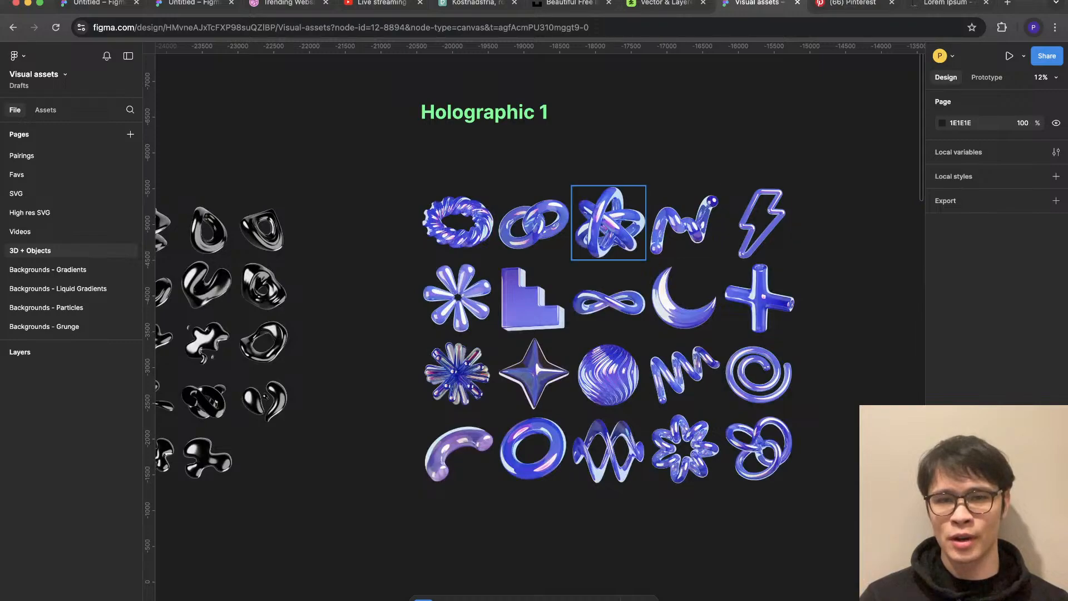
left_click(684, 223)
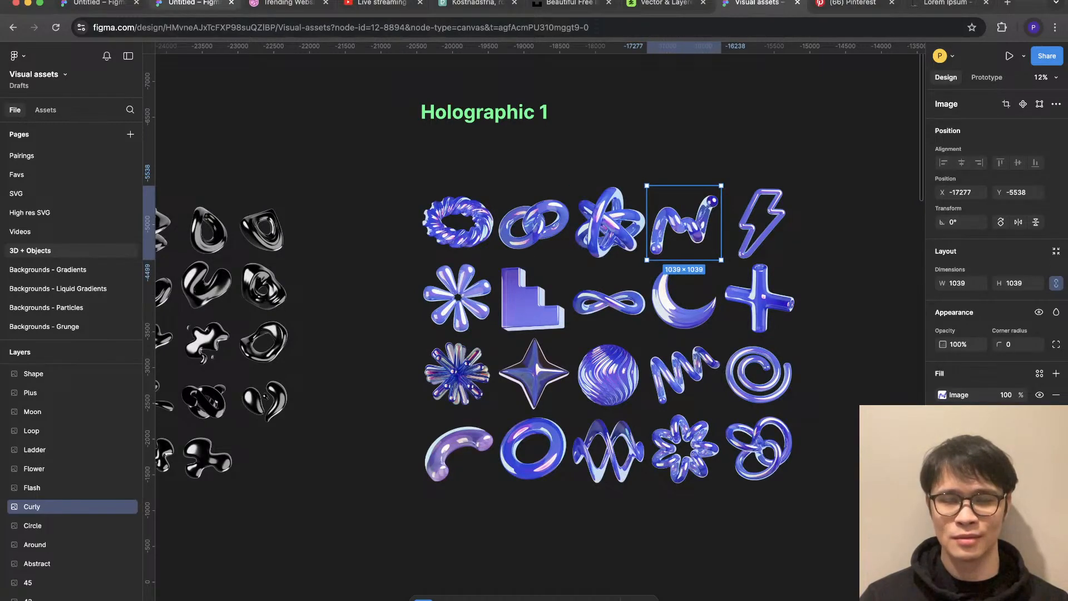
left_click(191, 3)
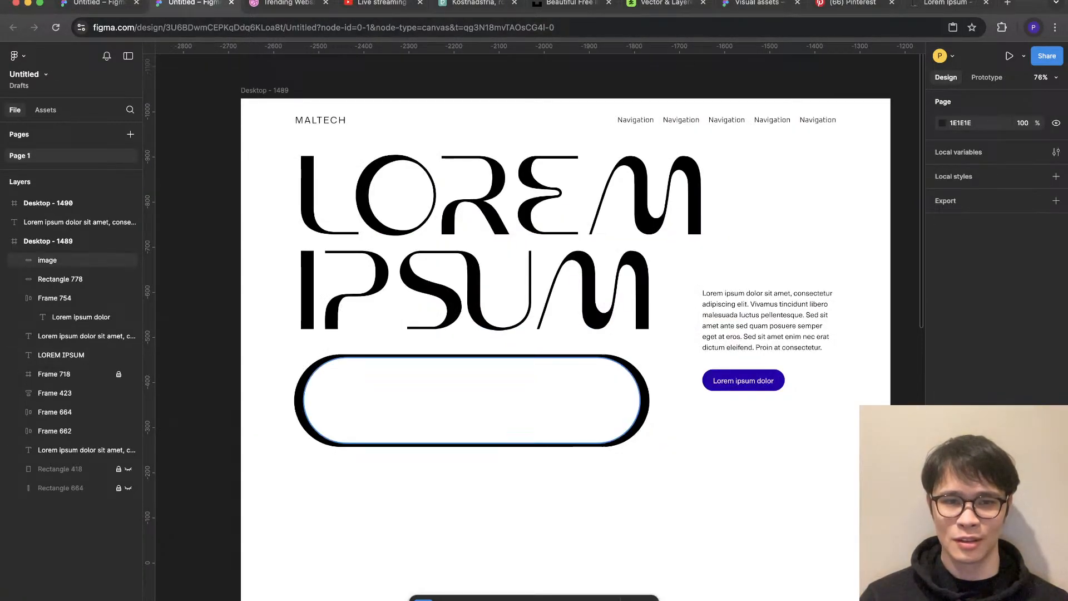
left_click(471, 400)
key("super+v")
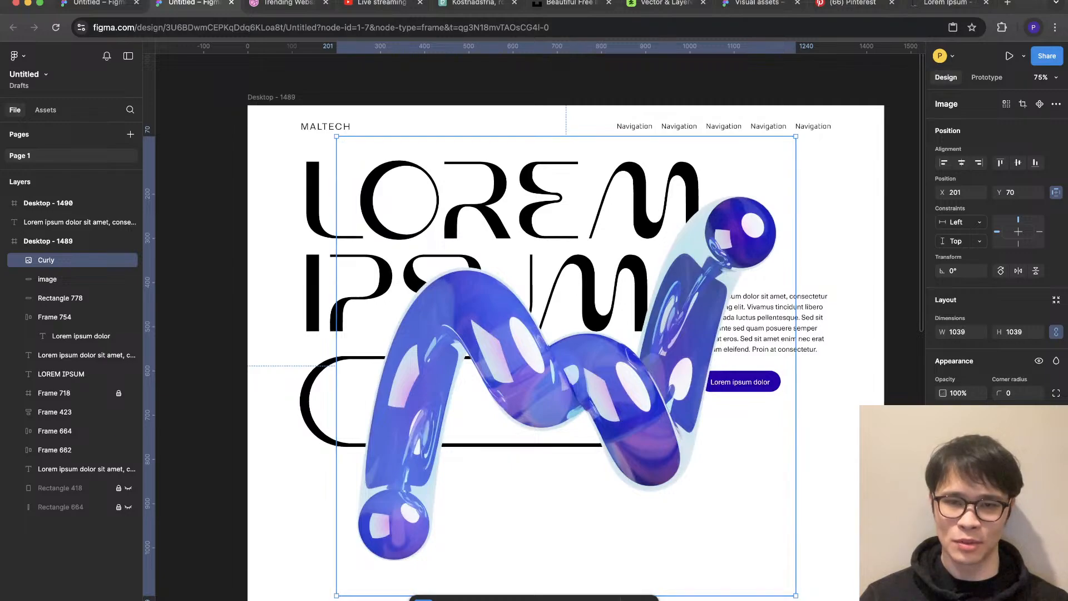
Step: Scale the pasted Curly object down to 715 by 715
left_click_drag(796, 365, 525, 365)
left_click_drag(431, 366, 423, 409)
left_click_drag(518, 315, 582, 250, "alt")
left_click_drag(434, 409, 459, 415)
Step: Lower the black pill with its inner shape at Y 731 and place Curly over it at X 94, Y 501
key("Escape")
left_click_drag(643, 508, 434, 477)
key("Escape")
left_click(523, 473)
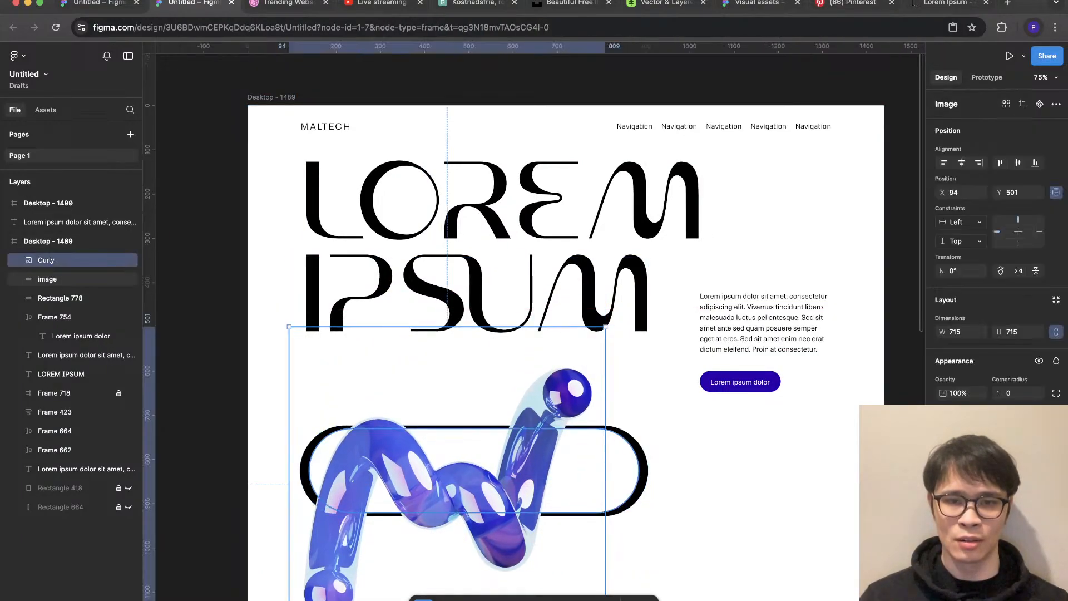
Step: Duplicate the white inner pill and group the copy with the Curly object
left_click(623, 471)
key("super+d")
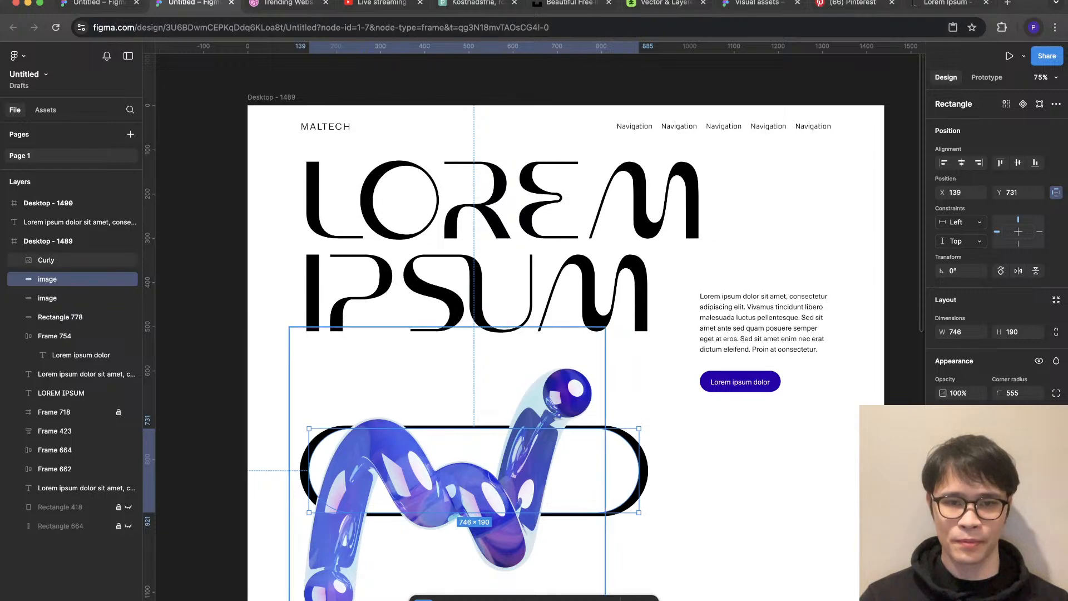
left_click(46, 259, "shift")
key("super+g")
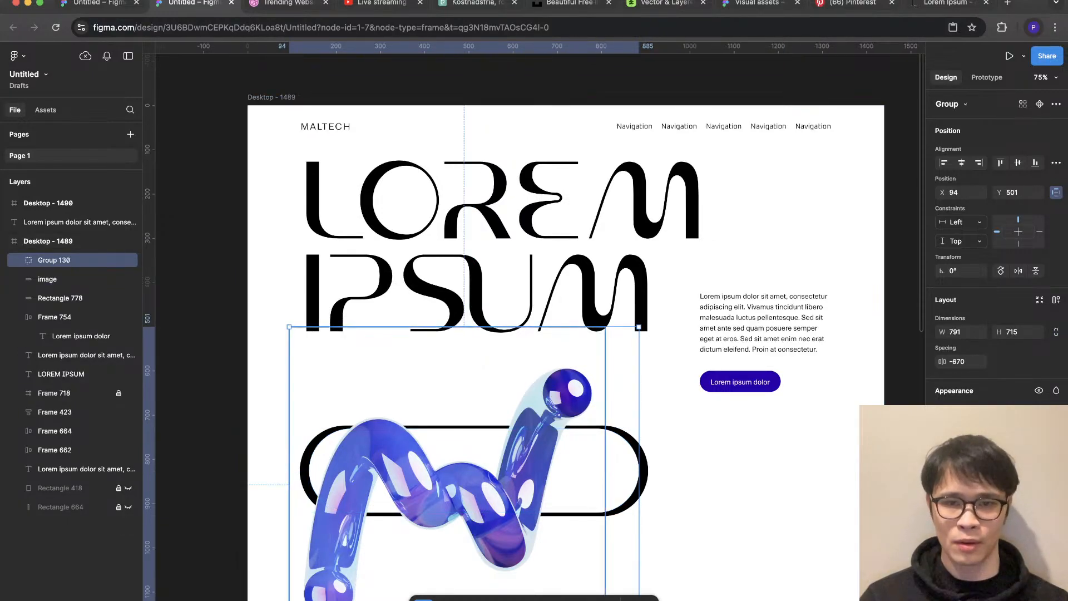
Step: Use the inner pill copy inside the new group as a mask for the Curly object
left_click(19, 259)
left_click(61, 298)
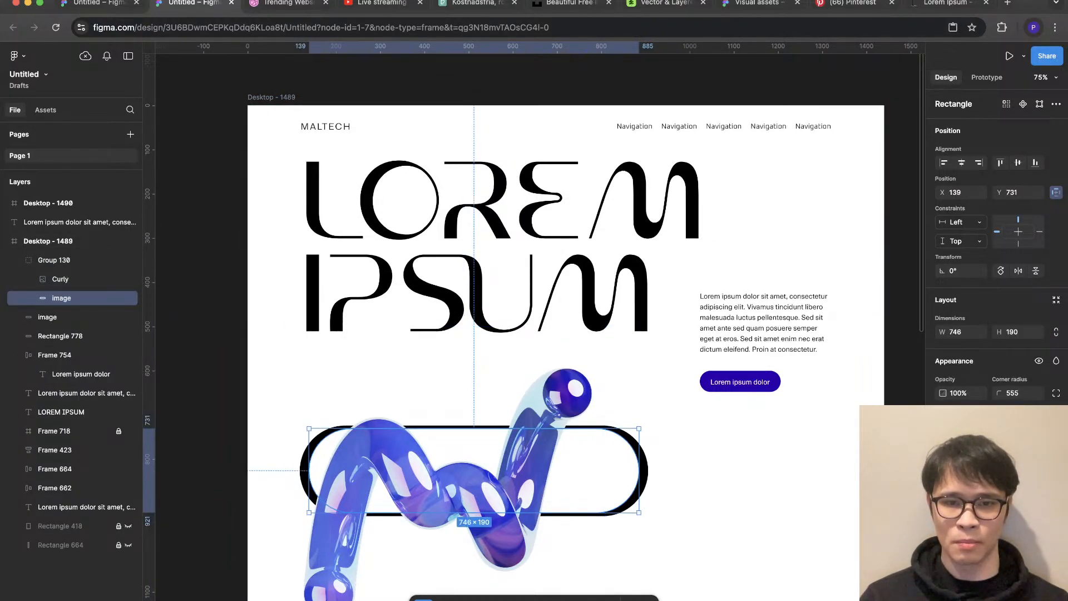
right_click(96, 298)
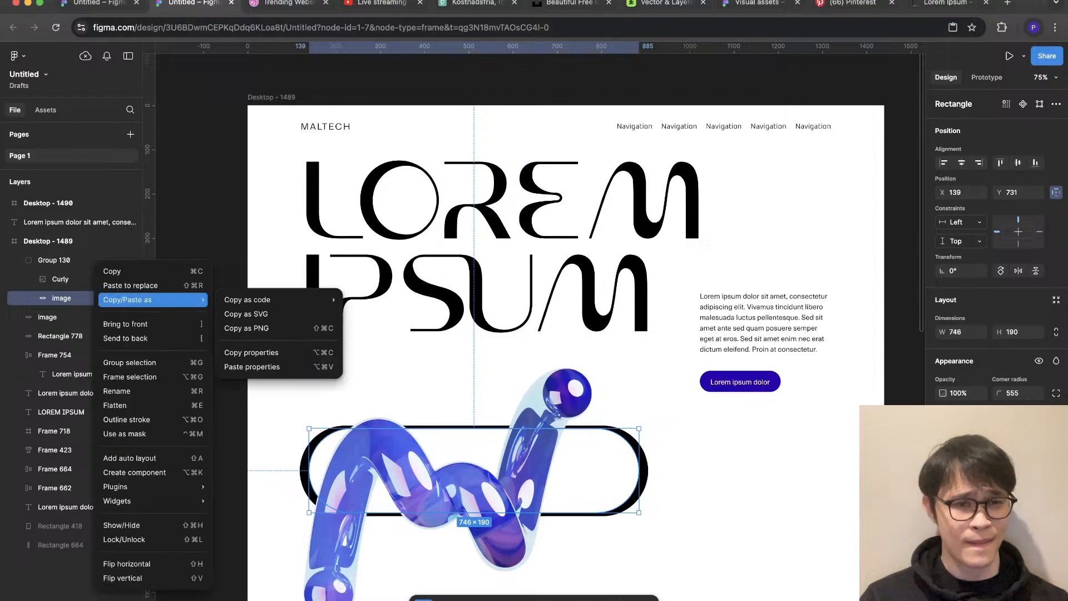
left_click(125, 433)
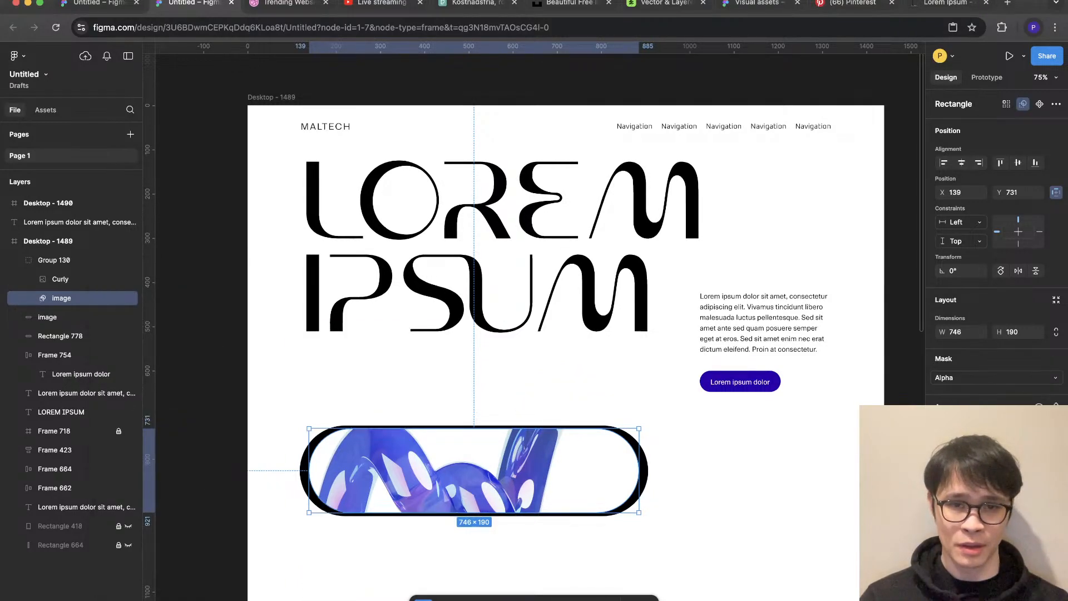
key("Escape")
Step: Duplicate the masked Curly object and move the copy out of the mask group, above it in the layer order
left_click(60, 279)
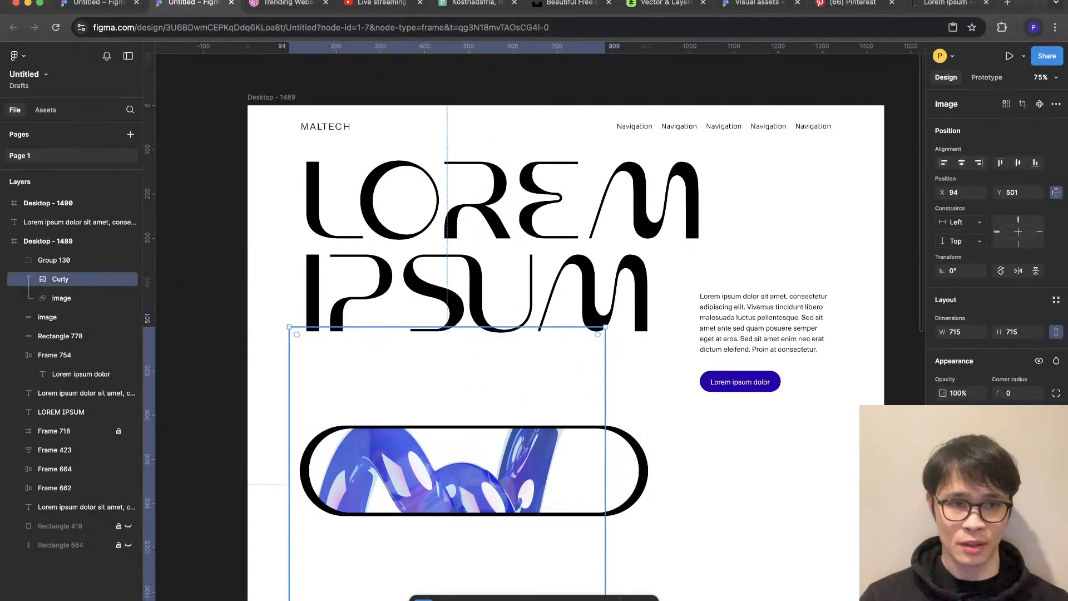
key("super+d")
left_click_drag(60, 279, 60, 250)
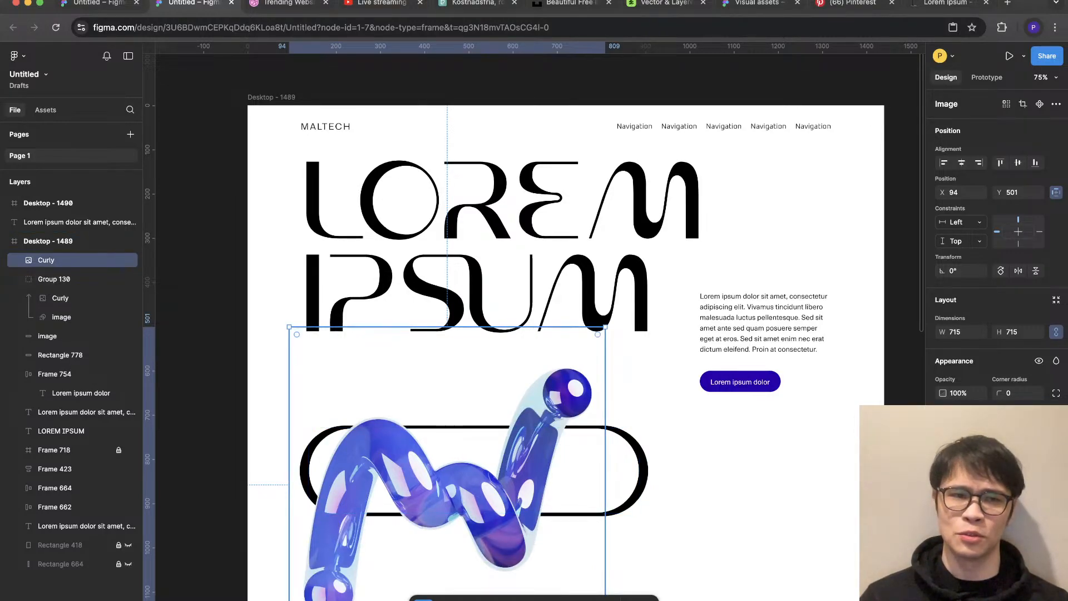
Step: Frame the top Curly copy, crop the frame to 715 × 420 ending at the pill's lower edge, and clip its content
key("super+alt+g")
scroll(297, 584, "down", 3)
left_click_drag(297, 584, 297, 439)
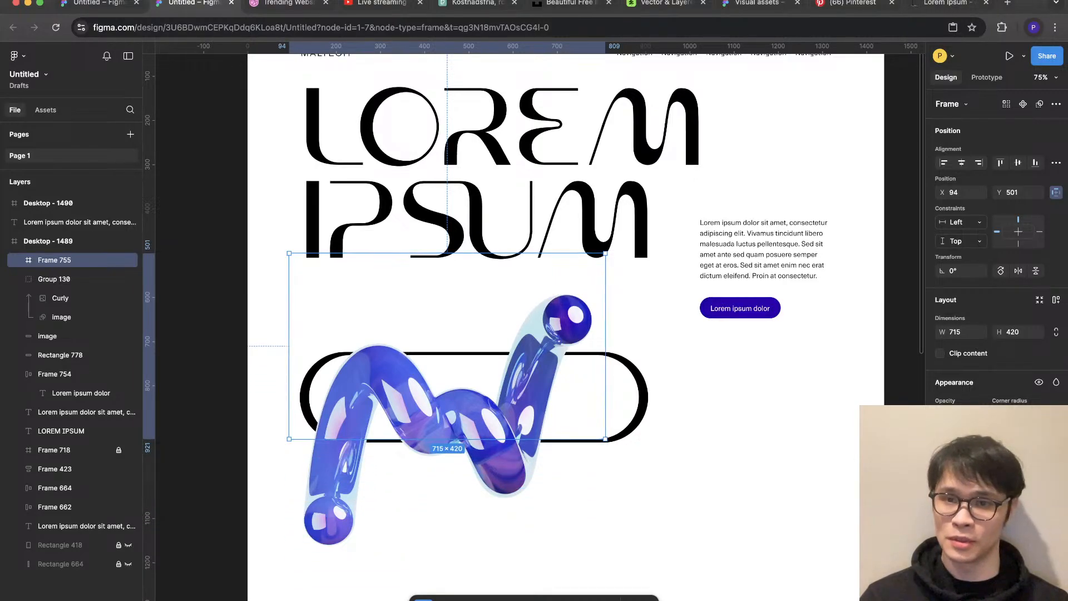
key("alt+c")
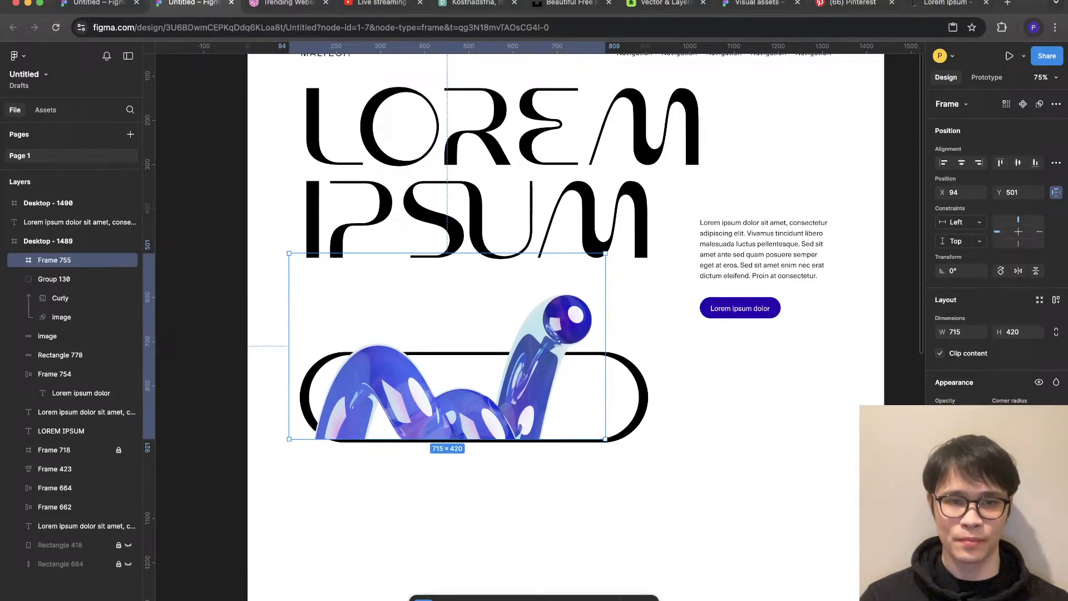
Step: Move the clipped Curly frame to X 170 and delete the old mask group beneath it
left_click_drag(447, 397, 481, 397)
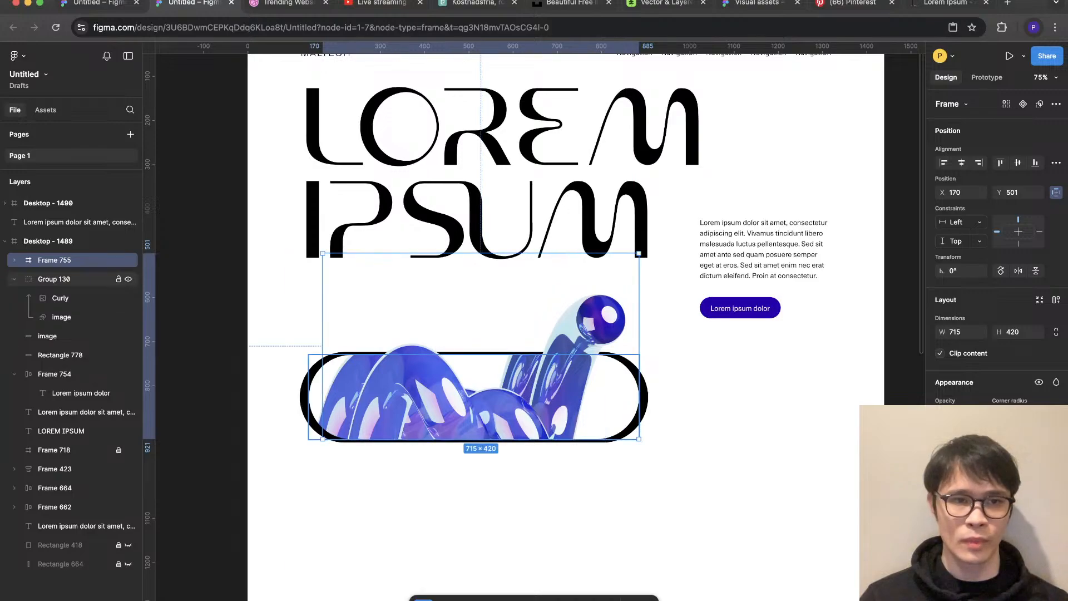
key("Delete")
key("super+z")
left_click(54, 279)
key("BackSpace")
left_click(48, 240)
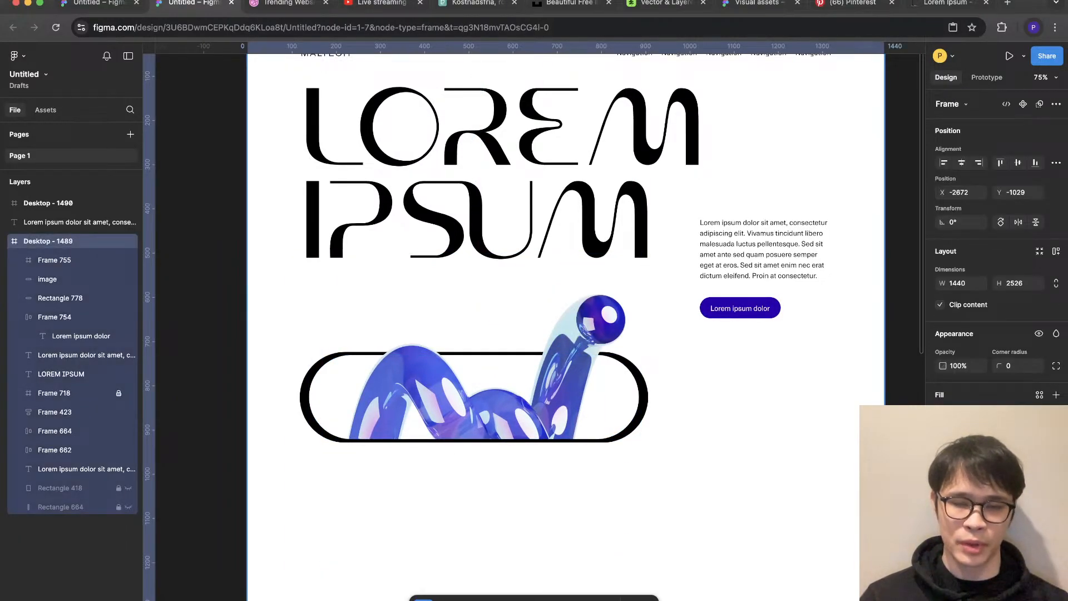
Step: Try flipping the Curly image inside its clipped frame vertically
scroll(777, 503, "down", 5)
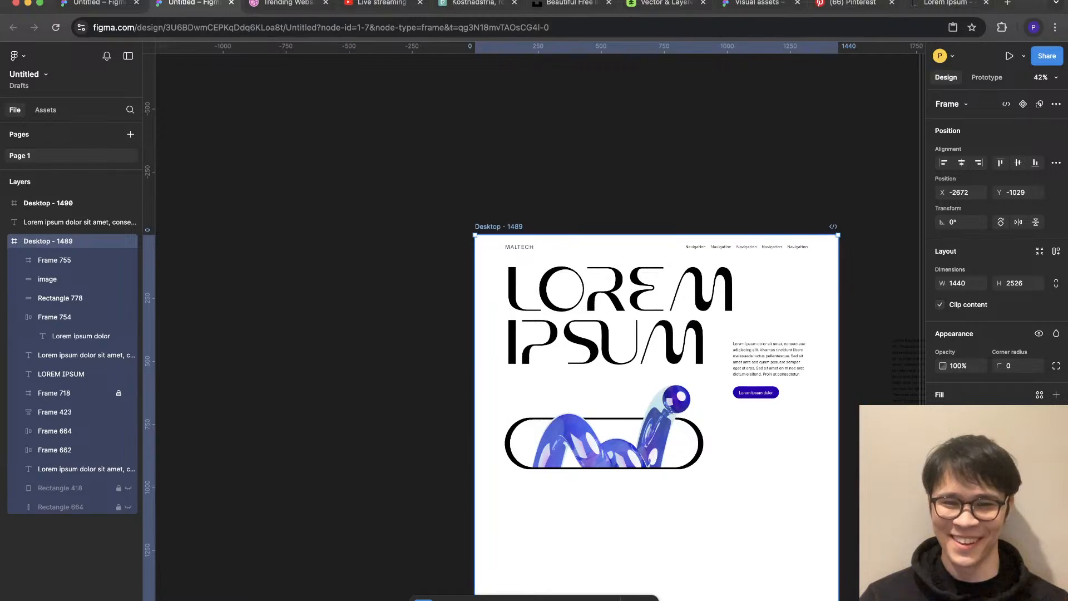
scroll(696, 464, "up", 4)
double_click(599, 479)
scroll(599, 480, "up", 2)
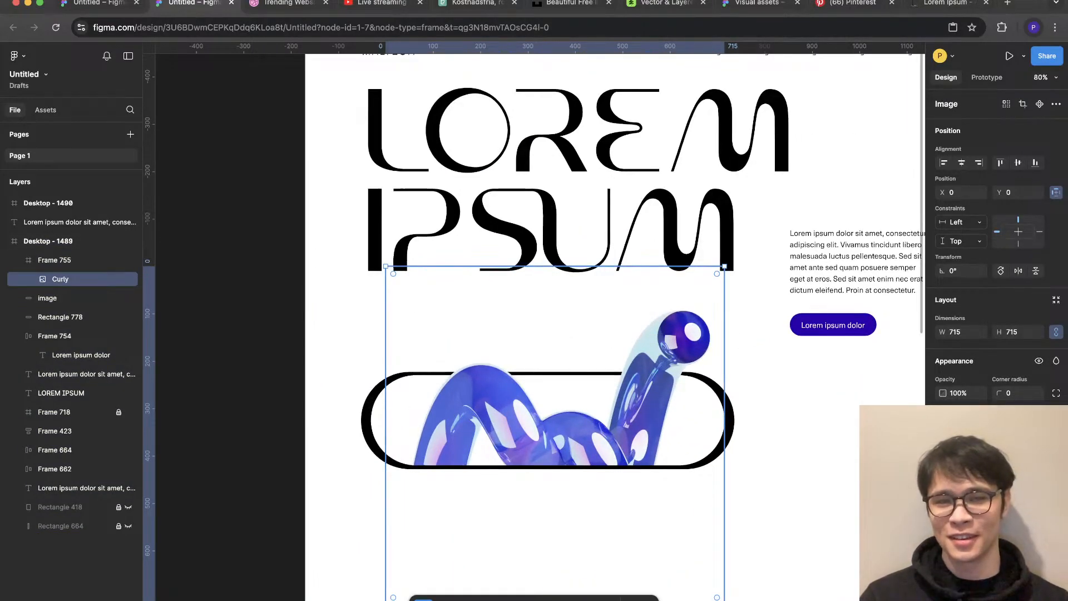
key("shift+v")
key("super+z")
key("Escape")
key("Escape")
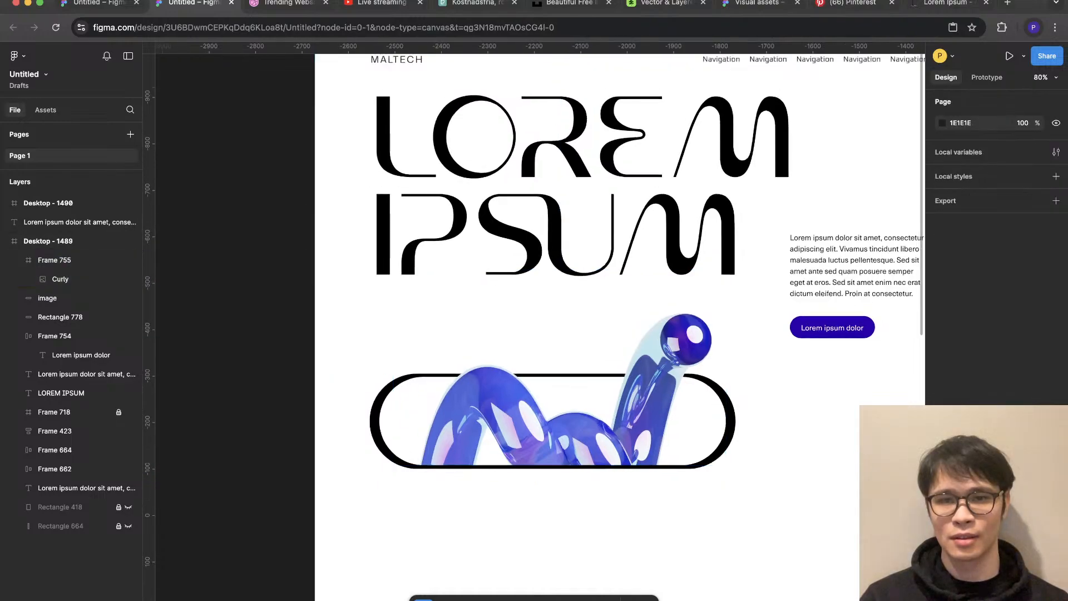
scroll(794, 466, "down", 3)
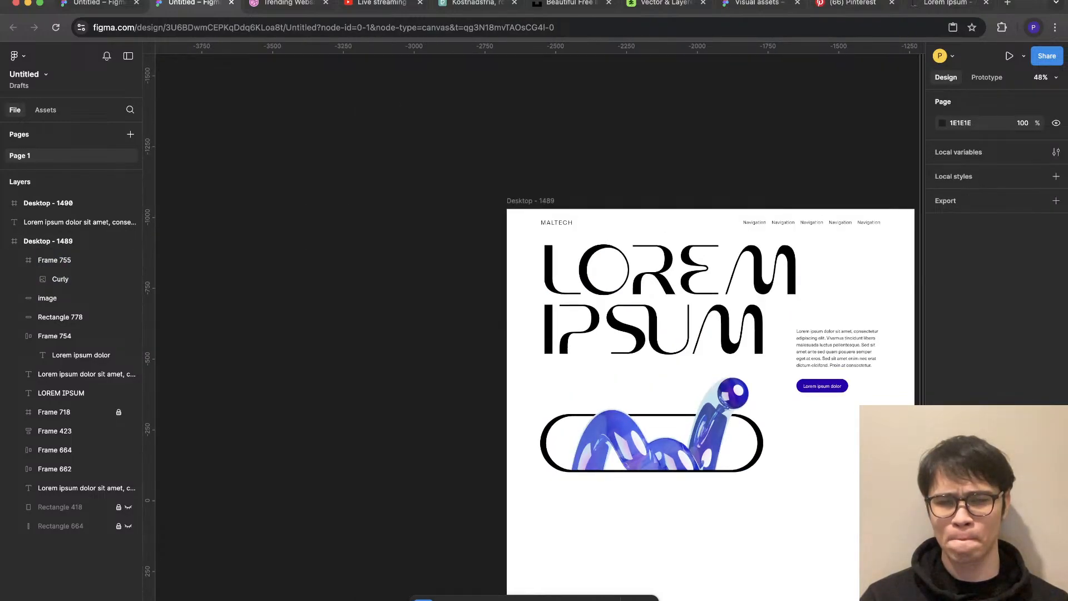
scroll(812, 490, "up", 3)
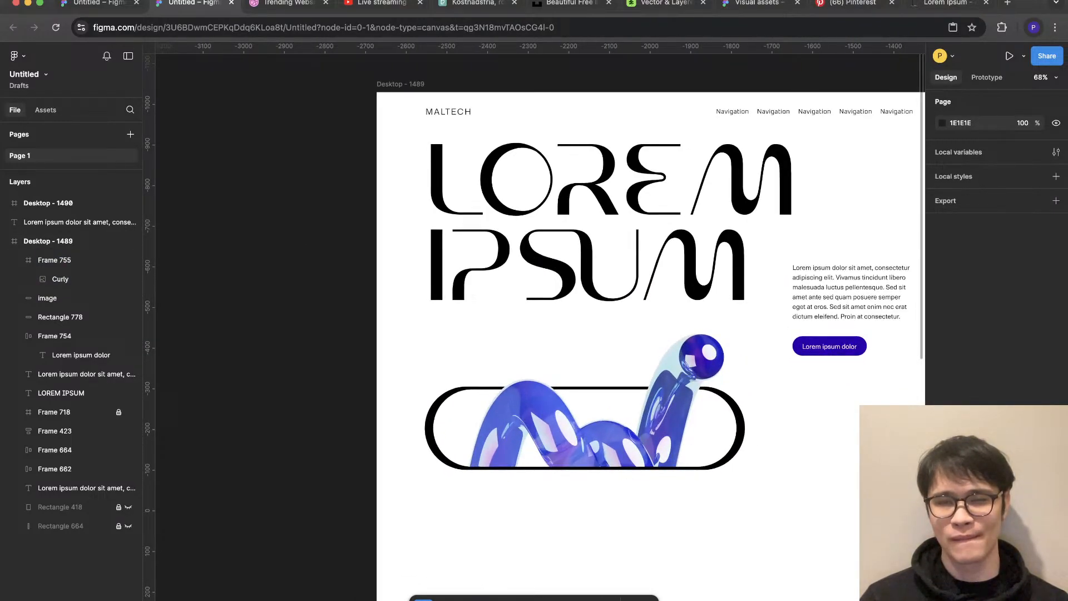
Step: Duplicate the Curly image inside the clipped frame and move one copy out, above the frame in the layer order
left_click(591, 441, "super")
key("super+d")
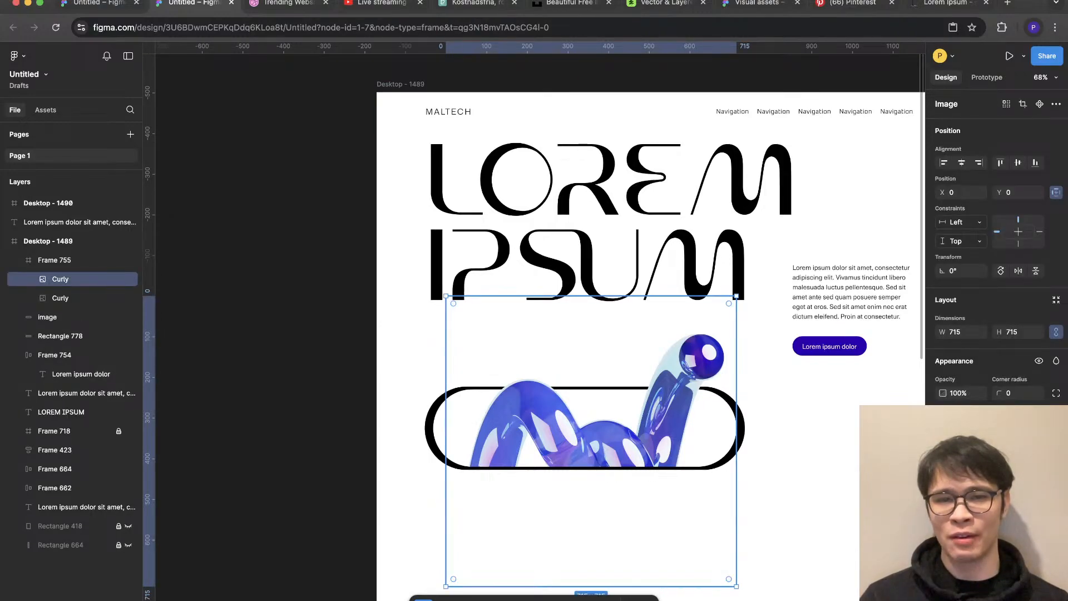
right_click(561, 432)
left_click(620, 353)
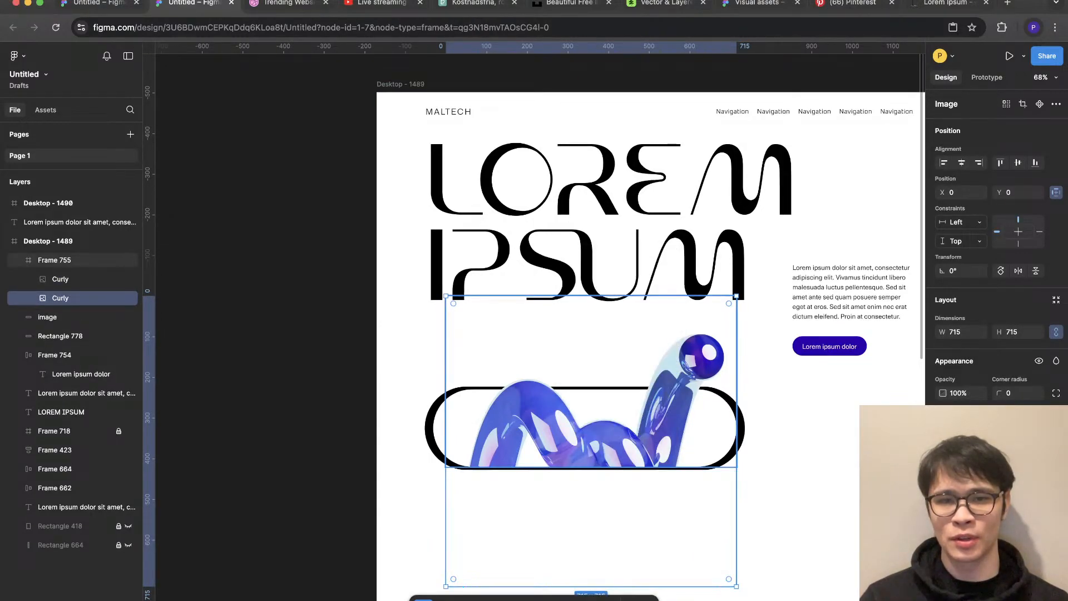
left_click_drag(83, 298, 83, 242)
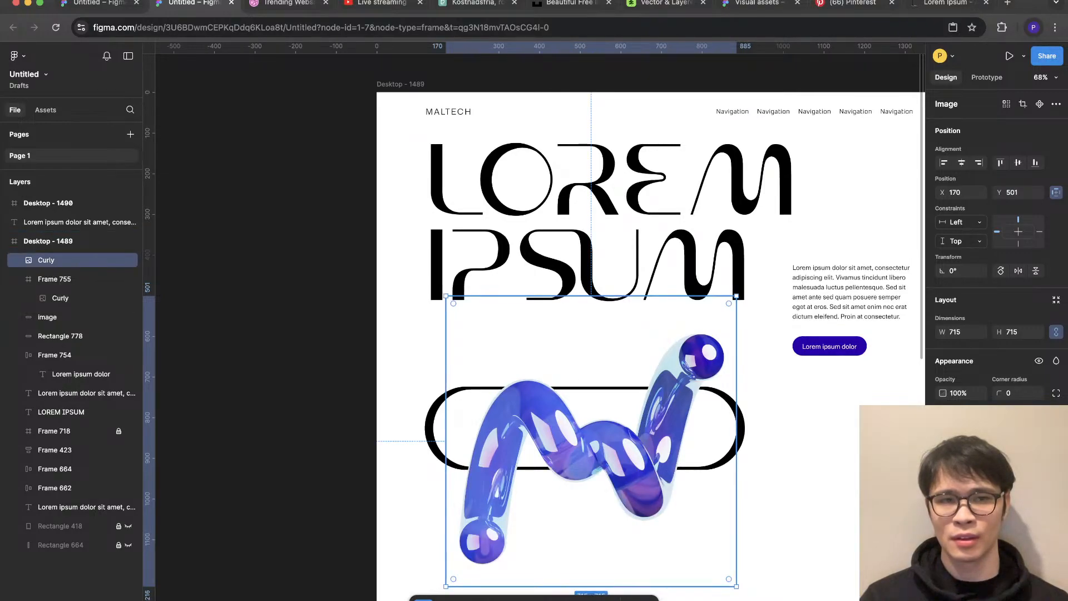
Step: Frame the loose Curly copy and crop the frame to 715 × 287 so it covers only the part below the pill
key("super+alt+g")
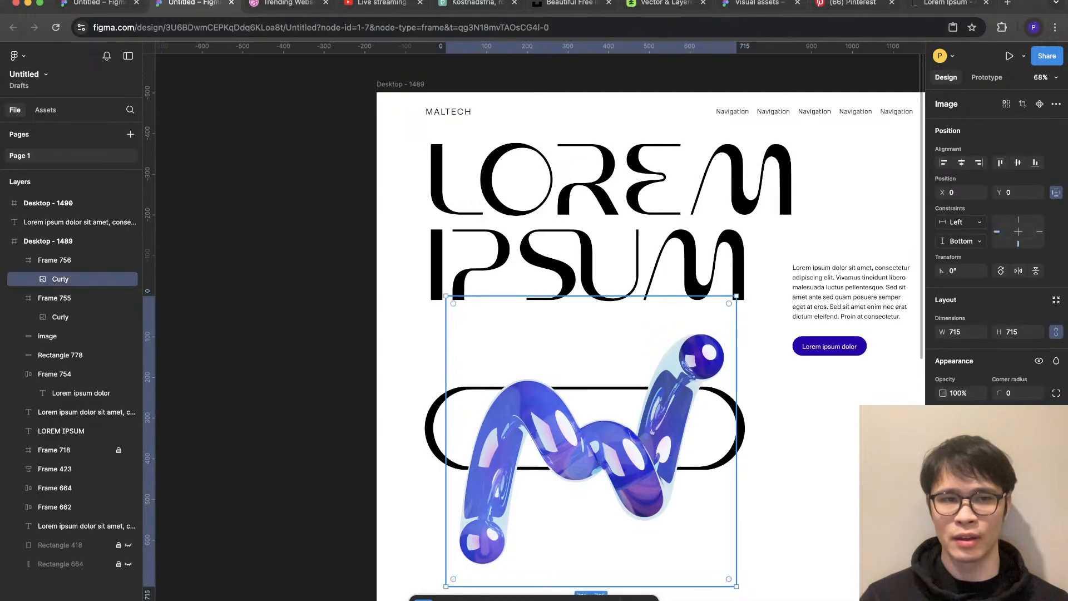
left_click(72, 260)
left_click_drag(591, 296, 591, 388)
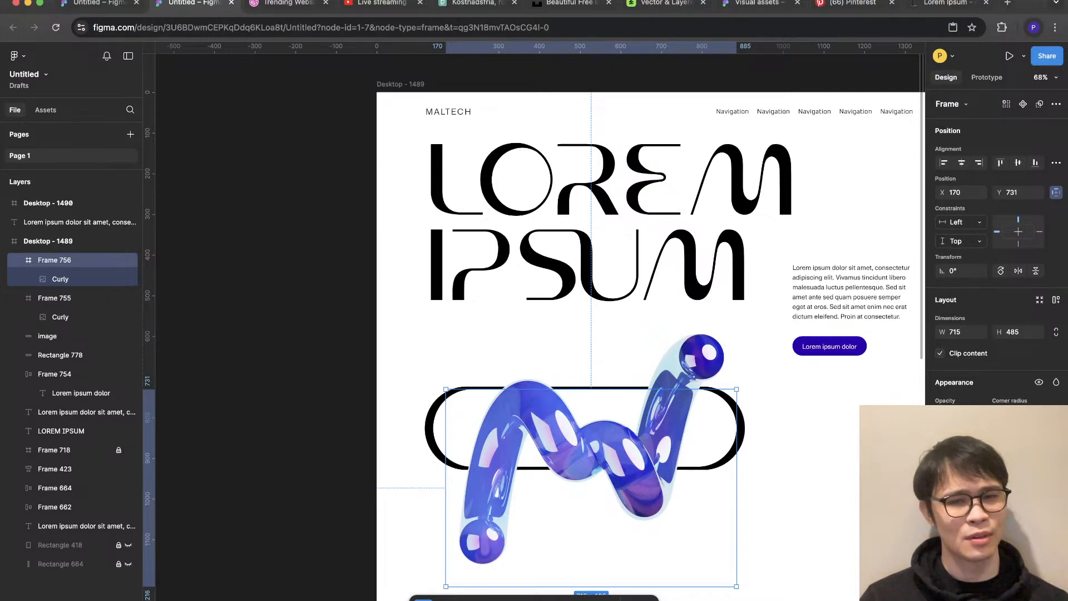
left_click_drag(590, 389, 591, 469)
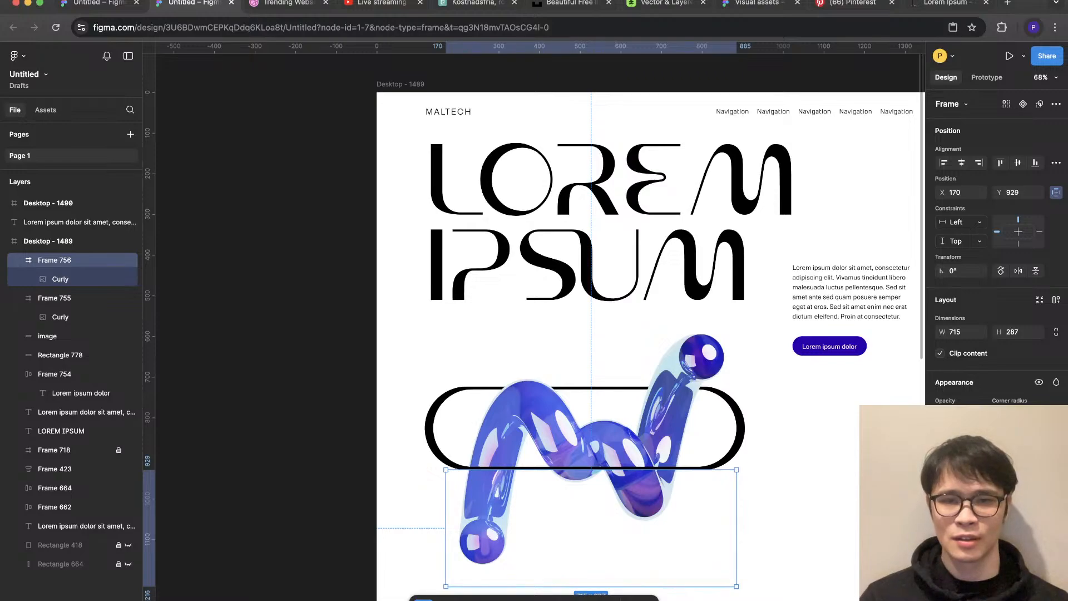
key("Escape")
Step: Examine how the Curly object passes through the pill outline, both close up and in the full page composition
scroll(836, 455, "down", 2)
scroll(836, 455, "down", 2)
scroll(824, 445, "up", 5)
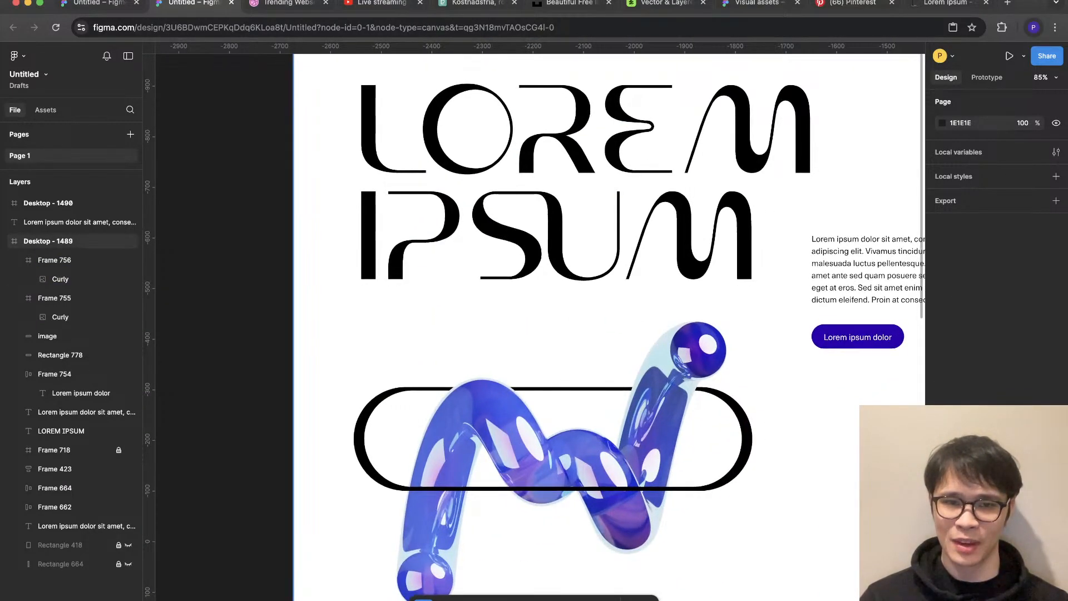
scroll(556, 334, "down", 3)
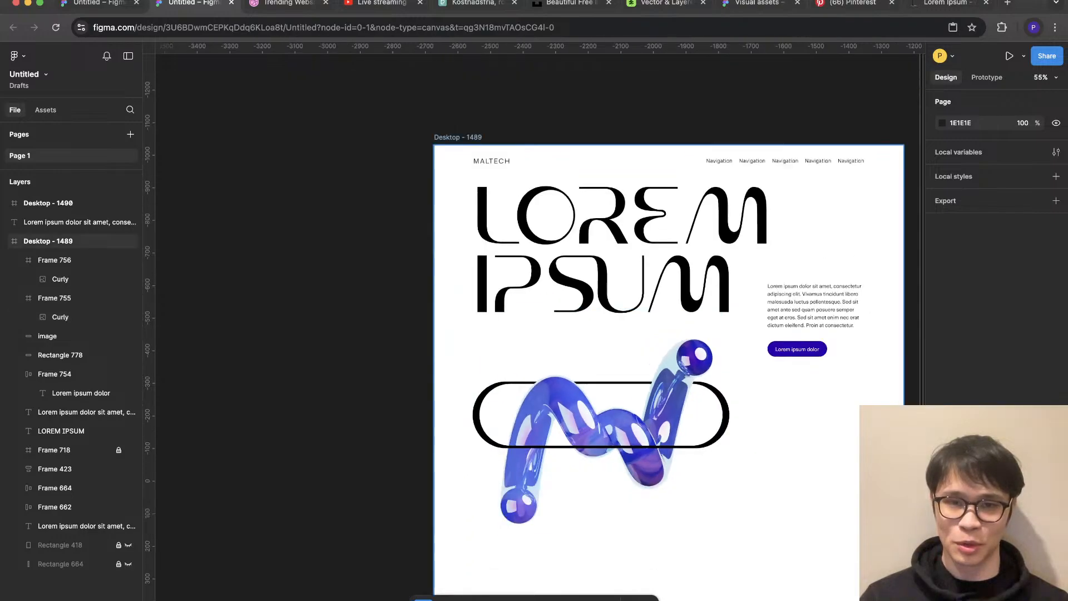
left_click(434, 136)
scroll(556, 334, "up", 2)
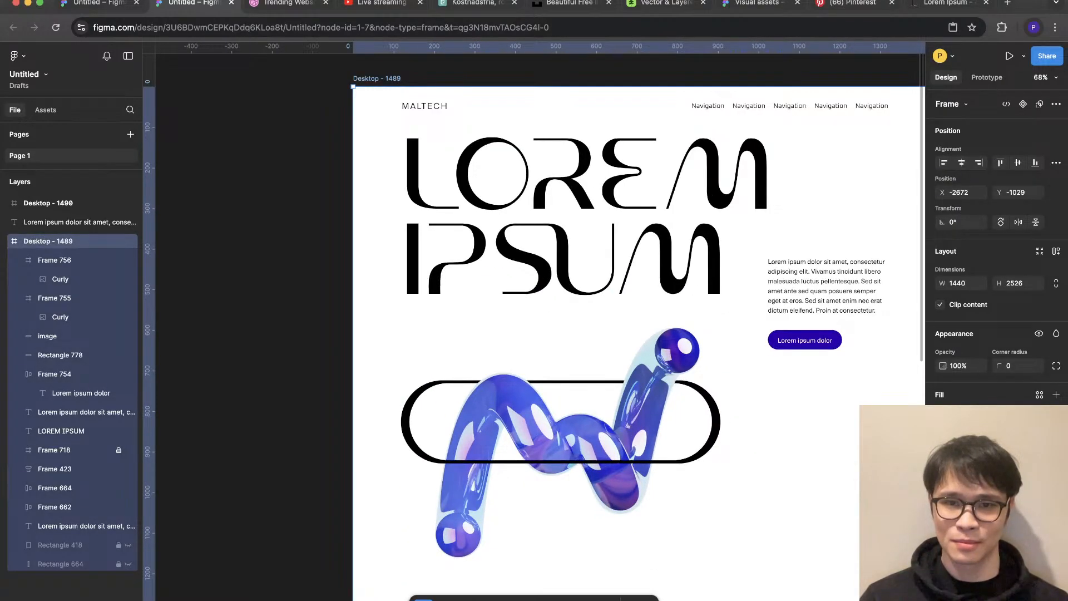
key("Escape")
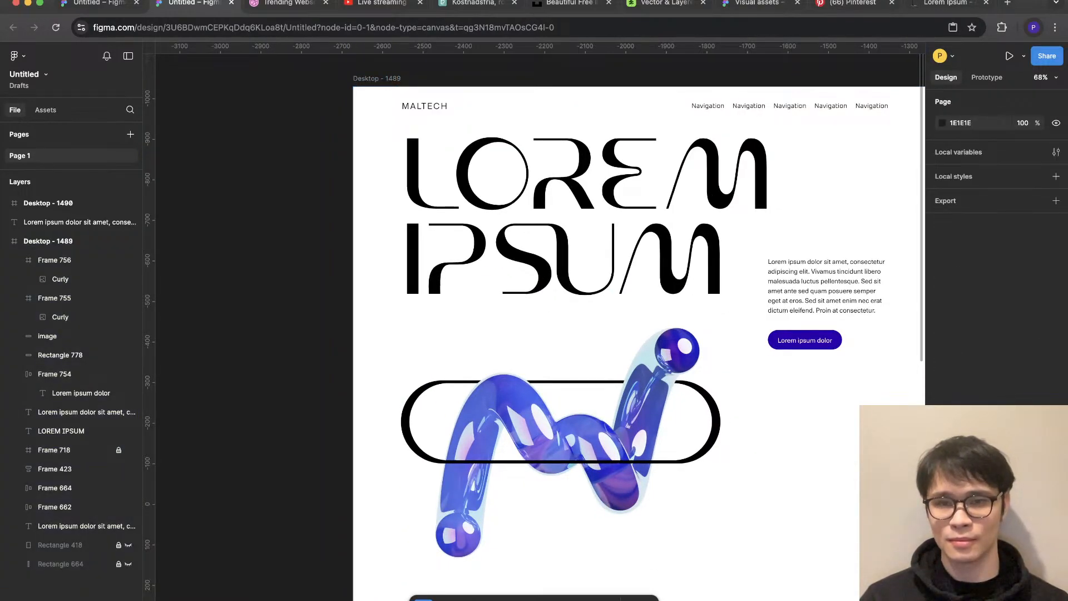
scroll(562, 486, "down", 5)
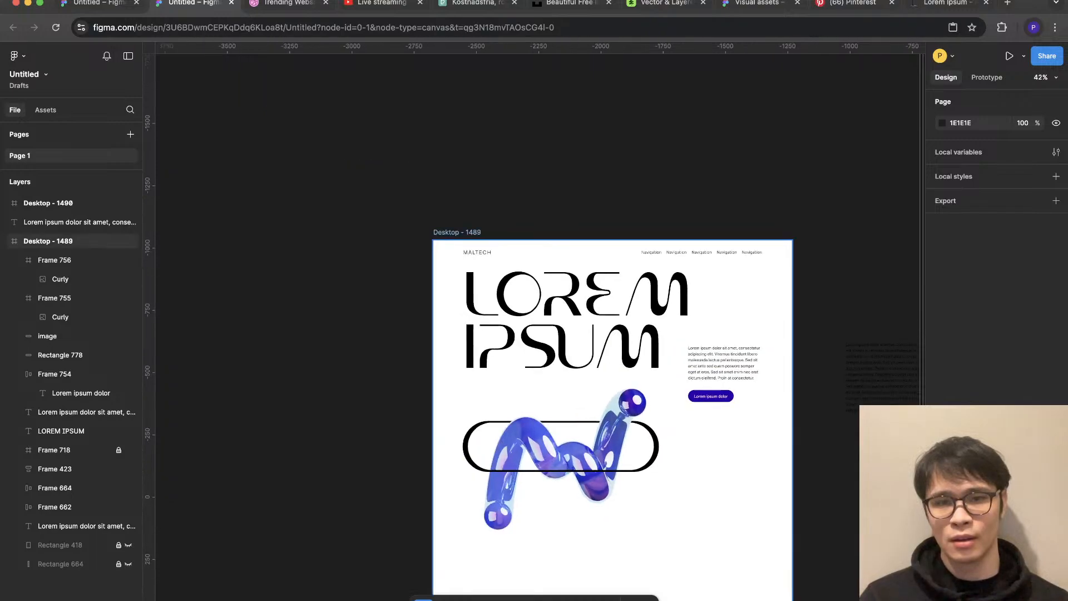
Step: Enlarge both Curly images inside their clipped frames together to 757 × 757, keeping them centered
left_click(482, 438, "super")
scroll(481, 437, "up", 1)
scroll(549, 424, "up", 5)
left_click(73, 298)
left_click(73, 260, "shift")
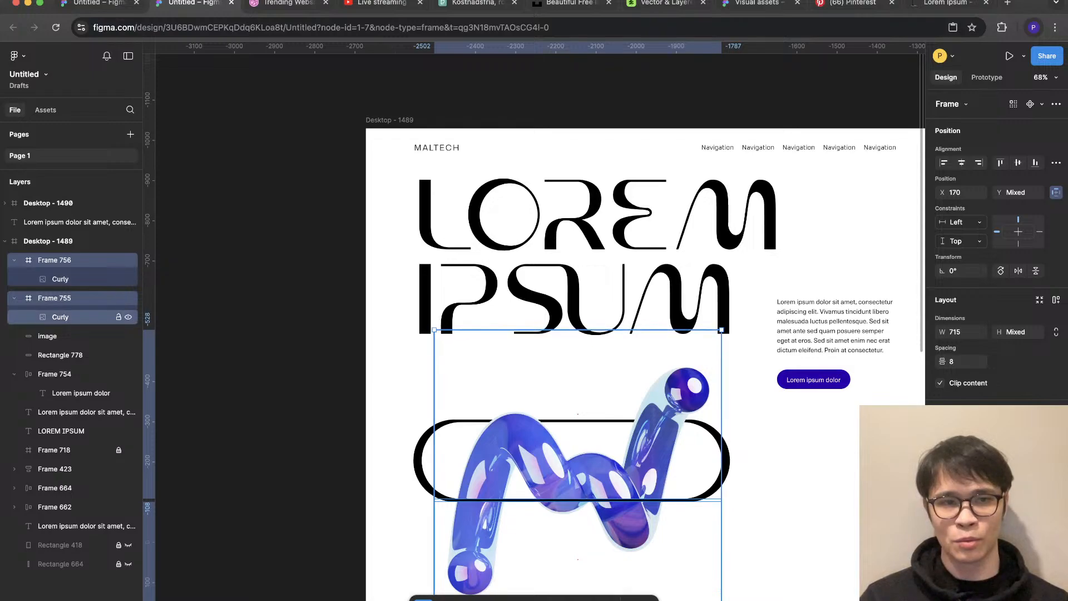
left_click(60, 316)
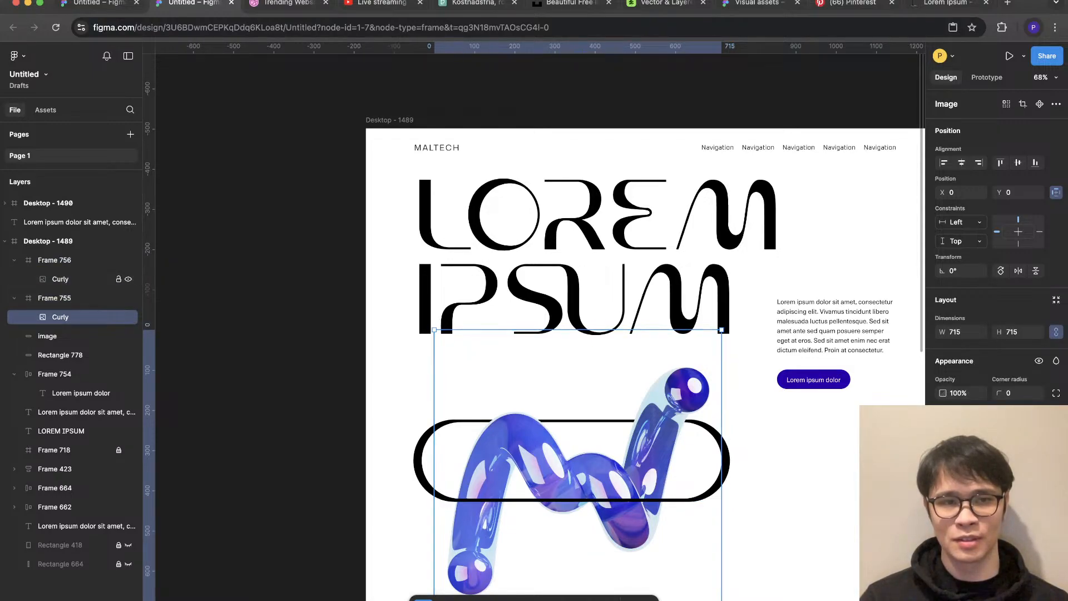
left_click(60, 279, "shift")
left_click_drag(763, 287, 730, 321)
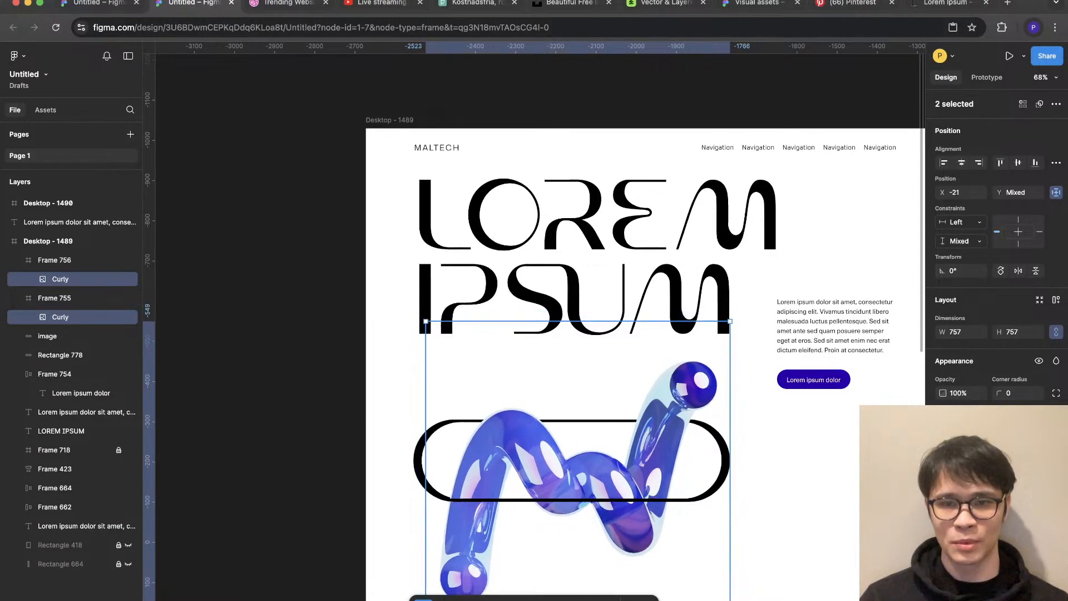
key("Escape")
scroll(612, 390, "down", 5)
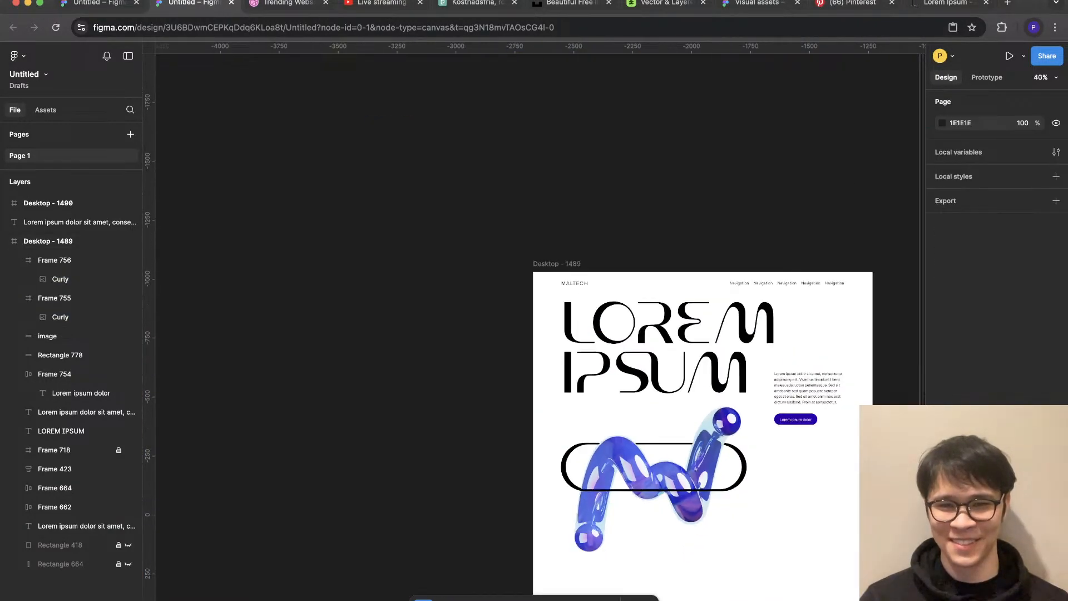
scroll(659, 451, "up", 4)
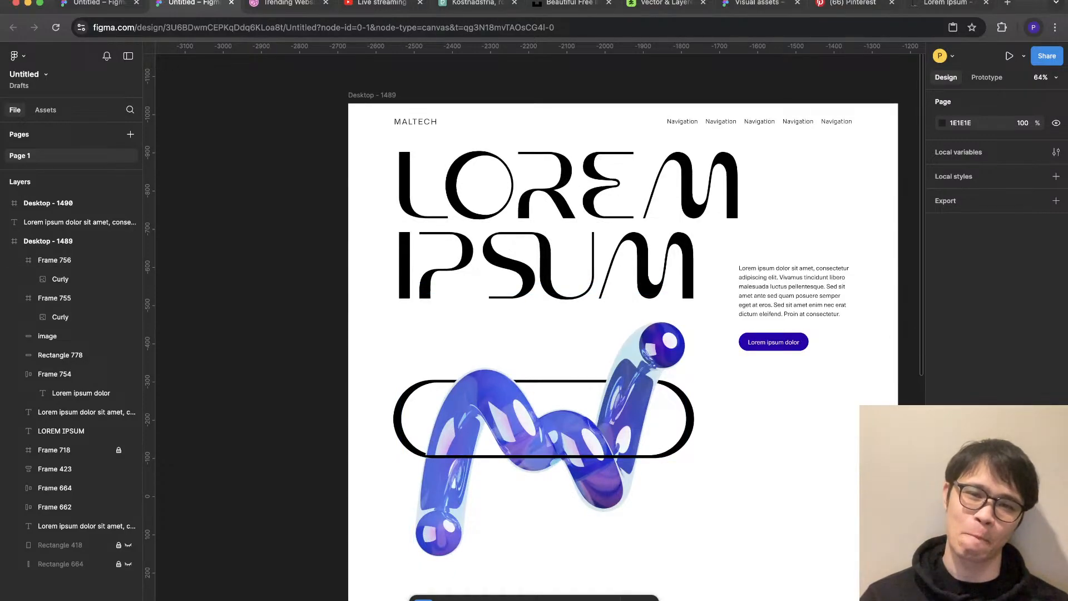
Step: Move the loose paragraph text above the white landing page and duplicate the Desktop - 1489 page frame
scroll(534, 322, "right", 5)
scroll(694, 397, "down", 5)
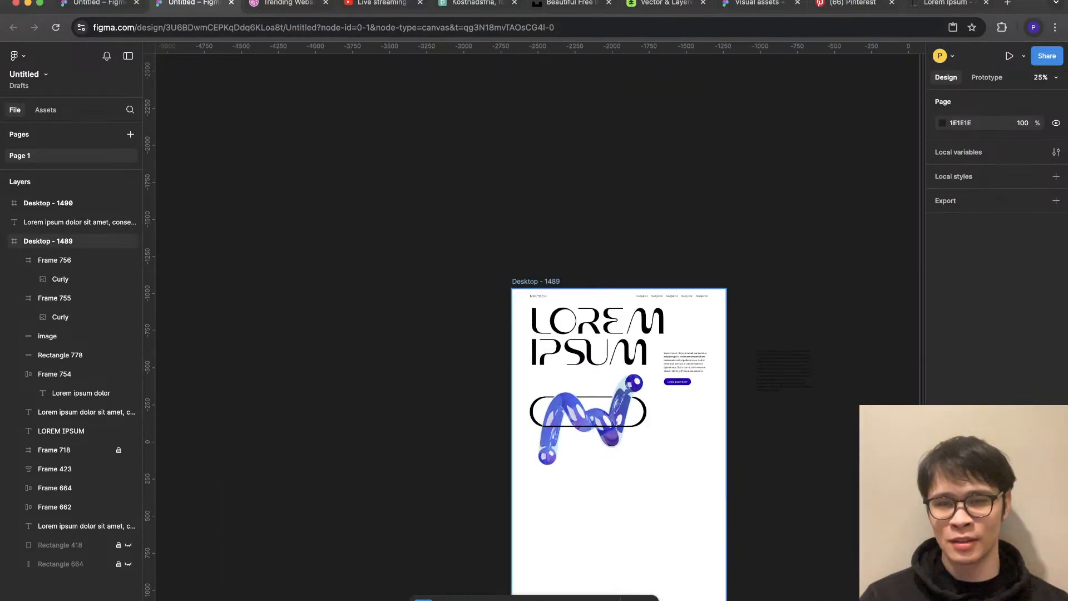
left_click_drag(789, 370, 712, 184)
key("Escape")
scroll(760, 451, "up", 3)
left_click(362, 166)
key("super+d")
scroll(810, 371, "up", 3)
scroll(784, 397, "down", 5)
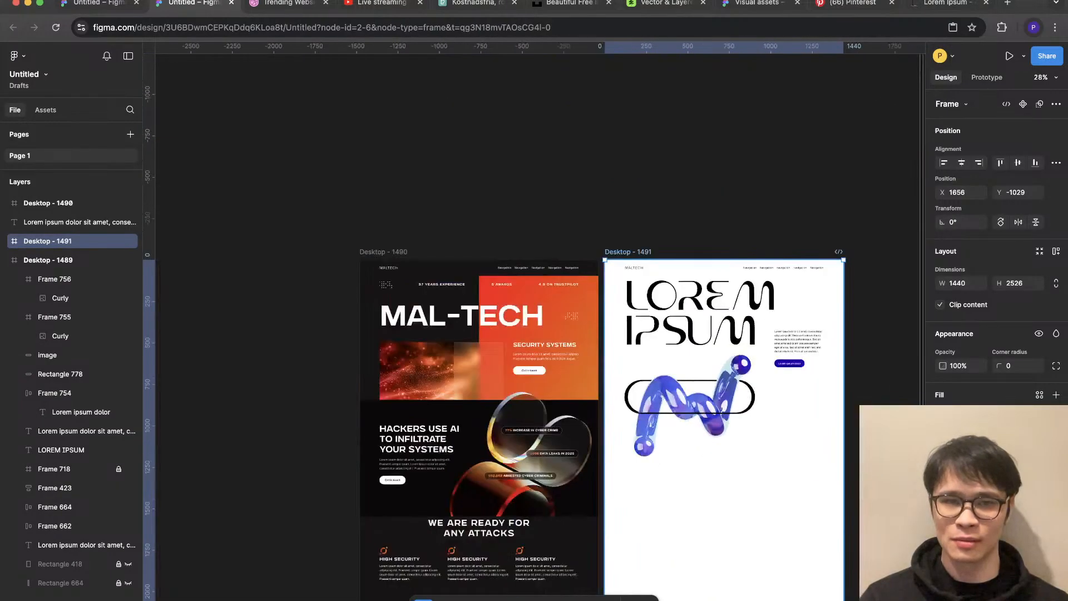
Step: Delete the dark MAL-TECH page frame and place the duplicated white page beside the original
left_click(445, 271)
key("BackSpace")
left_click_drag(648, 272, 307, 272)
key("Escape")
scroll(225, 436, "up", 3)
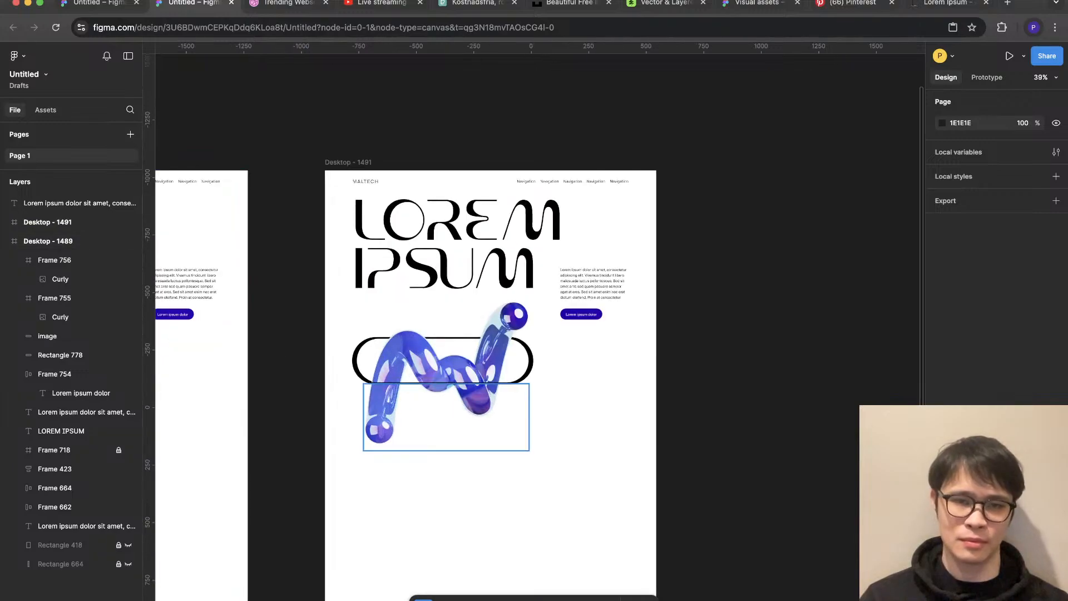
Step: Delete the pill outline and both Curly frames from the duplicated page
left_click_drag(581, 359, 397, 440)
key("BackSpace")
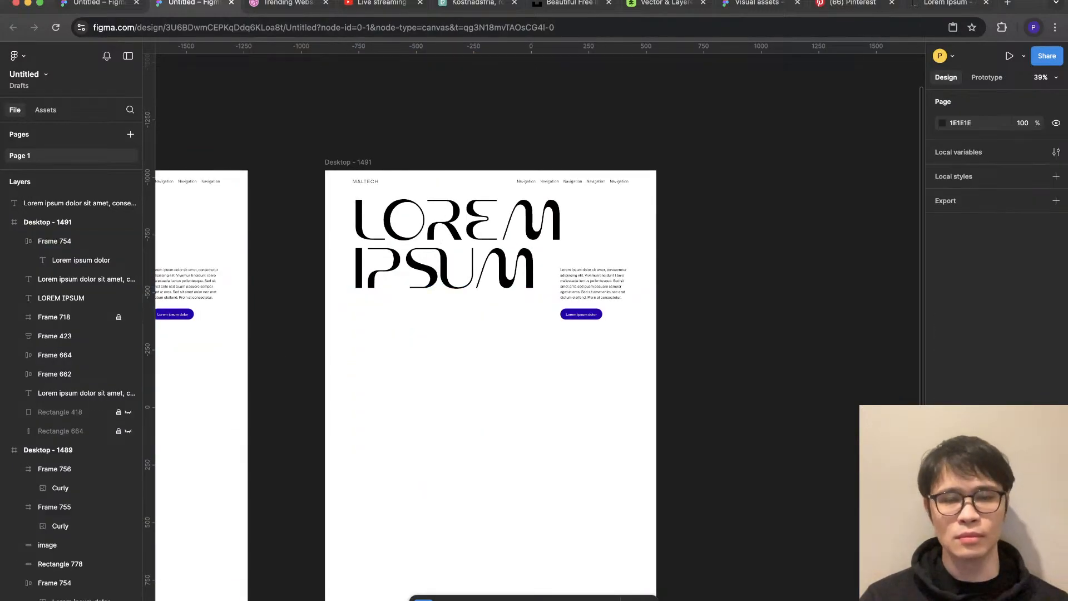
scroll(471, 246, "up", 8)
scroll(776, 358, "down", 5)
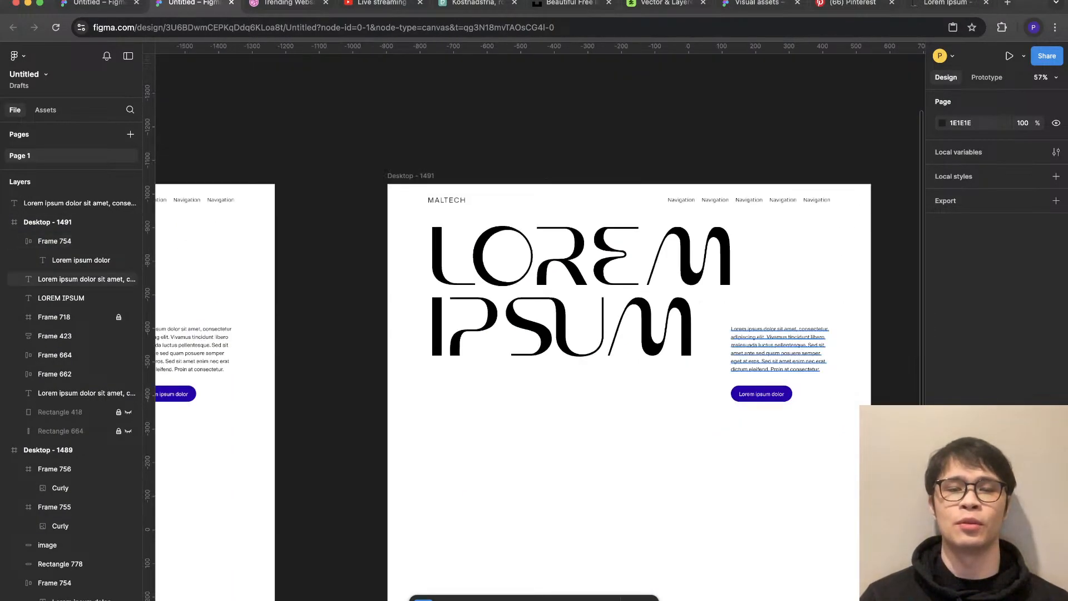
Step: Move the paragraph and its button lower on the duplicated page, leaving room below the headline
left_click_drag(410, 175, 411, 175)
key("Escape")
left_click_drag(378, 447, 780, 504)
key("Escape")
Step: Draw a black 1200 × 1 divider rectangle below the headline at Y 624, centered horizontally on the page
mouse_move(424, 394)
left_mouse_down()
mouse_move(843, 393)
mouse_move(822, 393)
left_mouse_up()
left_click(956, 331)
type("1200")
key("Return")
left_click(944, 449)
left_click_drag(896, 350, 783, 473)
left_click(962, 163)
key("Escape")
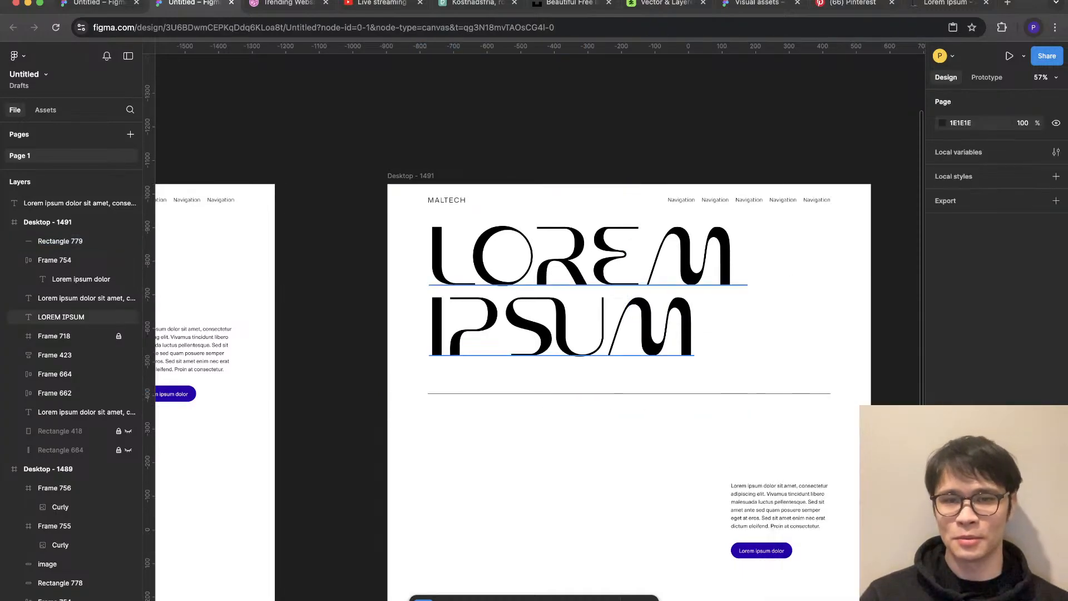
Step: Set the divider's height to 2 and raise it 40 px closer to the headline
left_click(629, 393)
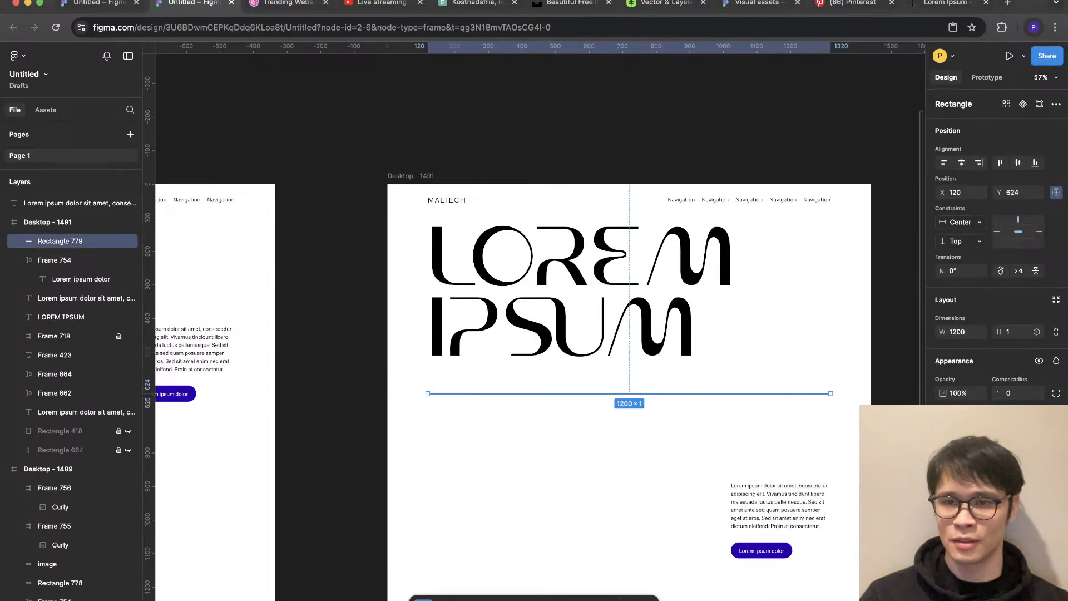
left_click_drag(872, 379, 809, 401)
key("shift+Up")
key("shift+Up")
key("shift+Up")
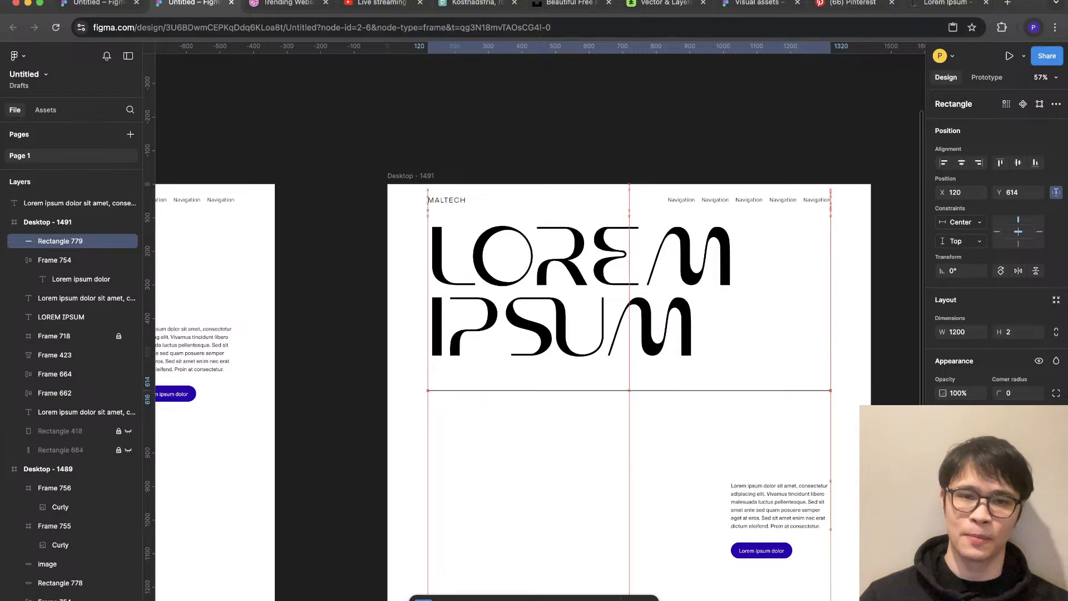
key("Escape")
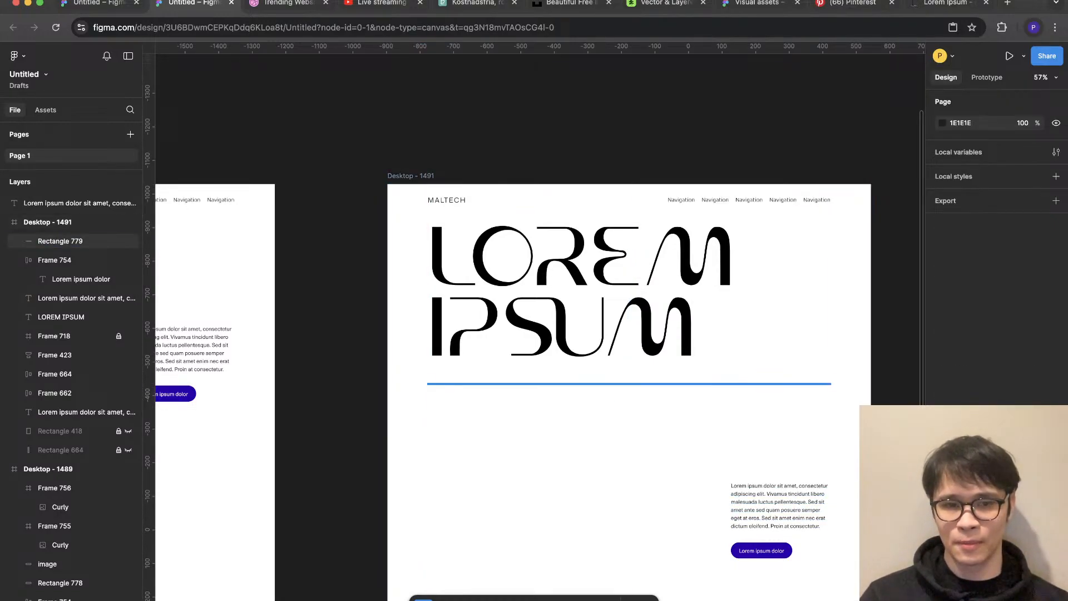
left_click(628, 384)
key("shift+Up")
key("Escape")
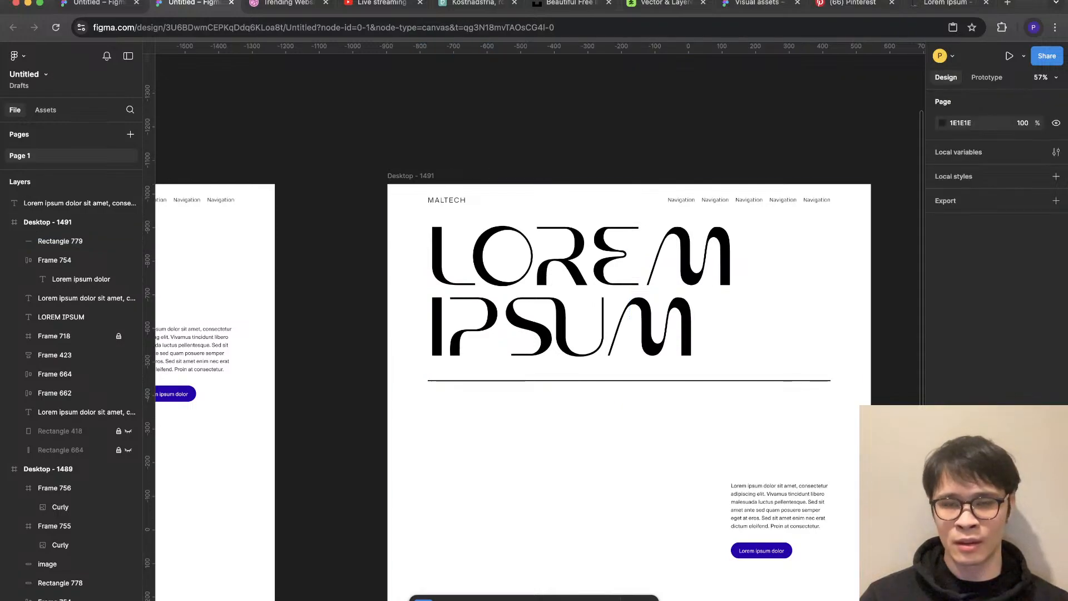
Step: Set the height of the divider below the headline to 3
scroll(666, 545, "up", 3)
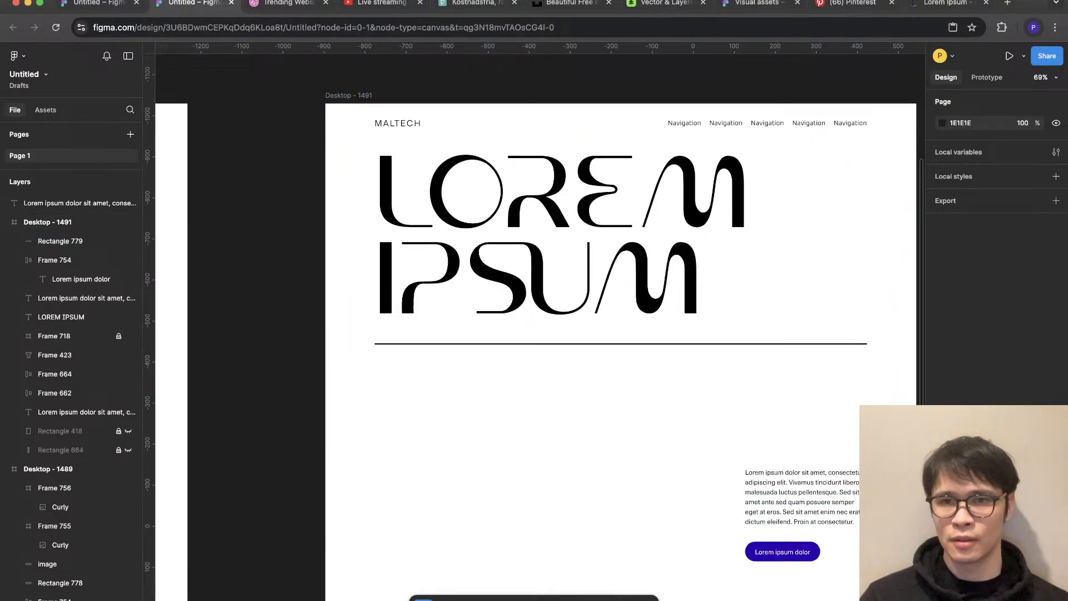
left_click(621, 343)
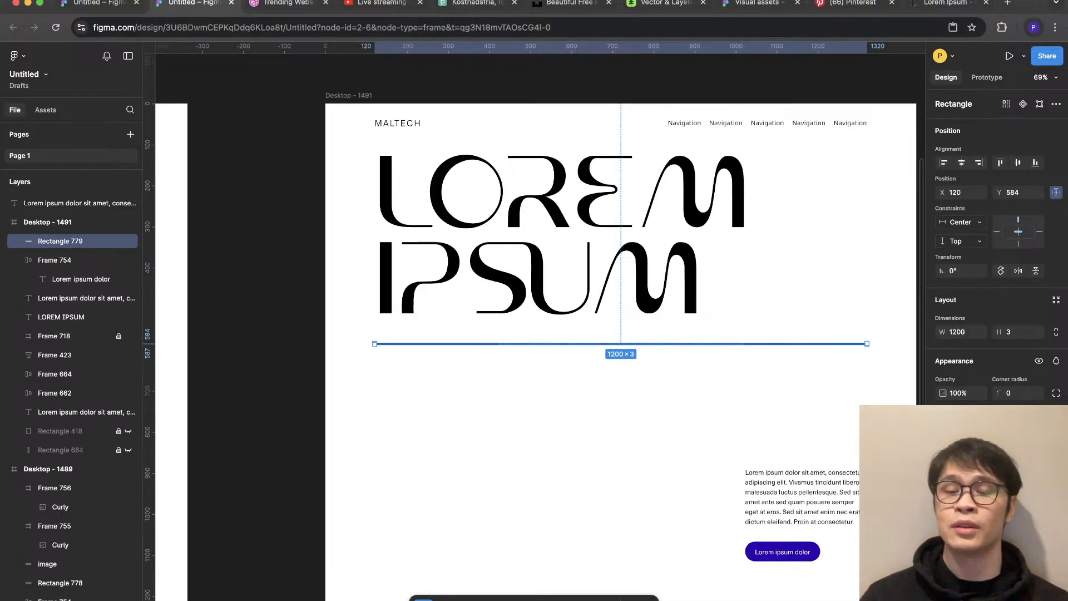
key("Escape")
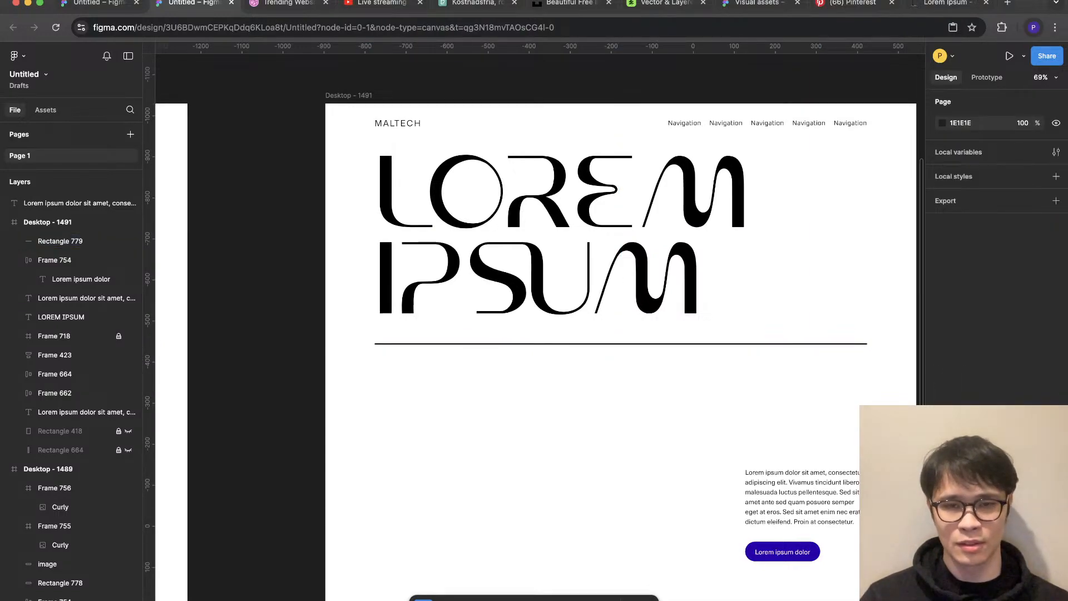
Step: Draw a rectangle below the divider at about X 127, Y 624, 280 high, and set its width to 380
key("r")
mouse_move(378, 360)
left_mouse_down()
mouse_move(601, 505)
mouse_move(577, 475)
left_mouse_up()
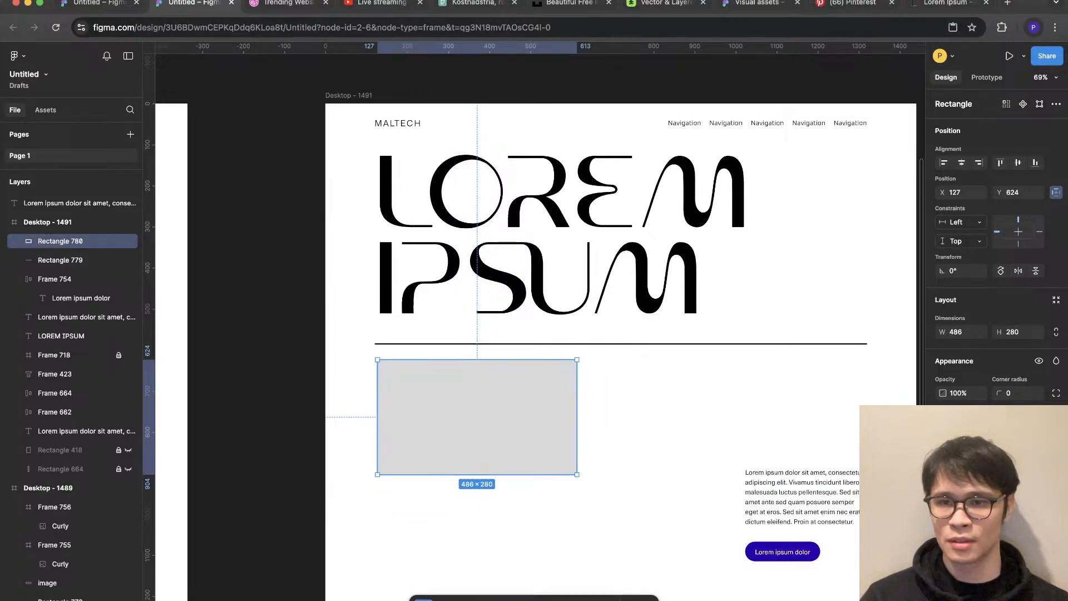
left_click(956, 332)
key("Return")
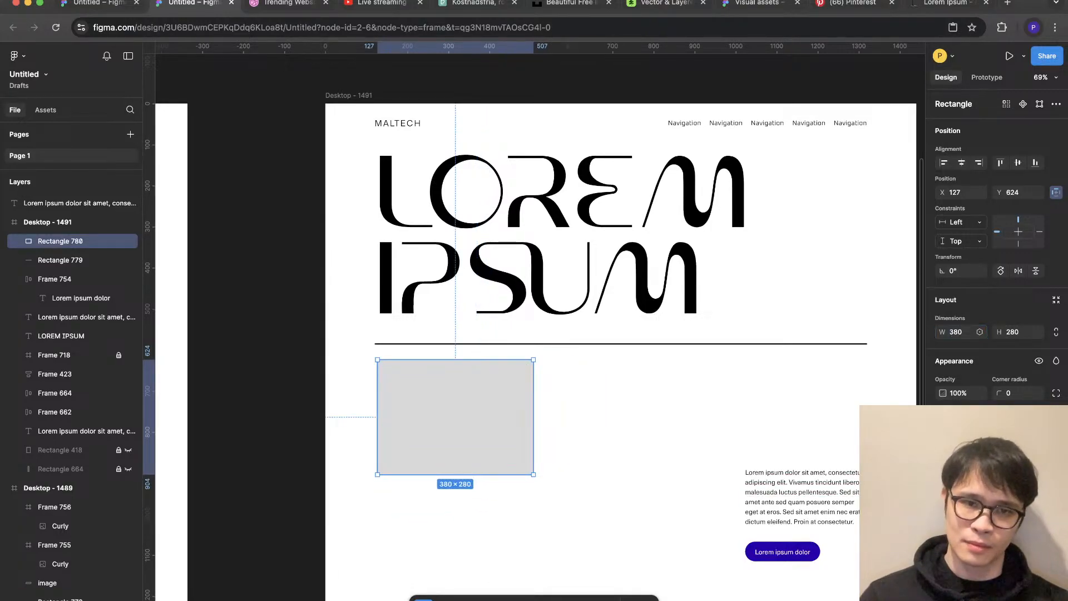
Step: Duplicate the grey rectangle to the page's horizontal center and repeat the copy to form a row of three
left_click_drag(455, 416, 656, 416, "alt")
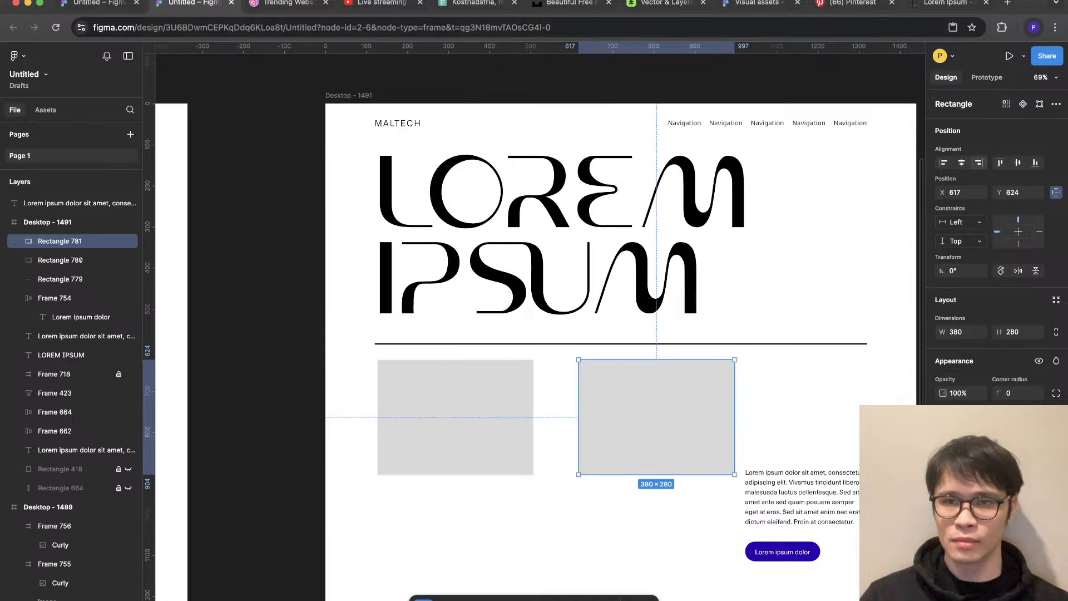
left_click(961, 163)
key("super+d")
key("Escape")
Step: Move the paragraph and its button down together so they clear the third rectangle
scroll(894, 343, "down", 5)
scroll(724, 441, "up", 5)
left_click(767, 441)
left_click(751, 483, "shift")
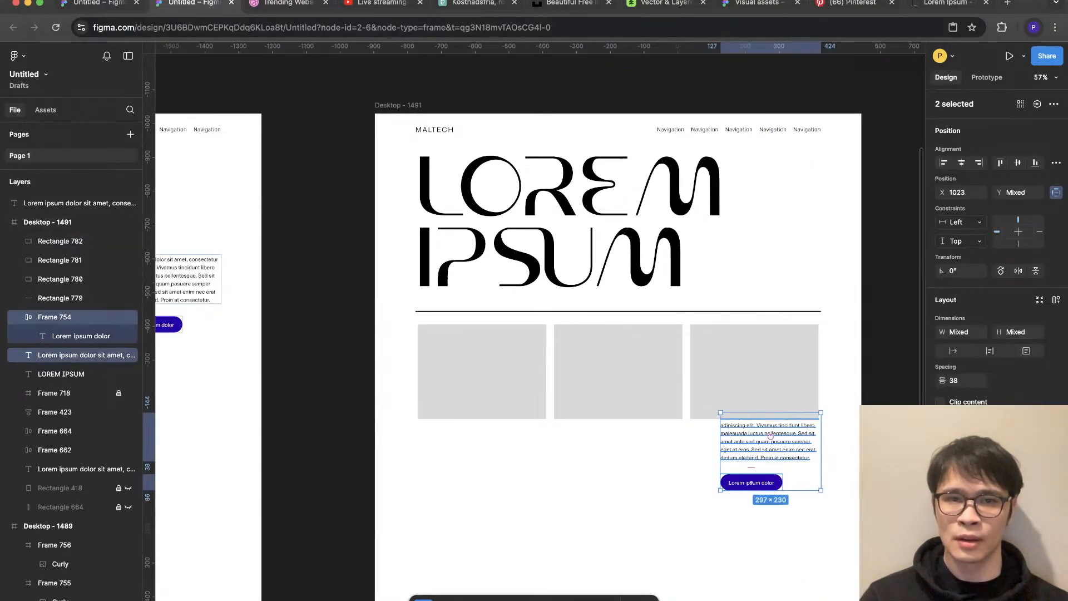
left_click_drag(768, 440, 768, 479)
left_click(564, 486)
Step: Switch to Pexels, search the photos for "futuristic" and copy the purple abstract bubble image from the results
left_click(476, 3)
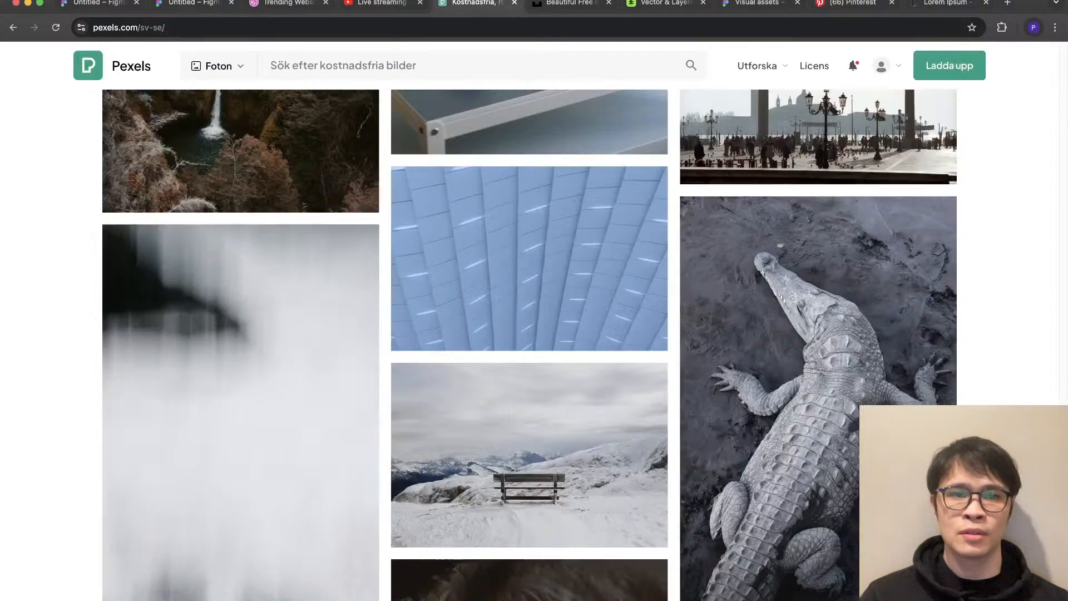
left_click(389, 65)
type("futu")
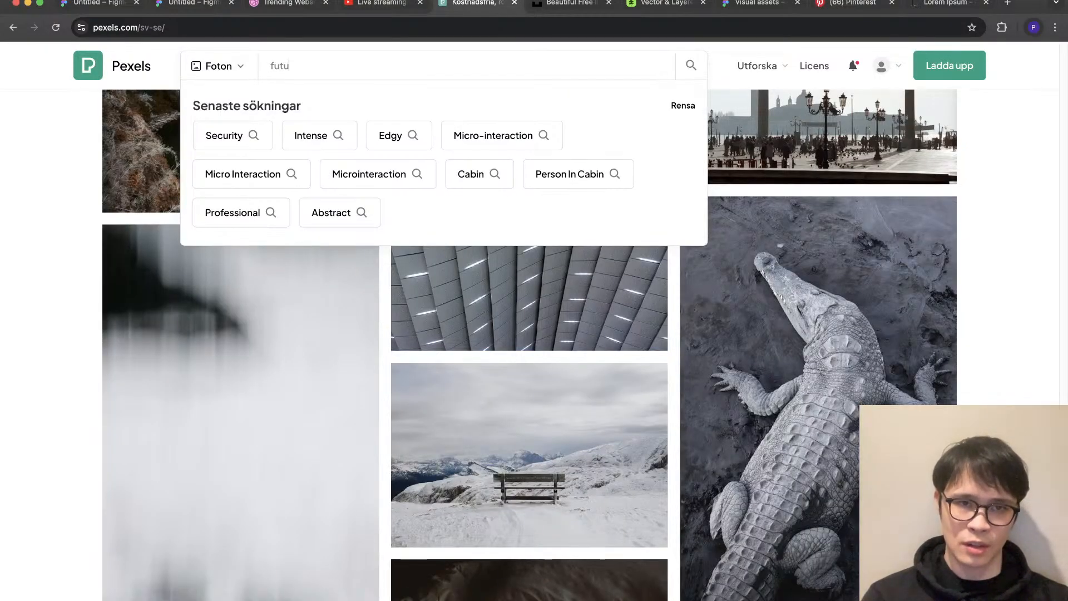
type("ristic")
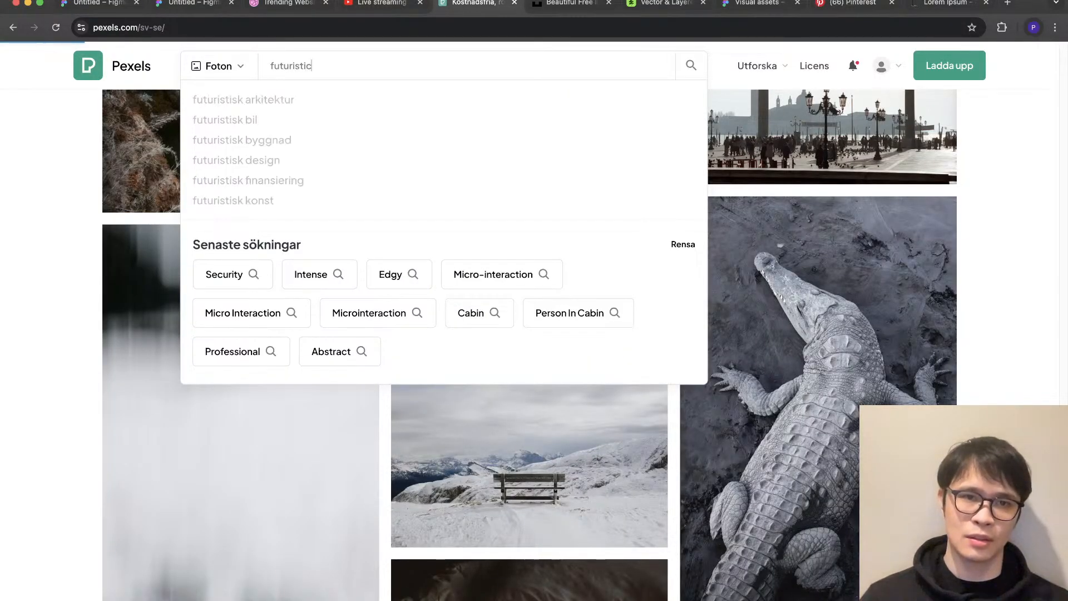
key("Return")
scroll(528, 390, "down", 4)
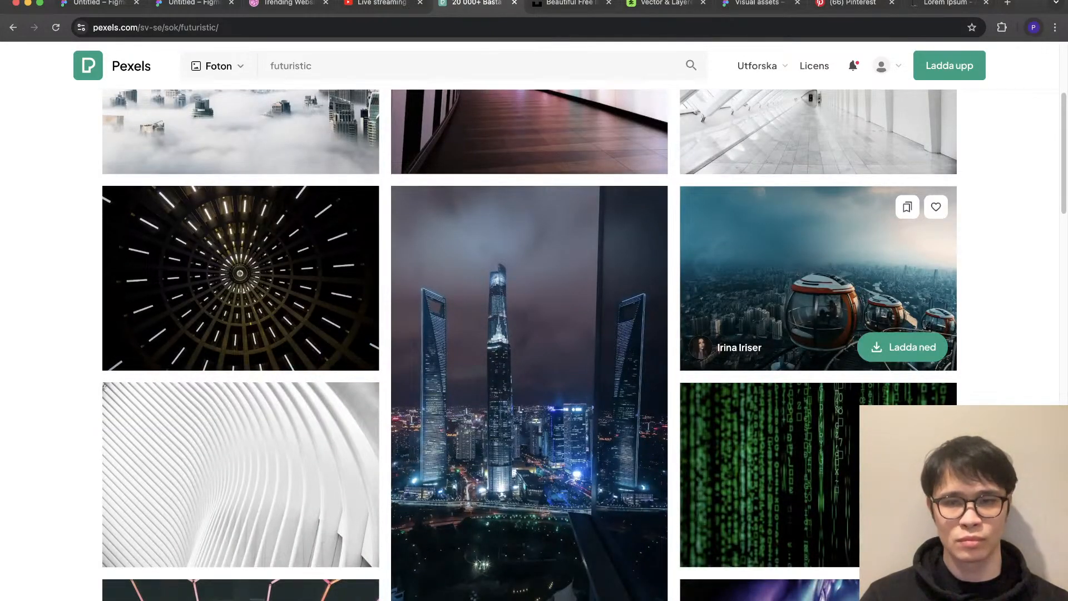
scroll(818, 251, "down", 8)
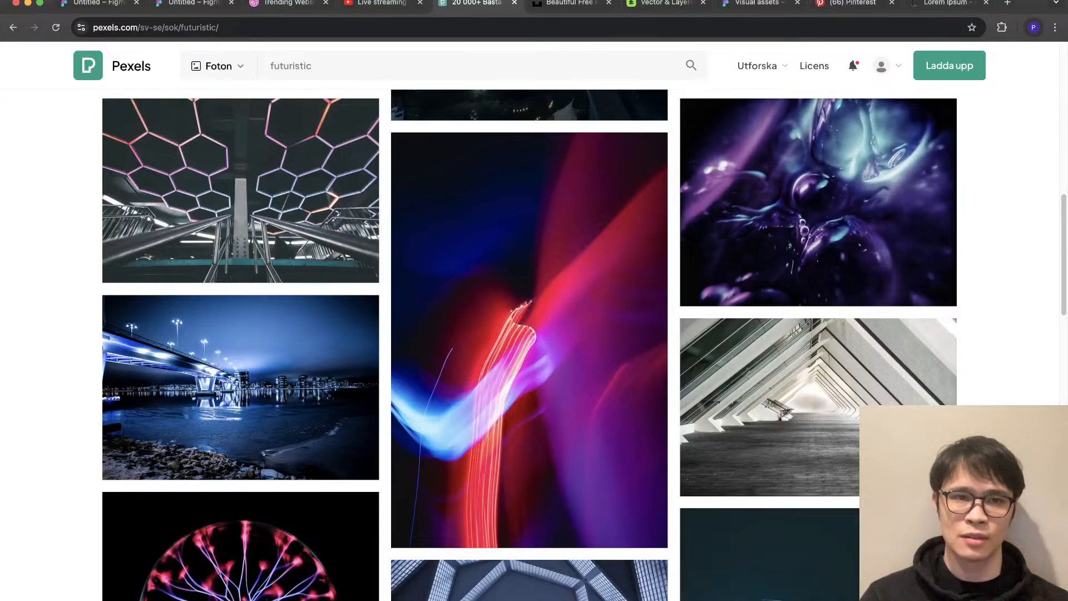
Step: Return to the Figma design and replace the first grey rectangle with the copied purple abstract image
left_click(189, 3)
left_click(482, 362)
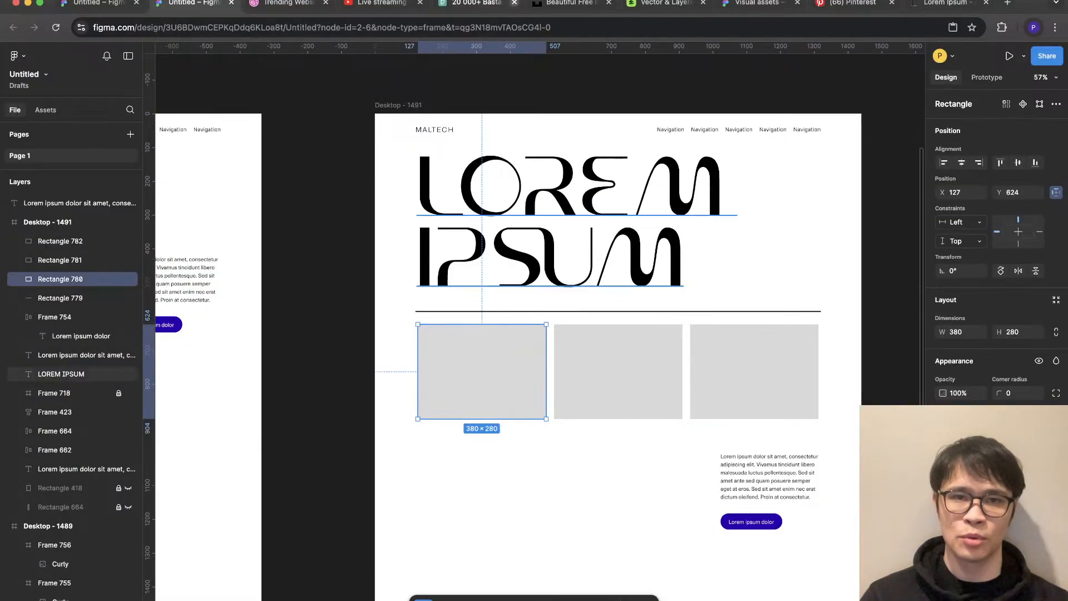
key("super+shift+r")
Step: Copy the blue night bridge photo from Pexels and replace the middle grey rectangle in Figma with it
left_click(475, 3)
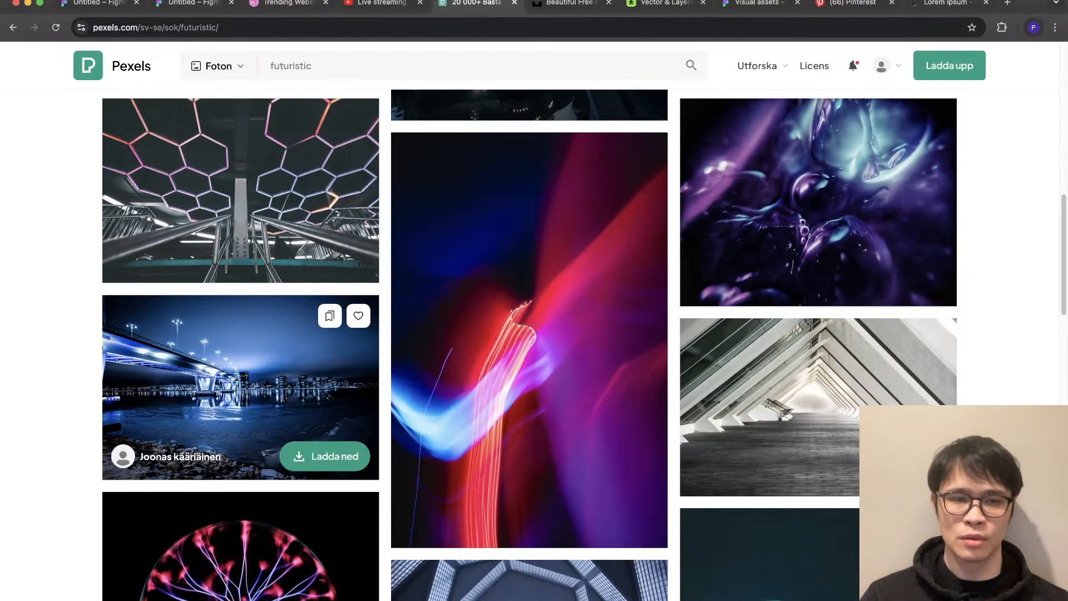
left_click(189, 3)
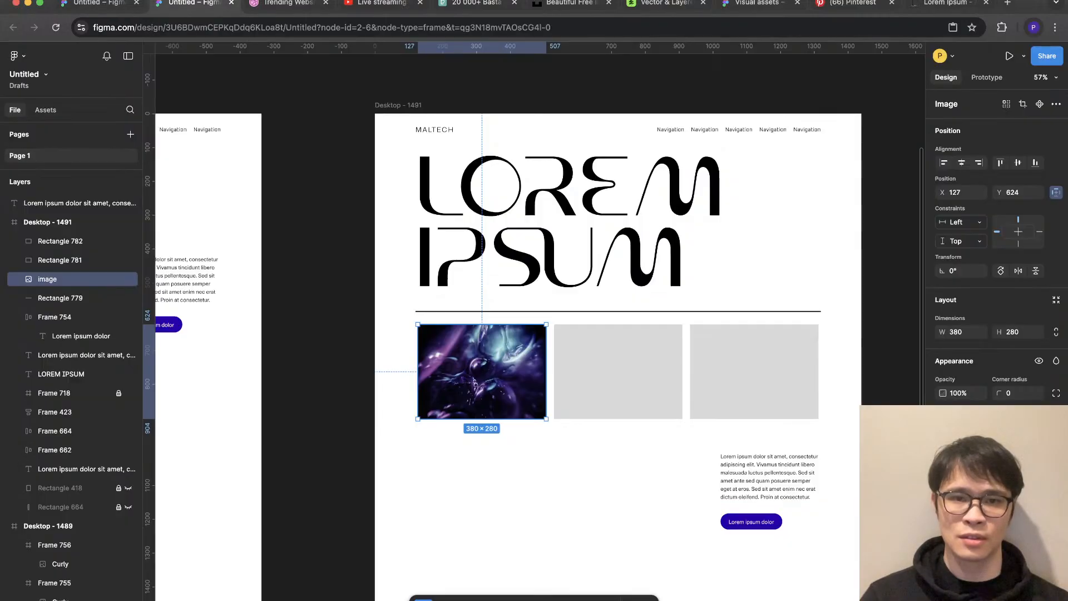
left_click(618, 371)
key("super+shift+r")
Step: Copy the hooded figure with projected code from Pexels and replace the third grey rectangle in Figma with it
left_click(476, 2)
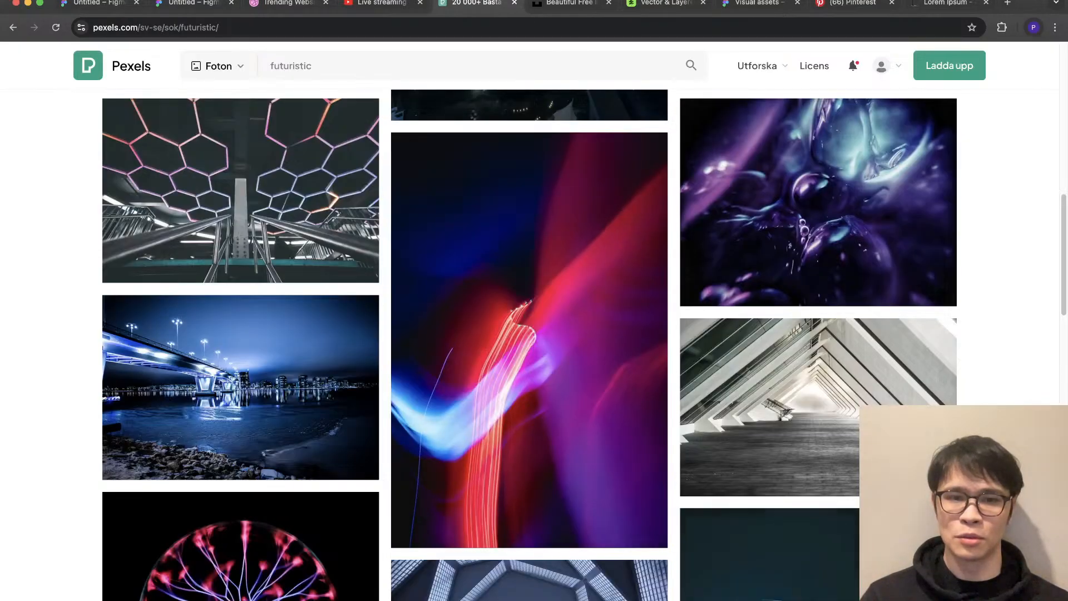
scroll(818, 451, "down", 5)
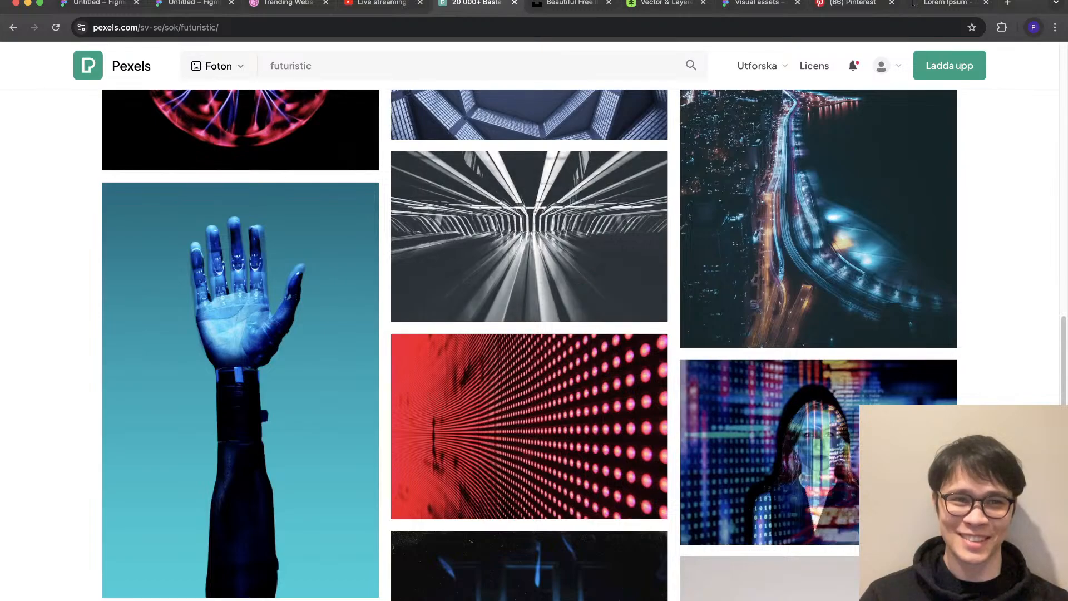
left_click(189, 3)
left_click(754, 371)
key("super+shift+r")
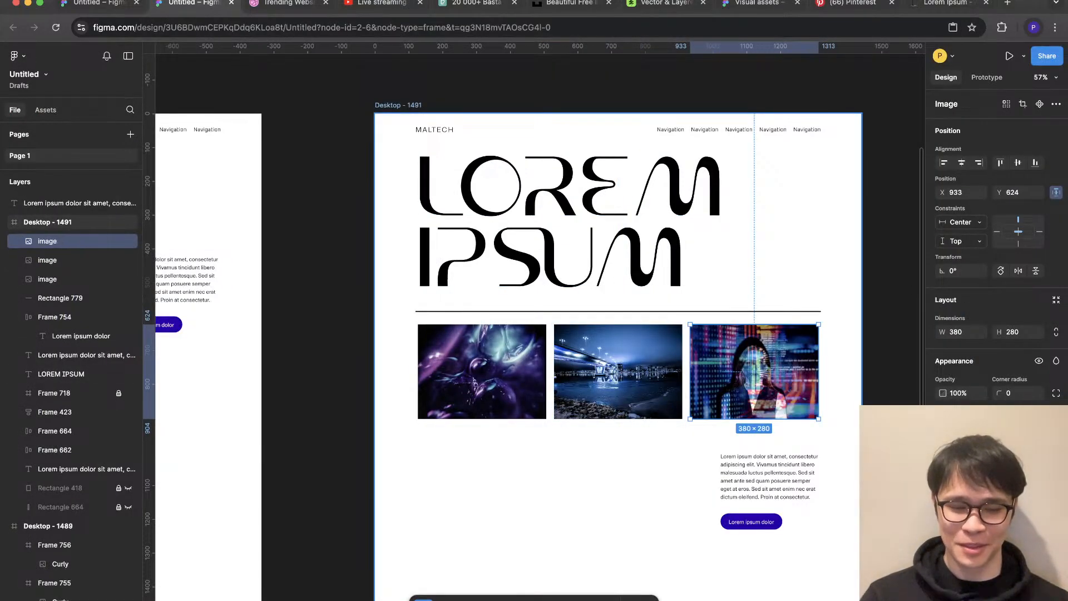
Step: Select the three images in the row and round their corners
left_click(754, 551)
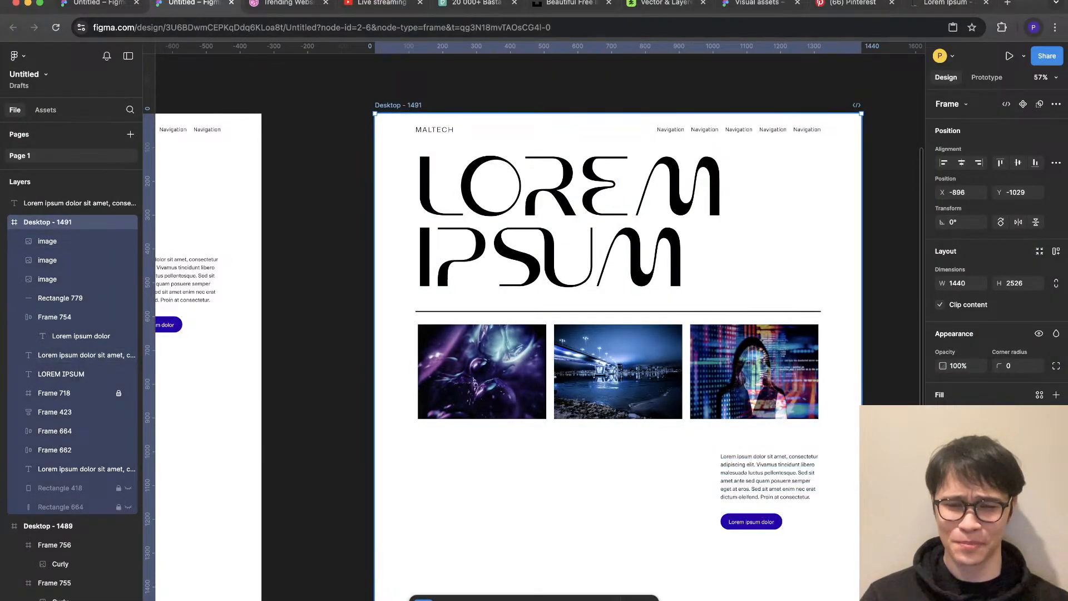
scroll(813, 401, "up", 5)
scroll(812, 401, "down", 2)
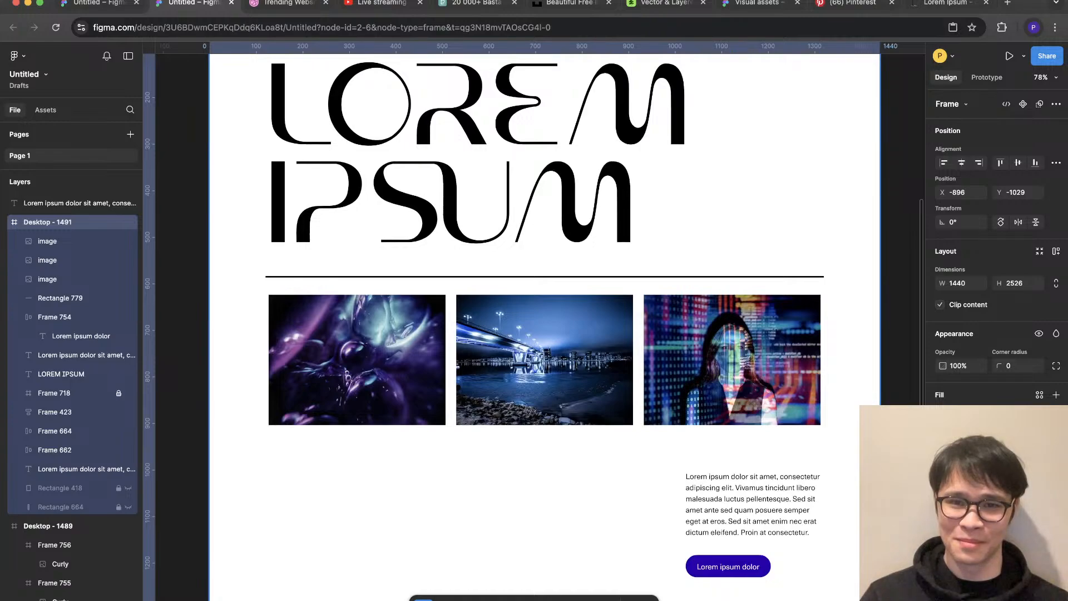
scroll(837, 373, "down", 2)
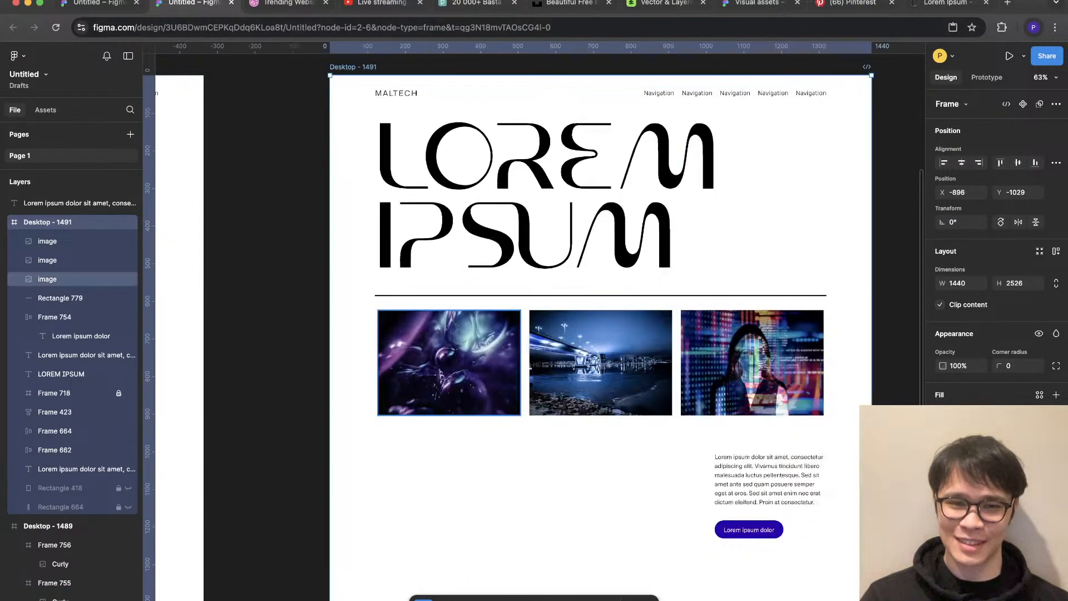
key("Escape")
left_click_drag(356, 368, 826, 379)
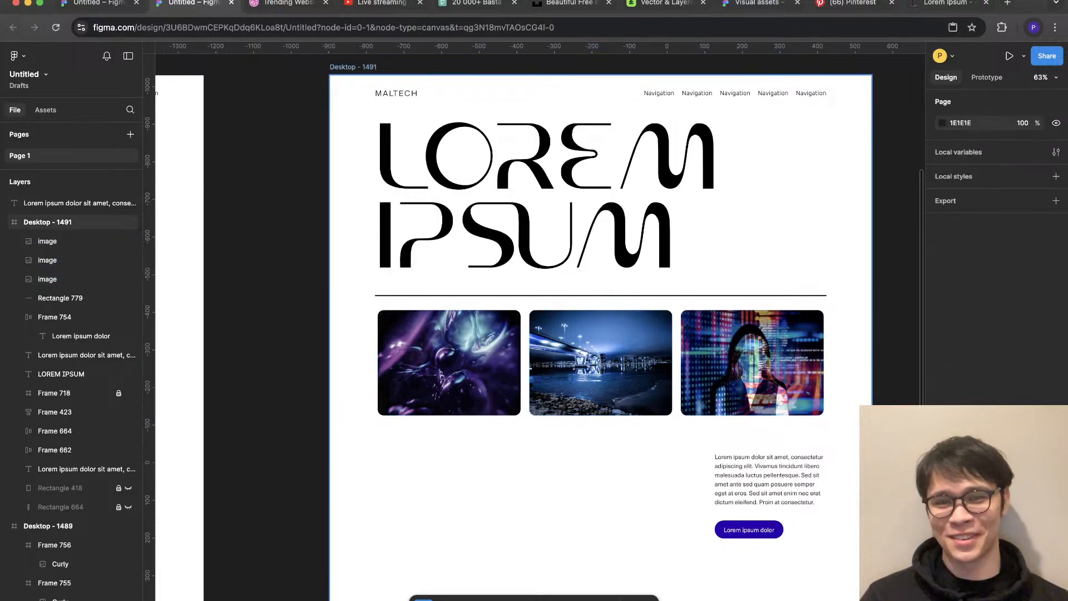
Step: Duplicate the paragraph below the first image at X 127, Y 929 and change its text to "Lorem ipsum dolor sit amet"
scroll(599, 334, "up", 1)
scroll(703, 455, "up", 2)
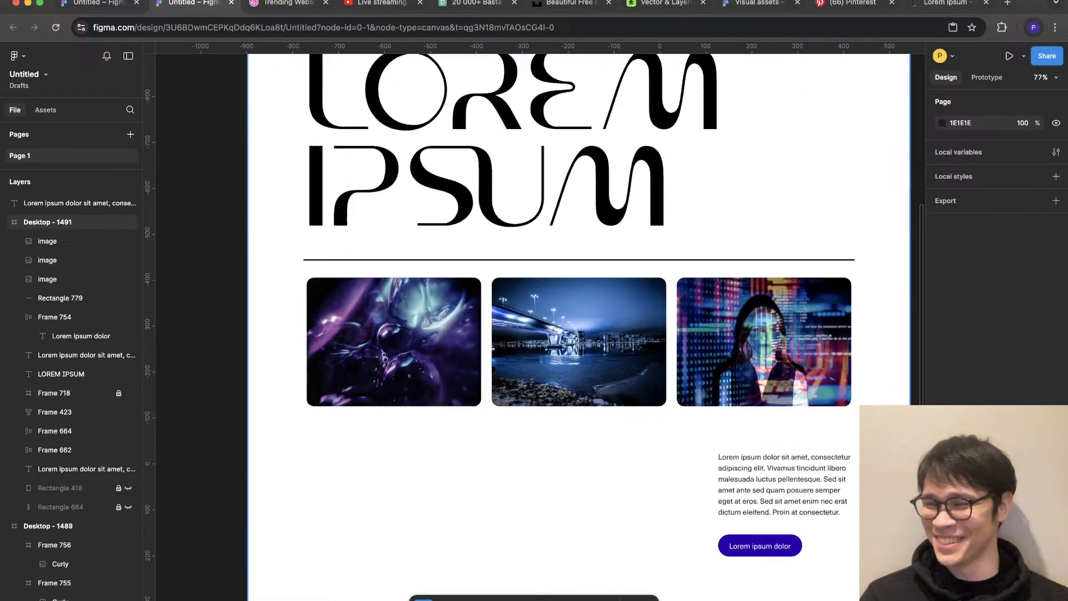
left_click(779, 479)
left_click_drag(779, 480, 367, 447, "alt")
double_click(367, 446)
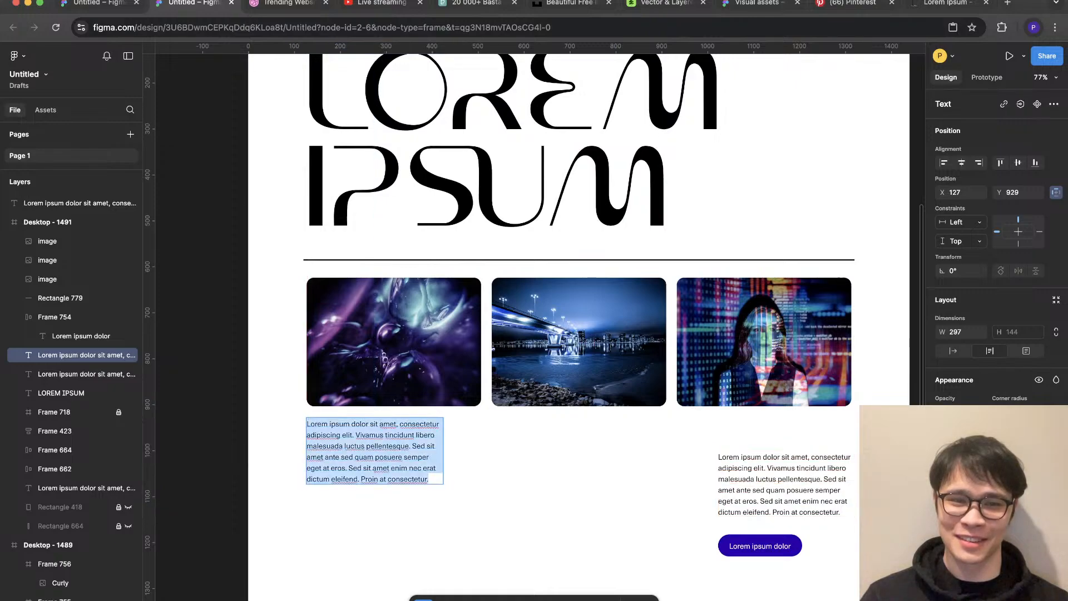
type("Lorem ipsum dolor sit amet")
key("Escape")
Step: Make the first image's caption bolder and larger, and widen its text box to 416 so it fits on one line
key("super+a")
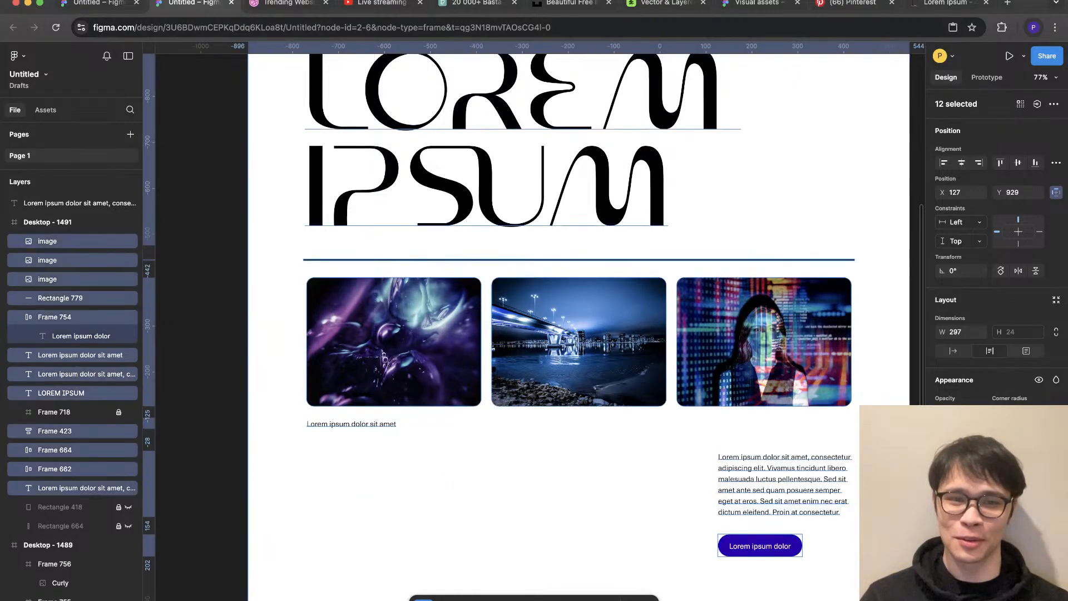
key("super+z")
key("super+b")
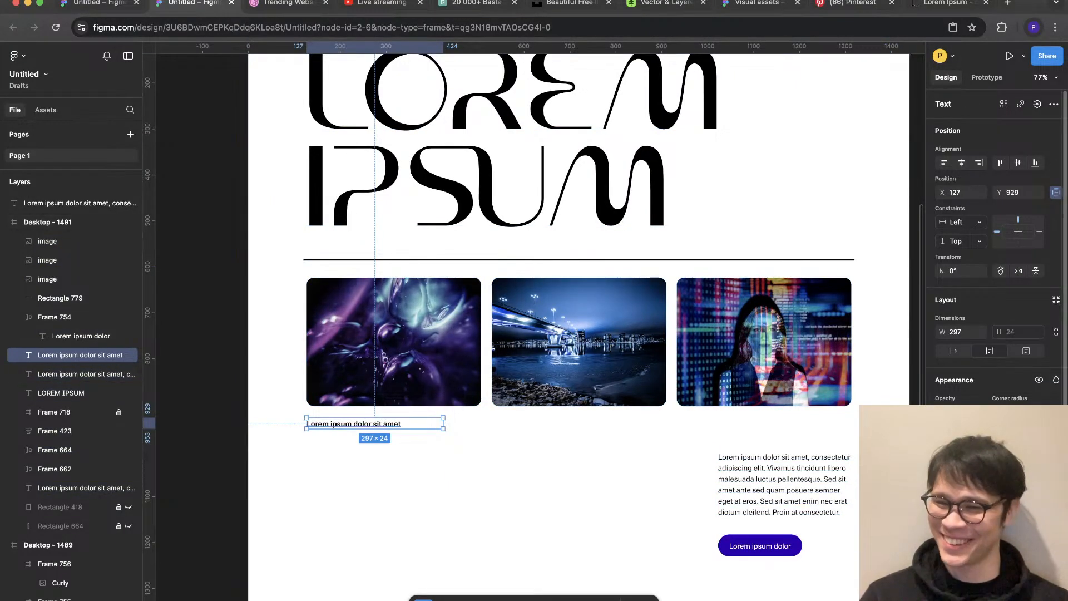
key("Escape")
left_click(375, 440)
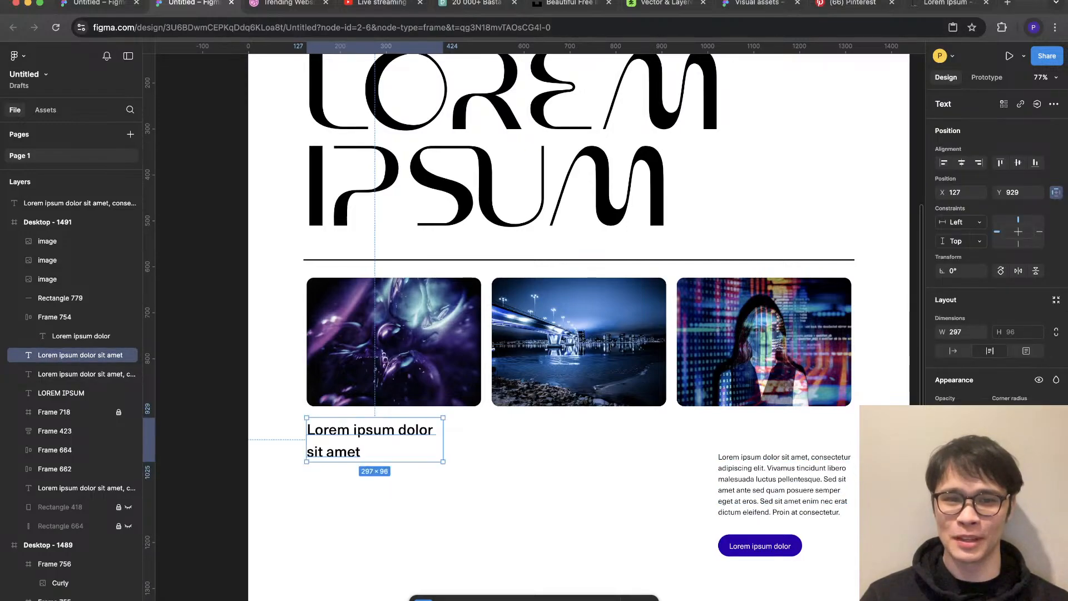
left_click_drag(443, 439, 499, 440)
key("Escape")
scroll(534, 326, "up", 2)
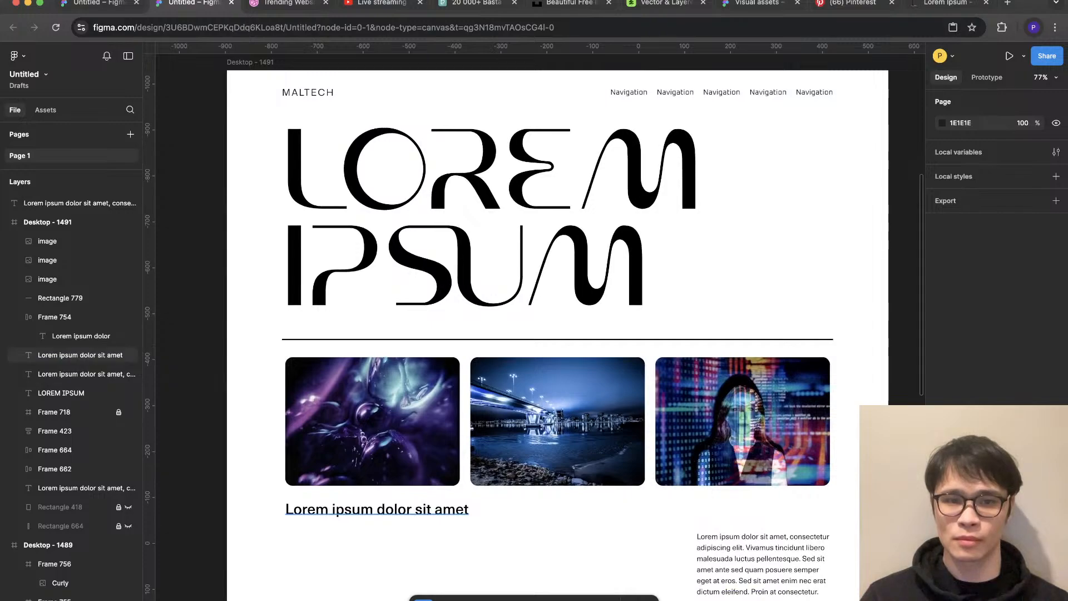
Step: Change the font of the caption and the paragraph to Hubot Sans
left_click(78, 355)
left_click(83, 374, "shift")
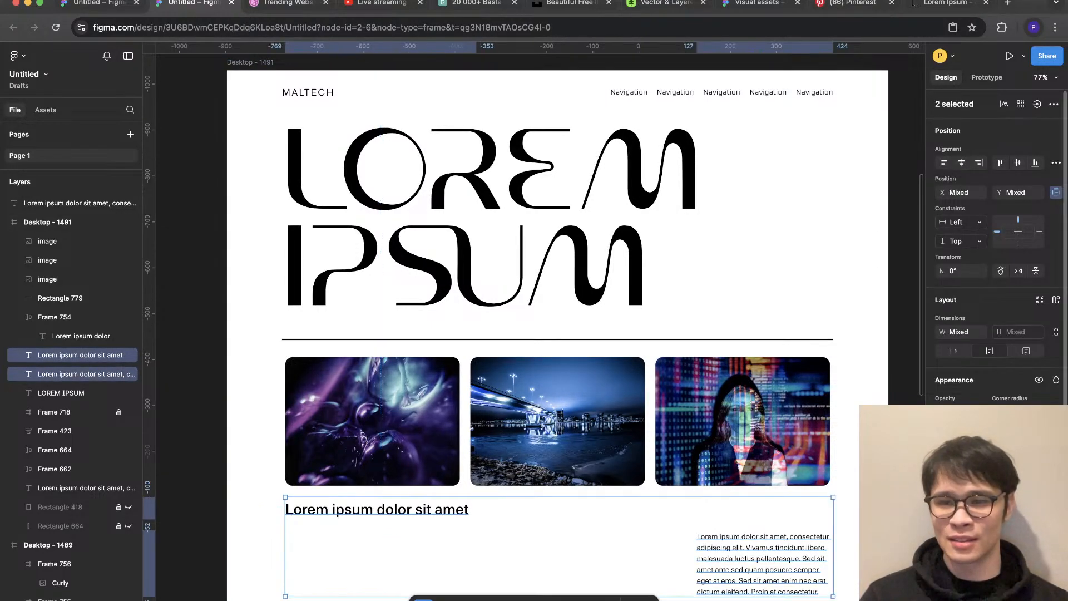
left_click(990, 467)
type("hub")
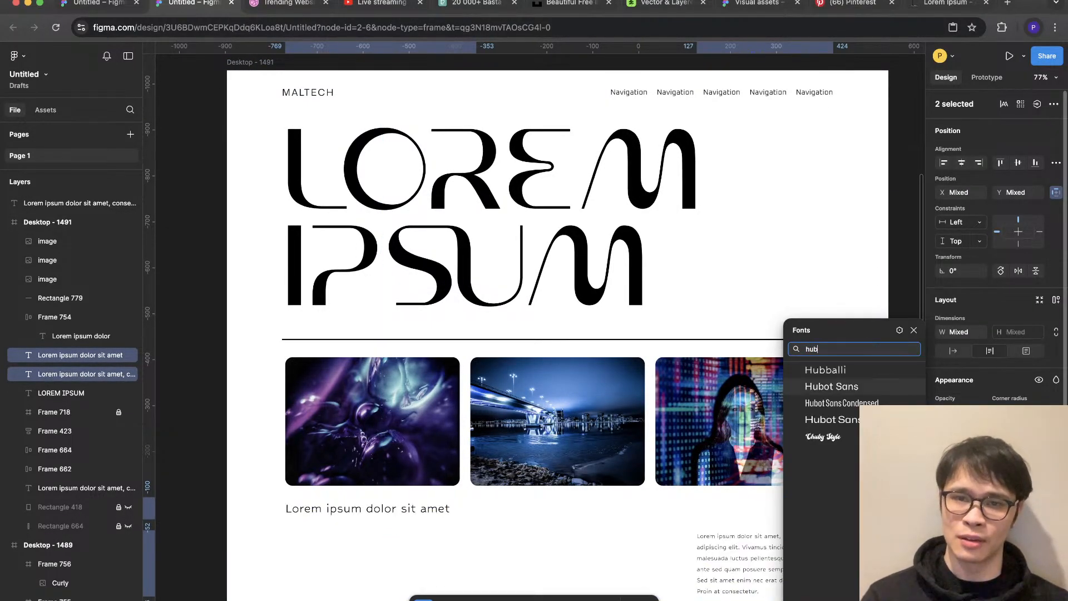
left_click(831, 386)
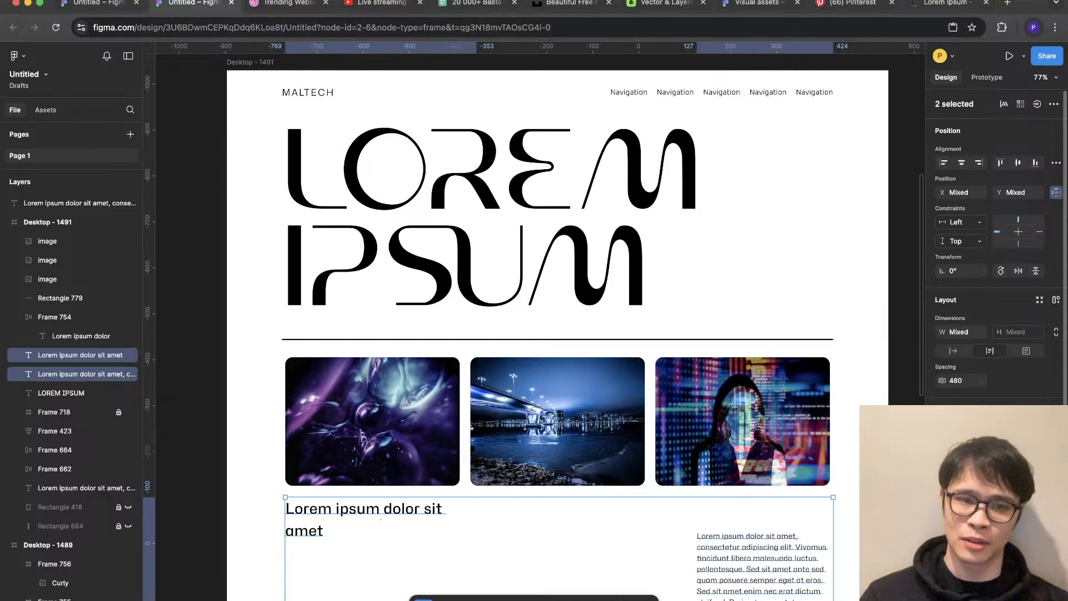
key("Escape")
Step: Reduce the caption's font size so it fits on one line below the first image
left_click(363, 510)
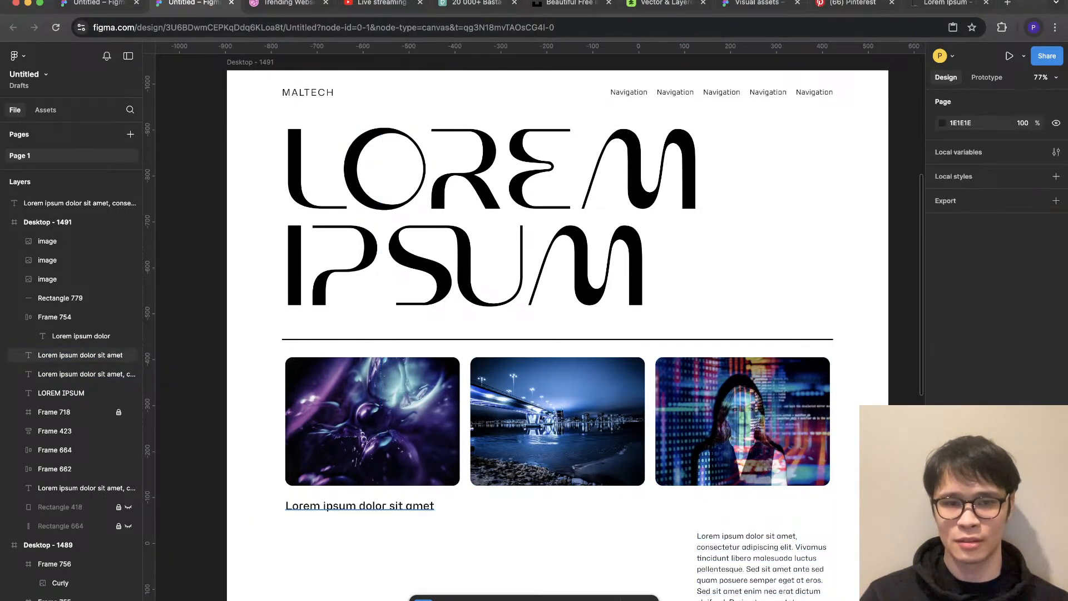
left_click(360, 505)
key("Escape")
Step: Duplicate the caption below the second and third images, aligned with each image's left edge at Y 929
scroll(352, 442, "down", 3)
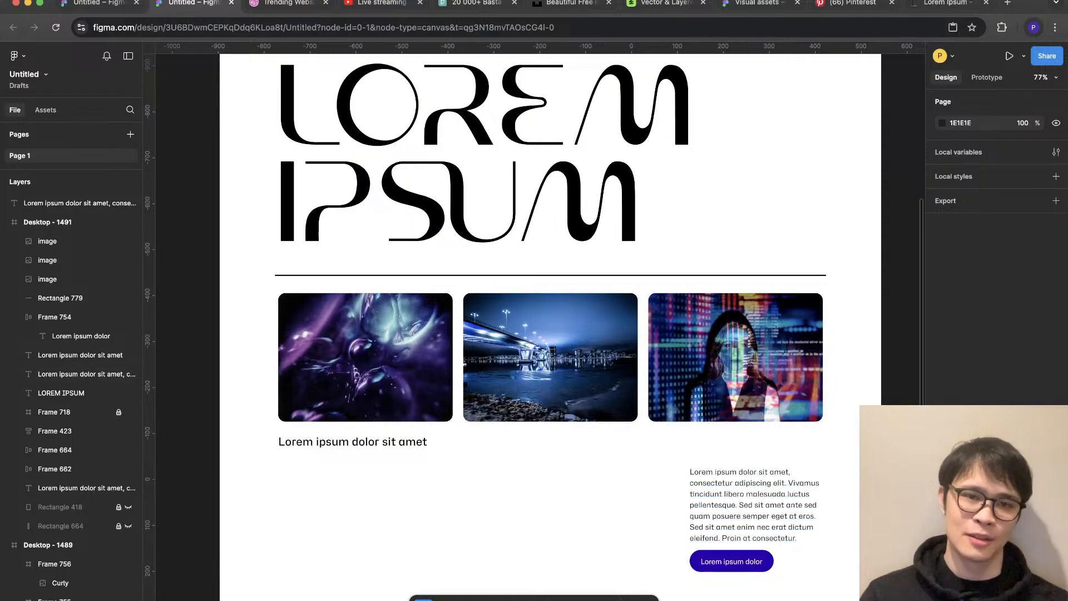
left_click_drag(353, 443, 538, 442)
key("super+d")
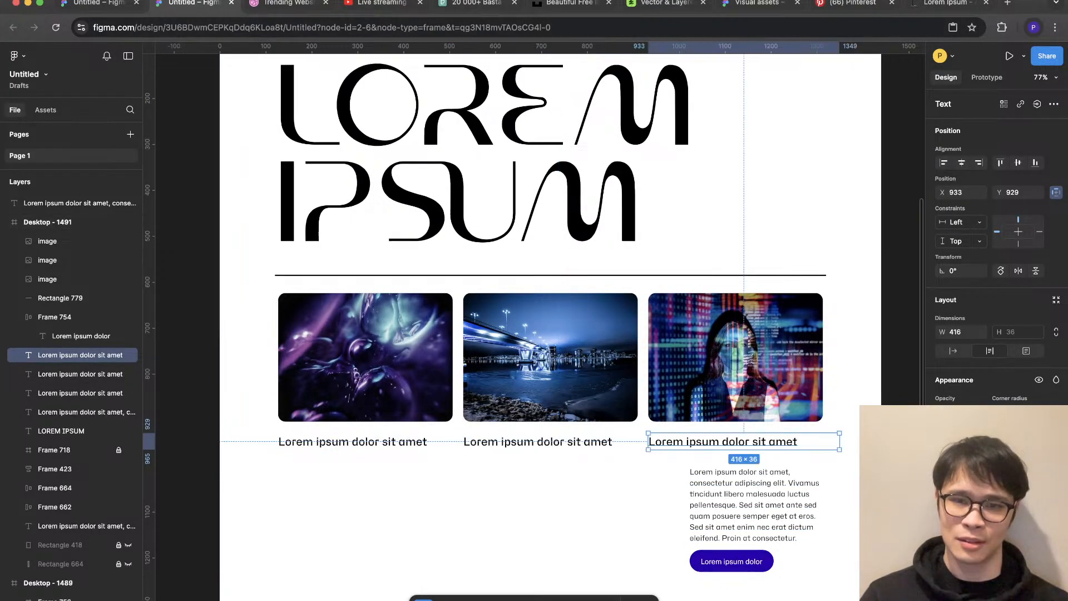
key("Escape")
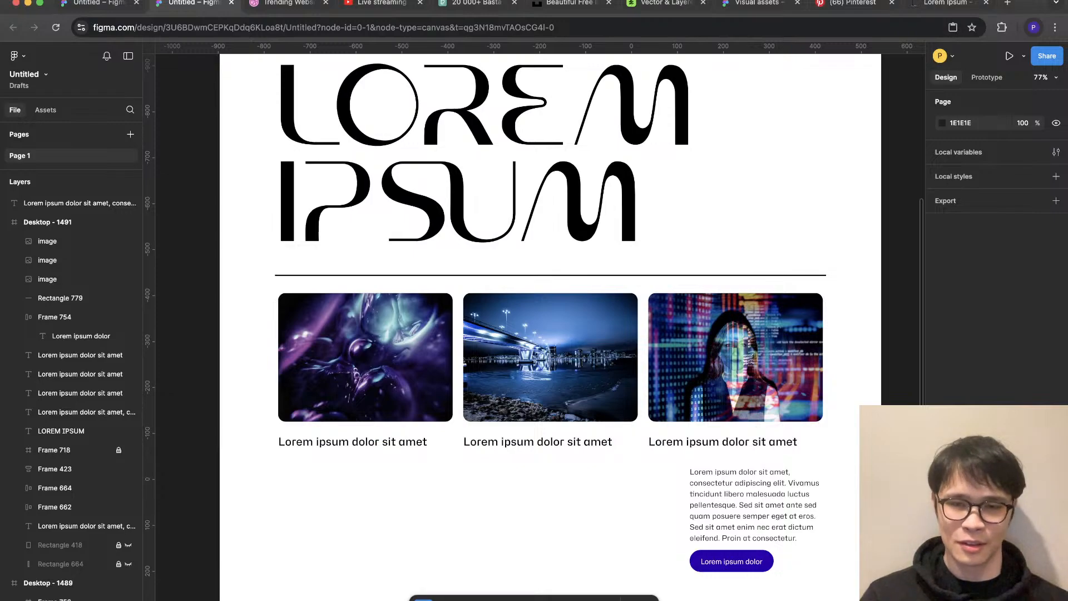
Step: Wrap the first image's caption in an auto layout frame and move it onto the lower part of the image
scroll(576, 520, "down", 5)
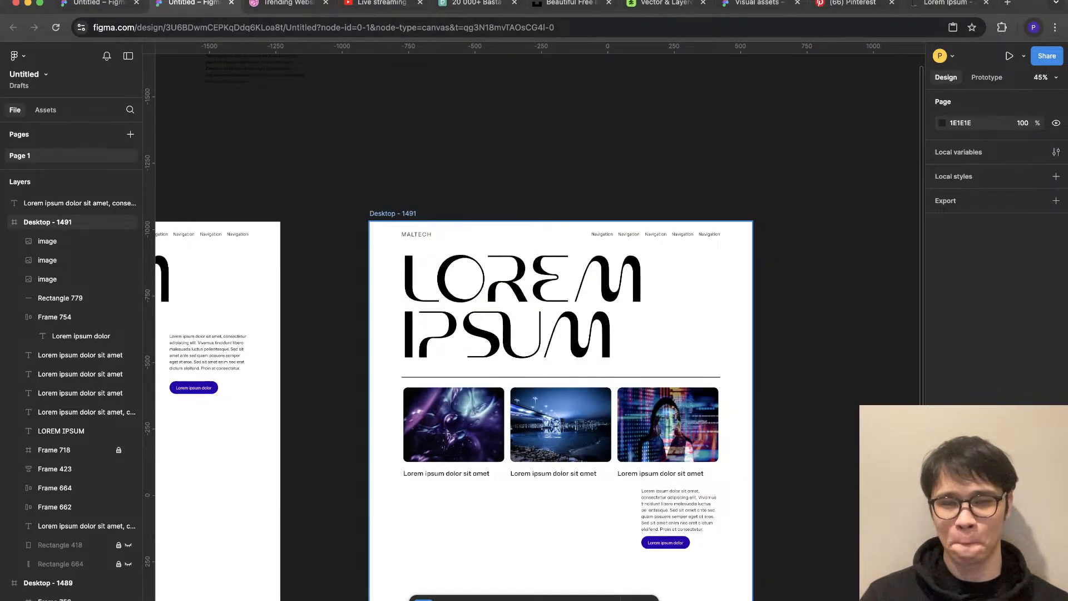
scroll(550, 509, "up", 1)
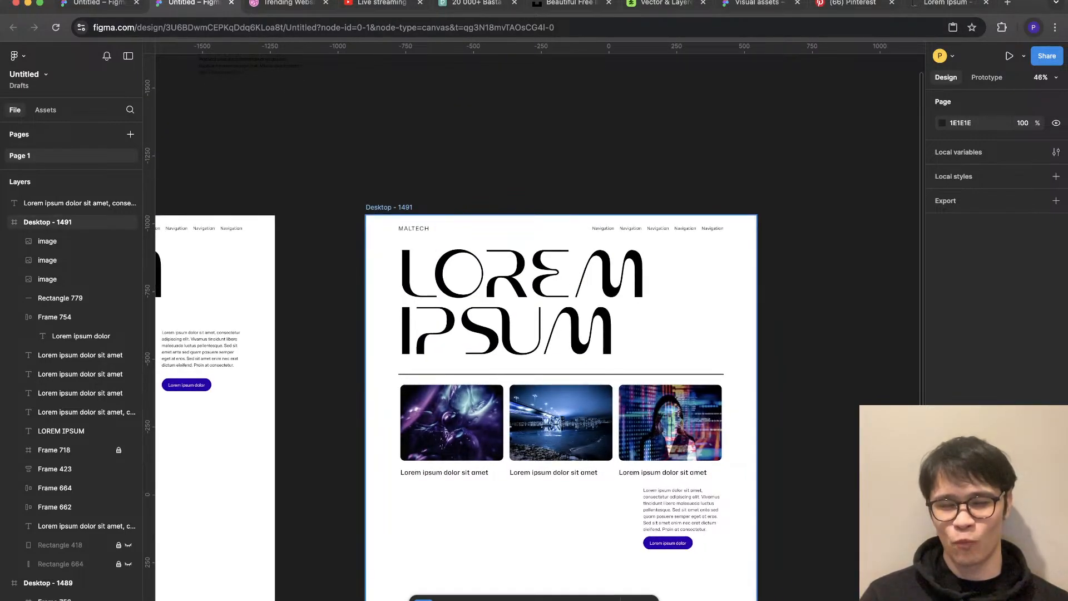
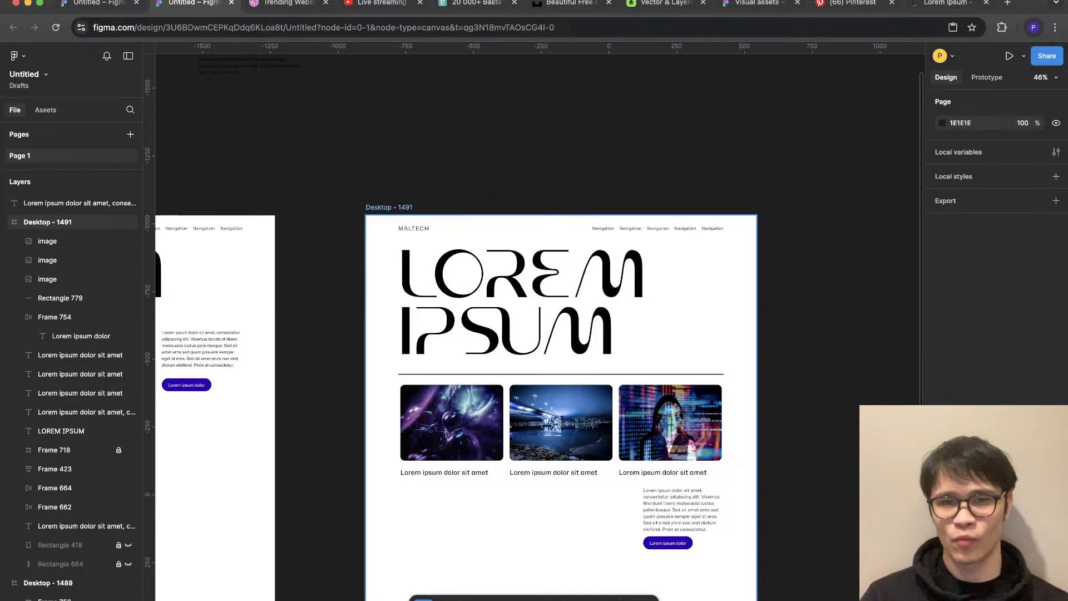
left_click(451, 422)
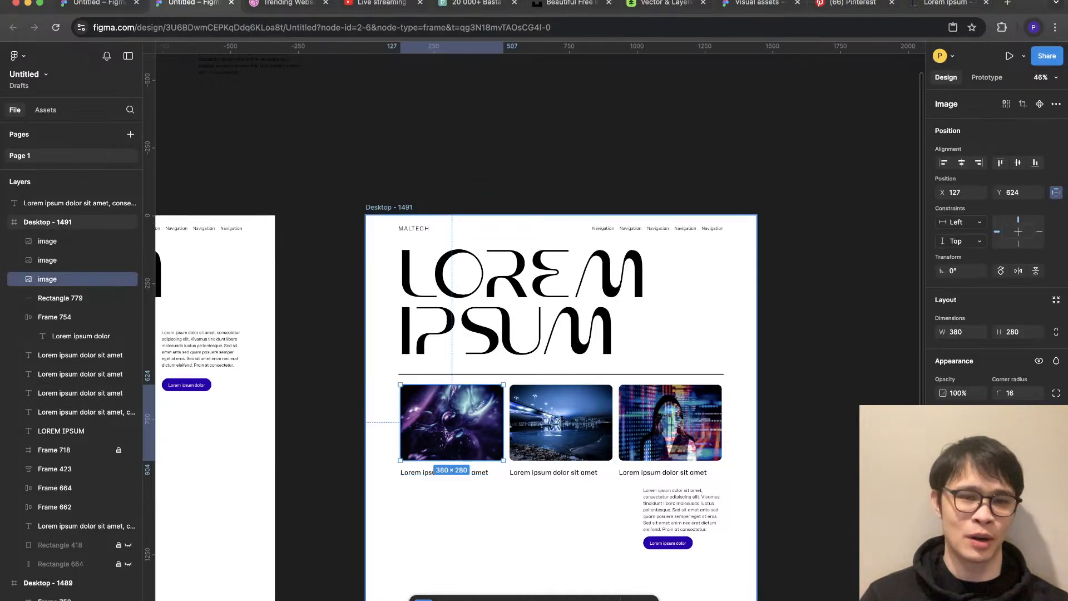
left_click(456, 489)
left_click(445, 472)
scroll(441, 463, "up", 5)
key("shift+a")
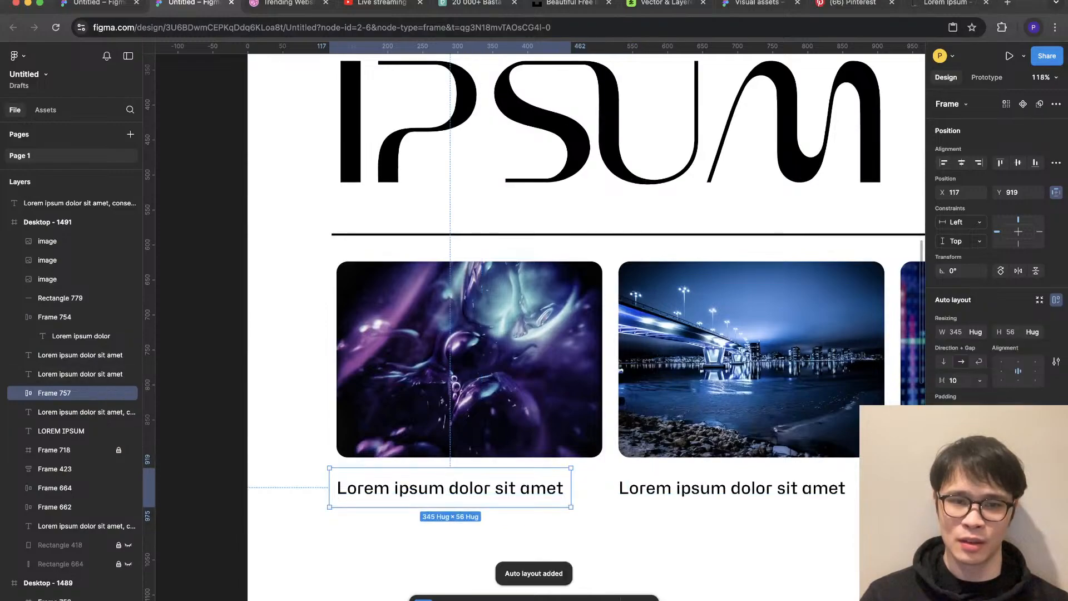
left_click_drag(445, 487, 428, 435)
right_click(428, 436)
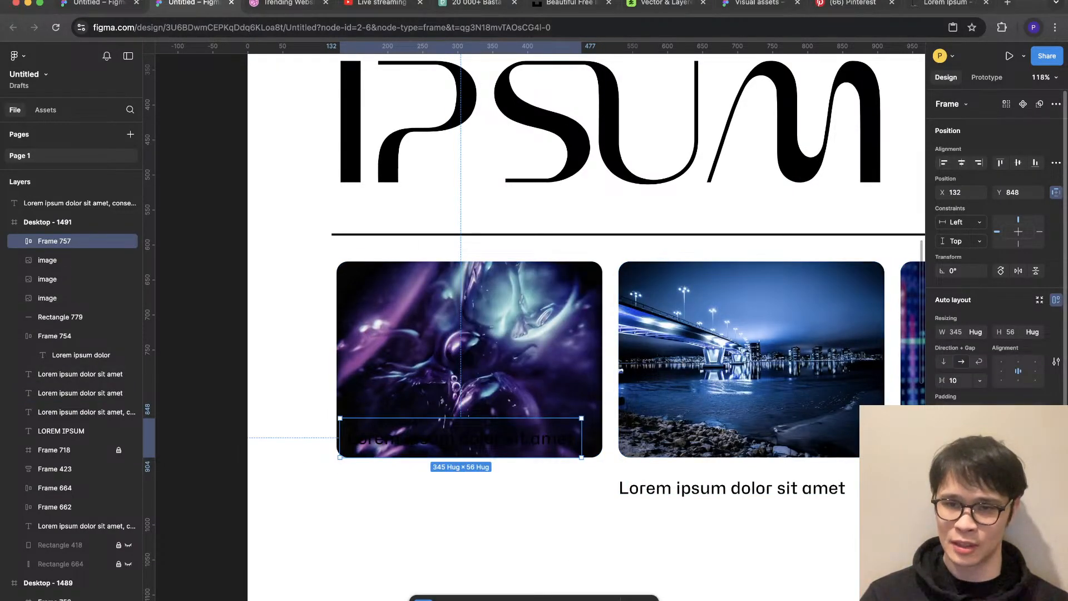
Step: Give the caption frame an FFFFFF fill at 15% opacity and show the layout grid
key("Return")
scroll(995, 250, "down", 3)
key("ctrl+g")
scroll(995, 250, "down", 1)
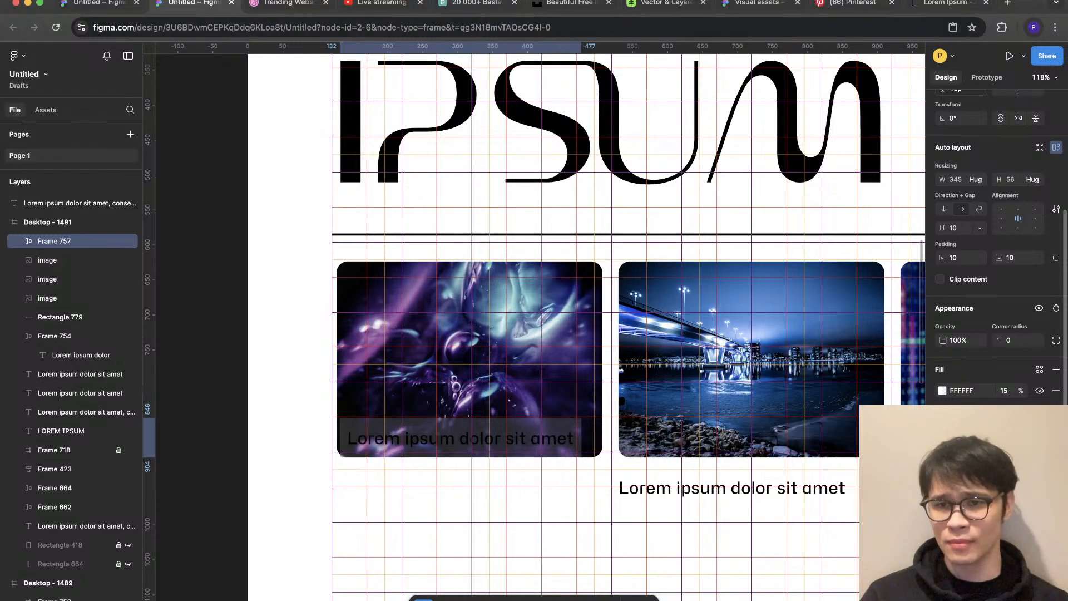
key("Escape")
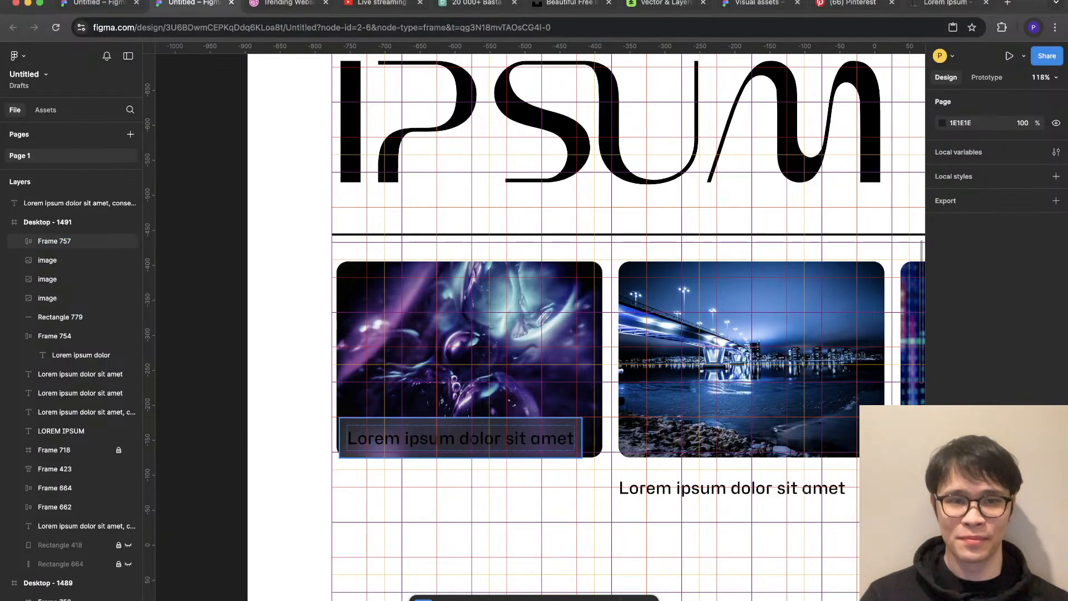
Step: Align the caption frame with the first image's left edge and widen it to 380
left_click(460, 438)
left_click_drag(460, 438, 457, 438)
left_click_drag(578, 431, 602, 431)
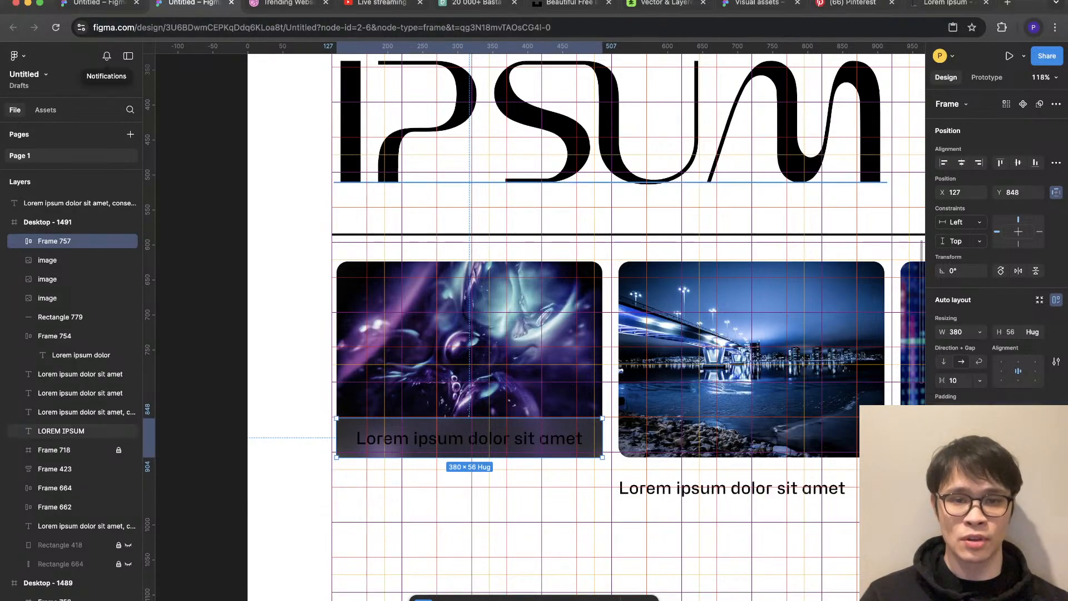
Step: Draw an arrow at 45°, set its length to 16, and place it after the text in the caption bar
left_click(499, 600)
left_click(524, 523)
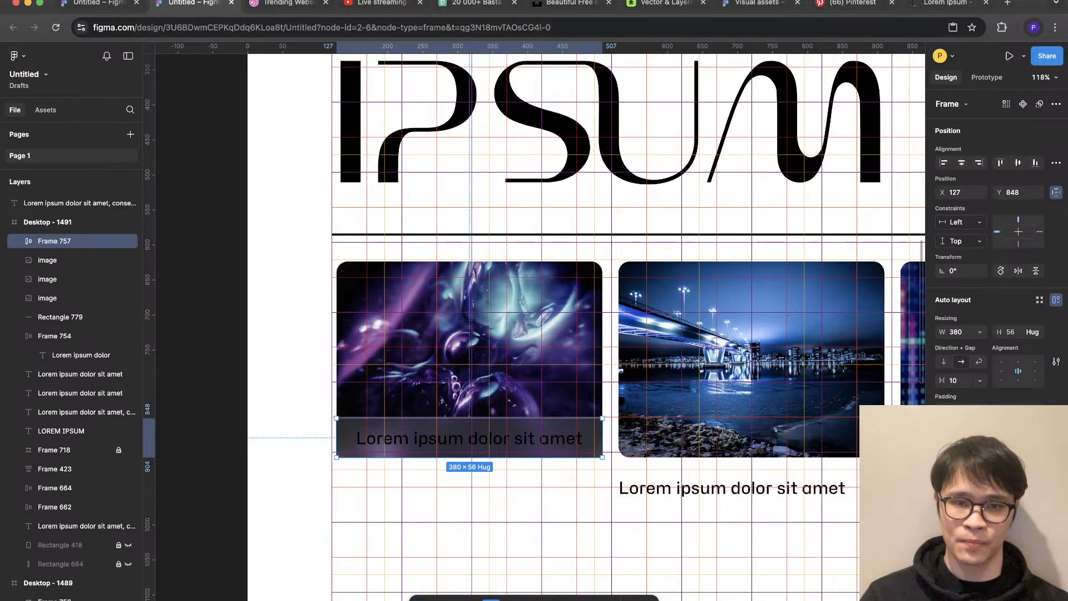
left_click_drag(504, 522, 524, 501)
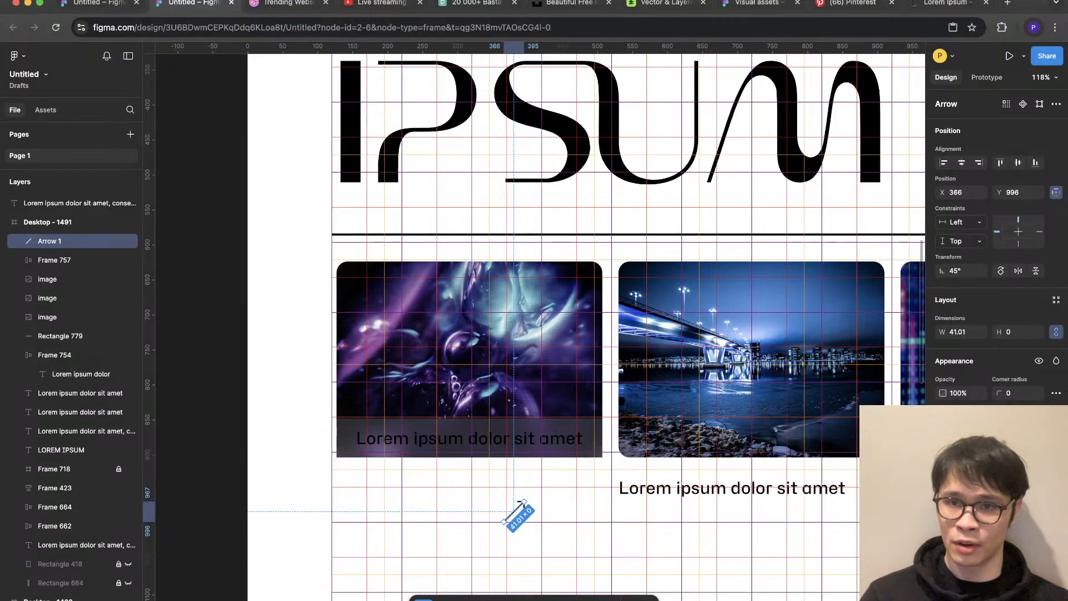
type("16")
left_click(556, 503)
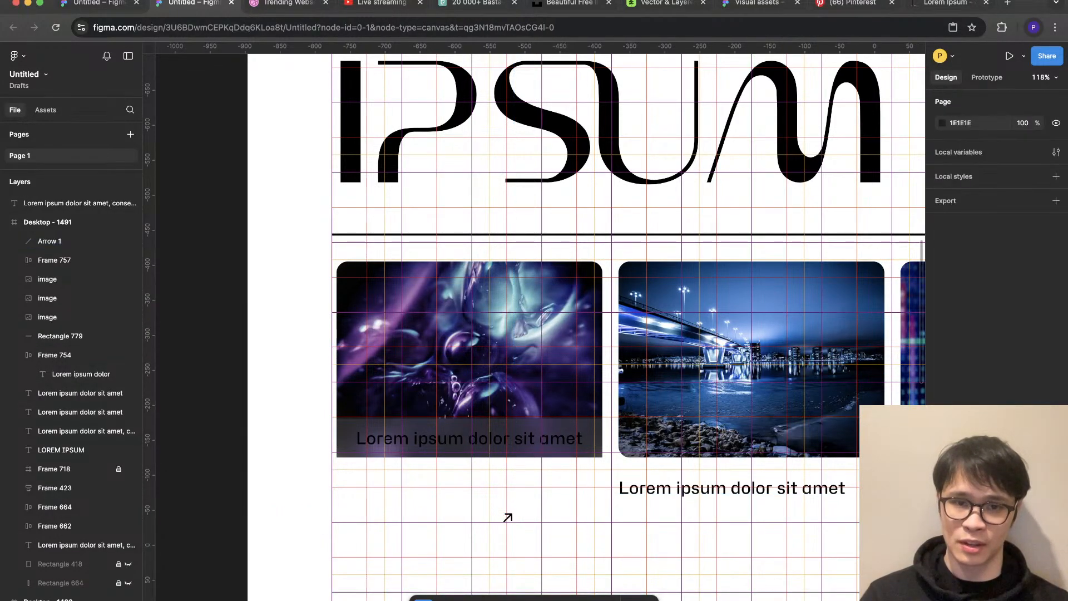
left_click_drag(509, 518, 573, 424)
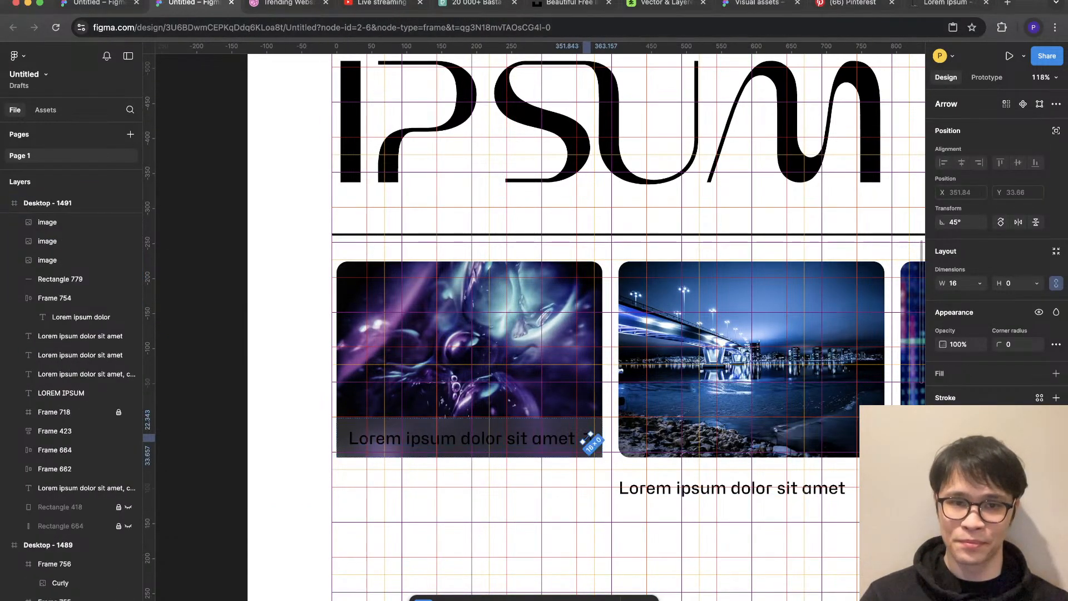
Step: Reduce the font size of the caption text in the bar by four increments
left_click(462, 437)
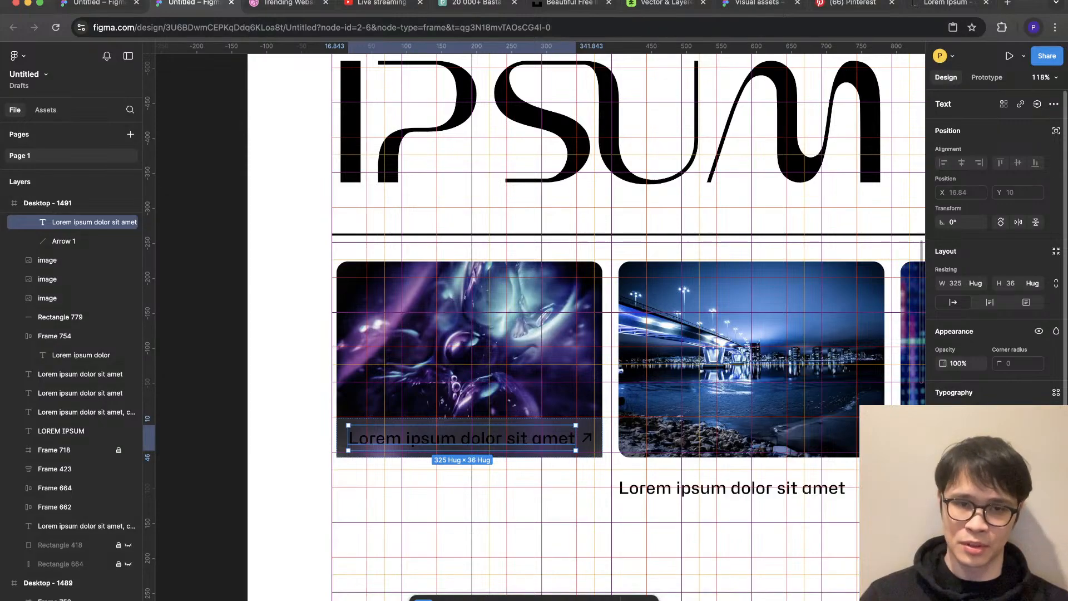
key("super+shift+comma")
key("super+shift+comma")
key("super+shift+comma")
key("super+shift+comma")
key("Escape")
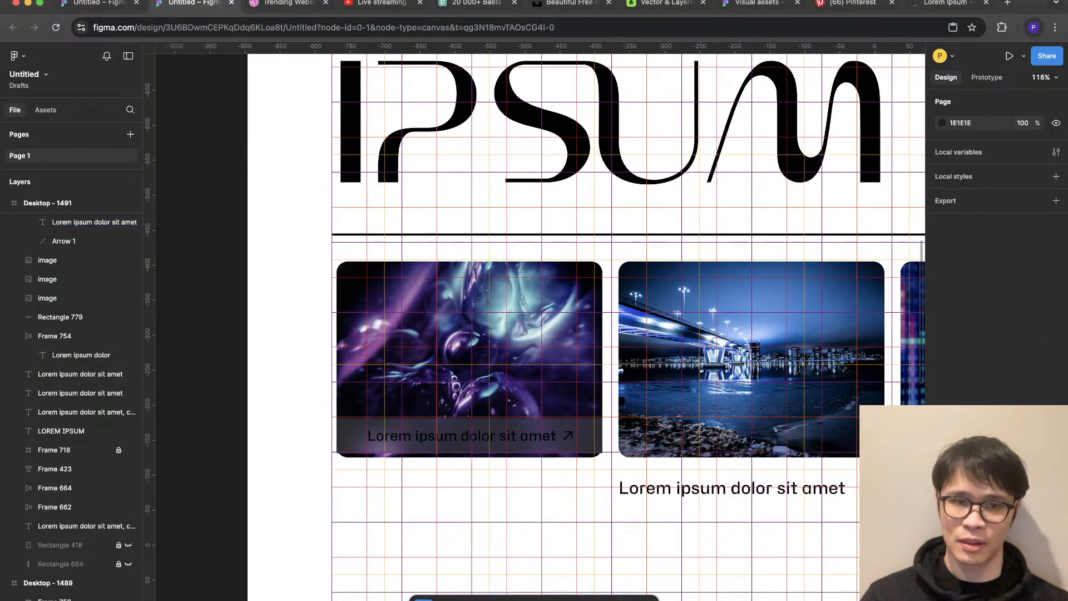
Step: Change the colour of the caption bar's text and arrow to white
left_click(468, 445)
scroll(996, 250, "down", 3)
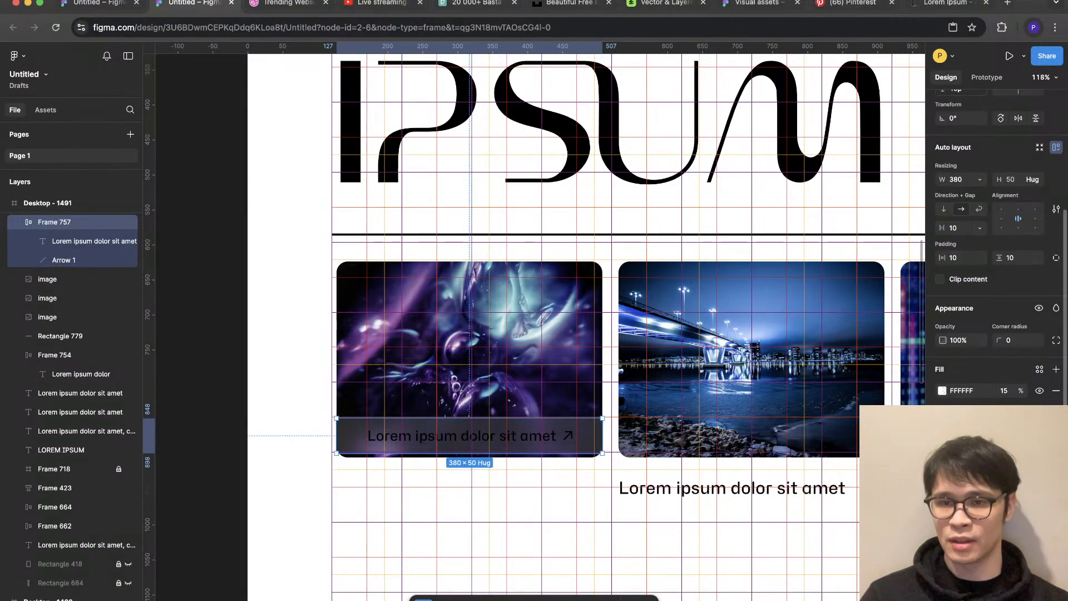
left_click(941, 513)
left_click_drag(783, 470, 777, 335)
left_click(300, 434)
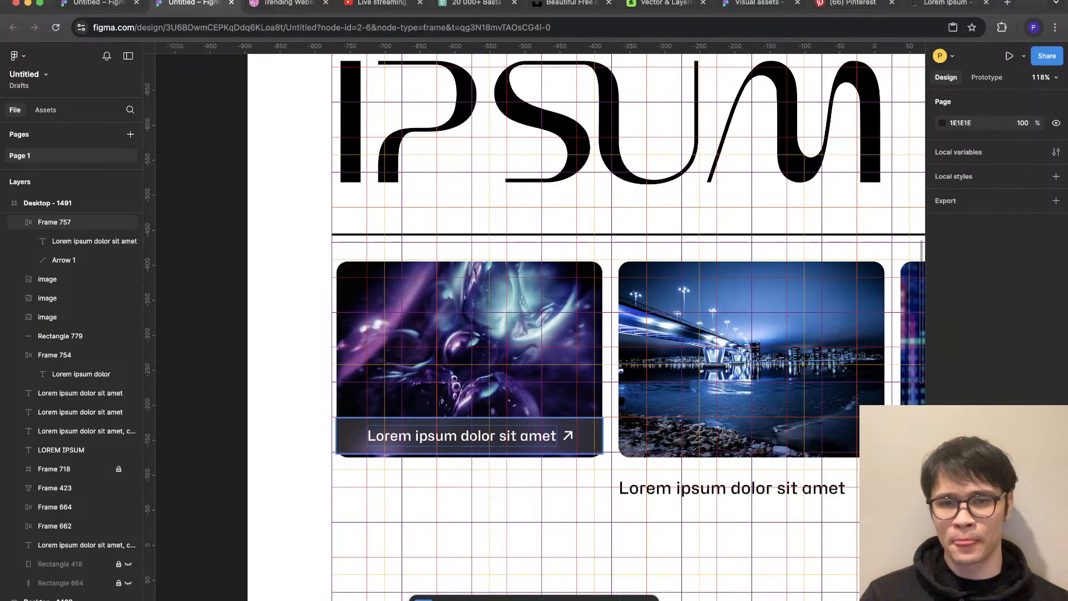
Step: Wrap the caption bar's arrow in its own auto layout frame and set the frame to 24 × 24
double_click(568, 436)
scroll(585, 451, "up", 3)
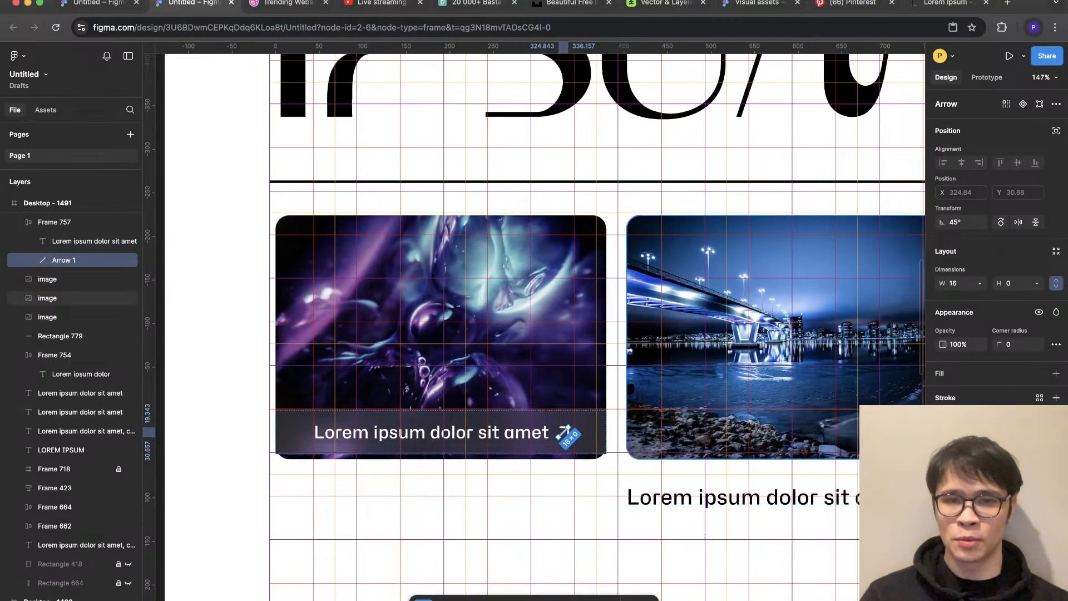
key("shift+a")
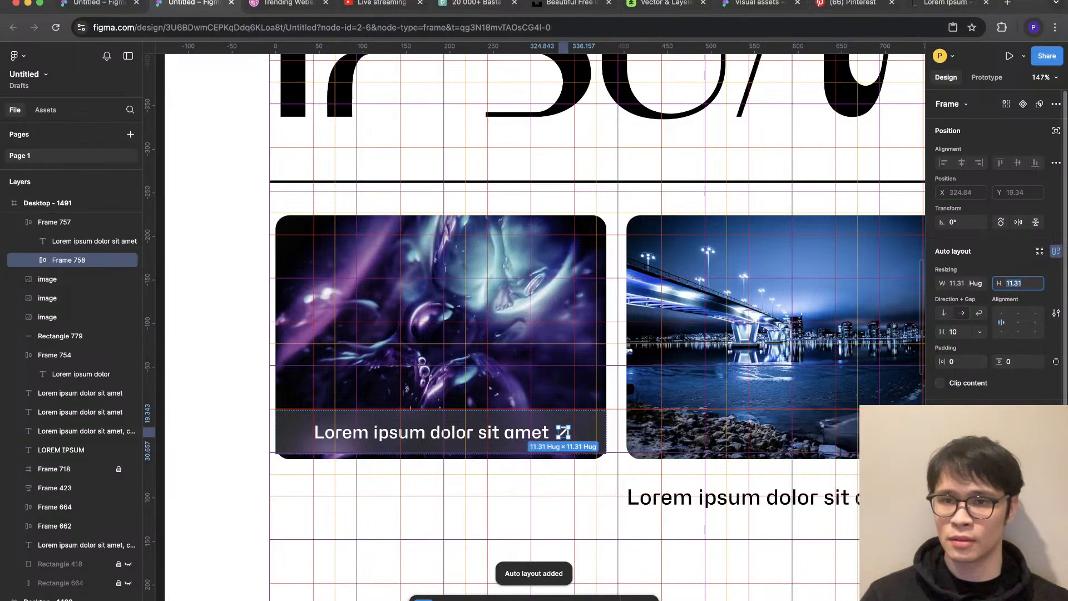
type("24")
key("shift+Tab")
type("24")
key("Return")
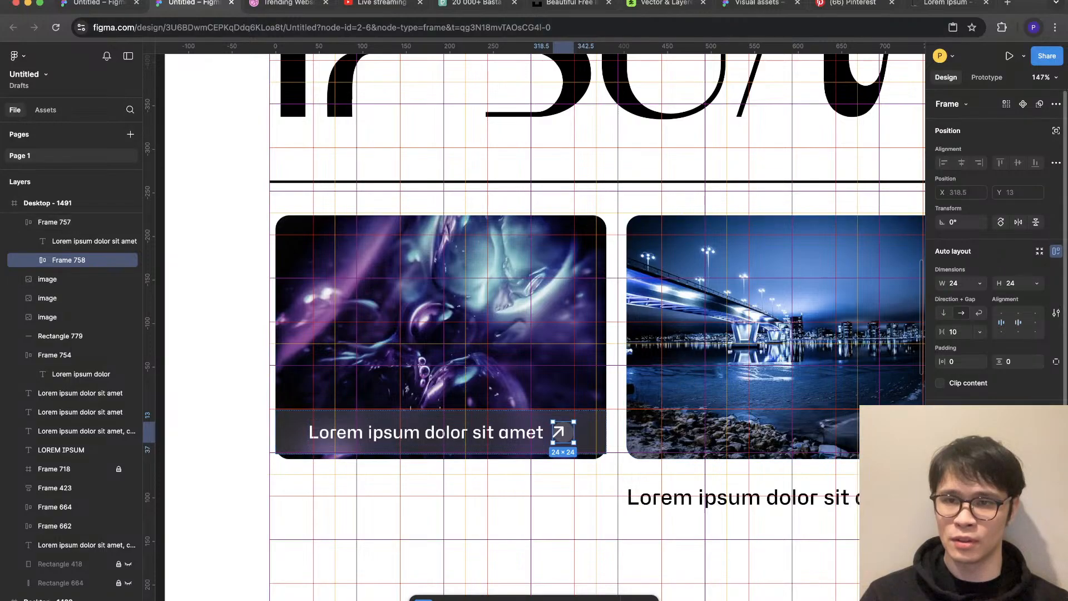
Step: Enlarge the arrow's frame to 32 × 32 and make it a translucent circle with the arrow centred
left_click(1016, 284)
left_click(960, 283)
type("32")
left_click(481, 500)
scroll(482, 500, "down", 3)
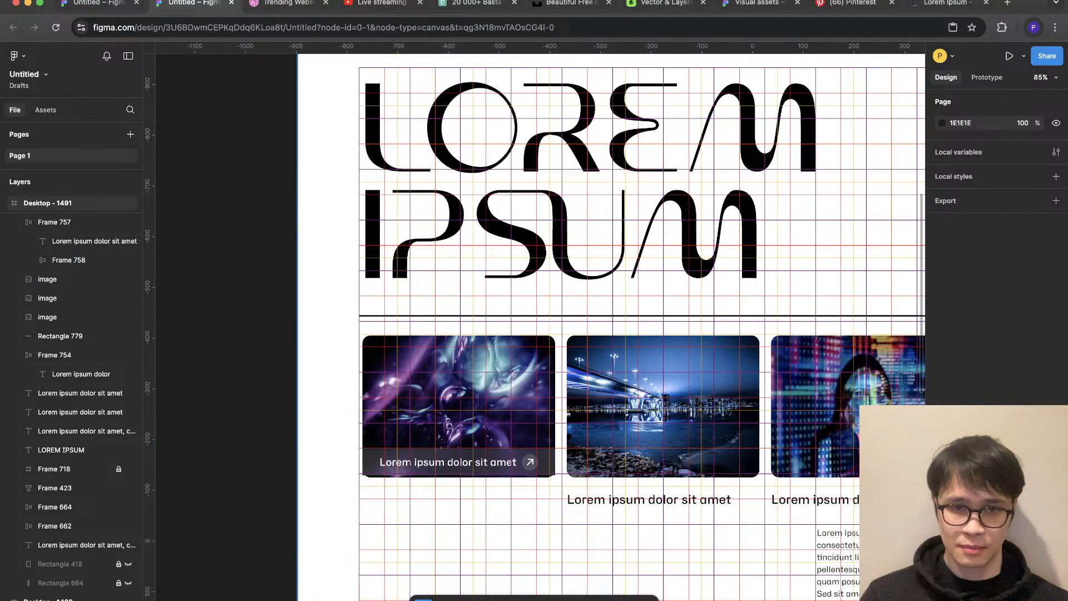
Step: Move the caption bar to the first image's bottom edge and combine both in a bottom-aligned auto layout frame
scroll(465, 485, "up", 3)
left_click(464, 445)
left_click_drag(543, 445, 544, 450)
left_click(544, 390, "shift")
key("shift+a")
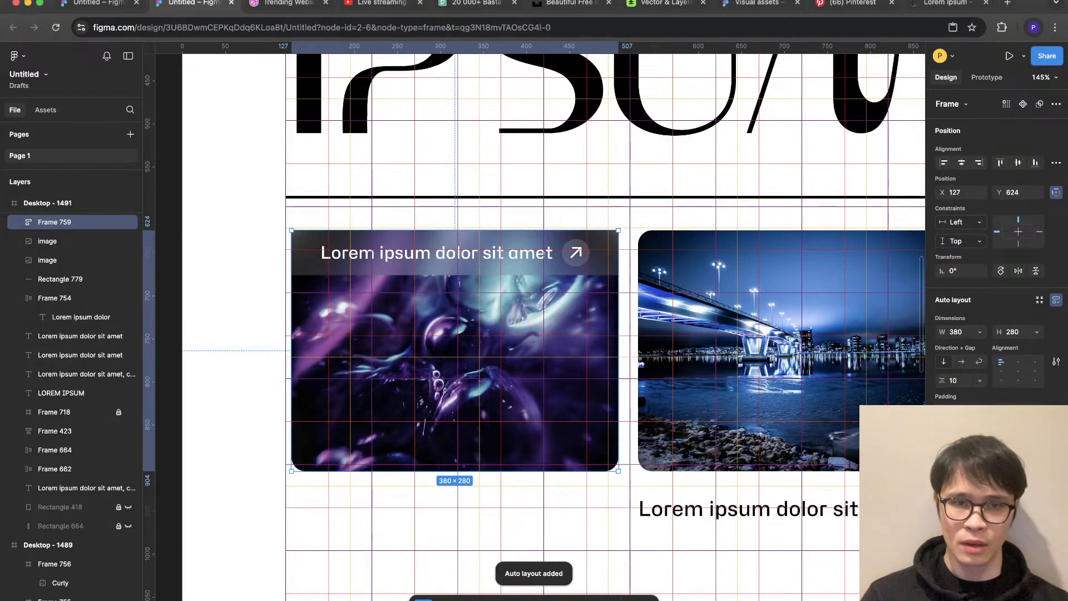
left_click(1018, 380)
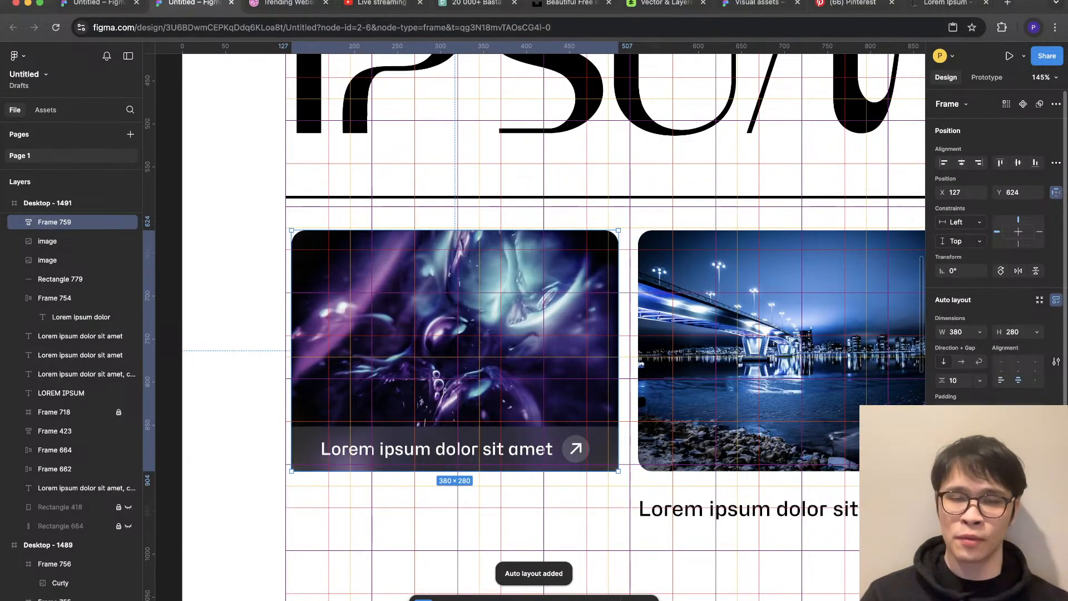
Step: Set the caption bar's item spacing to Auto and its horizontal padding to 16
double_click(543, 448)
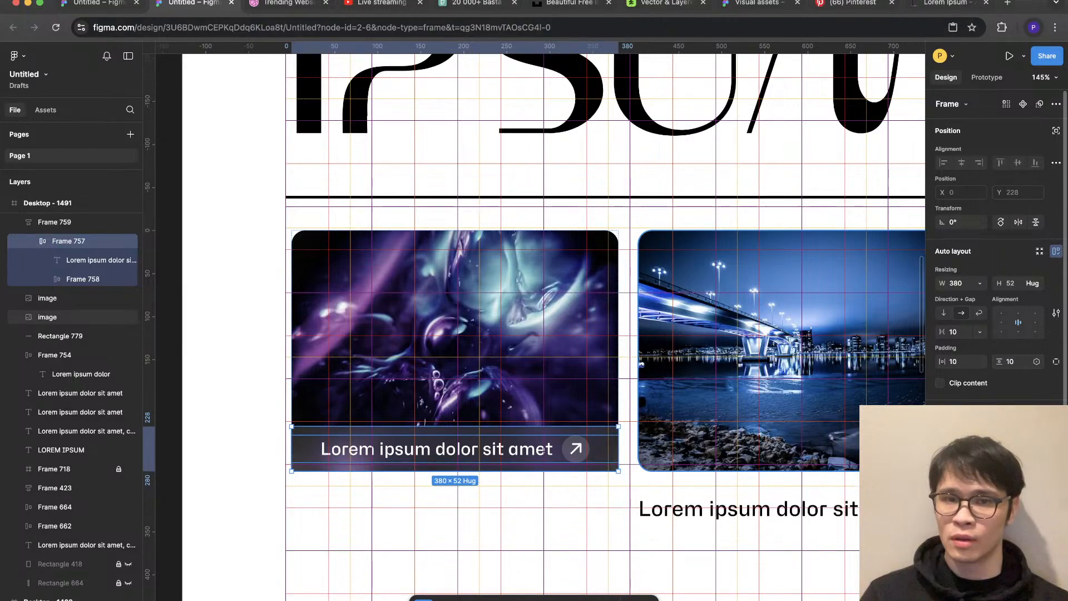
key("Escape")
left_click(543, 449)
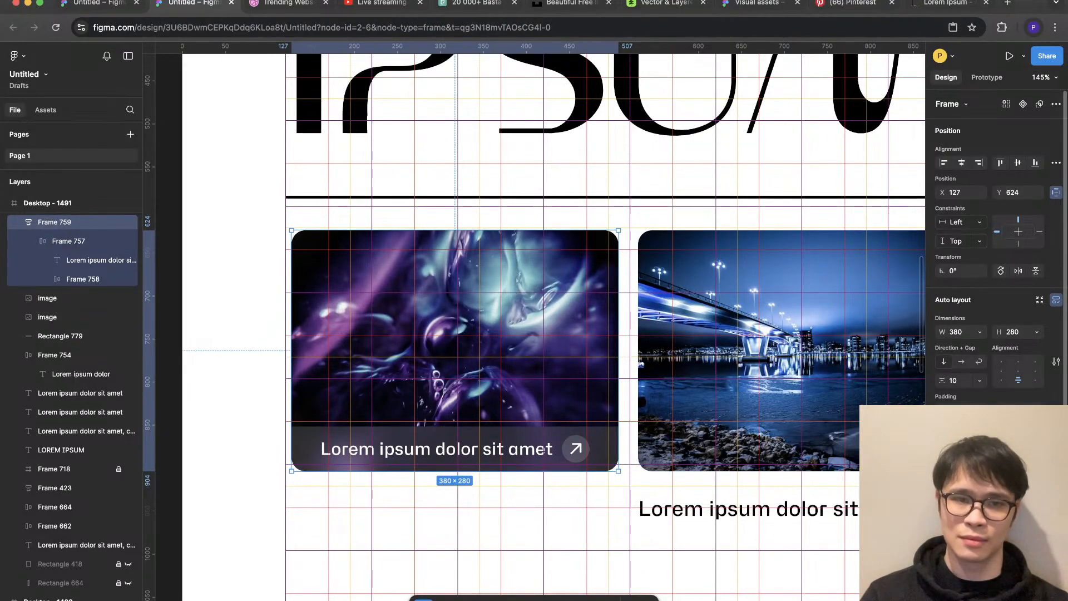
key("Escape")
scroll(455, 534, "down", 5)
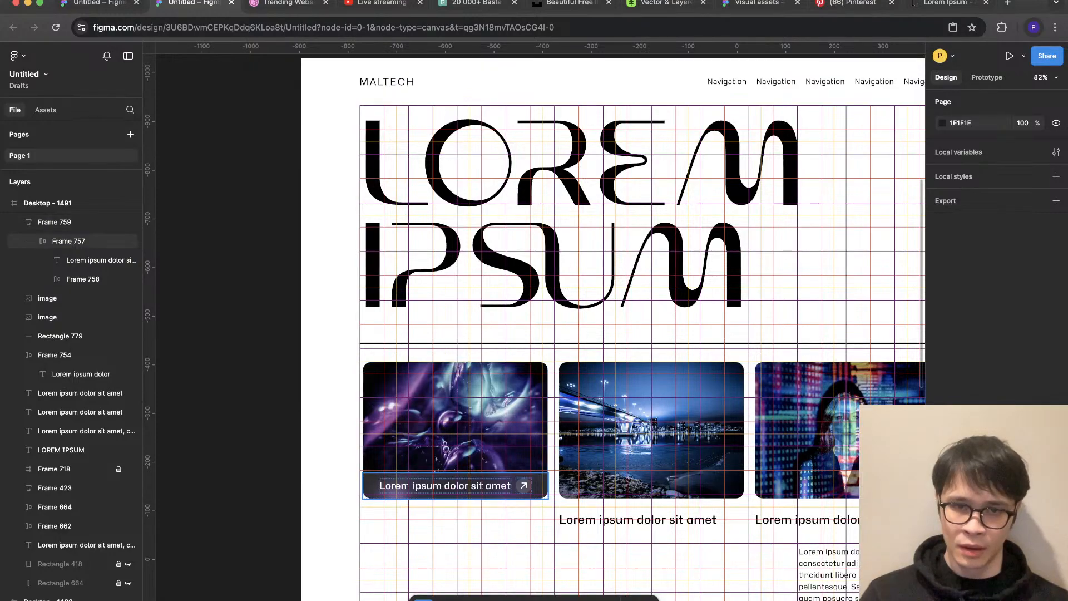
double_click(409, 486)
scroll(409, 485, "up", 4)
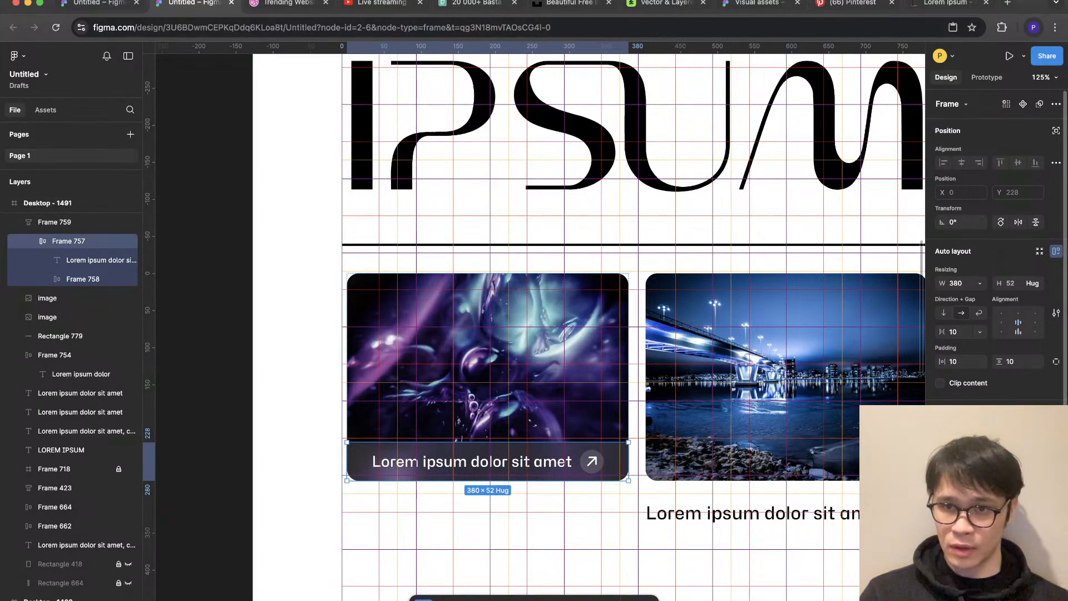
double_click(1018, 322)
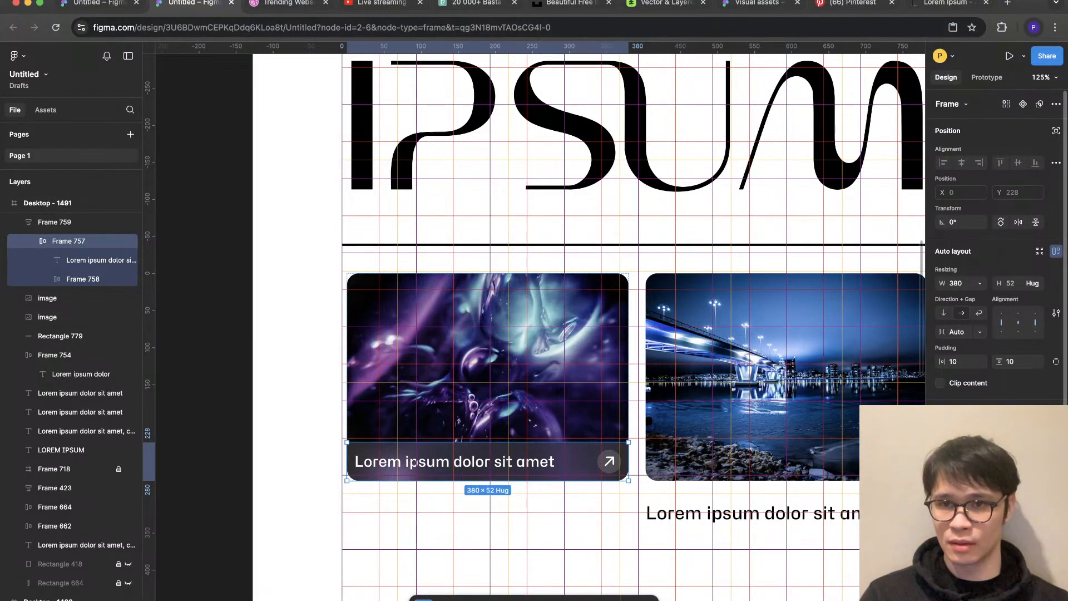
type("16")
left_click(751, 539)
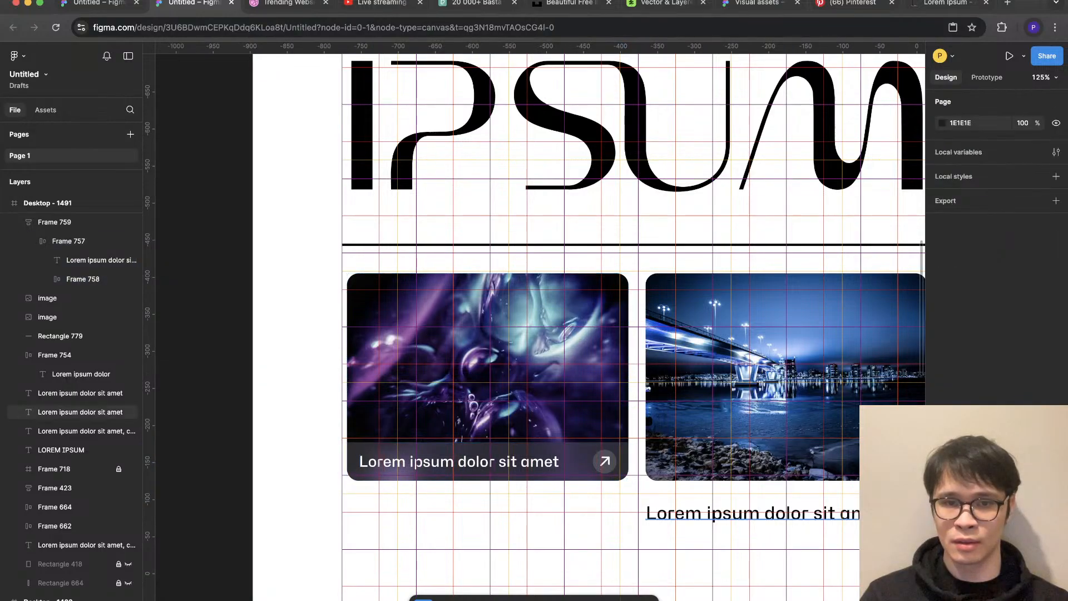
Step: Set the caption bar's vertical padding to 12 with its content clipped, and hide the layout grid
left_click(579, 423)
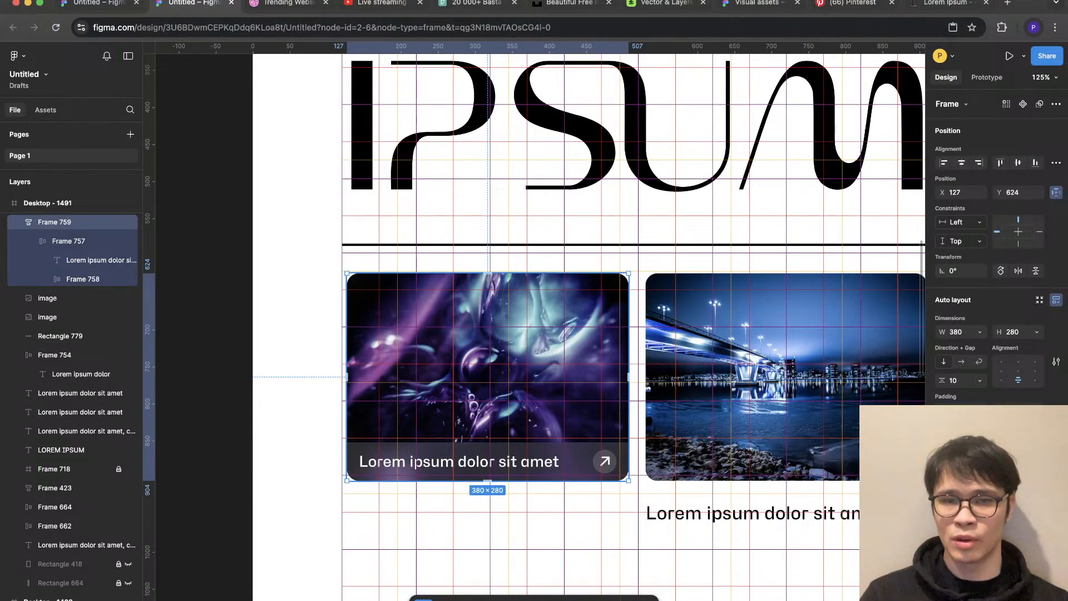
key("Return")
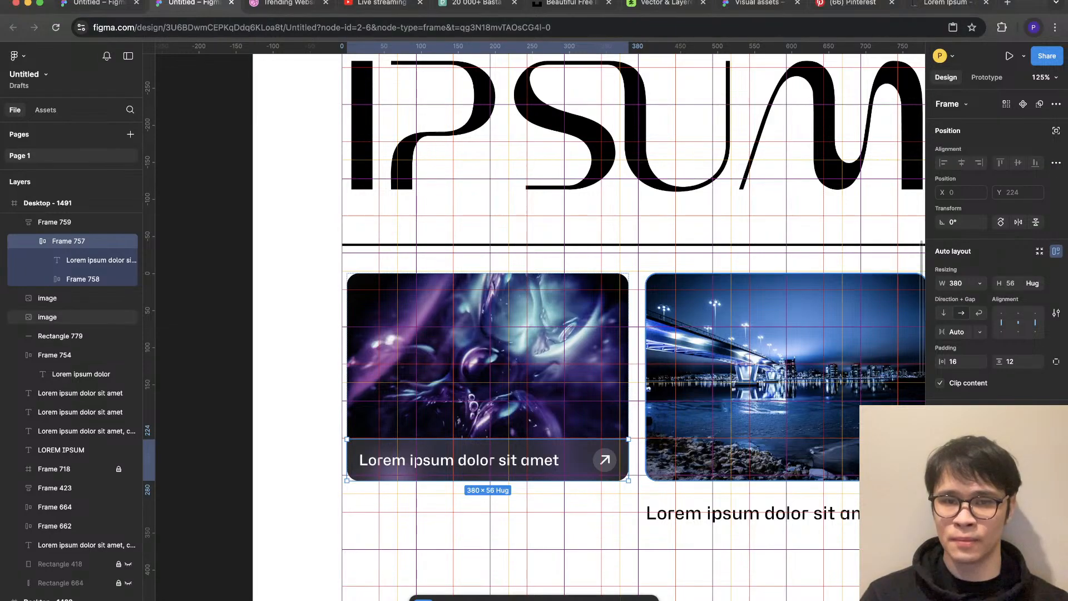
key("shift+g")
key("Escape")
scroll(271, 514, "down", 4)
left_click(394, 482, "super")
scroll(317, 558, "up", 4)
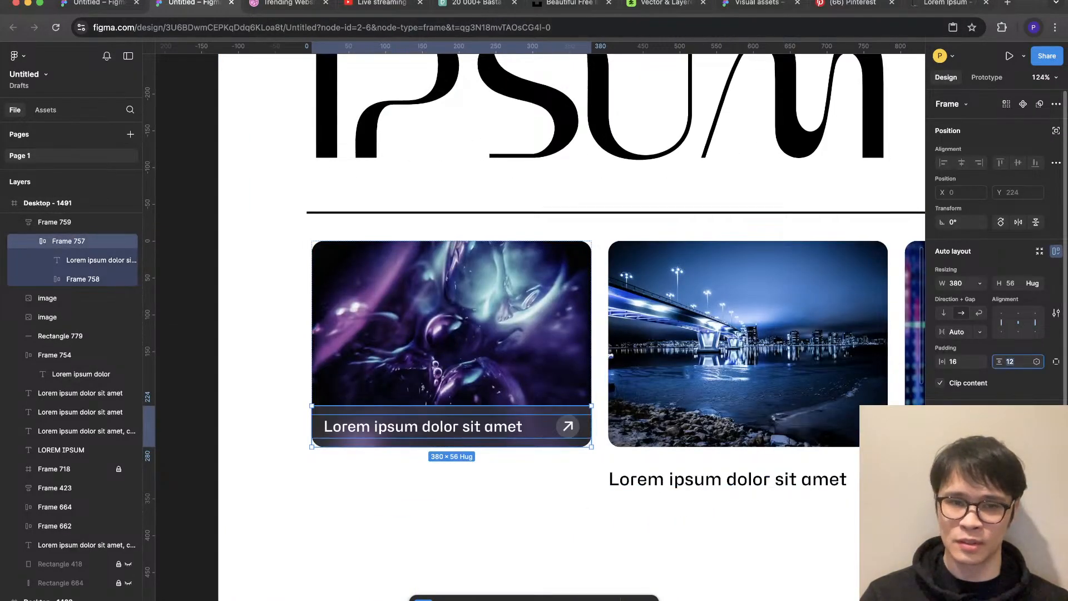
key("Escape")
scroll(471, 495, "down", 4)
Step: Copy the caption bar from the first image card
left_click(471, 494, "super")
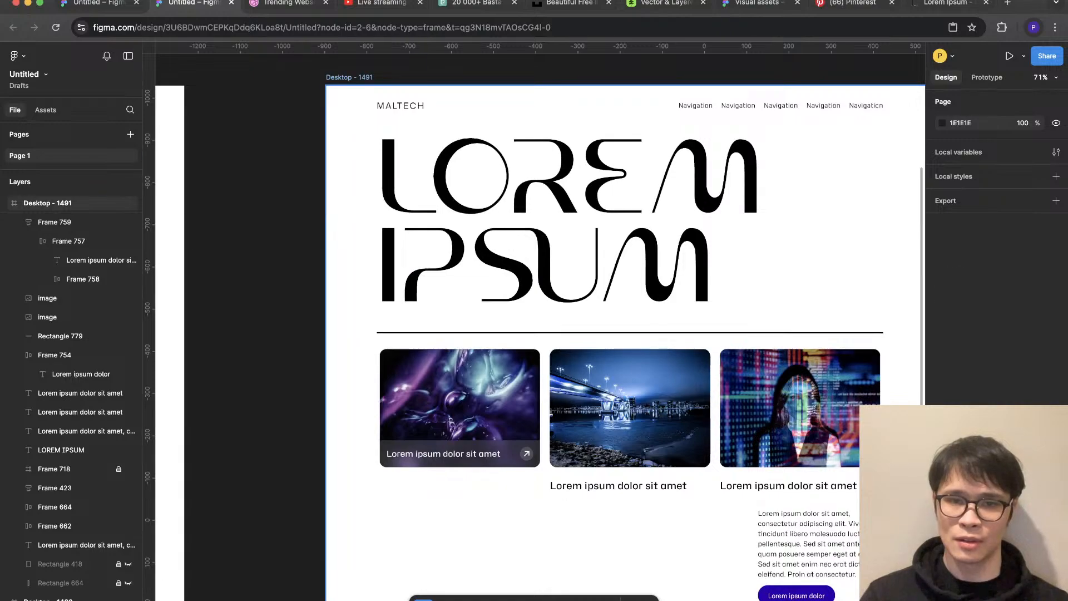
scroll(471, 494, "right", 2)
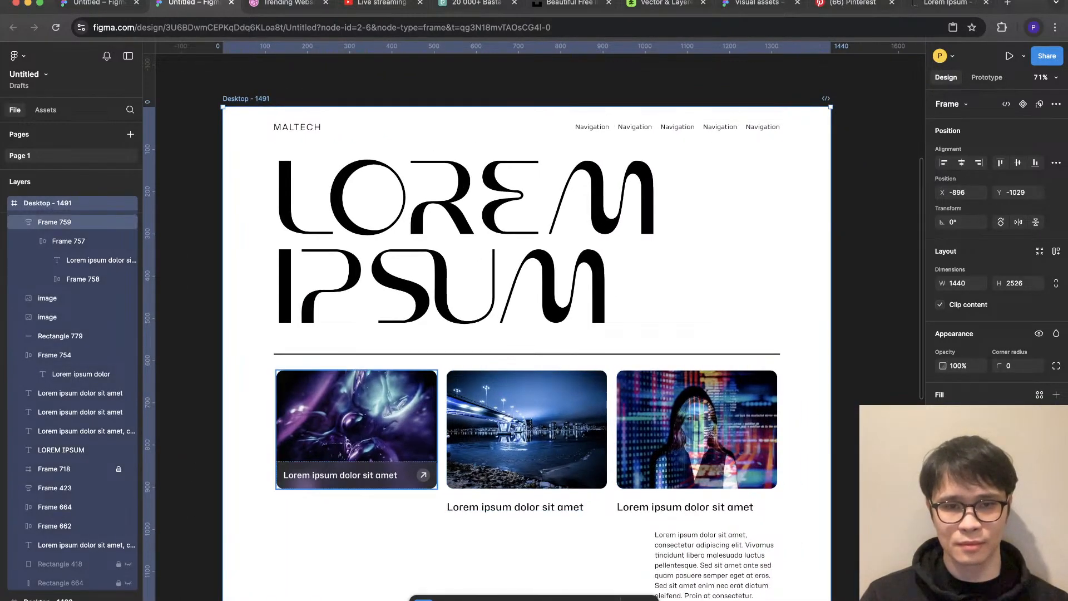
left_click(54, 222)
left_click(409, 475, "super")
key("super+c")
left_click(526, 429)
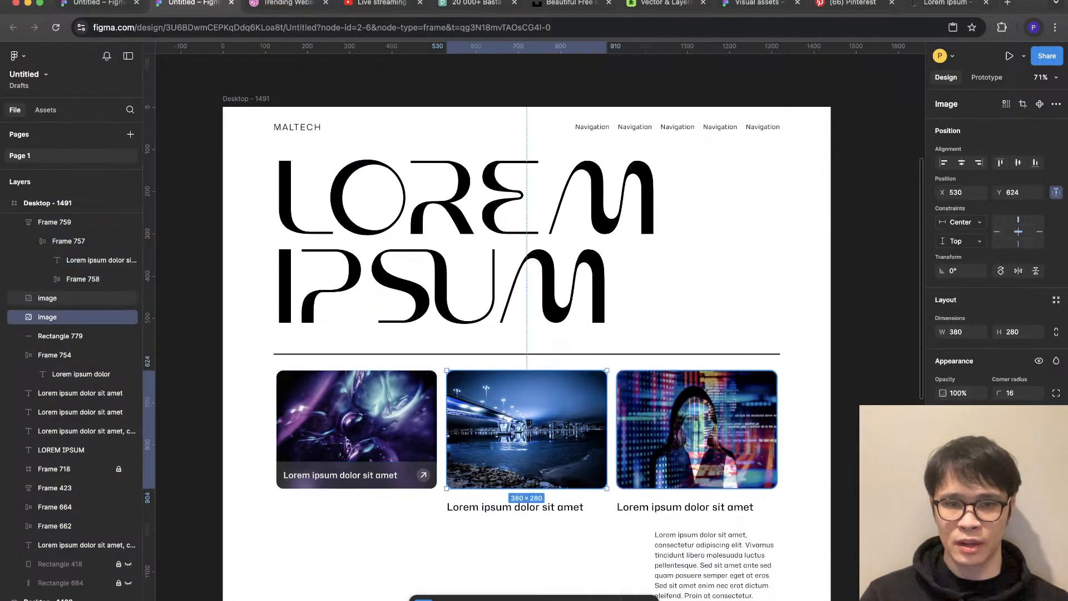
key("super+v")
key("BackSpace")
Step: Wrap the second and third images in separate auto layout frames with 0 padding, and combine all three cards in a horizontal auto layout row
left_click(527, 429)
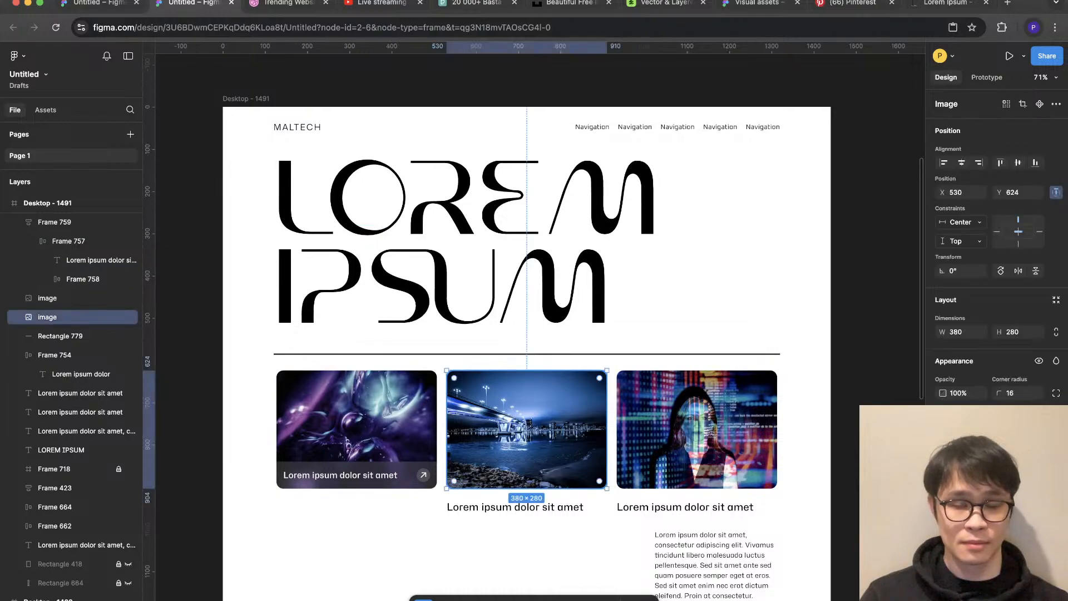
key("shift+a")
left_click(696, 429)
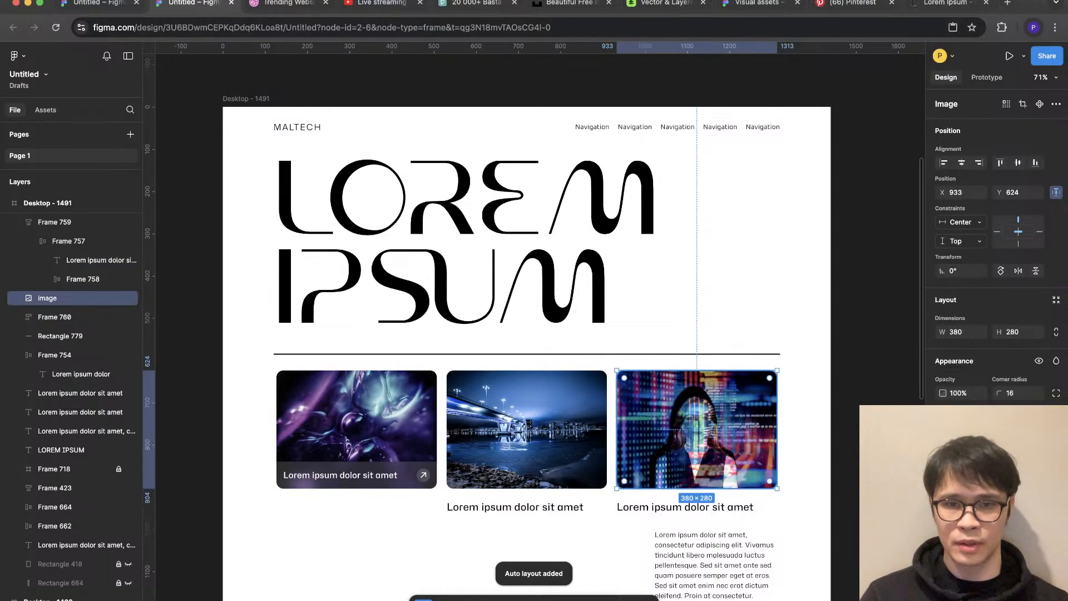
key("shift+a")
left_click(526, 429, "shift")
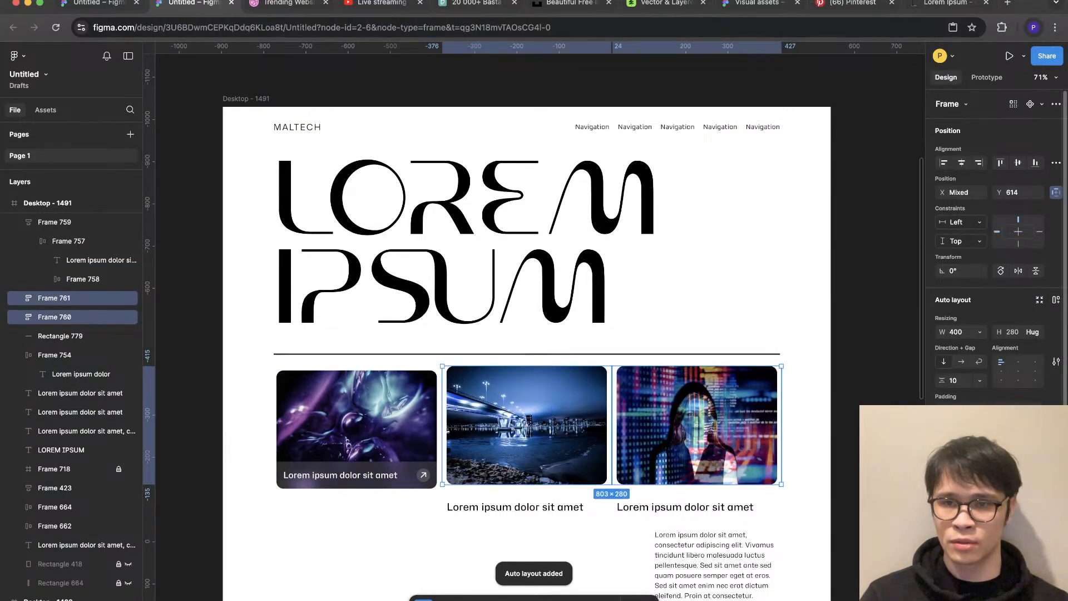
type("0")
key("Return")
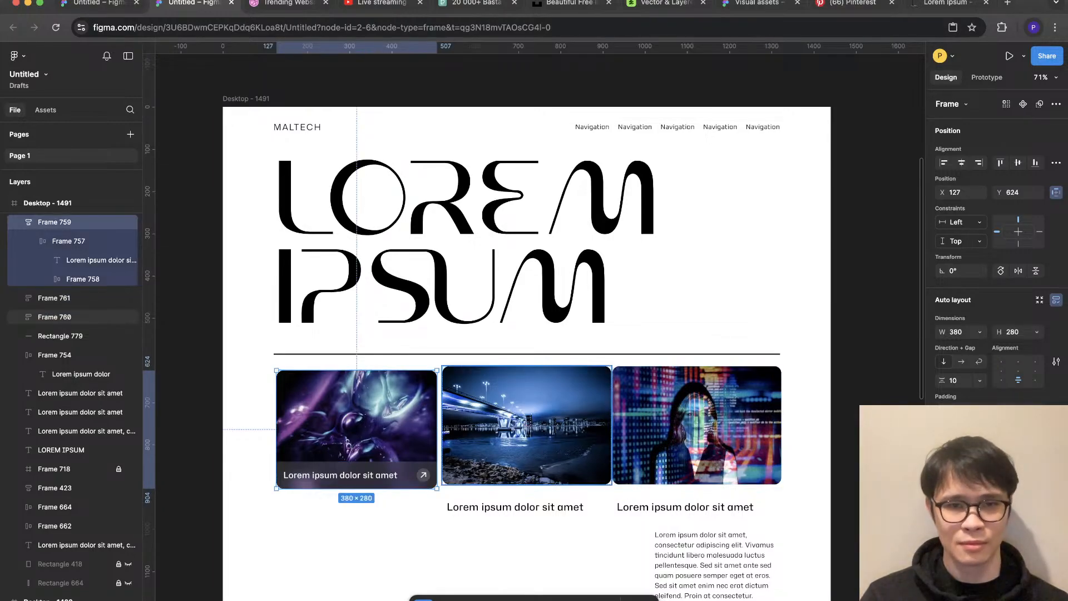
left_click(356, 423, "shift")
key("shift+a")
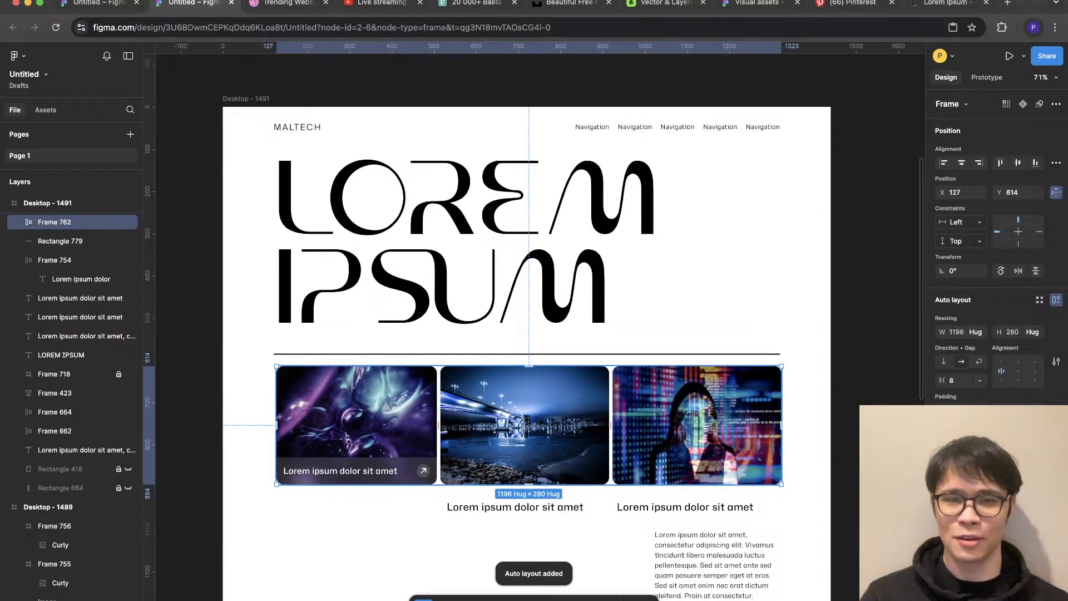
Step: Paste the caption bar into the second card and position it absolutely, aligned to the card's bottom edge
double_click(525, 424)
key("super+v")
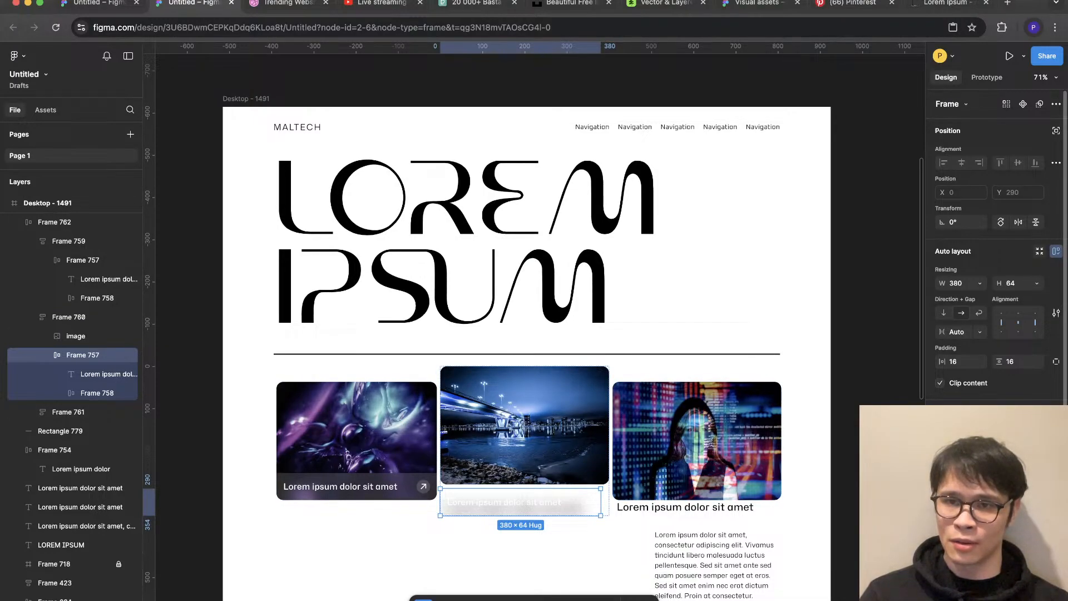
double_click(600, 502)
key("super+z")
left_click(1055, 130)
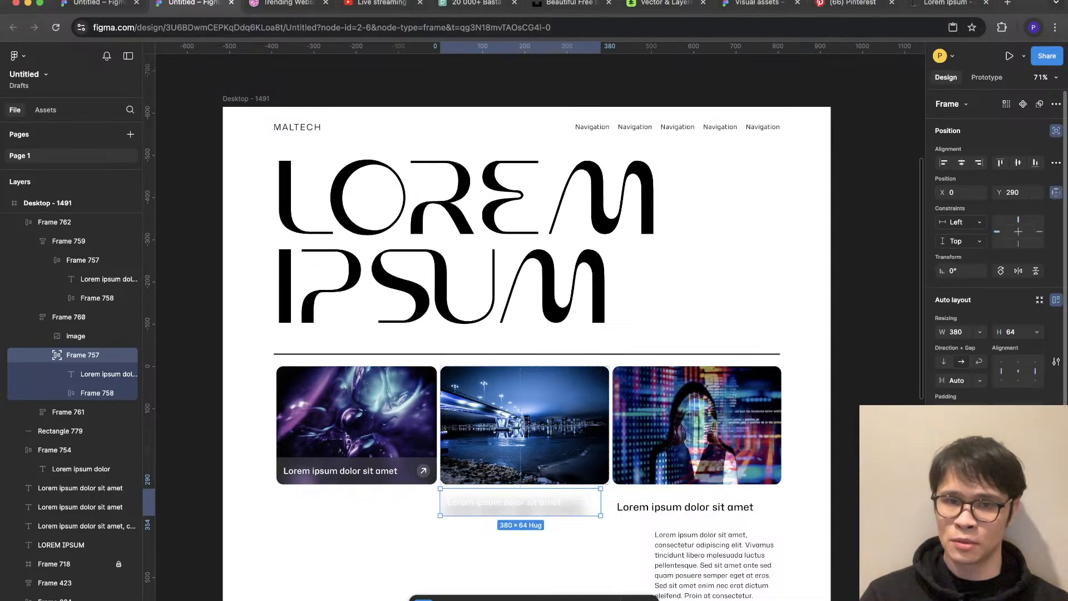
left_click(1035, 162)
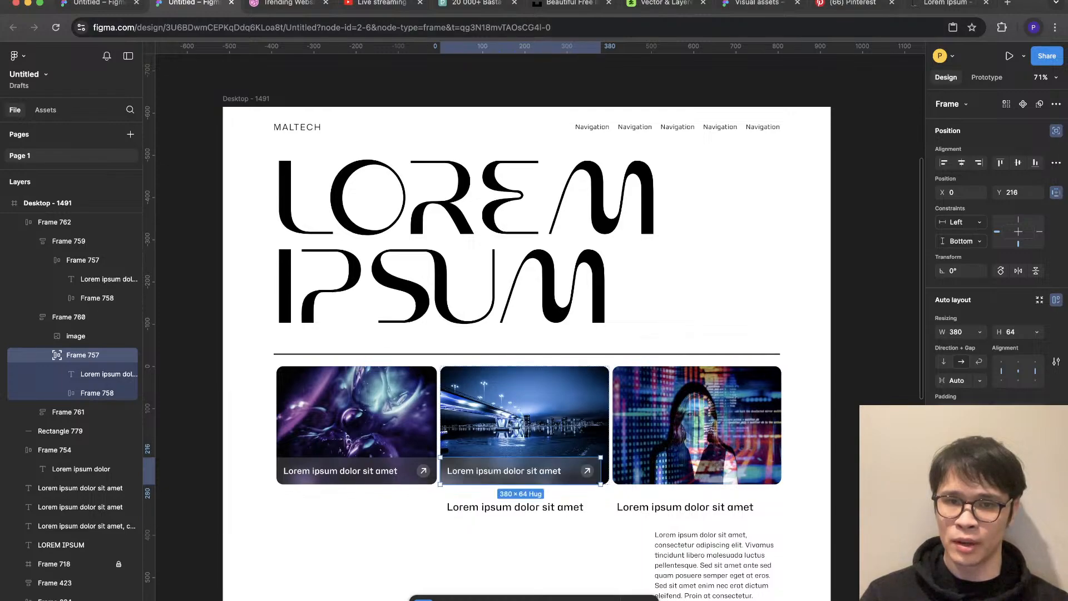
Step: Widen the second card's caption bar to 400 so it spans the full card
left_click(980, 332)
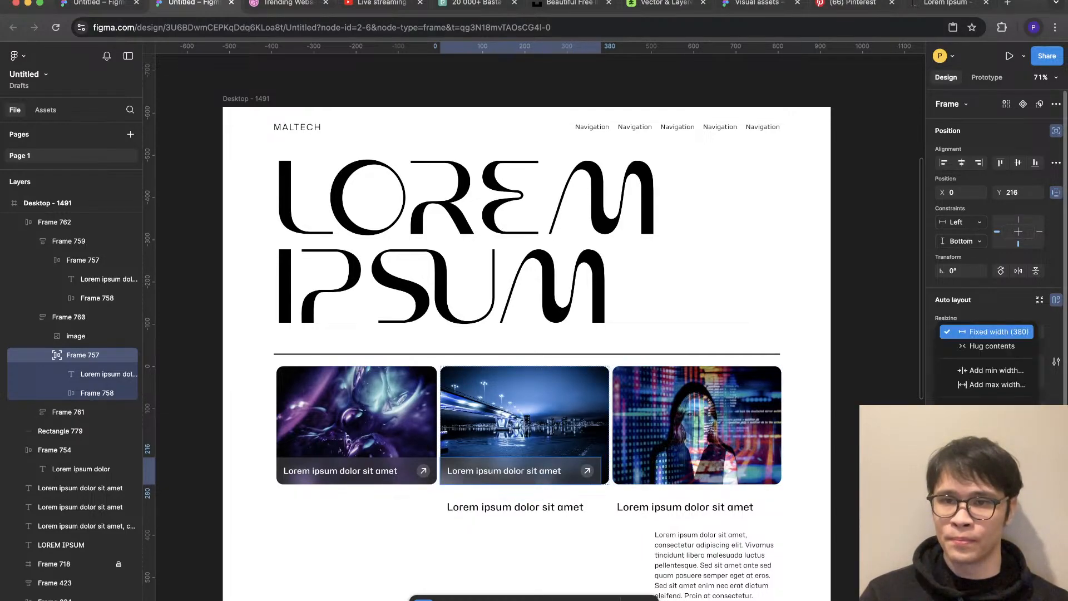
key("Escape")
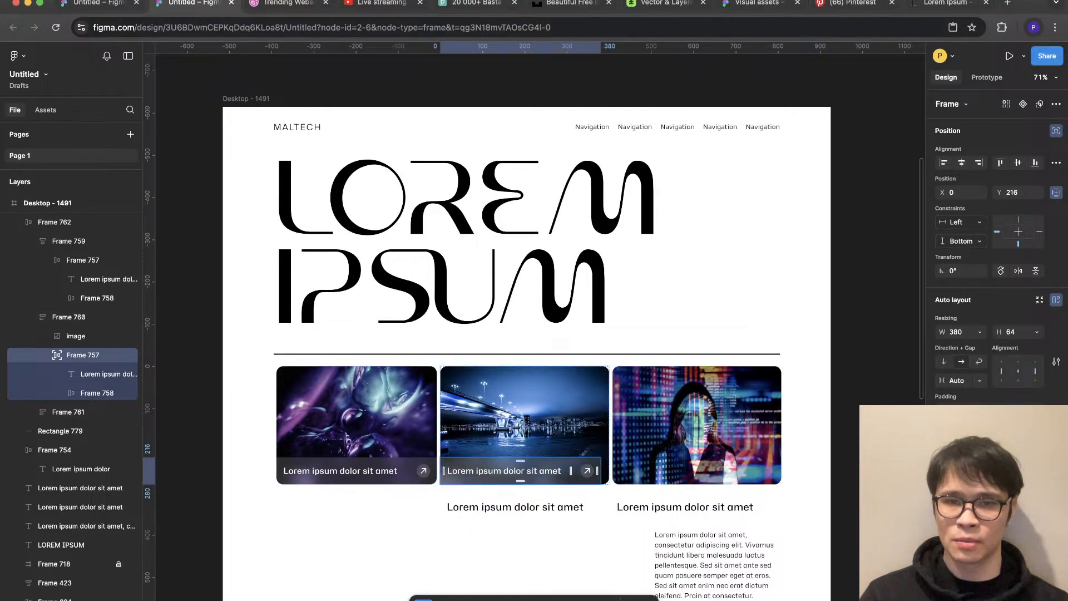
left_click_drag(601, 471, 608, 471)
Step: Paste the caption bar into the third card, positioned absolutely at its bottom edge and widened to 400
double_click(696, 425)
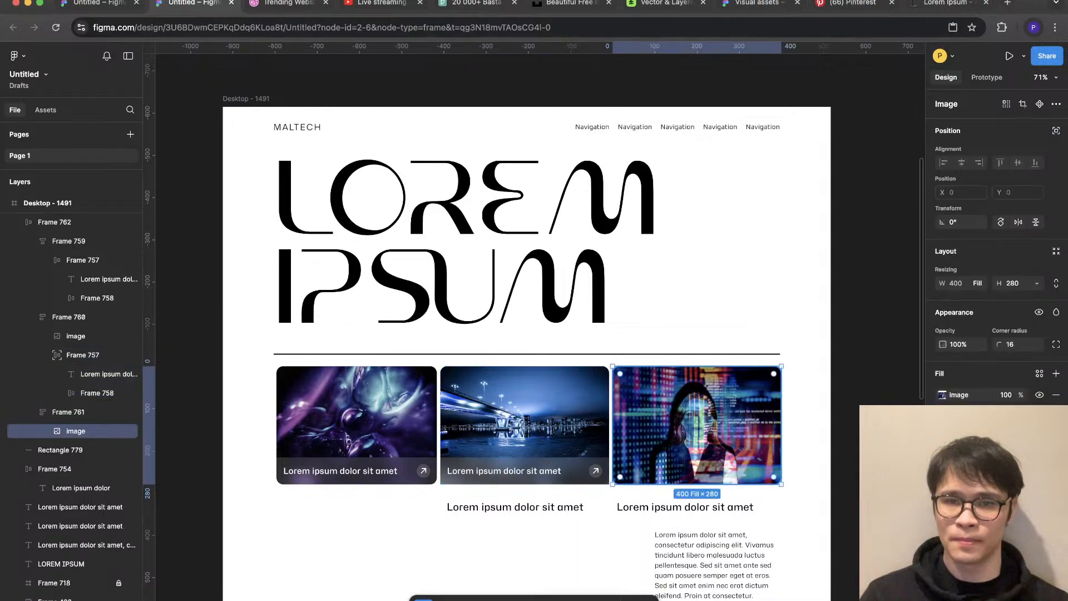
key("super+v")
left_click(1055, 130)
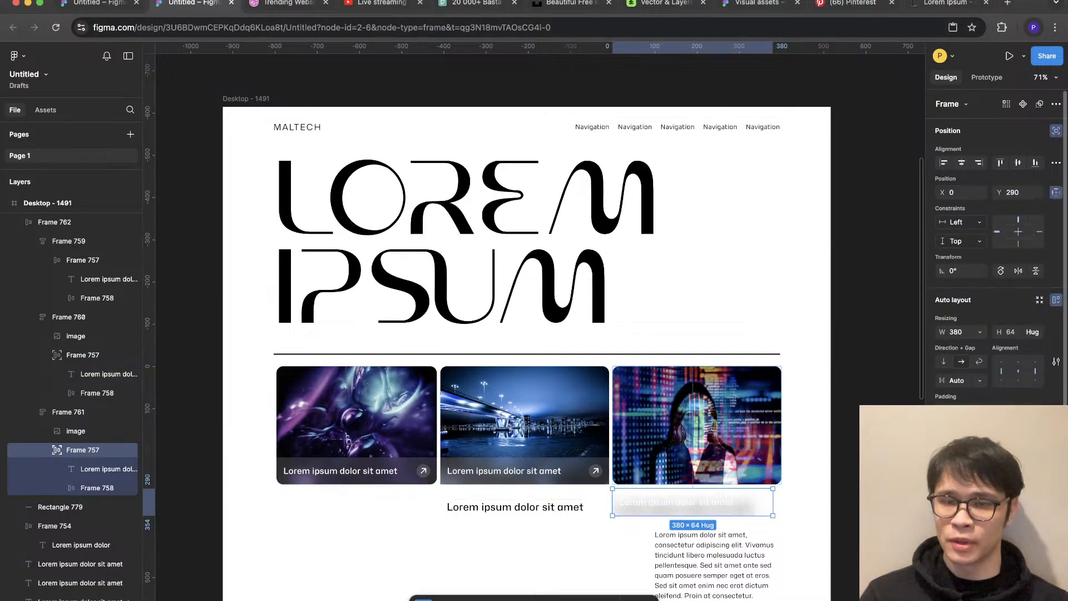
left_click(1035, 162)
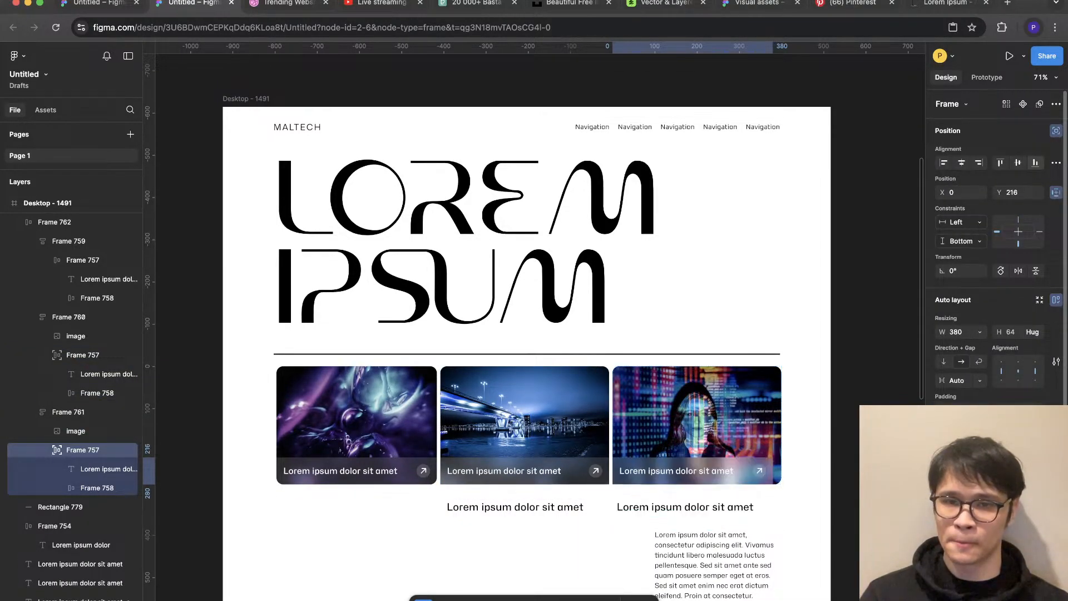
left_click_drag(773, 470, 781, 471)
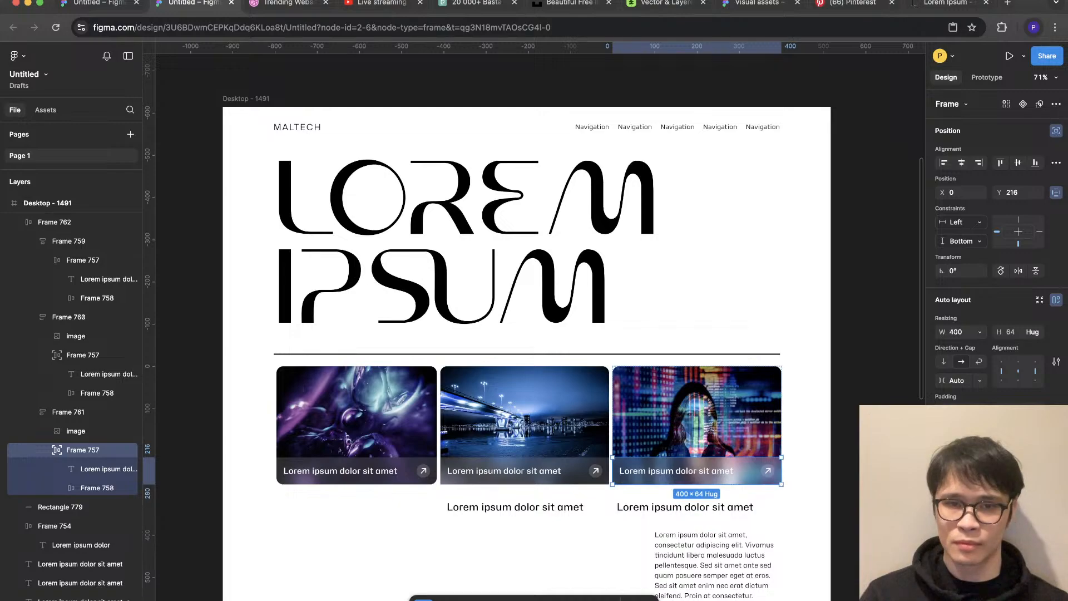
Step: Clip the content of the second and third card frames
key("Escape")
left_click(697, 425)
double_click(696, 425)
left_click(525, 423, "shift")
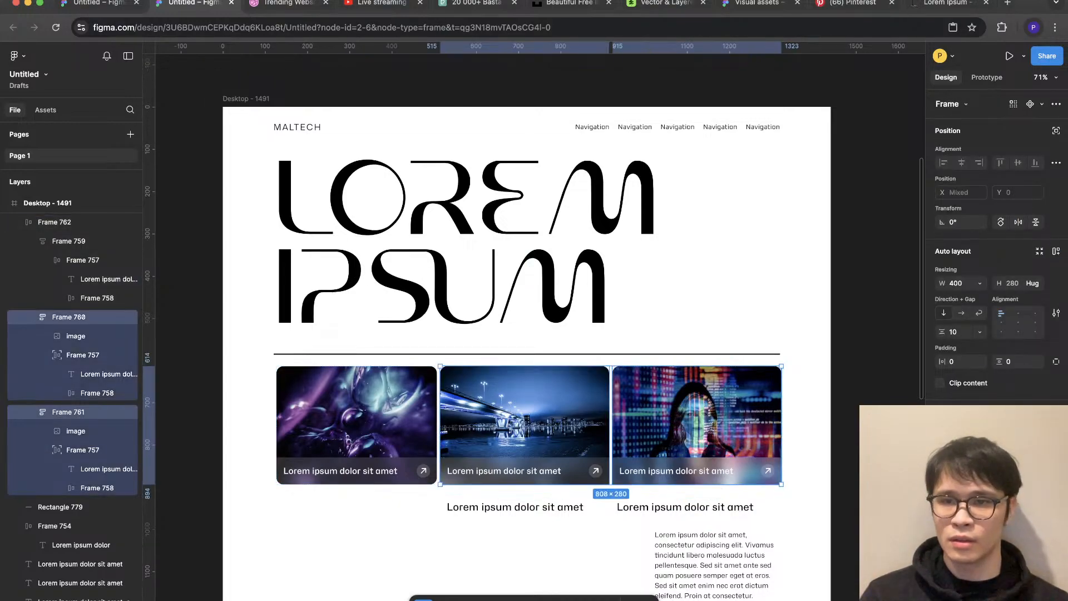
key("Escape")
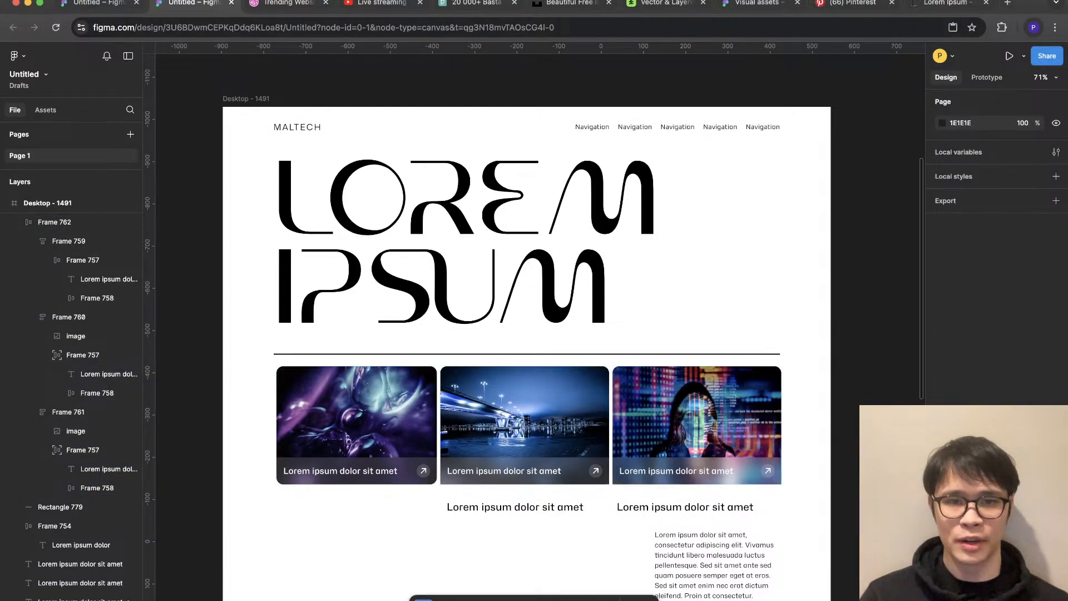
Step: Select the caption bar inside the second image card
double_click(525, 425)
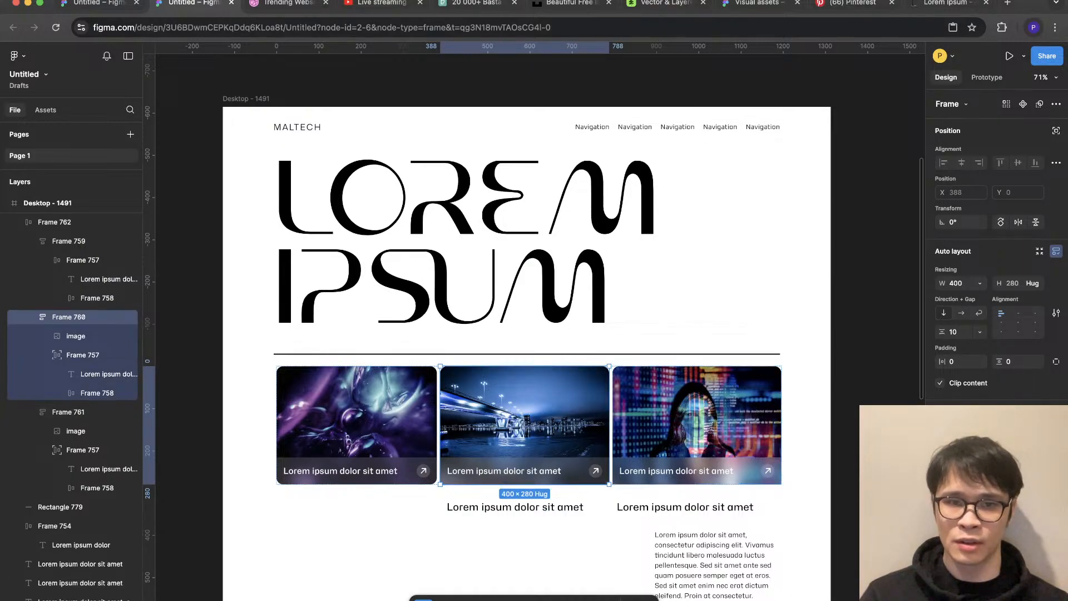
key("Escape")
scroll(501, 553, "up", 2)
double_click(530, 394)
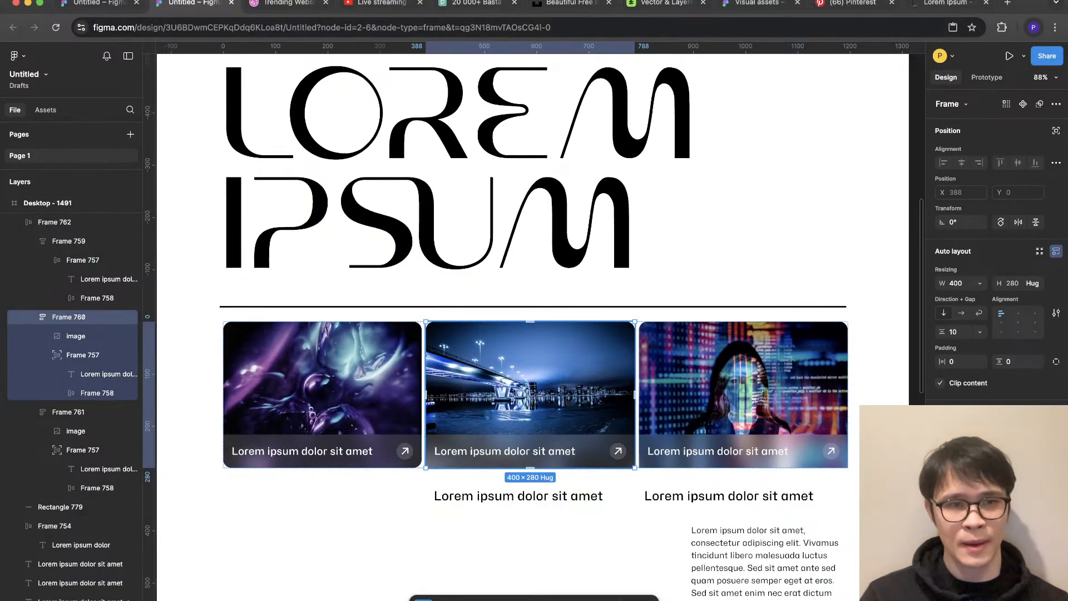
double_click(530, 450)
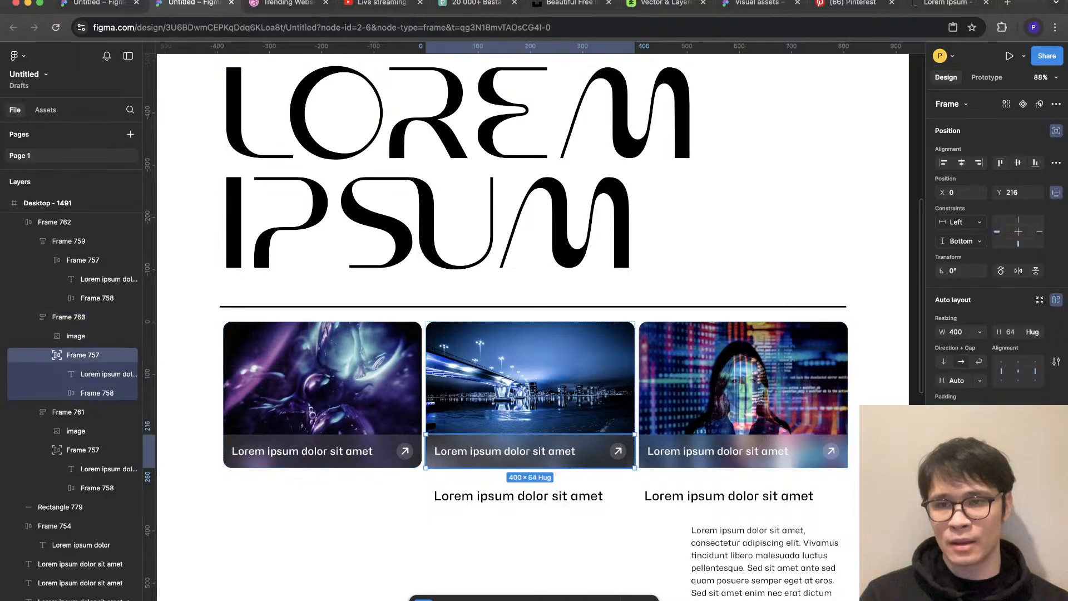
Step: Examine the layer structure and sizing of the first and middle image cards and their caption bars
key("Escape")
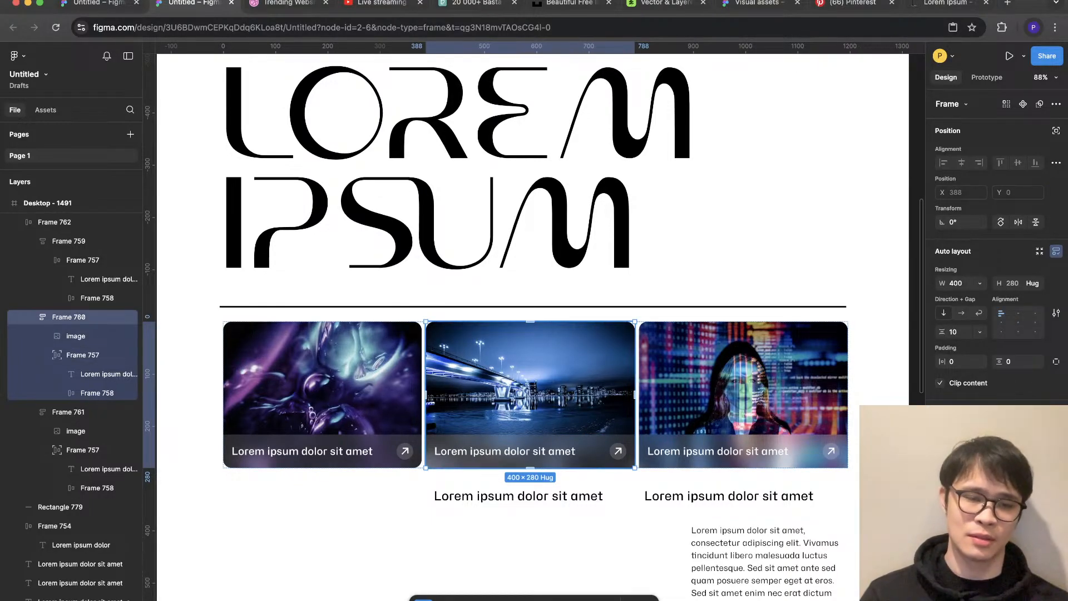
key("Escape")
double_click(530, 394)
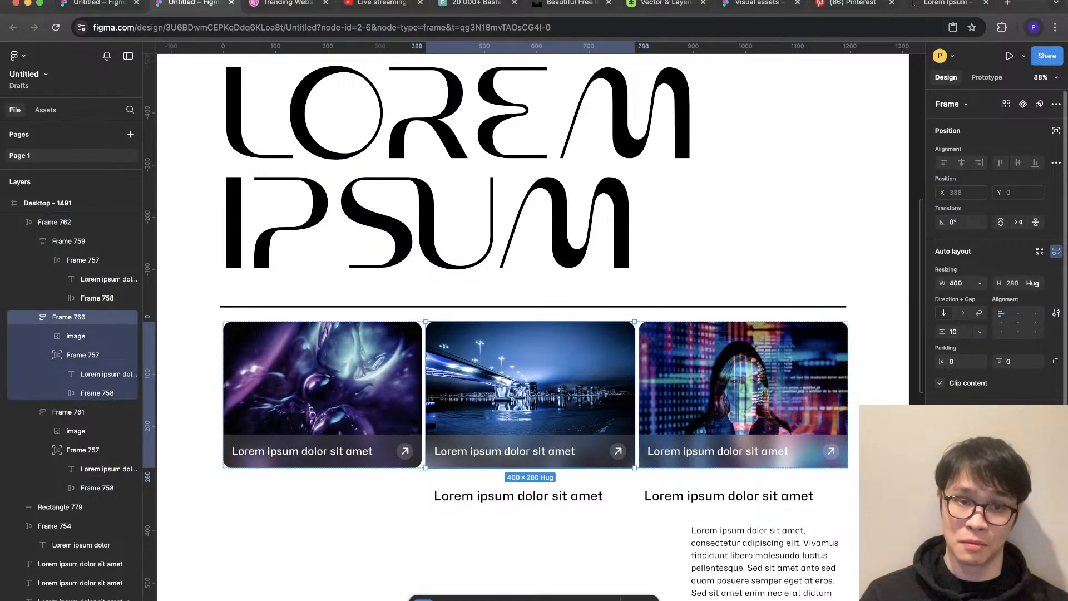
key("Escape")
double_click(322, 394)
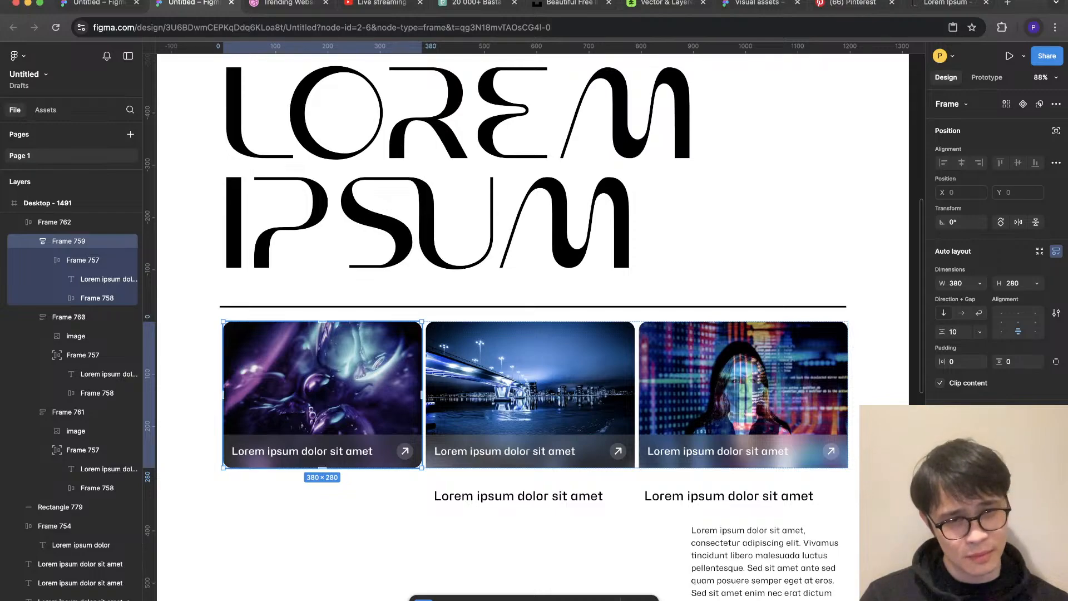
key("Return")
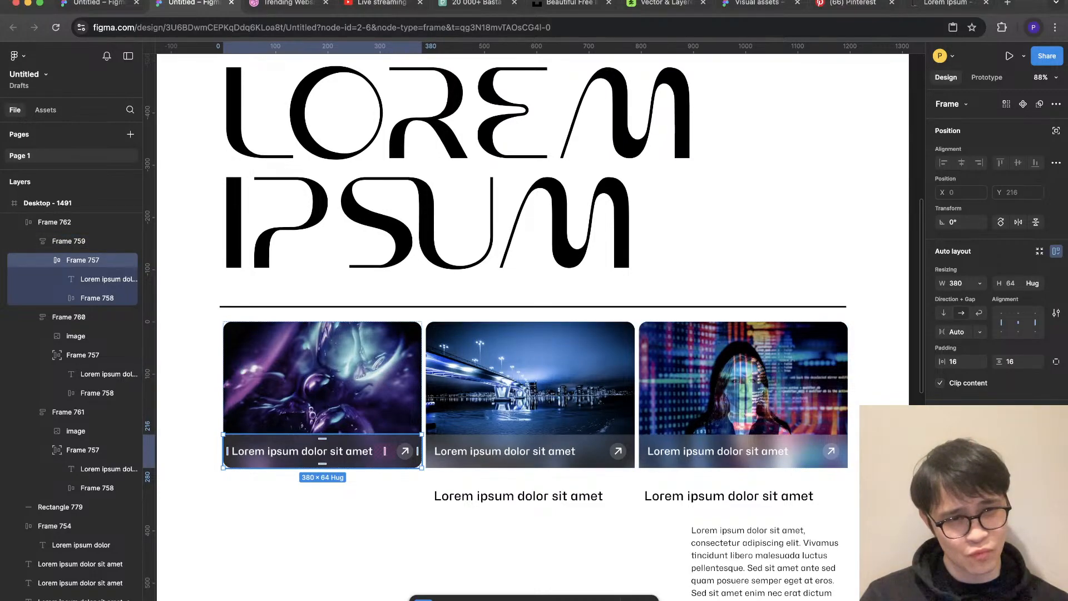
key("shift+Return")
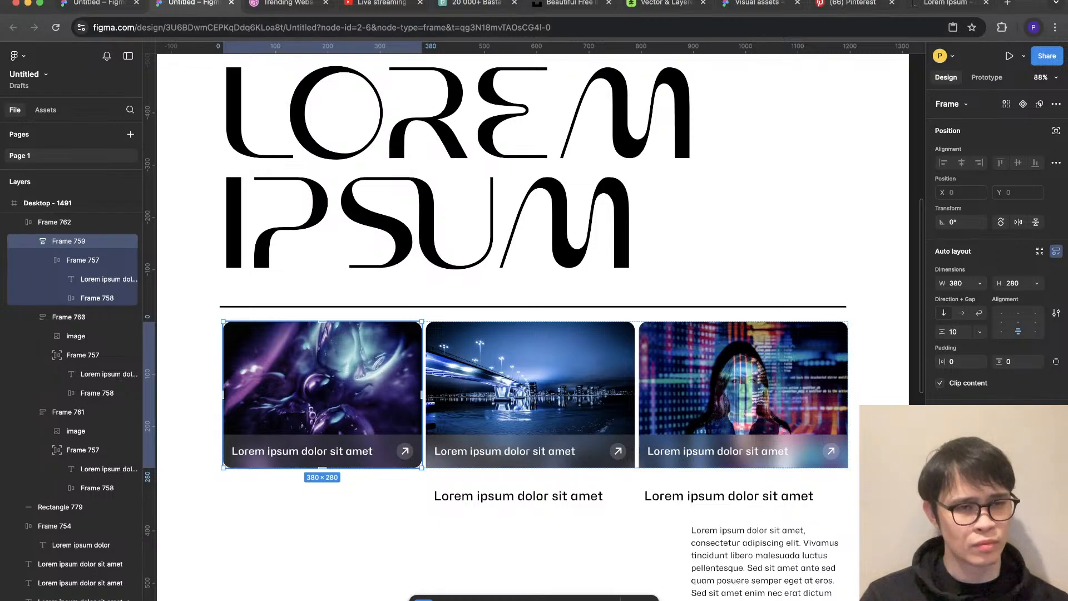
double_click(530, 379)
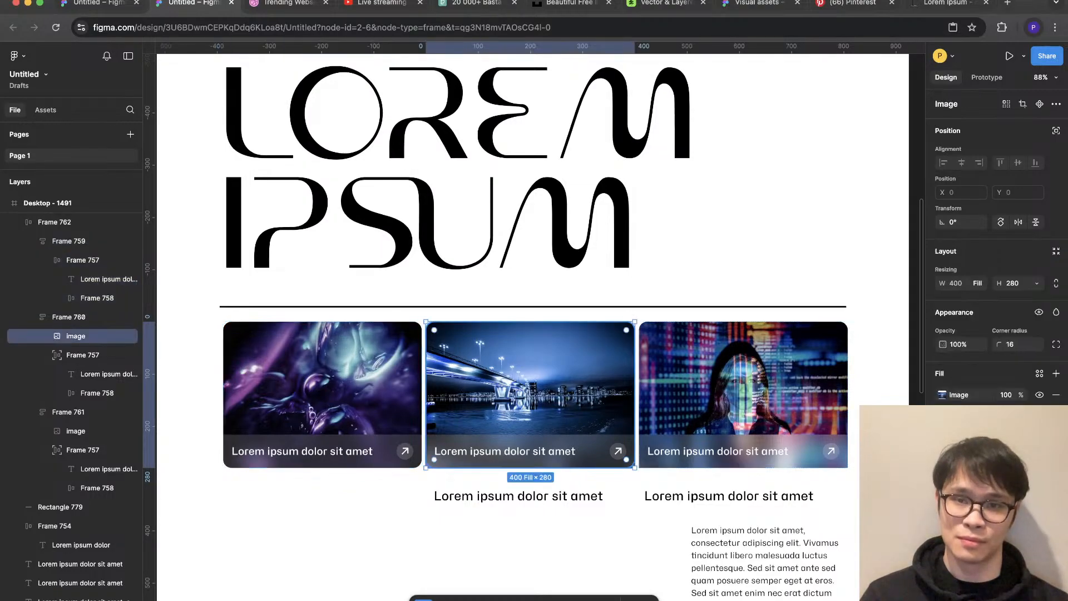
left_click(322, 378)
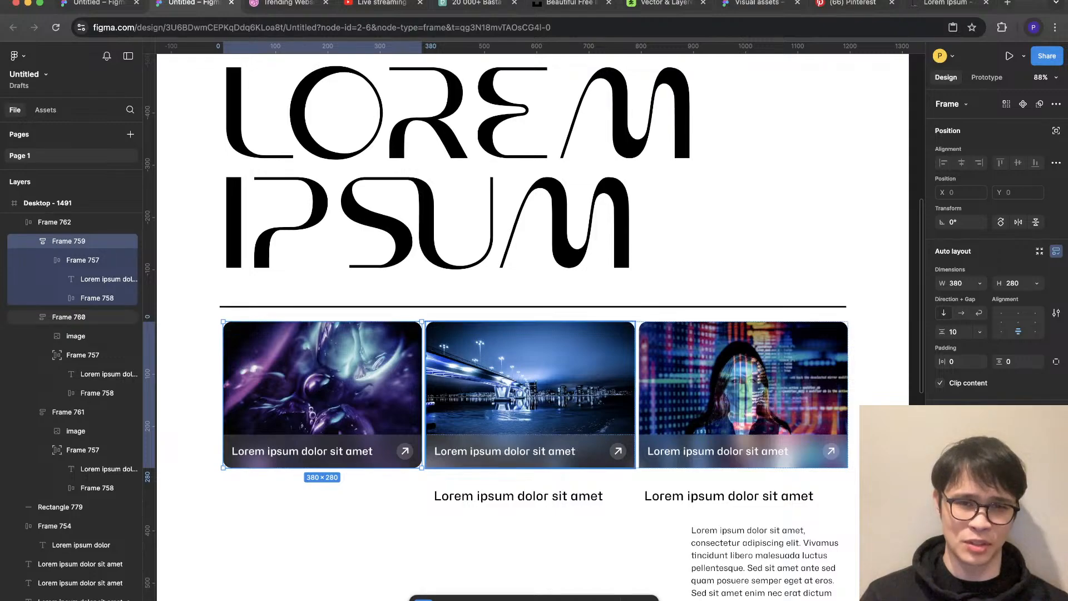
left_click(68, 316)
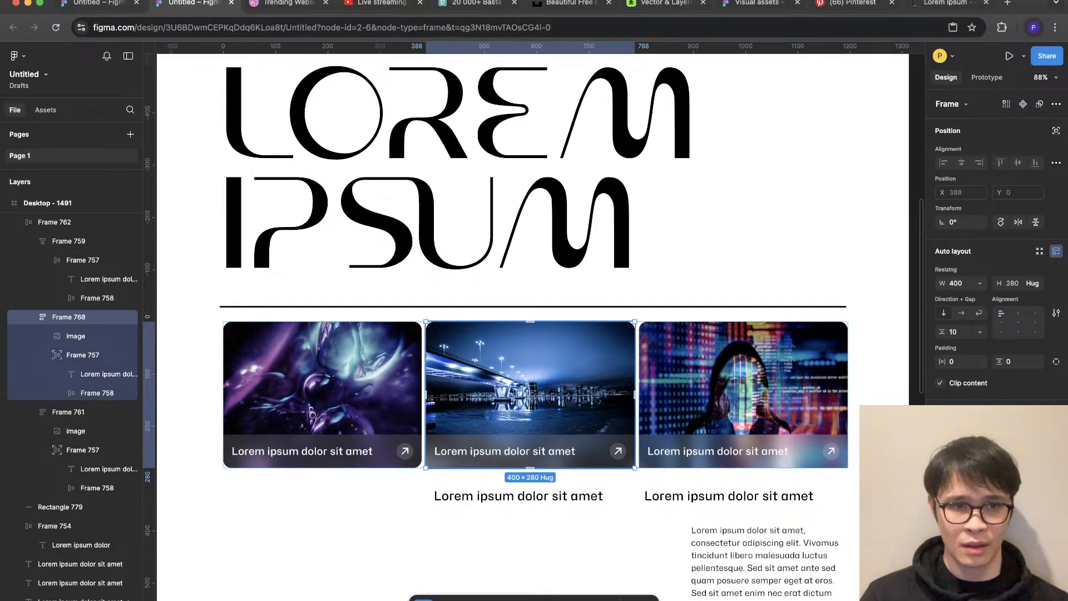
Step: Wrap the middle card's image in its own auto layout frame and ungroup the card's outer frame
left_click(75, 335)
key("shift+a")
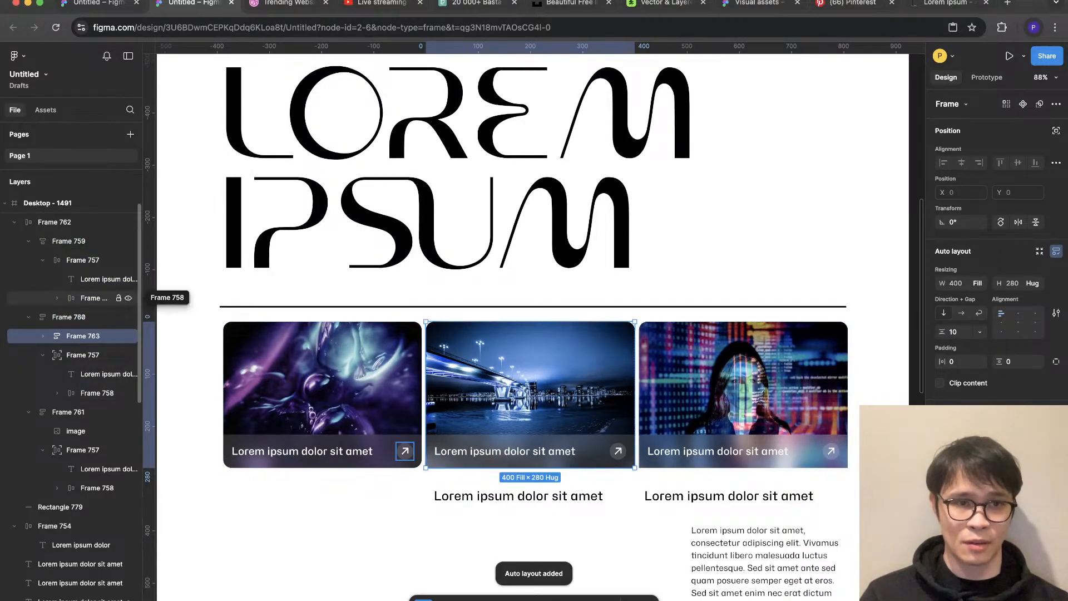
left_click(68, 317)
key("shift+super+g")
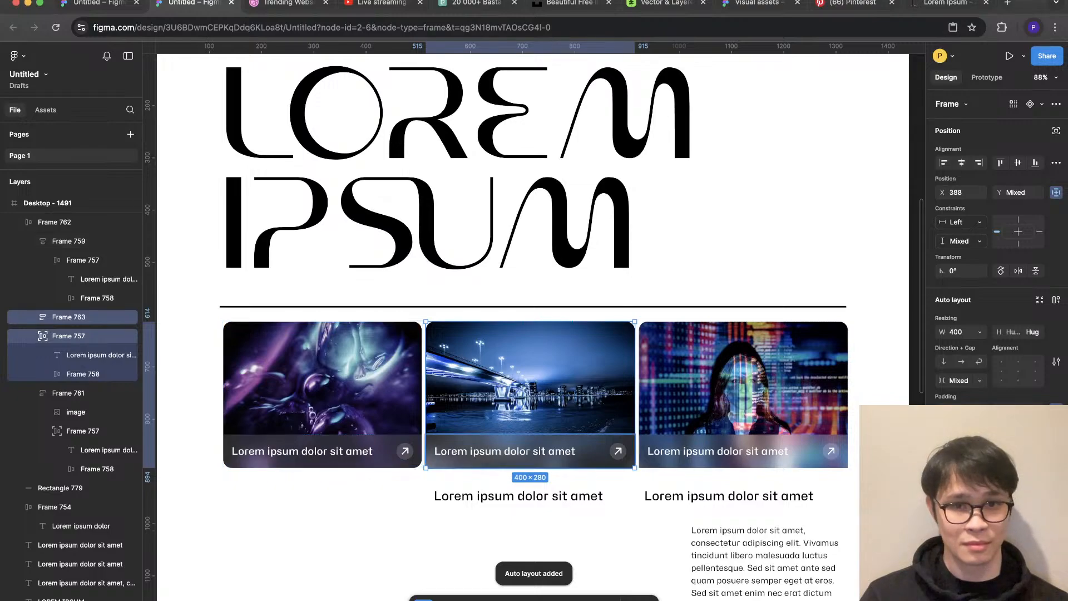
Step: Move the middle card's caption bar into the new image frame and centre it horizontally
left_click(530, 451)
key("super+x")
left_click(530, 384, "super")
key("super+v")
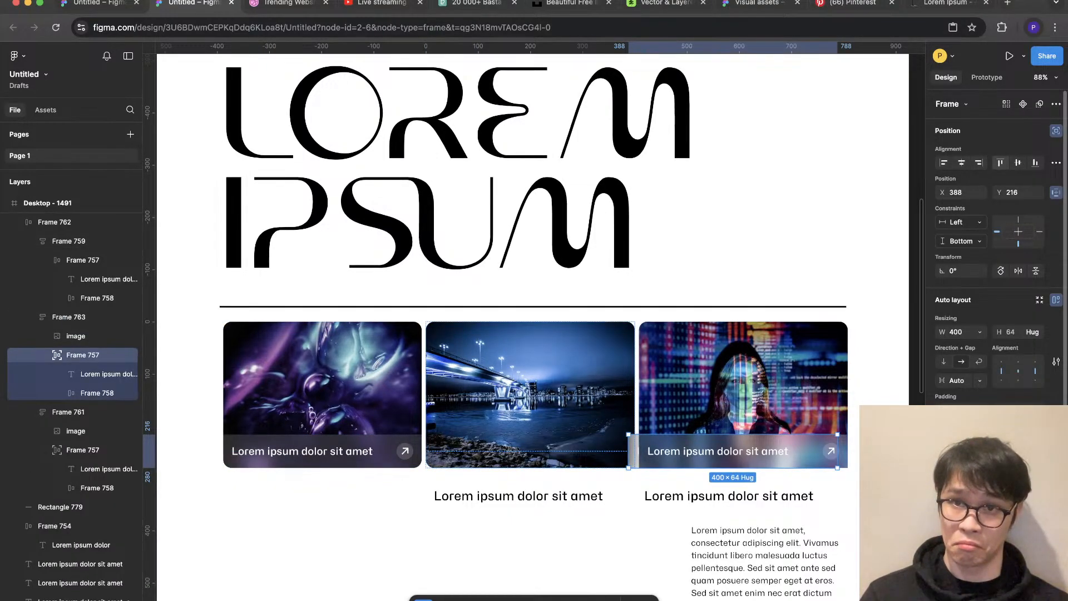
left_click(961, 162)
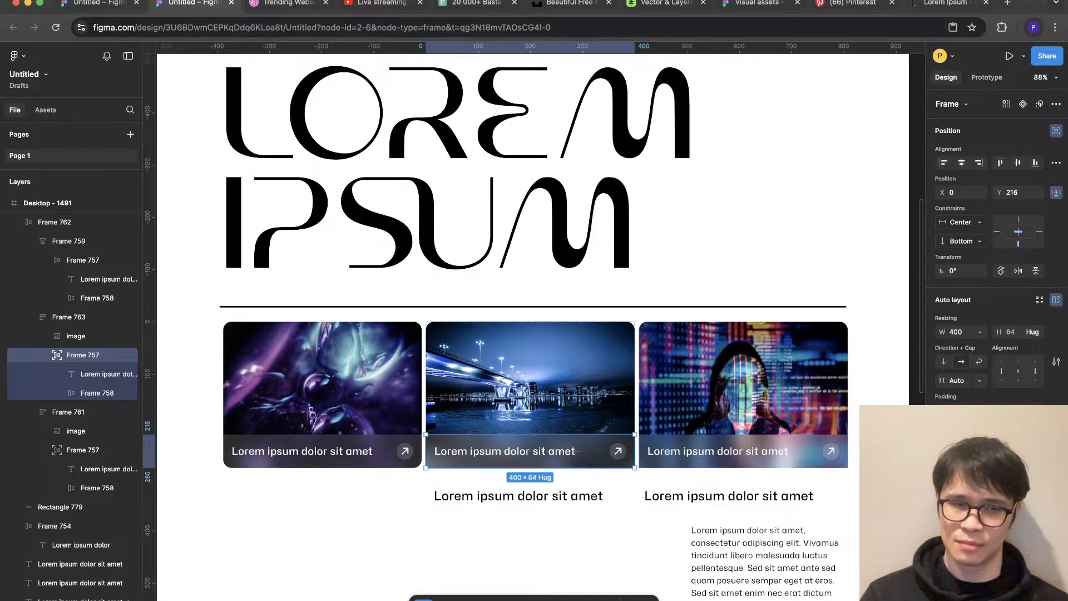
Step: Check the rebuilt middle card's layers and compare its frame with the neighbouring cards in the row
left_click(76, 336)
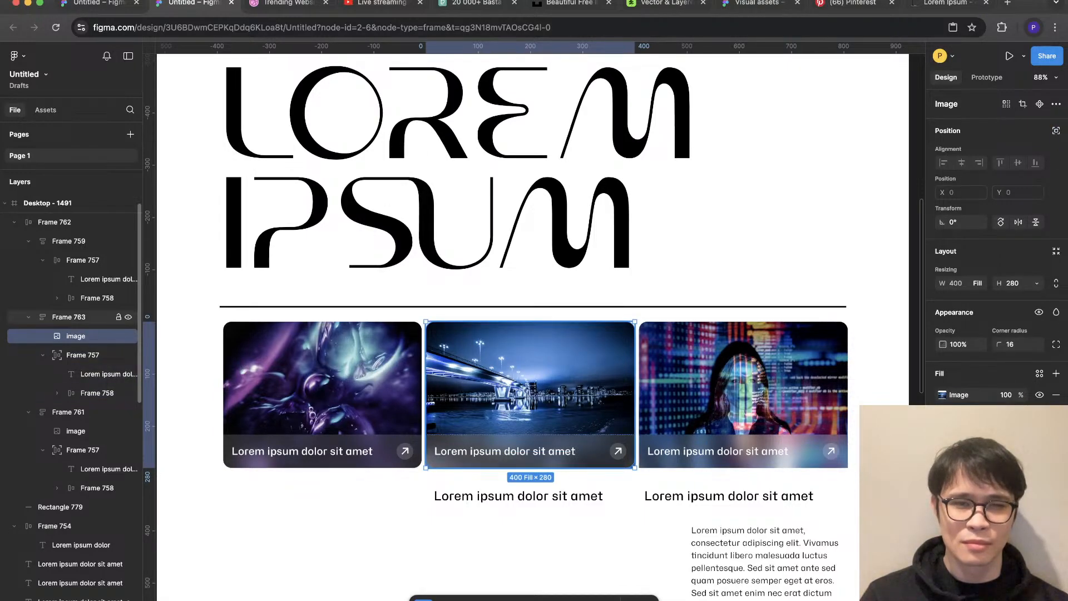
left_click(69, 316)
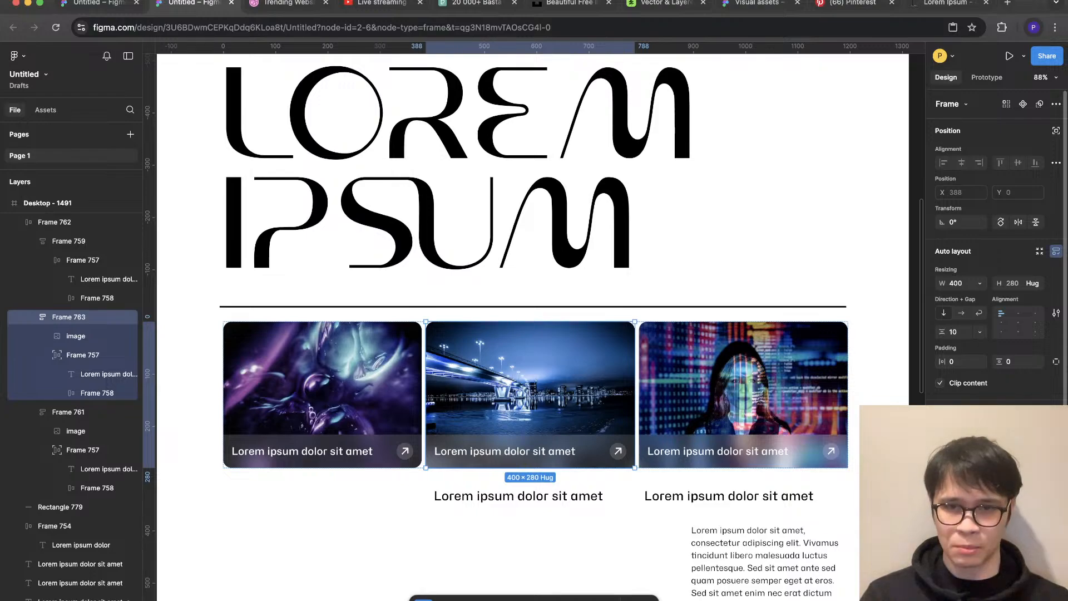
key("Tab")
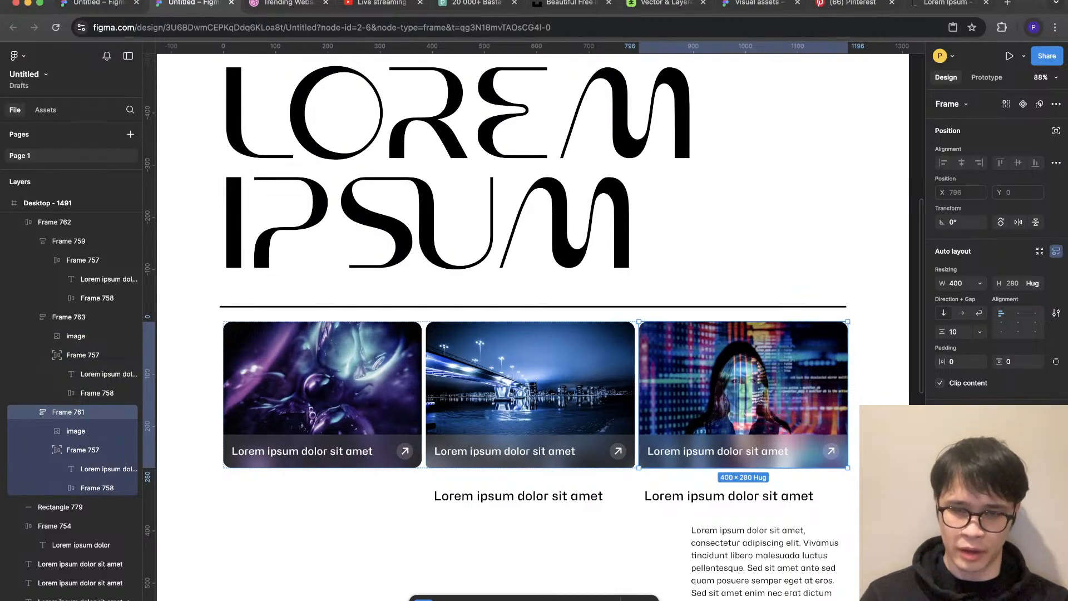
key("Escape")
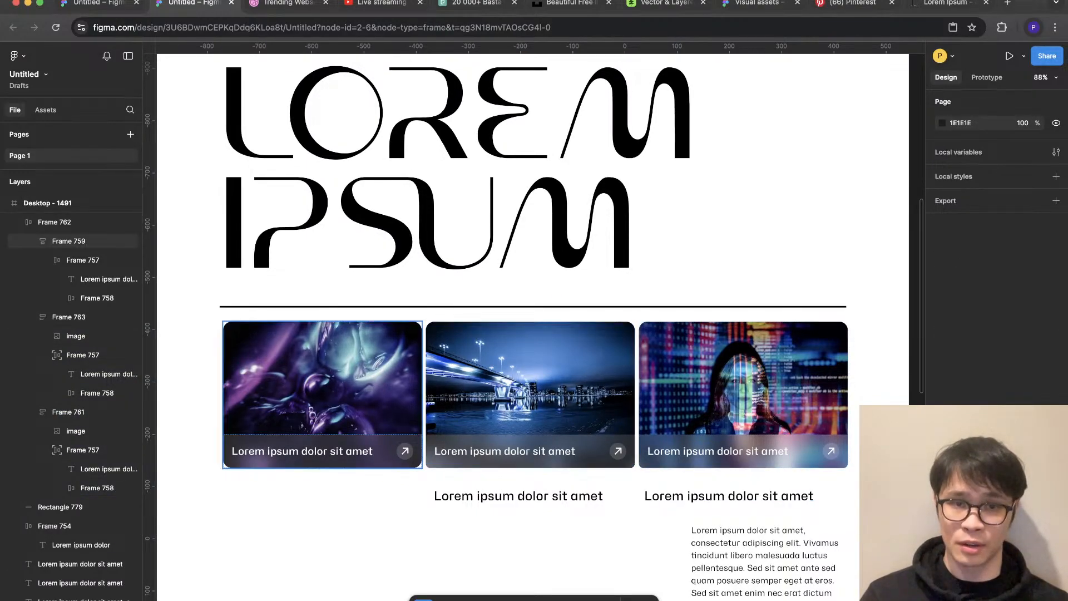
left_click(322, 377)
left_click(742, 378)
left_click(530, 378, "shift")
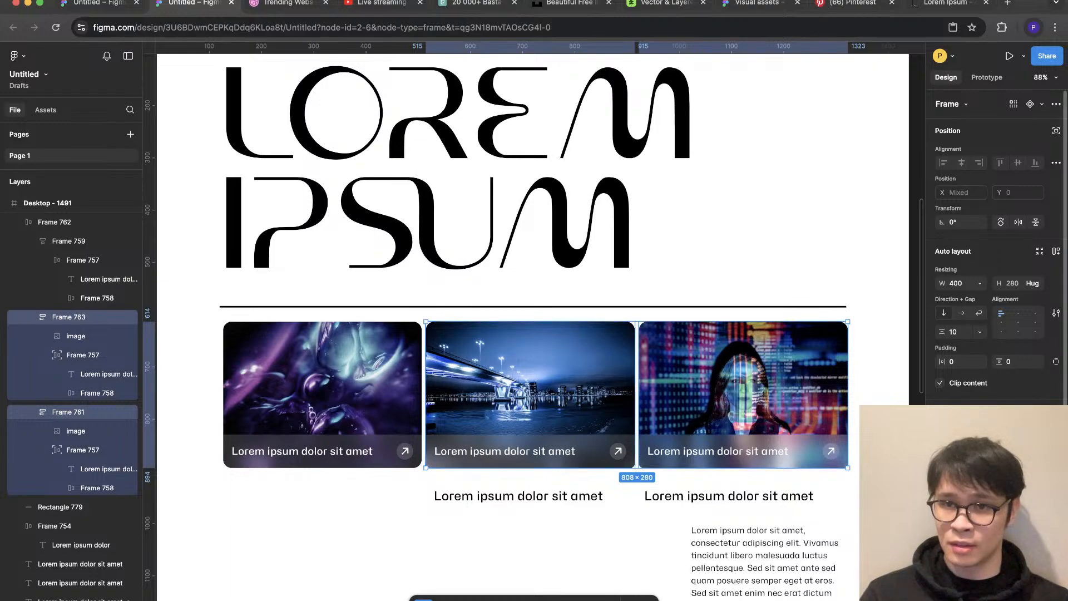
key("Escape")
scroll(791, 265, "down", 5)
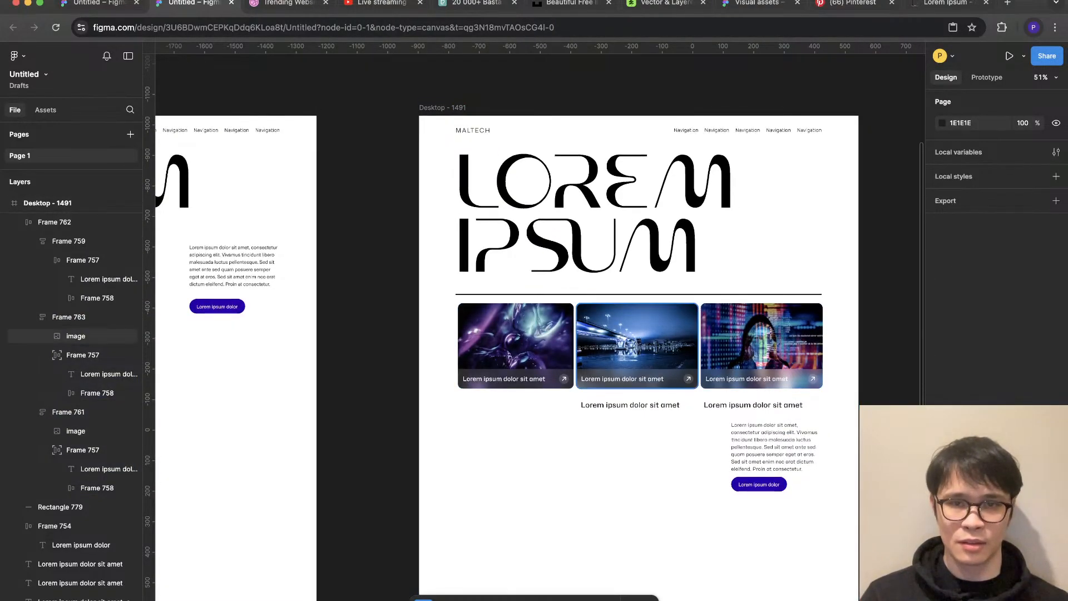
left_click(608, 345)
scroll(608, 255, "up", 5)
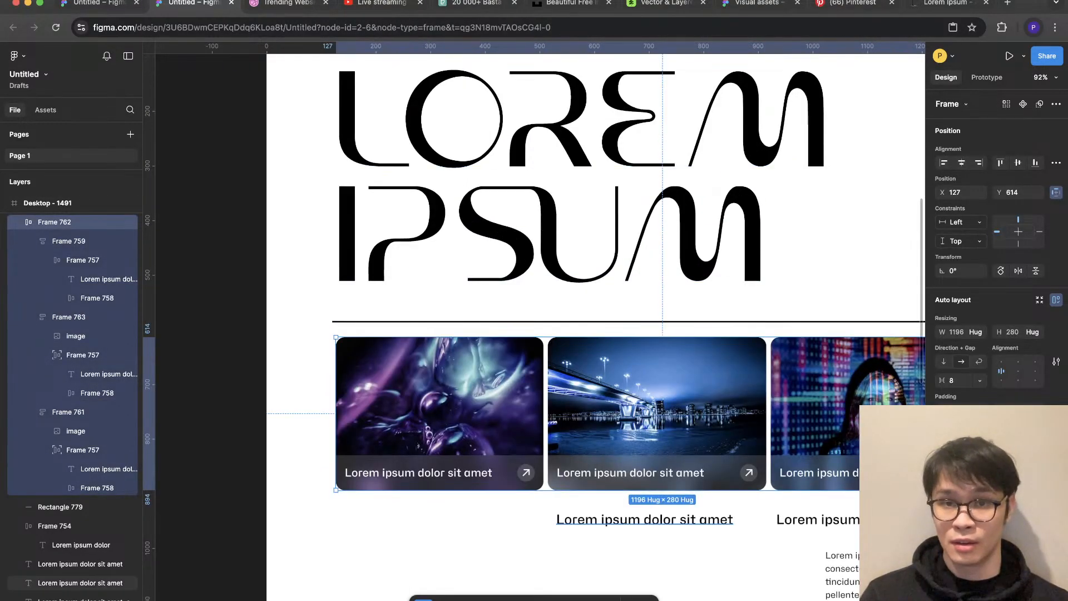
scroll(608, 254, "right", 3)
double_click(534, 376)
key("Escape")
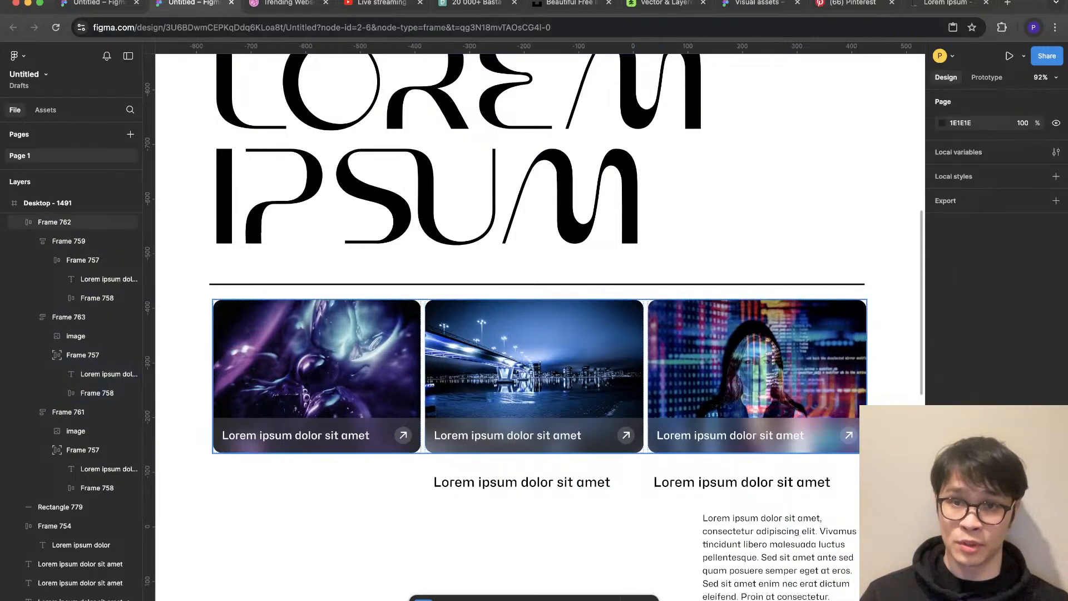
Step: Set the width of the three-card row to 1200
left_click(757, 376)
left_click(975, 331)
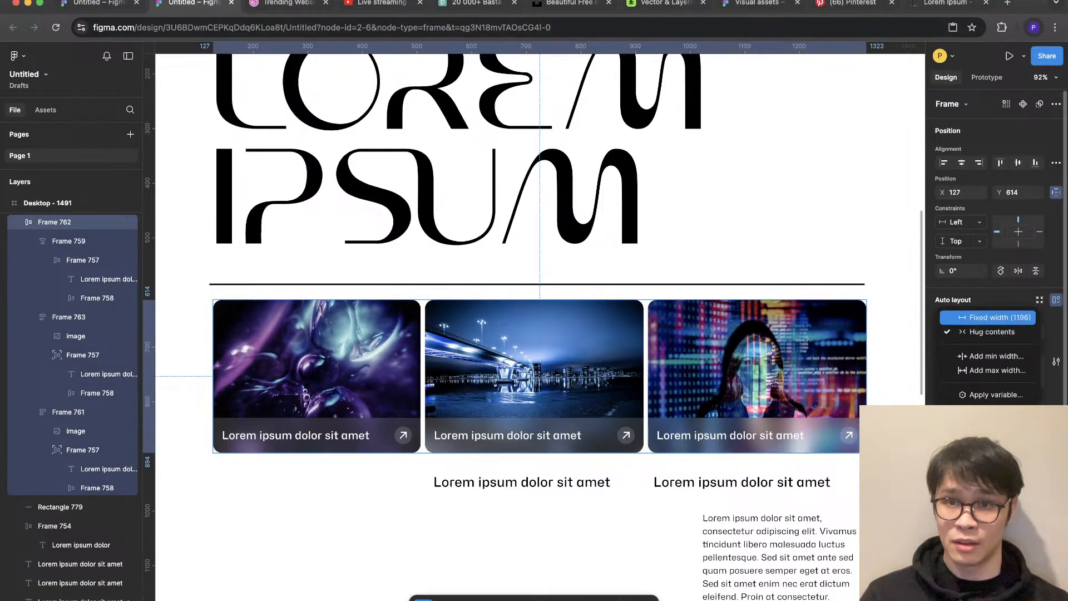
left_click(976, 332)
left_click(956, 331)
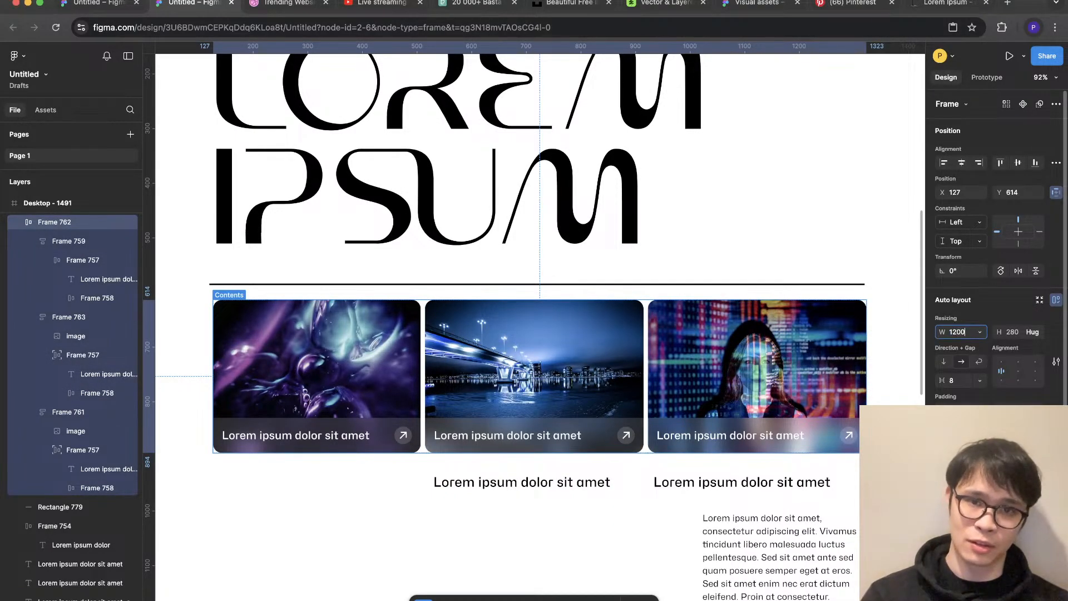
key("Return")
Step: Set the width of all three cards in the row to Fill container
key("Return")
left_click(979, 283)
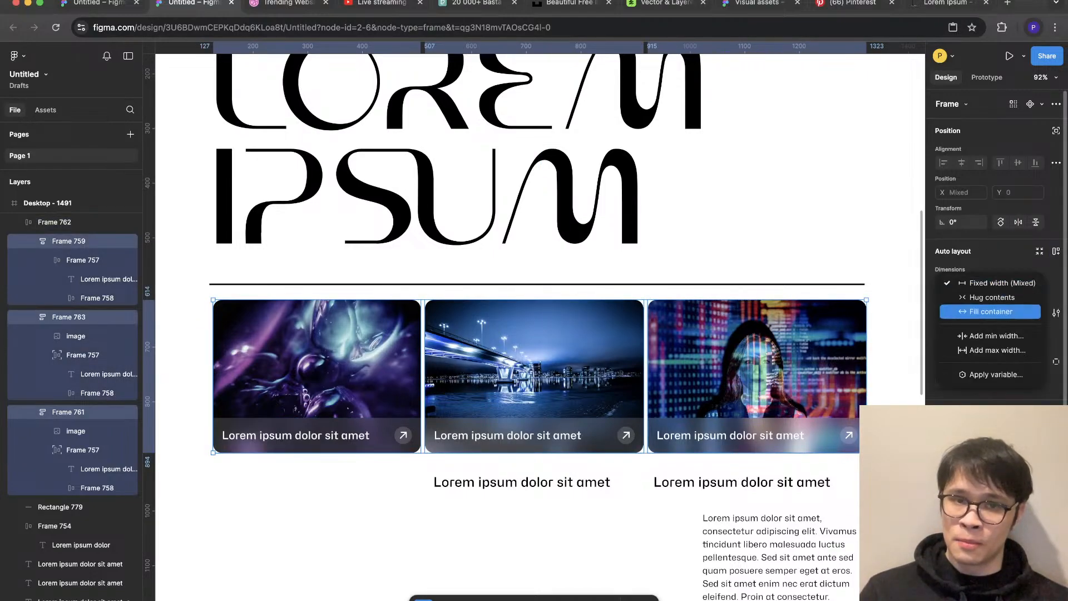
left_click(979, 312)
left_click(523, 509)
Step: Widen the first card's caption bar to span the full width of its card
left_click(389, 445, "super")
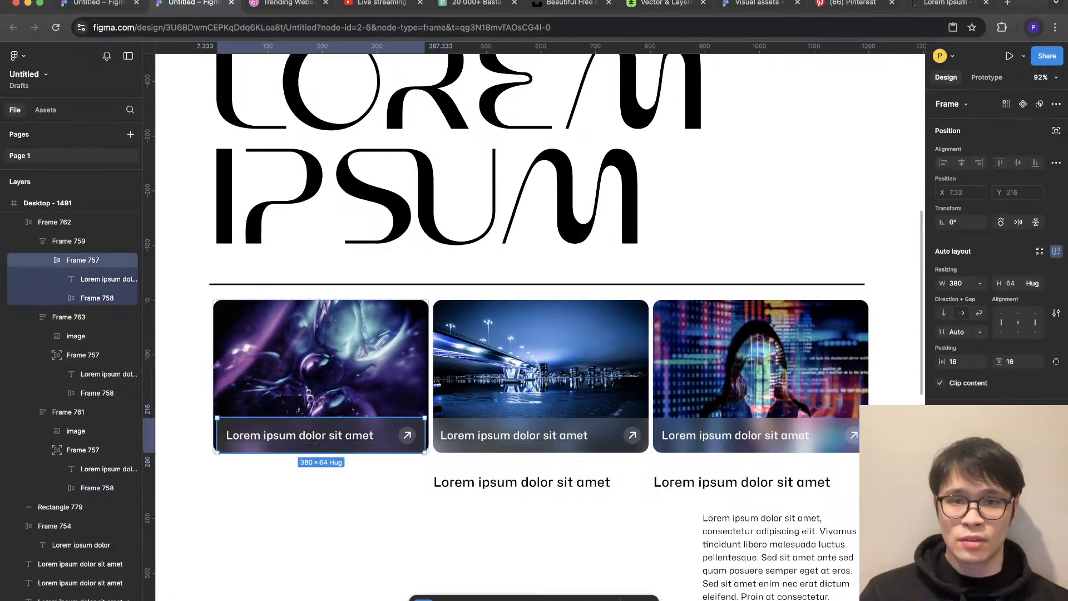
left_click_drag(425, 439, 428, 440)
left_click(393, 522)
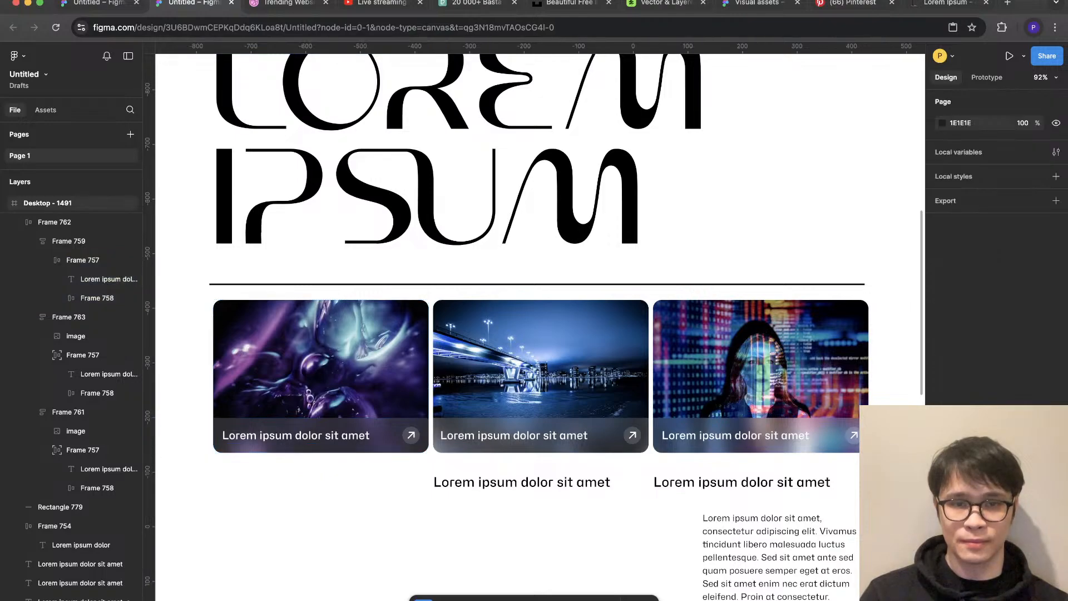
Step: Set the gap between the three cards in the row to 32
scroll(392, 522, "down", 5)
scroll(393, 522, "up", 2)
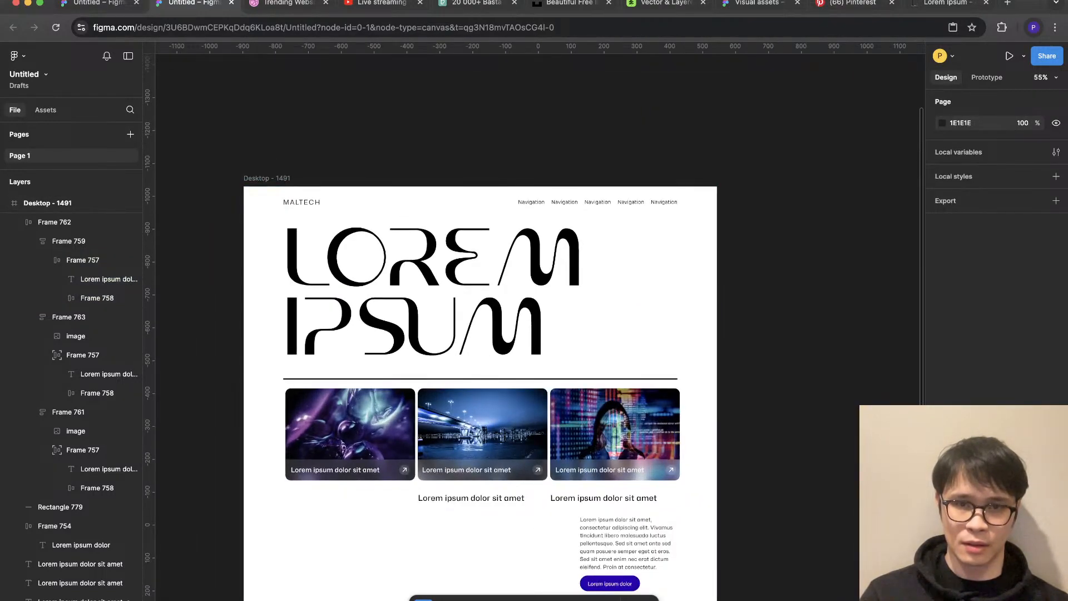
left_click(482, 456)
left_click(958, 380)
type("32")
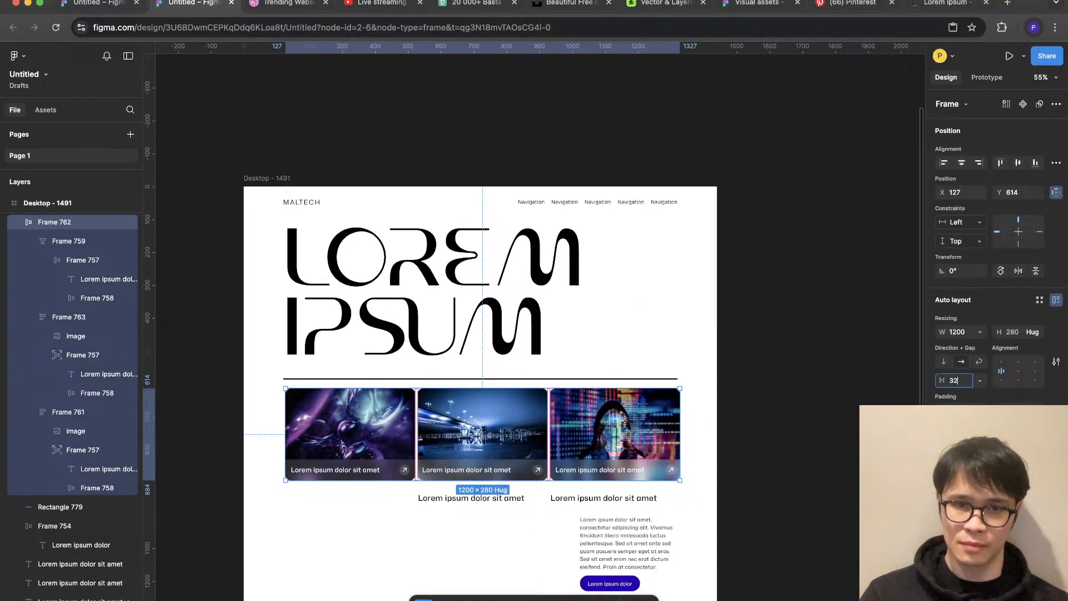
key("Escape")
scroll(423, 506, "up", 3)
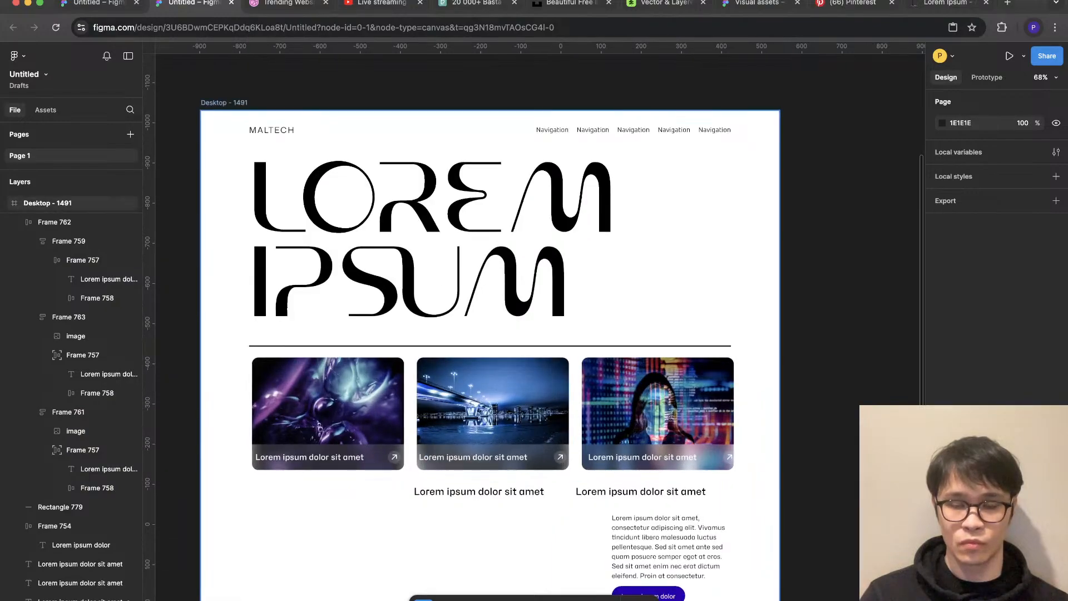
left_click(55, 222)
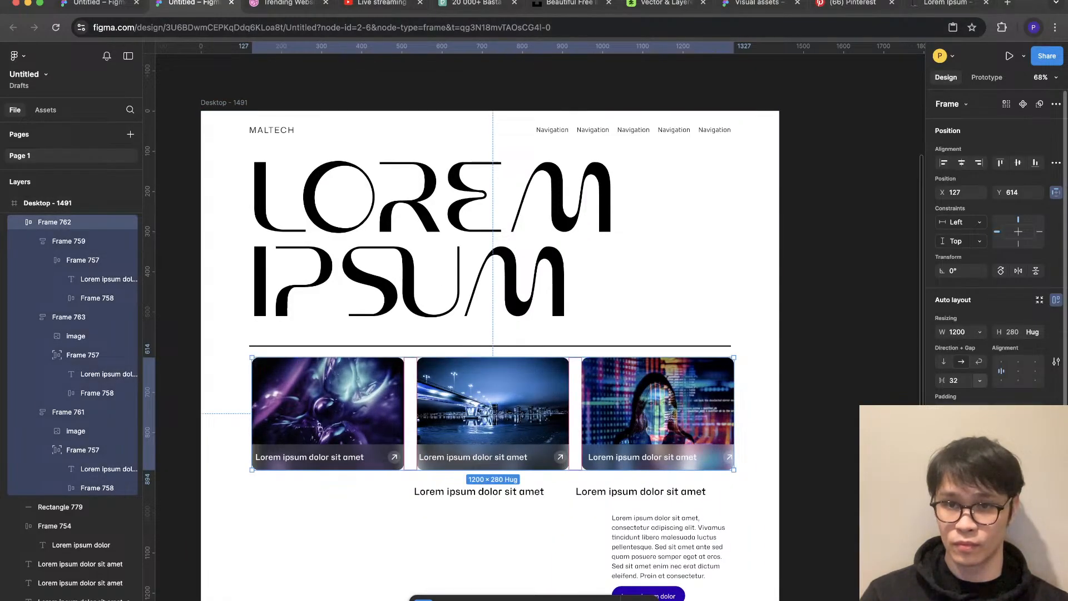
key("Escape")
scroll(804, 410, "down", 3)
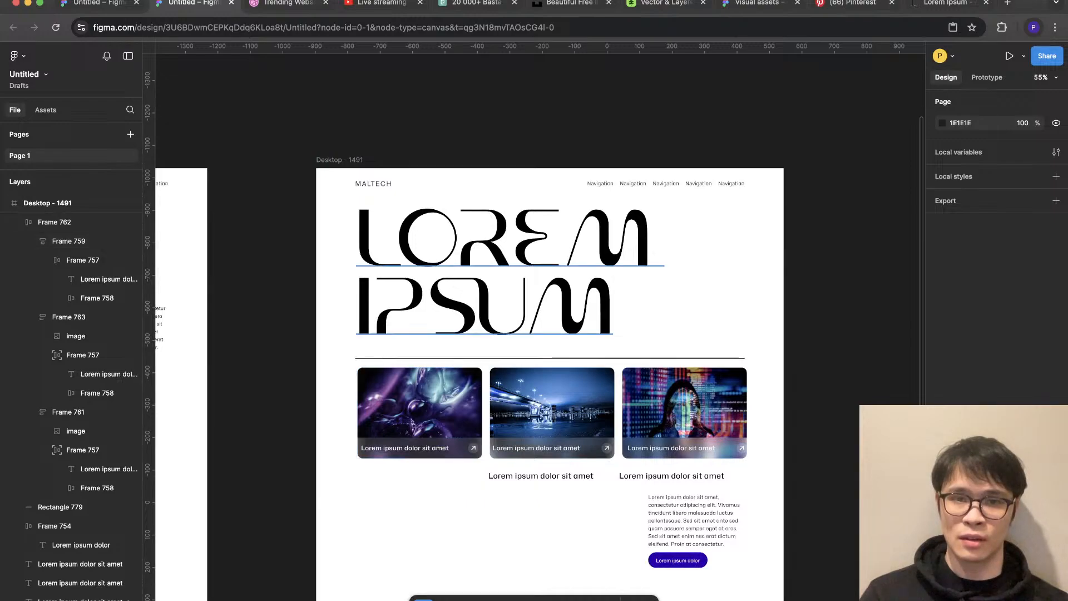
Step: Combine the horizontal divider line and the card row into one auto layout frame
scroll(543, 356, "up", 5)
left_click(544, 278)
left_click(558, 440, "shift")
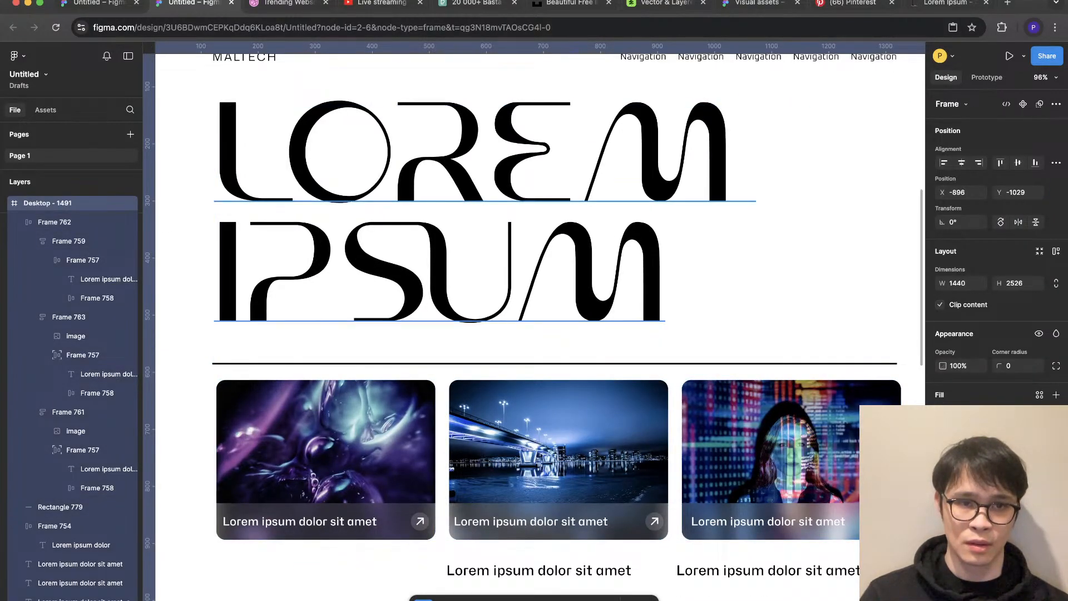
left_click(554, 364)
left_click(556, 406, "shift")
key("shift+a")
Step: Set the combined divider and card frame's vertical gap to 24 and its width to 1200
left_click(958, 380)
type("24")
key("Tab")
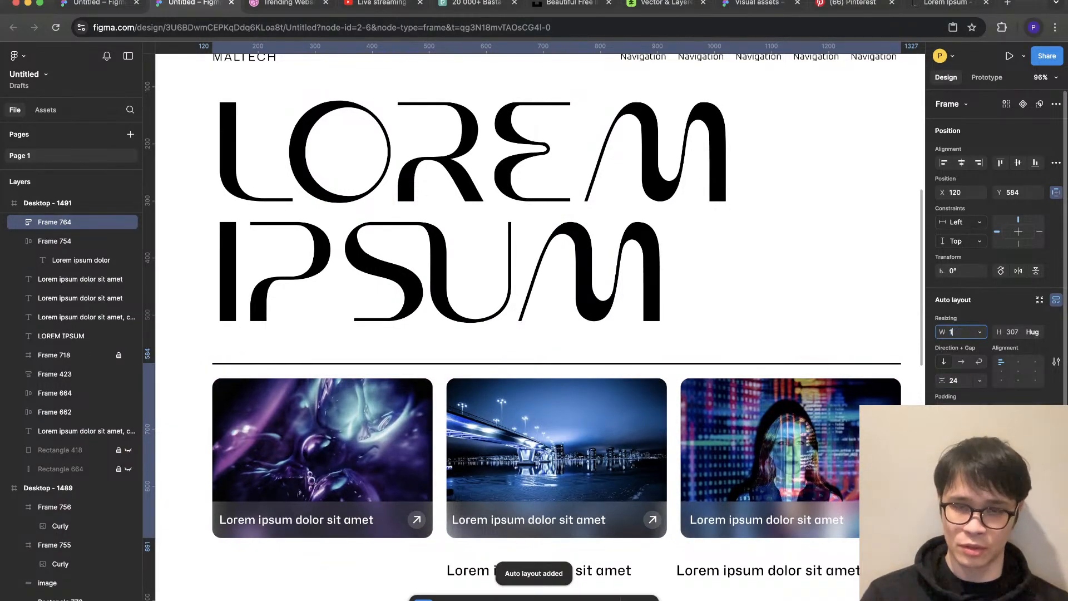
type("1200")
key("Return")
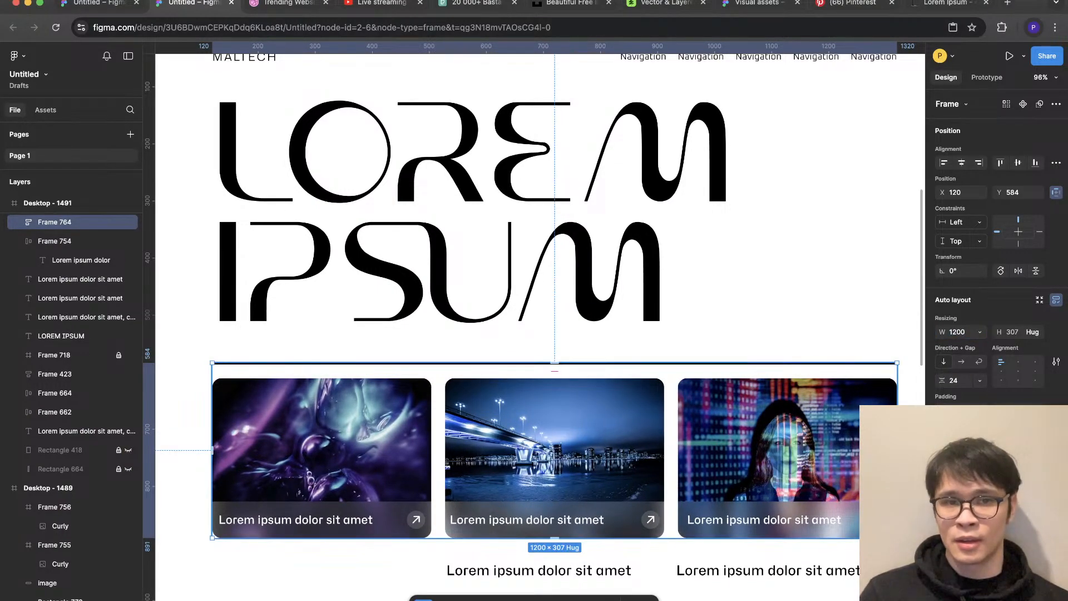
Step: Set the vertical gap between the divider line and the card row to 32
key("Escape")
scroll(189, 512, "down", 5)
scroll(190, 512, "up", 3)
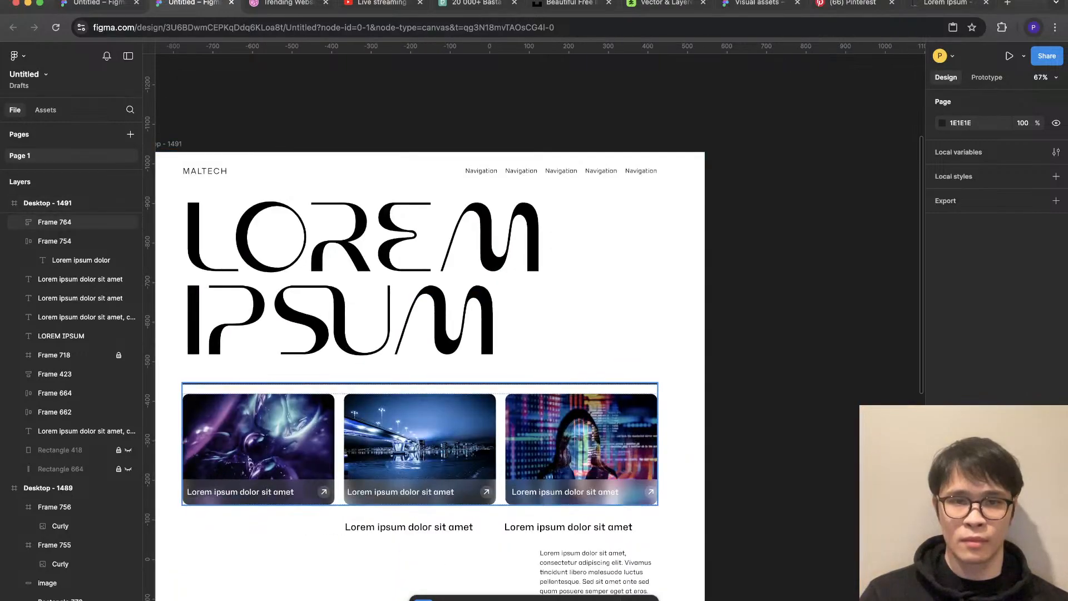
left_click(419, 444)
left_click(954, 381)
type("32")
key("Return")
key("Escape")
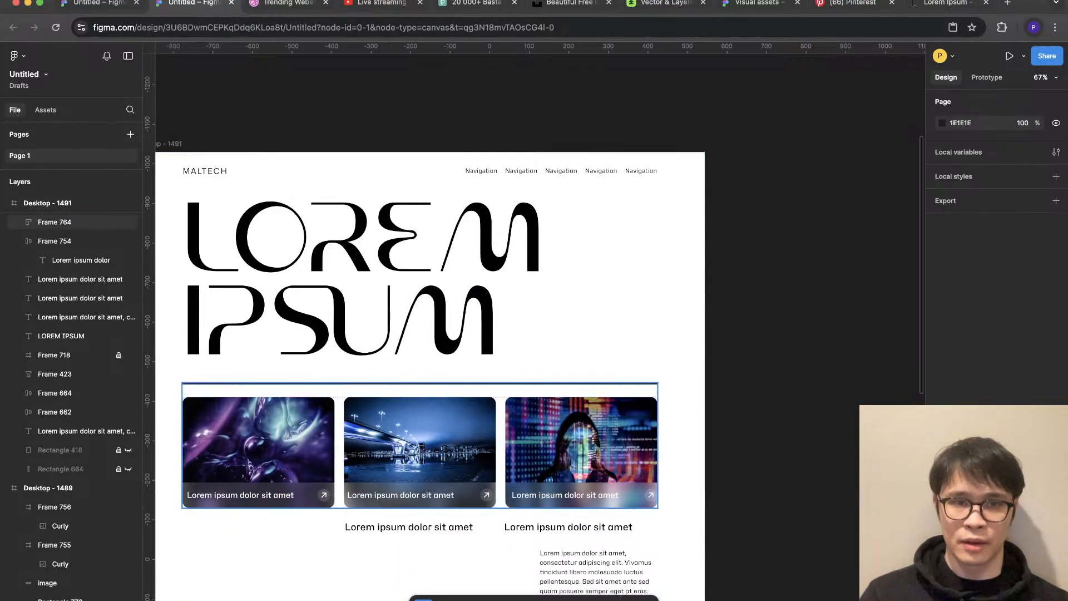
Step: Move the combined divider and card frame slightly up, closer to the hero headline
left_click(420, 445)
left_click_drag(420, 445, 420, 438)
key("Escape")
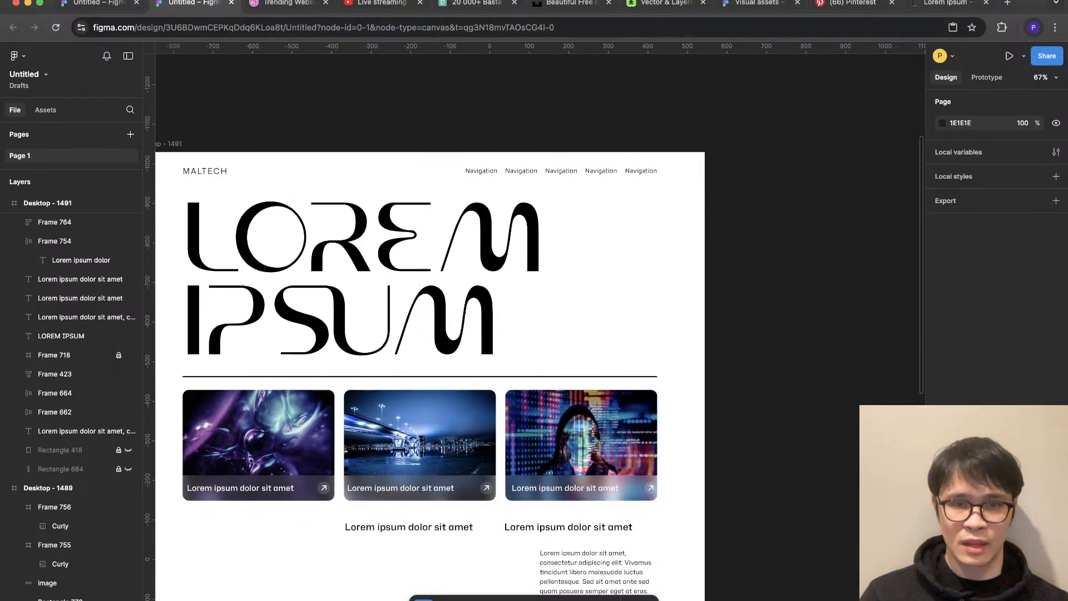
Step: Copy the body paragraph from below the cards to the empty area beside the headline's second line, at X 1023, Y 326
scroll(423, 440, "down", 4)
scroll(530, 439, "up", 4)
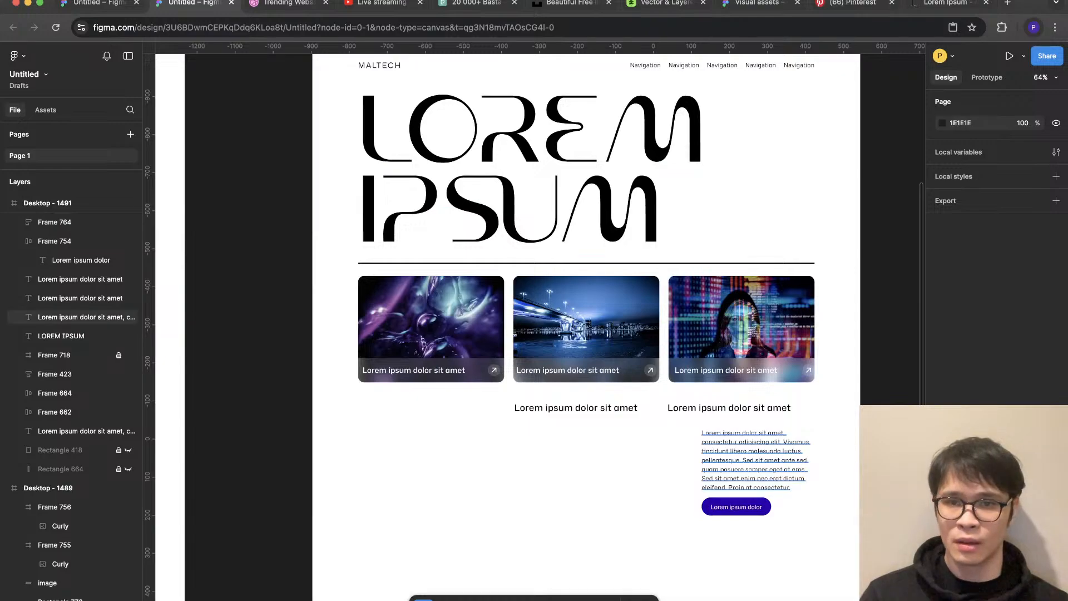
double_click(753, 459)
key("Escape")
left_click_drag(754, 460, 754, 203, "alt")
scroll(835, 173, "up", 3)
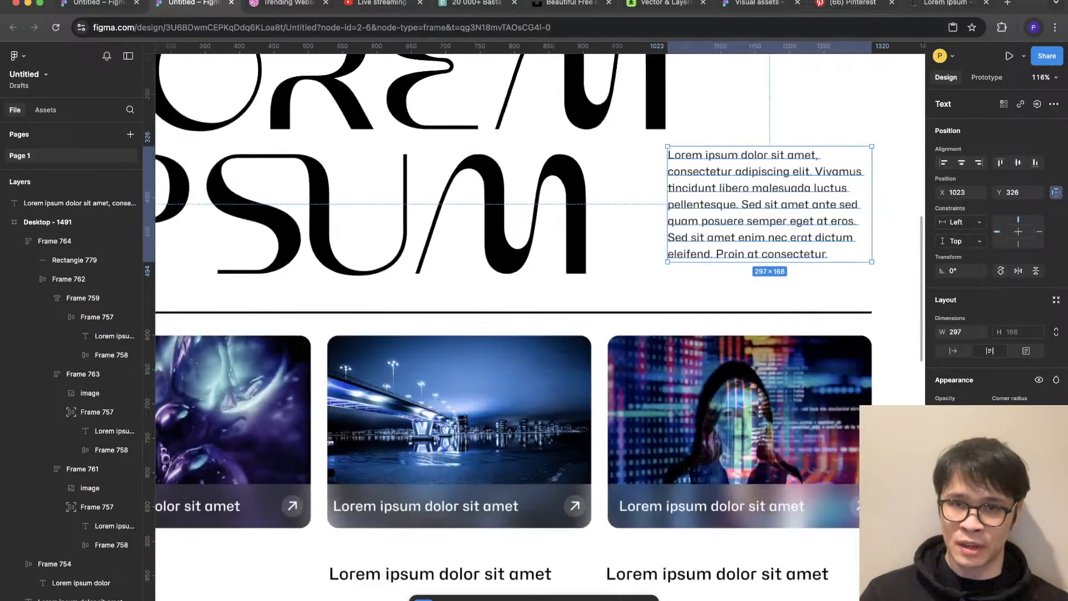
scroll(834, 172, "up", 2)
Step: Shorten the copied paragraph so that its text ends after "pellentesque."
key("Return")
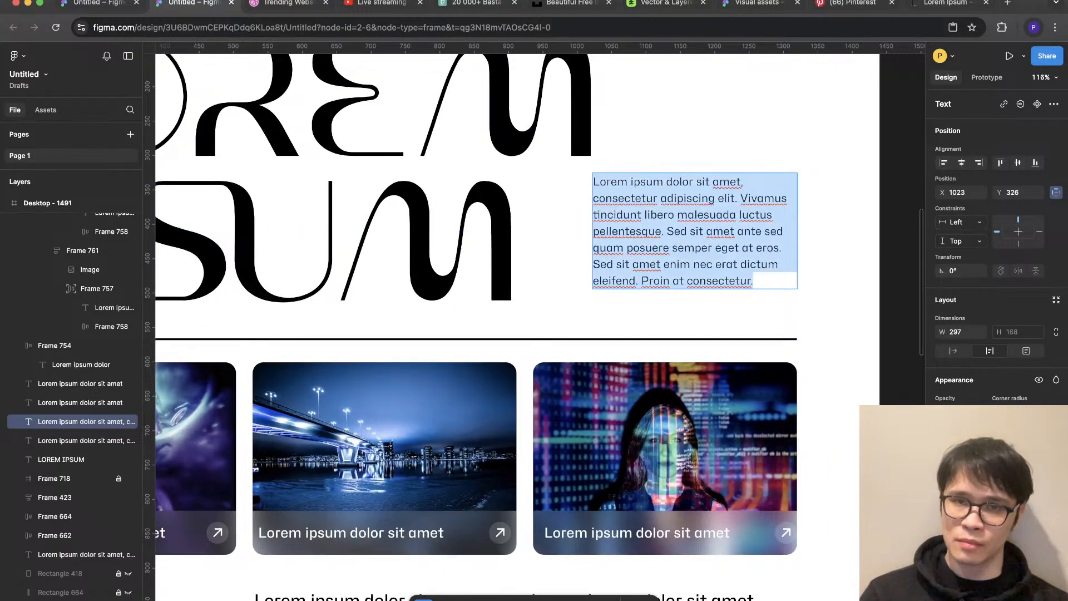
left_click(663, 231)
key("shift+super+Down")
key("BackSpace")
key("Escape")
key("Escape")
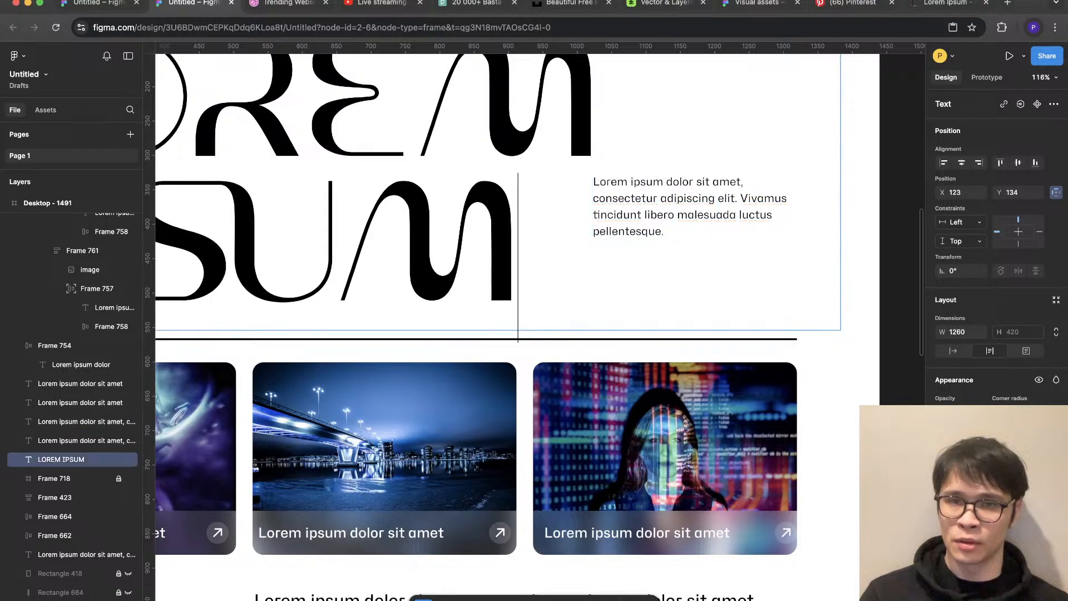
Step: Narrow the headline's text box from its right side so it no longer covers the paragraph
scroll(501, 323, "up", 4)
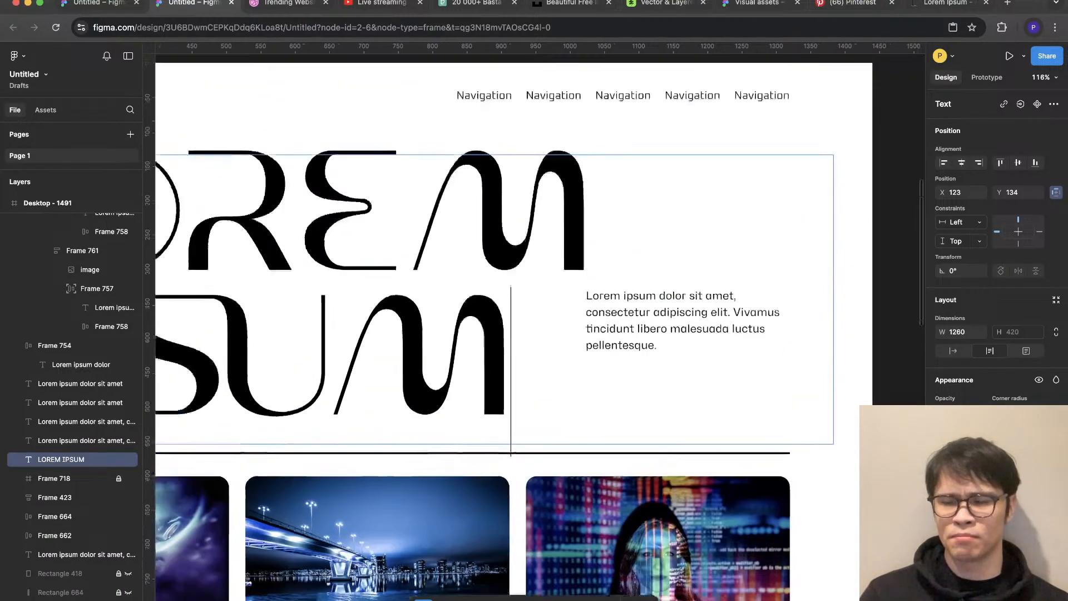
left_click_drag(836, 378, 594, 379)
left_click(691, 347)
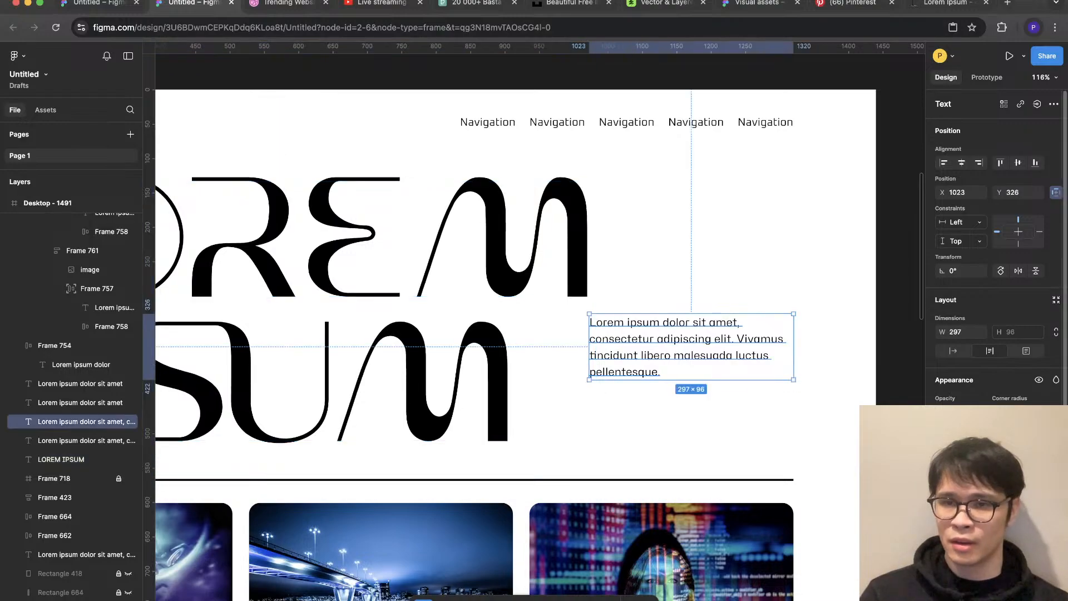
key("Escape")
Step: Enlarge the hero paragraph's text moderately so that it wraps onto five lines at its 297 width
left_click(691, 376)
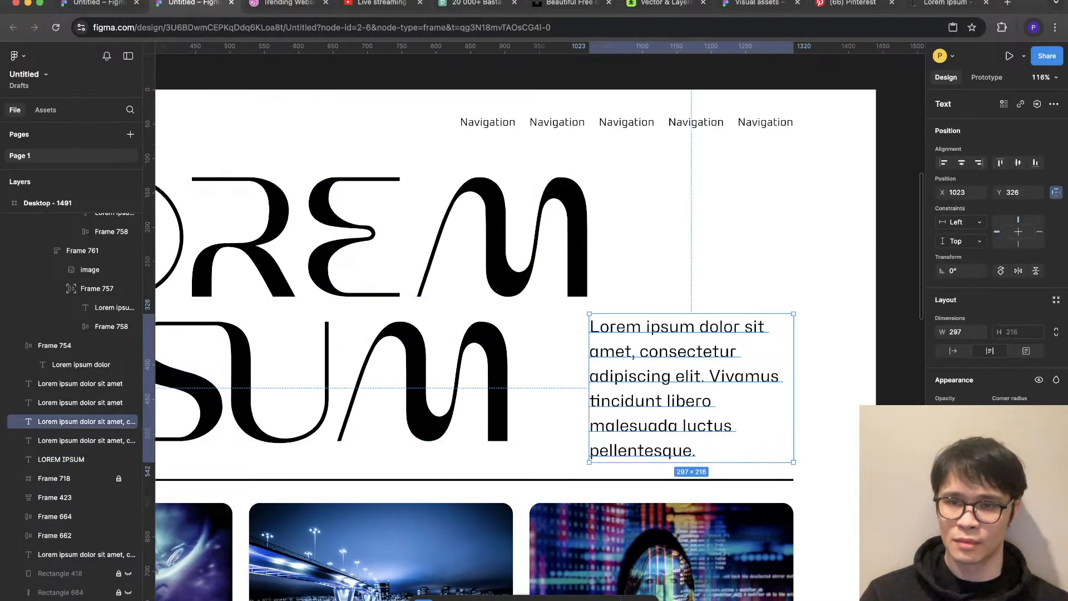
key("super+shift+comma")
key("super+shift+comma")
key("super+shift+comma")
key("super+shift+comma")
key("super+shift+comma")
key("Escape")
Step: Move the hero paragraph down to Y 361 and check its placement against the layout grid
left_click(691, 366)
left_click_drag(691, 365, 690, 389)
key("ctrl+g")
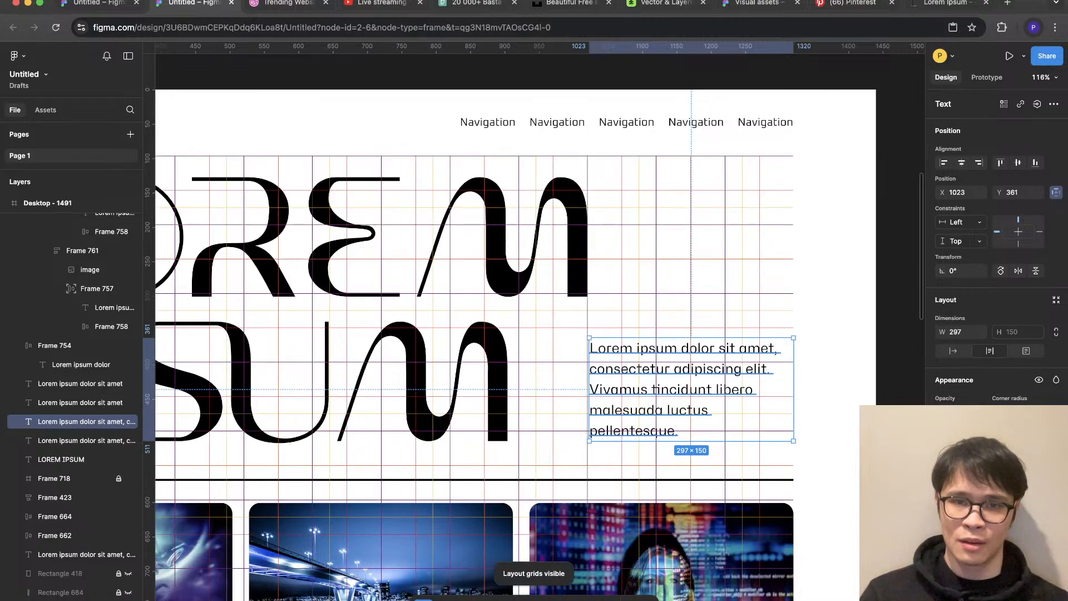
key("Escape")
key("shift+g")
scroll(760, 293, "down", 5)
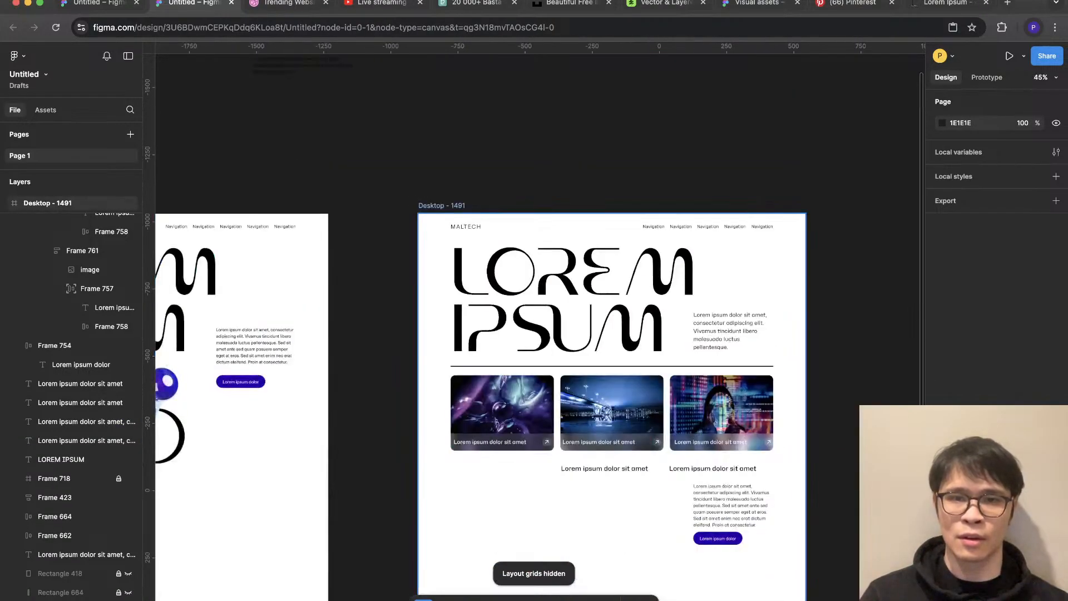
Step: Move the blue "Lorem ipsum dolor" button up to the hero, directly above the divider line and flush with the paragraph's left edge
left_click(760, 293, "super")
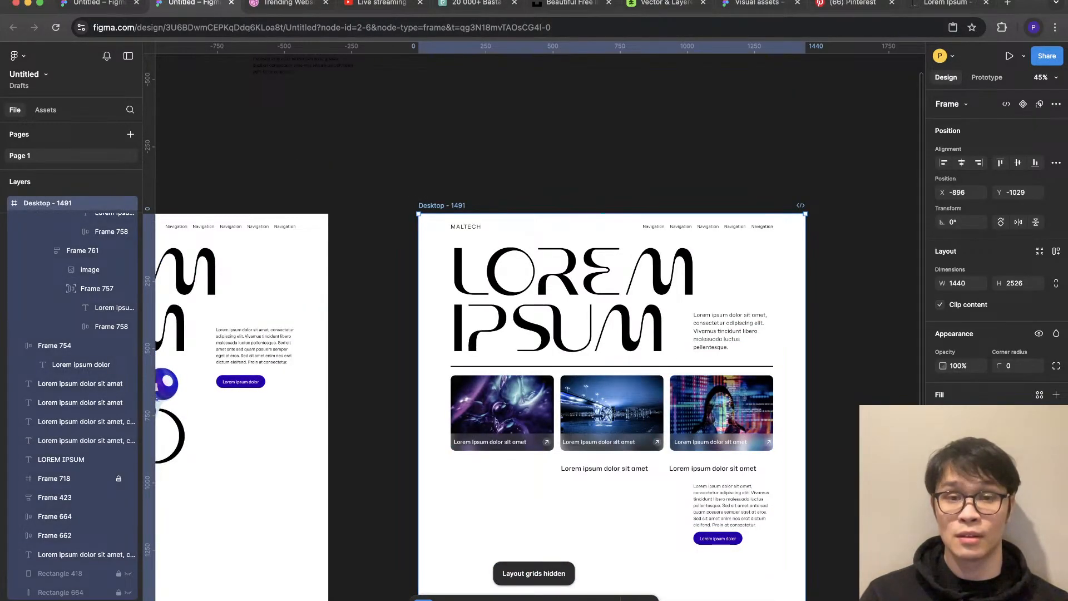
scroll(780, 433, "up", 3)
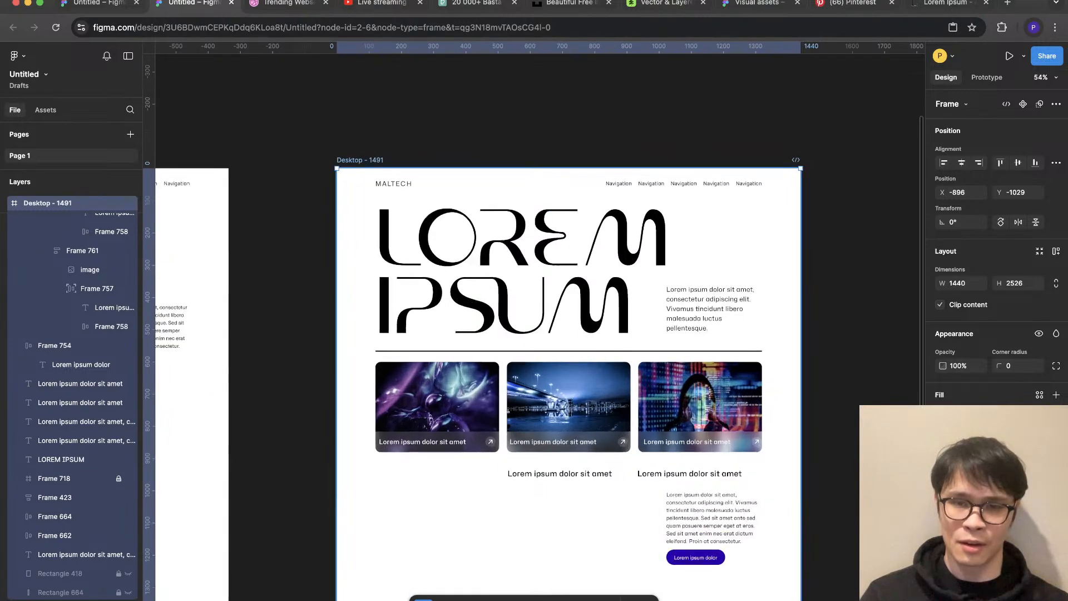
left_click(698, 485)
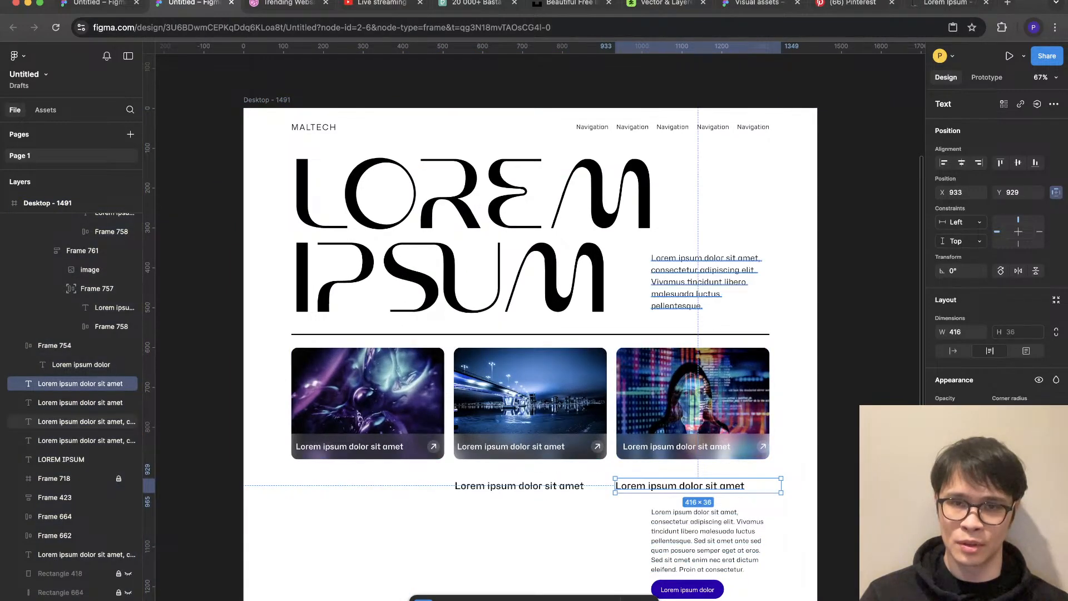
left_click(705, 281)
left_click(687, 589)
left_click_drag(687, 588, 687, 312)
Step: Cut the hero paragraph's text so that it ends after "Vivamus tincidunt libero."
double_click(705, 281)
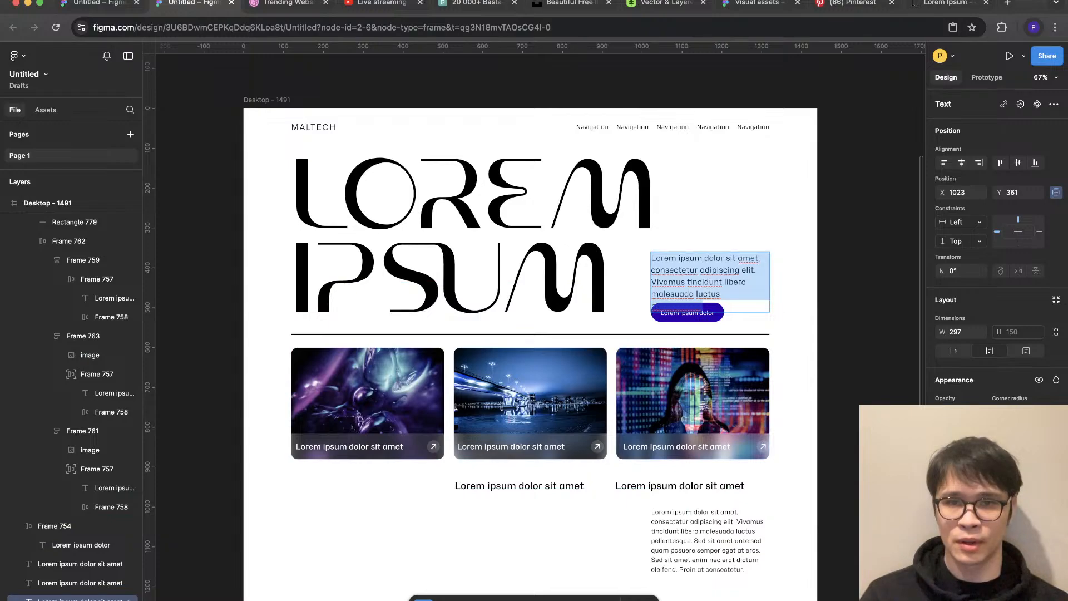
key("Right")
key("alt+BackSpace")
key("alt+BackSpace")
key("alt+BackSpace")
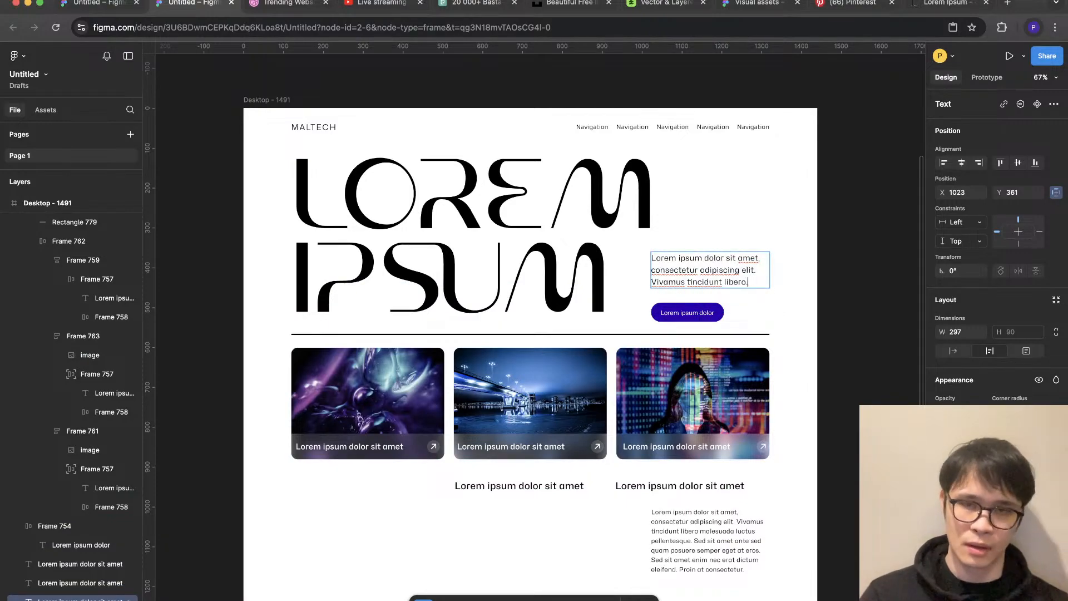
key("Escape")
key("Escape")
Step: Combine the hero paragraph and the button into a vertical auto layout frame with a gap of 24
scroll(757, 277, "up", 3)
left_click(670, 321)
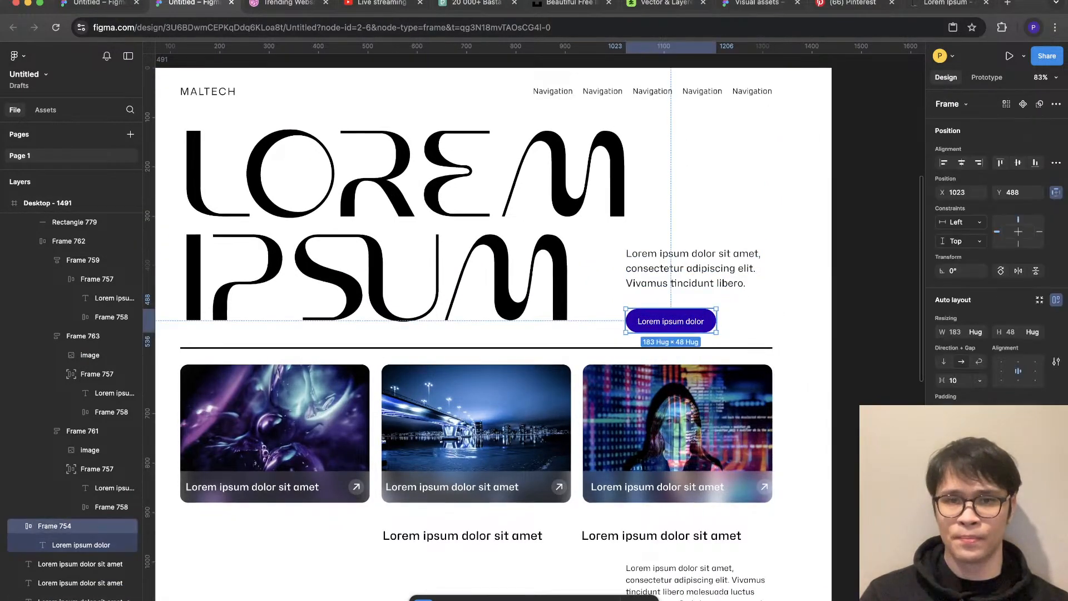
left_click(692, 268, "shift")
key("shift+a")
type("24")
left_click(801, 289)
Step: Move the paragraph and button frame to Y 349, lining its bottom up with the headline's second line
left_click_drag(699, 276, 698, 268)
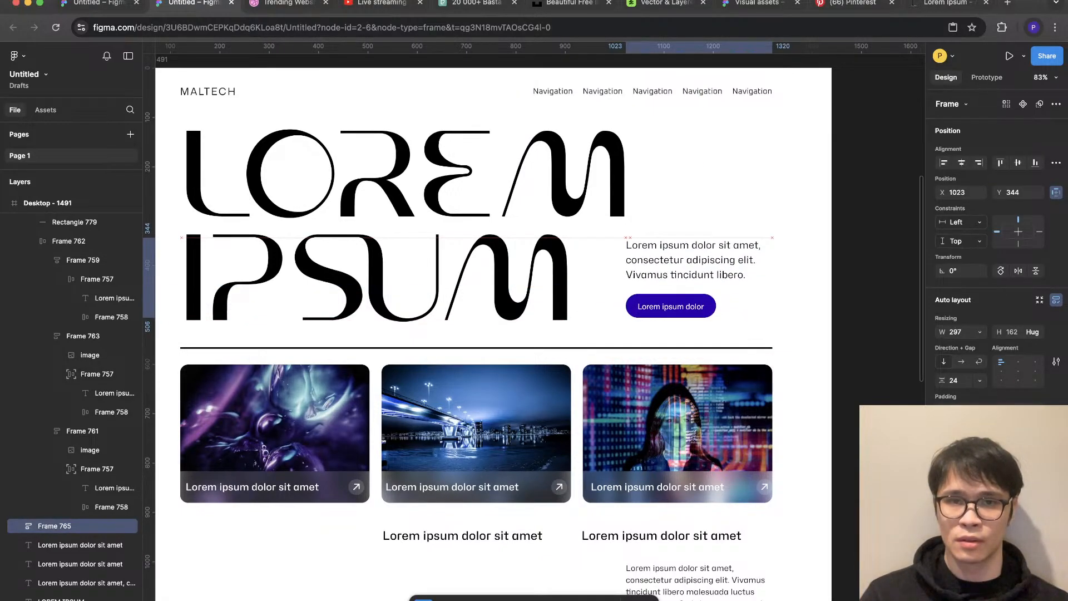
key("Down")
key("Down")
key("Down")
key("Down")
key("Down")
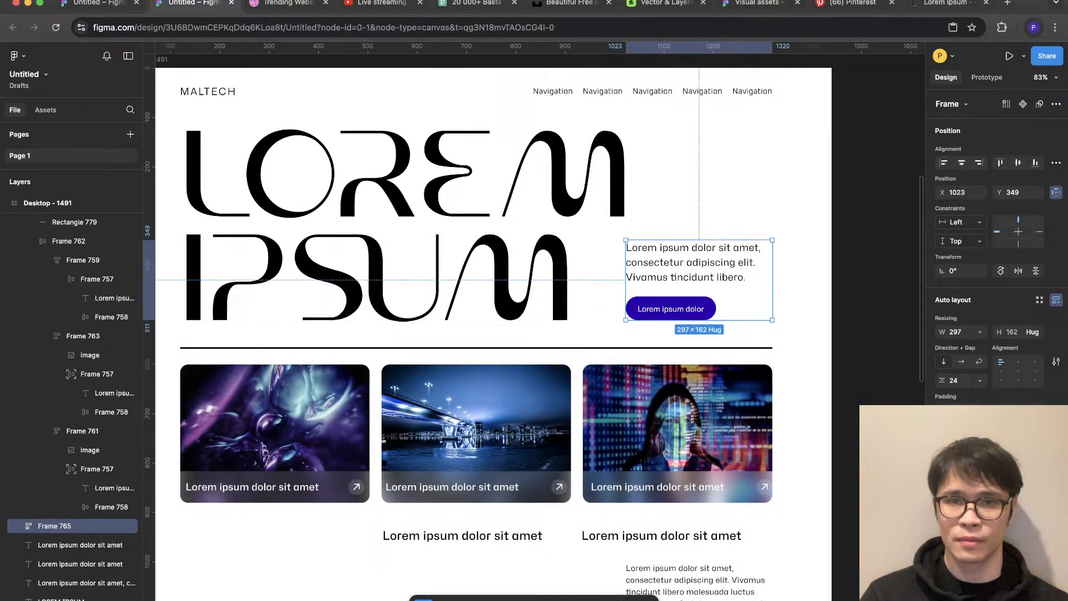
left_click(802, 211)
Step: Reduce the font size of the hero paragraph by 2
scroll(801, 212, "down", 3)
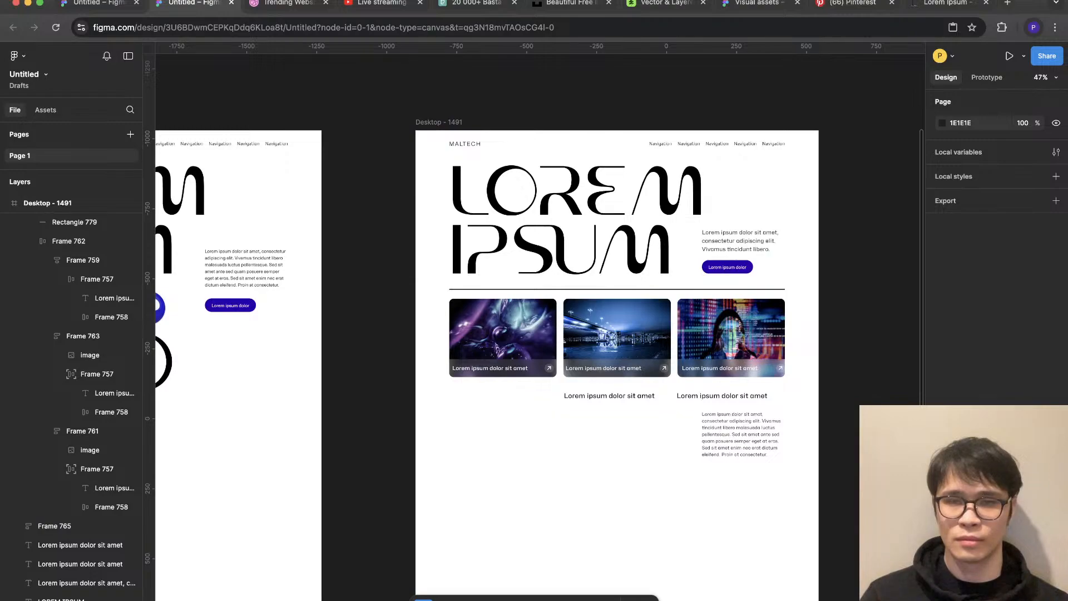
left_click(740, 240, "super")
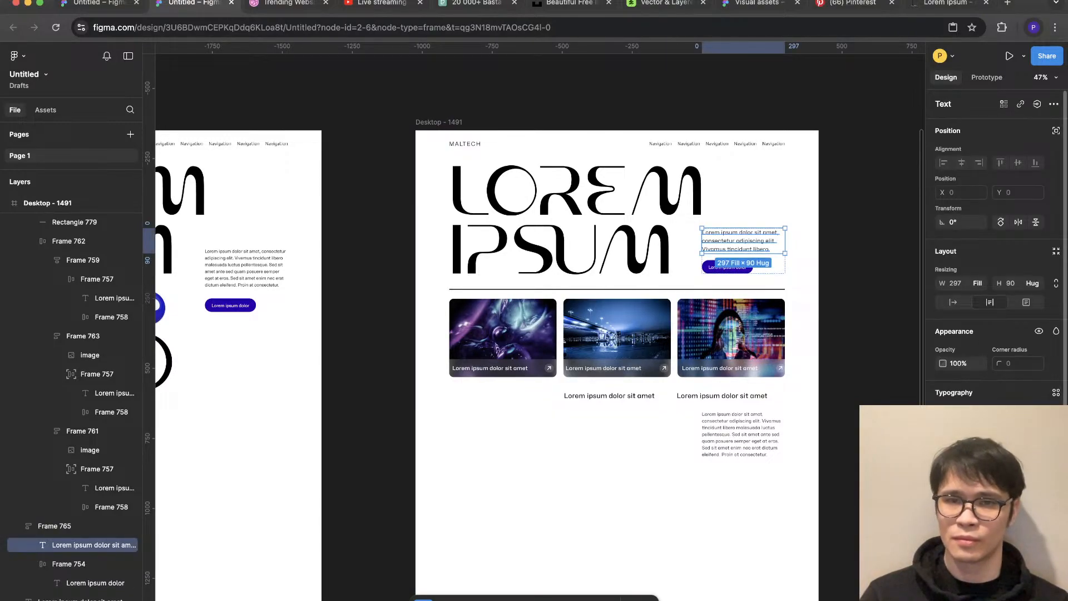
key("super+shift+comma")
key("super+shift+comma")
left_click(854, 249)
scroll(854, 249, "down", 3)
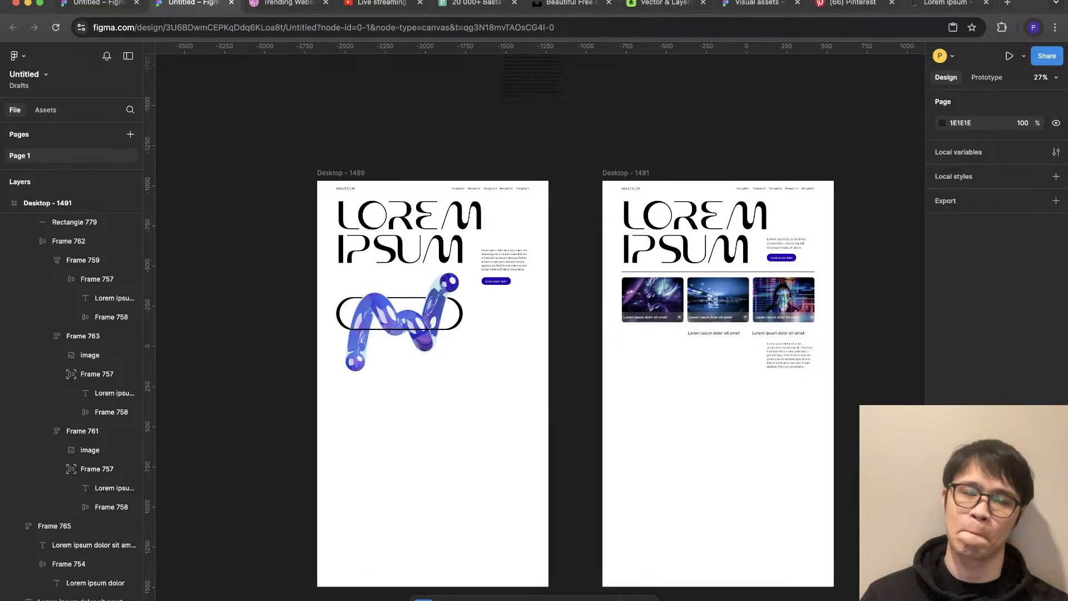
scroll(835, 280, "up", 3)
double_click(720, 312)
key("Return")
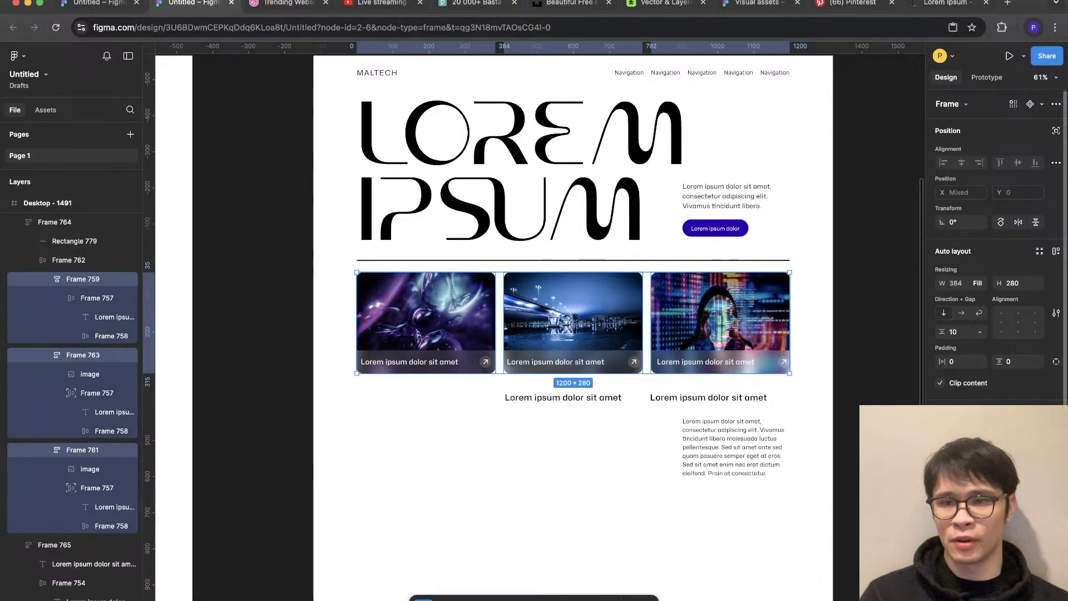
key("Escape")
scroll(612, 466, "down", 5)
scroll(671, 512, "up", 1)
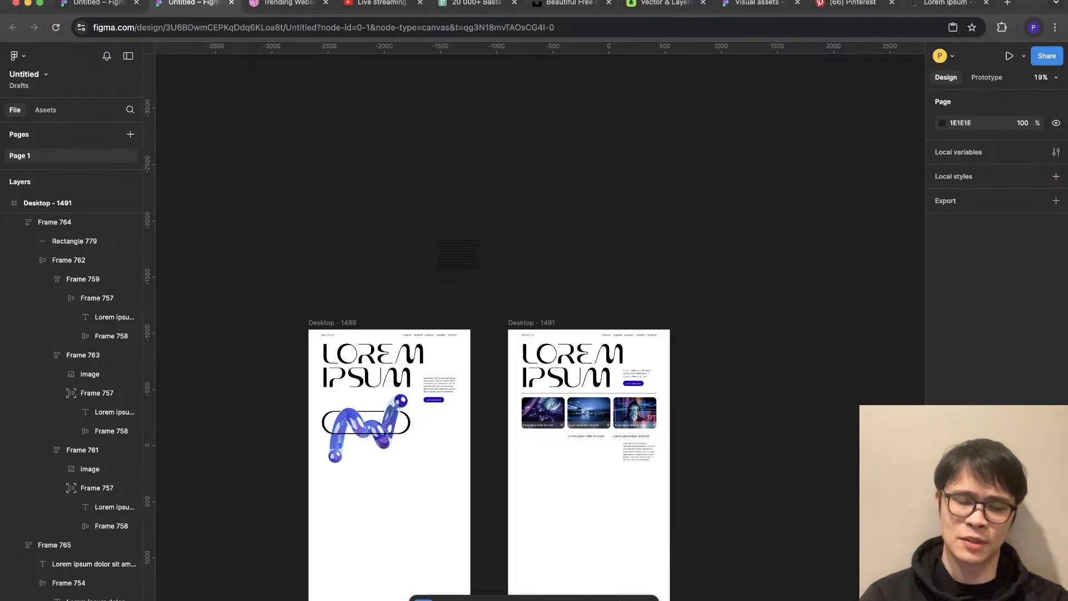
Step: Duplicate the Desktop - 1491 page frame to start another layout variant
left_click(531, 323)
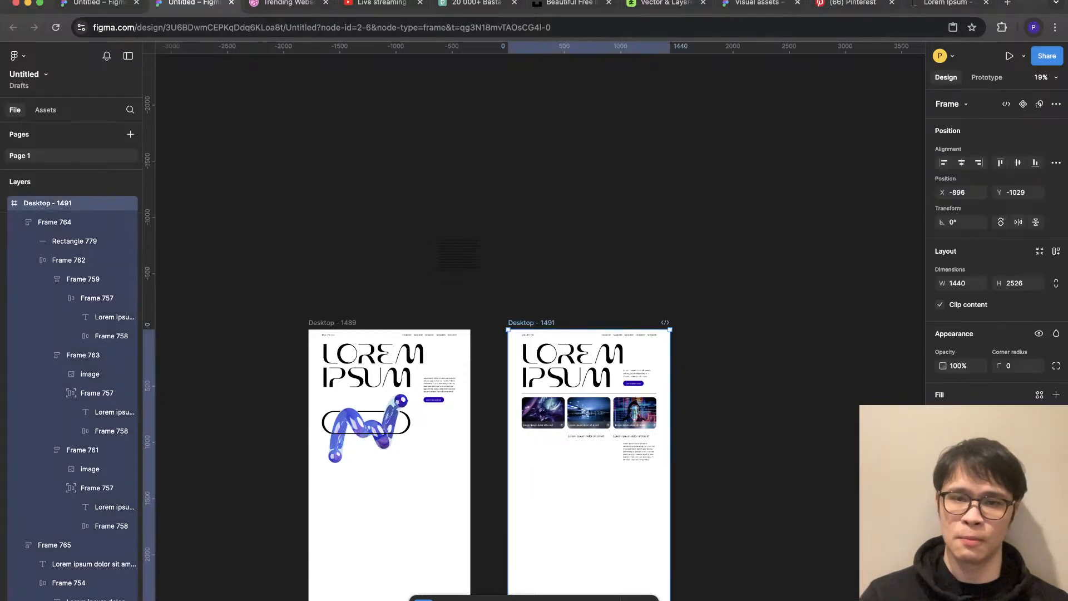
key("super+d")
scroll(777, 401, "up", 5)
Step: In the duplicated page, move the card row out of the divider's frame to further down and place a separate bridge image below the divider
left_click(722, 356)
double_click(722, 356)
key("Escape")
left_click(722, 356)
double_click(722, 356)
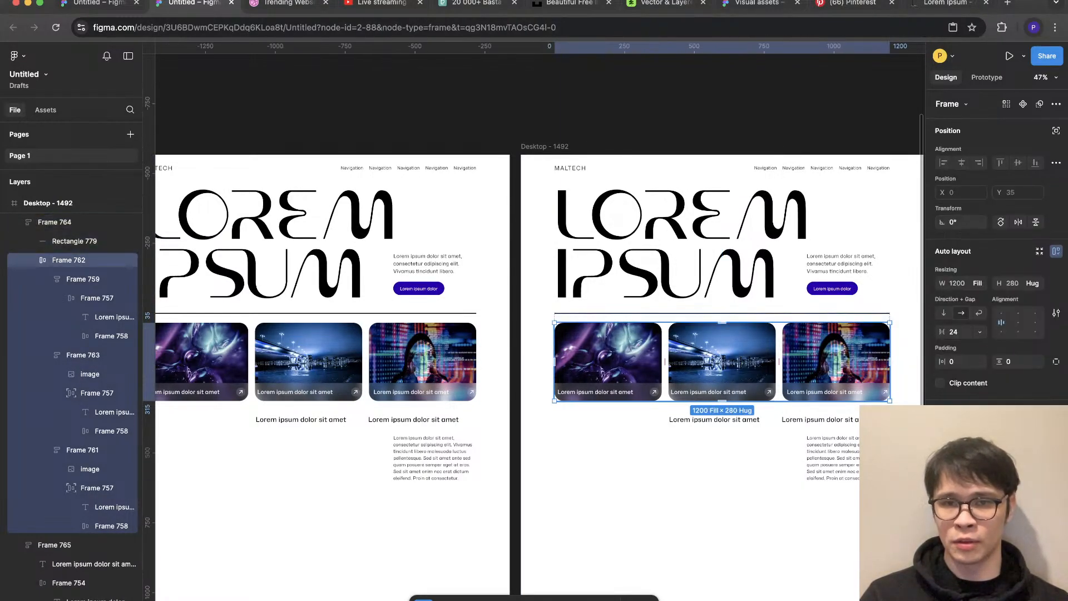
left_click_drag(722, 356, 602, 366)
double_click(699, 555)
double_click(699, 555)
key("Escape")
Step: Delete the two leftover captions and the old paragraph, and place the bridge image on the layout grid at X 720, Y 608
left_click_drag(666, 384, 863, 495)
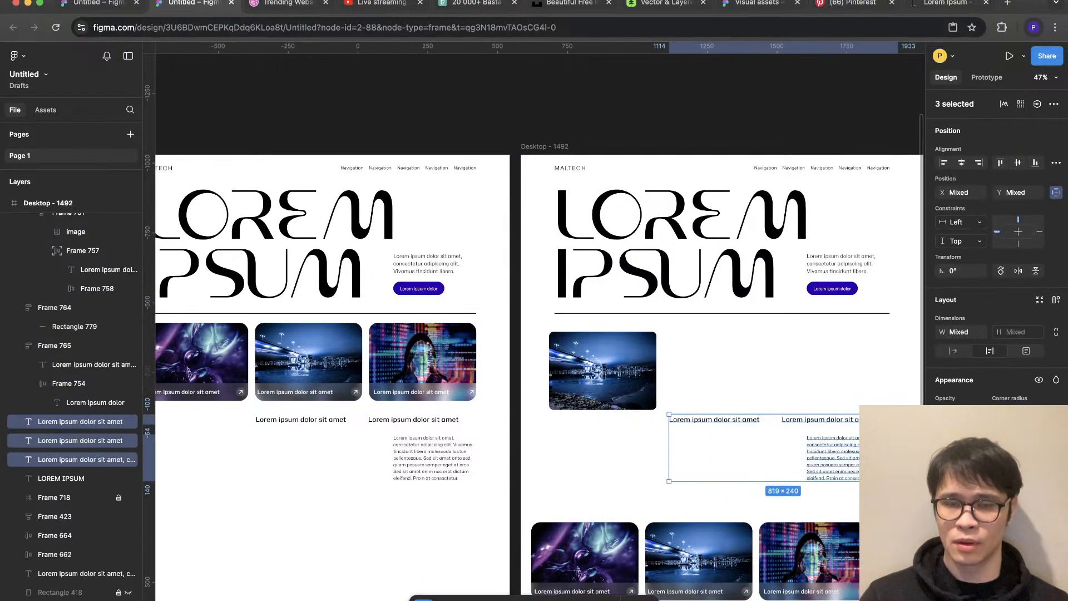
left_click(603, 370)
left_click_drag(602, 371, 775, 364)
key("shift+g")
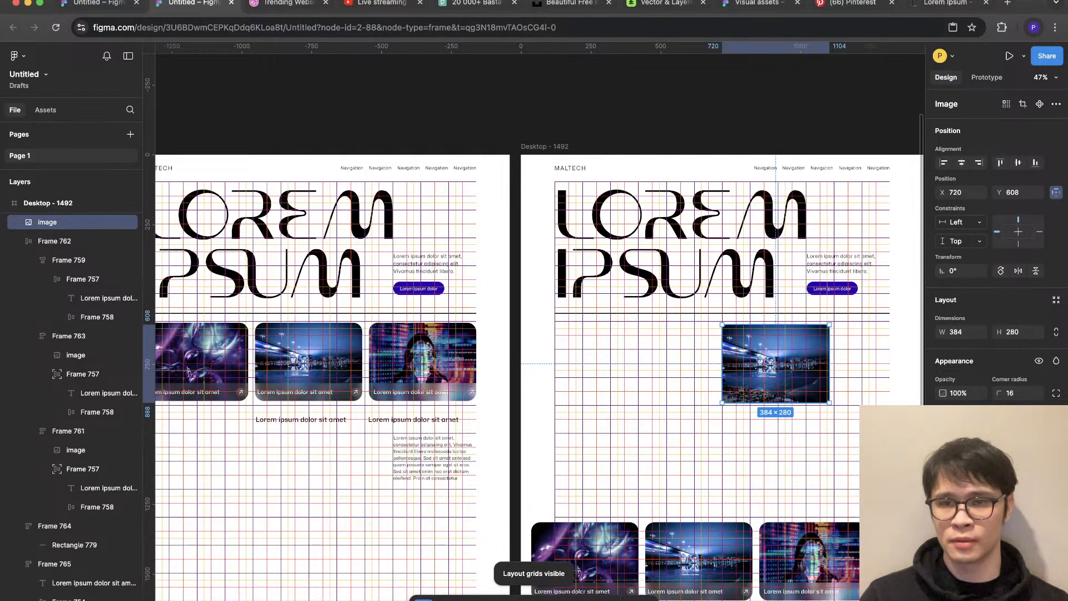
Step: Enlarge the bridge image from its lower right corner until its right edge meets the end of the divider
left_click_drag(829, 402, 889, 467)
key("shift+g")
key("Escape")
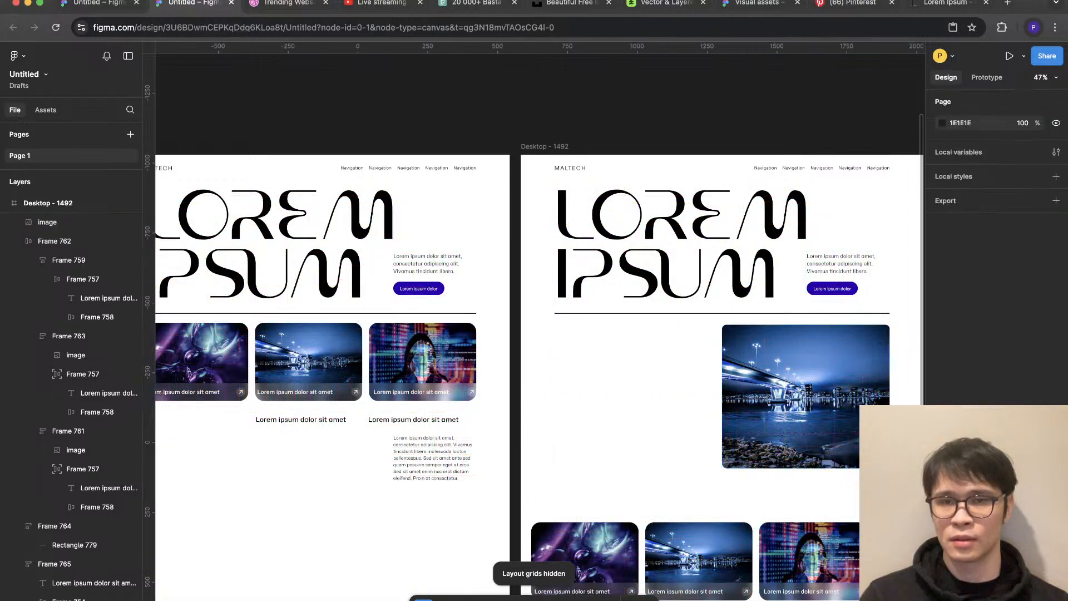
Step: Narrow the duplicate page's paragraph and button frame from its left edge to a width of 247, following the layout grid
scroll(614, 463, "down", 3)
scroll(612, 461, "down", 2)
scroll(747, 370, "up", 6)
key("shift+g")
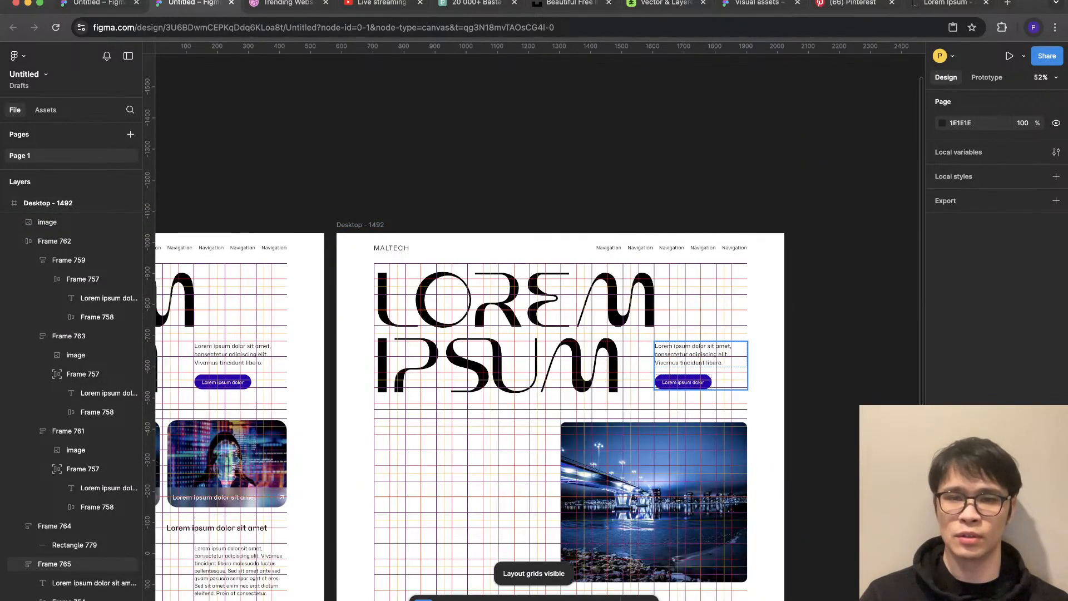
scroll(718, 353, "up", 3)
left_click(718, 353)
left_click_drag(609, 374, 636, 374)
key("shift+g")
left_click(833, 360)
scroll(834, 359, "down", 5)
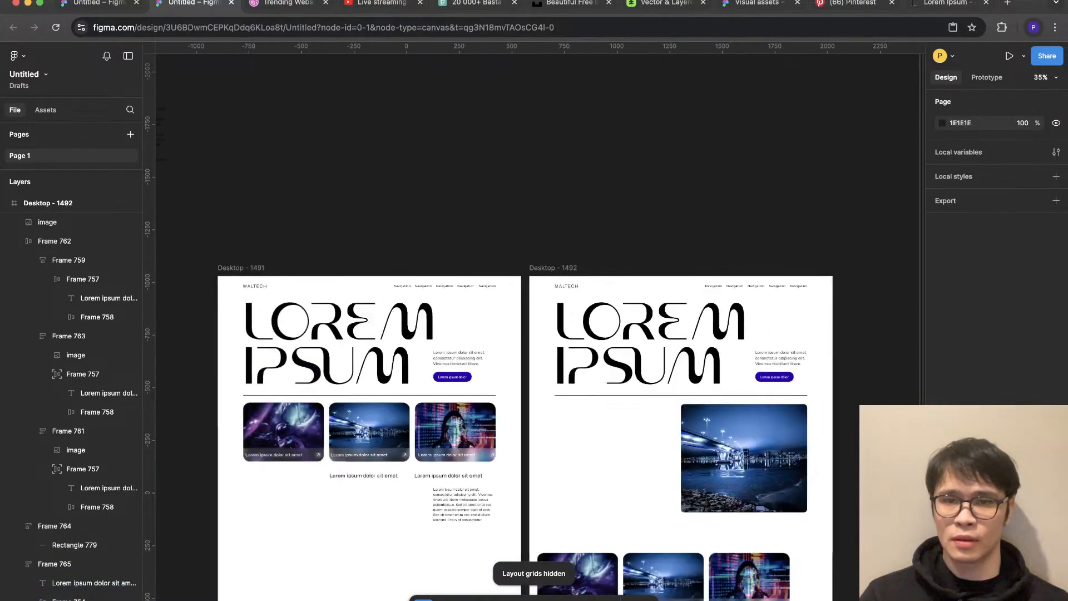
Step: Reduce the font size of the duplicate page's hero paragraph by 2
left_click(780, 358, "super")
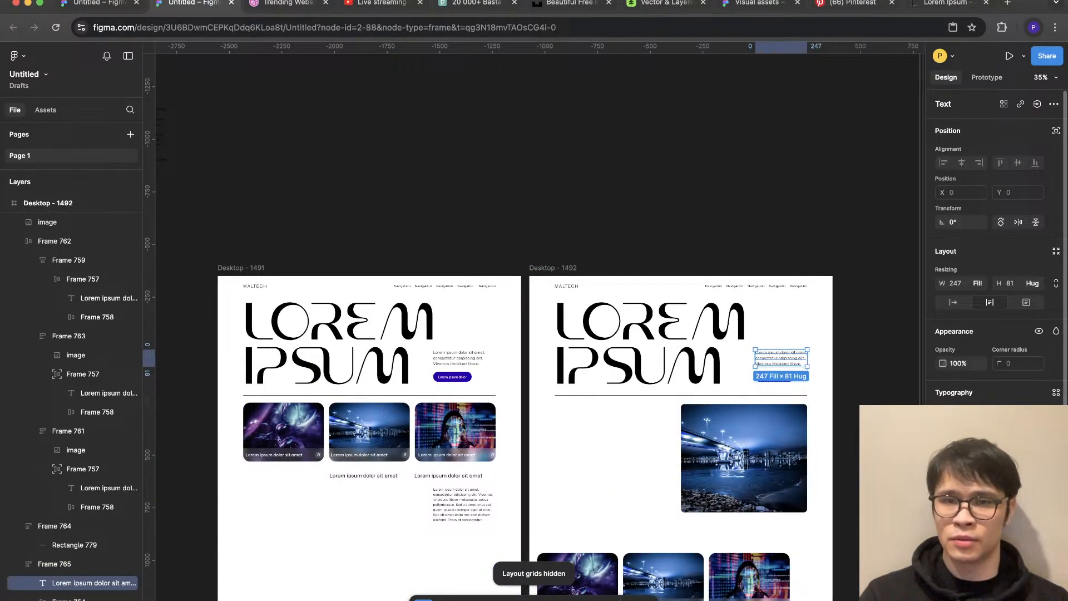
key("super+shift+comma")
key("super+shift+comma")
key("Escape")
scroll(804, 342, "up", 5)
left_click(779, 373, "super")
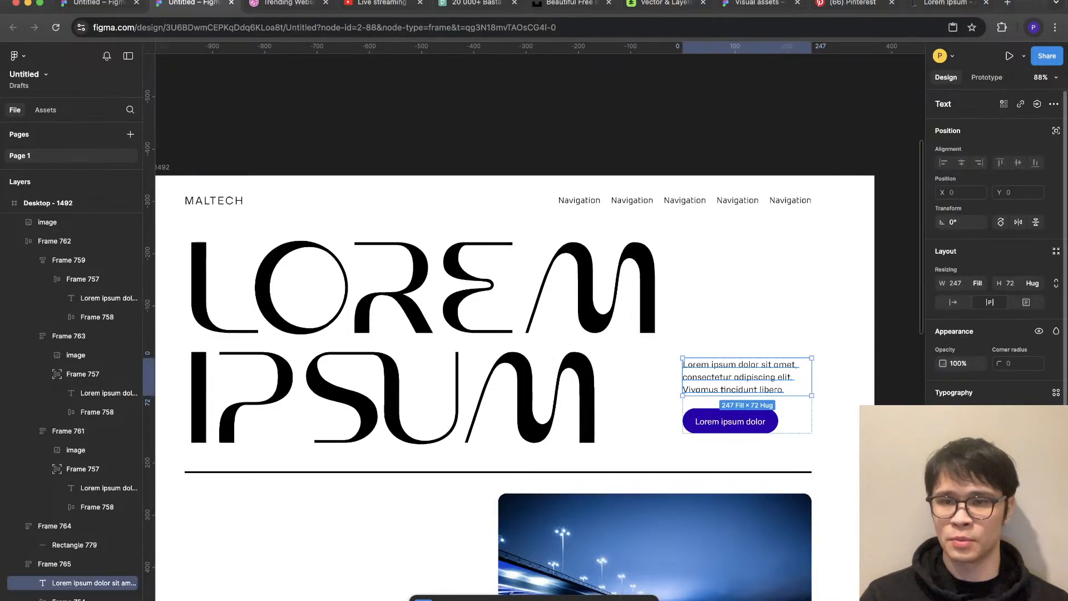
scroll(759, 384, "down", 2)
Step: Move the duplicate page's paragraph and button frame down to Y 367, in line with the headline's bottom
left_click(796, 320, "super")
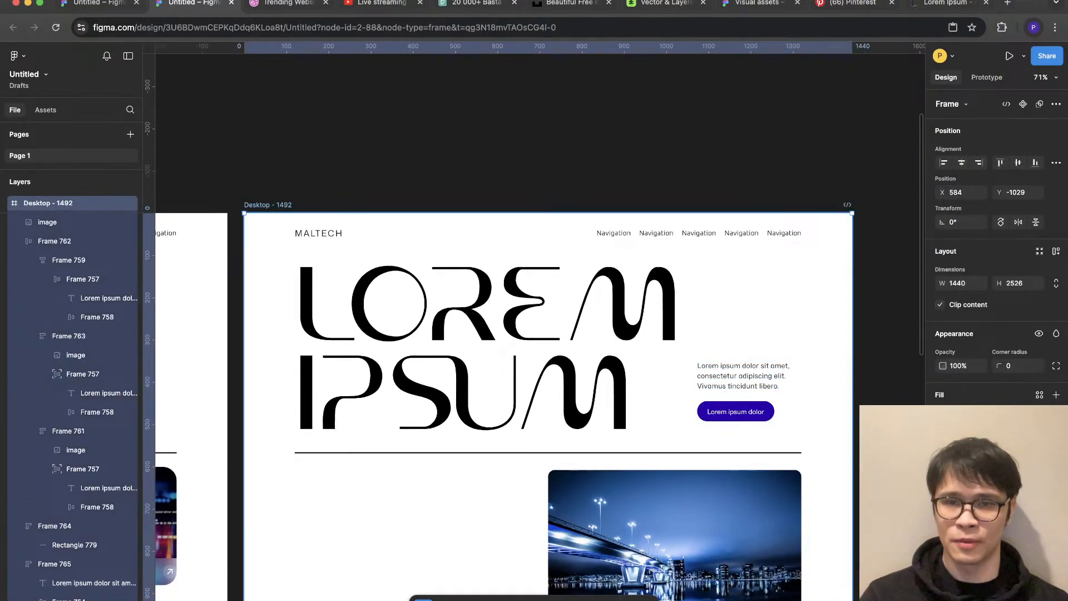
scroll(796, 320, "down", 2)
scroll(779, 328, "down", 2)
left_click(770, 328)
key("shift+Down")
key("shift+Down")
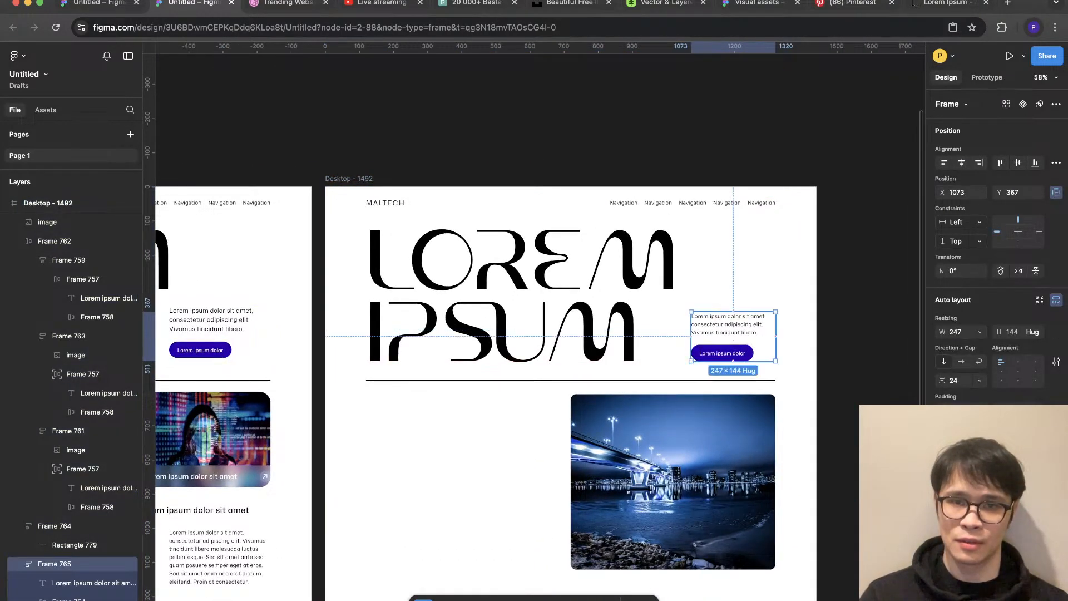
left_click(801, 302)
scroll(801, 302, "down", 3)
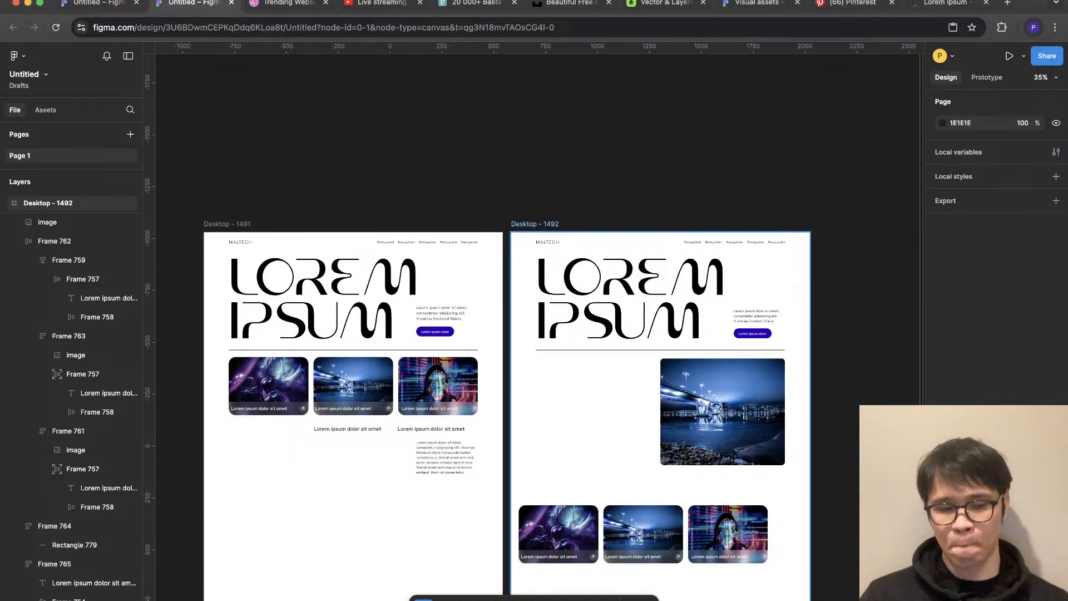
scroll(802, 309, "down", 3)
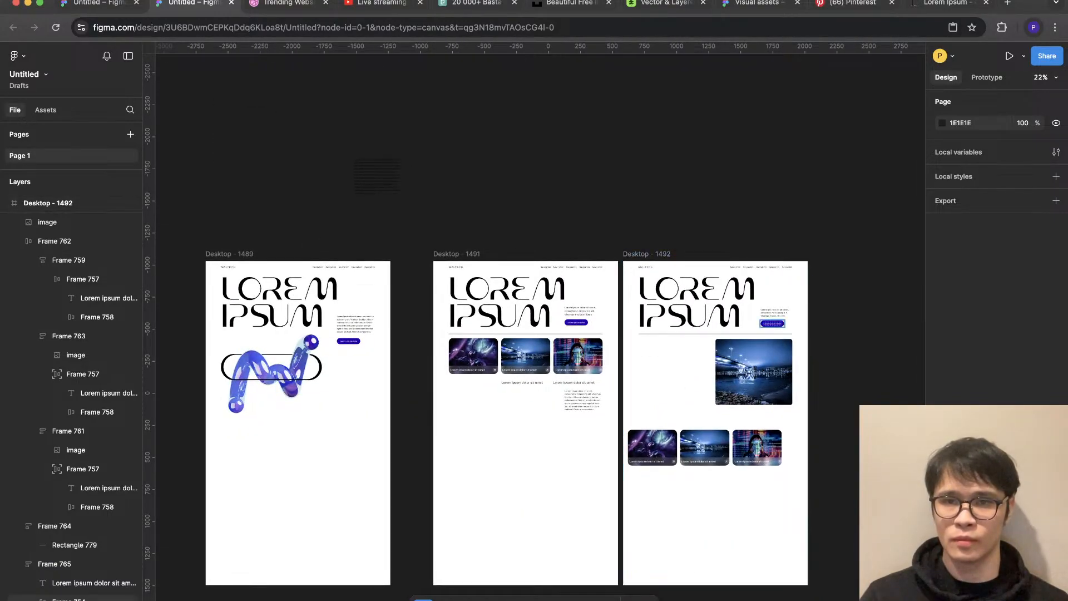
left_click_drag(776, 317, 662, 363)
key("super+z")
Step: Try the duplicate page's paragraph and button frame higher up, in line with the headline's top
scroll(762, 278, "up", 1)
scroll(765, 278, "up", 5)
left_click_drag(790, 372, 789, 292)
left_click(581, 342)
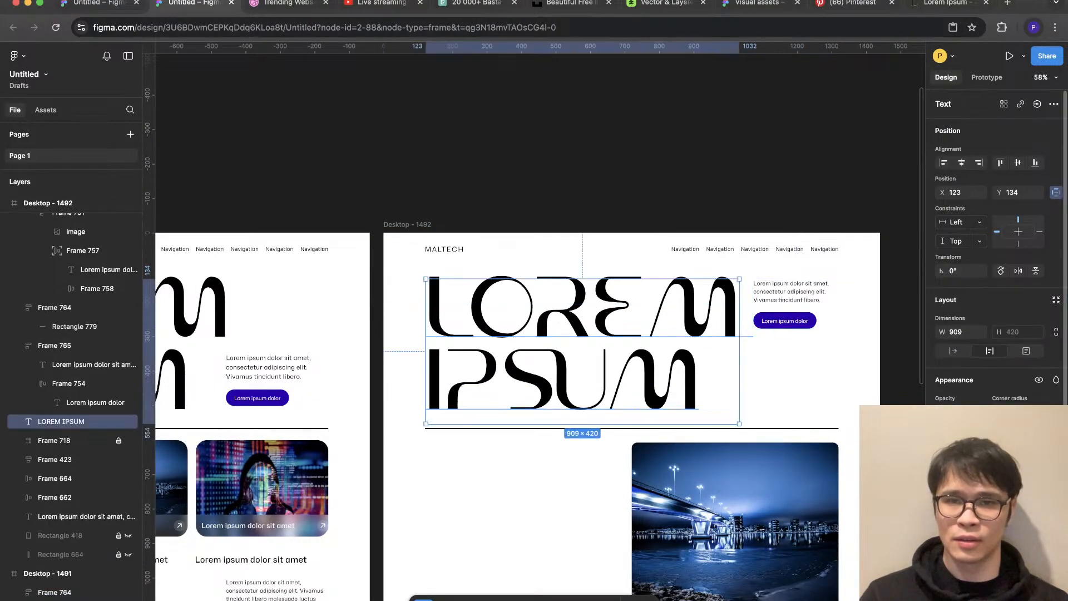
key("Escape")
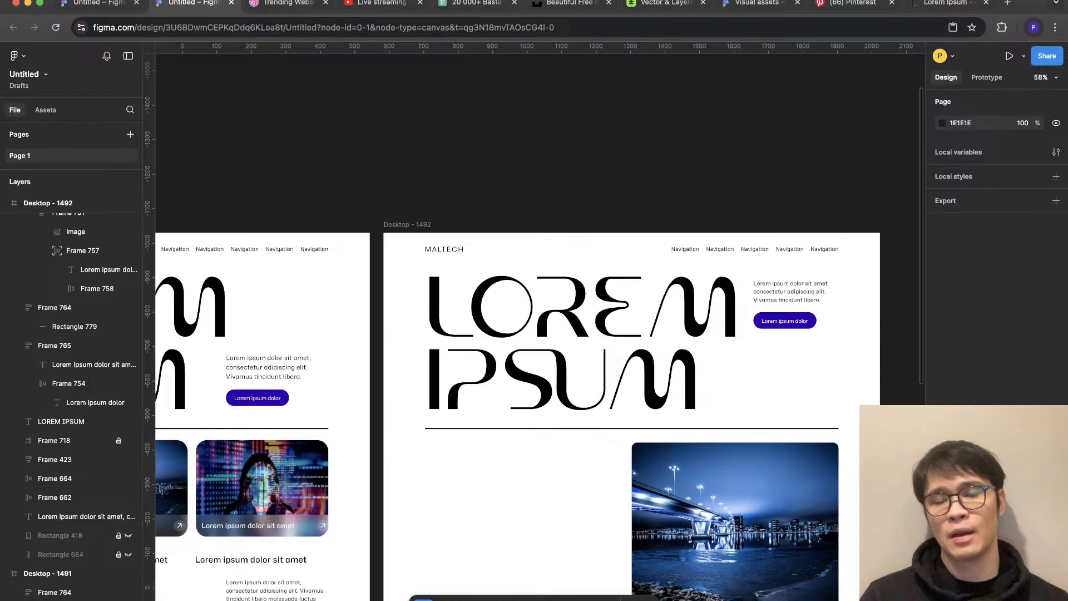
scroll(874, 372, "down", 8)
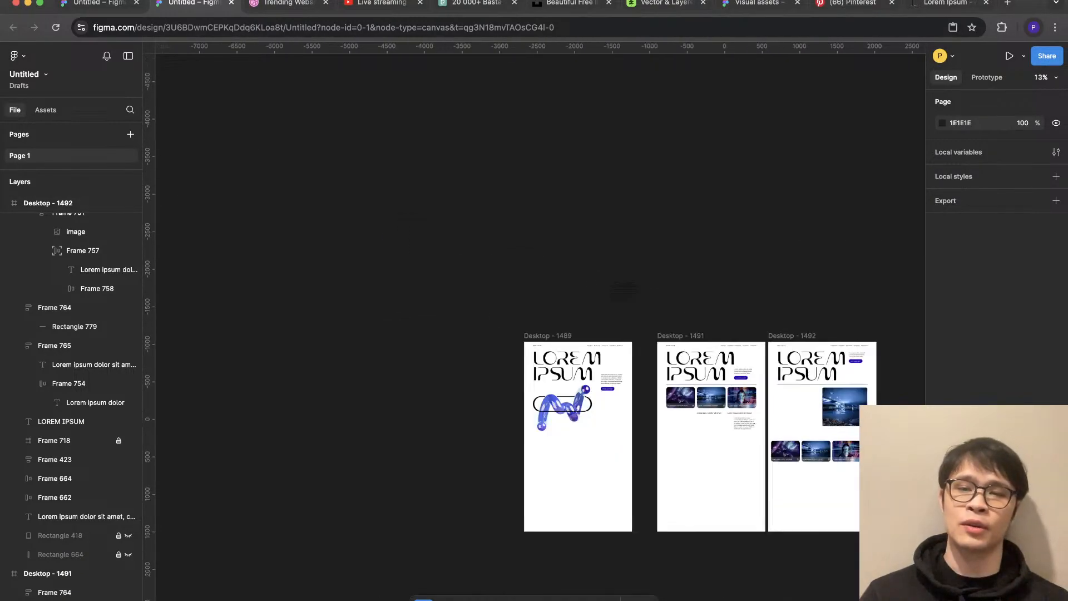
scroll(875, 372, "up", 2)
scroll(861, 356, "up", 3)
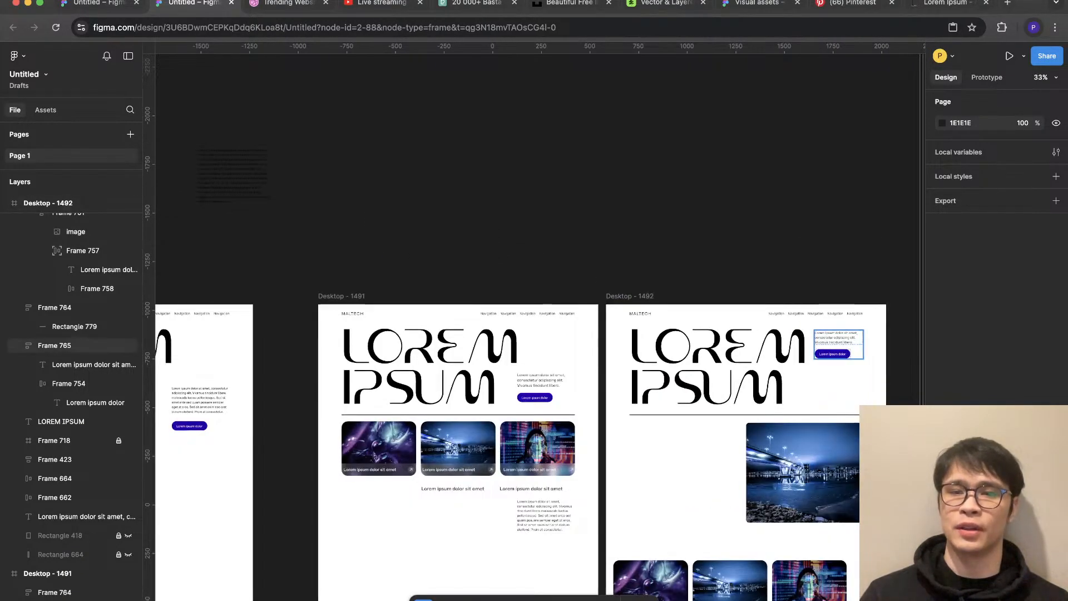
Step: Move the duplicate page's paragraph and button frame back down, in line with the headline's bottom
left_click_drag(843, 345, 843, 390)
key("Escape")
scroll(540, 390, "right", 2)
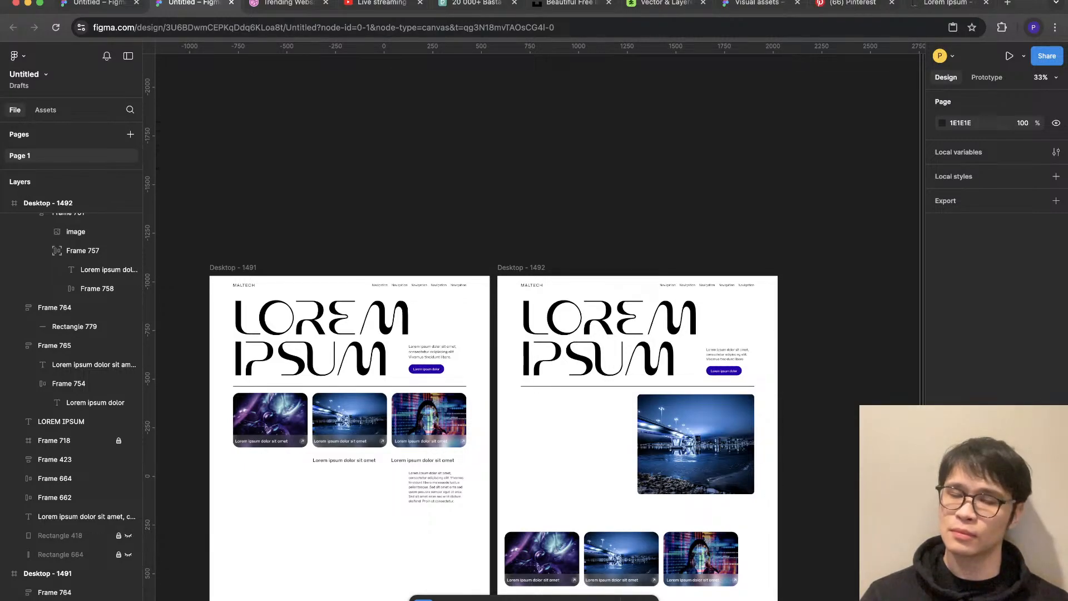
Step: Reduce the duplicate page's headline font size until its text box is 248 high, and narrow the box to fit the text
left_click(606, 357)
left_click_drag(995, 490, 876, 502)
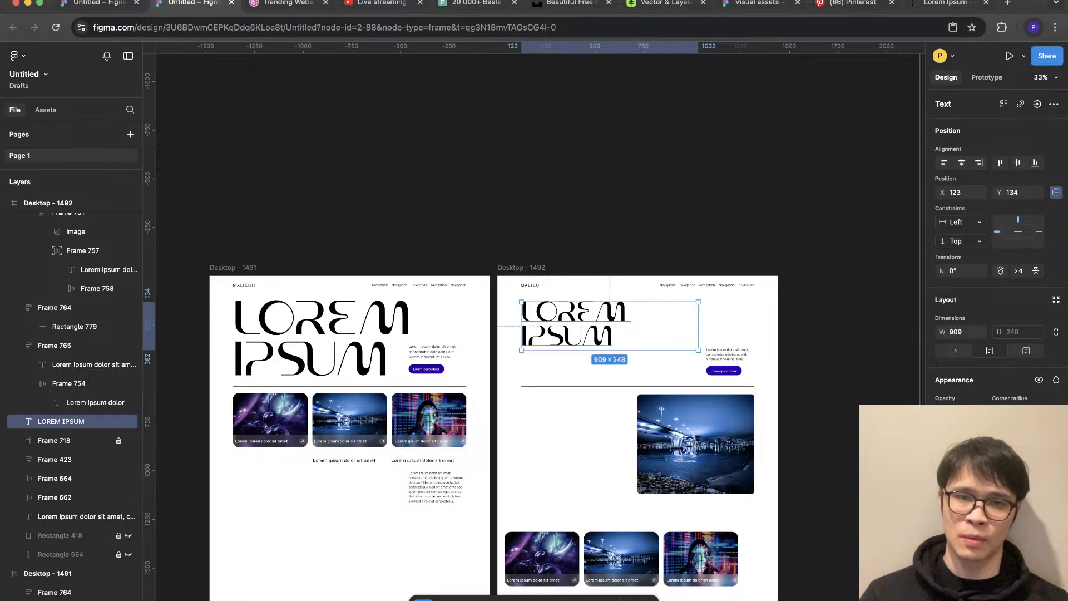
left_click(809, 390)
left_click_drag(809, 346, 622, 423)
left_click(695, 444, "shift")
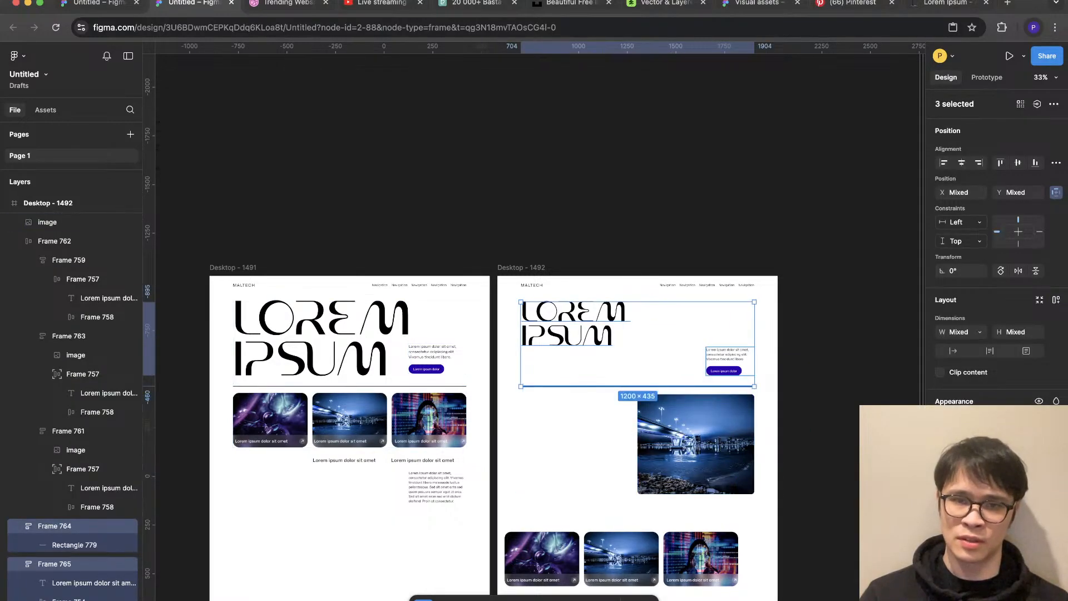
key("Escape")
left_click(573, 334)
left_click_drag(698, 325, 633, 326)
key("Escape")
Step: Move the paragraph frame, divider and bridge image up together, closing the gap under the headline and placing the image at Y 474
left_click_drag(819, 350, 610, 423)
left_click_drag(696, 425, 695, 399)
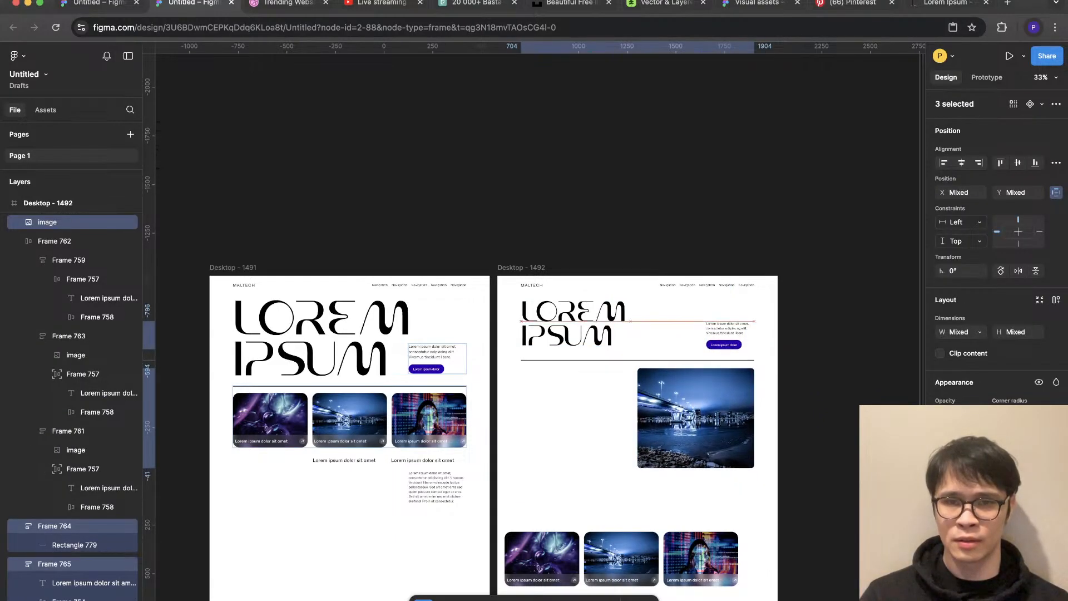
key("Escape")
Step: Shorten the bridge image from its bottom edge to about three fifths of its height, keeping its width of 600
left_click(706, 393)
scroll(706, 392, "up", 4)
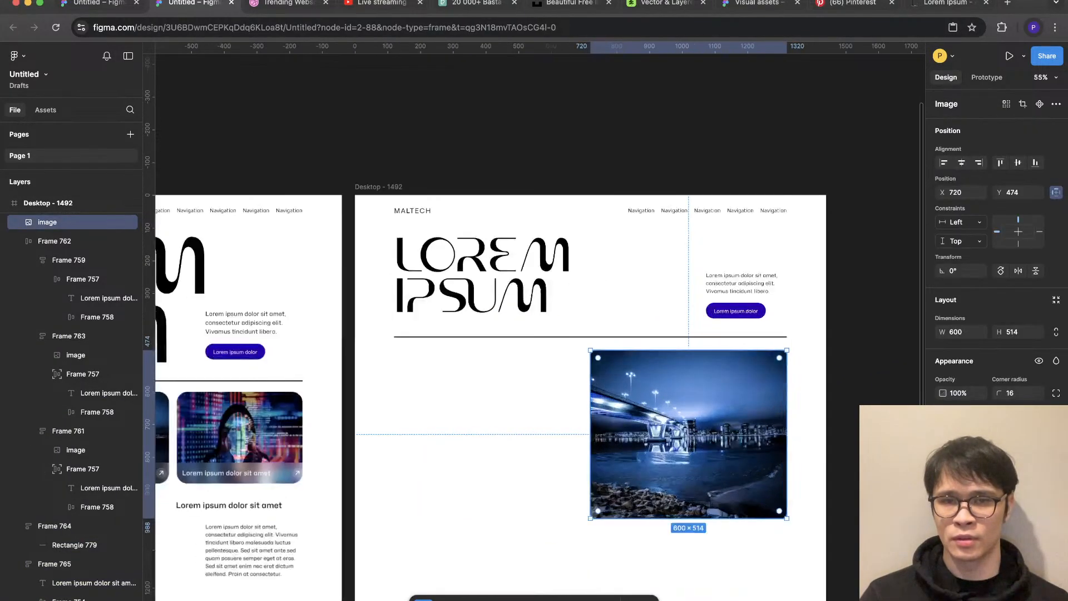
left_click_drag(695, 518, 695, 452)
key("Escape")
scroll(534, 333, "down", 5)
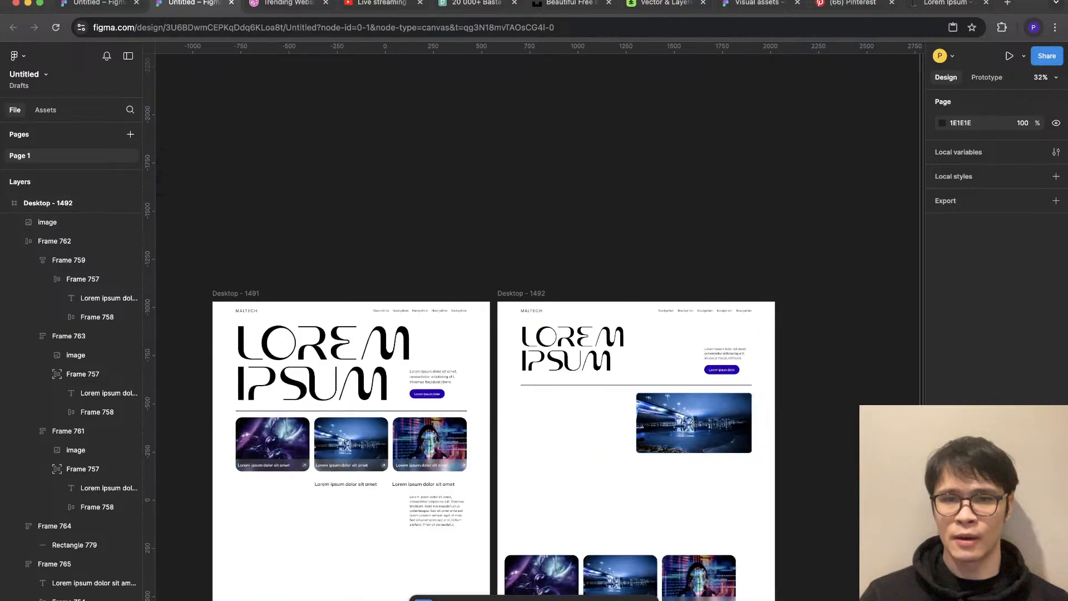
Step: Lighten the duplicate page's hero paragraph text to grey
scroll(658, 361, "up", 4)
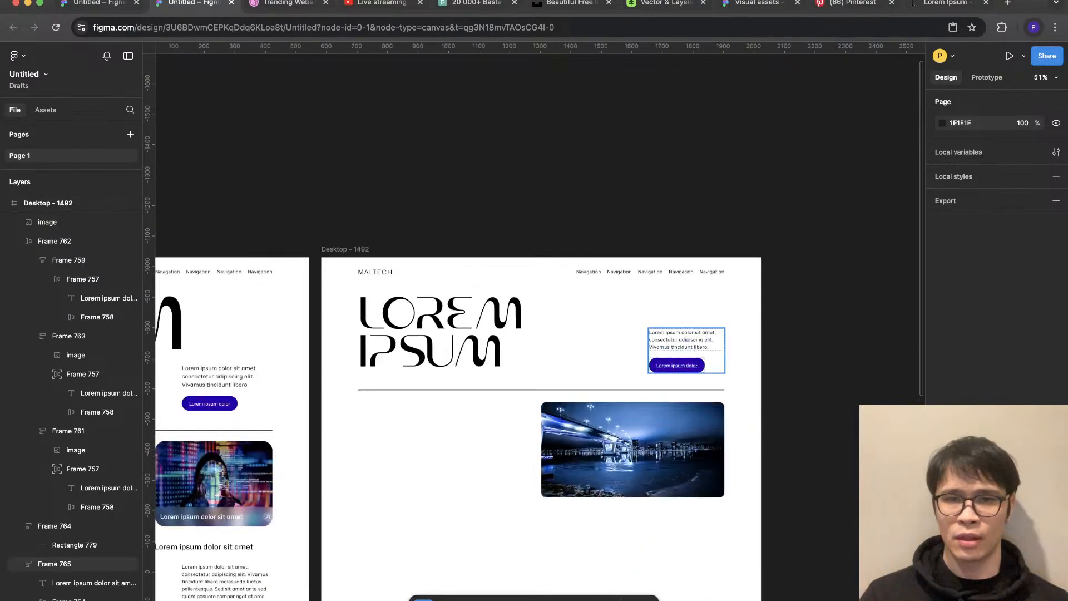
left_click(668, 359)
key("Escape")
scroll(648, 368, "up", 2)
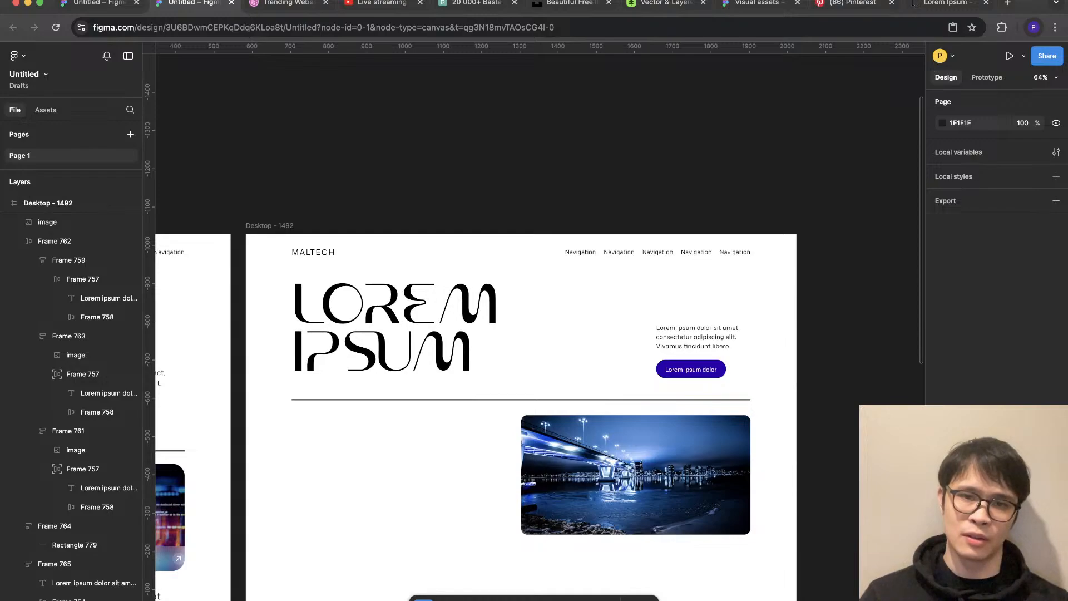
left_click(697, 337, "super")
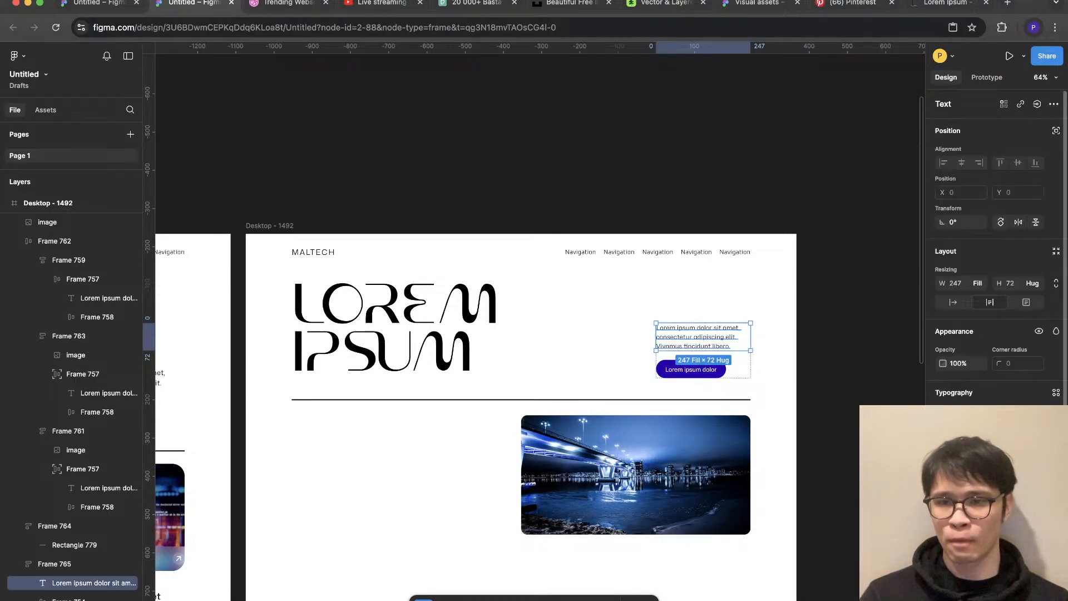
key("Escape")
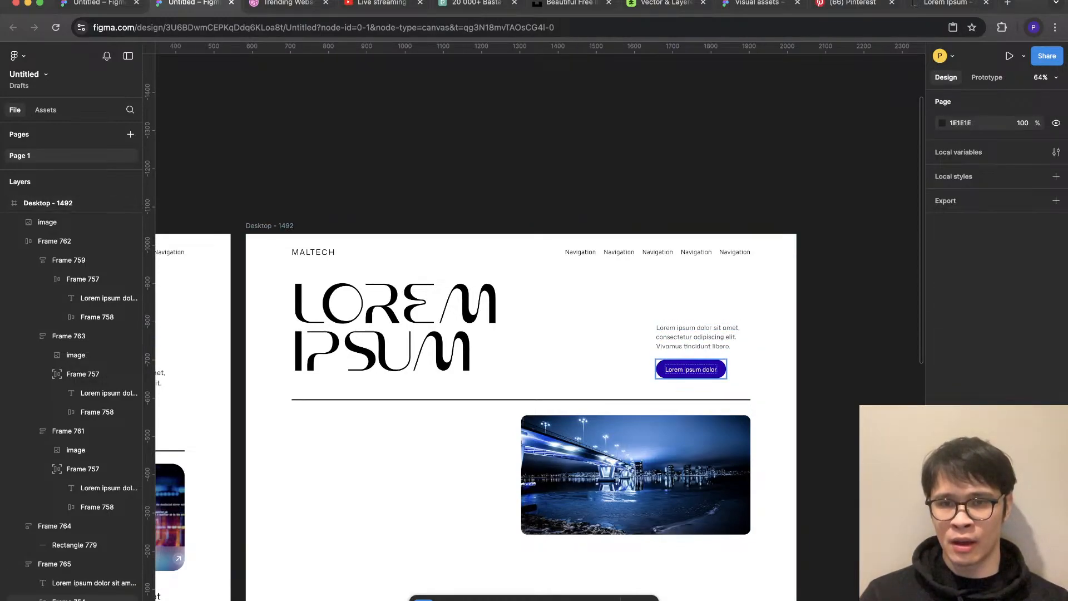
Step: Change the duplicate page's hero button fill to a lighter purple and its label to black
left_click(691, 369, "super")
left_click(944, 493)
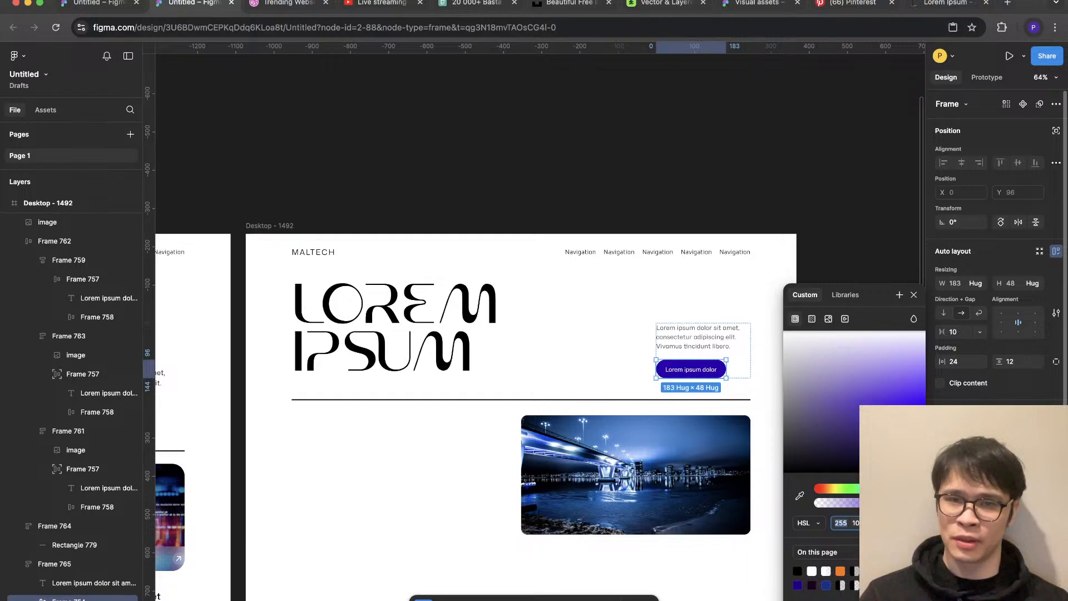
left_click(925, 364)
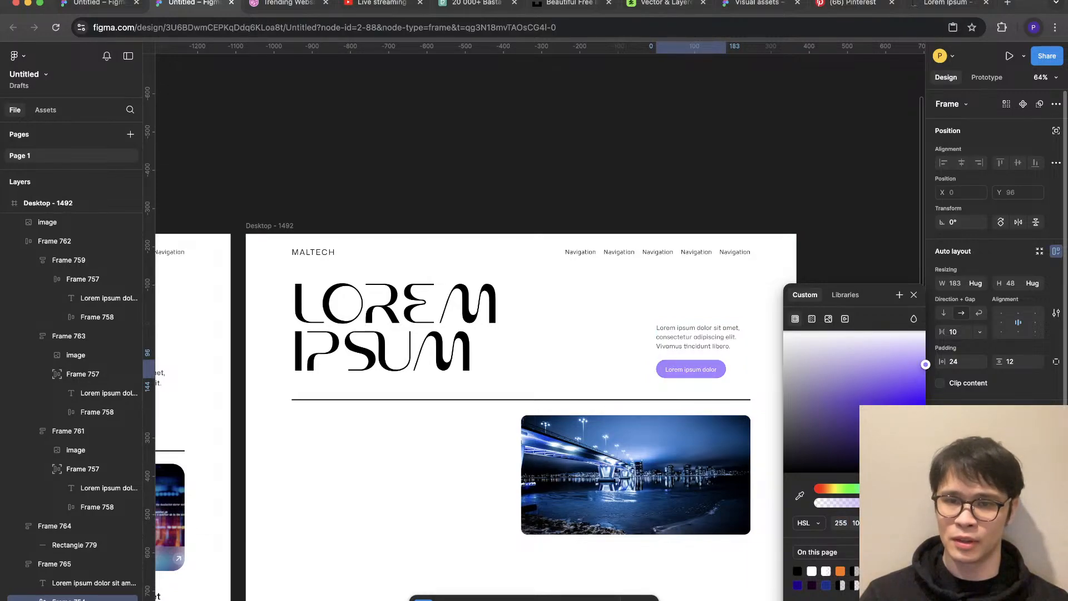
left_click(942, 556)
left_click(858, 471)
left_click(751, 200)
Step: Lighten the hero button's fill further to a pale lavender of the same hue
double_click(691, 369)
left_click(941, 495)
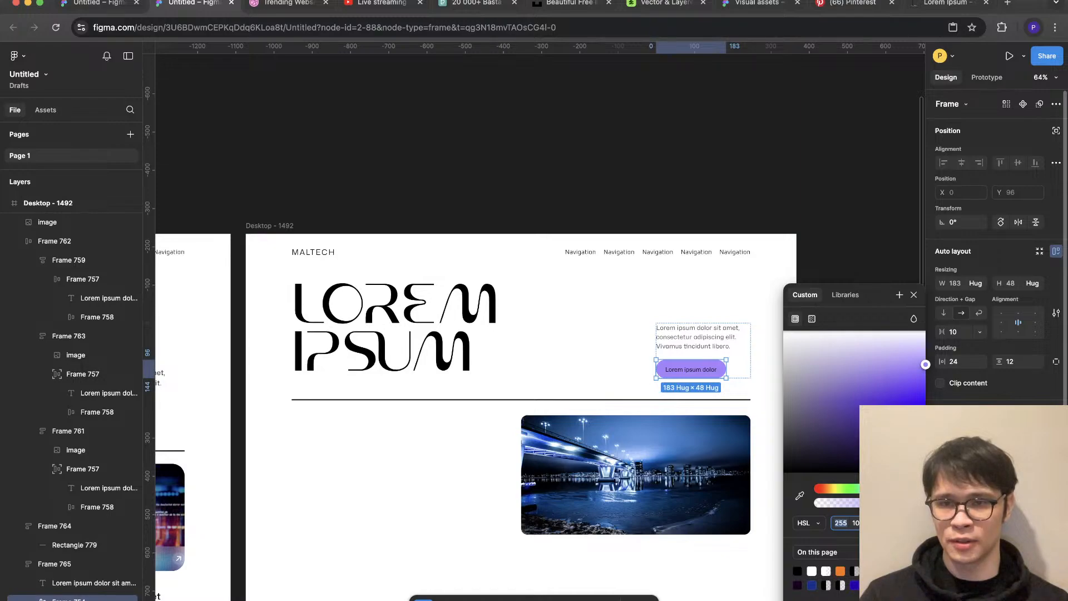
left_click_drag(925, 364, 925, 345)
left_click(838, 203)
scroll(838, 203, "down", 3)
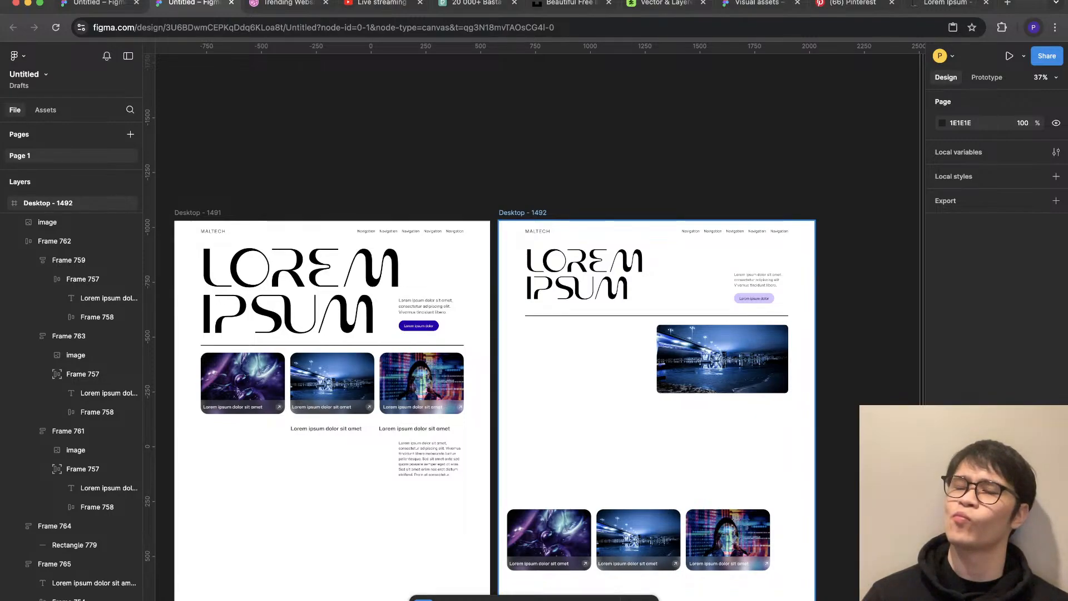
Step: Draw a rectangle about 536 × 298 at X 811, Y 100 beside the duplicate page's headline, covering the paragraph and button
left_click(522, 213)
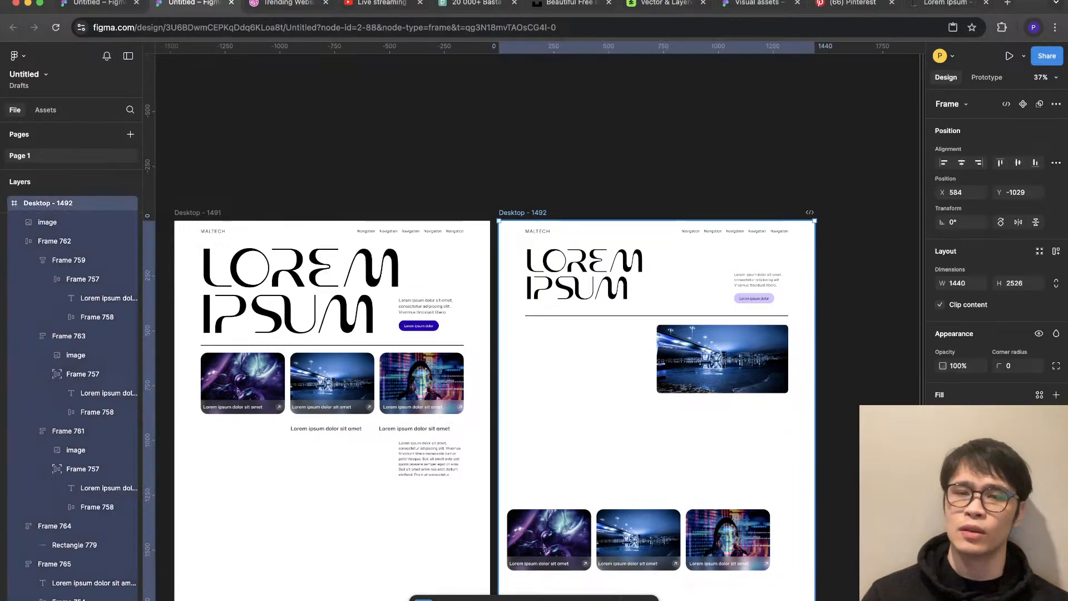
scroll(884, 274, "up", 5)
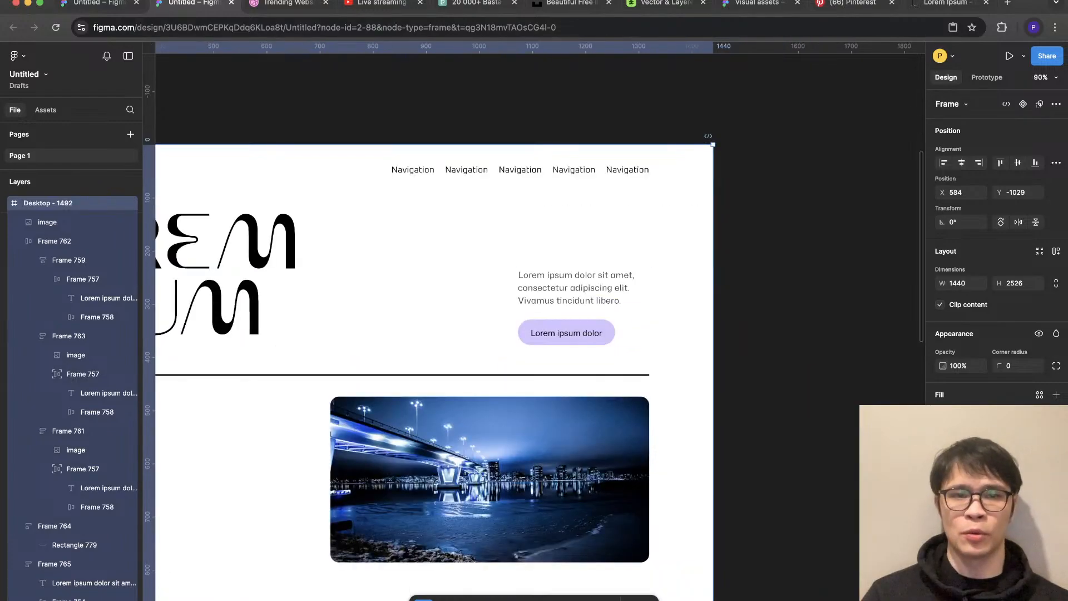
key("r")
mouse_move(378, 198)
left_mouse_down()
mouse_move(679, 355)
mouse_move(664, 356)
left_mouse_up()
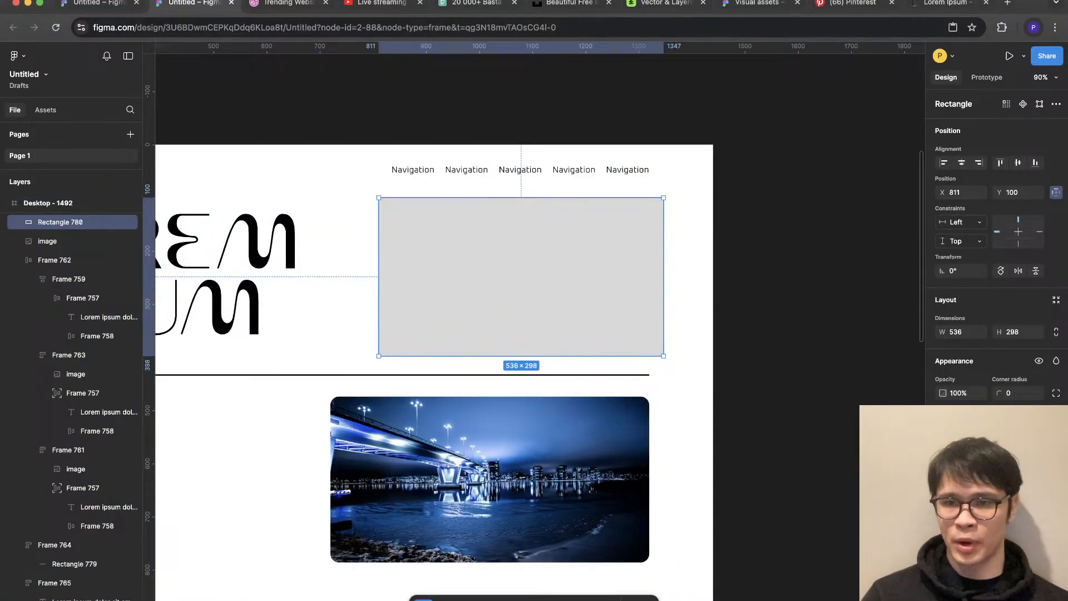
Step: Fill the rectangle with a linear gradient from the page's deep violet at its upper right corner to white at its lower left
left_click(944, 442)
left_click(812, 584)
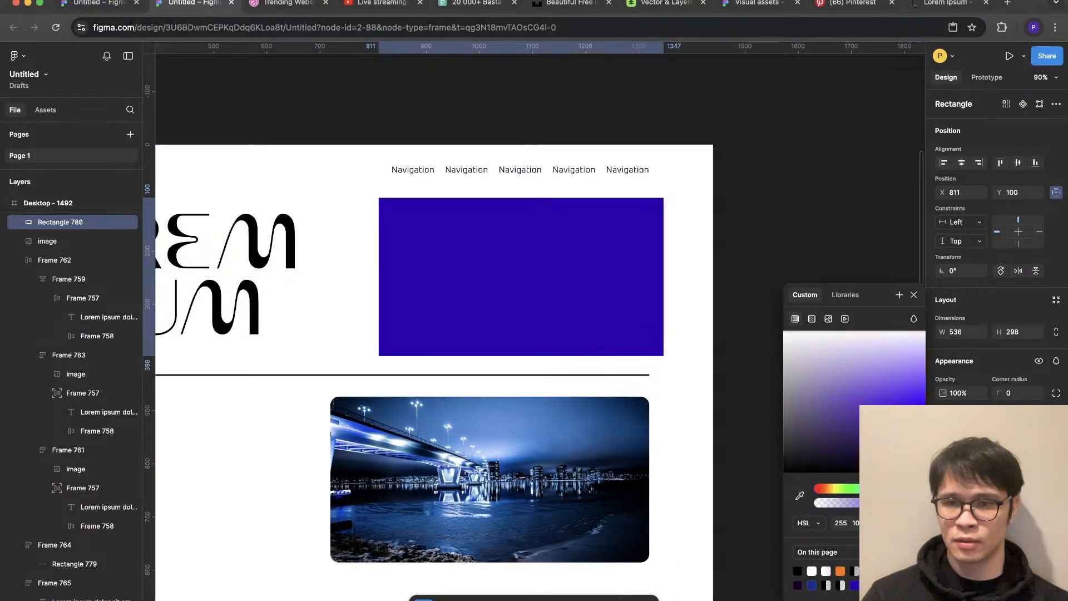
left_click(811, 318)
left_click(913, 368)
left_click_drag(776, 445, 640, 330)
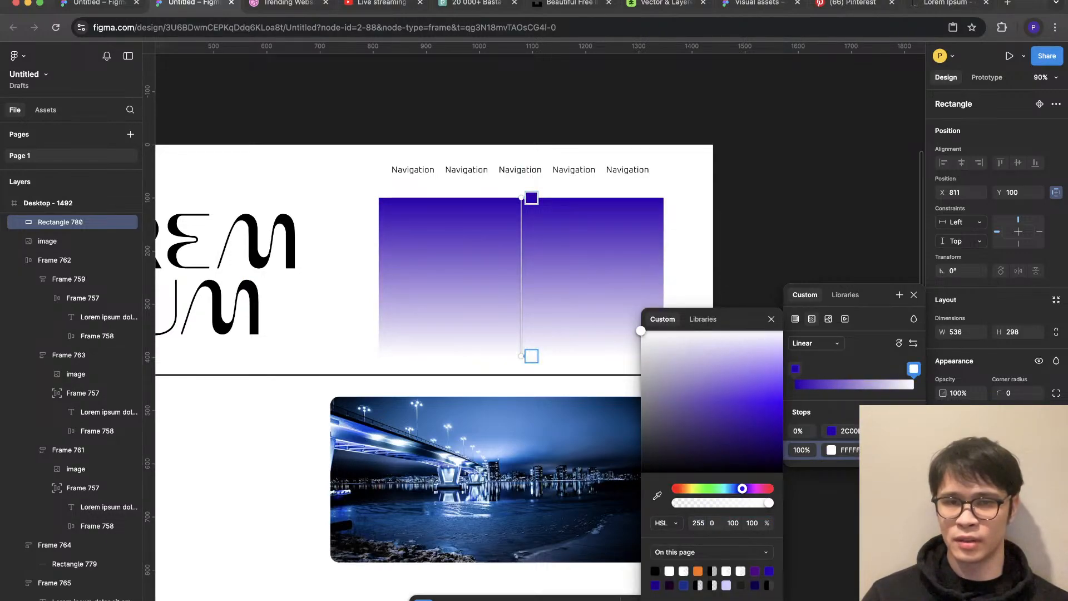
left_click_drag(522, 356, 379, 356)
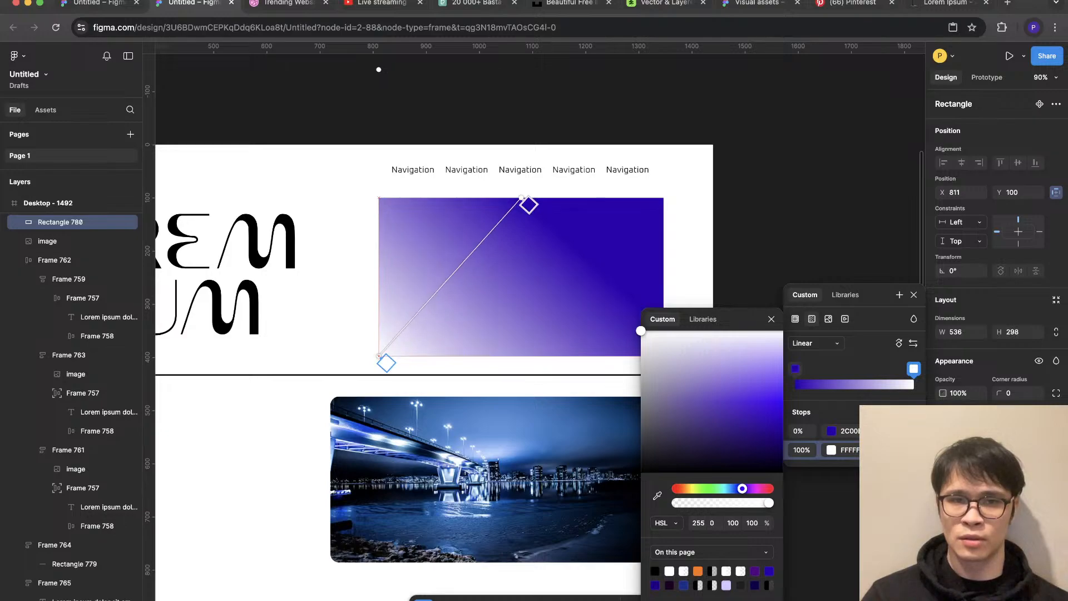
left_click_drag(529, 205, 668, 205)
Step: Lower the opacity of the rectangle's gradient fill and send the rectangle behind the paragraph and button
key("Escape")
scroll(689, 394, "down", 5)
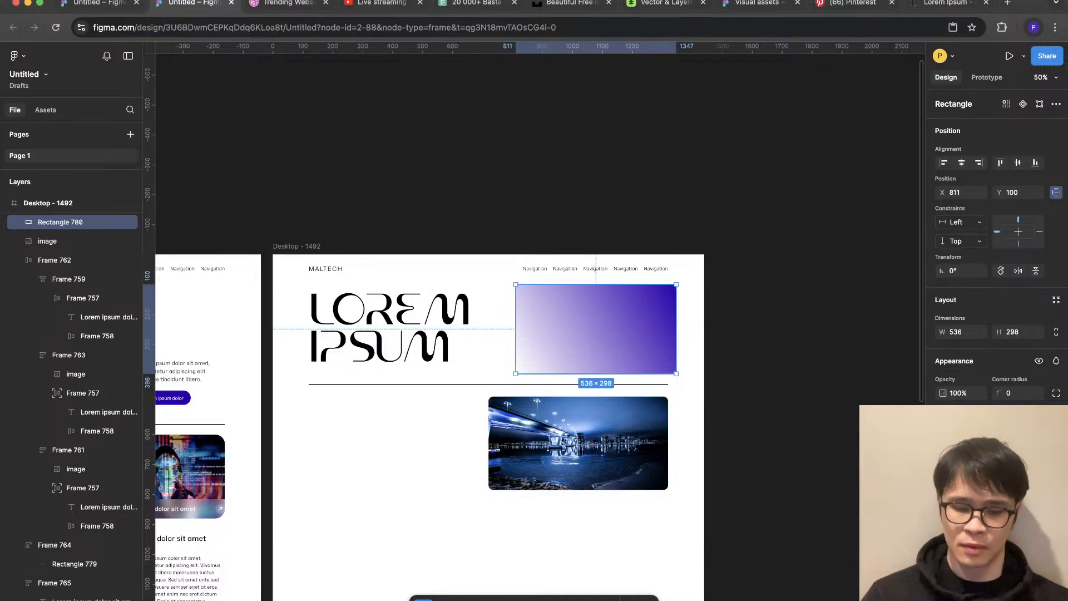
key("Escape")
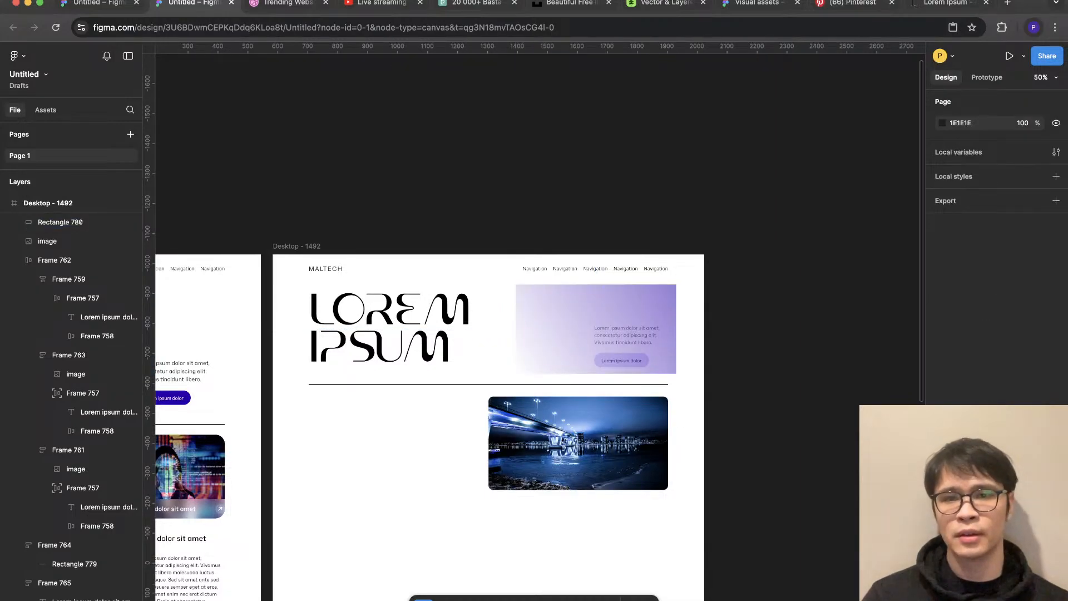
right_click(588, 334)
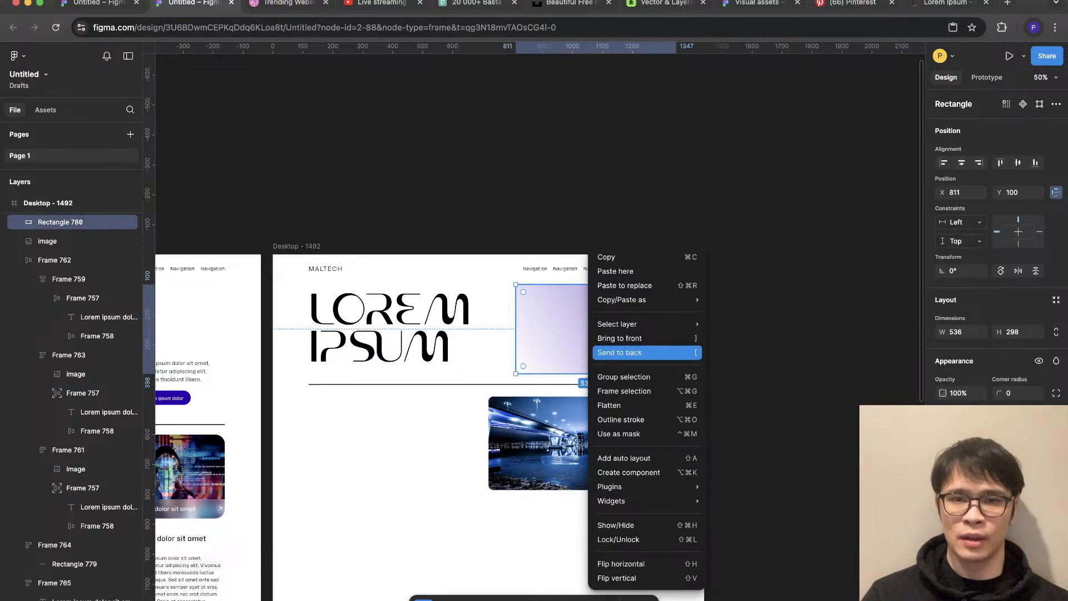
left_click(619, 352)
key("Escape")
Step: Move the paragraph and button frame off the gradient rectangle to the empty area below the divider, beside the bridge image
left_click_drag(631, 345, 396, 437)
scroll(340, 439, "up", 3)
left_click(579, 329)
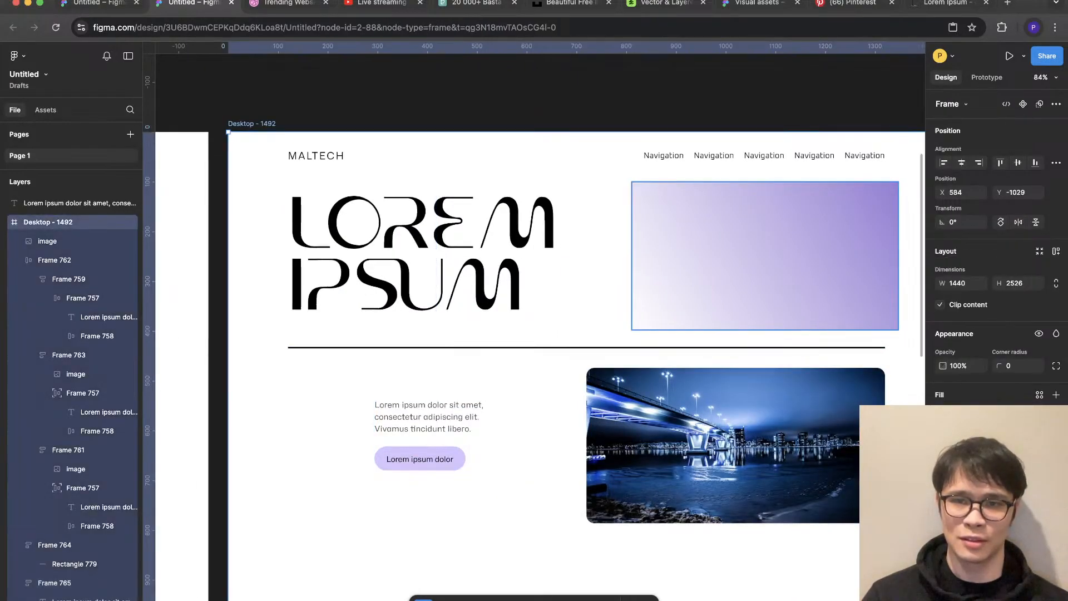
Step: Shift the gradient rectangle left to X 784 so its right edge meets the end of the divider
left_click(765, 255)
scroll(765, 255, "right", 3)
left_click_drag(651, 286, 637, 286)
Step: Change the gradient's violet stop to a bright blue, HSL 214, 100, 60, and lower the fill's opacity further
left_click(944, 443)
left_click(831, 581)
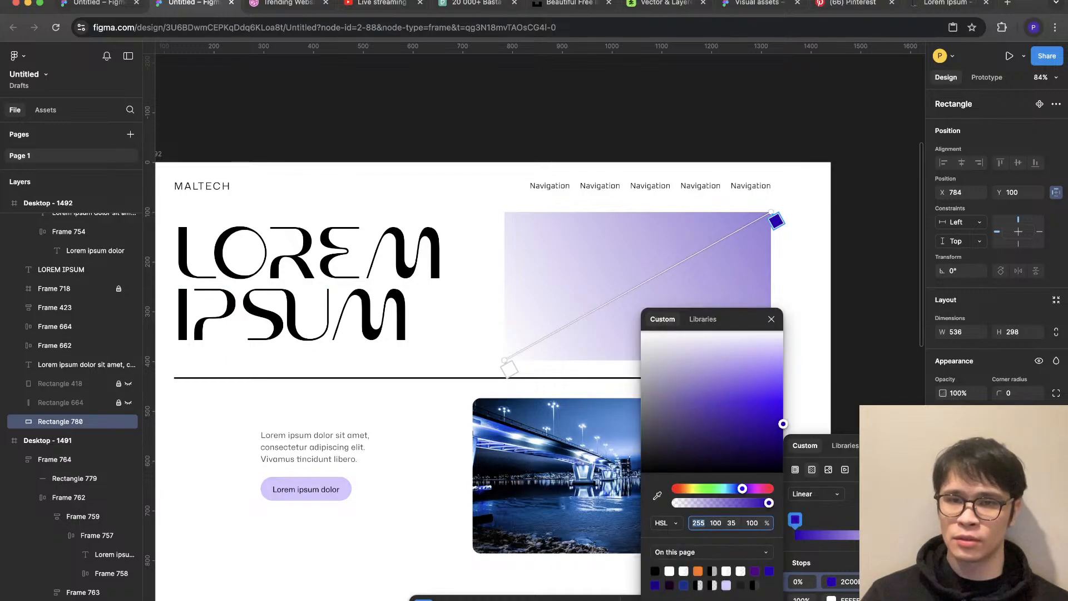
left_click_drag(783, 424, 784, 387)
left_click_drag(742, 489, 731, 488)
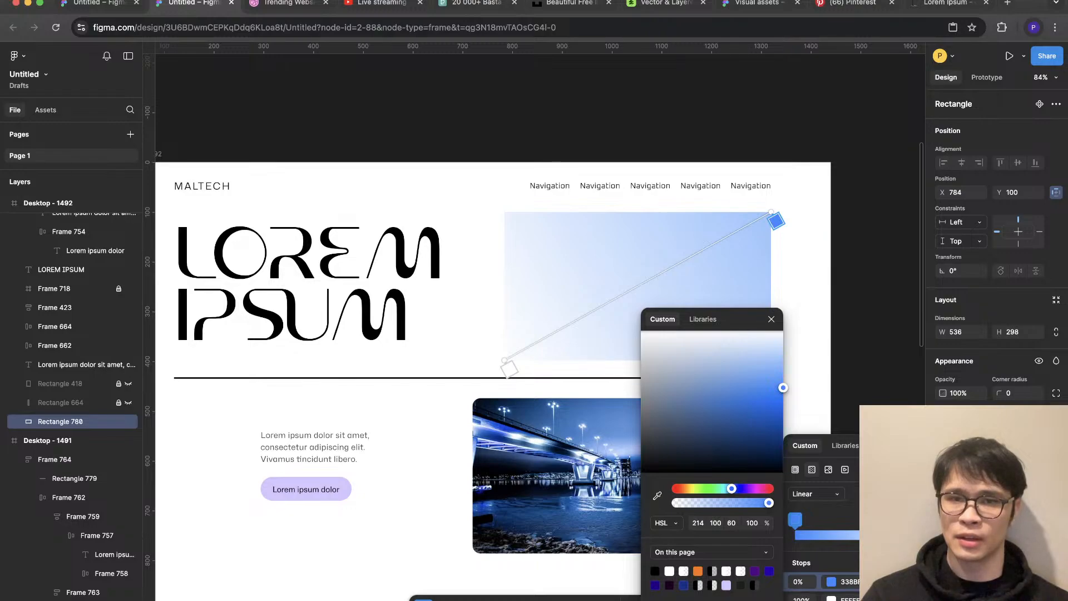
key("Escape")
key("Escape")
scroll(810, 272, "down", 5)
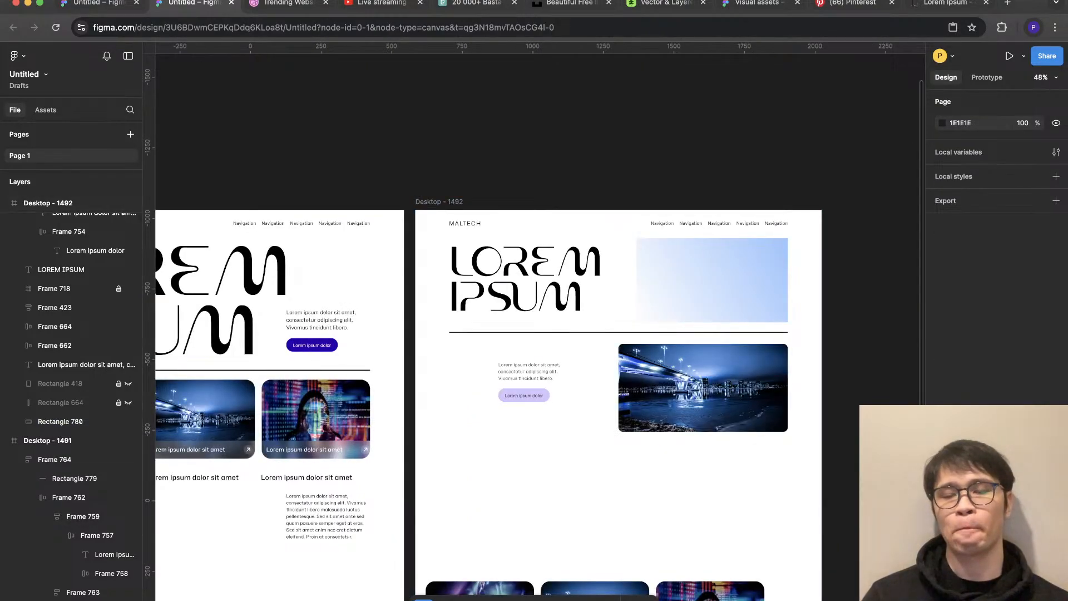
left_click(743, 278)
key("Escape")
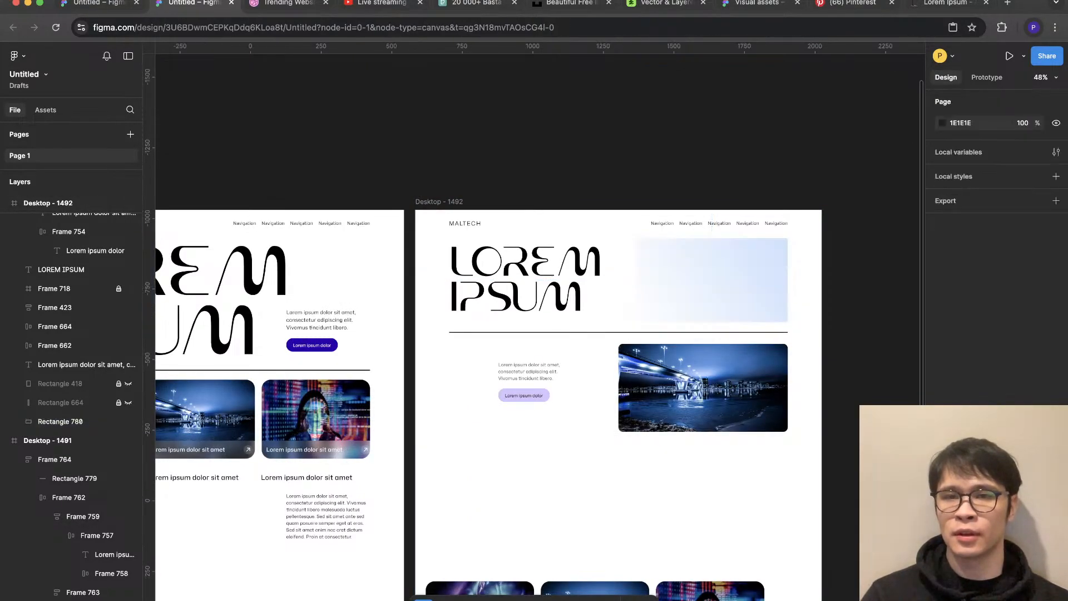
Step: Move the paragraph and button frame down to X 282, Y 817, below the level of the bridge image
scroll(511, 424, "up", 3)
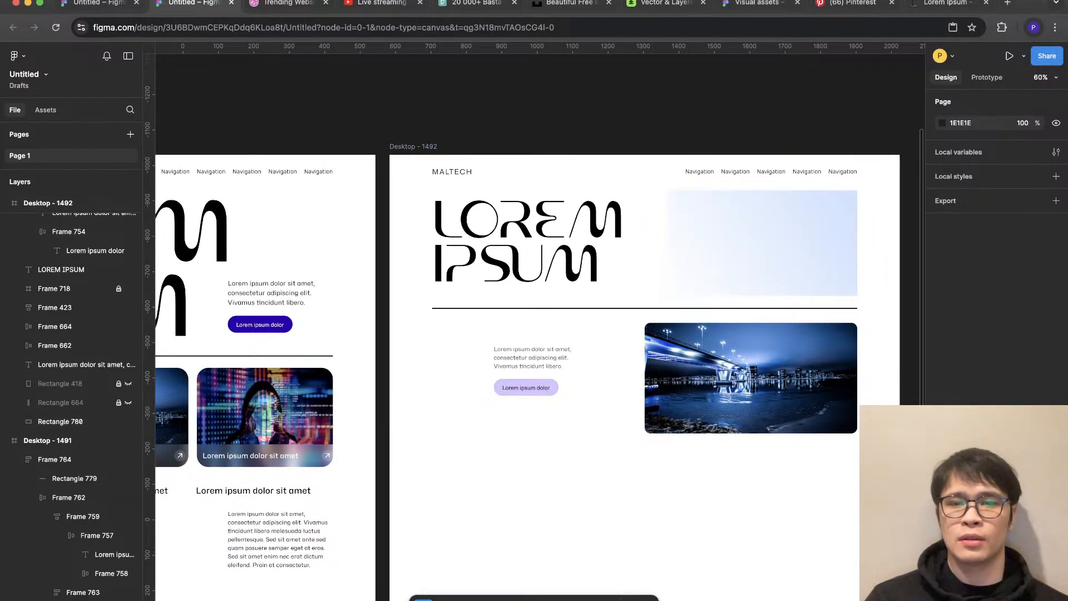
left_click(534, 370)
left_click_drag(534, 370, 530, 471)
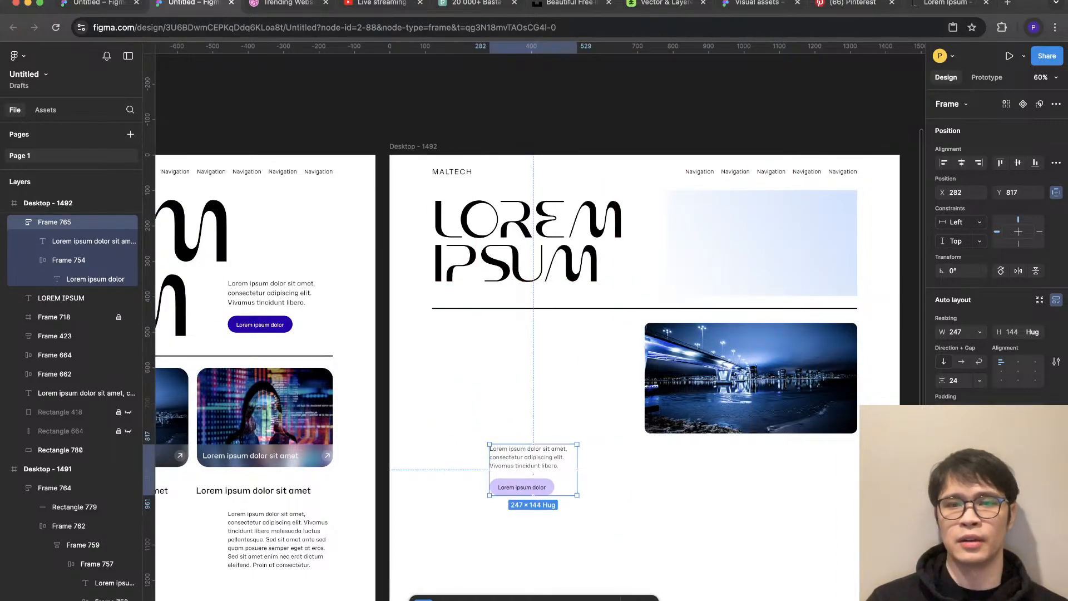
Step: Show the layout grids and narrow the gradient rectangle to 397 wide by bringing its left edge in to X 923
left_click(717, 245)
left_click(579, 239)
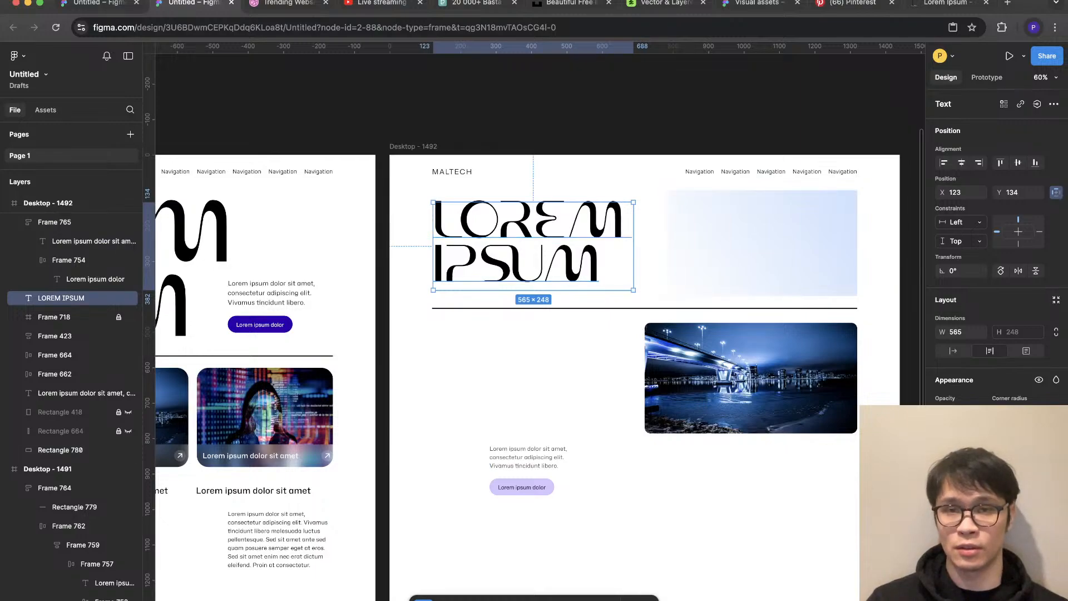
key("shift+g")
scroll(724, 188, "up", 2)
left_click(723, 211)
left_click_drag(654, 255, 714, 256)
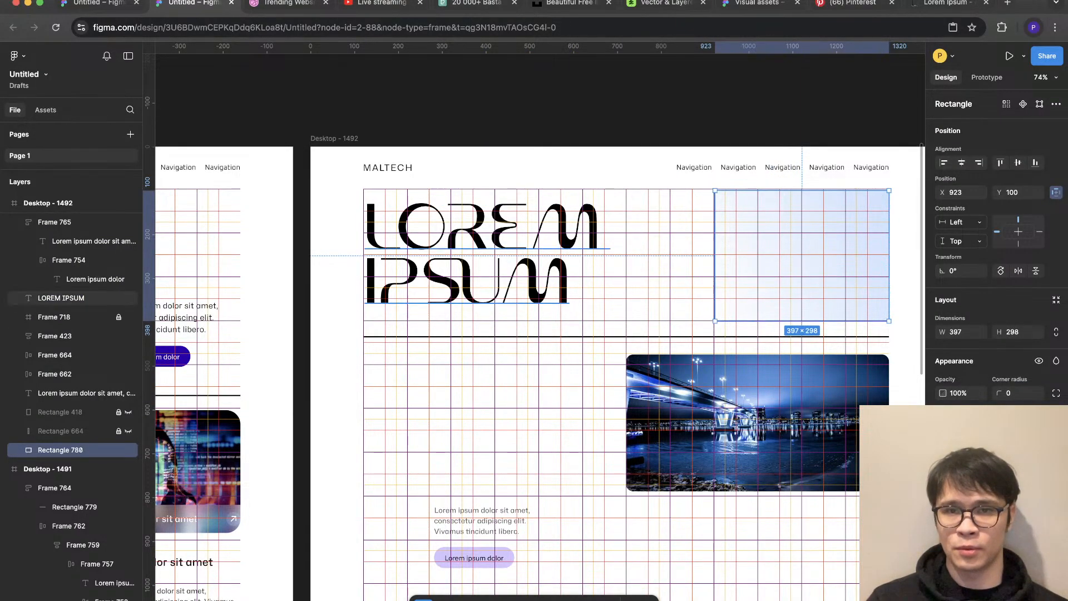
Step: Enlarge the LOREM IPSUM headline's font size and widen its text box to 813 so each word fits on one line
left_click(579, 239)
key("super+shift+period")
key("super+shift+period")
key("super+shift+period")
key("super+shift+period")
key("super+shift+period")
key("super+shift+period")
key("super+shift+period")
key("super+shift+period")
key("super+shift+period")
key("super+shift+period")
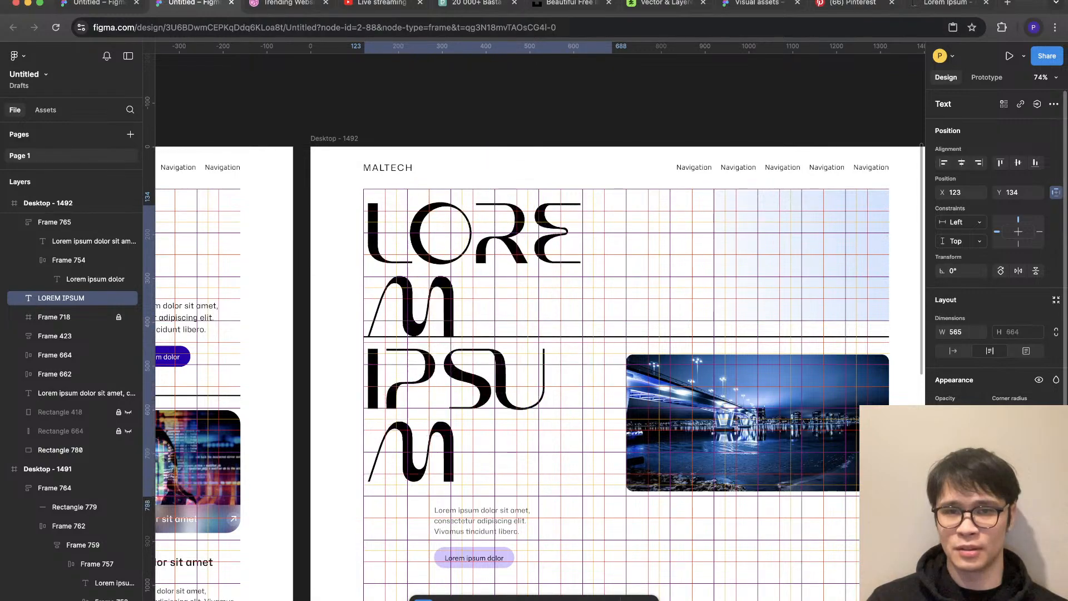
left_click_drag(612, 205, 721, 167)
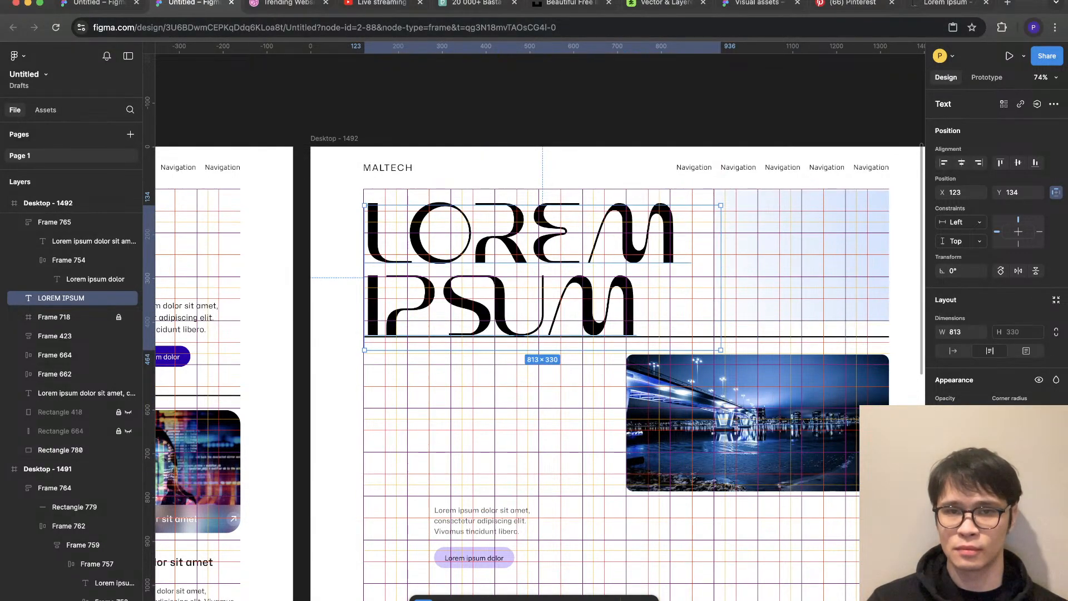
Step: Hide the layout grids and move the headline up slightly, about level with the gradient rectangle's top edge
key("ctrl+g")
key("Escape")
left_click(542, 277)
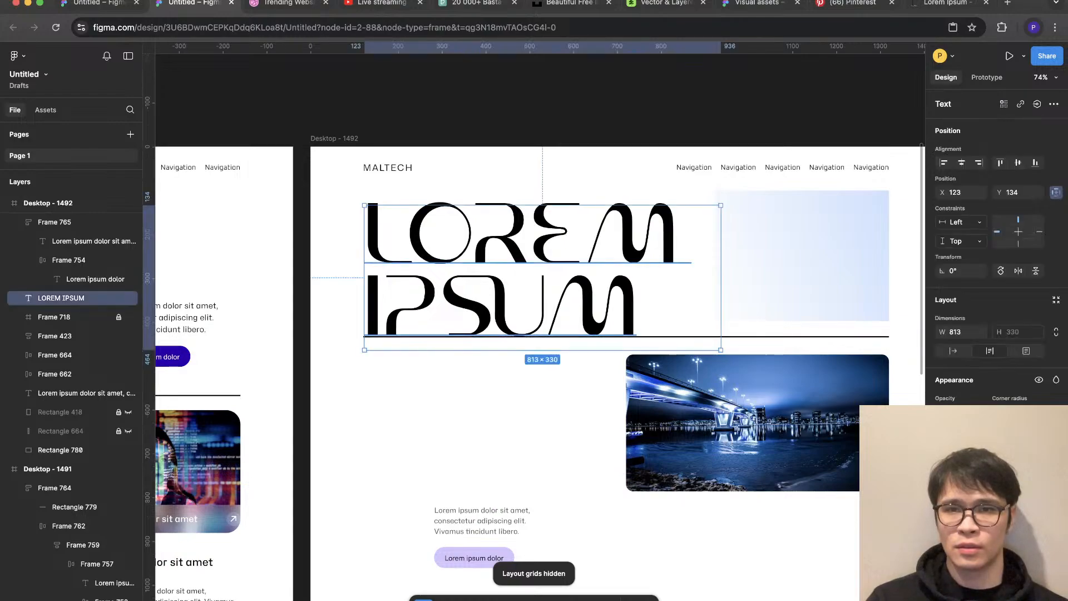
left_click_drag(542, 277, 542, 264)
key("Escape")
Step: Move the bridge image straight down about 130 px to open a wide gap below the divider
scroll(505, 114, "down", 3)
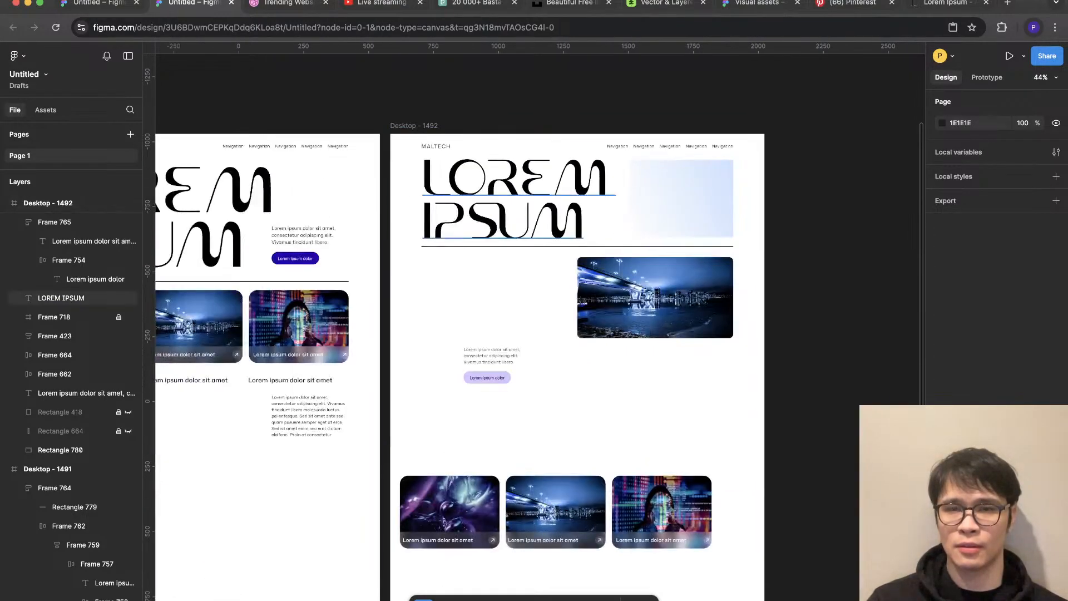
left_click(414, 125)
left_click(654, 297)
left_click(577, 246, "shift+super")
key("shift+Down")
key("shift+Down")
key("shift+Down")
key("shift+Down")
key("shift+Down")
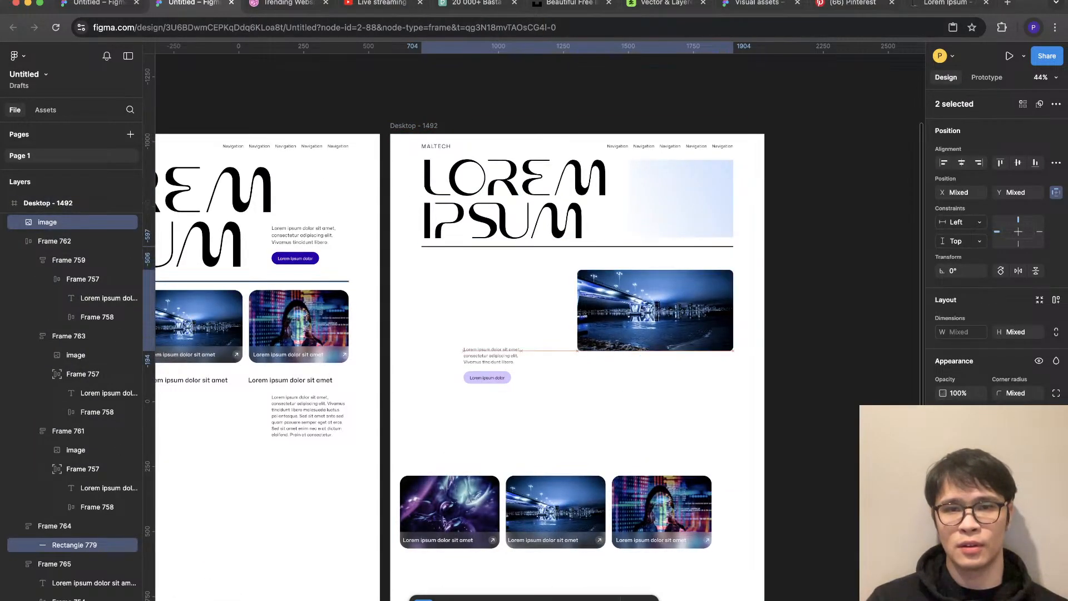
key("shift+Down")
key("shift+Down")
key("shift+Down")
key("shift+Down")
key("shift+Down")
key("shift+Down")
key("shift+Down")
key("shift+Down")
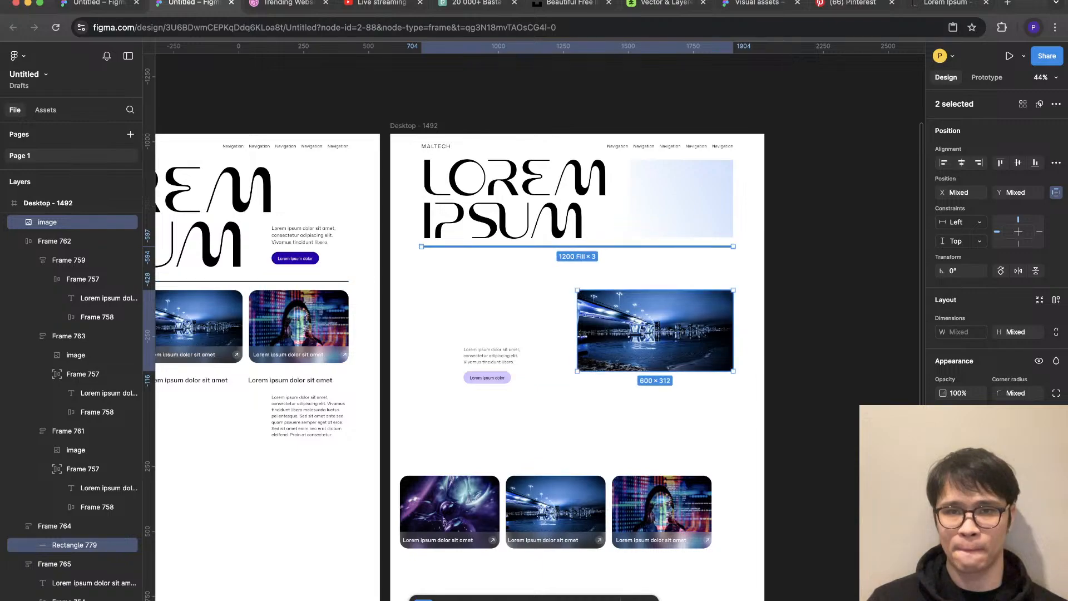
key("Escape")
Step: Move the divider frame below the headline down 30 px to Y 462
left_click(723, 246)
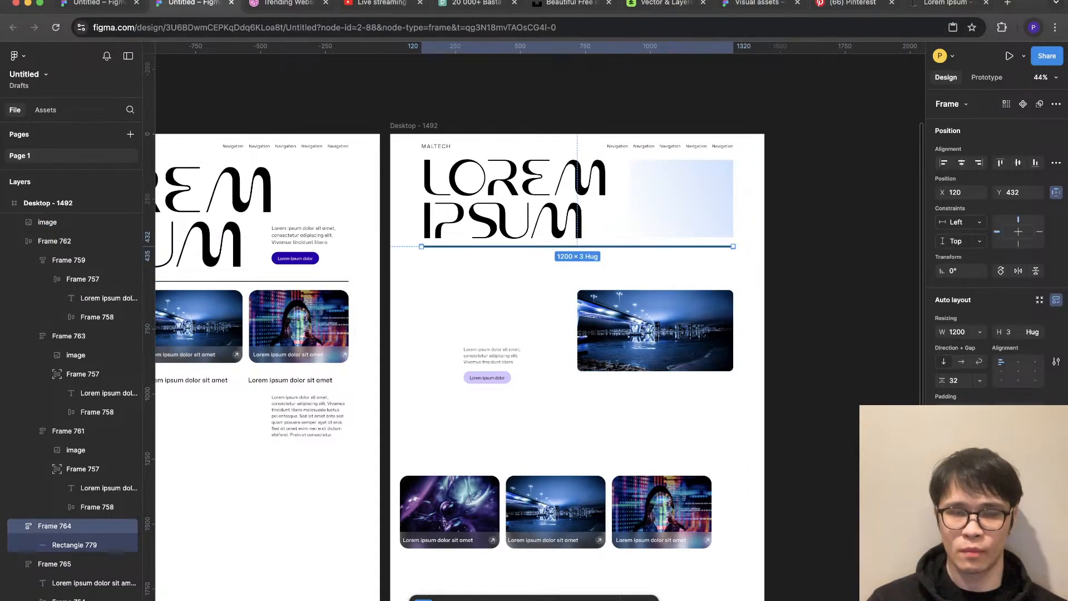
key("shift+Down")
key("shift+Down")
key("shift+Down")
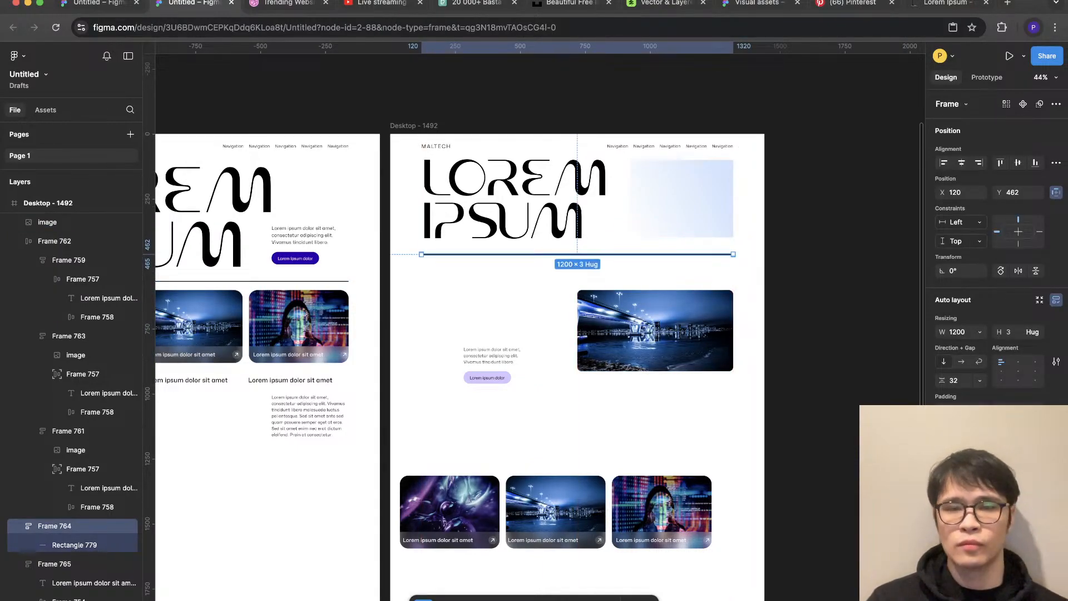
key("Escape")
Step: Examine the gradient rectangle and compare the revised hero layout with the three-card variant beside it
left_click(656, 199)
scroll(609, 198, "up", 3)
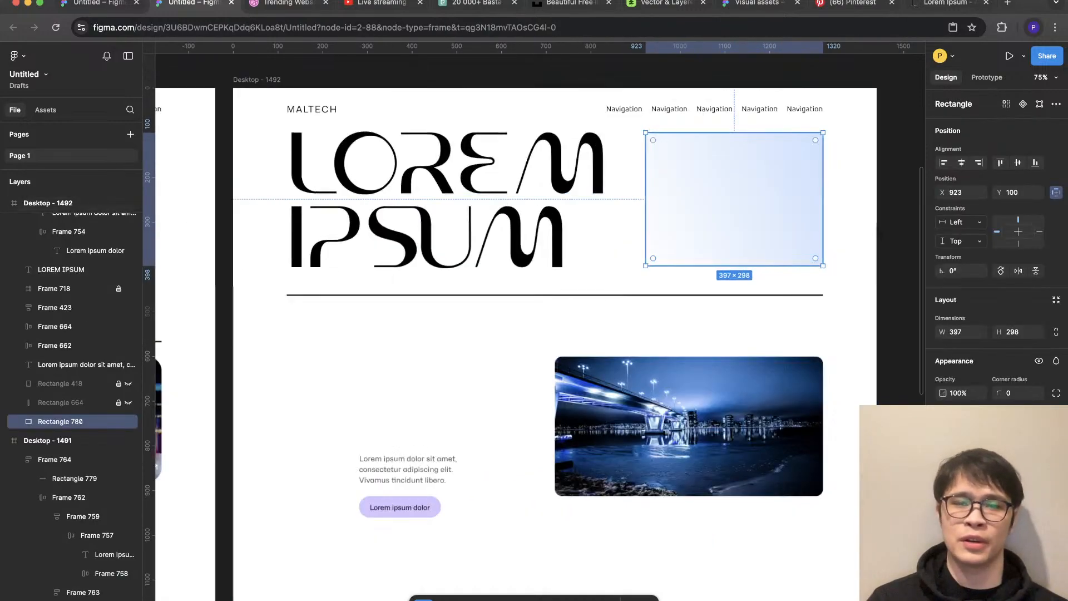
key("Escape")
scroll(455, 356, "down", 3)
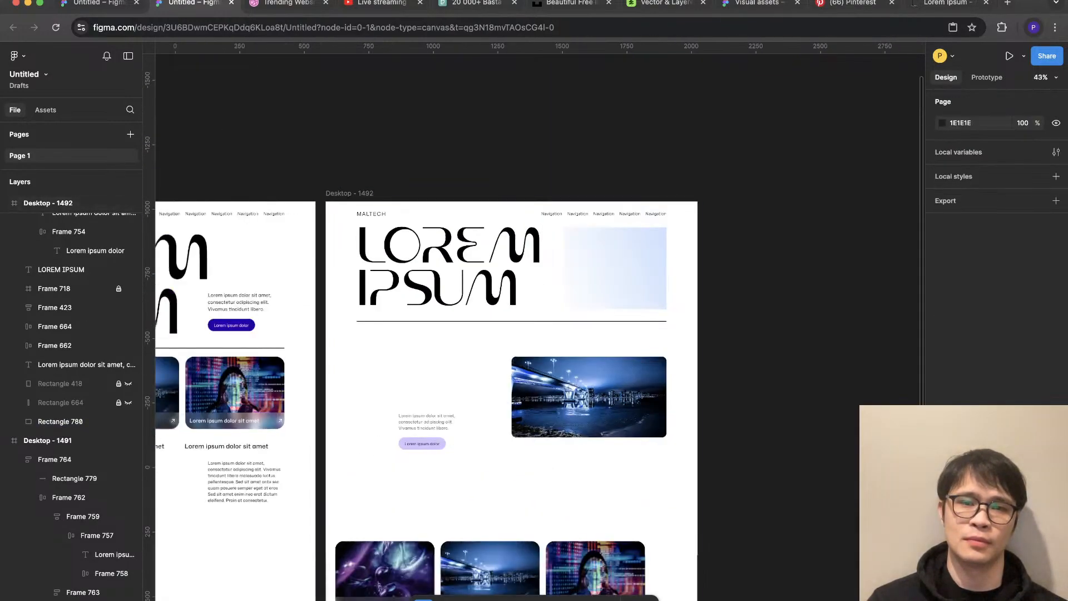
scroll(456, 360, "down", 3)
scroll(443, 364, "up", 5)
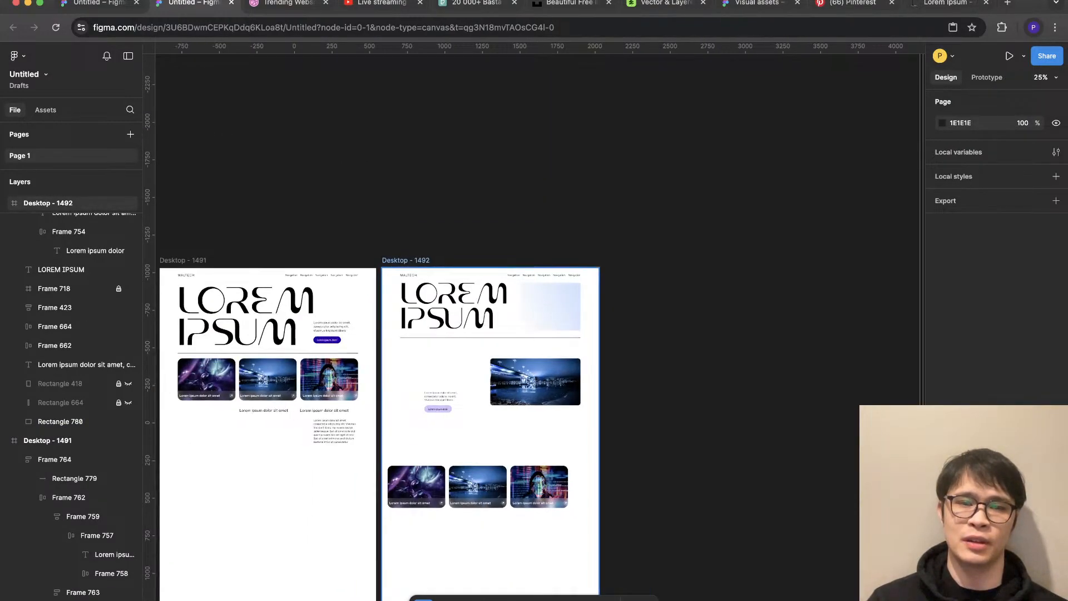
scroll(471, 447, "up", 2)
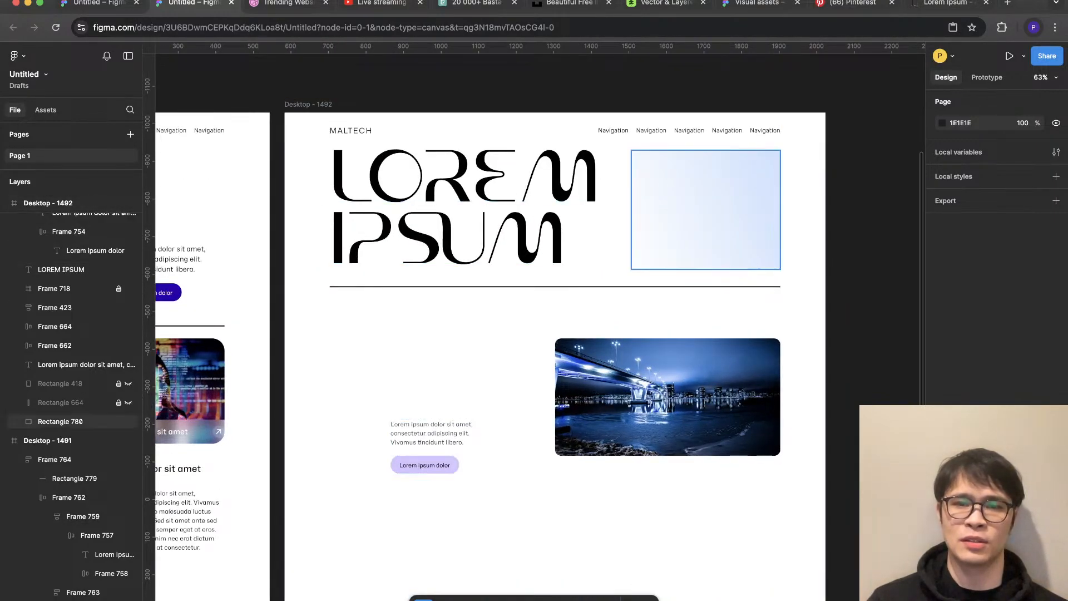
Step: Move the paragraph and button frame just below the divider at X 120, Y 509, and widen it to 343
left_click(437, 445)
left_click_drag(437, 445, 458, 331)
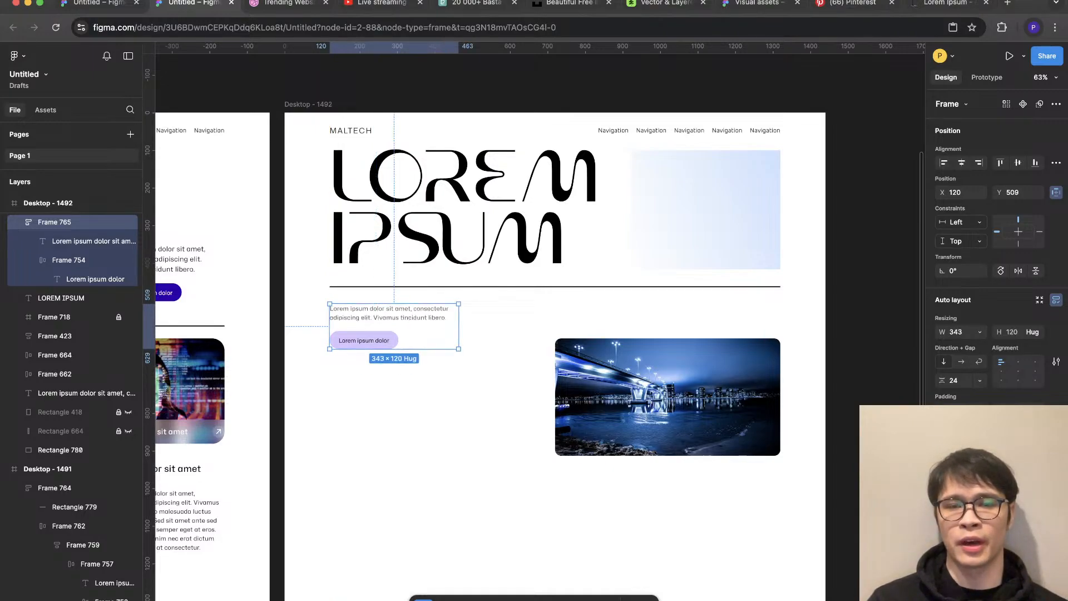
key("Escape")
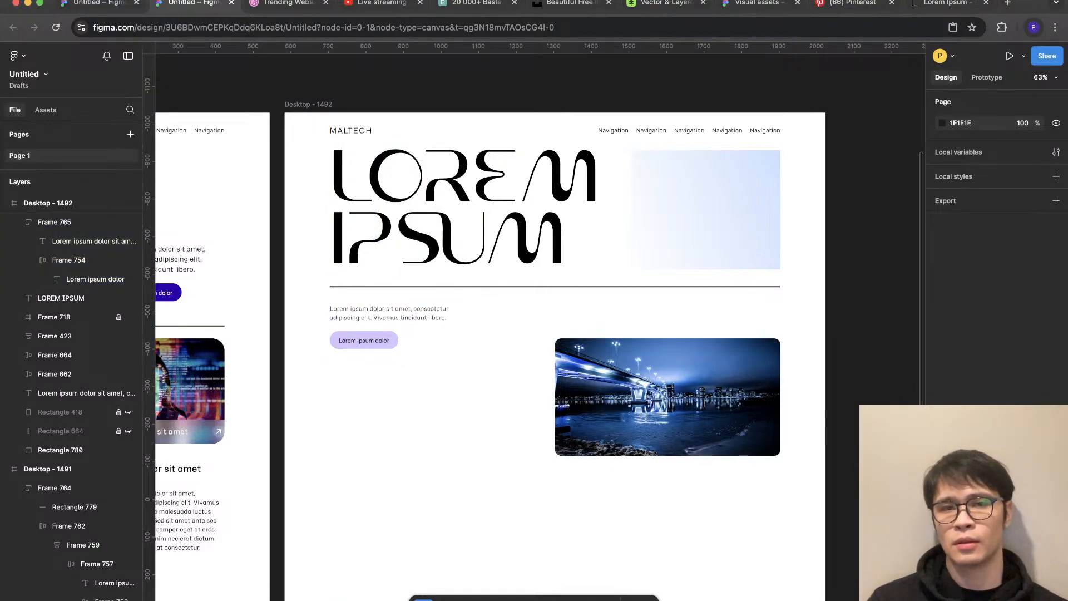
Step: Undo the recent paragraph frame changes back to the larger text in a 438 wide frame at X 120, Y 462
key("super+z")
key("super+z")
key("super+z")
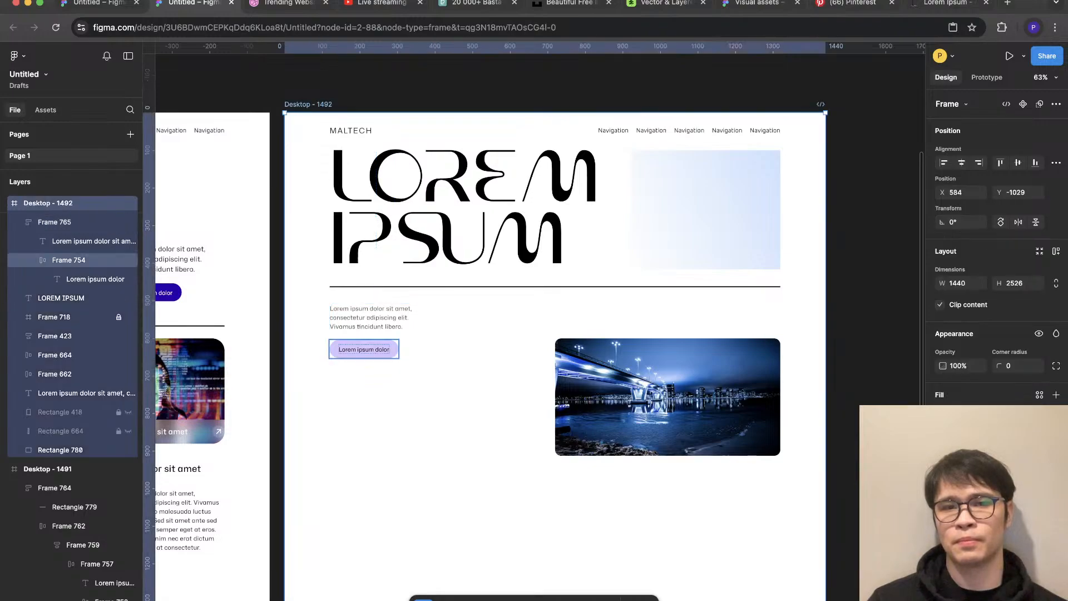
key("super+z")
key("super+z")
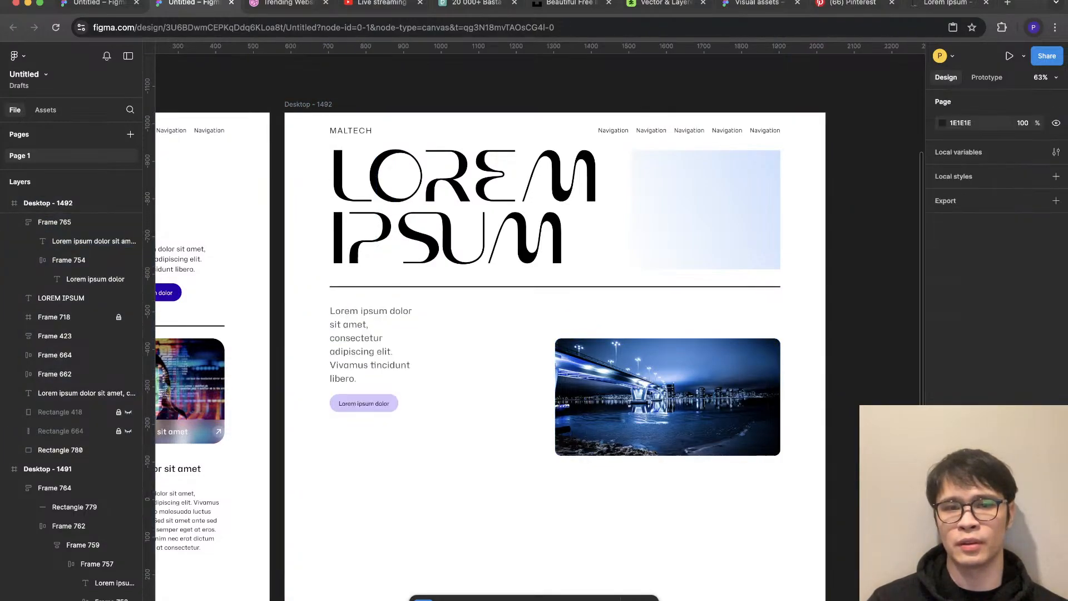
key("super+z")
key("super+z")
key("super+z")
key("super+z")
key("super+z")
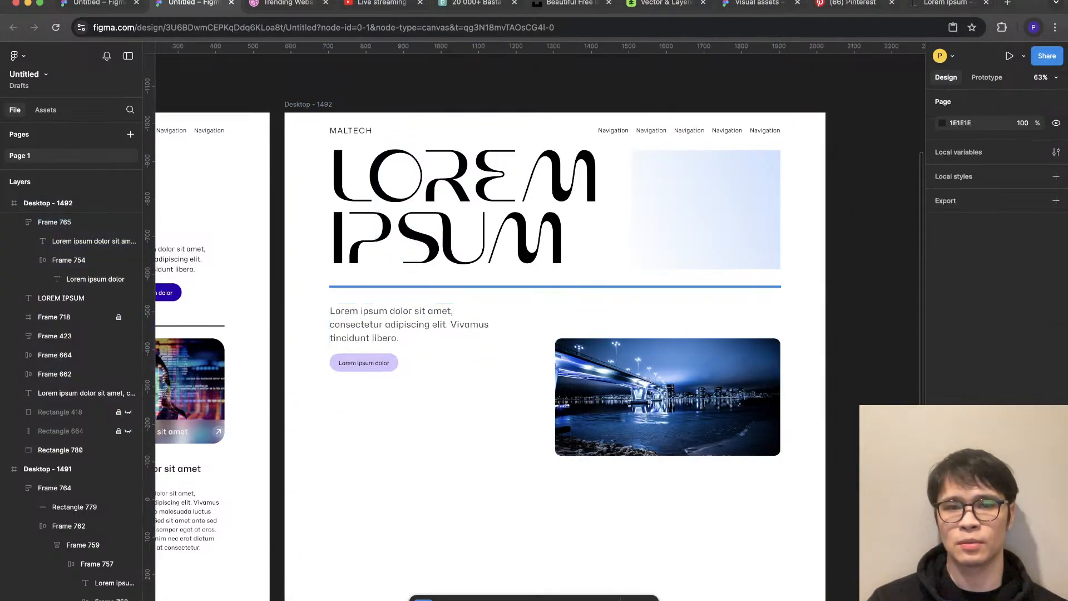
key("super+z")
key("super+z")
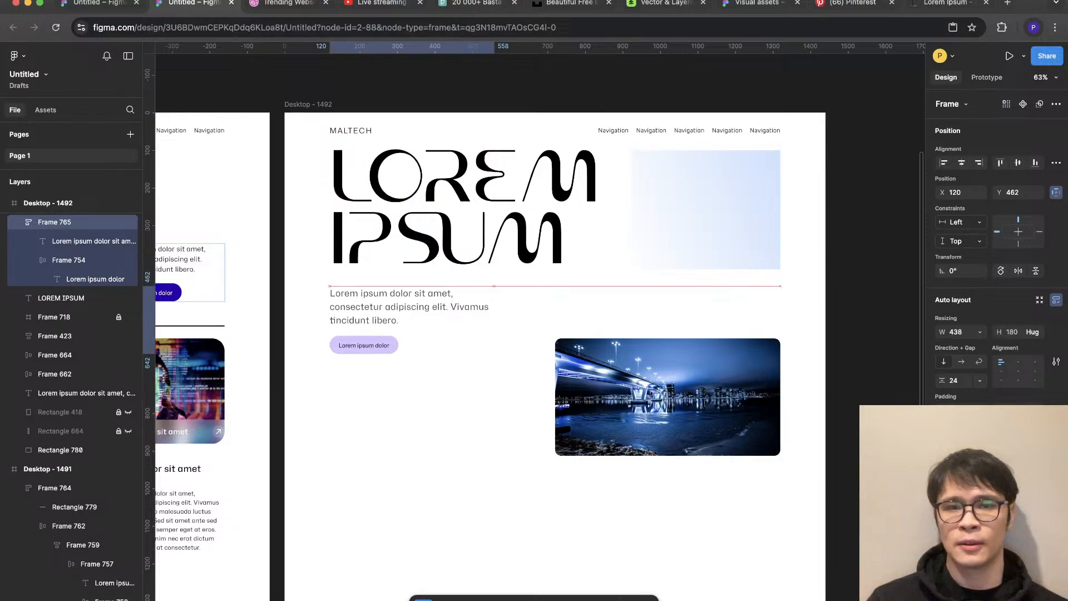
Step: Narrow the paragraph and button frame to 355, place it at X 317, Y 462, and remove the divider line
left_click_drag(330, 320, 419, 307)
key("shift+g")
key("shift+g")
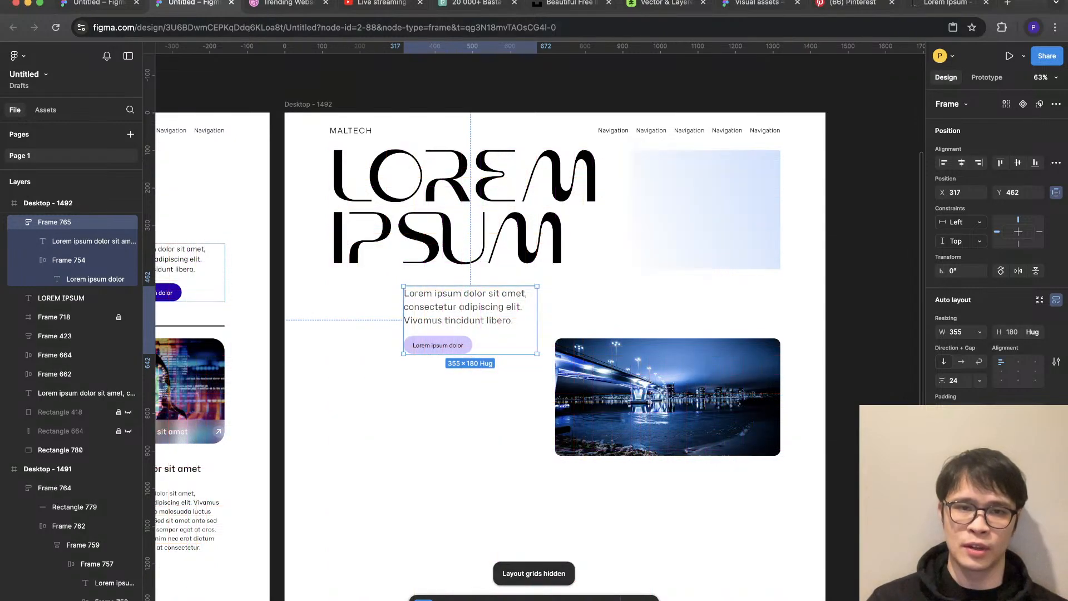
Step: Set the button's corner radius to 0 and change its violet fill to light gray
key("Escape")
left_click(438, 339, "super")
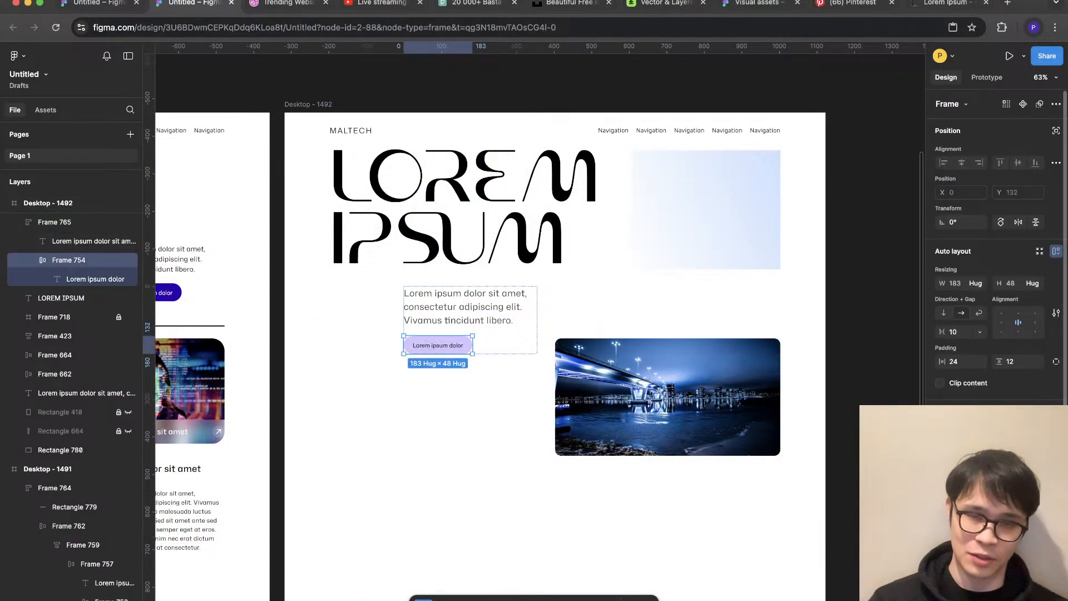
type("0")
key("Return")
left_click(942, 493)
left_click_drag(856, 389, 783, 357)
key("Escape")
scroll(538, 328, "up", 1)
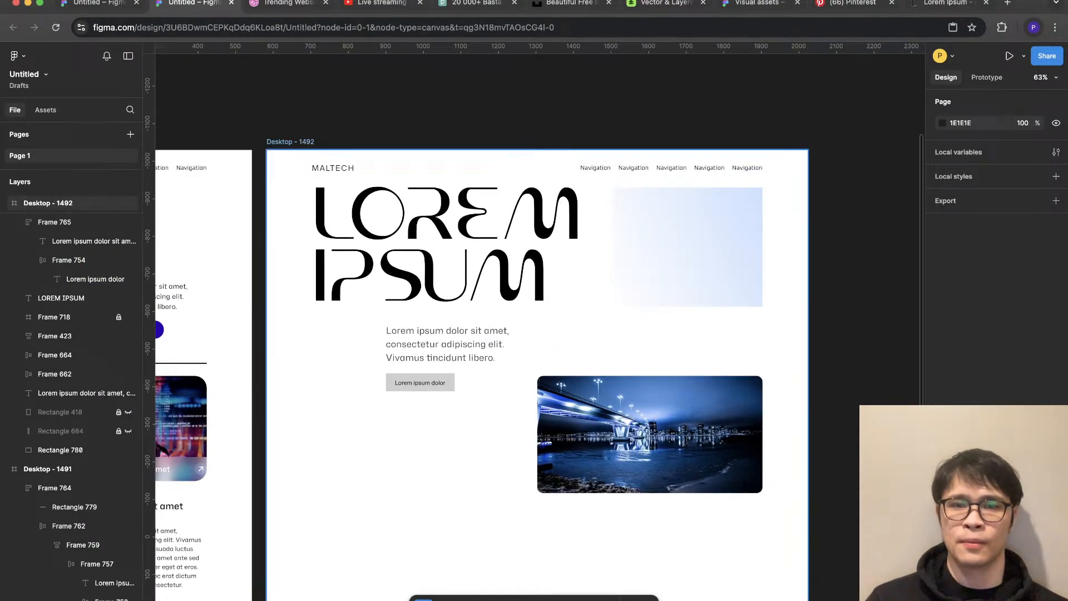
Step: Move the bridge image up to X 720, Y 448 using the layout grids, placing it just below the gradient rectangle
left_click(649, 434)
key("shift+g")
scroll(525, 445, "up", 2)
left_click_drag(680, 432, 680, 363)
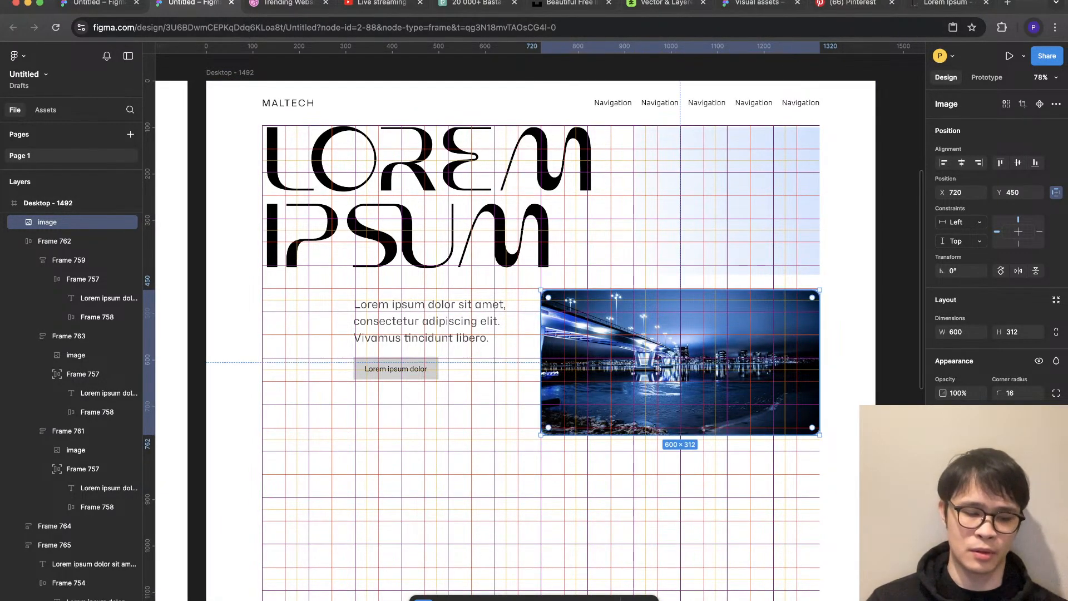
key("Escape")
key("Escape")
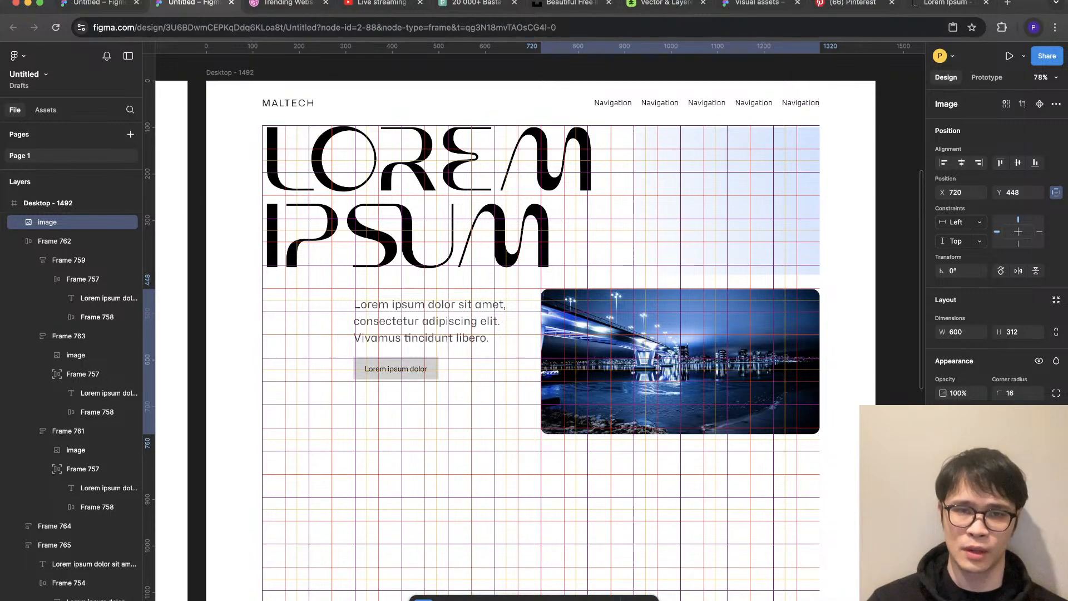
key("ctrl+g")
left_click(680, 361)
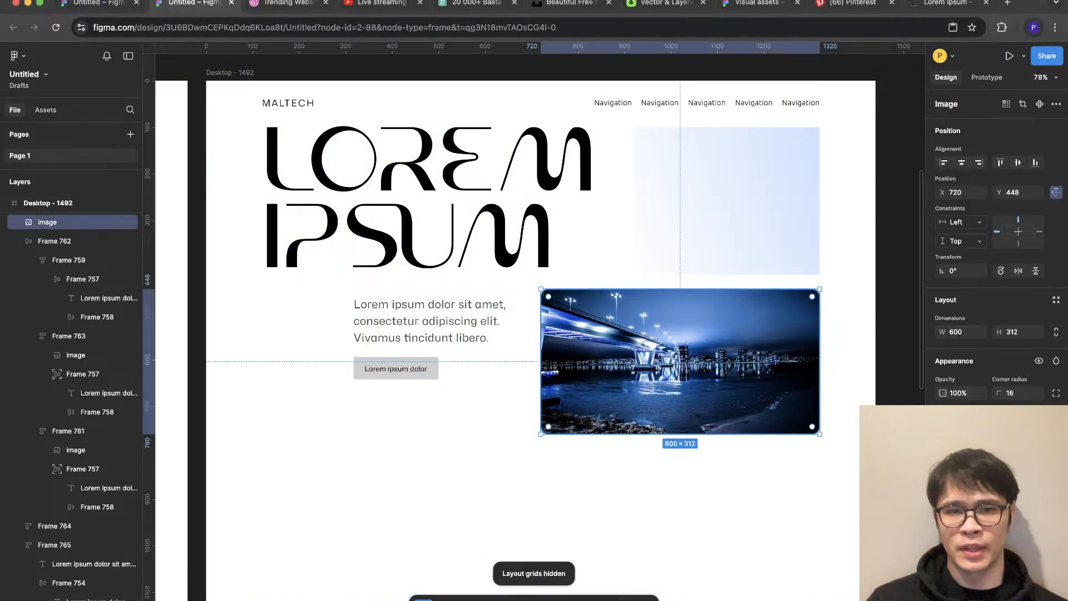
Step: Resize the bridge image to 497 × 347 from its lower-left corner, aligning its left edge with the grid at X 823
key("ctrl+g")
left_click_drag(541, 433, 586, 450)
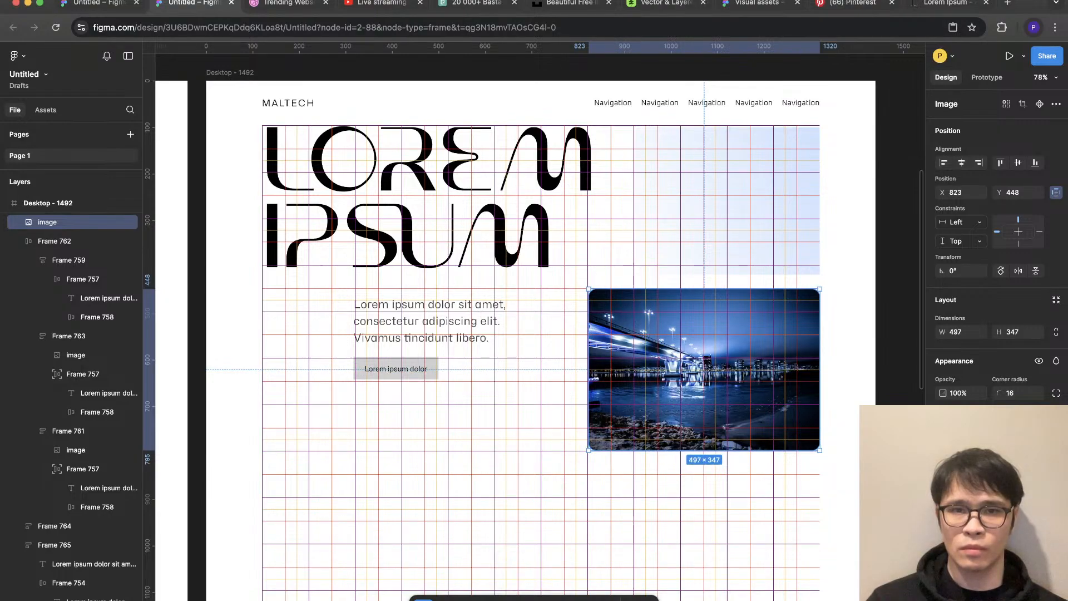
key("Escape")
Step: Duplicate the bridge image as an overlapping copy, 501 × 347, offset down and left to X 720, Y 594
left_click(704, 369)
left_click_drag(703, 370, 656, 437, "alt")
key("ctrl+g")
key("shift+g")
scroll(569, 452, "up", 5)
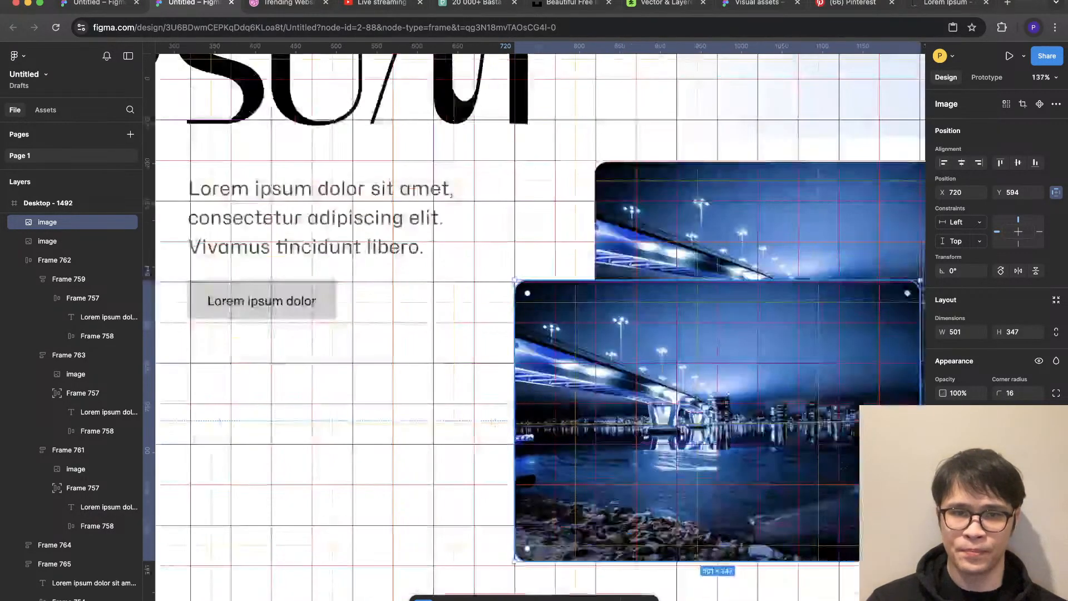
Step: Nudge the copied bridge image down to Y 596 so its top edge meets the grid line
scroll(586, 333, "down", 2)
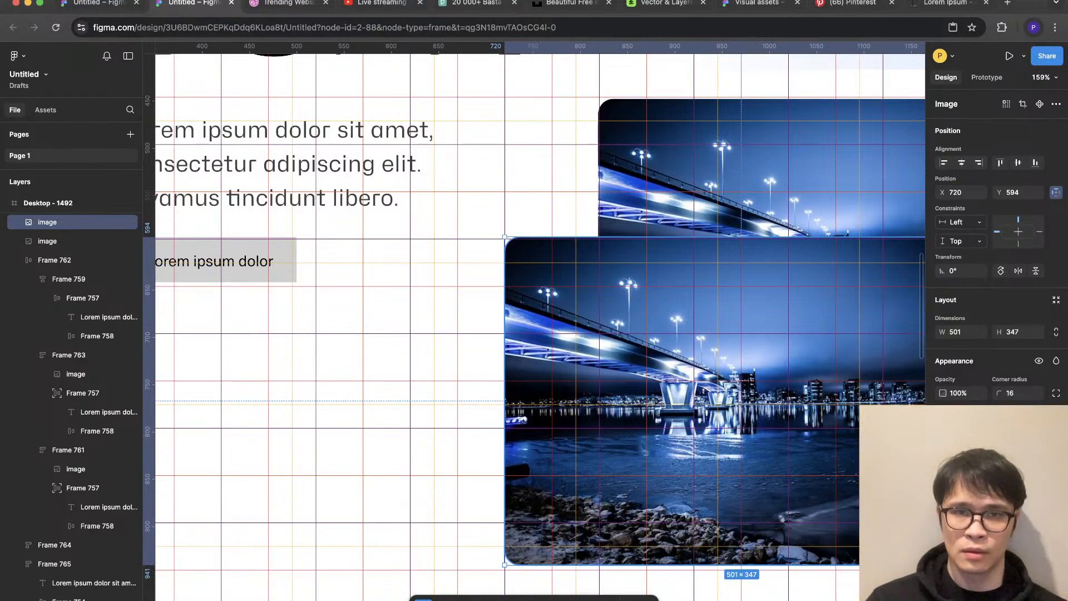
key("Down")
key("Down")
key("Down")
key("Down")
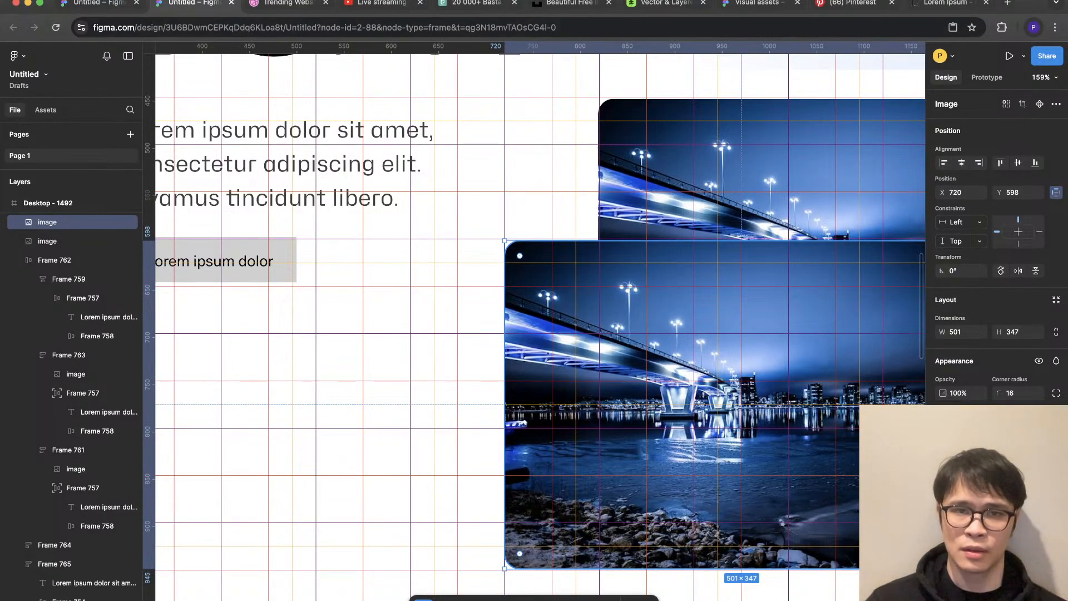
key("Up")
key("Up")
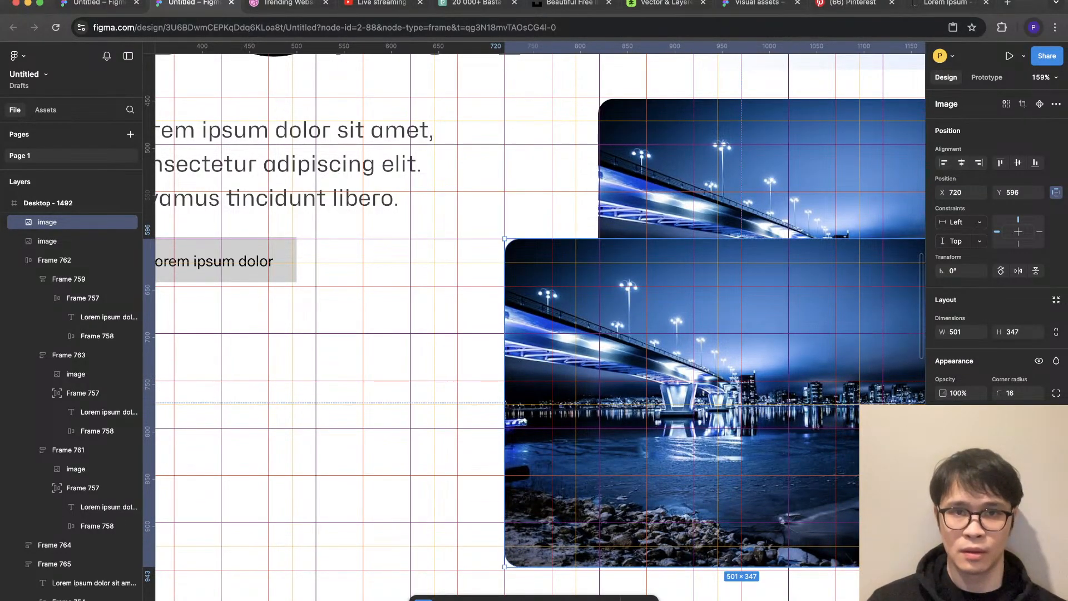
key("Escape")
Step: Turn both overlapping bridge images into light gray placeholder rectangles with corner radius 0
scroll(439, 445, "down", 5)
left_click_drag(792, 414, 623, 372)
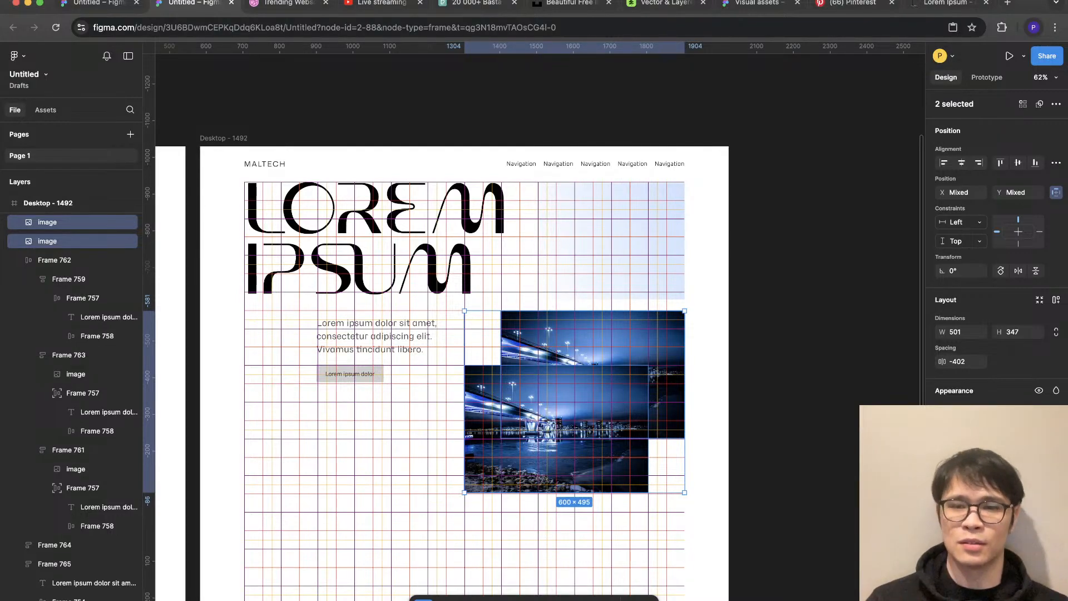
key("super+z")
key("super+z")
key("super+z")
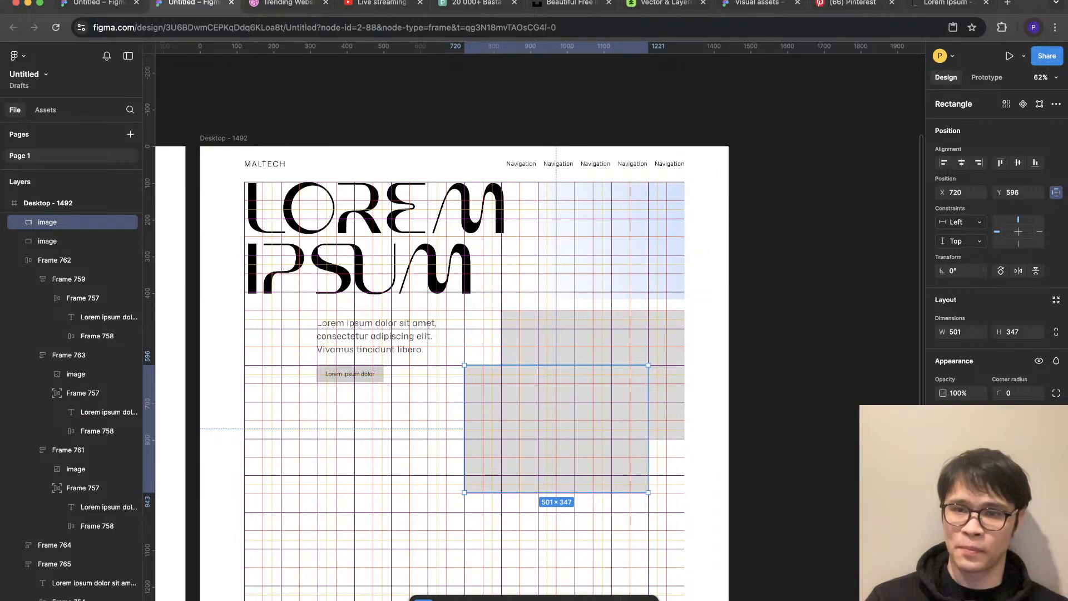
Step: Change the front placeholder rectangle's fill to dark gray and hide the layout grids
left_click(942, 448)
left_click_drag(783, 351, 782, 418)
left_click(762, 417)
key("shift+g")
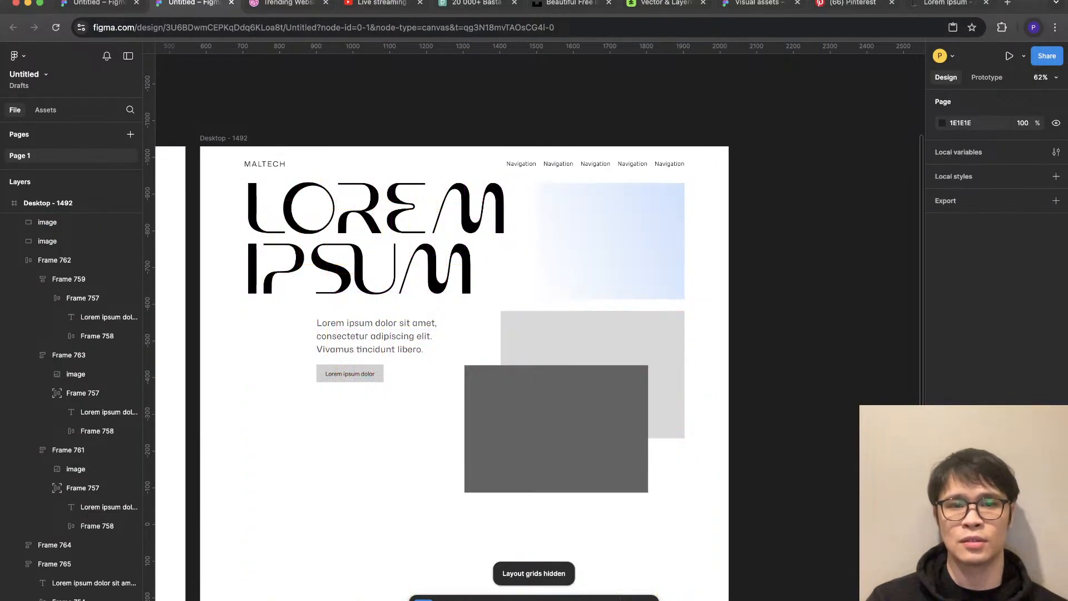
scroll(337, 476, "up", 2)
scroll(475, 448, "down", 2)
scroll(406, 439, "up", 2)
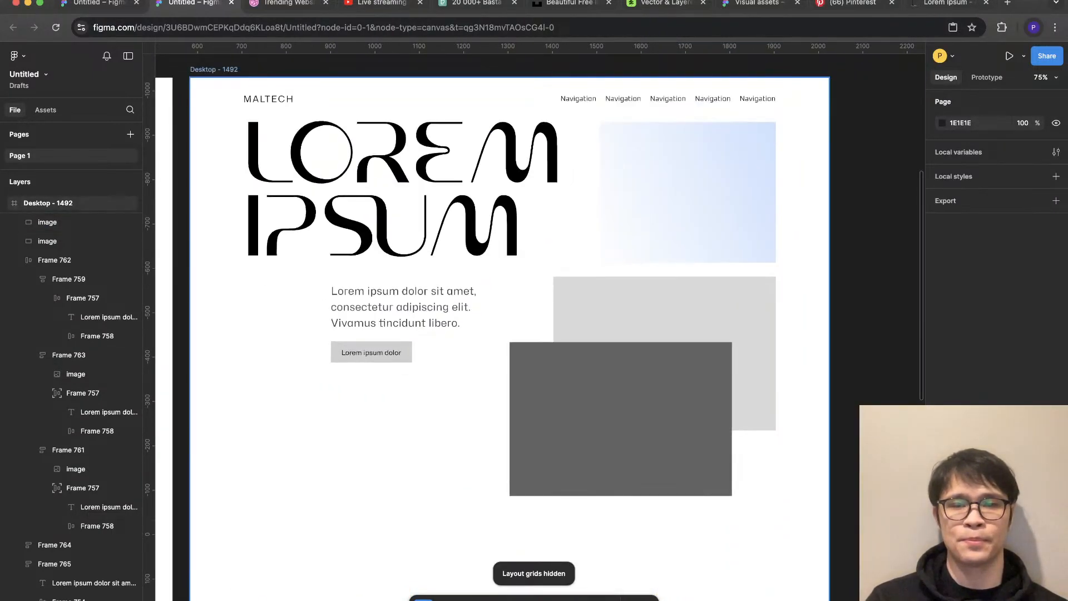
Step: Resize the light gray placeholder to 397 × 460, with its top edge at Y 335 and left edge at X 923
scroll(433, 440, "down", 5)
scroll(434, 427, "up", 1)
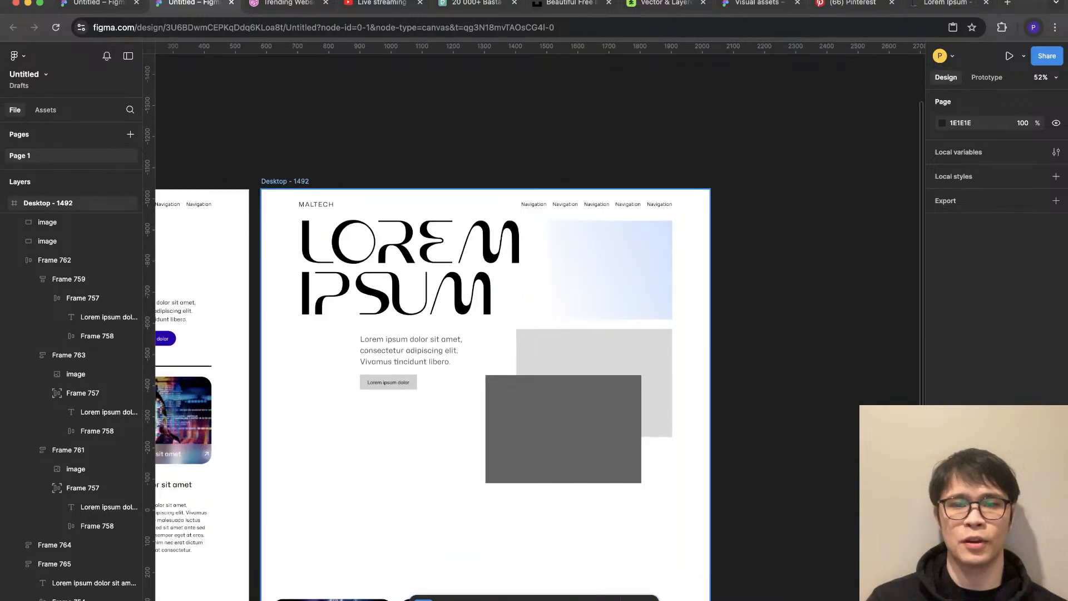
left_click(610, 270)
left_click_drag(691, 440, 585, 361)
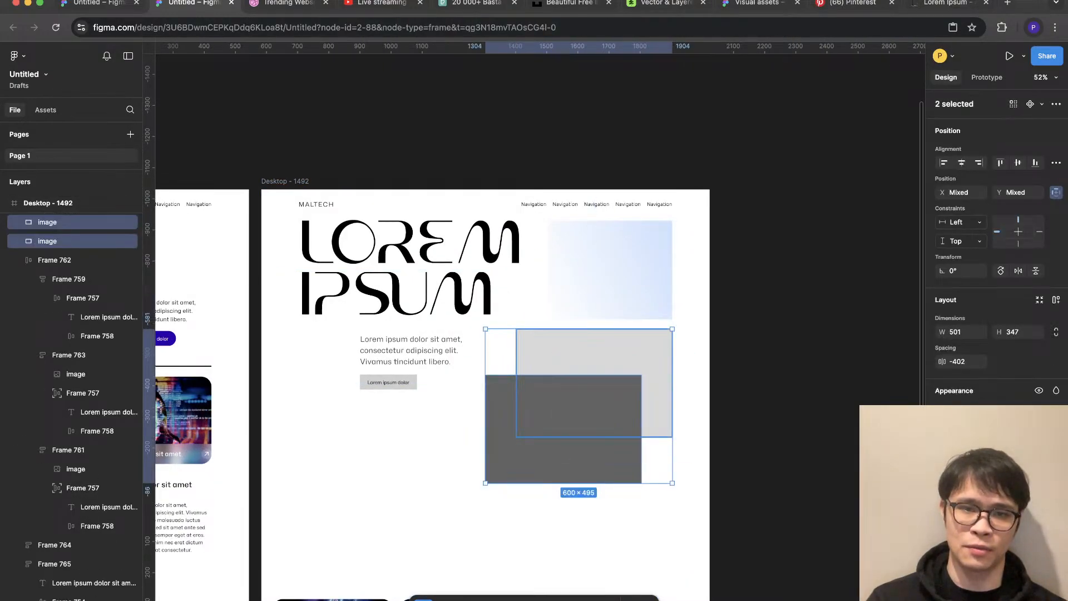
left_click(584, 356)
left_click(594, 352)
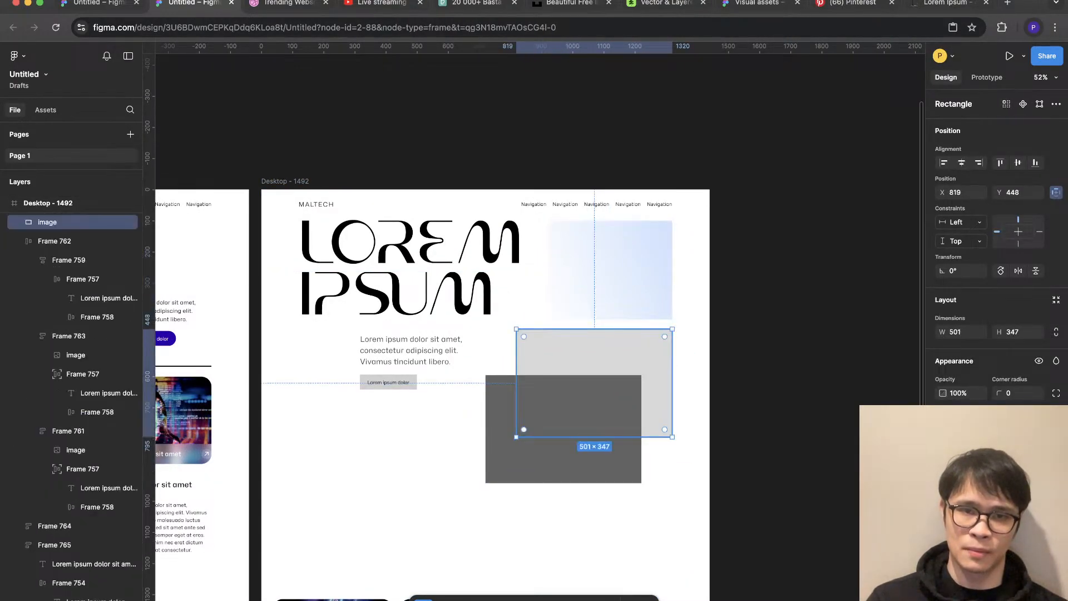
left_click_drag(594, 329, 594, 293)
key("ctrl+g")
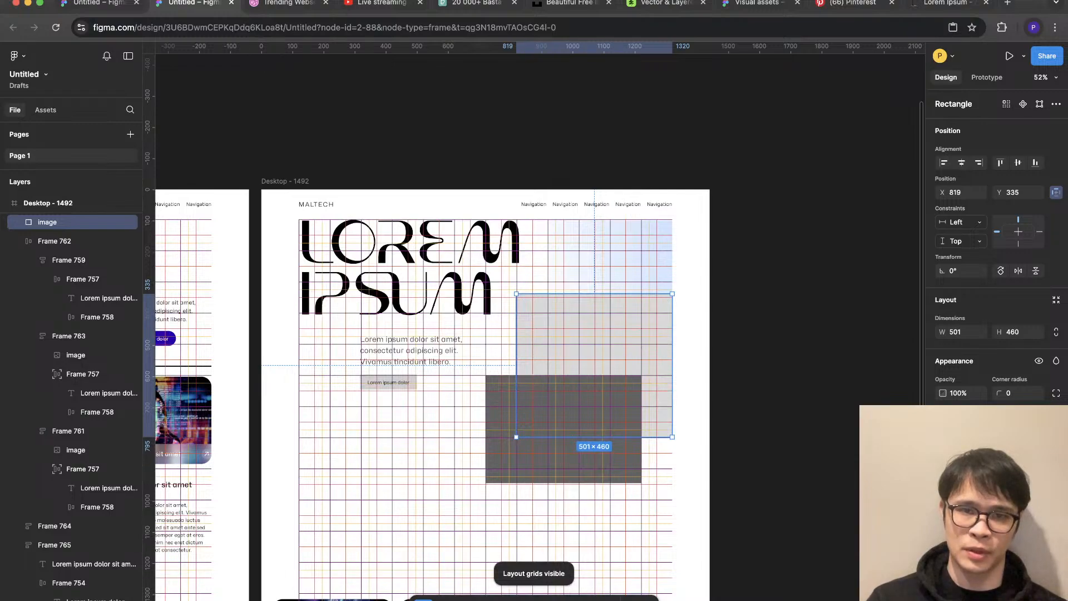
left_click_drag(516, 362, 548, 361)
key("ctrl+g")
key("Escape")
Step: Narrow the blue gradient rectangle to 303 wide by moving its left edge to the grid line at X 1017
left_click(610, 256)
left_click_drag(548, 270, 584, 270)
key("ctrl+g")
key("Escape")
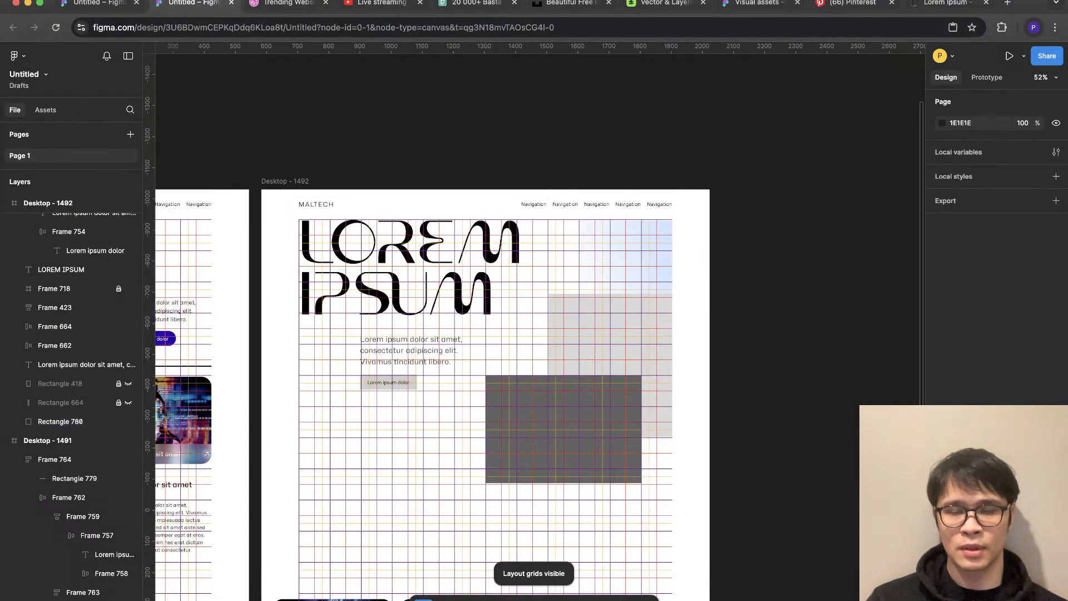
key("ctrl+g")
scroll(407, 451, "up", 2)
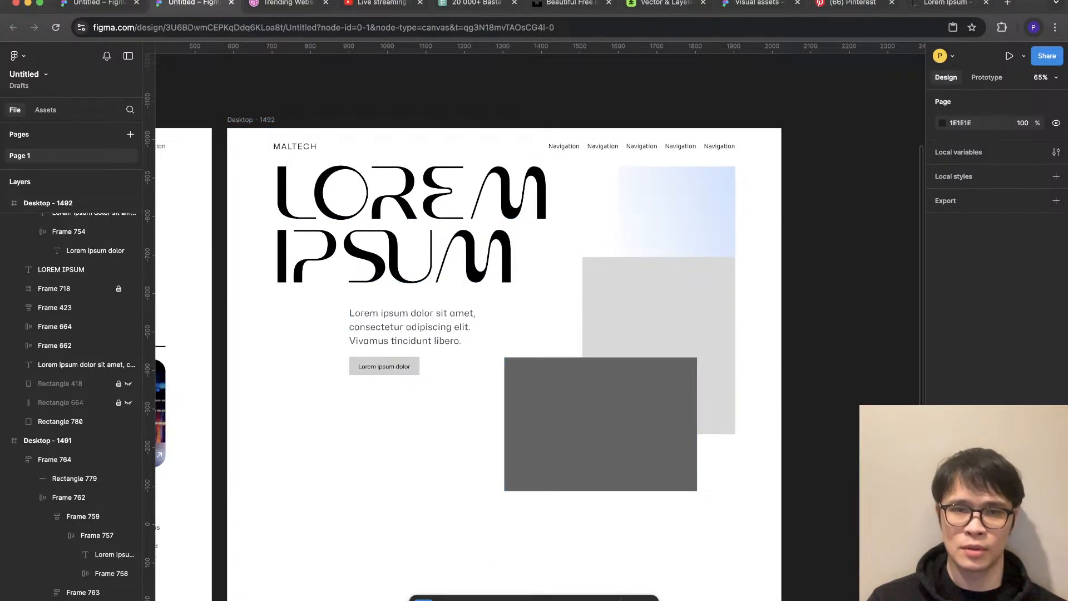
Step: Widen the dark gray placeholder on both sides to 691 × 347 and move it down to Y 758
left_click(600, 424)
key("alt")
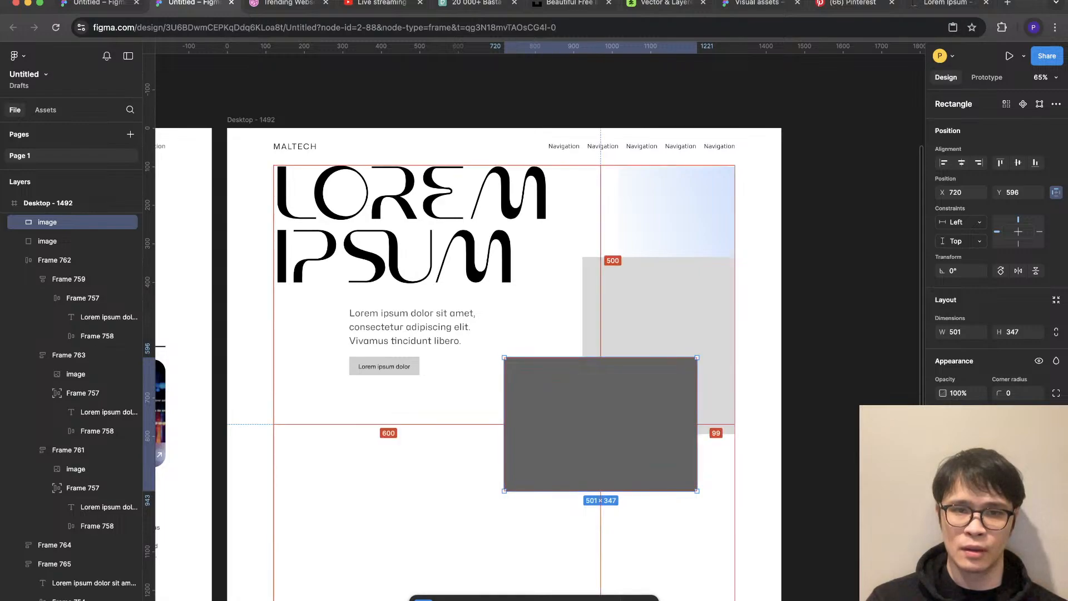
left_click_drag(697, 423, 734, 424)
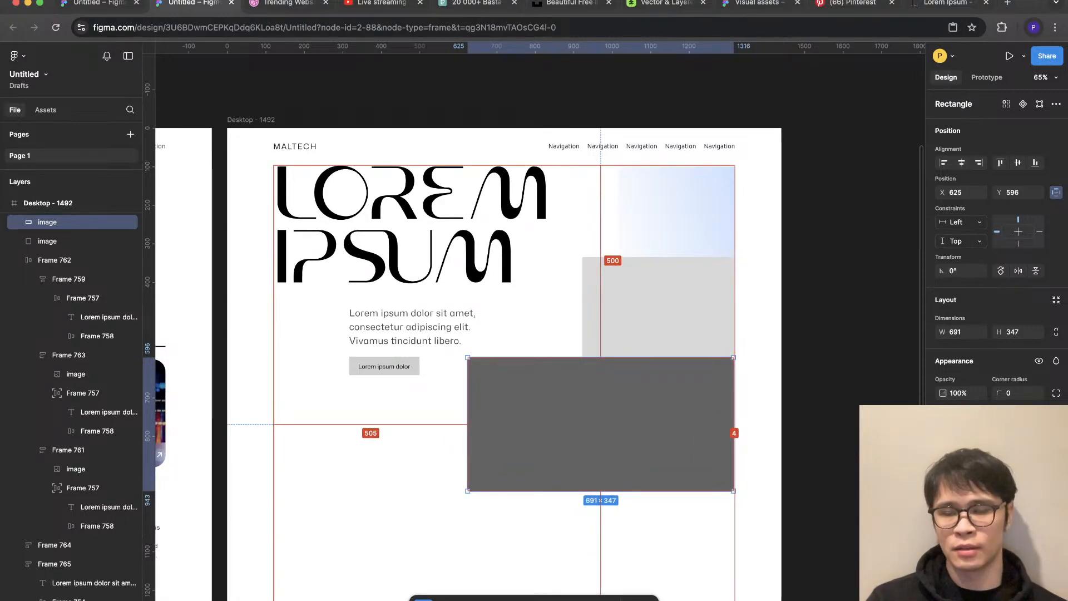
left_click_drag(600, 424, 600, 486)
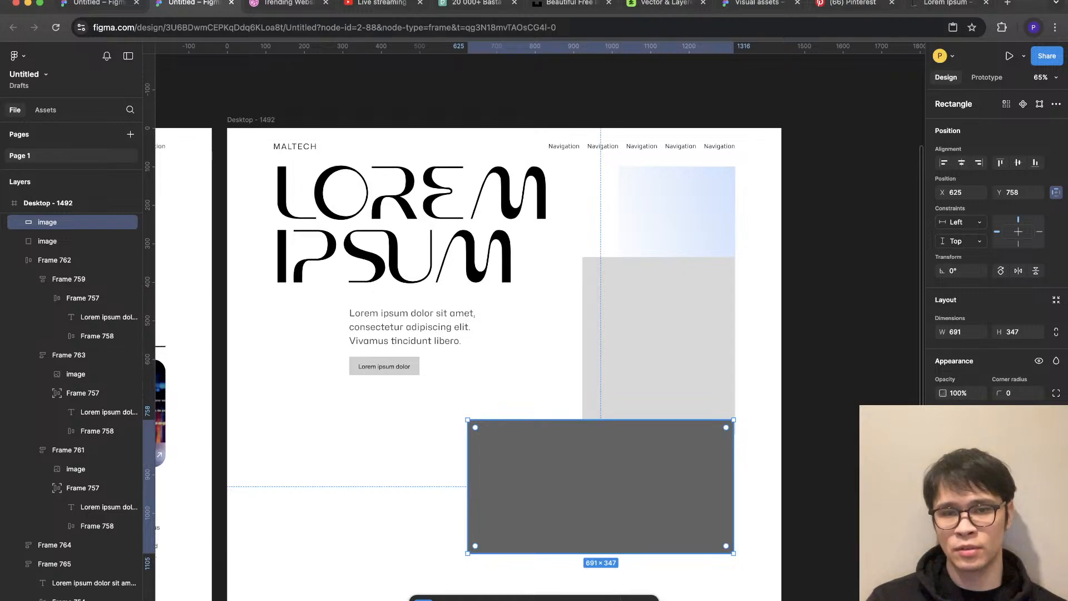
Step: Reshape the dark gray placeholder into a 798 × 195 band at X 518 and move it up to Y 726
key("ctrl+g")
left_click_drag(467, 554, 426, 509)
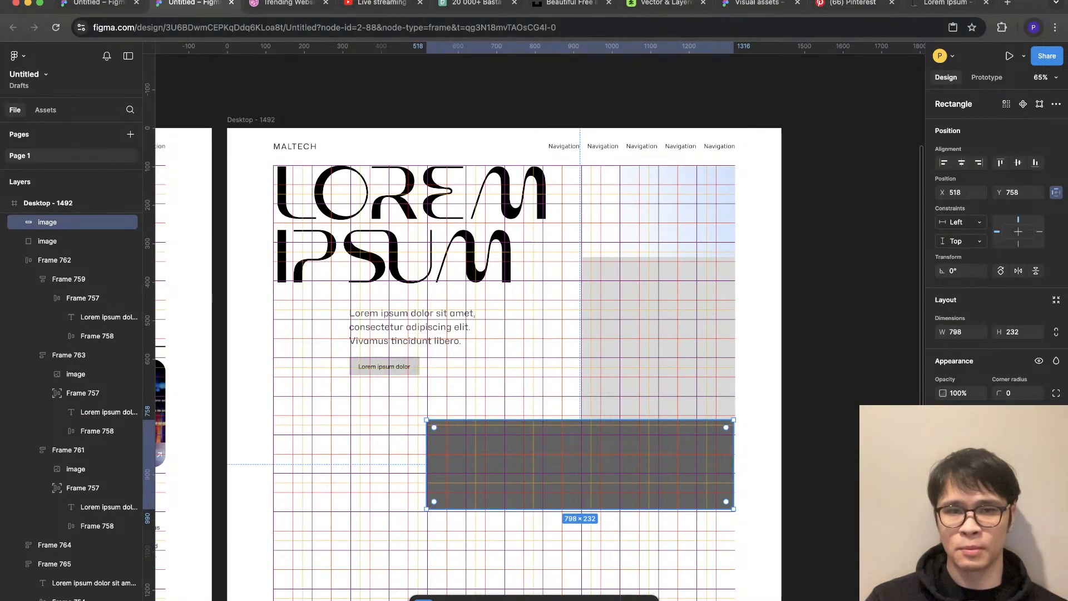
left_click_drag(580, 420, 580, 434)
key("ctrl+g")
key("Escape")
left_click(581, 471)
left_click_drag(580, 471, 580, 445)
Step: Shrink the light gray placeholder vertically about its center and reduce the blue gradient rectangle to 137 high at Y 190
left_click(658, 345)
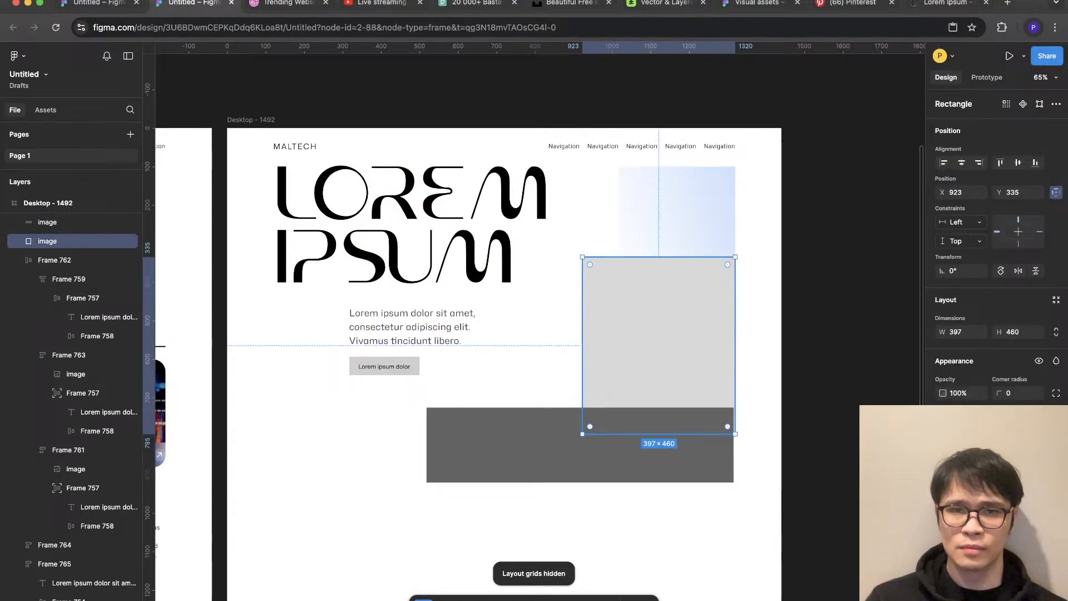
left_click_drag(659, 257, 659, 316)
left_click(677, 227)
left_click_drag(677, 167, 676, 202)
key("Escape")
key("shift+g")
key("shift+g")
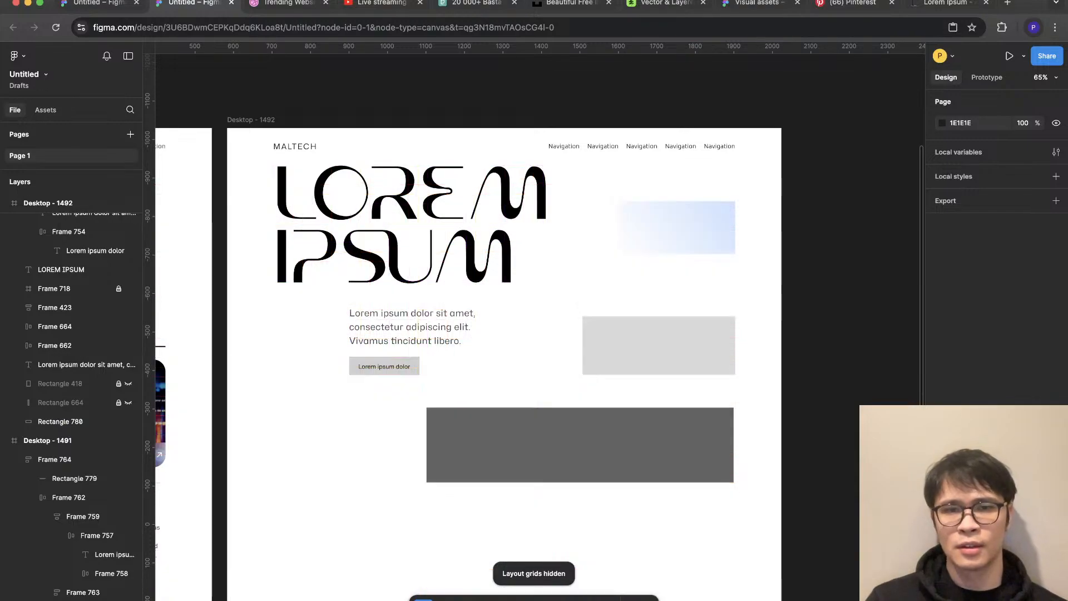
Step: Widen the blue gradient rectangle to 601 by extending its left edge behind the headline to X 719
scroll(619, 269, "up", 2)
left_click(677, 227)
key("shift+g")
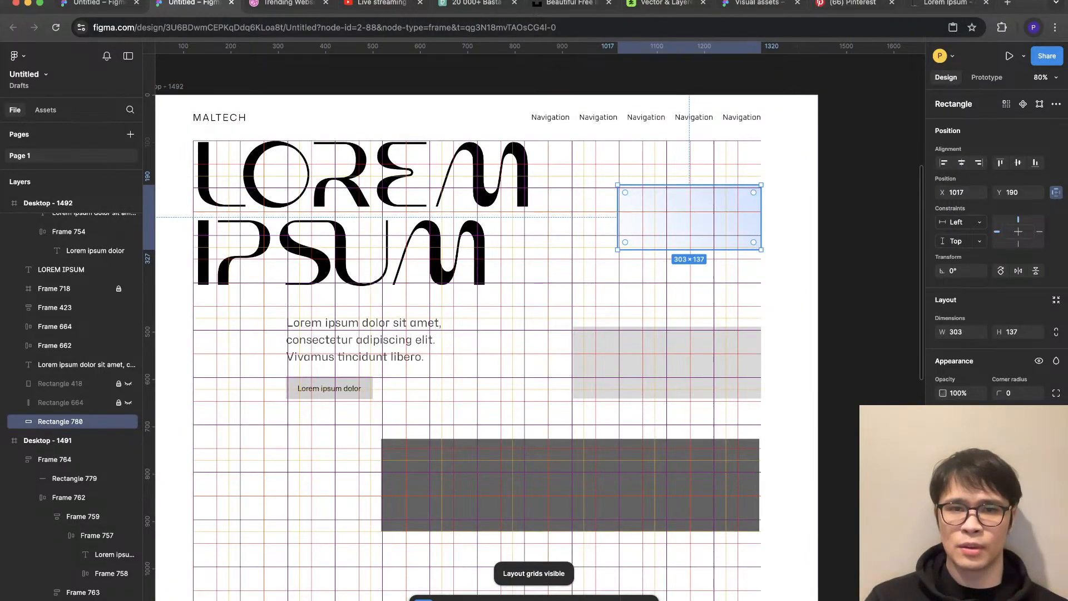
left_click_drag(617, 184, 473, 185)
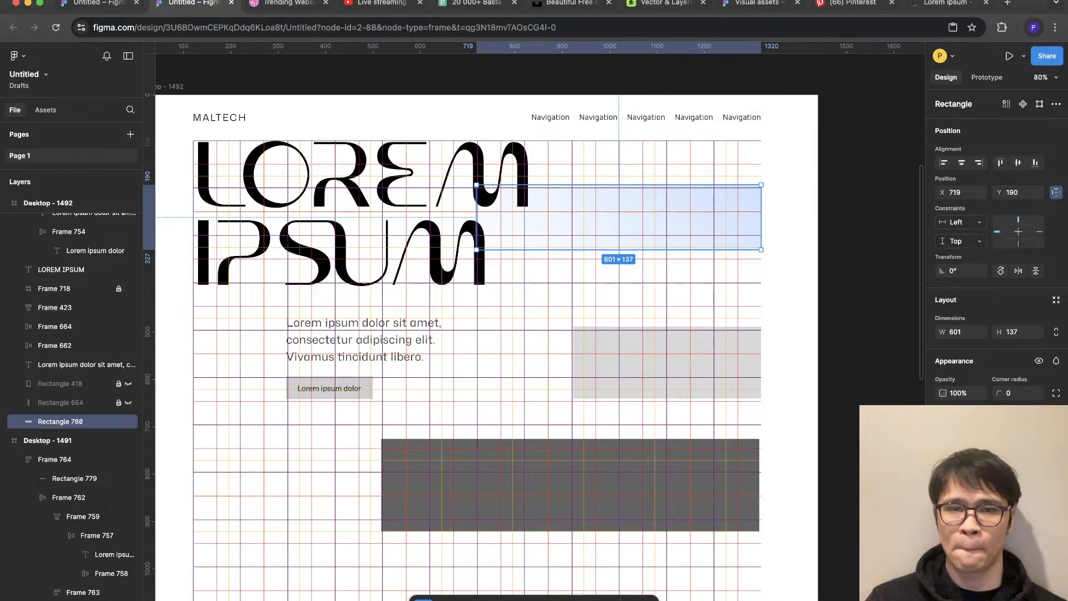
key("Escape")
key("shift+g")
scroll(534, 334, "down", 3)
scroll(534, 334, "up", 2)
Step: Enlarge the light gray placeholder to 502 × 294 with its upper-left corner at X 818, Y 347
left_click(666, 340)
left_click_drag(597, 313, 560, 264)
key("shift+g")
left_click(481, 325)
key("shift+g")
left_click(532, 326)
left_click(647, 315)
scroll(533, 210, "up", 2)
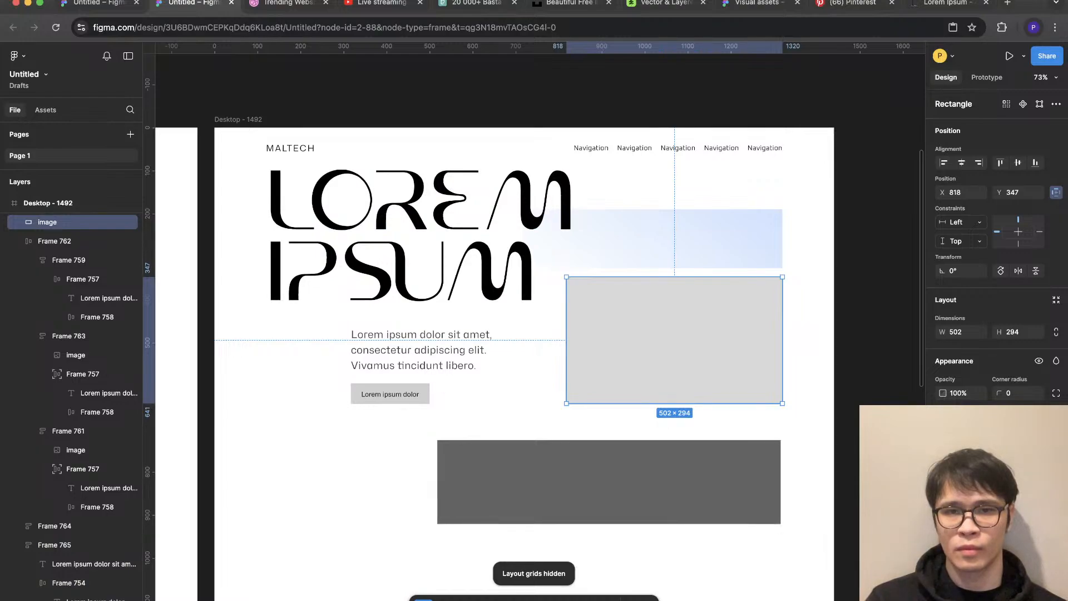
Step: Delete the dark gray placeholder and extend the light gray one downward to a height of 583
scroll(639, 394, "down", 4)
left_click(622, 445)
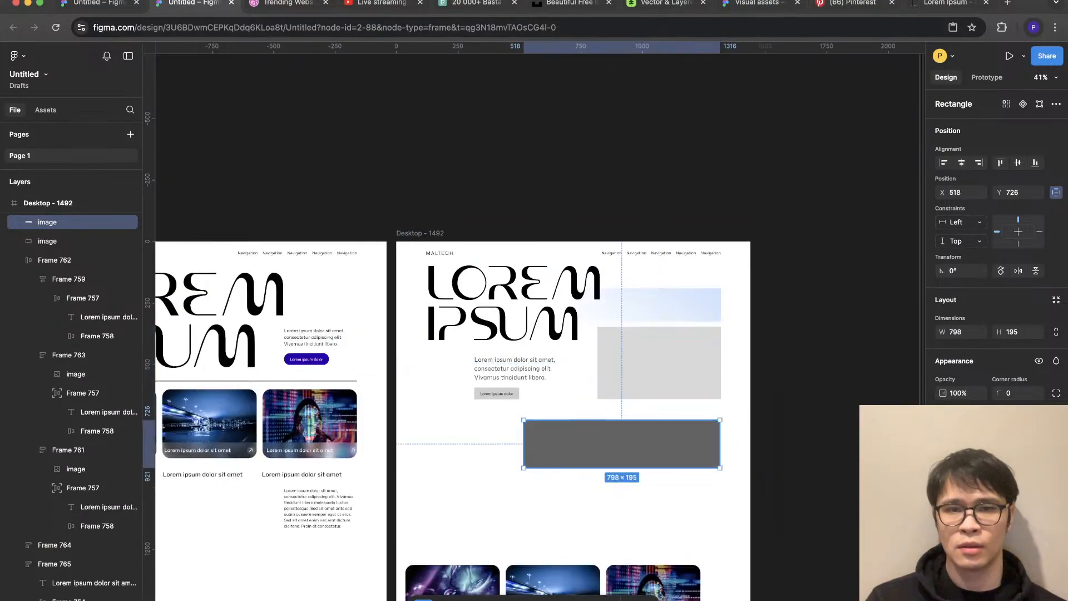
key("Delete")
left_click(659, 372)
left_click_drag(658, 399, 659, 470)
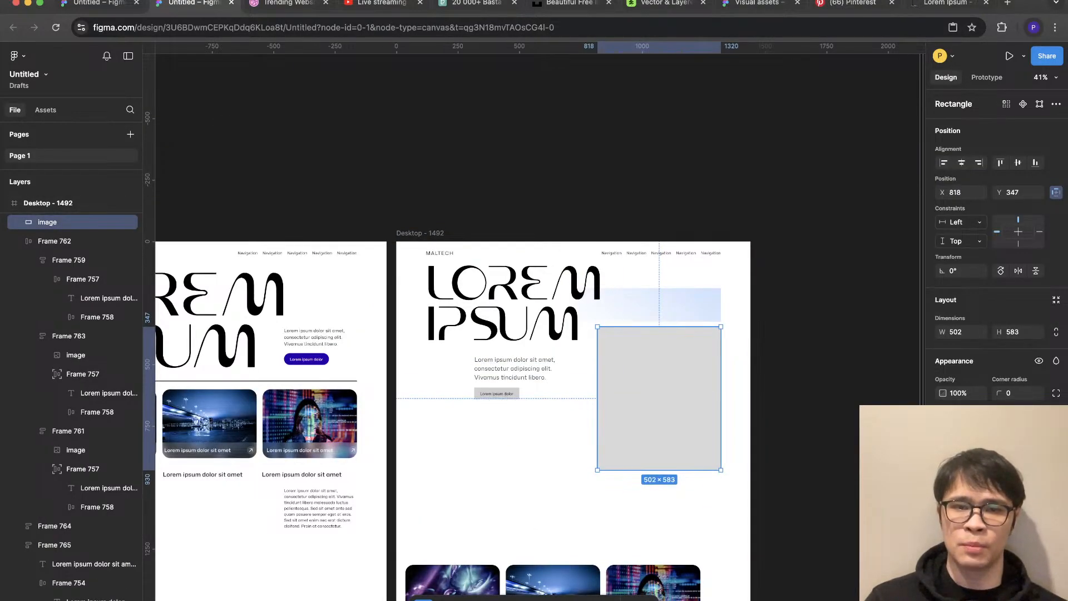
key("Escape")
Step: Extend the blue gradient rectangle's bottom edge down to a lower grid line so it reaches behind the light gray placeholder
scroll(634, 356, "up", 2)
left_click(659, 356)
scroll(660, 356, "up", 1)
left_click_drag(659, 356, 659, 340)
key("super+z")
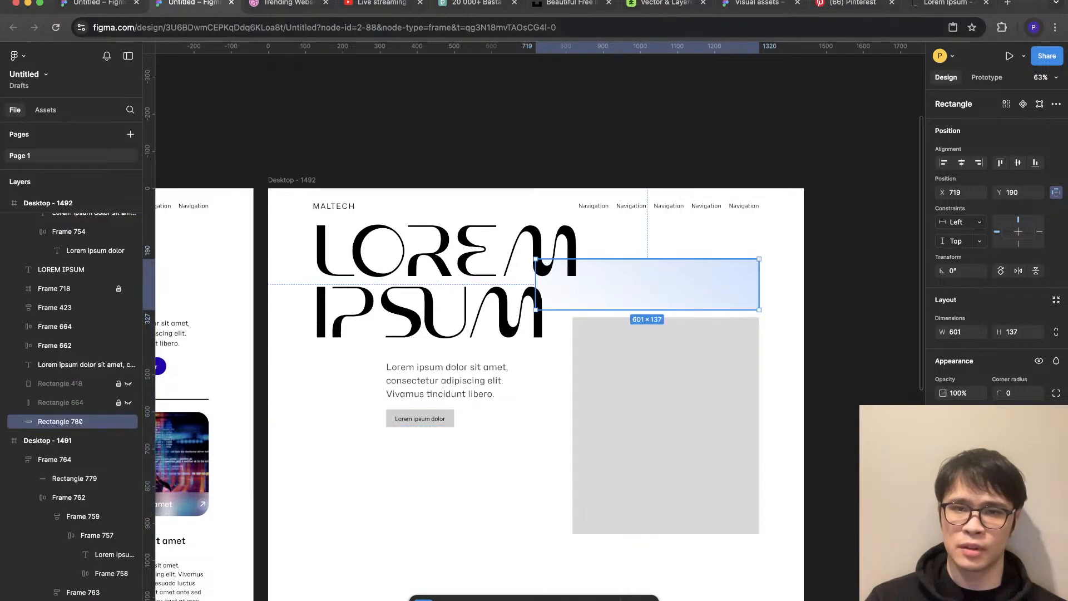
key("shift+g")
left_click_drag(537, 310, 536, 373)
Step: Narrow the light gray placeholder to 401 wide by pulling in its right edge, and hide the layout grids
left_click(666, 426)
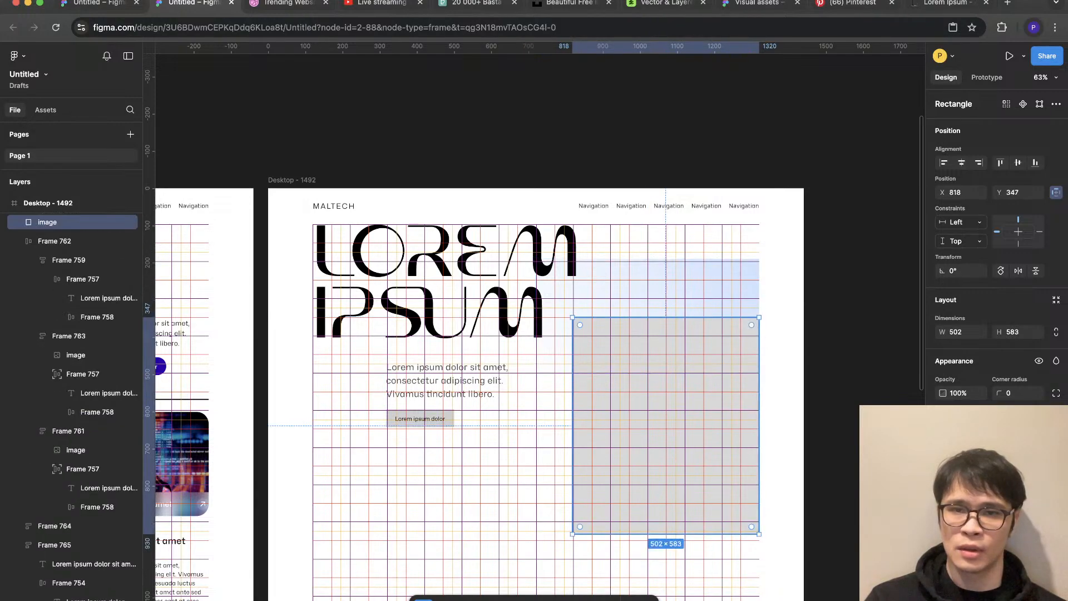
left_click_drag(759, 426, 721, 426)
key("shift+g")
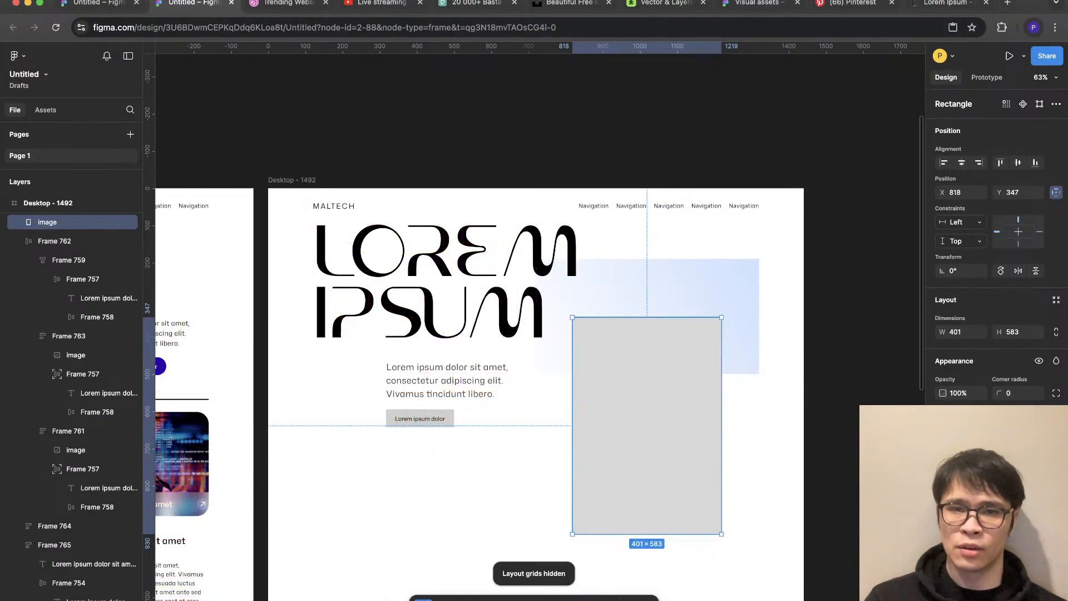
key("Escape")
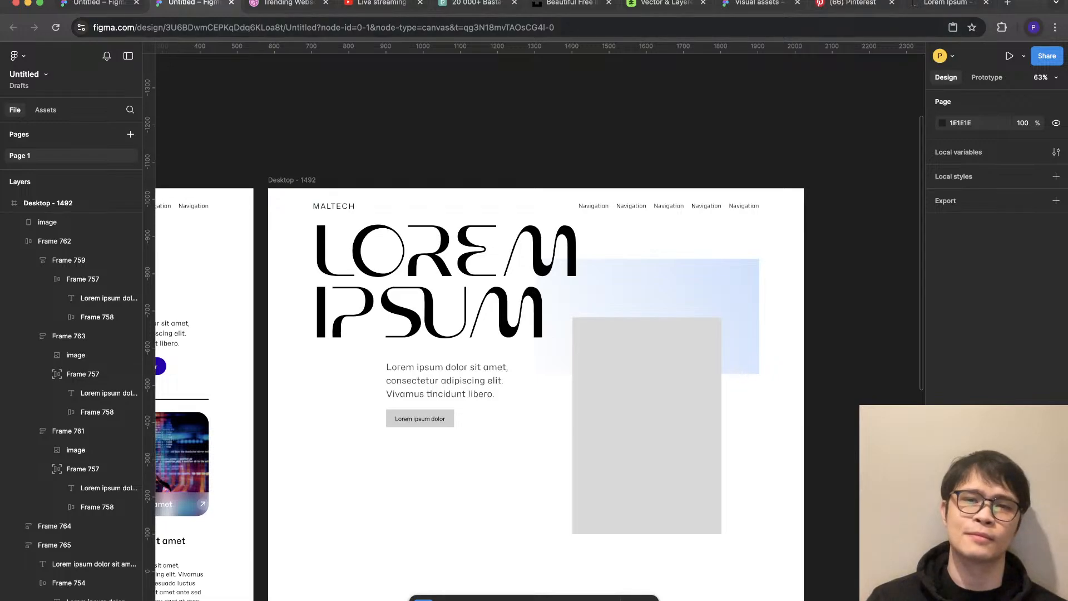
Step: Switch to Pexels and look through the futuristic photos, including the foggy skyline picture and its related images
left_click(476, 3)
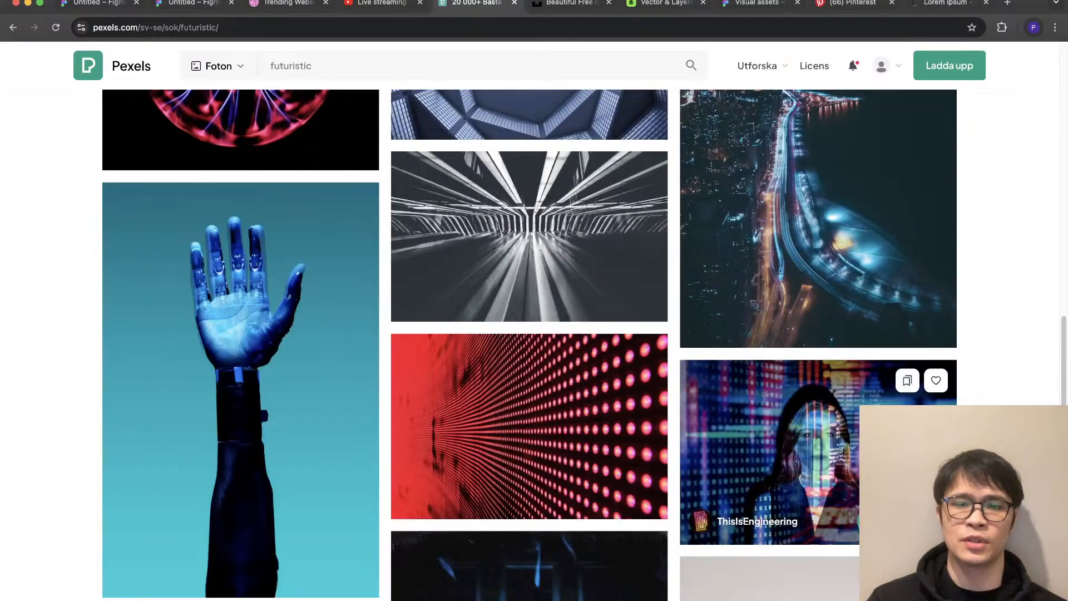
scroll(818, 379, "down", 10)
scroll(817, 379, "up", 8)
scroll(818, 378, "up", 15)
scroll(817, 378, "down", 5)
scroll(818, 378, "up", 5)
scroll(818, 378, "up", 2)
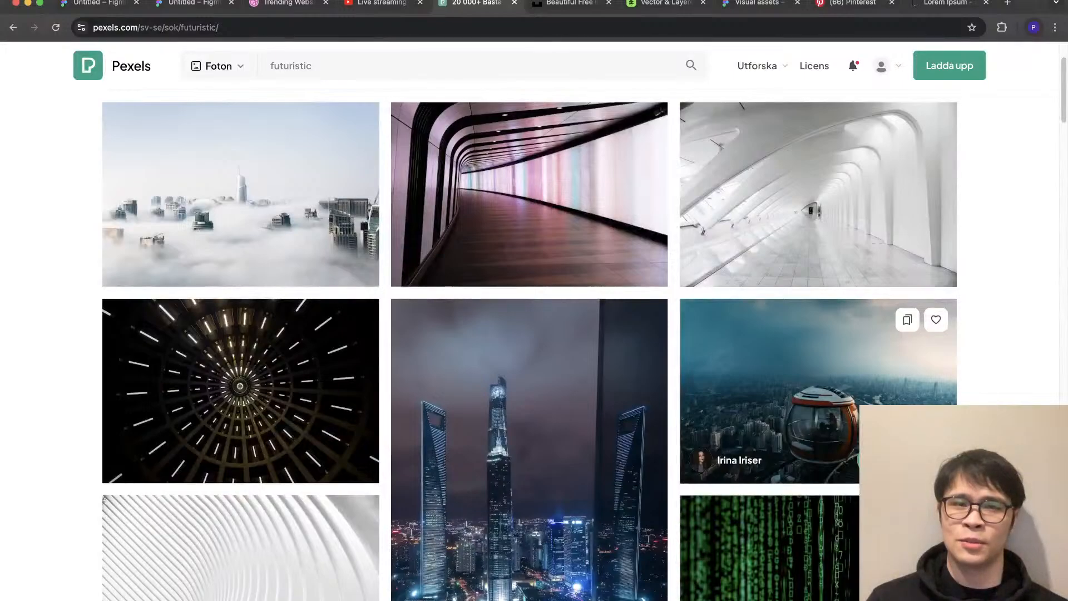
scroll(241, 251, "up", 3)
left_click(241, 251)
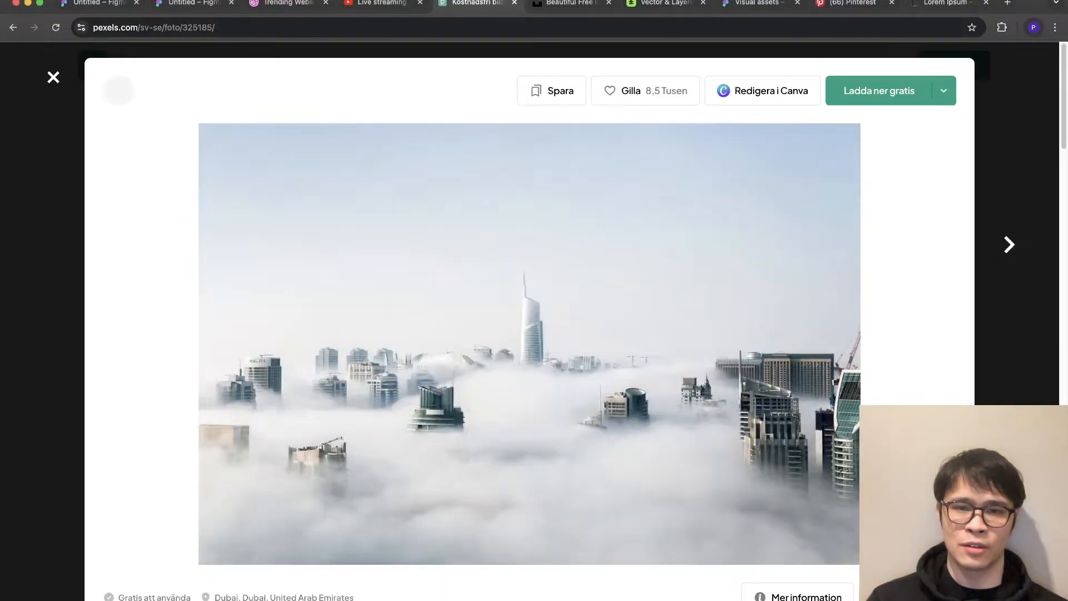
scroll(528, 334, "down", 8)
scroll(528, 334, "down", 5)
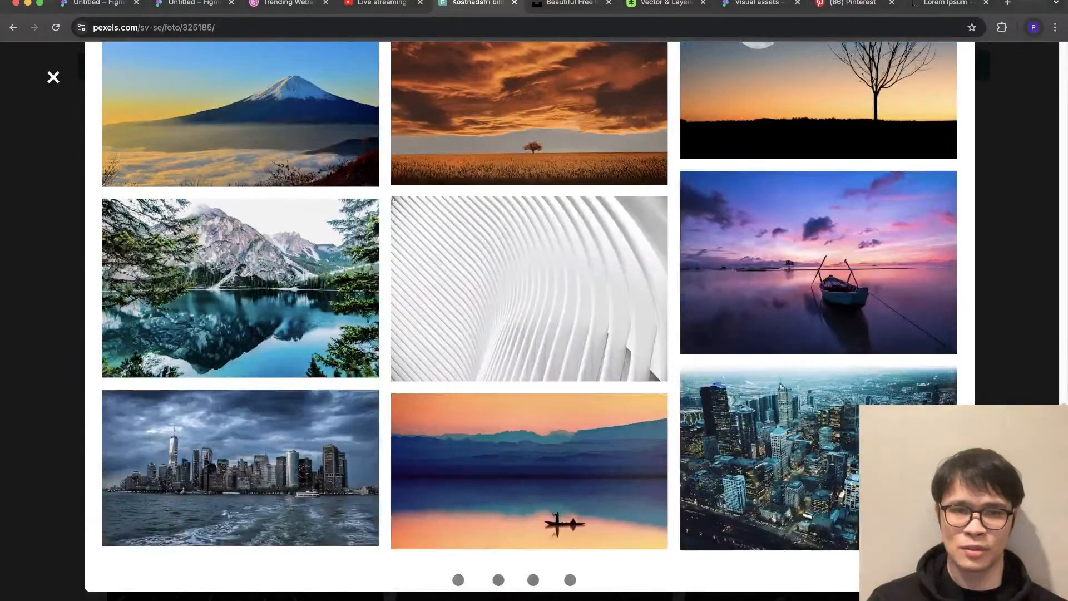
key("Escape")
Step: Browse further through the futuristic photos and copy the white interior with light strips and two people walking
scroll(528, 334, "down", 6)
scroll(529, 334, "down", 6)
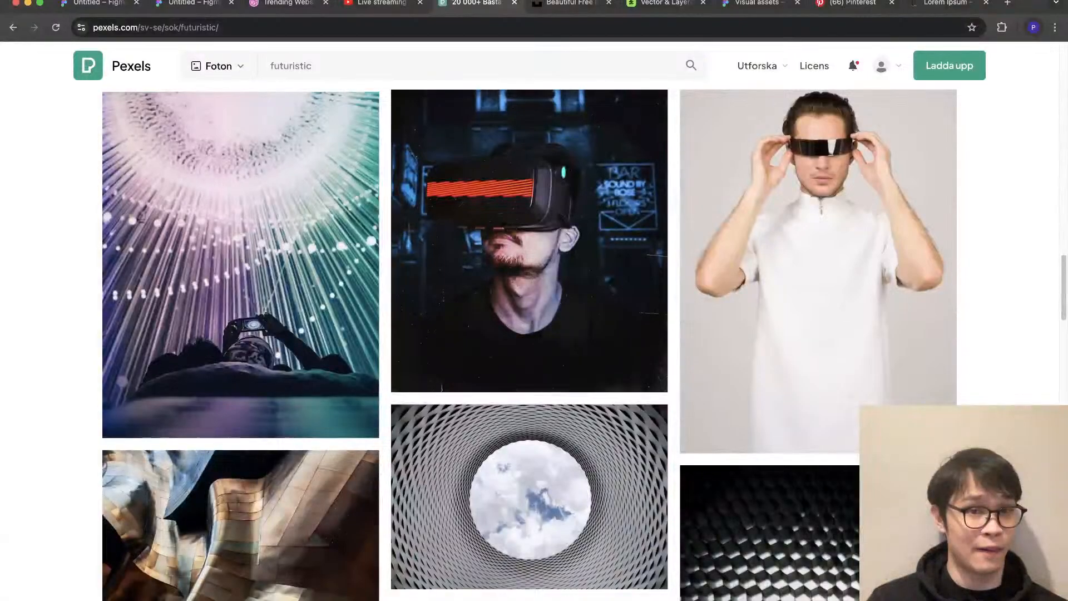
scroll(528, 334, "up", 3)
scroll(529, 333, "down", 7)
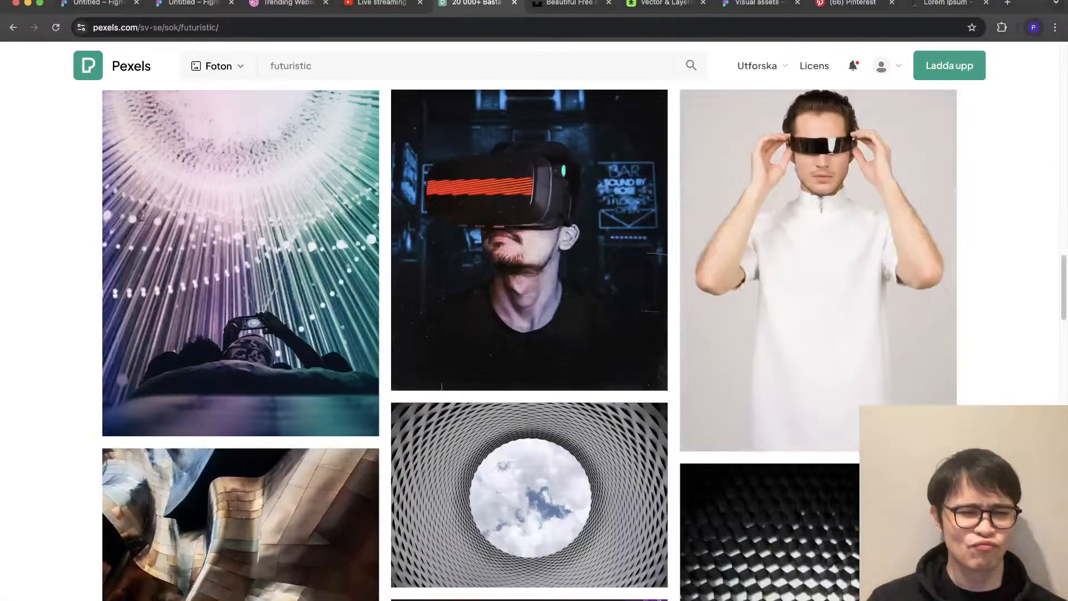
scroll(528, 334, "down", 15)
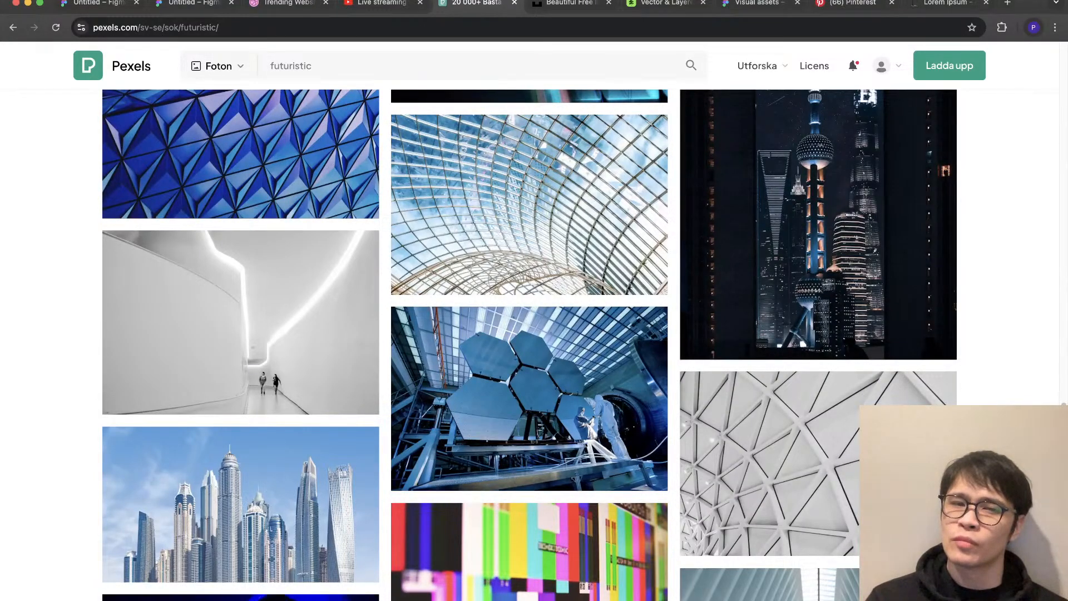
scroll(240, 289, "down", 1)
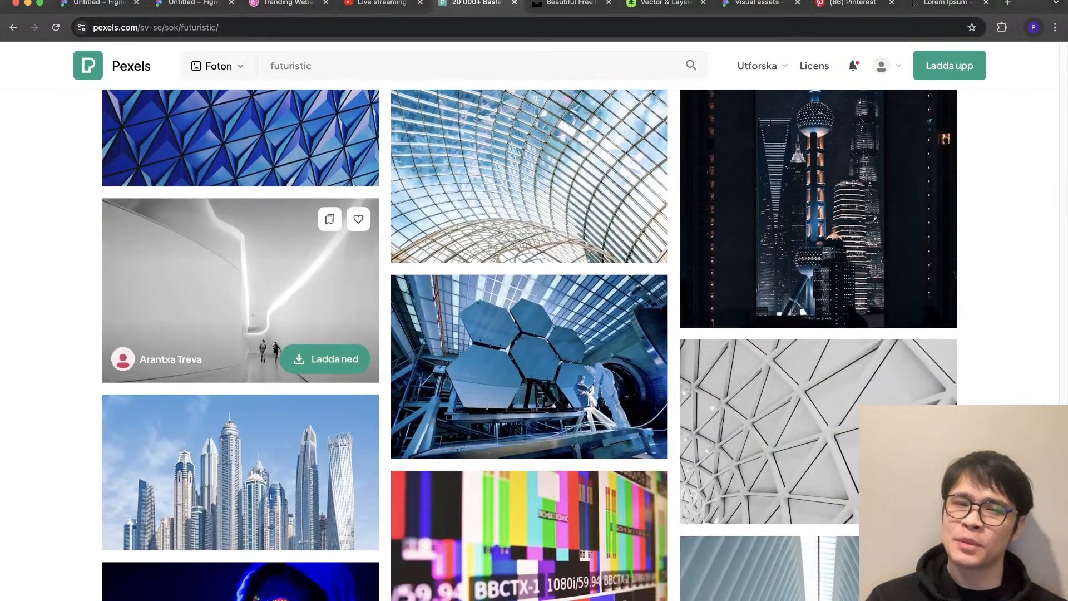
Step: Switch back to Figma and paste the copied white interior photo into the light gray placeholder
left_click(189, 3)
left_click(647, 425)
key("super+v")
key("Escape")
scroll(834, 434, "down", 3)
scroll(712, 494, "up", 4)
Step: Brighten the white interior photo by raising the exposure in its image fill settings
left_click(339, 87)
double_click(740, 362)
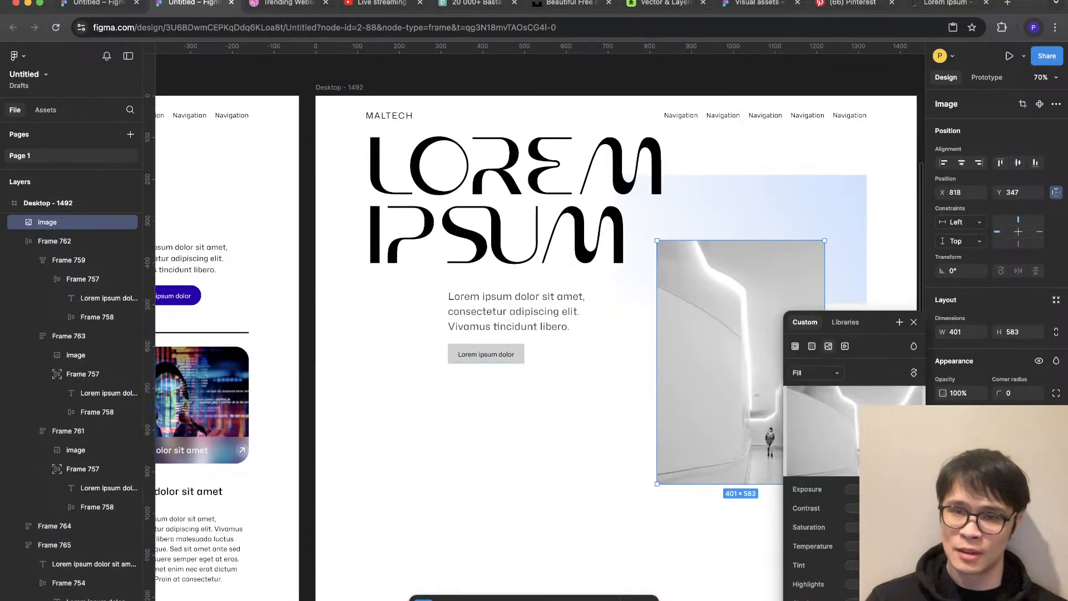
left_click_drag(880, 489, 897, 489)
key("Escape")
scroll(818, 451, "right", 2)
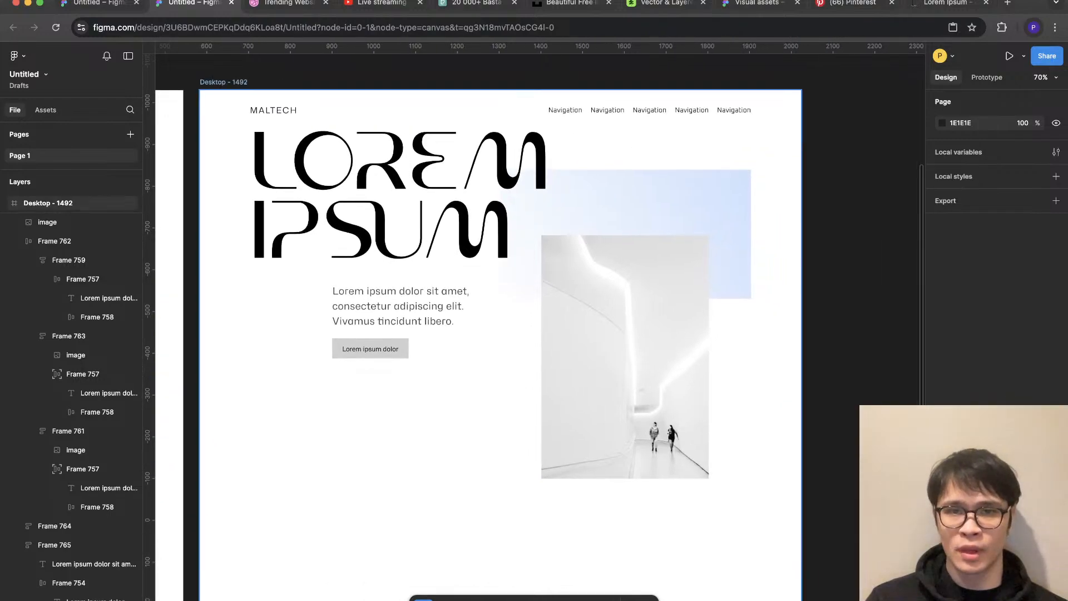
Step: Draw a 1216 × 455 rectangle at X 104, Y 740 across the second layout and send it behind the photo
scroll(818, 451, "down", 2)
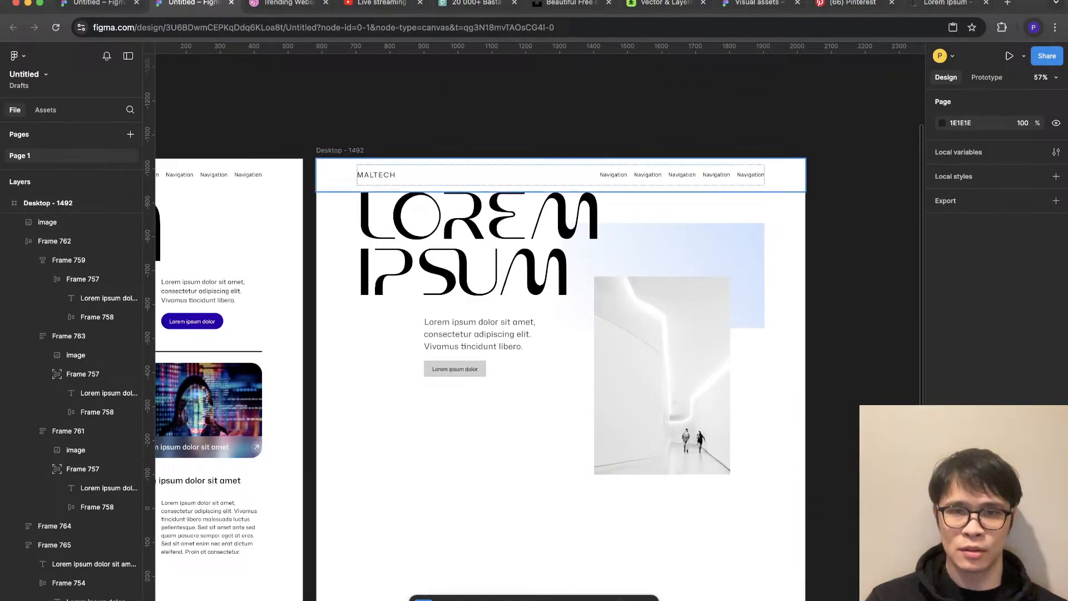
scroll(857, 373, "down", 3)
scroll(698, 471, "up", 1)
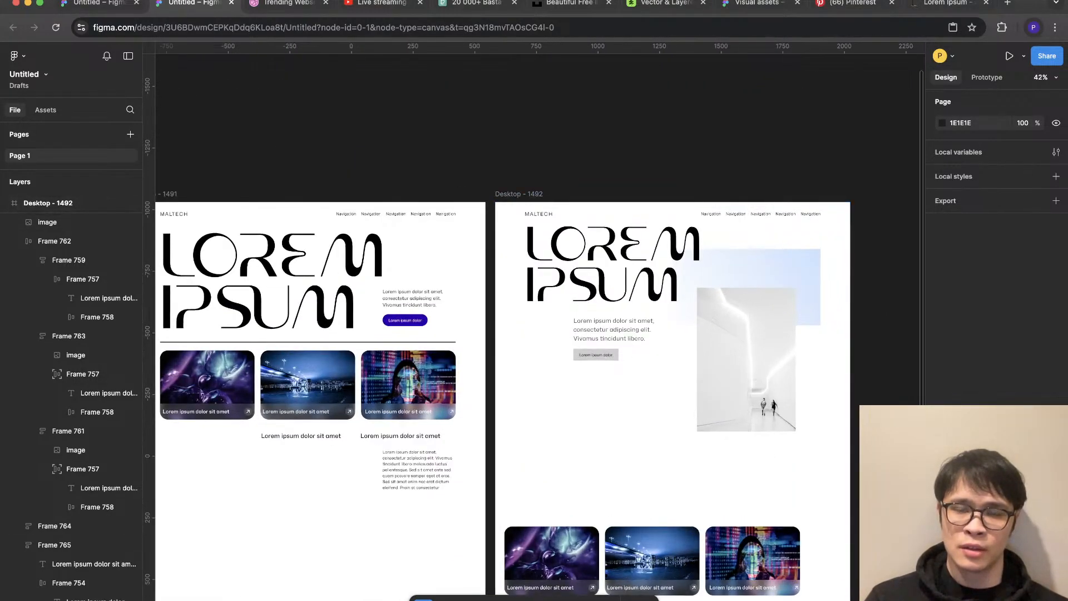
key("r")
mouse_move(521, 384)
left_mouse_down()
mouse_move(829, 493)
mouse_move(821, 496)
left_mouse_up()
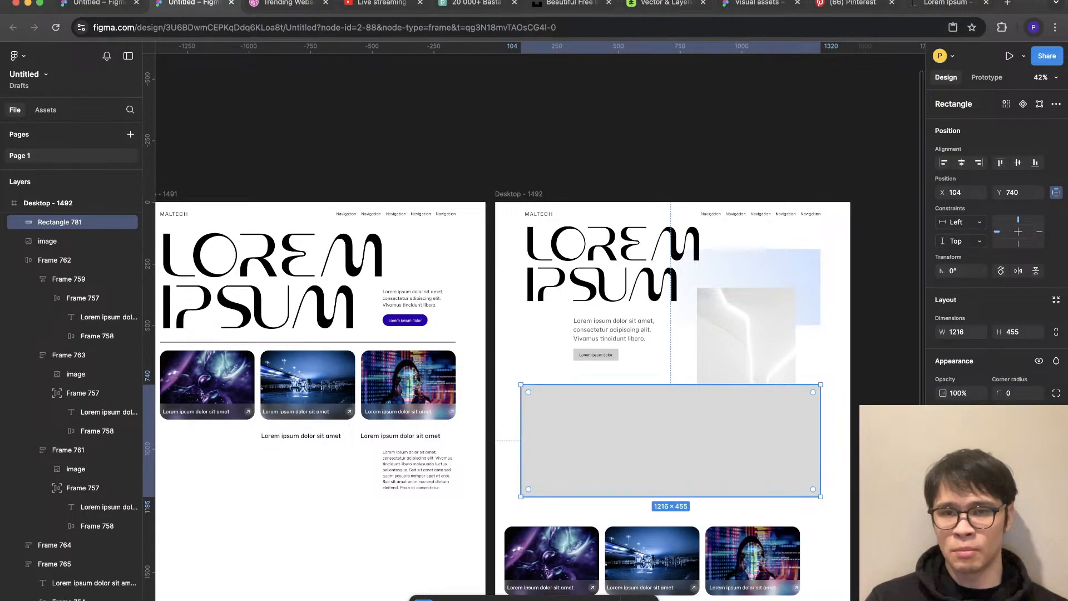
right_click(587, 434)
left_click(595, 352)
key("Escape")
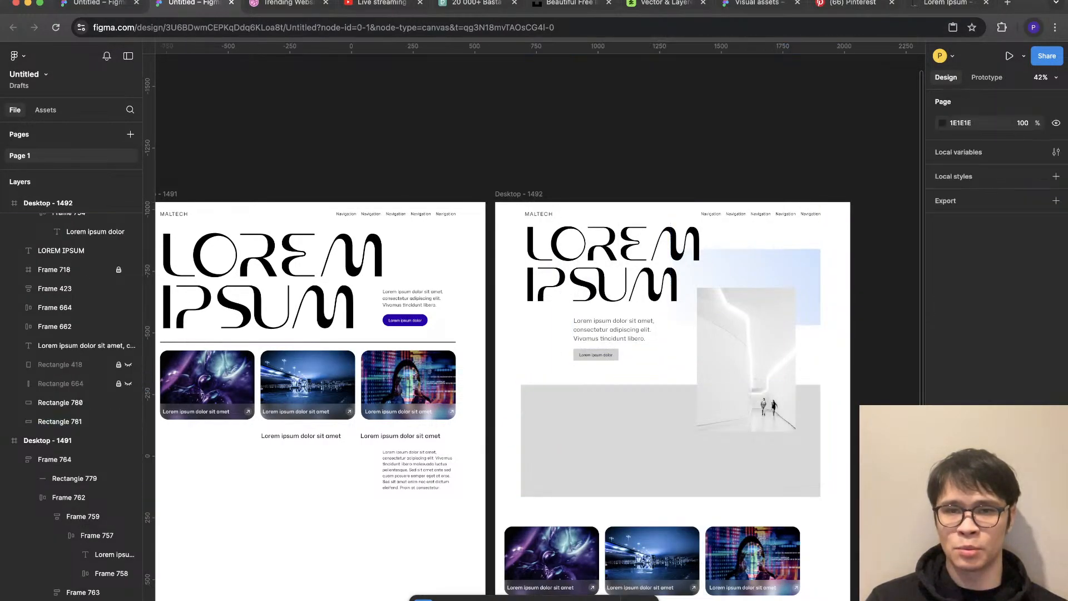
Step: Reduce the font size of the hero paragraph in the second layout
scroll(789, 309, "up", 1)
scroll(790, 309, "down", 1)
key("shift+g")
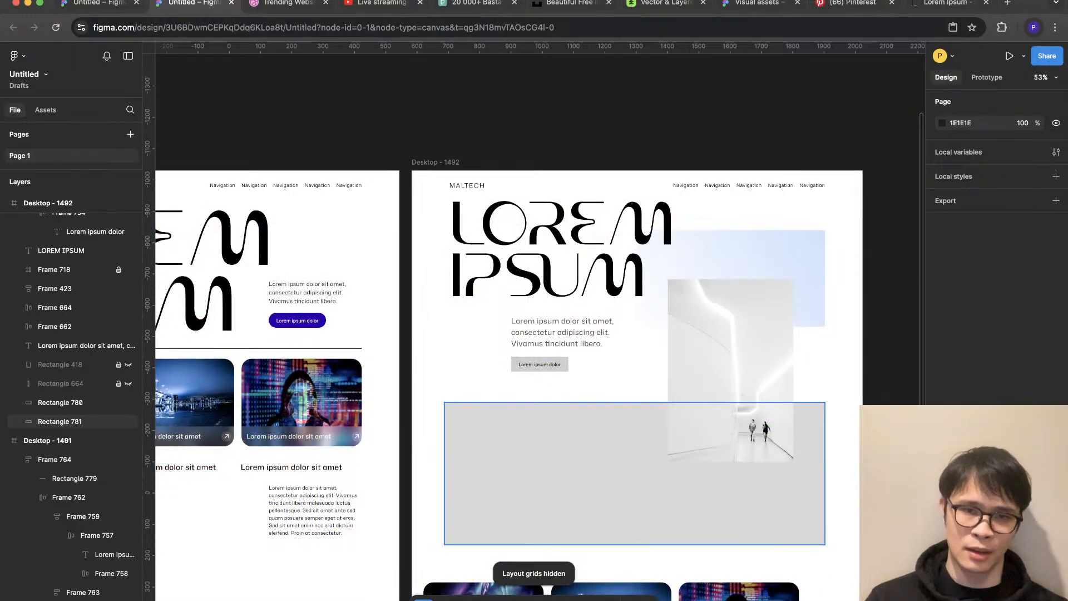
left_click(561, 332)
key("super+shift+comma")
key("super+shift+comma")
key("super+shift+comma")
key("super+shift+comma")
key("Escape")
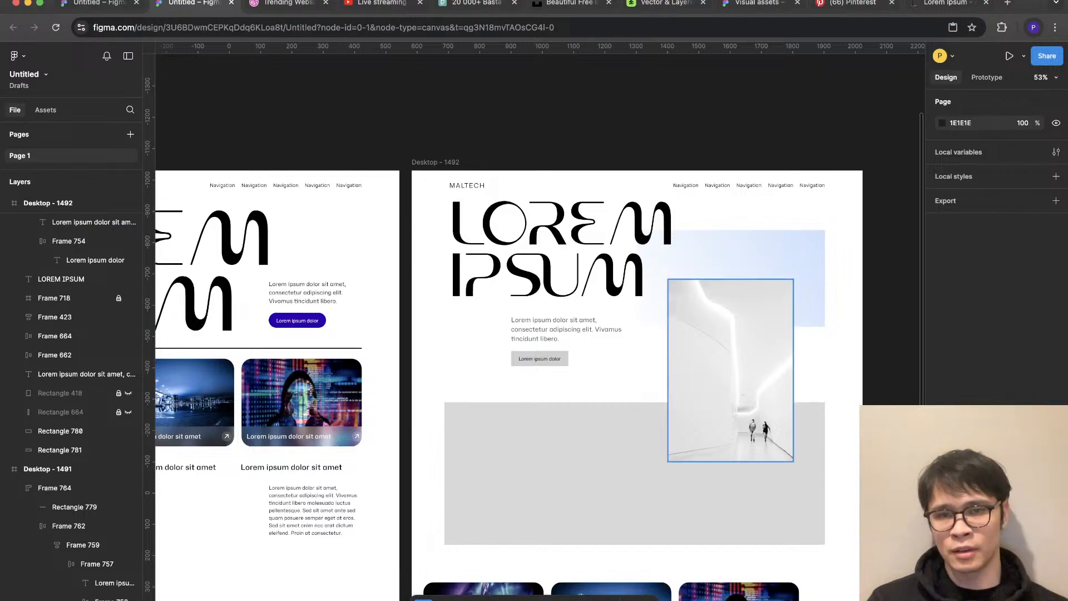
Step: Narrow the frame holding the hero paragraph and button in the second layout to 304 wide, using the layout grid
left_click(615, 332)
key("shift+g")
scroll(615, 332, "up", 5)
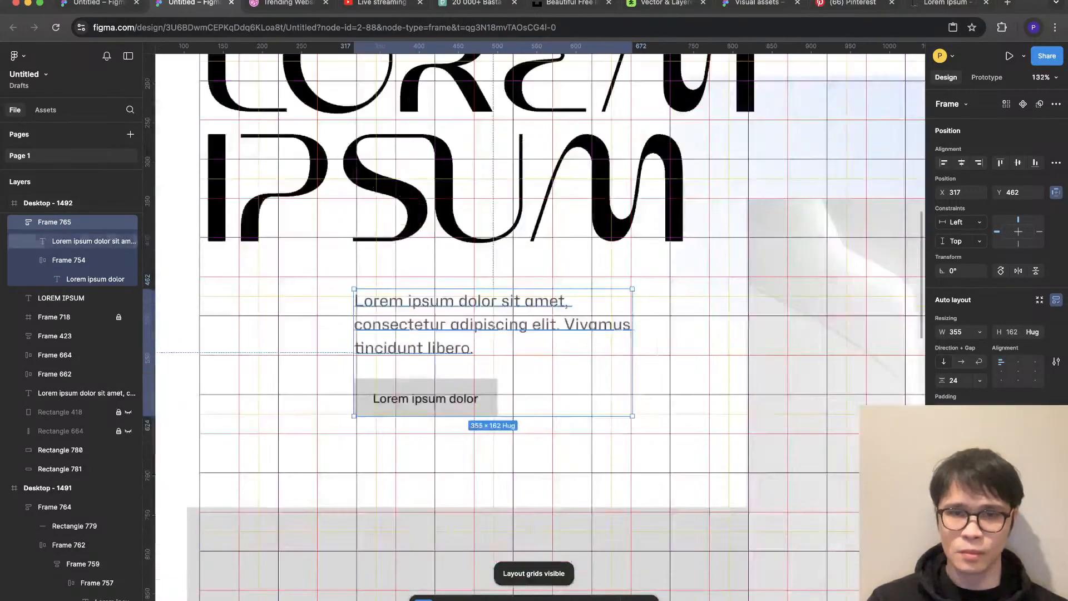
left_click_drag(632, 333, 594, 333)
key("shift+g")
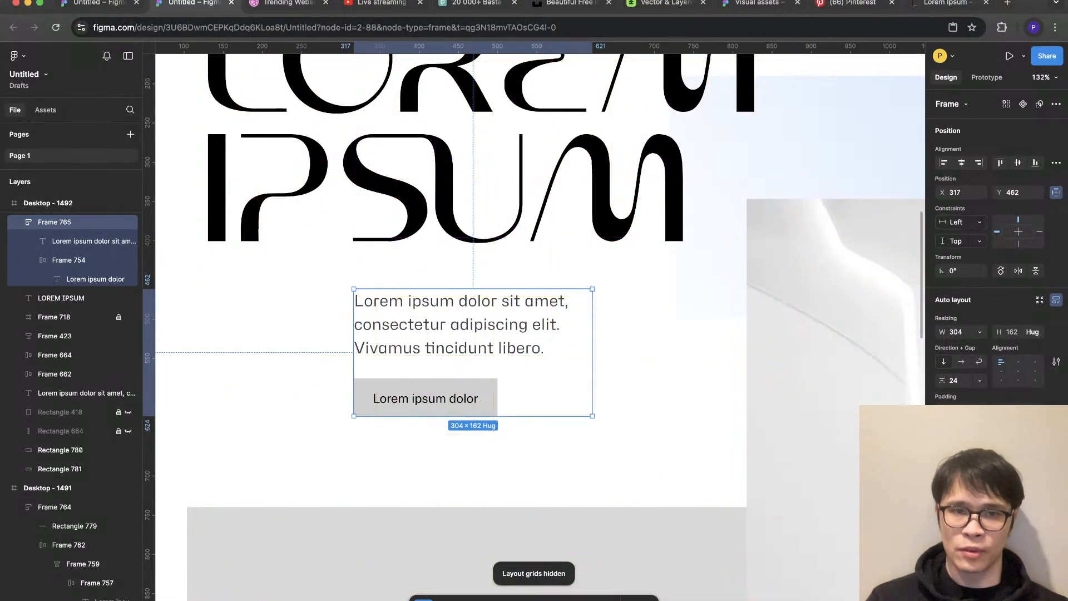
scroll(652, 343, "down", 5)
left_click(411, 343)
scroll(539, 334, "down", 2)
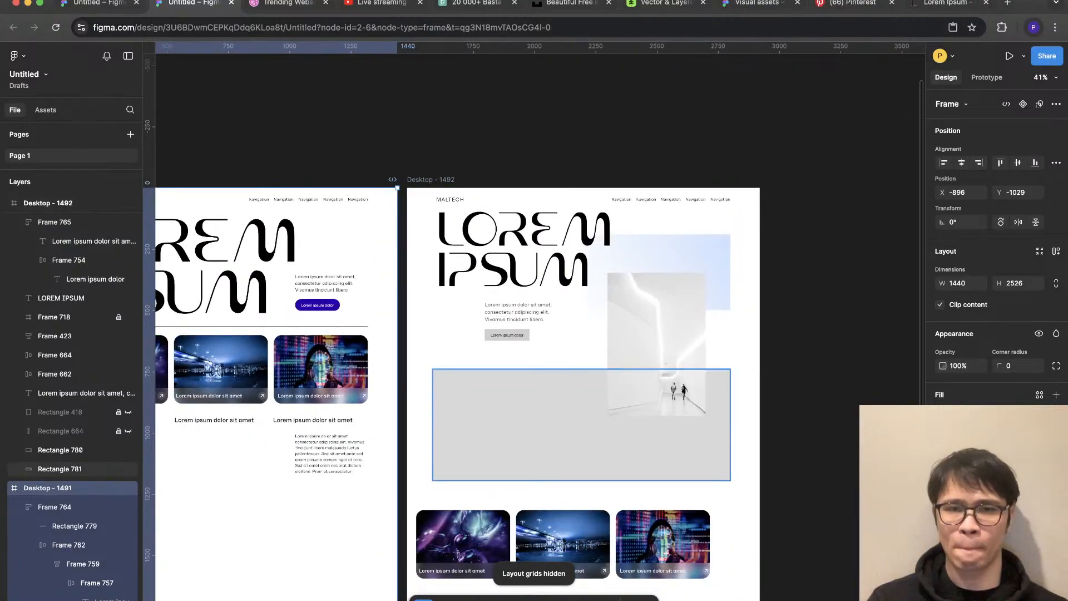
Step: Move the wide gray rectangle in the second layout up to Y 703, with the layout grids shown
left_click(582, 424)
left_click_drag(506, 389, 506, 373)
key("shift+g")
scroll(505, 384, "up", 3)
key("shift+Down")
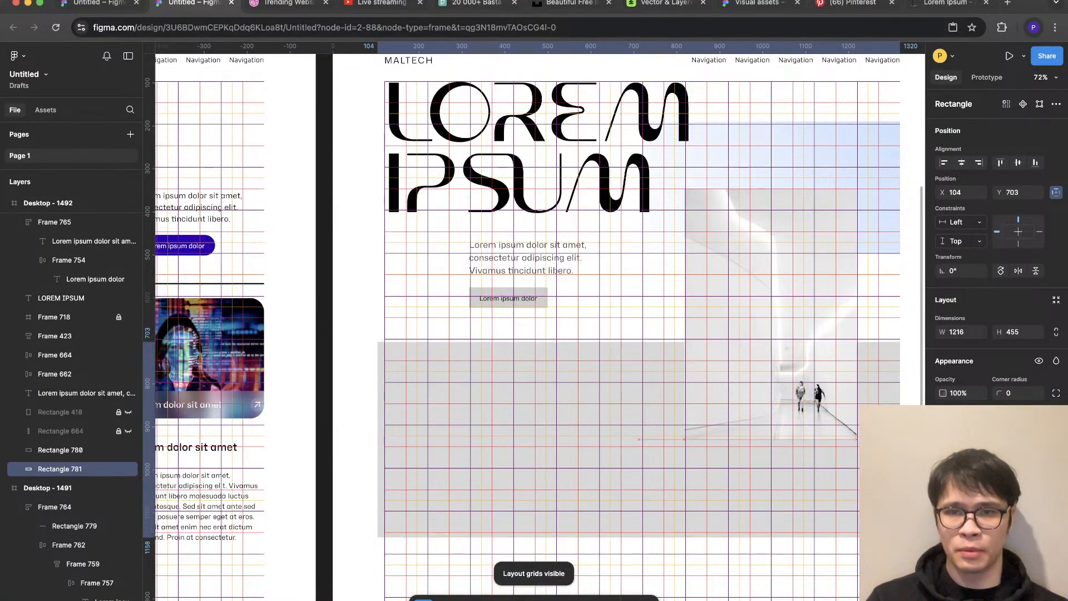
Step: Set the gray rectangle's width to 1200, center it horizontally in the frame and align it to the grid at Y 695
left_click(956, 332)
type("120")
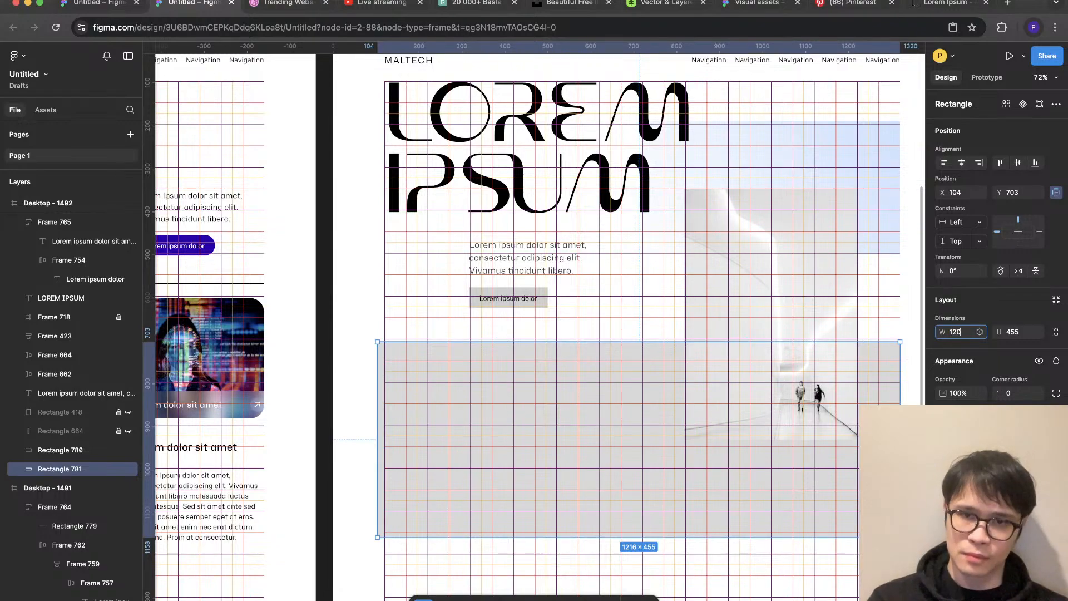
type("0")
key("Return")
left_click(962, 162)
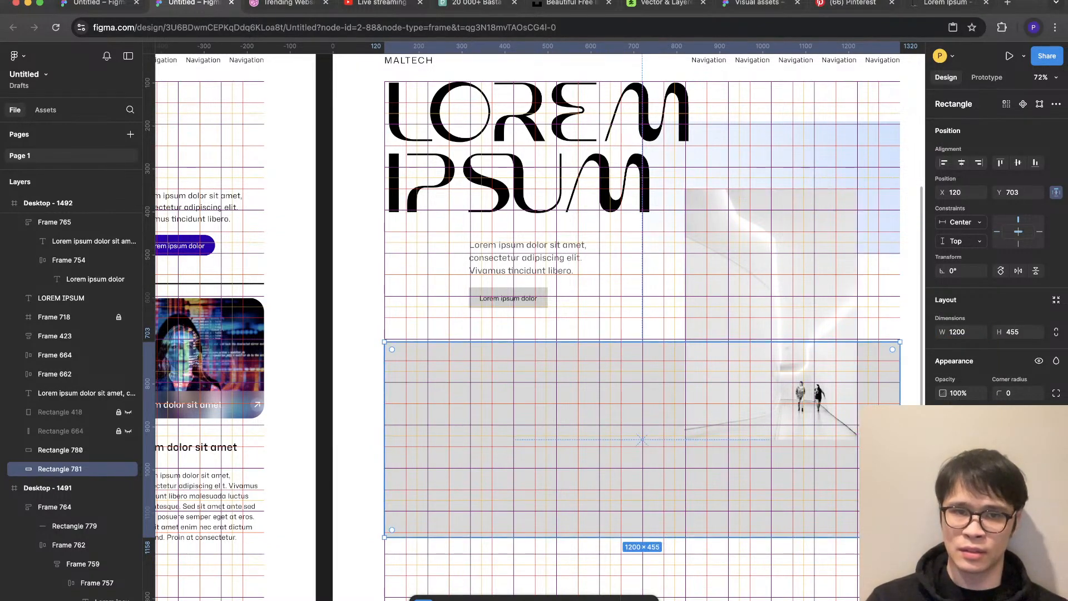
left_click_drag(642, 439, 643, 437)
left_click(356, 376)
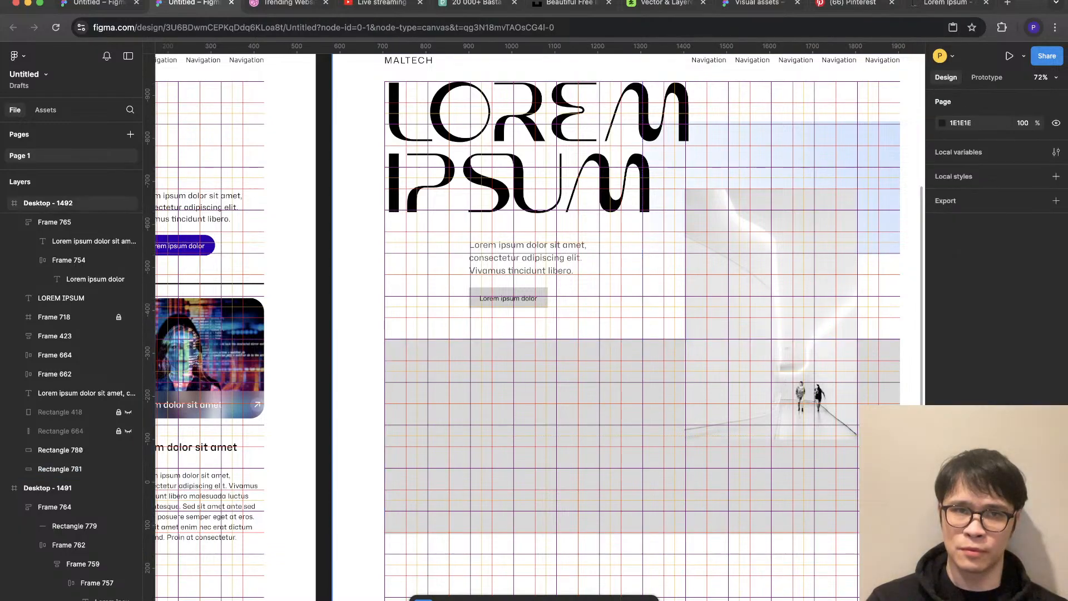
Step: Copy the white interior with light strips from Pexels and paste it into the wide gray rectangle in Figma
scroll(356, 376, "down", 3)
left_click(475, 3)
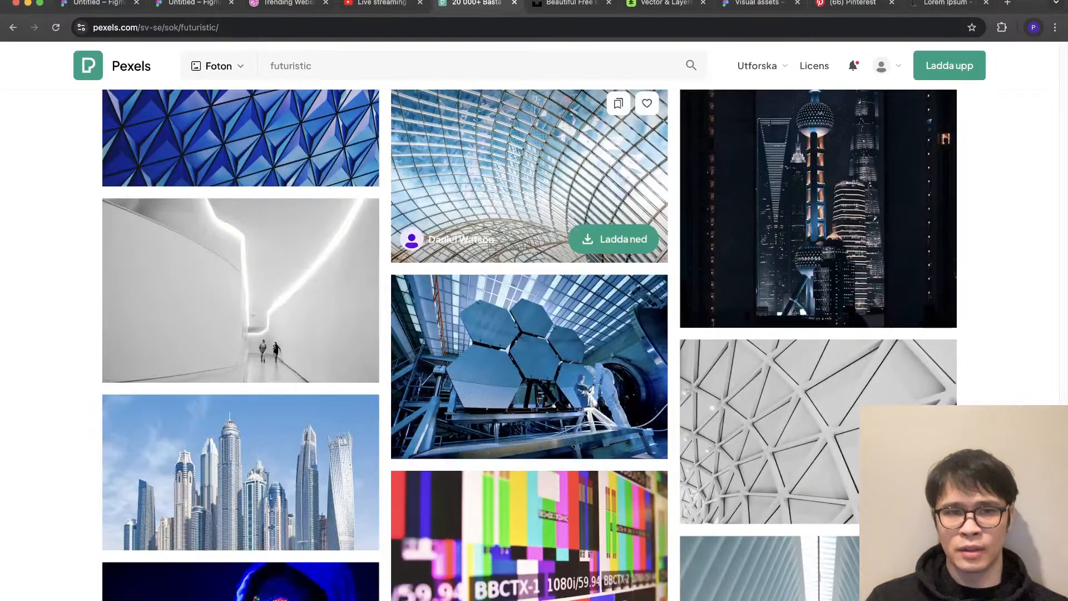
left_click(240, 289)
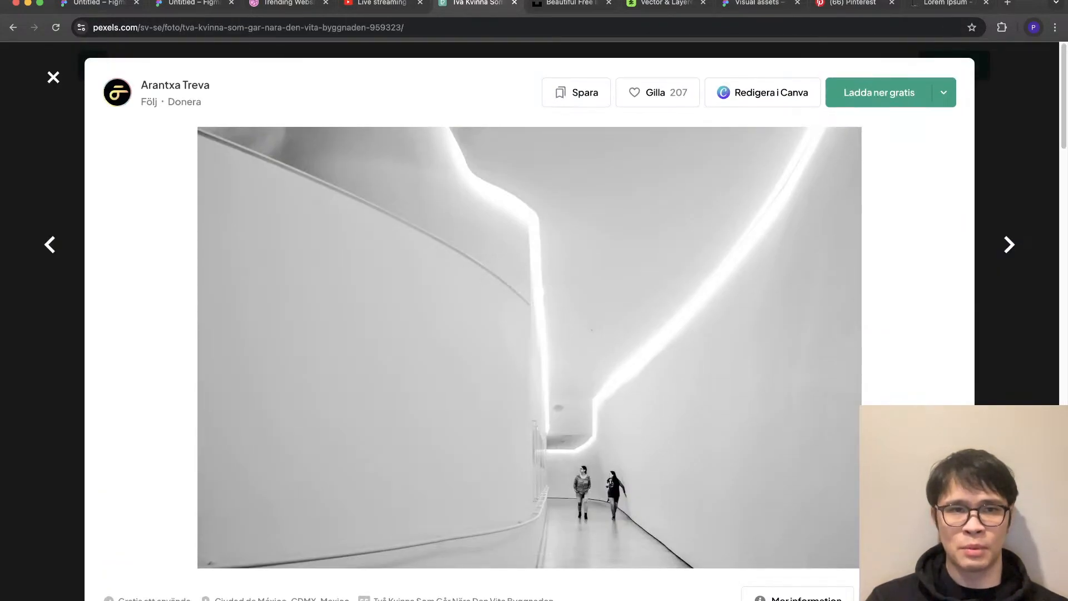
left_click(189, 3)
left_click(521, 410)
key("super+shift+r")
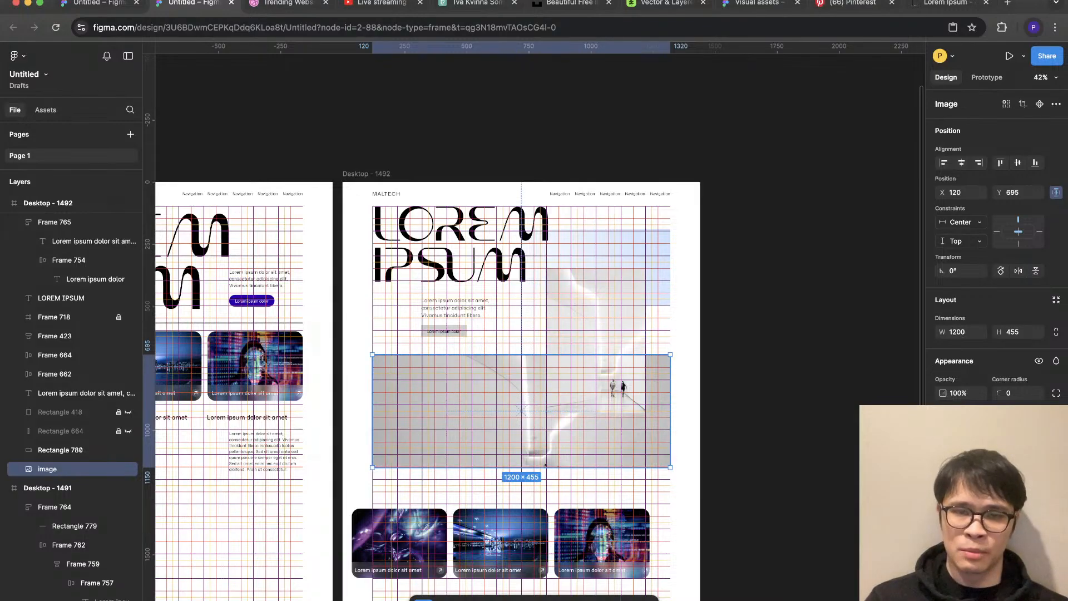
key("Escape")
Step: Select the overlapping portrait photo, switch to Pexels and copy the woman wearing a black visor from the futuristic photos
scroll(386, 371, "up", 3)
left_click(758, 317)
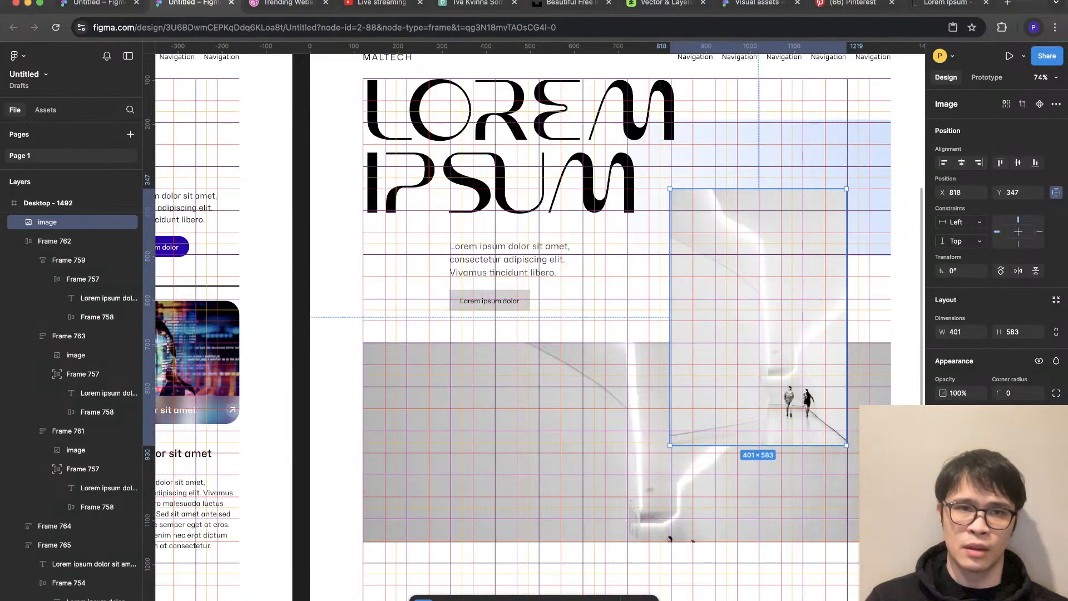
left_click(475, 3)
scroll(529, 321, "down", 10)
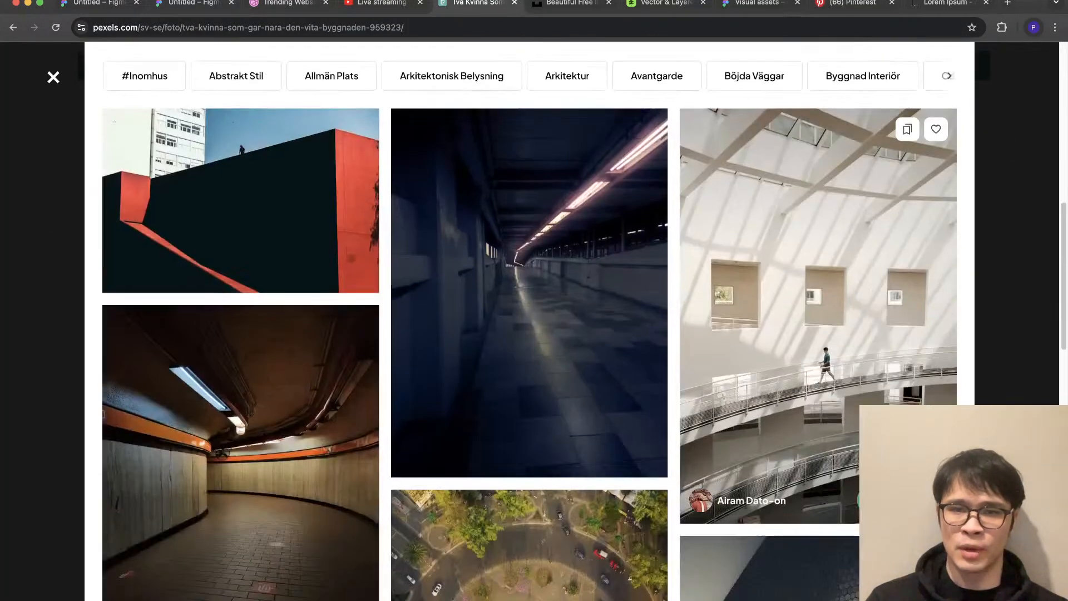
key("Escape")
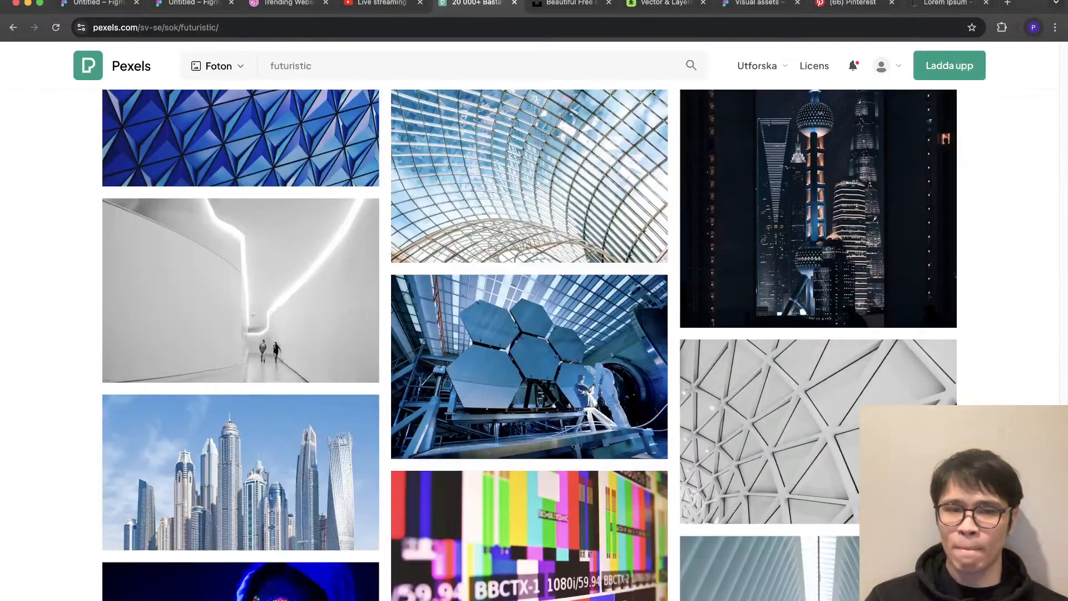
scroll(529, 345, "down", 10)
scroll(529, 344, "up", 3)
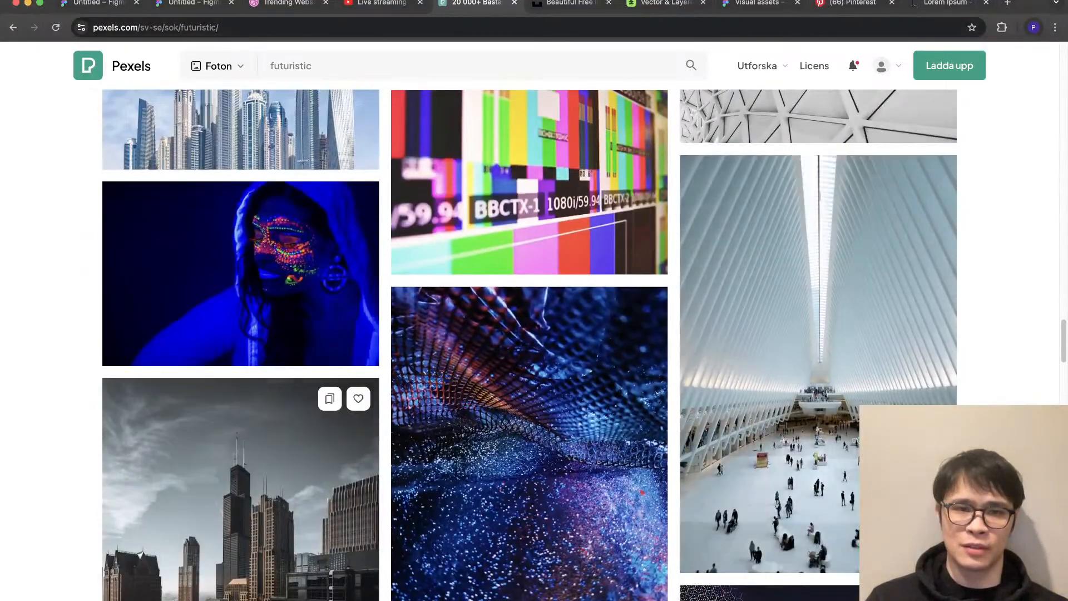
scroll(529, 344, "down", 2)
scroll(529, 345, "down", 9)
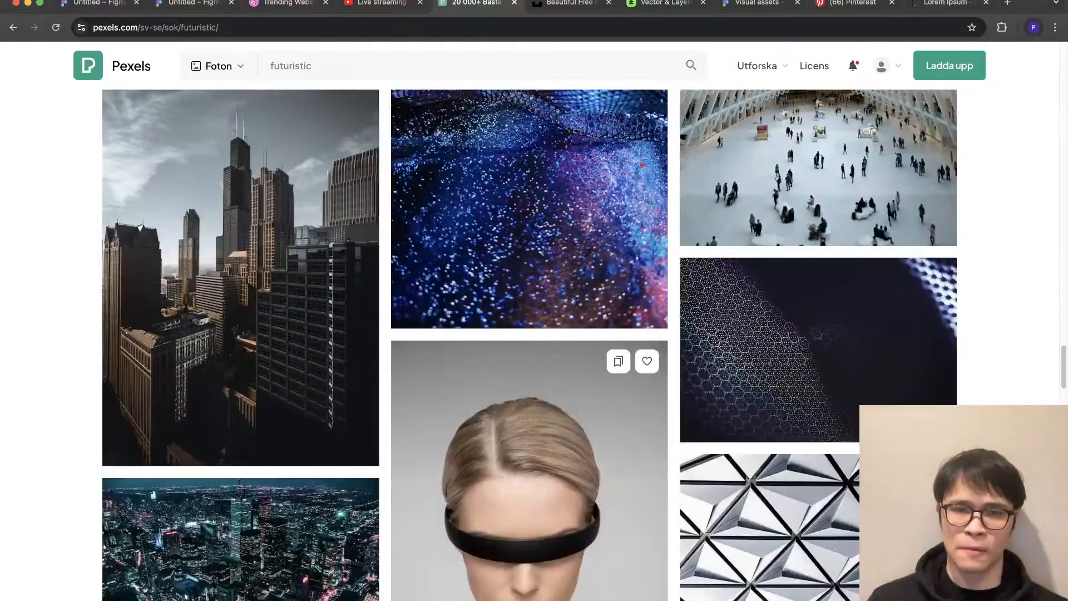
scroll(529, 345, "down", 4)
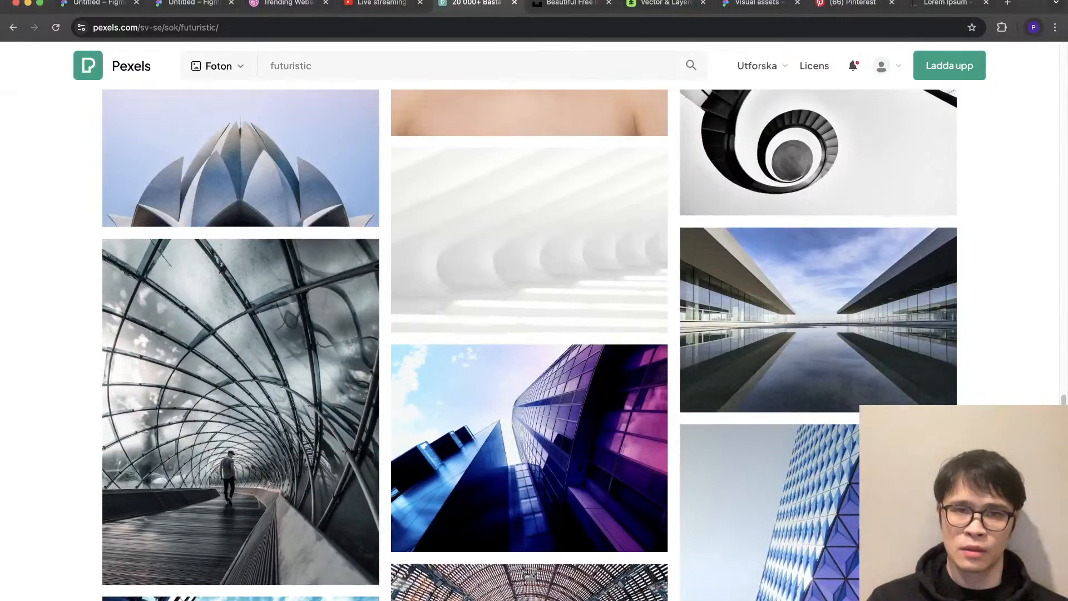
scroll(529, 345, "up", 7)
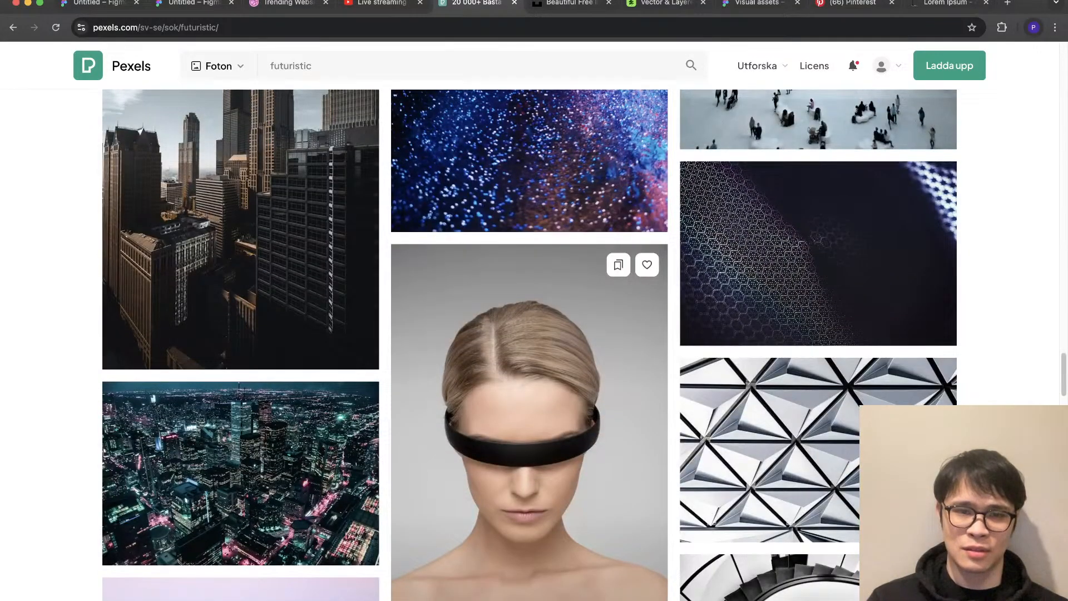
Step: Switch back to Figma, replace the overlapping photo with the copied visor portrait and hide the layout grids
left_click(194, 3)
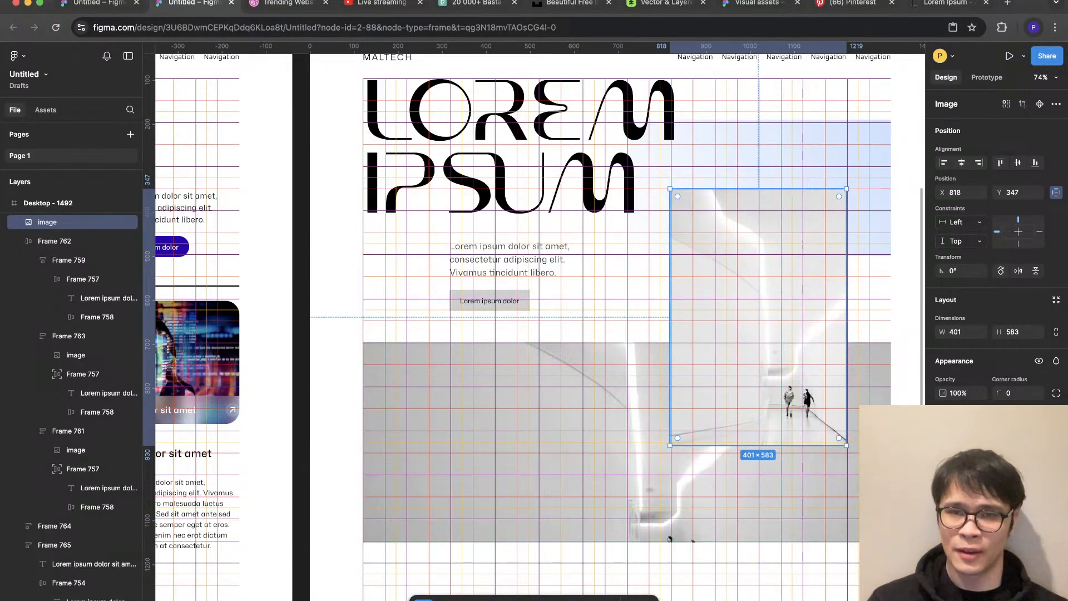
key("super+v")
key("shift+g")
key("Escape")
scroll(336, 325, "down", 5)
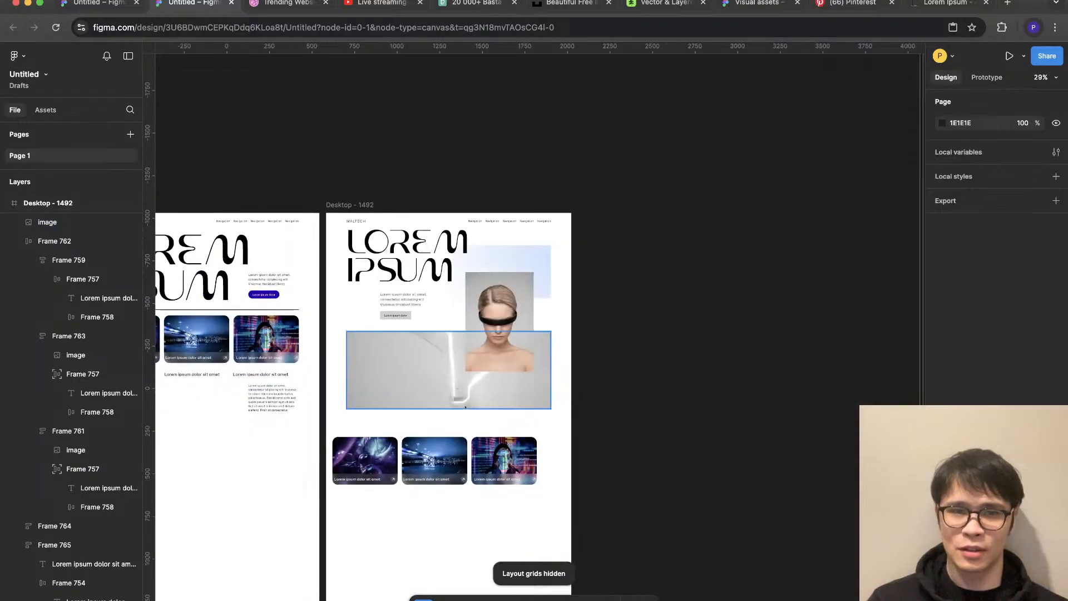
scroll(324, 322, "up", 3)
left_click(445, 400)
key("Escape")
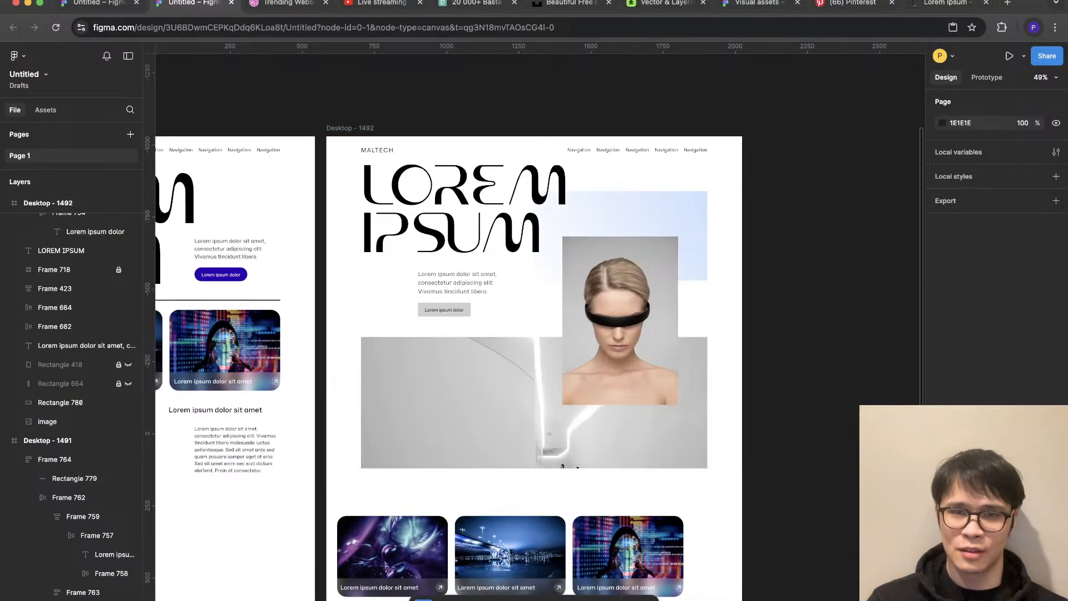
Step: Switch to Pexels, open the black visor portrait and copy the pink VR headset woman from its similar photos
left_click(285, 3)
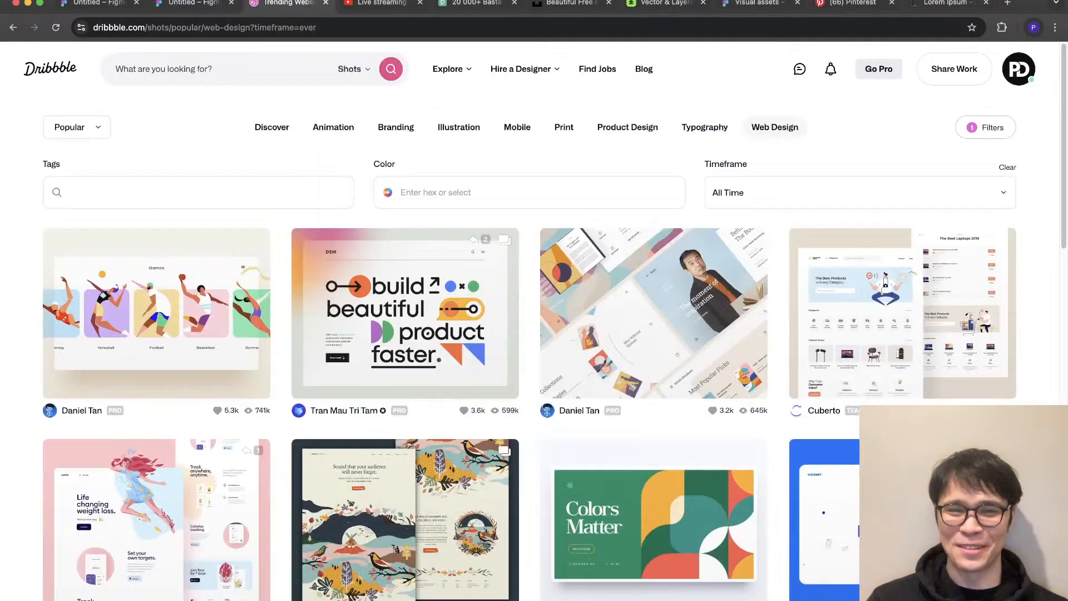
left_click(476, 3)
left_click(570, 3)
left_click(481, 2)
scroll(528, 290, "down", 4)
left_click(529, 250)
scroll(528, 250, "down", 10)
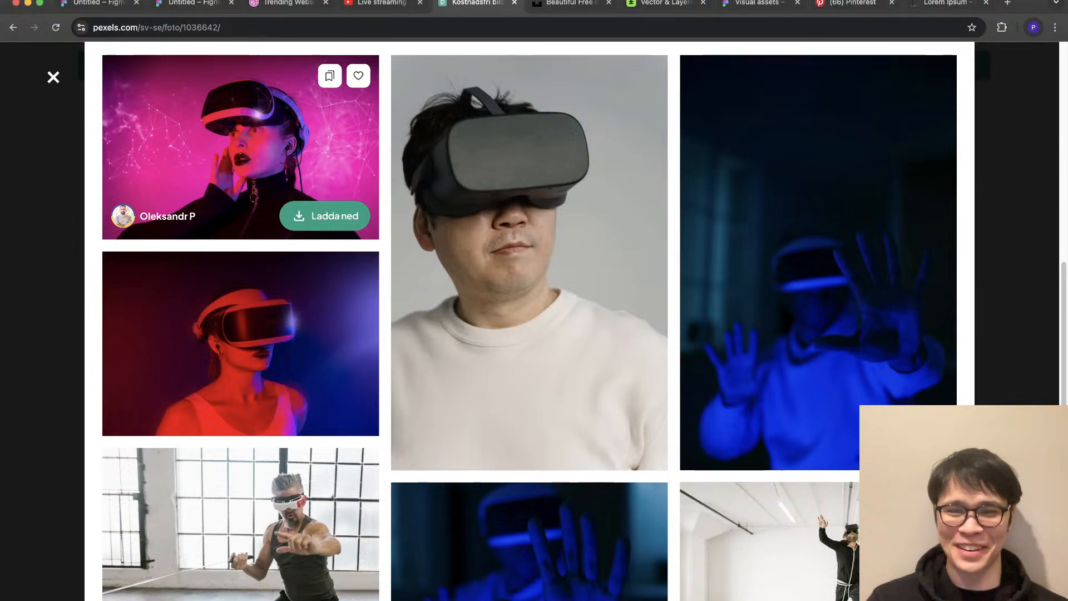
scroll(239, 167, "down", 10)
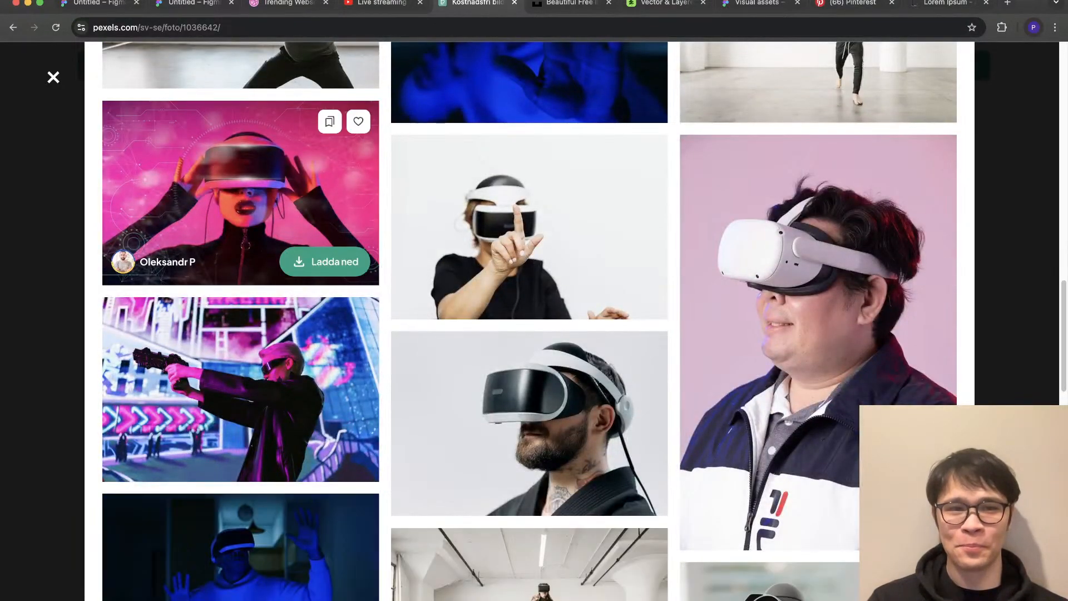
Step: Switch back to Figma and replace the visor portrait in the second layout with the copied pink VR headset photo
left_click(192, 3)
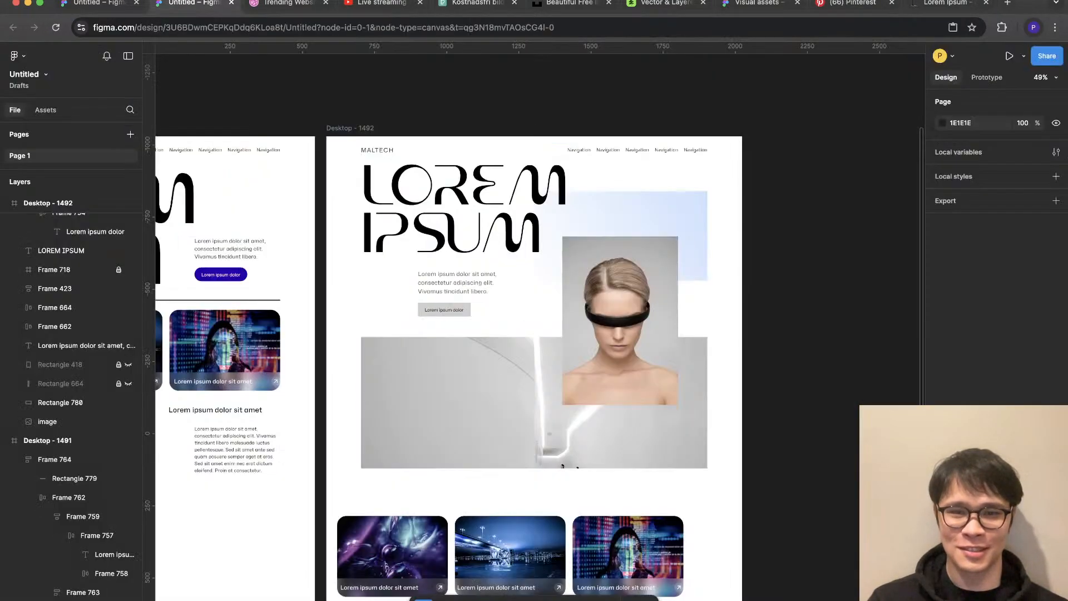
key("ctrl+v")
key("Escape")
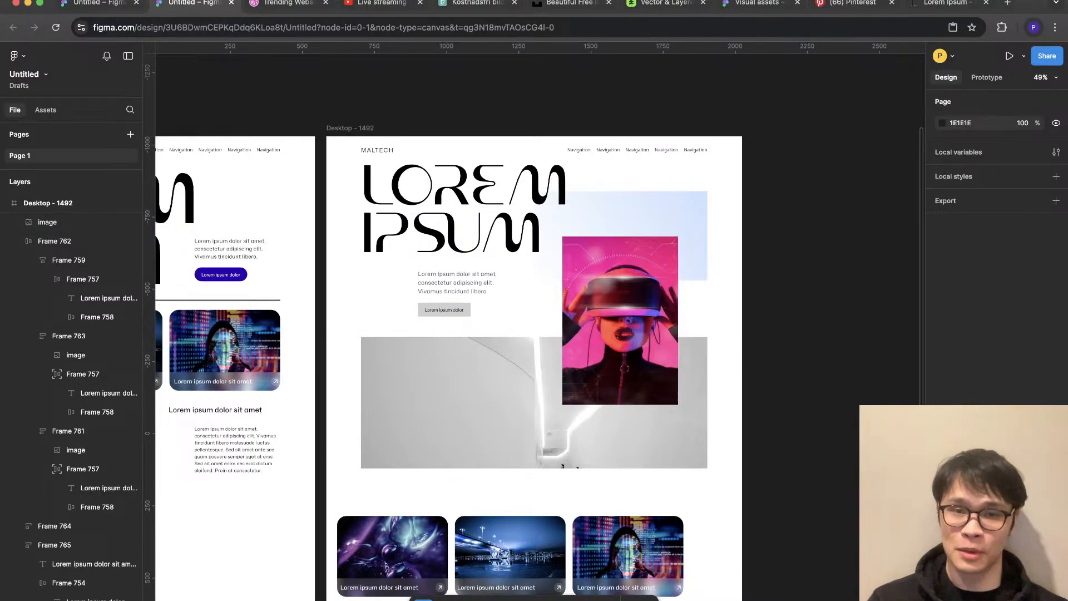
scroll(491, 306, "up", 2)
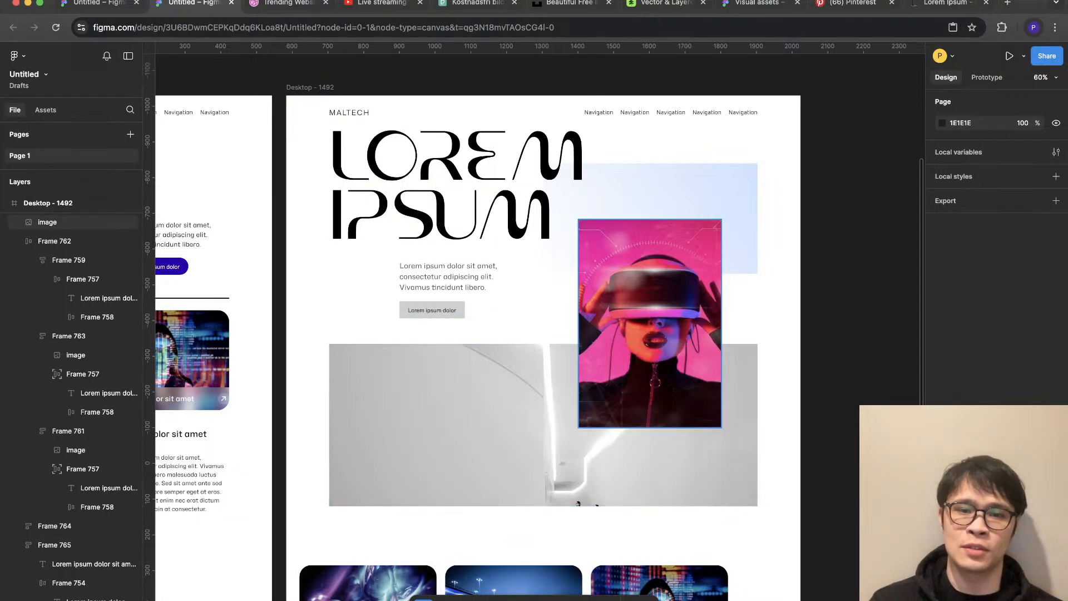
Step: Select the wide white interior image, switch to Pexels and copy the pale photo with soft white curves
left_click(503, 425)
left_click(948, 447)
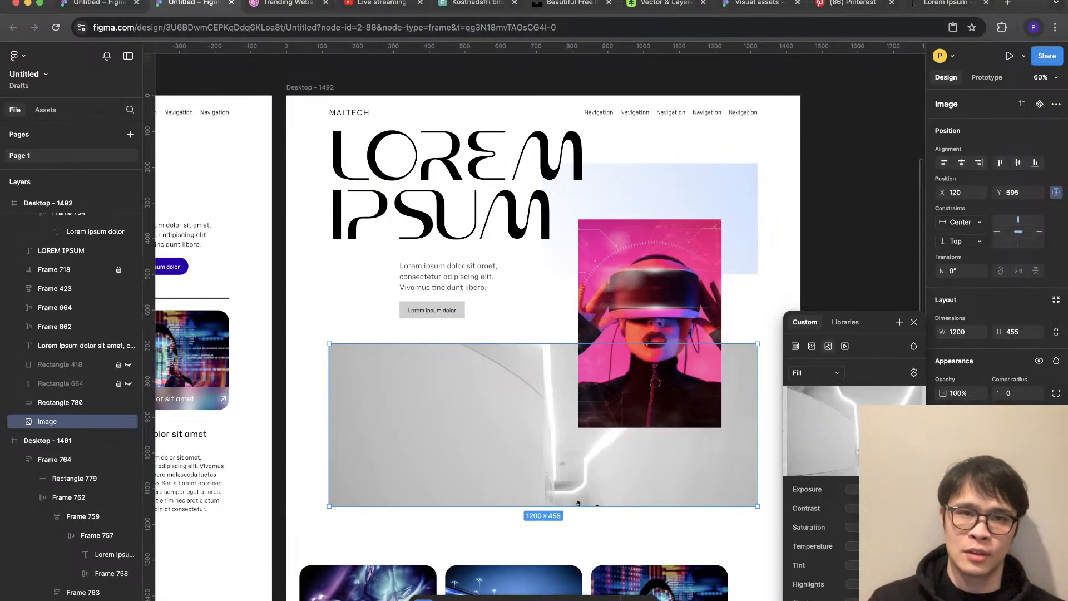
left_click(475, 3)
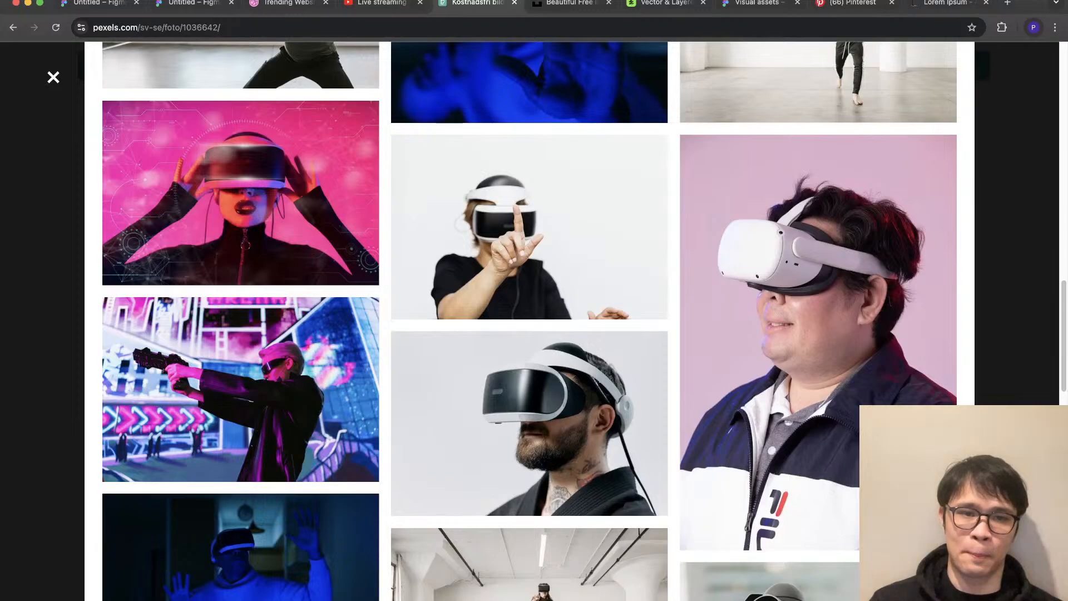
key("Escape")
scroll(528, 329, "down", 4)
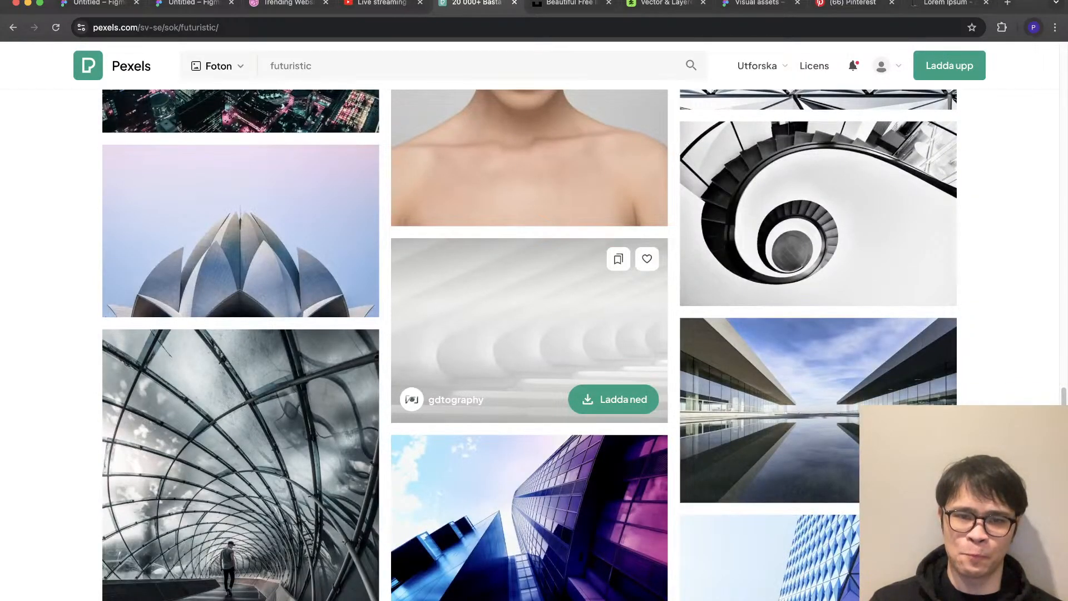
Step: Switch back to Figma and replace the wide background image behind the VR photo with the copied white curves photo
left_click(194, 3)
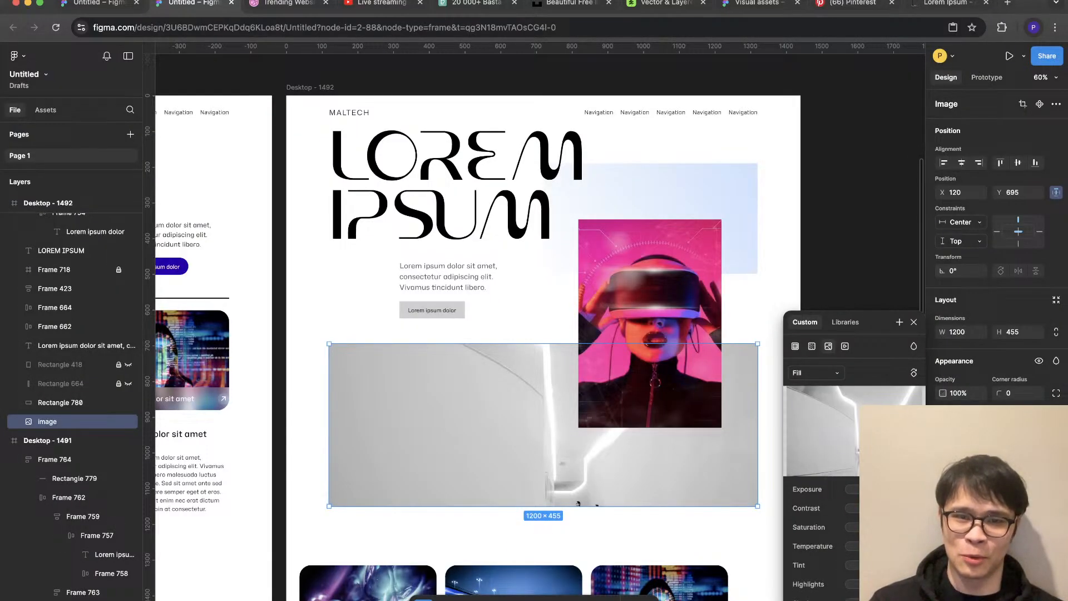
key("Escape")
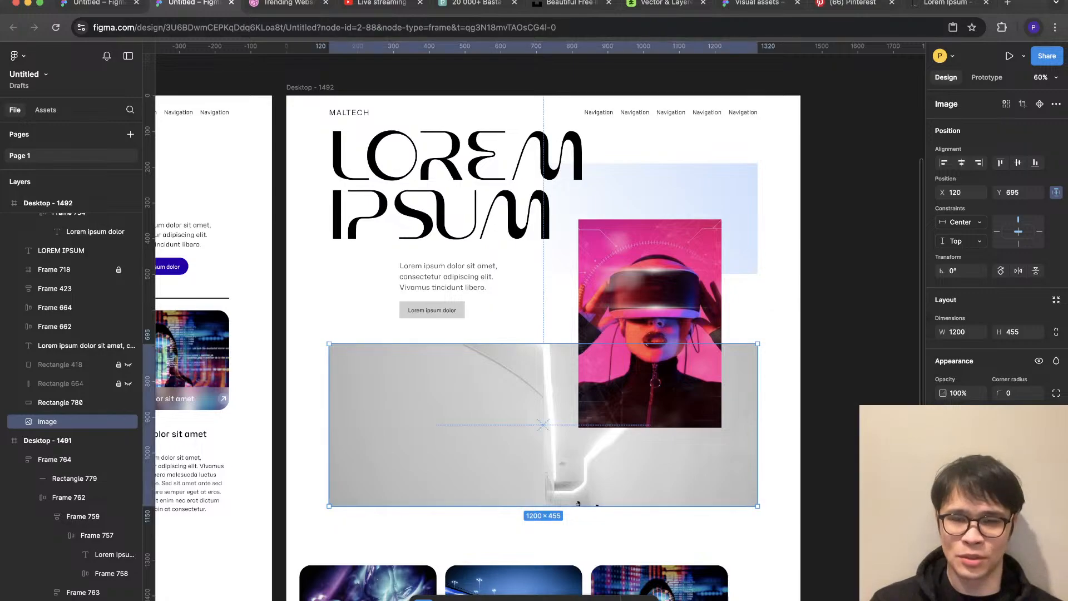
key("super+z")
key("Escape")
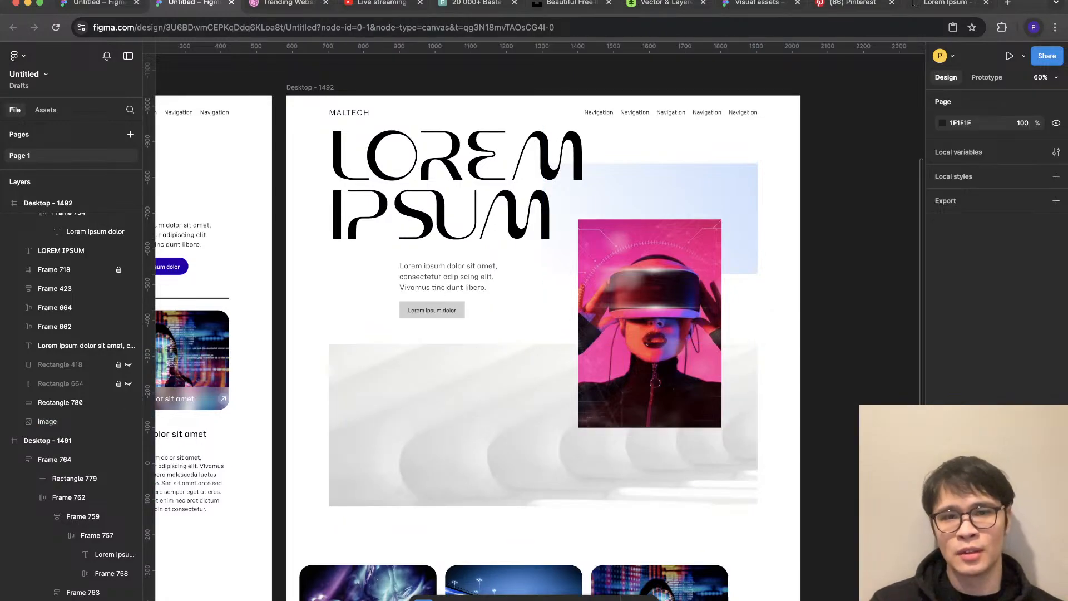
scroll(867, 432, "down", 5, "ctrl")
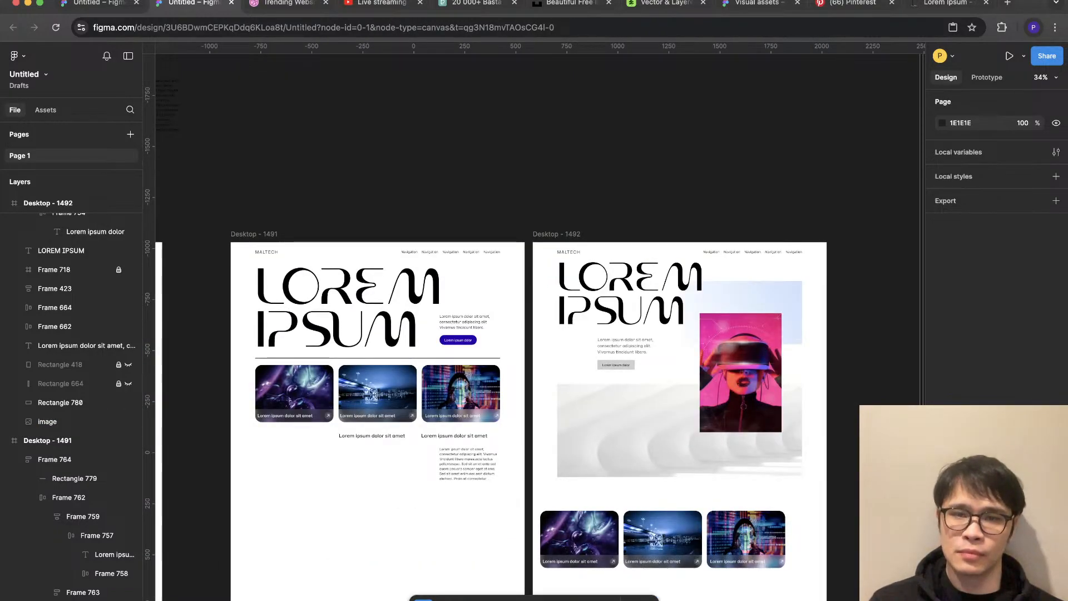
Step: Slightly reduce the font size of the LOREM IPSUM headline in Desktop - 1492, checking it against the layout grid
scroll(825, 370, "up", 5)
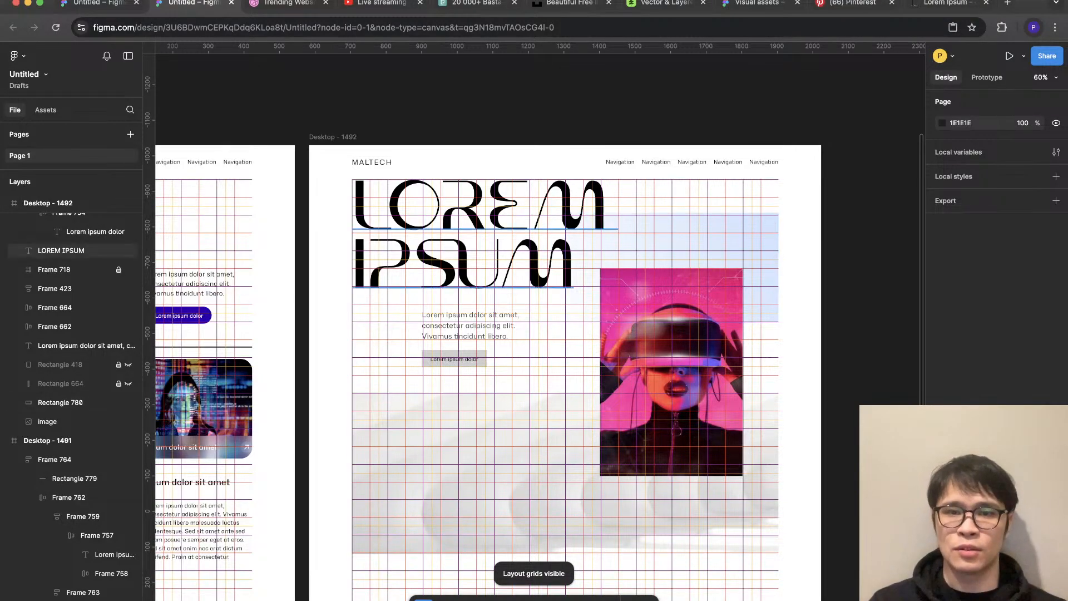
left_click(495, 234)
scroll(602, 138, "up", 3)
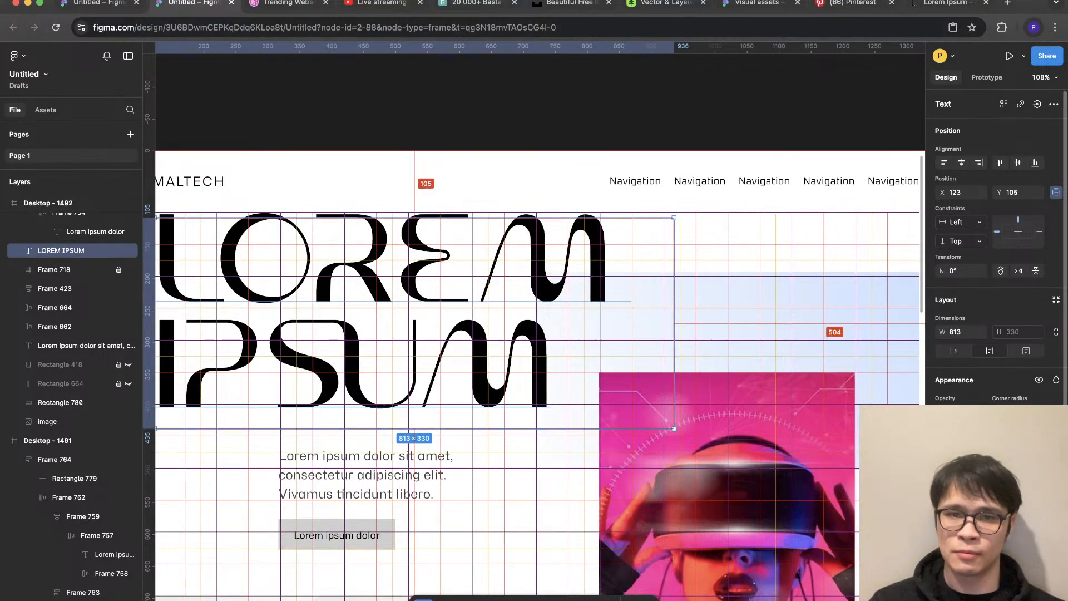
key("super+shift+comma")
key("super+shift+comma")
key("shift+g")
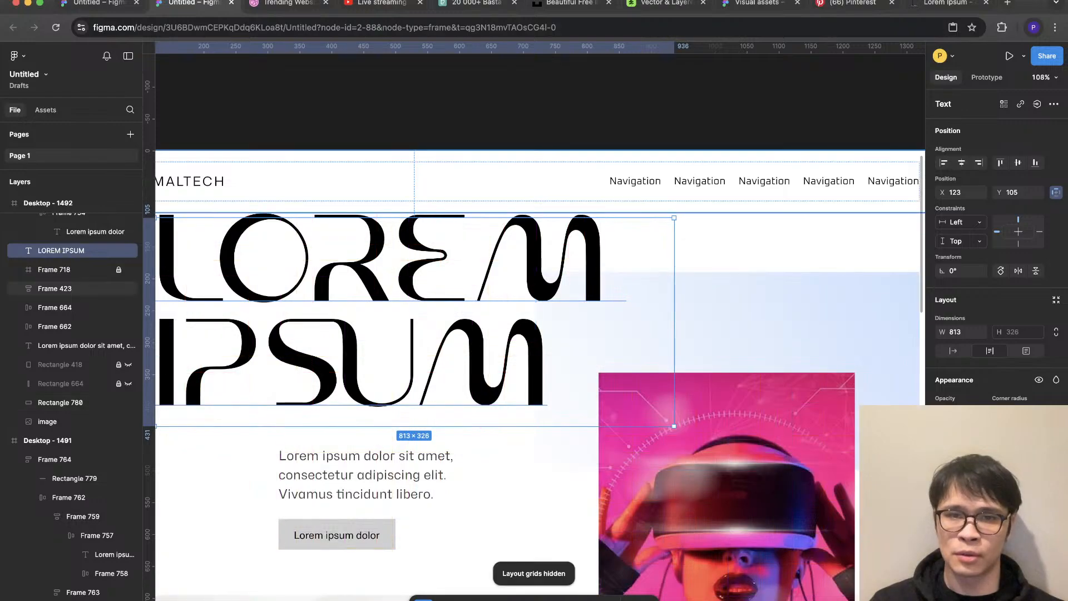
left_click(685, 196)
scroll(685, 201, "down", 4)
key("Escape")
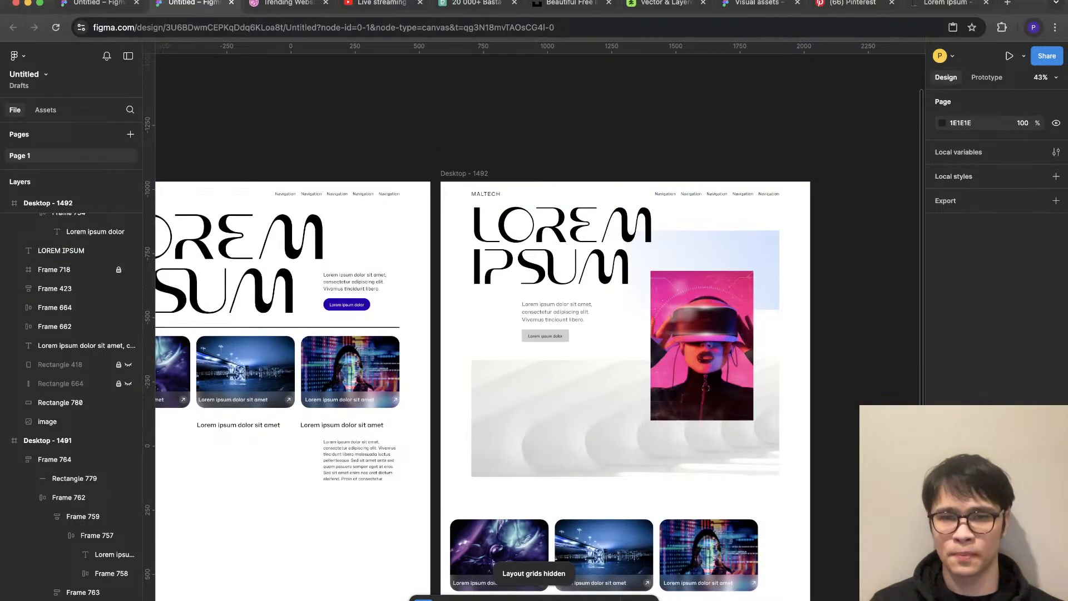
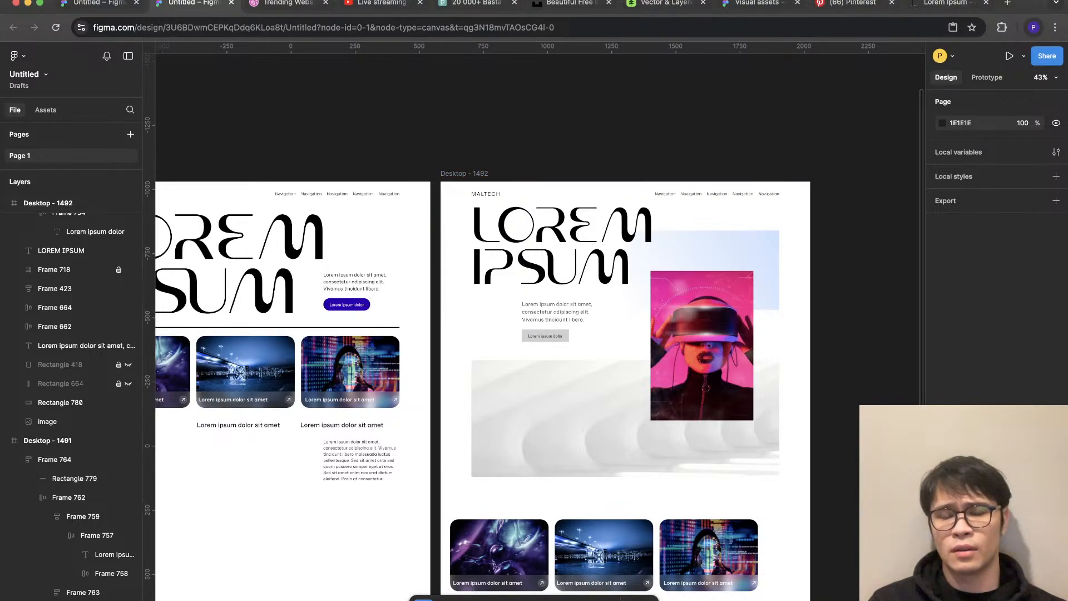
Step: Move the VR headset photo in Desktop - 1492 straight up to Y 297, using the layout grid
left_click(700, 333)
key("ctrl+g")
scroll(651, 230, "up", 5)
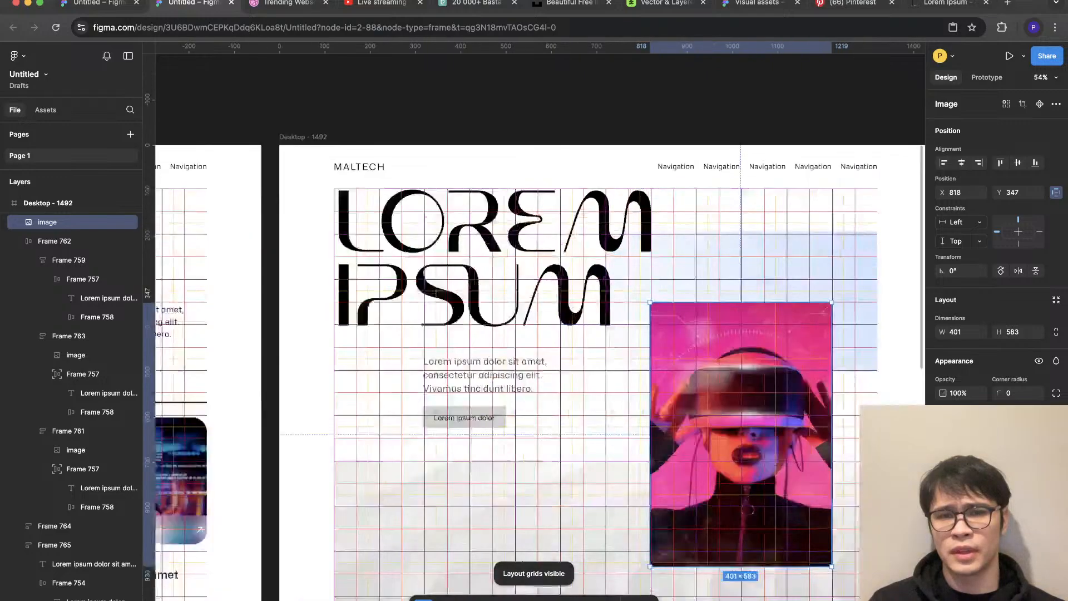
left_click_drag(722, 379, 722, 346)
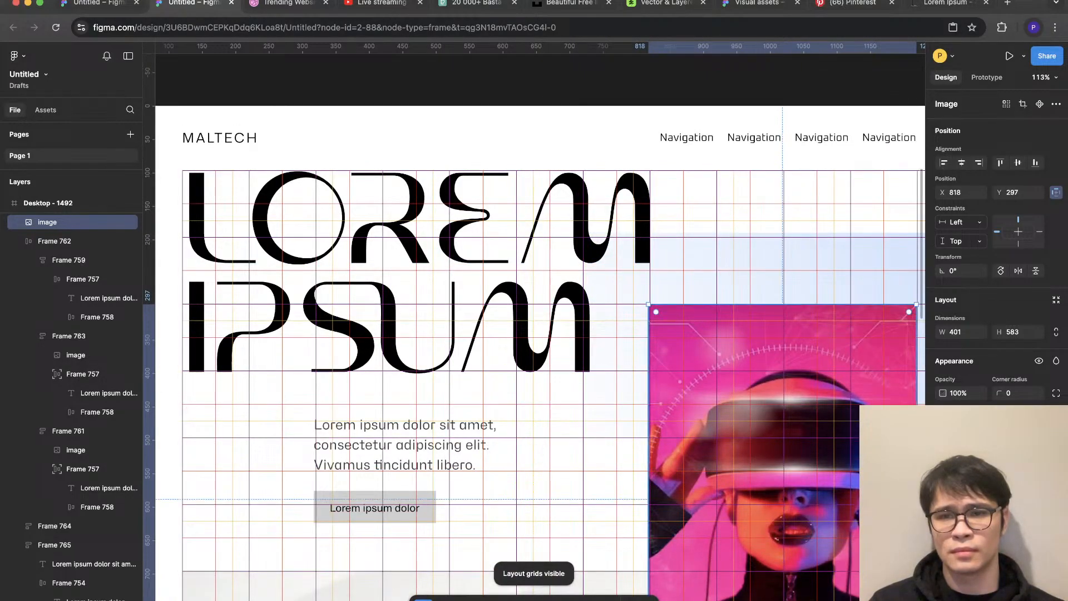
key("shift+g")
scroll(722, 346, "down", 5)
key("Escape")
scroll(856, 294, "up", 1)
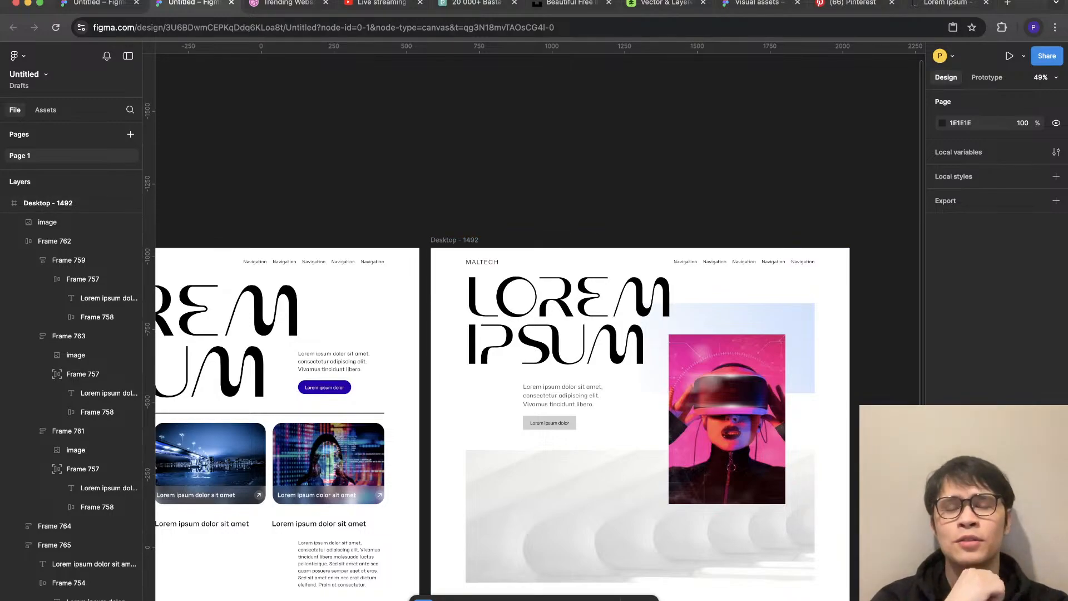
Step: Set the VR photo's image fill to Crop, enlarge the picture slightly and recentre the woman within its frame
double_click(726, 418)
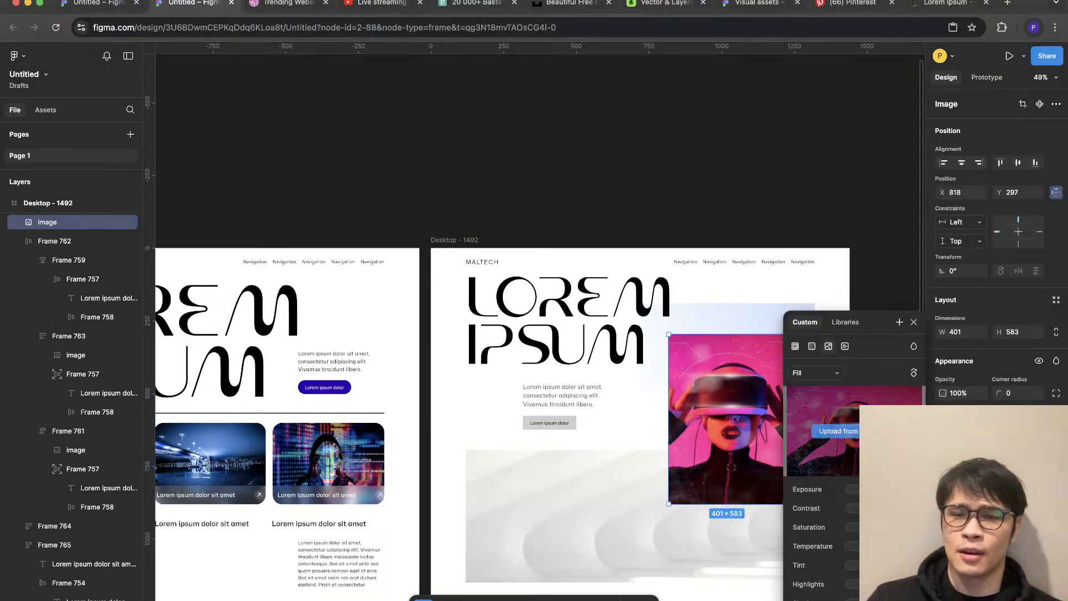
left_click(807, 372)
left_click(816, 401)
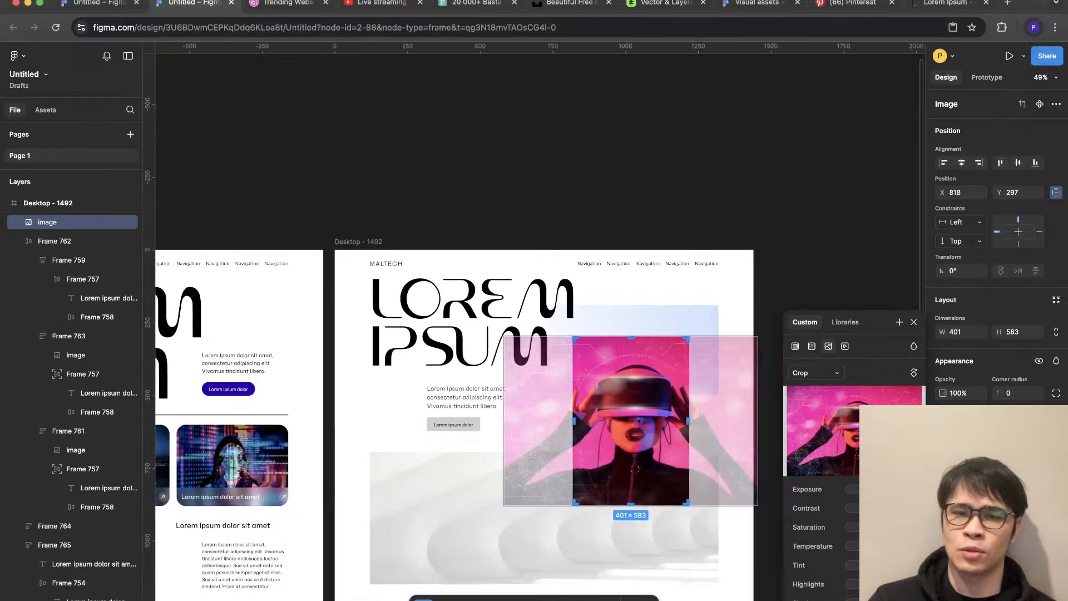
left_click_drag(605, 337, 605, 317)
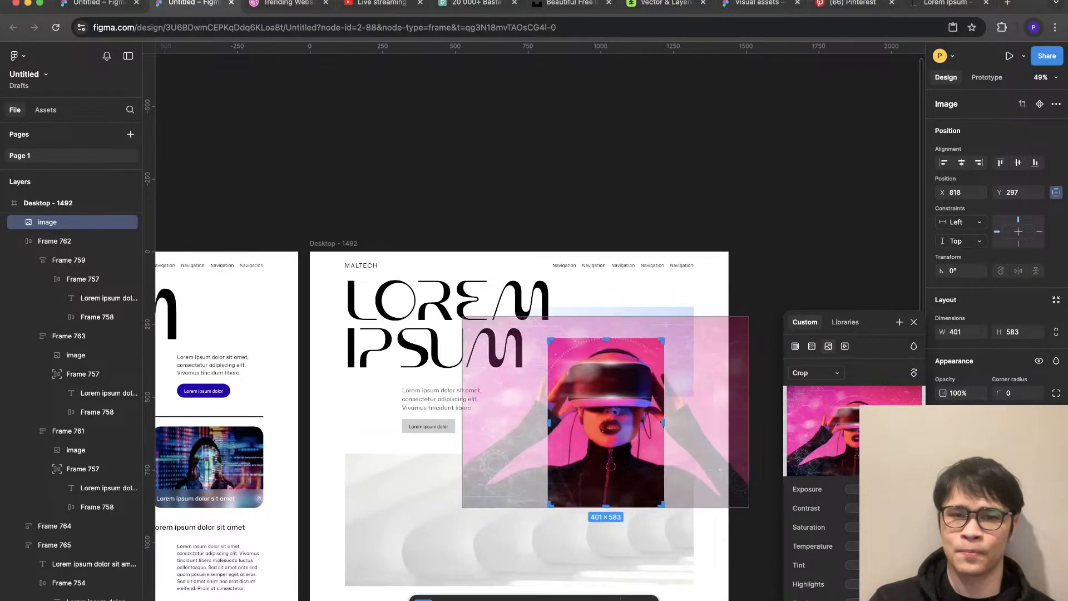
left_click_drag(610, 423, 605, 423)
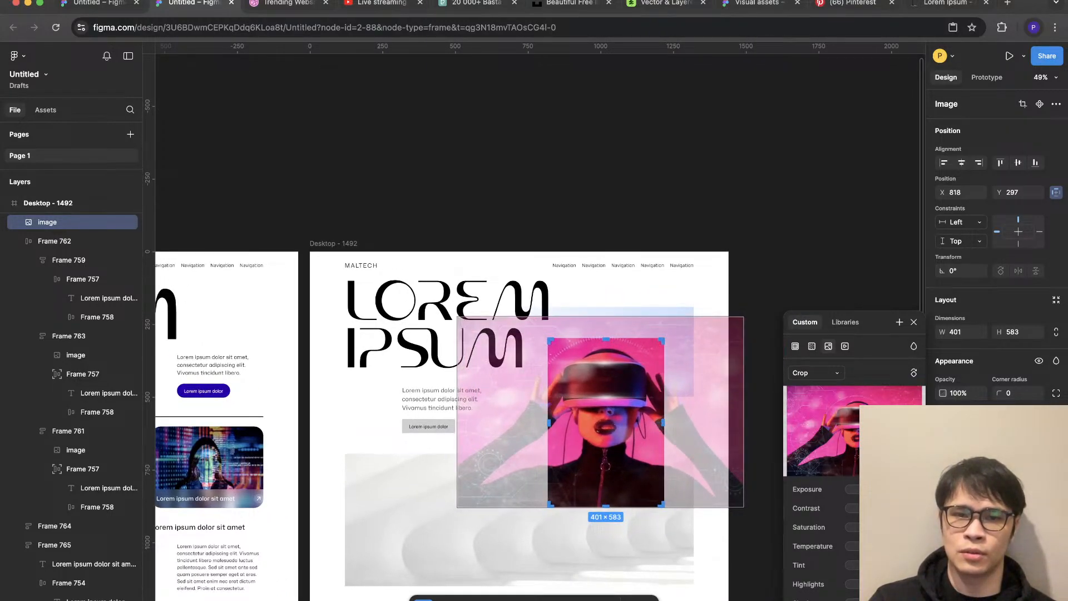
key("Escape")
key("Escape")
scroll(763, 219, "down", 5)
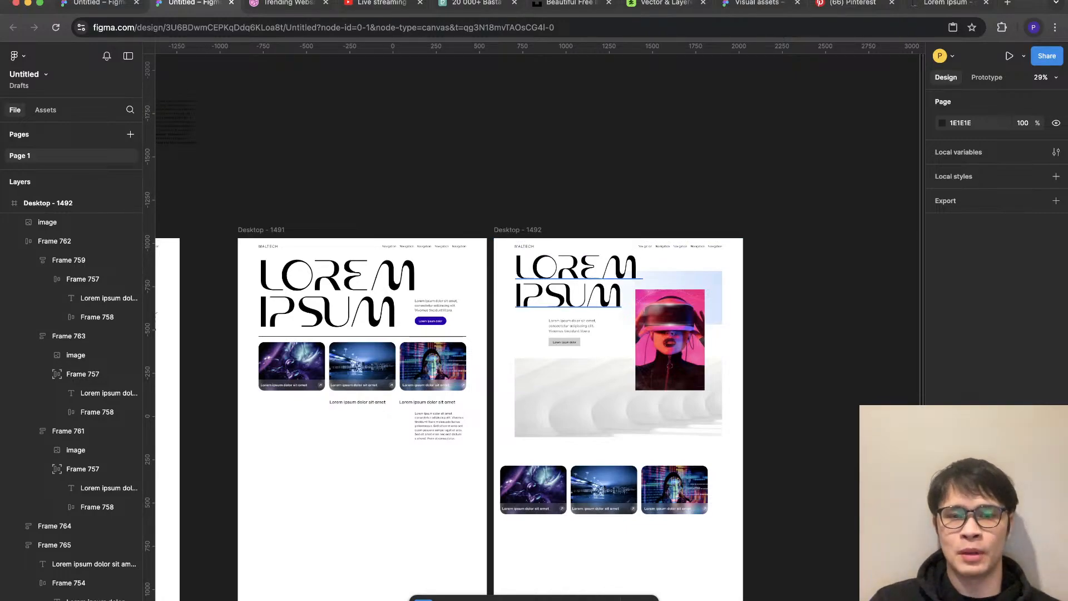
Step: Move the paragraph and button group beneath the headline to X 219, Y 440, aligned with the layout grid
scroll(582, 303, "up", 5)
key("shift+g")
left_click(529, 389)
left_click_drag(528, 390, 462, 375)
key("shift+g")
scroll(612, 395, "down", 5)
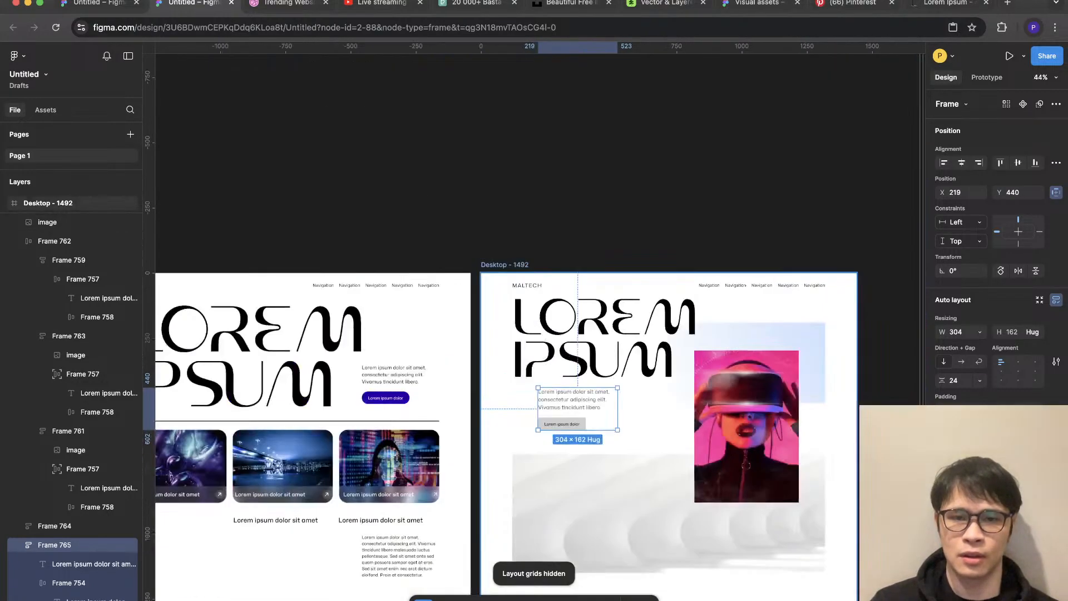
left_click(645, 414)
scroll(666, 419, "down", 3)
scroll(761, 418, "up", 3)
left_click(779, 420)
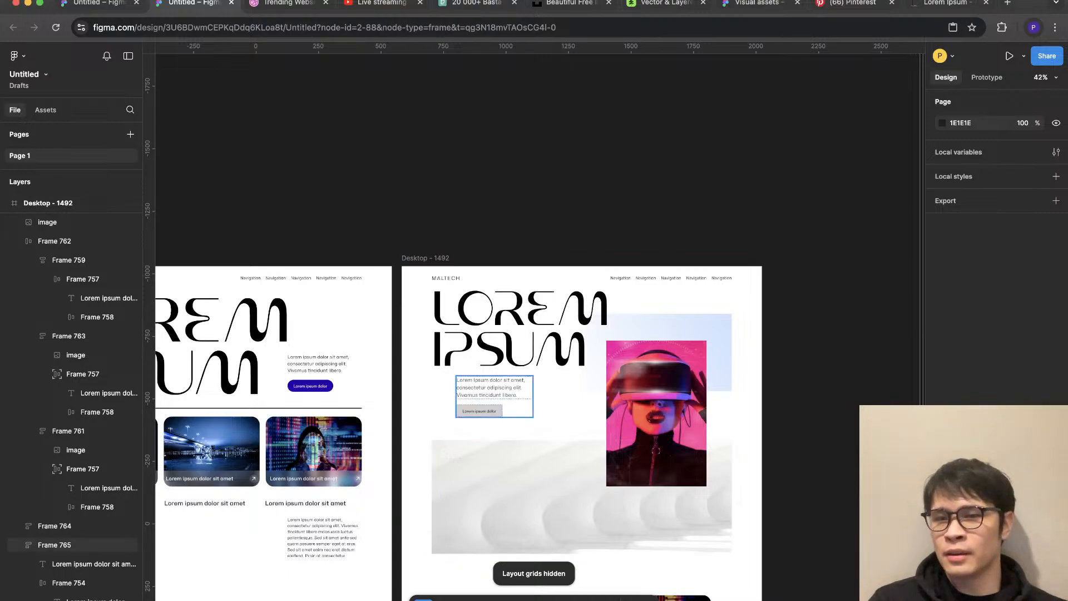
Step: Try a spacing of 32 between the paragraph and the button, and undo it
left_click(489, 392)
left_click(952, 380)
type("32")
left_click(806, 389)
key("super+z")
key("super+z")
Step: Slightly reduce the font size of the paragraph beneath the headline in Desktop - 1492
left_click(489, 387, "super")
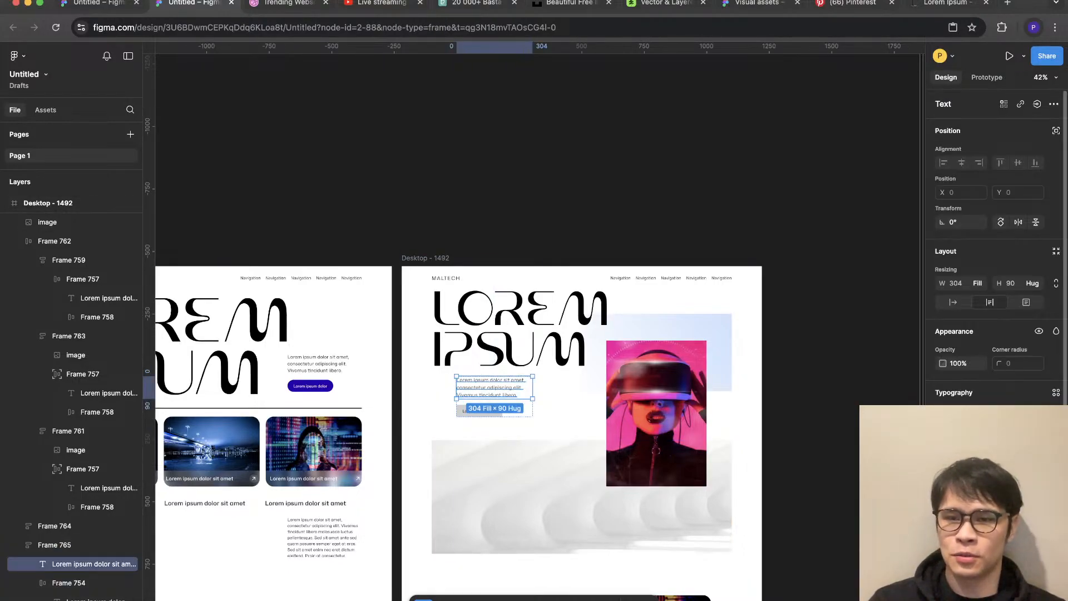
key("super+z")
key("super+z")
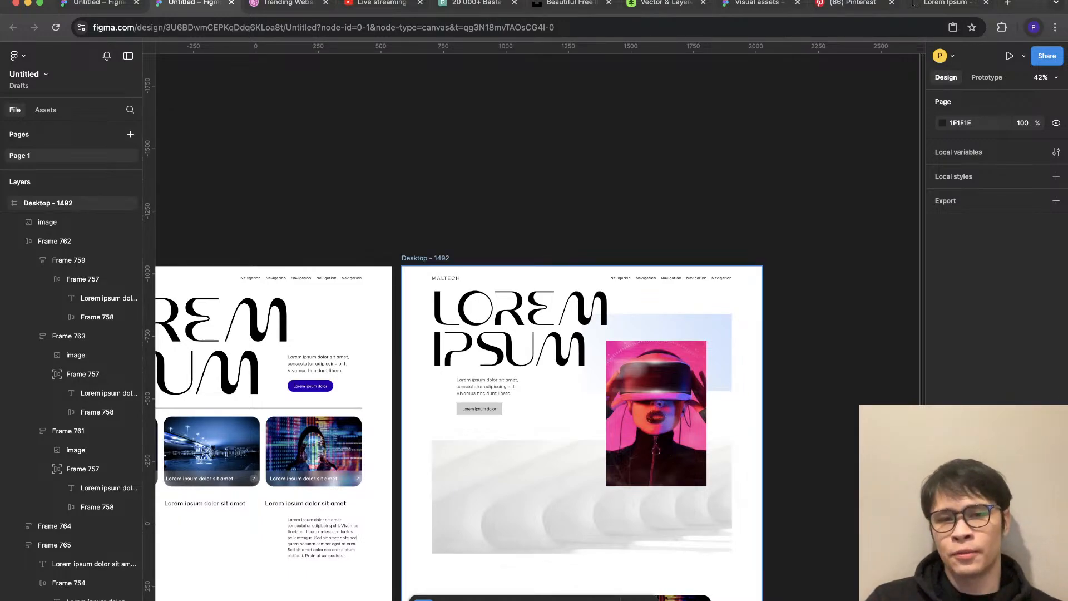
Step: Fill the grey button in Desktop - 1492 with pink HSL 332, 96, 60 sampled from the VR photo
left_click(479, 427, "super")
left_click(479, 408, "super")
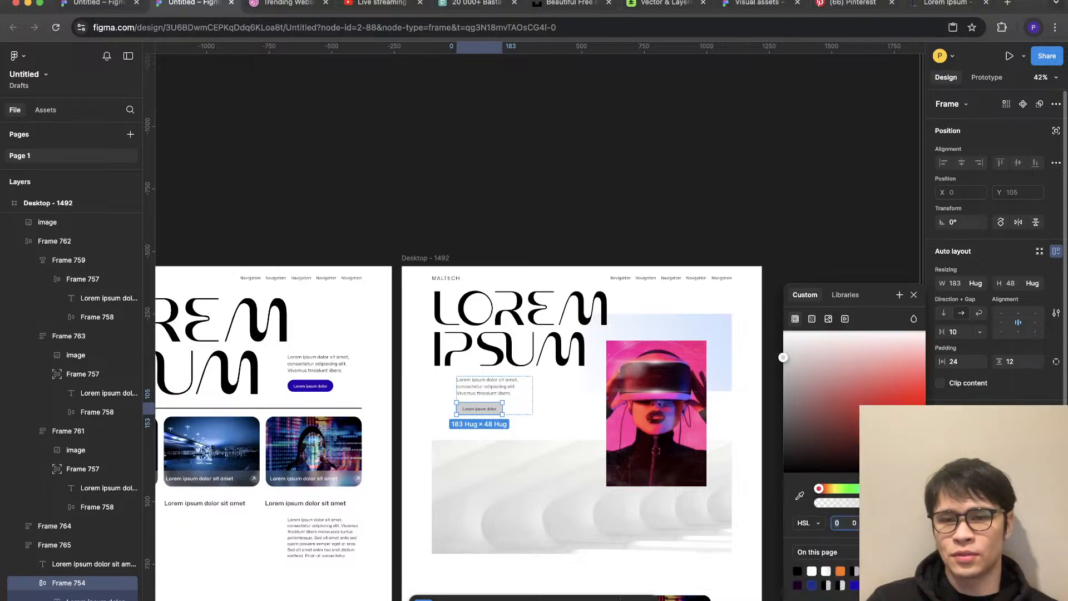
left_click(691, 353)
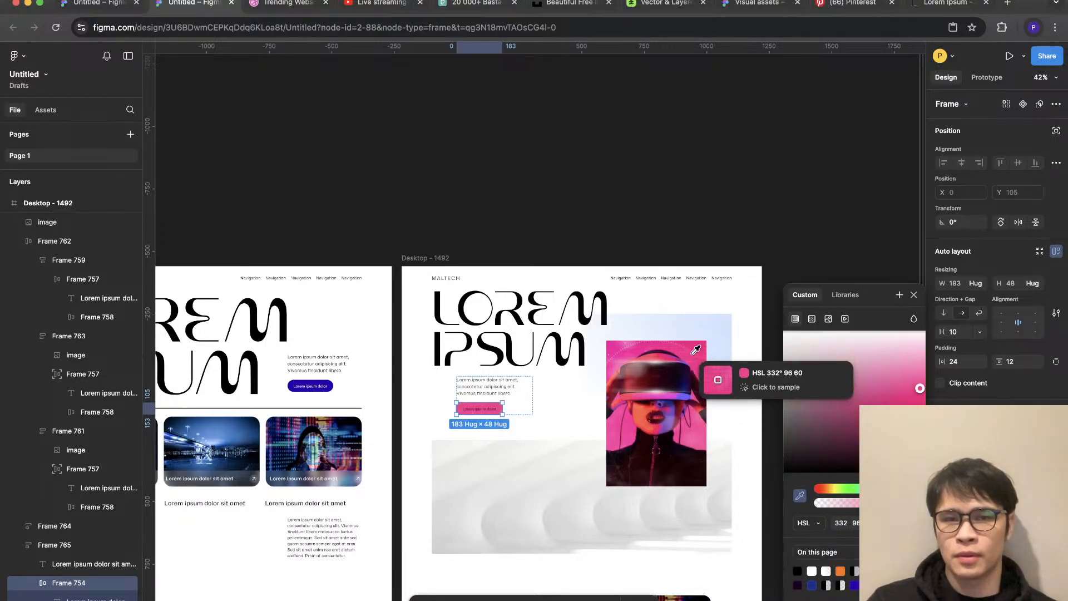
key("Escape")
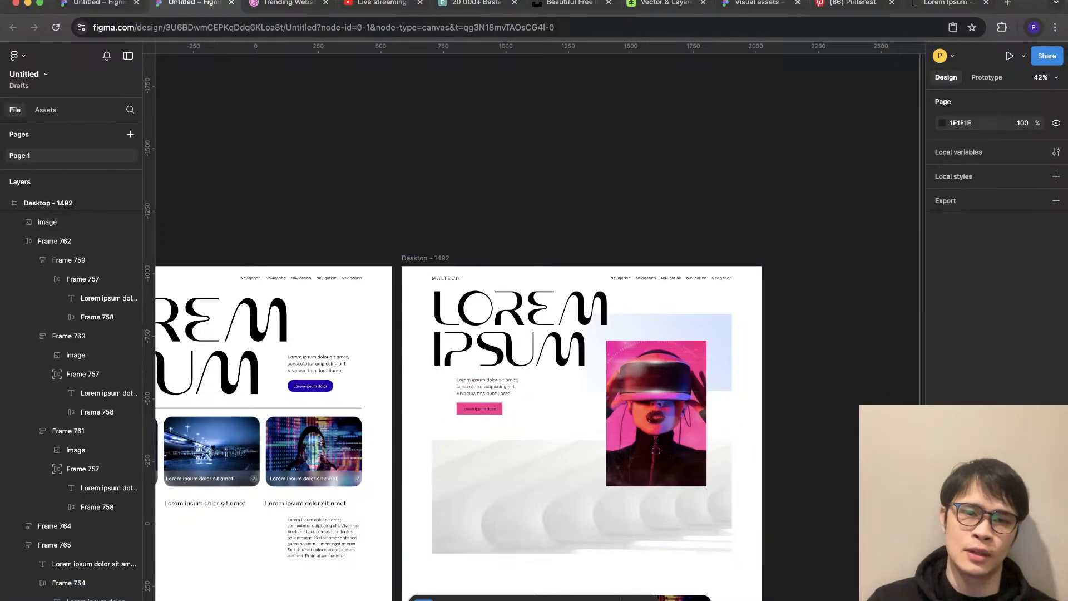
Step: Change the 0% stop of the gradient rectangle behind the VR photo from blue to the same pink, HSL 332, 96, 60
left_click(718, 358)
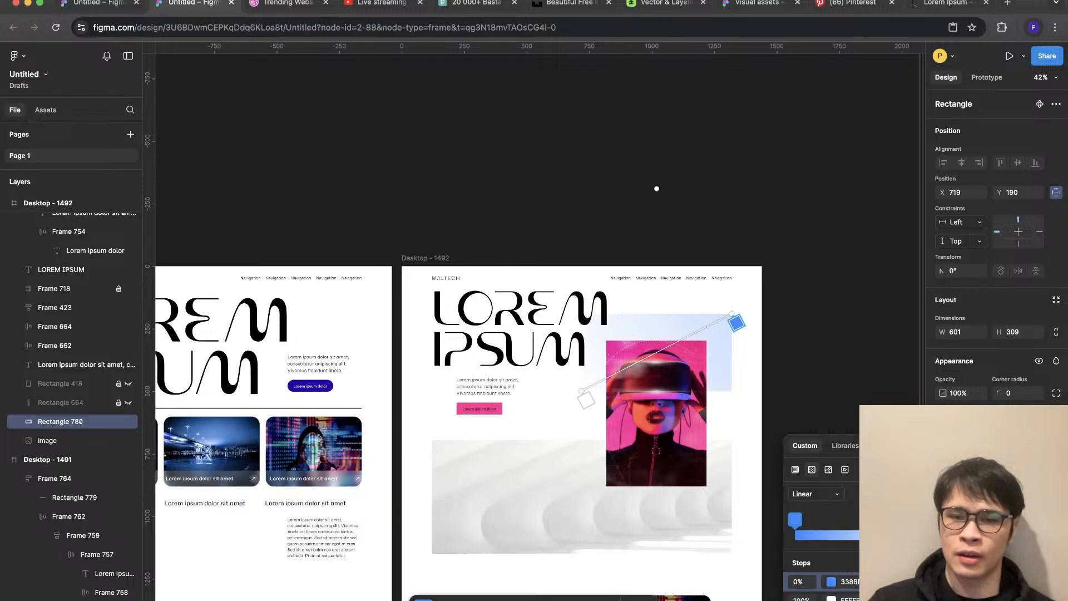
left_click(831, 581)
left_click(726, 585)
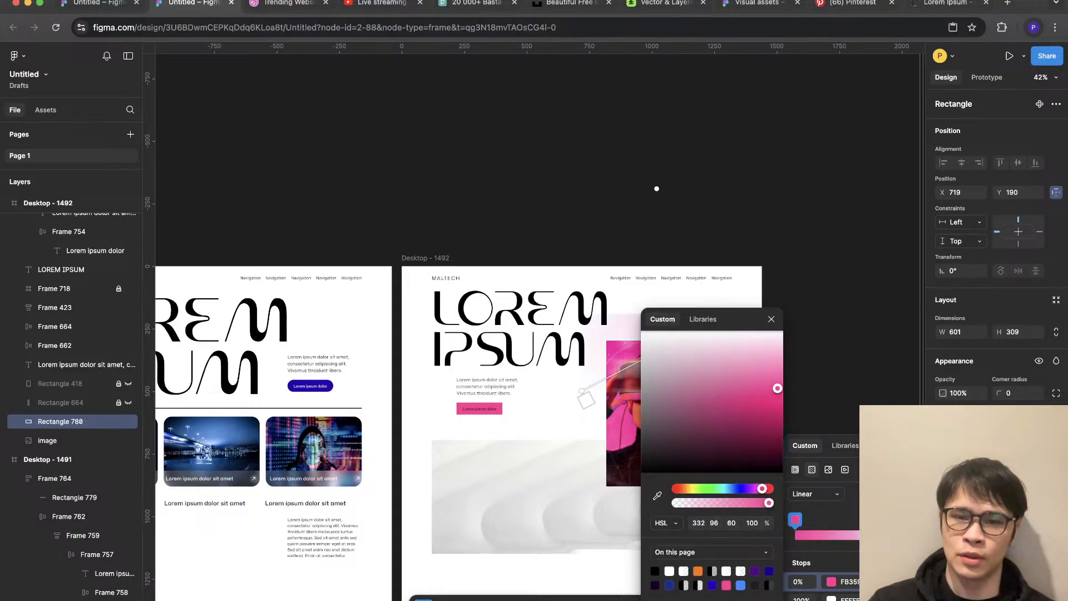
scroll(534, 326, "right", 3)
key("Escape")
key("Escape")
scroll(534, 326, "left", 2)
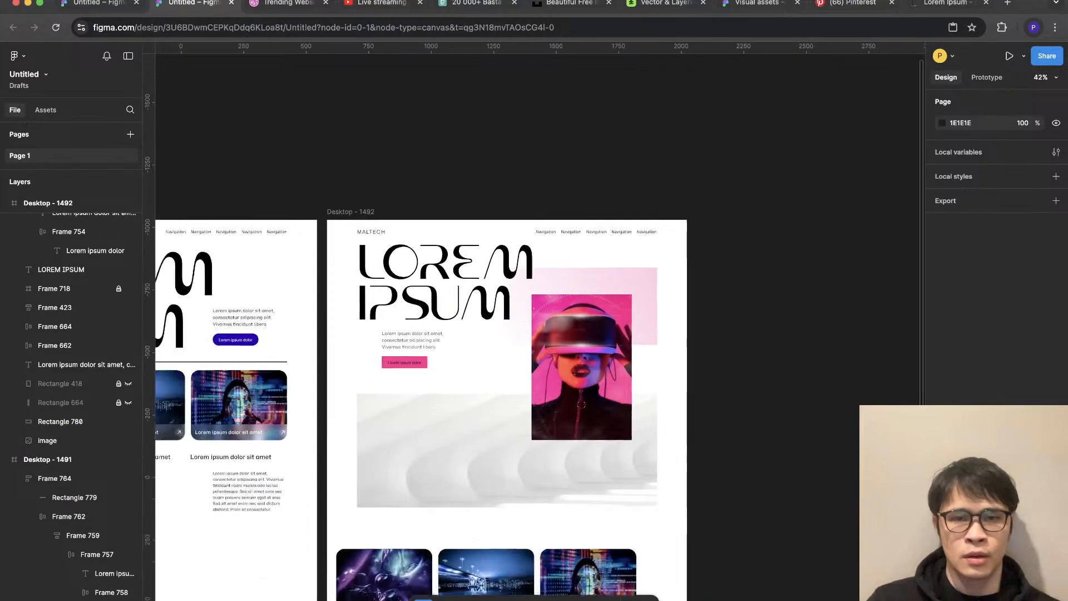
scroll(451, 323, "up", 3)
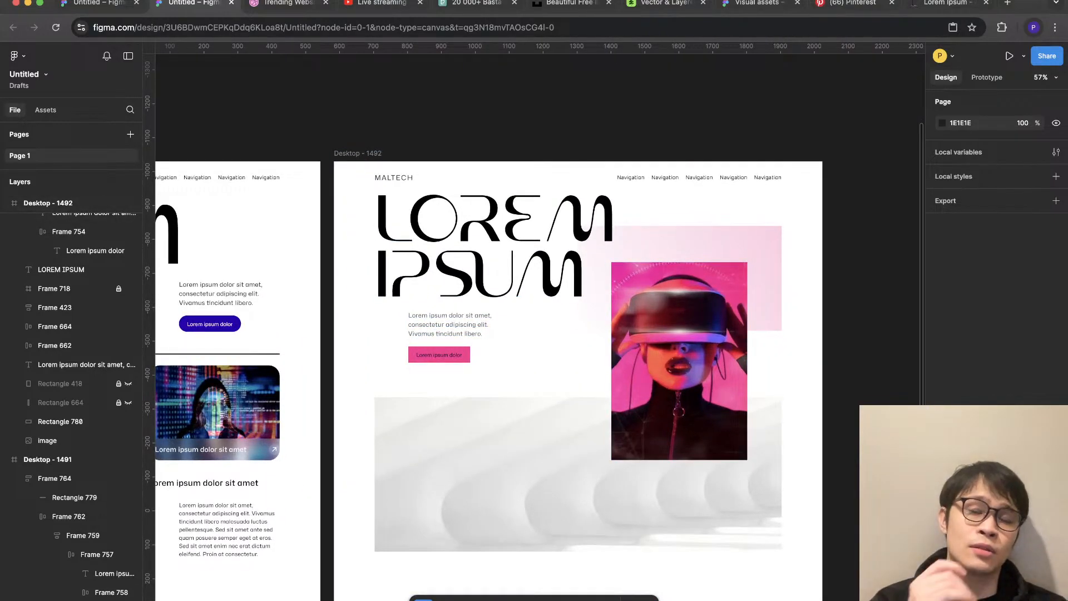
Step: Select the headline, text group, photo, gradient and background image together and move them down 47 px against the layout grid
key("ctrl+shift+4")
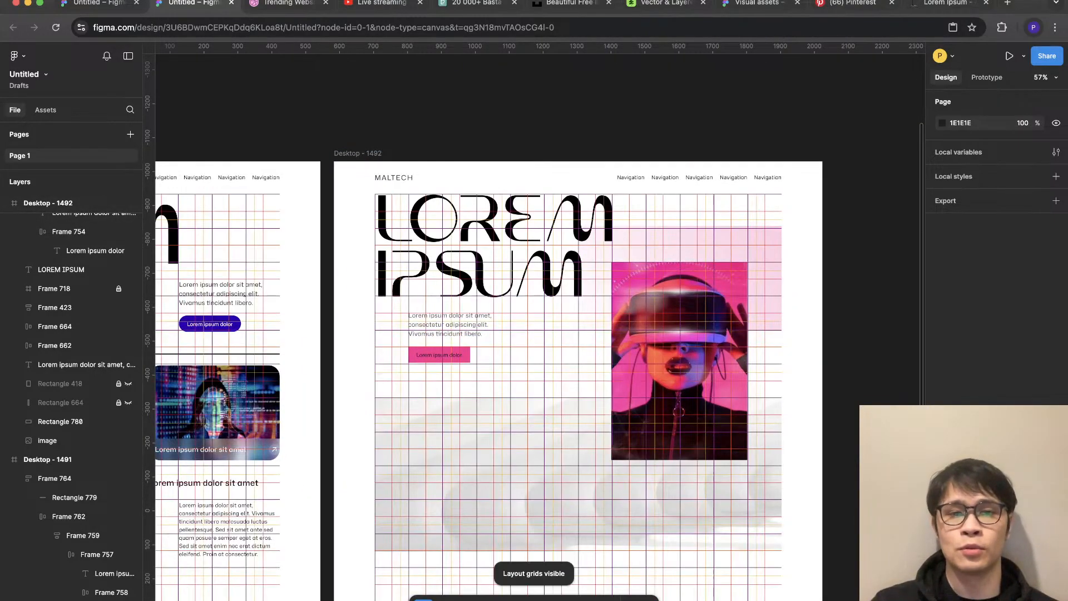
left_click_drag(890, 215, 417, 534)
scroll(434, 205, "up", 8)
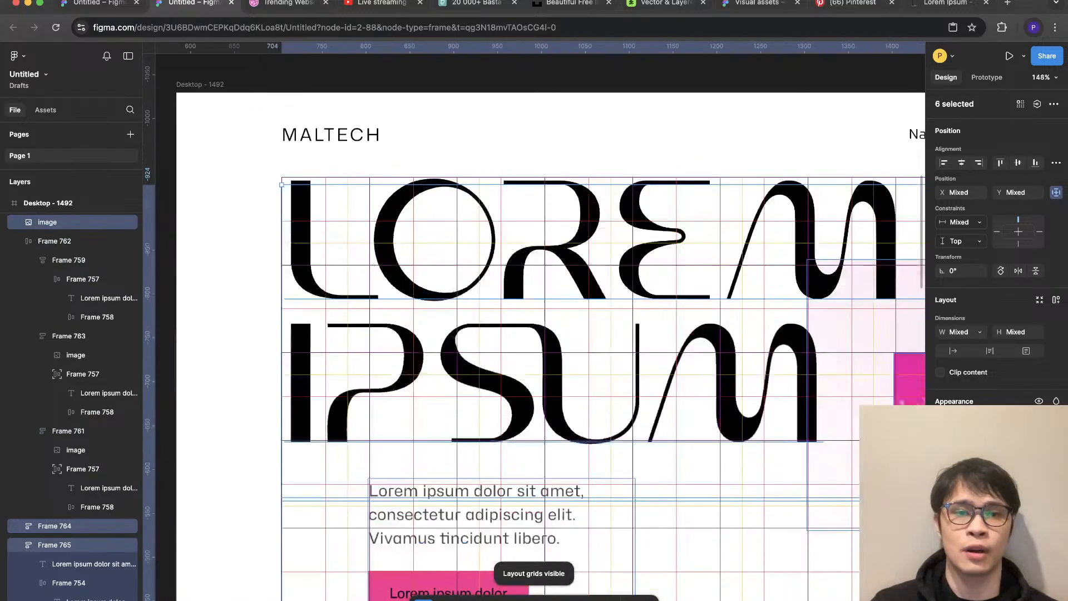
key("shift+Down")
key("shift+Down")
key("shift+Down")
key("shift+Down")
key("shift+Down")
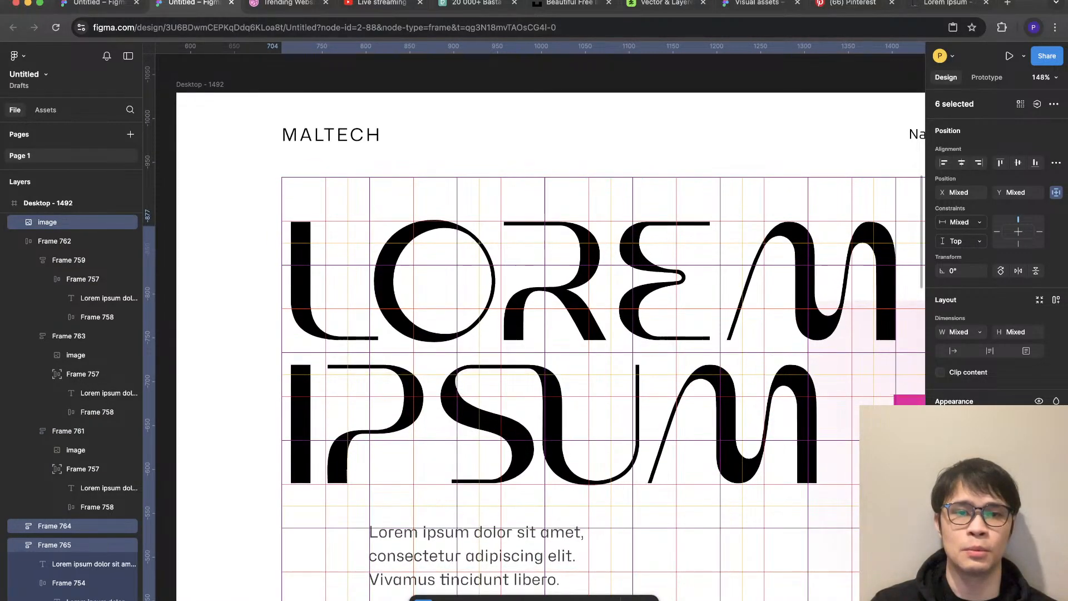
key("ctrl+shift+4")
scroll(425, 246, "down", 12)
key("Escape")
scroll(554, 256, "up", 3)
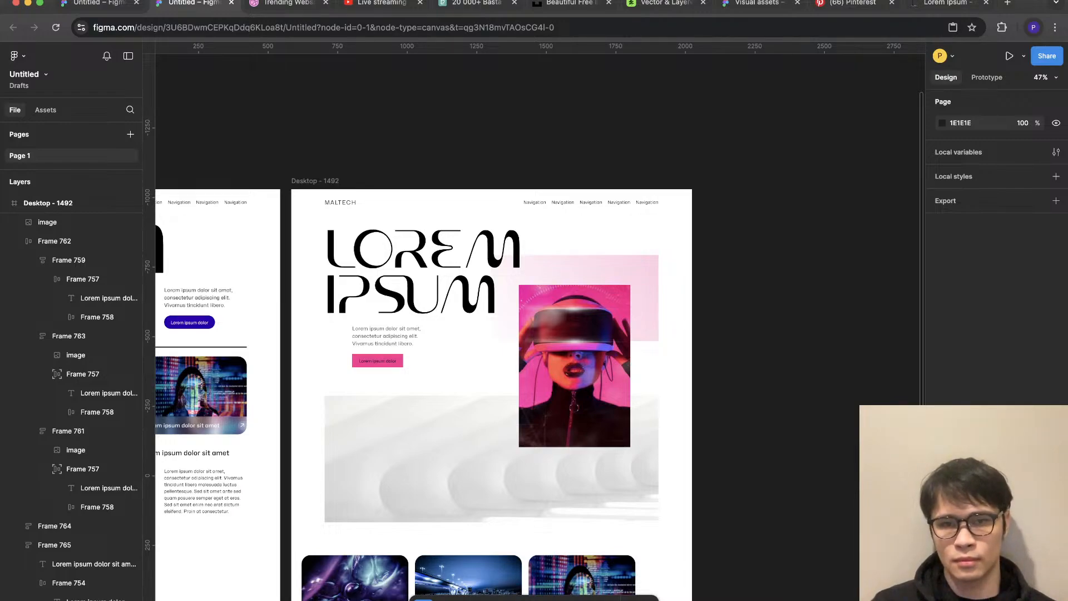
Step: Stretch the pink gradient rectangle's upper edge up to the first layout grid line below the navigation
left_click(576, 269)
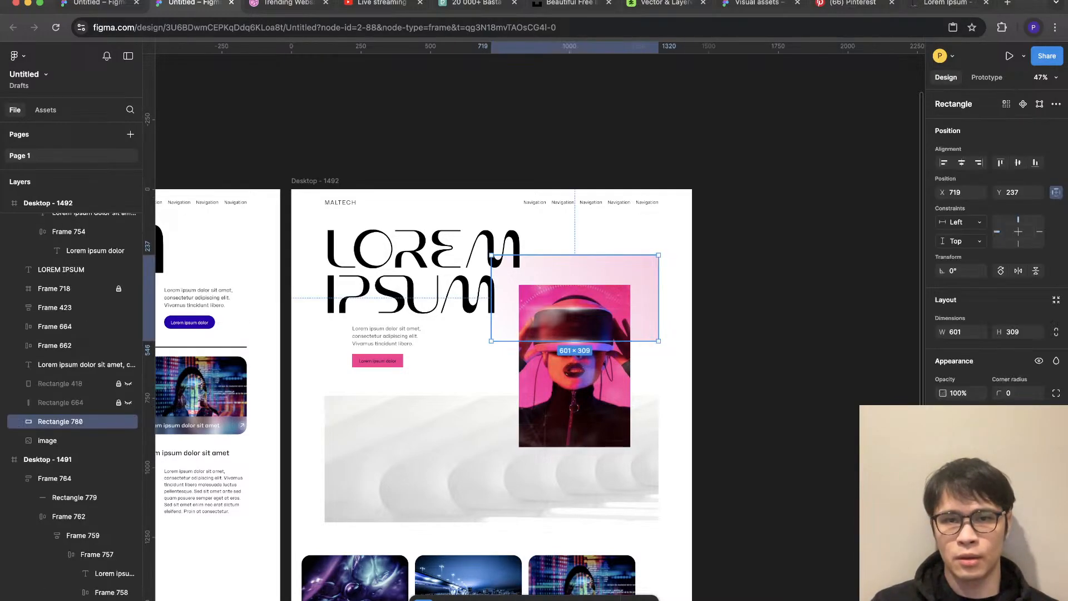
key("shift+g")
left_click_drag(574, 255, 575, 215)
key("Escape")
key("shift+g")
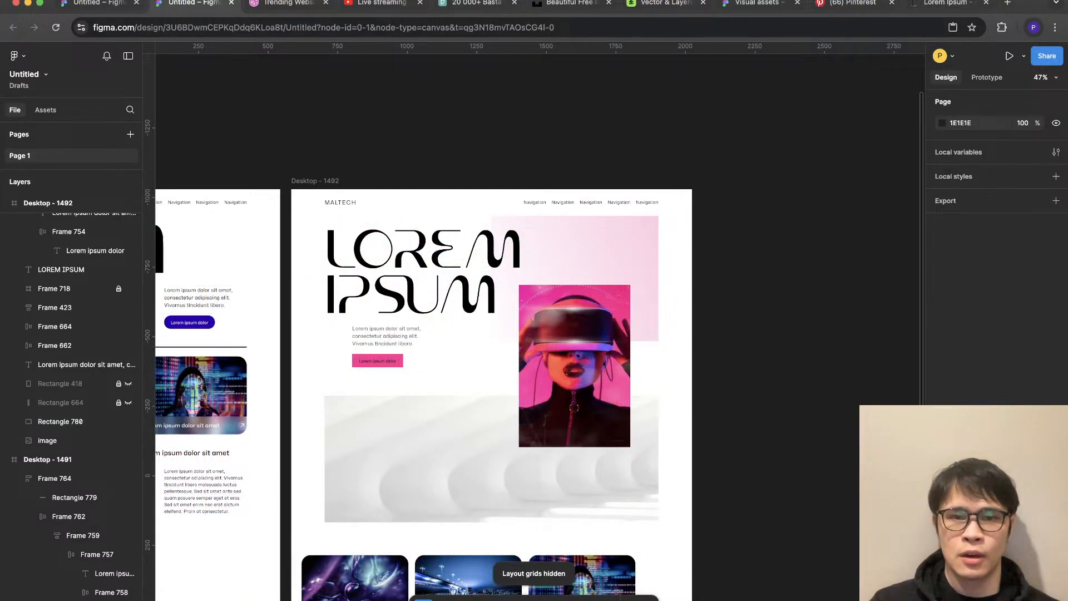
Step: Reduce the font size of the LOREM IPSUM headline so that it ends short of the VR photo's edge
left_click(423, 250)
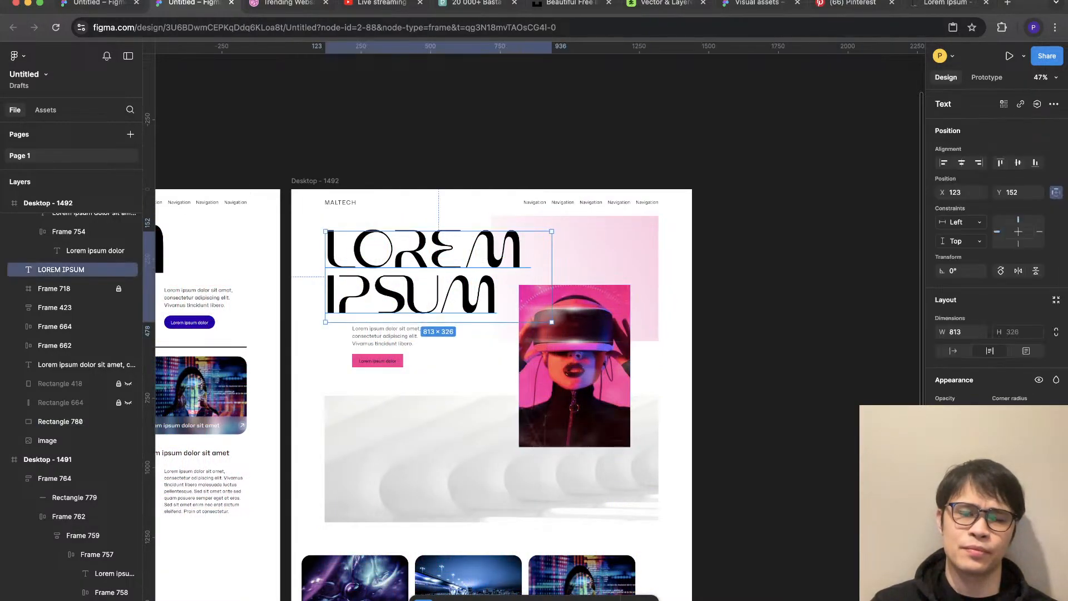
key("super+shift+comma")
key("super+shift+comma")
key("super+shift+comma")
key("super+shift+comma")
key("super+shift+comma")
key("super+shift+comma")
key("super+shift+comma")
key("super+shift+comma")
key("super+shift+comma")
key("super+shift+comma")
key("super+shift+period")
key("super+shift+period")
key("super+shift+period")
key("super+shift+period")
key("super+shift+period")
key("super+shift+period")
key("super+shift+period")
key("super+shift+period")
key("super+shift+period")
key("super+shift+period")
key("Escape")
Step: Move the VR photo up over the pink gradient block to about Y 196, using the layout grid
left_click_drag(623, 363, 623, 328)
key("shift+g")
scroll(580, 241, "up", 5)
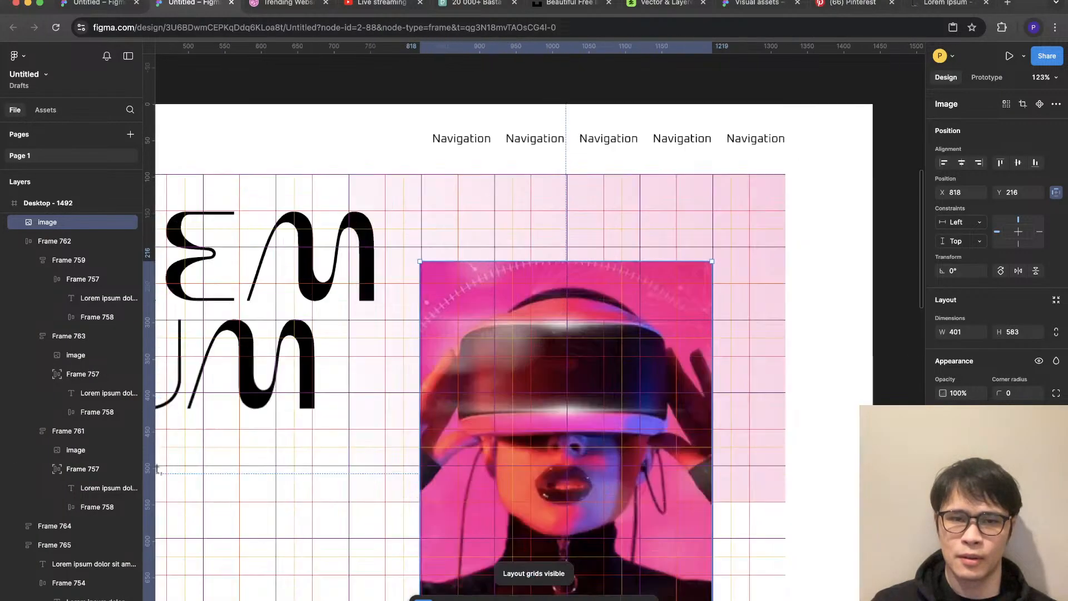
key("shift+Up")
key("shift+Up")
scroll(602, 318, "down", 5)
key("Escape")
key("shift+g")
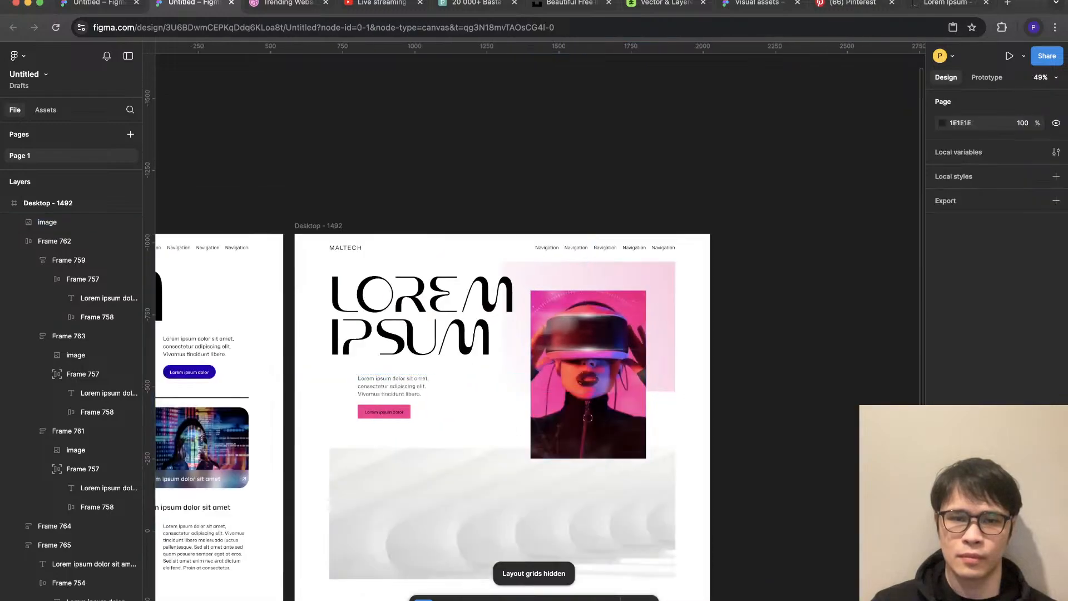
Step: Move the VR photo down to Y 295 so it overlaps both the pink gradient and the white curves image
left_click(566, 344)
scroll(565, 334, "up", 5)
key("shift+g")
left_click_drag(576, 333, 575, 398)
scroll(576, 398, "down", 5)
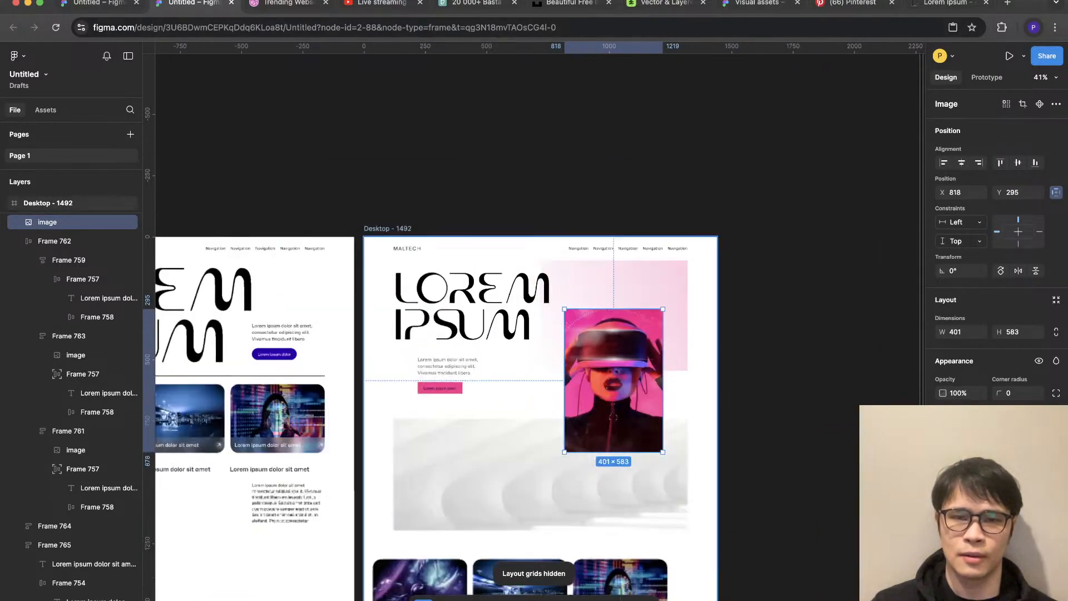
key("Escape")
key("shift+g")
scroll(561, 390, "up", 3)
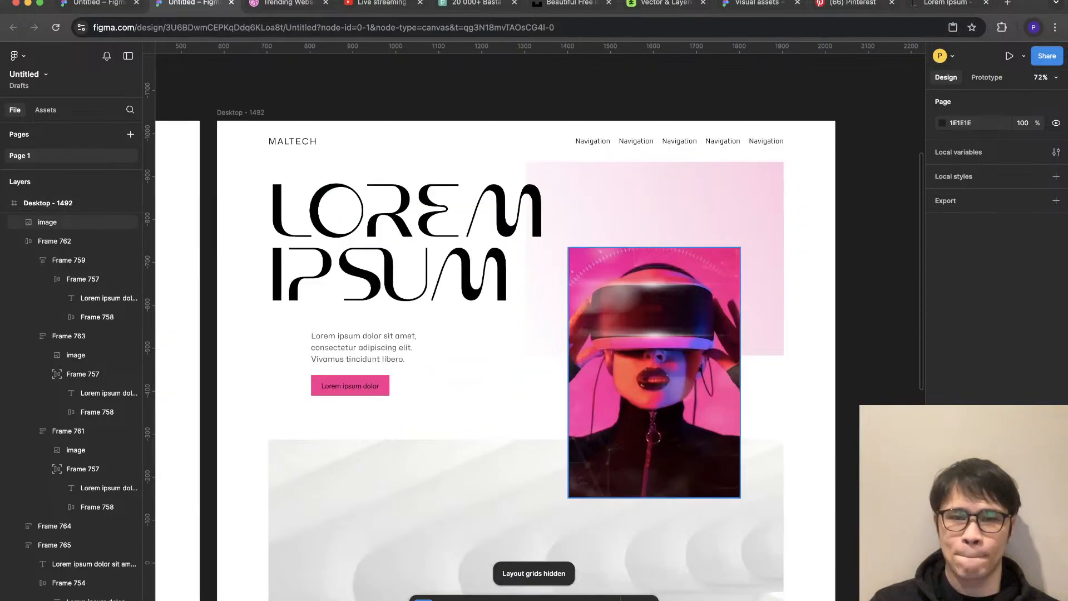
Step: Set the VR photo's image scaling to Fill and shorten the photo to 401 × 401
double_click(612, 379)
left_click(814, 373)
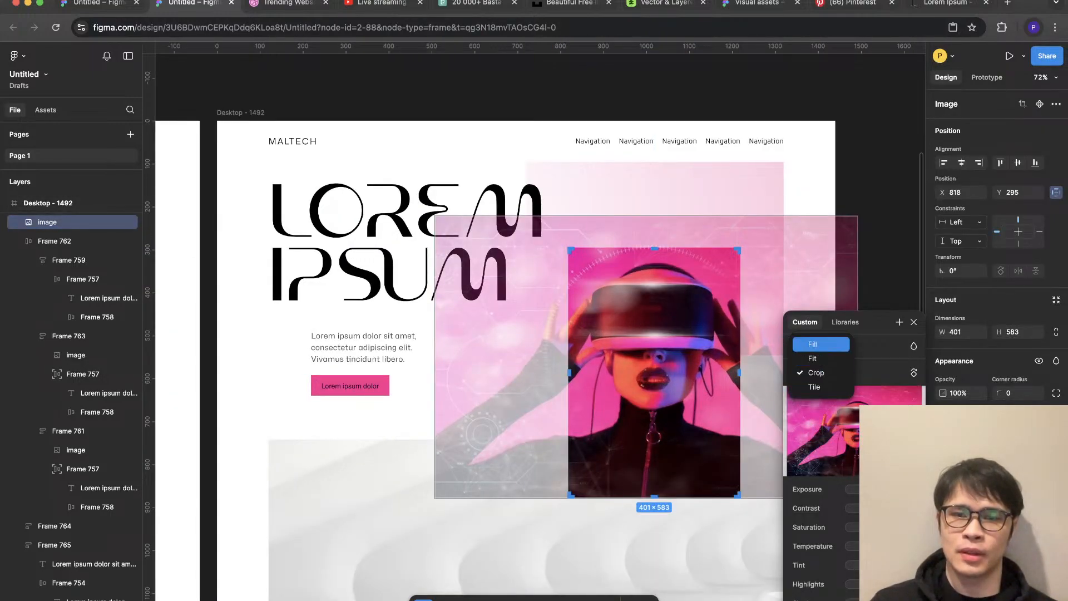
left_click(804, 344)
key("shift+g")
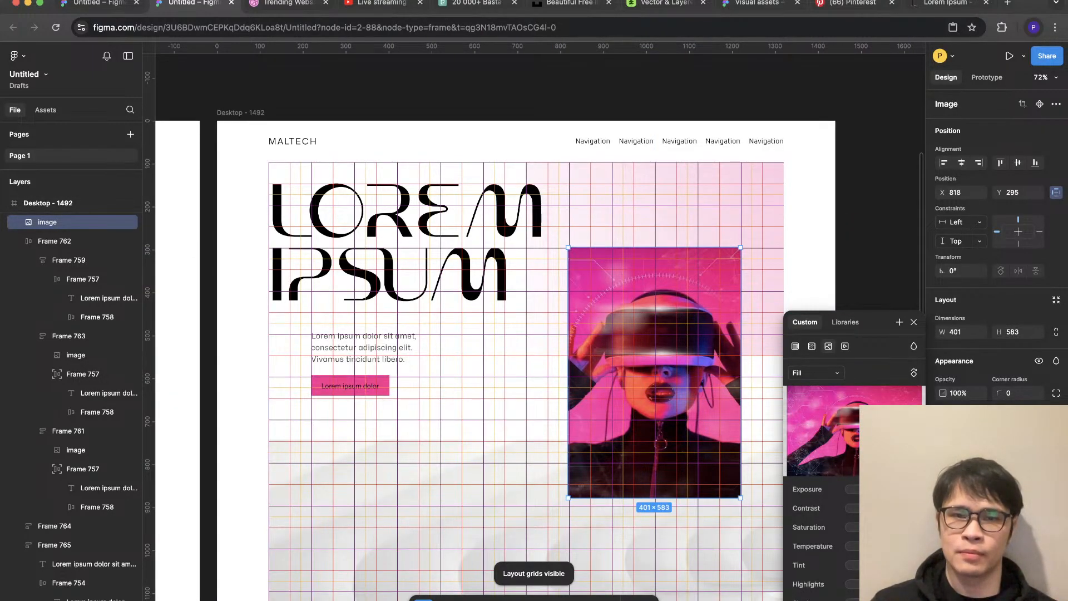
left_click_drag(654, 497, 654, 420)
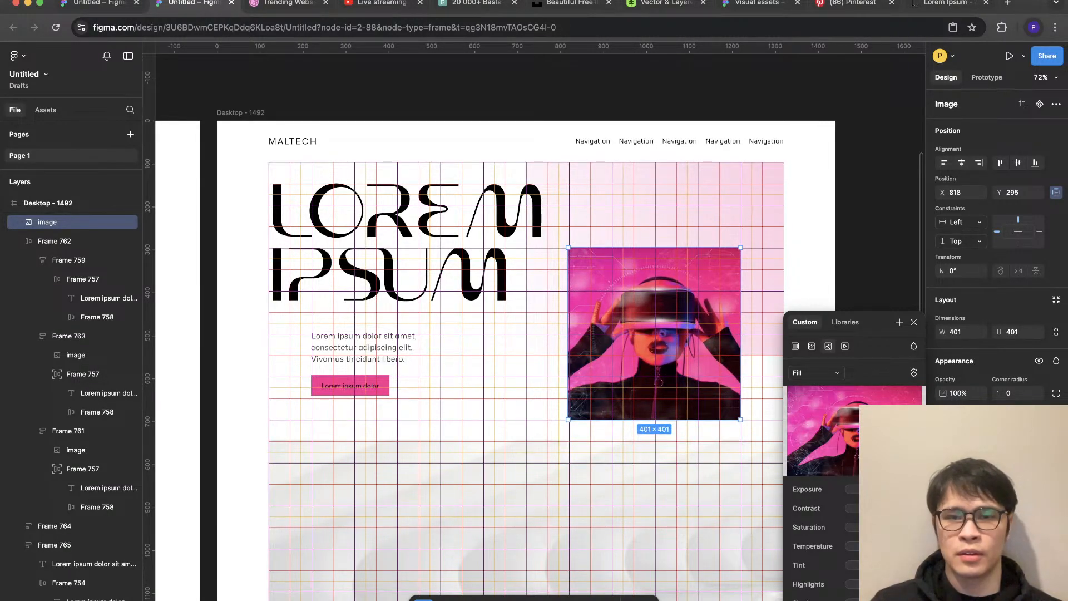
key("shift+g")
scroll(881, 170, "down", 3)
left_click(881, 170)
scroll(882, 169, "up", 2)
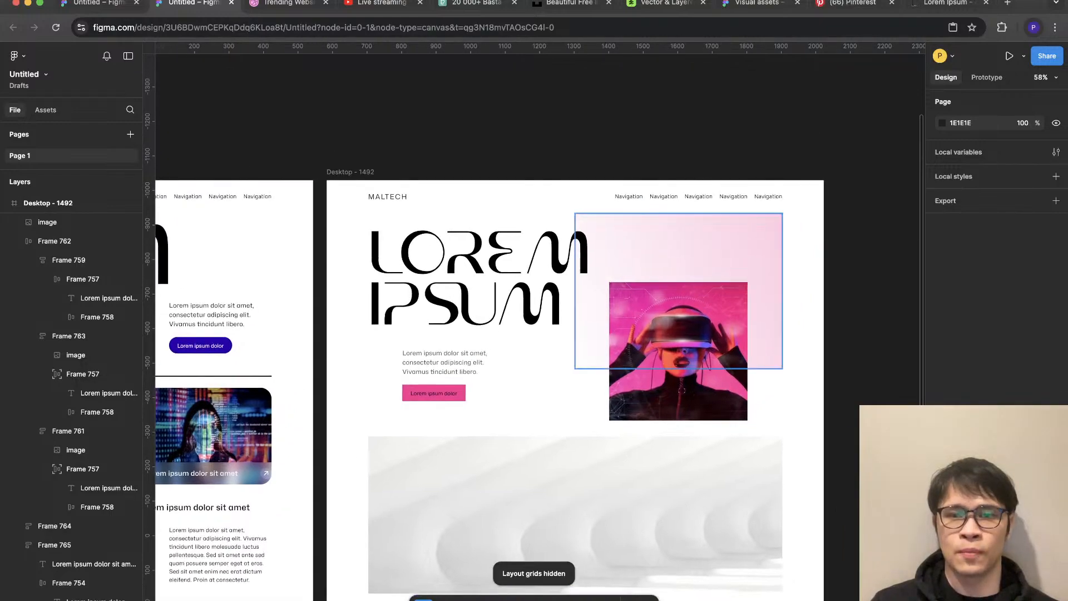
Step: Move the VR photo up to Y 145, aligning it with the layout grid over the pink gradient
left_click(47, 222)
scroll(664, 326, "up", 5)
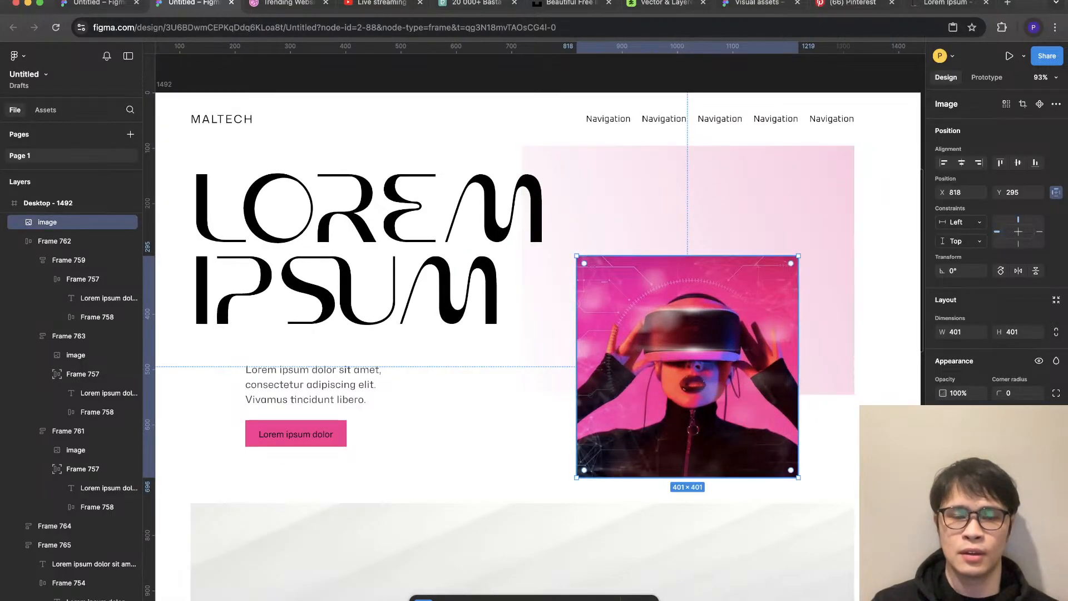
scroll(469, 309, "down", 5)
key("Escape")
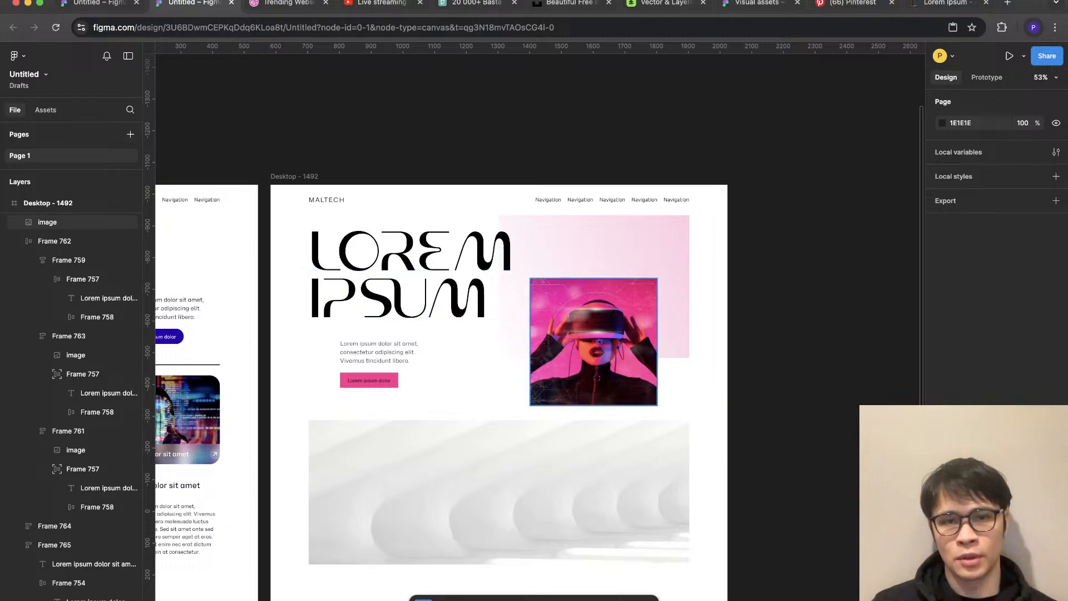
left_click(593, 341)
key("shift+g")
scroll(501, 222, "up", 2)
left_click_drag(616, 371, 616, 312)
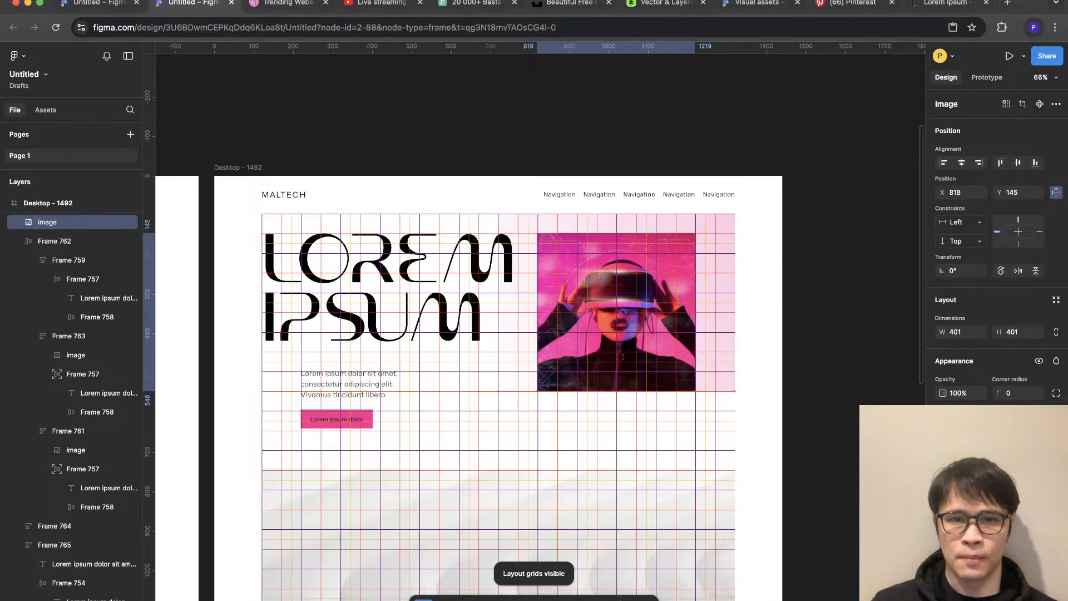
key("Escape")
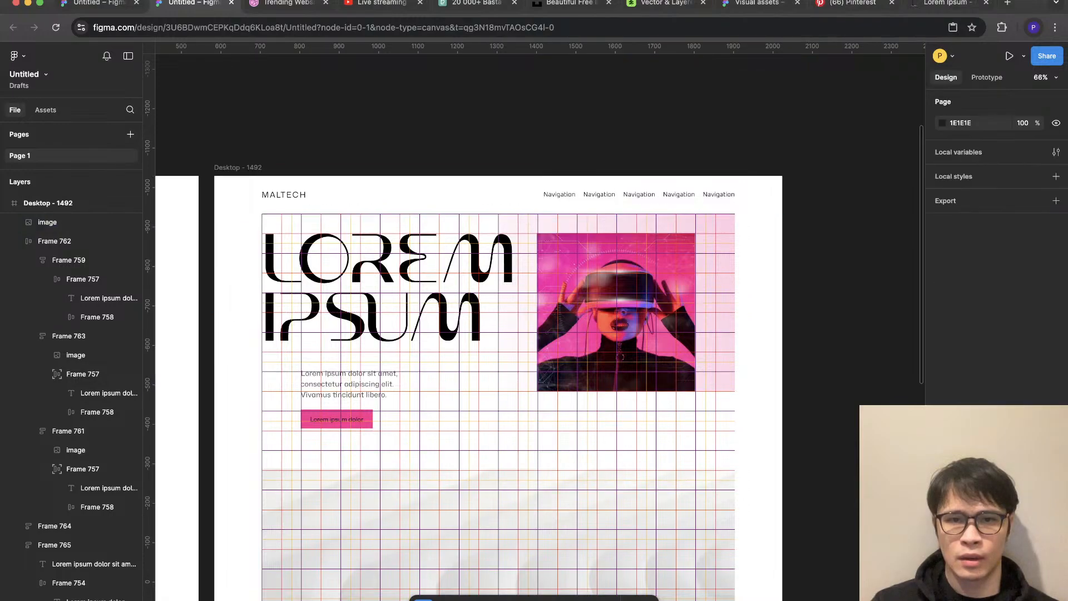
key("shift+g")
key("shift+g")
scroll(790, 329, "down", 4)
key("shift+g")
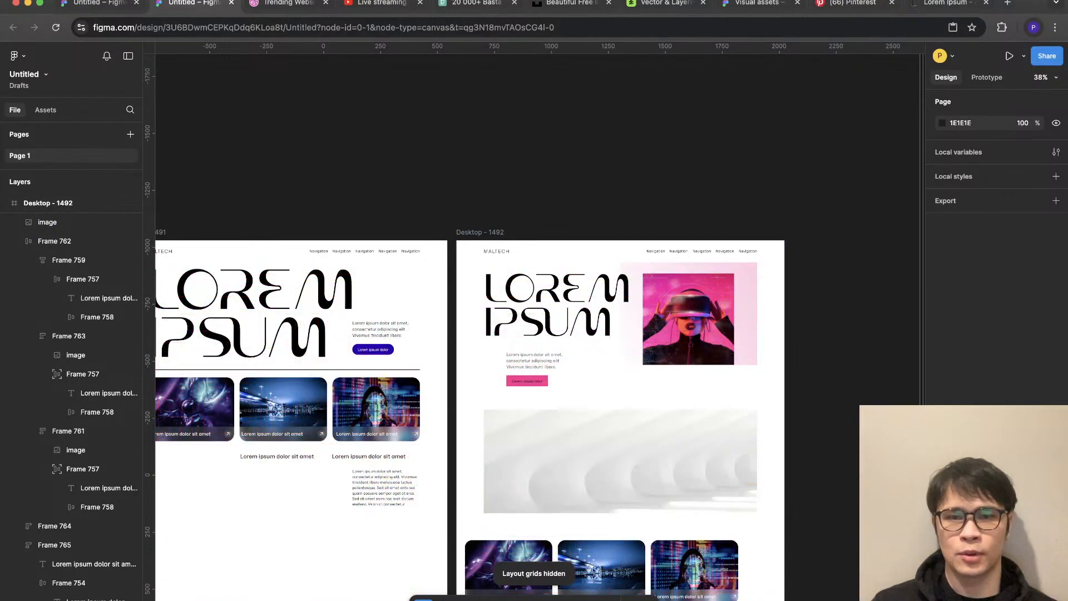
Step: Draw a rectangle of about 226 × 286 overlapping the lower-left corner of the VR photo
scroll(745, 350, "up", 3)
scroll(841, 363, "up", 2)
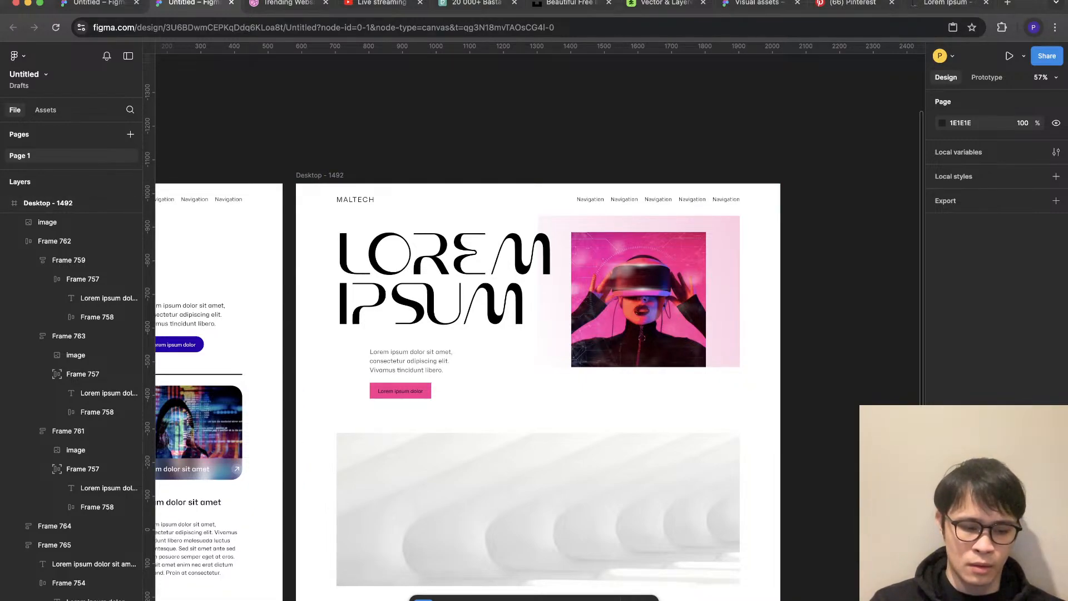
mouse_move(562, 339)
left_mouse_down()
mouse_move(750, 428)
mouse_move(781, 430)
left_mouse_up()
mouse_move(780, 339)
left_mouse_down()
mouse_move(711, 353)
mouse_move(639, 335)
left_mouse_up()
key("ctrl+g")
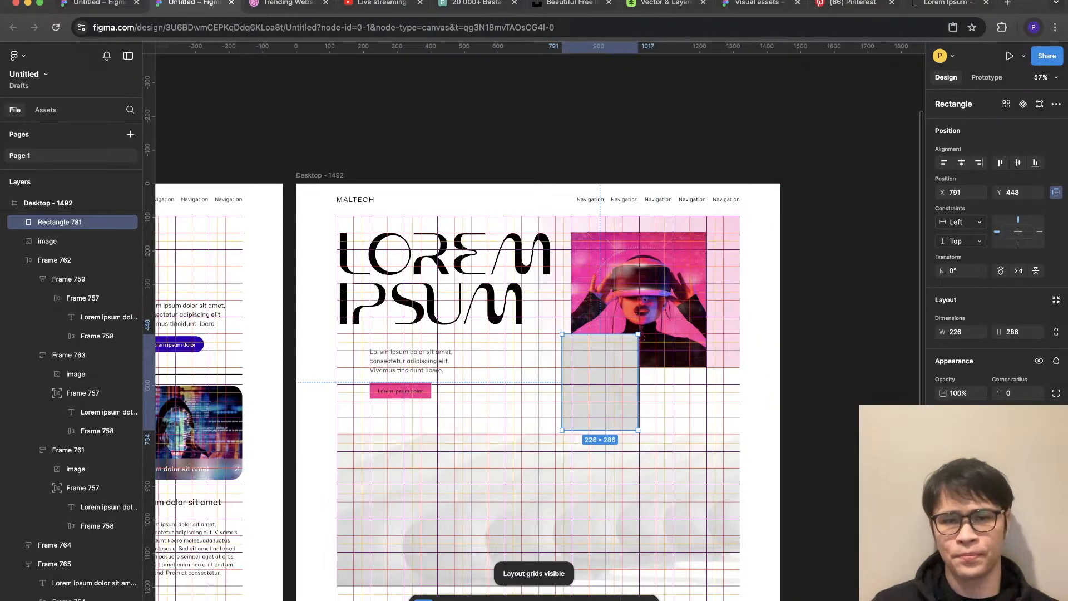
key("Escape")
key("ctrl+g")
Step: Bring the VR photo to the front so it sits above the grey rectangle
left_click(584, 365)
scroll(583, 366, "up", 3)
right_click(692, 245)
mouse_move(745, 300)
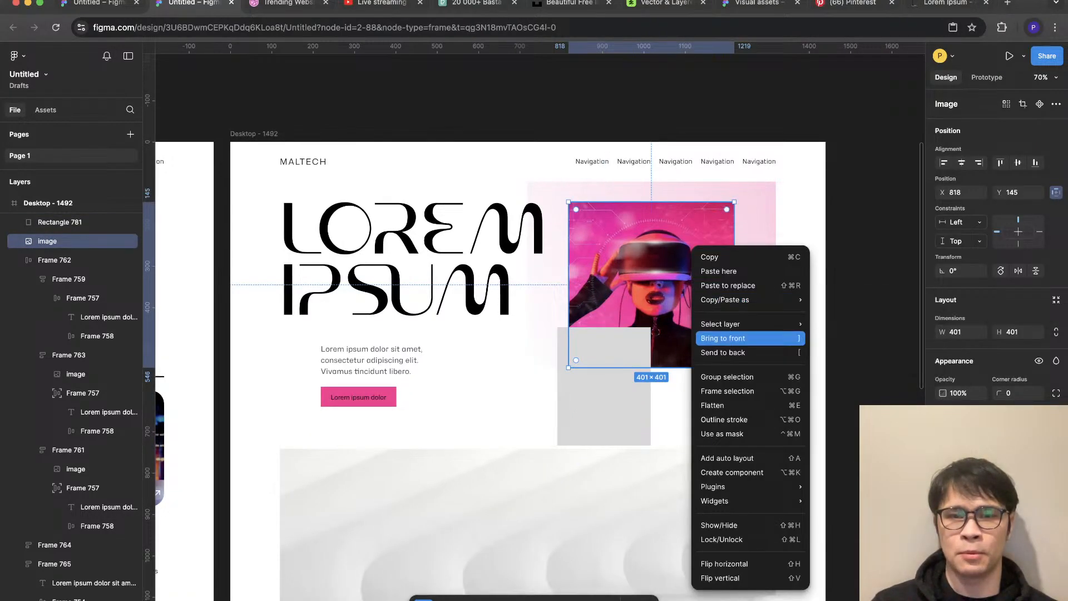
left_click(723, 338)
left_click(681, 405)
Step: Enlarge the grey rectangle down over the white curves image and widen it to the pink gradient block's left edge
left_click(603, 404)
left_click_drag(651, 445, 676, 569)
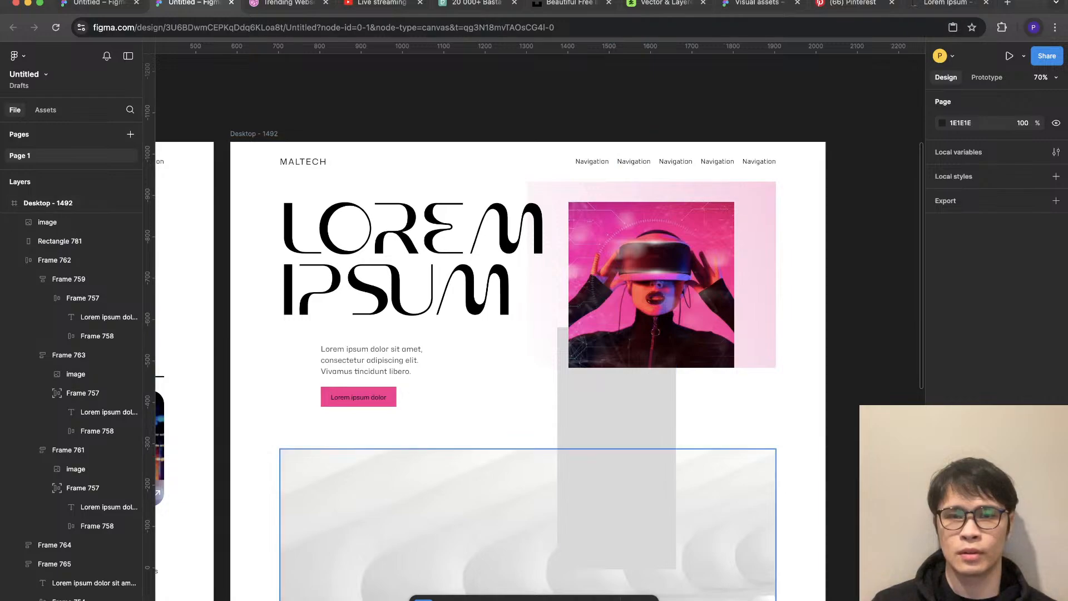
key("ctrl+g")
left_click_drag(558, 448, 526, 448)
key("ctrl+g")
key("Escape")
scroll(839, 394, "down", 4)
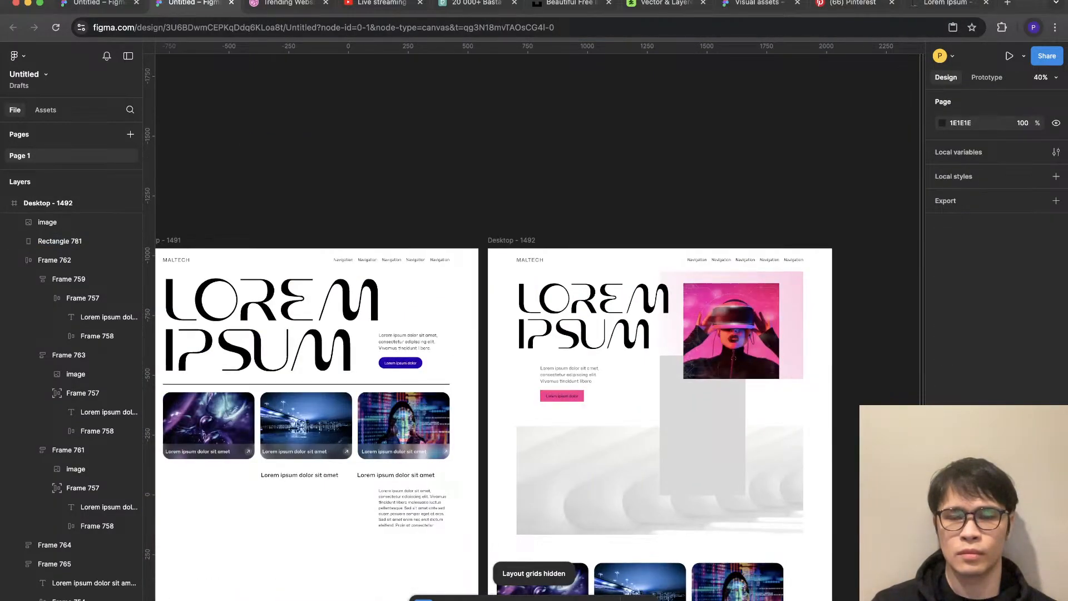
Step: Shorten the pink gradient rectangle to a height of 352 so it ends at the grey rectangle's upper edge
scroll(823, 385, "up", 3)
left_click(773, 333)
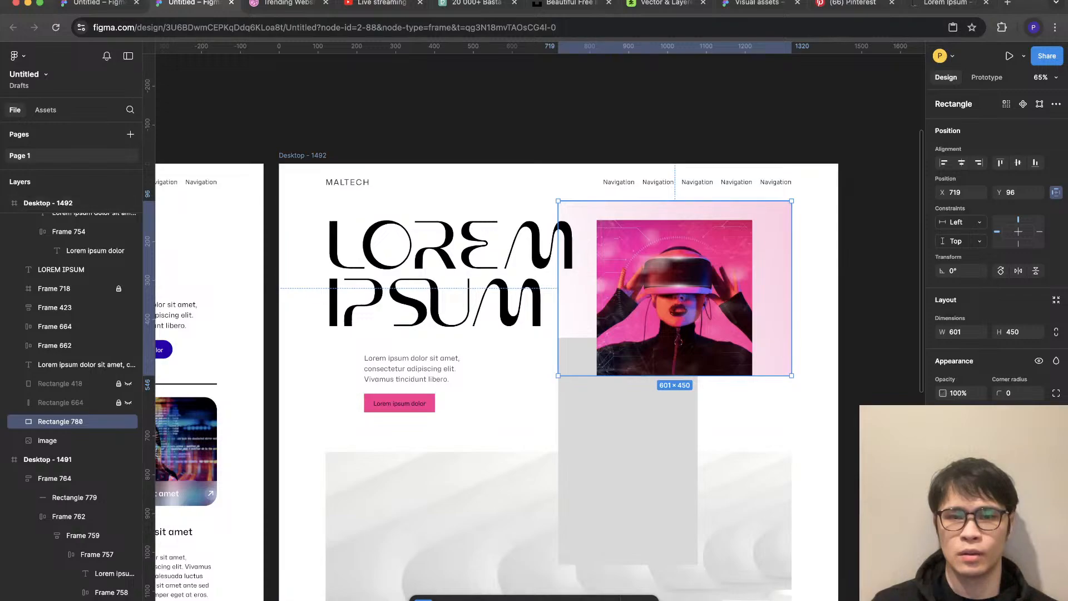
key("shift+g")
left_click_drag(674, 375, 674, 338)
key("shift+g")
key("Escape")
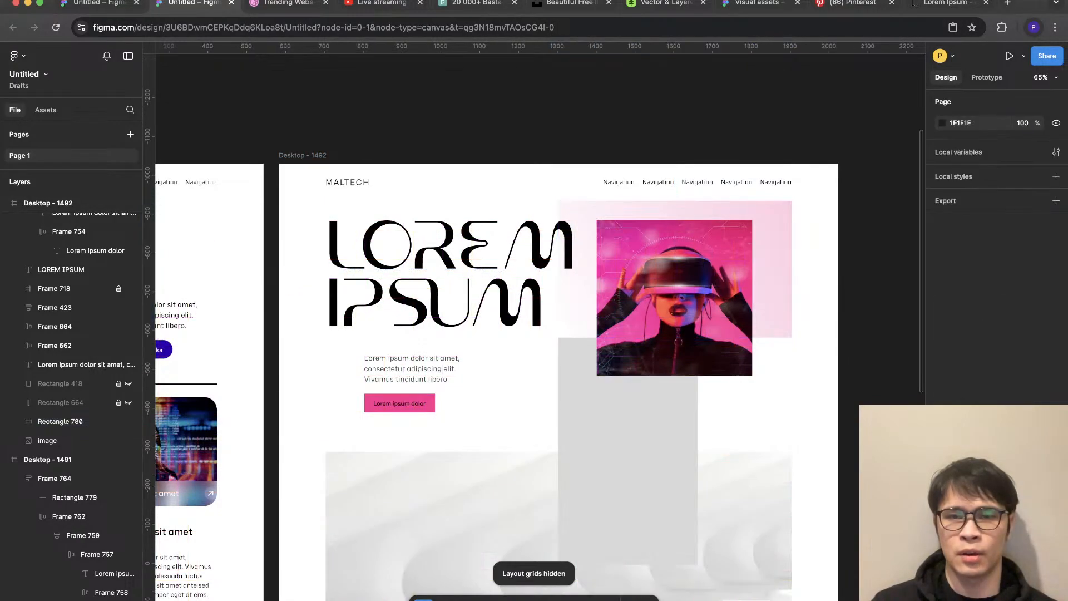
scroll(861, 331, "down", 5)
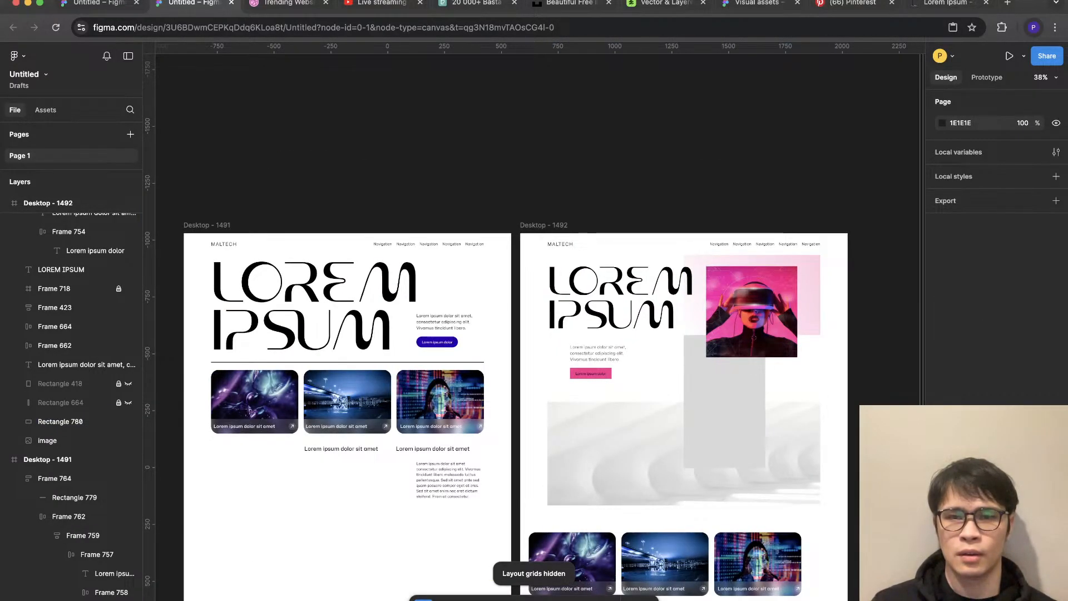
Step: Try stretching the pink gradient rectangle behind the headline to the left margin, and undo it
scroll(837, 317, "up", 4)
left_click(792, 317)
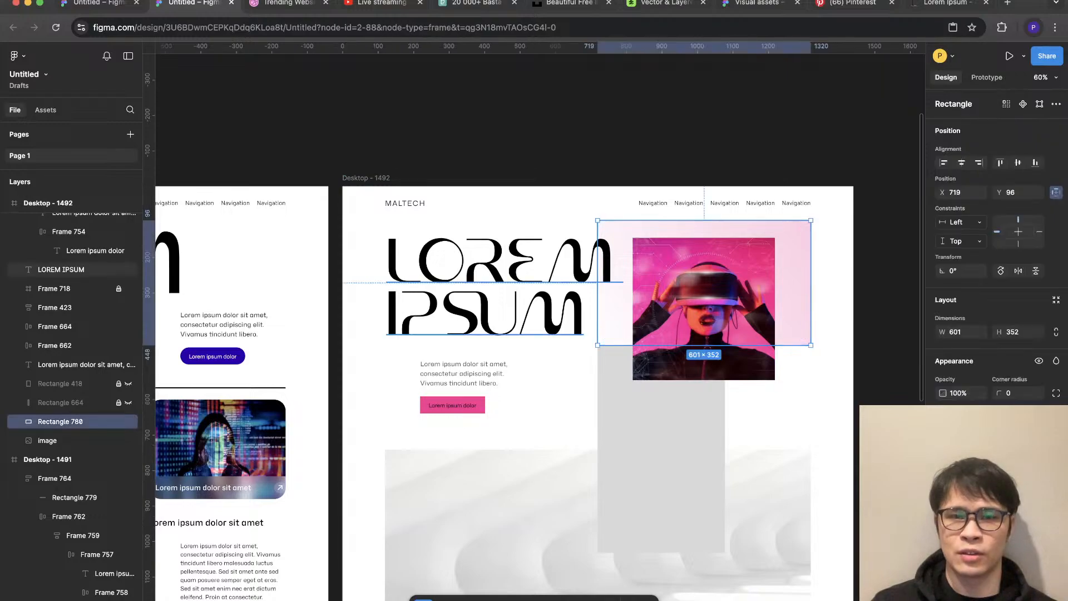
left_click_drag(597, 282, 386, 283)
key("Escape")
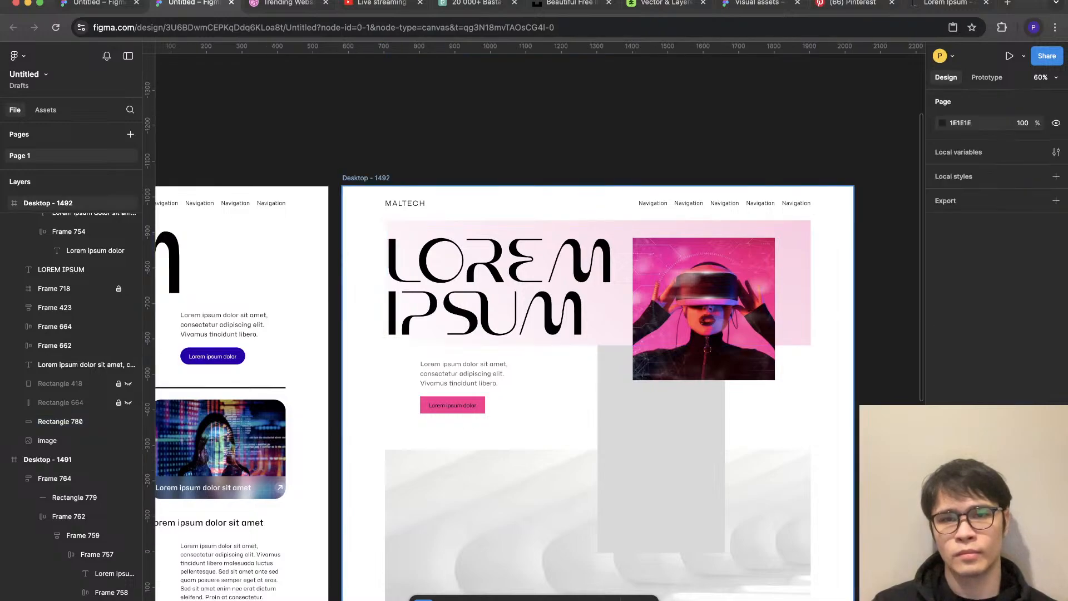
key("super+z")
key("super+z")
Step: Narrow the pink gradient rectangle from its left side to a width of 303, starting at X 1017
left_click_drag(597, 282, 703, 283)
key("Escape")
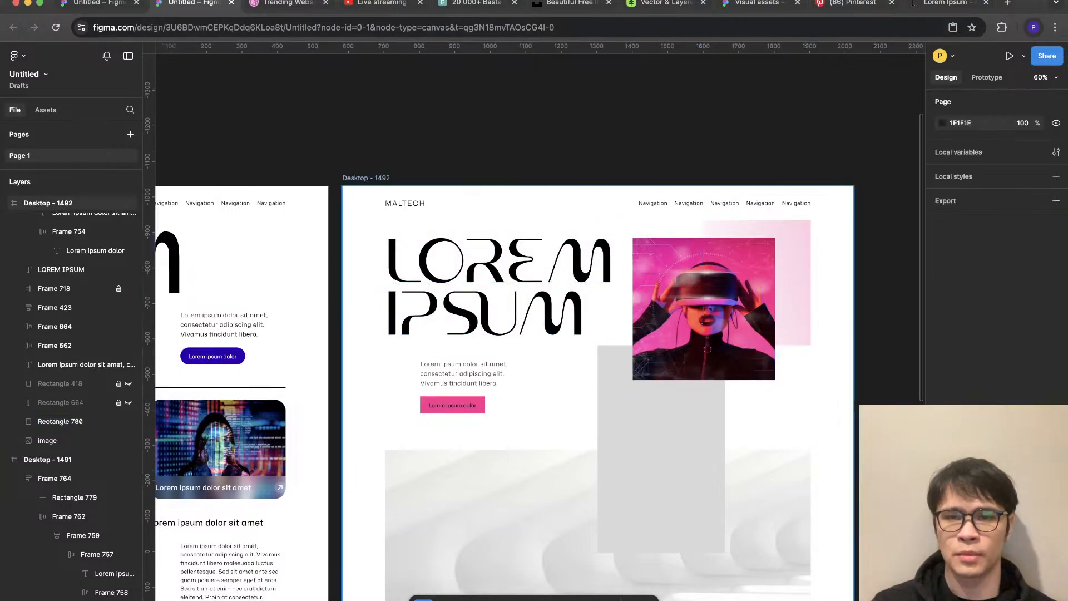
scroll(844, 260, "down", 5)
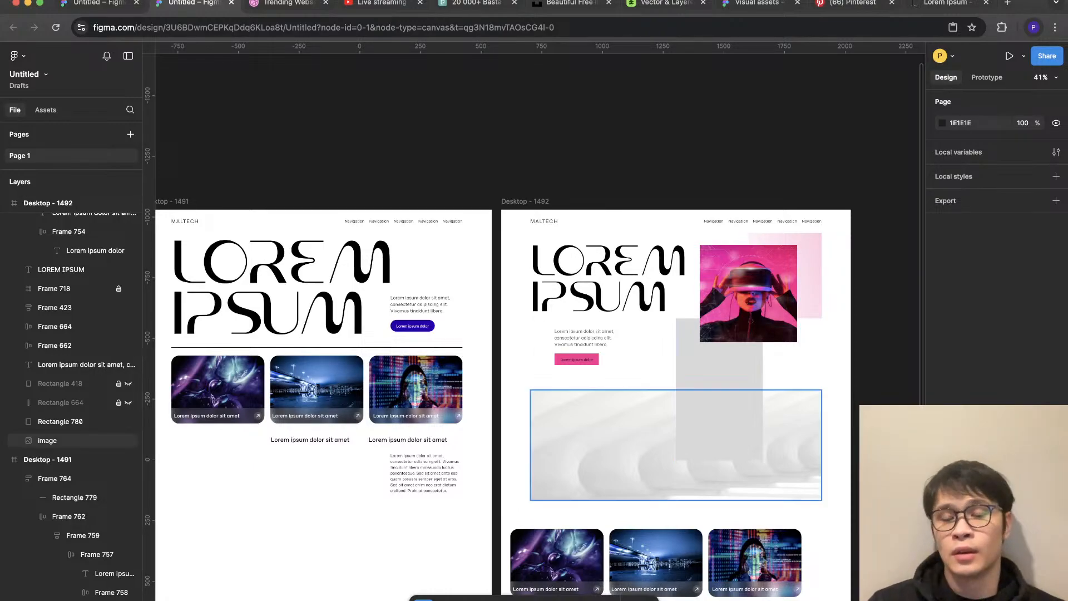
Step: Recolour the pink hero button below the paragraph in Desktop - 1492 to a blue with HSL hue 242
left_click(591, 346)
scroll(996, 250, "down", 3)
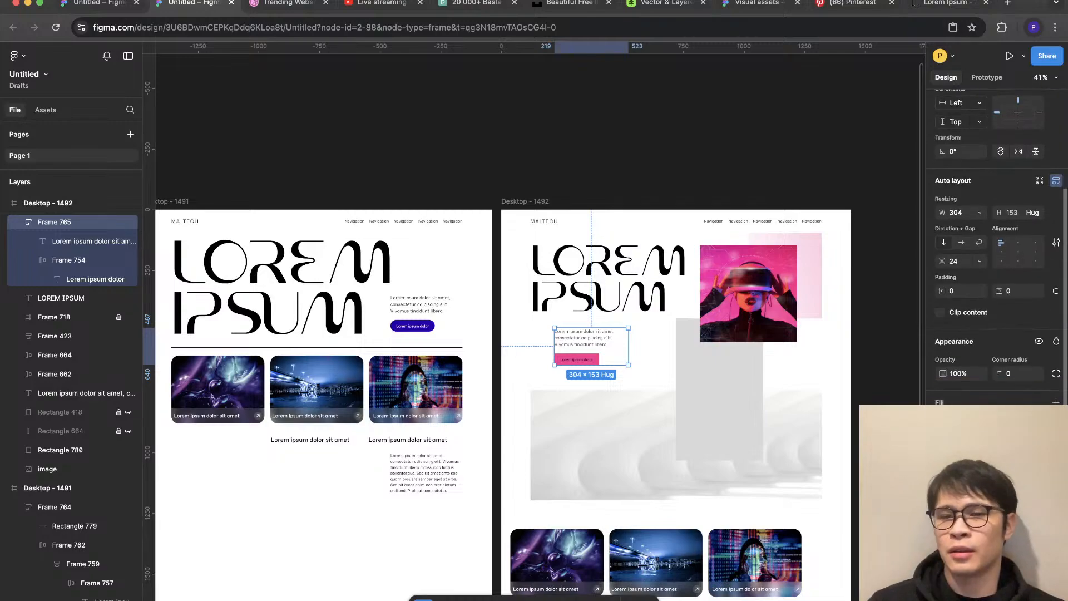
left_click(944, 528)
type("242")
key("Return")
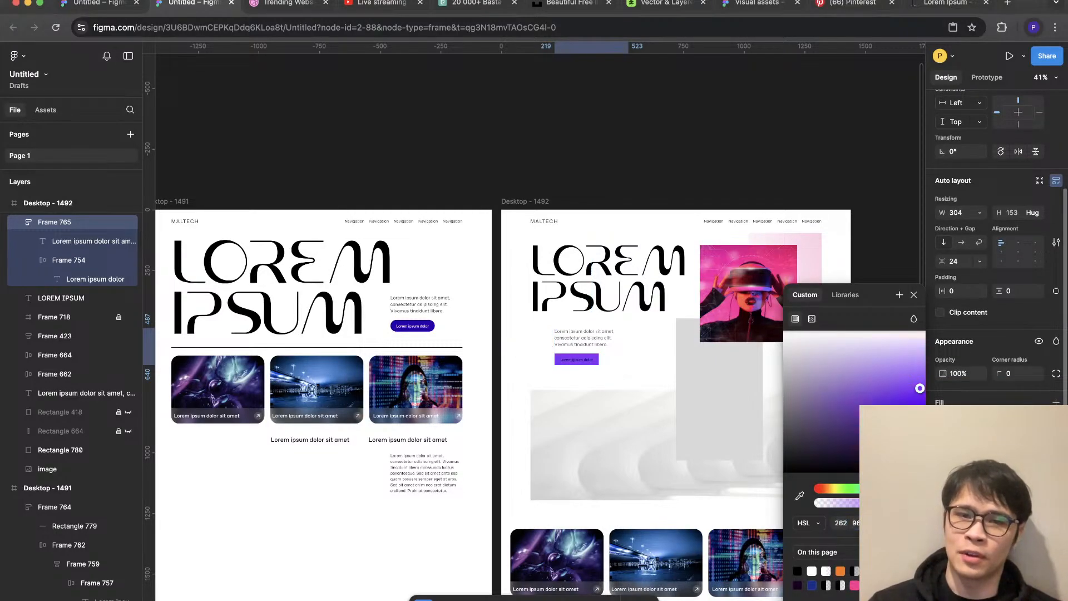
scroll(495, 395, "right", 2)
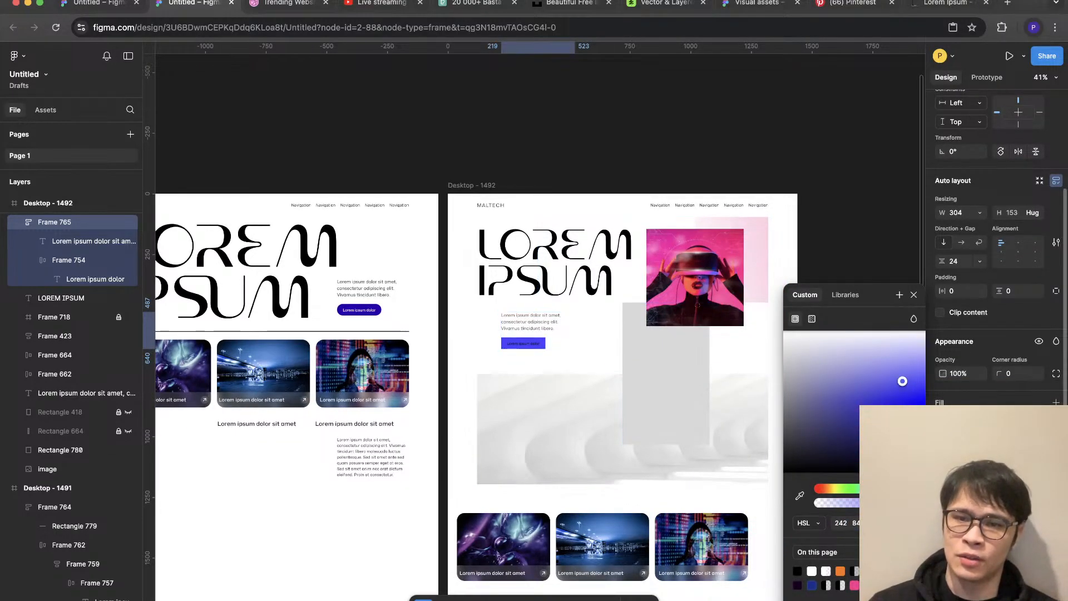
key("Escape")
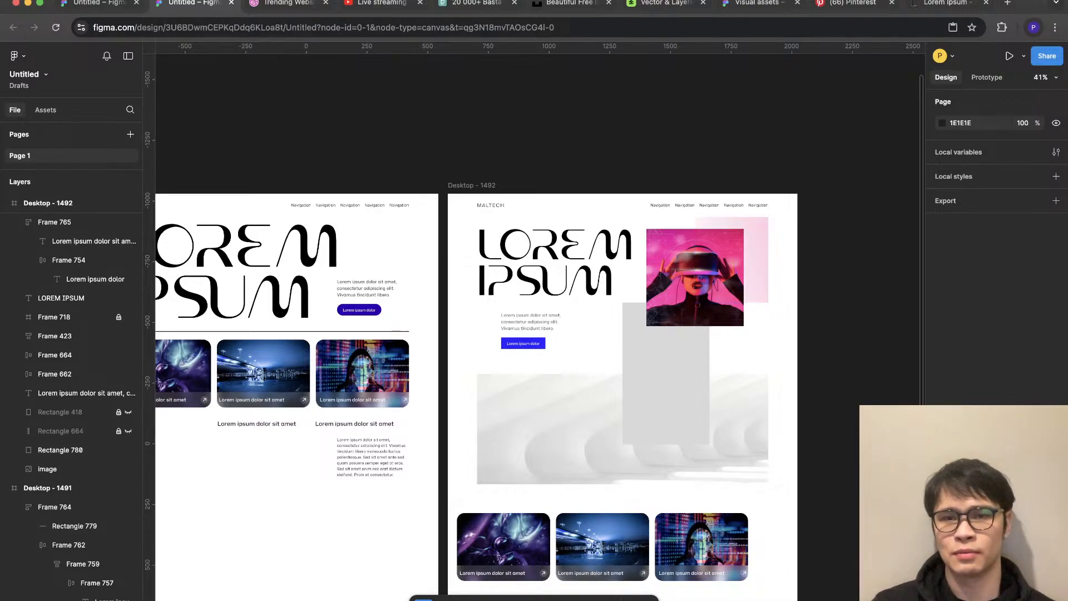
Step: Tighten the letter spacing of the LOREM IPSUM headline beside the VR photo slightly
scroll(637, 292, "up", 5)
left_click(531, 247)
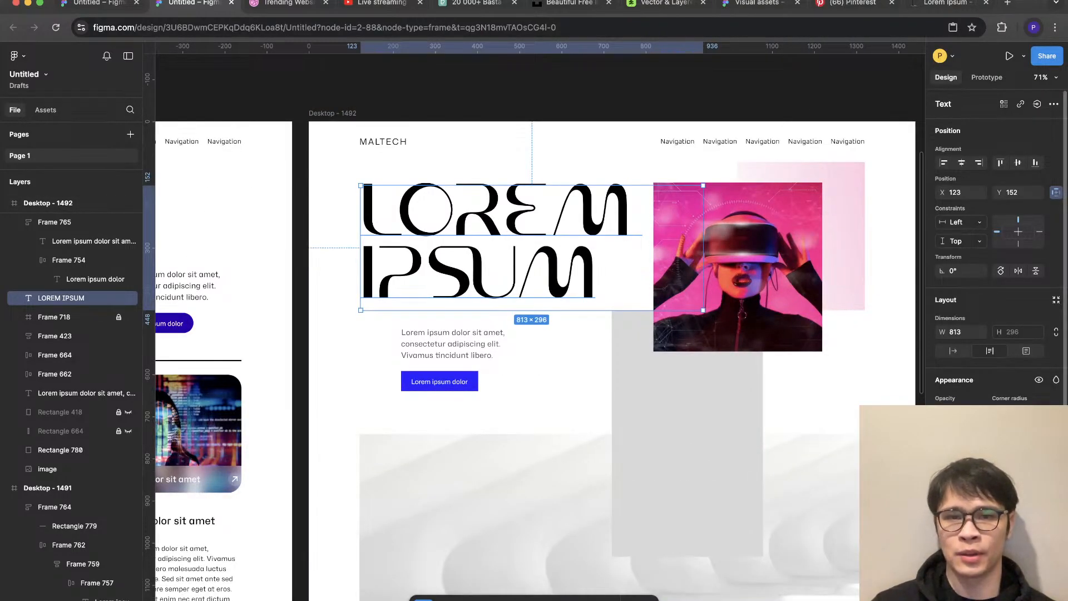
key("alt+comma")
key("alt+comma")
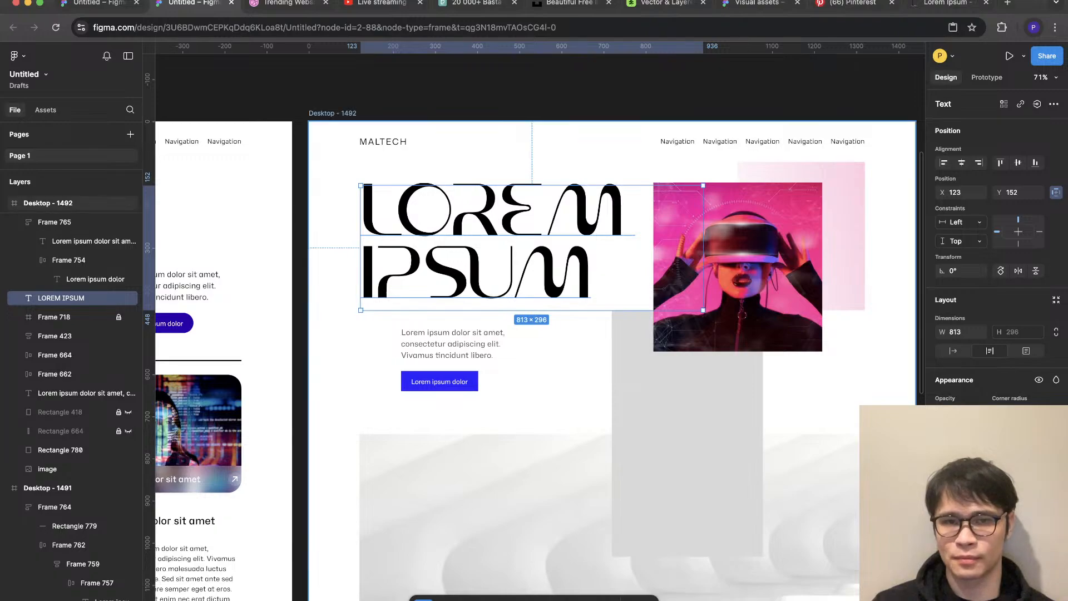
left_click(874, 405)
Step: Duplicate the pink gradient rectangle and stretch the copy from the frame's top-left corner across its full width, 1440 × 969
scroll(874, 405, "down", 5)
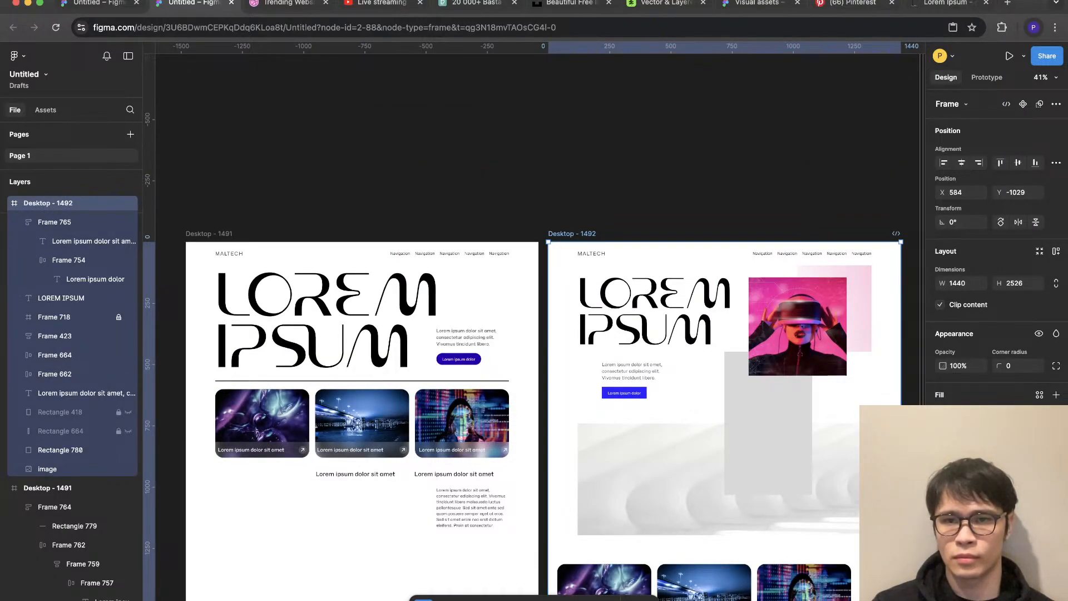
left_click(858, 309)
key("alt")
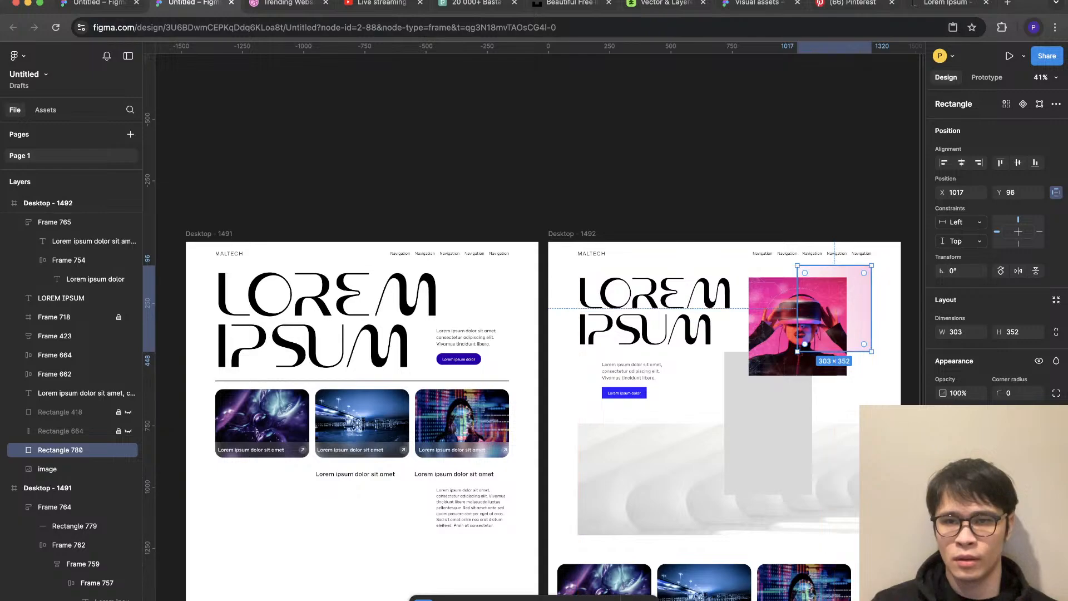
left_click_drag(805, 344, 805, 472)
left_click_drag(797, 392, 548, 242)
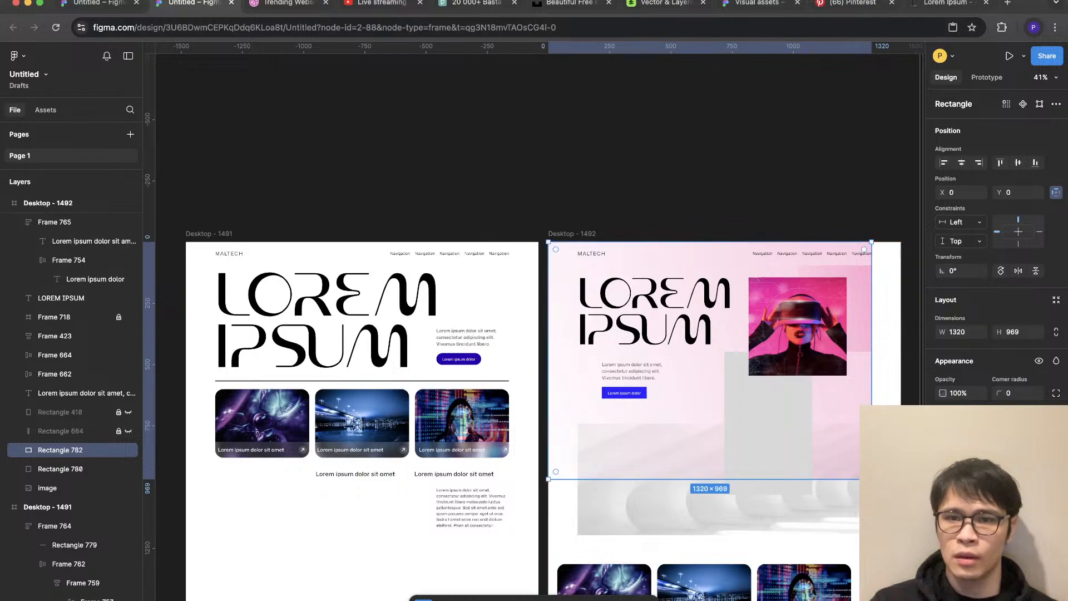
left_click_drag(871, 242, 900, 242)
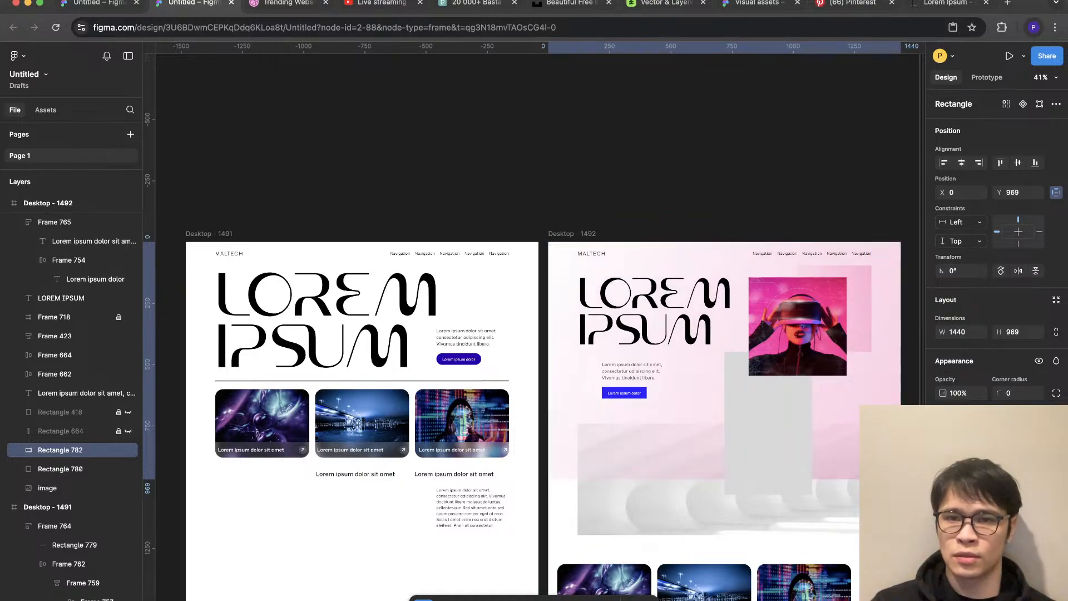
Step: Send the enlarged gradient copy to the back and run its gradient diagonally from white at the top-left to pink at the bottom-right
right_click(898, 249)
left_click(927, 352)
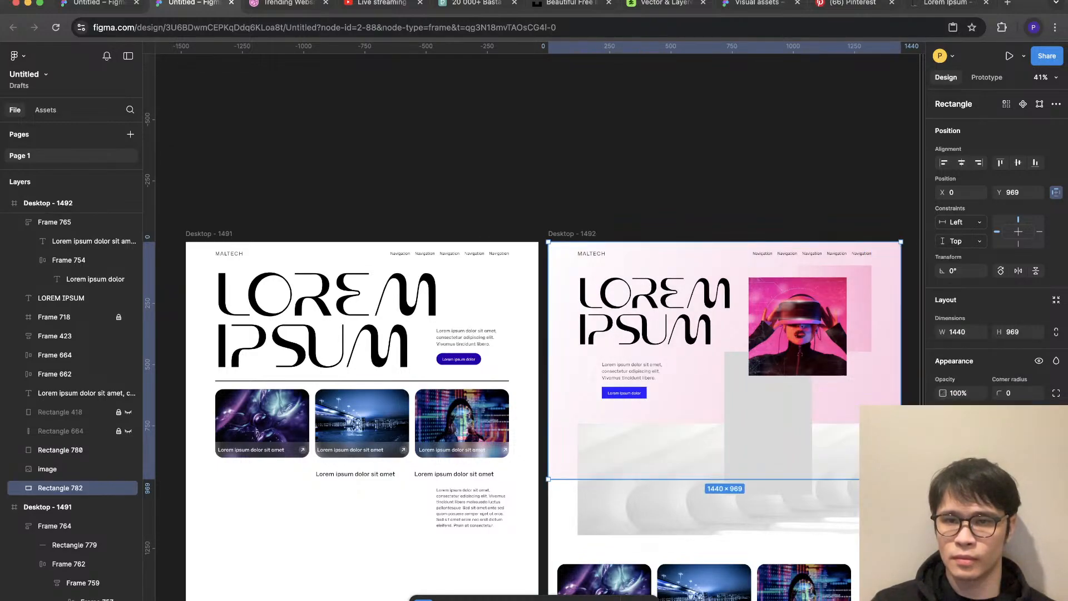
left_click(943, 442)
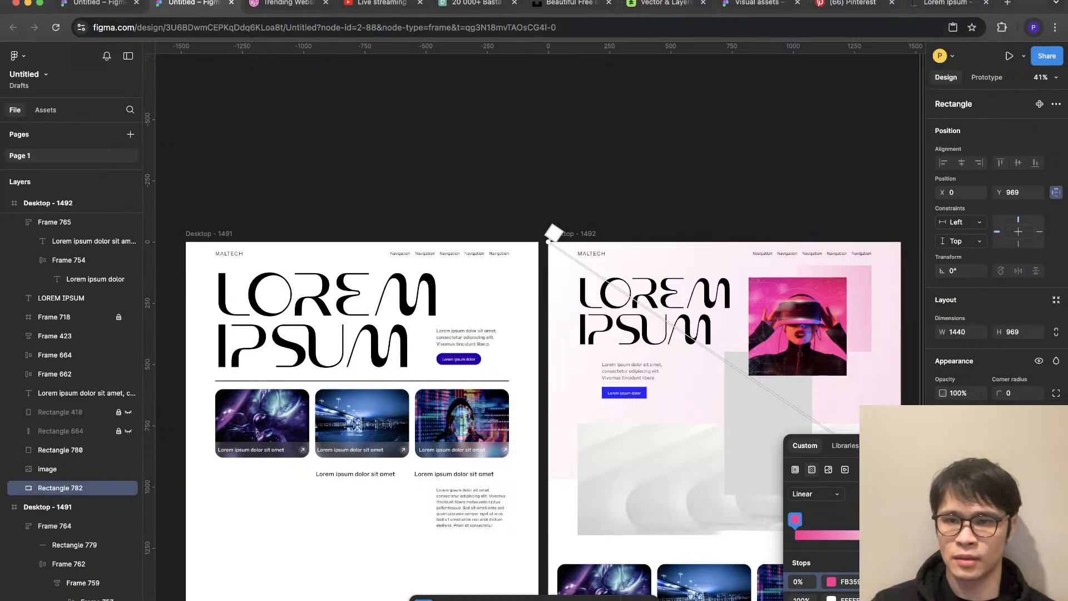
key("Escape")
key("Escape")
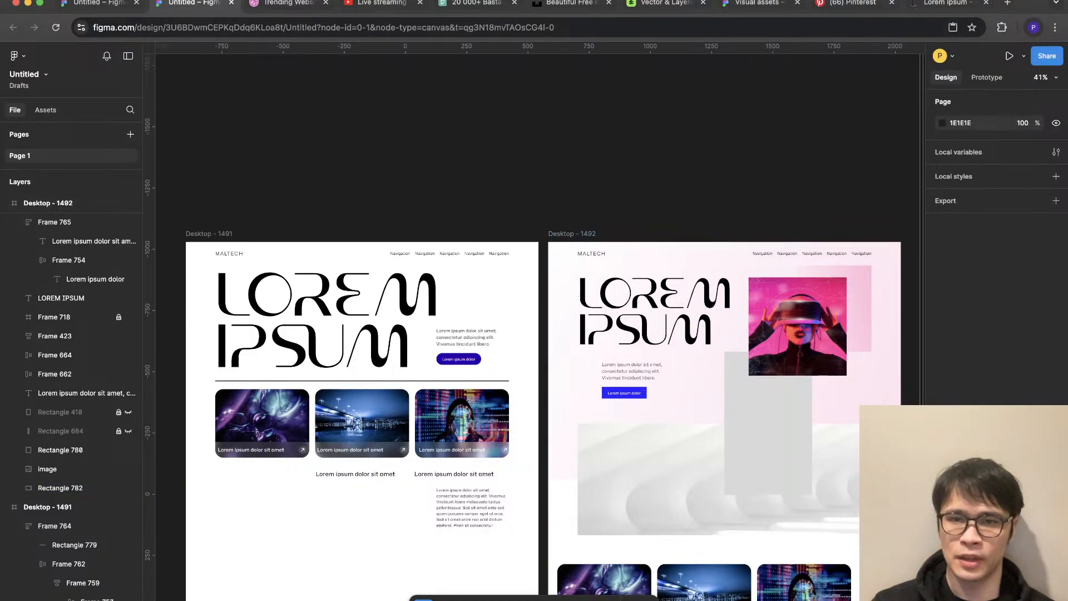
scroll(823, 387, "up", 5)
scroll(822, 386, "right", 3)
scroll(534, 323, "right", 1)
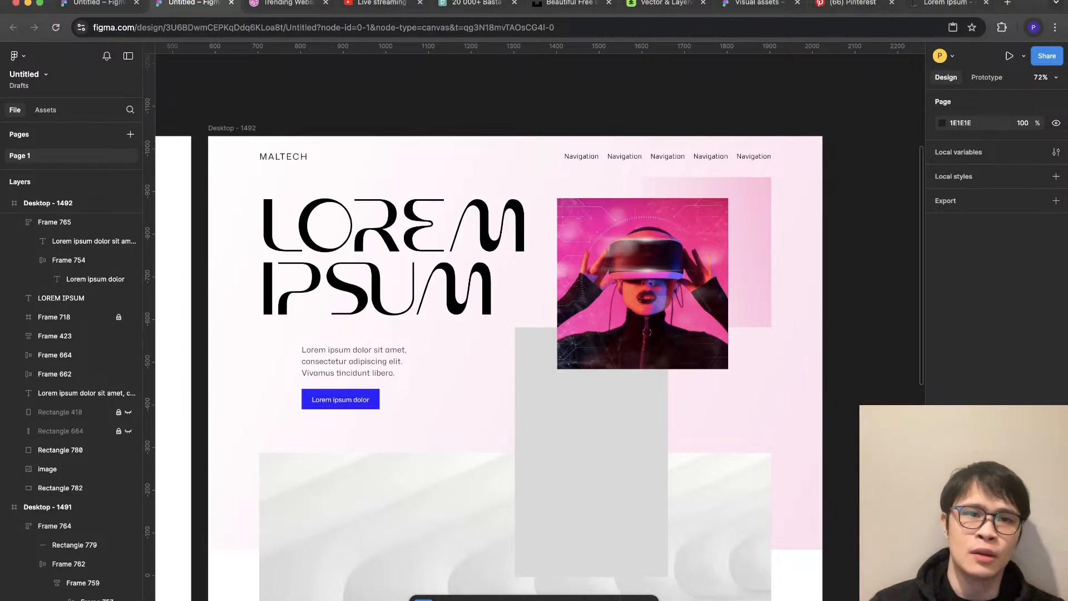
Step: Switch to Unsplash and the Pexels "futuristic" results to look for another hero photo, opening the woman-with-black-visor photo and its similar images
left_click(568, 3)
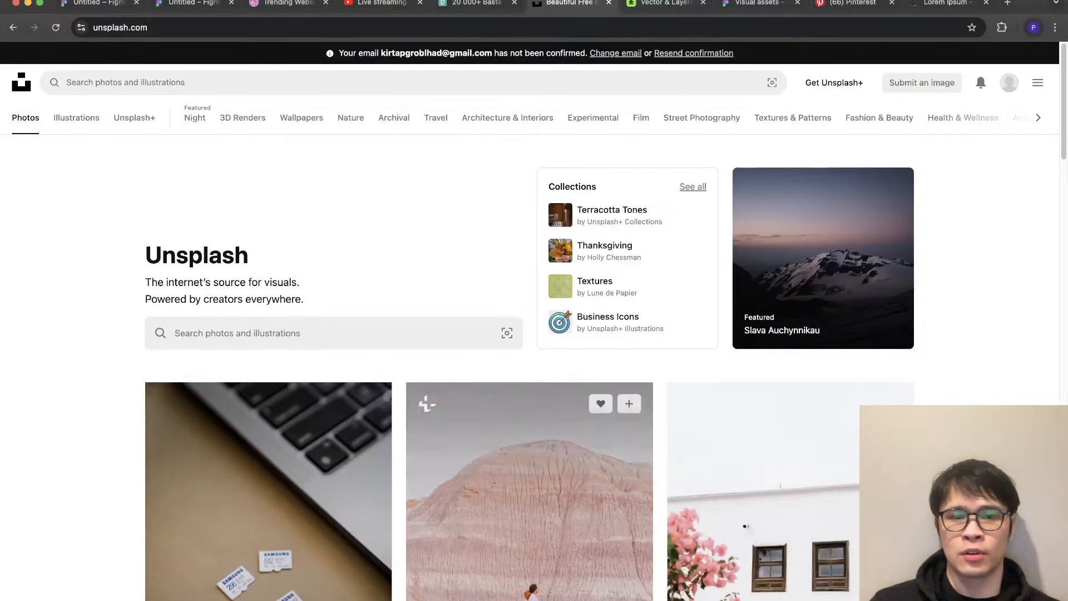
scroll(528, 417, "down", 10)
left_click(477, 3)
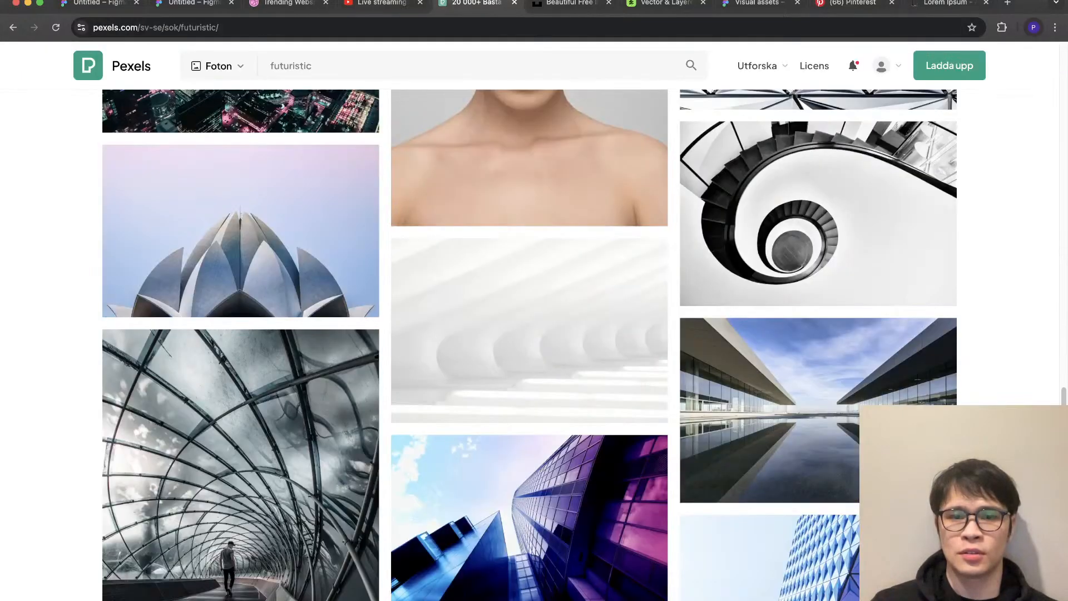
scroll(529, 345, "up", 15)
scroll(529, 345, "down", 12)
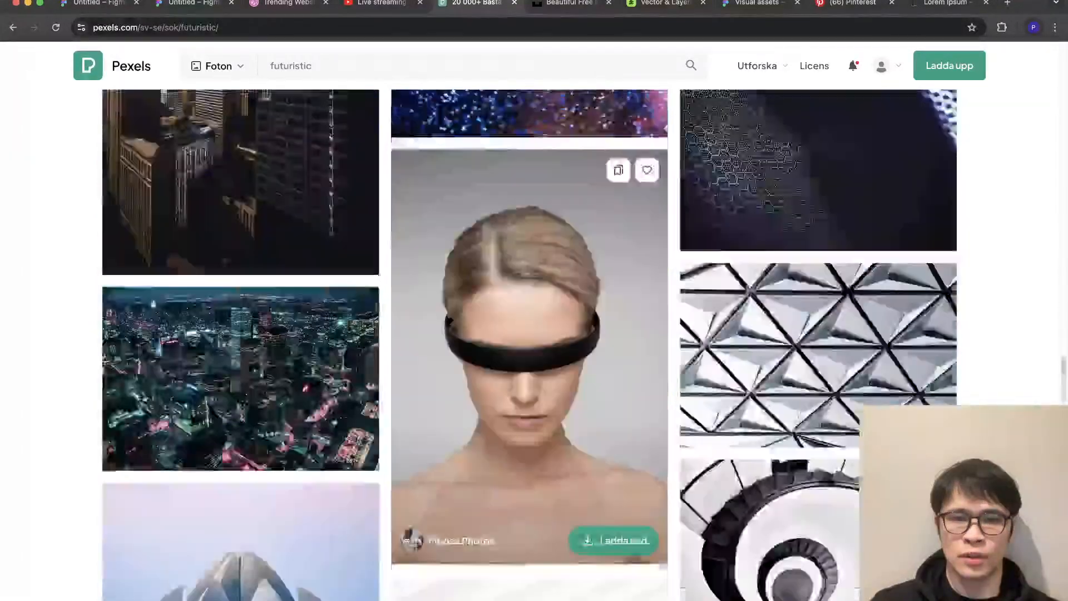
left_click(529, 245)
scroll(529, 333, "down", 8)
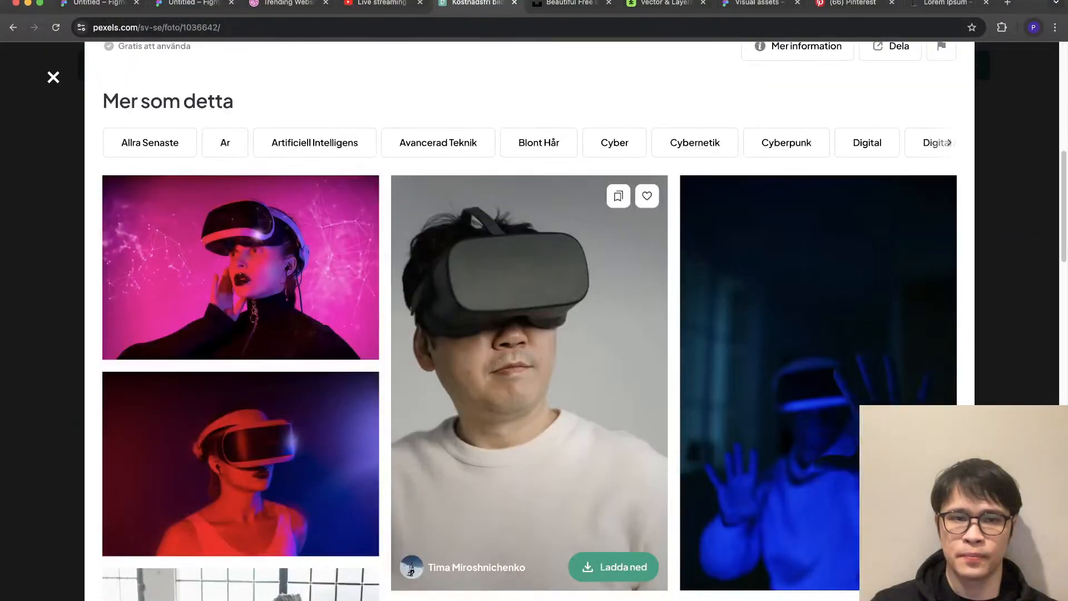
Step: Go through the similar images via the pink VR headset photo and copy the purple photo of a man in a VR headset
left_click(240, 267, "super")
scroll(241, 256, "down", 10)
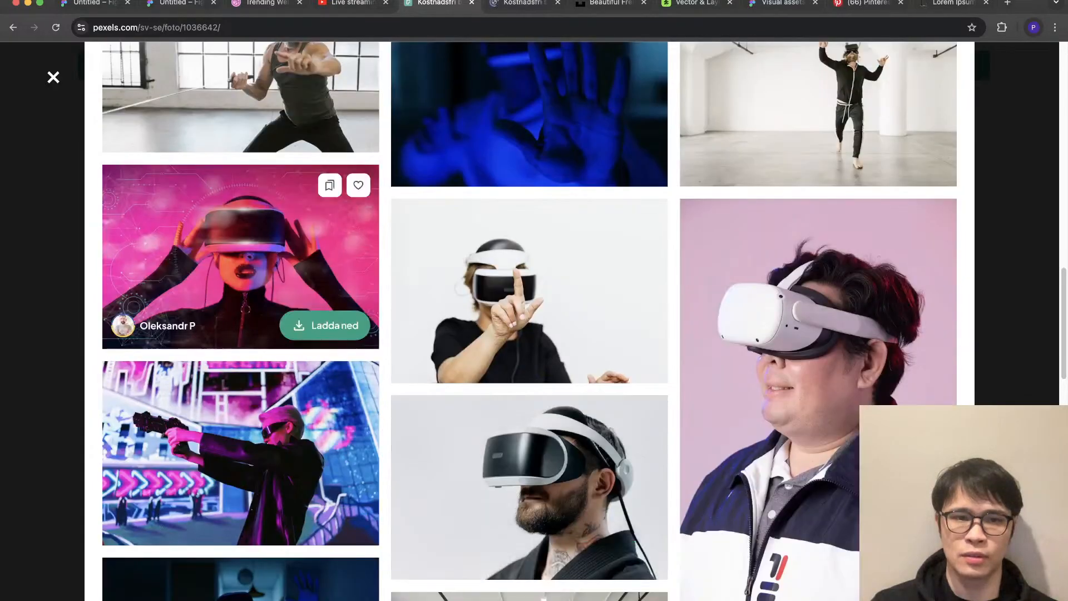
left_click(241, 256)
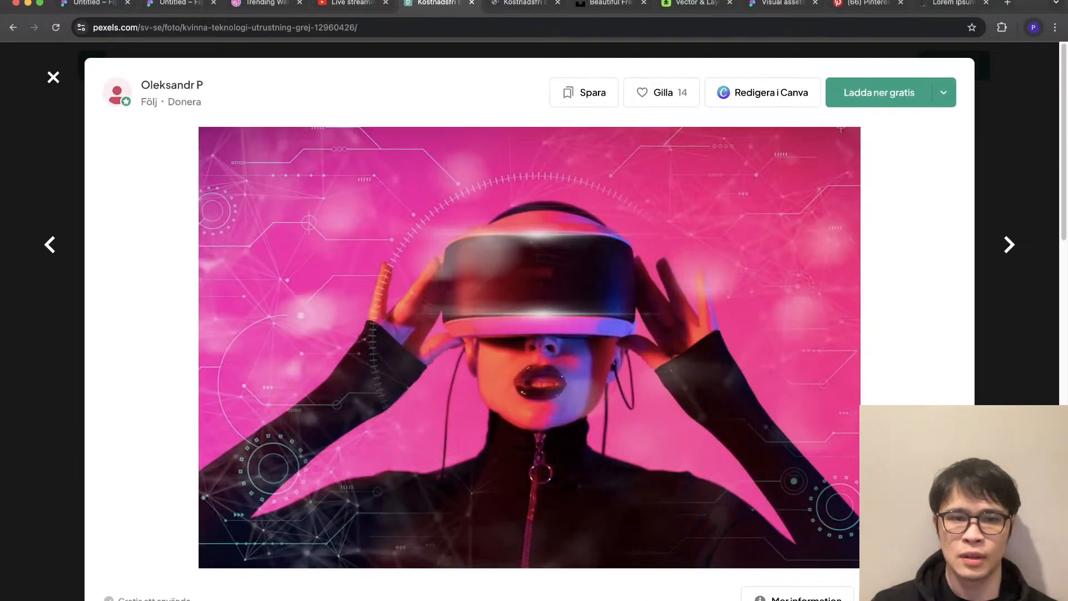
scroll(529, 278, "down", 12)
scroll(529, 279, "up", 8)
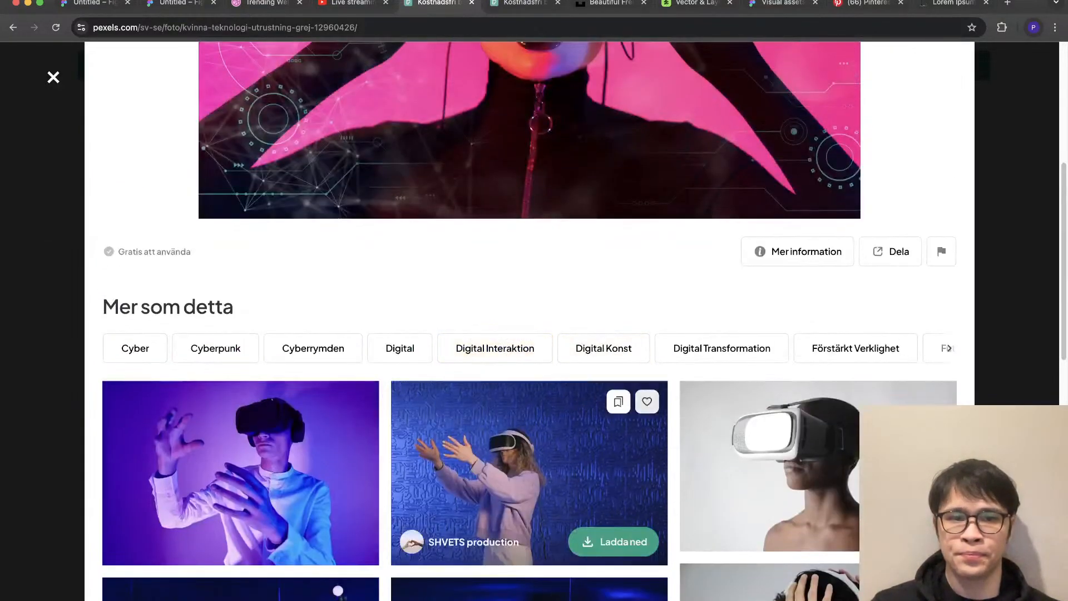
scroll(529, 278, "down", 3)
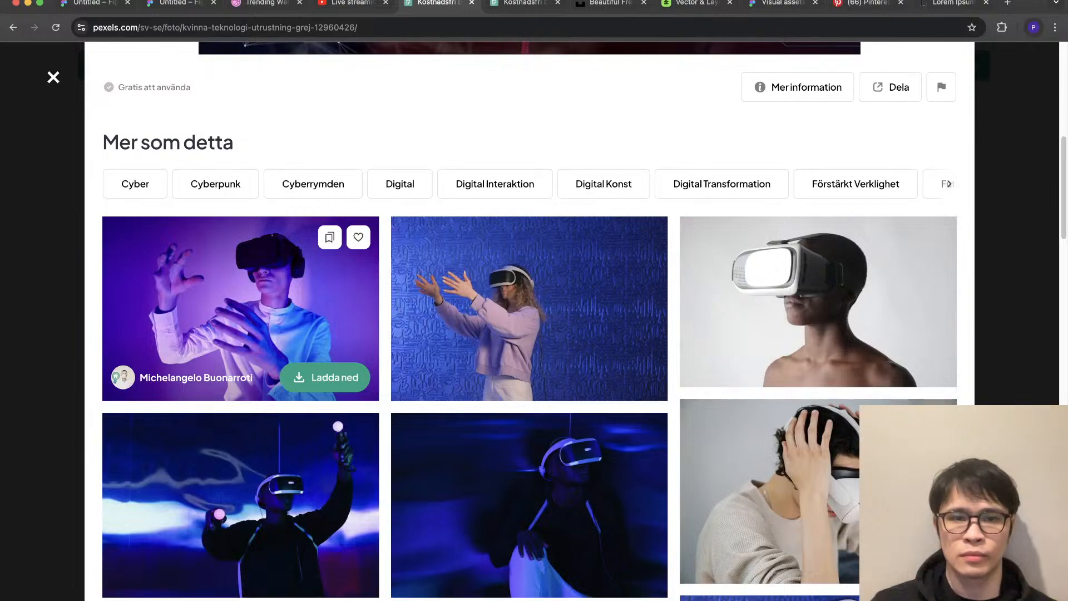
Step: Switch back to Figma, paste the purple VR photo over the tall grey rectangle, shift it right to X 938 and bring it to the front
left_click(178, 2)
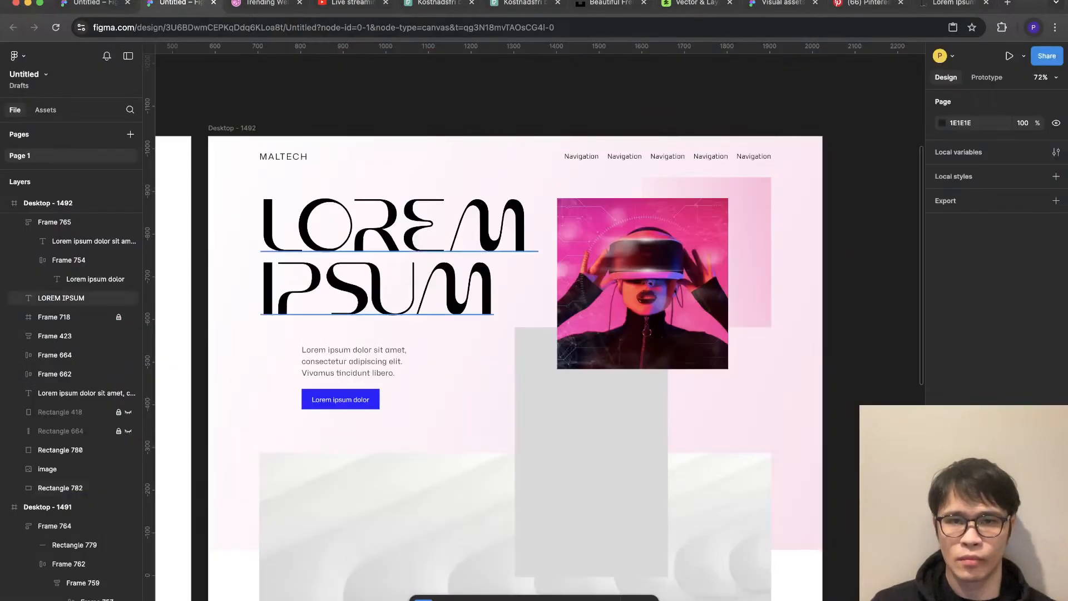
left_click(592, 452)
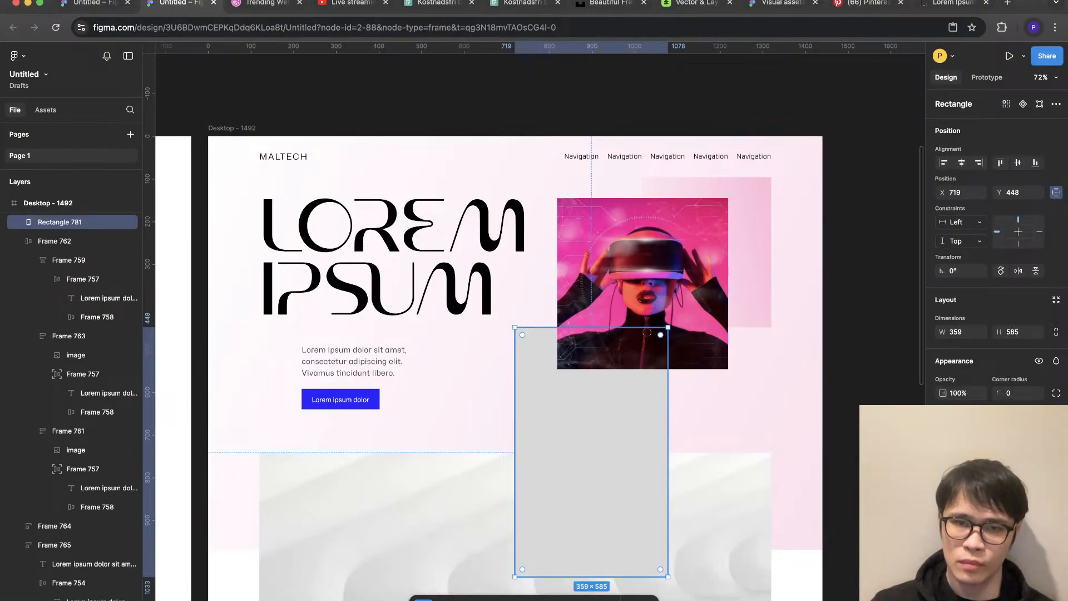
key("ctrl+v")
left_click_drag(636, 412, 730, 411)
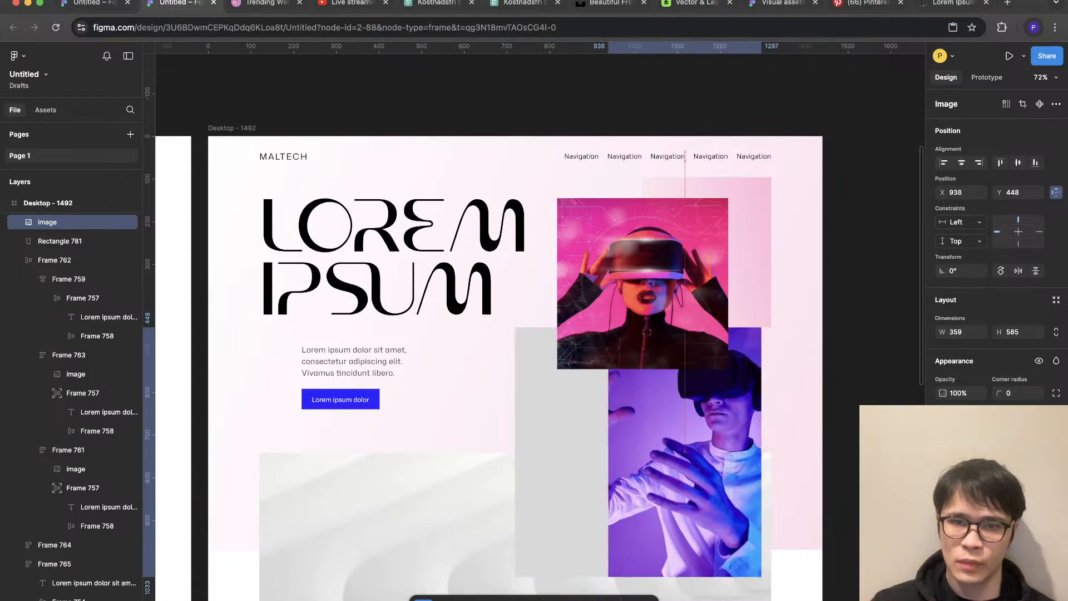
right_click(731, 412)
left_click(760, 338)
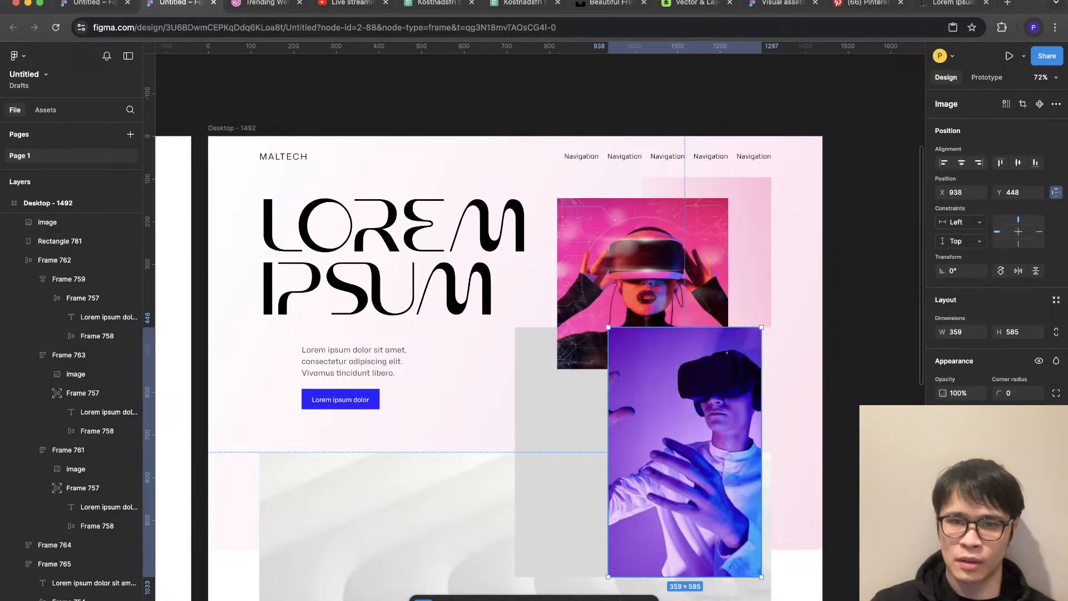
Step: Shift the purple VR photo left to X 916 and shrink it to about 249 × 251, keeping its top edge at Y 448
mouse_move(730, 411)
left_mouse_down()
mouse_move(740, 411)
mouse_move(720, 412)
left_mouse_up()
key("shift+g")
key("shift+g")
left_click(795, 412)
left_click(675, 451)
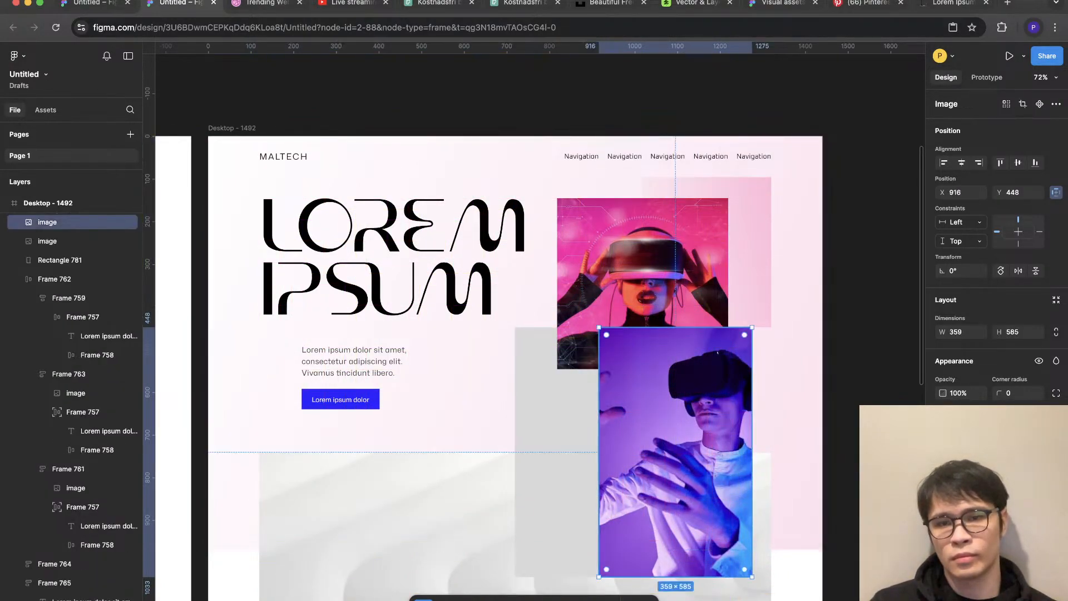
left_click_drag(676, 576, 676, 434)
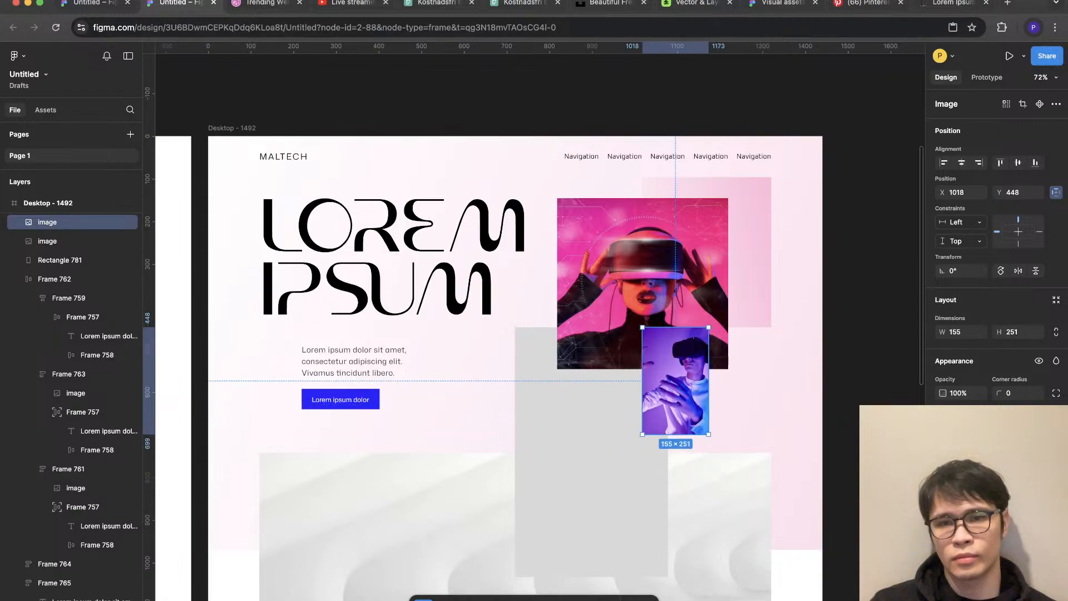
left_click_drag(708, 380, 748, 381)
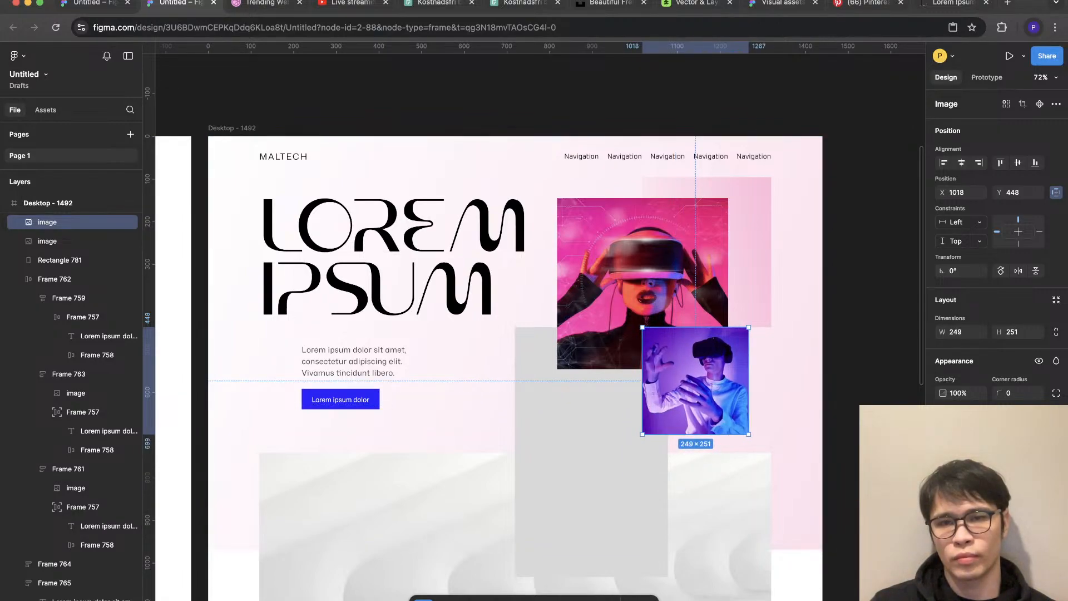
Step: Widen the purple VR photo against the layout grid to 400 × 251, starting at X 871
key("Escape")
key("shift+g")
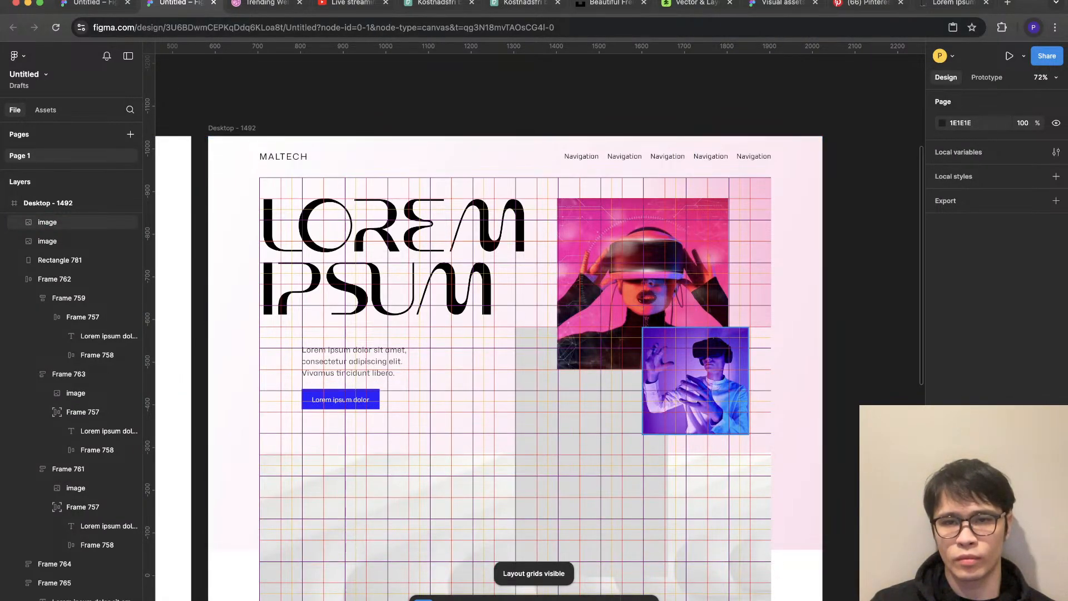
scroll(728, 397, "up", 5)
left_click(728, 396)
left_click_drag(761, 370, 765, 370)
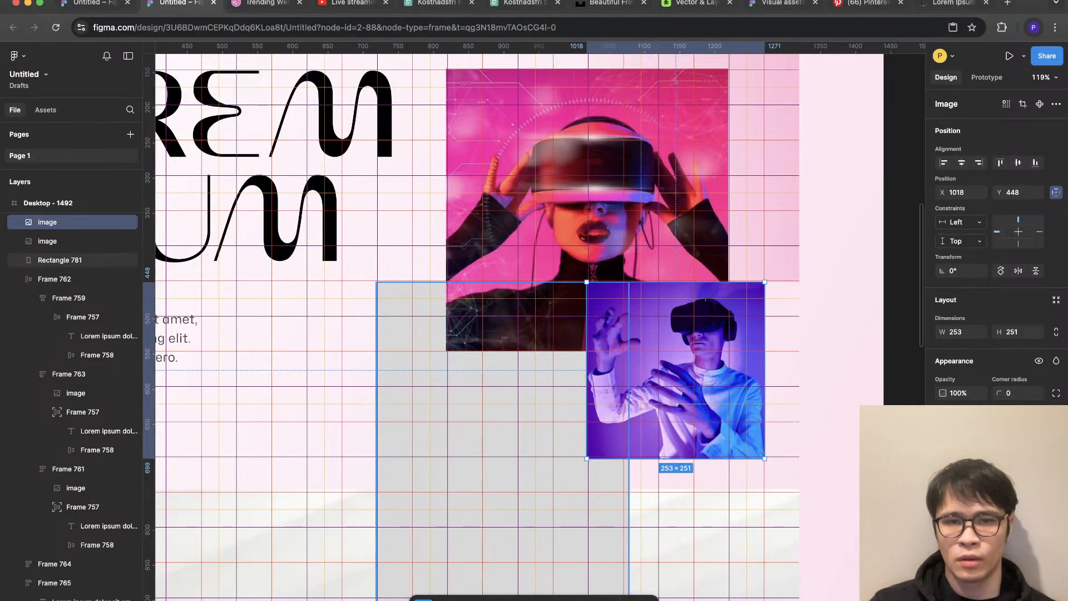
left_click_drag(586, 370, 483, 370)
key("shift+g")
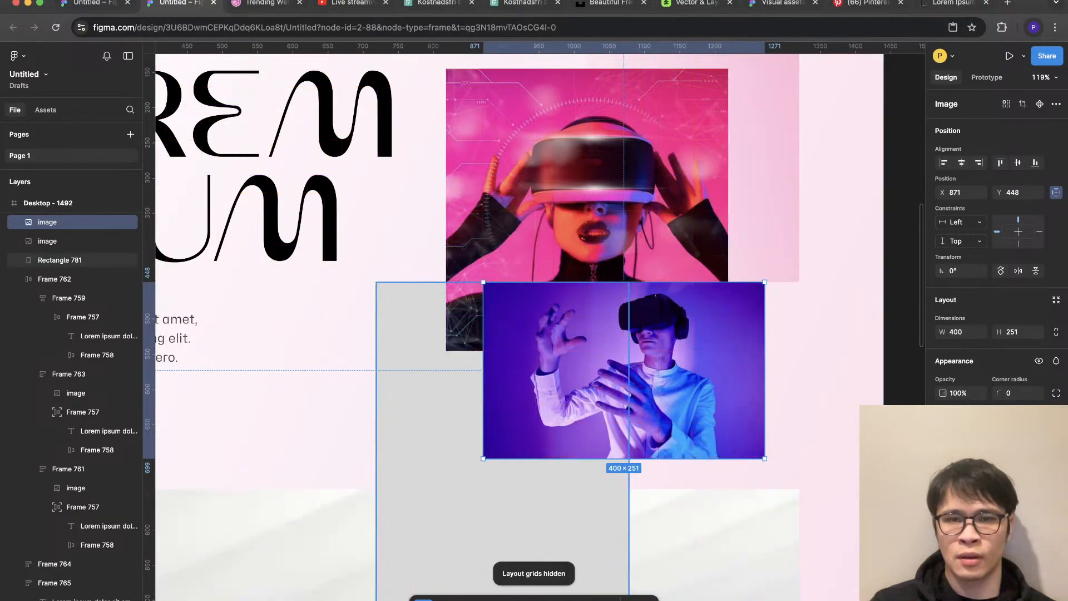
Step: Move the purple VR photo down to Y 498 using the layout grid, so it overlaps the pink VR photo's lower part
scroll(659, 398, "down", 5)
key("Escape")
left_click(659, 399)
key("shift+g")
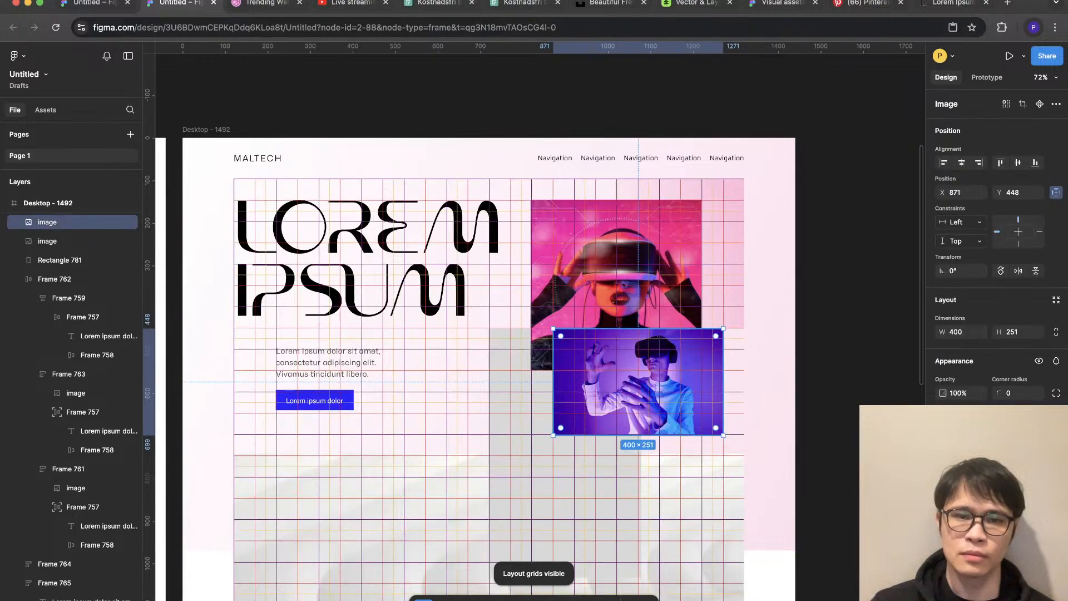
scroll(612, 365, "up", 5)
left_click_drag(611, 365, 612, 396)
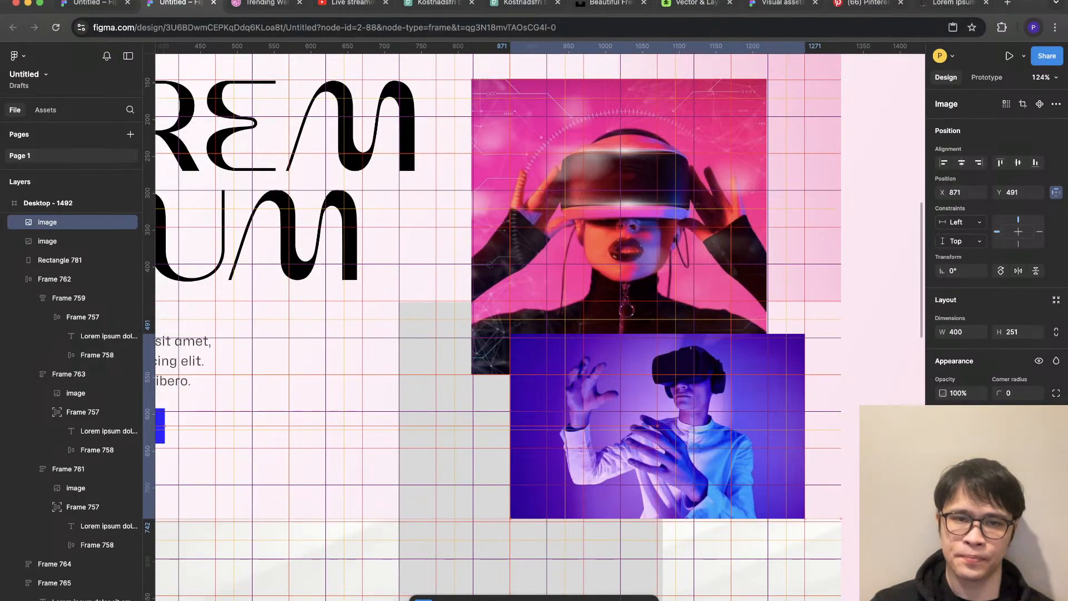
left_click_drag(643, 344, 642, 348)
key("shift+g")
scroll(643, 349, "down", 5)
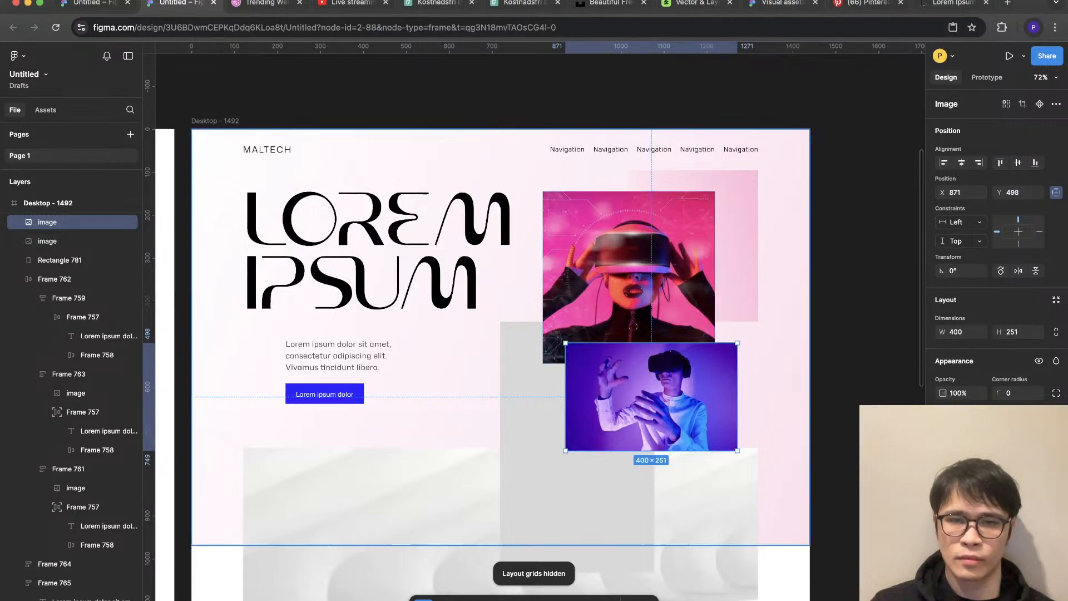
Step: Examine how the two overlapping VR photos sit in the Desktop - 1492 hero next to the neighbouring variant
left_click(801, 356)
scroll(802, 356, "down", 4)
left_click(840, 356)
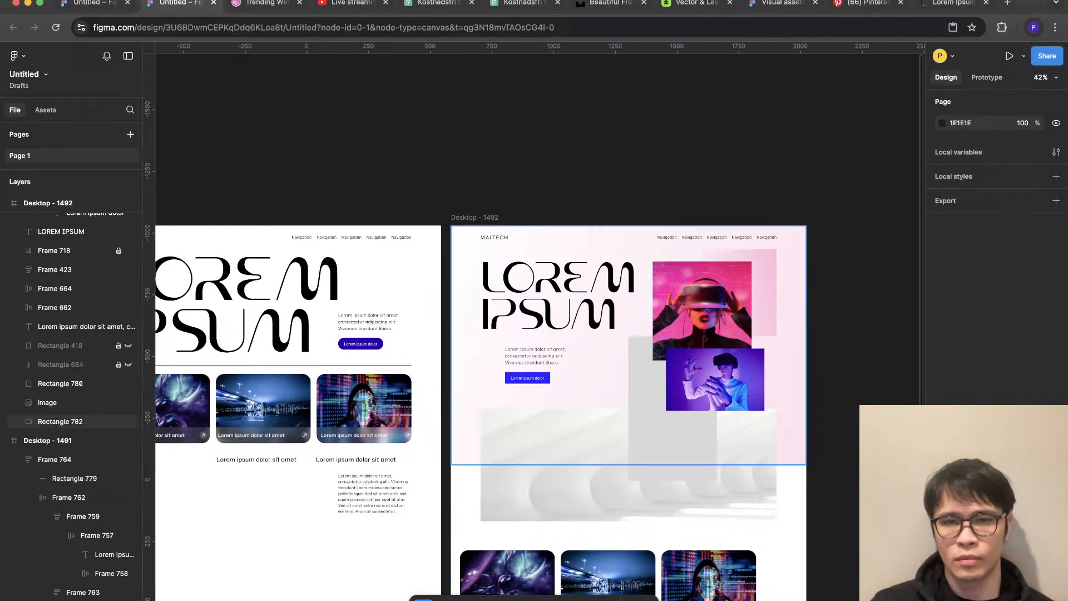
scroll(705, 354, "up", 2)
left_click(706, 356)
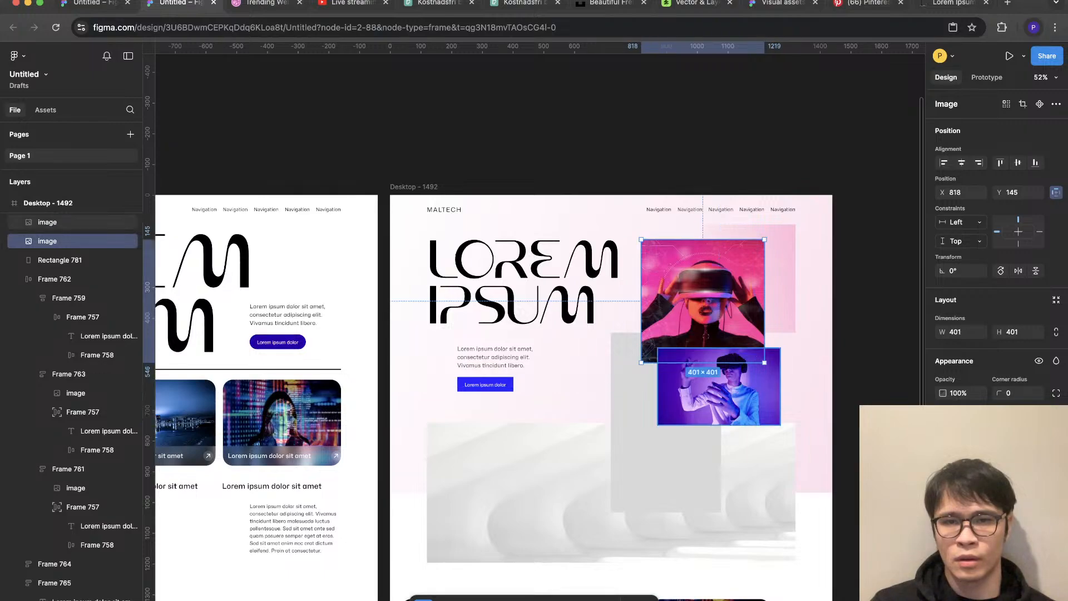
scroll(812, 349, "up", 2)
left_click(829, 356)
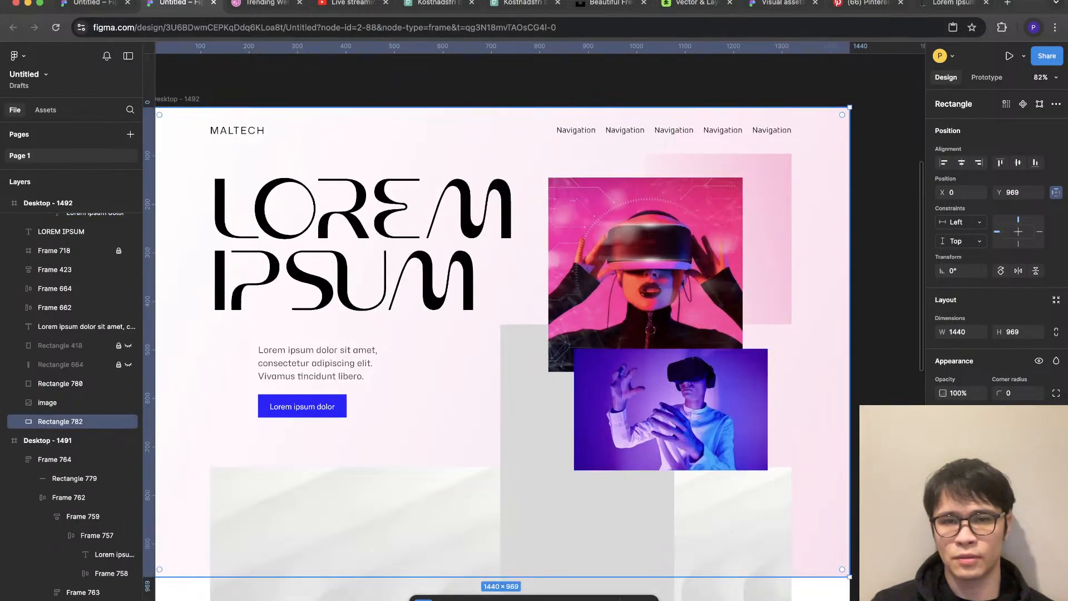
scroll(844, 358, "down", 2)
Step: Set the purple VR photo's height to 200
left_click(699, 400)
left_click(678, 288)
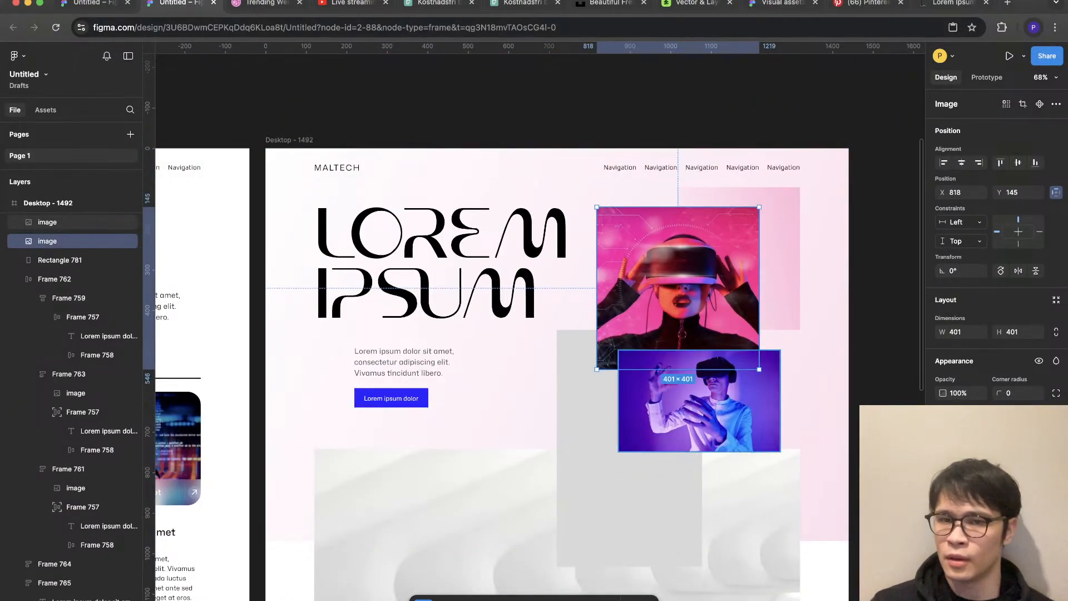
left_click(699, 400)
left_click(1011, 332)
type("200")
key("Return")
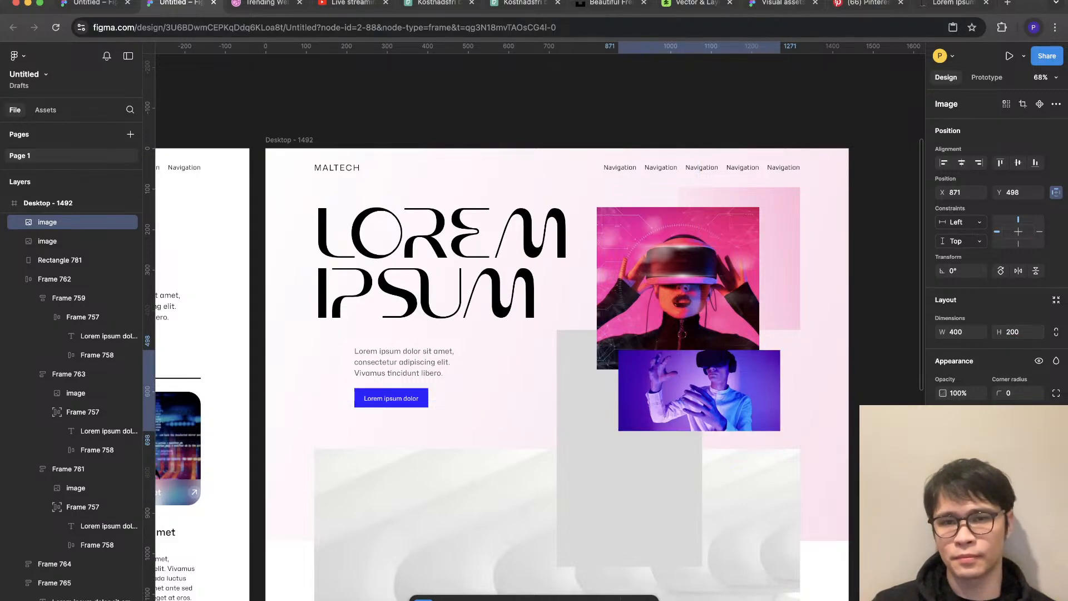
double_click(699, 390)
left_click(816, 373)
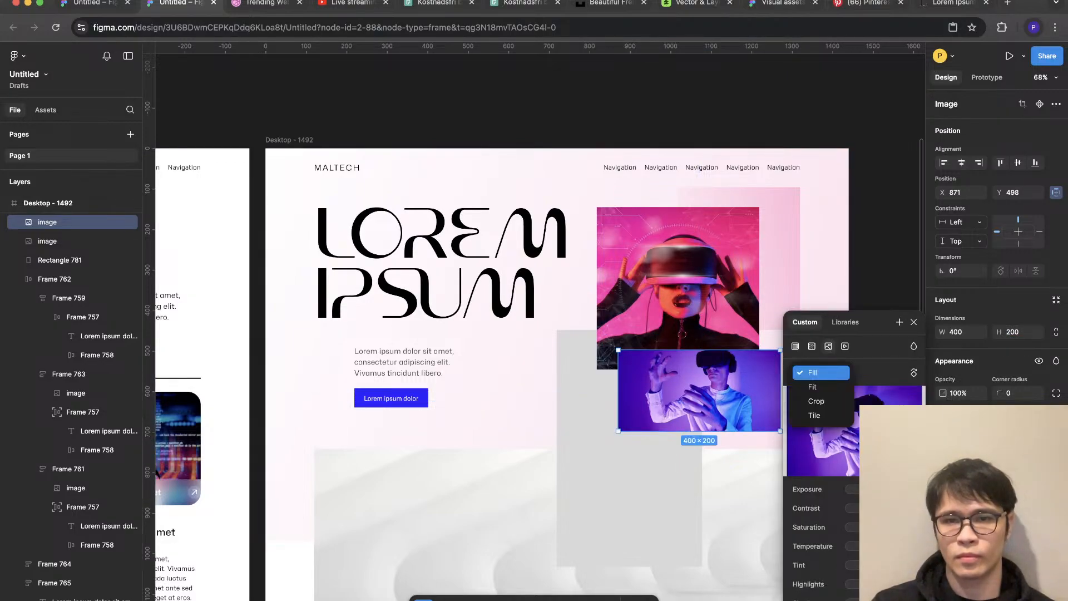
key("Escape")
key("Escape")
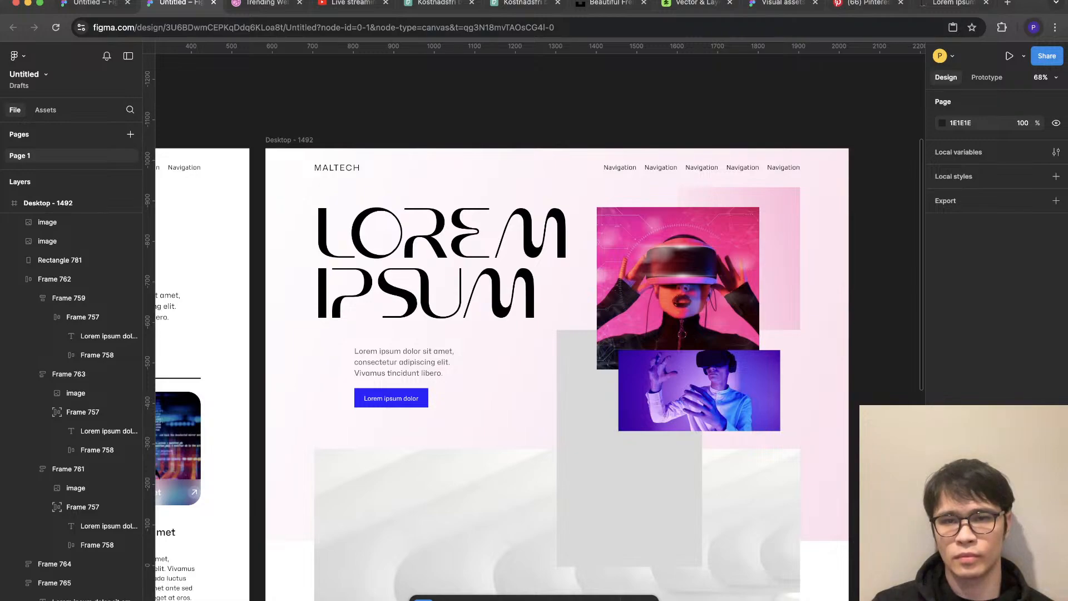
Step: Move the purple VR photo right to X 920, aligning its right edge with the layout grid's outer edge
scroll(860, 217, "down", 5)
scroll(860, 217, "up", 7)
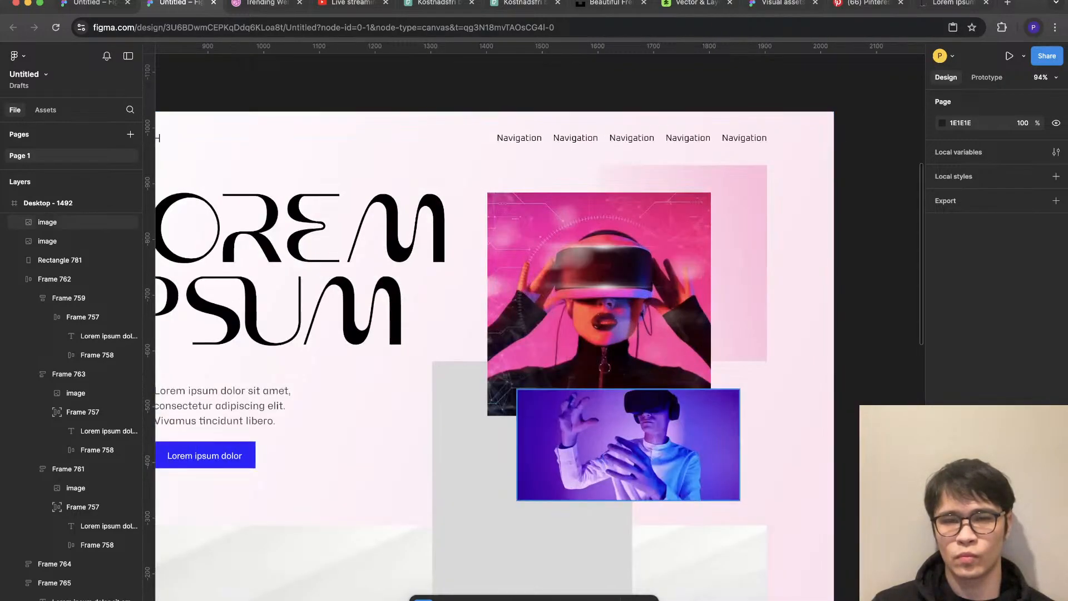
key("shift+g")
left_click_drag(628, 444, 656, 443)
key("shift+g")
scroll(655, 444, "down", 2)
left_click(656, 443)
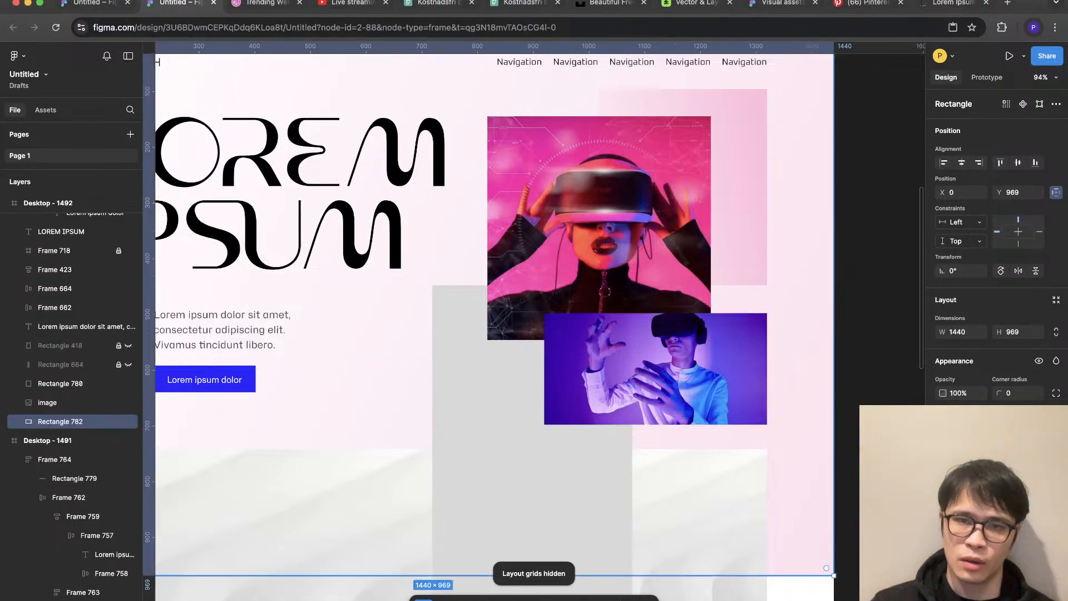
Step: Bring the pink VR photo in front of the purple one
scroll(828, 344, "down", 5)
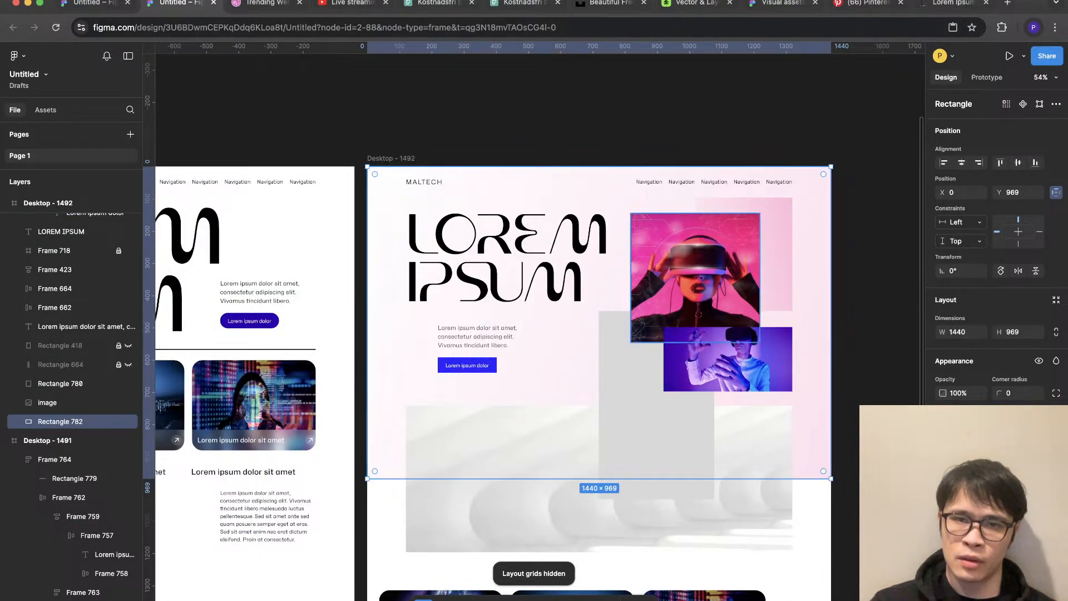
right_click(726, 247)
left_click(745, 338)
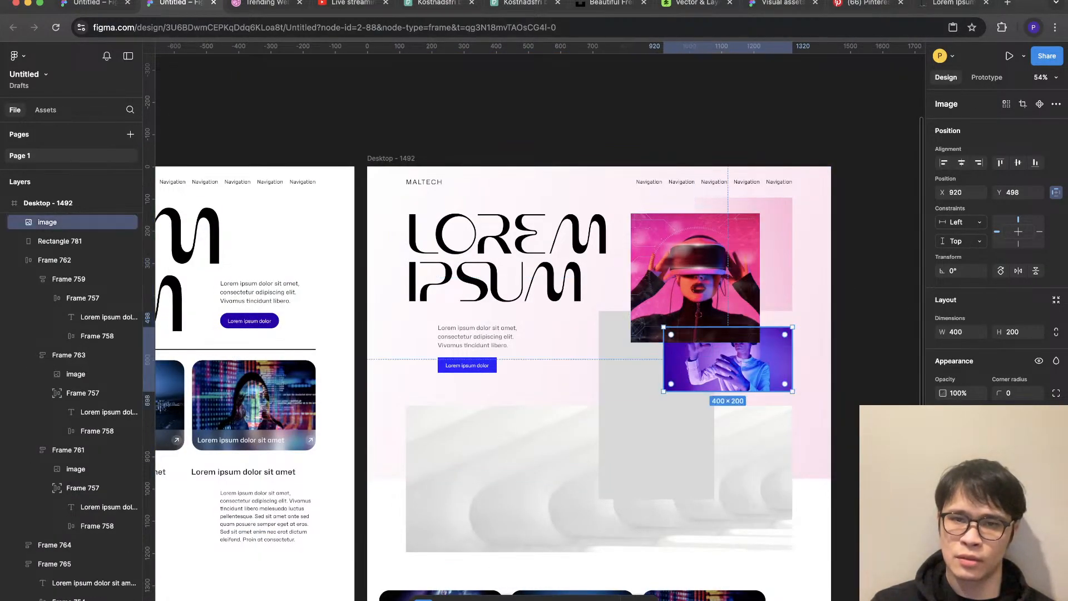
key("Escape")
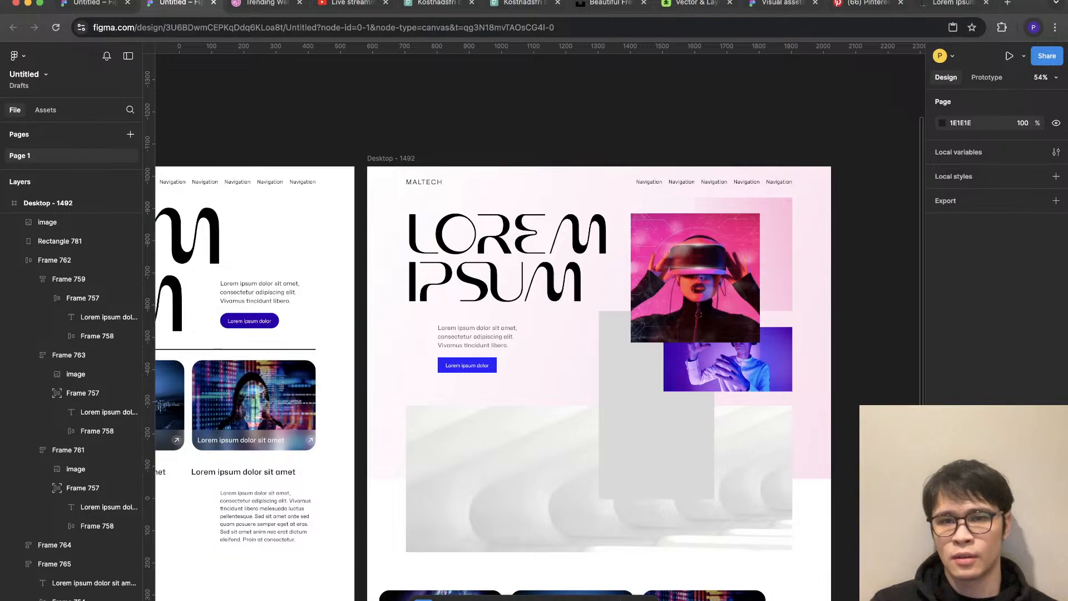
Step: Switch the purple VR photo's fill to Crop and shift the picture downward inside its frame
scroll(734, 292, "up", 5)
double_click(734, 412)
left_click(810, 372)
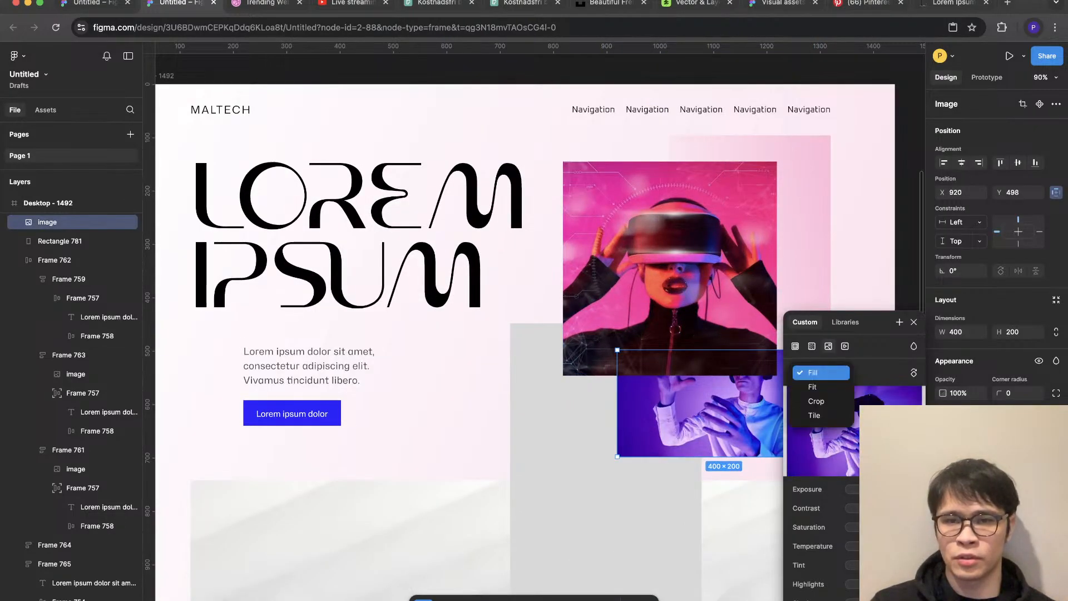
left_click(816, 401)
left_click_drag(621, 392, 622, 410)
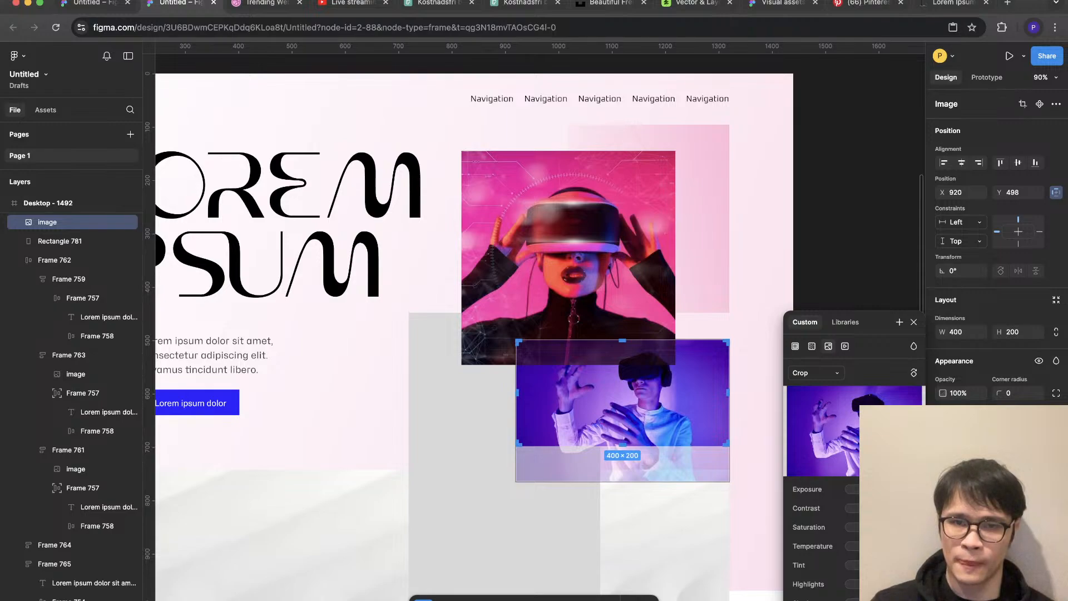
left_click(484, 499)
scroll(484, 499, "down", 5)
key("Escape")
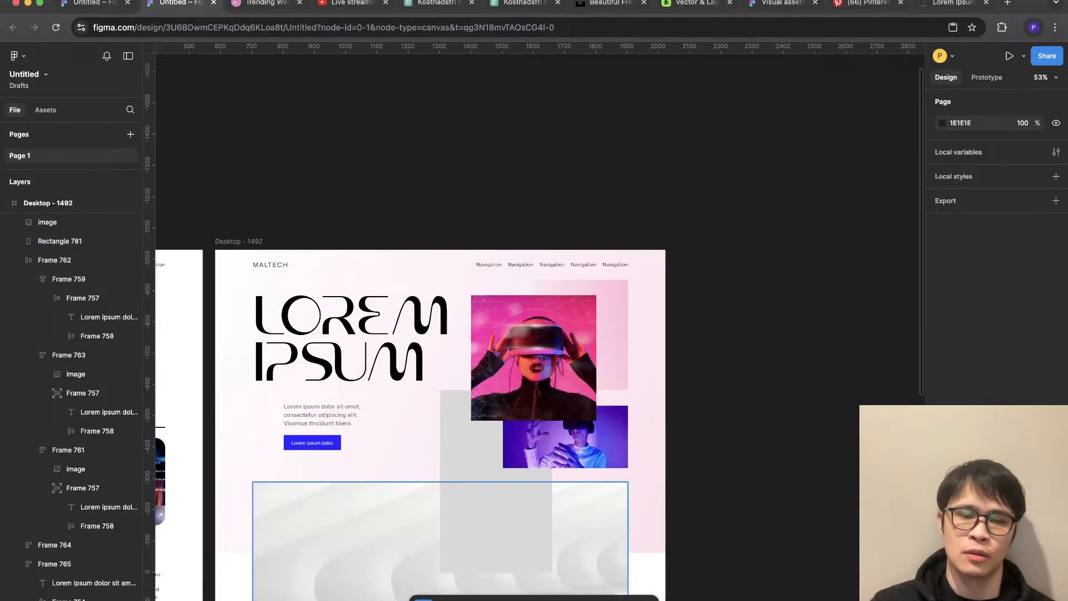
Step: Draw a 358 × 319 rectangle at X 720, Y 448, over the upper part of the tall grey block
scroll(340, 502, "up", 2)
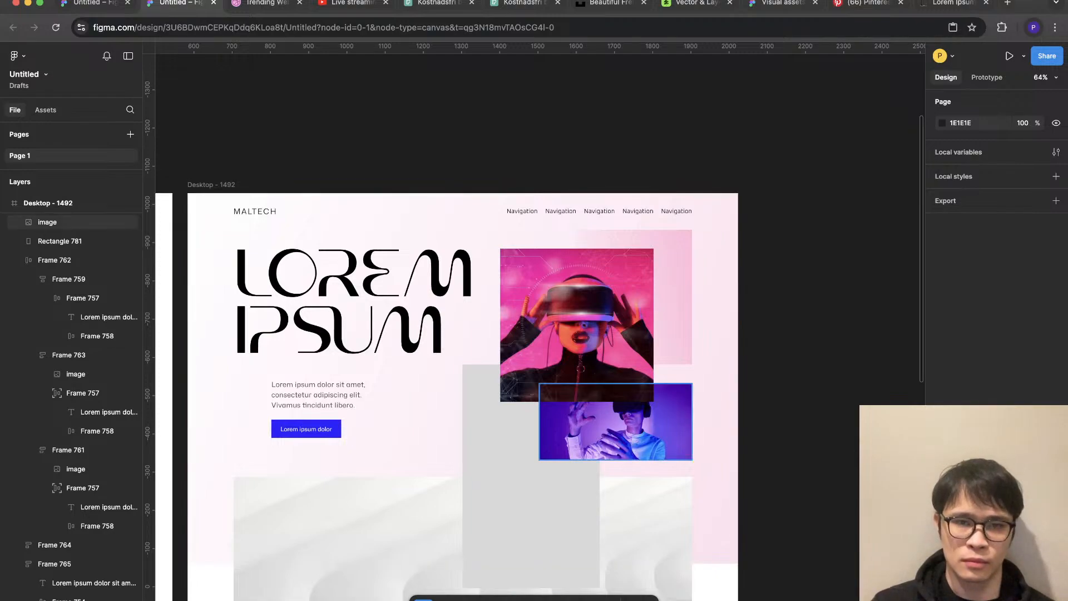
key("r")
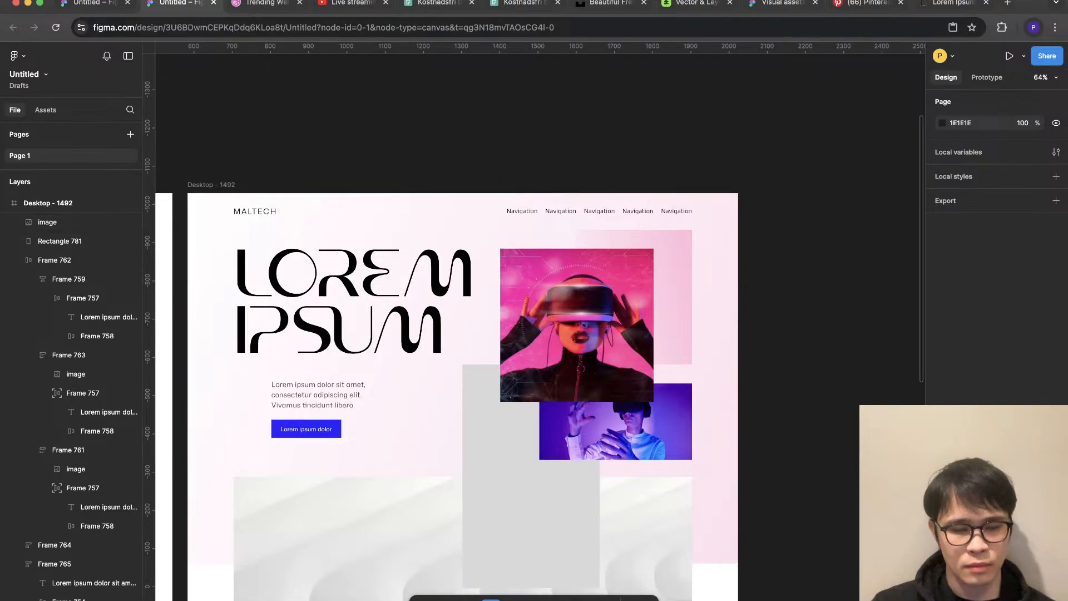
left_click_drag(462, 364, 599, 486)
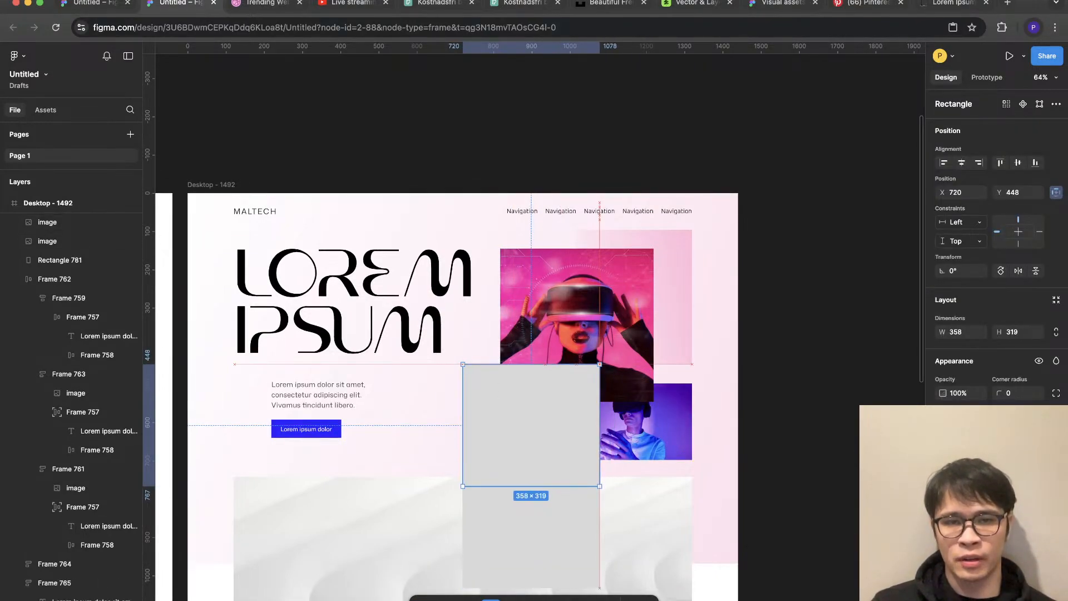
Step: Bring the purple and pink VR photos in front of the new rectangle, keeping the pink one topmost
left_click(639, 422, "shift")
left_click(624, 320, "shift")
right_click(623, 318)
left_click(645, 324)
left_click(640, 423)
left_click(624, 319, "shift")
right_click(625, 316)
left_click(645, 324)
key("Escape")
Step: Fill the new rectangle behind the VR photos with the orange already used on this page
left_click(501, 434)
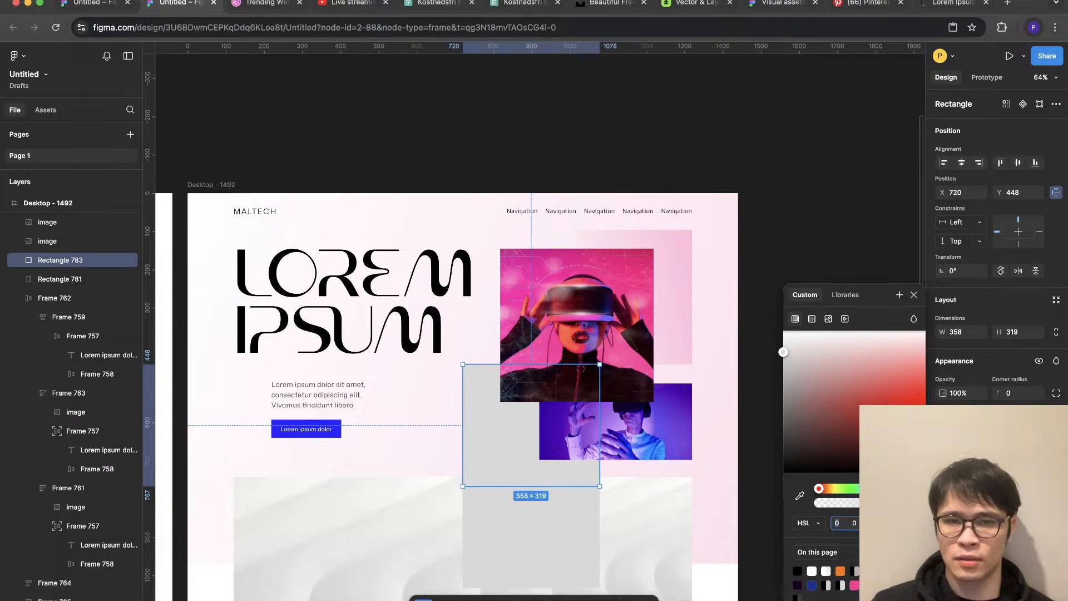
left_click(839, 571)
left_click(762, 445)
scroll(445, 500, "left", 2)
scroll(445, 500, "down", 1)
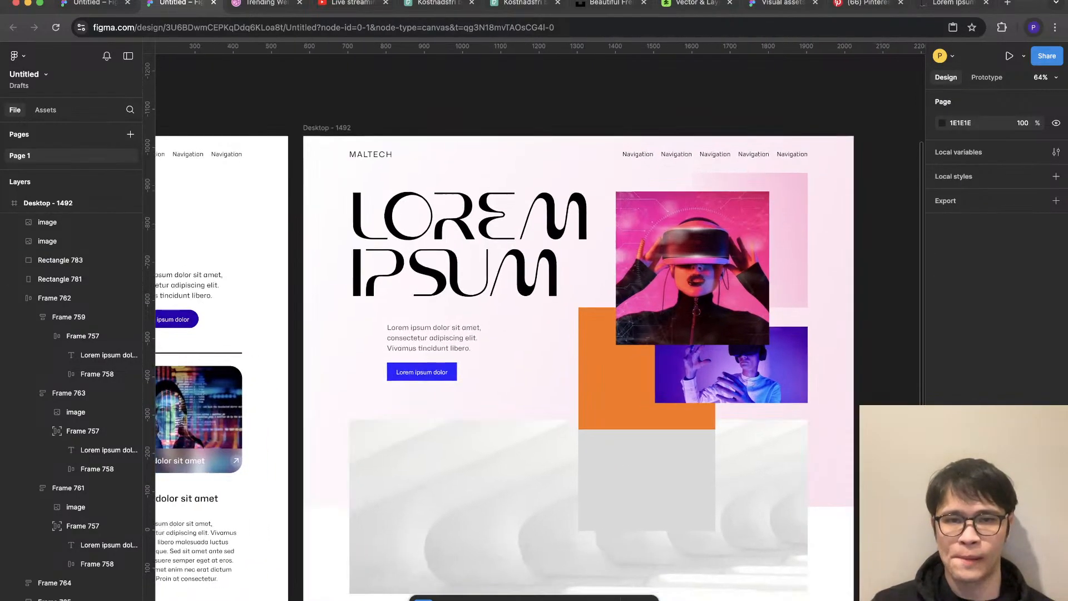
scroll(534, 323, "right", 1)
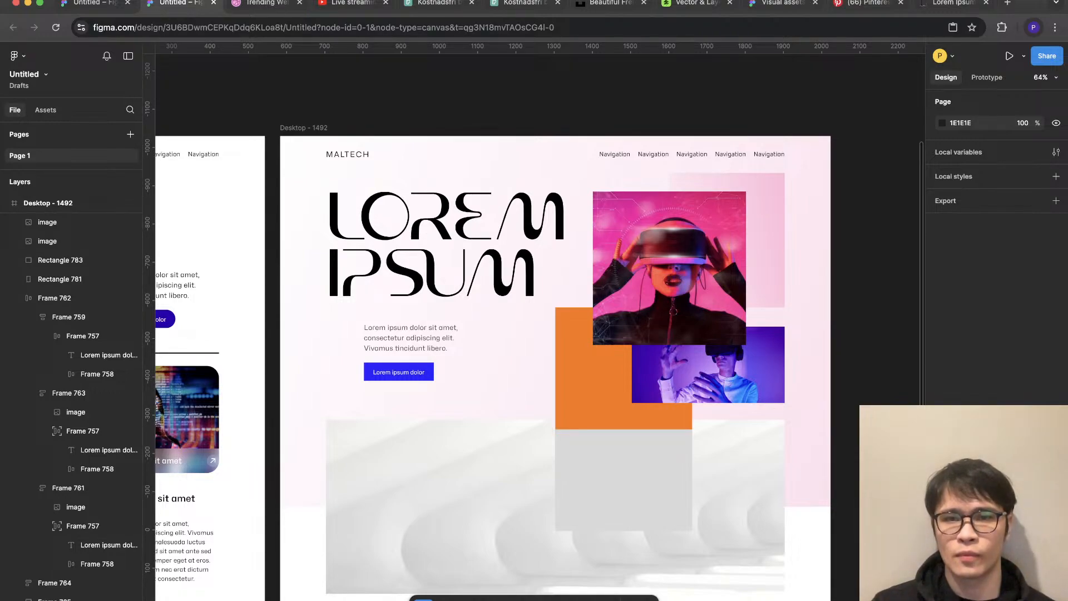
Step: Switch to Pexels, go back to the futuristic photo results and open the dark blue glittering mesh photo
left_click(437, 3)
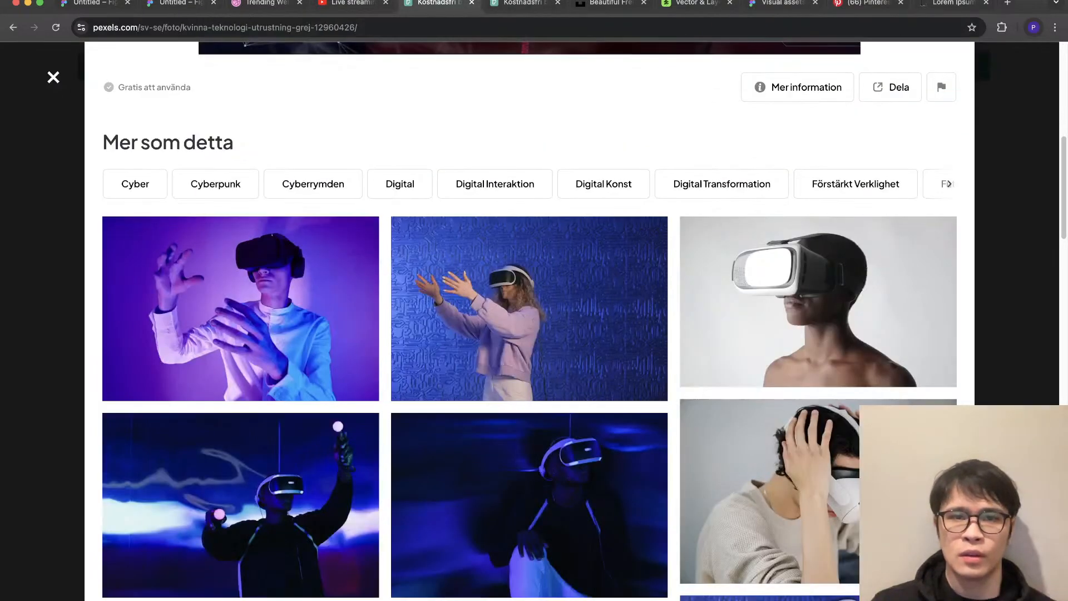
key("Escape")
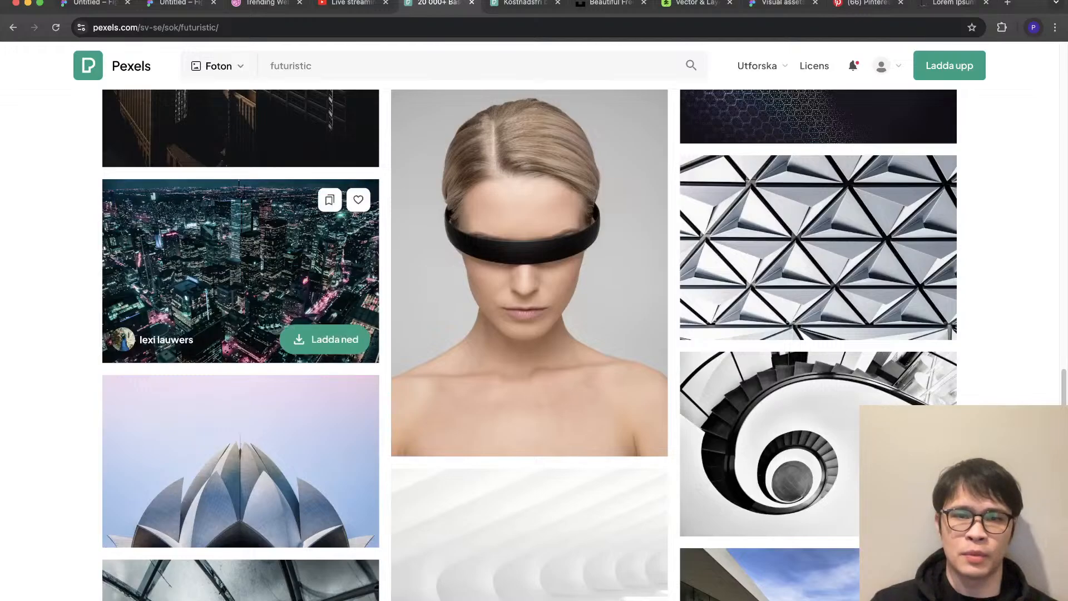
scroll(528, 278, "up", 7)
scroll(528, 390, "up", 4)
left_click(529, 390)
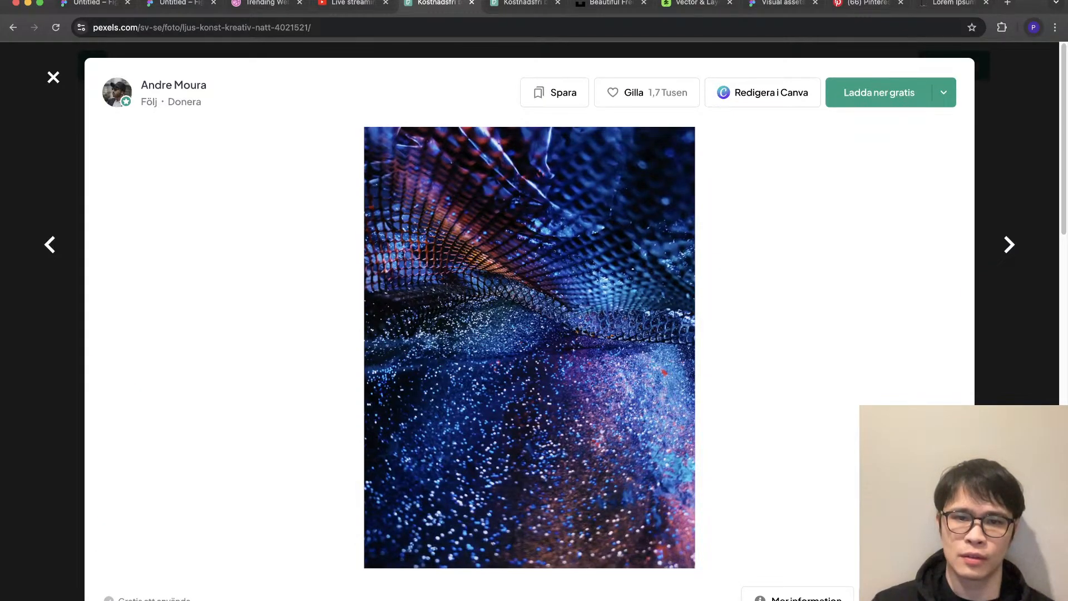
Step: Return to the Figma design and replace the orange rectangle with the copied glittering mesh photo
left_click(179, 4)
left_click(598, 374)
key("super+shift+r")
key("Escape")
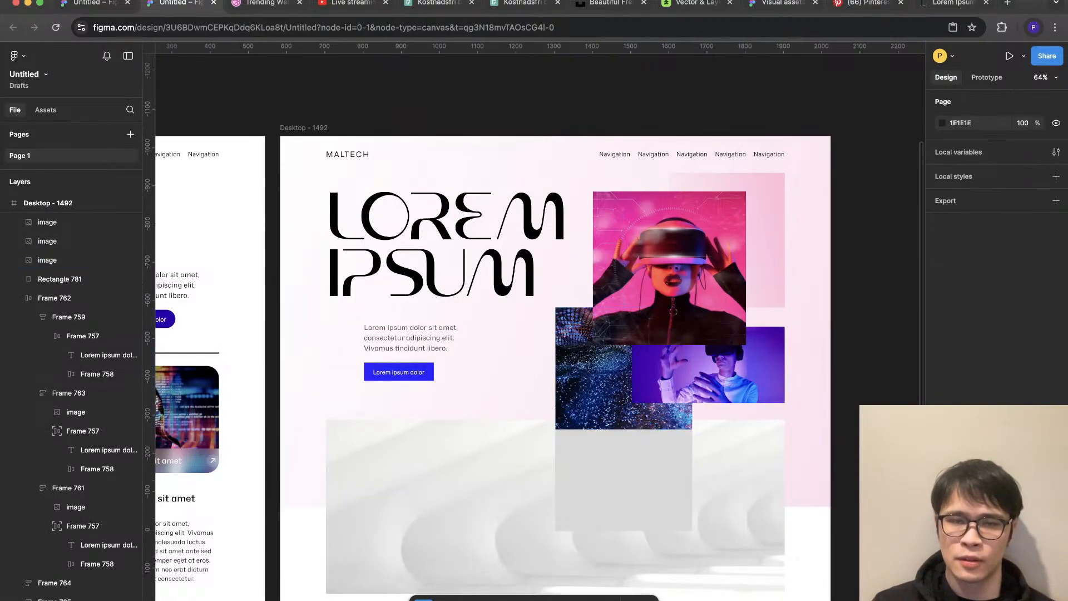
Step: Duplicate the Desktop - 1492 frame and delete the purple VR photo from the copy
scroll(776, 353, "down", 3)
key("super+d")
scroll(795, 362, "up", 4)
left_click(718, 346)
key("BackSpace")
Step: Widen the copy's glitter photo to 600 so it reaches the content's outer edge, and brighten its image adjustments
left_click(631, 364)
left_click_drag(701, 349, 798, 349)
left_click(817, 367)
double_click(775, 367)
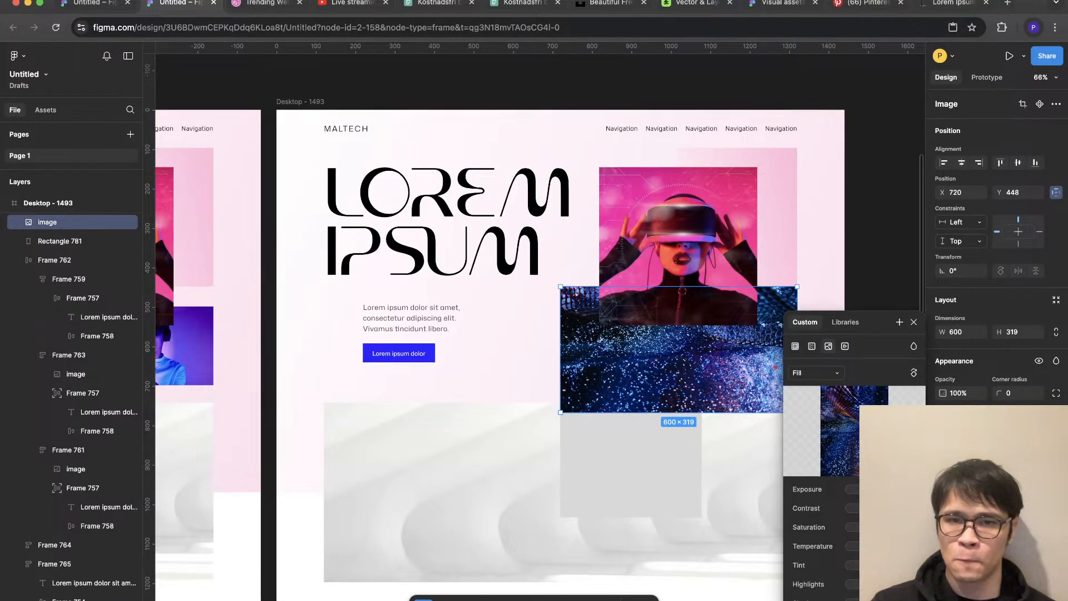
scroll(501, 356, "right", 3)
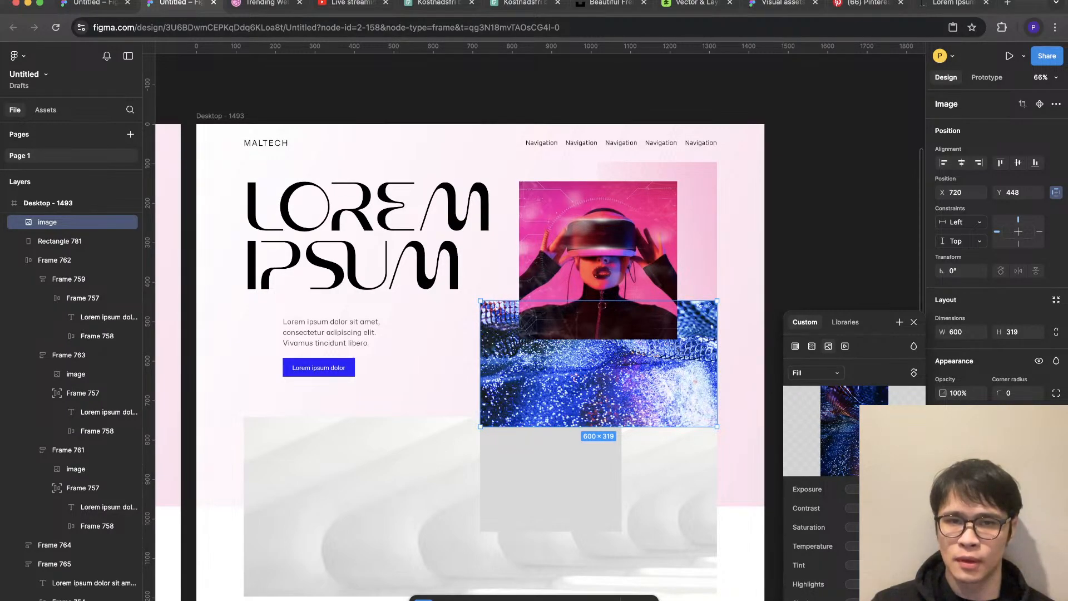
key("Escape")
Step: Narrow the glitter photo to 402 wide, bringing its inner edge to X 918 with the layout grid as a guide
left_click(598, 383)
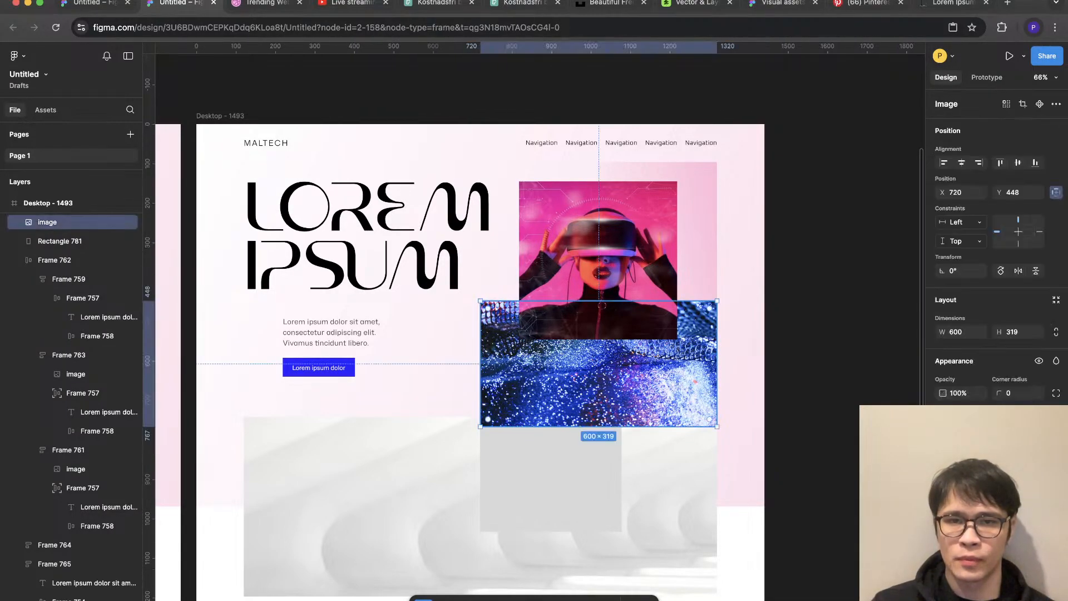
left_click_drag(480, 363, 541, 364)
key("shift+g")
scroll(554, 353, "up", 5)
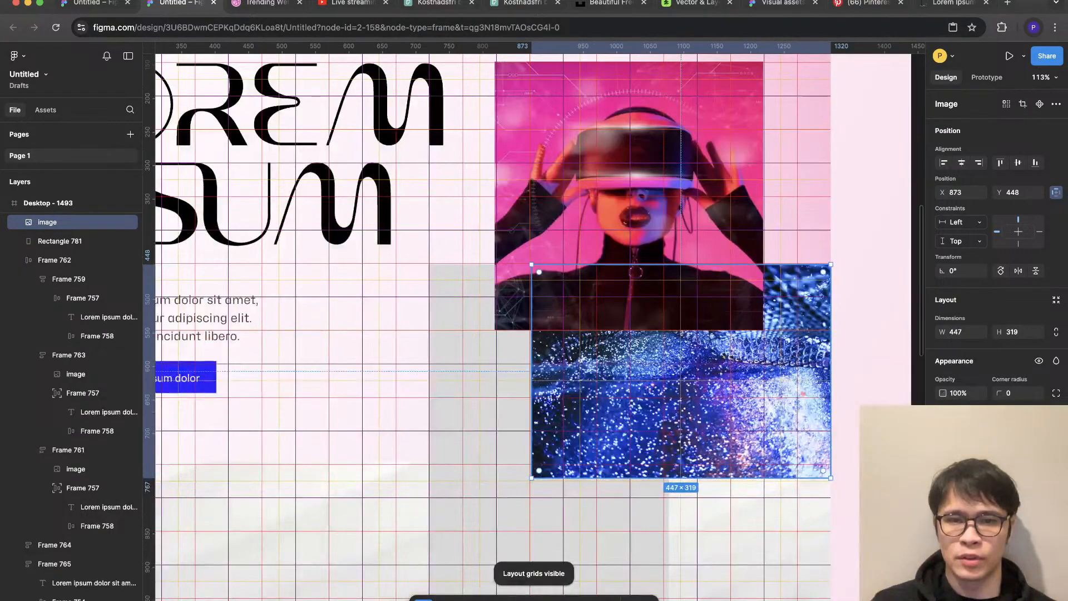
left_click_drag(531, 369, 562, 370)
key("shift+g")
scroll(541, 381, "down", 8)
key("Escape")
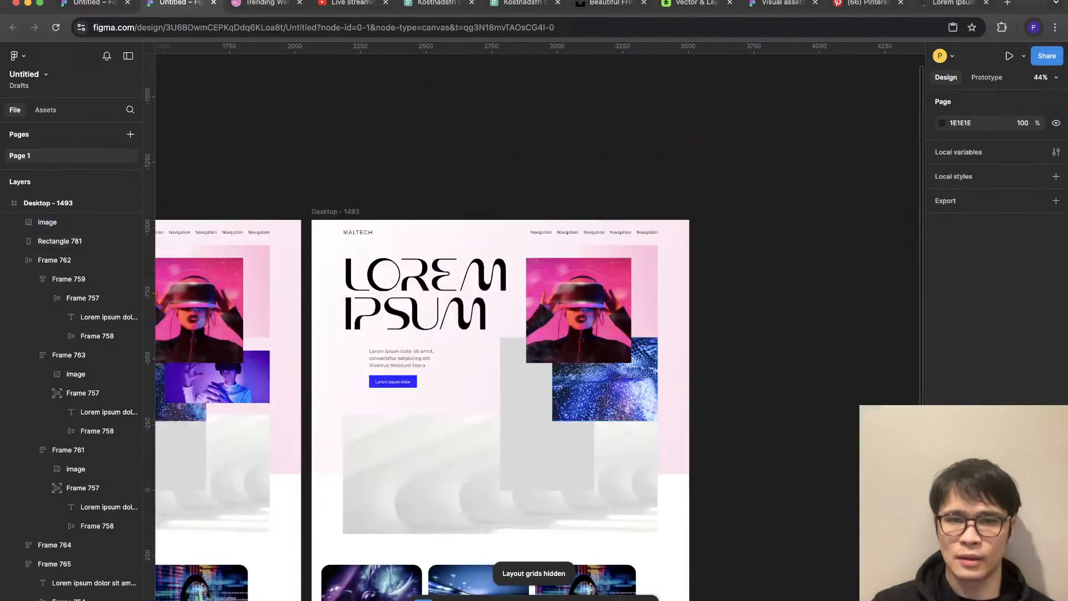
Step: Extend the glitter photo upward behind the pink VR photo to a height of 442, starting at Y 325
scroll(649, 389, "up", 2)
scroll(747, 408, "up", 2)
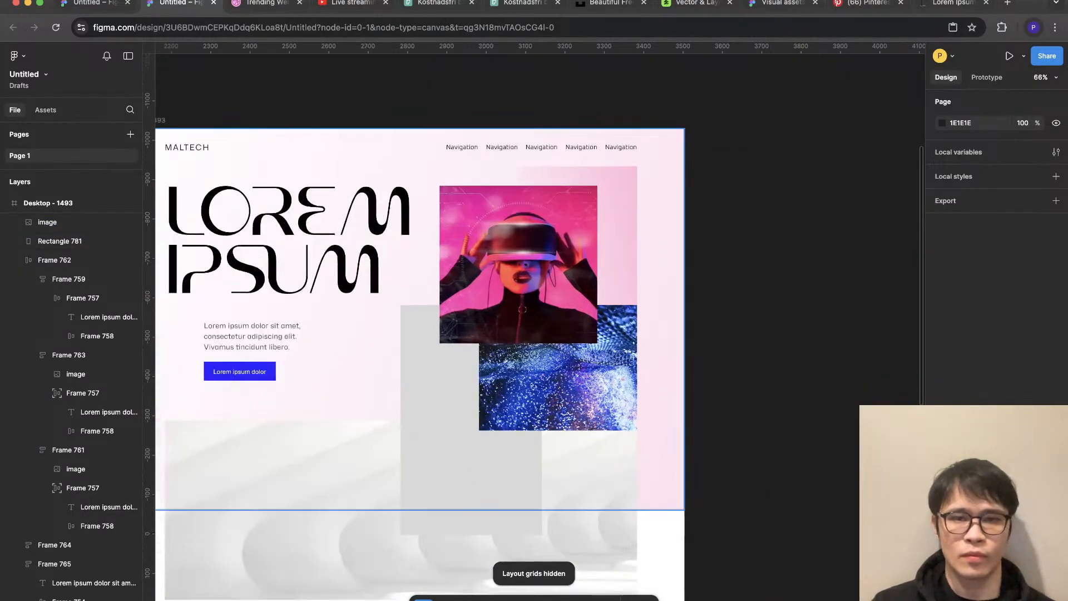
left_click(661, 390)
left_click(612, 378)
left_click_drag(558, 305, 558, 257)
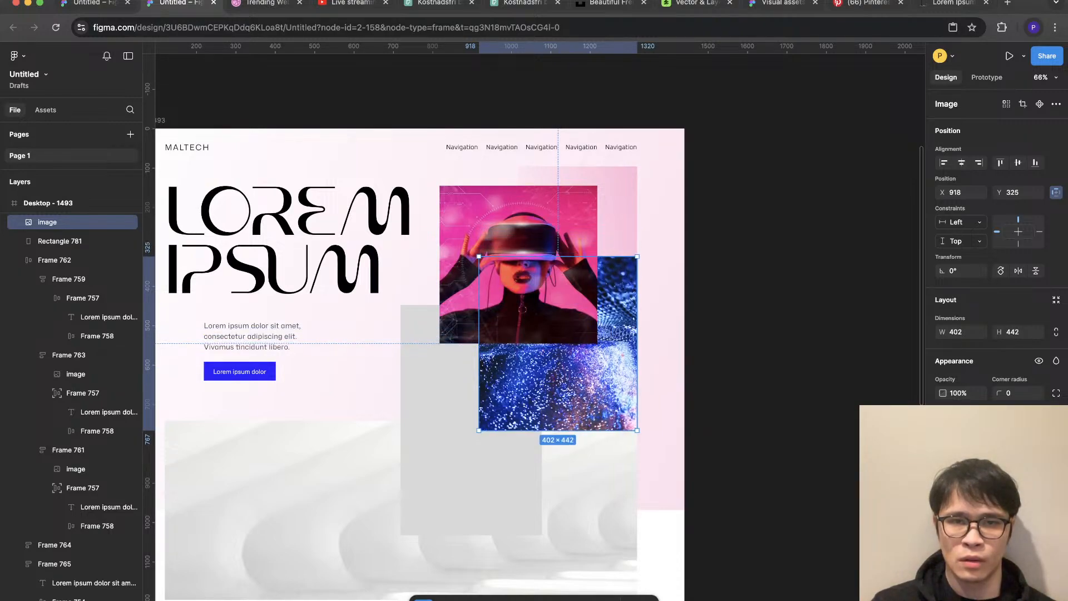
Step: Set the height of the blue particle image behind the VR portrait to 400
key("super+d")
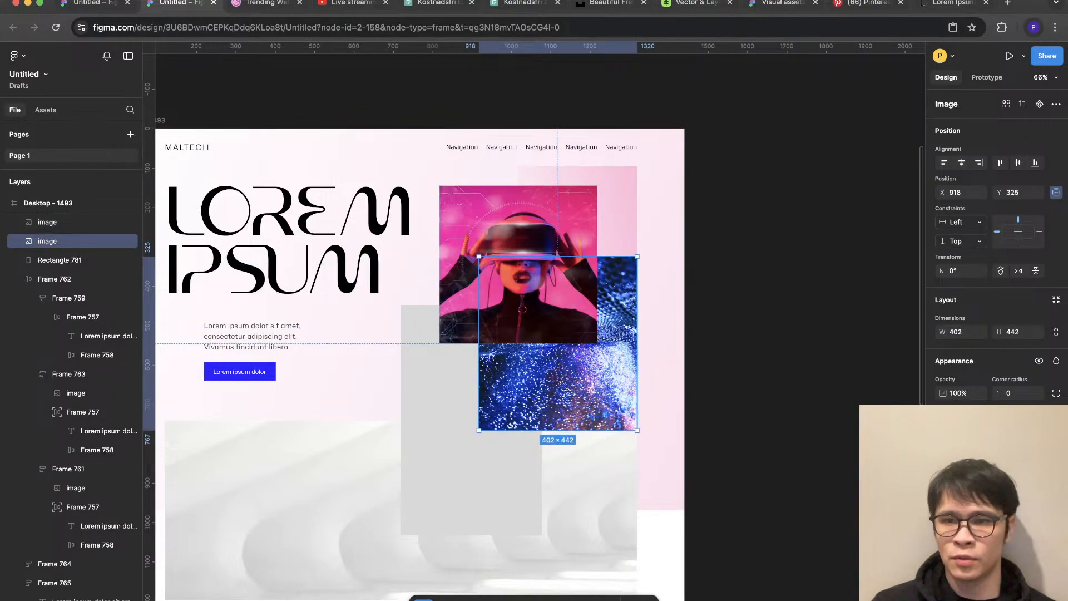
key("super+a")
type("402")
key("Return")
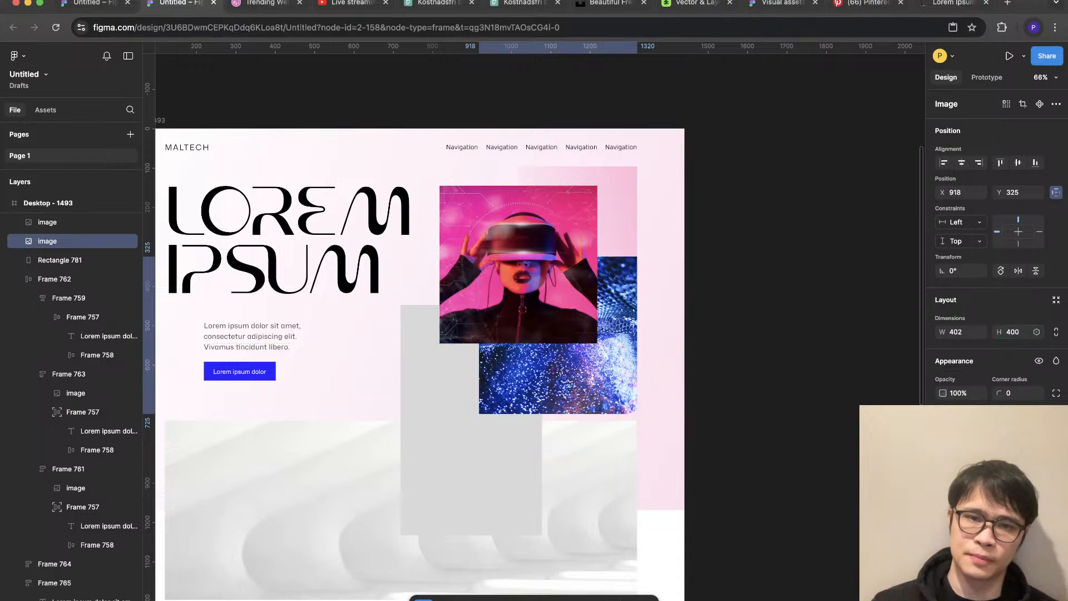
key("Escape")
scroll(423, 334, "down", 1)
scroll(723, 295, "down", 5)
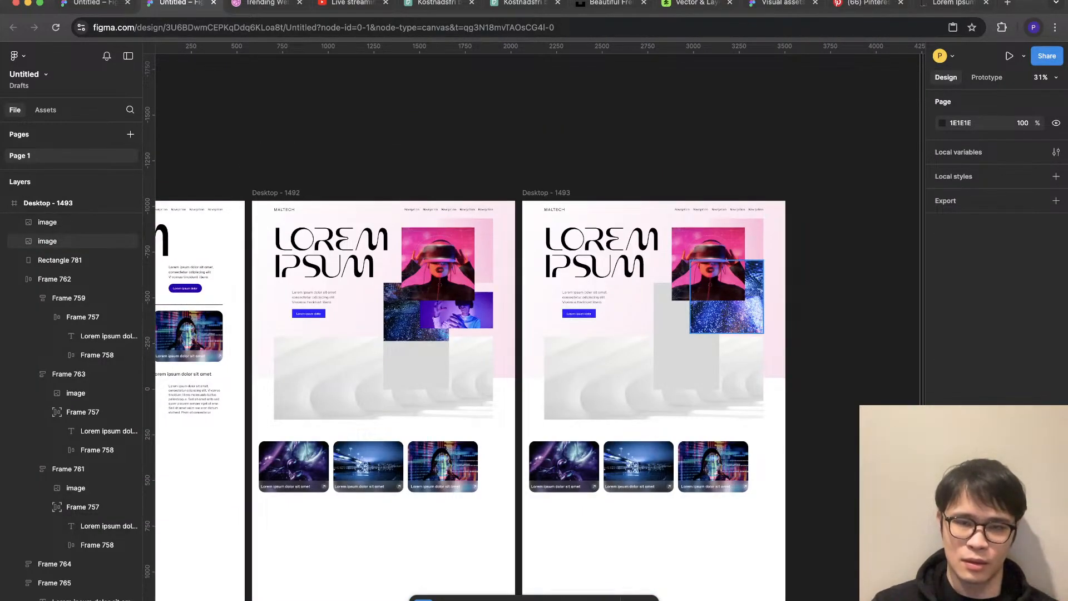
scroll(714, 309, "up", 5)
left_click(715, 310)
scroll(714, 310, "down", 3)
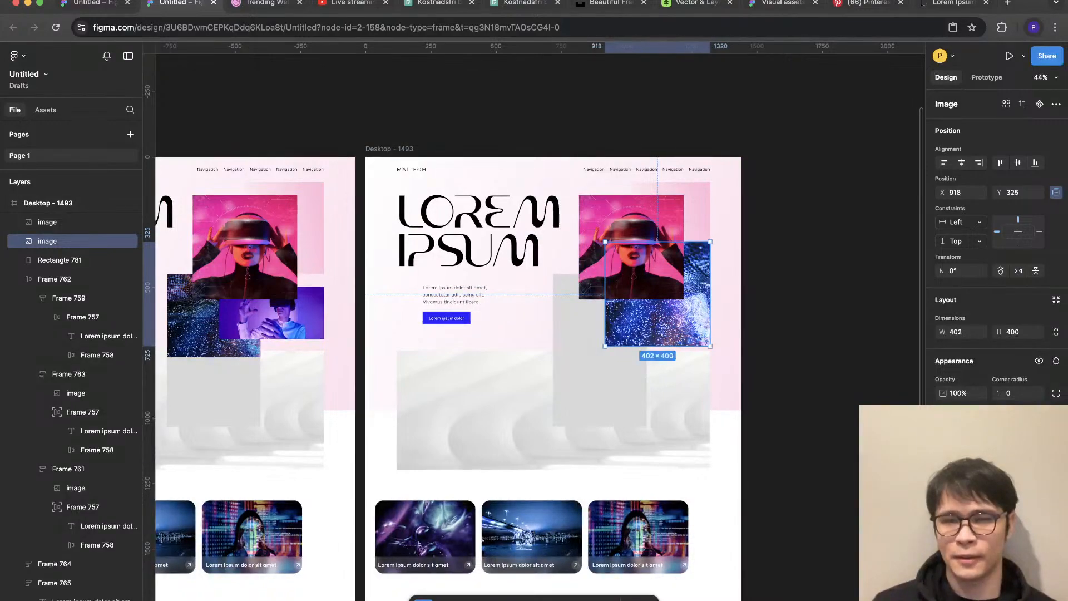
key("super+d")
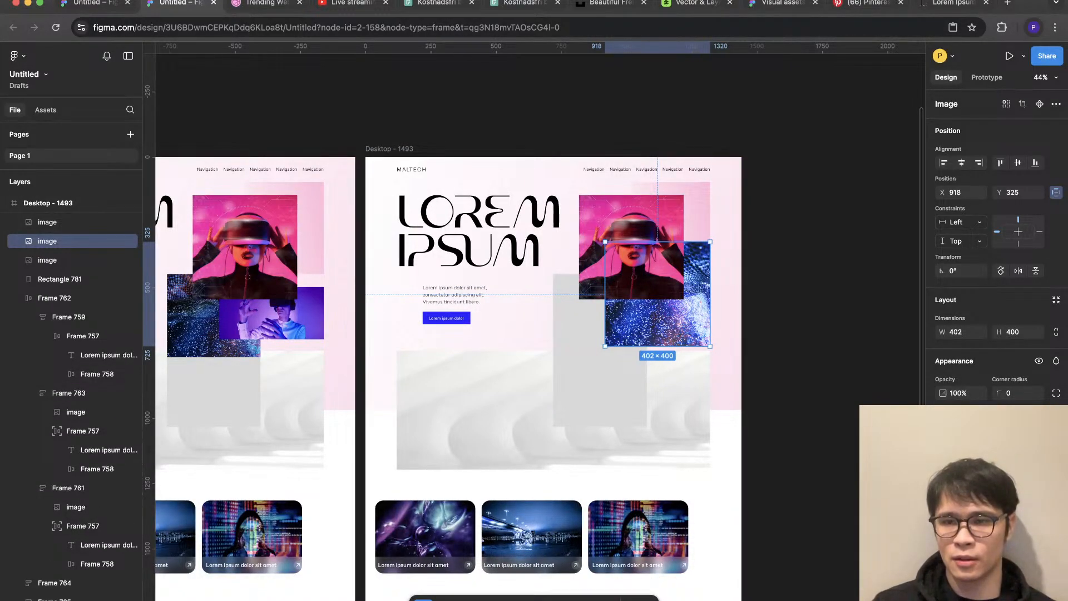
key("super+z")
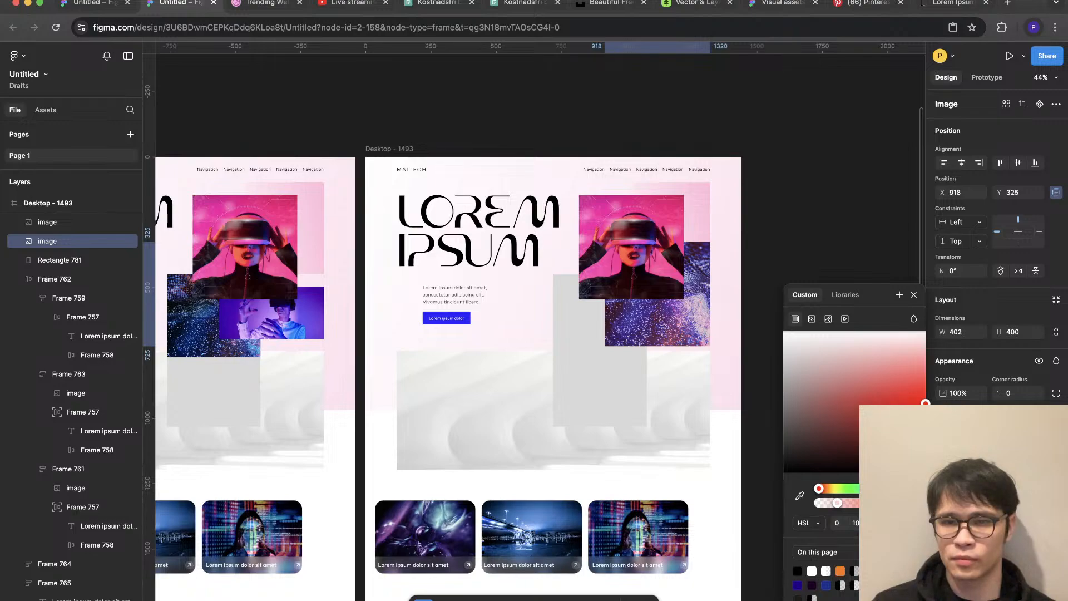
Step: Make the particle image's overlay fill fully opaque, change its blend mode and sample its pink colour from the VR portrait
left_click_drag(1001, 445, 280, 438)
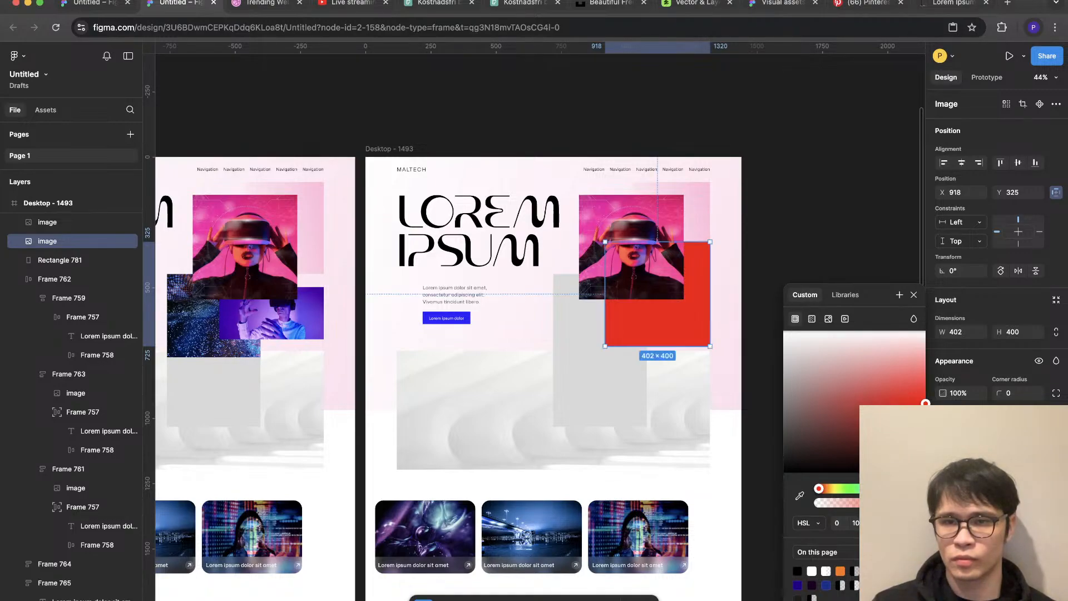
left_click(913, 318)
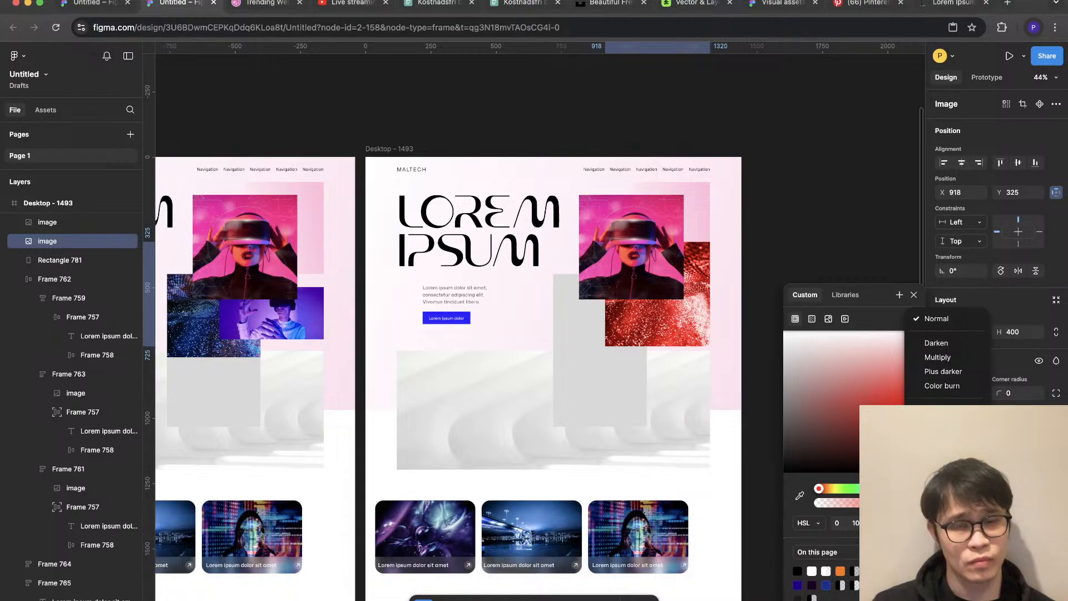
key("Return")
key("Escape")
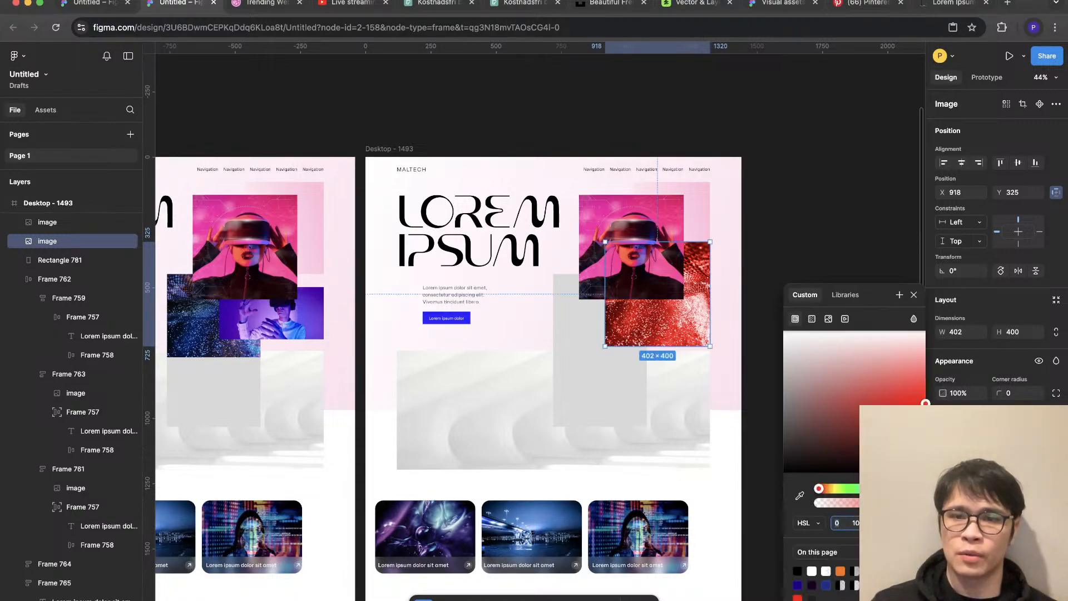
left_click(800, 495)
left_click(657, 207)
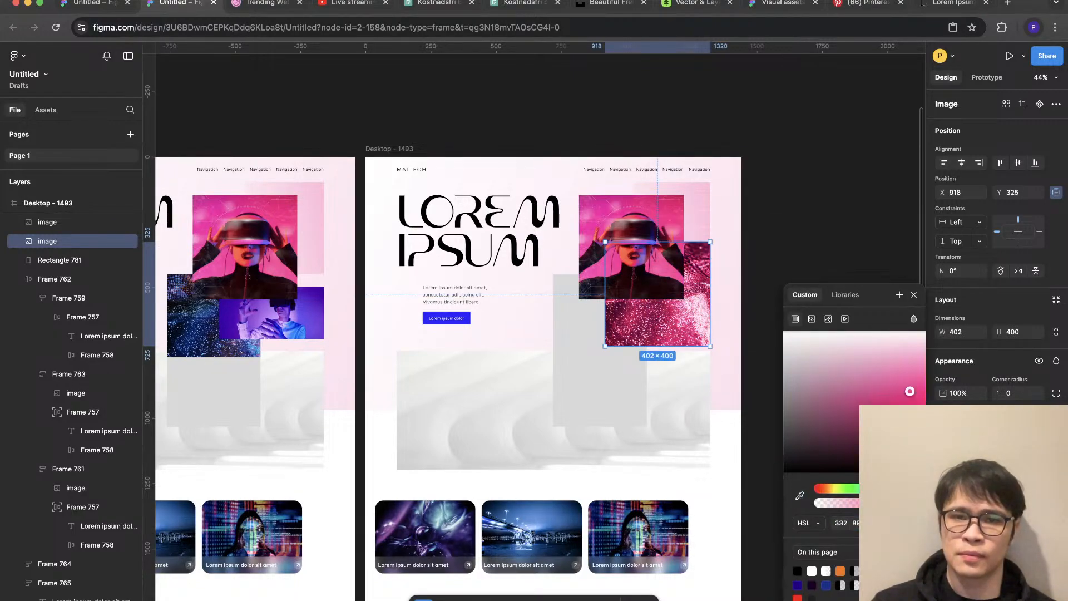
key("Escape")
Step: Add a fully opaque red fill over the VR portrait and change the fill's blend mode so it tints the photo
scroll(642, 268, "up", 5)
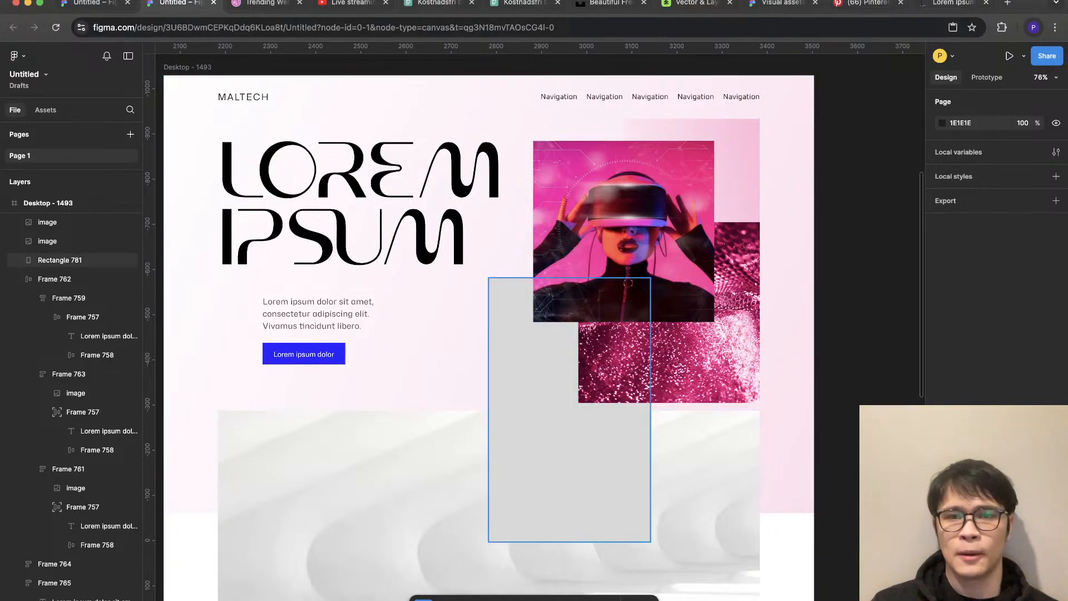
left_click(623, 231)
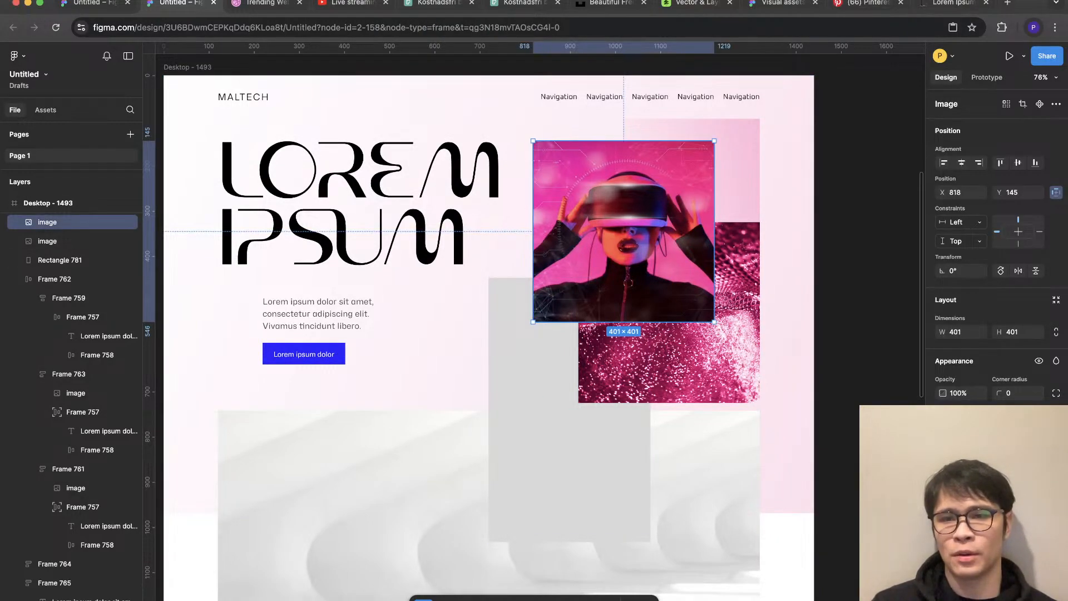
left_click(1055, 422)
left_click(944, 444)
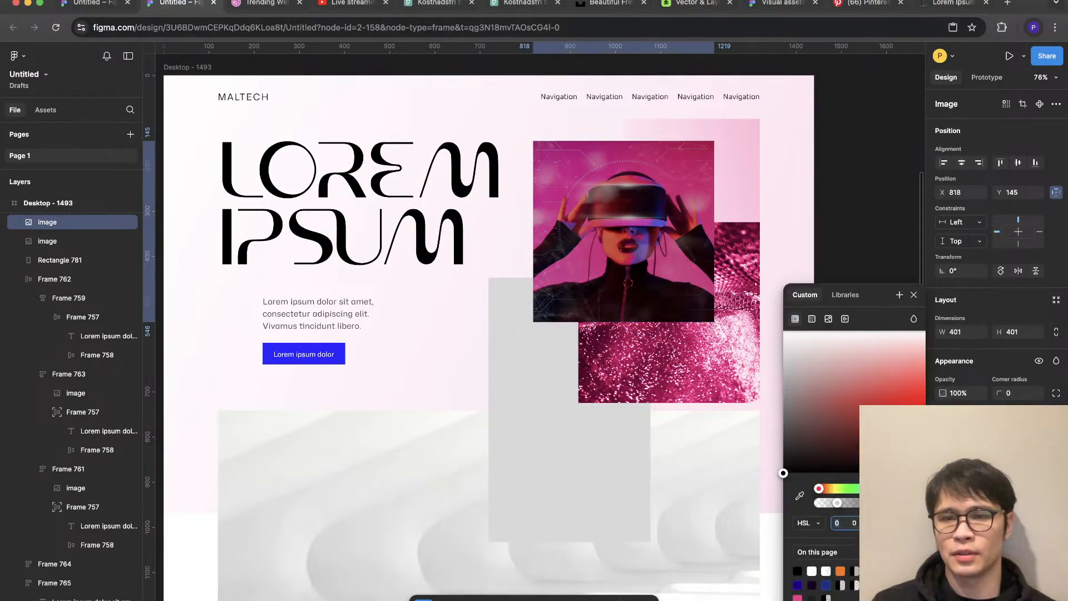
left_click(886, 405)
left_click_drag(1001, 456, 277, 456)
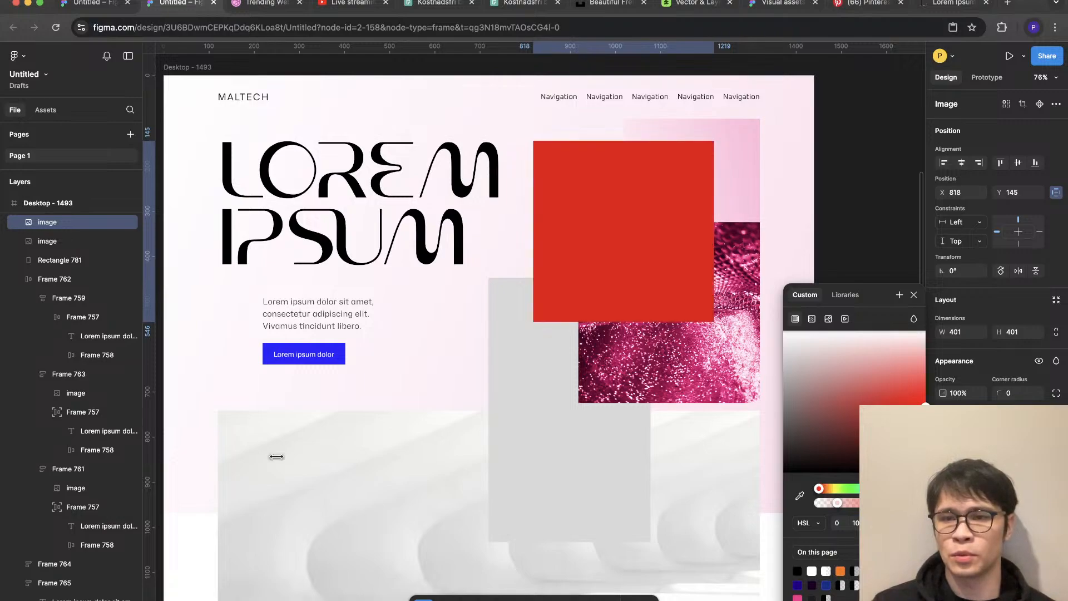
left_click(844, 294)
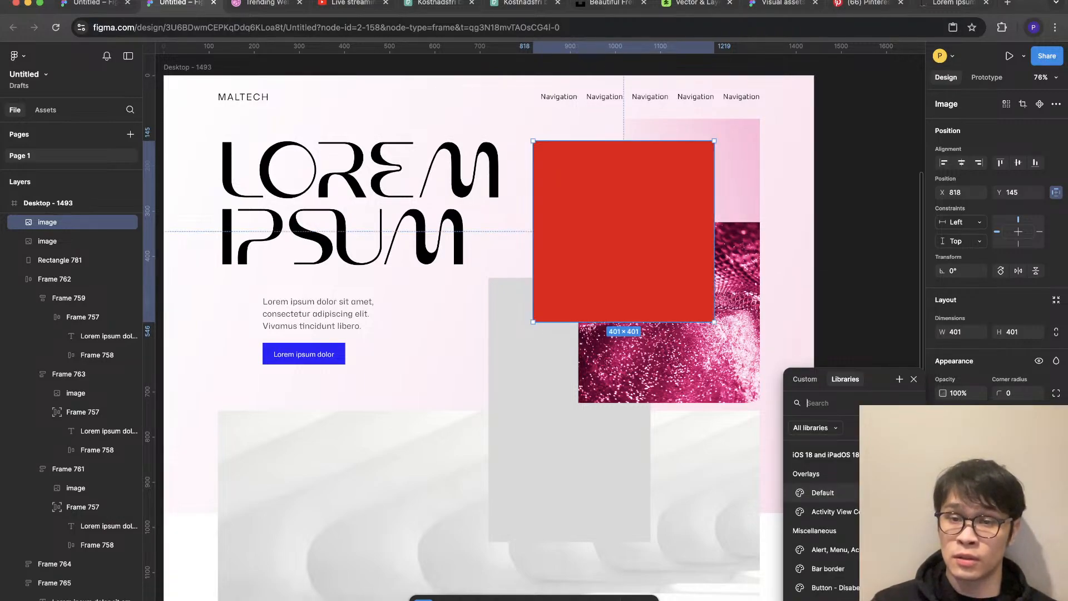
left_click(804, 379)
left_click(914, 318)
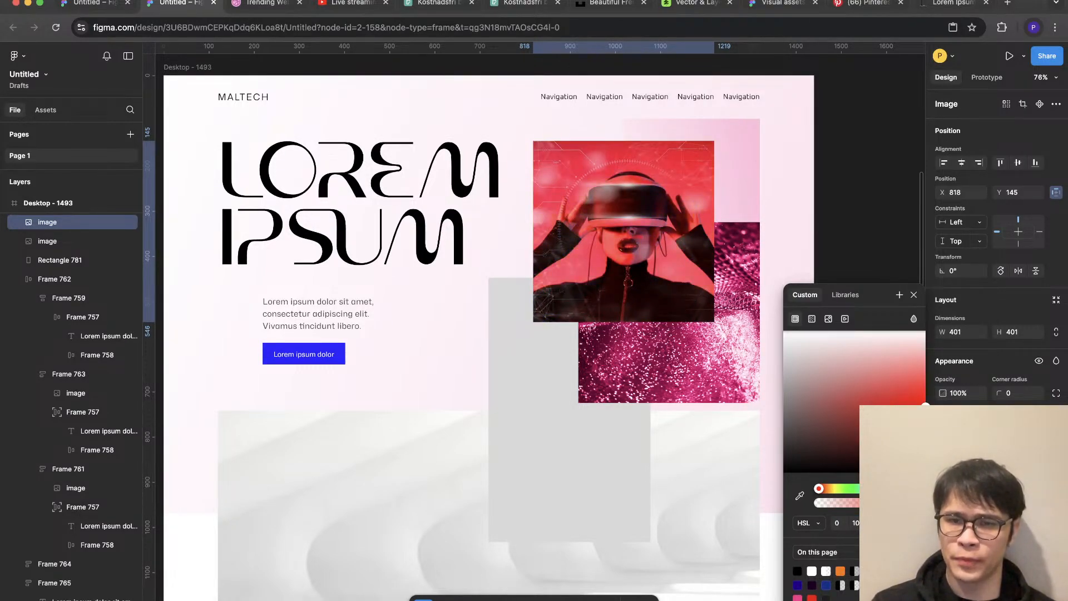
Step: Change the VR portrait's overlay to purple with hue 262 and give the particle image the same purple tint
mouse_move(885, 488)
left_mouse_down()
mouse_move(906, 488)
mouse_move(886, 488)
left_mouse_up()
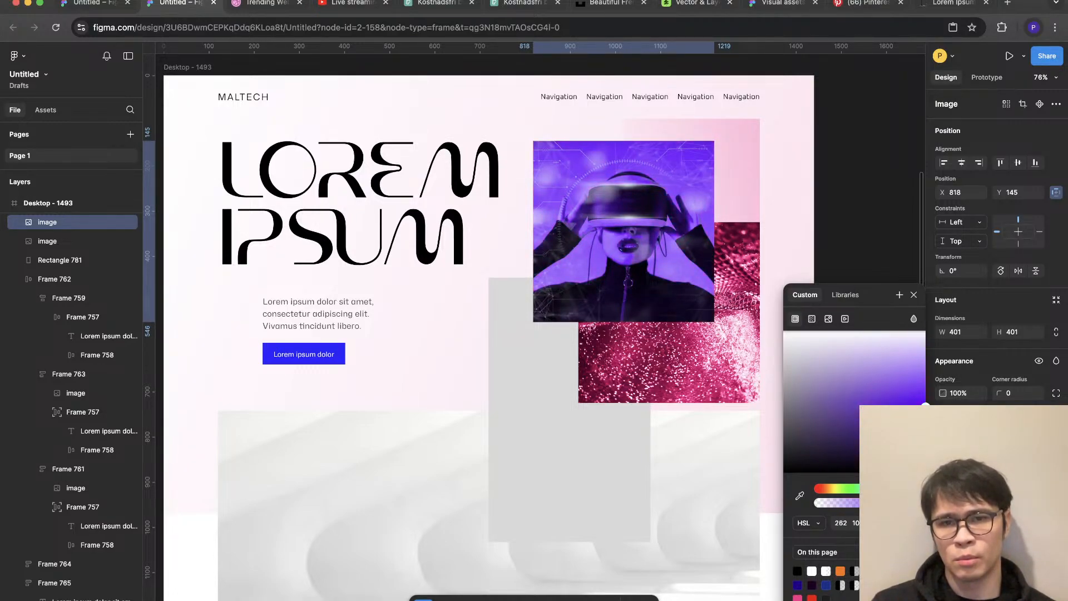
key("Escape")
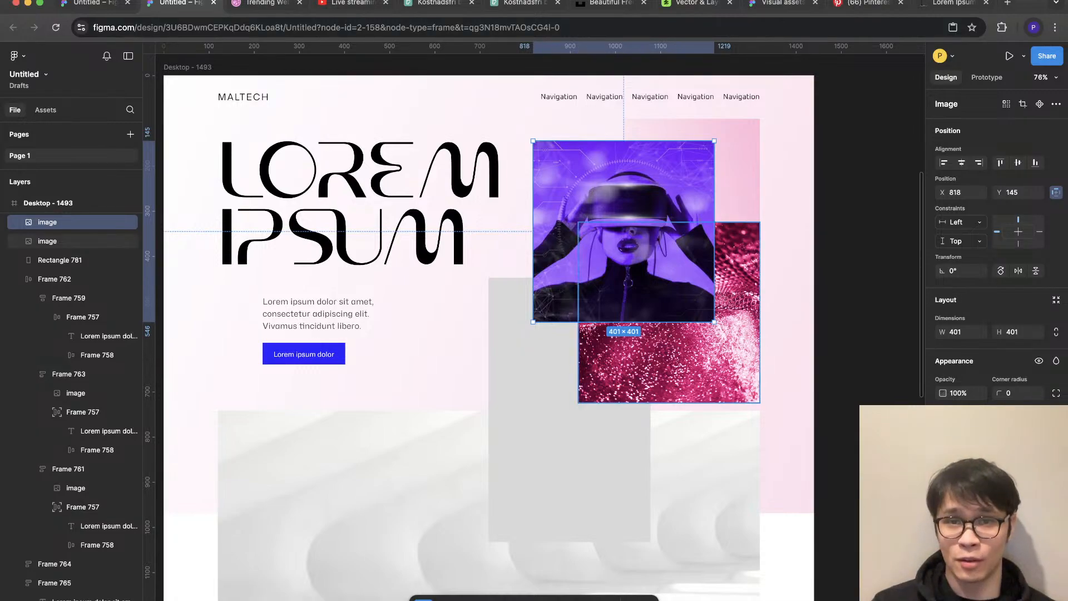
left_click(669, 361)
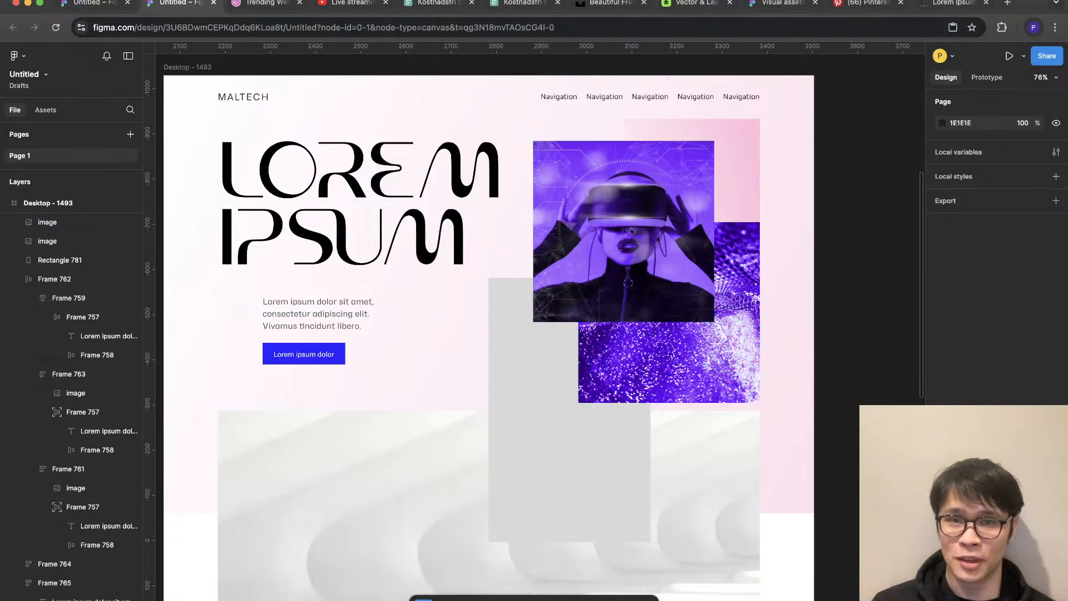
scroll(882, 453, "down", 5)
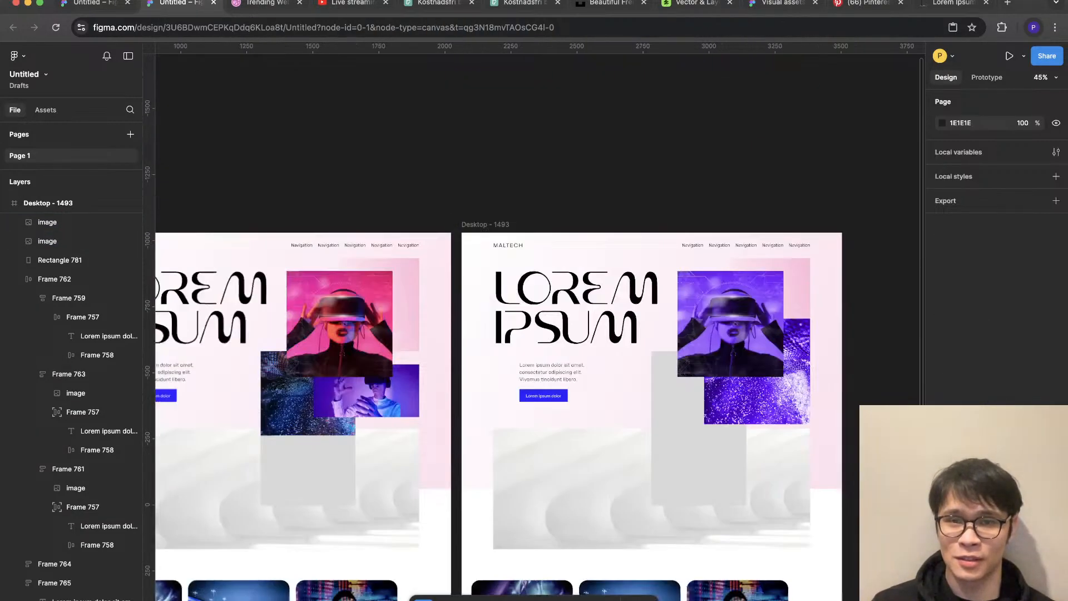
scroll(886, 466, "up", 5)
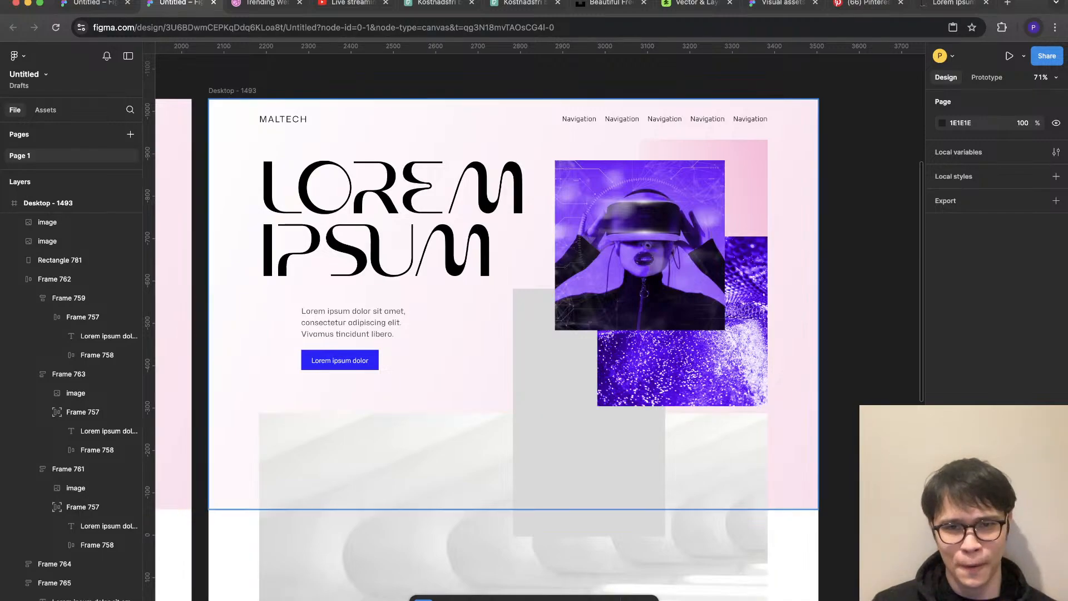
Step: Move the pale 1200-wide image straight down the page to Y 1203
left_click(512, 508)
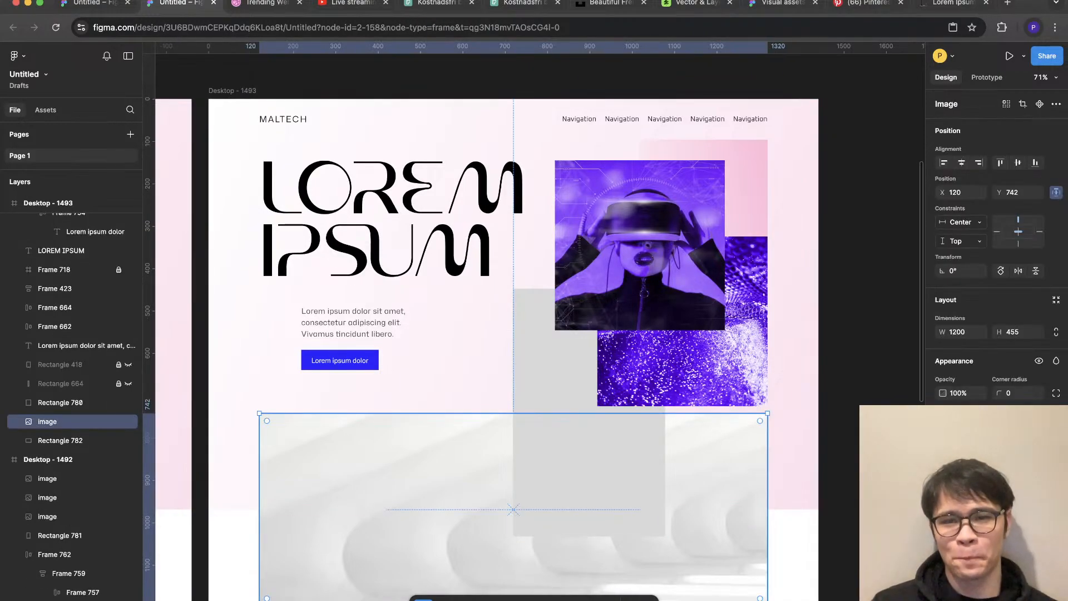
left_click_drag(512, 436, 512, 600)
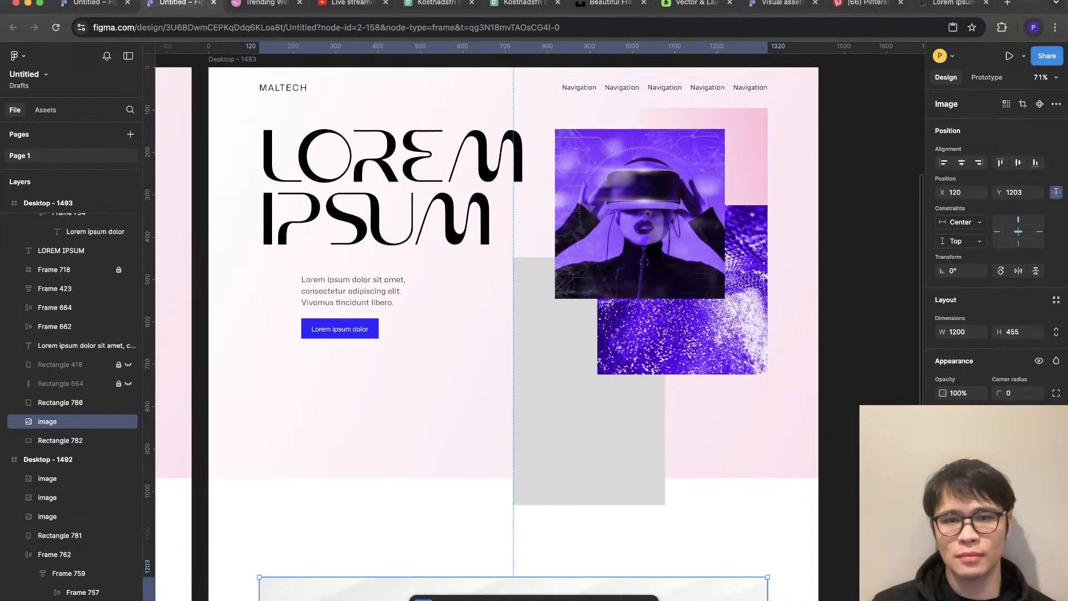
left_click(718, 423)
left_click(745, 156)
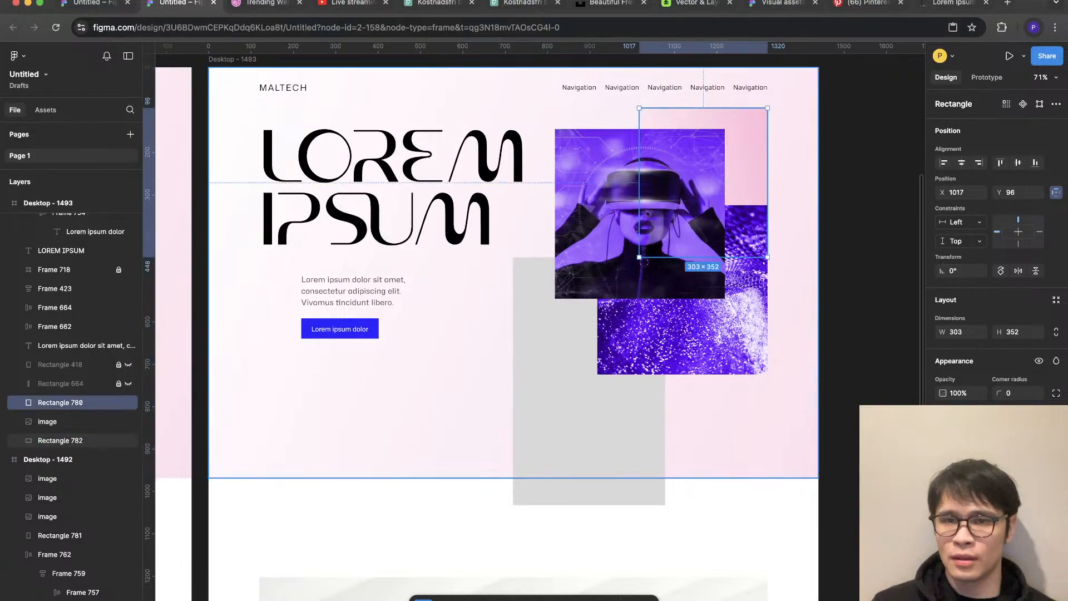
key("Escape")
Step: Fill the tall grey rectangle below the VR portrait with a deep violet that matches the tinted images
scroll(539, 327, "up", 3)
left_click(569, 479)
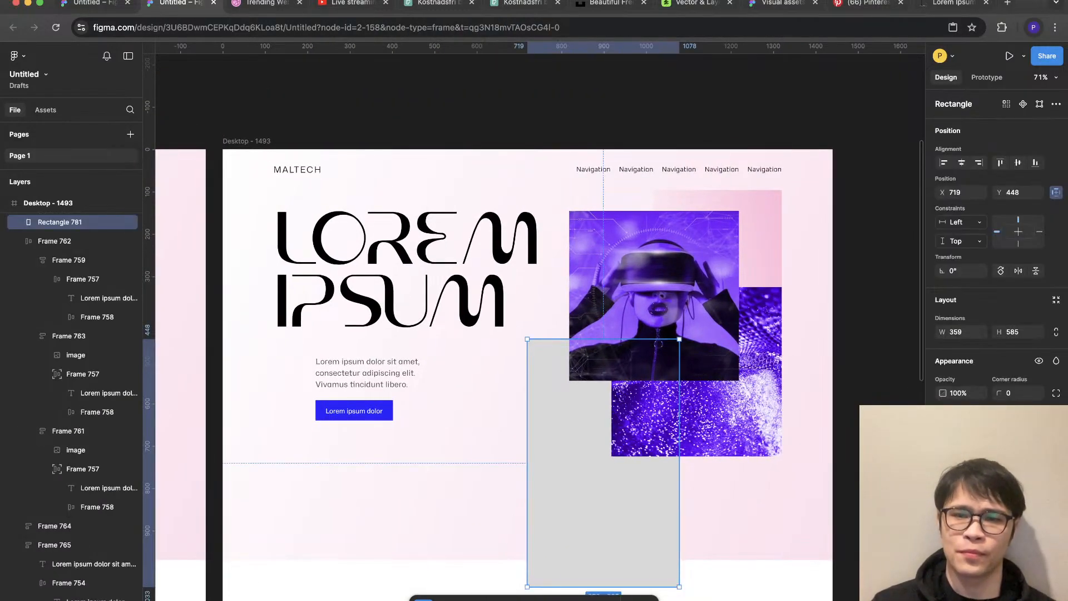
left_click(944, 445)
left_click_drag(863, 365, 926, 387)
left_click(882, 488)
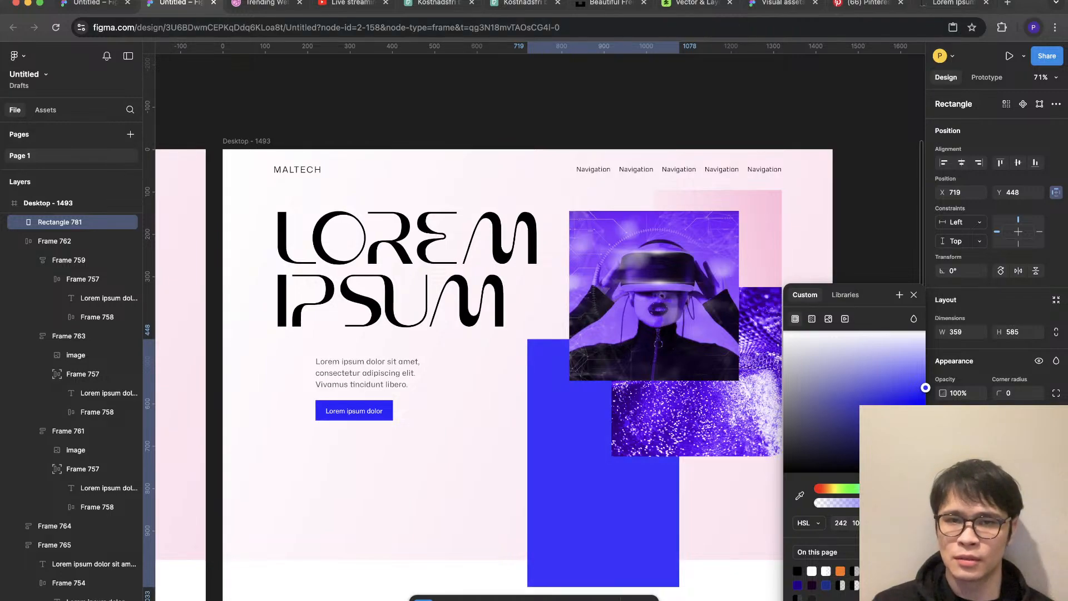
left_click(654, 295)
left_click(568, 445)
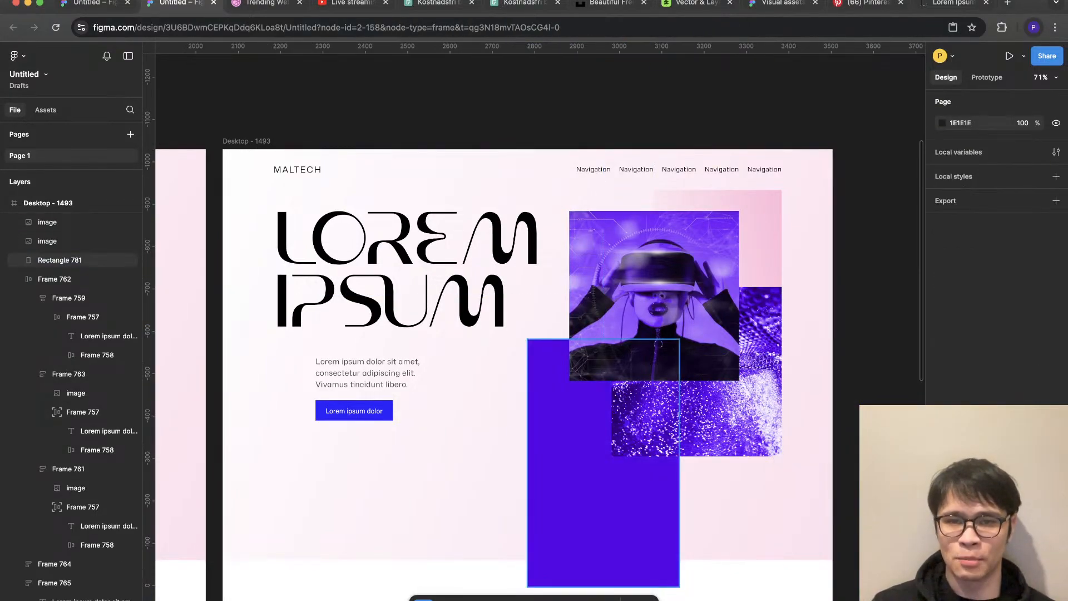
Step: Move the violet rectangle down to Y 546 so it starts at the VR portrait's lower edge
left_click(569, 445)
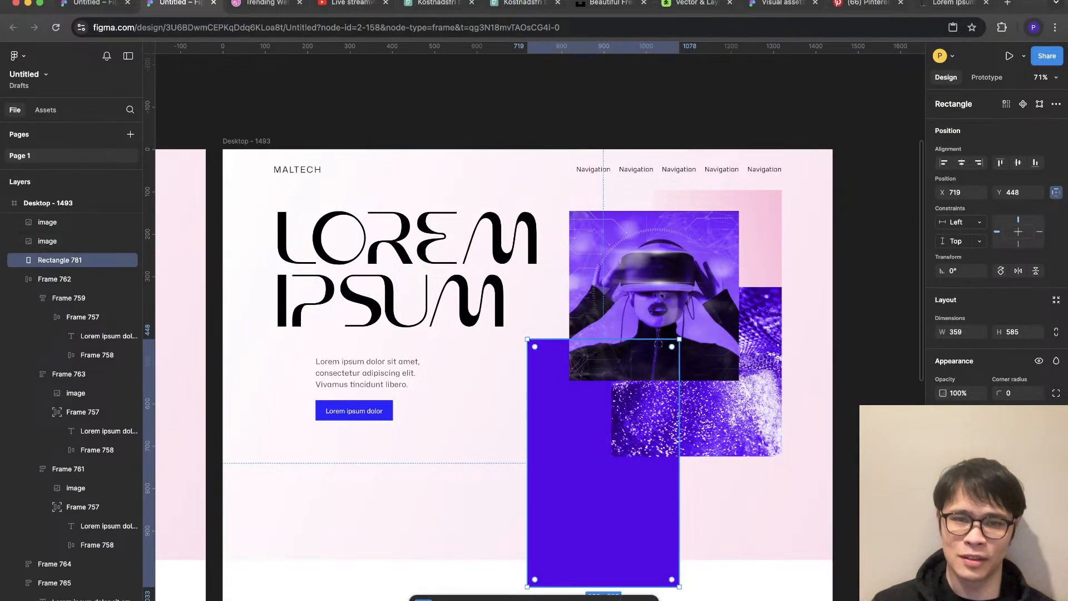
left_click_drag(569, 445, 568, 486)
left_click(489, 487)
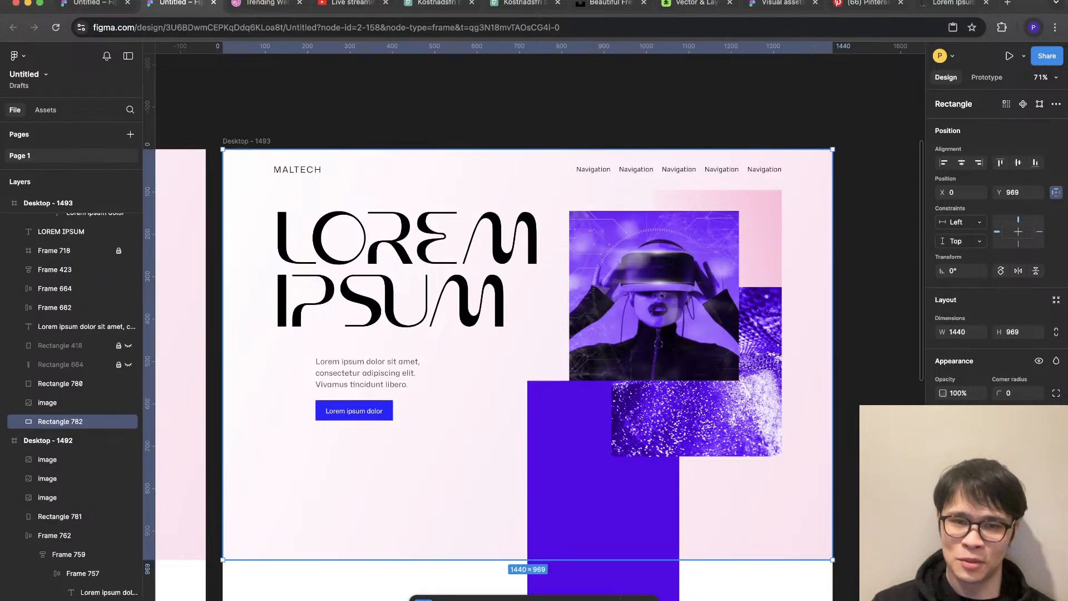
Step: Narrow the violet rectangle to 298 wide using the layout grid as a guide, with the grid hidden again at the end
key("shift+g")
scroll(567, 395, "up", 1)
left_click(568, 417)
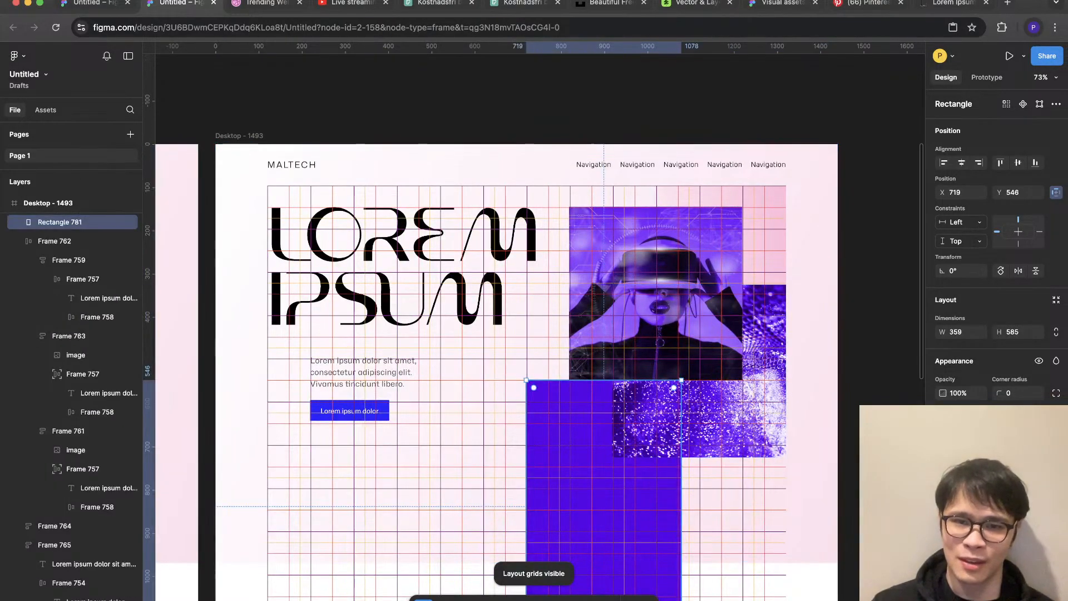
left_click_drag(681, 490, 655, 490)
key("shift+g")
scroll(452, 529, "down", 5)
key("Escape")
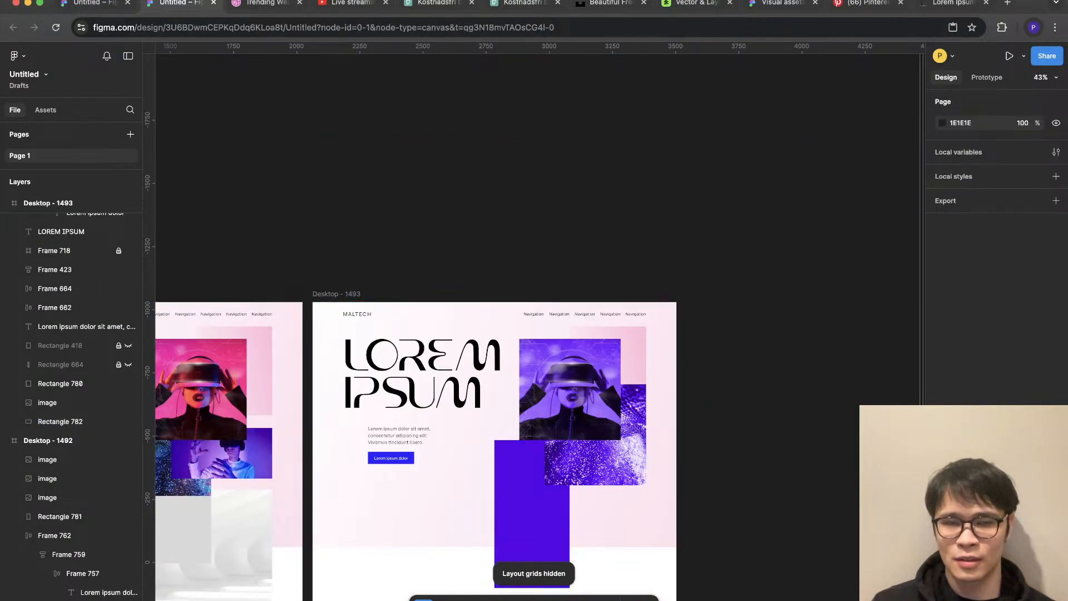
scroll(378, 507, "up", 2)
left_click(570, 512)
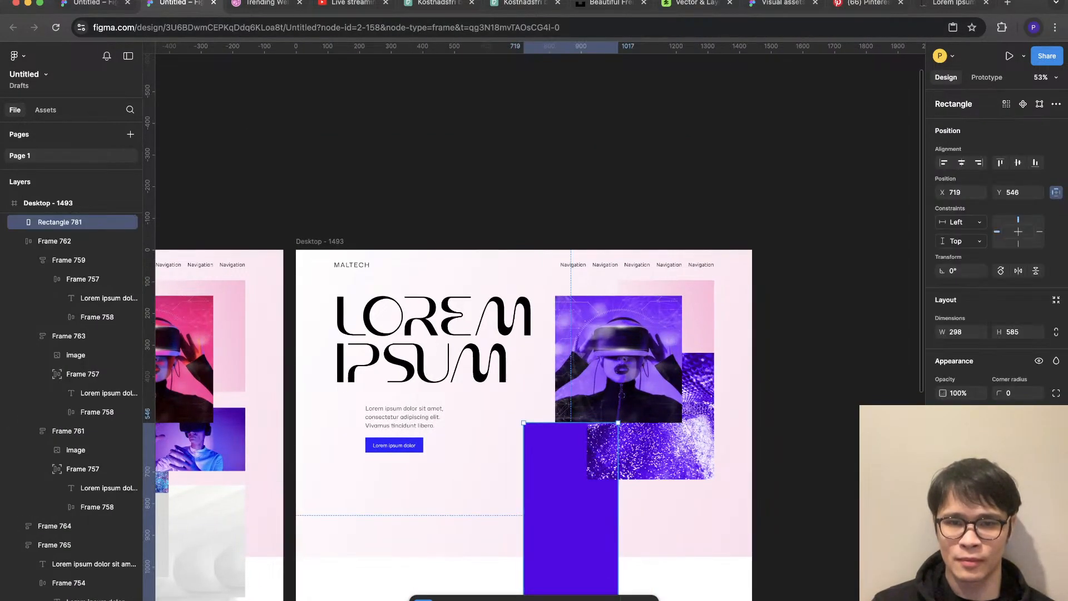
left_click_drag(618, 512, 817, 512)
left_click(699, 217)
key("super+z")
key("super+z")
key("super+z")
key("super+shift+z")
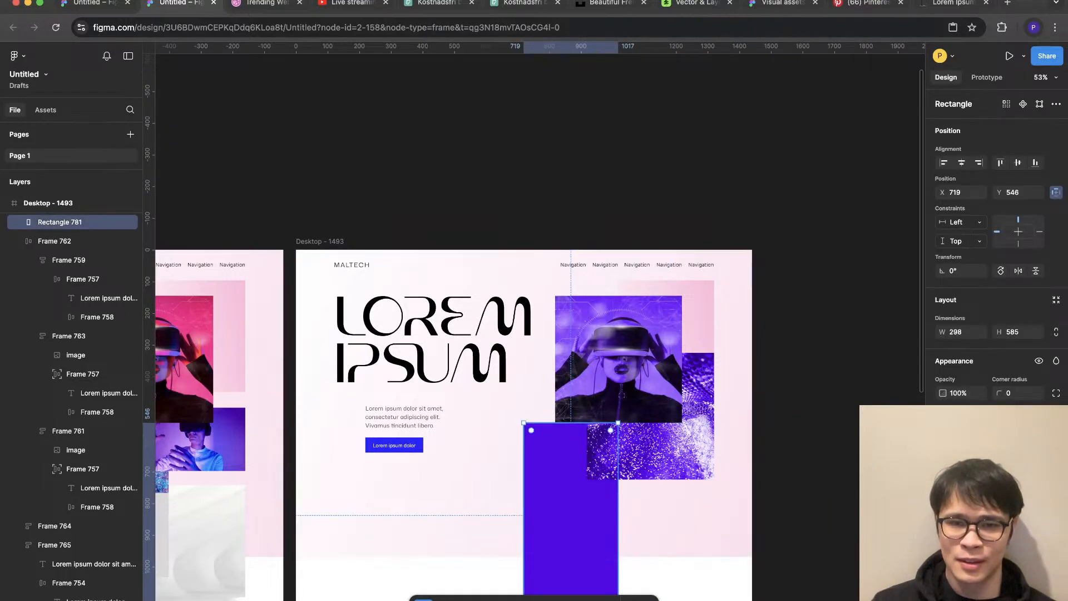
Step: Widen the violet rectangle to 399 and check its edge against the layout grid
left_click_drag(618, 512, 651, 501)
key("shift+g")
scroll(641, 500, "up", 2)
key("shift+g")
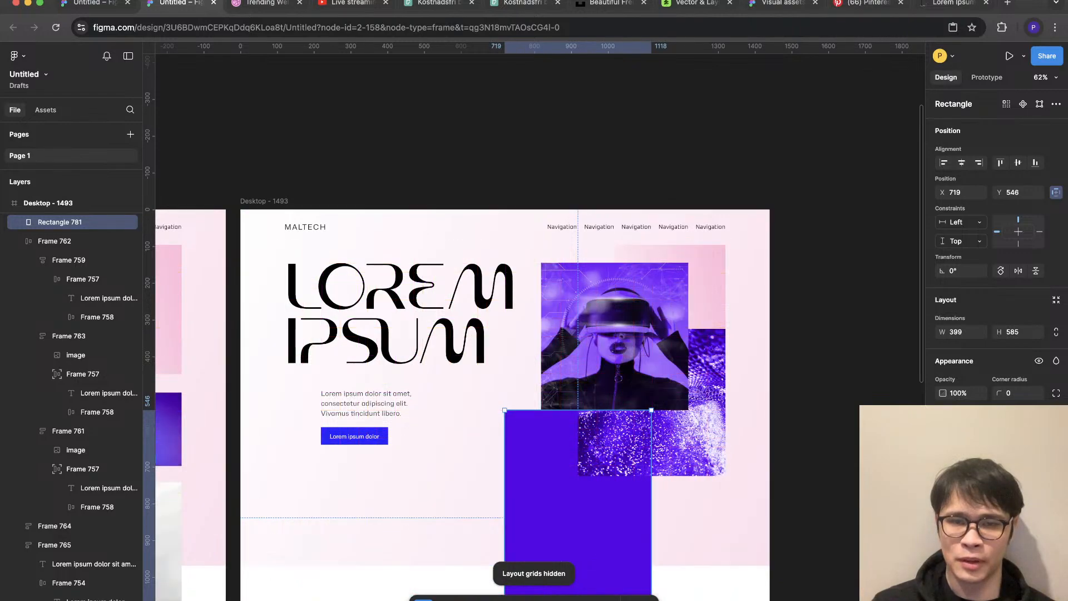
left_click(792, 421)
scroll(792, 421, "down", 3)
left_click(739, 479)
left_click(684, 490)
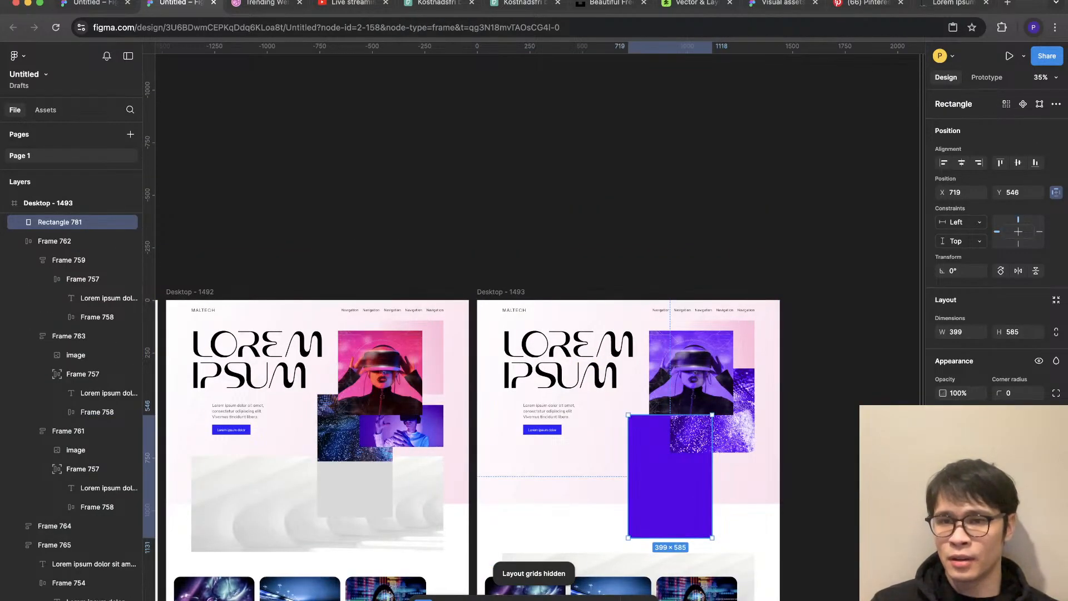
Step: Set the violet rectangle's height to 400
left_click(1012, 332)
type("40")
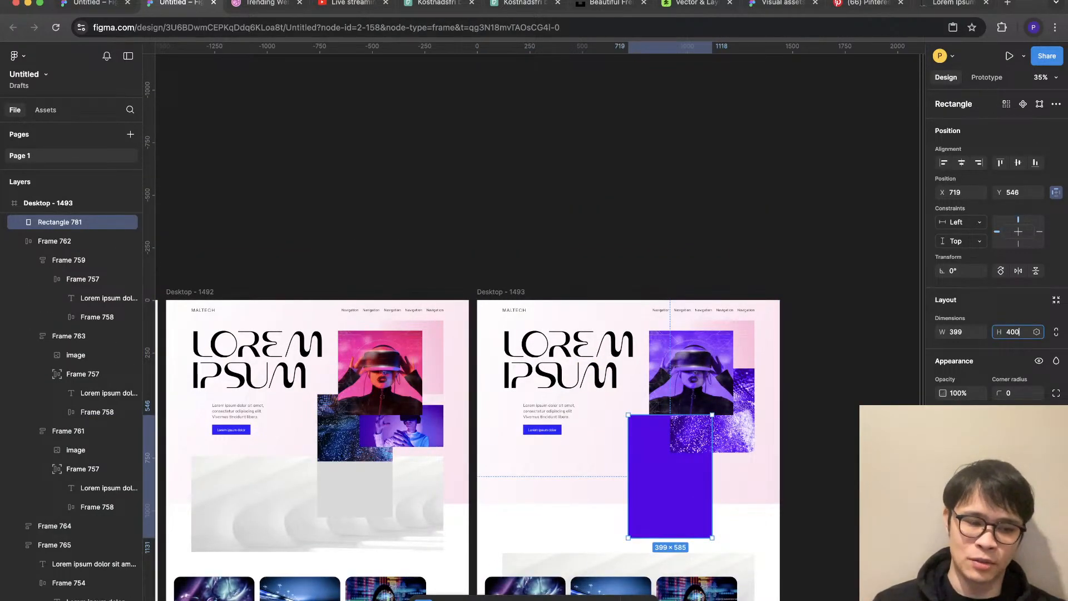
type("0")
key("Return")
key("Escape")
scroll(874, 474, "up", 3)
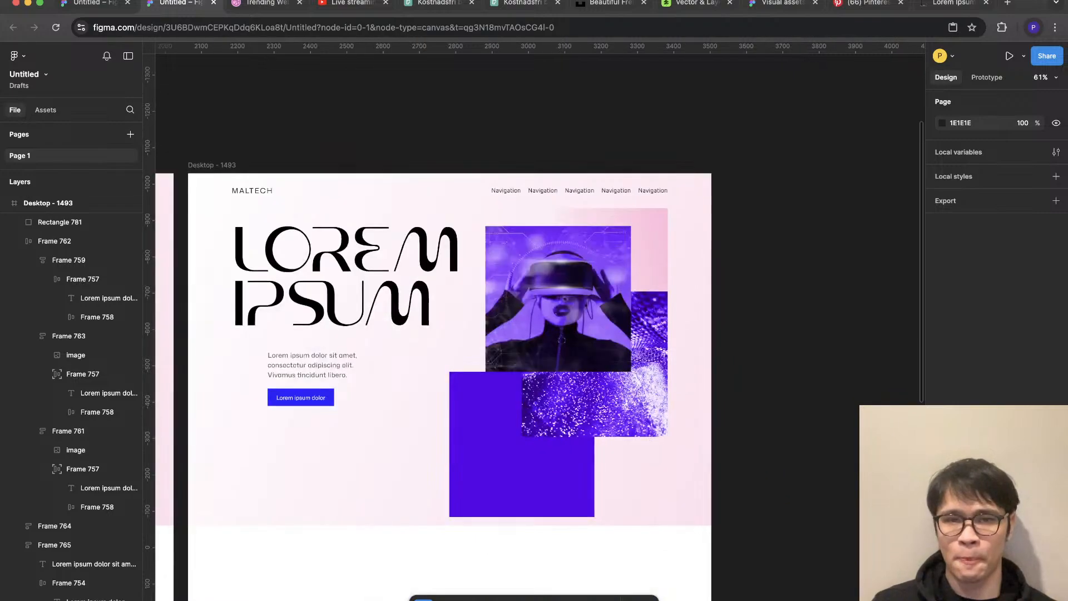
scroll(449, 349, "left", 2)
scroll(310, 426, "up", 2)
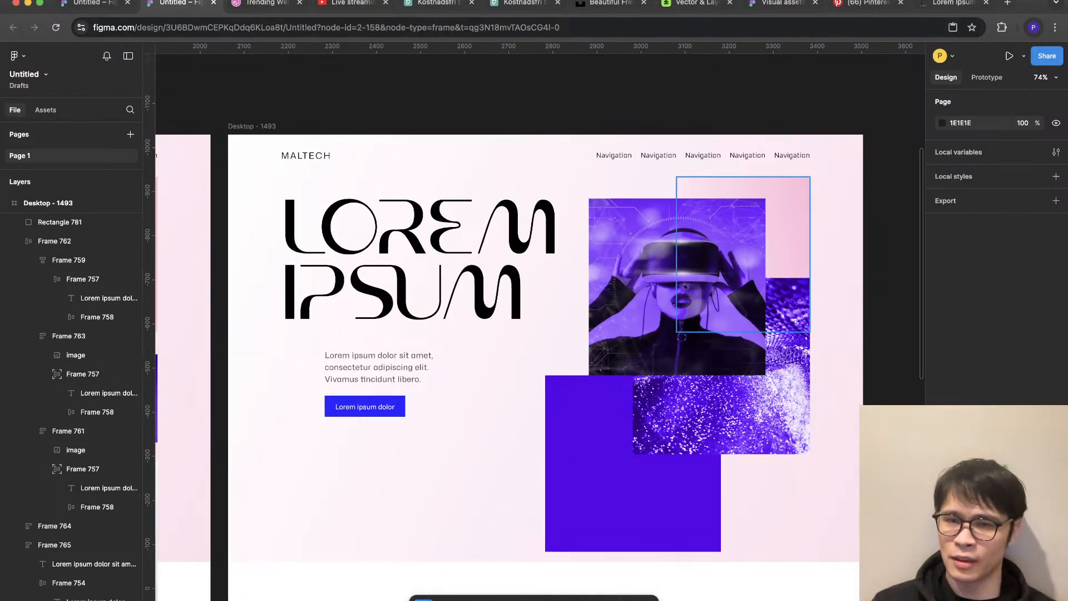
Step: Recolour the pink end of the gradient on the rectangle behind the VR portrait to violet
left_click(788, 234)
left_click(612, 489)
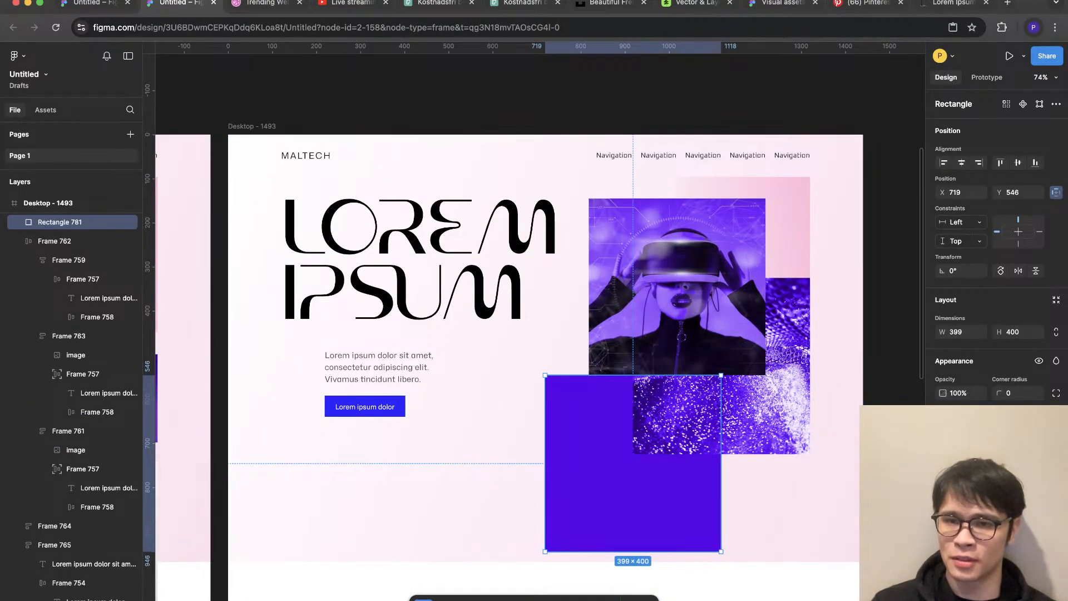
left_click(788, 233)
left_click(944, 445)
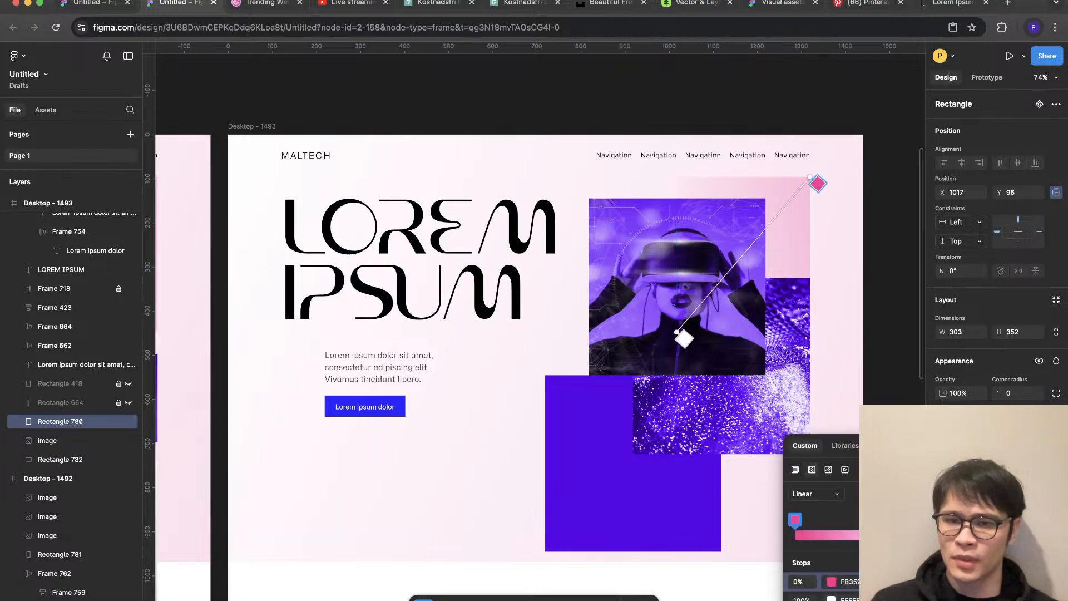
key("Return")
key("Escape")
scroll(654, 333, "down", 2)
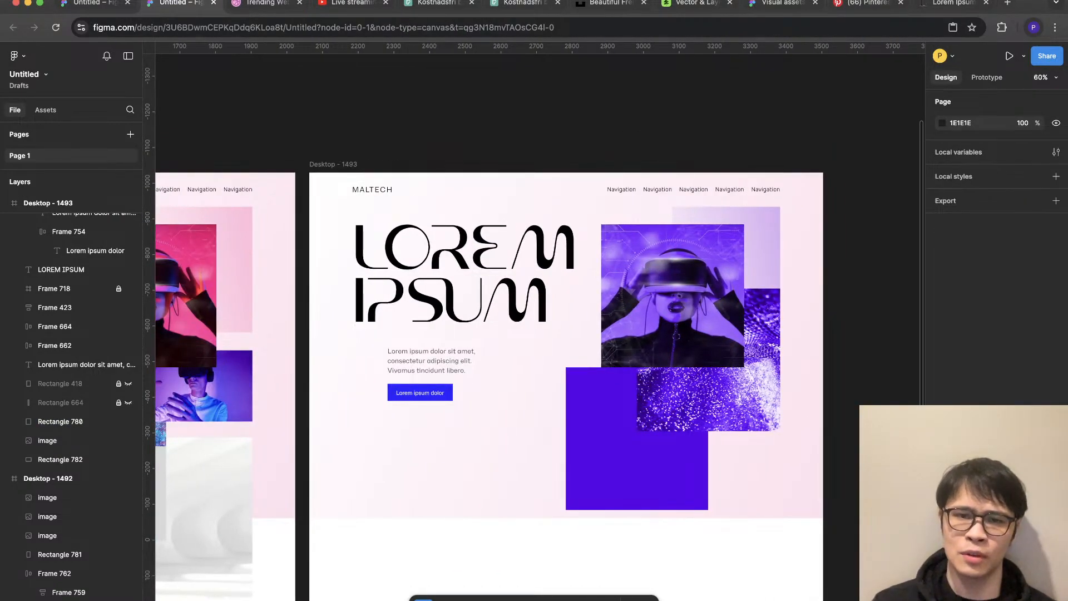
Step: Widen the pale violet gradient rectangle to 423 so it reaches the edge of the Desktop - 1493 frame
left_click(762, 247)
left_click_drag(780, 269, 823, 269)
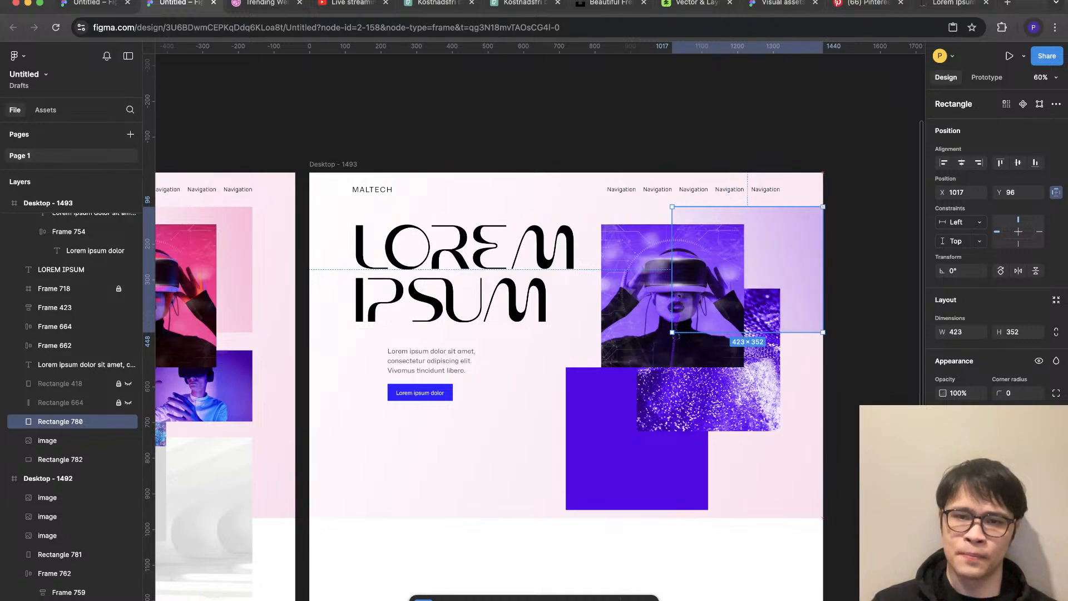
key("Escape")
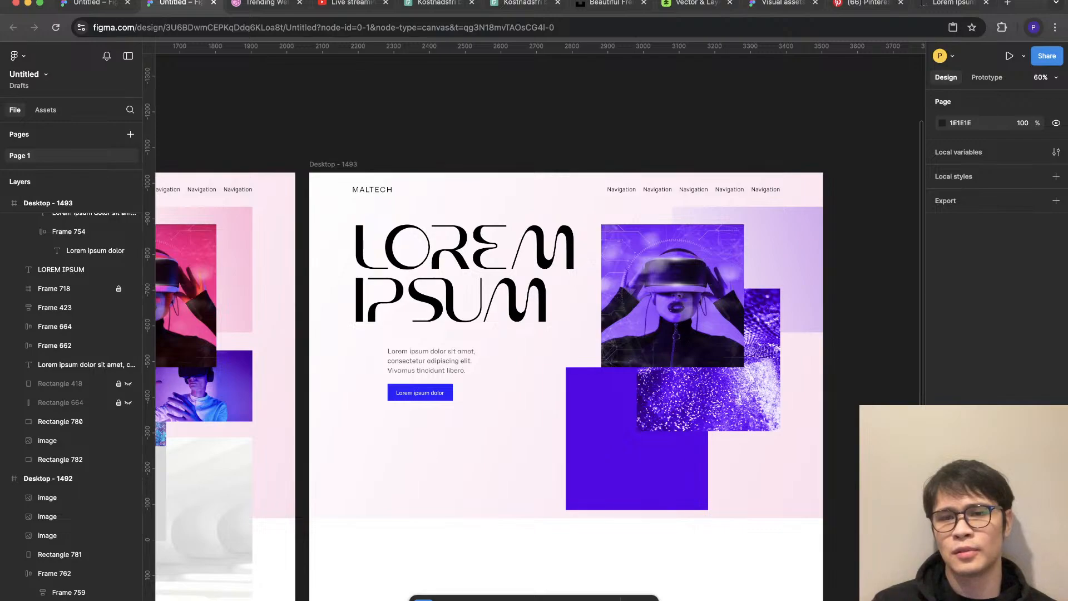
Step: Narrow the violet rectangle to 200 wide, using the layout grid as a guide and hiding it again
key("shift+g")
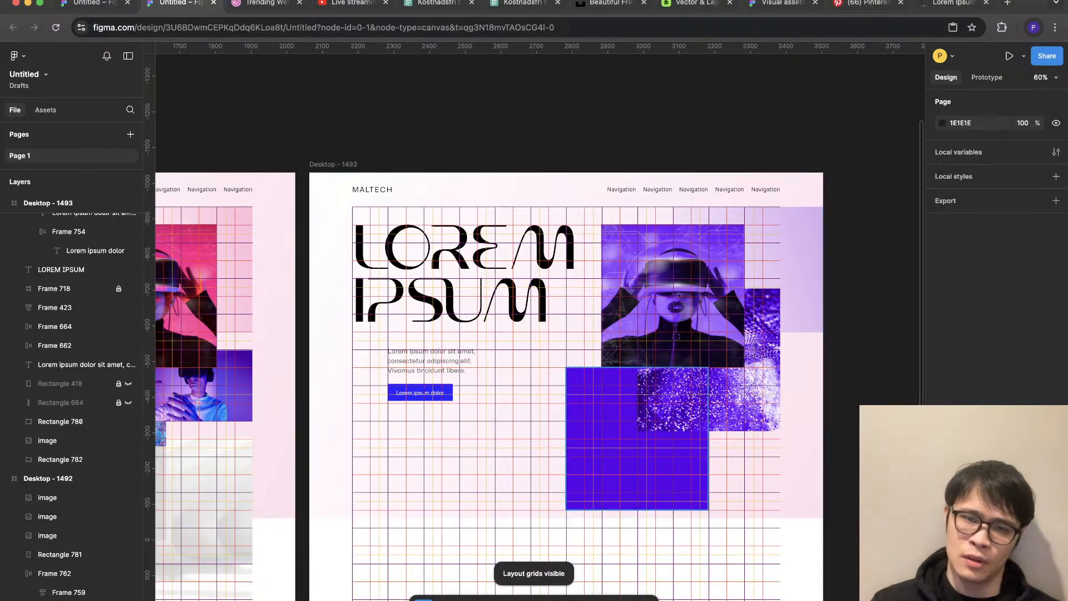
left_click(601, 439)
left_click(955, 332)
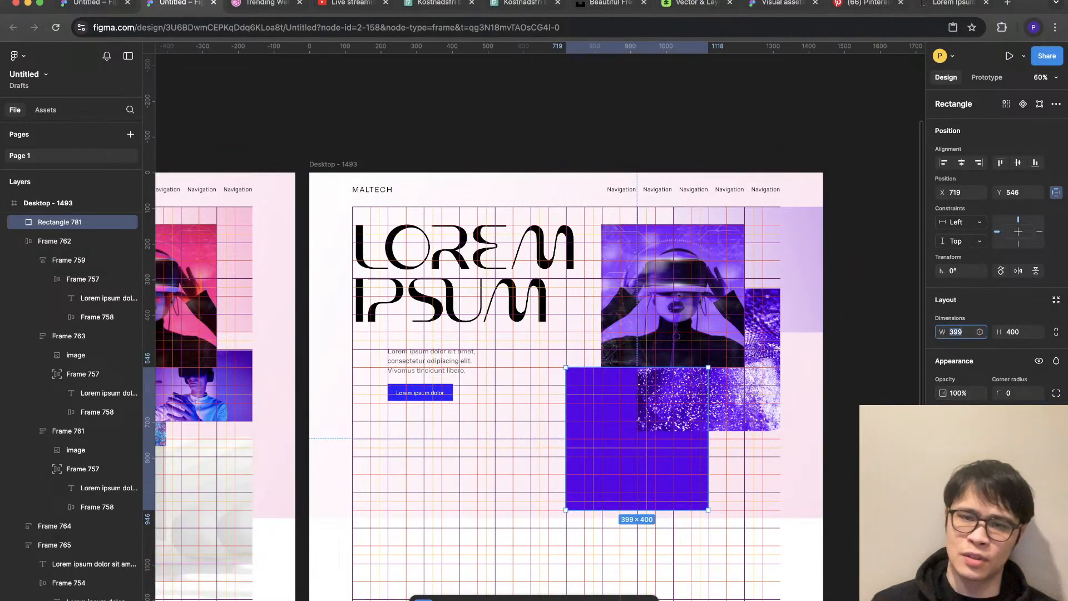
type("200")
key("Return")
key("shift+g")
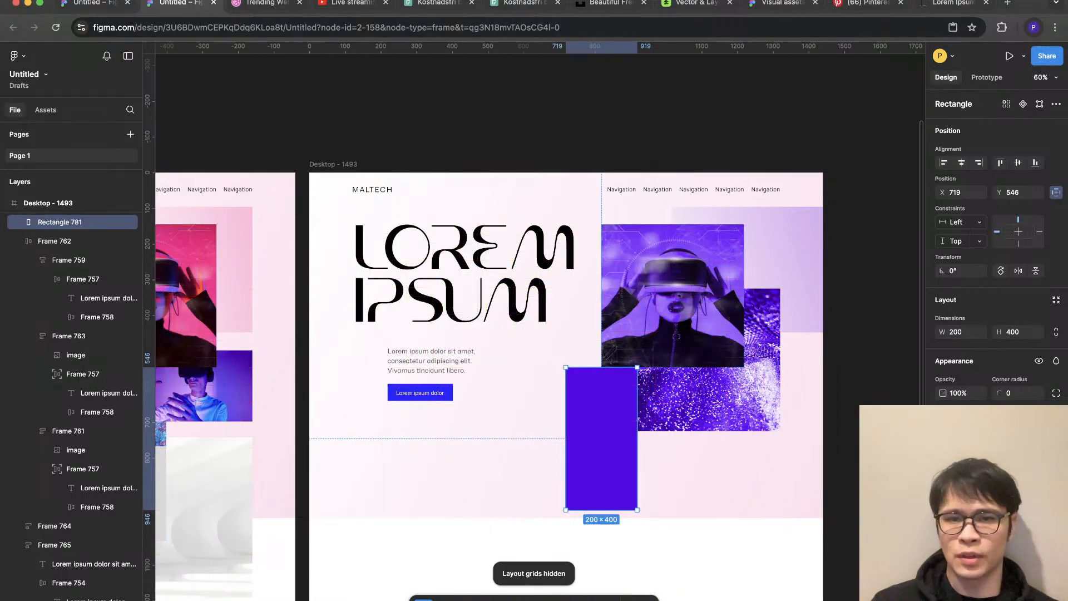
key("Escape")
Step: Move the violet rectangle up to Y 448 and check its placement against the layout grid
scroll(746, 325, "up", 3)
left_click_drag(568, 464, 568, 422)
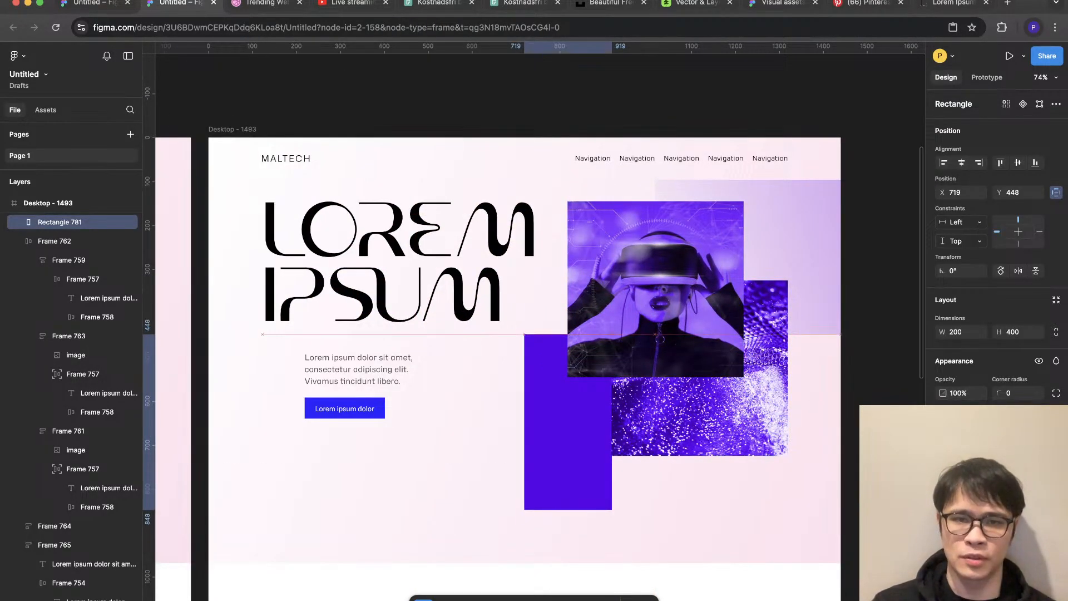
key("shift+g")
scroll(519, 395, "up", 3)
left_click(455, 442)
Step: Resize the VR portrait to 342 × 501, extending its lower edge down along the layout grid
scroll(455, 443, "down", 5)
left_click(596, 370)
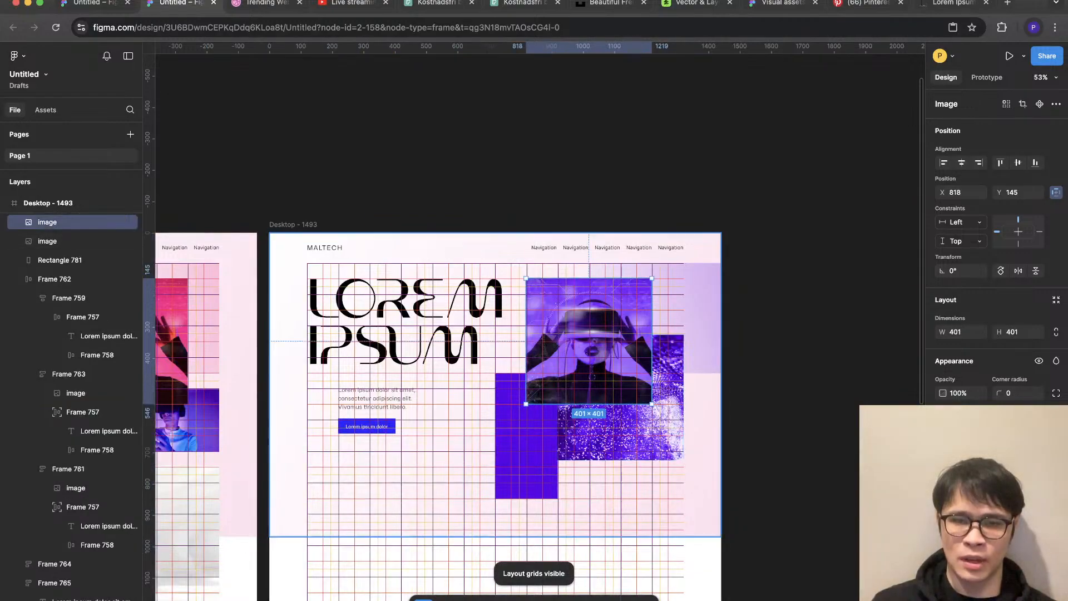
scroll(602, 435, "up", 5)
left_click_drag(592, 383, 592, 436)
key("shift+g")
key("shift+g")
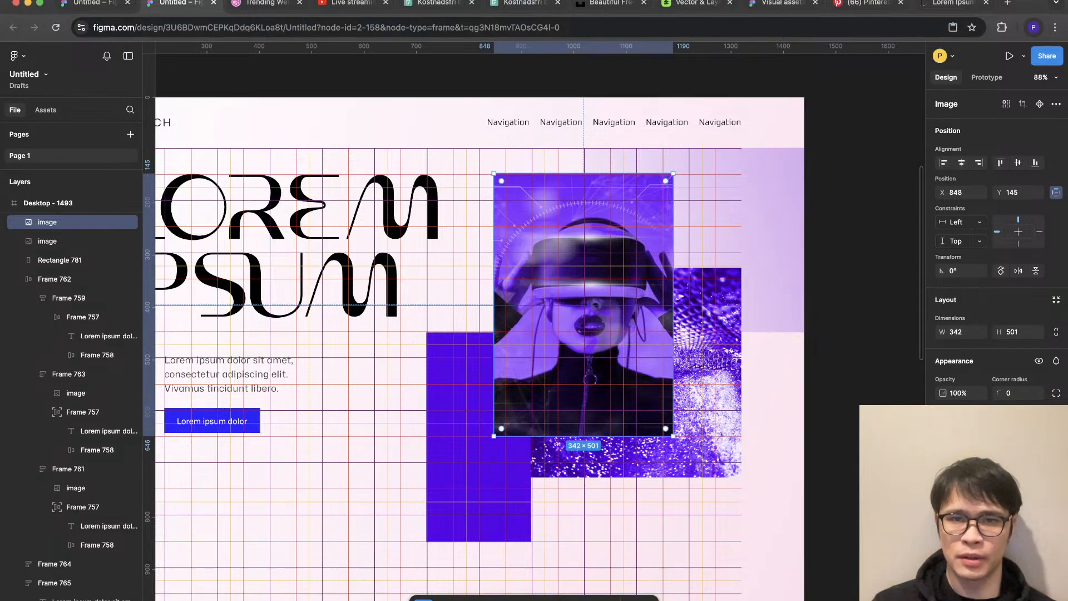
scroll(576, 313, "up", 5)
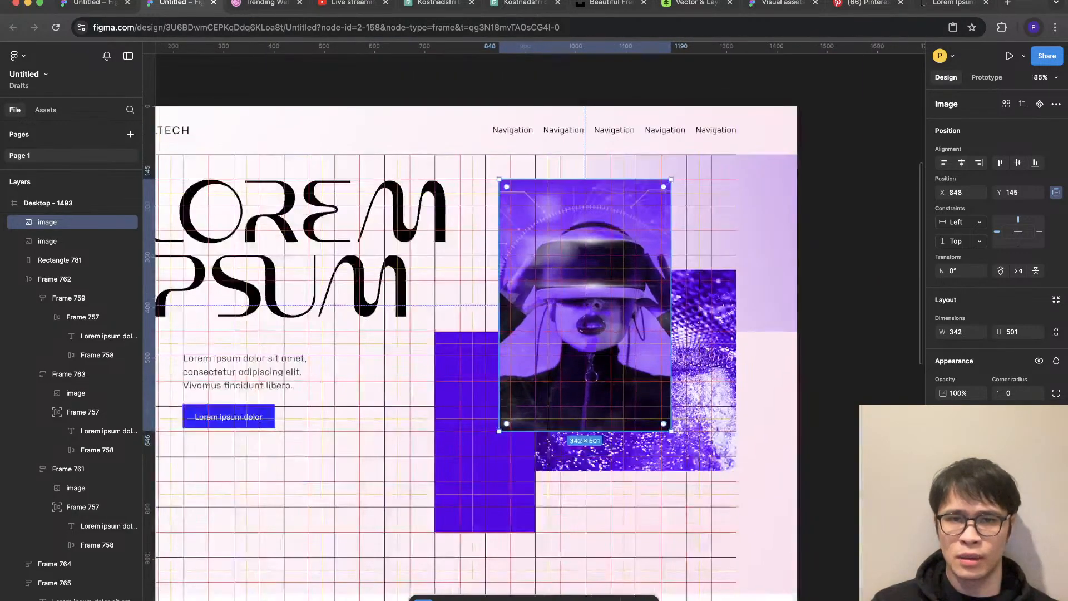
key("shift+Right")
key("shift+Right")
key("Right")
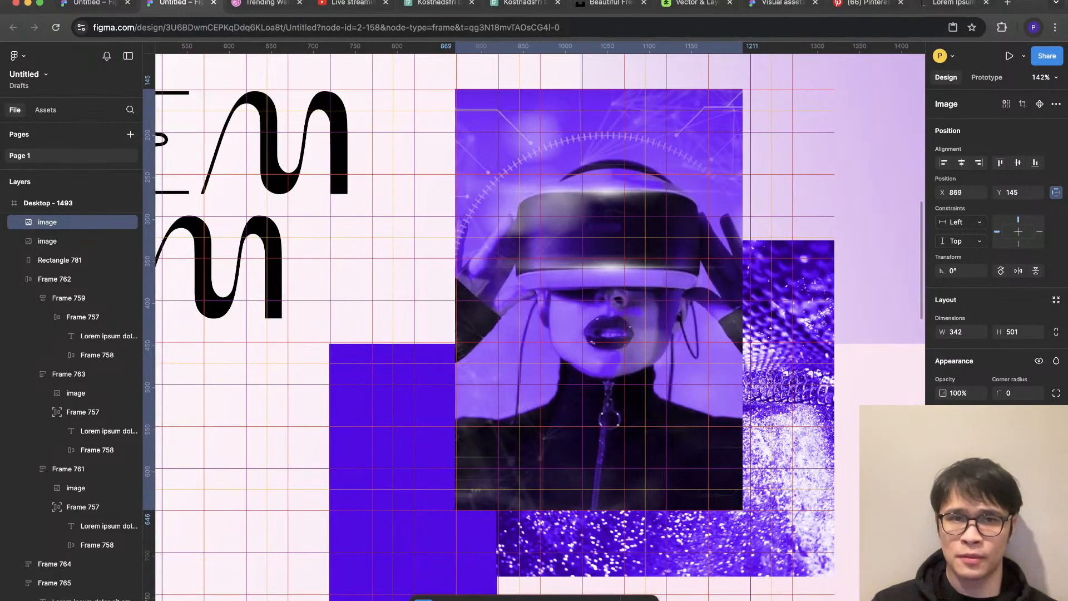
key("super+z")
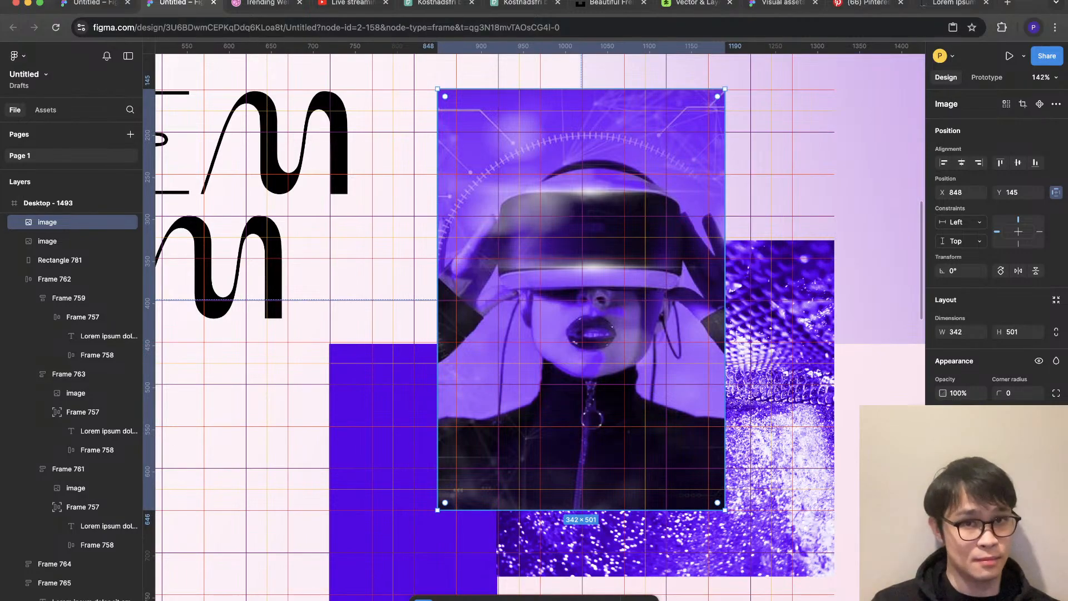
Step: Shift the VR portrait to X 819, widen it to 401 along the grid, and hide the layout grid
key("shift+Left")
key("shift+Left")
key("shift+Left")
key("Right")
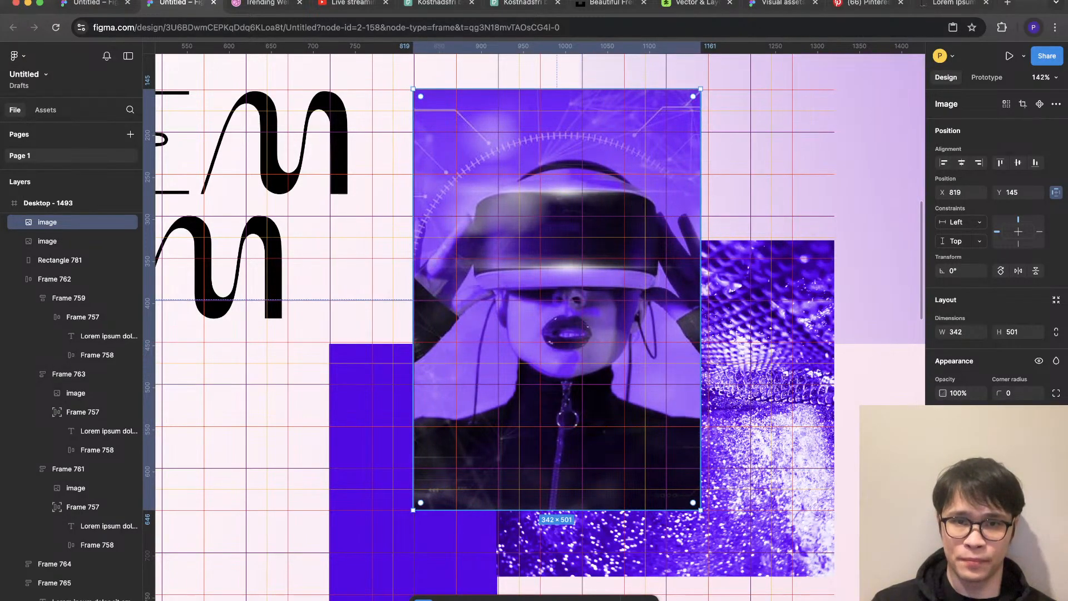
left_click_drag(700, 299, 750, 299)
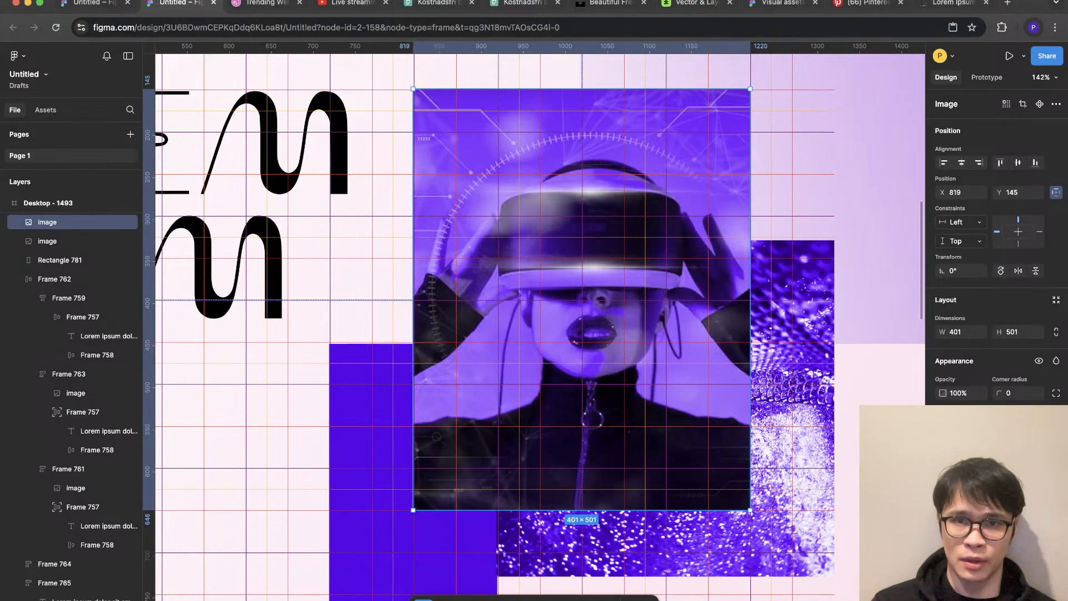
scroll(751, 300, "down", 5)
key("shift+g")
Step: Try widening the VR portrait to 501 × 501 so it meets the outer edge of the textured image
left_click(823, 345)
scroll(768, 340, "down", 1)
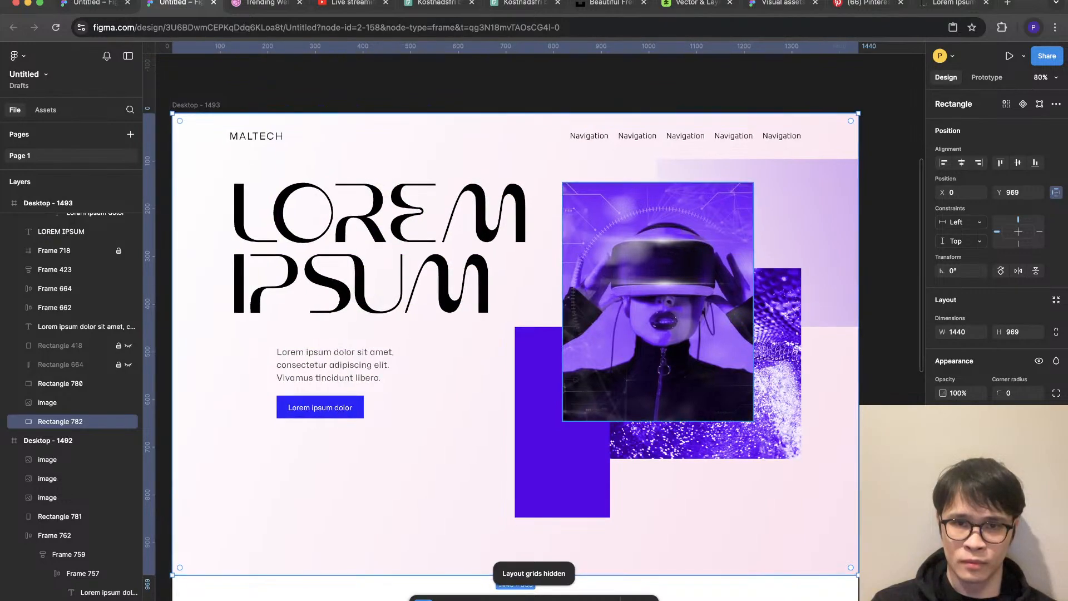
left_click(723, 334)
left_click_drag(753, 357, 801, 357)
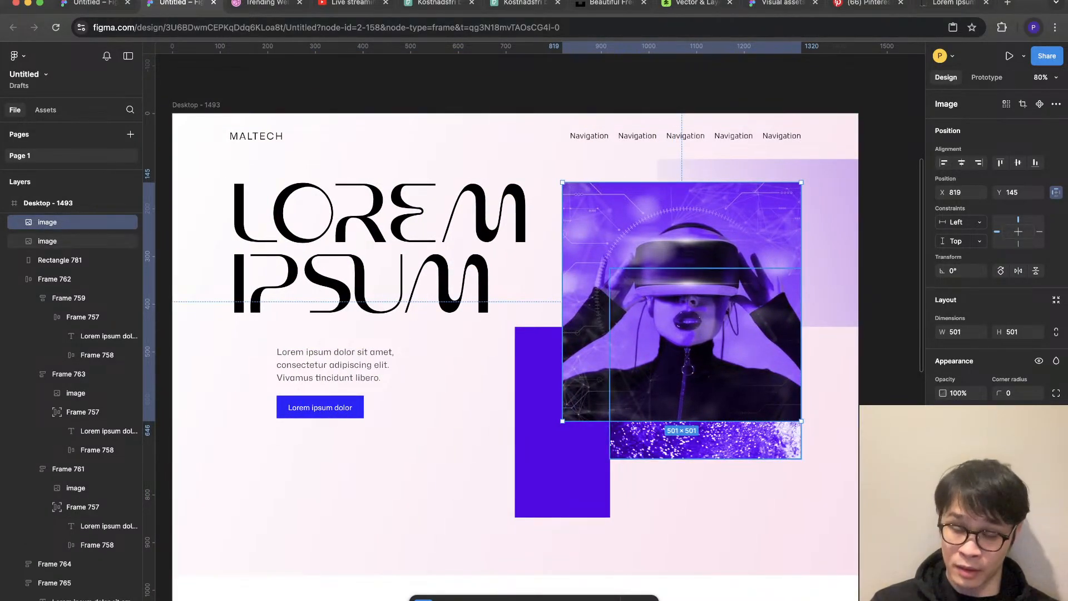
Step: Resize the VR portrait to 400 × 502 against the layout grid, with the grid hidden again at the end
key("shift+g")
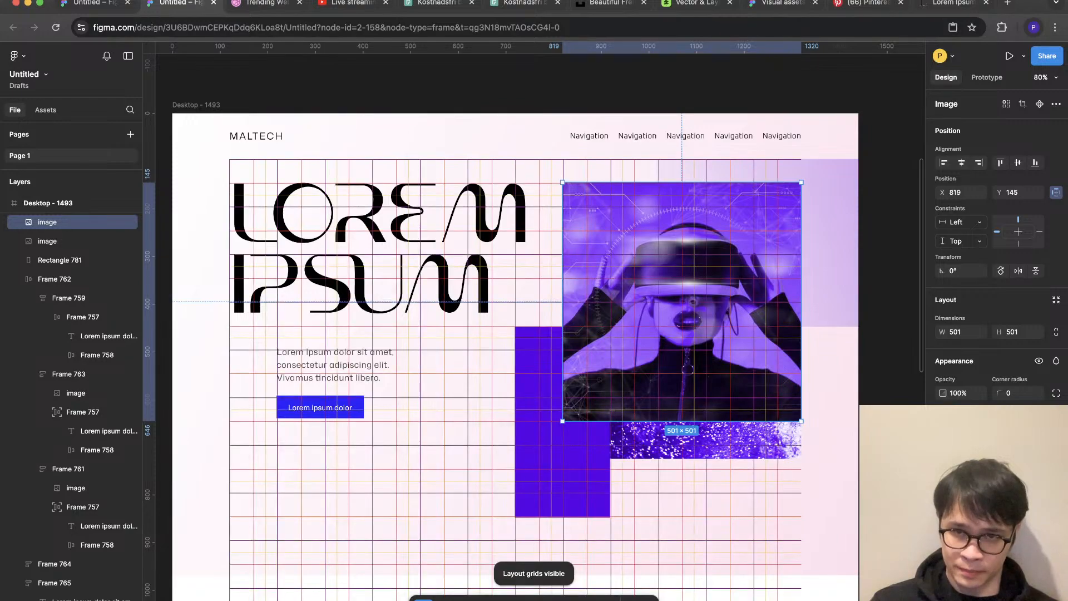
left_click_drag(801, 356, 753, 357)
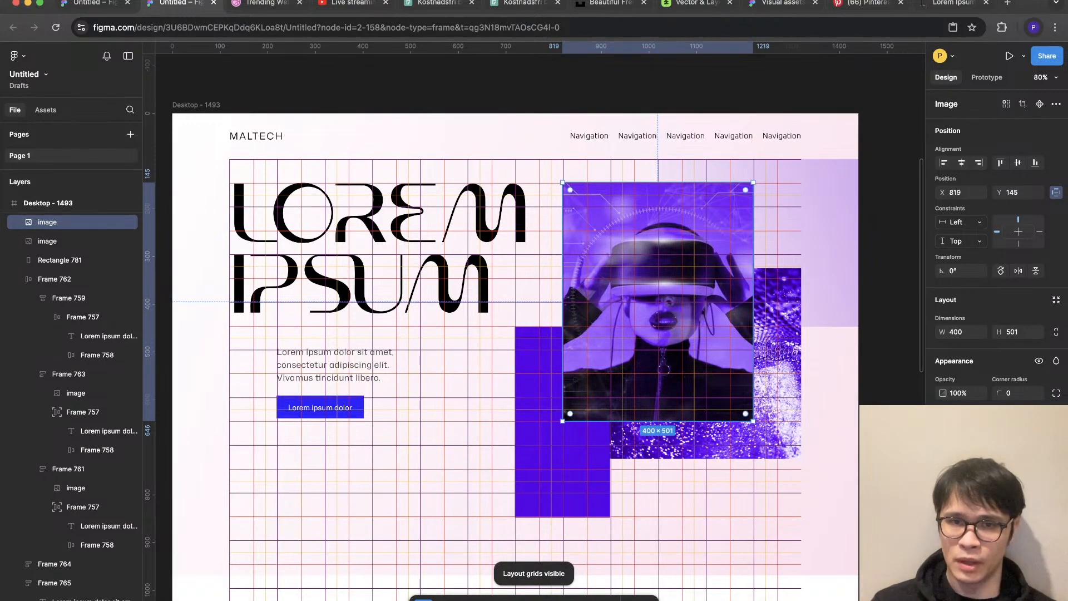
mouse_move(658, 421)
left_mouse_down()
mouse_move(658, 368)
mouse_move(658, 410)
left_mouse_up()
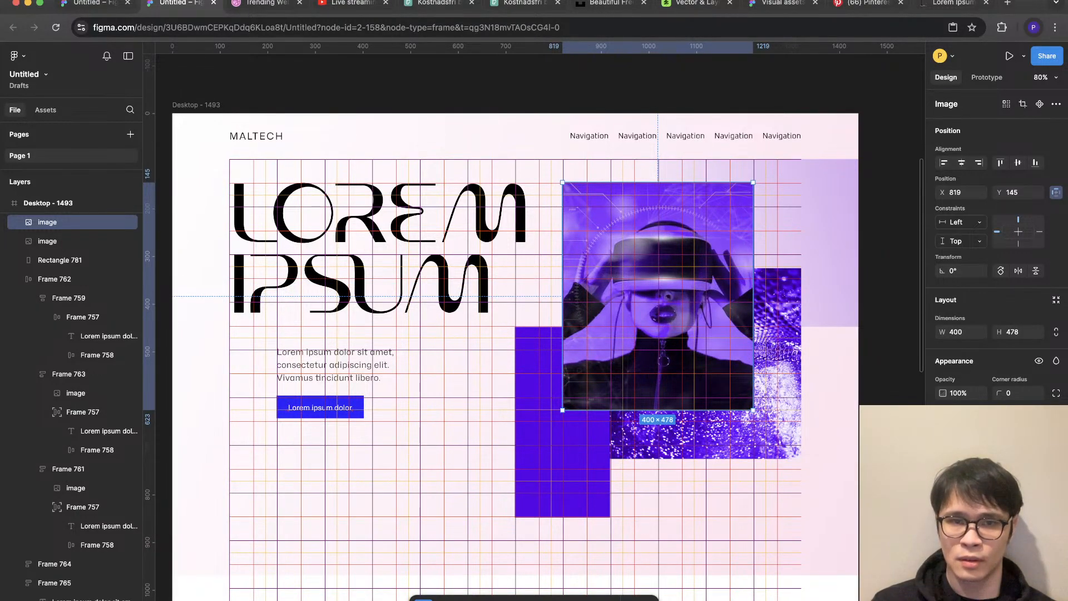
scroll(658, 410, "up", 5)
mouse_move(655, 411)
left_mouse_down()
mouse_move(654, 346)
mouse_move(654, 430)
left_mouse_up()
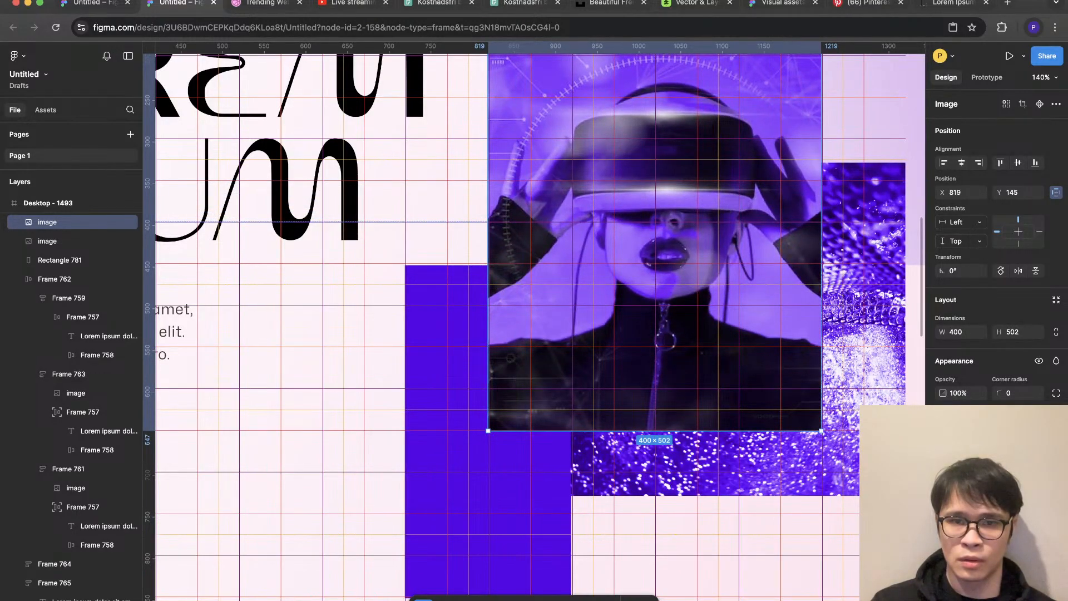
key("shift+g")
scroll(452, 463, "down", 5)
key("Escape")
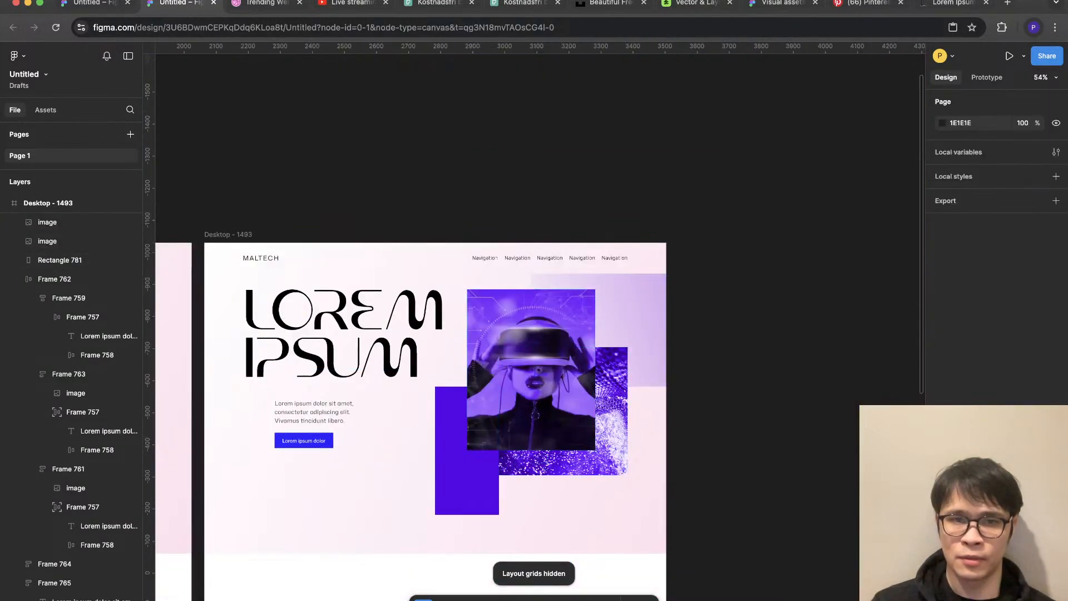
Step: Lighten the VR portrait using the image adjustments of its fill
scroll(411, 445, "up", 3)
scroll(794, 368, "down", 4)
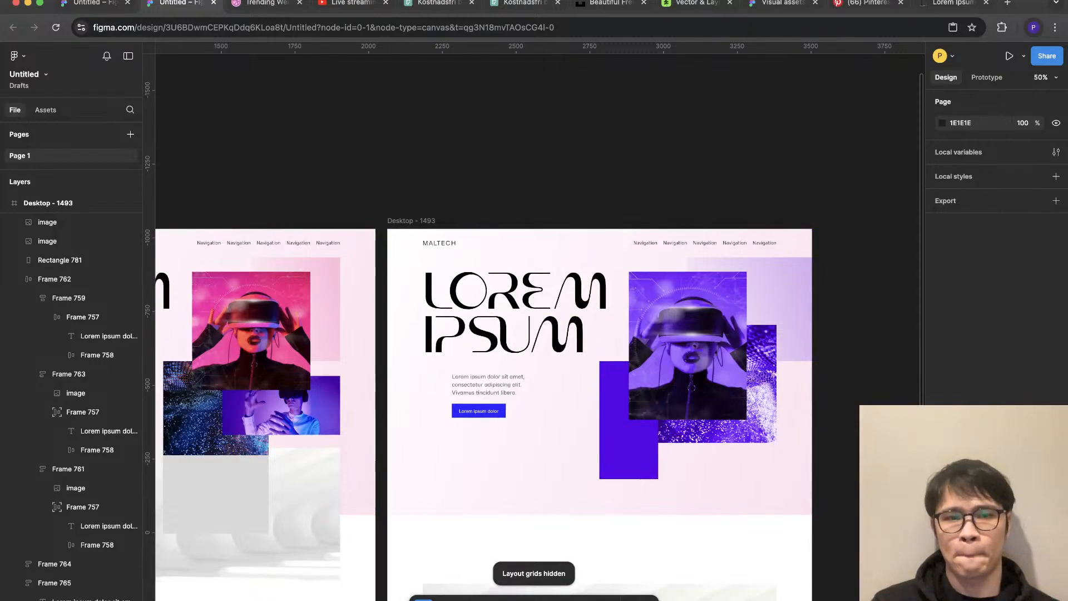
scroll(662, 466, "up", 3)
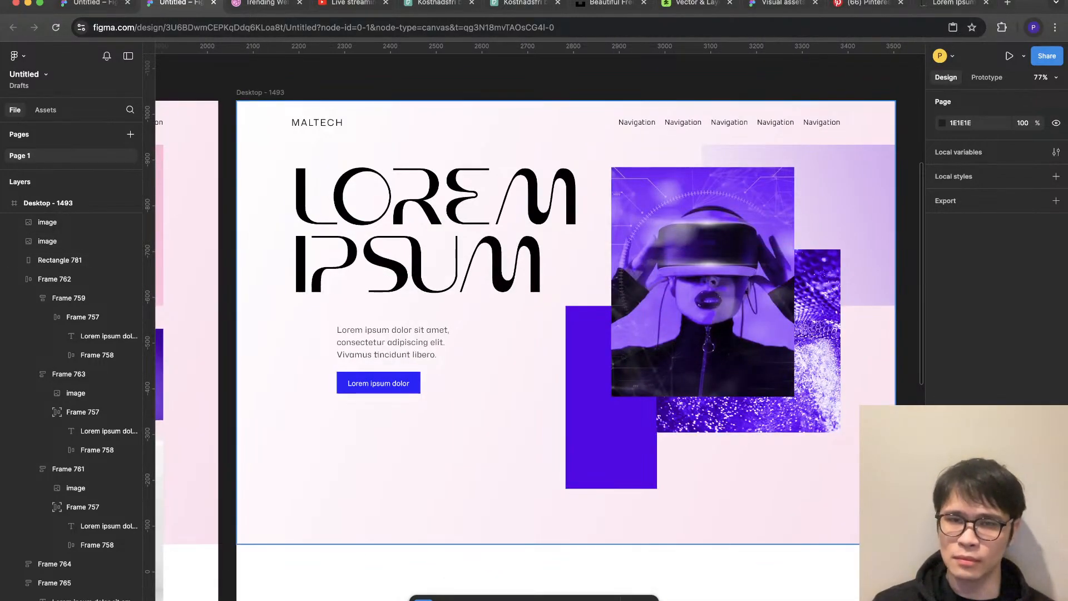
left_click(47, 222)
key("Return")
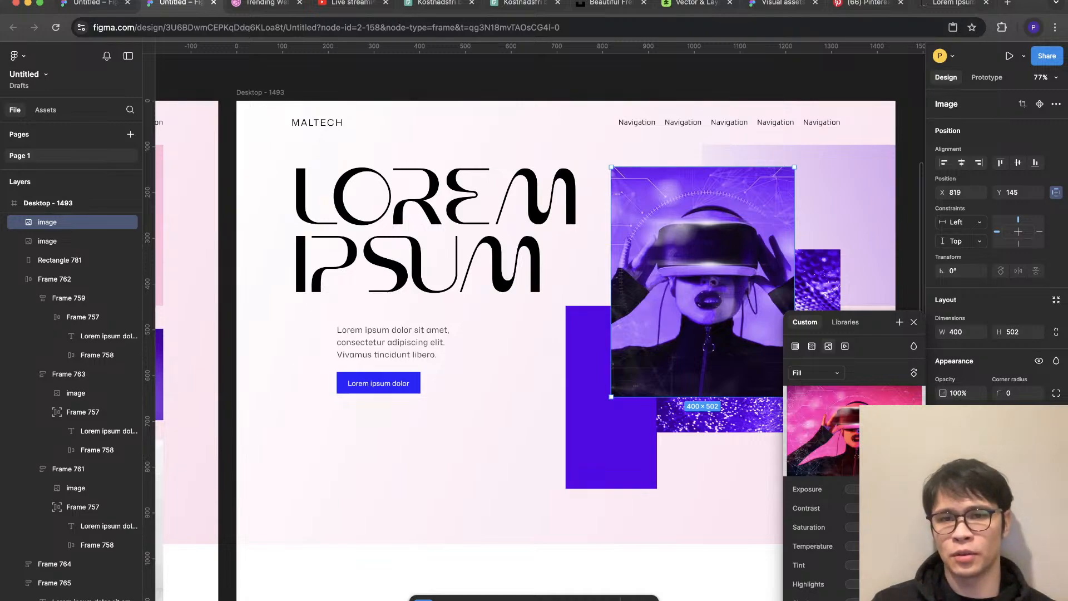
scroll(539, 326, "right", 2)
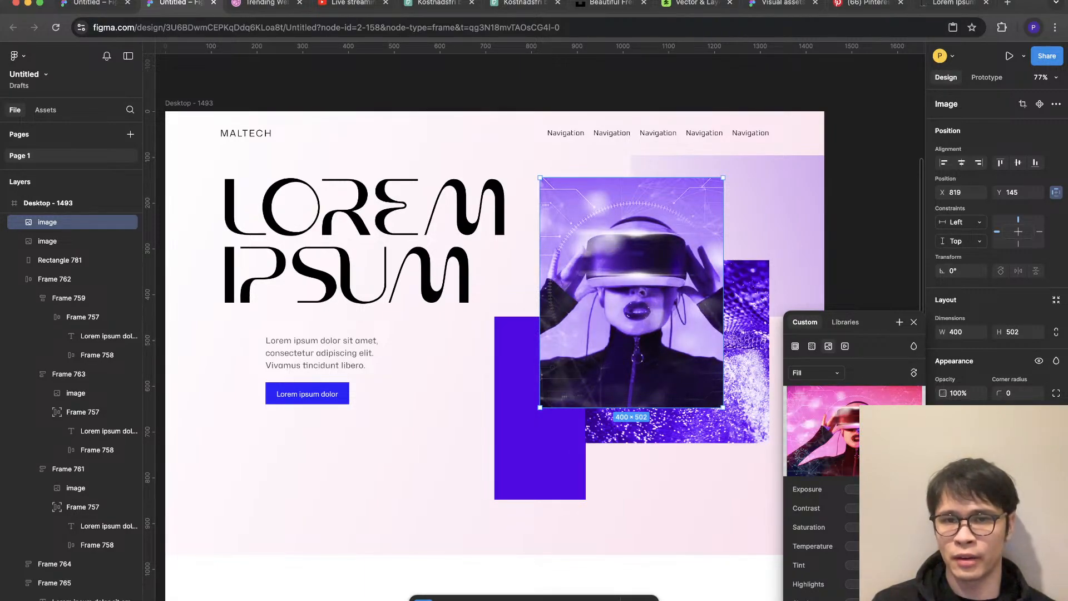
mouse_move(881, 600)
left_mouse_down()
mouse_move(850, 600)
mouse_move(881, 599)
left_mouse_up()
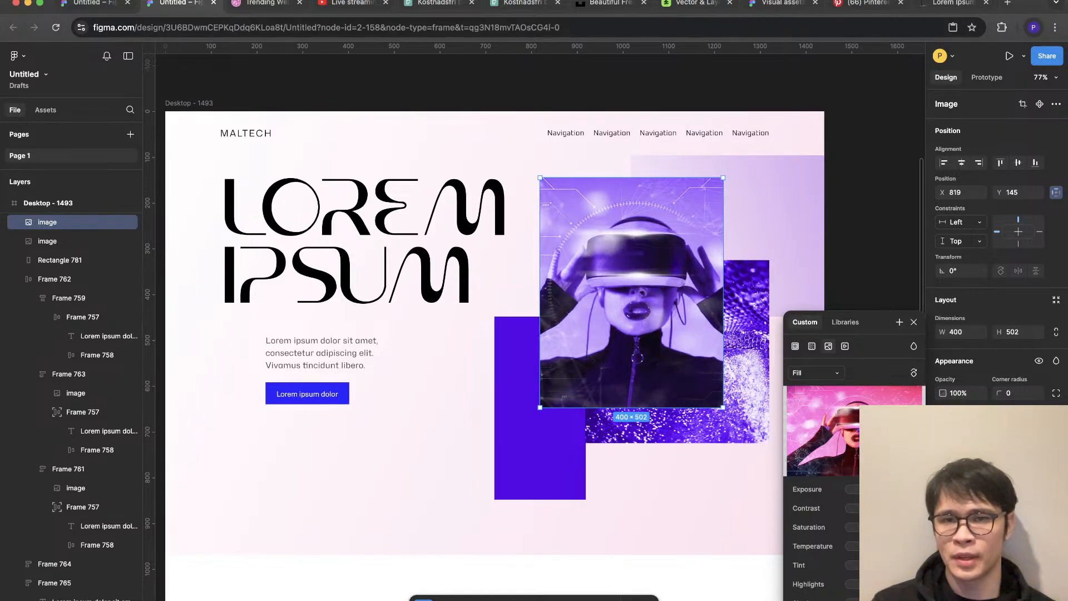
key("Escape")
scroll(534, 334, "right", 15)
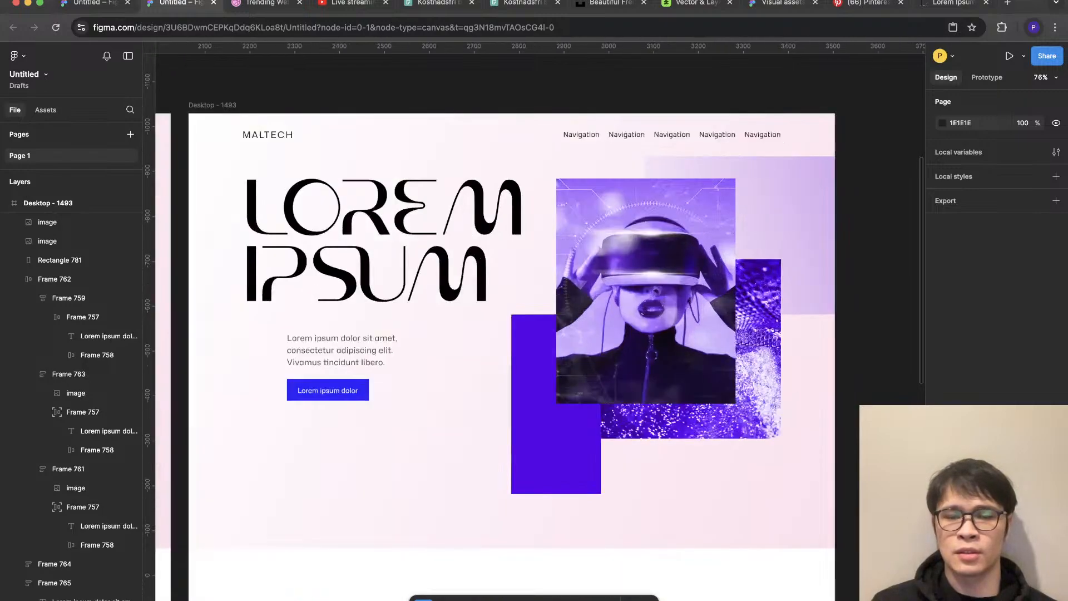
Step: Darken the textured particle image behind the VR portrait by adjusting its image fill, and keep that image selected
scroll(807, 456, "up", 2)
left_click(748, 334)
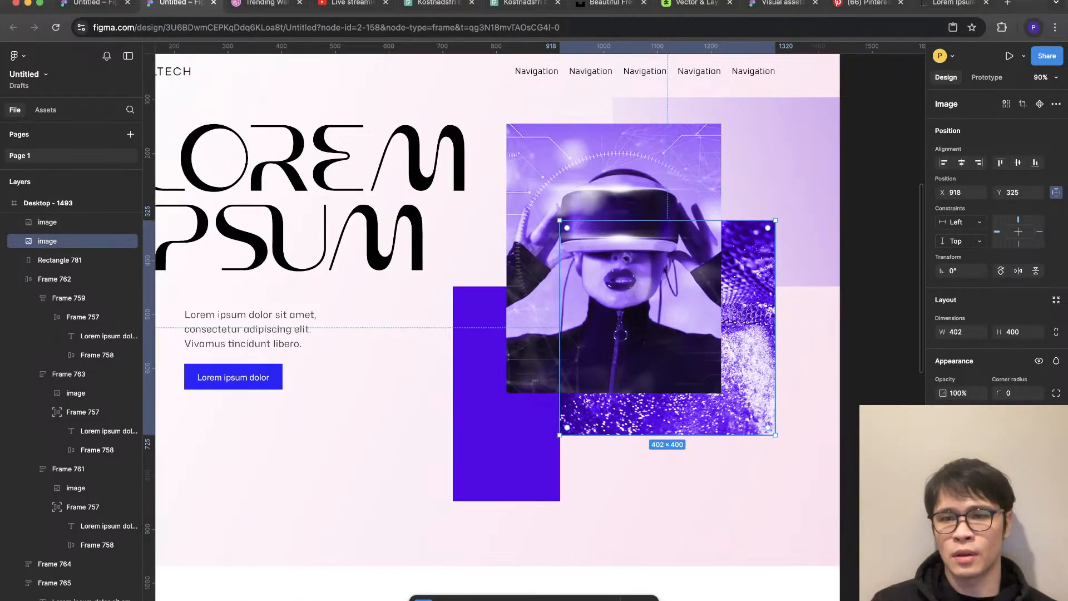
key("Return")
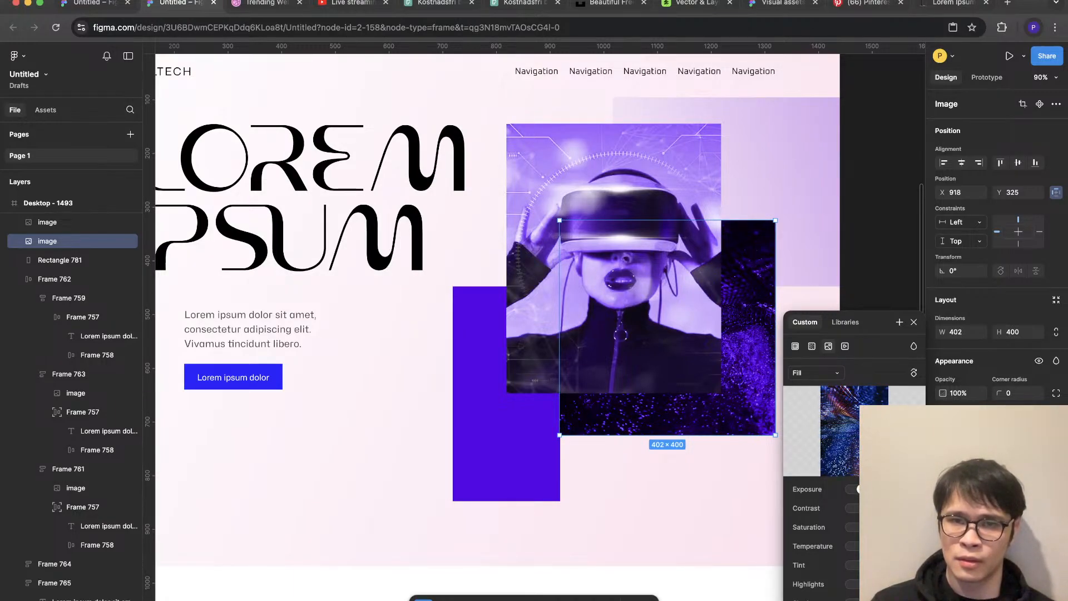
scroll(647, 460, "down", 3)
key("Escape")
left_click(659, 432)
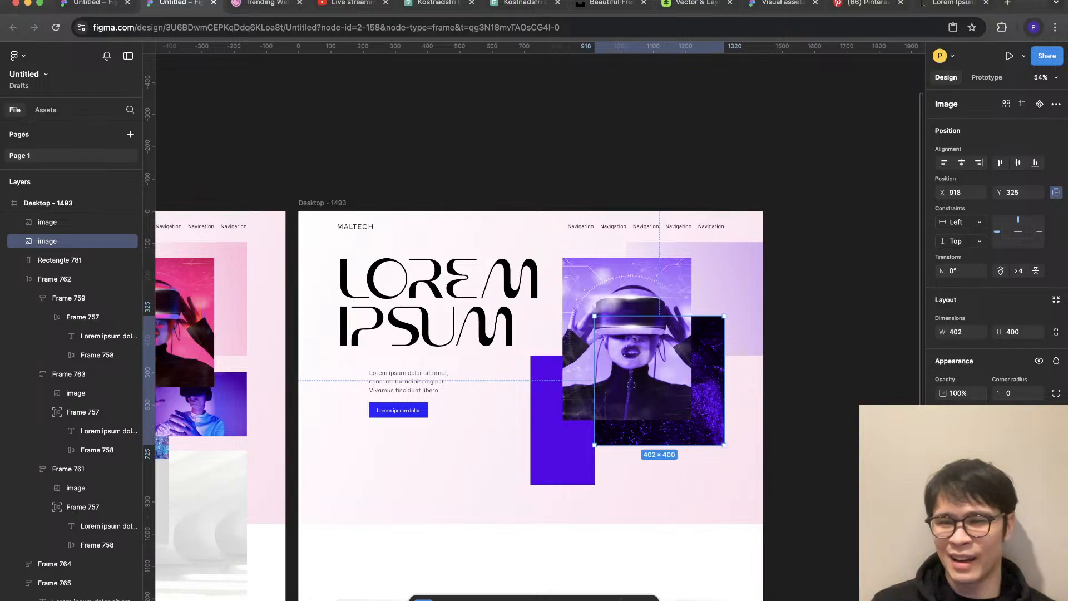
Step: Lighten the textured particle image behind the VR portrait and reduce its contrast in the fill's image adjustments
key("Return")
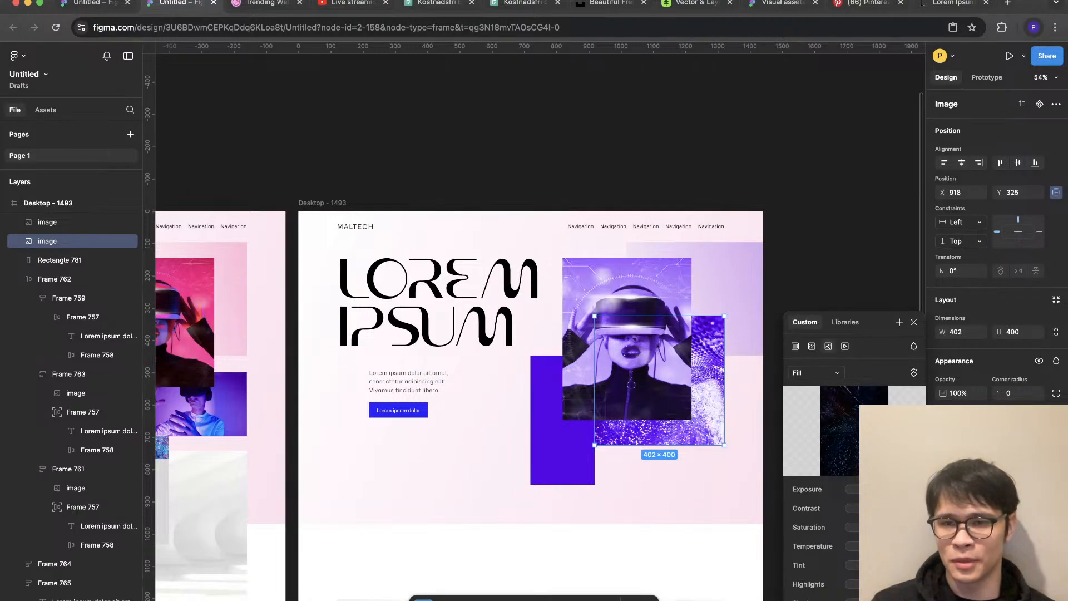
scroll(740, 430, "up", 5)
left_click_drag(881, 508, 850, 508)
scroll(611, 520, "down", 2)
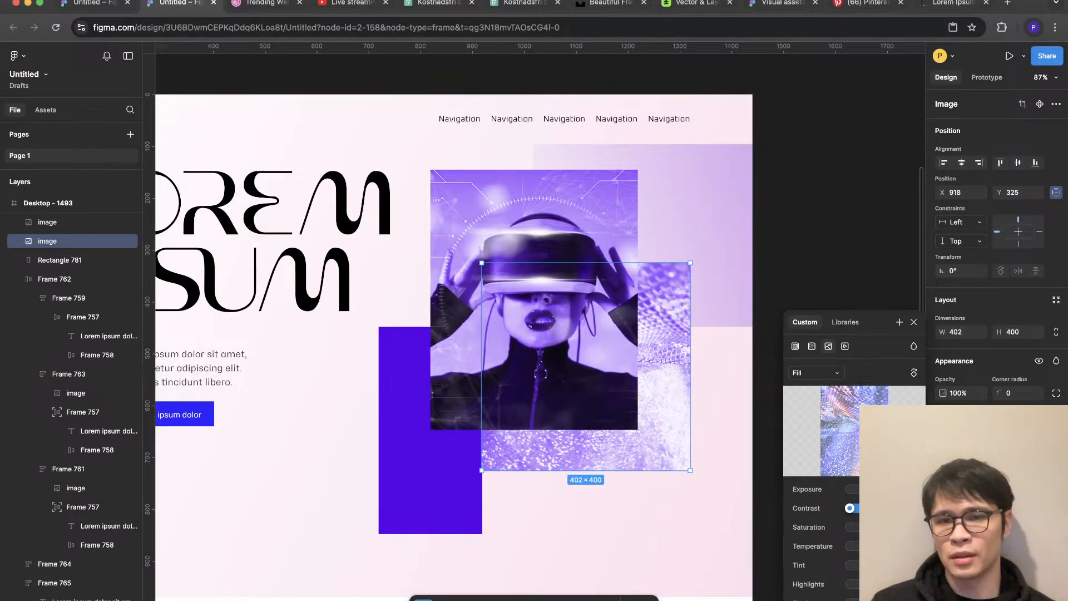
key("Escape")
key("Escape")
Step: Shorten the violet rectangle below the VR portrait to 200 × 296 with the layout grid shown
left_click(456, 478)
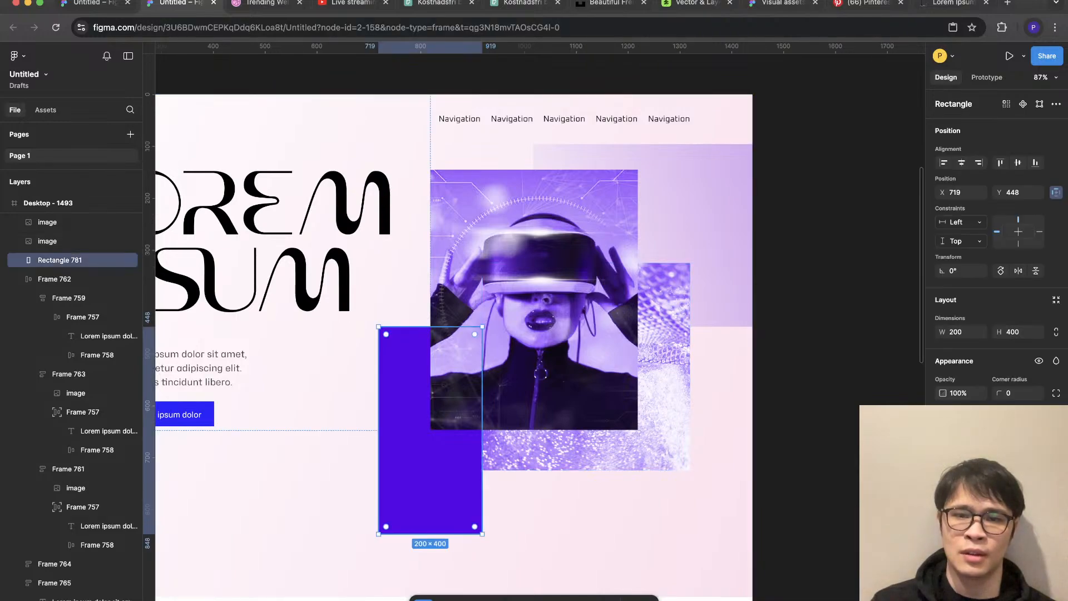
scroll(550, 479, "down", 5)
left_click(944, 448)
scroll(513, 506, "up", 2)
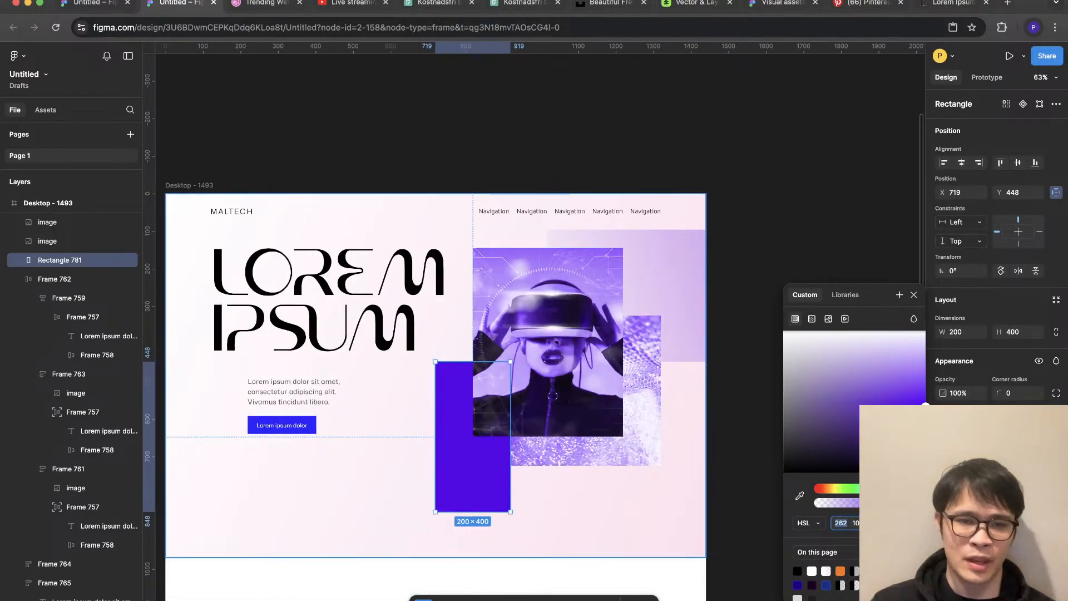
left_click_drag(472, 462, 526, 458)
left_click_drag(537, 505, 470, 483)
scroll(484, 508, "up", 2)
key("shift+g")
key("super+z")
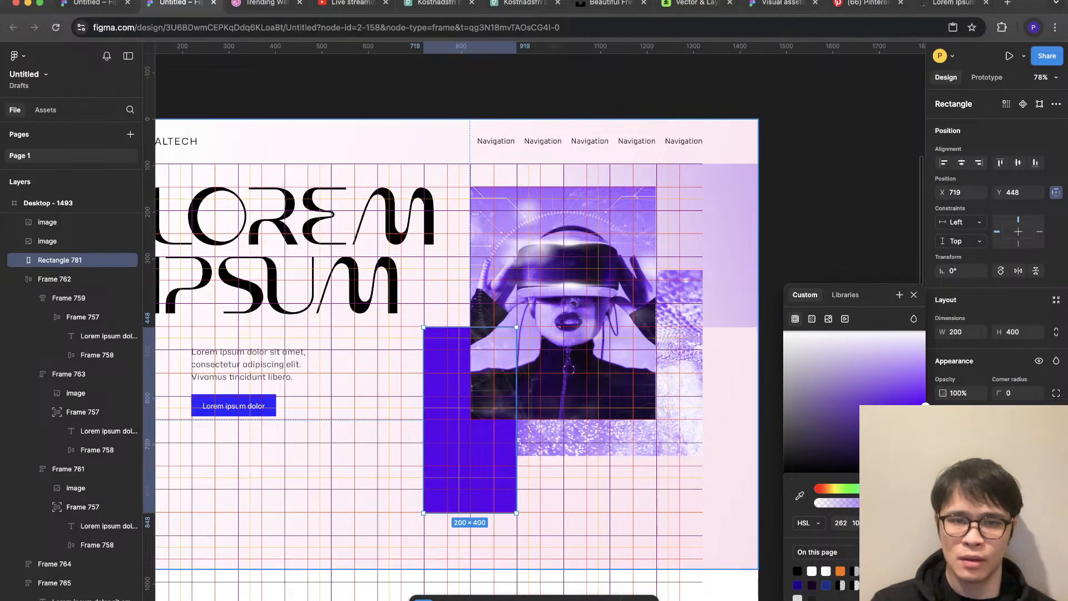
left_click_drag(470, 512, 470, 464)
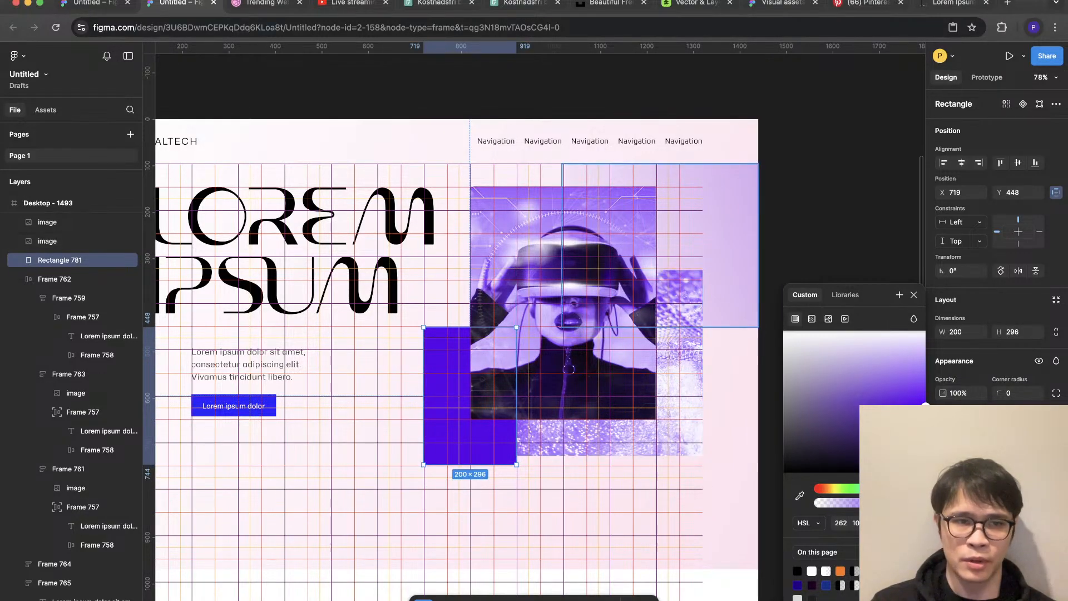
Step: Duplicate the layout grid frame, Frame 718, and nudge the copy down to Y 146
scroll(420, 384, "down", 5)
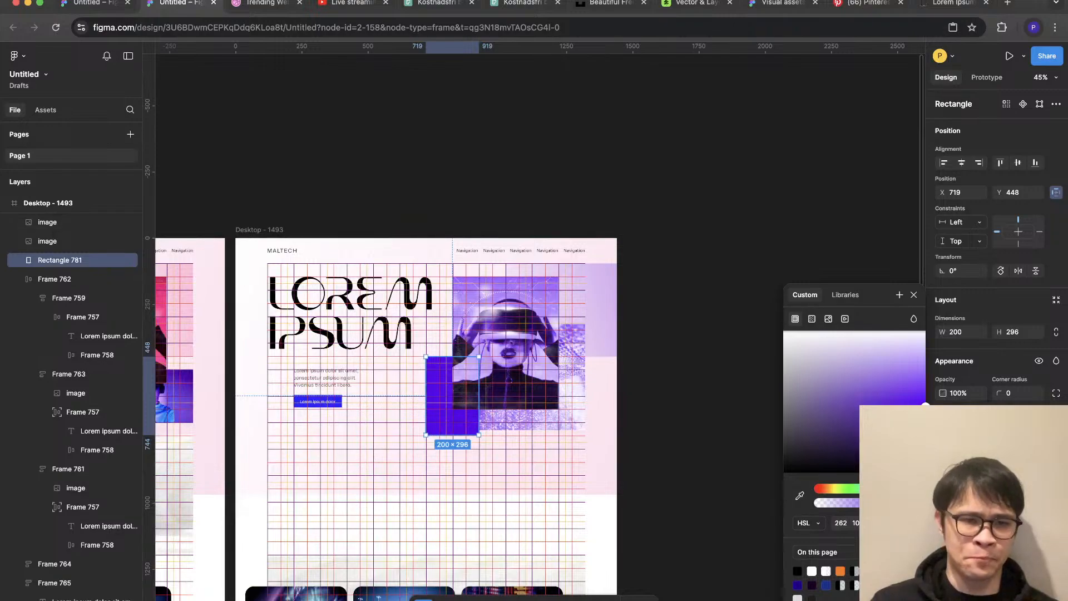
scroll(72, 473, "up", 1)
scroll(72, 462, "up", 1)
scroll(73, 455, "down", 10)
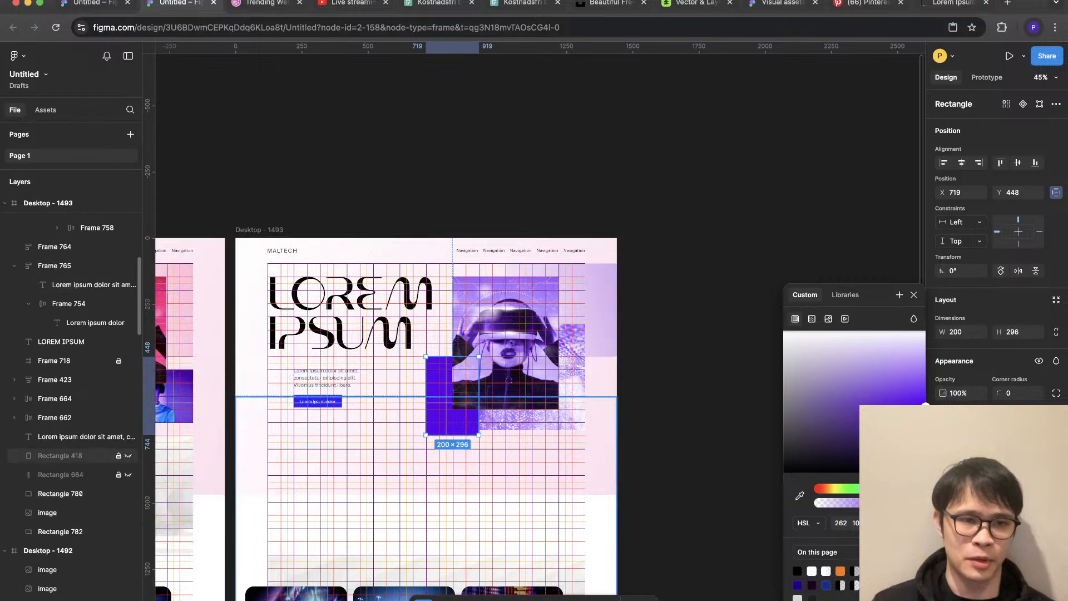
left_click(55, 360)
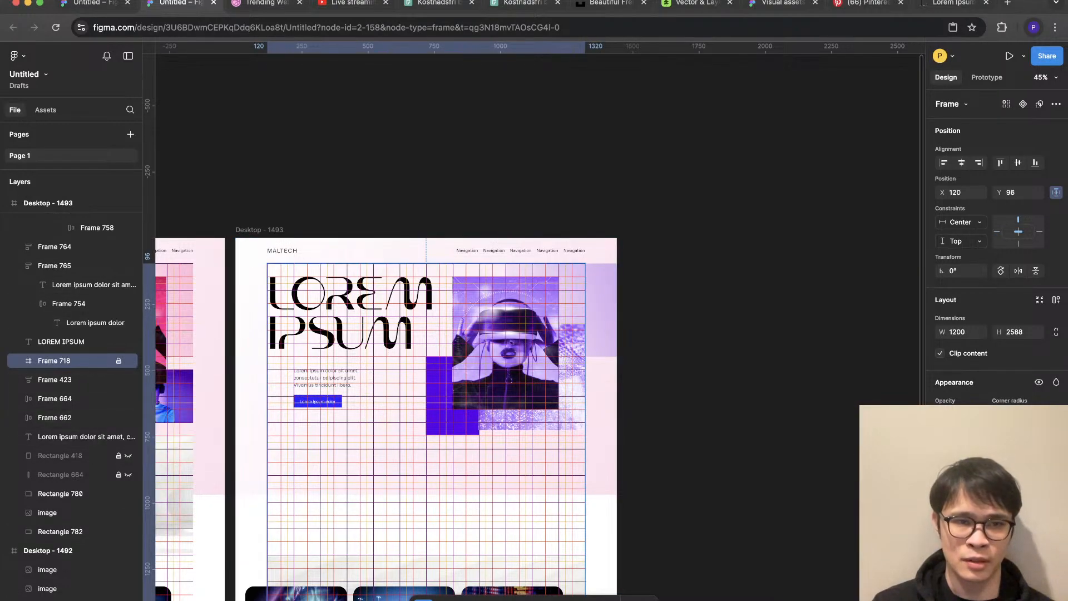
key("super+d")
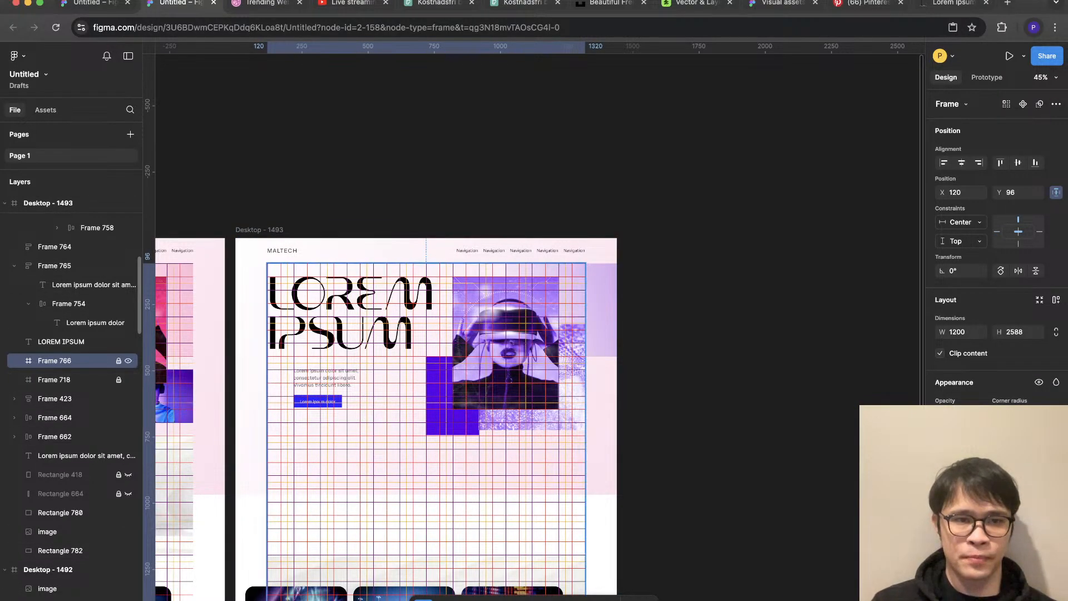
scroll(333, 249, "up", 5)
key("shift+Down")
key("shift+Down")
key("shift+Down")
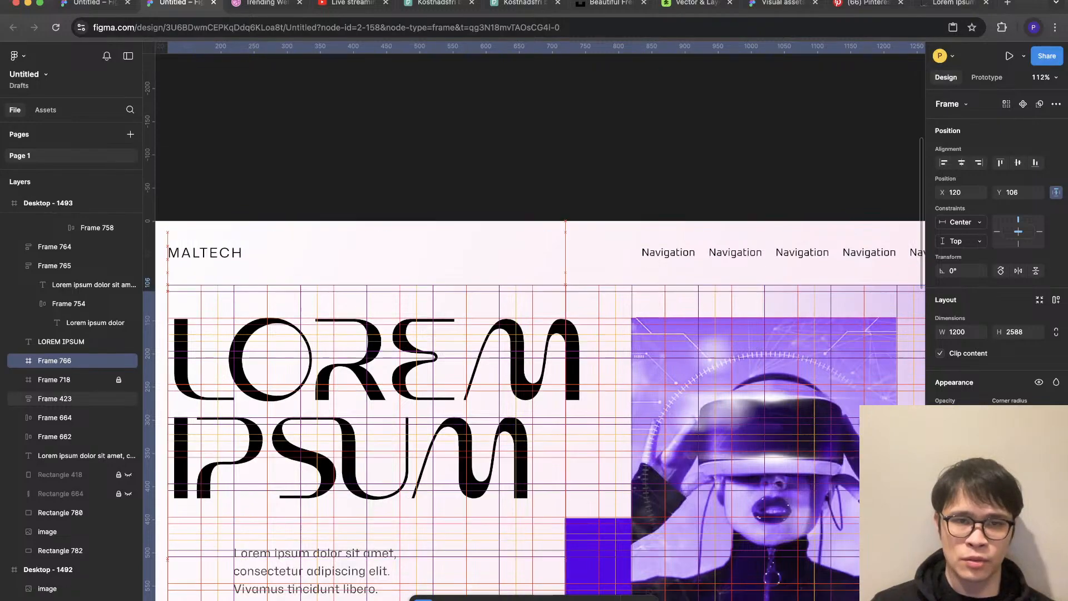
key("shift+Down")
key("shift+Down")
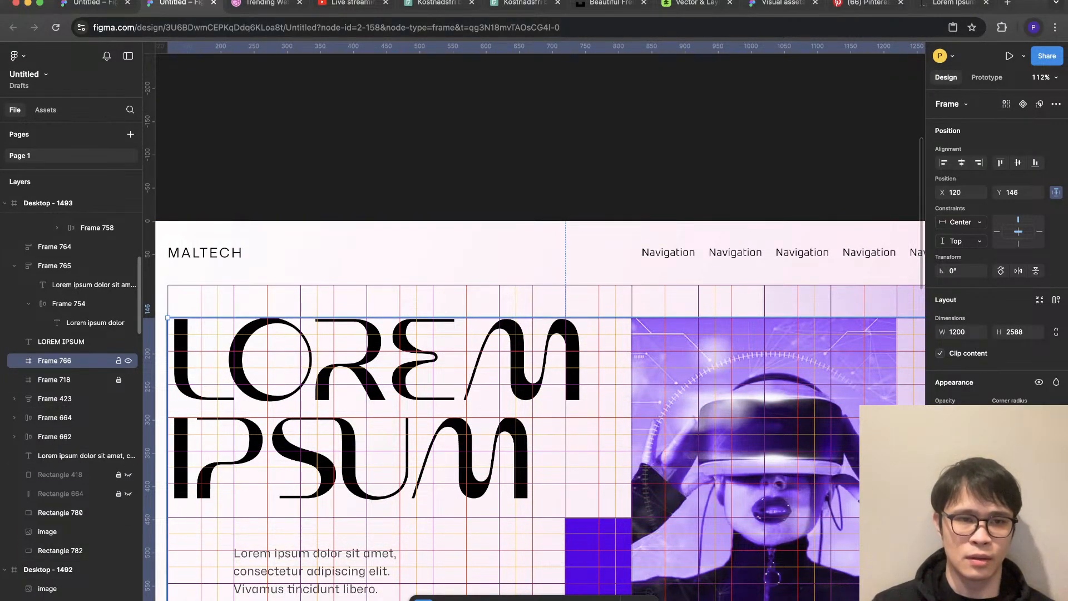
Step: Try hiding the original grid frame, Frame 718, so that only the duplicated grid shows over the hero
left_click(127, 380)
left_click(436, 189)
scroll(437, 190, "down", 5)
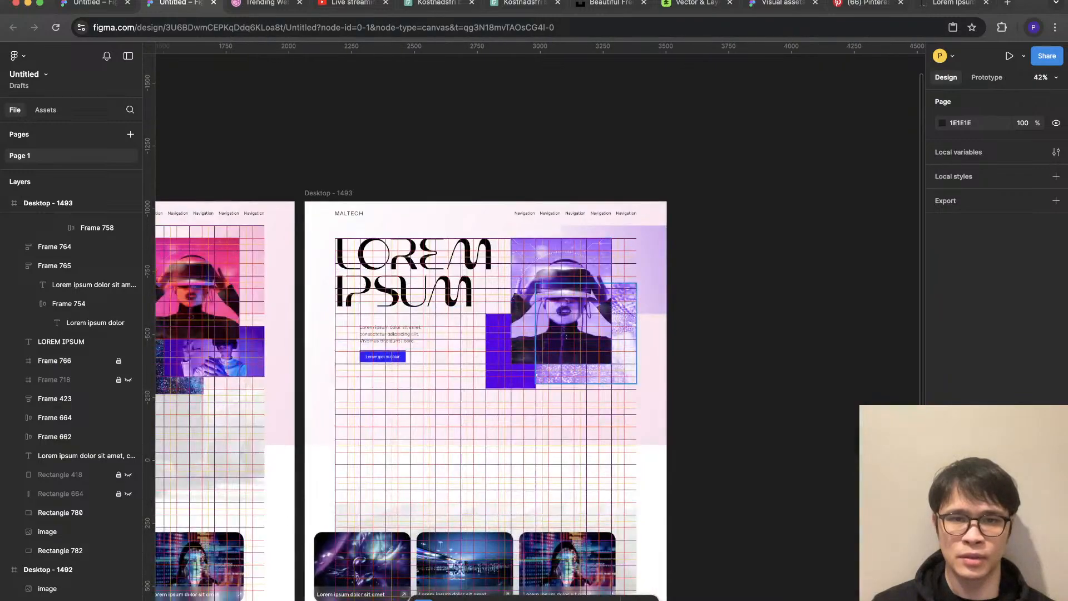
scroll(549, 217, "up", 3)
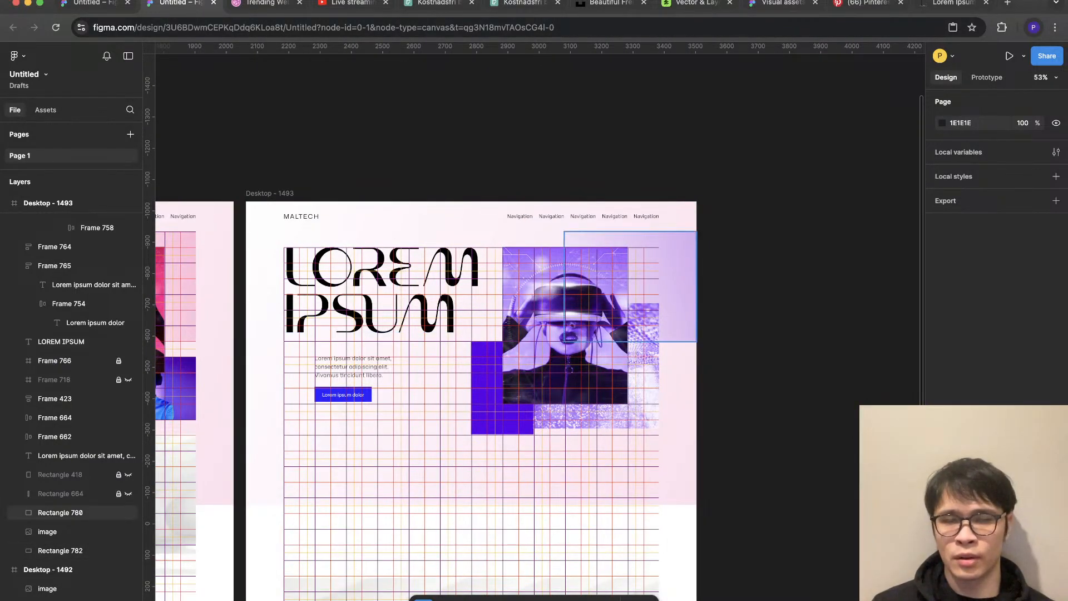
key("super+z")
key("super+z")
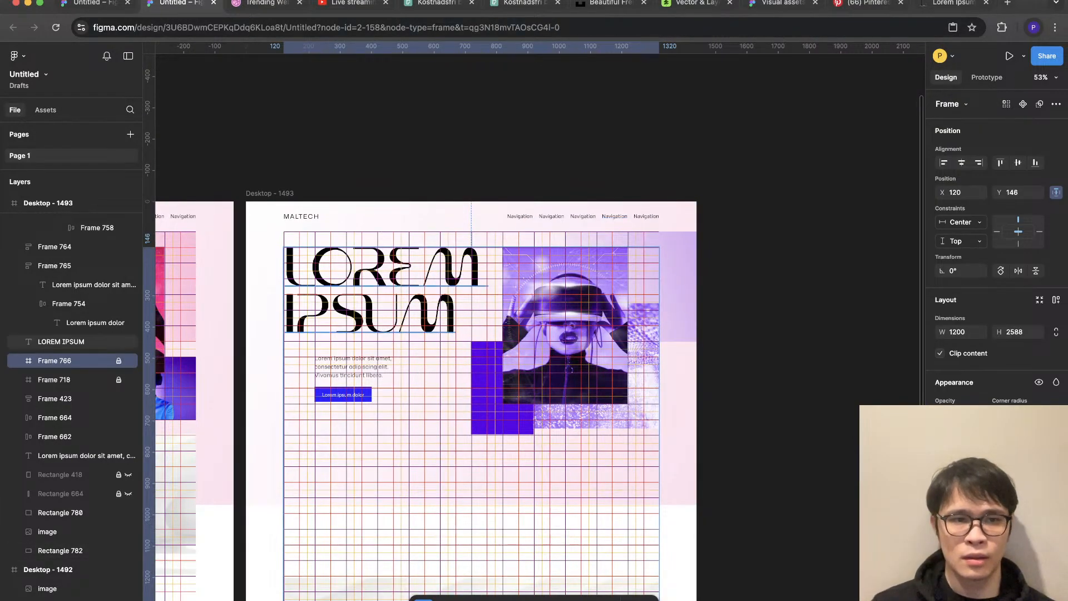
Step: Move the duplicated grid frame up to Y 46 and hide the original Frame 718
scroll(295, 186, "up", 3)
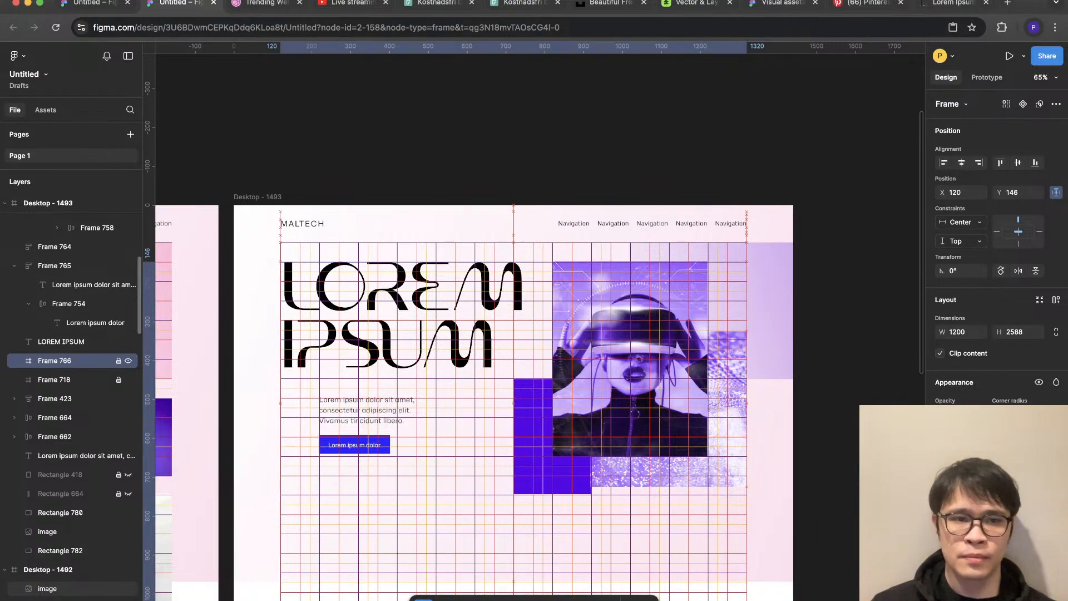
key("shift+Up")
key("shift+Up")
key("shift+Up")
key("shift+Up")
key("shift+Up")
key("shift+Up")
key("shift+Up")
key("shift+Up")
key("shift+Up")
key("shift+Up")
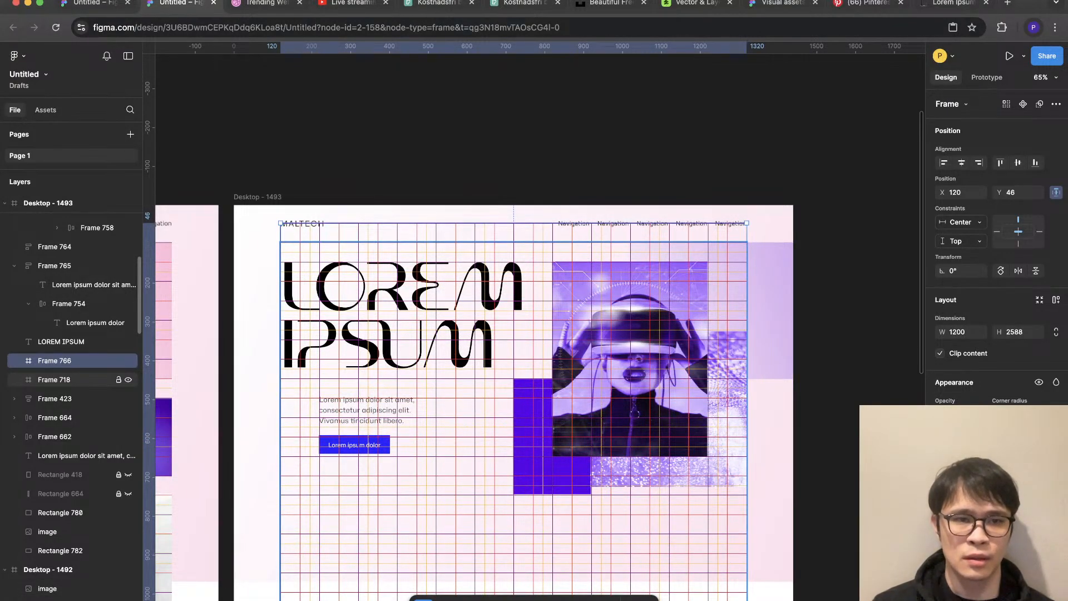
left_click(128, 380)
key("Escape")
scroll(729, 243, "up", 4)
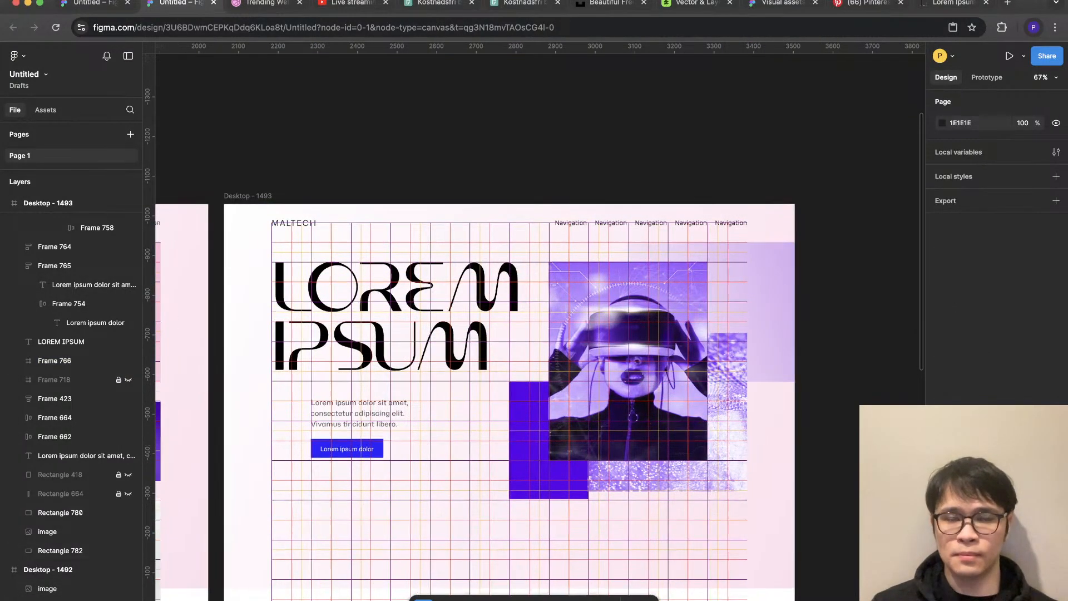
Step: Examine how the gradient block and the hero images line up with the shifted grid, then hide the layout grids
scroll(748, 360, "down", 2)
left_click(748, 361)
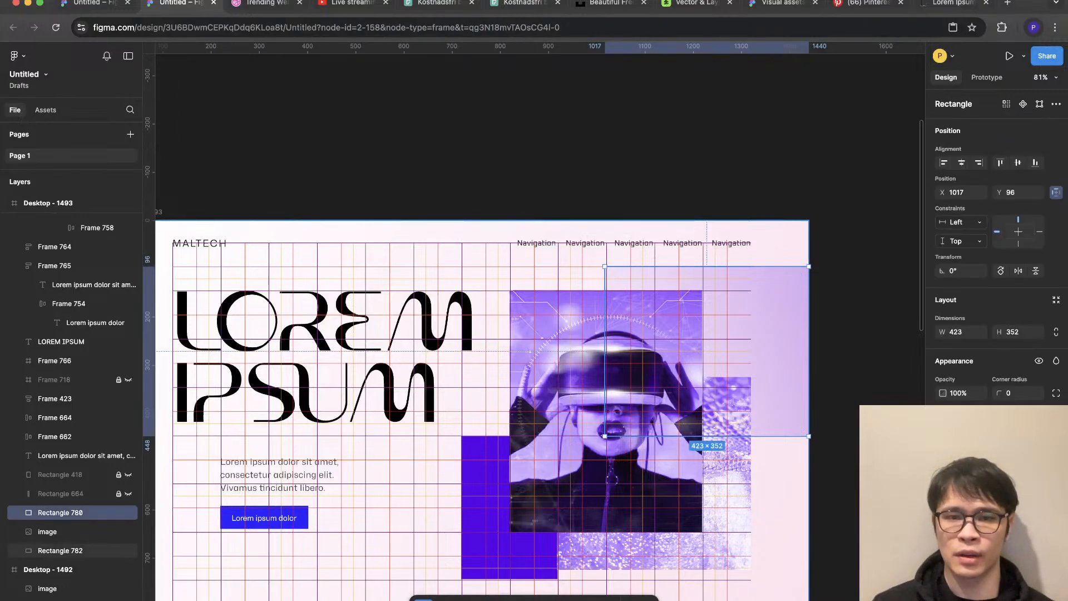
scroll(607, 445, "up", 2)
scroll(607, 445, "down", 1)
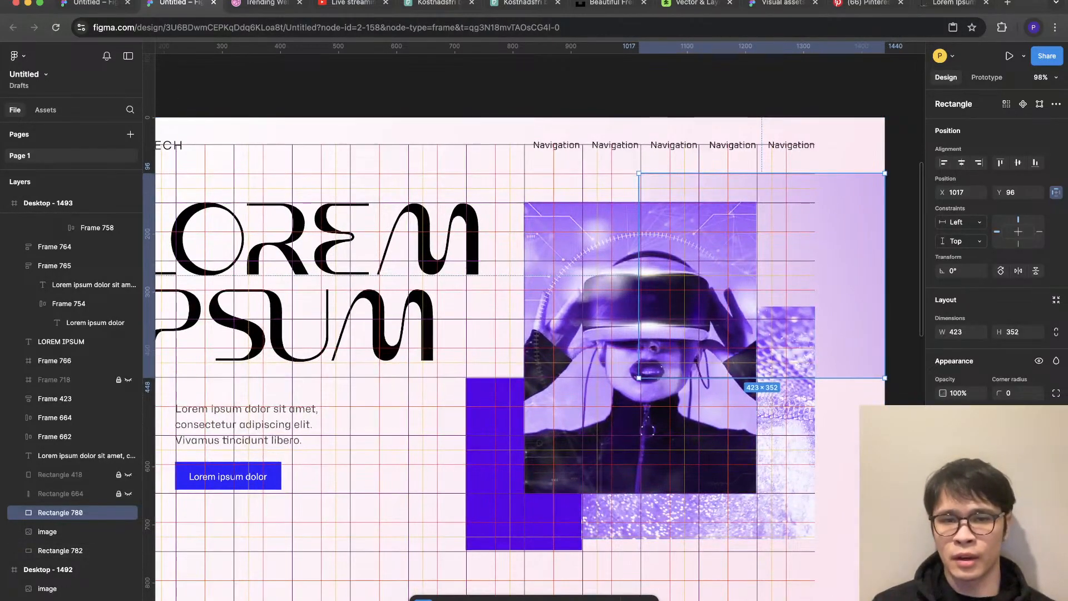
scroll(595, 445, "up", 2)
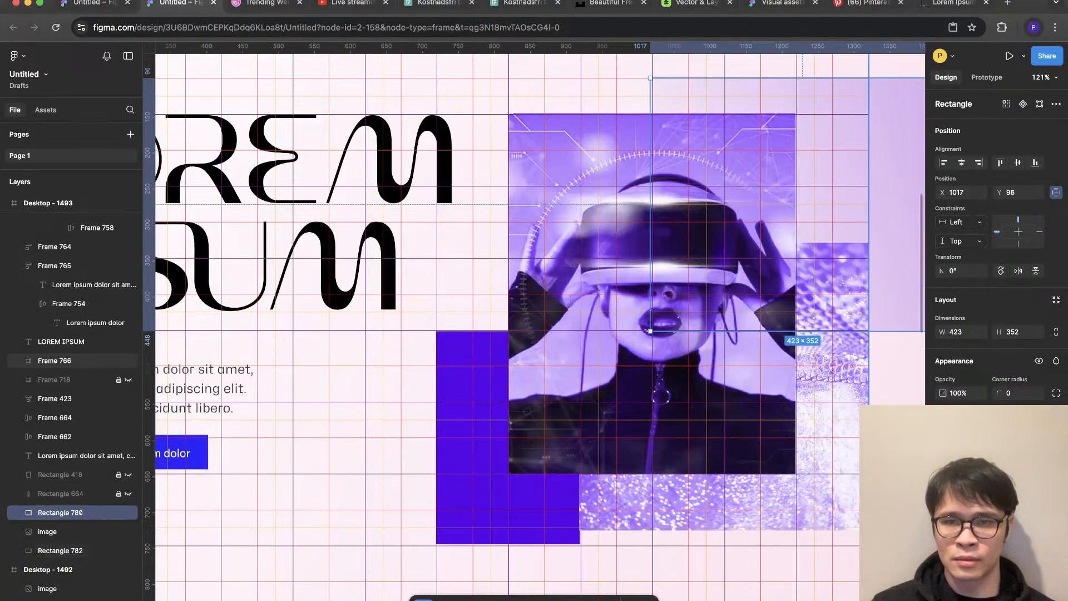
key("ctrl+g")
scroll(684, 540, "down", 4)
left_click(684, 540)
scroll(684, 540, "down", 1)
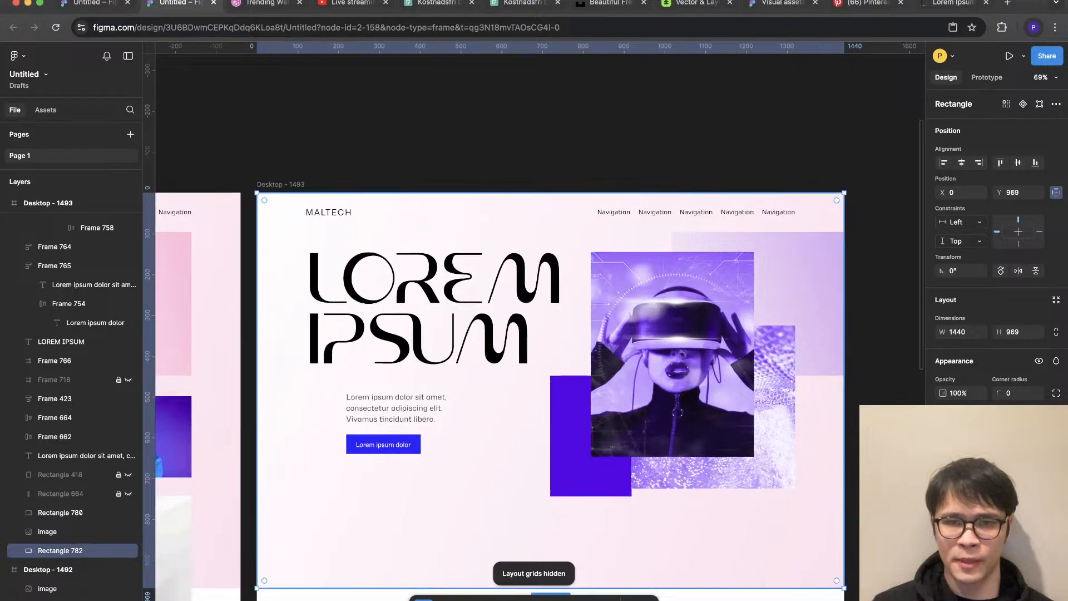
Step: Enlarge the violet rectangle to 300 × 398, check it against the layout grid, and leave the grid hidden
left_click(590, 435)
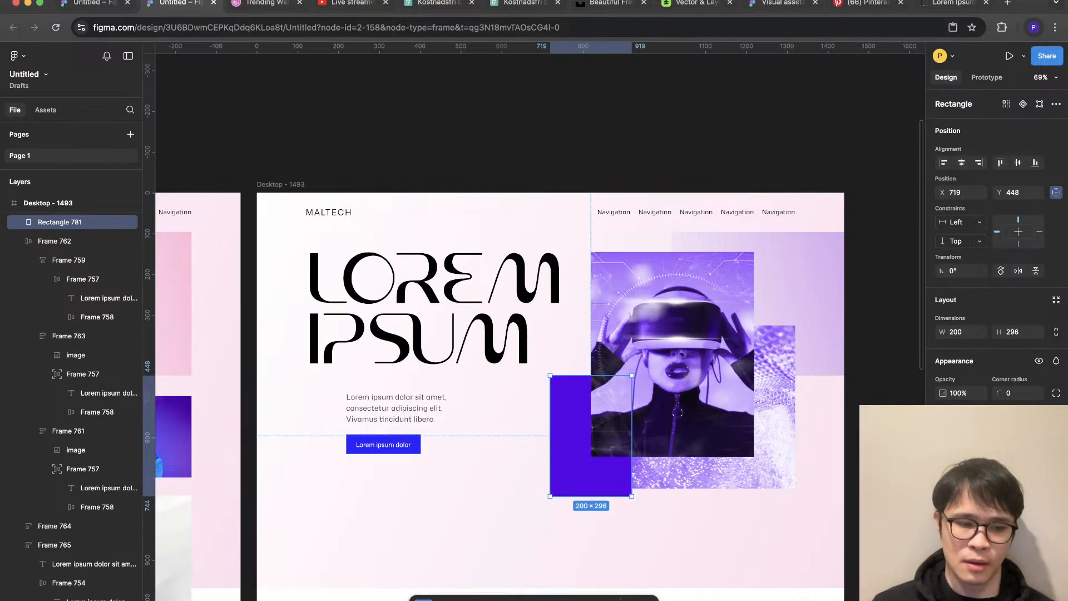
left_click_drag(632, 496, 669, 529)
key("ctrl+g")
scroll(684, 575, "up", 2)
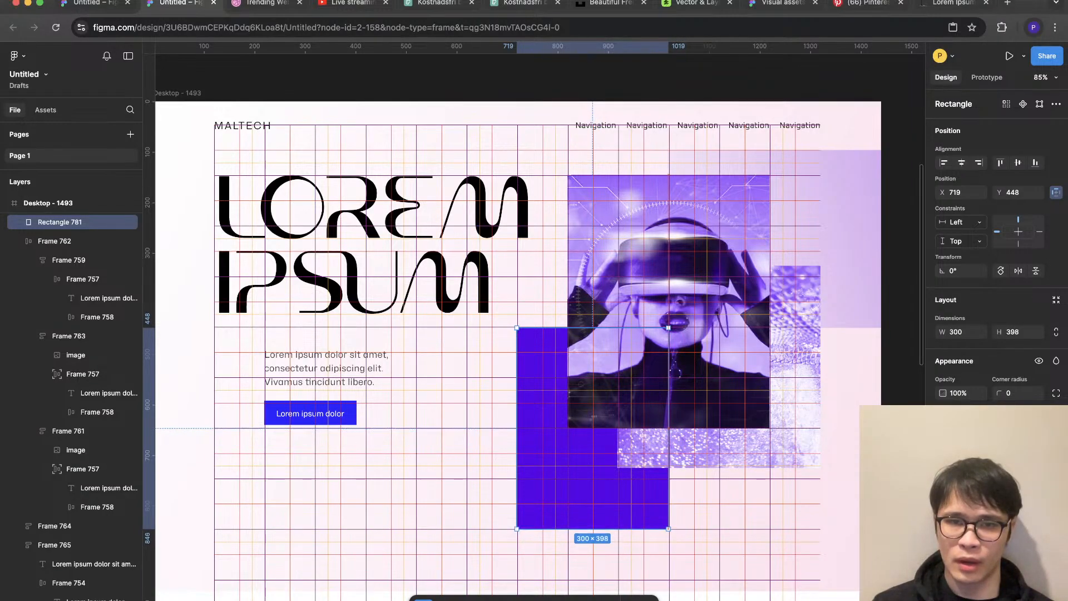
key("ctrl+g")
scroll(844, 517, "down", 5)
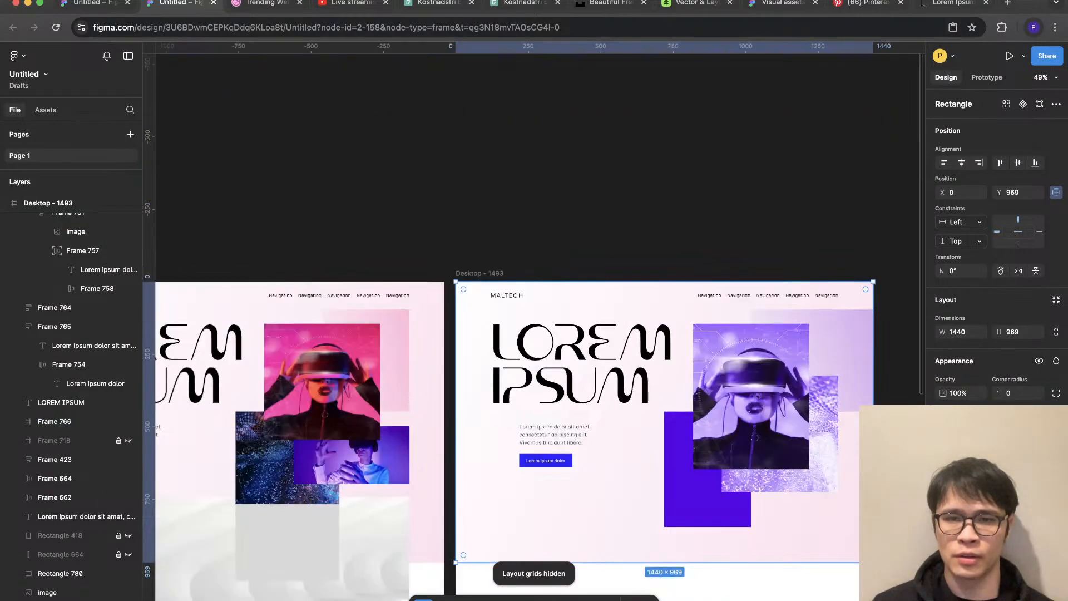
scroll(500, 434, "down", 3)
scroll(501, 434, "right", 4)
key("Escape")
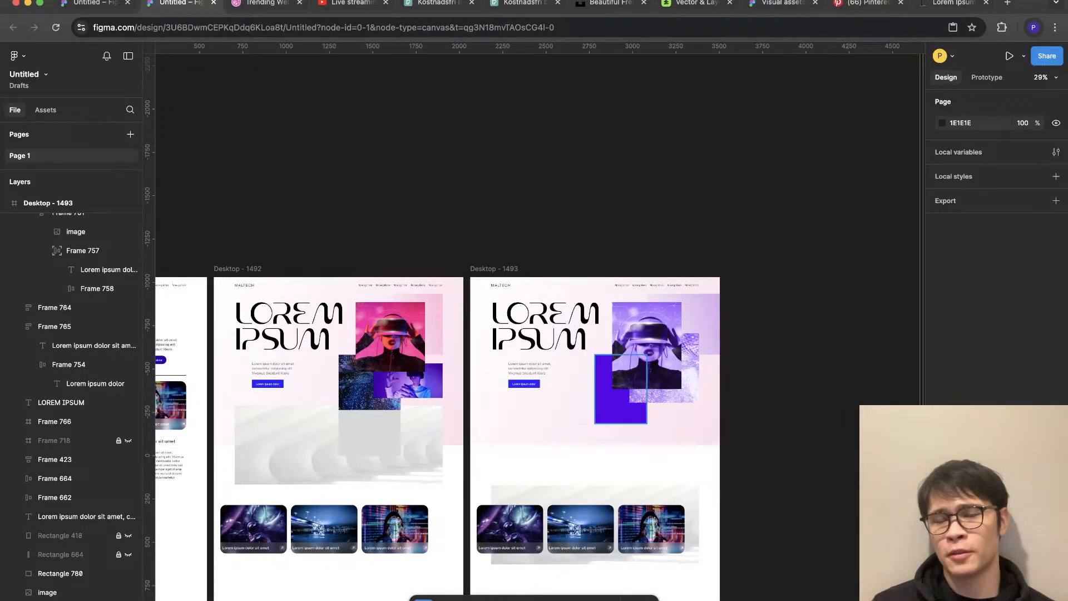
Step: Fade the violet rectangle below the VR portrait to a pale lilac
left_click(619, 406)
scroll(695, 380, "up", 3)
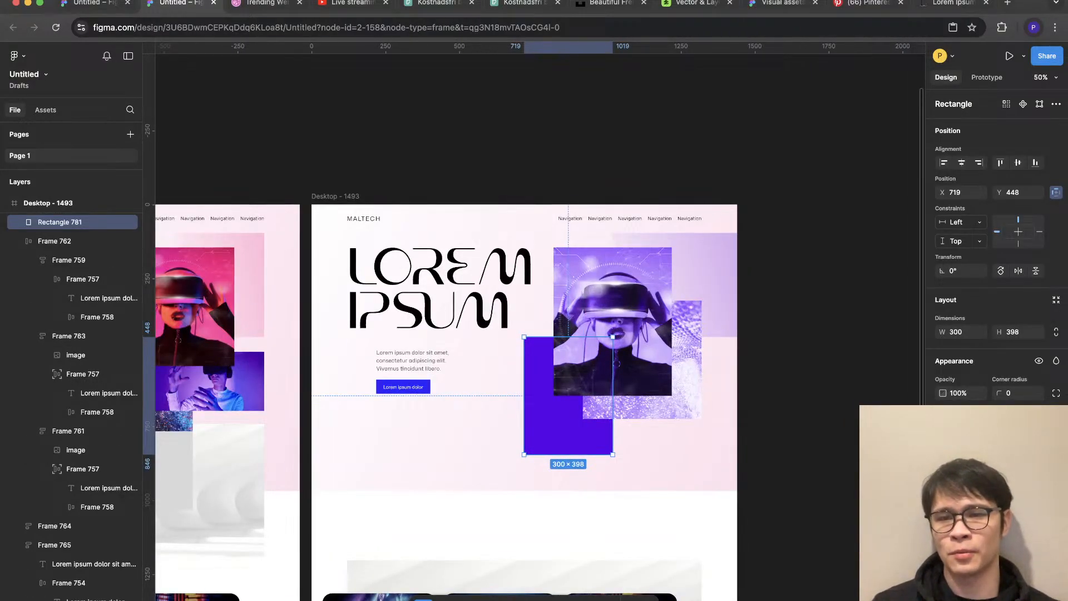
key("Escape")
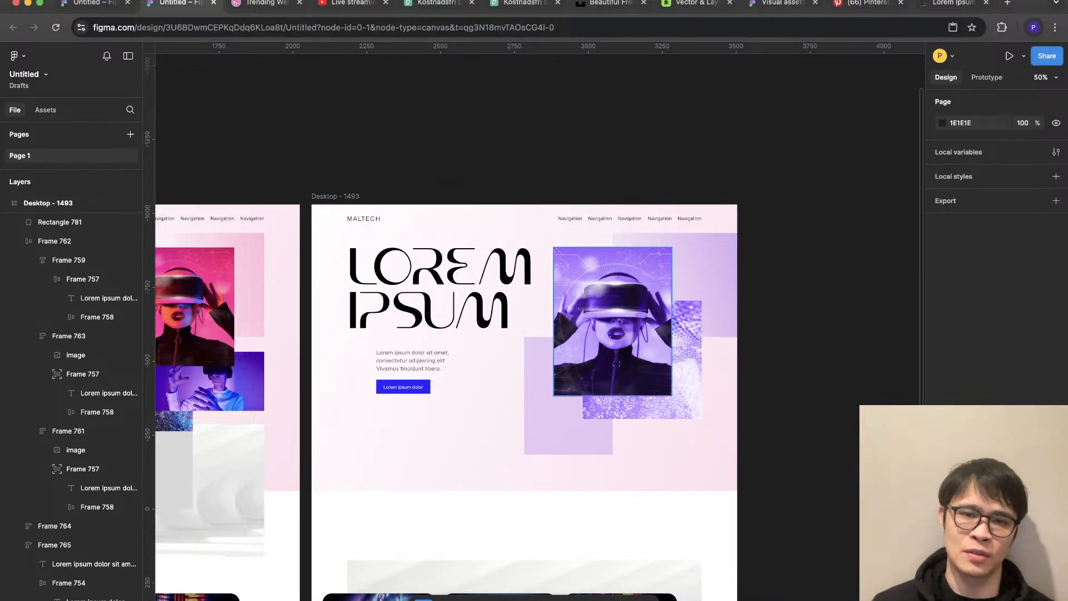
Step: Try setting the textured particle image's opacity to 25% and raising its contrast
left_click(686, 378)
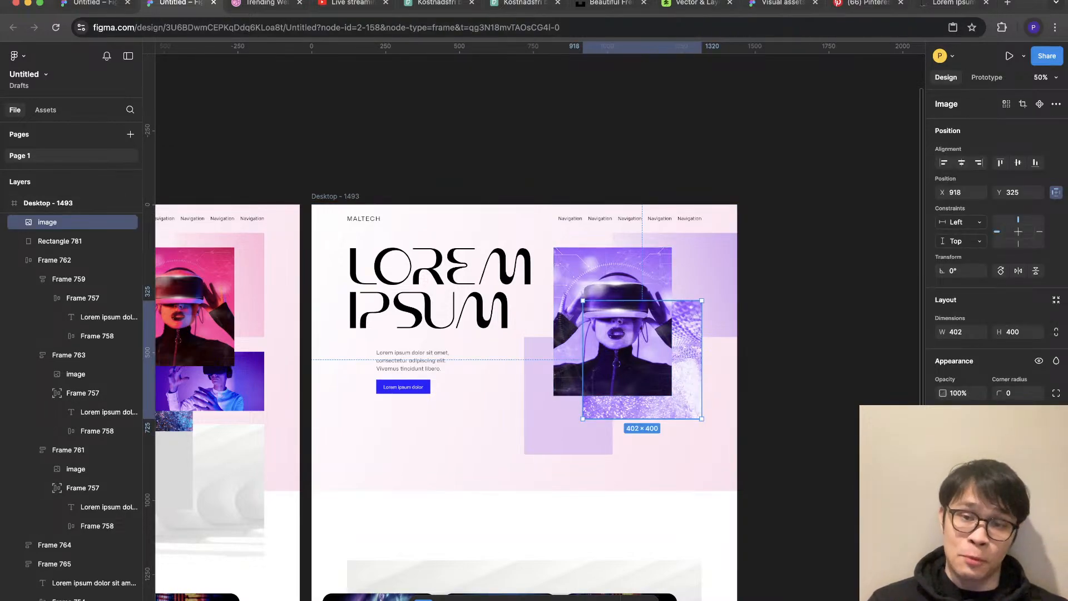
key("Return")
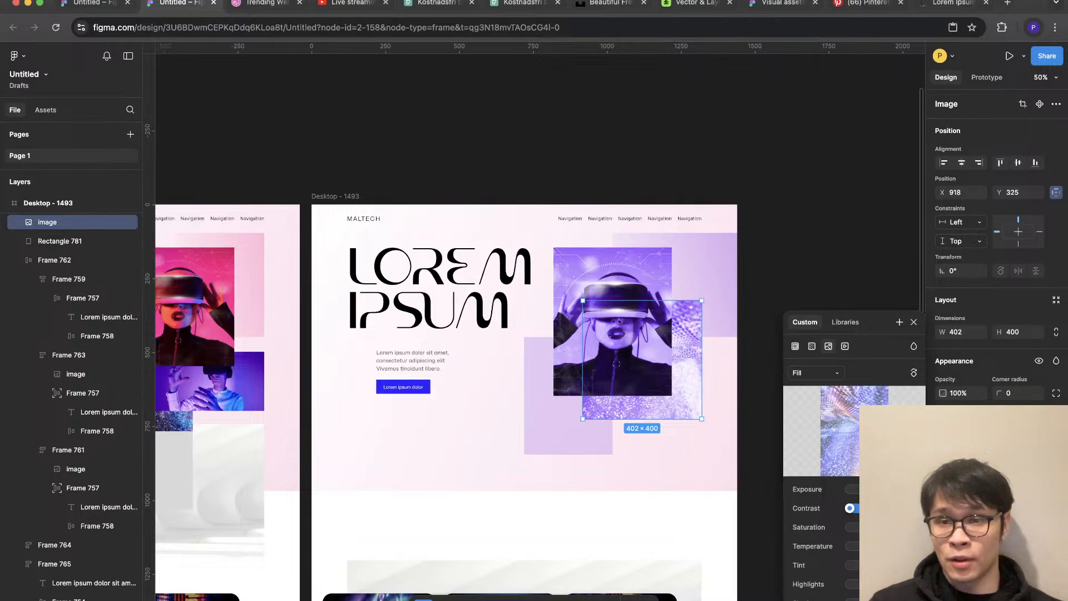
left_click_drag(943, 392, 905, 402)
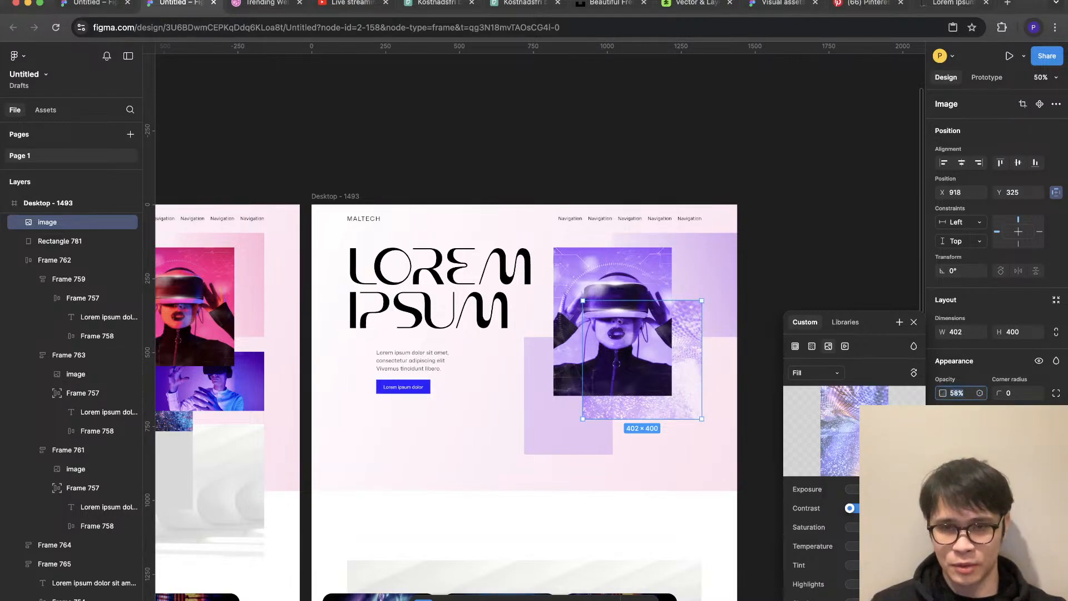
type("25")
key("Return")
left_click_drag(850, 507, 895, 508)
left_click(845, 264)
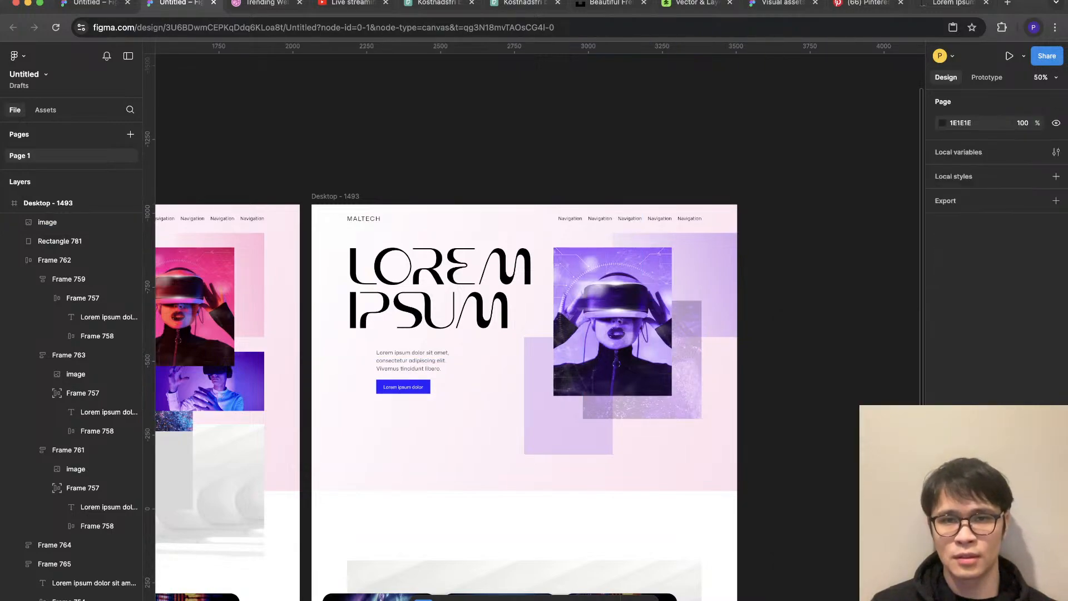
scroll(845, 264, "down", 3)
scroll(771, 308, "up", 5)
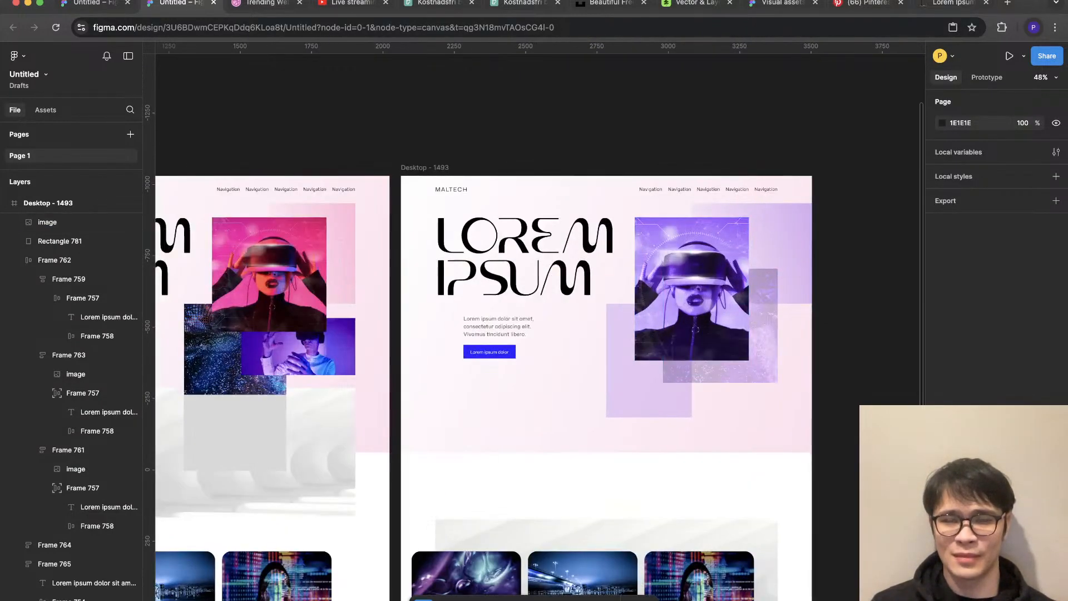
Step: Undo the latest opacity and contrast changes on the textured particle image and deselect it
left_click(723, 328)
key("super+z")
key("super+z")
key("super+z")
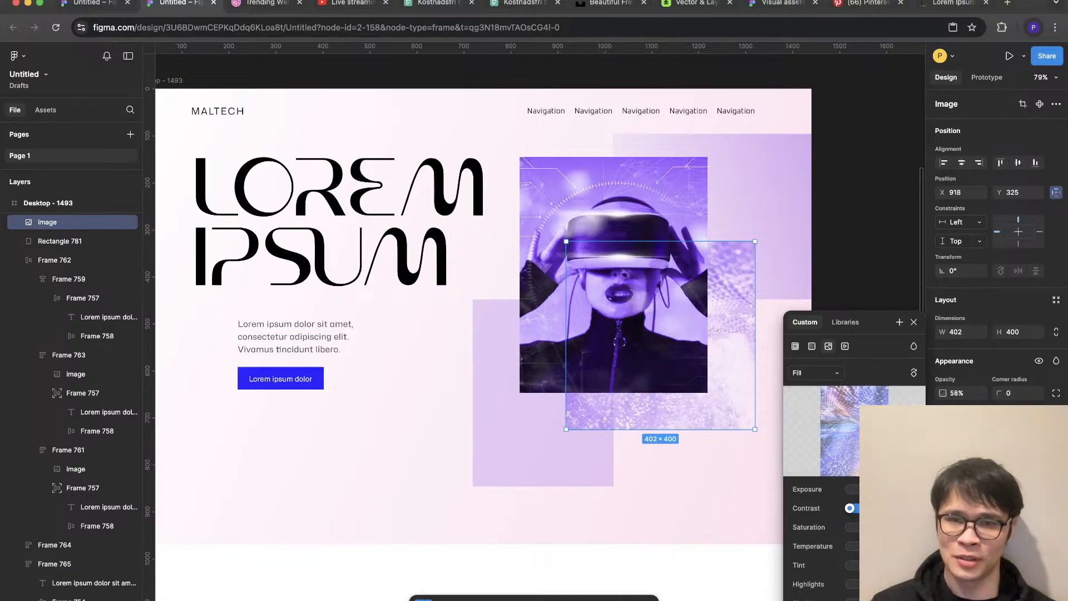
key("Escape")
scroll(895, 239, "down", 3)
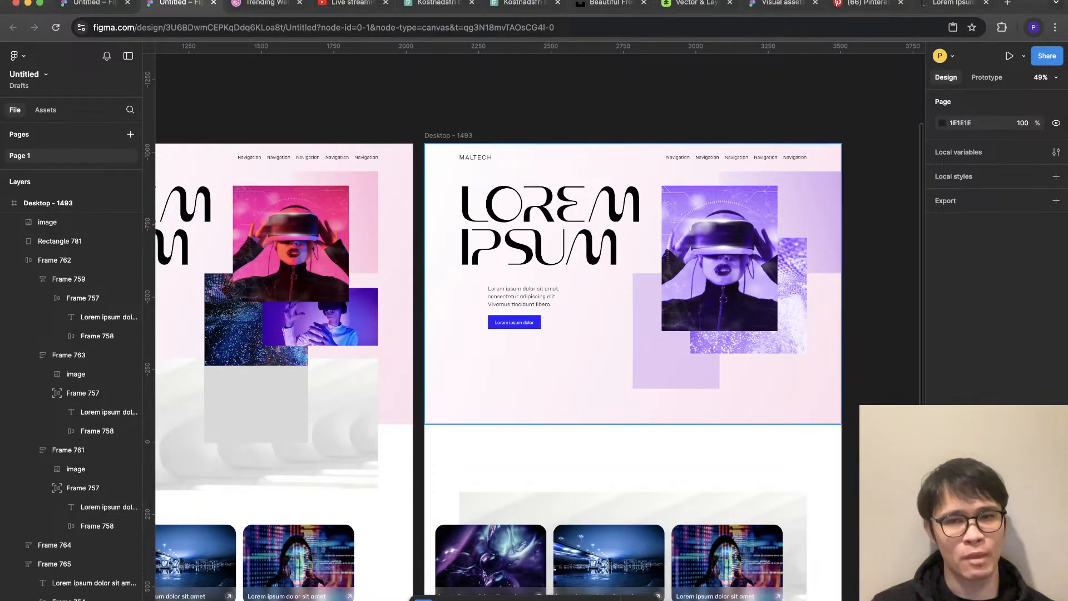
left_click(792, 301)
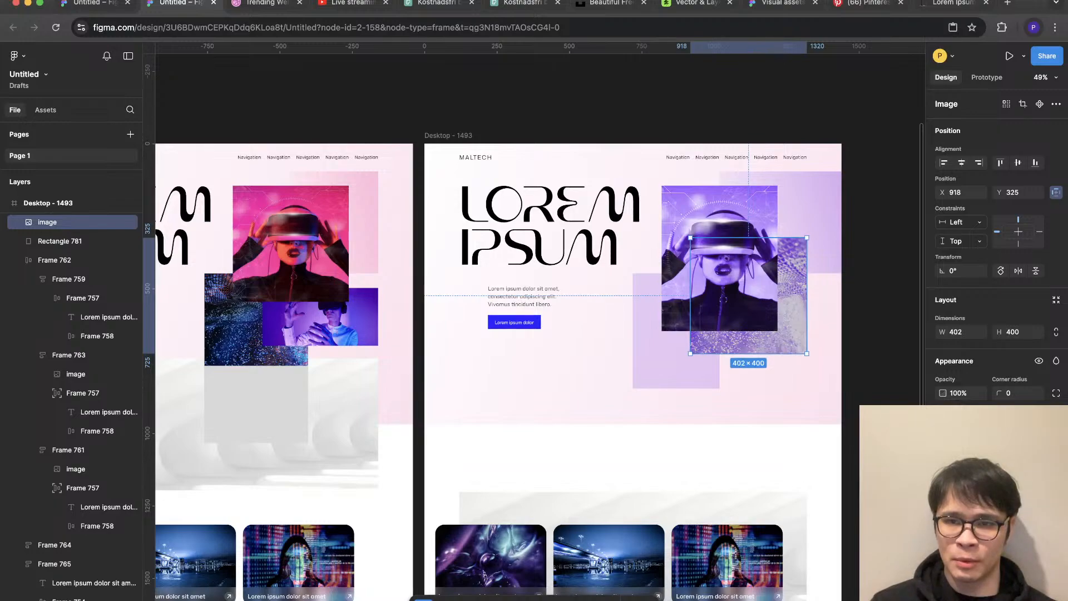
left_click(945, 444)
left_click(783, 330)
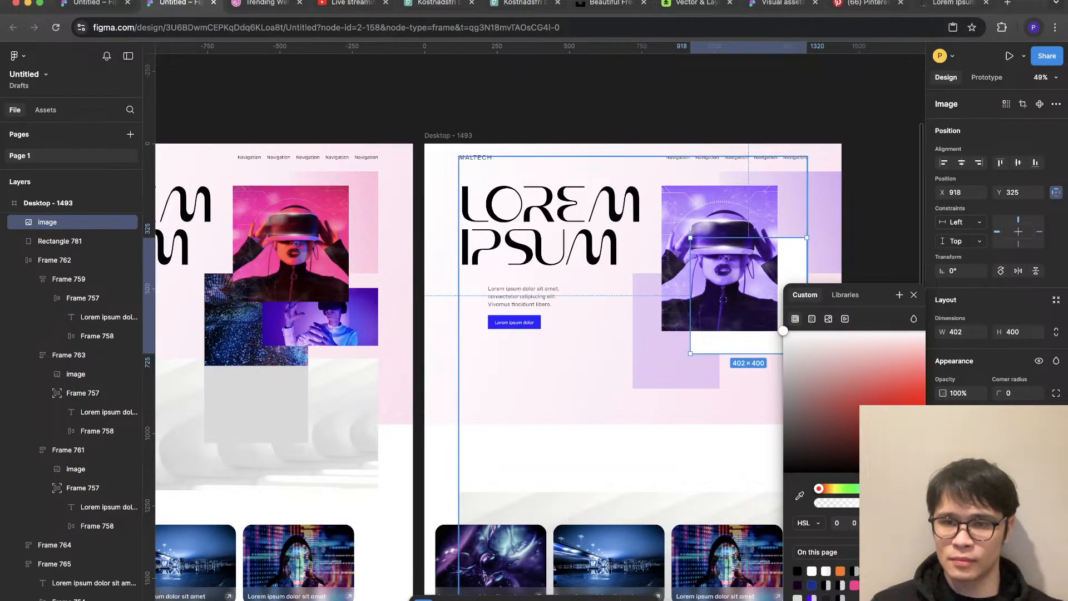
key("Escape")
key("Escape")
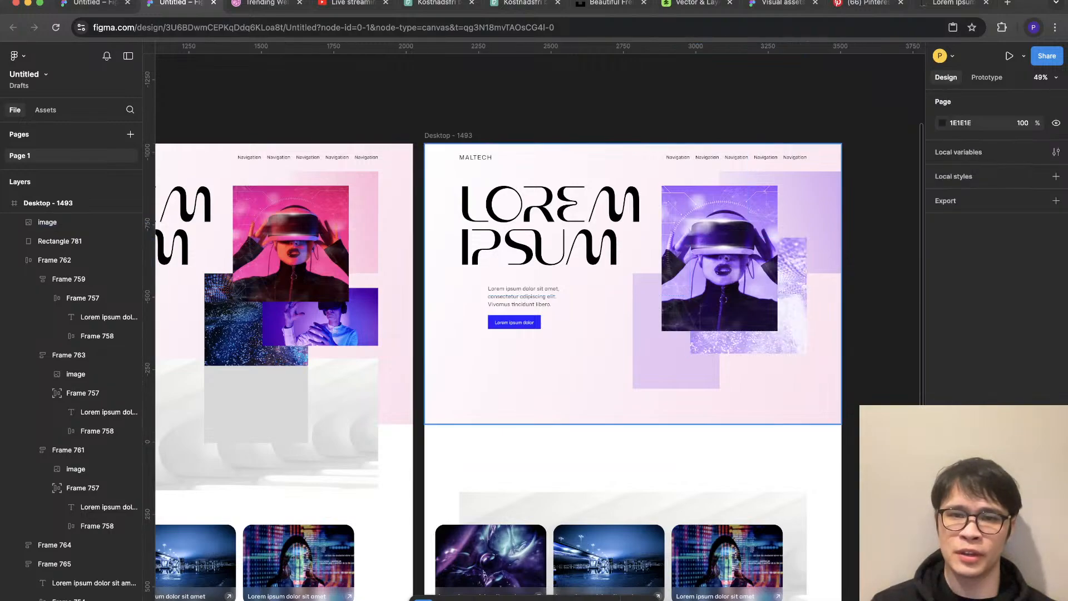
Step: Adjust the tones of the VR portrait's image fill to deepen its shadows and strengthen the contrast
scroll(539, 327, "right", 3)
scroll(538, 327, "up", 1)
left_click(566, 325)
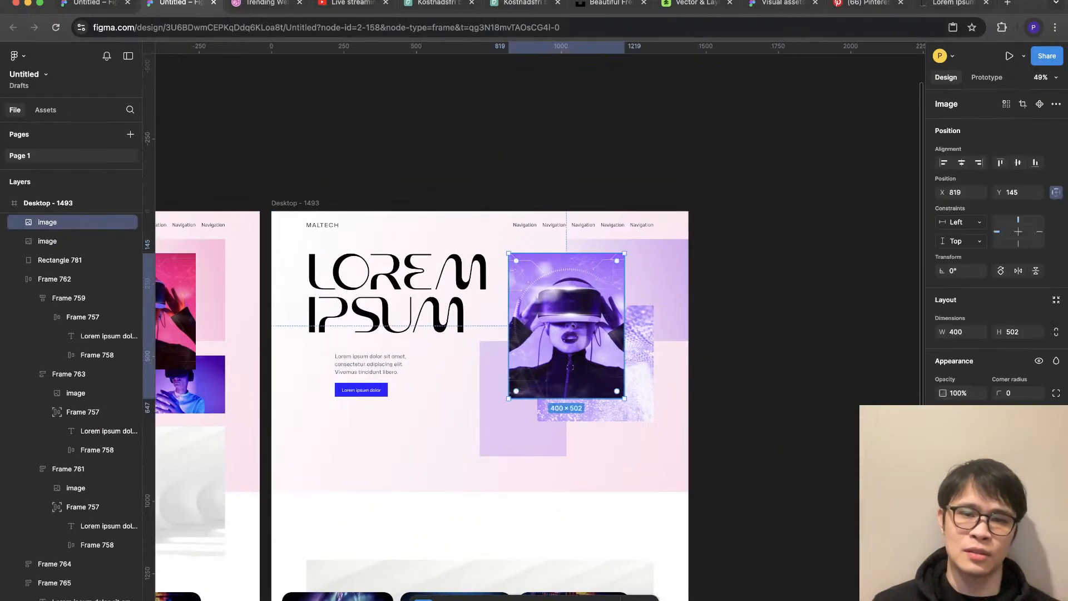
scroll(475, 494, "up", 3)
scroll(475, 493, "up", 2)
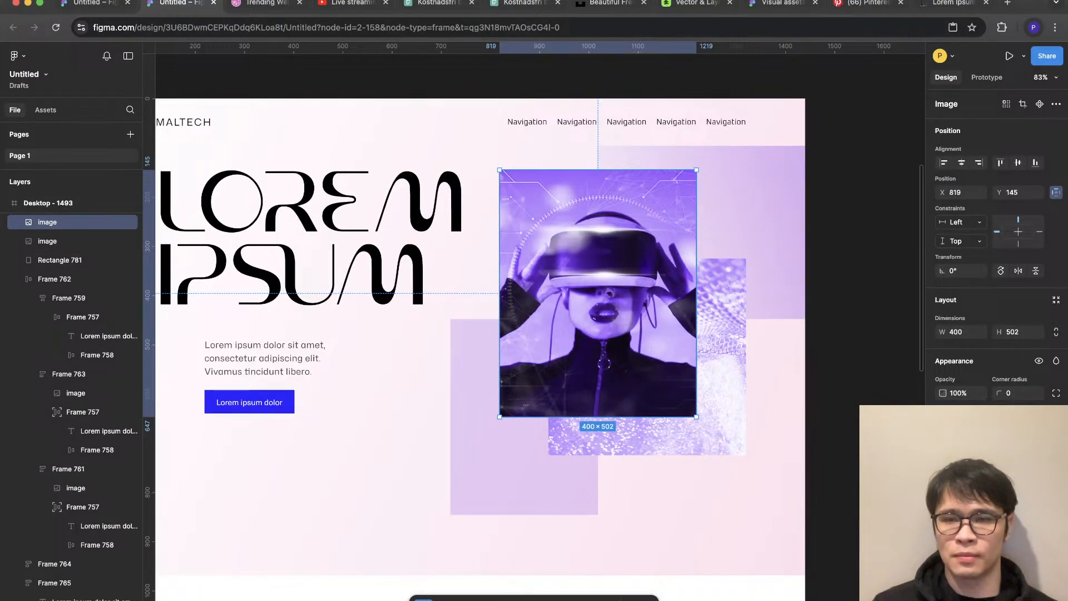
key("Return")
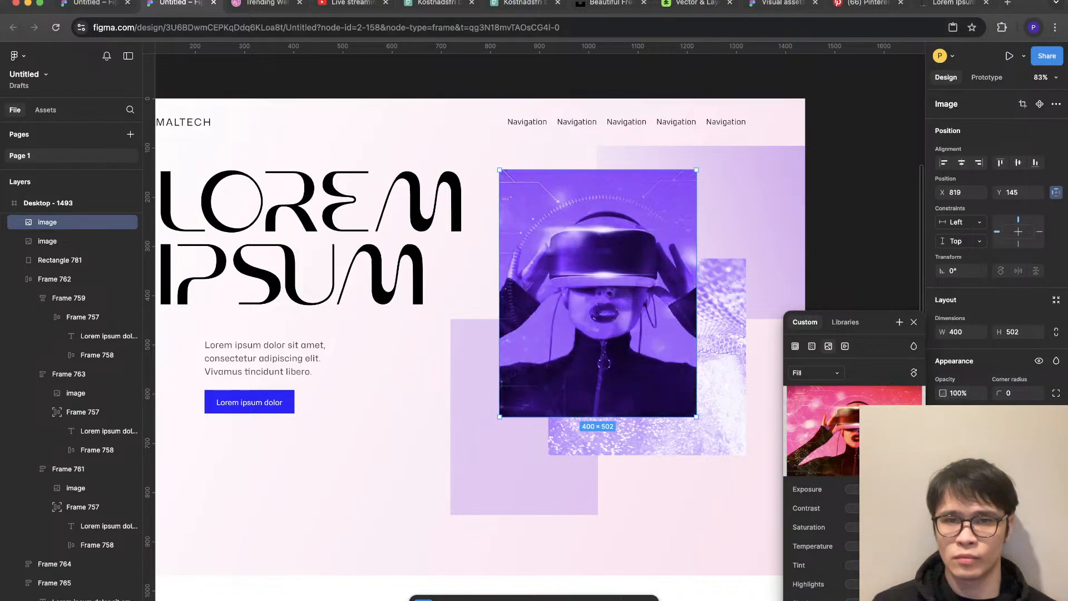
mouse_move(890, 565)
left_mouse_down()
mouse_move(849, 564)
mouse_move(884, 565)
left_mouse_up()
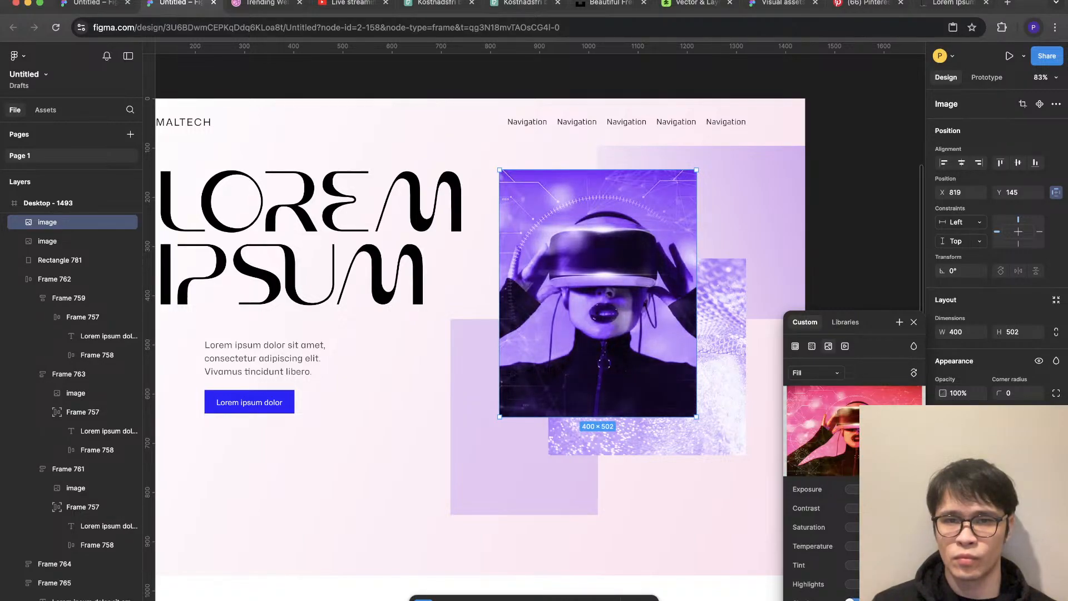
mouse_move(884, 600)
left_mouse_down()
mouse_move(850, 600)
mouse_move(884, 600)
left_mouse_up()
scroll(469, 506, "down", 5)
key("Escape")
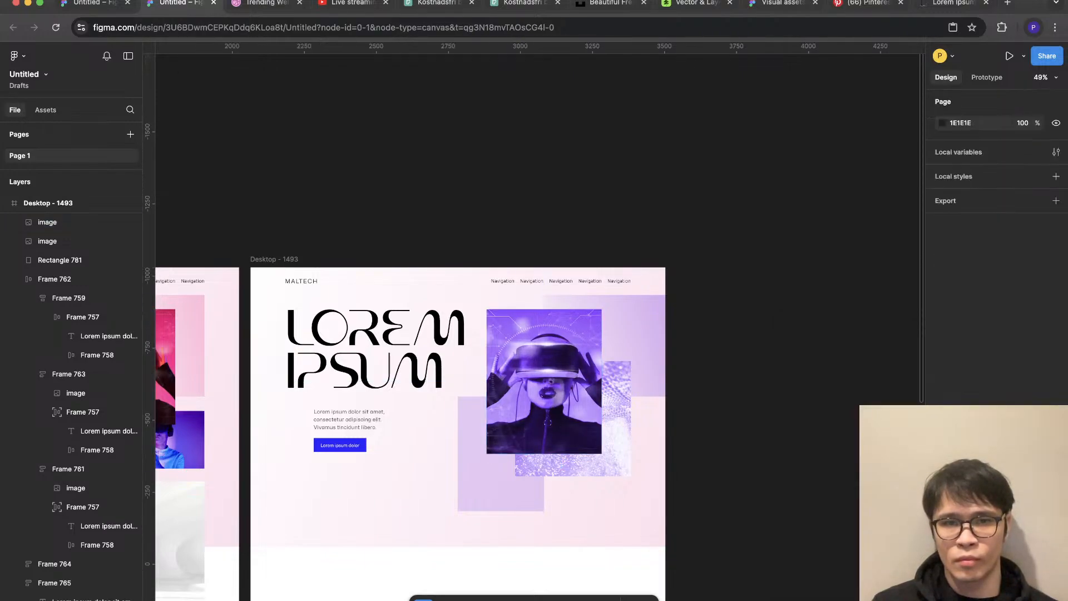
Step: Change every black element in the Desktop - 1493 frame to violet 5700EC
scroll(246, 511, "up", 5)
left_click(432, 266)
scroll(433, 371, "down", 5)
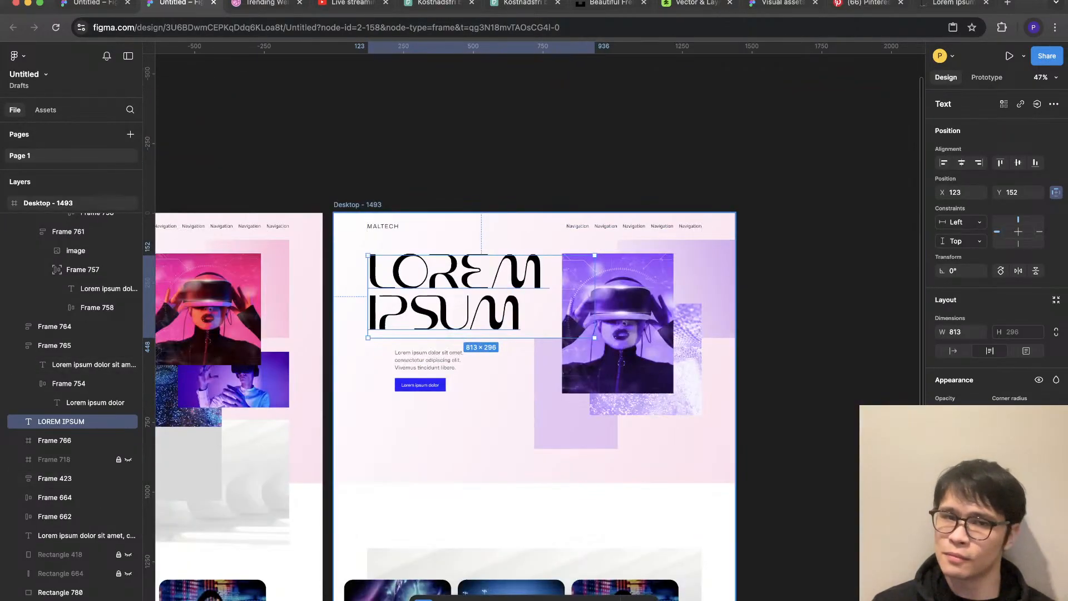
left_click(357, 204)
scroll(996, 251, "down", 4)
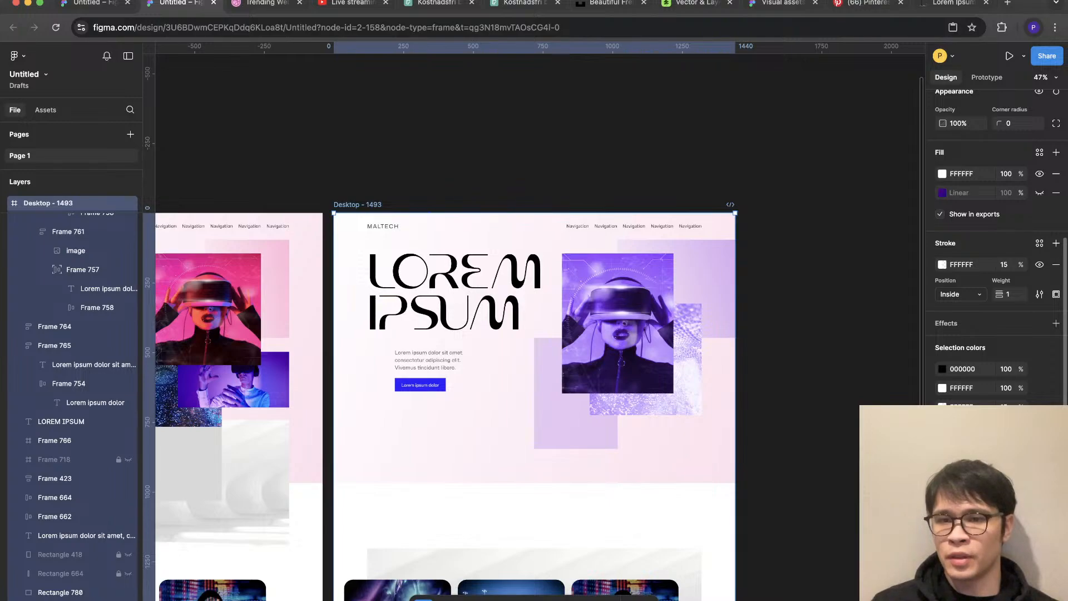
left_click(962, 368)
type("5700EC")
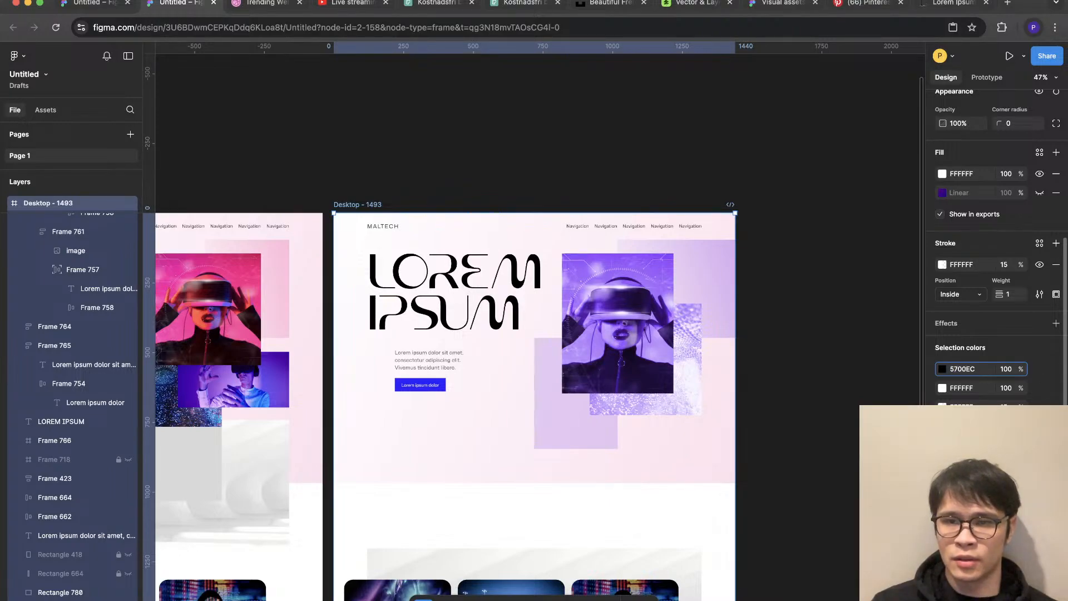
key("Return")
key("Escape")
Step: Darken the LOREM IPSUM heading to a very deep violet of the same hue
scroll(489, 296, "up", 4)
left_click(488, 295)
left_click(942, 592)
scroll(629, 462, "right", 2)
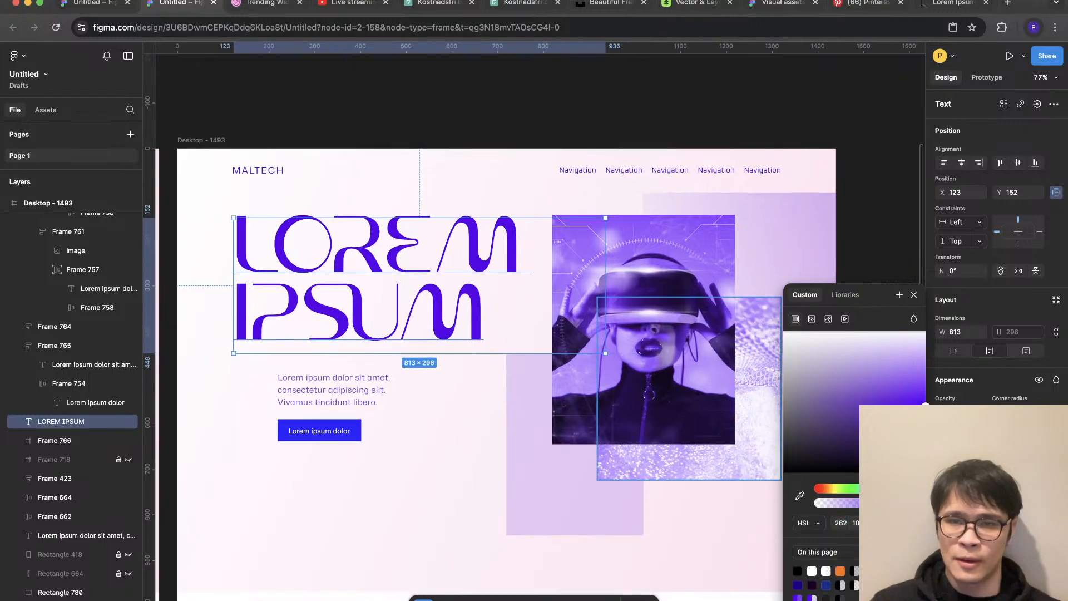
left_click_drag(924, 406, 923, 438)
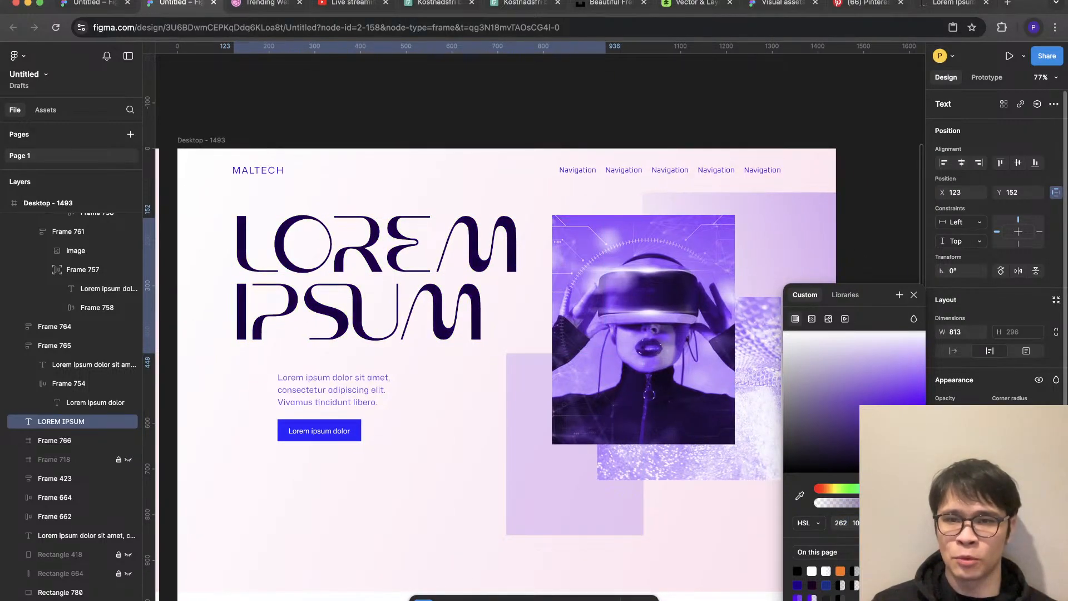
scroll(640, 262, "down", 5)
key("Escape")
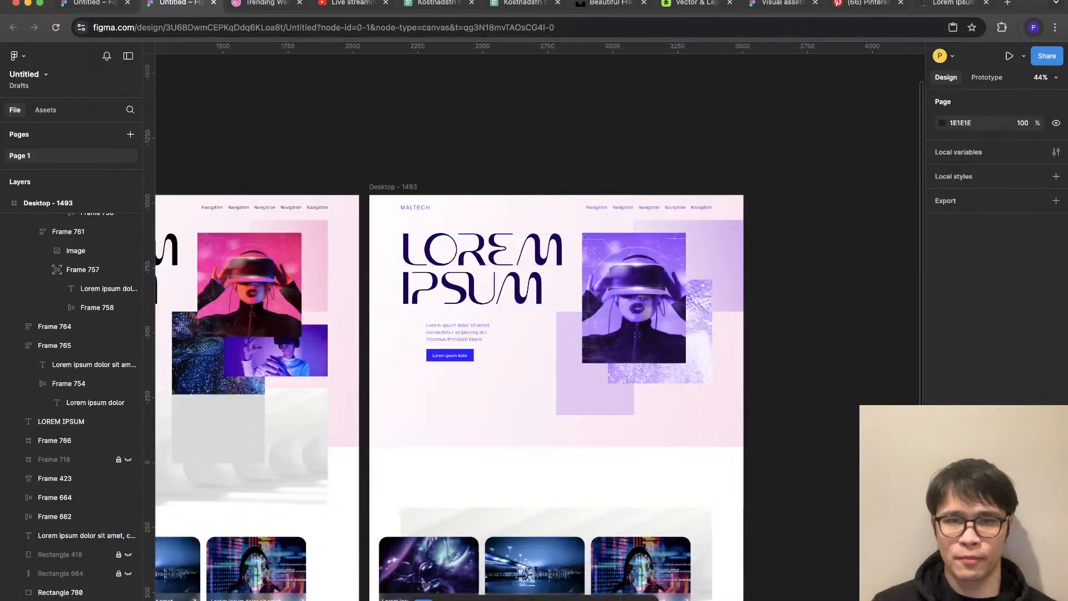
Step: Reduce the LOREM IPSUM heading's font size by four increments against the layout grid, leaving the grid hidden
scroll(531, 166, "up", 2)
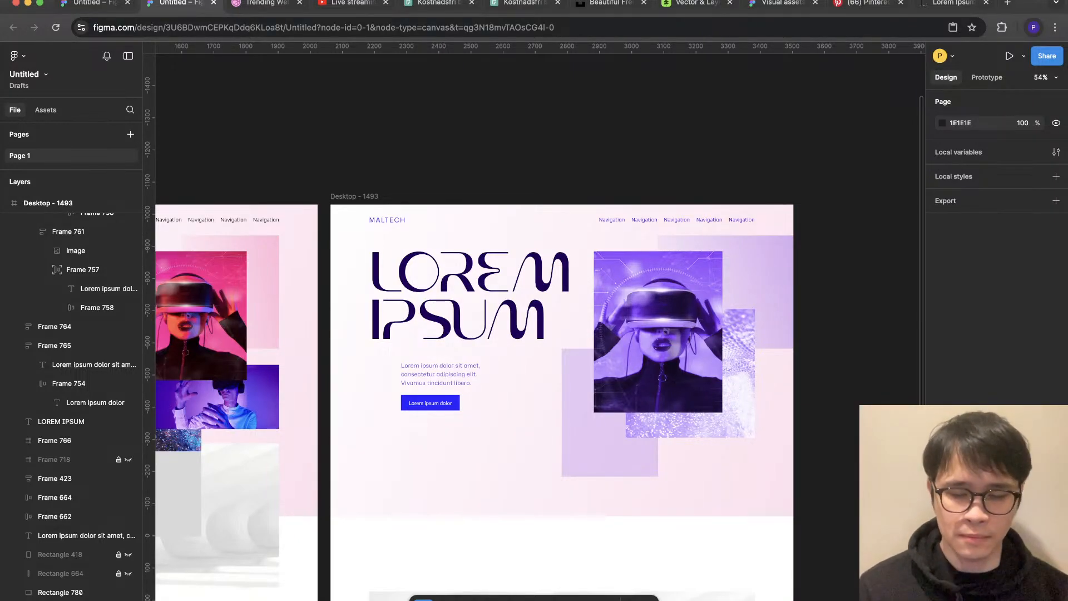
scroll(750, 592, "down", 3)
scroll(751, 592, "down", 3)
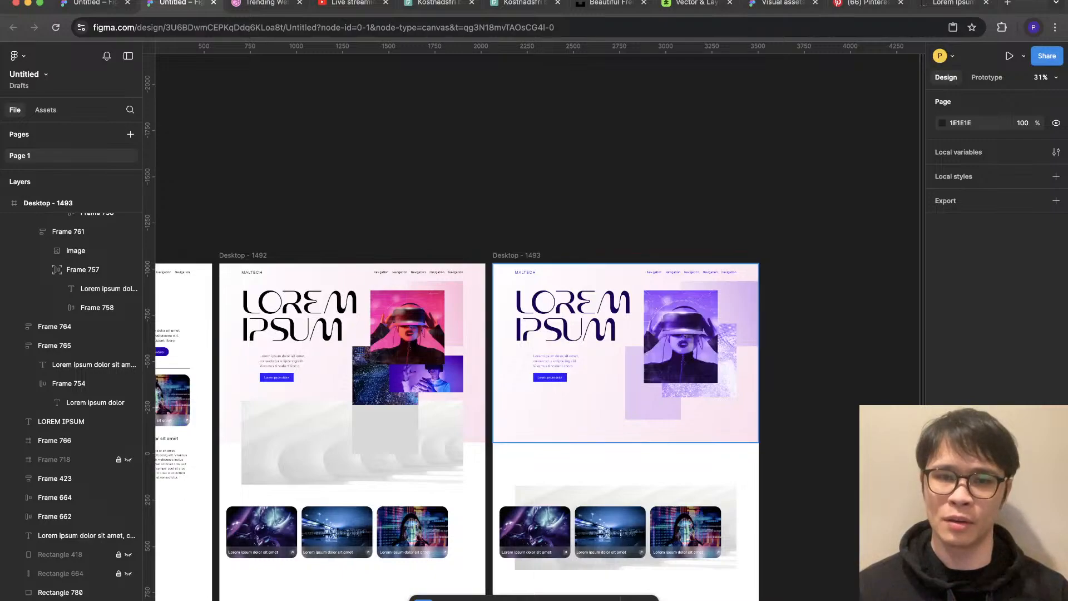
scroll(767, 384, "up", 5)
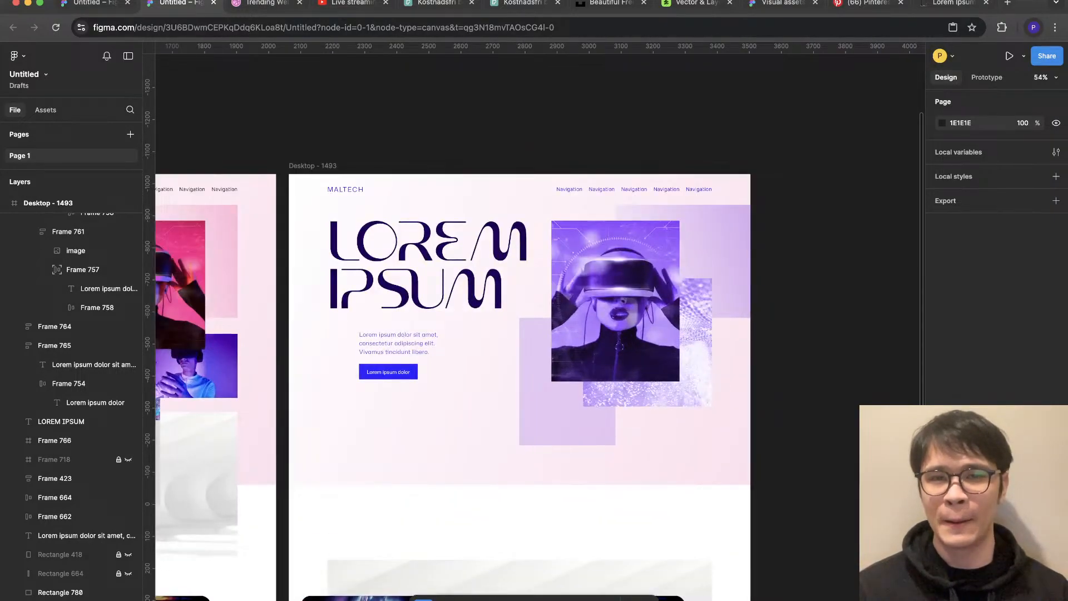
left_click(457, 270)
key("shift+g")
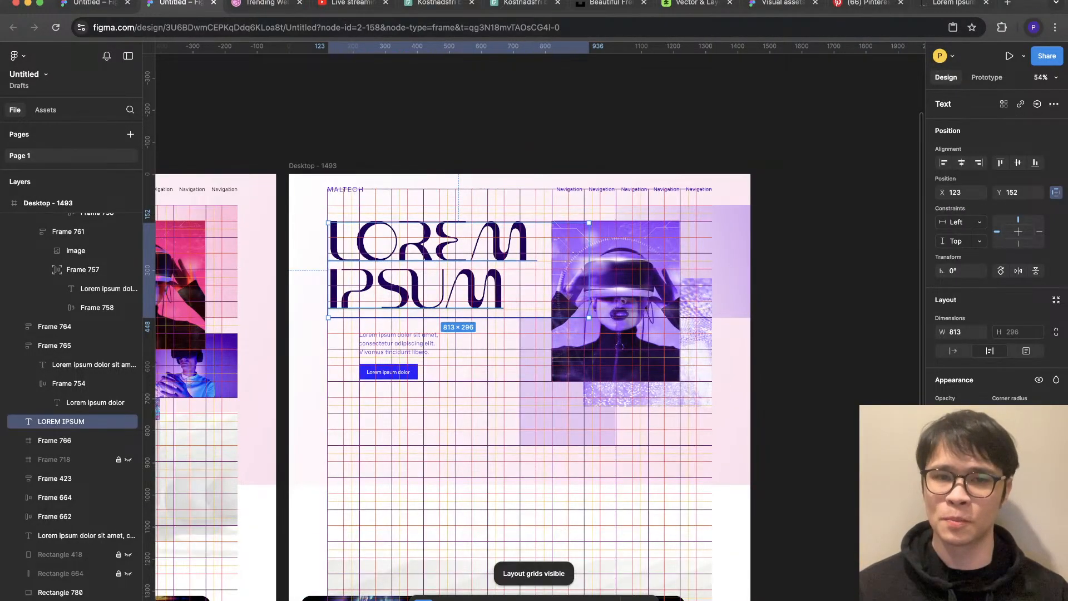
scroll(417, 270, "up", 1)
key("super+shift+comma")
key("super+shift+comma")
key("super+shift+comma")
key("super+shift+comma")
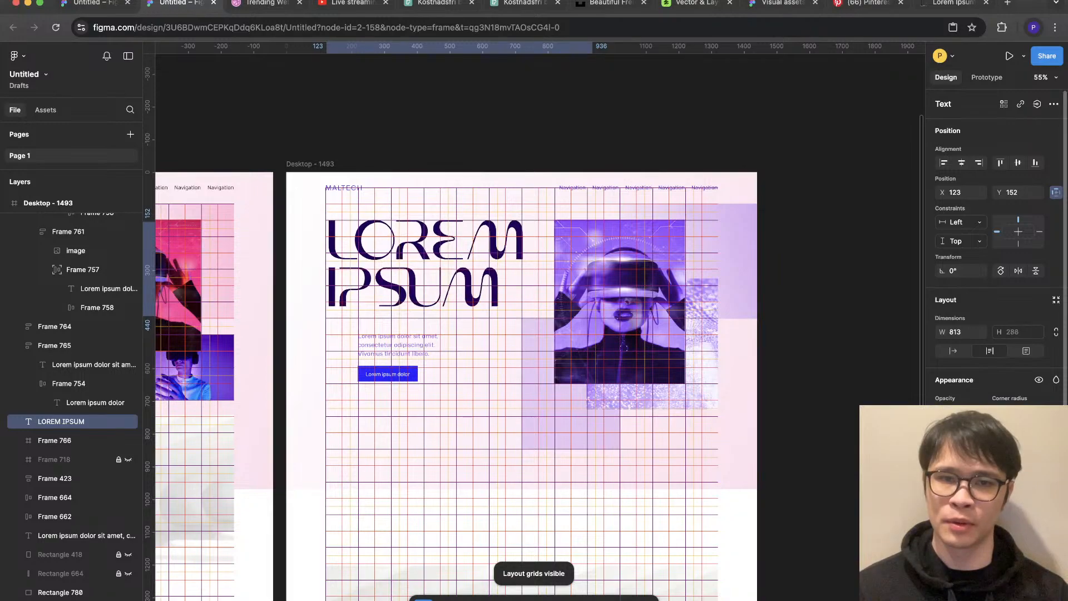
key("shift+g")
key("Escape")
Step: Show the layout grid and move the paragraph and button block left to the heading's left edge at X 123
scroll(796, 299, "down", 5)
scroll(796, 299, "up", 2)
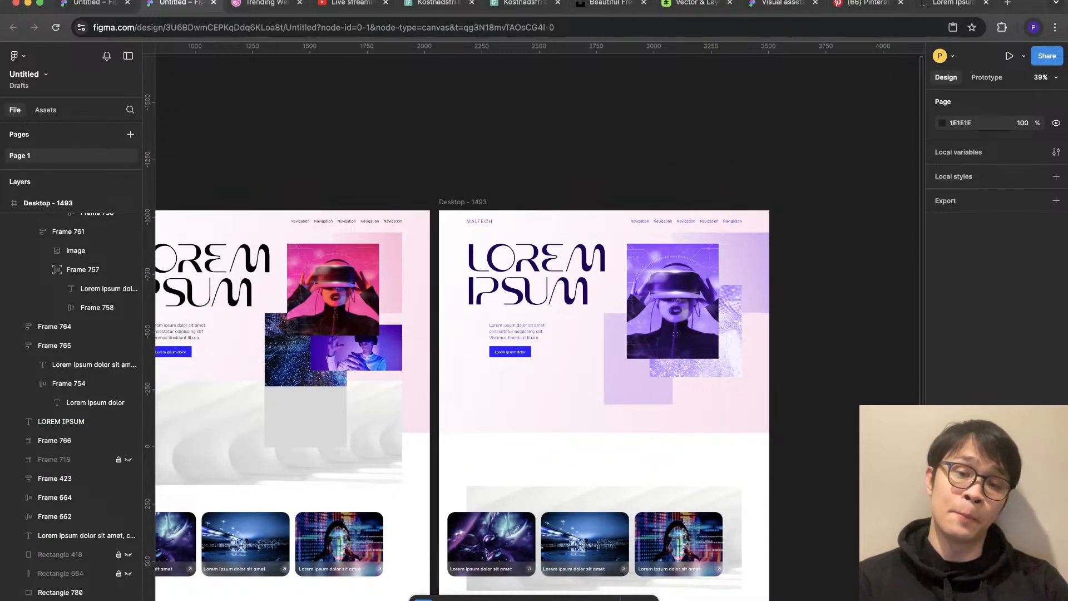
key("shift+g")
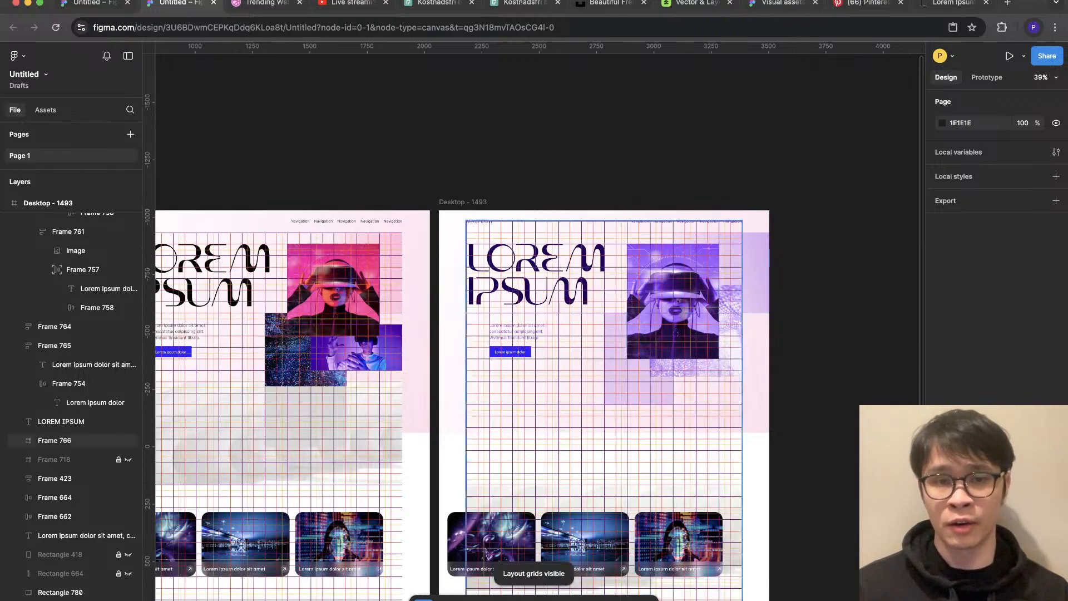
scroll(507, 320, "up", 4)
left_click_drag(520, 345, 481, 328)
Step: Lower the LOREM IPSUM heading slightly, move the paragraph and button block down to Y 489, and hide the layout grid
left_click(514, 252)
scroll(513, 247, "up", 4)
left_click_drag(514, 247, 513, 273)
left_click_drag(513, 390, 513, 421)
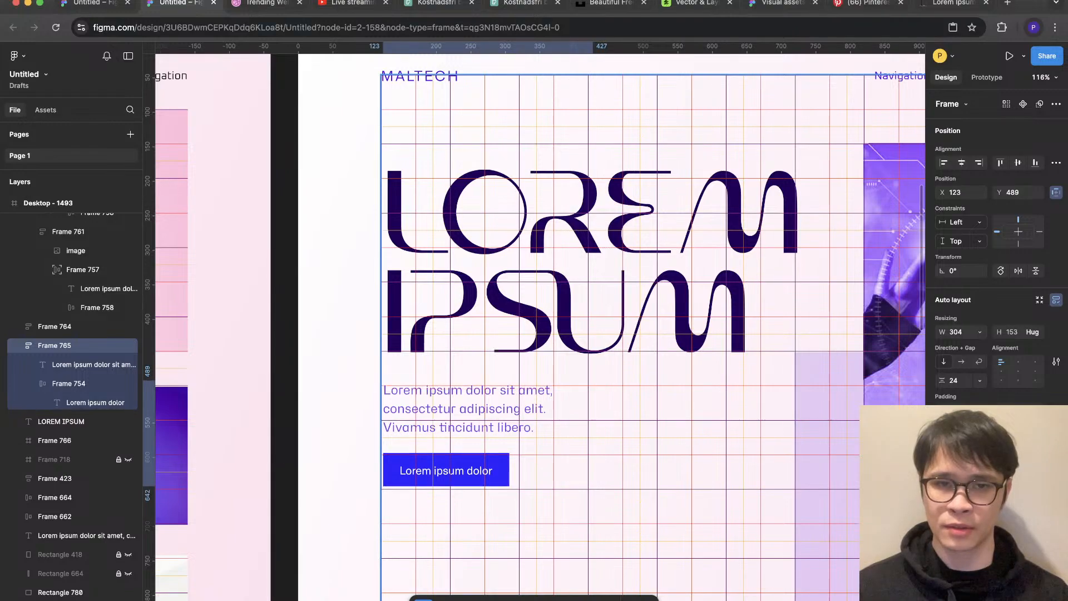
key("ctrl+g")
key("shift+2")
scroll(367, 339, "down", 5)
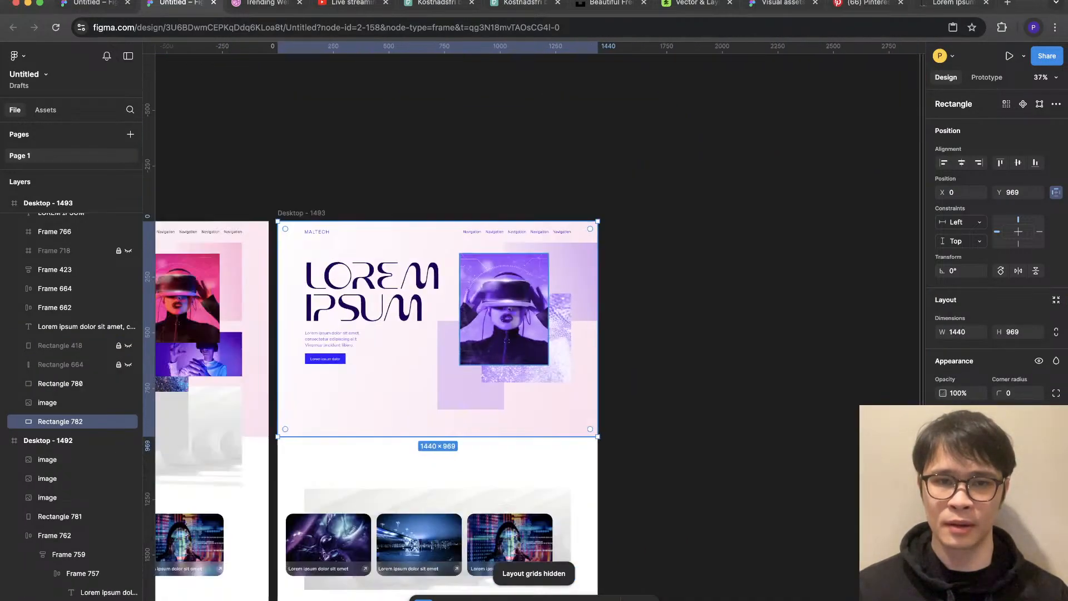
Step: Darken the hero paragraph's text to a muted deep violet
left_click(367, 336)
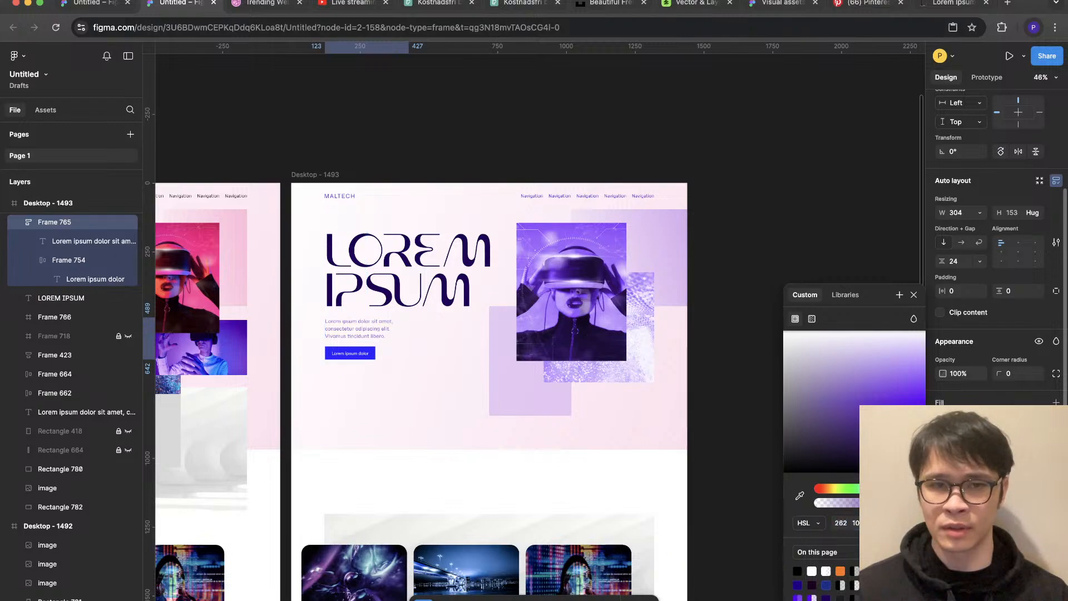
key("Escape")
scroll(390, 269, "up", 2)
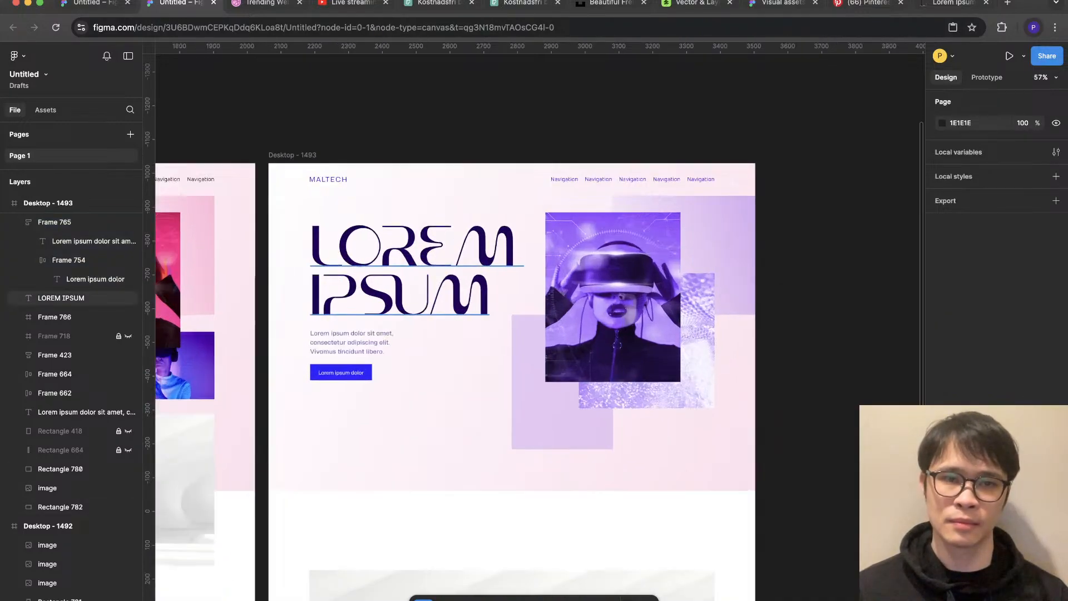
Step: Darken the MALTECH logo text and navigation links in the header bar to a deep violet
left_click(361, 342, "super")
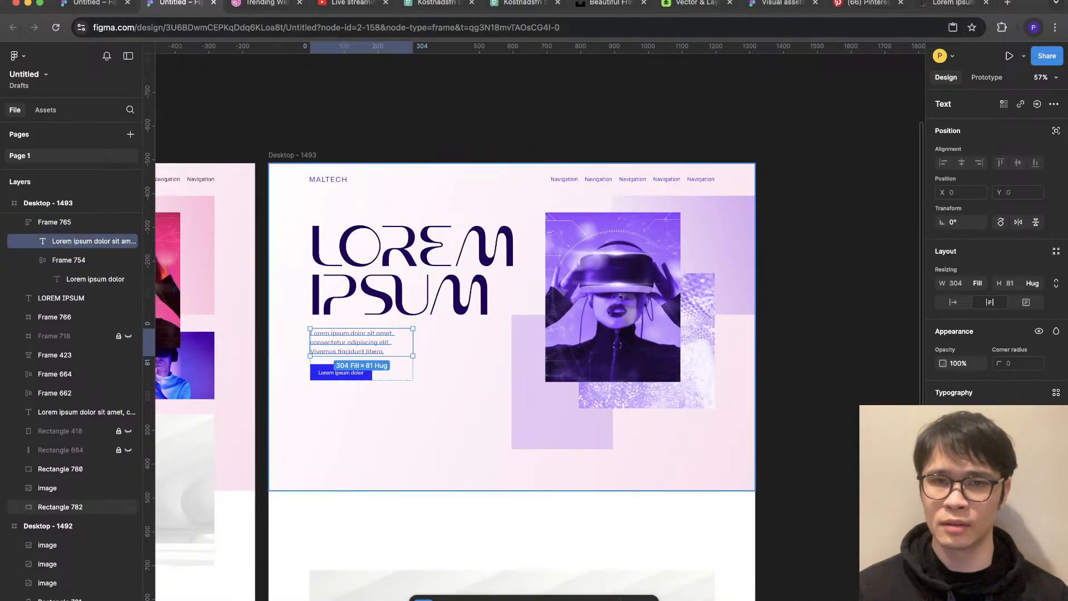
left_click(72, 317)
left_click(54, 354)
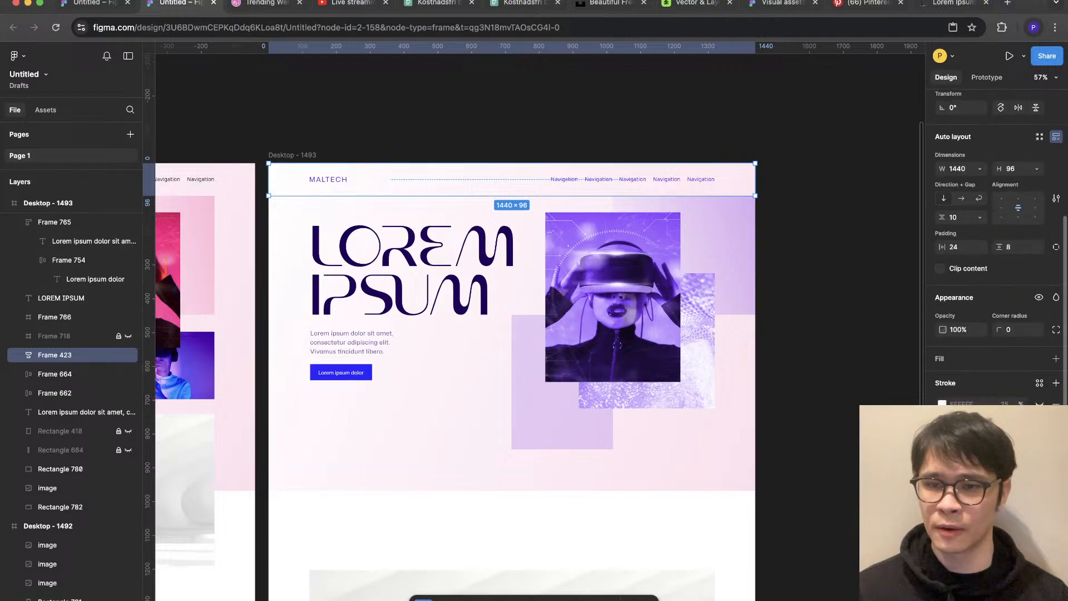
key("Escape")
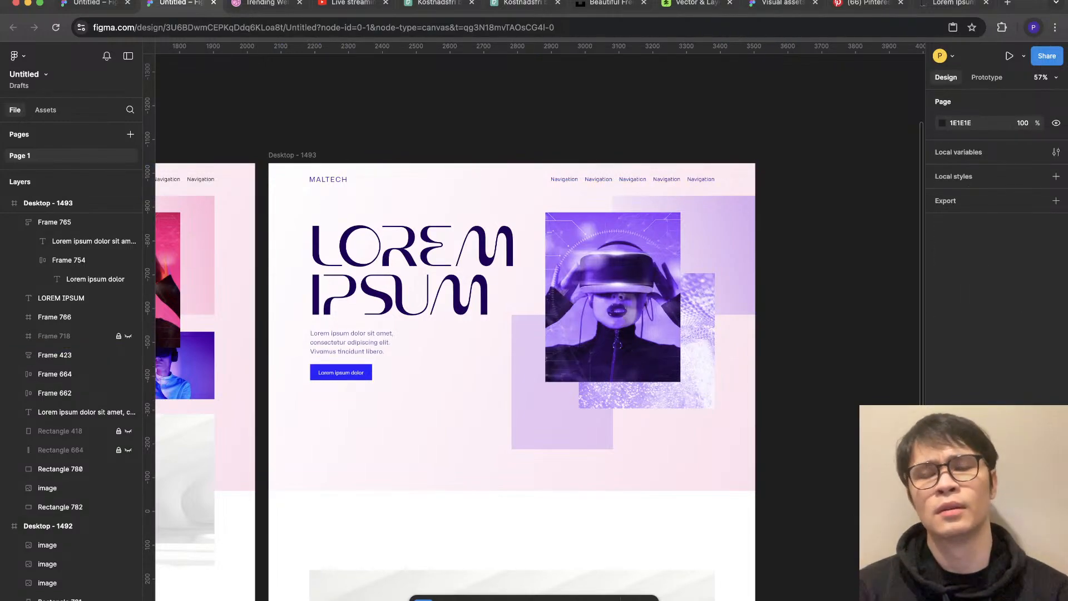
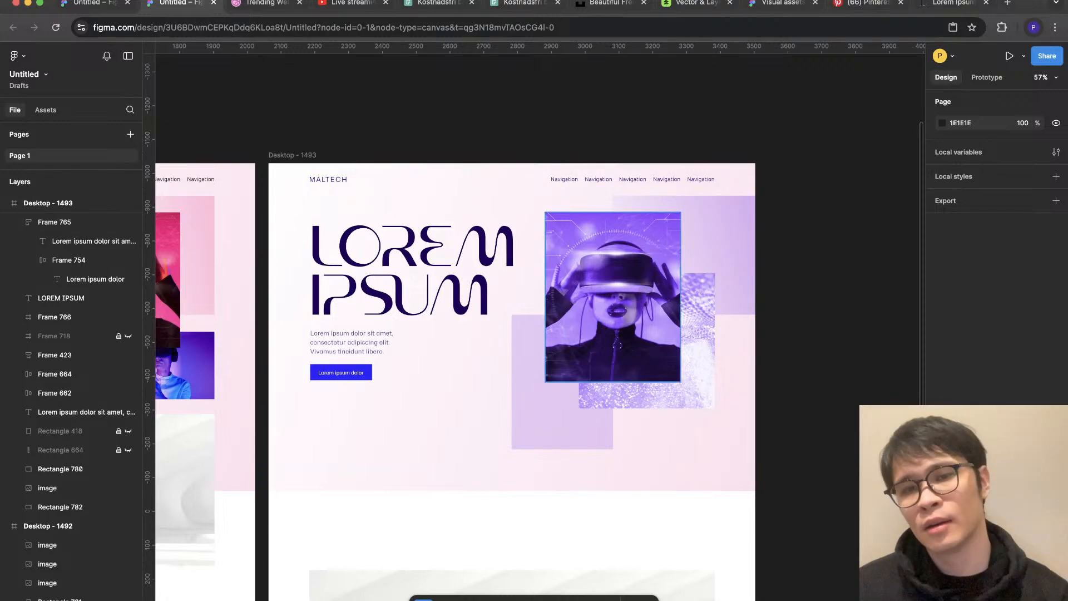
Step: Recolour the hero button from blue to a violet matching the collage
left_click(613, 296)
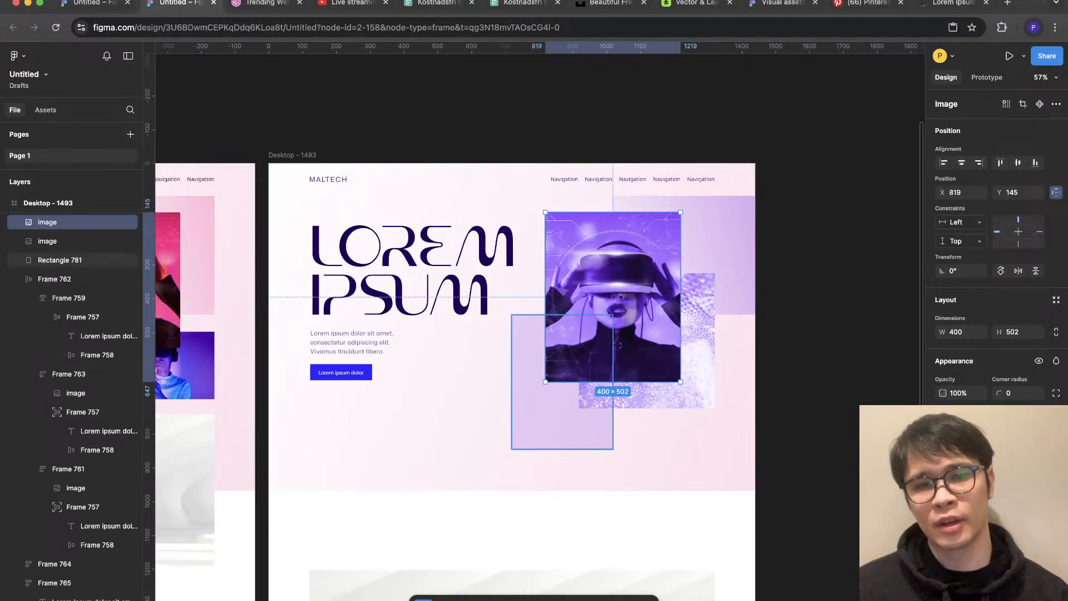
left_click(341, 373, "super")
key("Escape")
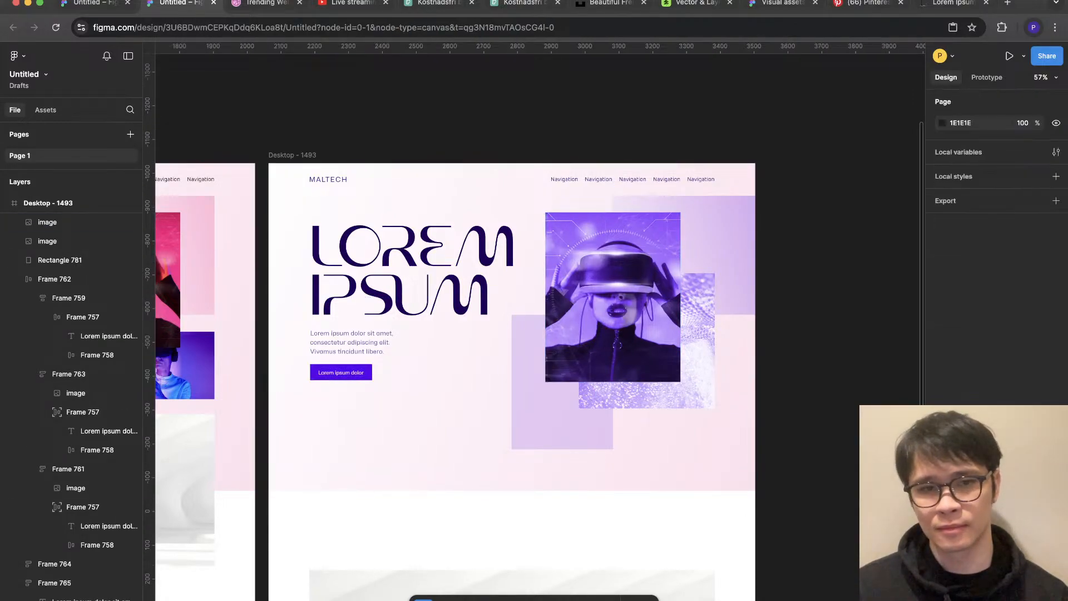
Step: Try drawing a 341 × 341 rectangle over the lower part of the pale violet rectangle, and undo it
scroll(539, 327, "down", 2)
scroll(539, 327, "up", 4)
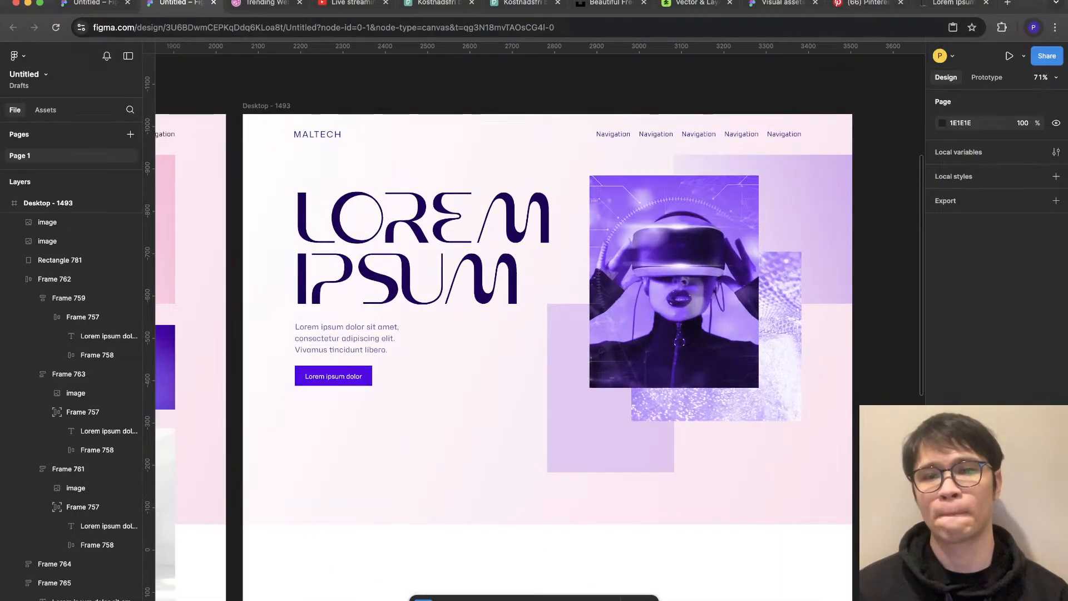
key("r")
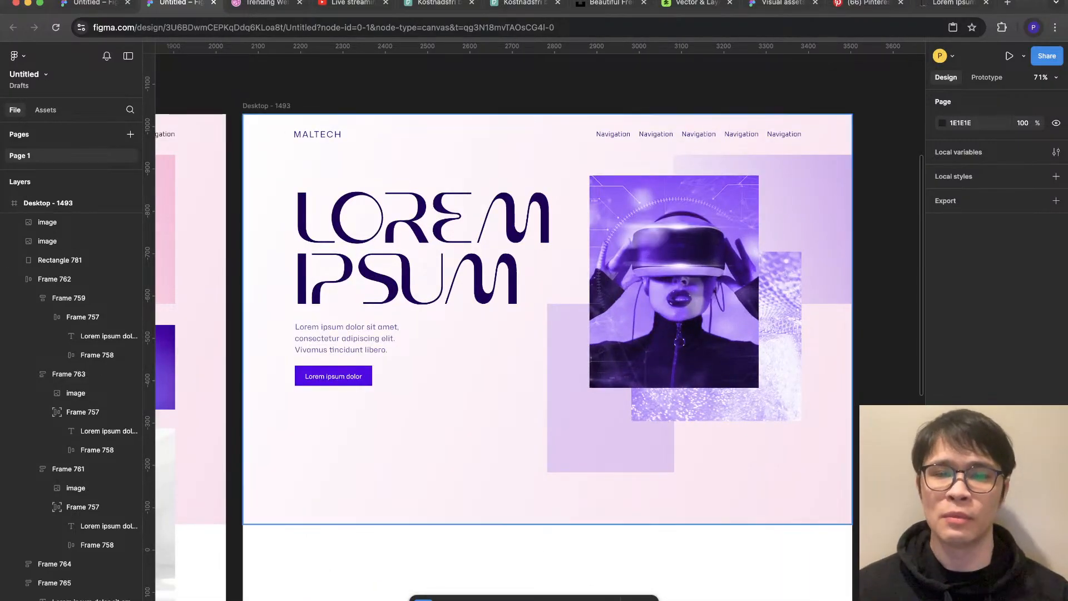
left_click_drag(501, 336, 645, 479)
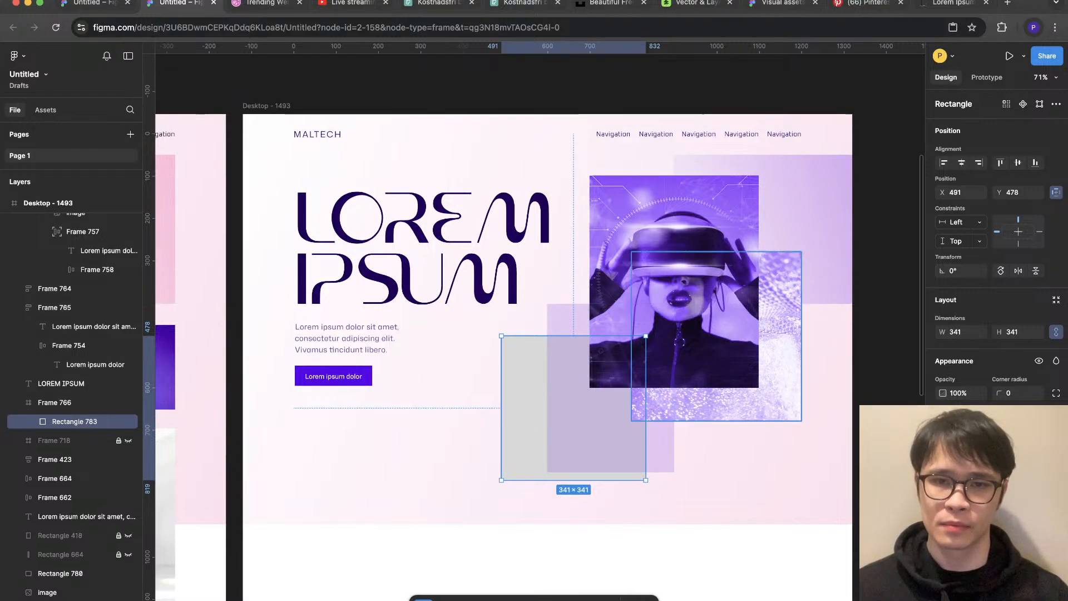
key("super+z")
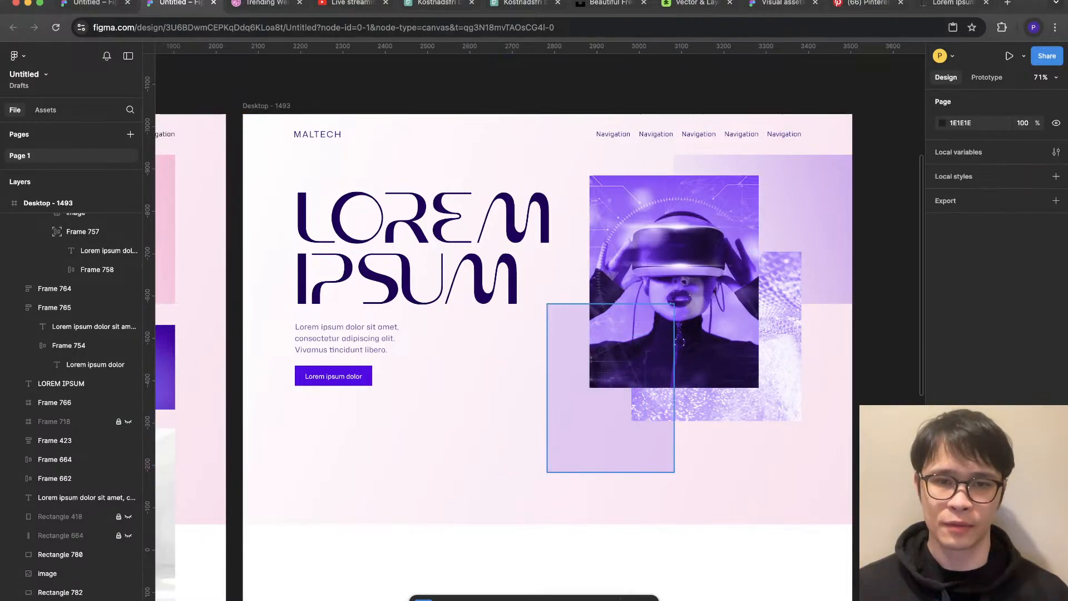
Step: Lock Frame 766, the grid frame spanning the page content, against accidental selection
key("super+shift+z")
mouse_move(573, 408)
left_mouse_down()
mouse_move(593, 396)
mouse_move(574, 394)
left_mouse_up()
key("BackSpace")
left_click(574, 394)
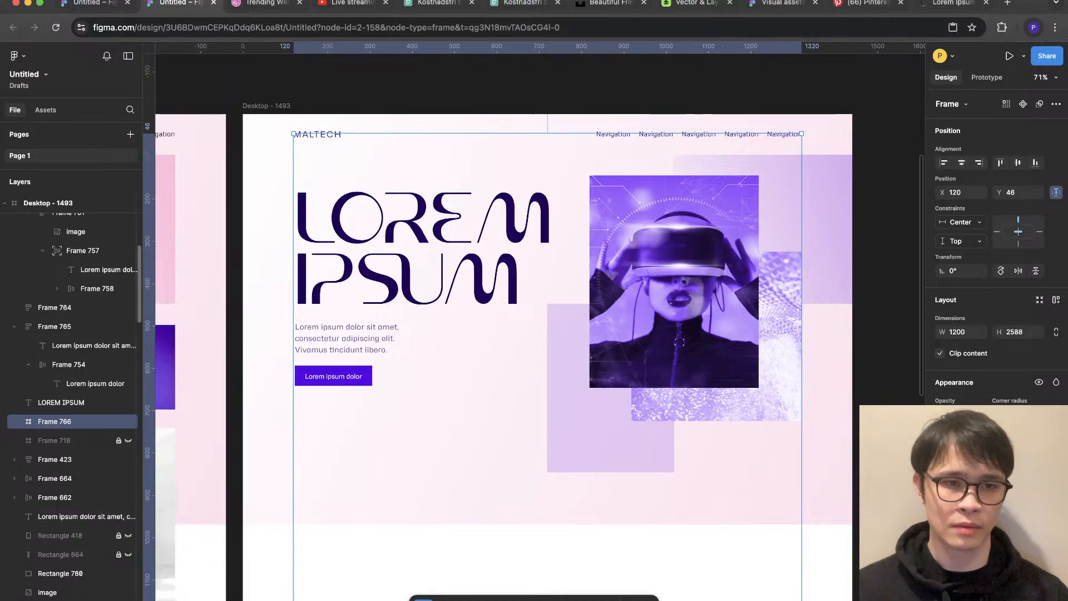
left_click(118, 421)
left_click(422, 445)
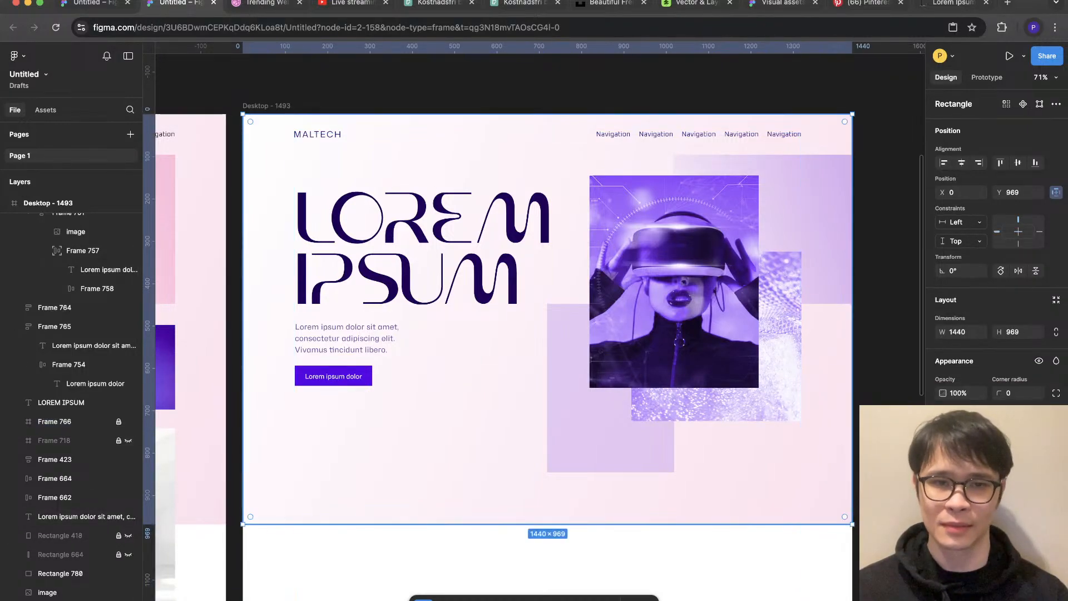
Step: Place a 341 × 341 rectangle over the portrait's lower-left area at X 664, Y 489 and fill it white
key("super+v")
left_click_drag(522, 376, 596, 376)
right_click(549, 377)
left_click(579, 337)
left_click(945, 443)
left_click_drag(784, 352, 783, 331)
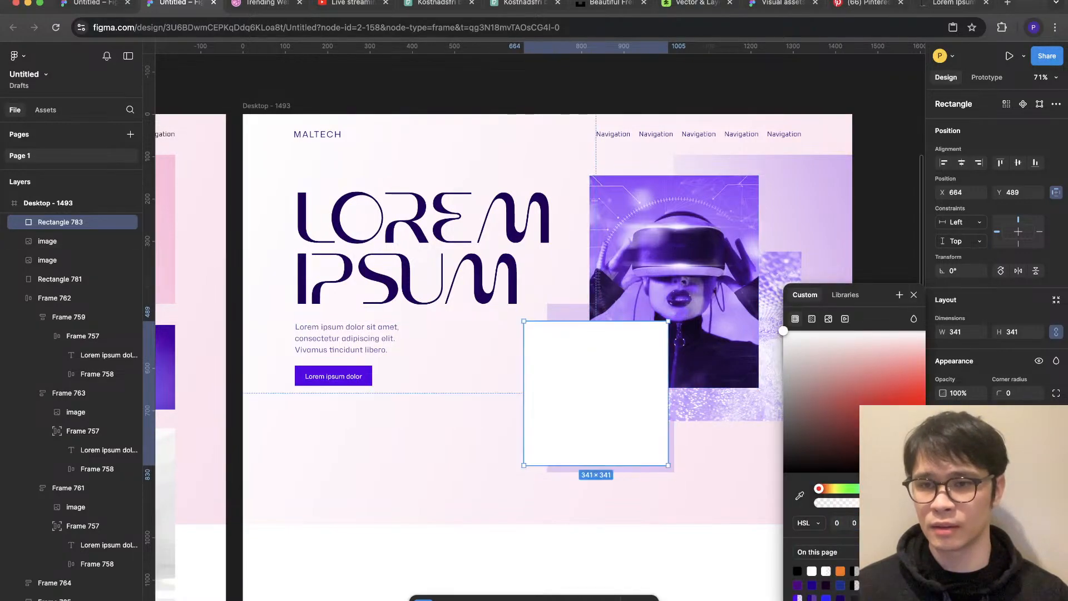
Step: Make the white rectangle's fill translucent and give it a background blur of 20
key("Escape")
type("20")
key("Return")
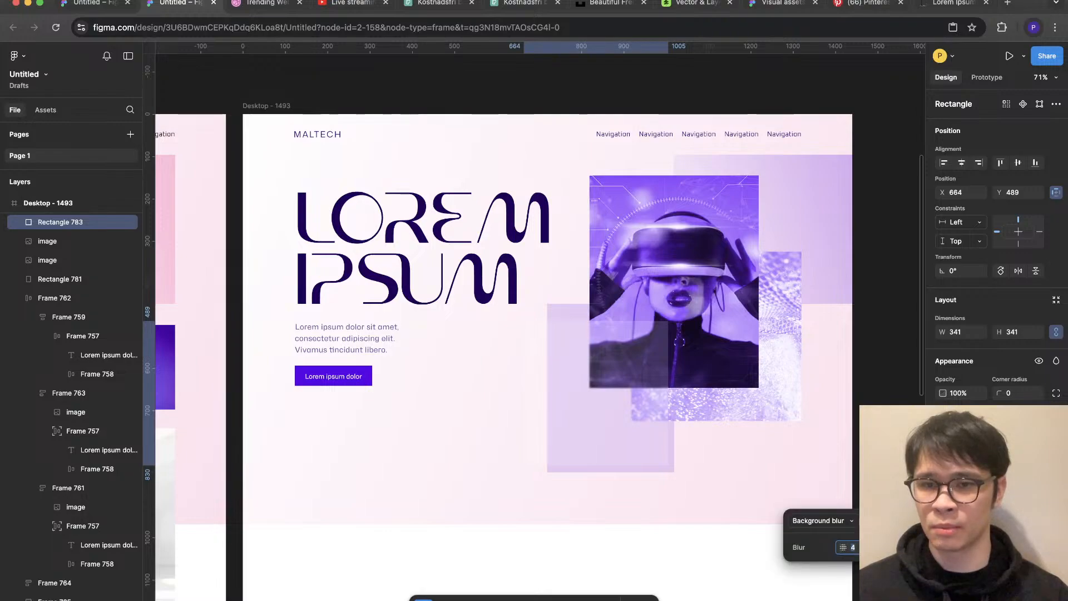
key("Escape")
left_click(596, 393)
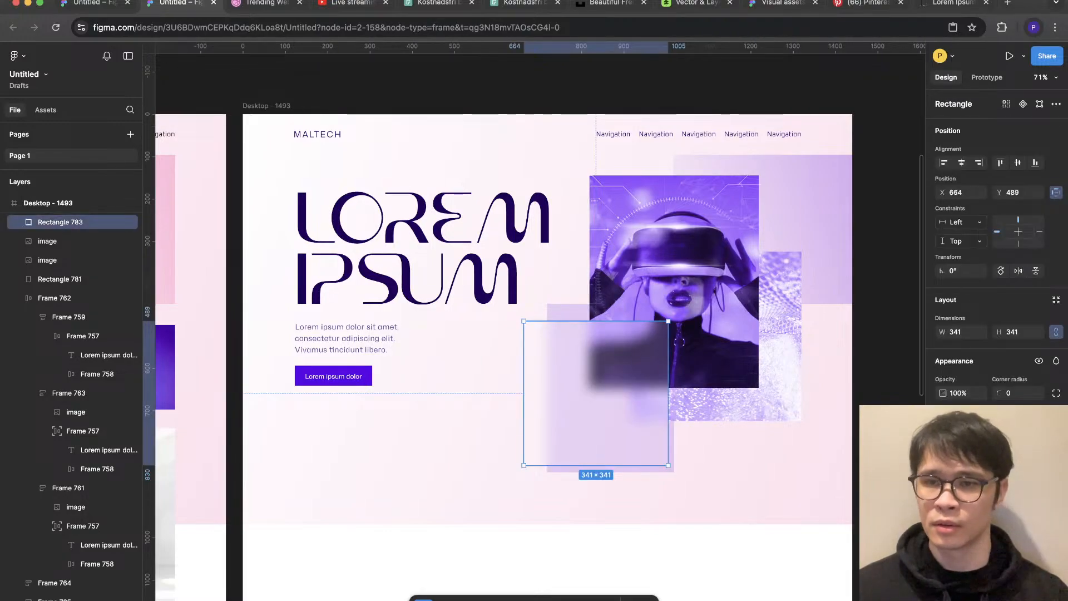
Step: Add a white stroke to the frosted rectangle and set its corner radius to 32
left_click(1055, 471)
left_click(946, 491)
left_click(784, 328)
left_click(501, 423)
left_click(596, 393)
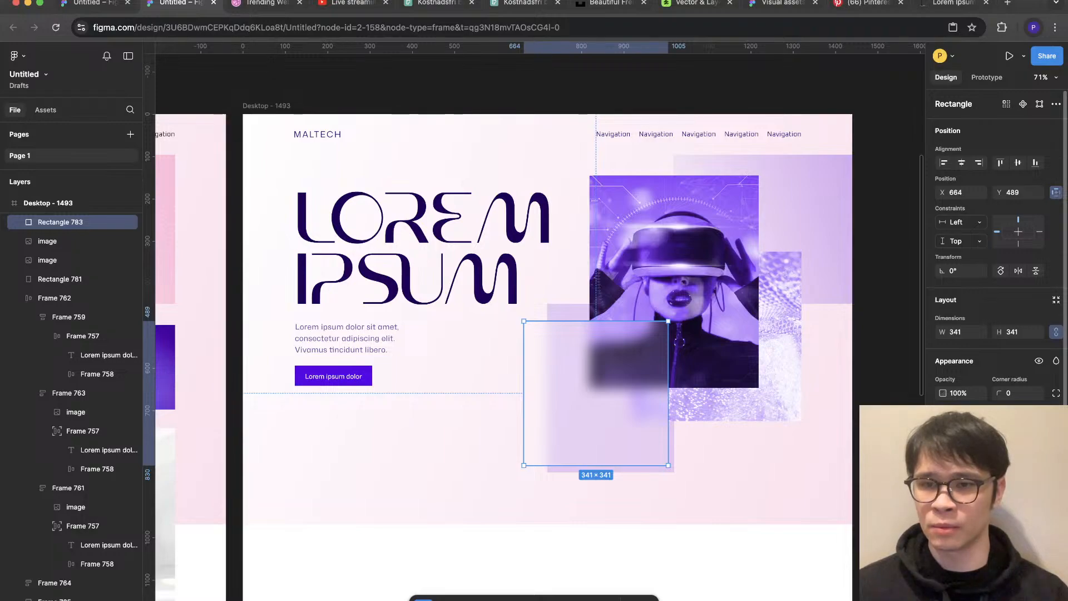
left_click(1013, 393)
type("32")
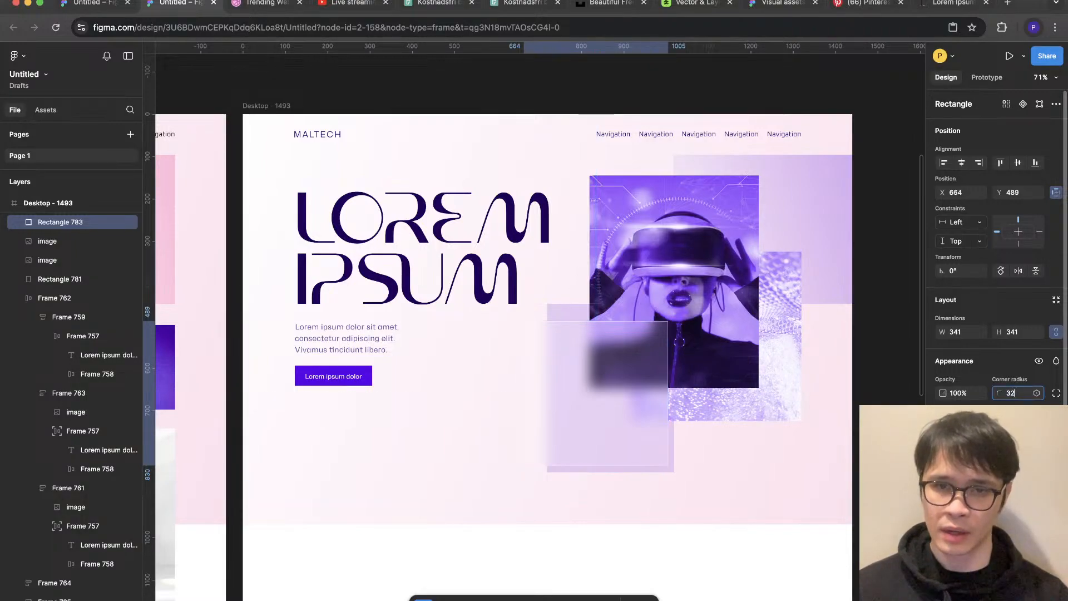
Step: Move the frosted rectangle to the collage's lower-right area at X 979, Y 536, flush with the content's right edge
left_click_drag(596, 392, 728, 413)
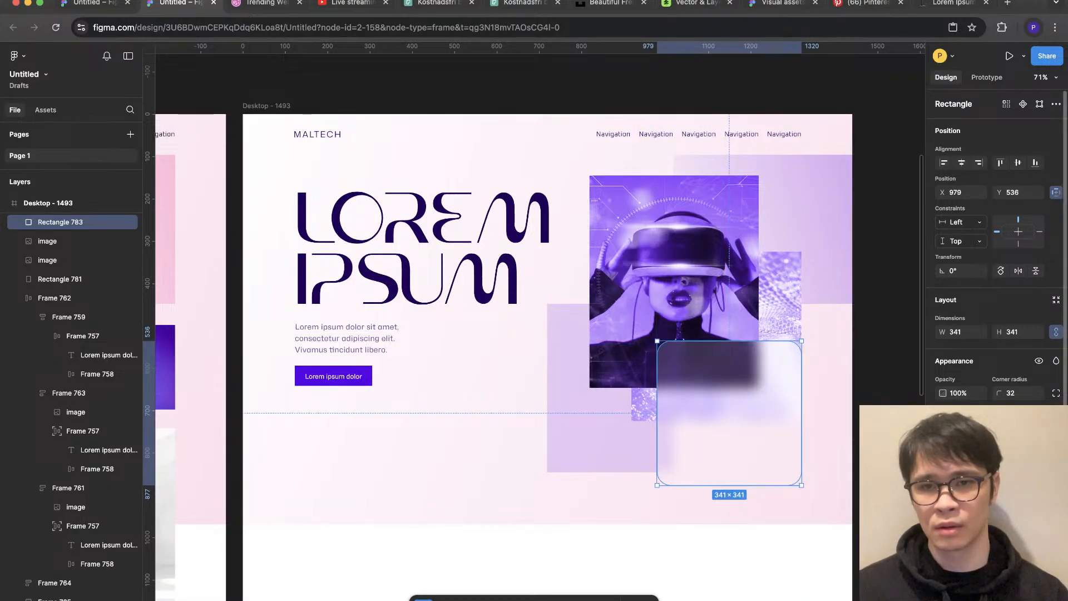
key("shift+Up")
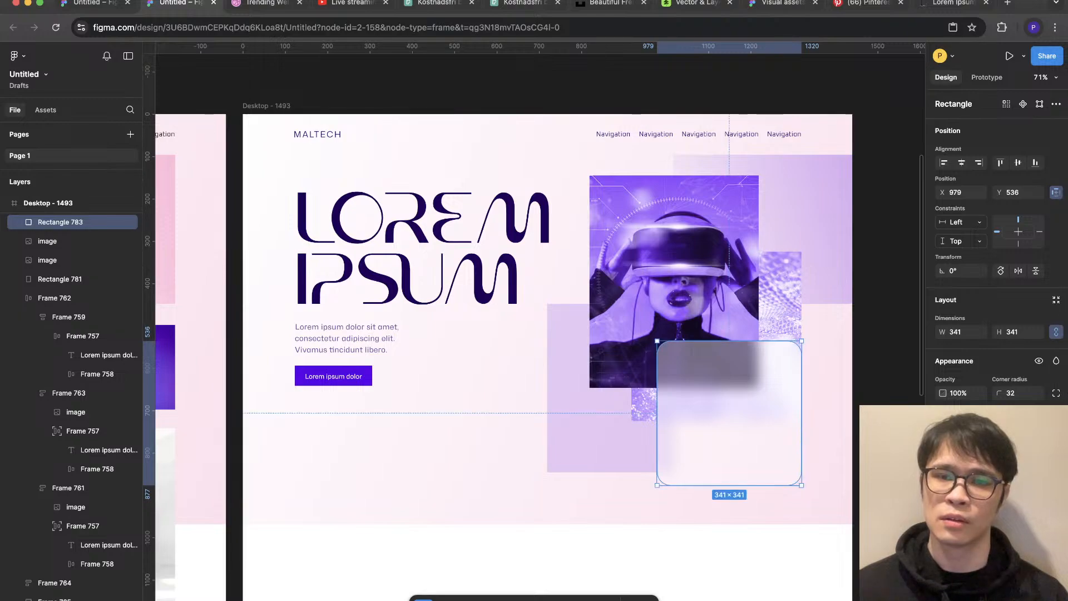
key("Escape")
scroll(909, 374, "down", 3)
scroll(840, 358, "up", 5)
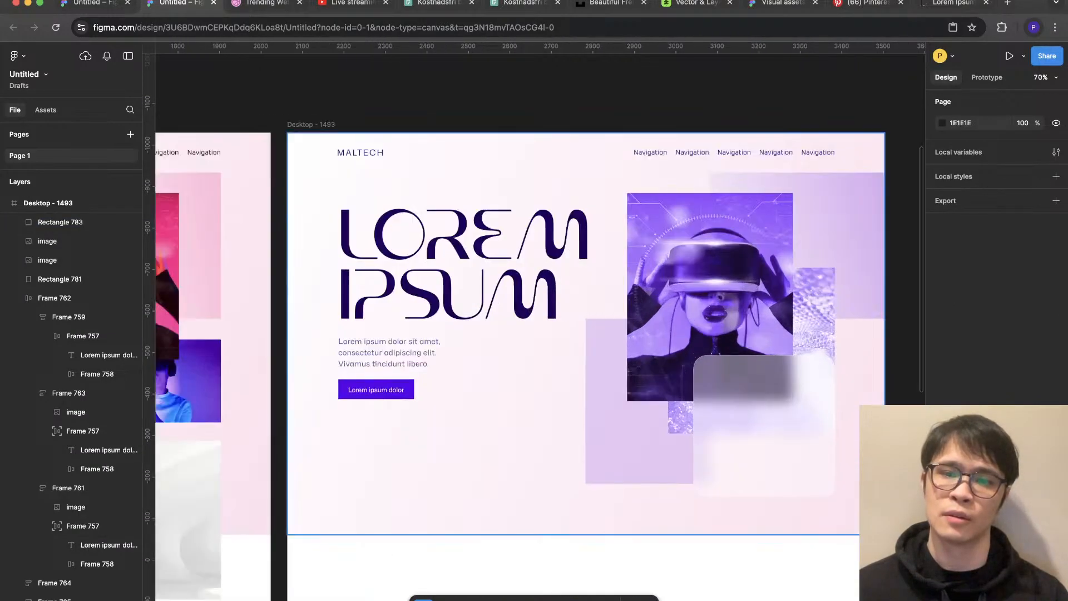
scroll(777, 400, "down", 3)
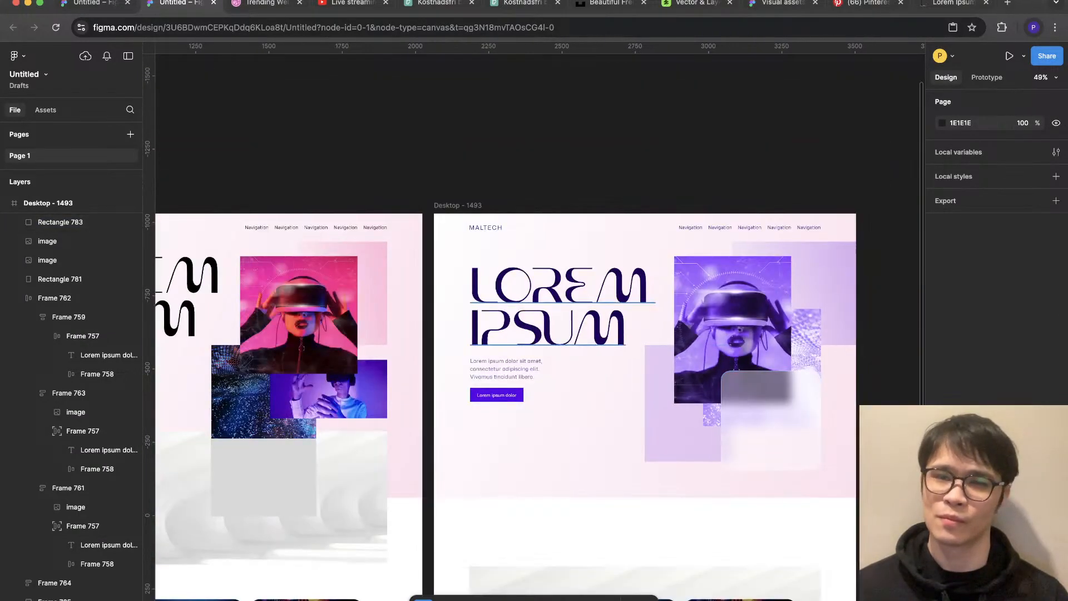
Step: Reduce the LOREM IPSUM heading's font size against the layout grid until its text box is 236 high
left_click(558, 307)
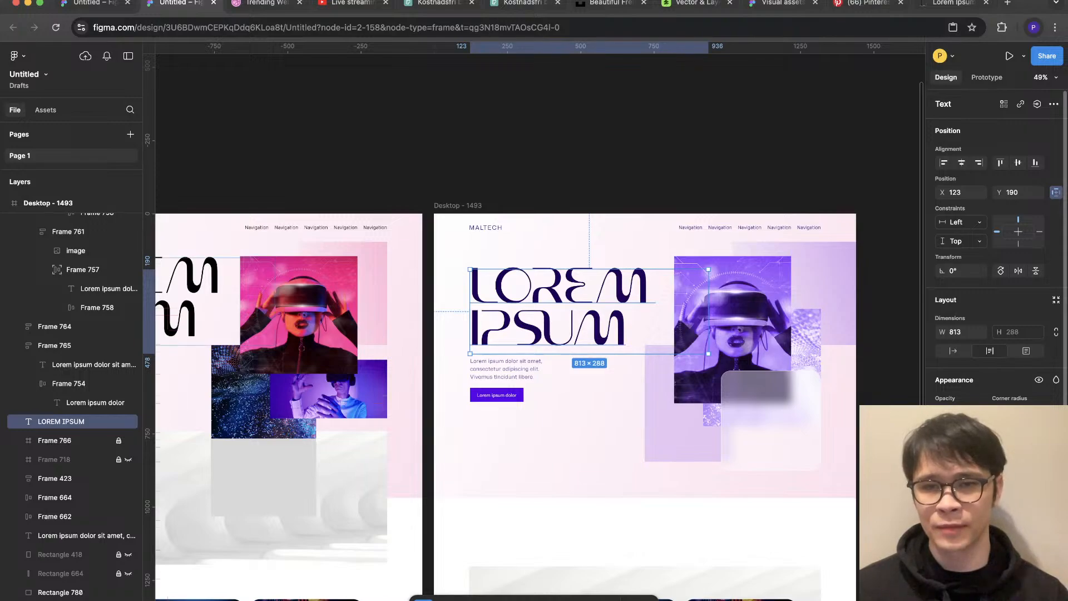
key("ctrl+g")
scroll(584, 292, "up", 2)
key("super+shift+comma")
key("super+shift+comma")
key("super+shift+comma")
key("super+shift+comma")
key("super+shift+comma")
key("super+shift+period")
key("super+shift+period")
key("super+shift+period")
key("super+shift+comma")
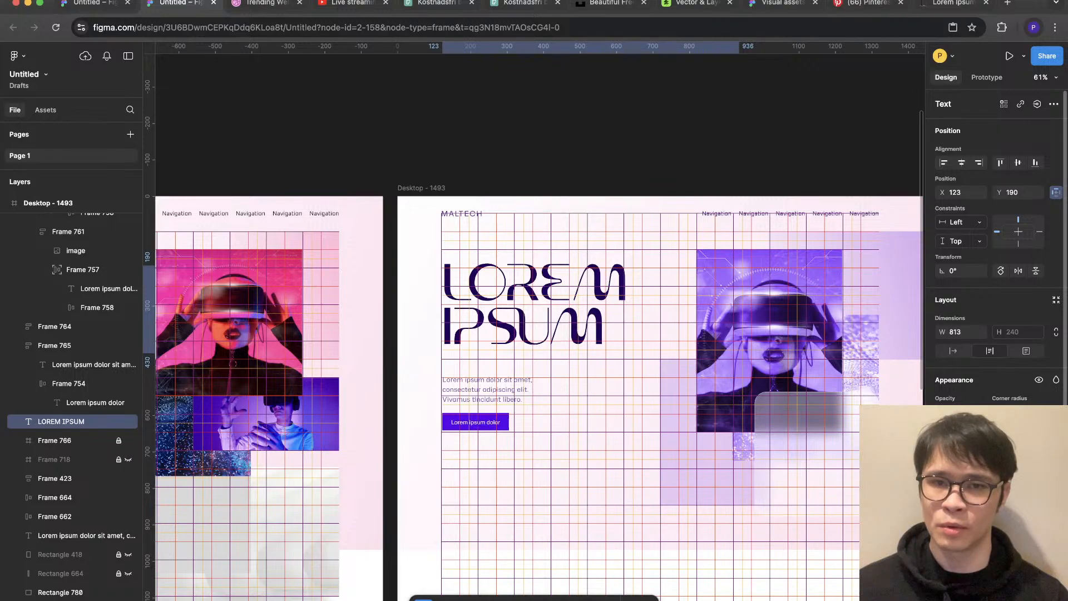
key("super+shift+comma")
key("super+shift+comma")
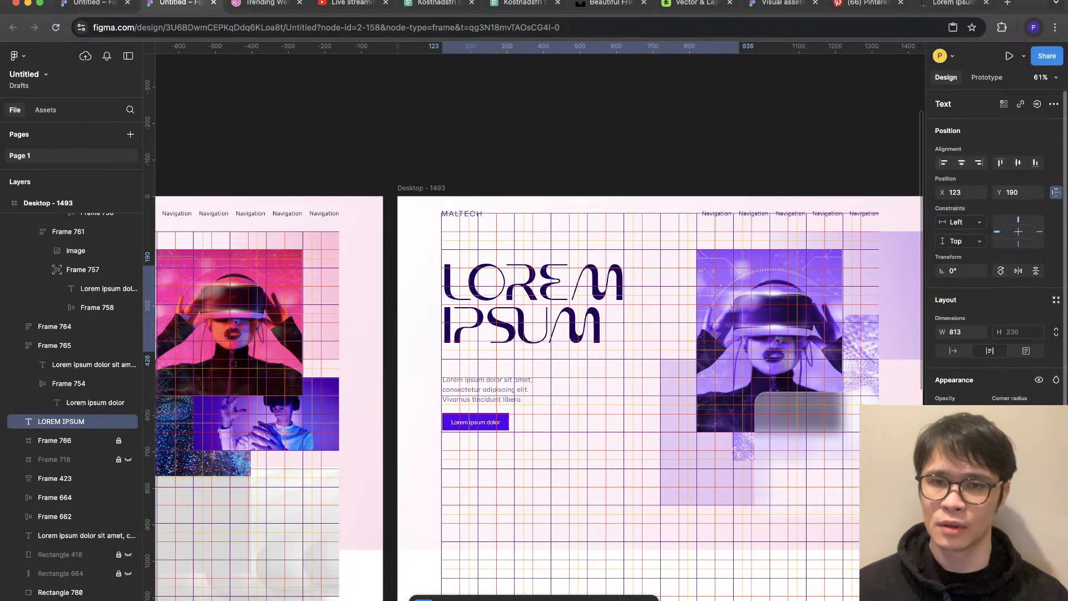
Step: Enlarge the VR portrait from its lower-left corner to 499 × 604 at X 720, following the layout grid
left_click(770, 356)
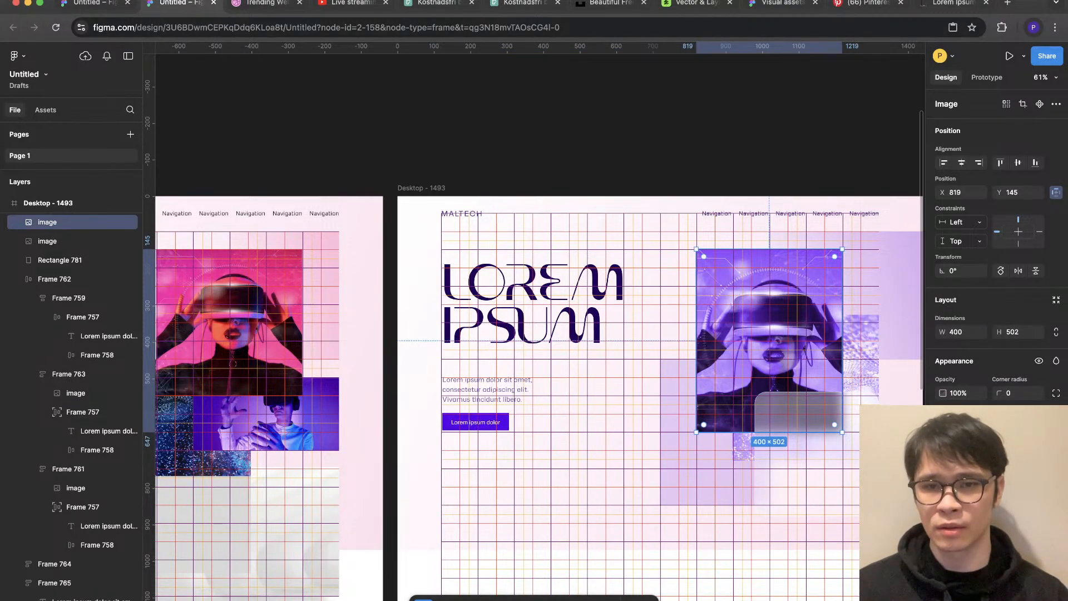
left_click_drag(696, 432, 660, 469)
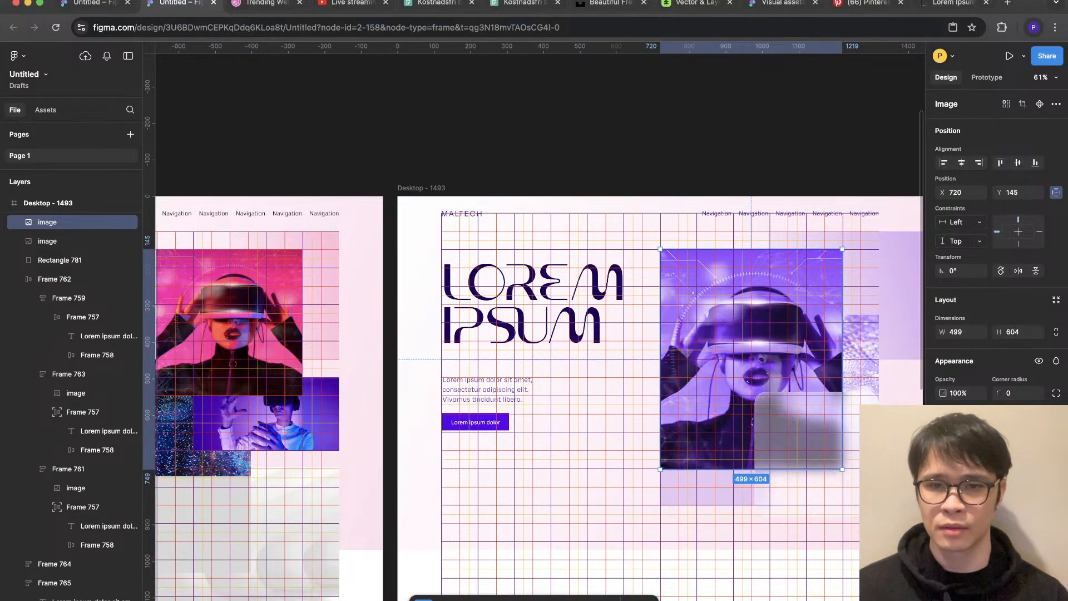
key("shift+g")
left_click(623, 478)
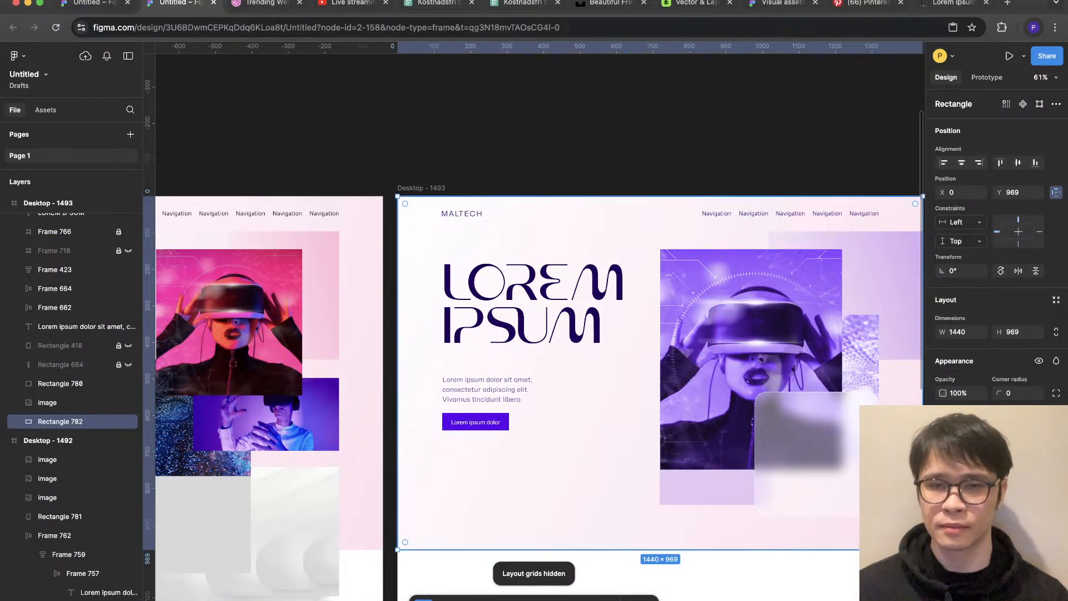
scroll(851, 465, "up", 3)
left_click(807, 456)
scroll(739, 334, "down", 4)
left_click(740, 390)
scroll(768, 389, "down", 2)
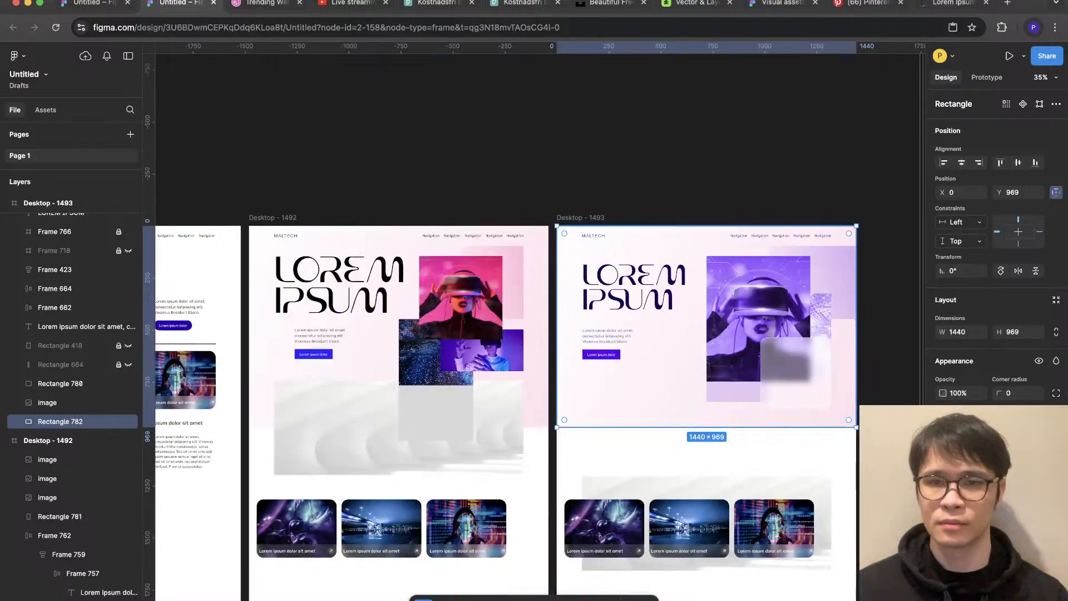
Step: Move the hero paragraph and button block up 40 px towards the heading, checking it against the layout grid
scroll(790, 306, "up", 2)
left_click(548, 278)
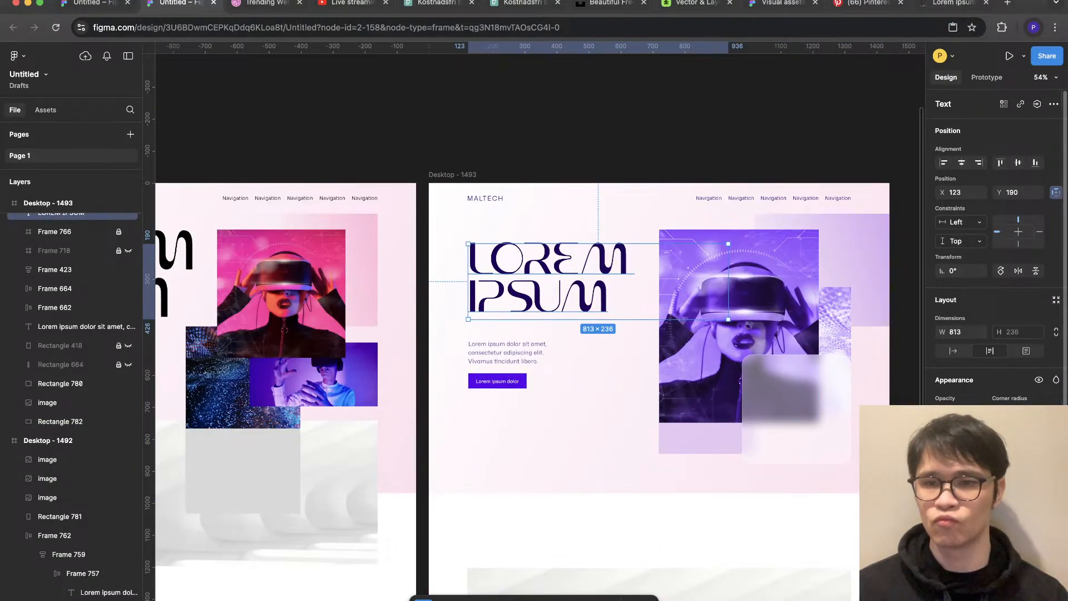
left_click(601, 362)
left_click(516, 361)
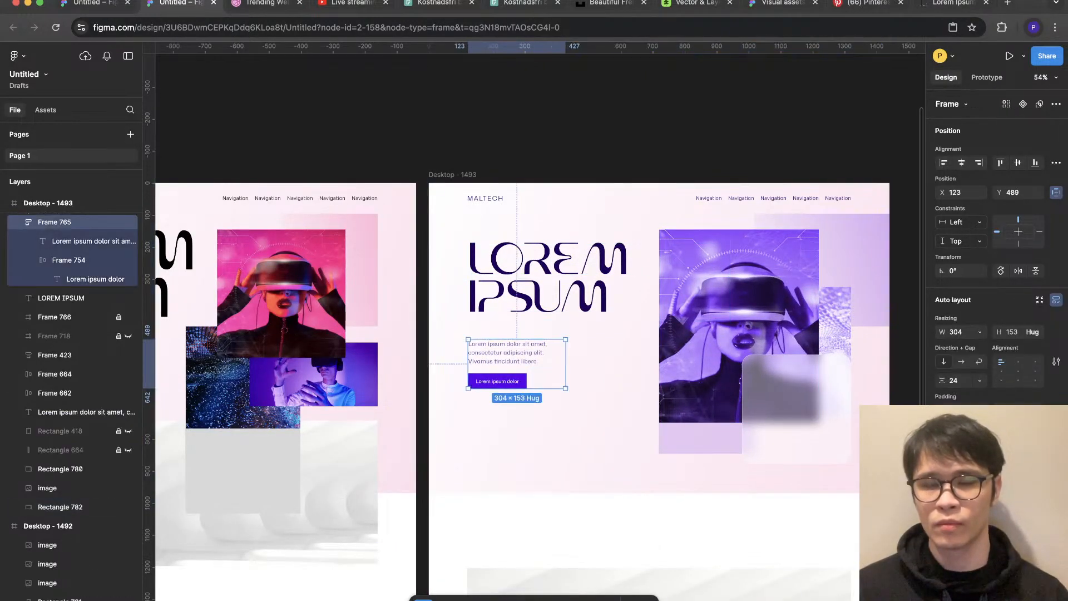
scroll(535, 323, "up", 2)
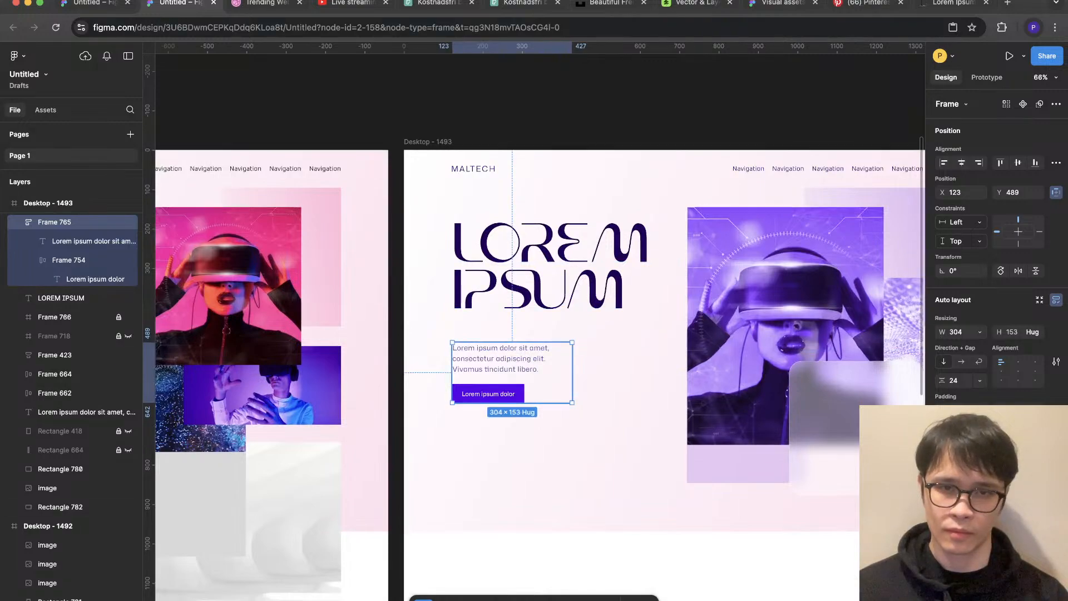
key("shift+g")
key("shift+Up")
key("shift+Up")
key("shift+Up")
key("shift+Up")
key("shift+g")
key("Escape")
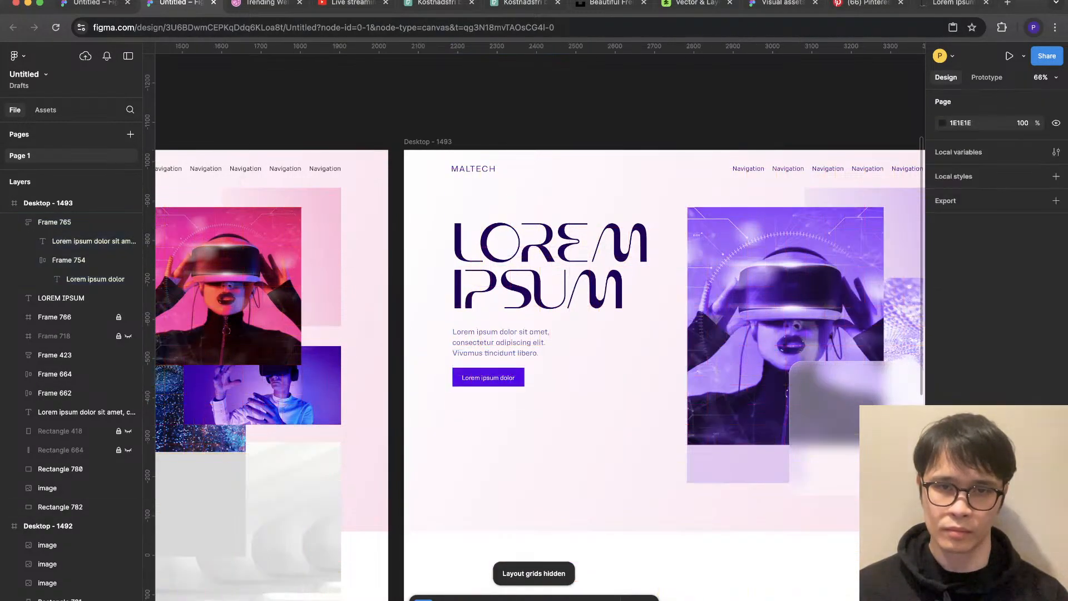
Step: Move the frosted rectangle straight down so it only slightly overlaps the portrait's lower-right corner
scroll(424, 387, "down", 5)
scroll(572, 396, "up", 5)
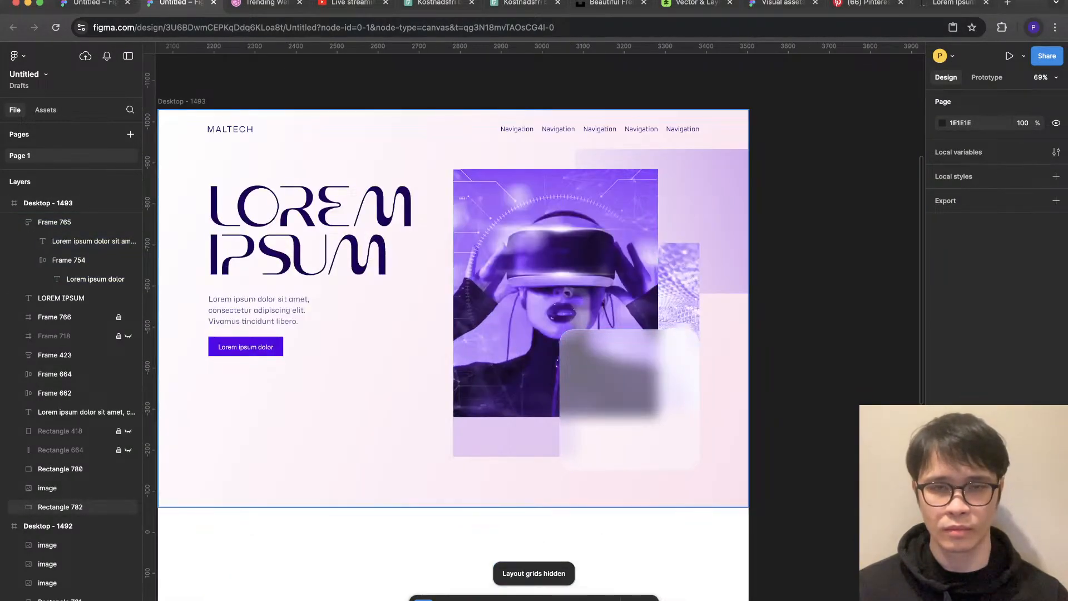
scroll(534, 320, "left", 3)
left_click(747, 408)
left_click_drag(747, 409, 747, 475)
Step: Round the corners of the portrait, the texture image and both pale violet rectangles with a radius of 32
key("shift+g")
left_click(622, 446)
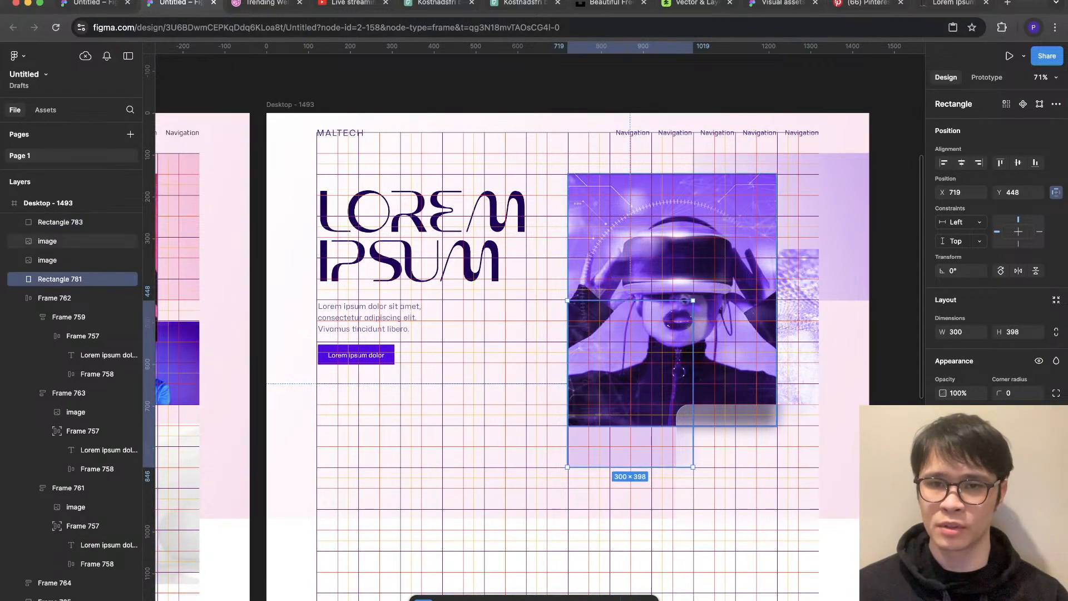
left_click(723, 267, "shift")
left_click(797, 279, "shift")
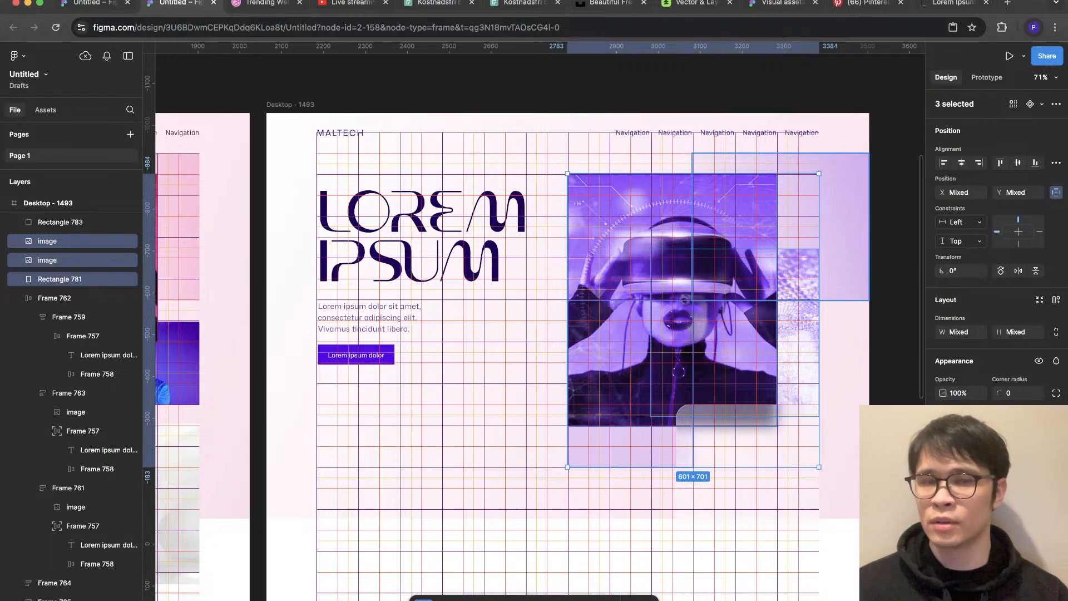
left_click(840, 228, "shift")
key("Escape")
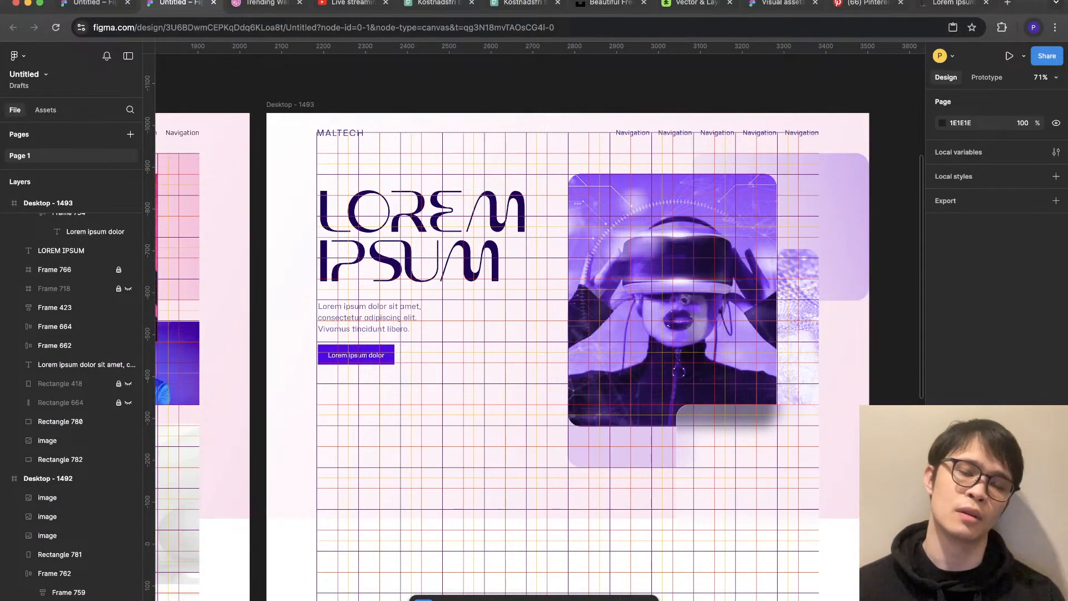
key("ctrl+g")
scroll(919, 353, "down", 3)
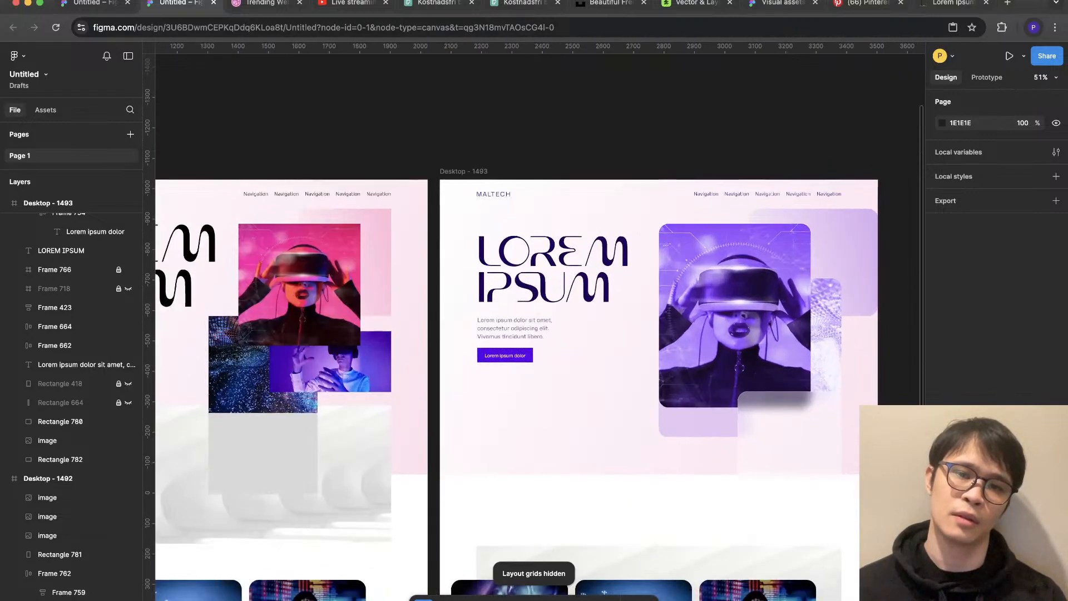
Step: Shift the lower pale violet rectangle left to X 618, Y 448 so more of it shows beside the portrait
left_click_drag(698, 422, 661, 392)
key("shift+g")
scroll(676, 392, "up", 5)
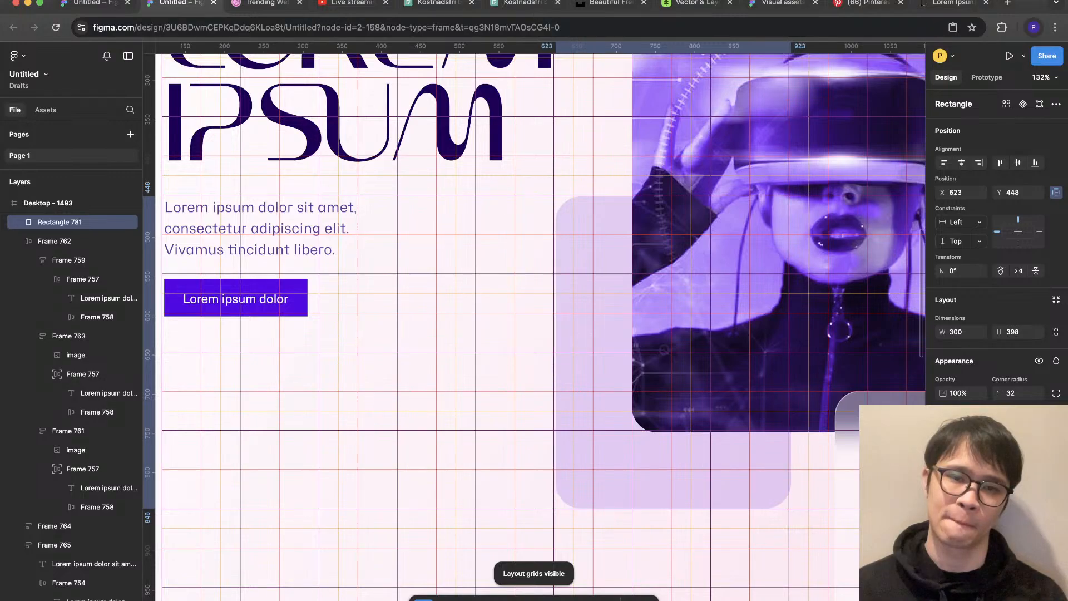
key("shift+g")
scroll(644, 428, "down", 5)
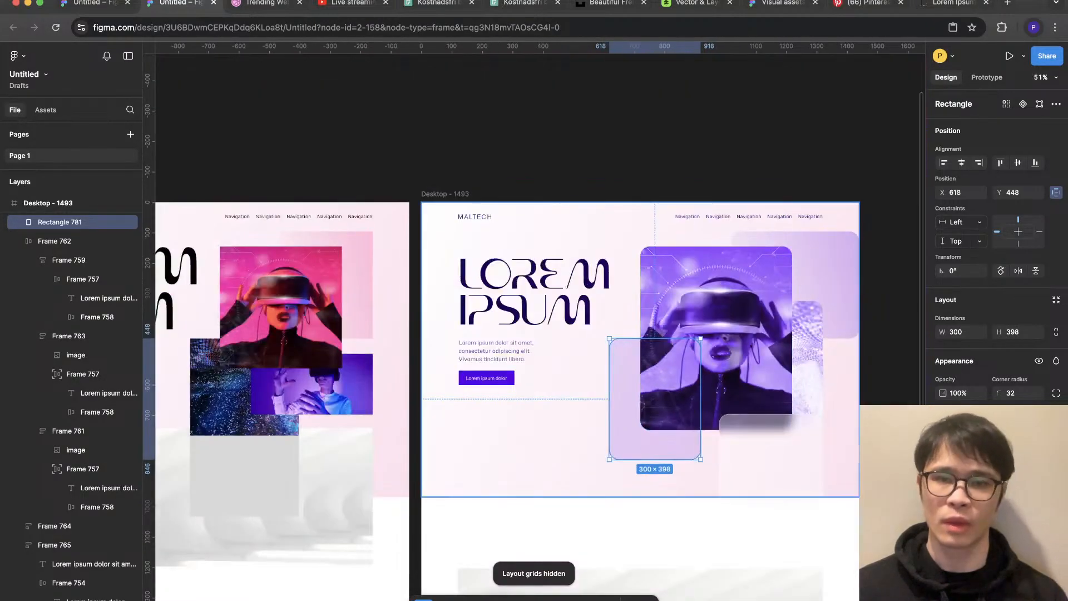
left_click(567, 434)
key("Escape")
scroll(807, 311, "up", 1)
scroll(806, 314, "up", 2)
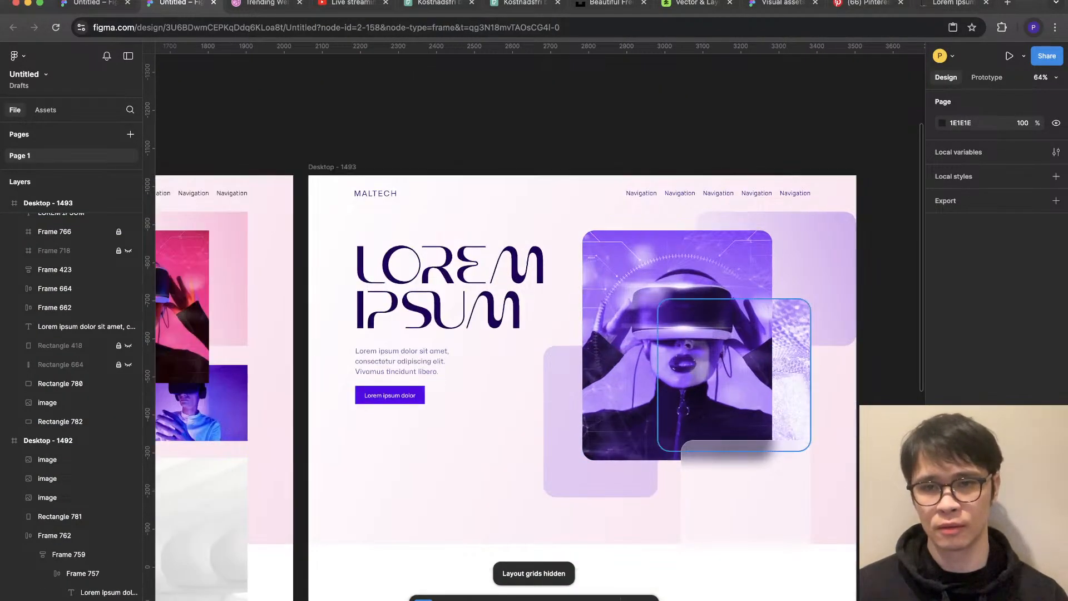
Step: Move the pale texture image behind the portrait up to Y 248, aligned with the layout grid
left_click(792, 345)
key("shift+g")
scroll(801, 344, "up", 2)
left_click_drag(790, 345, 790, 308)
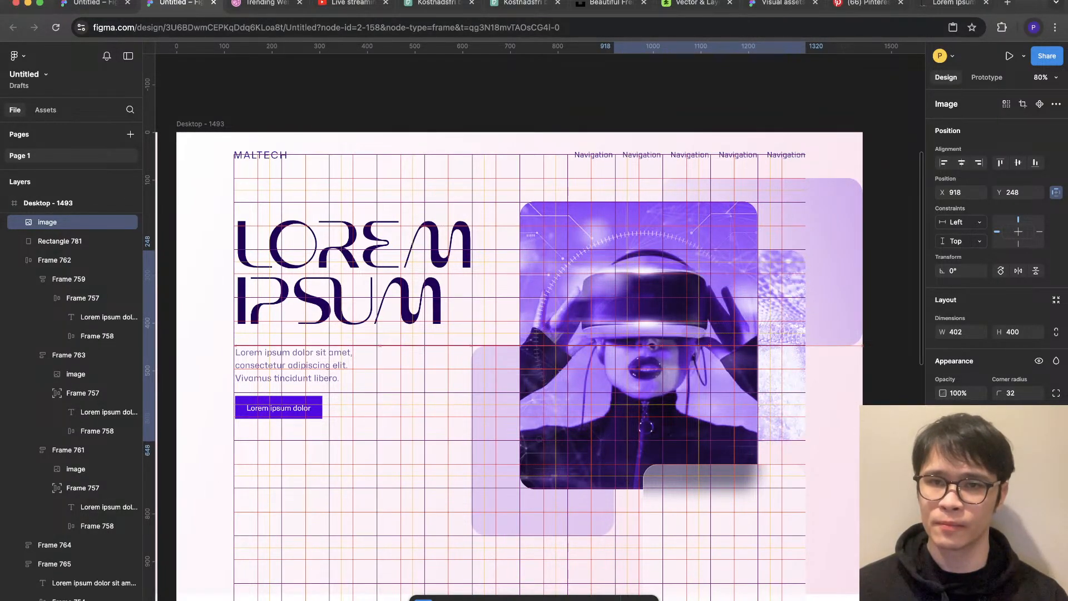
key("shift+g")
key("Escape")
scroll(858, 387, "down", 2)
scroll(857, 387, "down", 3)
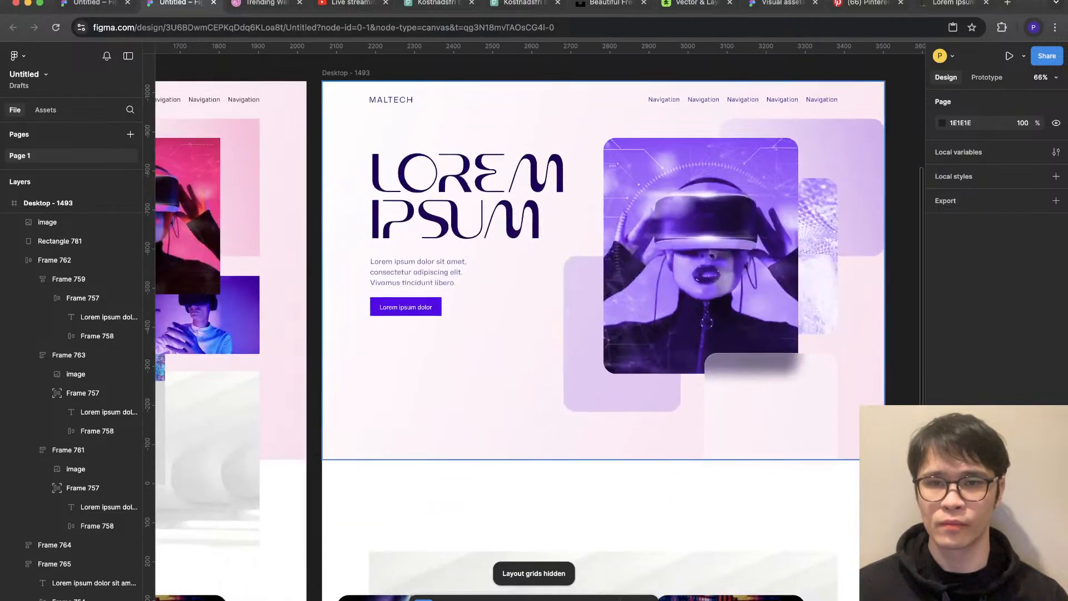
Step: Align the frosted rectangle with the layout grid at X 979, Y 648, overlapping the portrait's lower-right corner
left_click(771, 419)
scroll(767, 372, "up", 3)
key("shift+g")
scroll(734, 373, "up", 1)
left_click_drag(763, 389, 763, 365)
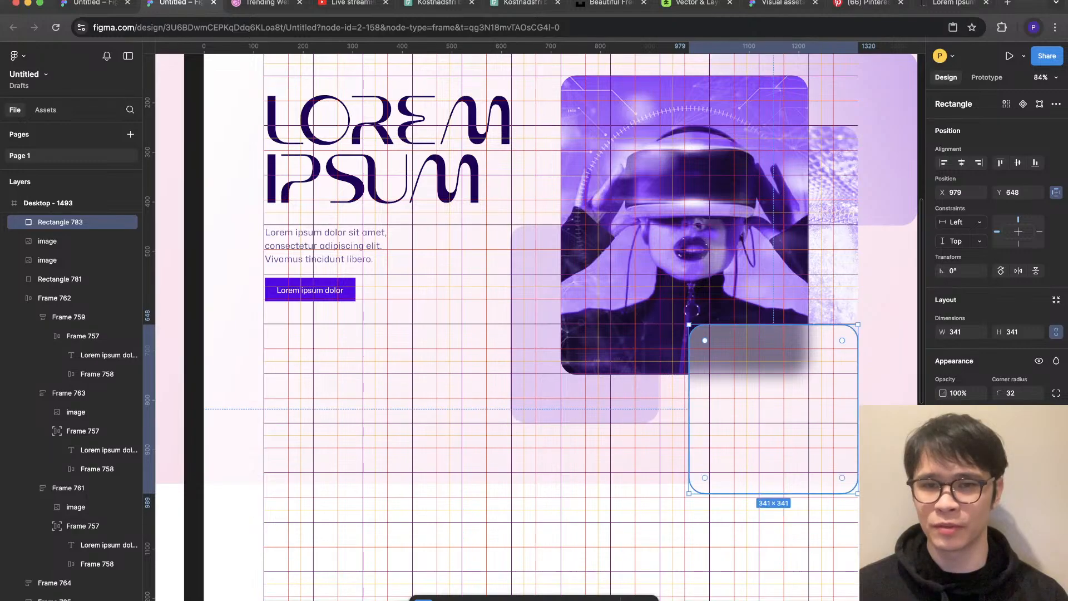
Step: Narrow the frosted rectangle from its left edge to a width of 296, starting at X 1024 on the grid
left_click_drag(689, 409, 711, 409)
key("shift+g")
left_click(884, 412)
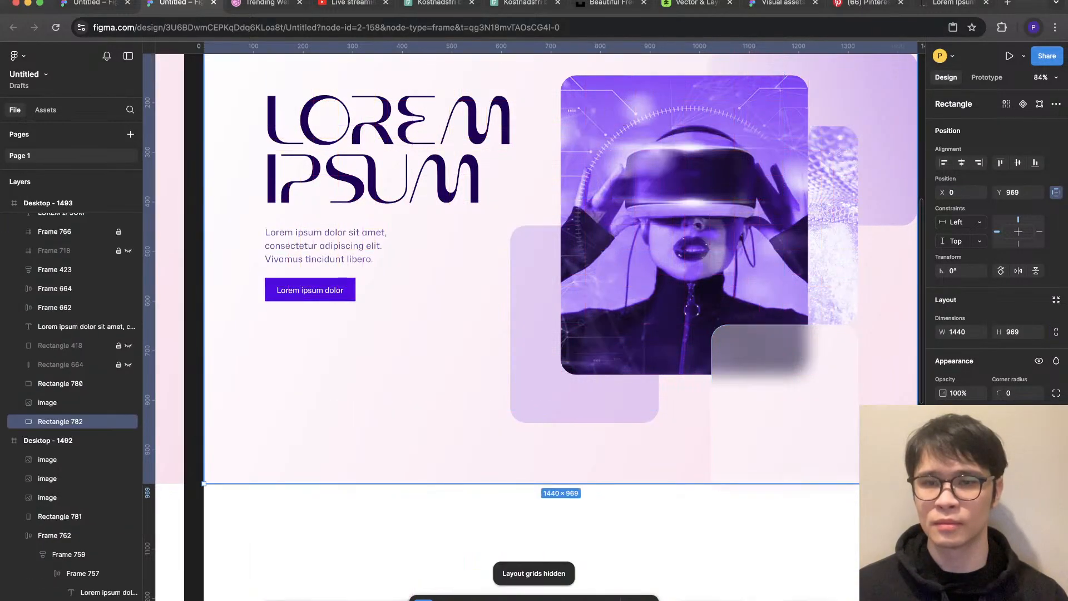
scroll(884, 412, "down", 4)
key("Escape")
left_click(863, 412)
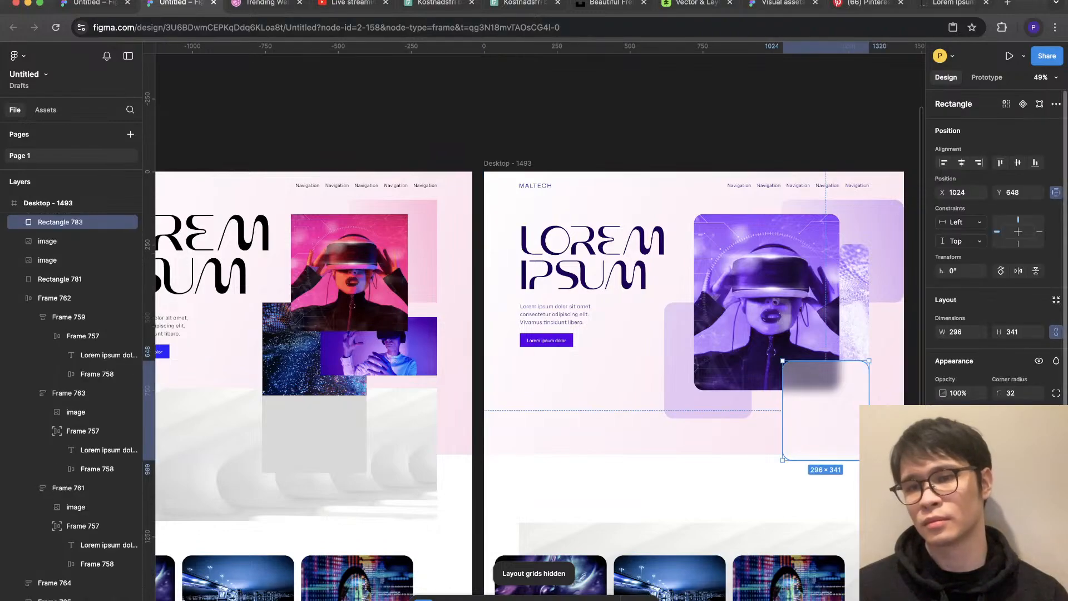
key("Escape")
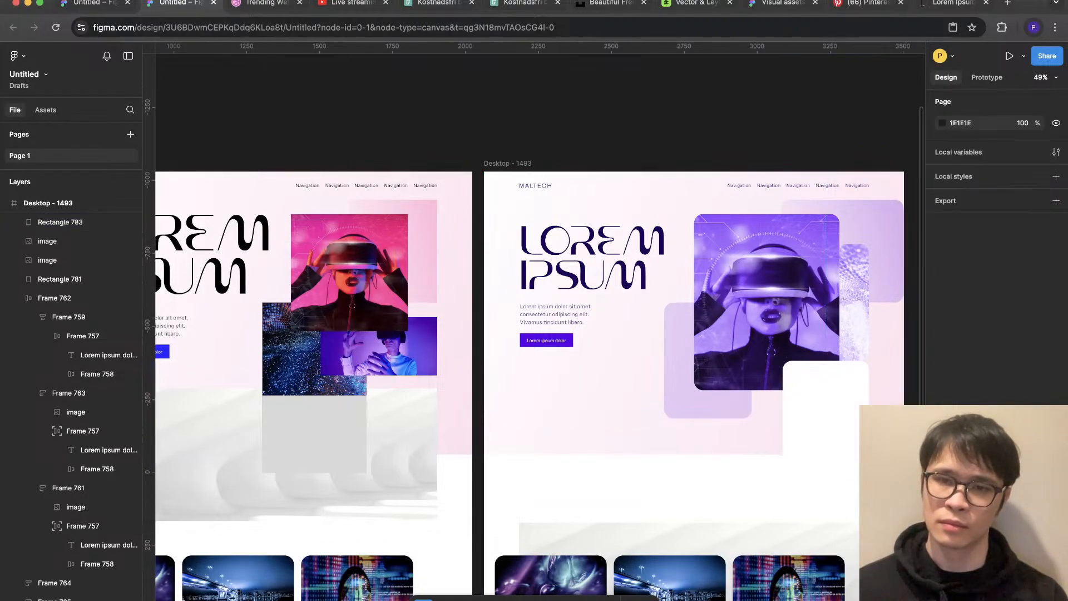
left_click(863, 412)
key("super+z")
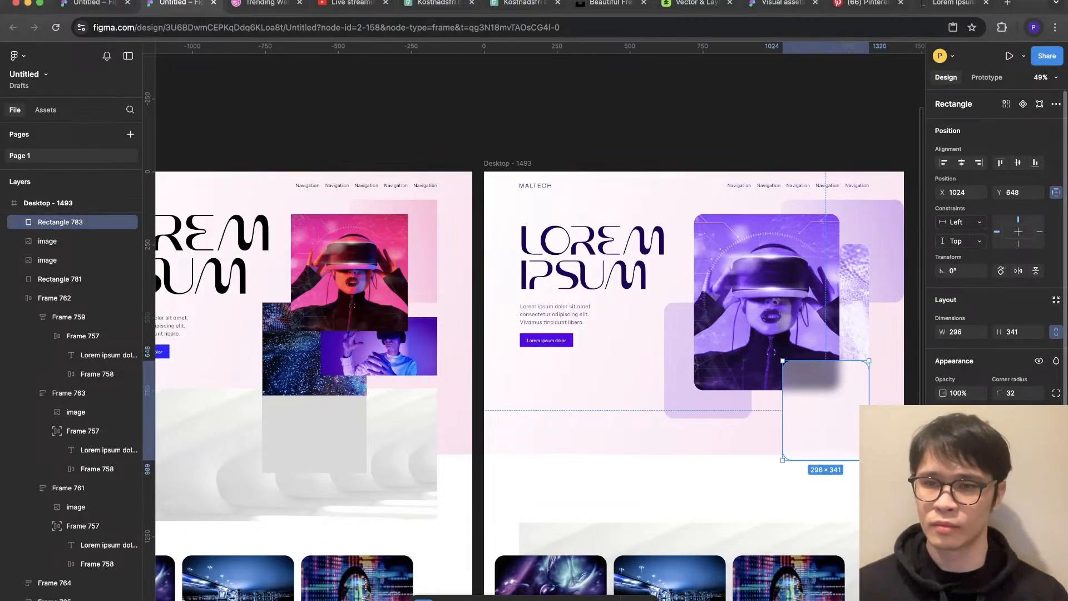
key("Escape")
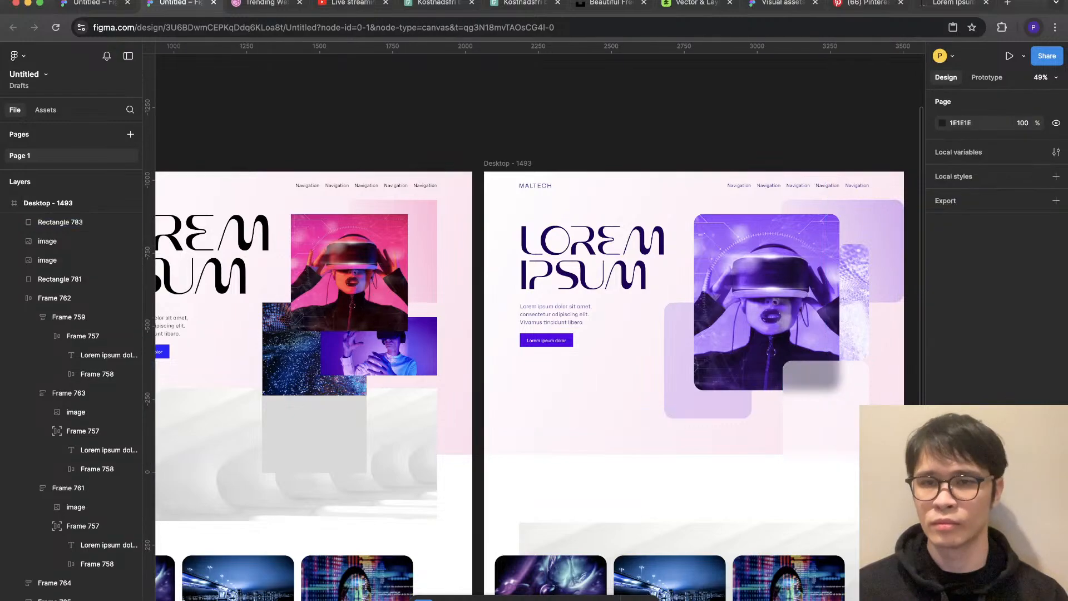
Step: Draw a thin horizontal divider about 206 by 1 near the upper edge of the frosted card and fill it black
scroll(534, 325, "up", 5)
scroll(534, 326, "up", 2)
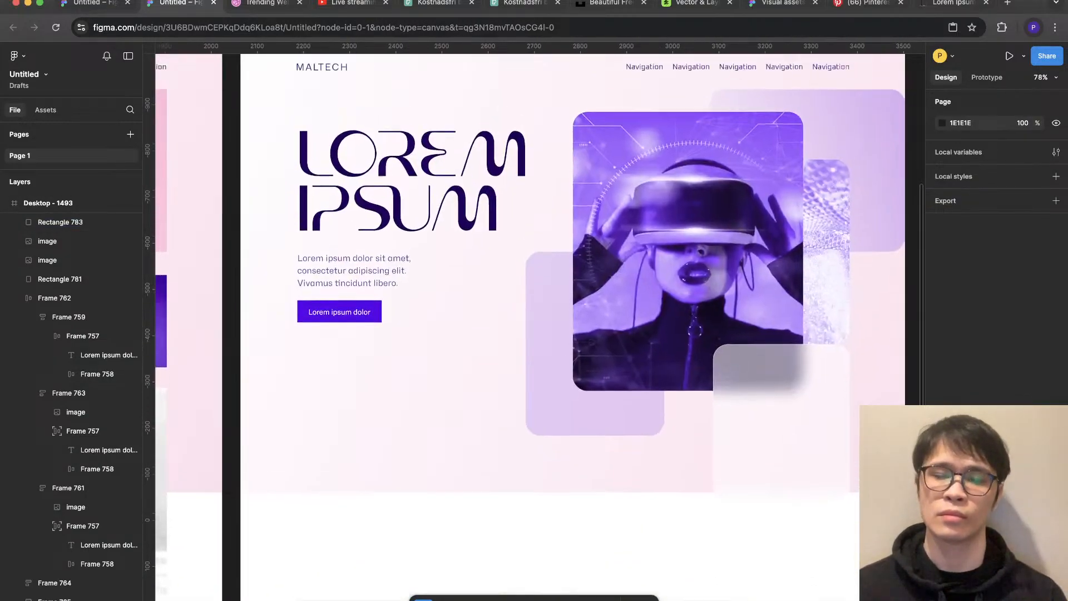
scroll(534, 326, "up", 2)
mouse_move(733, 440)
left_mouse_down()
mouse_move(807, 429)
mouse_move(828, 438)
left_mouse_up()
left_click(946, 442)
left_click_drag(784, 352, 783, 472)
left_click(943, 163)
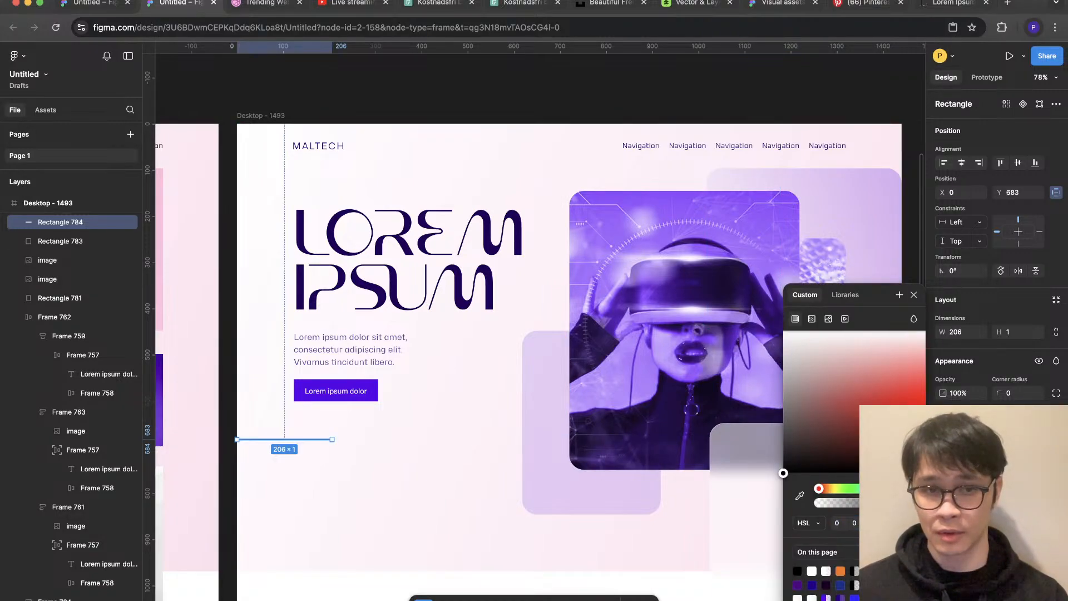
key("super+z")
left_click(569, 156)
scroll(539, 326, "down", 5)
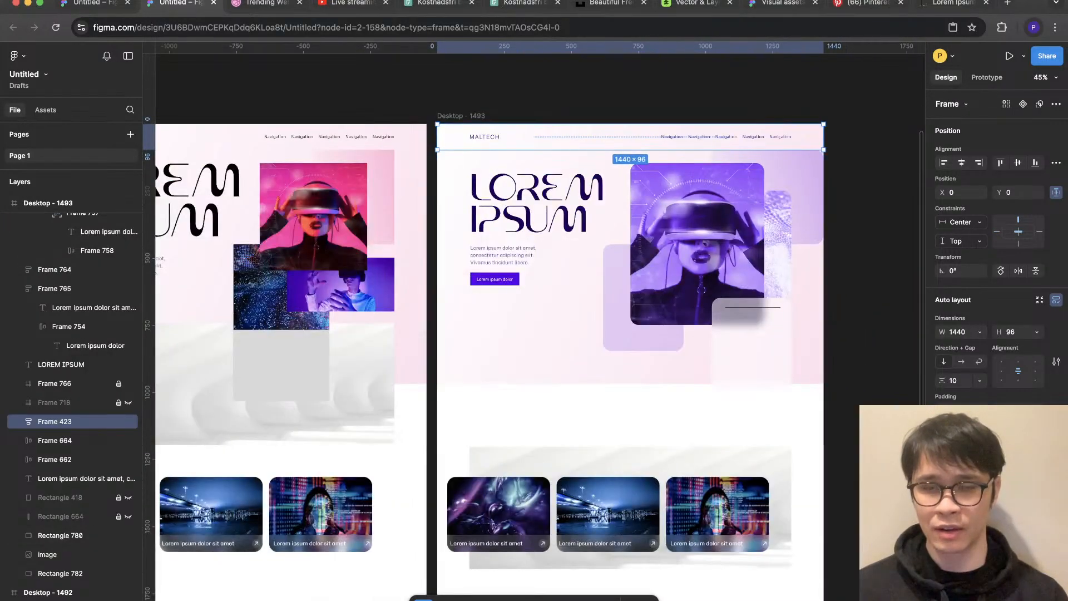
scroll(538, 326, "up", 2)
scroll(538, 325, "down", 2)
scroll(539, 326, "up", 3)
key("Escape")
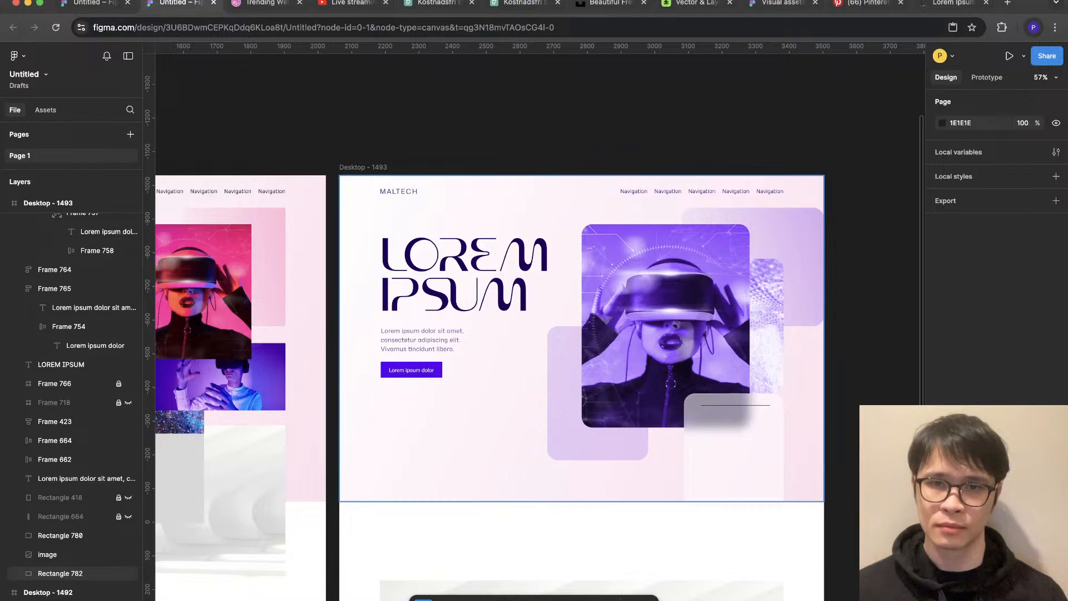
scroll(517, 419, "up", 3)
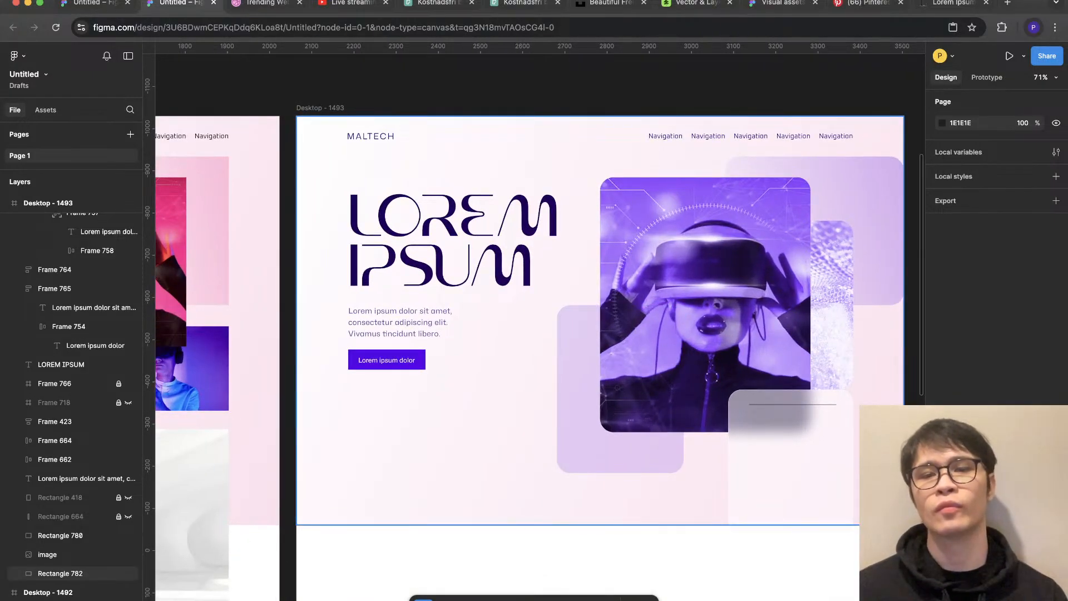
left_click(517, 419)
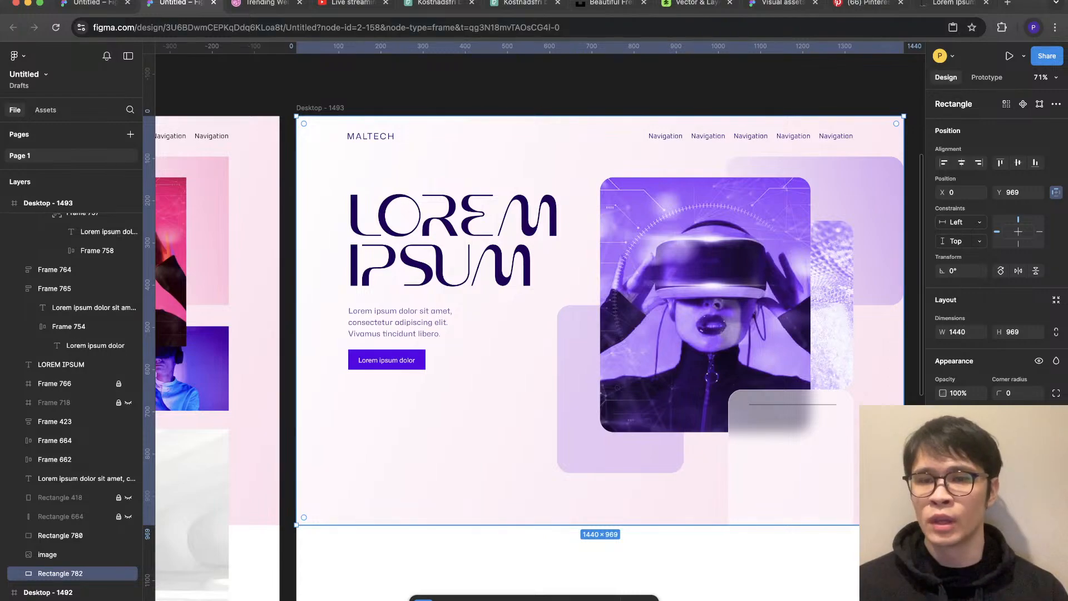
left_click(942, 438)
key("Escape")
key("Return")
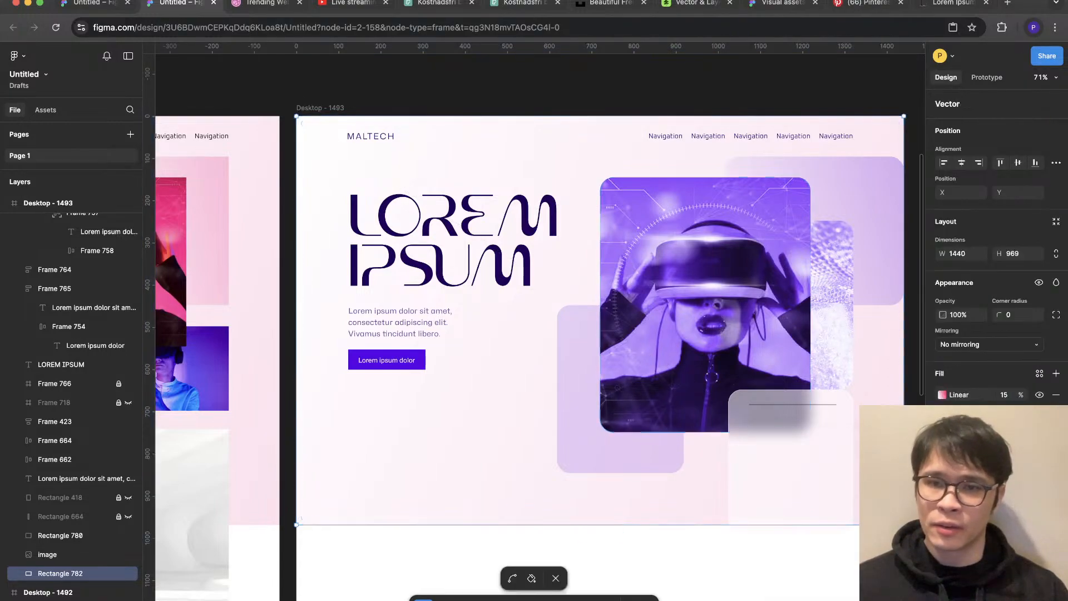
key("Escape")
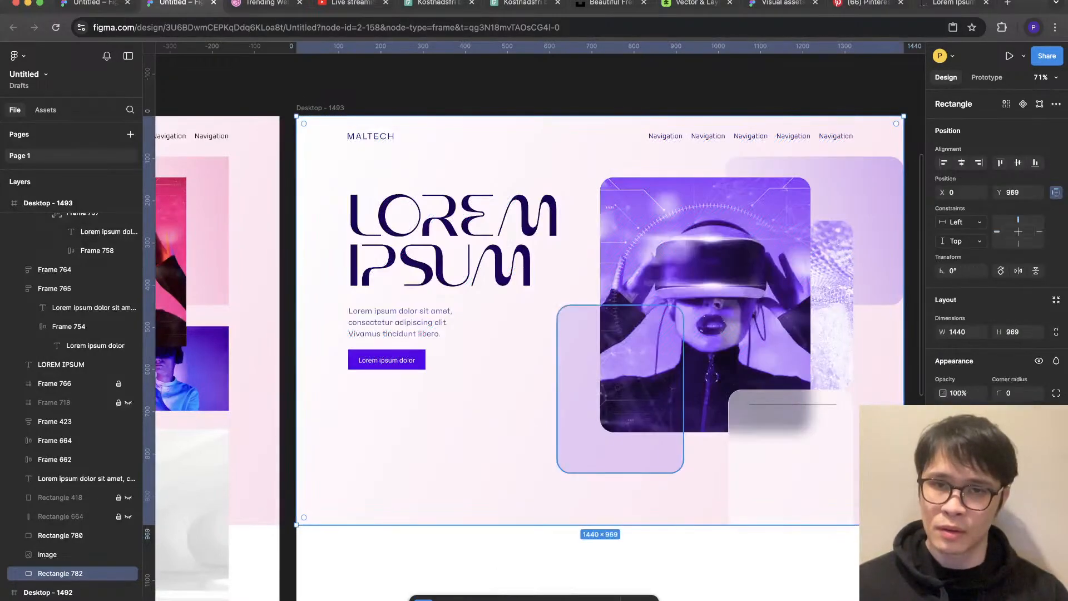
Step: Recolour the pink stop of the hero background rectangle's linear gradient with the copied violet
left_click(705, 304)
key("Escape")
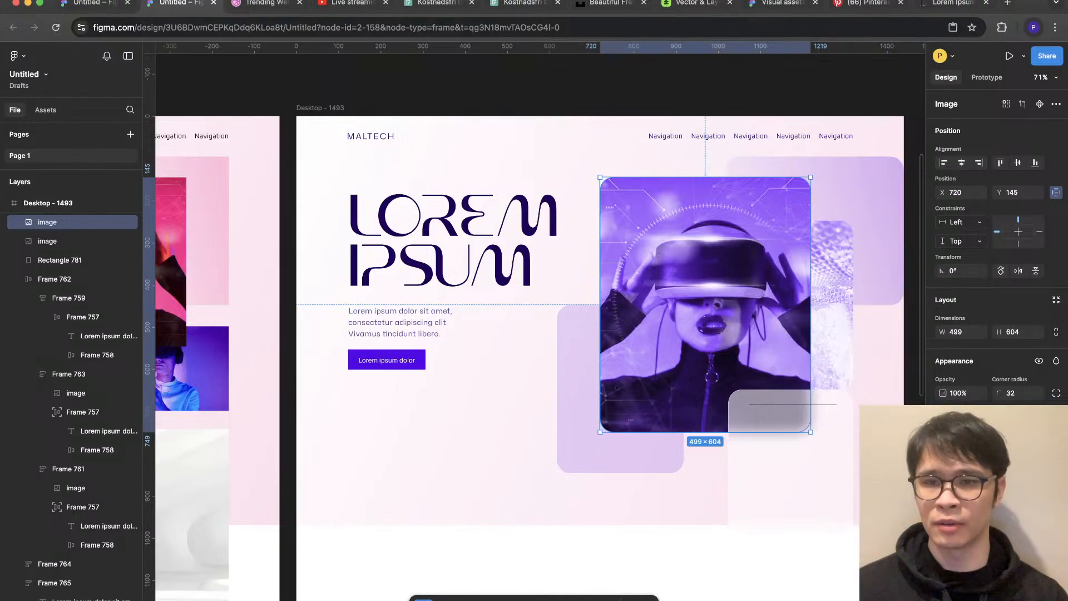
left_click(881, 467)
left_click(945, 448)
left_click(839, 581)
key("super+v")
key("Return")
scroll(493, 498, "down", 3)
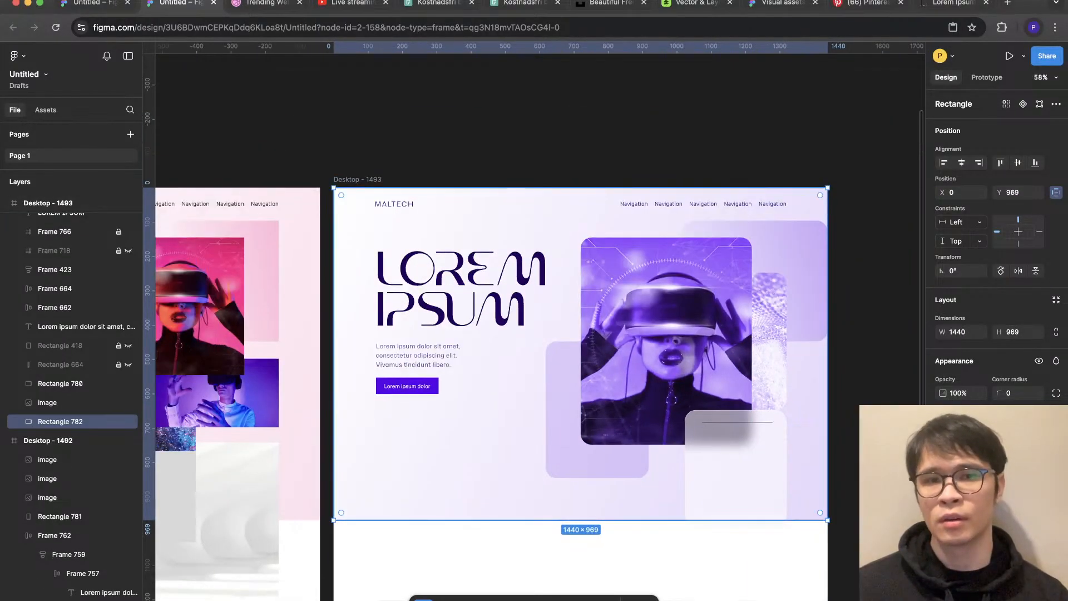
Step: Set the 100% stop of the hero background's linear gradient to purple, HSL 283, 100, 46
left_click(946, 448)
left_click(831, 599)
scroll(501, 345, "right", 3)
left_click_drag(760, 393, 783, 408)
mouse_move(727, 489)
left_mouse_down()
mouse_move(767, 488)
mouse_move(696, 489)
mouse_move(710, 488)
left_mouse_up()
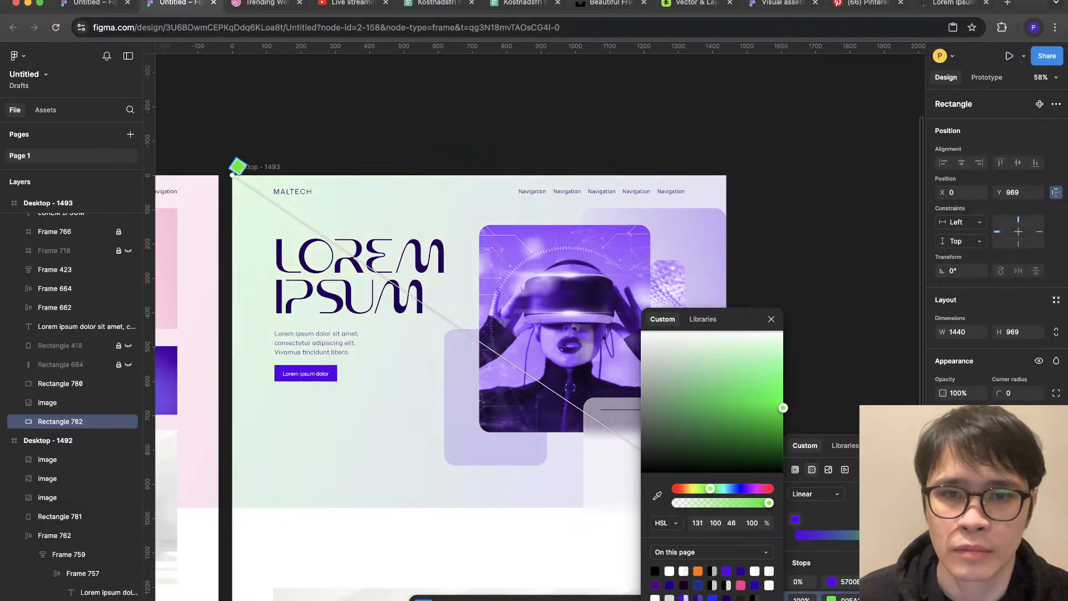
scroll(433, 334, "right", 3)
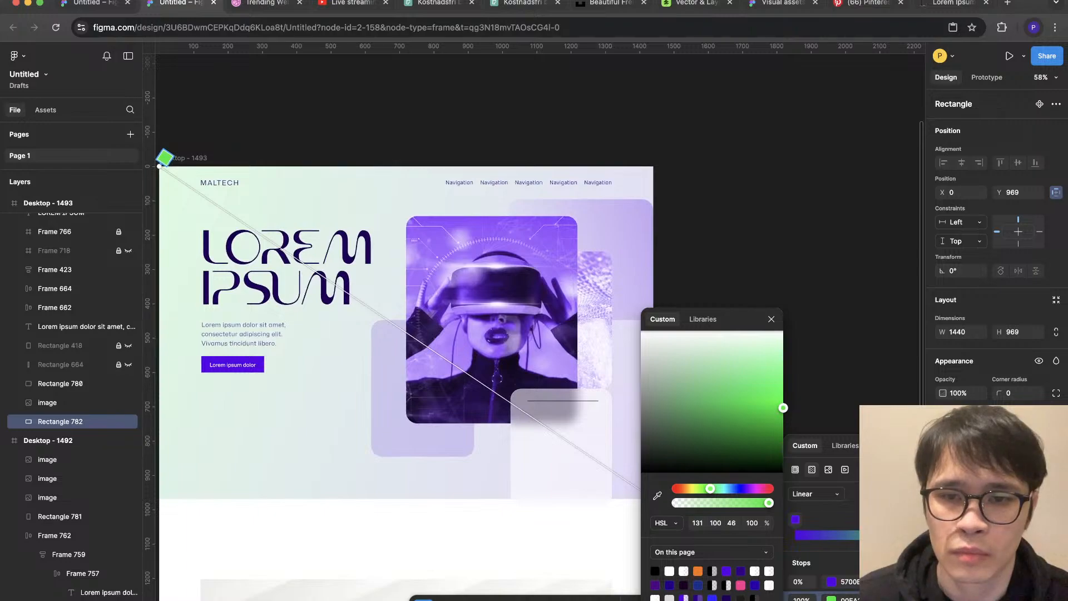
left_click_drag(710, 489, 749, 488)
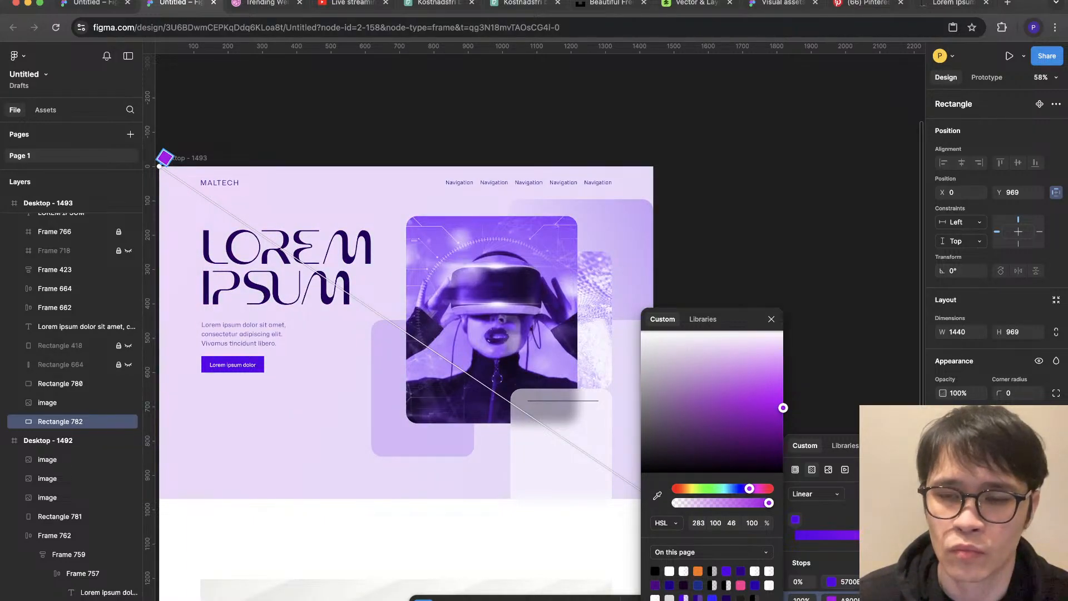
key("Escape")
key("Escape")
scroll(456, 334, "left", 4)
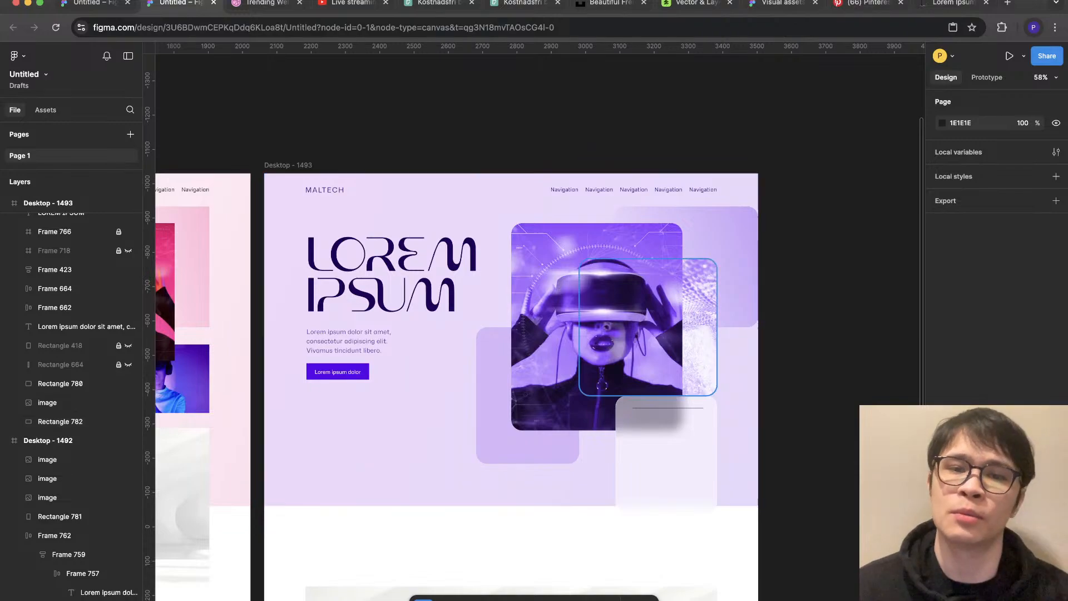
Step: Inspect the VR portrait's image fill settings and review the recoloured hero composition
left_click(596, 326)
double_click(597, 326)
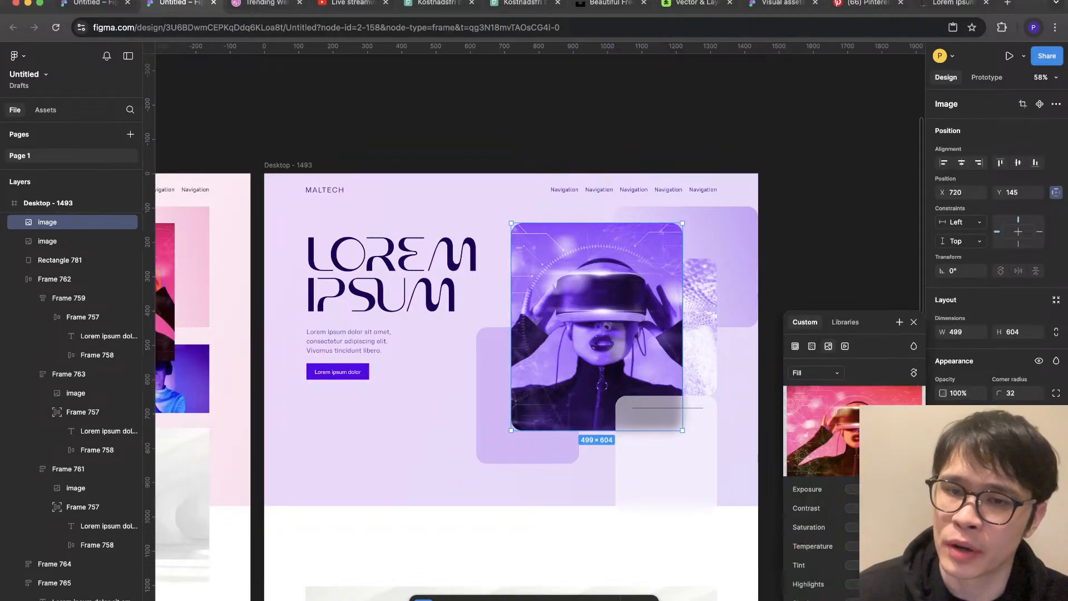
key("Escape")
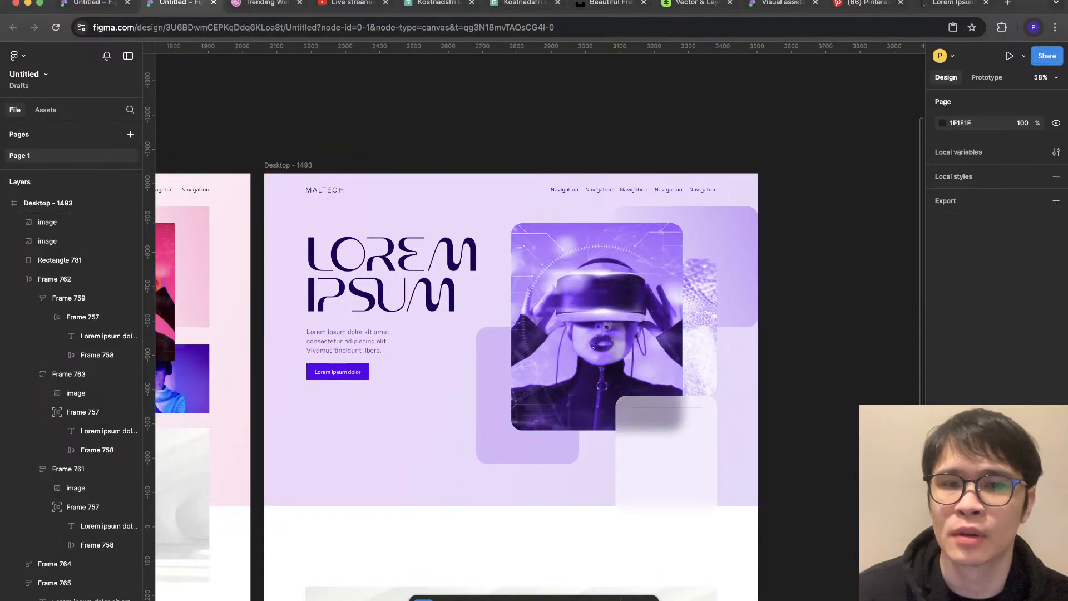
scroll(510, 334, "down", 3)
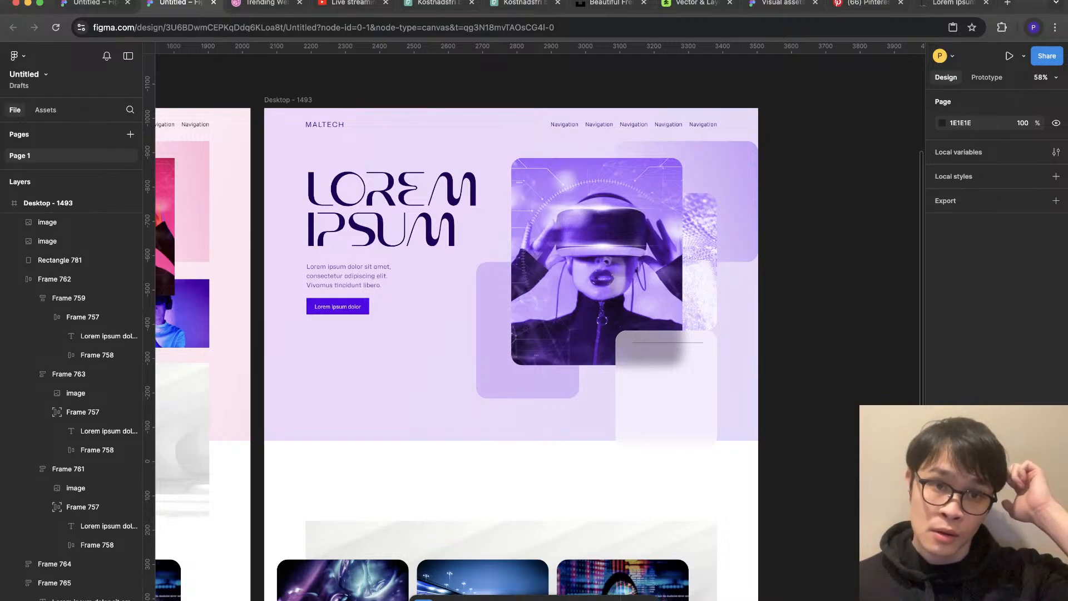
scroll(510, 334, "up", 3)
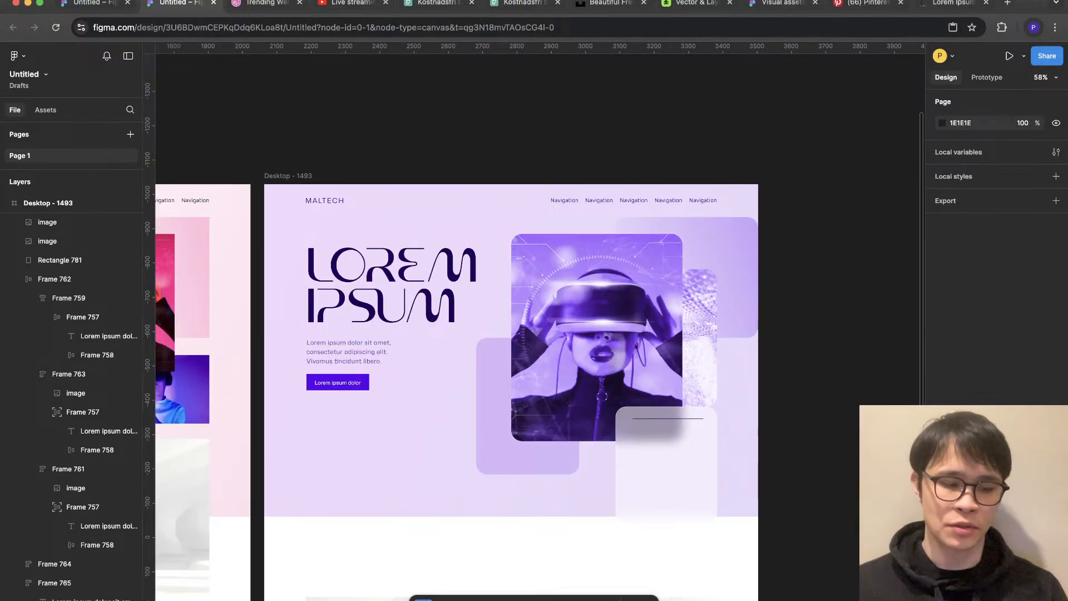
scroll(561, 396, "up", 3)
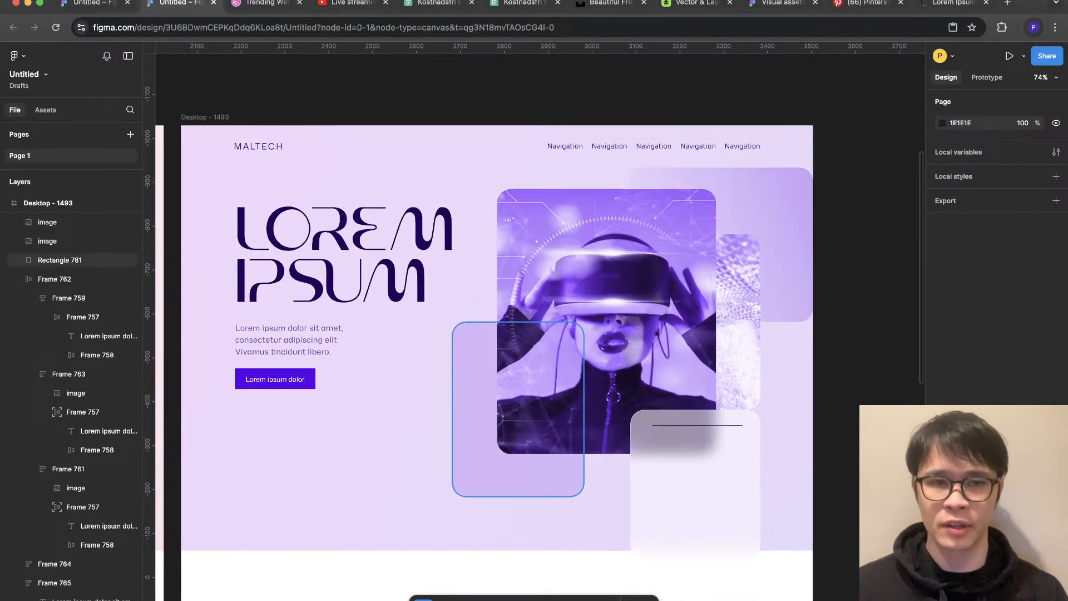
scroll(561, 396, "left", 3)
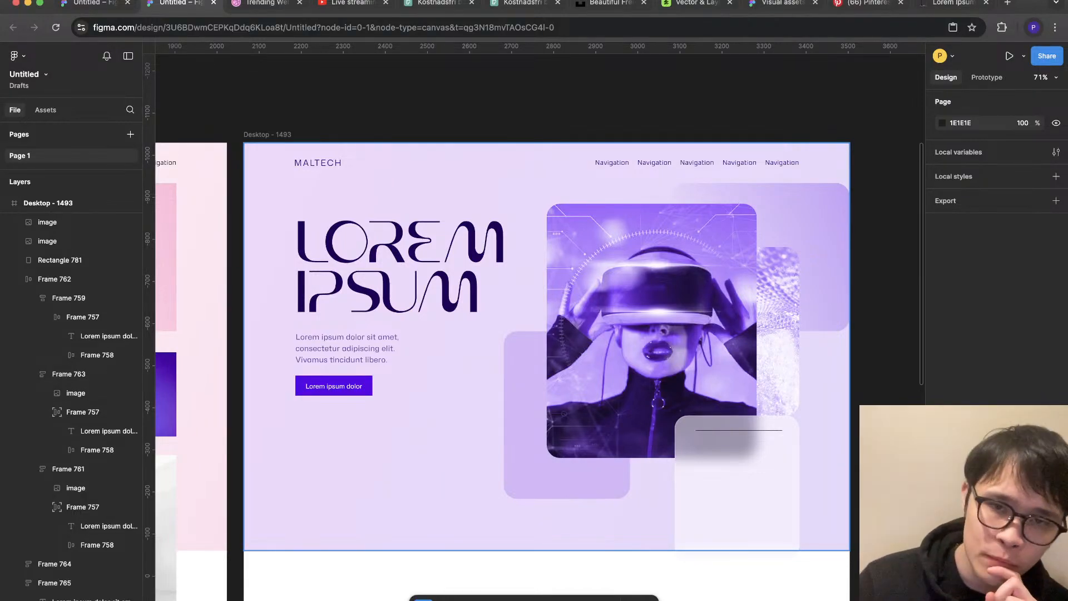
Step: Move the frosted card beneath the hero's call-to-action button at X 123, Y 647 and reduce its height to 322
left_click_drag(737, 484, 357, 482)
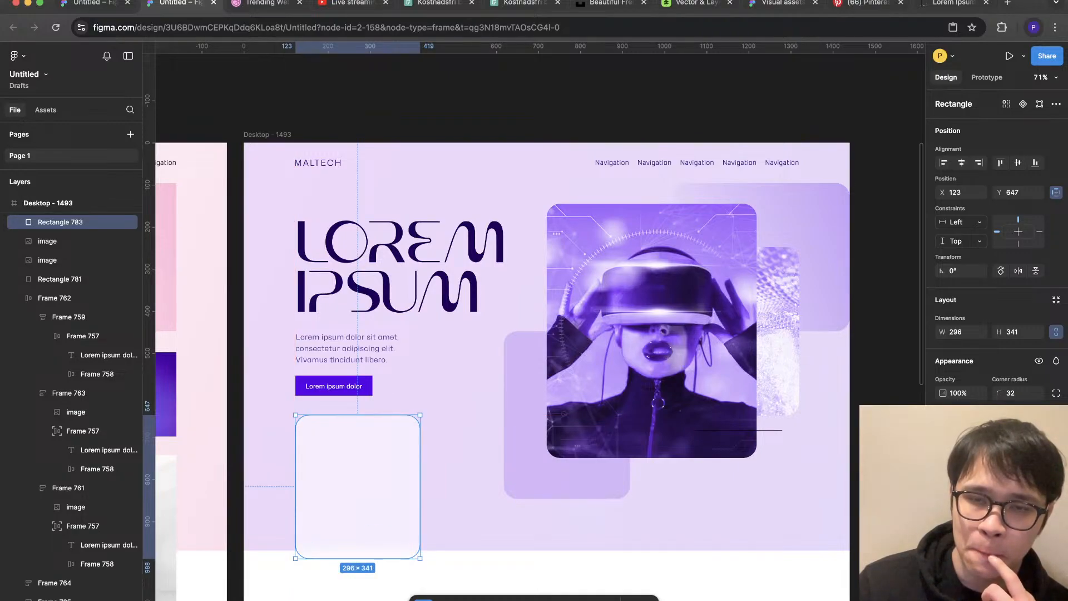
left_click_drag(420, 558, 499, 550)
key("Escape")
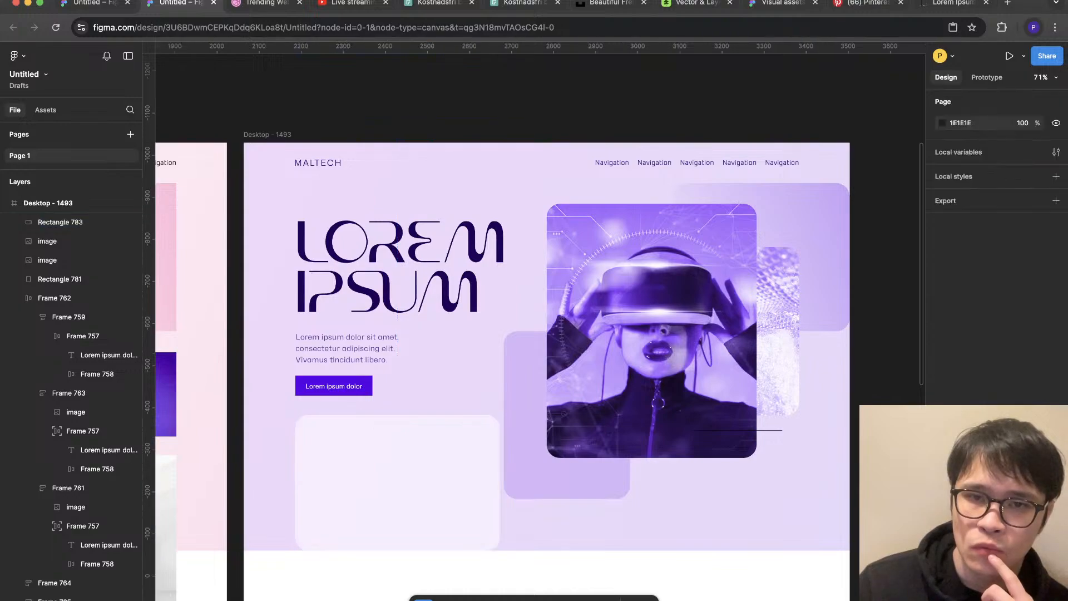
Step: Try different widths for the frosted card below the hero button and settle on a width of 320
left_click(397, 482)
left_click_drag(500, 482, 470, 482)
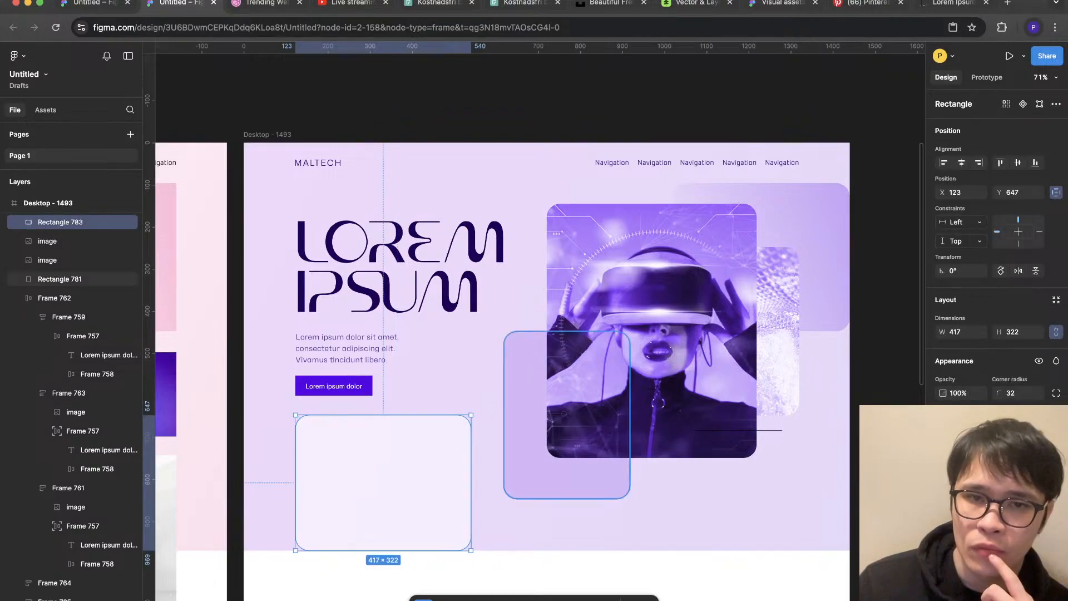
left_click(487, 482)
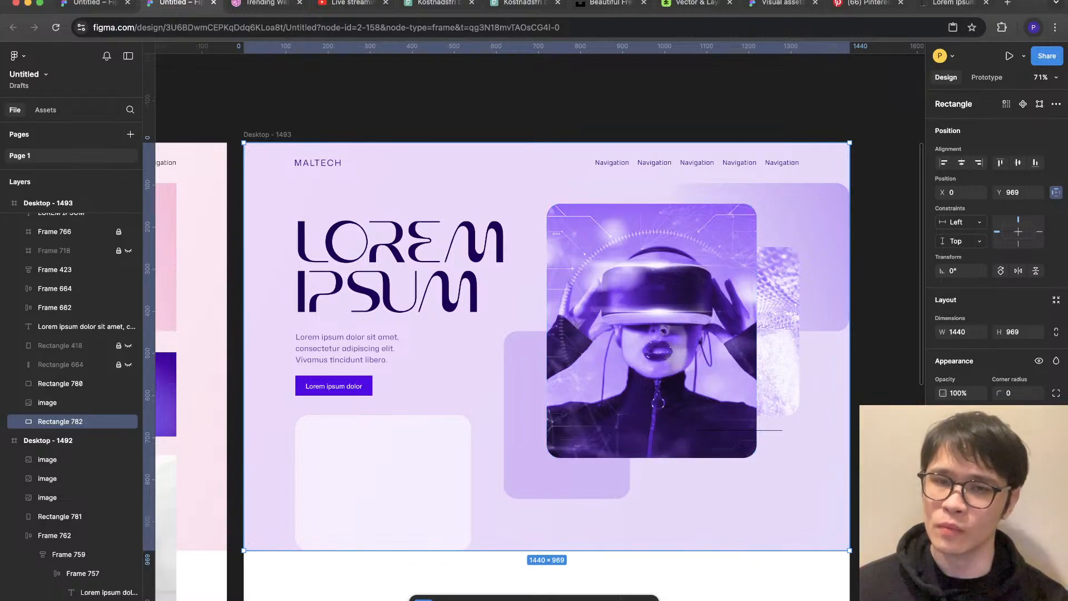
left_click(383, 483)
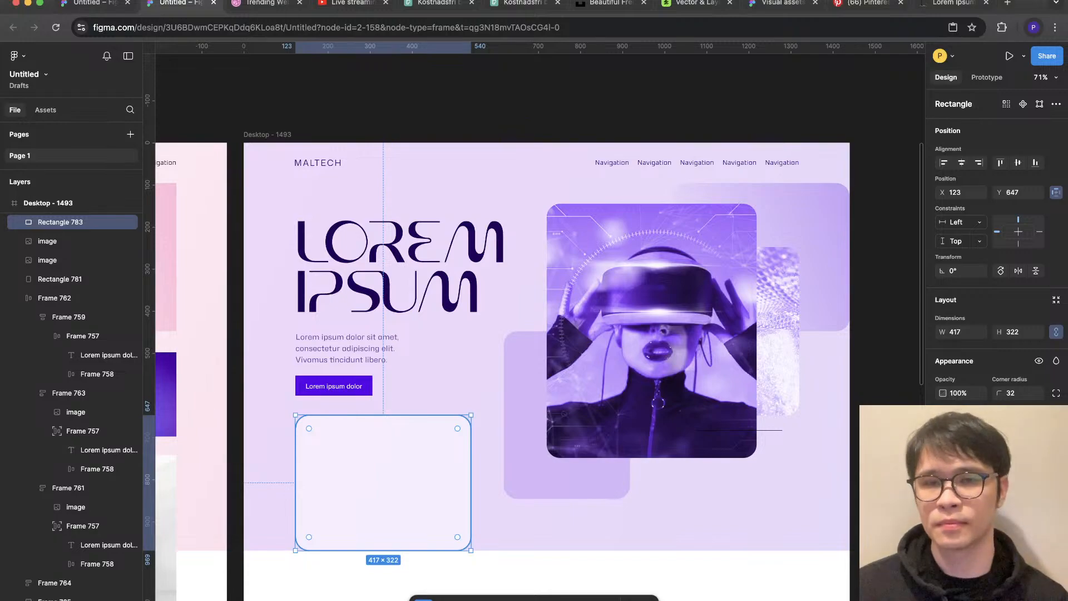
left_click_drag(471, 483, 793, 483)
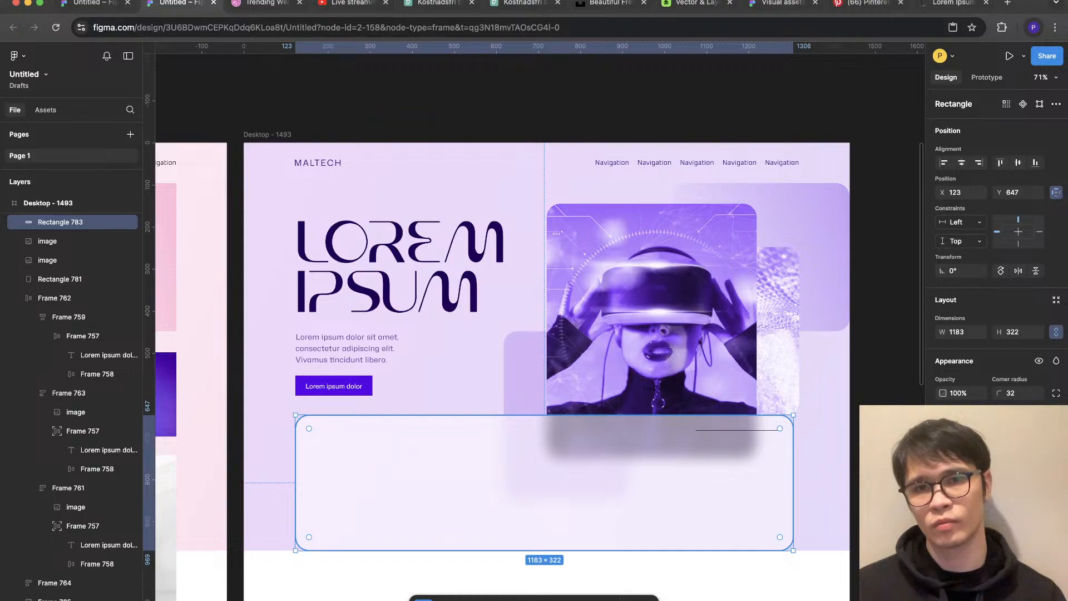
left_click_drag(793, 483, 430, 482)
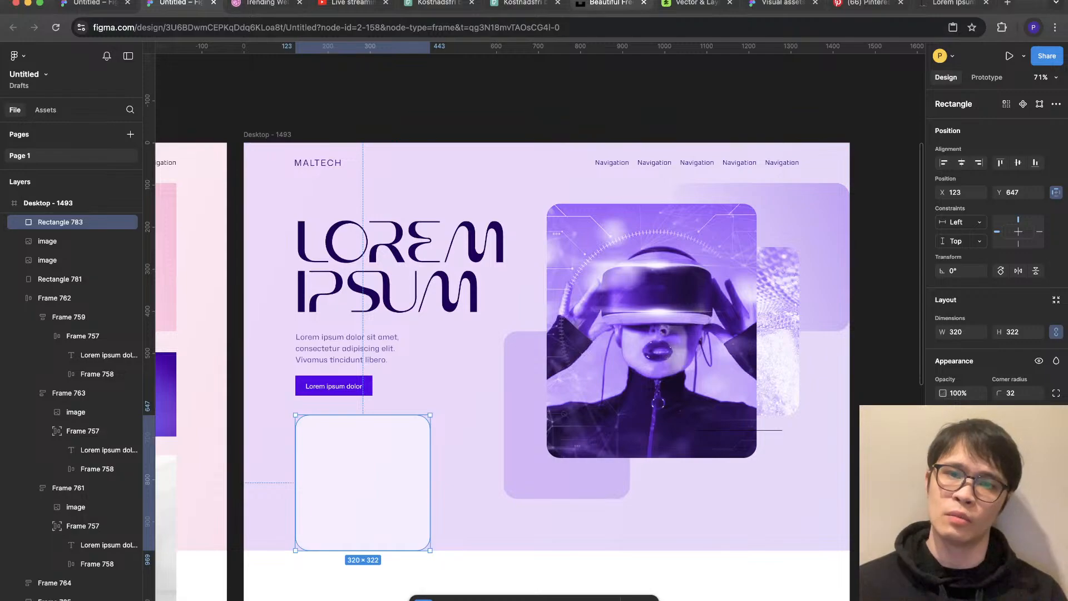
Step: Switch to Pexels, copy the dark blue glittering texture photo and return to the Figma design
left_click(523, 2)
left_click(437, 3)
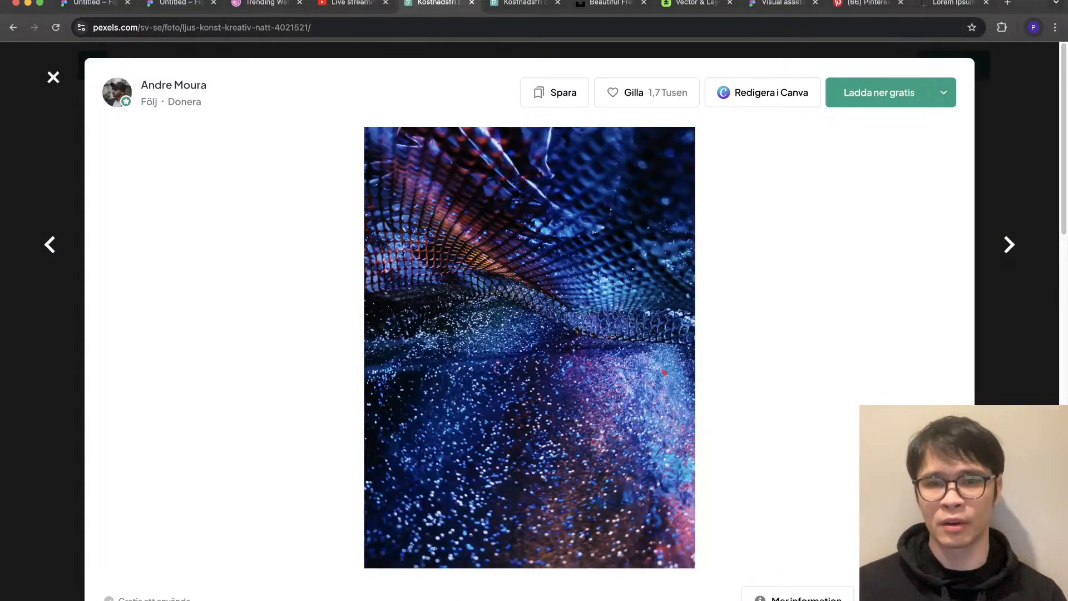
left_click(178, 3)
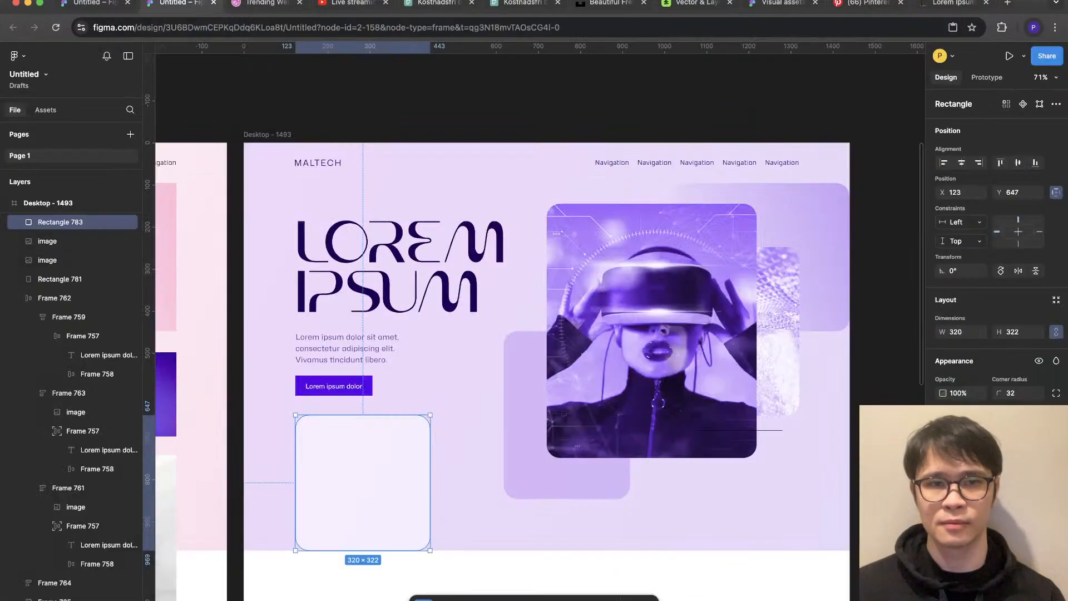
Step: Duplicate the Desktop - 1493 frame and duplicate the hero background rectangle inside the copy
left_click(493, 465)
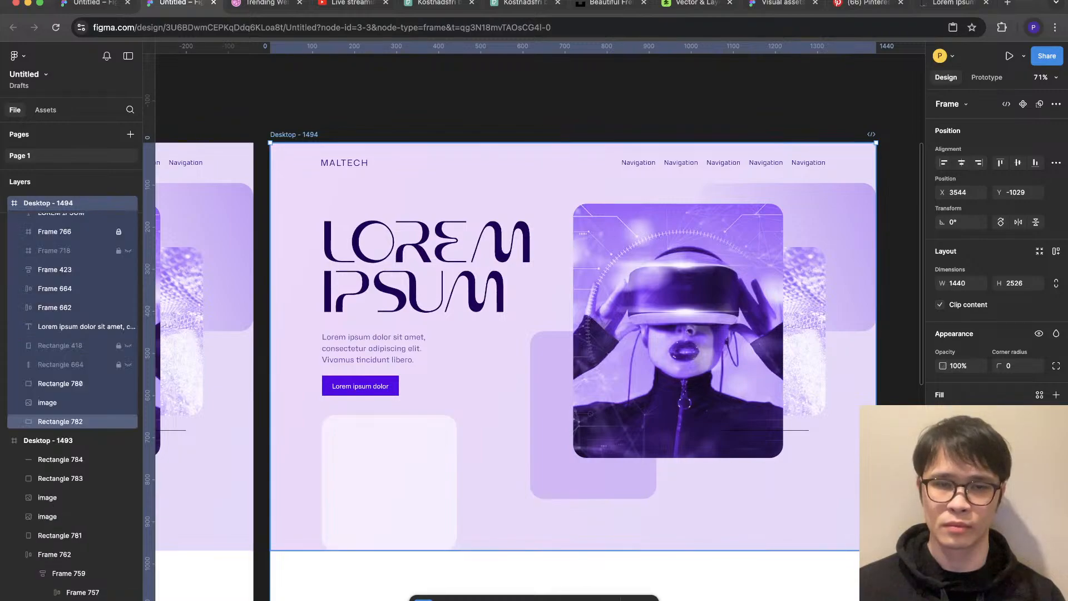
key("super+shift+r")
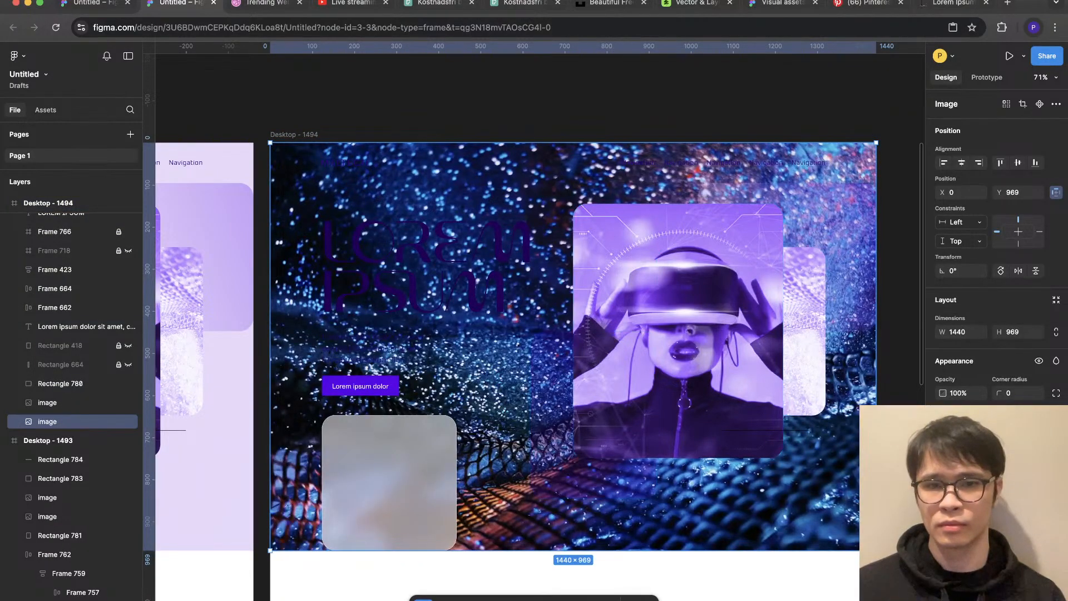
key("super+z")
key("super+d")
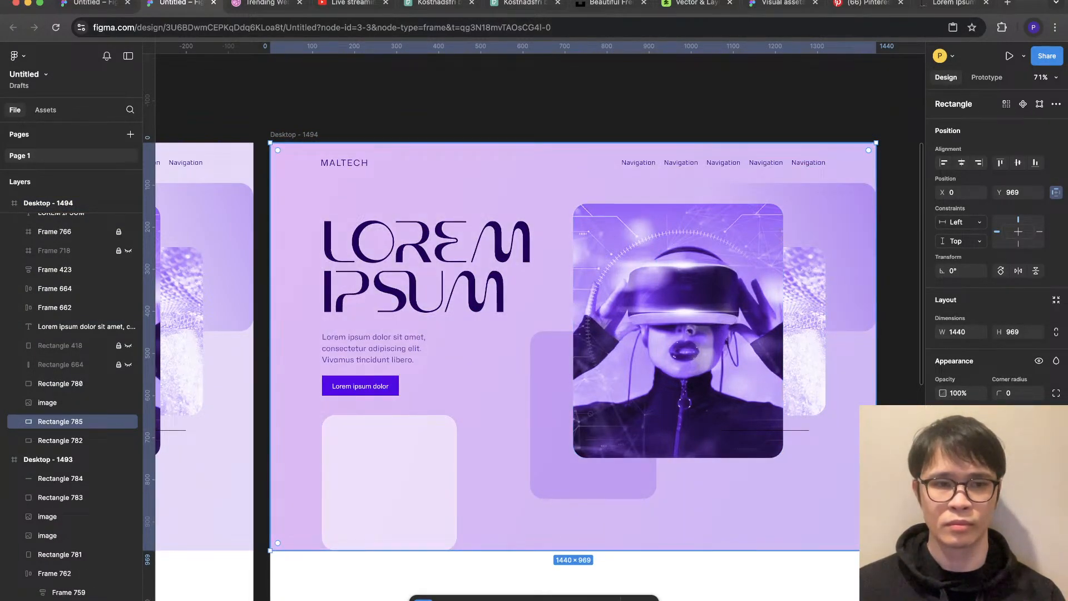
Step: Replace the duplicated hero background rectangle in Desktop - 1494 with the copied glitter texture and send it behind the gradient rectangle
key("super+shift+r")
key("super+[")
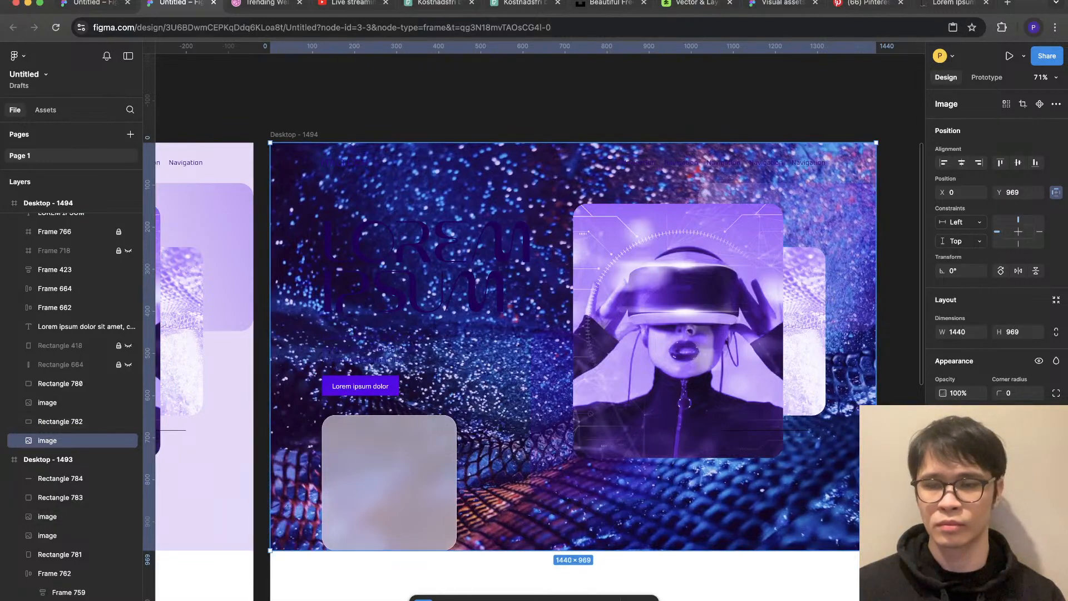
key("Return")
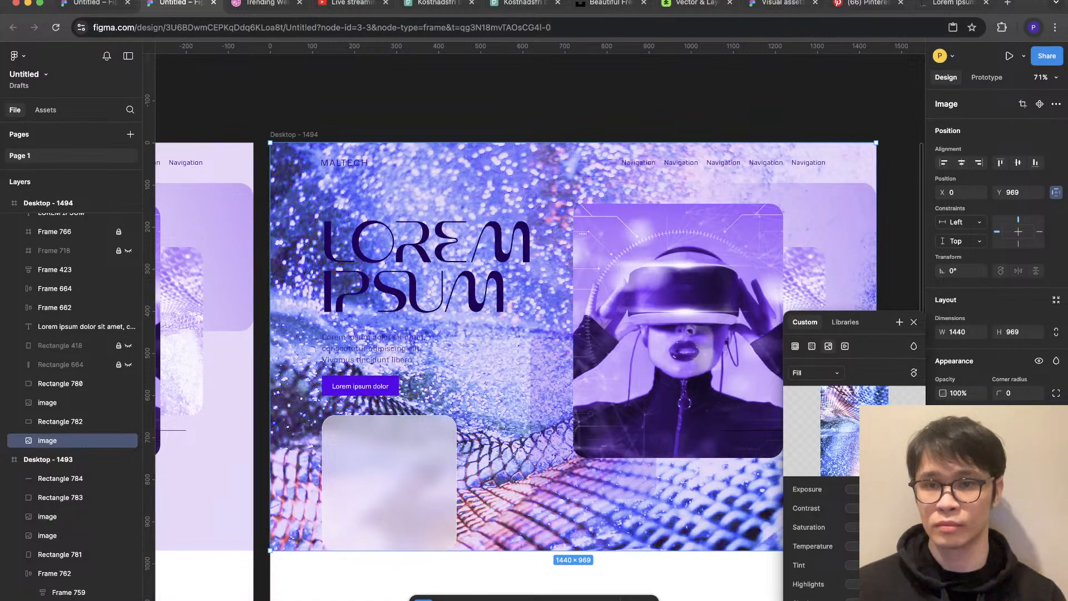
key("Escape")
key("Return")
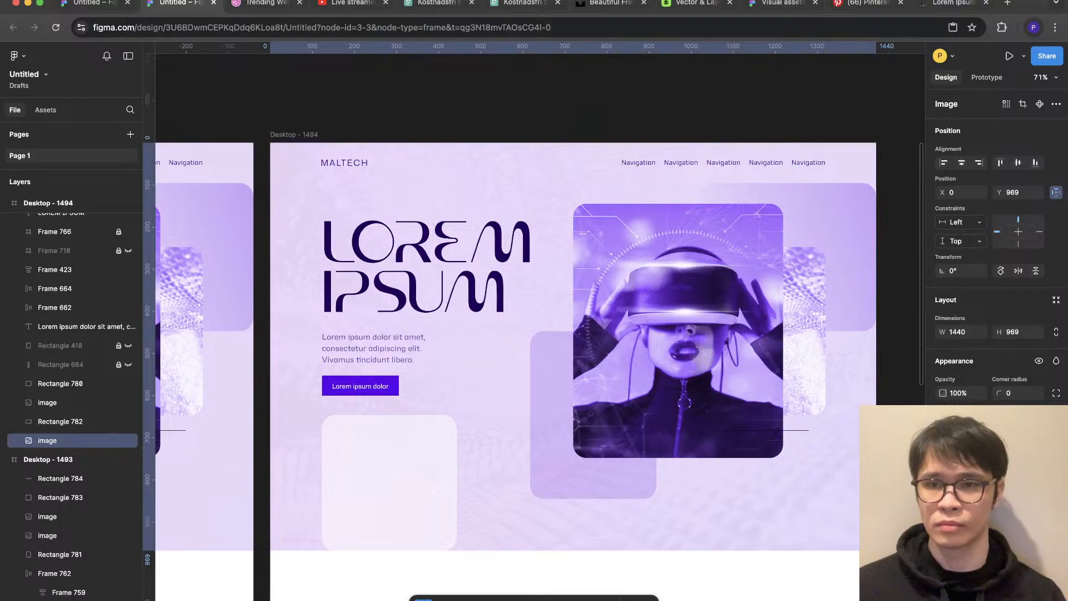
key("Return")
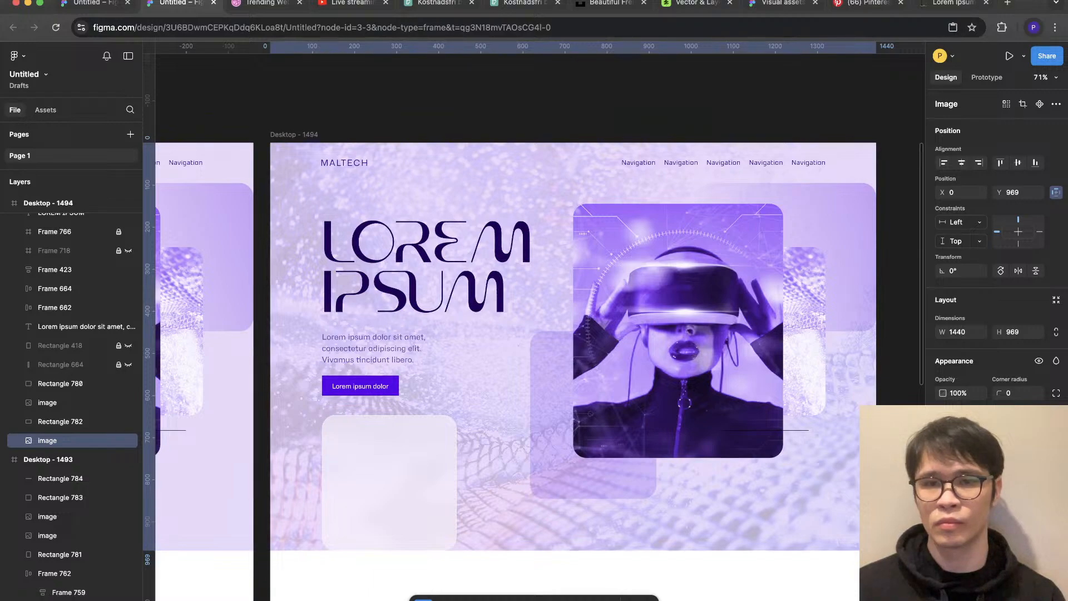
Step: Shrink the texture image to 1022 × 873, keeping it anchored to the hero's lower-right corner
left_click_drag(270, 143, 446, 183)
key("shift+g")
key("shift+g")
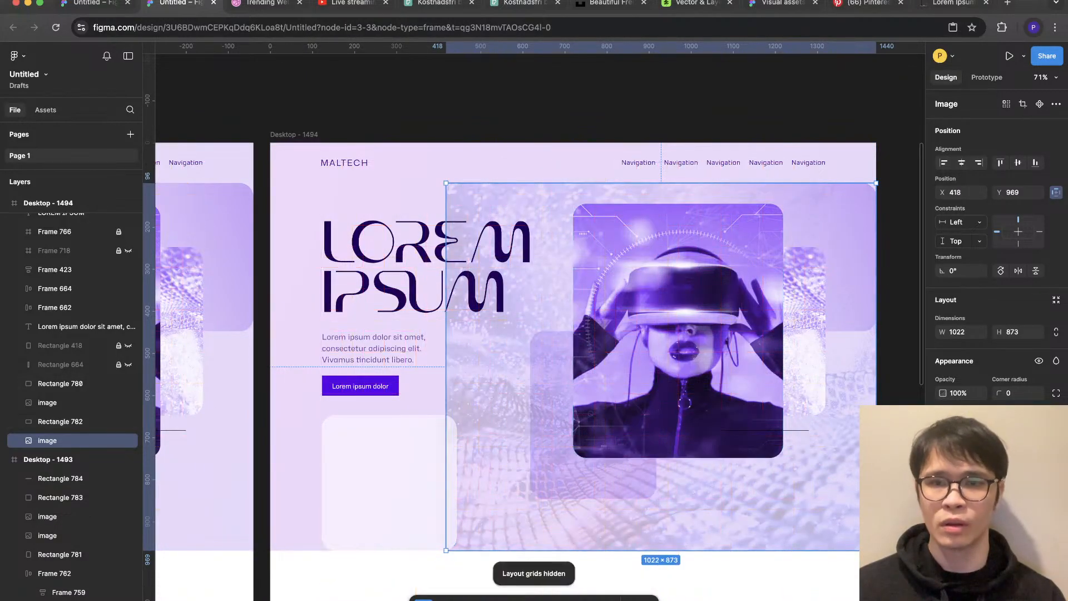
key("Escape")
scroll(907, 414, "down", 5)
scroll(907, 414, "up", 2)
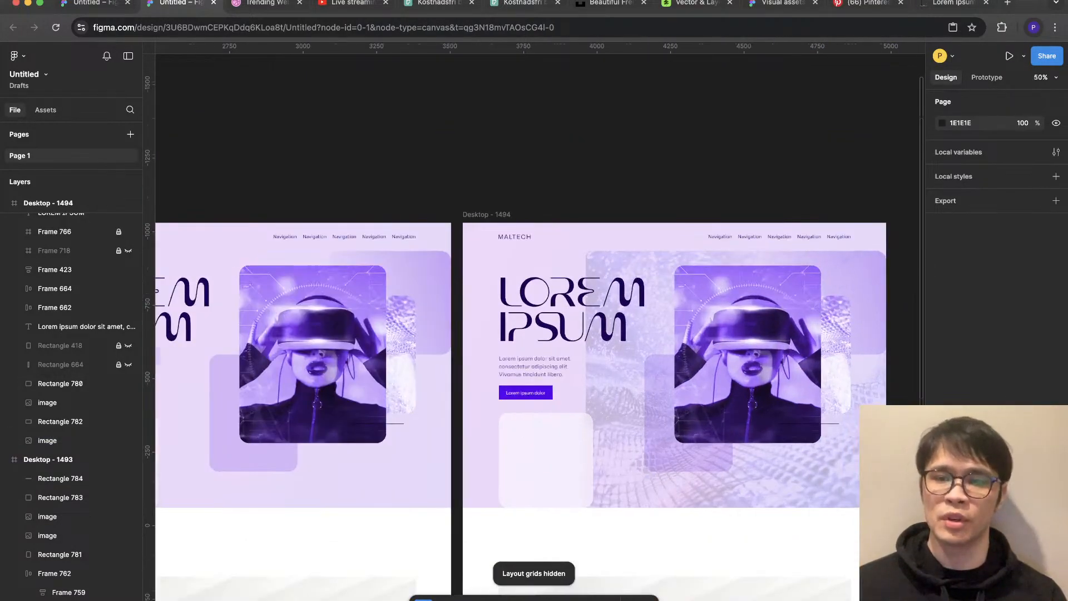
scroll(908, 406, "up", 2)
Step: Select the texture image's layer and lower its upper edge to reduce its height to 440
left_click(871, 417)
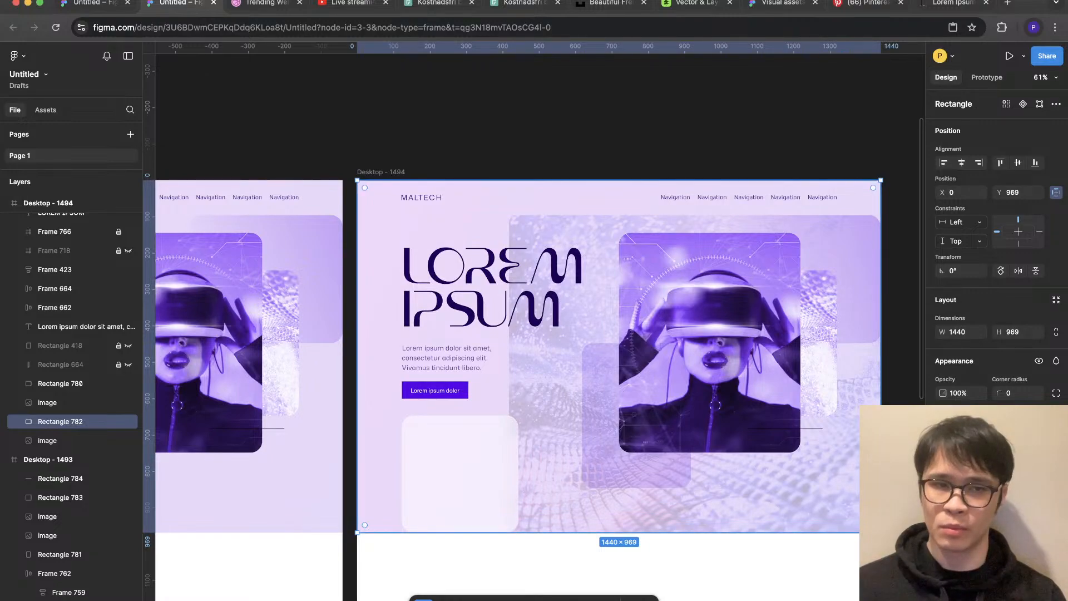
left_click(72, 402)
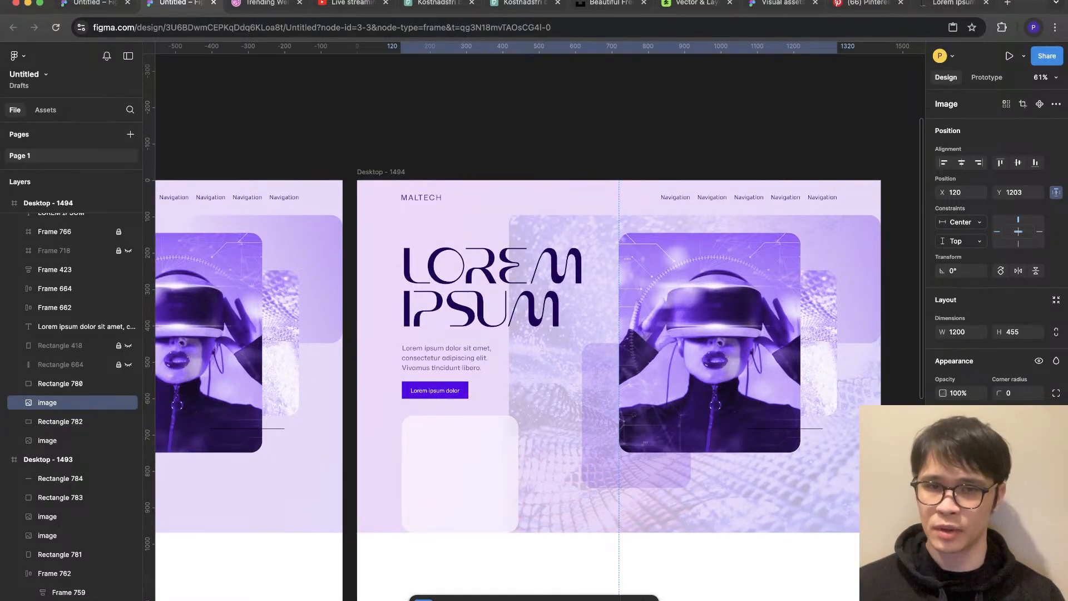
left_click(944, 441)
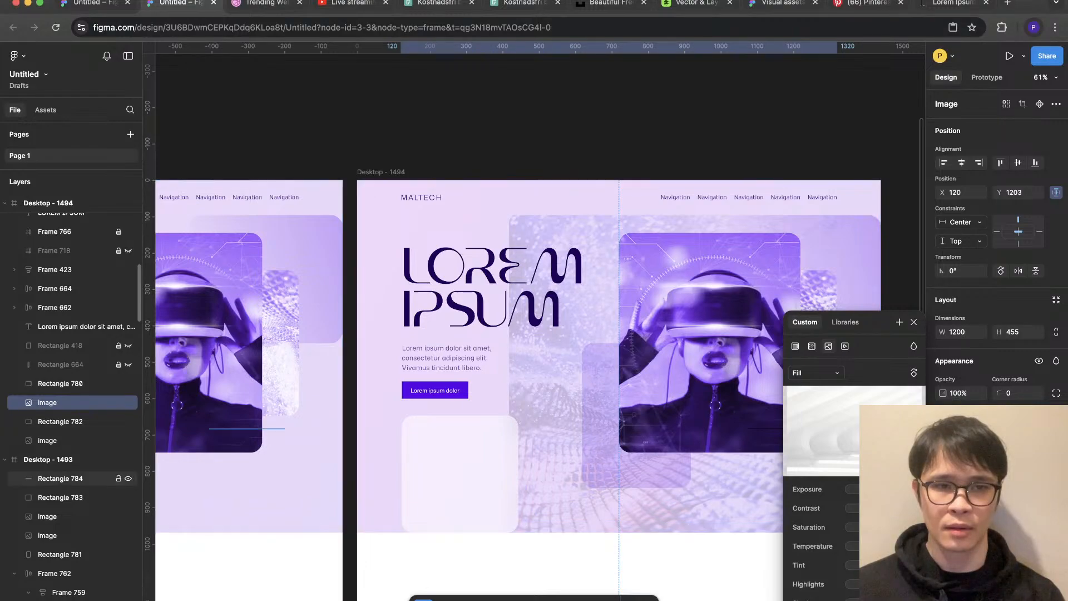
left_click(73, 440)
left_click(944, 442)
scroll(533, 327, "right", 3)
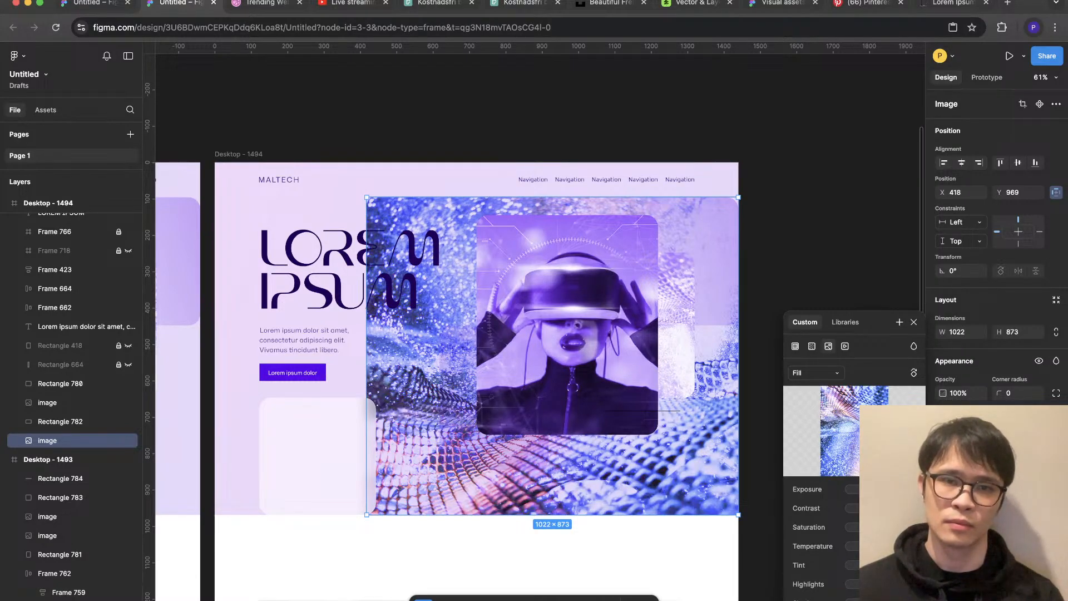
left_click_drag(553, 196, 552, 354)
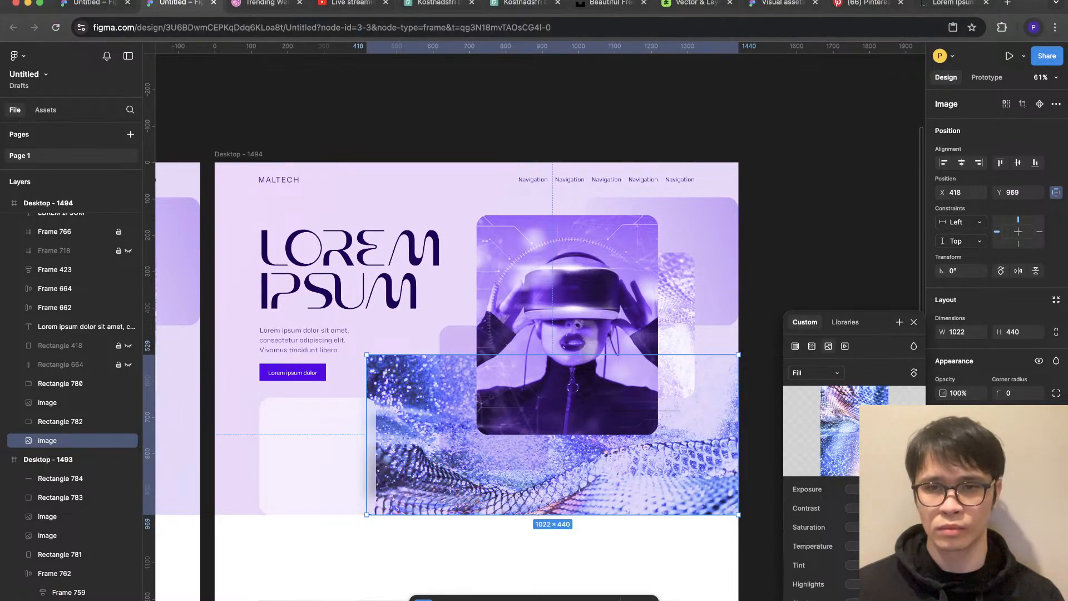
left_click(771, 319)
Step: Send the hero's gradient background rectangle to the back, behind the texture image
left_click(504, 318)
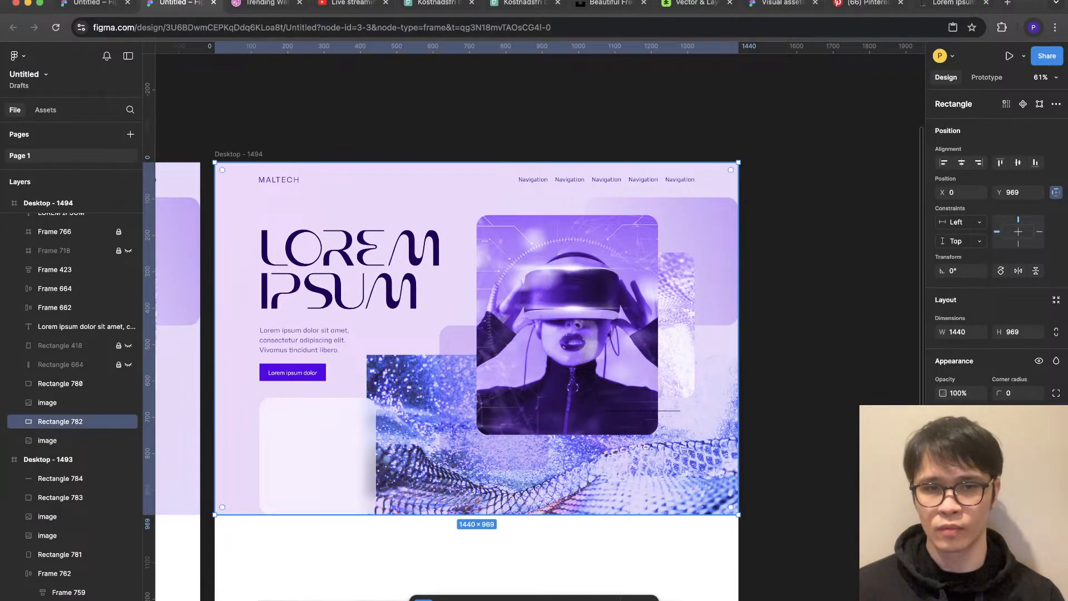
right_click(645, 458)
left_click(671, 353)
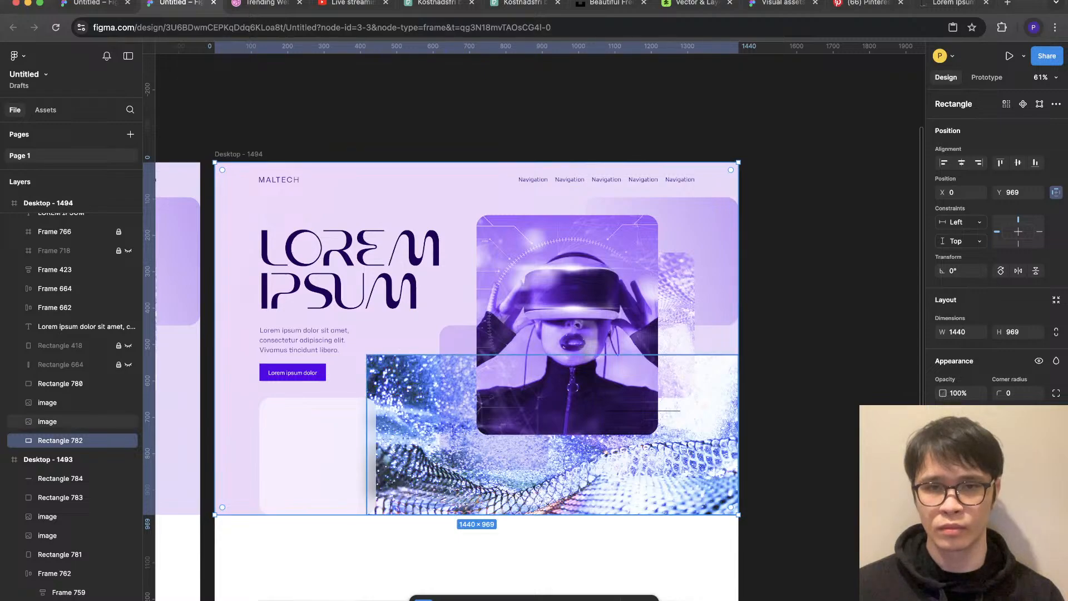
Step: Try flipping the texture image vertically
left_click(650, 485)
key("shift+v")
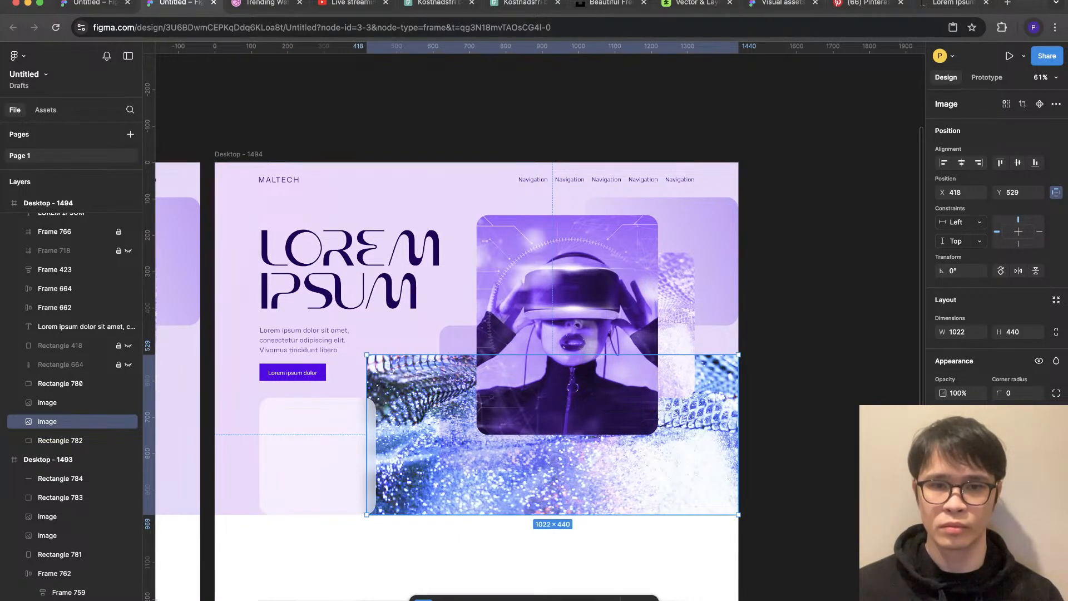
key("shift+v")
Step: Narrow the texture image to 921 wide from its left edge against the layout grid, and also try a width of 801
double_click(703, 406)
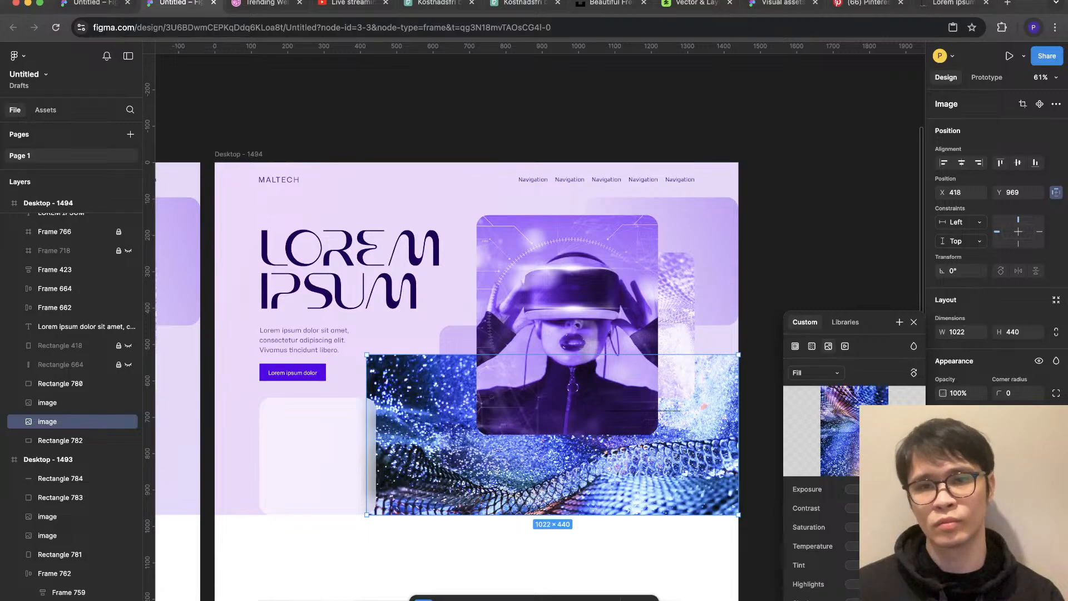
key("ctrl+g")
scroll(364, 400, "up", 5)
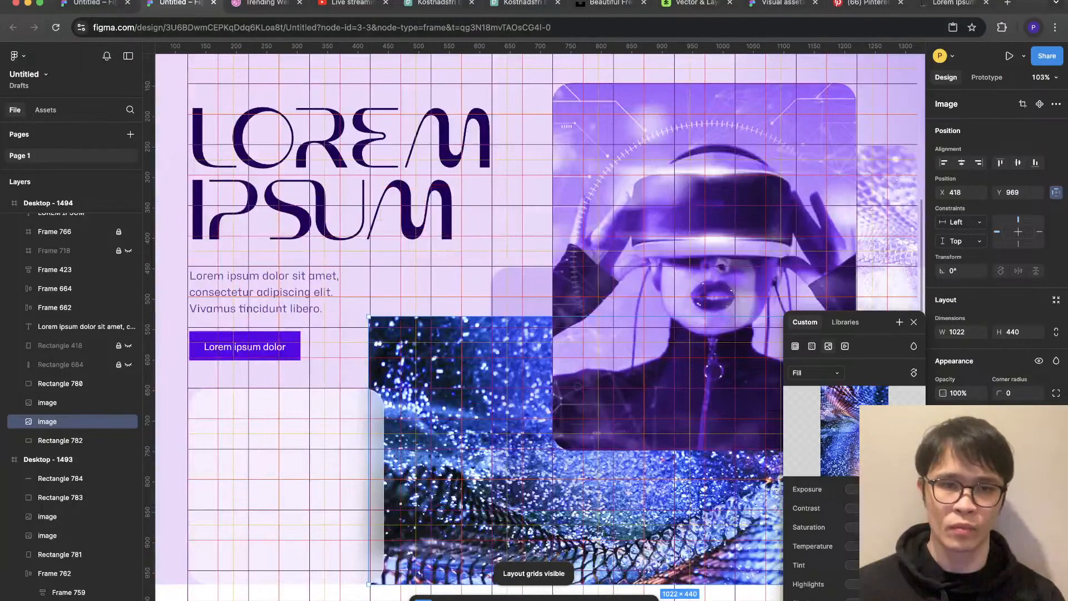
left_click_drag(369, 451, 430, 451)
scroll(431, 370, "down", 5)
scroll(432, 370, "right", 2)
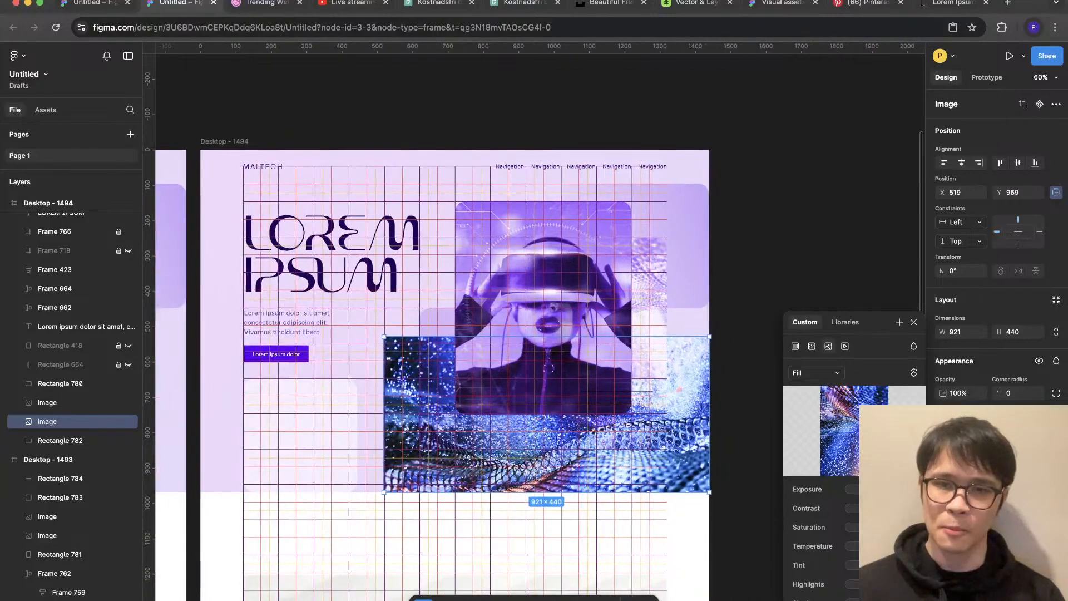
left_click_drag(709, 392, 667, 392)
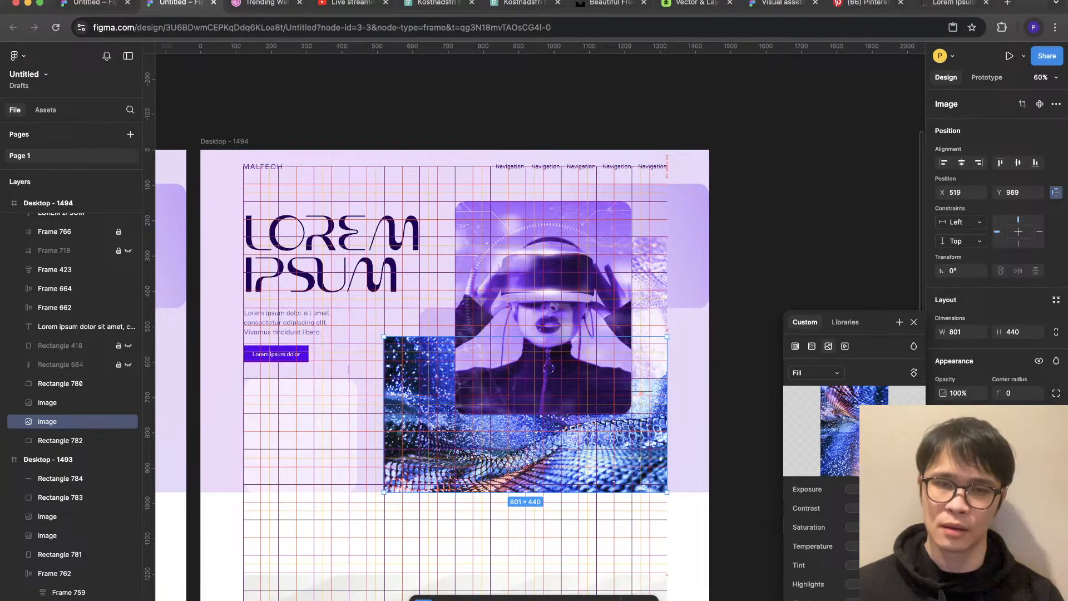
key("super+z")
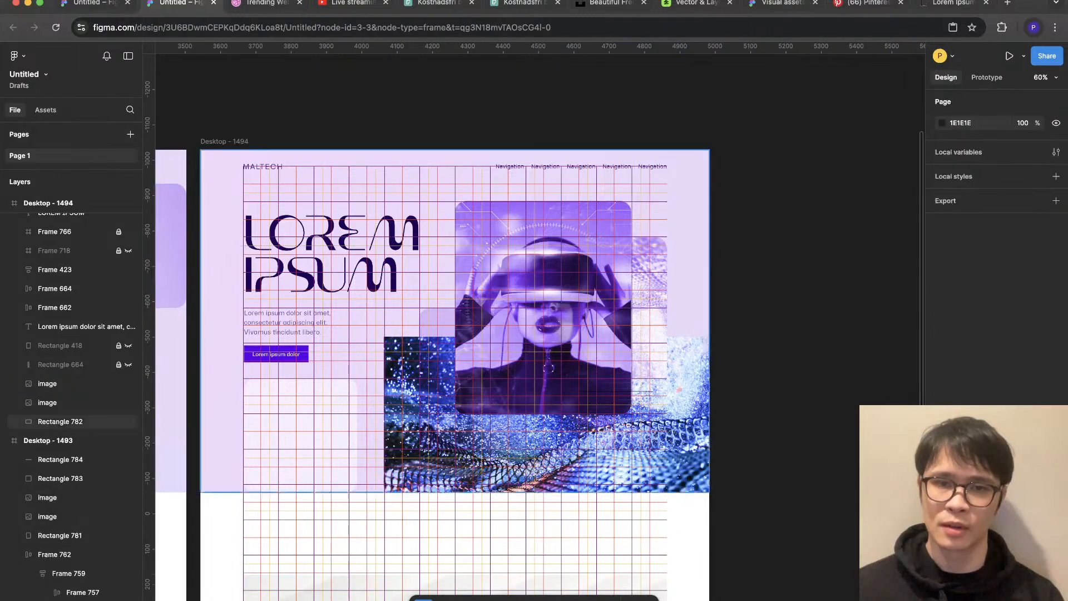
Step: Delete the rounded lavender rectangle at the hero's upper-right corner and hide the layout grids
key("Delete")
key("ctrl+g")
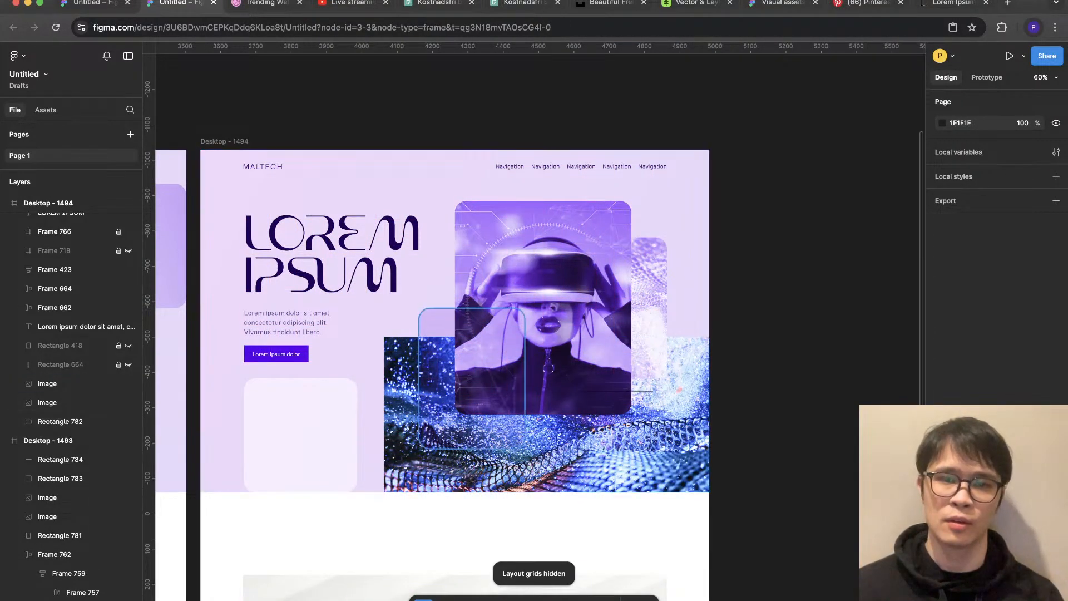
Step: Try extending the texture image below the hero to a height of 587
left_click(547, 453)
left_click_drag(547, 492, 546, 545)
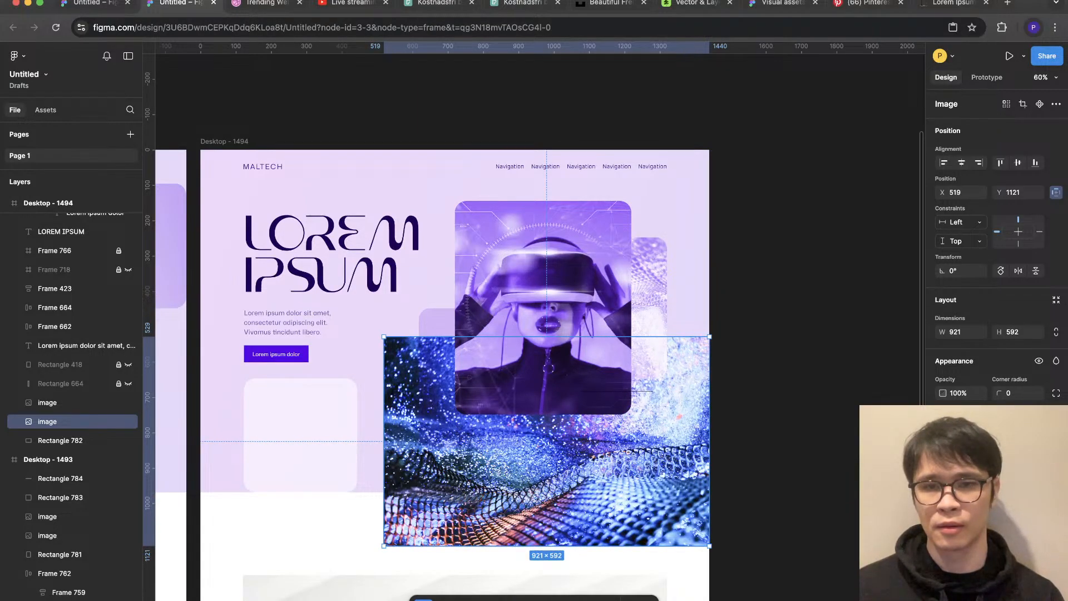
left_click_drag(546, 546, 546, 544)
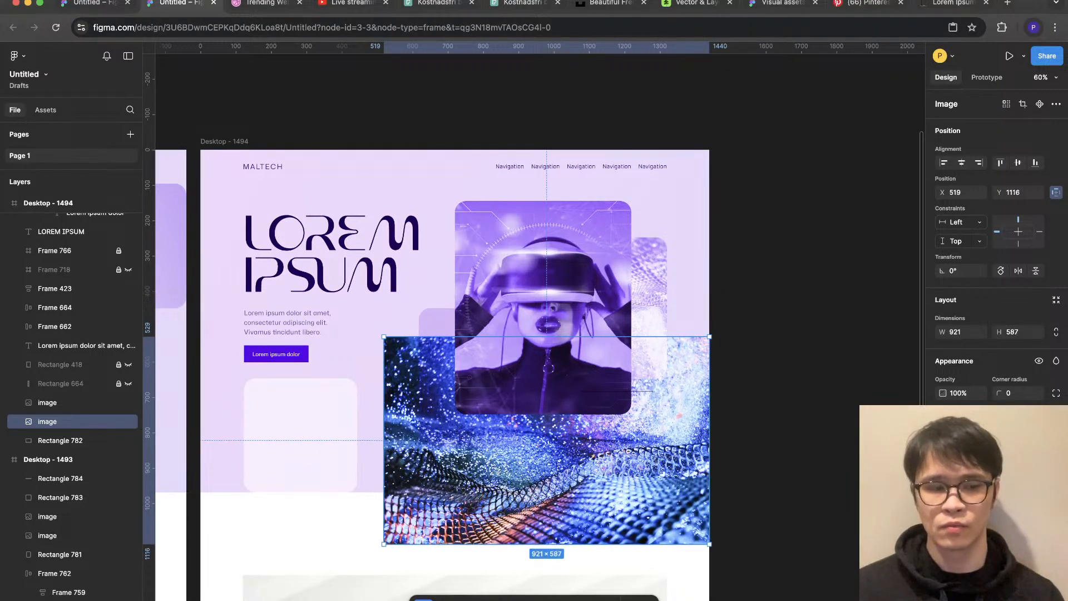
key("ctrl+g")
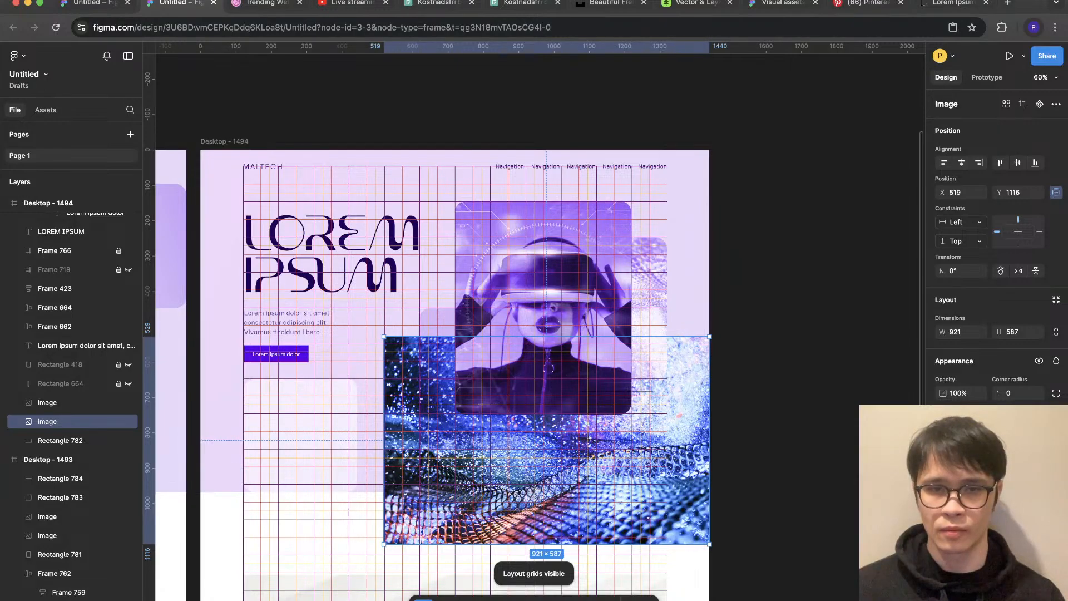
key("super+z")
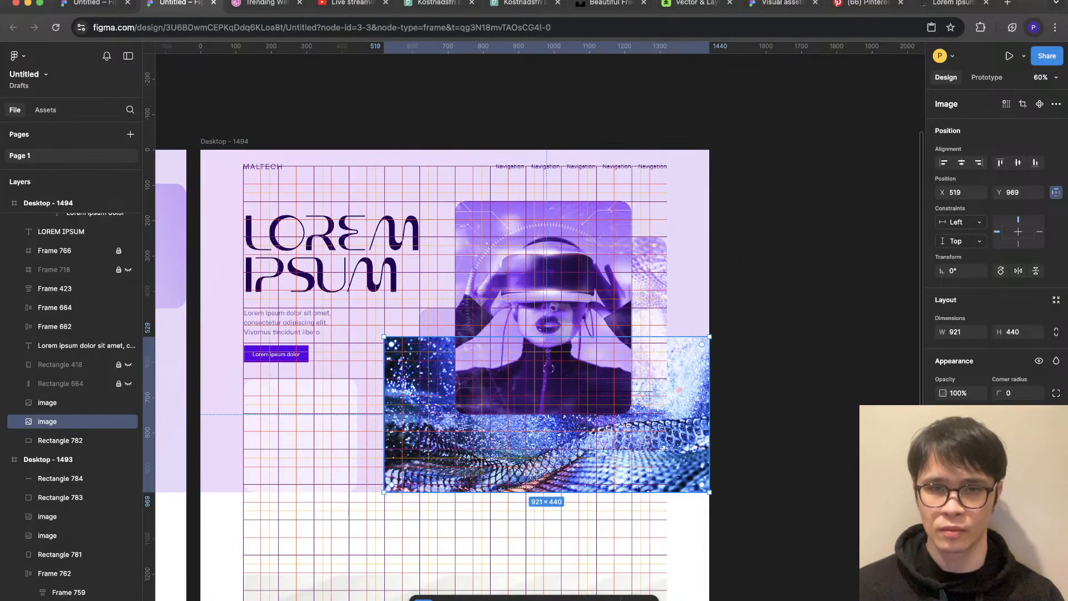
key("super+z")
key("super+z")
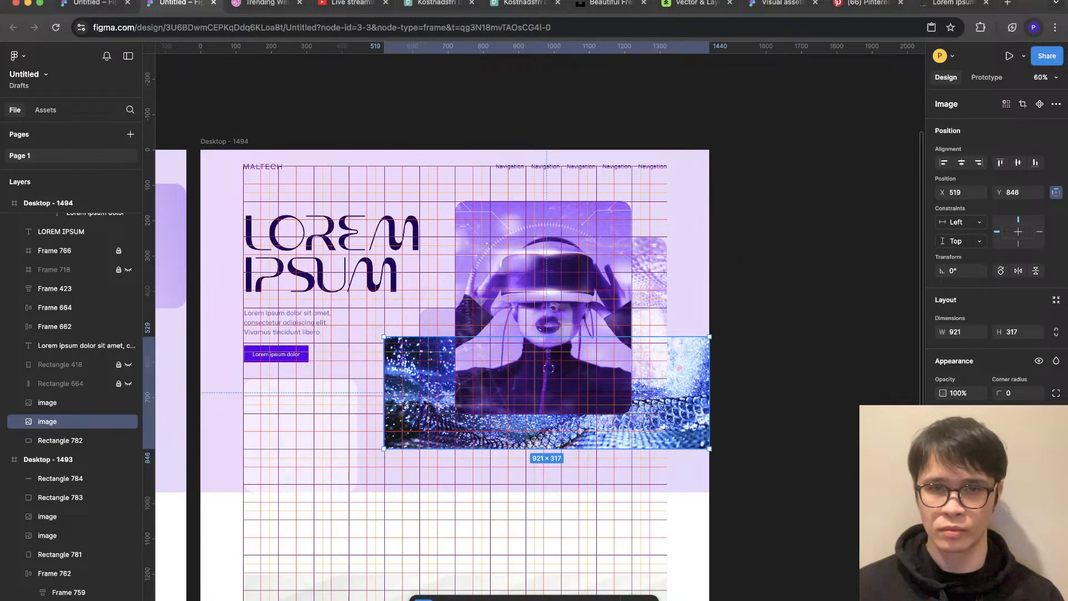
Step: Resize the texture image to a height of 416 so it ends just above the hero's lower edge, and hide the layout grids
left_click_drag(547, 449, 546, 484)
key("ctrl+g")
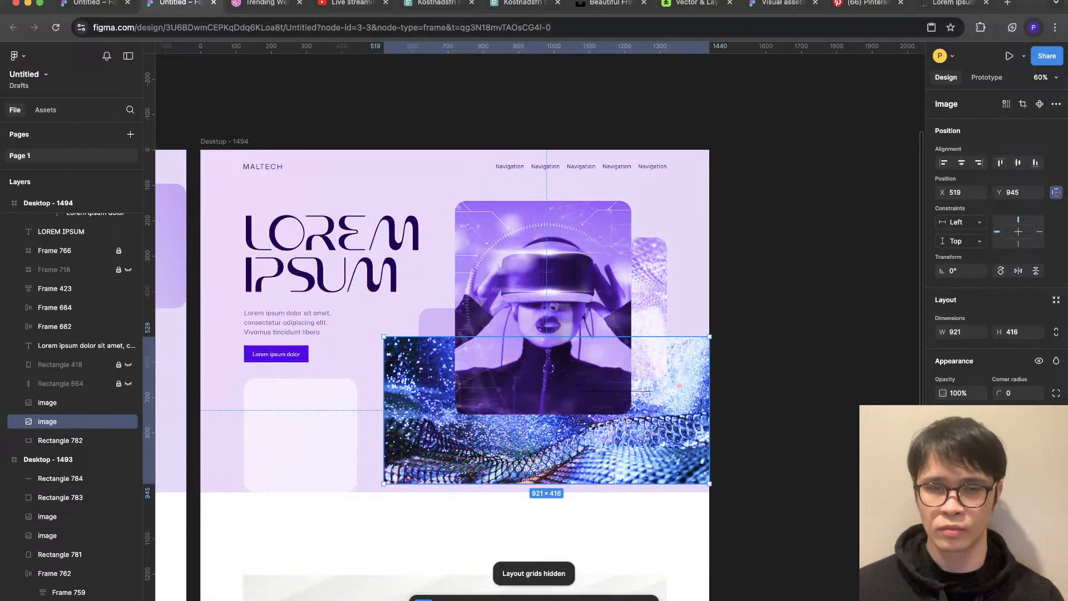
key("Return")
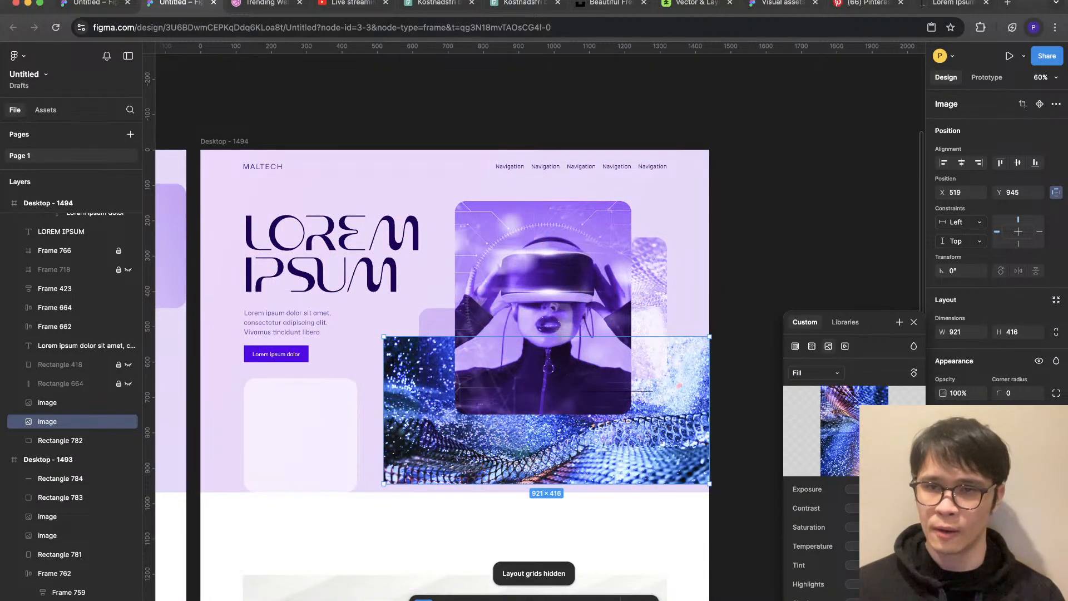
key("Escape")
Step: Duplicate the texture image and give the copy a solid violet fill with a blend mode that tints the texture violet
key("super+d")
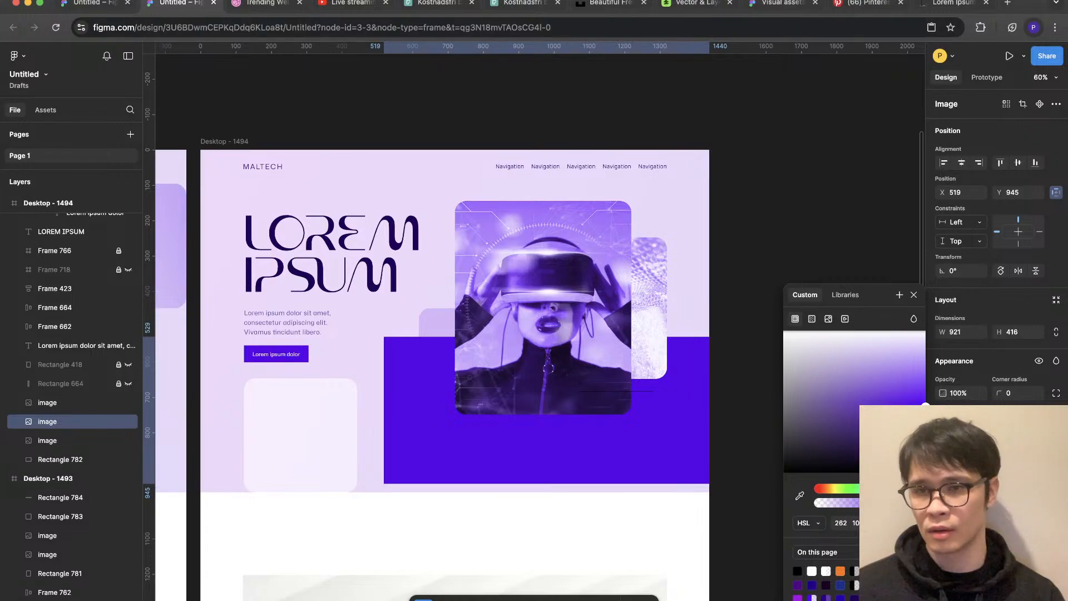
left_click(913, 319)
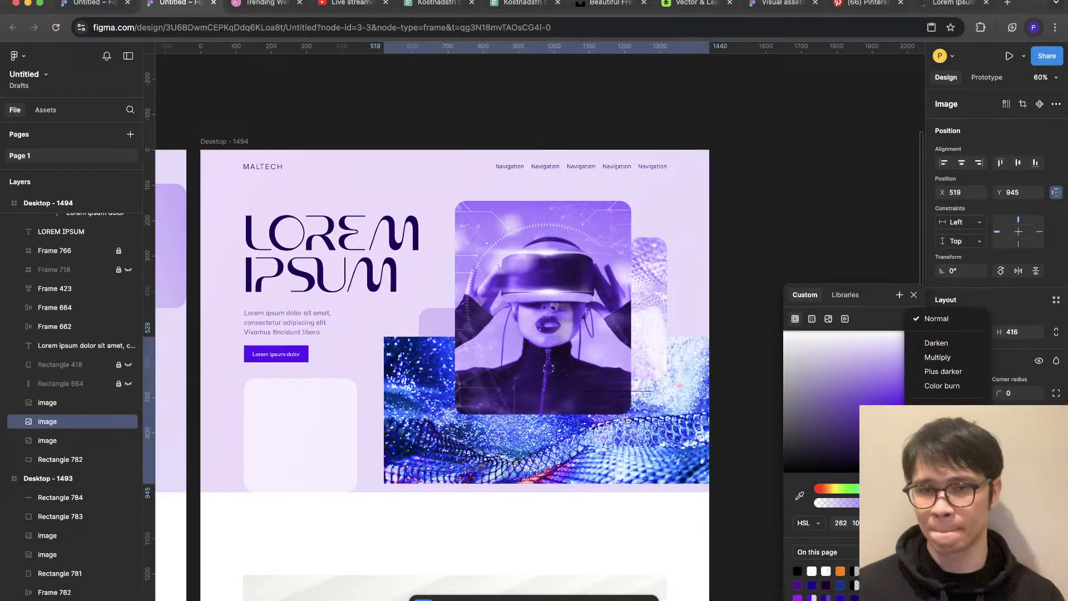
left_click(940, 481)
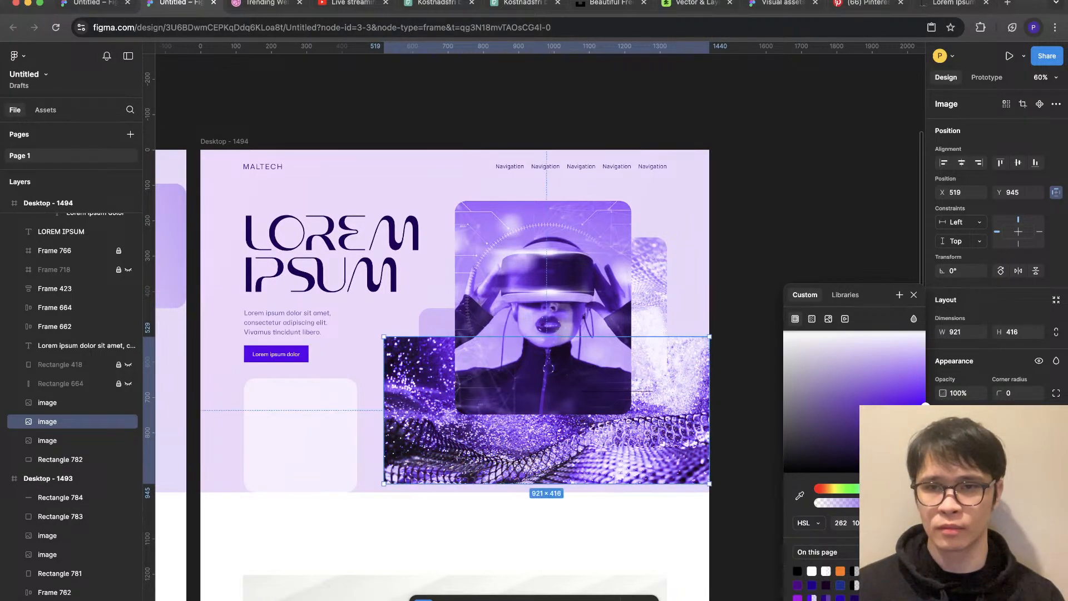
left_click(754, 389)
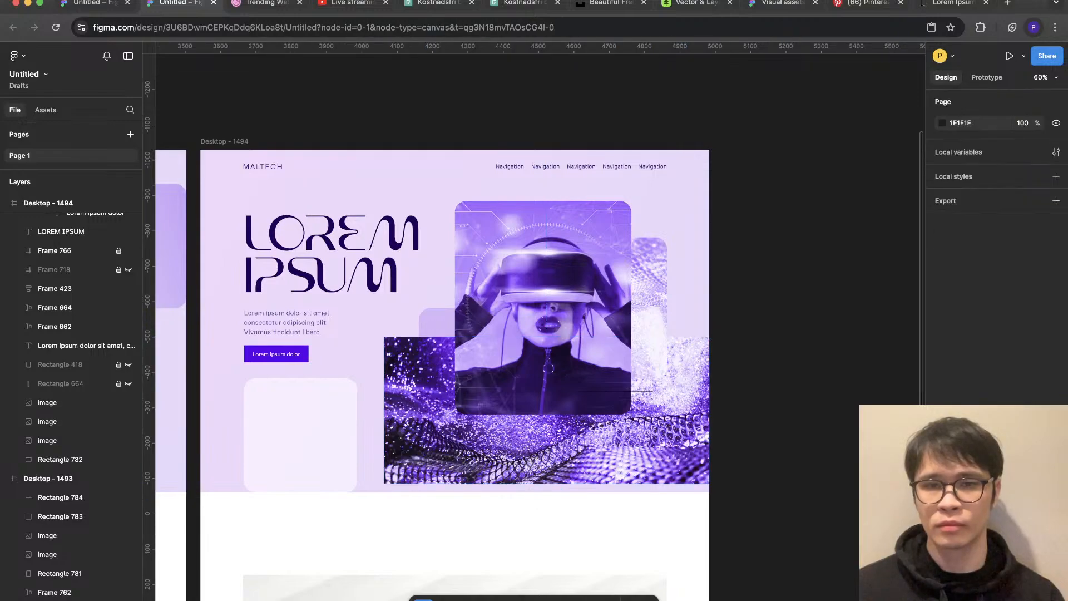
Step: Set the corner radius of the violet-tinted texture image to 32
left_click(469, 377)
left_click(1025, 393)
type("32")
left_click(753, 389)
Step: Widen the violet-tinted texture image to 1108 so it extends beyond the hero's right edge
left_click(676, 389)
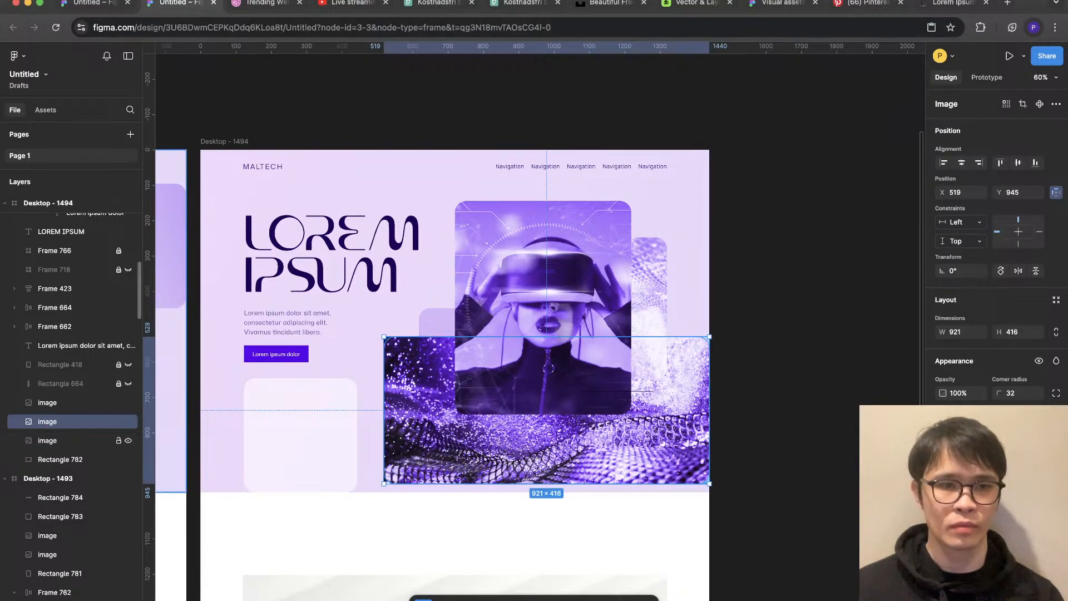
key("super+z")
key("super+shift+z")
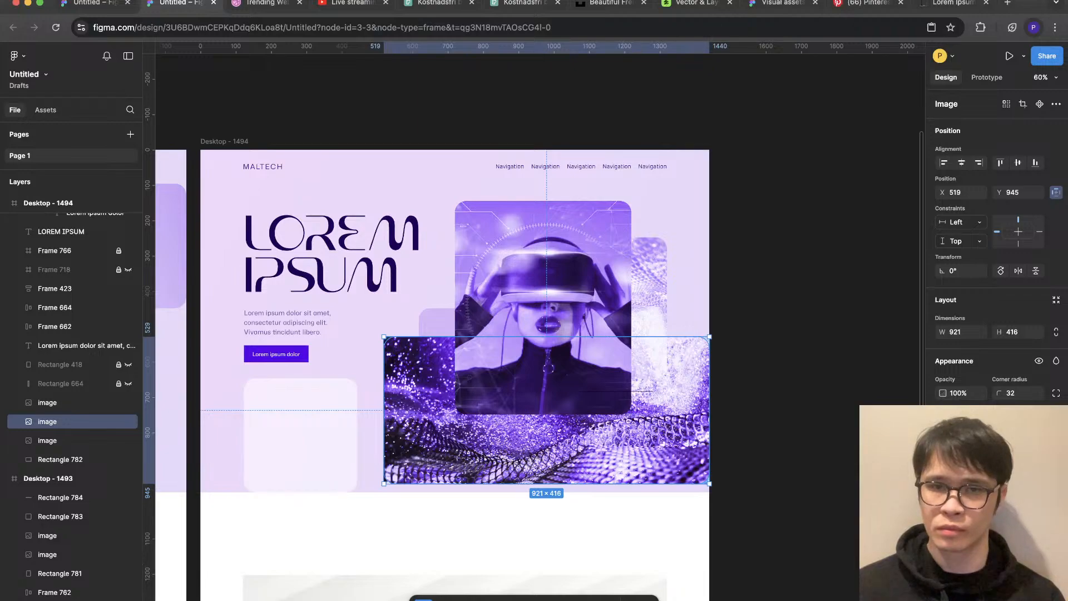
key("super+z")
key("Escape")
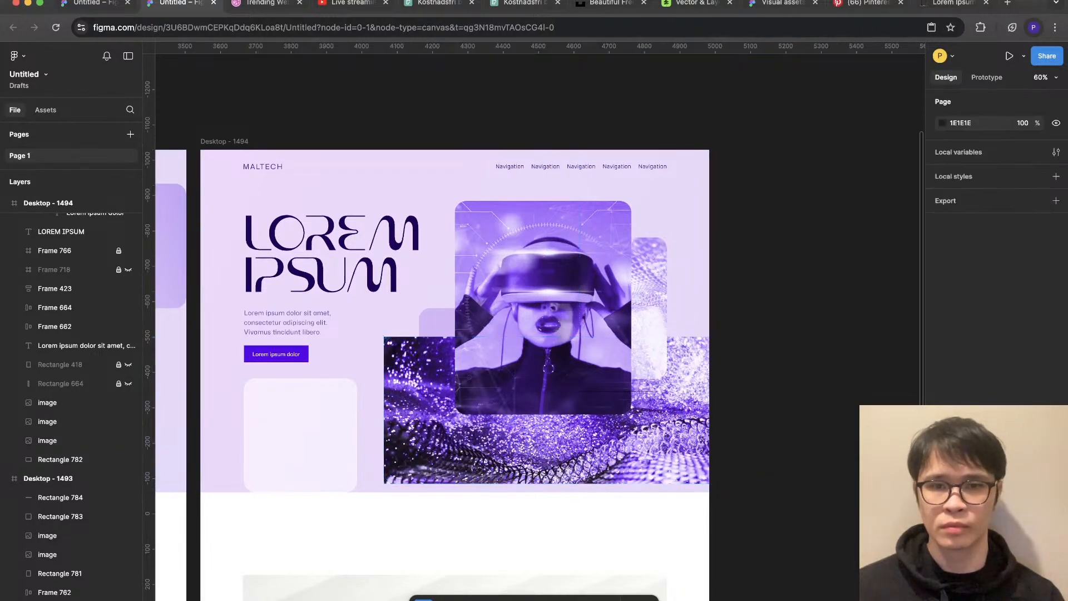
Step: Darken the violet-tinted texture image by adjusting the contrast and lowering the exposure of its image fill
scroll(203, 404, "up", 3)
left_click(539, 438)
key("Return")
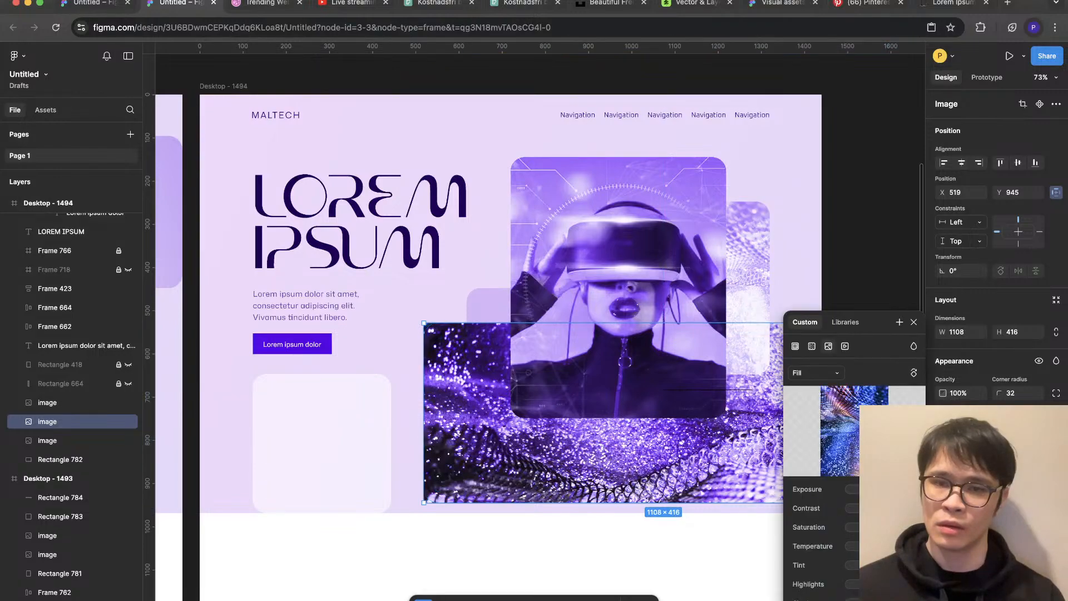
left_click_drag(880, 508, 864, 489)
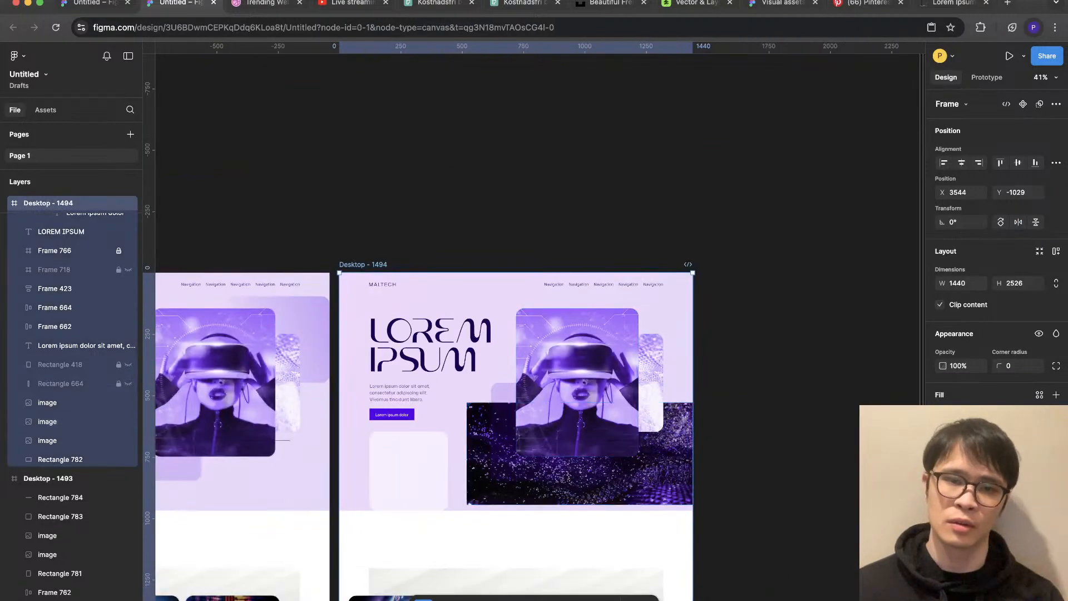
key("Escape")
scroll(528, 490, "up", 4)
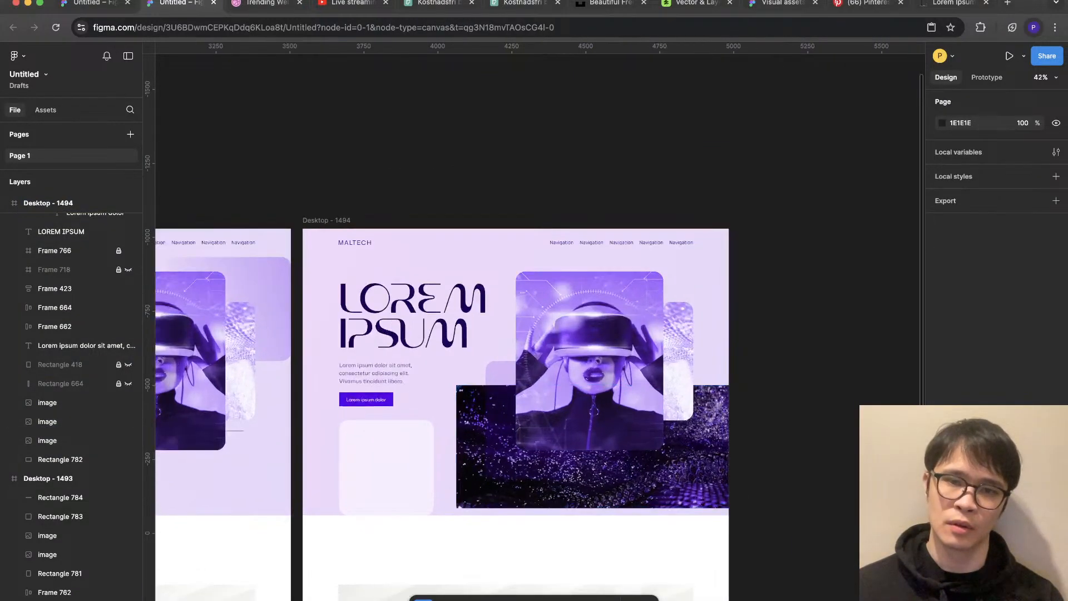
Step: With the layout grids as guide, shorten the hero background rectangle to a height of 945 to match the texture's lower edge, and hide the grids
left_click(527, 490)
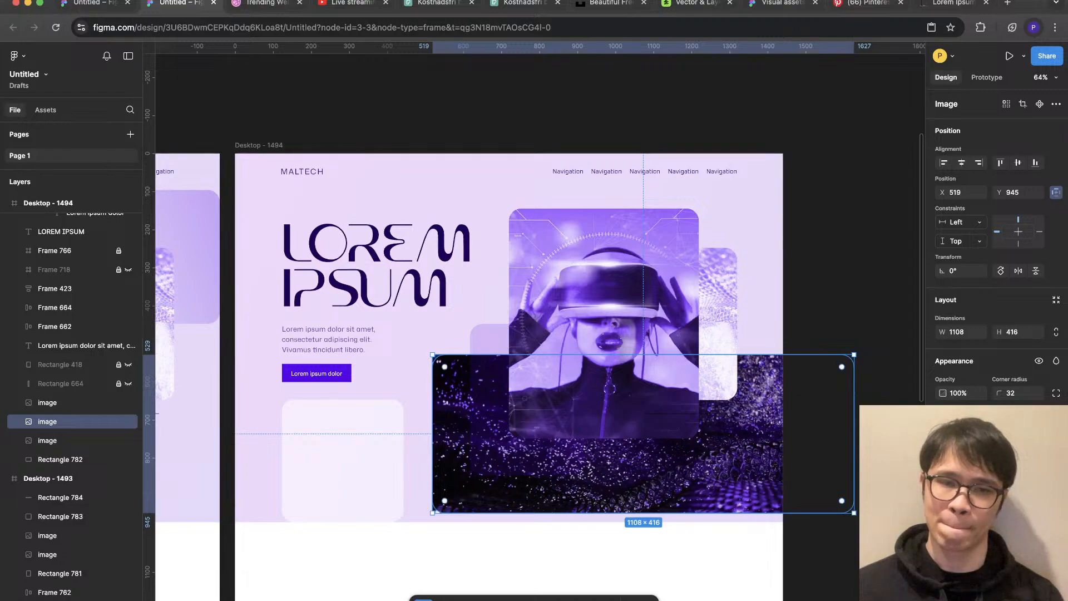
left_click(418, 473)
key("shift+g")
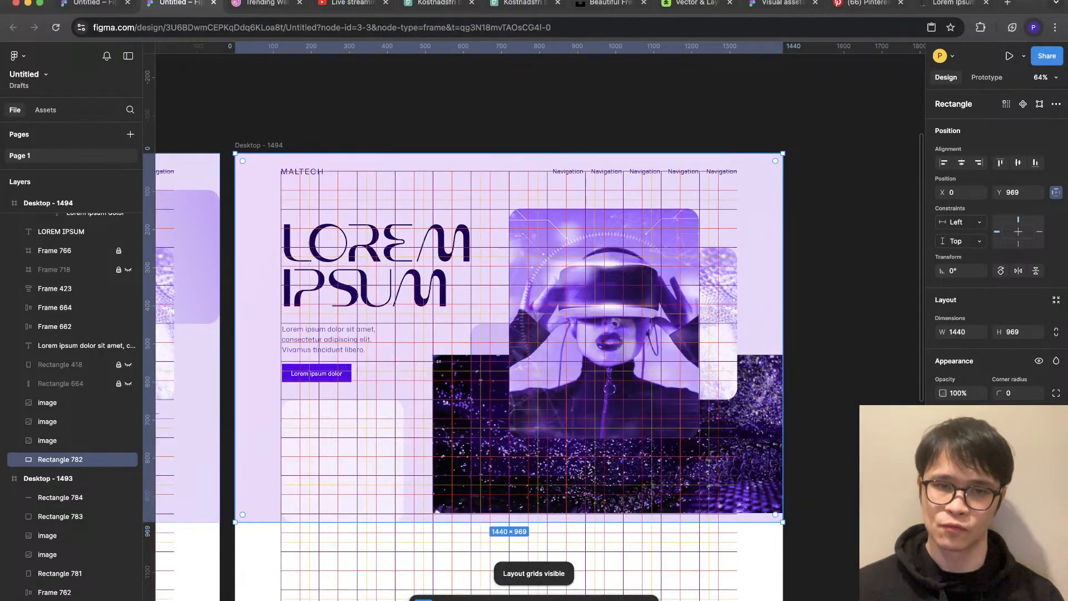
left_click_drag(509, 522, 509, 515)
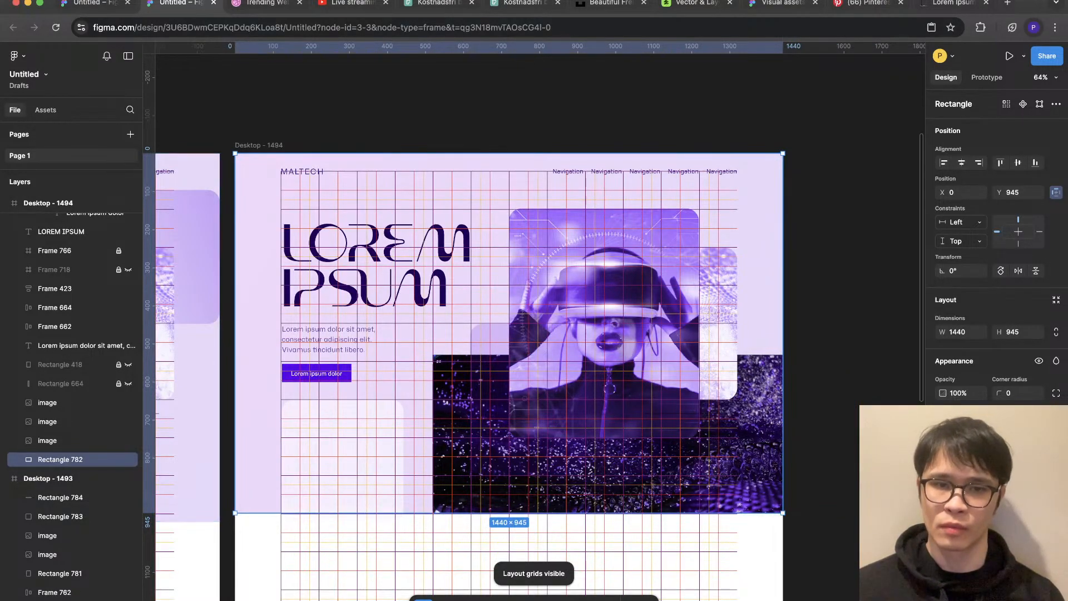
key("Escape")
key("shift+g")
scroll(488, 531, "down", 5)
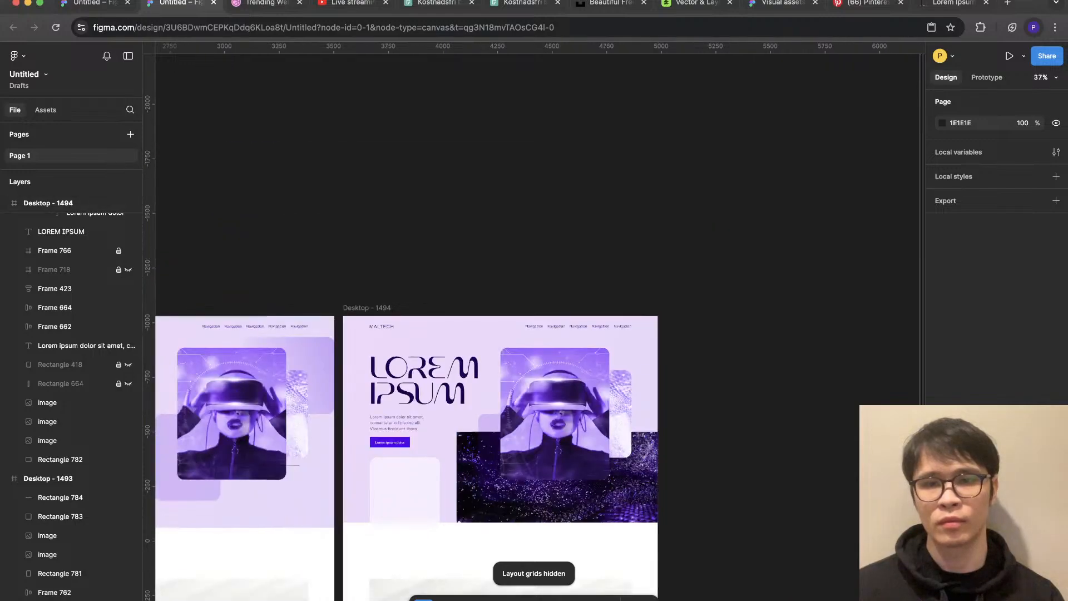
Step: Lower the exposure of the violet-tinted texture image's fill slightly further
scroll(472, 513, "up", 4)
left_click(474, 503)
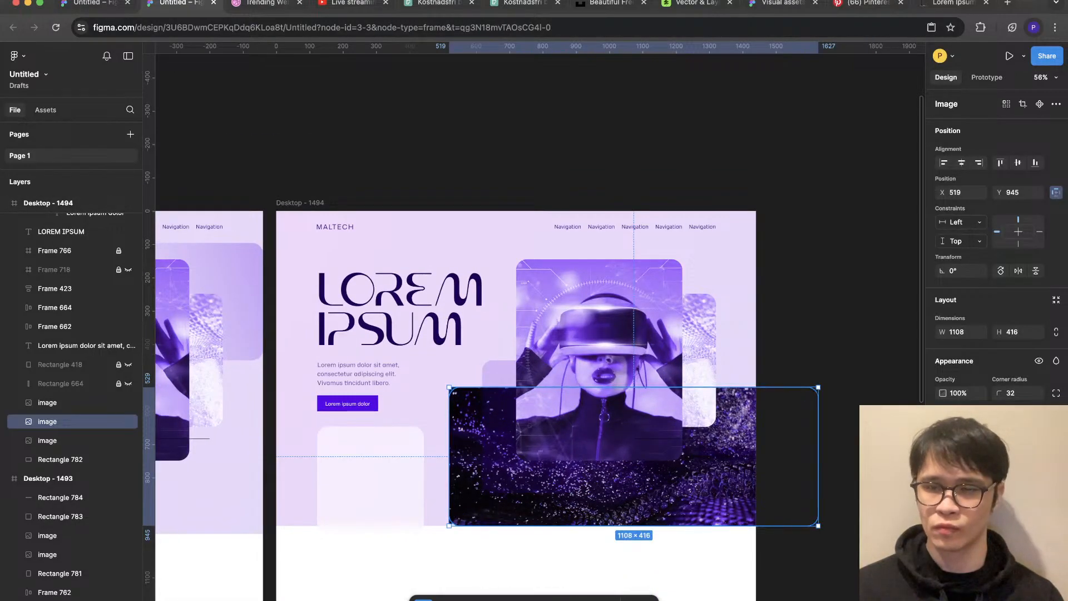
key("Return")
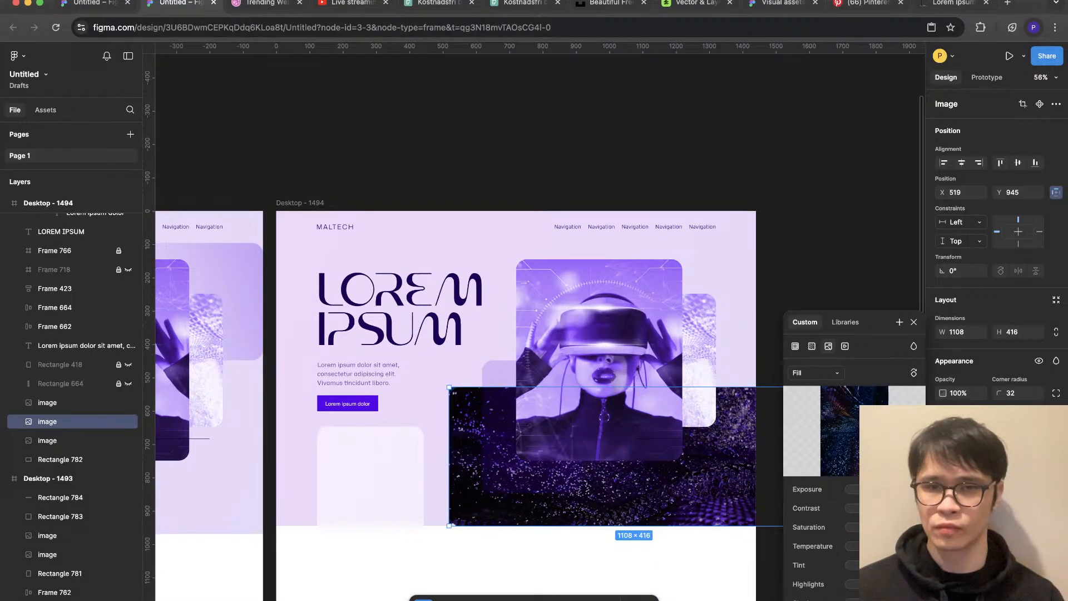
mouse_move(873, 489)
left_mouse_down()
mouse_move(912, 489)
mouse_move(871, 489)
left_mouse_up()
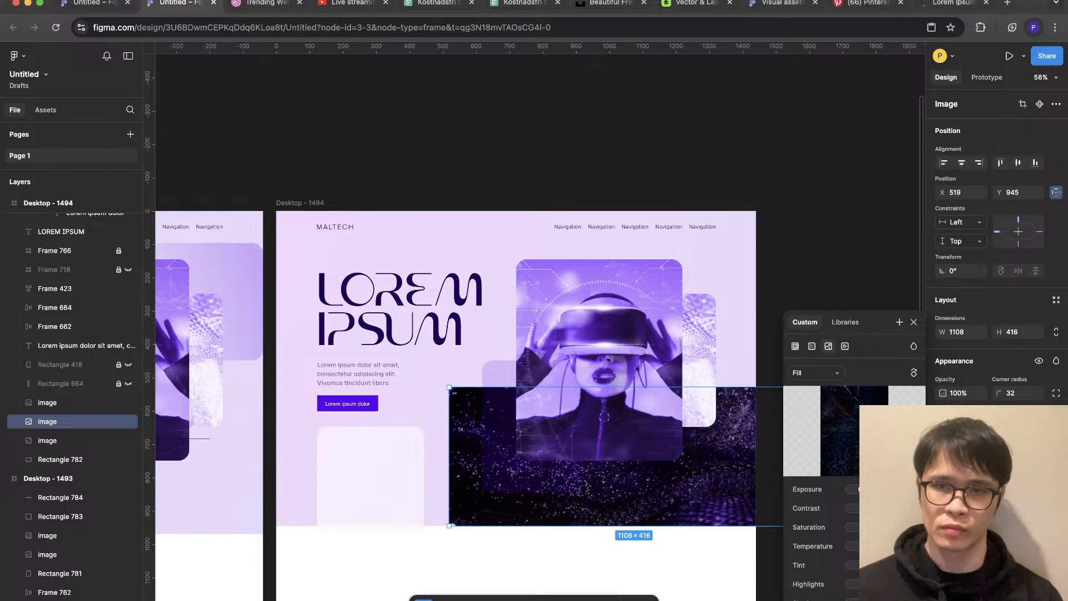
left_click(914, 321)
key("Escape")
Step: Duplicate the VR portrait image in place, give the copy a contrast-boosting blend mode, and compare it with the copy hidden
left_click(599, 360)
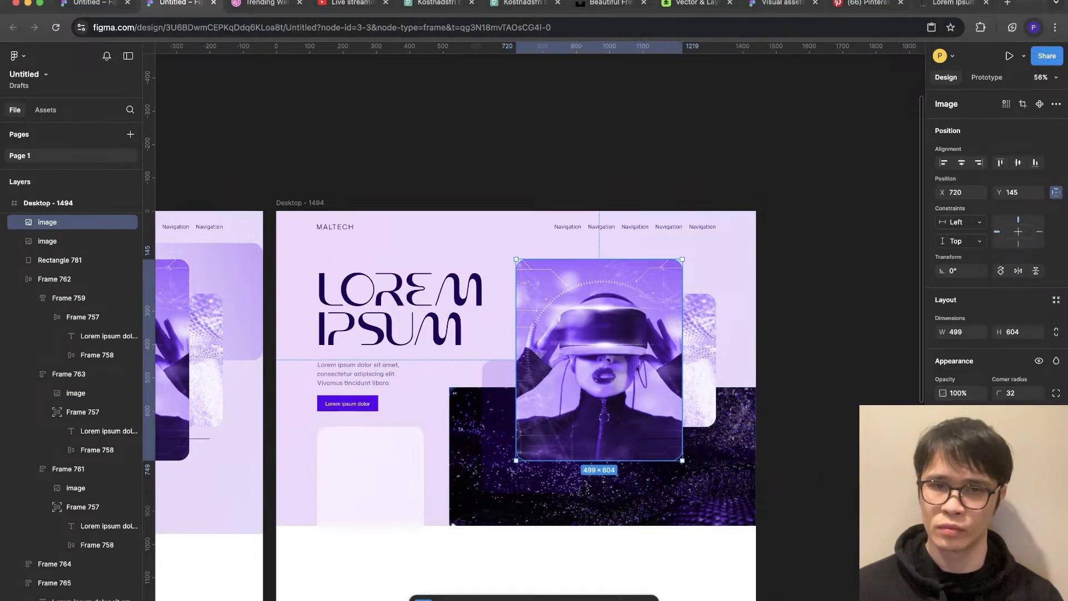
key("Return")
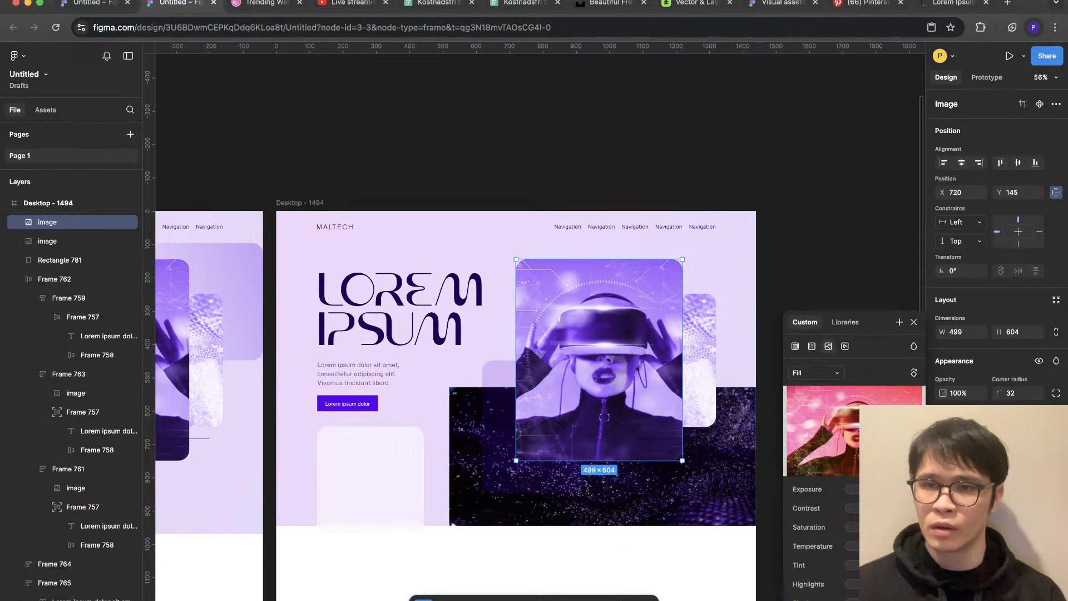
key("Escape")
key("super+d")
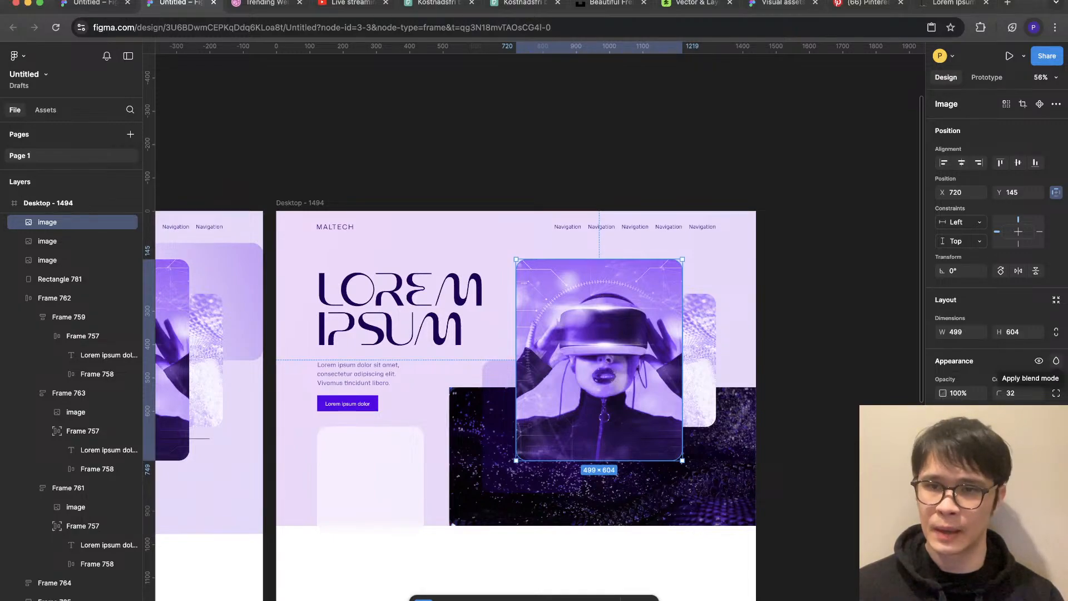
left_click(1055, 360)
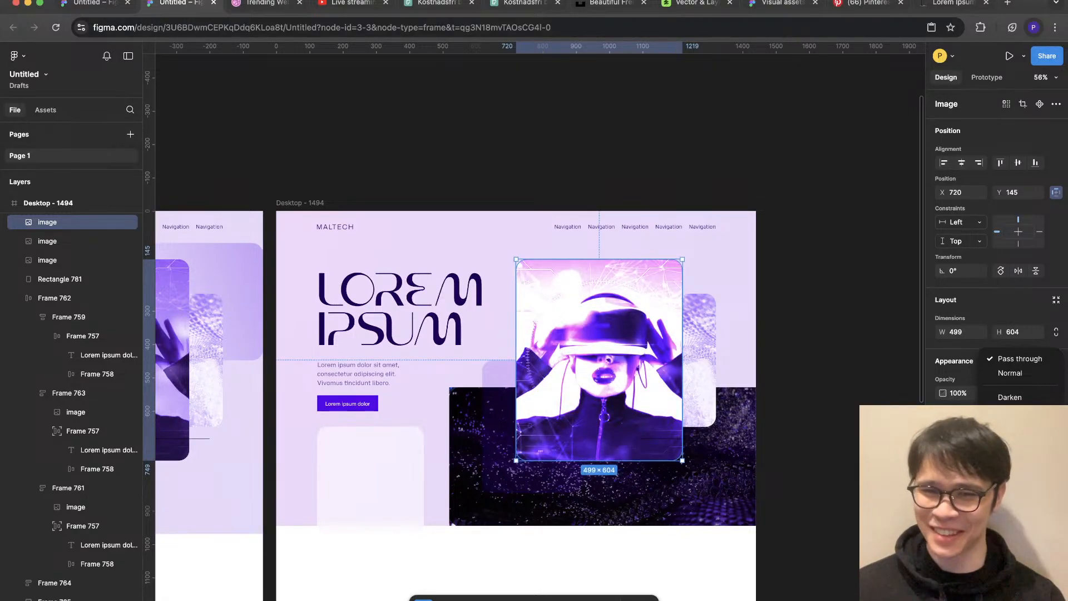
scroll(1020, 379, "down", 2)
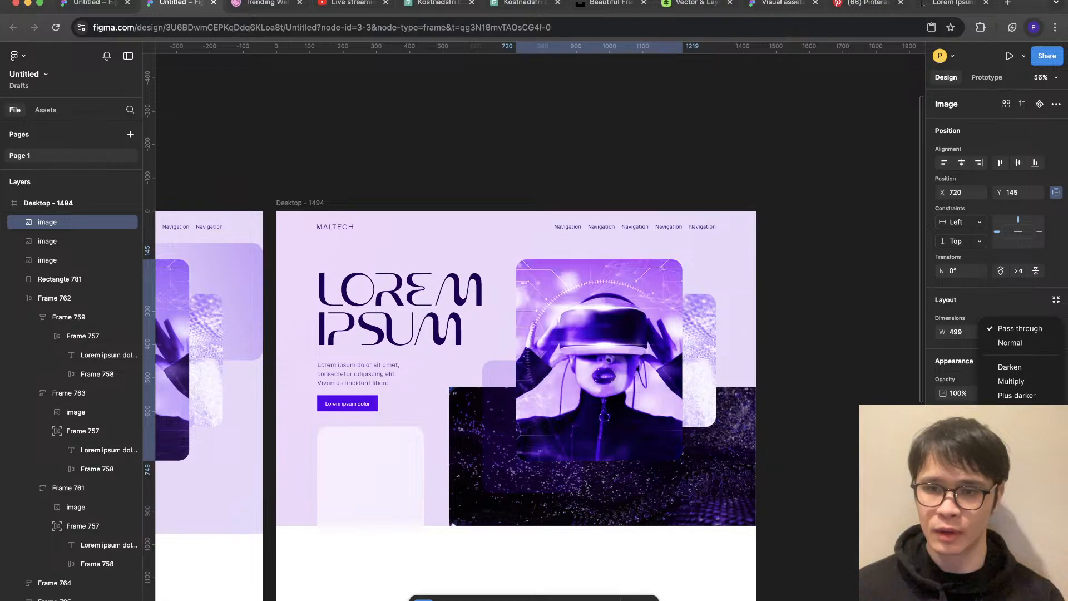
scroll(1020, 361, "down", 2)
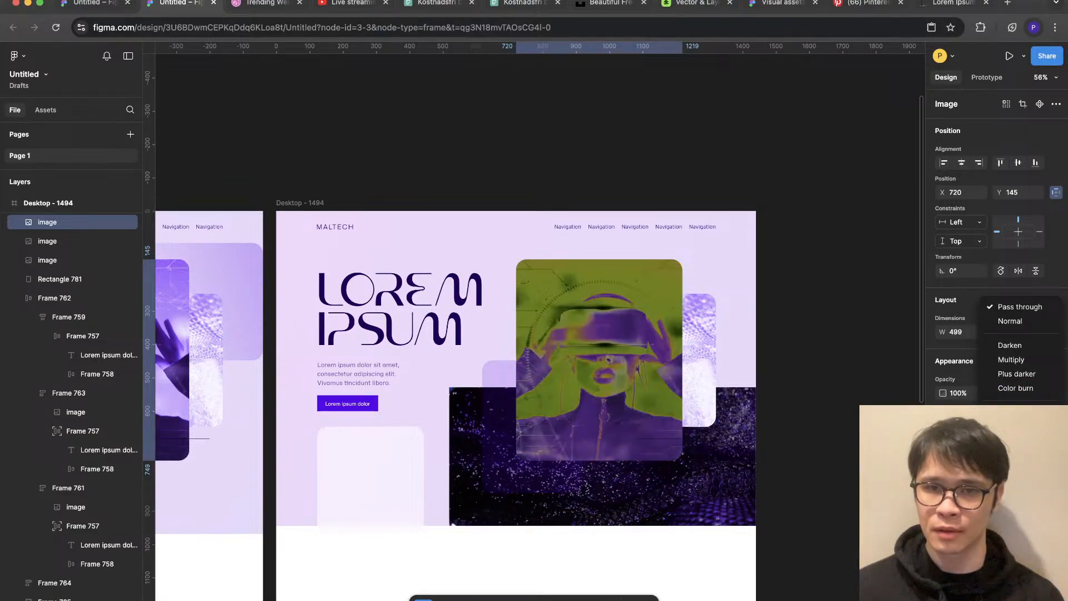
key("Escape")
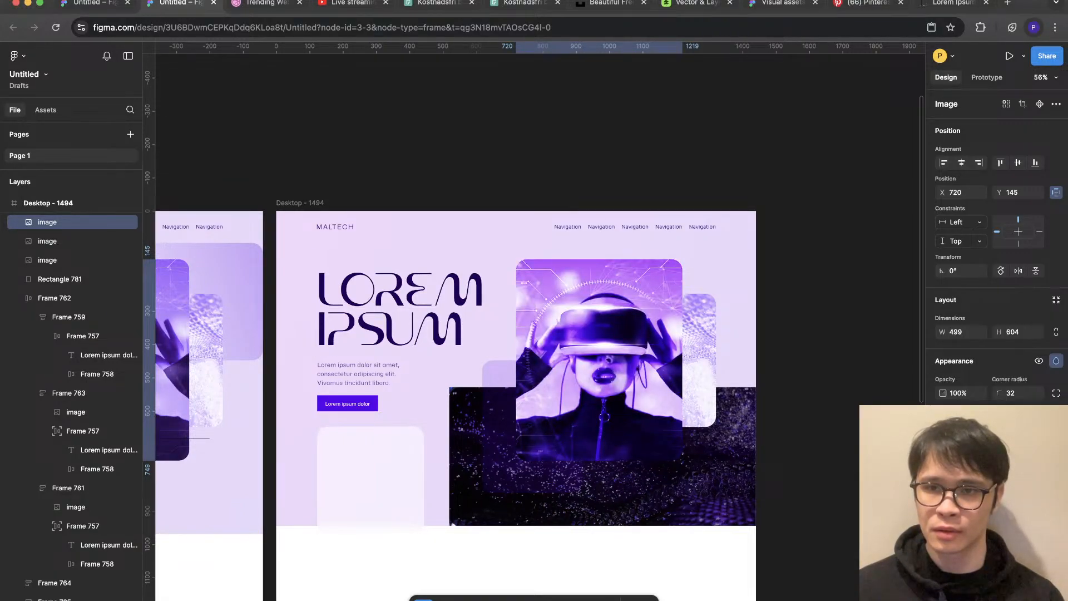
key("super+shift+h")
key("super+shift+h")
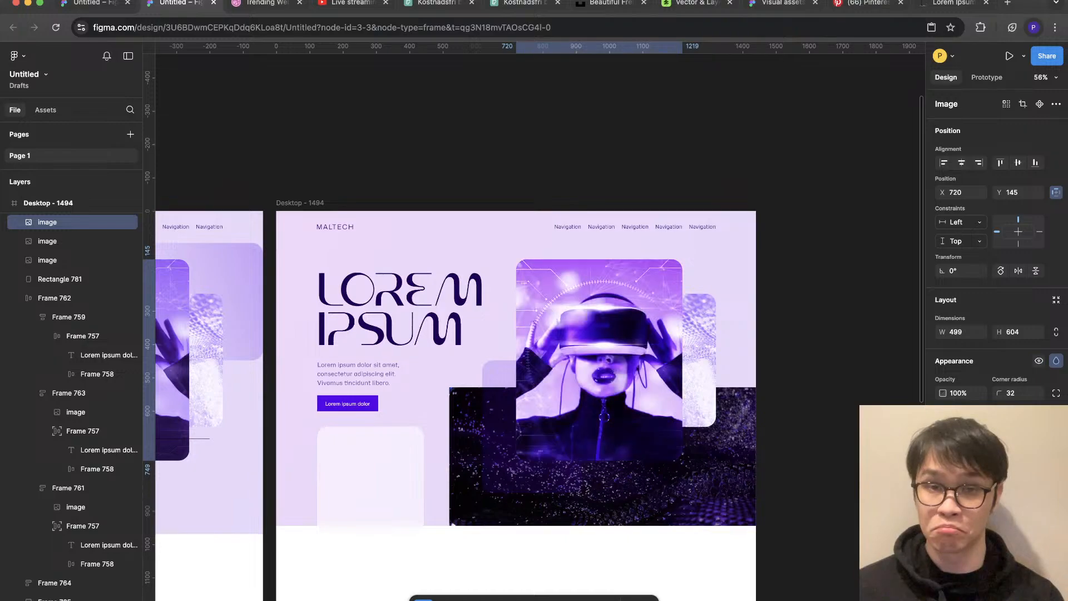
Step: Try adjusting the contrast and exposure of the duplicated portrait's image fill
key("Escape")
left_click(599, 359)
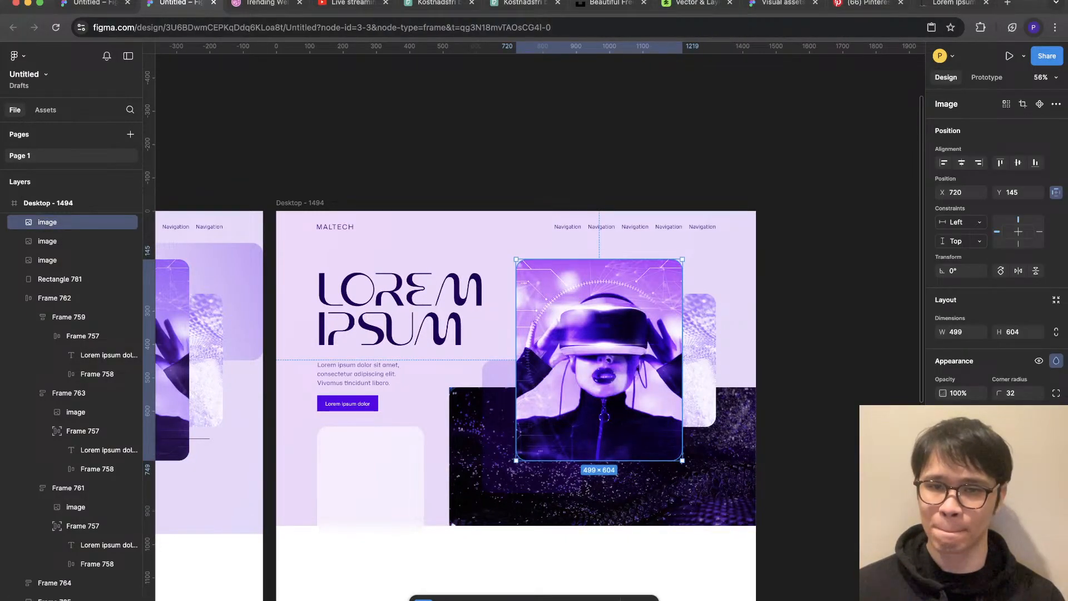
key("Return")
left_click_drag(881, 508, 900, 489)
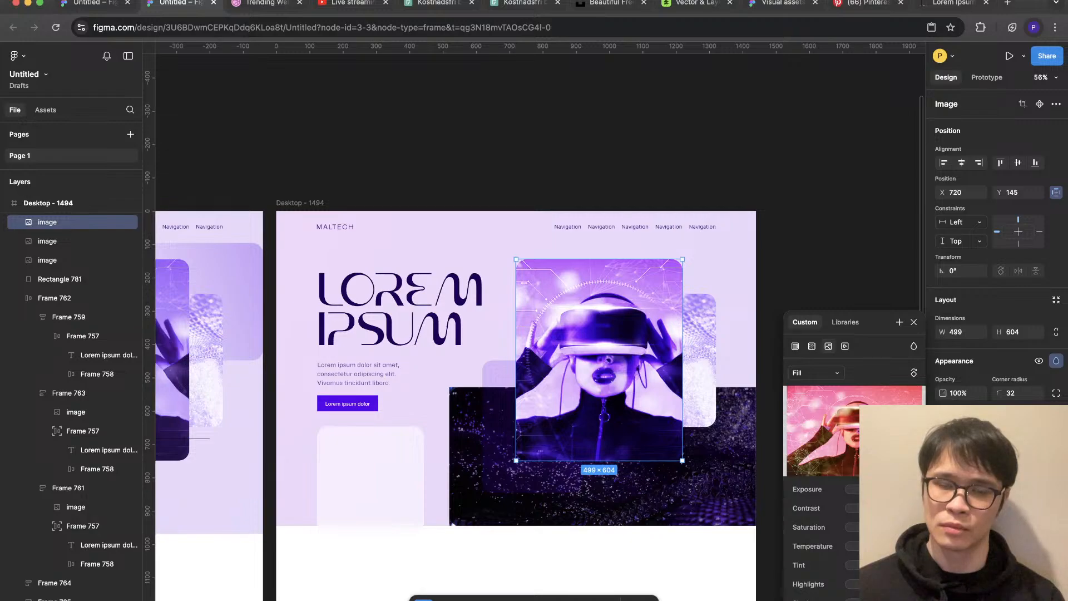
key("Escape")
key("Escape")
Step: Set the opacity of the duplicated portrait image to 45%
left_click(599, 360)
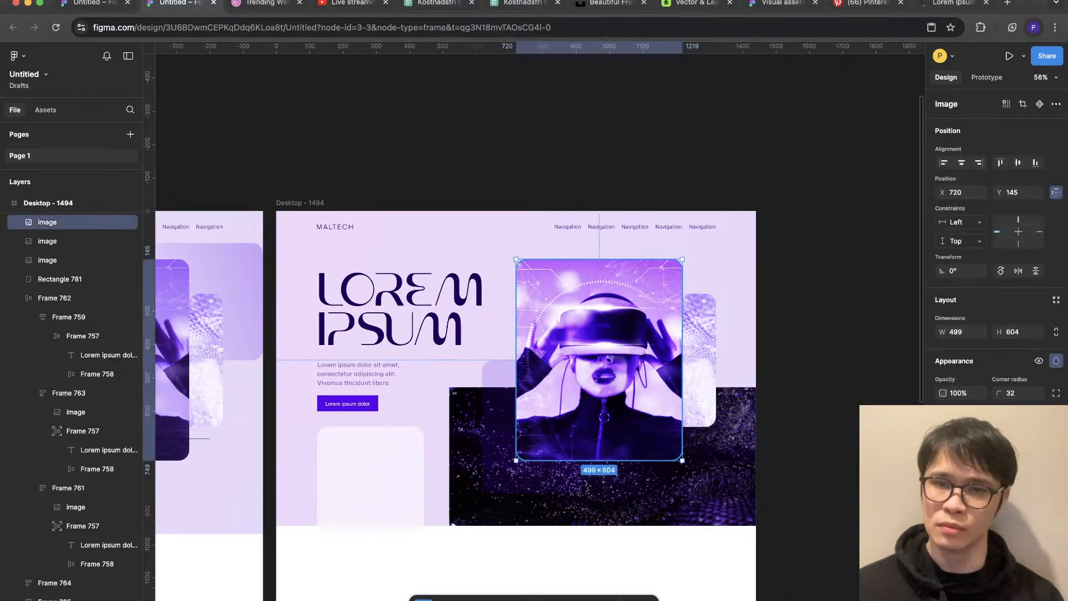
left_click(1056, 361)
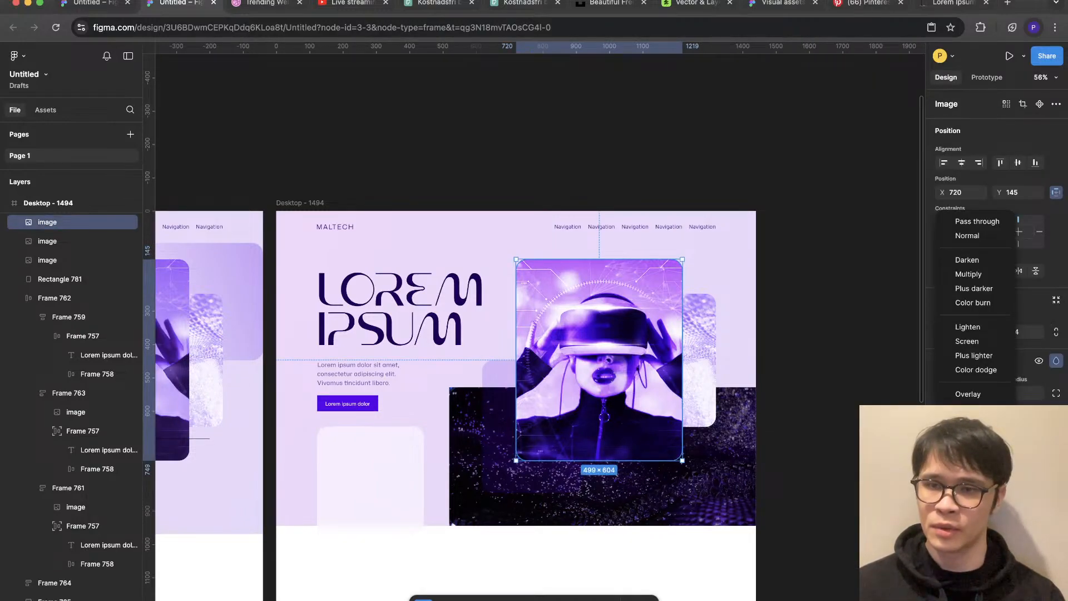
key("Escape")
left_click_drag(942, 393, 861, 408)
key("Escape")
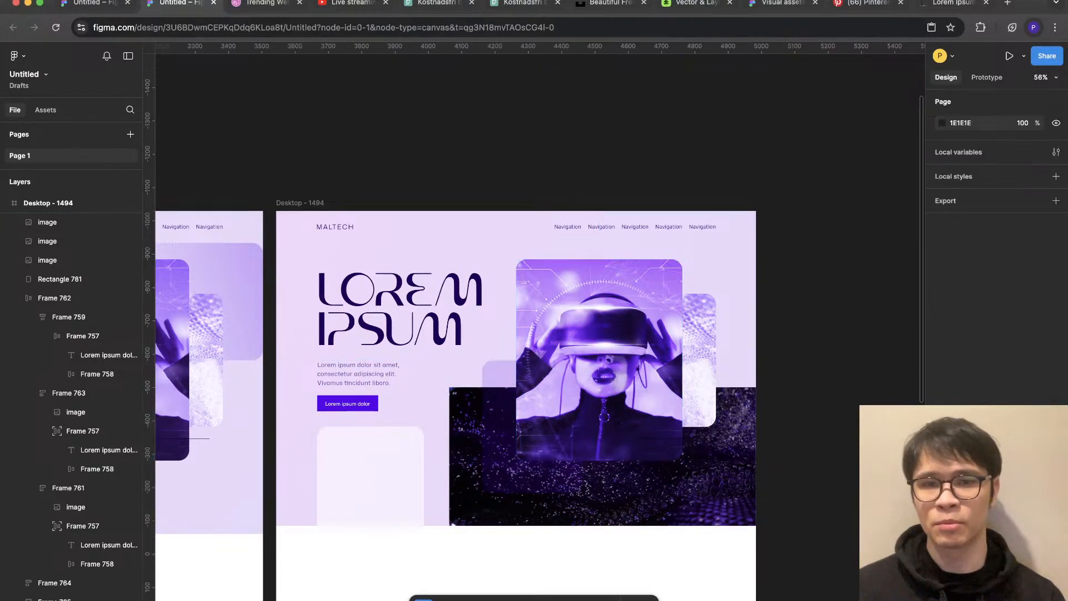
scroll(602, 509, "up", 5)
left_click(602, 489)
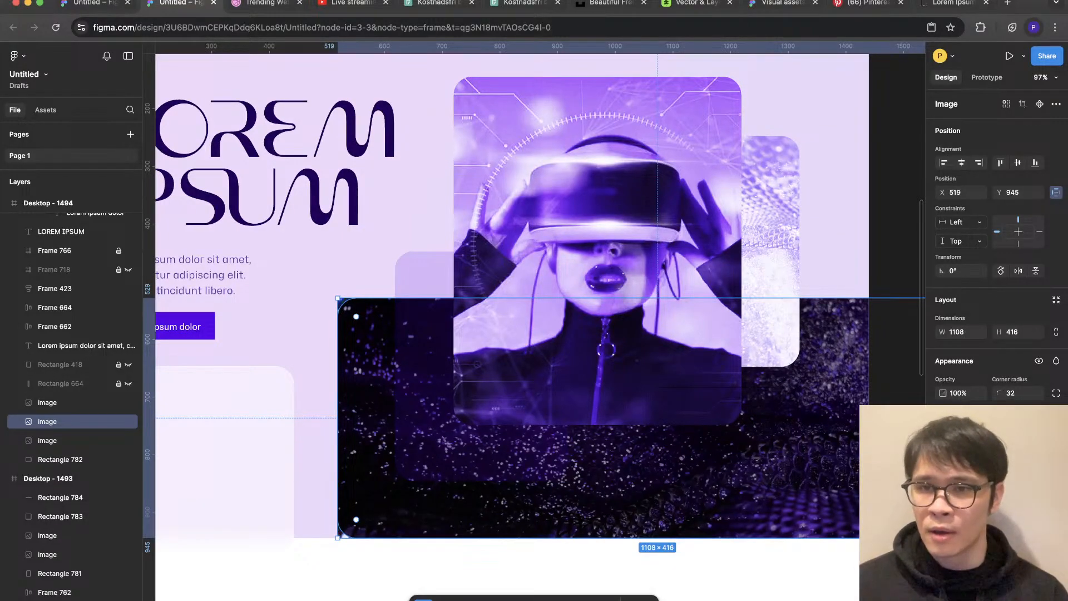
scroll(680, 424, "down", 6)
key("Escape")
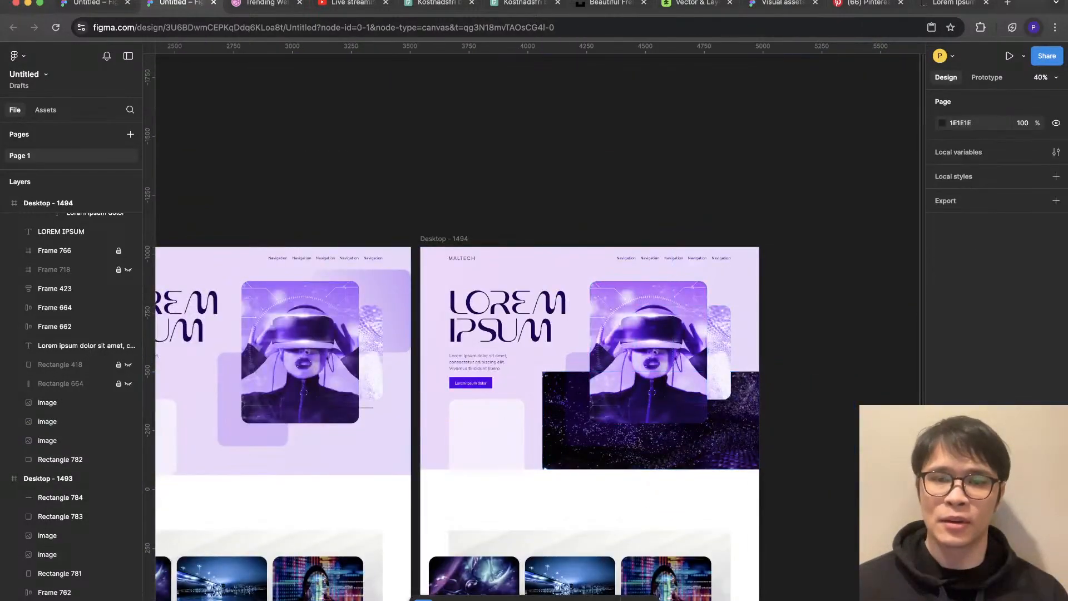
scroll(573, 453, "up", 2)
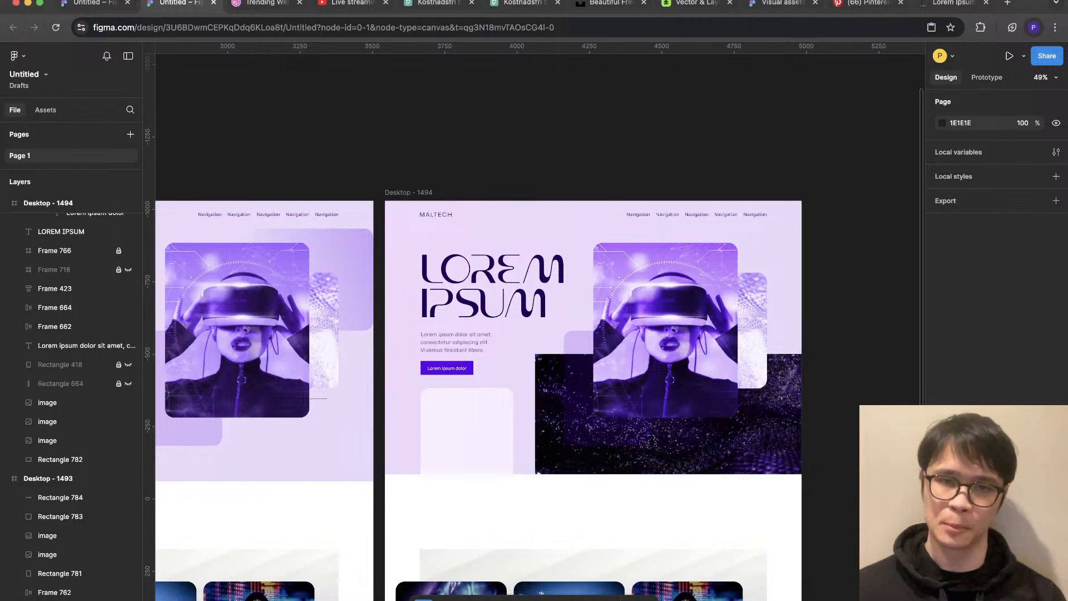
scroll(641, 416, "up", 3)
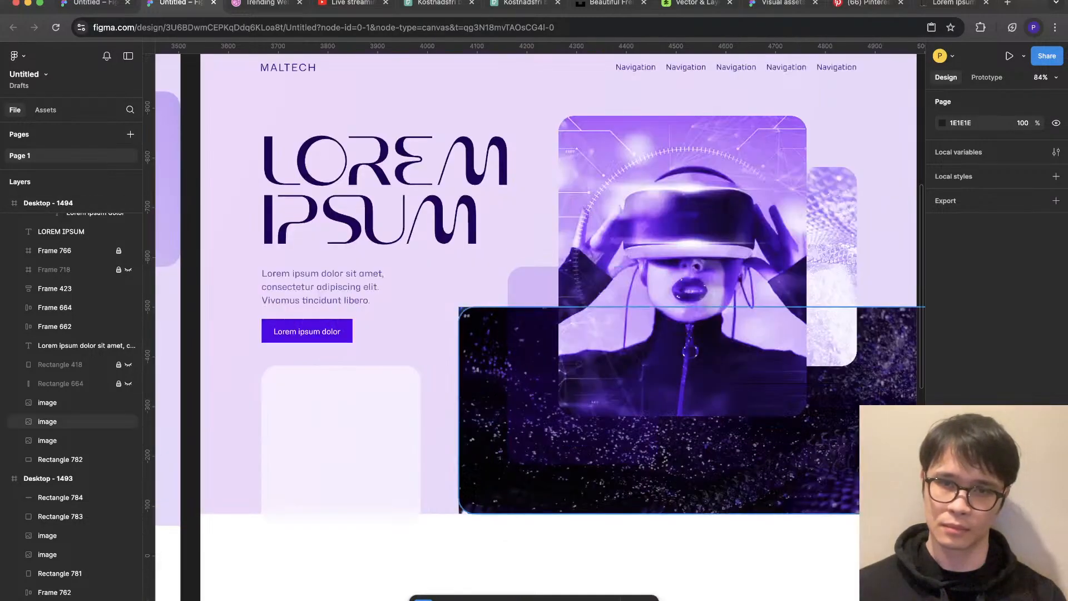
Step: Extend the light texture image behind the portrait downward to a height of 598, checking it against the layout grids
left_click(641, 404)
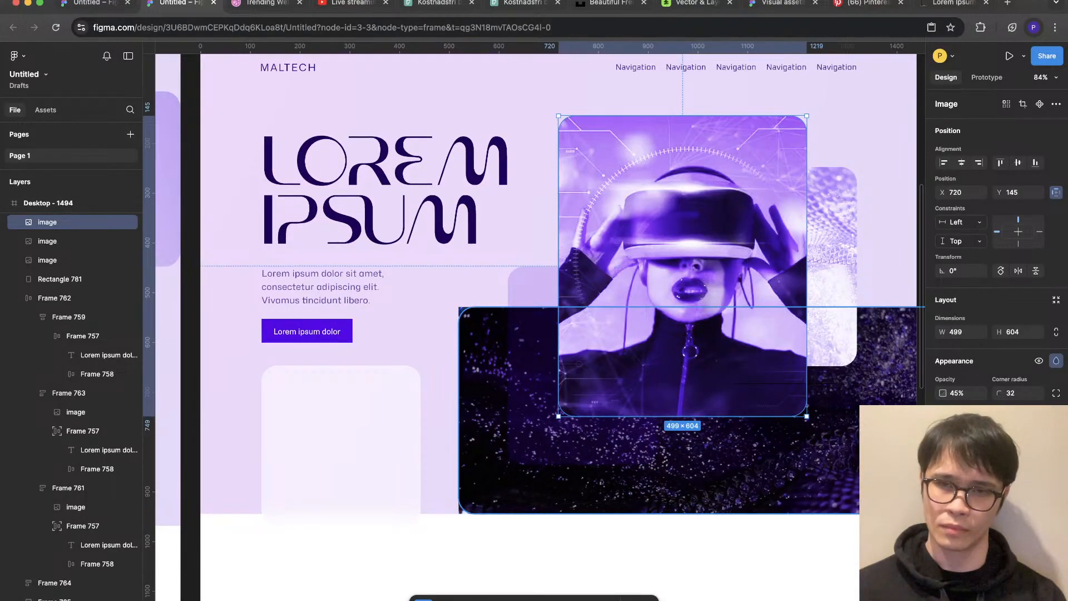
left_click(830, 334)
left_click_drag(757, 366, 756, 463)
key("minus")
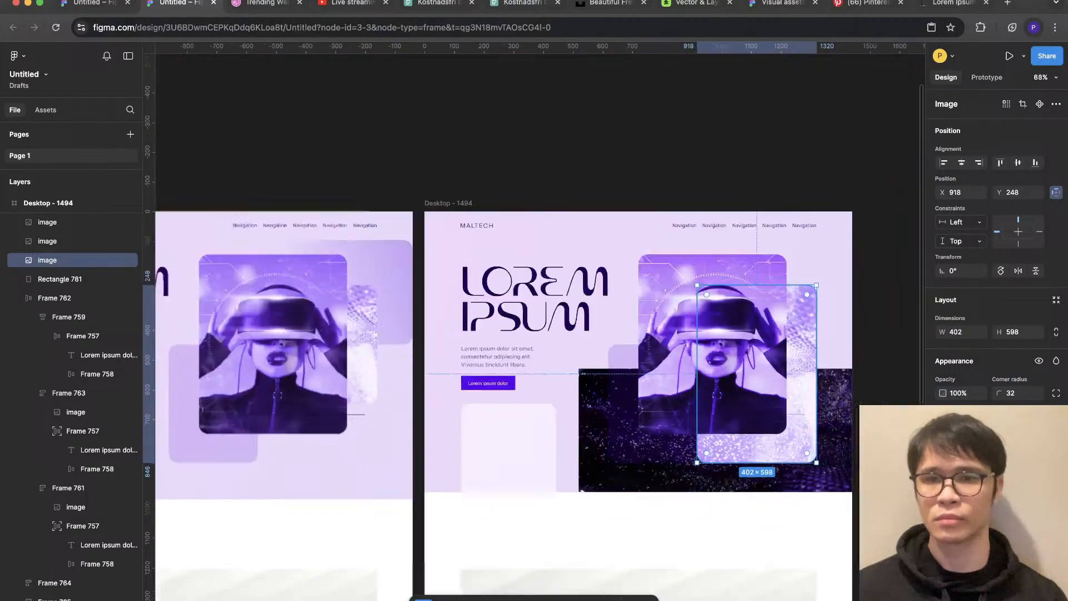
key("shift+g")
key("shift+g")
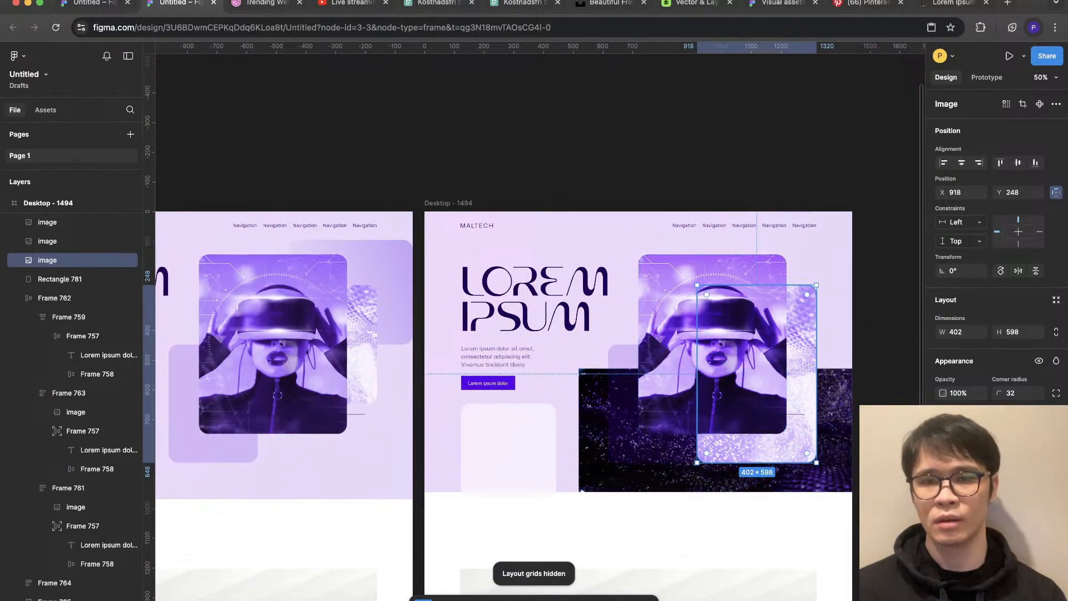
Step: Widen the light texture image behind the portrait toward the headline to 497, using the layout grids as guide
scroll(703, 447, "up", 5)
key("shift+g")
left_click_drag(689, 330, 645, 330)
key("shift+g")
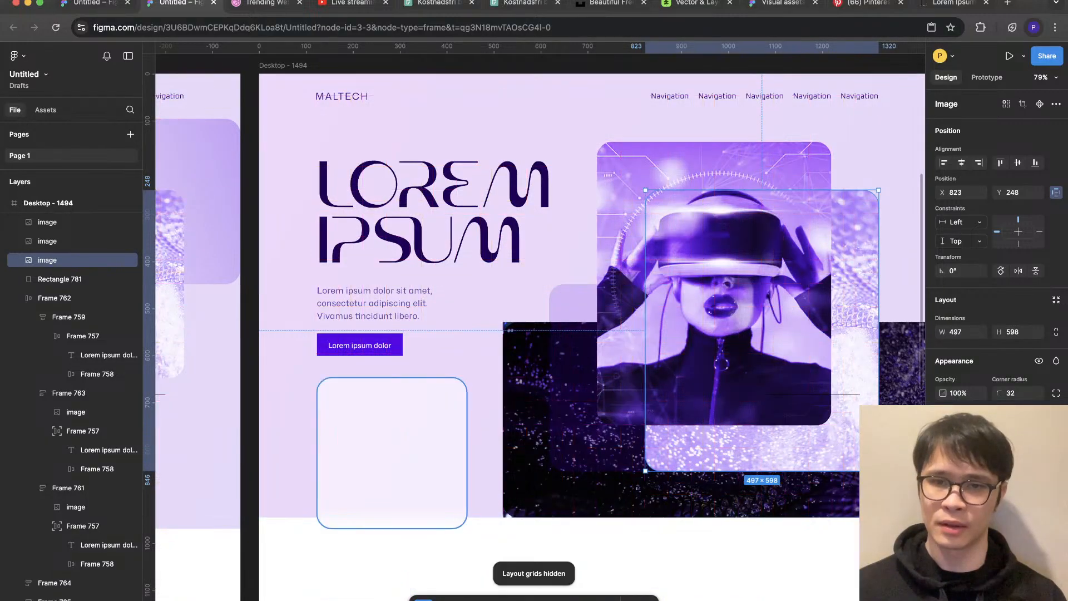
scroll(523, 436, "down", 5)
key("Escape")
scroll(709, 440, "up", 3)
scroll(643, 420, "up", 3)
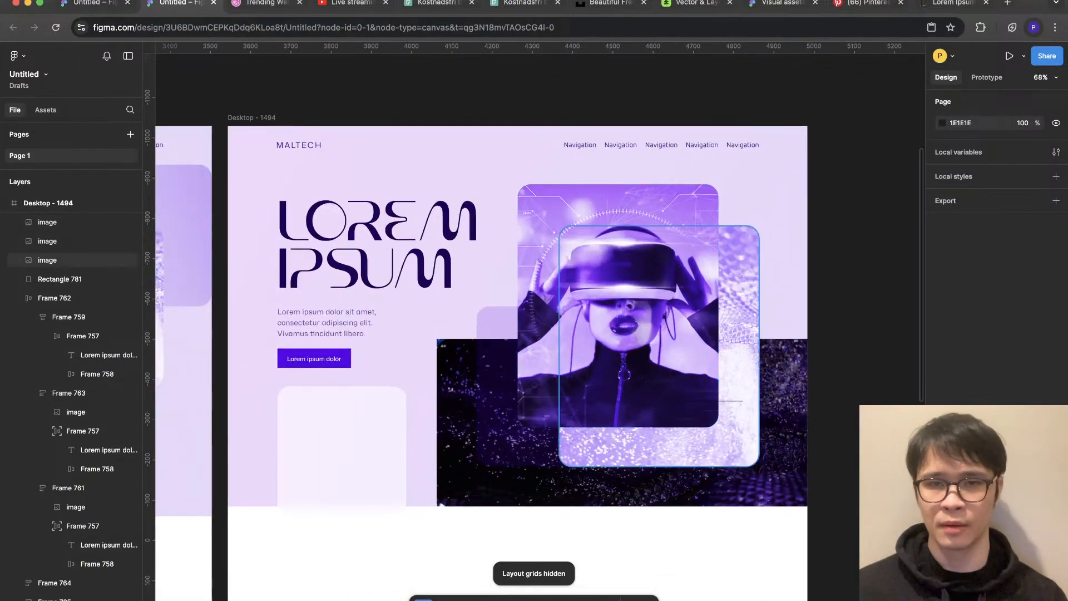
Step: Widen the light texture image to 652 so it extends past both sides of the portrait
left_click(650, 488)
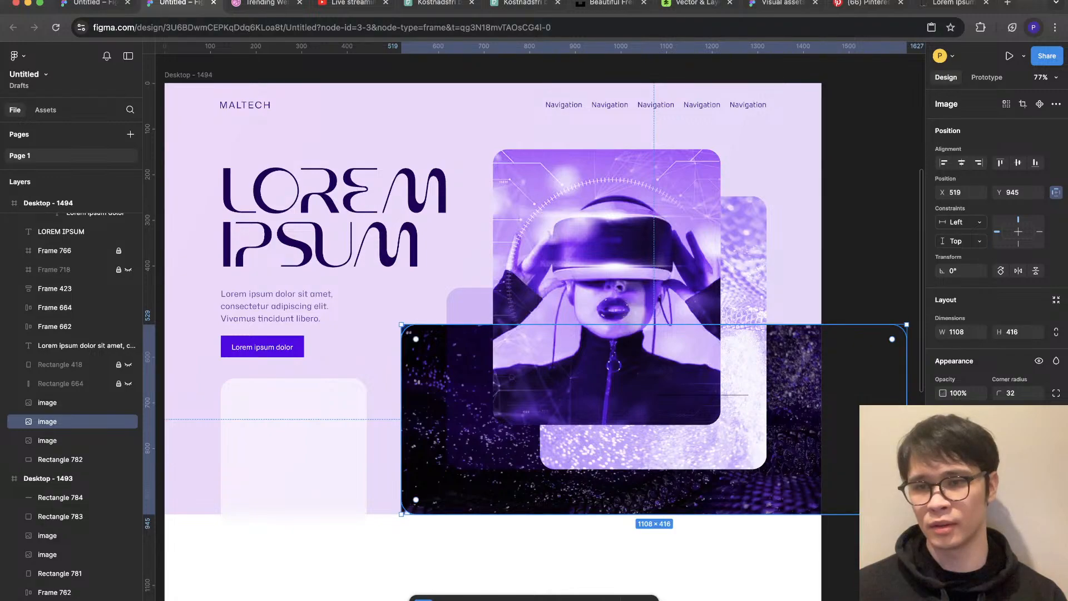
left_click(653, 448)
left_click_drag(540, 334, 469, 334)
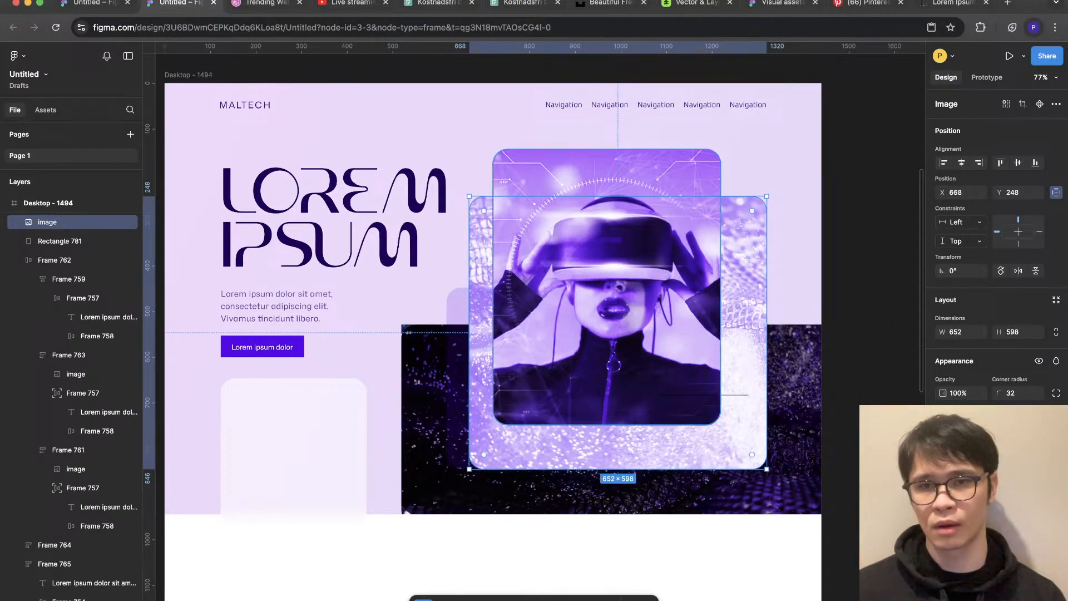
left_click(852, 376)
scroll(852, 376, "down", 3)
scroll(851, 389, "up", 1)
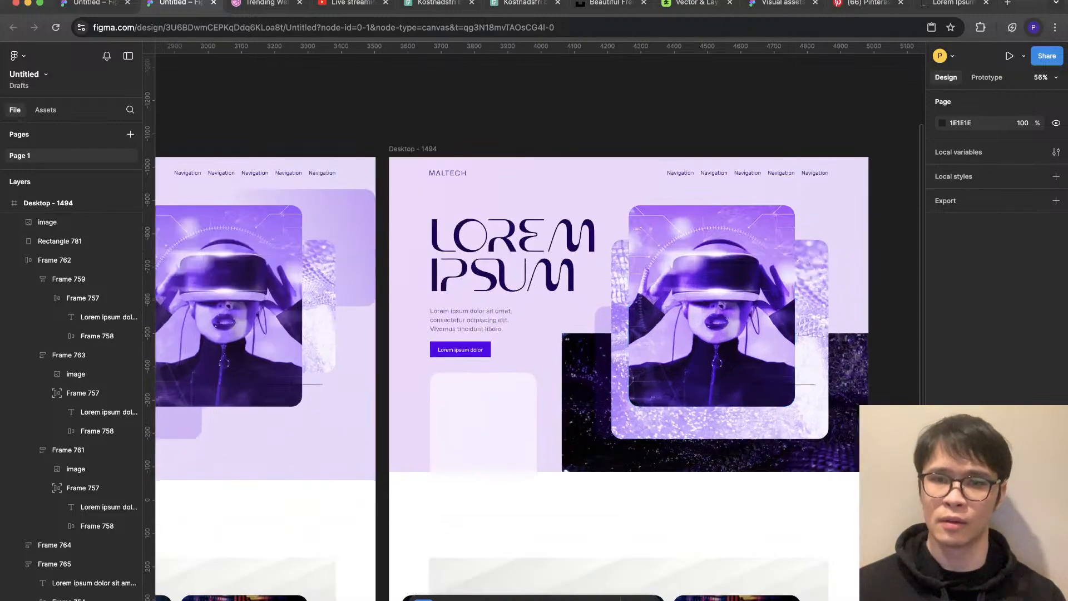
Step: Narrow the light texture image behind the portrait to 597 by 598 from both sides, using the layout grids as guide
scroll(685, 391, "up", 5)
left_click(685, 391)
left_click(685, 391)
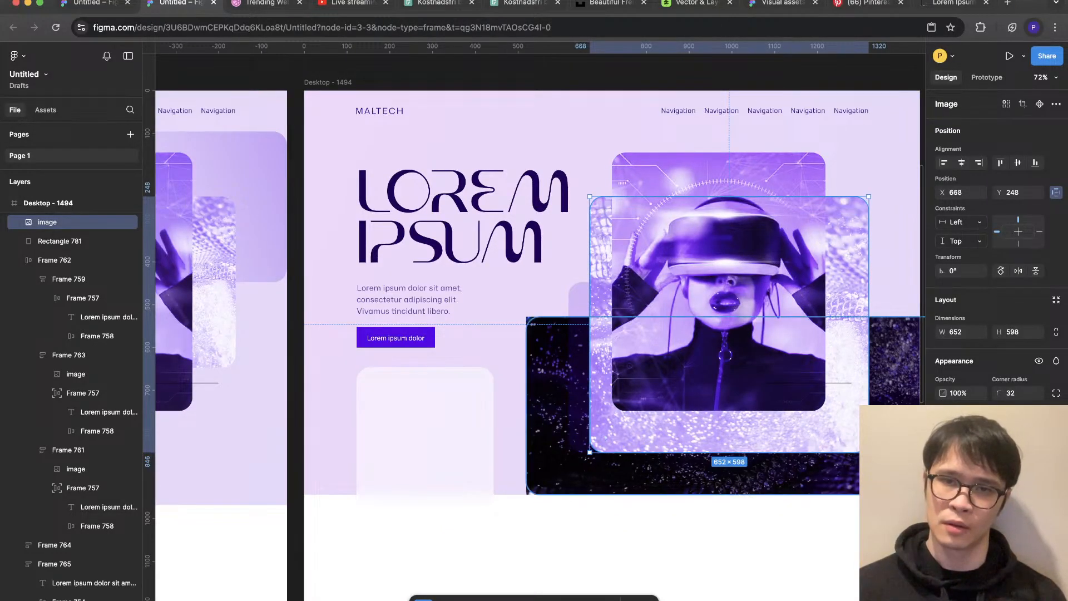
scroll(872, 364, "up", 2)
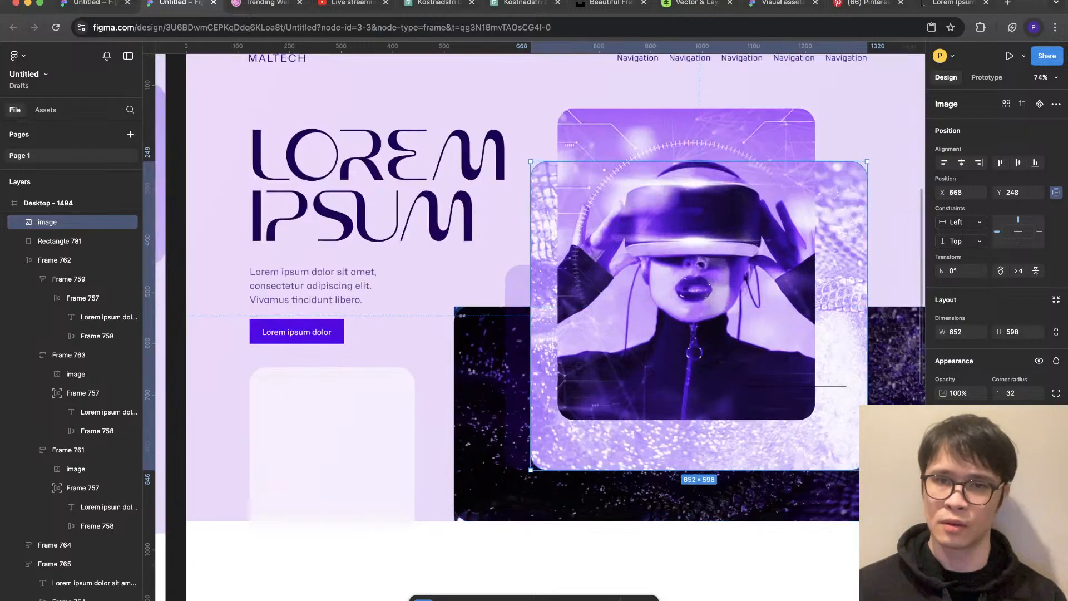
key("ctrl+g")
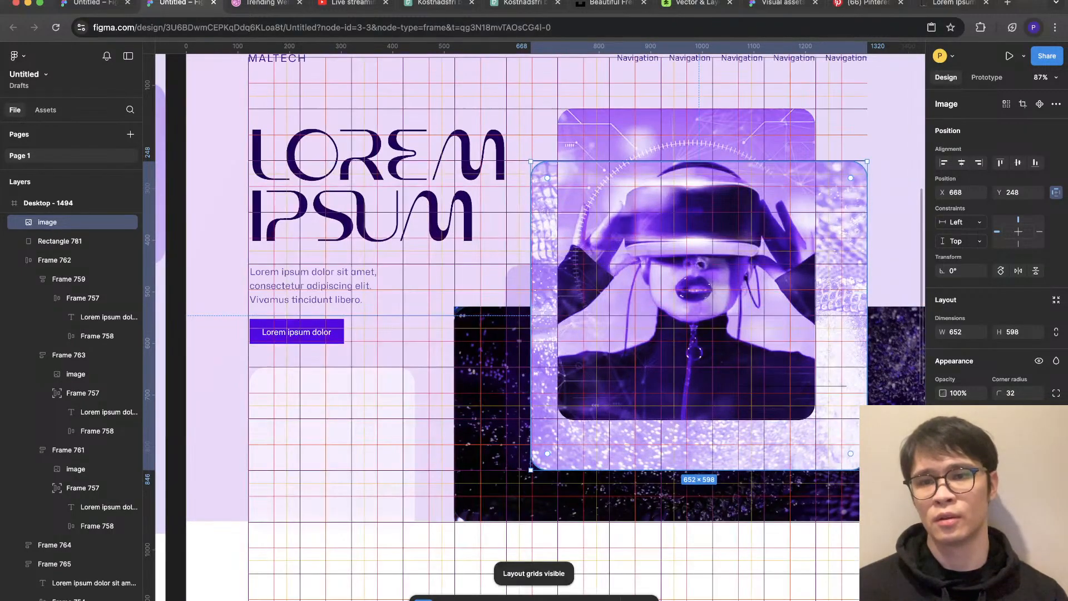
left_click_drag(867, 316, 841, 316)
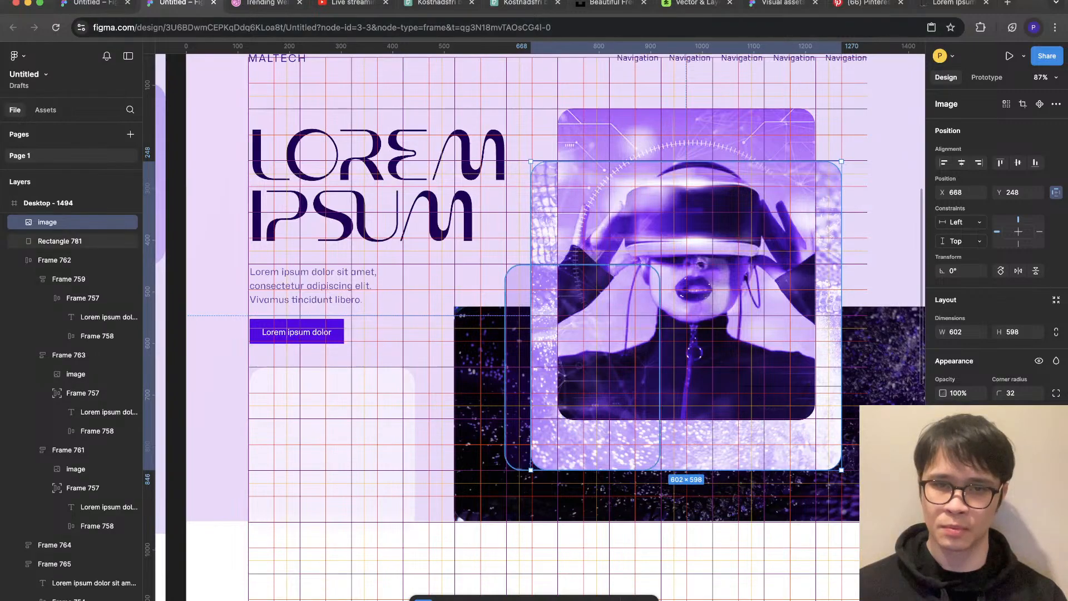
left_click_drag(530, 315, 533, 316)
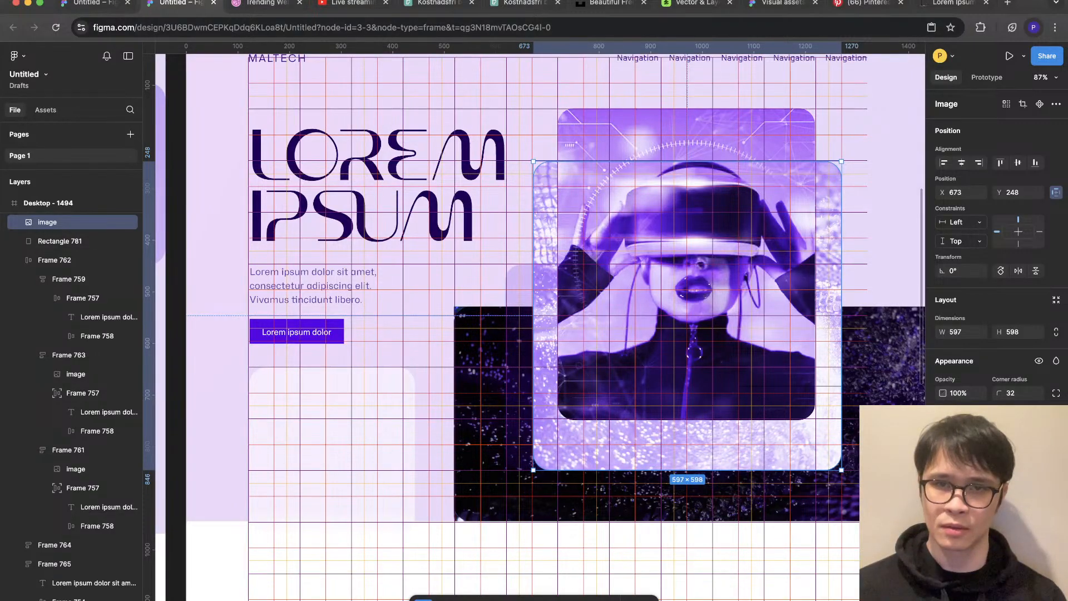
key("shift+g")
scroll(594, 495, "down", 3)
key("Escape")
scroll(724, 328, "down", 4)
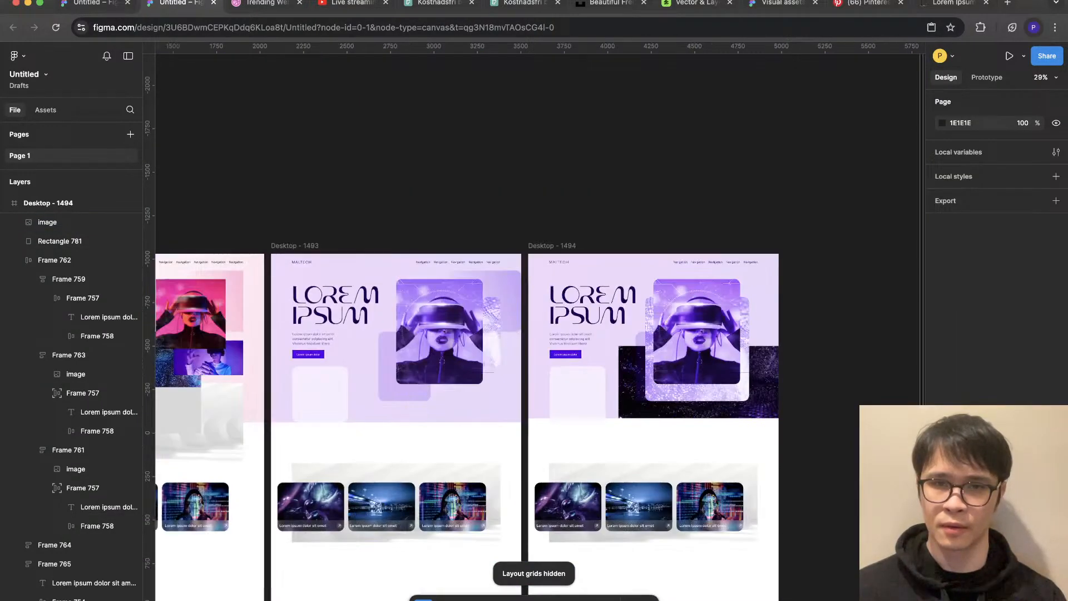
Step: Shorten the light texture image behind the portrait to a height of 552, checking it against the layout grids
scroll(787, 338, "up", 3)
scroll(773, 336, "up", 2)
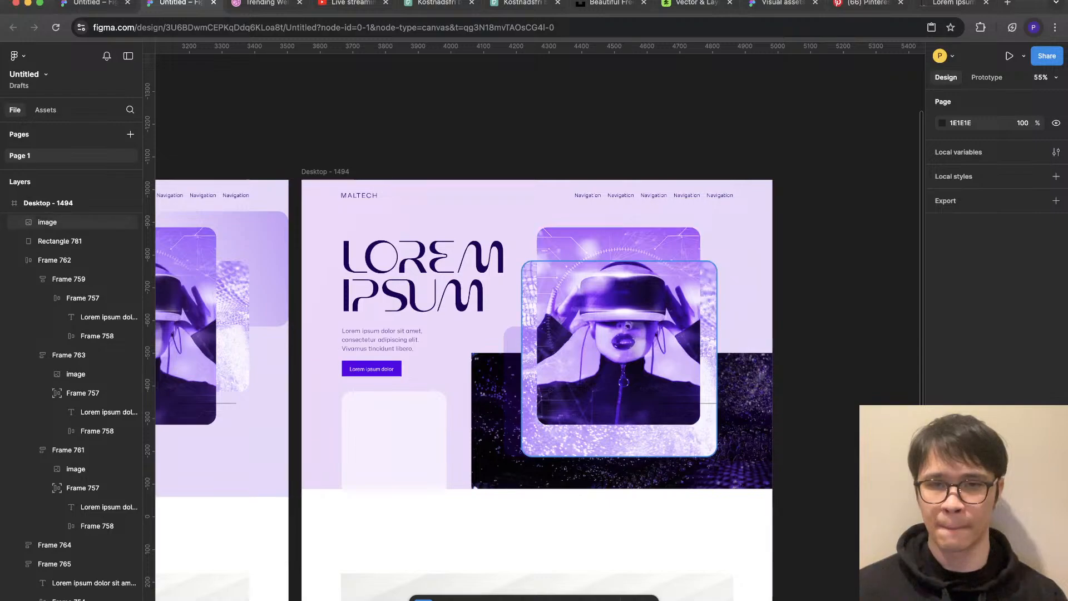
scroll(488, 424, "up", 2)
left_click(649, 344)
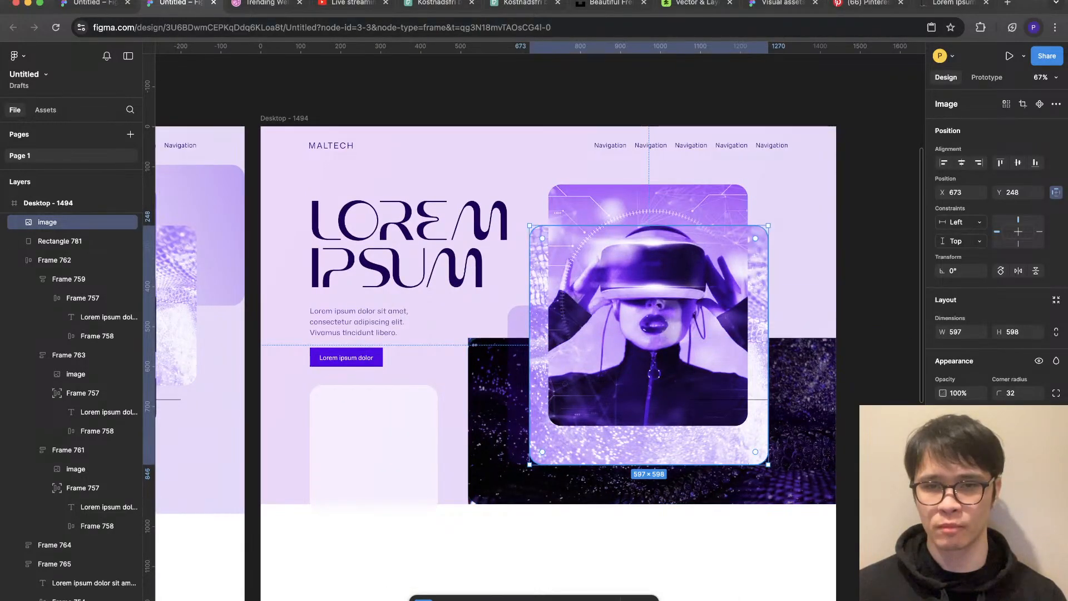
key("shift+g")
left_click_drag(648, 464, 648, 446)
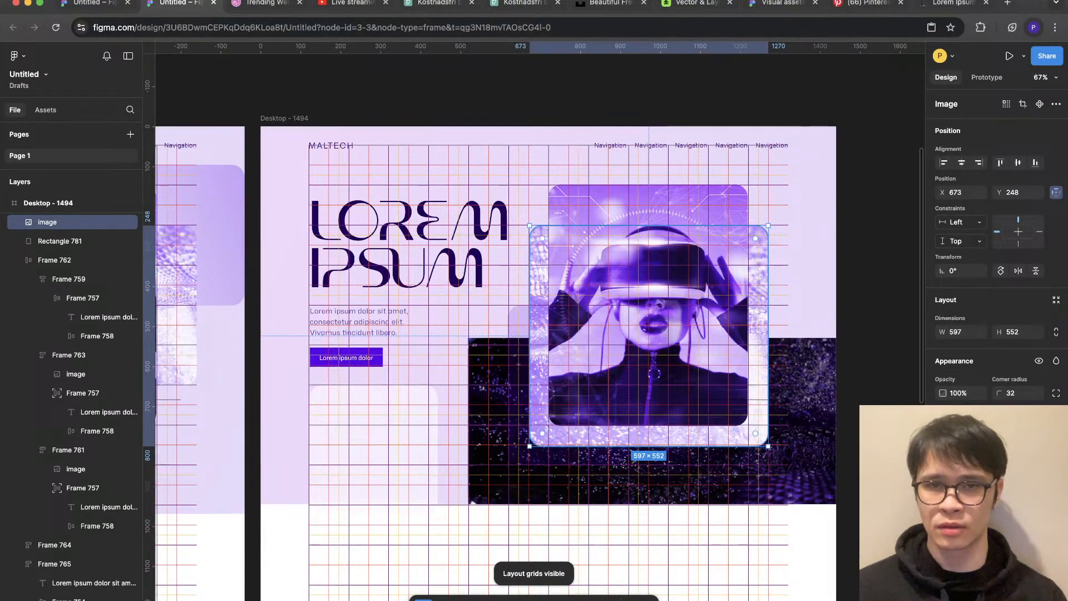
key("Escape")
key("shift+g")
scroll(827, 340, "down", 4)
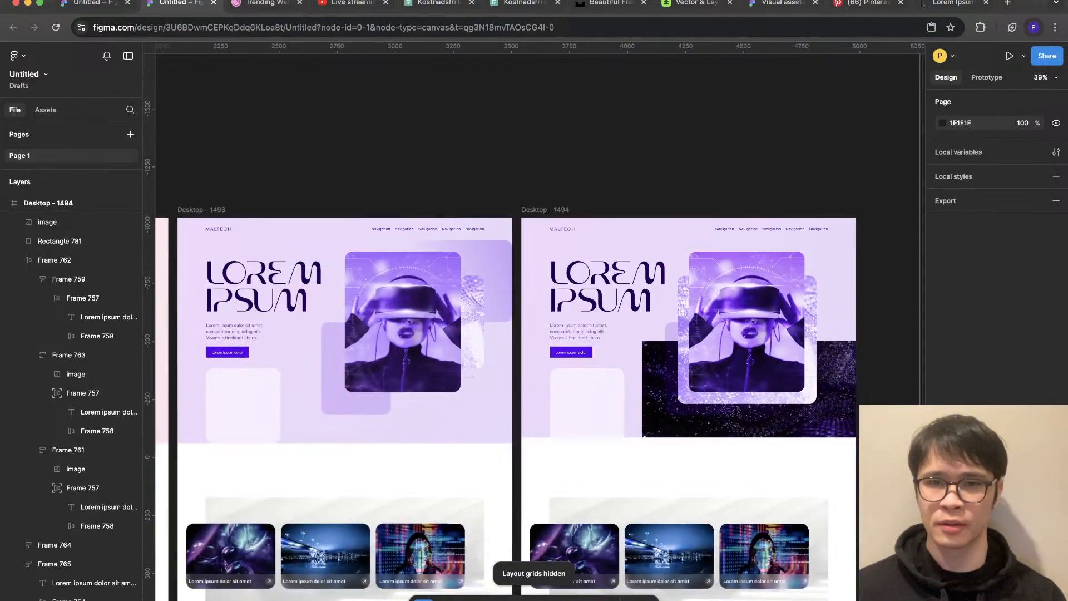
scroll(827, 340, "up", 2)
scroll(834, 311, "up", 3)
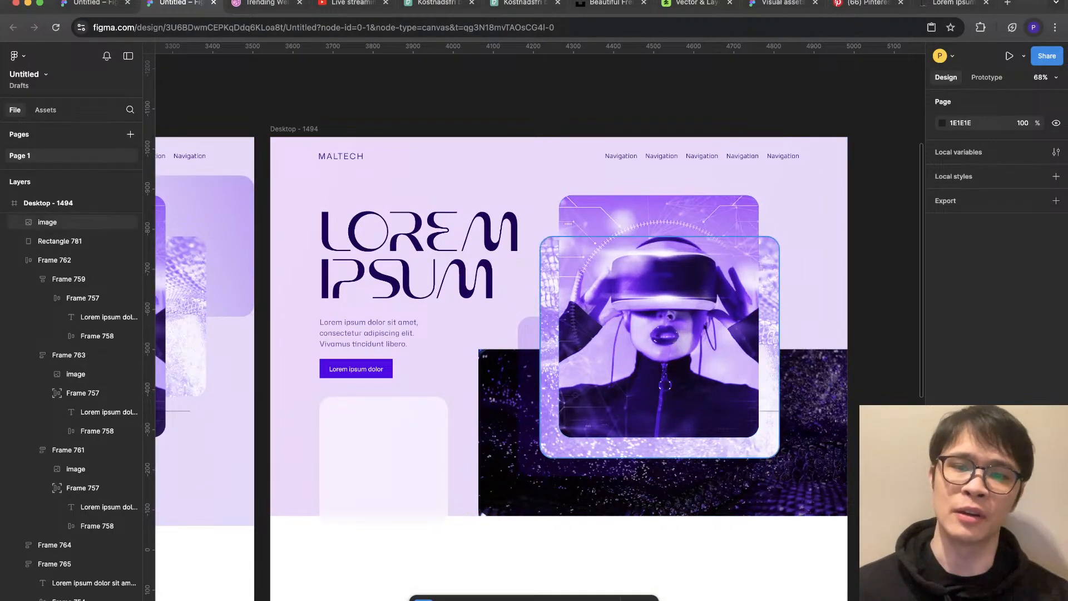
left_click(769, 261)
key("shift+g")
key("shift+g")
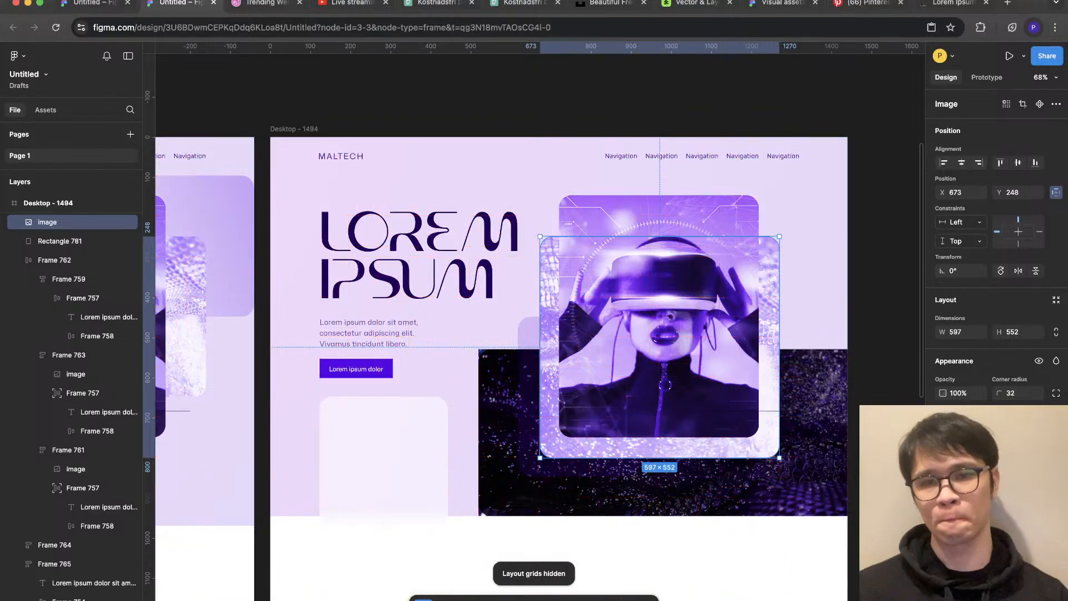
key("Escape")
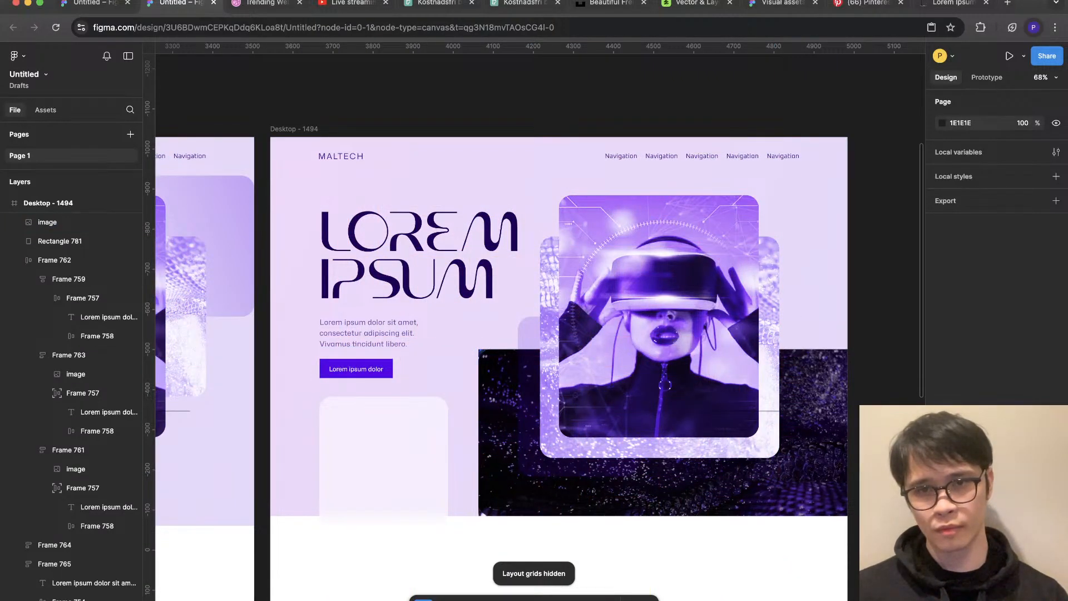
scroll(857, 253, "down", 5)
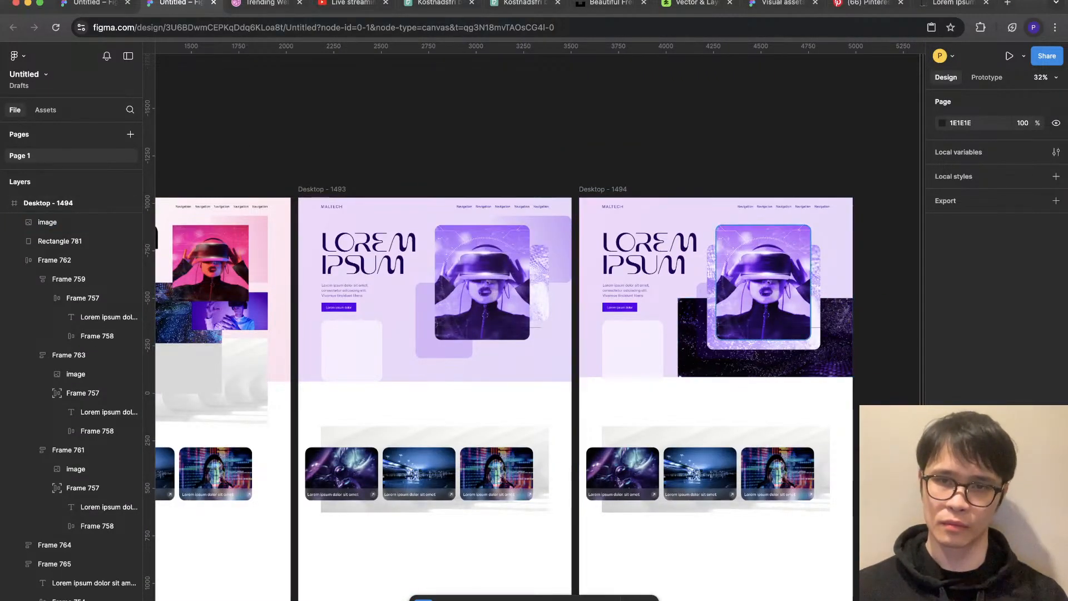
Step: Extend the dark glitter image in Desktop - 1494 downward to a height of 770, past the hero's lower edge
scroll(790, 303, "up", 4)
left_click(682, 404)
scroll(740, 325, "up", 2)
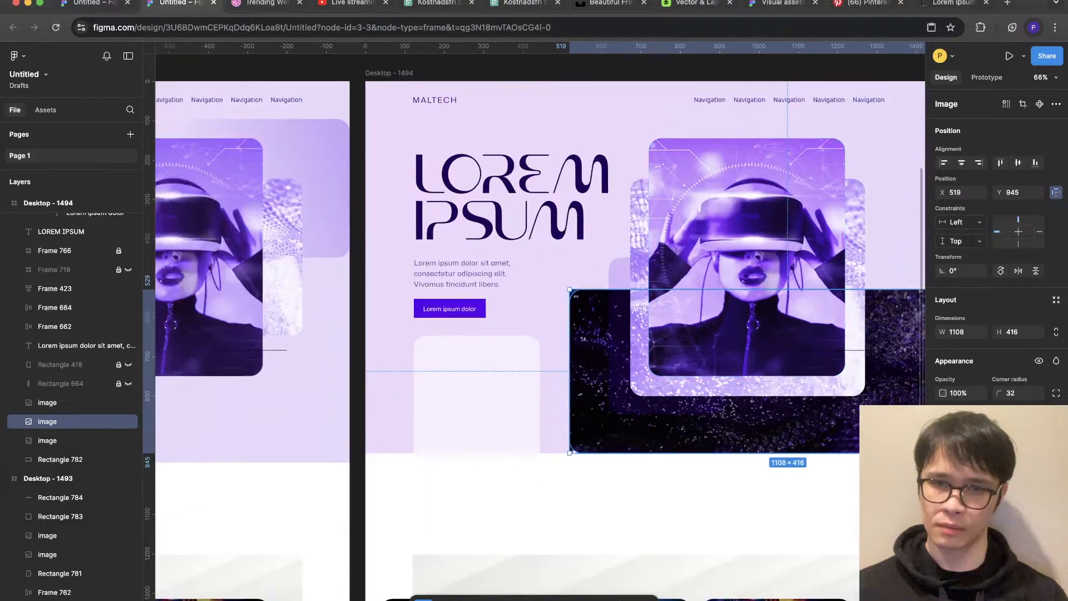
left_click_drag(570, 452, 572, 591)
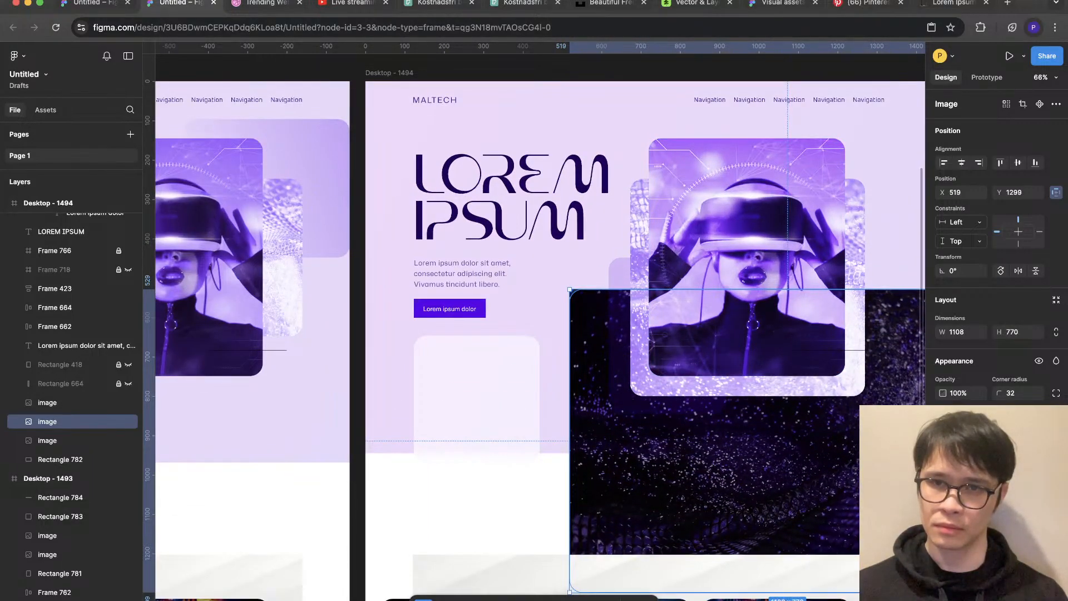
key("shift+g")
key("Escape")
key("shift+g")
scroll(462, 501, "down", 3)
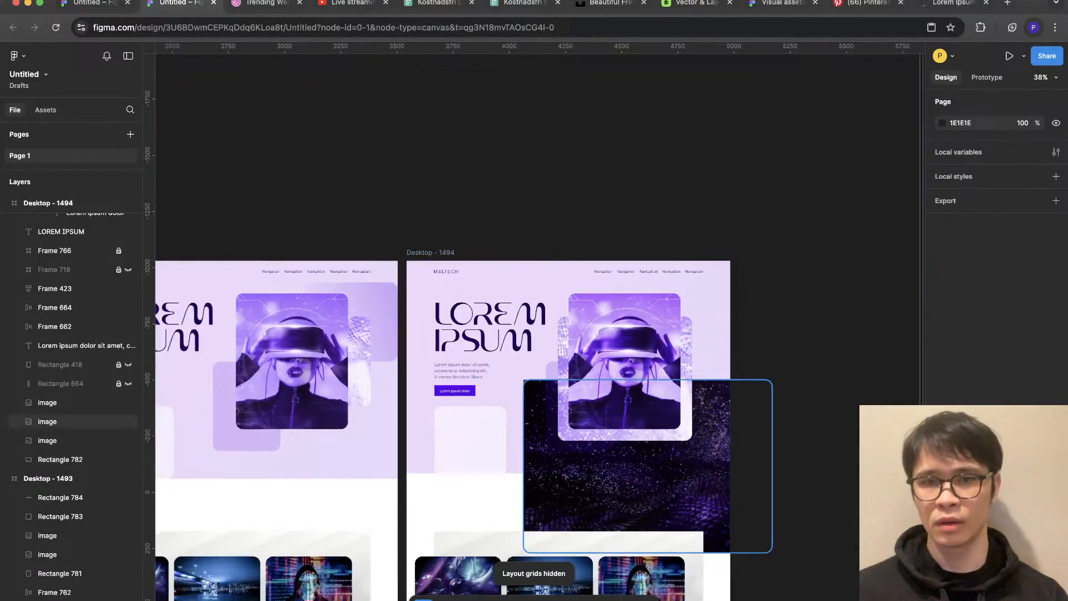
scroll(728, 493, "up", 2)
double_click(723, 494)
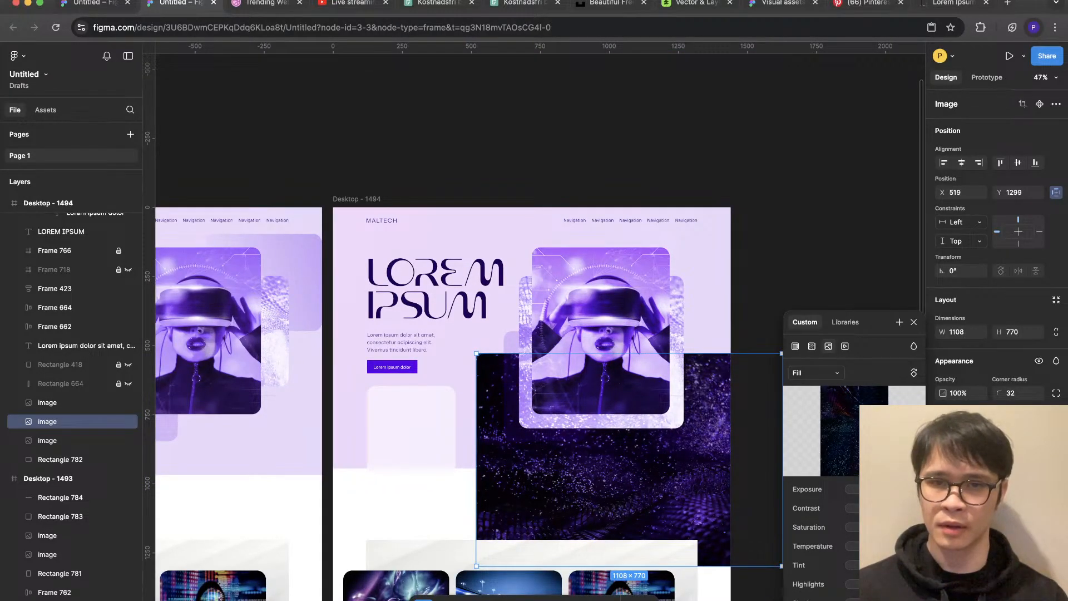
key("Escape")
Step: Try moving the dark glitter image slightly downward against the layout grids, and undo the move
key("ctrl+g")
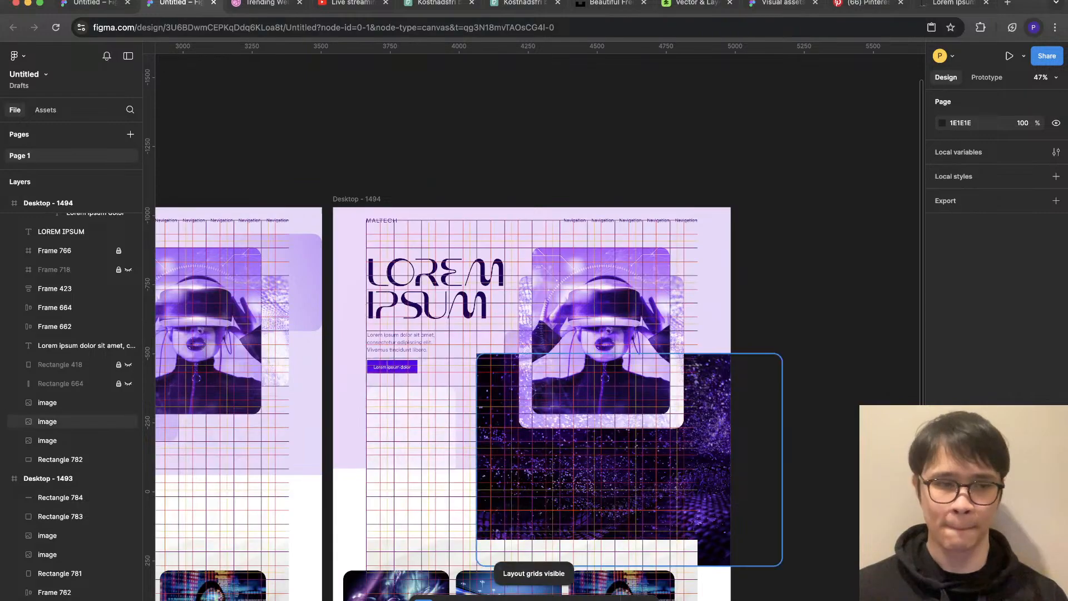
left_click(481, 468)
scroll(473, 468, "up", 3)
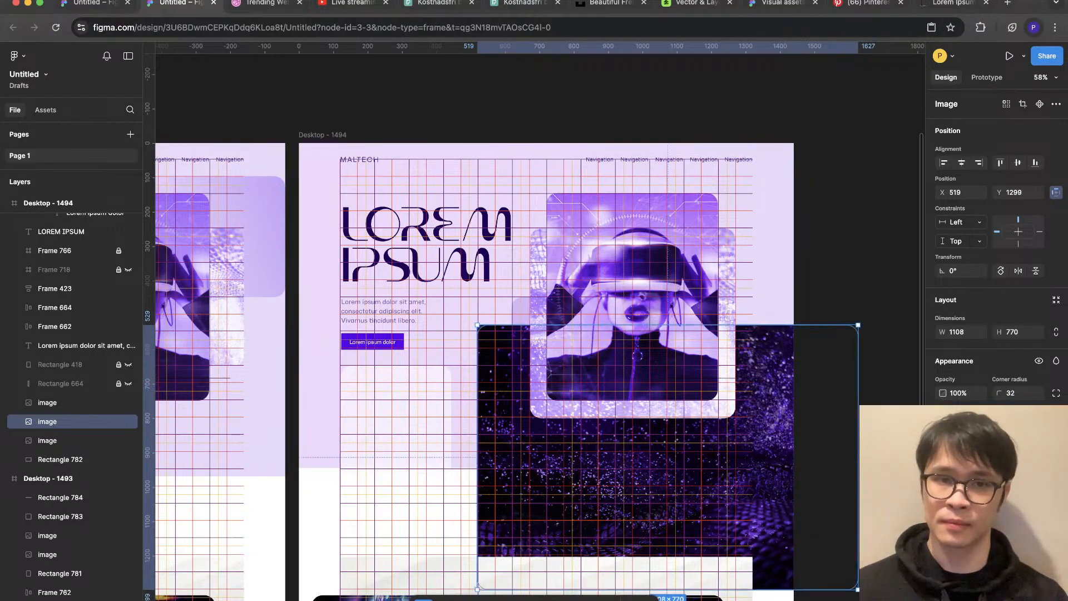
key("Escape")
left_click(612, 445)
left_click_drag(612, 445, 611, 467)
key("ctrl+z")
Step: Position the dark glitter image at X 520, Y 1316, aligning its rounded upper-left corner with the layout grids
key("ctrl+g")
scroll(538, 385, "up", 2)
key("ctrl+g")
mouse_move(539, 385)
left_mouse_down()
mouse_move(533, 396)
mouse_move(544, 396)
left_mouse_up()
scroll(467, 347, "up", 5)
key("Up")
key("Up")
key("Up")
key("Up")
key("Up")
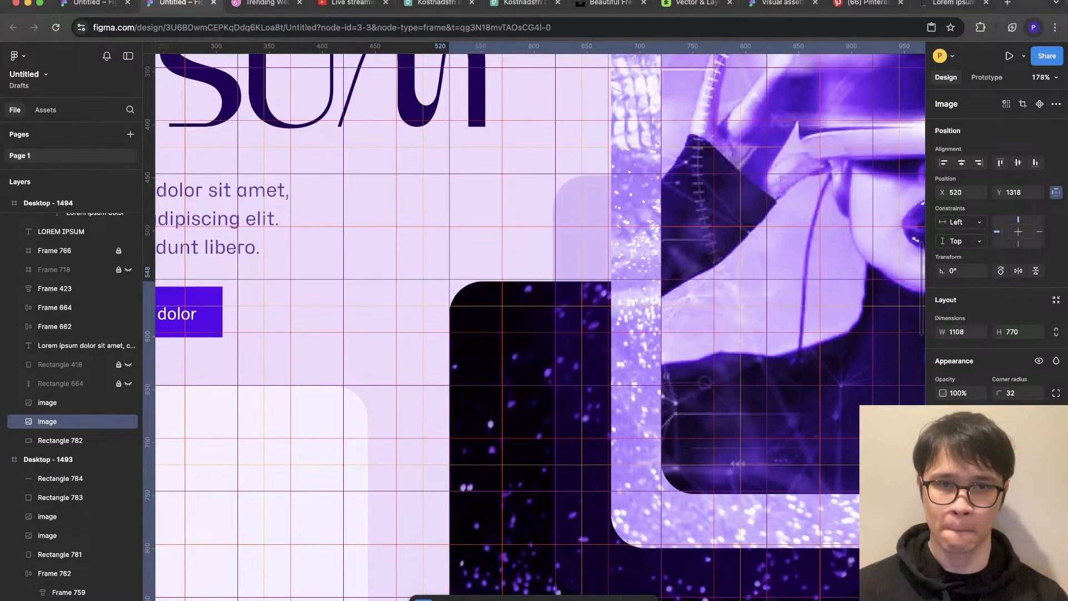
key("ctrl+g")
scroll(517, 315, "down", 10)
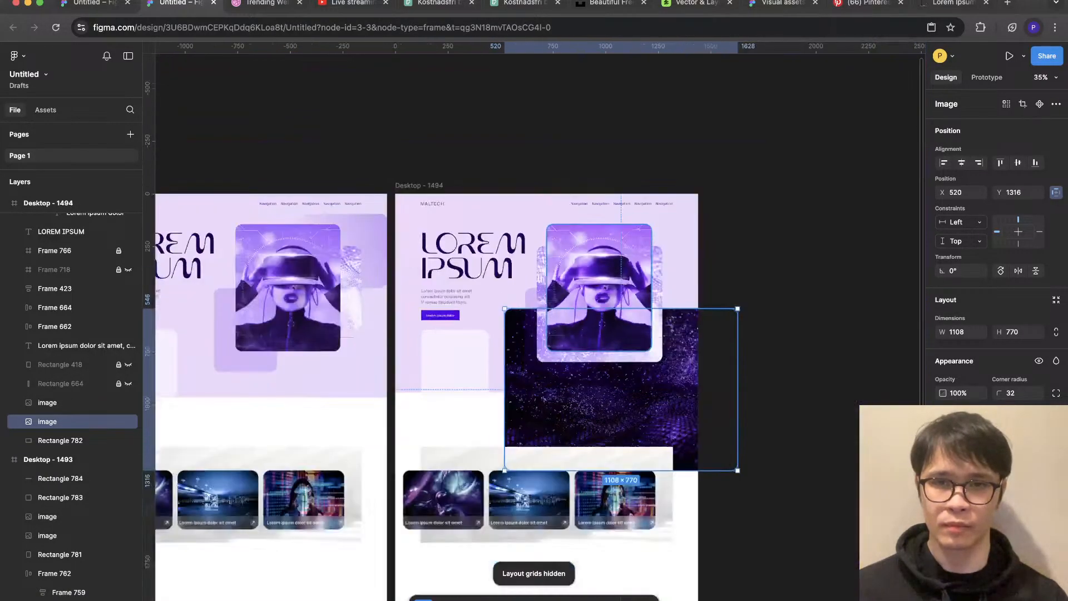
key("Escape")
Step: Select all hero elements of Desktop - 1494 together and move them up by 50, using the layout grids as guide
scroll(773, 311, "up", 1)
scroll(773, 311, "up", 1)
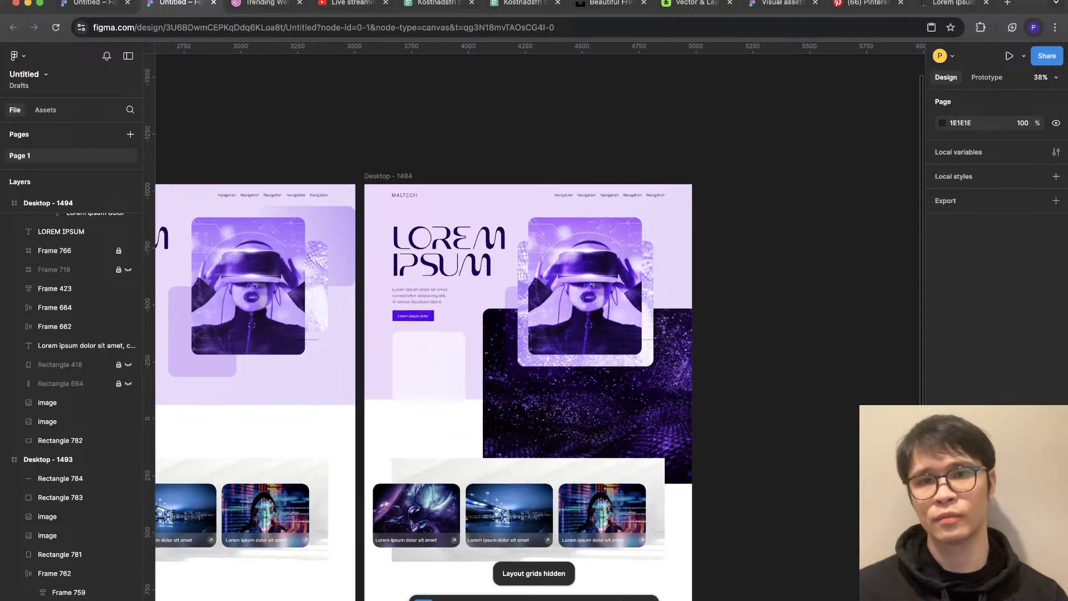
scroll(493, 250, "up", 3)
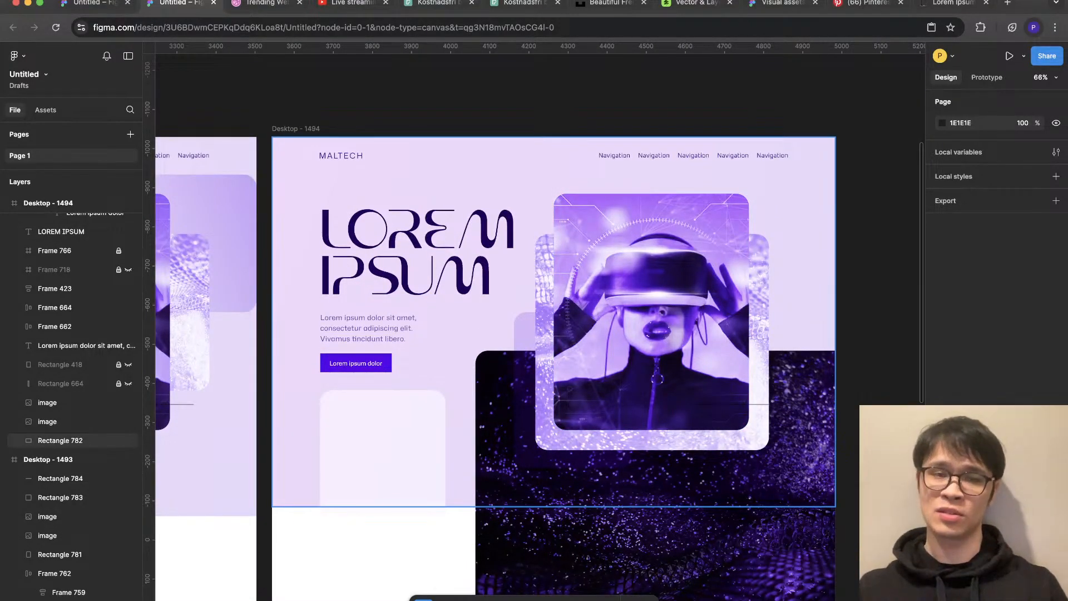
key("ctrl+g")
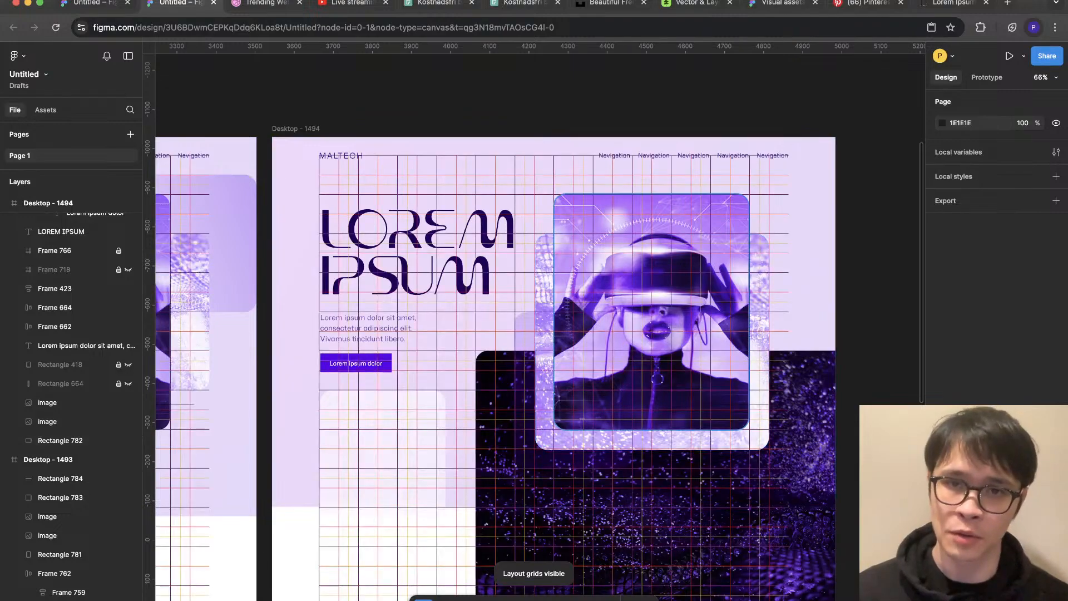
left_click(651, 312)
key("Escape")
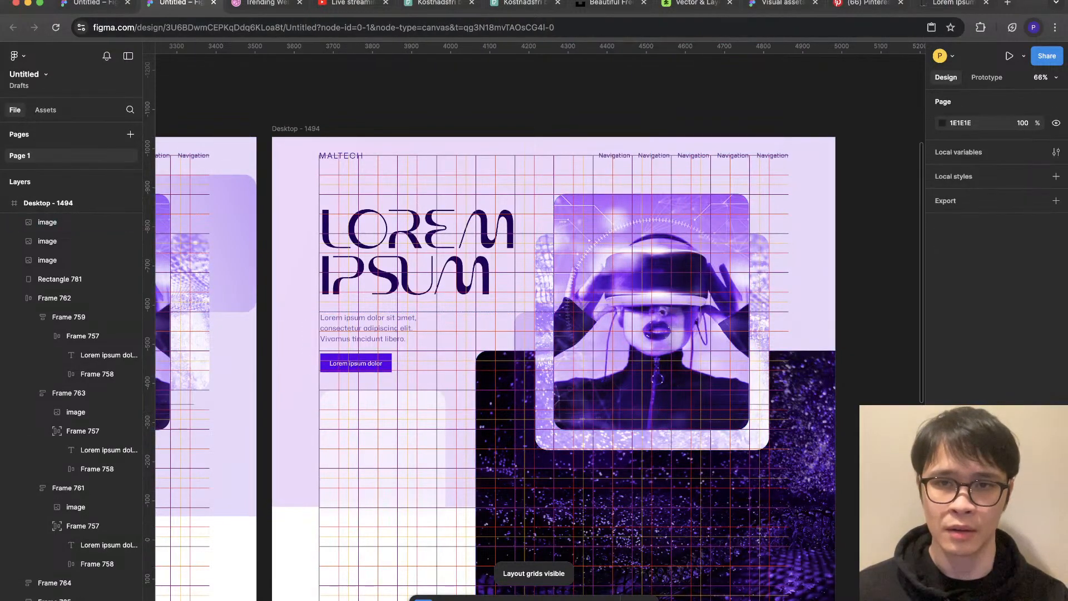
left_click_drag(883, 222, 322, 521)
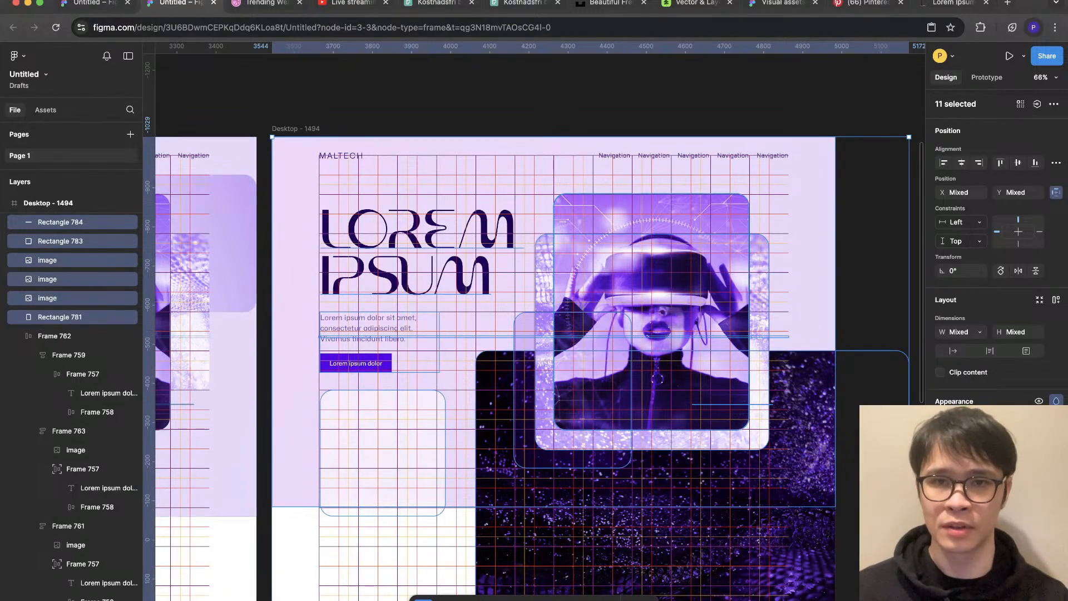
key("shift+Up")
key("shift+Up")
key("shift+Up")
key("shift+Up")
key("shift+Up")
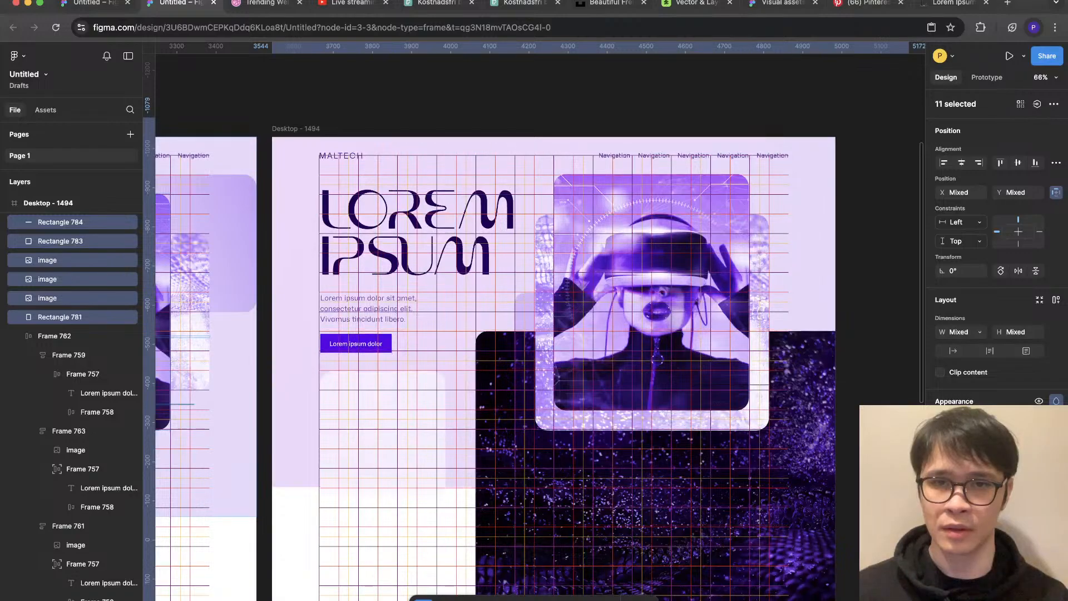
key("ctrl+g")
Step: Move the LOREM IPSUM headline down to Y 198 together with the paragraph and button block below it
left_click(417, 233)
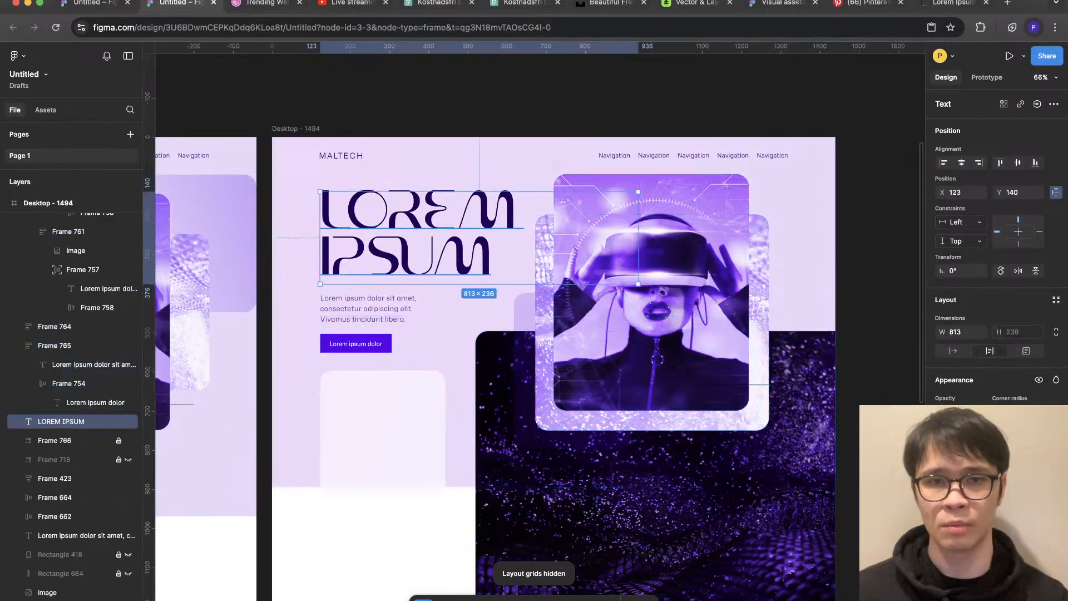
key("shift+g")
left_click(379, 314, "shift")
key("shift+Down")
key("shift+Down")
key("shift+Down")
key("shift+Down")
key("shift+Down")
key("shift+Down")
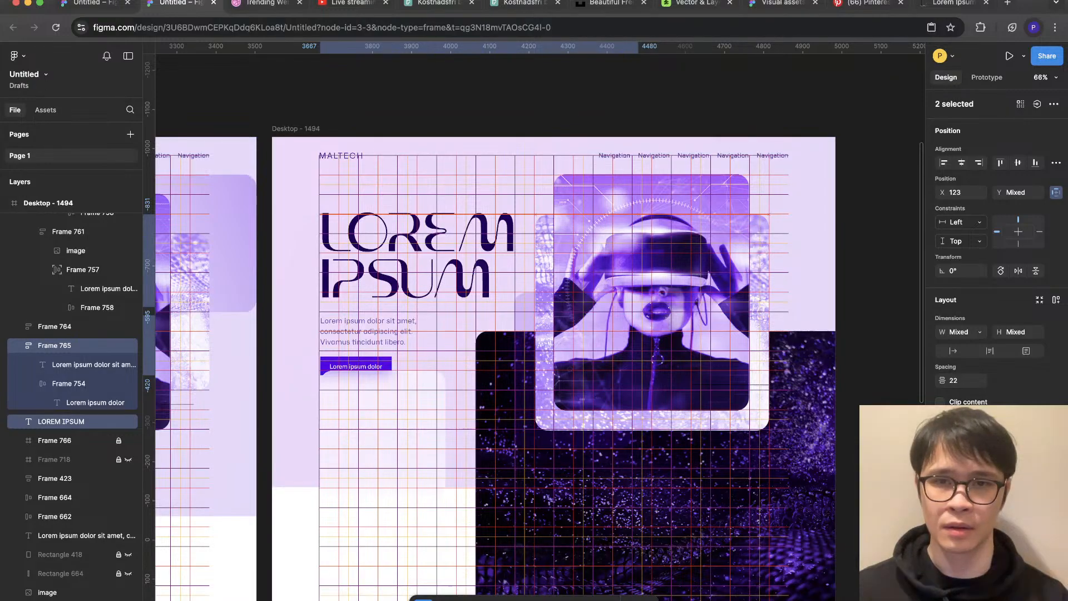
Step: Try placing the headline and paragraph block further down over the frosted card, and move them back up
key("shift+Down")
key("shift+Down")
key("shift+Down")
key("shift+Down")
key("shift+Down")
key("shift+Down")
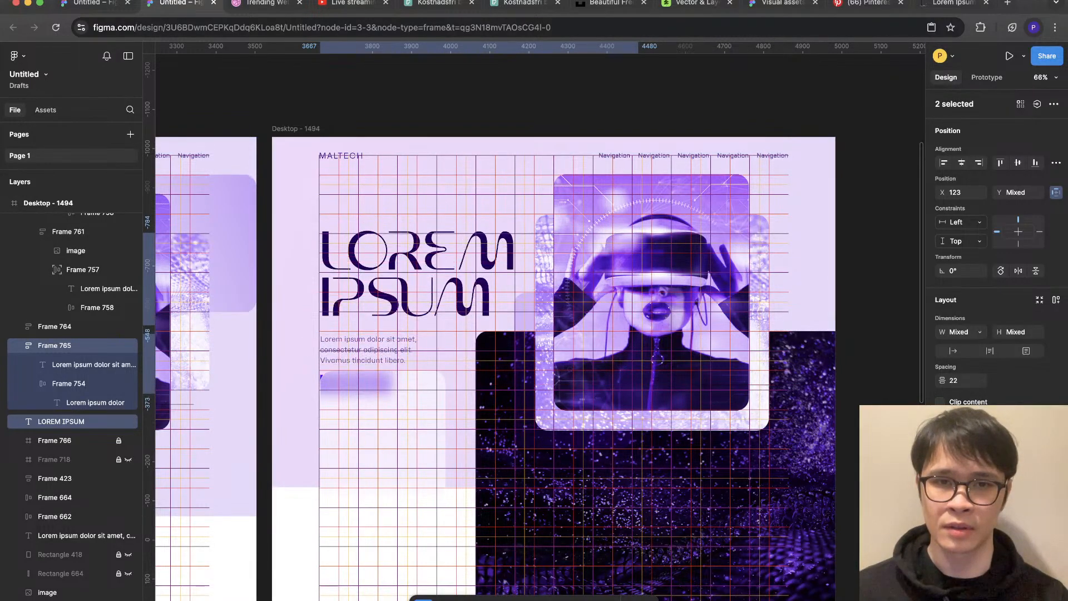
key("shift+Up")
key("shift+Up")
key("shift+Up")
key("shift+Up")
key("shift+Up")
key("shift+Up")
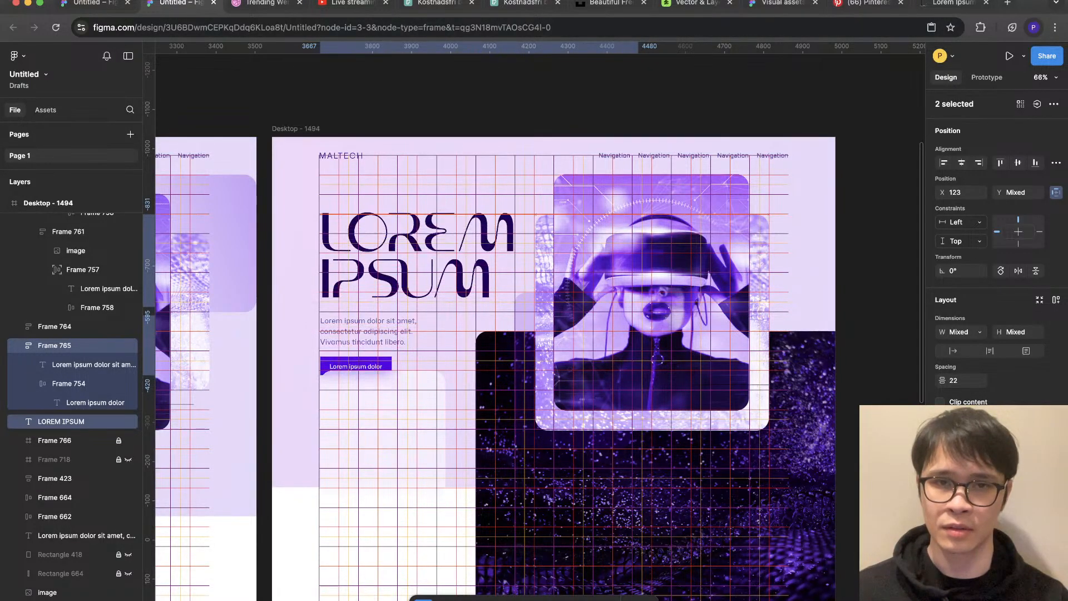
Step: Hide the layout grids and move the frosted-glass card down to Y 713, clear of the button
key("shift+g")
key("Escape")
scroll(883, 281, "down", 4)
left_click_drag(588, 370, 588, 398)
scroll(892, 341, "up", 2)
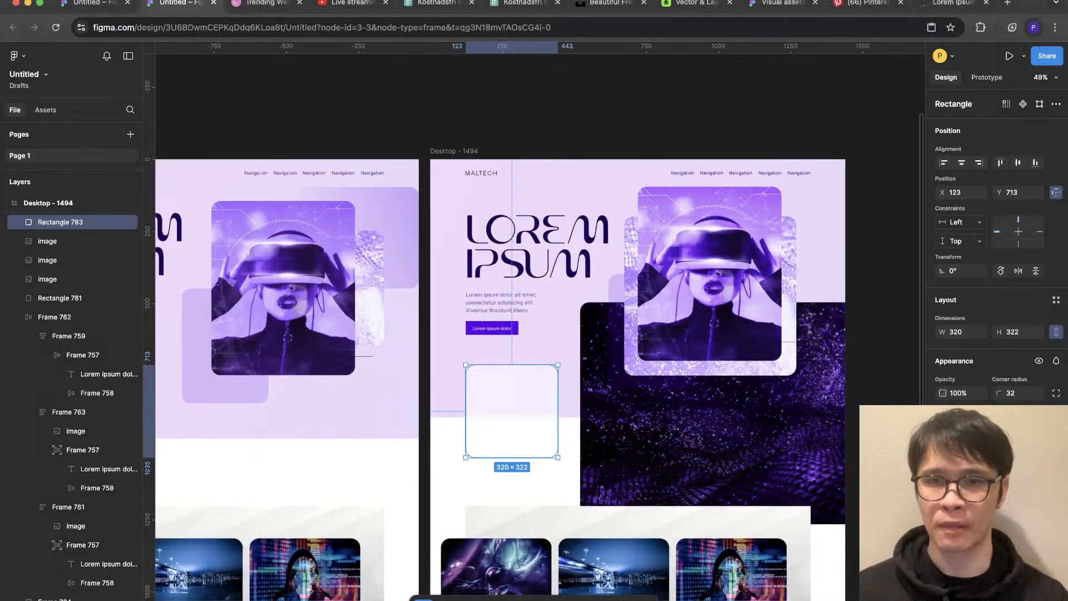
left_click(892, 341)
Step: Reduce the font size of the LOREM IPSUM headline step by step until its text box is 216 high
scroll(812, 240, "up", 2)
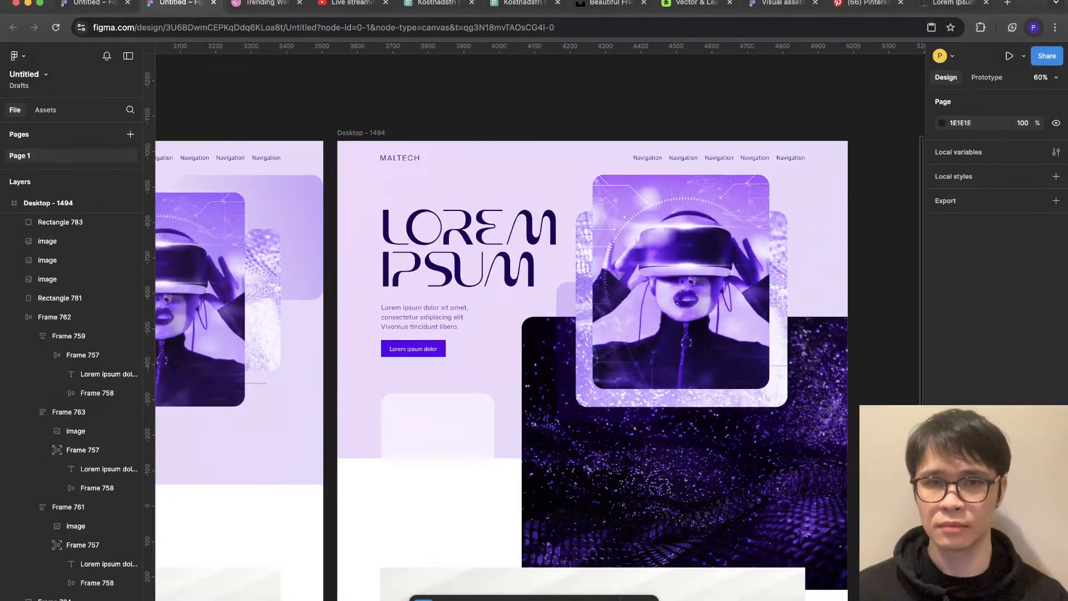
left_click(469, 261)
key("super+shift+comma")
key("super+shift+comma")
key("super+shift+comma")
key("super+shift+comma")
key("super+shift+comma")
key("super+shift+comma")
key("super+shift+comma")
key("super+shift+comma")
key("super+shift+comma")
key("super+shift+comma")
key("super+shift+comma")
key("super+shift+comma")
key("super+shift+comma")
key("super+shift+comma")
key("super+shift+comma")
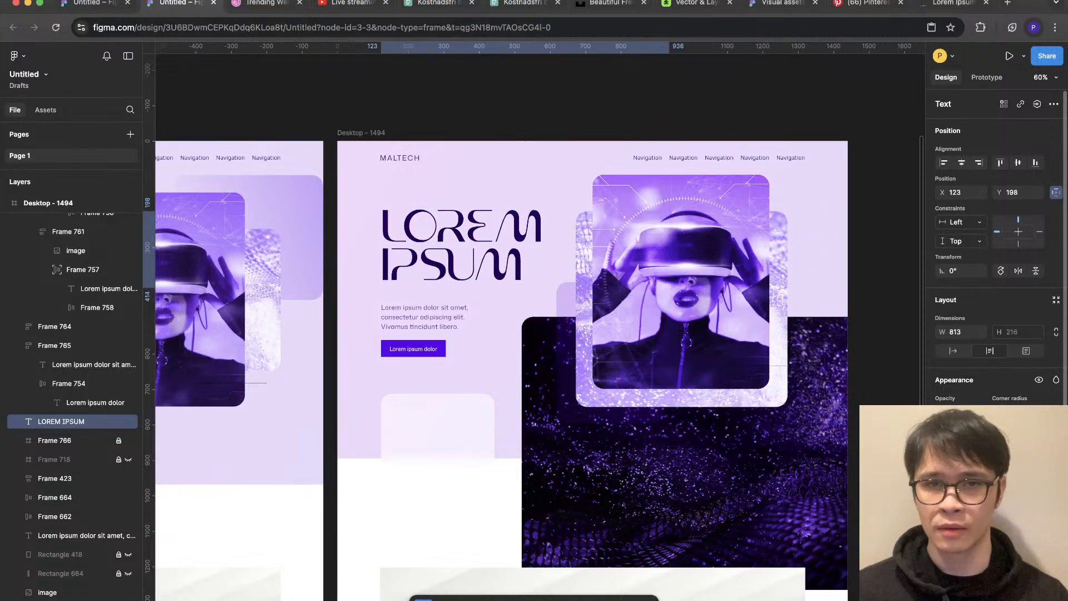
Step: Reduce the LOREM IPSUM headline's font size further and narrow its text box to 641 wide, keeping the words on two lines
key("super+shift+comma")
key("super+shift+comma")
key("super+shift+comma")
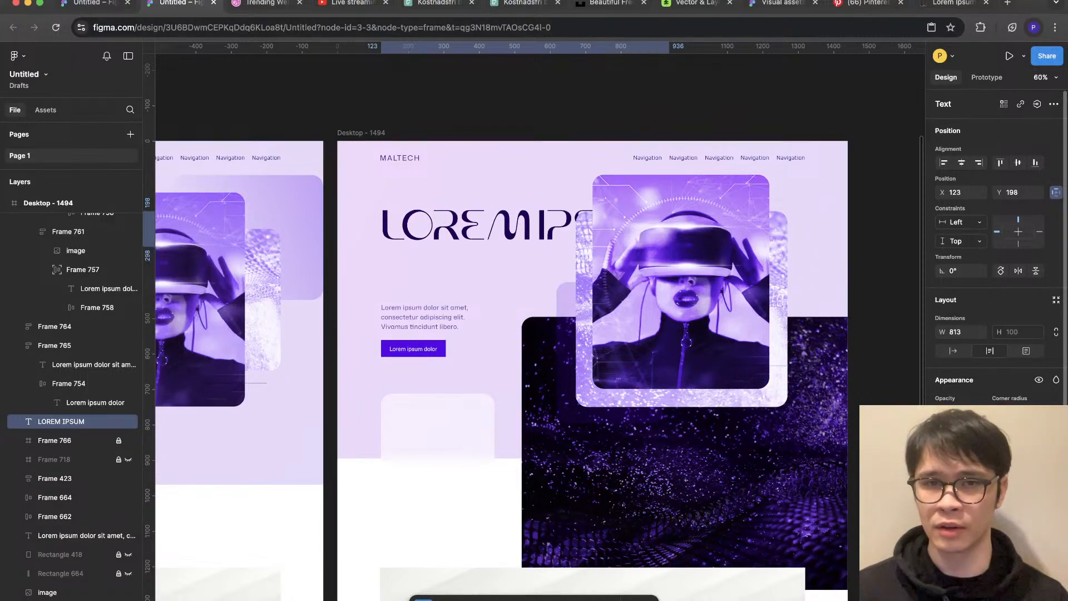
key("super+shift+period")
key("super+shift+comma")
key("super+shift+comma")
key("super+shift+comma")
key("super+shift+comma")
key("super+shift+comma")
key("super+shift+comma")
key("super+shift+comma")
key("Escape")
left_click(525, 225)
left_click_drag(669, 227, 607, 275)
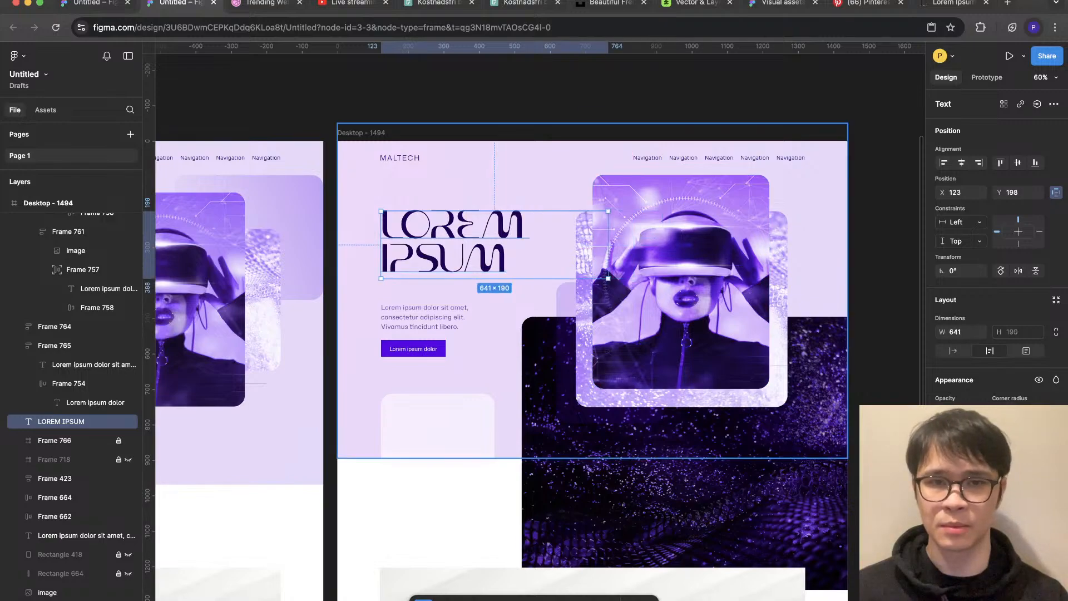
Step: Combine the headline with the paragraph and button block in an auto layout with a spacing of 32
left_click(537, 292)
left_click(436, 317, "super")
scroll(547, 267, "up", 2)
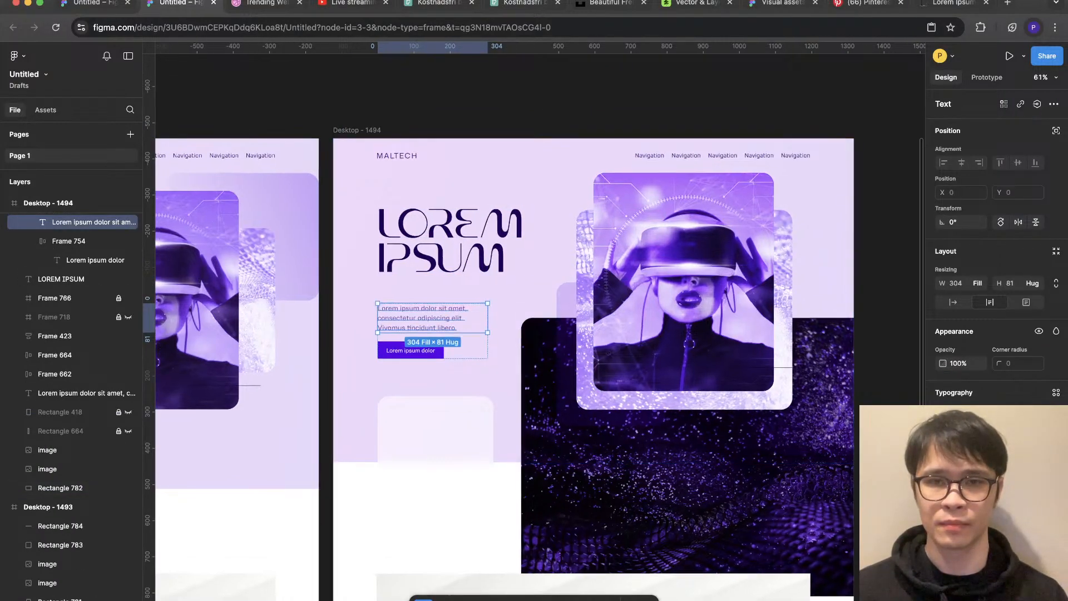
left_click(450, 365)
left_click(432, 233, "shift")
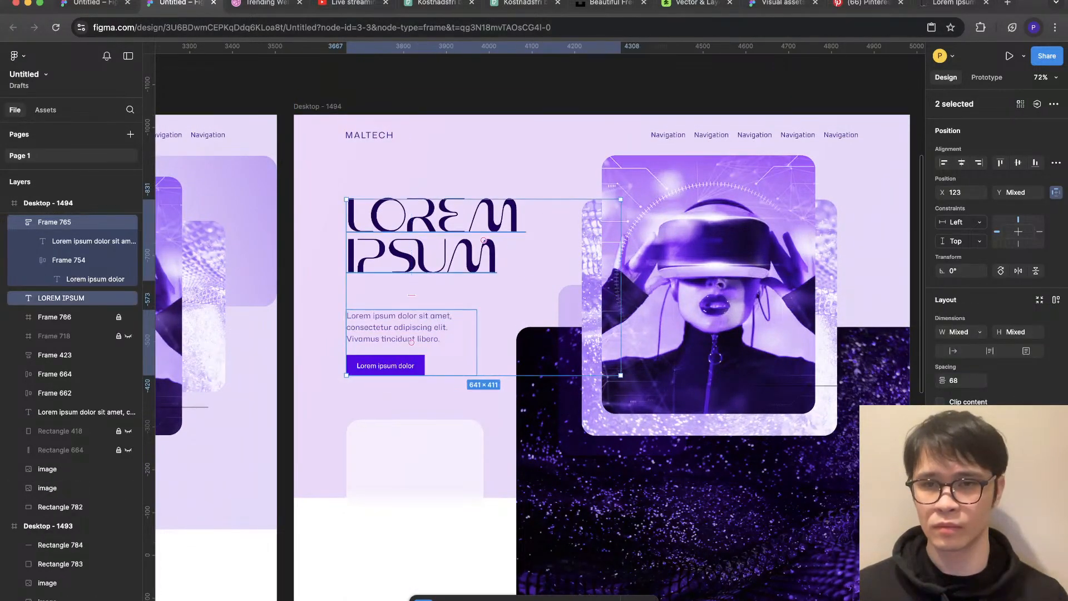
key("shift+a")
left_click(957, 380)
type("32")
left_click(548, 278)
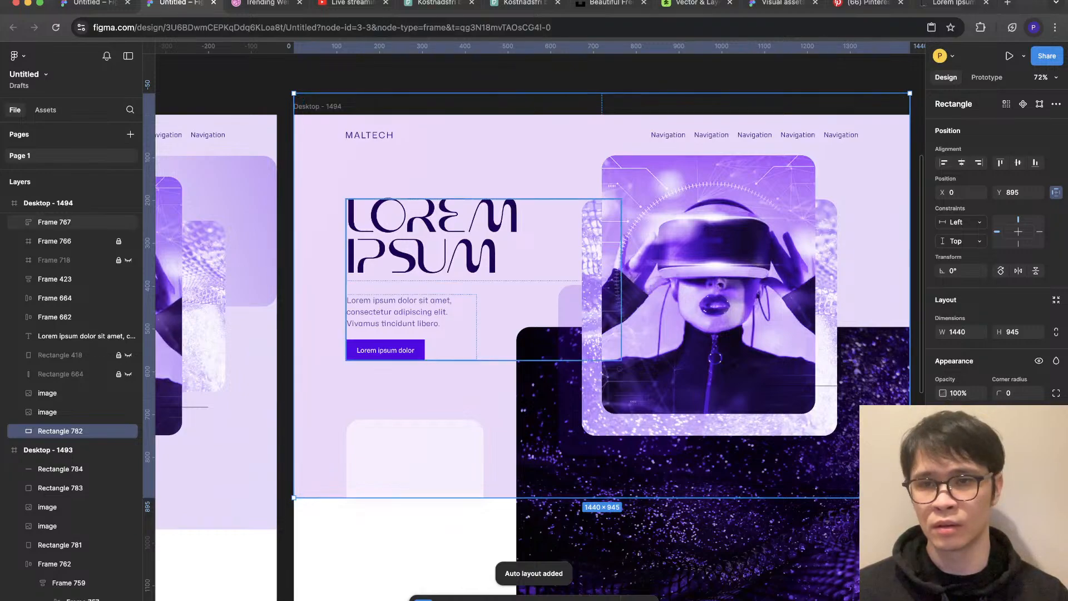
Step: Set the auto layout spacing between the headline and the paragraph block to 16
left_click(608, 286)
left_click(956, 380)
type("16")
left_click_drag(612, 367, 619, 368)
scroll(322, 478, "down", 4)
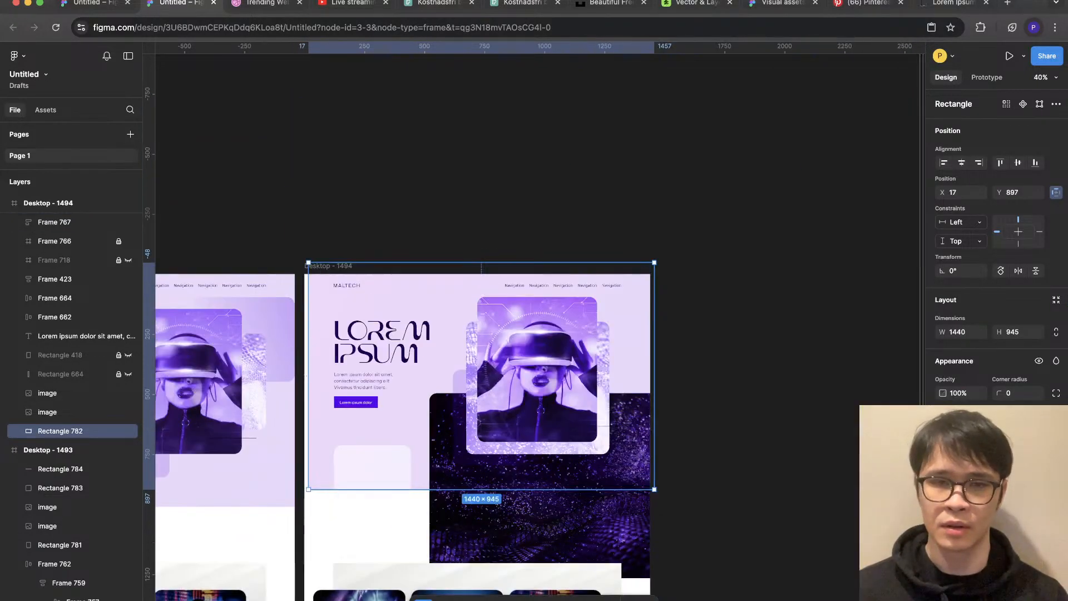
key("Escape")
scroll(321, 478, "down", 3)
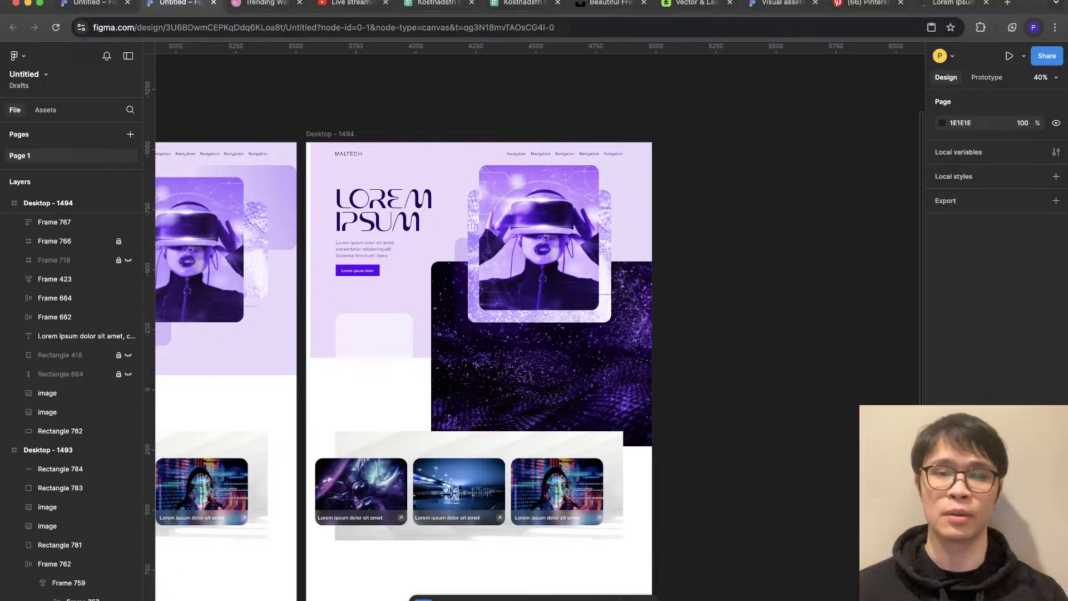
scroll(345, 177, "up", 2)
left_click(345, 177)
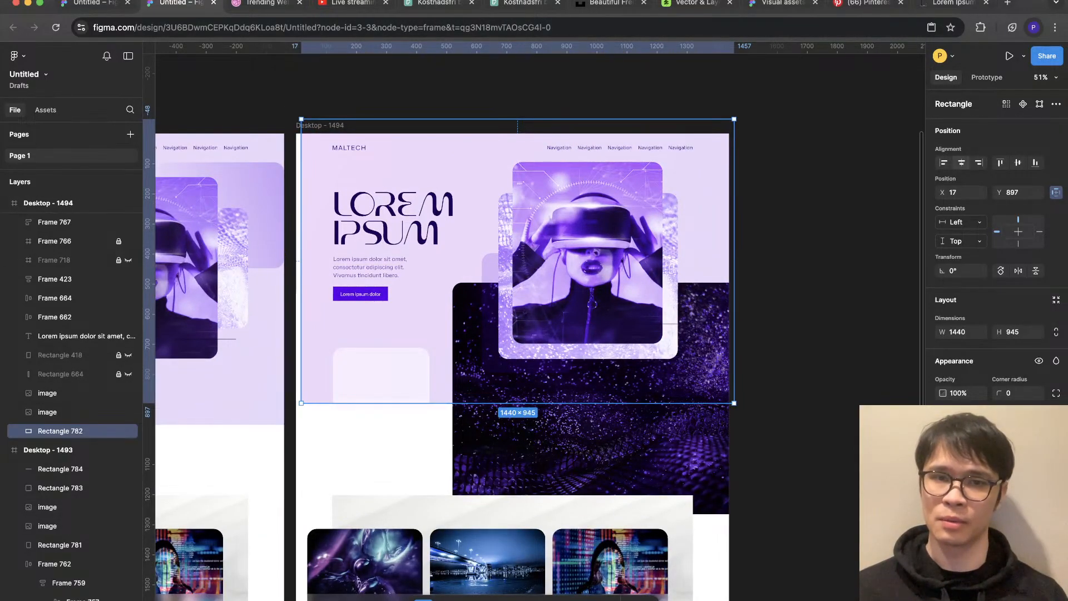
key("Escape")
scroll(469, 230, "up", 4)
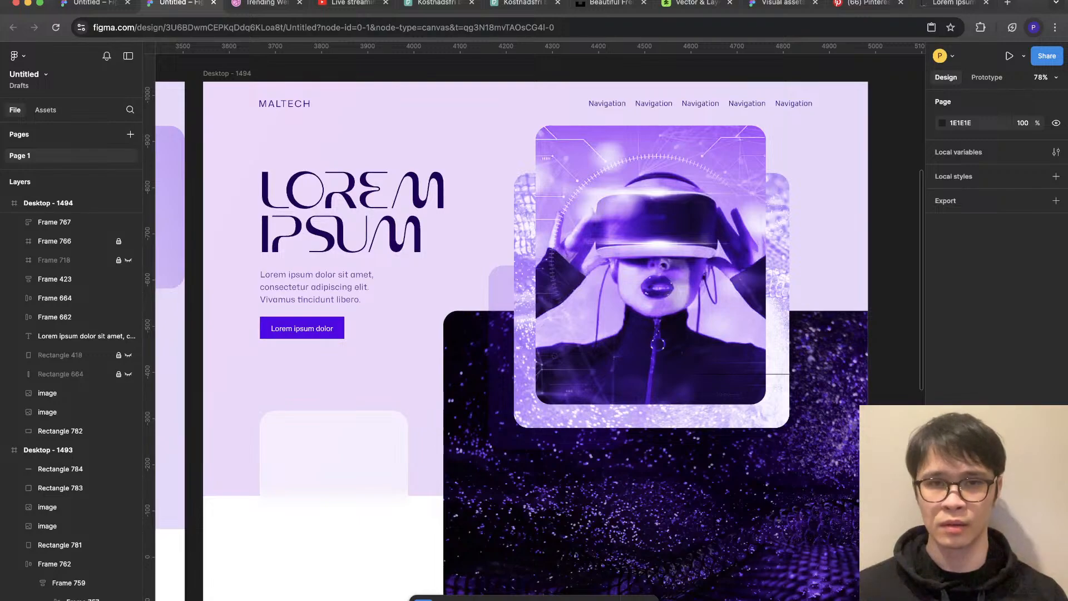
Step: Narrow the speckled image behind the VR portrait symmetrically about its centre to 547 wide, using the layout grids as a guide
key("shift+g")
left_click(779, 294)
scroll(779, 293, "up", 2)
key("alt")
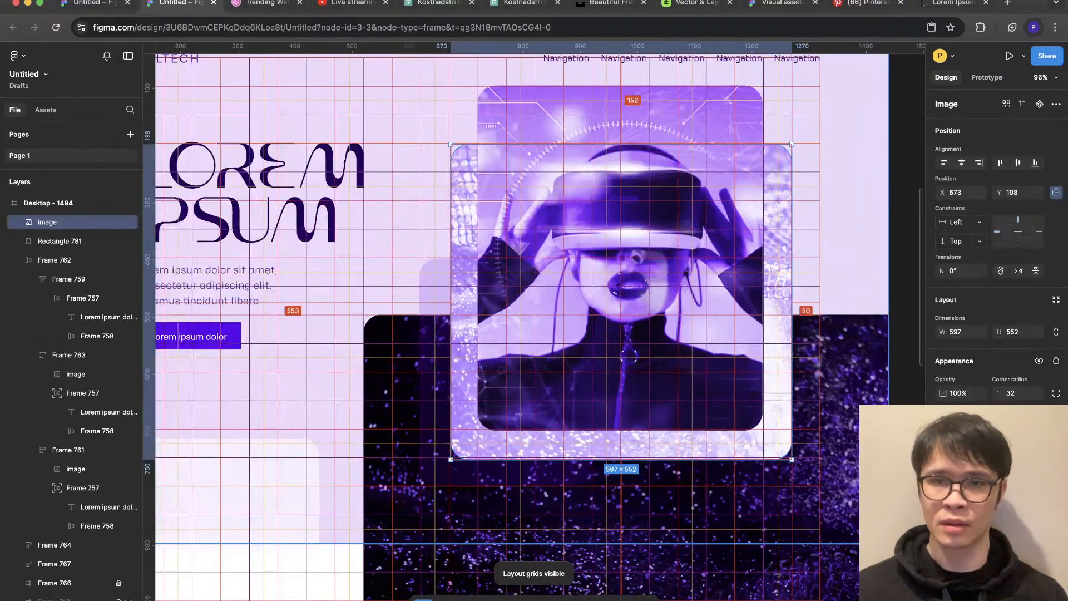
left_click_drag(792, 393, 777, 392)
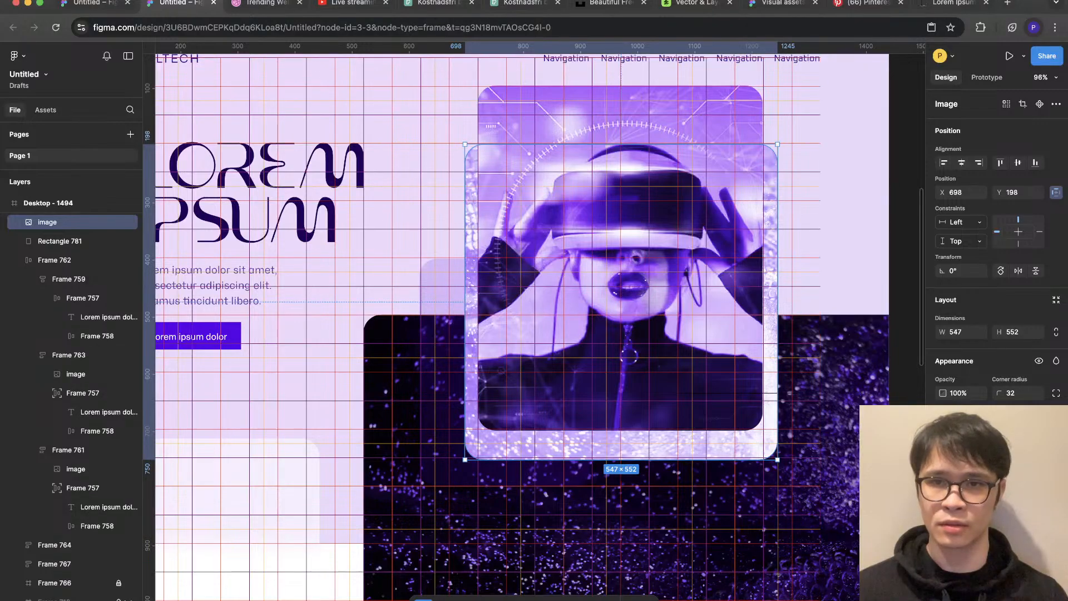
key("shift+g")
scroll(882, 232, "down", 5)
key("Escape")
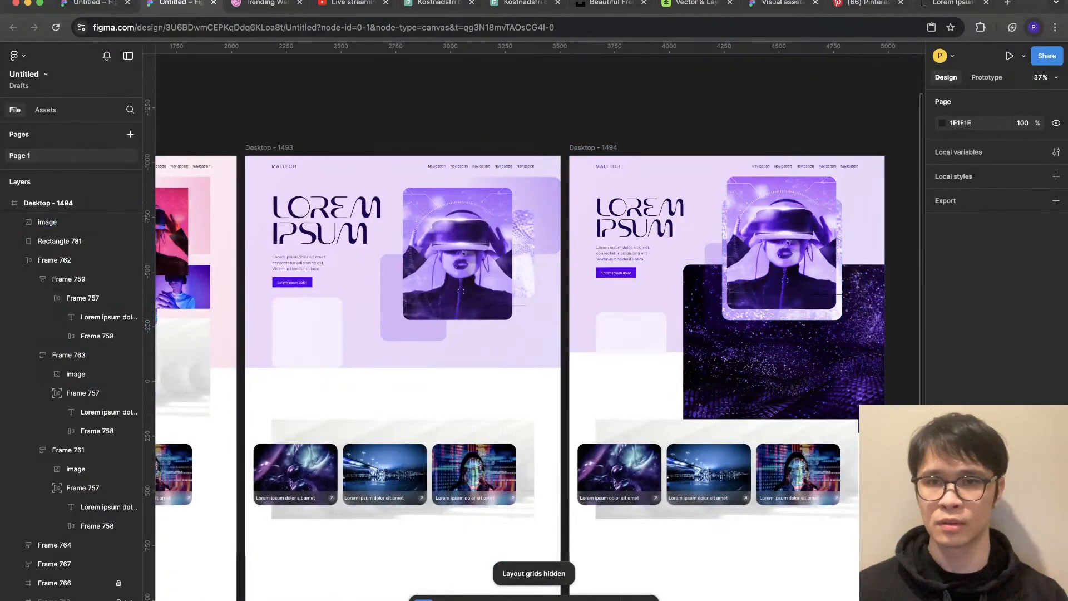
Step: Duplicate the Desktop - 1494 frame to create another version of the landing page
scroll(866, 278, "up", 3)
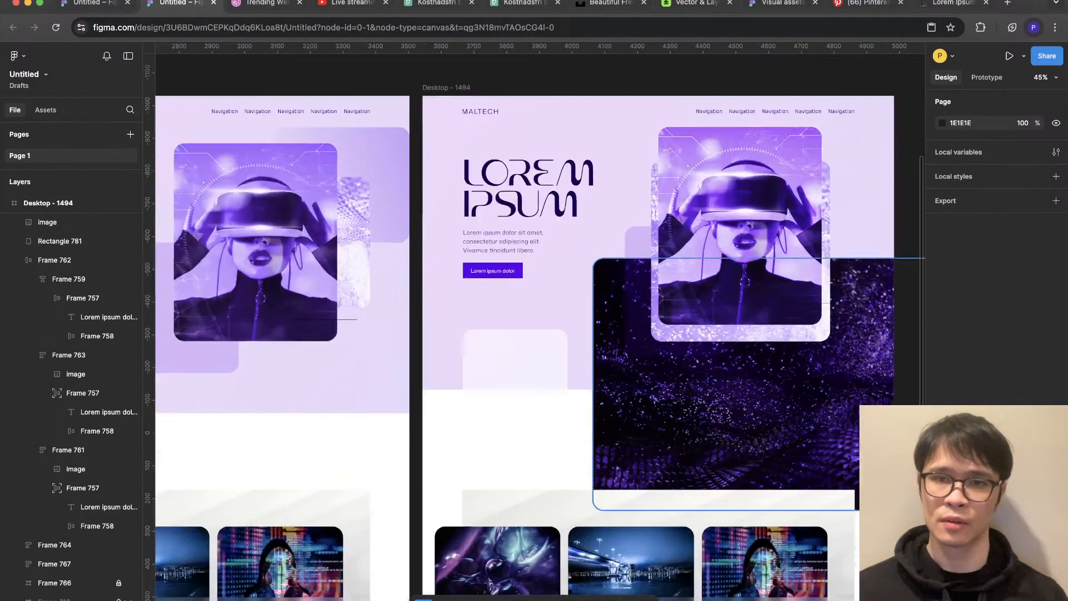
scroll(866, 279, "right", 1)
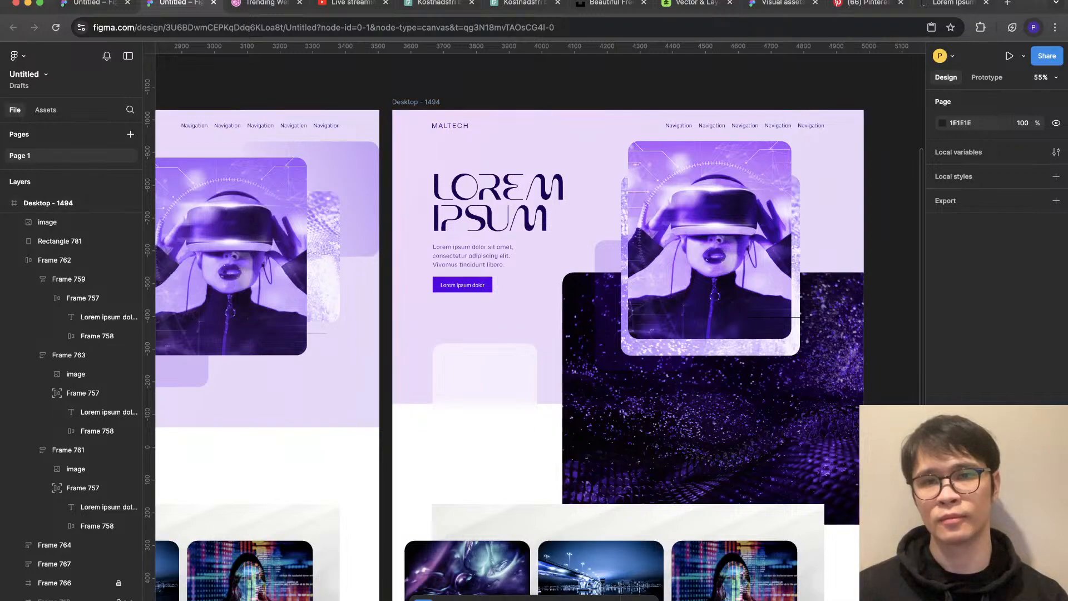
left_click(415, 101)
key("super+d")
Step: Try widening the speckled image behind the portrait in the duplicated frame to 617, and undo the change
left_click(809, 239)
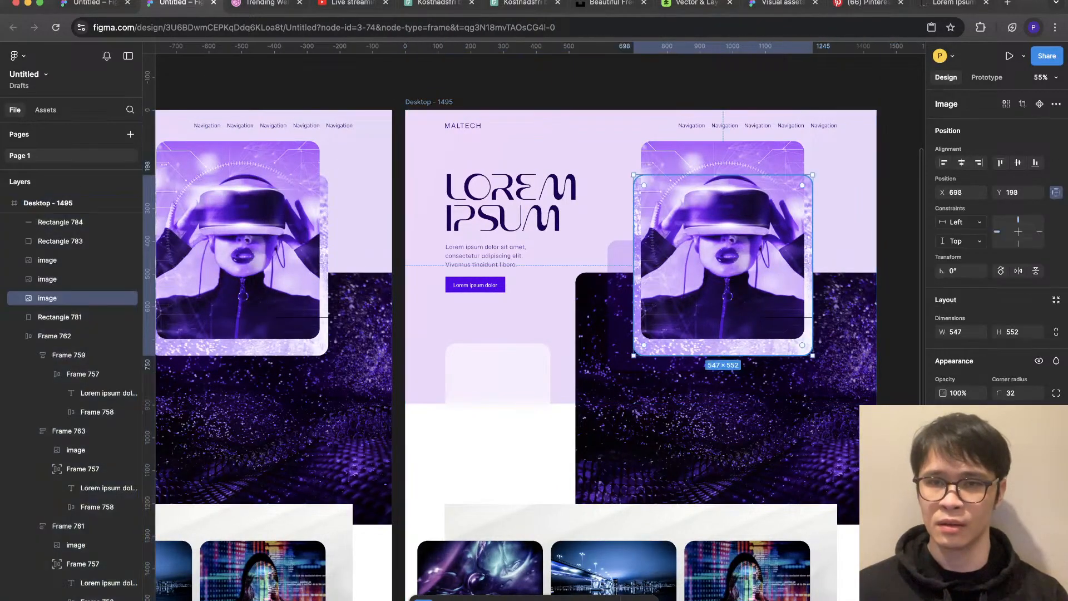
scroll(814, 239, "up", 2)
left_click_drag(813, 239, 826, 240)
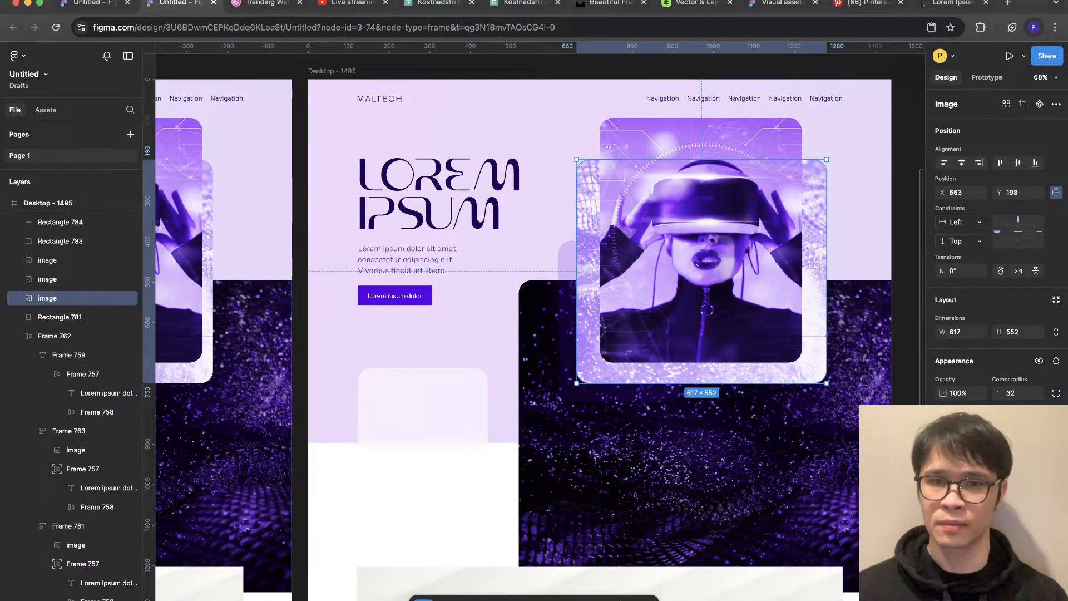
key("super+z")
key("super+z")
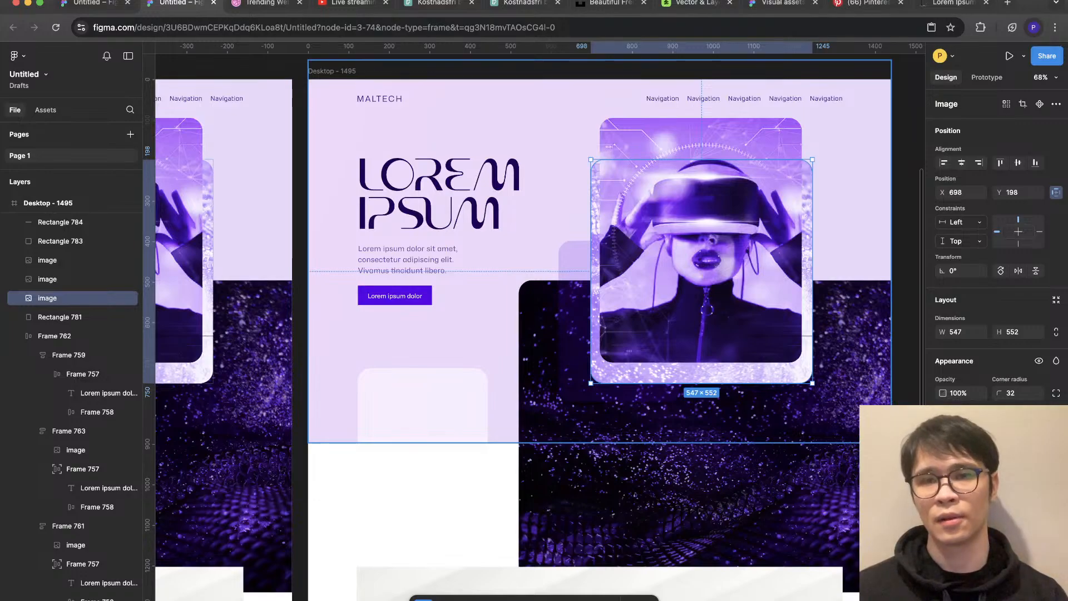
key("shift+g")
key("shift+g")
scroll(824, 229, "down", 5)
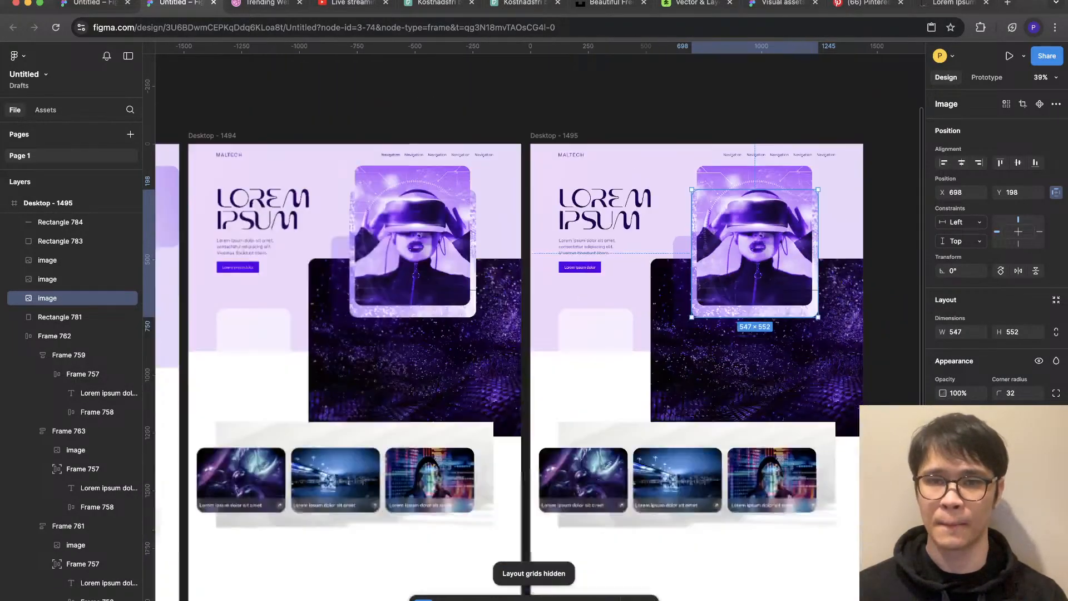
key("Escape")
scroll(821, 226, "up", 5)
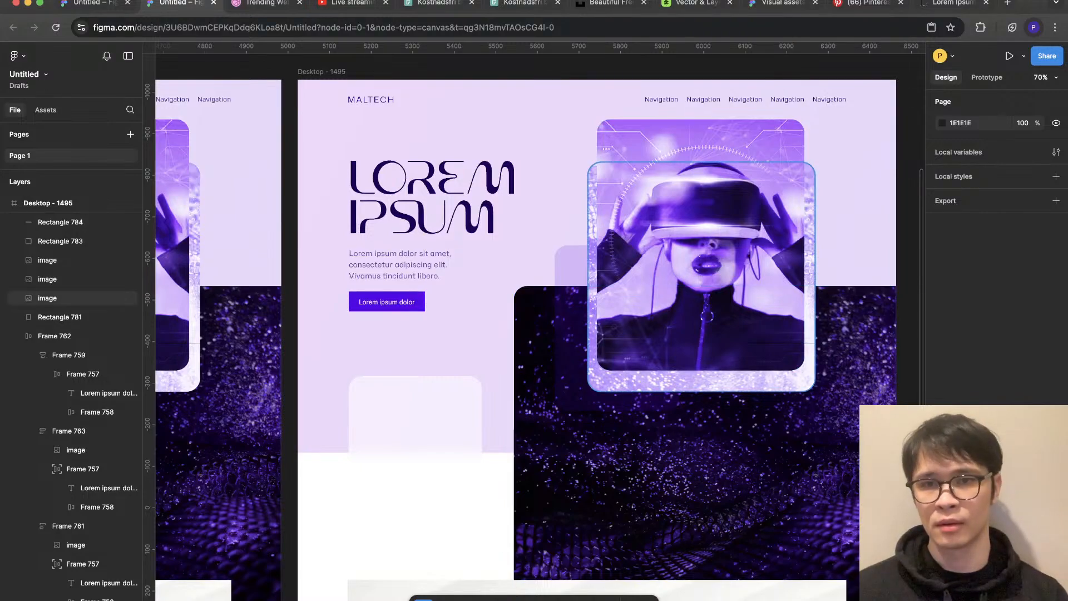
Step: Draw a rectangle about 176 × 81 over the VR portrait's upper-right edge and fill it with the page's purple 5700EC
scroll(539, 328, "up", 2)
scroll(540, 328, "right", 2)
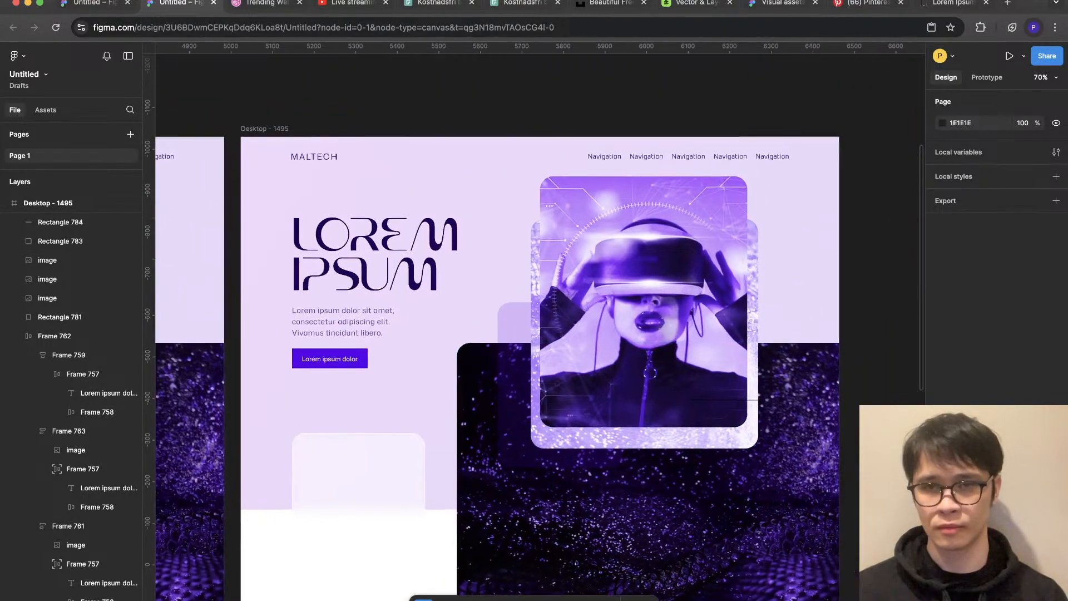
key("r")
left_click_drag(722, 204, 795, 238)
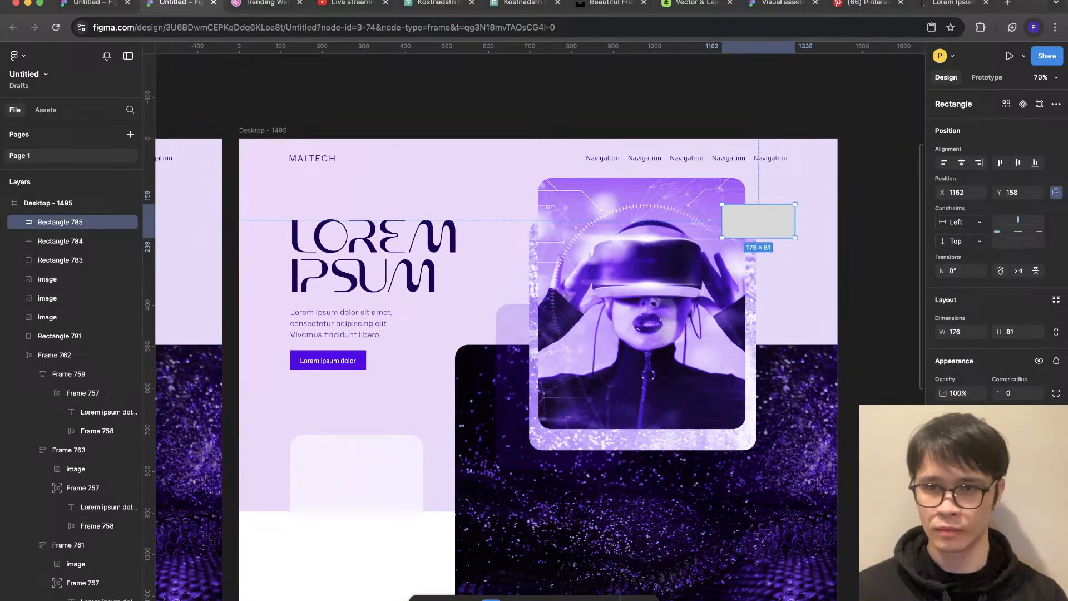
left_click(944, 444)
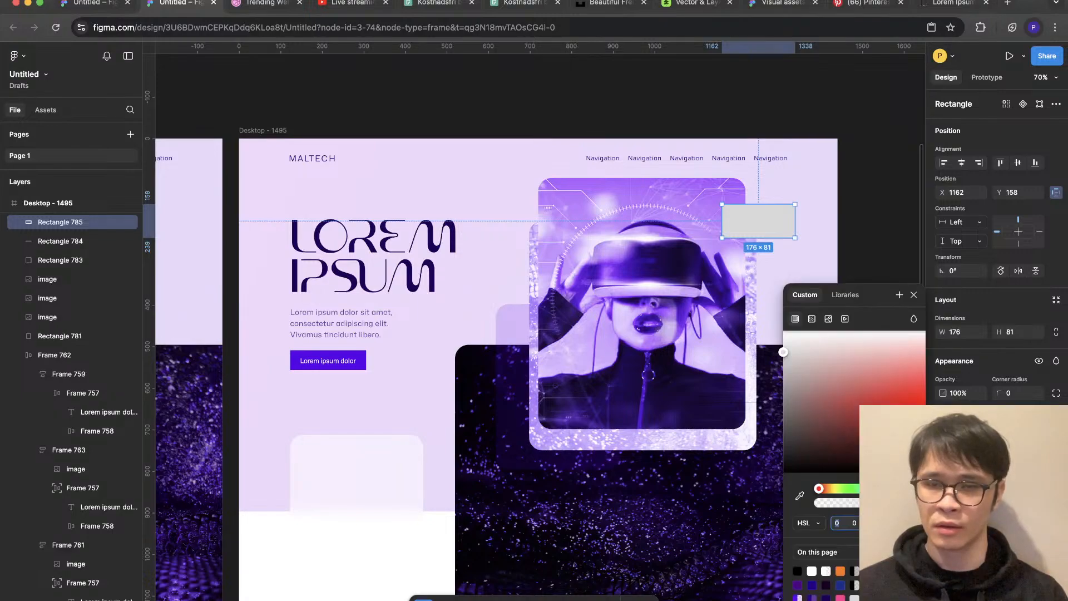
left_click(811, 585)
left_click(695, 256)
left_click(758, 221)
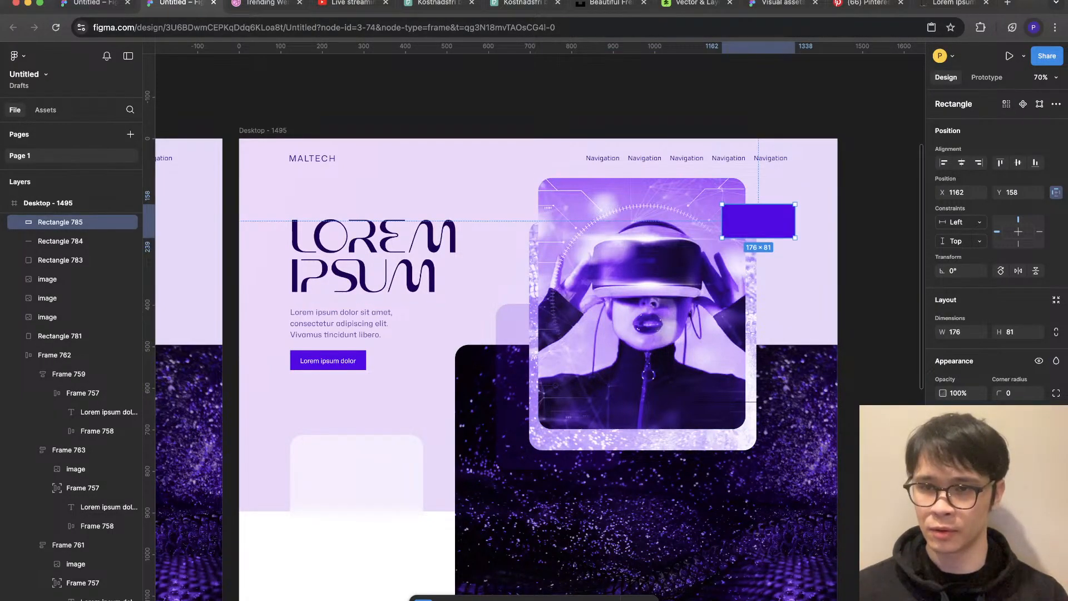
Step: Set the purple rectangle's fill opacity to 25% and give it a background blur of 10
key("2")
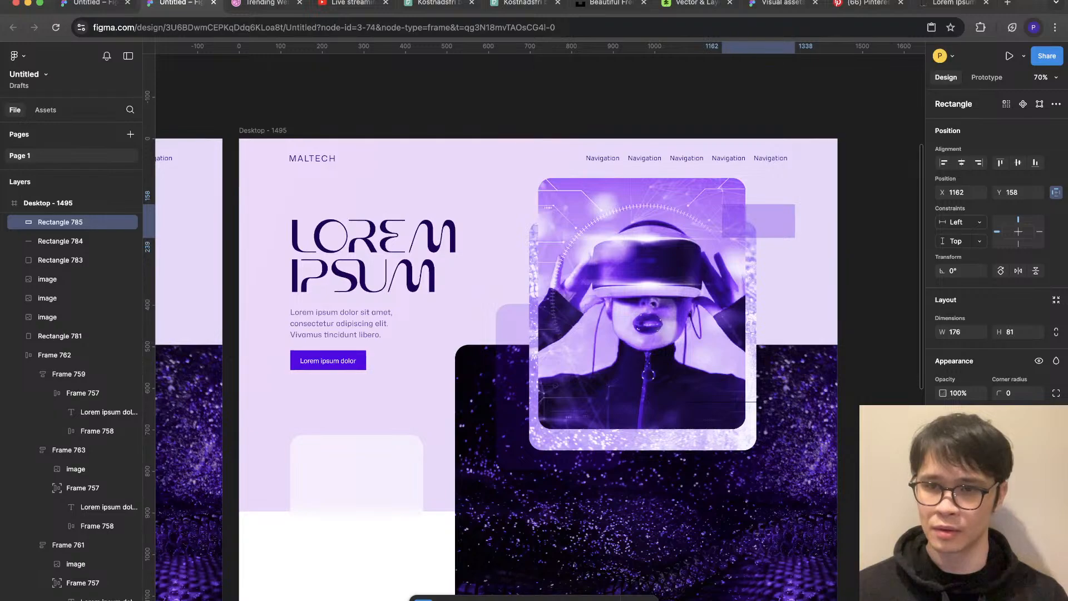
key("Escape")
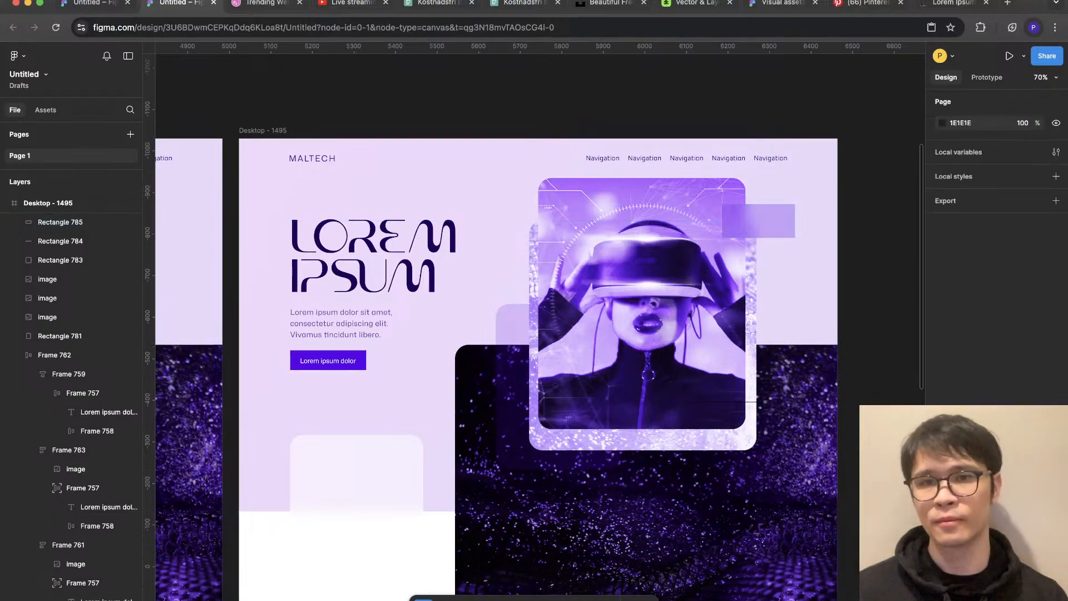
left_click(758, 220)
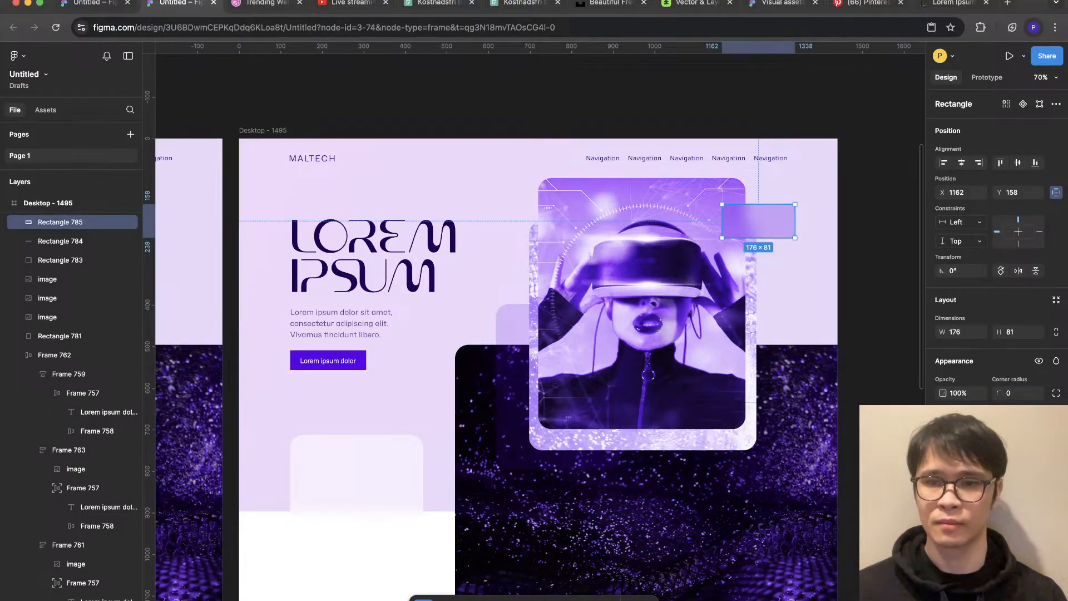
left_click(944, 520)
type("10")
key("Escape")
Step: Duplicate the translucent rectangle twice so copies overlap the portrait's upper-left edge and lower-right corner
left_click(758, 221)
left_click_drag(758, 221, 754, 439)
key("Escape")
scroll(852, 260, "down", 3)
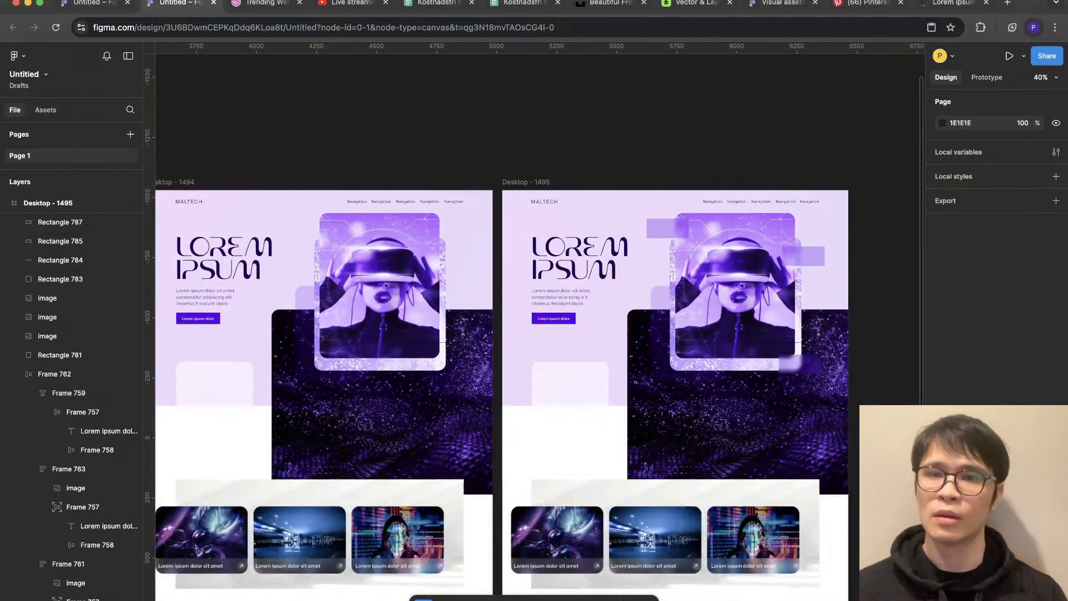
Step: Delete the translucent rectangles at the portrait's lower-right corner and right edge
scroll(853, 257, "up", 3)
left_click(757, 442)
key("BackSpace")
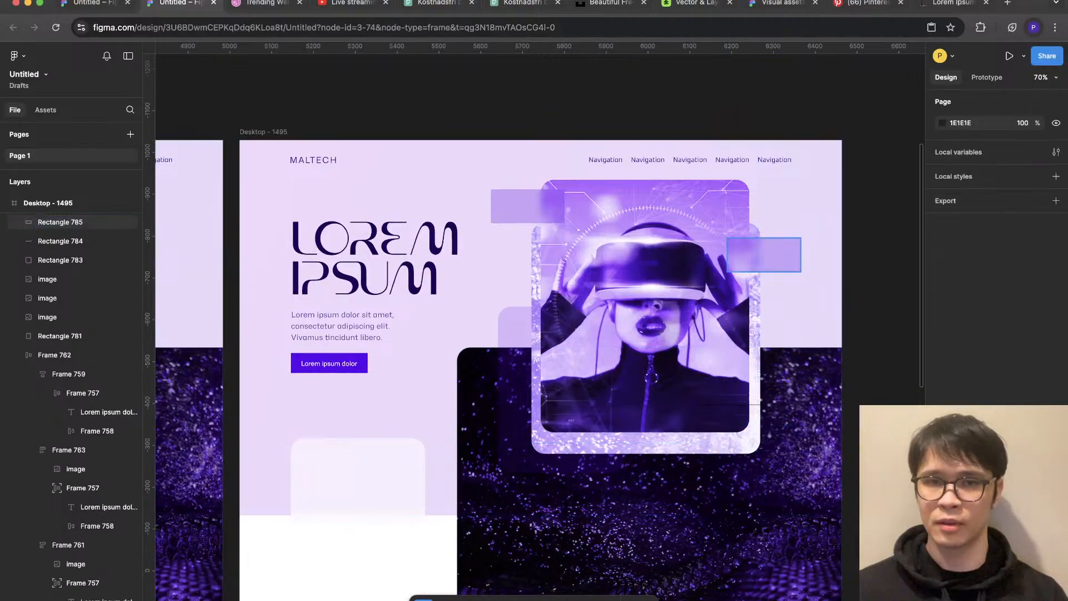
left_click(763, 255)
key("BackSpace")
Step: Wrap the upper-left translucent rectangle in an auto layout frame and delete the rectangle inside it
left_click(527, 205)
key("shift+a")
key("Return")
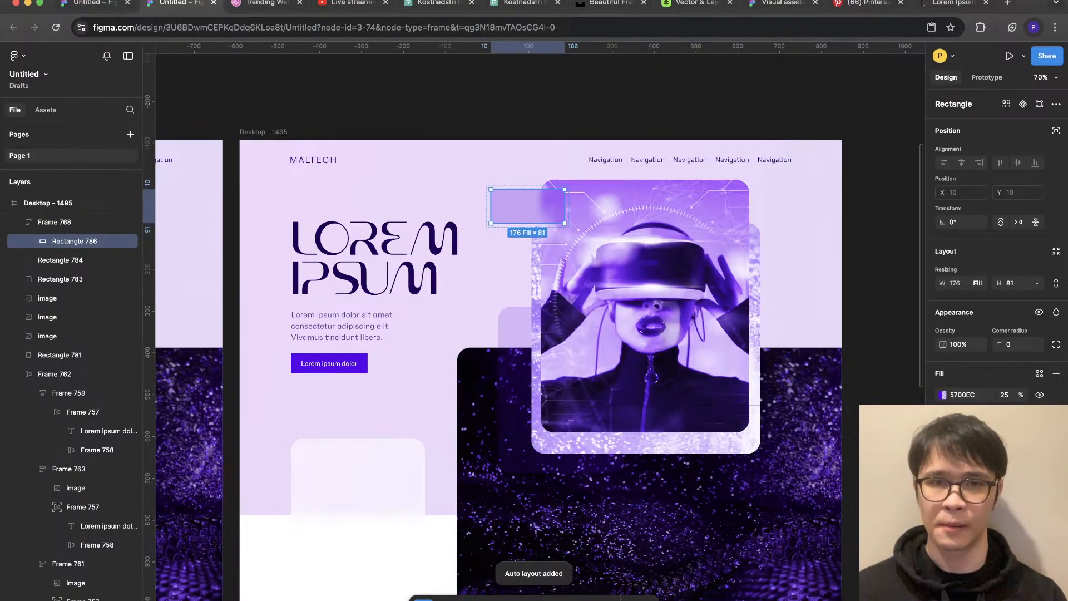
key("BackSpace")
Step: Fill the empty auto layout frame with the page's purple, lower the fill's opacity and add a background blur
left_click(527, 206)
scroll(996, 244, "down", 1)
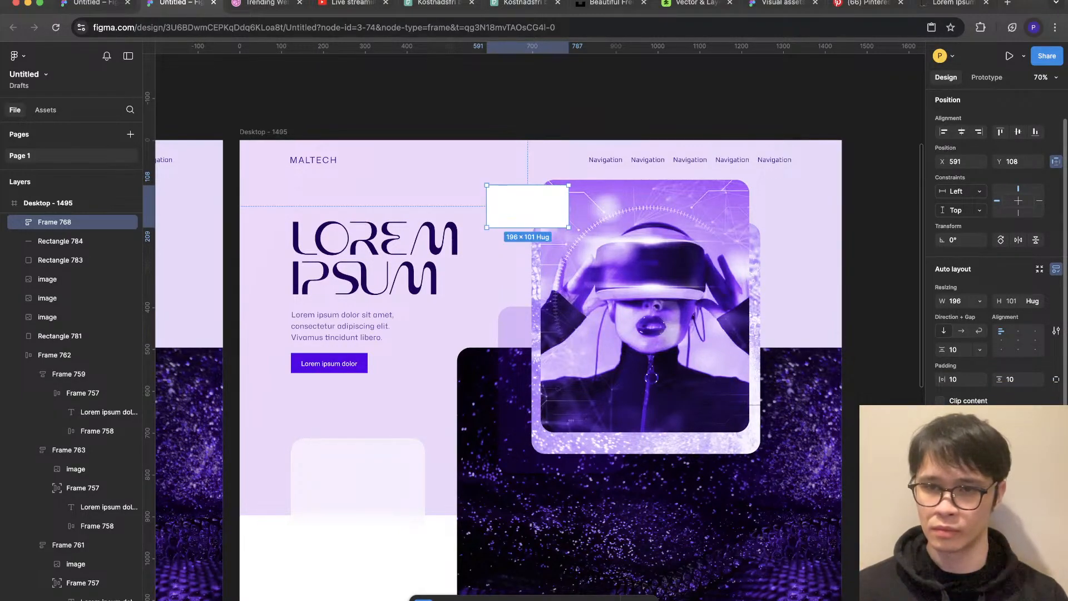
key("Escape")
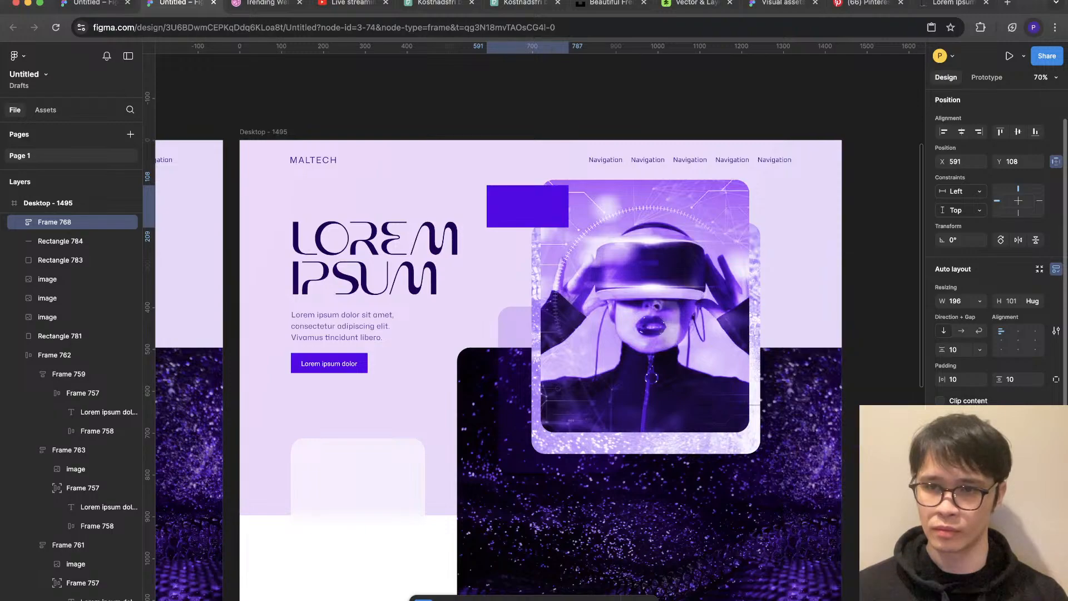
key("3")
scroll(996, 239, "down", 1)
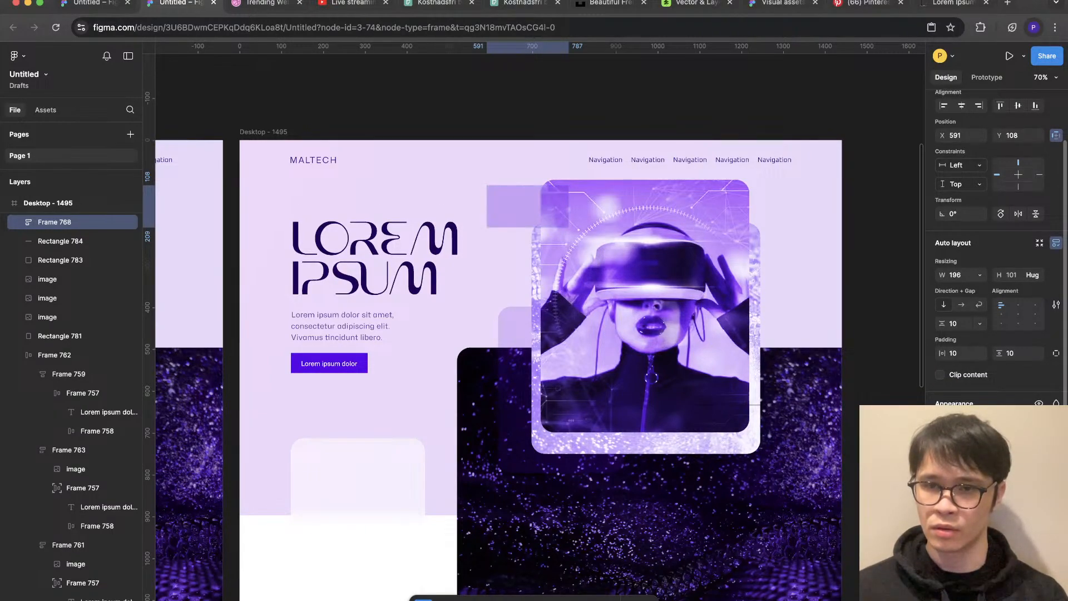
key("Escape")
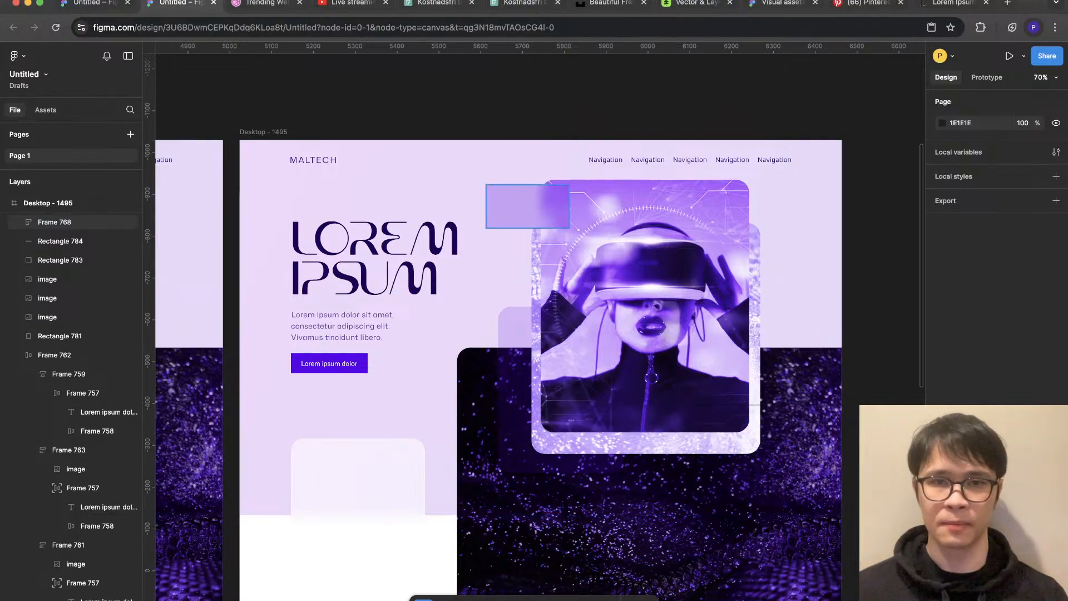
Step: Add the text "FULL IMMERSION" inside the translucent frame and set the text to auto width
left_click_drag(490, 189, 530, 199)
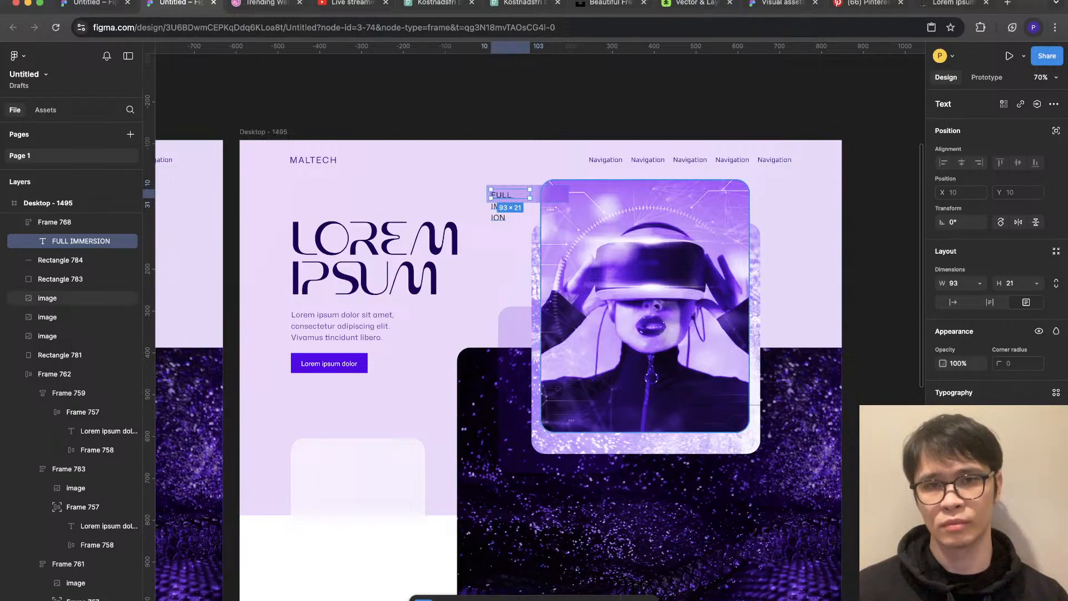
left_click(55, 222)
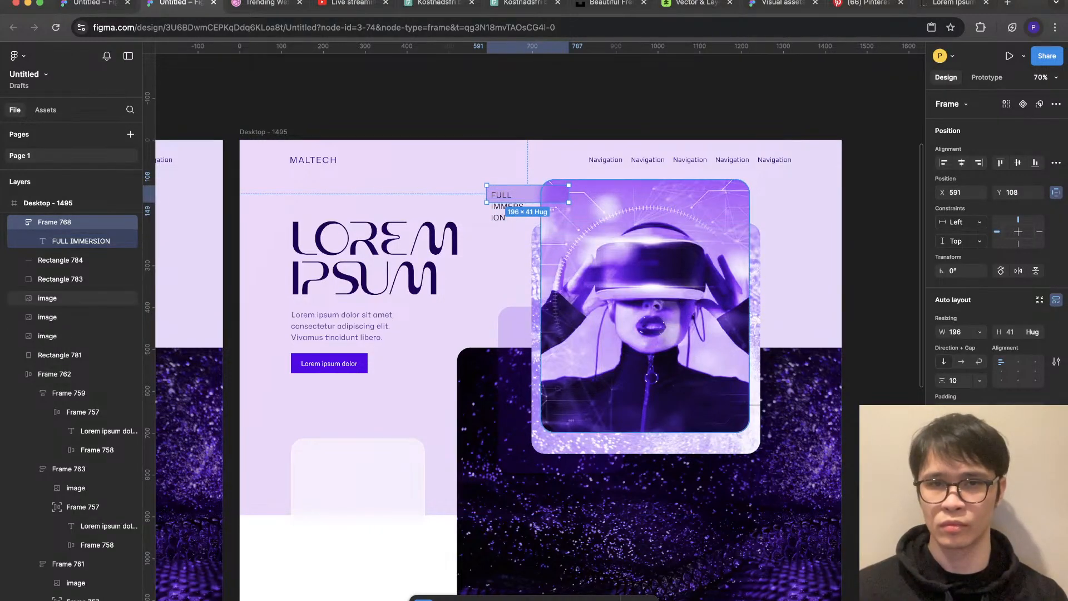
left_click(81, 240)
left_click(952, 302)
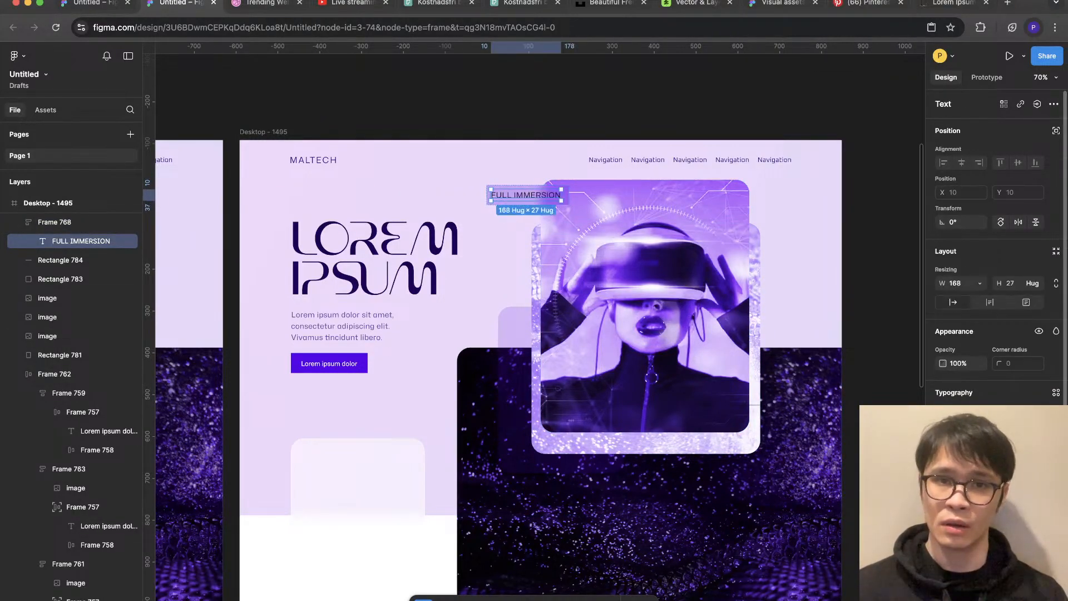
Step: Round the label frame's corners into a pill and set its padding to 32 horizontally and 12 vertically
left_click(881, 234)
left_click(529, 195)
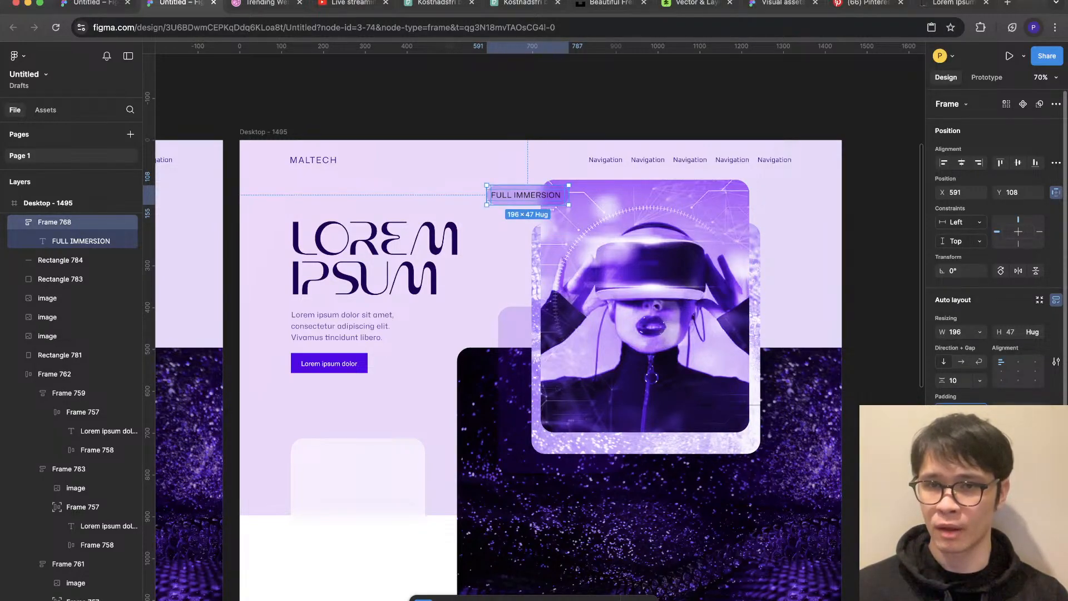
key("Tab")
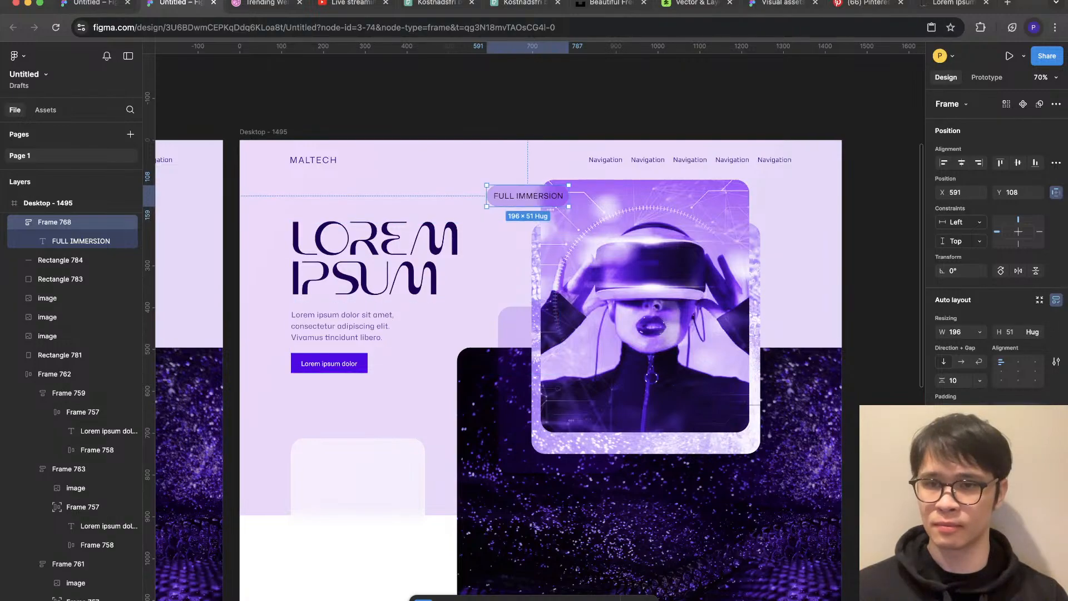
key("Return")
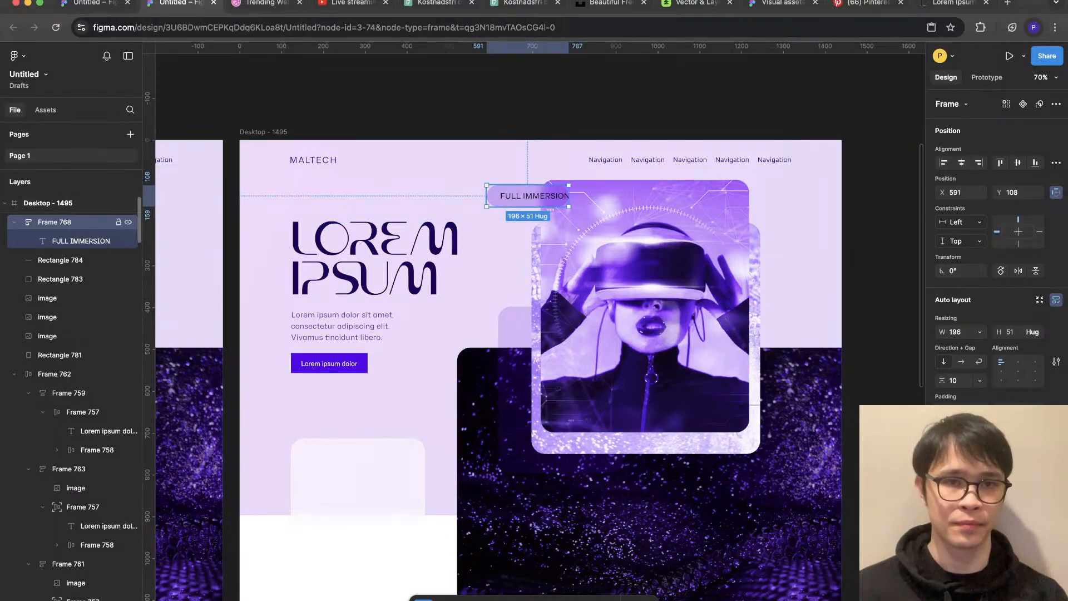
Step: Set the FULL IMMERSION pill's width to hug its contents
key("Return")
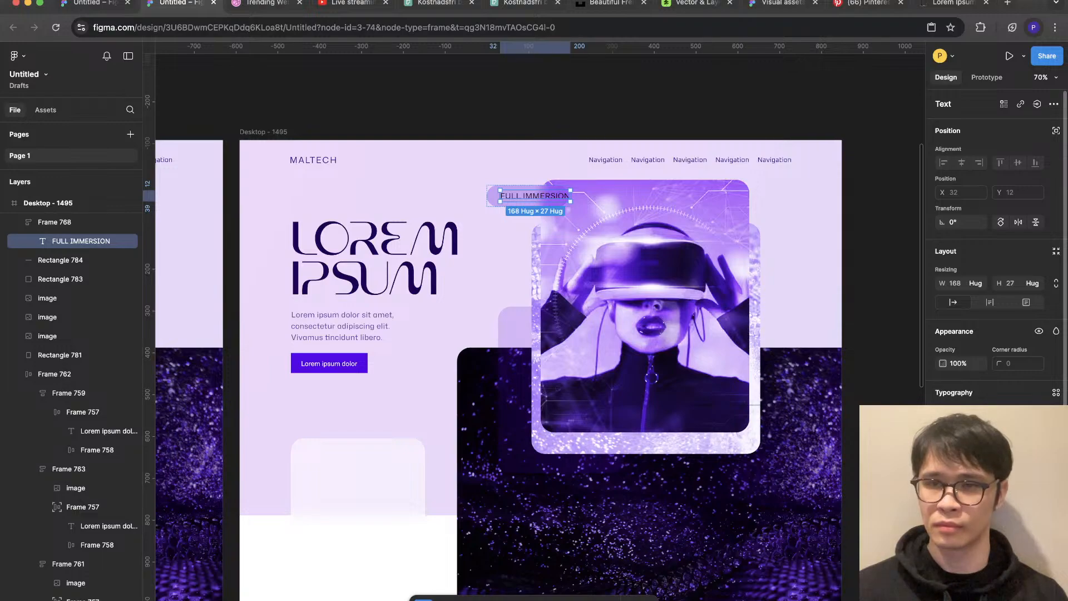
left_click(975, 283)
key("Escape")
key("shift+Return")
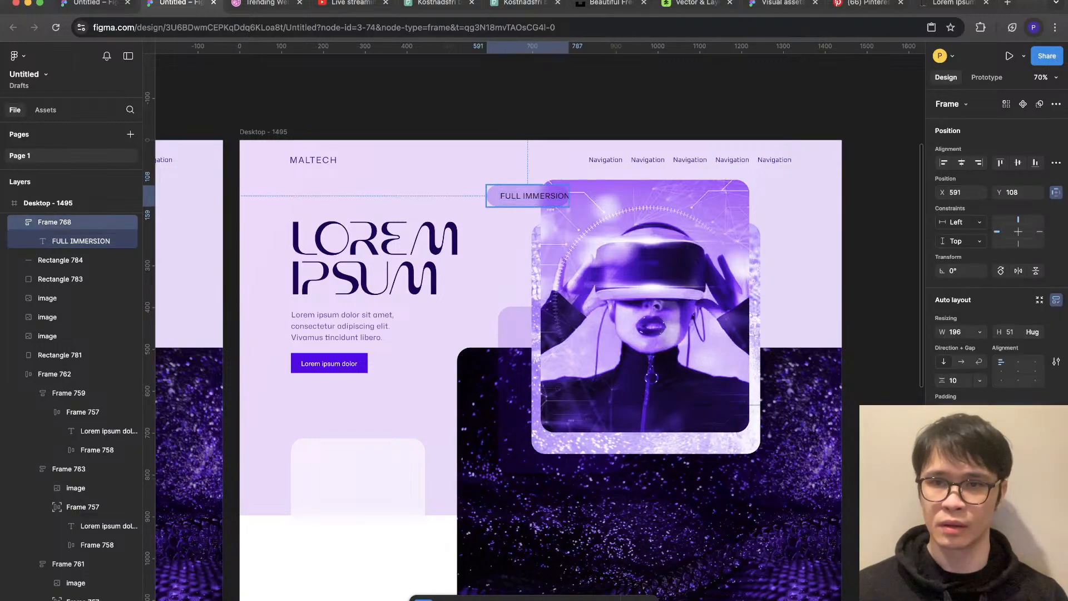
left_click(979, 331)
left_click(974, 345)
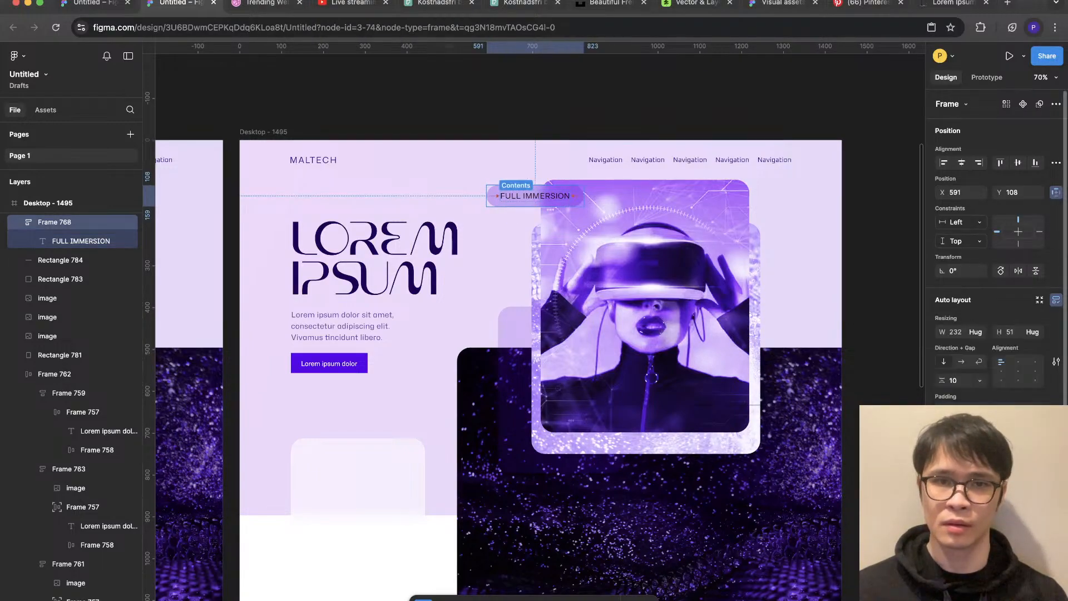
Step: Replace the LOREM IPSUM hero heading with "X-TENDED REALITY"
left_click(389, 250, "super")
key("Return")
type("X")
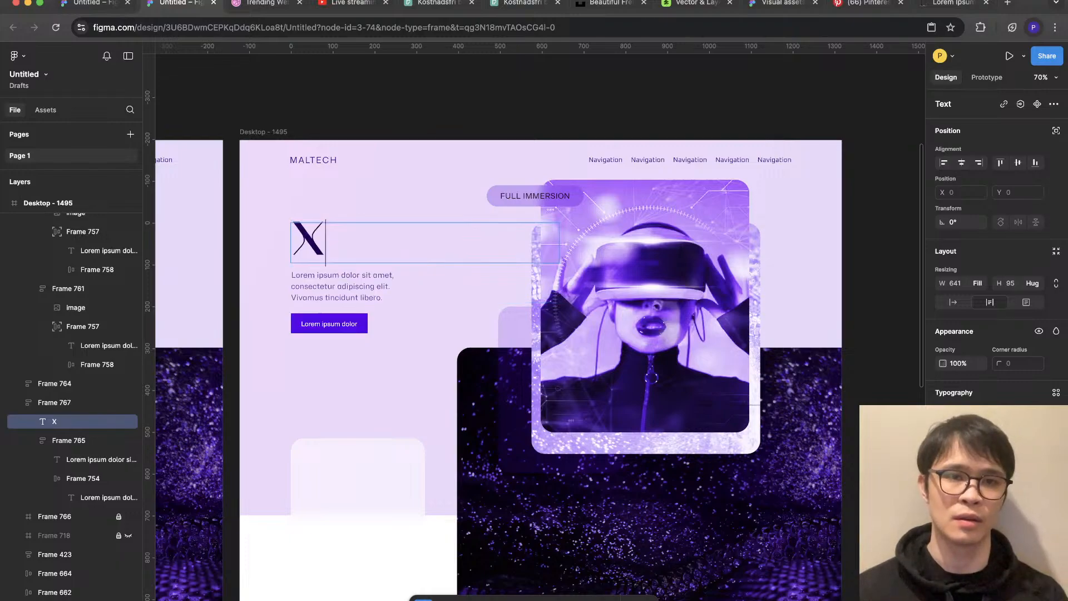
type("-TENDE")
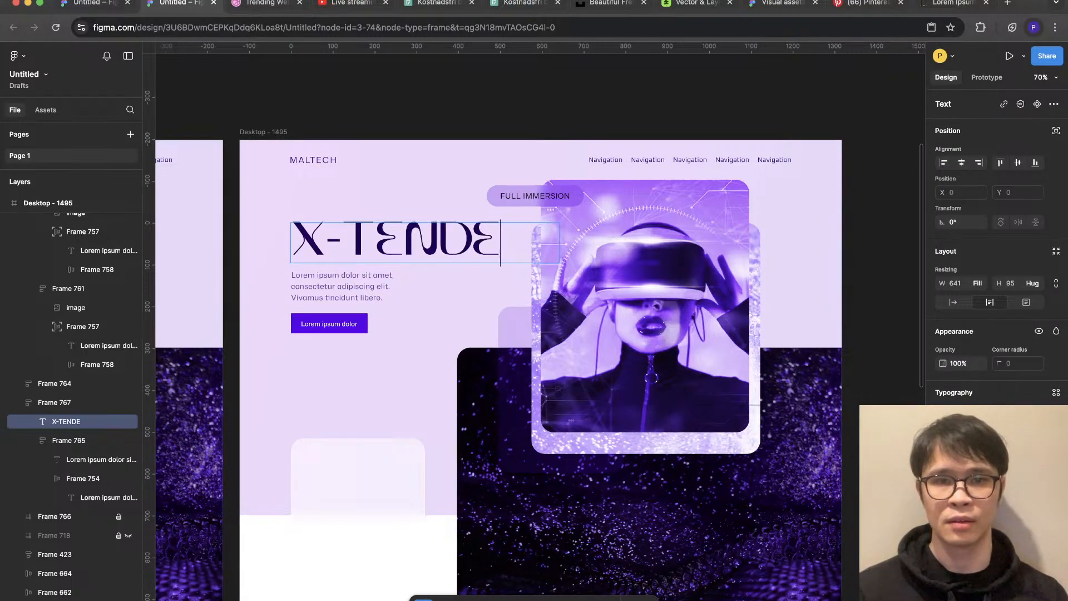
type("D")
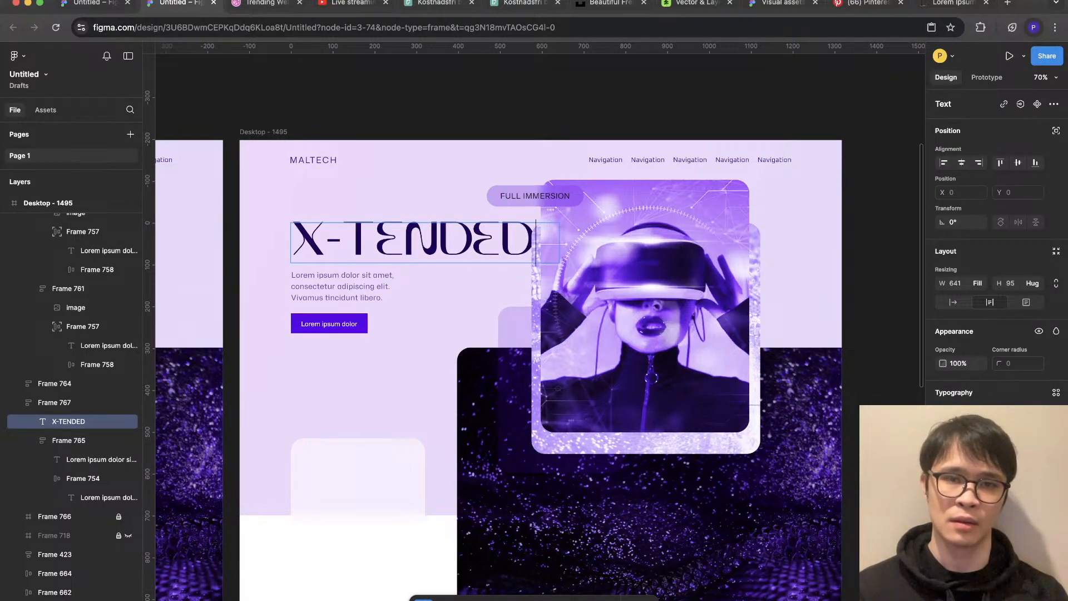
type(" REALITY")
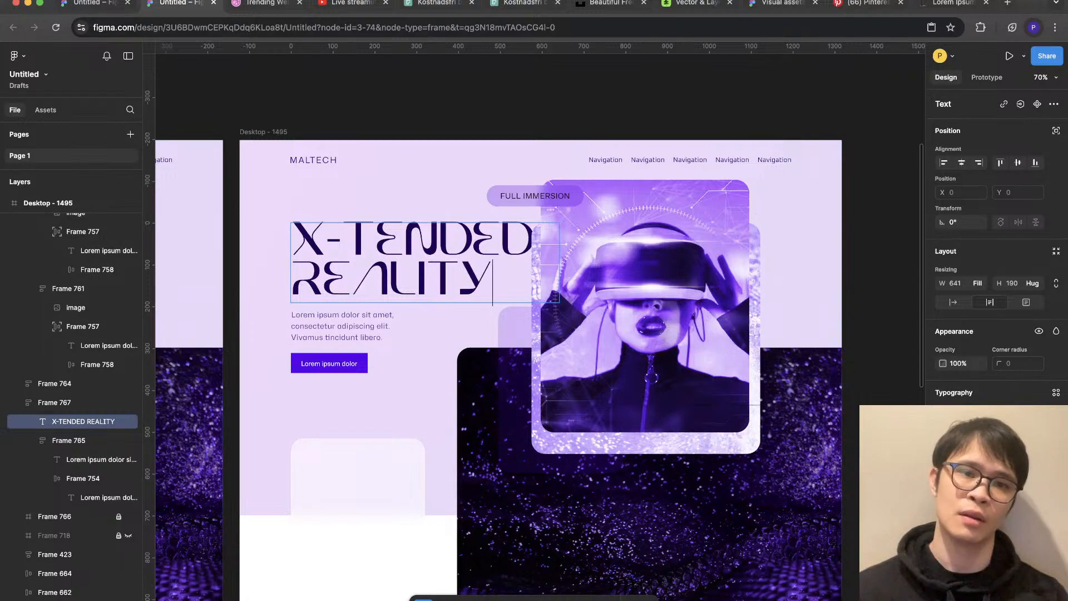
key("Escape")
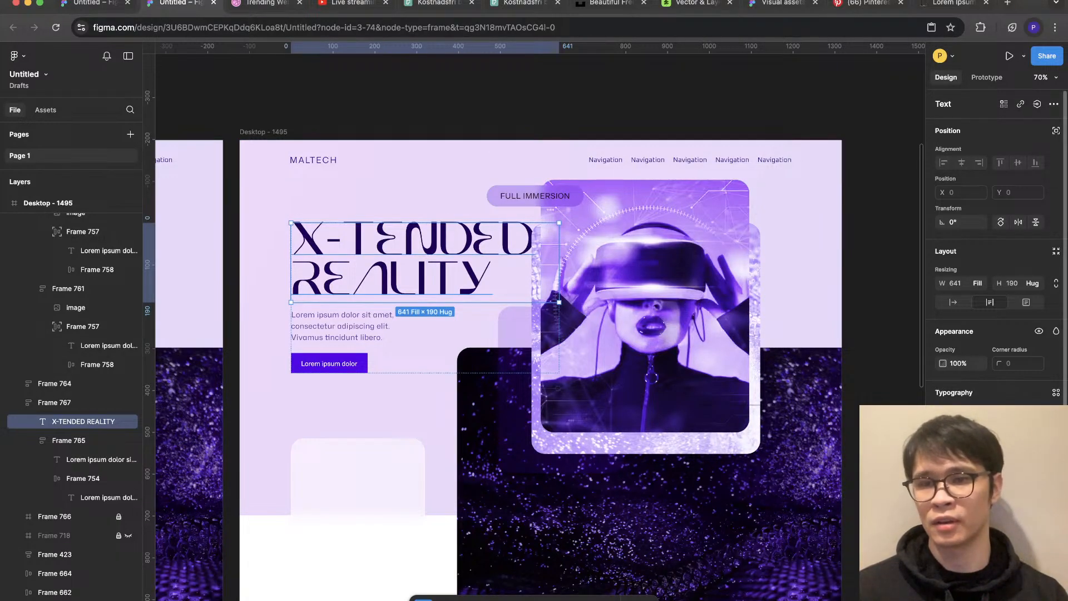
Step: Increase the X-TENDED REALITY heading's line height until its text box is about 224 px tall
key("alt+shift+period")
key("alt+shift+period")
key("alt+shift+period")
key("alt+shift+period")
key("alt+shift+period")
key("alt+shift+period")
key("alt+shift+period")
key("alt+shift+period")
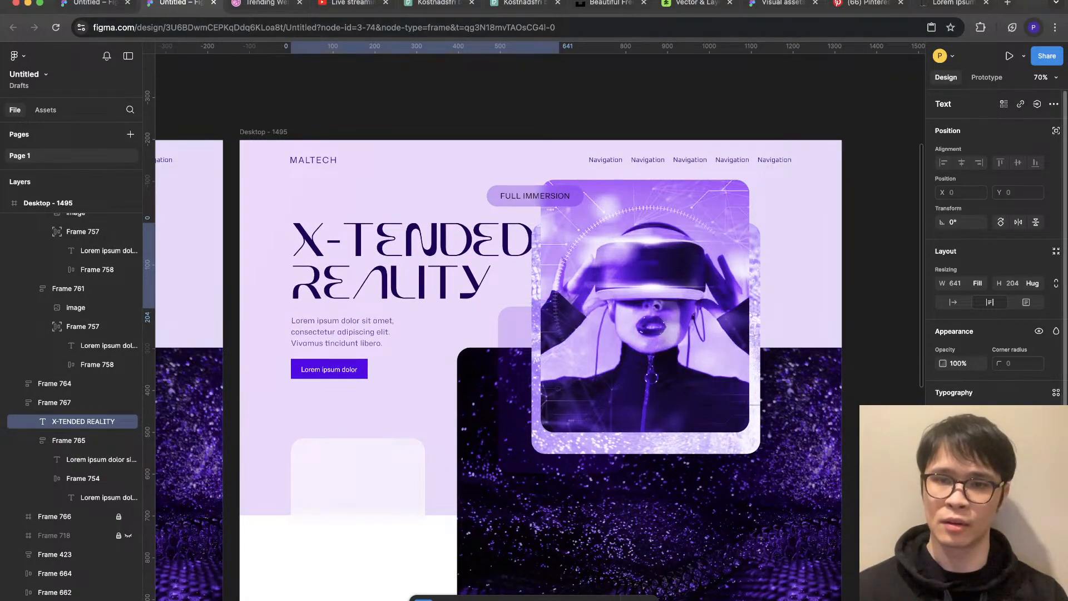
key("alt+shift+period")
key("alt+shift+period")
key("alt+shift+period")
key("alt+shift+period")
key("alt+shift+period")
key("alt+shift+period")
key("alt+shift+period")
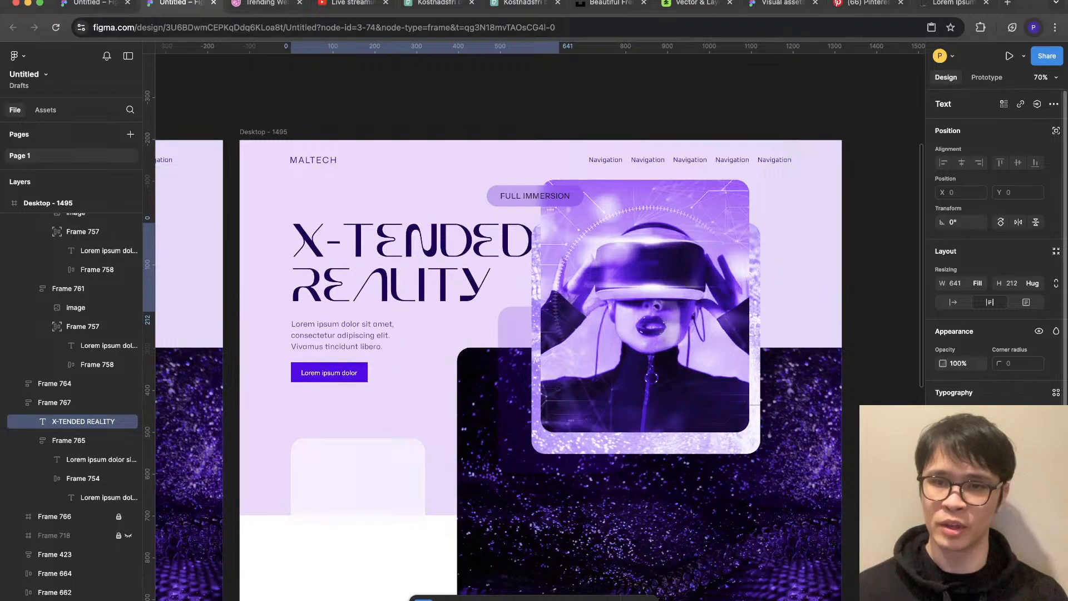
key("alt+shift+period")
key("alt+shift+period")
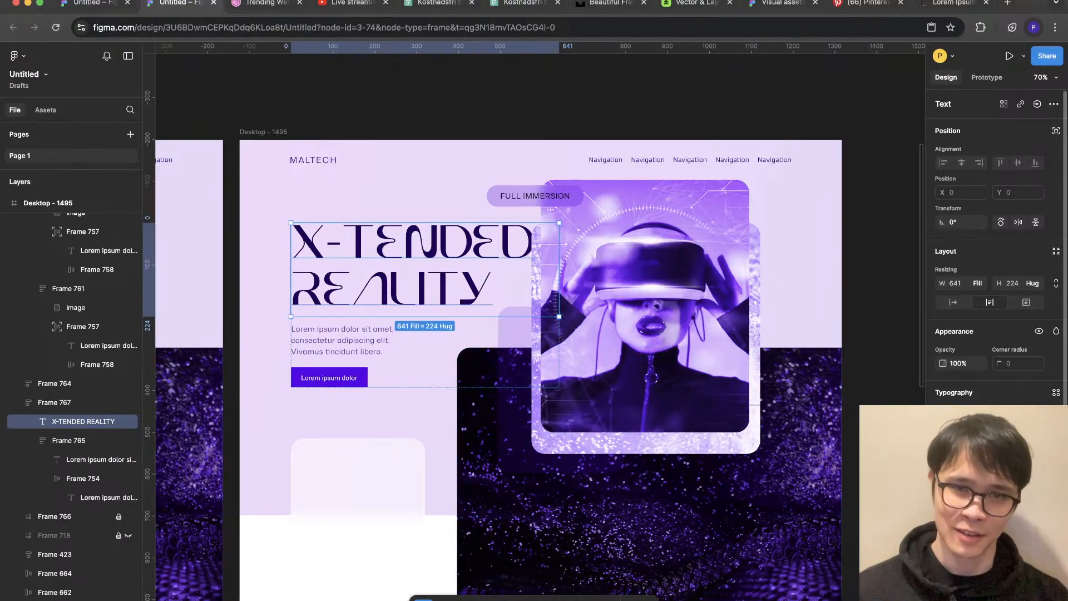
Step: Reduce the X-TENDED REALITY heading's font size until its text box is 160 px tall
key("super+z")
key("Escape")
left_click(395, 258)
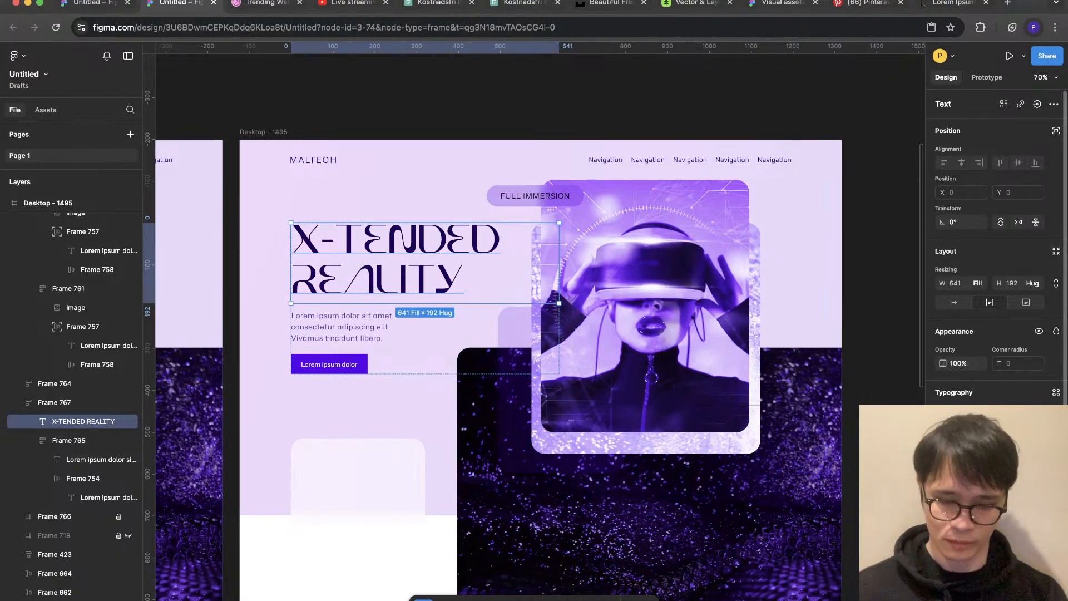
key("super+z")
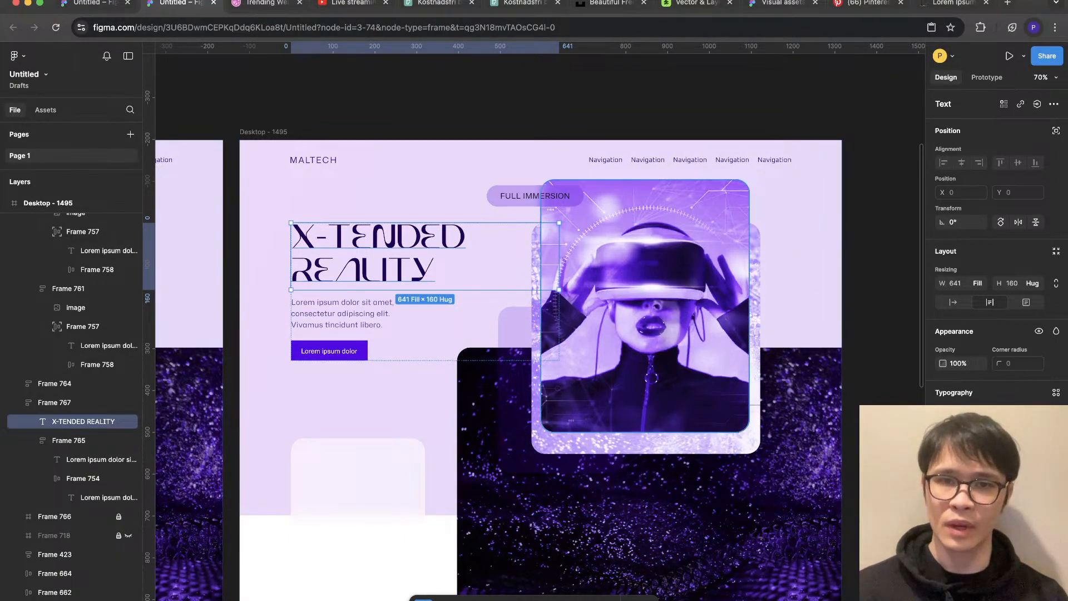
key("Escape")
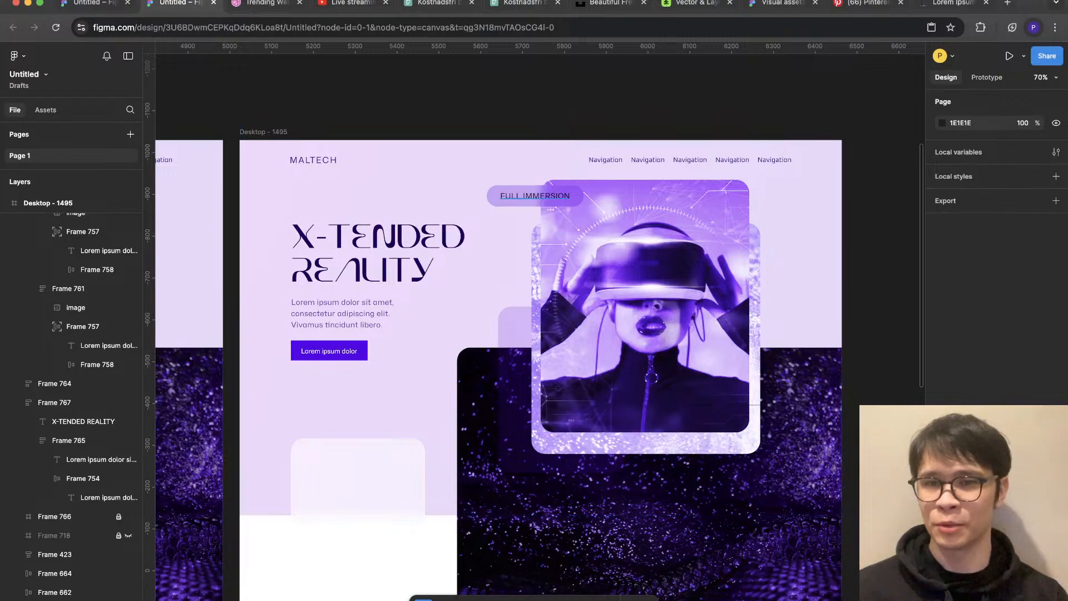
Step: Set the text color of the FULL IMMERSION pill's label to white
left_click(534, 195)
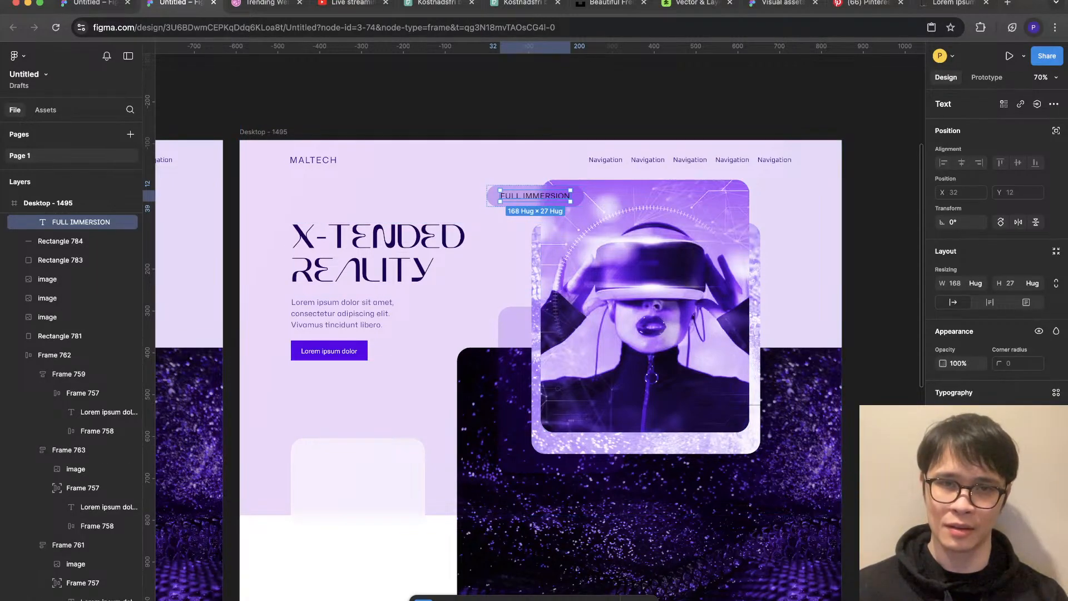
key("shift+a")
key("Return")
left_click(942, 301)
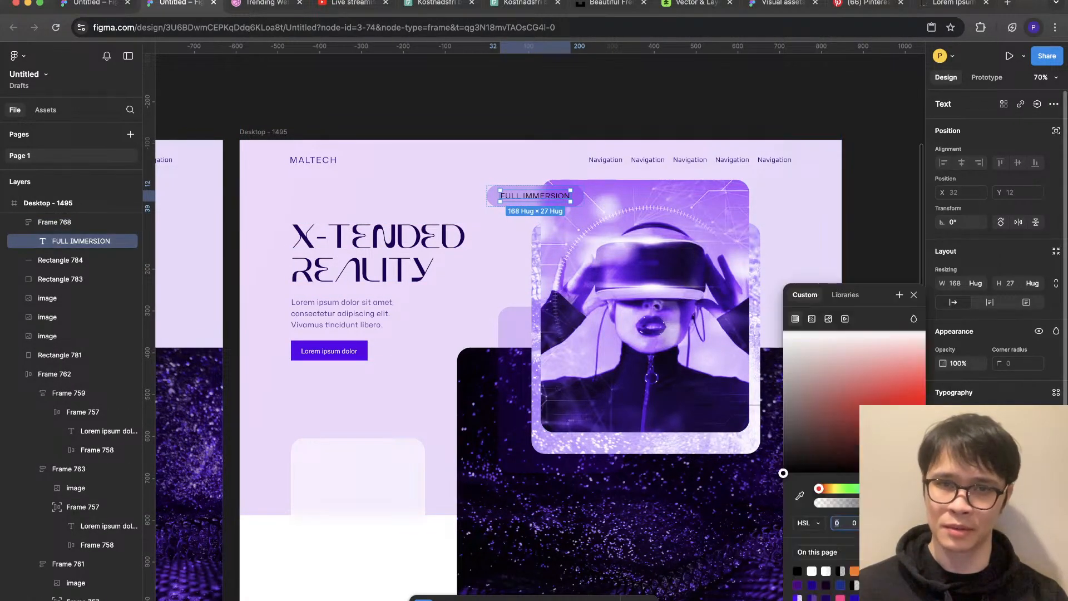
left_click(789, 326)
key("Escape")
key("Escape")
scroll(632, 199, "up", 3)
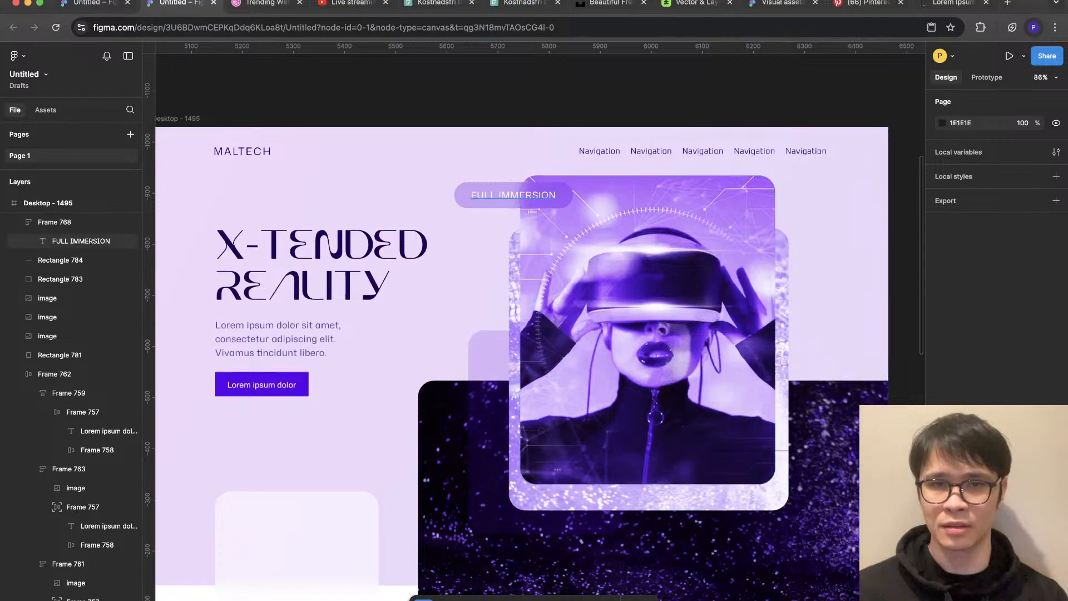
Step: Try black as the text color of the FULL IMMERSION label
left_click(535, 195)
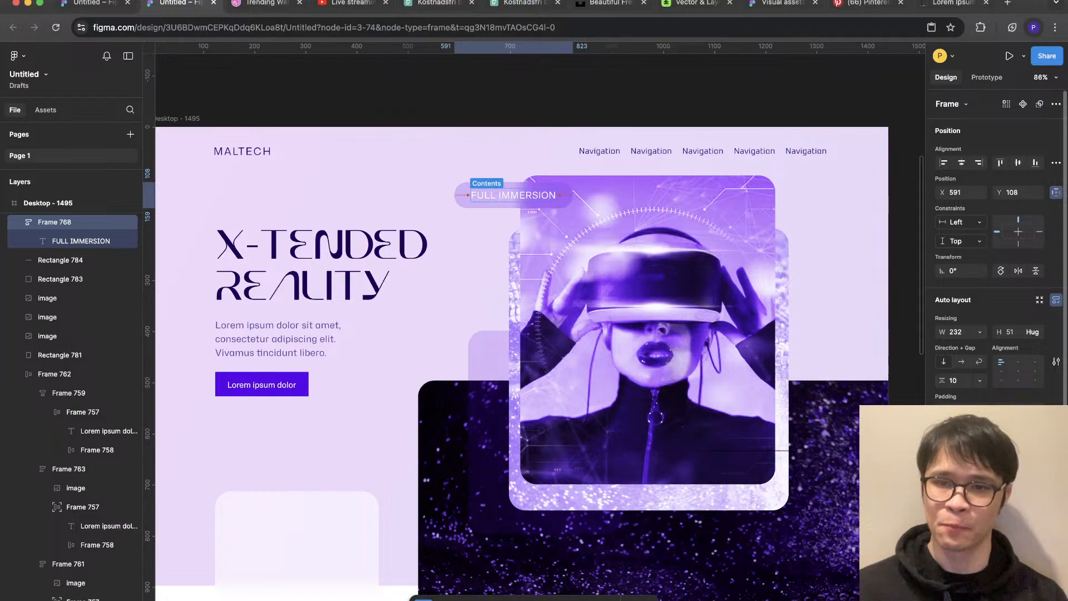
scroll(996, 251, "down", 5)
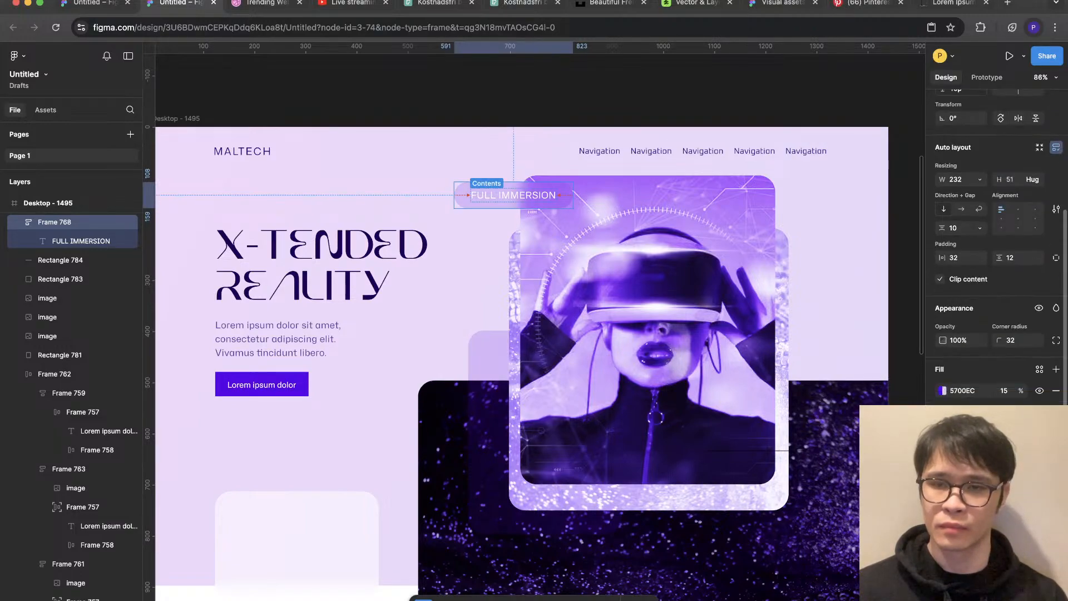
left_click(941, 473)
left_click(779, 472)
left_click(487, 457)
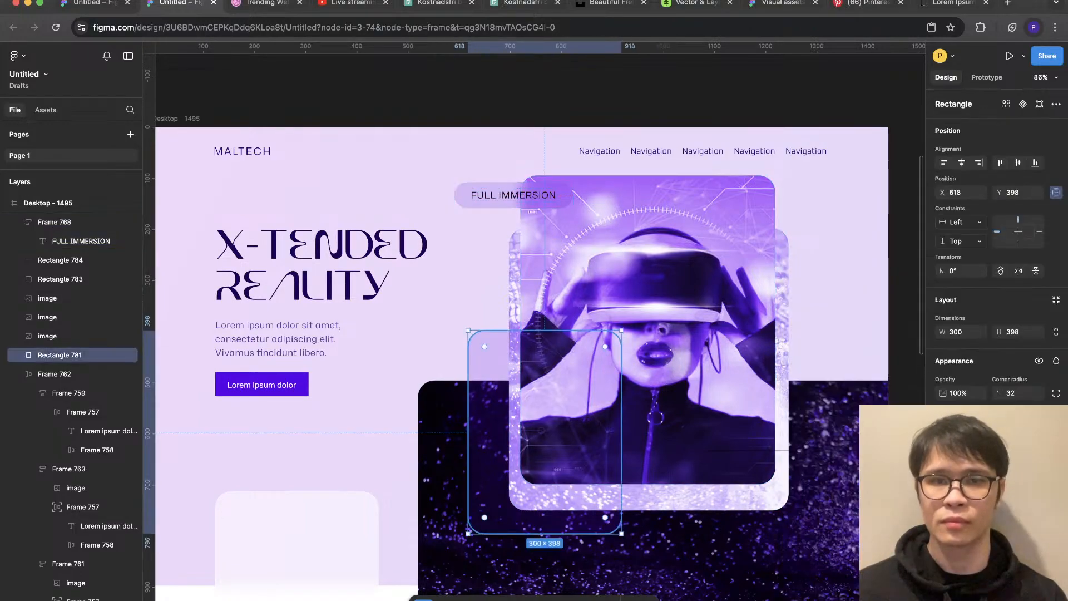
scroll(487, 458, "down", 3)
key("super+z")
key("super+z")
key("super+z")
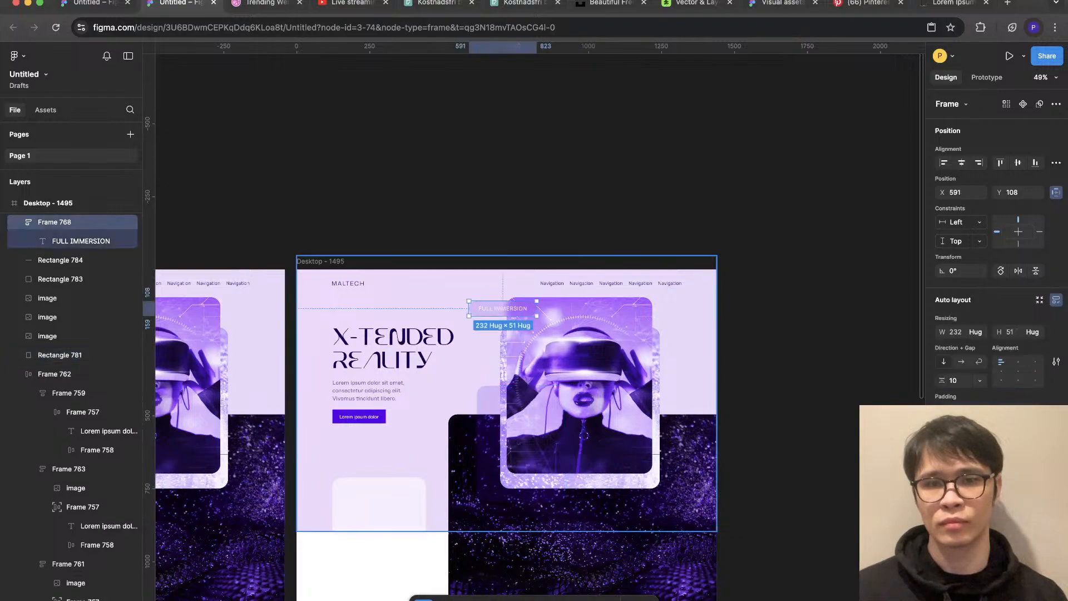
Step: Increase the opacity of the FULL IMMERSION pill's purple fill for a stronger background
key("super+z")
key("super+z")
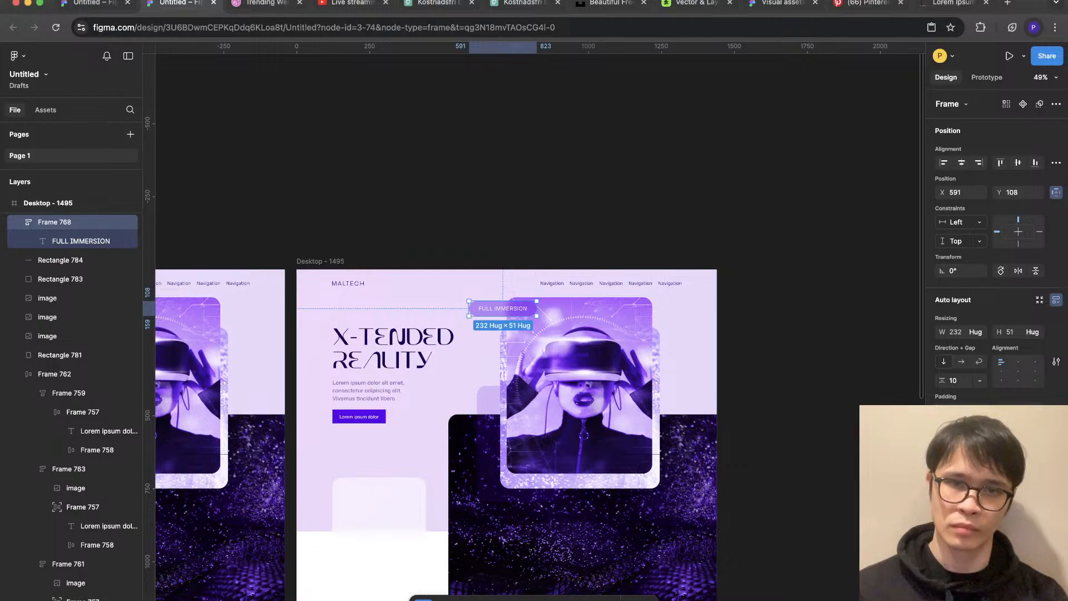
key("Escape")
scroll(477, 429, "up", 4)
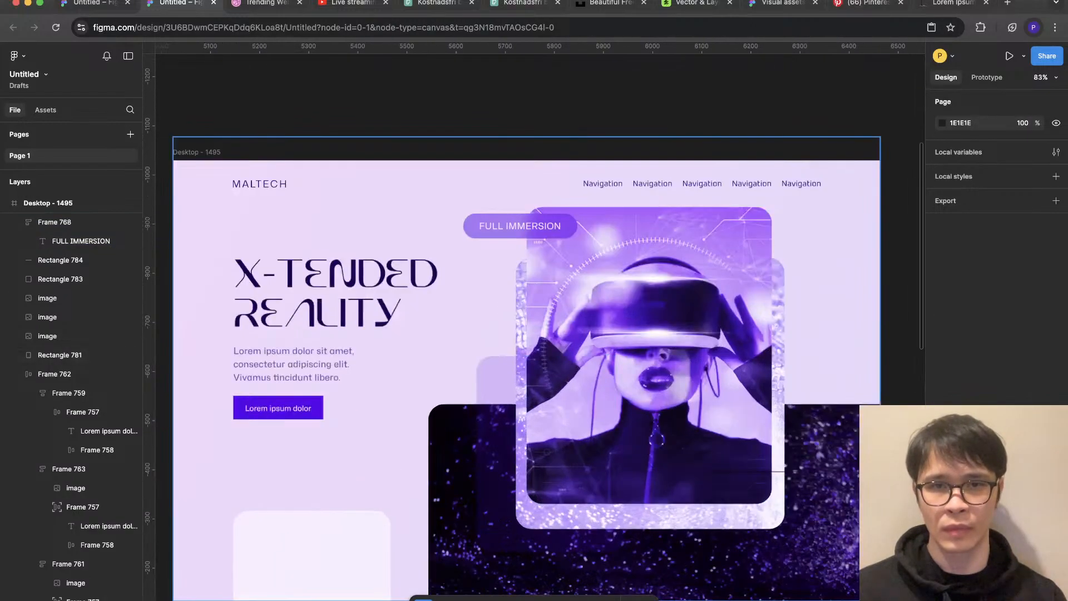
Step: Add a stroke to the FULL IMMERSION pill and color it white
left_click(520, 226)
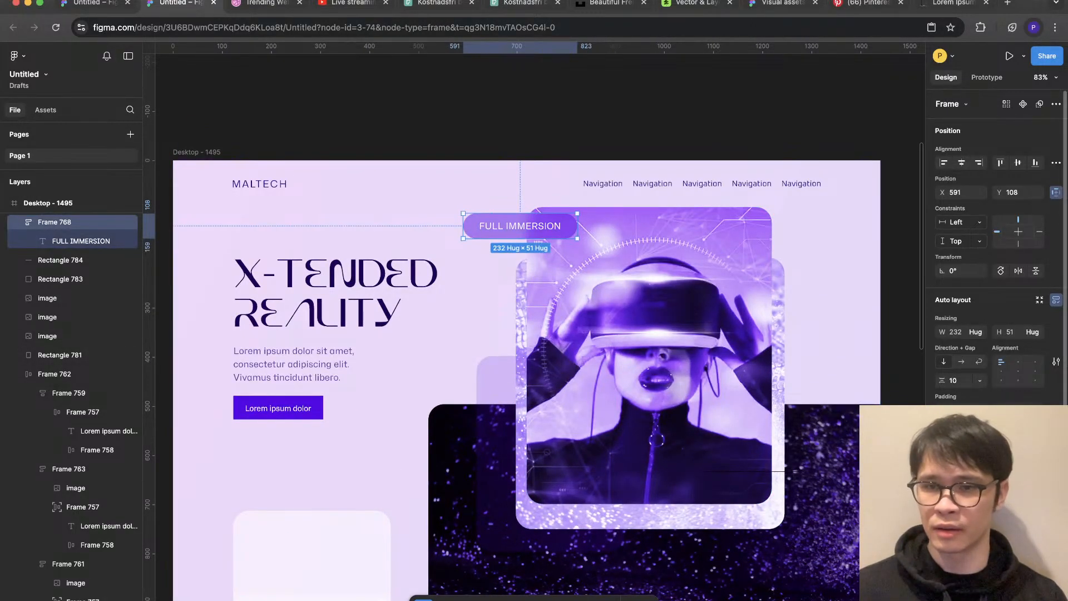
scroll(996, 250, "down", 2)
left_click(1055, 538)
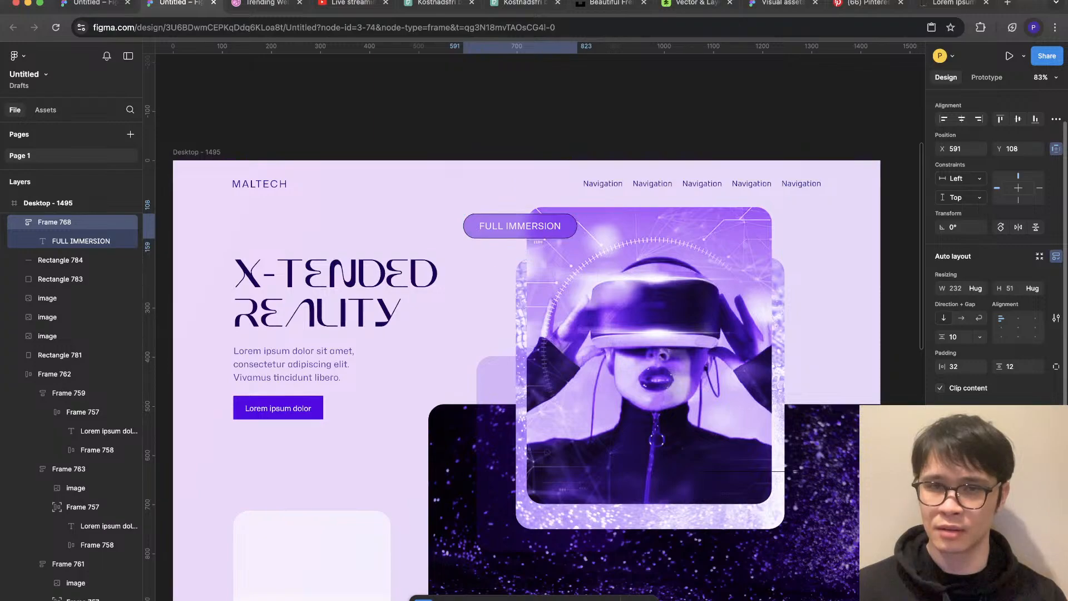
left_click(944, 560)
left_click_drag(800, 350, 778, 326)
key("Escape")
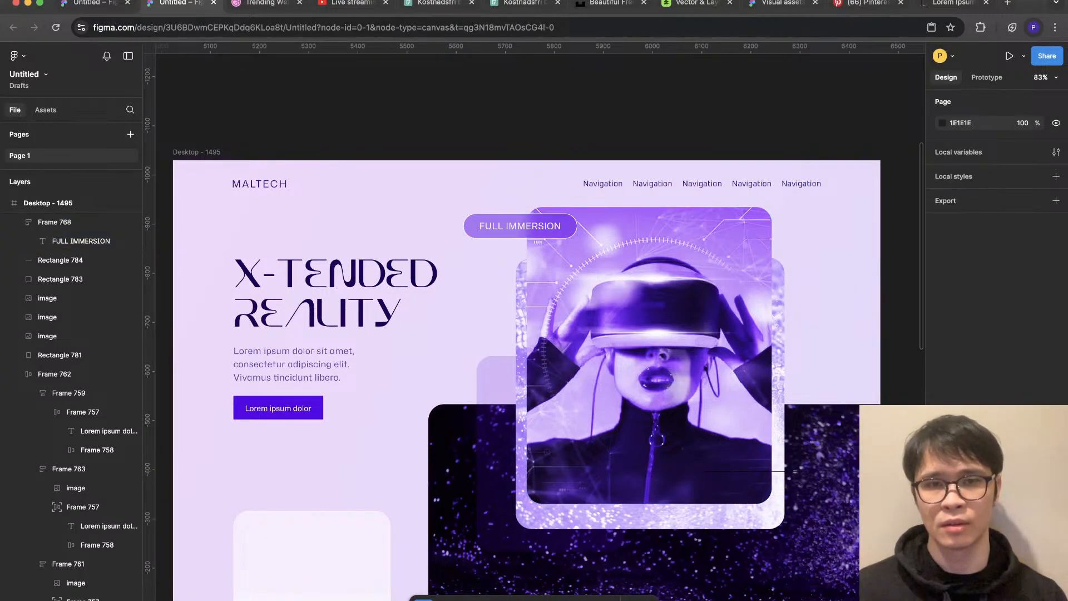
Step: Align the FULL IMMERSION pill to the layout grid at X 591, Y 122
scroll(740, 111, "down", 5)
left_click(608, 180)
scroll(823, 141, "up", 1)
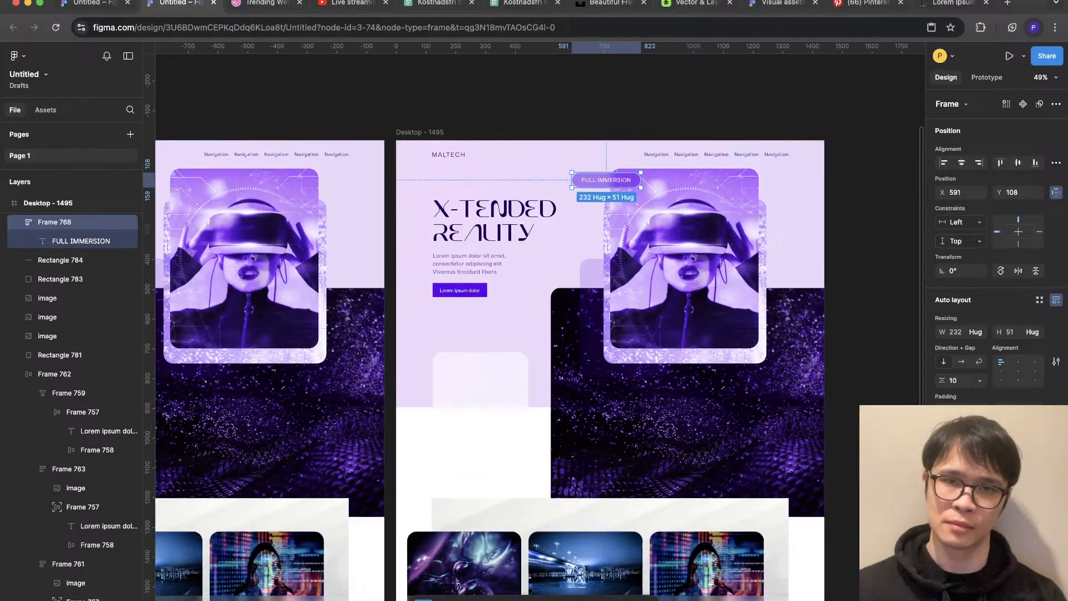
scroll(764, 129, "up", 5)
left_click_drag(508, 211, 510, 218)
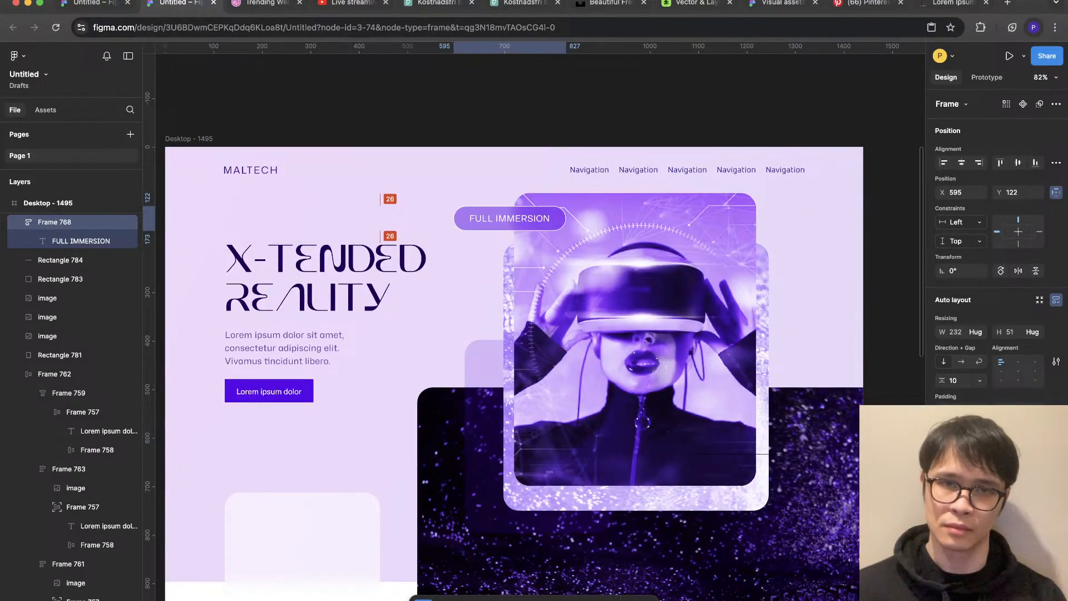
key("ctrl+g")
left_click_drag(510, 218, 508, 218)
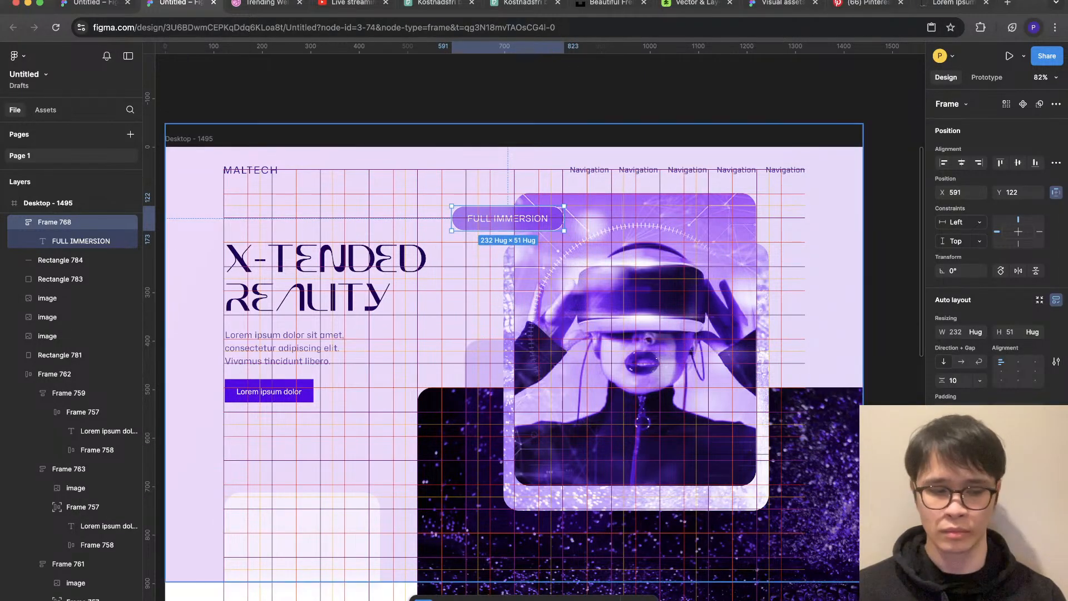
key("ctrl+g")
key("Escape")
Step: Reduce the FULL IMMERSION label's font size until its text box is 149 × 24 px
scroll(758, 104, "down", 3)
scroll(651, 166, "up", 3)
left_click(590, 175)
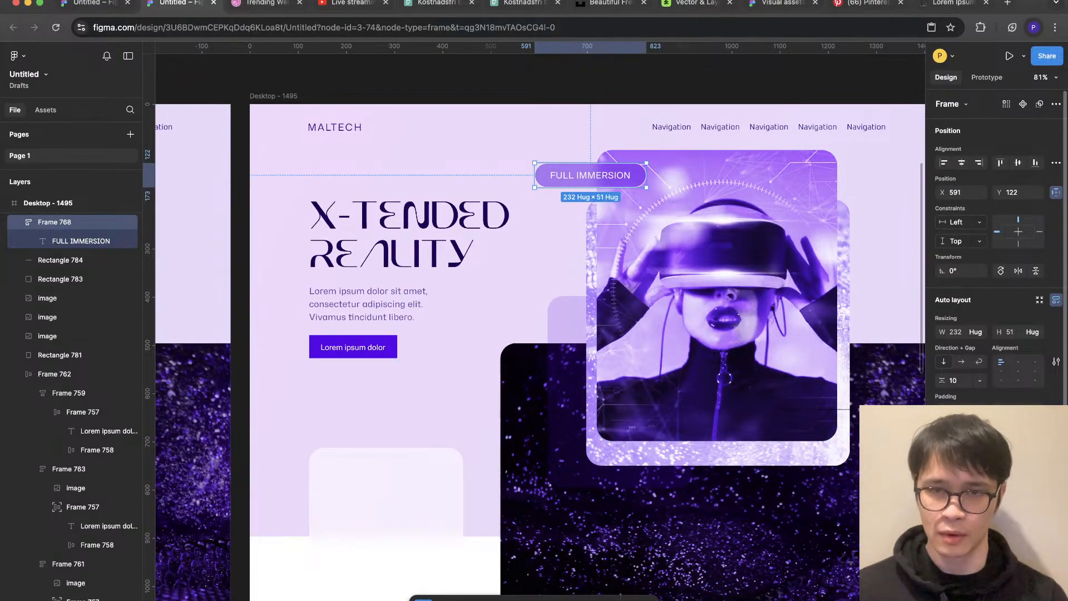
double_click(590, 175)
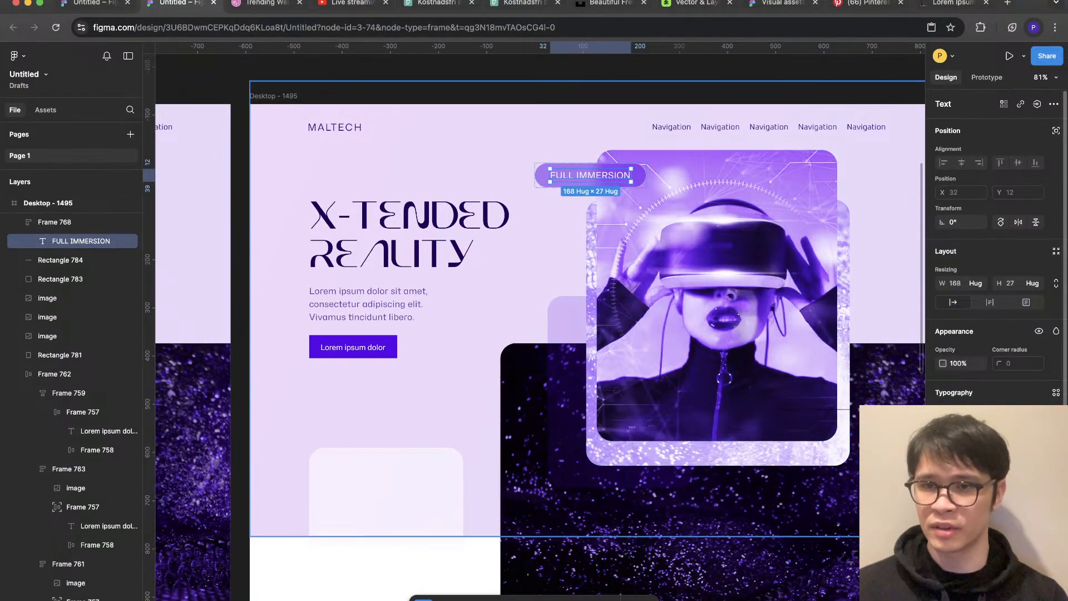
left_click(716, 295)
left_click(586, 175)
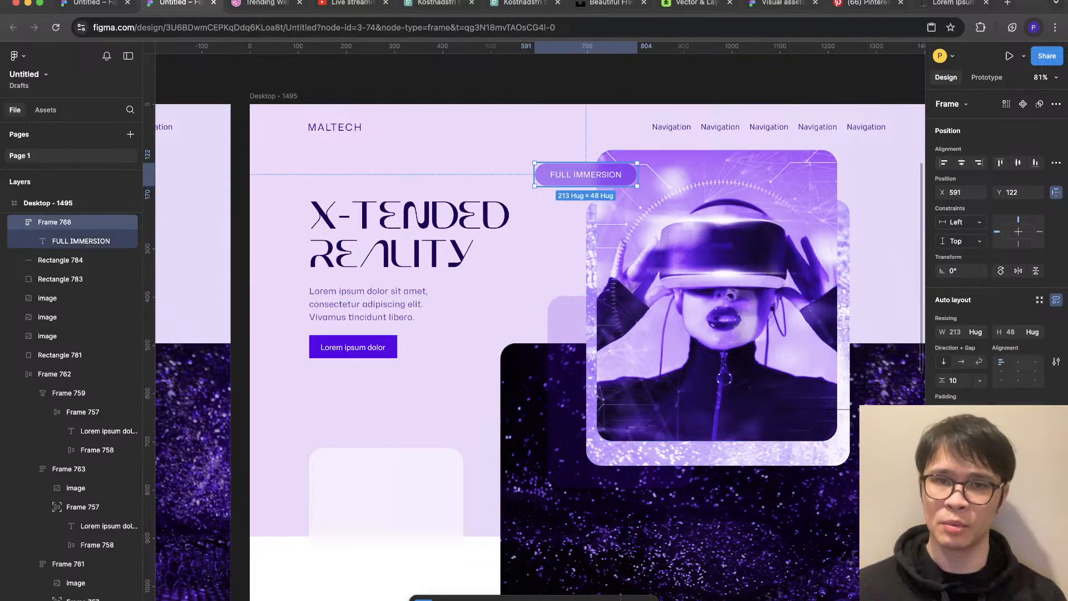
double_click(586, 175)
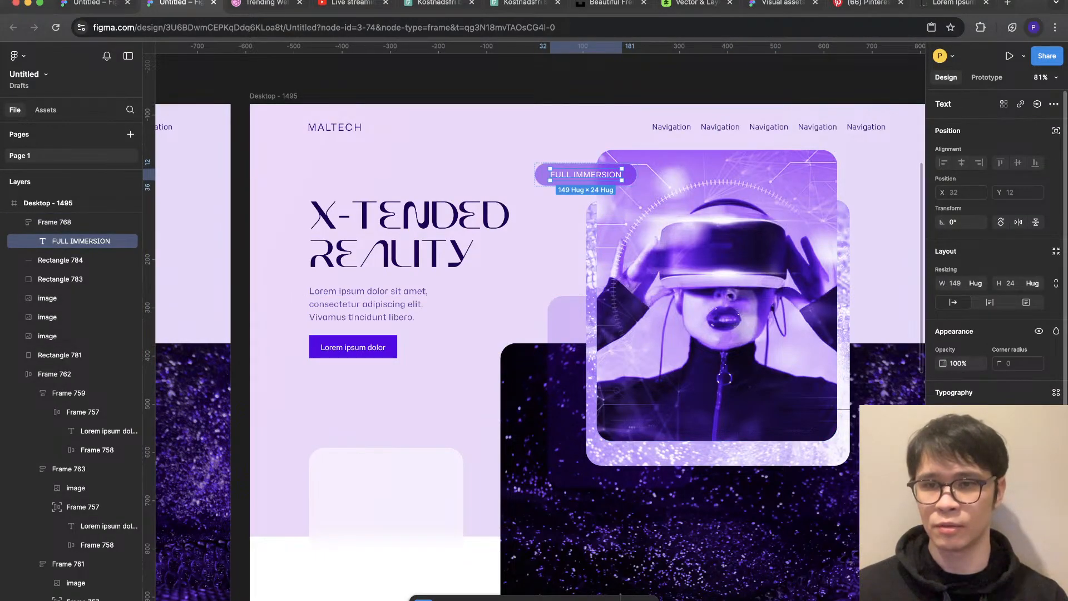
left_click(695, 315)
scroll(695, 315, "down", 3)
key("Escape")
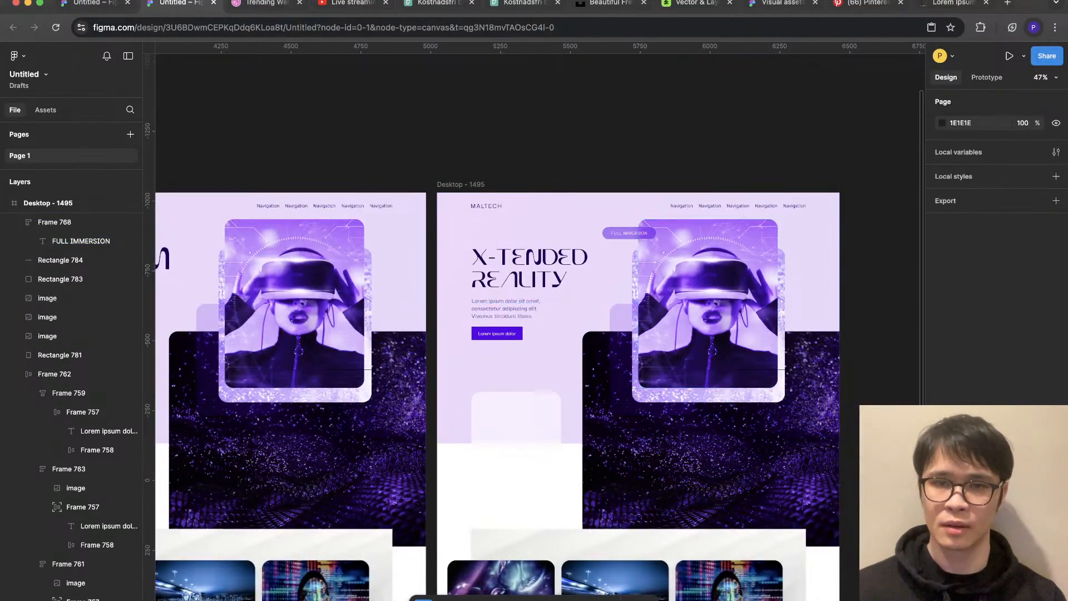
scroll(788, 265, "up", 3)
key("super+z")
key("super+z")
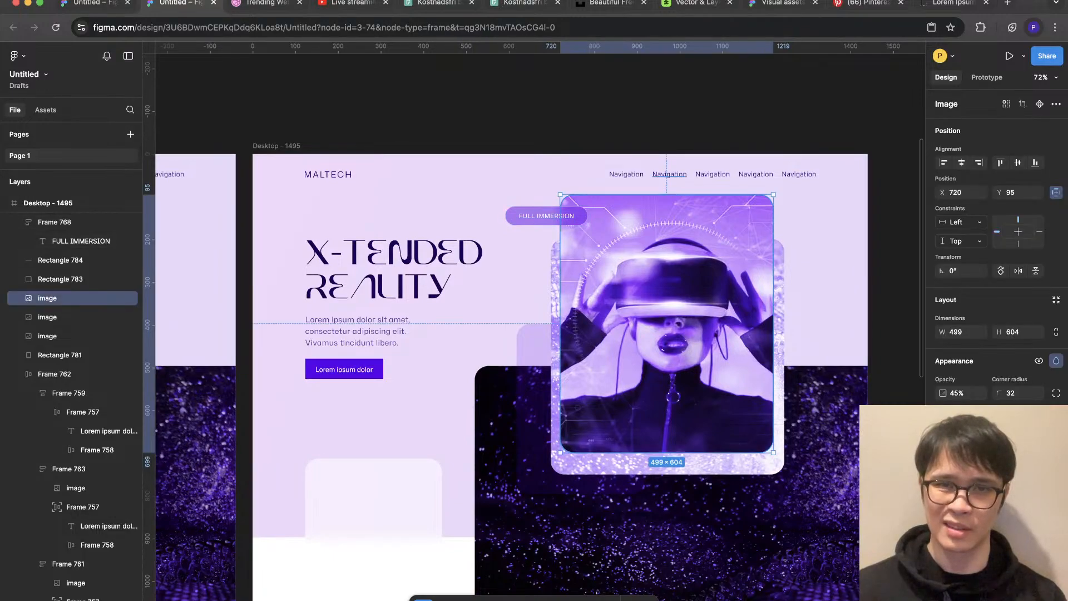
key("Escape")
scroll(652, 142, "up", 2)
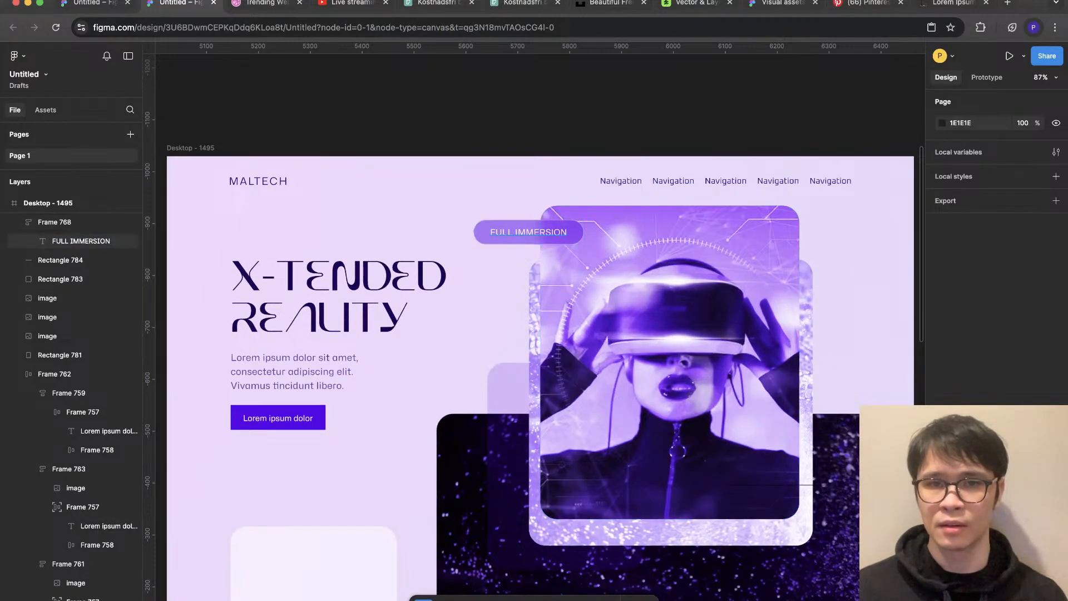
Step: Set the FULL IMMERSION pill's padding to 24 horizontally and 10 vertically
left_click(528, 232, "super")
left_click(482, 232, "super")
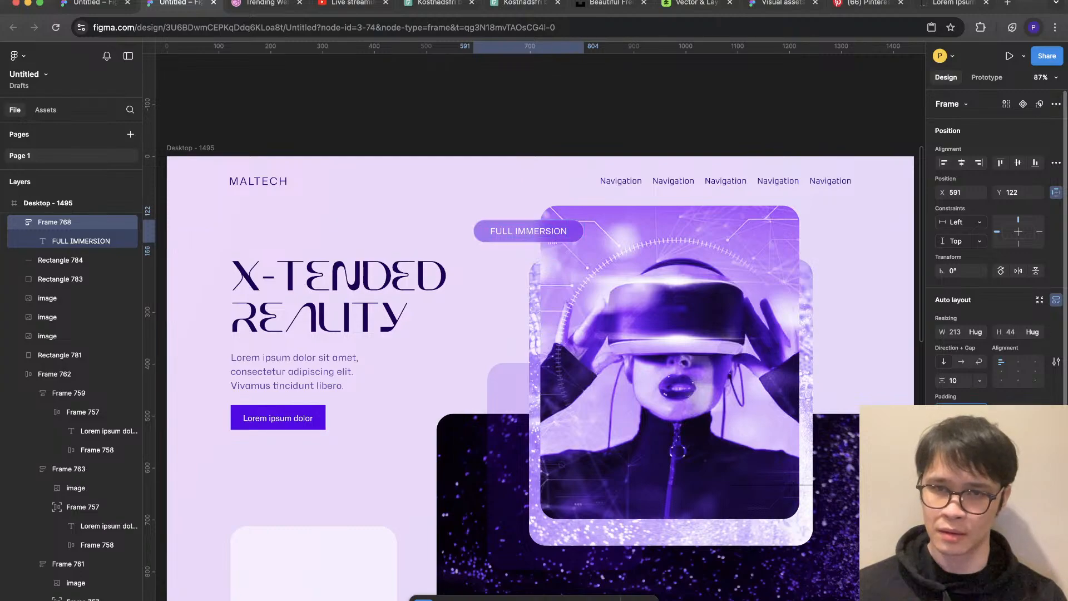
left_click(669, 267)
left_click(524, 231)
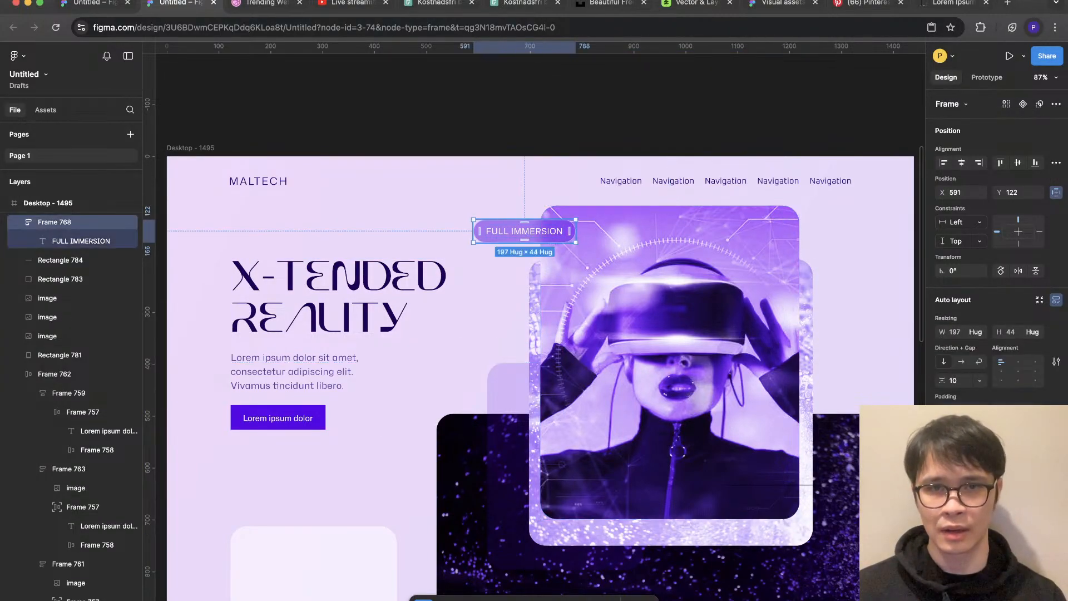
Step: Duplicate the FULL IMMERSION pill onto the VR portrait's right side at X 1123, Y 288 and change the copy's text to "3000+ WORLDS"
left_click_drag(524, 230, 800, 317)
key("shift+g")
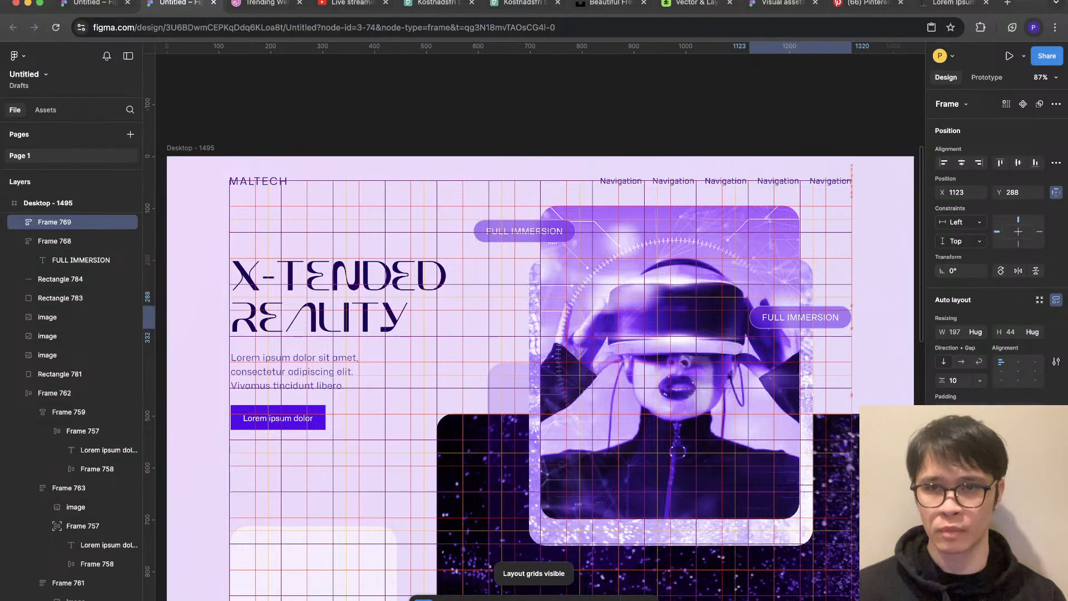
double_click(800, 317)
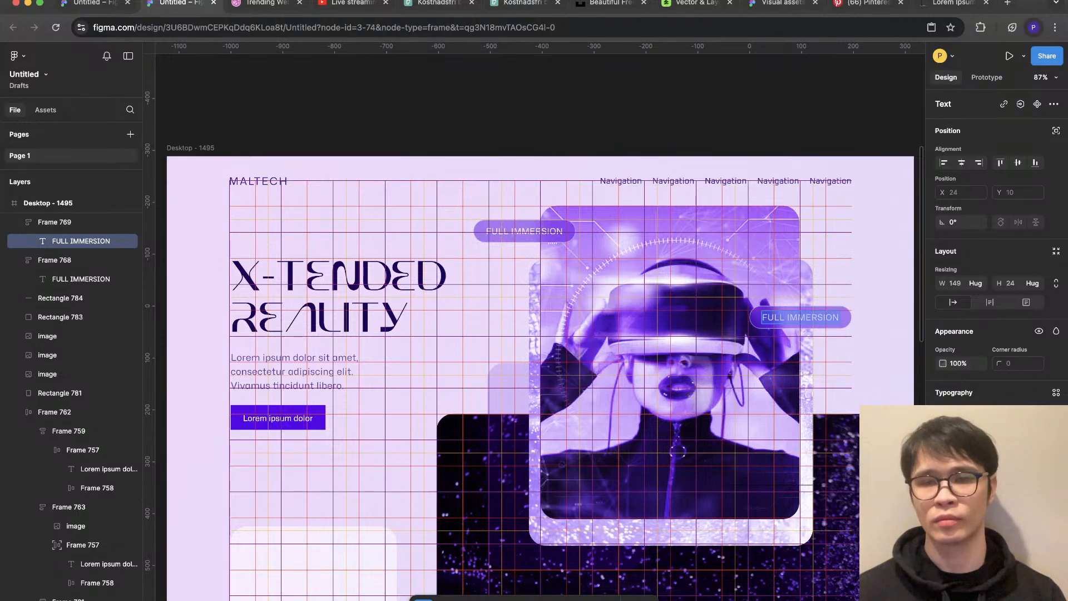
type("3000+ WORLDS")
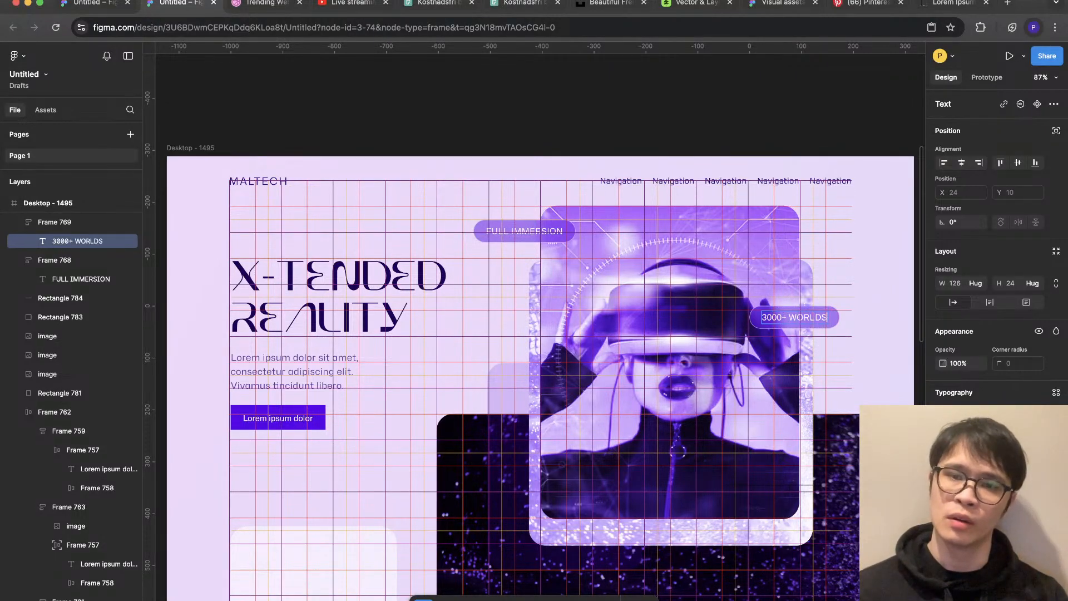
key("Escape")
Step: Align both pills to the layout grid, with 3000+ WORLDS at X 1146, Y 269 and FULL IMMERSION at X 669, and hide the grid
left_click(815, 313)
scroll(815, 312, "up", 5)
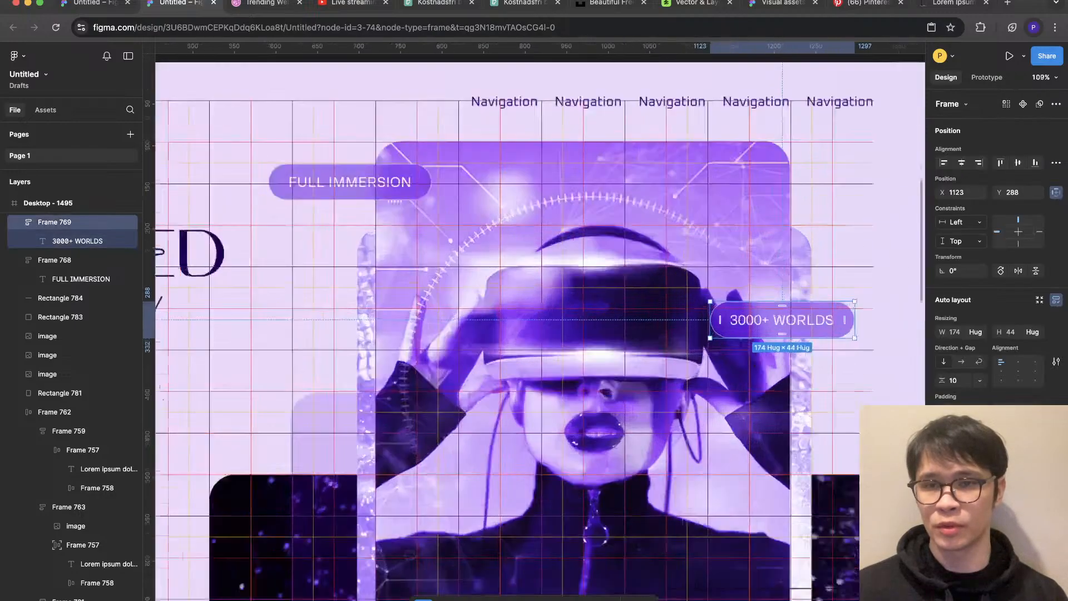
mouse_move(782, 320)
left_mouse_down()
mouse_move(755, 320)
mouse_move(802, 319)
left_mouse_up()
left_click(350, 182)
left_click_drag(350, 182, 415, 182)
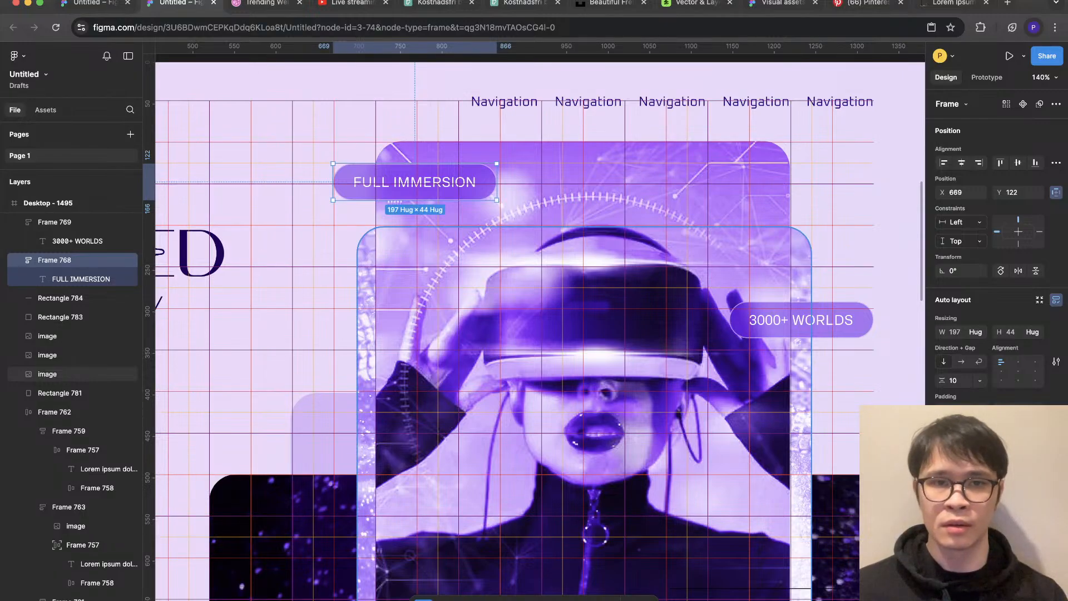
mouse_move(415, 181)
left_mouse_down()
mouse_move(415, 203)
mouse_move(415, 161)
mouse_move(415, 180)
left_mouse_up()
left_click(801, 320)
mouse_move(801, 320)
left_mouse_down()
mouse_move(801, 365)
mouse_move(801, 304)
left_mouse_up()
scroll(825, 264, "down", 5)
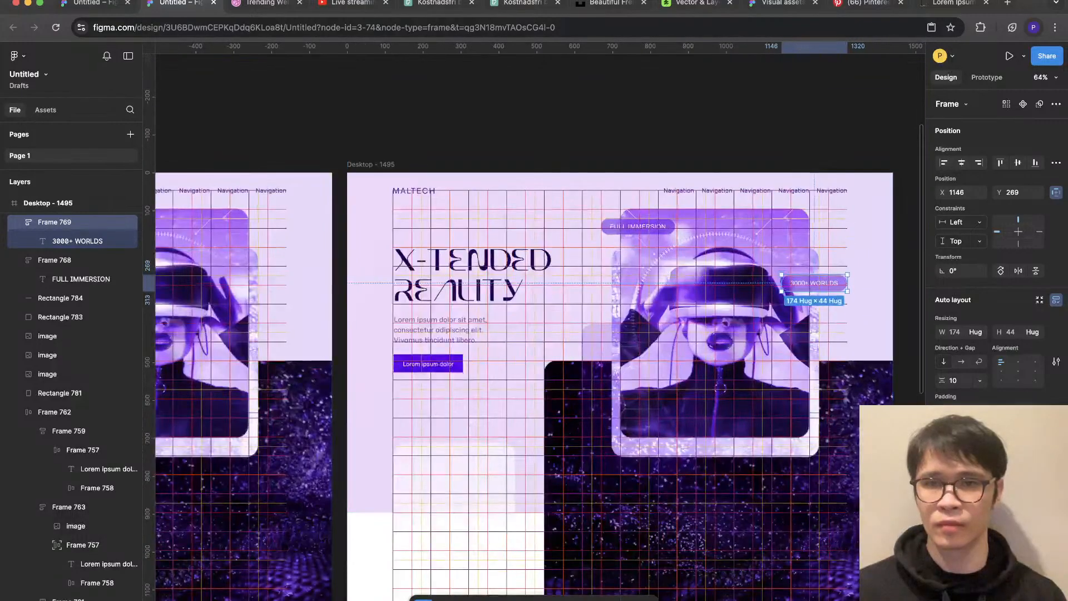
key("Escape")
key("ctrl+shift+4")
Step: Change the fill of the hero's "Lorem ipsum dolor" button to a lighter purple
scroll(712, 352, "up", 3)
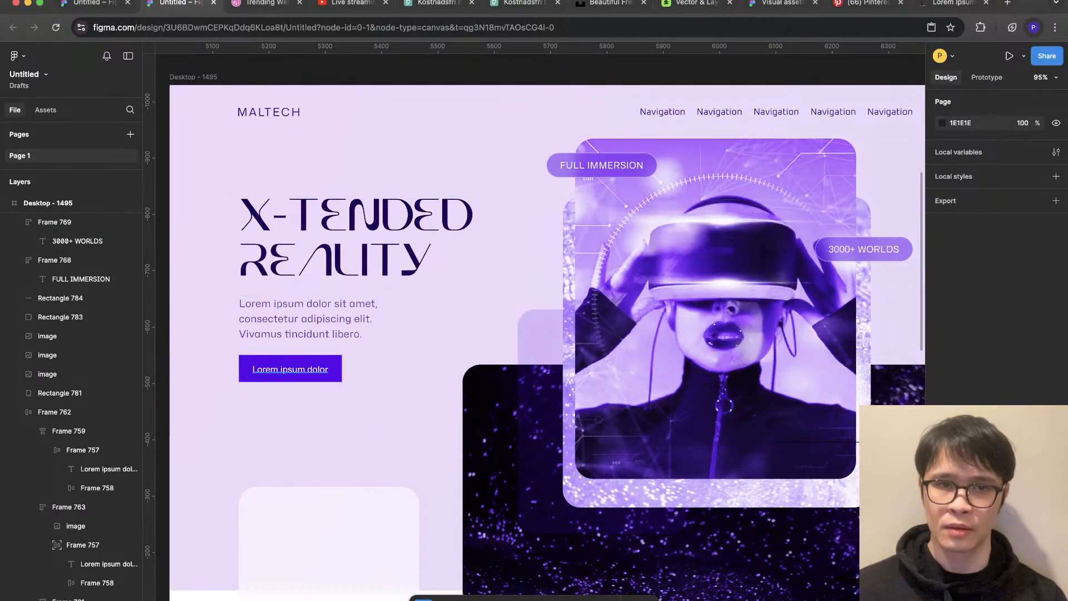
left_click(333, 369, "super")
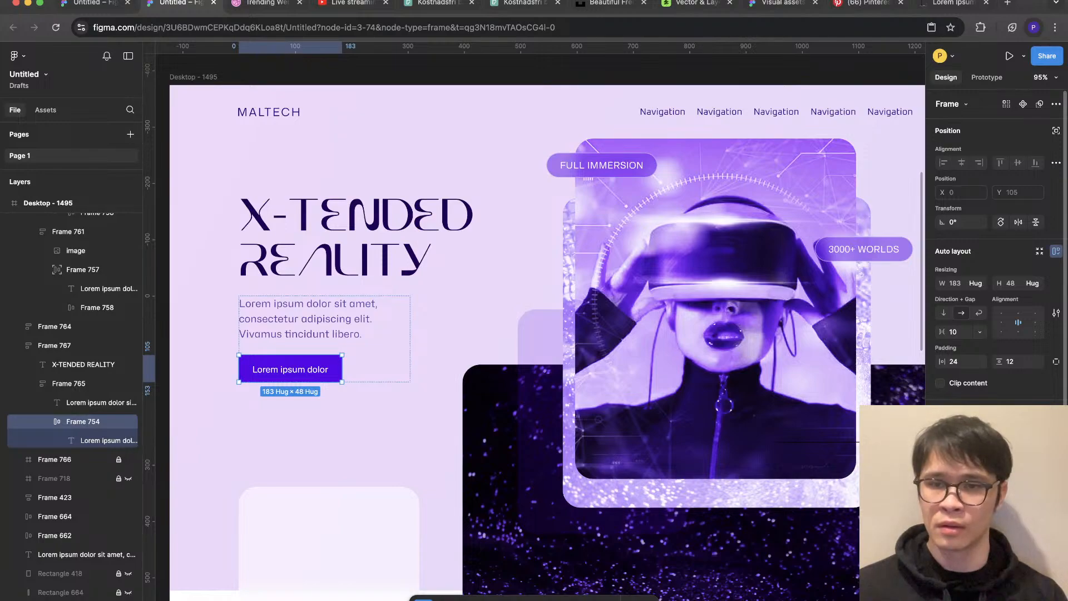
left_click_drag(925, 407, 925, 381)
scroll(417, 428, "down", 5)
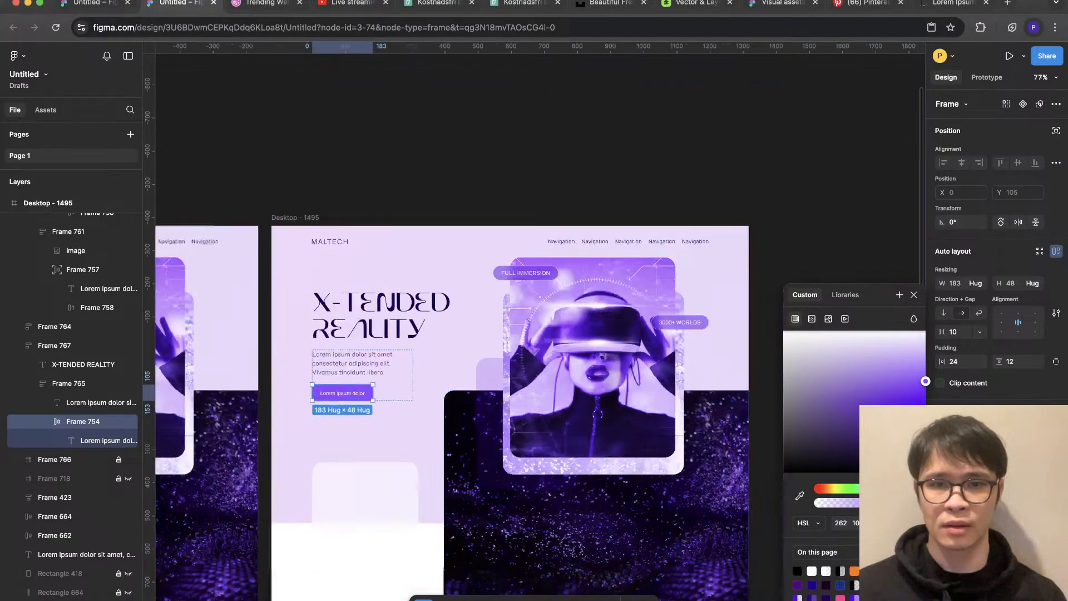
key("Escape")
scroll(451, 487, "up", 1)
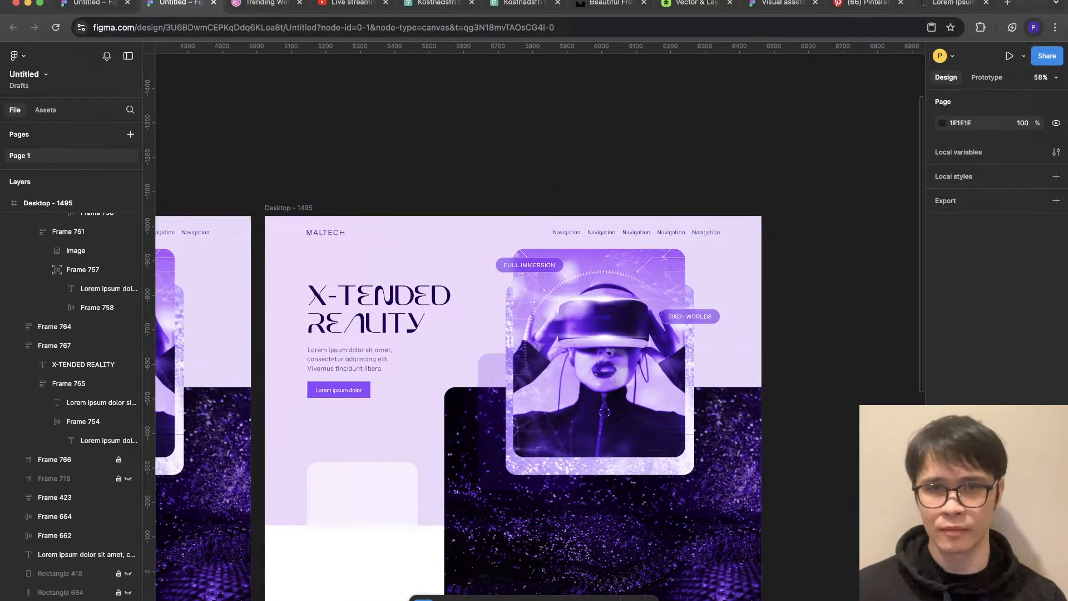
scroll(592, 363, "up", 5)
scroll(623, 283, "down", 5)
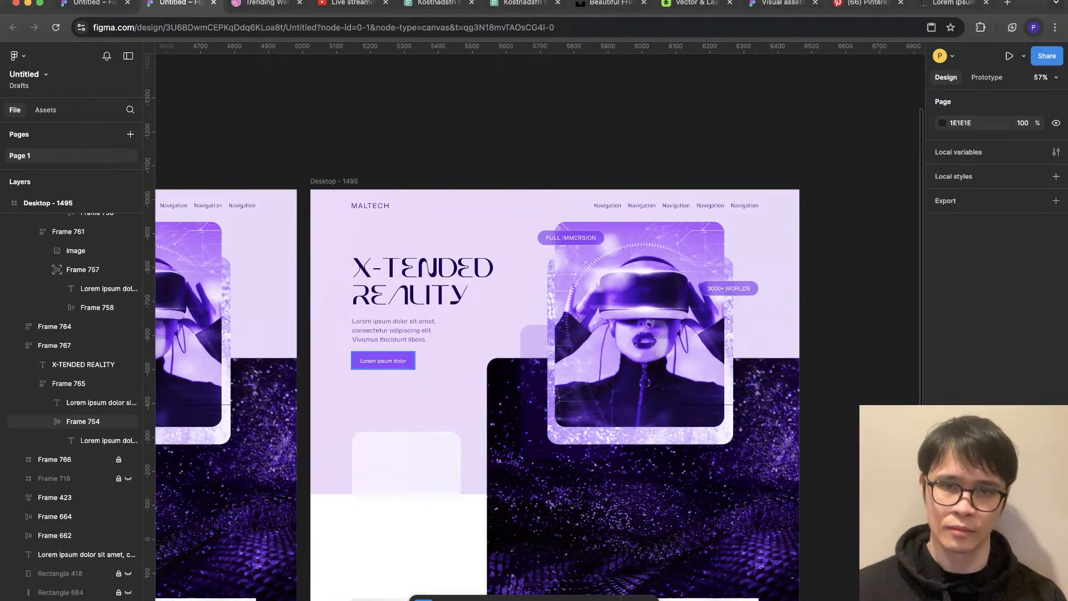
Step: Change the font of both pill labels and the hero paragraph to the installed font matching "mon"
scroll(620, 404, "up", 2)
left_click(748, 256, "super")
left_click(556, 194, "shift+super")
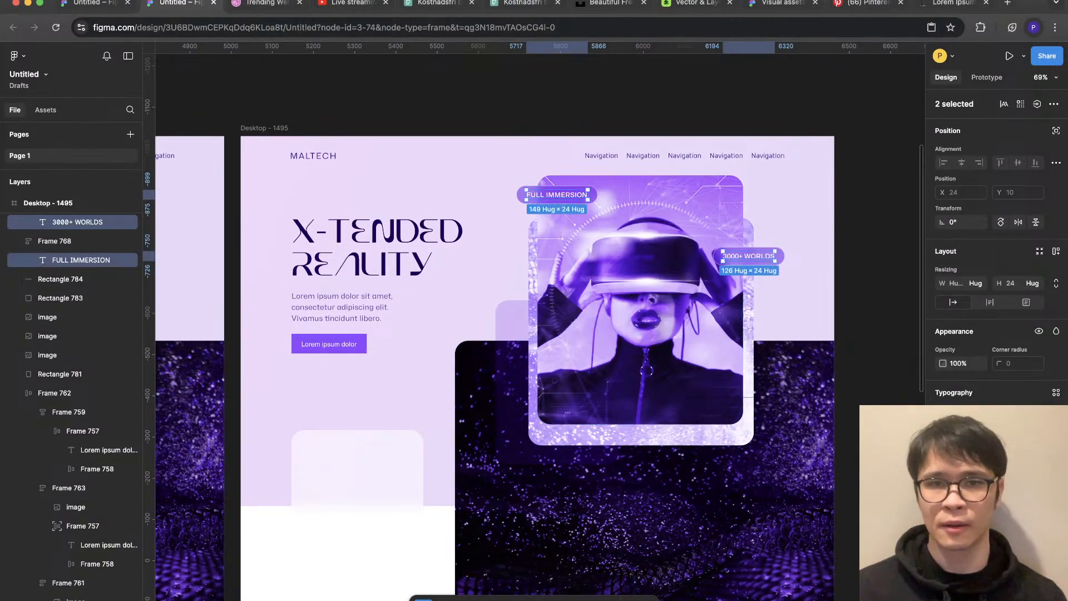
left_click(343, 307, "shift+super")
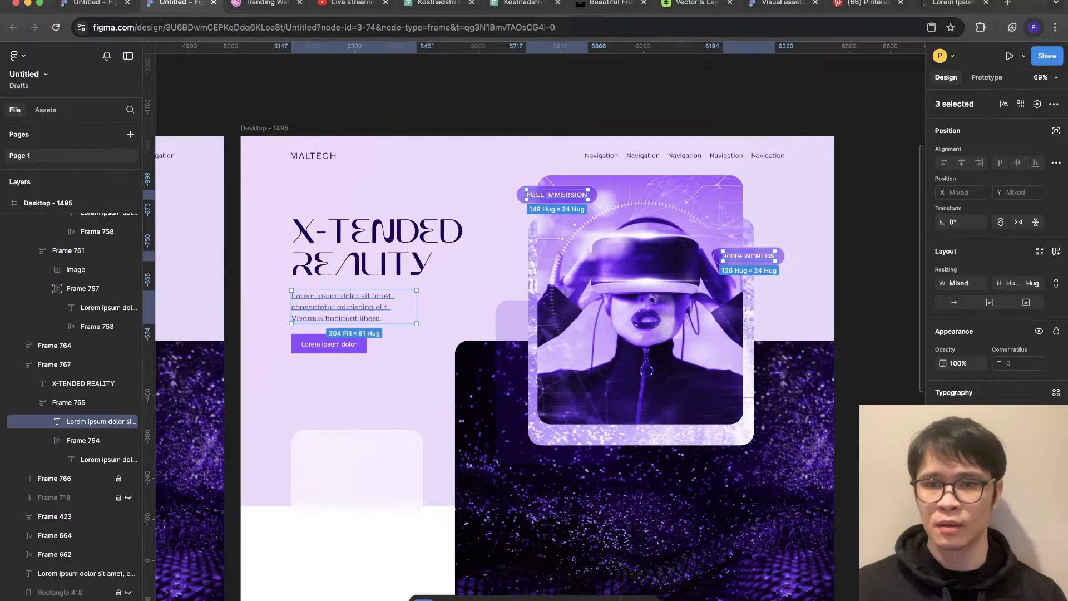
left_click(976, 412)
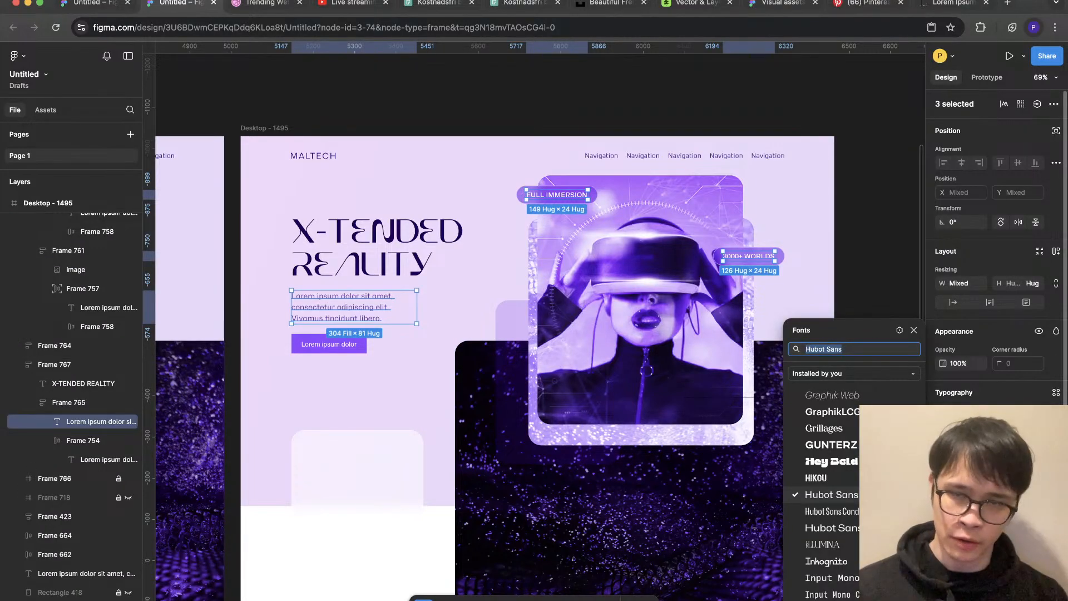
type("mon")
key("Return")
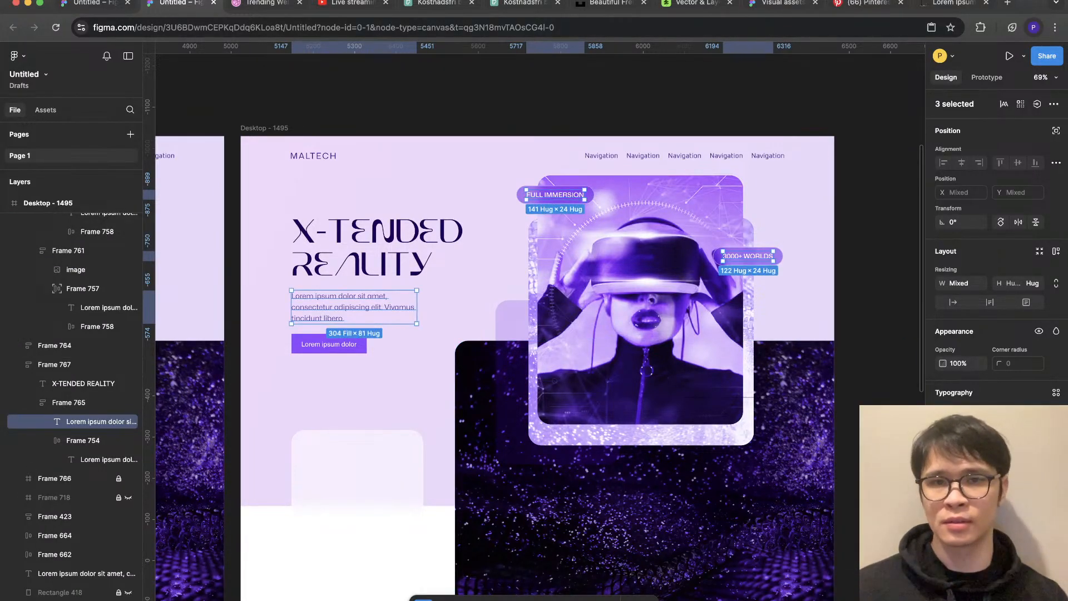
key("Escape")
Step: Apply the pill labels' font to the MALTECH logo, the five Navigation links and the hero button's label
scroll(562, 237, "up", 3)
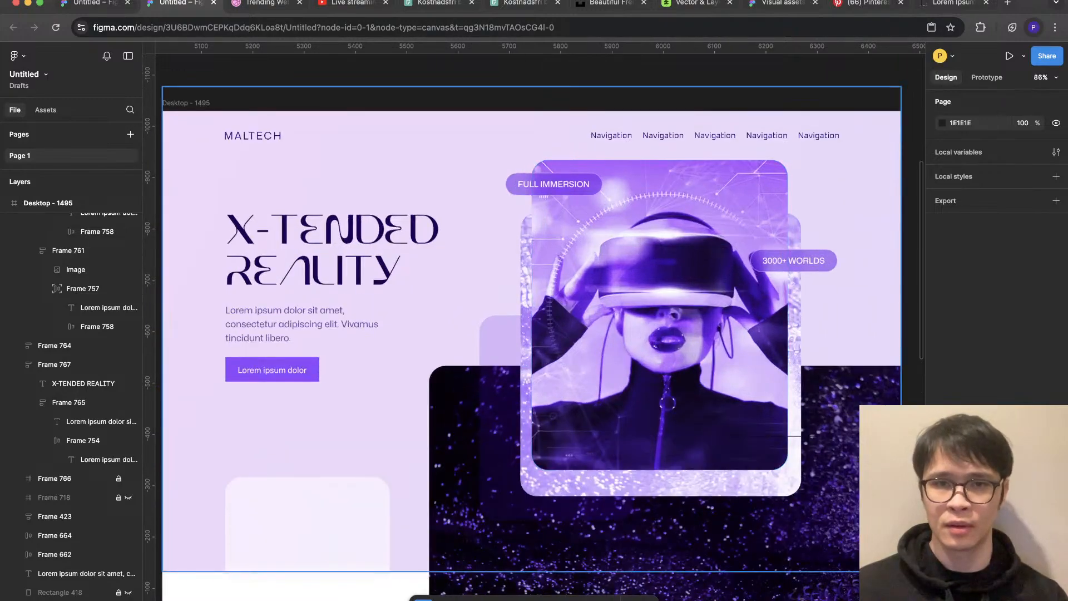
left_click(611, 135, "super")
left_click(662, 135, "shift+super")
left_click(689, 135, "shift+super")
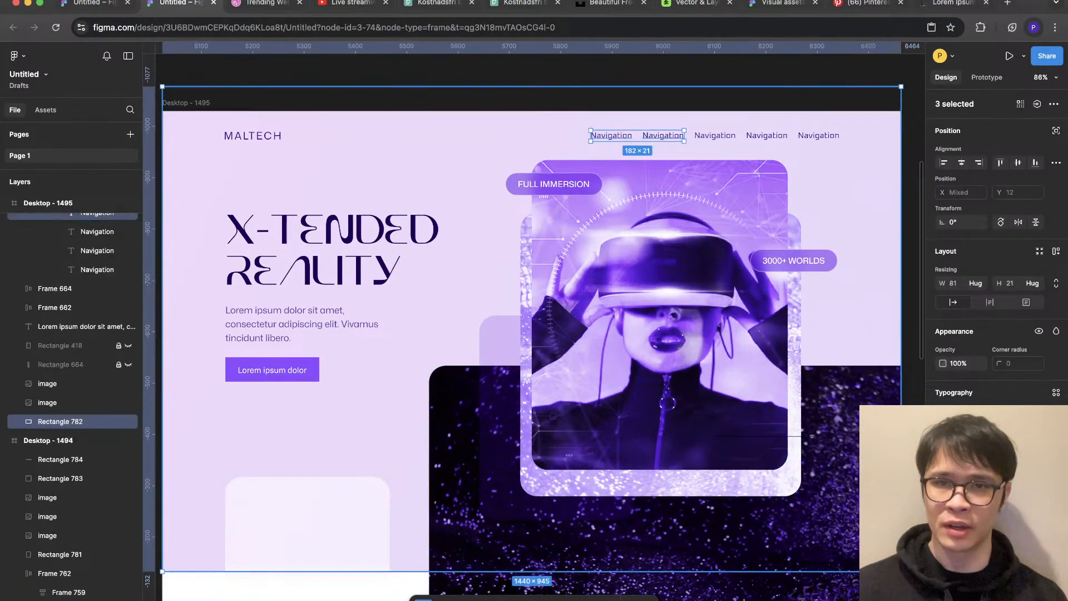
left_click(818, 135)
left_click(792, 135, "shift")
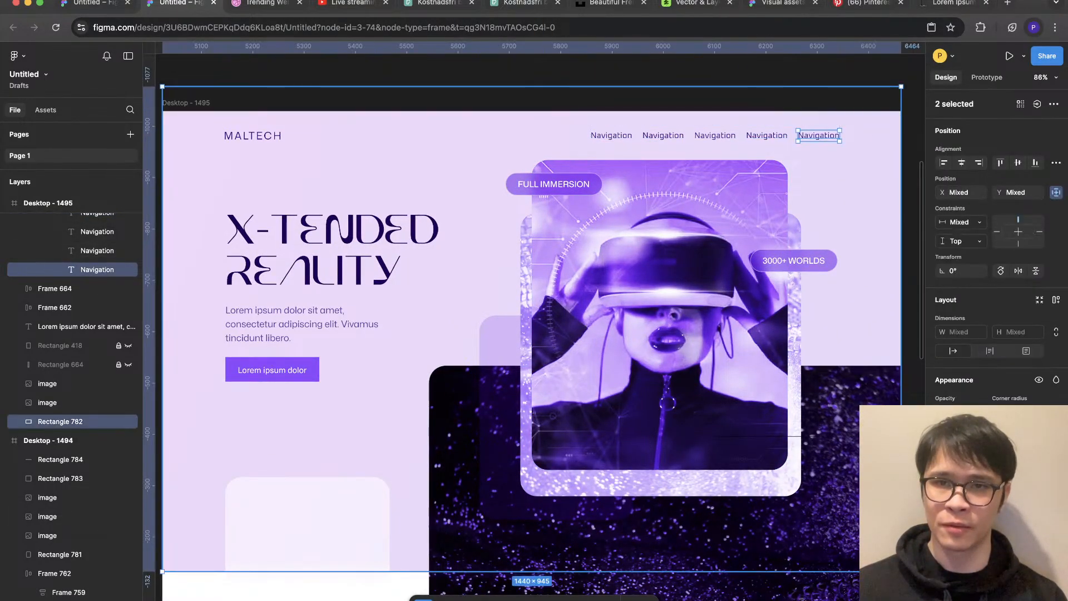
key("super+z")
left_click(766, 135, "shift")
left_click(715, 135, "shift")
left_click(689, 135, "shift")
key("super+z")
left_click(610, 136, "shift")
left_click(663, 135, "shift")
left_click(253, 135, "shift")
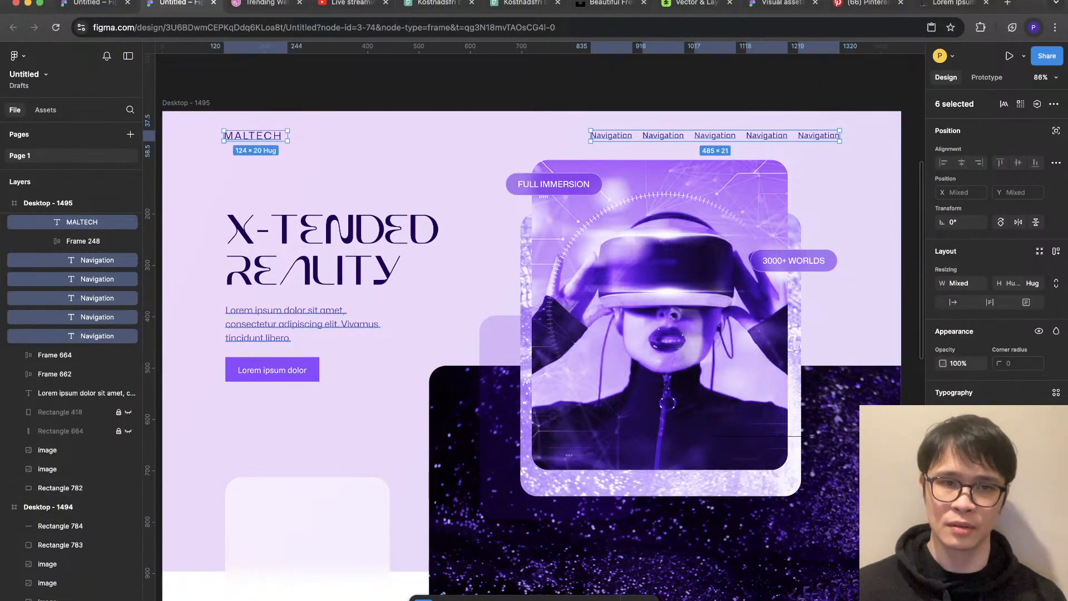
left_click(272, 370, "shift+super")
left_click(988, 413)
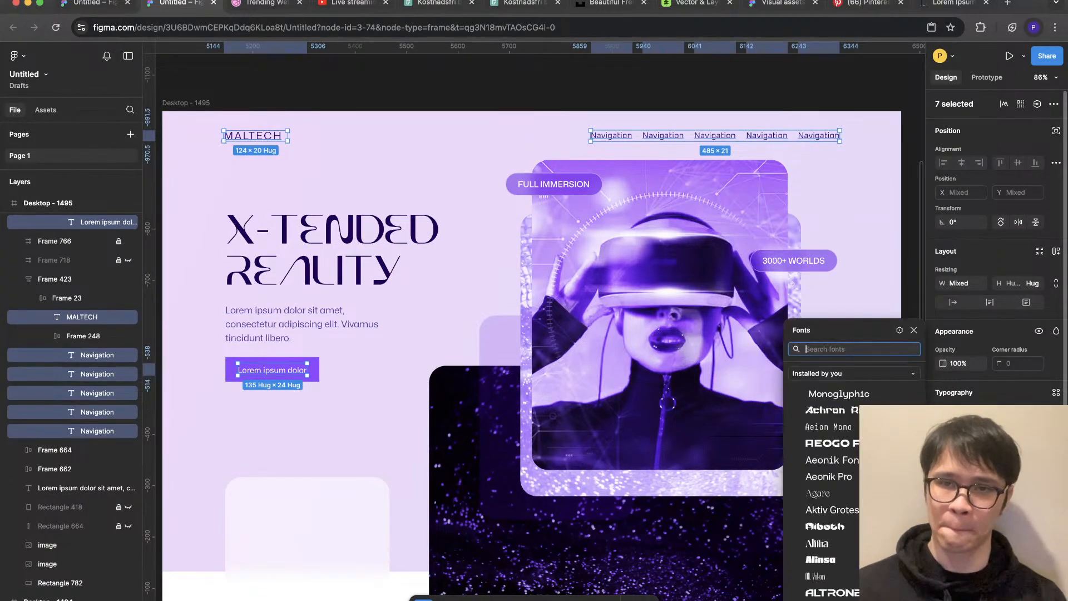
type("m")
key("Return")
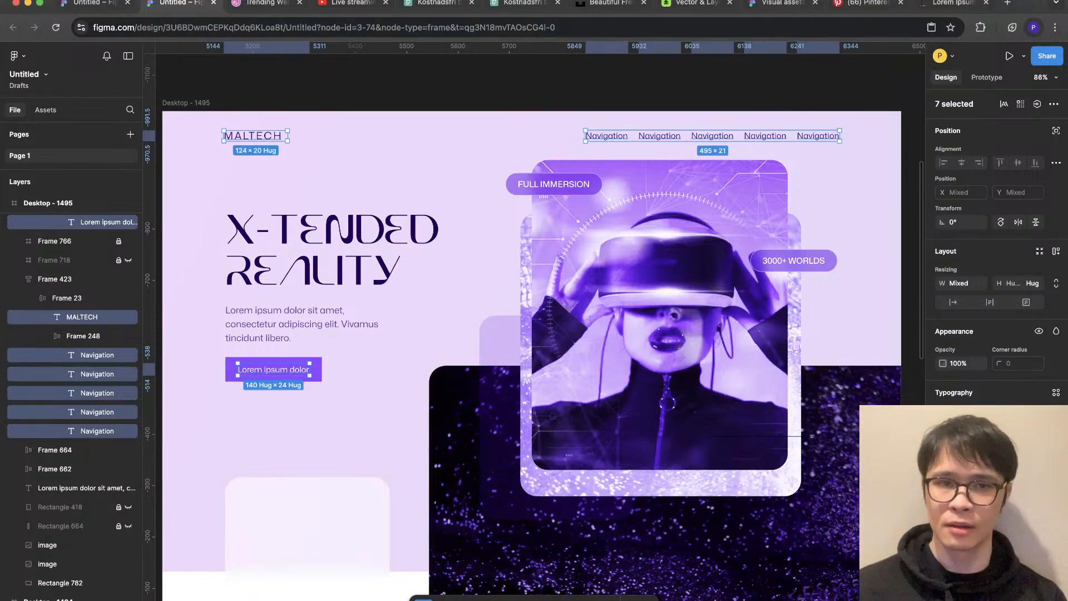
left_click(470, 166)
scroll(888, 206, "down", 4)
key("Escape")
Step: Rewrite the two pill labels around the VR portrait as "Full immersion" and "3000+ Worlds"
scroll(811, 149, "up", 2)
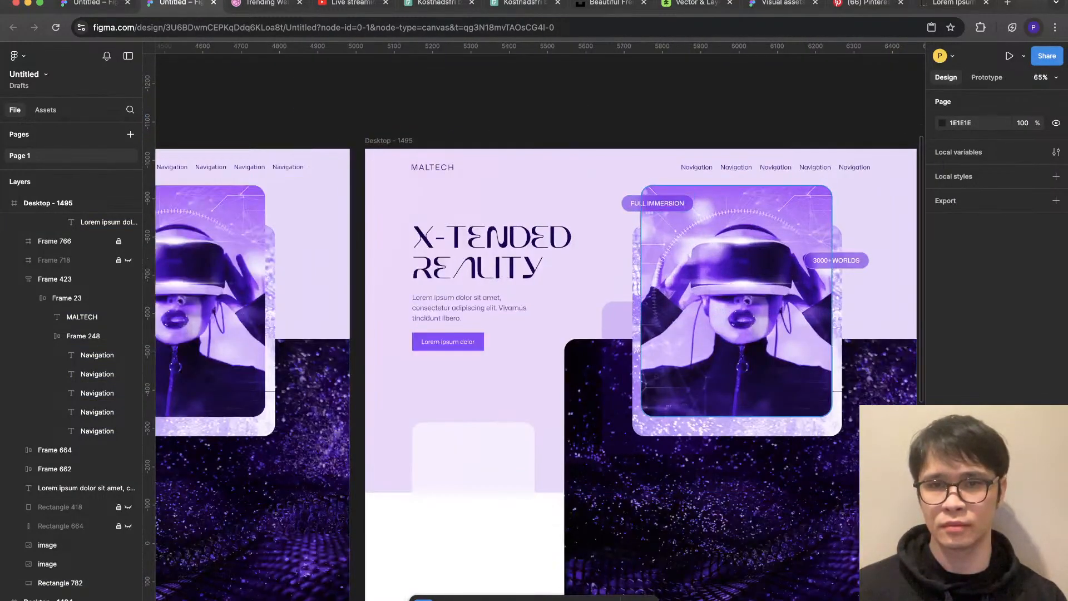
double_click(657, 203)
type("Full immersion")
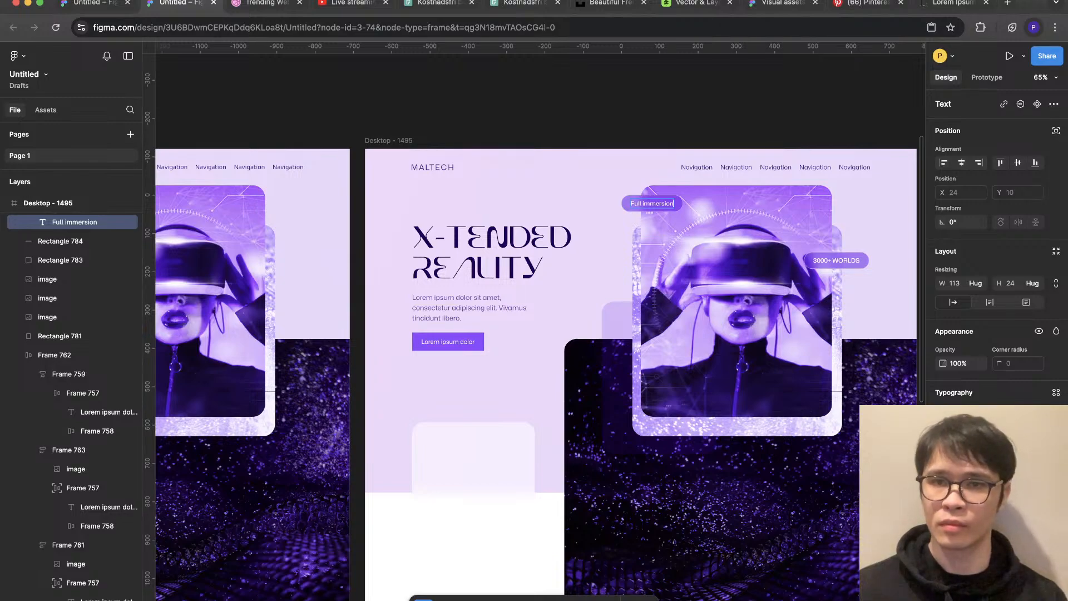
left_click(842, 261)
key("Return")
type("3000+ Worlds")
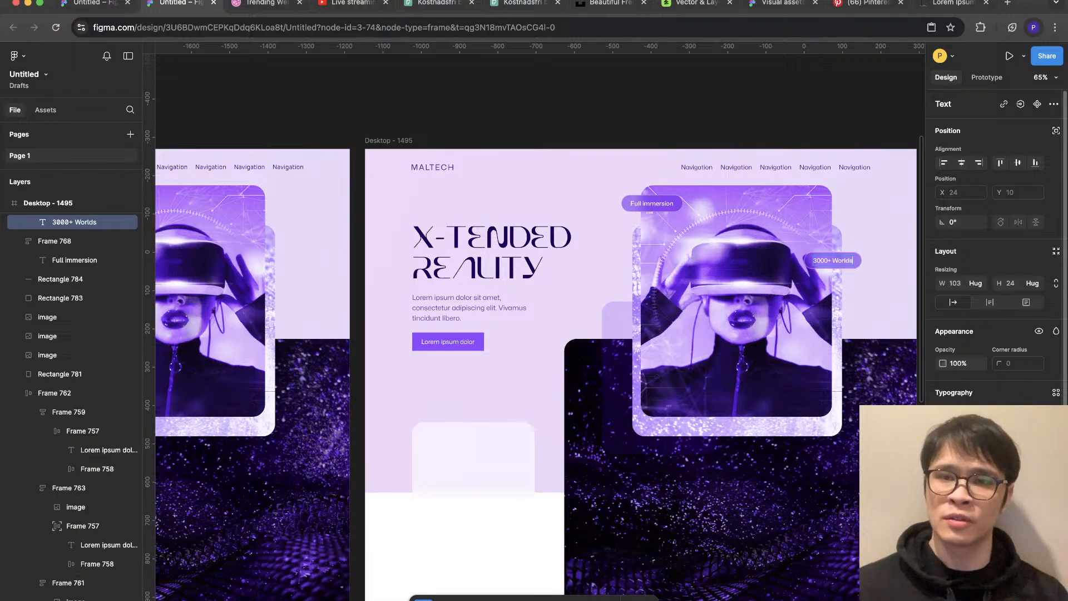
key("Escape")
Step: Realign the 3000+ Worlds pill to the layout grid's outer edge at X 1169, Y 269, and hide the grid
key("shift+g")
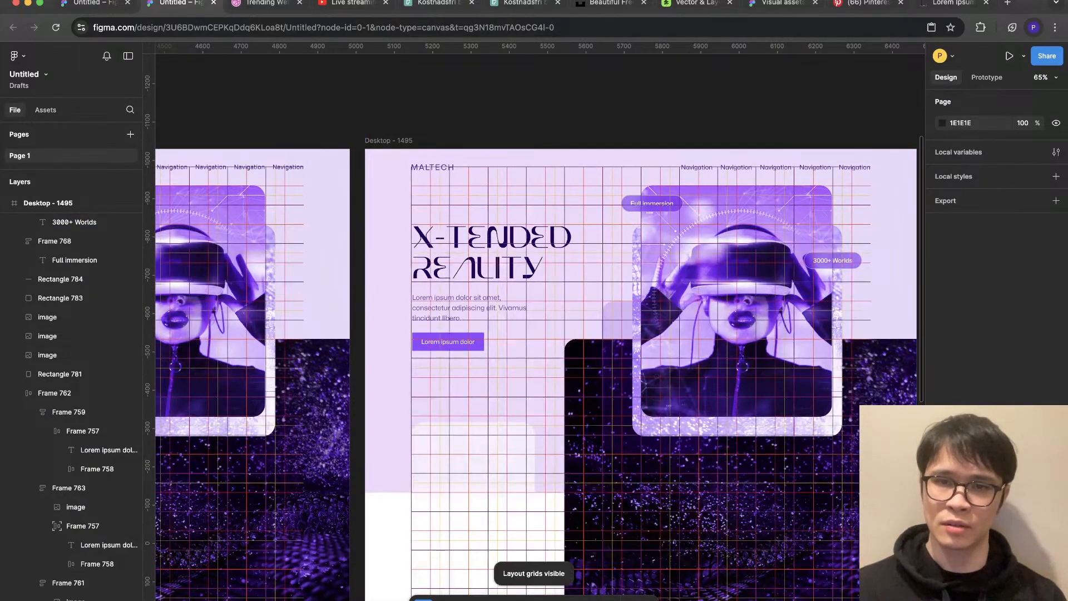
scroll(887, 241, "up", 5)
left_click(755, 291)
left_click_drag(755, 291, 778, 291)
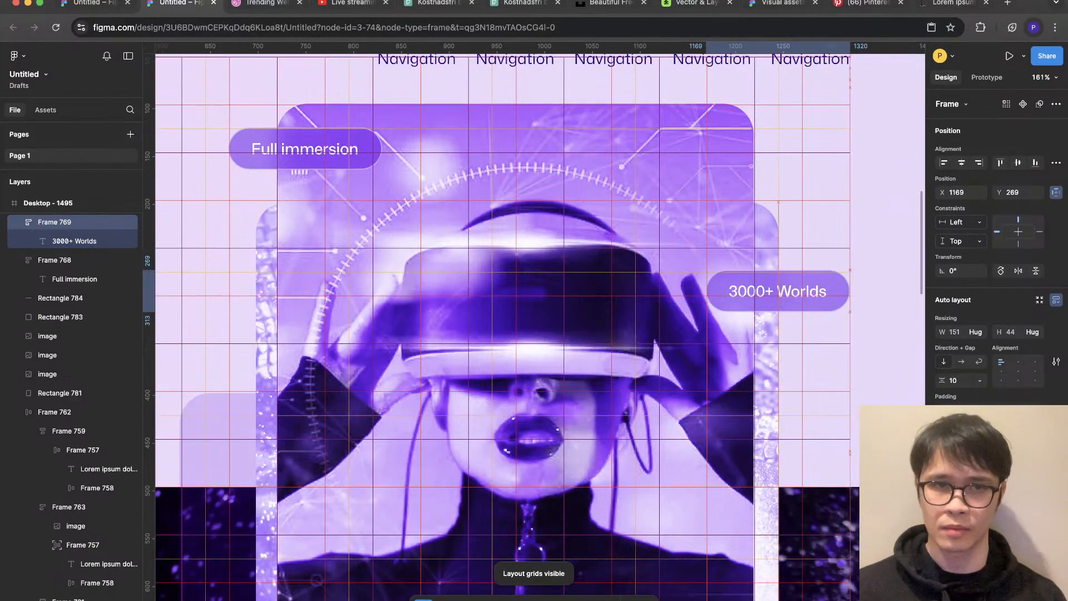
left_click(305, 149)
key("shift+g")
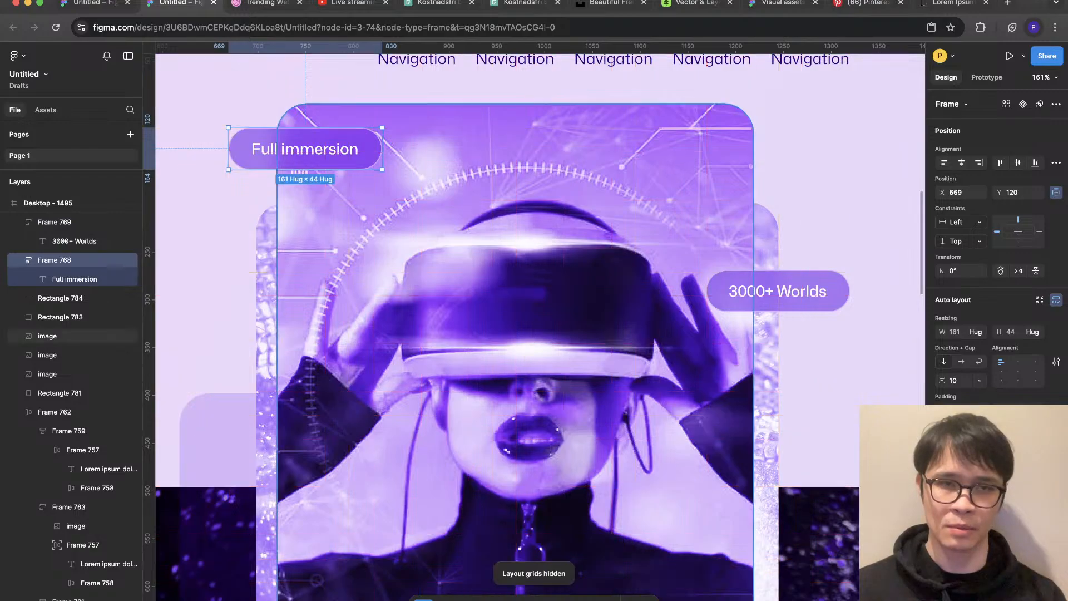
scroll(401, 189, "down", 5)
key("Escape")
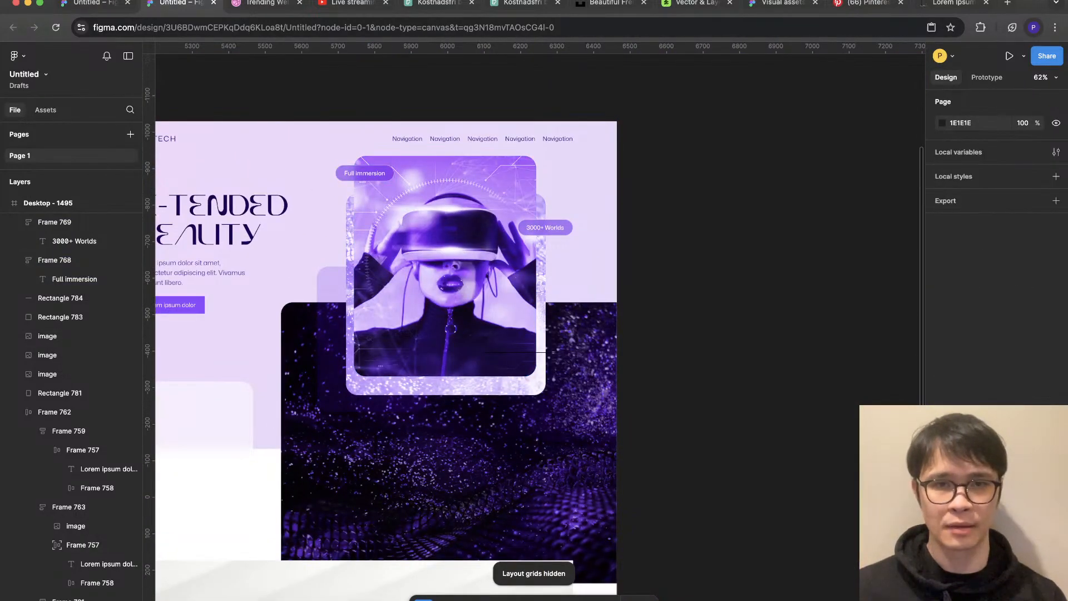
Step: Try a purple linear gradient fill on the hero's lavender background rectangle
scroll(539, 329, "left", 4)
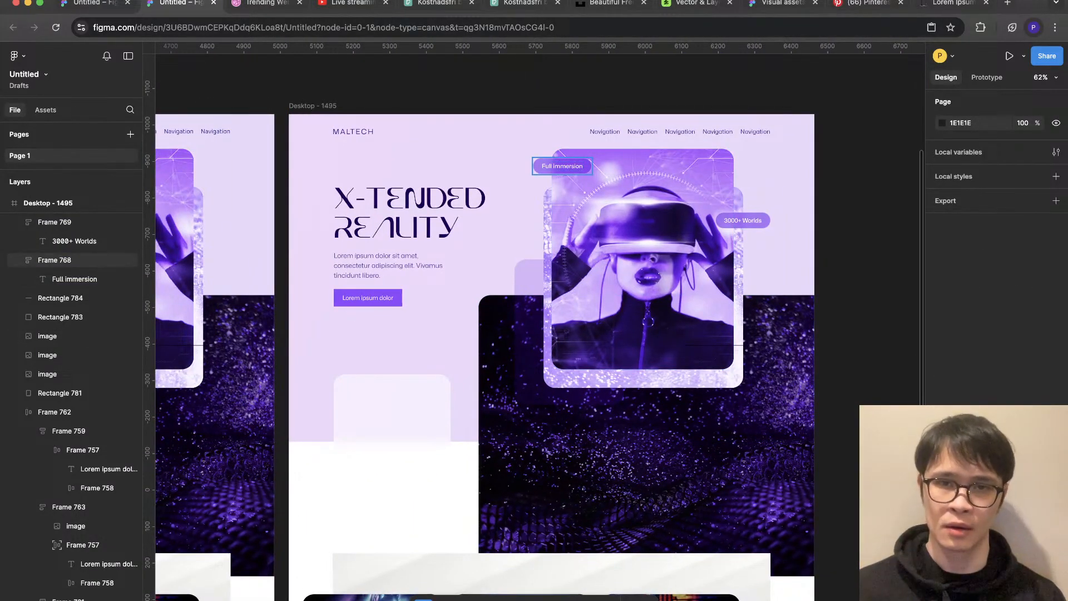
left_click(562, 166)
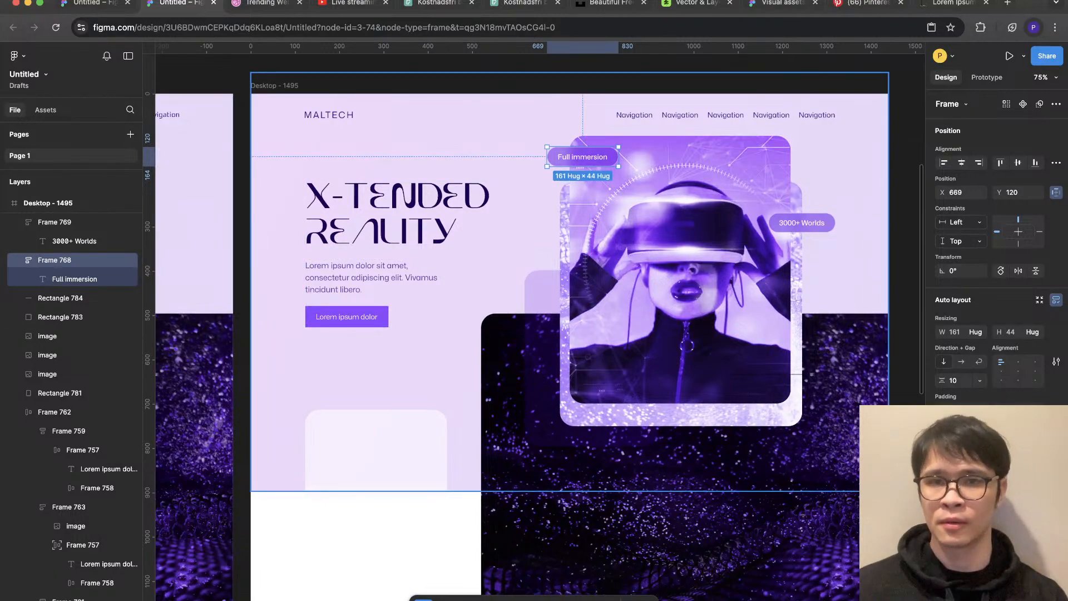
left_click(501, 150)
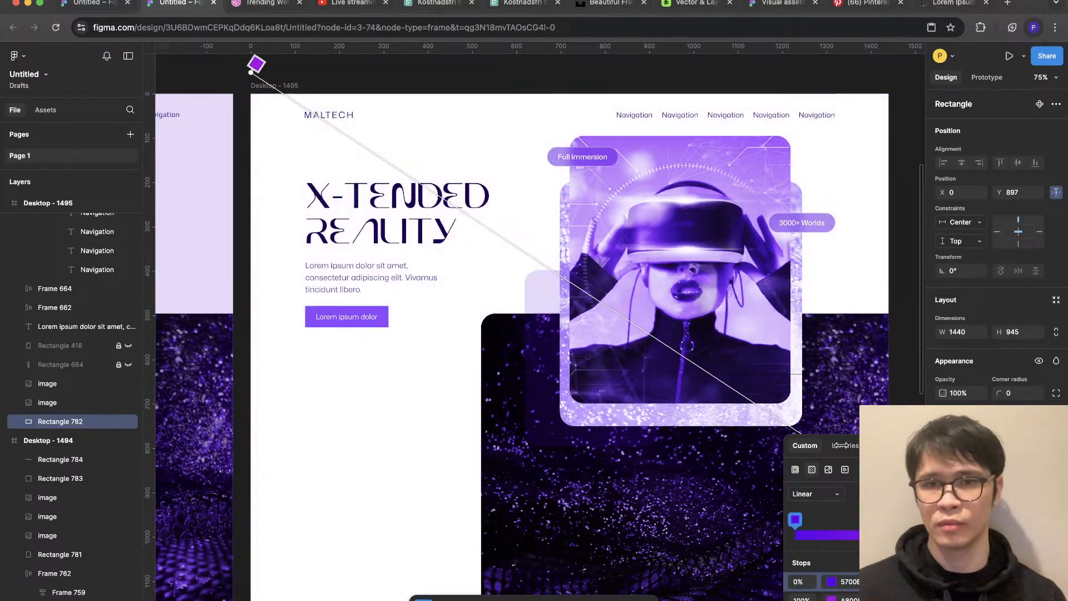
scroll(737, 260, "down", 5)
scroll(738, 260, "up", 1)
scroll(812, 257, "up", 1)
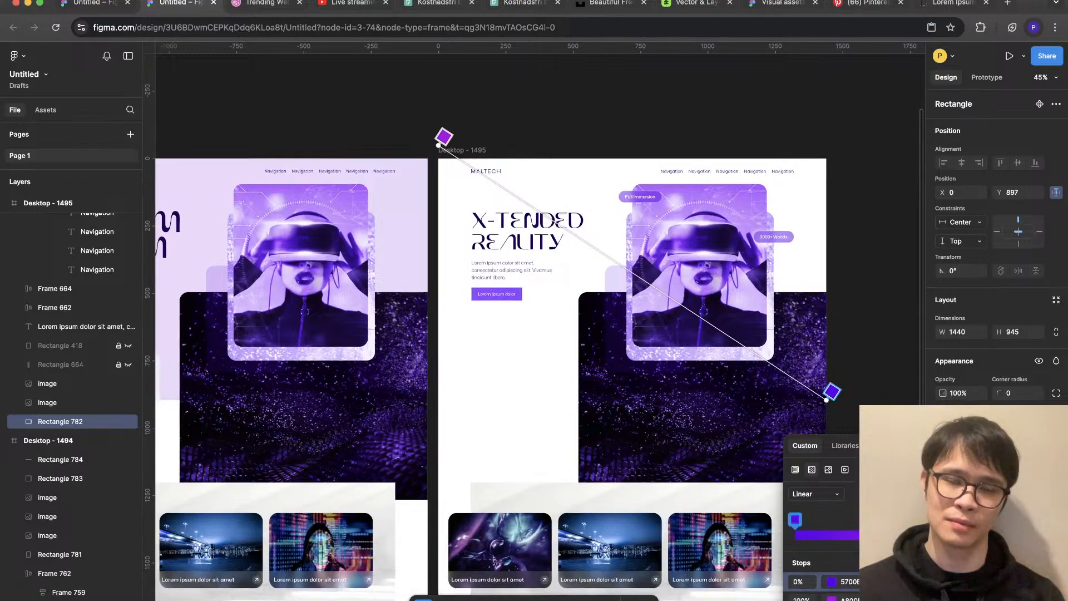
key("super+z")
key("Escape")
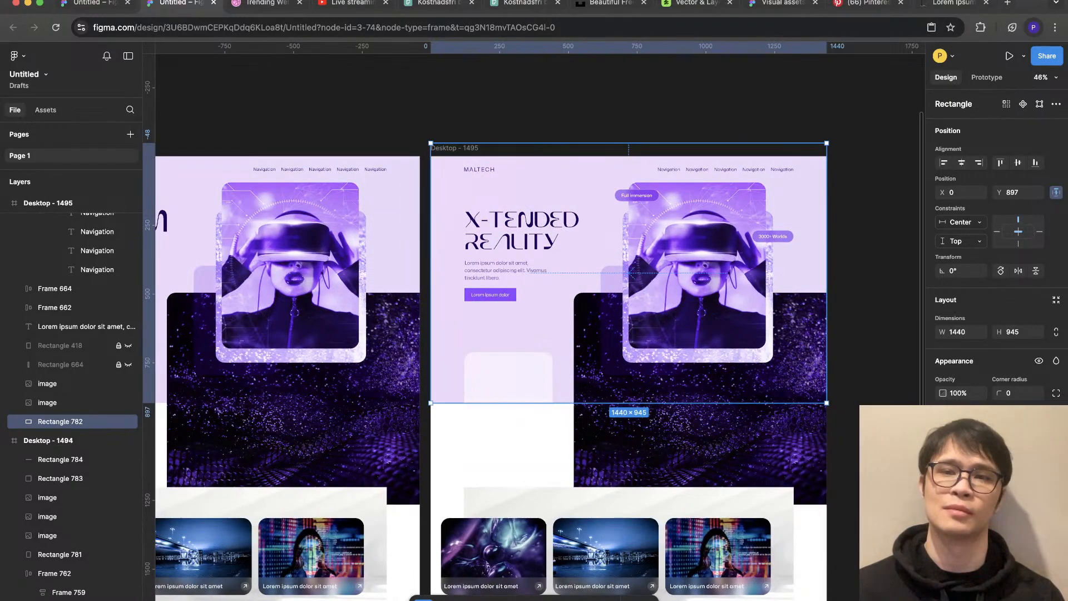
key("Escape")
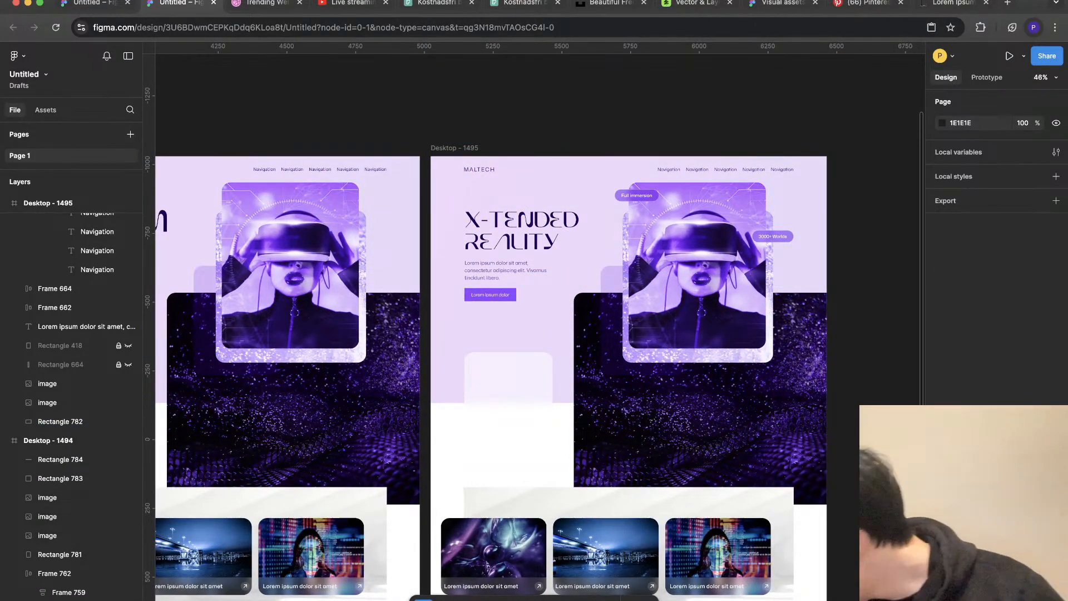
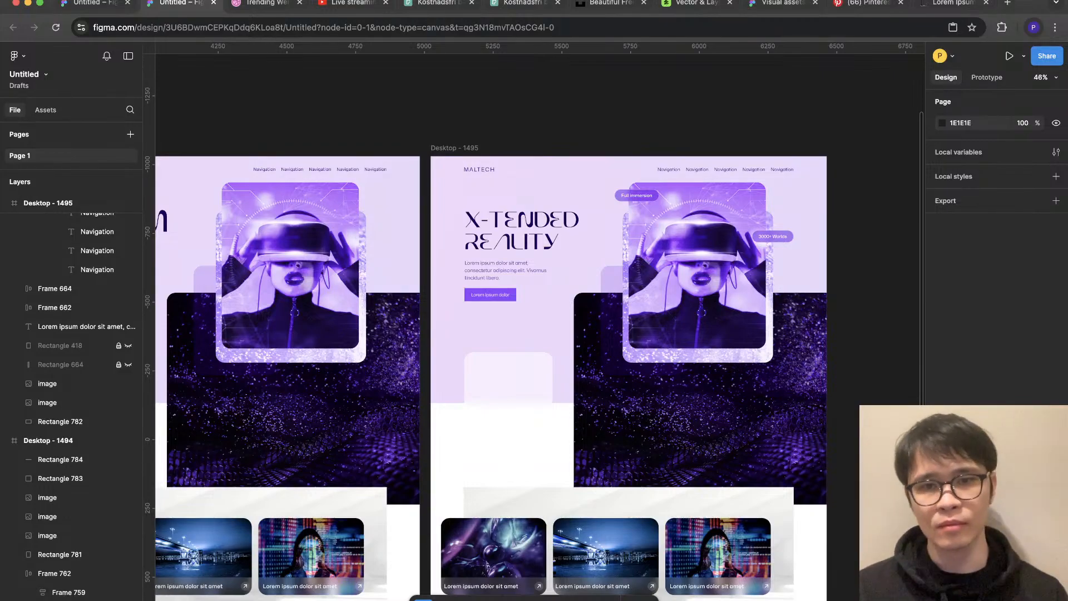
Step: Move the pale rounded card below the hero button to X 123, Y 589 and resize it to 366 × 245
left_click(543, 384)
scroll(545, 384, "up", 4)
left_click_drag(546, 385, 545, 327)
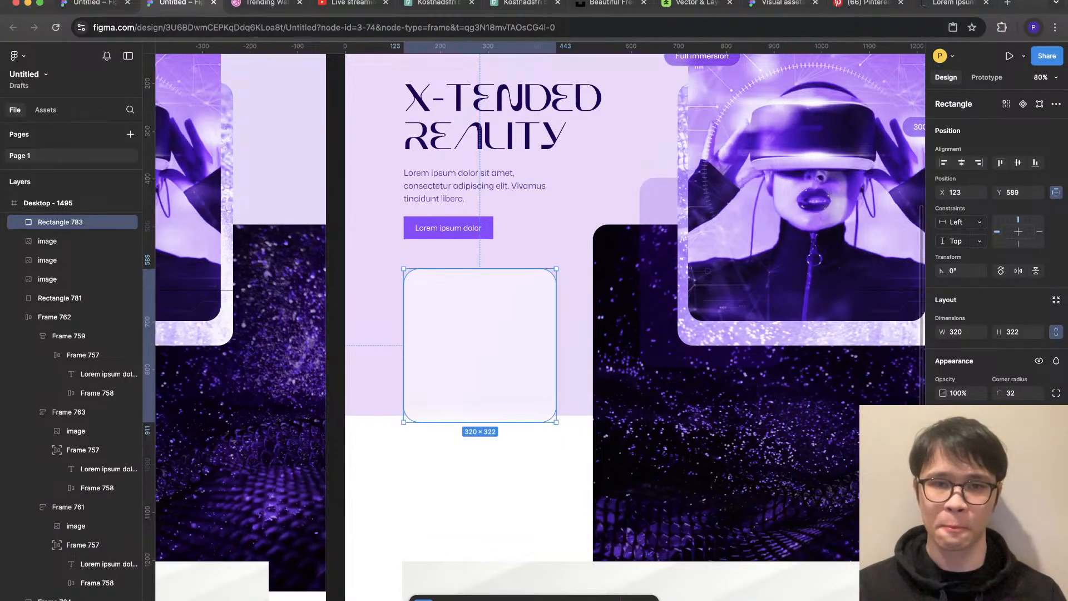
key("Escape")
scroll(584, 490, "down", 4)
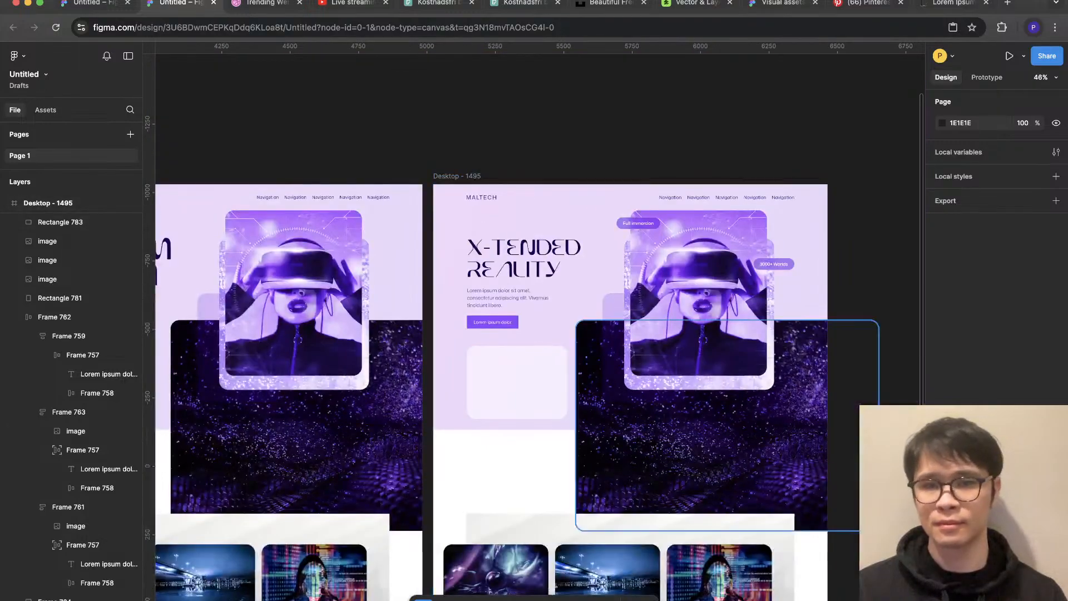
left_click(556, 333)
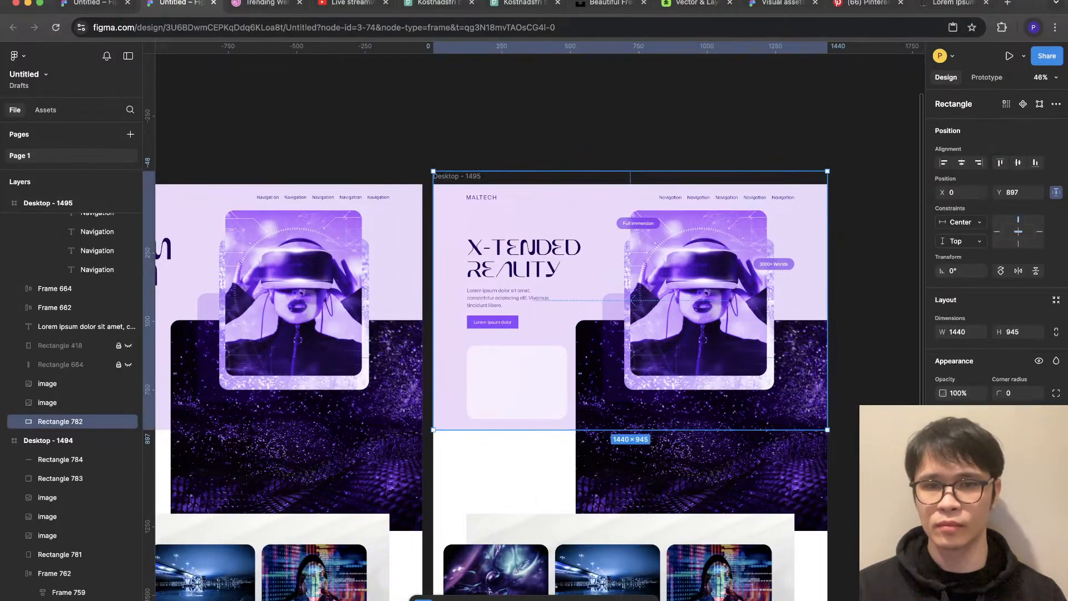
left_click(517, 379)
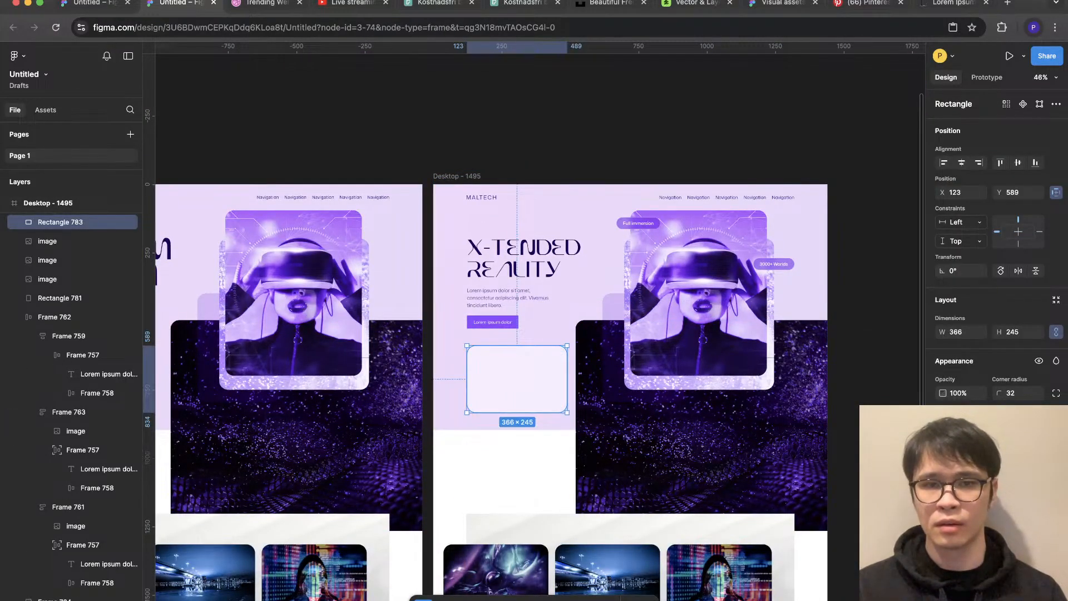
key("Escape")
Step: Set the gap between the X-TENDED REALITY heading and the paragraph group below it to 12
scroll(518, 333, "up", 2)
left_click(524, 315)
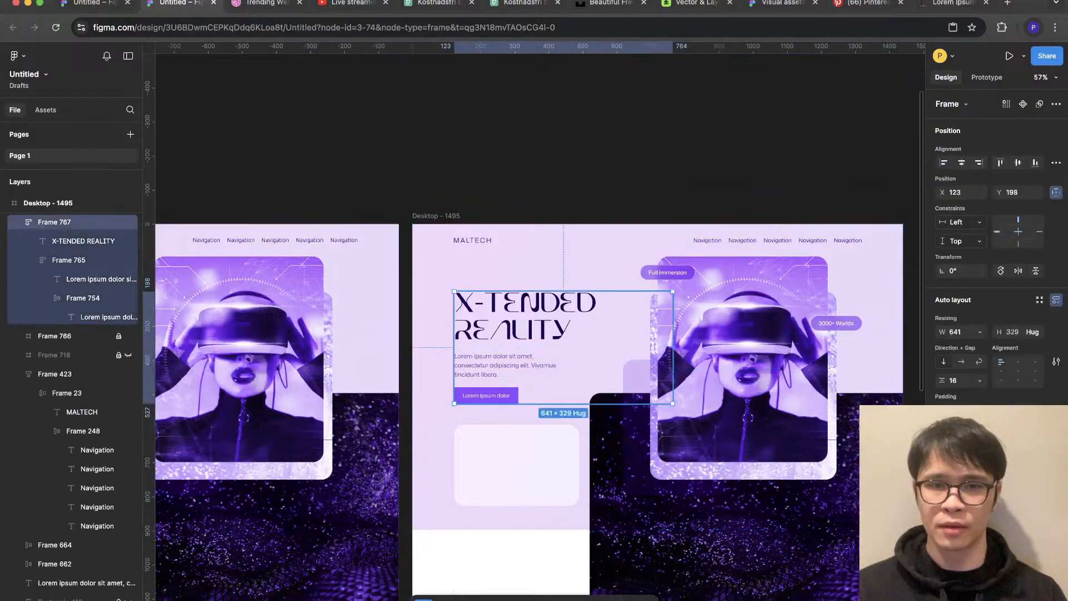
left_click(525, 316)
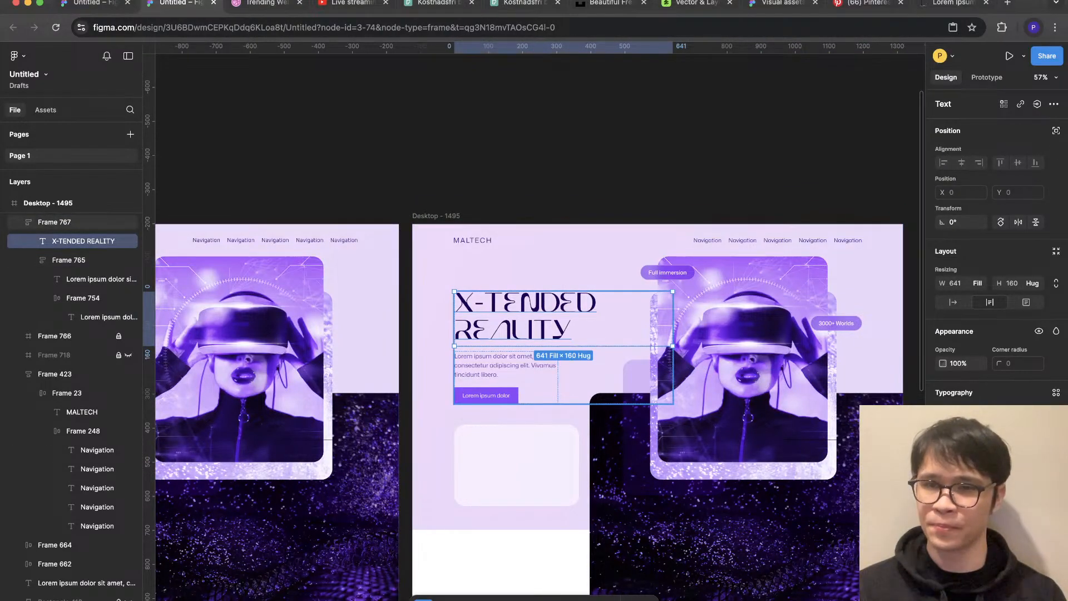
left_click(590, 373)
left_click(953, 380)
type("12")
key("Escape")
Step: Set the gap between the hero paragraph and the "Lorem ipsum dolor" button to 32
scroll(552, 347, "up", 2)
double_click(550, 362)
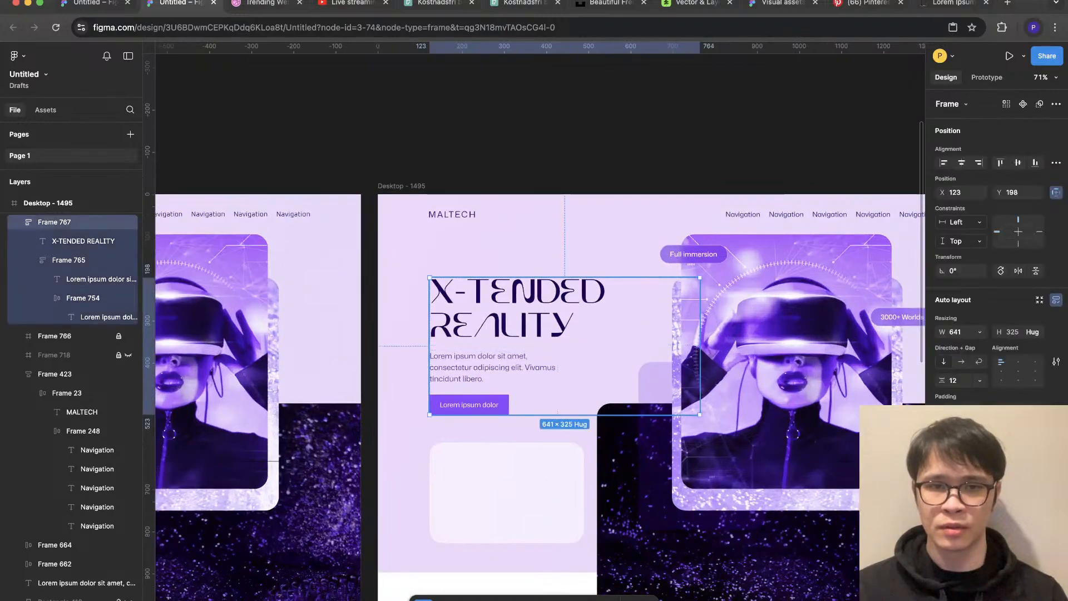
left_click(954, 331)
type("32")
key("Escape")
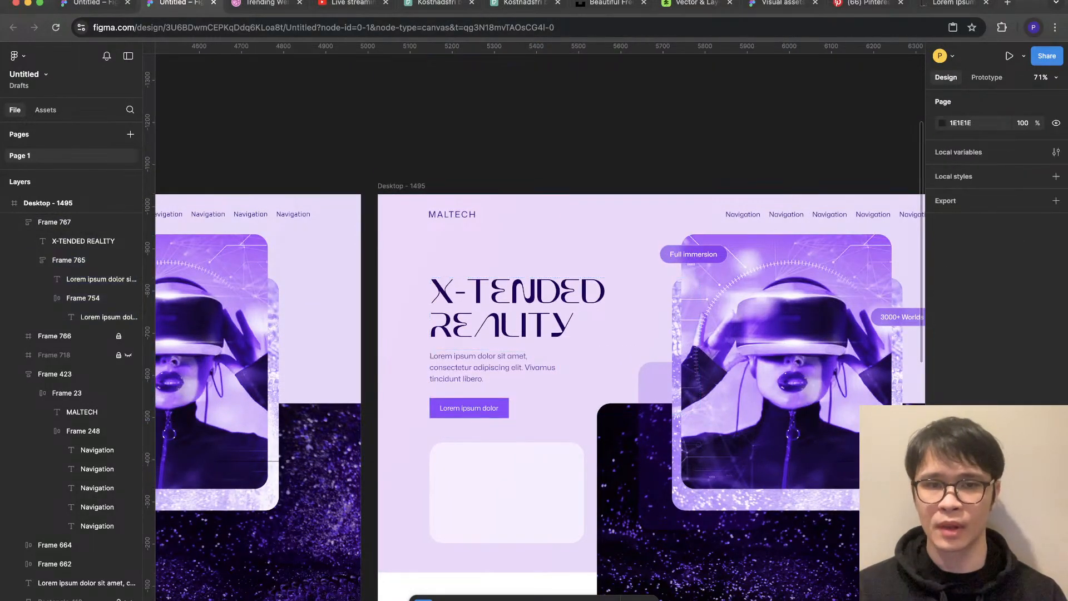
Step: Fully round the corners of the hero's "Lorem ipsum dolor" button into a pill shape
scroll(539, 327, "right", 3)
left_click(355, 356, "super")
left_click(1010, 361)
key("Escape")
key("Escape")
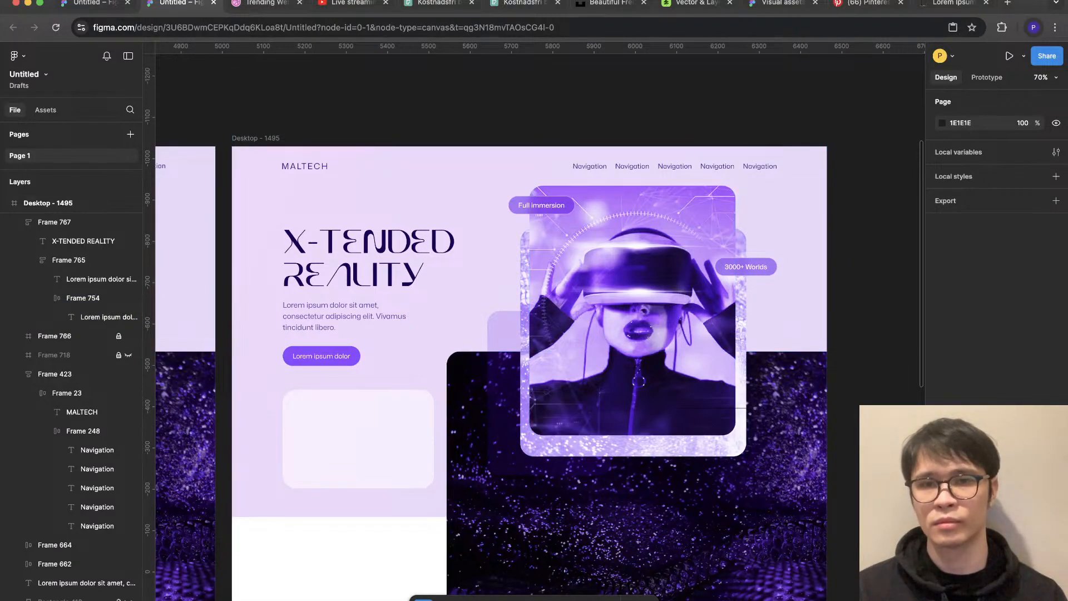
Step: Fill the hero's "Lorem ipsum dolor" button with a linear gradient, using a bright purple as its 0% stop
left_click(355, 356, "super")
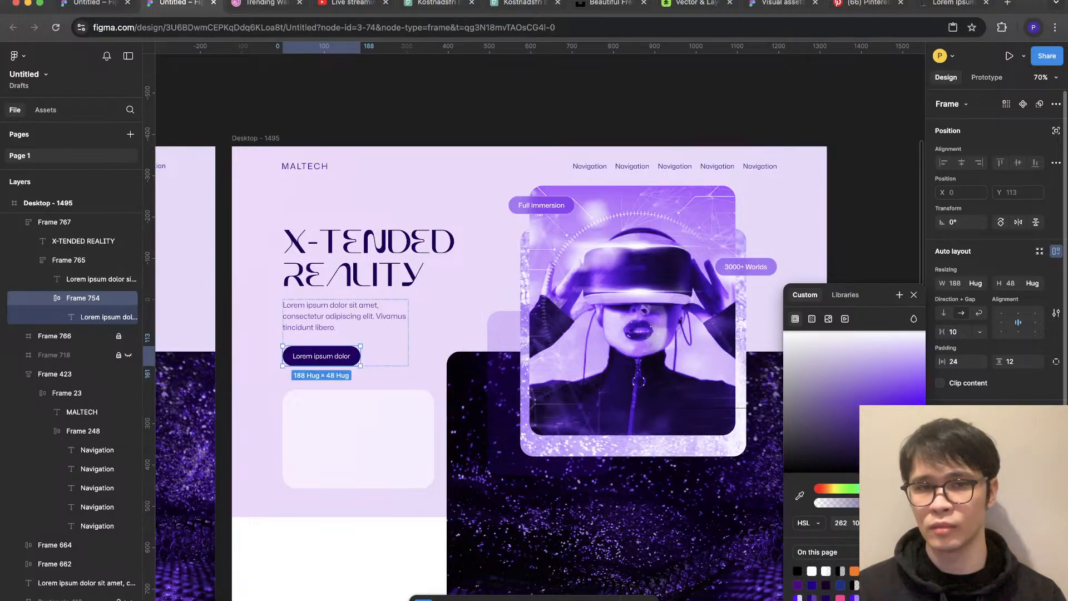
left_click(812, 319)
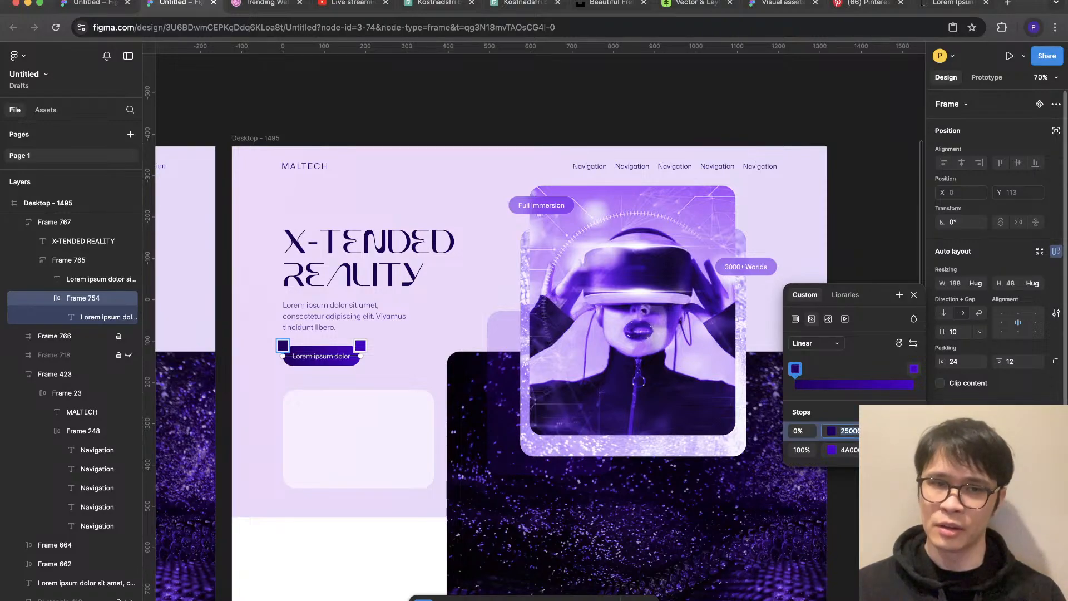
left_click(831, 431)
left_click_drag(784, 445, 783, 394)
mouse_move(744, 489)
left_mouse_down()
mouse_move(735, 488)
mouse_move(747, 488)
left_mouse_up()
key("Escape")
key("Escape")
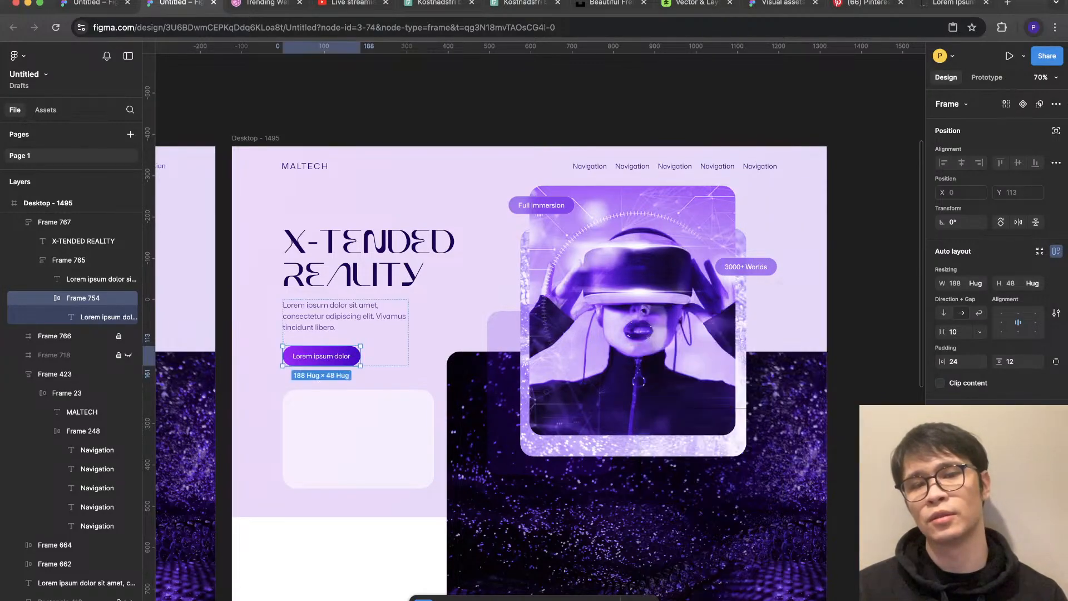
Step: Brighten the 100% stop of the hero button's gradient to HSL 262, 100, 48
left_click(354, 356, "super")
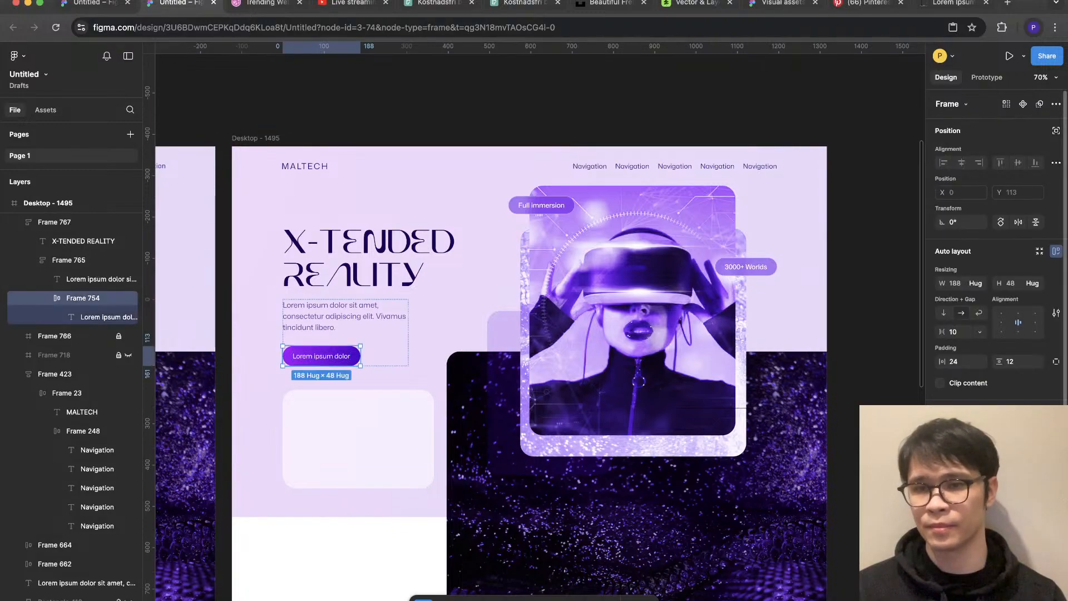
left_click(942, 495)
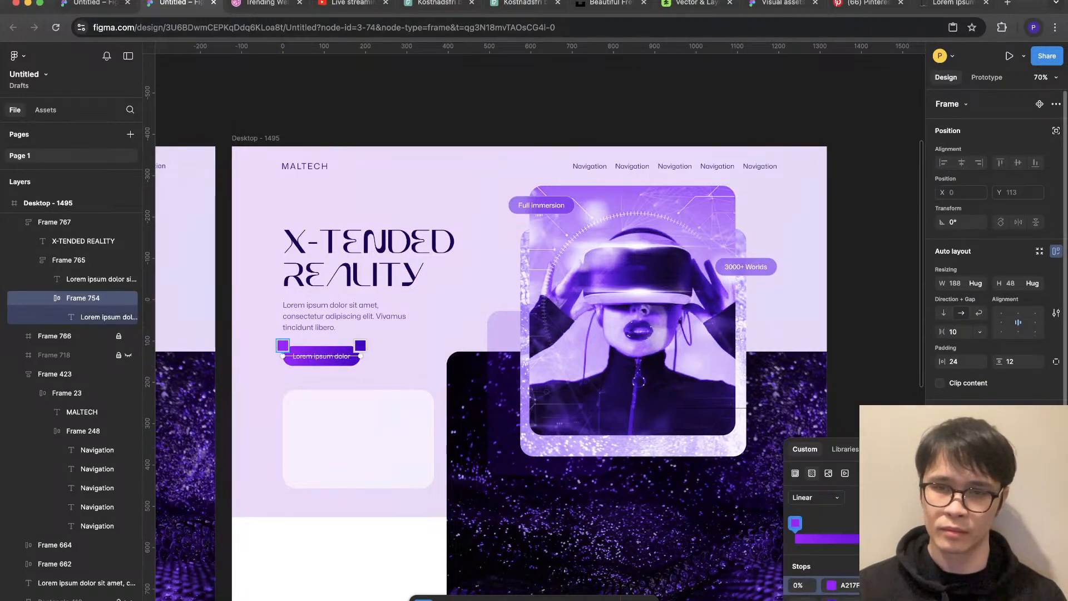
left_click(812, 599)
left_click(831, 598)
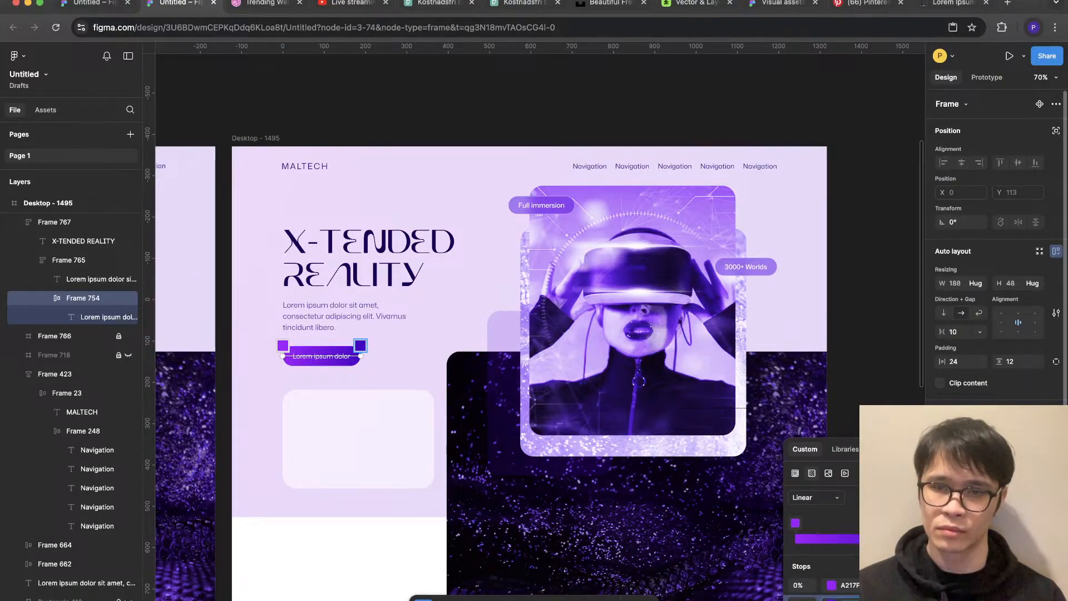
left_click_drag(762, 421, 783, 404)
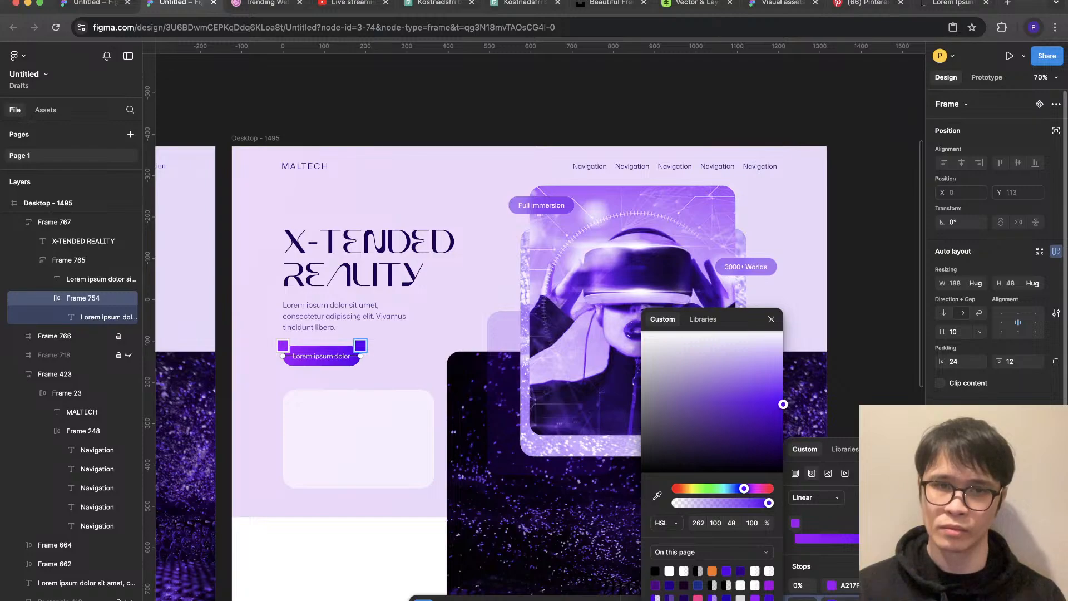
Step: Tilt the hero button's gradient so it runs diagonally from the upper-left corner to the lower-right corner
left_click_drag(361, 355, 361, 365)
left_click_drag(283, 355, 284, 347)
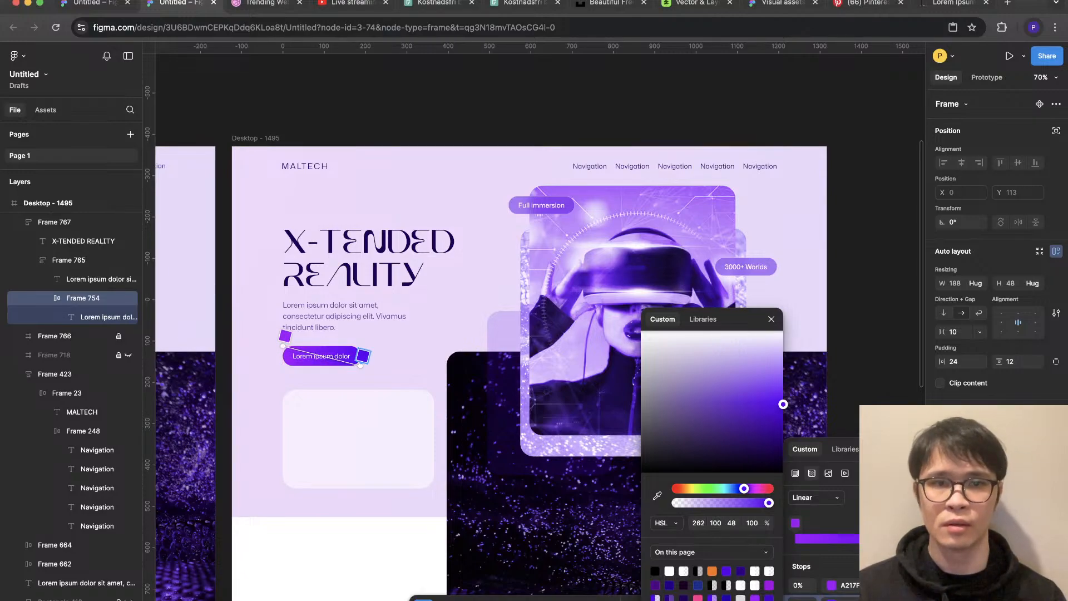
key("Escape")
key("Escape")
scroll(723, 262, "down", 5)
scroll(601, 328, "up", 4)
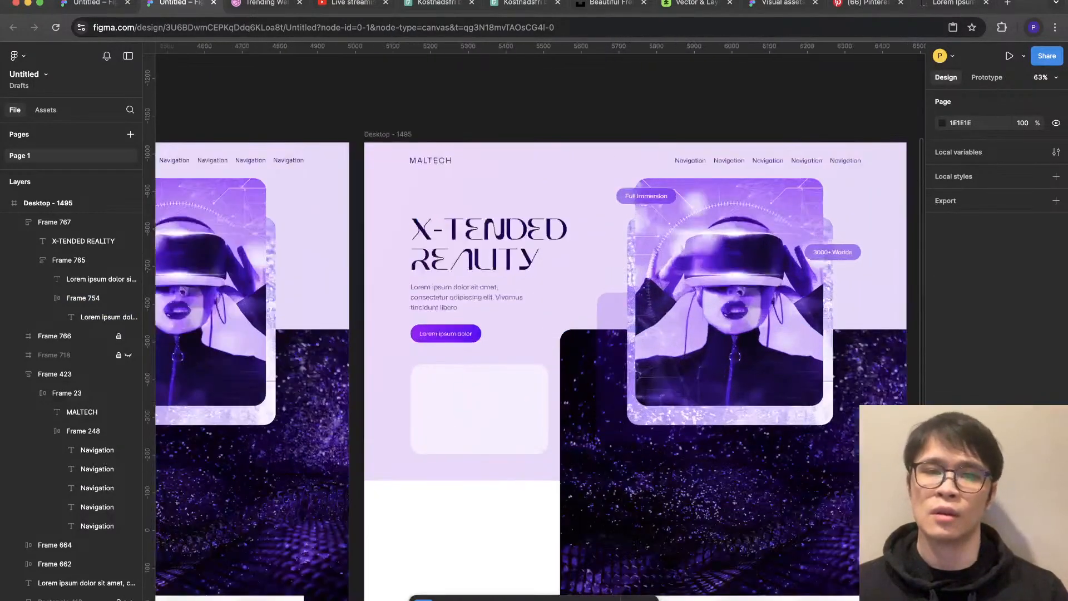
Step: Increase the font weight of the hero button label and the "Full immersion" and "3000+ Worlds" pill labels
scroll(599, 293, "up", 3)
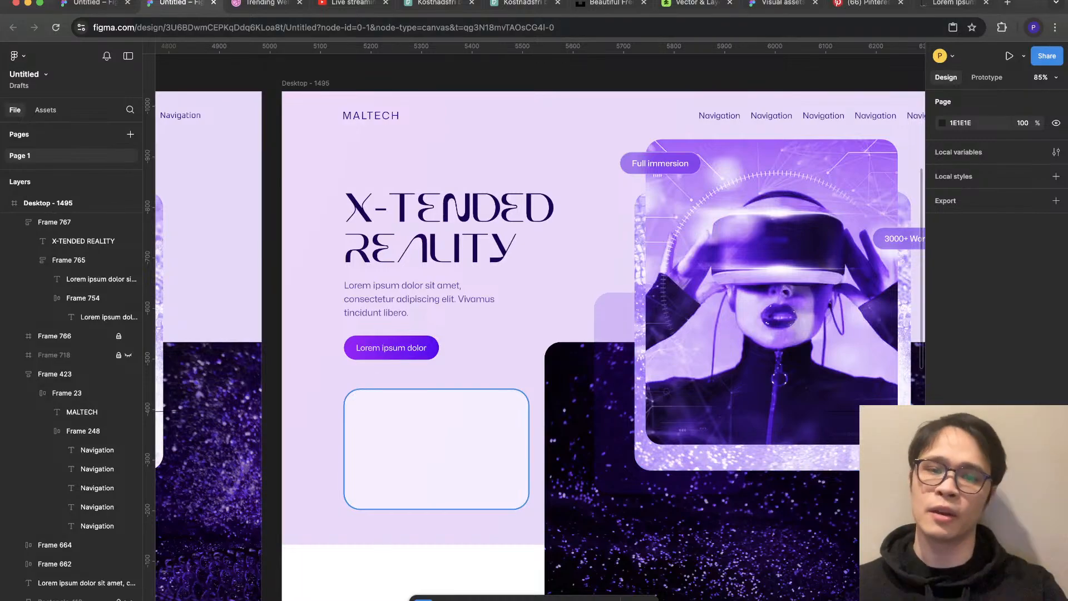
left_click(391, 347, "super")
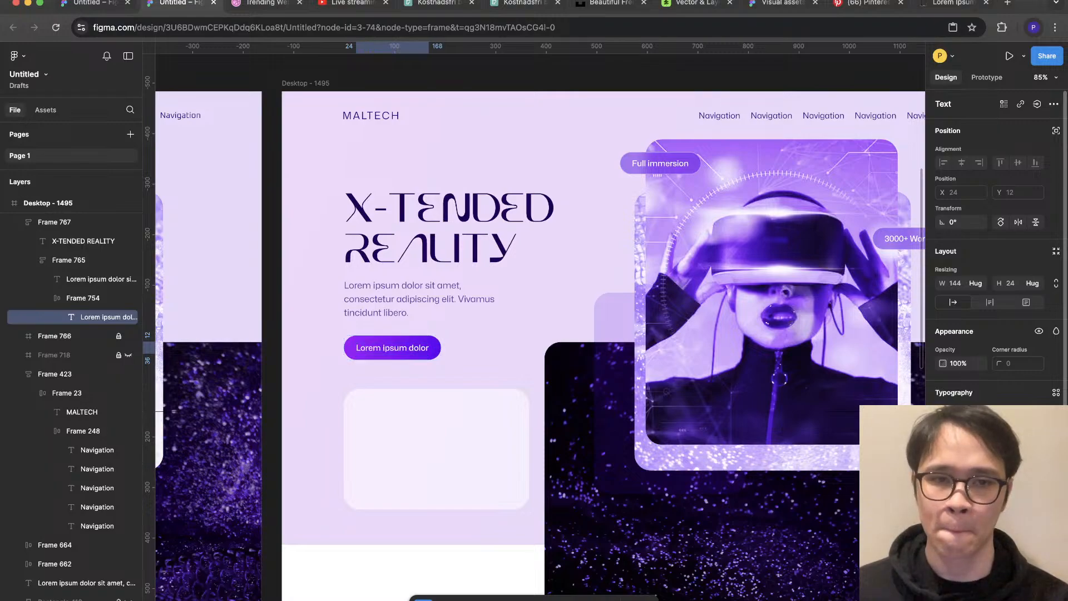
left_click(661, 163, "super")
scroll(540, 328, "right", 3)
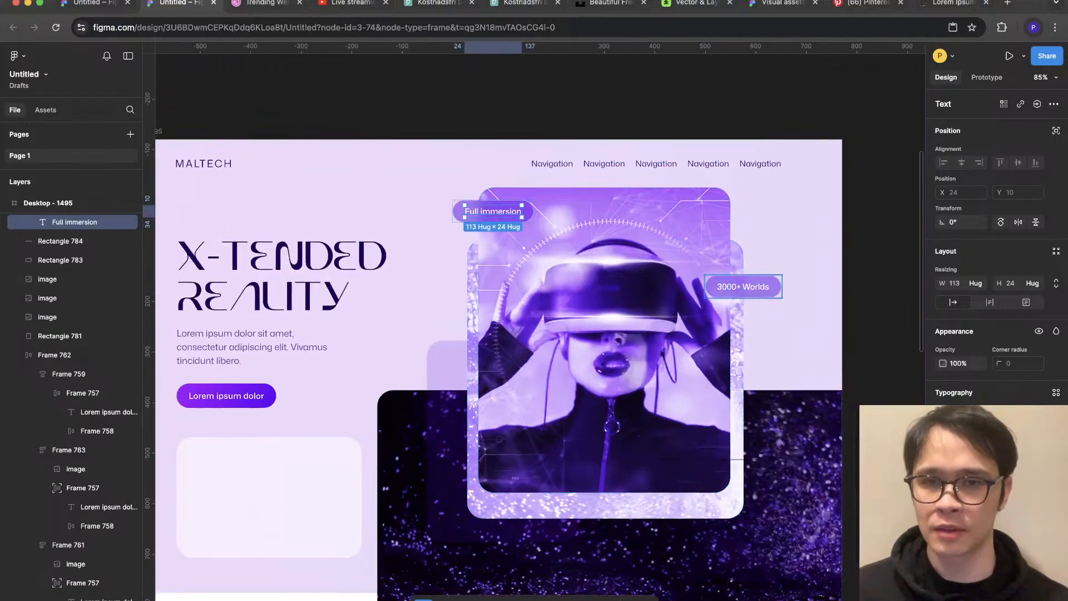
left_click(743, 286, "shift+super")
key("super+alt+period")
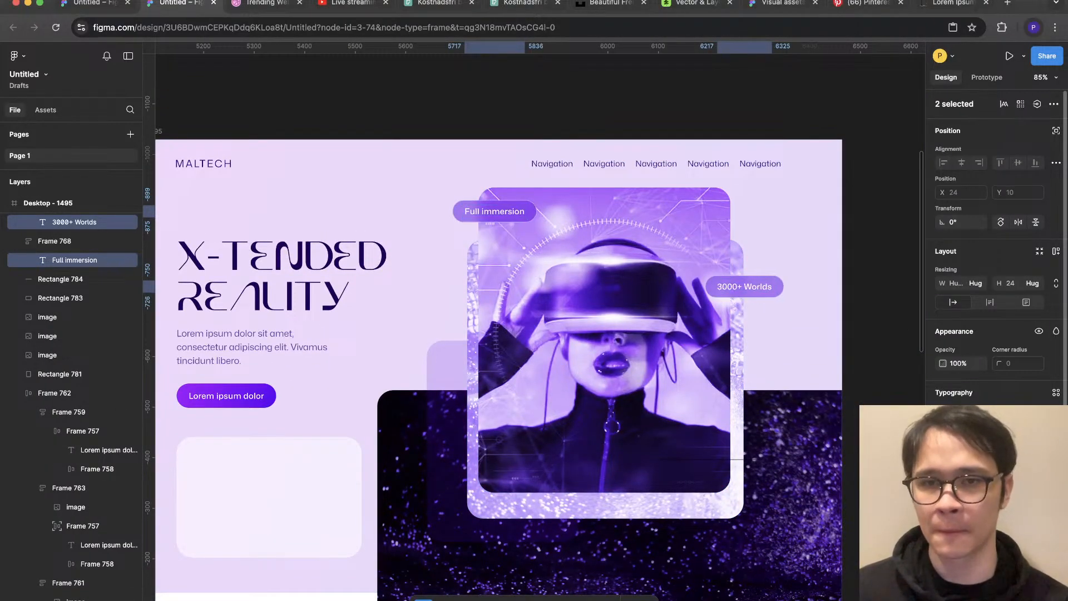
Step: Move the "3000+ Worlds" pill to X 1164, checking its right edge against the layout grid
key("Escape")
left_click(744, 287)
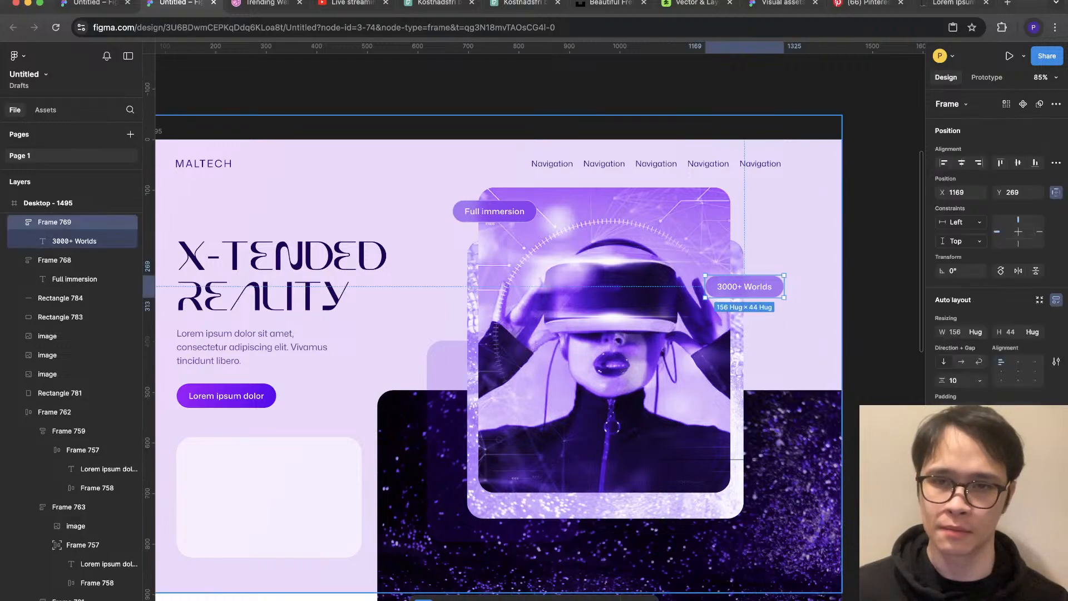
key("shift+g")
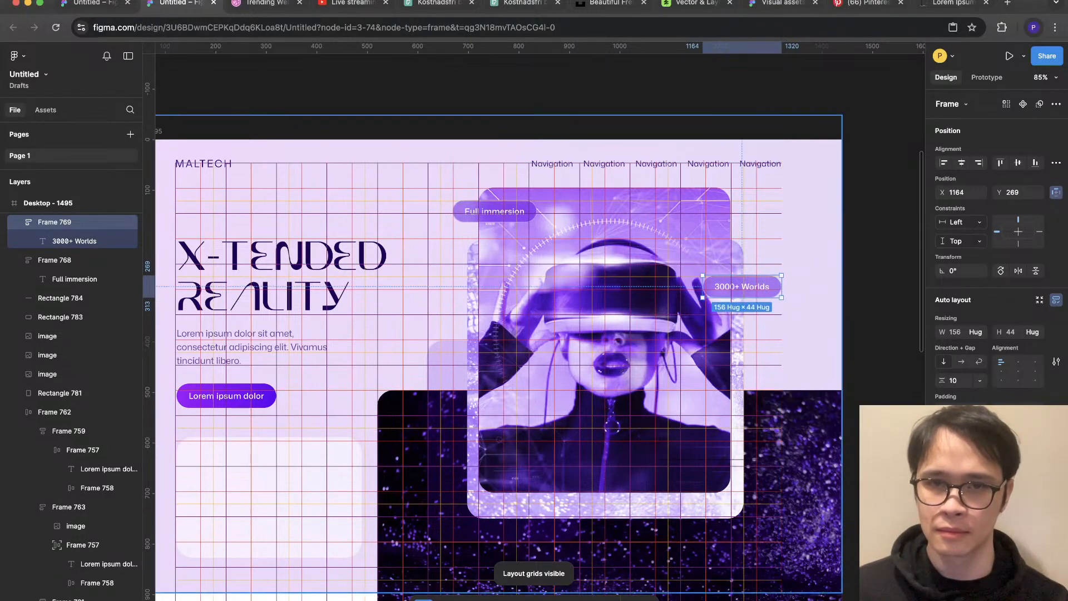
key("shift+g")
key("Escape")
scroll(890, 267, "down", 4)
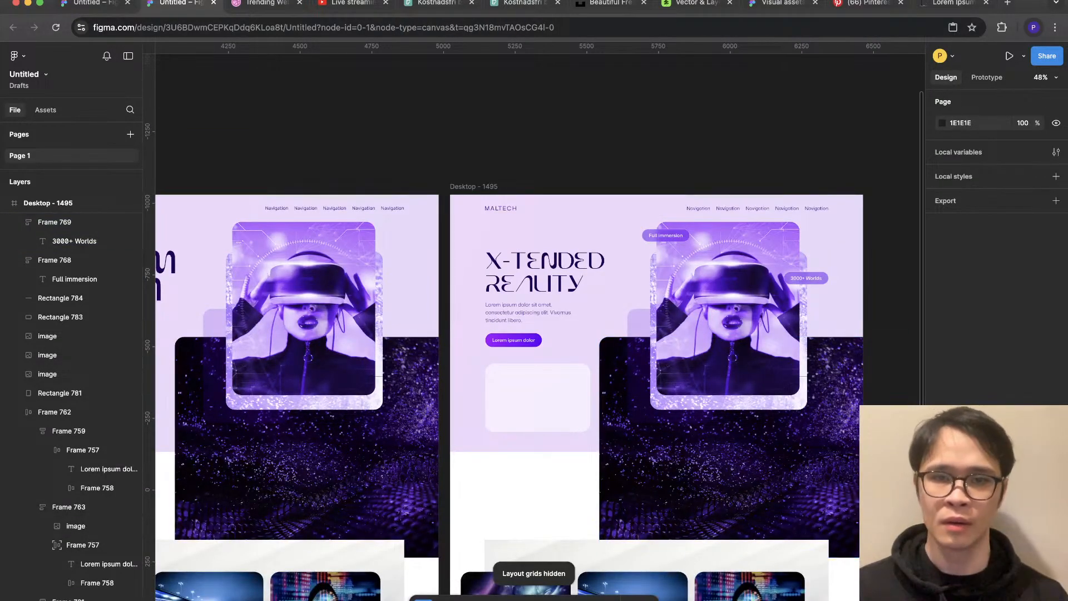
Step: Duplicate the "Full immersion" pill straight down onto the portrait's lower-left edge at X 669, Y 575
scroll(759, 356, "up", 3)
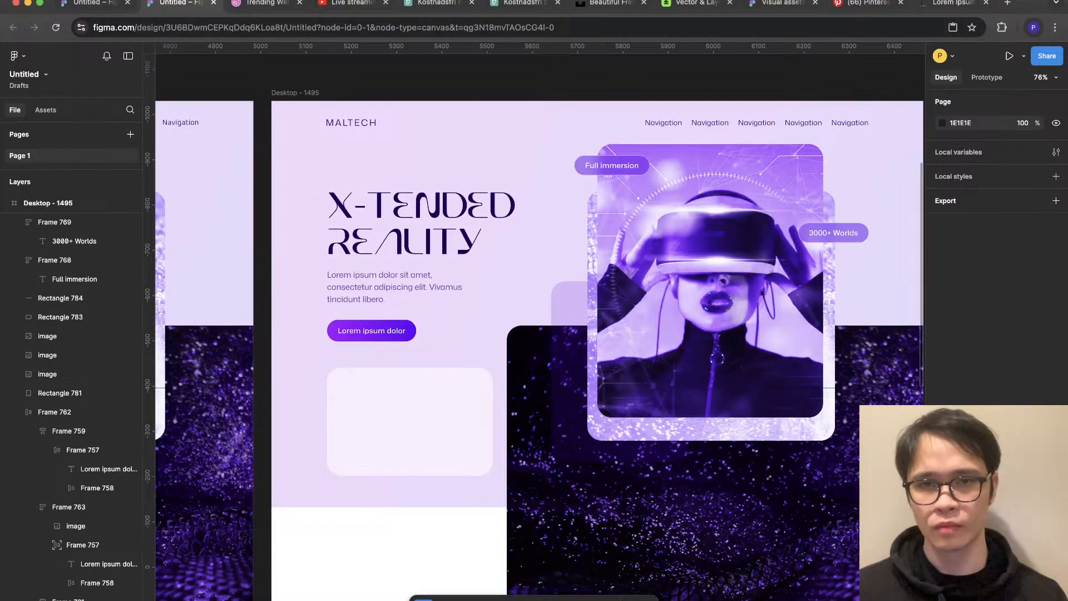
left_click(611, 166)
left_click_drag(611, 165, 612, 371)
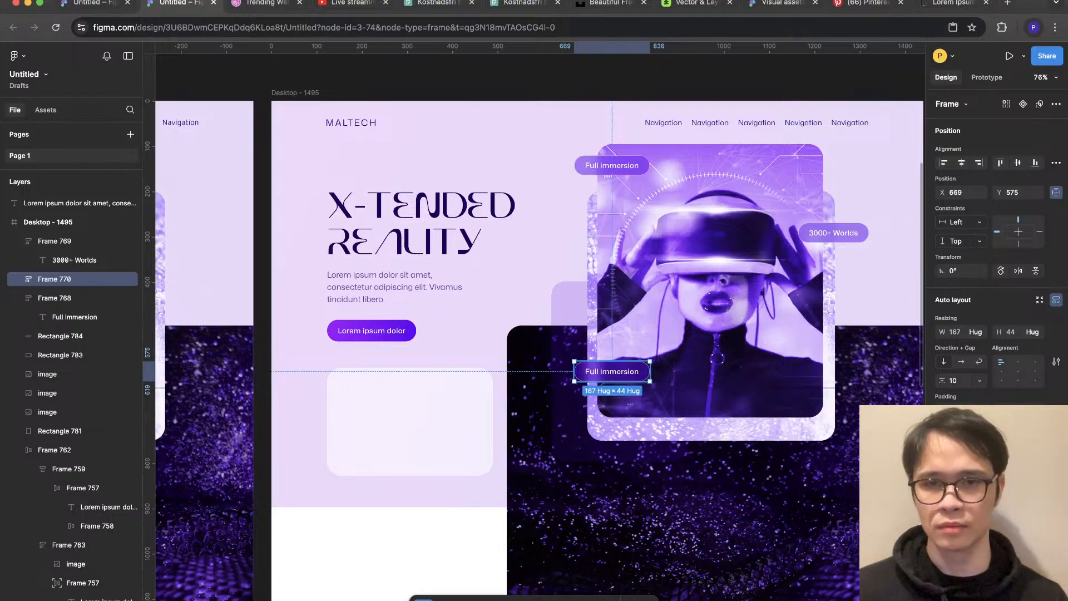
key("Return")
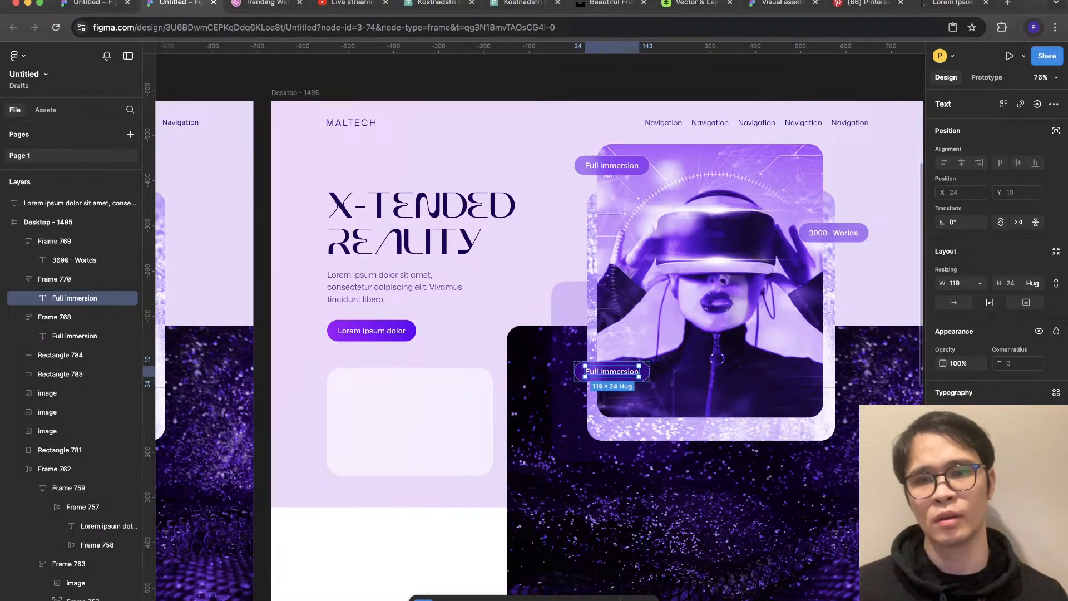
key("Return")
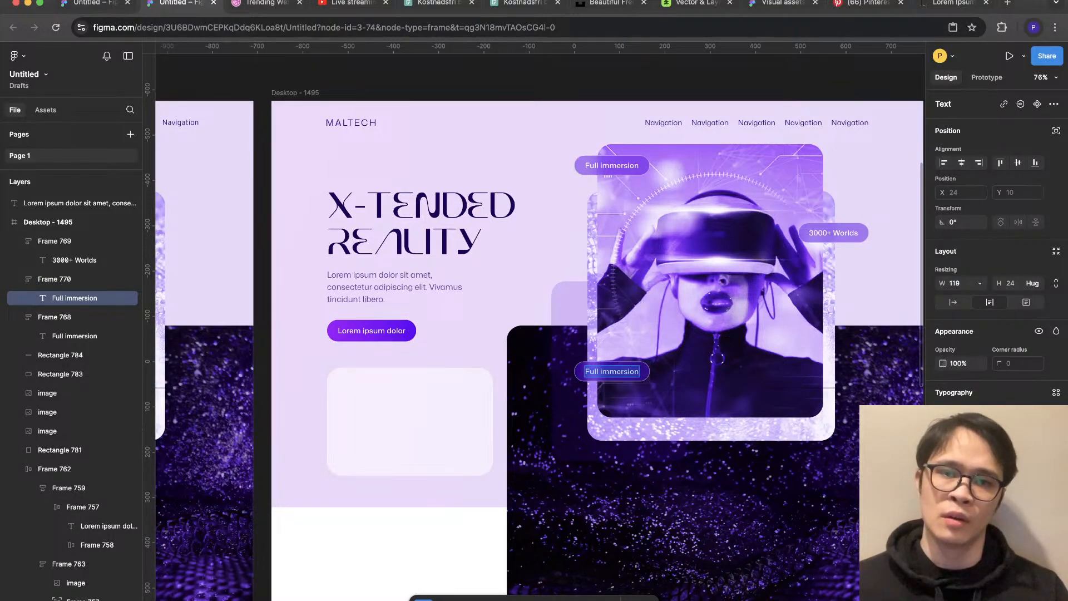
Step: Select the labels of all three pills together and make their font weight bolder
left_click(834, 232)
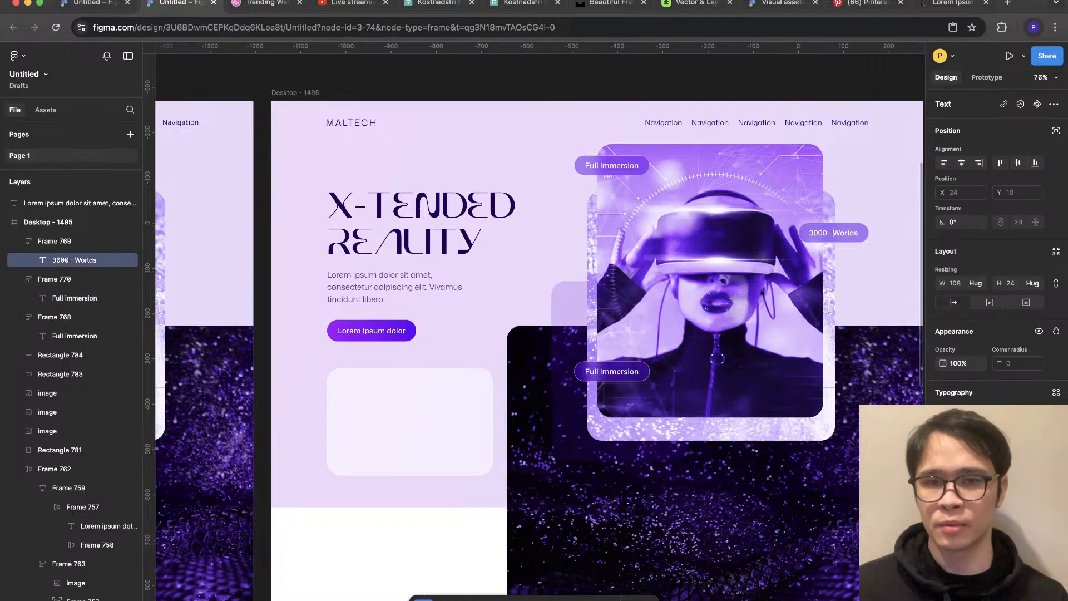
left_click(74, 297, "shift")
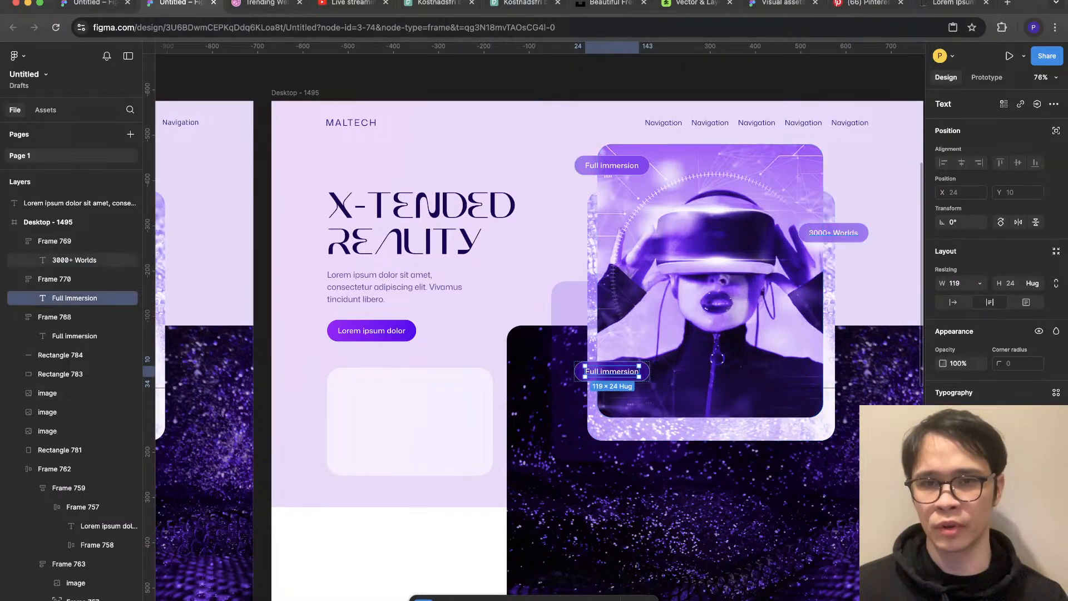
left_click(75, 335, "shift")
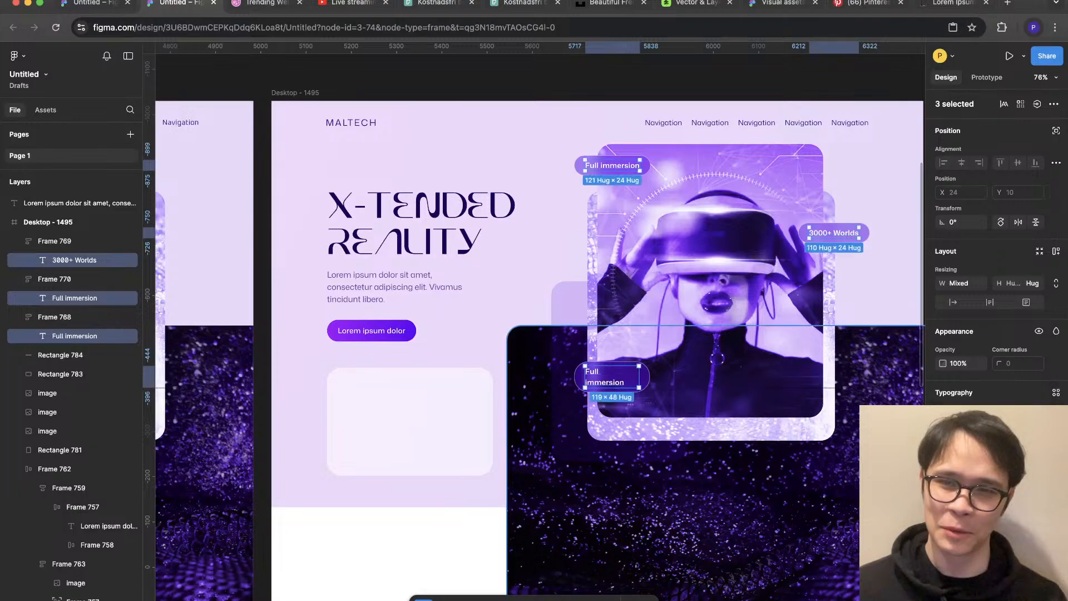
Step: Set the duplicated "Full immersion" pill's label to auto width so its text fits on one line
left_click(644, 377)
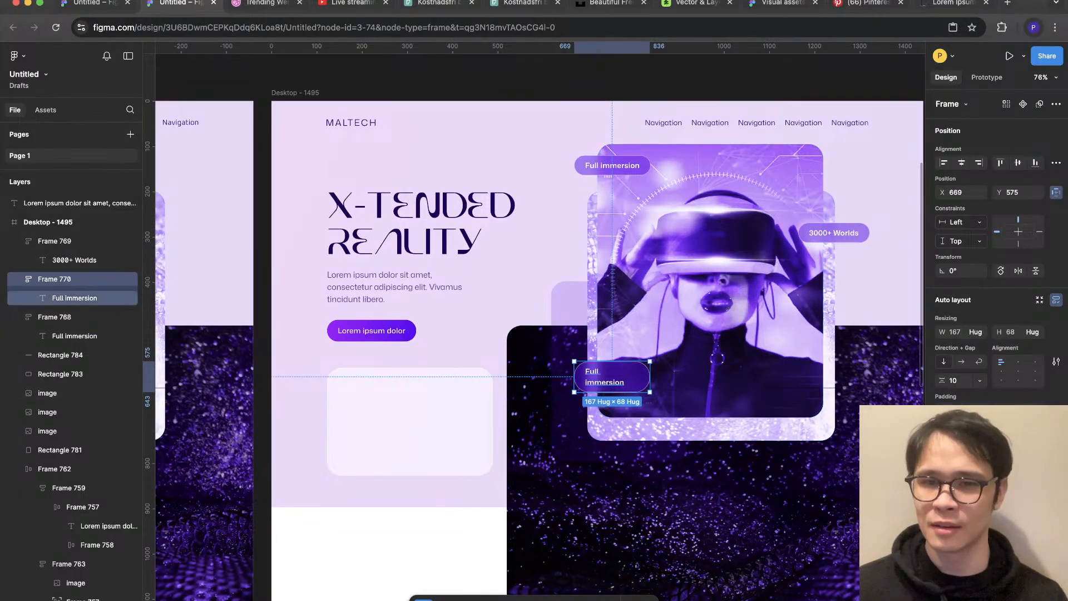
double_click(612, 376)
left_click(953, 302)
left_click(895, 334)
scroll(896, 333, "down", 3)
left_click(918, 328)
scroll(877, 308, "up", 3)
Step: Make the hero button's "Lorem ipsum dolor" label bolder to match the pill labels
left_click(385, 347, "super")
left_click(961, 434)
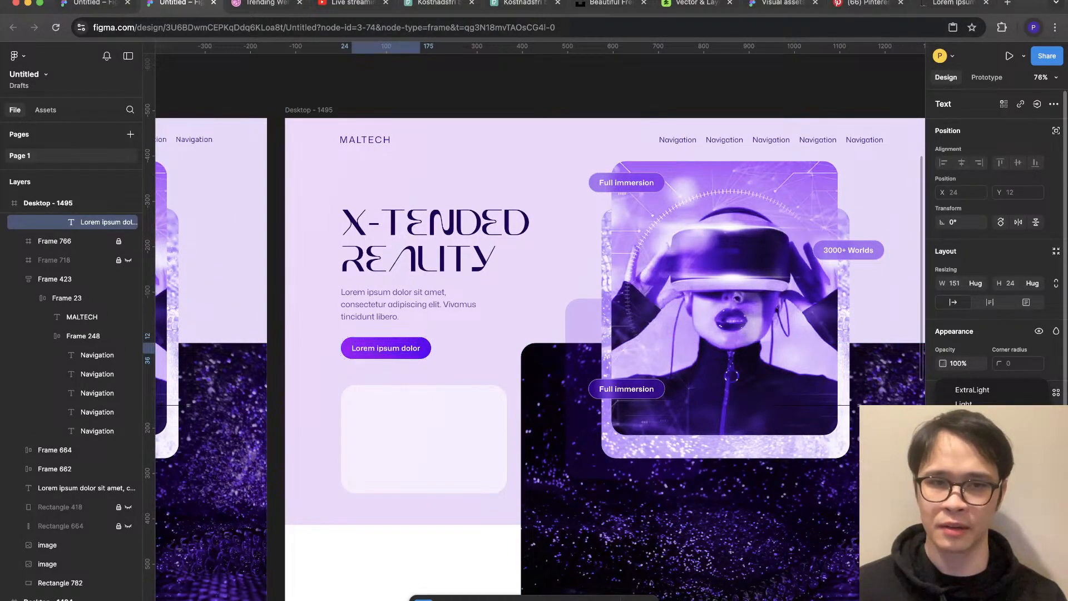
left_click(961, 446)
left_click(316, 434)
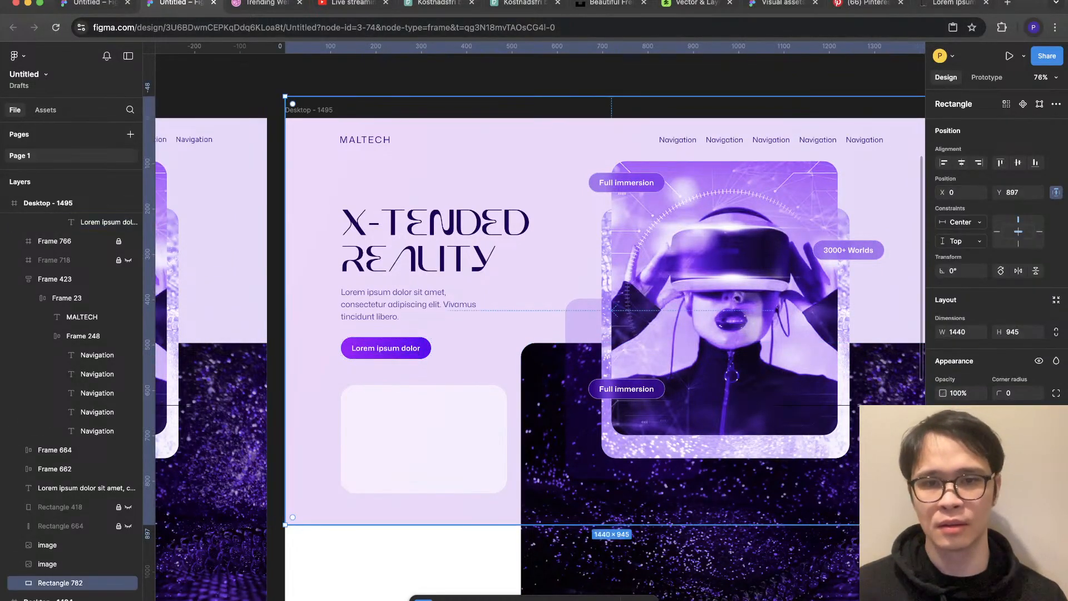
scroll(320, 370, "down", 2)
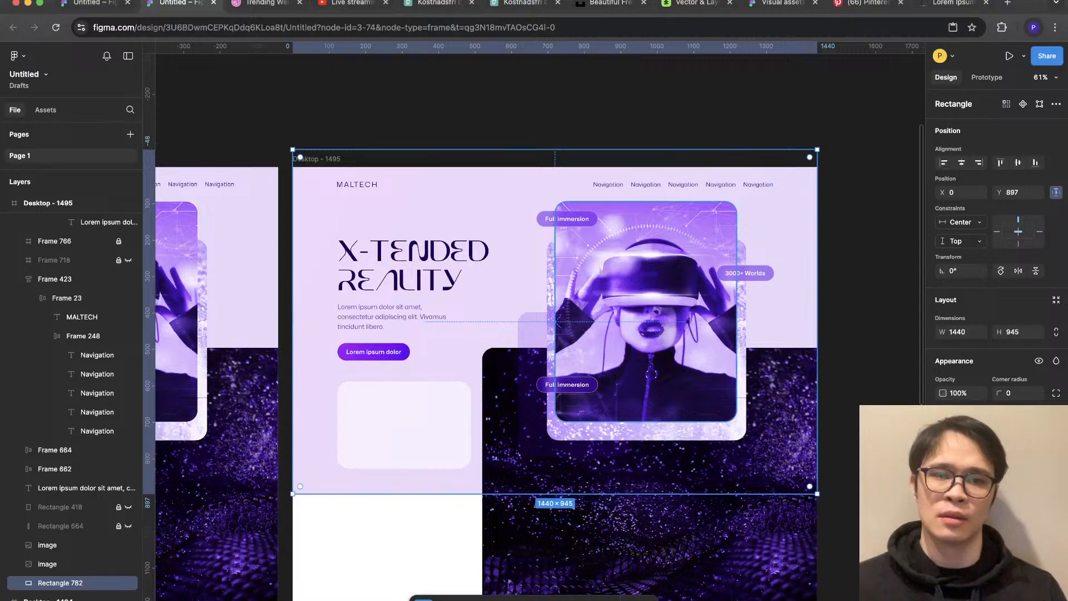
scroll(690, 305, "up", 1)
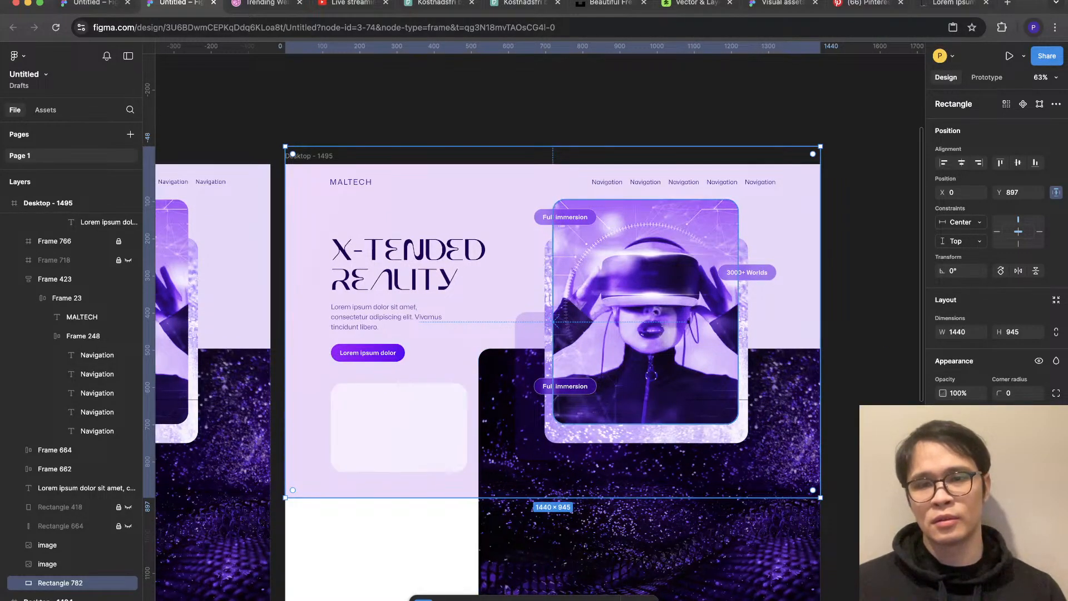
Step: Select the text labels of all three pills together with the hero button's "Lorem ipsum dolor" label
scroll(83, 222, "up", 5)
left_click(83, 222)
left_click(83, 260, "super")
left_click(83, 297, "super")
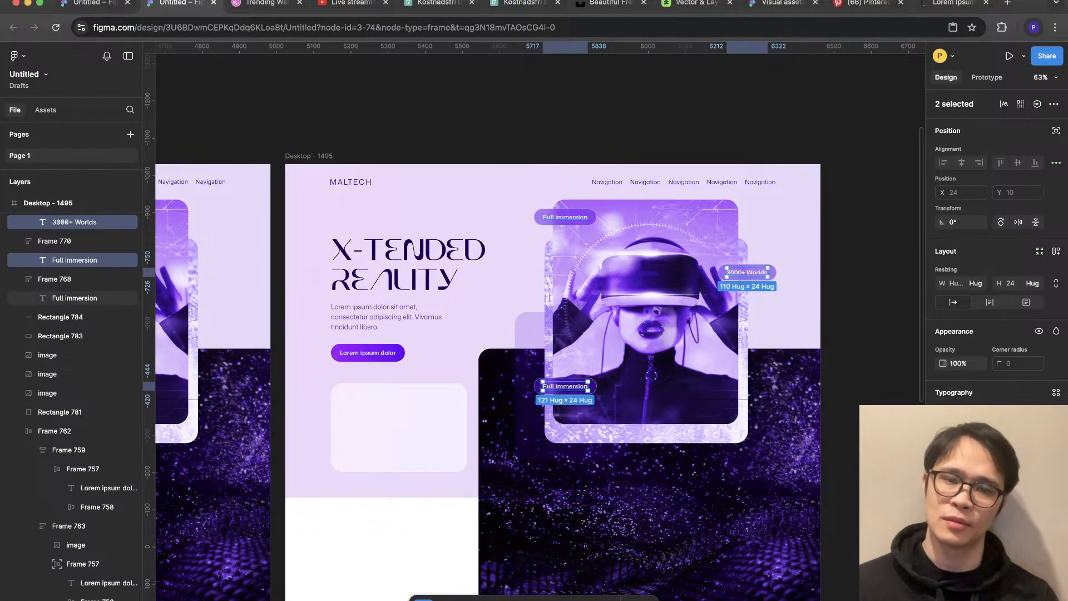
scroll(84, 390, "down", 5)
left_click(103, 421, "super")
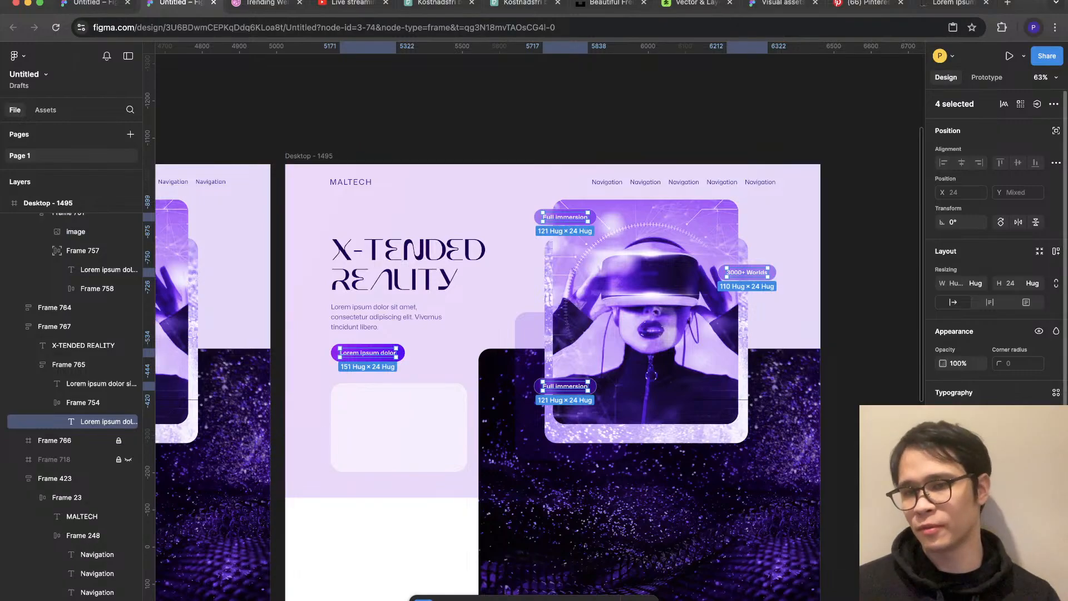
Step: Preview other typefaces, including Times, on the four selected labels and set them to Mona Sans Expanded
left_click(990, 412)
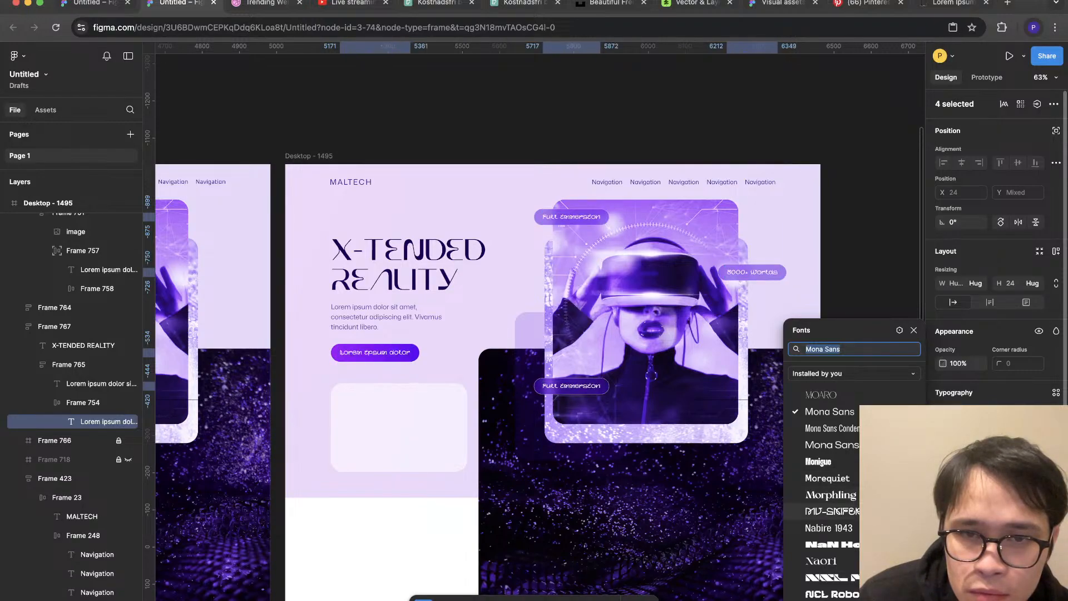
scroll(832, 556, "down", 1)
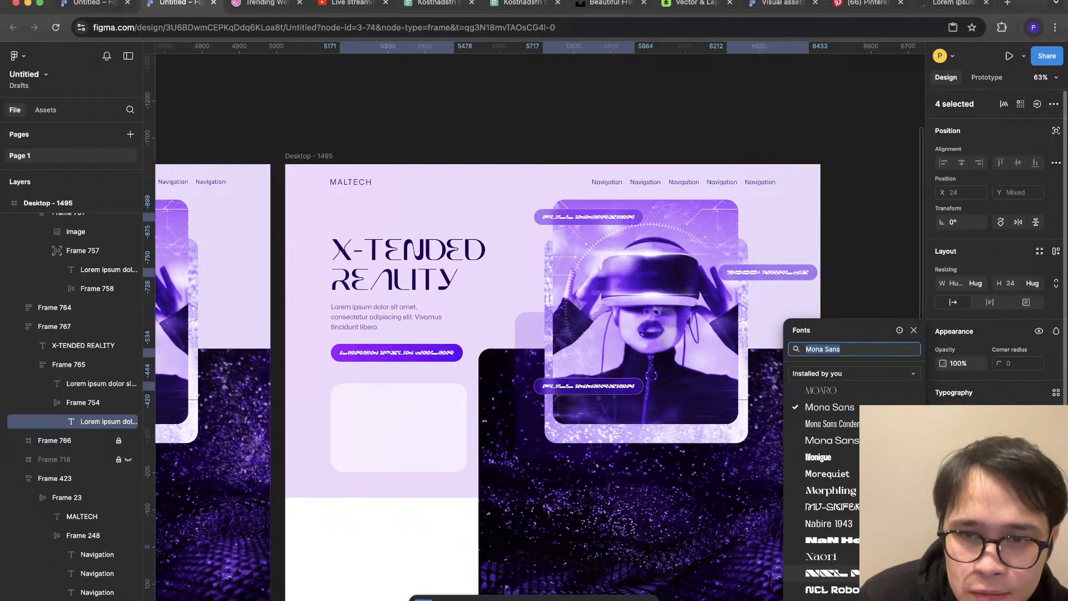
scroll(831, 568, "down", 2)
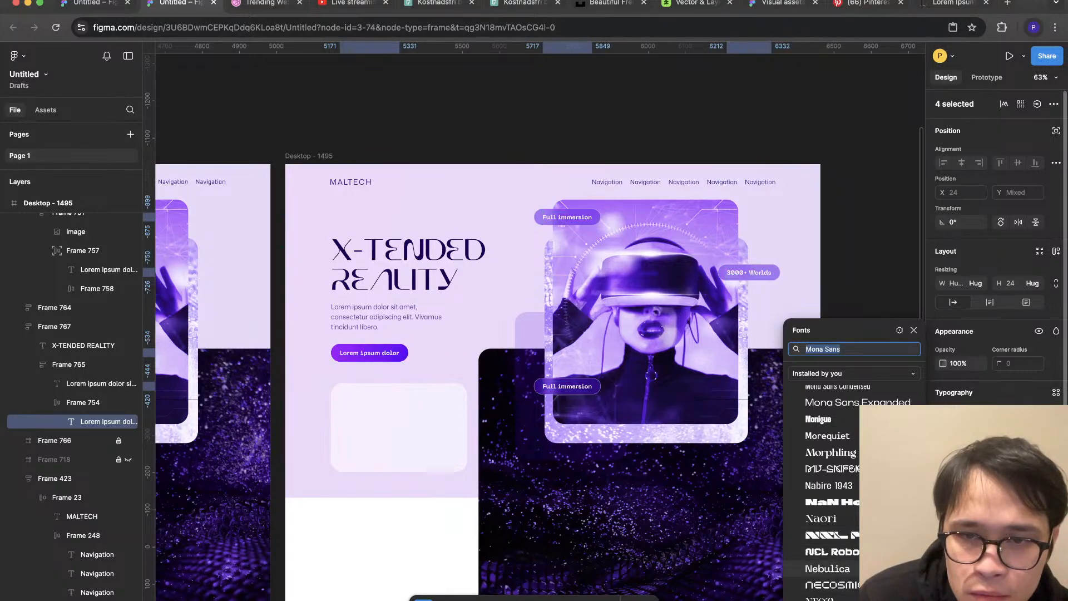
scroll(832, 555, "down", 3)
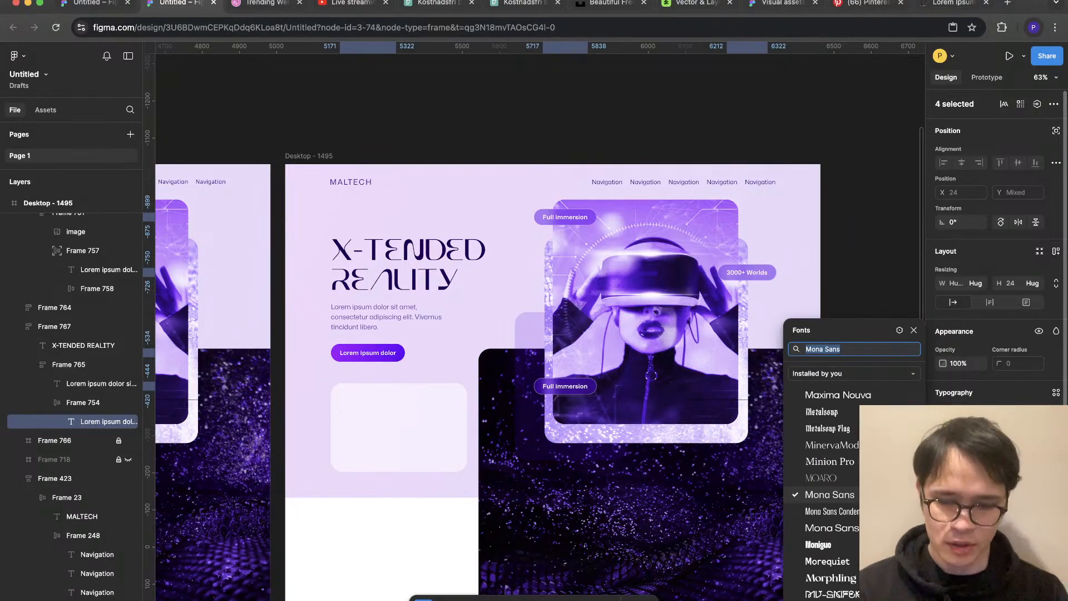
type("times")
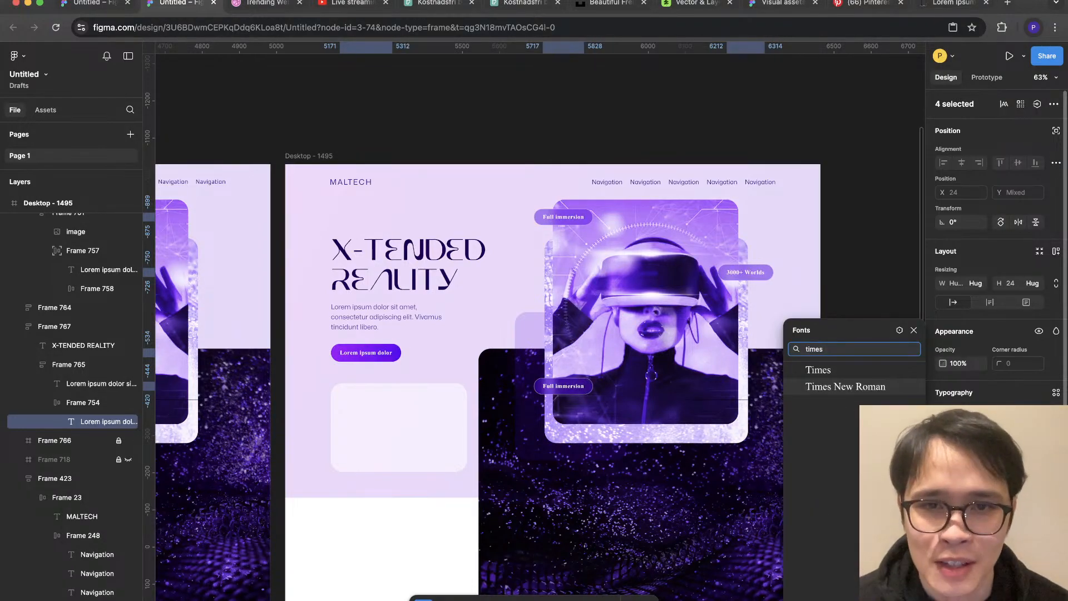
key("BackSpace")
key("BackSpace")
key("BackSpace")
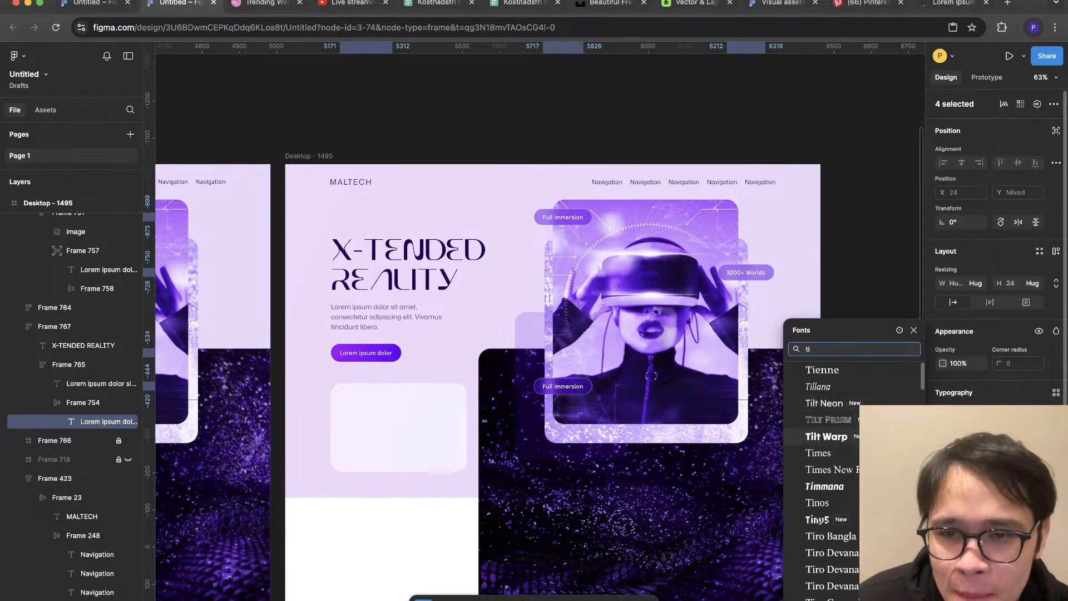
key("BackSpace")
key("BackSpace")
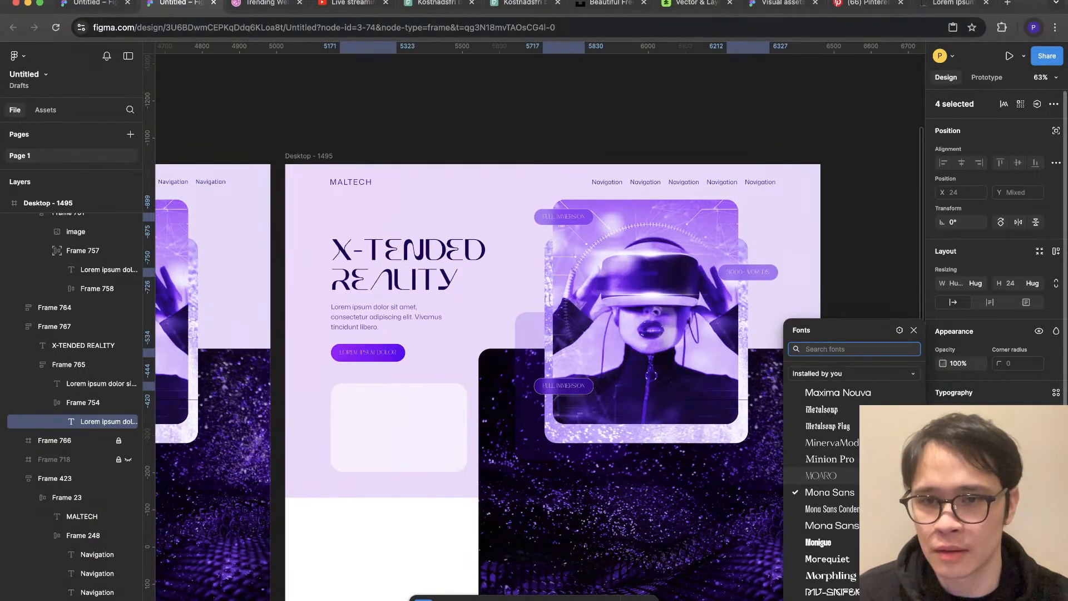
key("Up")
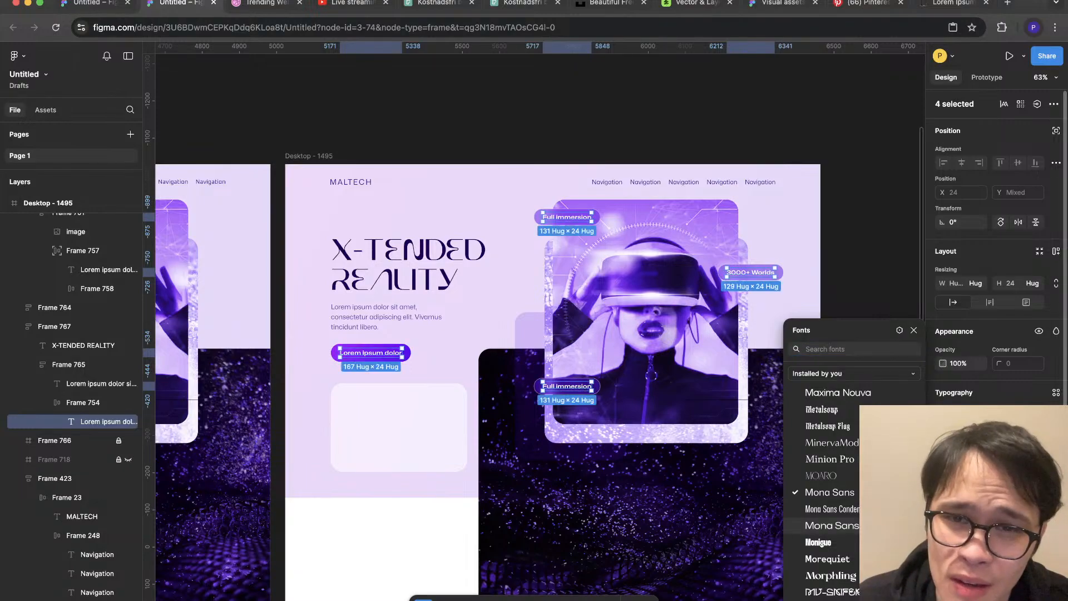
key("Escape")
key("Escape")
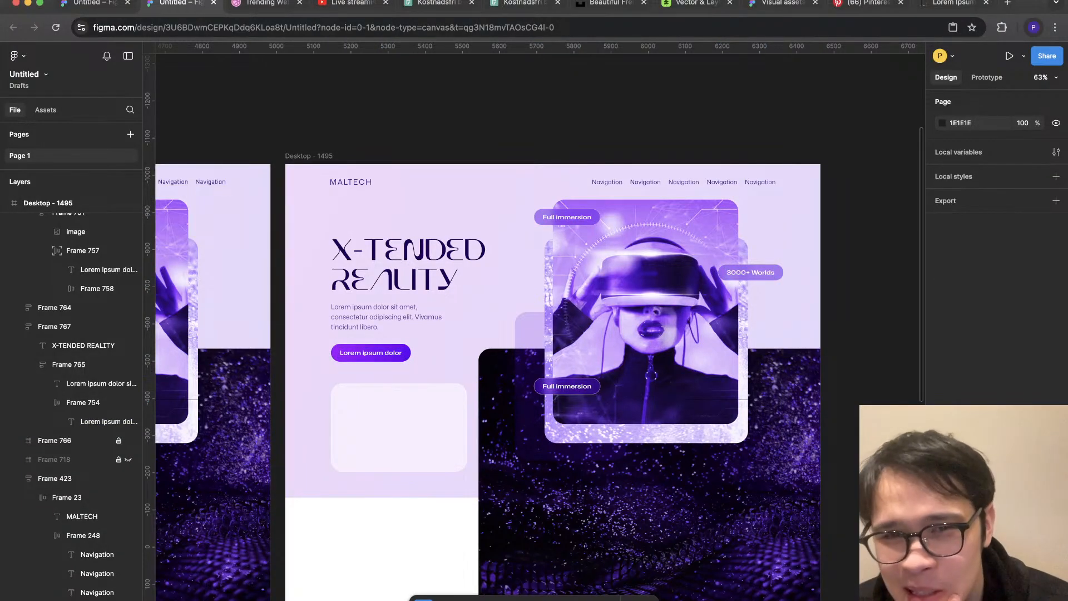
Step: Reselect the three pill labels and the hero button label and set their typeface to a Clash variable font
key("super+z")
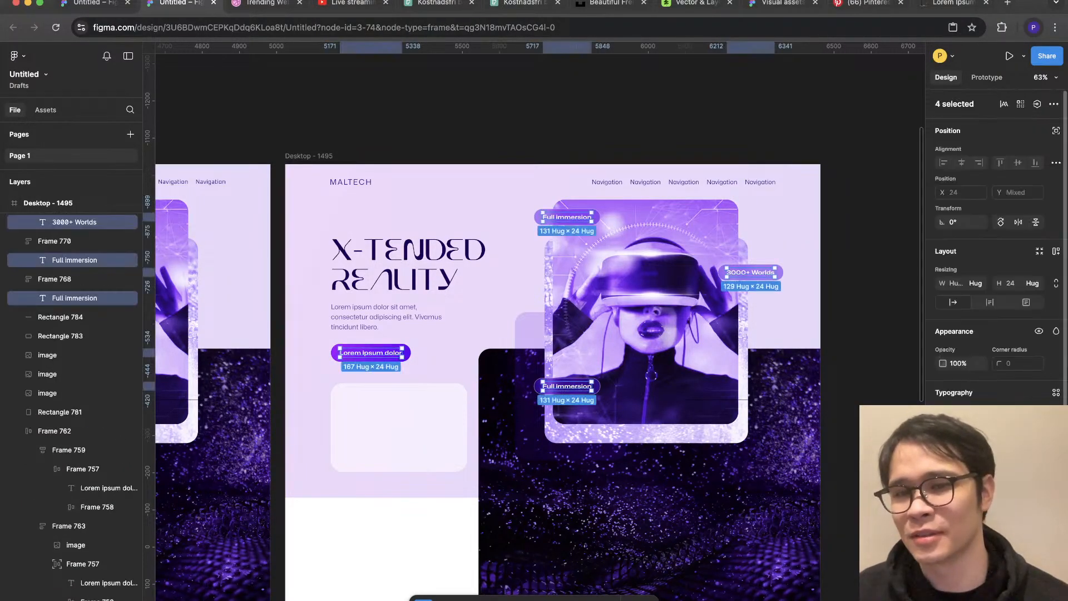
left_click(988, 414)
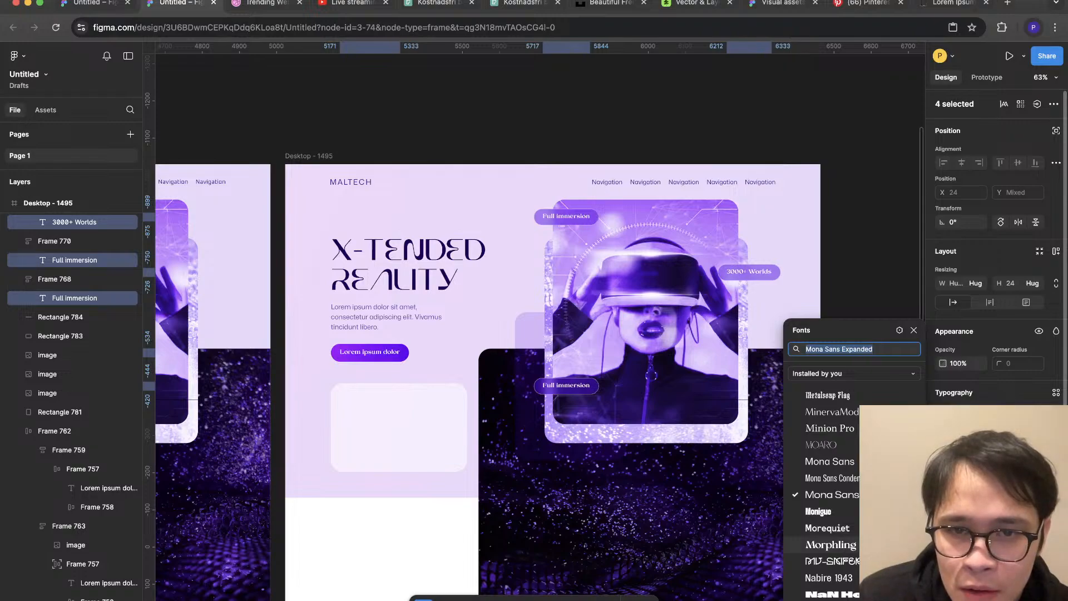
scroll(824, 545, "down", 3)
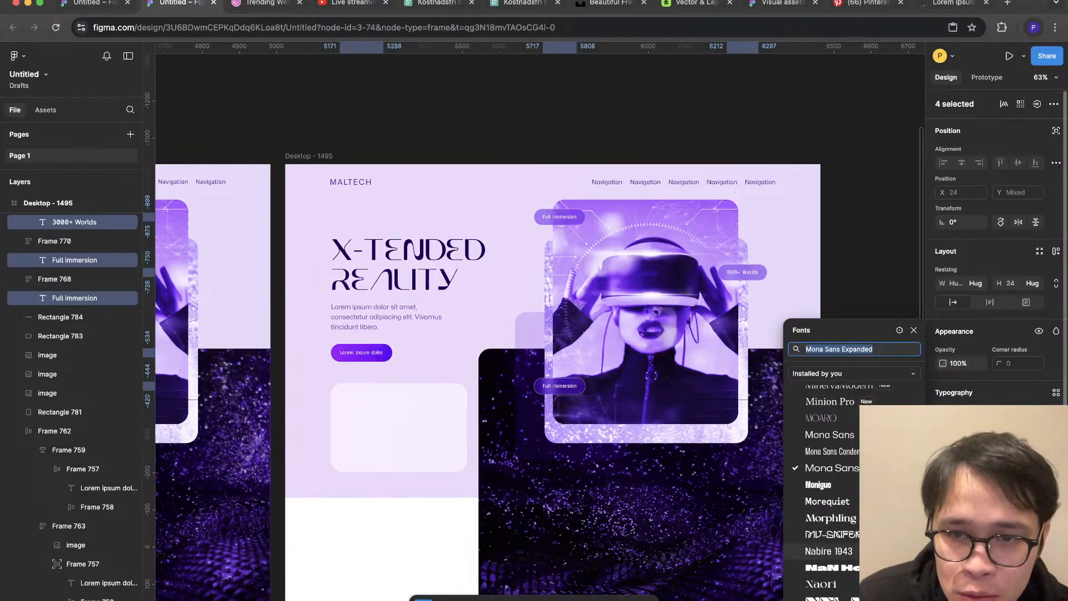
scroll(823, 562, "down", 2)
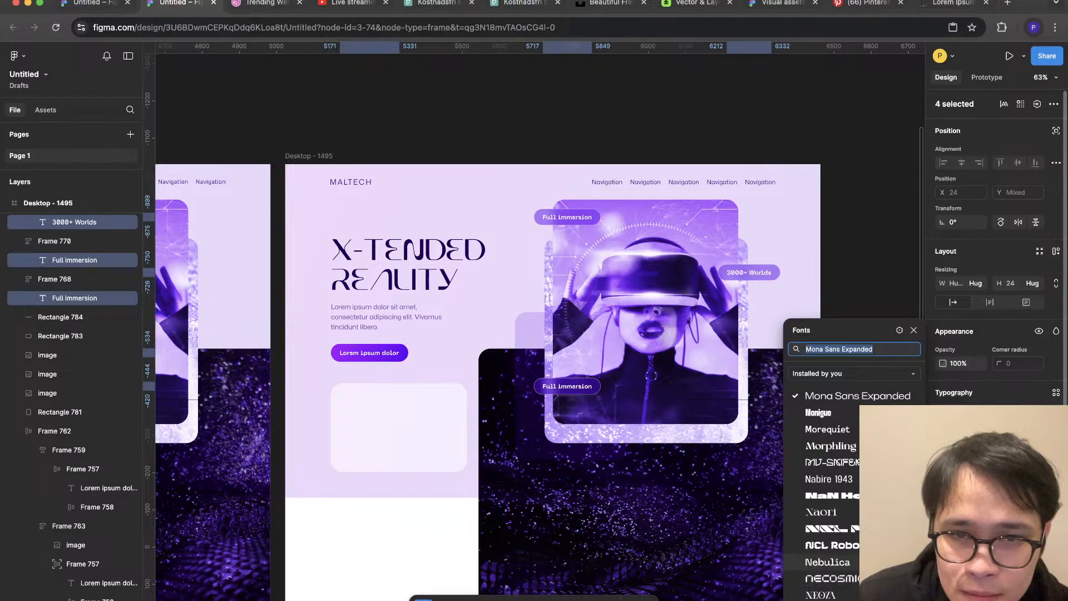
scroll(823, 559, "down", 2)
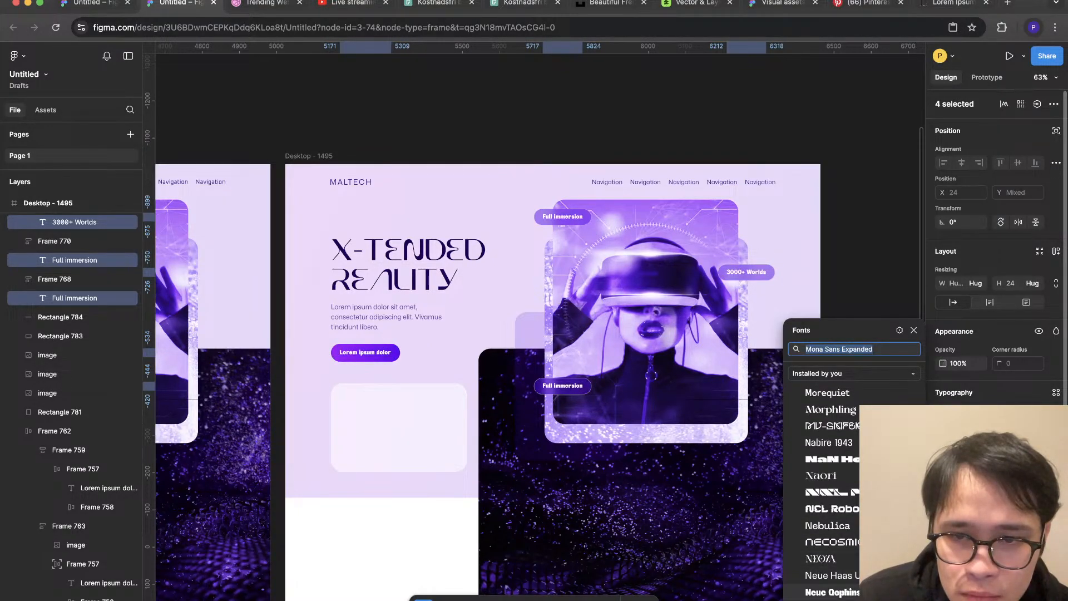
scroll(823, 584, "down", 2)
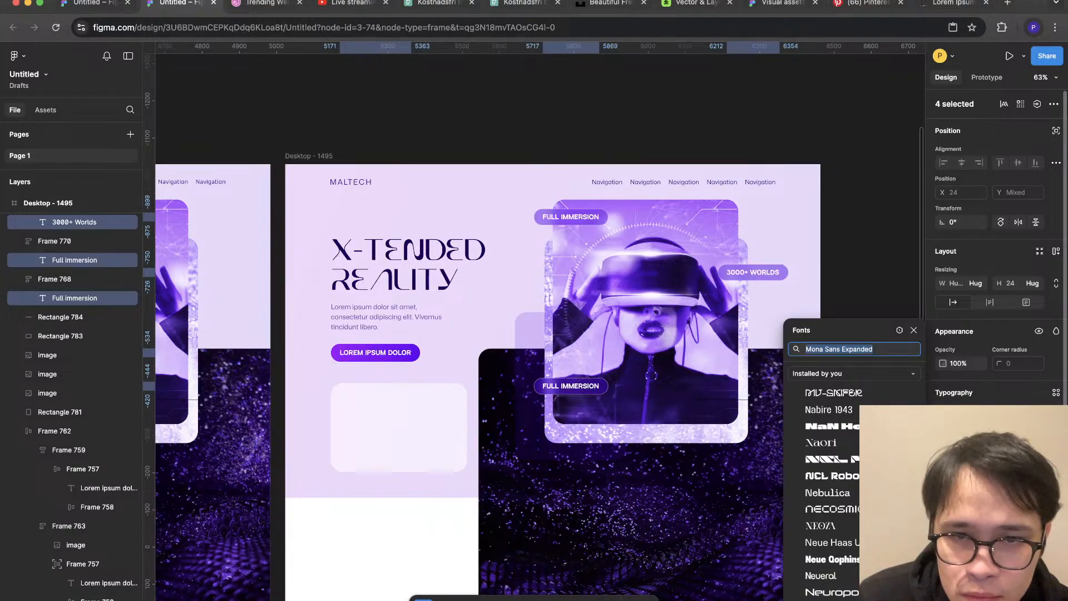
scroll(823, 582, "down", 2)
scroll(823, 573, "down", 2)
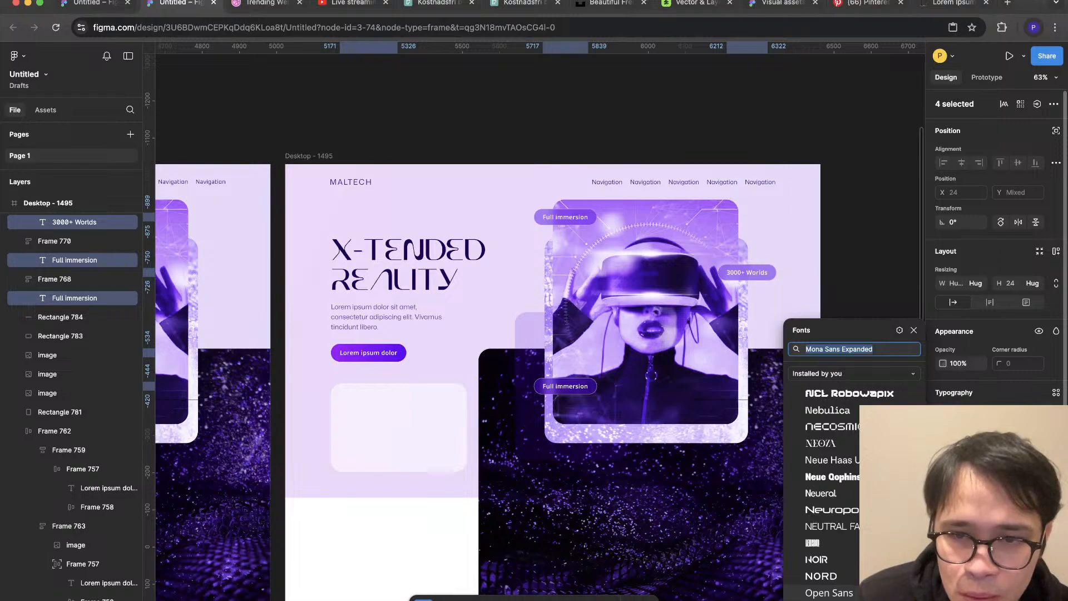
scroll(823, 590, "down", 3)
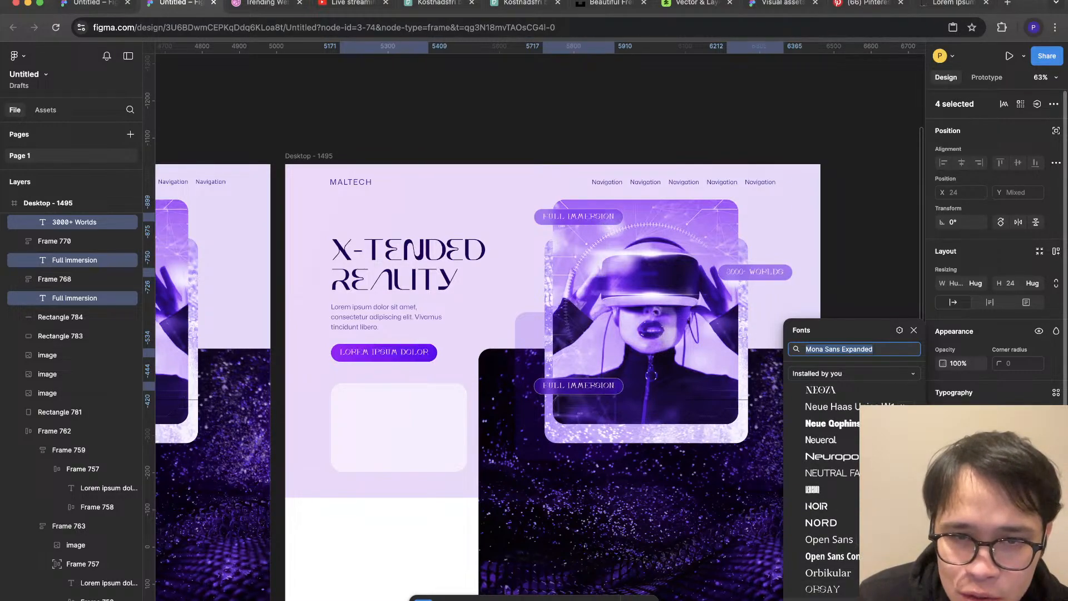
type("clash")
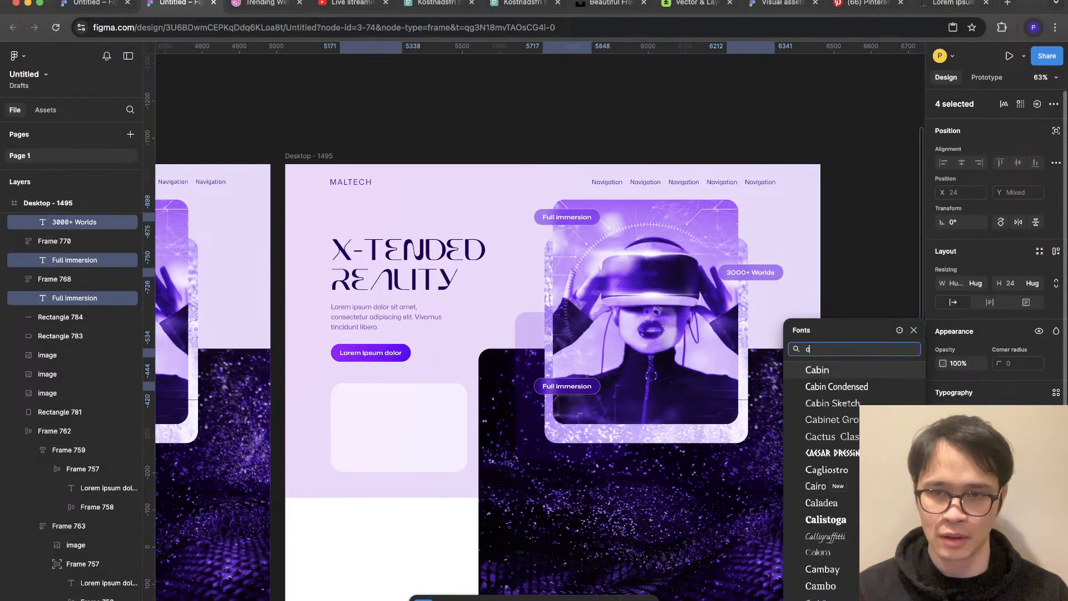
key("Down")
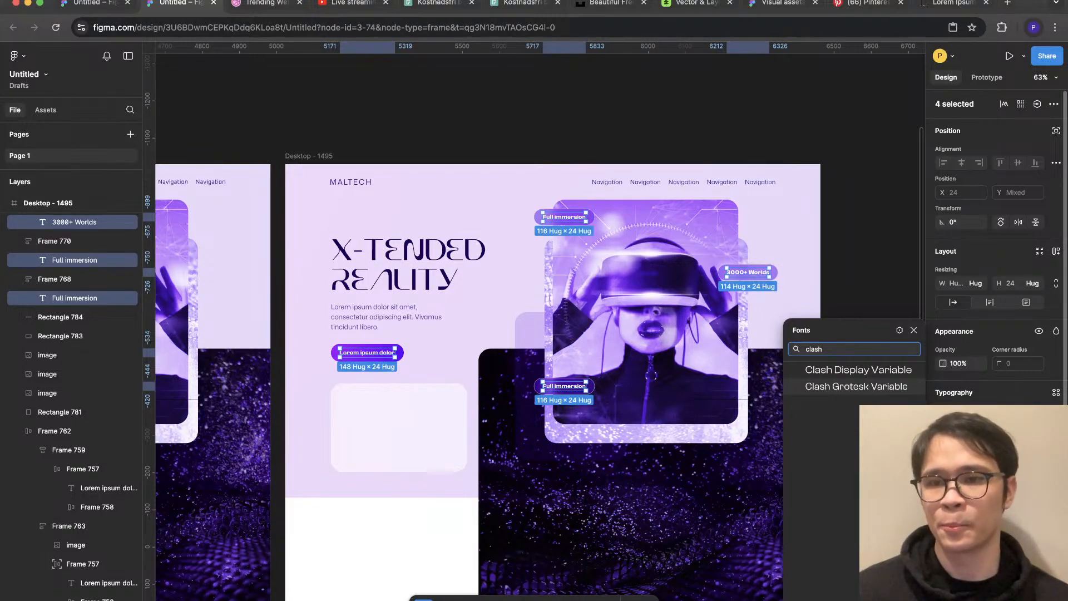
Step: Give the pill labels and the hero button label a lighter font weight and deselect them
key("Return")
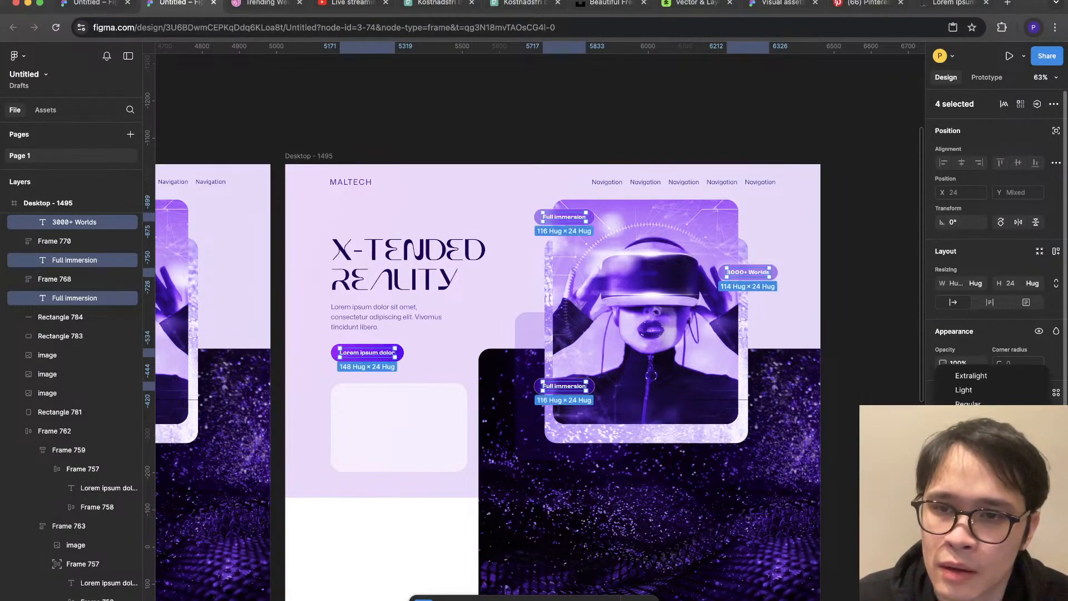
key("Escape")
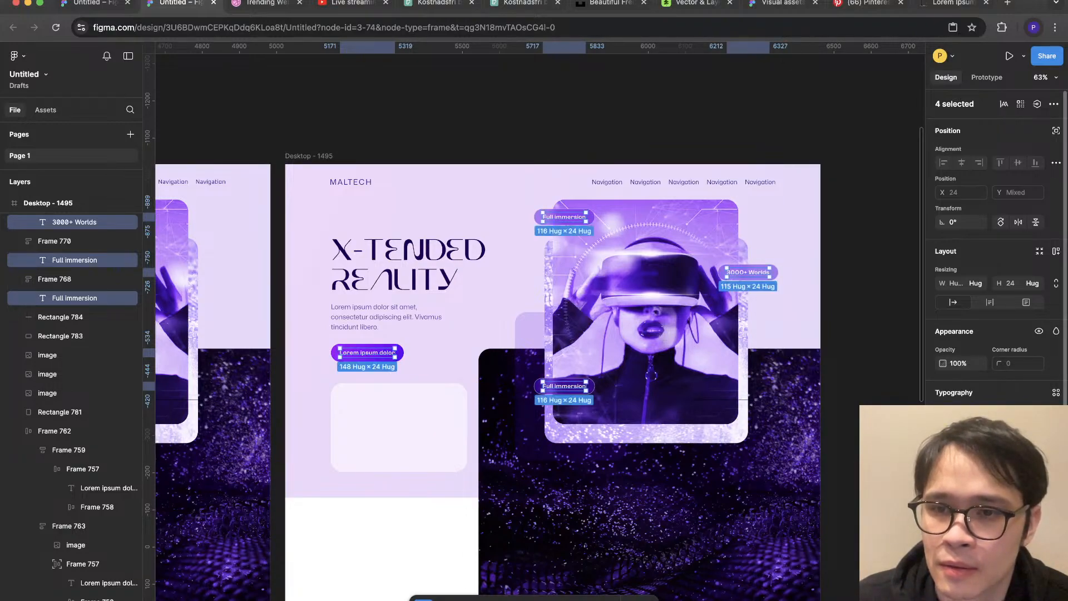
key("super+z")
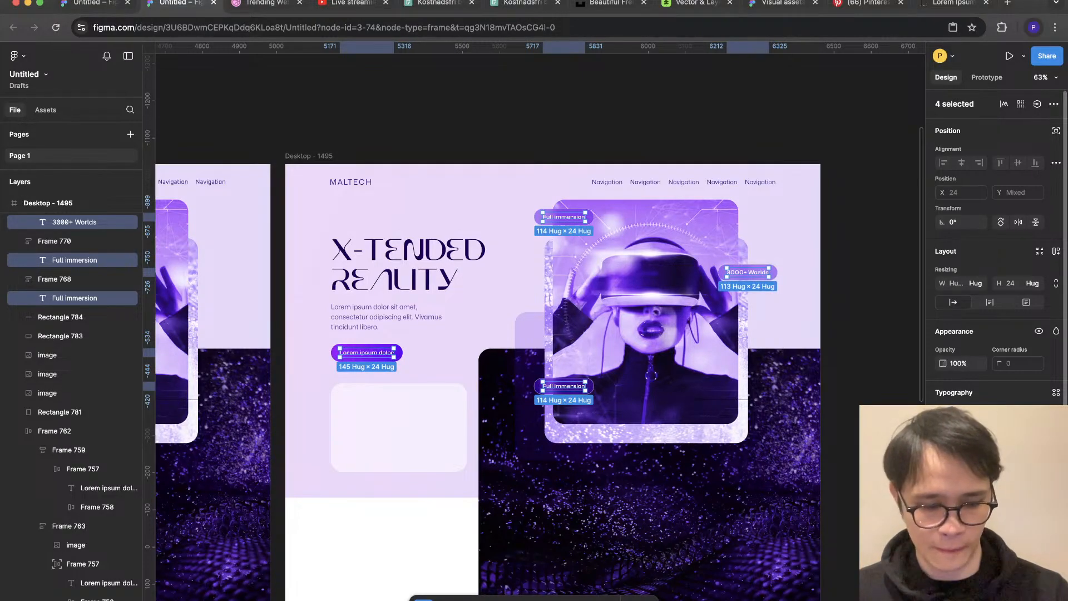
key("Escape")
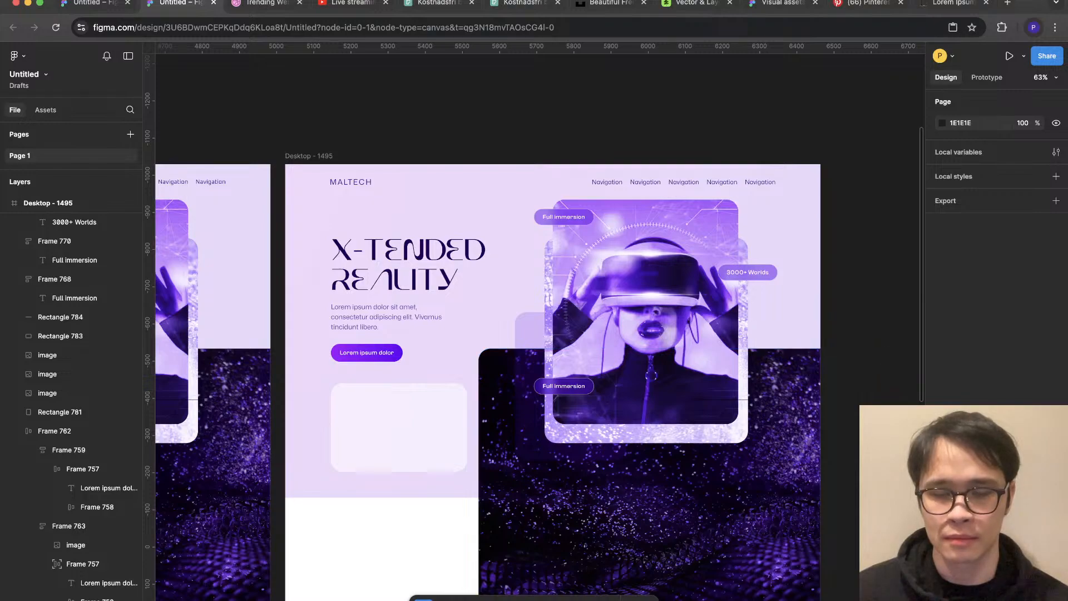
key("super+Tab")
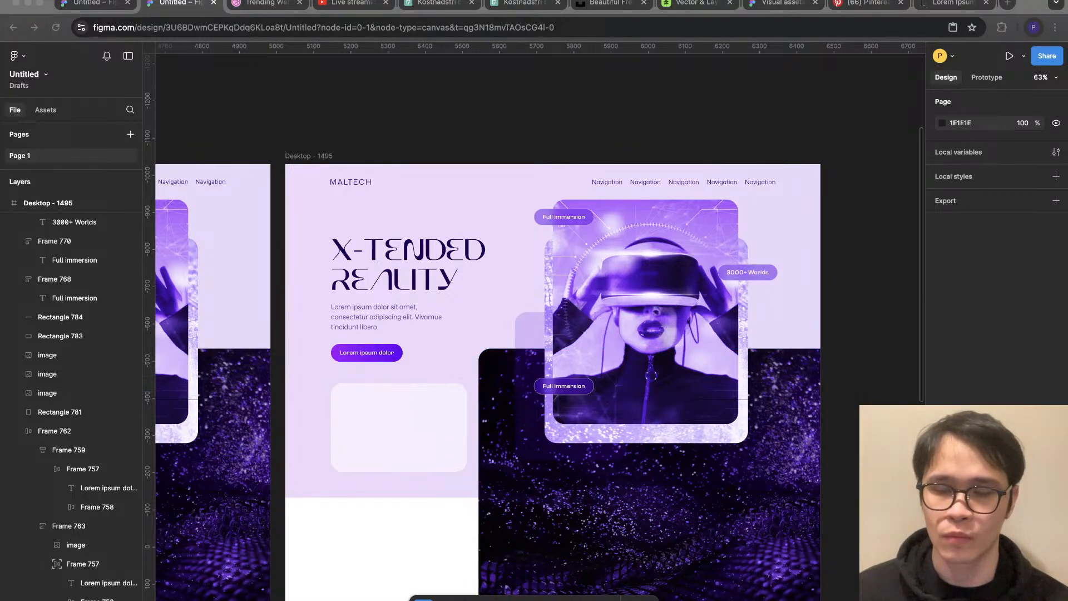
key("super+Tab")
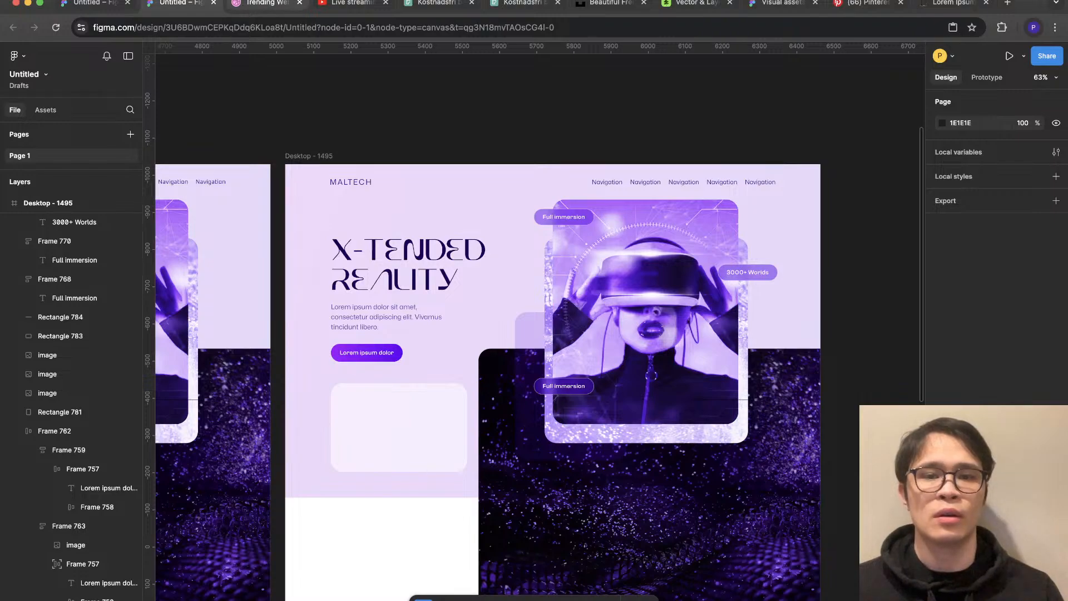
scroll(560, 217, "down", 3)
scroll(529, 305, "up", 3)
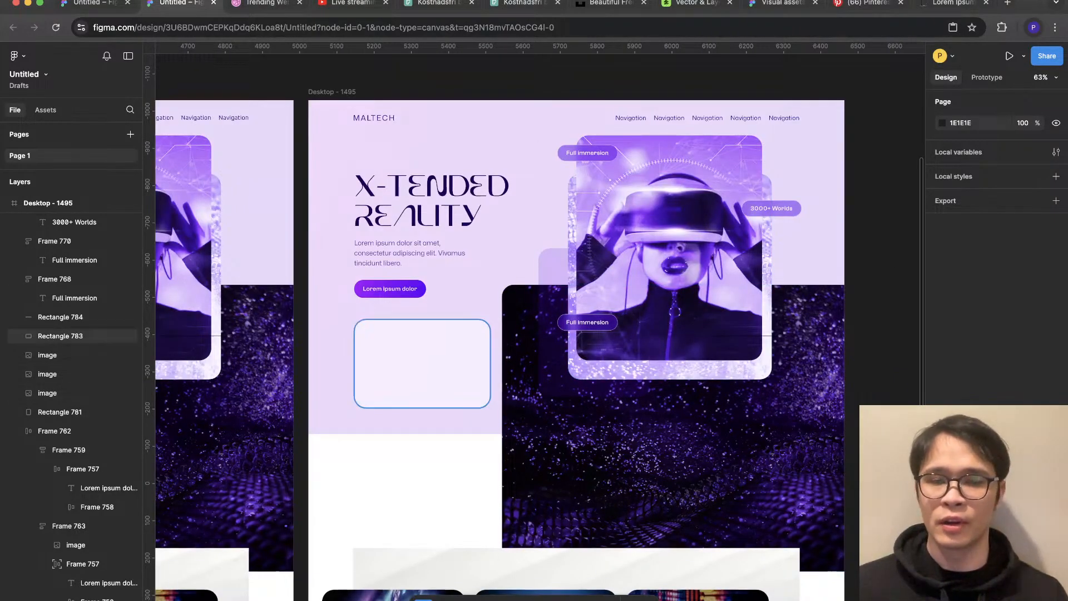
left_click(423, 363)
key("Escape")
scroll(534, 322, "up", 1)
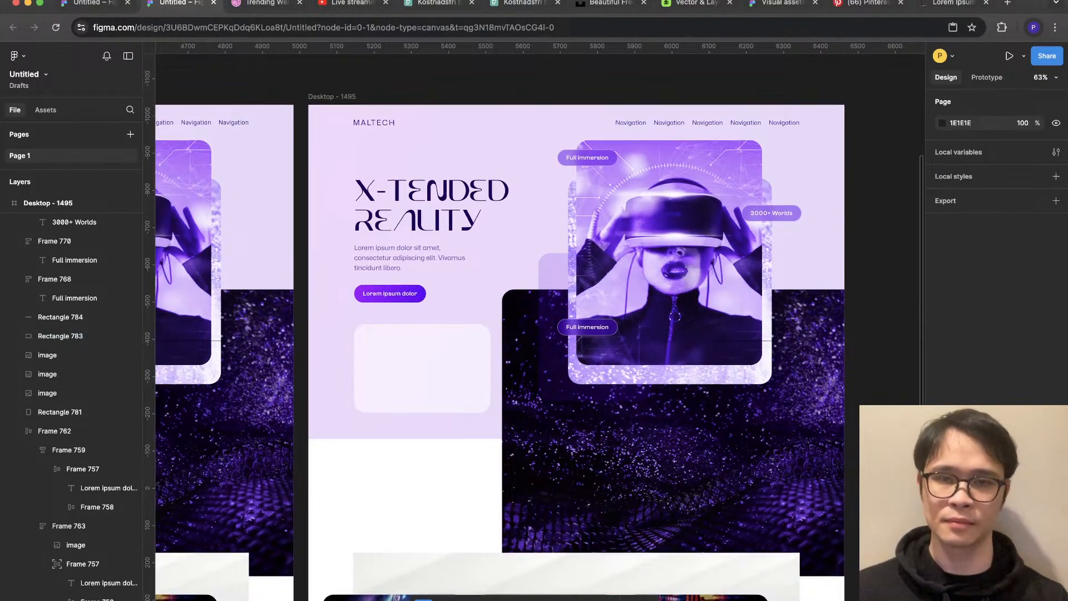
Step: Change the fill of the empty rounded card below the hero button to a saturated purple with hue 264
scroll(534, 327, "up", 2)
left_click(422, 420)
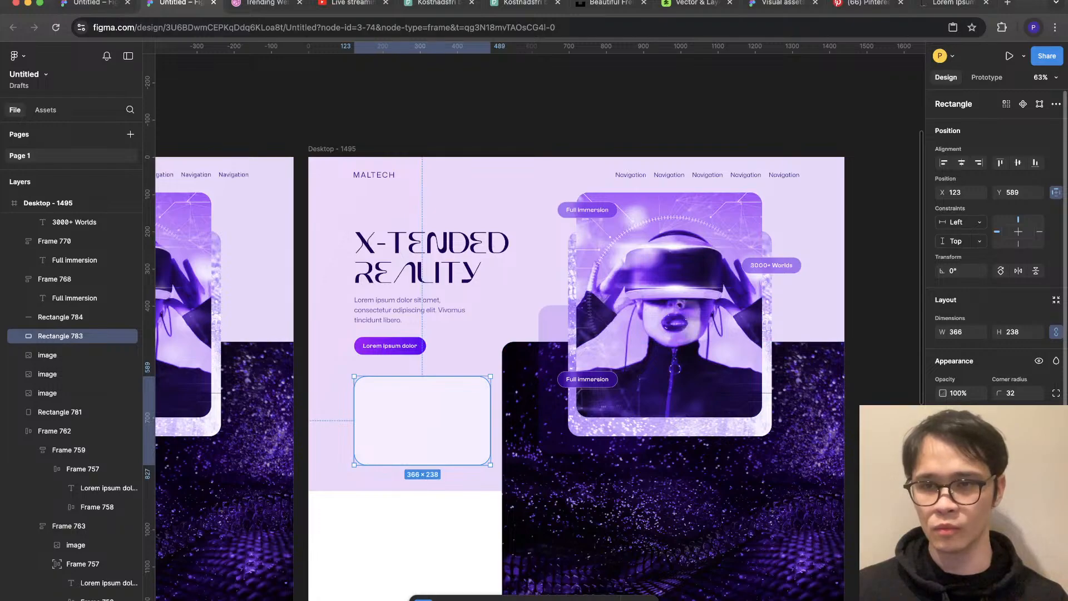
left_click(800, 495)
left_click(603, 228)
left_click_drag(912, 385, 925, 360)
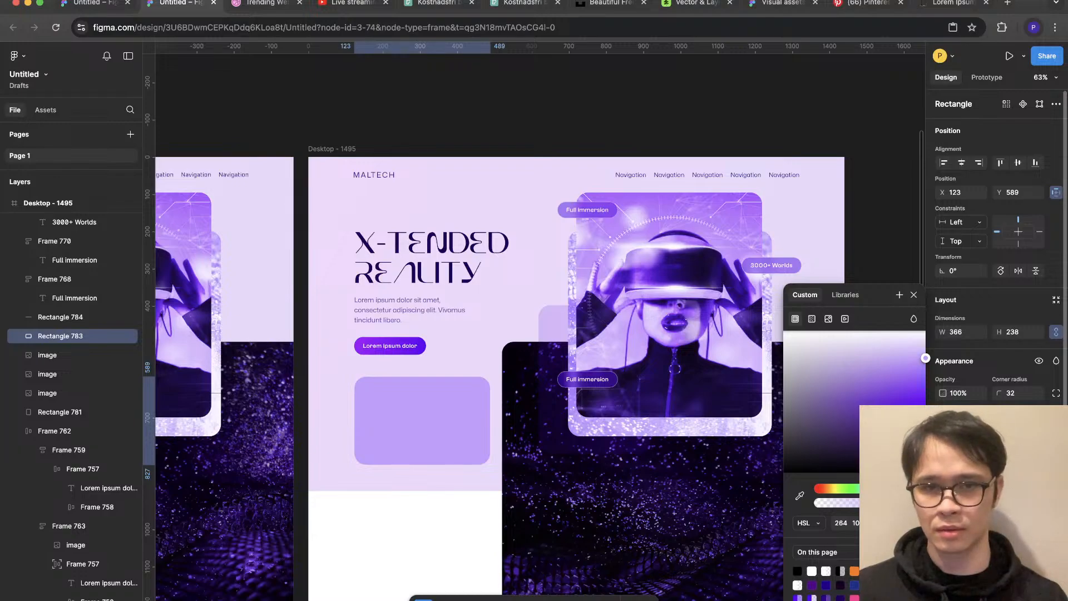
left_click(453, 212)
Step: Show the layout grids, narrow the purple card slightly from its right edge, and hide the grids again
key("shift+g")
scroll(364, 443, "up", 2)
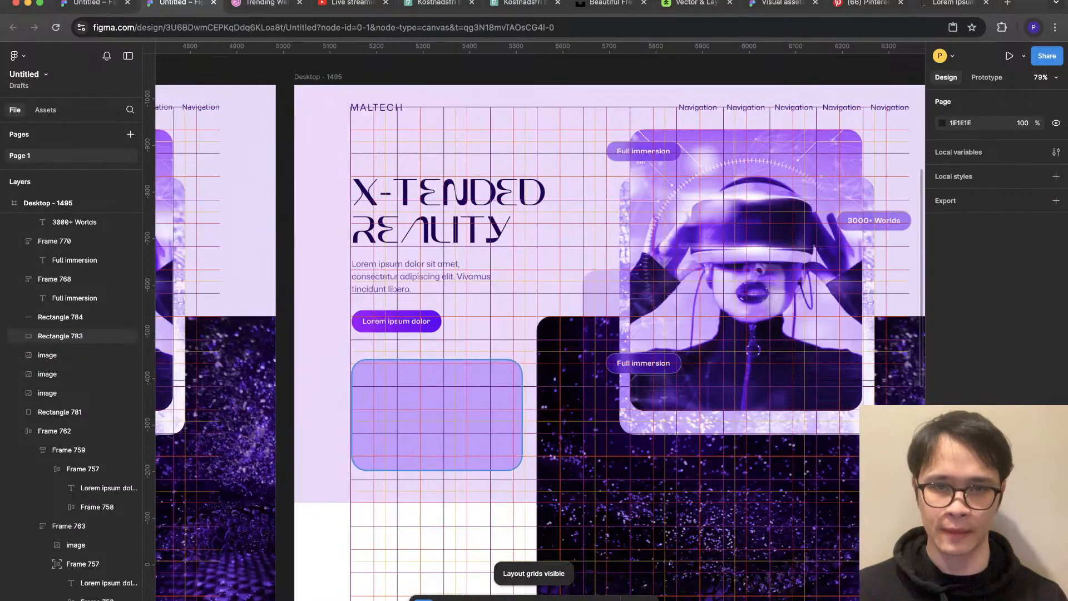
left_click(501, 445)
left_click_drag(522, 445, 511, 445)
key("shift+g")
left_click(523, 484)
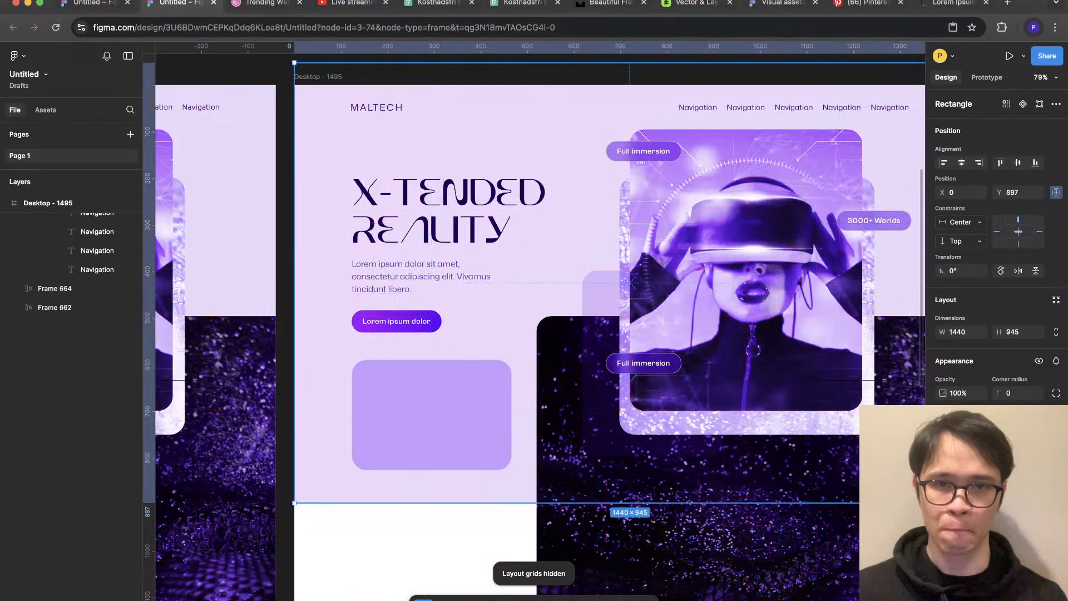
Step: Narrow the dark particle image from its left edge to about 1055 px wide, using the layout grids, and hide the grids
scroll(316, 438, "down", 5)
scroll(212, 509, "up", 2)
key("Escape")
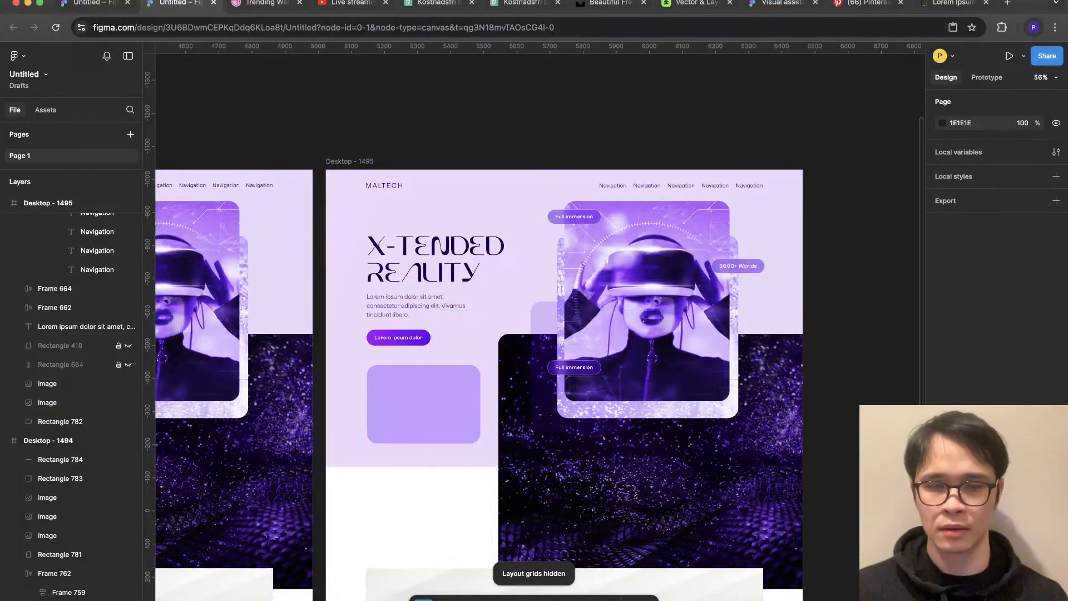
left_click(47, 402)
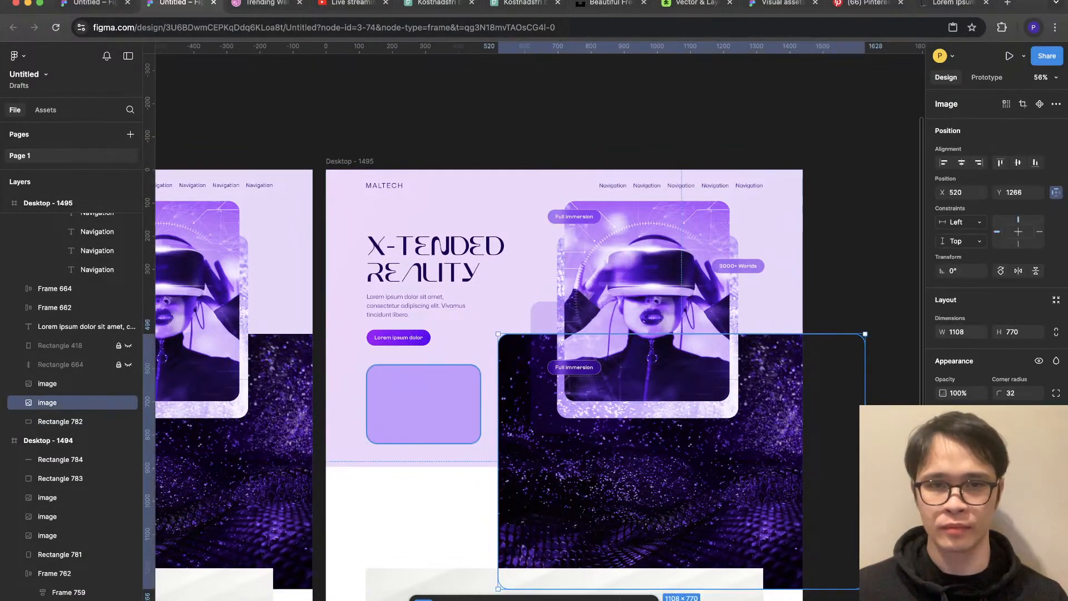
key("shift+g")
scroll(477, 393, "up", 3)
left_click_drag(514, 422, 544, 423)
key("shift+g")
scroll(544, 362, "down", 3)
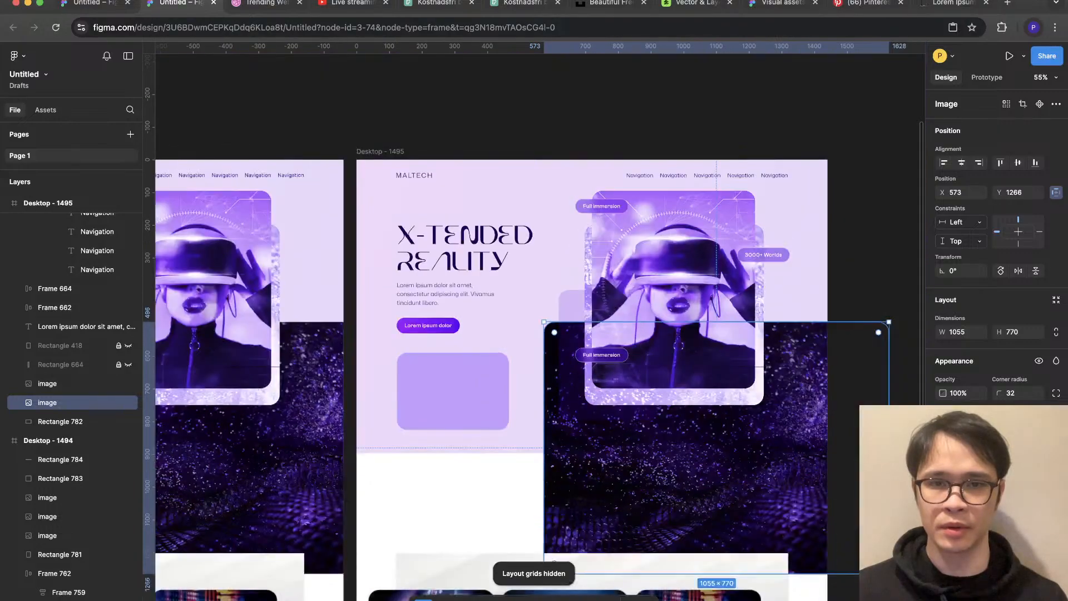
key("Escape")
scroll(544, 362, "up", 1)
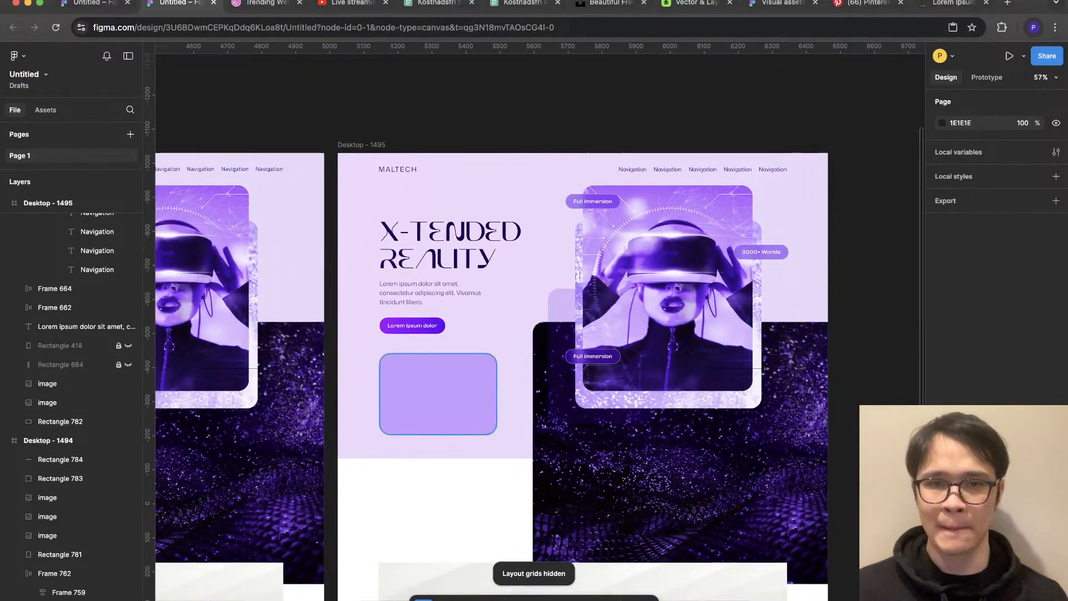
Step: Enlarge the X-TENDED REALITY heading moderately and deselect it
scroll(389, 403, "up", 2)
left_click(464, 220, "super")
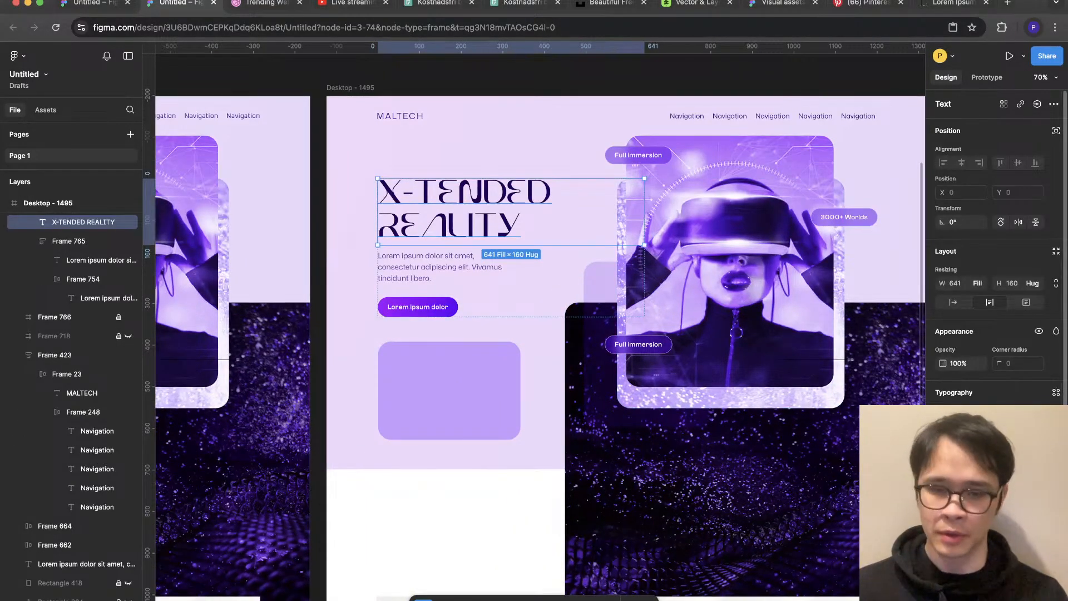
left_click(449, 390)
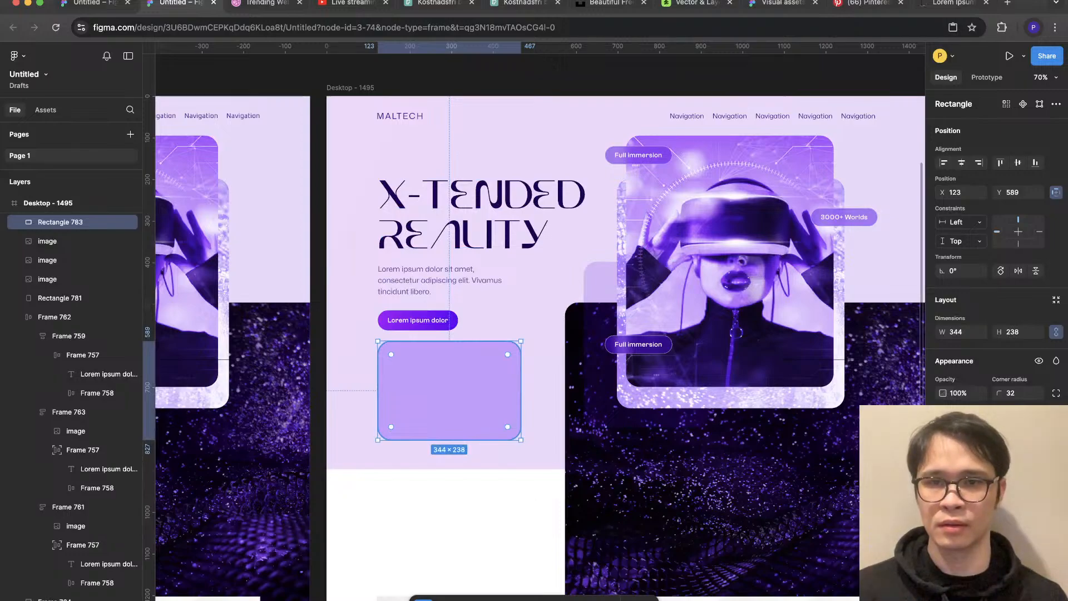
scroll(466, 351, "down", 3)
left_click(463, 261, "super")
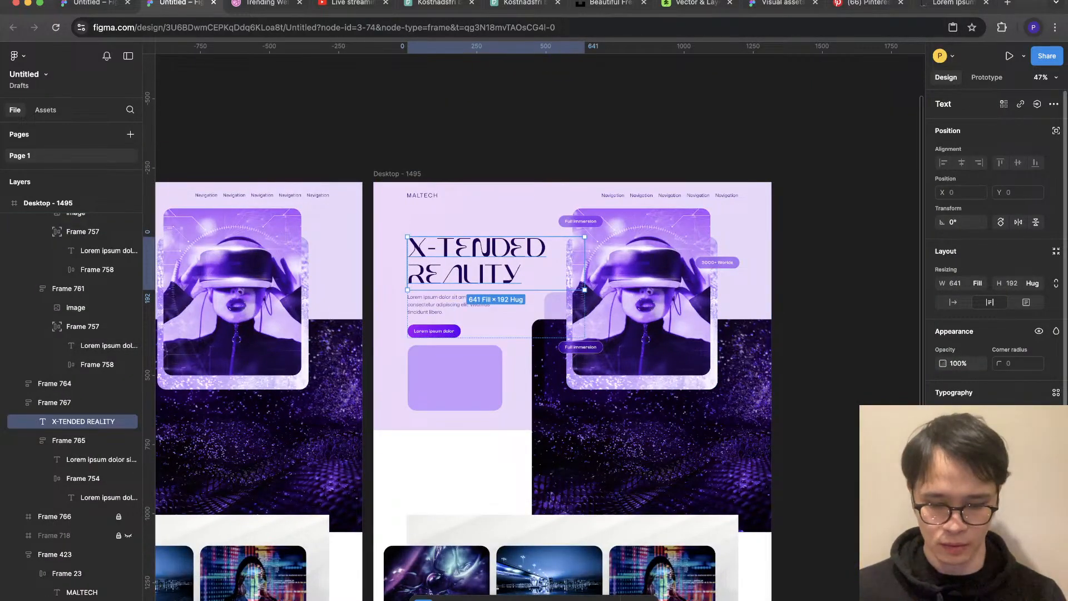
key("Escape")
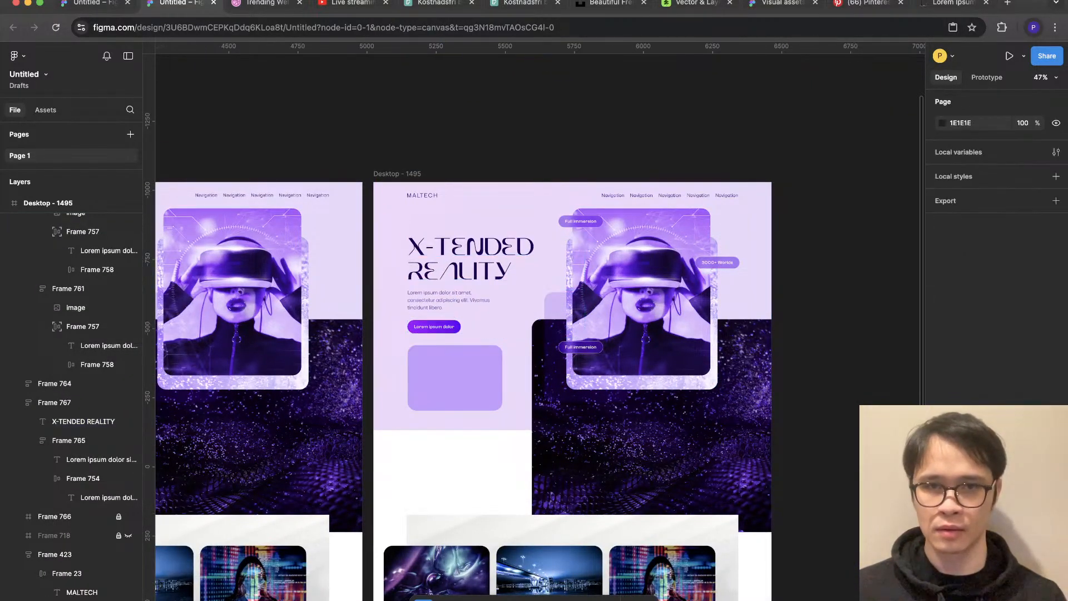
Step: Reshape the translucent rectangle behind the portrait into a shorter, wide band running past the page's right edge
scroll(551, 368, "up", 5)
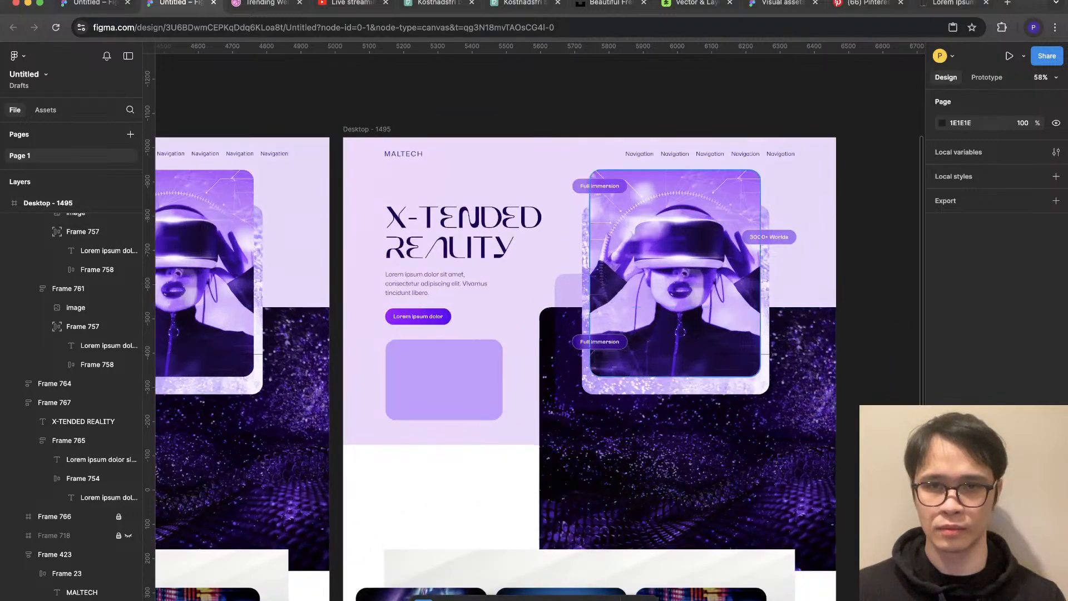
scroll(608, 215, "up", 2)
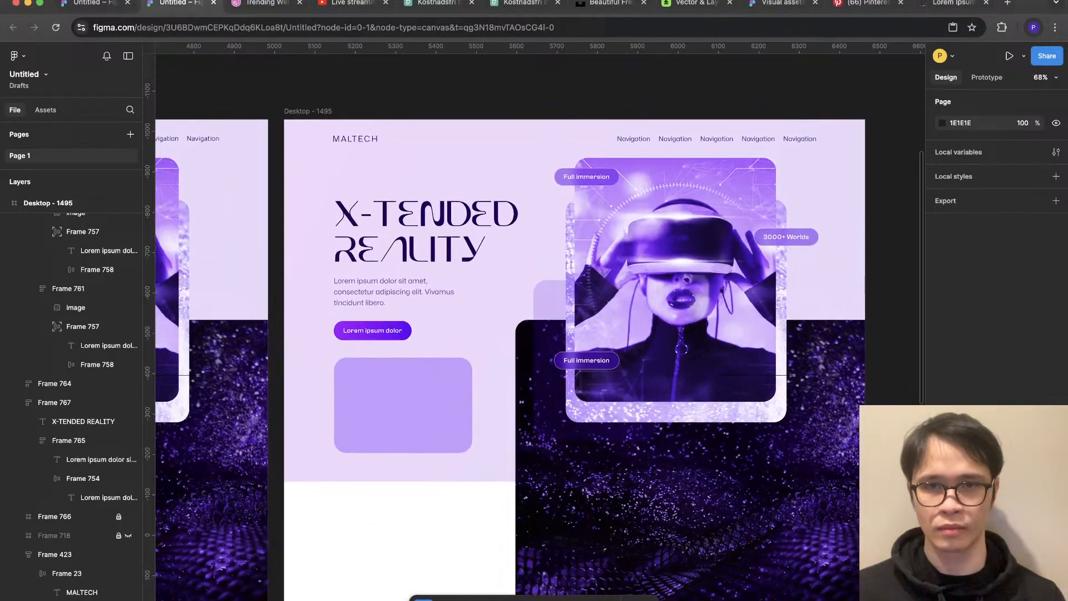
left_click(594, 390)
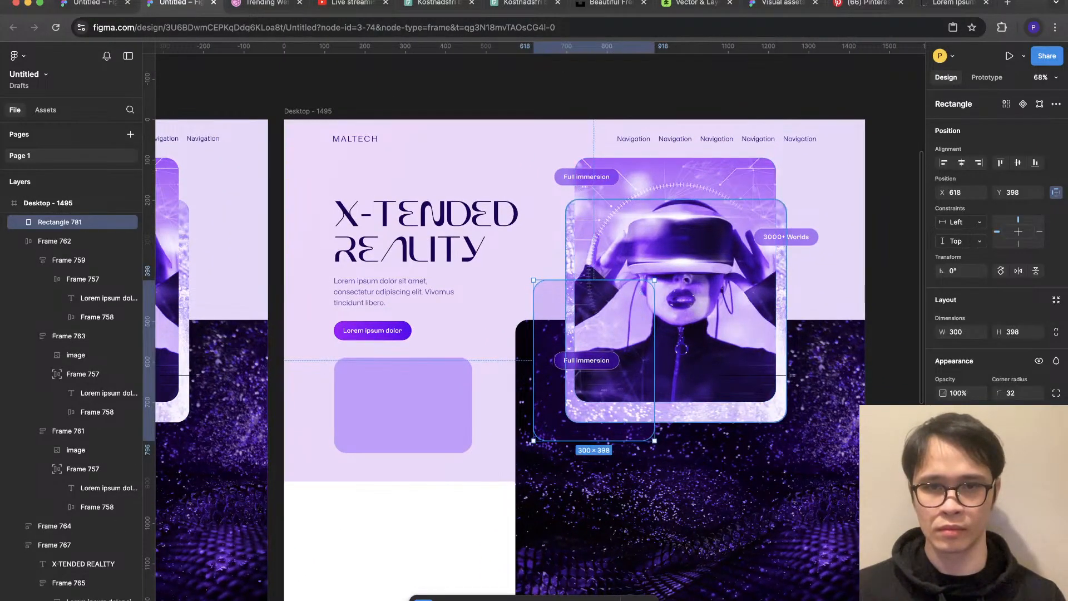
scroll(534, 321, "right", 3)
key("Escape")
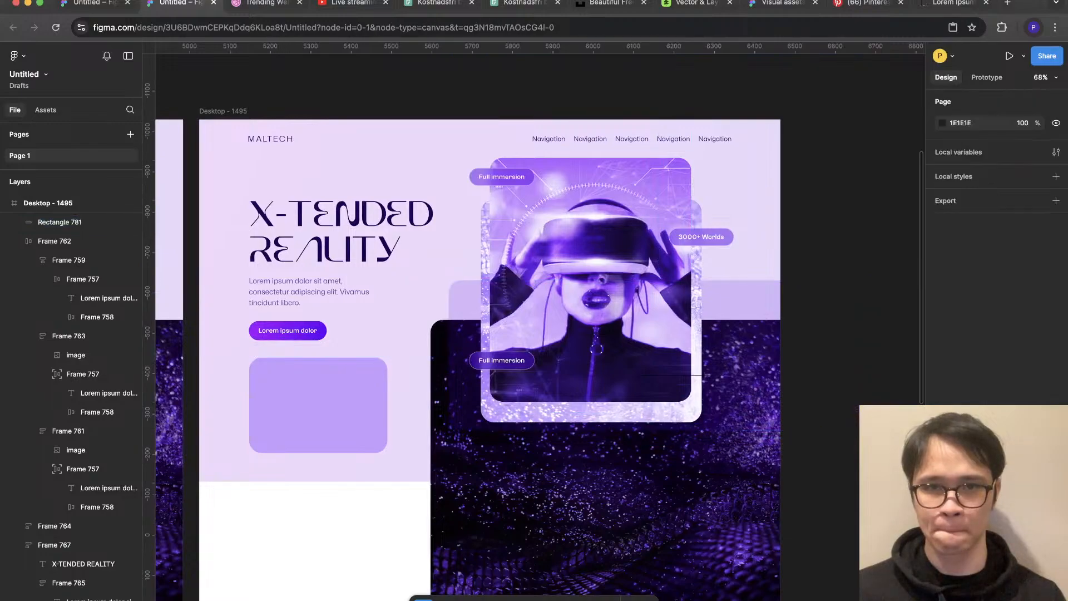
scroll(863, 467, "down", 5)
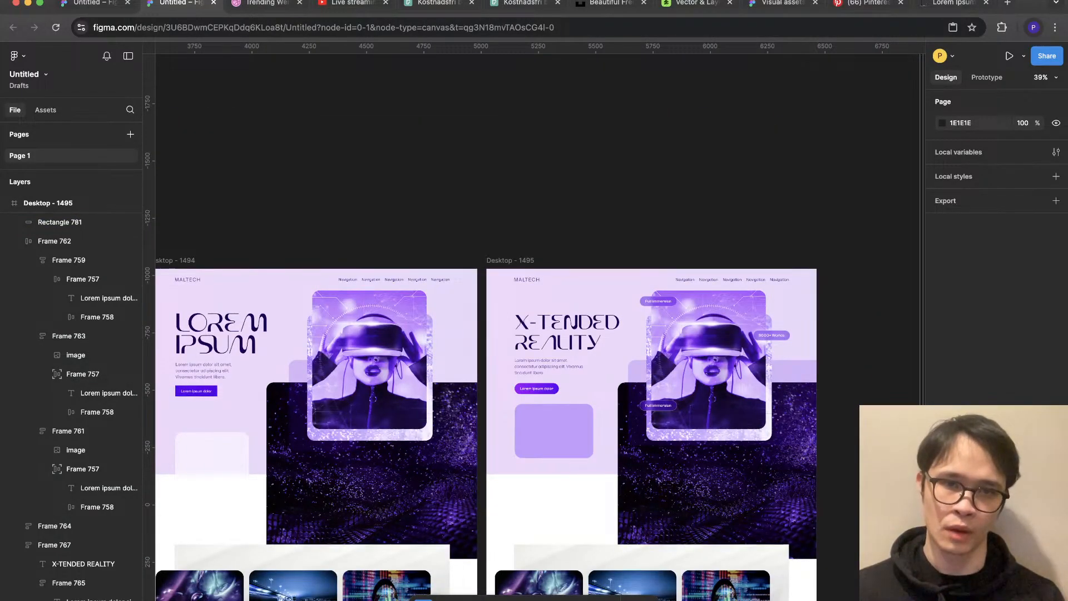
scroll(758, 410, "up", 5)
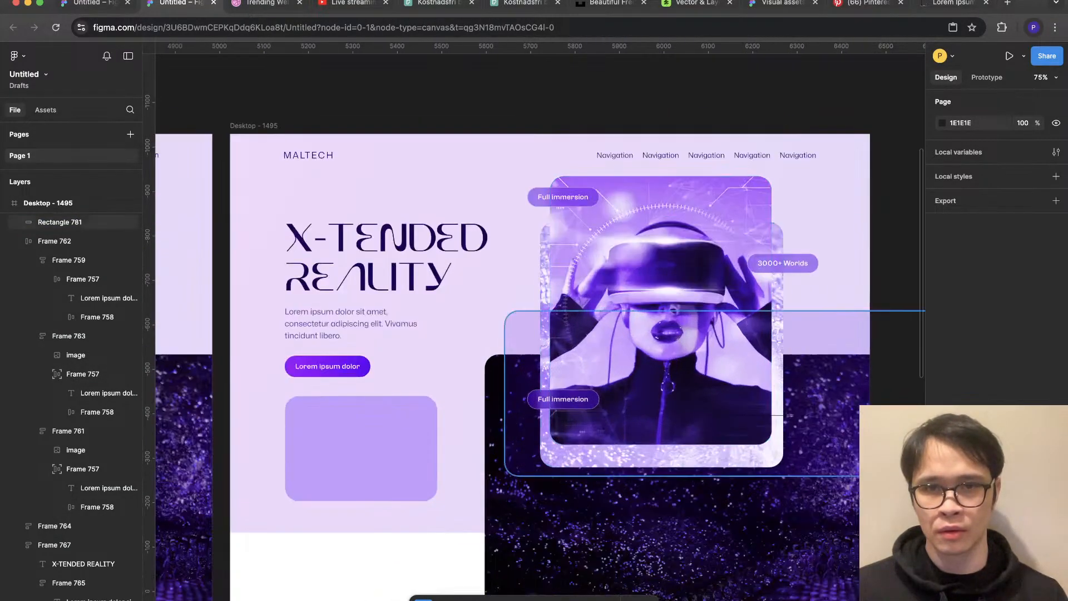
Step: Check the purple card's alignment against the layout grids, and hide the grids again
key("ctrl+g")
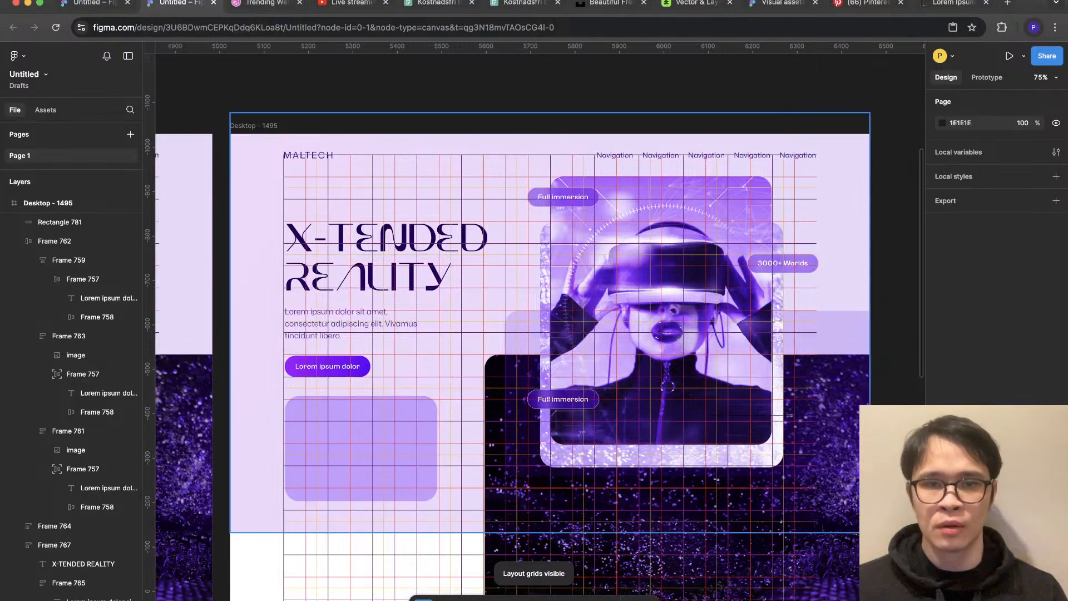
scroll(441, 309, "up", 2)
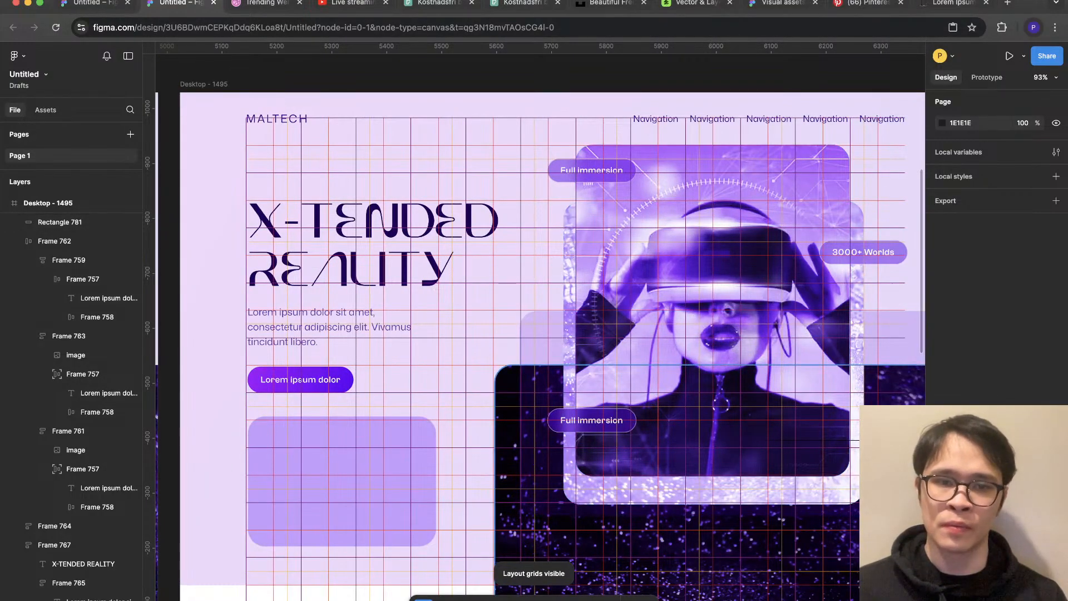
left_click(523, 483)
left_click(361, 463)
scroll(362, 463, "down", 5)
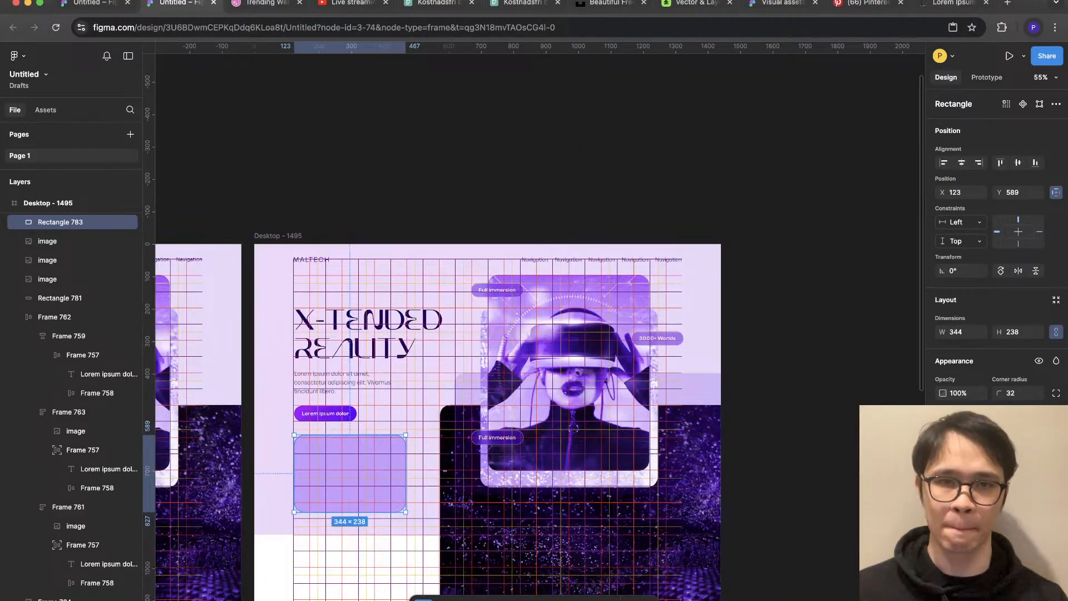
key("Escape")
scroll(534, 389, "left", 1)
scroll(534, 389, "down", 1)
key("ctrl+g")
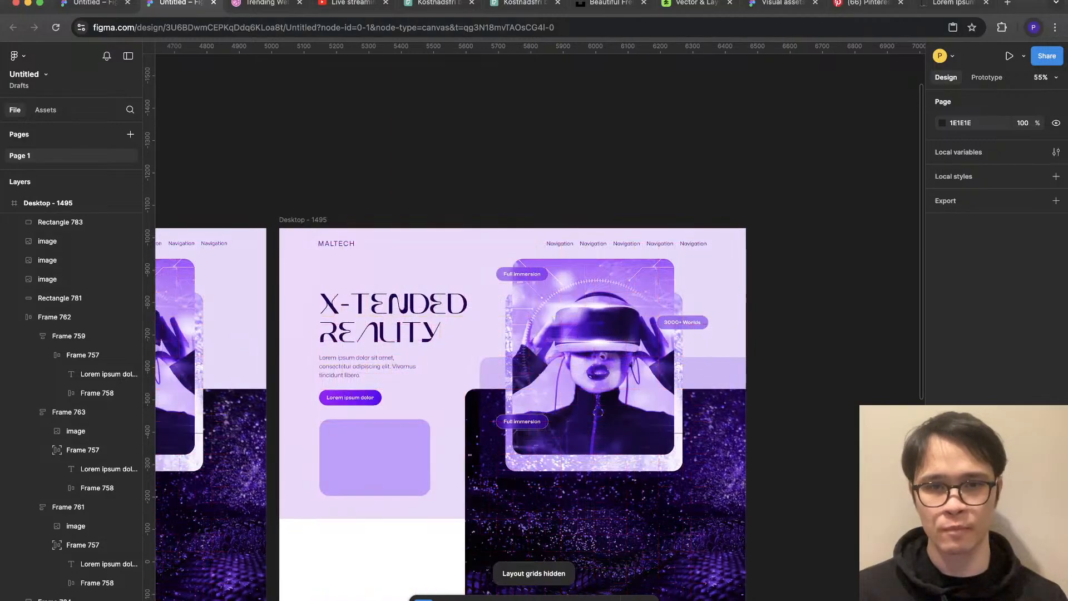
Step: Draw a rectangle about 1455 × 588 px directly below the hero, from the page's left edge, covering the sections underneath
scroll(534, 334, "down", 3)
scroll(534, 334, "left", 1)
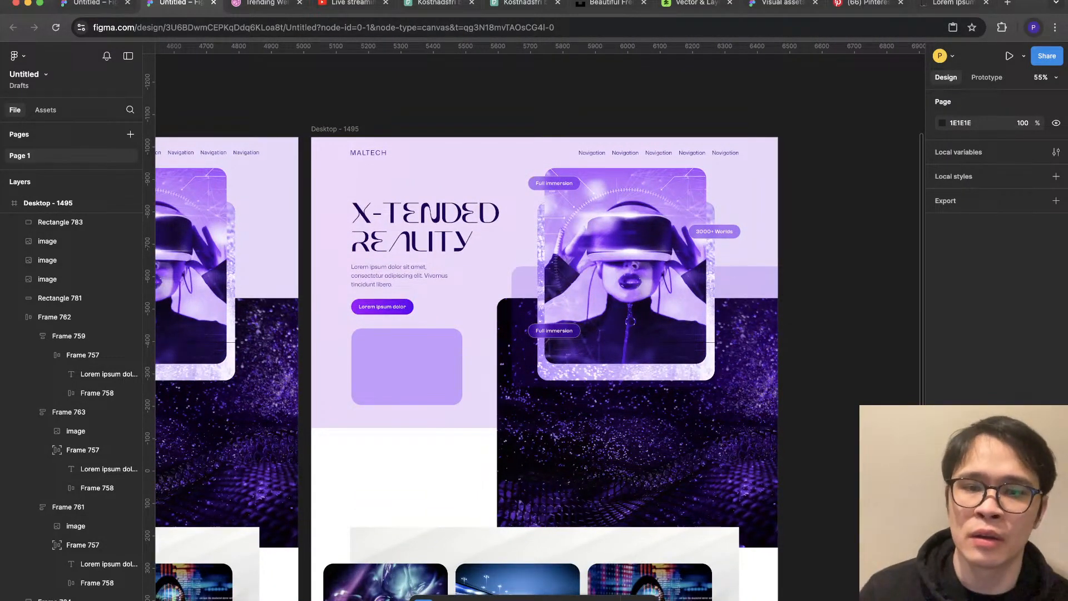
left_click(637, 453)
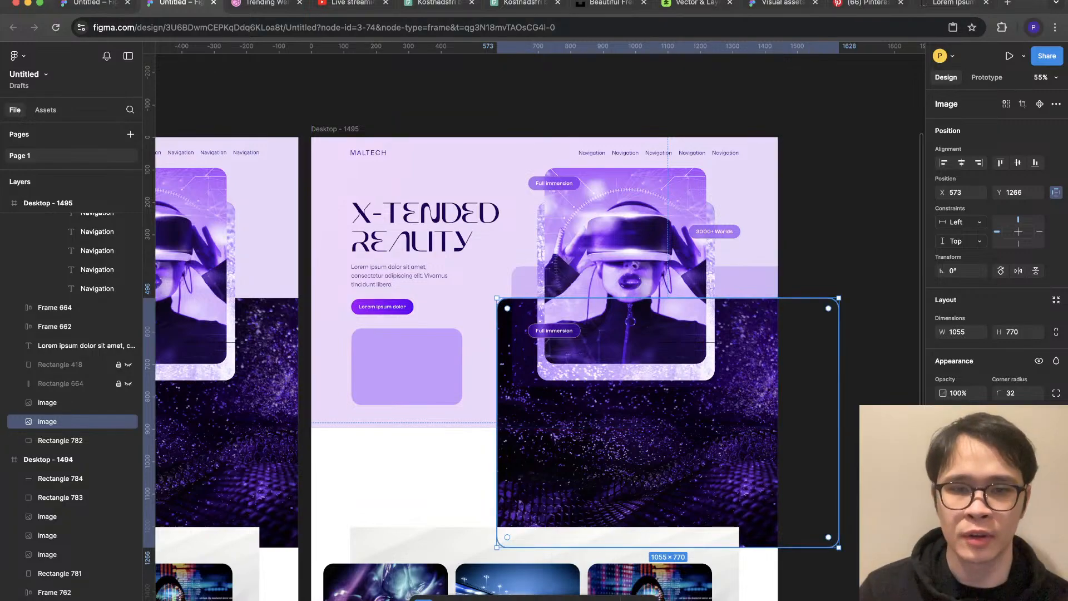
key("r")
mouse_move(311, 429)
left_mouse_down()
mouse_move(567, 477)
mouse_move(810, 600)
mouse_move(783, 600)
left_mouse_up()
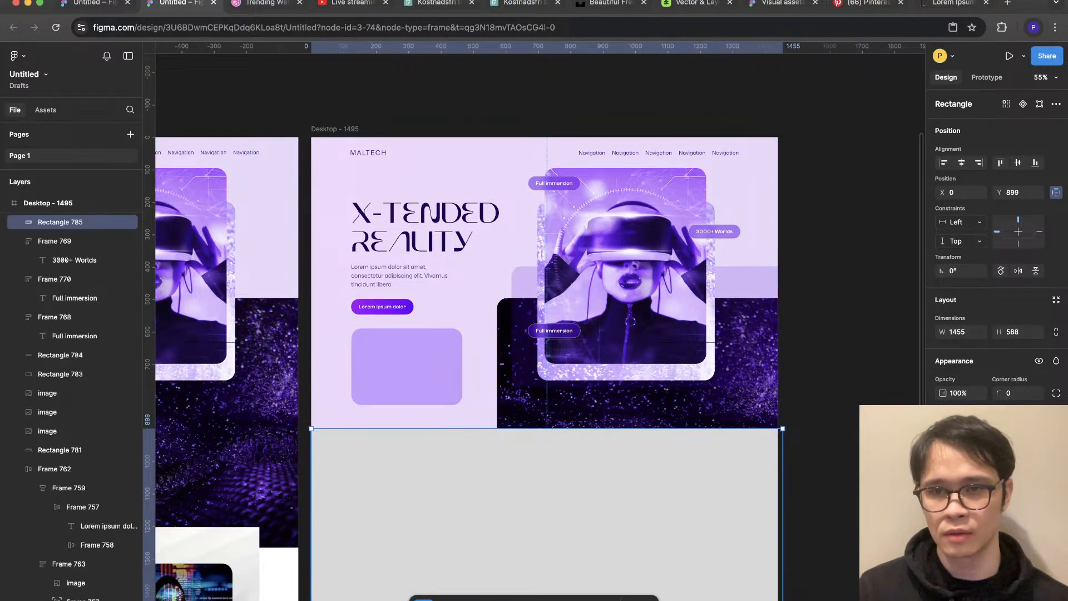
Step: Fill the new rectangle below the hero with white and deselect it
left_click(944, 446)
key("Escape")
left_click_drag(882, 312, 740, 420)
left_click(728, 457)
left_click(944, 445)
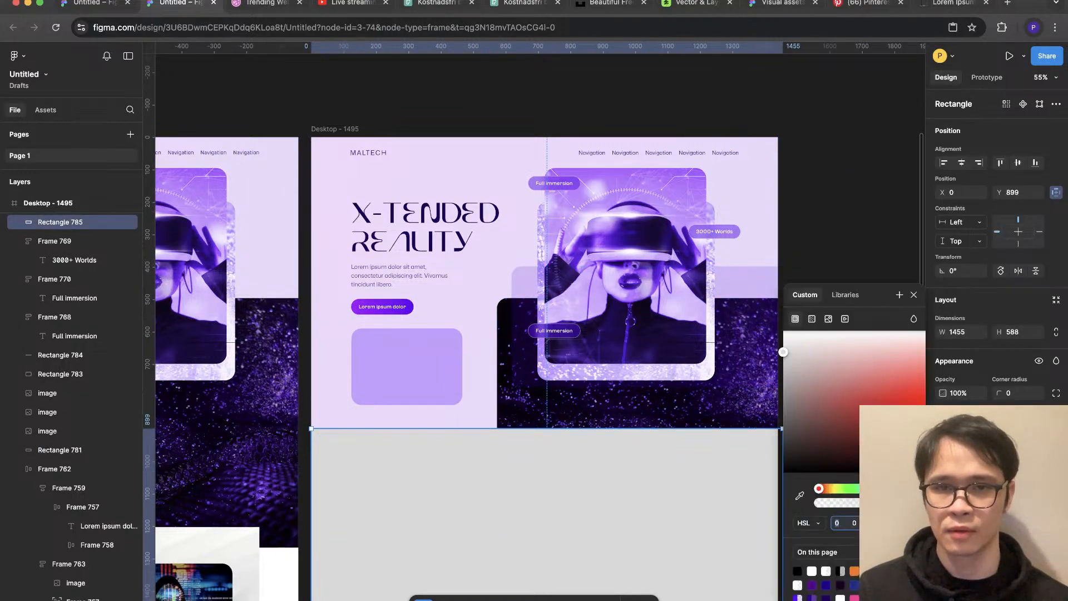
left_click(782, 328)
key("Escape")
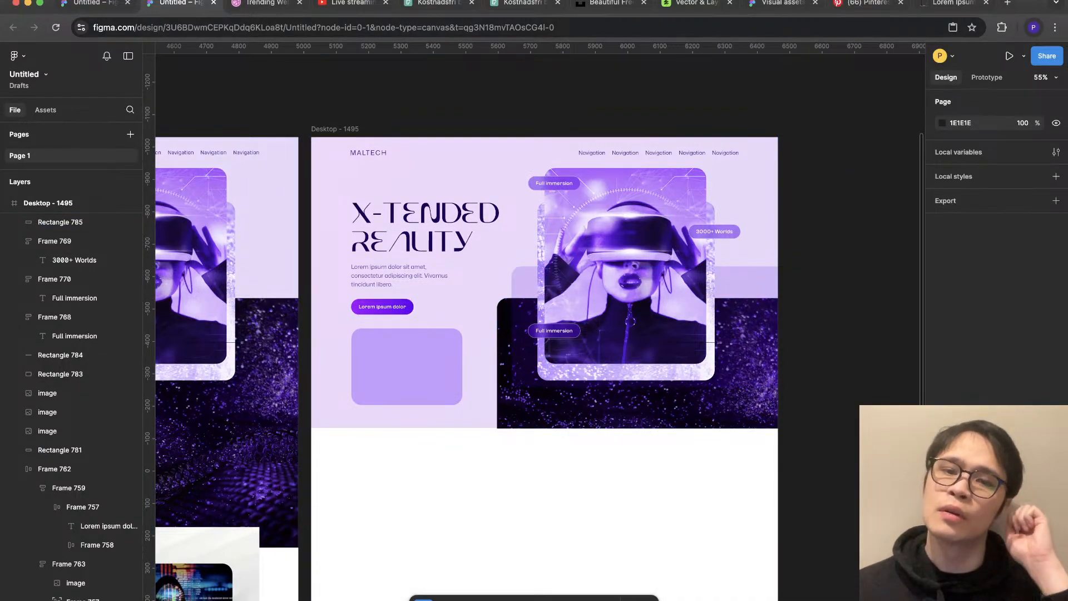
Step: Raise the white rectangle's top edge to about Y 848 with the layout grids shown, and hide the grids again
key("shift+g")
left_click(622, 445)
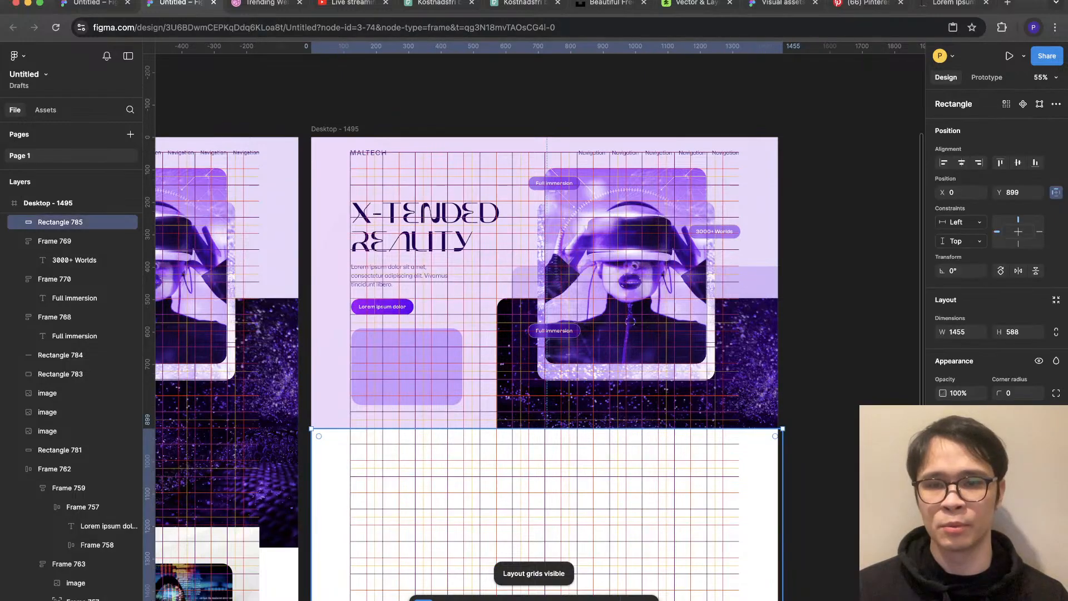
scroll(623, 423, "up", 2)
left_click_drag(623, 429, 622, 408)
key("shift+g")
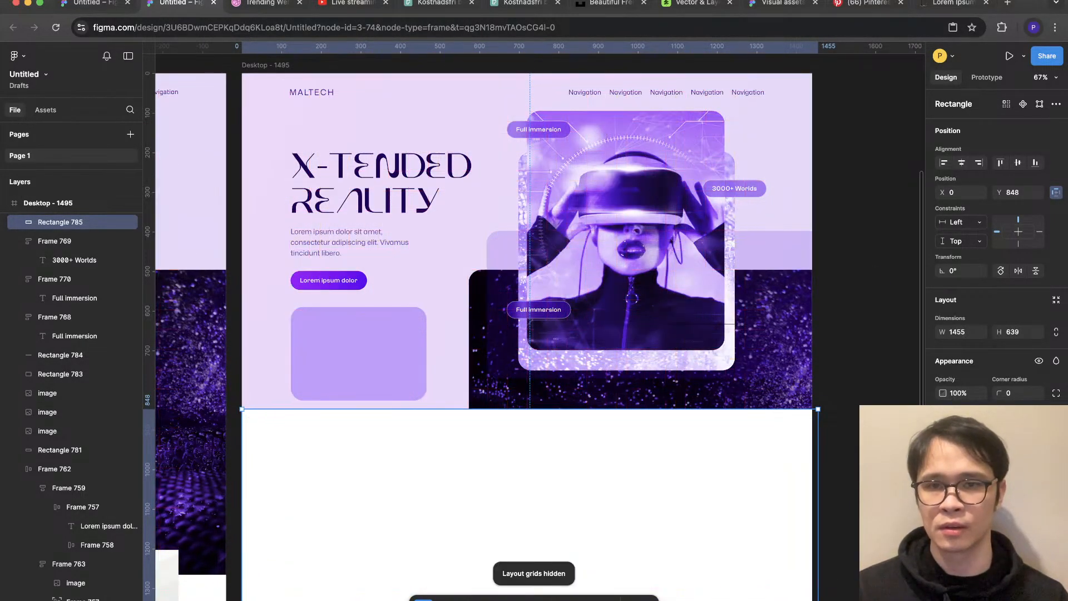
key("Escape")
scroll(879, 394, "down", 3)
scroll(647, 295, "up", 3)
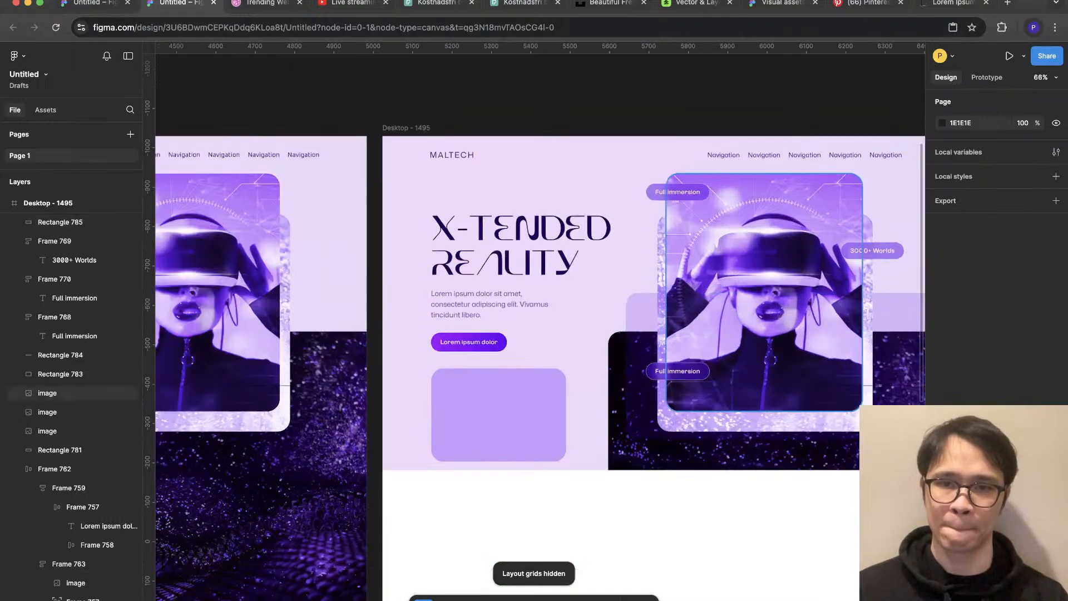
Step: Delete the empty purple card below the hero button
left_click(647, 490)
scroll(647, 489, "right", 2)
left_click(409, 413)
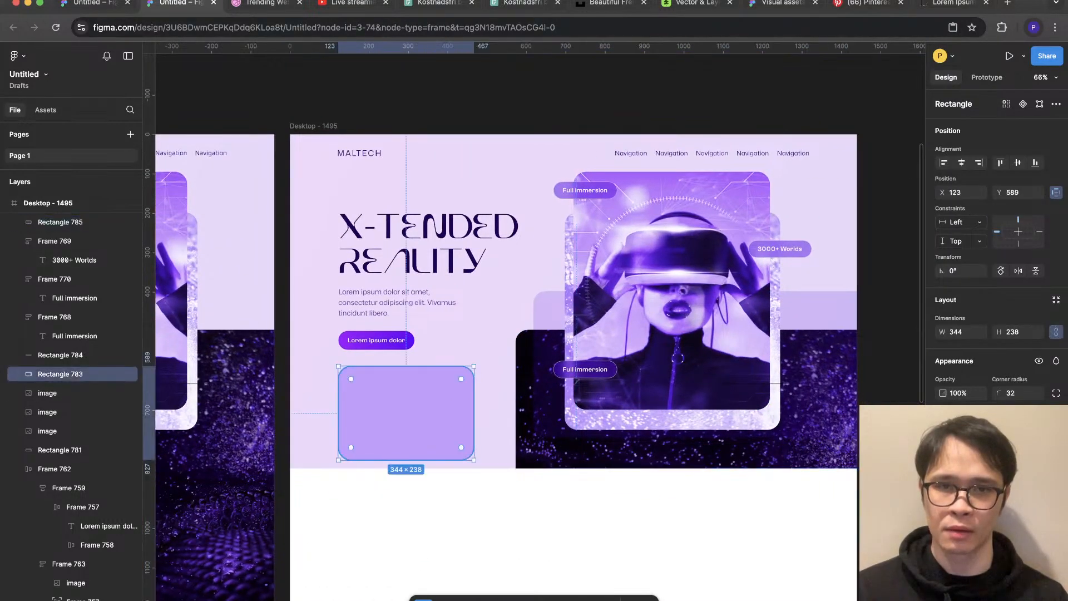
key("Delete")
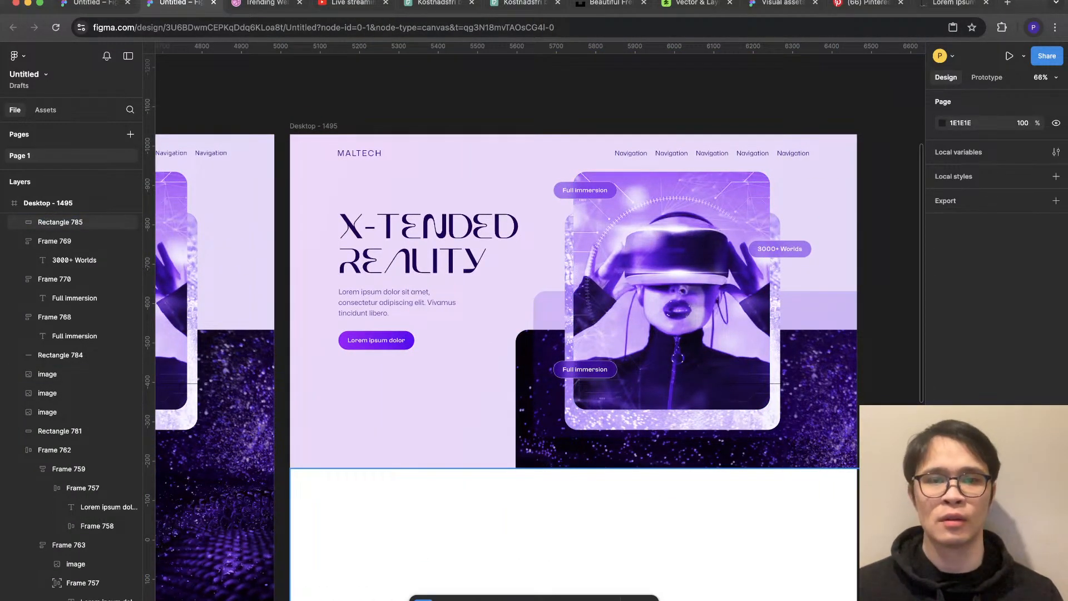
scroll(573, 361, "right", 2)
scroll(612, 333, "left", 2)
scroll(612, 334, "up", 3)
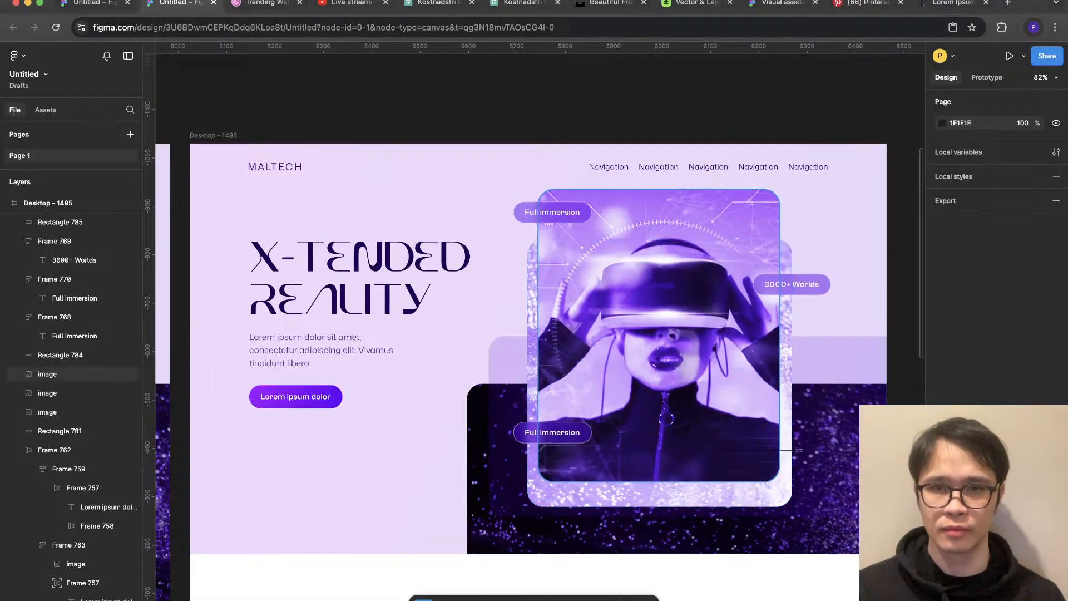
Step: Move the upper "Full immersion" pill down to Y 145 against the layout grids, hide the grids and deselect it
left_click(55, 317)
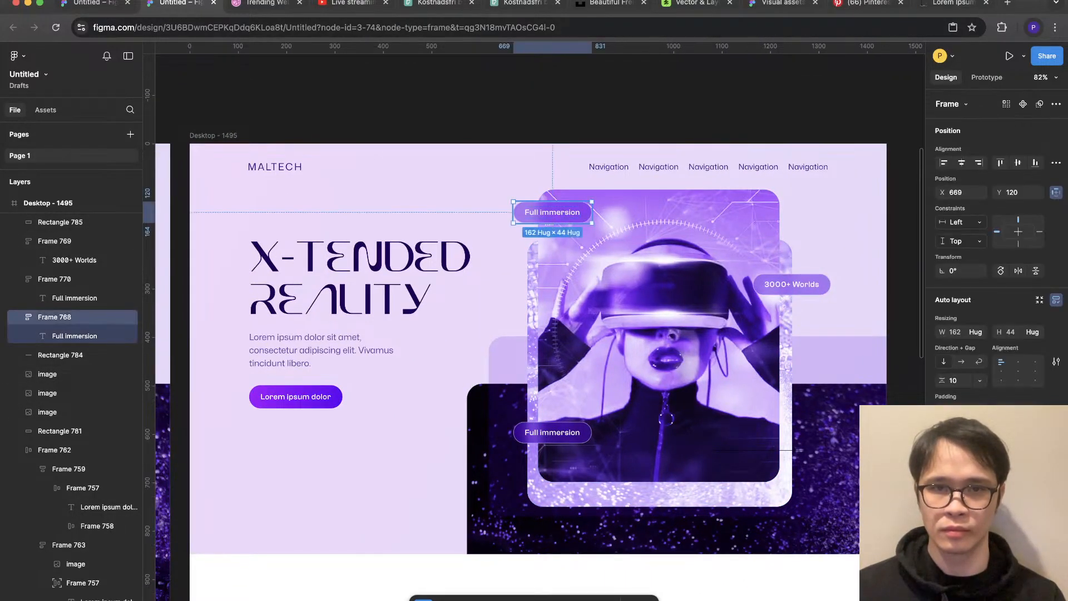
key("shift+g")
scroll(490, 227, "up", 5)
key("Down")
key("Down")
key("Down")
key("Down")
key("Down")
key("Down")
key("Down")
key("Down")
key("Down")
key("Down")
key("Down")
key("Down")
key("Down")
key("Down")
key("Down")
key("Down")
key("Down")
key("Down")
key("Down")
key("Down")
key("Down")
key("Down")
key("Down")
key("Down")
key("Down")
key("Down")
key("Down")
key("Down")
key("Down")
key("Down")
key("Down")
key("Down")
key("Down")
key("Down")
key("Up")
key("Up")
key("Up")
key("Up")
key("Up")
key("Up")
key("Up")
key("Up")
key("Up")
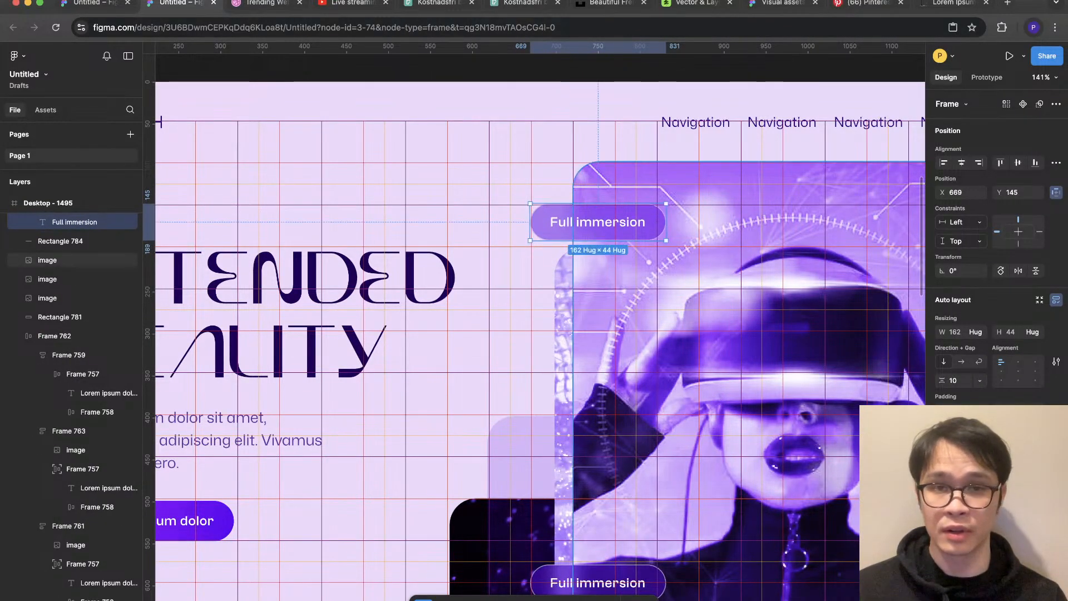
key("shift+g")
scroll(649, 202, "down", 5)
key("Escape")
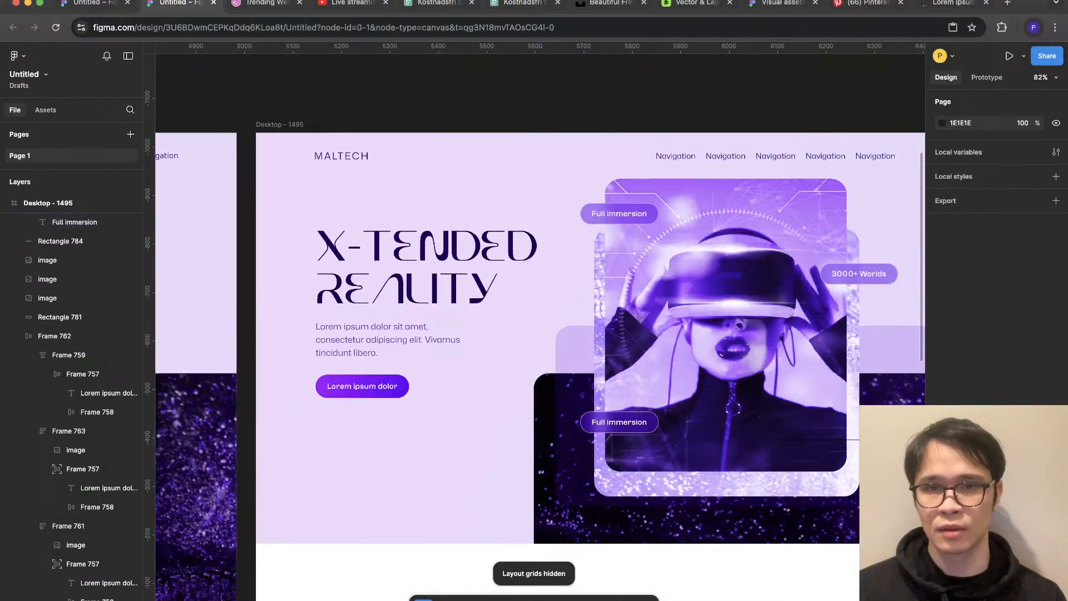
Step: Change the lower "Full immersion" pill's label to "356 characters" and deselect it
double_click(619, 421)
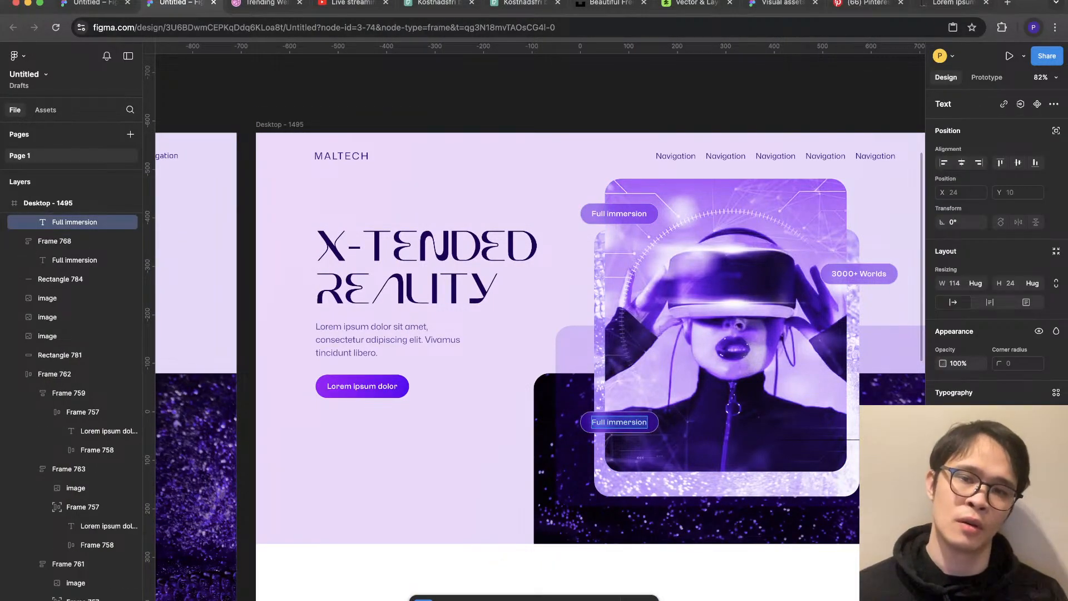
type("35")
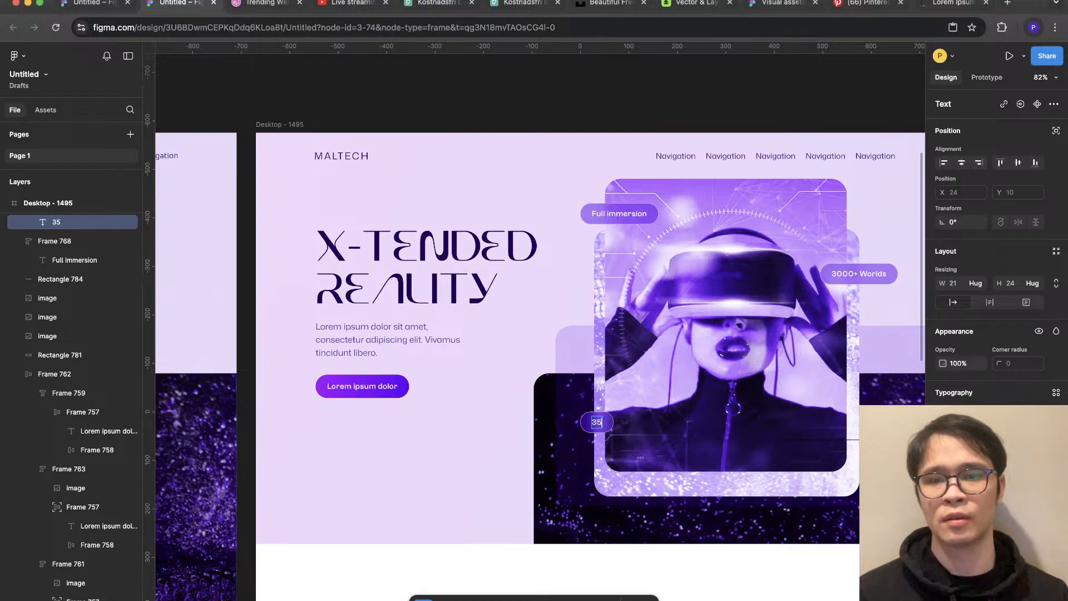
type("6 plat")
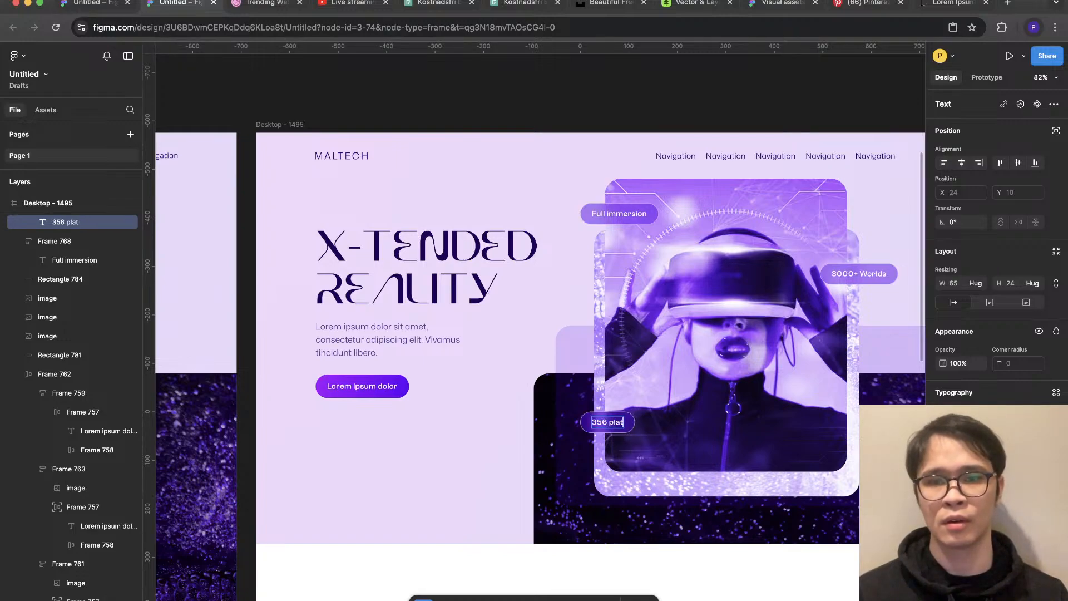
key("BackSpace")
key("BackSpace")
key("BackSpace")
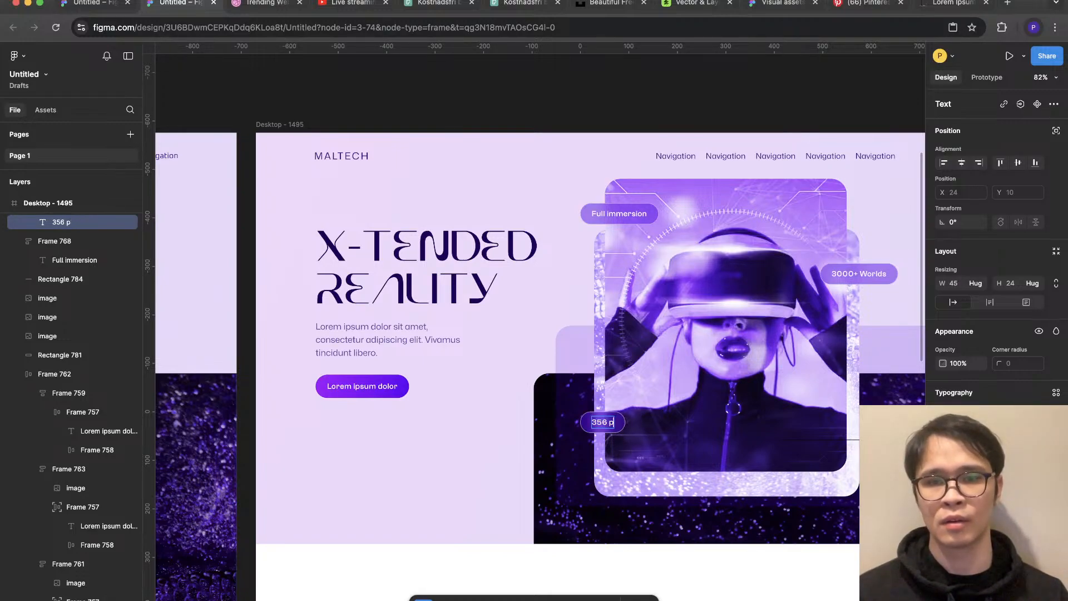
type("haracters")
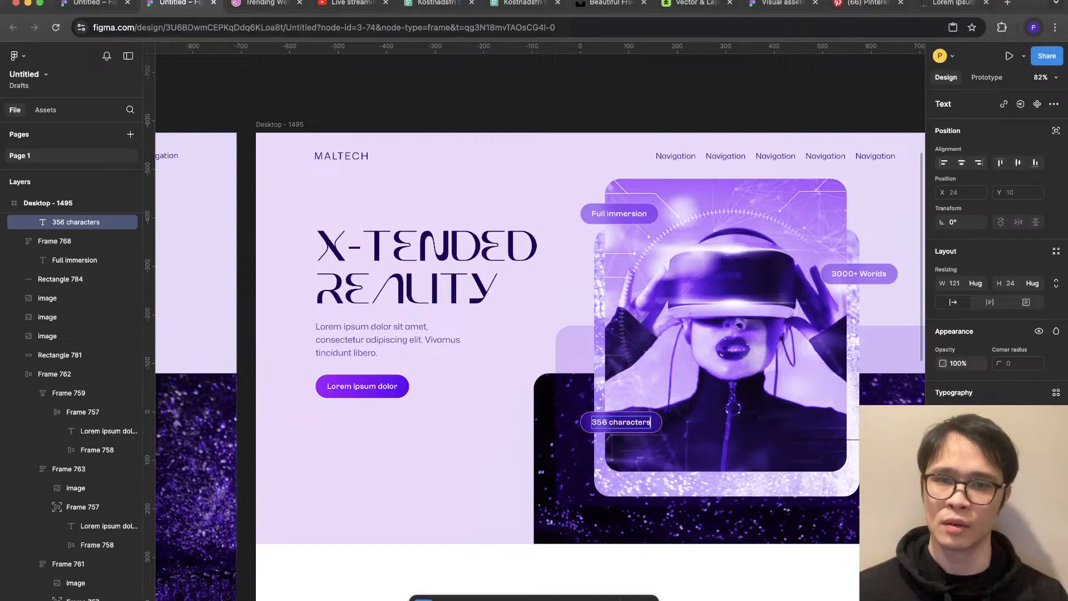
left_click(775, 156)
key("Escape")
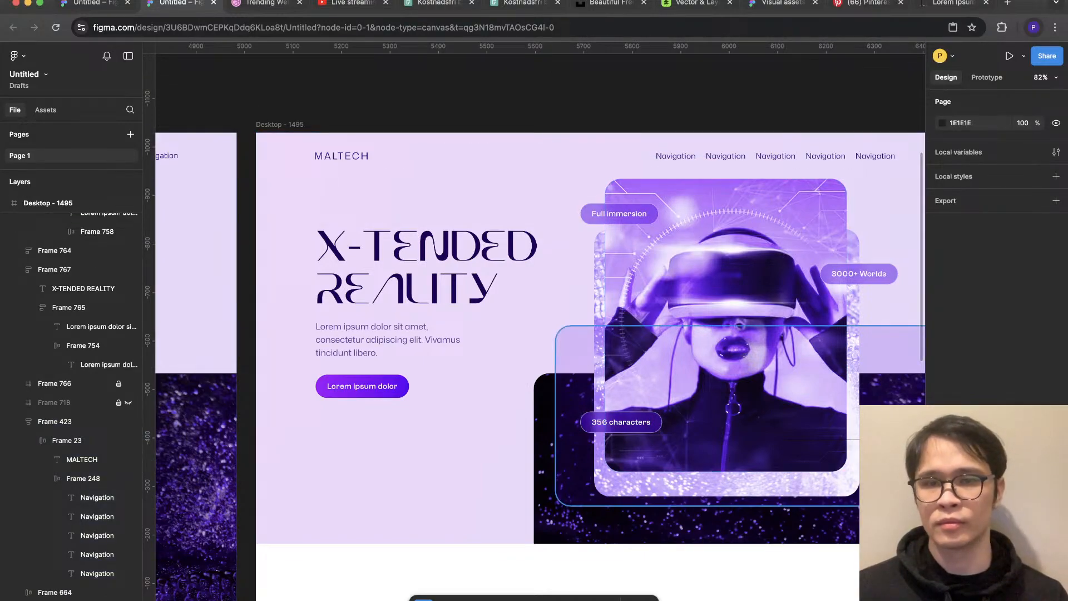
Step: Replace the hero button's placeholder text with "Join today" and deselect the button
scroll(573, 356, "right", 3)
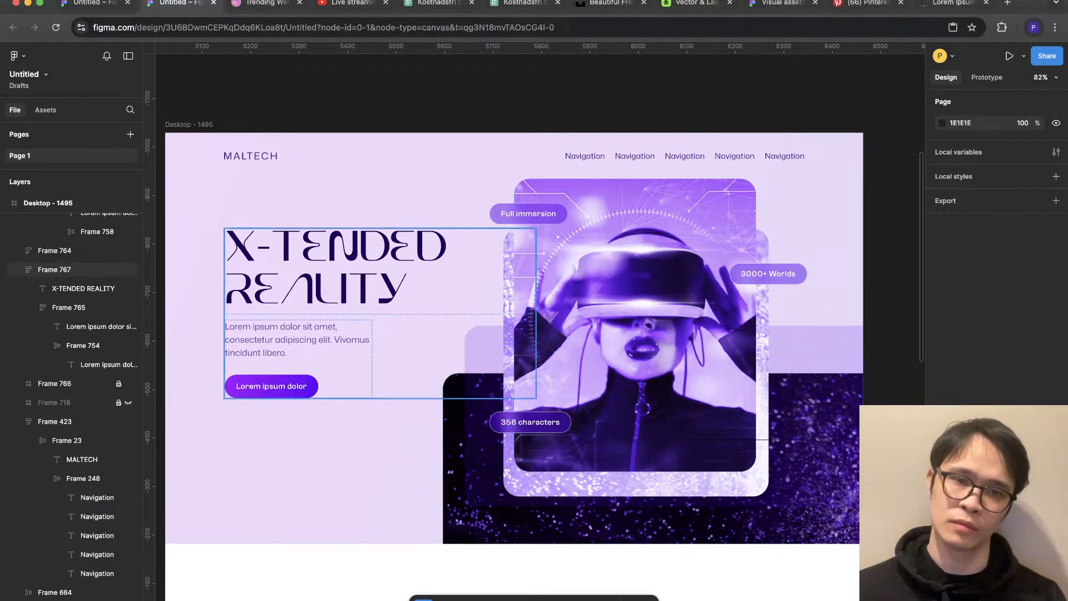
left_click(271, 386, "super")
key("Return")
type("Join today")
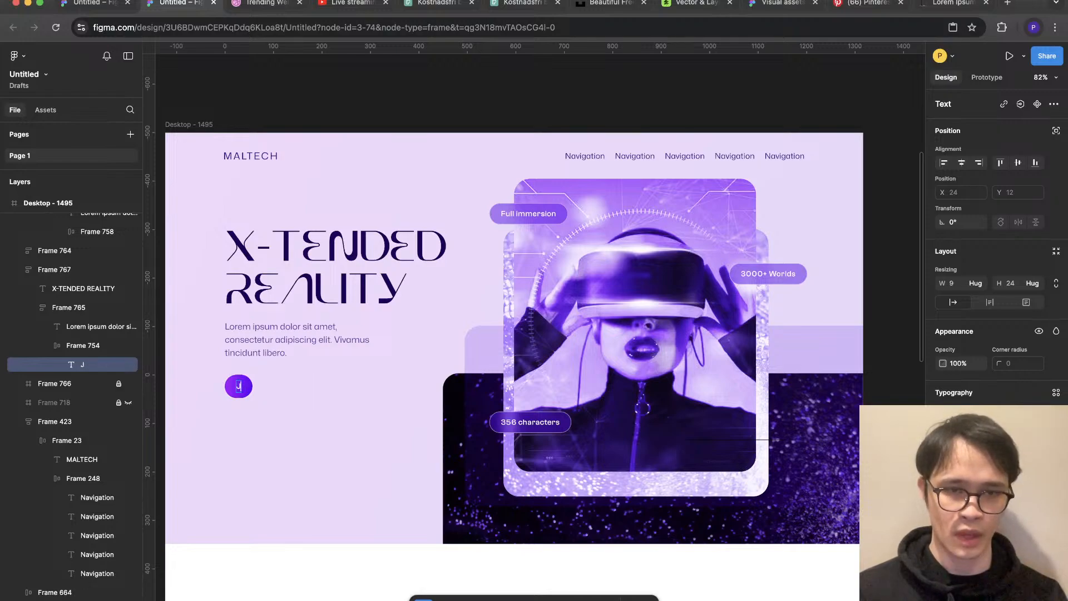
key("Escape")
key("Escape")
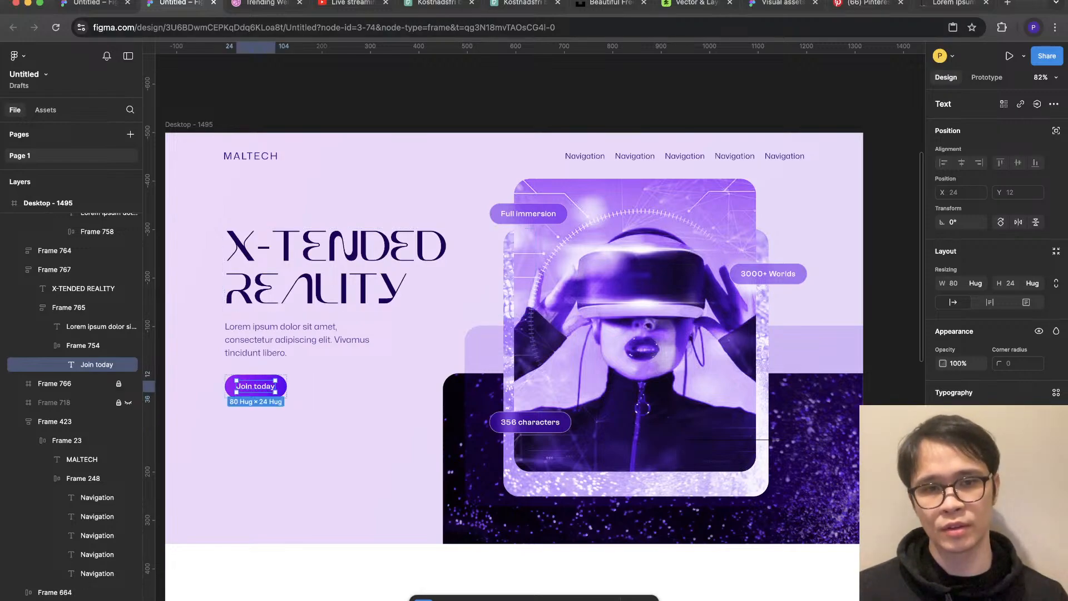
triple_click(255, 386)
scroll(657, 317, "down", 2)
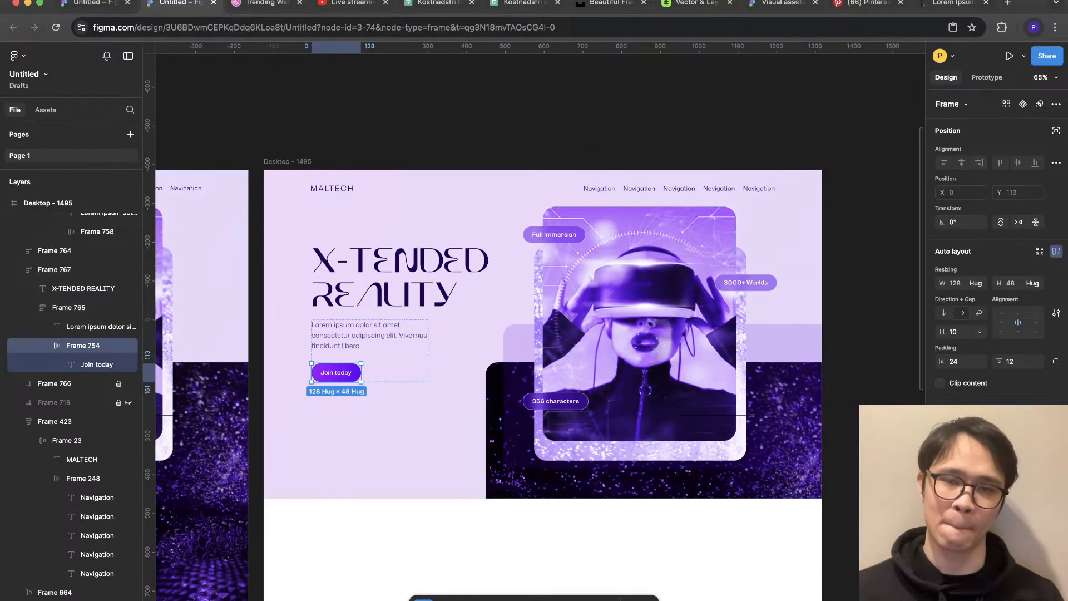
key("Escape")
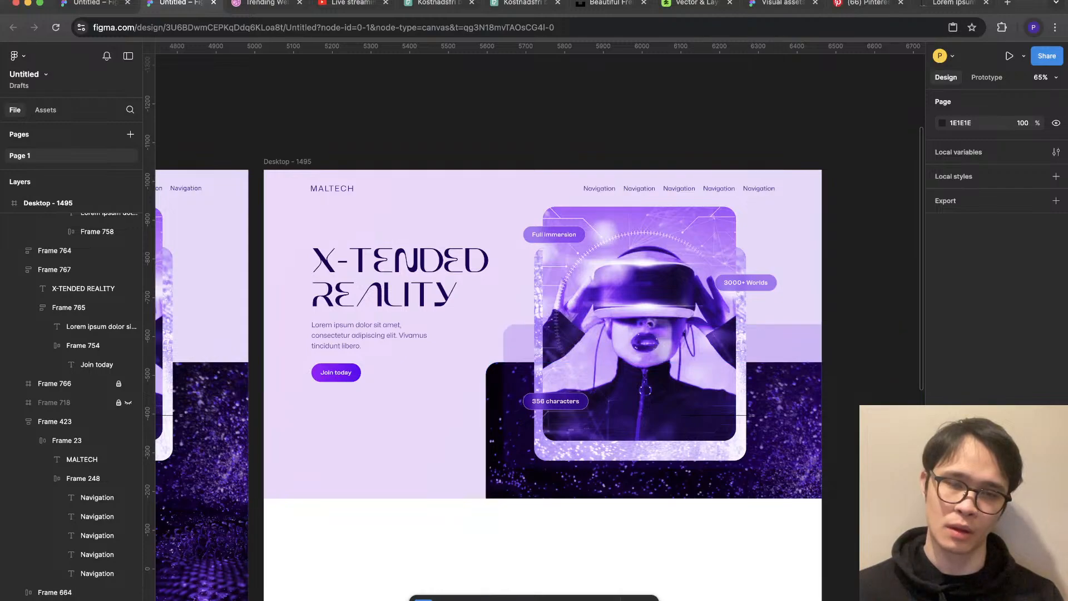
Step: Try removing the lavender background rectangle behind the hero and undo the removal
scroll(534, 334, "right", 2)
scroll(534, 334, "up", 1)
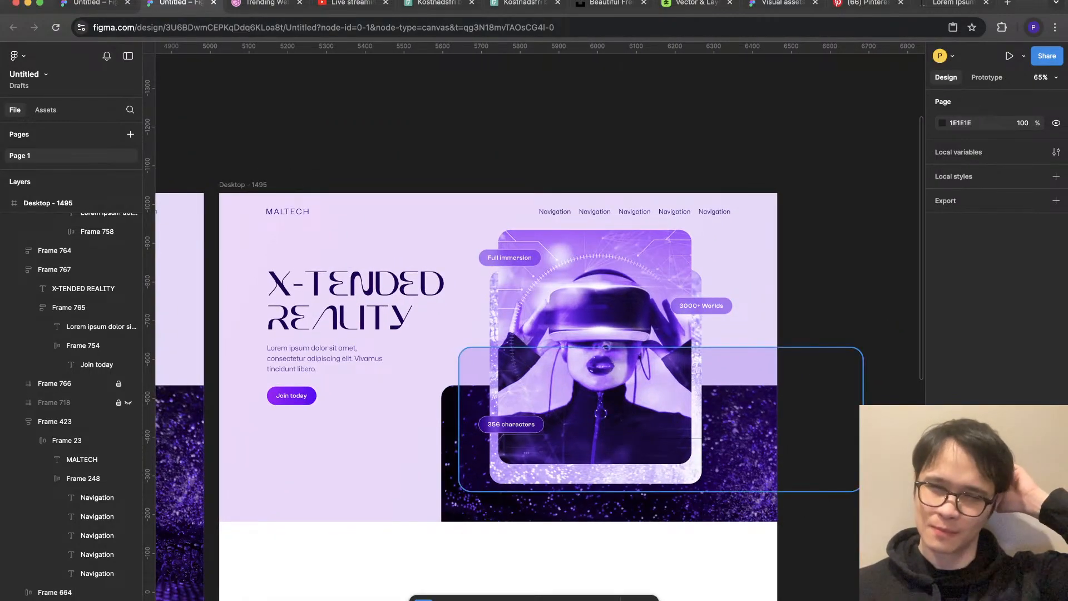
scroll(534, 334, "left", 1)
scroll(534, 334, "down", 1)
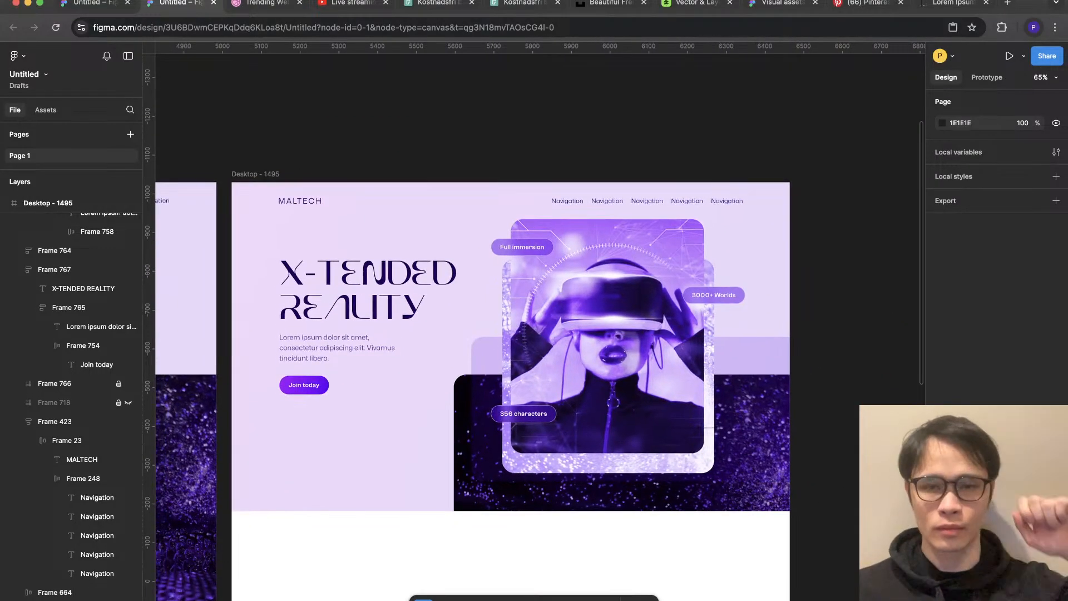
left_click(378, 445)
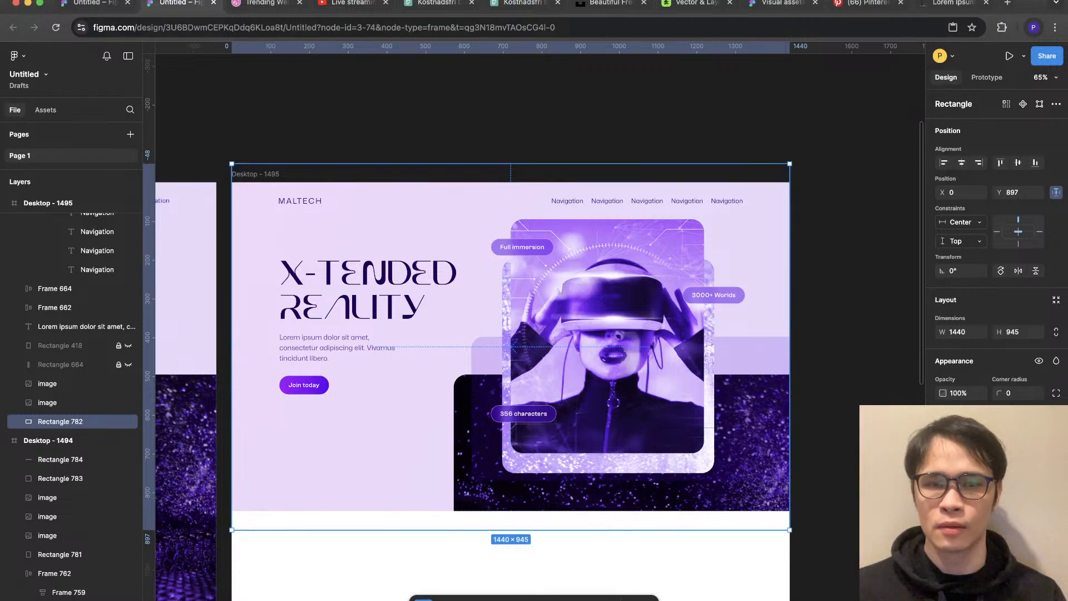
key("BackSpace")
key("super+z")
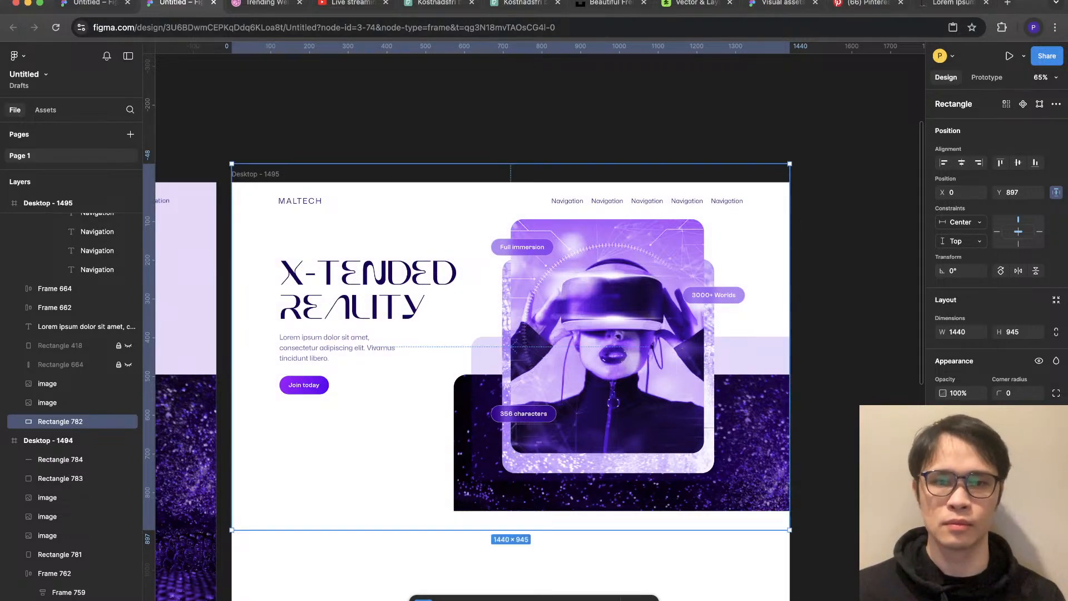
key("super+z")
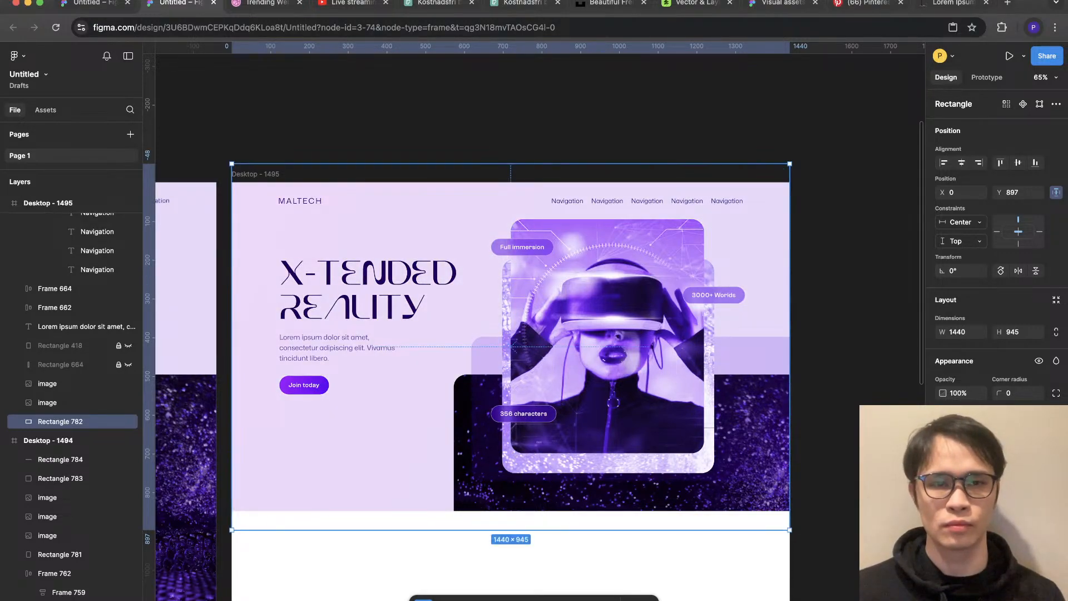
Step: Duplicate the "Desktop - 1495" frame to get a copy for background variations
left_click(251, 173)
key("super+d")
left_click(800, 295)
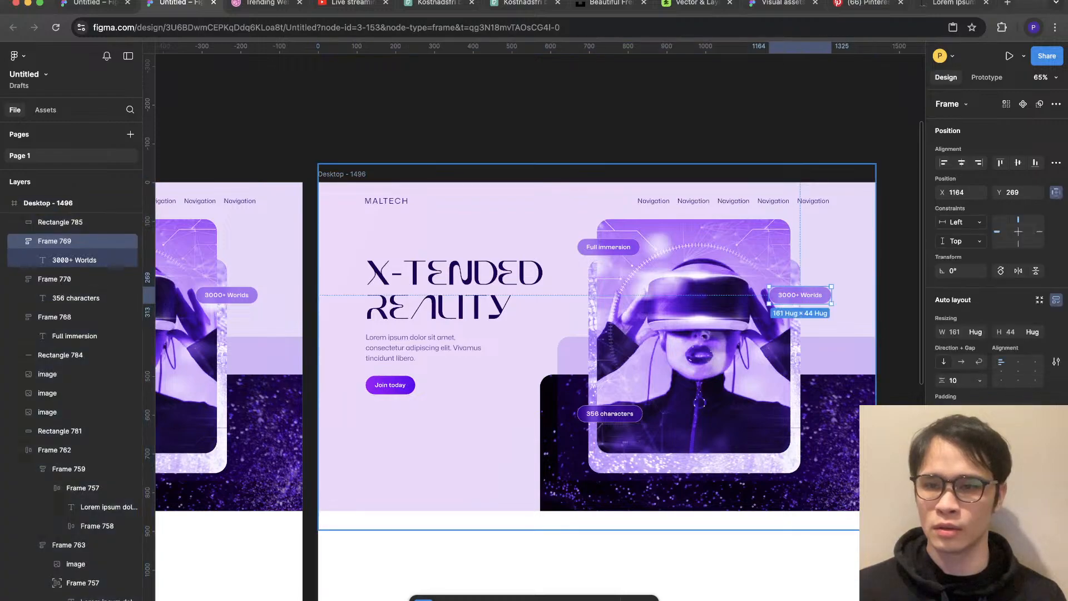
Step: Try deleting the hero background rectangle in the duplicated frame and undo the deletion
left_click(844, 270)
key("BackSpace")
scroll(912, 390, "down", 4)
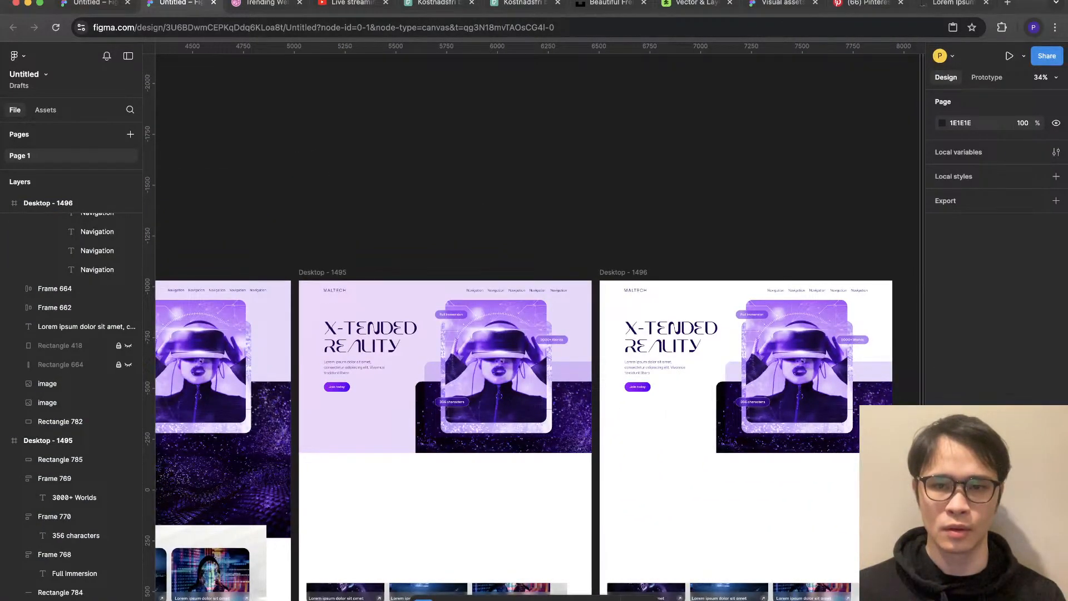
key("super+z")
scroll(911, 387, "up", 4)
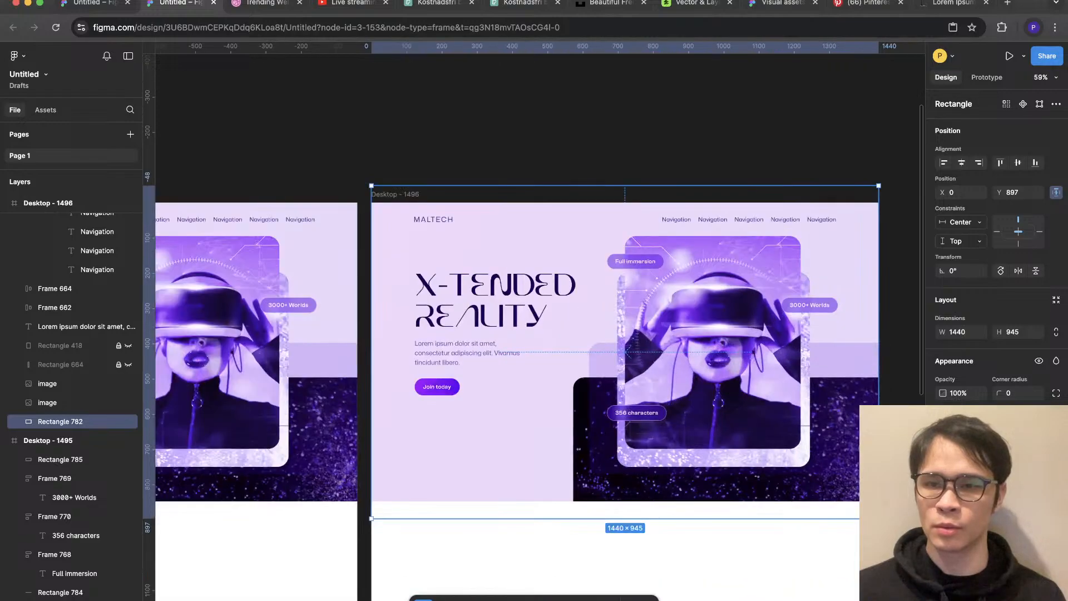
Step: Change the 100% stop of the duplicated hero's background gradient to white and deselect the rectangle
left_click(942, 445)
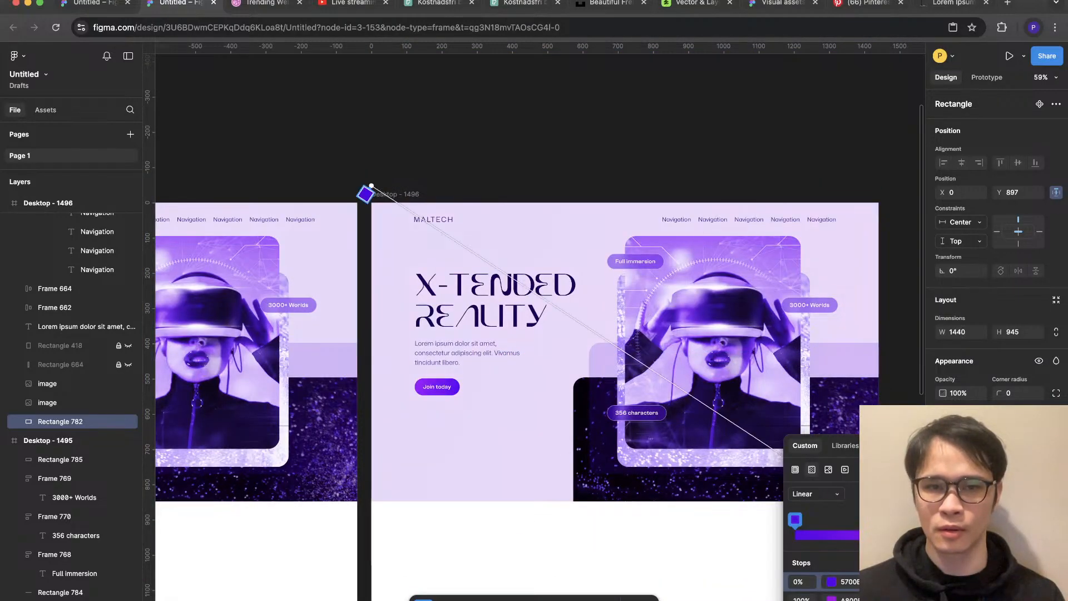
left_click(850, 581)
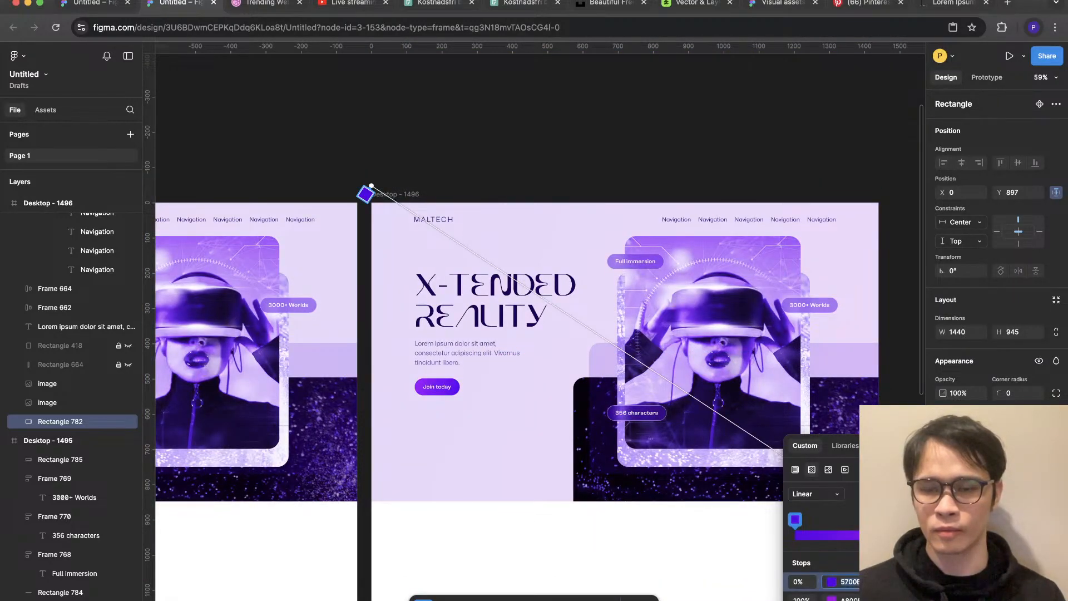
left_click(849, 598)
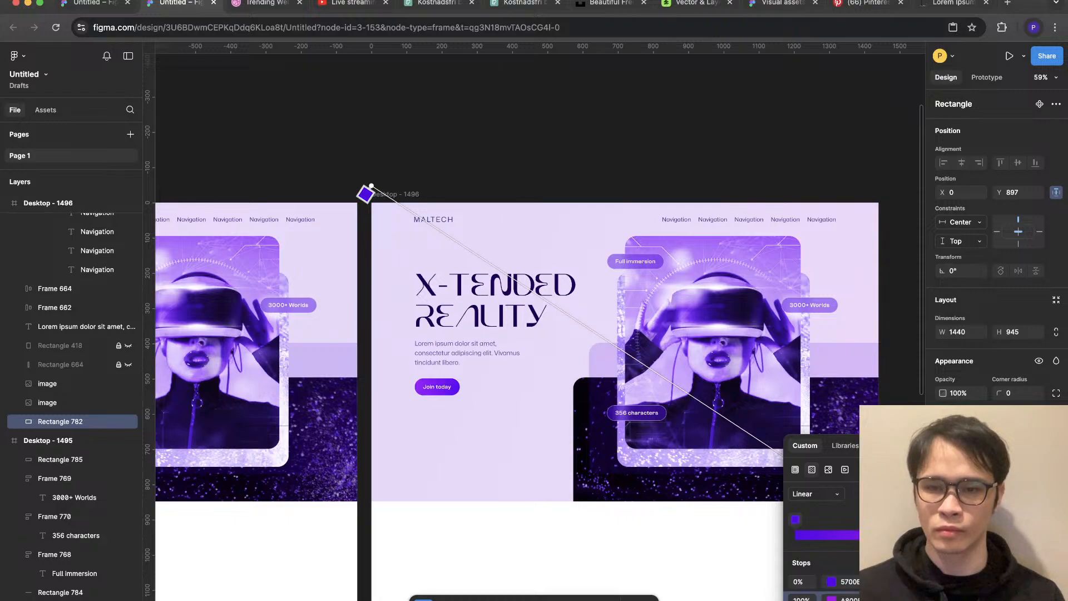
left_click(831, 598)
left_click(641, 330)
key("Escape")
key("Escape")
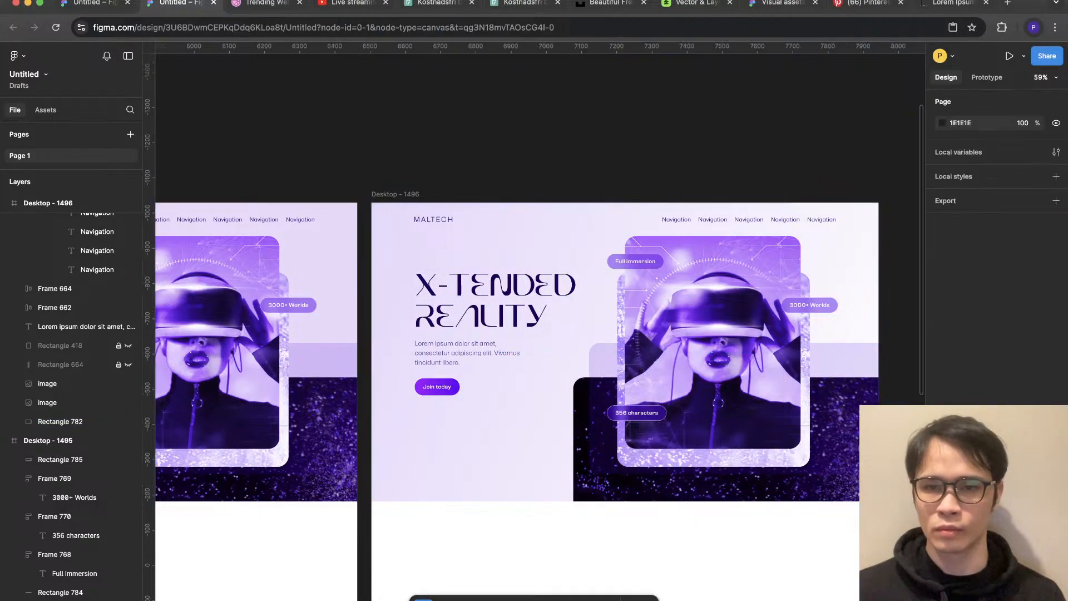
Step: Try flipping the duplicated hero's background gradient and return it to its original orientation
left_click(60, 421)
key("shift+h")
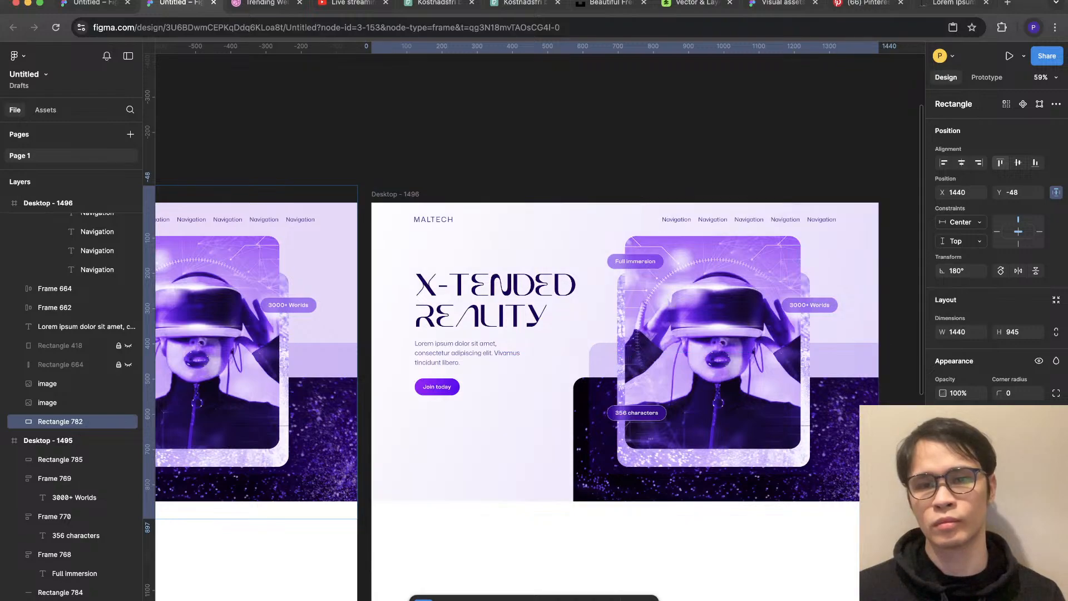
key("shift+h")
key("shift+v")
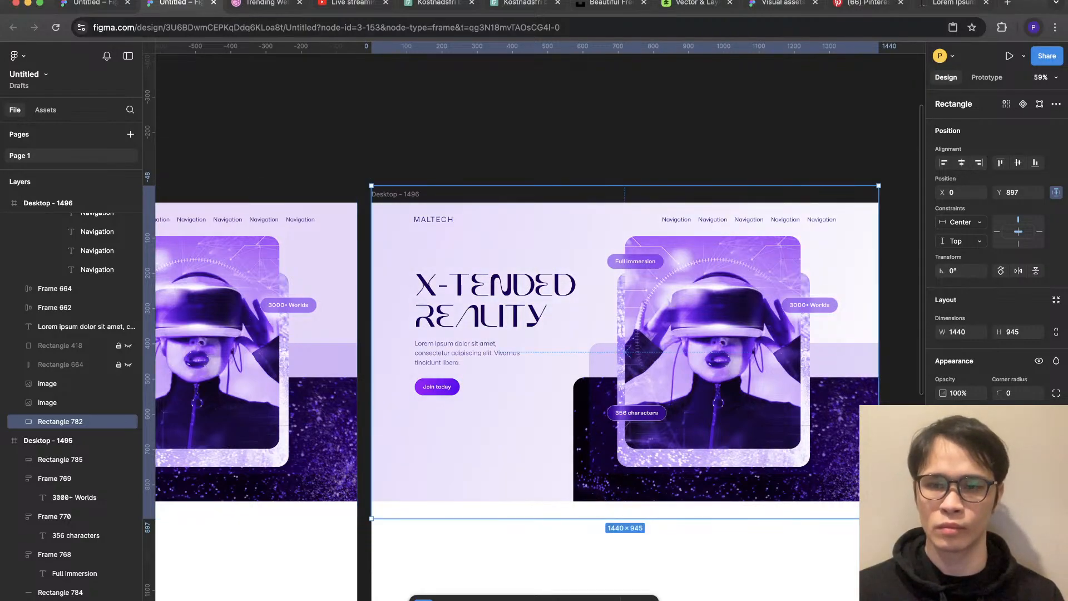
left_click(943, 445)
key("Escape")
key("Escape")
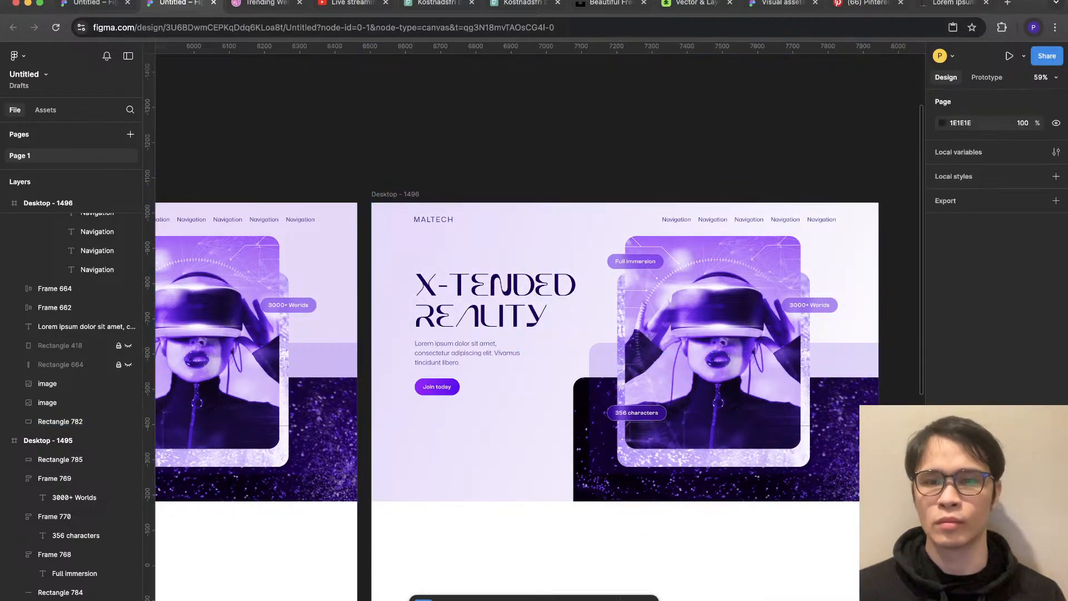
Step: Strengthen the purple tint of the duplicated hero's background gradient and deselect the rectangle
scroll(716, 130, "down", 3)
scroll(889, 200, "down", 3)
scroll(889, 200, "up", 2)
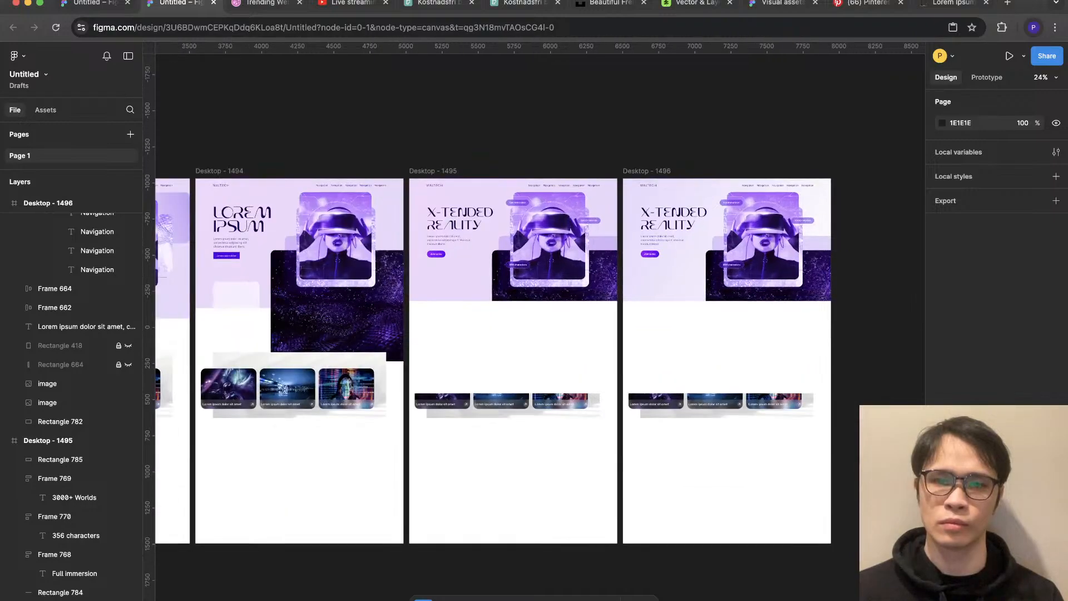
scroll(540, 323, "up", 2)
left_click(60, 421)
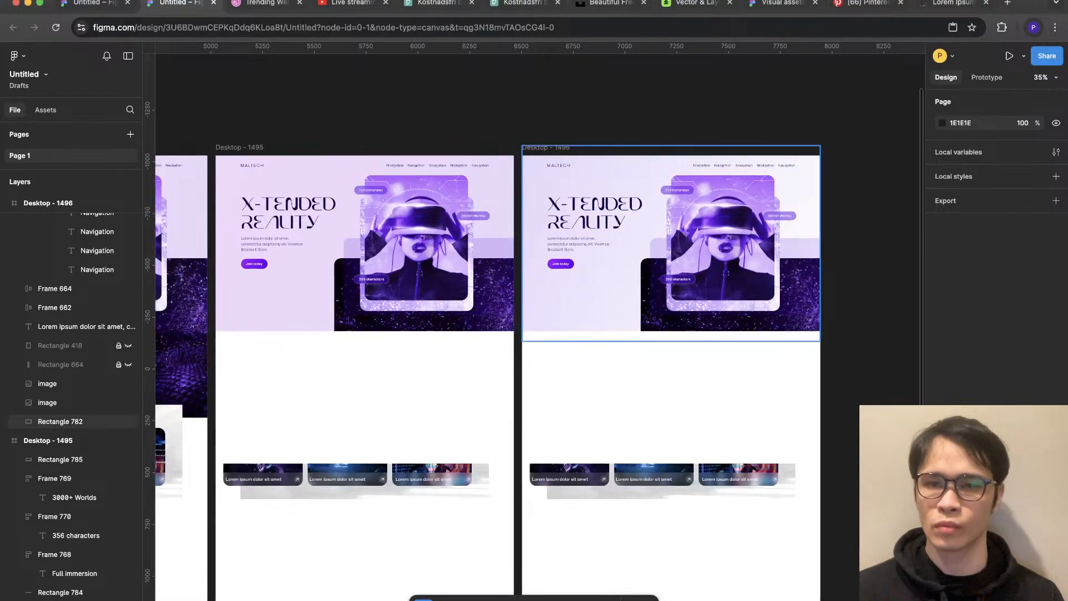
left_click(944, 445)
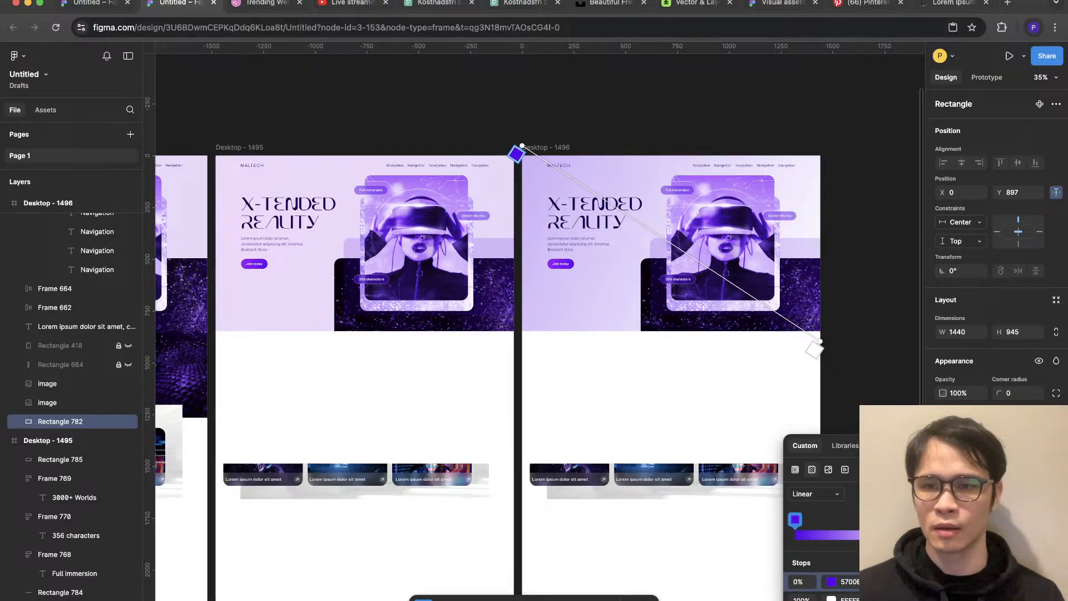
key("Escape")
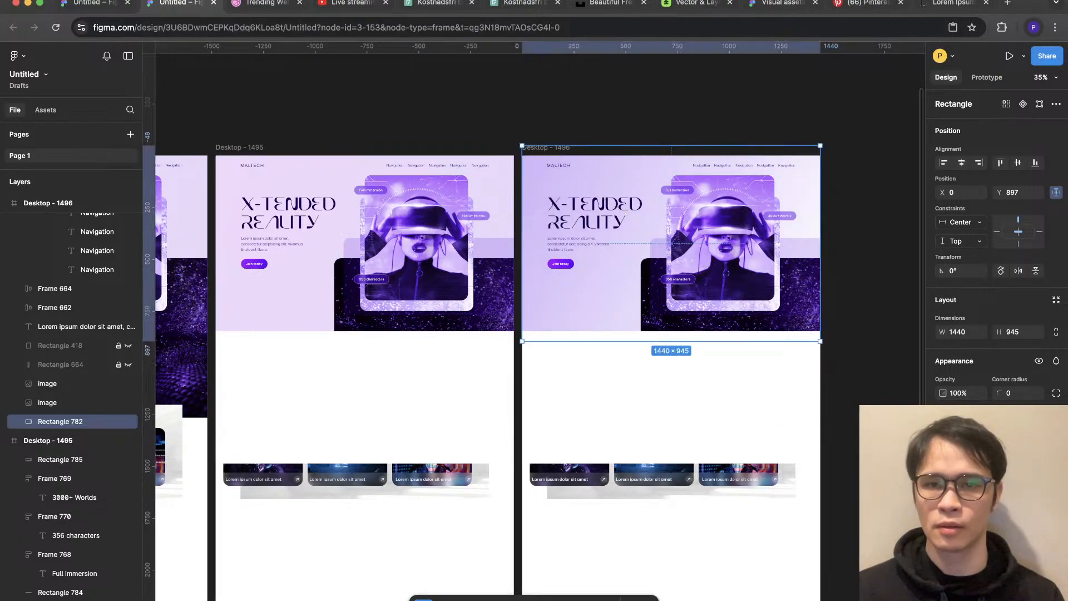
key("Escape")
Step: Try tightening the letter spacing of the "X-TENDED REALITY" heading and undo the change
scroll(737, 177, "up", 5)
left_click(495, 239)
scroll(430, 187, "up", 2)
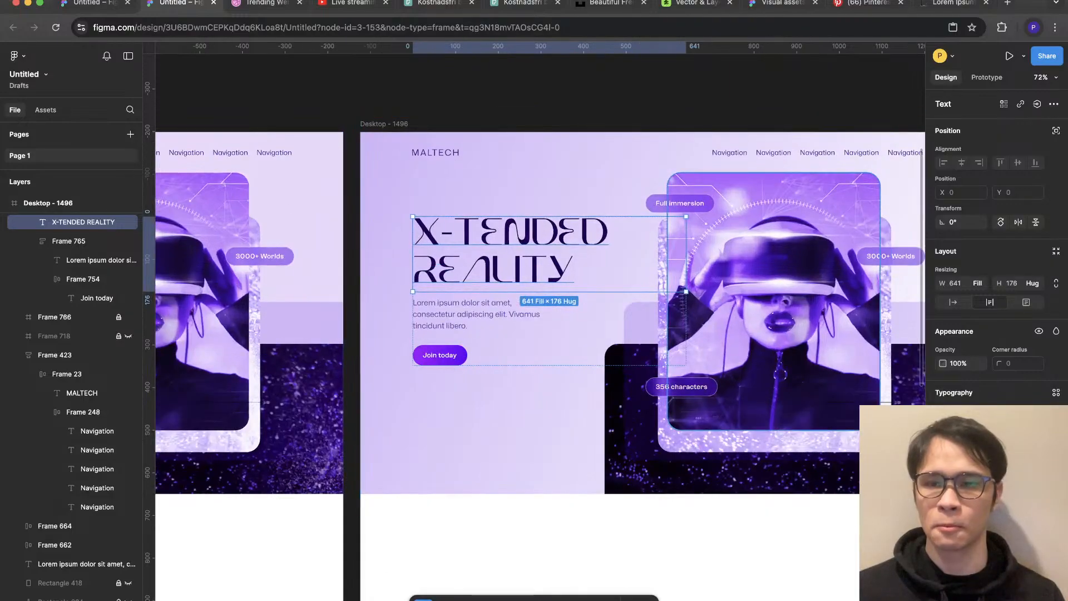
key("Escape")
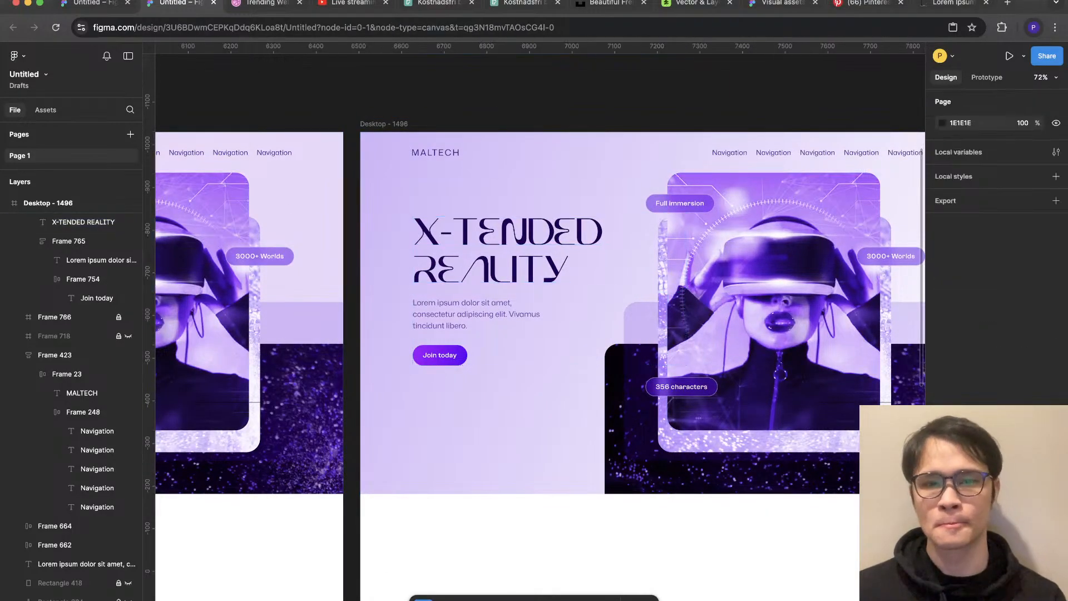
scroll(375, 420, "down", 3)
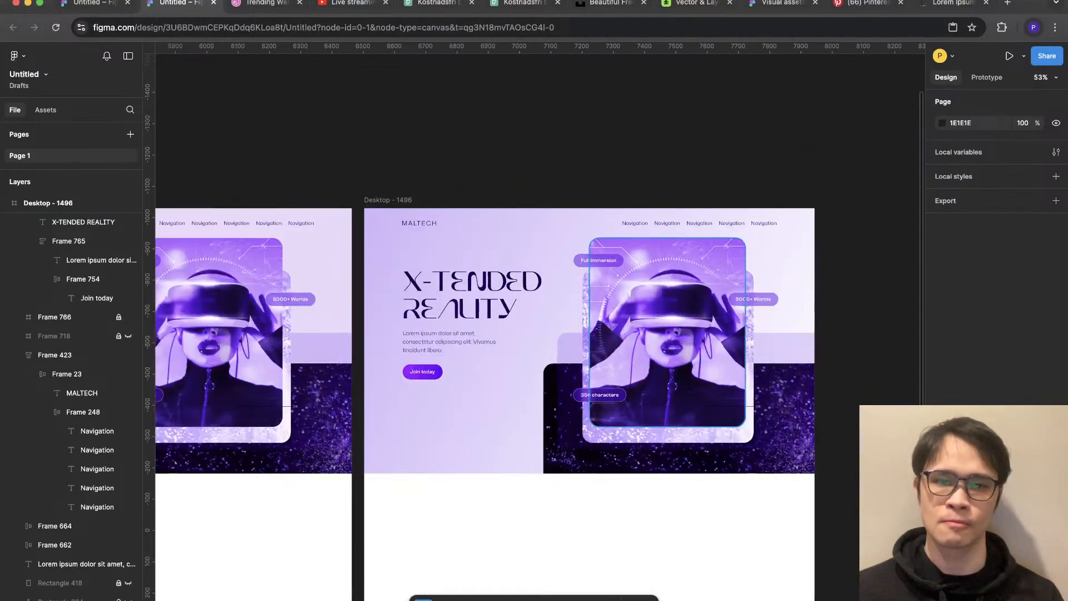
key("super+z")
key("Escape")
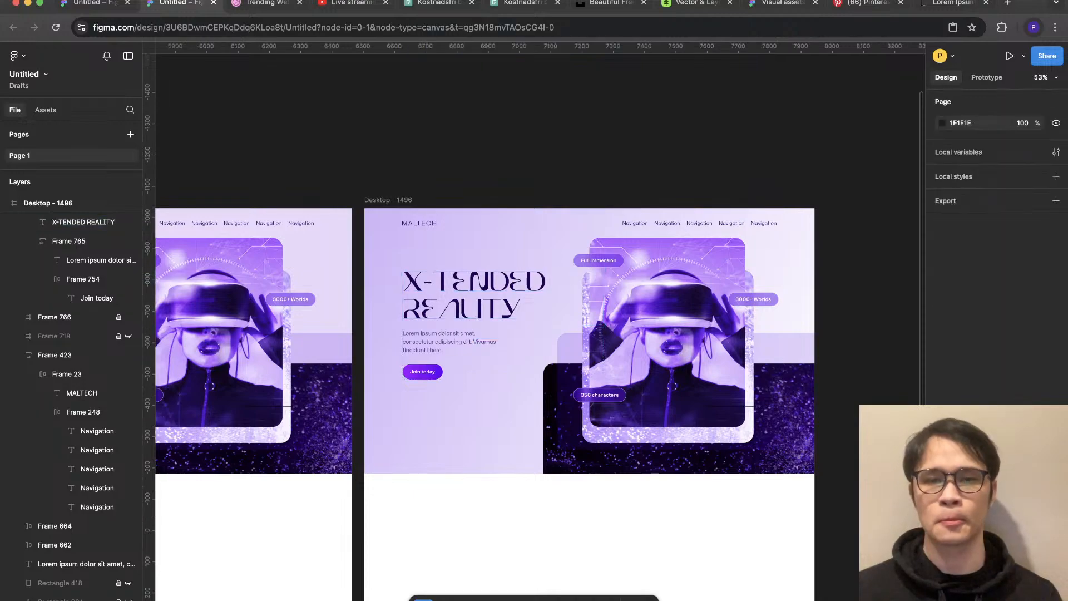
Step: Place a copy of the hero paragraph above the "X-TENDED REALITY" heading and select its text for editing
scroll(482, 288, "up", 3)
left_click(427, 381, "super")
left_click_drag(426, 381, 426, 232)
double_click(426, 232)
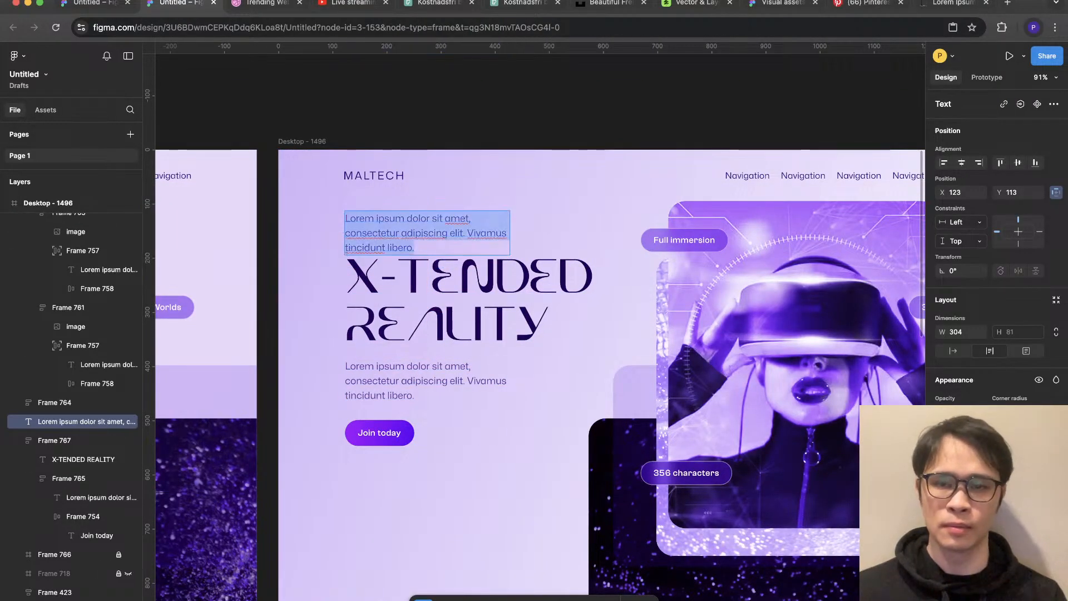
scroll(539, 372, "right", 2)
scroll(539, 372, "up", 1)
Step: Try "VR GAMING SUB" and "VR Gaming" as wording for the line above the heading, clearing each attempt
type("VR")
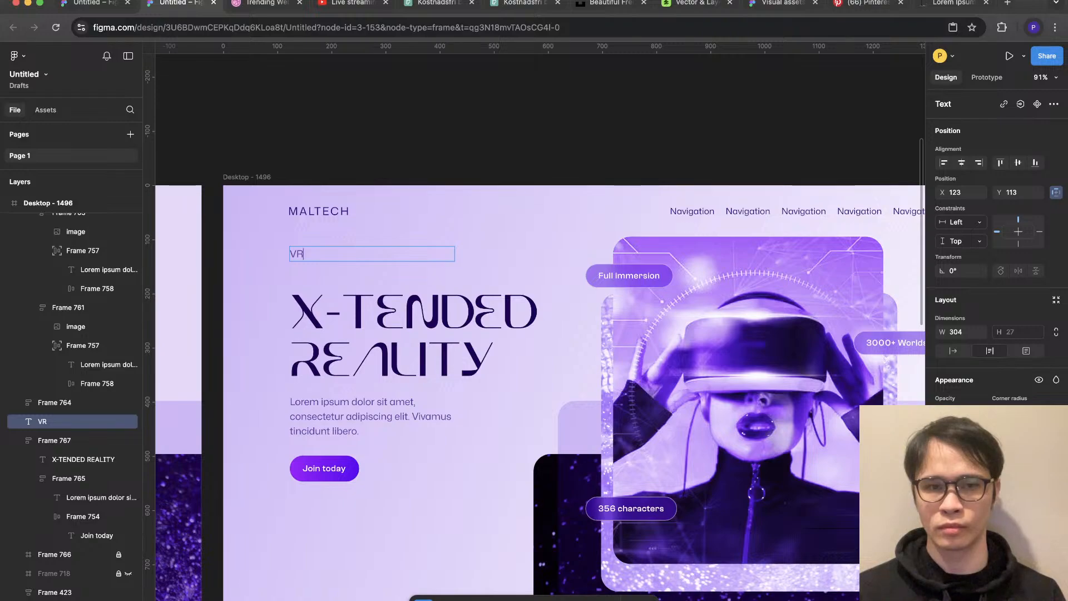
type("GAMIN")
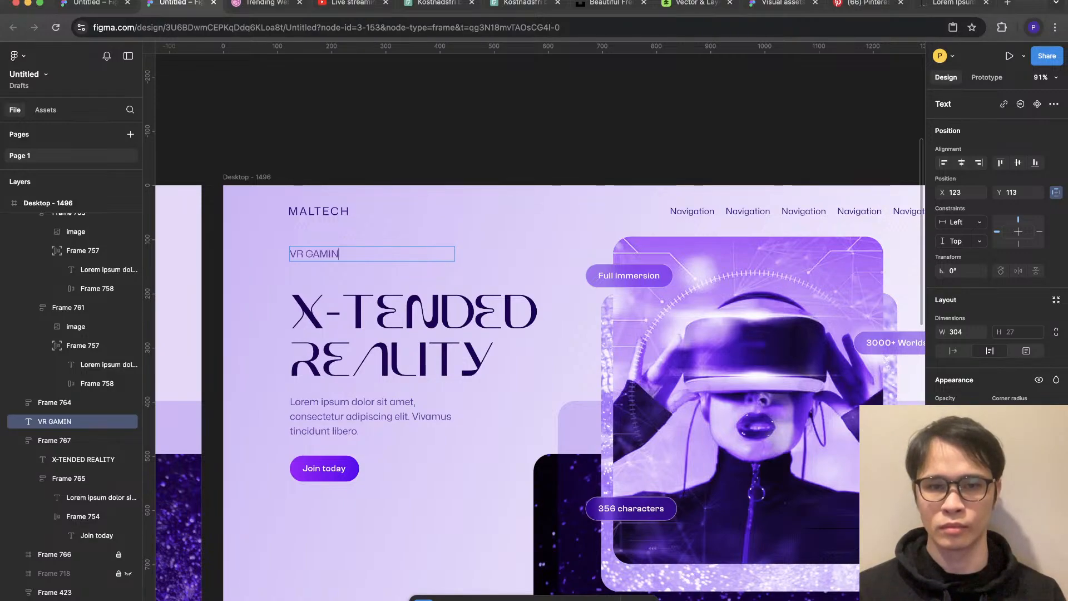
type("G S")
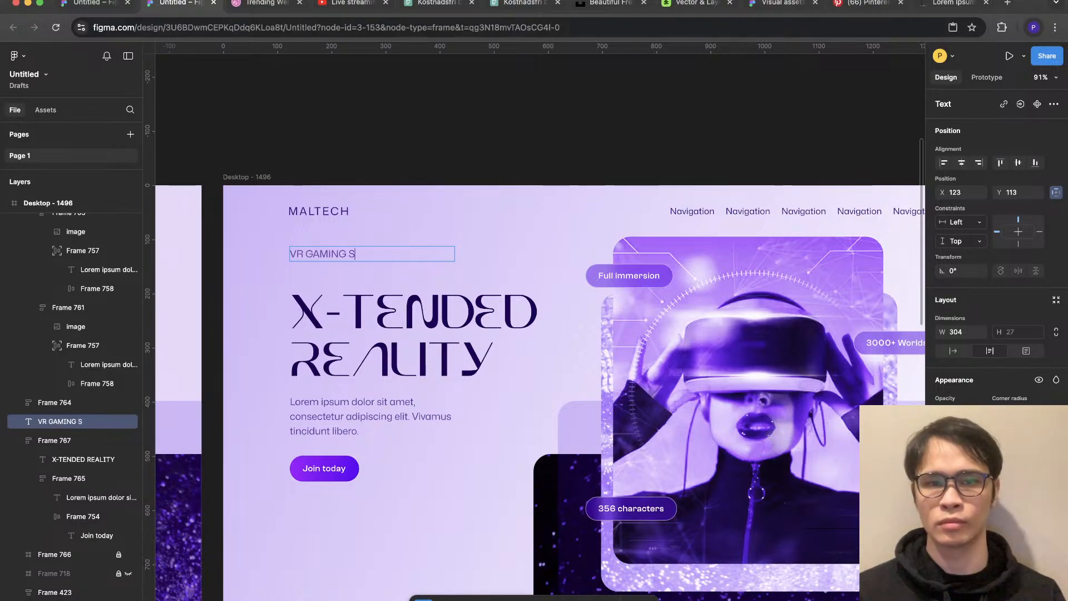
type("UB")
key("super+a")
type("VR Gaming")
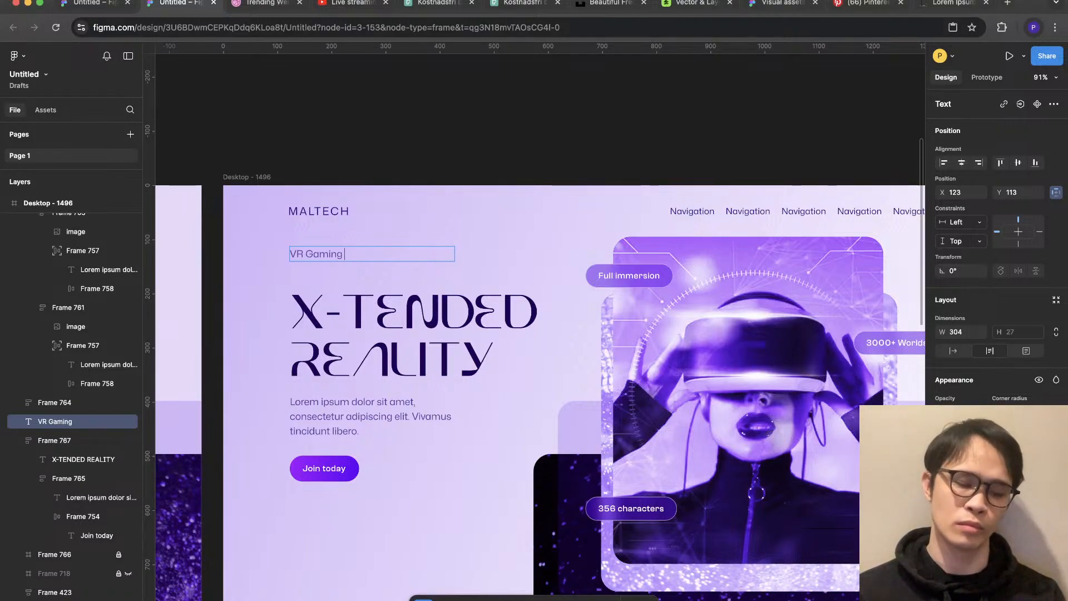
key("alt+BackSpace")
key("alt+BackSpace")
Step: Enter "Top VR gaming service" as the text above the heading
type("Top ")
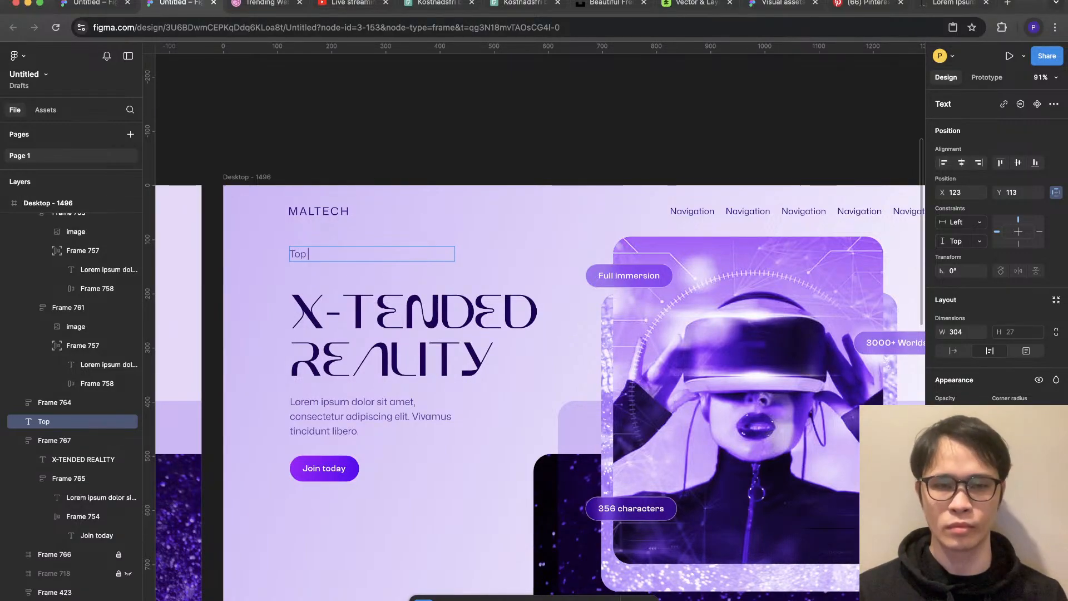
type("VR gaming")
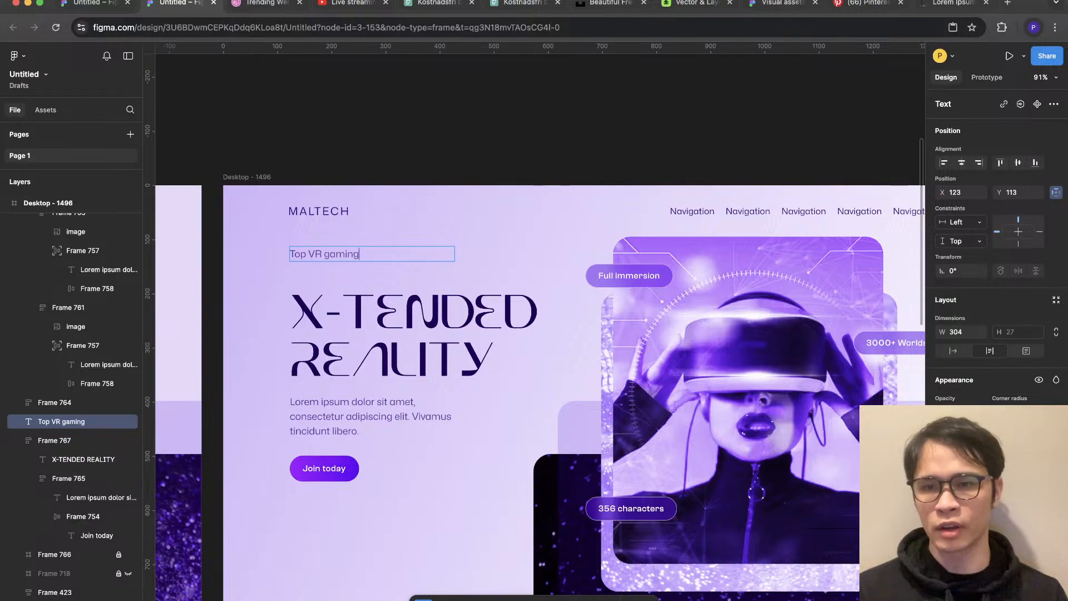
type(" service")
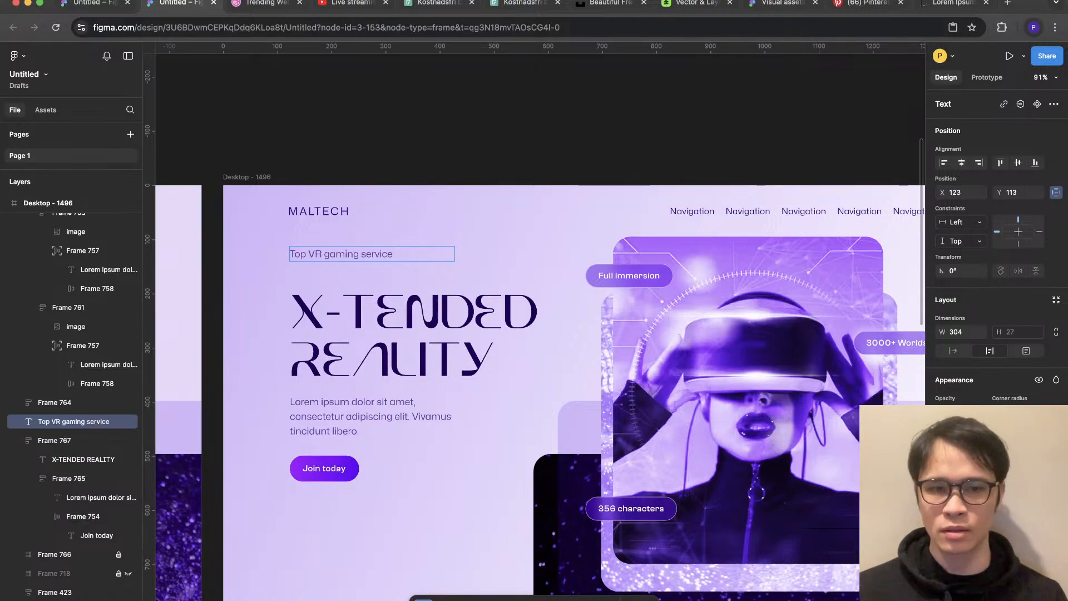
key("Escape")
Step: Apply the Clash Grotesk Variable font to both the "Top VR gaming service" line and the hero paragraph
left_click(372, 416, "shift+super")
left_click(988, 461)
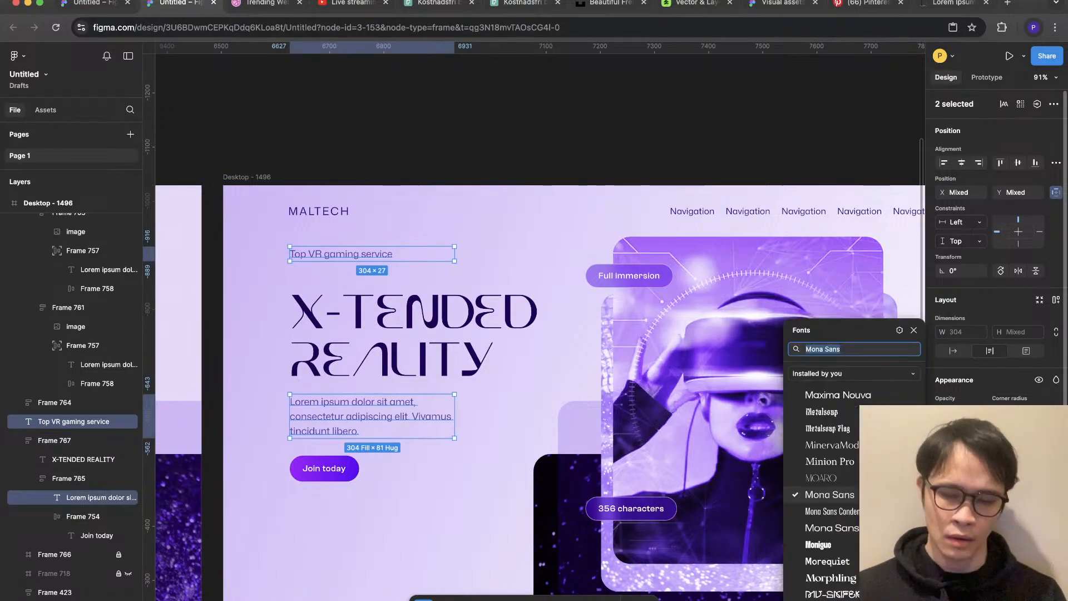
type("clash")
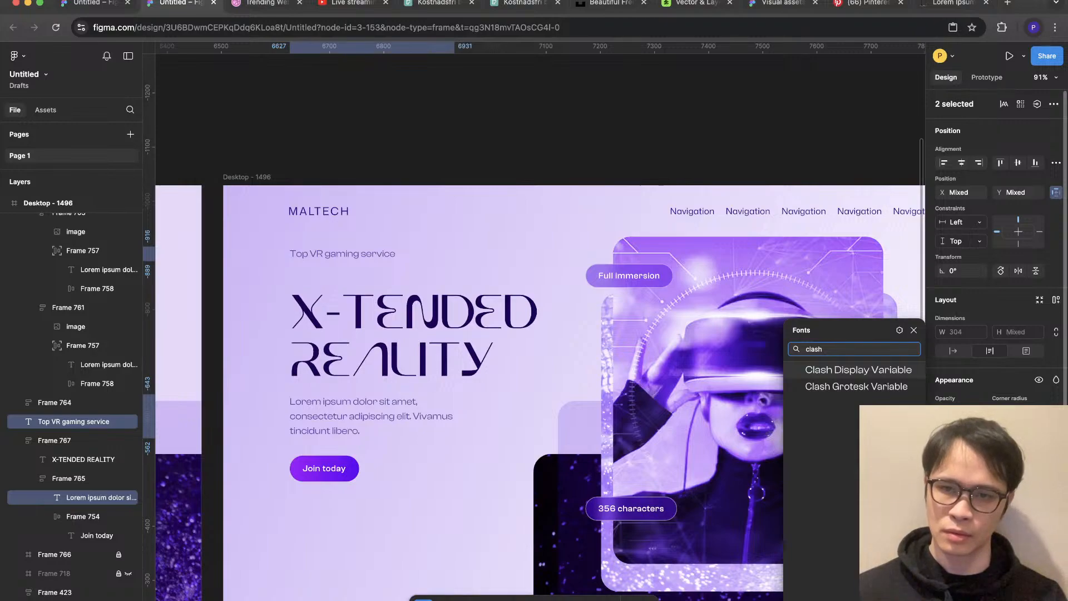
key("Down")
key("Return")
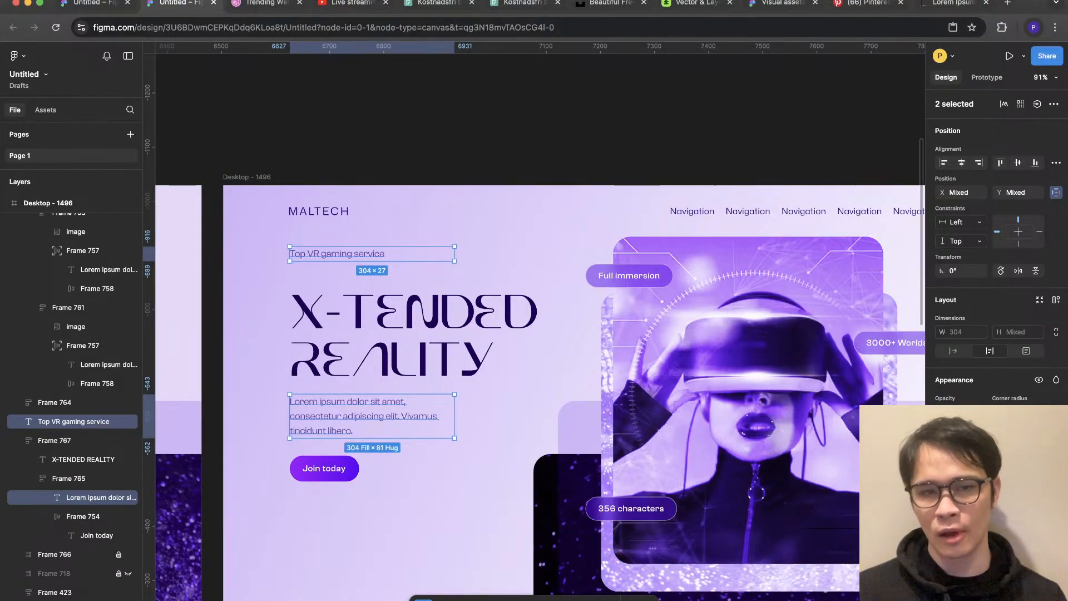
Step: Try bold on the "Top VR gaming service" line, compare it with the pill label, and settle on a lighter weight
key("Escape")
left_click(336, 253)
key("super+b")
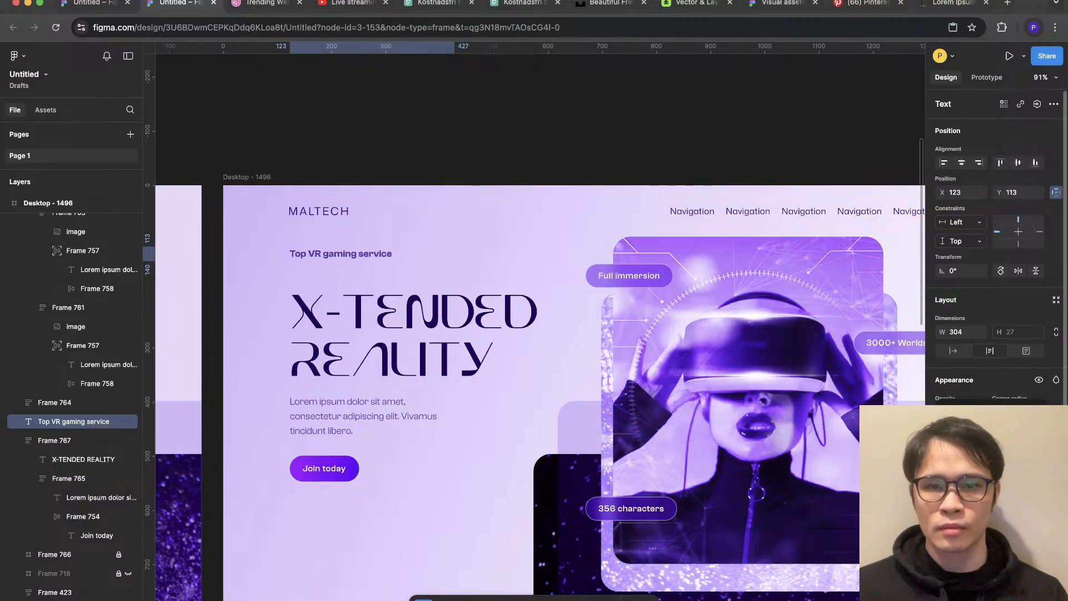
left_click(628, 276, "super")
left_click(367, 253)
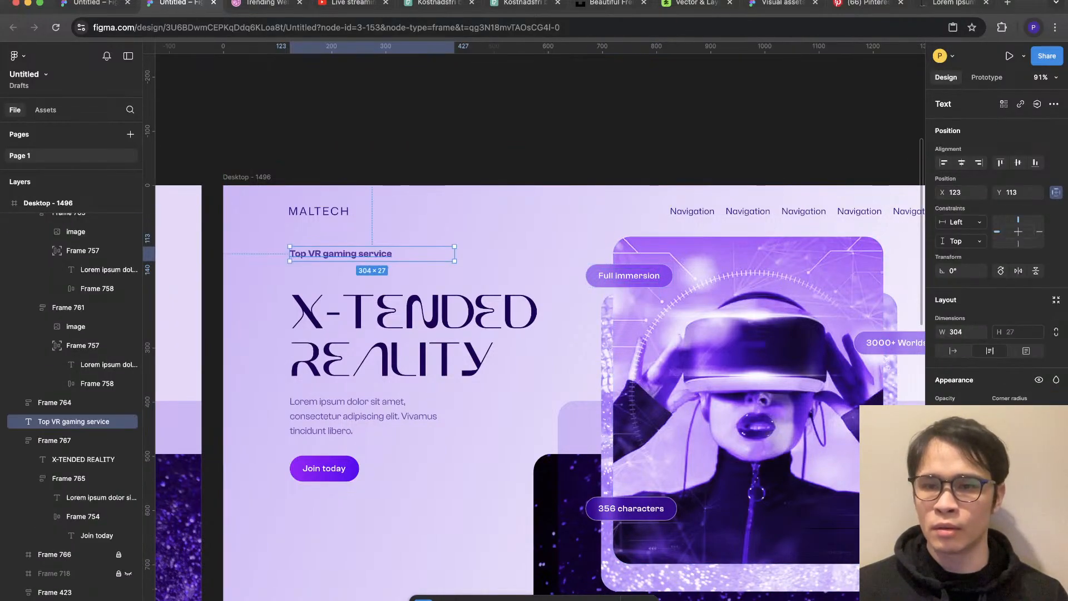
key("super+b")
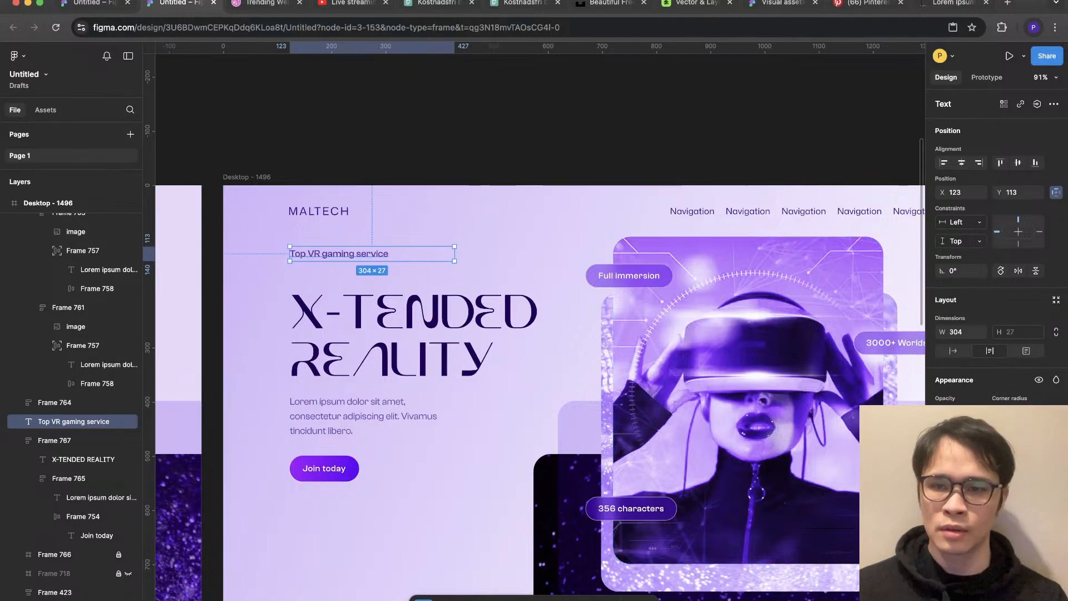
Step: Move the "Top VR gaming service" line down slightly, closer to the heading, and deselect it
left_click_drag(371, 254, 371, 268)
key("Escape")
scroll(539, 327, "down", 5)
scroll(538, 327, "up", 3)
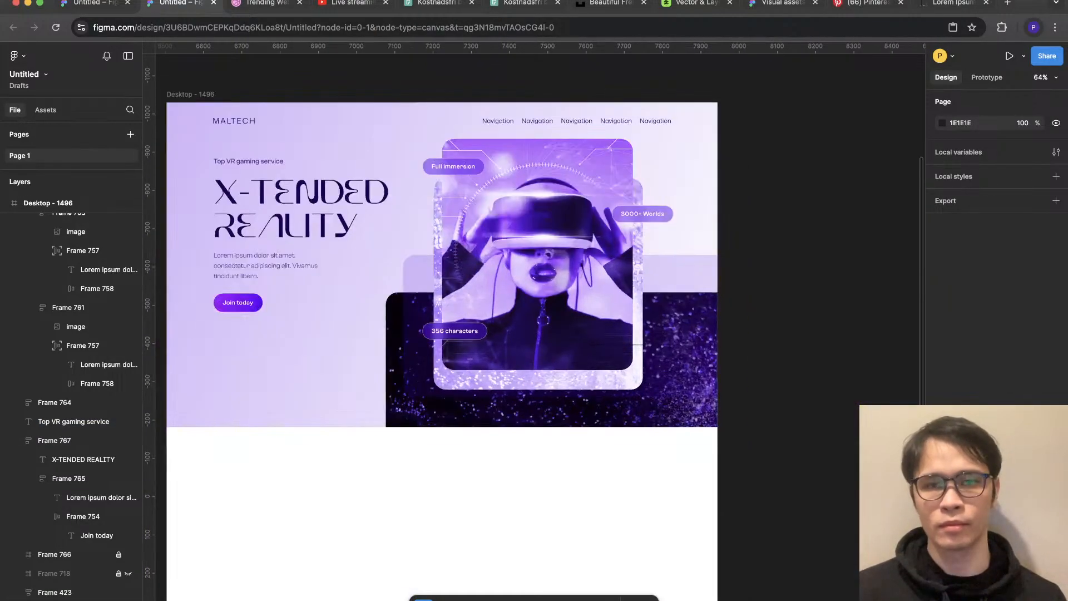
scroll(539, 327, "left", 2)
scroll(539, 327, "up", 2)
scroll(652, 337, "up", 3)
scroll(651, 337, "down", 1)
left_click(302, 234, "super")
scroll(644, 369, "down", 2)
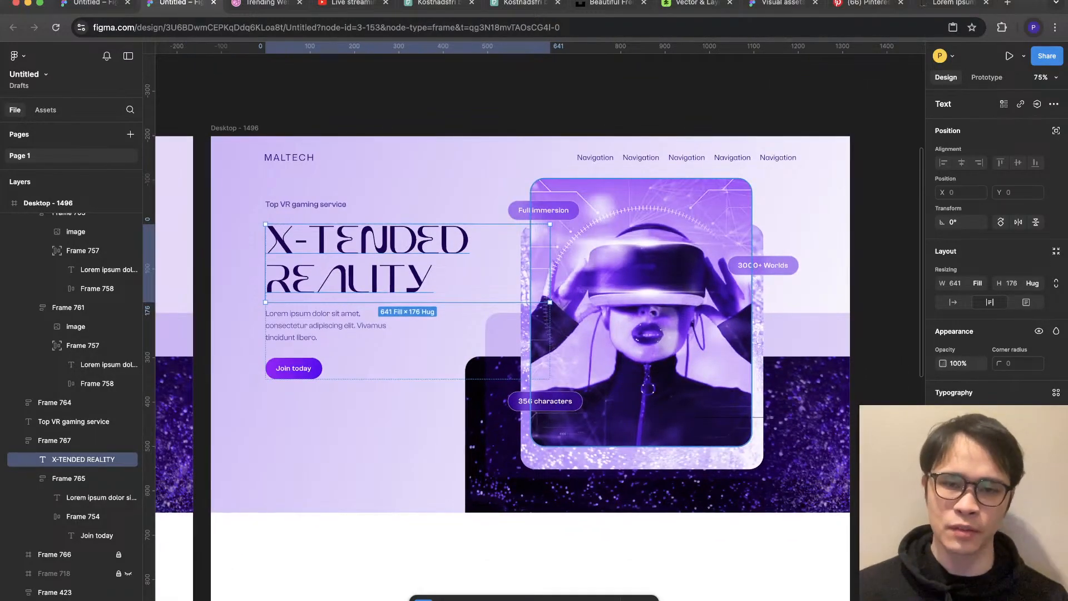
key("Escape")
Step: Using the layout grids as a guide, narrow the translucent rectangle behind the portrait to 1016 wide at X 646, then hide the grids
key("shift+g")
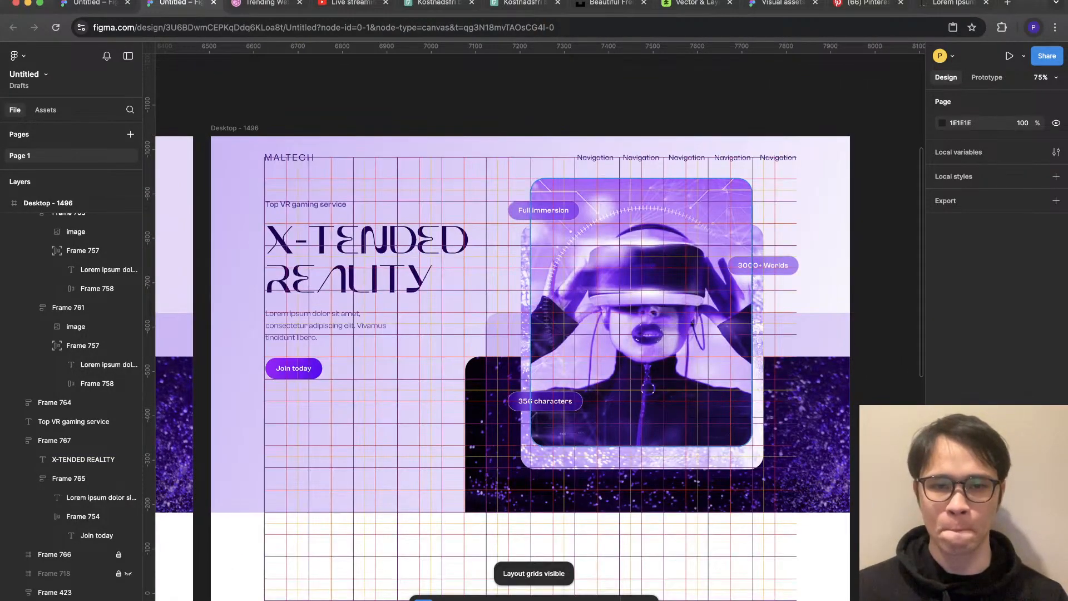
scroll(448, 304, "up", 2)
left_click(511, 340)
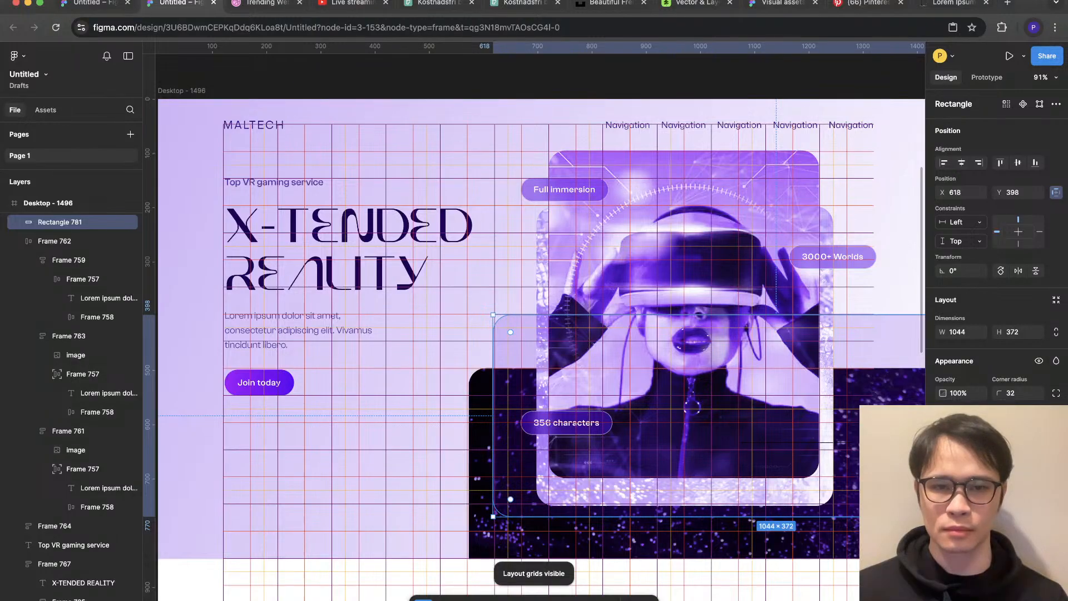
left_click_drag(493, 415, 507, 415)
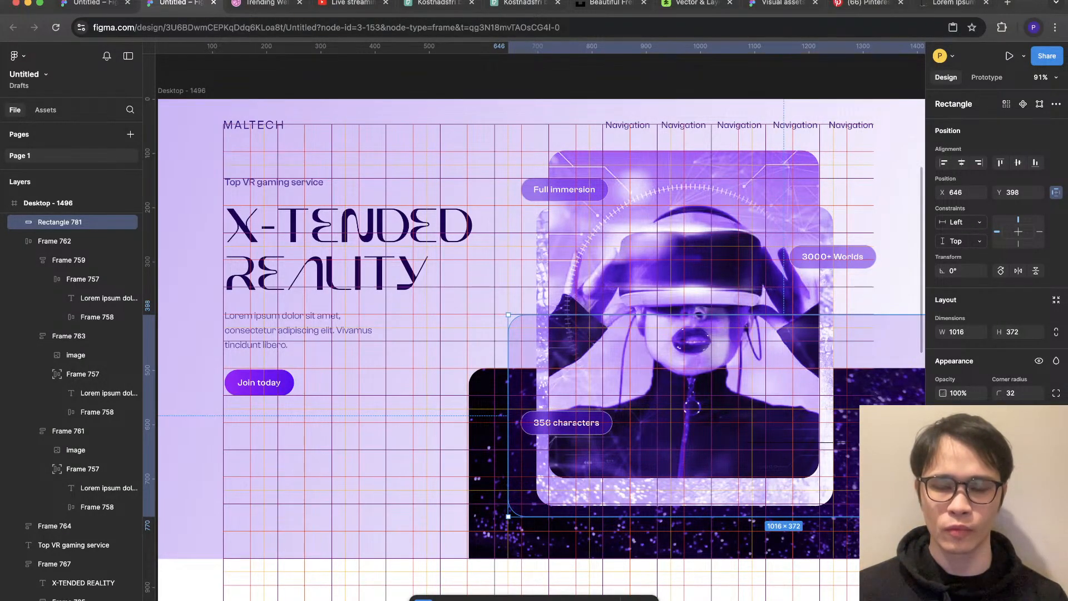
key("shift+g")
scroll(288, 488, "down", 5)
key("Escape")
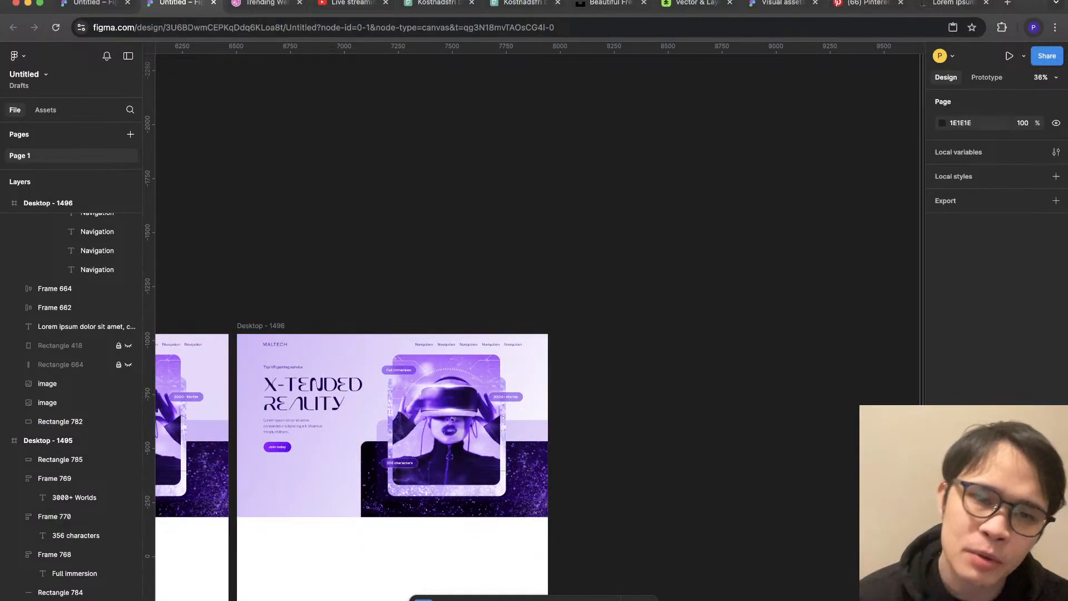
Step: Set the hue of the 0% stop in the Desktop - 1496 hero's background gradient to 269
left_click(334, 479)
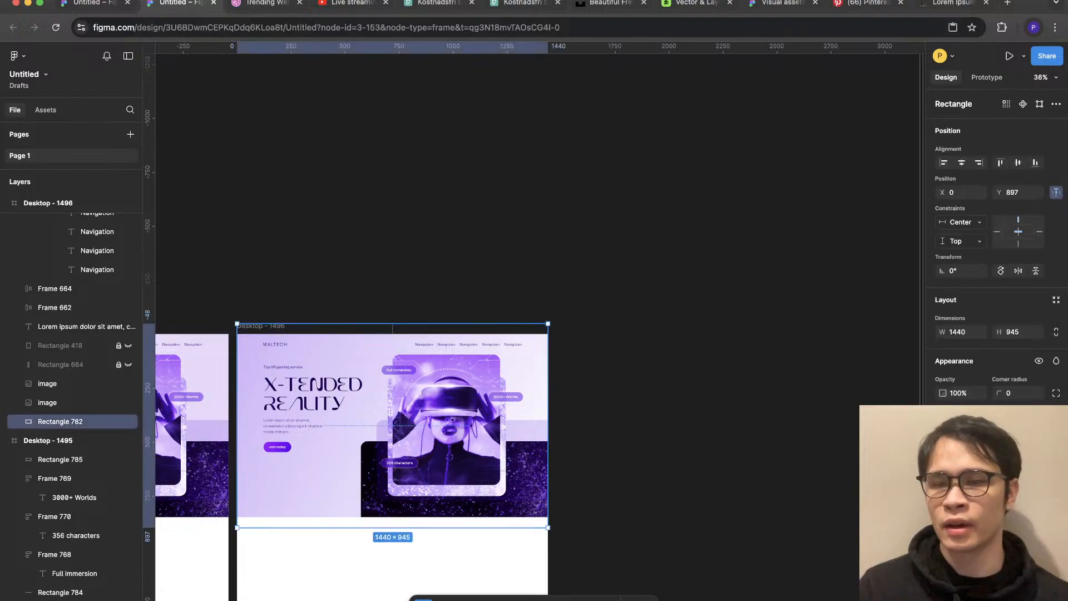
left_click(942, 444)
left_click(831, 582)
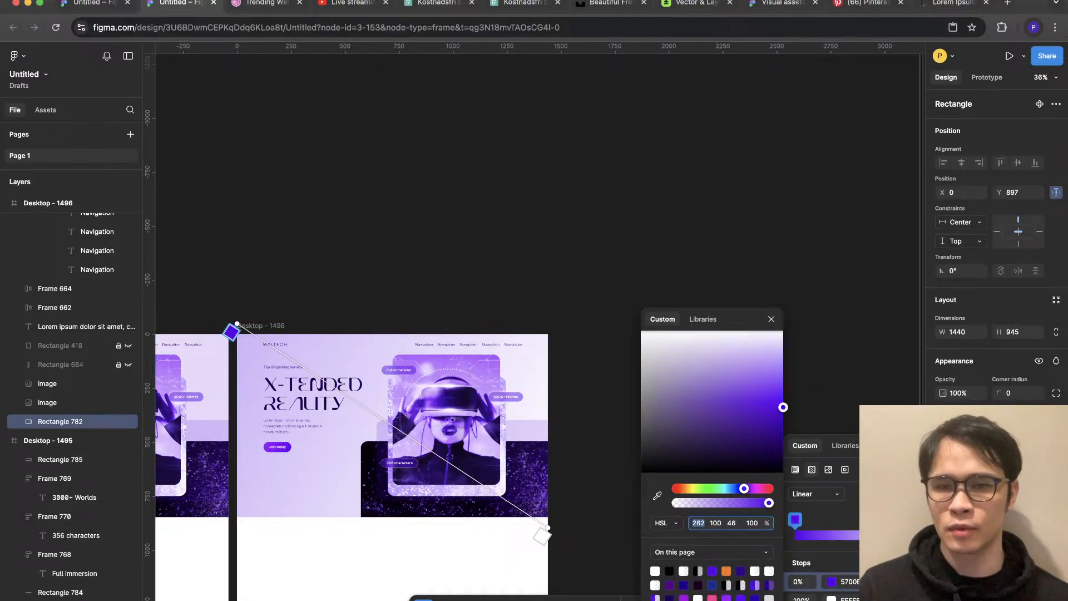
type("269")
key("Return")
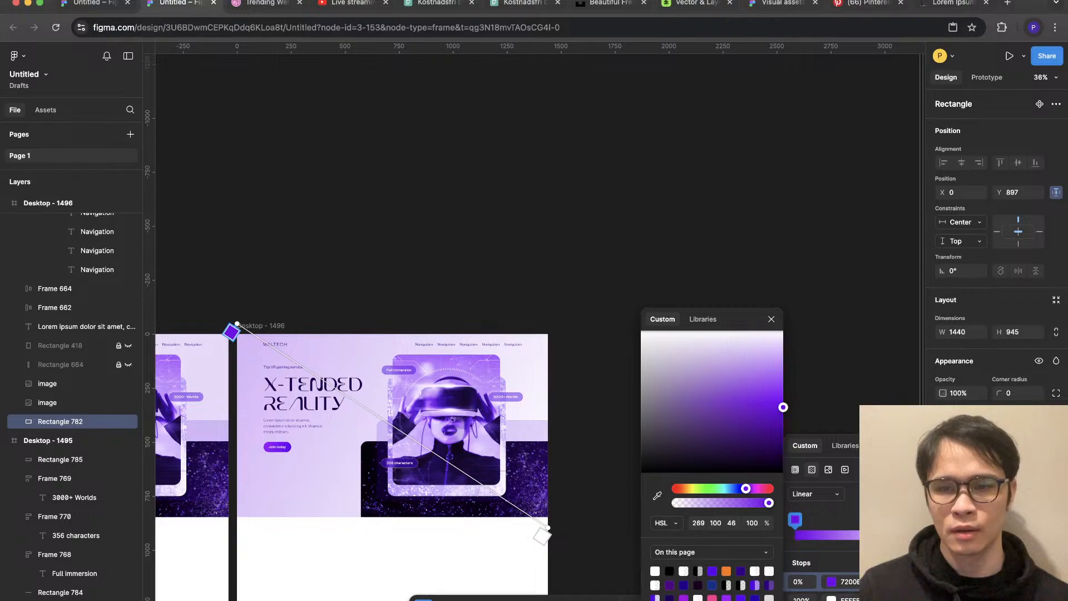
Step: Change the 100% stop of the hero's background gradient to pinkish purple, HSL 290, 100, 51, and deselect the rectangle
left_click(831, 599)
left_click(782, 400)
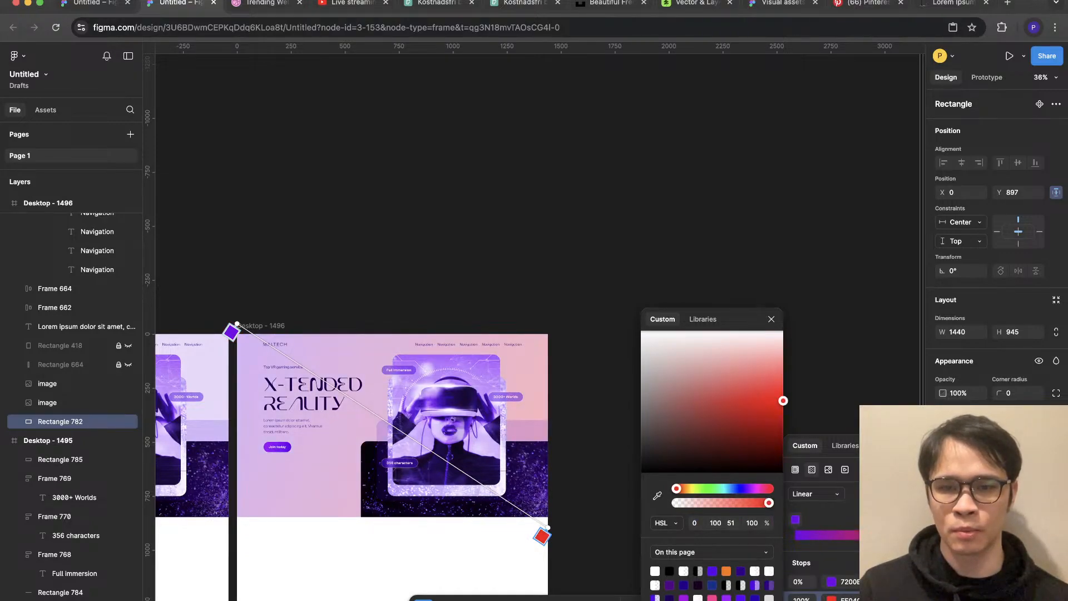
mouse_move(748, 488)
left_mouse_down()
mouse_move(736, 488)
mouse_move(751, 488)
left_mouse_up()
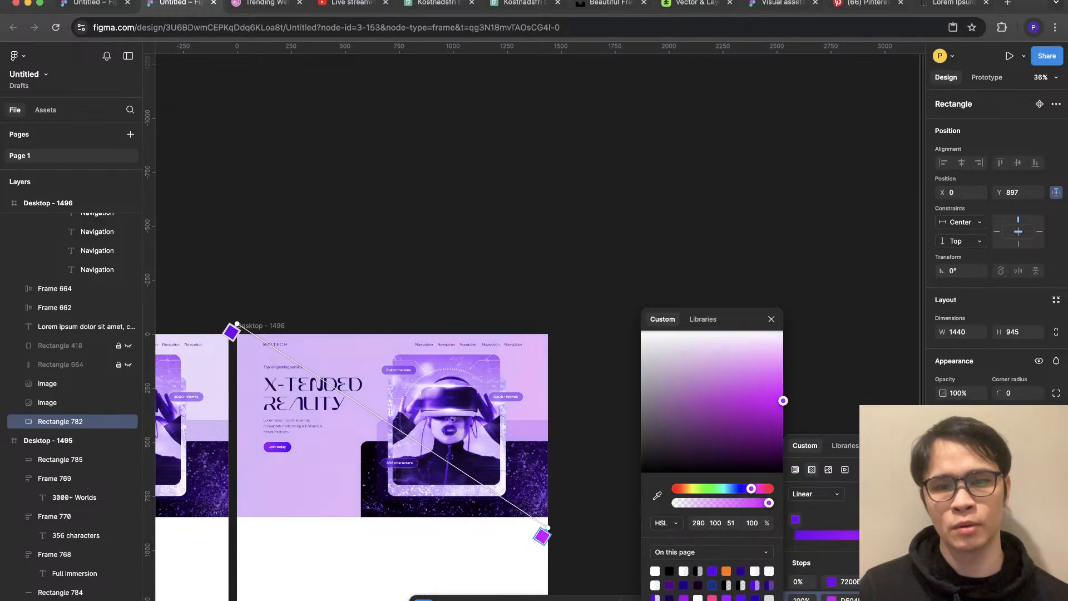
left_click(595, 489)
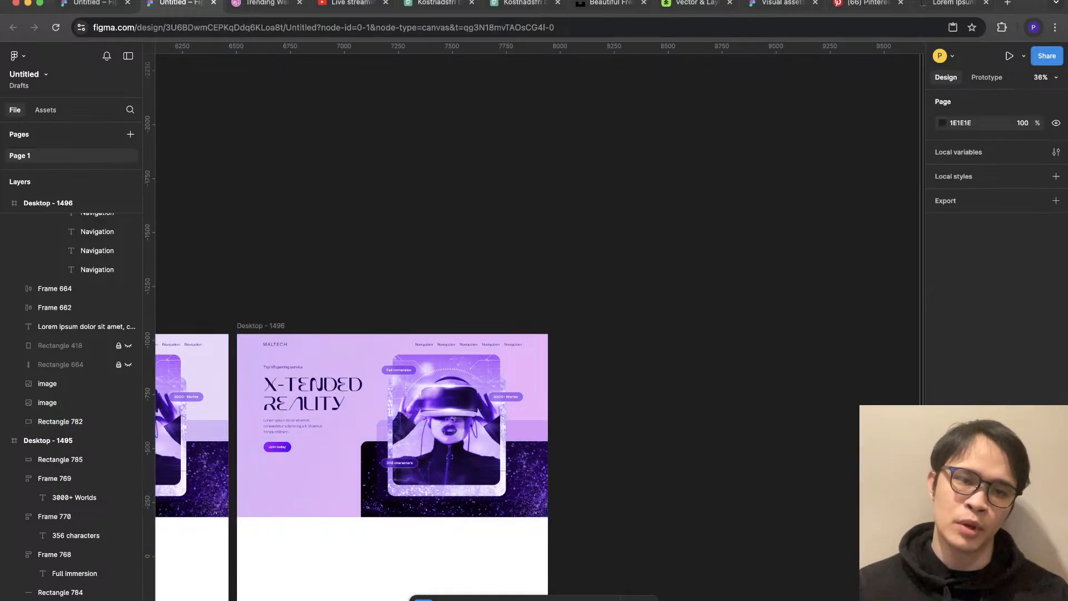
Step: Raise the lightness of the background gradient's 0% stop to 62 and deselect the rectangle
scroll(302, 424, "up", 3)
left_click(362, 490)
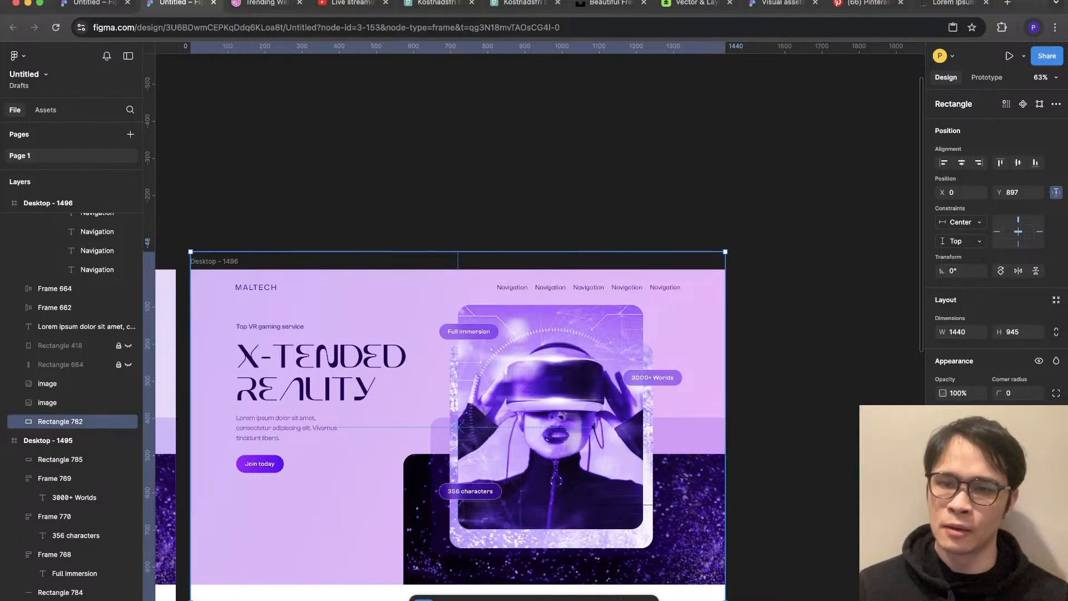
left_click(944, 444)
left_click(831, 582)
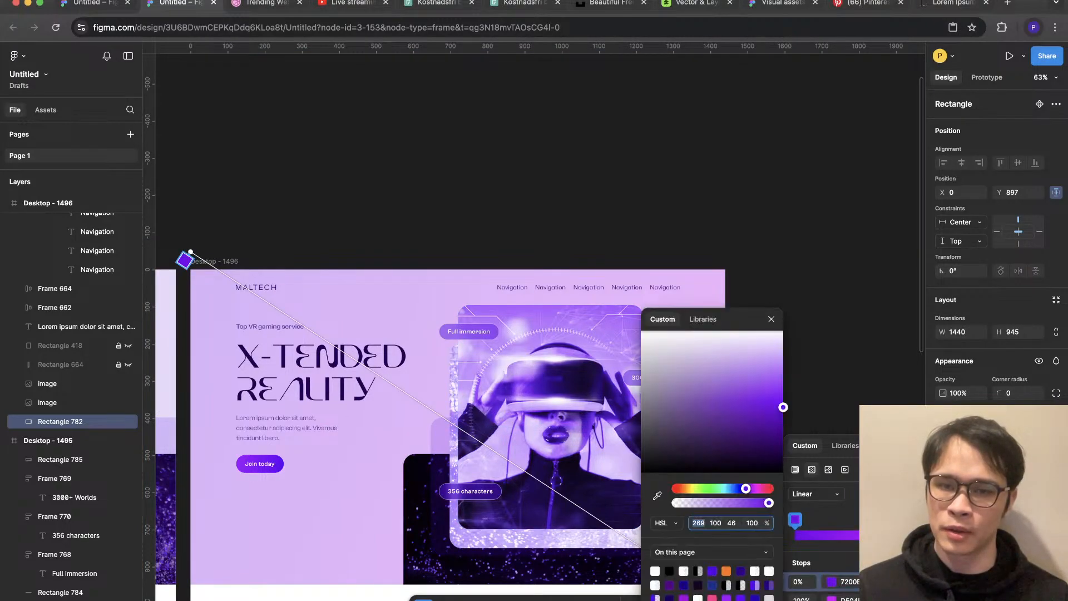
left_click_drag(783, 407, 783, 384)
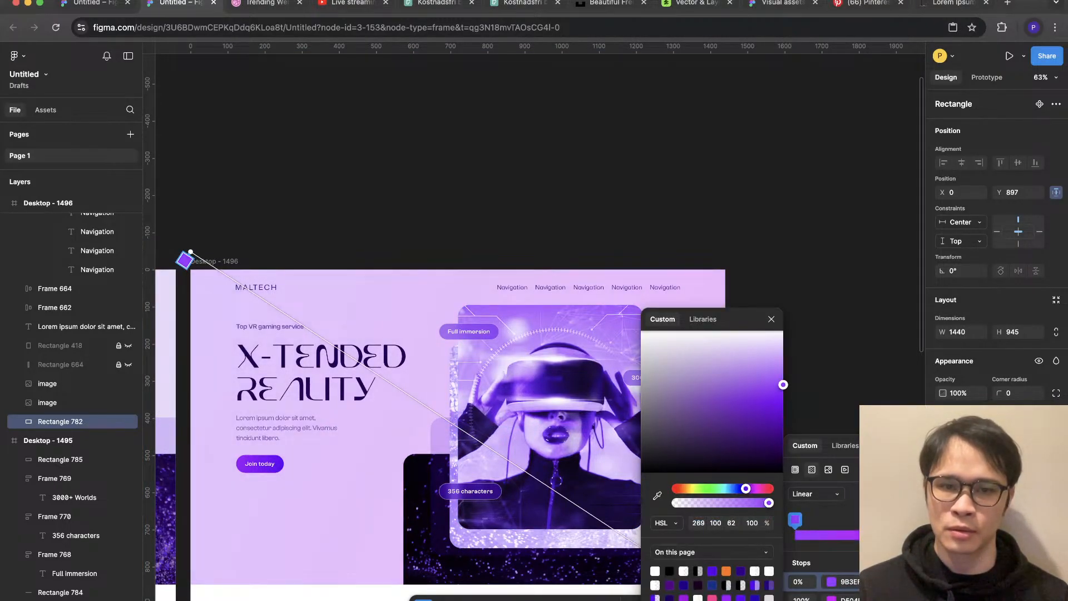
left_click(818, 285)
Step: Compare the hero variations, preview the Desktop - 1496 frame as a presentation, and return to the design file
scroll(816, 285, "down", 5)
scroll(786, 290, "up", 2)
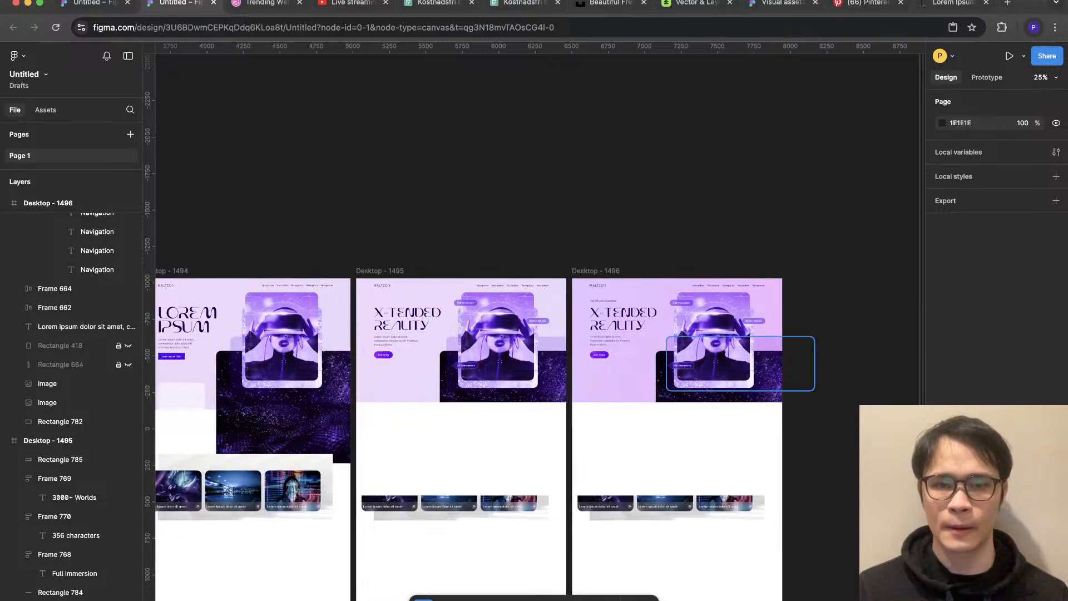
scroll(706, 354, "up", 5)
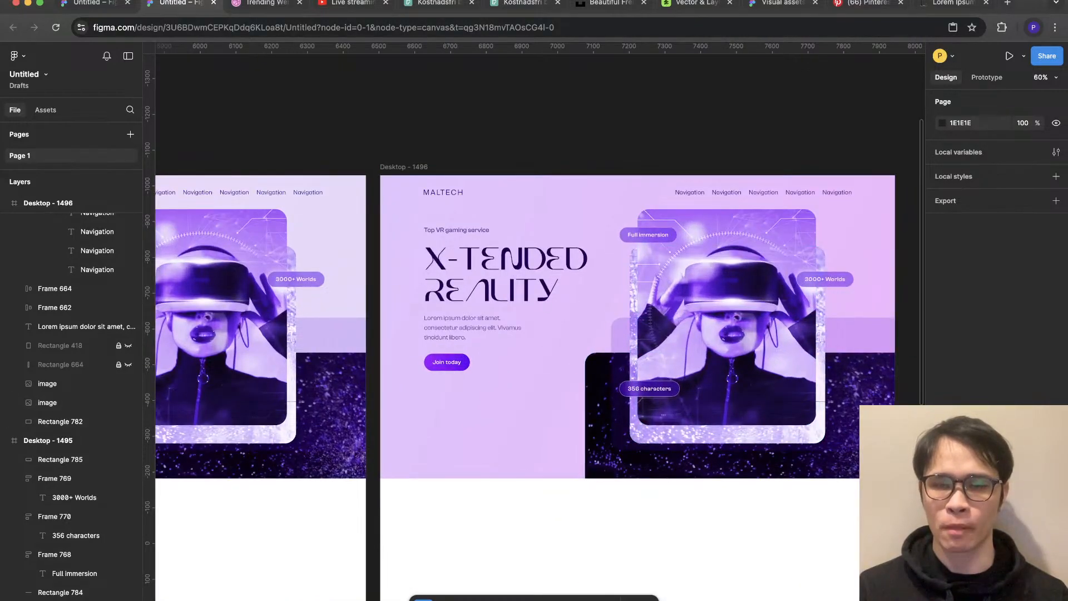
scroll(539, 327, "right", 1)
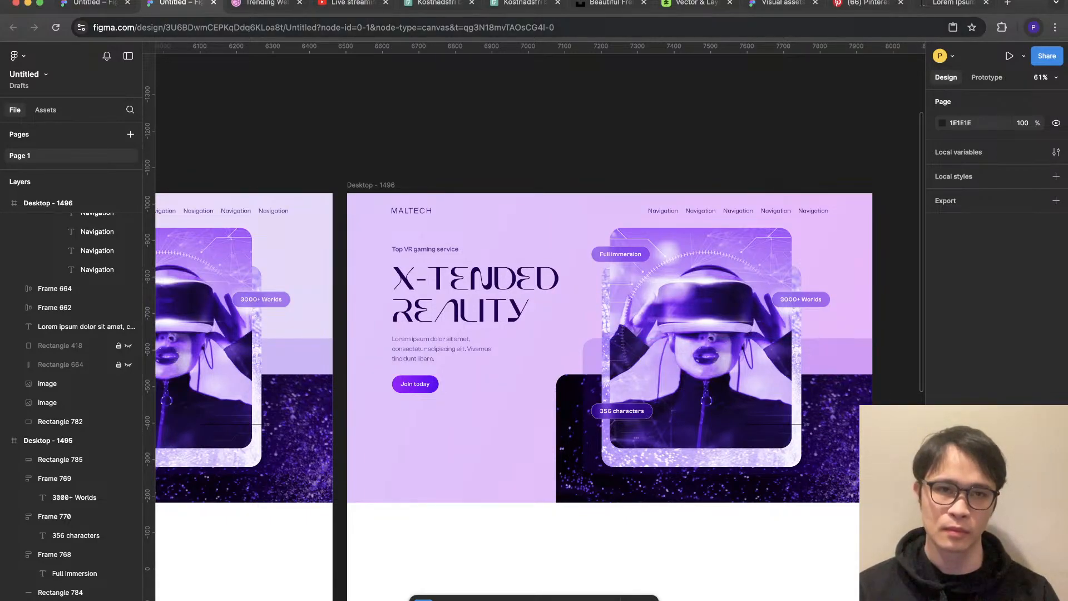
left_click(371, 185)
left_click(1009, 56)
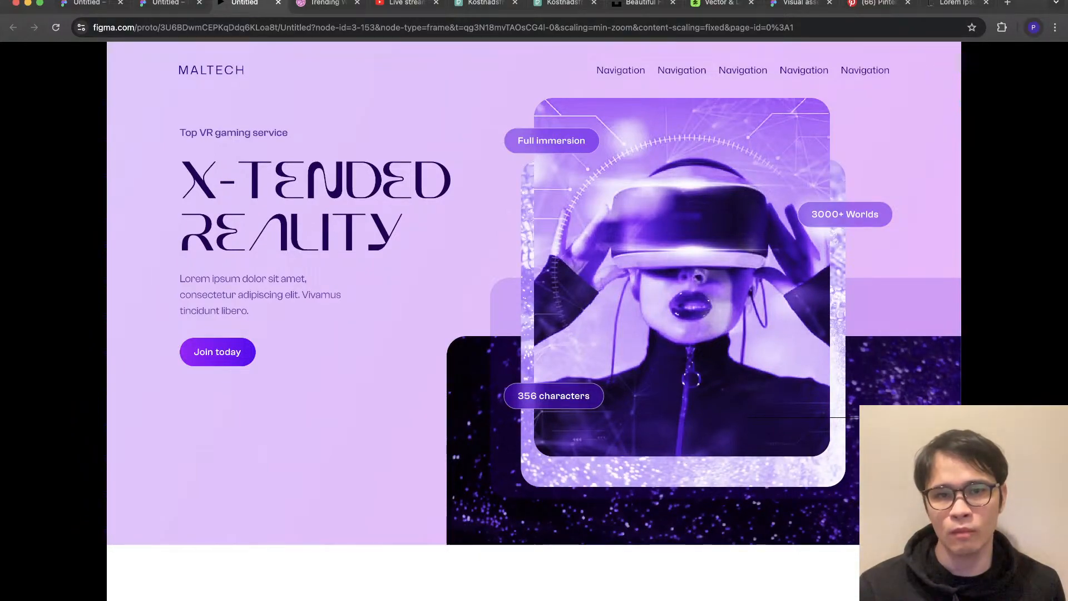
left_click(167, 3)
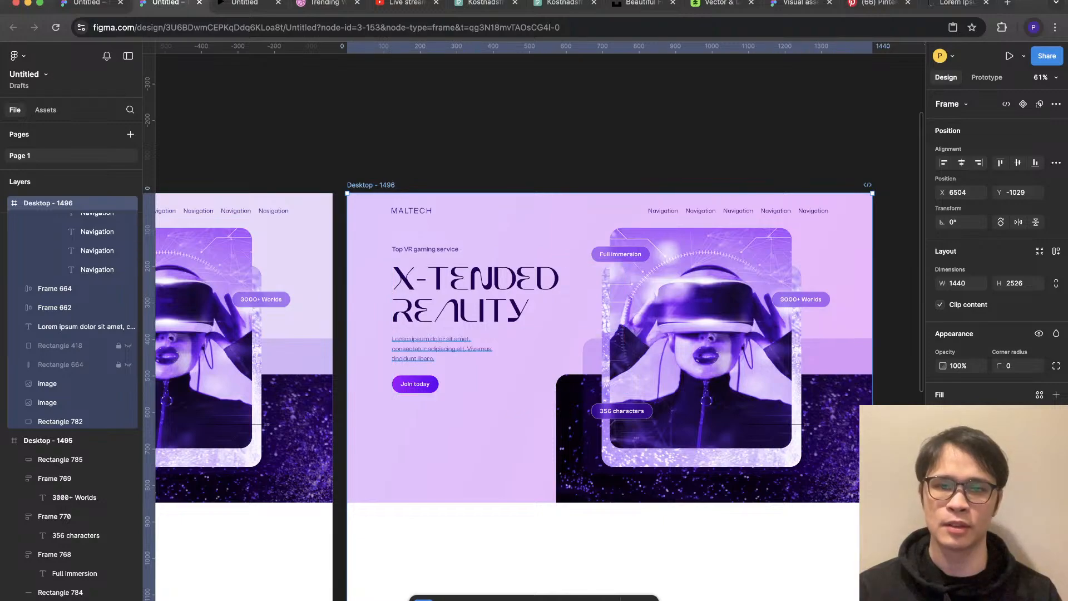
Step: Widen the hero paragraph's text box to 347 × 97 and show the layout grids
left_click(459, 351, "super")
scroll(459, 351, "up", 3)
left_click_drag(513, 344, 532, 373)
key("shift+g")
scroll(641, 220, "down", 5)
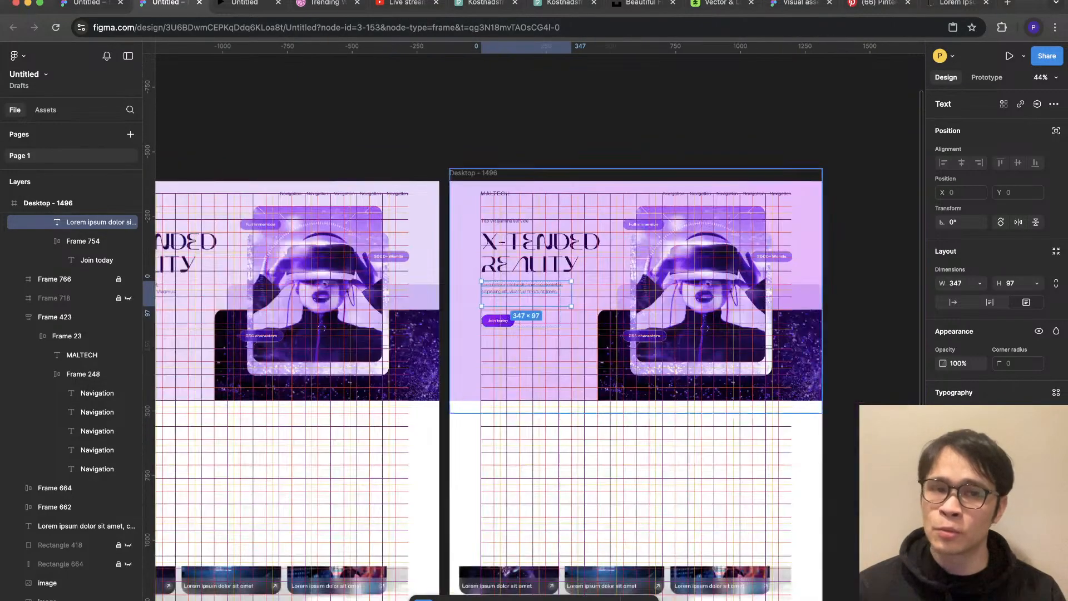
Step: Replace the hero paragraph with the first Lorem Ipsum paragraph from the lipsum.com page and extend its text box to 347 × 198
left_click(930, 2)
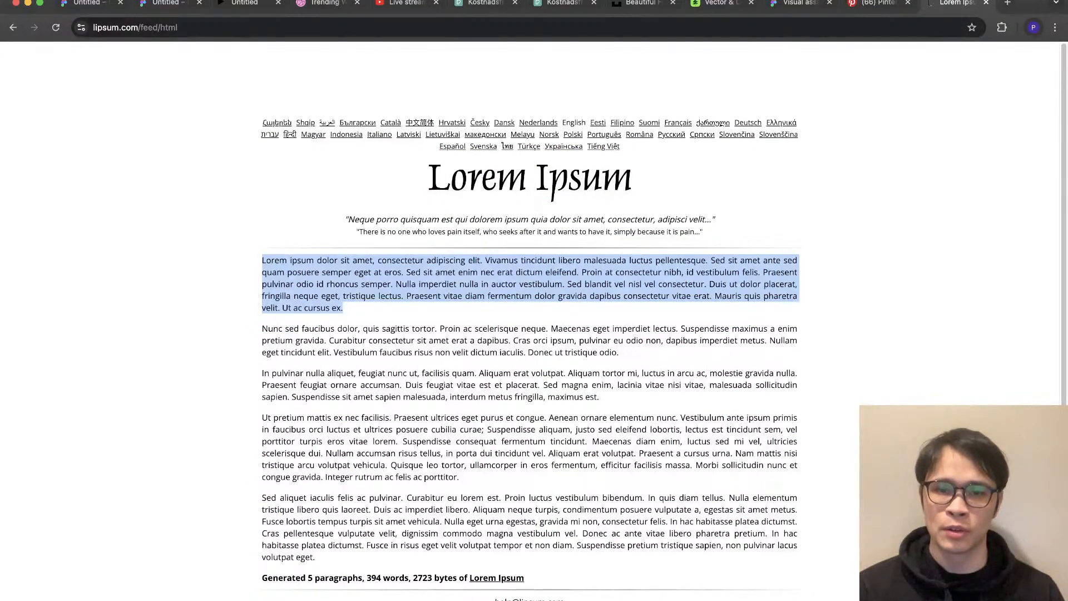
left_click(167, 3)
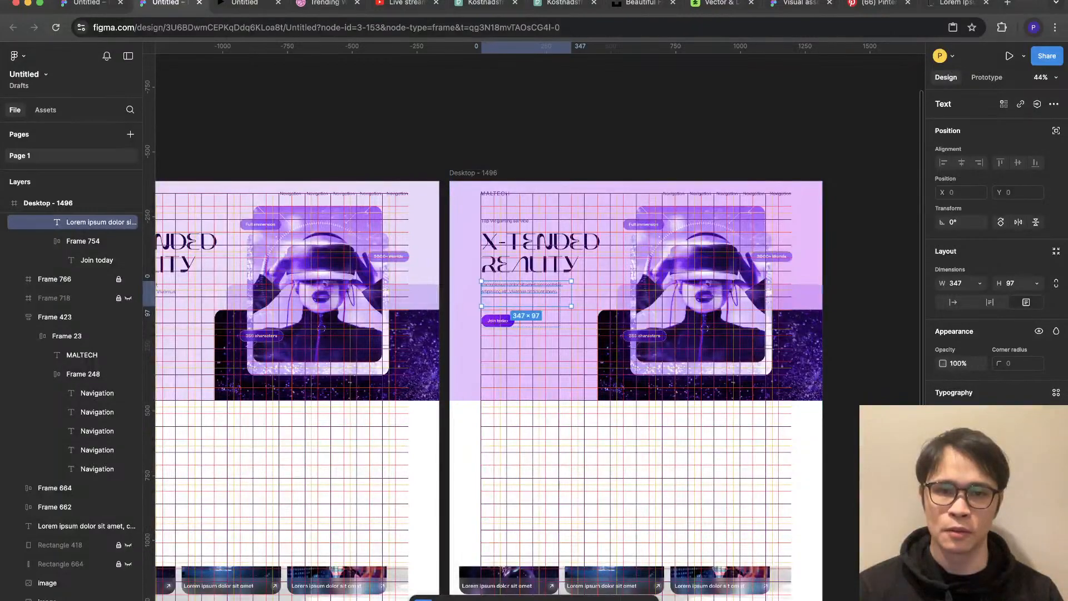
type("Lorem ipsum dolor sit amet, consectetur adipiscing elit. Vivamus tincidunt libero malesuada luctus pellentesque. Sed sit amet ante sed quam posuere semper eget at eros. Sed sit amet enim nec erat dictum eleifend. Proin at consectetur nibh, id vestibulum felis. Praesent pulvinar odio id rhoncus semper. Nulla imperdiet nulla in auctor vestibulum. Sed blandit vel nisl vel consectetur. Duis ut dolor placerat, fringilla neque eget, tristique lectus. Praesent vitae diam fermentum dolor gravida dapibus consectetur vitae erat. Mauris quis pharetra velit. Ut ac cursus ex.")
scroll(562, 295, "up", 5)
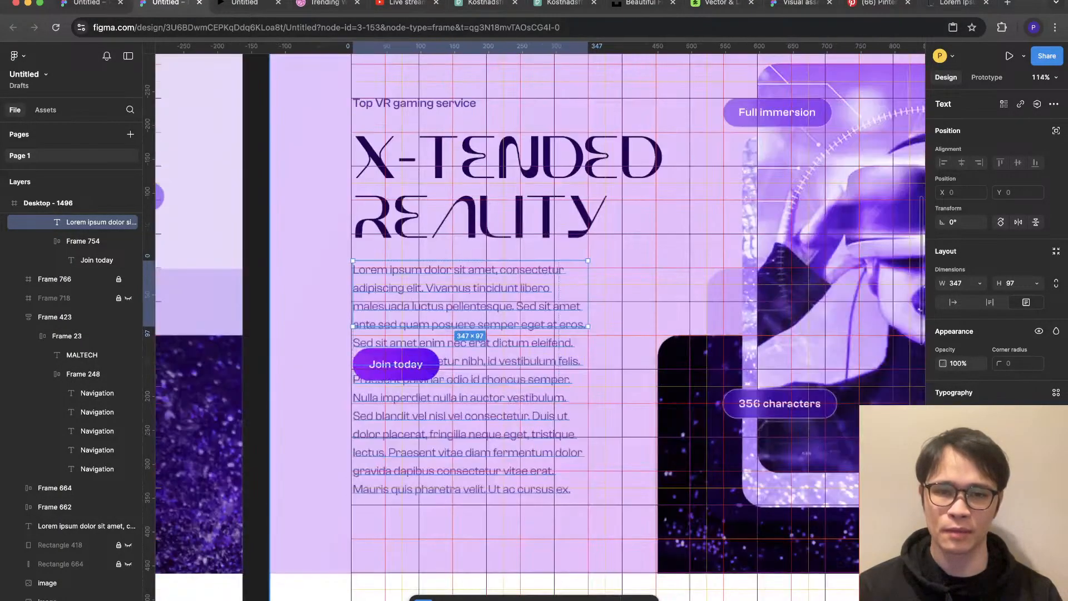
left_click_drag(470, 327, 470, 395)
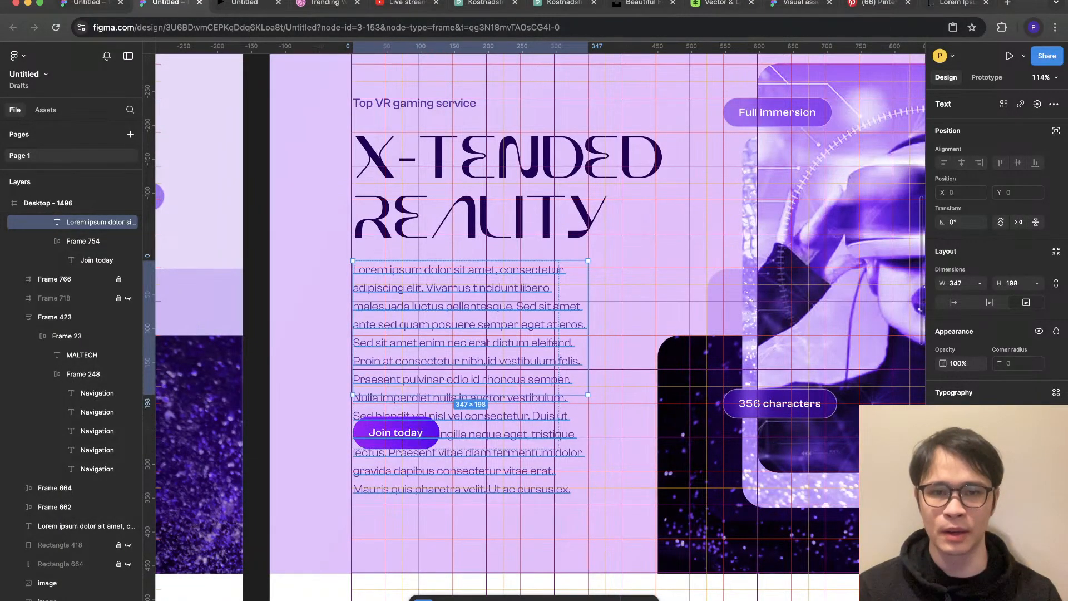
Step: Delete everything after "semper eget at eros." in the hero paragraph
key("Return")
left_click_drag(585, 324, 573, 490)
key("BackSpace")
key("Escape")
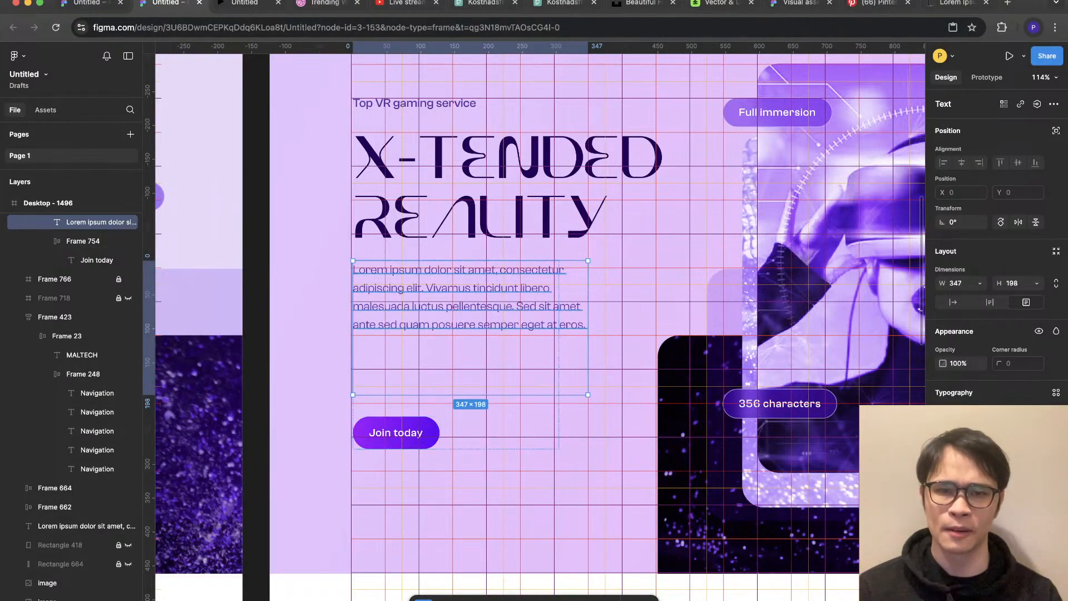
Step: Widen the hero paragraph's text box to 394 and set it to auto height
left_click_drag(588, 328, 620, 328)
key("shift+g")
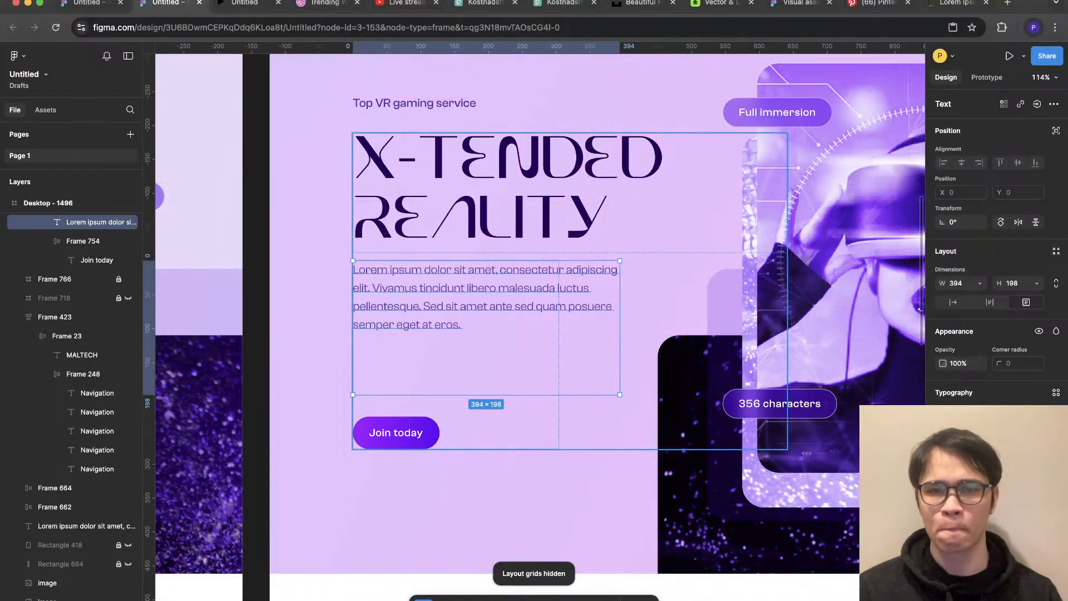
left_click(395, 432)
double_click(485, 297)
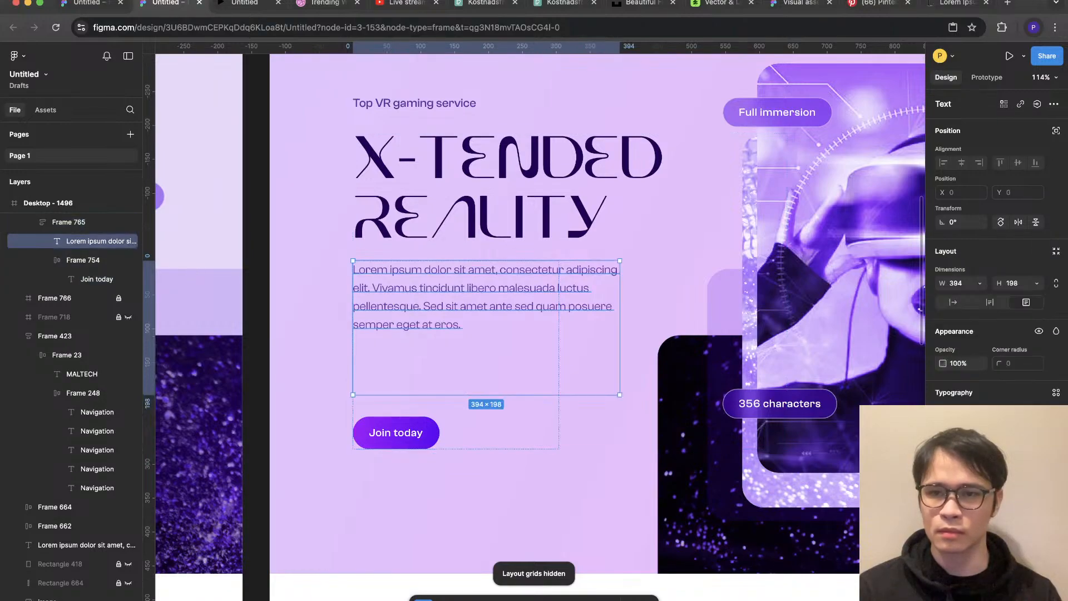
left_click(989, 302)
key("shift+g")
key("shift+g")
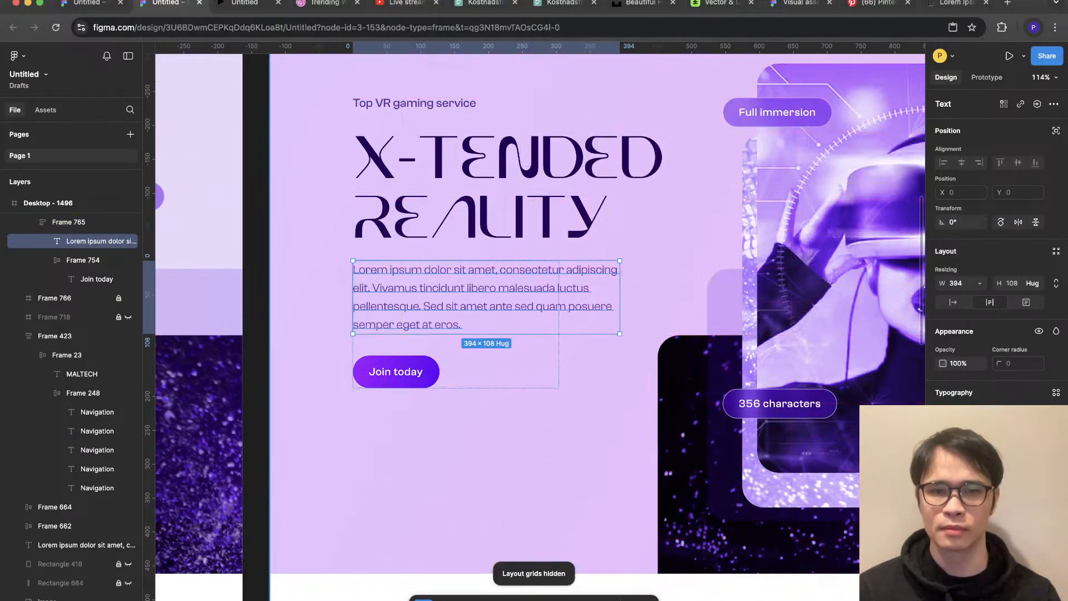
Step: Narrow the hero paragraph's text box to 347 against the layout grids, then hide the grids and deselect it
left_click(343, 399)
scroll(344, 399, "down", 5)
key("Escape")
scroll(414, 323, "up", 3)
left_click(379, 385)
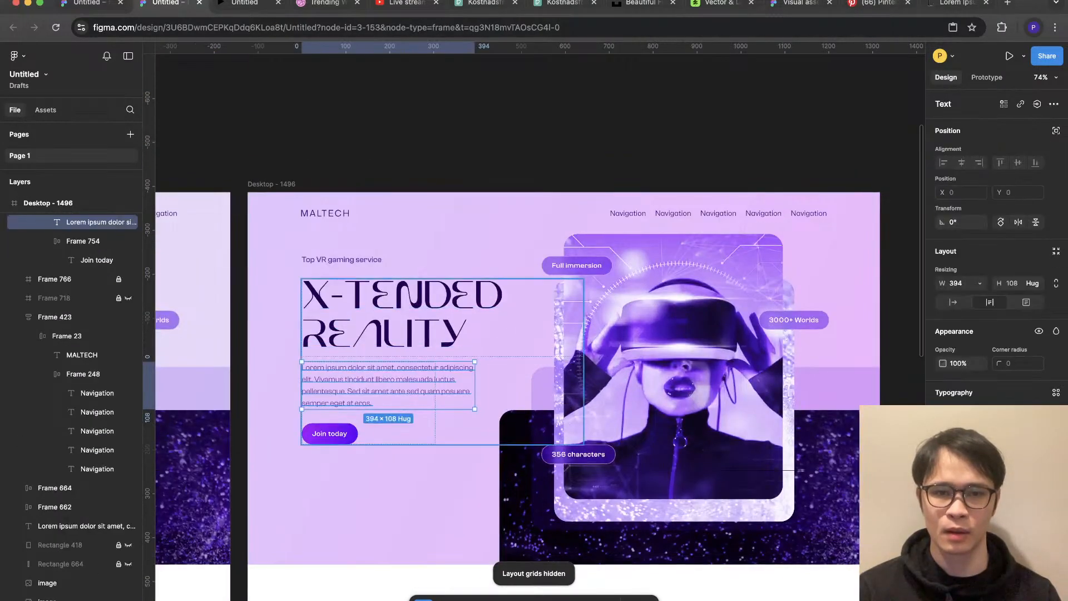
key("shift+g")
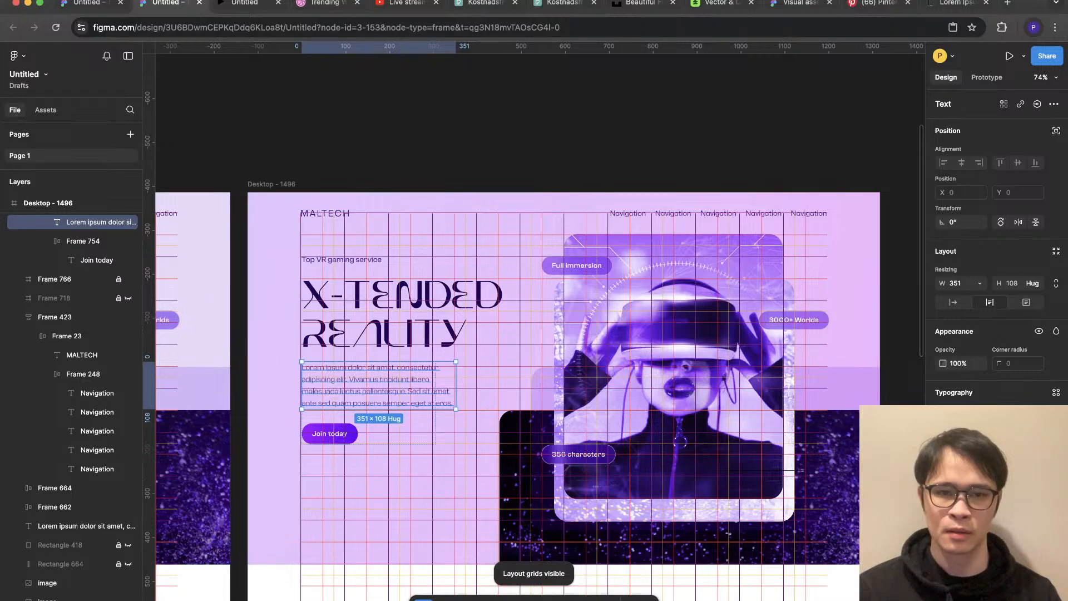
key("shift+g")
key("Escape")
scroll(598, 189, "down", 2)
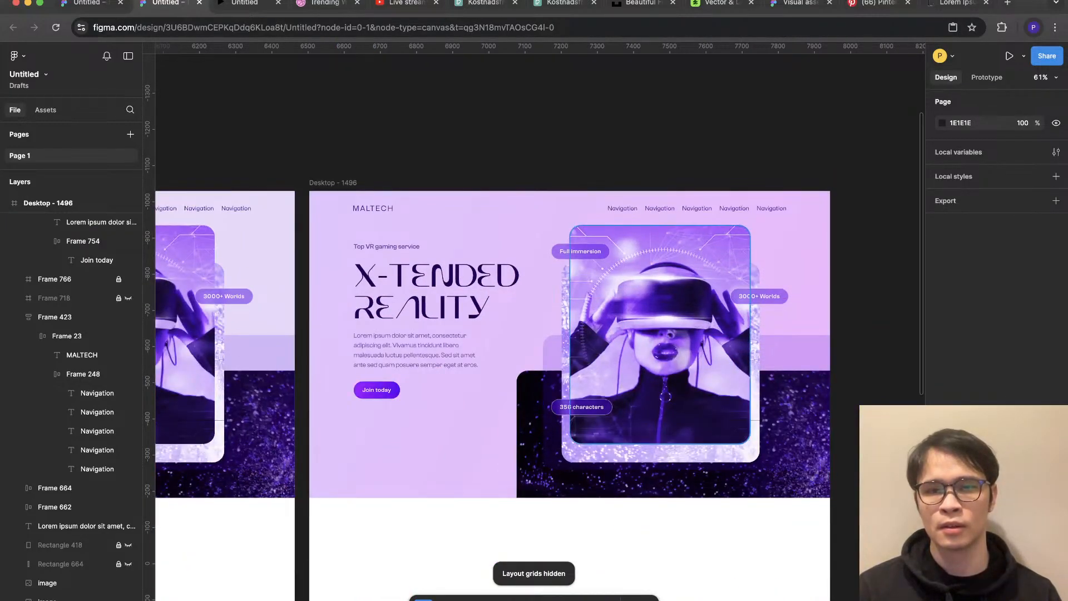
Step: Delete the last line of the hero paragraph and end the text with a period after "Sed sit amet"
scroll(495, 403, "up", 5)
left_click(100, 222)
key("Return")
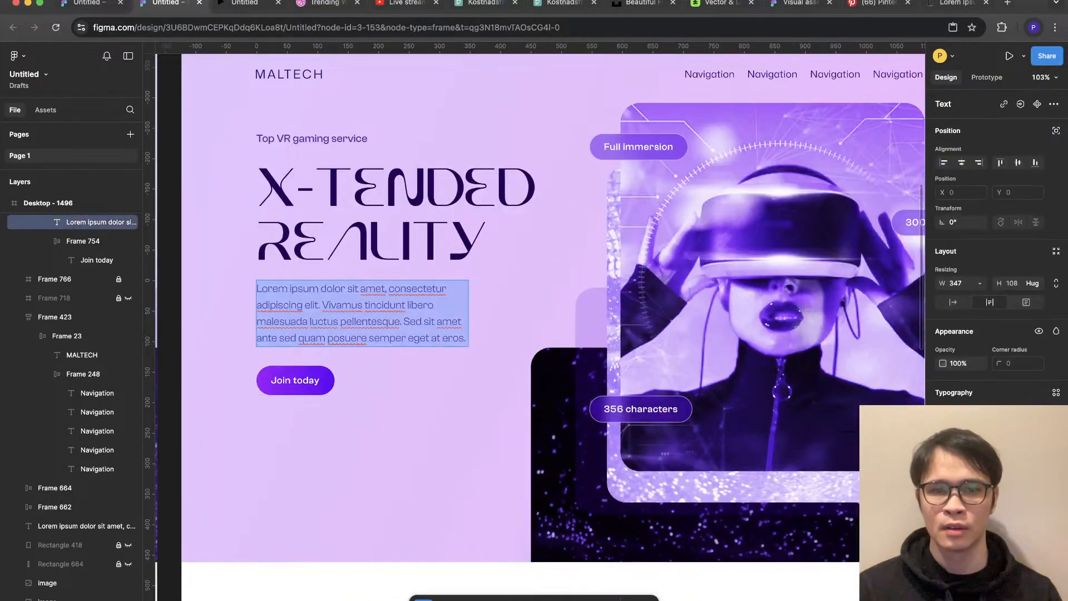
key("Right")
key("shift+Up")
key("BackSpace")
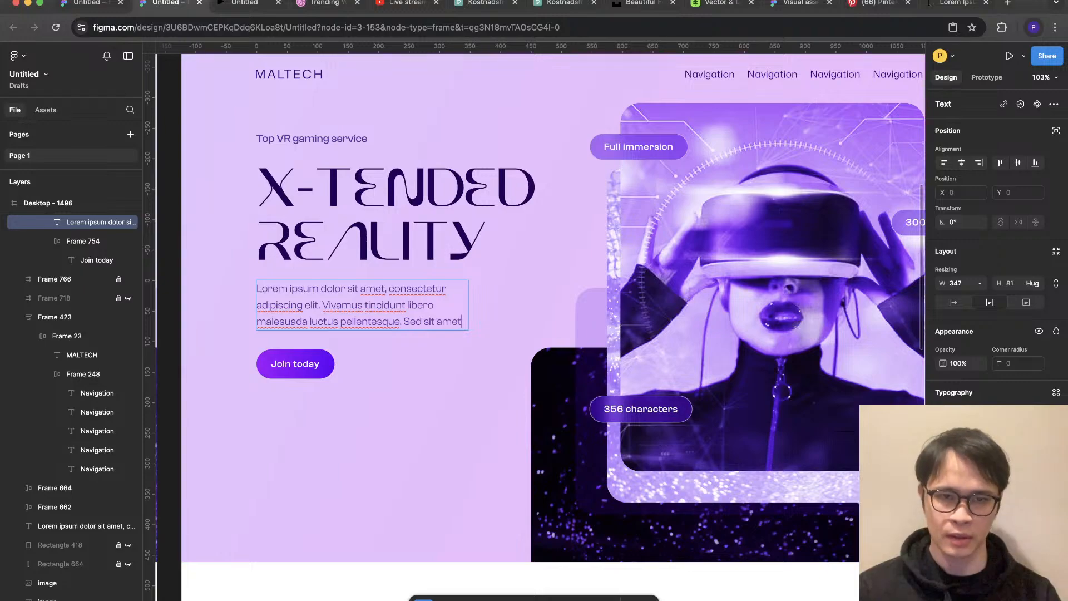
type(".")
key("Escape")
left_click(430, 390)
scroll(430, 389, "down", 4)
key("Escape")
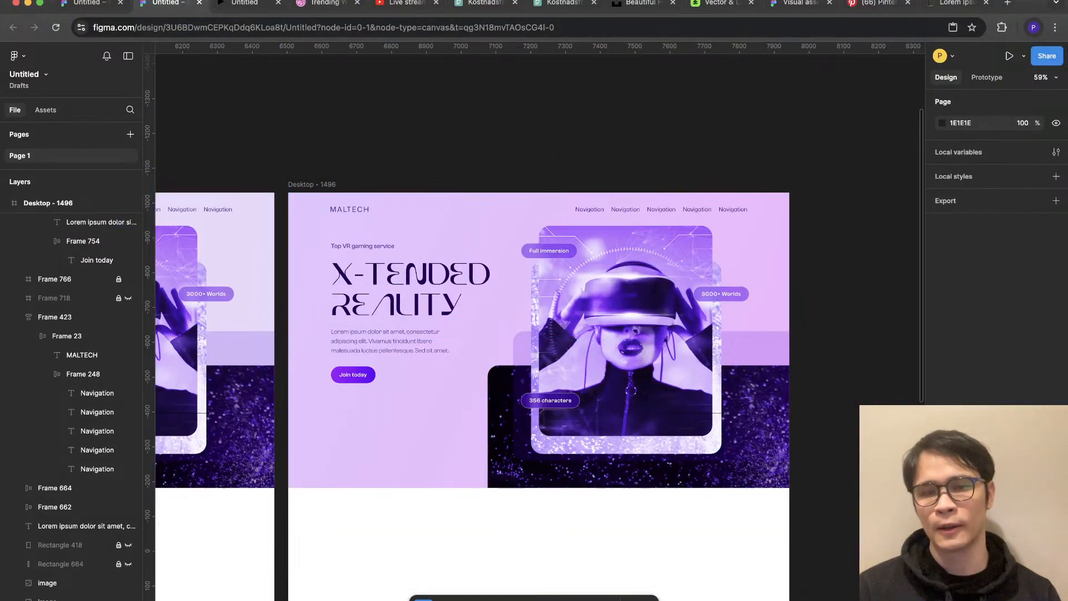
Step: Set the Join today button's padding to 32 horizontally and 16 vertically
left_click(100, 222)
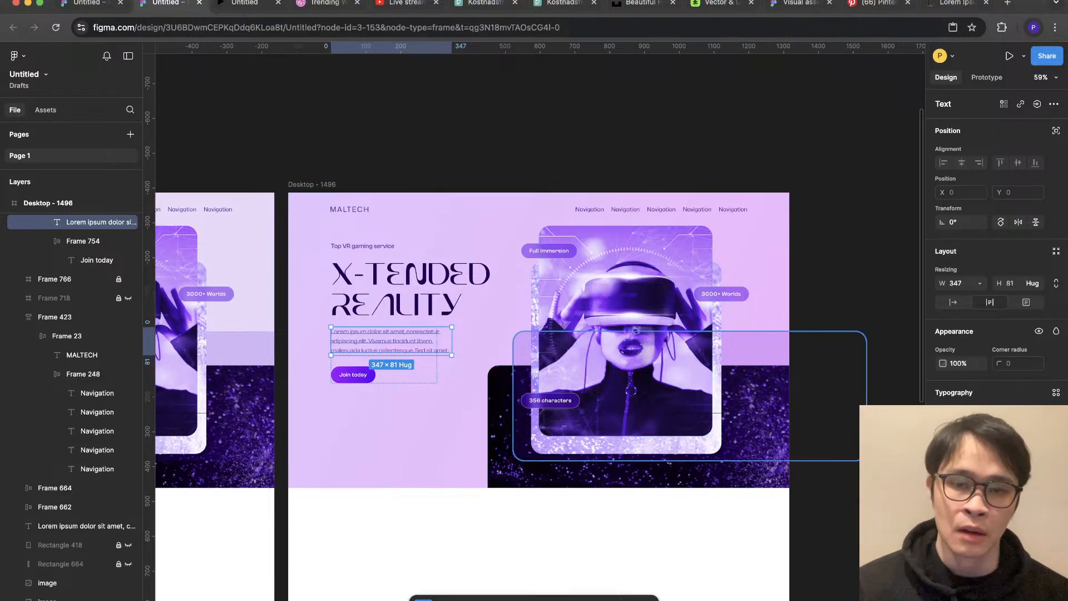
key("Escape")
scroll(590, 283, "up", 3)
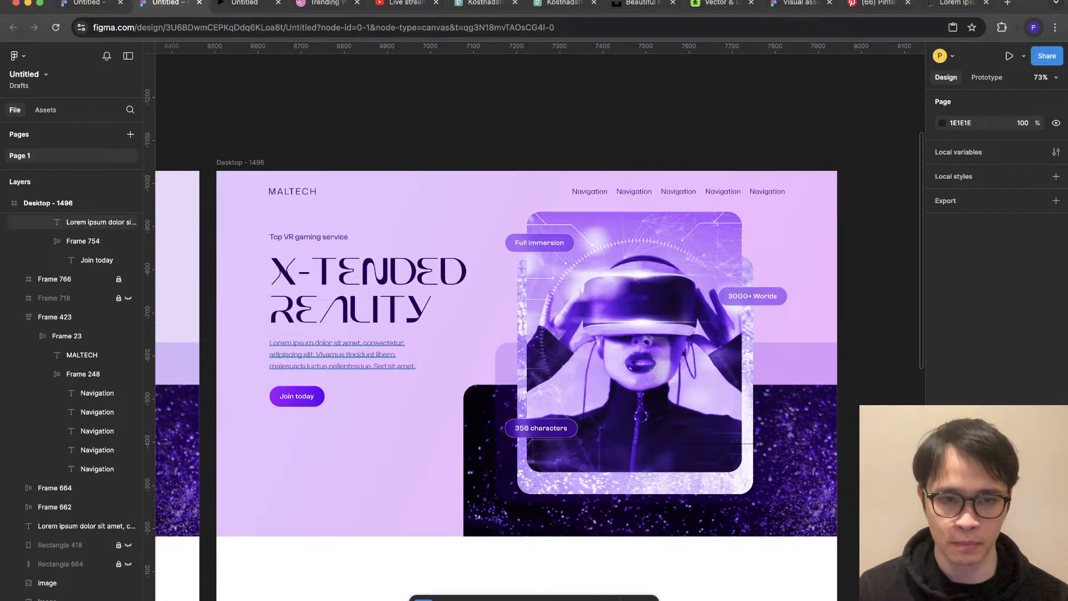
left_click(296, 402)
left_click(297, 396)
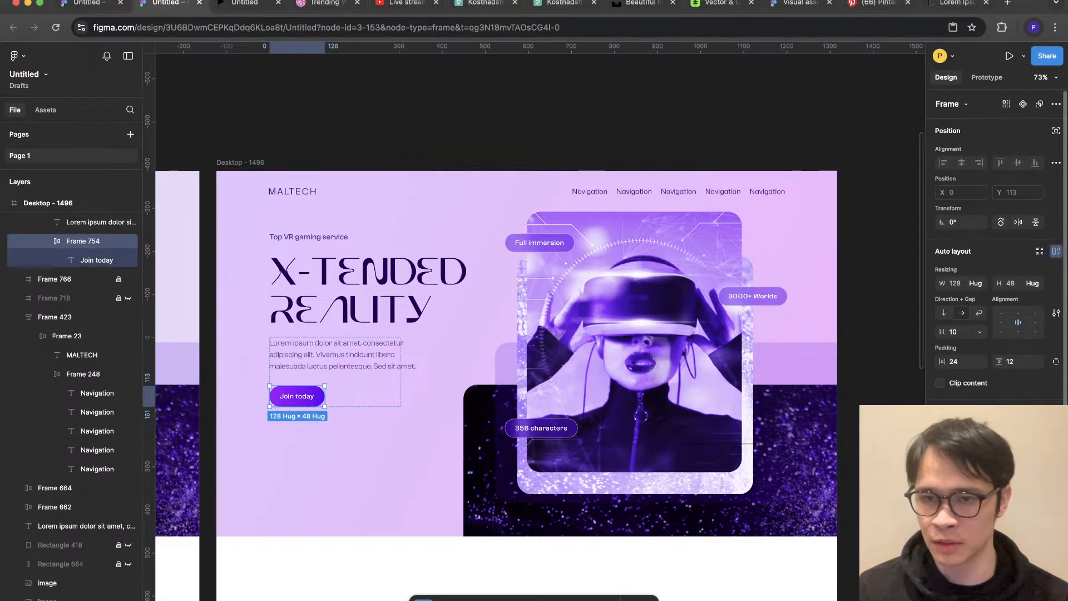
left_click(954, 361)
type("32")
key("Return")
left_click(445, 190)
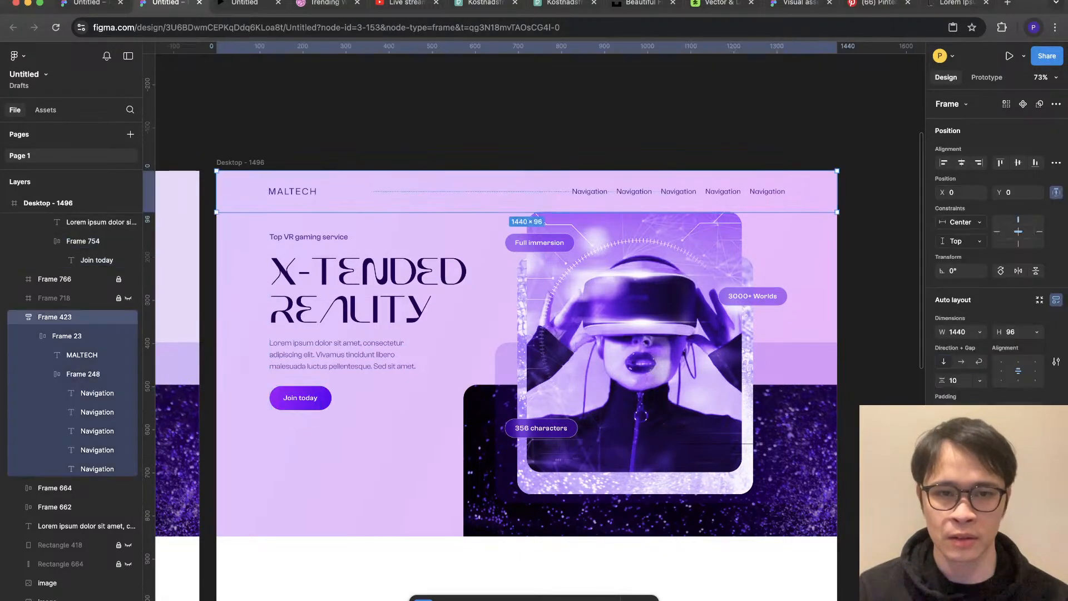
key("Escape")
Step: Try wider letter spacing on the Join today label and undo the change
left_click(97, 260)
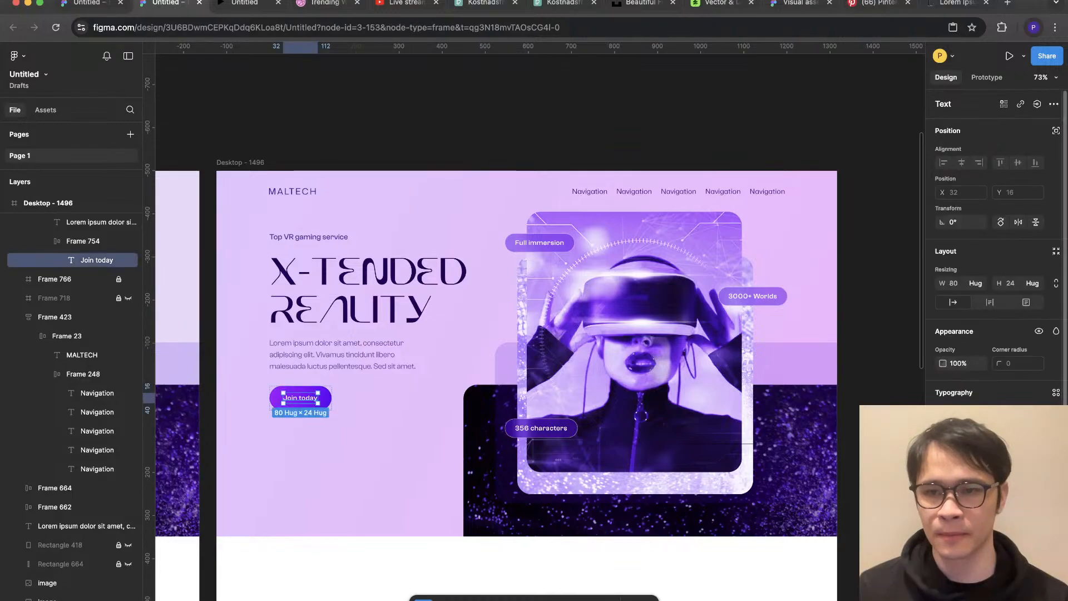
key("alt+period")
key("alt+period")
key("Escape")
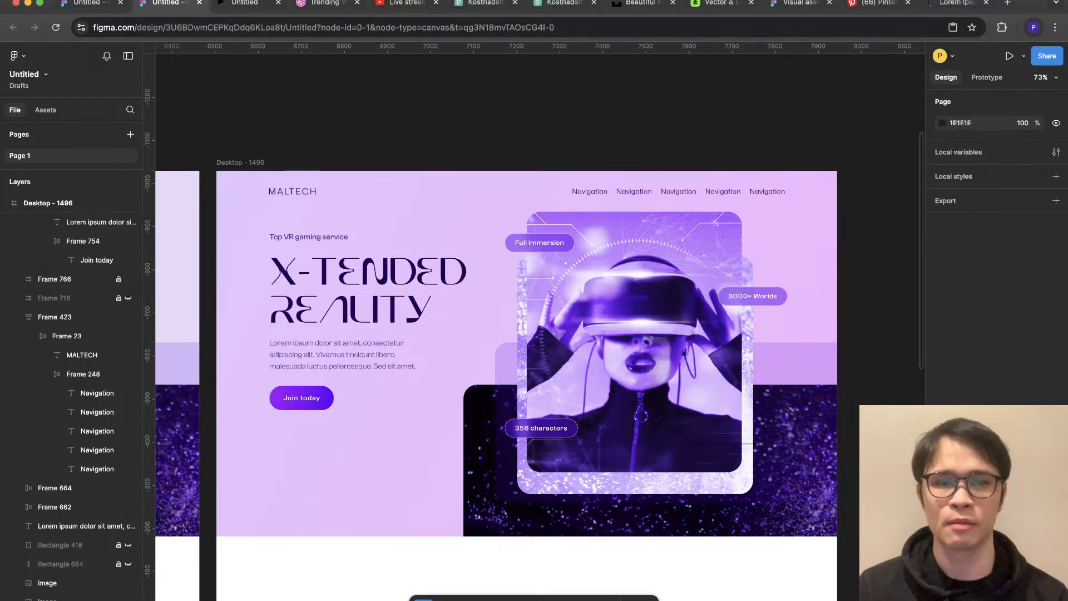
key("super+z")
key("super+z")
key("super+z")
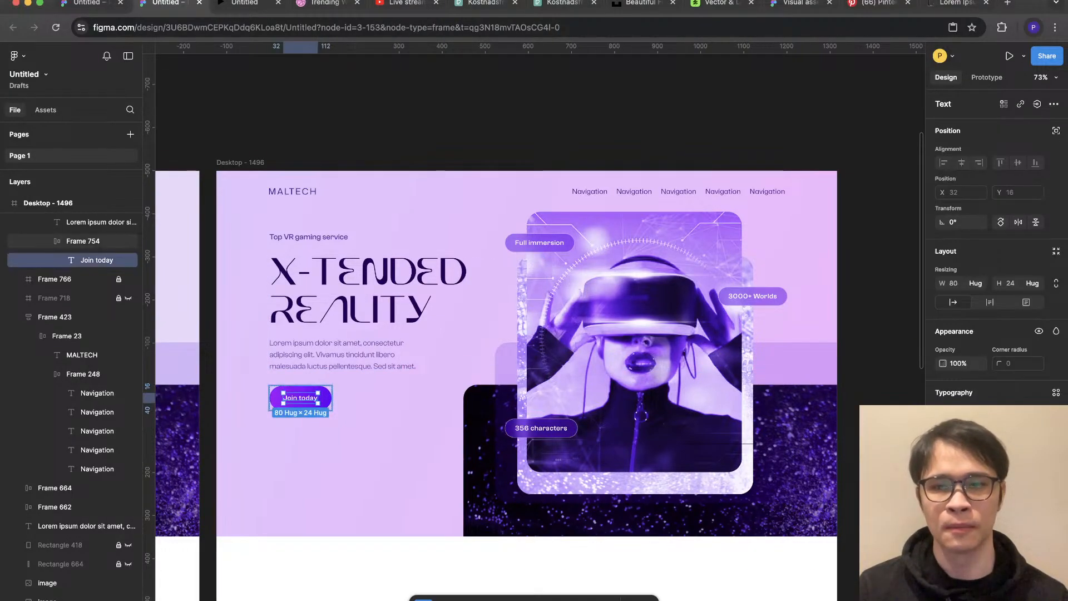
key("Escape")
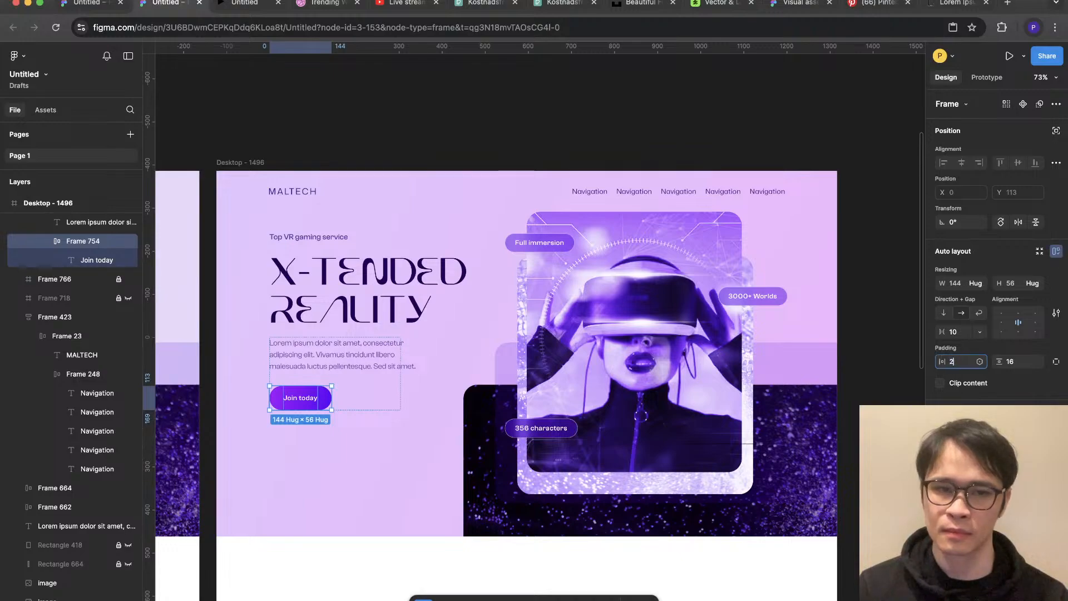
Step: Set the Join today button's vertical padding to 14, keeping the horizontal padding at 32
key("Escape")
key("super+z")
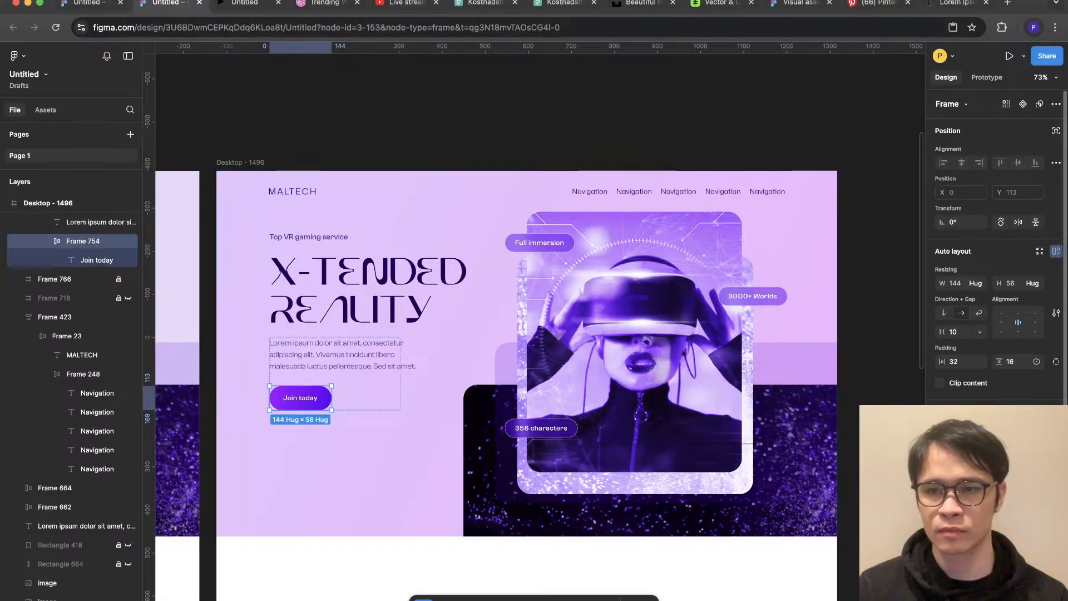
key("Escape")
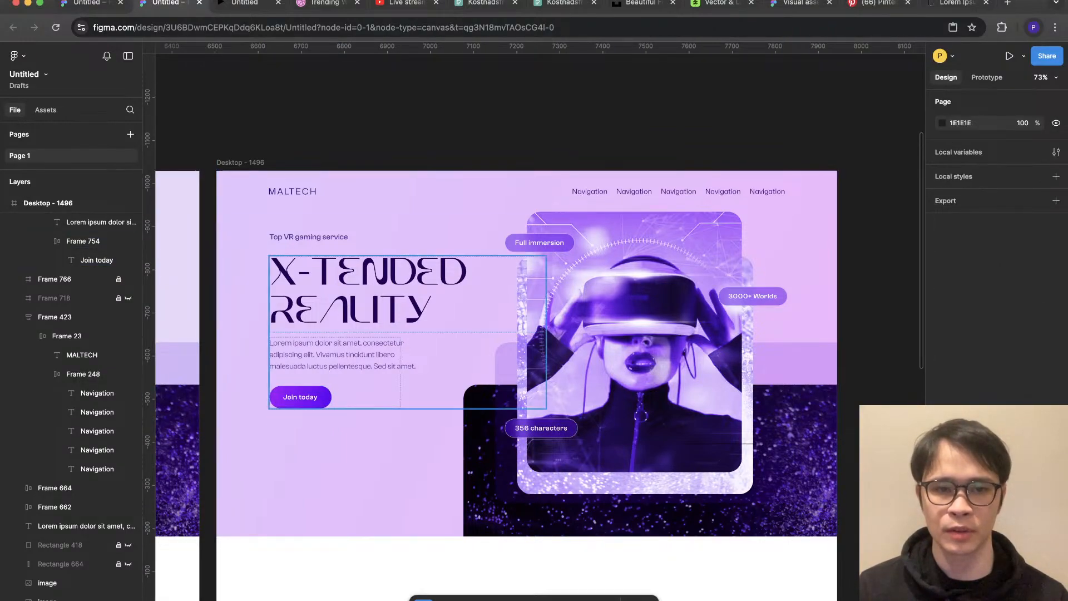
left_click(83, 241)
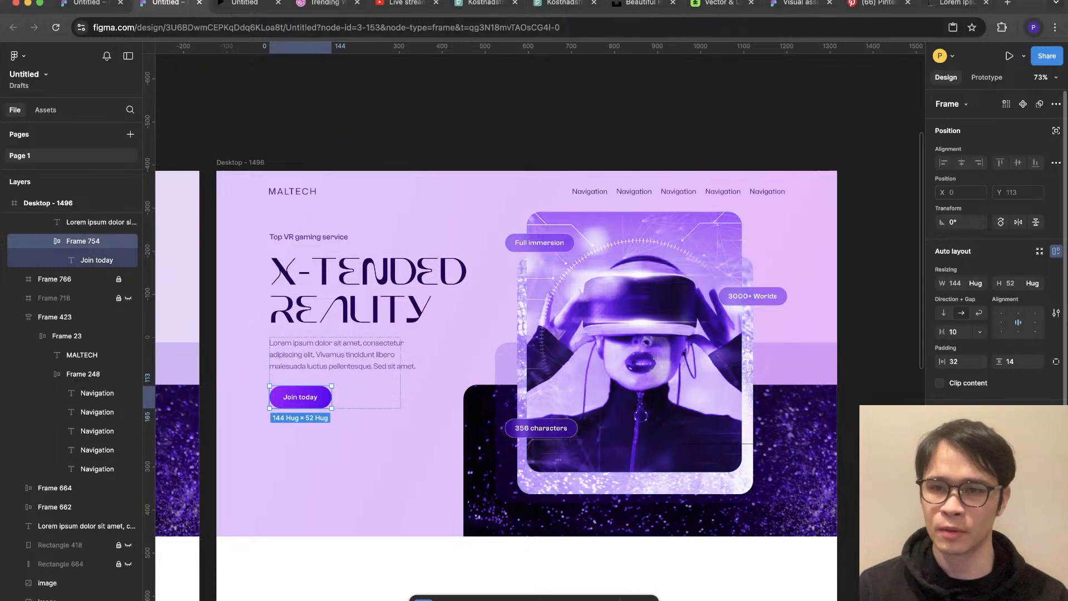
key("Escape")
scroll(770, 160, "down", 2)
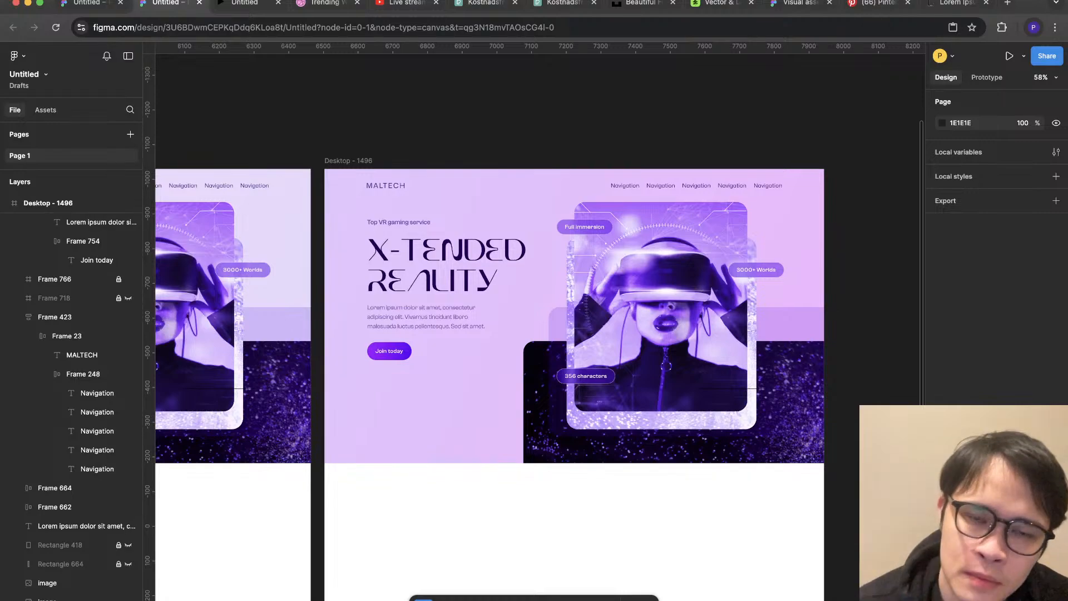
Step: Recolor the "Top VR gaming service" line above the heading to a bright purple and deselect it
left_click(398, 222)
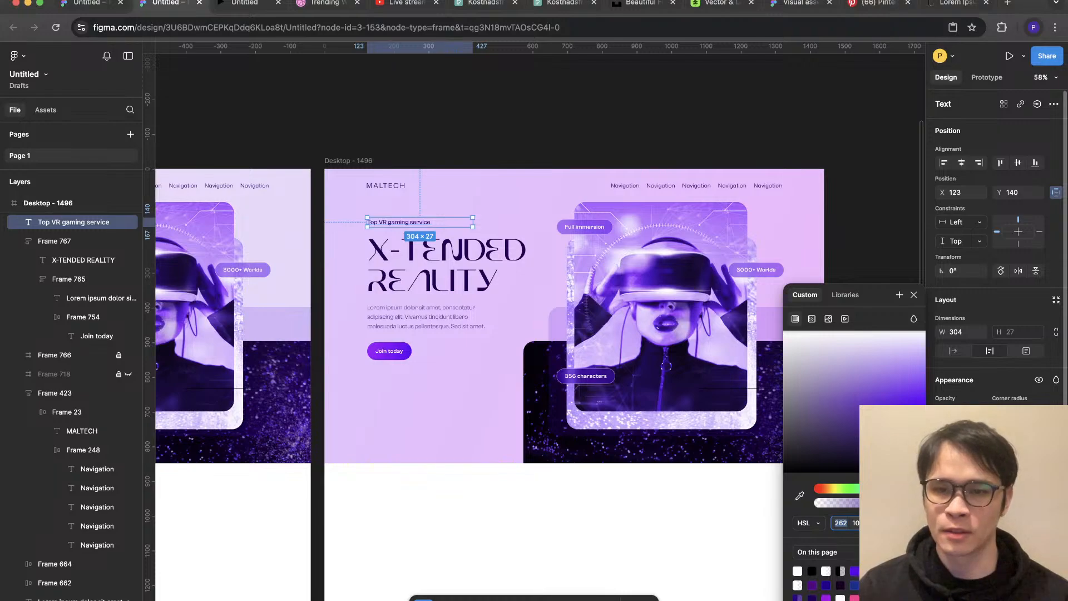
left_click(422, 523)
key("Escape")
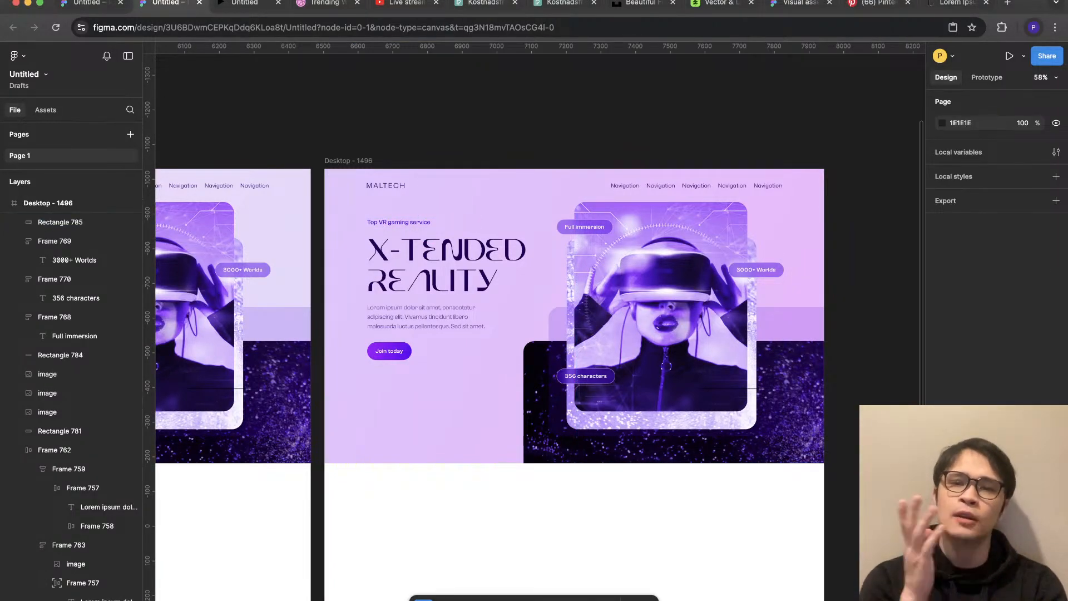
Step: Try shortening the glittery image behind the VR portrait to 547 × 524 and undo the resize
left_click(47, 412)
key("shift+2")
key("ctrl+g")
scroll(622, 429, "up", 5)
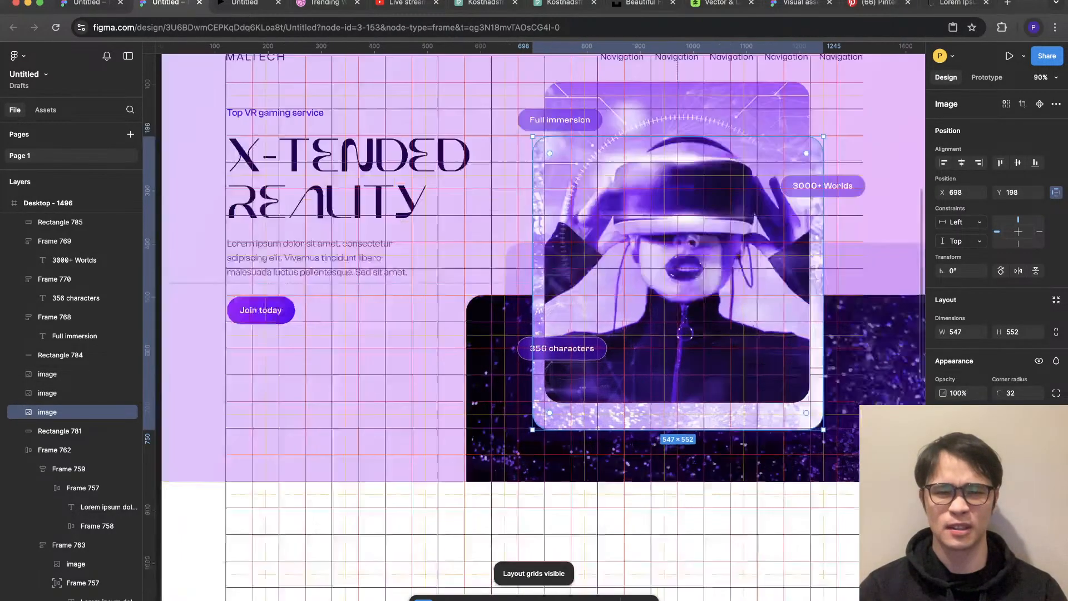
left_click_drag(877, 430, 878, 411)
key("shift+g")
scroll(618, 373, "down", 4)
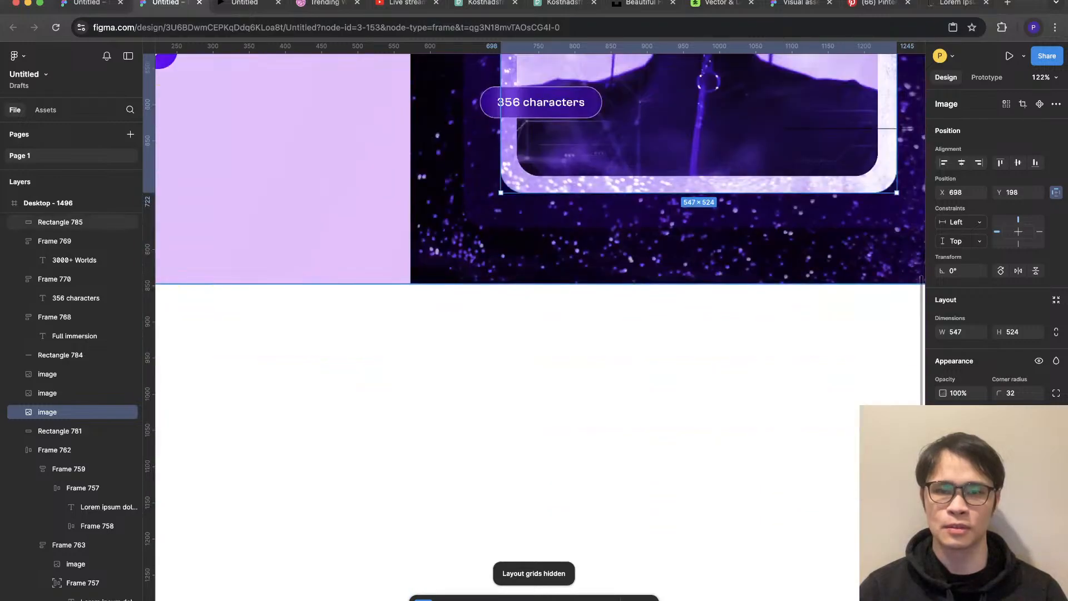
scroll(617, 373, "down", 6)
key("super+z")
key("Escape")
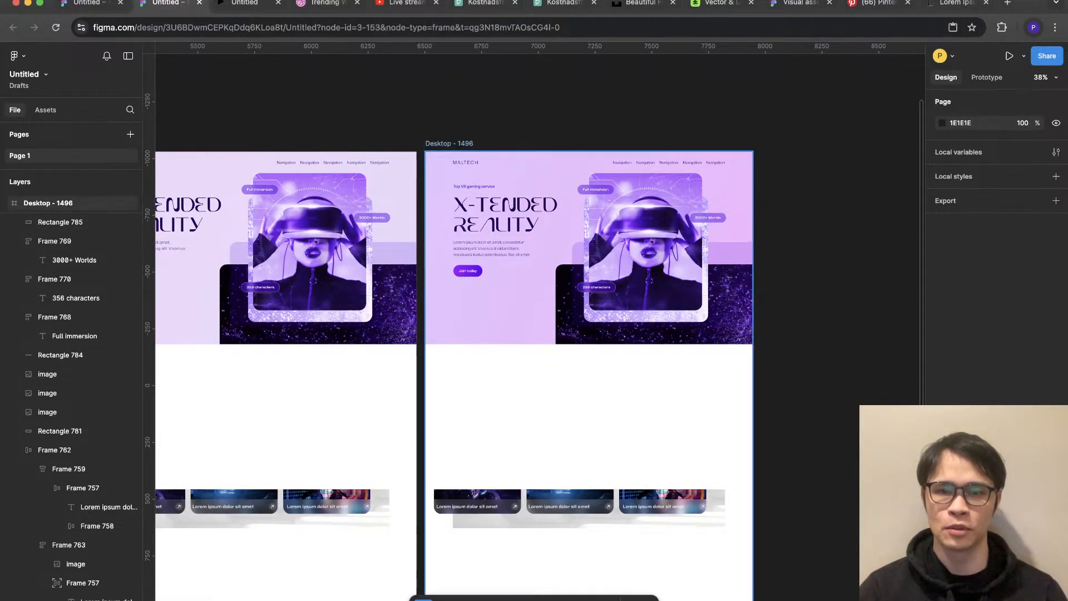
Step: Duplicate the Desktop - 1496 frame and shorten the copy's glittery image behind the VR portrait to 547 × 524
left_click(449, 143)
key("super+d")
scroll(793, 262, "up", 5)
left_click(698, 389)
scroll(698, 388, "up", 2)
key("shift+g")
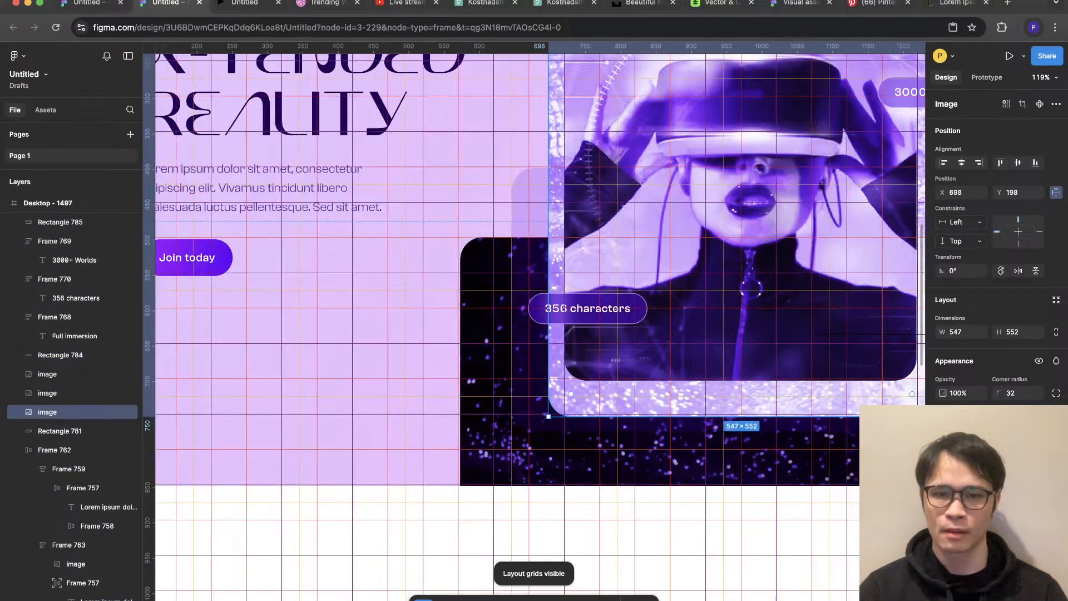
left_click_drag(698, 416, 697, 396)
key("shift+g")
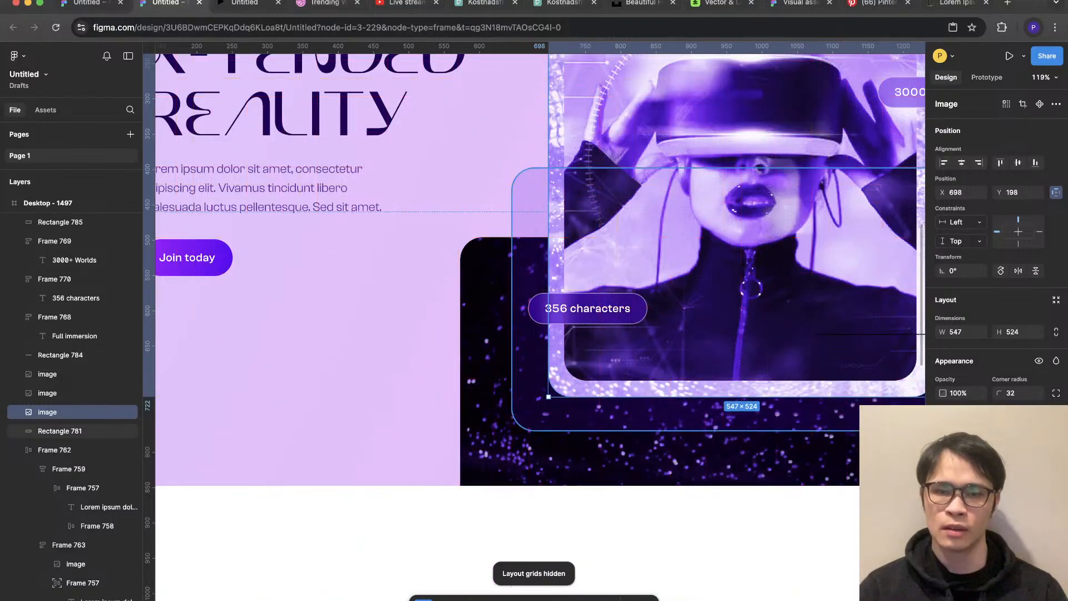
scroll(651, 481, "down", 5)
key("Escape")
scroll(193, 287, "up", 3)
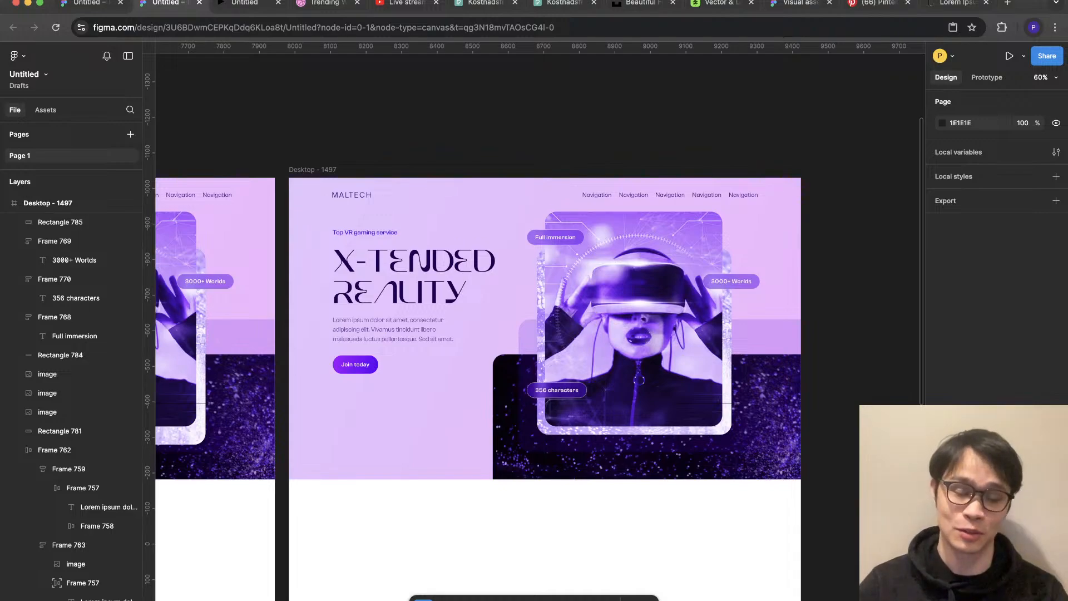
Step: Try raising the white rectangle below the Desktop - 1497 hero against the layout grid, and undo the move
key("shift+g")
left_click(646, 456)
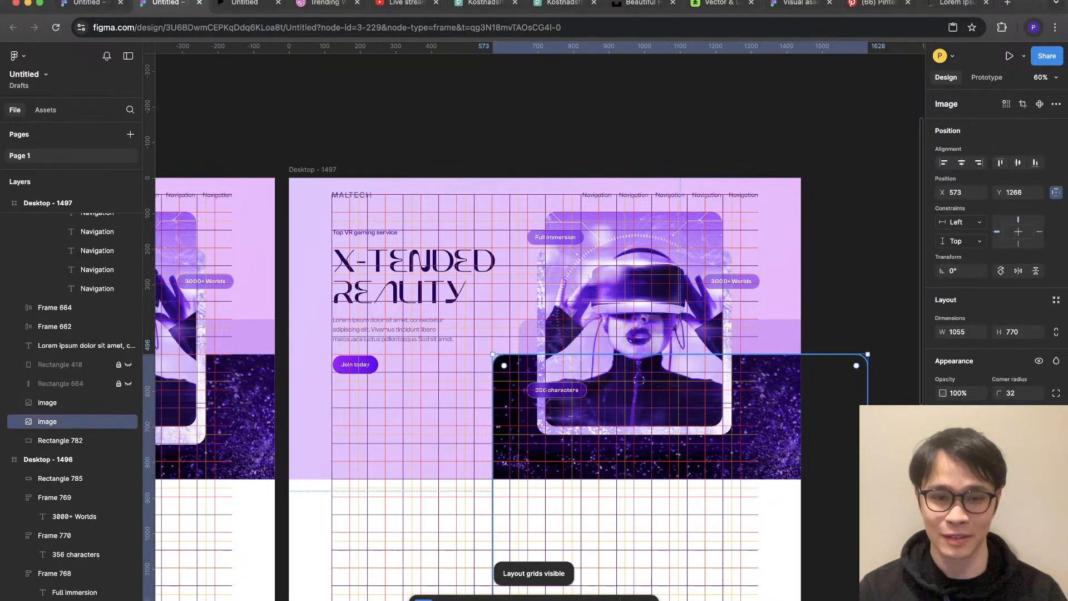
left_click(438, 468)
scroll(438, 490, "up", 2)
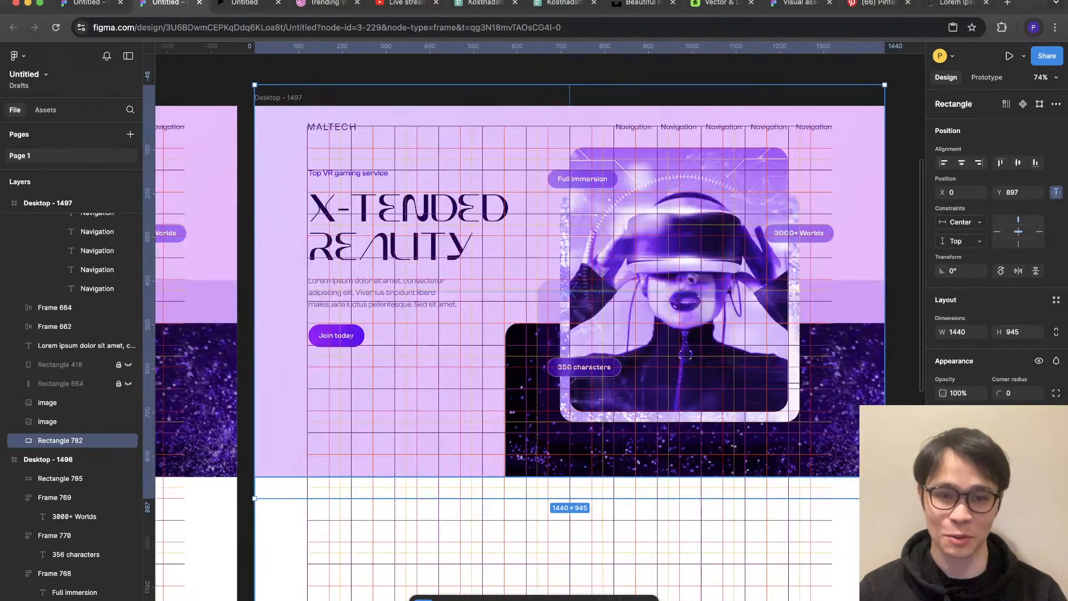
left_click(438, 495)
left_click_drag(438, 495, 439, 471)
key("super+z")
key("super+z")
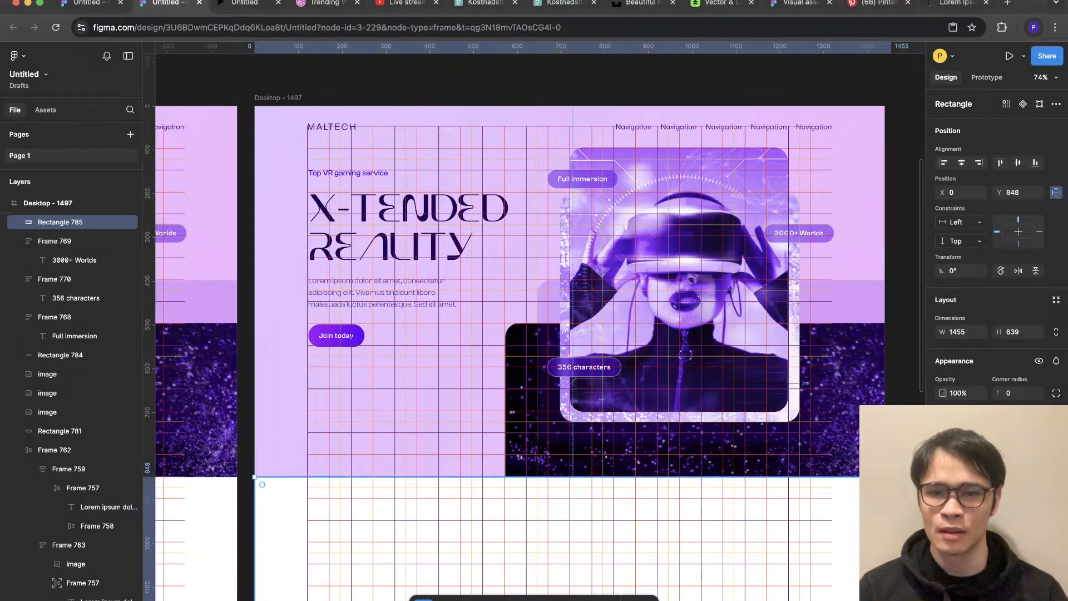
scroll(486, 489, "down", 4)
key("Escape")
key("shift+g")
left_click_drag(528, 283, 522, 277)
key("Escape")
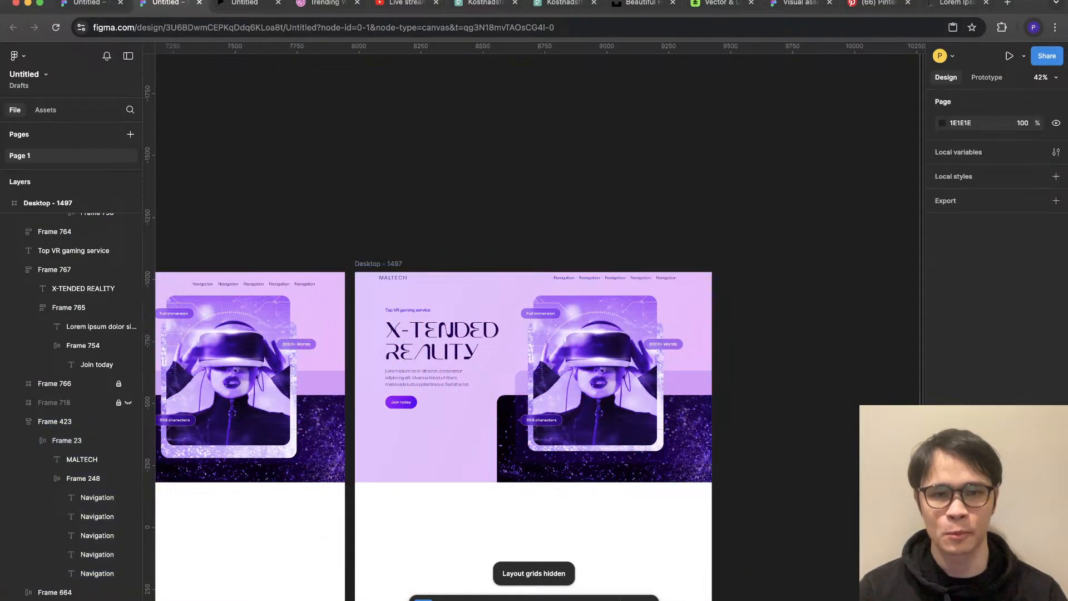
left_click(528, 277)
key("super+z")
key("Escape")
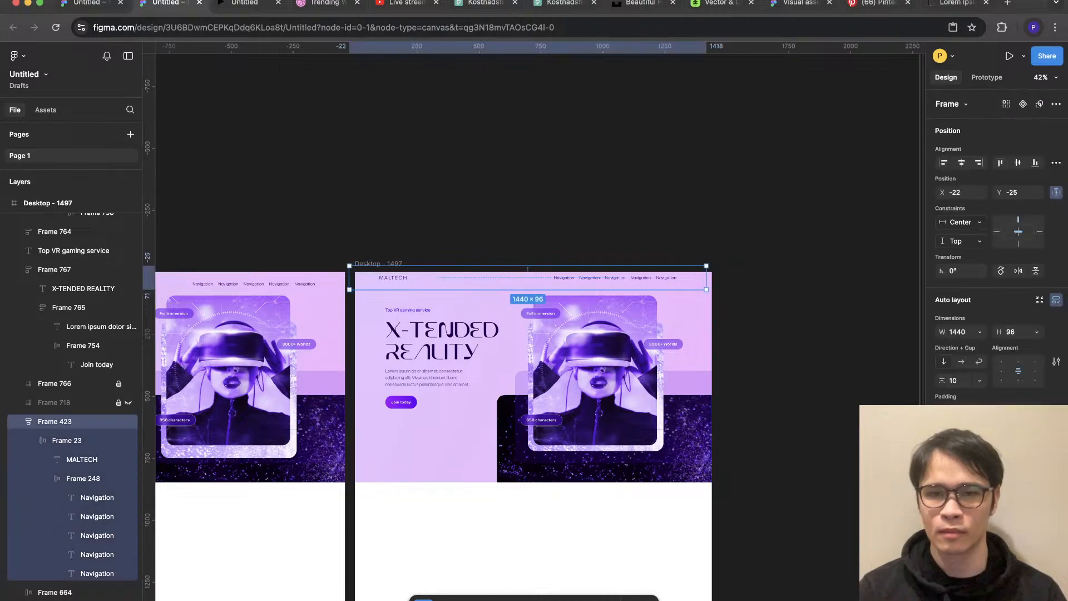
Step: Duplicate the Desktop - 1497 frame
left_click(378, 263)
key("super+d")
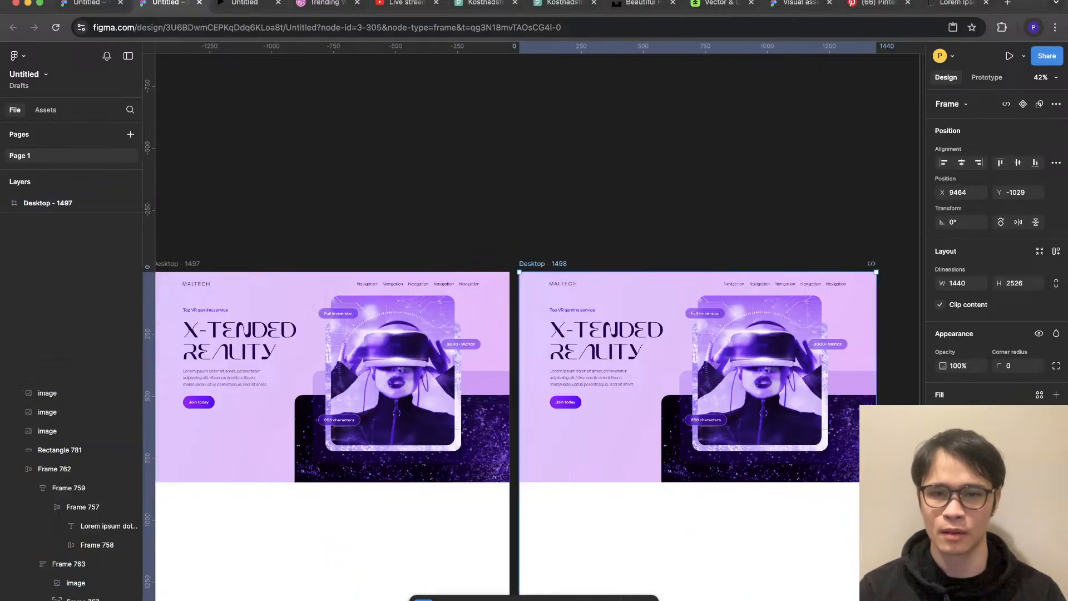
Step: Raise the white rectangle below the Desktop - 1498 hero to shorten the hero, aligning its upper edge to the layout grid
scroll(538, 334, "up", 4)
scroll(538, 334, "up", 1)
left_click(538, 523)
key("shift+g")
left_click_drag(539, 523, 520, 488)
scroll(520, 488, "up", 4)
left_click_drag(481, 417, 485, 418)
scroll(485, 417, "up", 10)
key("Down")
key("Down")
key("shift+g")
scroll(500, 413, "down", 10)
key("Escape")
scroll(556, 362, "up", 5)
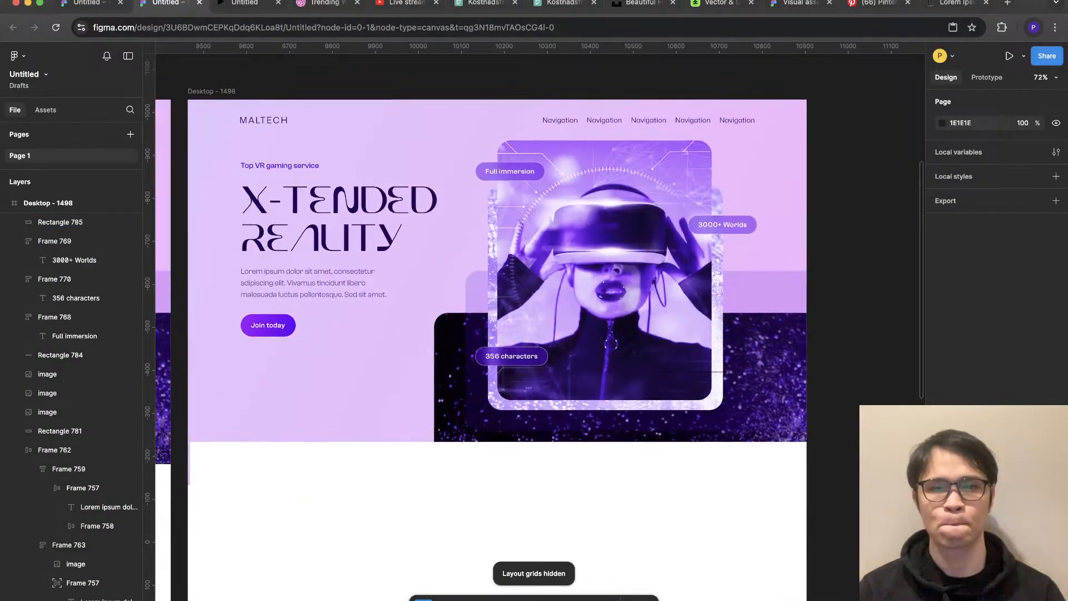
Step: Compare the shortened Desktop - 1498 hero with the taller Desktop - 1497 hero beside it
scroll(534, 345, "down", 5)
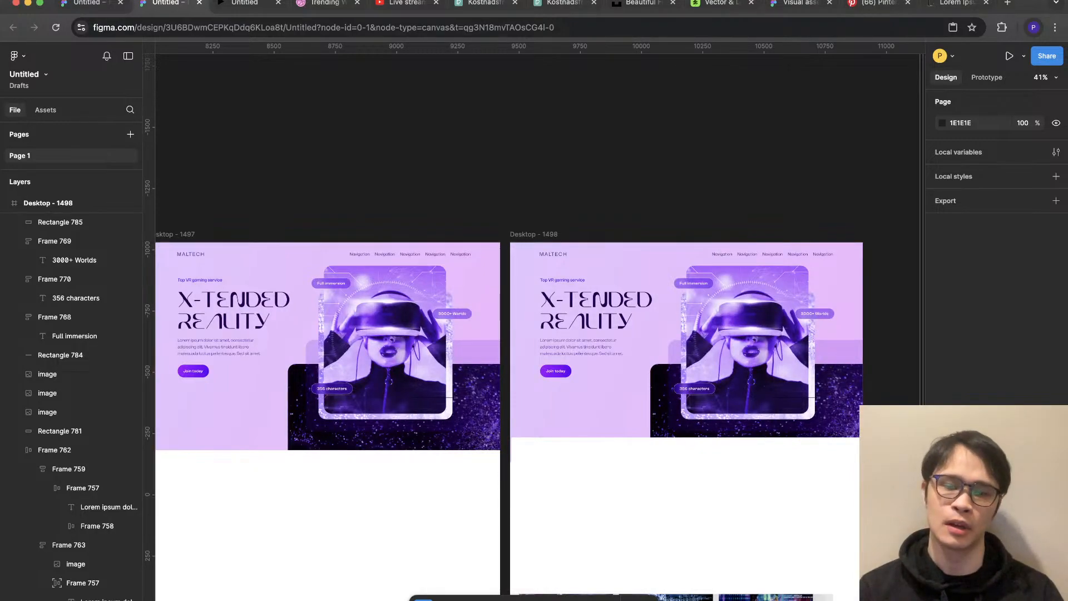
scroll(886, 505, "up", 5)
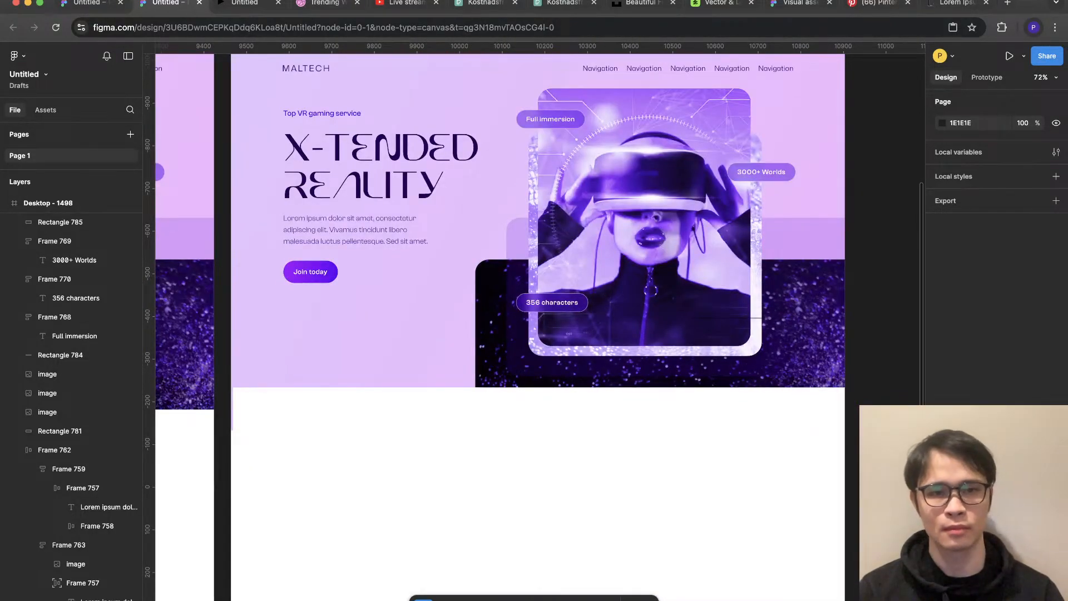
left_click(380, 166, "super")
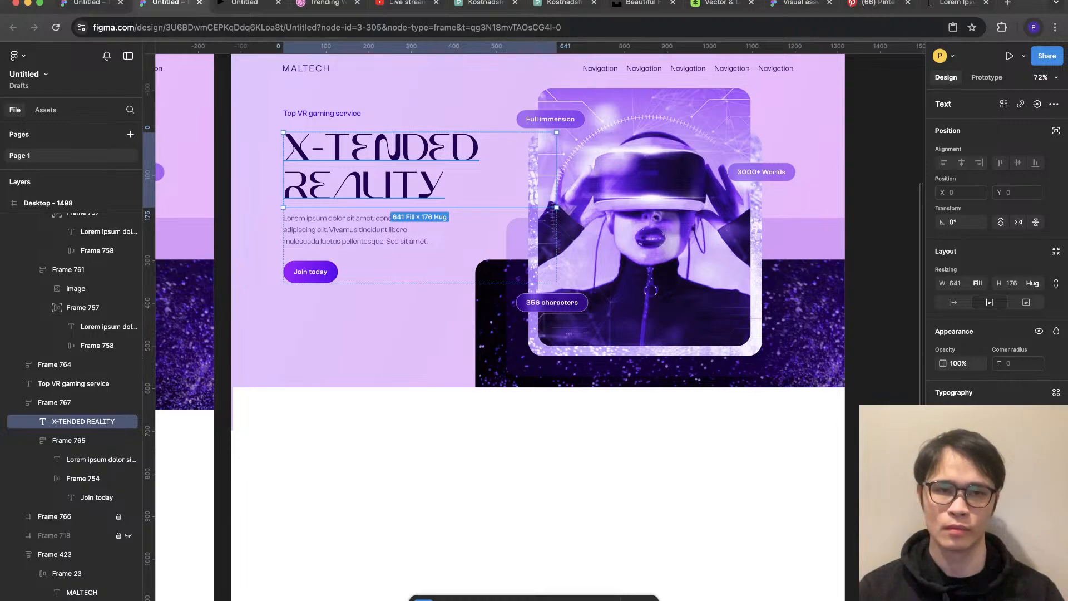
scroll(392, 381, "down", 5)
key("Escape")
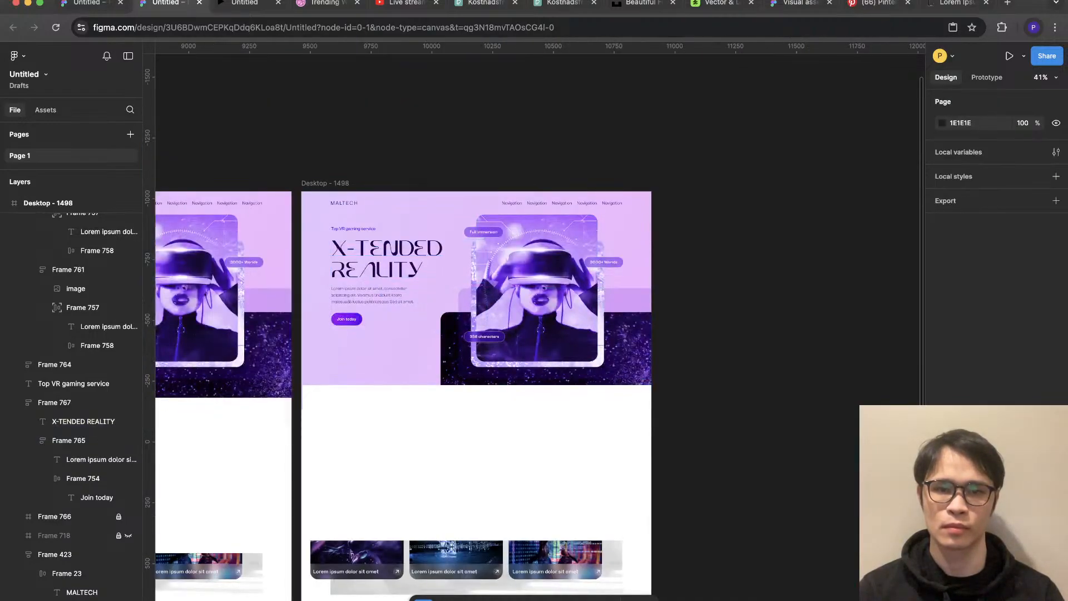
scroll(392, 382, "left", 4)
scroll(881, 416, "down", 2)
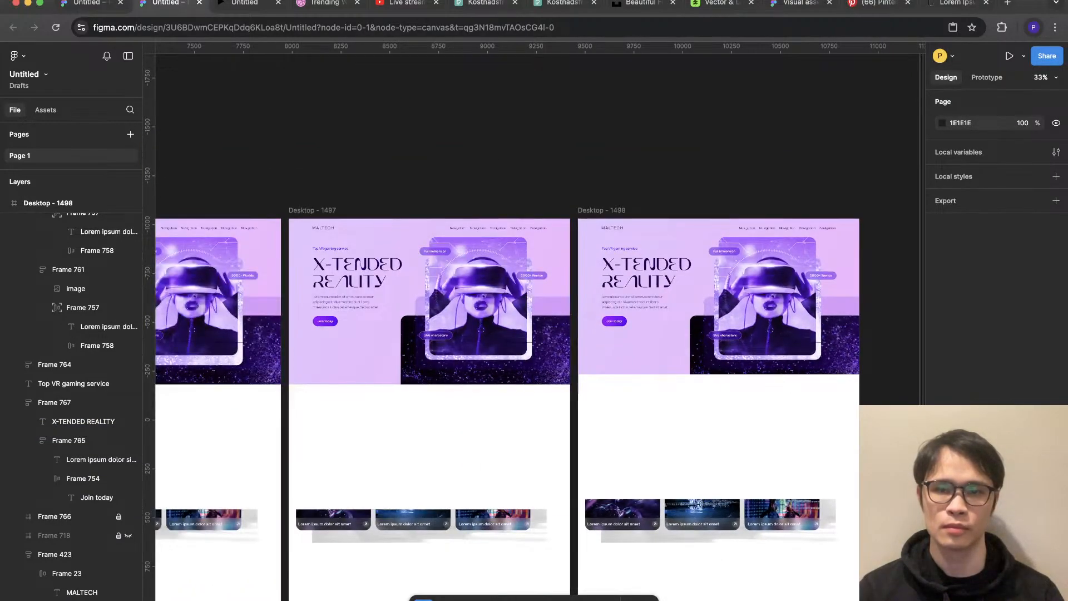
scroll(882, 416, "up", 1)
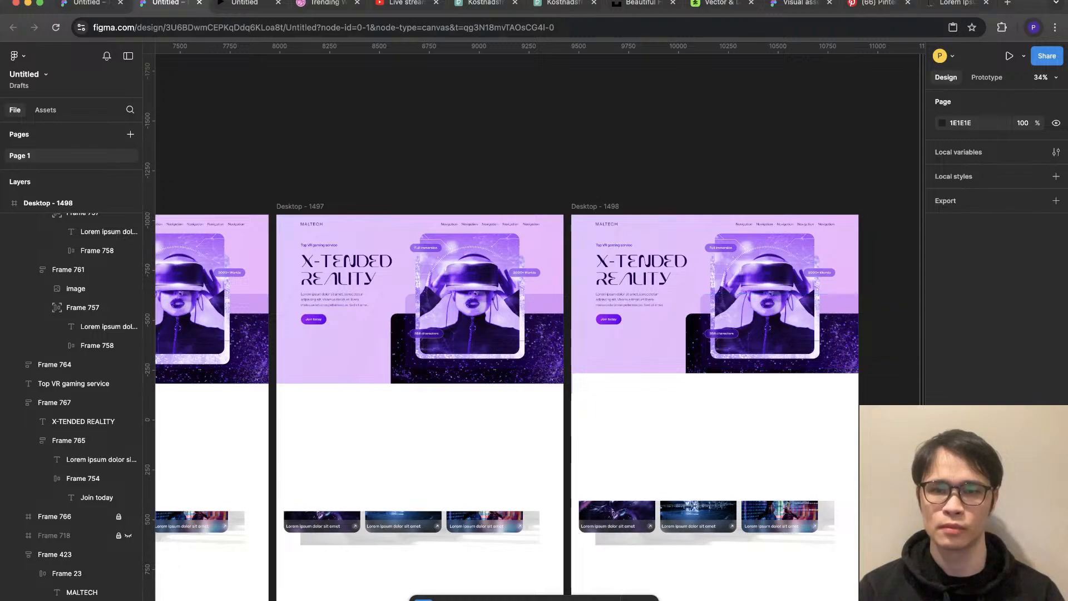
scroll(892, 317, "up", 3)
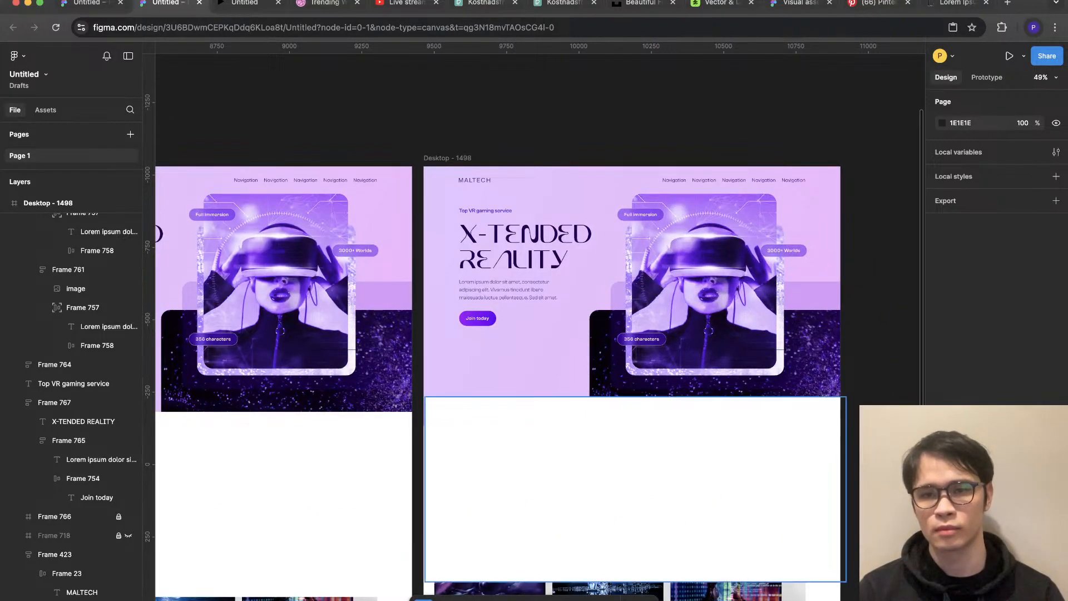
Step: Undo the position changes of the white rectangle below the Desktop - 1498 hero
left_click(635, 489)
key("super+z")
key("super+z")
key("super+z")
key("super+z")
key("super+z")
key("super+z")
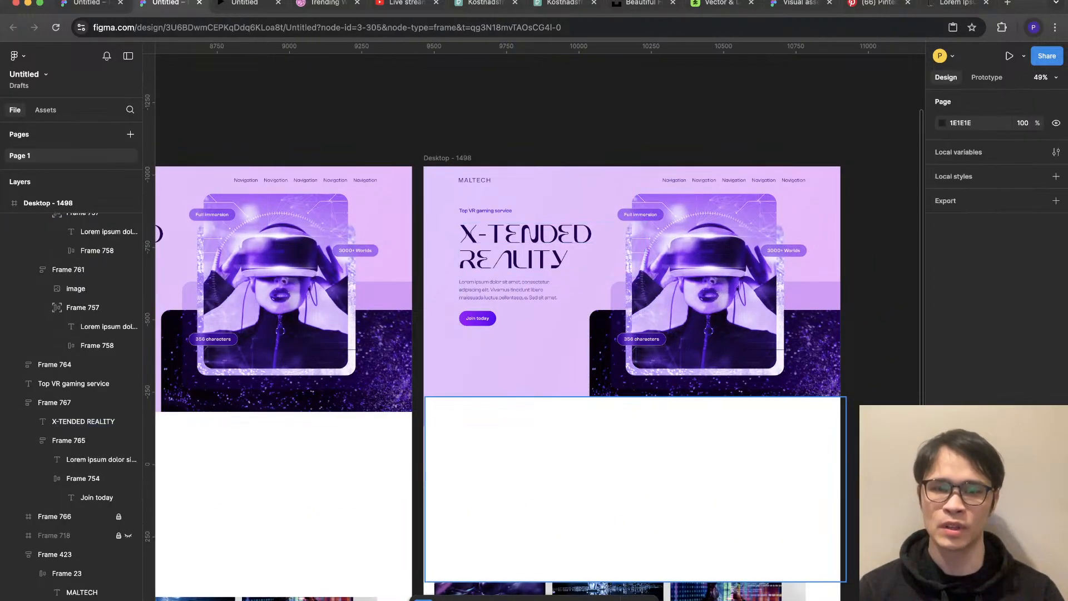
key("super+z")
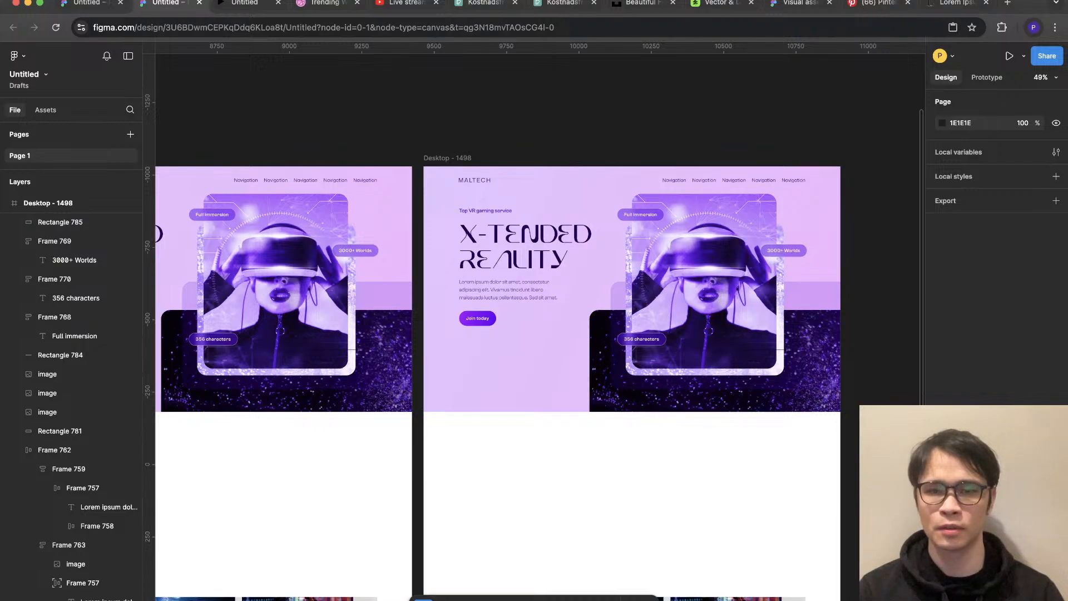
Step: Copy the X-TENDED REALITY heading into the white area below the hero, bring it to front and place it at about X 393, Y 897
scroll(629, 479, "up", 2)
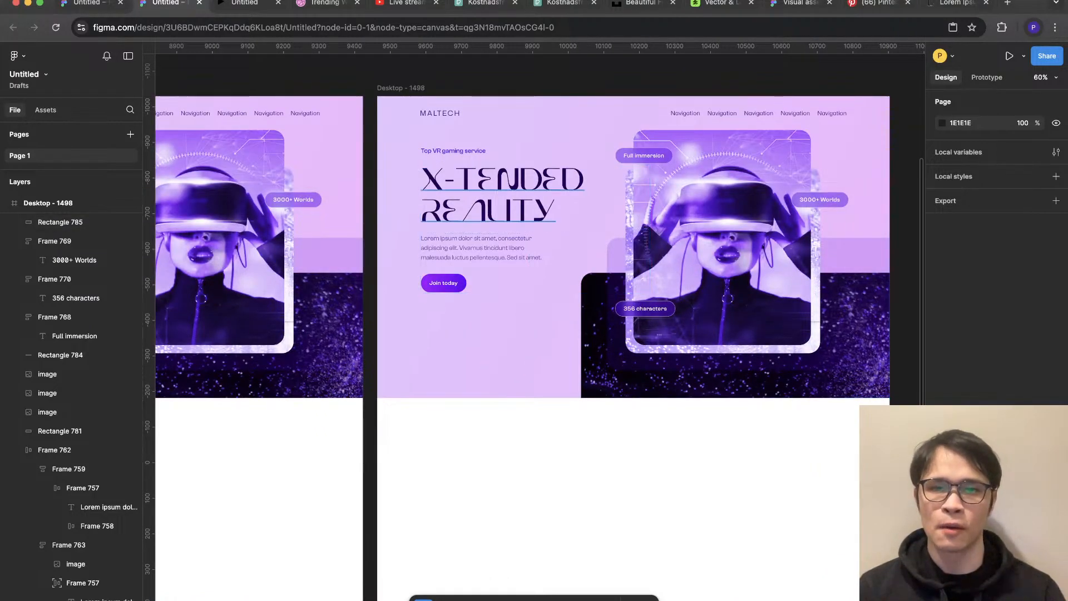
left_click(501, 195)
left_click_drag(500, 195, 500, 445, "alt")
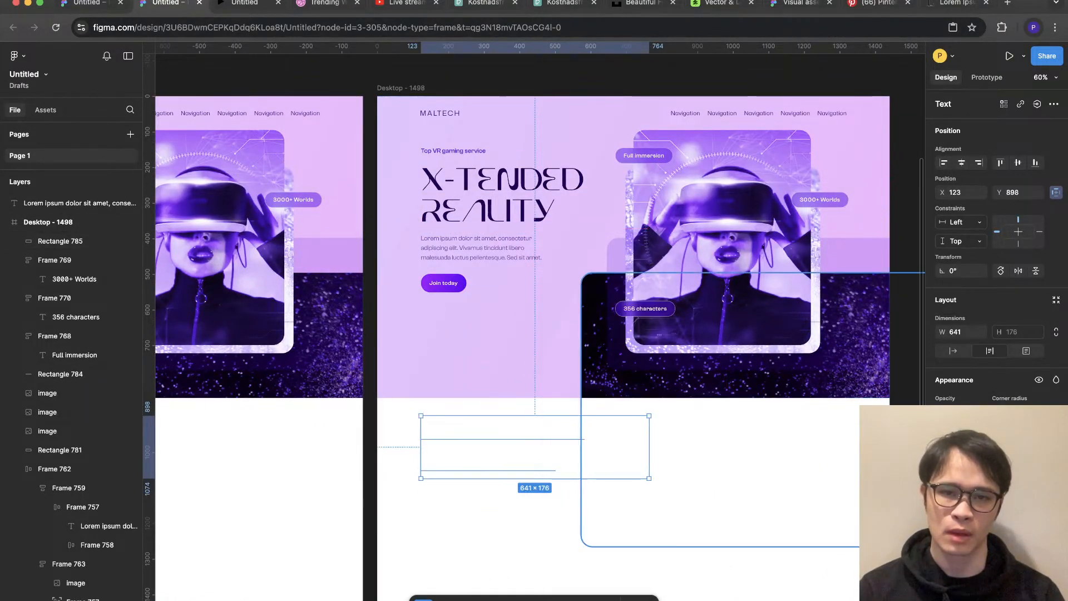
right_click(520, 445)
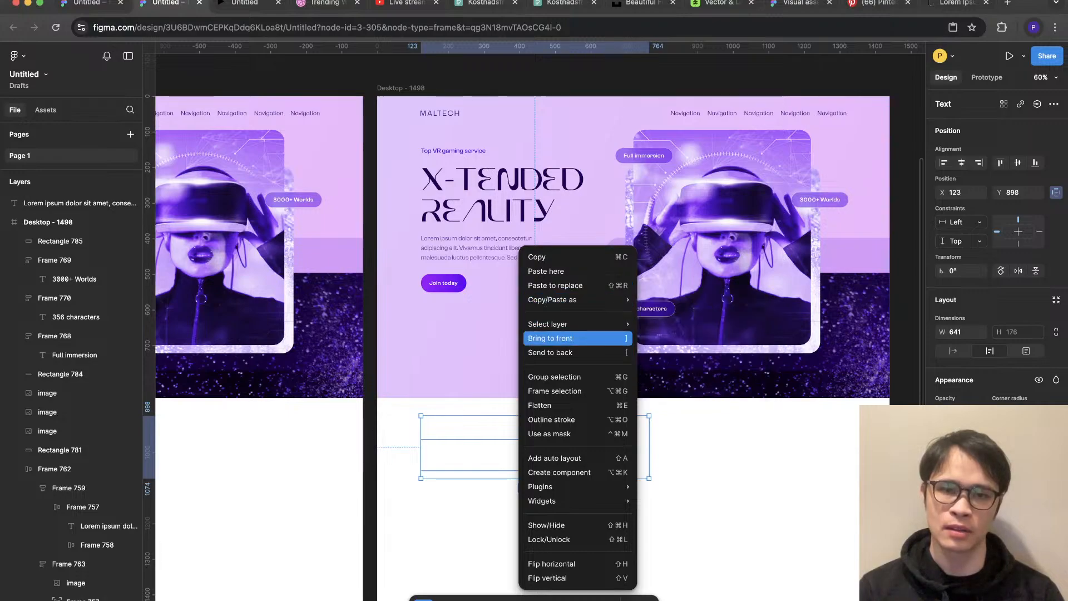
left_click(550, 339)
left_click_drag(534, 445, 630, 445)
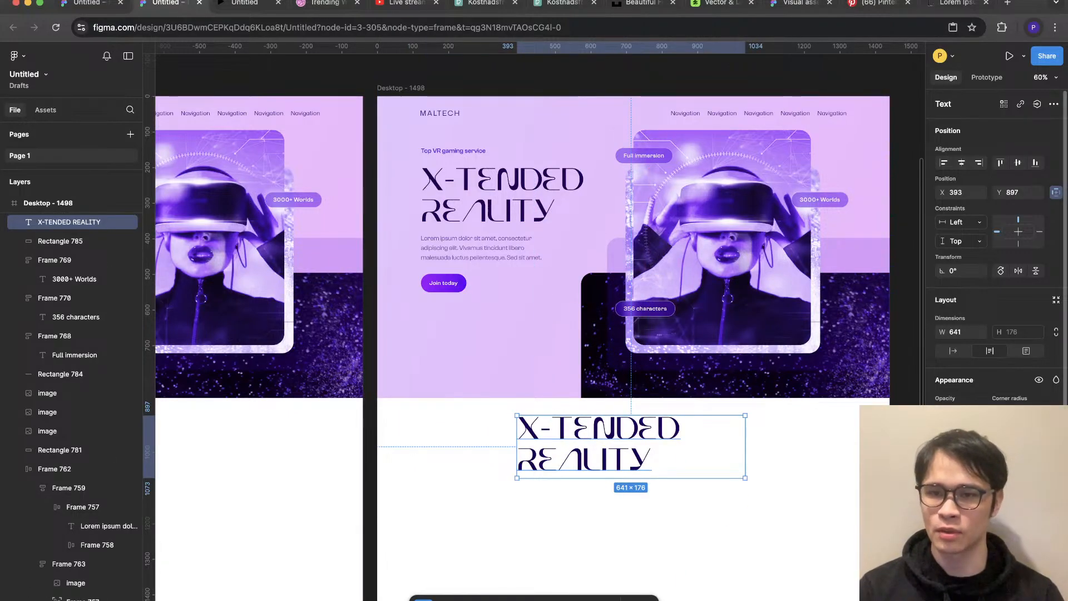
Step: Center-align the copied heading's text and replace it with "PRICING"
key("super+alt+t")
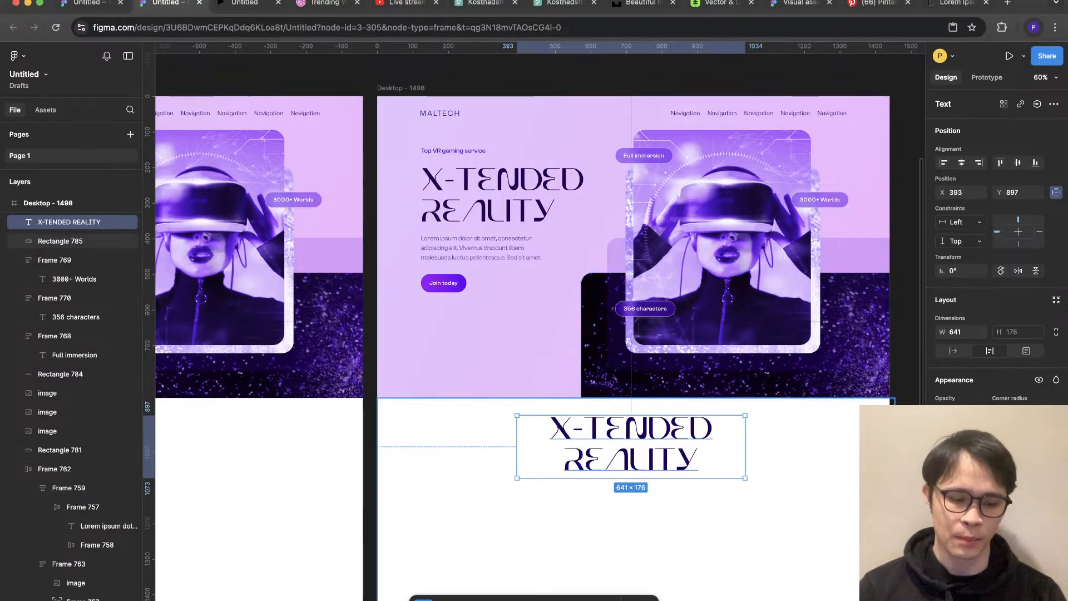
key("Return")
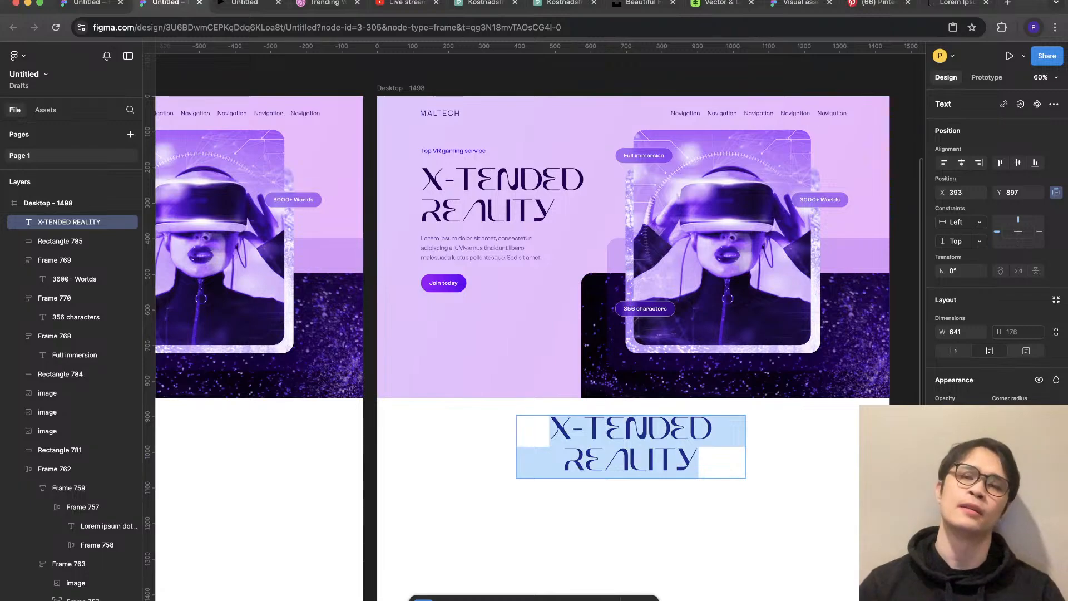
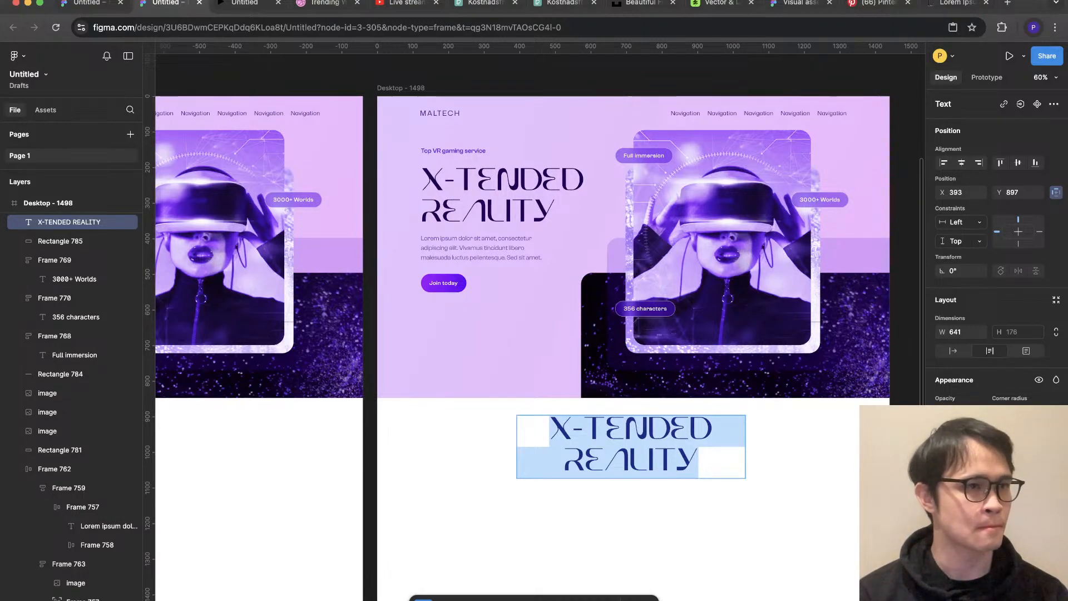
type("PRICING")
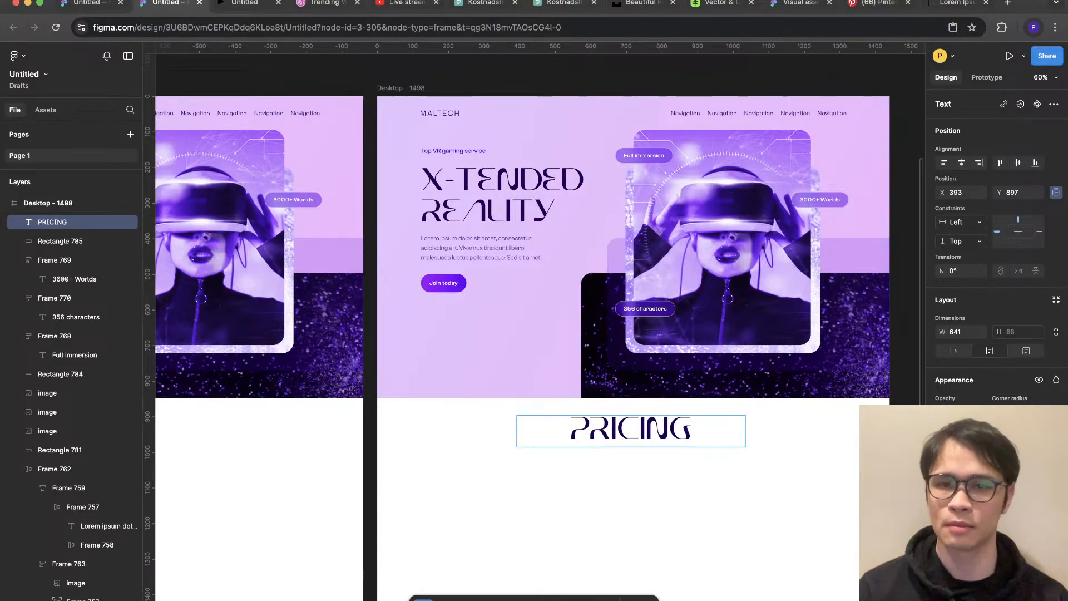
key("Escape")
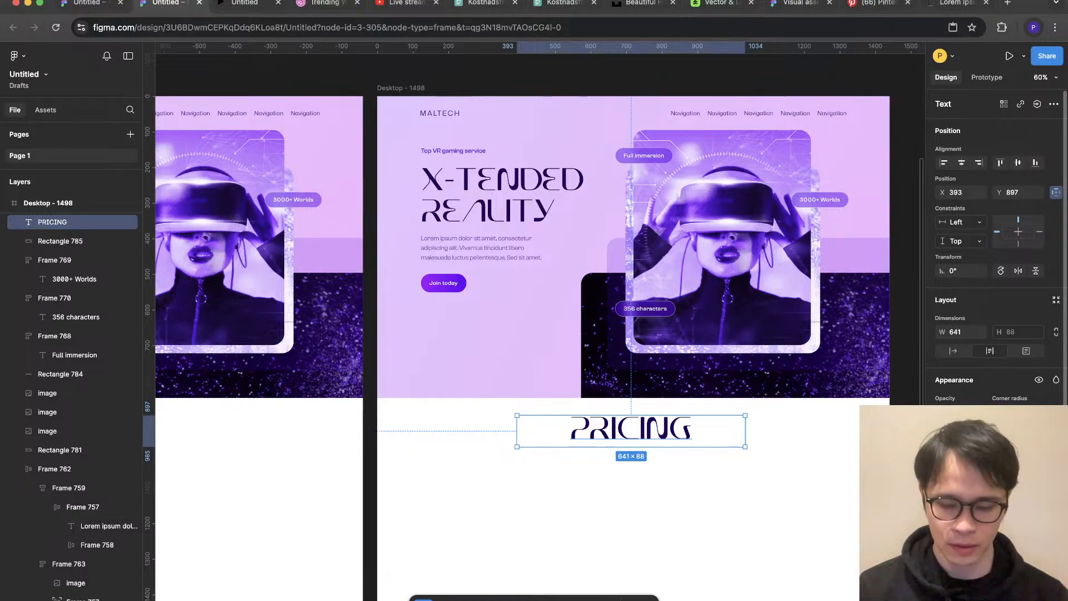
Step: Reduce the PRICING heading's text size to a height of 64, move it slightly lower in the white area and deselect it
left_click(696, 461)
left_click(630, 426)
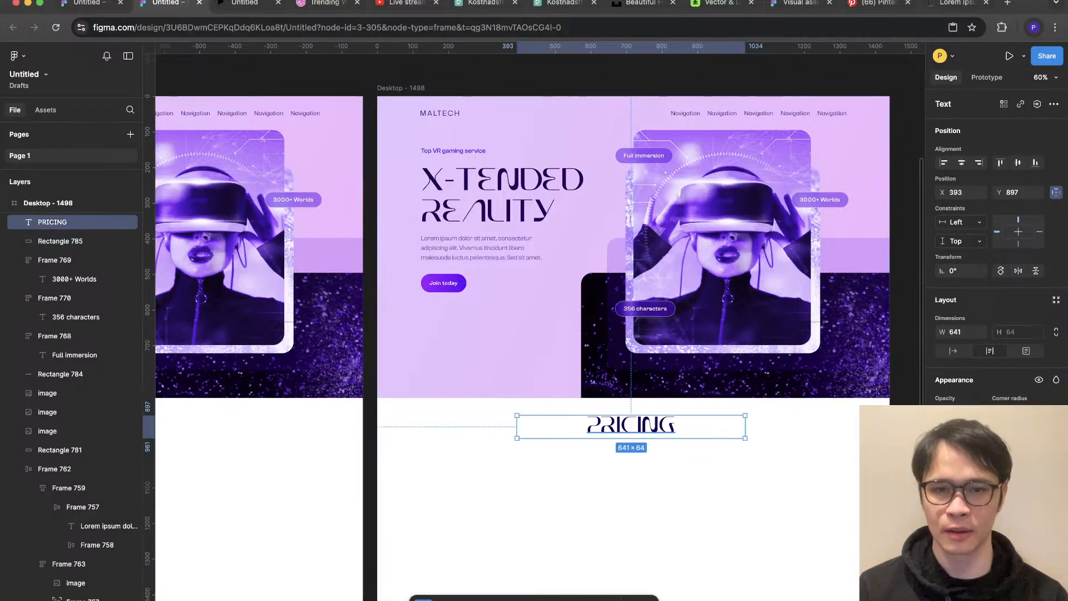
left_click_drag(630, 425, 631, 428)
left_click(449, 473)
scroll(449, 473, "down", 5)
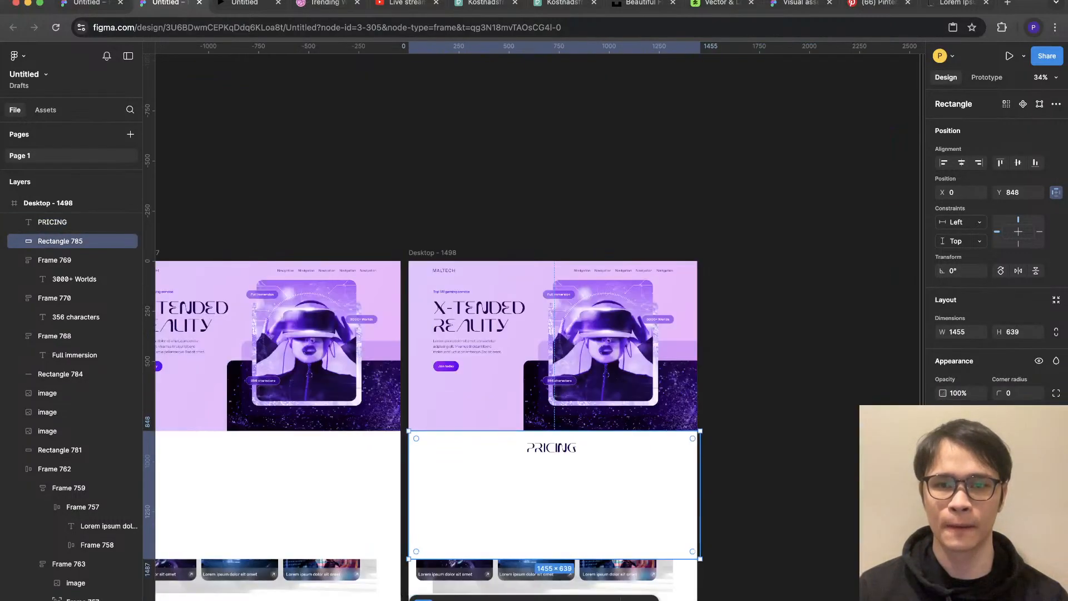
key("Escape")
scroll(549, 425, "up", 3)
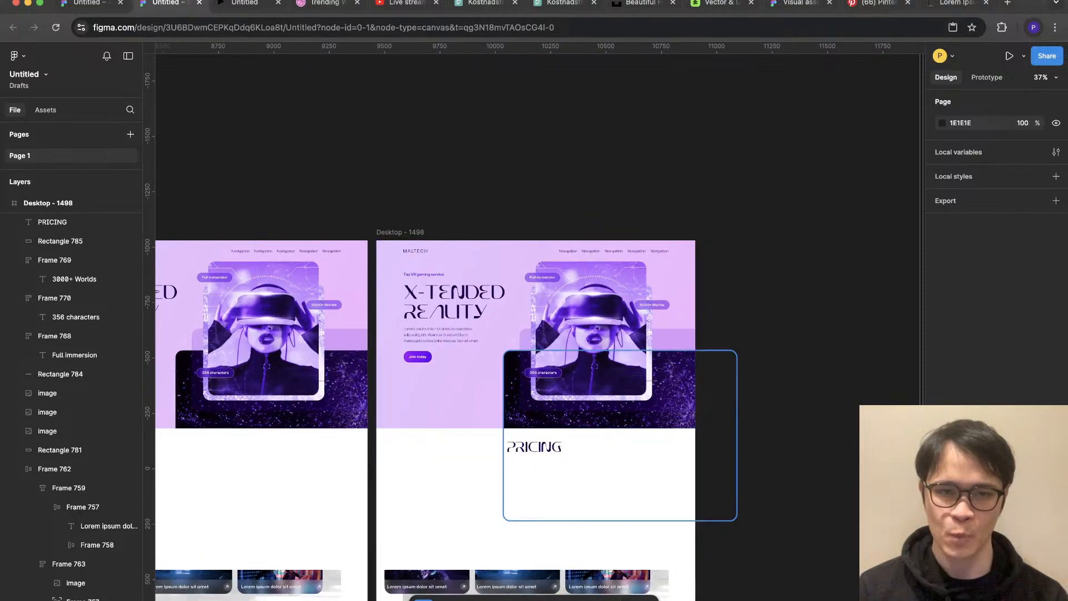
scroll(416, 412, "up", 4)
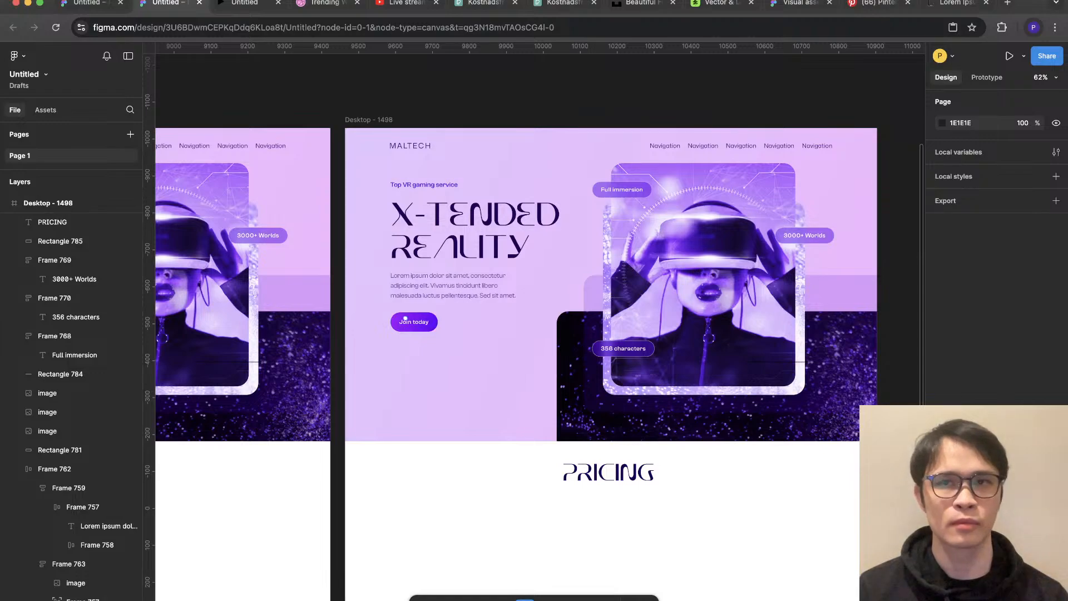
scroll(405, 319, "up", 5)
scroll(438, 330, "down", 3)
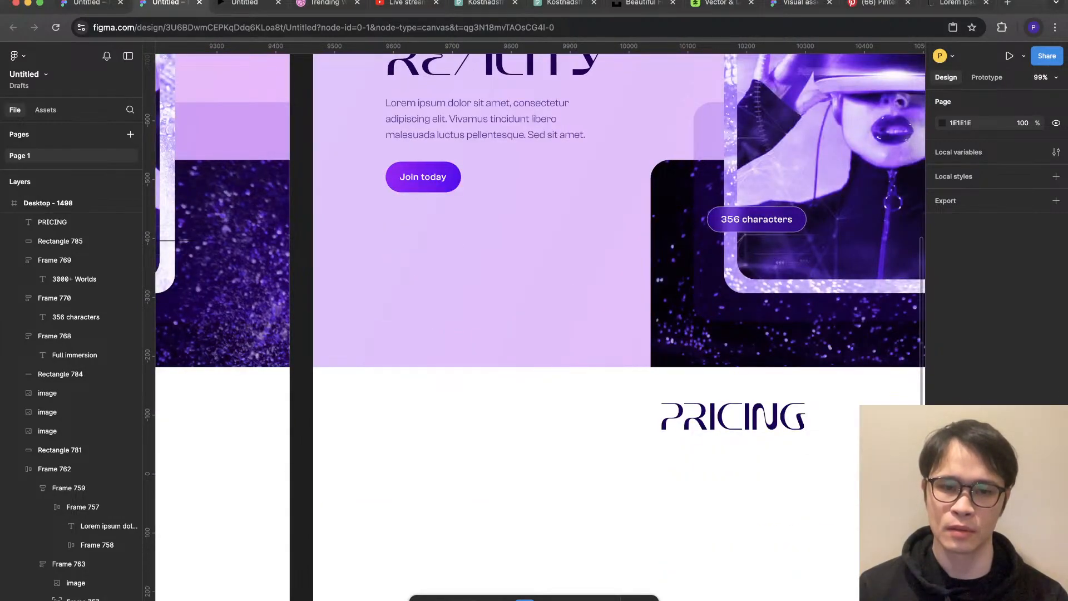
left_click(471, 598)
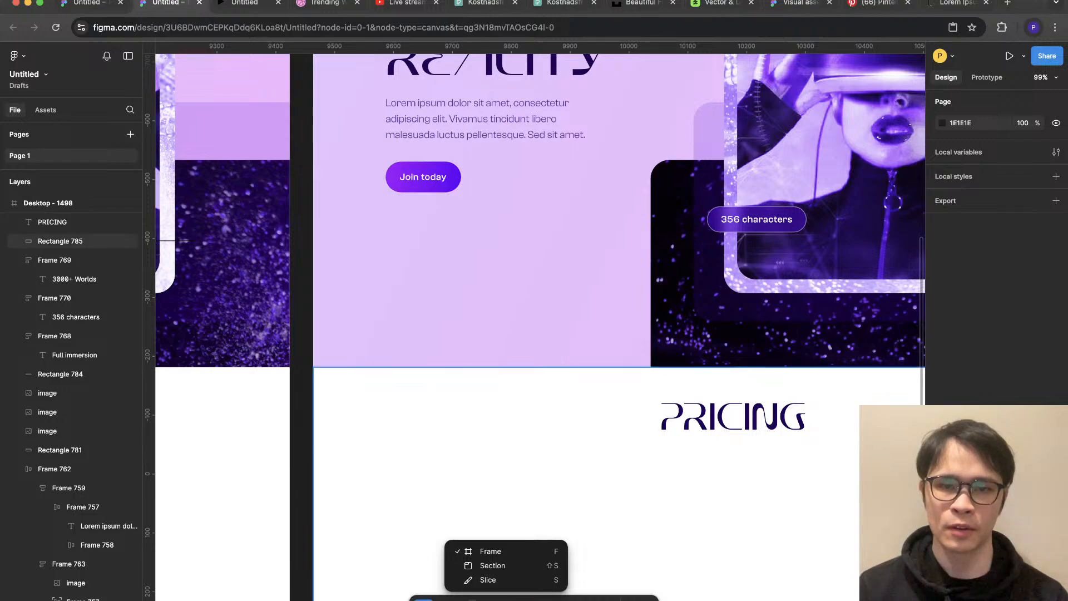
Step: Duplicate the hero's translucent rounded rectangle and place the copy below the Join today button at about X 123, Y 634
scroll(373, 490, "down", 5)
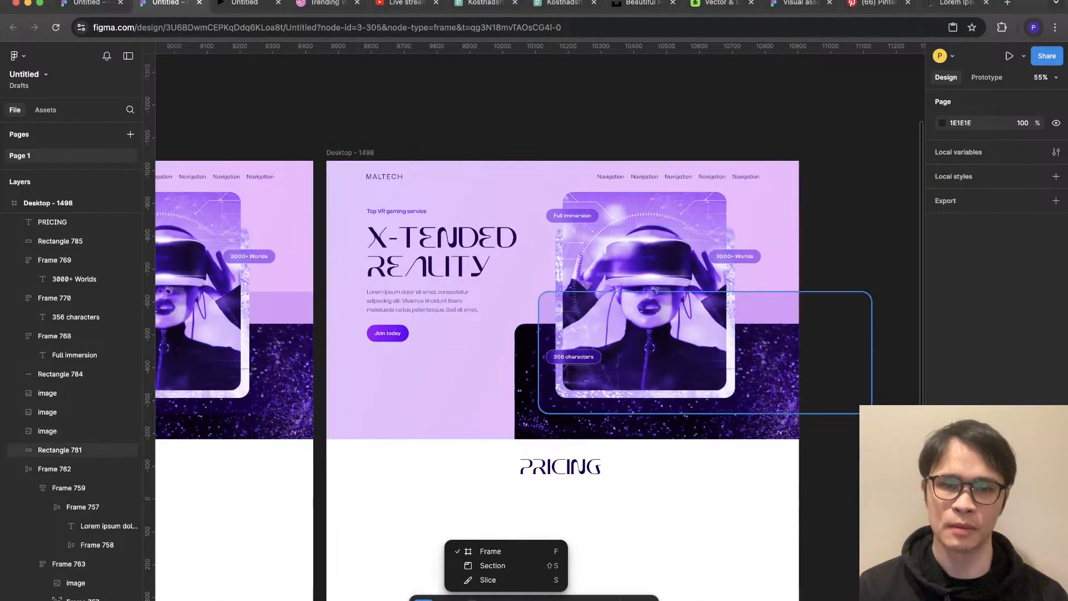
left_click(59, 450)
left_click_drag(705, 352, 533, 430)
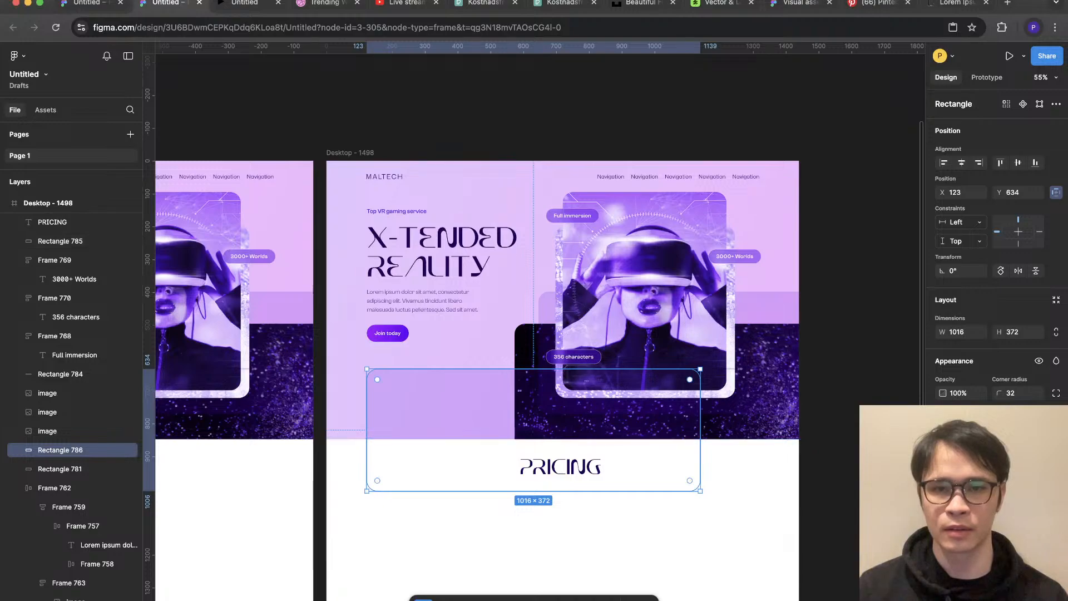
Step: Make the copied translucent rectangle narrower and taller, fit its position to the layout grid and deselect it
left_click_drag(700, 491, 678, 503)
key("shift+g")
left_click_drag(522, 436, 522, 438)
key("shift+g")
left_click(458, 356)
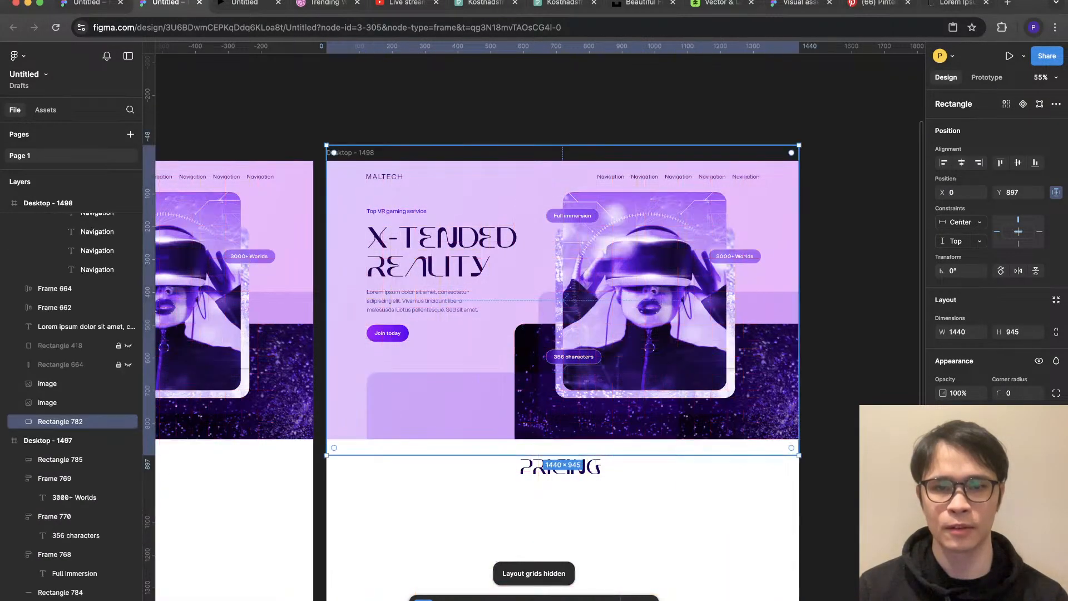
scroll(459, 437, "down", 3)
key("Escape")
scroll(554, 459, "up", 3)
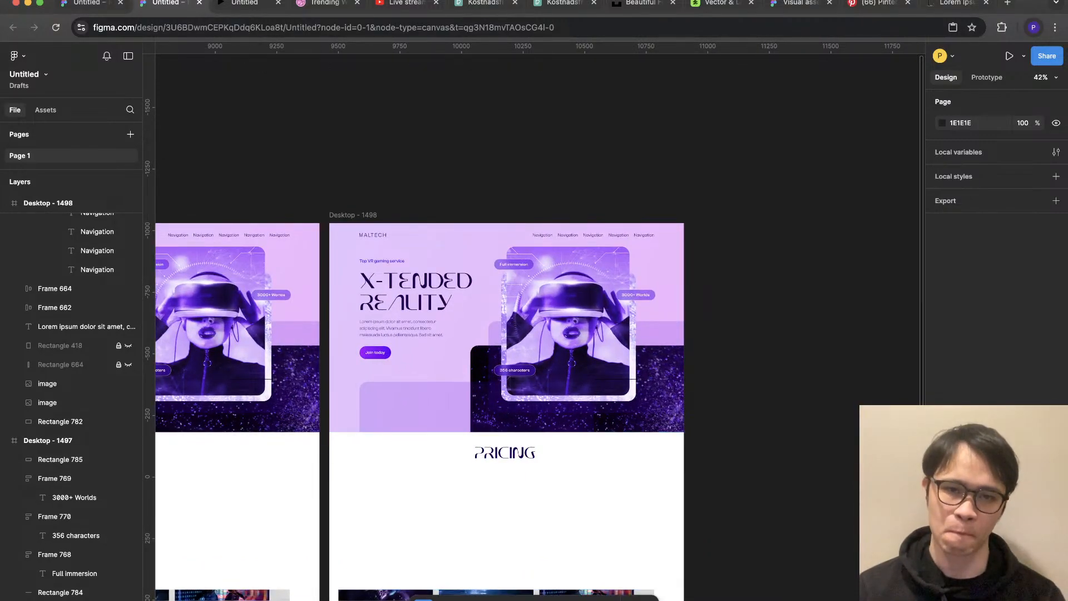
scroll(401, 420, "up", 2)
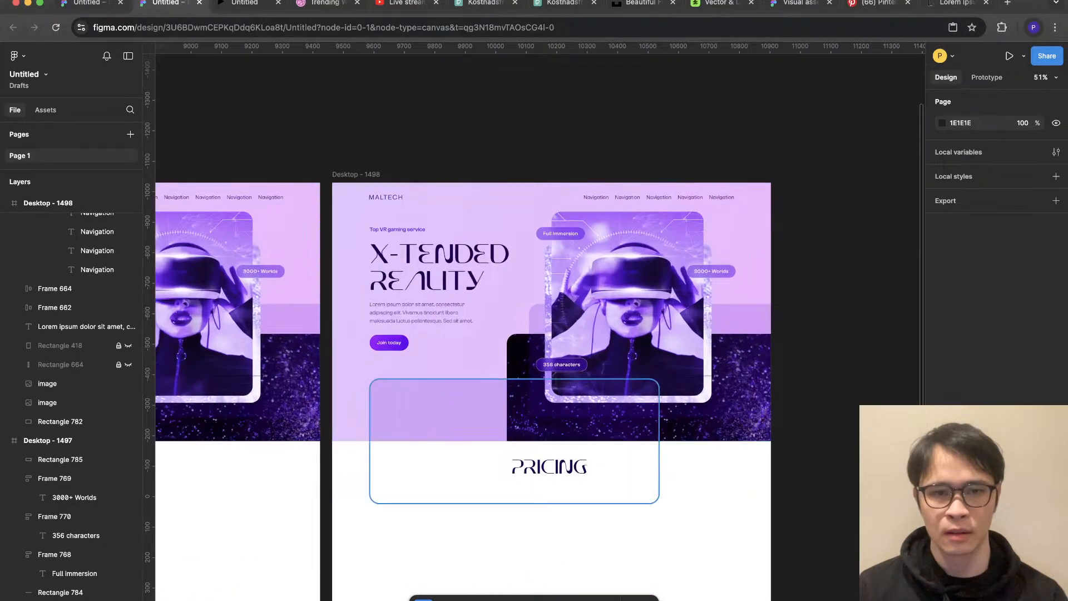
Step: Widen the rounded rectangle overlapping the hero's lower edge to about 1306 px by extending its left side beyond the Desktop - 1498 frame
left_click(423, 411)
left_click_drag(369, 441, 260, 441)
left_click(845, 409)
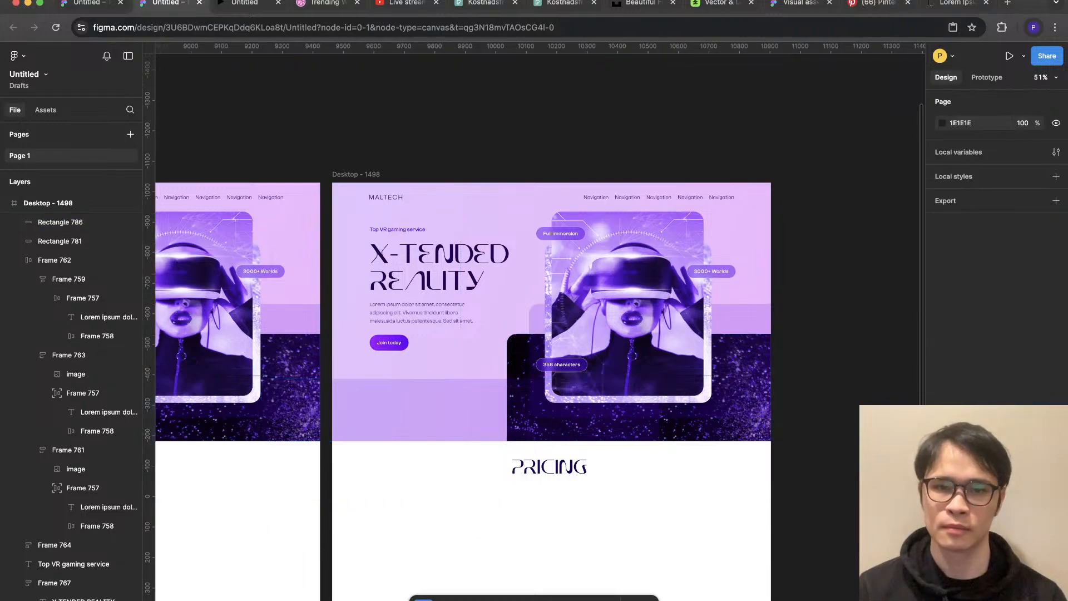
scroll(845, 410, "down", 3)
scroll(846, 410, "up", 3)
scroll(467, 462, "up", 2)
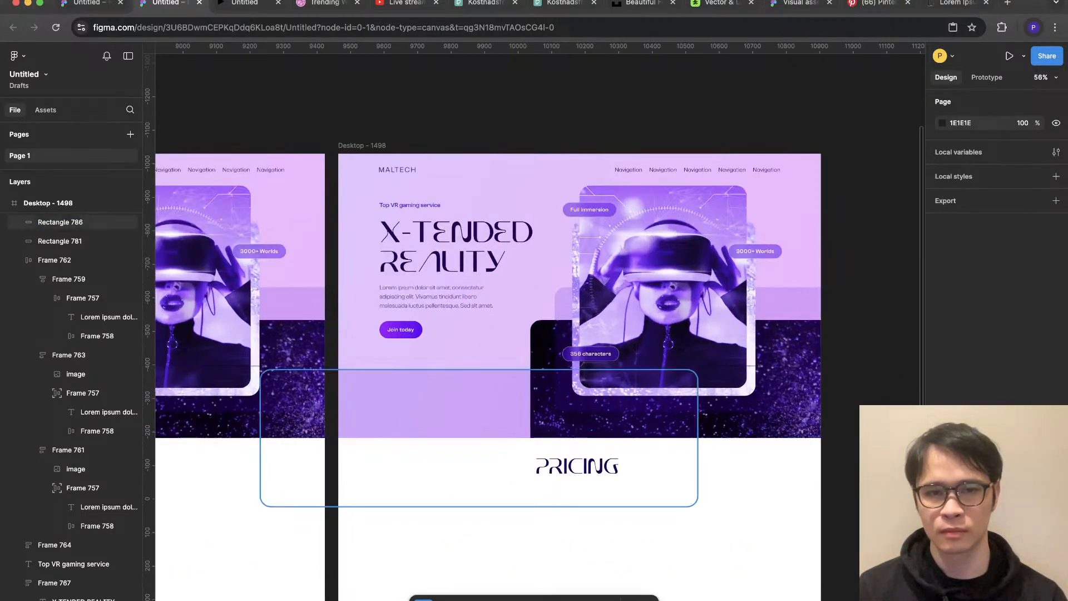
Step: Lower the rounded rectangle's top edge to Y 699 using the layout grids, giving it a height of about 354 px
left_click(467, 461)
key("shift+g")
scroll(363, 362, "up", 2)
left_click_drag(363, 372, 363, 395)
key("shift+g")
scroll(436, 378, "down", 4)
key("Escape")
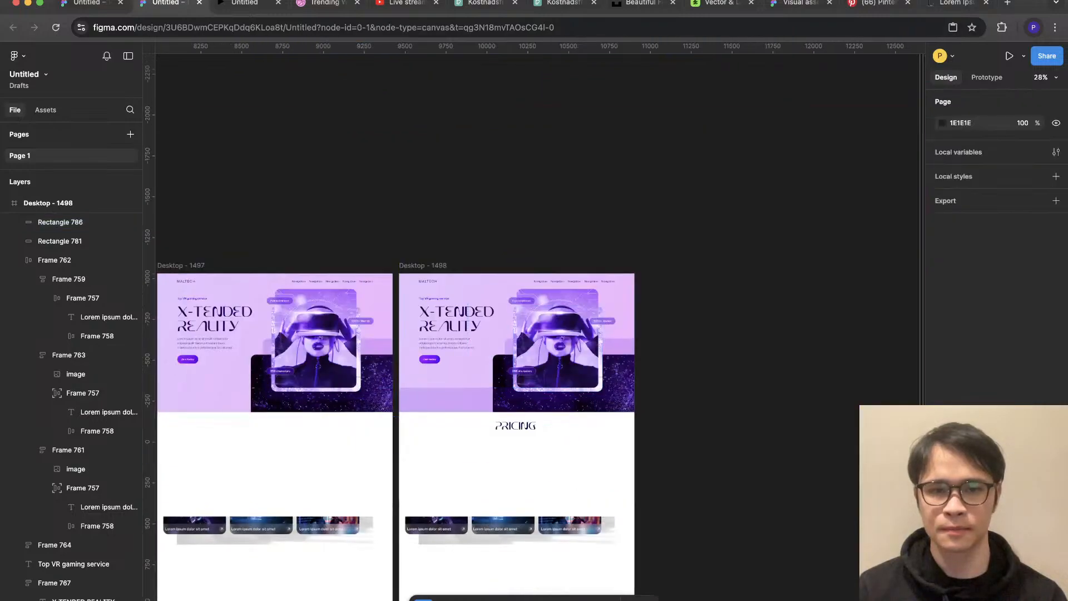
scroll(689, 405, "up", 1)
scroll(535, 389, "left", 1)
scroll(290, 368, "up", 2)
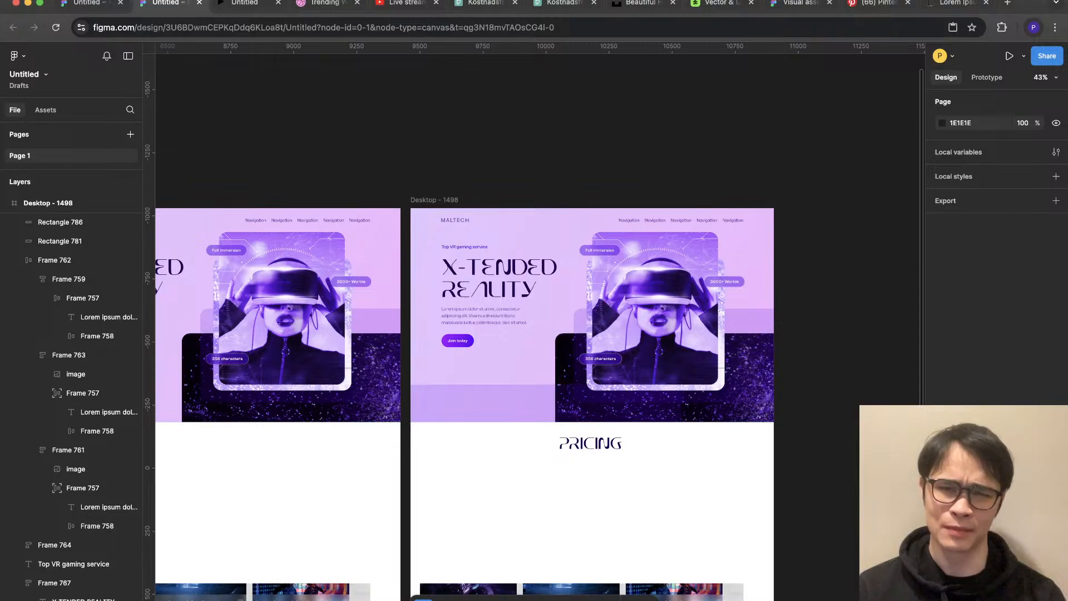
scroll(540, 402, "up", 2)
left_click(540, 403)
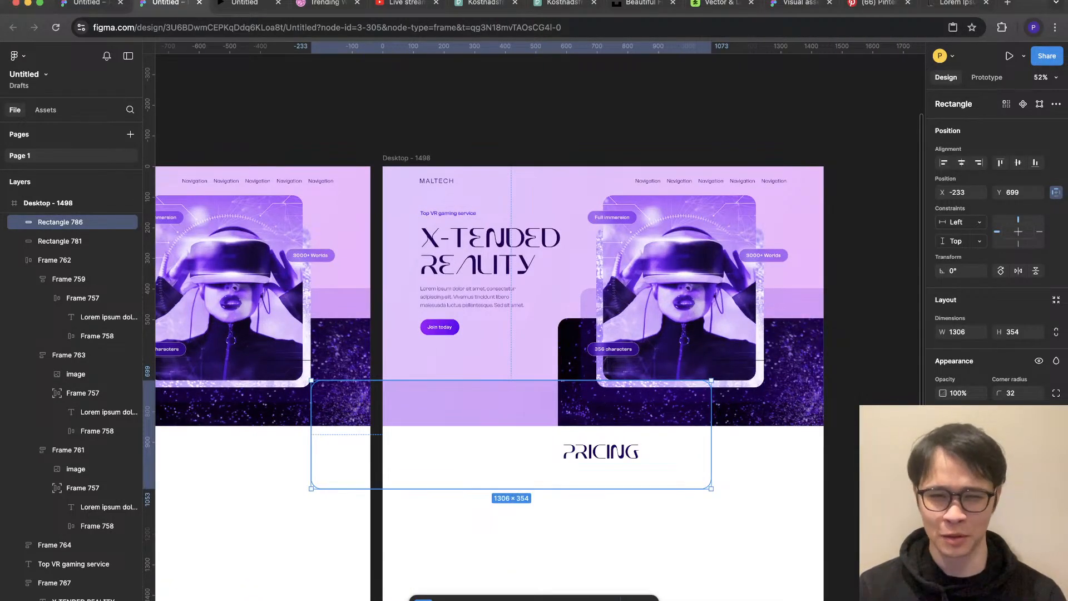
key("Escape")
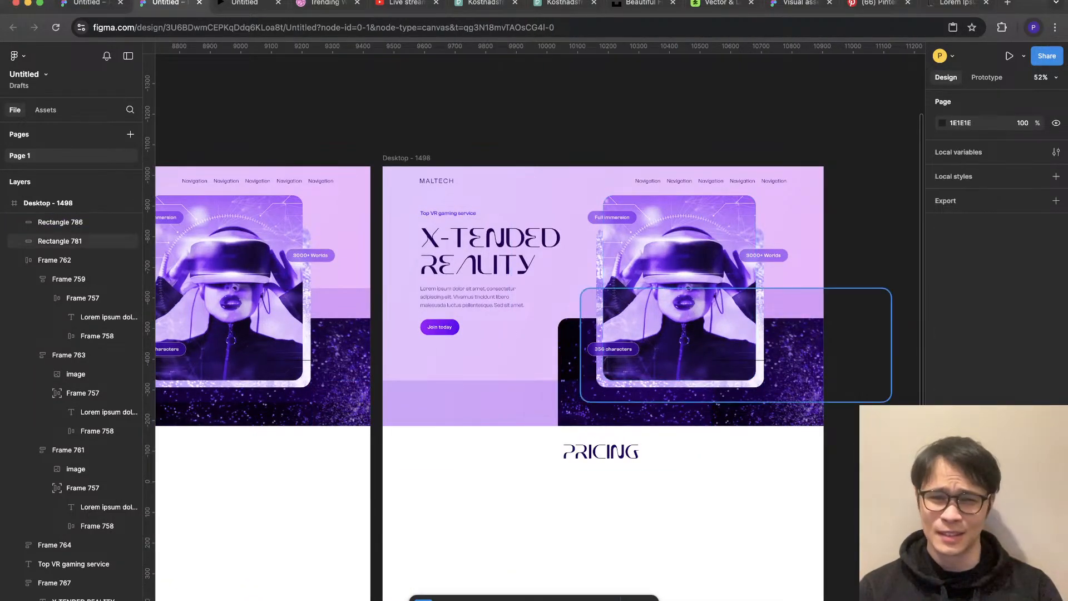
Step: With layout grids shown, duplicate the 3000+ Worlds tag straight down to Y 597 and raise the 356 characters tag
left_click(763, 255, "super")
scroll(747, 266, "up", 3)
key("shift+g")
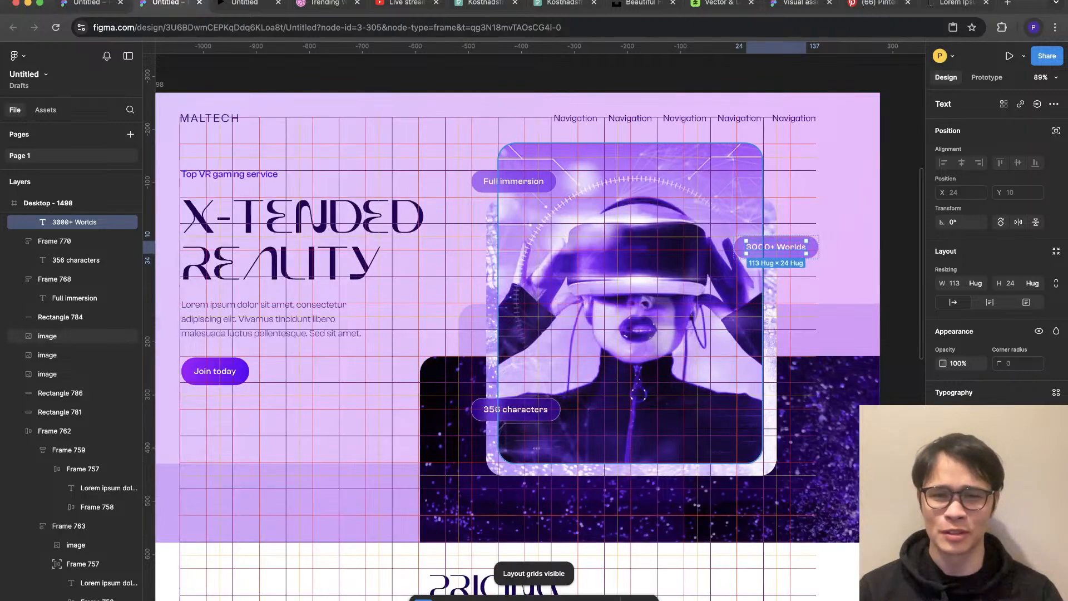
key("shift+a")
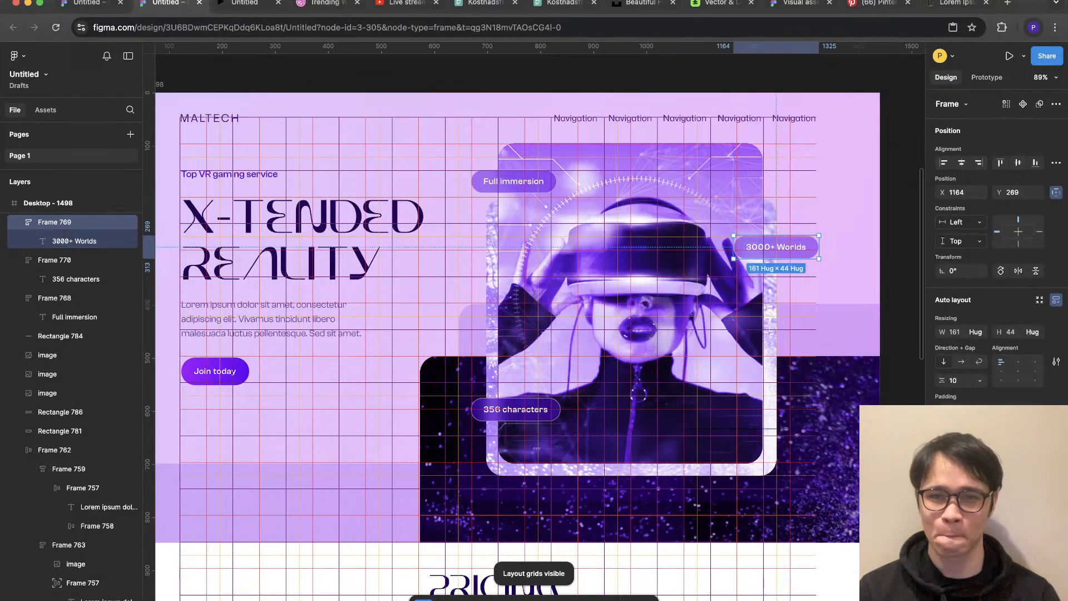
left_click_drag(776, 246, 775, 412)
left_click_drag(515, 409, 516, 365)
left_click(775, 412)
left_click_drag(776, 411, 775, 421)
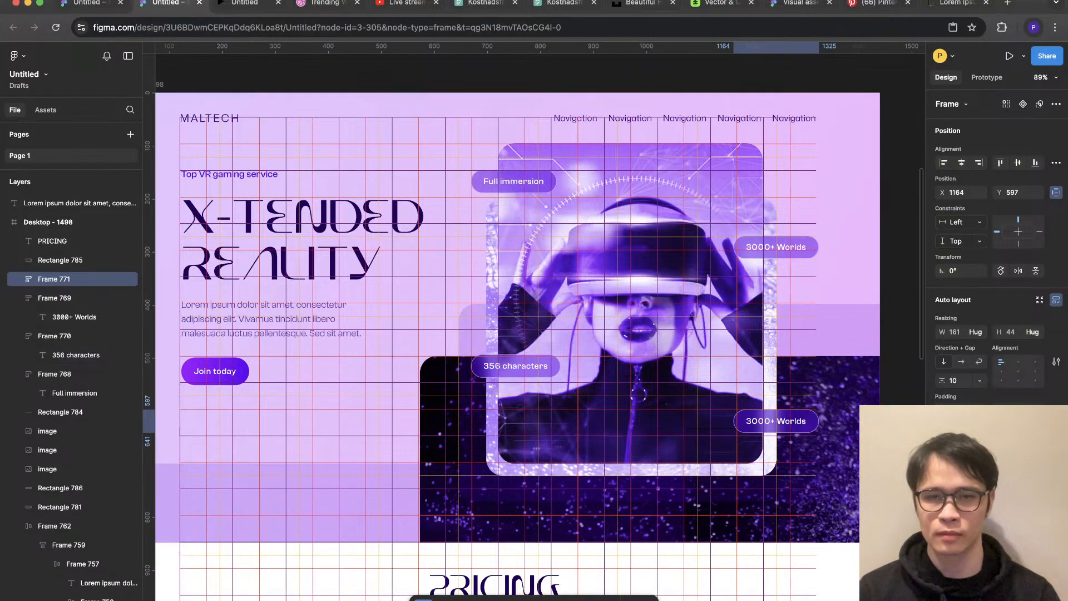
Step: Move the upper 3000+ Worlds tag down to Y 302 and the 356 characters tag up to Y 447
left_click(776, 247)
left_click(514, 180, "shift")
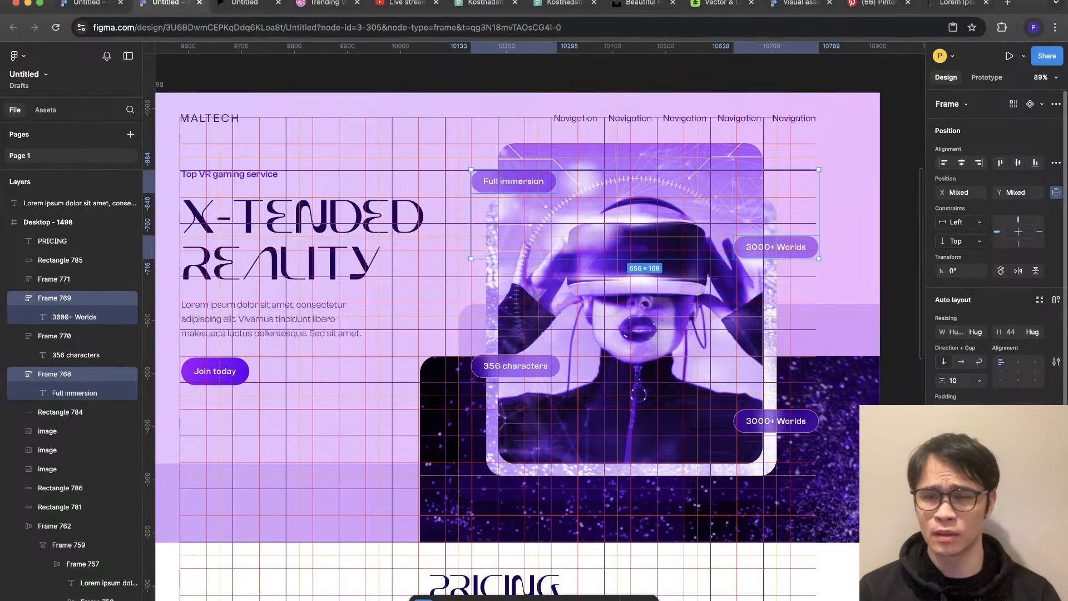
scroll(825, 188, "up", 5)
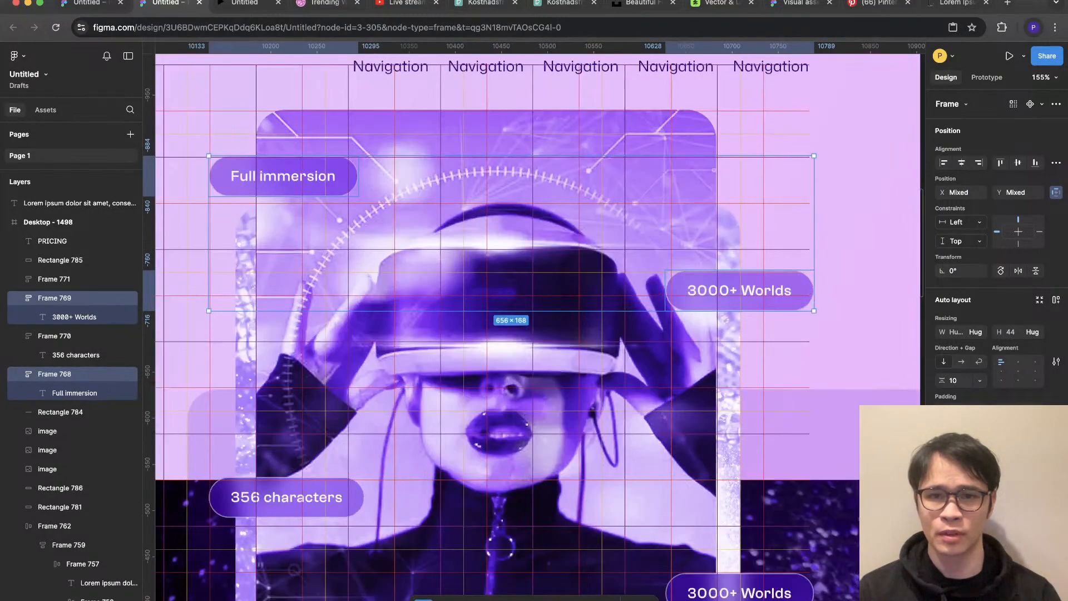
left_click(739, 290)
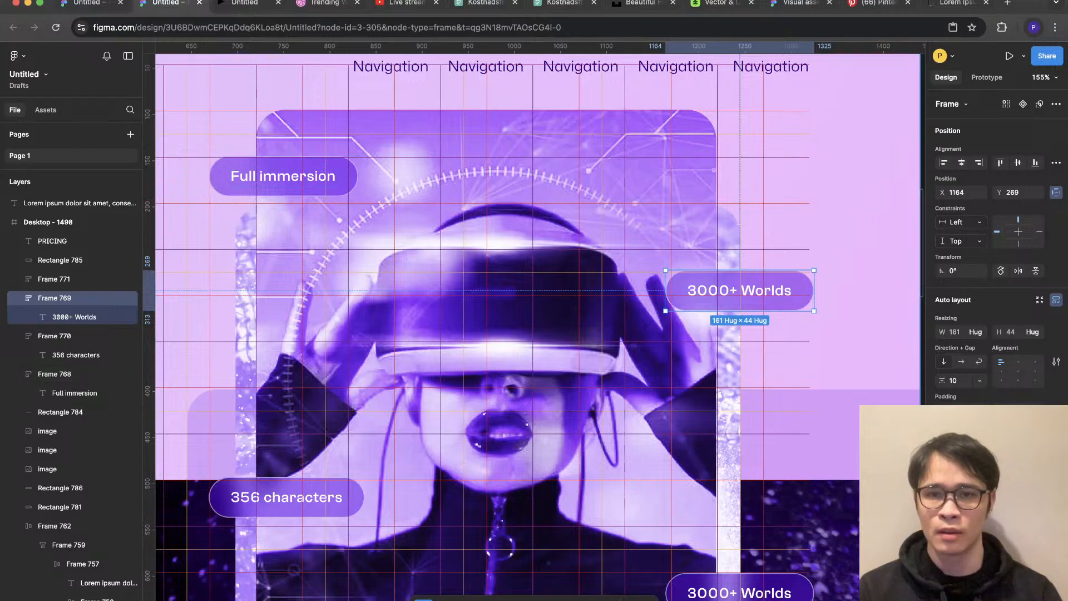
left_click_drag(739, 290, 739, 321)
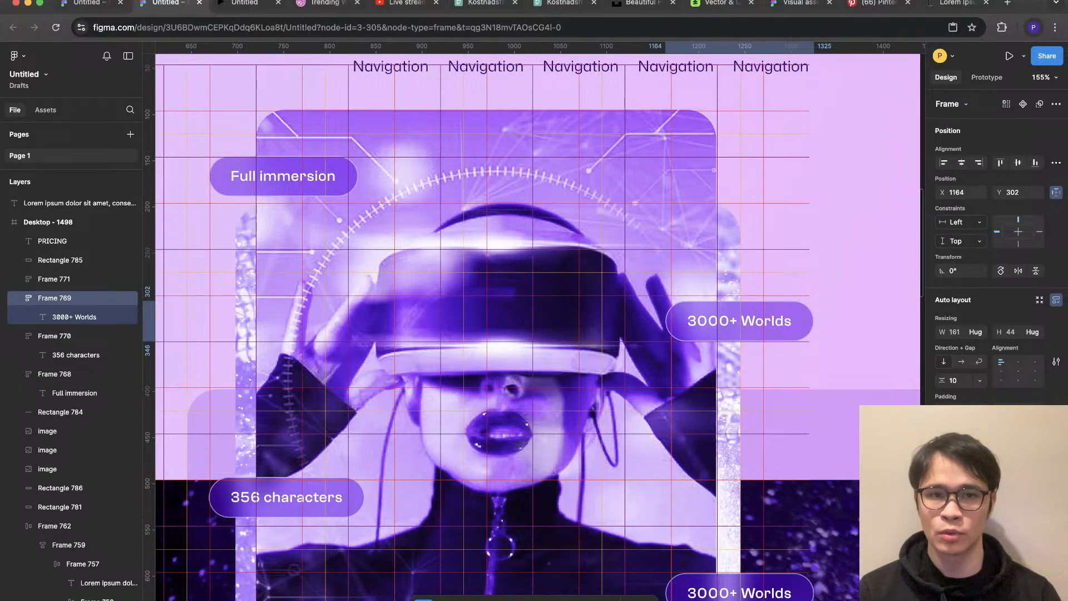
left_click(287, 497)
left_click_drag(287, 497, 287, 455)
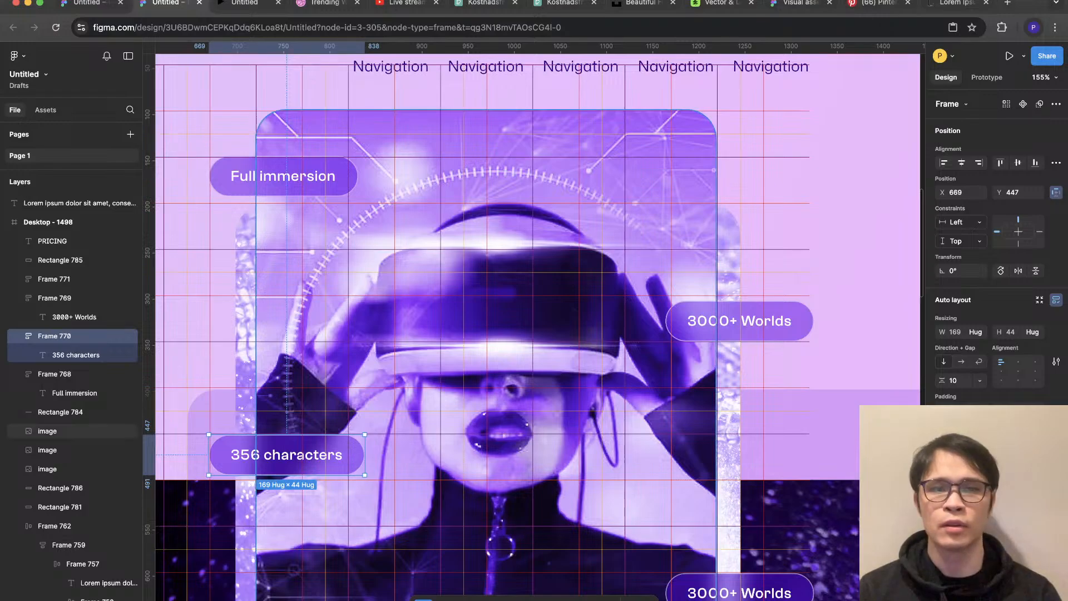
Step: Try a tighter tag arrangement with the 356 characters tag at Y 345 and both 3000+ Worlds tags raised, and view it without grids
left_click(740, 321)
left_click_drag(740, 322, 739, 270)
left_click_drag(286, 455, 286, 360)
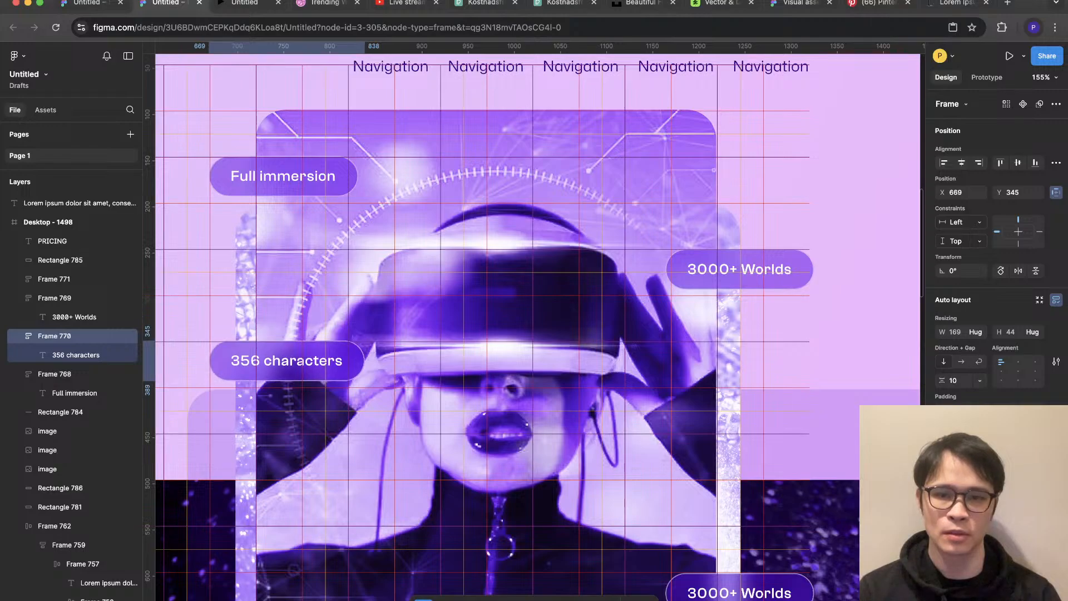
left_click_drag(739, 592, 740, 453)
scroll(759, 459, "down", 5)
key("shift+g")
key("Escape")
scroll(874, 348, "down", 2)
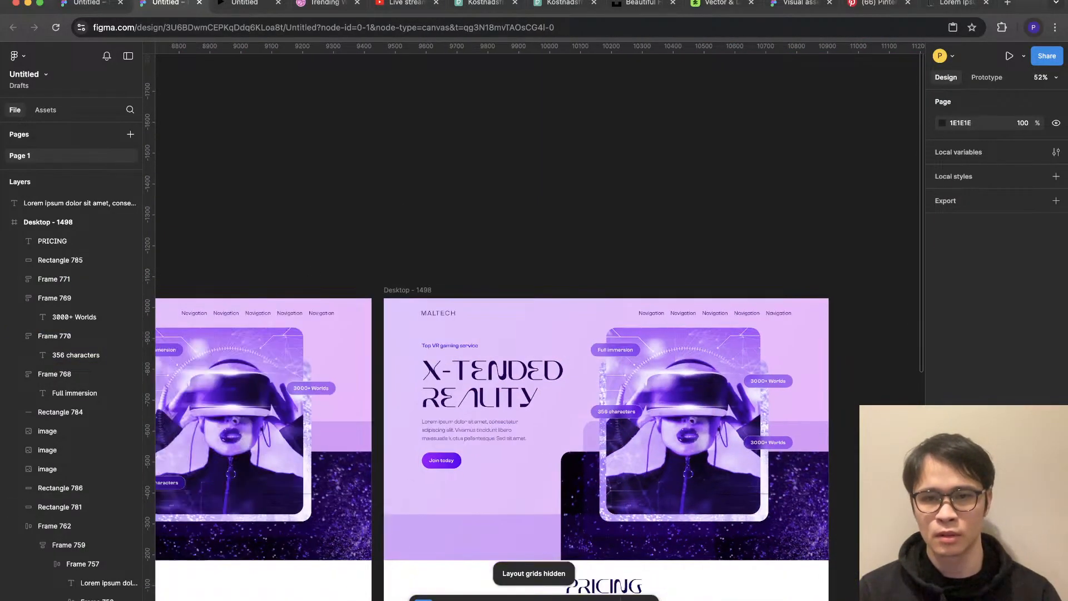
Step: Against the layout grids, place the duplicate tag at Y 597, the 356 characters tag at Y 447 and the upper 3000+ Worlds tag at Y 296
scroll(712, 445, "up", 4)
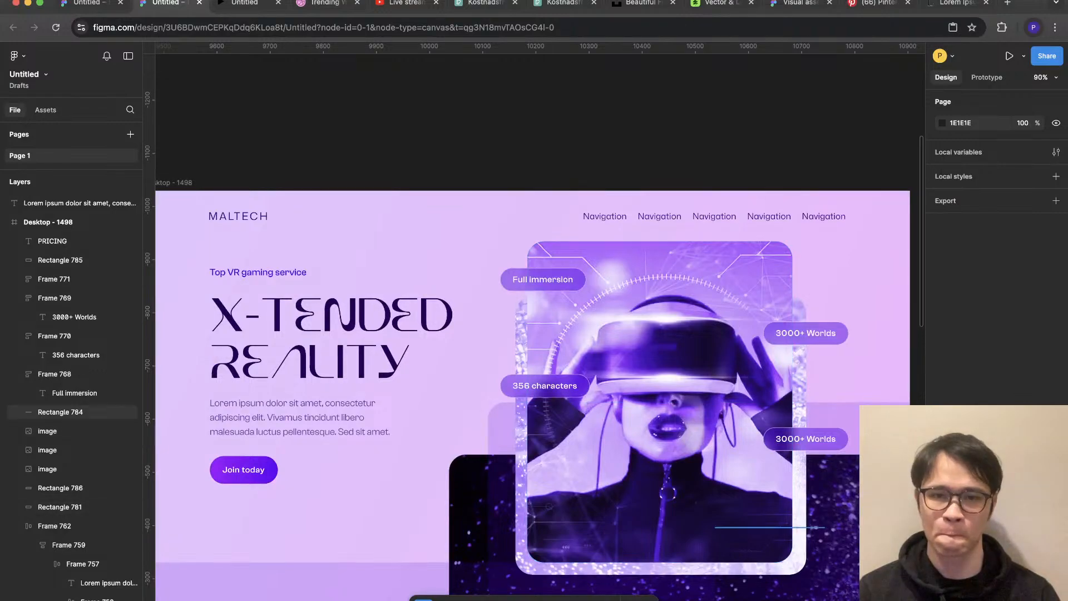
scroll(775, 491, "up", 3)
key("shift+g")
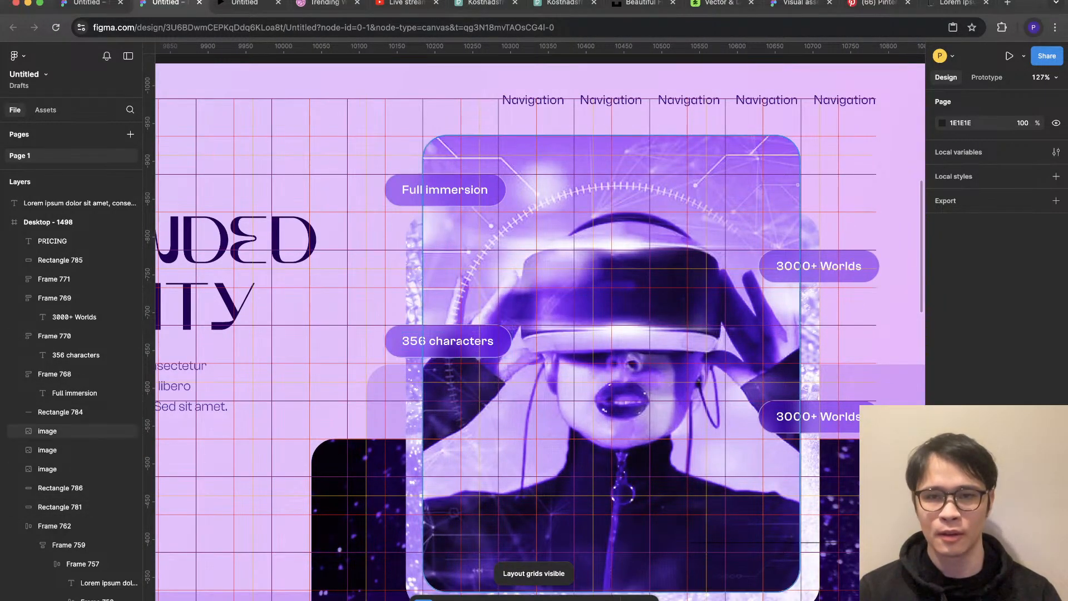
left_click_drag(817, 416, 818, 531)
left_click(448, 341)
left_click_drag(448, 341, 448, 417)
left_click_drag(819, 266, 819, 310)
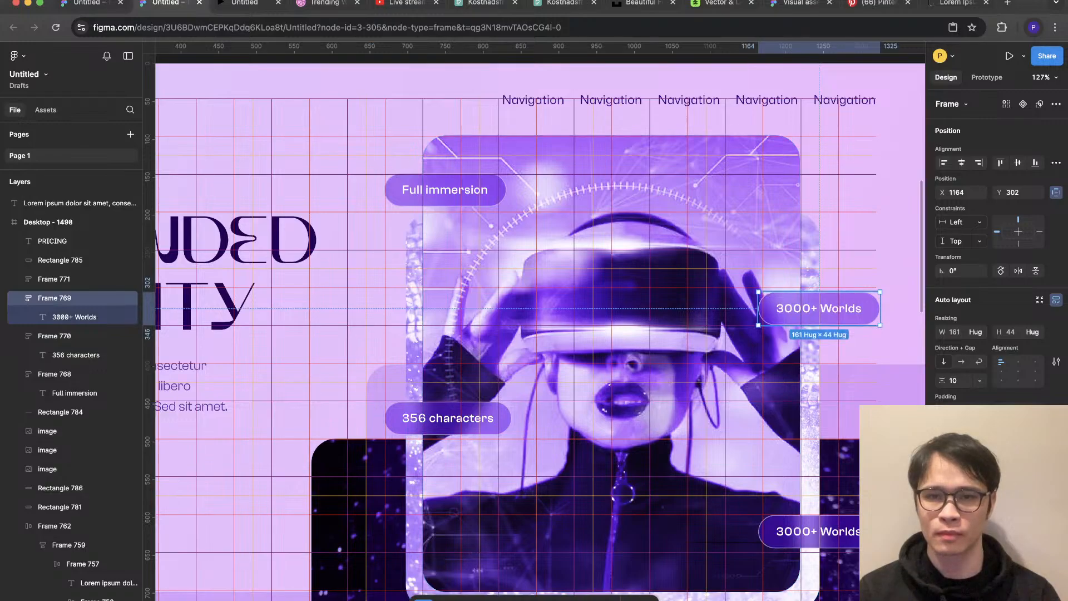
scroll(815, 294, "up", 2)
mouse_move(819, 310)
left_mouse_down()
mouse_move(819, 294)
mouse_move(819, 305)
left_mouse_up()
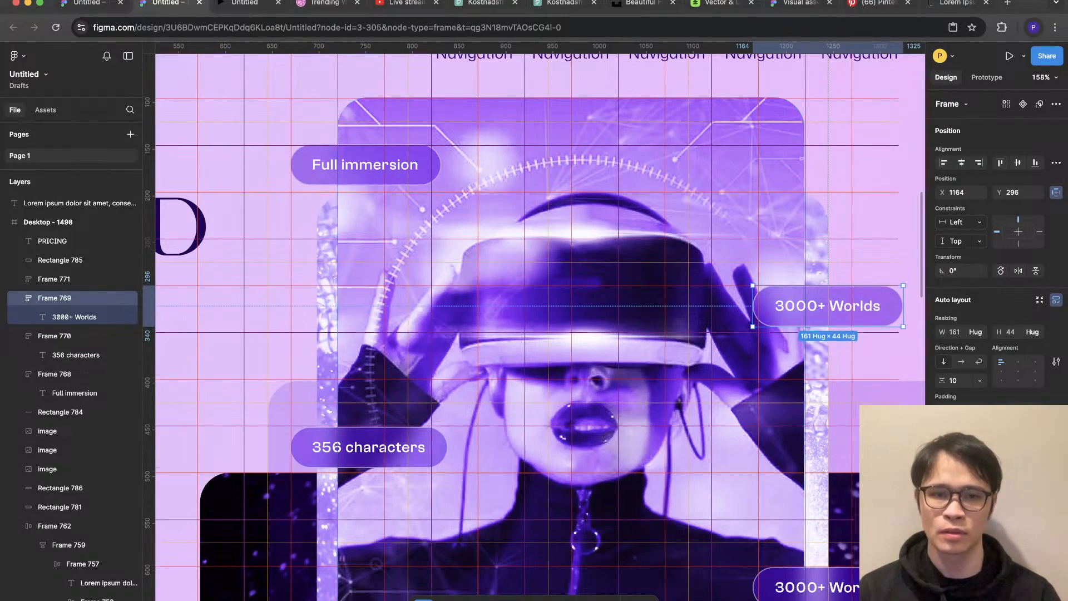
Step: Nudge the lower 3000+ Worlds tag 5 px left to X 1159 and hide the layout grids
scroll(539, 328, "down", 2)
left_click(390, 391)
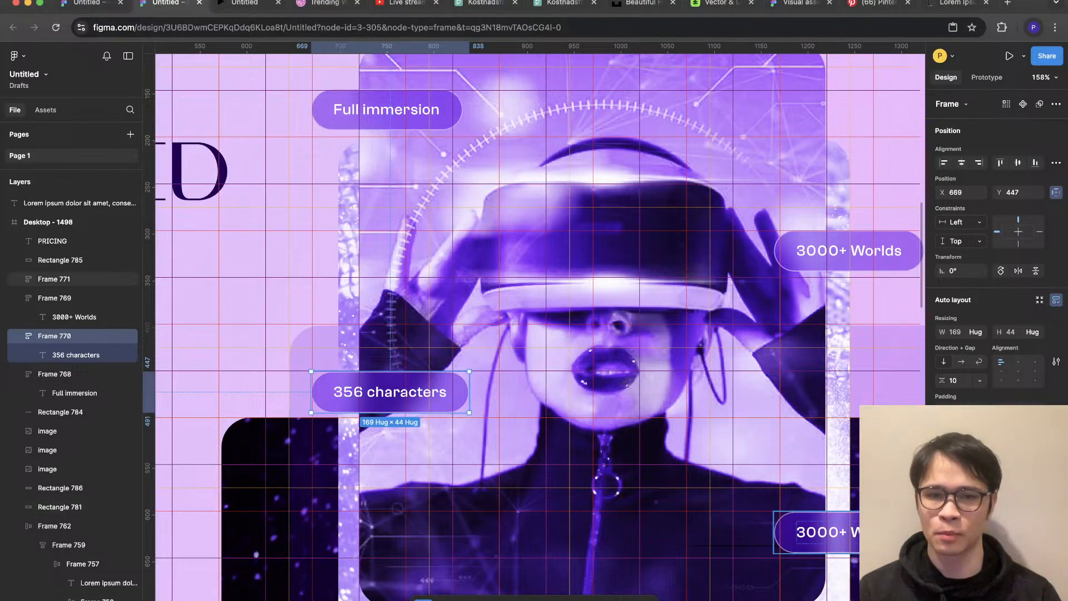
left_click(829, 532)
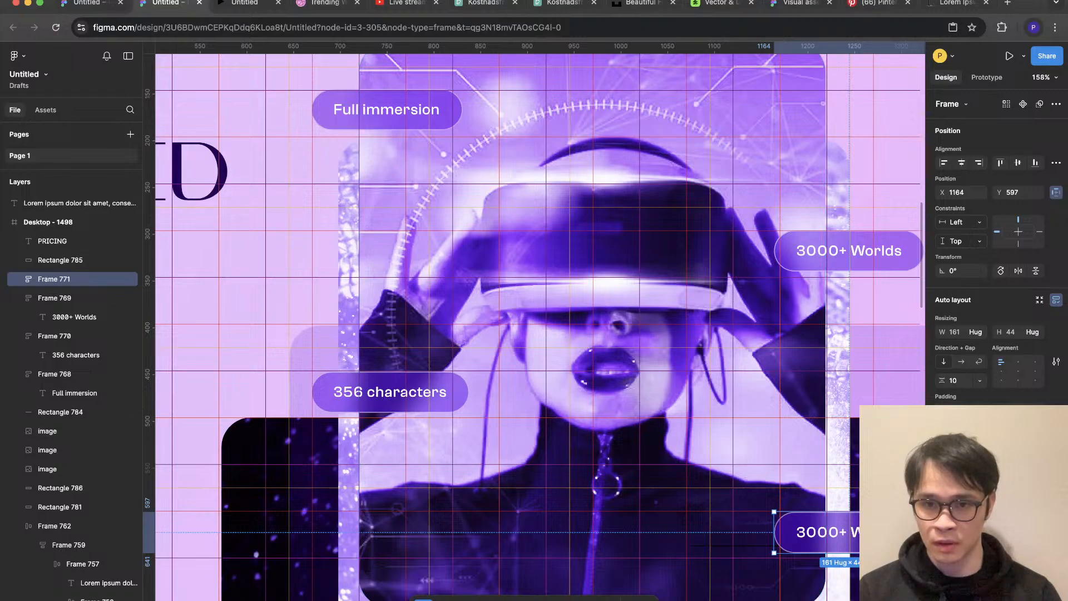
scroll(534, 323, "right", 3)
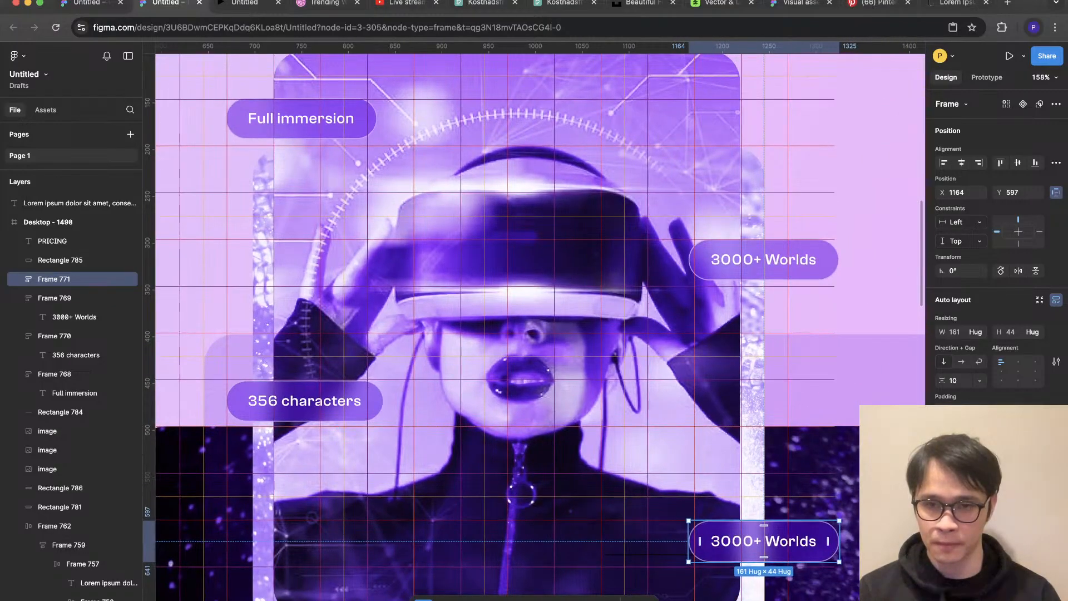
key("Left")
key("Left")
key("Left")
key("Left")
key("Left")
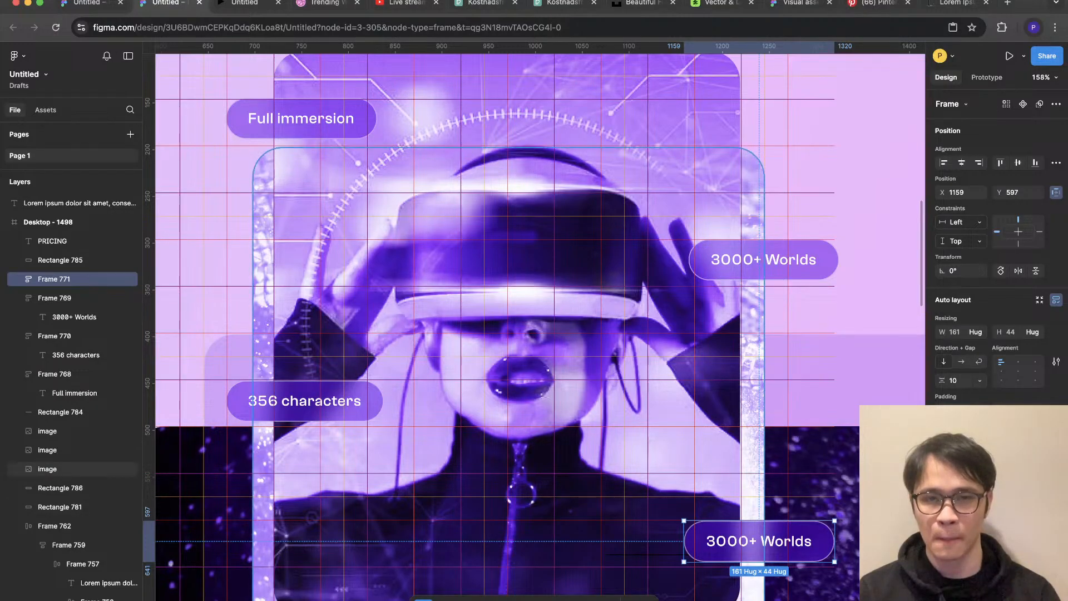
key("shift+g")
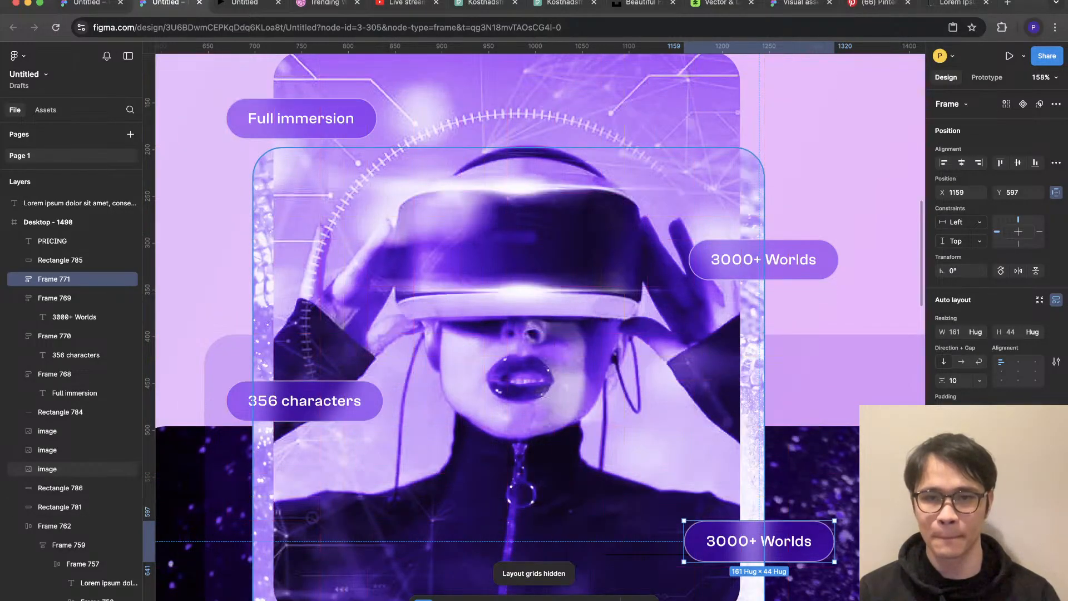
Step: Examine the placement of the tags around the hero image, both without and with the layout grids
scroll(749, 492, "down", 3)
key("Escape")
scroll(892, 437, "down", 3)
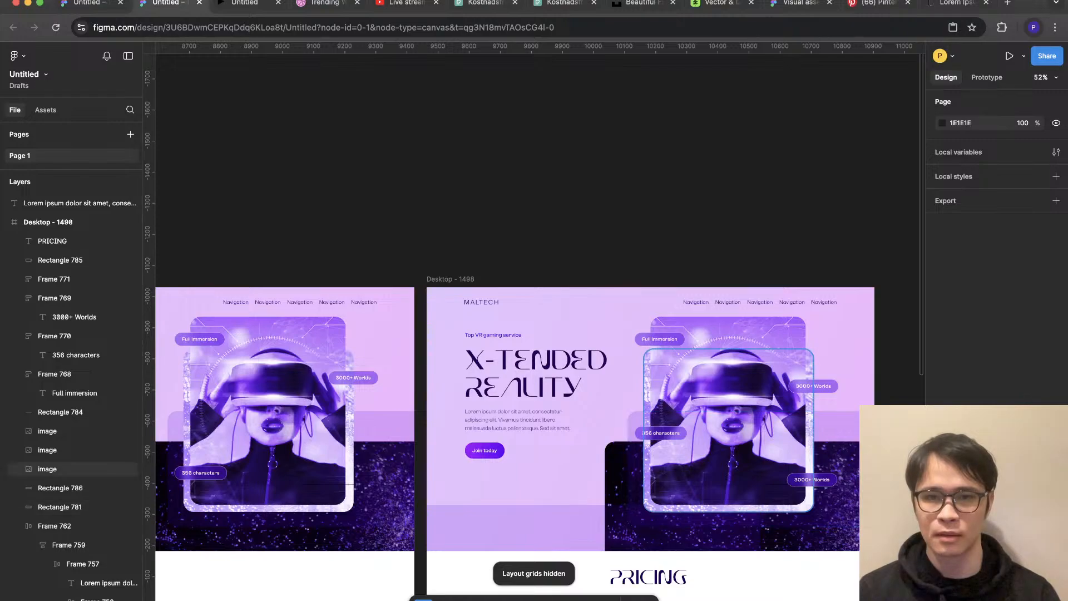
scroll(802, 446, "up", 3)
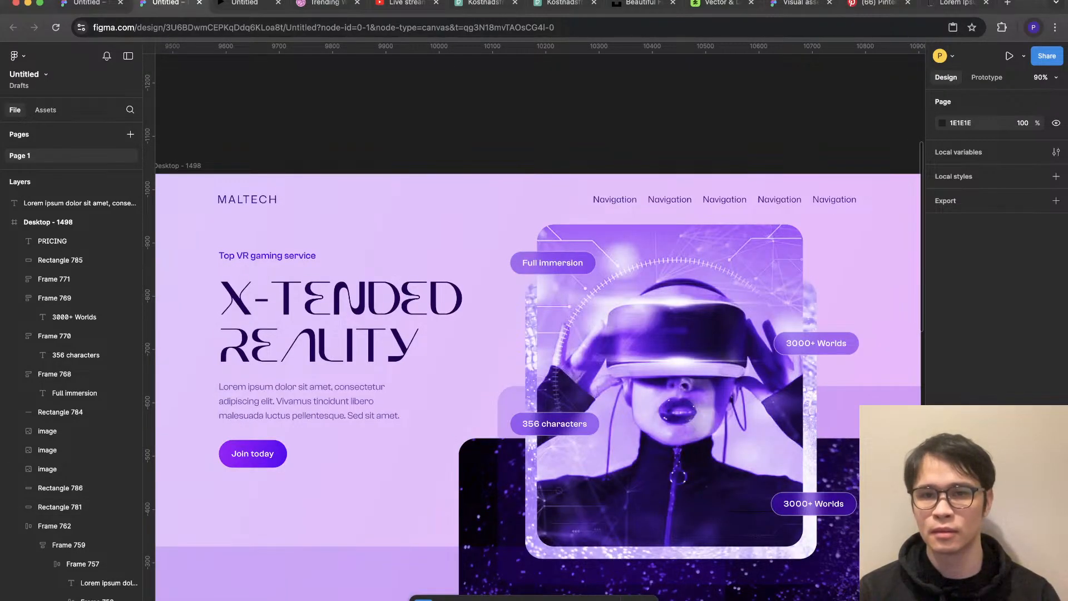
scroll(836, 476, "up", 3)
key("shift+g")
scroll(836, 475, "up", 2)
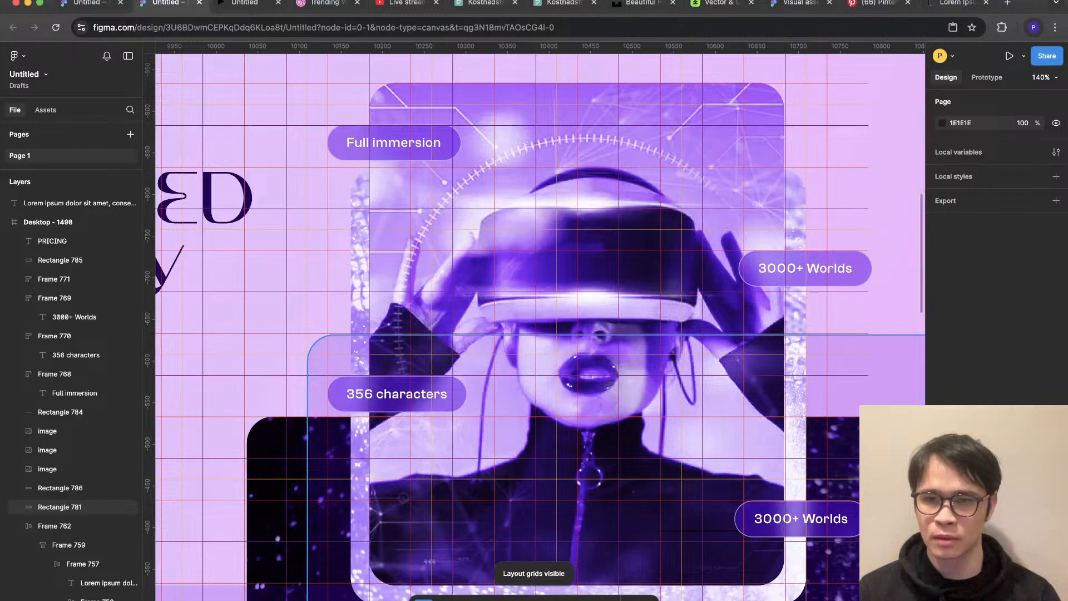
scroll(801, 517, "up", 2)
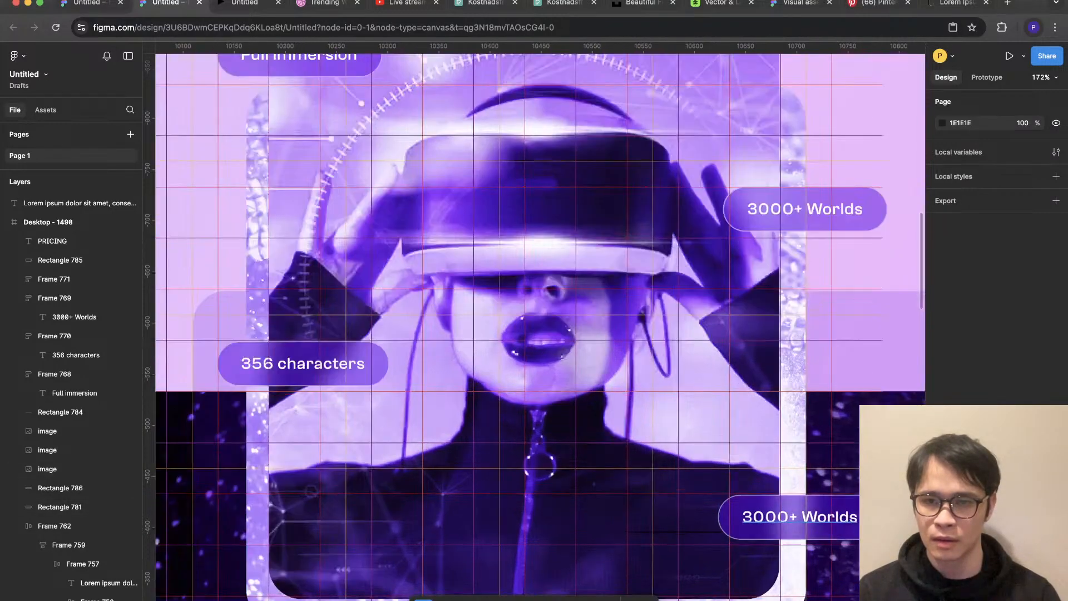
scroll(801, 518, "up", 1)
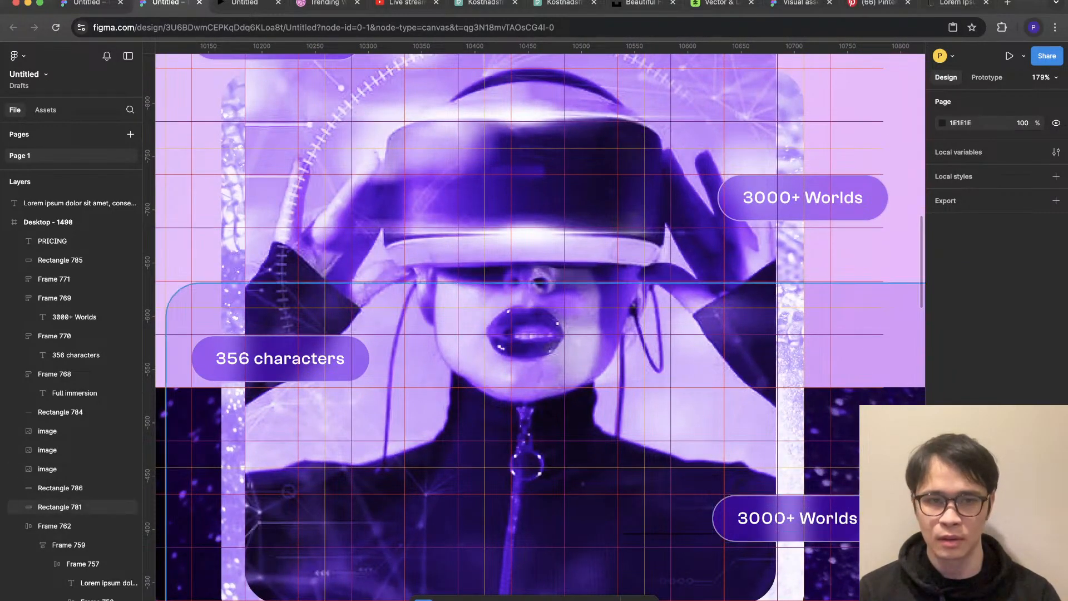
Step: Try combining the lower 3000+ Worlds tag and the 356 characters tag in an auto layout, and undo it
left_click(801, 517)
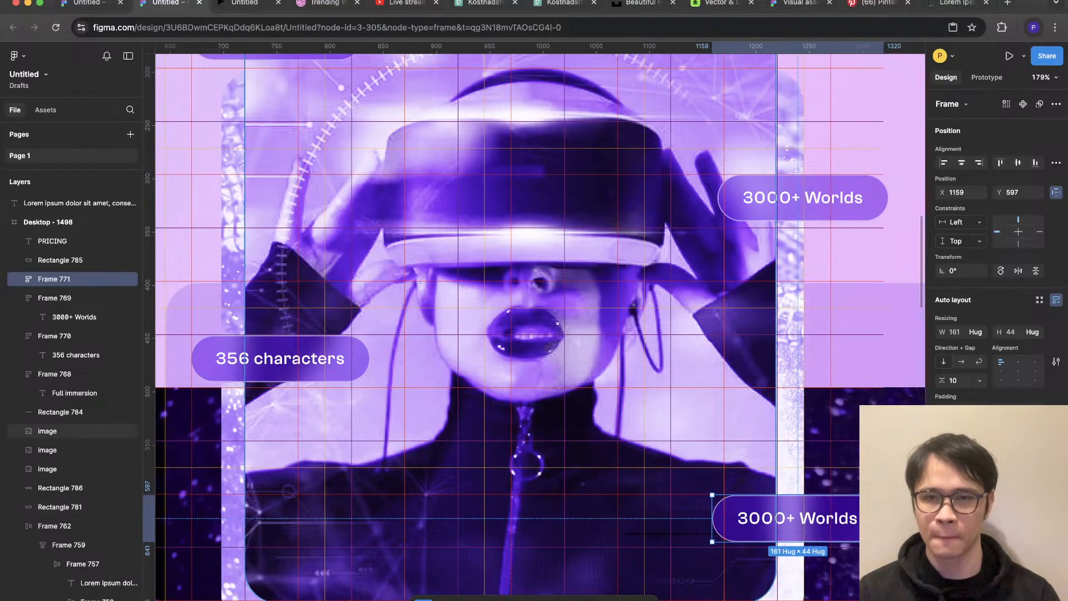
scroll(534, 328, "up", 3)
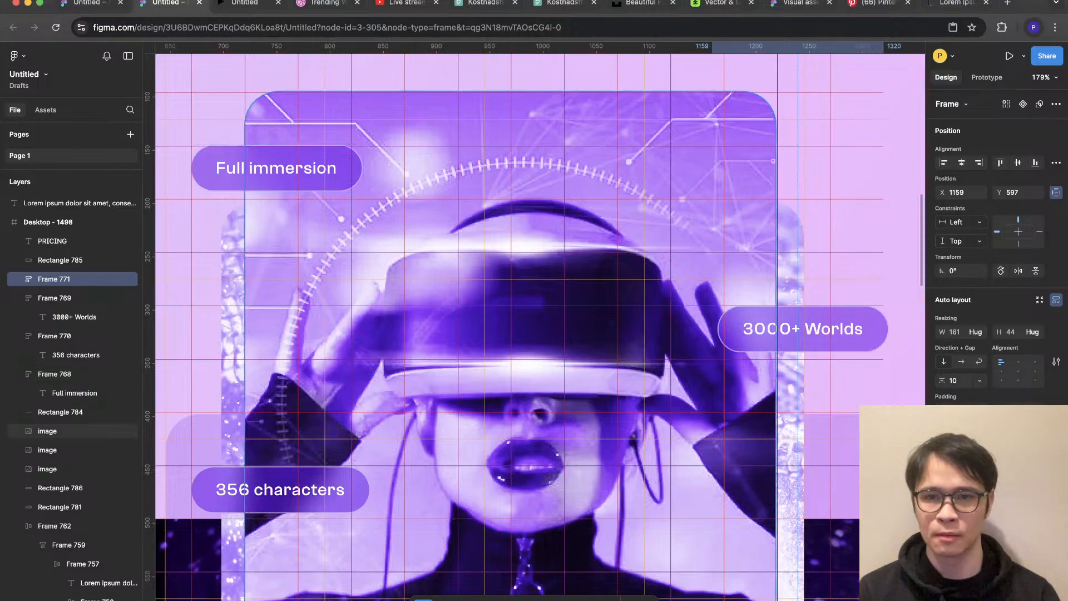
scroll(534, 328, "down", 3)
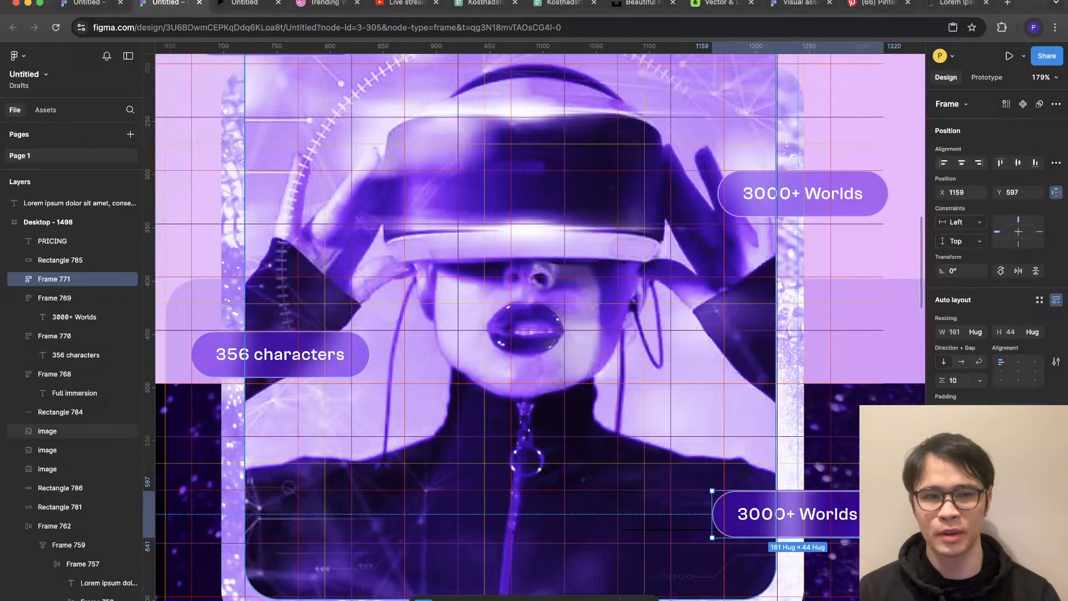
left_click(54, 336, "shift")
key("shift+a")
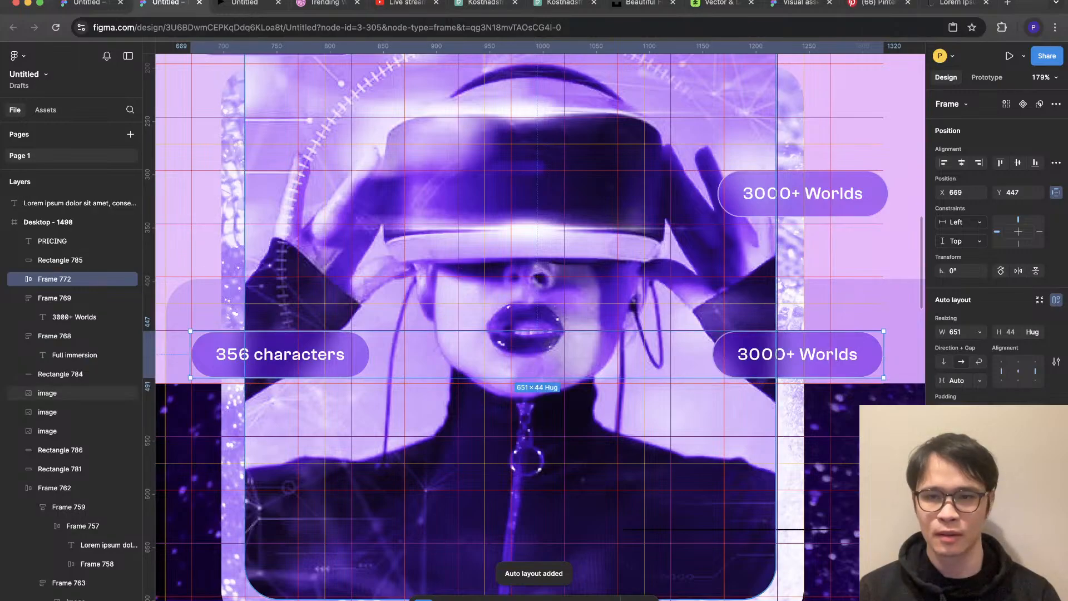
key("super+z")
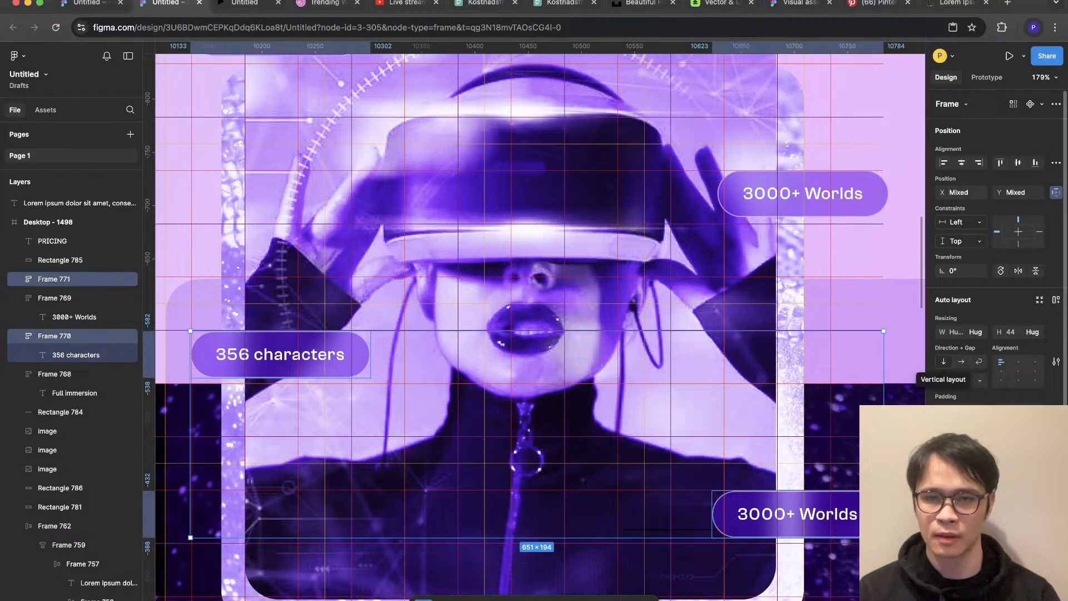
Step: Compare the vertical spacing of the tags using a temporary 14 × 194 rectangle, delete it and hide the layout grids
scroll(862, 369, "down", 5)
scroll(862, 369, "right", 4)
left_click(794, 397)
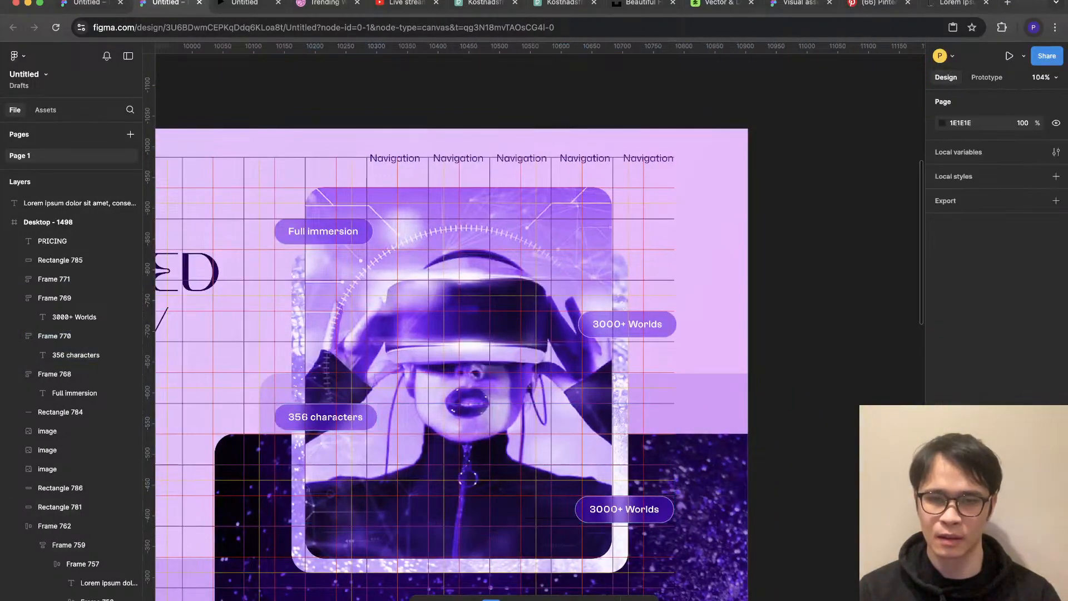
left_click_drag(682, 522, 673, 403)
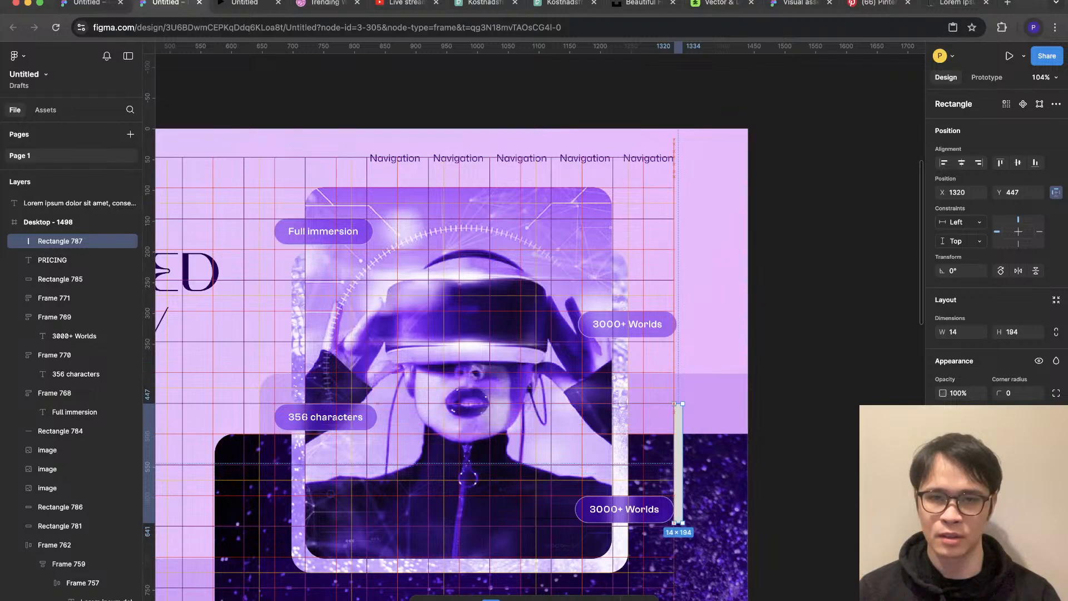
left_click_drag(678, 463, 678, 281)
key("BackSpace")
scroll(825, 426, "down", 4)
key("shift+g")
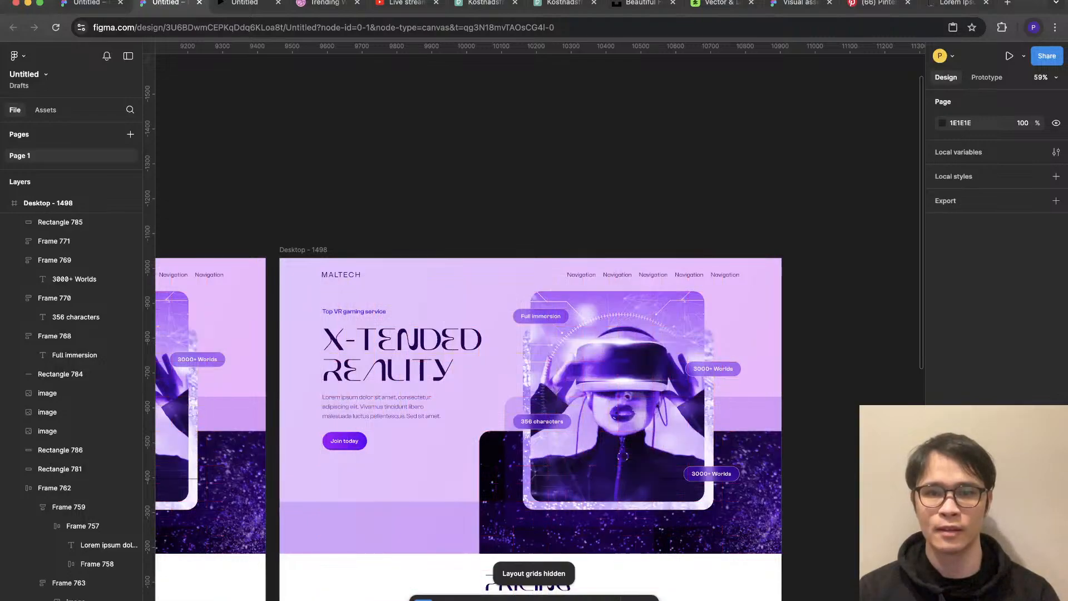
Step: Move the 356 characters tag and the lower 3000+ Worlds tag down 49 px together against the layout grids, and hide the grids
key("shift+0")
left_click(54, 297)
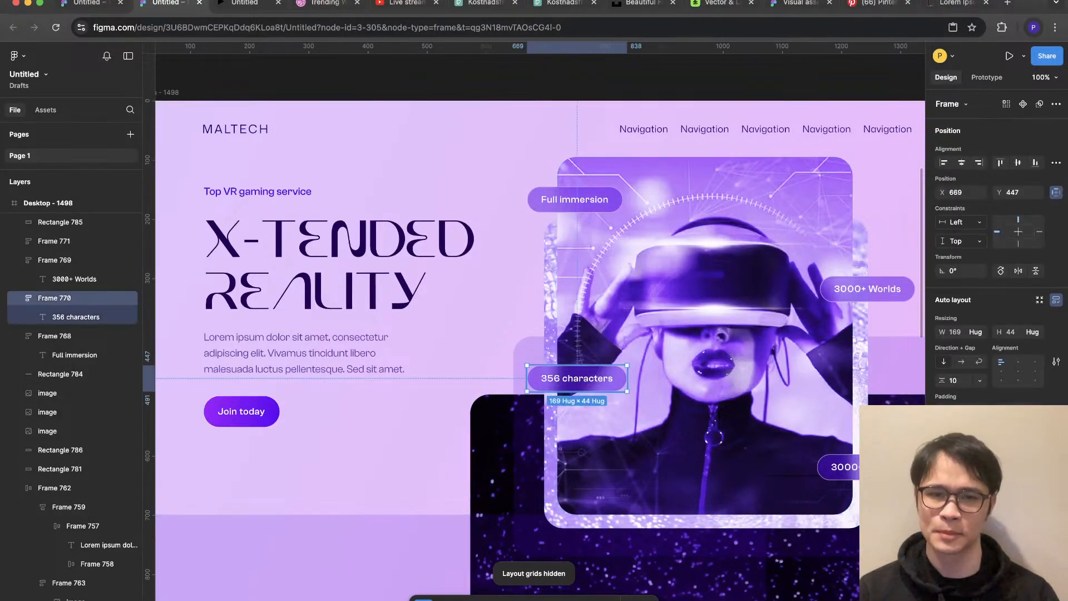
key("shift+g")
left_click(838, 466, "shift")
scroll(617, 373, "up", 4)
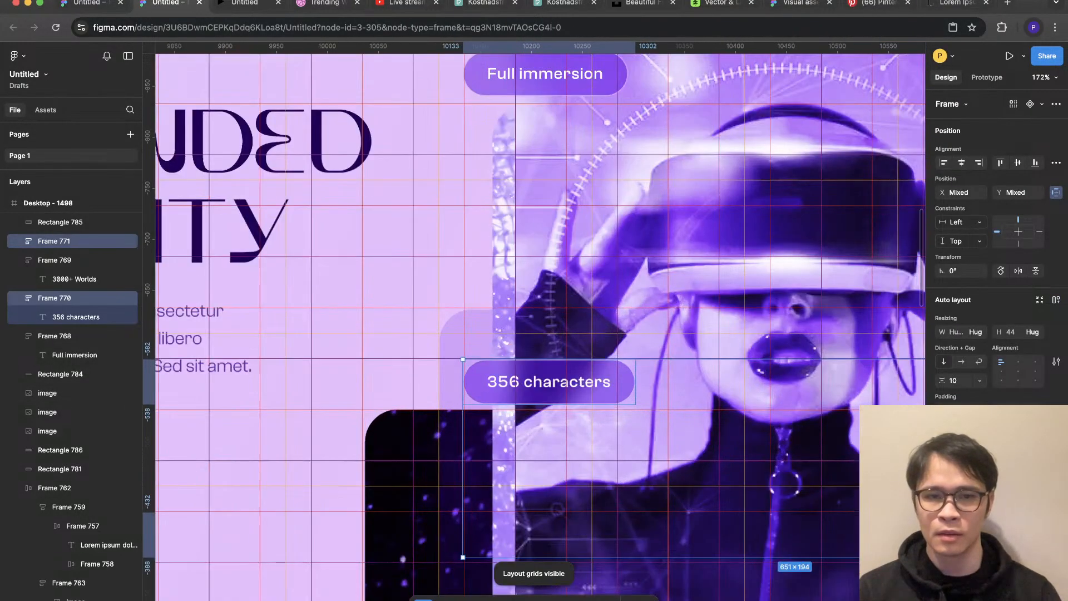
key("shift+Down")
key("shift+Down")
key("shift+Down")
key("shift+Down")
key("Down")
key("Down")
key("Down")
key("Down")
key("Down")
key("Down")
key("Down")
key("Down")
key("Down")
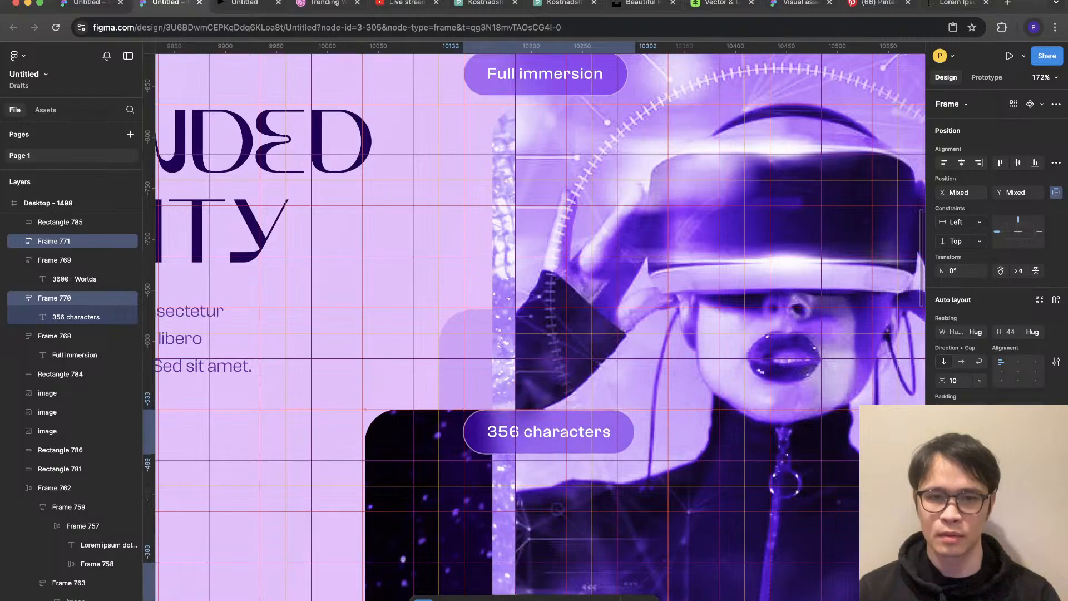
key("shift+g")
scroll(524, 395, "down", 6)
left_click(503, 382)
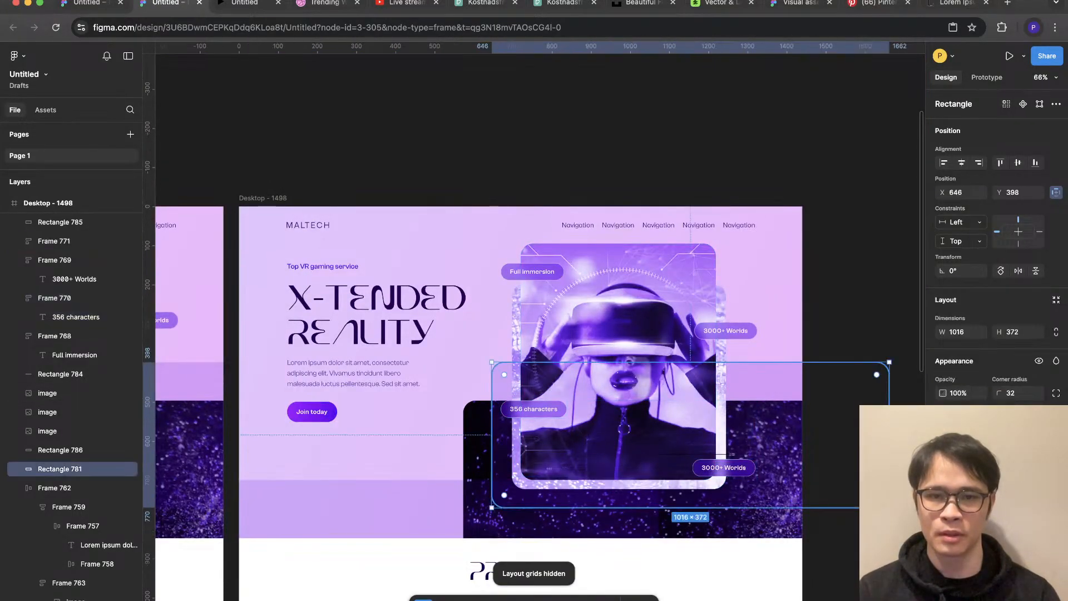
key("Escape")
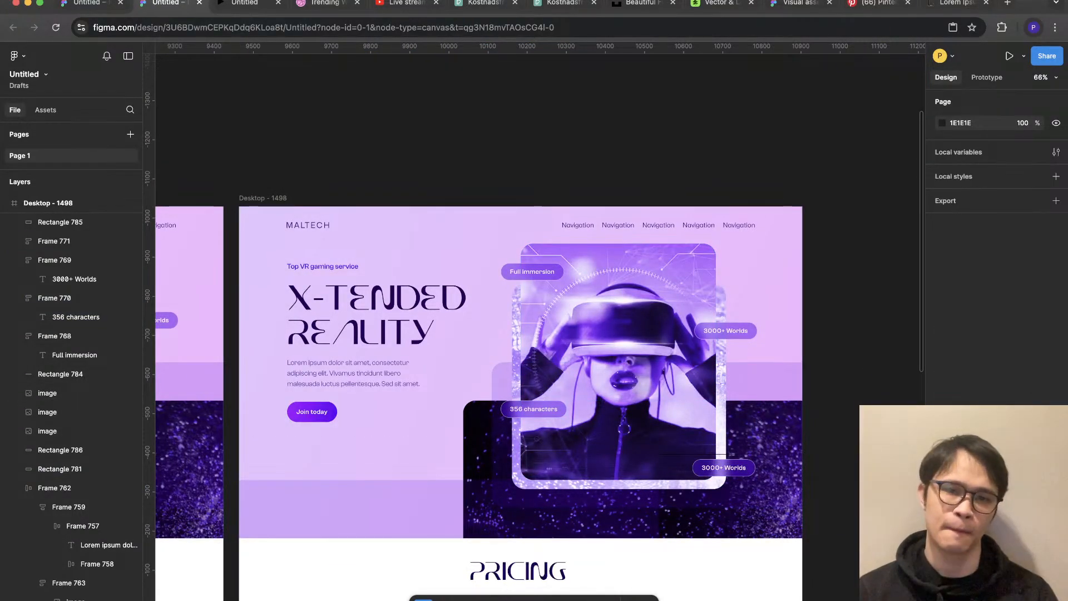
Step: Raise the lower 3000+ Worlds tag to Y 597 against the layout grids, and hide the grids
double_click(723, 466)
scroll(724, 457, "up", 5)
key("shift+g")
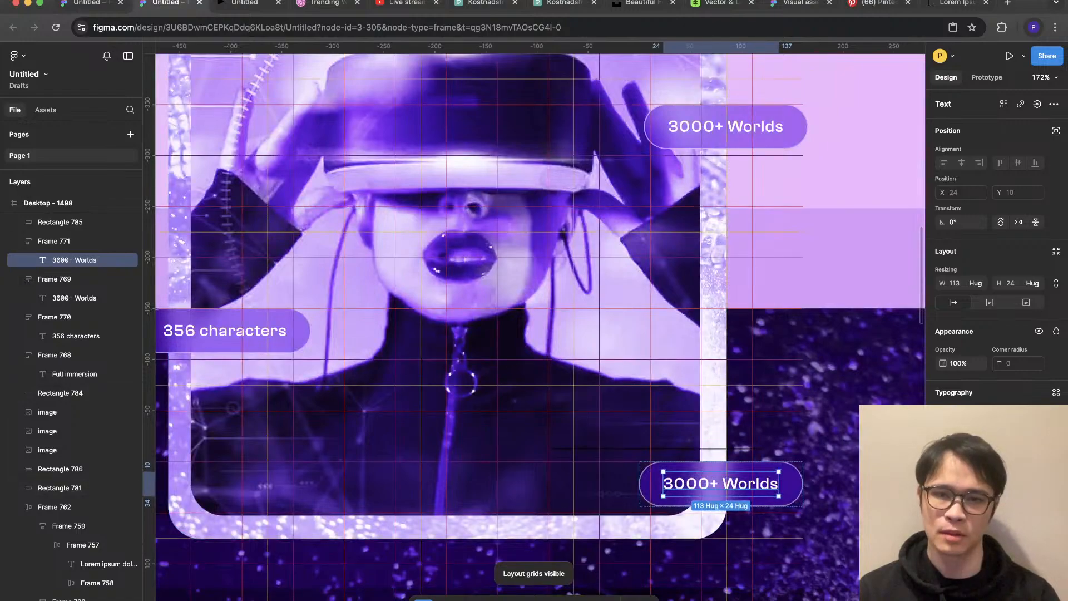
key("Escape")
left_click(721, 483)
left_click_drag(721, 483, 720, 432)
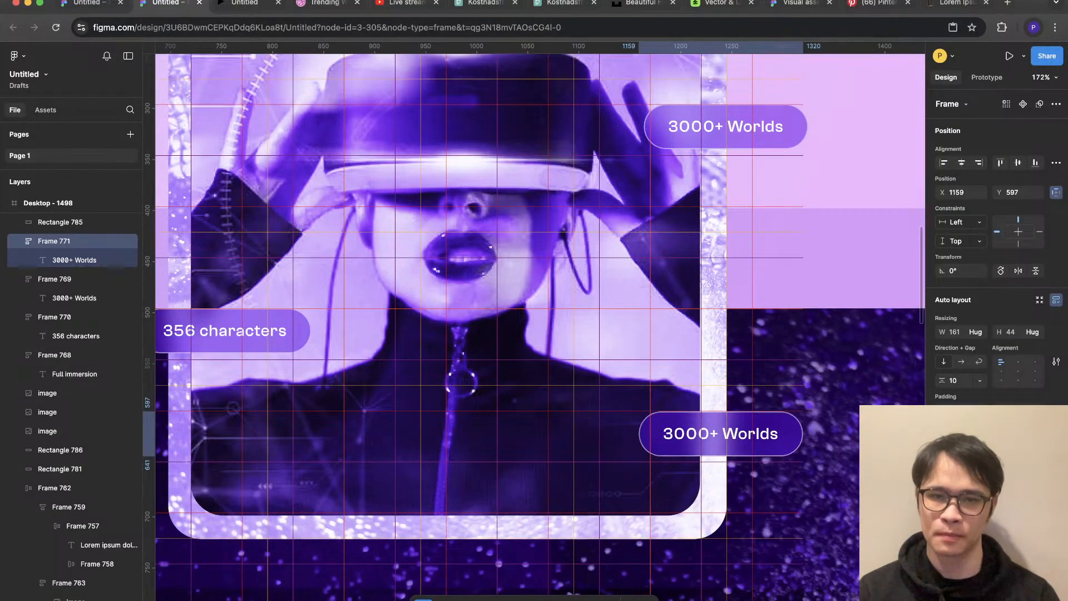
key("shift+g")
scroll(720, 432, "down", 5)
key("Escape")
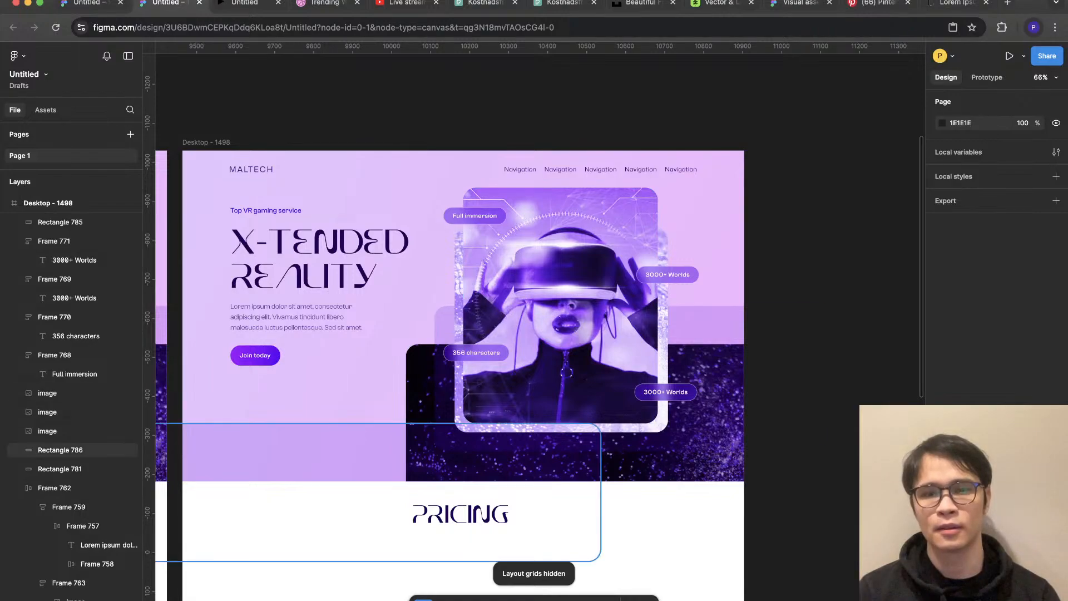
Step: Shift the lower 3000+ Worlds tag left to X 1113 against the layout grids, and hide the grids
scroll(507, 394, "up", 5)
left_click(776, 389)
key("shift+g")
left_click_drag(776, 389, 741, 389)
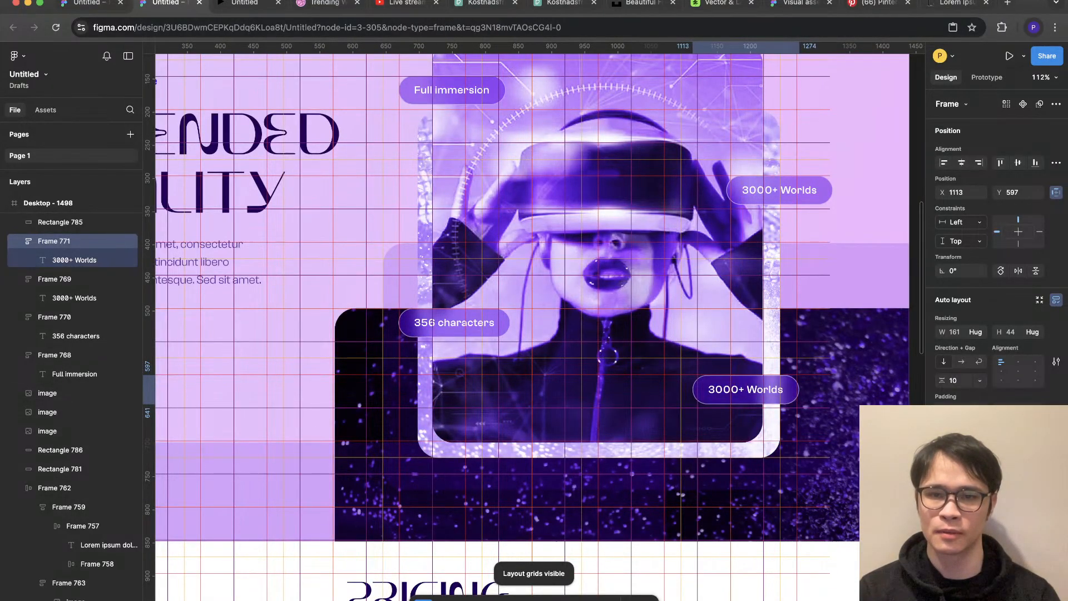
key("shift+g")
scroll(918, 395, "down", 3)
key("Escape")
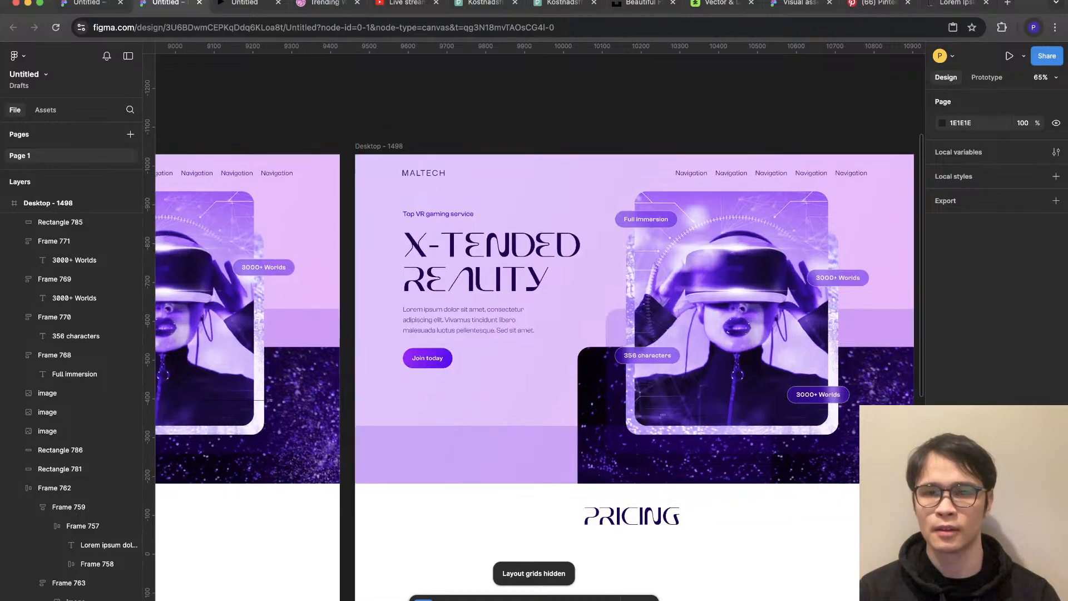
scroll(868, 296, "up", 2)
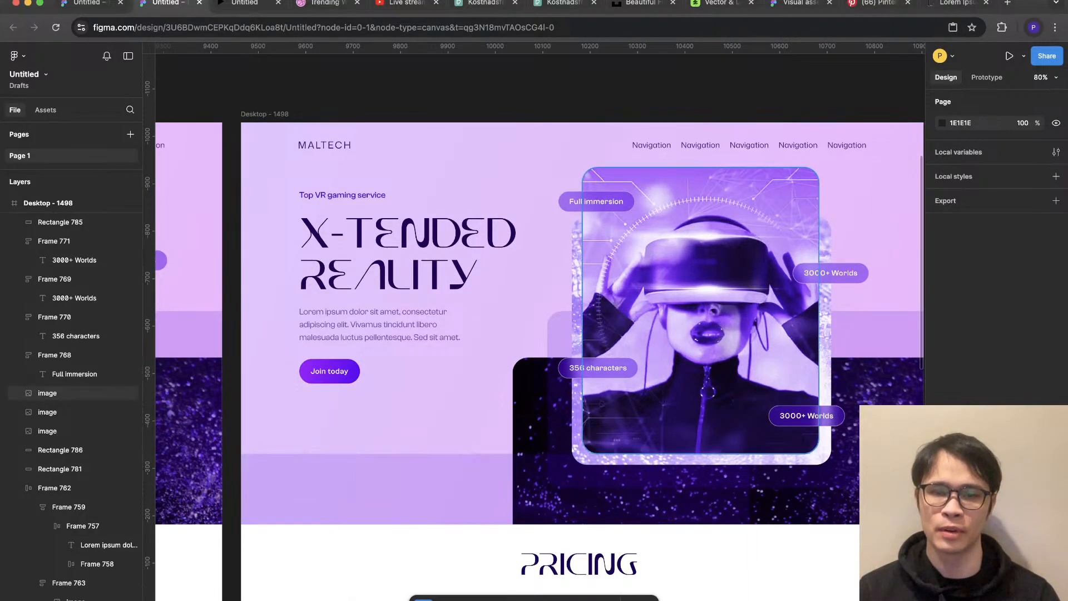
Step: With the layout grids shown, place the 356 characters tag inside the image's left edge at X 720, Y 529
scroll(718, 264, "up", 3)
key("shift+g")
left_click(470, 451)
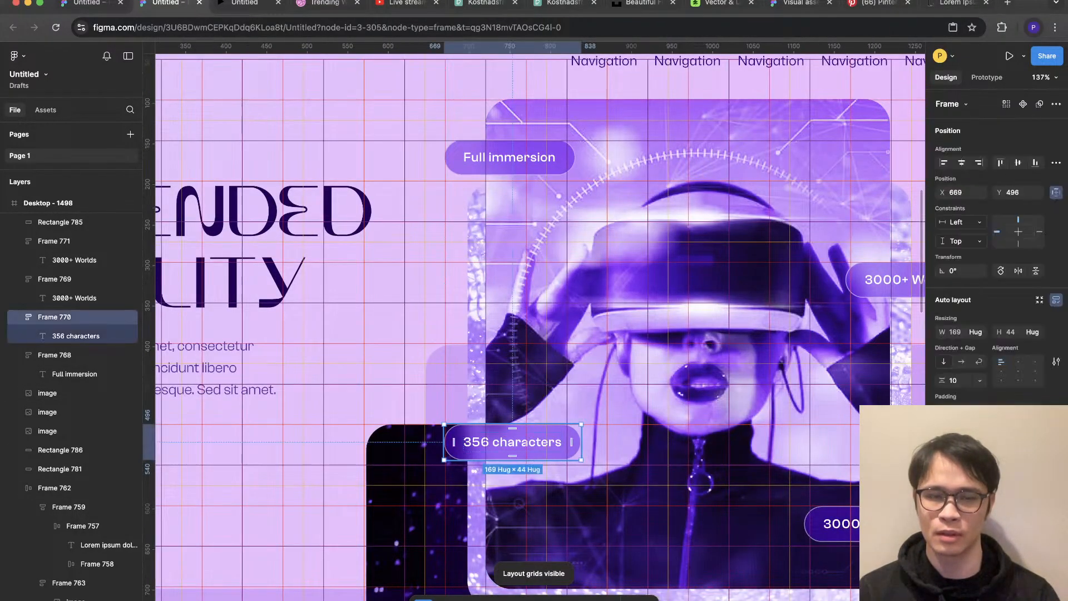
left_click_drag(470, 450, 512, 477)
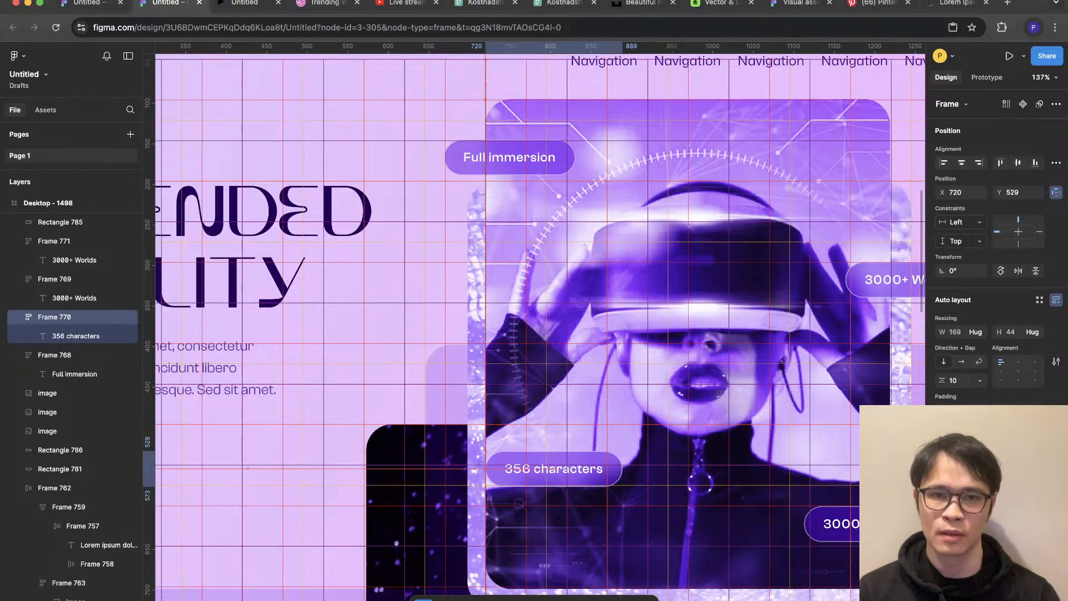
scroll(534, 327, "right", 3)
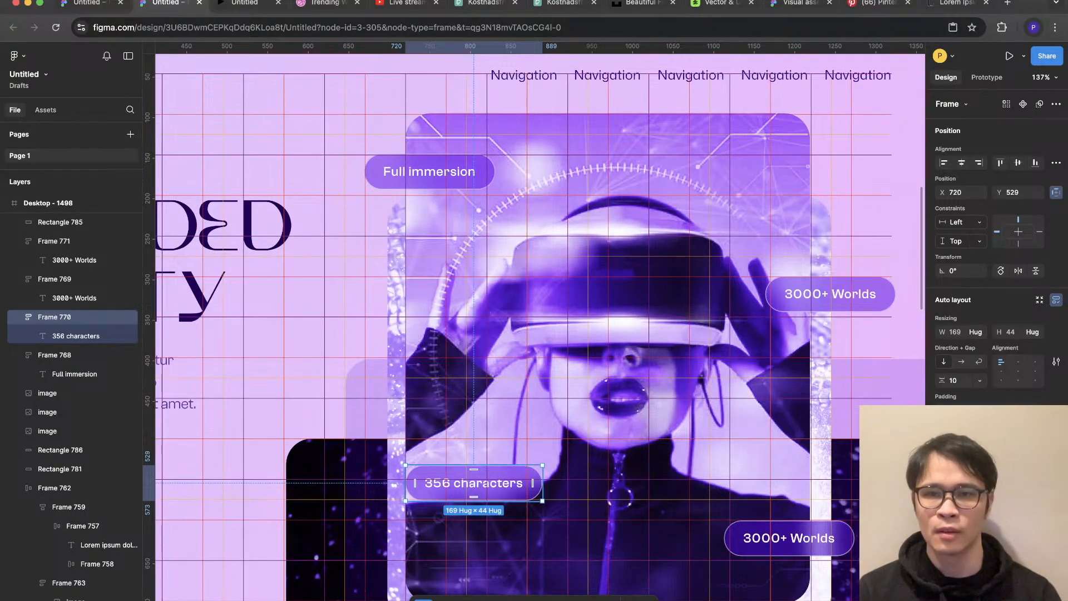
Step: Try moving the 356 characters tag slightly lower and shifting the hero text block left, and undo both moves
mouse_move(429, 172)
left_mouse_down()
mouse_move(388, 172)
mouse_move(429, 173)
left_mouse_up()
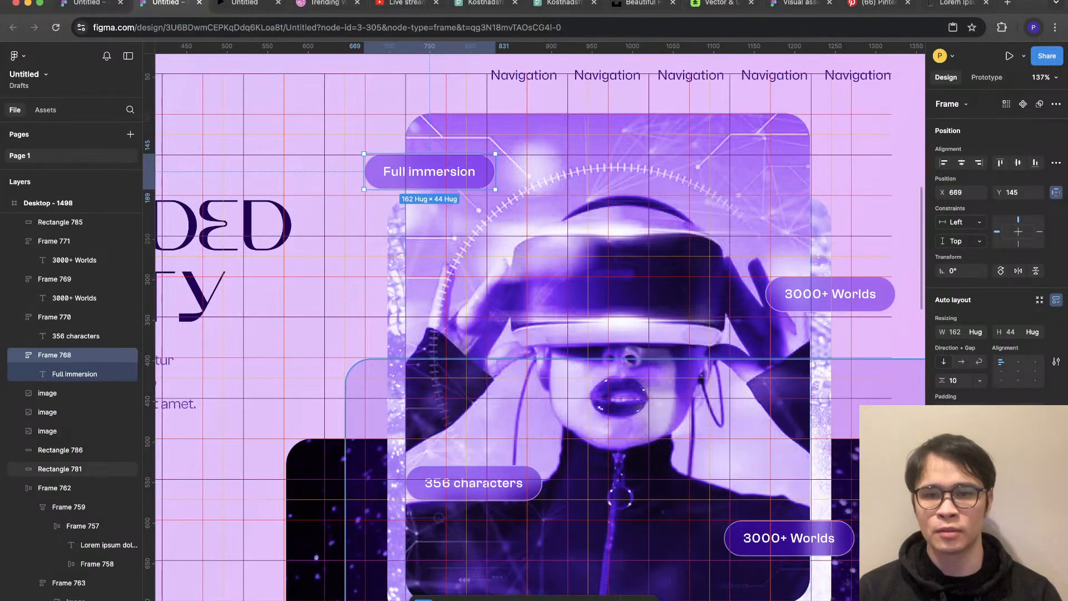
left_click_drag(474, 483, 472, 508)
key("super+z")
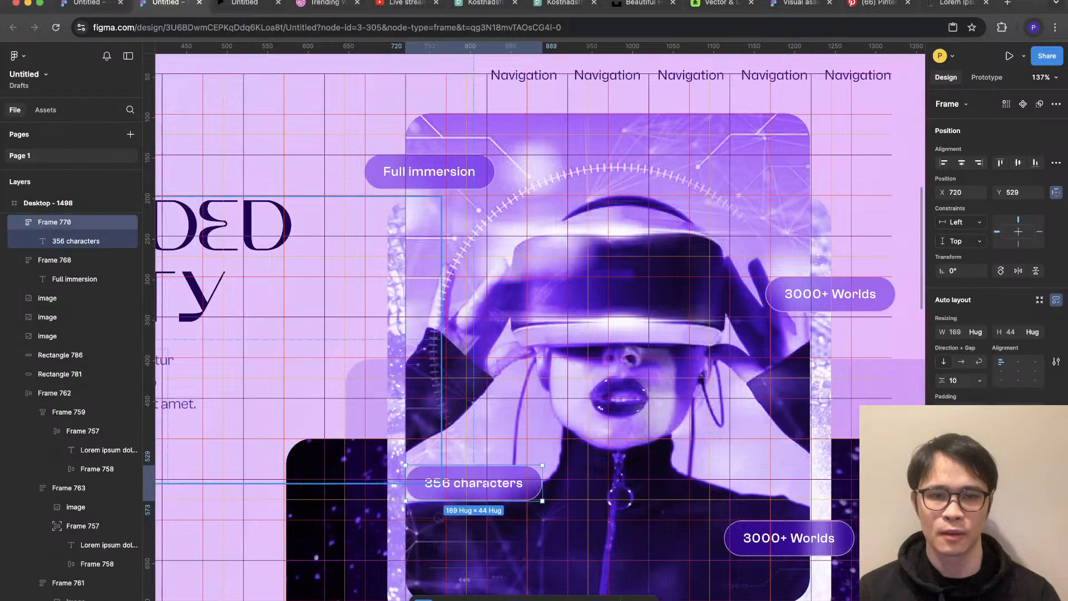
left_click(311, 334)
left_click_drag(501, 389, 250, 378)
key("super+z")
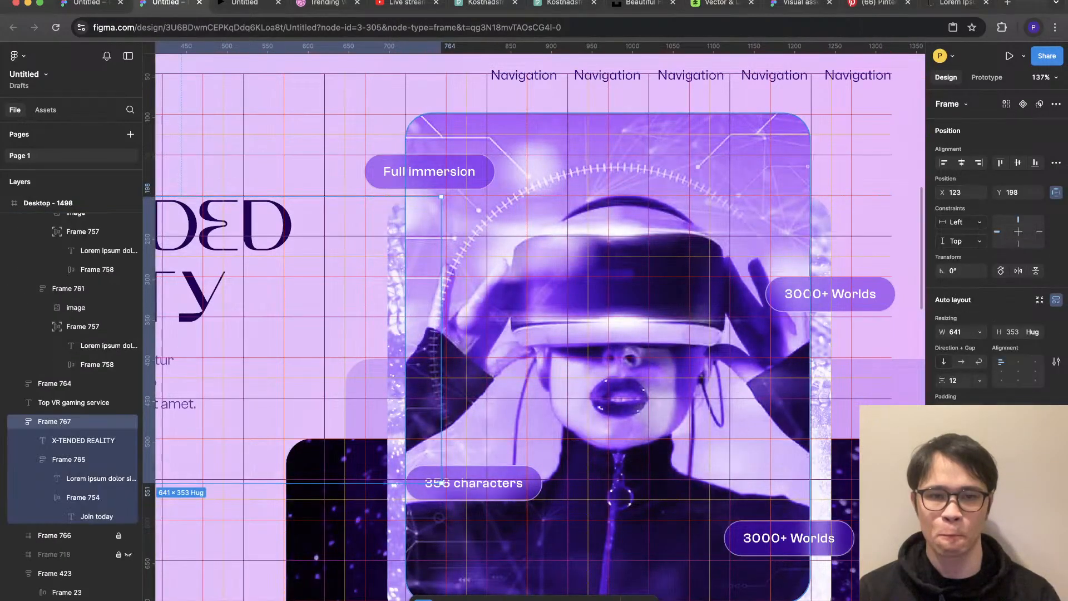
Step: Move the 356 characters tag up and left so it overlaps the image's left edge, and hide the layout grids
left_click(441, 482)
left_click_drag(441, 482, 361, 456)
key("shift+g")
scroll(442, 393, "down", 5)
key("Escape")
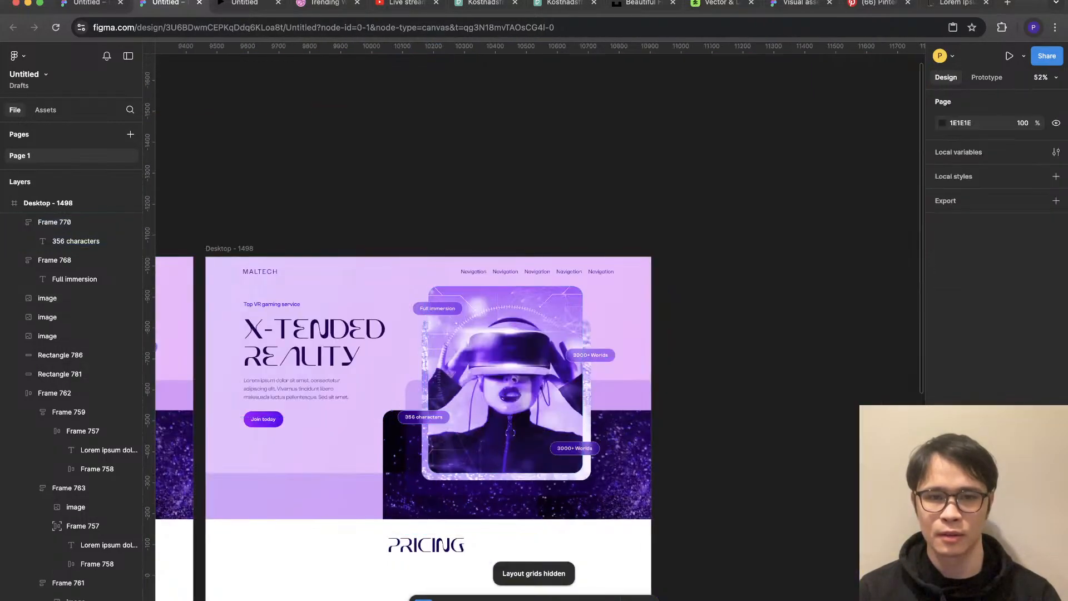
Step: With the layout grids shown, move the Full immersion tag right and slightly down to X 709, Y 154
scroll(350, 366, "up", 2)
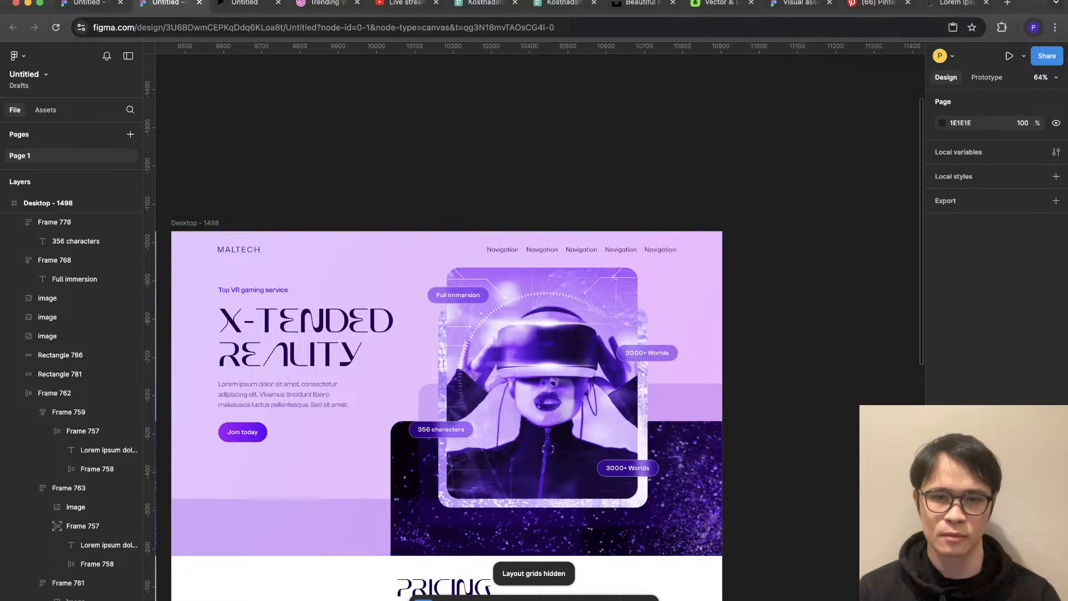
scroll(599, 499, "up", 2)
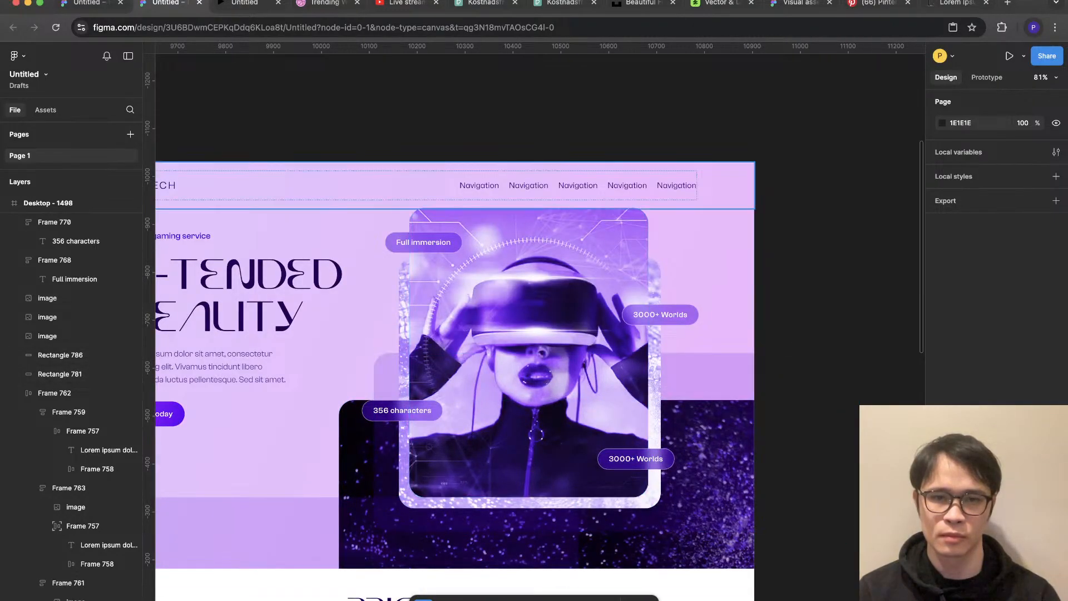
scroll(442, 346, "up", 2)
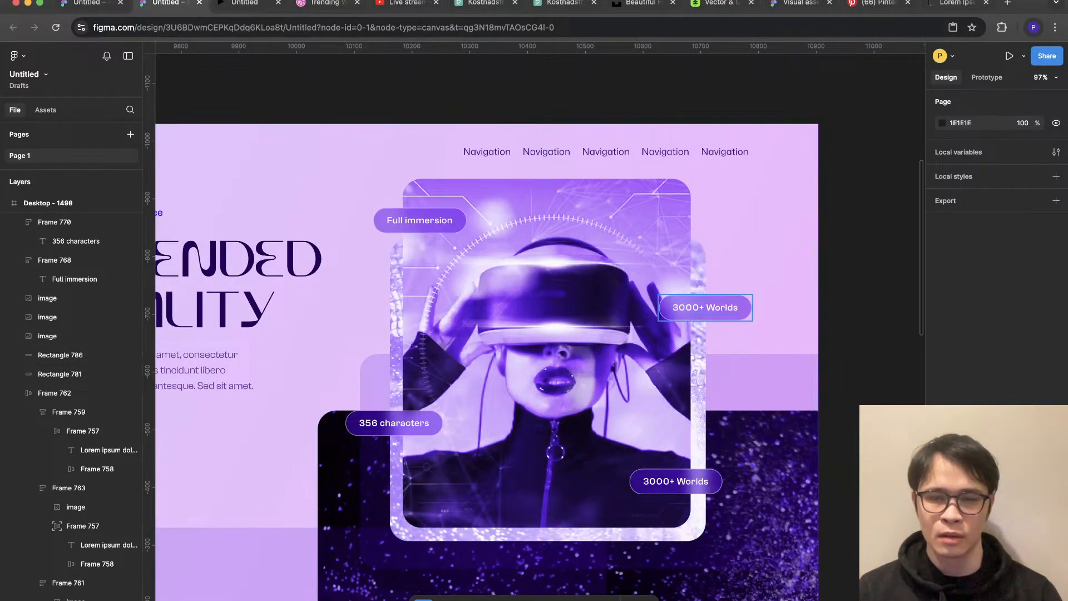
key("shift+g")
left_click(420, 220)
left_click_drag(420, 221, 442, 225)
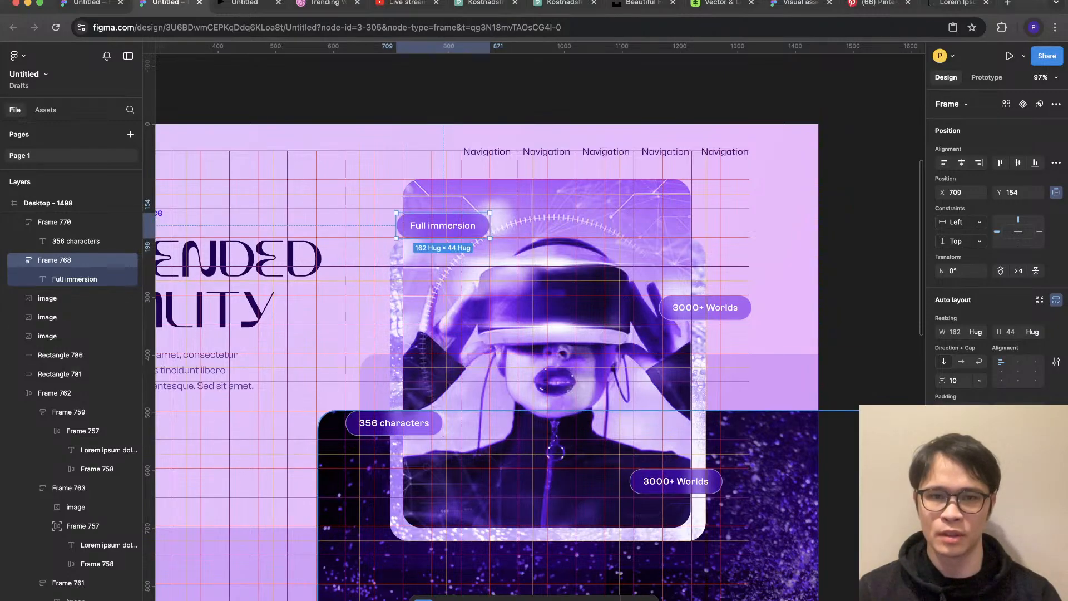
Step: Move the lower 3000+ Worlds tag to X 1114, Y 551 and the 356 characters tag to X 648, Y 496
left_click(676, 481)
left_click_drag(675, 481, 677, 455)
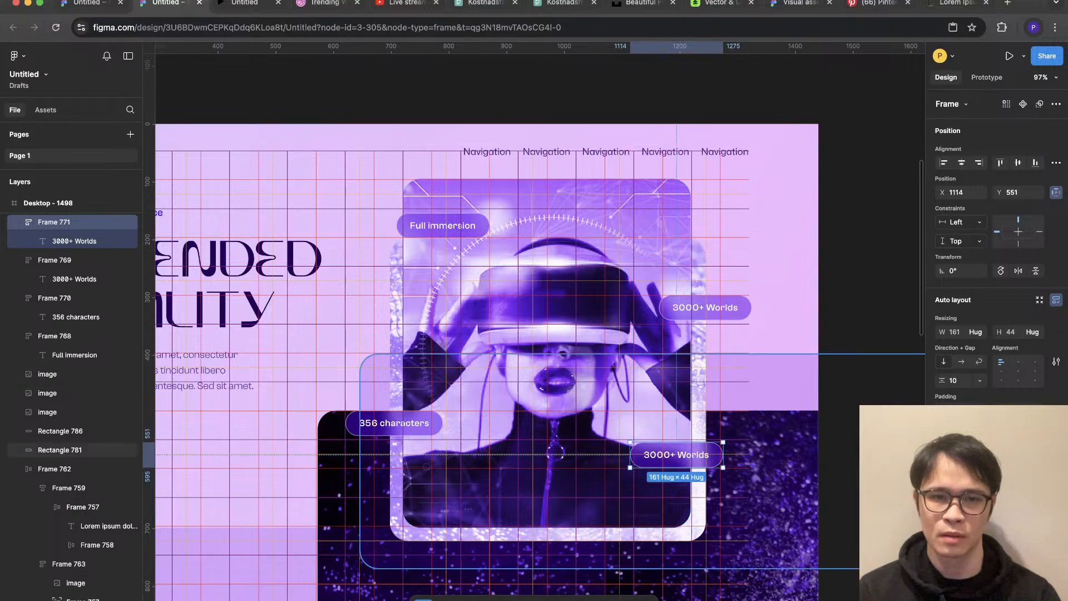
left_click(394, 423)
left_click_drag(394, 423, 419, 425)
left_click_drag(427, 425, 410, 422)
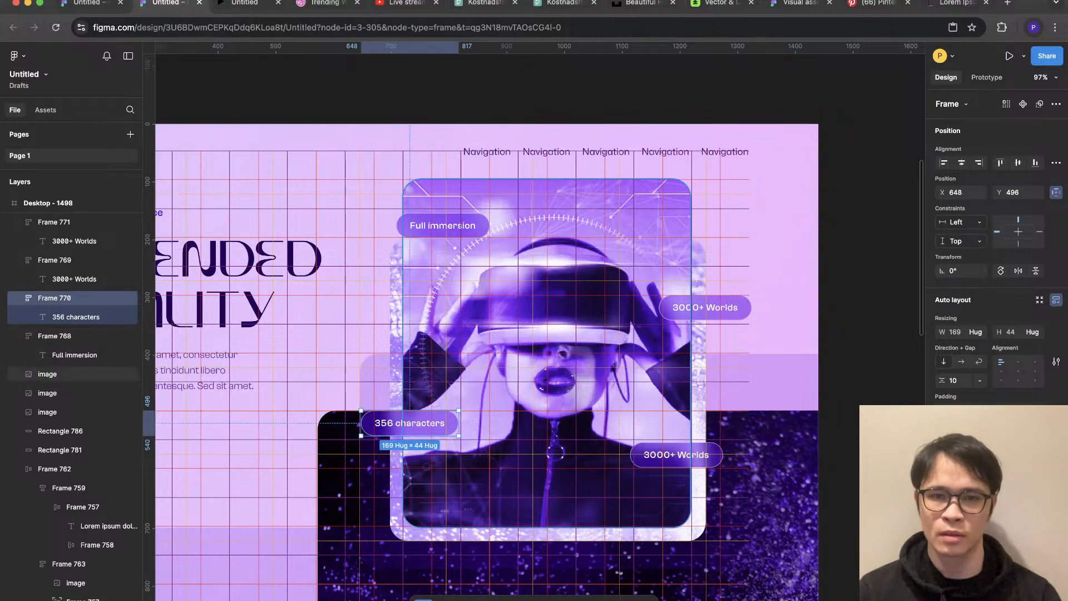
Step: Shift the lower 3000+ Worlds tag slightly right and up, and hide the layout grids
left_click(705, 307)
scroll(647, 329, "up", 3)
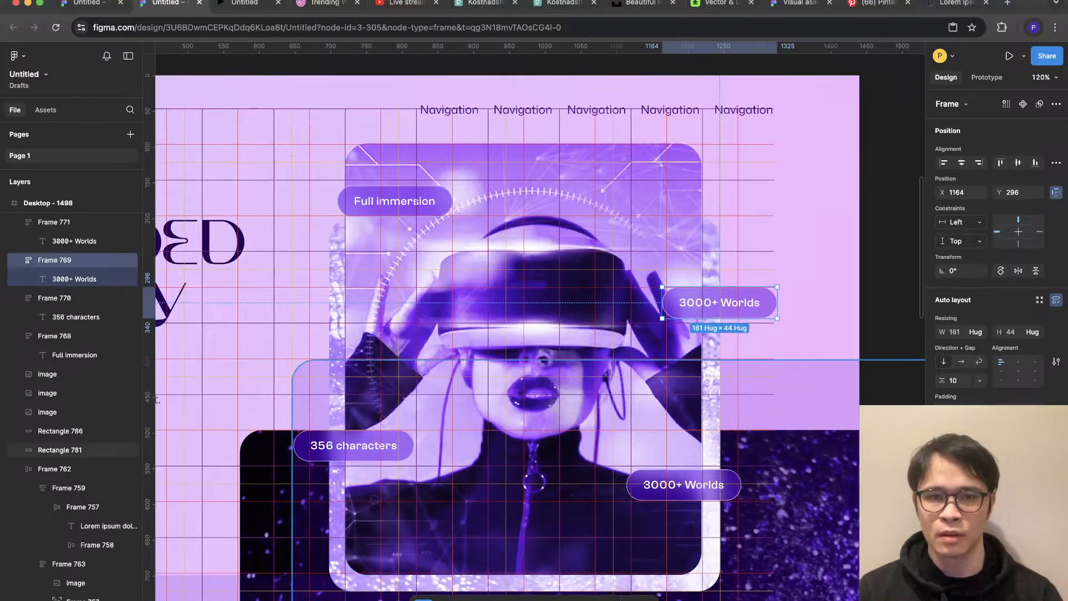
left_click(684, 484)
left_click_drag(684, 485, 687, 481)
key("shift+g")
scroll(674, 463, "down", 5)
left_click(800, 467)
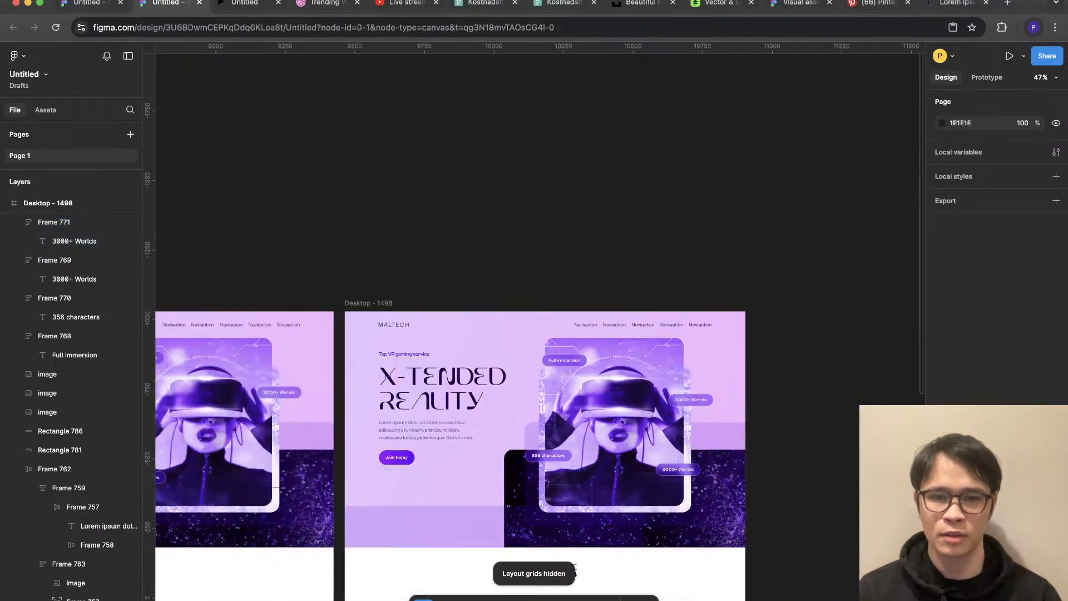
scroll(605, 499, "up", 5)
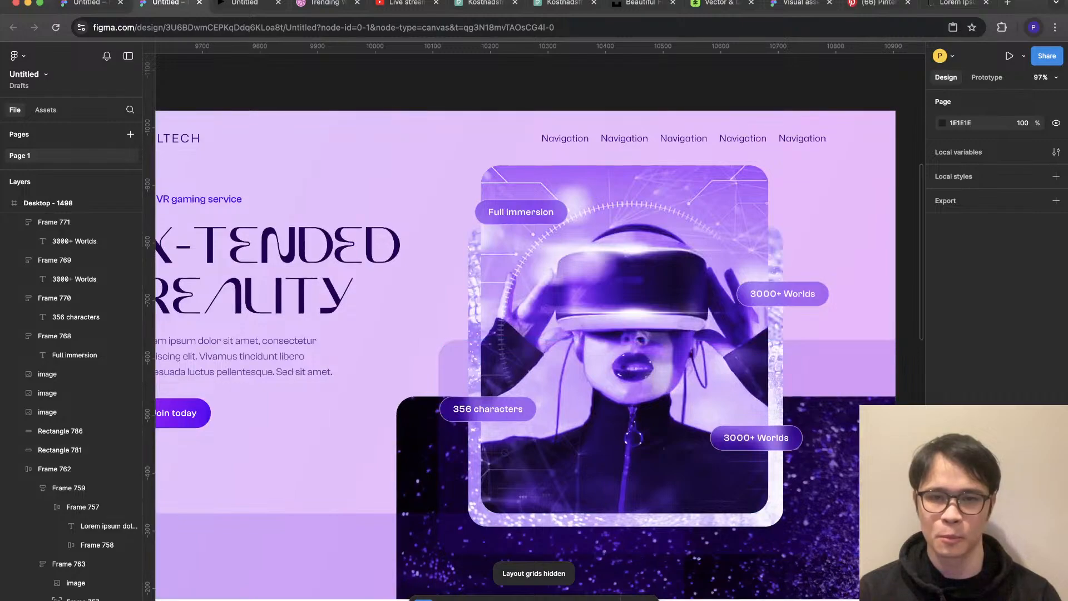
Step: Lower the 356 characters tag to Y 530 and move the lower 3000+ Worlds tag further down the image's right edge
left_click(54, 298)
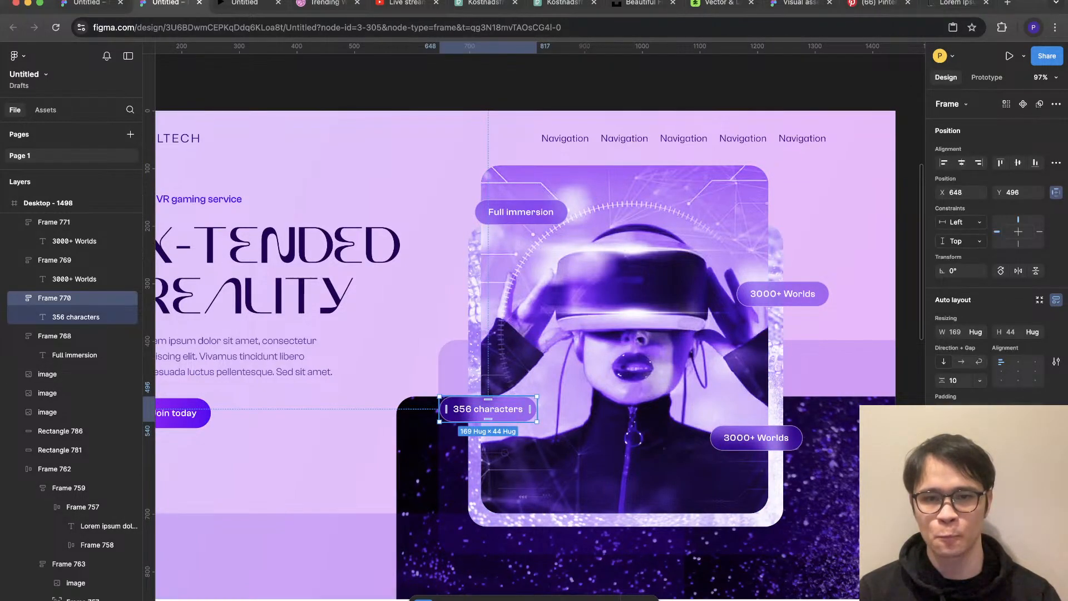
left_click_drag(488, 409, 488, 420)
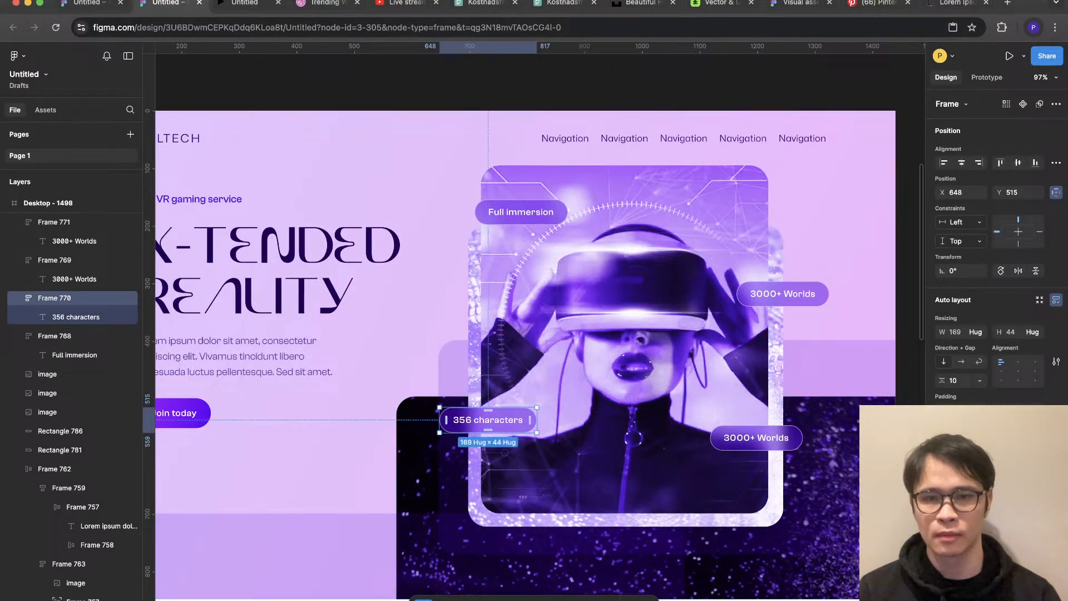
left_click(755, 438)
left_click_drag(756, 438, 756, 460)
left_click(488, 419)
left_click_drag(488, 420, 488, 428)
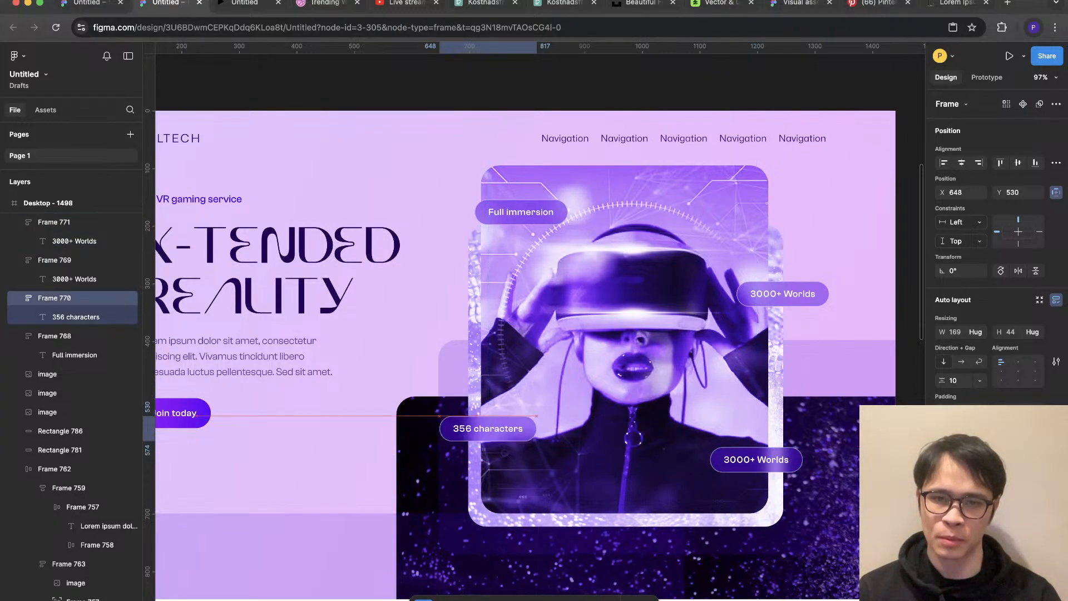
Step: Raise the upper 3000+ Worlds tag slightly and move the Full immersion tag to X 684, Y 159
left_click(60, 450)
left_click(782, 293)
left_click_drag(783, 294, 783, 281)
left_click(521, 212)
left_click_drag(520, 212, 506, 215)
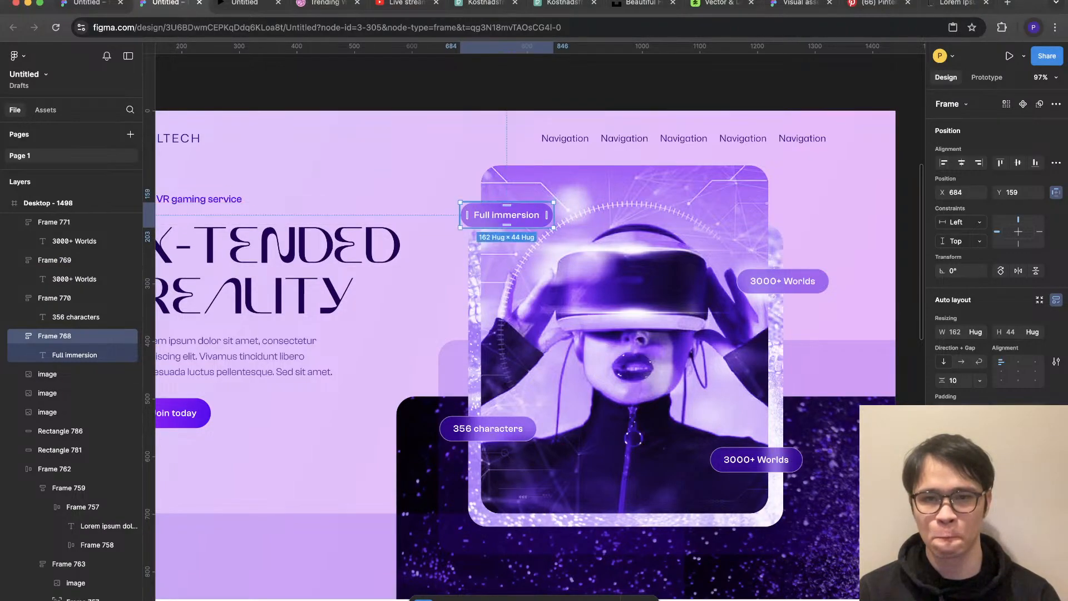
left_click(847, 356)
scroll(847, 357, "down", 5)
left_click(848, 172)
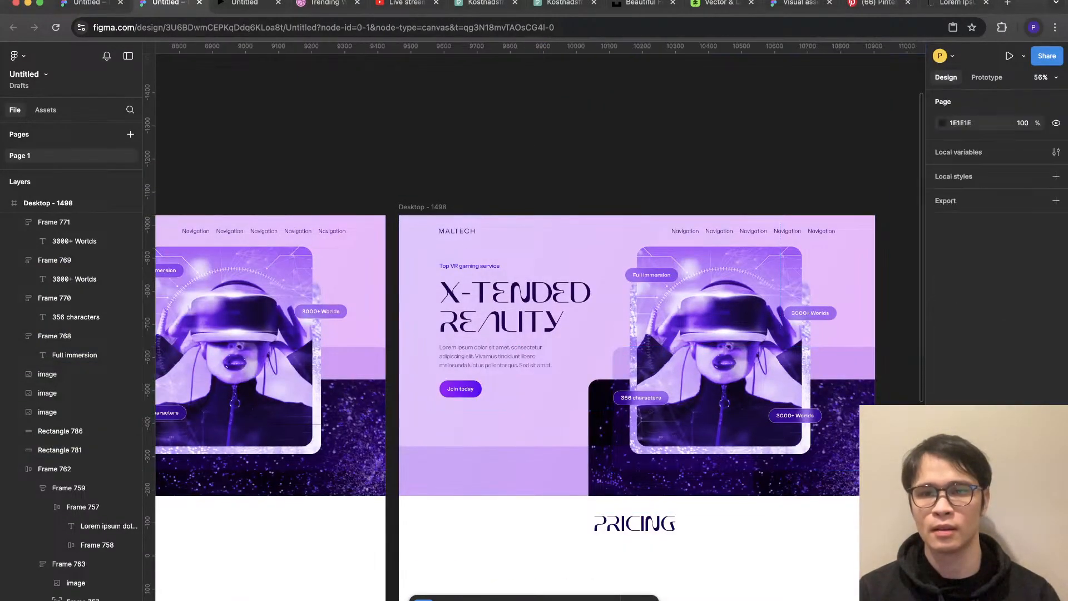
Step: Try adjusting the fill colour of the rounded translucent band overlapping the hero's lower edge
scroll(848, 172, "down", 5)
scroll(857, 206, "up", 5)
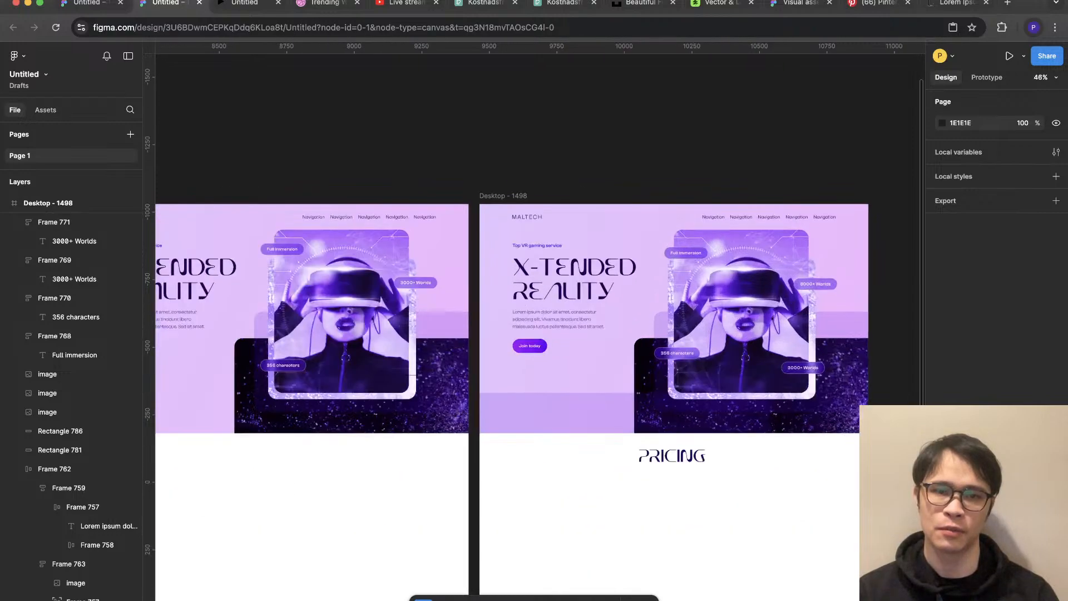
scroll(859, 406, "down", 5)
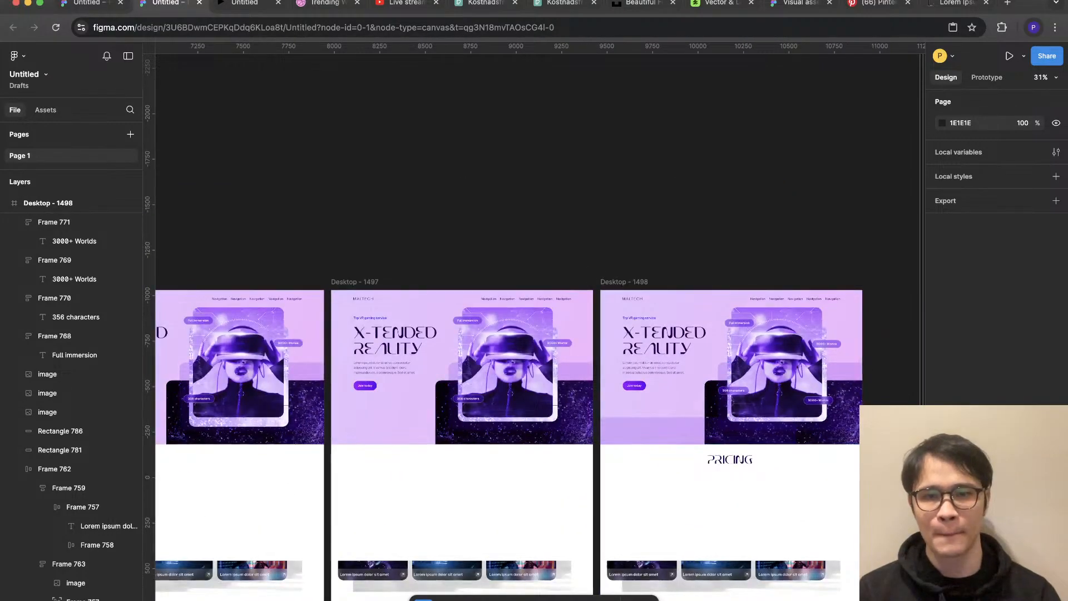
scroll(838, 411, "up", 3)
left_click(723, 460)
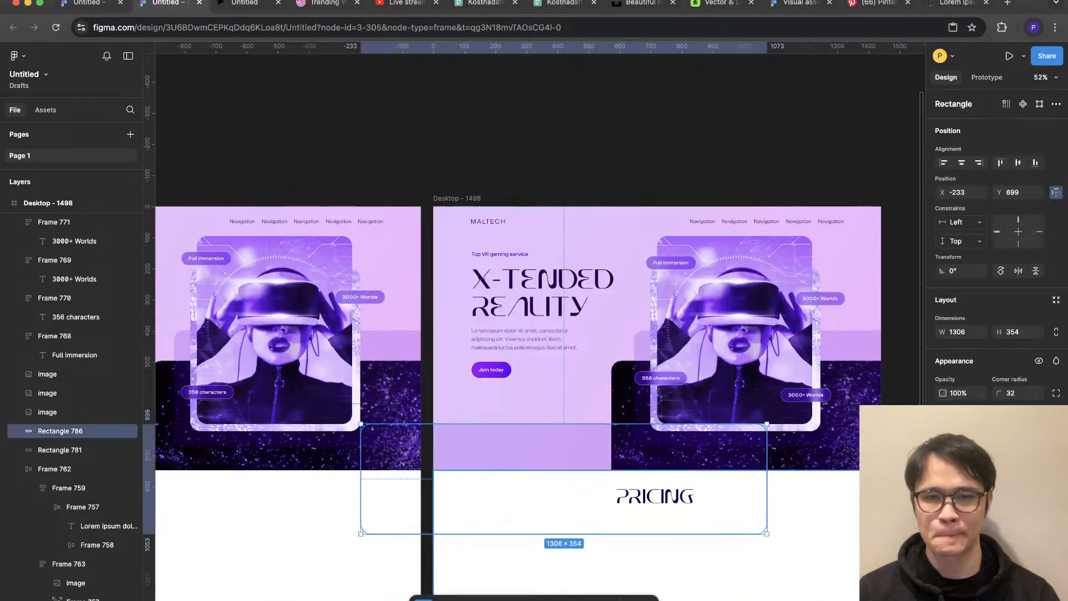
scroll(793, 475, "down", 4)
scroll(703, 463, "up", 3)
left_click(944, 442)
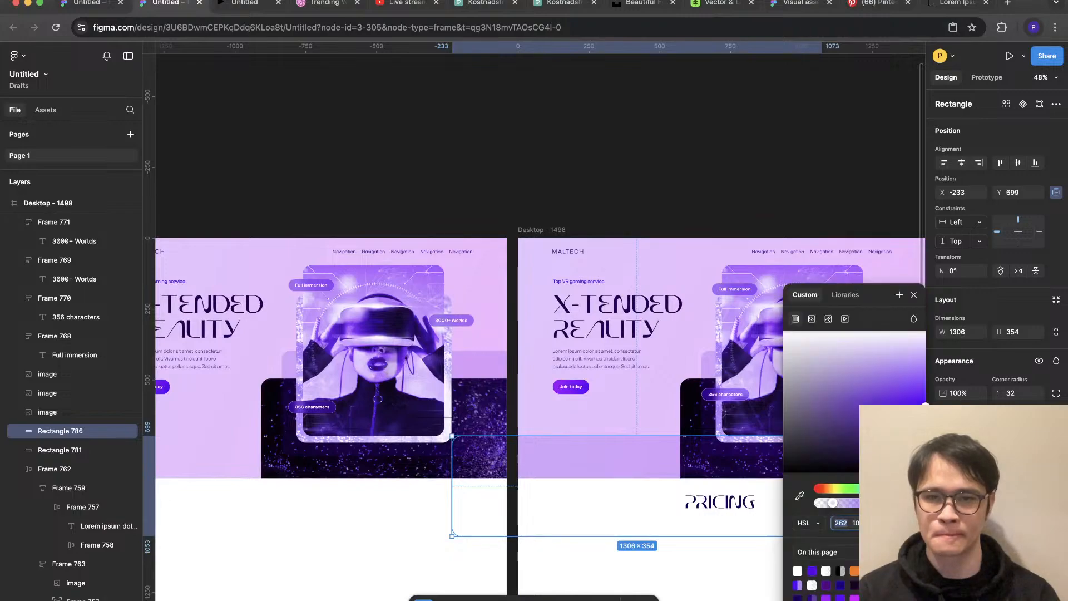
mouse_move(925, 407)
left_mouse_down()
mouse_move(925, 330)
mouse_move(925, 407)
left_mouse_up()
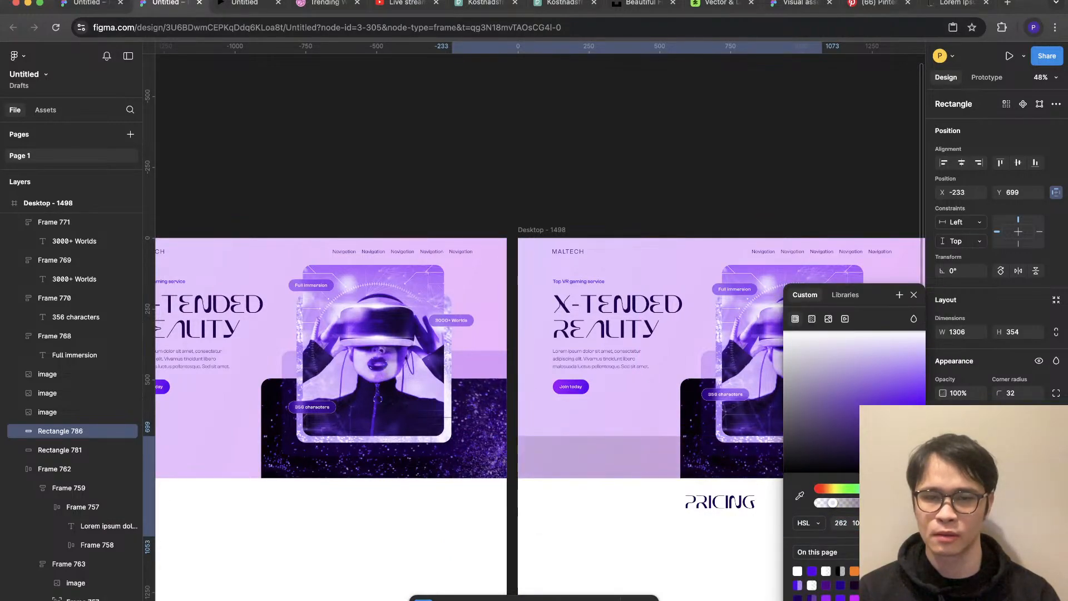
scroll(538, 356, "right", 4)
key("Escape")
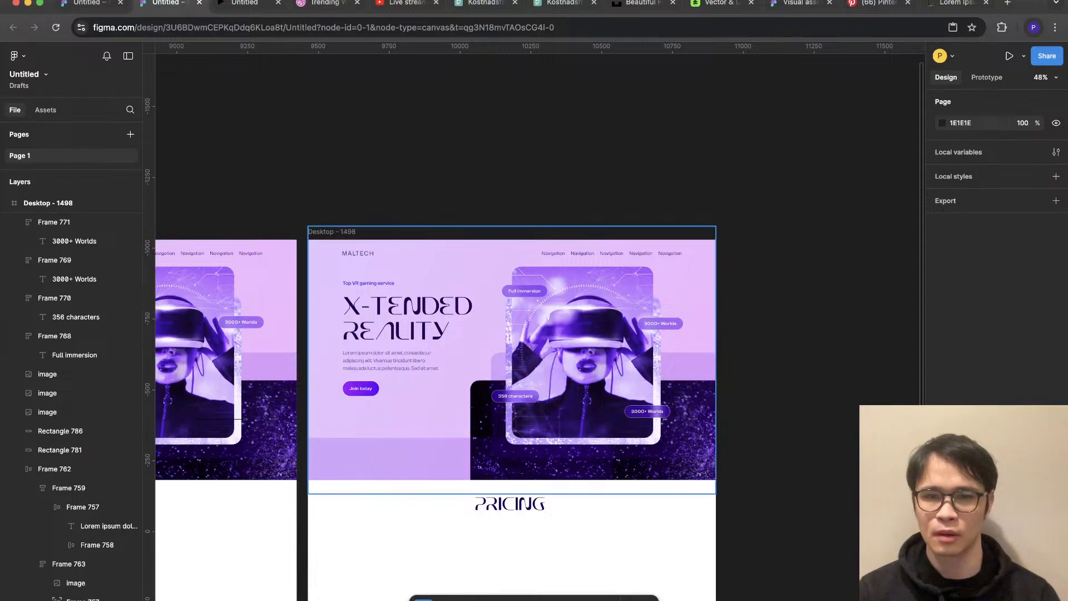
Step: Shift the linear gradient of the newest desktop's hero background from pink toward a cooler violet
left_click(422, 417)
left_click(942, 443)
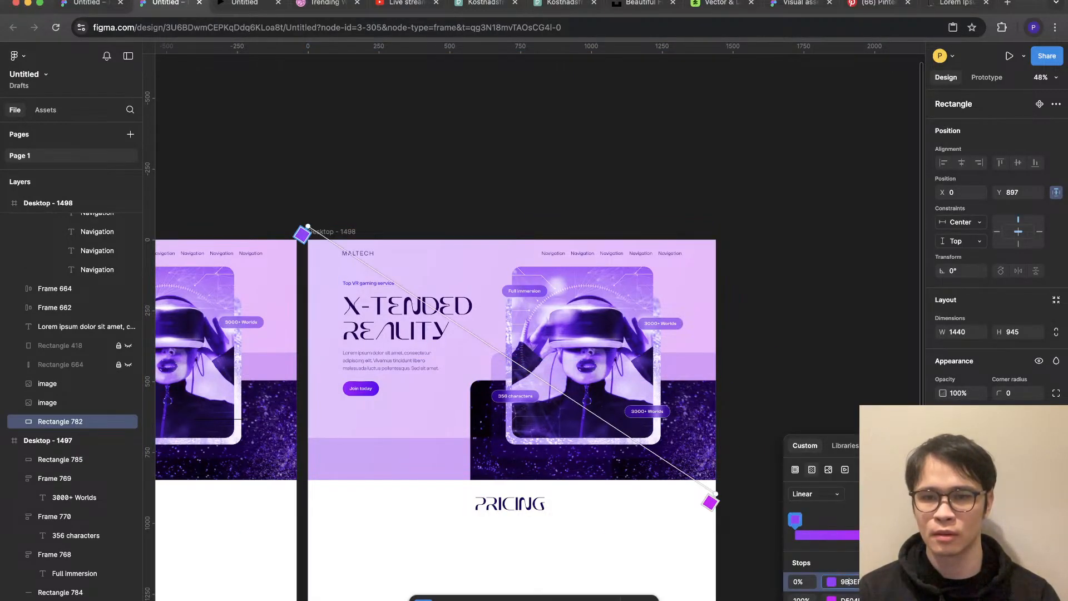
key("Escape")
key("Escape")
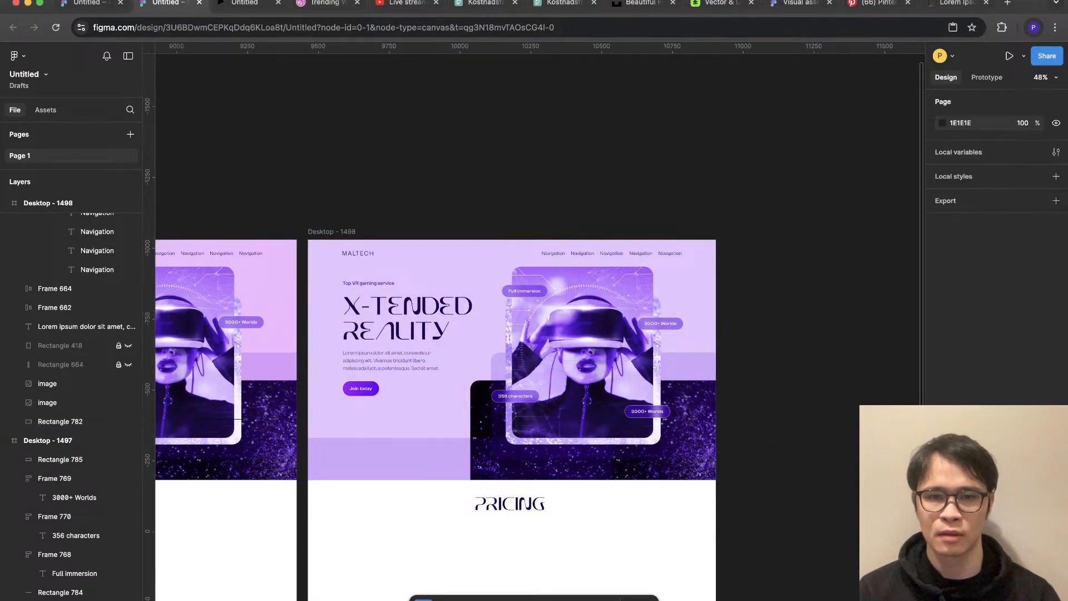
scroll(828, 356, "down", 4)
scroll(818, 347, "up", 2)
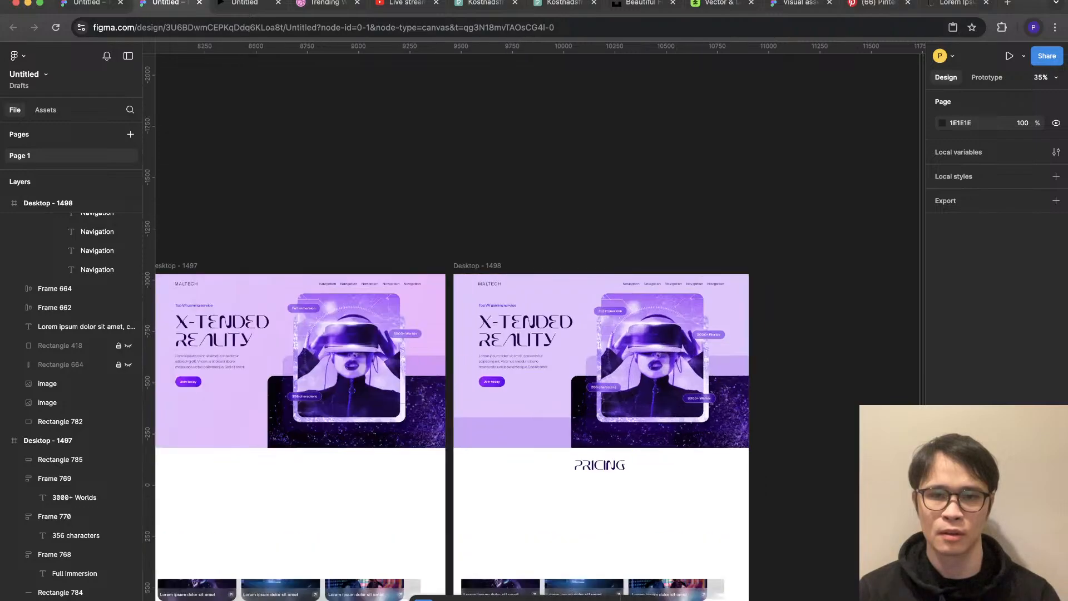
Step: Lighten the fill of the translucent band along the hero's lower edge so it blends with the background
scroll(570, 393, "up", 3)
left_click(520, 457)
key("i")
key("Escape")
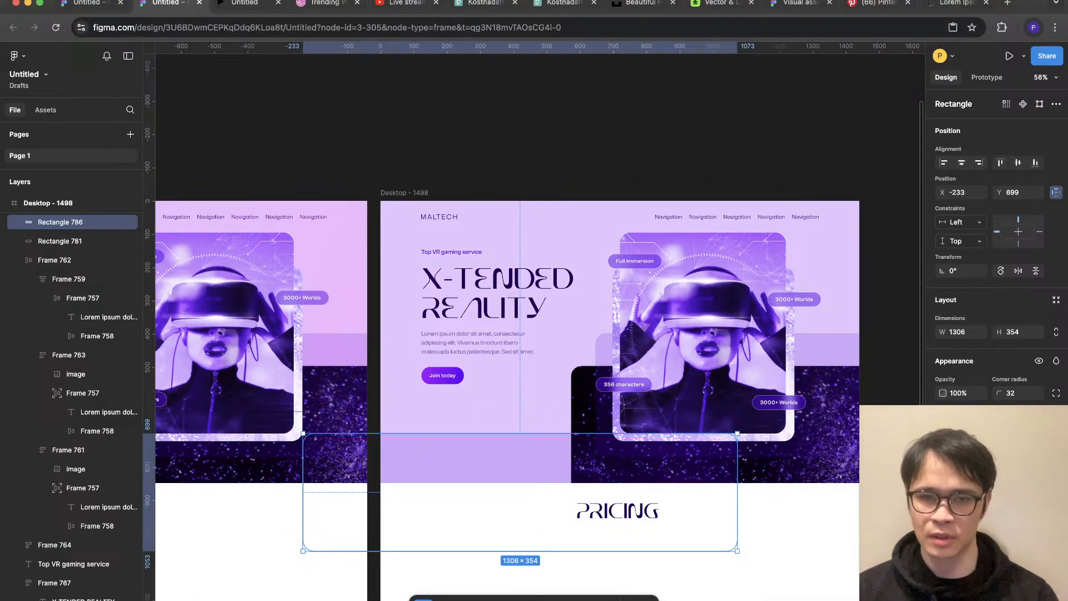
key("Escape")
key("super+z")
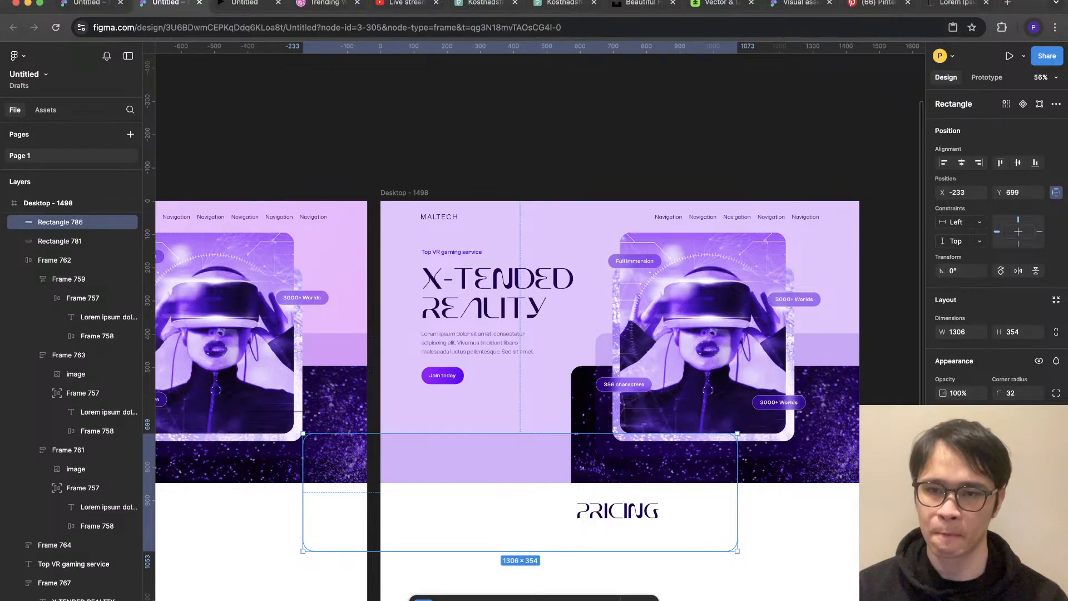
left_click(834, 454)
scroll(851, 453, "down", 4)
key("Escape")
scroll(851, 390, "right", 2)
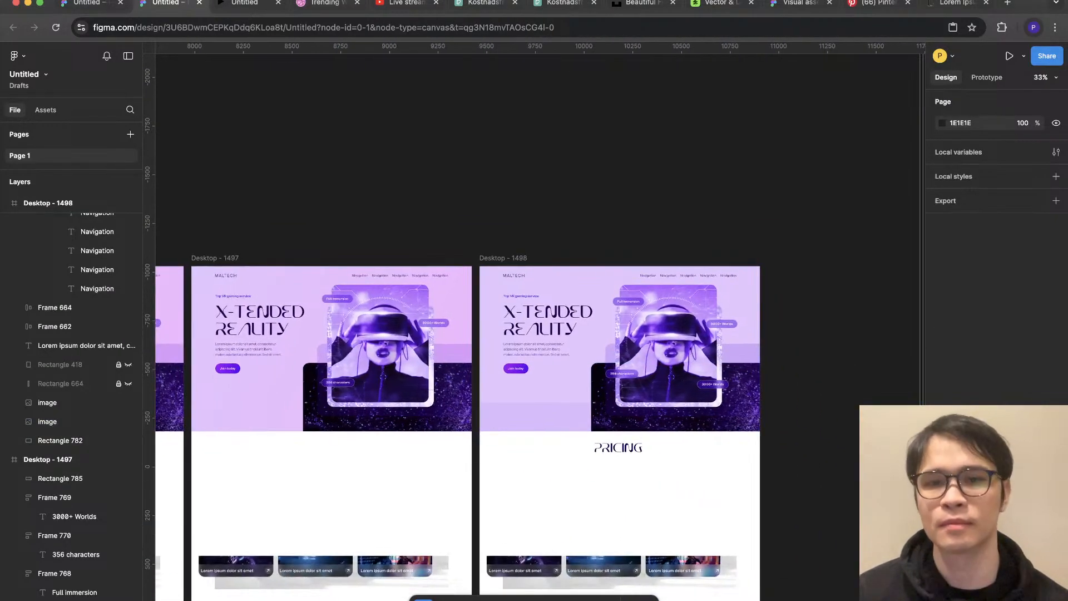
Step: Move the PRICING heading down to Y 928 below the hero
scroll(828, 426, "up", 2)
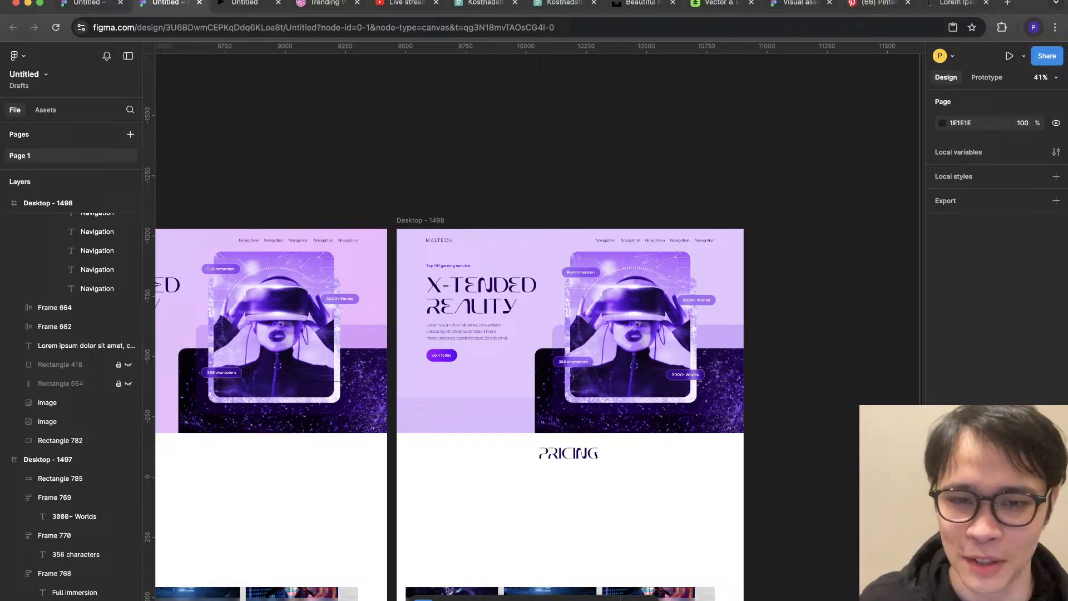
left_click(568, 453)
scroll(525, 469, "up", 3)
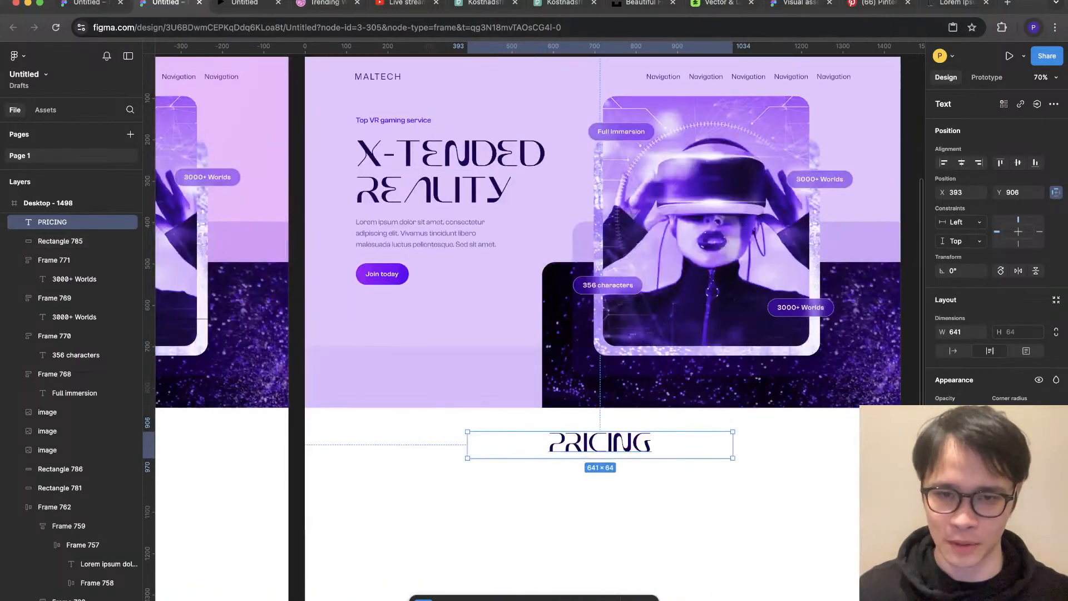
key("shift+Down")
key("shift+Down")
scroll(595, 385, "down", 5)
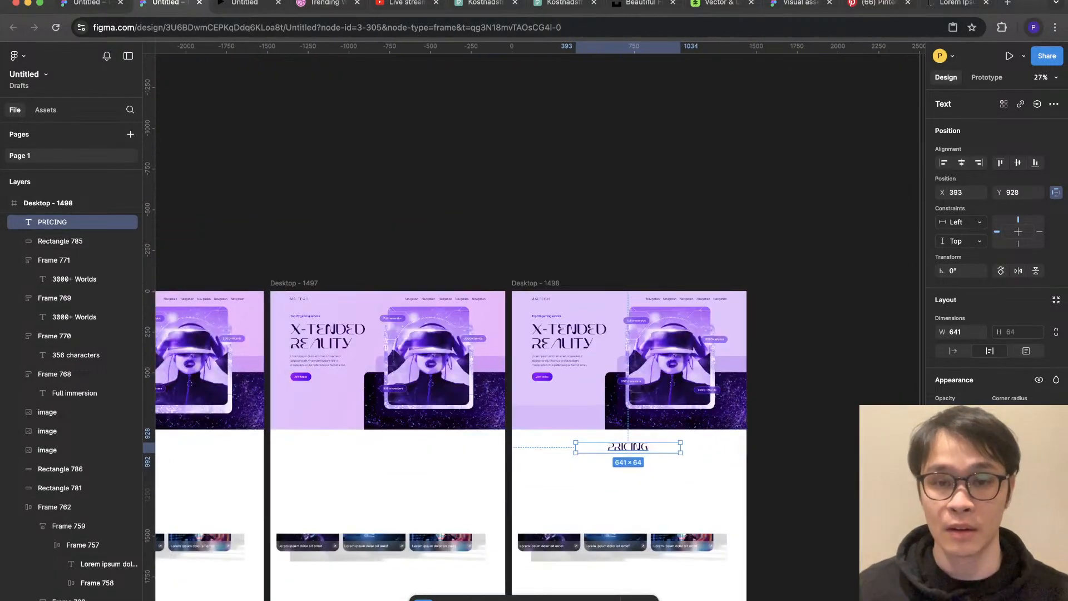
Step: Delete the image card row and the grey background image behind it from the section below the hero
key("Escape")
scroll(639, 409, "up", 3)
left_click(427, 561)
key("BackSpace")
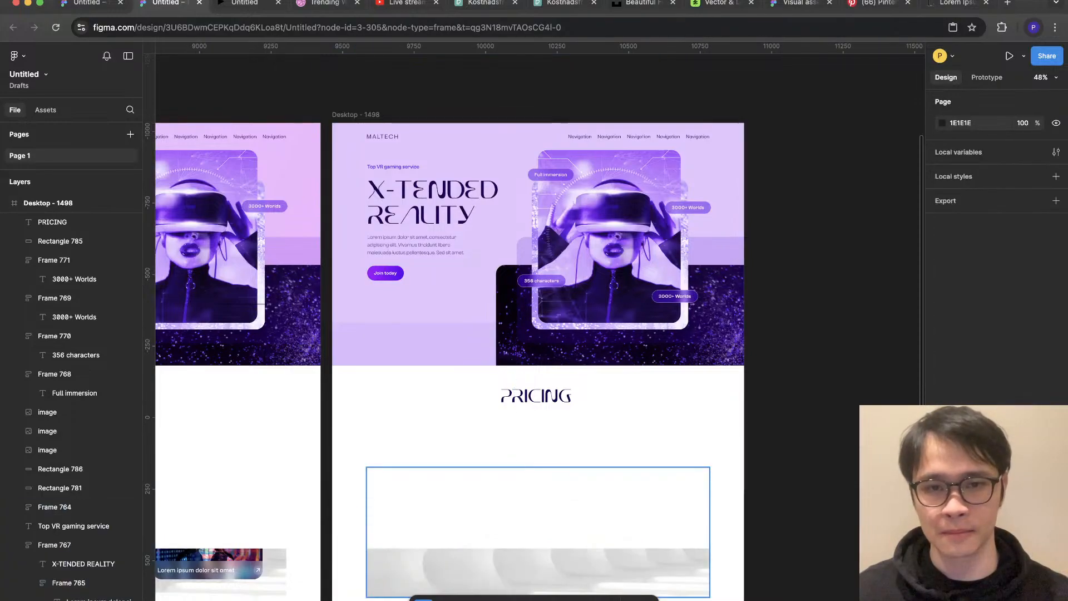
left_click(427, 561)
key("BackSpace")
scroll(757, 567, "down", 5)
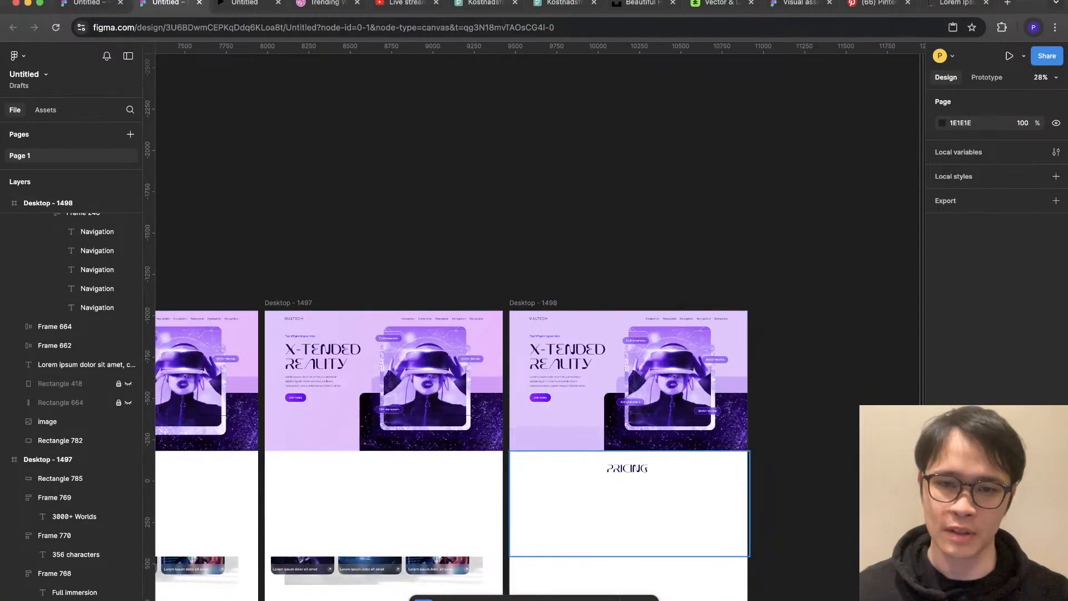
Step: Extend the white background rectangle below the hero to a height of 920 and lock it
left_click(734, 542)
left_click_drag(629, 556, 629, 600)
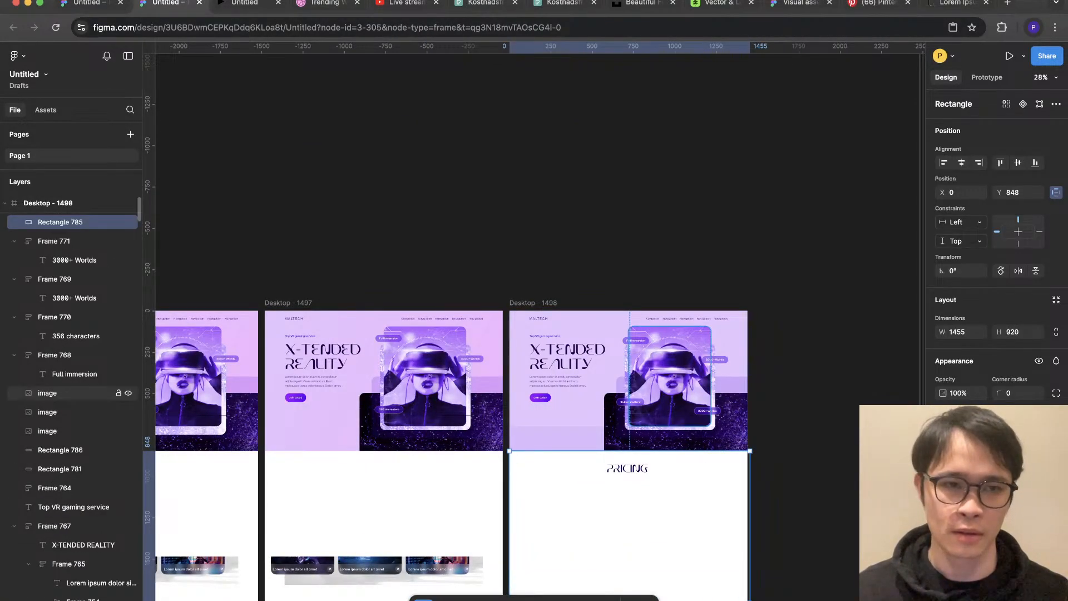
key("Escape")
scroll(637, 554, "up", 5)
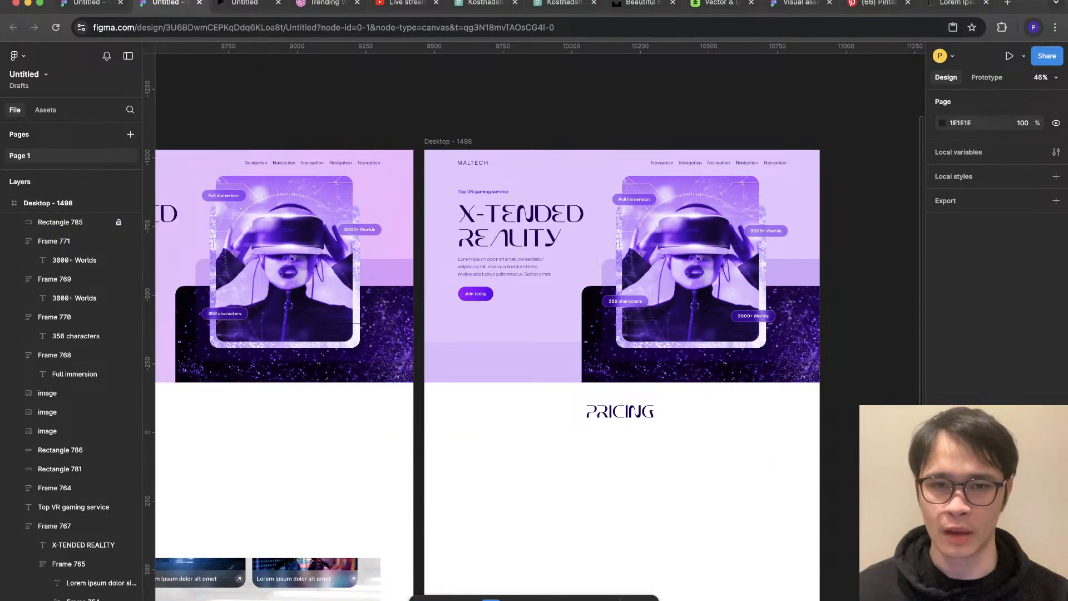
key("r")
mouse_move(480, 434)
left_mouse_down()
mouse_move(573, 583)
mouse_move(591, 583)
left_mouse_up()
key("Delete")
Step: Add a Starter plan text below the PRICING heading and set its box to auto width
key("t")
left_click_drag(468, 437, 612, 469)
type("Pre")
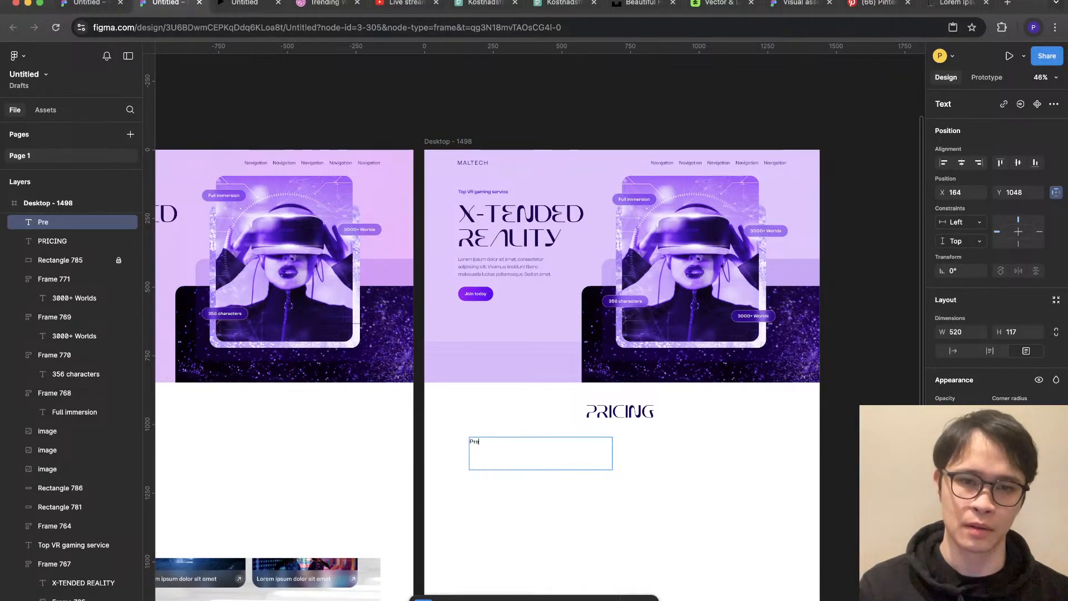
key("BackSpace")
type("Starter plan")
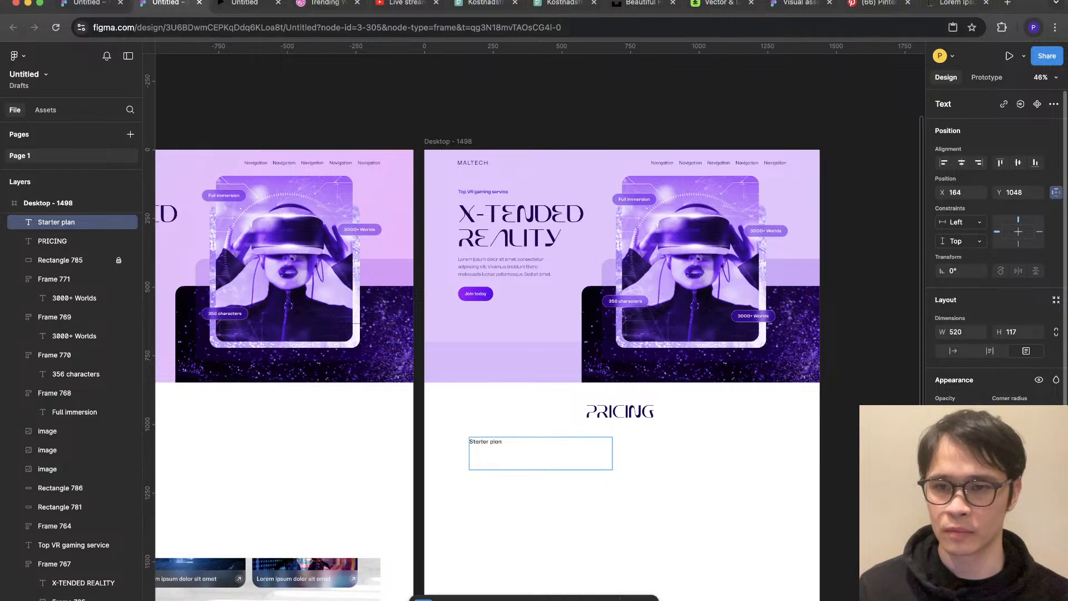
left_click(952, 351)
left_click(960, 469)
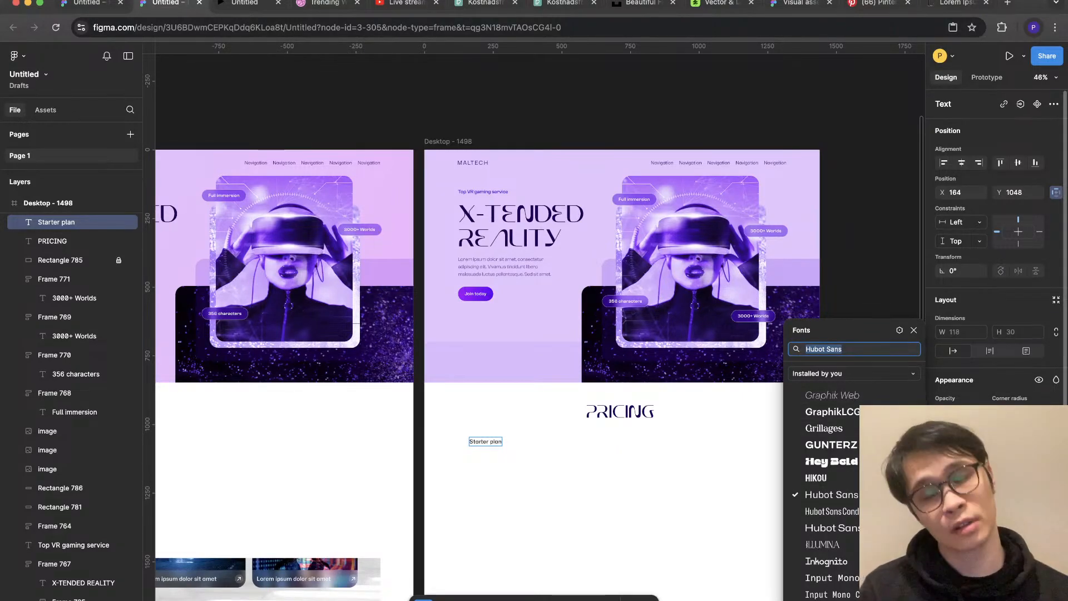
type("clas")
key("Down")
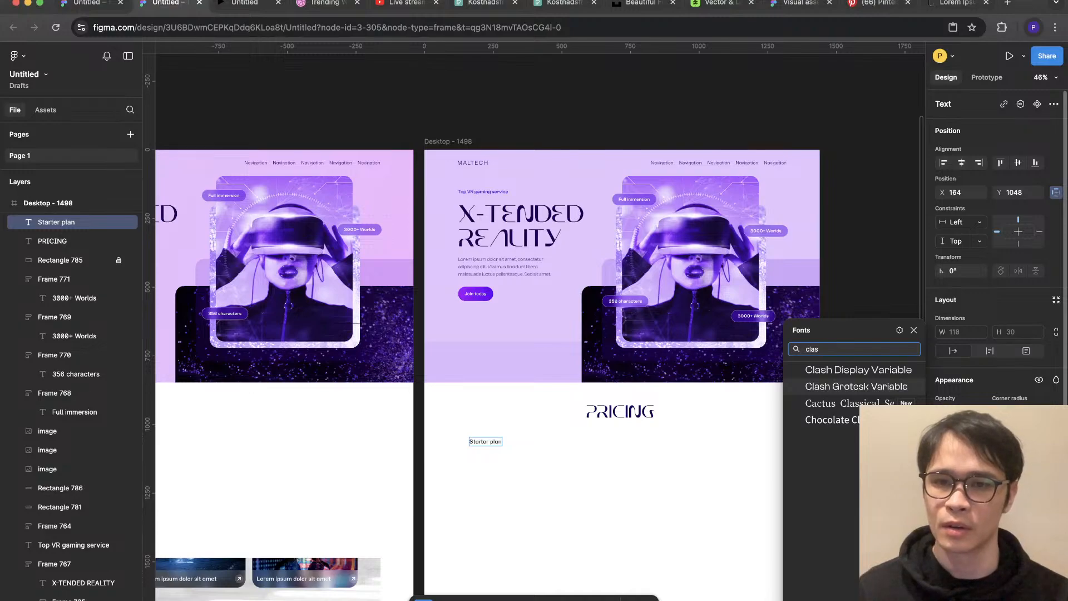
key("Down")
key("Down")
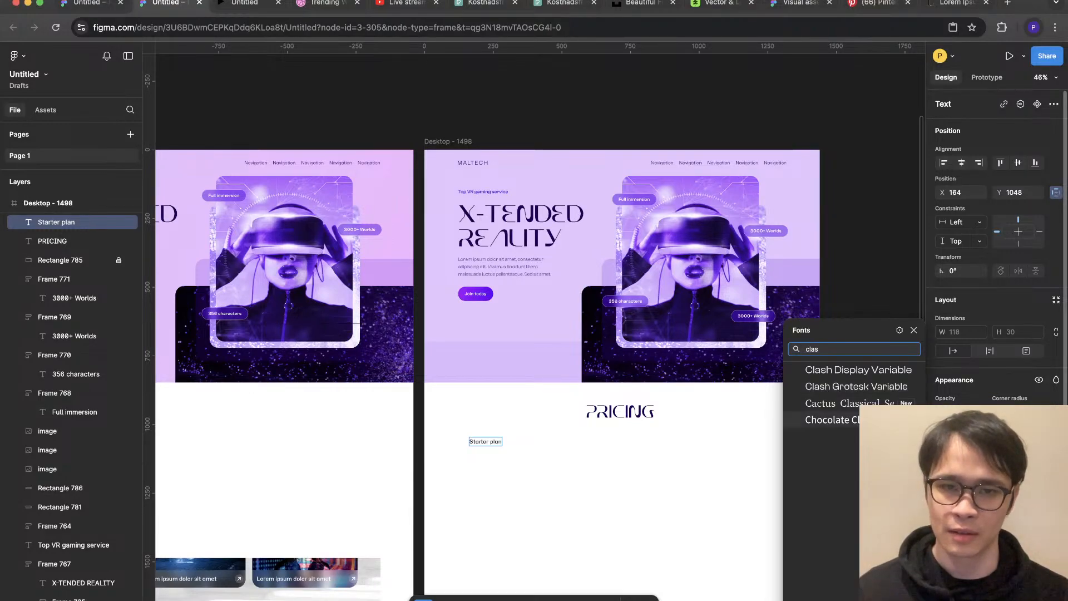
key("Up")
key("Up")
key("Escape")
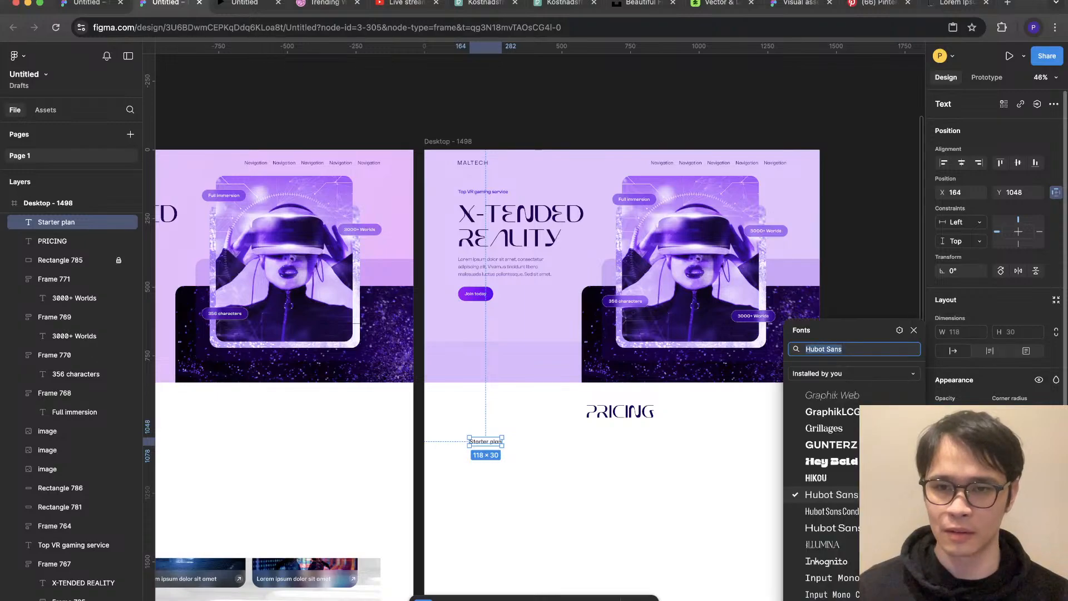
Step: Set the Starter plan text's font to Clash Grotesk Variable
type("clas")
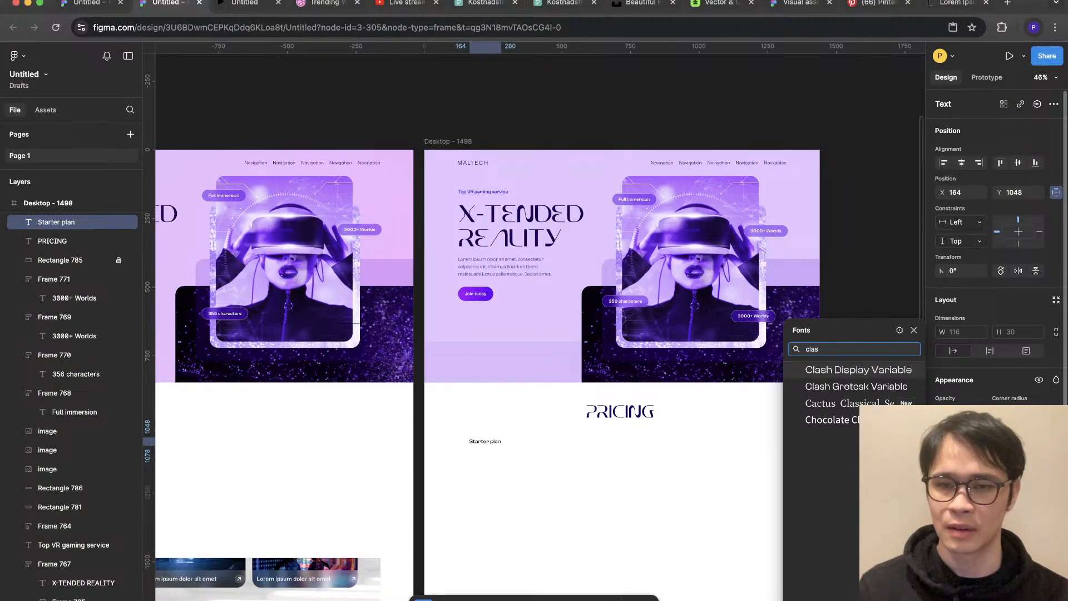
key("Down")
key("Return")
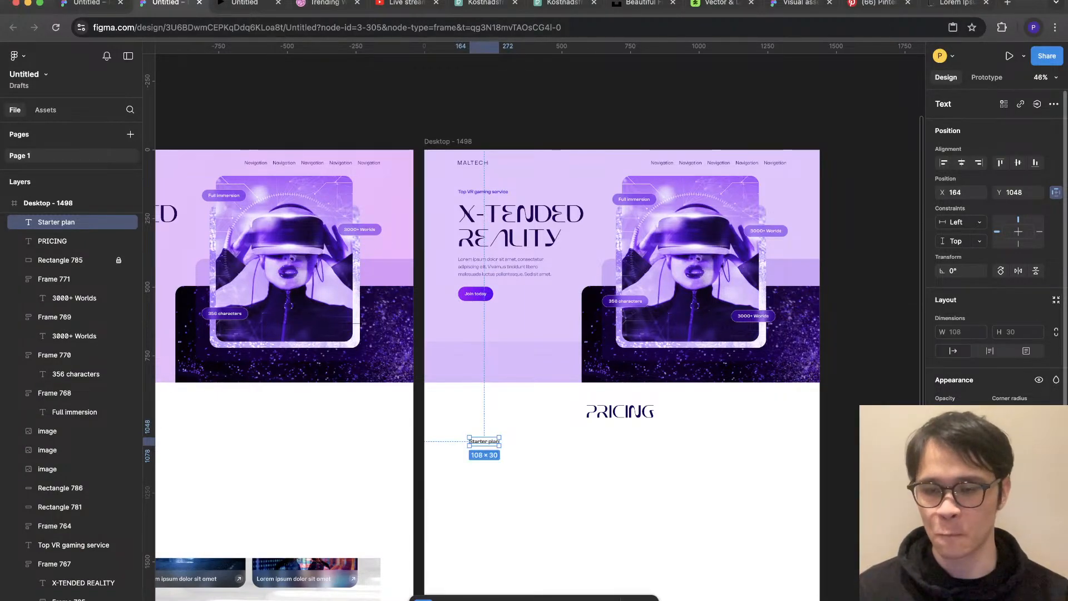
key("Escape")
Step: Move the Starter plan text down to Y 1064 beneath the PRICING heading
scroll(662, 531, "up", 3)
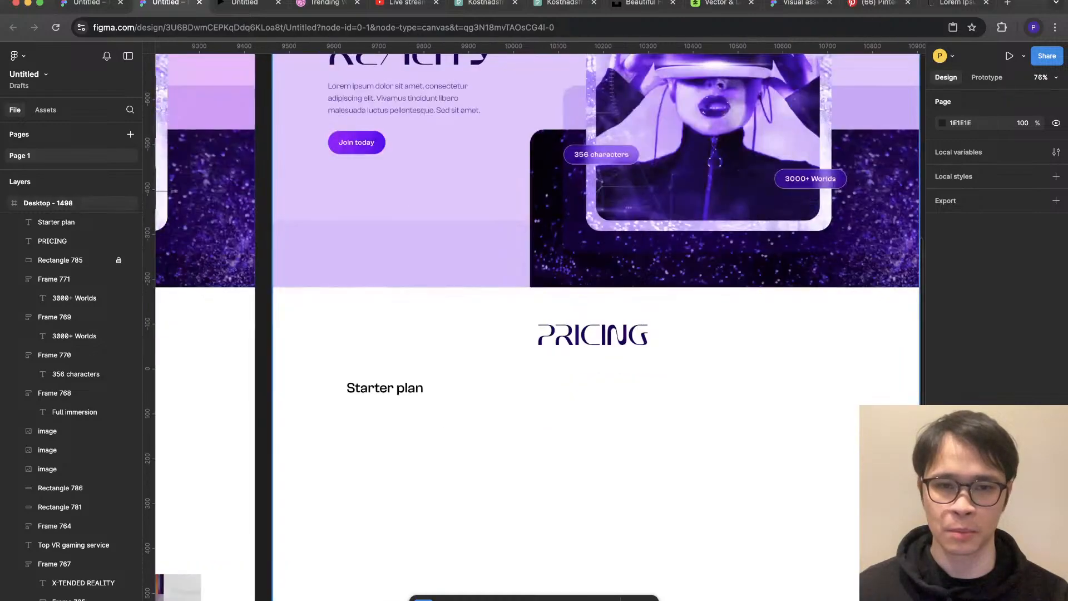
left_click(385, 388)
key("shift+Down")
key("shift+Down")
key("shift+Down")
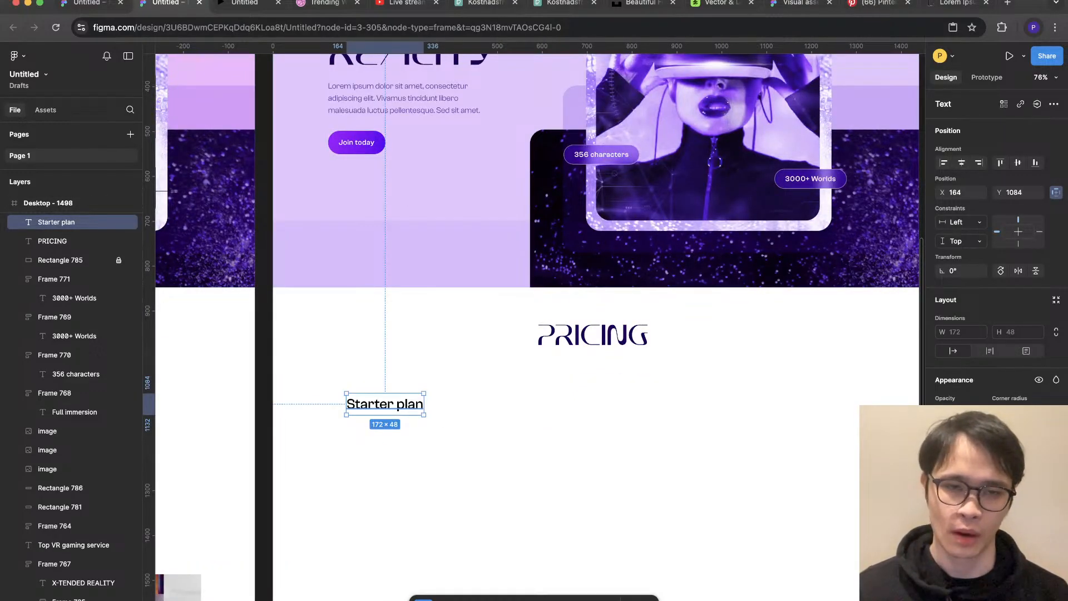
scroll(395, 403, "down", 3)
scroll(395, 403, "up", 2)
scroll(396, 403, "down", 2)
scroll(395, 403, "up", 3)
scroll(395, 403, "up", 3)
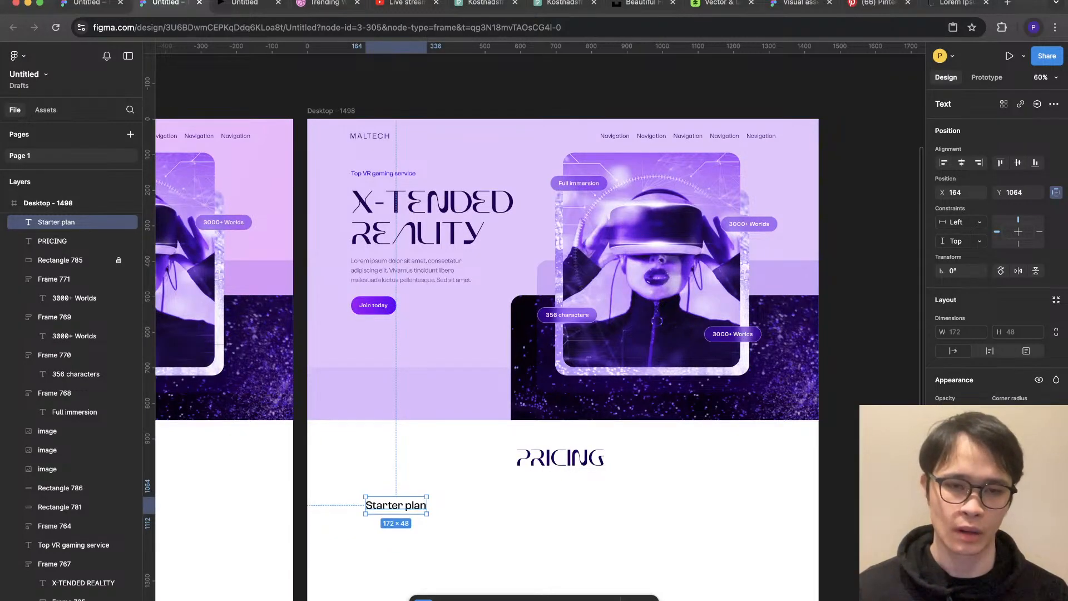
Step: Wrap the Starter plan text in an auto layout frame and set the frame's width to 400
key("shift+a")
left_click_drag(430, 505, 455, 505)
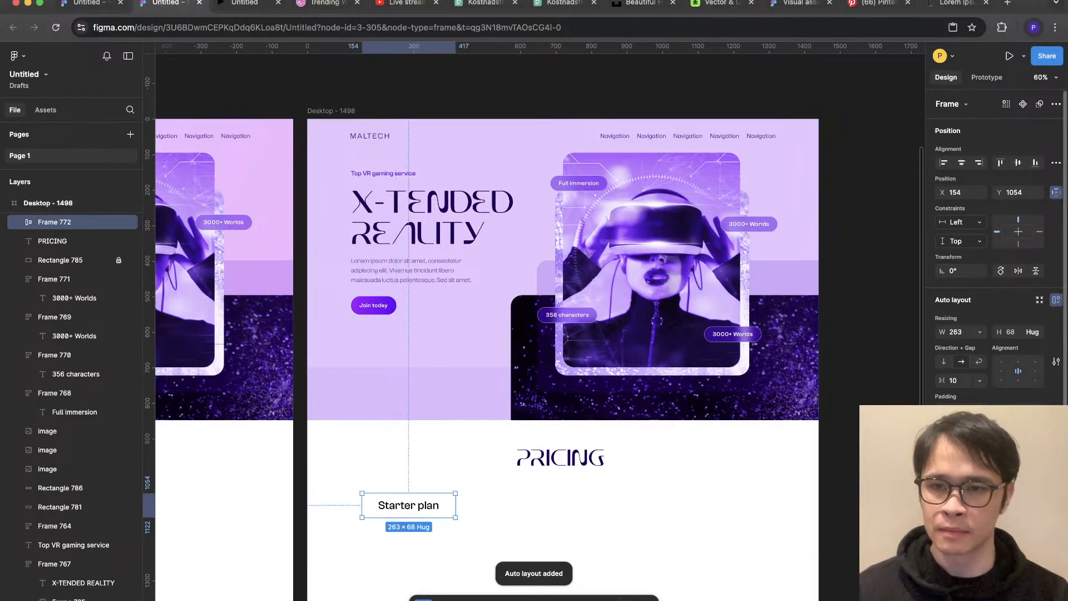
left_click(955, 332)
type("400")
key("Return")
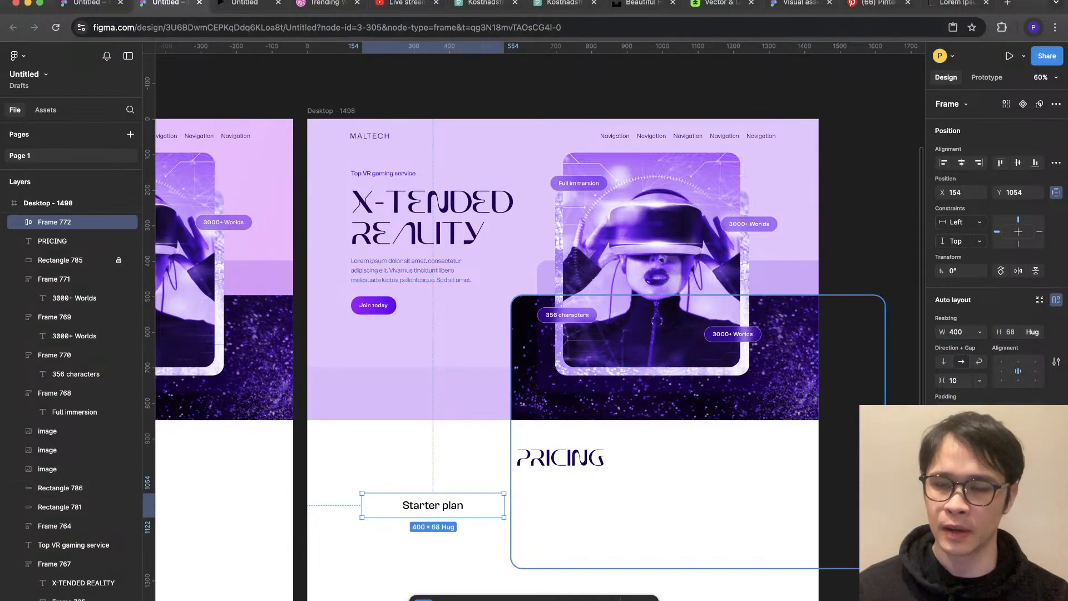
Step: Fill the Starter plan frame with the page's vivid violet and turn the fill into a linear gradient
left_click(943, 542)
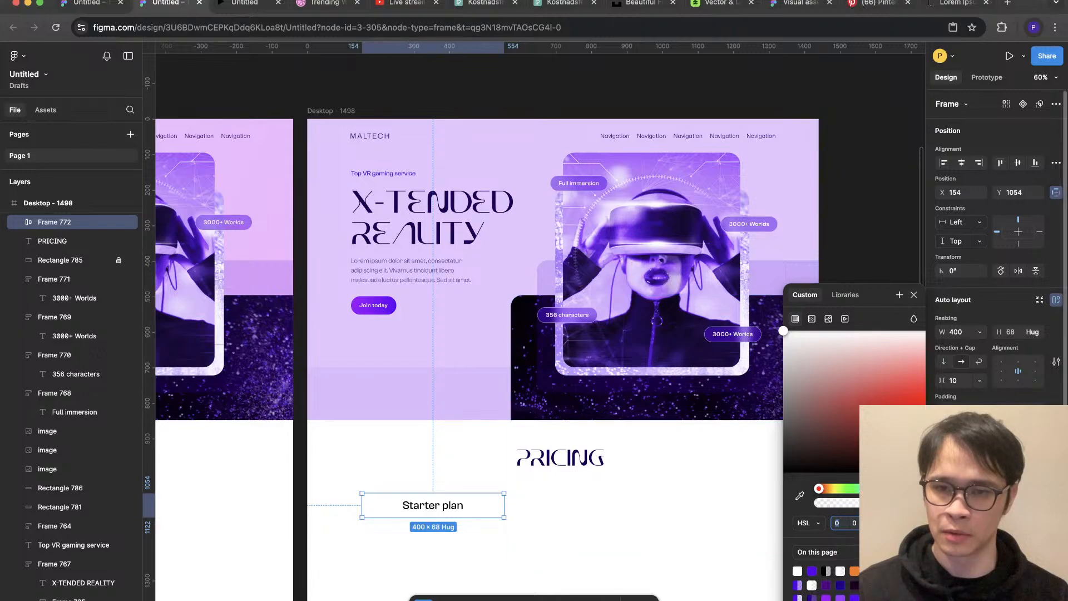
left_click(811, 571)
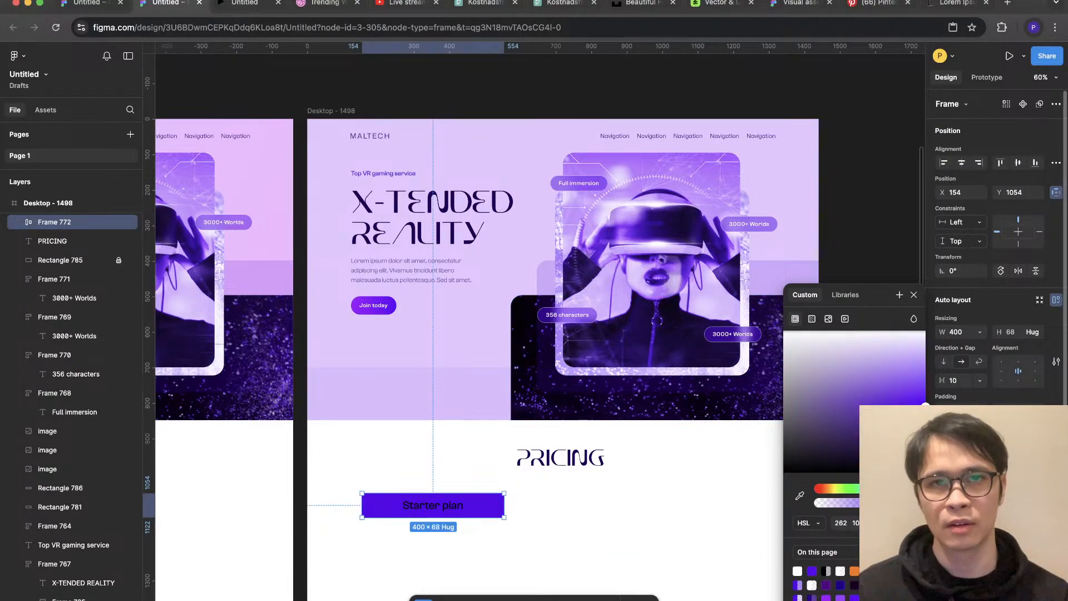
left_click(811, 319)
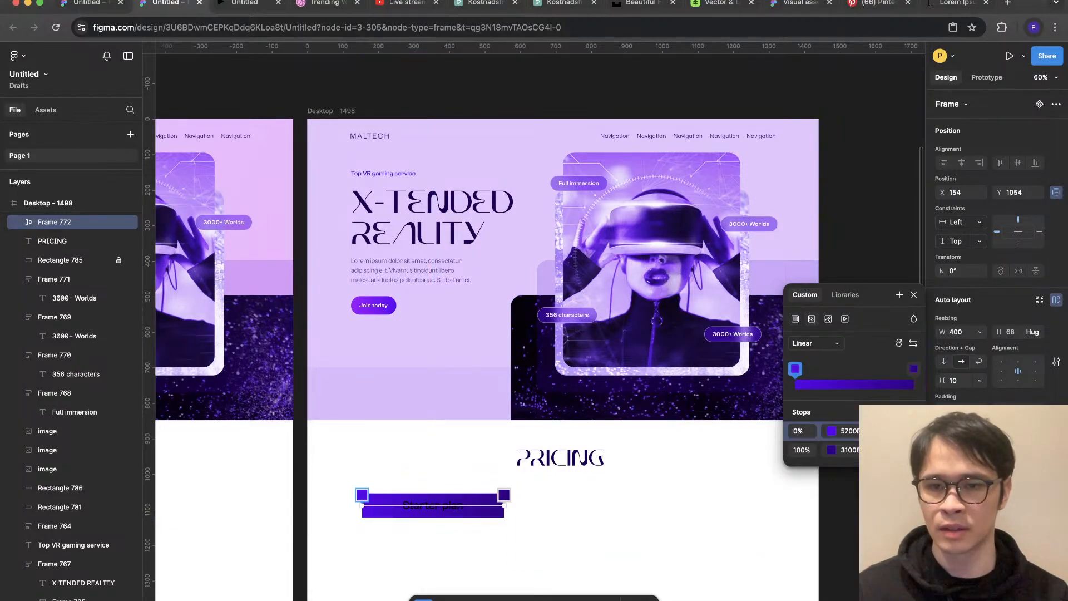
Step: Change the end stop of the Starter plan frame's gradient to a light lilac, HSL 276, 100, 85
left_click(831, 450)
left_click_drag(783, 435, 782, 353)
left_click_drag(744, 488, 747, 488)
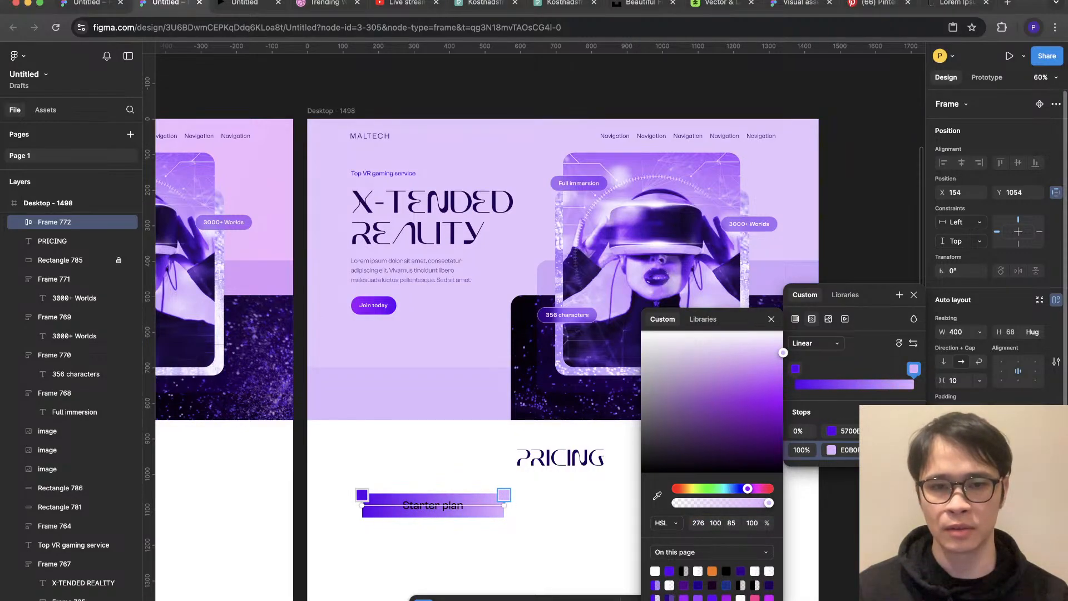
left_click(424, 494)
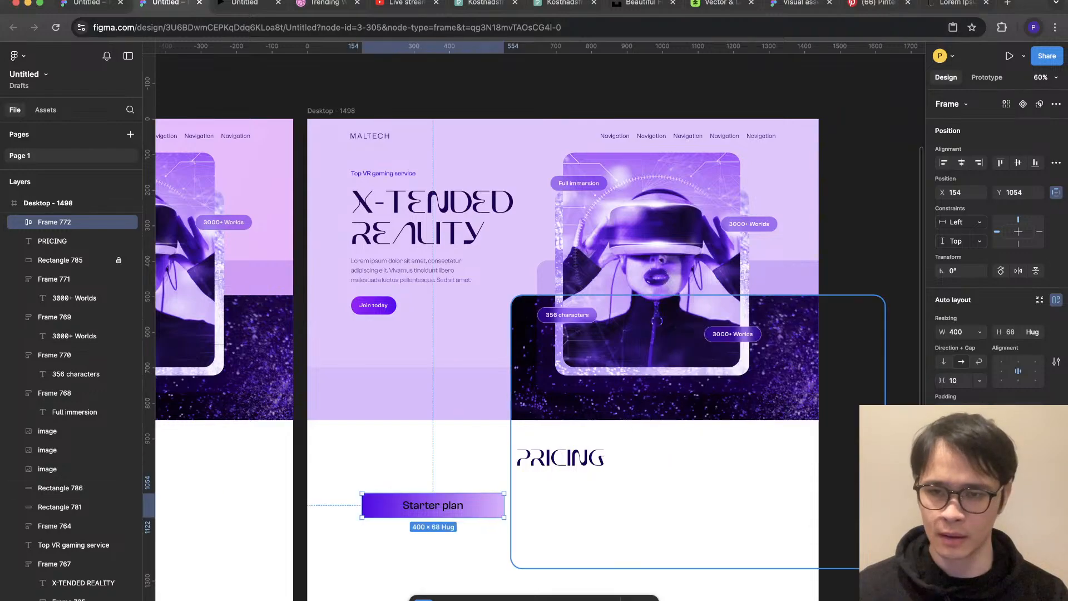
Step: Set the Starter plan text's colour to white
left_click(944, 553)
double_click(432, 505)
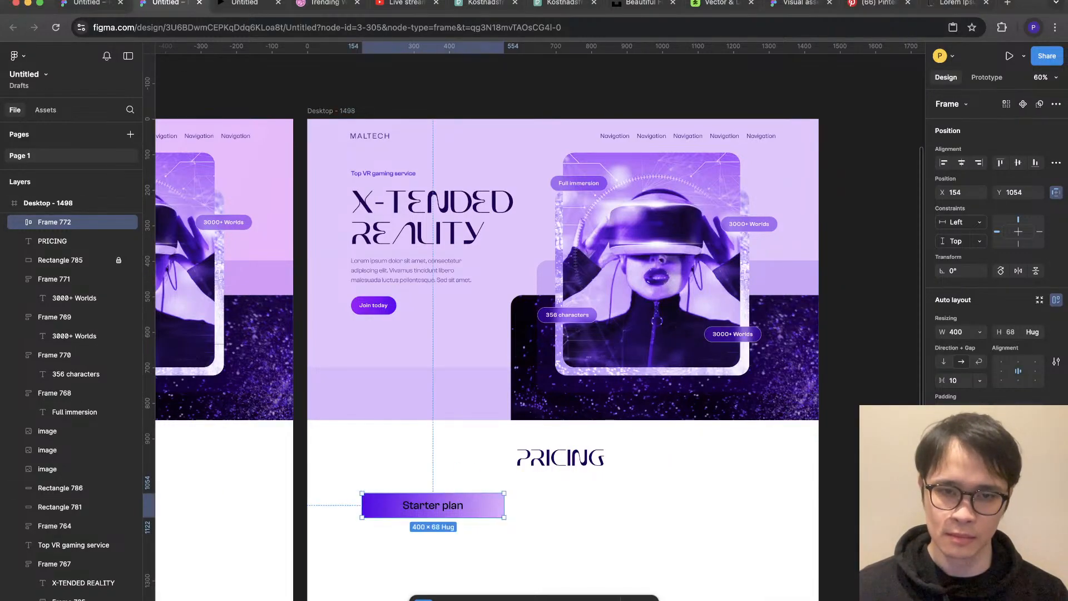
left_click(944, 548)
left_click_drag(855, 405, 781, 329)
left_click(871, 261)
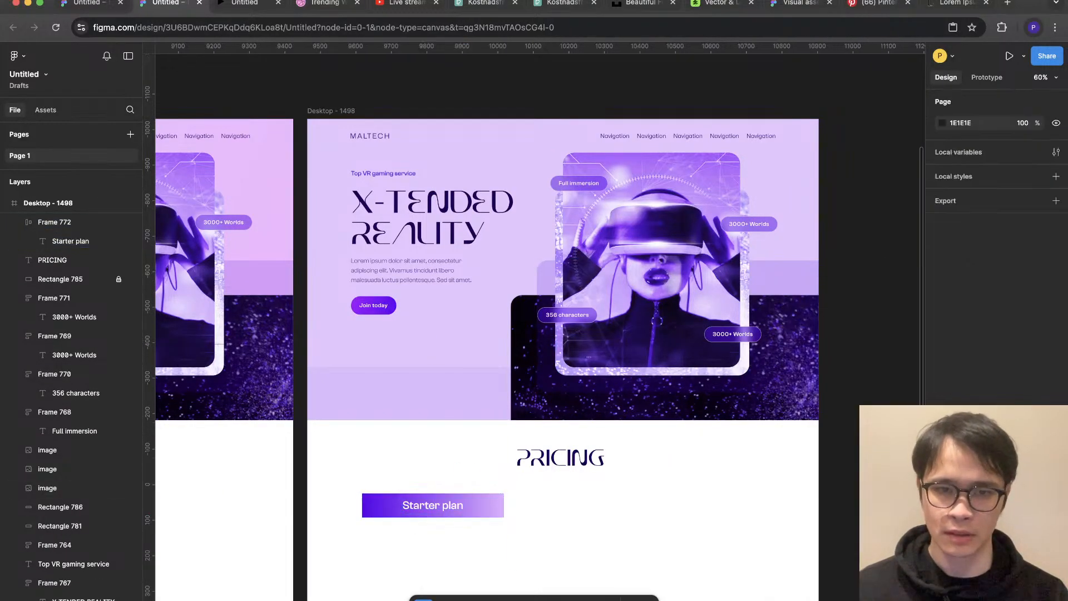
Step: Try a deeper mid-purple for the end stop of the Starter plan frame's gradient
scroll(876, 316, "down", 3)
scroll(761, 570, "up", 3)
scroll(574, 373, "up", 2)
left_click(567, 332)
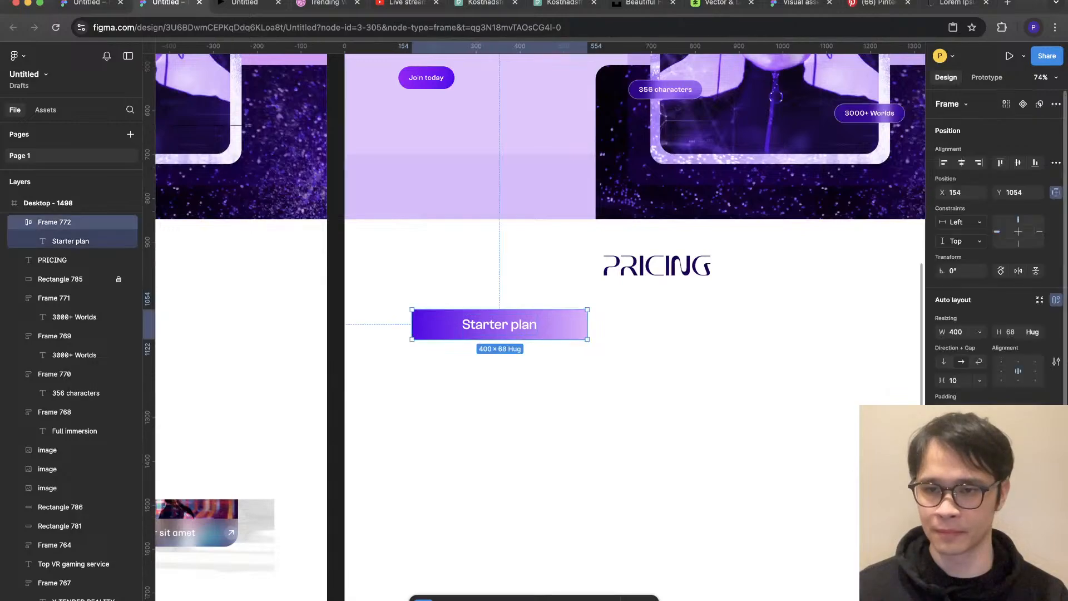
left_click(944, 552)
left_click(831, 600)
left_click_drag(782, 353, 781, 372)
key("Escape")
key("Escape")
scroll(517, 470, "down", 4)
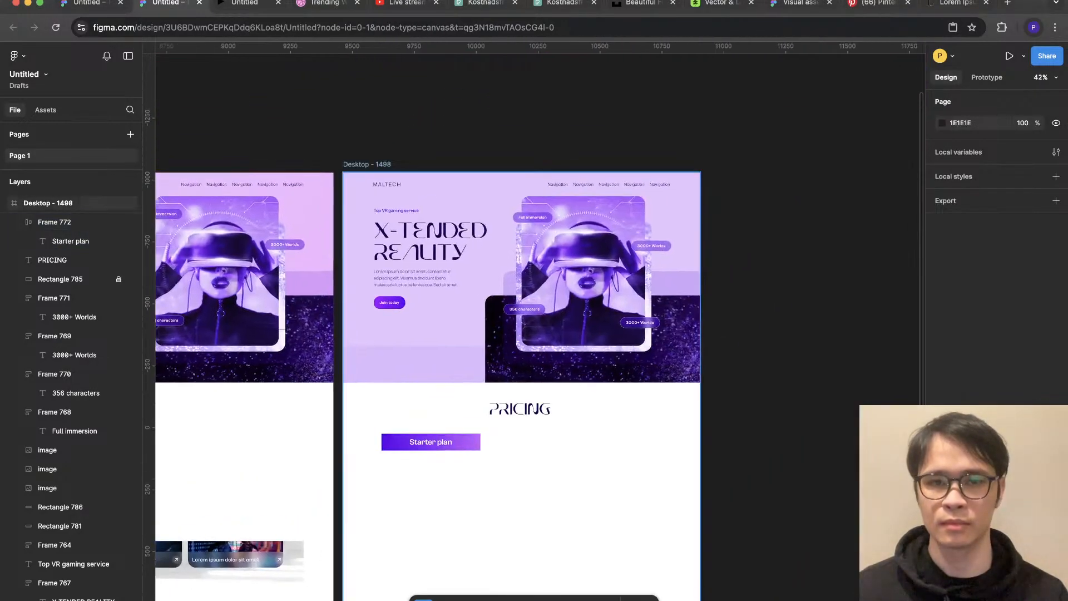
Step: Set the end stop of the Starter plan frame's gradient to a soft purple, HSL 276, 100, 77
scroll(517, 470, "up", 3)
left_click(445, 431)
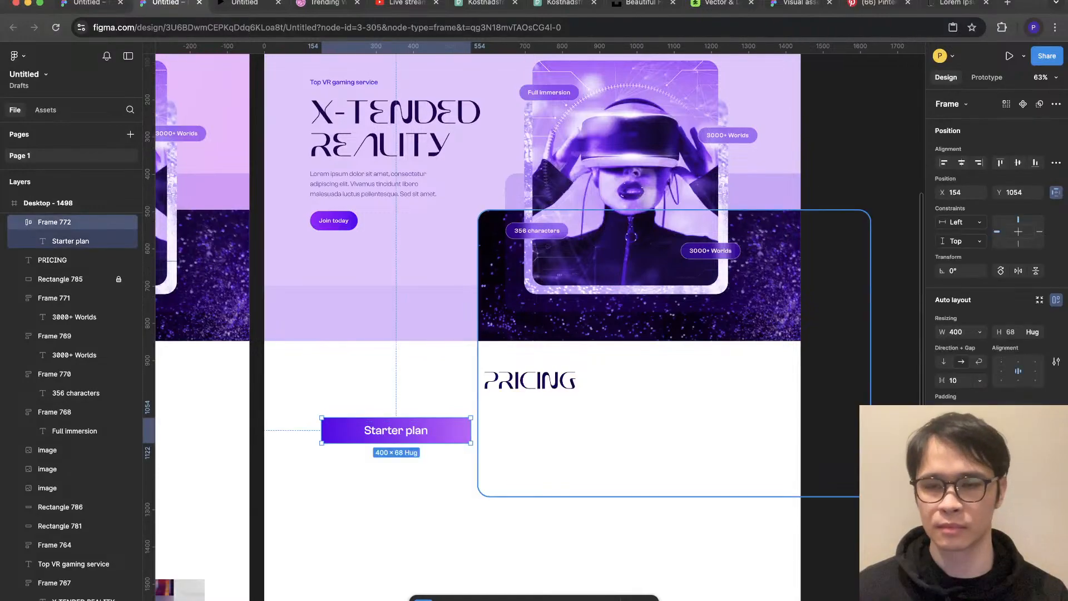
left_click(944, 552)
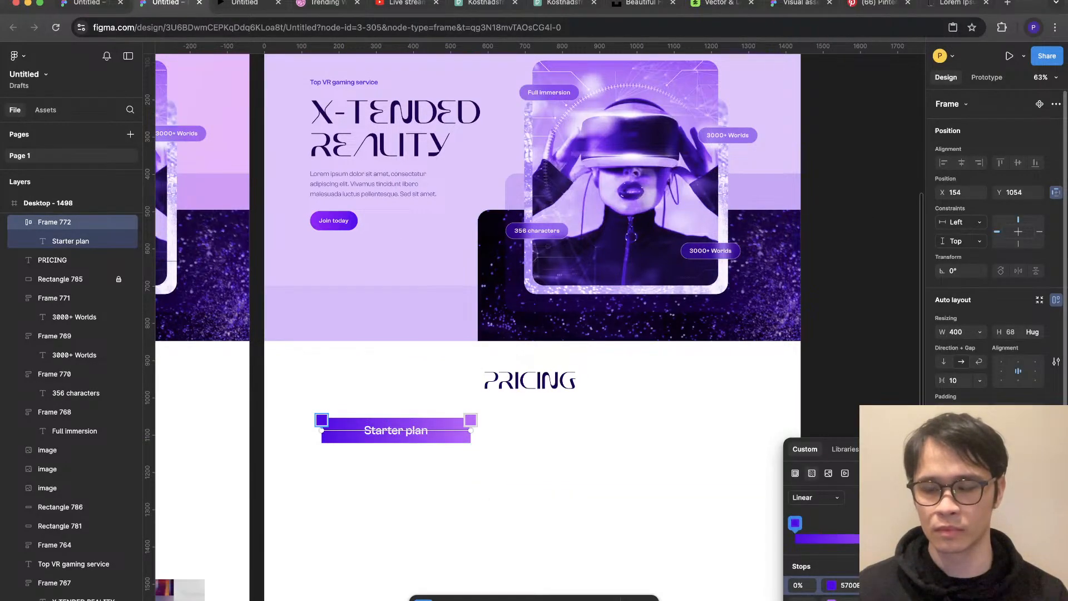
left_click(831, 599)
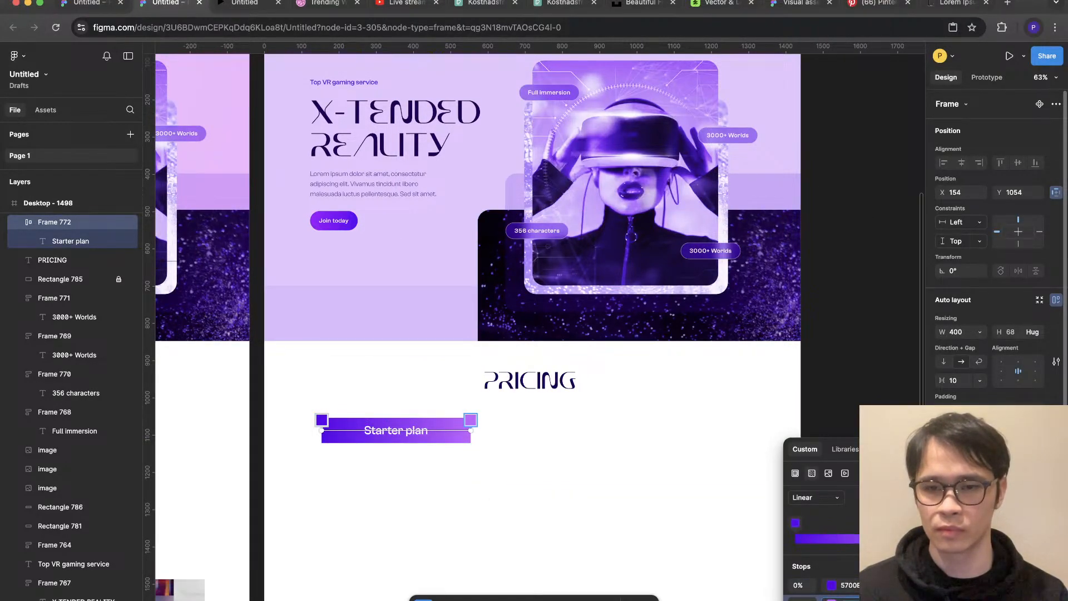
left_click(831, 599)
left_click_drag(782, 374, 783, 361)
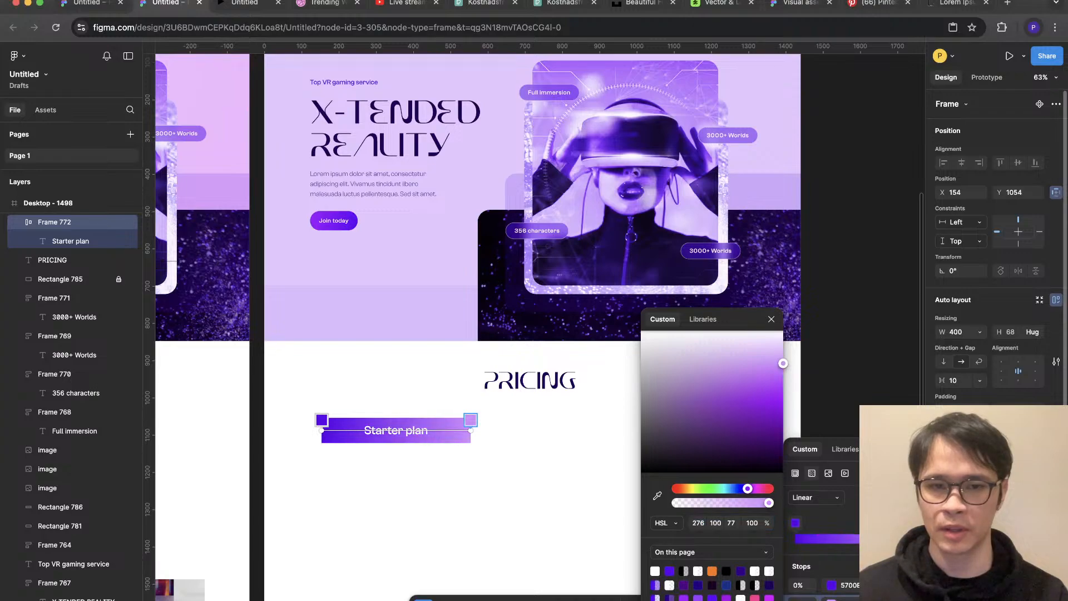
left_click(550, 488)
scroll(551, 487, "down", 4)
scroll(546, 577, "up", 1)
key("Escape")
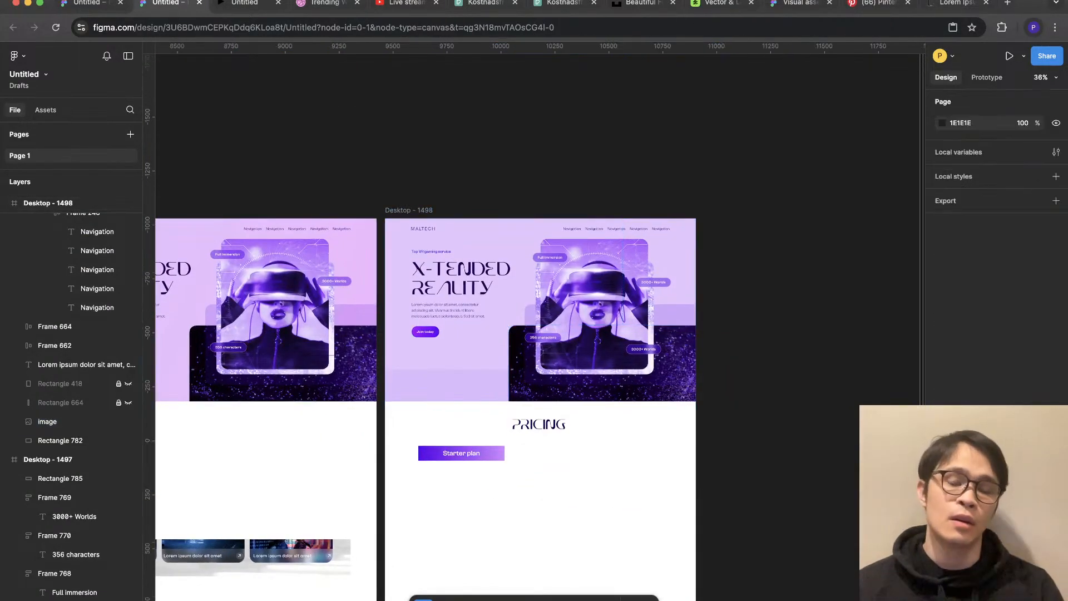
Step: Lighten the start stop of the Starter plan frame's gradient to a brighter violet
left_click(461, 452)
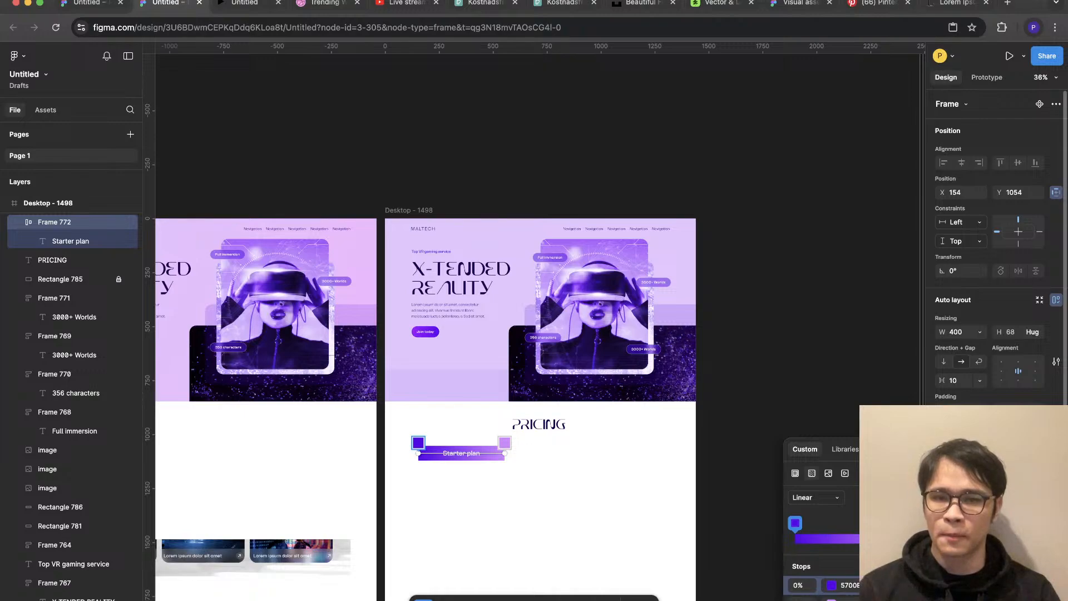
left_click(831, 584)
left_click_drag(782, 406, 782, 383)
left_click(819, 381)
Step: Fine-tune the white colour of the Starter plan text against the lighter gradient
scroll(513, 515, "up", 5)
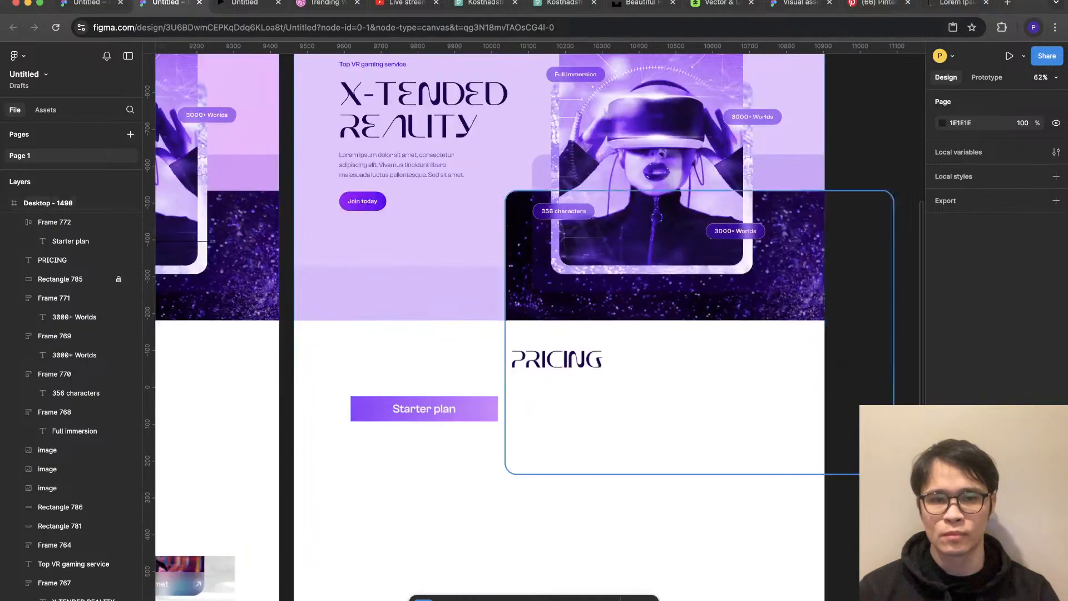
left_click(423, 409)
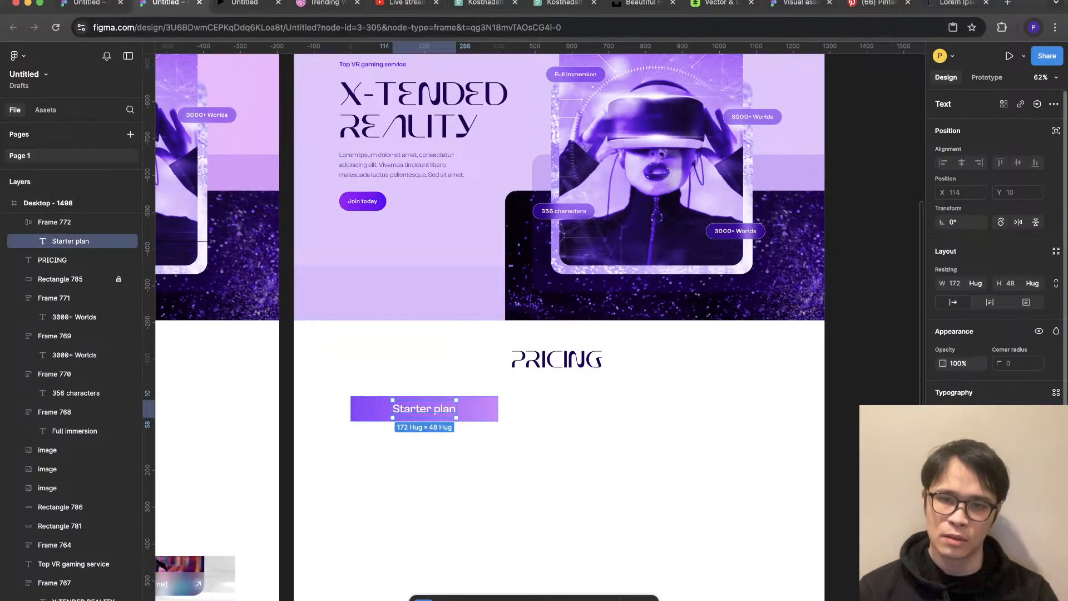
left_click(943, 559)
mouse_move(783, 328)
left_mouse_down()
mouse_move(782, 472)
mouse_move(782, 328)
left_mouse_up()
left_click(48, 203)
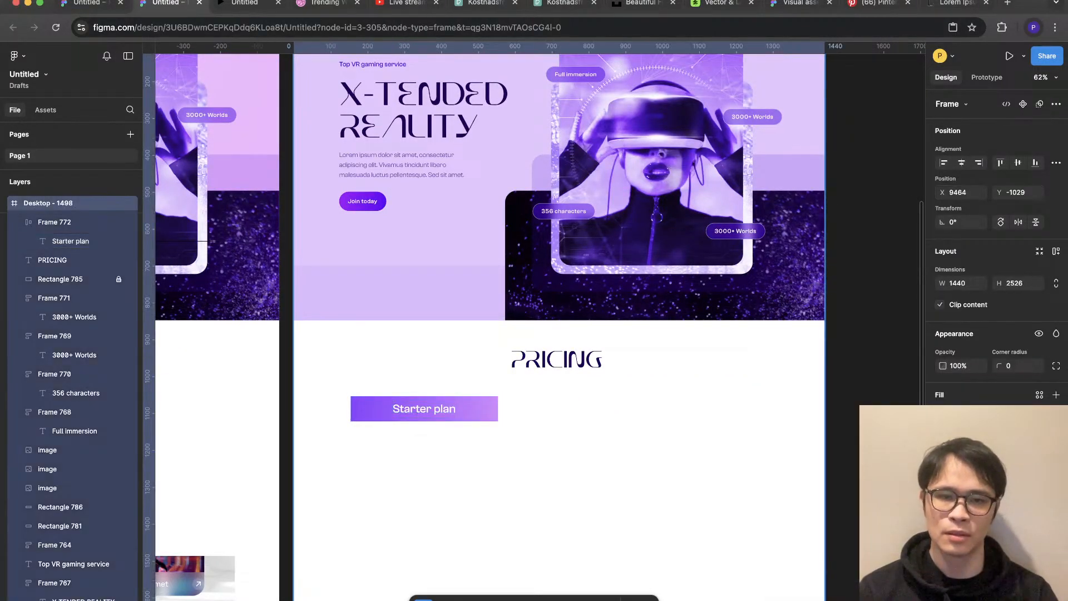
Step: Set the Starter plan frame's vertical padding to 12 and place a copy directly beneath it at Y 1126
scroll(603, 564, "down", 2)
left_click(458, 438)
scroll(463, 482, "up", 2)
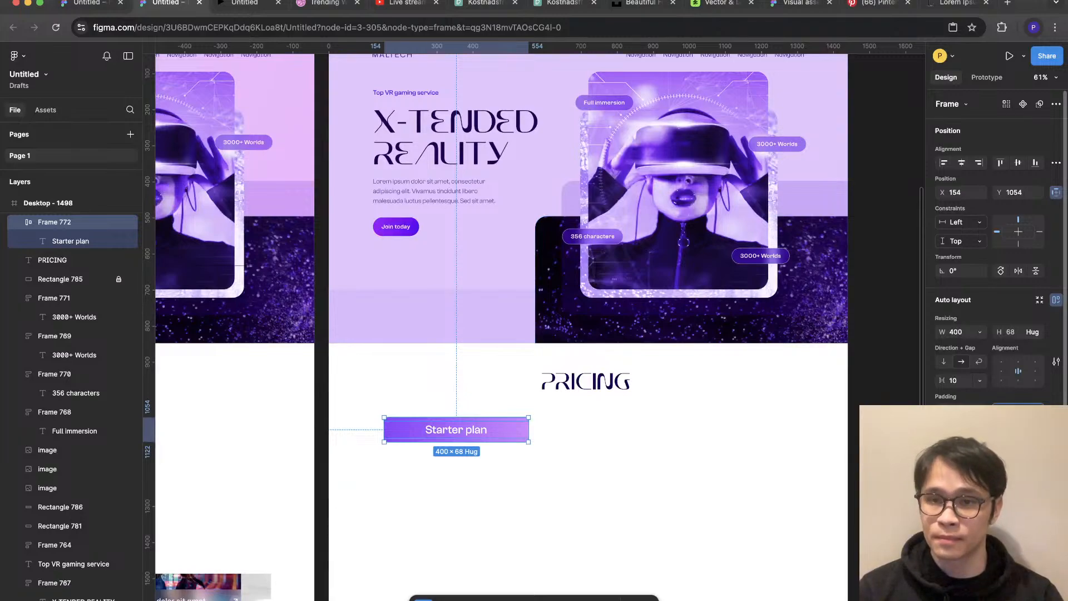
left_click_drag(456, 429, 456, 456)
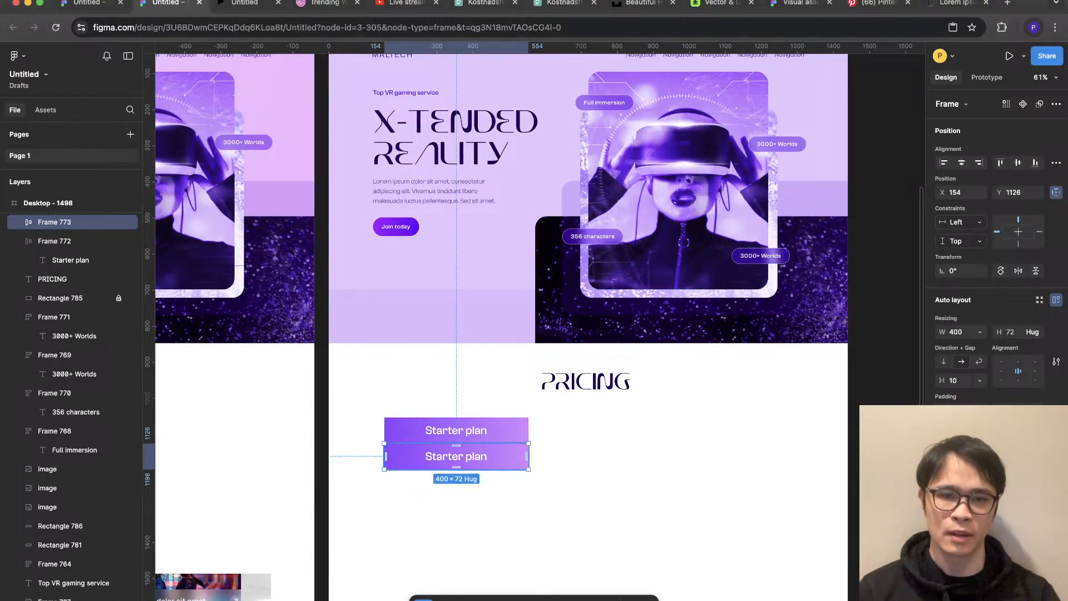
Step: Remove the gradient fill from the copied frame and set its text colour to black
double_click(456, 456)
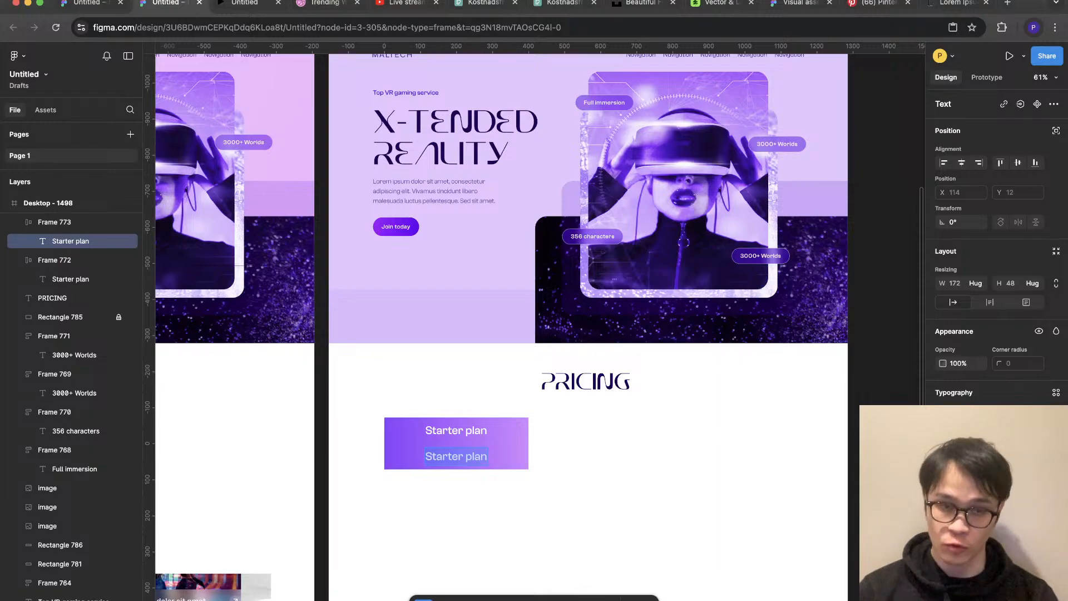
left_click(405, 456)
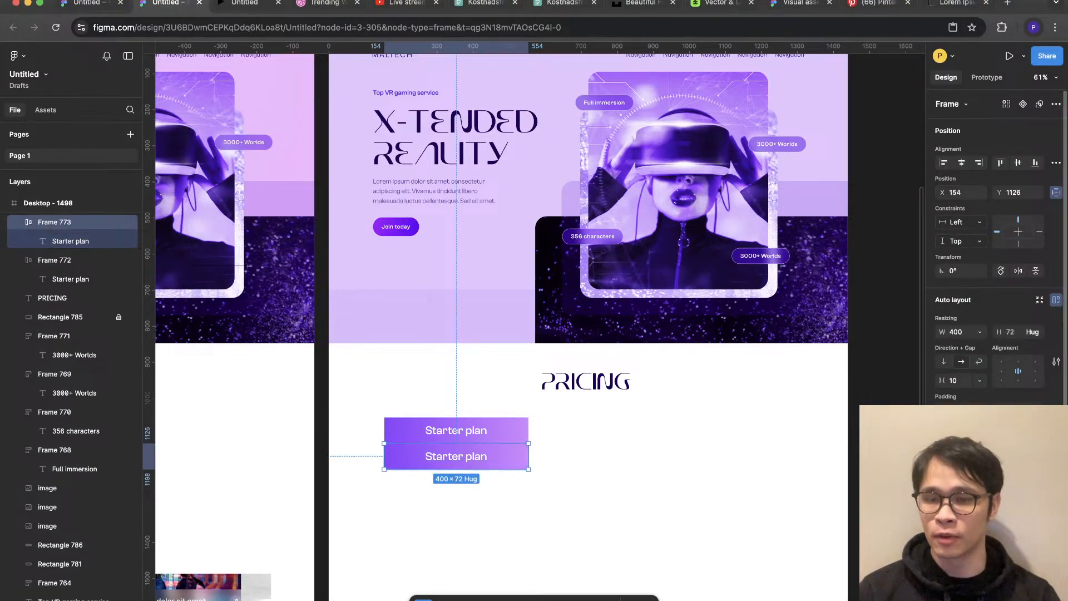
key("BackSpace")
double_click(457, 456)
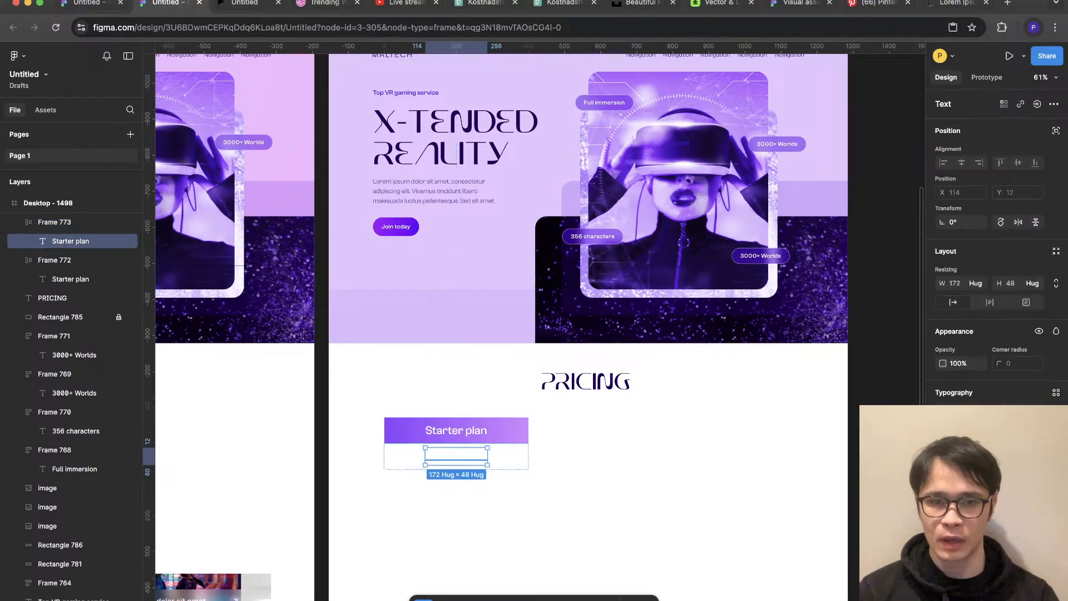
left_click(944, 556)
left_click(783, 473)
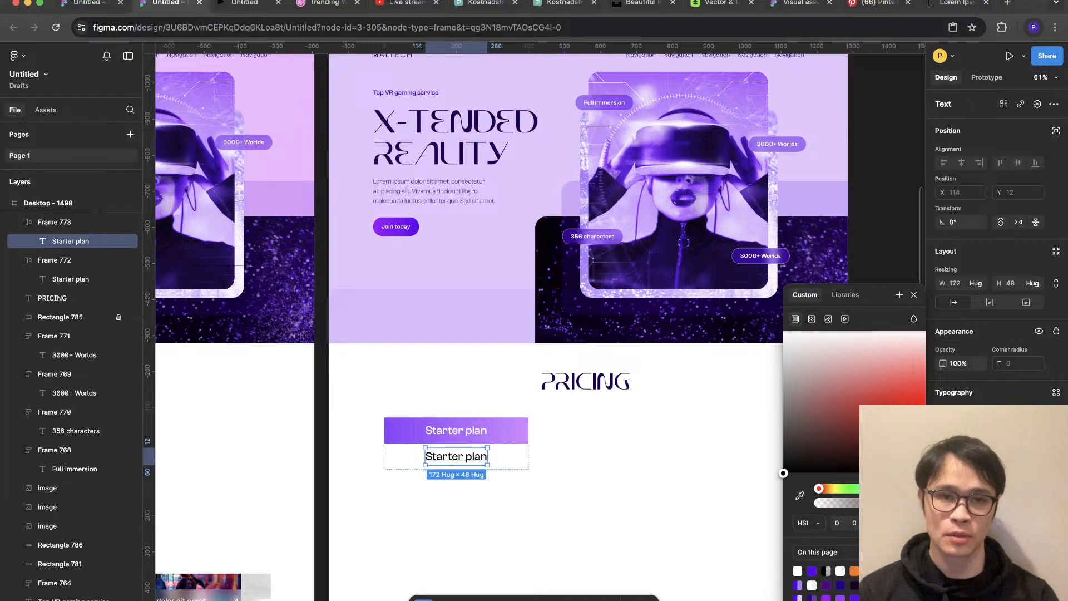
Step: Replace the copied frame's text with "Lorem ipsum dolor sit amet" taken from the hero paragraph
scroll(429, 512, "up", 2)
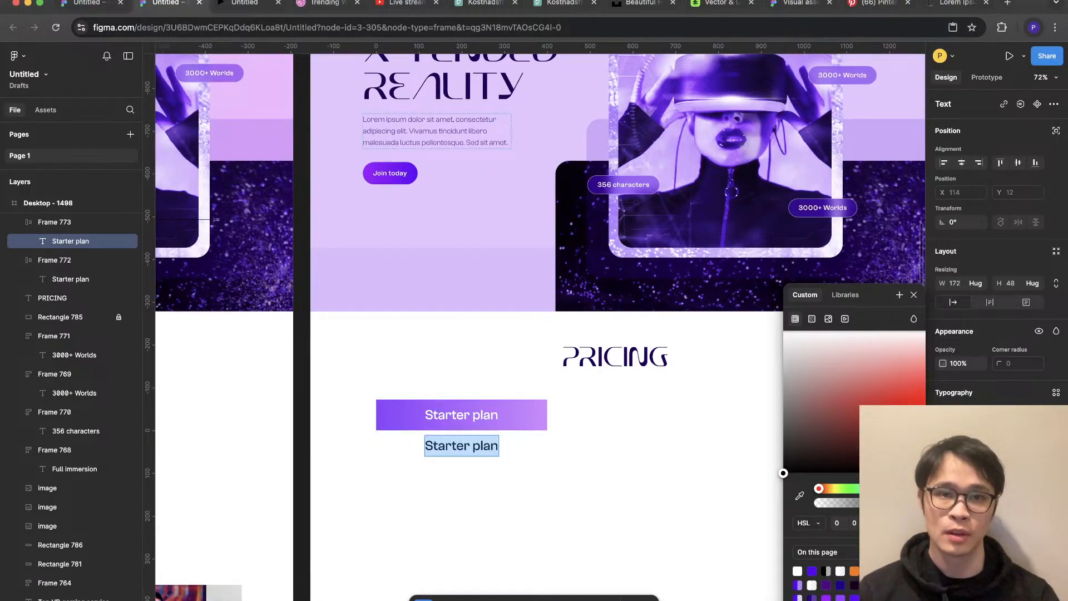
double_click(441, 131)
left_click_drag(453, 119, 363, 119)
key("ctrl+c")
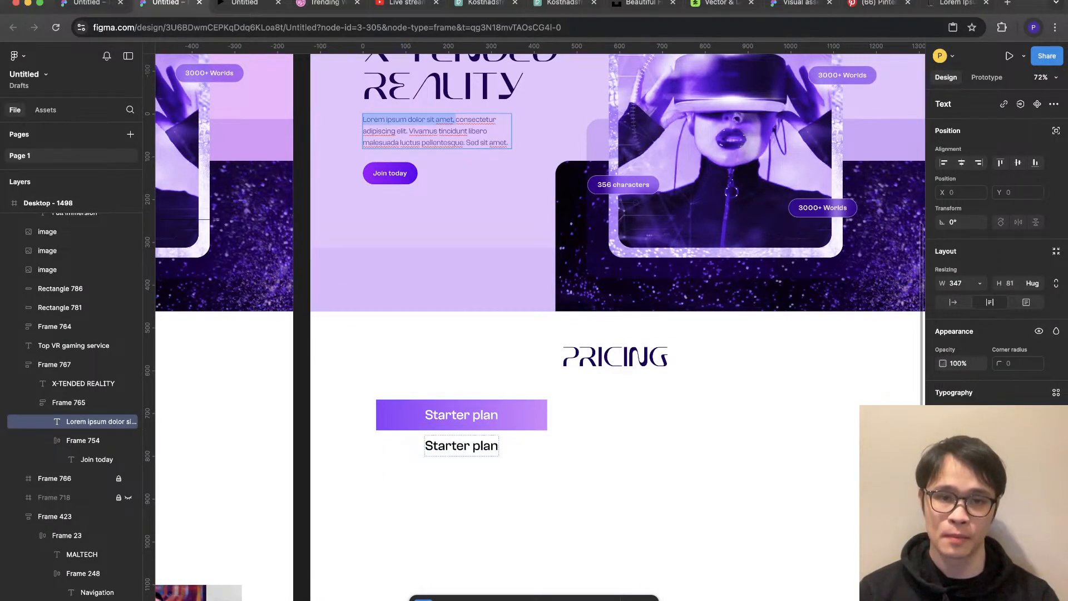
double_click(462, 445)
key("ctrl+v")
key("BackSpace")
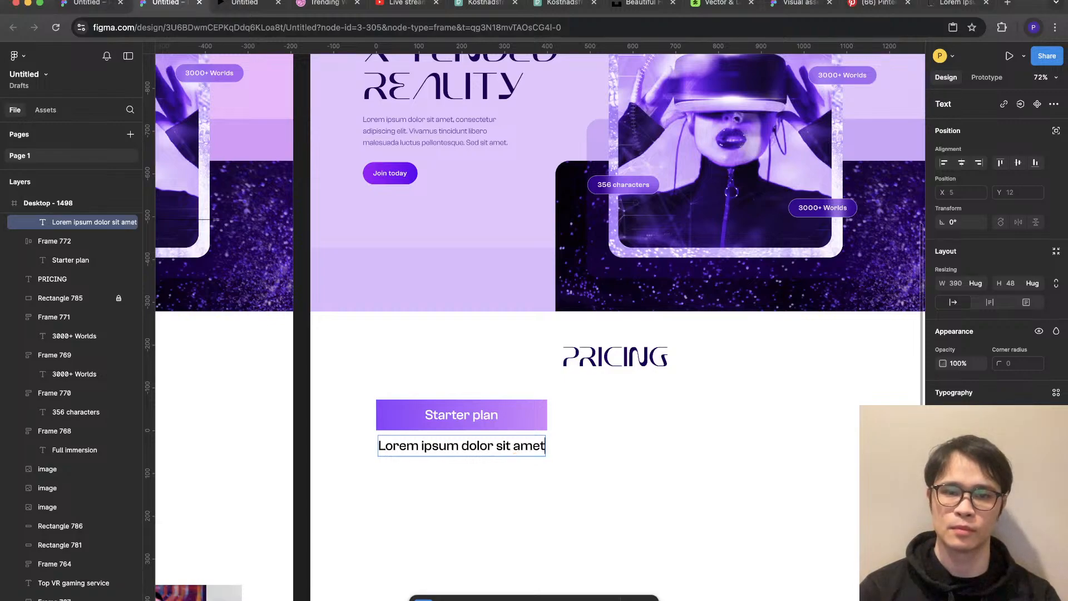
Step: Reduce the font size of the "Lorem ipsum dolor sit amet" text to half
key("Escape")
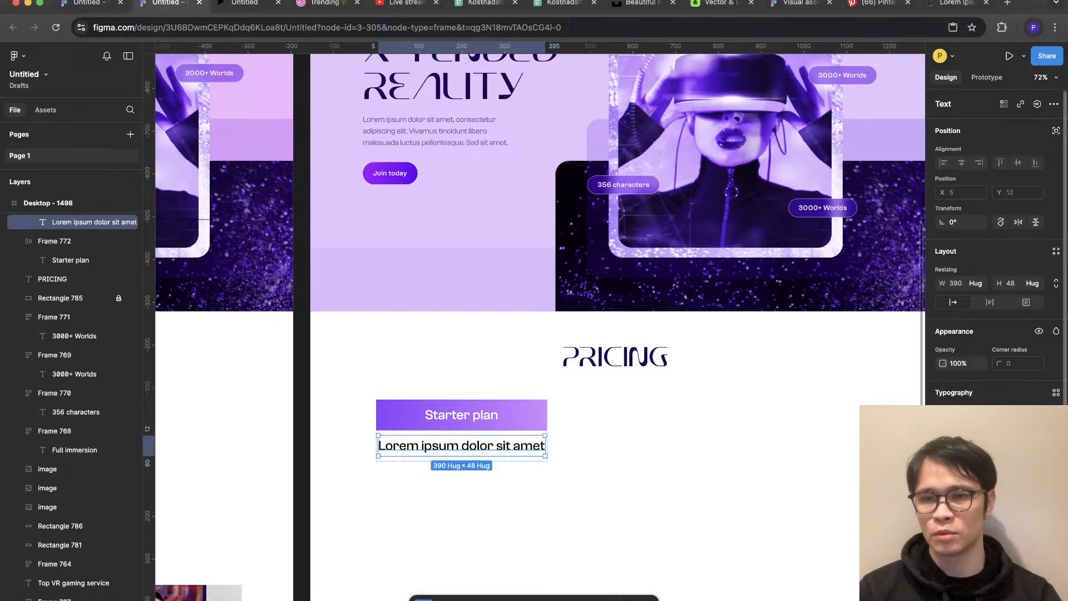
key("Escape")
left_click(422, 446)
scroll(423, 445, "up", 2)
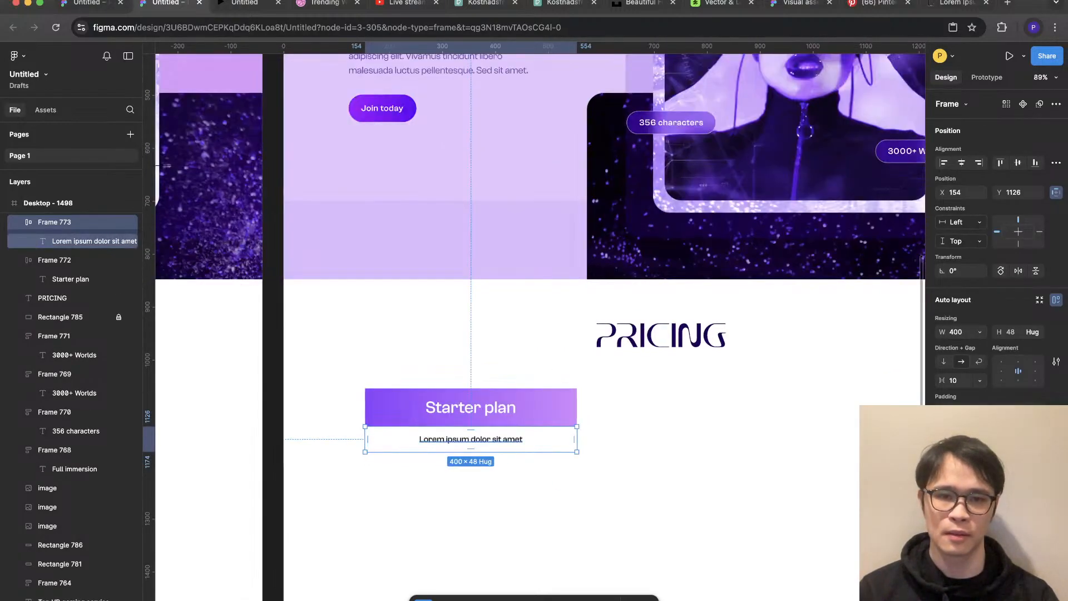
Step: Turn the "Lorem ipsum dolor sit amet" line beneath the Starter plan header into a bulleted list item
key("Return")
scroll(436, 456, "up", 3)
key("Return")
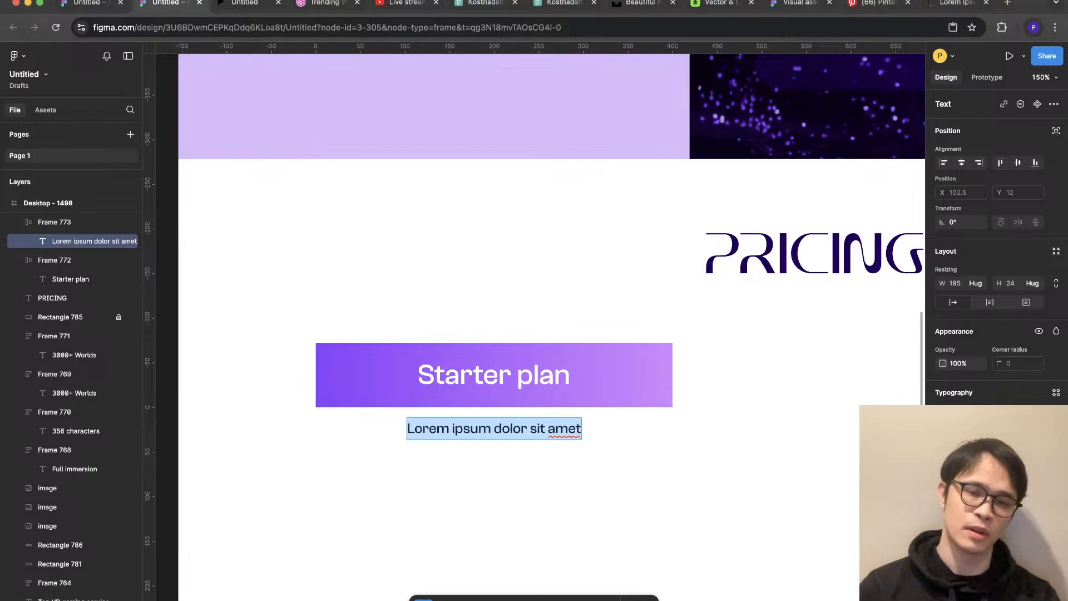
left_click(407, 428)
type("-")
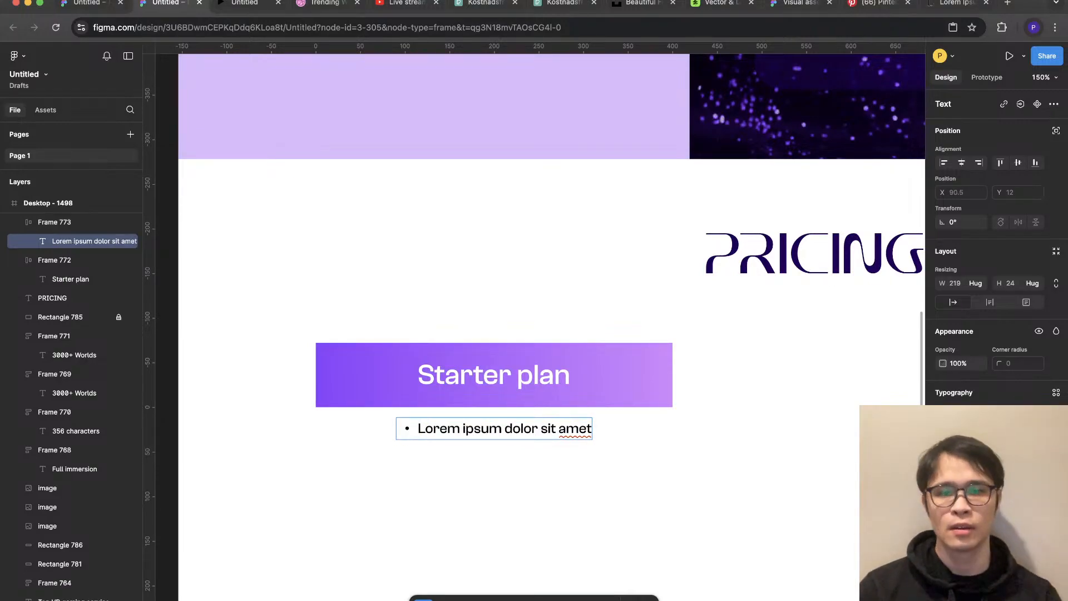
key("Escape")
key("Escape")
Step: Try to build the feature list from three duplicated bullet text layers stacked vertically in the frame
key("Return")
key("ctrl+d")
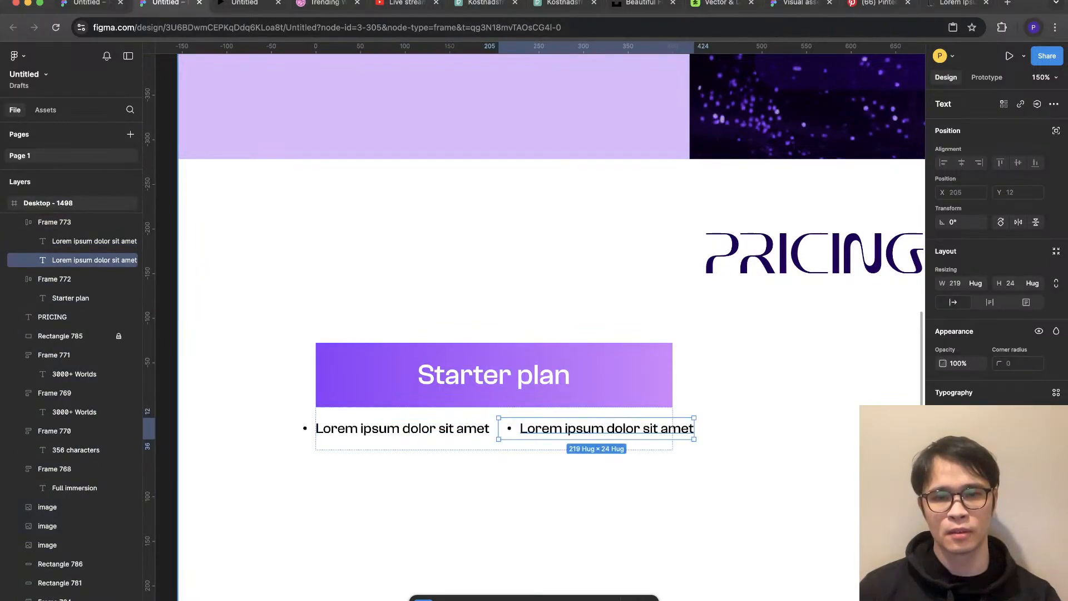
key("super+d")
key("shift+Return")
left_click(944, 362)
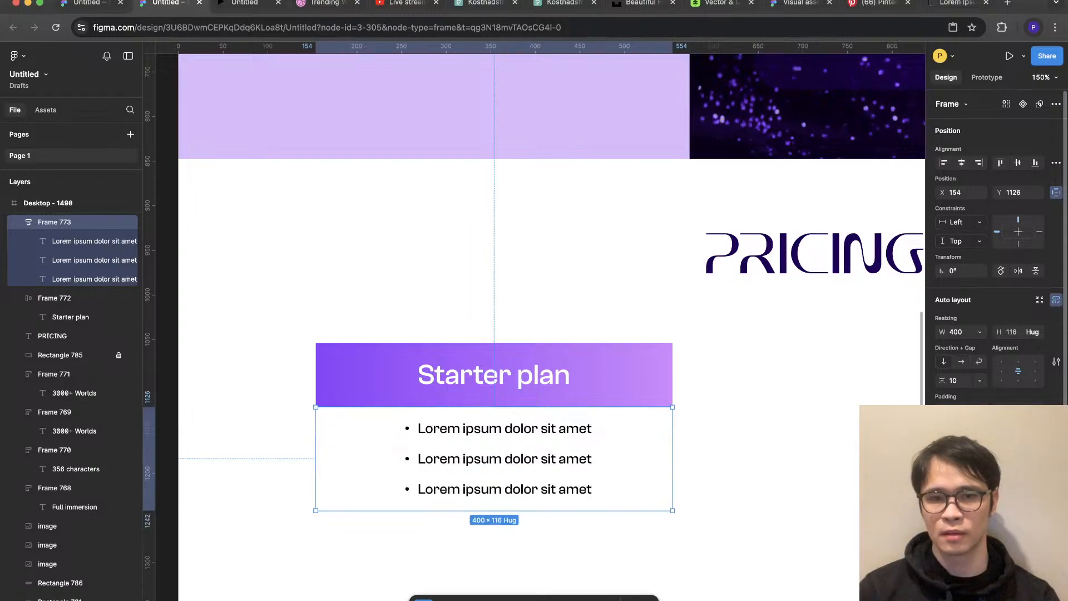
key("super+z")
key("super+z")
key("super+z")
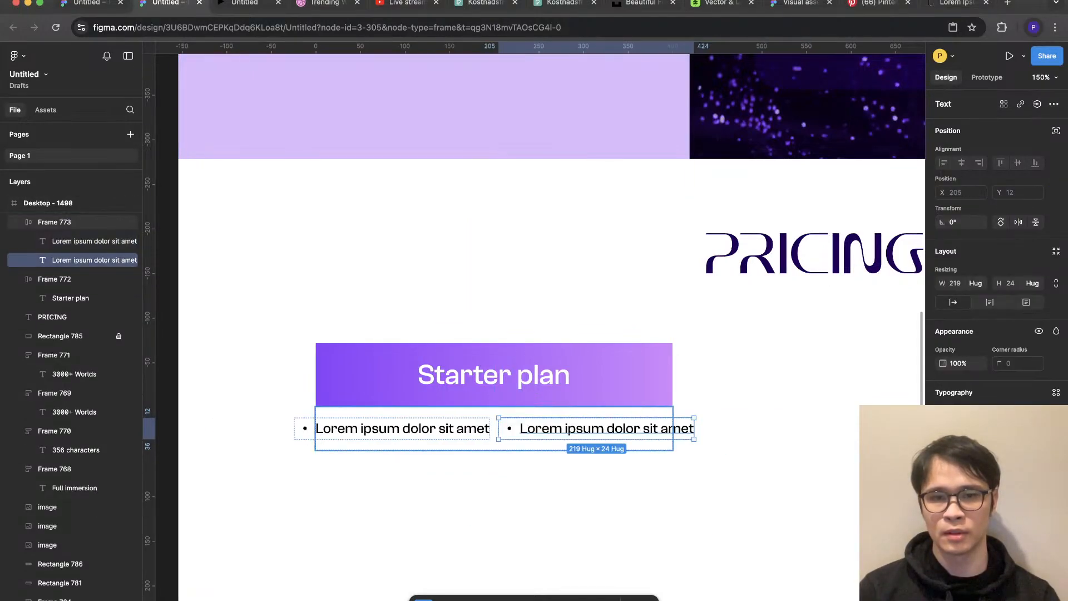
Step: Extend the bulleted text to seven lines, each reading "Lorem ipsum dolor sit amet"
key("Return")
key("Right")
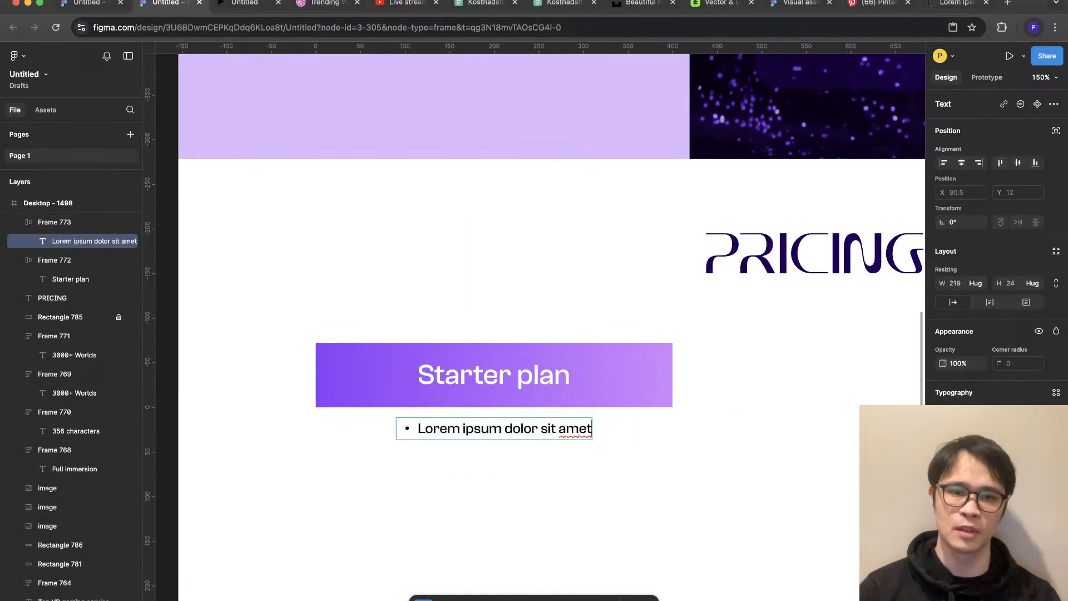
key("Return")
key("super+v")
key("Return")
key("super+v")
key("Return")
key("super+v")
key("Return")
key("super+v")
key("Return")
key("super+v")
key("Return")
key("super+v")
key("Return")
key("super+v")
key("Return")
key("super+z")
key("super+z")
key("super+z")
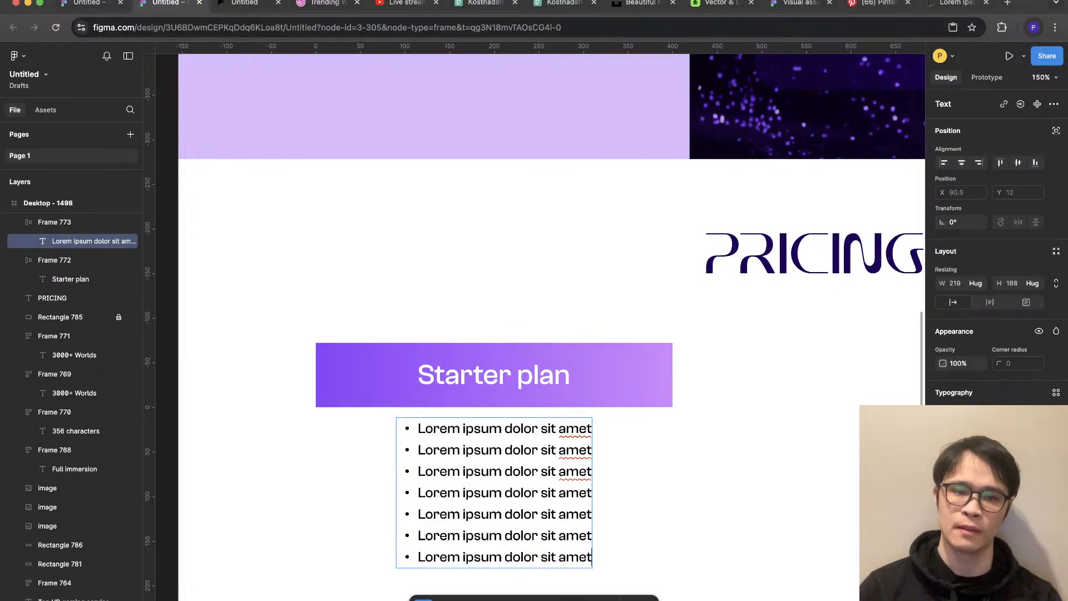
key("Escape")
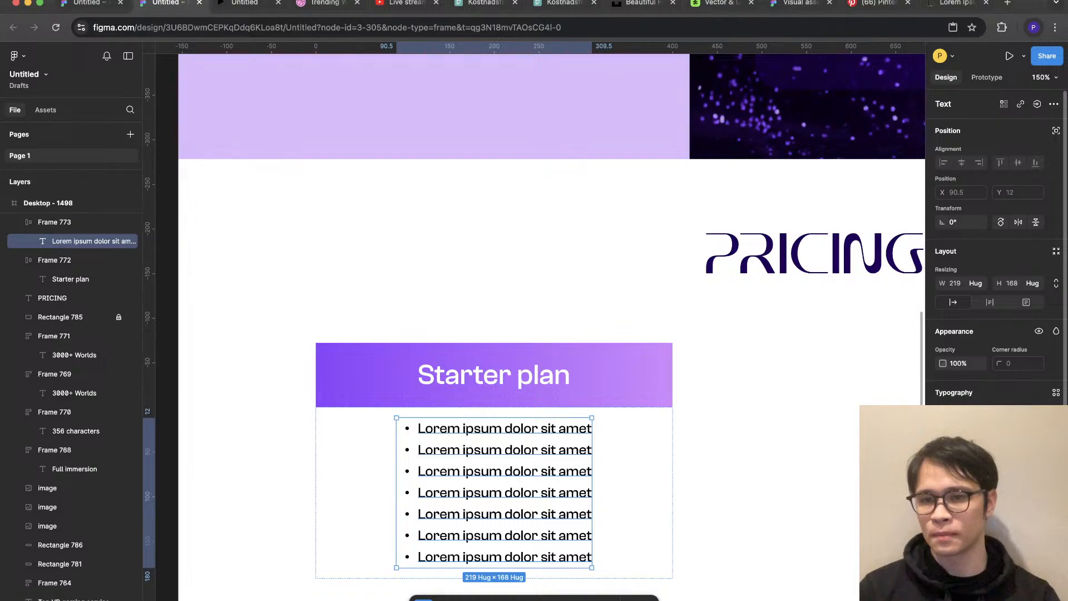
Step: Increase the list spacing between the seven bulleted lines in the Starter plan card
left_click(1055, 492)
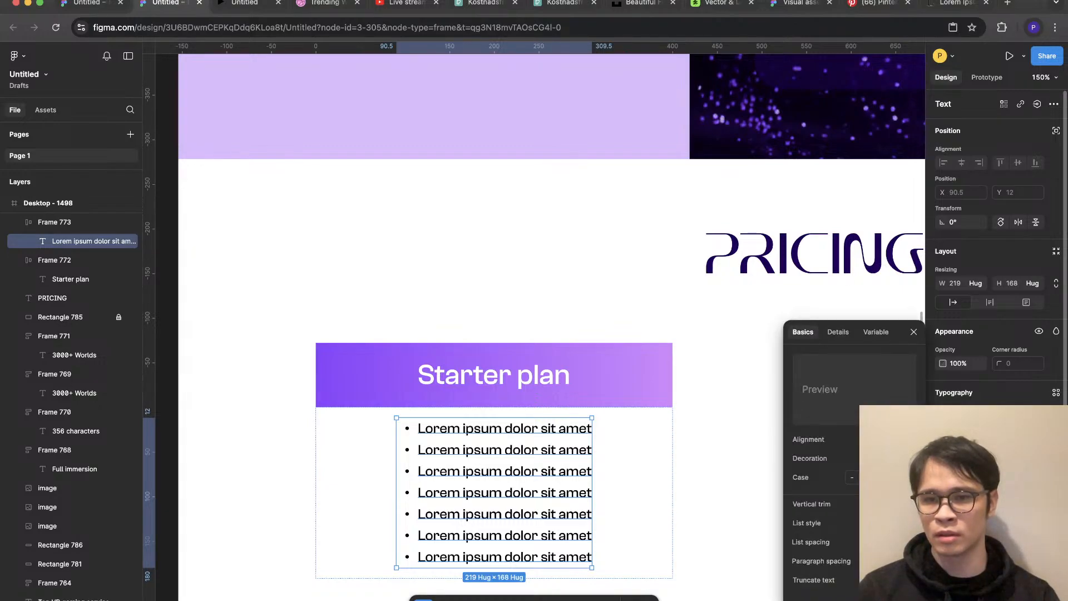
left_click_drag(882, 542, 882, 542)
scroll(483, 367, "down", 5)
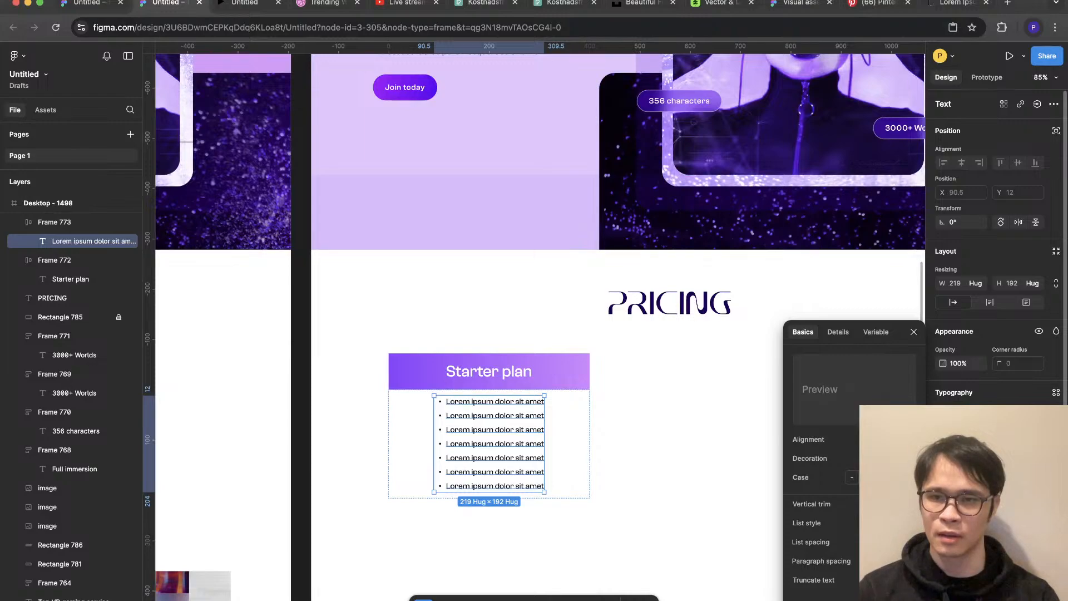
key("Escape")
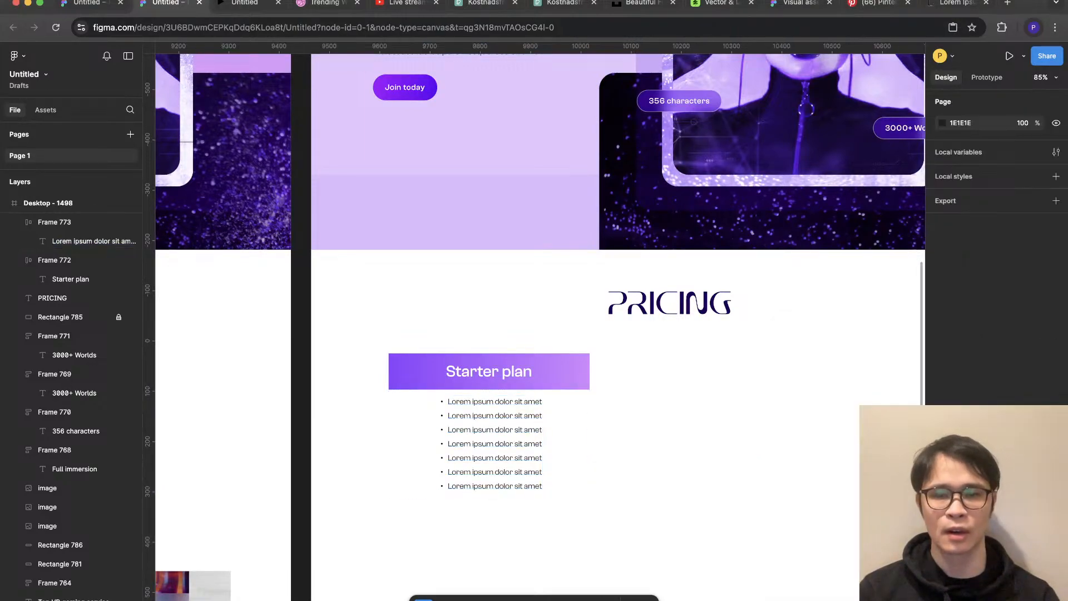
Step: Make the bulleted list text one font weight heavier
scroll(580, 543, "down", 2)
left_click(511, 463, "super")
key("super+alt+period")
left_click(580, 542, "super")
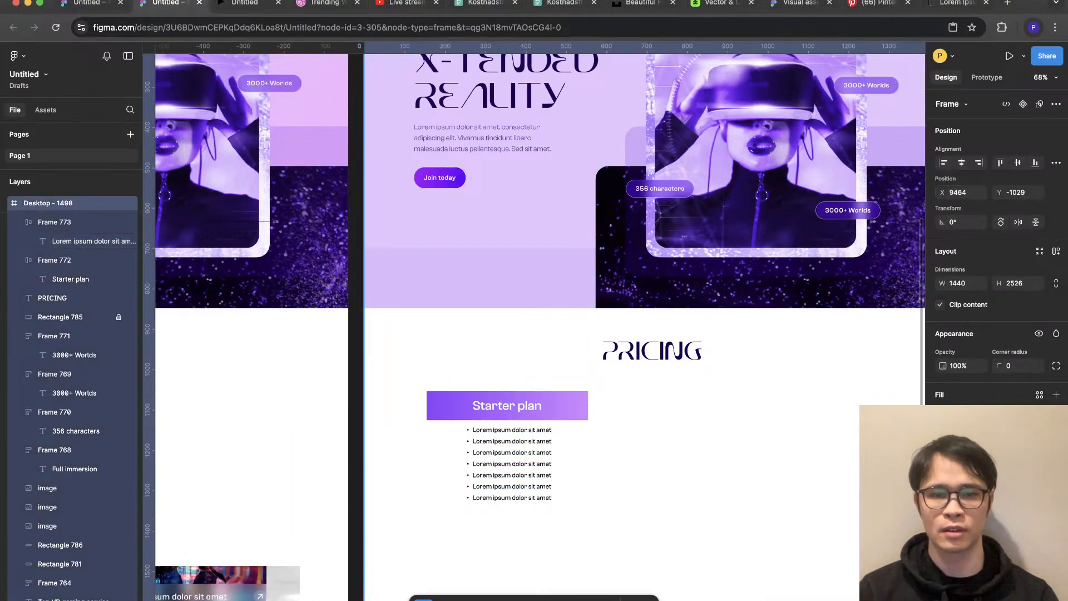
Step: Stretch the bulleted list's frame downward to about 445 px high and align its content to the top centre
scroll(531, 540, "up", 2)
left_click(531, 540)
left_click_drag(501, 578, 501, 600)
key("alt+w")
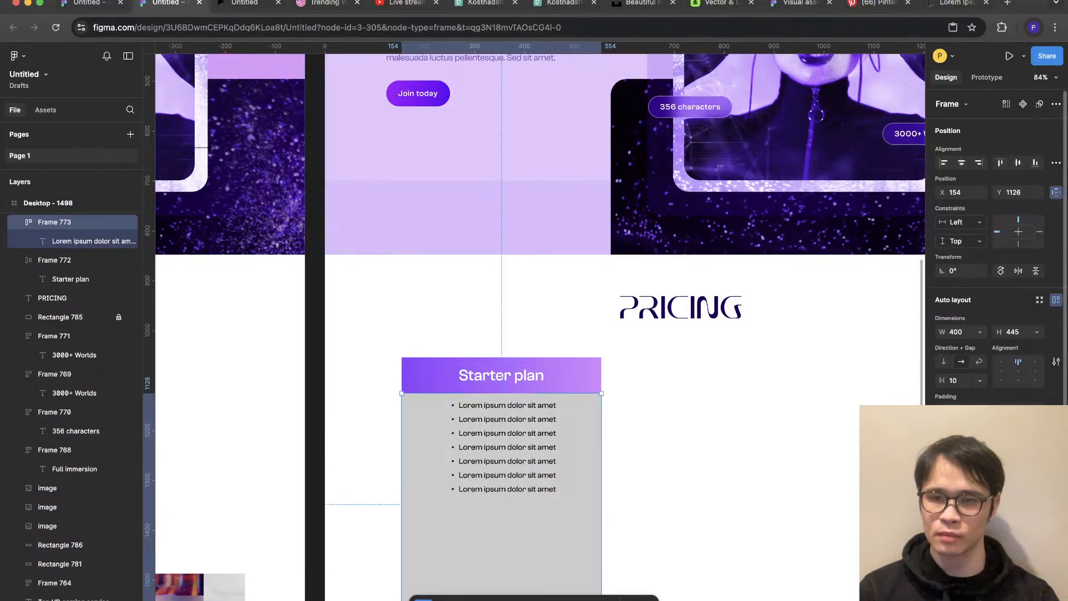
Step: Fill the bulleted list's frame with a very pale tint of the purple sampled from the Starter plan header
left_click(789, 340)
left_click_drag(790, 340, 783, 331)
scroll(681, 438, "down", 5)
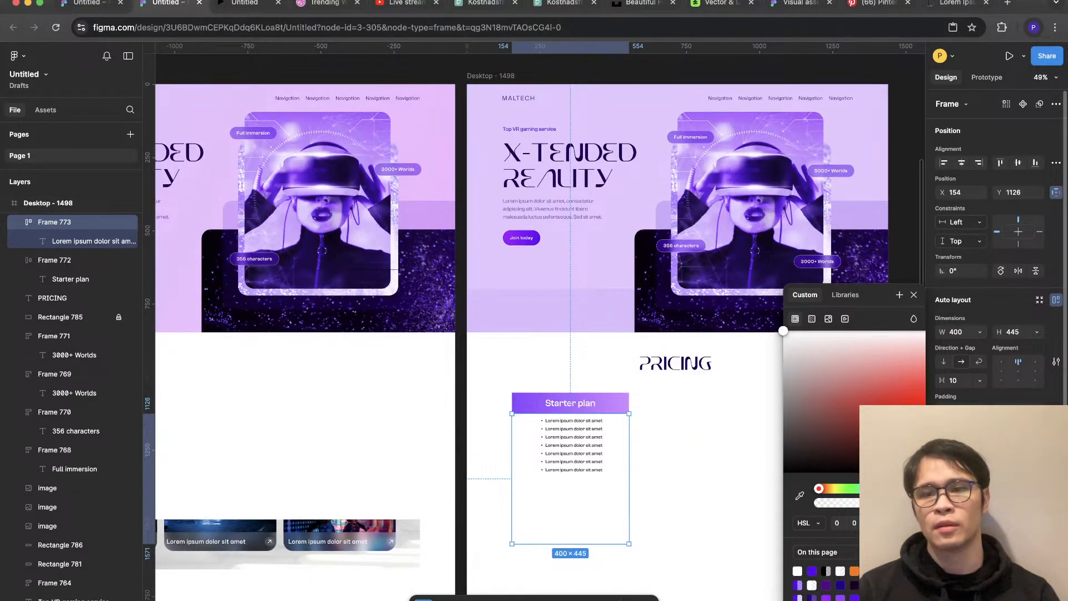
left_click(799, 495)
left_click(616, 399)
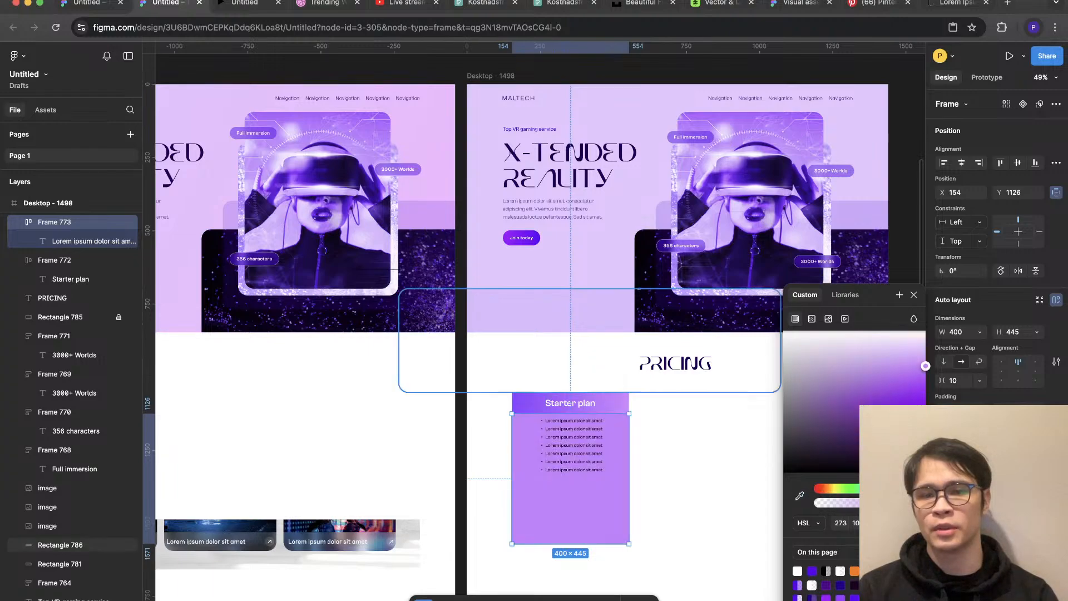
left_click_drag(925, 366, 926, 336)
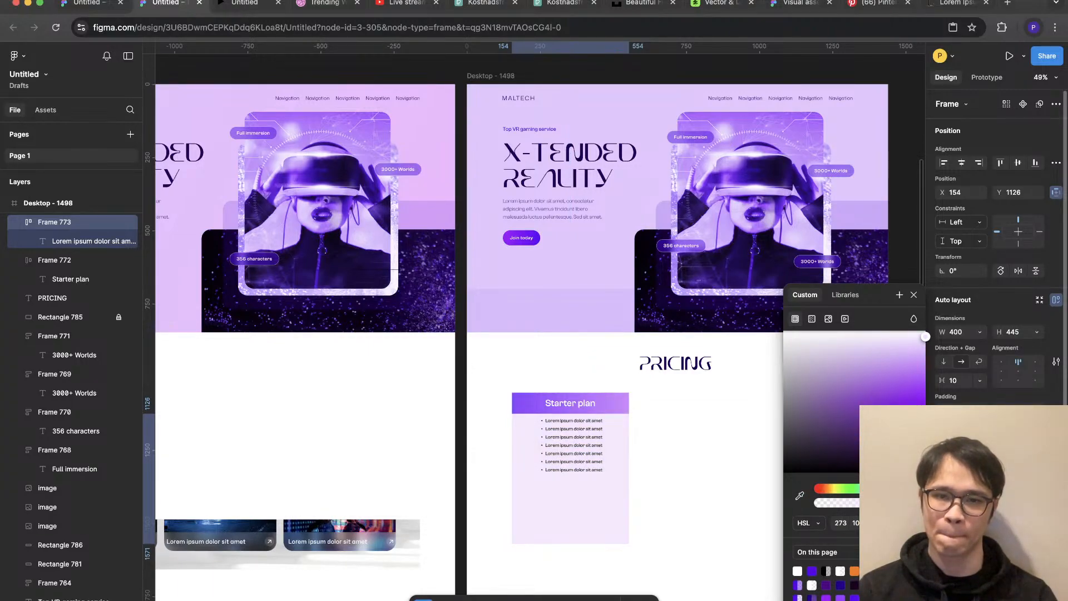
left_click(695, 423)
Step: Increase the feature list frame's vertical padding to 24 so the bullets sit farther below the header
scroll(695, 423, "up", 4)
left_click(479, 445)
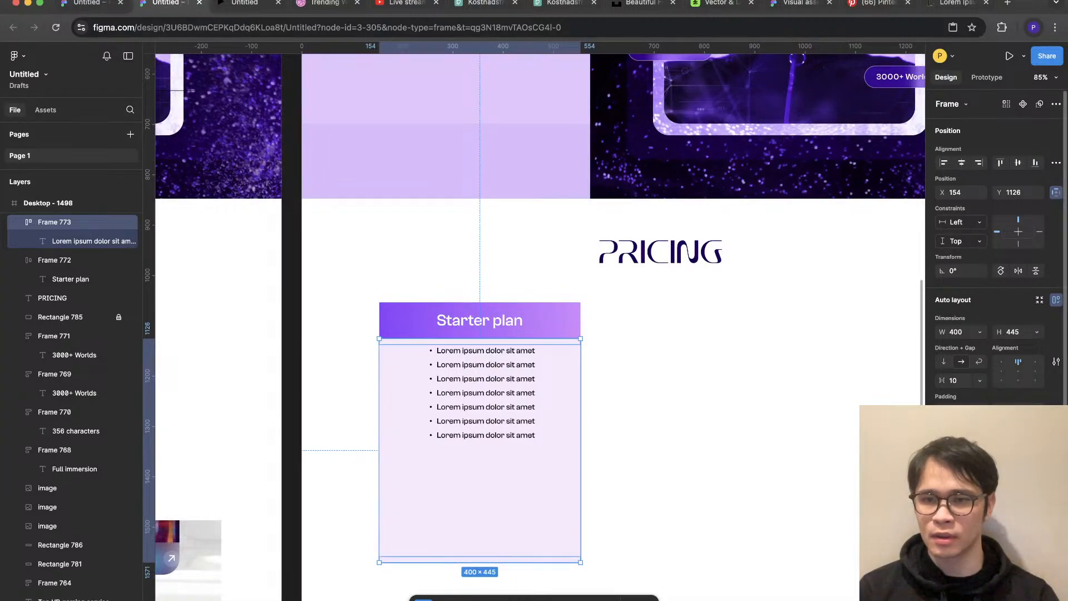
key("Escape")
scroll(705, 503, "down", 3)
scroll(642, 503, "up", 3)
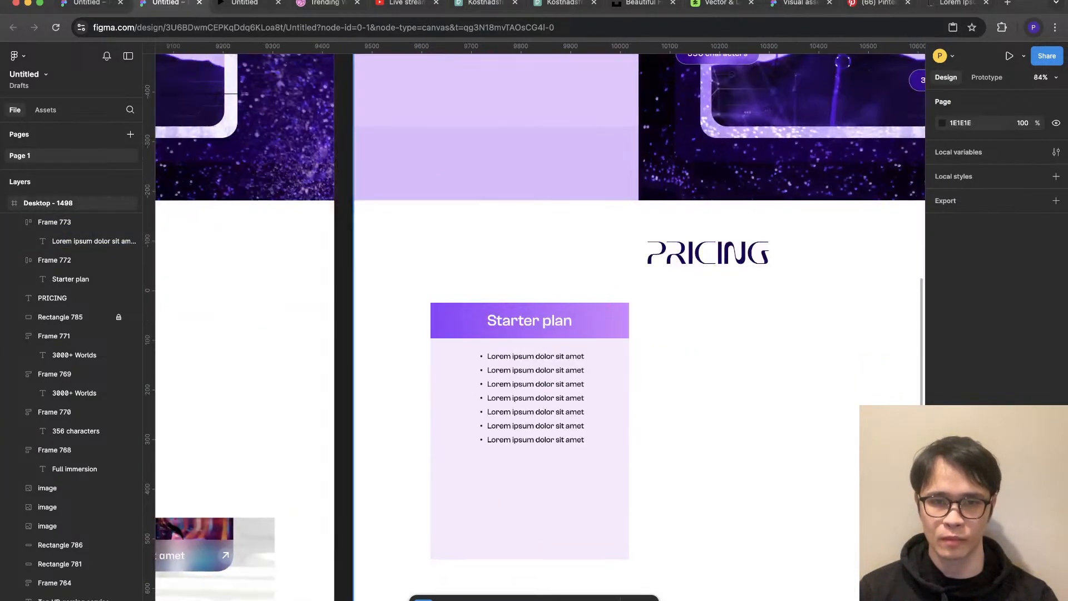
Step: Enlarge the feature list text by about half and give it a lighter font weight
scroll(539, 329, "right", 2)
scroll(540, 329, "up", 1)
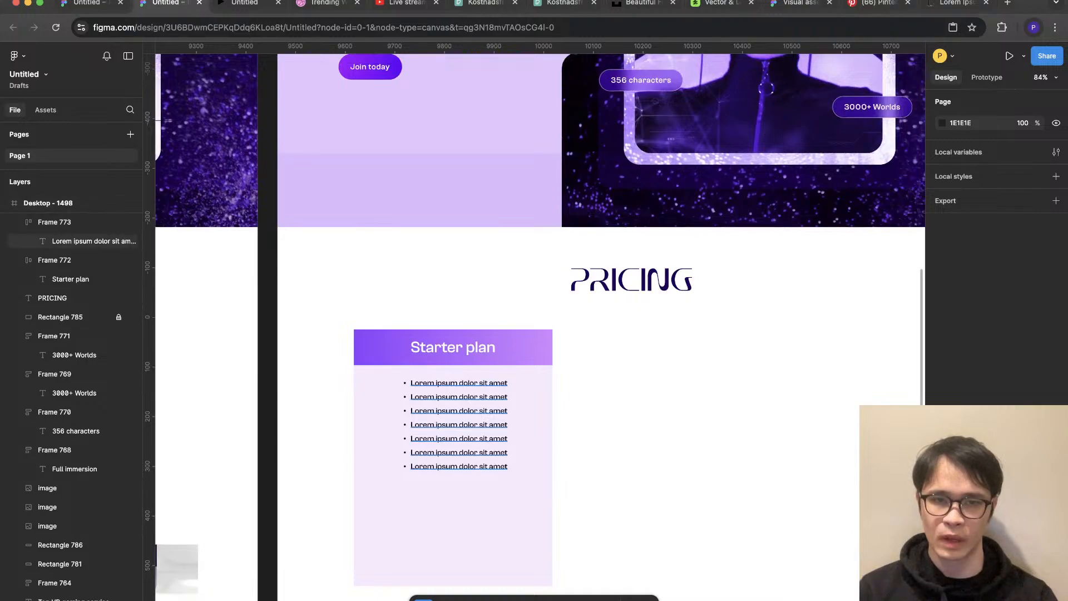
left_click(458, 425, "super")
key("Escape")
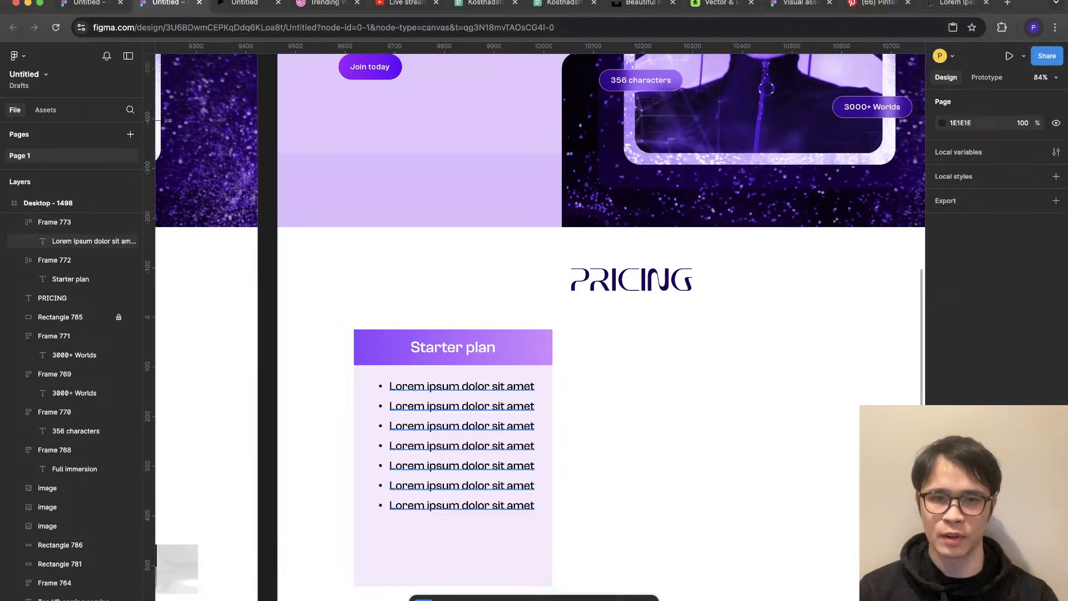
left_click(461, 445, "super")
key("super+b")
key("Escape")
key("super+z")
key("super+z")
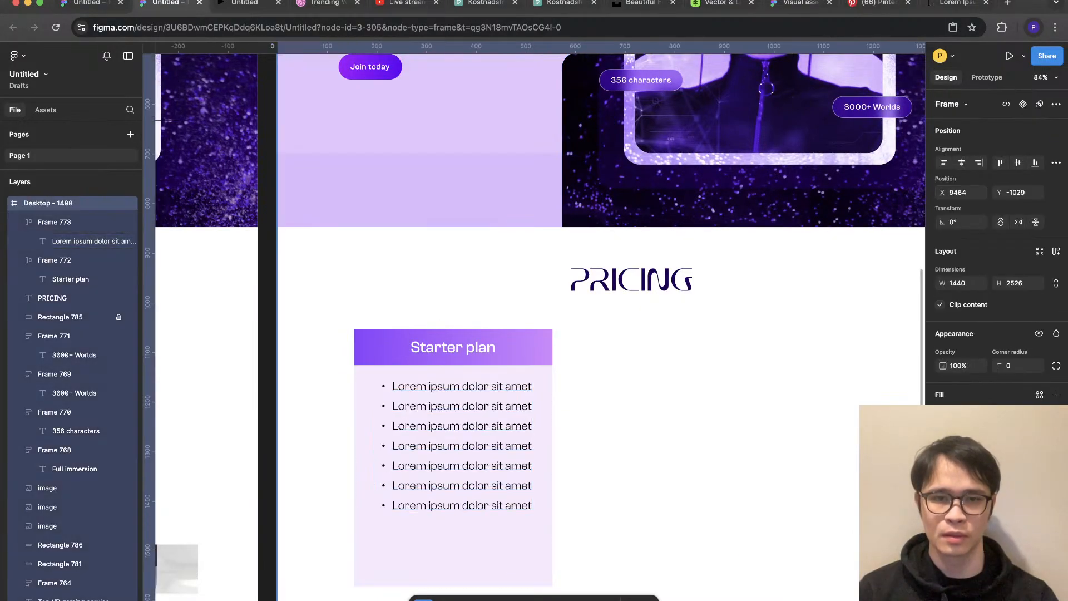
Step: Replace the first bullet of the Starter plan list with "4 worlds"
scroll(359, 496, "up", 2)
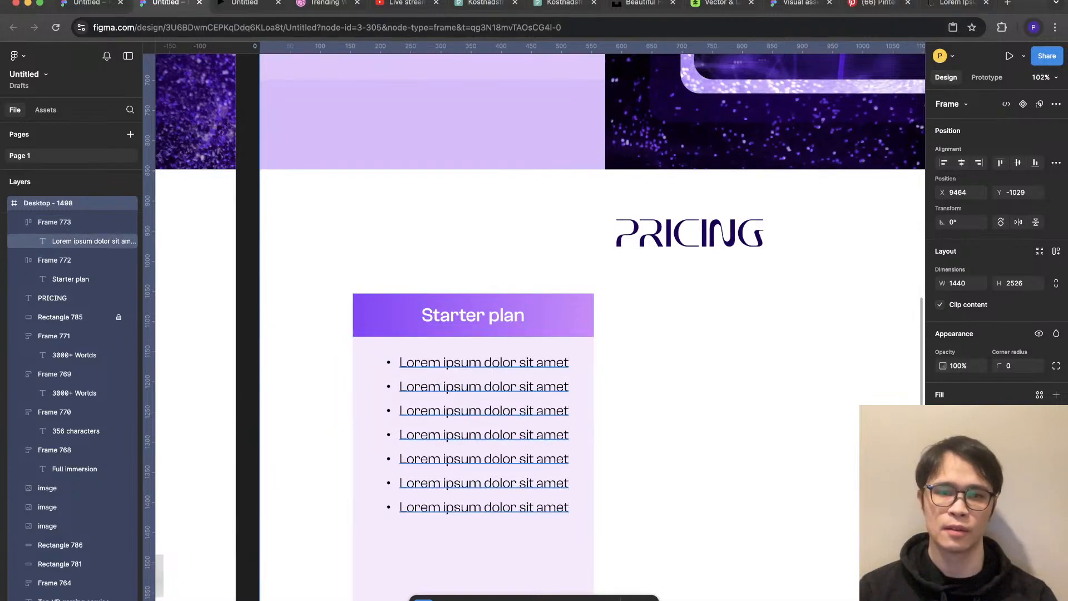
left_click(473, 434, "super")
double_click(462, 362)
triple_click(461, 362)
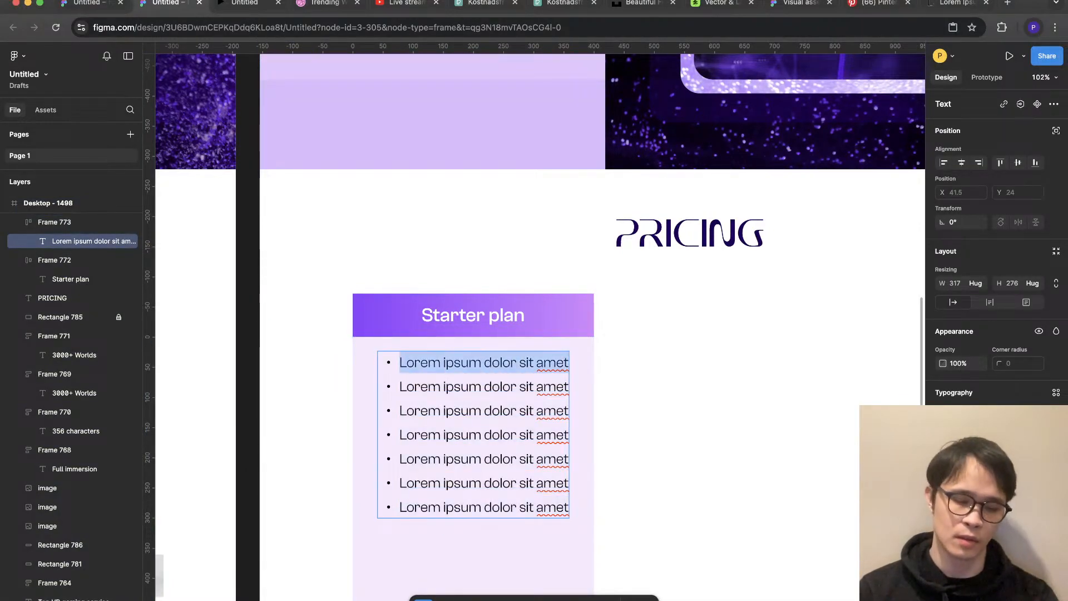
type("4")
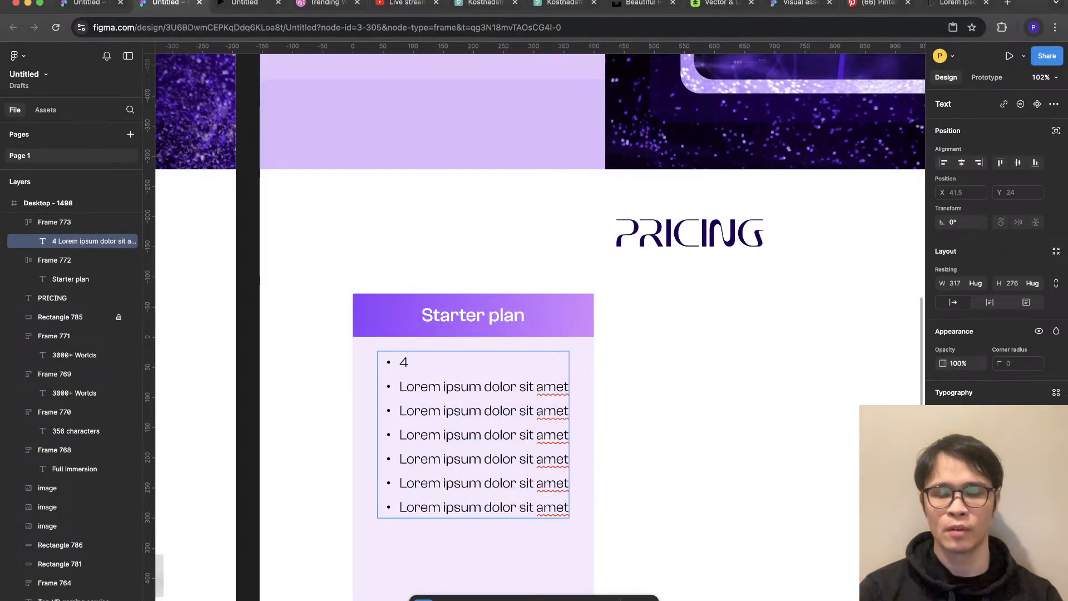
type(" Wo")
key("BackSpace")
key("BackSpace")
type("w")
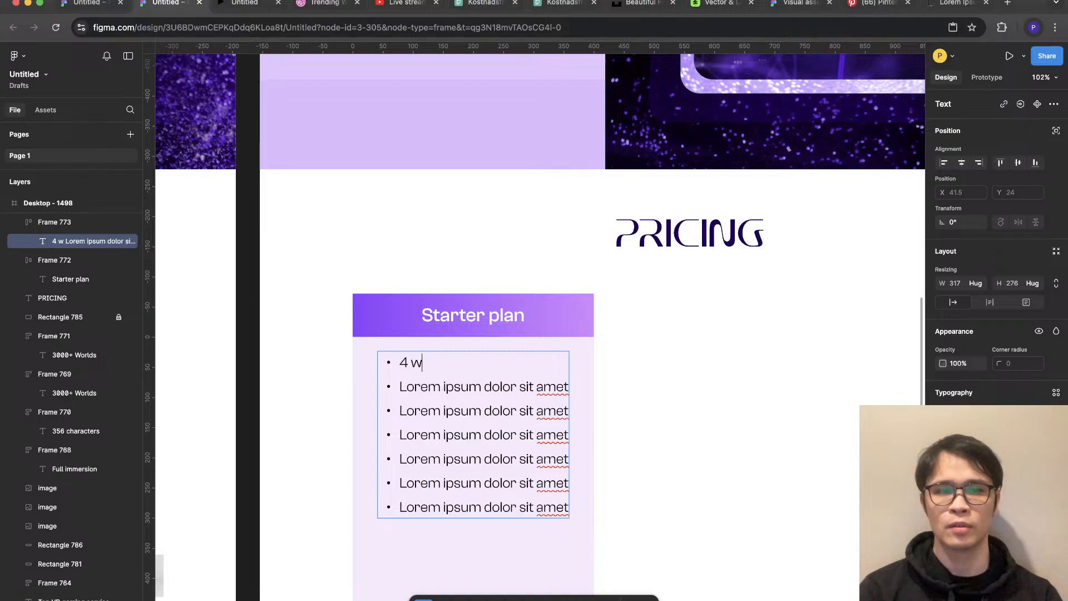
key("BackSpace")
type("worlds")
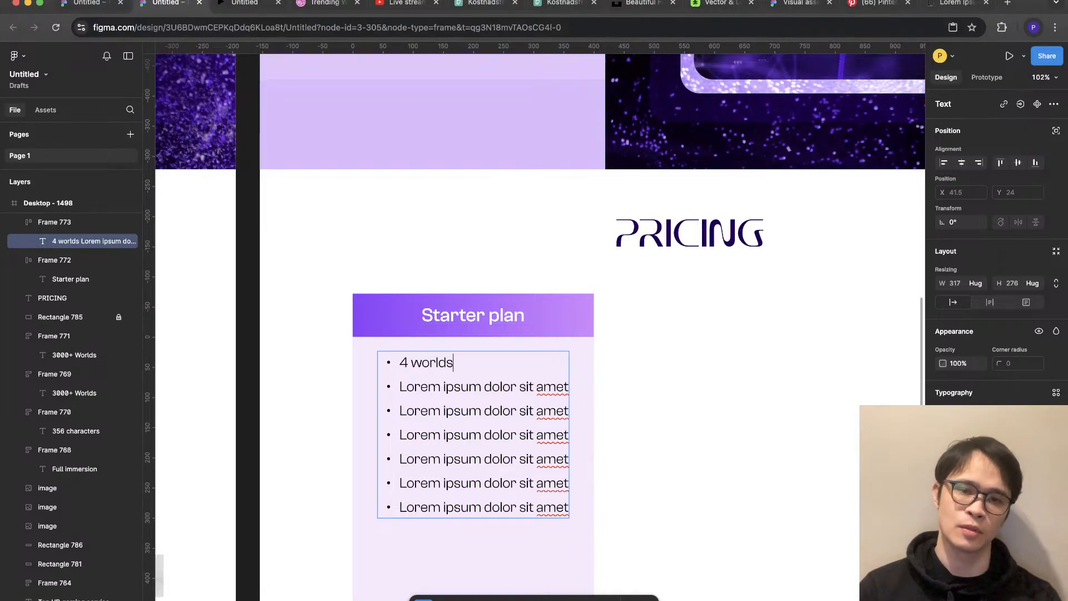
Step: Replace the second and third bullets with "15 characters" and "Unlimited usage"
triple_click(527, 386)
type("15")
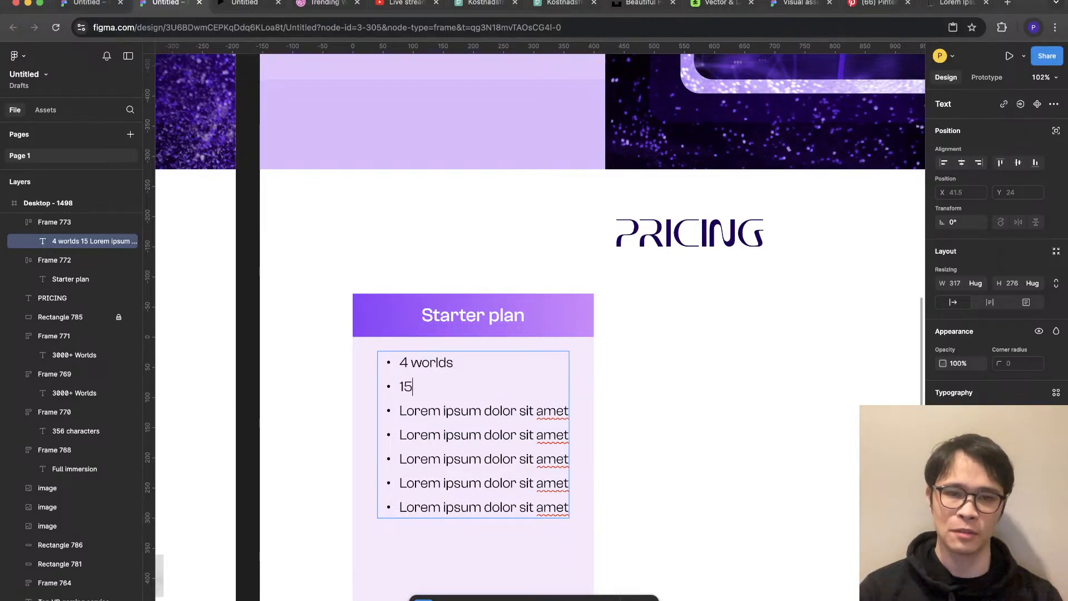
type(" characters")
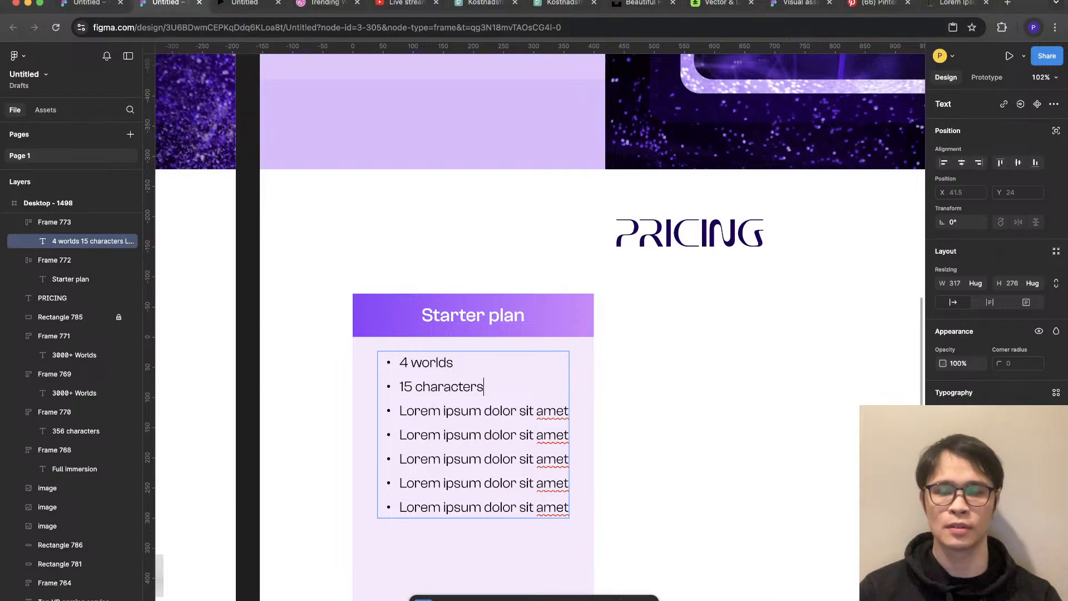
triple_click(484, 411)
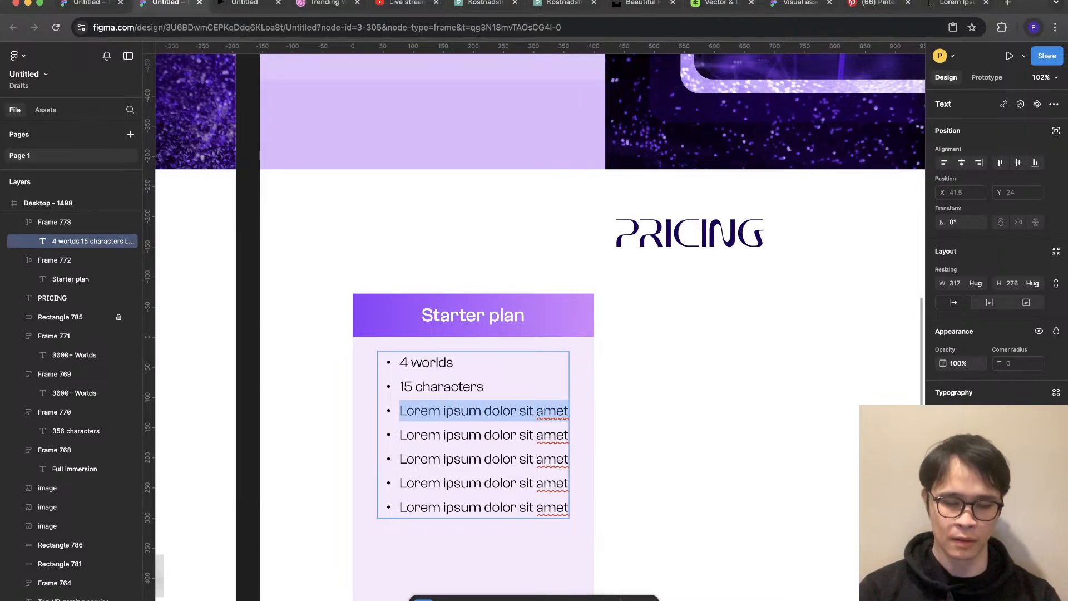
type("Unlimited usage")
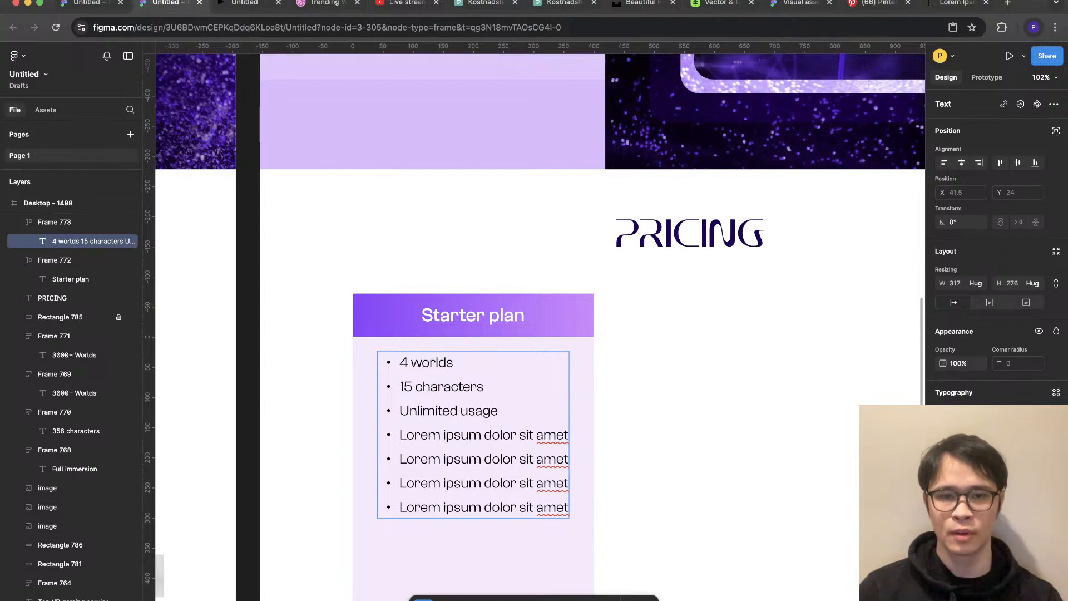
Step: Replace the fourth bullet with "500+ available connections"
triple_click(516, 437)
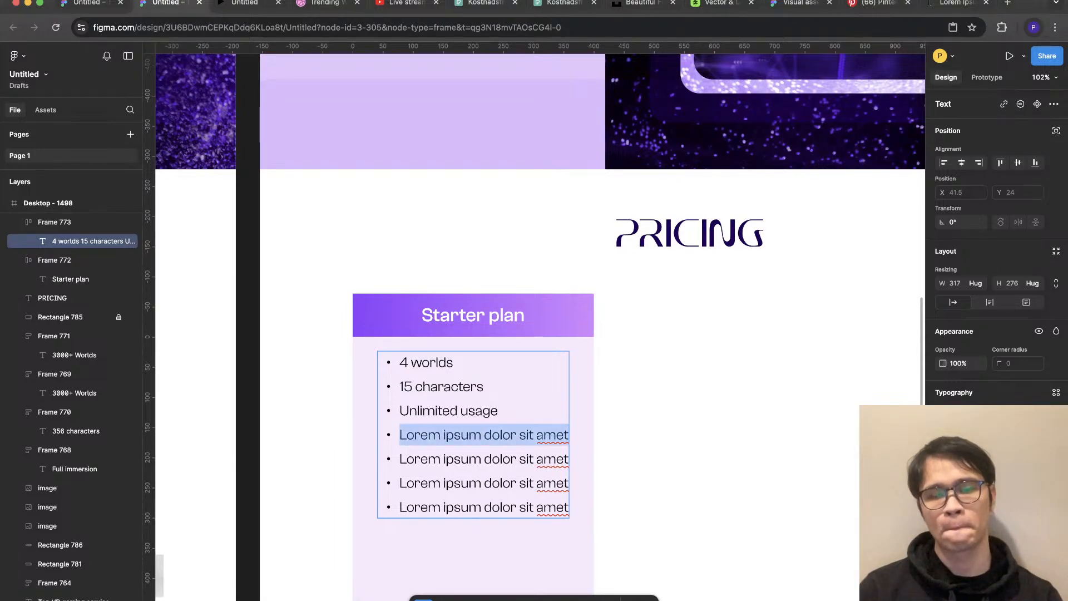
type("500+")
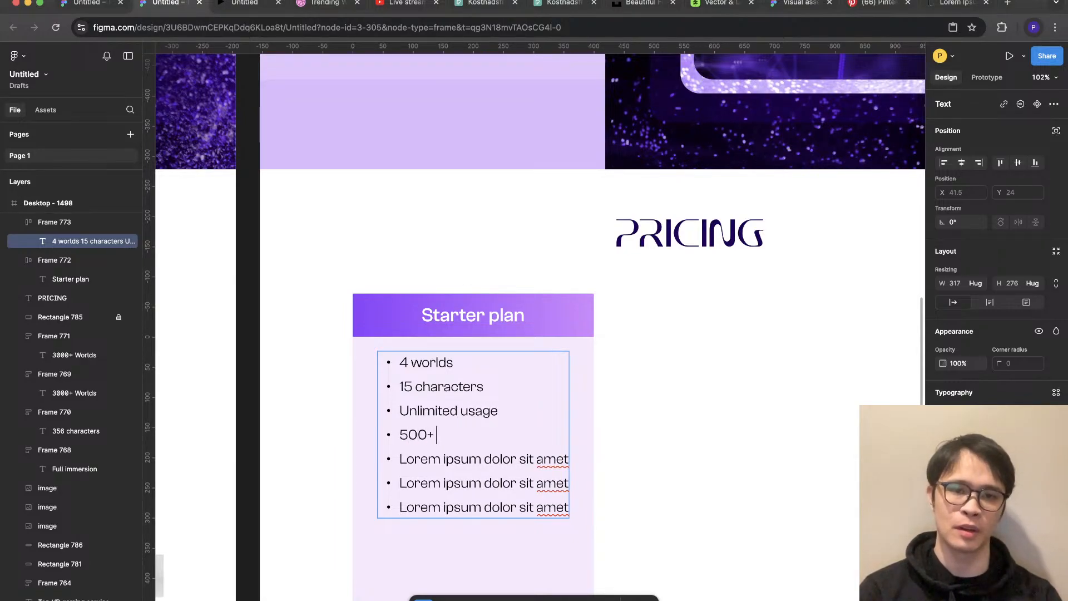
type(" available lorem")
key("BackSpace")
key("BackSpace")
key("BackSpace")
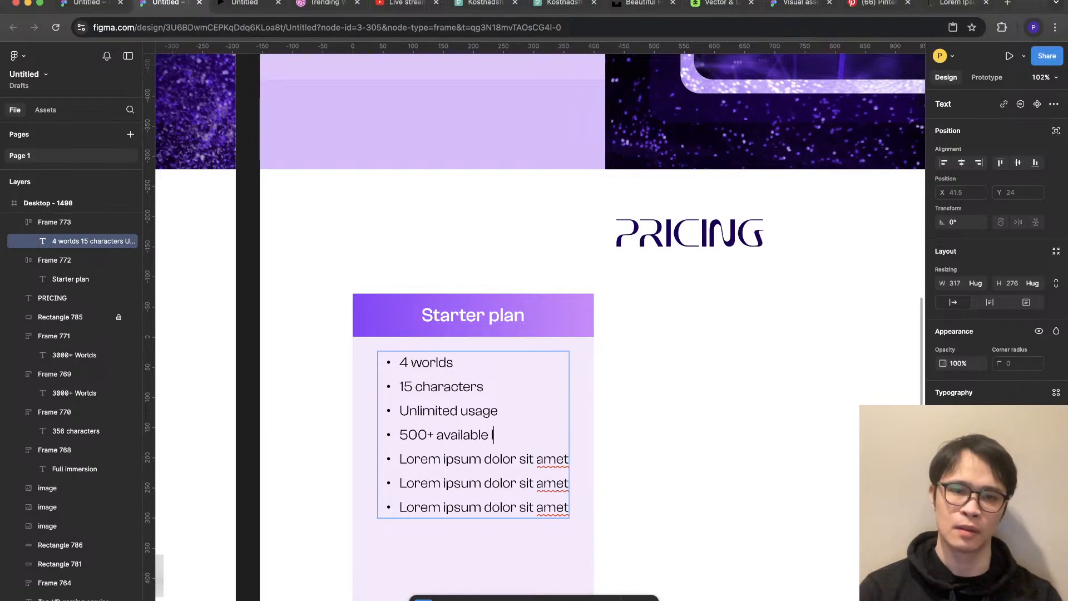
type("connections")
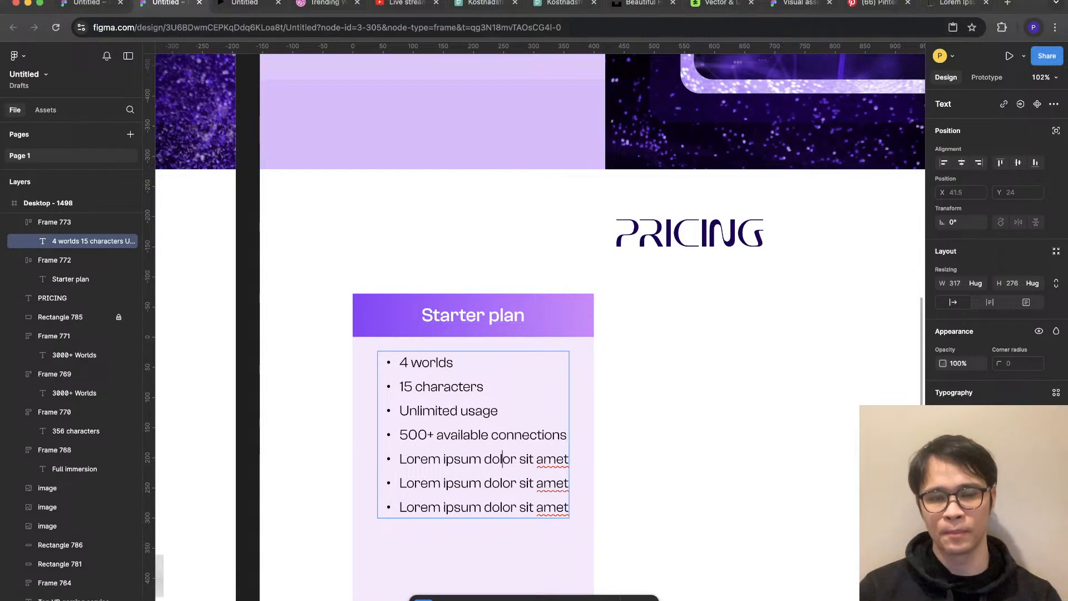
Step: Replace the fifth bullet with "1000+ combos"
left_click_drag(400, 459, 568, 458)
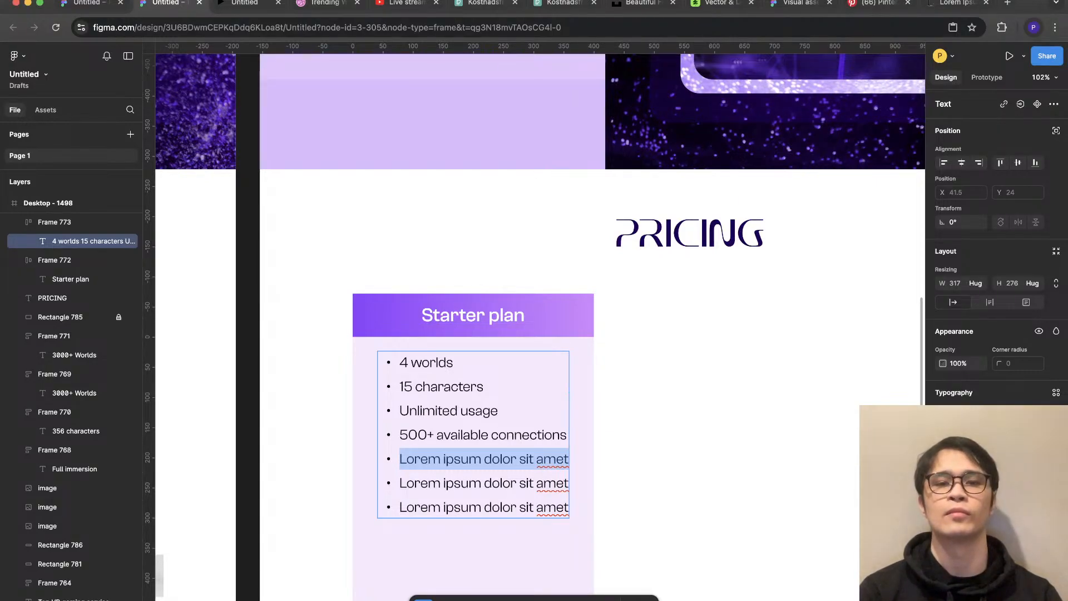
type("500")
key("BackSpace")
key("BackSpace")
key("BackSpace")
type("1000+")
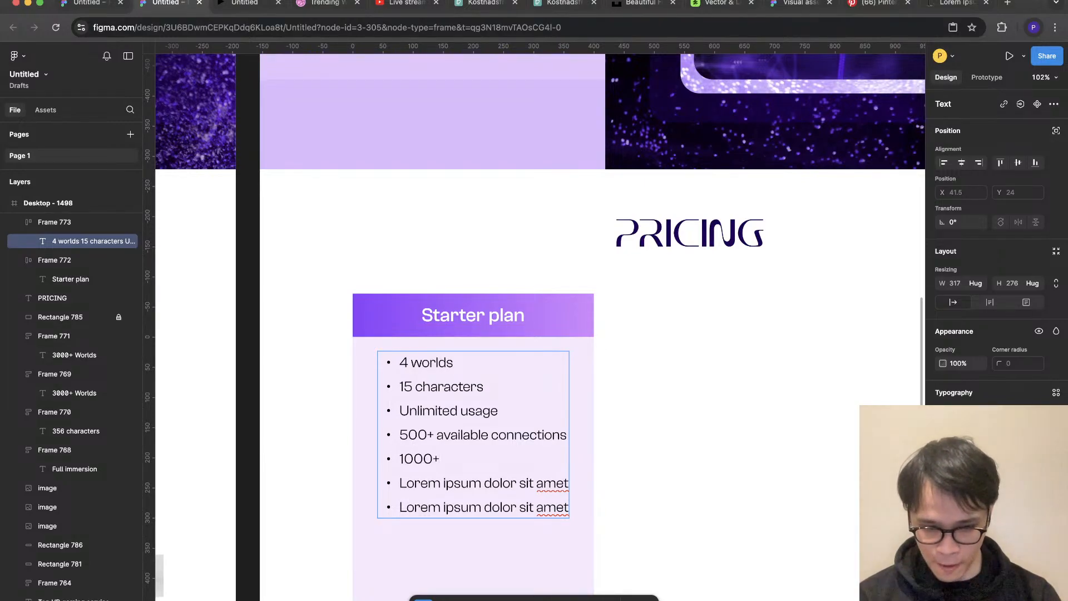
type(" combos")
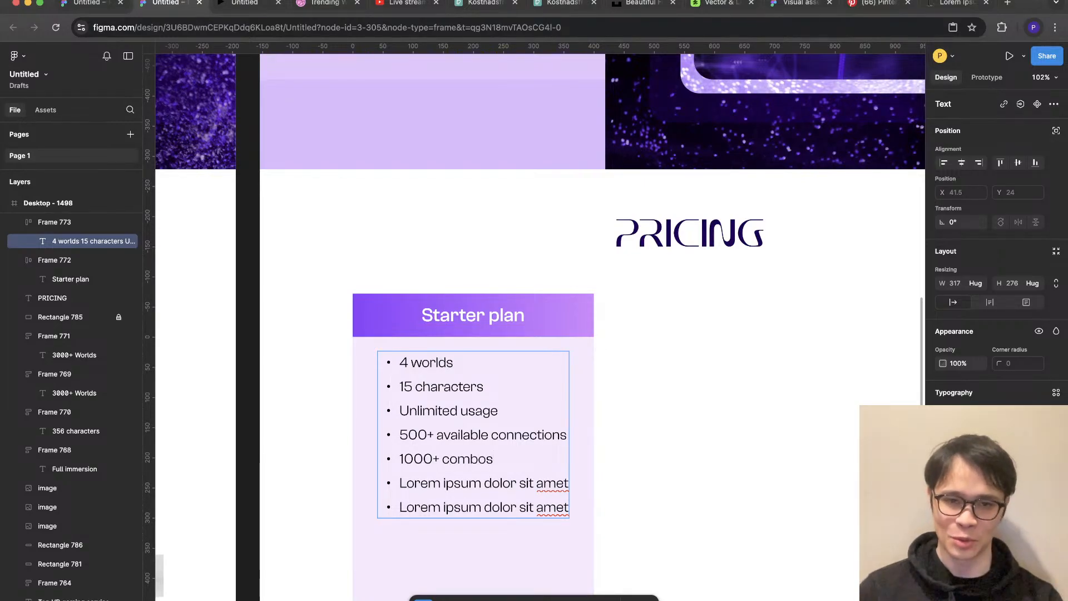
Step: Delete the two remaining "Lorem ipsum dolor sit amet" bullets and finish editing the list
key("super+shift+Down")
key("BackSpace")
key("Escape")
key("Escape")
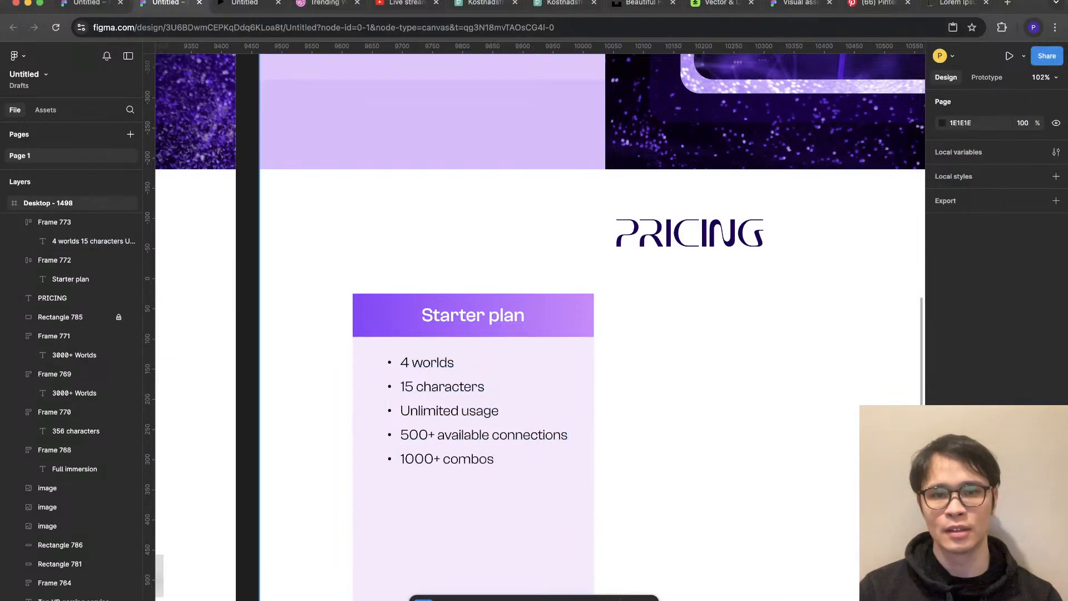
Step: Move the Desktop - 1498 frame farther away from the neighbouring page design
scroll(614, 469, "down", 2)
scroll(352, 488, "down", 5)
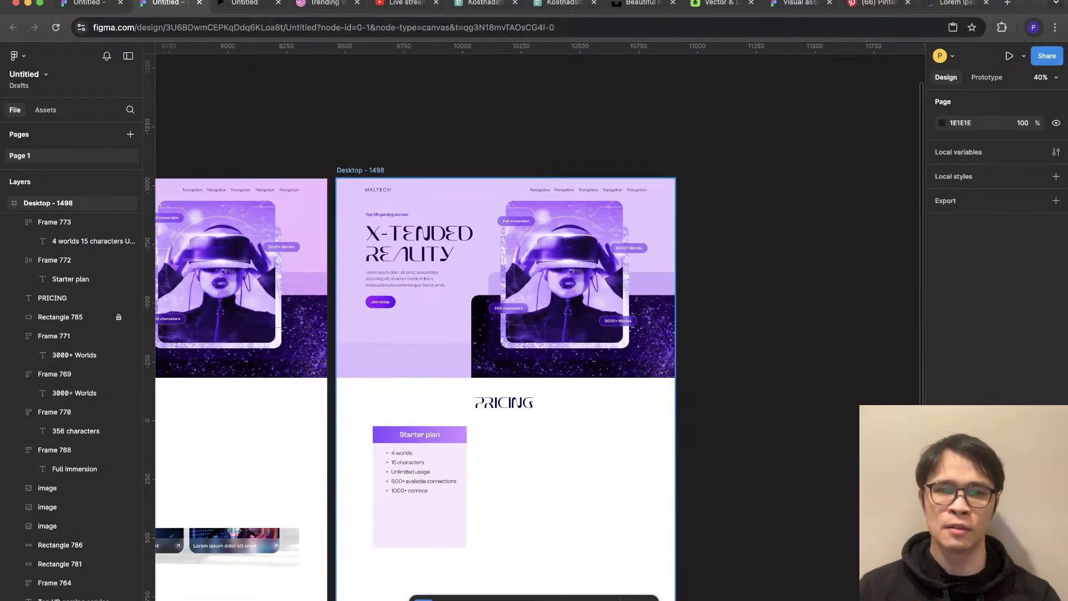
scroll(432, 496, "up", 2)
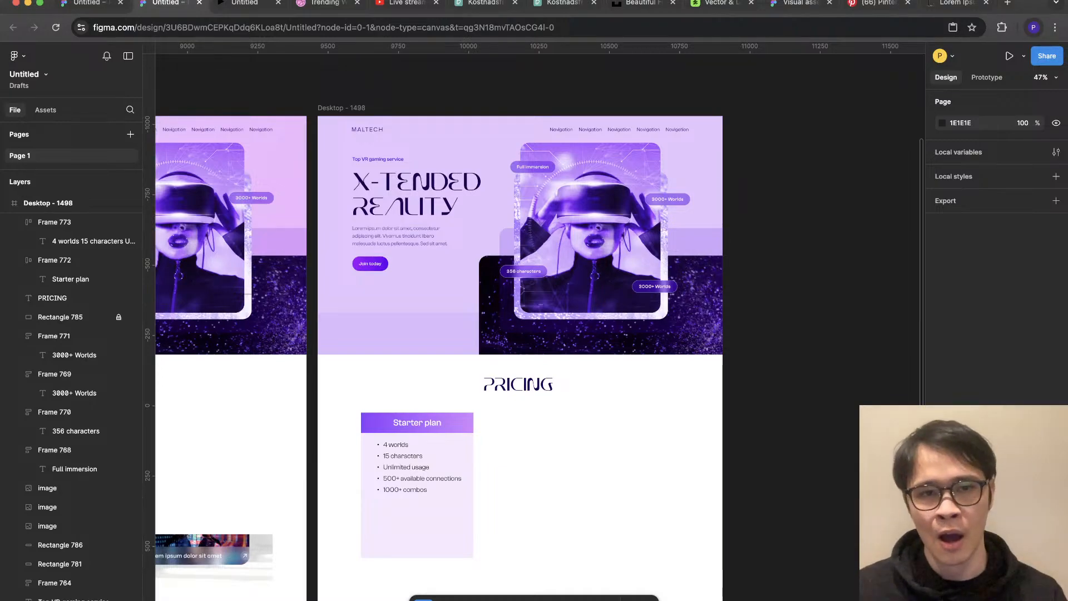
left_click_drag(341, 108, 869, 448)
key("Escape")
key("f")
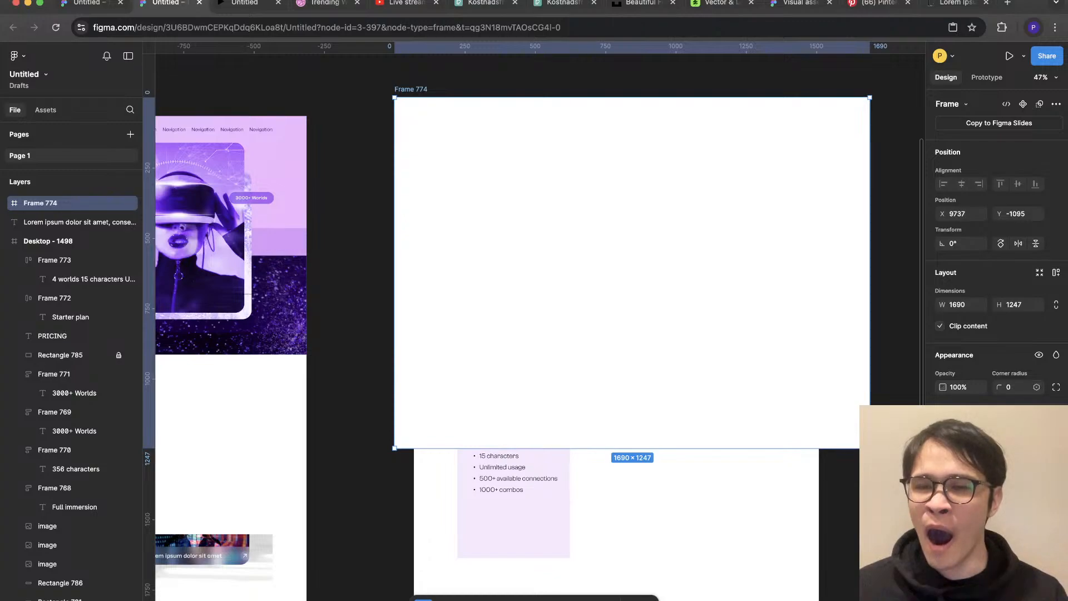
key("BackSpace")
Step: Draw a narrow vertical rectangle about 45 px wide and 1301 px high, starting at the Desktop - 1498 frame's top edge
key("r")
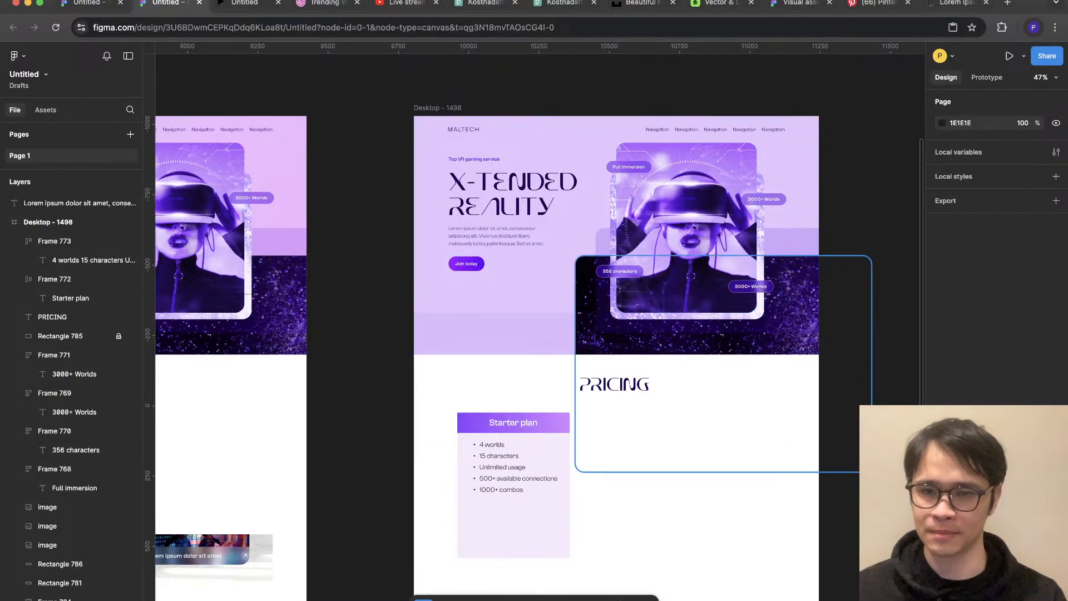
left_click_drag(743, 173, 779, 481)
left_click_drag(780, 173, 756, 116)
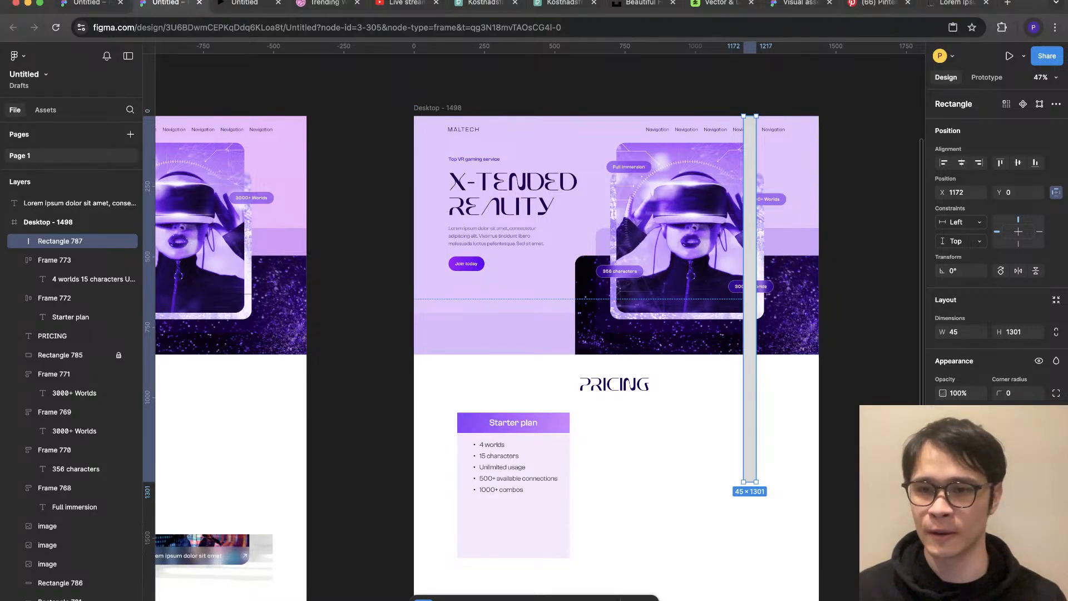
Step: Try heights of 1200 and 1136 for the narrow vertical rectangle and delete it
left_click(1013, 331)
type("1200")
key("Return")
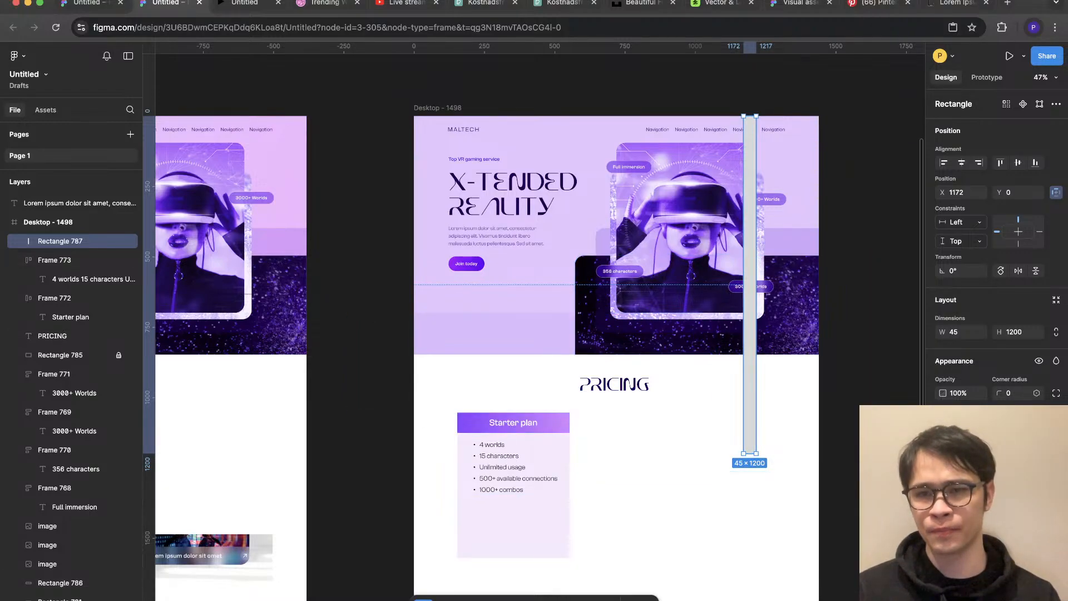
type("1136")
key("Return")
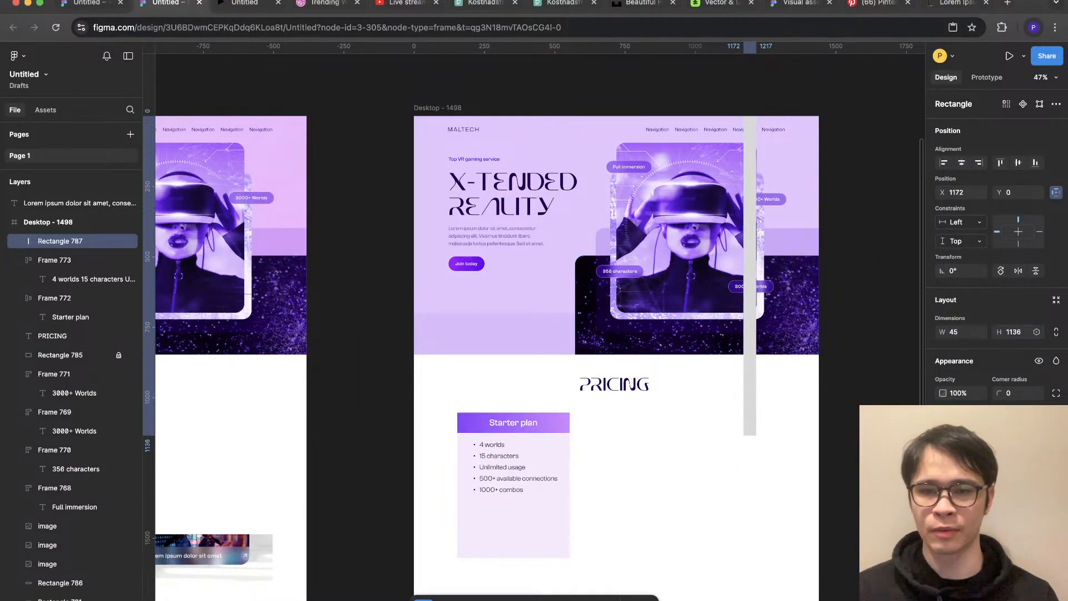
key("Delete")
Step: Combine the Starter plan header and its feature list into one vertical auto layout frame
left_click(465, 483)
scroll(464, 485, "up", 5)
left_click(512, 423, "shift")
key("shift+a")
scroll(746, 485, "down", 5)
scroll(671, 476, "up", 2)
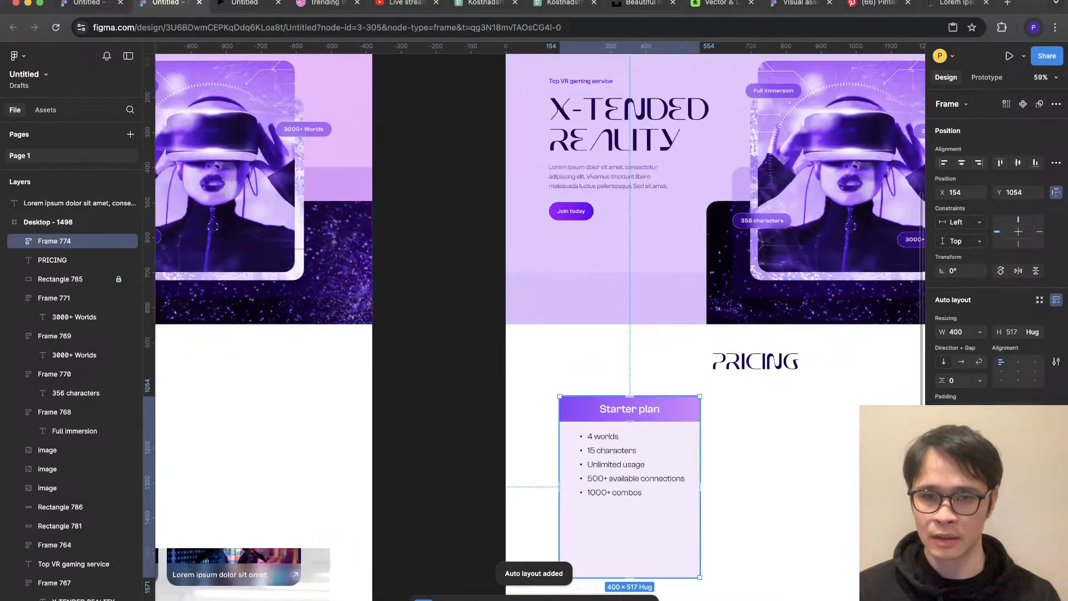
Step: Try top-left alignment for the feature list inside its frame and undo the change
double_click(667, 482)
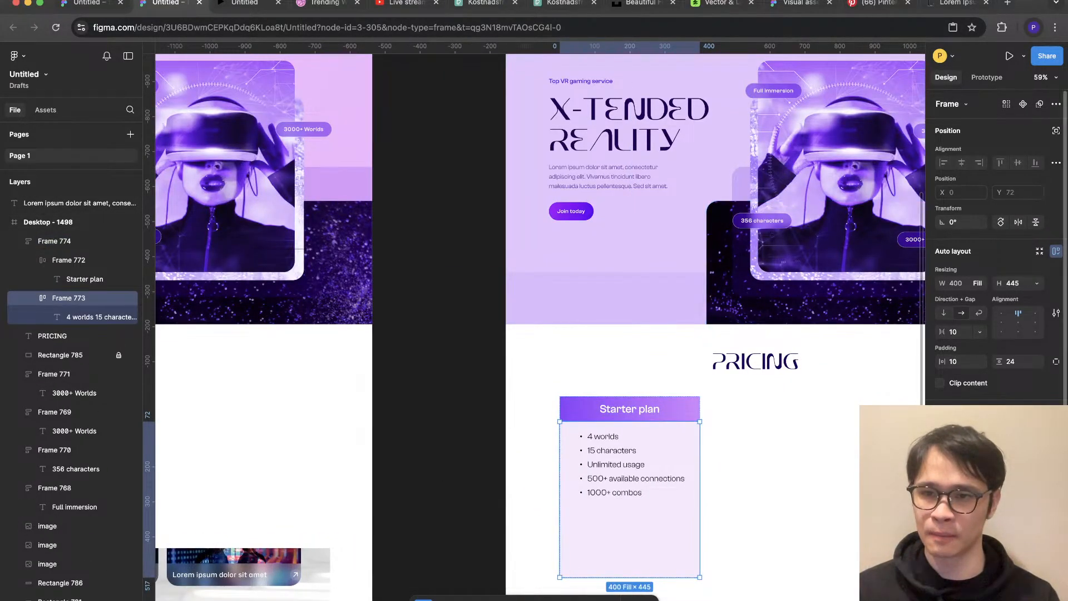
double_click(629, 464)
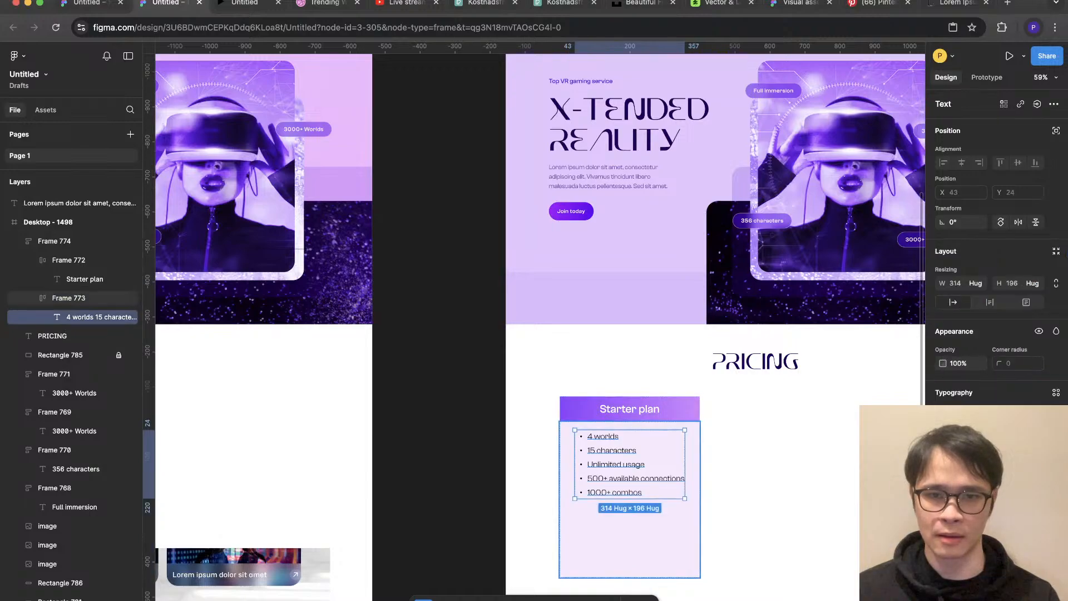
left_click(629, 528)
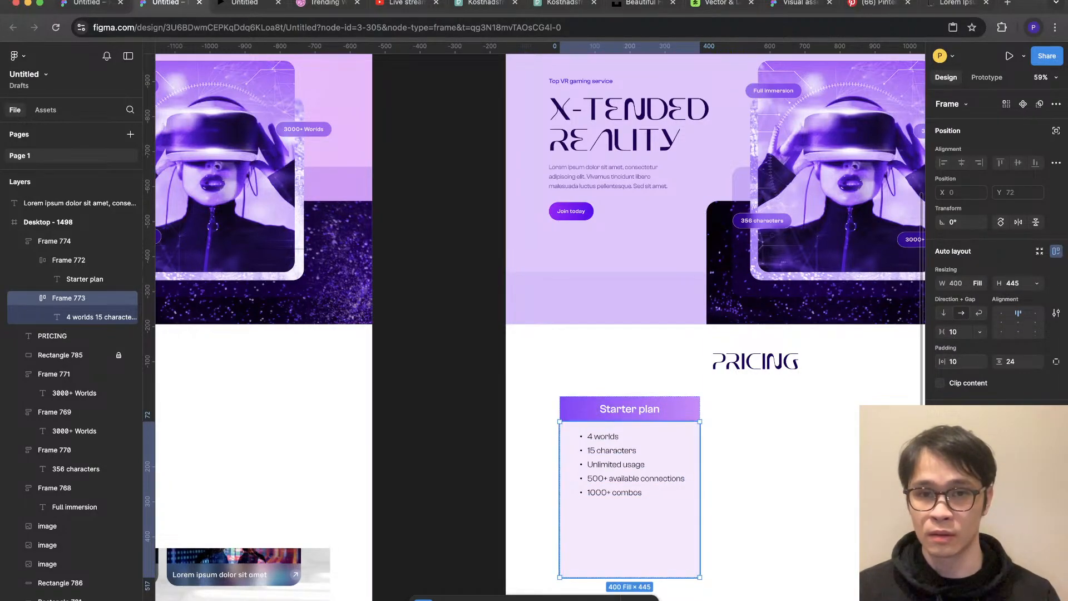
scroll(673, 513, "up", 5)
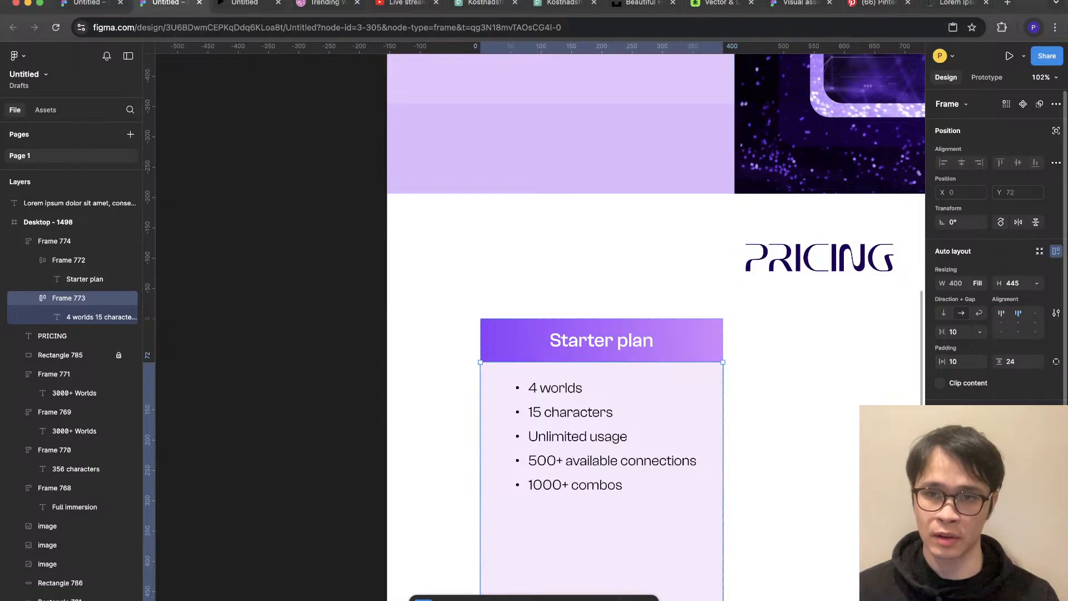
left_click(1000, 313)
left_click(806, 311)
scroll(752, 497, "down", 5)
scroll(752, 498, "right", 3)
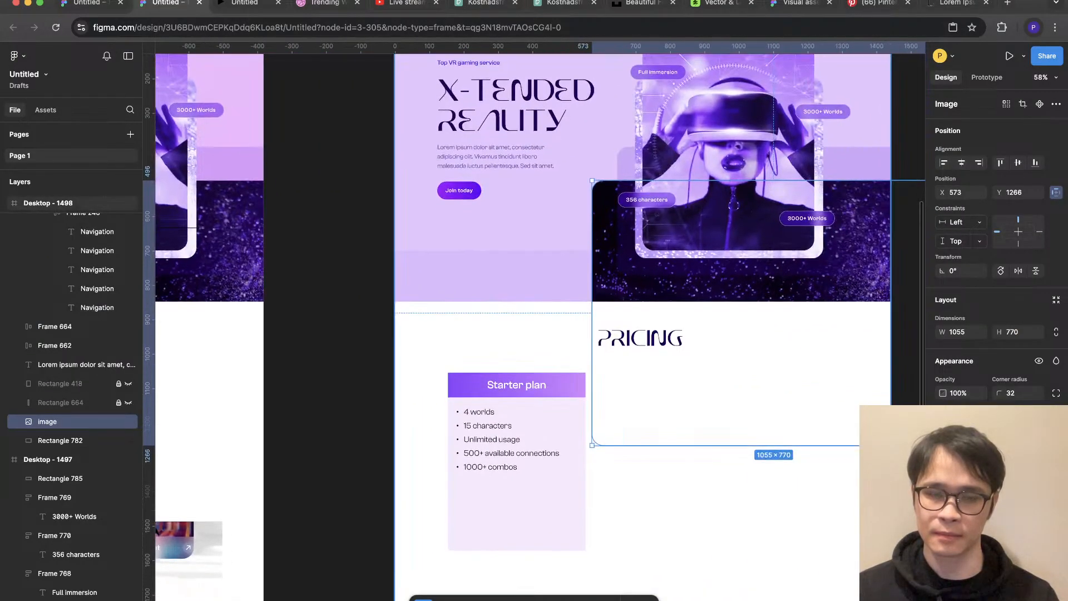
key("super+z")
left_click(752, 498, "super")
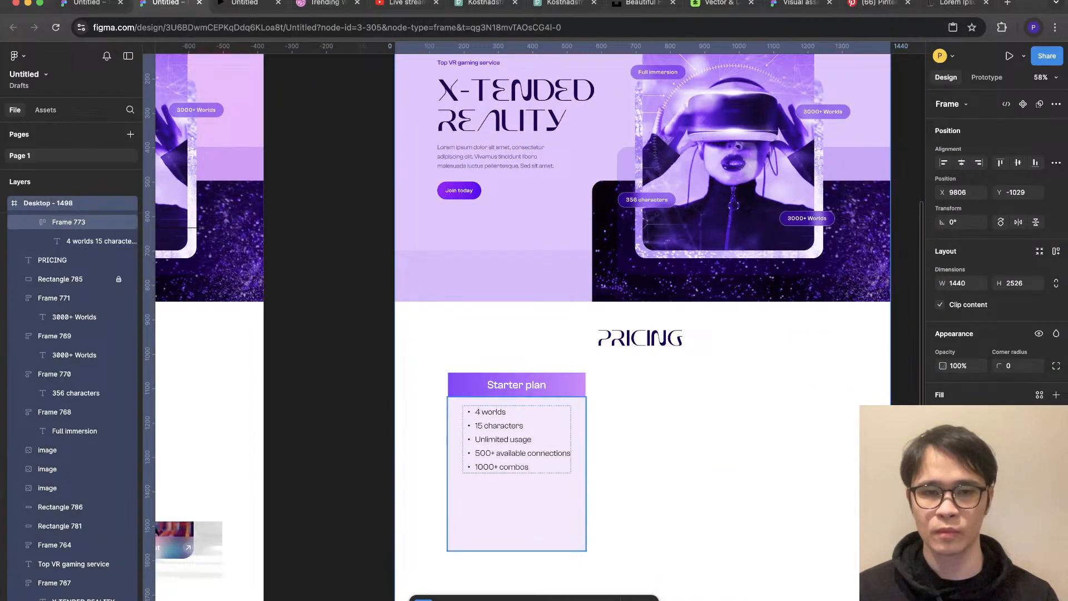
Step: Left-align the Starter plan title in its header and align the feature list to the top left of its frame
left_click(565, 384, "super")
left_click(1001, 322)
left_click(551, 484)
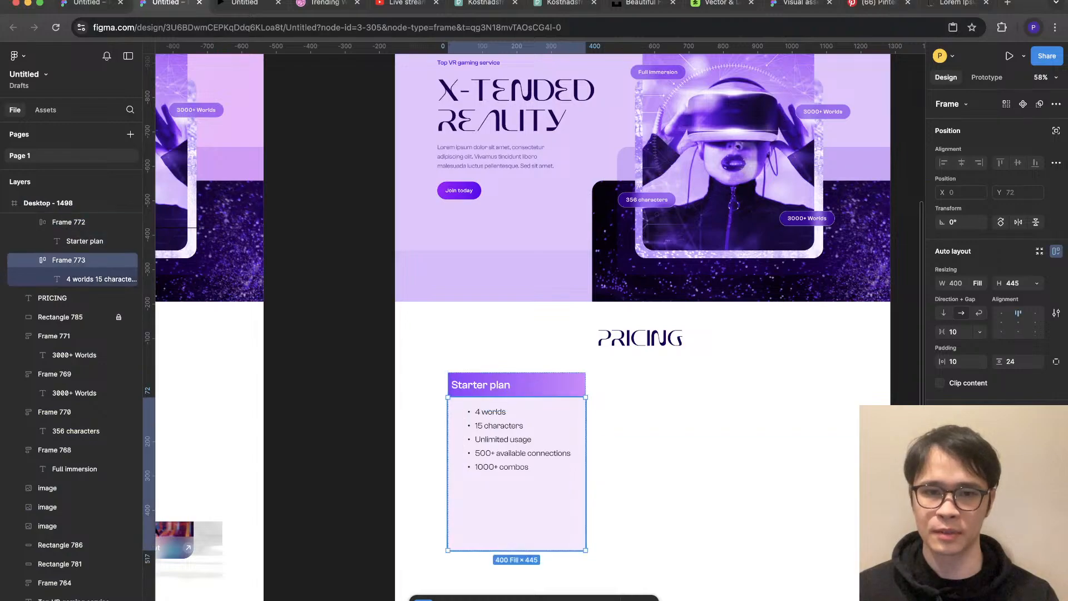
left_click(1018, 322)
left_click(1000, 322)
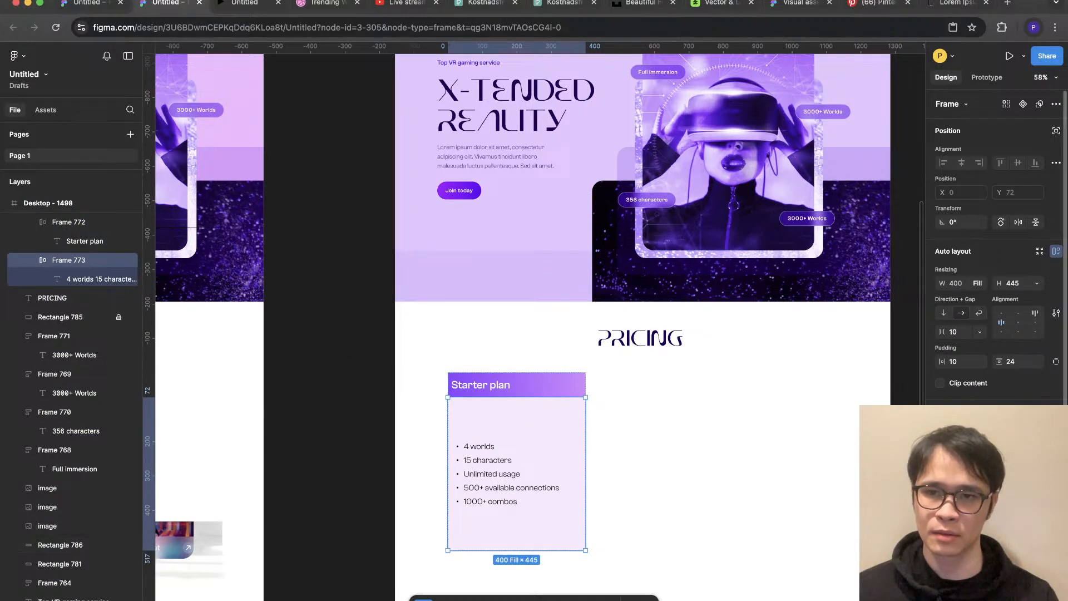
left_click(1000, 312)
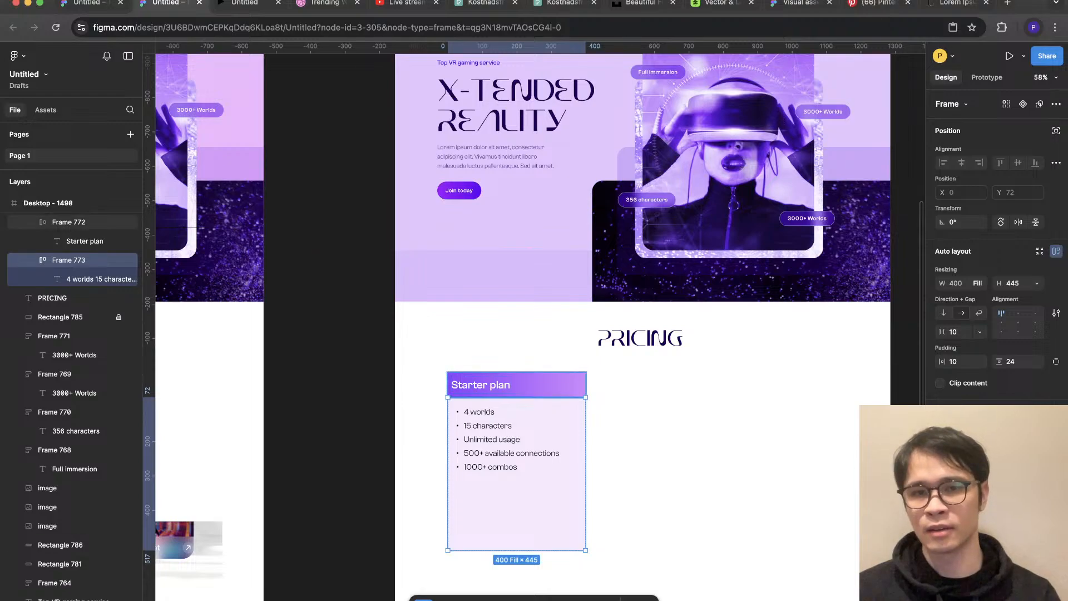
Step: Set the Starter plan header's horizontal padding to 24
left_click(551, 384)
key("Escape")
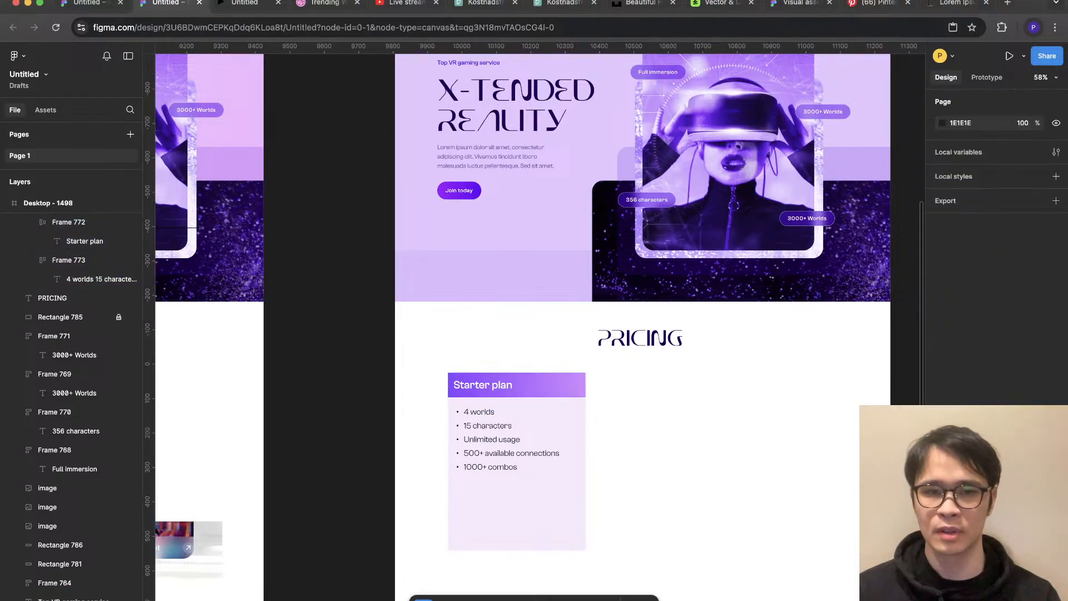
left_click(60, 545)
double_click(517, 384)
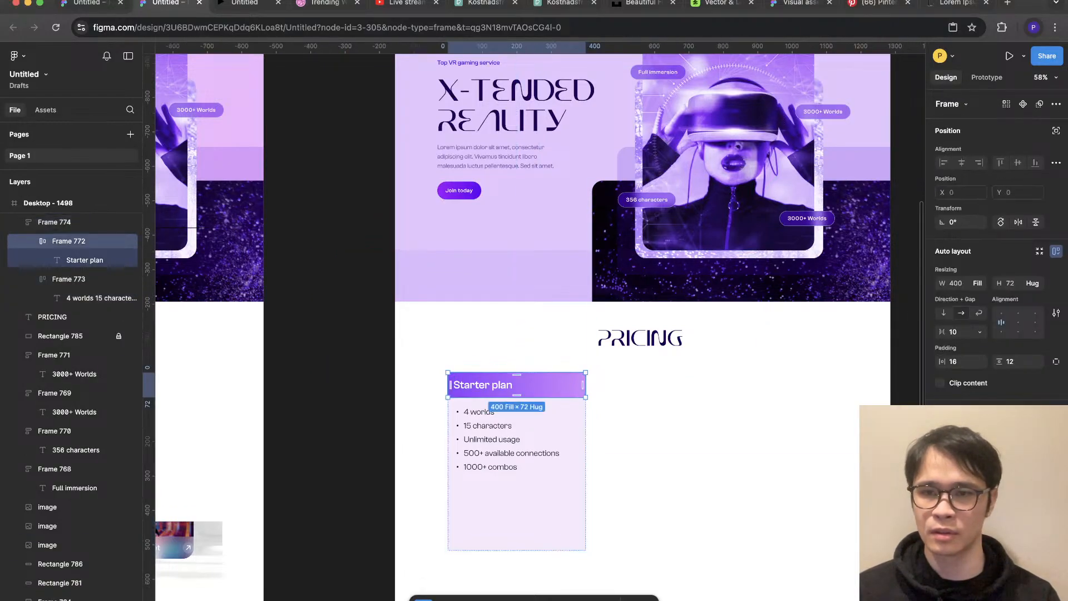
left_click(960, 361)
type("2")
key("Escape")
key("Escape")
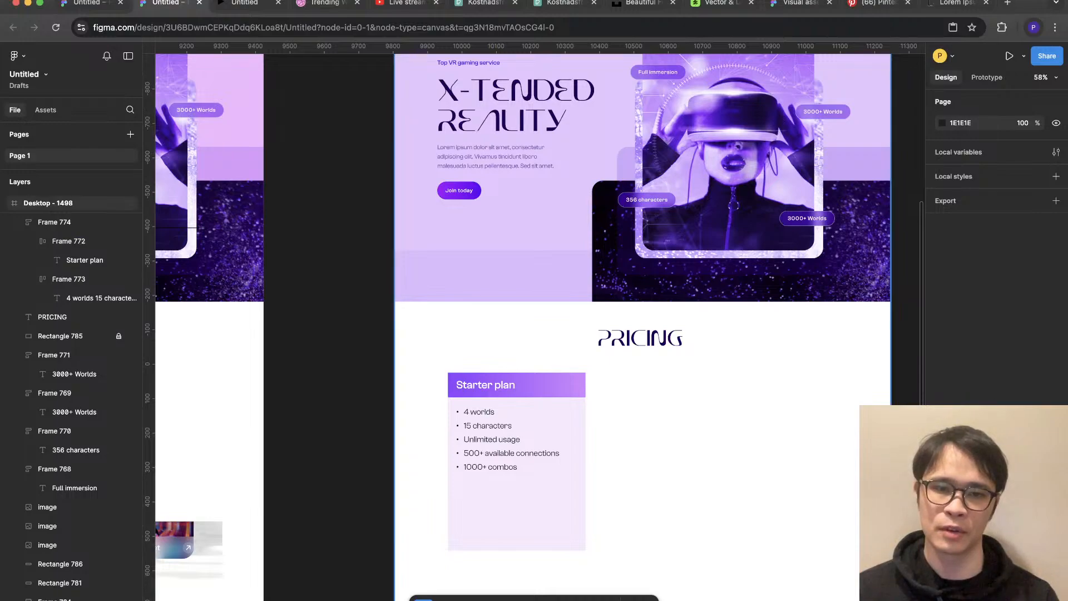
Step: Save the Starter plan header's gradient fill as a color style named gr1
scroll(787, 470, "down", 5)
scroll(717, 501, "up", 3)
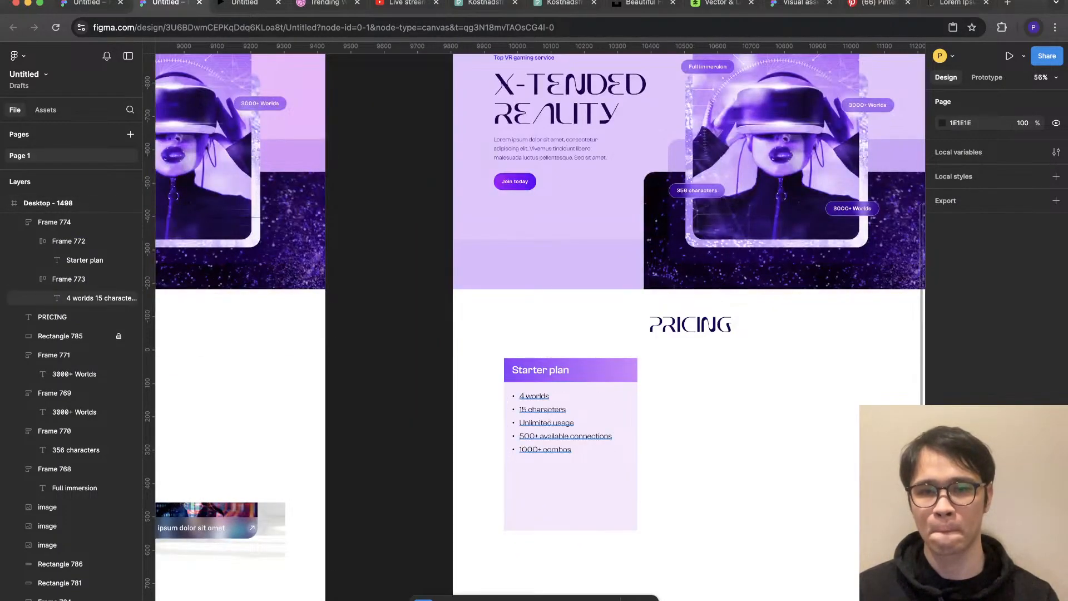
scroll(620, 451, "up", 4)
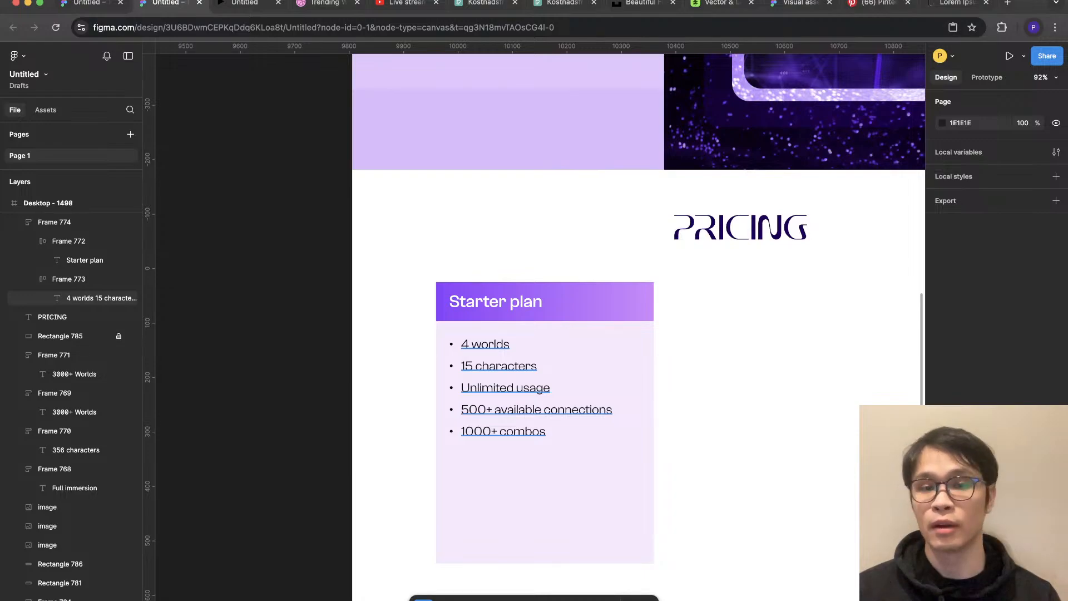
scroll(557, 233, "down", 3)
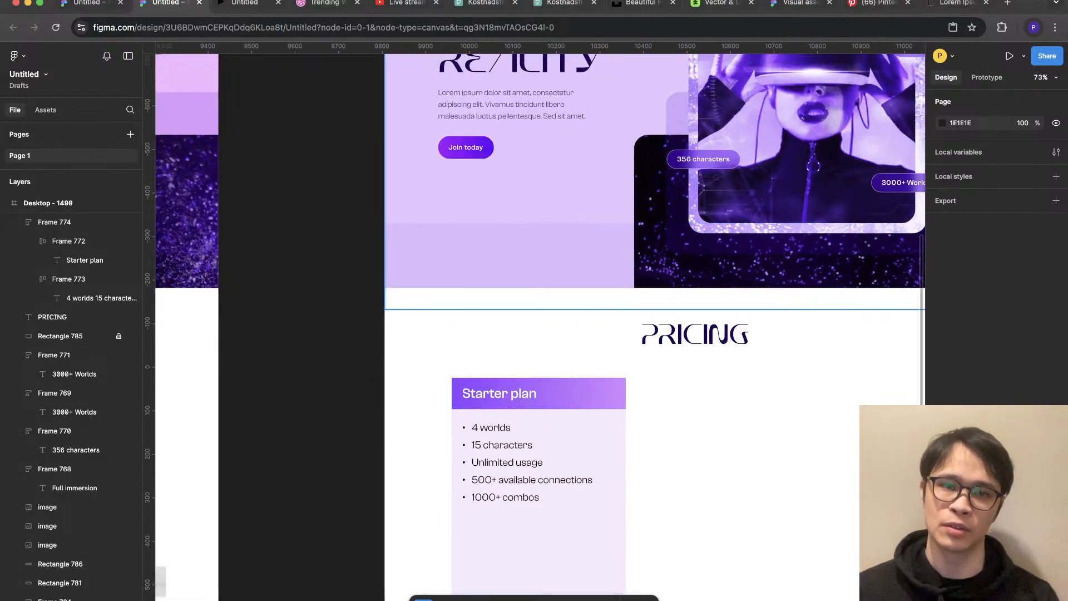
left_click(487, 149, "super")
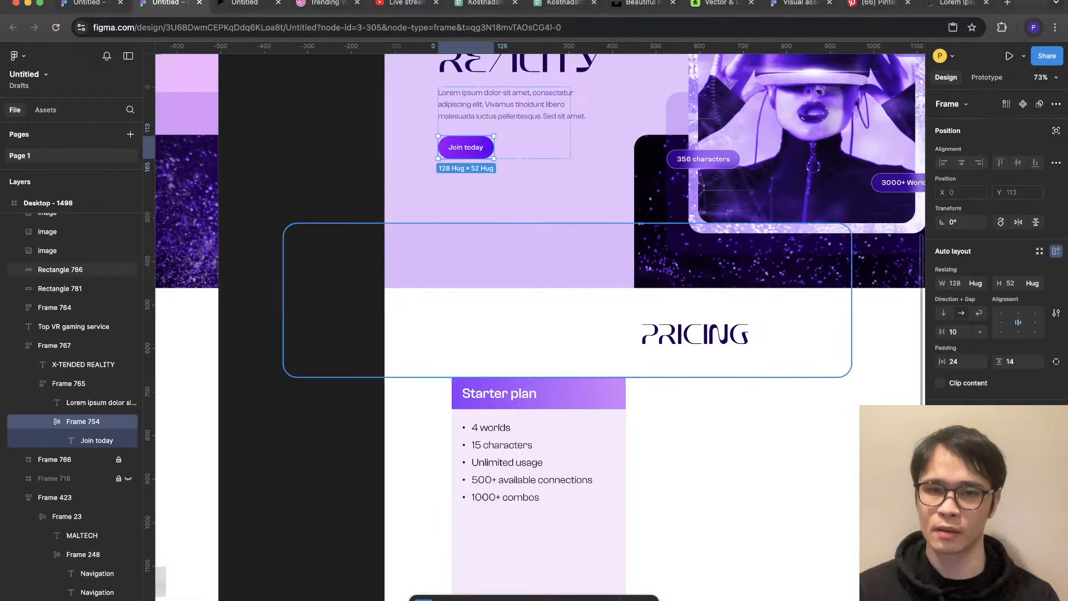
left_click(579, 393, "super")
left_click(945, 502)
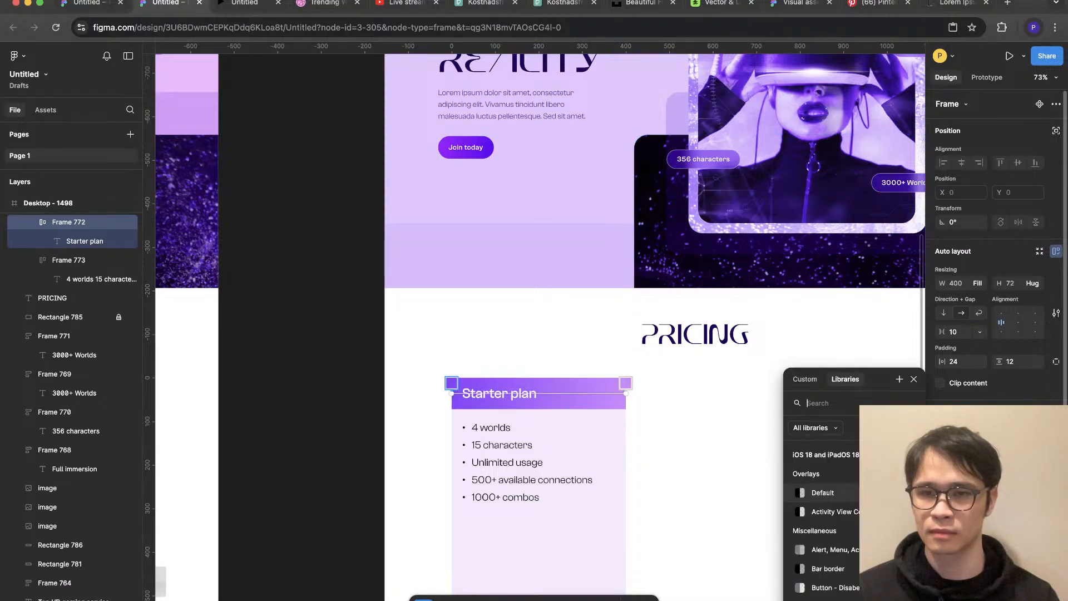
left_click(900, 378)
type("gr1")
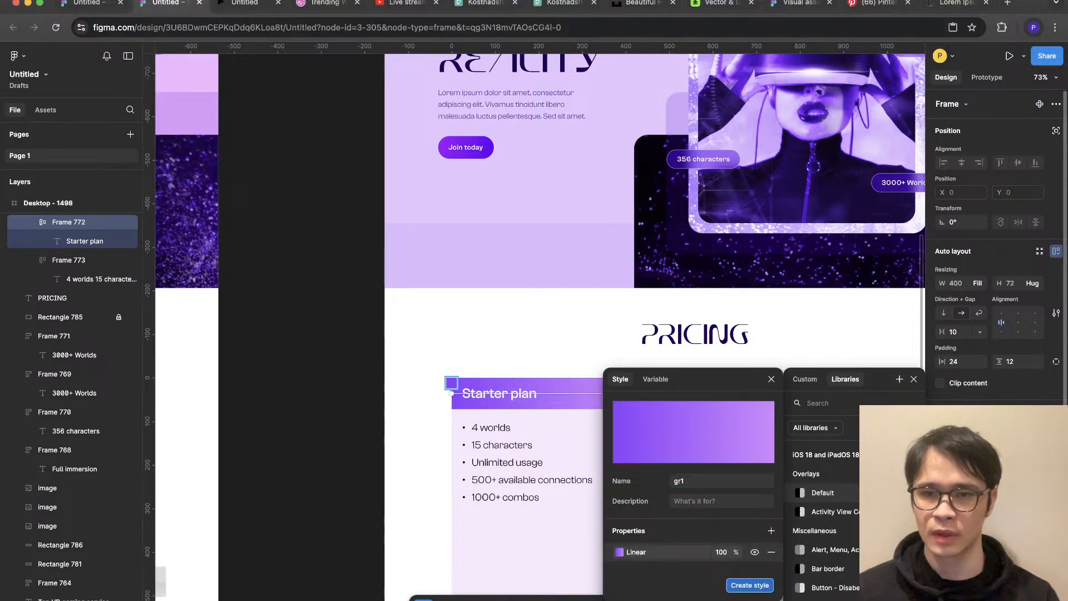
left_click(748, 584)
Step: Apply the gr1 color style to the hero section's Join today button
scroll(556, 278, "up", 2)
scroll(654, 245, "up", 2)
key("Escape")
left_click(466, 294, "super")
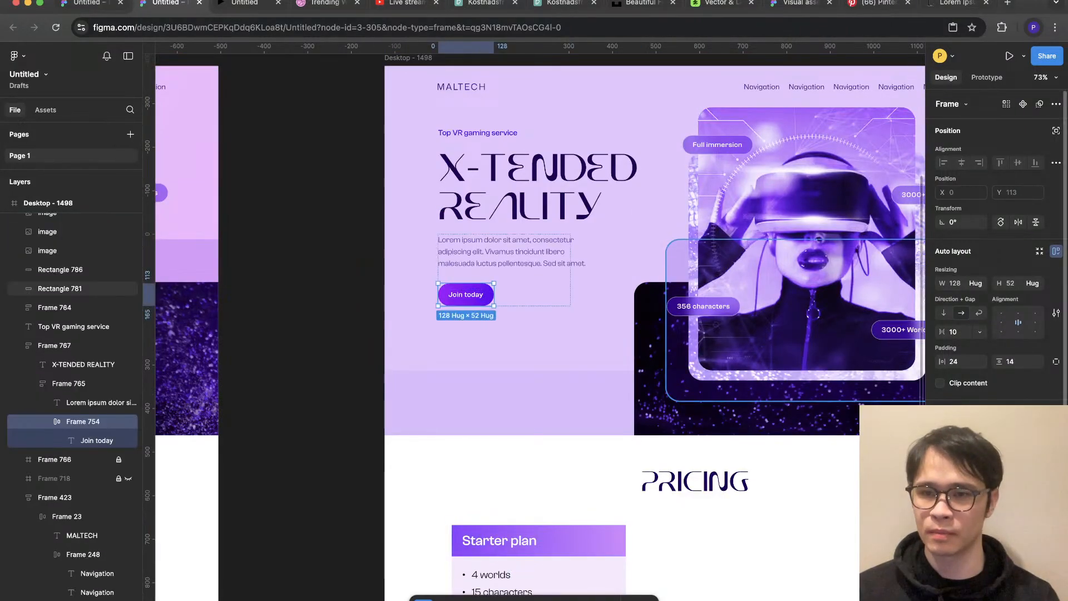
left_click(945, 503)
left_click(816, 455)
left_click(703, 515)
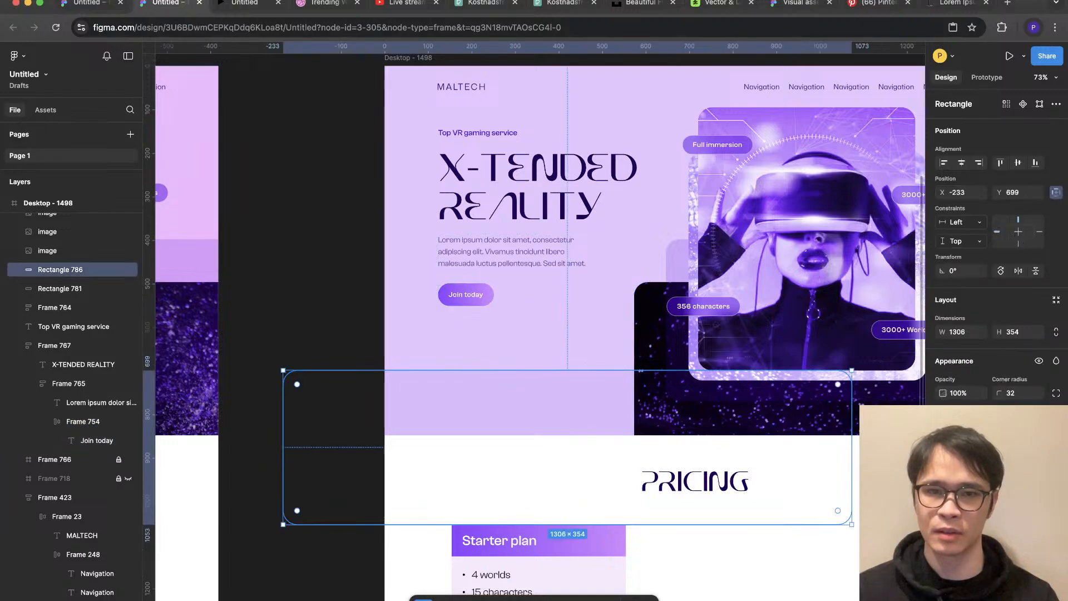
Step: Edit the gr1 style, changing the gradient's end stop to a muted purple of about HSL 276, 60, 62
scroll(702, 521, "down", 2)
scroll(600, 400, "up", 2)
left_click(493, 332, "super")
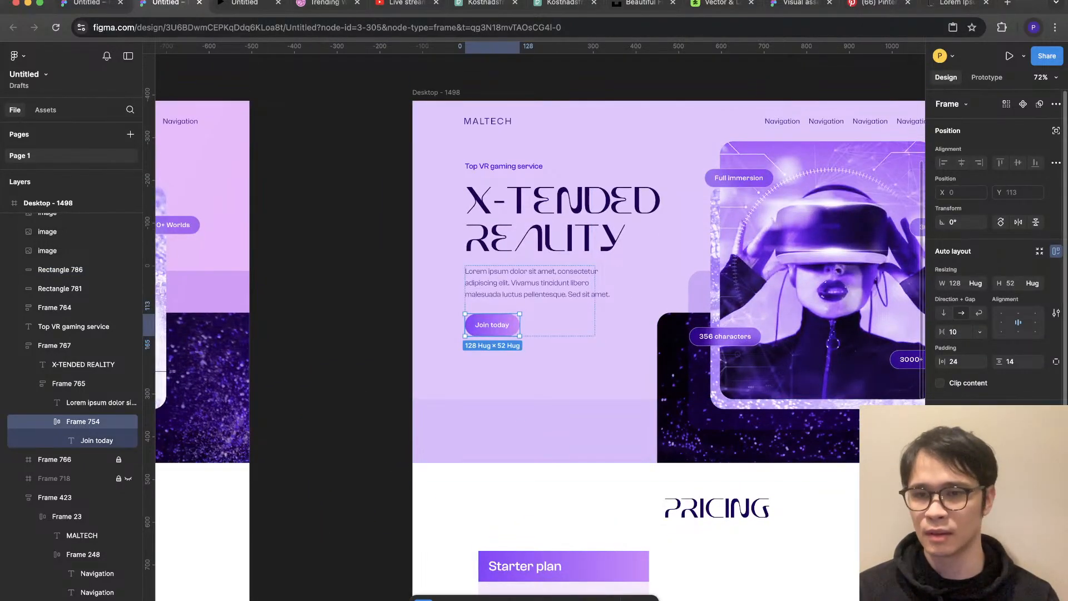
left_click(945, 502)
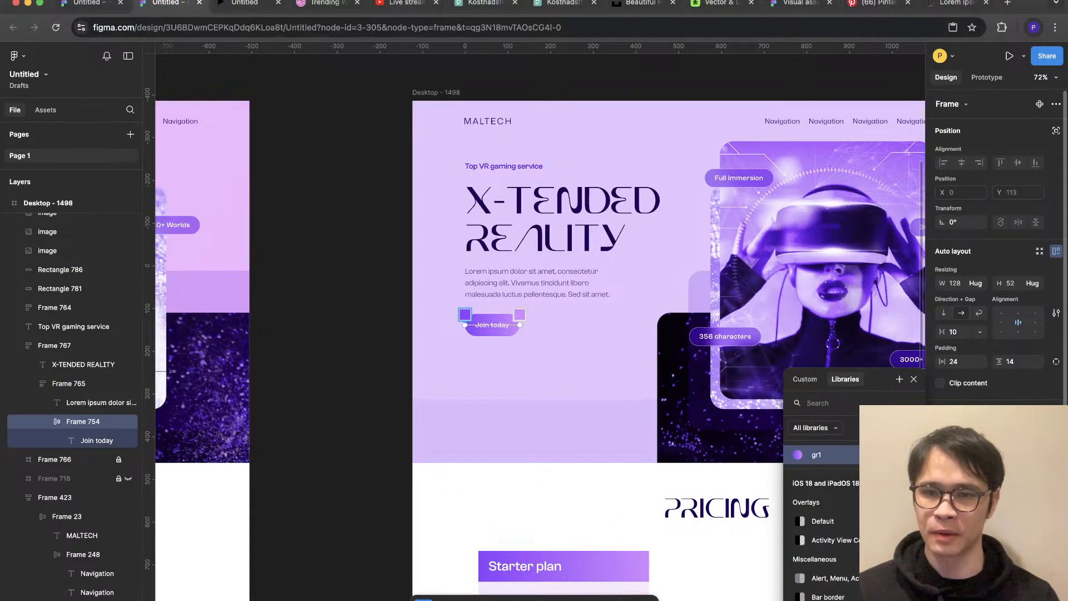
left_click(911, 455)
left_click(619, 599)
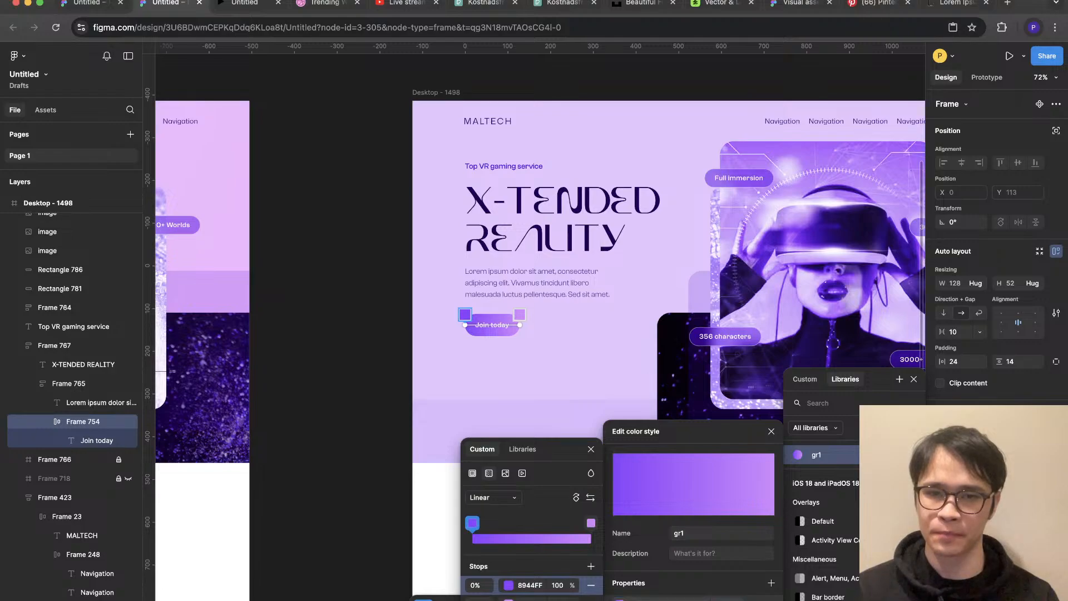
left_click(590, 523)
left_click(508, 598)
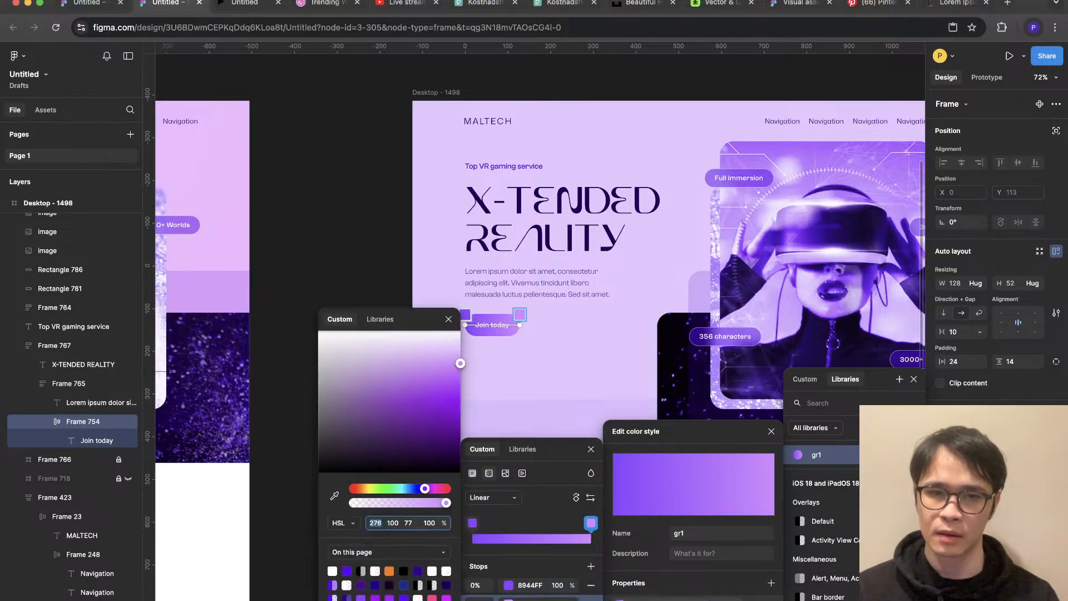
scroll(540, 233, "down", 5)
scroll(540, 233, "right", 5)
left_click_drag(460, 363, 404, 384)
scroll(528, 233, "up", 3)
scroll(529, 233, "left", 3)
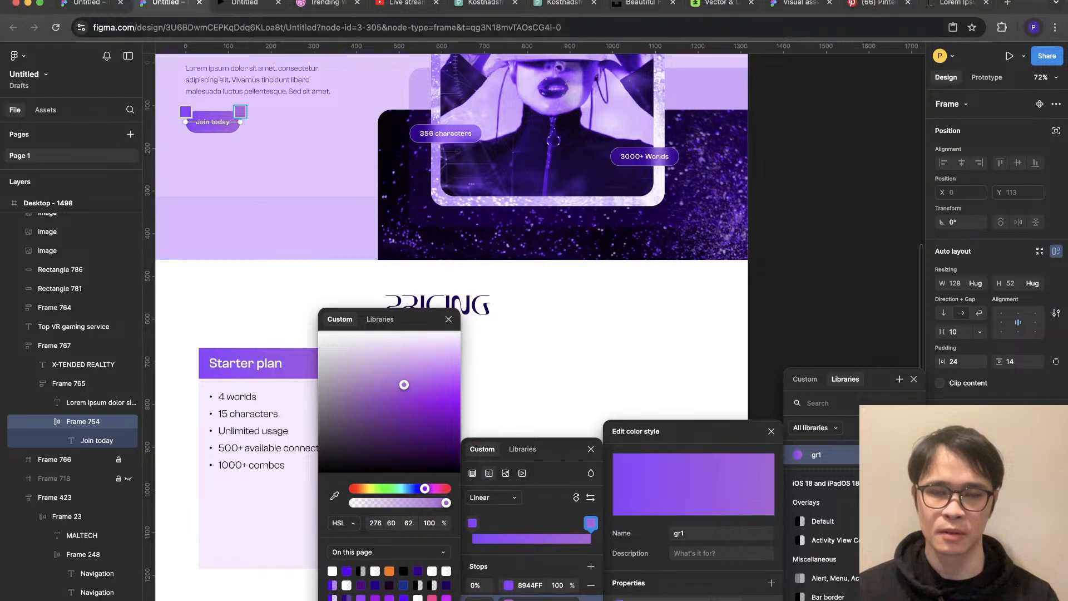
left_click(638, 331)
scroll(638, 331, "down", 3)
key("Escape")
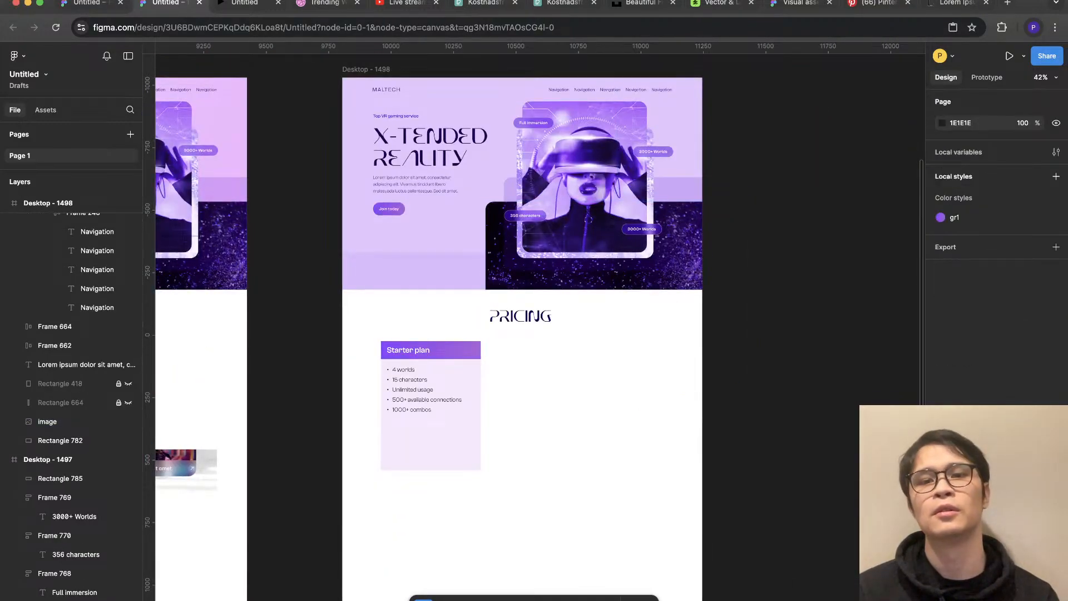
Step: Duplicate the Starter plan card twice to form a row of three cards
scroll(345, 345, "up", 3)
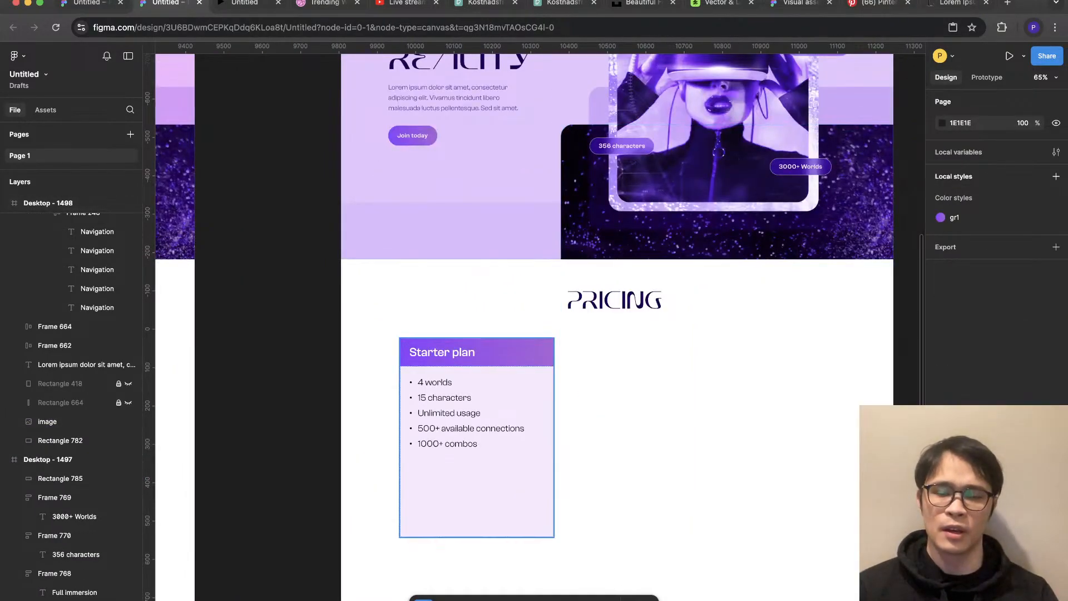
left_click(476, 437)
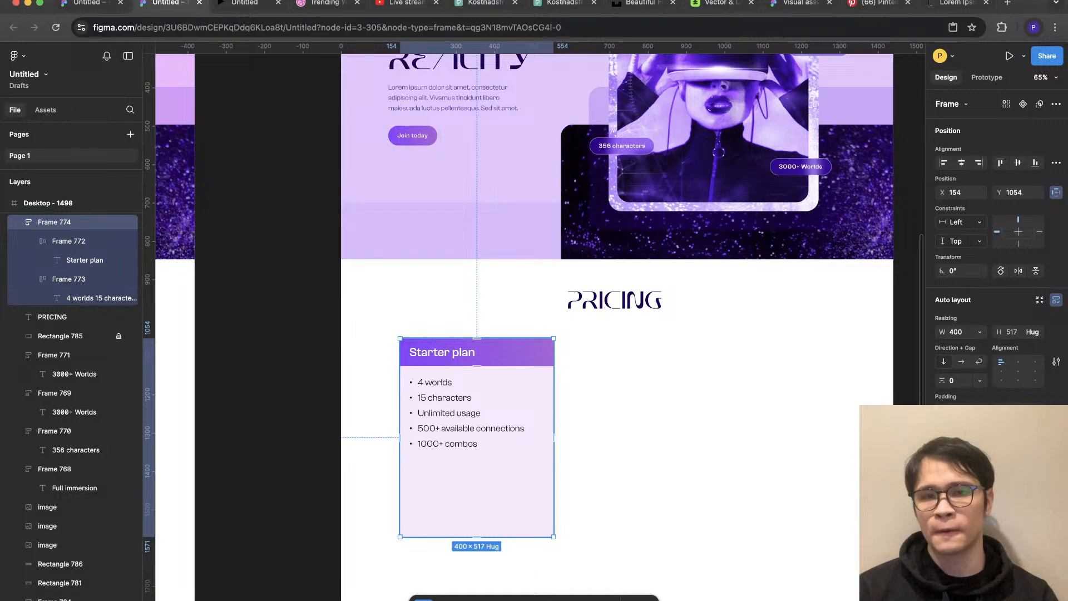
left_click_drag(476, 437, 615, 437, "alt")
key("super+d")
Step: Wrap the three pricing cards in a horizontal auto layout frame with a gap of 0 and center it horizontally on the page
left_click(615, 437, "shift")
left_click(476, 438, "shift")
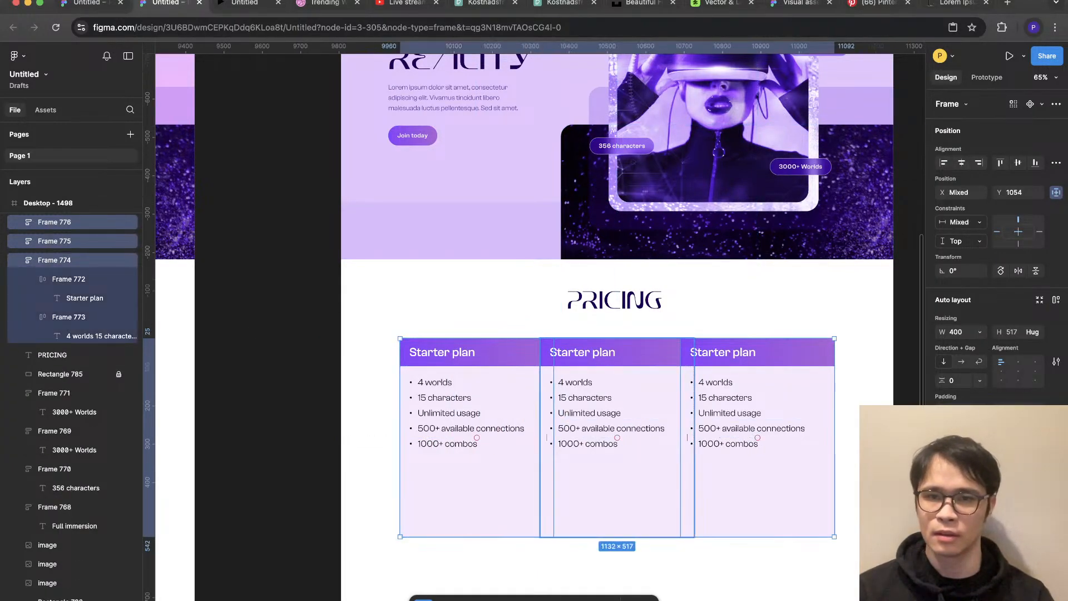
key("shift+a")
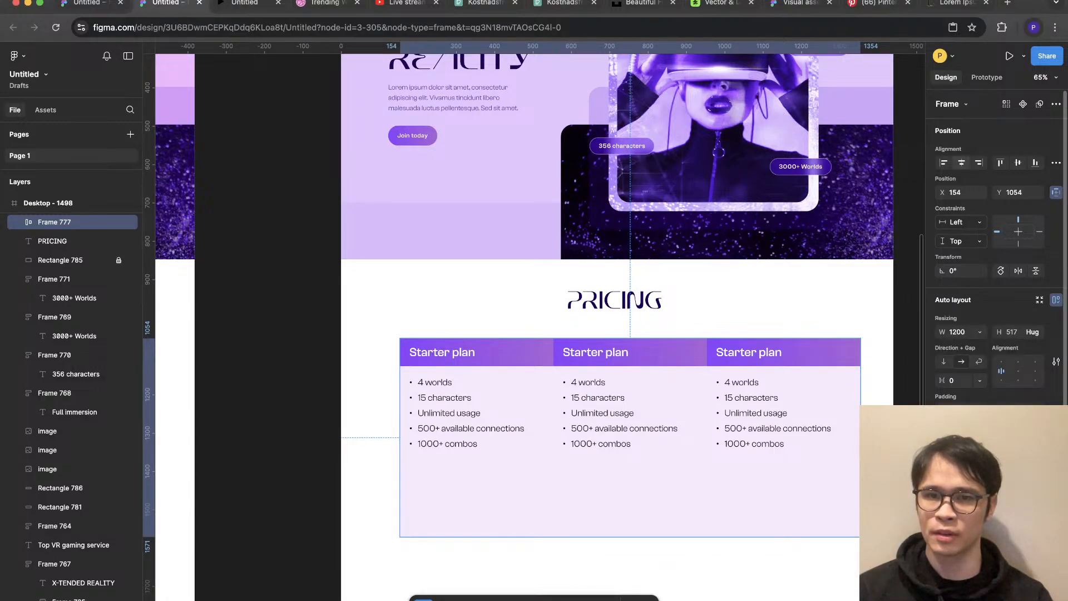
key("alt+h")
Step: Set the width of all three pricing cards to 380
key("Return")
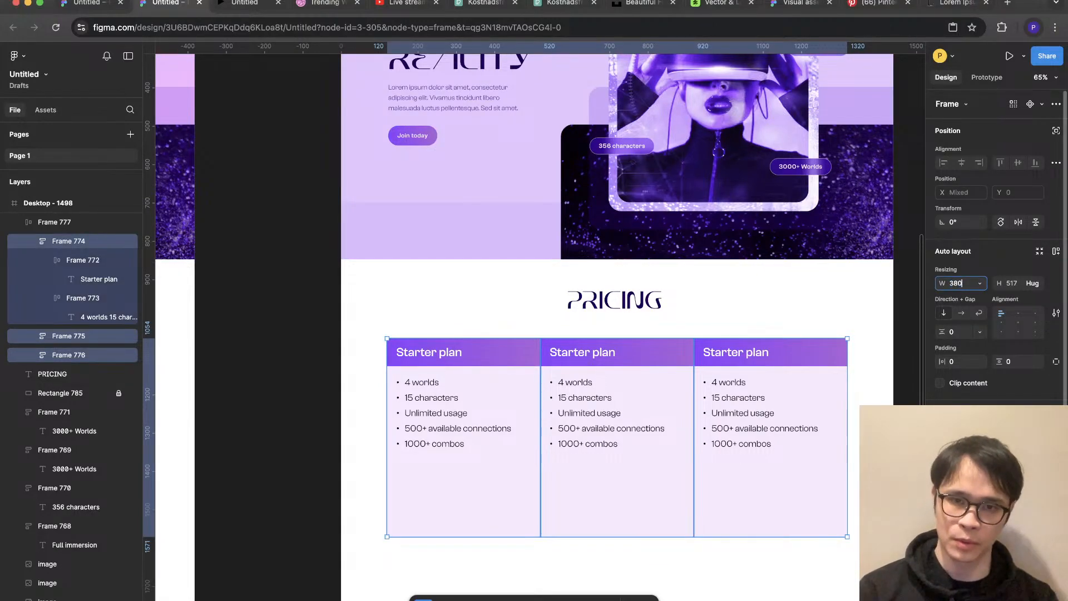
type("380")
key("Return")
key("Escape")
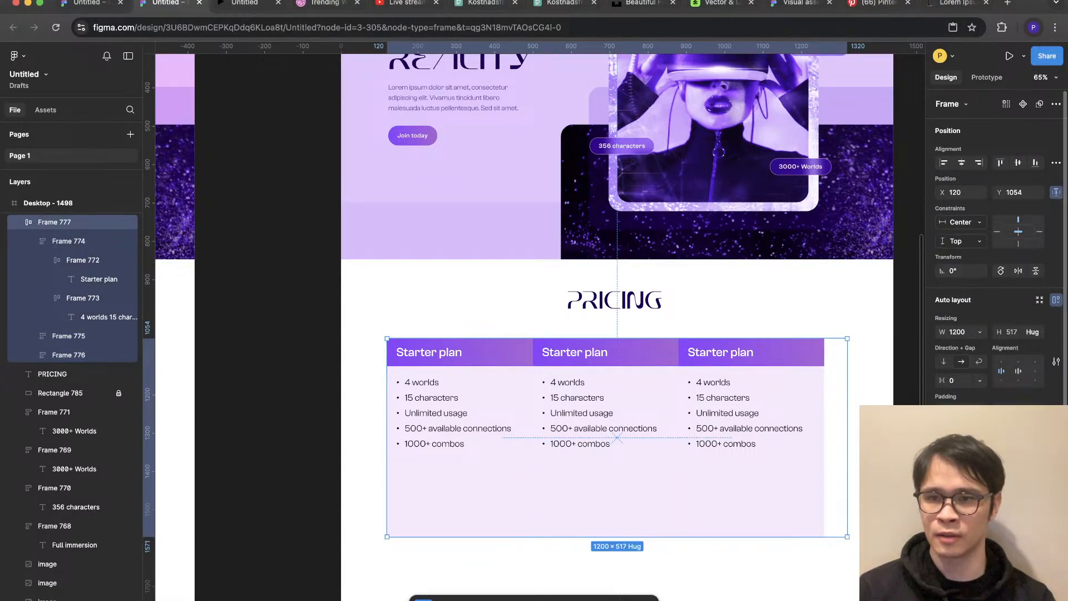
Step: Switch the card row to automatic spacing and make all three pricing cards fill the available width
double_click(1018, 371)
double_click(773, 472)
left_click(617, 473, "shift")
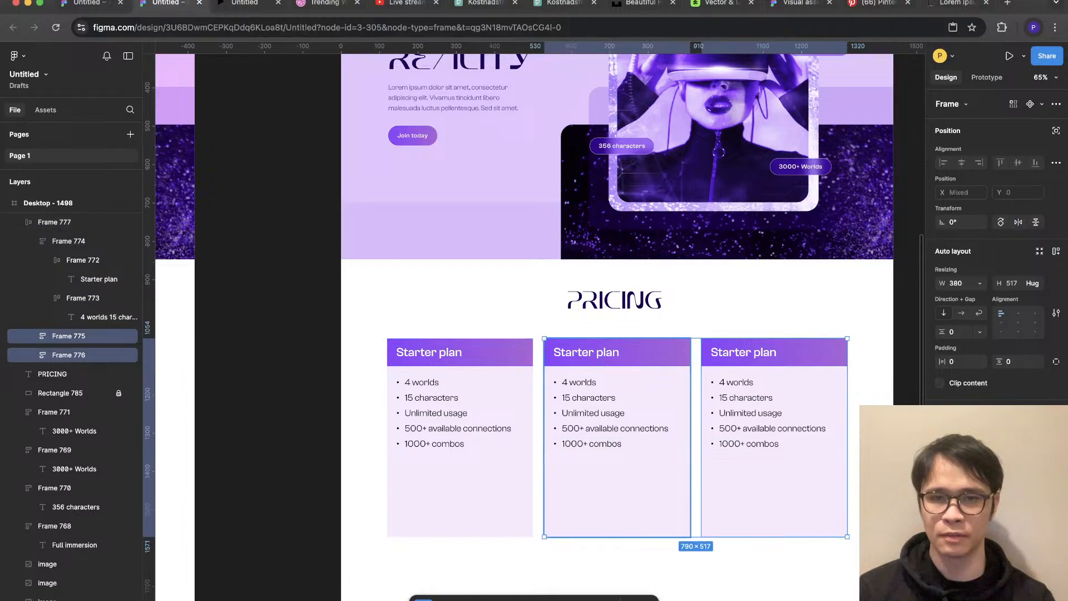
left_click(460, 489, "shift")
left_click(979, 283)
left_click(971, 309)
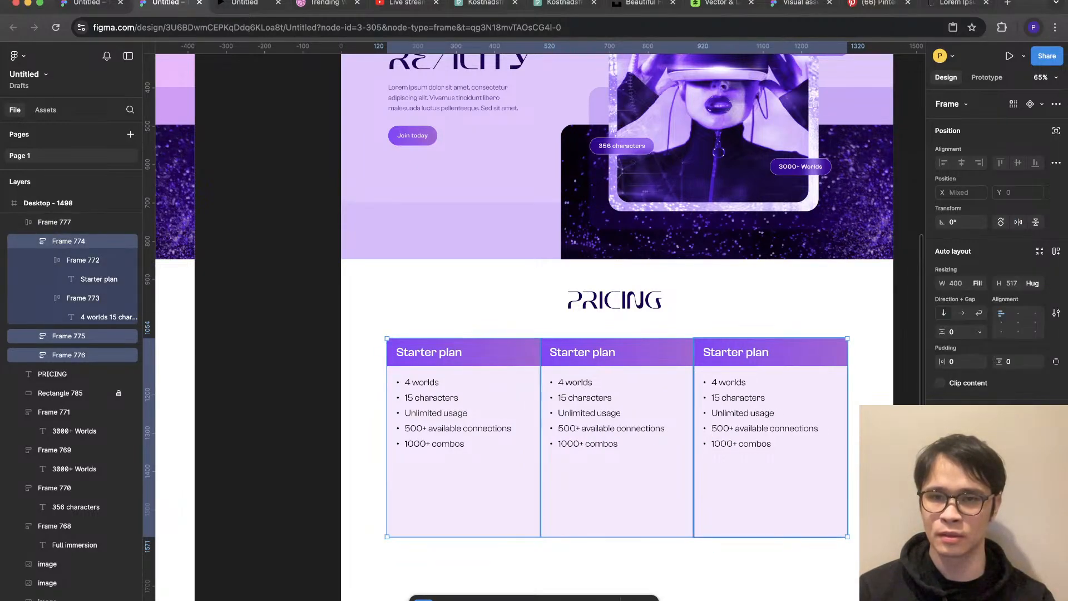
Step: Set the gap between the three cards in the pricing row to 24
left_click(770, 473)
key("Escape")
left_click(770, 473)
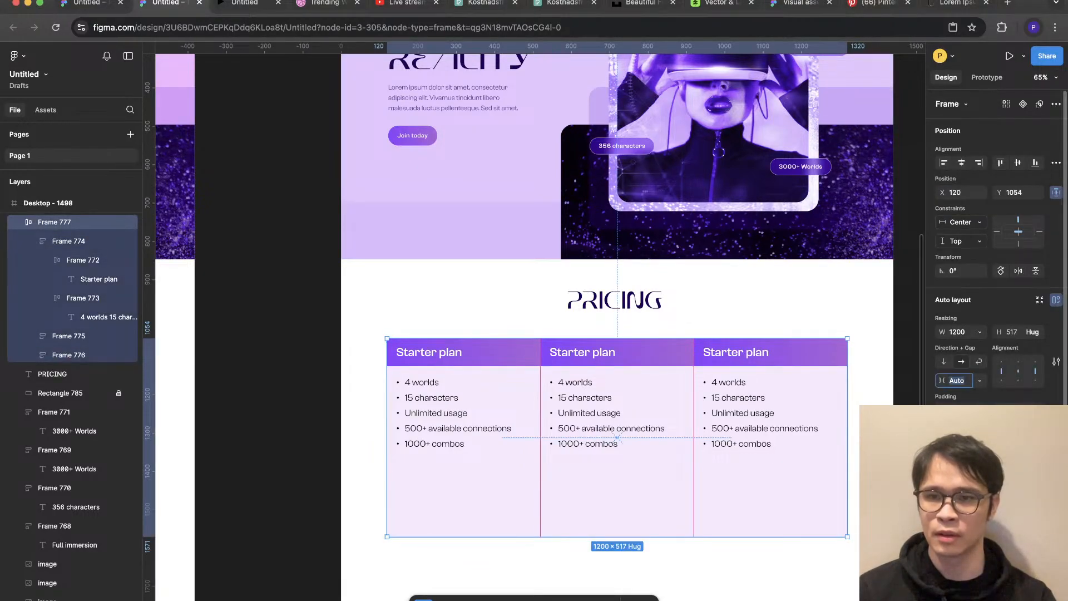
key("Return")
scroll(758, 484, "down", 5)
key("Escape")
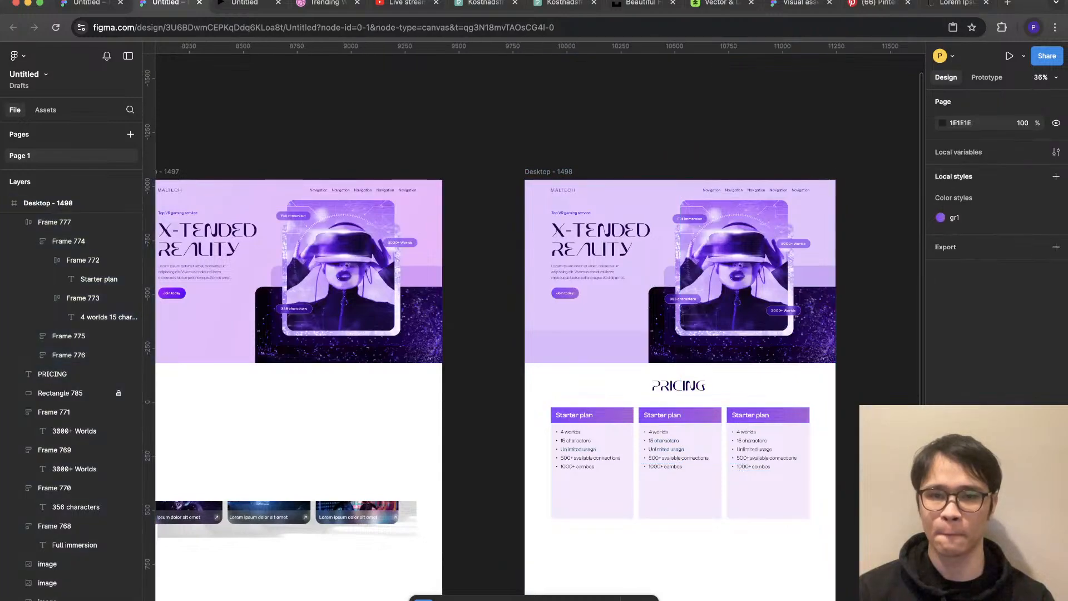
Step: Fill the headers of the second and third pricing cards with a dark purple sampled from the hero's dark background image
scroll(739, 467, "up", 5)
double_click(636, 370)
left_click(789, 369, "shift")
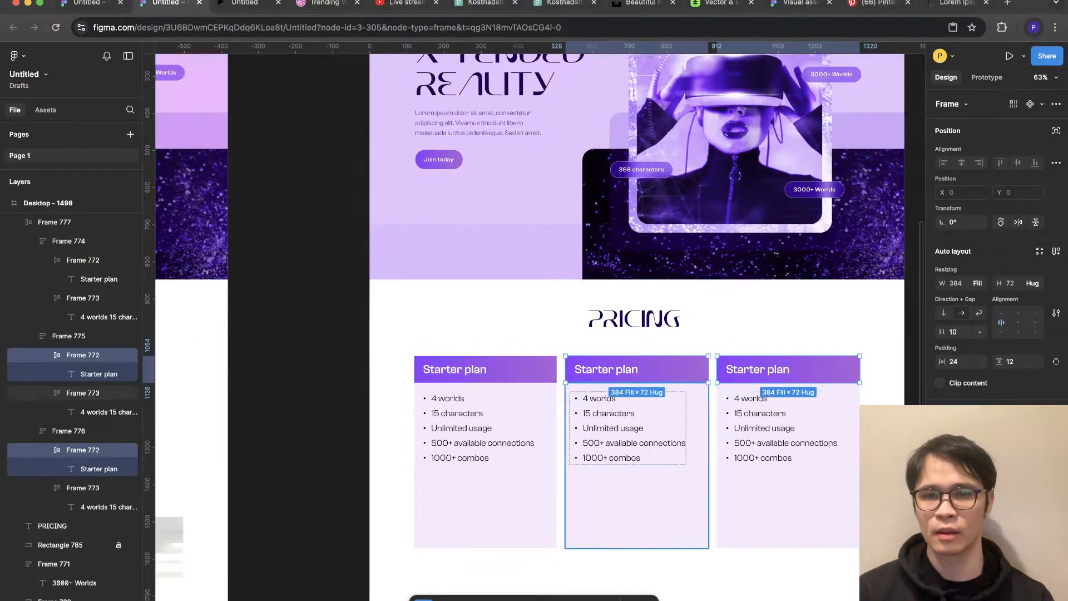
scroll(636, 445, "up", 2)
left_click(634, 366)
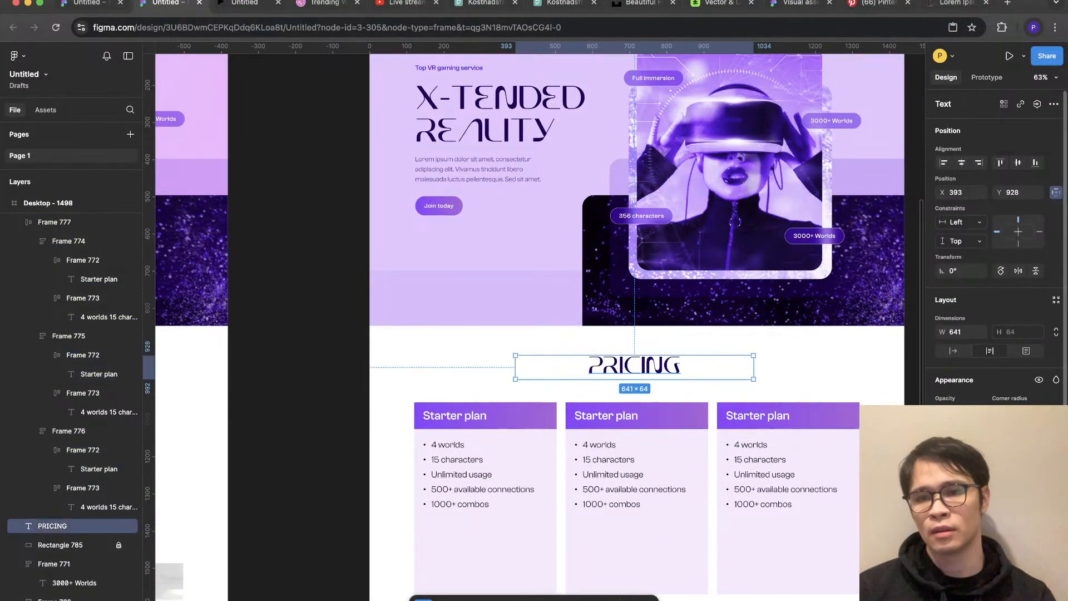
left_click(668, 415, "super")
left_click(818, 416, "shift+super")
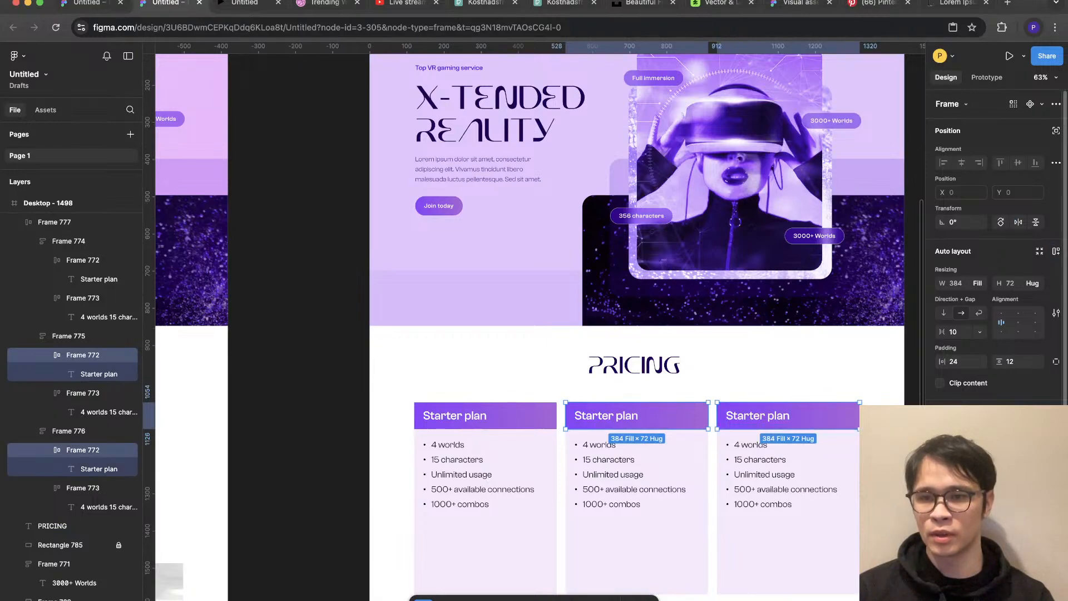
key("BackSpace")
key("i")
left_click(612, 301)
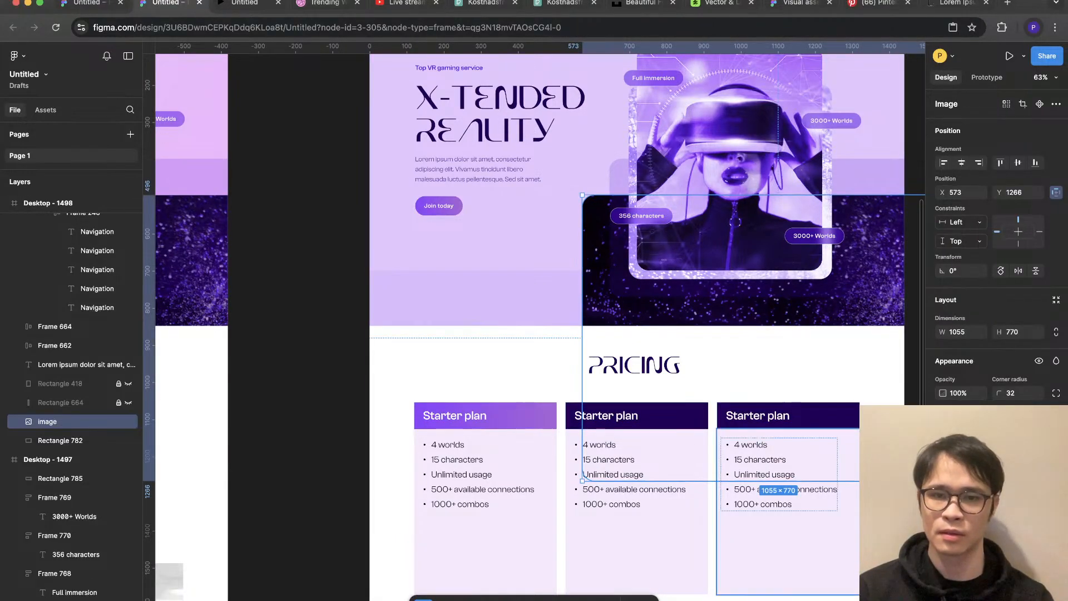
scroll(836, 553, "down", 5)
key("Escape")
scroll(825, 510, "up", 5)
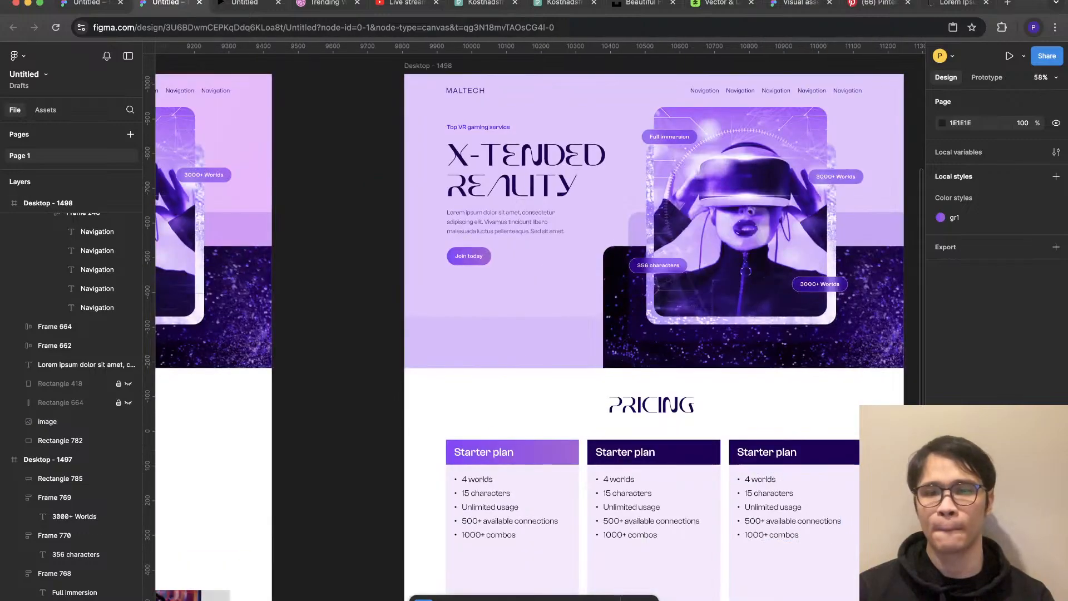
Step: Copy the hero's Join today button into the Starter plan card and stack it vertically below the feature list
scroll(826, 517, "down", 3)
scroll(826, 518, "down", 2)
scroll(623, 388, "up", 2)
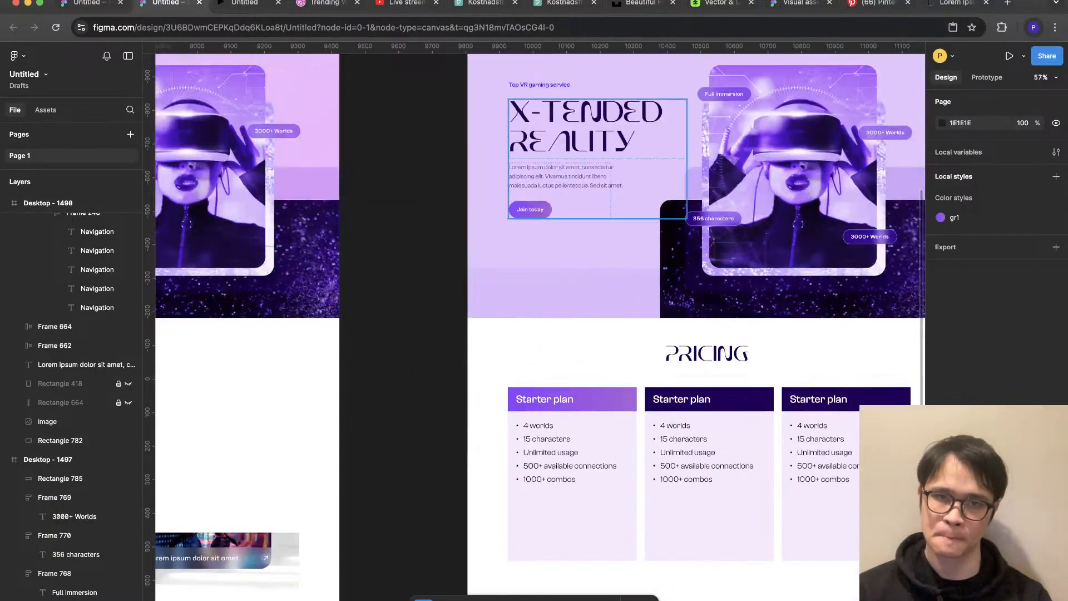
left_click(530, 209)
left_click_drag(530, 209, 534, 501)
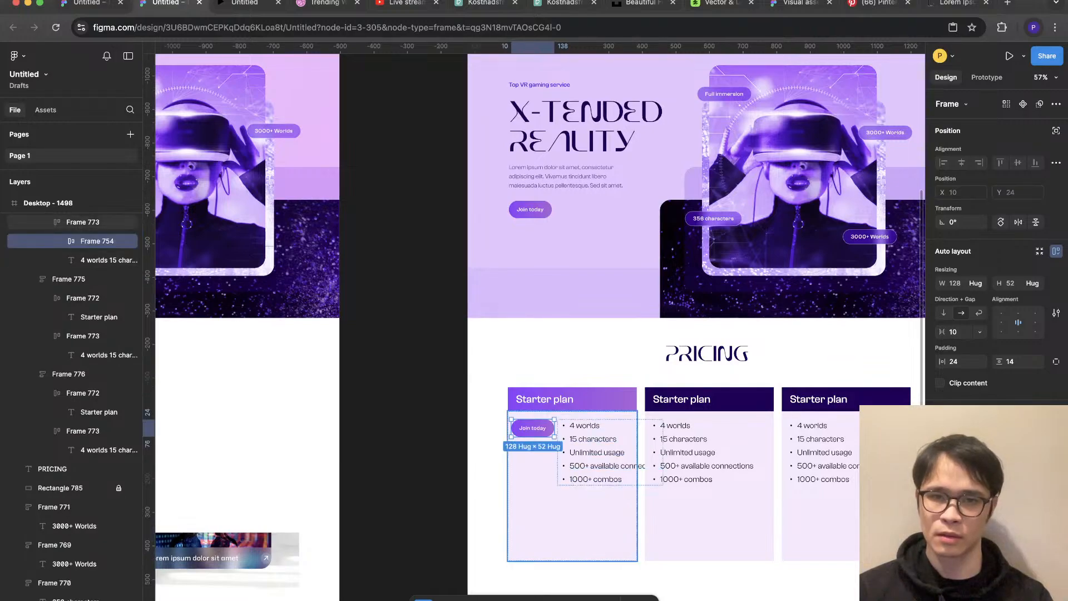
left_click(534, 501)
left_click(943, 313)
left_click_drag(533, 427, 532, 497)
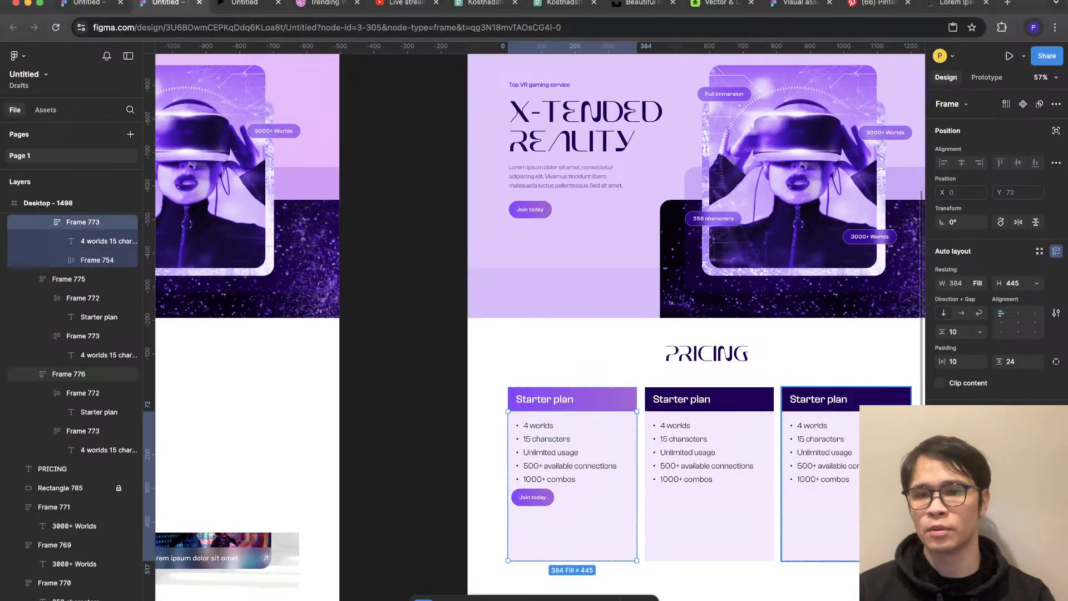
Step: Set the vertical gap between the Starter card's feature list and button to 32, and select the feature list text
type("3")
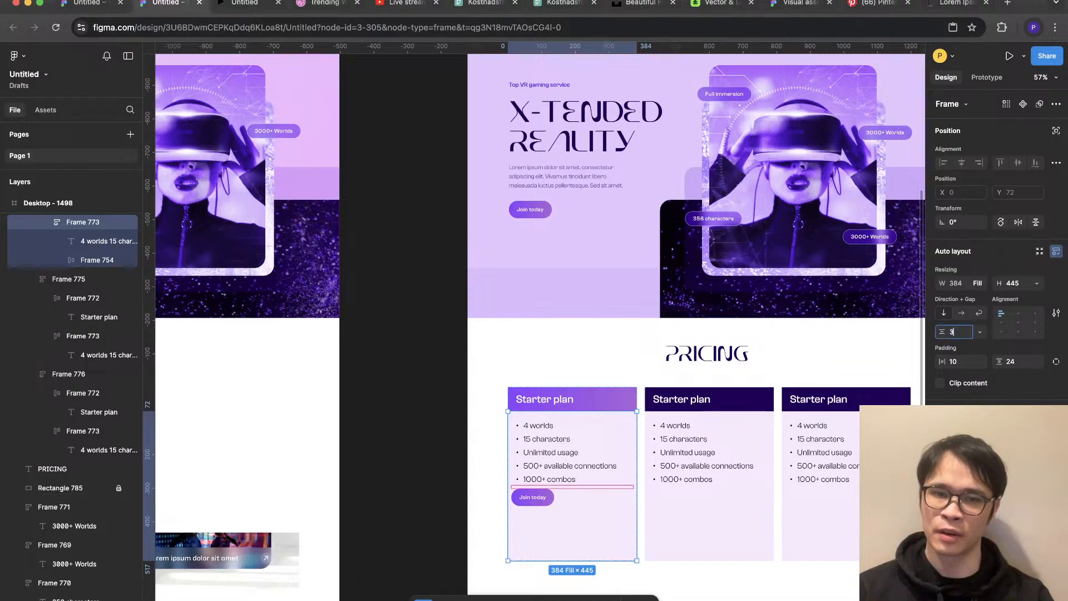
type("2")
left_click(709, 473)
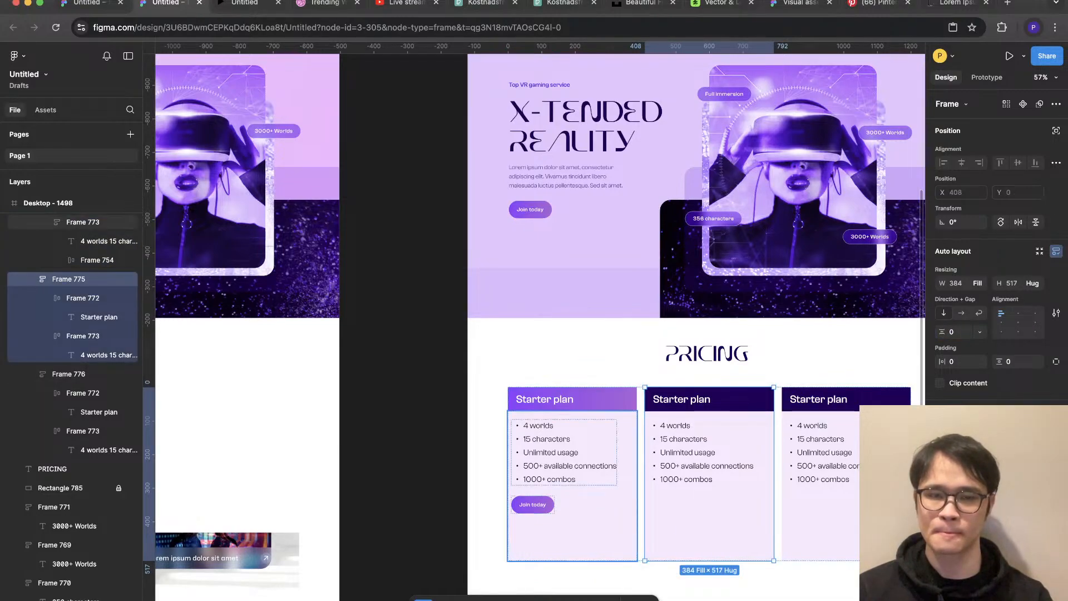
scroll(546, 530, "up", 3)
double_click(547, 530)
double_click(584, 401)
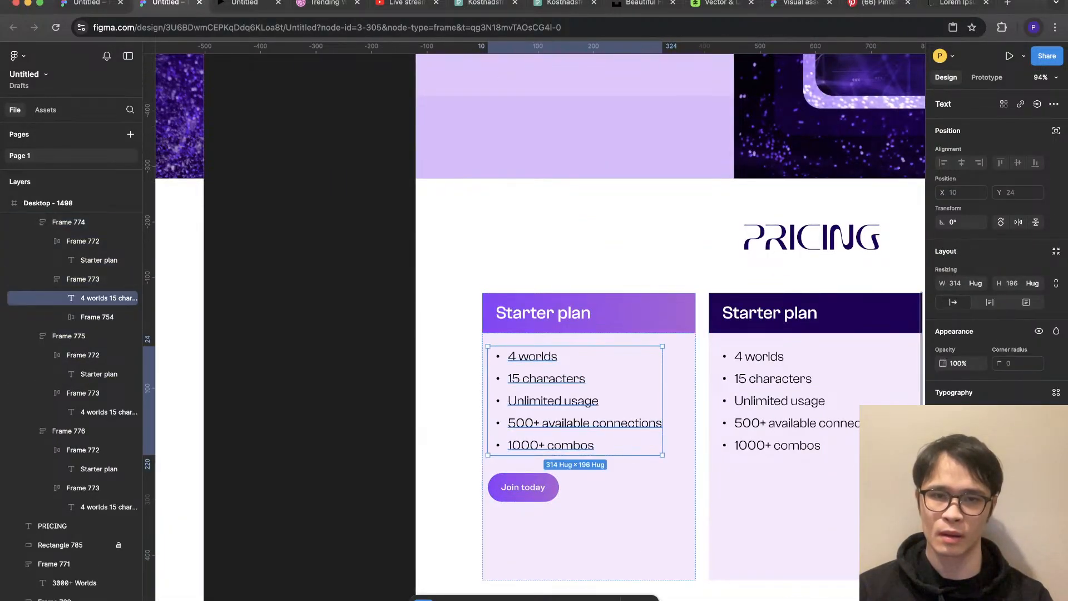
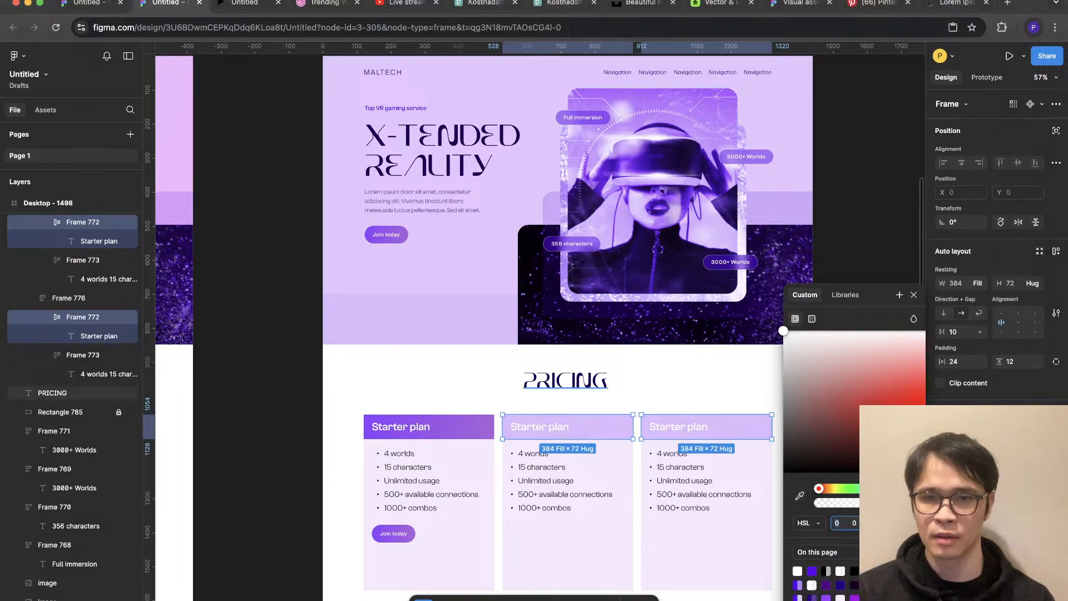
Step: Change the title text in the light purple headers of the second and third cards to a dark color
left_click(706, 426, "super")
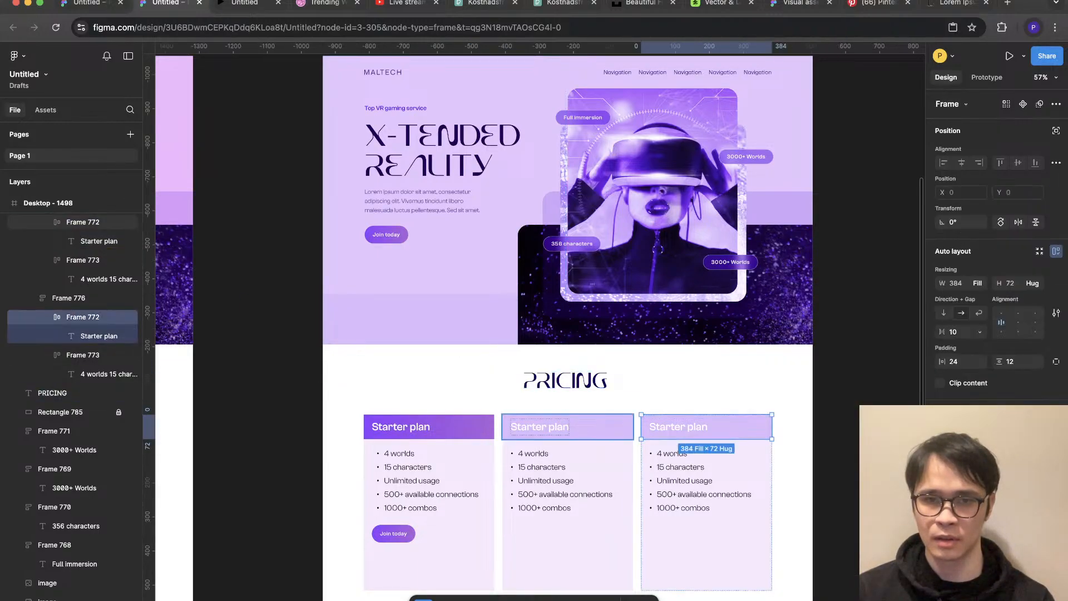
left_click(567, 426, "shift+super")
left_click(792, 389)
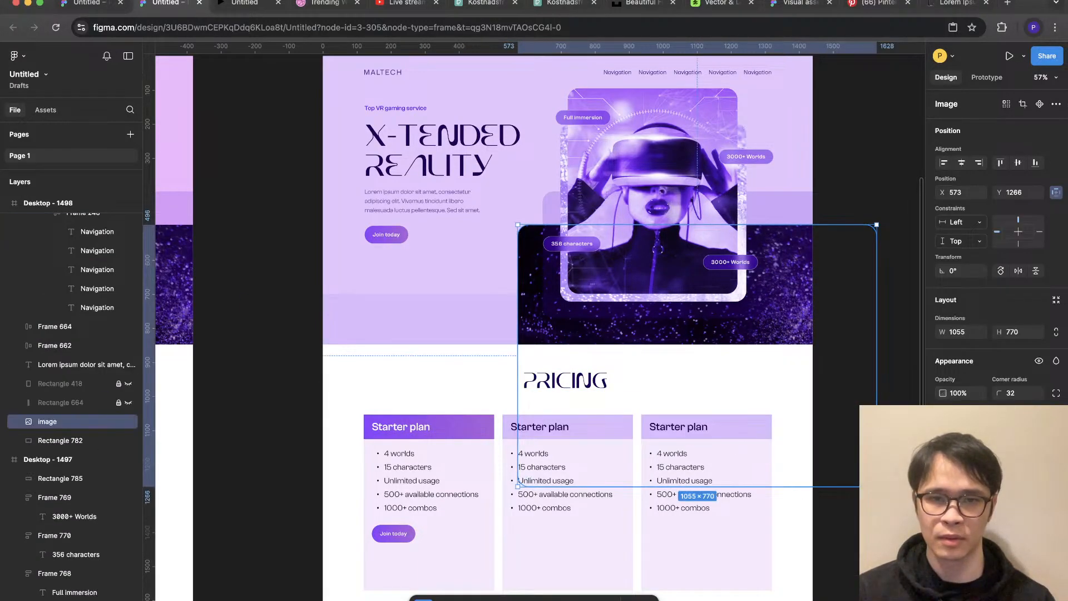
left_click(840, 490)
scroll(840, 490, "down", 2)
scroll(695, 517, "up", 2)
Step: Retitle the second pricing card "Combo plan" and the third one "Premium plan"
double_click(586, 416)
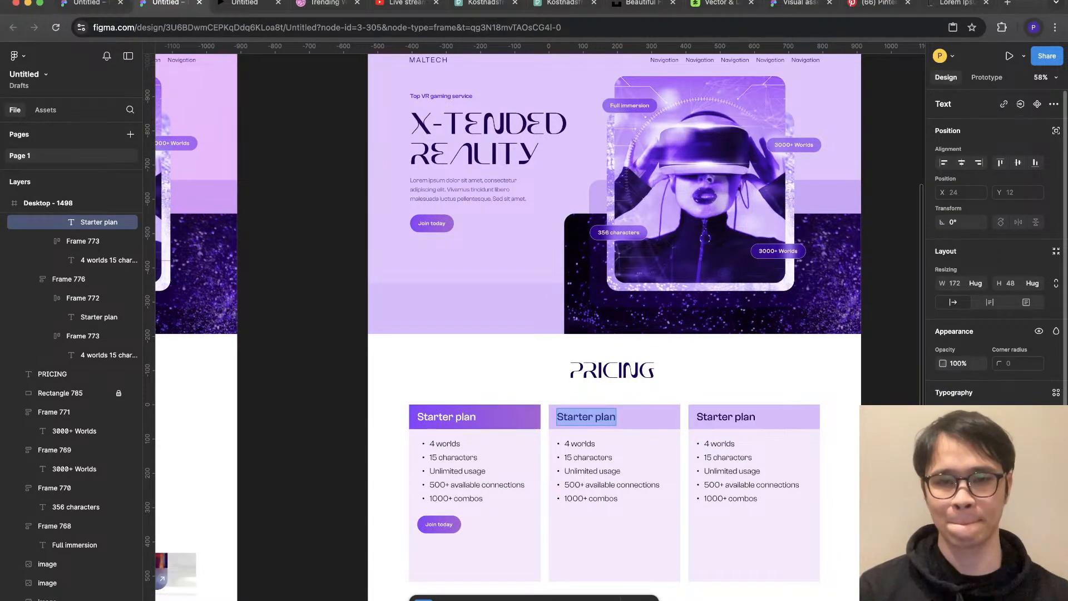
type("Combo")
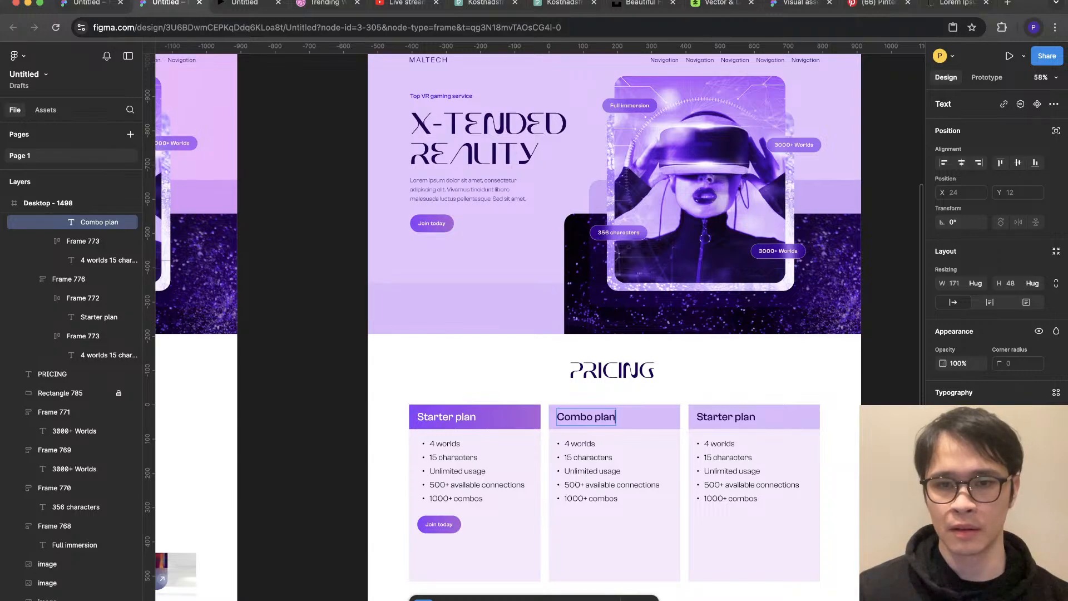
double_click(714, 417)
type("Premium")
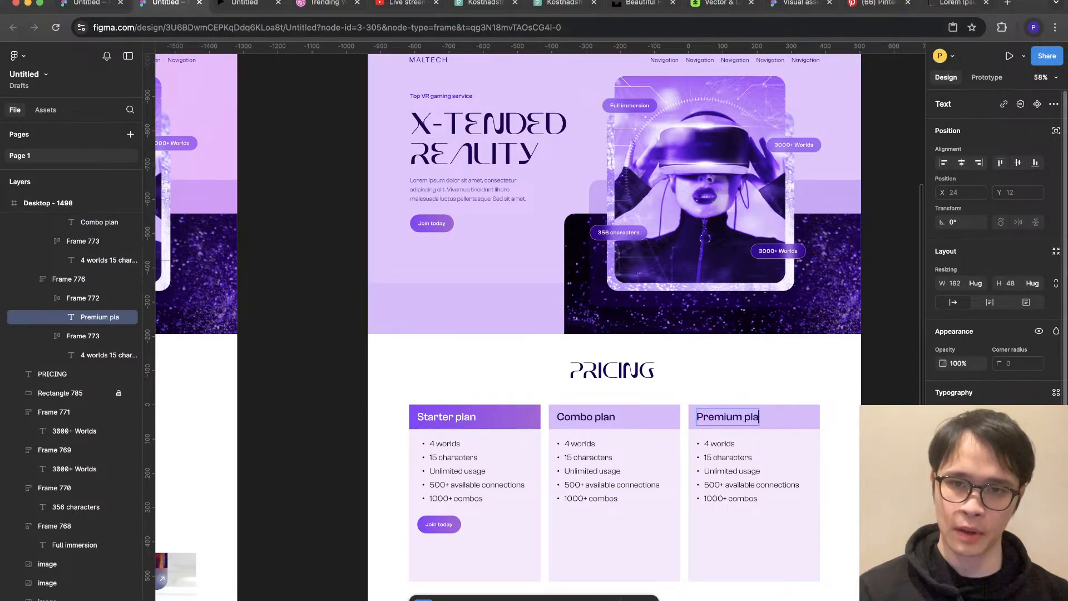
key("Escape")
key("Escape")
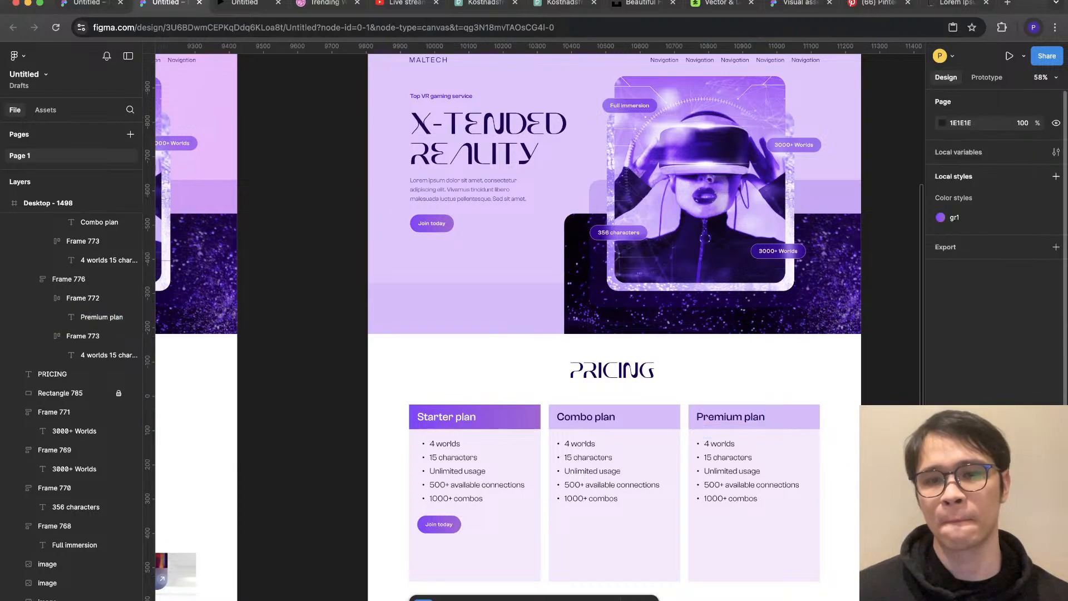
Step: Adjust the shared fill of the three cards' feature areas to a fully saturated pale lilac with hue 273
left_click(83, 298)
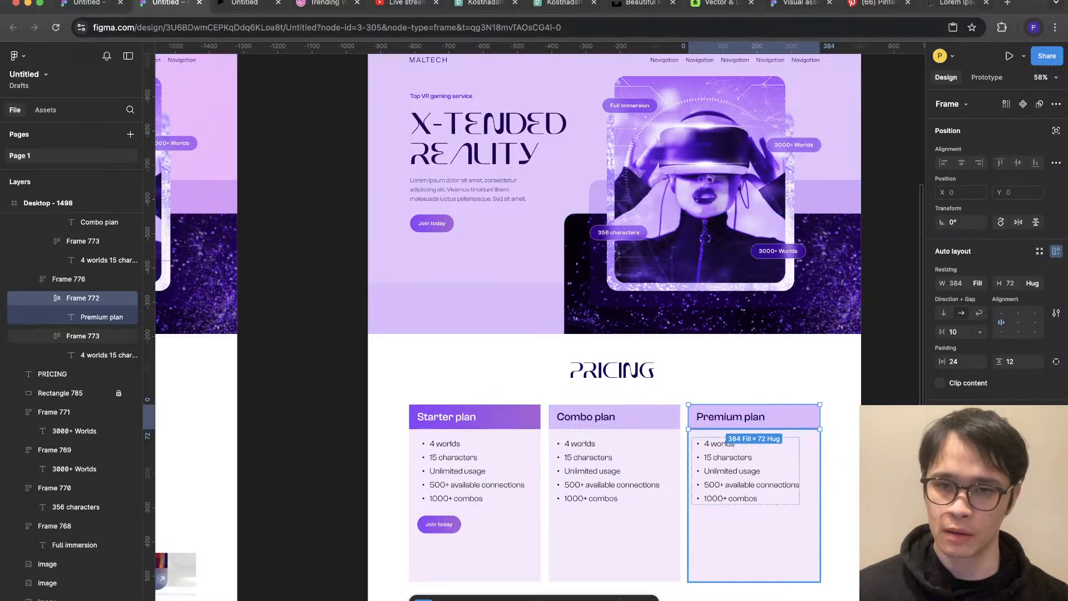
left_click(84, 335)
left_click(84, 241, "shift")
left_click(475, 548, "shift")
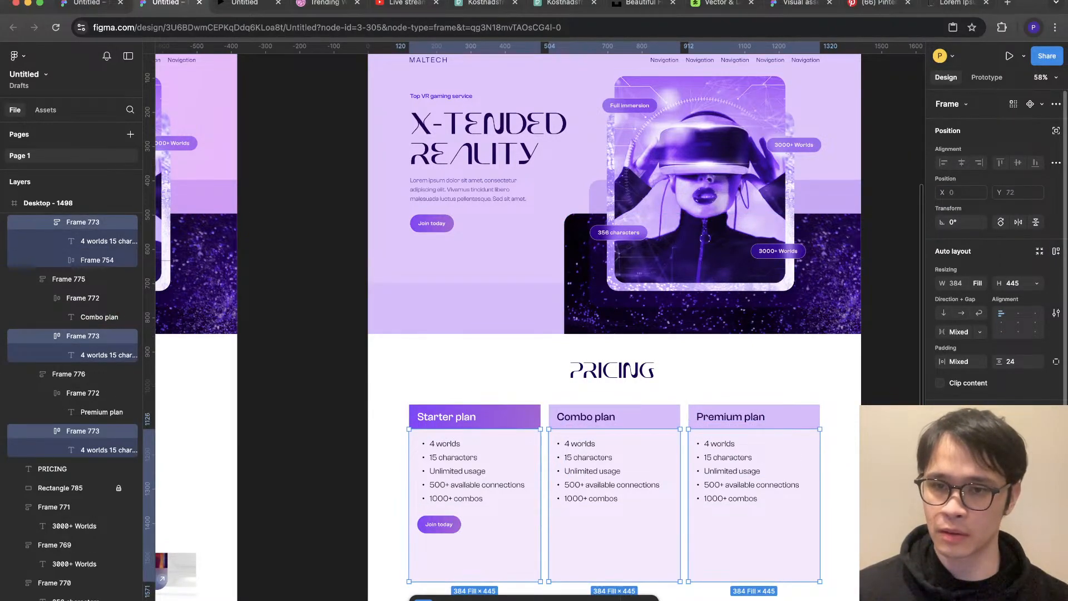
left_click_drag(925, 337, 874, 338)
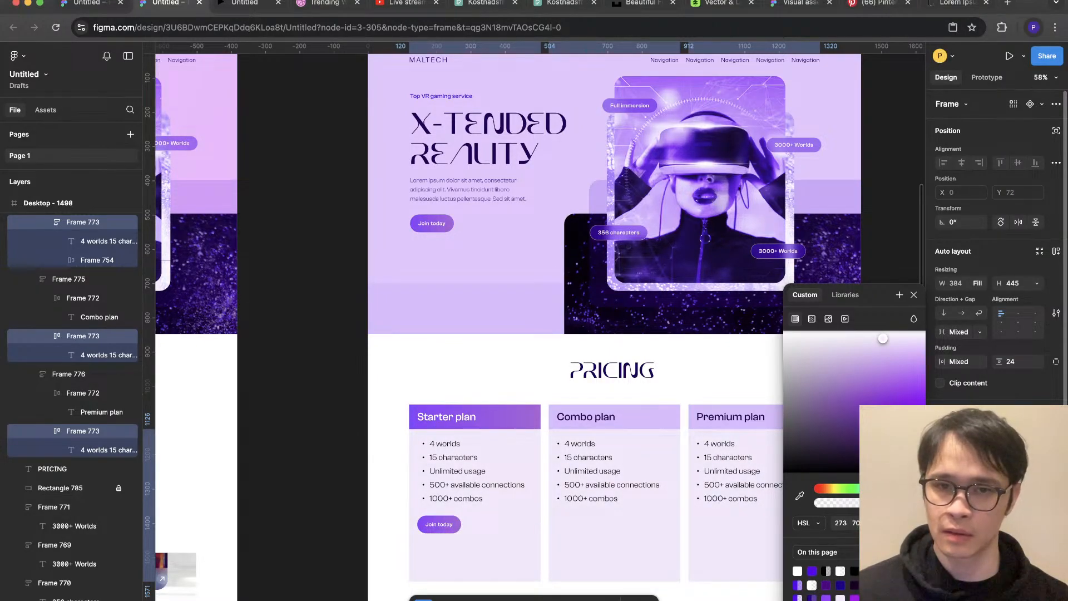
left_click_drag(883, 336, 925, 335)
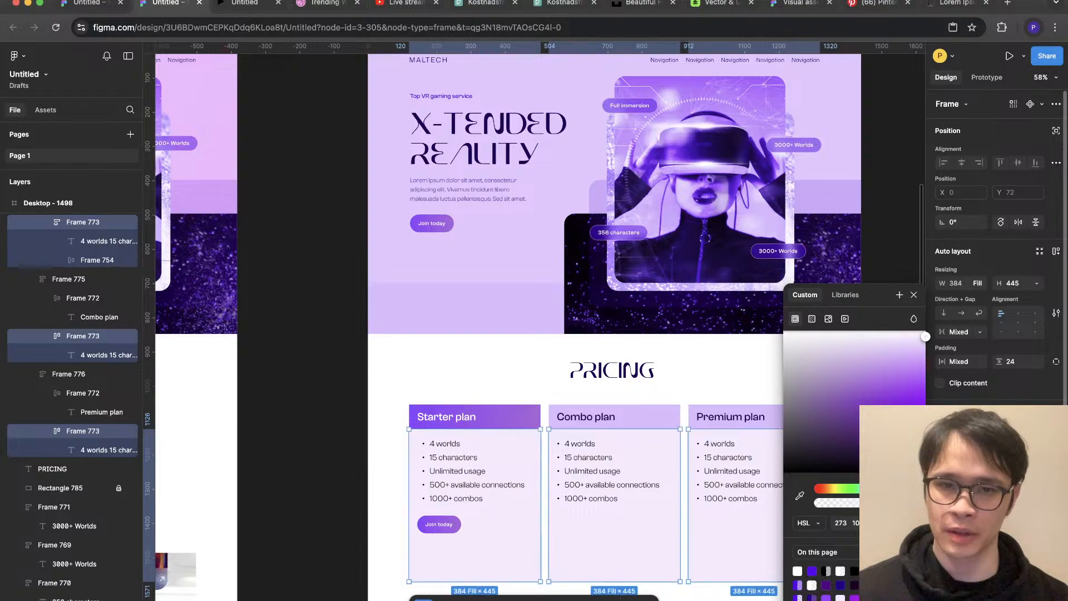
Step: Try a larger vertical padding on the headers of all three plan cards
scroll(635, 317, "down", 3)
left_click(776, 389)
scroll(783, 462, "up", 3)
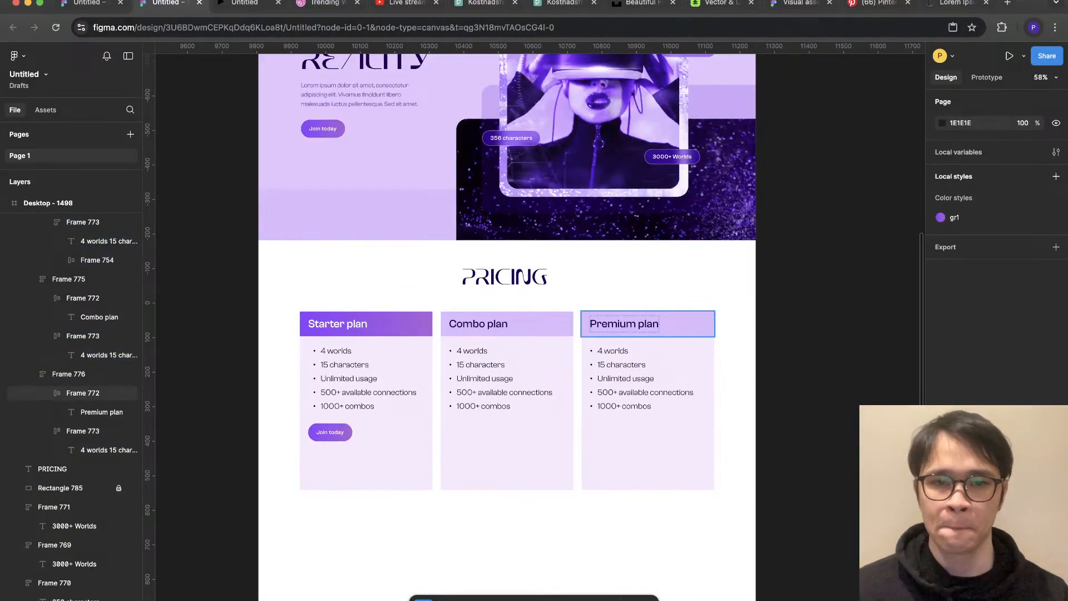
left_click(647, 324, "super")
left_click(506, 324, "shift+super")
left_click(366, 324, "shift+super")
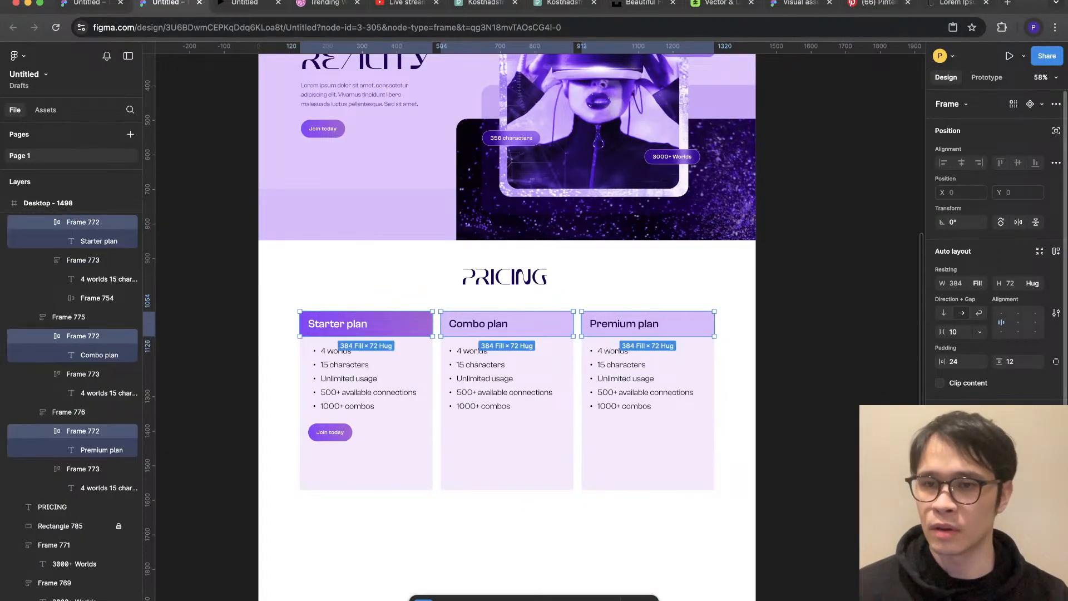
key("Return")
key("Escape")
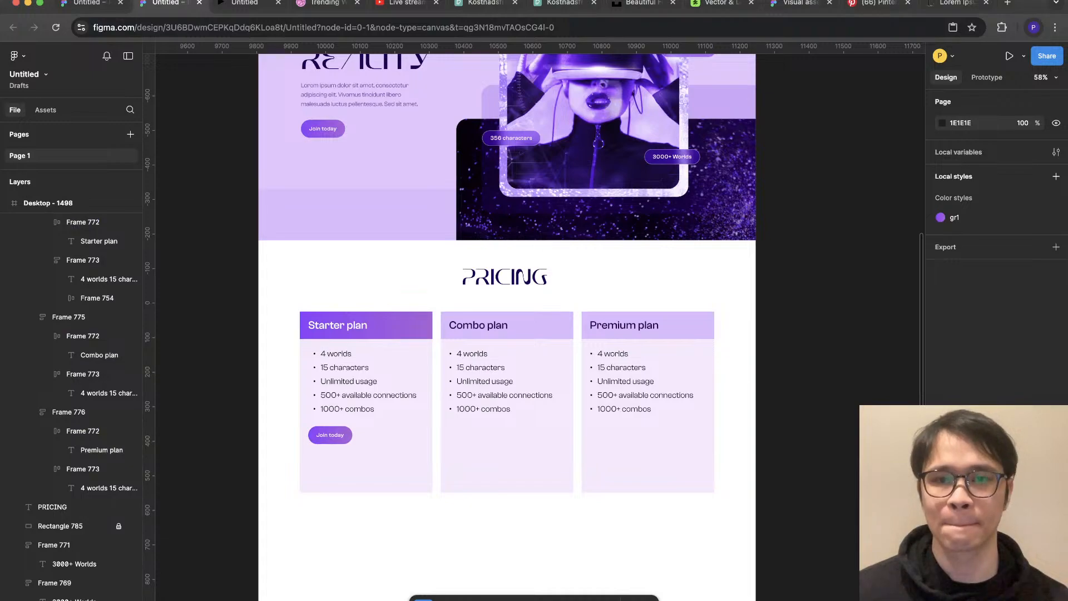
Step: Try a lighter font weight on the Starter, Combo and Premium plan titles
key("shift+1")
left_click_drag(732, 257, 470, 327)
key("shift+2")
left_click(623, 324)
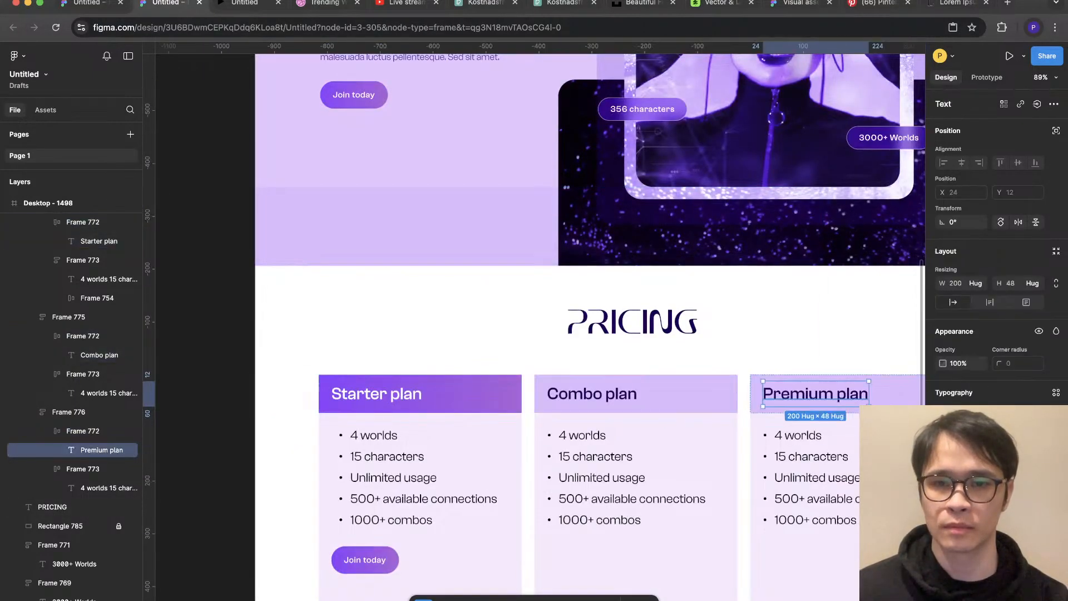
left_click(592, 393, "shift+super")
left_click(376, 393, "shift+super")
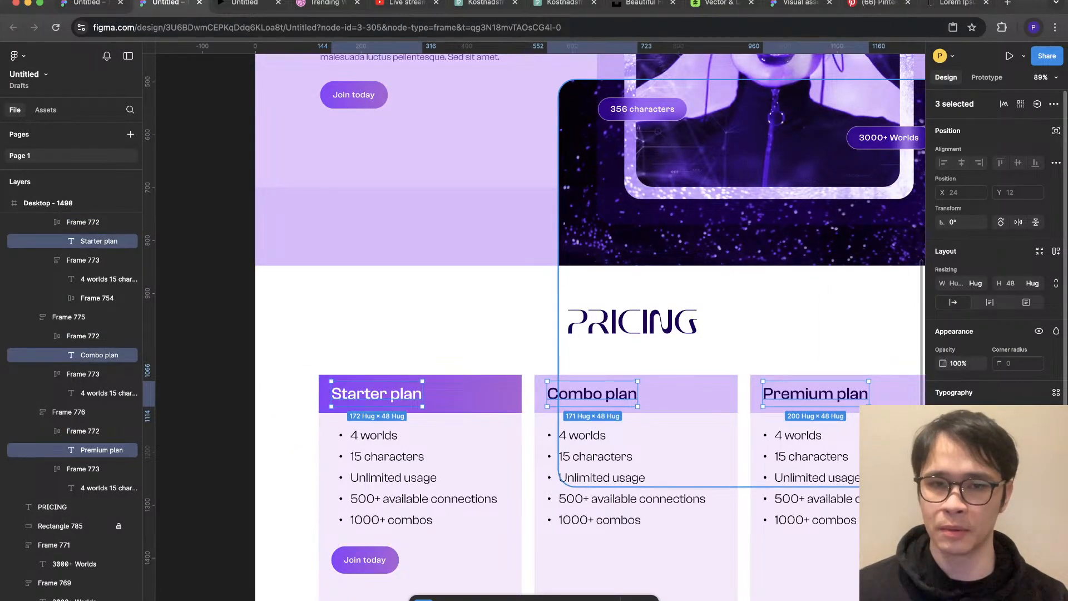
left_click(716, 463)
scroll(716, 462, "down", 3)
key("super+z")
key("super+z")
key("super+z")
key("super+z")
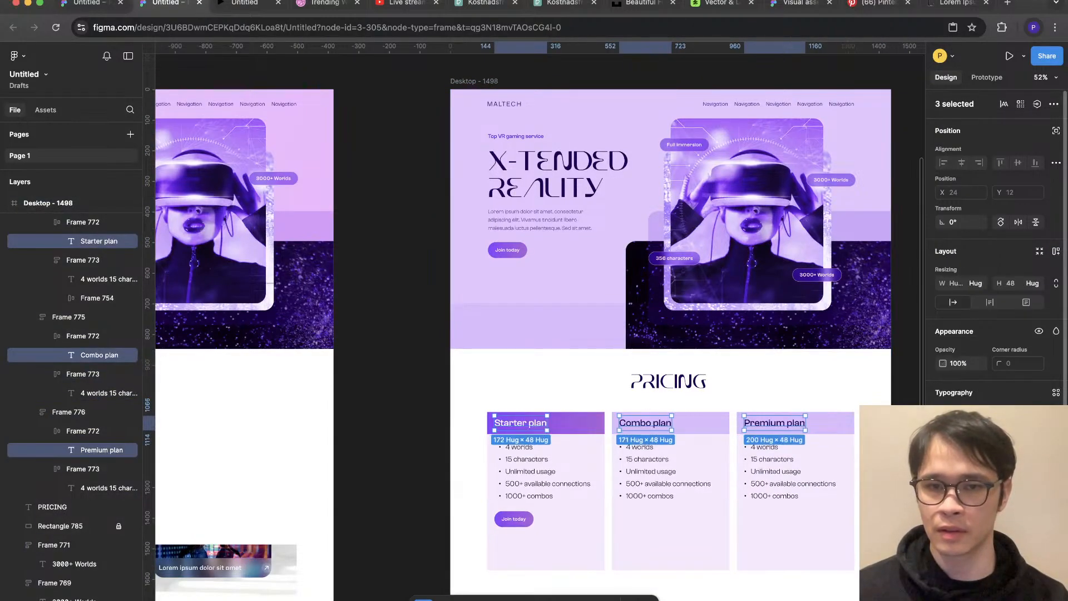
left_click(960, 433)
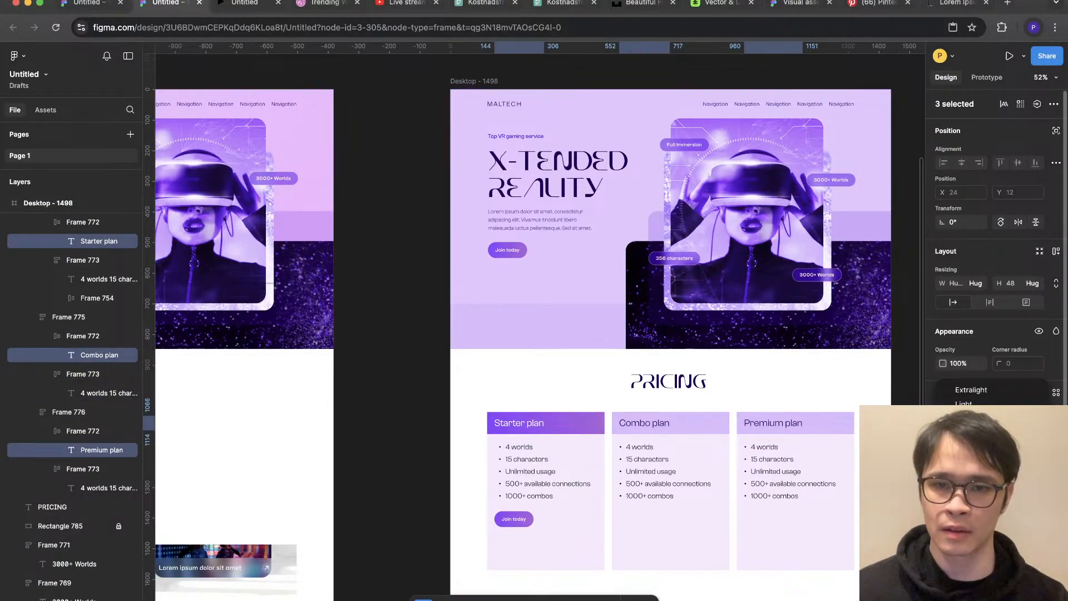
left_click(970, 433)
left_click(842, 464)
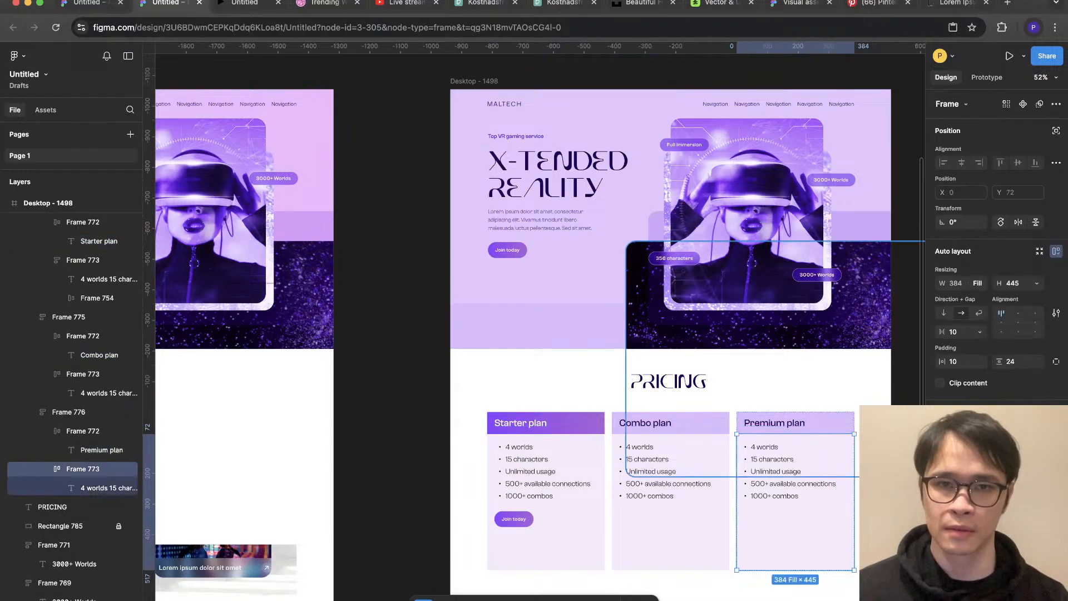
left_click(907, 423)
Step: Place a copy of the hero paragraph beneath the PRICING heading, with its text and box centred on the page
scroll(905, 465, "up", 2)
left_click_drag(623, 468, 623, 497)
left_click_drag(466, 169, 466, 397)
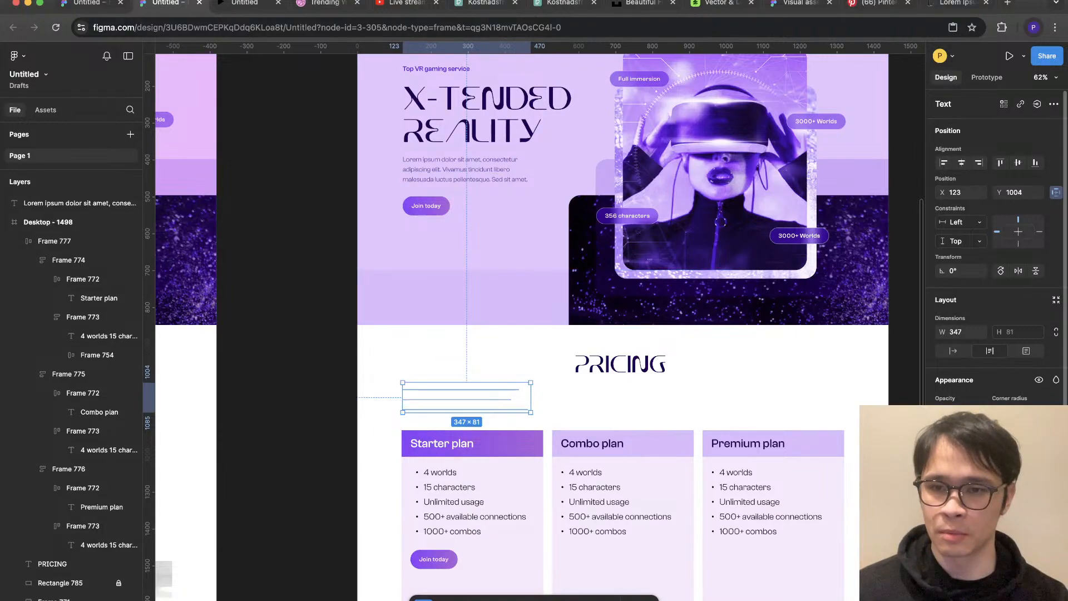
right_click(482, 397)
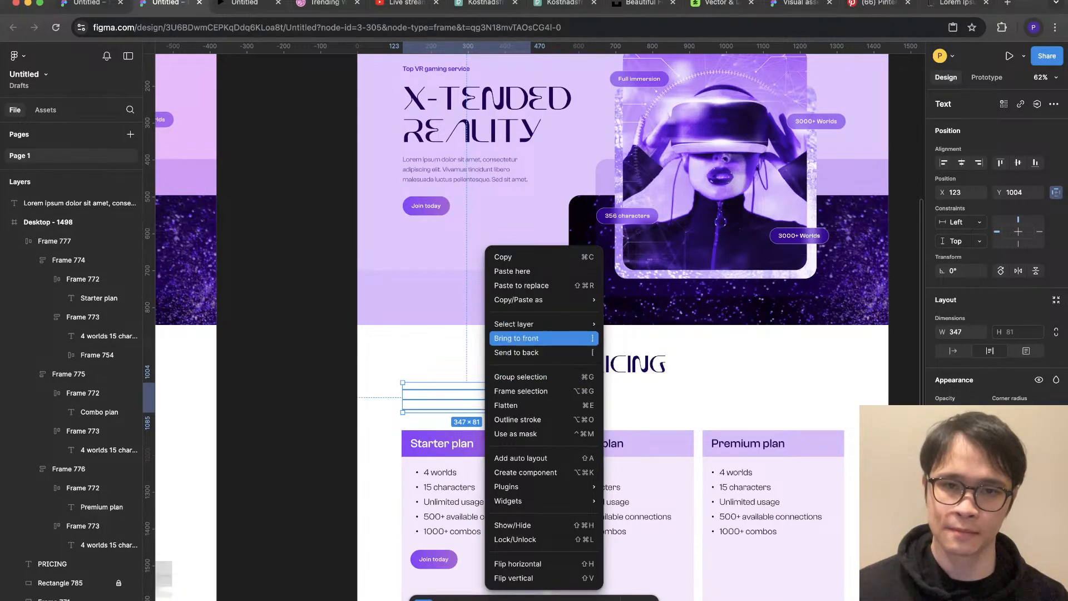
left_click(520, 338)
left_click_drag(466, 397, 638, 397)
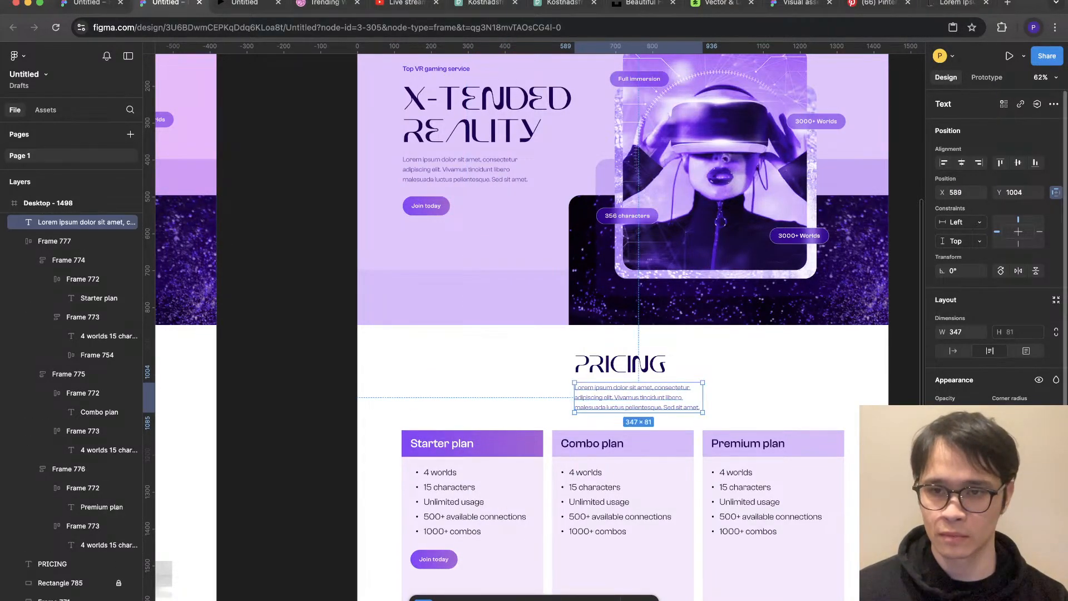
key("super+alt+t")
key("alt+h")
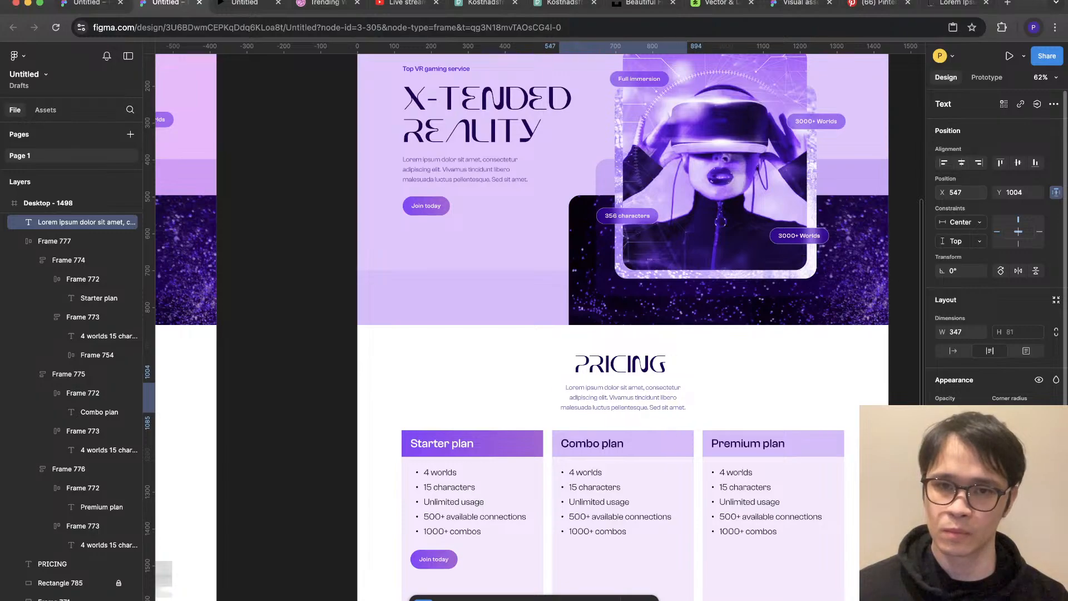
Step: Shorten the pricing intro to end at "malesuada luctus." and widen its text box to 431
left_click_drag(688, 397, 550, 406)
scroll(695, 404, "up", 5)
key("Return")
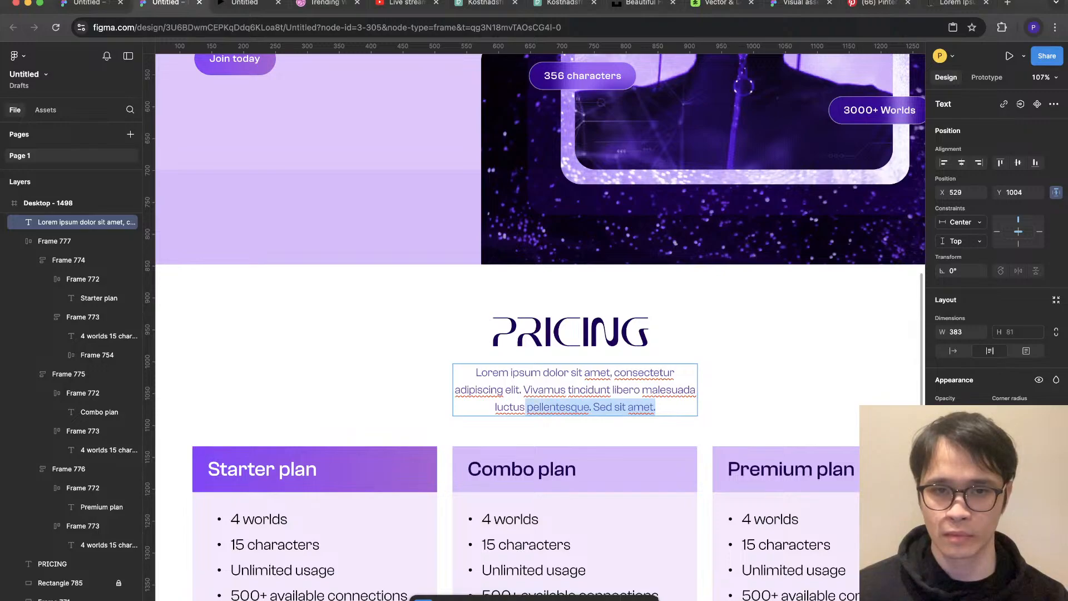
type(".")
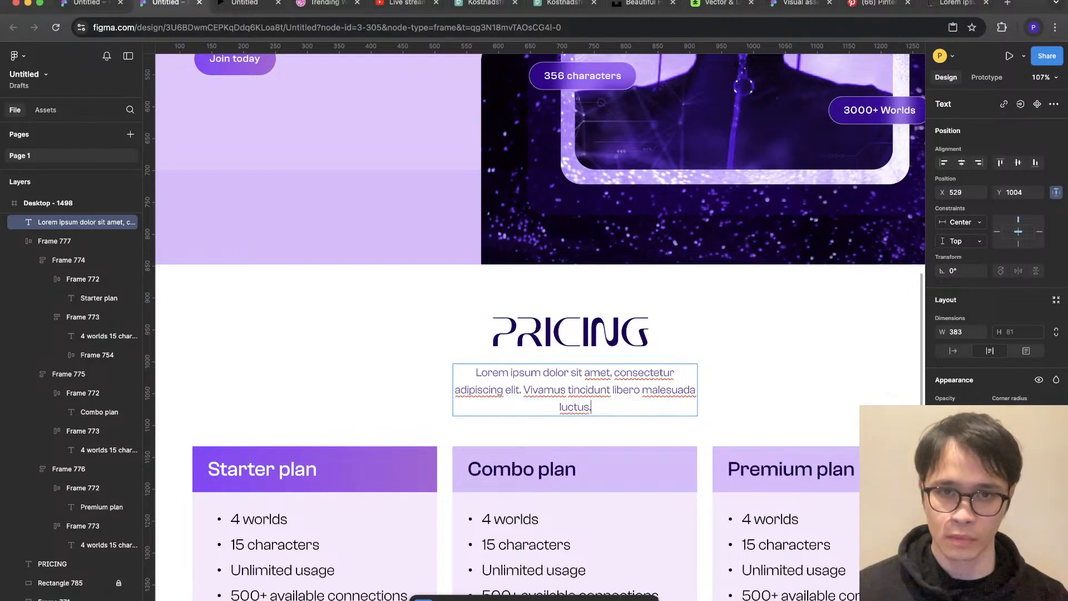
key("Escape")
left_click_drag(697, 397, 713, 397)
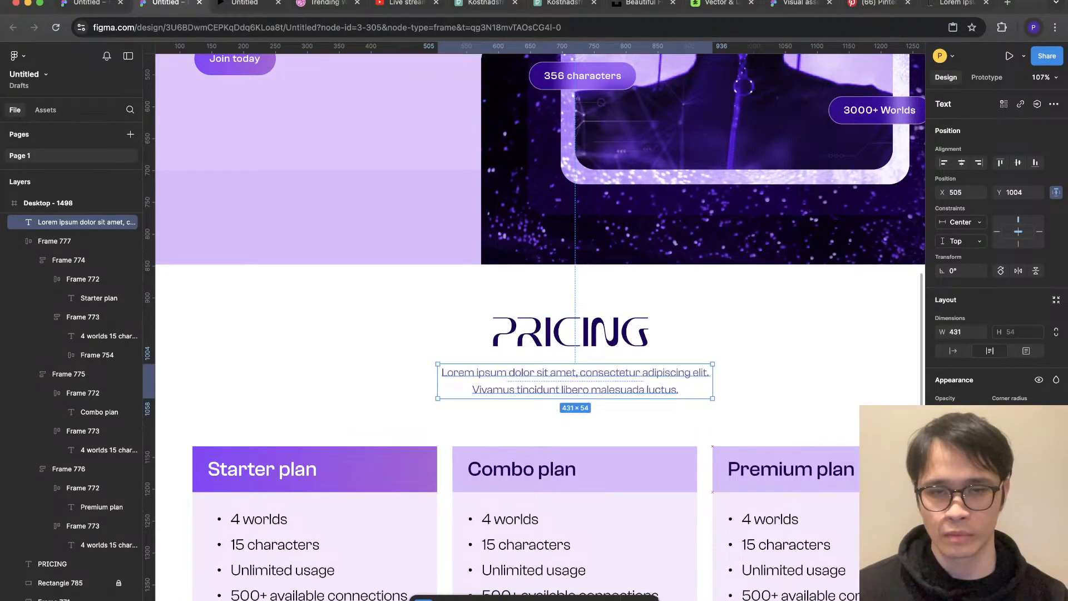
key("Escape")
Step: Move the plan card row to Y 1102 and wrap the PRICING heading and intro in an auto layout with a 16 gap
scroll(456, 409, "down", 7)
left_click_drag(504, 489, 503, 481)
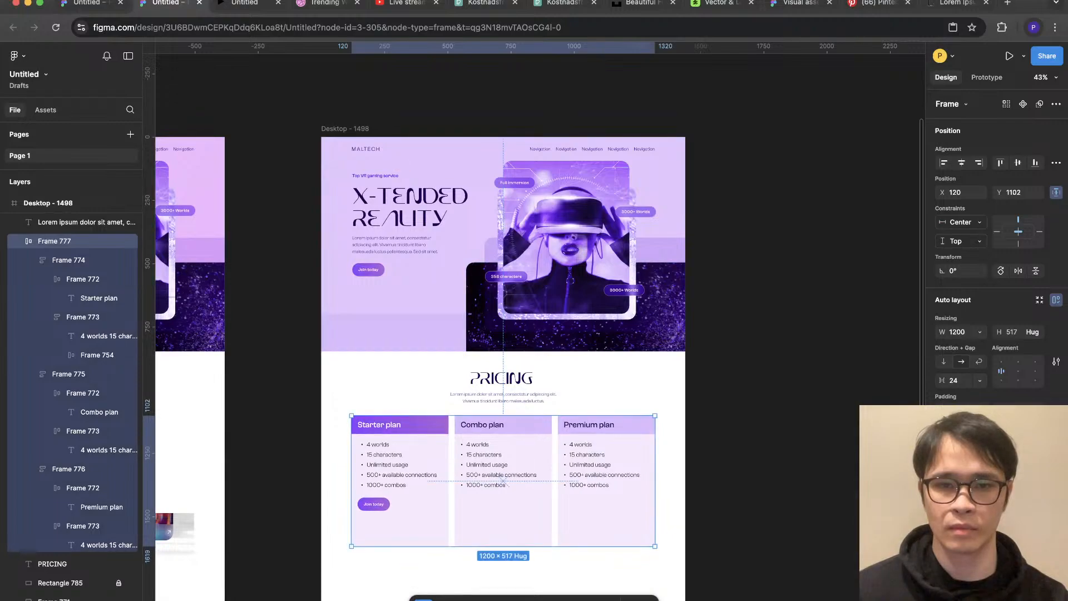
left_click(502, 397)
left_click(502, 379, "shift")
key("shift+a")
left_click(953, 380)
type("16")
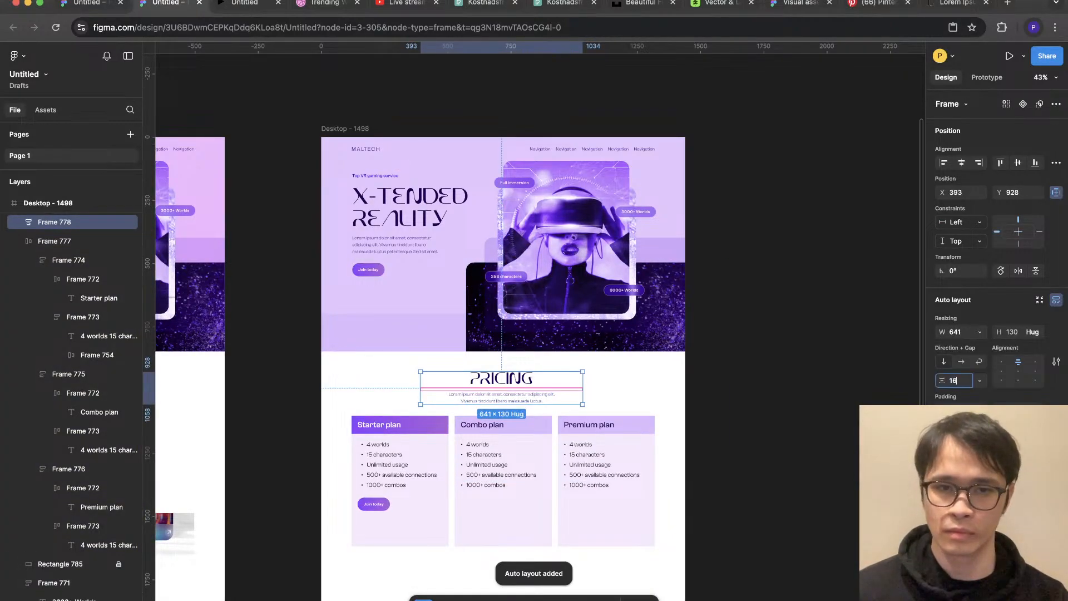
key("Escape")
Step: Combine the heading block and the card row in one vertical auto layout with a gap of 48
left_click(502, 480)
left_click(501, 389, "shift")
key("shift+a")
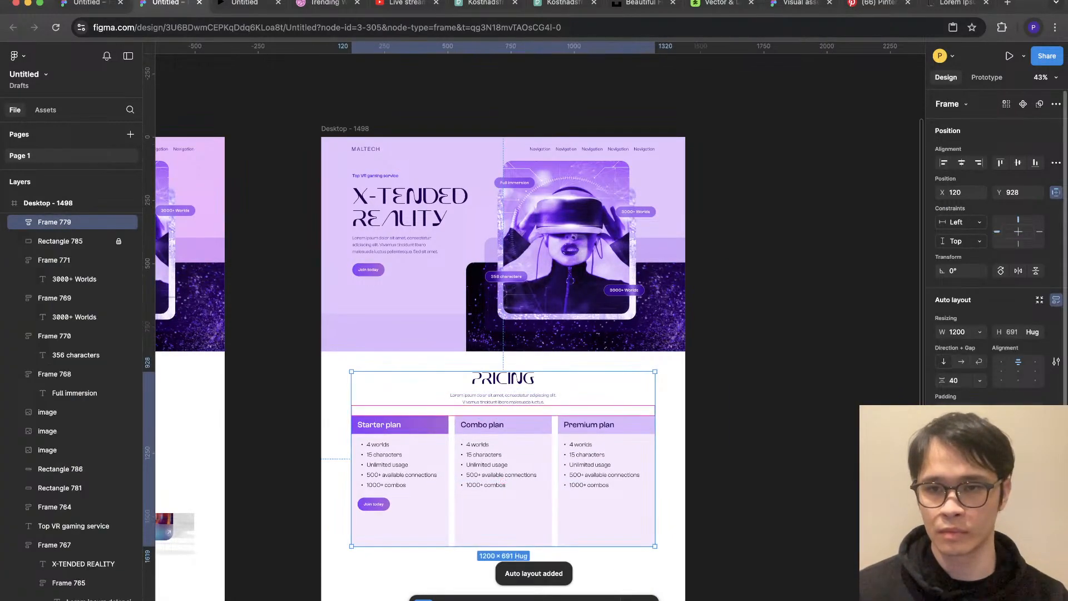
left_click(953, 380)
type("4")
key("Escape")
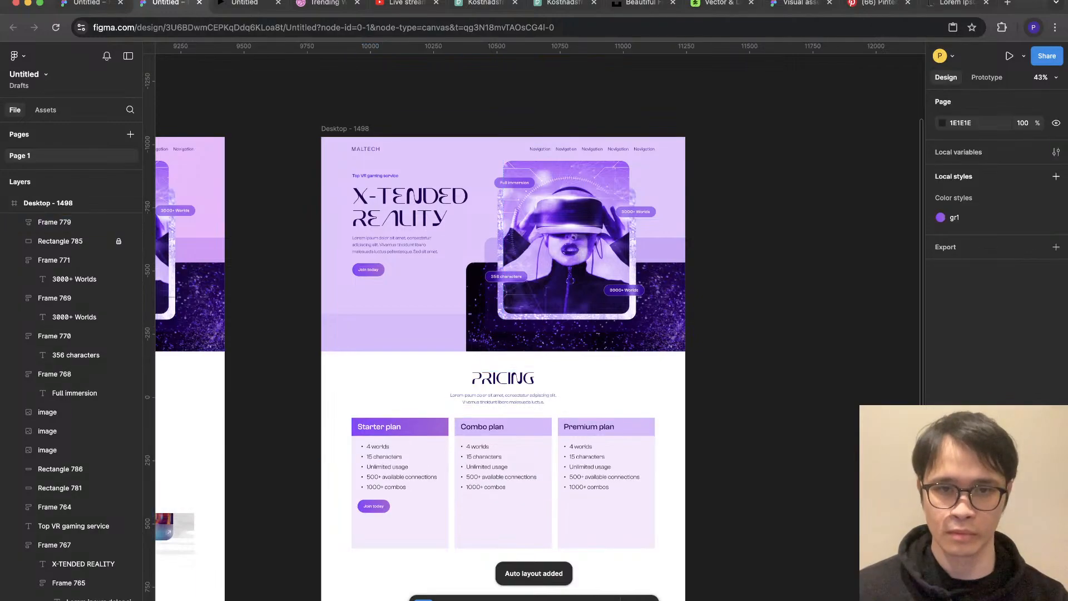
Step: Try a vertical padding of 96 on the whole pricing section
scroll(539, 536, "up", 2)
left_click(539, 535)
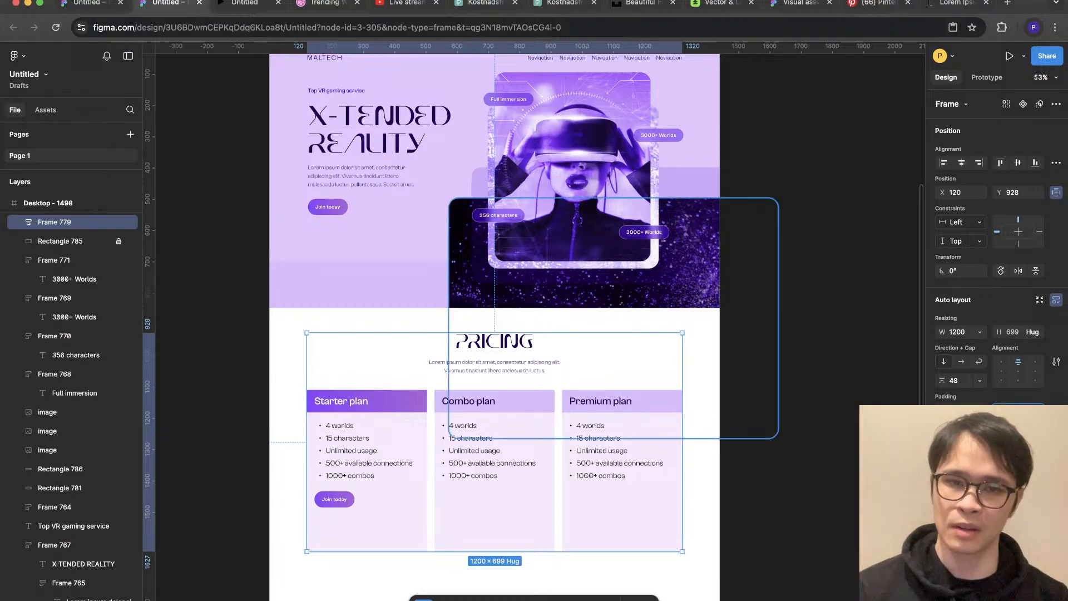
type("96")
key("Return")
Step: Move the pricing section to Y 850, directly below the hero, and set its vertical padding to 72
left_click_drag(494, 389, 495, 369)
key("shift+Up")
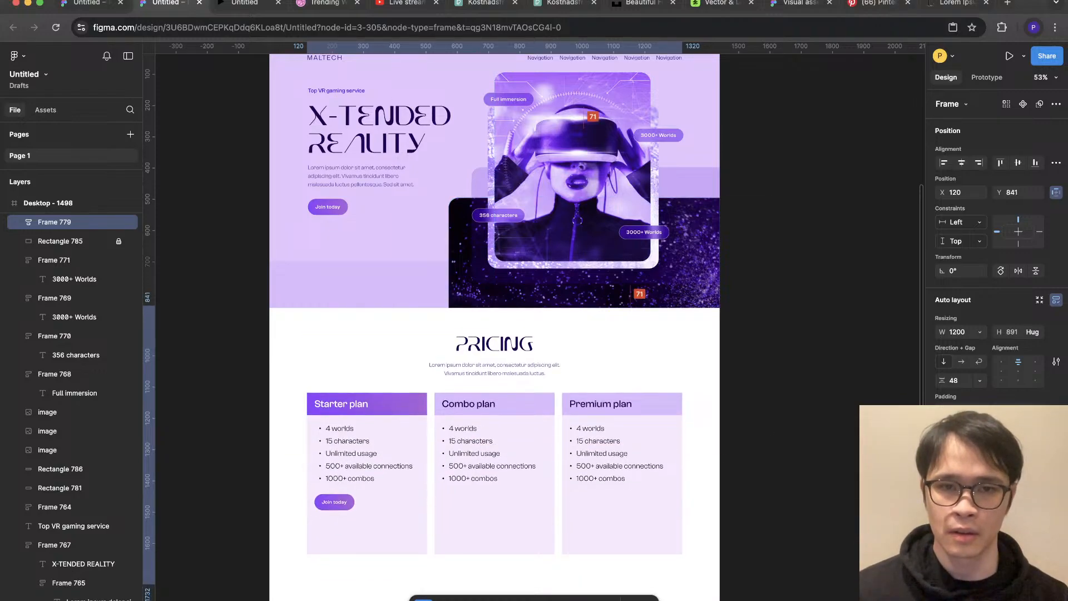
key("Up")
key("Up")
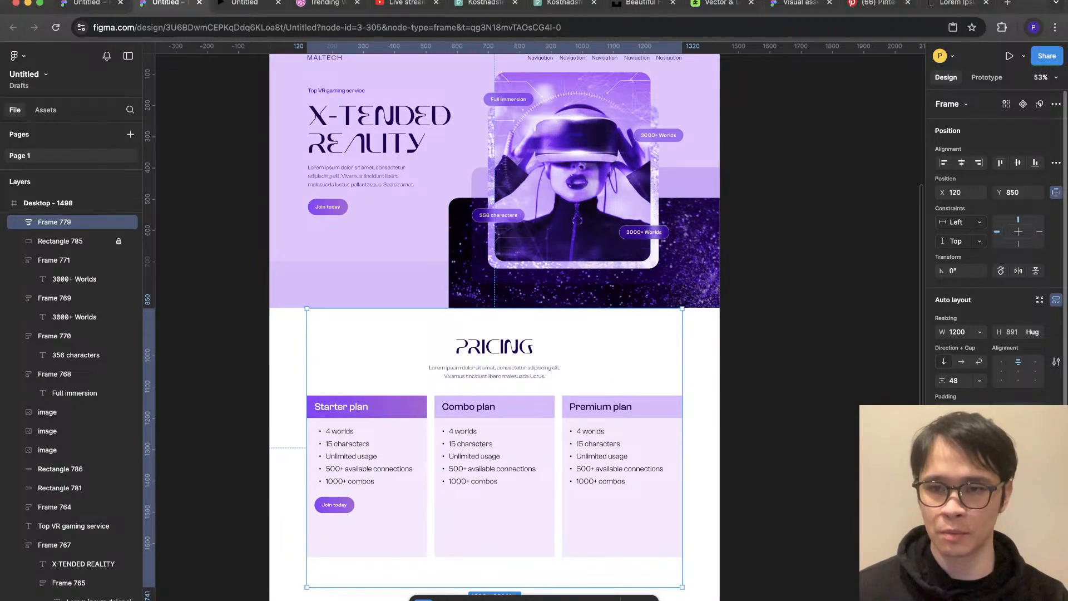
type("72")
key("Escape")
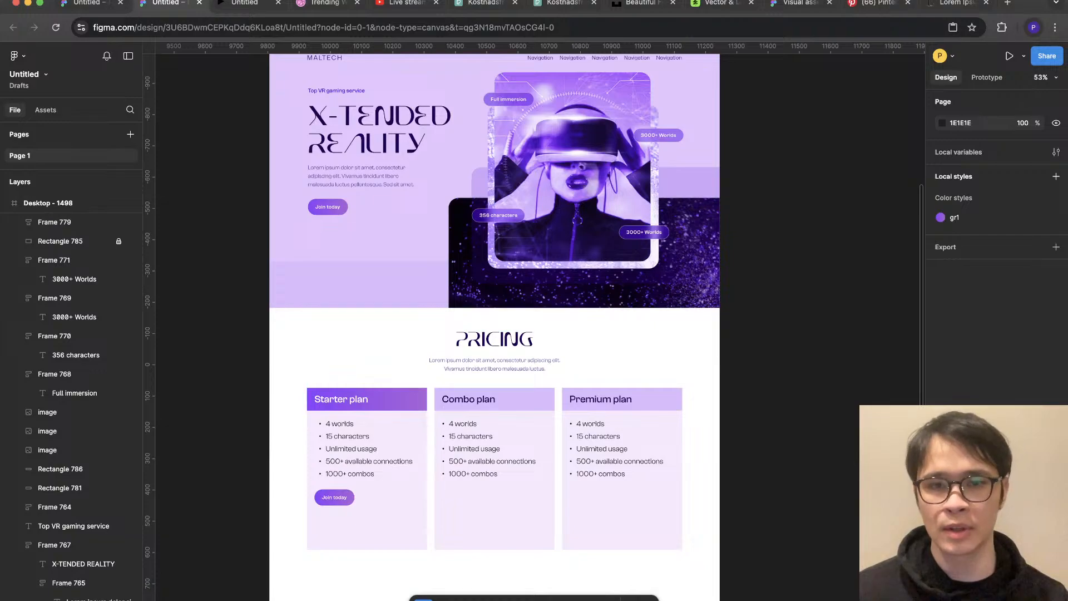
Step: Increase the line height of the pricing intro and the hero paragraph by two increments
scroll(778, 422, "down", 3)
scroll(579, 390, "up", 5)
left_click(582, 389, "super")
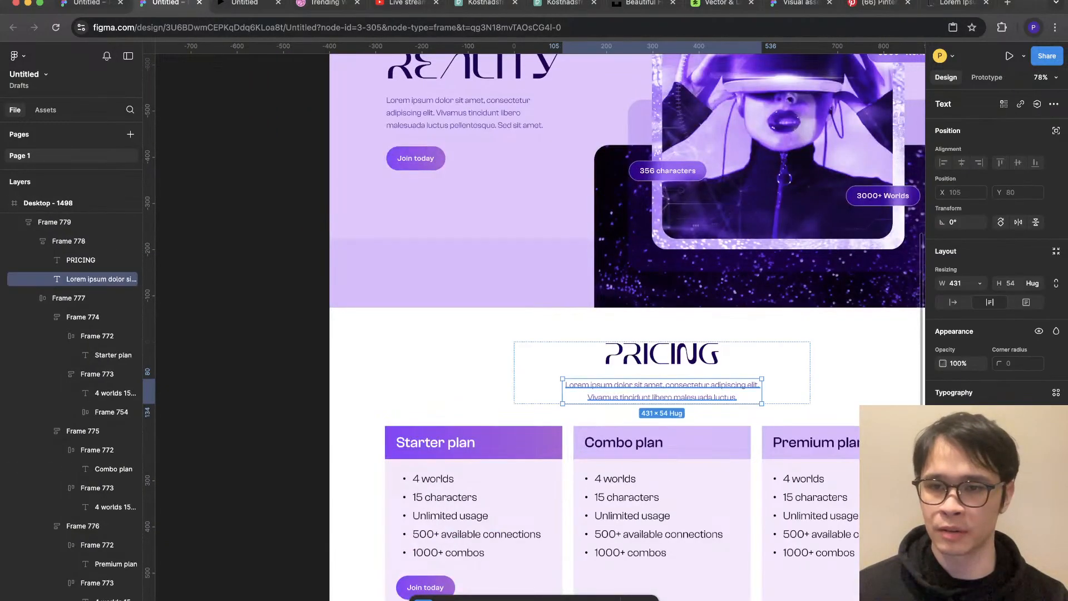
scroll(581, 390, "right", 2)
scroll(581, 389, "up", 1)
left_click(374, 168, "shift+super")
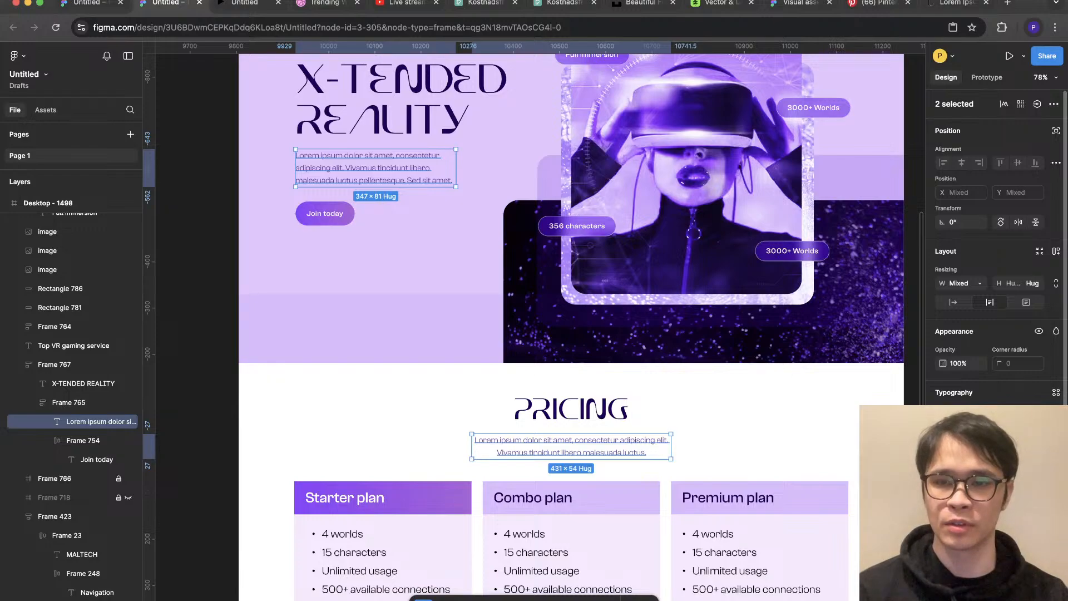
key("alt+shift+period")
key("alt+shift+period")
scroll(637, 220, "down", 4)
left_click(634, 287)
left_click(839, 422)
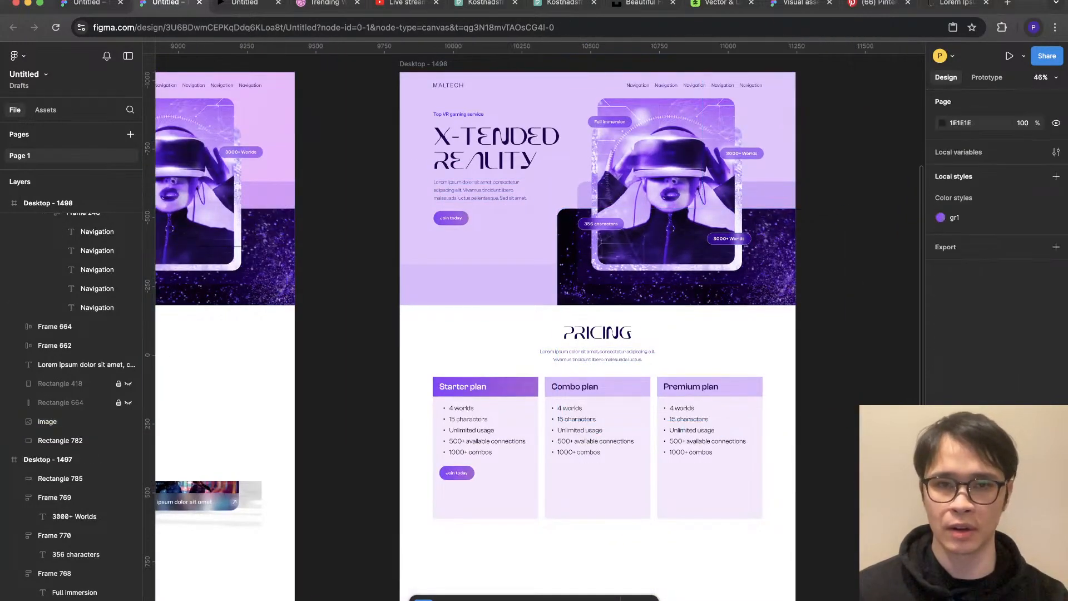
Step: Duplicate the whole Desktop - 1498 page frame
scroll(839, 423, "up", 1)
scroll(839, 423, "right", 1)
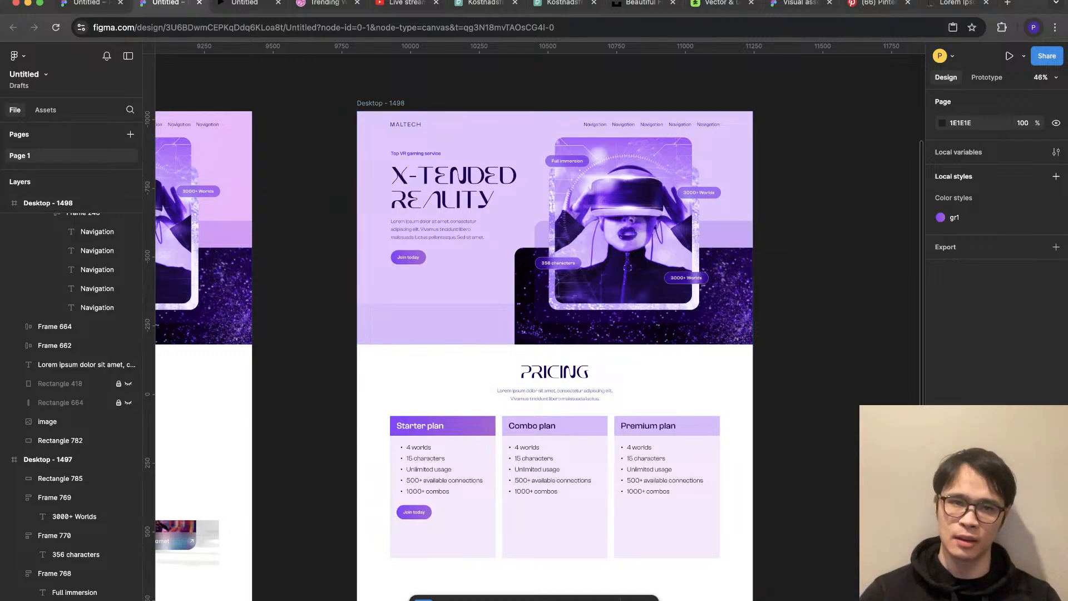
left_click(48, 202)
key("ctrl+d")
Step: Fill the duplicated page's pricing background rectangle with a purple sampled from the Starter plan header, darkened to deep purple
scroll(112, 450, "down", 10)
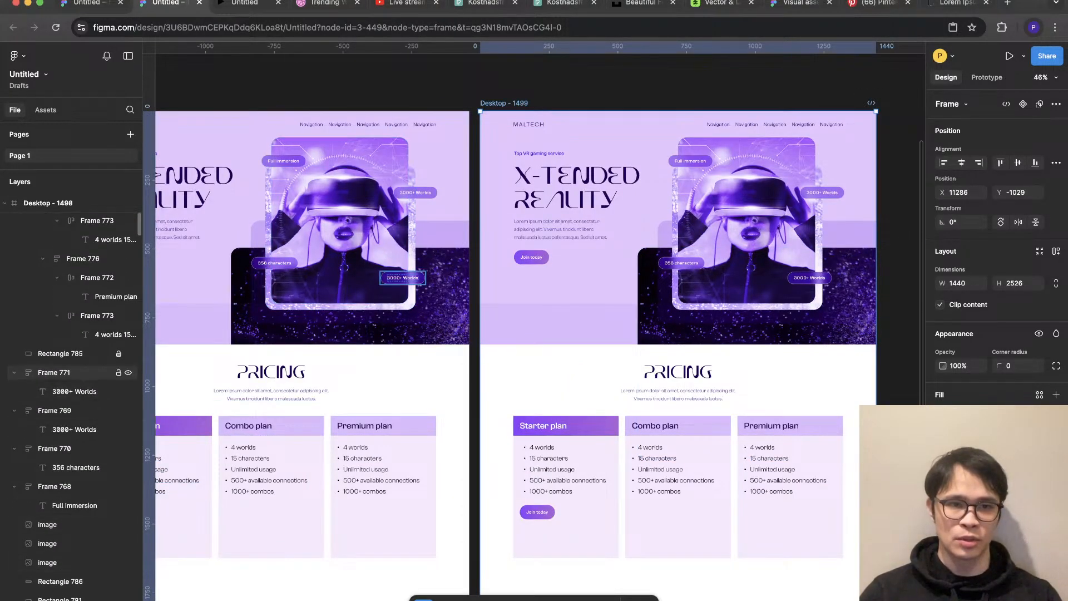
left_click(84, 353)
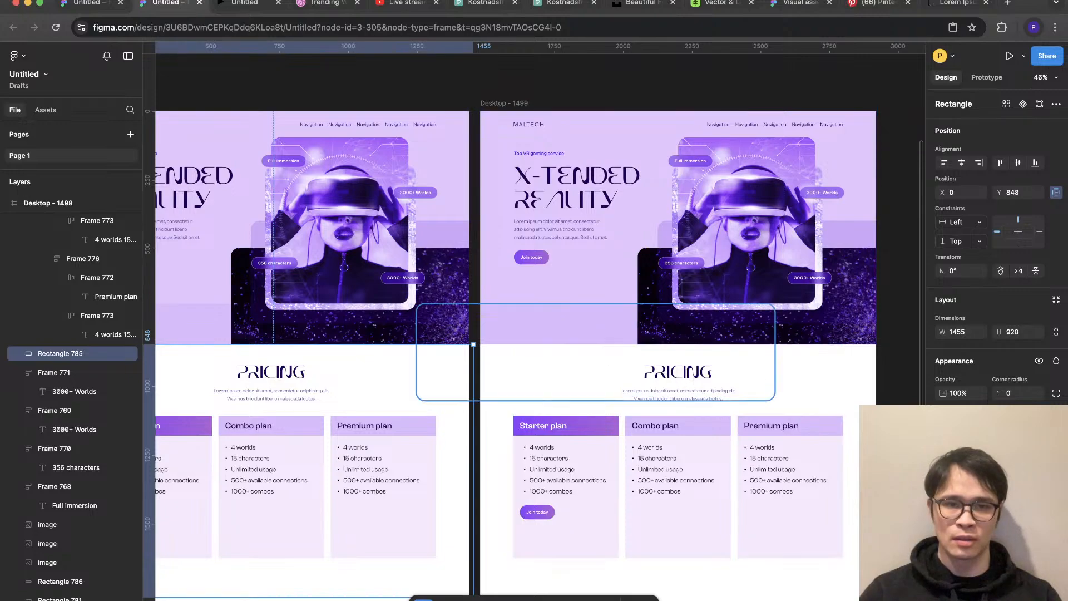
left_click(559, 324)
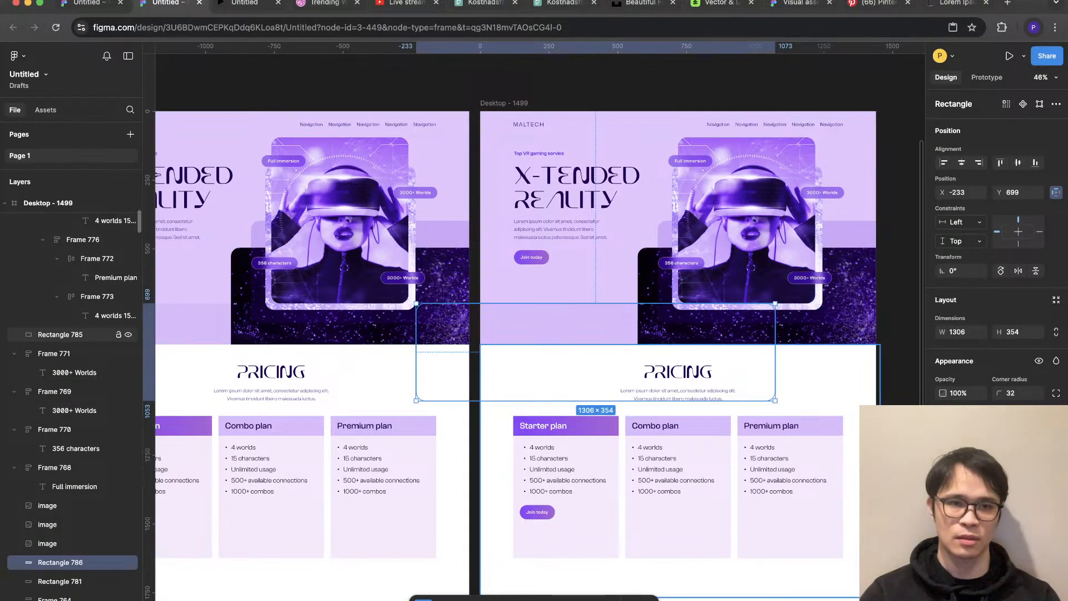
left_click(83, 334)
left_click(943, 445)
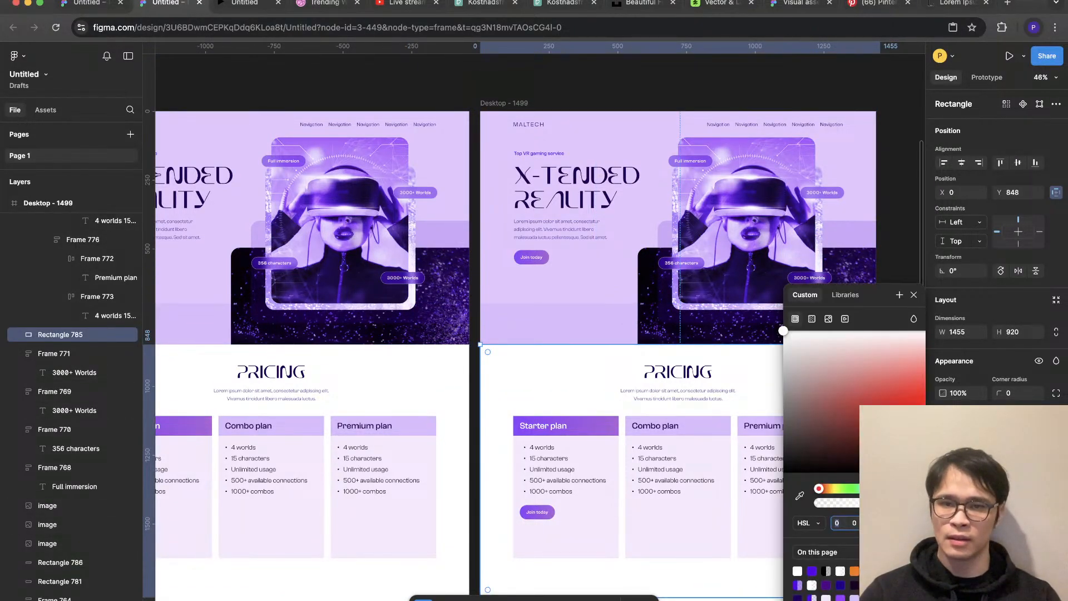
left_click(800, 495)
left_click(612, 423)
scroll(612, 423, "right", 5)
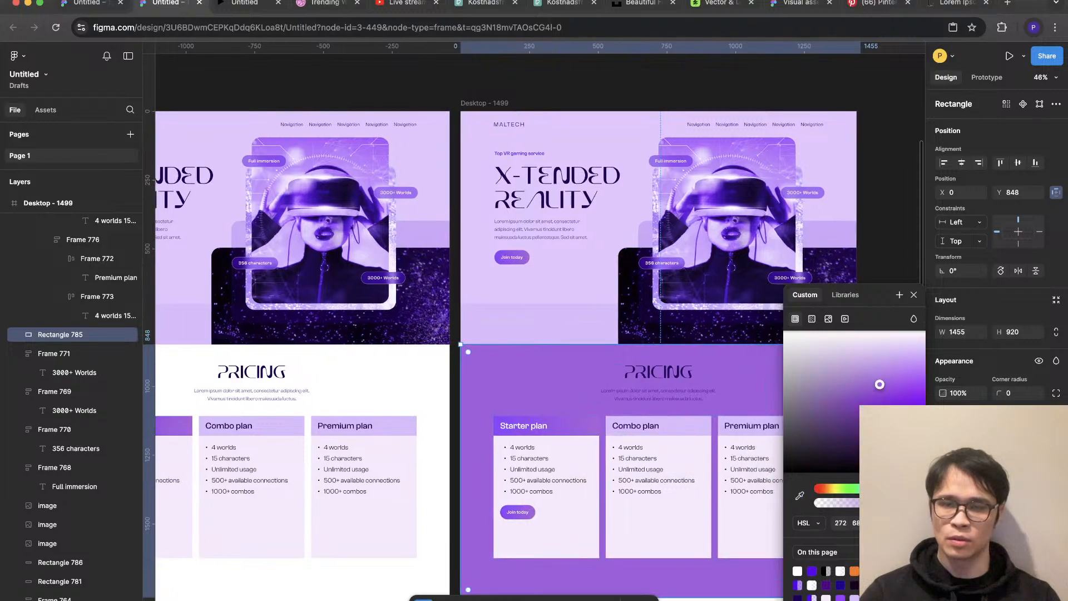
left_click_drag(879, 385, 907, 424)
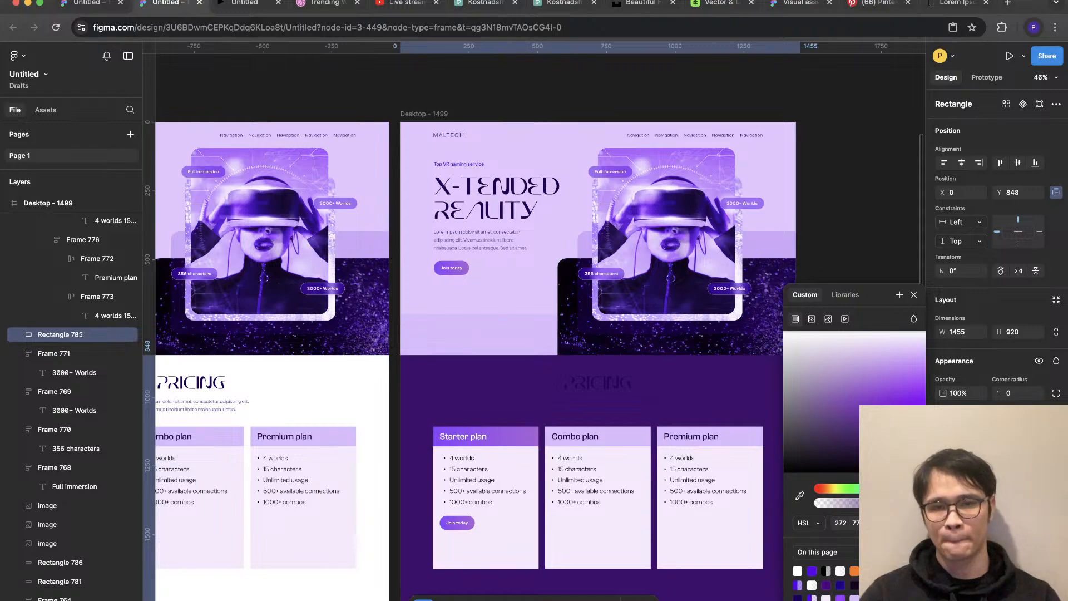
Step: Change the PRICING heading and the intro text on the duplicated page to white
left_click(598, 383, "super")
left_click(948, 550)
left_click_drag(918, 447, 783, 330)
key("super+z")
key("super+shift+z")
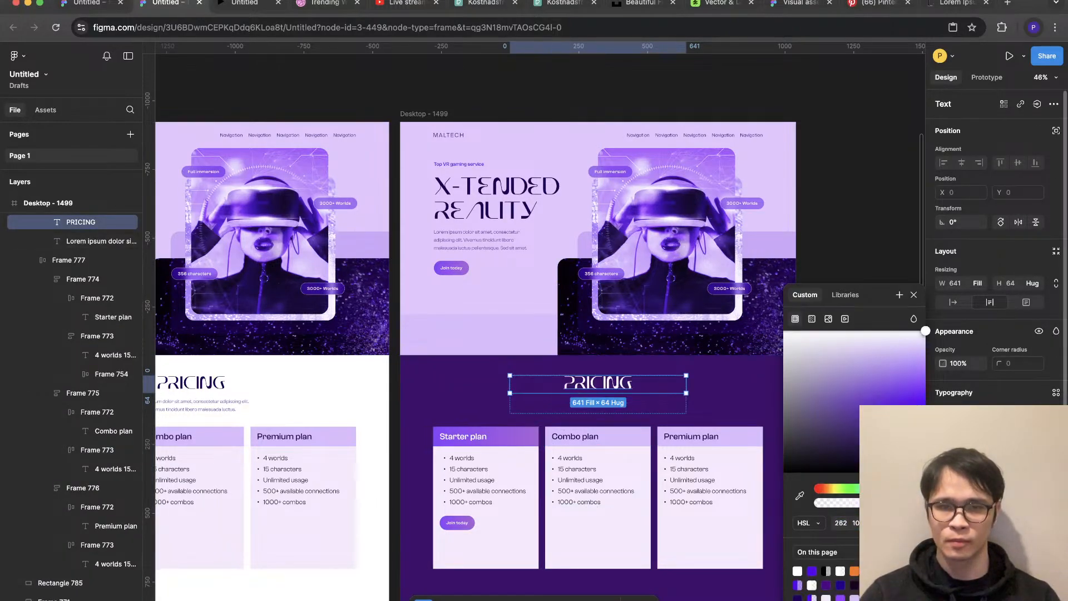
left_click(598, 405)
left_click(947, 551)
left_click(783, 330)
left_click(853, 262)
Step: Darken and desaturate the duplicated page's pricing background to a muted near-black purple
scroll(863, 300, "down", 5)
scroll(862, 333, "up", 2)
scroll(538, 379, "up", 3)
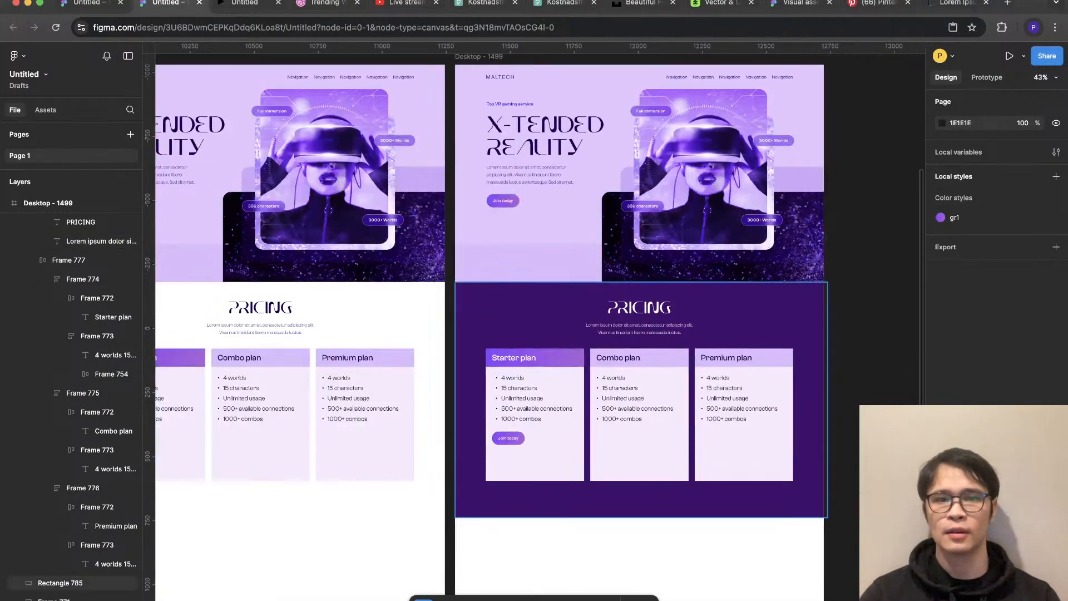
scroll(537, 334, "right", 4)
scroll(538, 334, "up", 1)
left_click(705, 390)
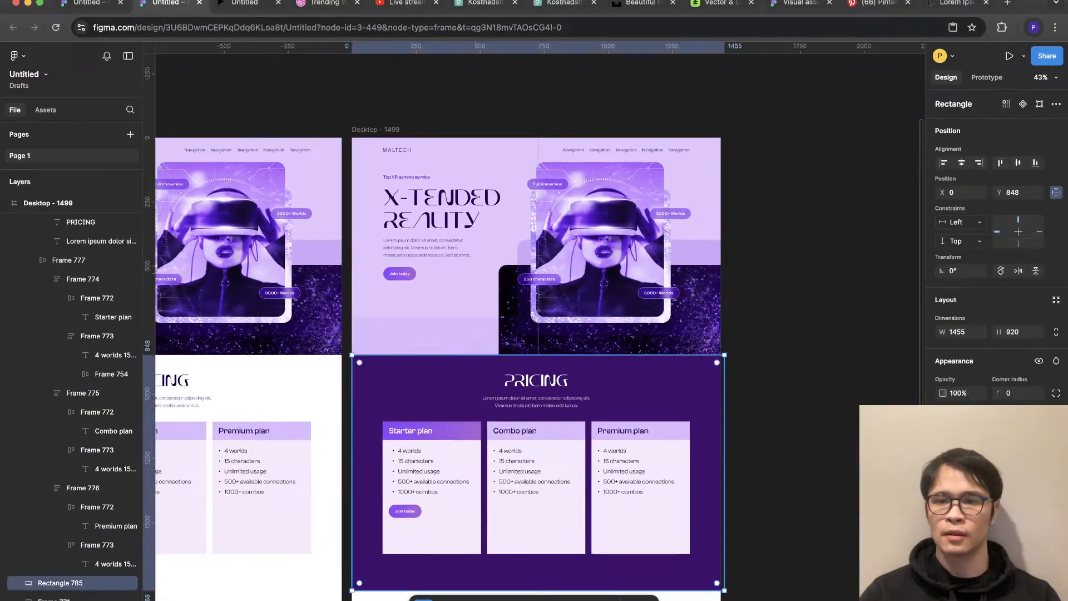
left_click(942, 445)
left_click(840, 448)
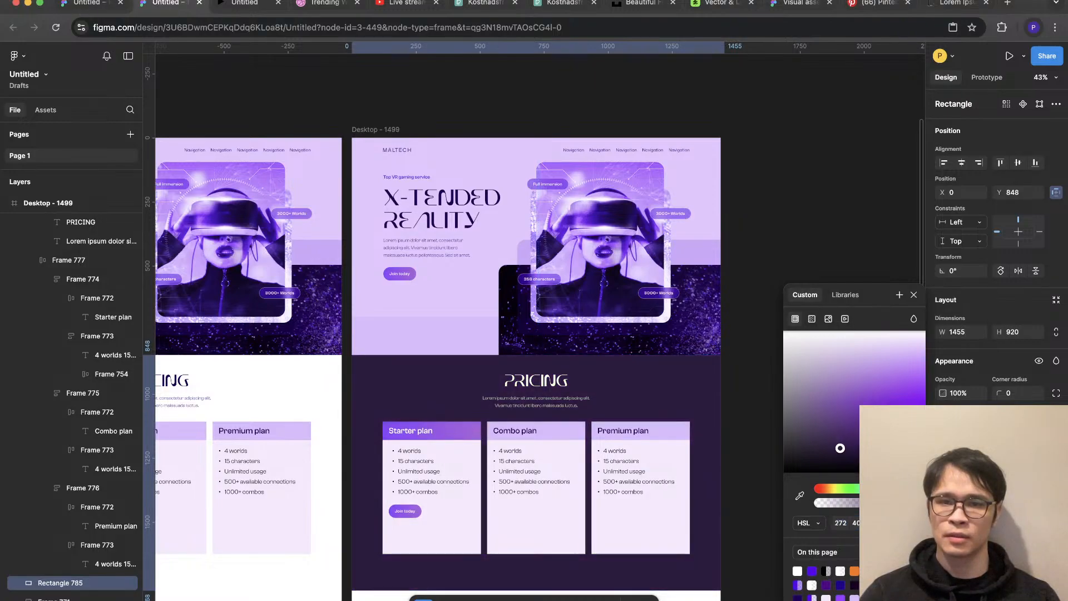
left_click_drag(830, 455, 833, 453)
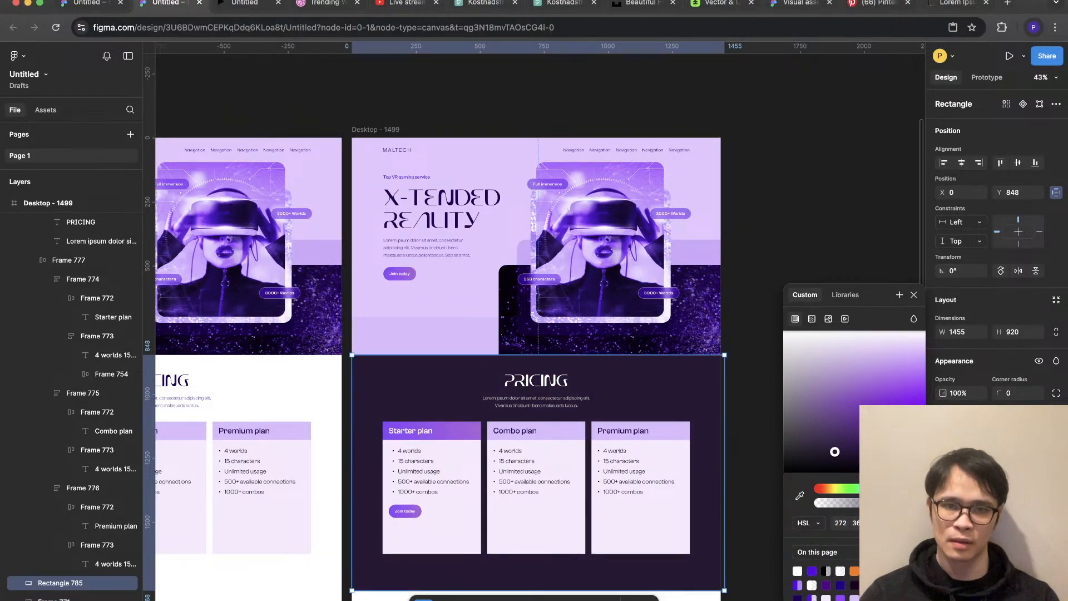
key("Escape")
Step: Shift the hue of the dark pricing background to 255
scroll(831, 454, "down", 2)
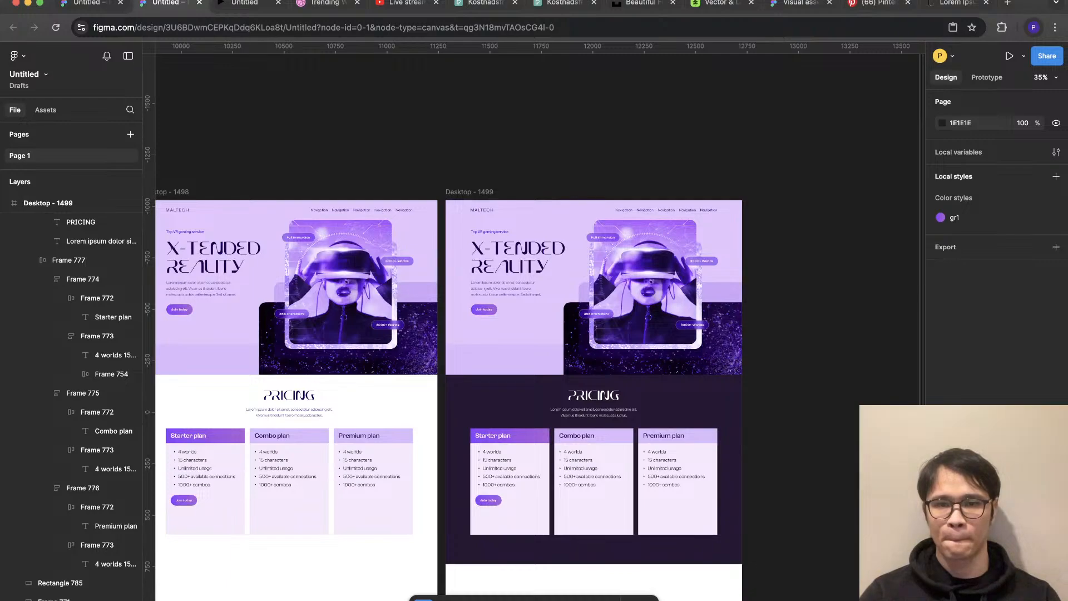
left_click(730, 472)
left_click(944, 444)
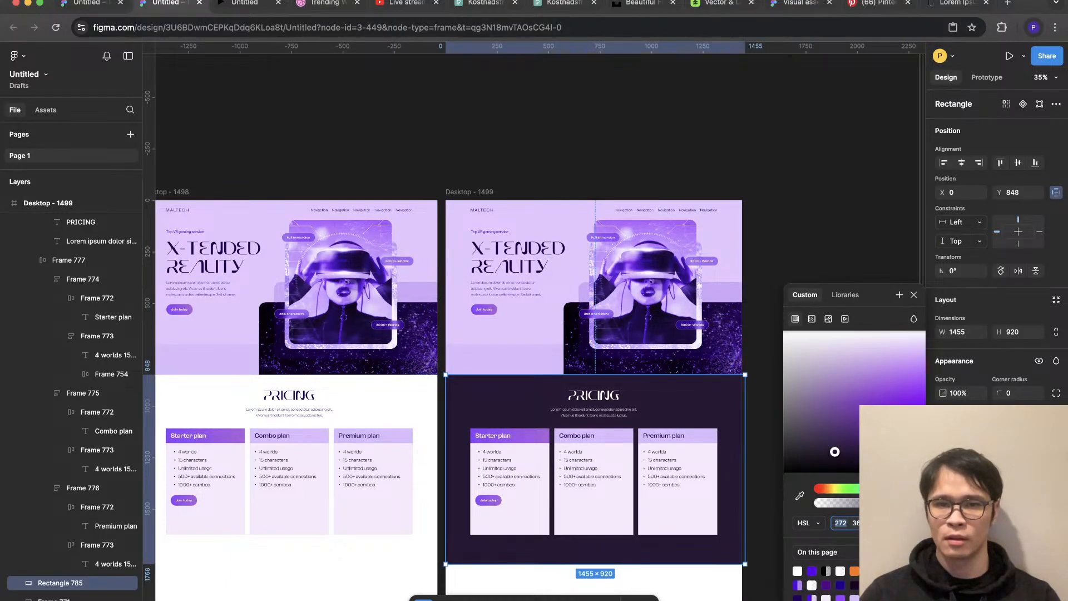
type("255")
key("Return")
left_click_drag(889, 488, 887, 489)
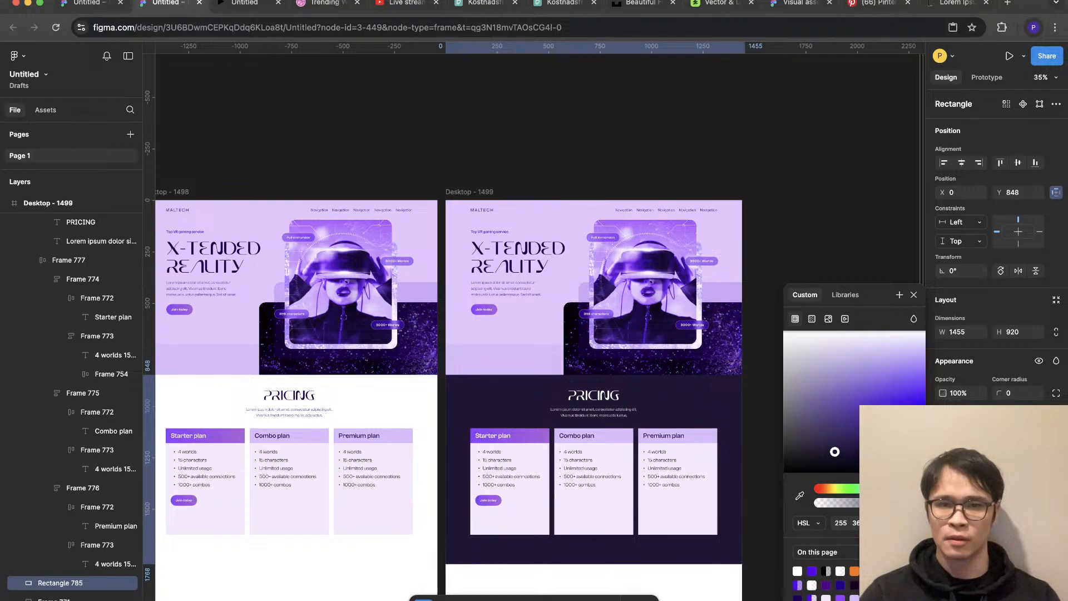
key("Escape")
Step: Lower the dark pricing background rectangle to Y 850
scroll(716, 427, "up", 5)
scroll(716, 427, "left", 2)
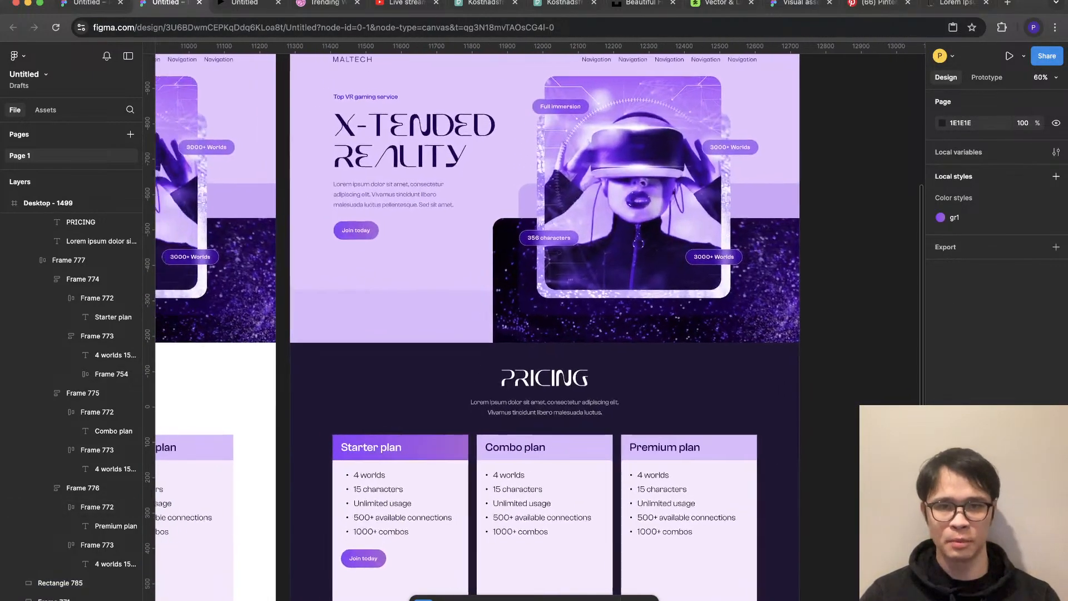
left_click(716, 427)
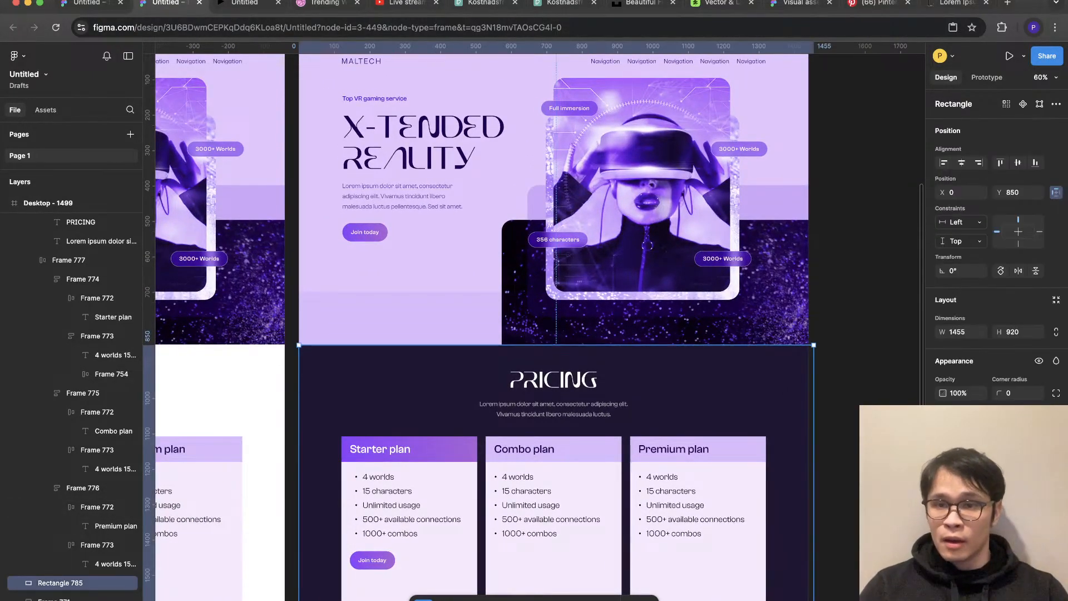
Step: Make the duplicated page's dark pricing background a more saturated deep indigo
left_click(945, 448)
left_click(862, 448)
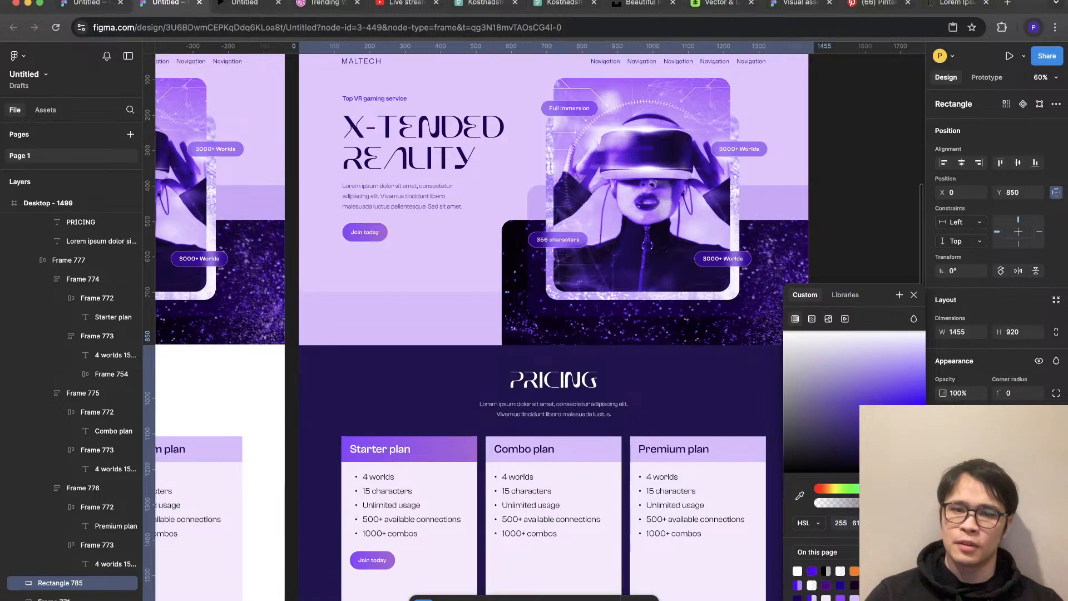
left_click_drag(887, 488, 891, 489)
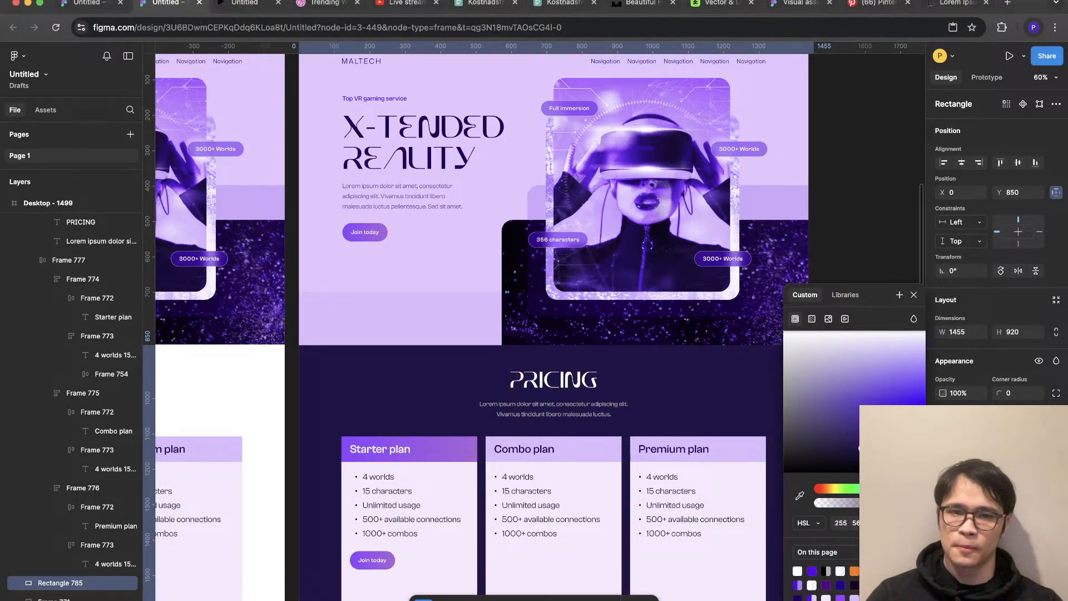
left_click(863, 223)
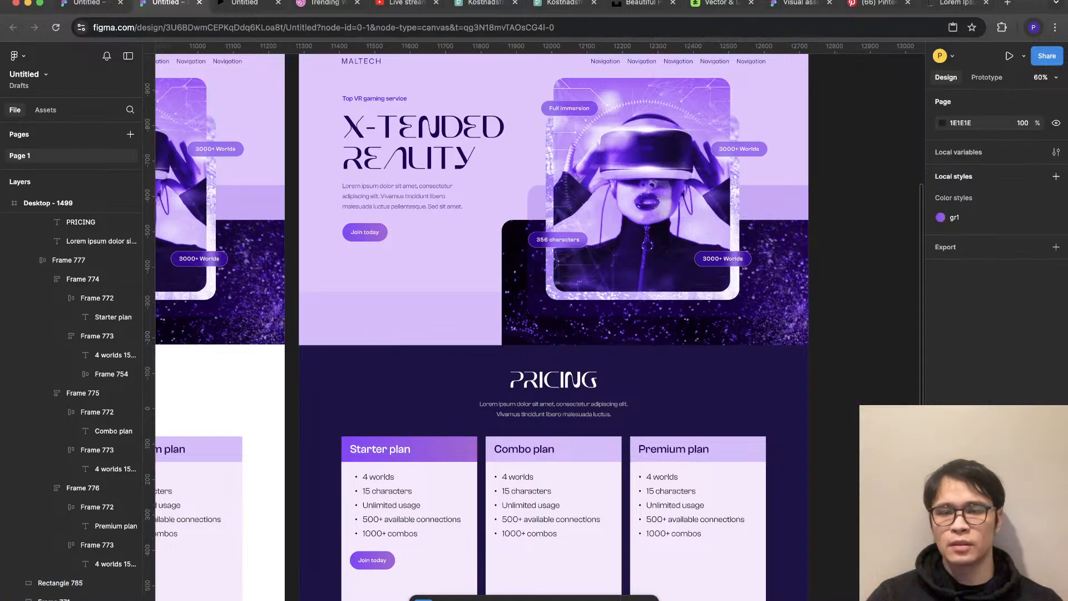
Step: Fill the bodies of all three plan cards on the duplicated page with the near-black purple 150324
scroll(862, 222, "down", 4)
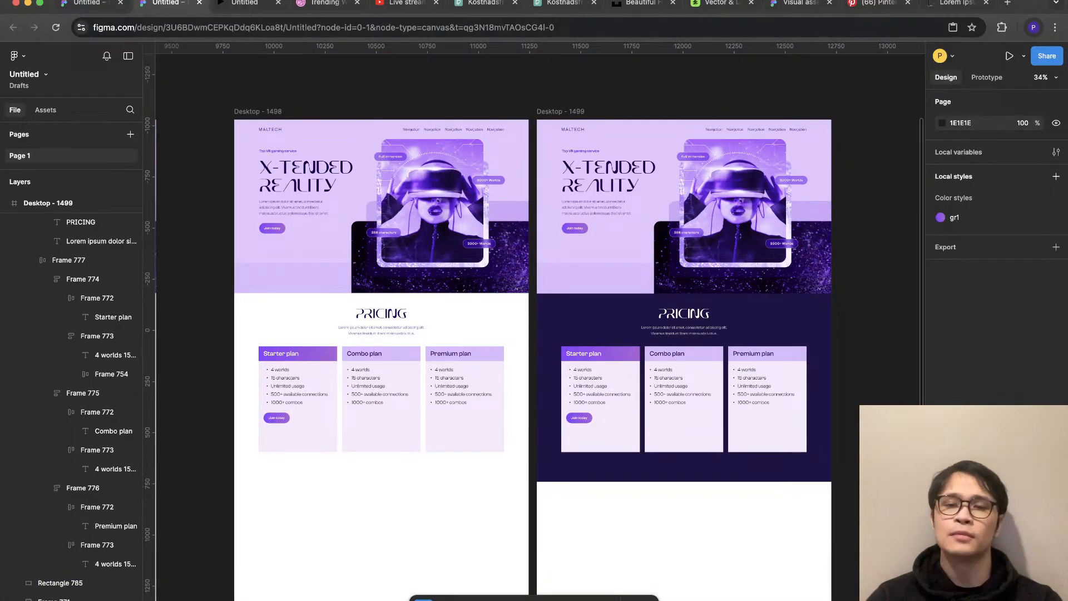
left_click(740, 355)
scroll(740, 354, "up", 3)
left_click(645, 468, "super")
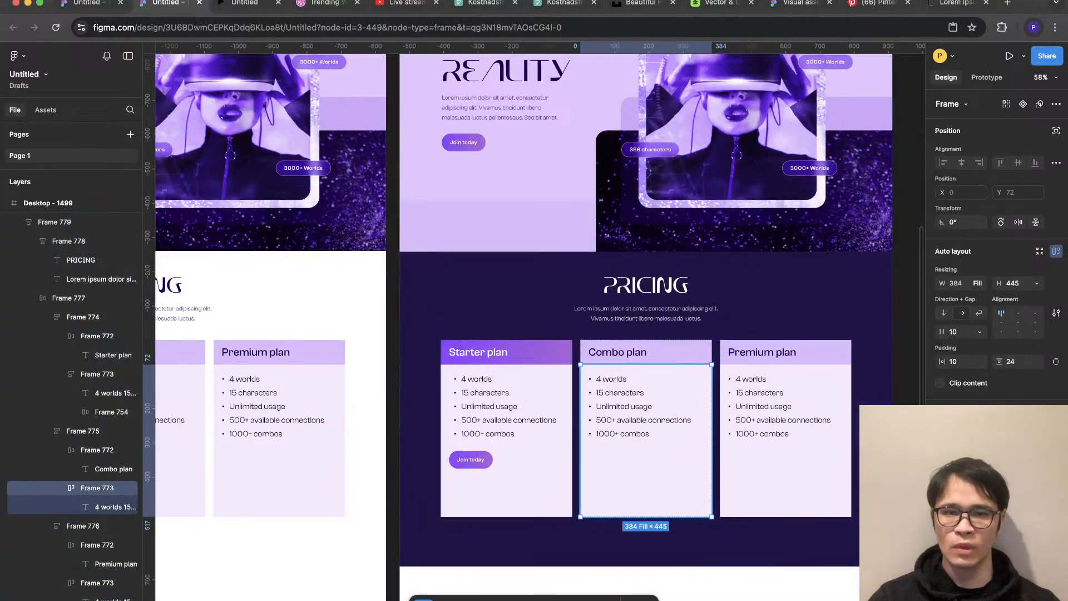
left_click(506, 484, "shift+super")
left_click(785, 484, "shift+super")
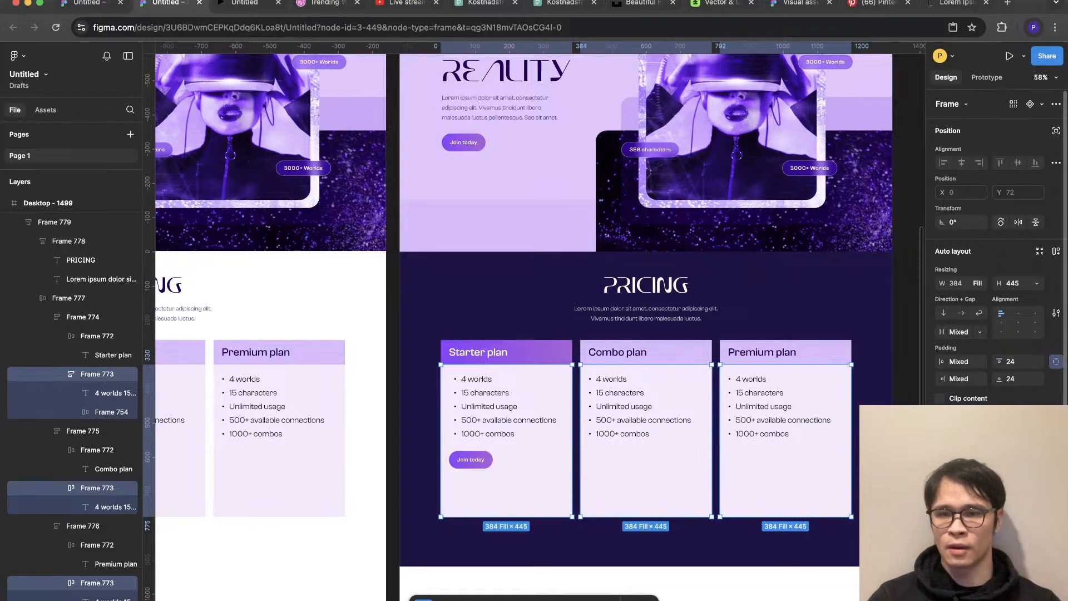
left_click(944, 520)
left_click_drag(853, 409, 902, 465)
scroll(994, 250, "down", 3)
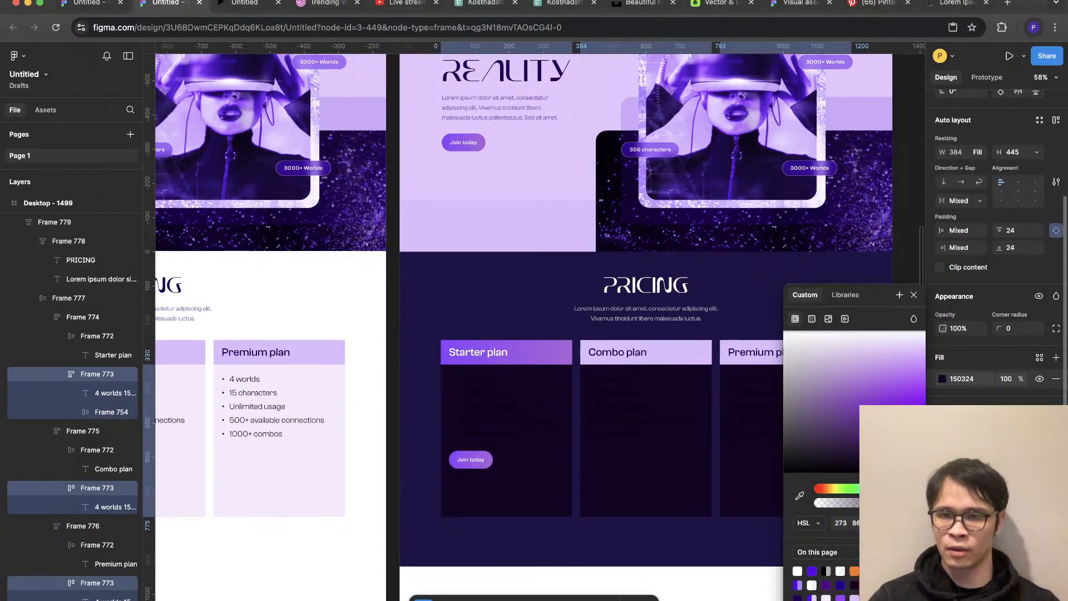
Step: Change the feature list text in the three dark plan cards to white
left_click(942, 489)
left_click_drag(875, 406, 784, 333)
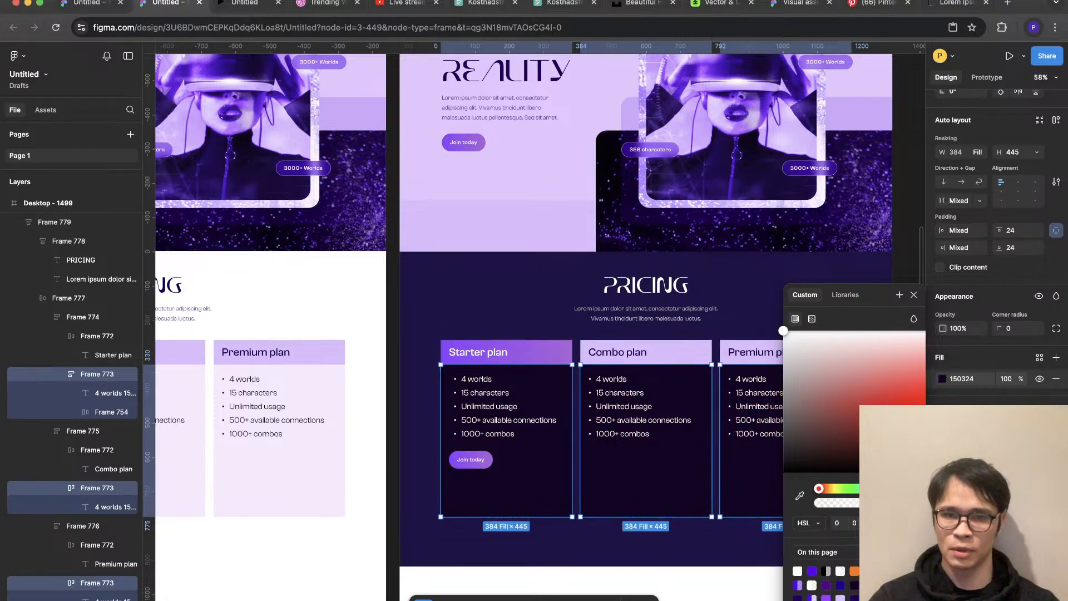
left_click(272, 406)
scroll(272, 406, "down", 4)
key("Escape")
scroll(440, 381, "up", 3)
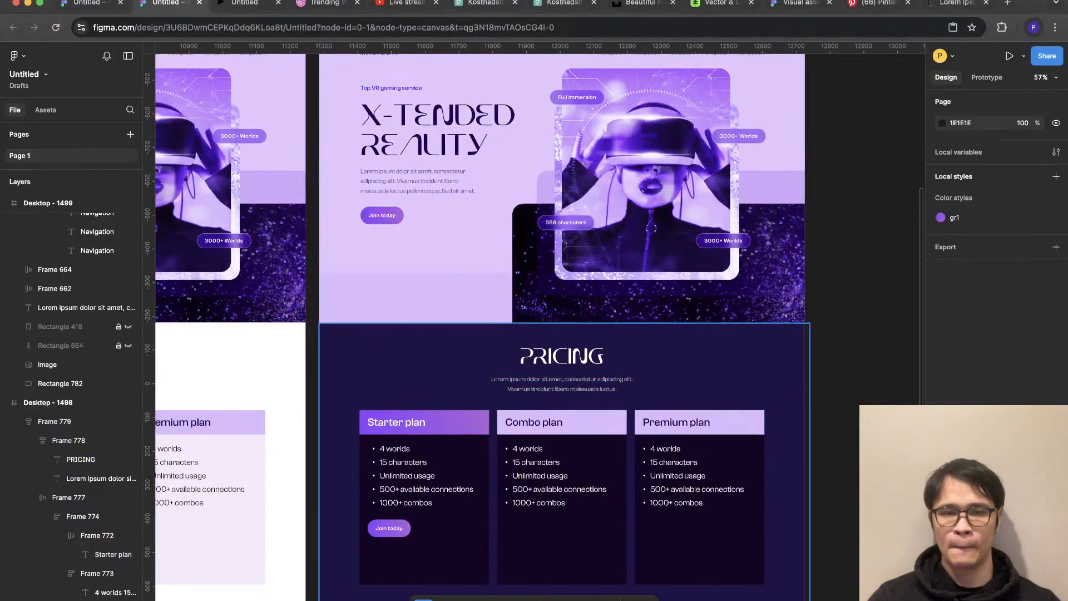
Step: Round the corners of the three dark plan cards and clip their content
double_click(699, 467)
left_click(561, 467, "shift")
left_click(424, 467, "shift")
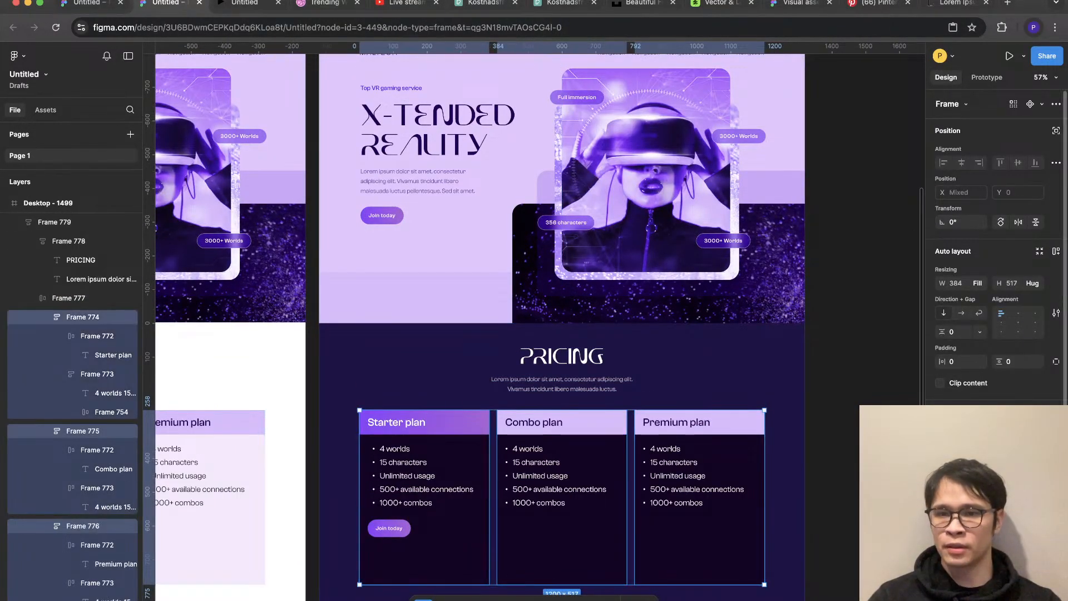
left_click(939, 383)
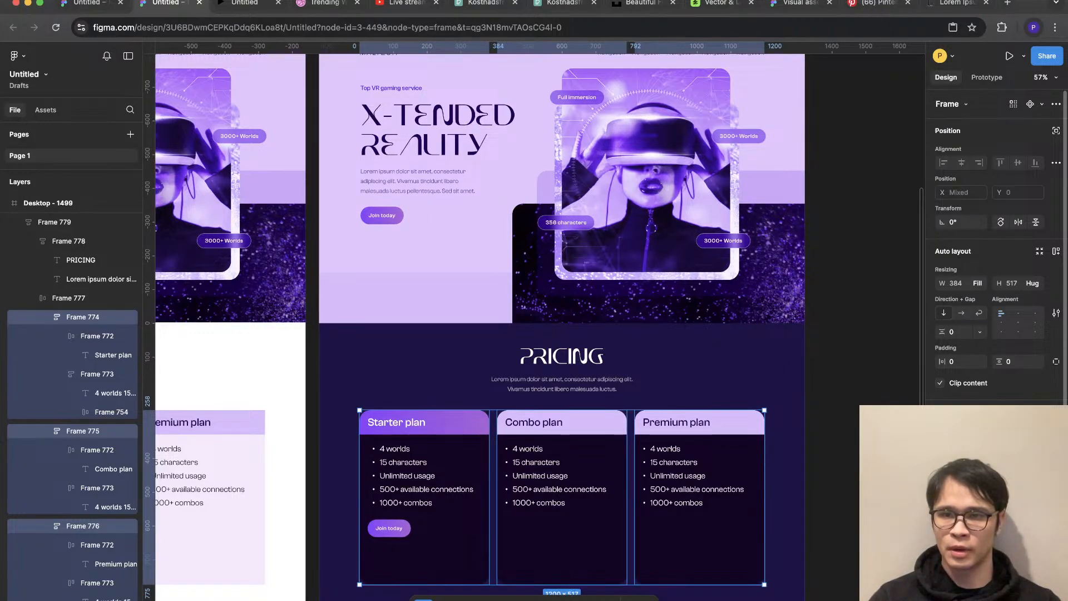
key("Return")
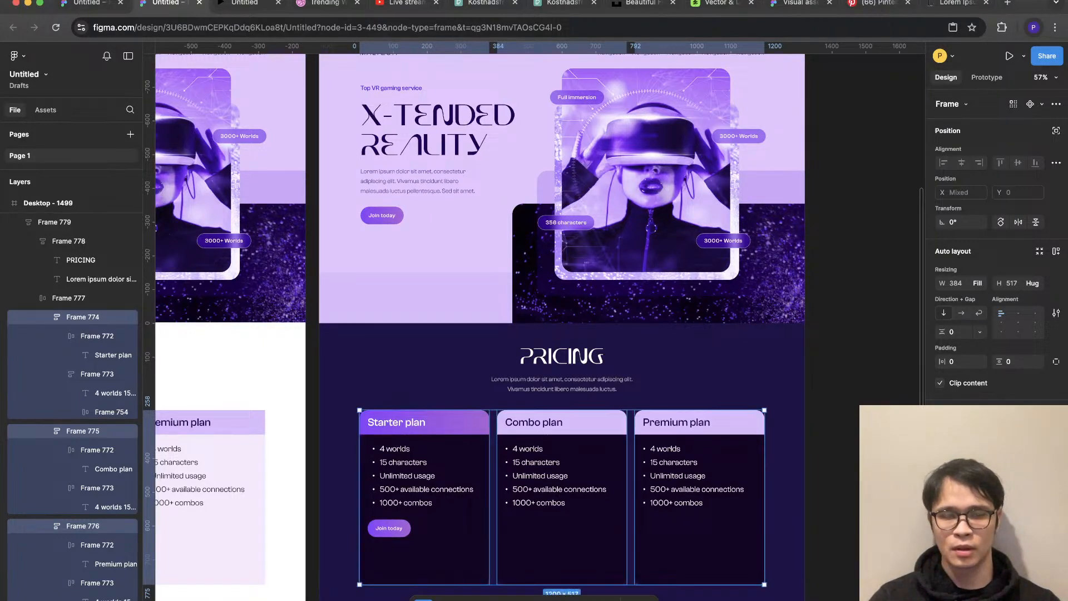
Step: Set the vertical padding of the three plan card headers to 14
left_click(734, 422, "super")
left_click(597, 421, "shift+super")
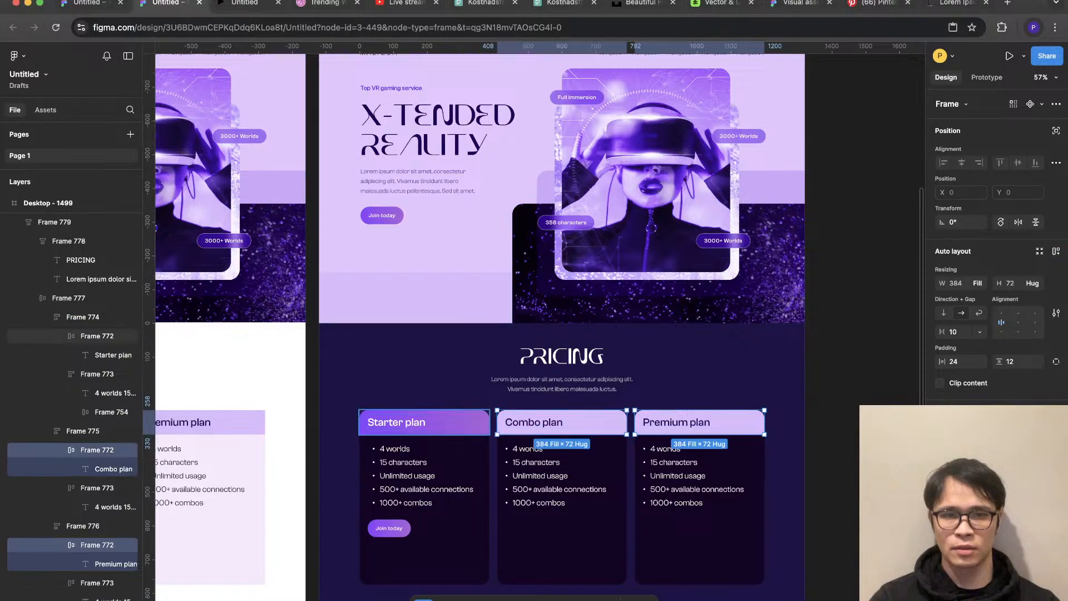
left_click(459, 422, "shift+super")
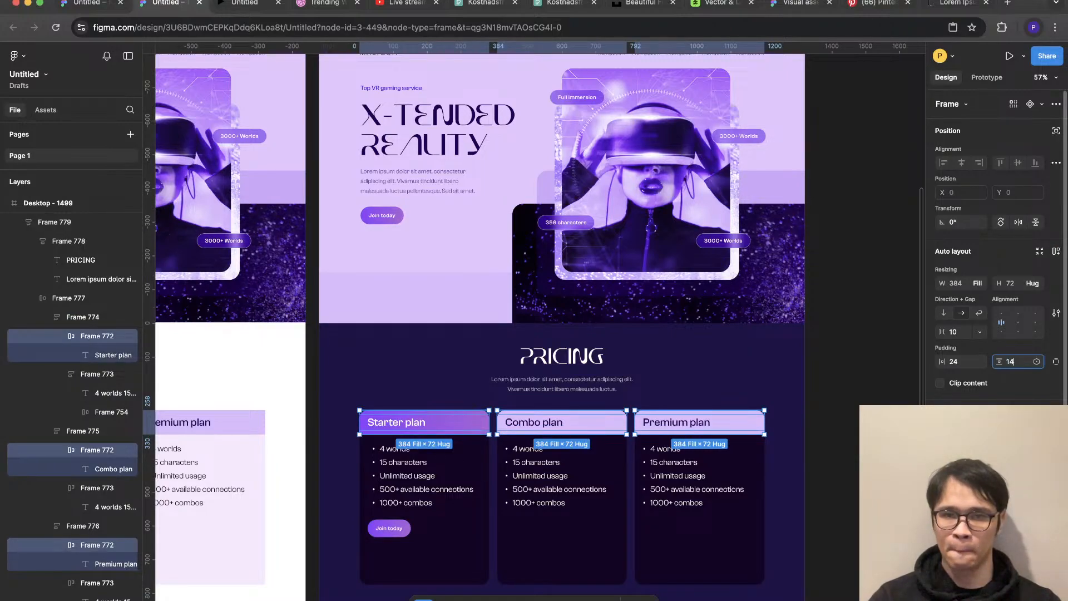
key("Return")
Step: Reduce the text size of the Starter, Combo and Premium plan titles on the dark cards
left_click(677, 422, "super")
left_click(534, 422, "shift+super")
left_click(406, 426, "shift+super")
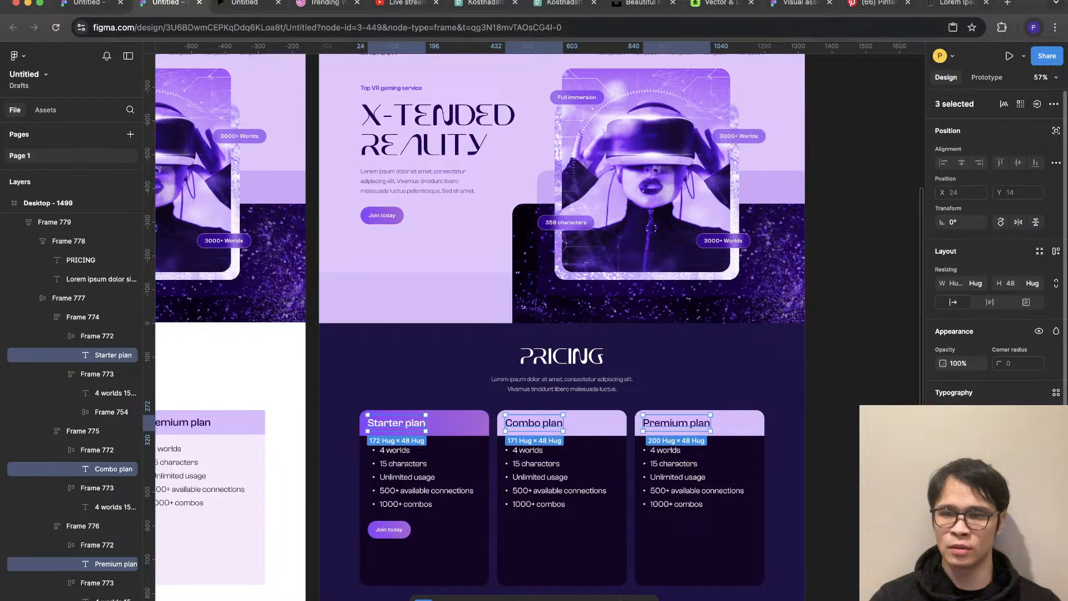
left_click(723, 473)
left_click(840, 421)
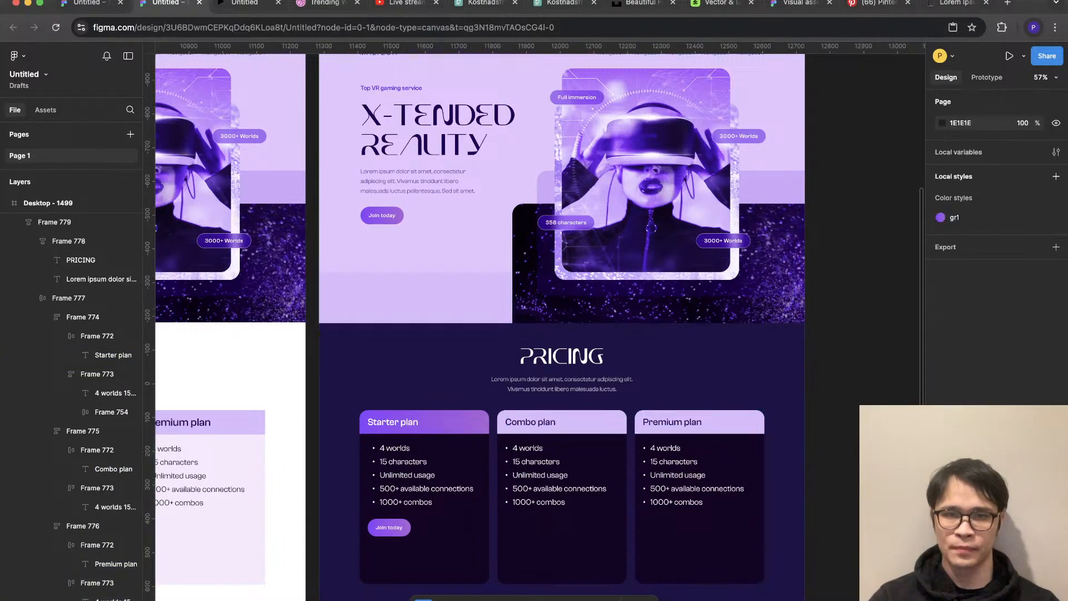
Step: Increase the vertical padding of the Premium plan card's body to 32
scroll(840, 420, "down", 3)
scroll(834, 420, "up", 3)
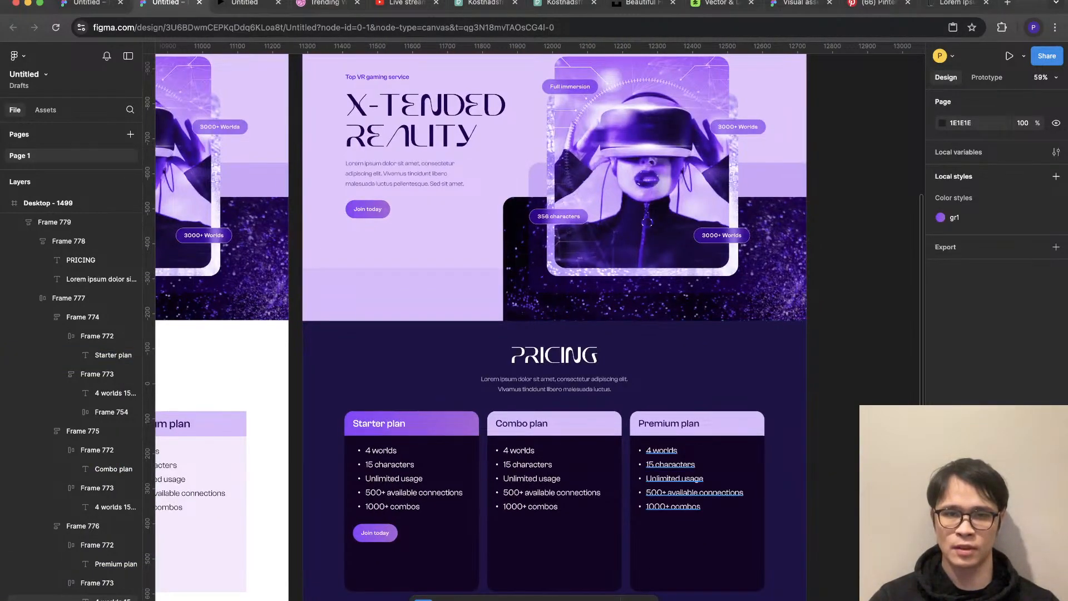
double_click(697, 522)
double_click(696, 522)
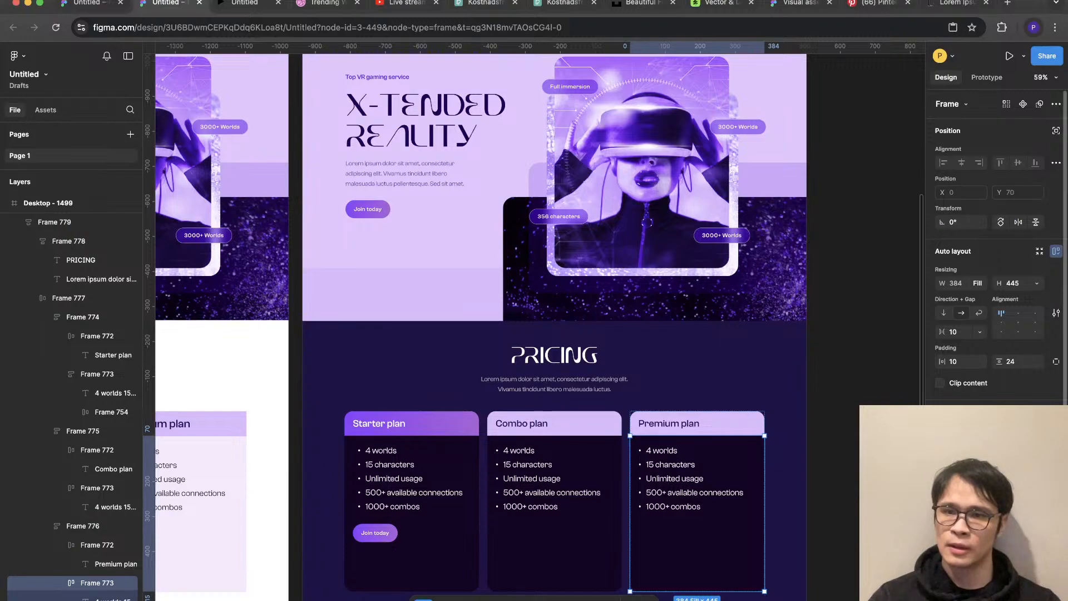
key("Escape")
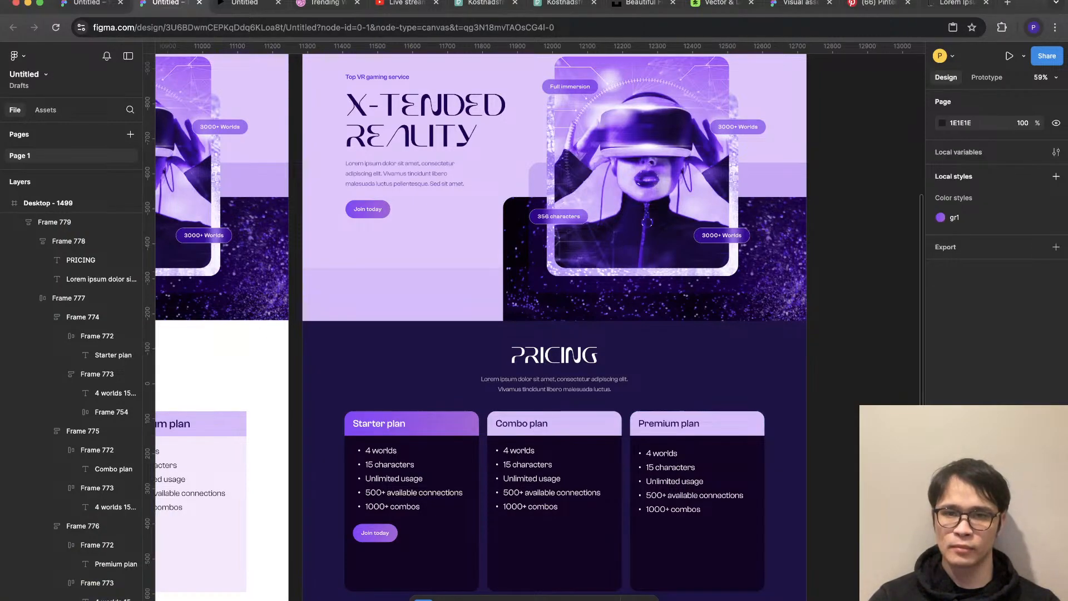
Step: Set the vertical padding of the Combo and Starter plan card bodies to 32
double_click(554, 500)
double_click(554, 501)
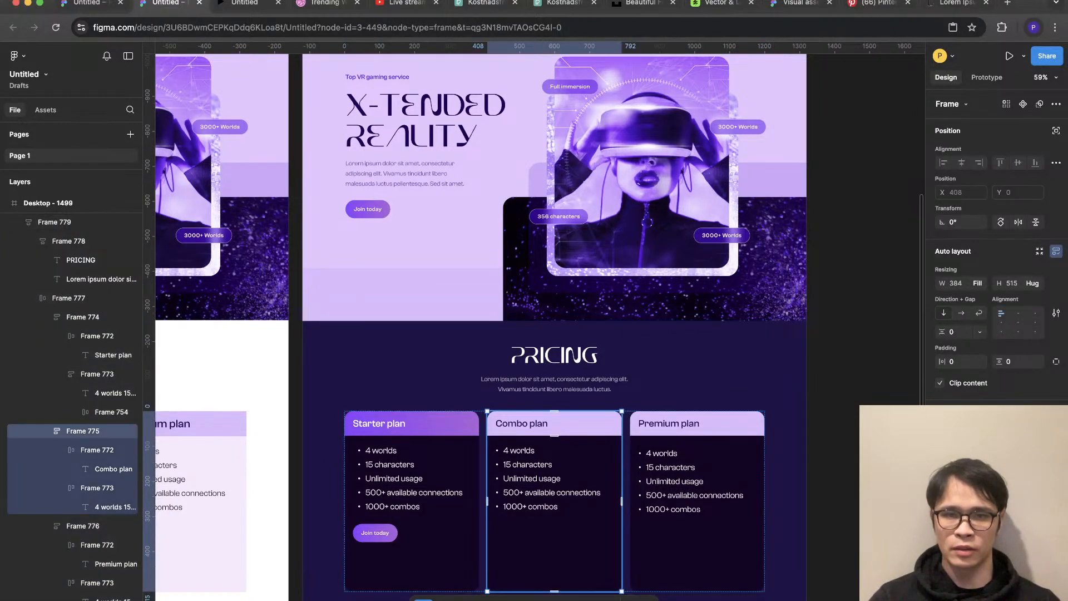
double_click(554, 500)
left_click(1017, 361)
type("32")
double_click(411, 501)
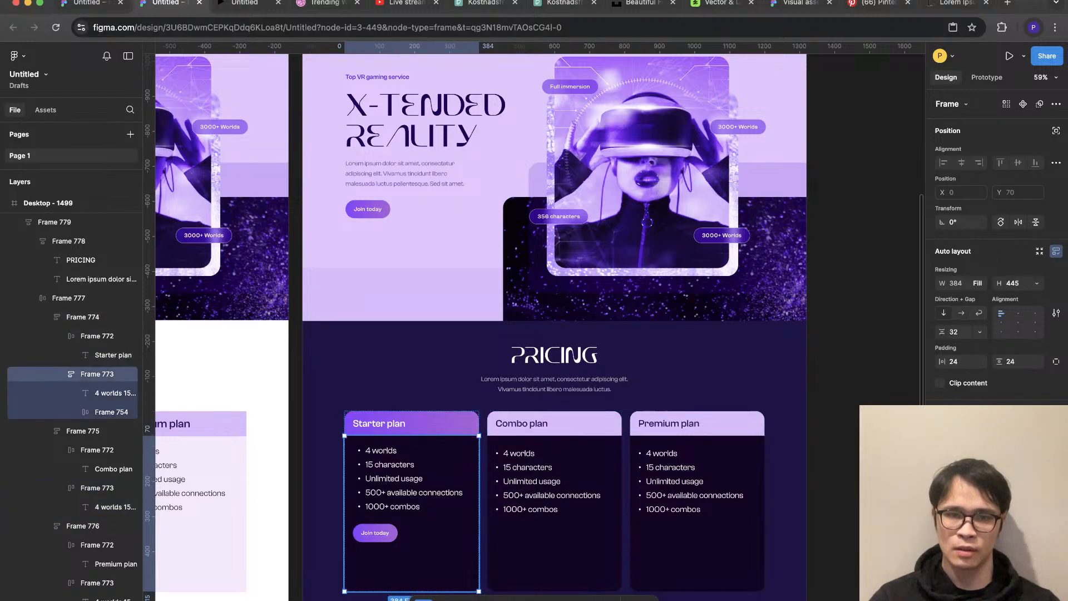
left_click(1017, 360)
type("32")
key("Escape")
Step: Set the hue of the dark pricing background rectangle to 262
scroll(779, 562, "down", 5)
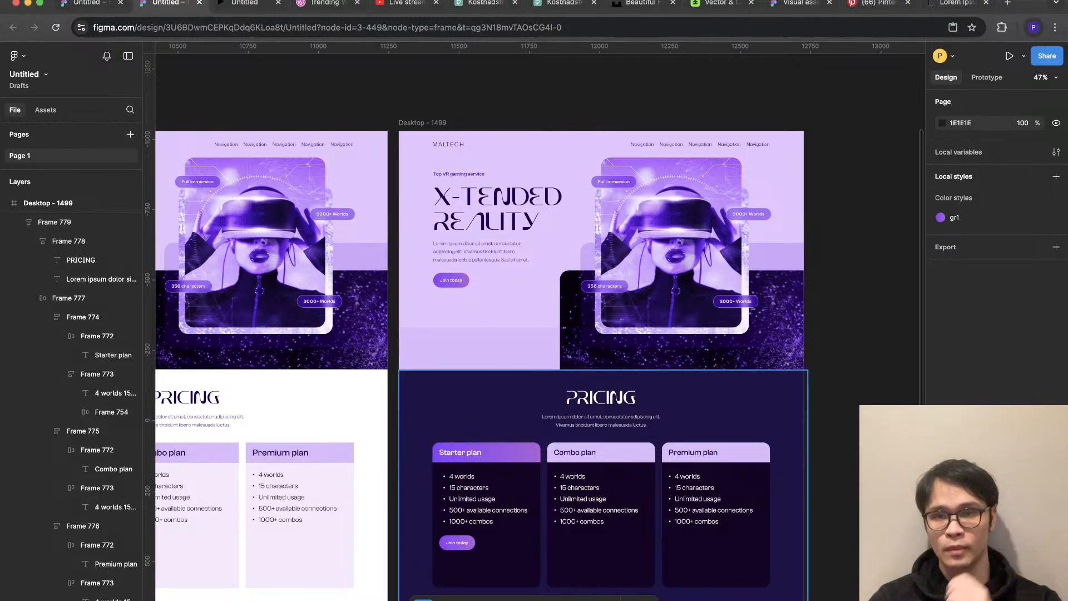
left_click(786, 434)
left_click(942, 444)
type("262")
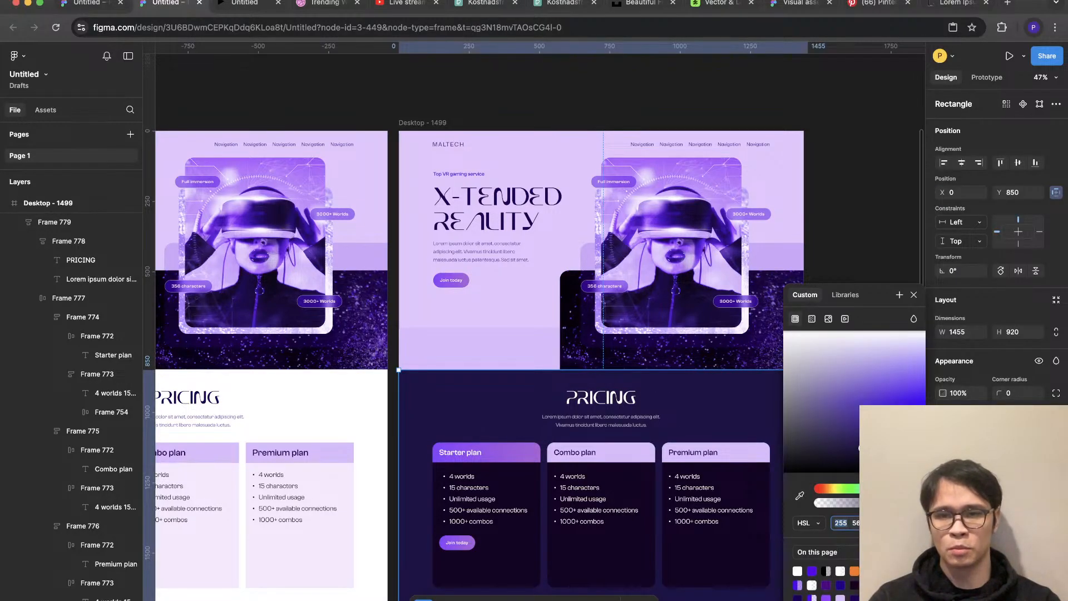
key("Escape")
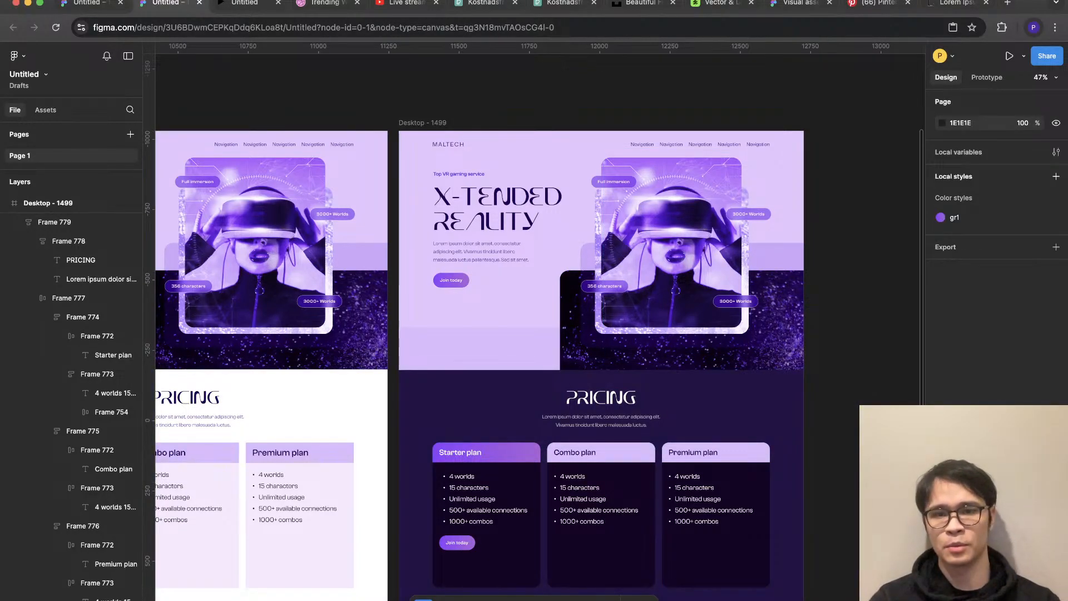
Step: Recolour the Premium plan card's header to a saturated medium purple
scroll(857, 377, "down", 3)
scroll(857, 400, "up", 4)
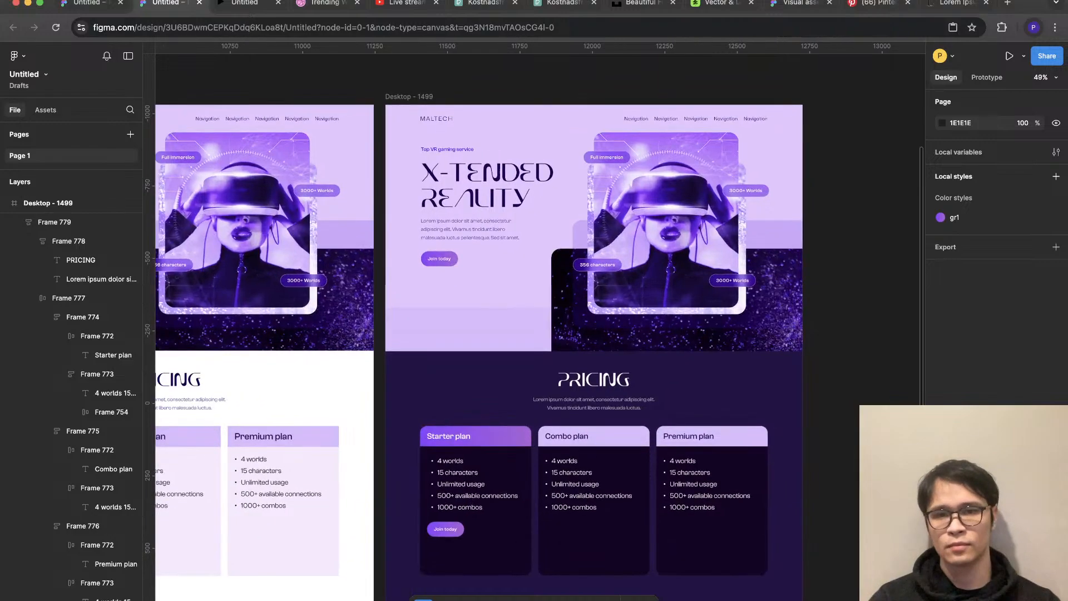
scroll(535, 347, "up", 2)
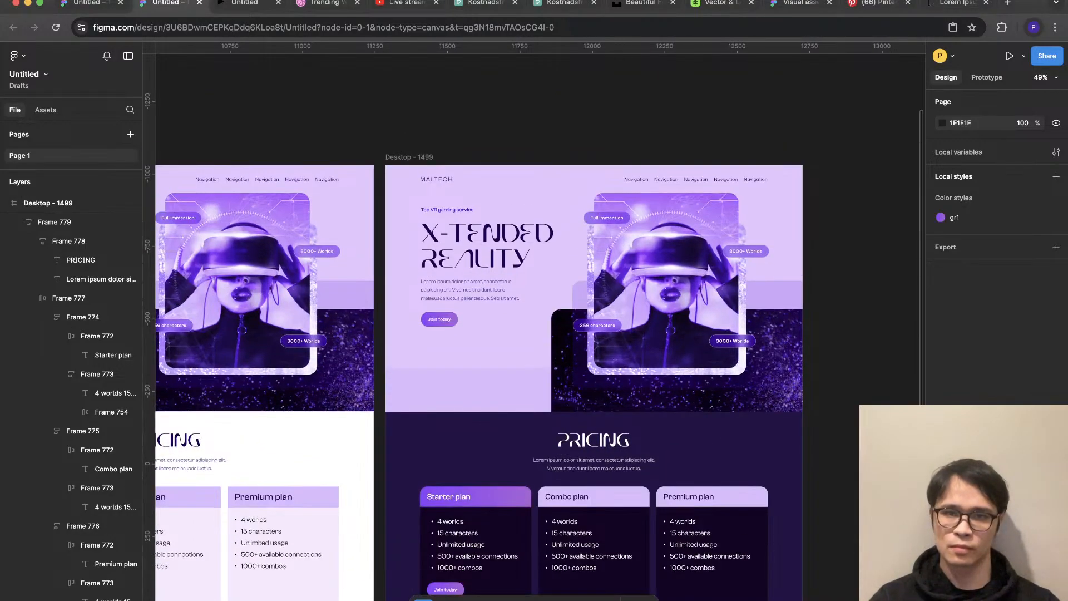
scroll(667, 492, "up", 2)
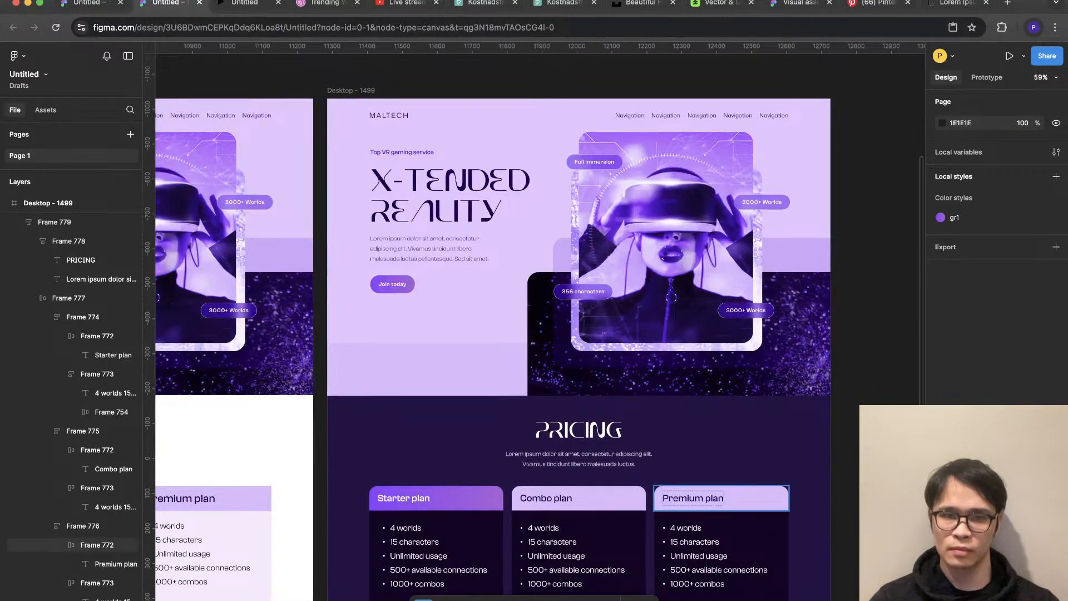
left_click(695, 499)
scroll(696, 520, "up", 2)
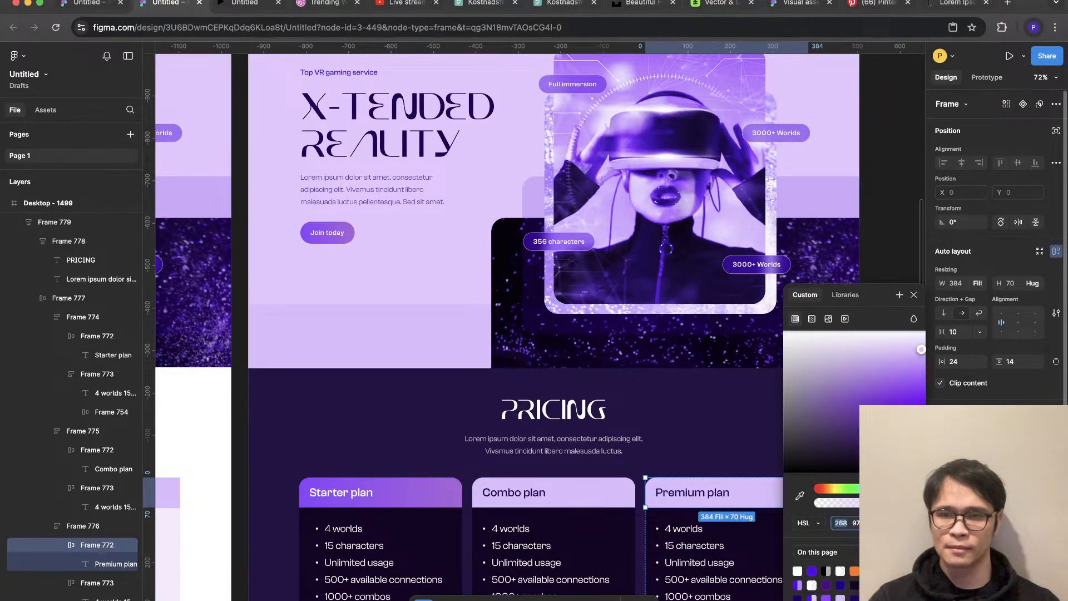
left_click(925, 393)
scroll(532, 321, "right", 3)
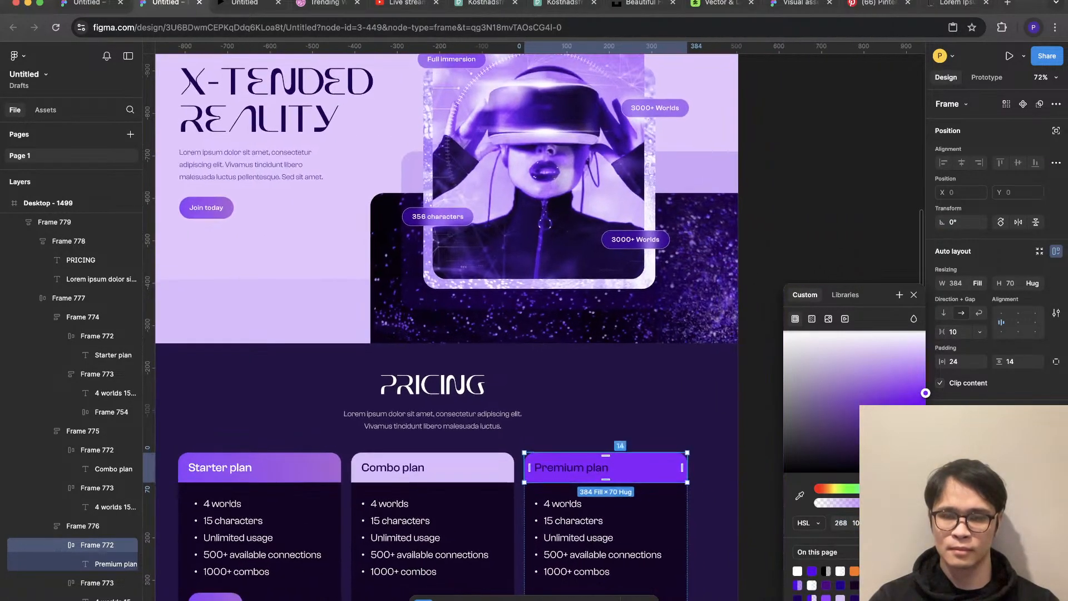
left_click_drag(925, 393, 918, 371)
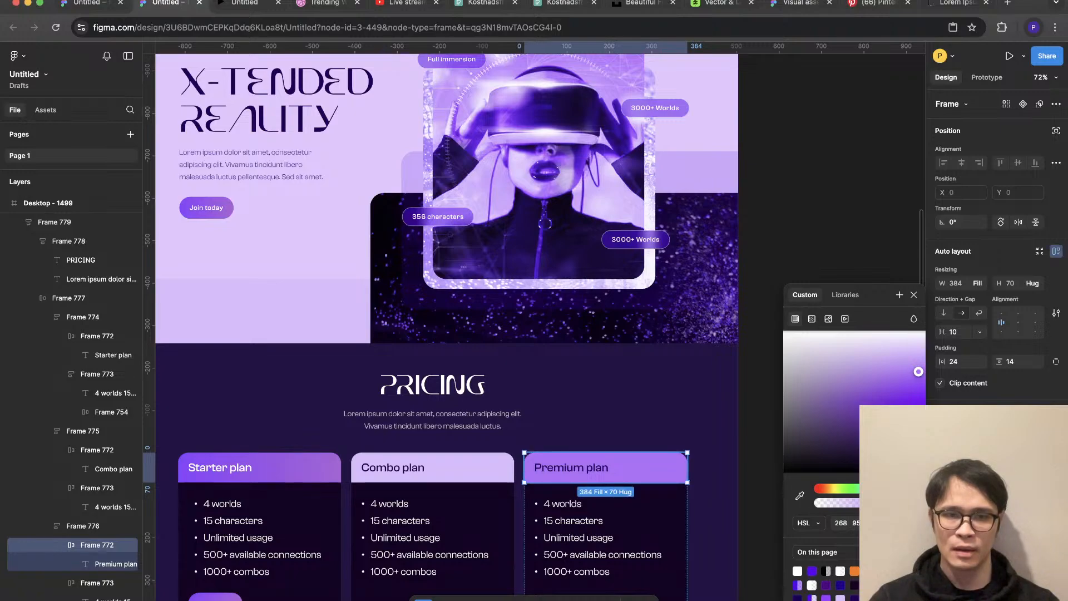
Step: Move the Starter plan card with the Join today button to the last position in the card row
scroll(599, 463, "down", 3)
scroll(474, 565, "up", 2)
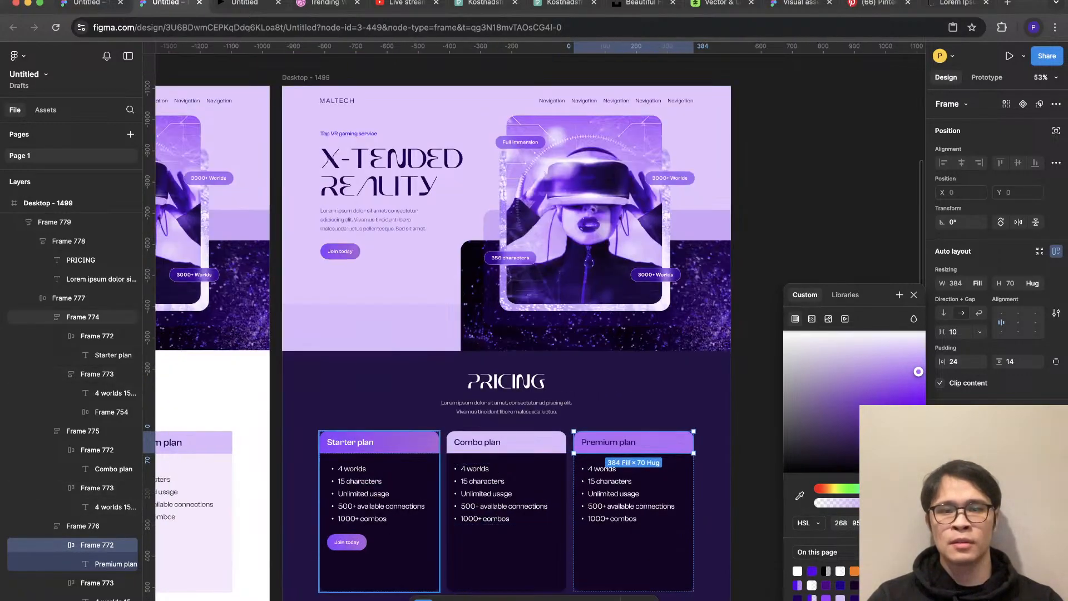
left_click(418, 551)
key("Right")
key("Right")
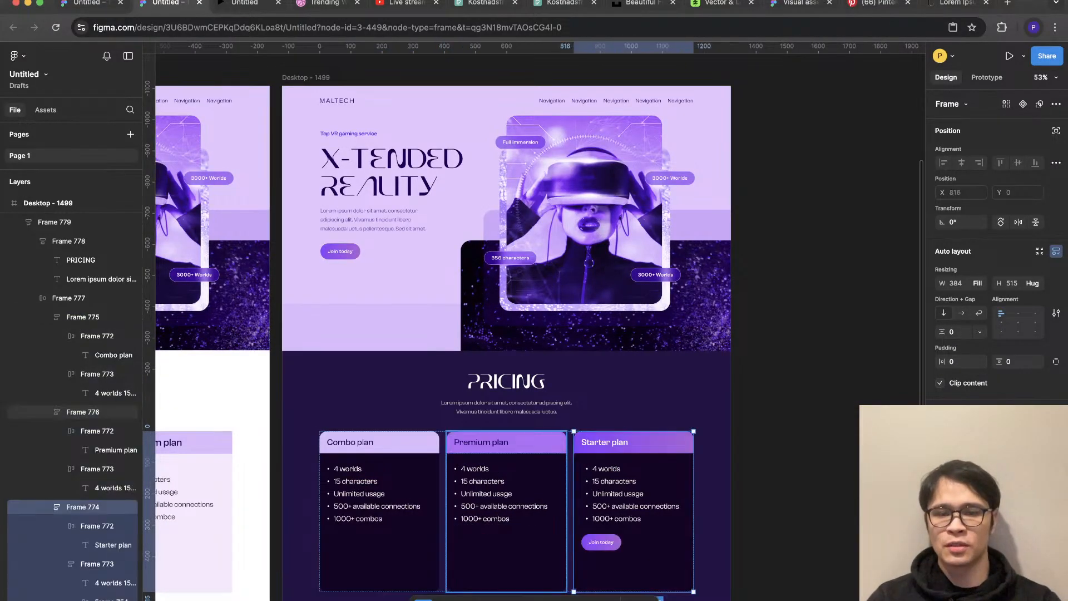
Step: Replace the title of the card with the Join today button with a copy of the text "Premium plan"
double_click(481, 442, "super")
key("super+c")
double_click(619, 442)
key("super+v")
Step: Rename the middle plan card's title to "Combo plan"
left_click(373, 517)
scroll(439, 442, "up", 2)
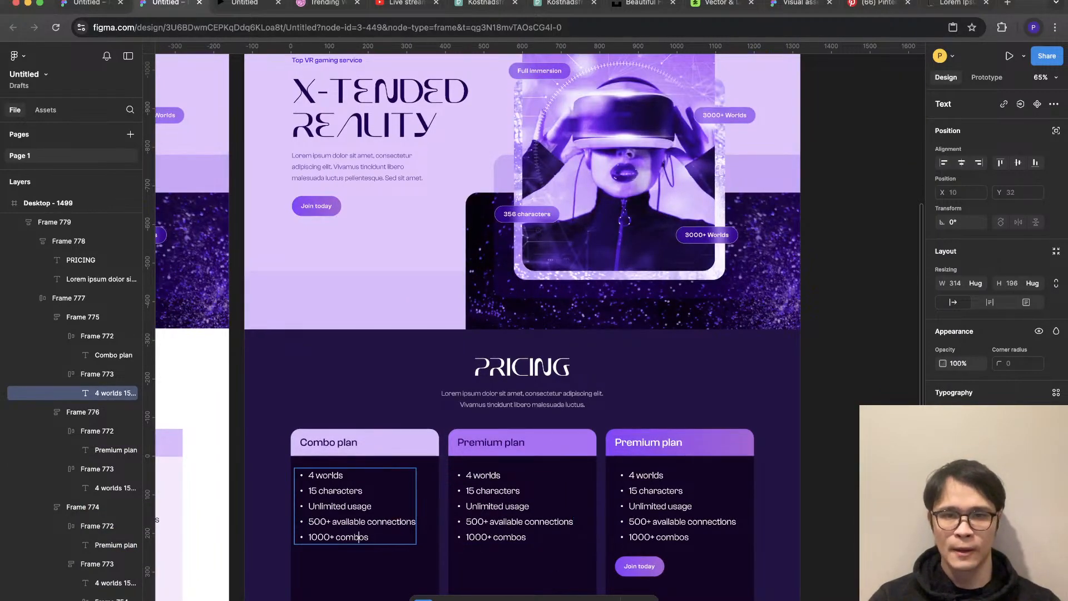
double_click(504, 442)
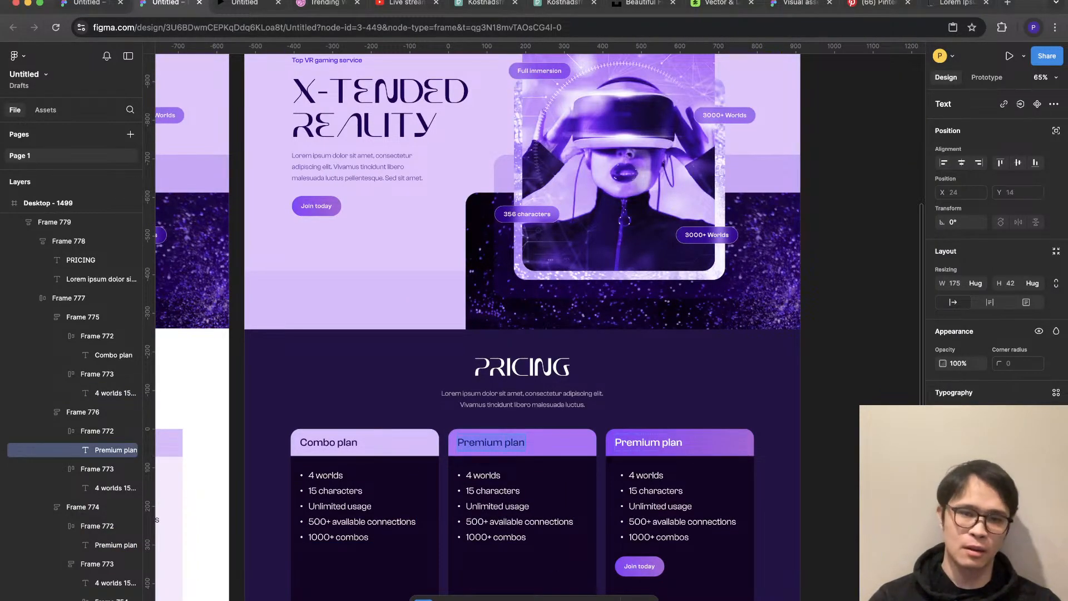
type("Combo")
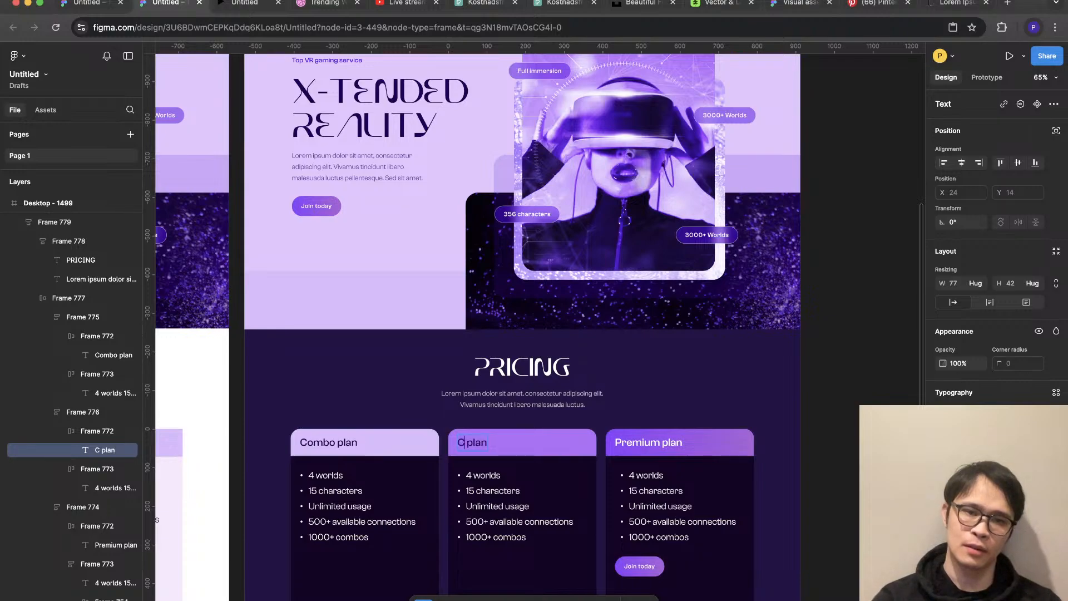
Step: Rename the first plan card's title in the dark variant to "Starter plan"
double_click(314, 442)
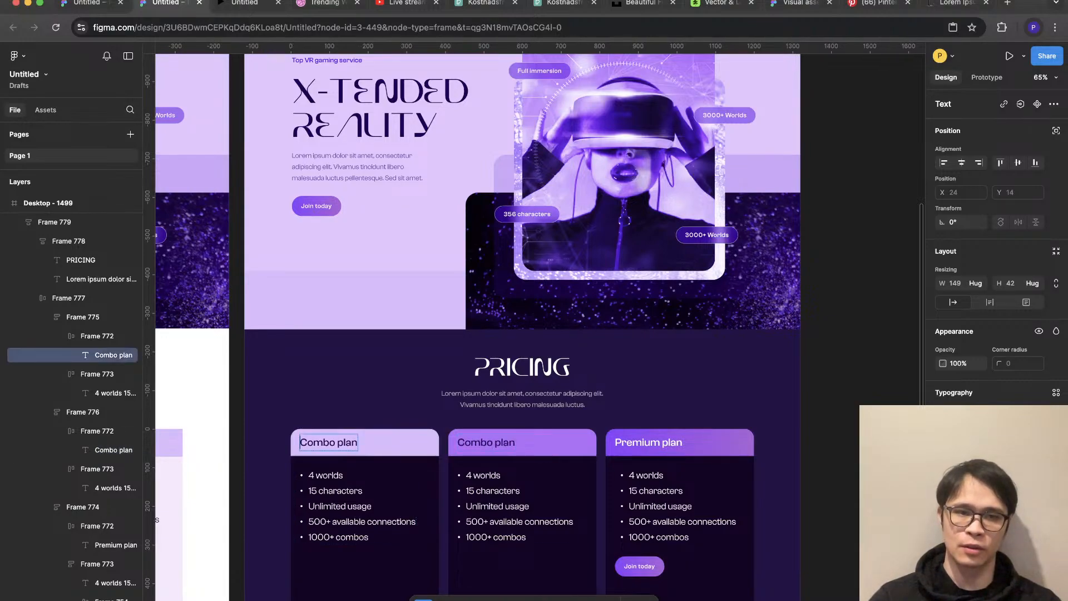
type("Starter")
key("Escape")
key("Escape")
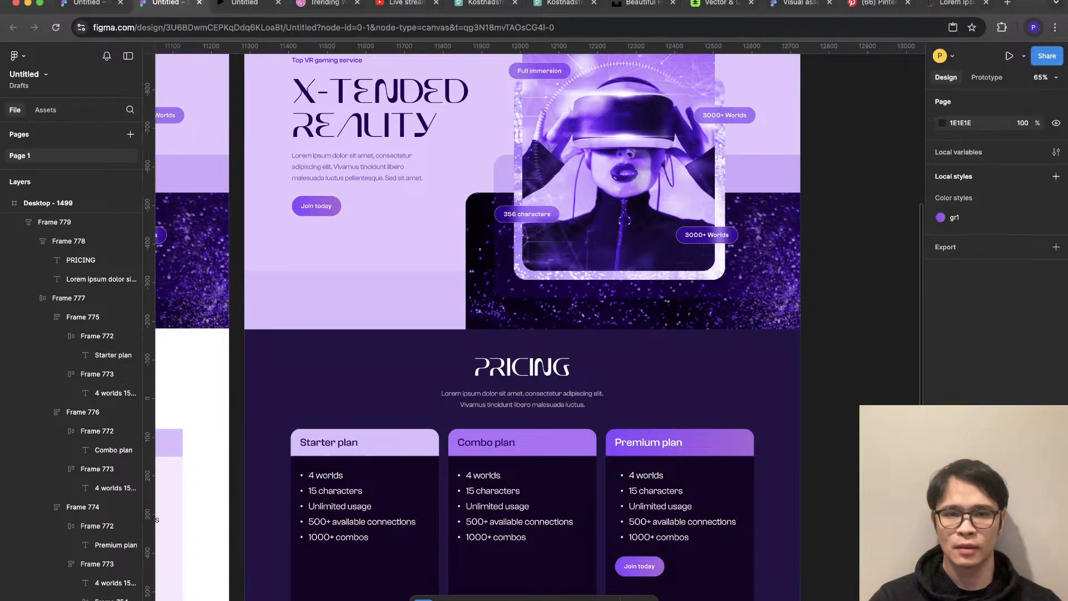
Step: Adjust the Combo plan card's header fill to a bright medium purple with hue 270
scroll(666, 440, "down", 5)
scroll(666, 440, "up", 5)
left_click(573, 445, "super")
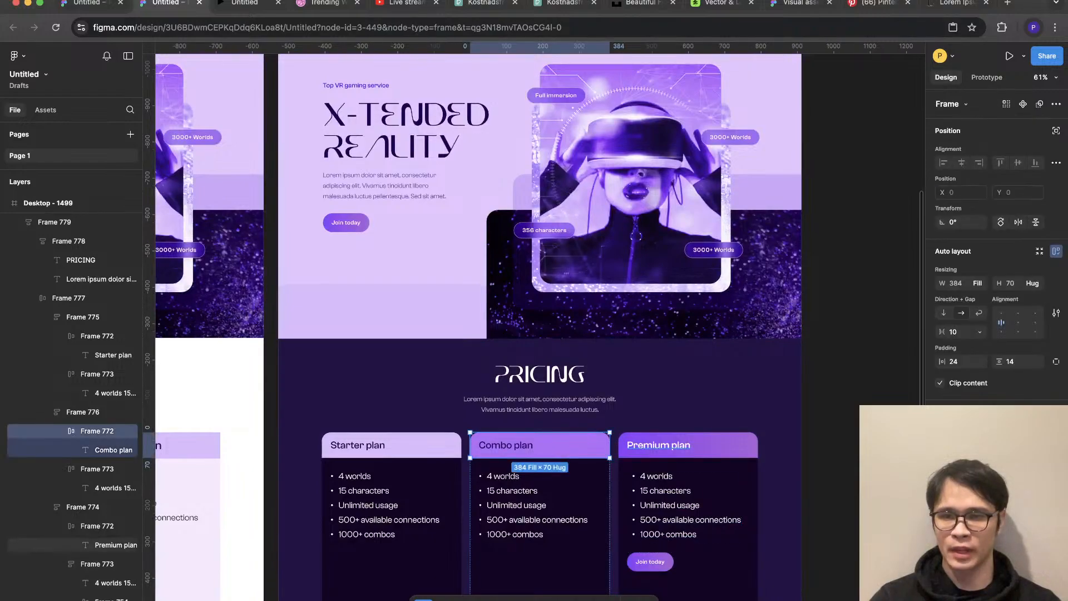
left_click(944, 502)
left_click_drag(918, 371, 925, 370)
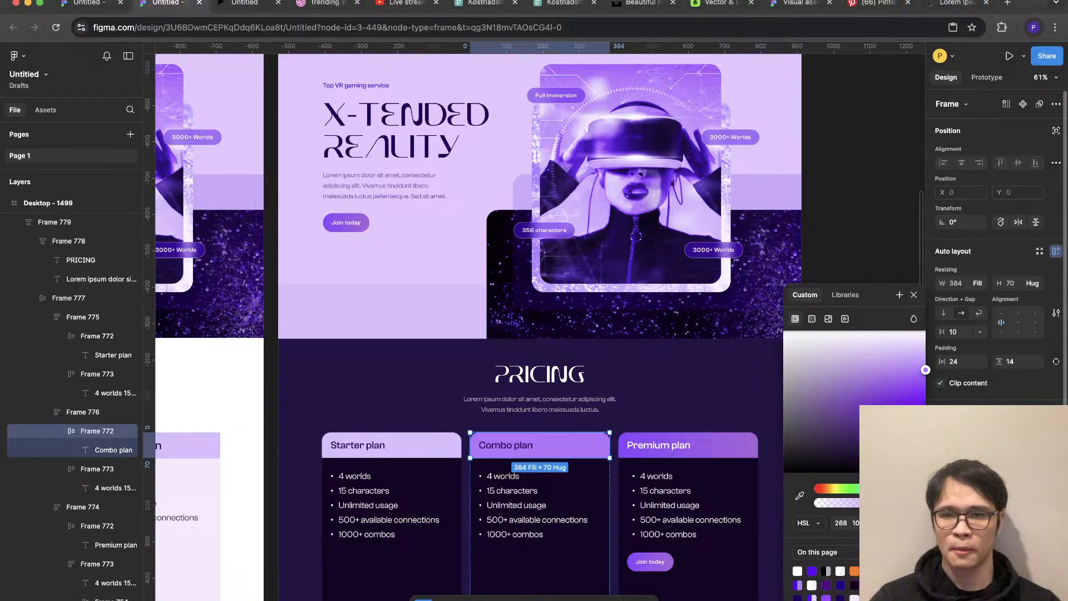
left_click_drag(889, 488, 890, 488)
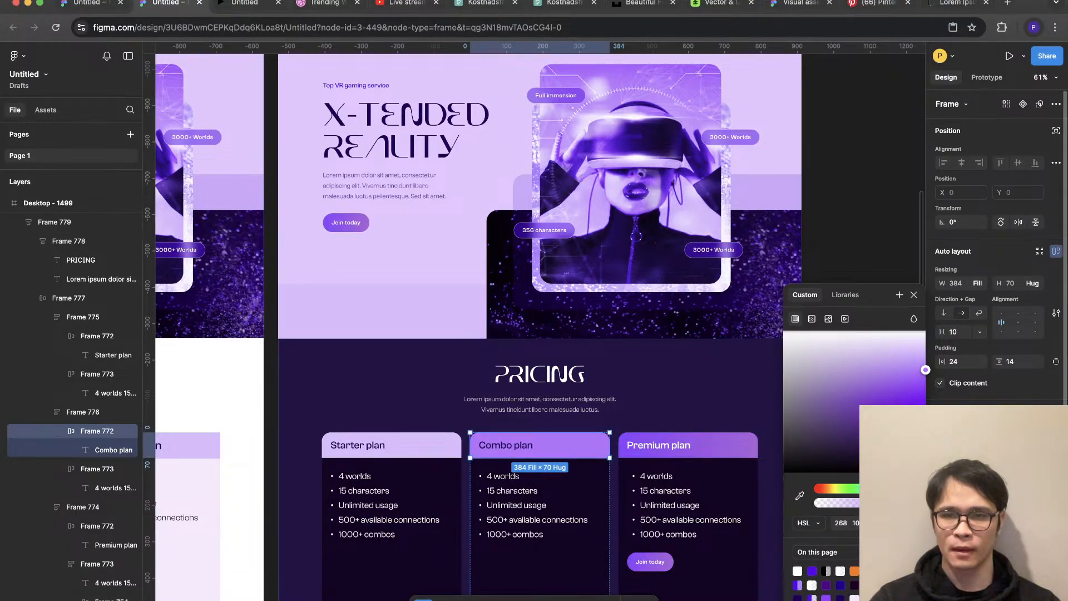
left_click(841, 523)
key("Up")
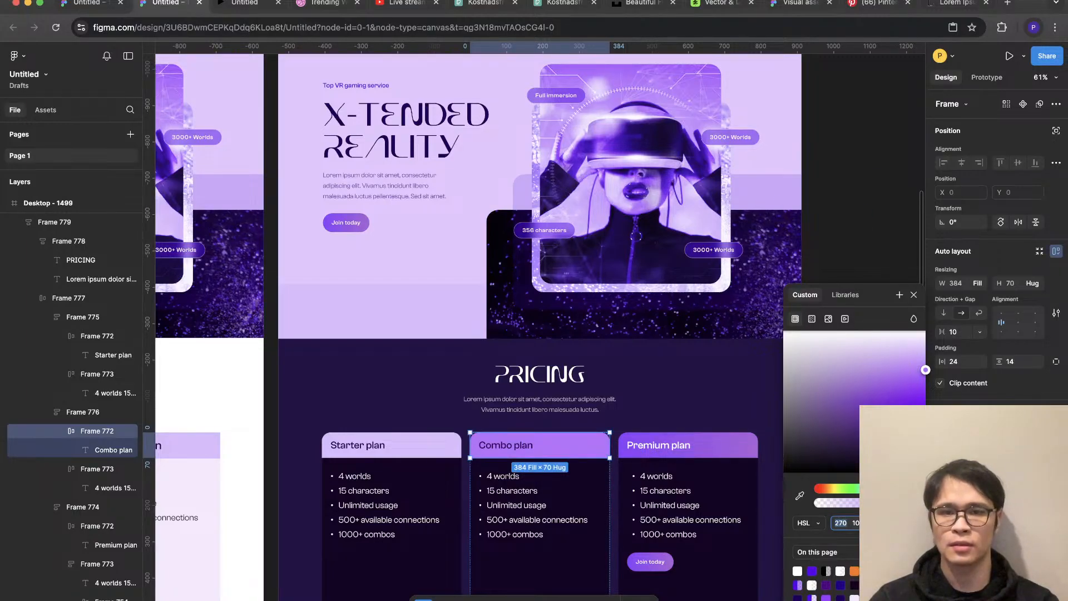
key("Escape")
Step: Compare the light and dark page variants side by side, examining the dark variant's plan card headers
scroll(838, 412, "down", 2)
scroll(831, 432, "down", 3)
scroll(779, 479, "up", 3)
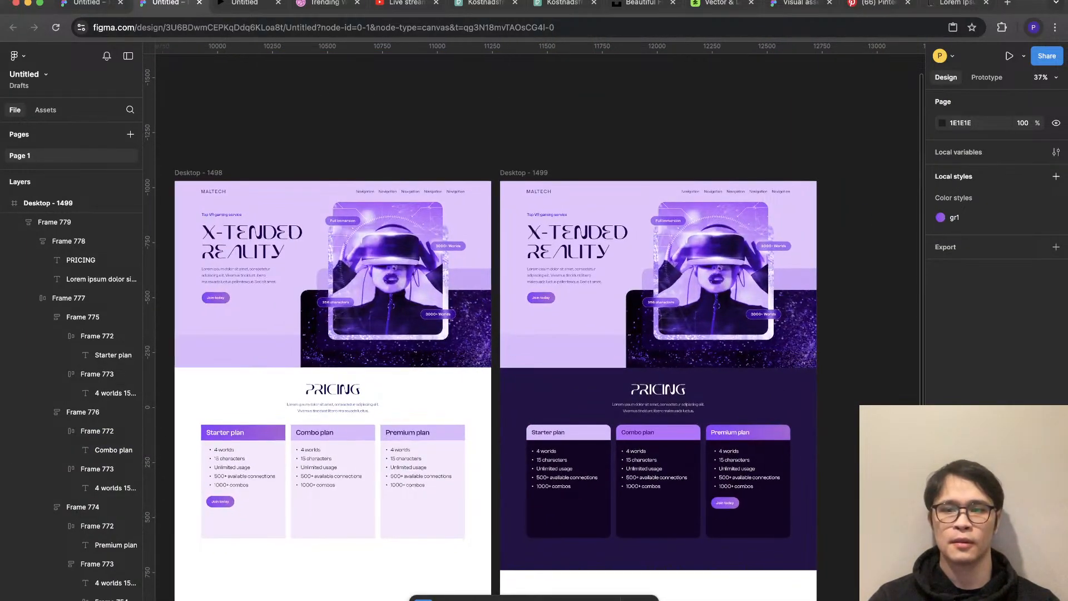
left_click(648, 423, "super")
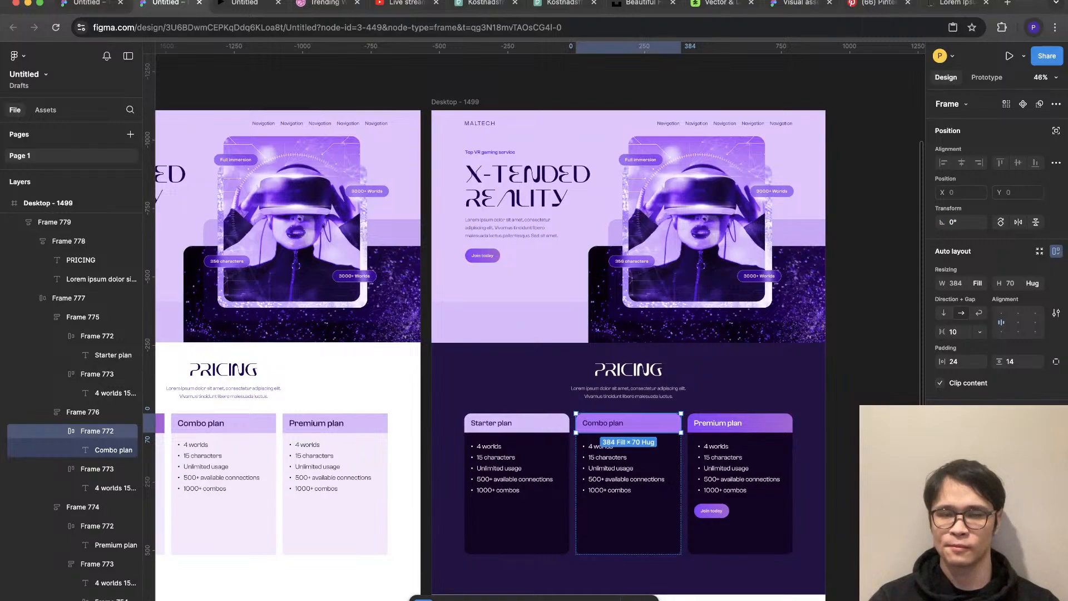
key("Escape")
scroll(871, 514, "down", 2)
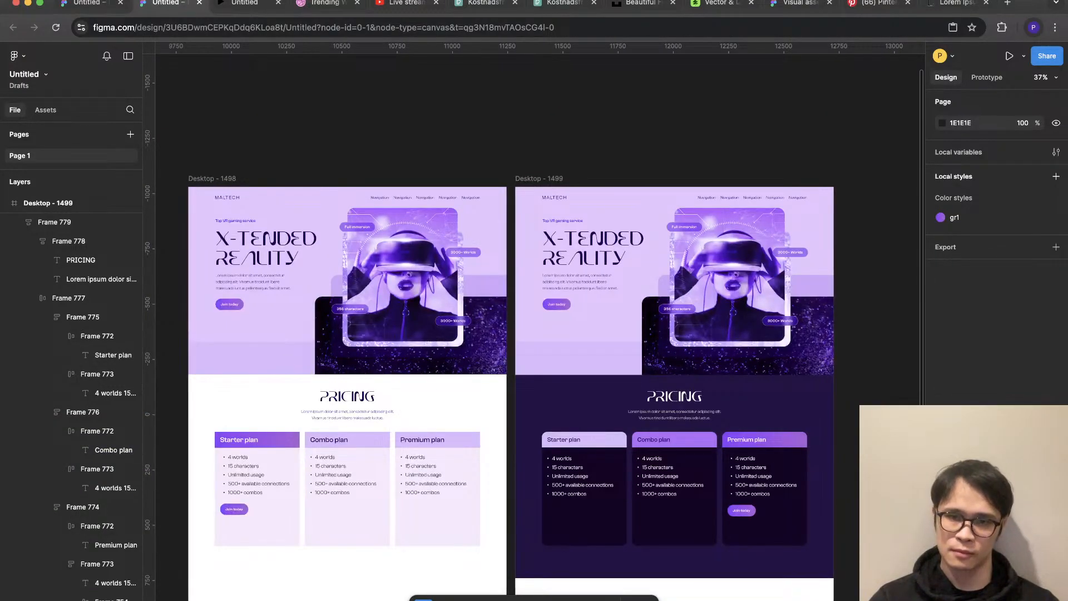
scroll(768, 494, "up", 4)
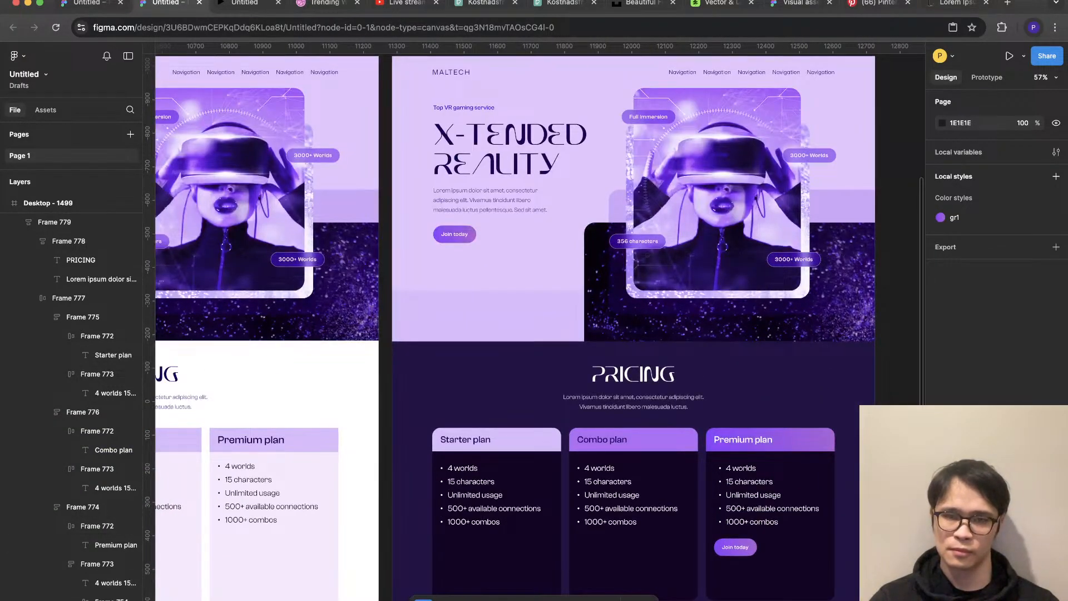
scroll(534, 322, "up", 2)
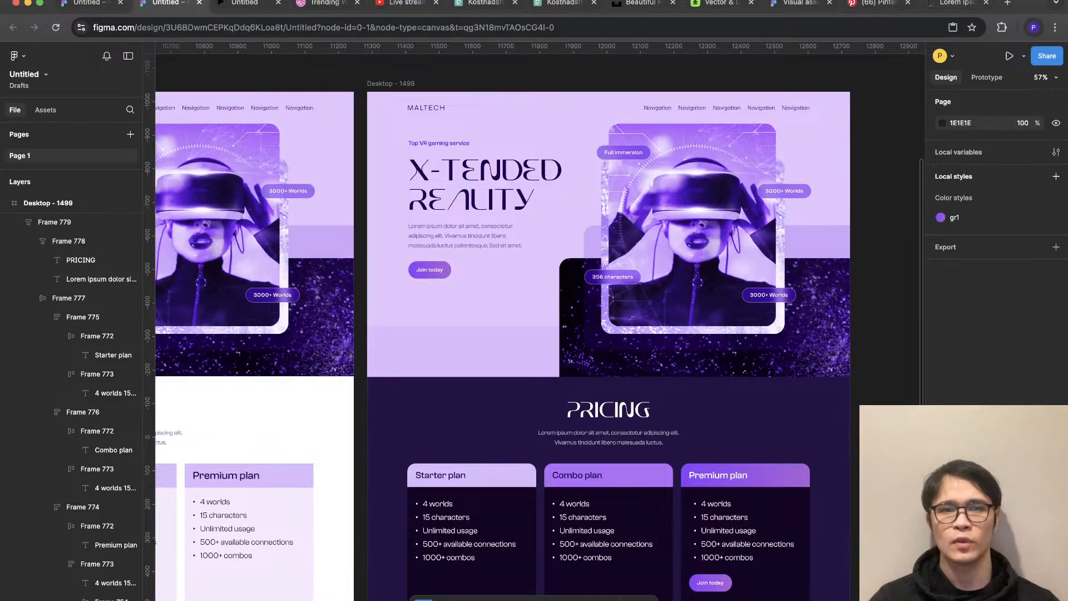
Step: Review the hero and dark pricing section of the page in the prototype preview
left_click(245, 3)
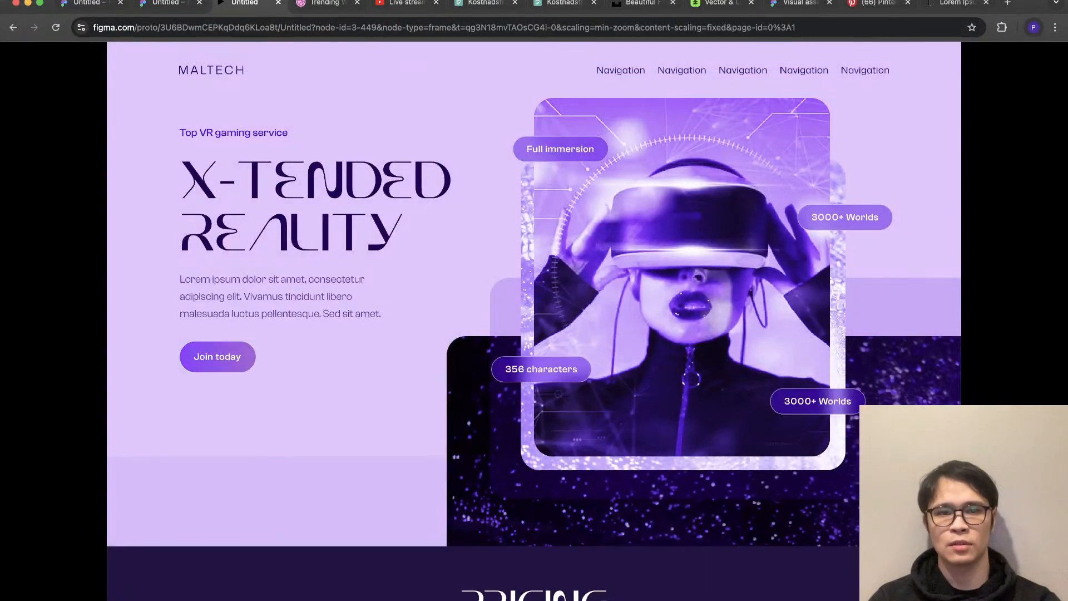
scroll(534, 295, "down", 8)
scroll(534, 294, "up", 8)
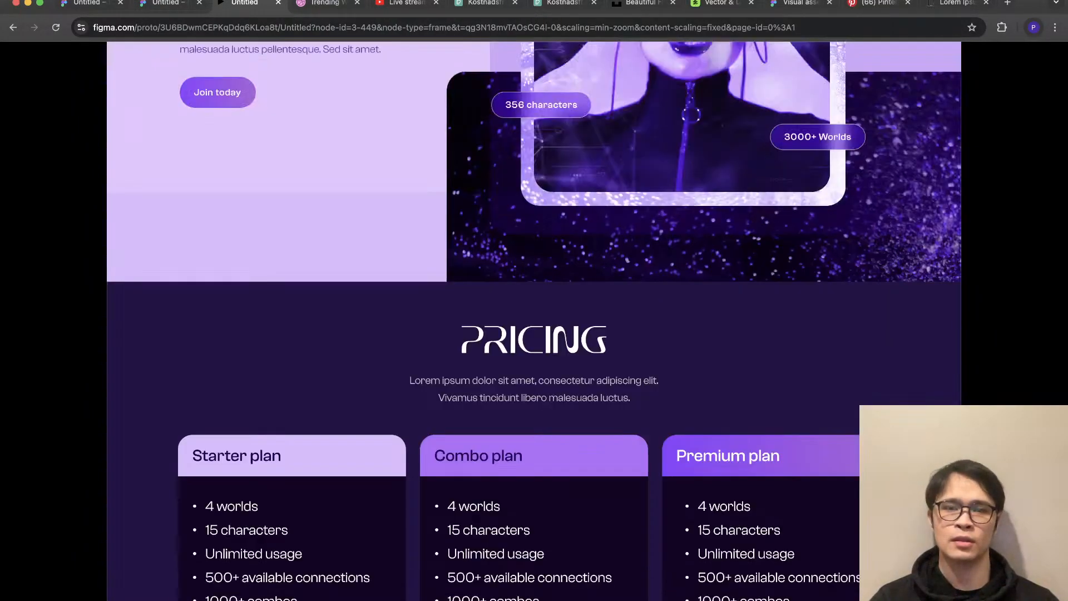
scroll(534, 320, "down", 5)
scroll(534, 321, "up", 5)
scroll(534, 321, "down", 5)
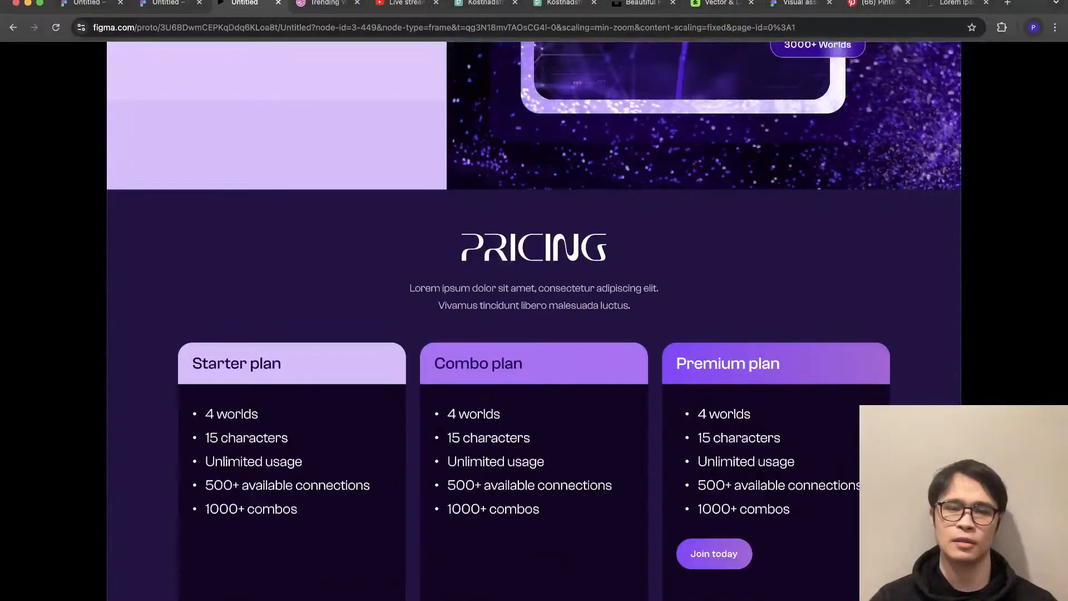
scroll(534, 320, "up", 4)
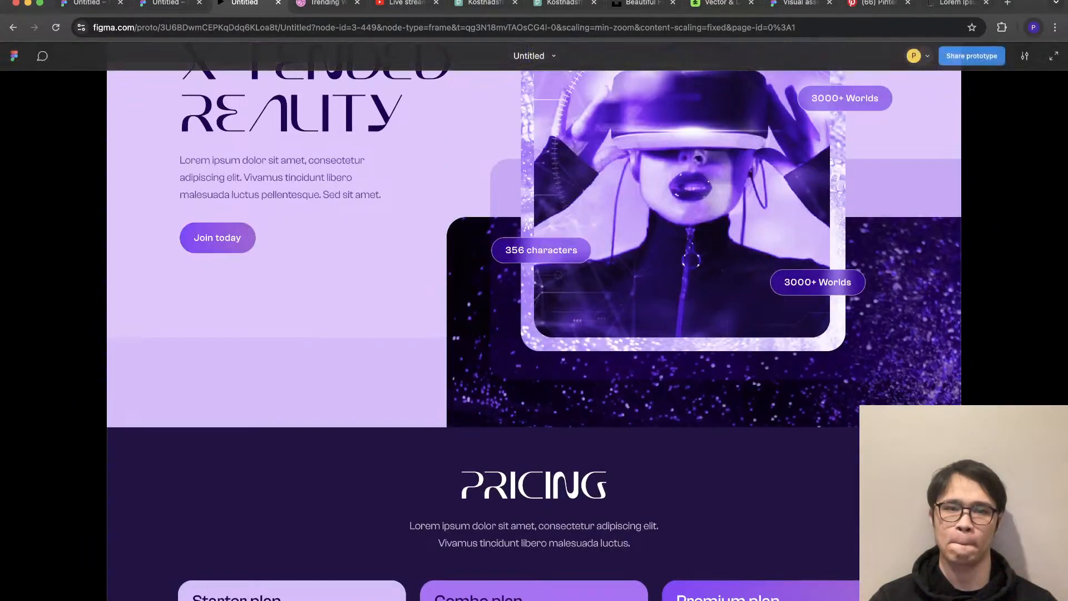
Step: Darken the purple fill of the pricing section's background rectangle and check the page in the prototype preview
left_click(168, 4)
left_click(469, 410)
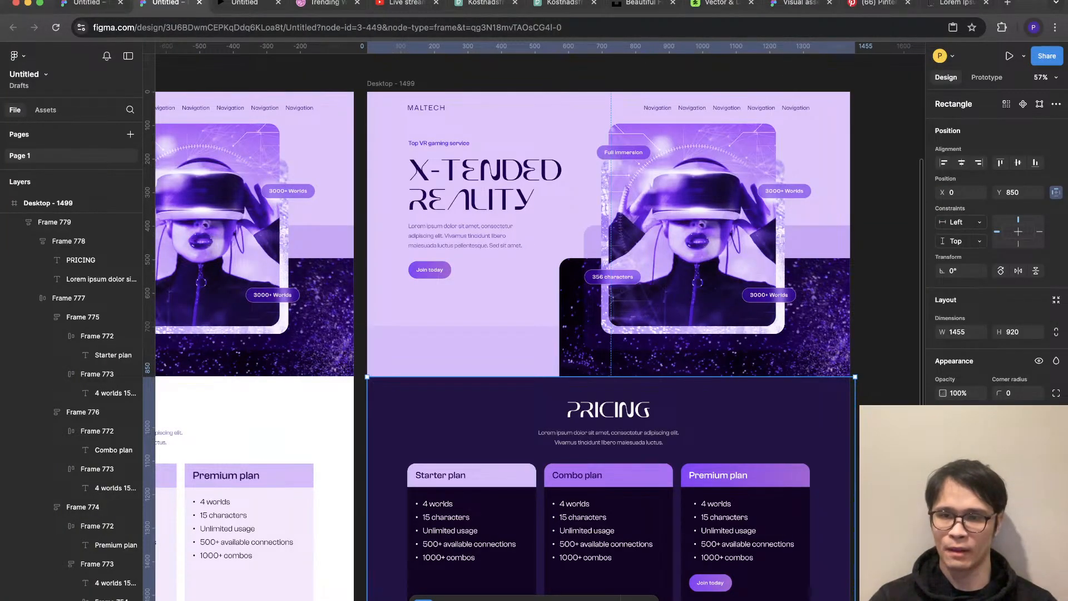
left_click(944, 445)
left_click_drag(863, 448, 862, 452)
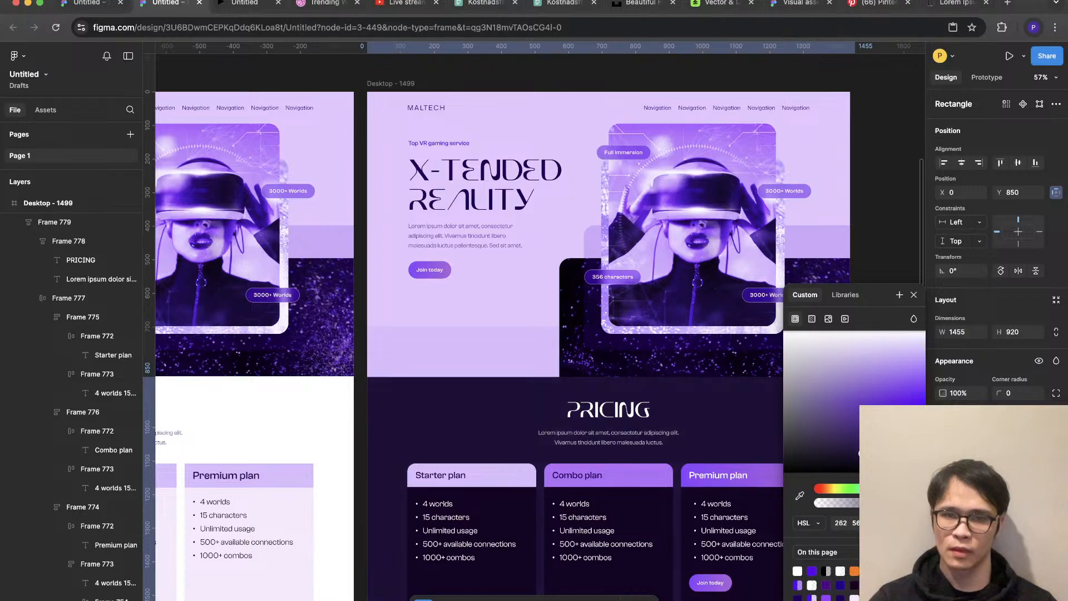
left_click(244, 4)
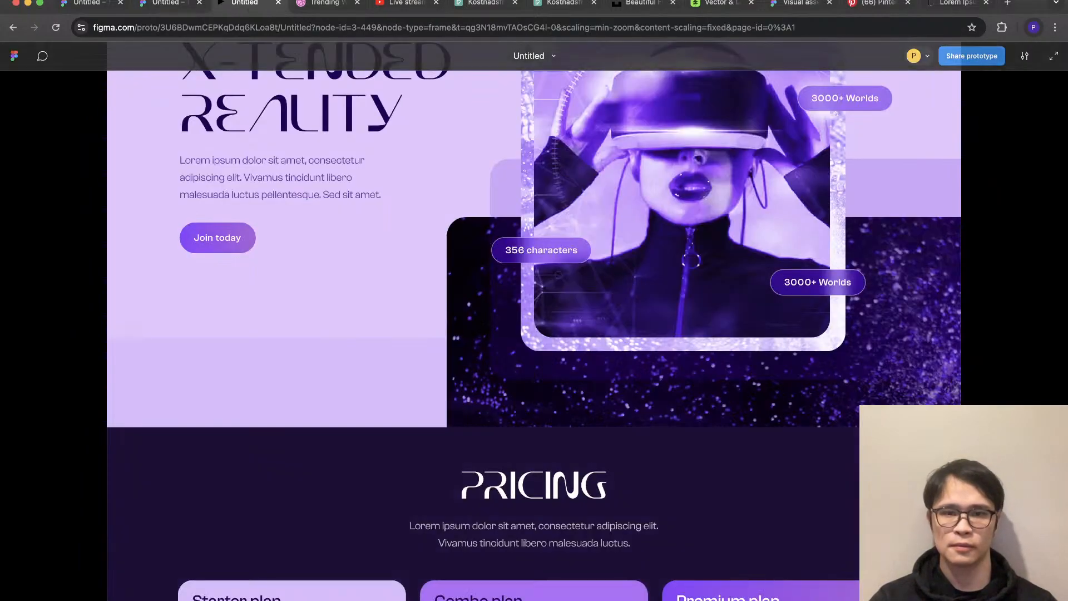
scroll(534, 320, "up", 2)
scroll(534, 321, "down", 3)
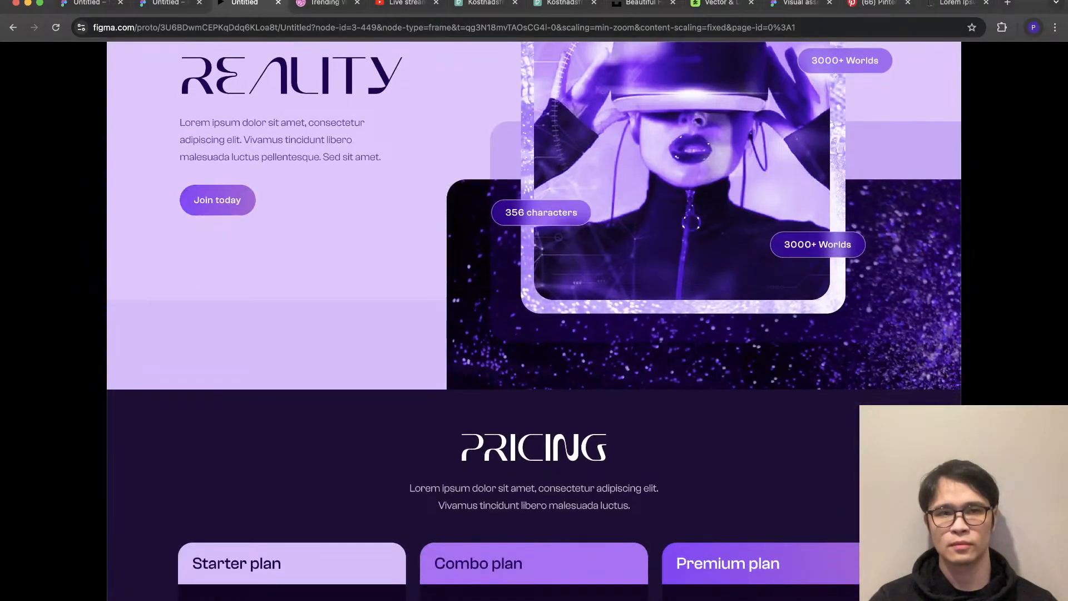
Step: Mute the pricing background rectangle's fill to a less saturated, near-black purple and return to the prototype preview
left_click(167, 3)
left_click_drag(859, 453, 852, 452)
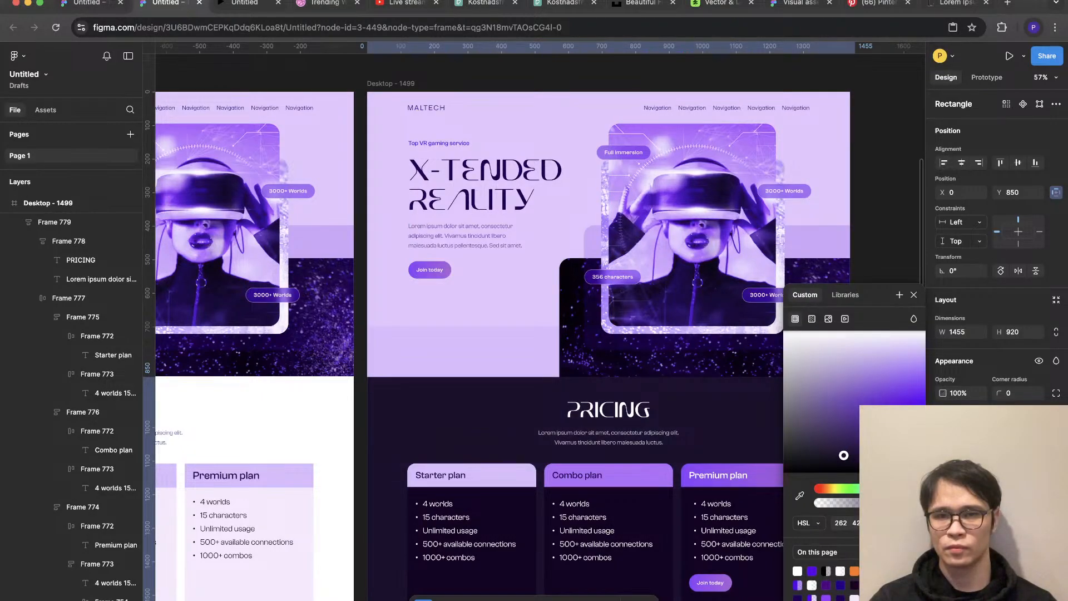
left_click(245, 4)
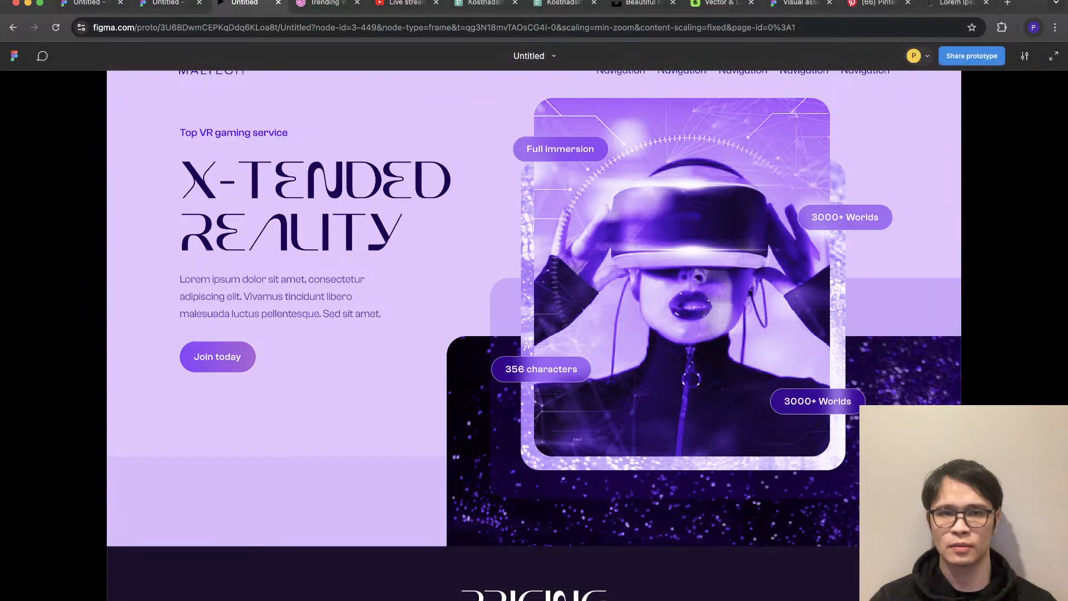
Step: Darken the pricing section's background rectangle to a near-black purple and check the result in the prototype preview
left_click(167, 3)
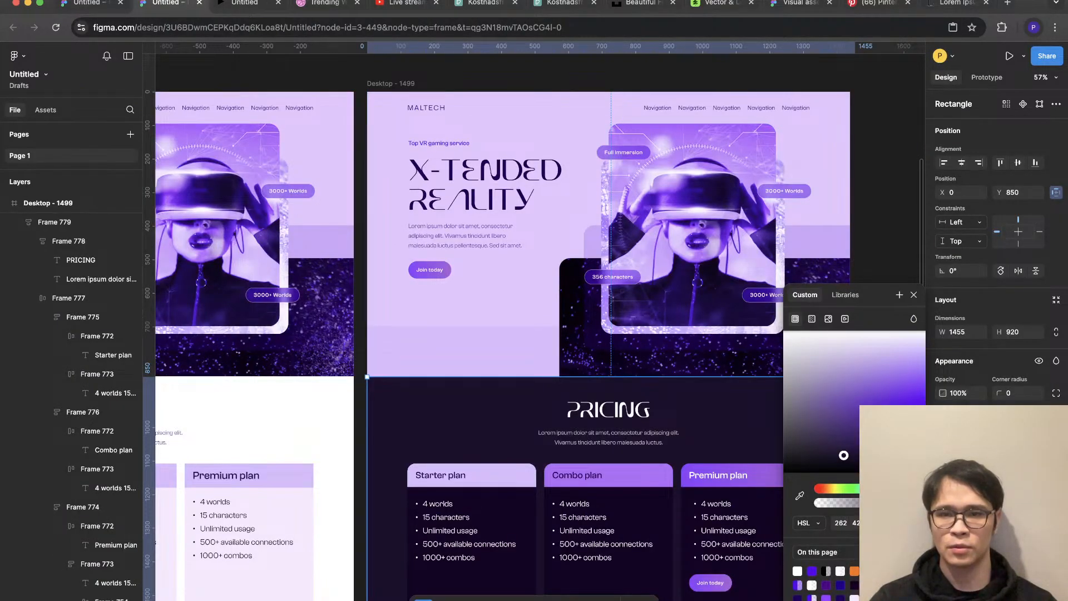
left_click_drag(844, 455, 843, 456)
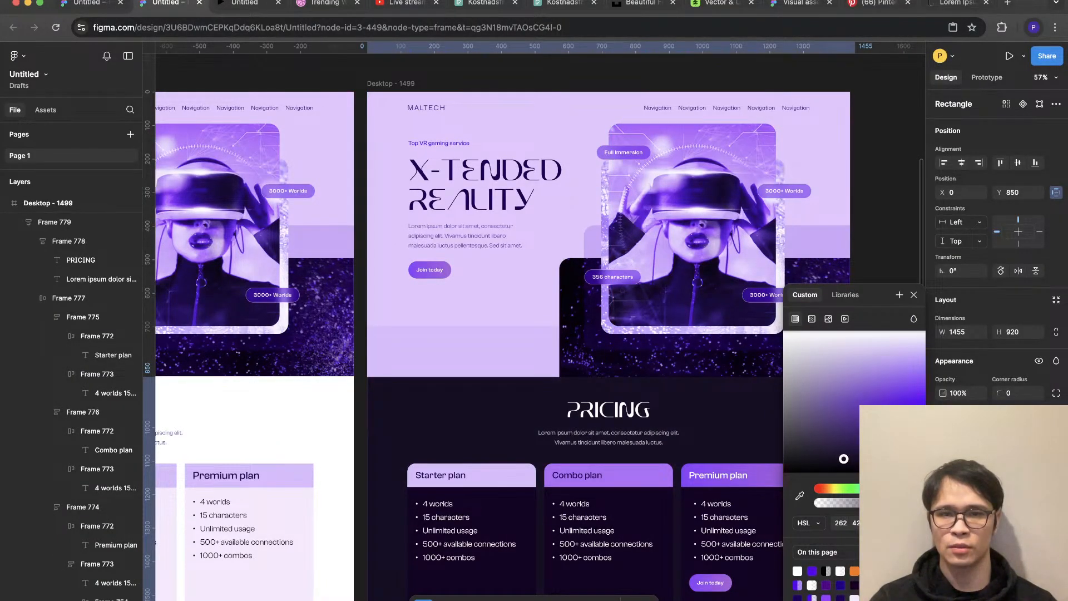
left_click(244, 3)
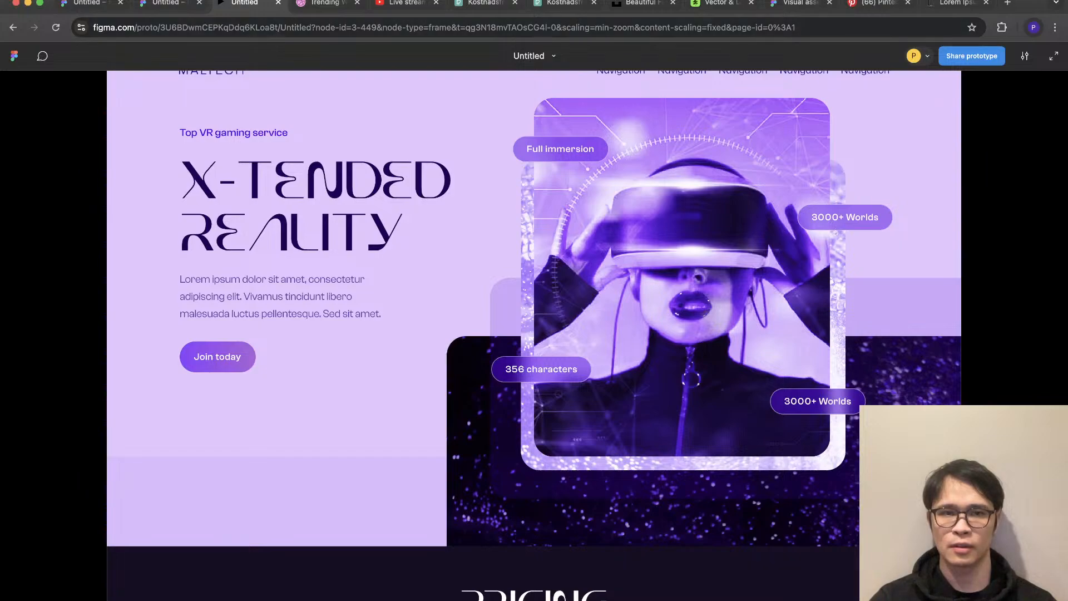
left_click(167, 4)
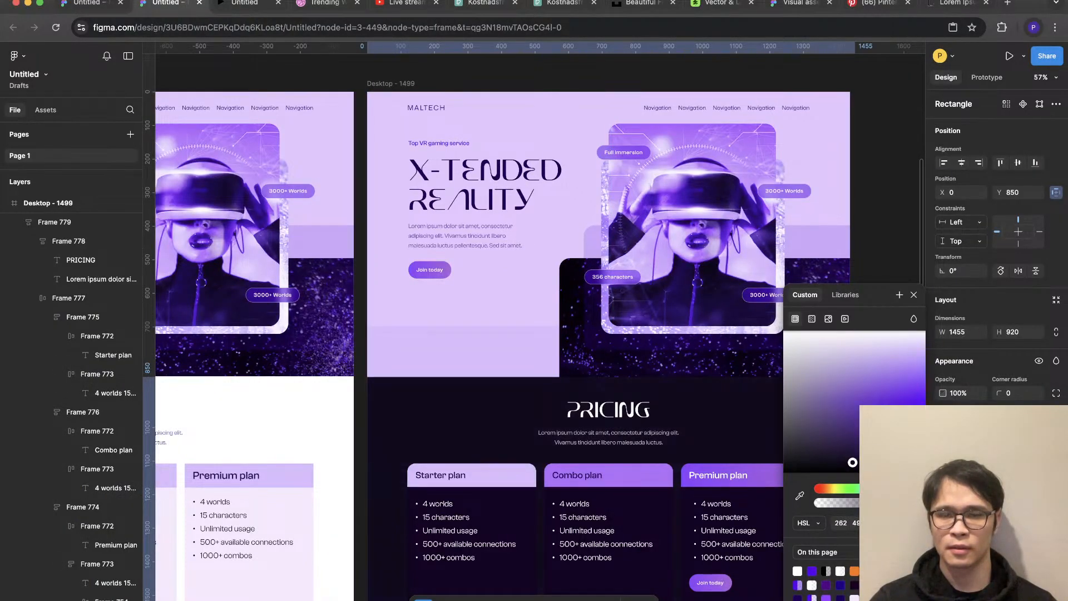
left_click(244, 3)
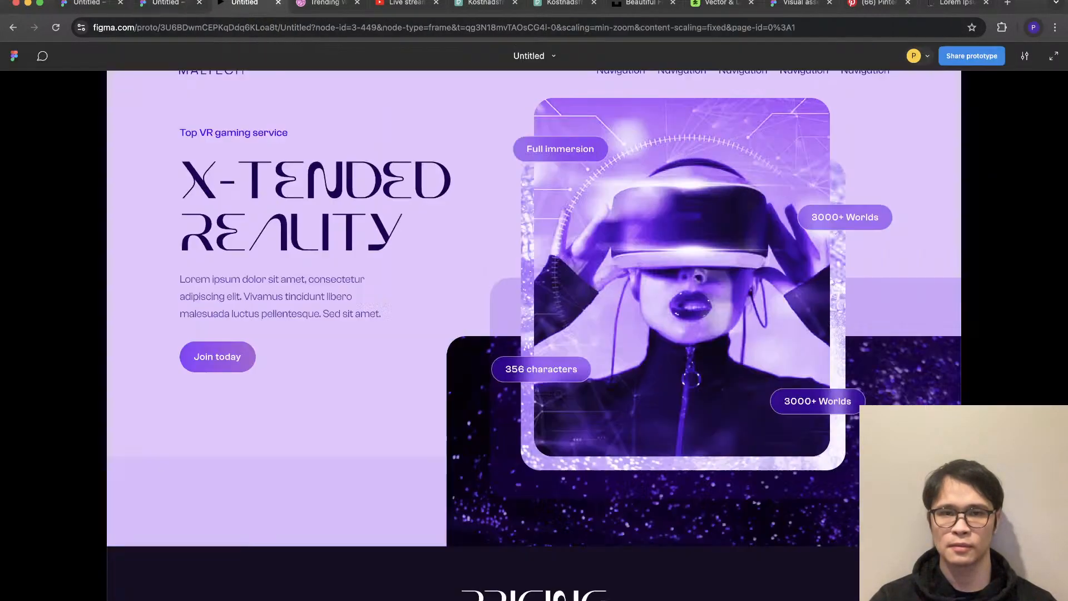
scroll(534, 333, "down", 2)
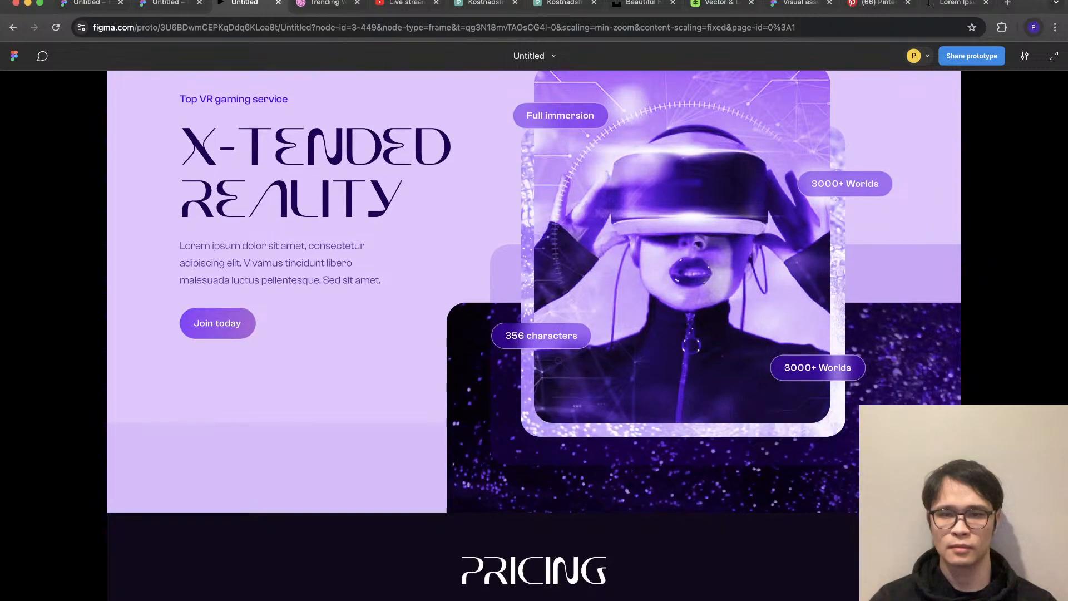
scroll(534, 334, "down", 4)
scroll(534, 316, "down", 4)
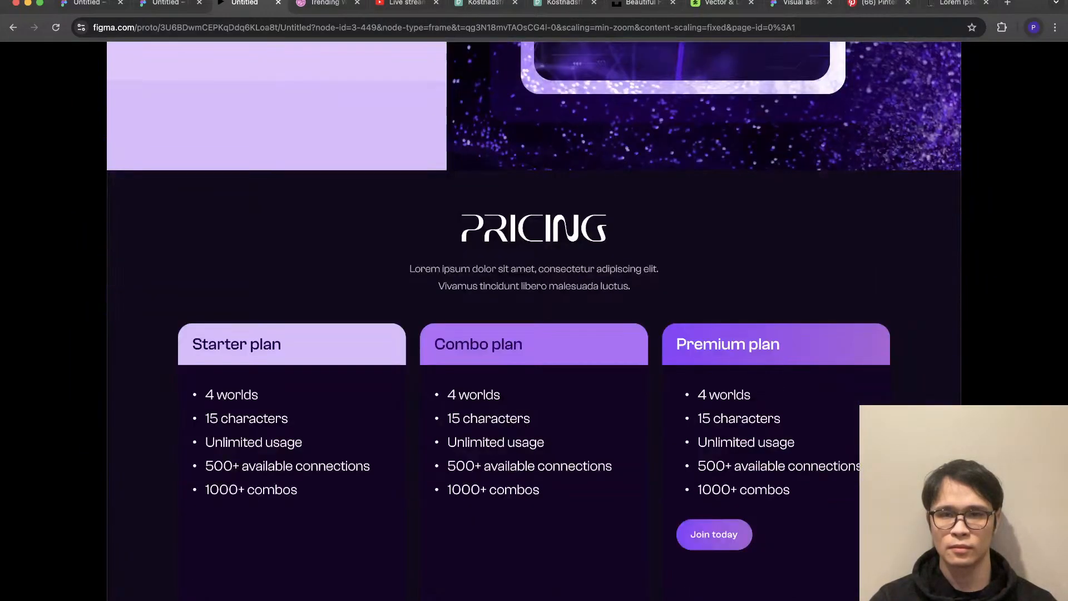
scroll(534, 316, "up", 10)
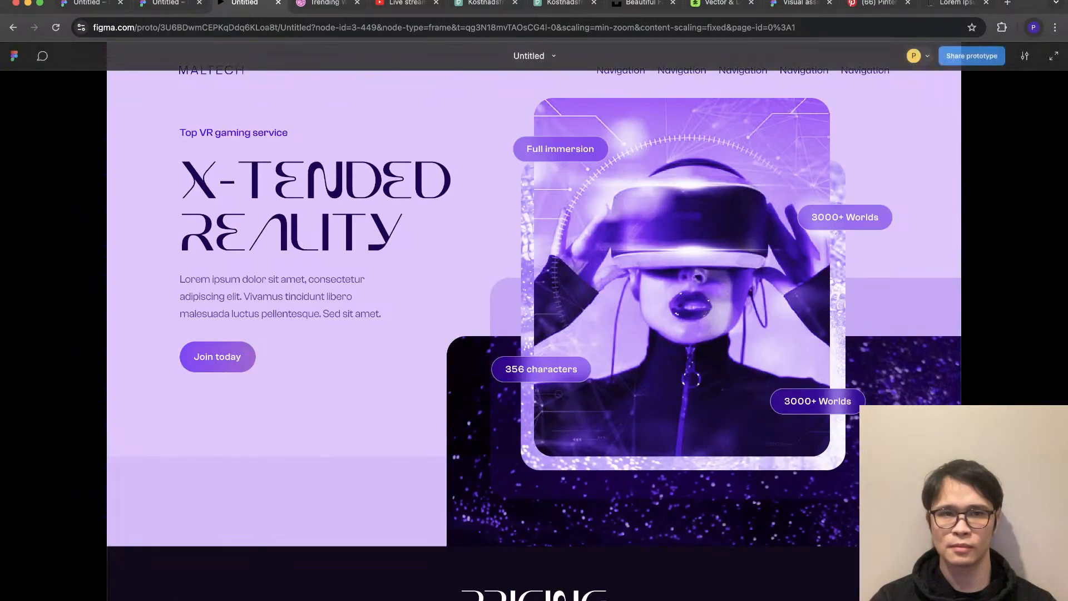
Step: Inspect the hero's starry background image fill, and review the hero and pricing sections in the prototype preview
left_click(167, 4)
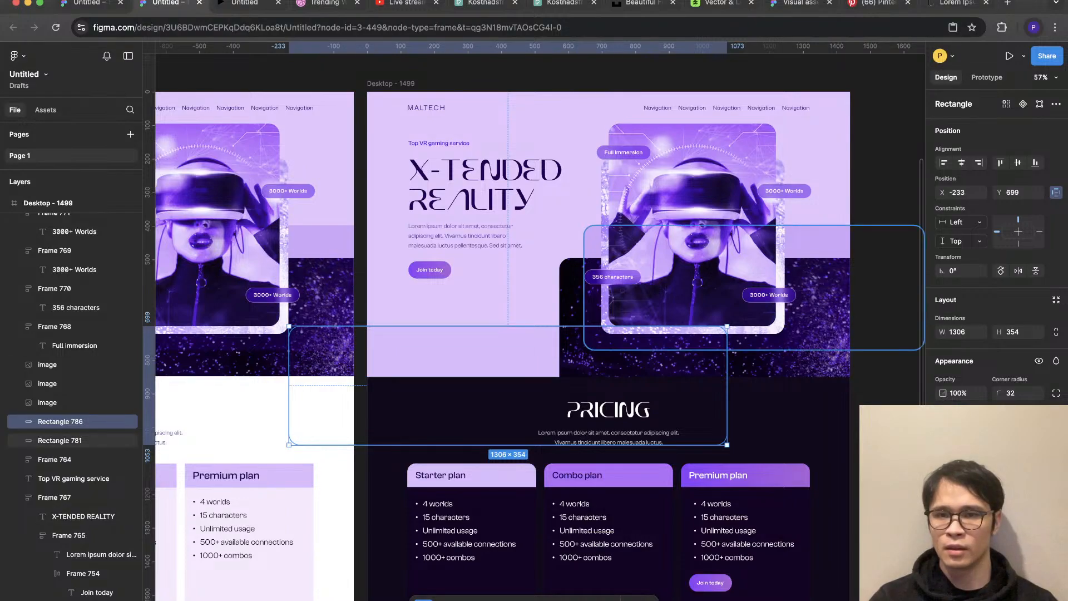
left_click(756, 362)
double_click(756, 362)
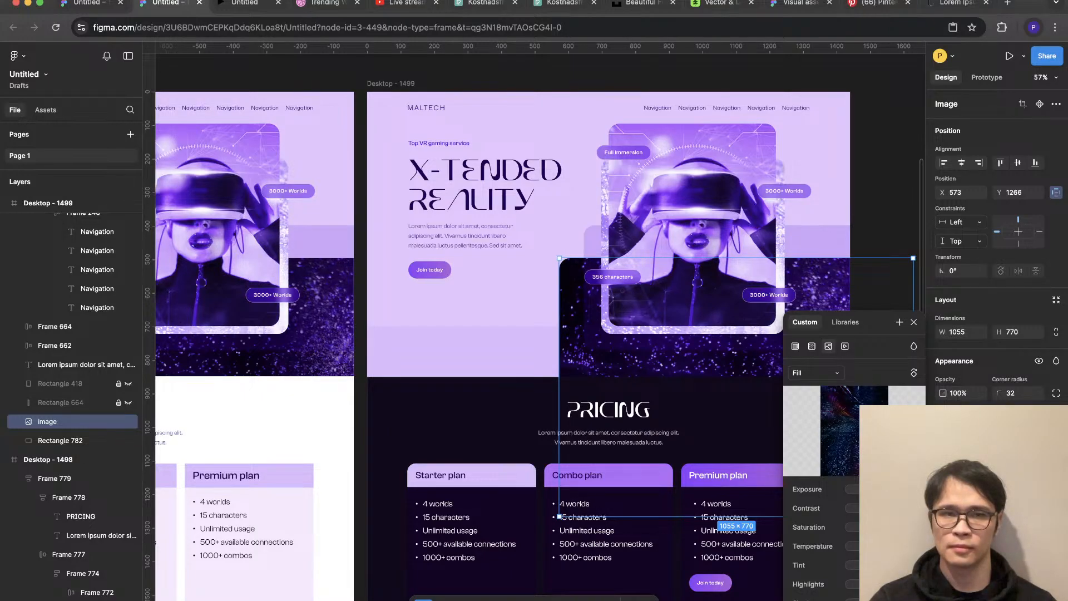
left_click(244, 4)
scroll(534, 321, "down", 5)
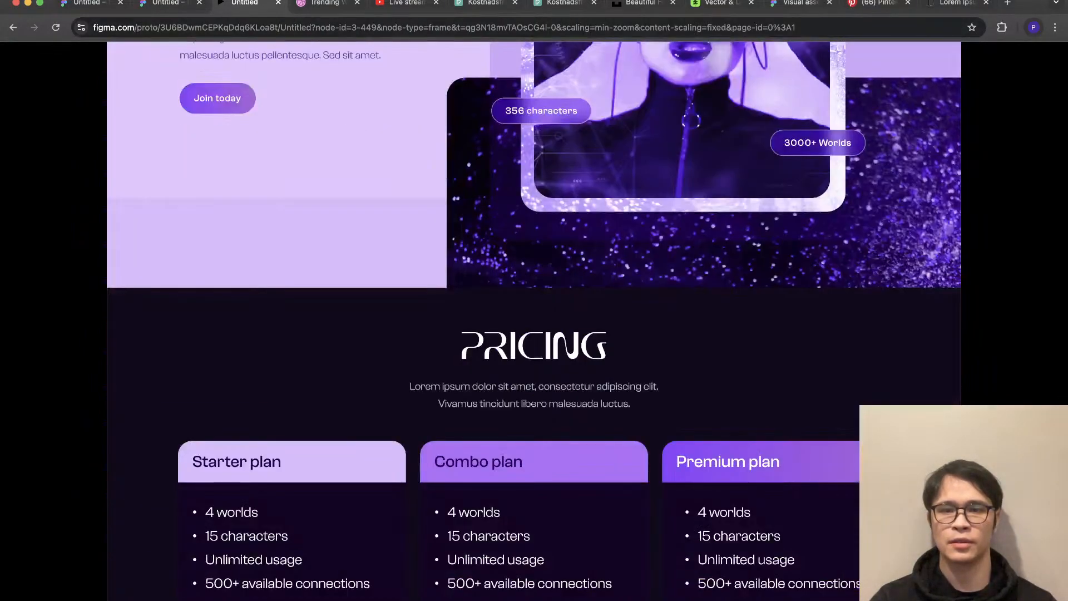
scroll(534, 321, "down", 2)
scroll(534, 320, "up", 5)
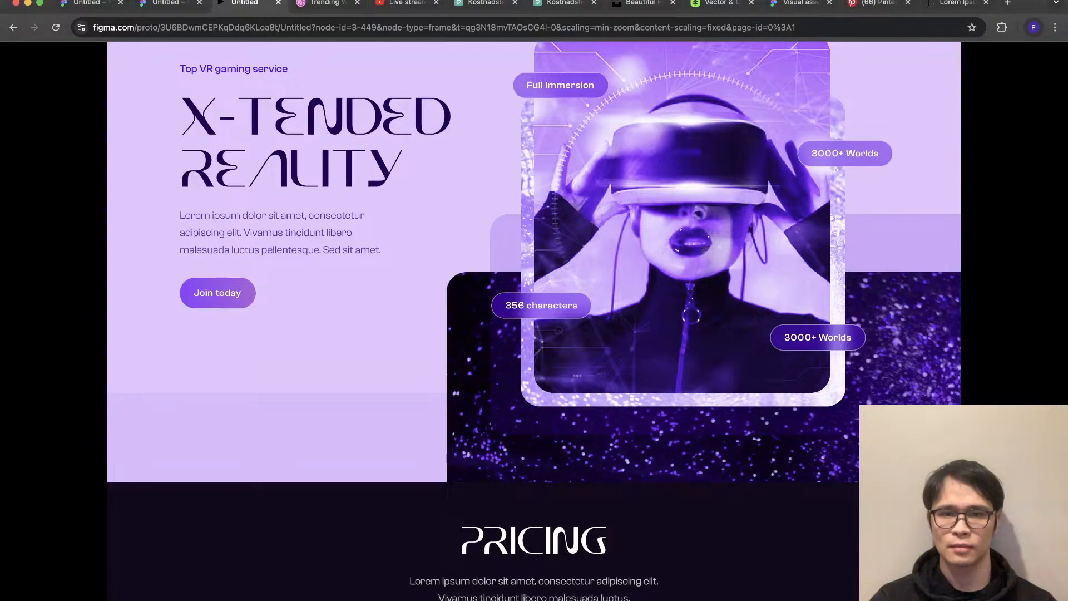
scroll(534, 321, "up", 1)
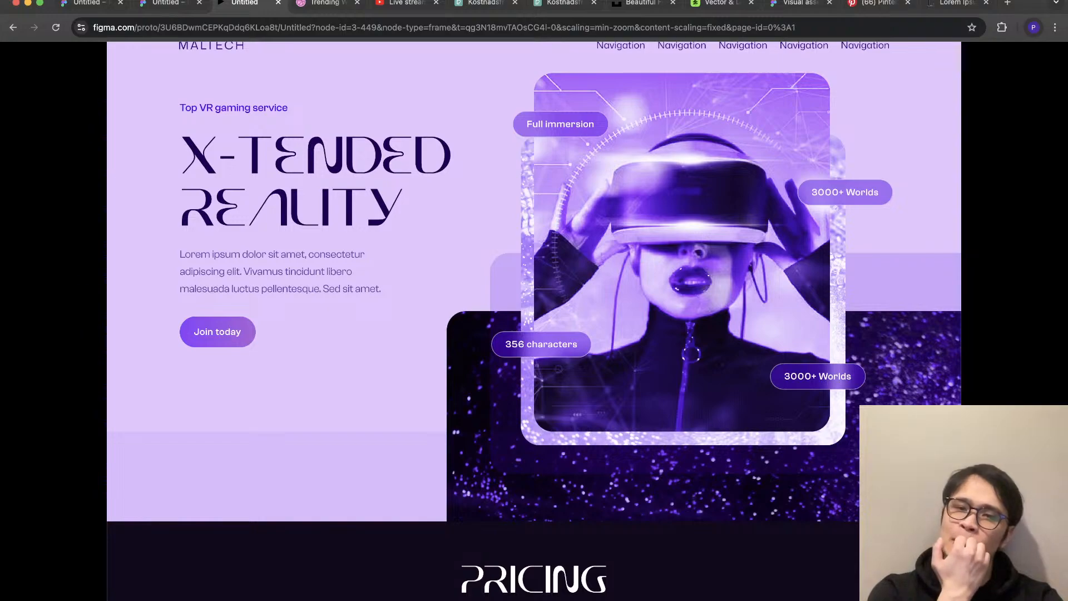
scroll(534, 321, "up", 1)
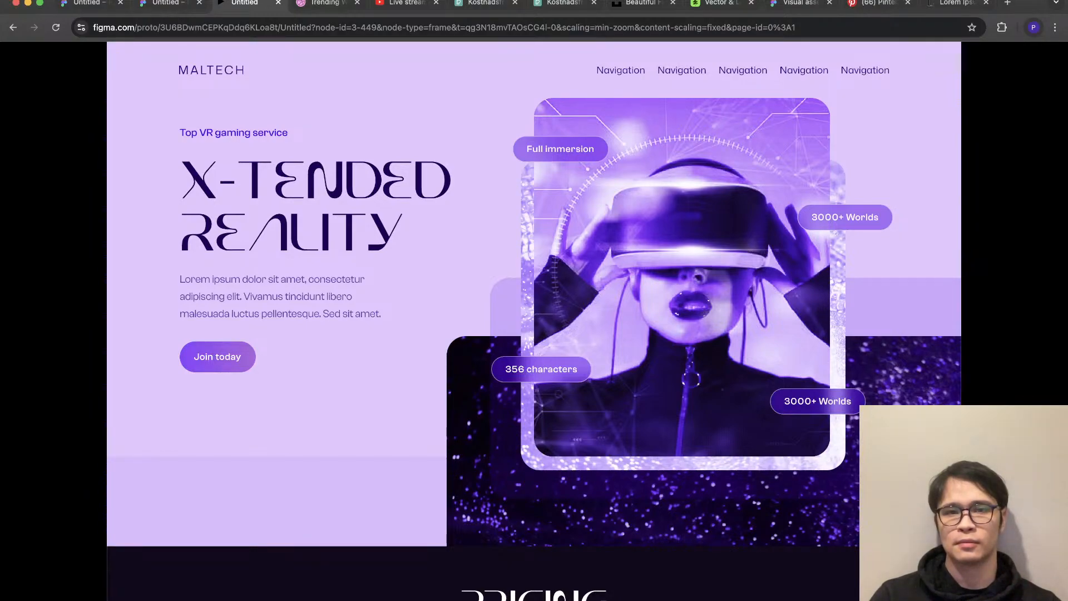
Step: Return to the design file, close the image fill settings and duplicate the Desktop - 1499 frame
left_click(167, 3)
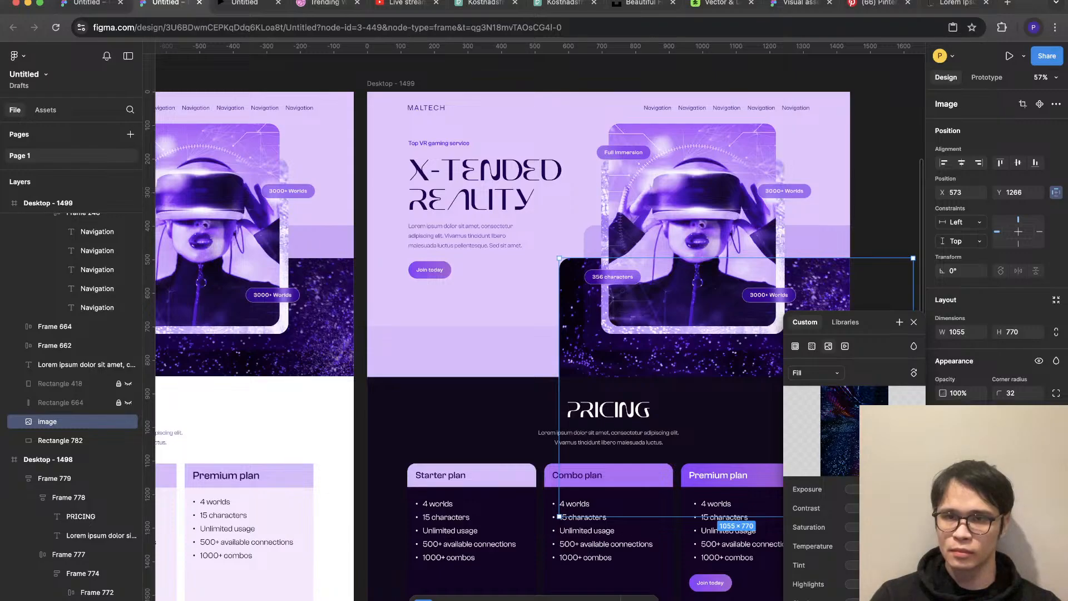
scroll(875, 198, "down", 2)
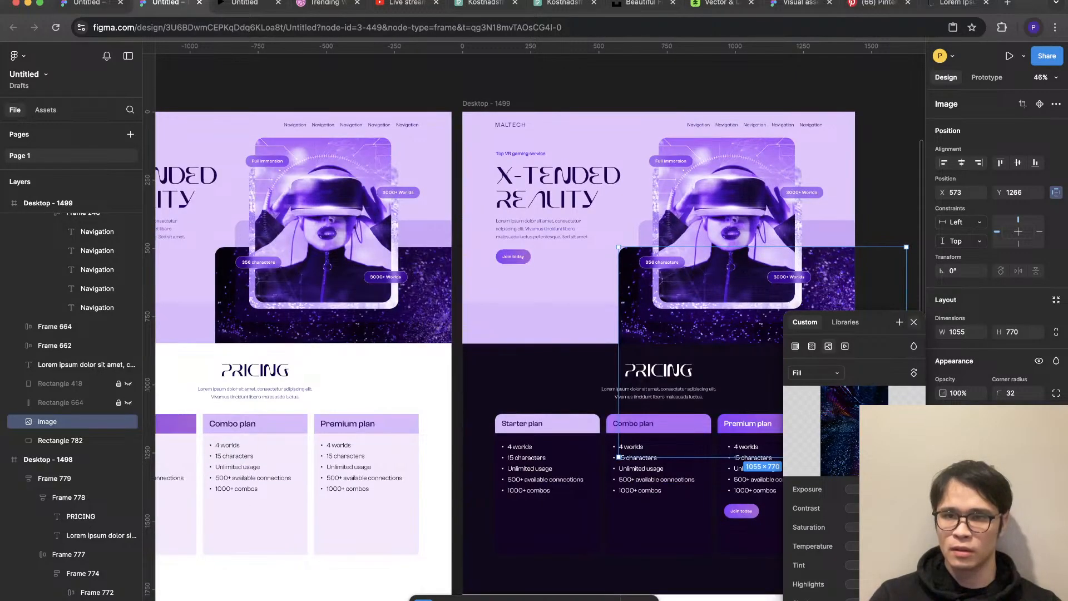
left_click(913, 321)
left_click(884, 222)
left_click(485, 104)
key("super+d")
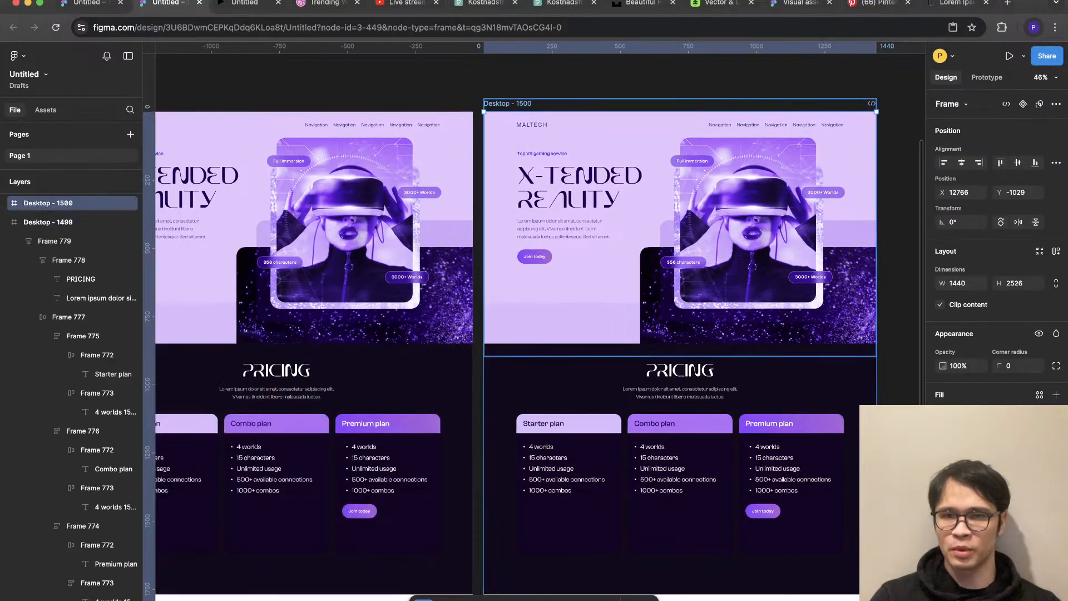
Step: Try to group the VR portrait images with the four label badges in the duplicated hero
scroll(857, 181, "up", 6)
left_click(773, 209)
left_click(766, 245, "shift")
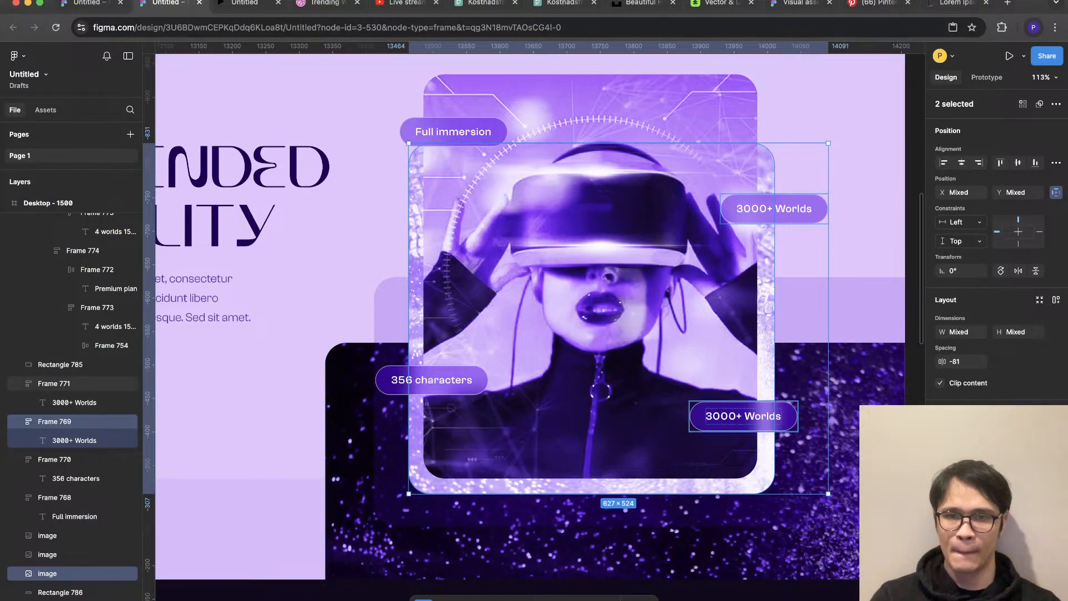
left_click(765, 451)
left_click(723, 451, "shift")
left_click(742, 416, "shift")
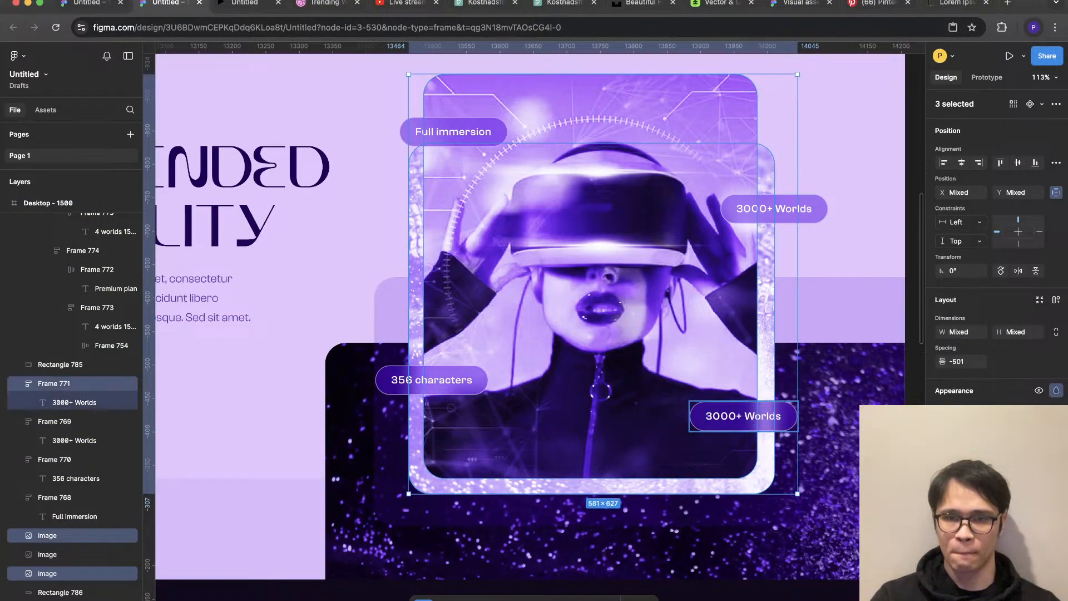
left_click(432, 380, "shift")
left_click(453, 132, "shift")
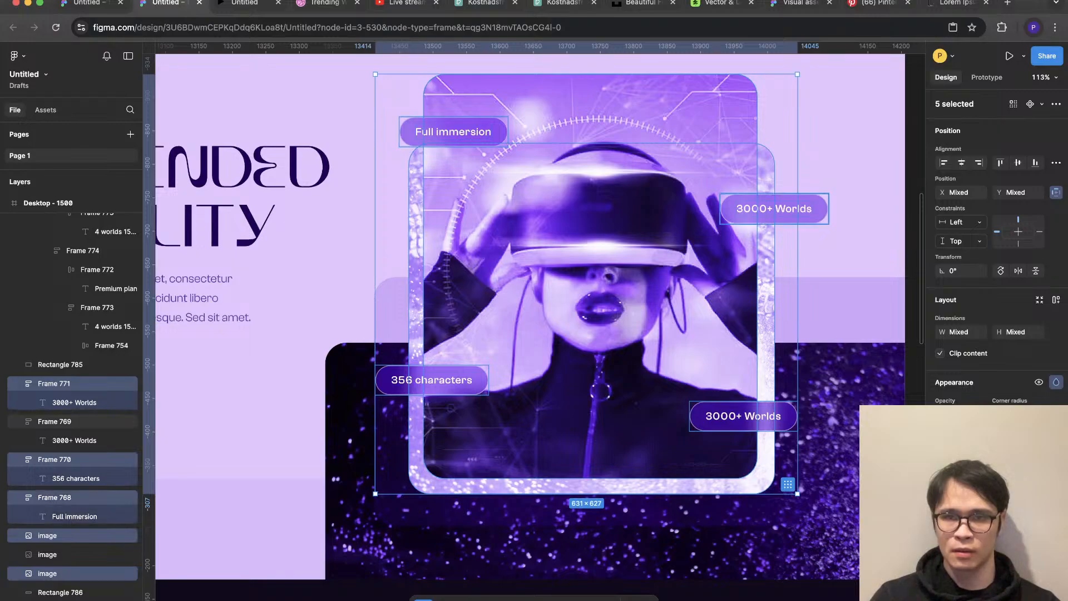
left_click(774, 209, "shift")
key("super+g")
key("super+z")
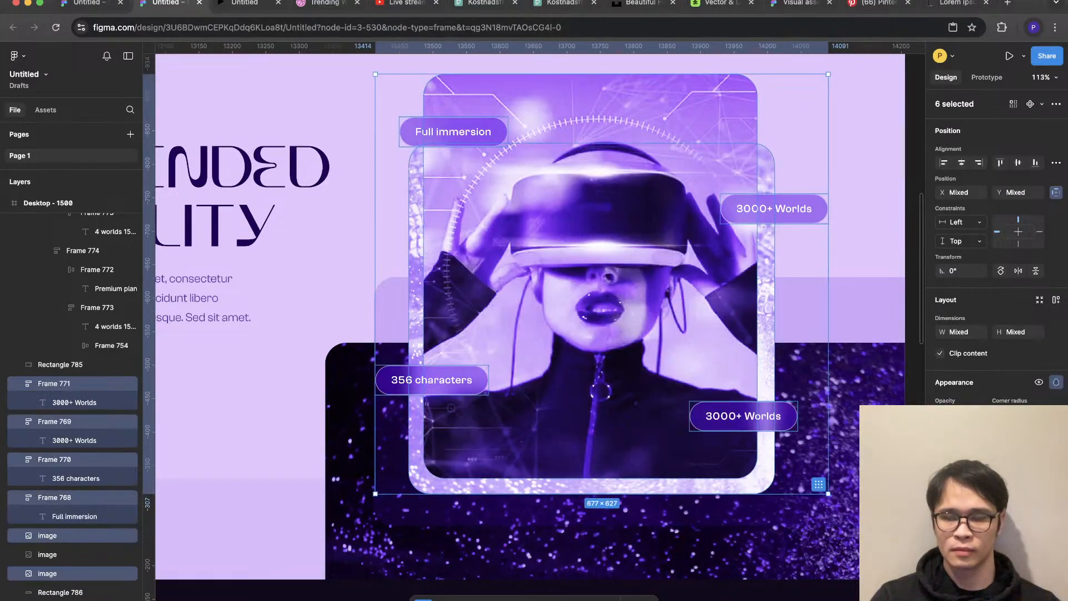
Step: Show the layout grids over the duplicated page and clear the selection
key("ctrl+g")
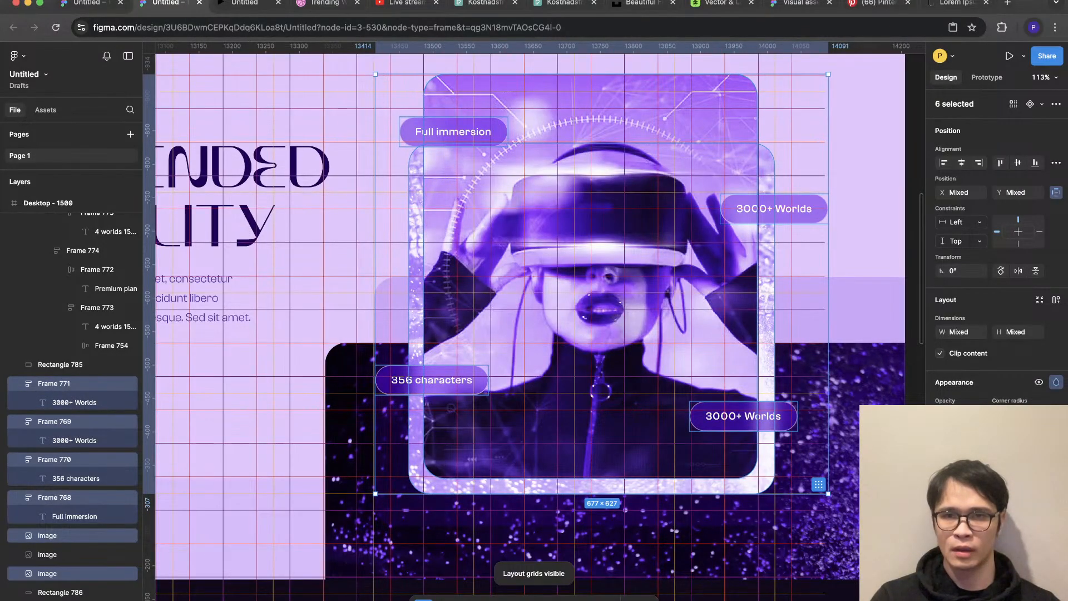
scroll(805, 262, "up", 3)
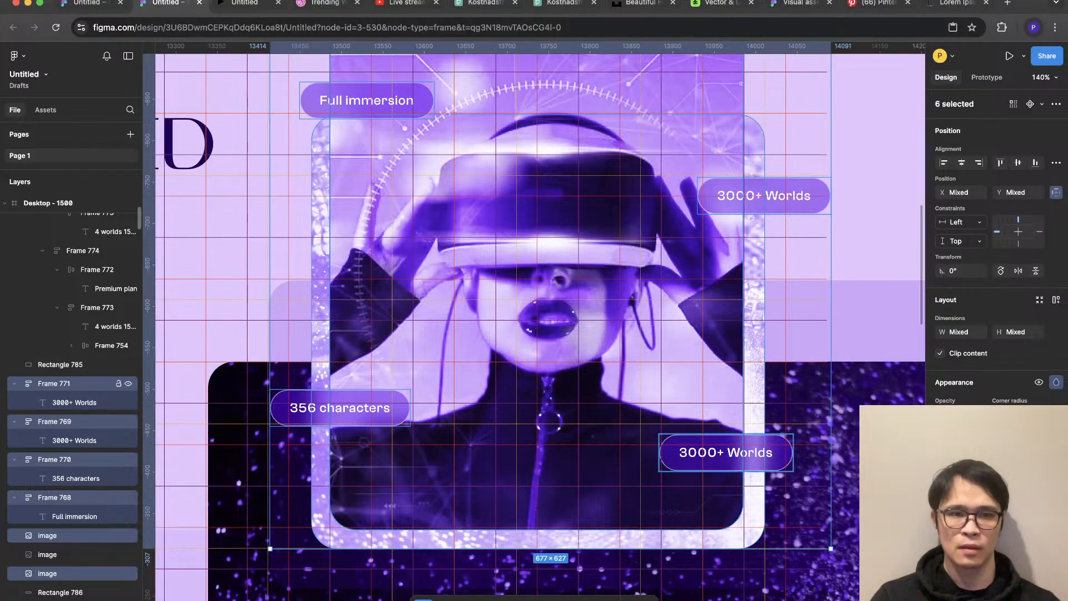
scroll(551, 305, "down", 5)
key("Escape")
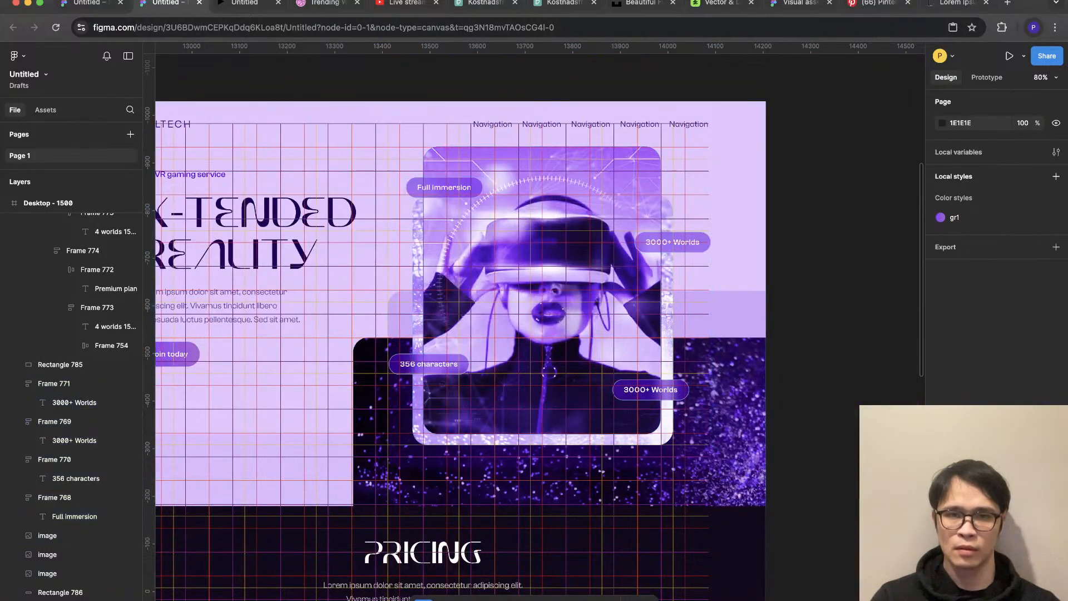
Step: Group the three image layers that make up the VR portrait
left_click_drag(824, 225, 538, 266)
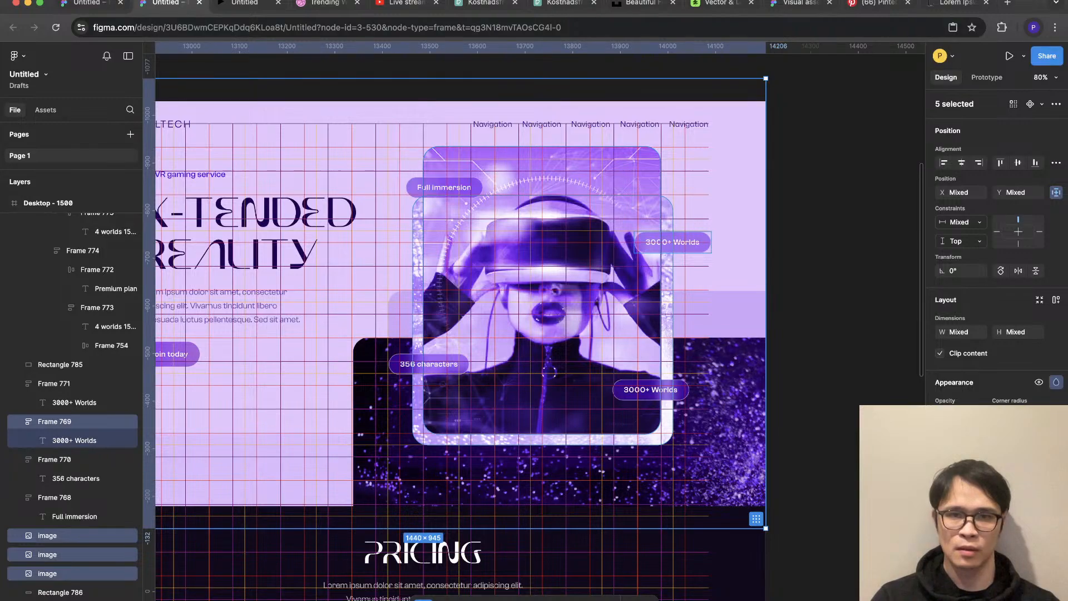
left_click(537, 266)
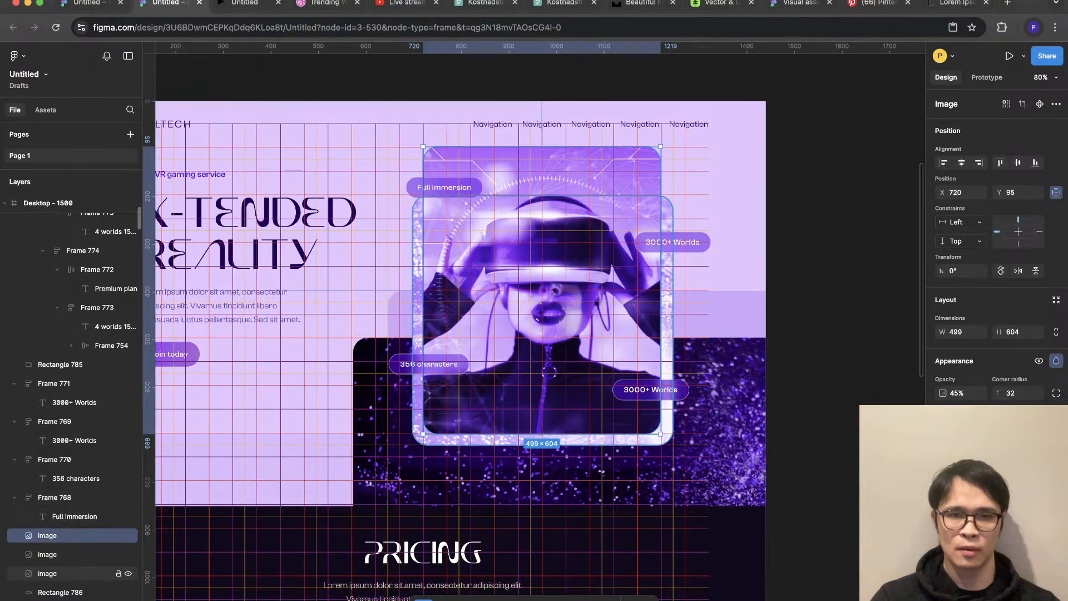
left_click(72, 572, "shift")
key("ctrl+g")
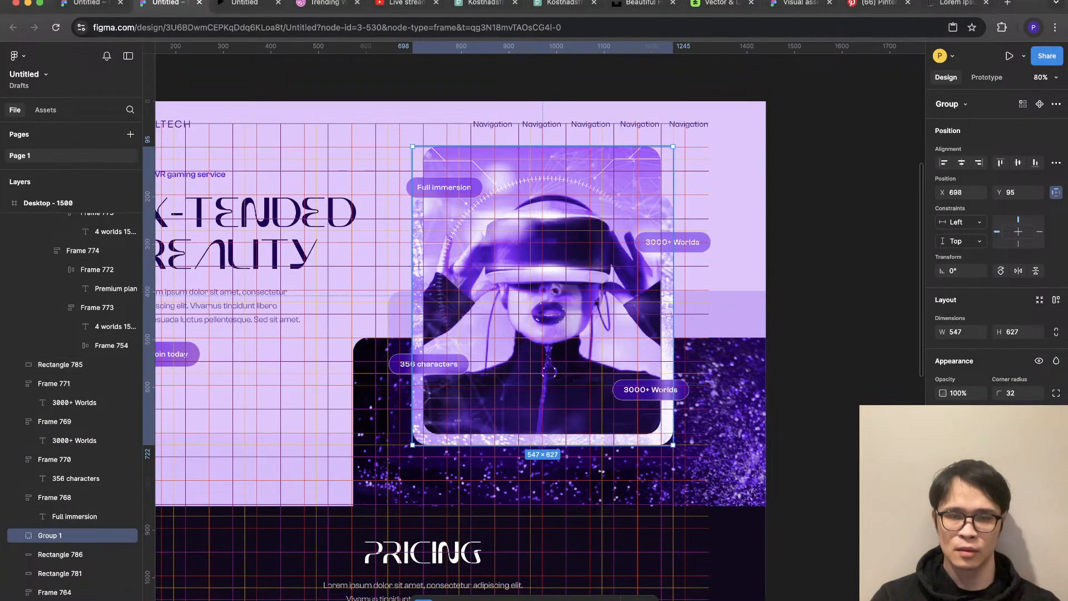
Step: Group the portrait group with the four label badges and move the combined group right to X 672
left_click(651, 390, "shift")
left_click(438, 364, "shift")
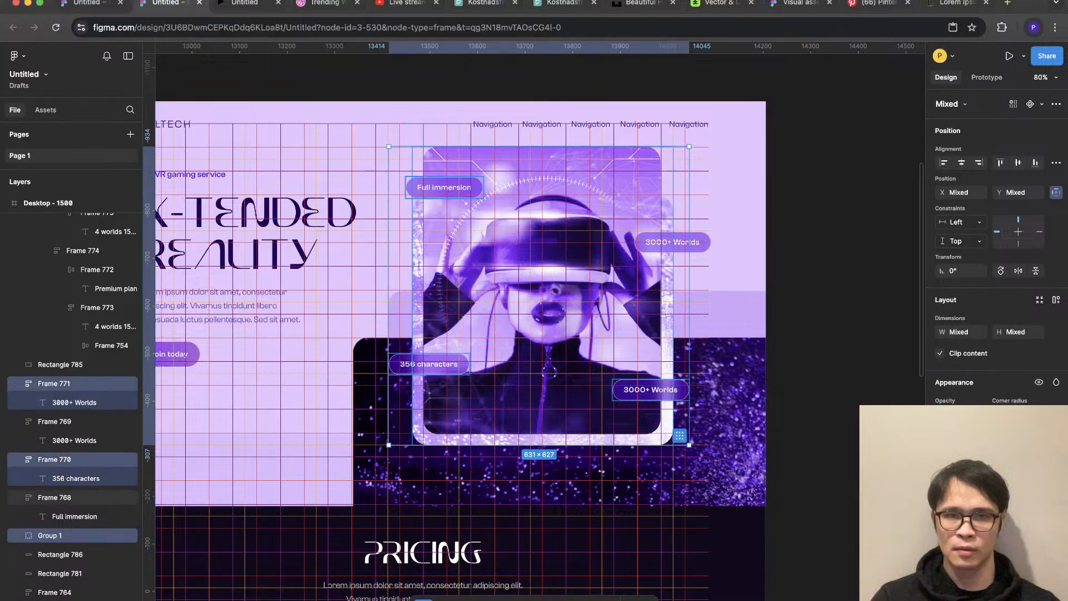
left_click(449, 188, "shift")
left_click(672, 242, "shift")
key("ctrl+g")
left_click_drag(554, 289, 566, 289)
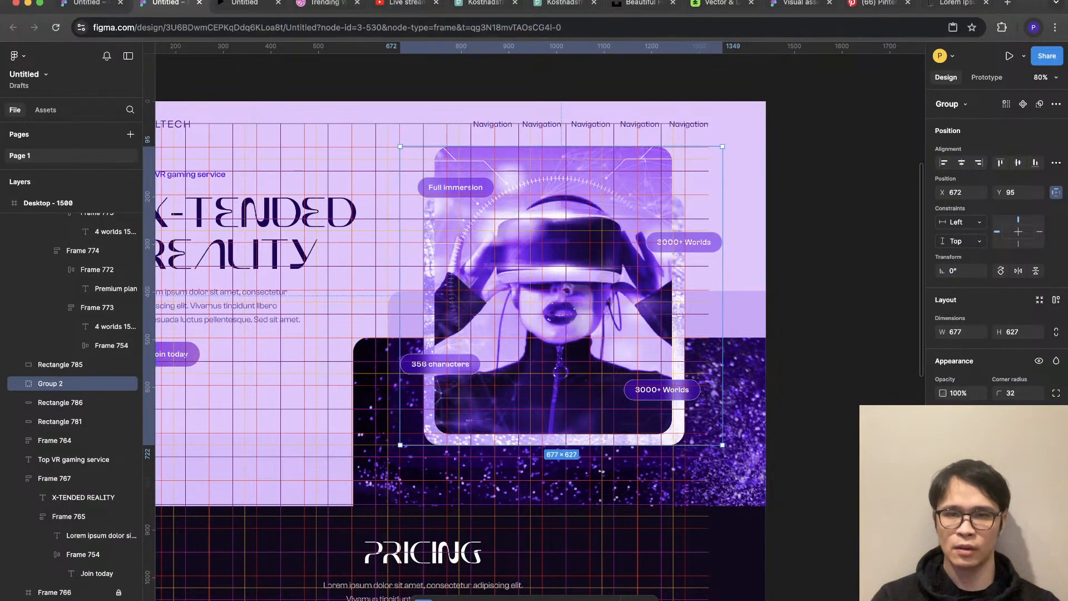
Step: Move both 3000+ Worlds badges left, lining the upper one up with the navigation's right edge, and hide the layout grids
scroll(765, 356, "down", 3)
key("Escape")
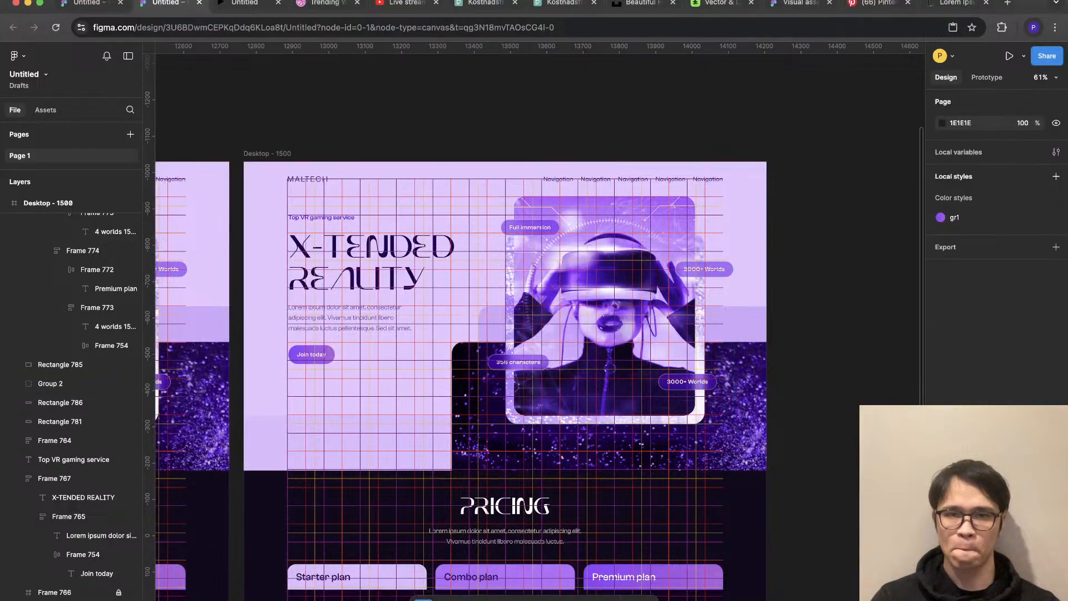
scroll(658, 257, "up", 5)
left_click(581, 343)
double_click(738, 278)
left_click_drag(738, 279, 720, 279)
left_click_drag(709, 475, 691, 474)
key("shift+g")
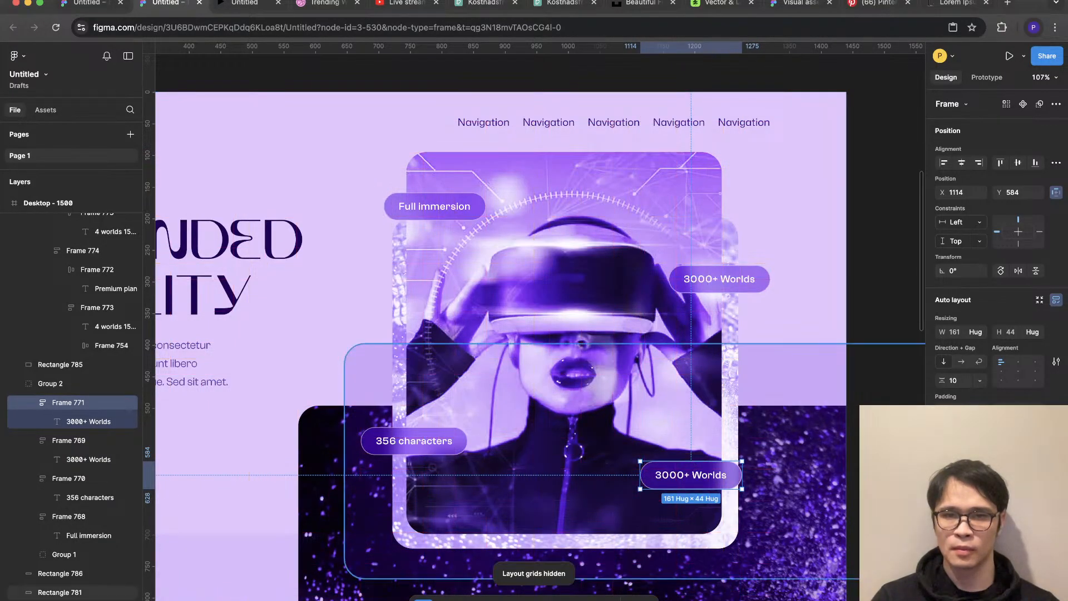
Step: Undo the leftward move of the lower 3000+ Worlds badge
scroll(827, 503, "down", 3)
key("Escape")
key("super+z")
key("super+z")
key("super+z")
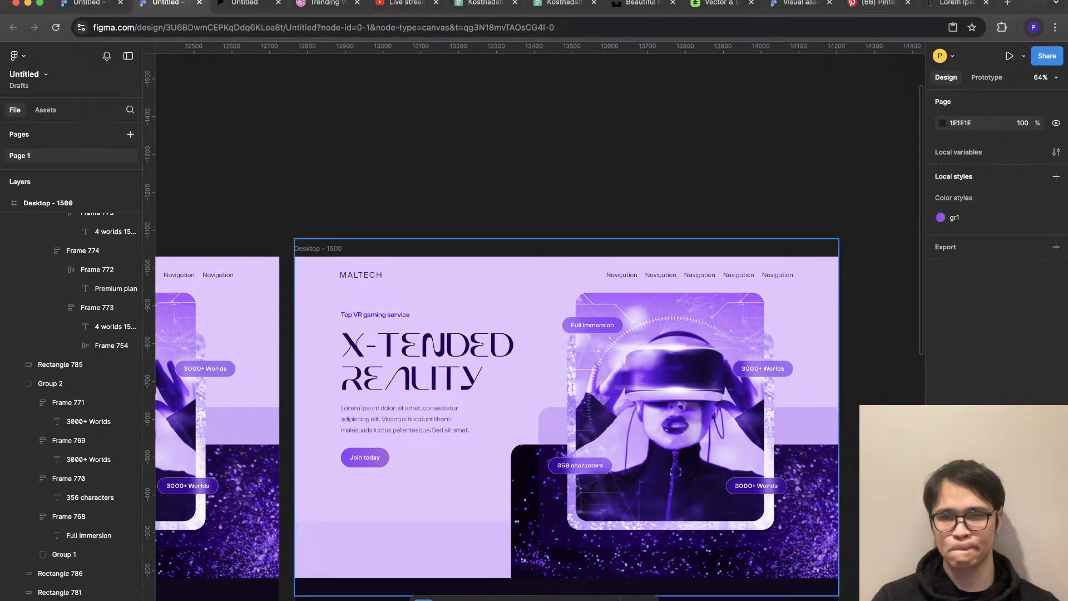
Step: Enlarge the text of the X-TENDED REALITY heading and of the Lorem ipsum paragraph below it
scroll(534, 367, "down", 3)
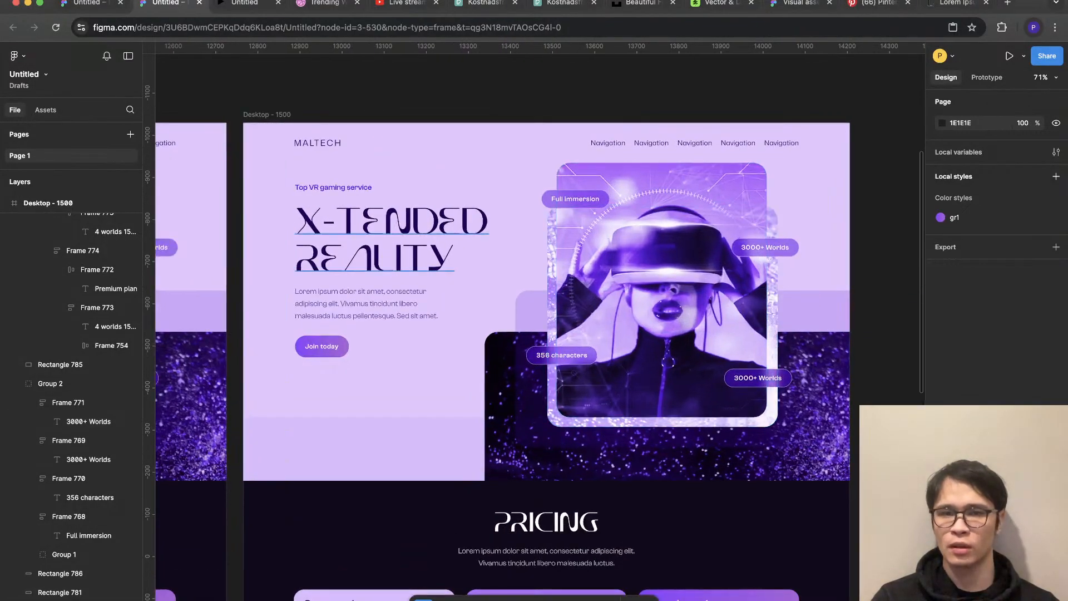
left_click(391, 243, "super")
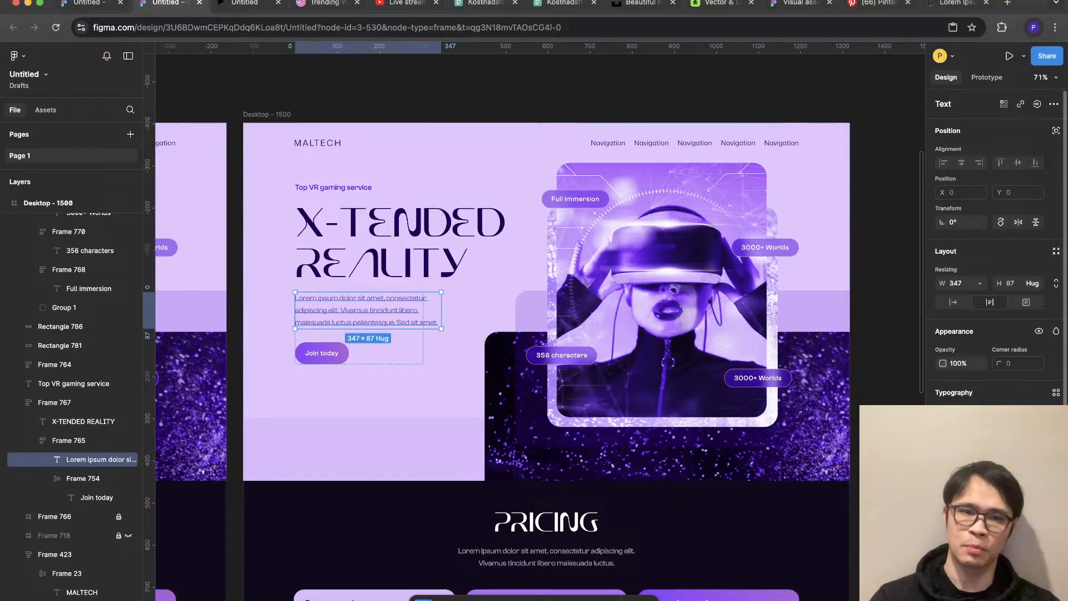
key("super+shift+period")
key("super+shift+period")
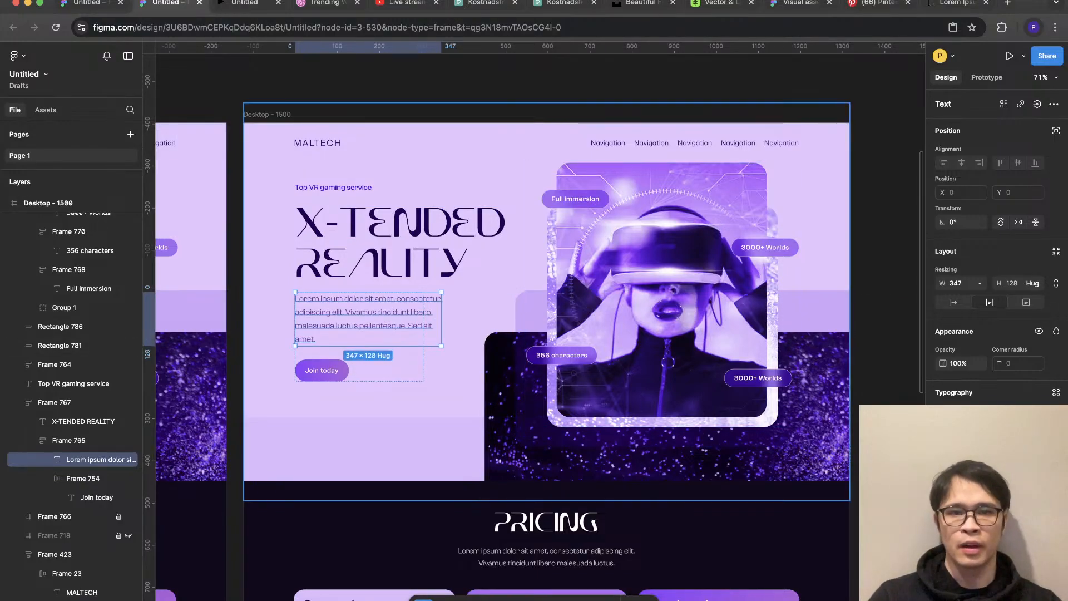
Step: Replace the hero's Lorem ipsum paragraph with the first paragraph copied from the lipsum.com page
double_click(384, 312)
scroll(384, 312, "up", 2)
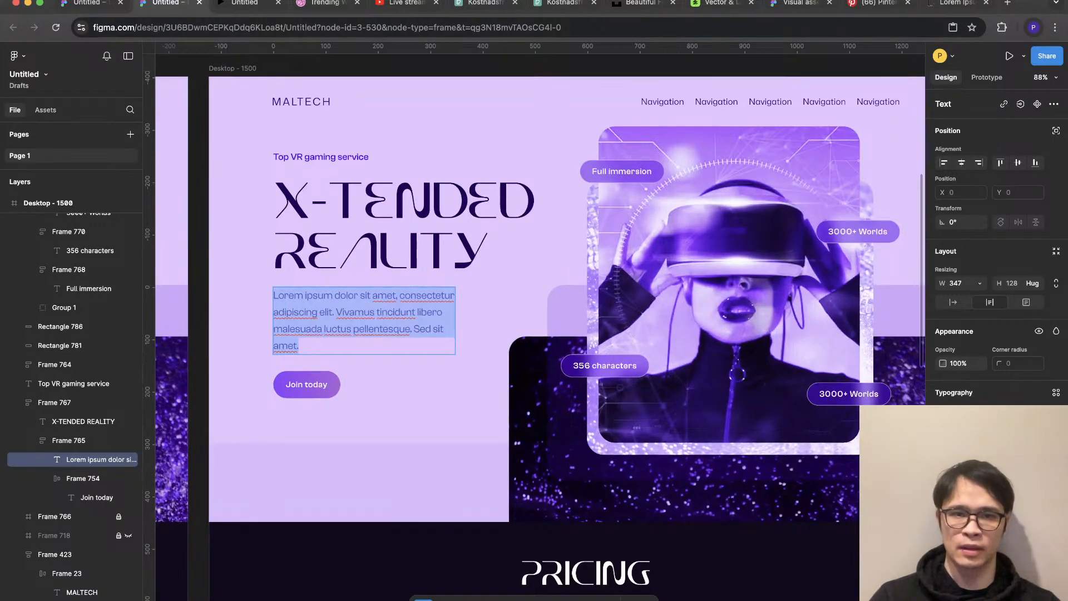
scroll(379, 311, "down", 3)
scroll(534, 322, "down", 5)
scroll(534, 322, "up", 3)
scroll(534, 322, "down", 3)
scroll(534, 322, "up", 3)
key("super+9")
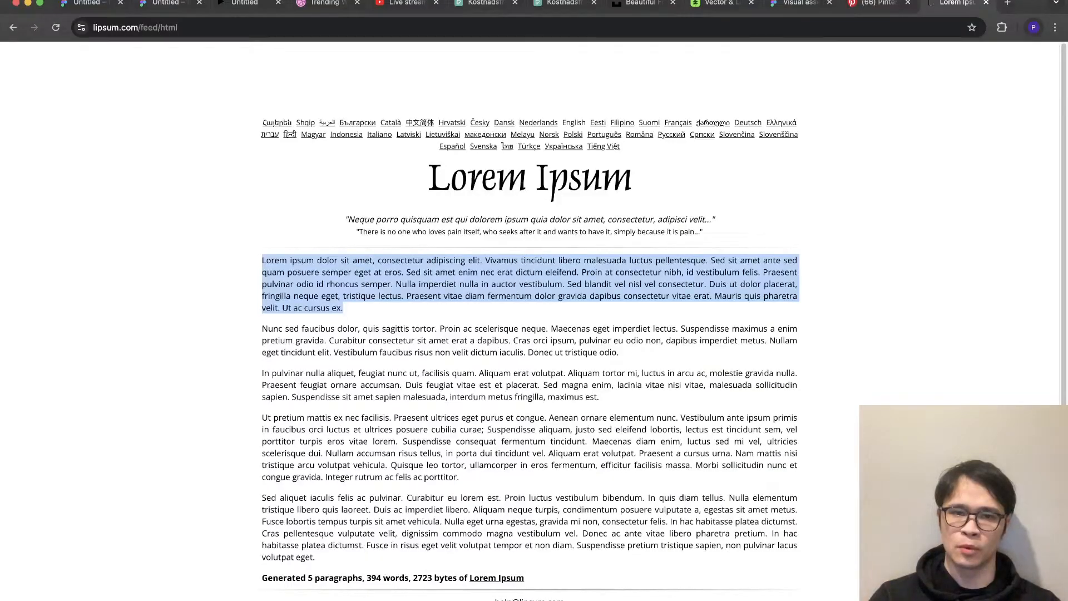
key("super+2")
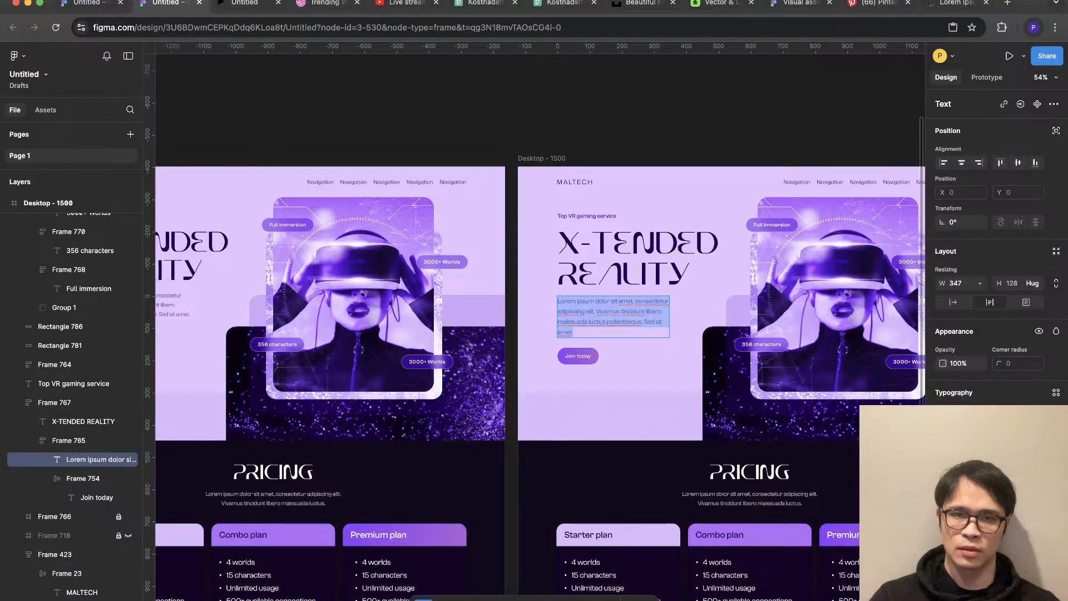
key("super+v")
scroll(733, 286, "up", 5)
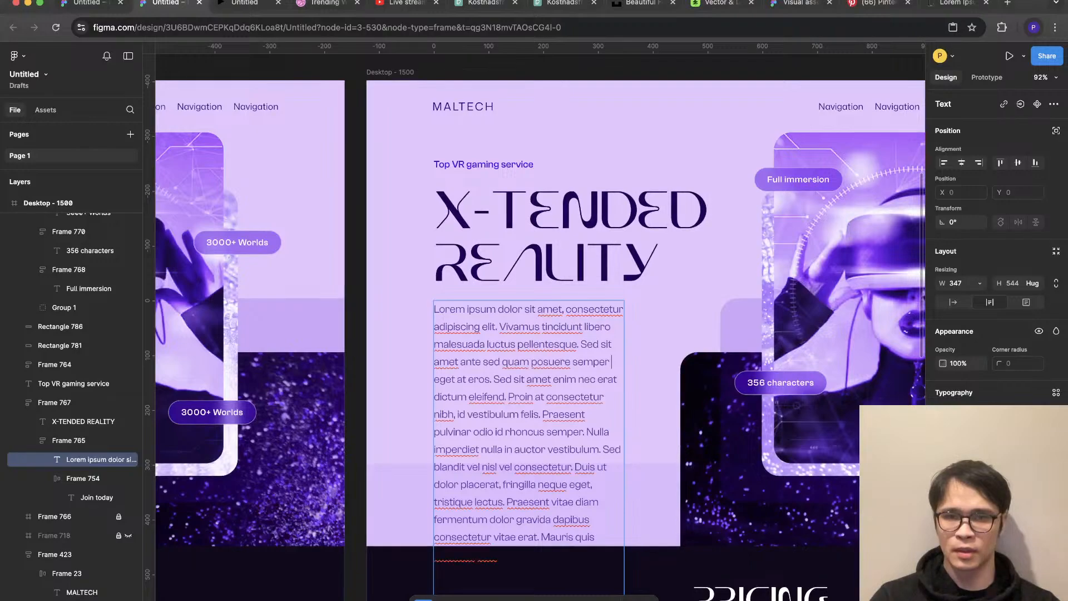
Step: Cut the hero paragraph off after "Sed sit amet enim nec erat" and close it with a full stop
key("super+shift+Down")
key("BackSpace")
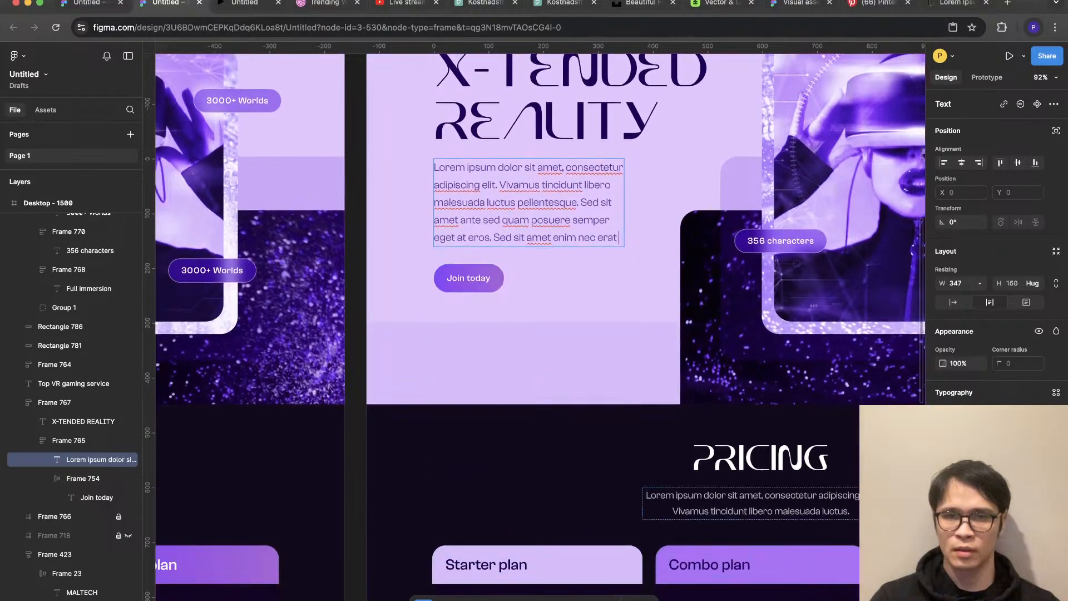
key("Escape")
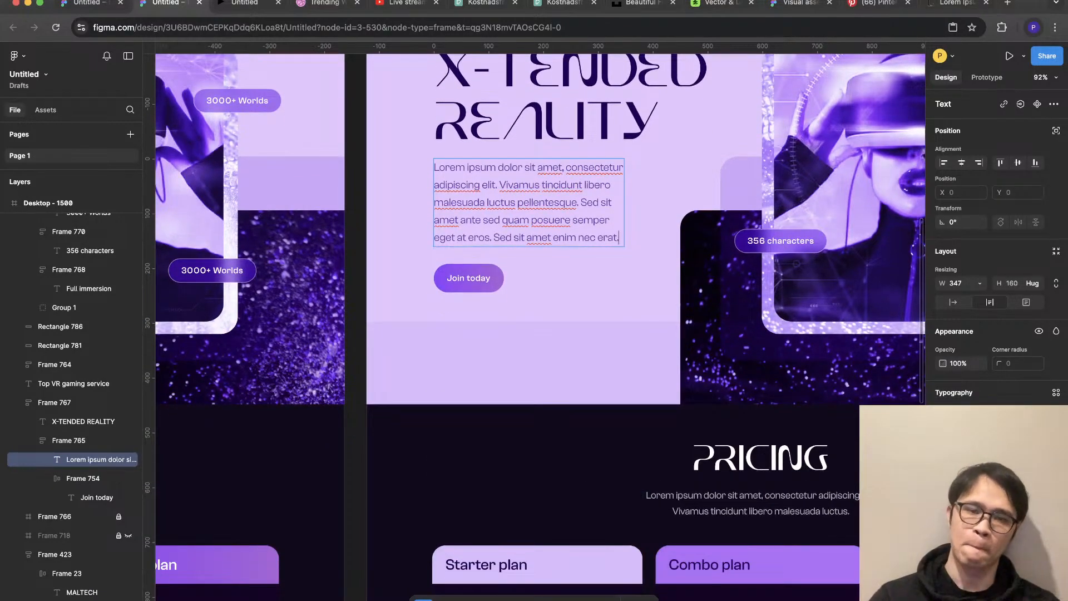
scroll(679, 390, "down", 5)
left_click(679, 390)
scroll(679, 390, "right", 3)
scroll(599, 337, "up", 5)
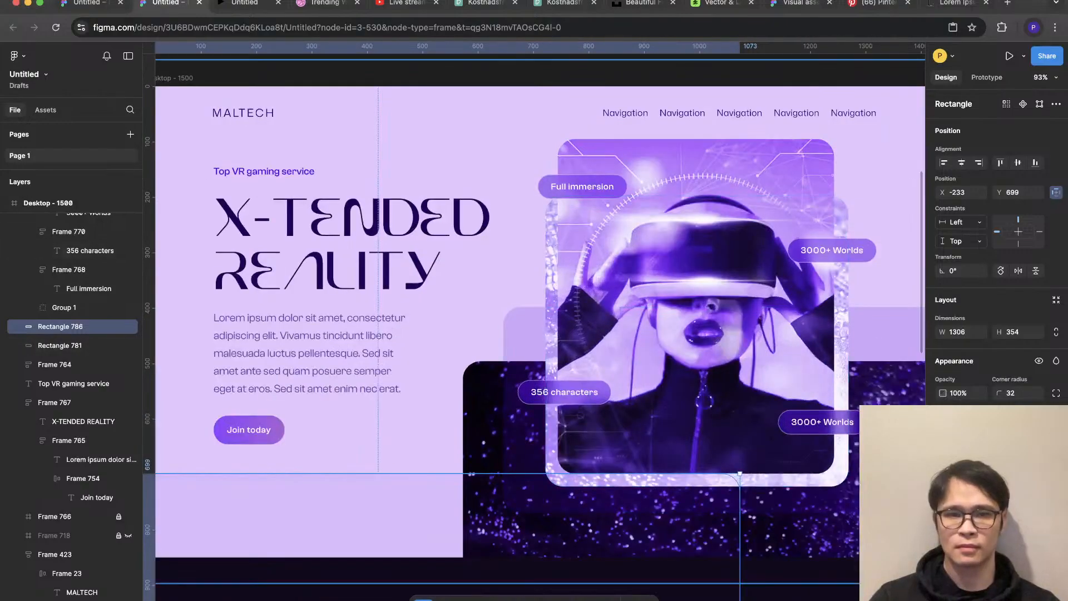
Step: Shorten the hero paragraph to four lines ending with "quam posuere semper."
double_click(309, 353)
left_click(394, 370)
key("super+shift+Down")
key("BackSpace")
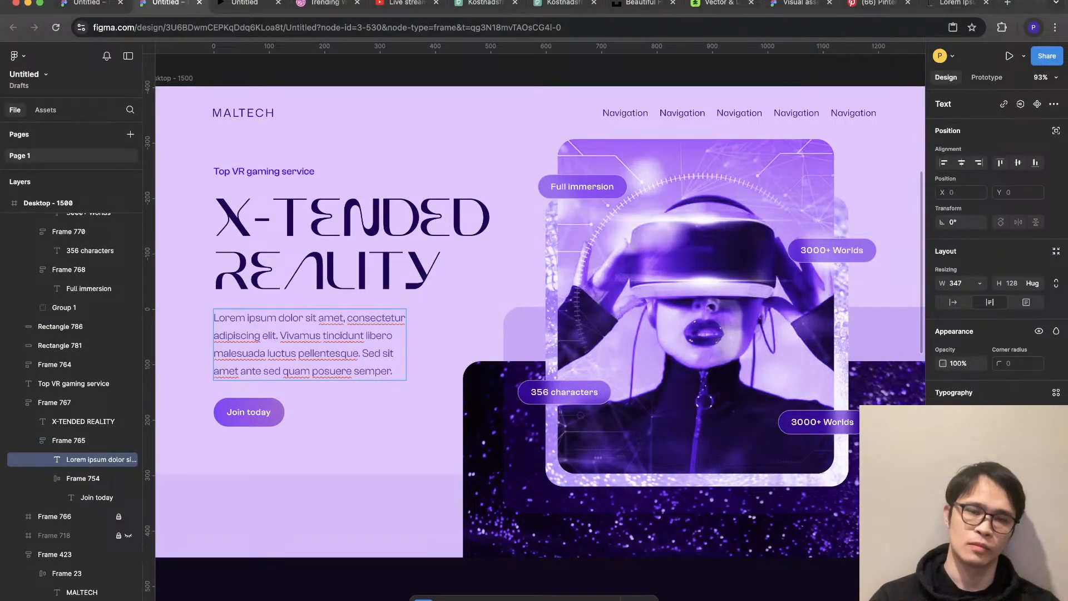
key("Escape")
left_click(457, 384)
scroll(462, 383, "down", 5)
key("Escape")
scroll(439, 372, "up", 2)
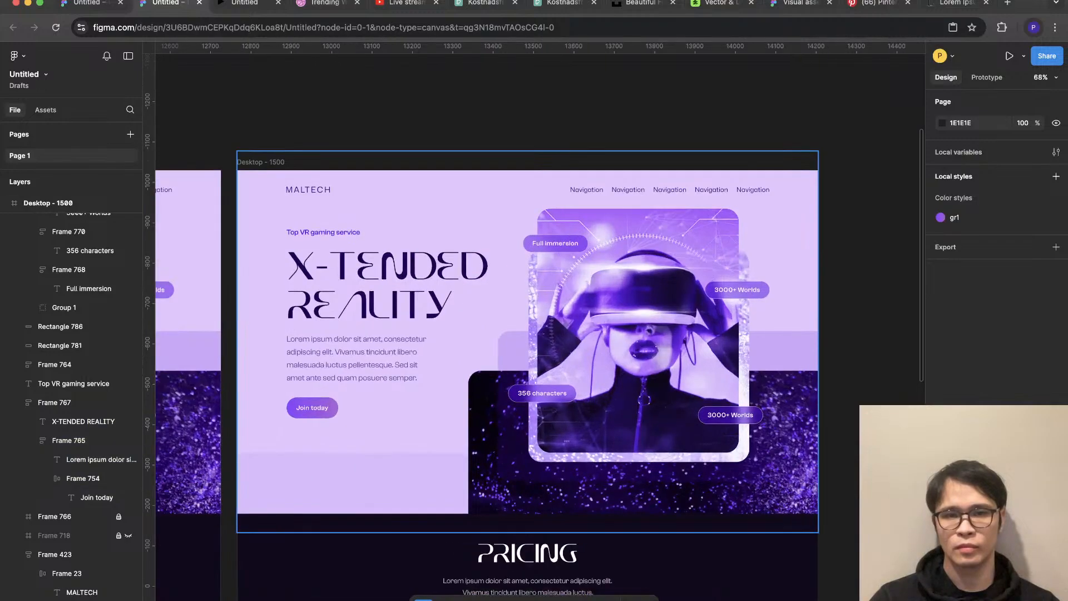
Step: Widen the hero paragraph's text box slightly to the right using the layout grids as a guide, and hide the grids again
left_click(356, 358, "super")
key("shift+g")
left_click_drag(426, 358, 445, 358)
key("shift+g")
left_click(490, 467)
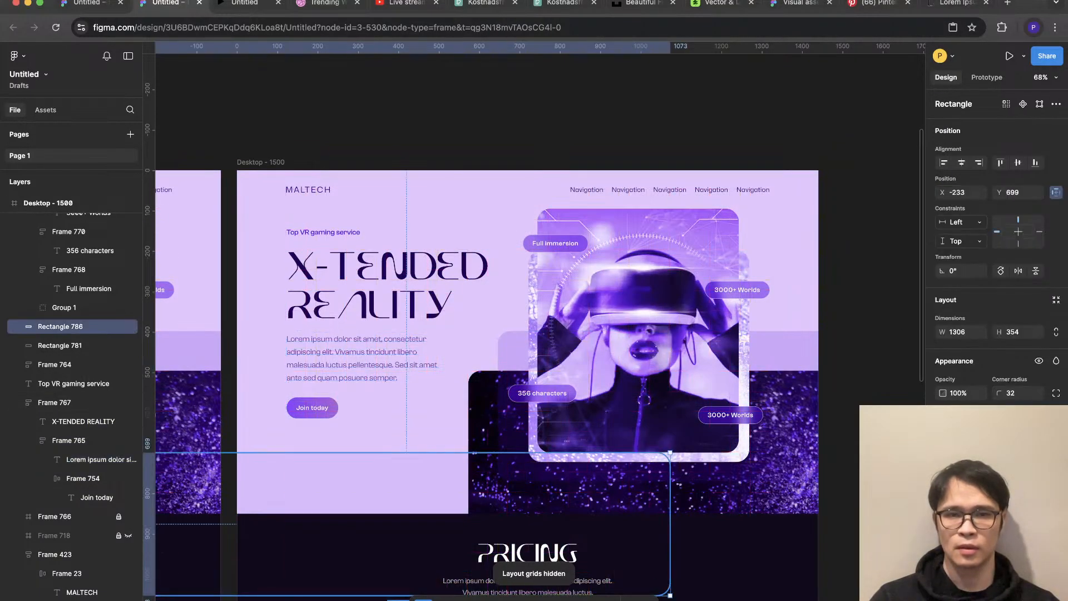
key("Escape")
scroll(505, 468, "down", 5)
scroll(441, 435, "up", 5)
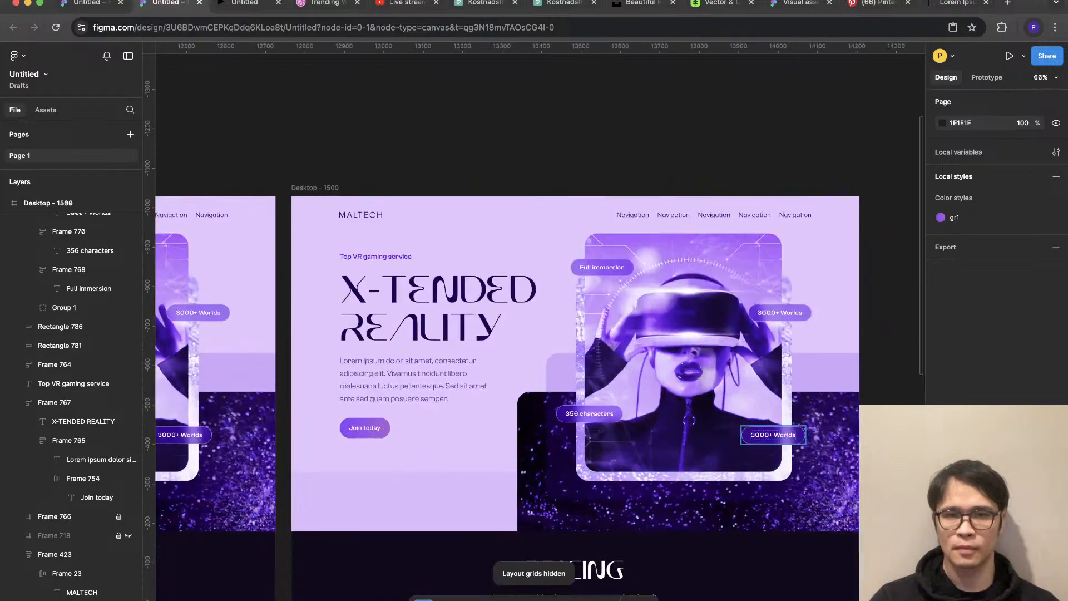
scroll(884, 356, "up", 1)
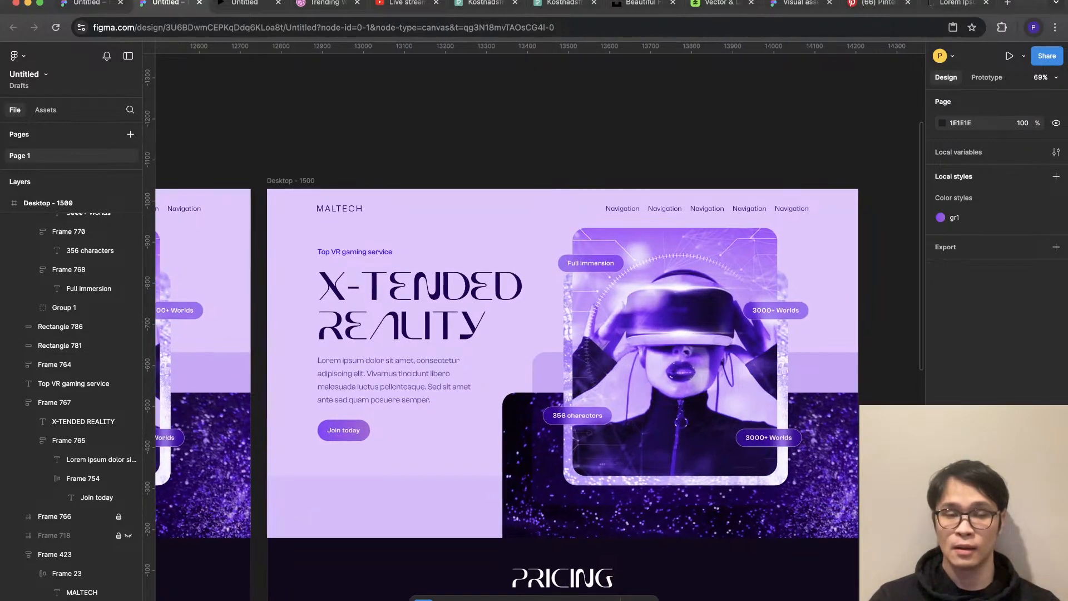
left_click(490, 361)
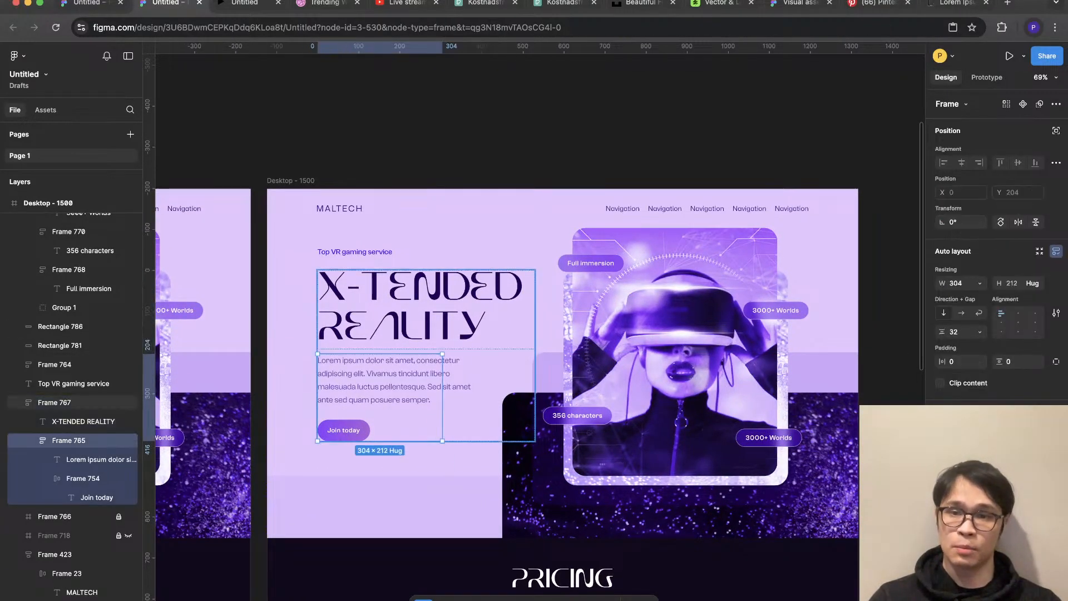
key("Escape")
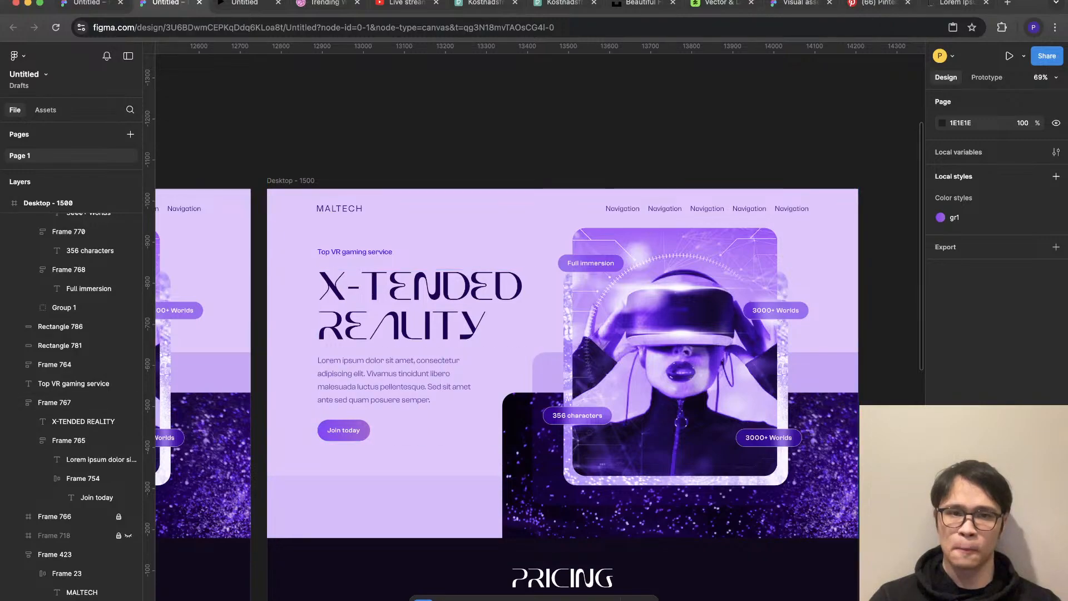
Step: Set the Top VR gaming service label above the heading to uppercase letter case
left_click(354, 251)
scroll(387, 208, "up", 2)
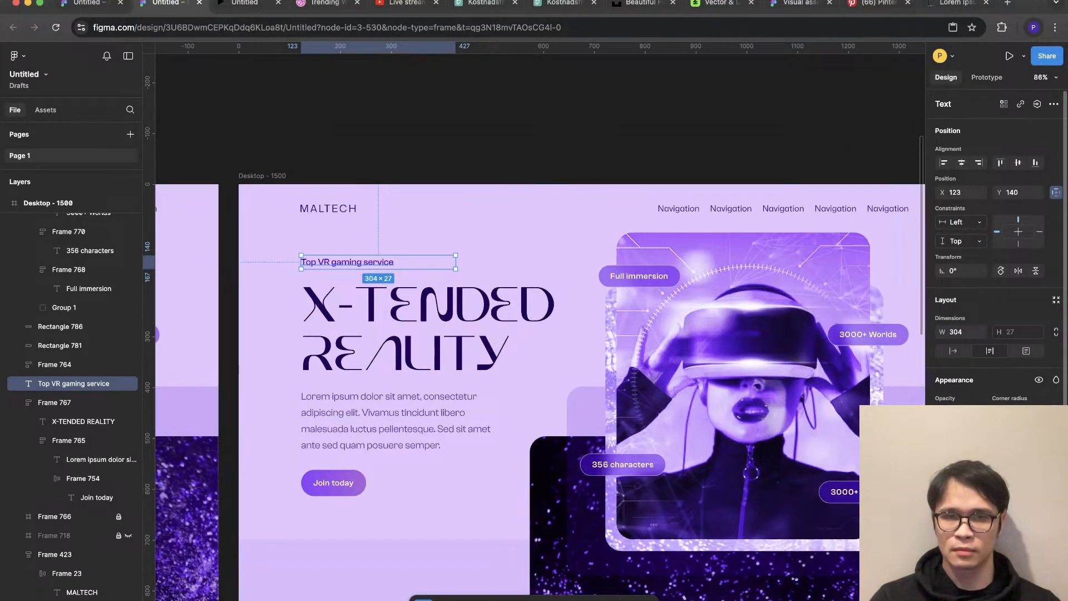
left_click(1055, 540)
left_click(868, 546)
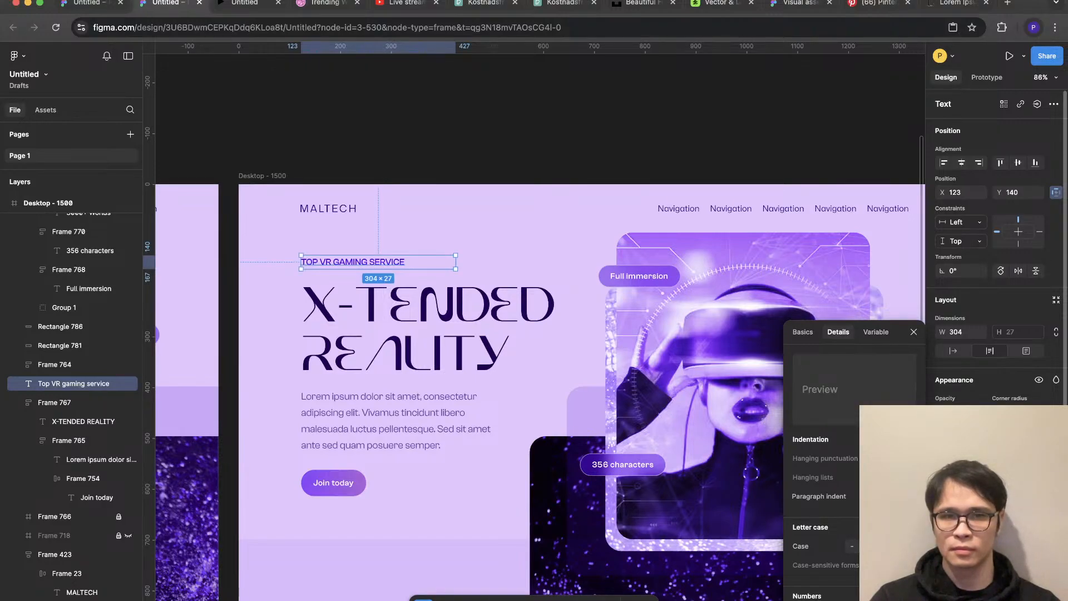
scroll(534, 367, "down", 2)
scroll(534, 367, "right", 2)
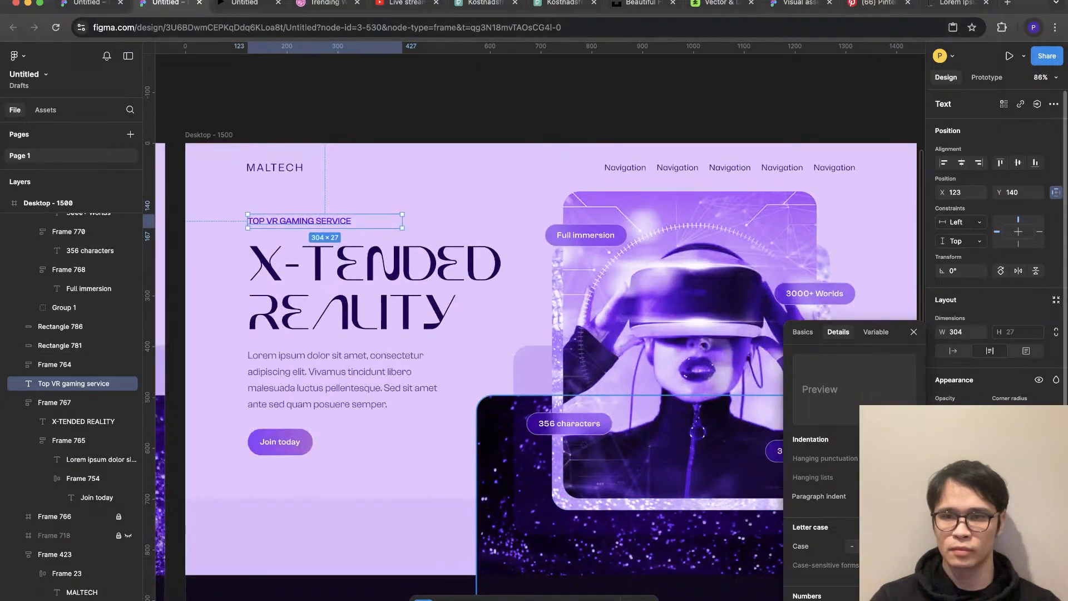
Step: Make the TOP VR GAMING SERVICE label bold and slightly smaller, with wider letter spacing
key("super+b")
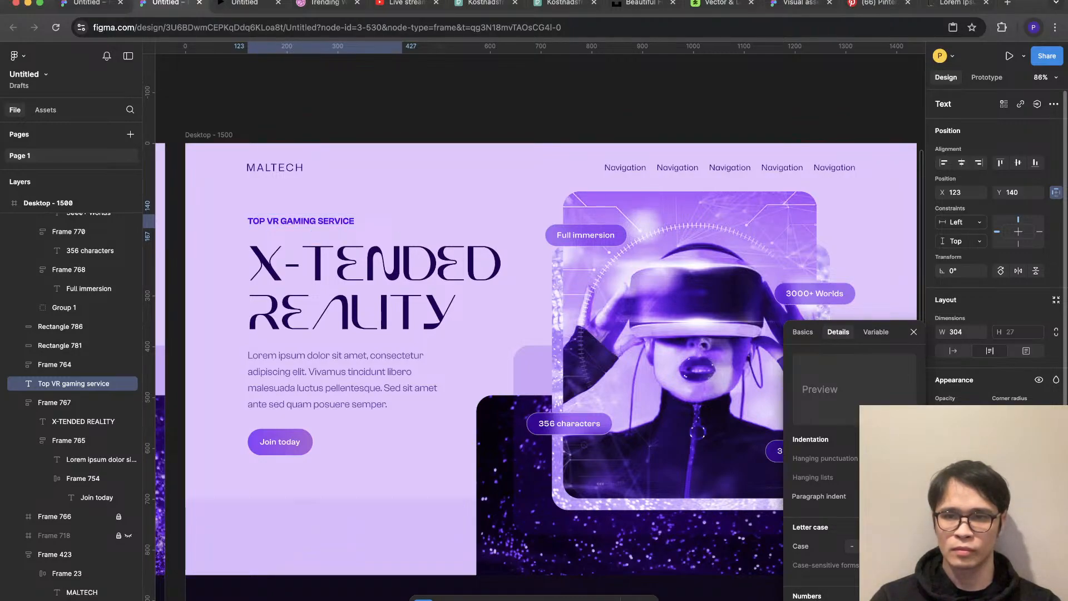
key("alt+period")
key("alt+period")
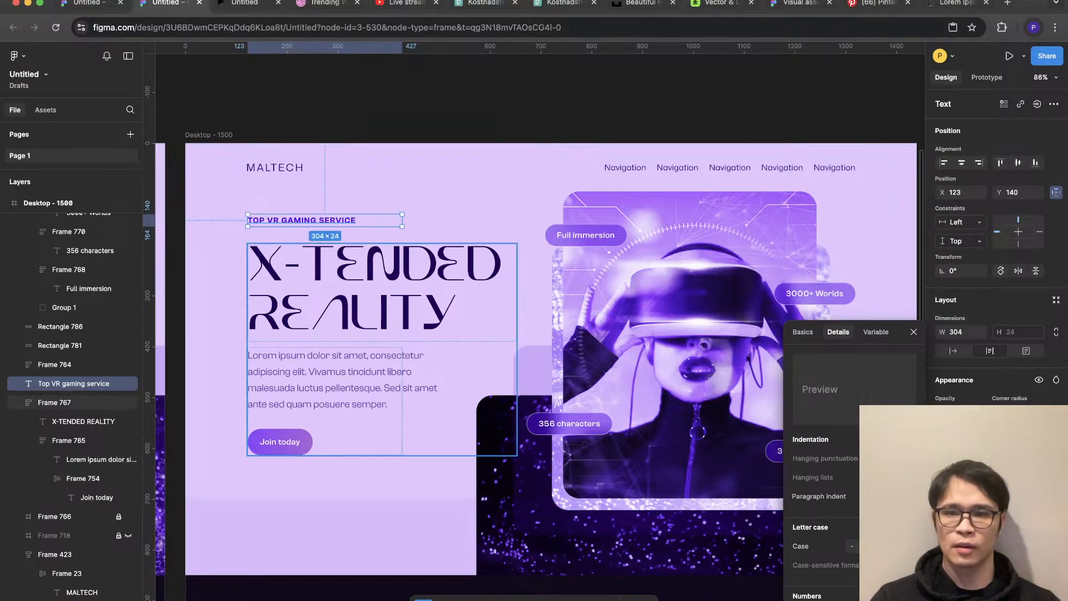
Step: Recolour the TOP VR GAMING SERVICE label to the heading's dark purple and reduce its font weight
left_click_drag(924, 407, 924, 425)
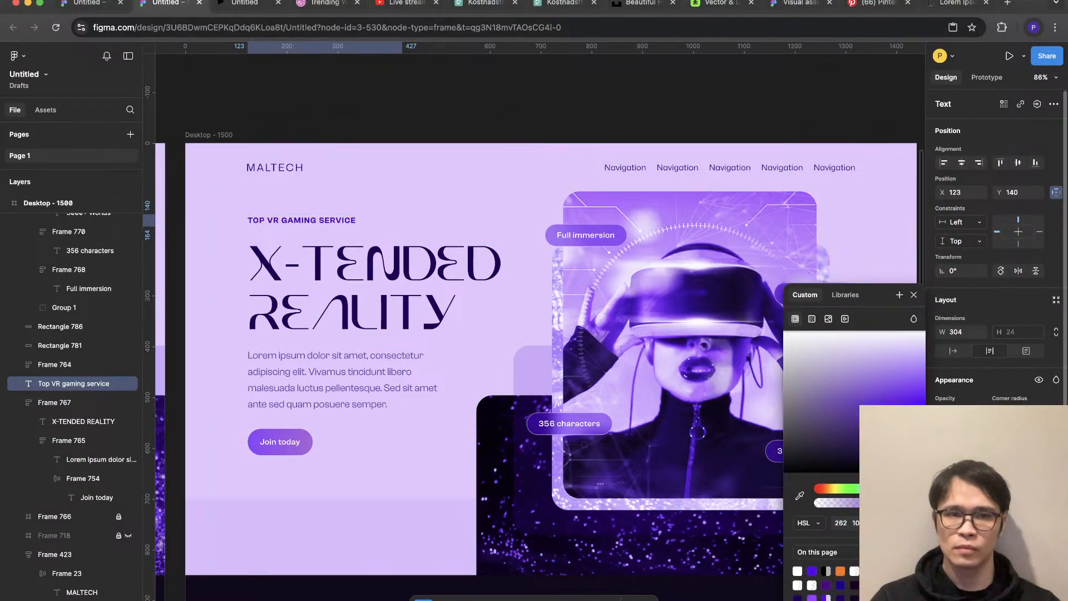
key("super+alt+comma")
left_click(521, 328)
double_click(382, 292)
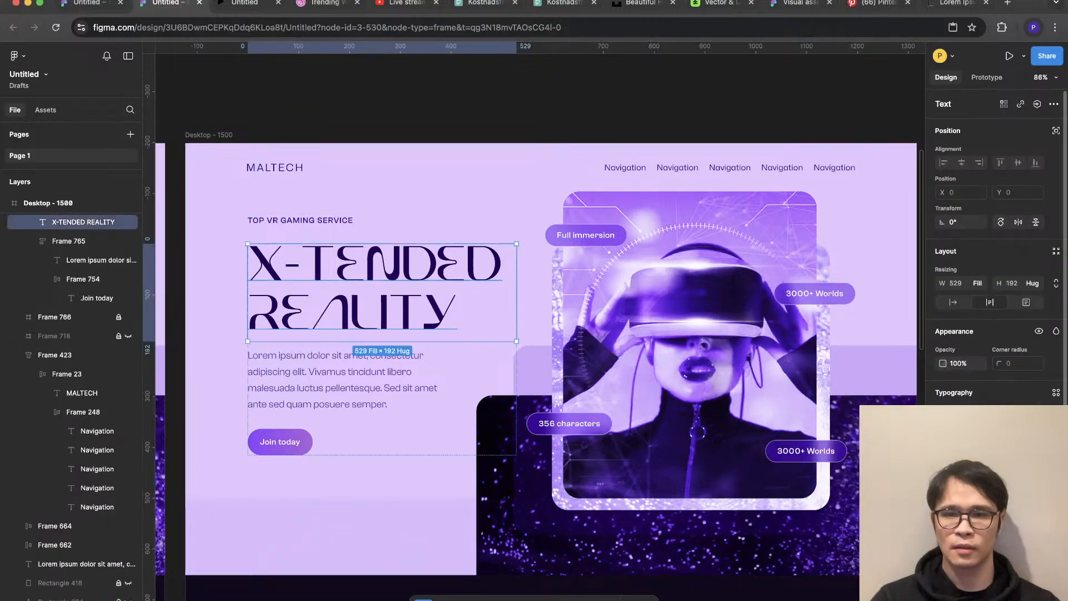
left_click(300, 220)
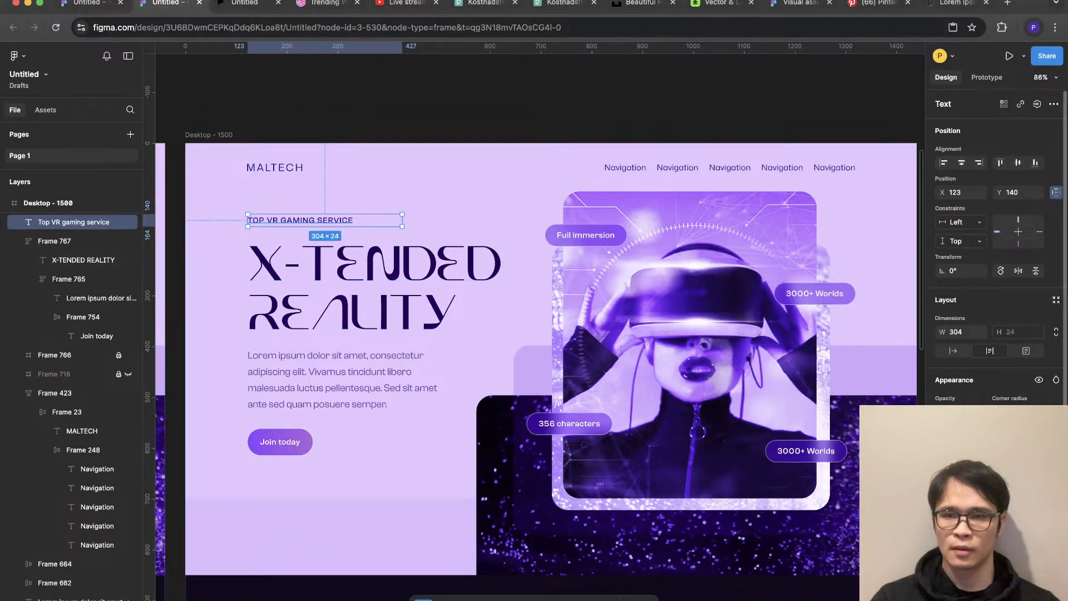
left_click(445, 184)
left_click(560, 106)
Step: Examine the composition of the hero and the start of the pricing section in the duplicated frame
scroll(560, 114, "down", 3)
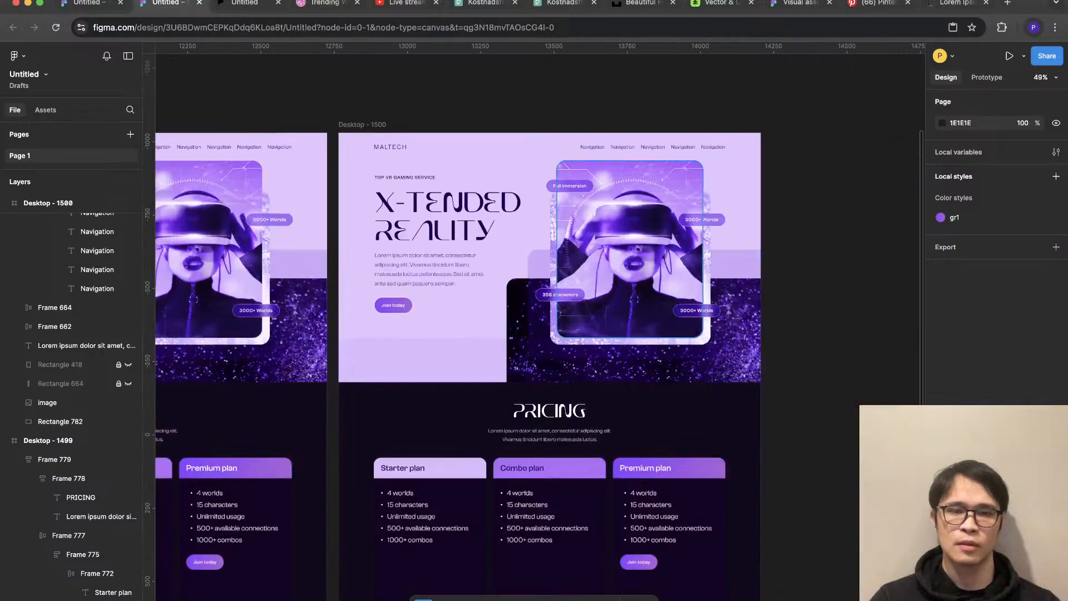
scroll(682, 214, "up", 3)
key("super+z")
key("super+z")
left_click(764, 342)
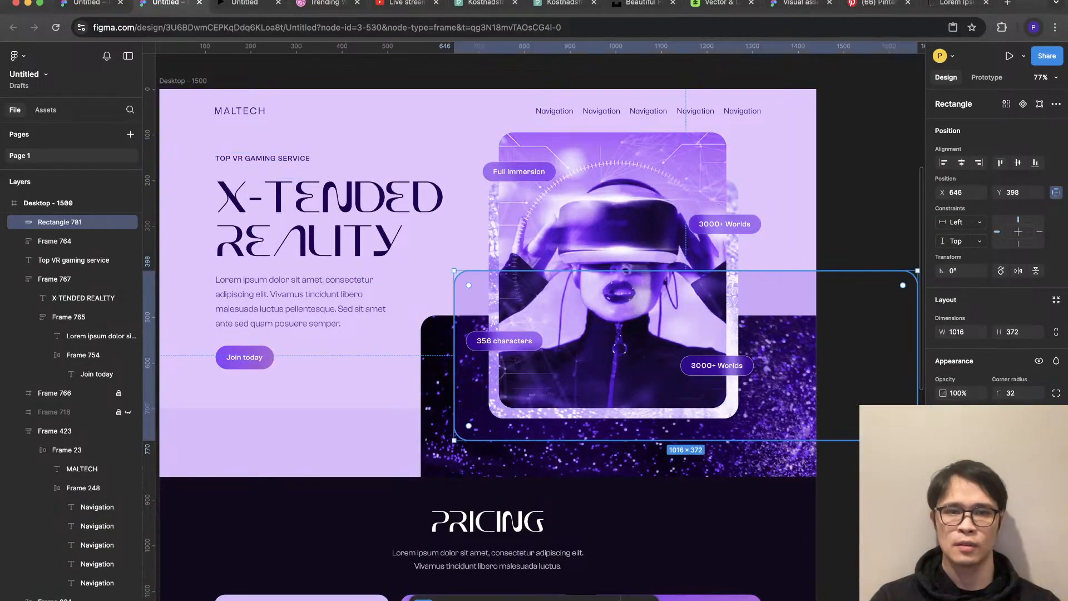
scroll(764, 341, "down", 3)
key("Escape")
scroll(790, 356, "up", 4)
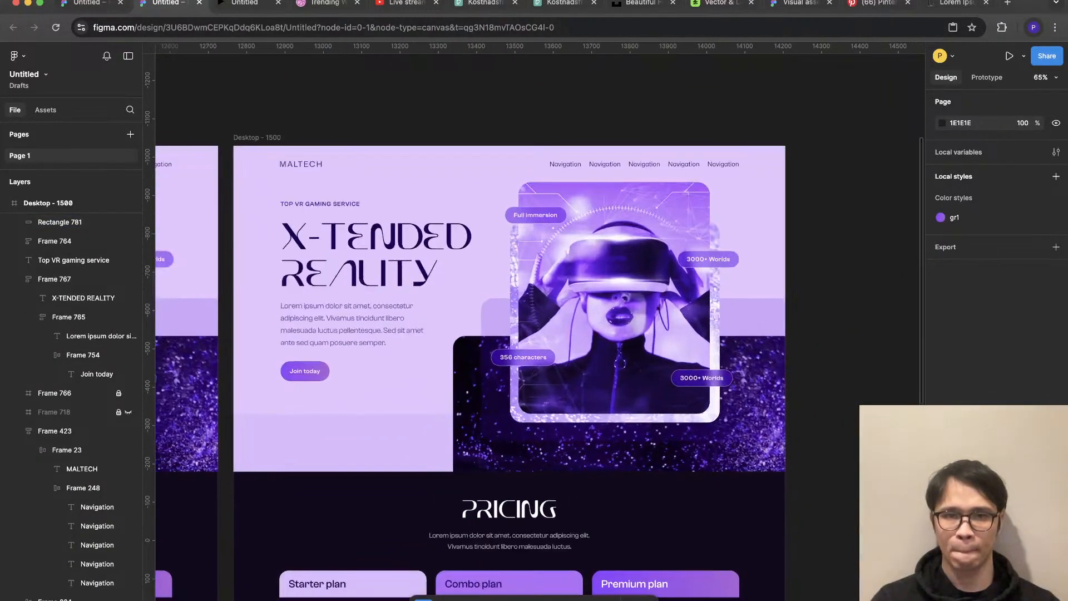
scroll(789, 489, "up", 1)
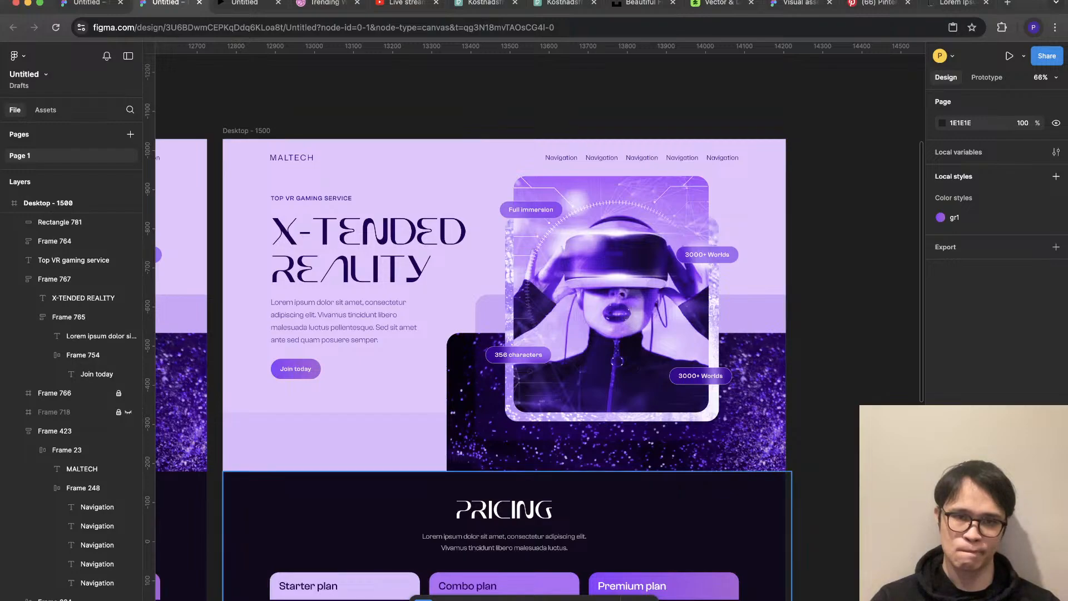
scroll(788, 489, "left", 2)
scroll(316, 443, "up", 2)
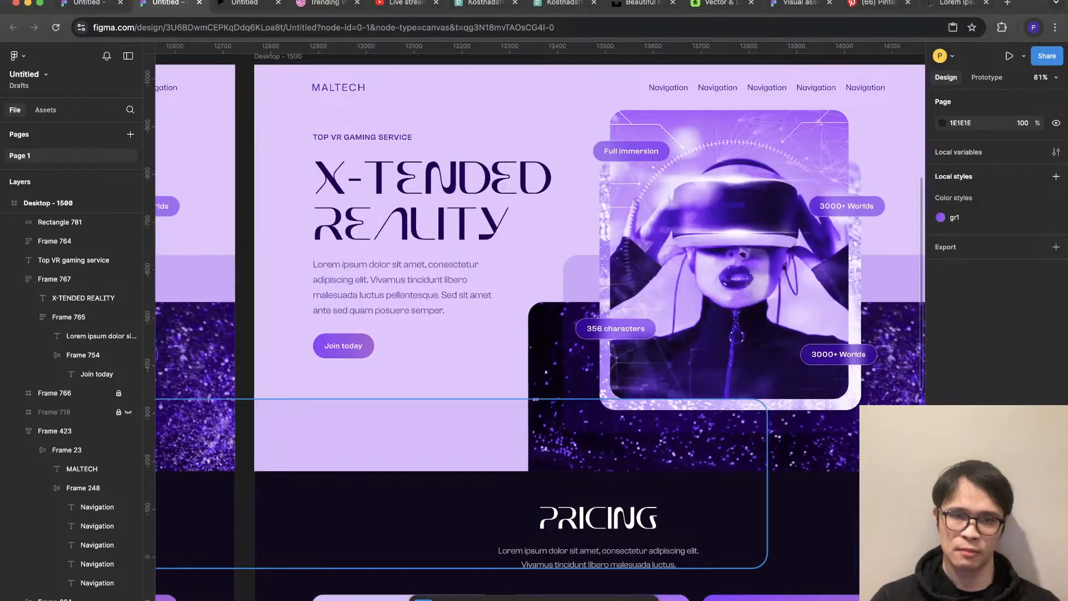
Step: Show the layout grids, duplicate the wide pale rectangle at the hero's lower edge, narrow the copy to 202 at X 118, and preview it
left_click(315, 443)
key("ctrl+shift+4")
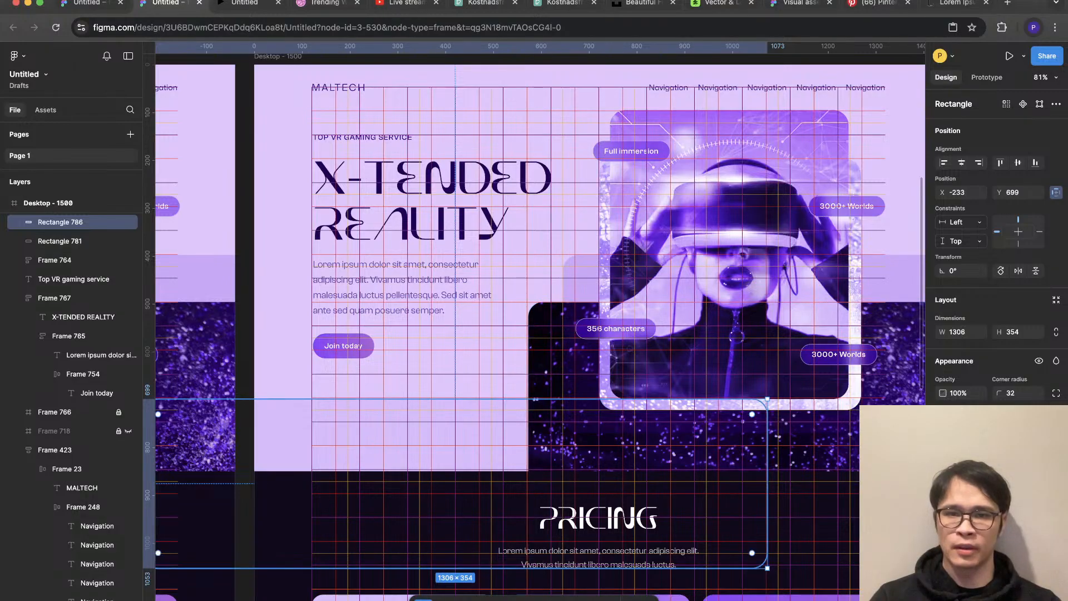
key("super+d")
left_click_drag(767, 399, 407, 399)
key("alt")
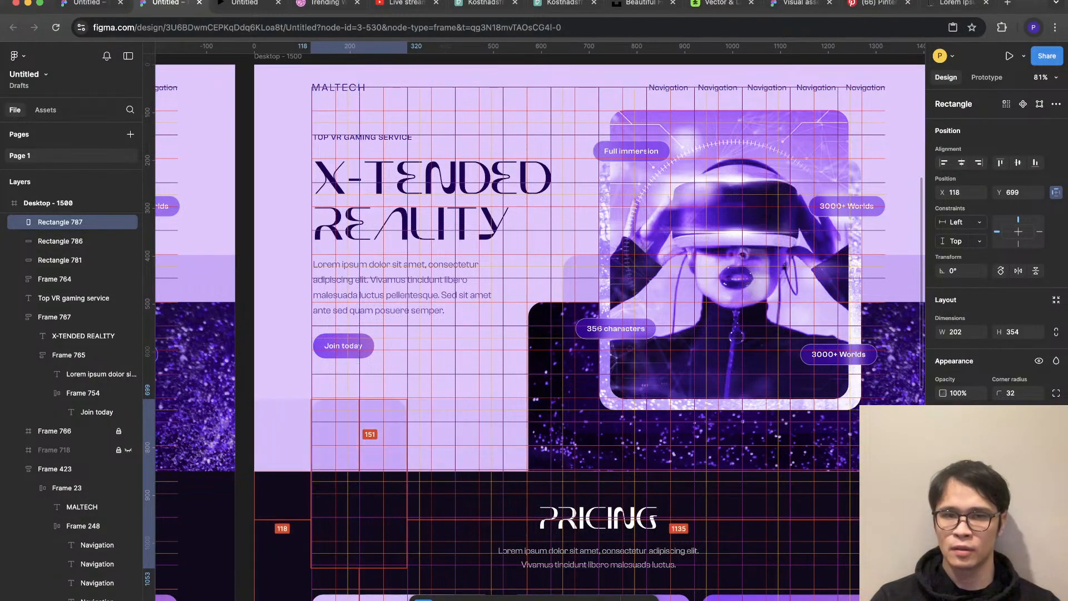
left_click(244, 2)
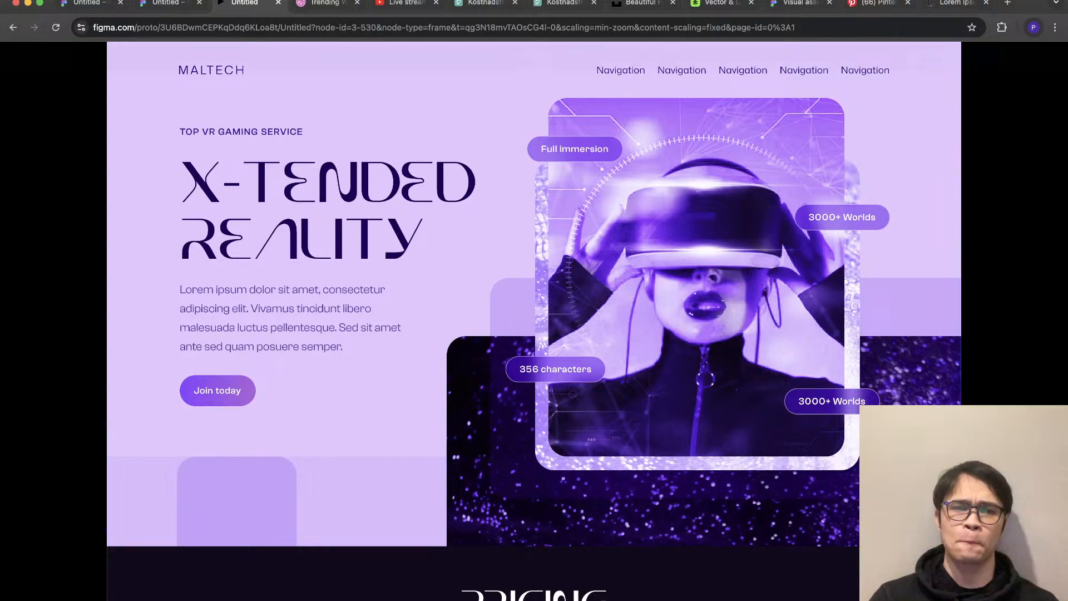
Step: Lower the top edge of the wide pale rectangle to Y 748, making it 305 high, and check it in the prototype preview
left_click(169, 2)
left_click(481, 414)
scroll(484, 403, "up", 2)
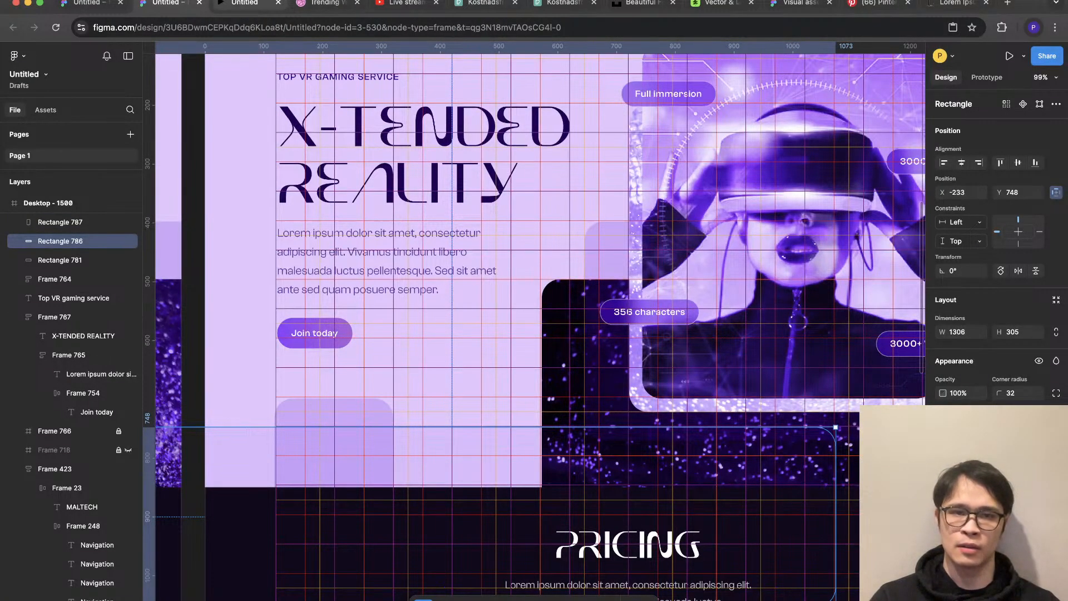
left_click(244, 2)
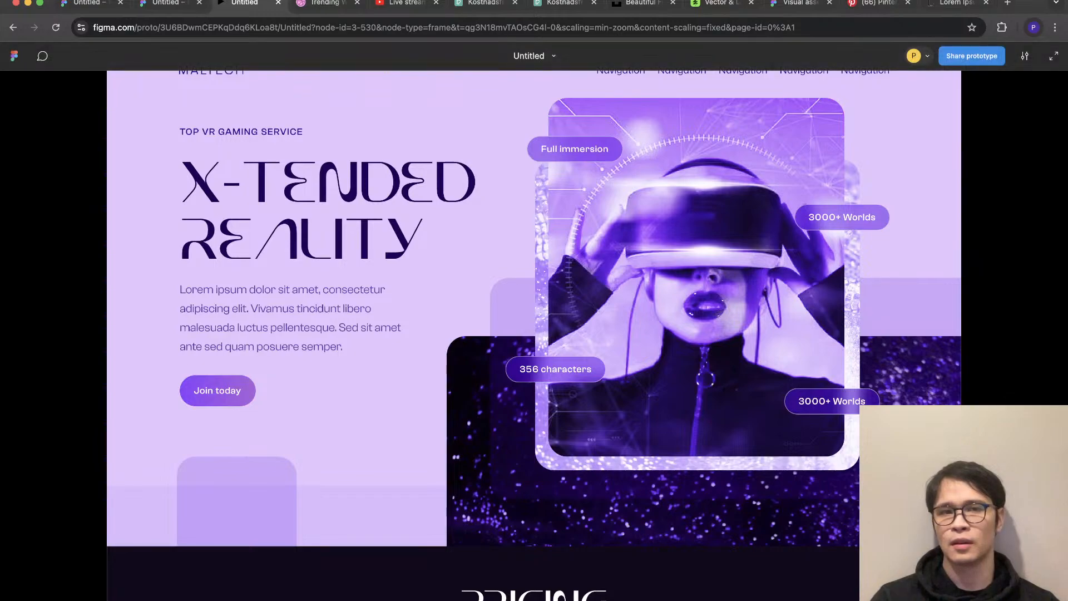
Step: Recolour the narrow rounded rectangle a muted greyish purple, move it left to X -79, and check it in the prototype preview
left_click(169, 3)
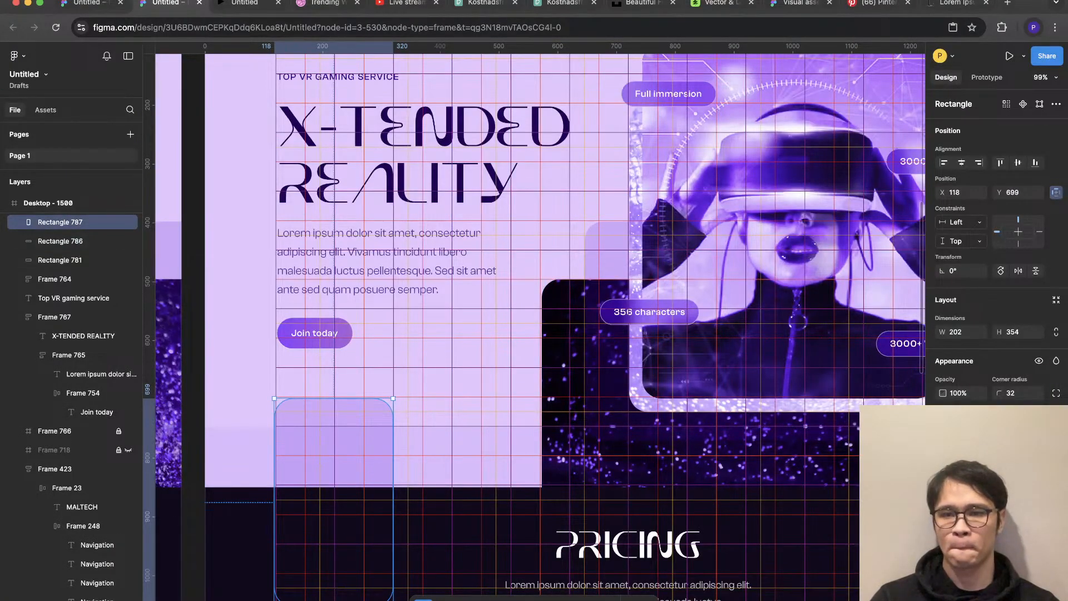
left_click(800, 495)
left_click(527, 452)
left_click_drag(921, 348, 854, 370)
left_click_drag(334, 445, 218, 445)
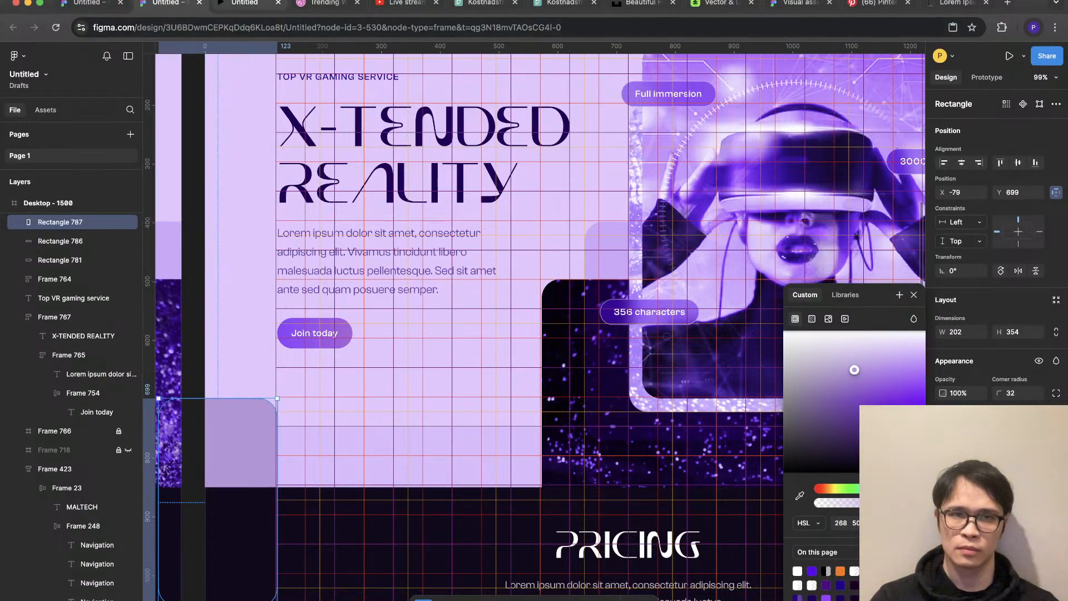
key("ctrl+Tab")
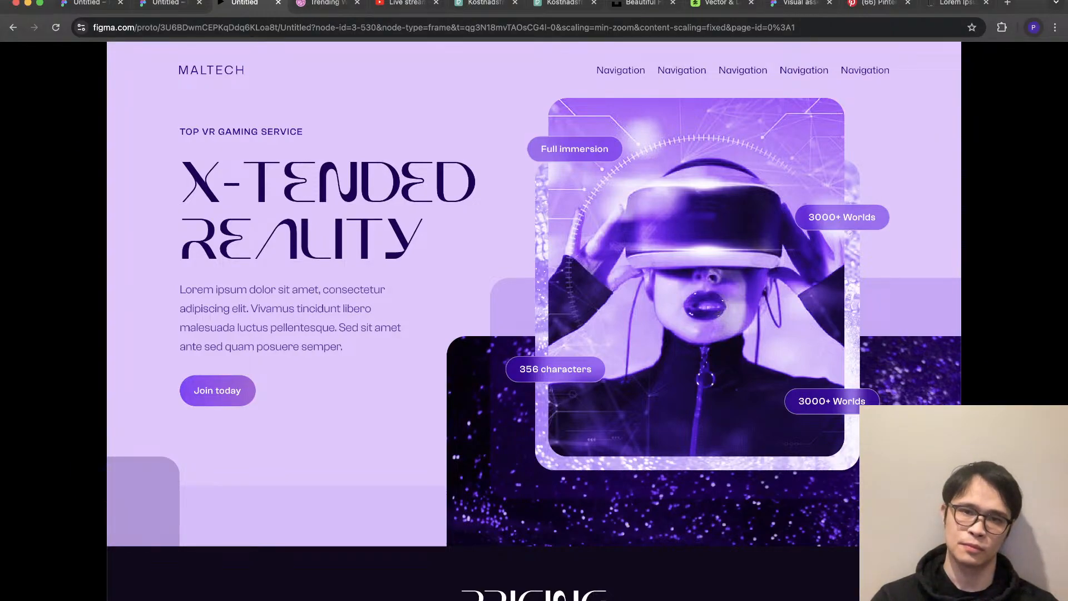
Step: Examine the hero's lower edge and its transition into the pricing cards in the prototype preview
scroll(534, 300, "down", 7)
scroll(534, 300, "up", 5)
scroll(534, 300, "up", 3)
scroll(534, 301, "down", 4)
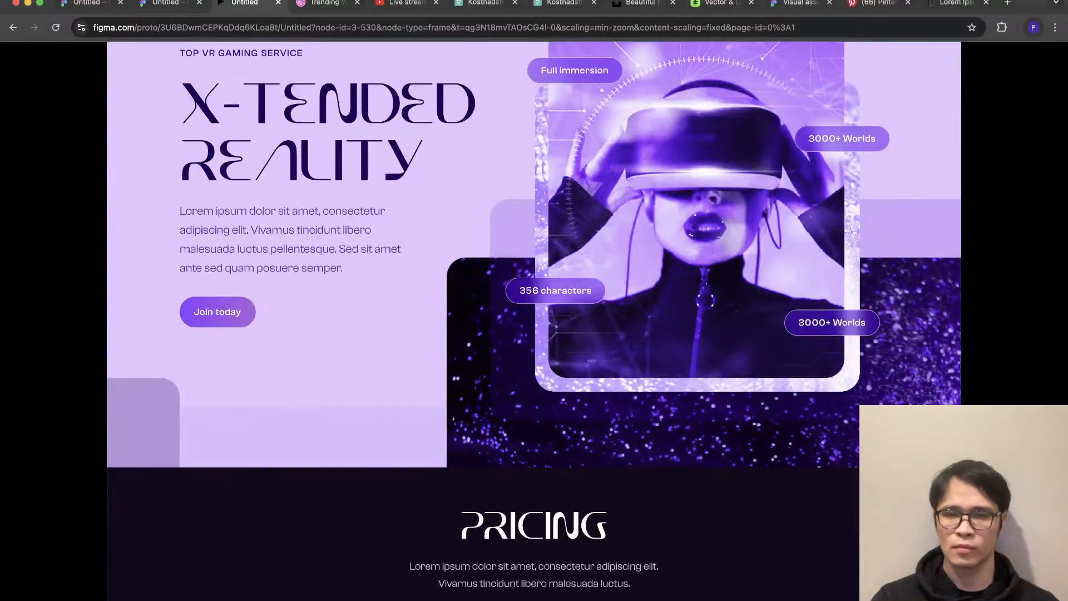
scroll(534, 300, "up", 1)
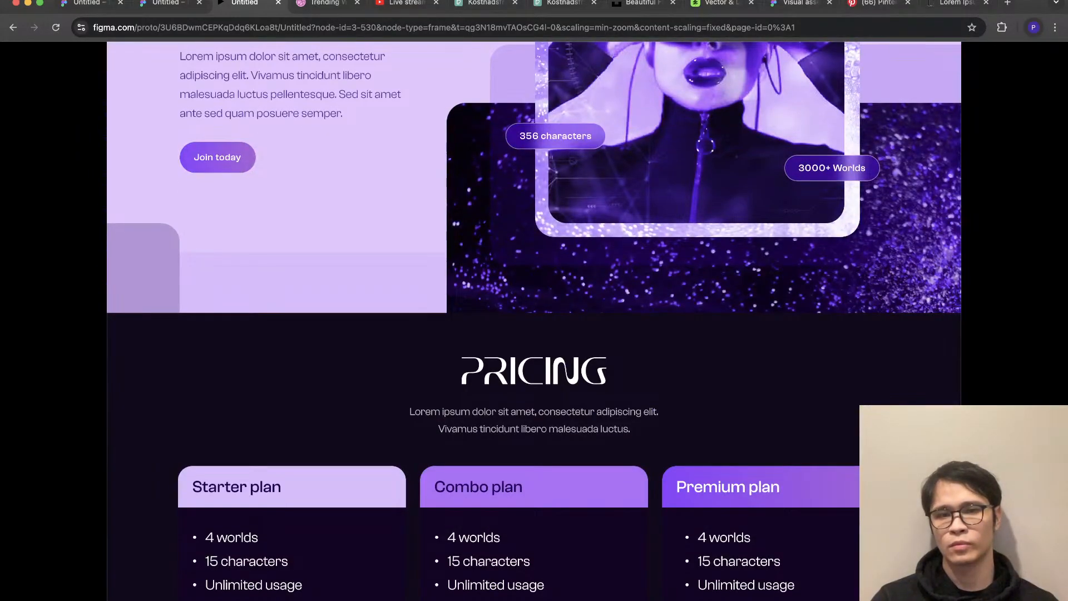
scroll(534, 301, "up", 1)
scroll(534, 300, "up", 1)
scroll(534, 301, "down", 2)
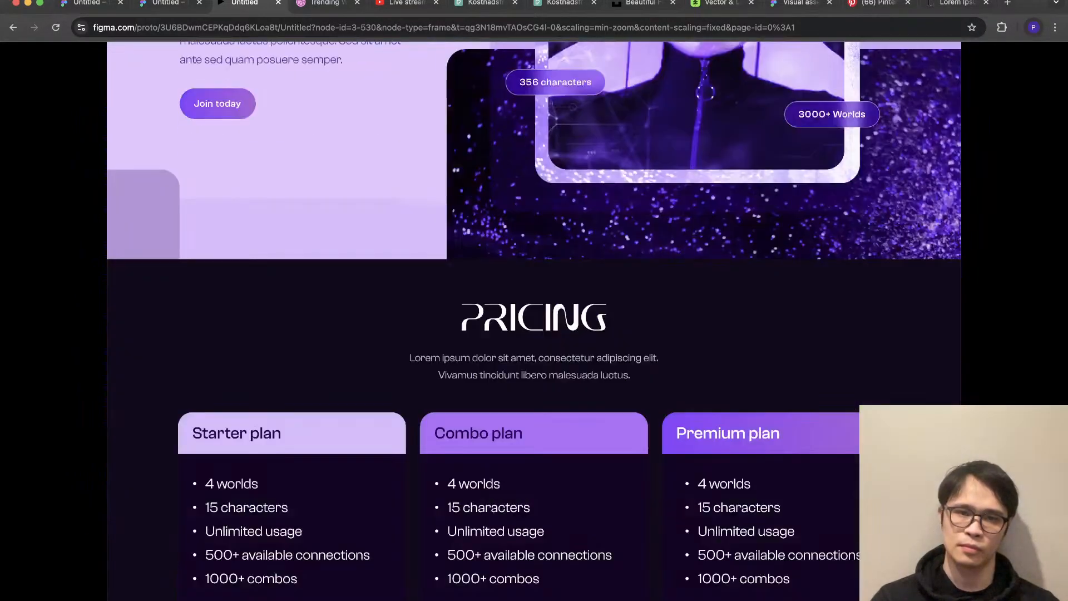
Step: Reduce the text size of the Starter, Combo and Premium plan titles, and check the pricing cards in the prototype preview
left_click(170, 3)
scroll(510, 329, "down", 5)
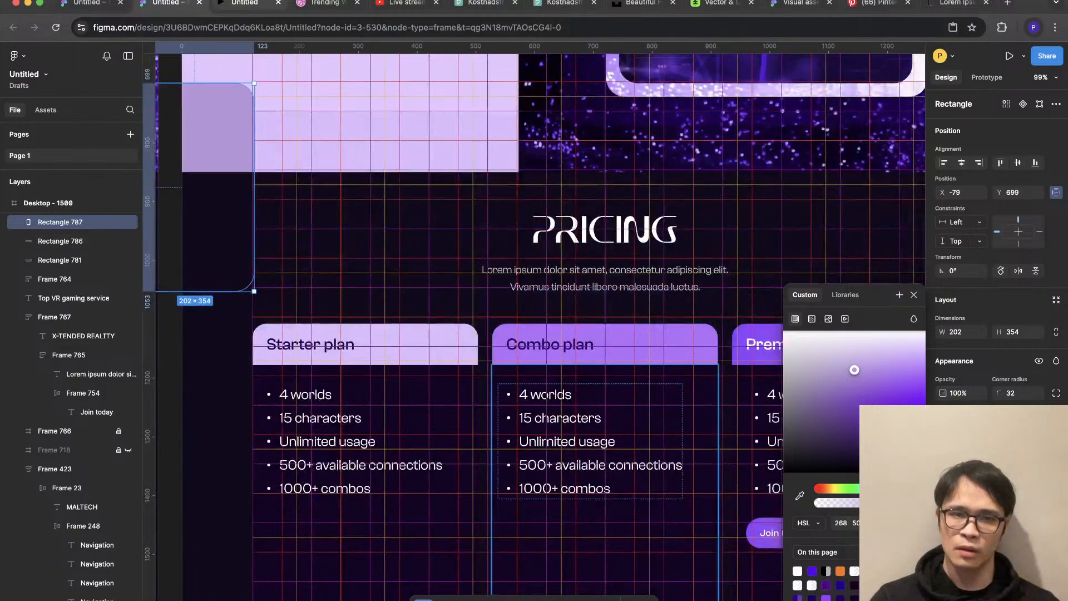
left_click(311, 344, "super")
scroll(540, 328, "right", 2)
left_click(475, 346, "shift+super")
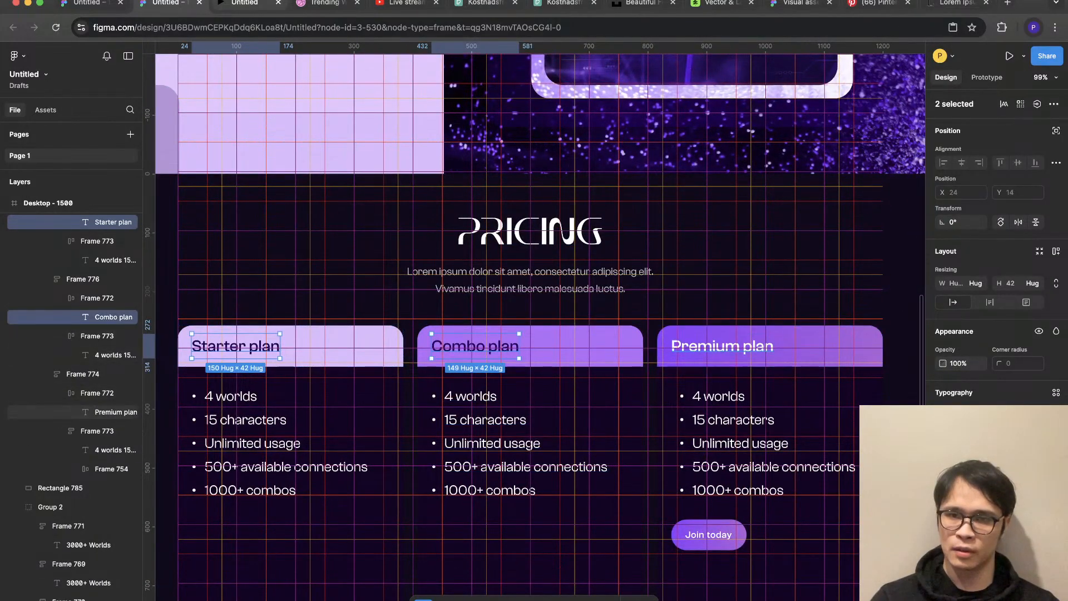
left_click(722, 346, "shift+super")
left_click(664, 494)
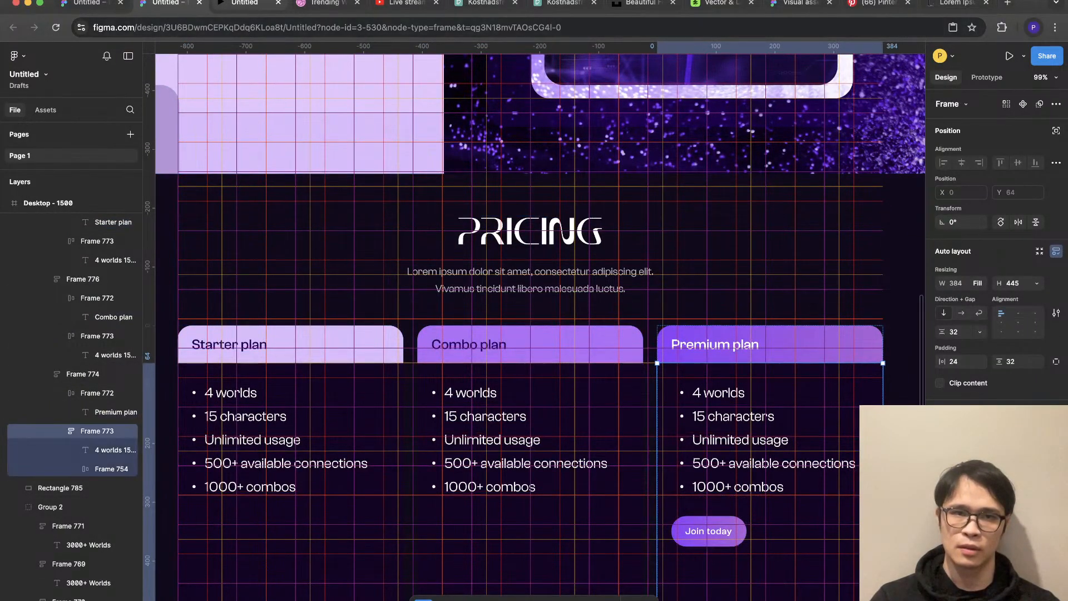
left_click(245, 3)
scroll(534, 321, "up", 5)
scroll(533, 321, "down", 4)
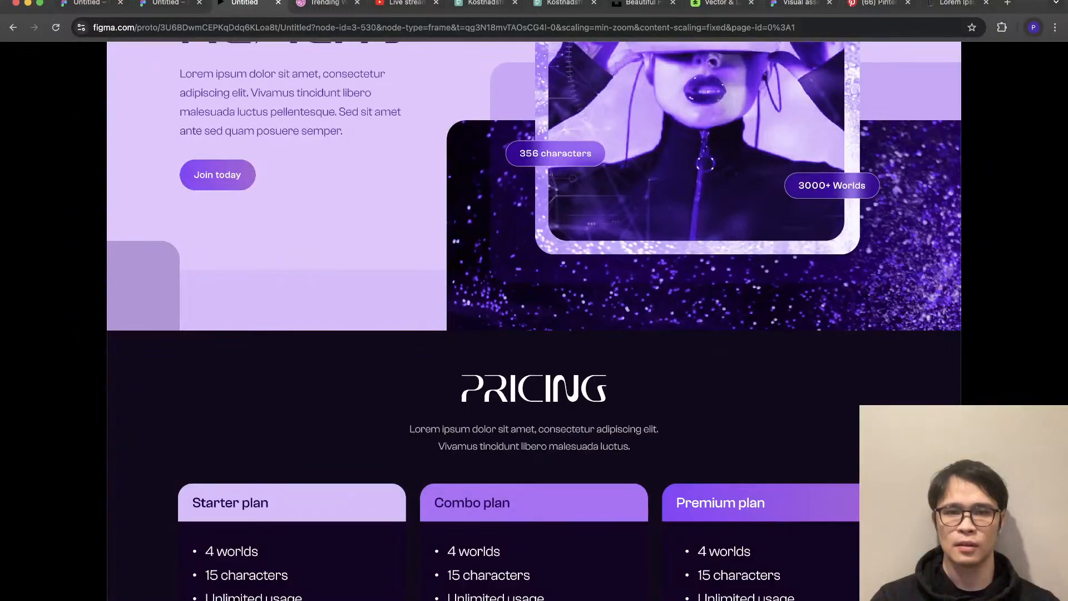
scroll(533, 321, "down", 5)
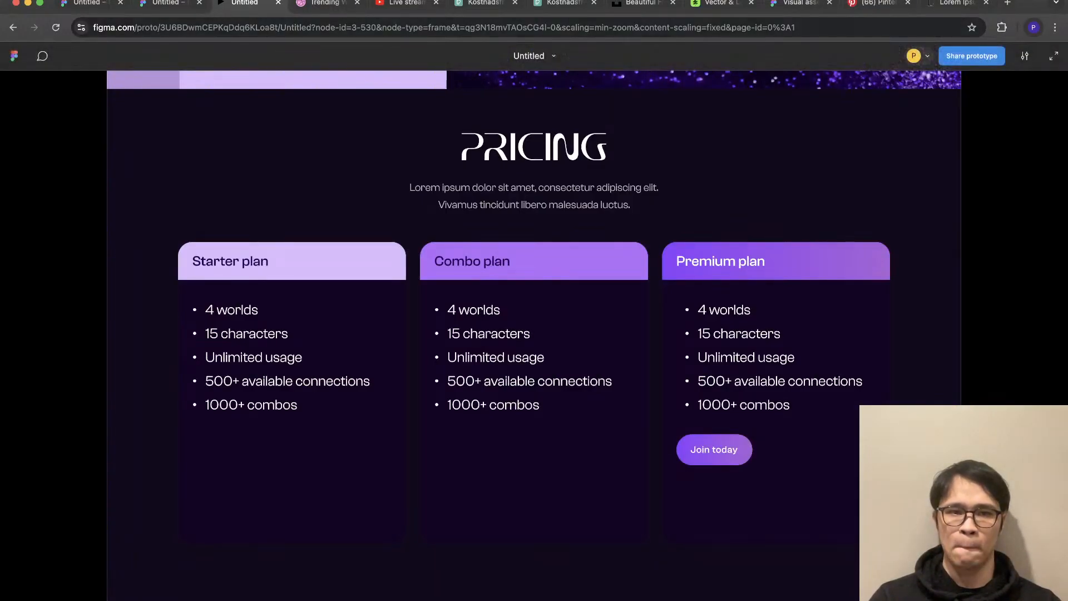
Step: Reduce the text size of the feature lists in all three pricing cards until each list measures 262 × 166
left_click(168, 2)
left_click(252, 440, "super")
left_click(492, 439, "shift+super")
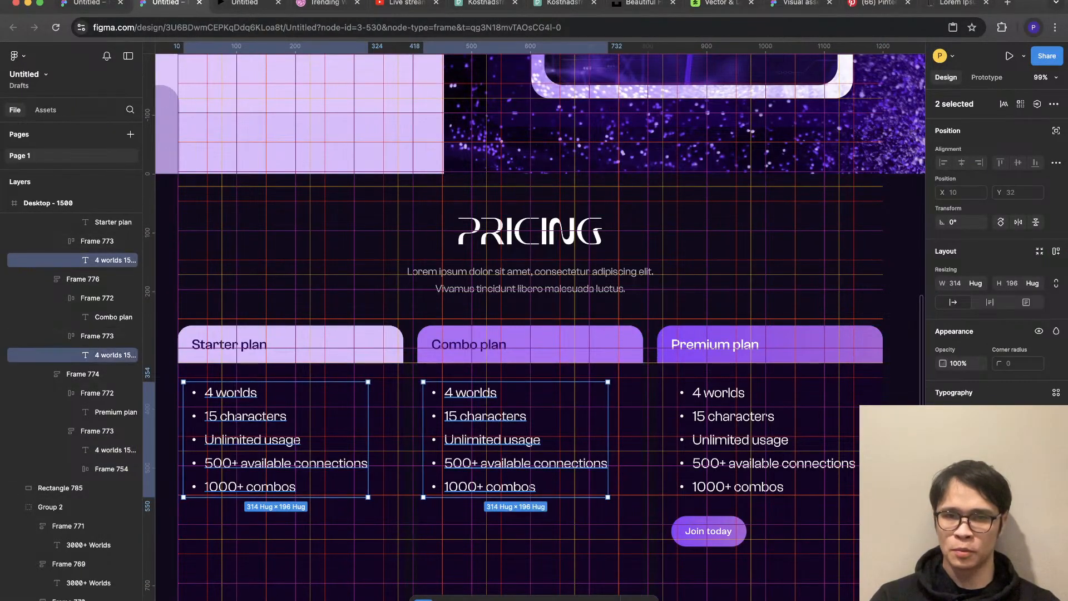
left_click(740, 439, "shift+super")
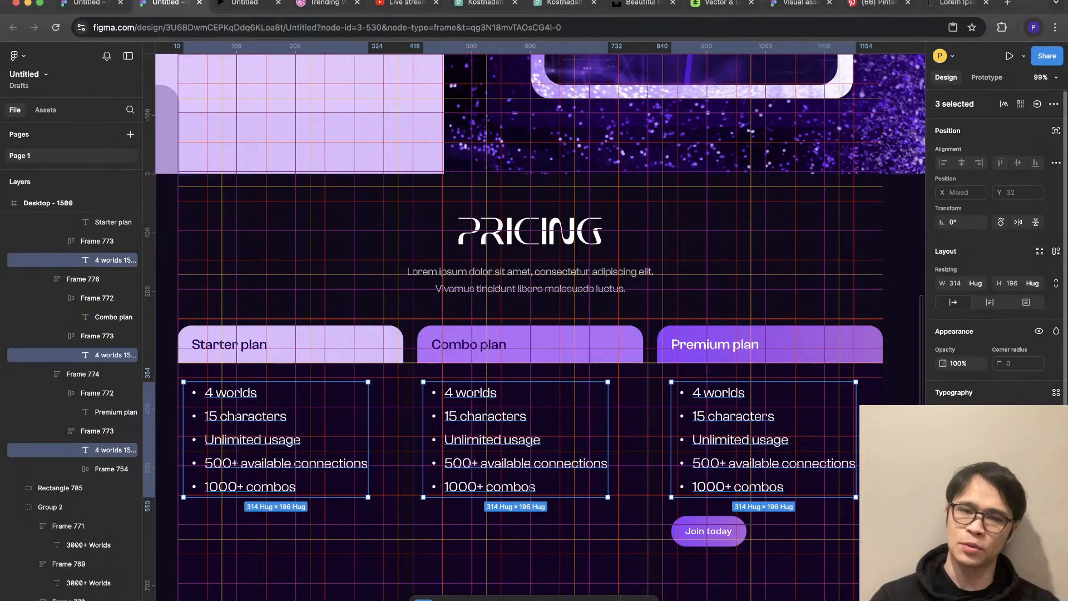
key("super+shift+comma")
key("super+shift+comma")
key("super+shift+comma")
key("super+shift+comma")
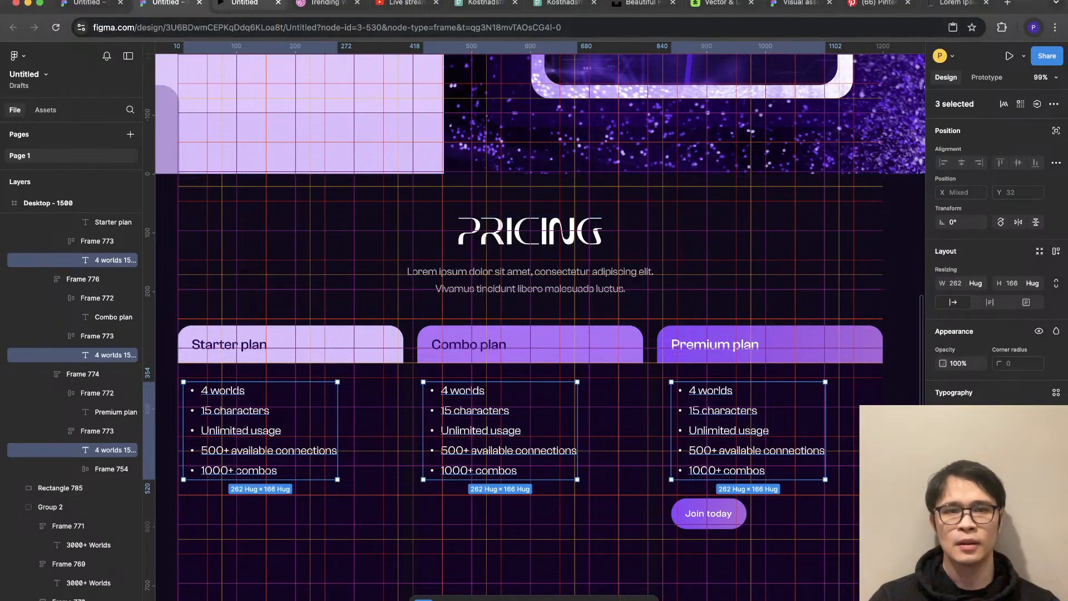
Step: Examine the full hero together with the resized pricing text in the prototype preview
left_click(244, 3)
scroll(534, 320, "up", 4)
scroll(534, 320, "down", 1)
scroll(534, 320, "up", 6)
scroll(534, 320, "down", 5)
scroll(534, 320, "up", 1)
scroll(534, 320, "up", 5)
scroll(534, 320, "down", 5)
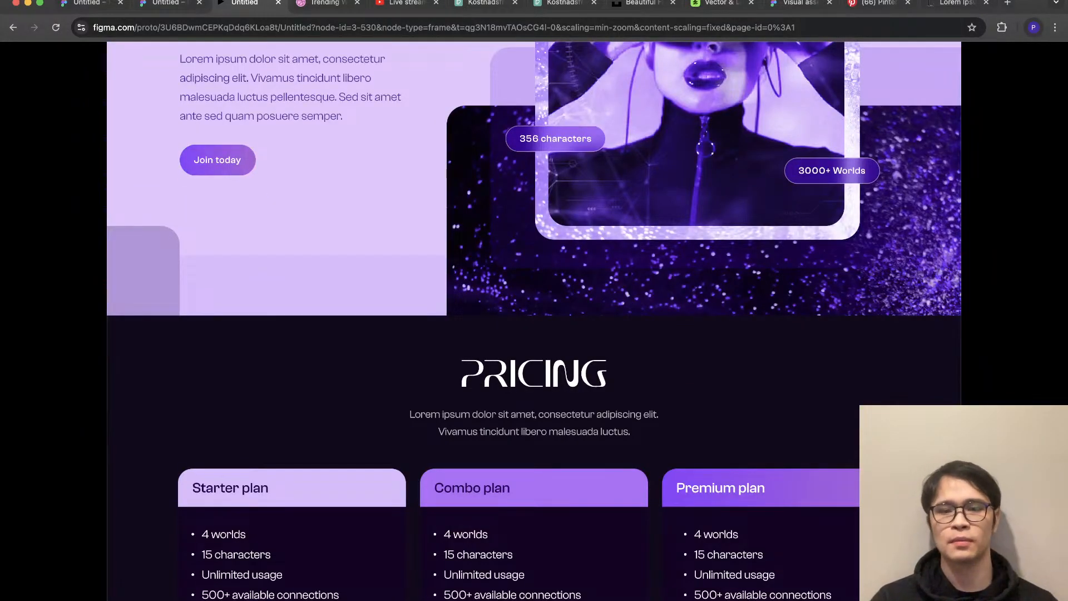
scroll(534, 320, "up", 1)
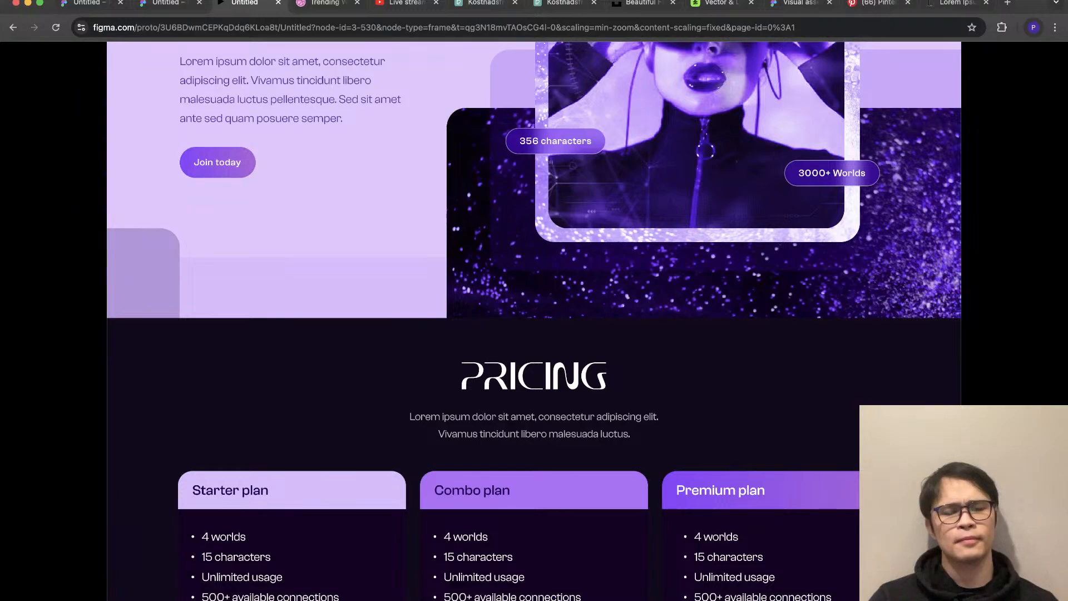
scroll(534, 320, "up", 4)
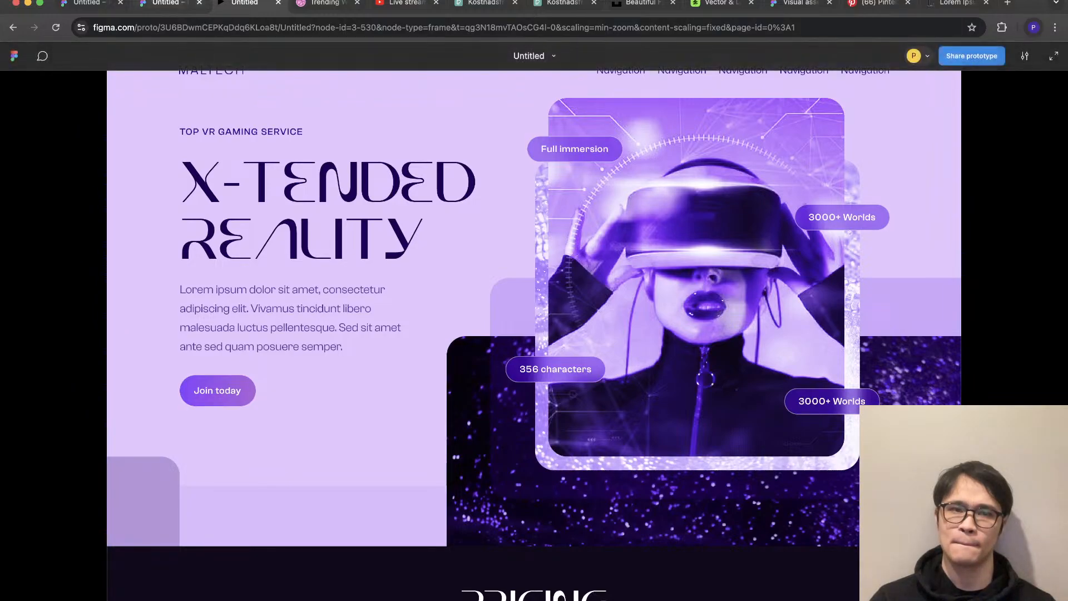
Step: Duplicate the Desktop - 1500 frame and hide the layout grids
left_click(167, 3)
scroll(634, 428, "down", 6)
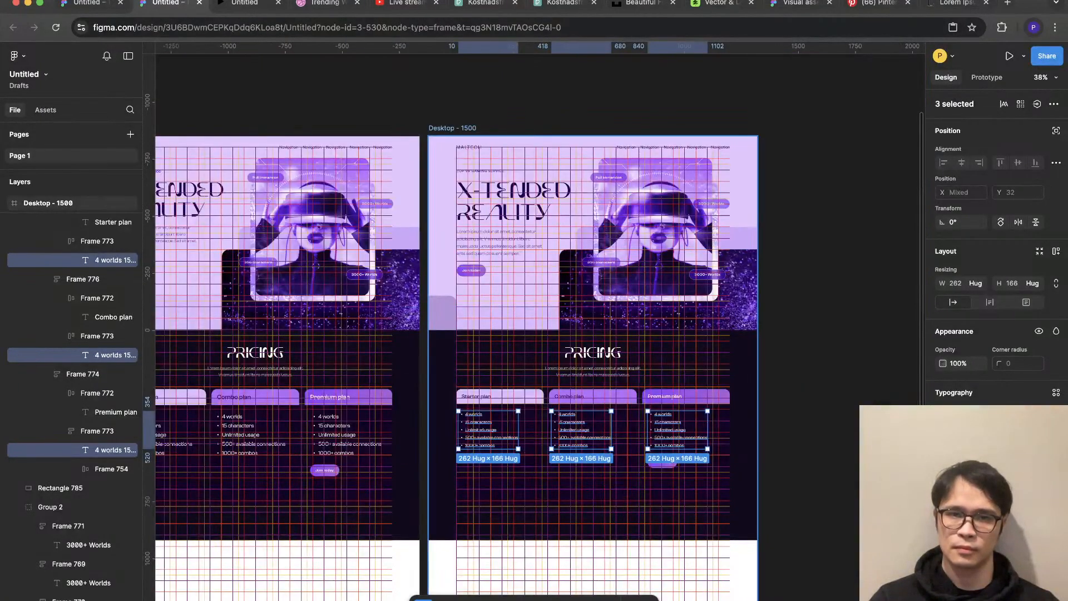
left_click(451, 128)
key("super+d")
key("shift+g")
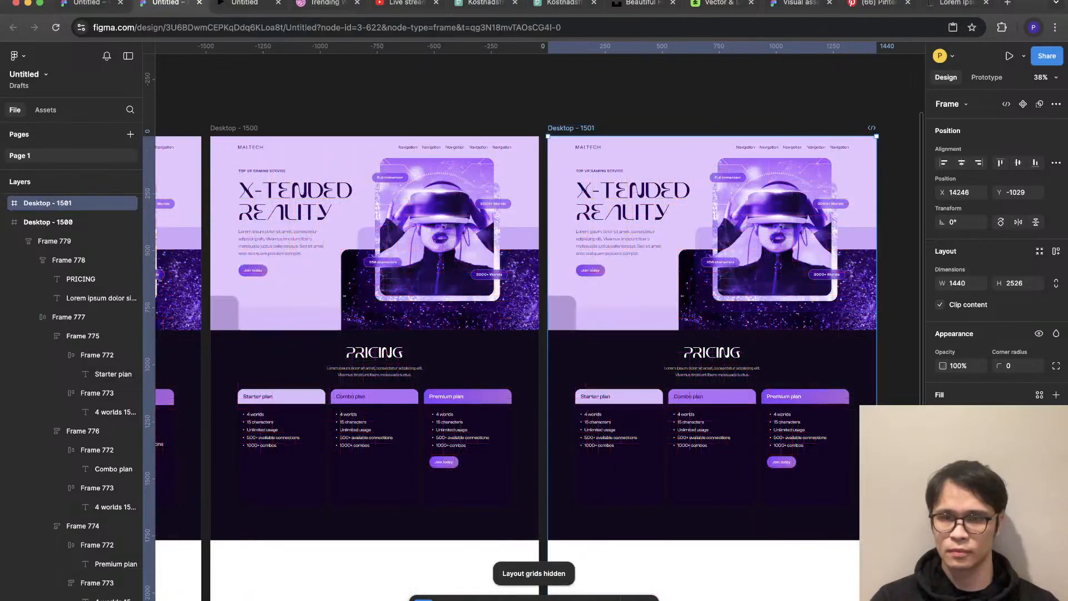
Step: In the new frame, stretch the greyish purple rectangle across its own far edge so it spans from X 123 to X 704
scroll(876, 259, "up", 3)
left_click(390, 362)
left_click(329, 356)
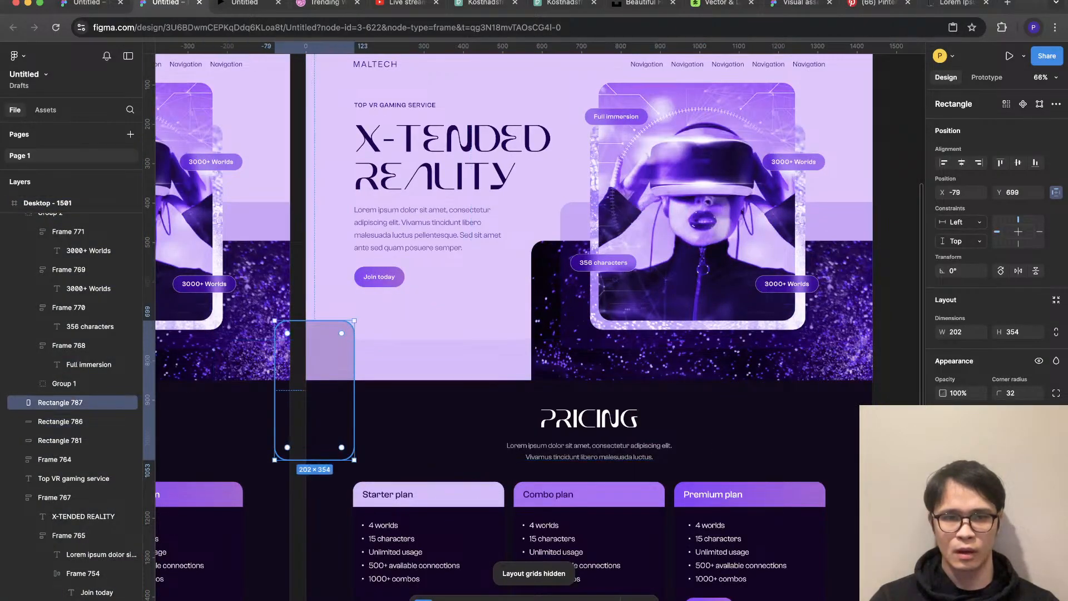
left_click_drag(274, 389, 583, 389)
Step: Send the greyish purple rectangle and the wide pale rectangle at the hero's lower edge to the back together
left_click(573, 295)
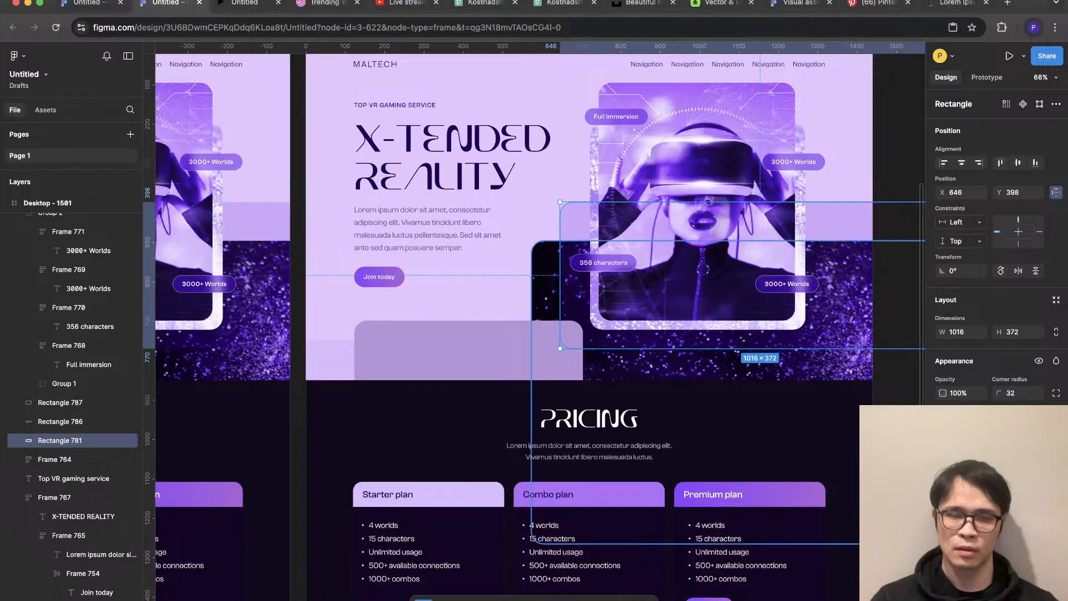
left_click(545, 300)
left_click(523, 356)
left_click(334, 389, "shift")
right_click(334, 389)
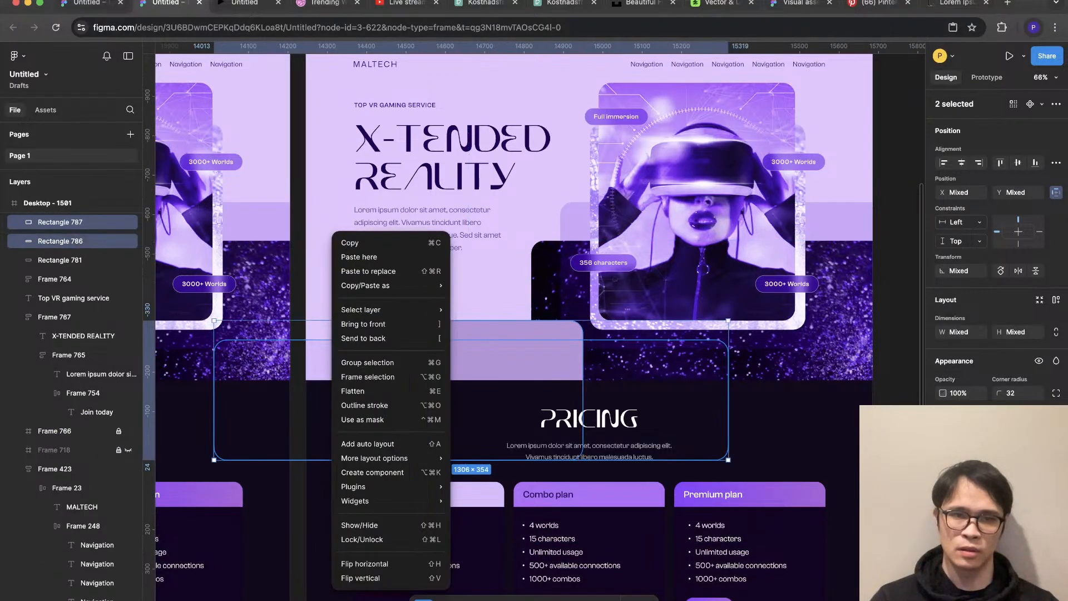
left_click(365, 338)
Step: Send the 1440 × 945 hero background rectangle to the back, behind the two decorative rectangles
left_click(356, 389)
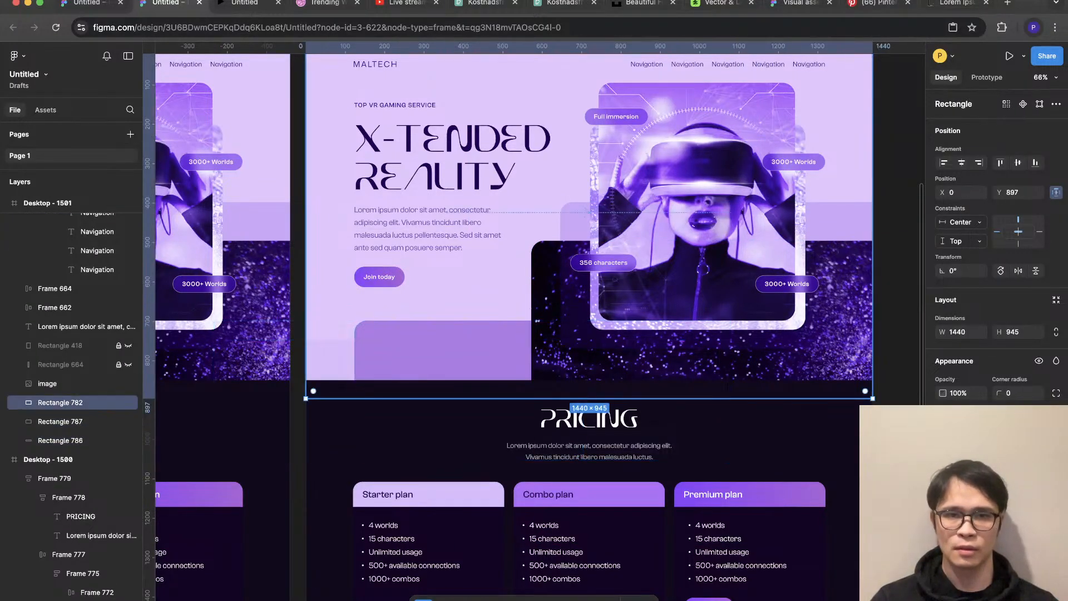
scroll(356, 403, "down", 3)
key("Escape")
scroll(365, 343, "up", 3)
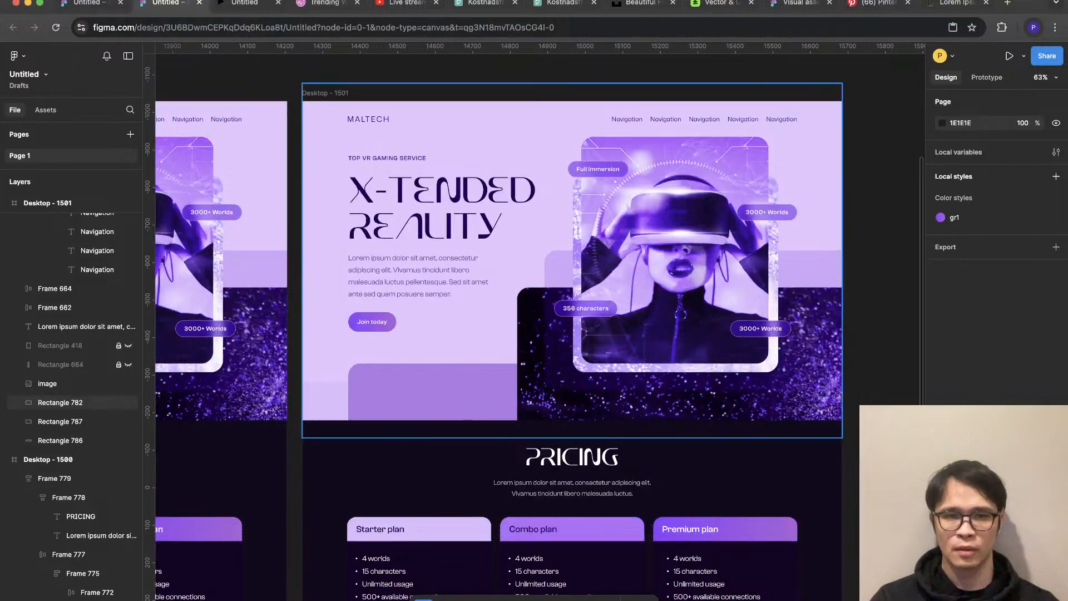
left_click(439, 334)
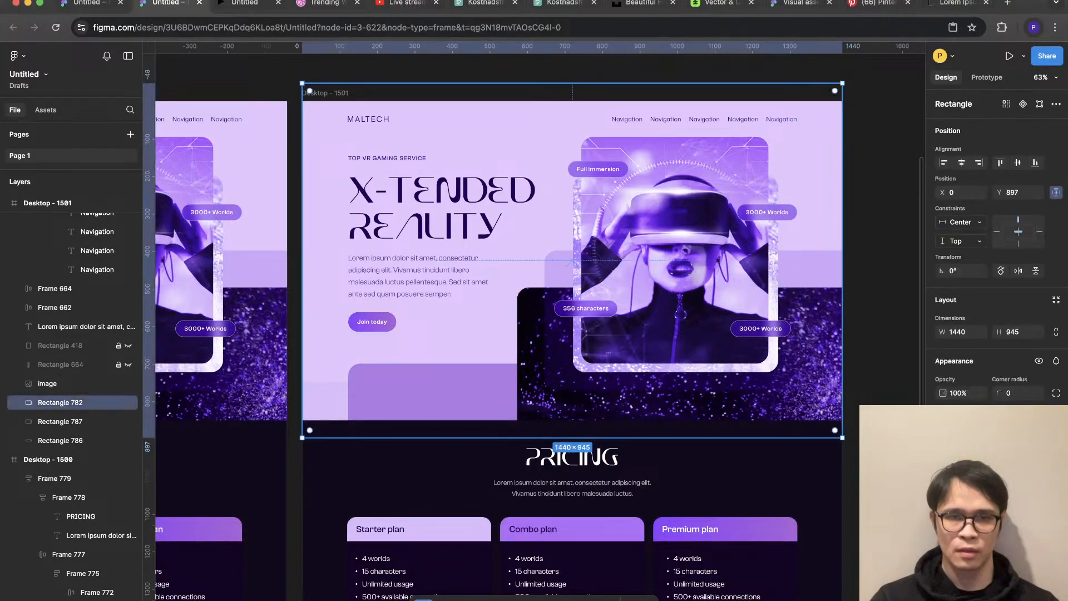
right_click(439, 333)
left_click(517, 353)
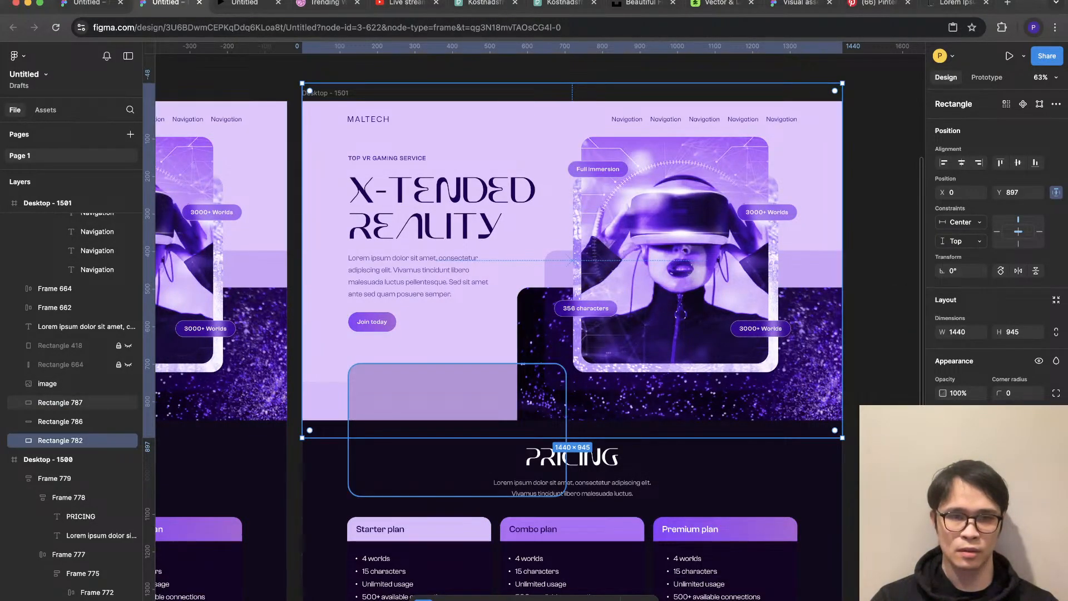
Step: Narrow the greyish purple rectangle to a width of 383 from its left edge, using the layout grids as a guide
left_click(391, 374)
scroll(391, 359, "up", 2)
left_click_drag(337, 447, 438, 447)
key("ctrl+g")
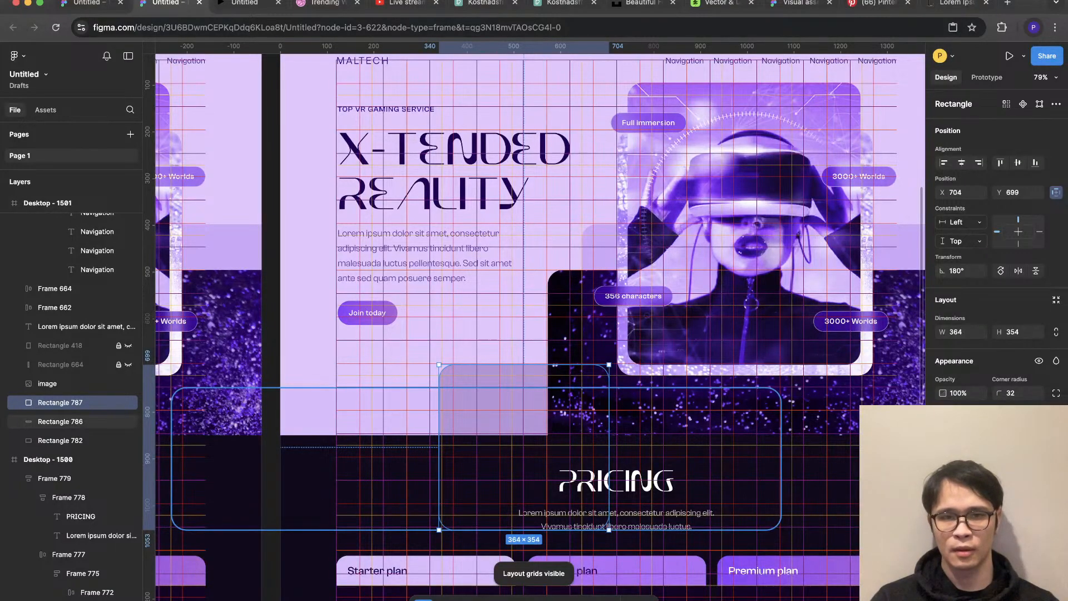
left_click_drag(438, 446, 430, 447)
key("ctrl+g")
Step: Lower the top edge of the wide pale rectangle to Y 795, making it 258 high, using the layout grids as a guide
scroll(387, 393, "down", 4)
left_click(512, 309)
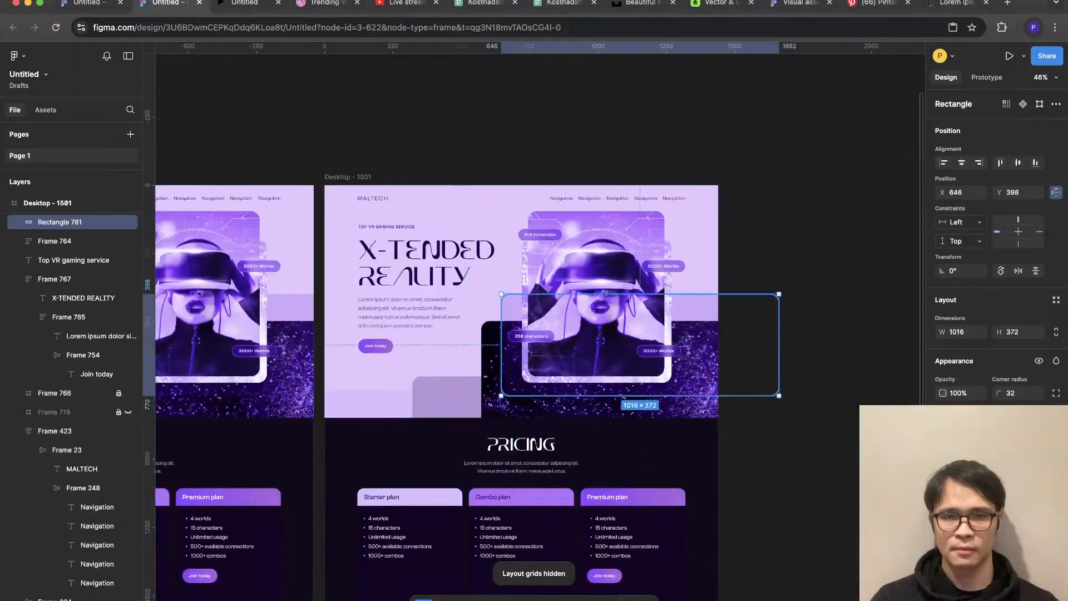
key("Escape")
scroll(656, 170, "up", 3)
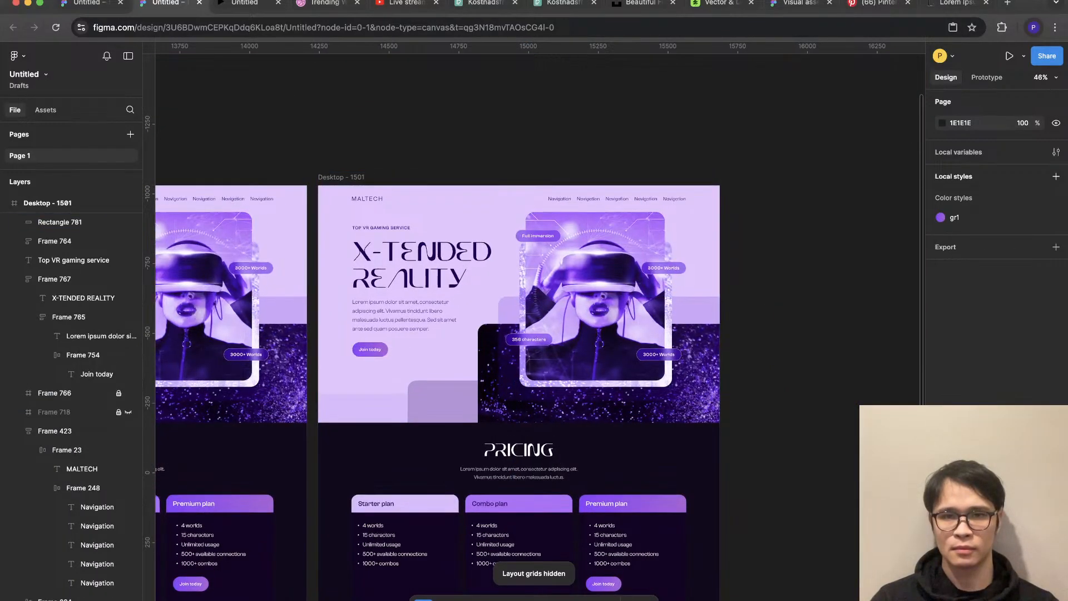
scroll(311, 517, "up", 3)
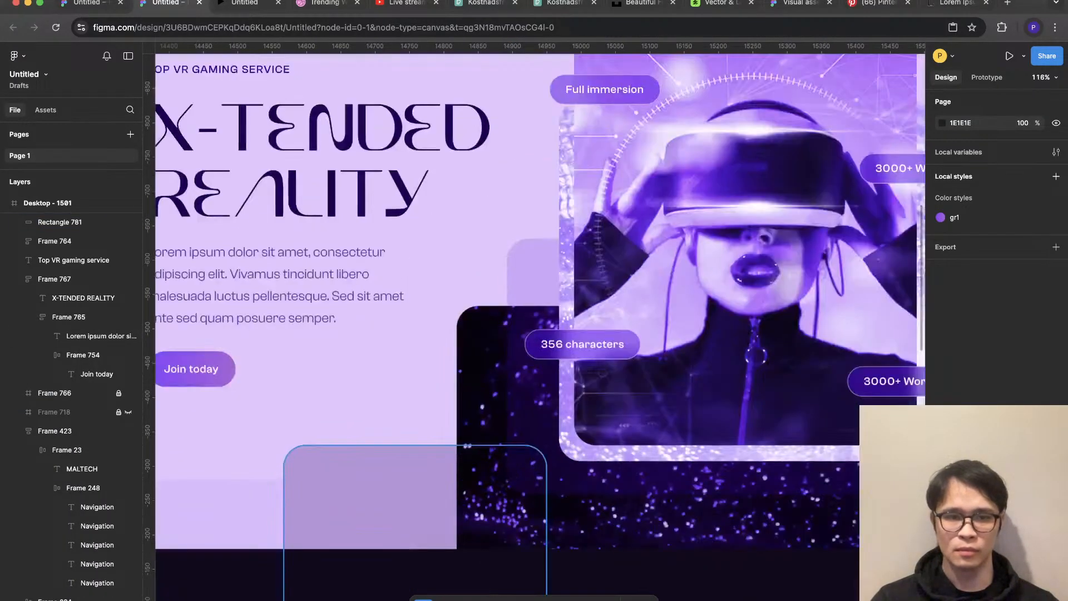
key("shift+g")
scroll(311, 479, "left", 4)
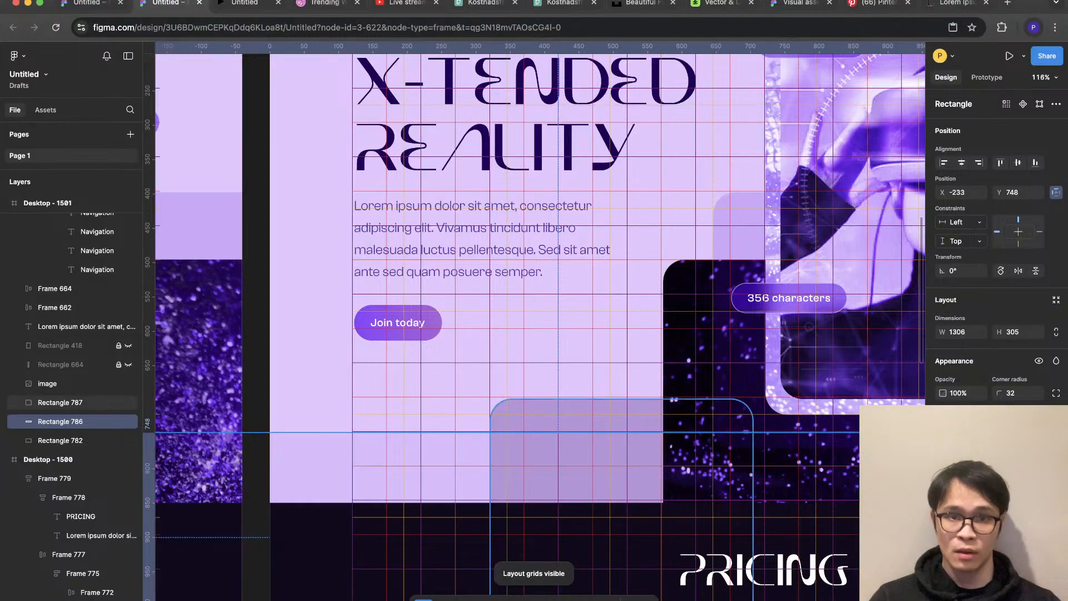
key("super+z")
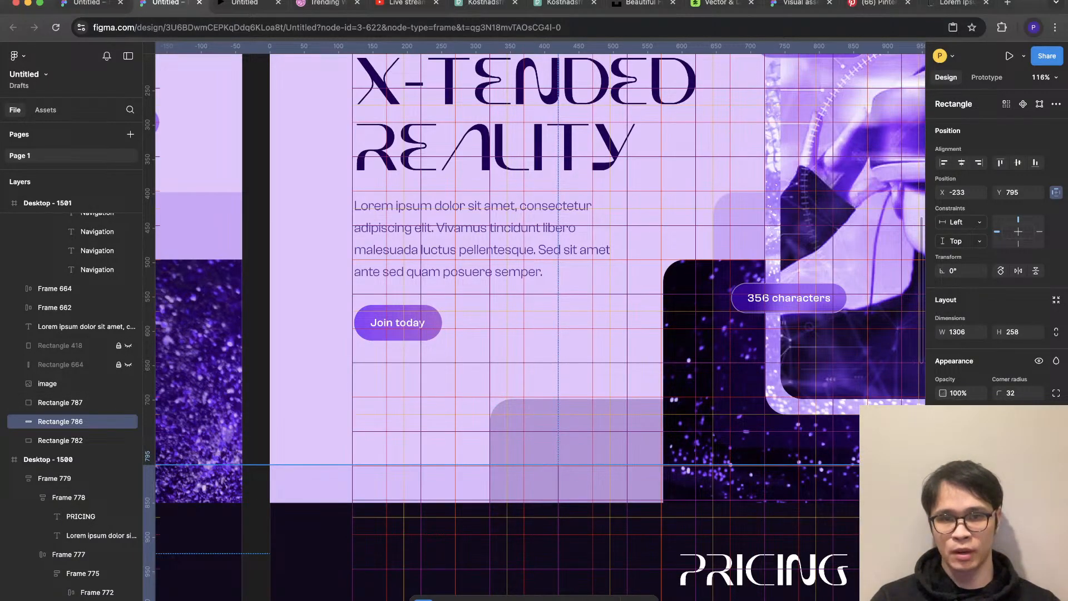
key("shift+g")
Step: Nudge the dark pricing background rectangle up to Y 845 against the layout grid, and hide the grids
left_click(578, 554)
key("shift+g")
scroll(398, 522, "up", 3)
key("Up")
key("Up")
key("Up")
key("Up")
key("Up")
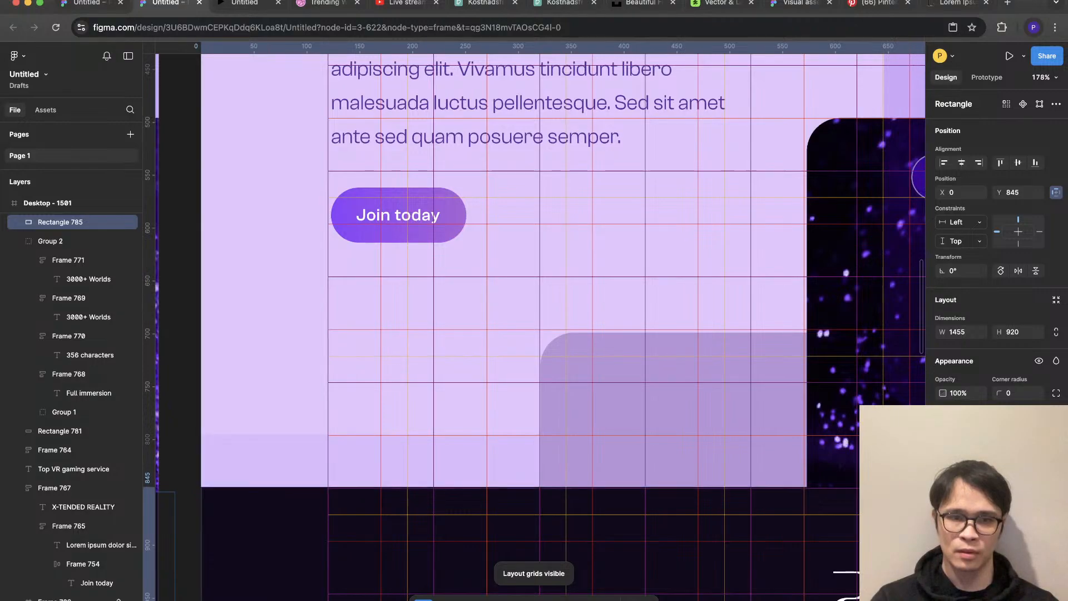
key("shift+g")
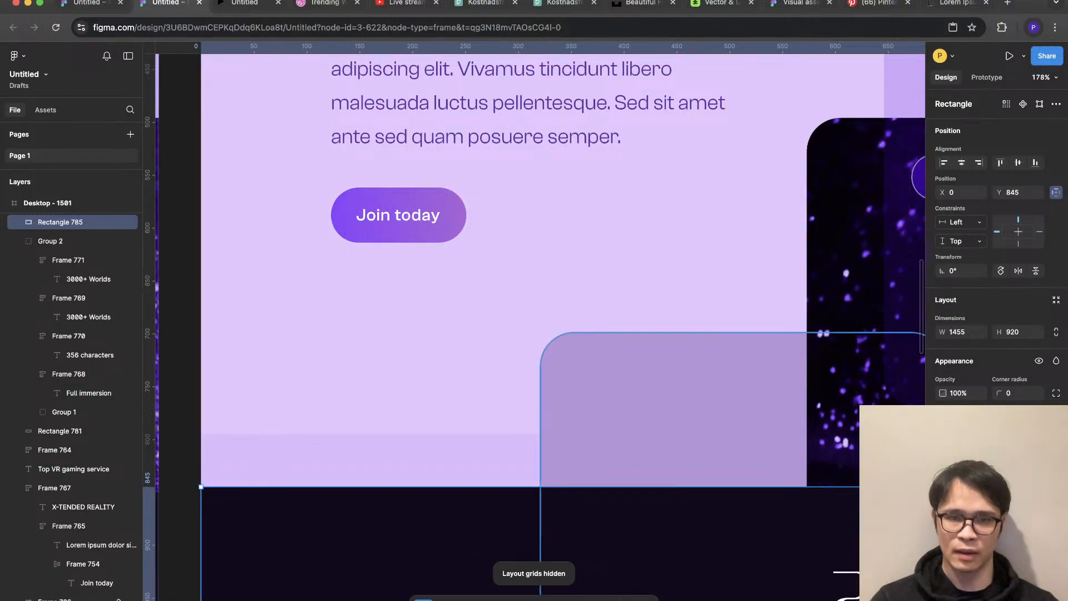
scroll(534, 323, "down", 6)
key("Escape")
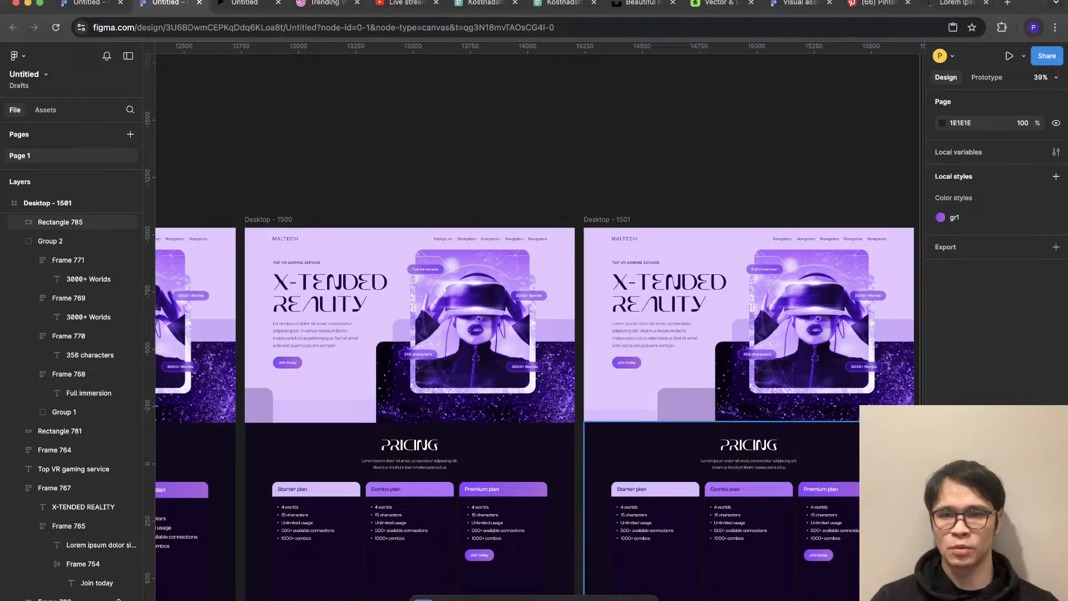
Step: Recolour the greyish purple rectangle at the hero's lower edge a more saturated purple
scroll(667, 529, "right", 5)
scroll(667, 528, "up", 2)
left_click(536, 445)
scroll(573, 443, "up", 2)
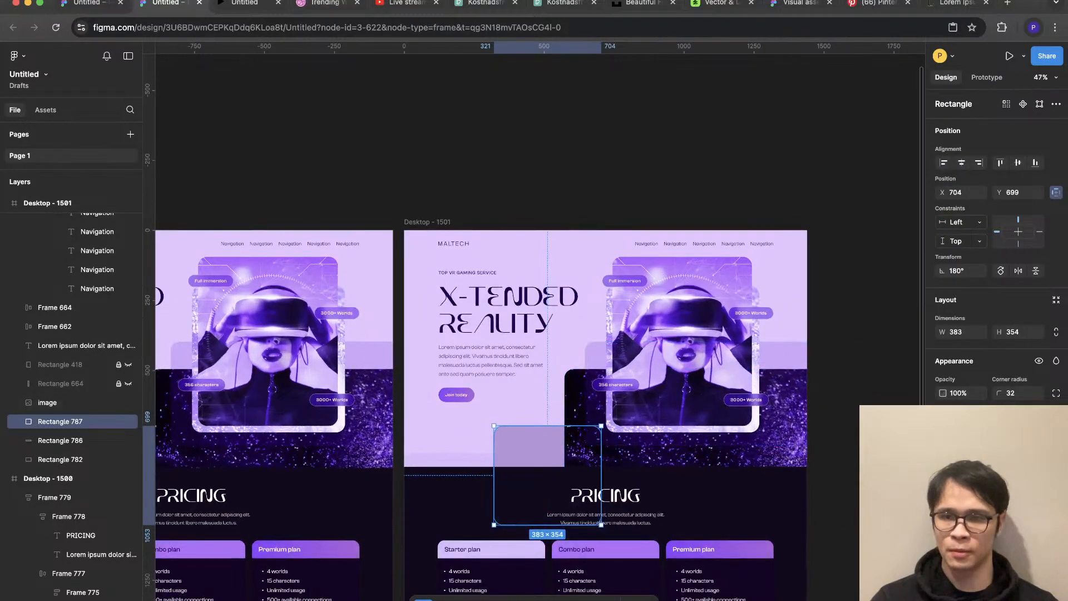
left_click(942, 450)
mouse_move(854, 370)
left_mouse_down()
mouse_move(890, 362)
mouse_move(876, 371)
left_mouse_up()
key("Escape")
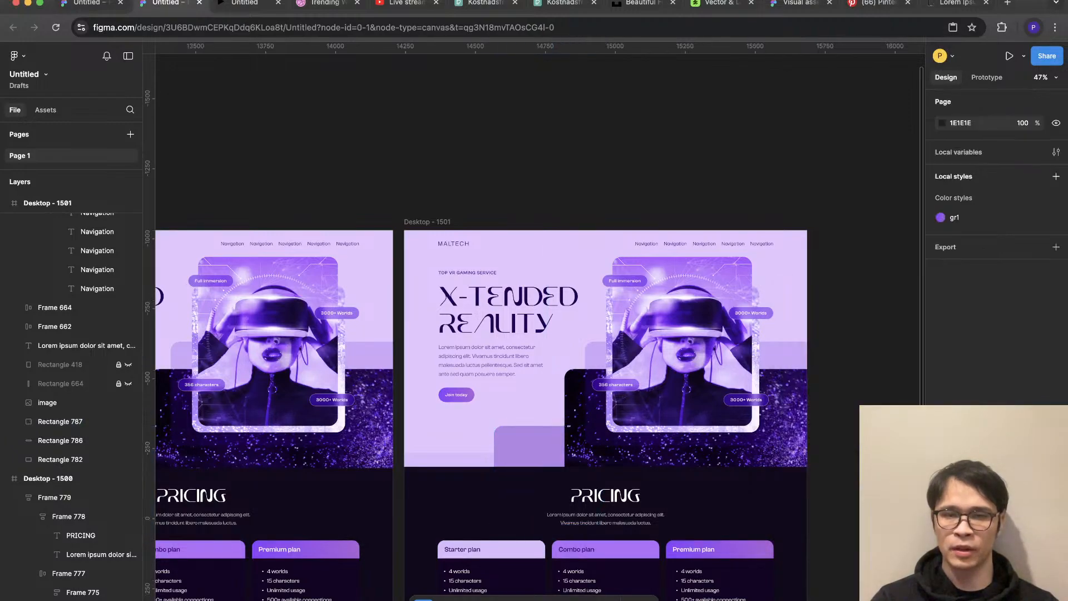
scroll(885, 500, "up", 2)
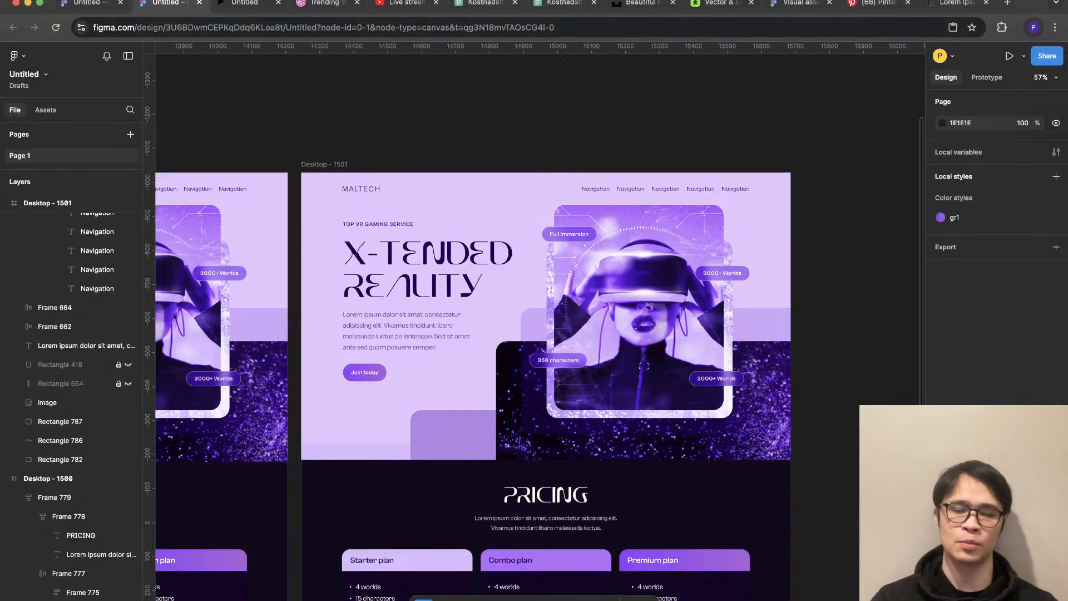
Step: Review the hero and pricing sections in the prototype preview, and return to the design file
scroll(551, 351, "down", 3)
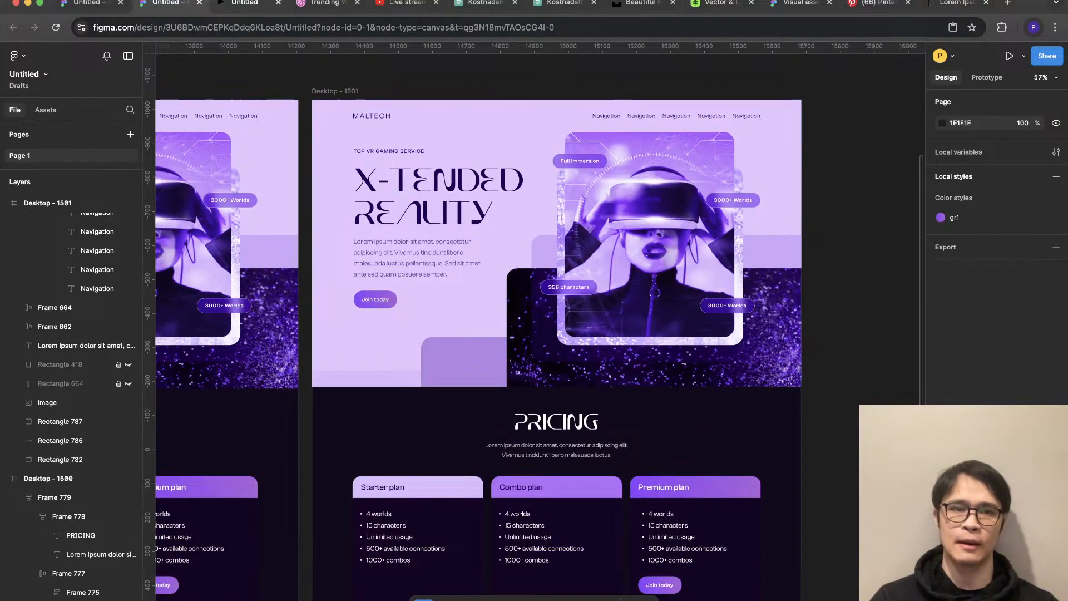
left_click(245, 3)
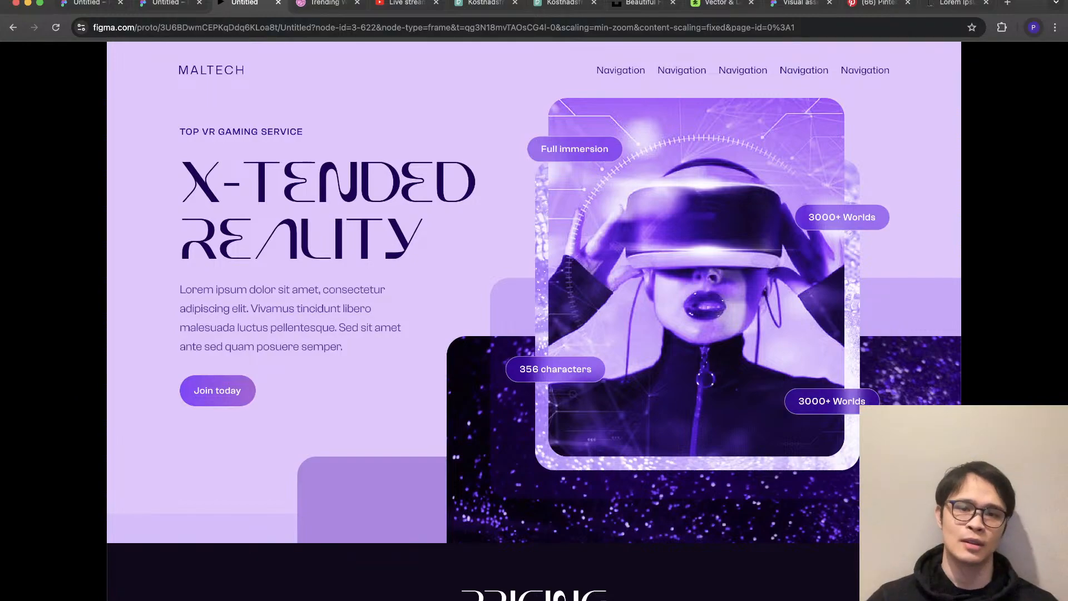
scroll(534, 320, "down", 10)
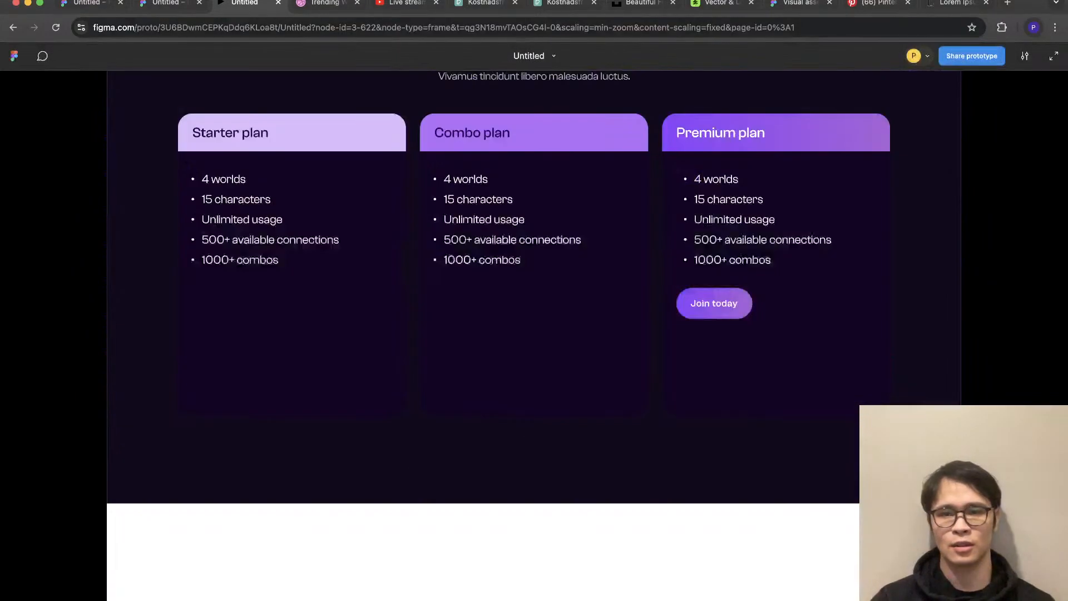
scroll(534, 320, "up", 10)
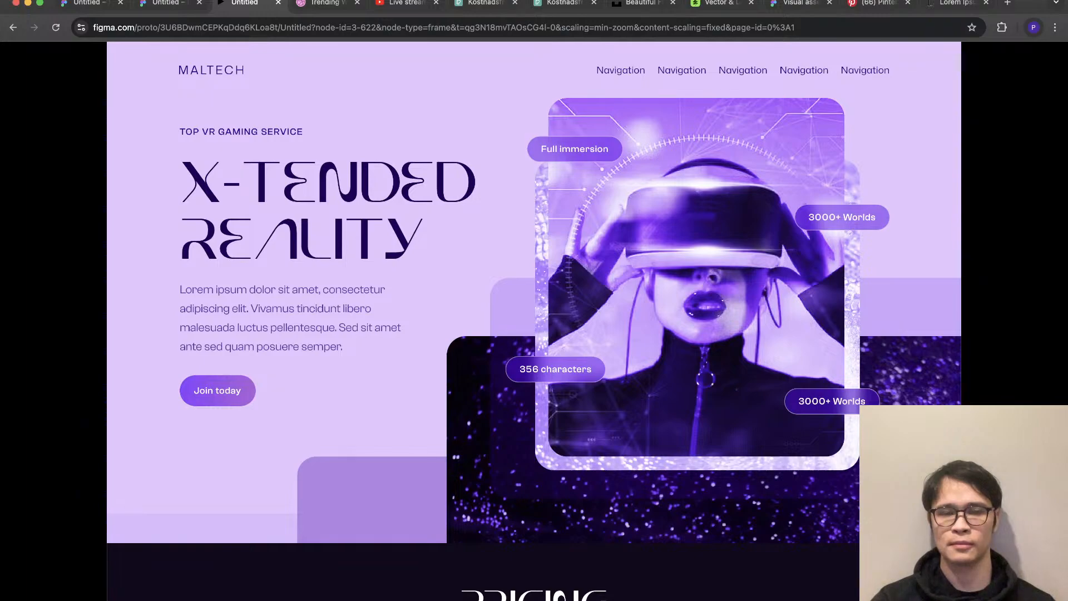
left_click(169, 3)
Step: Try replacing the header's MALTECH logo with a copy of the hero heading's text reading "X-REAL", set to auto width
left_click(423, 206, "super")
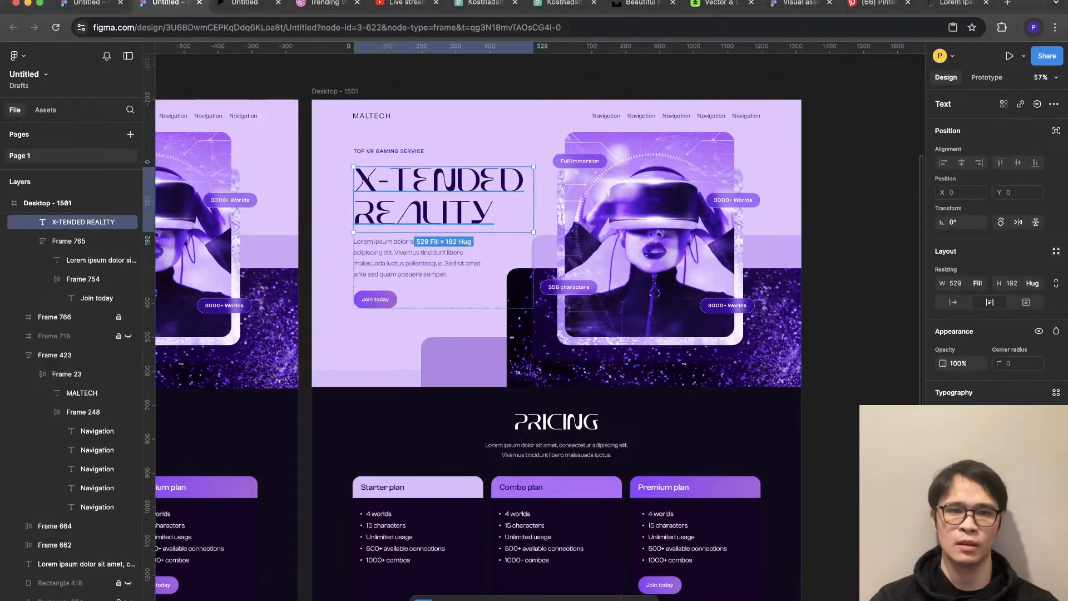
double_click(423, 205)
key("super+c")
left_click_drag(352, 116, 391, 116)
key("super+v")
scroll(367, 100, "up", 5)
key("super+a")
key("super+v")
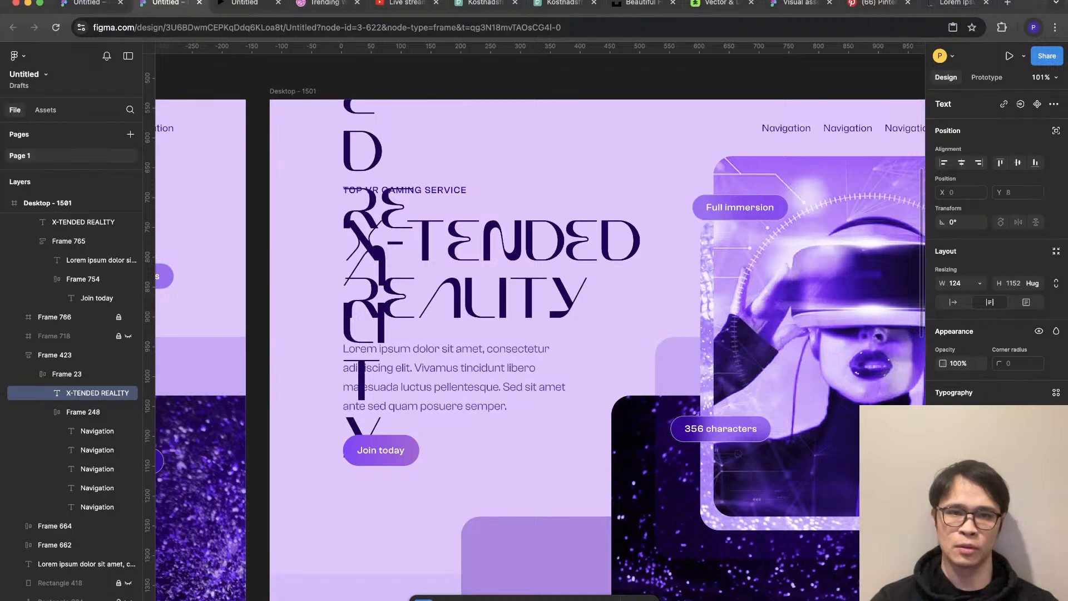
key("super+a")
type("X-")
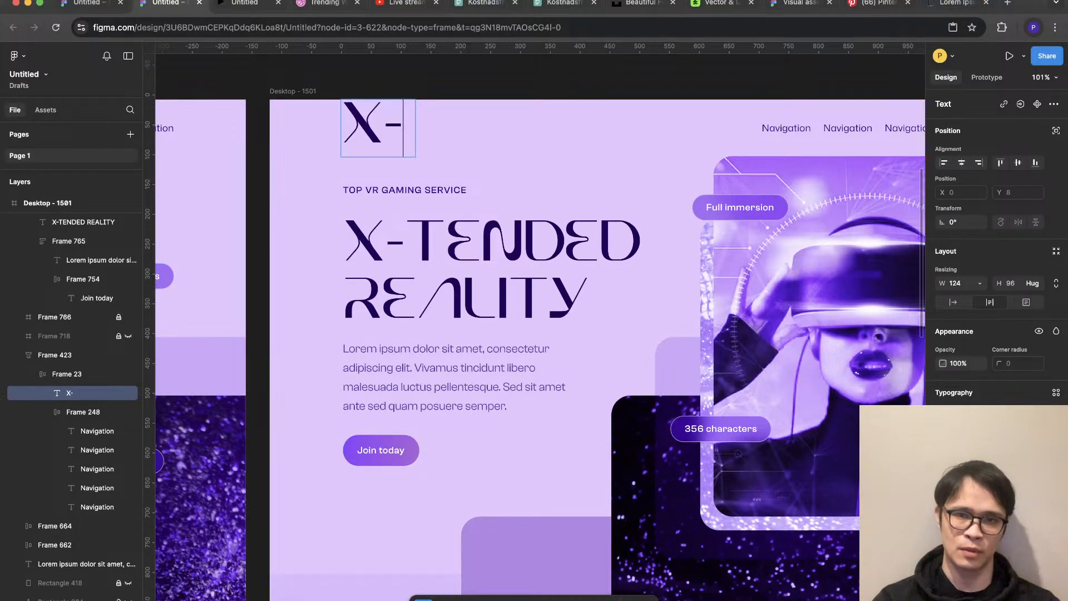
type("REAL")
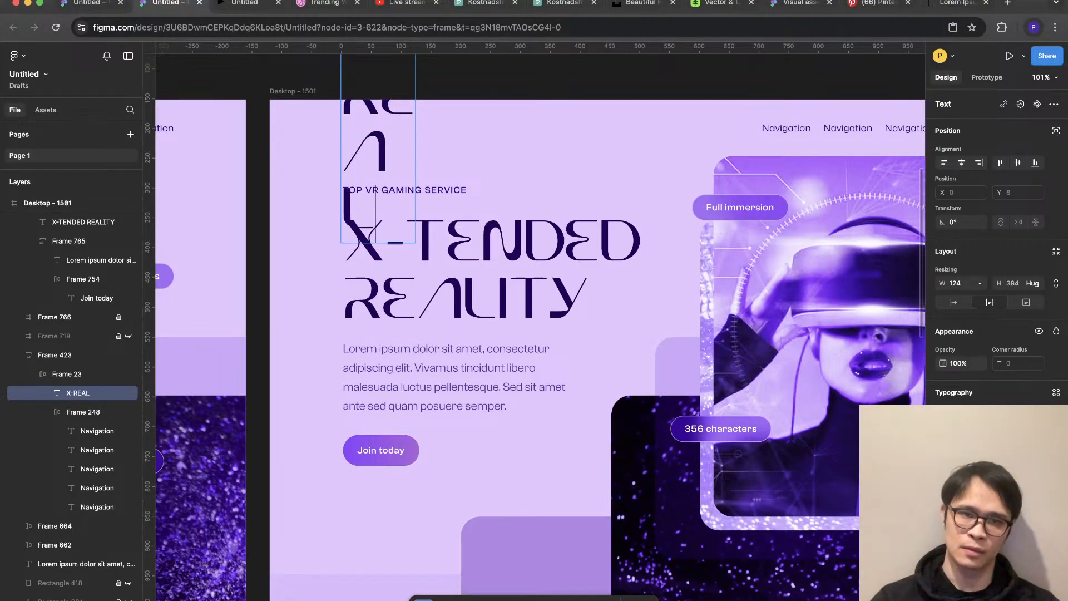
left_click(953, 302)
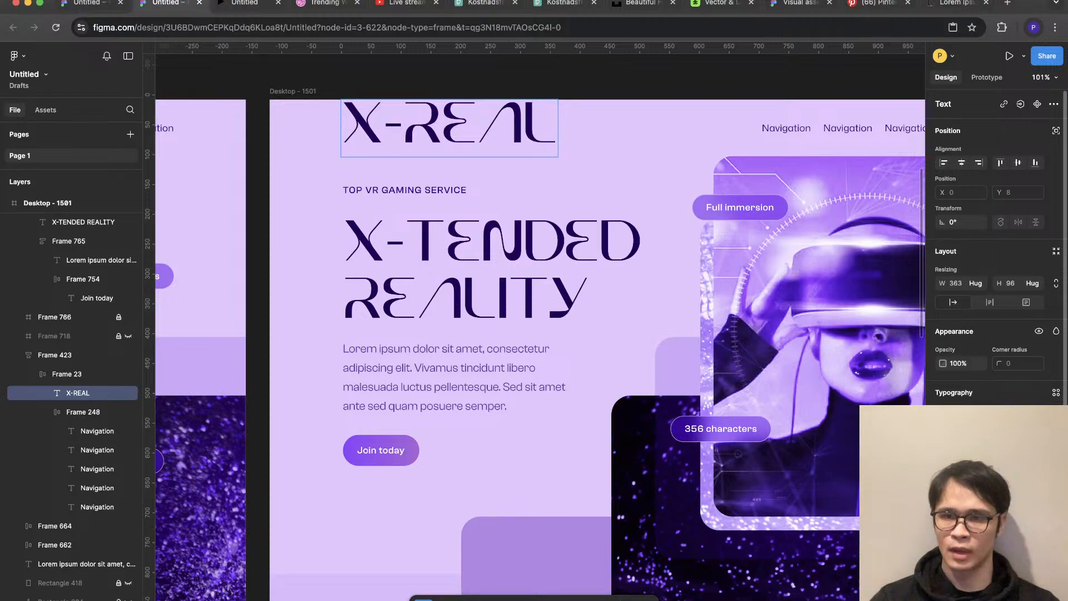
Step: Shrink the display-font X-REAL logo to 32 high and tighten its letter spacing to a width of 112
left_click(720, 429)
left_click(449, 124)
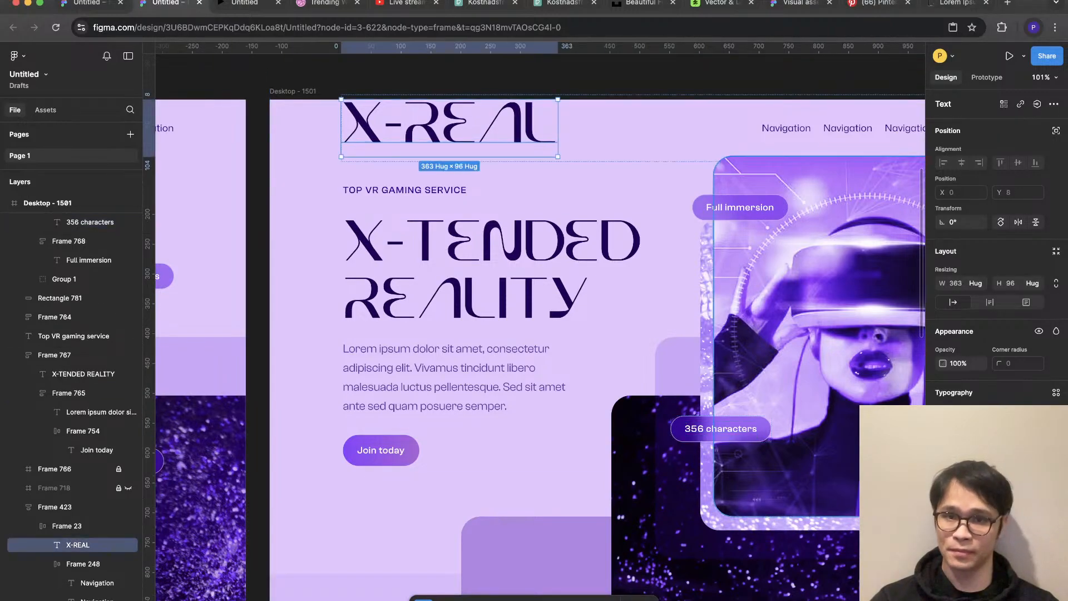
key("Return")
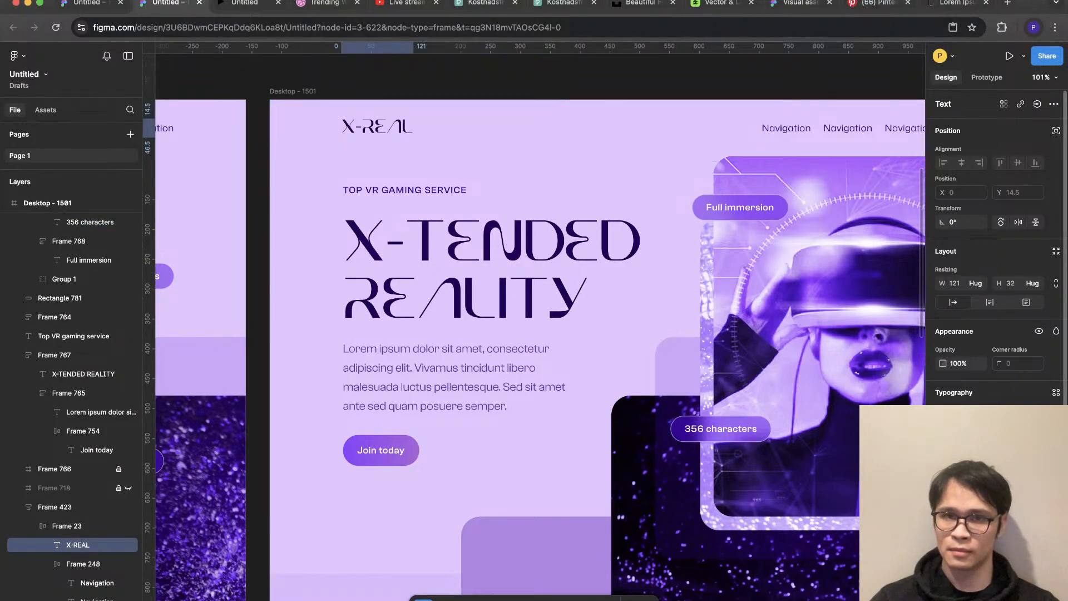
left_click(315, 275)
scroll(315, 275, "down", 5)
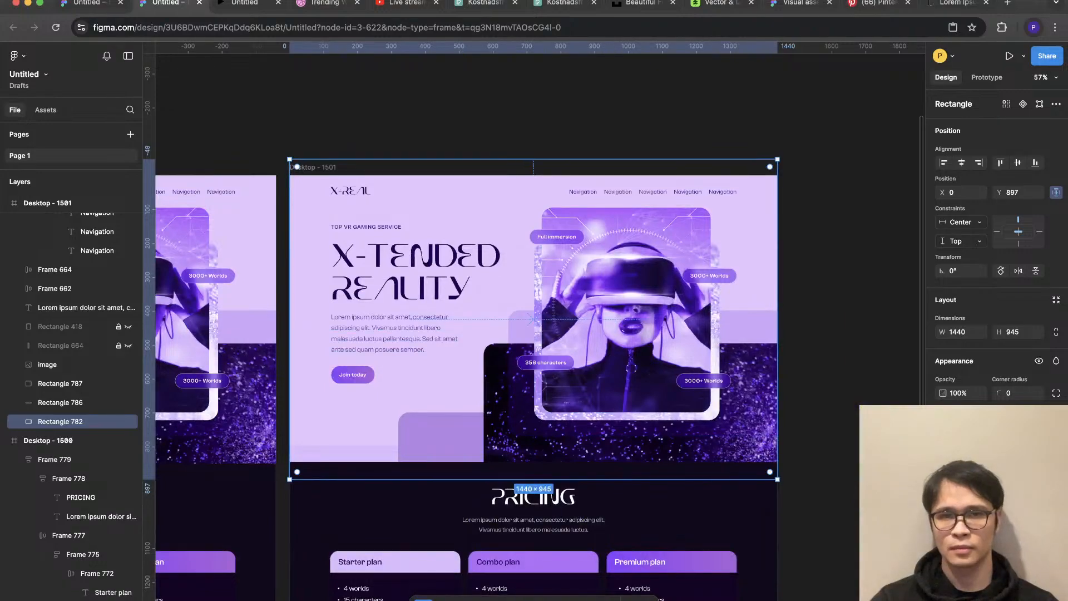
left_click(350, 191)
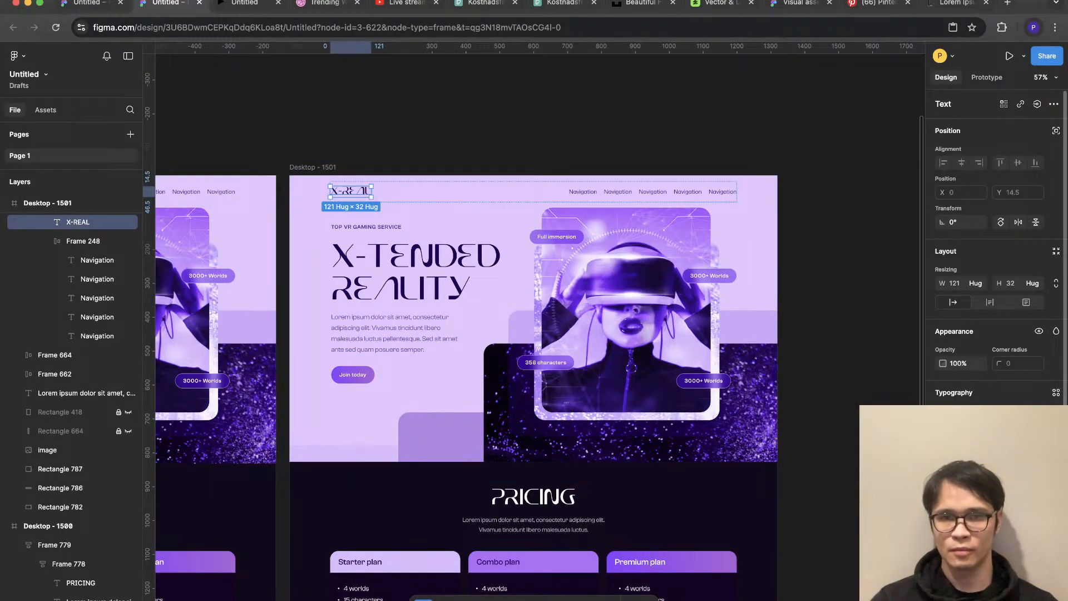
key("alt+comma")
key("alt+comma")
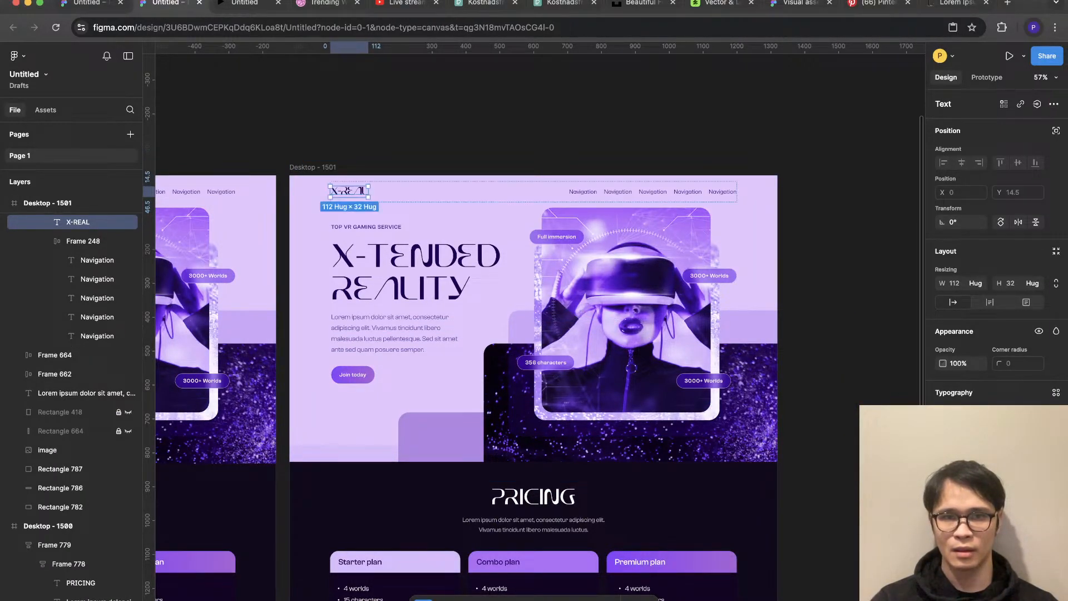
key("Escape")
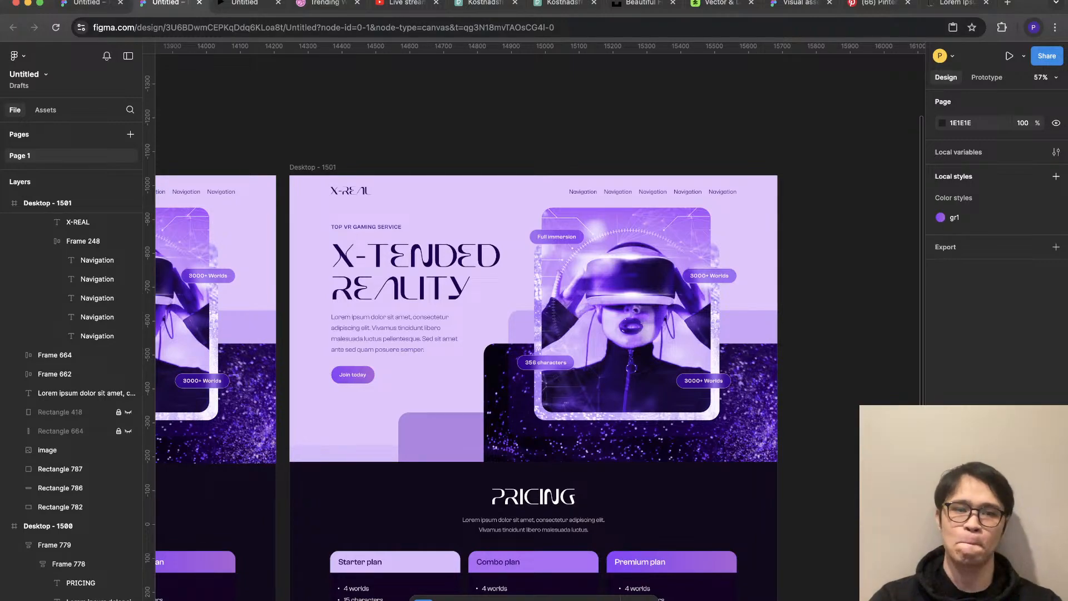
Step: Replace the header logo with a copy of the "TOP VR GAMING SERVICE" label's text, reworded to "X-REAL"
scroll(351, 223, "up", 5)
double_click(375, 228)
key("super+c")
double_click(347, 169)
key("super+v")
key("super+a")
key("super+v")
key("Escape")
key("Return")
type("X-REAL")
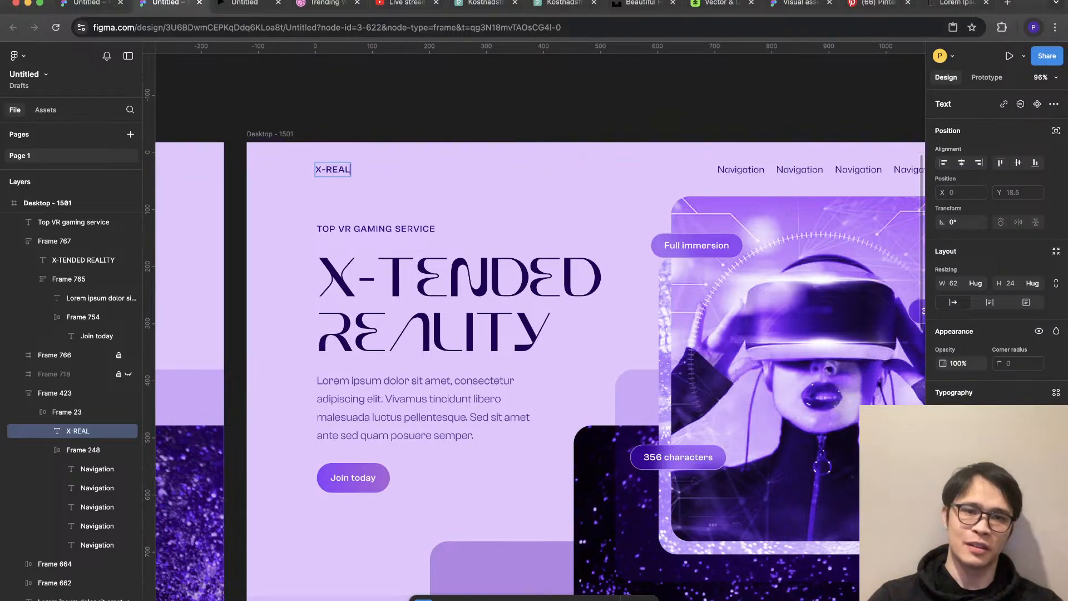
Step: Enlarge the X-REAL logo text to a medium size, slightly larger than the navigation labels
key("Escape")
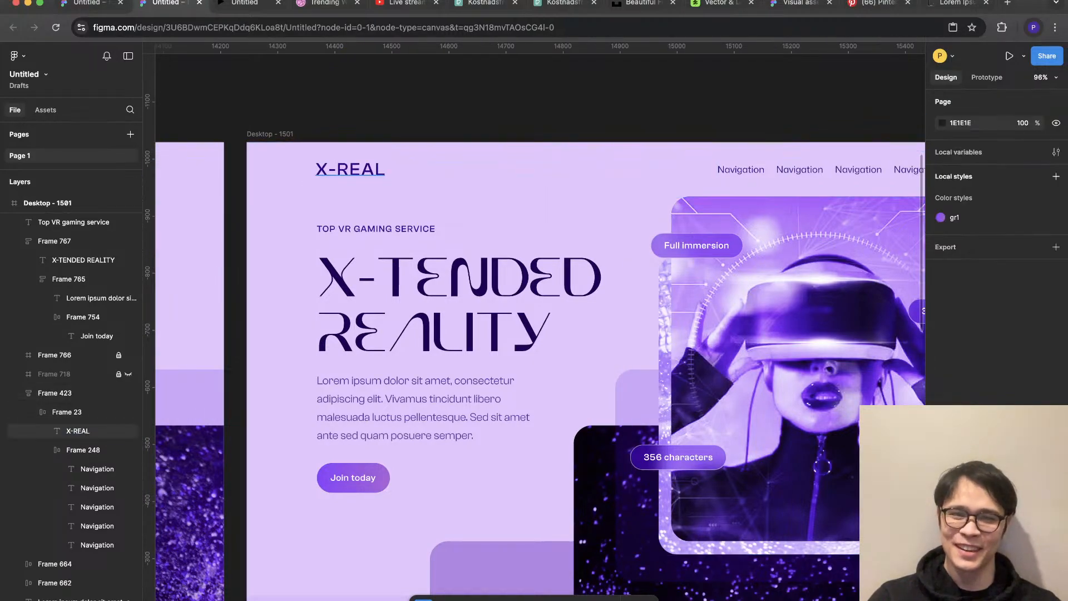
left_click(350, 169)
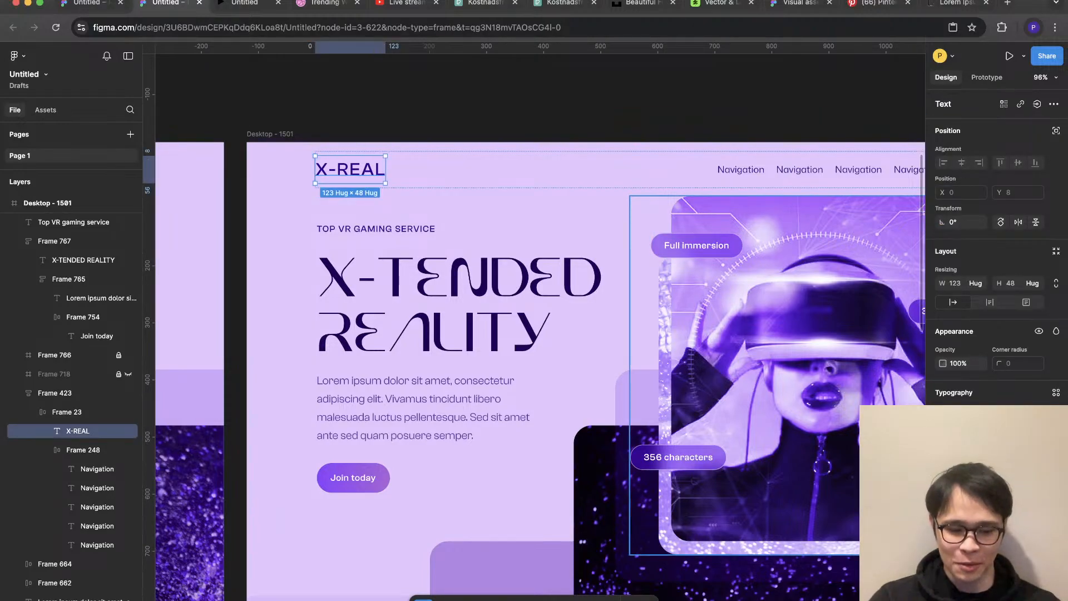
key("super+z")
key("super+z")
left_click(341, 169)
key("Escape")
key("Escape")
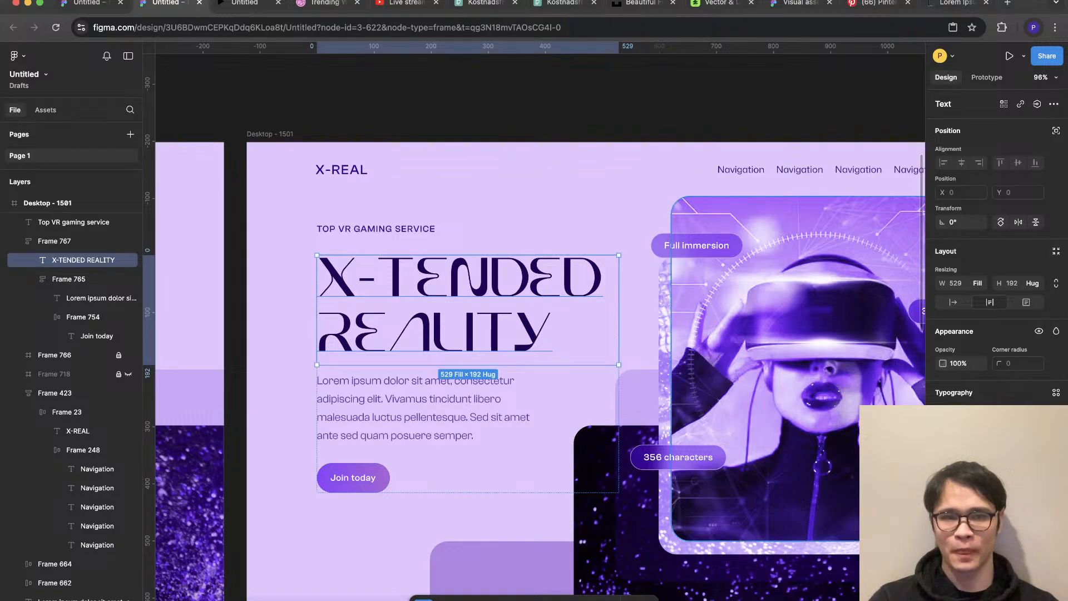
scroll(995, 250, "down", 3)
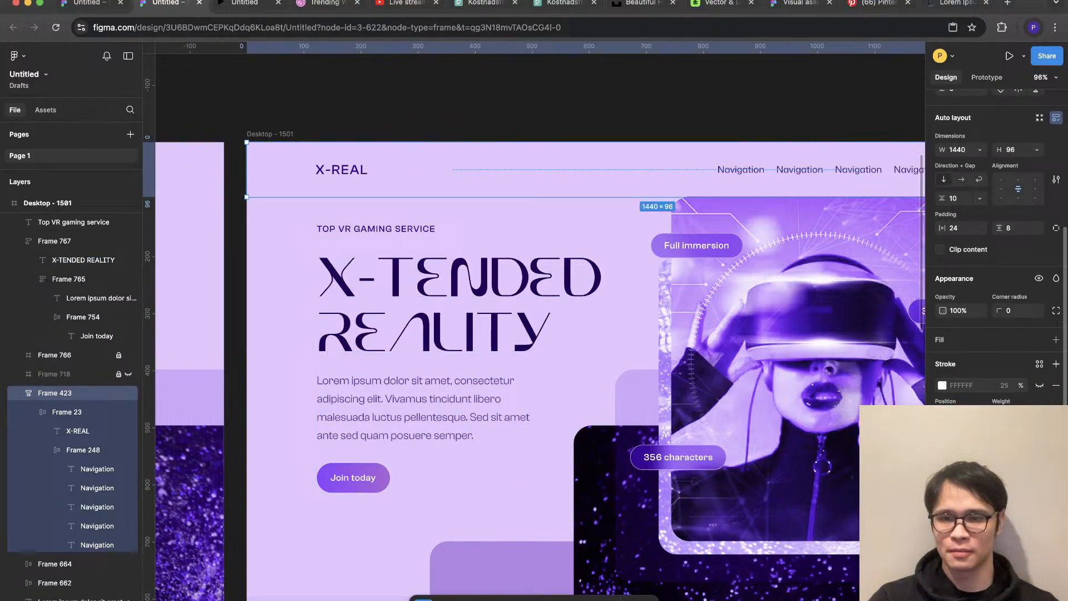
left_click(651, 475)
scroll(650, 475, "down", 4)
key("Escape")
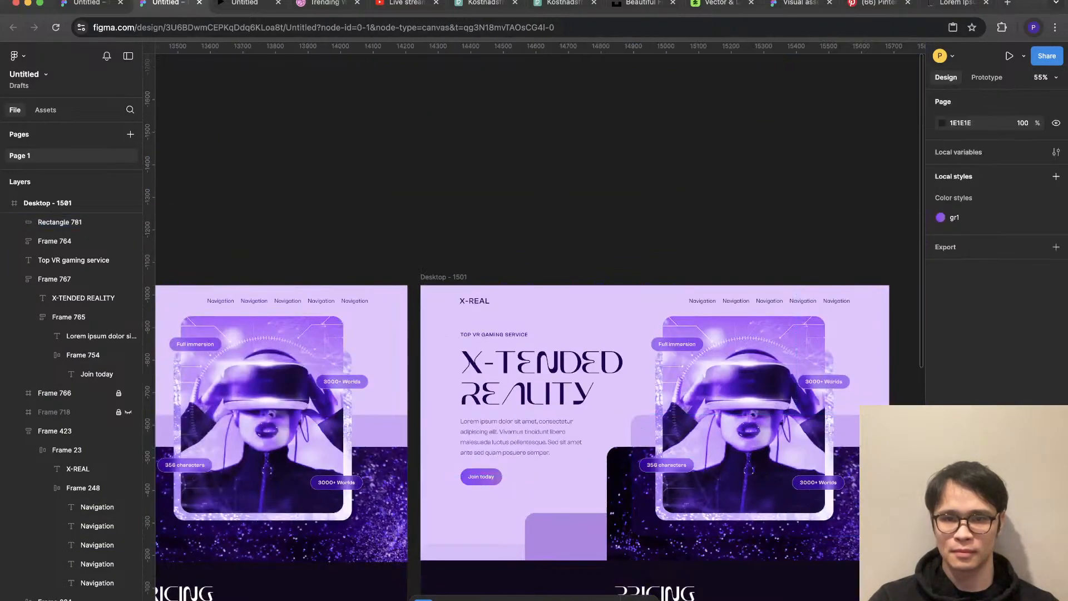
Step: Rename the first three header navigation items of the Desktop - 1501 frame to Home, Pricing and Services
scroll(651, 475, "right", 2)
scroll(645, 309, "up", 2)
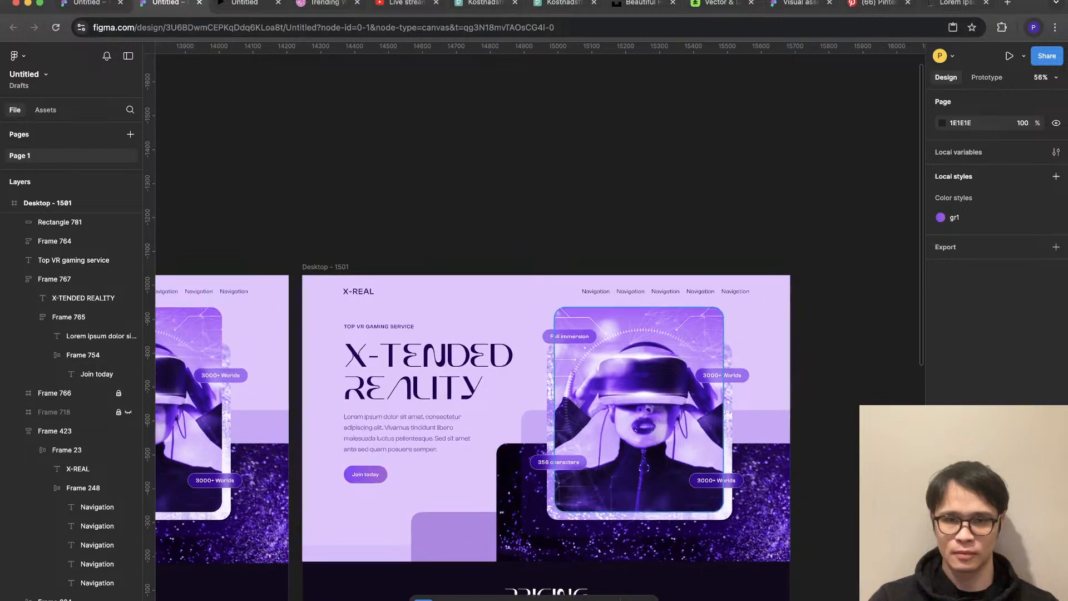
double_click(593, 291)
type("Home")
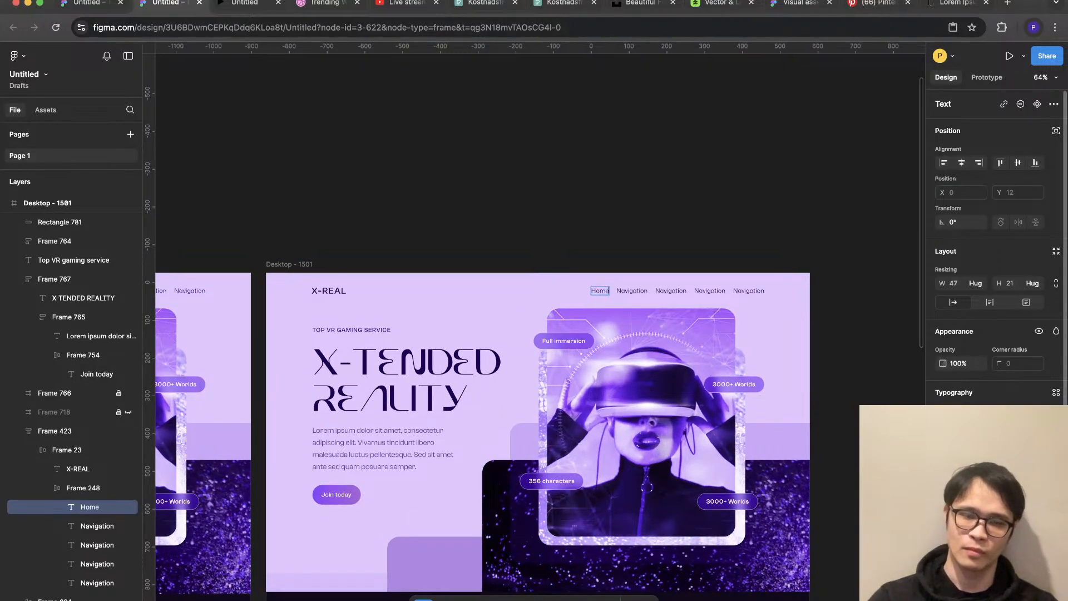
double_click(631, 291)
type("Pricing")
left_click(670, 290)
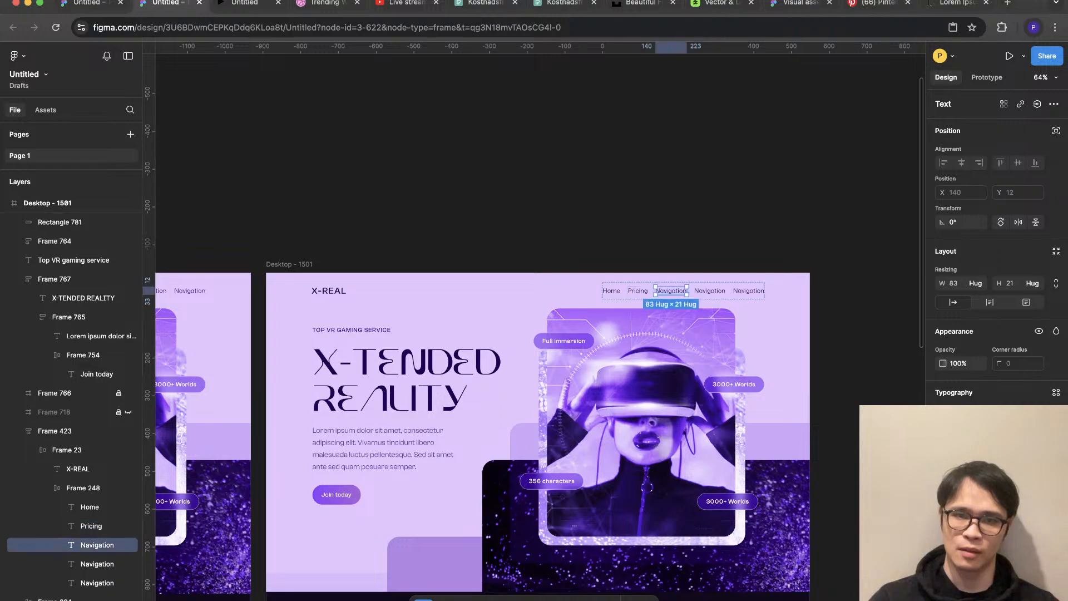
key("Return")
type("Services")
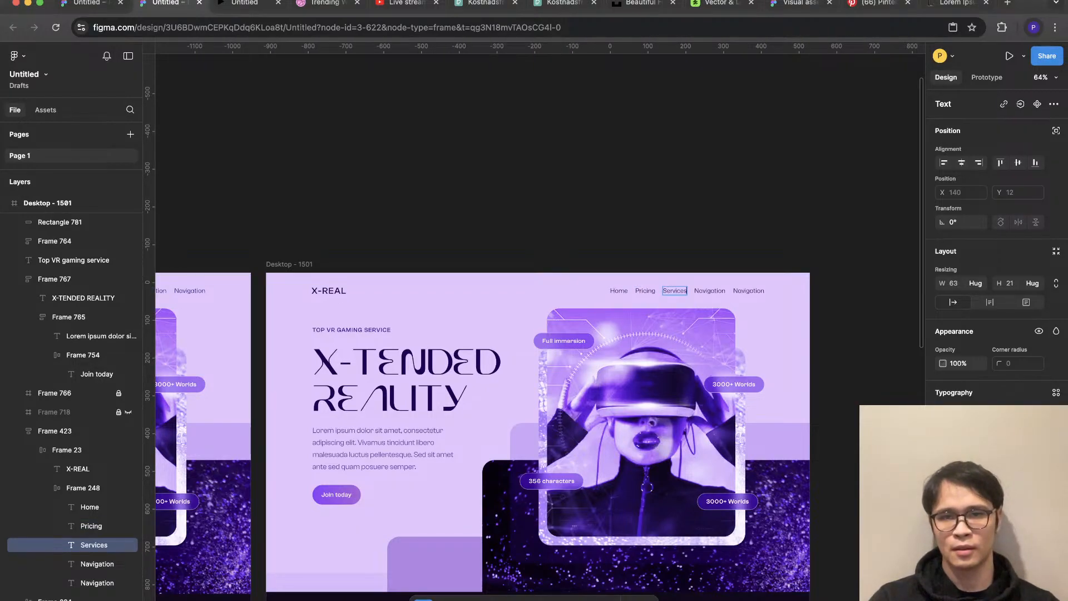
Step: Rename the last two header navigation items to About and Sign up
key("Tab")
key("Return")
type("About")
key("Tab")
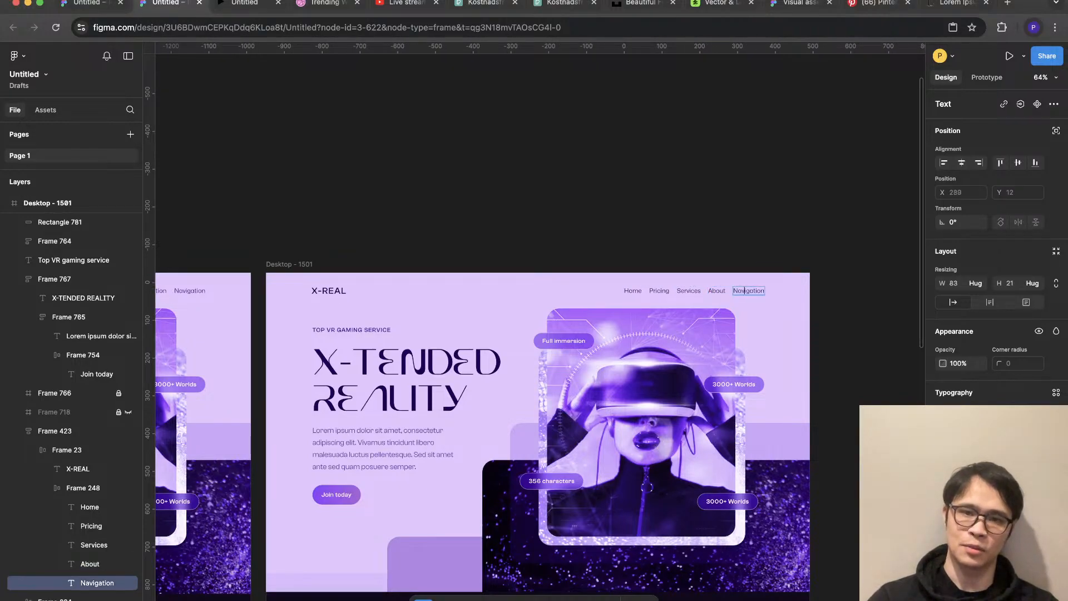
key("Return")
type("Sign up")
key("Escape")
key("Escape")
Step: Check the new header logo and navigation labels in the prototype preview, and return to the design file
scroll(538, 389, "down", 3)
scroll(537, 389, "down", 3)
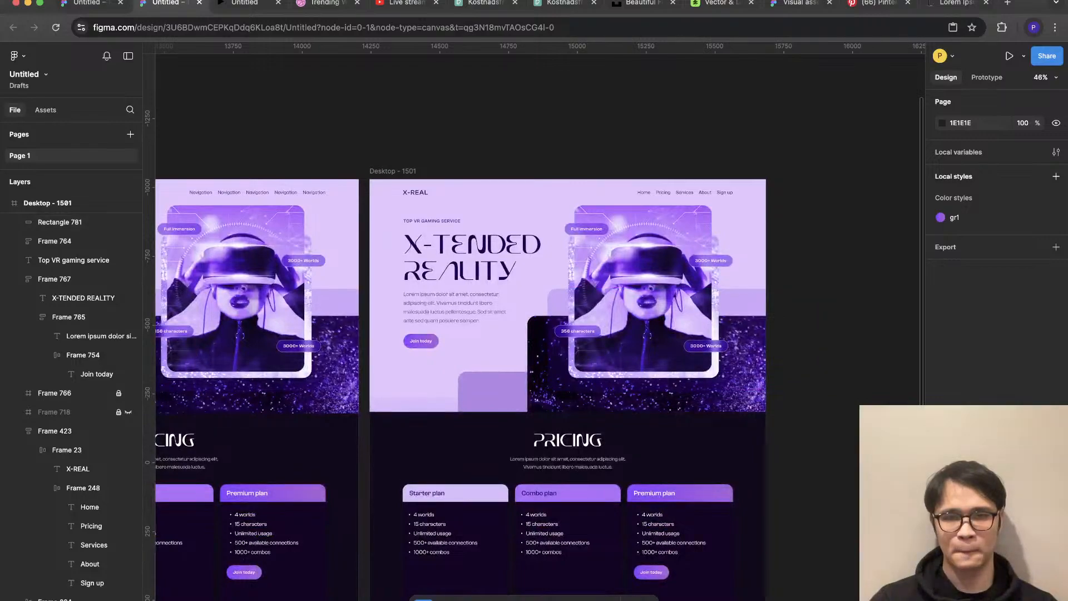
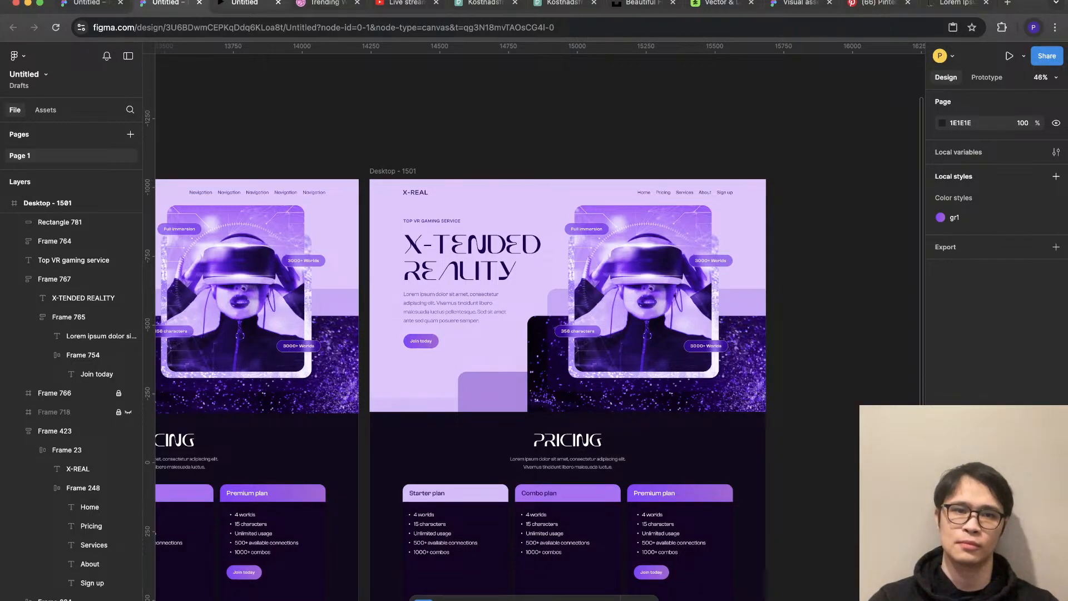
left_click(244, 3)
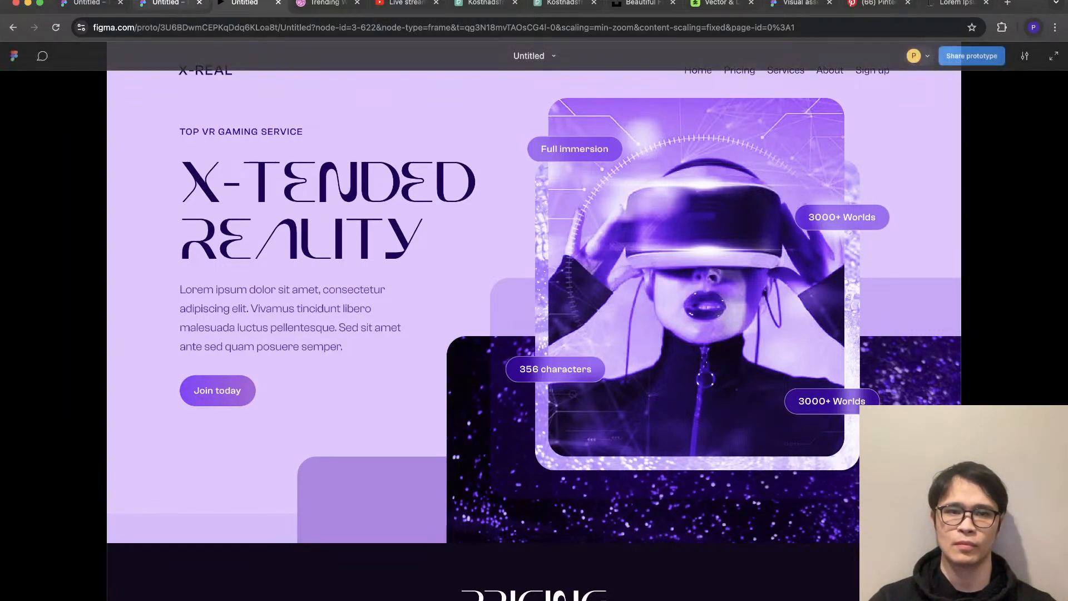
left_click(167, 3)
Step: Widen the hero's lorem ipsum paragraph to 393 and tighten its line height, making the text box 116 high
key("Down")
key("Down")
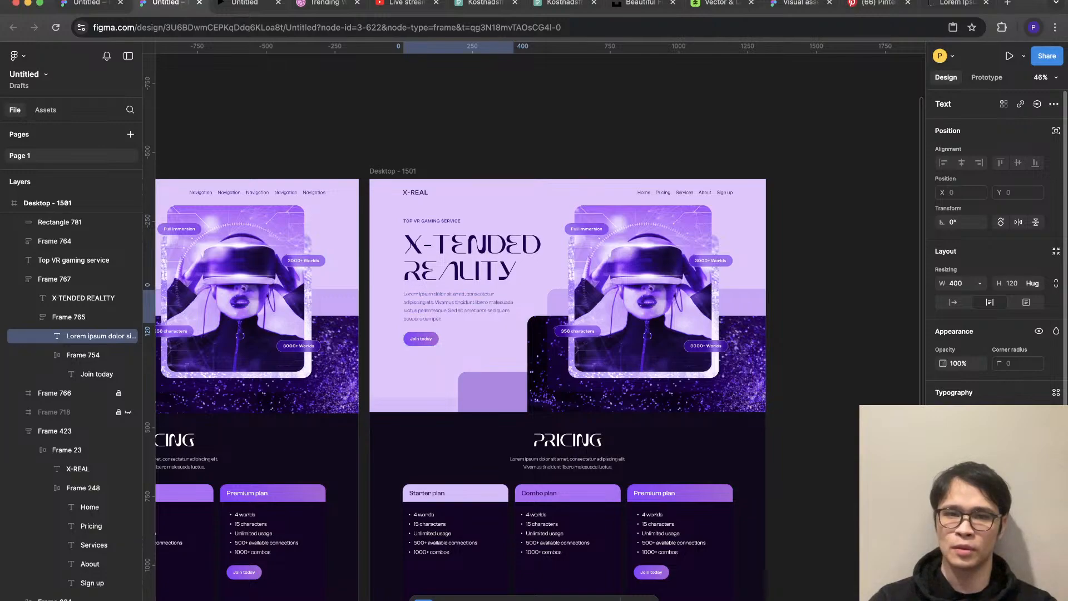
scroll(493, 279, "up", 5)
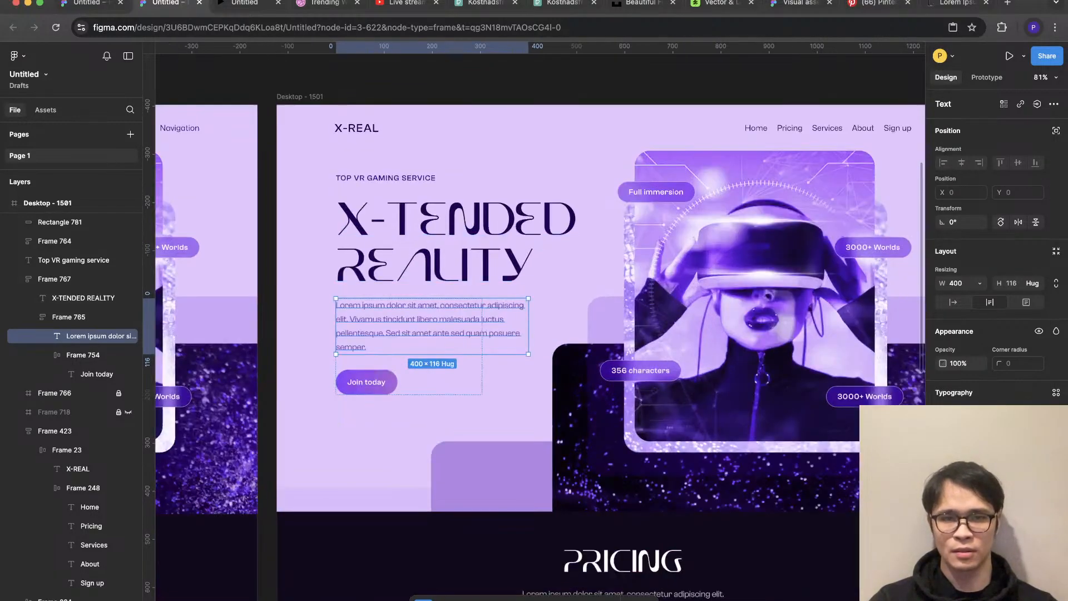
left_click_drag(528, 326, 525, 326)
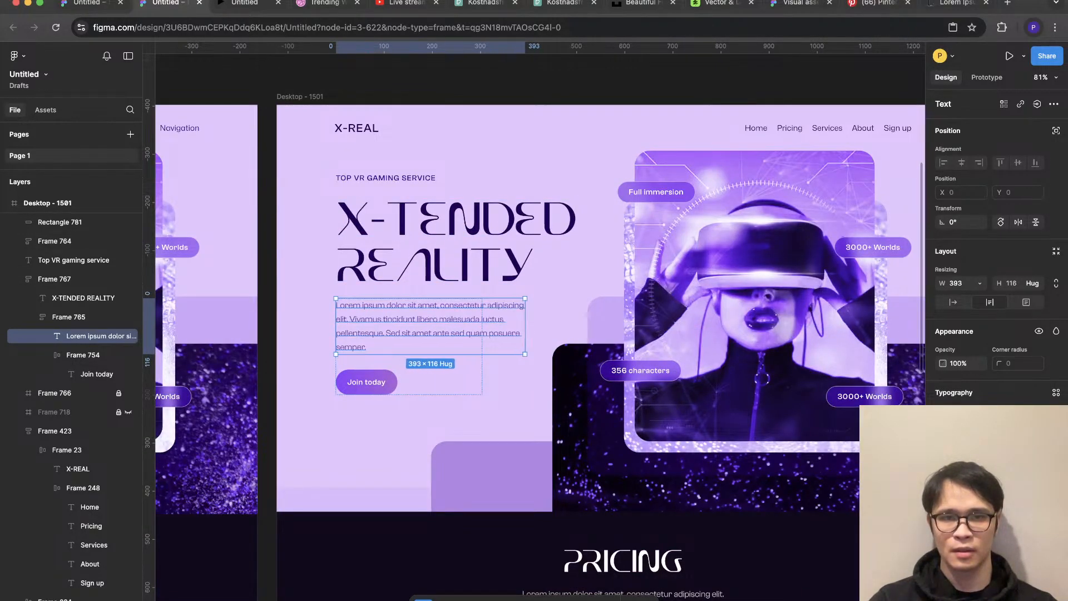
Step: Show the layout grids and shorten the hero paragraph by removing "posuere semper", ending it with "ante sed quam."
key("ctrl+g")
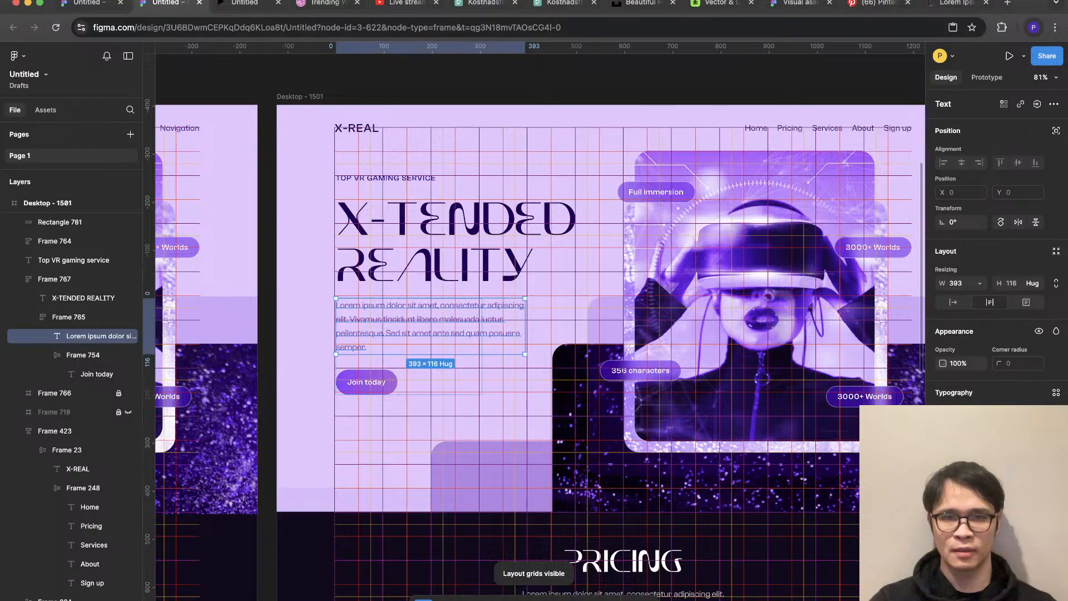
scroll(488, 333, "up", 2)
double_click(489, 333)
left_click_drag(487, 333, 526, 350)
key("BackSpace")
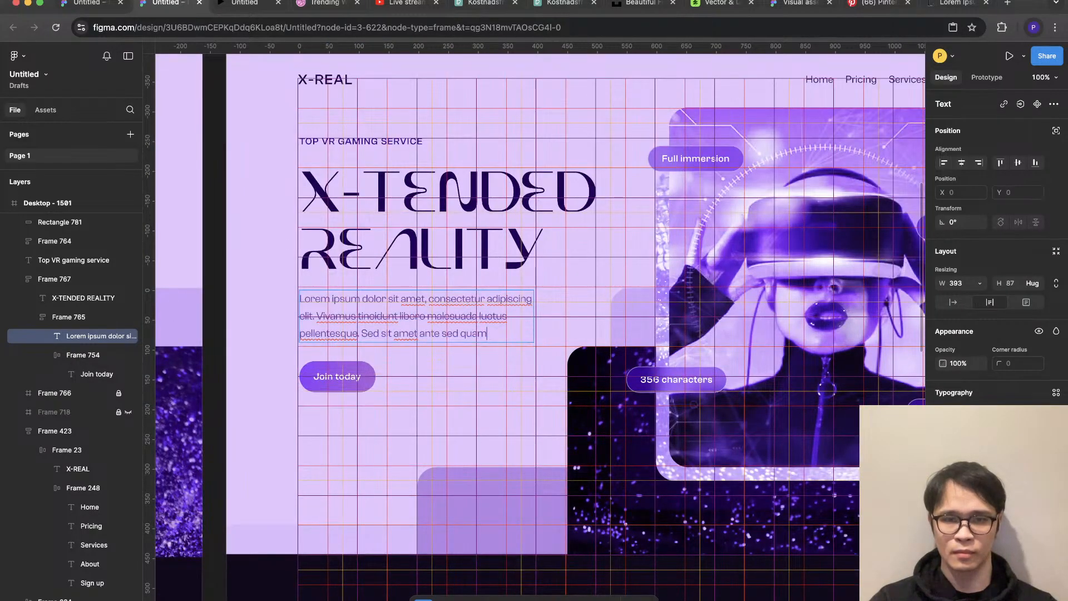
type(".")
left_click(546, 254)
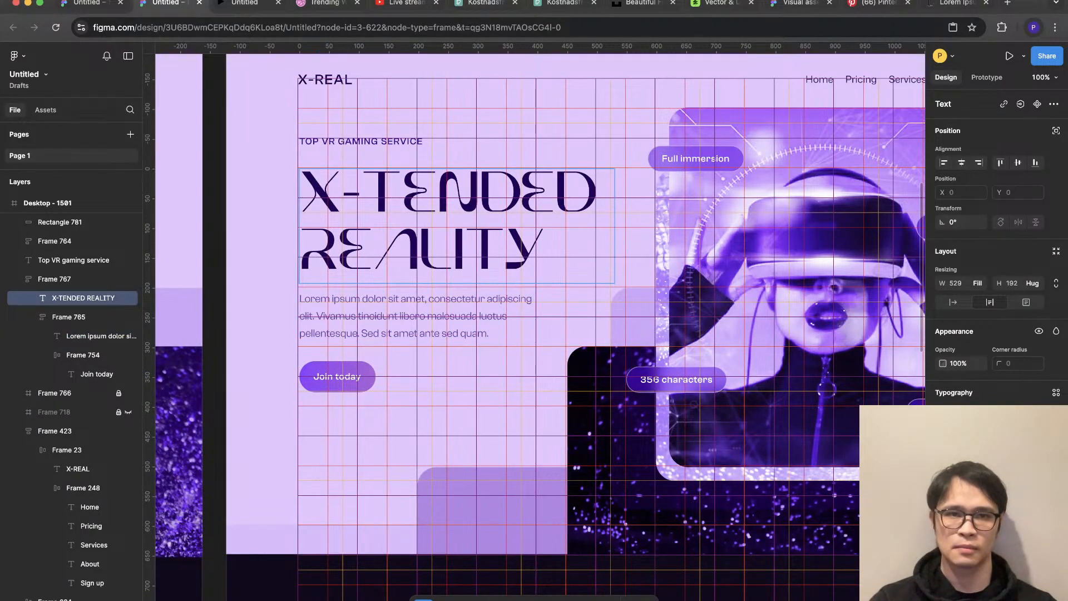
Step: Check the hero and pricing sections in the prototype preview, and return to the design file
key("ctrl+Tab")
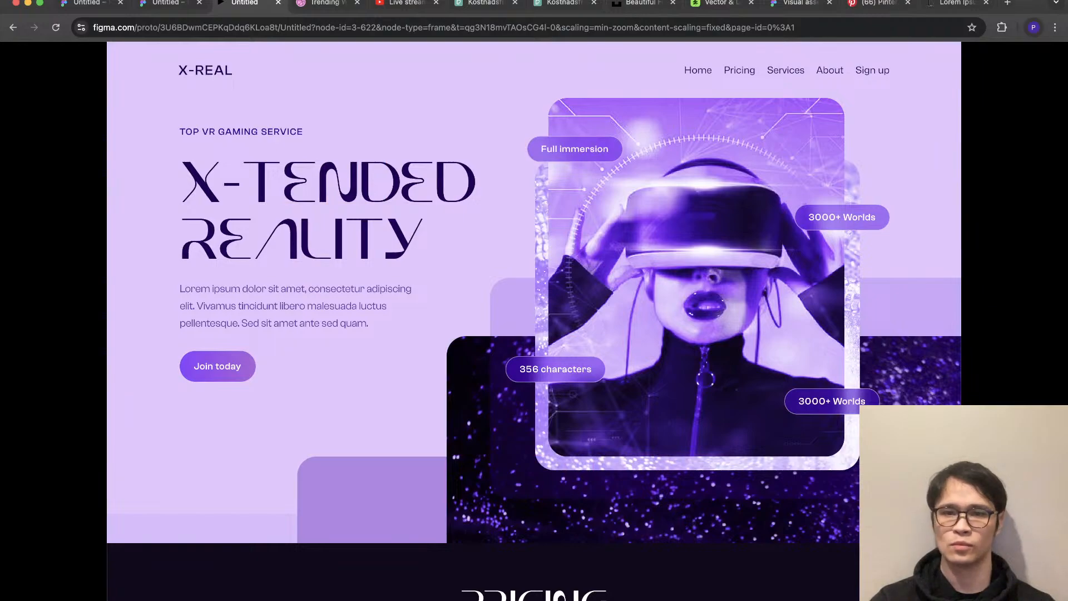
scroll(534, 321, "down", 3)
scroll(534, 321, "up", 3)
scroll(534, 321, "down", 10)
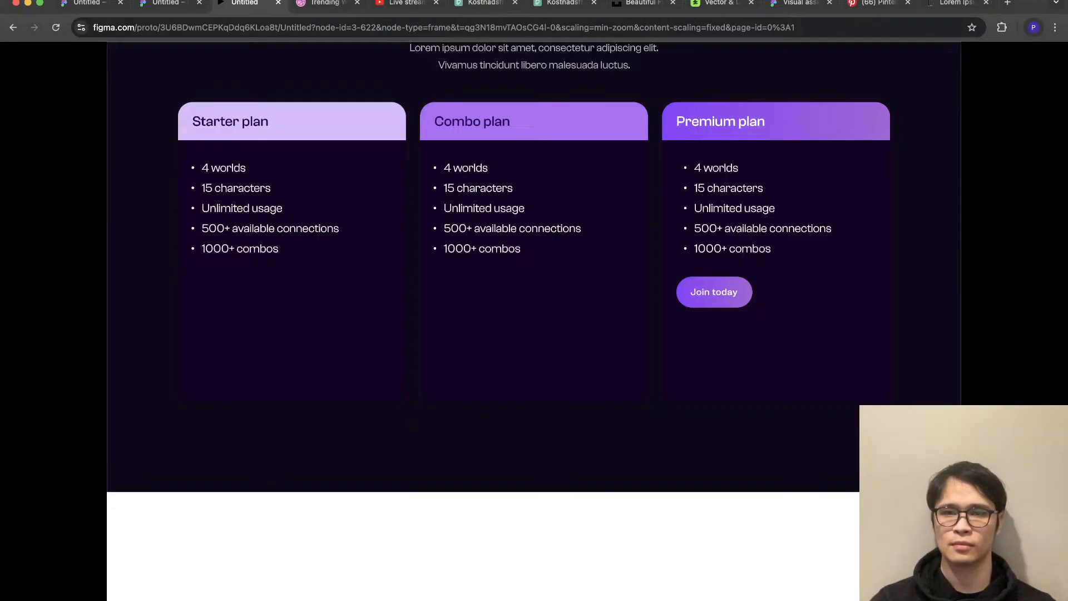
scroll(534, 321, "up", 6)
scroll(534, 321, "up", 5)
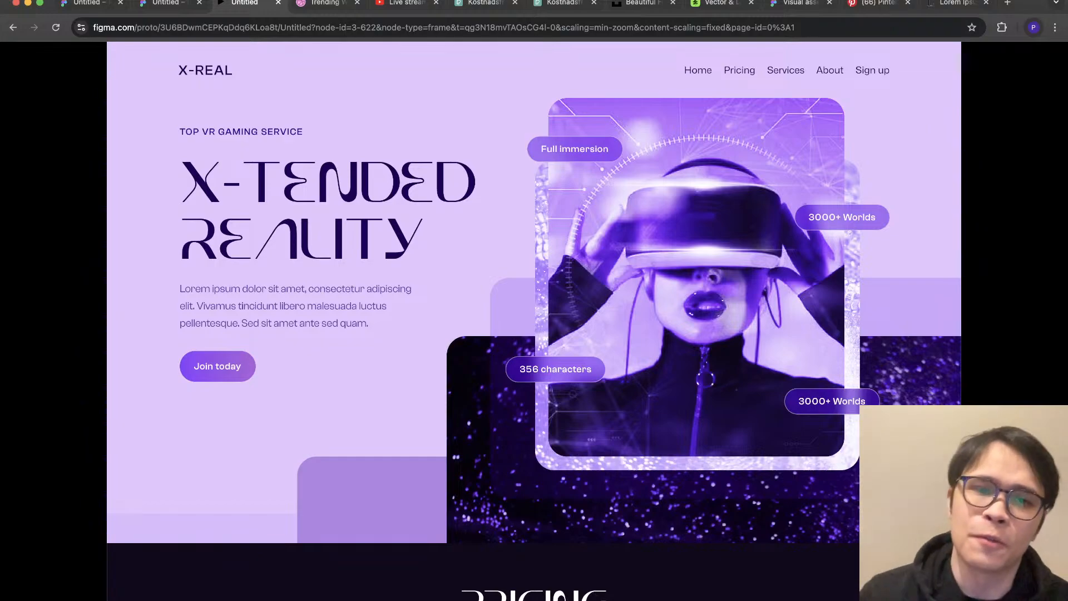
left_click(169, 3)
Step: Hide the layout grids and duplicate the Desktop - 1501 frame
scroll(465, 386, "down", 5)
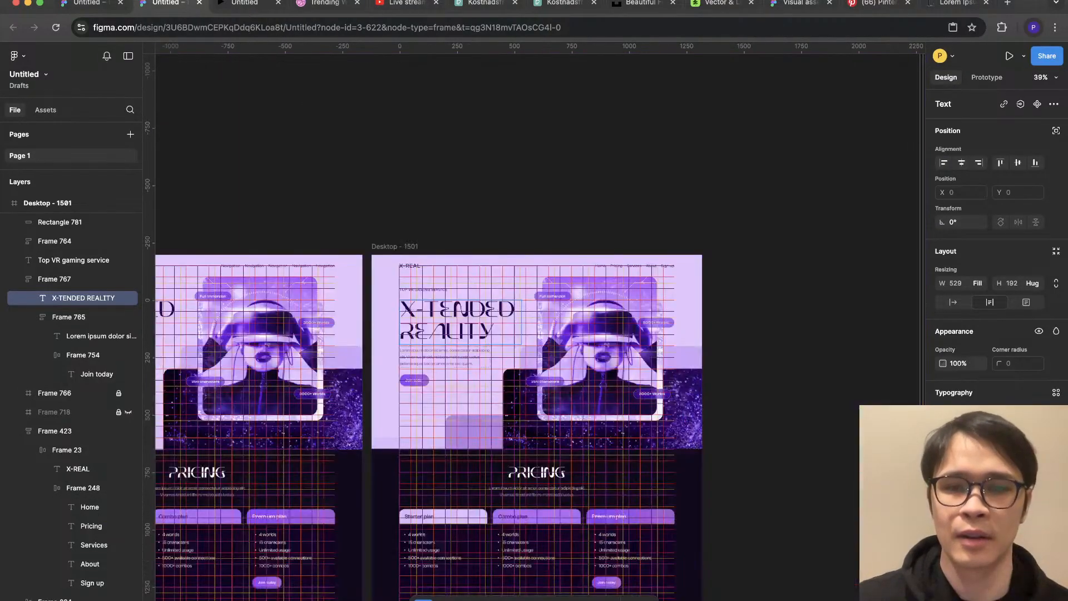
key("shift+g")
key("Escape")
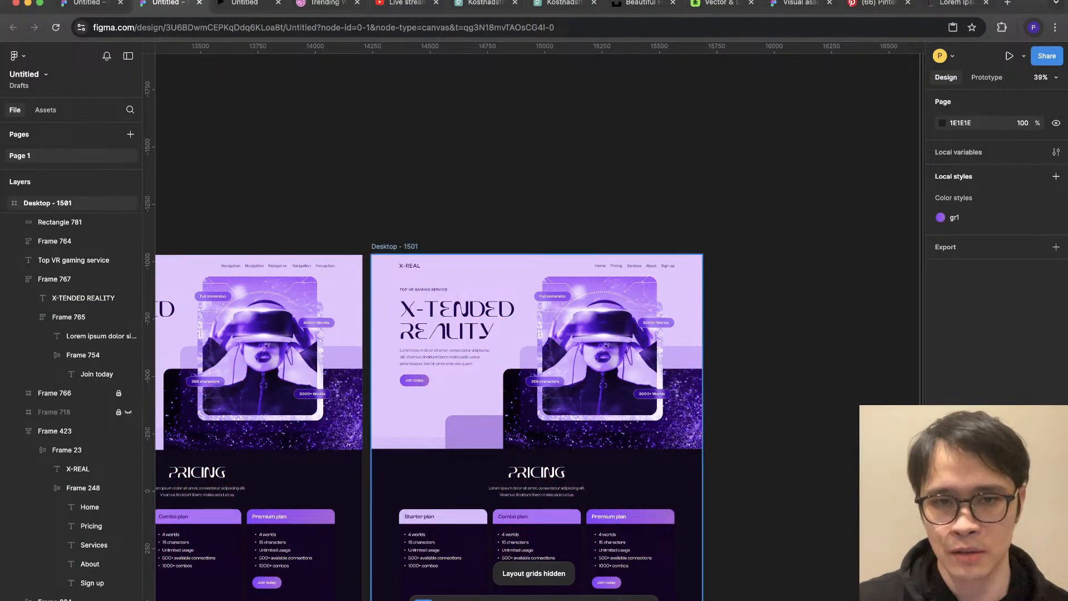
left_click(394, 246)
key("super+d")
scroll(440, 371, "up", 4)
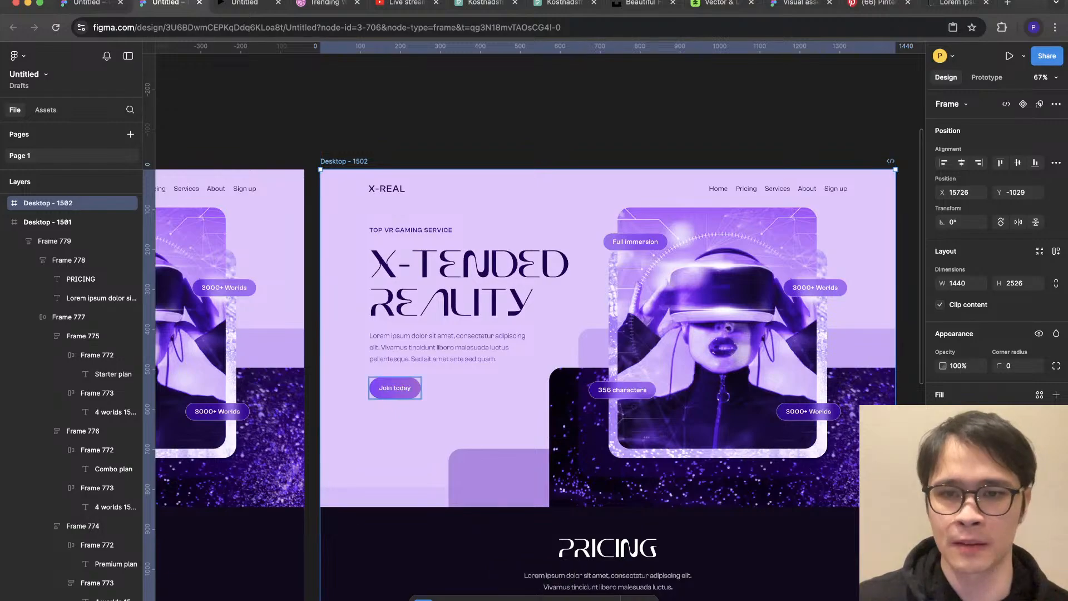
Step: In the duplicated frame, replace the hero Join today button's gradient with a solid fill and shift its hue to green, 145
left_click(412, 388, "super")
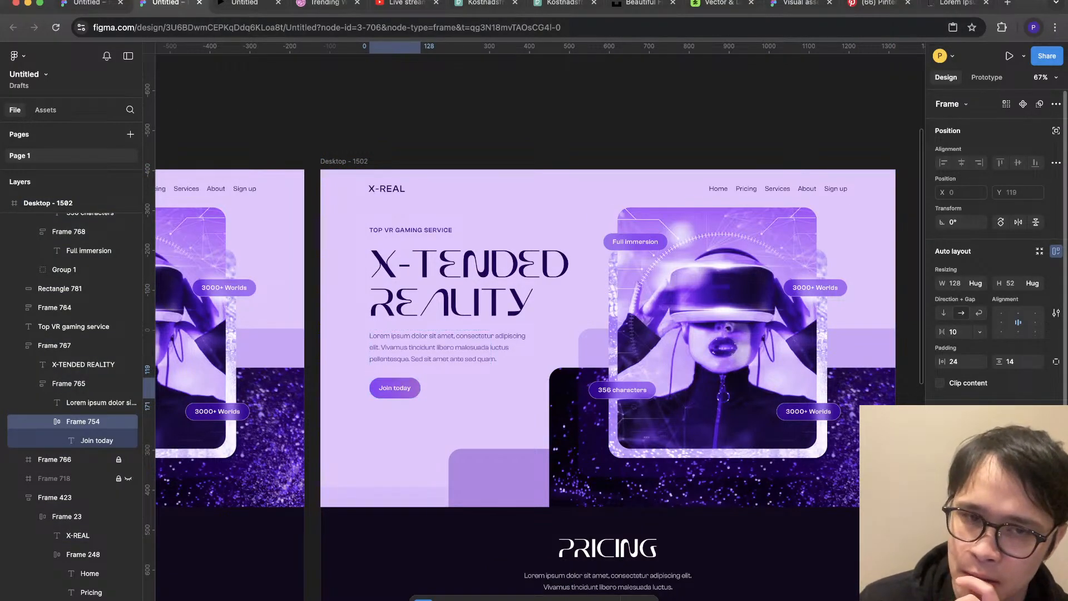
key("alt+/")
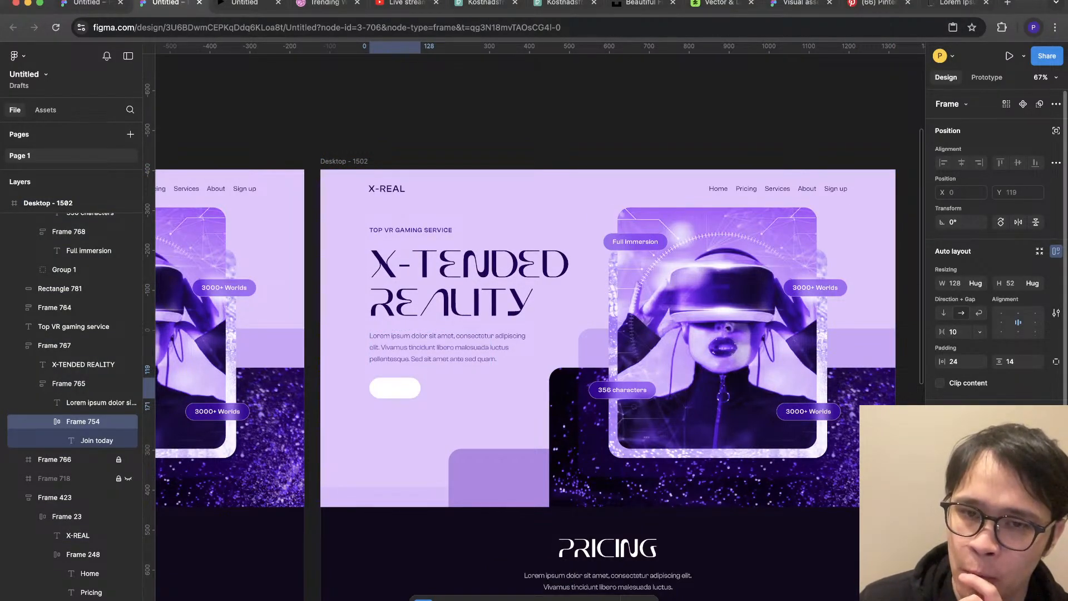
scroll(534, 322, "right", 1)
left_click(924, 394)
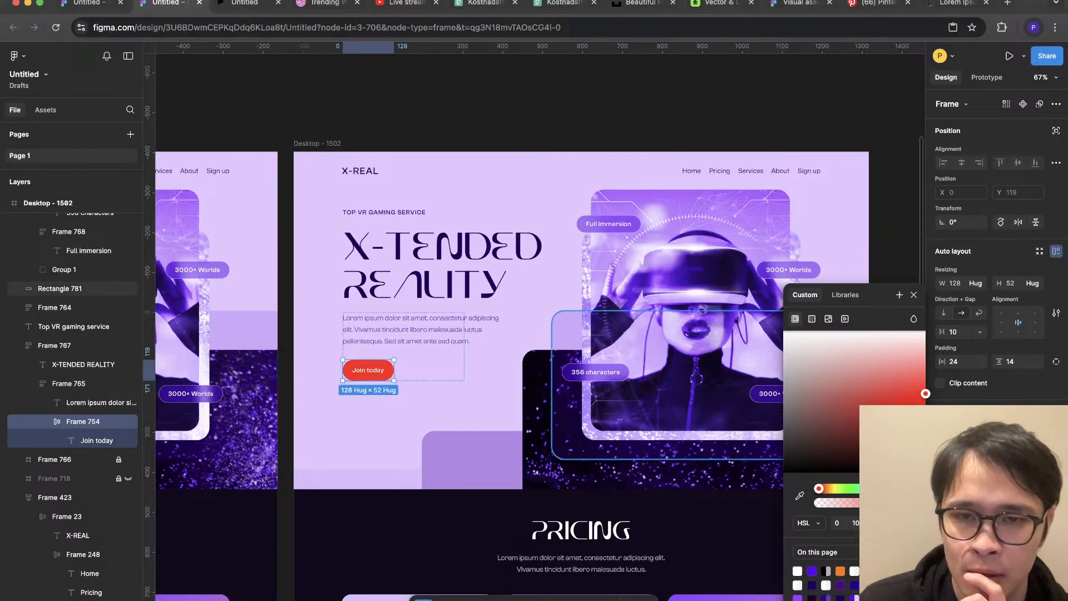
scroll(534, 321, "right", 2)
left_click_drag(818, 488, 856, 489)
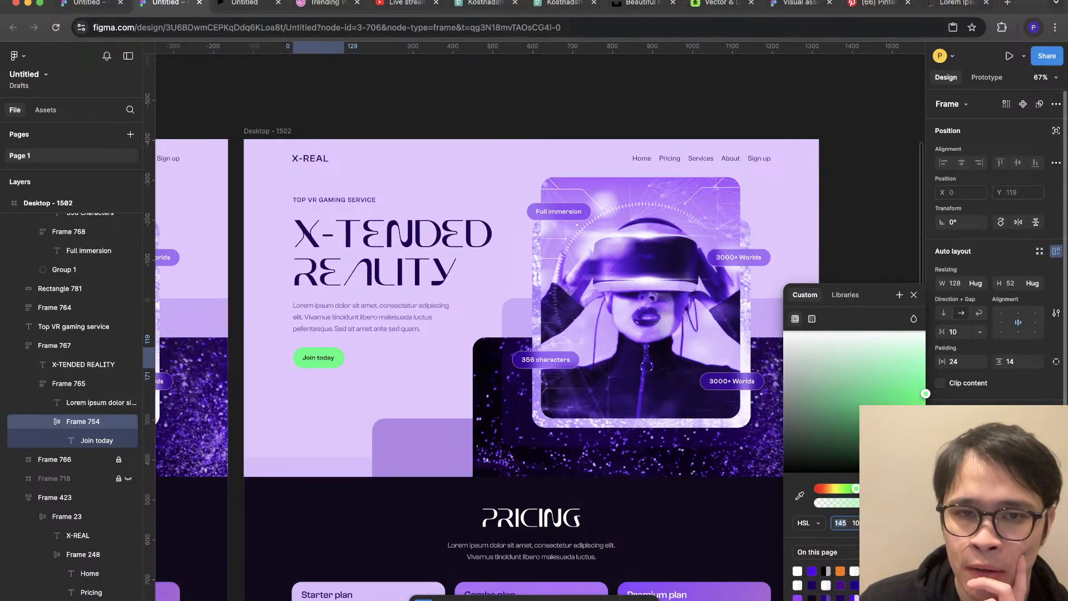
Step: Try orange fills with hues 21 and 14 on the Join today button, followed by a lime fill with hue 76
left_click_drag(855, 489, 824, 488)
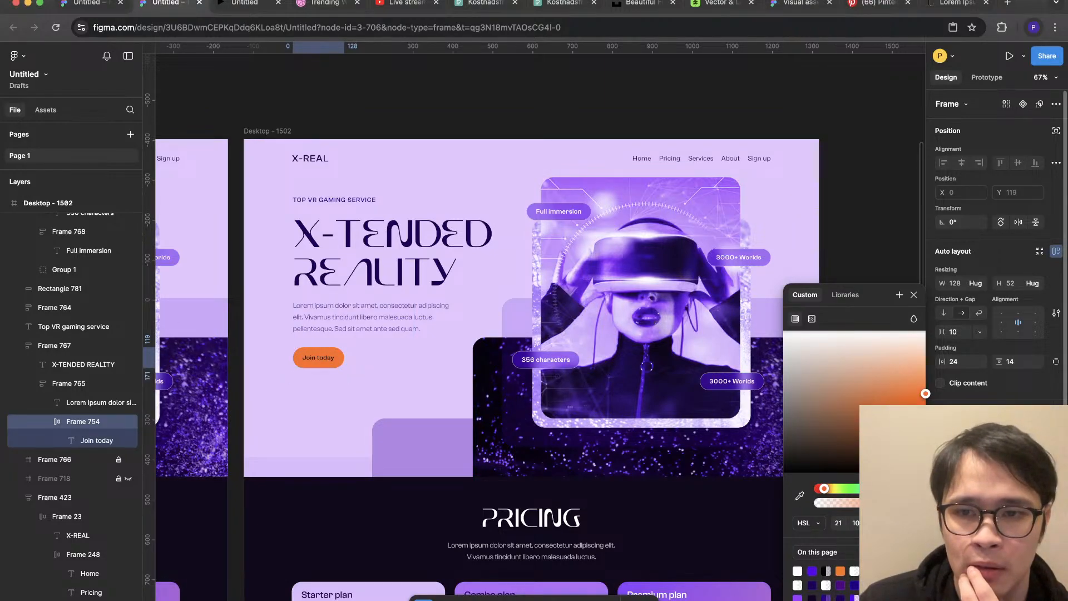
left_click_drag(925, 393, 925, 383)
left_click_drag(823, 488, 823, 489)
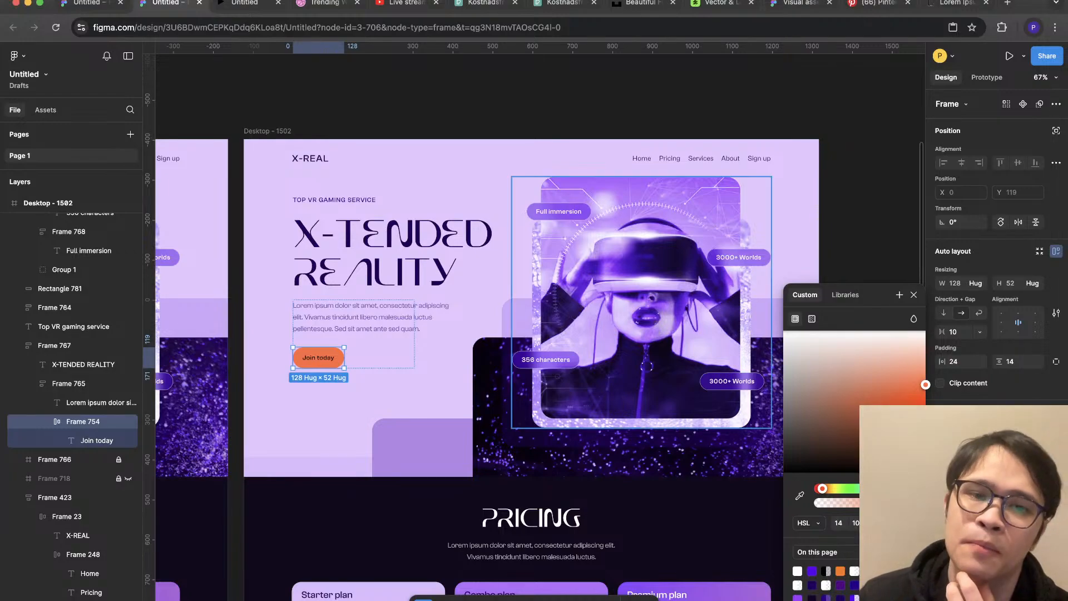
left_click_drag(925, 384, 925, 420)
left_click_drag(822, 489, 838, 489)
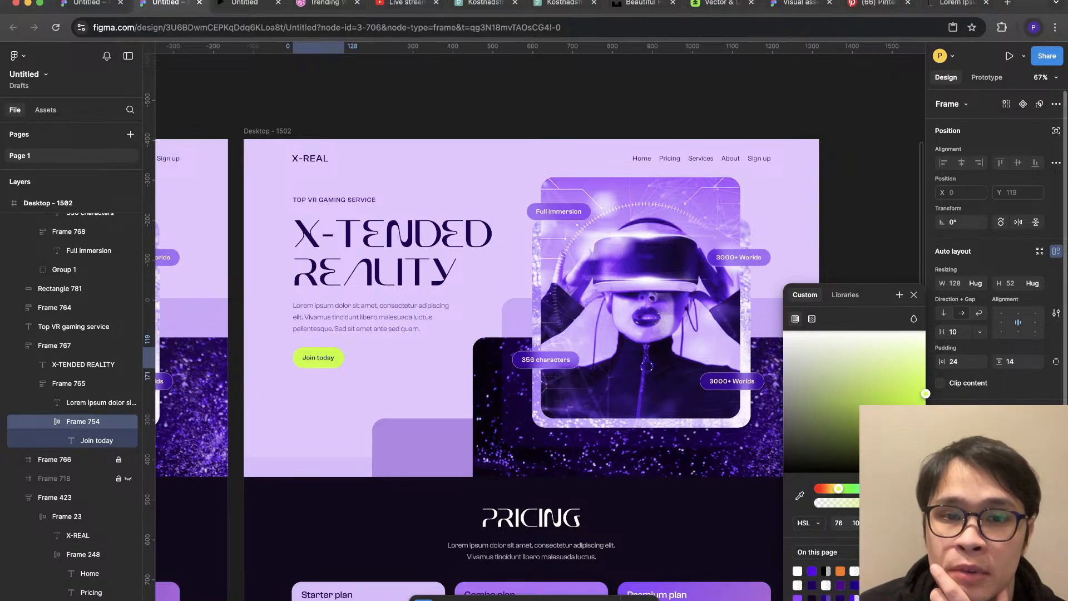
Step: Try a pink-red fill with hue 338 on the Join today button, followed by magenta with hue 304
left_click_drag(838, 488, 901, 489)
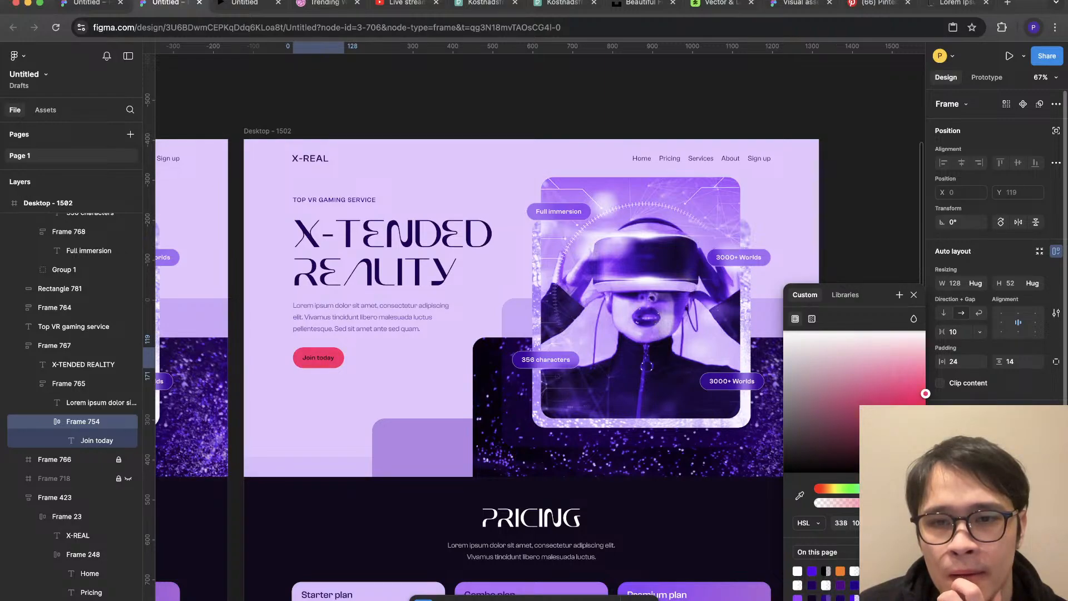
mouse_move(910, 488)
left_mouse_down()
mouse_move(865, 489)
mouse_move(900, 488)
left_mouse_up()
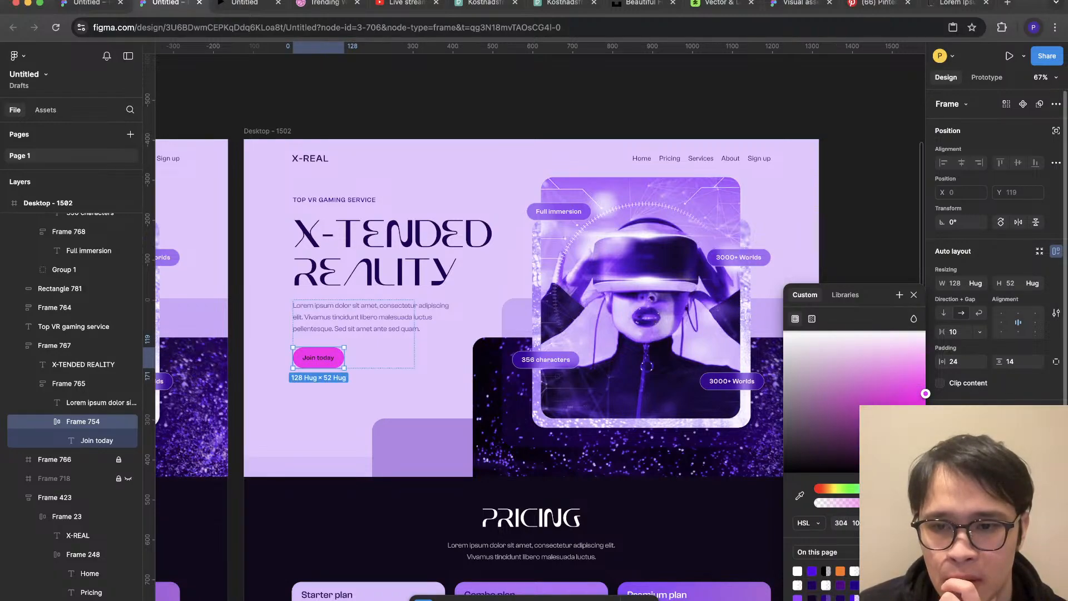
left_click_drag(783, 472, 783, 331)
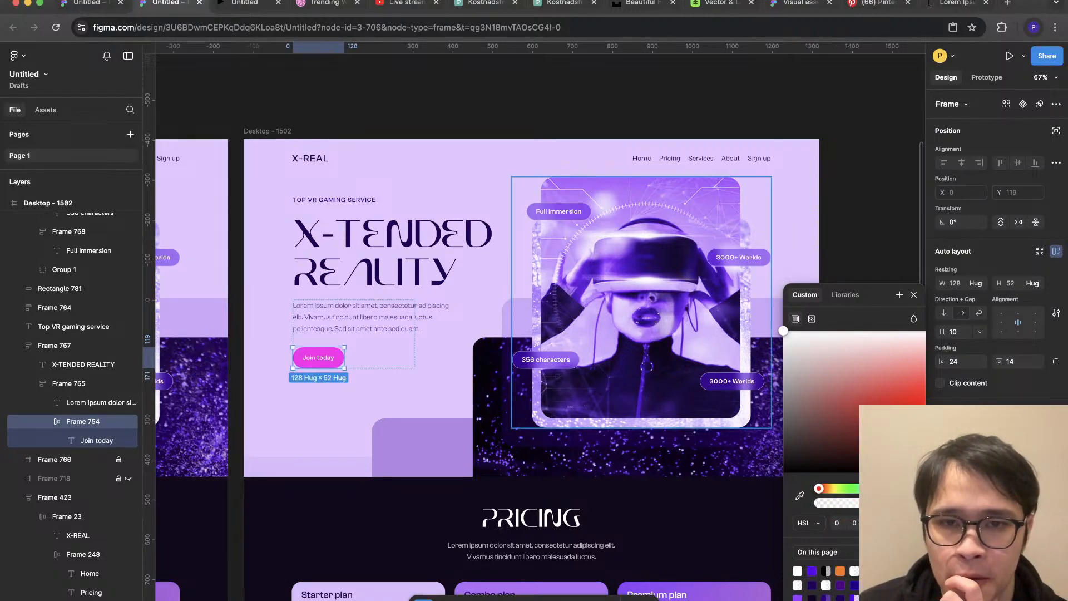
key("Escape")
triple_click(318, 357)
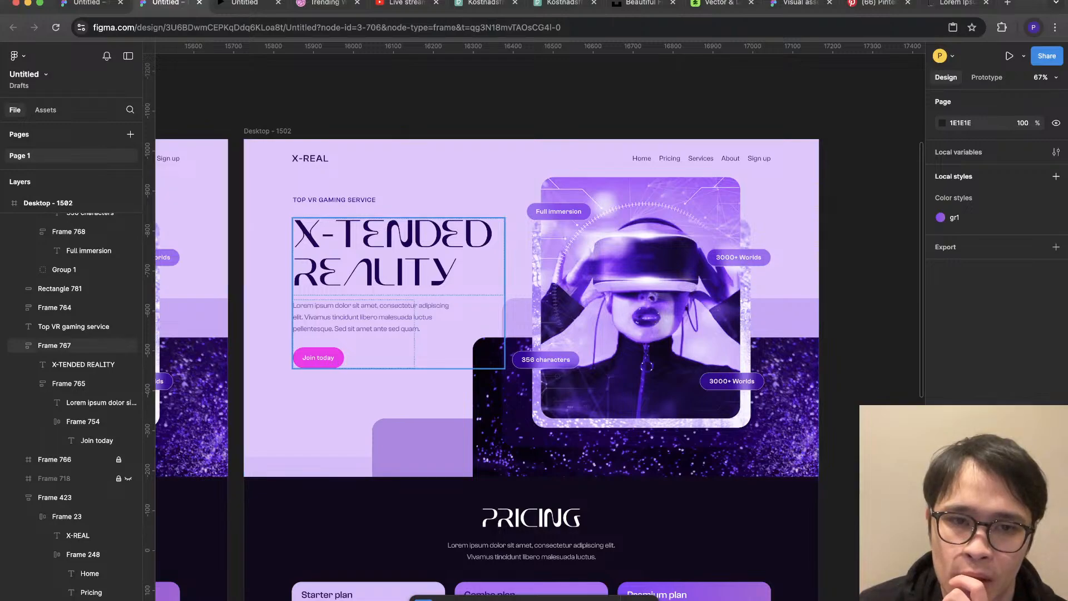
Step: Darken the Join today button's fill and shift its hue to blue, 235
left_click(944, 499)
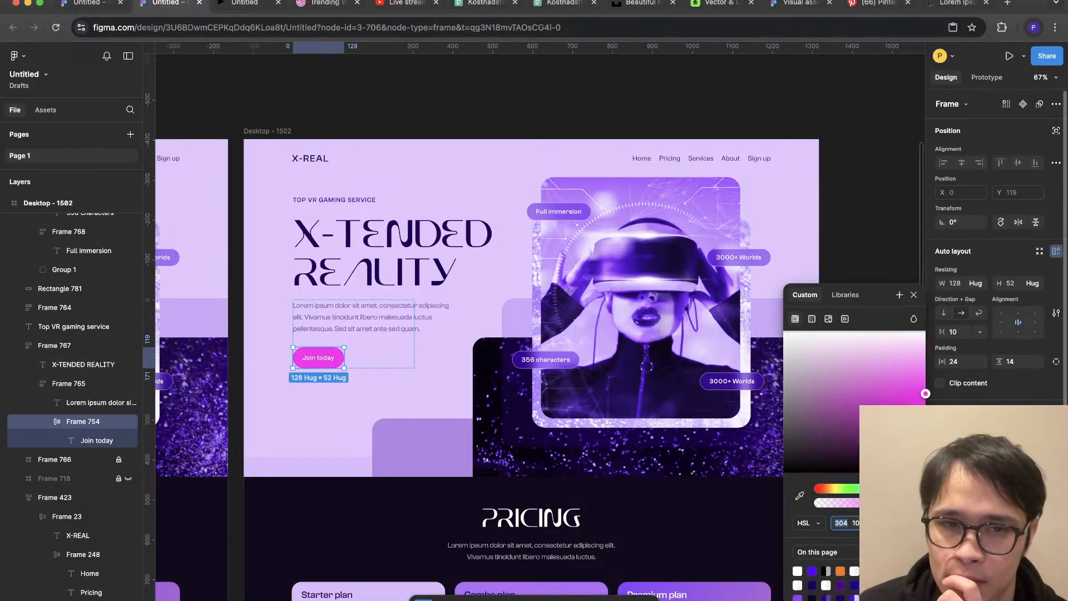
left_click_drag(923, 390, 924, 416)
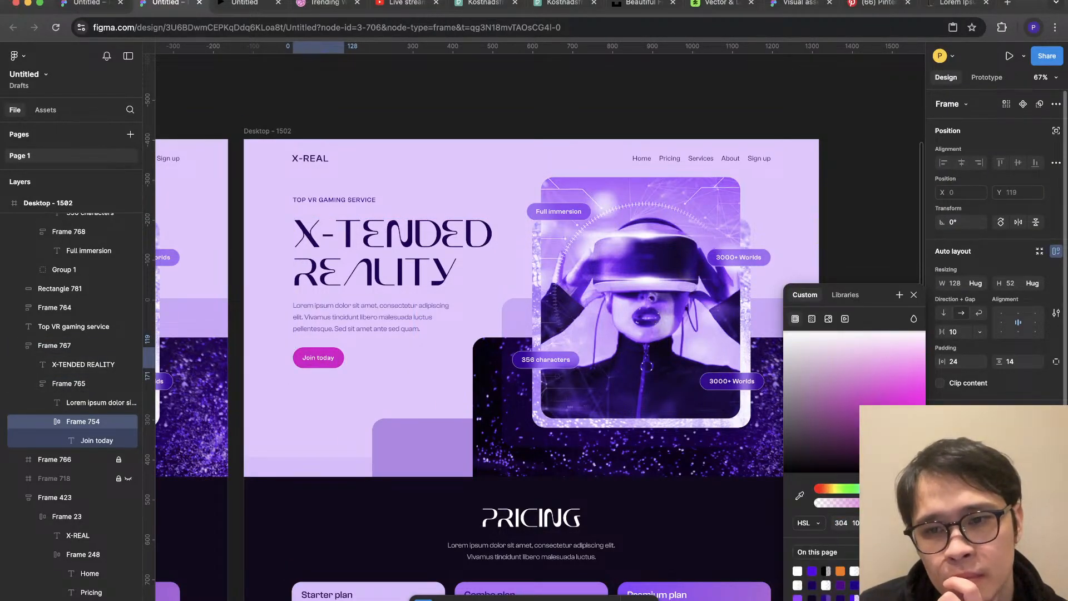
left_click_drag(900, 488, 882, 489)
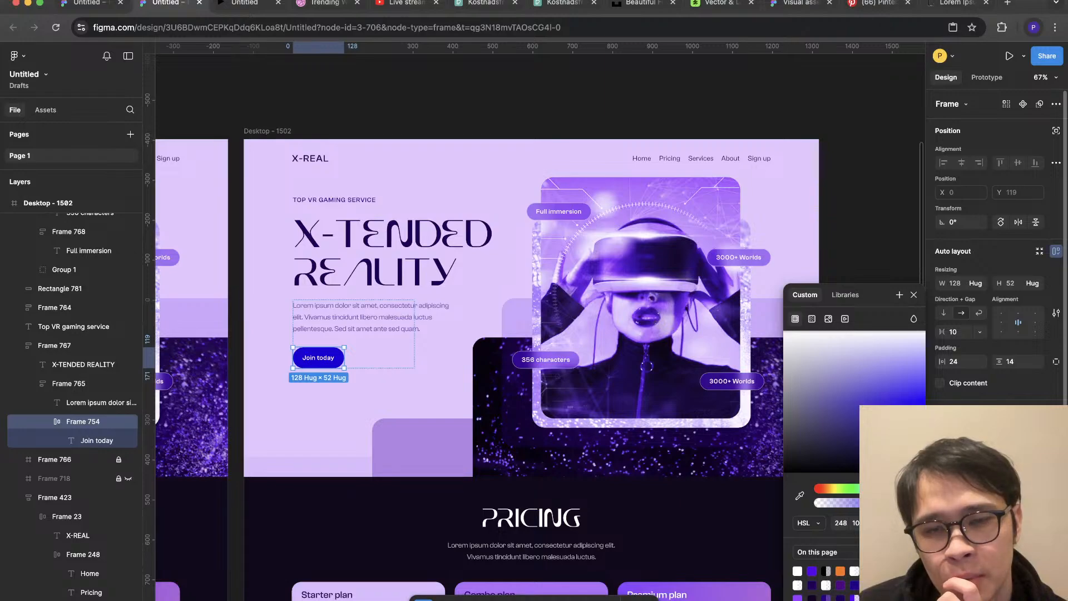
left_click_drag(883, 489, 879, 489)
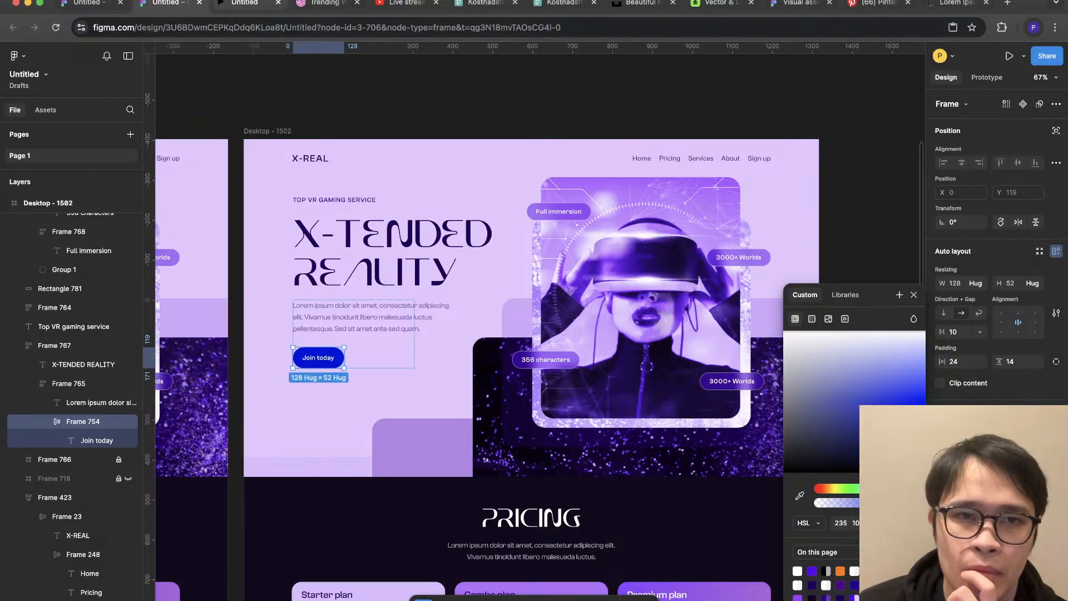
Step: Check the blue Join today button in the prototype preview, and compare the page versions back in the design file
key("ctrl+Tab")
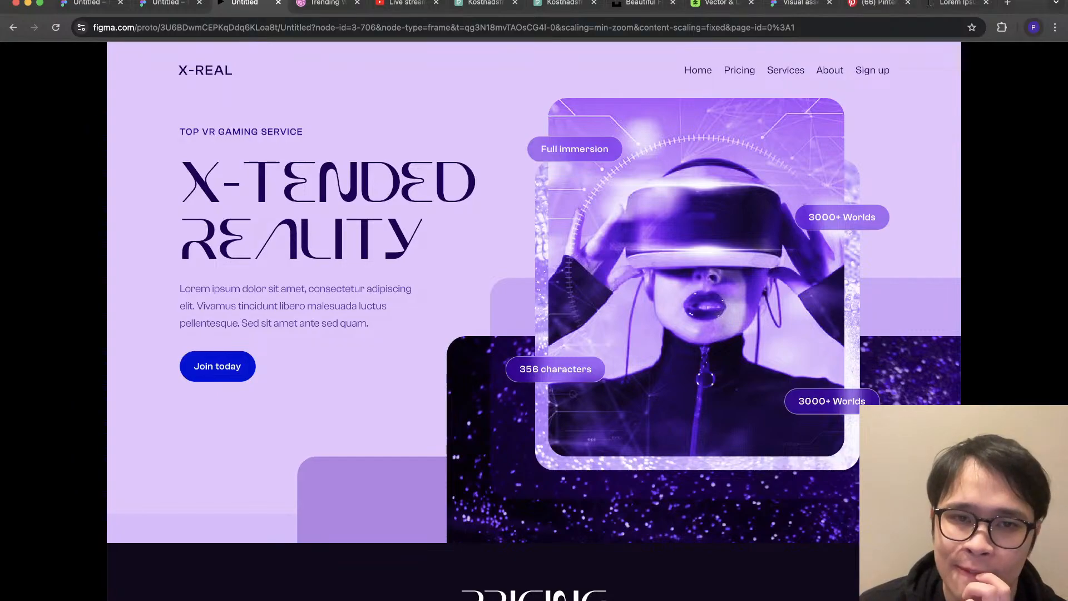
scroll(534, 300, "down", 8)
scroll(534, 301, "up", 8)
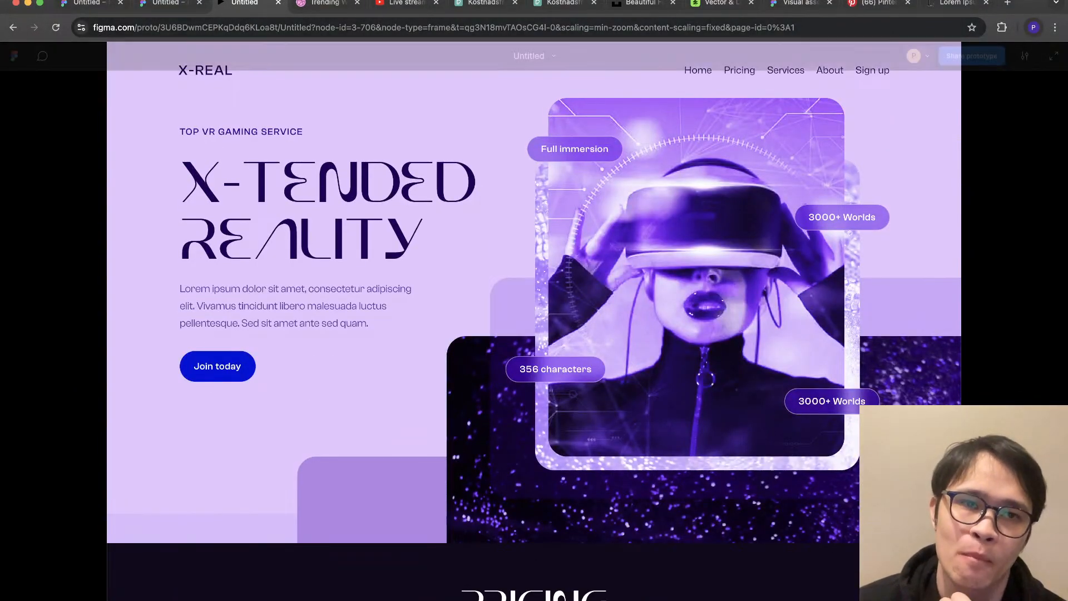
key("ctrl+shift+Tab")
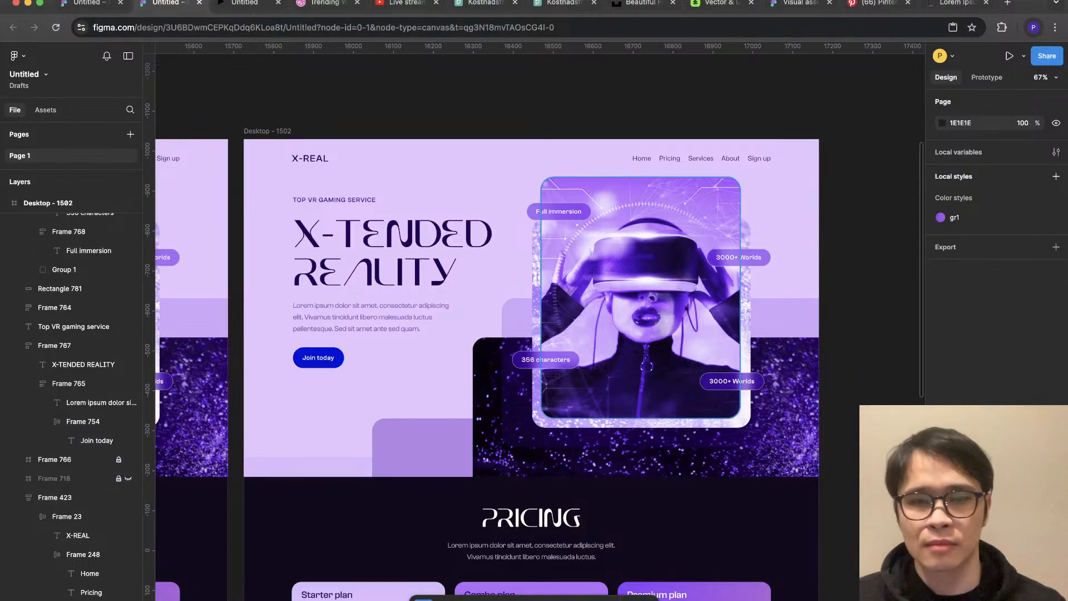
scroll(485, 369, "down", 6)
scroll(486, 369, "up", 2)
scroll(844, 308, "up", 4)
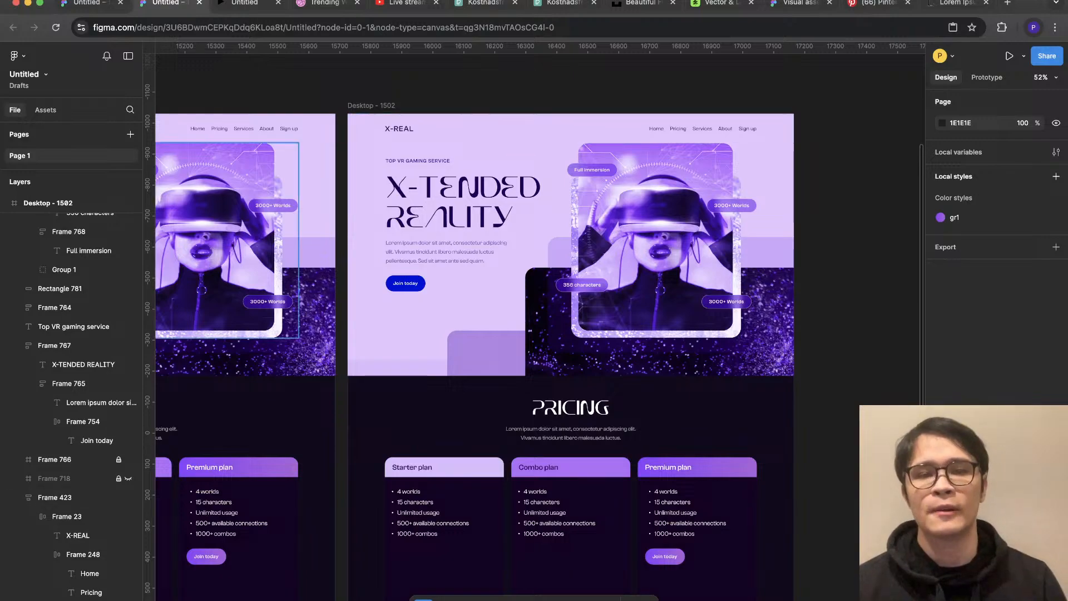
Step: Change the Join today button's fill to a linear gradient and angle it diagonally towards the button's lower-right corner
scroll(350, 300, "up", 5)
left_click(83, 421)
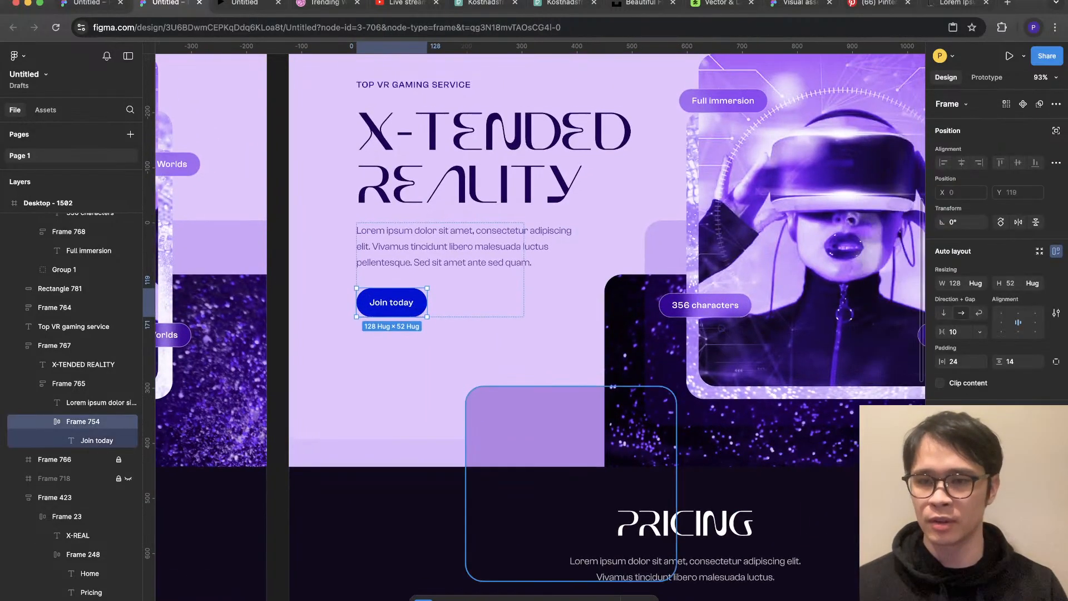
left_click(944, 461)
left_click(811, 319)
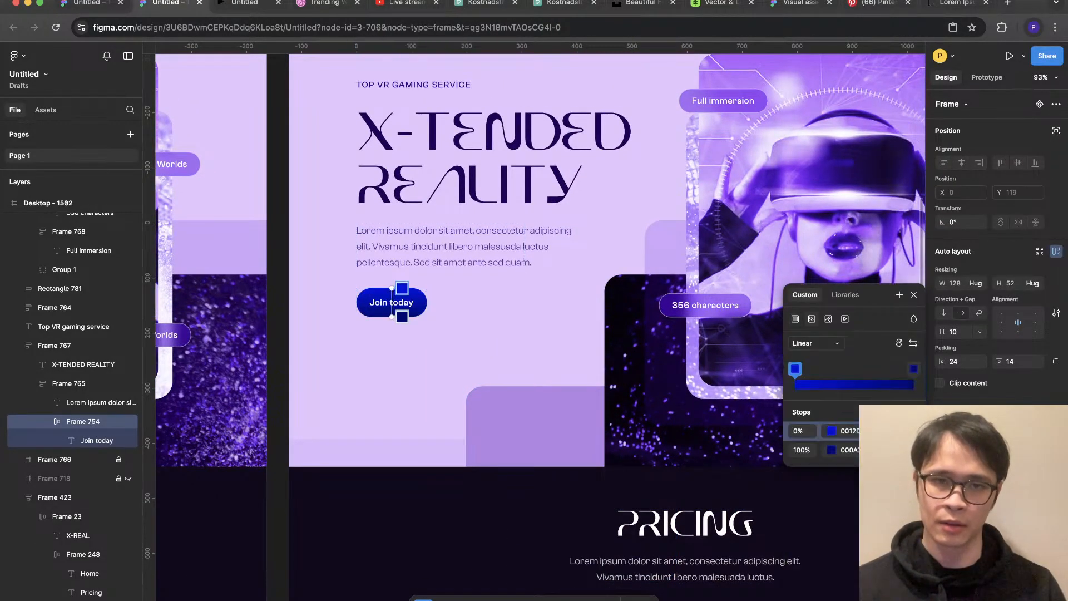
left_click_drag(392, 316, 427, 320)
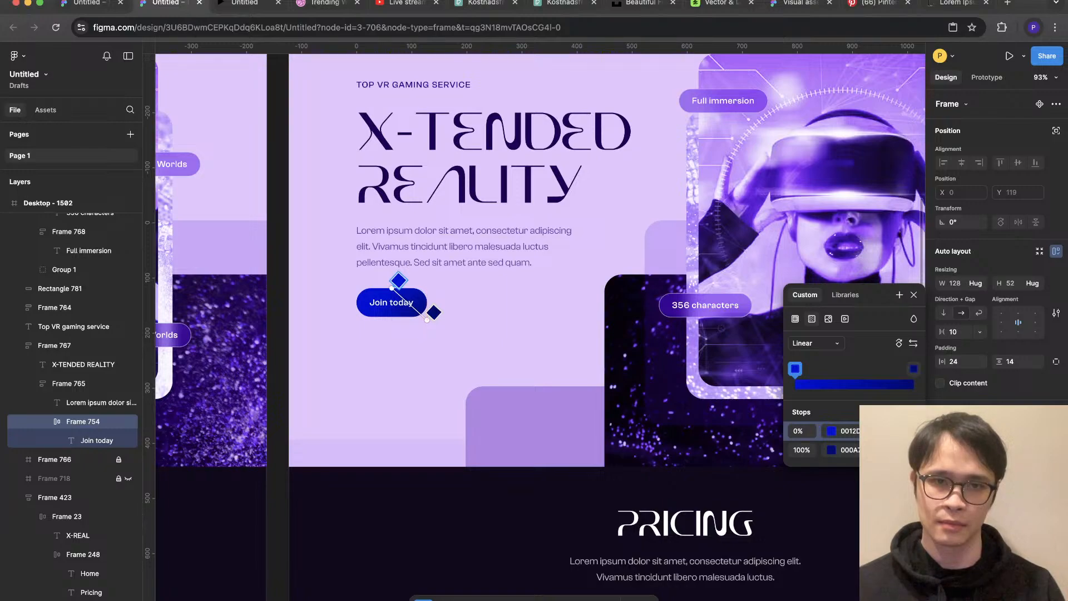
scroll(351, 335, "down", 5)
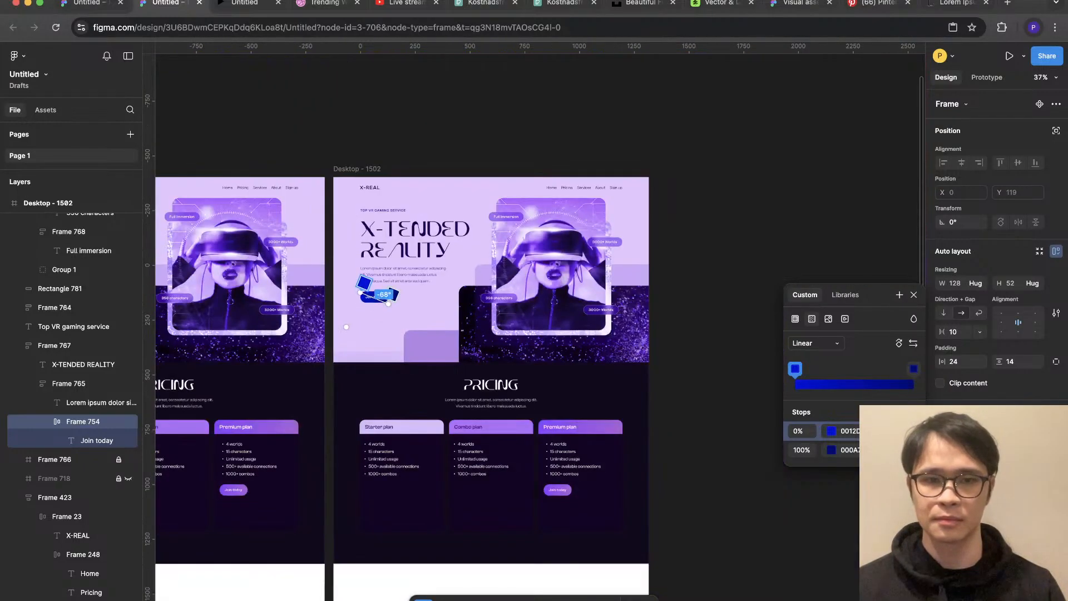
left_click(351, 335)
Step: Recolour the end stop of the Join today button's gradient to orange, HSL 28, 100, 52
scroll(406, 255, "up", 2)
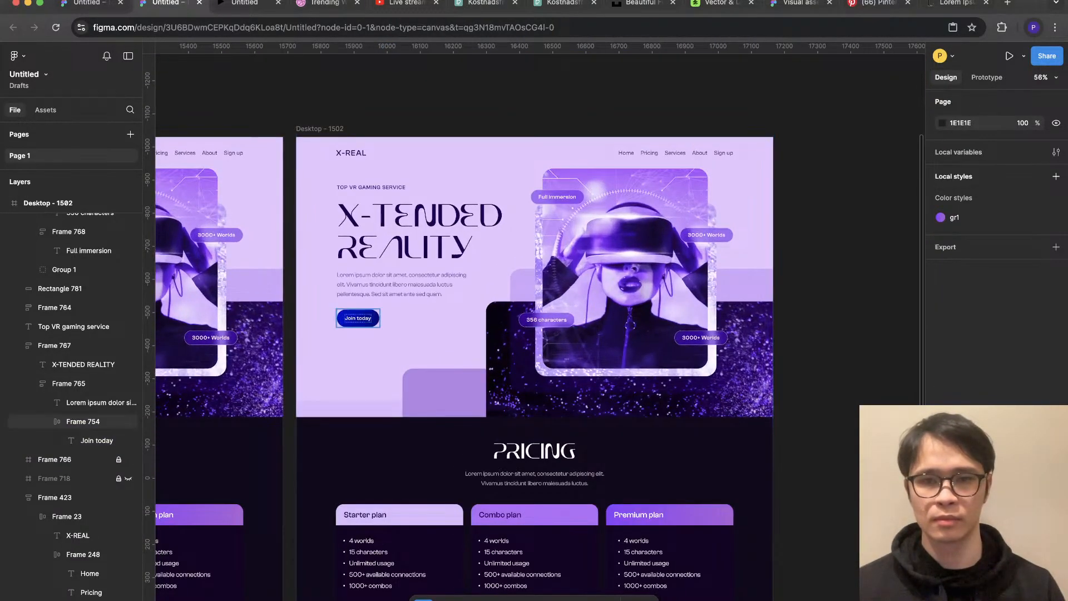
left_click(358, 317, "super")
left_click(944, 493)
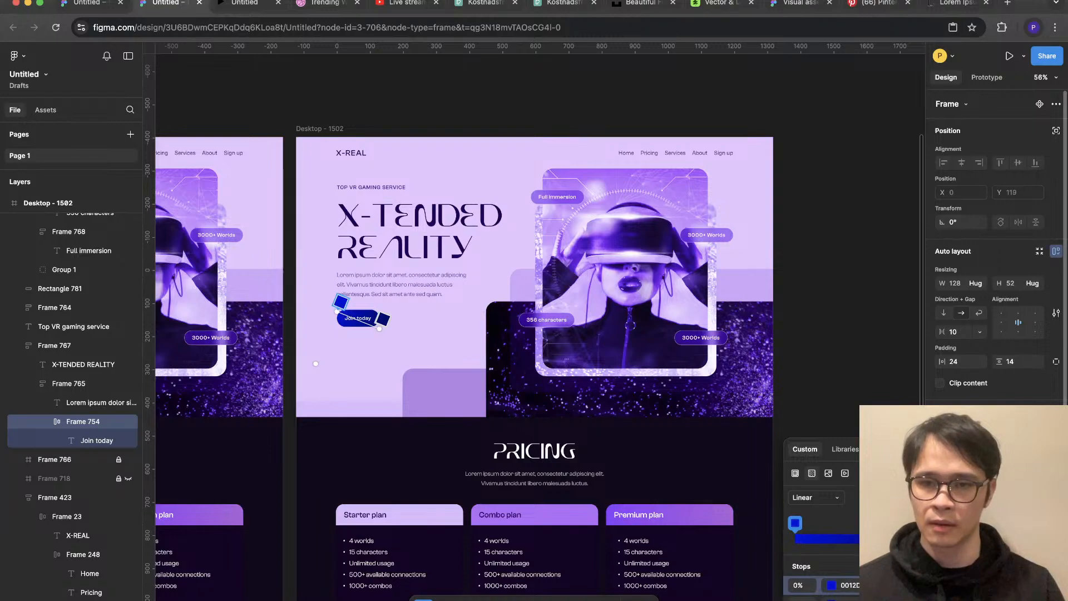
left_click(795, 522)
left_click_drag(736, 488, 684, 488)
left_click(733, 404)
left_click_drag(734, 404, 784, 399)
scroll(540, 323, "right", 1)
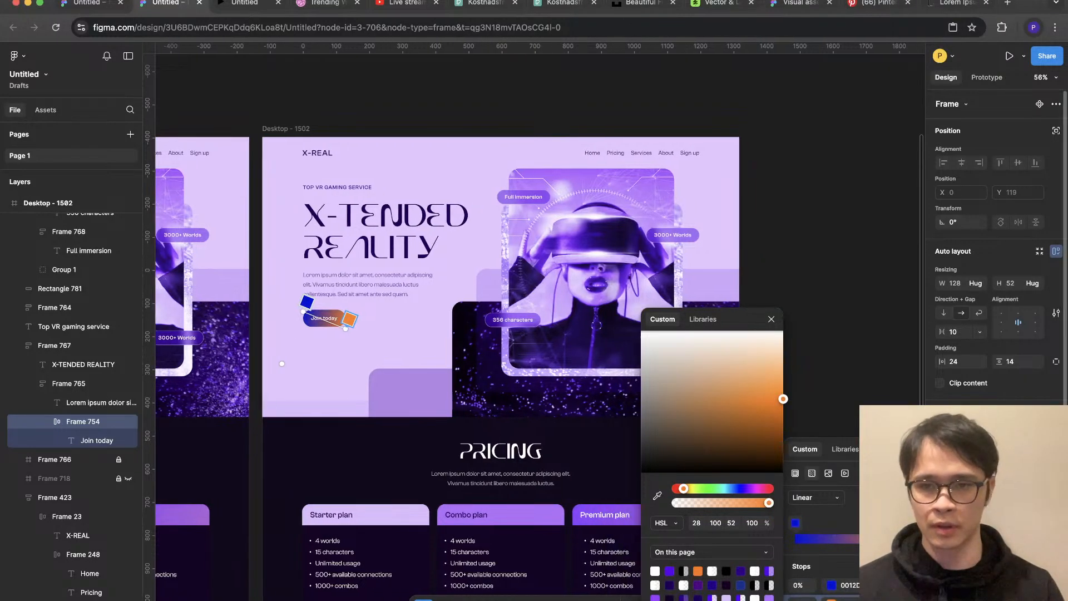
Step: Recolour the start stop of the Join today button's gradient to magenta and finish editing the fill
left_click_drag(683, 488, 754, 489)
left_click(794, 523)
left_click(806, 226)
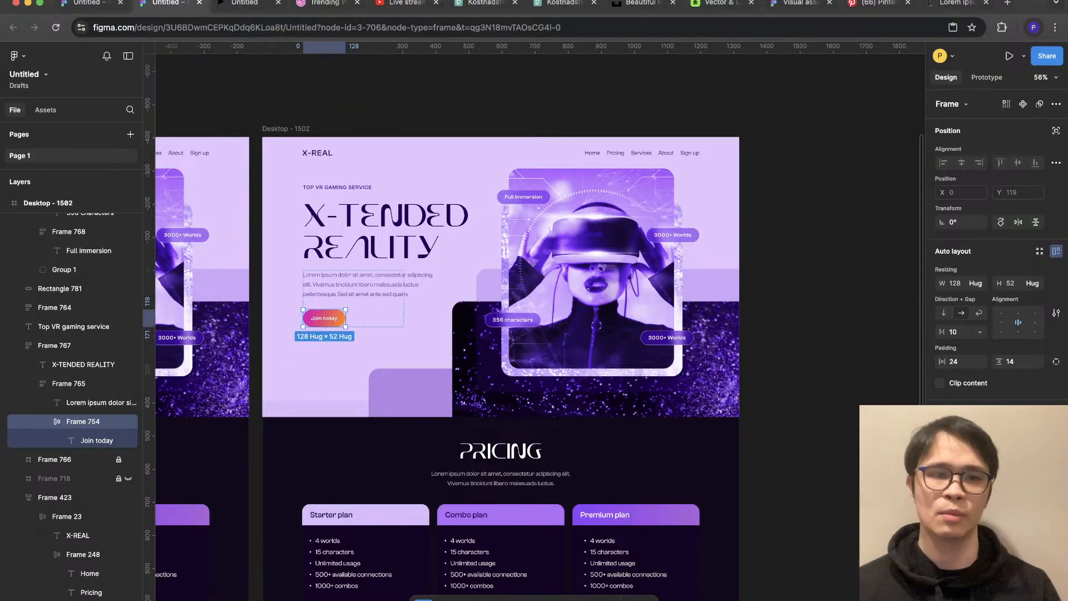
Step: Recolour the end stop of the Join today button's gradient on Desktop - 1502 to purple, HSL 283, 100, 52
scroll(806, 225, "down", 3)
scroll(670, 251, "up", 3)
left_click(370, 311, "super")
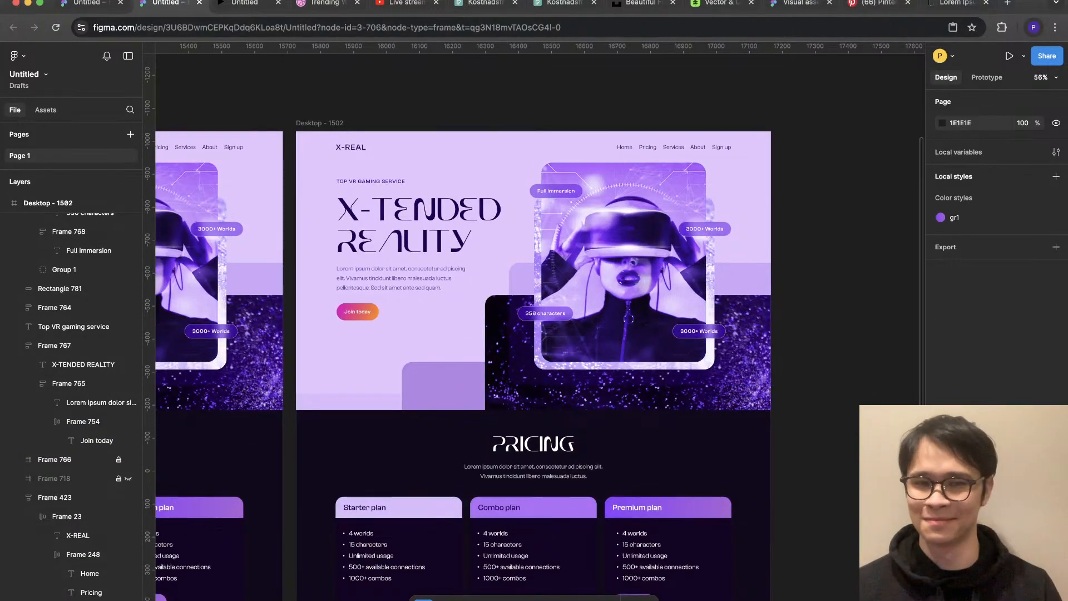
left_click(944, 495)
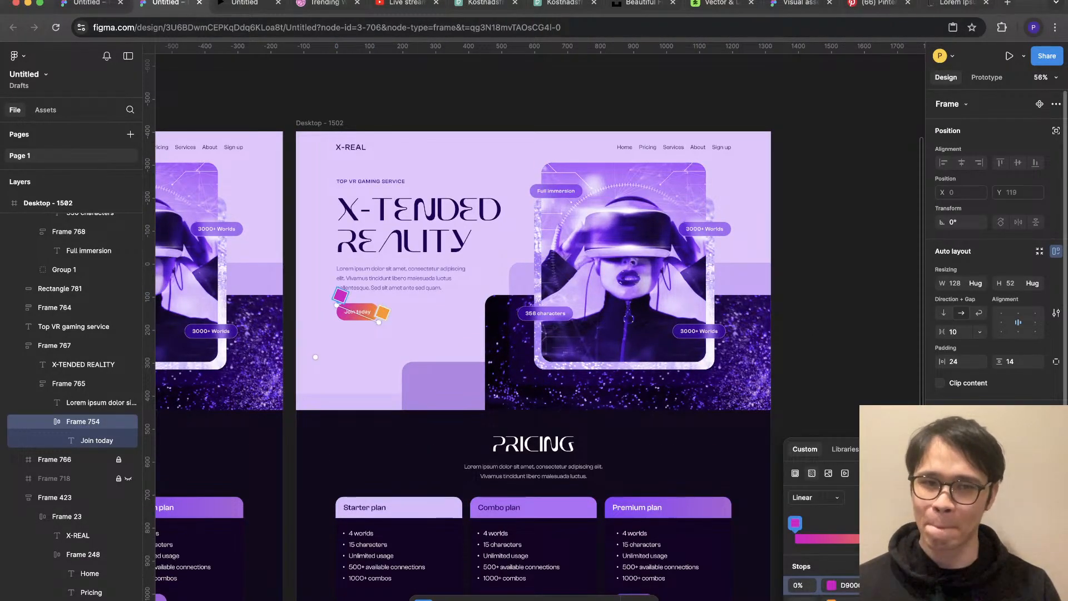
left_click(831, 584)
left_click(831, 599)
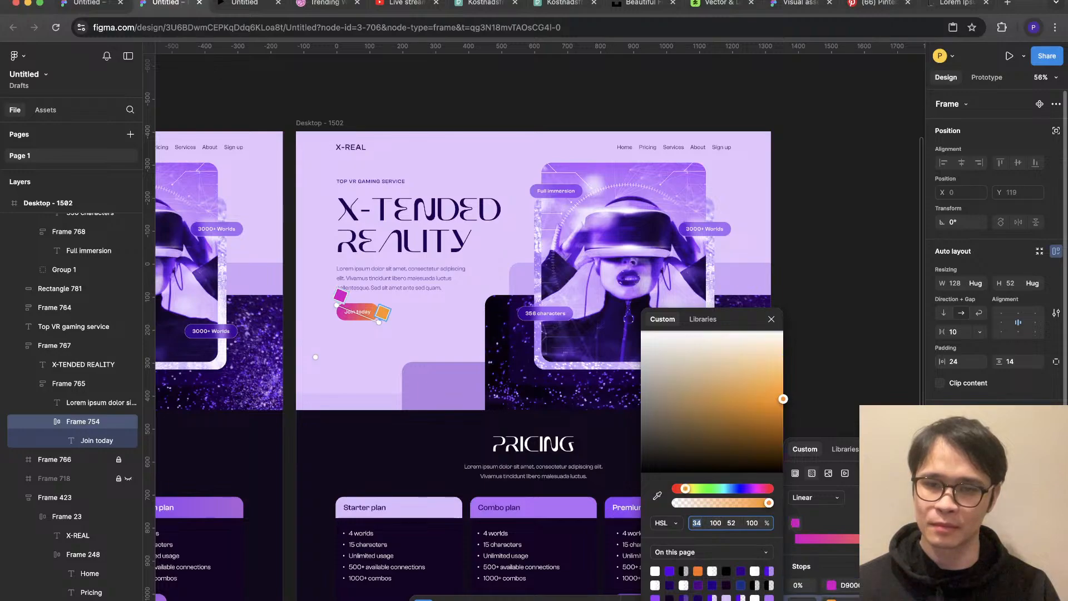
type("297")
key("Return")
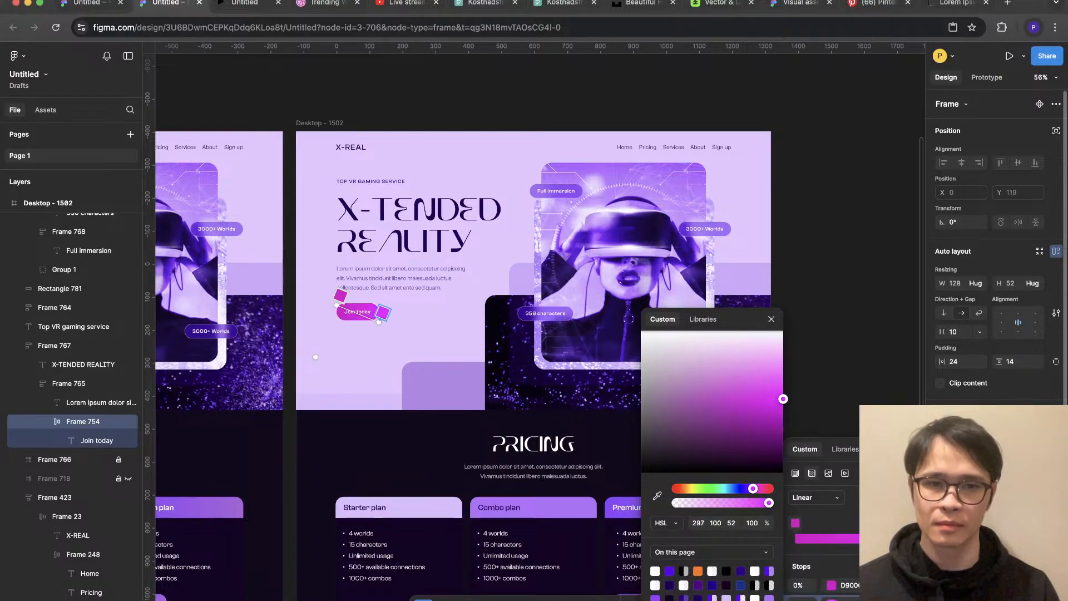
mouse_move(752, 488)
left_mouse_down()
mouse_move(770, 488)
mouse_move(750, 488)
left_mouse_up()
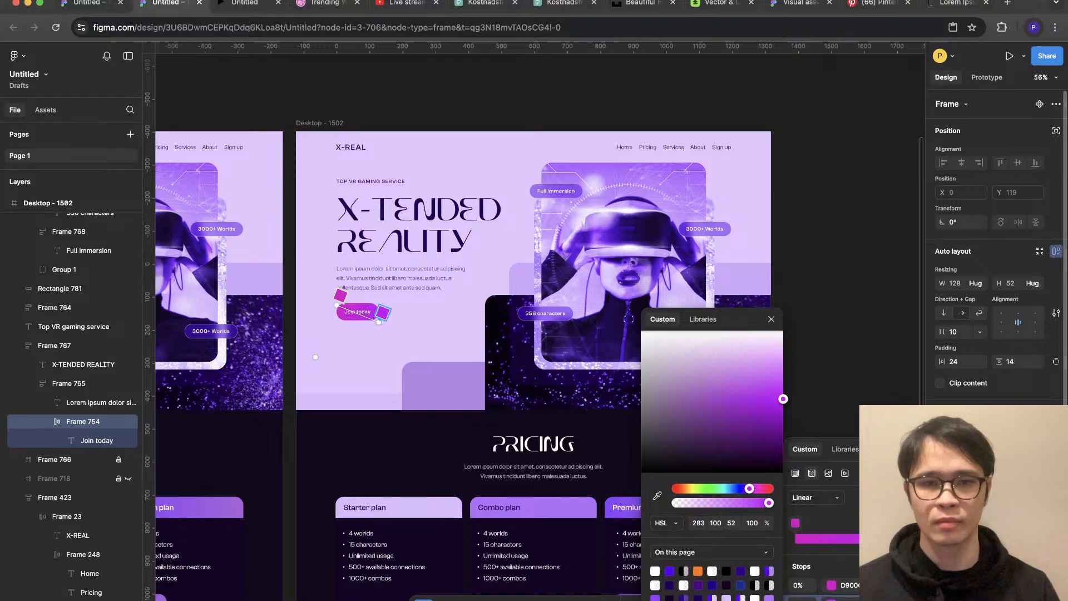
left_click(829, 245)
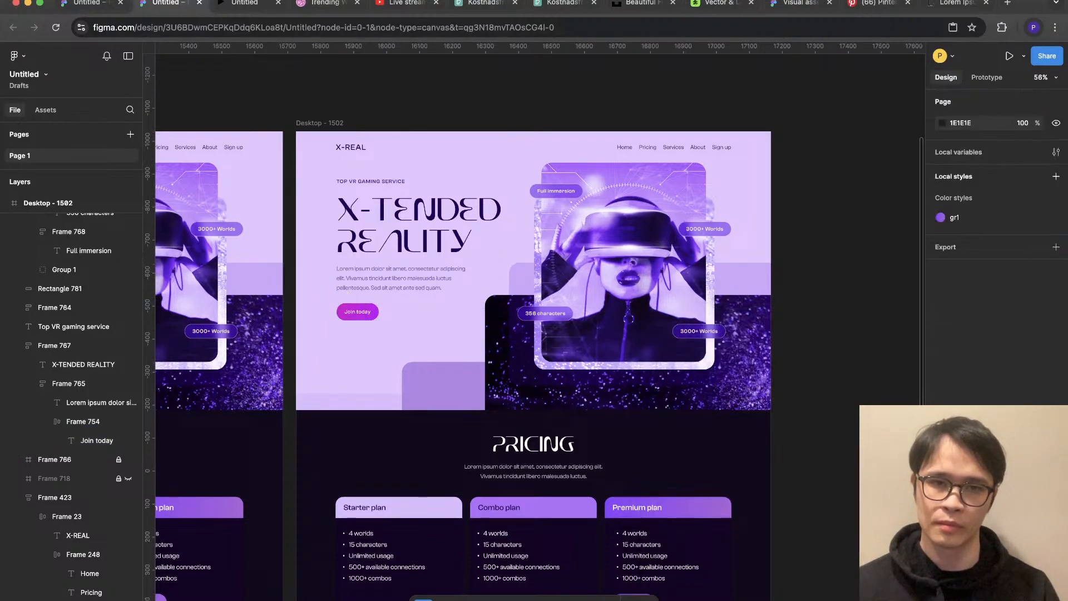
Step: Compare the magenta-purple Join today button on Desktop - 1502 with the one on Desktop - 1501
scroll(829, 246, "down", 4)
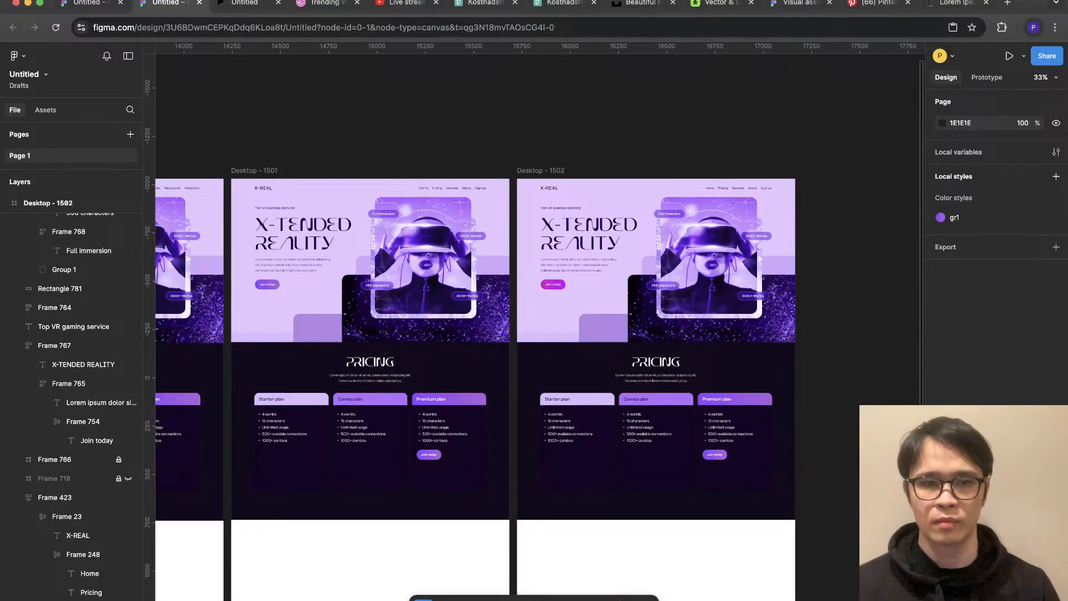
scroll(784, 328, "up", 4)
key("super+z")
scroll(540, 327, "up", 3)
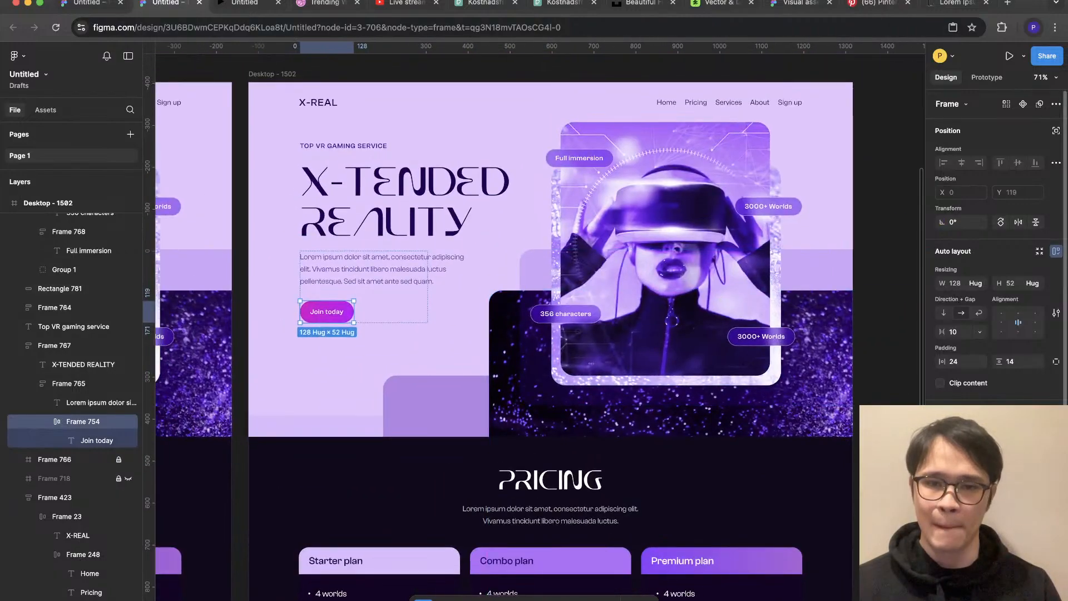
key("Escape")
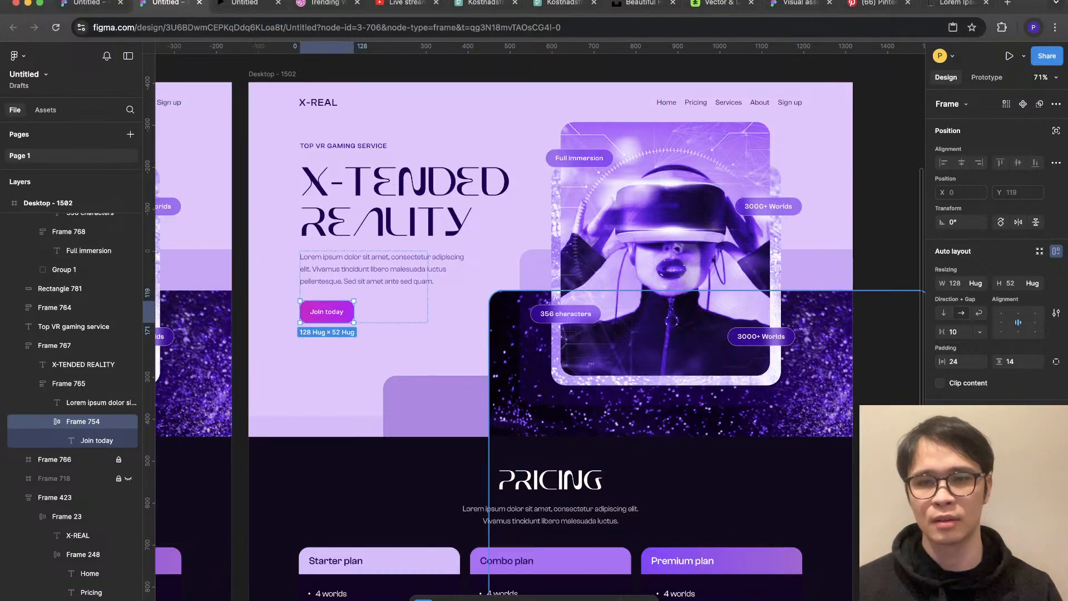
key("Return")
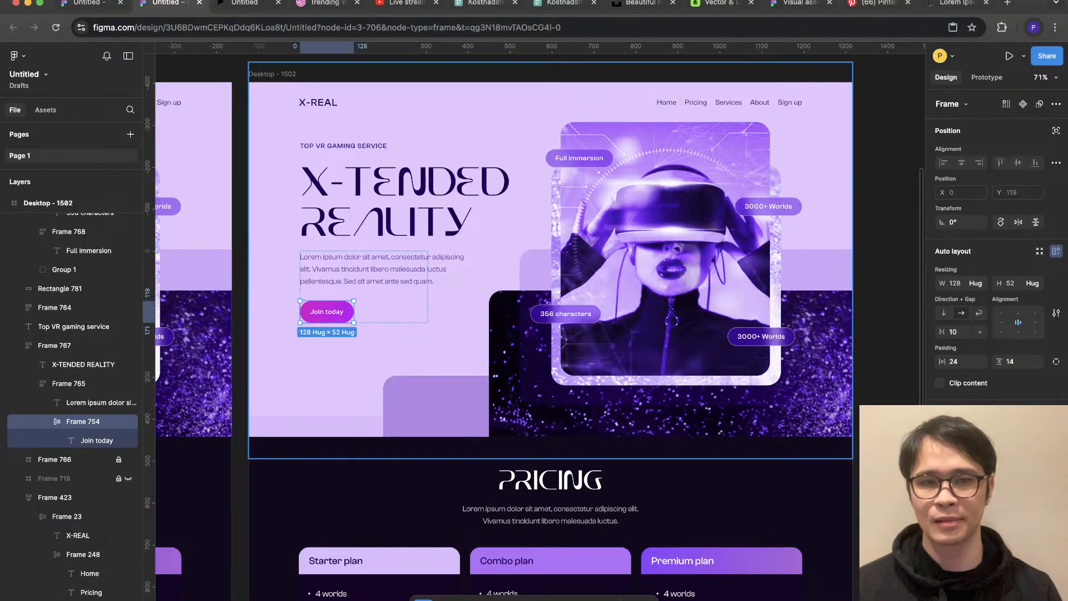
scroll(320, 374, "down", 5)
key("Escape")
scroll(445, 374, "left", 5)
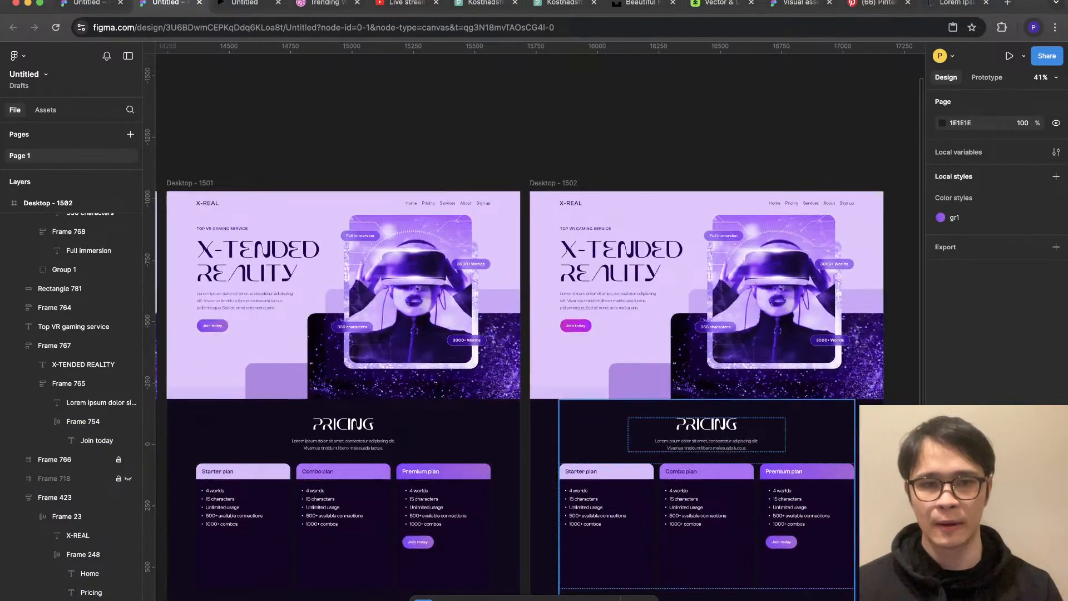
Step: Duplicate the Desktop - 1501 page frame
left_click(190, 183)
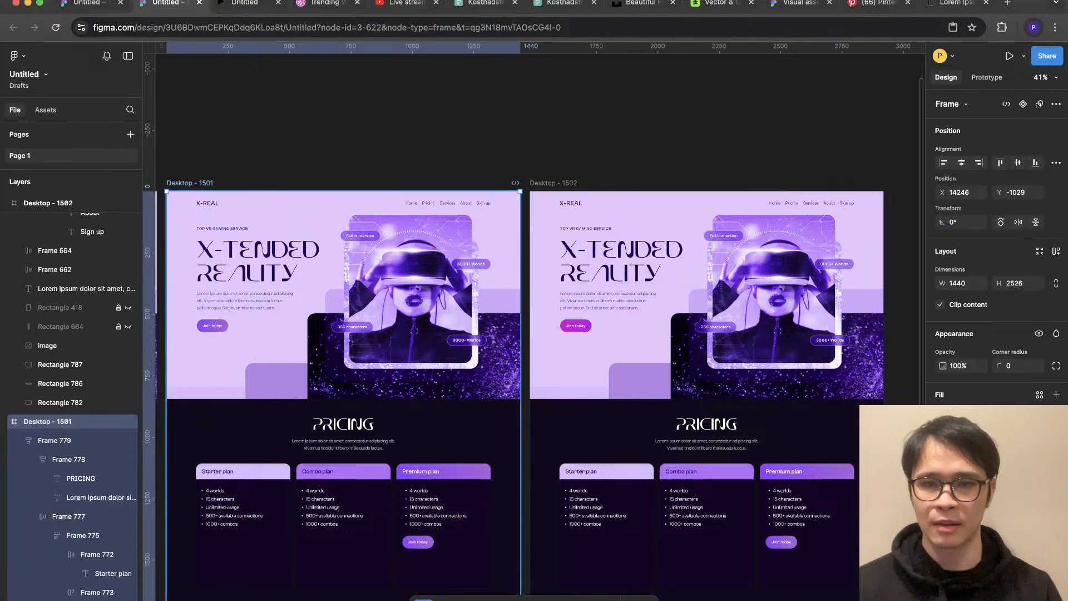
key("super+d")
scroll(710, 208, "up", 5)
scroll(710, 208, "left", 3)
Step: Edit the gr1 colour style on the copy's Join today button, with start stop 6911FF and end stop HSL 276, 100, 56
left_click(287, 297, "super")
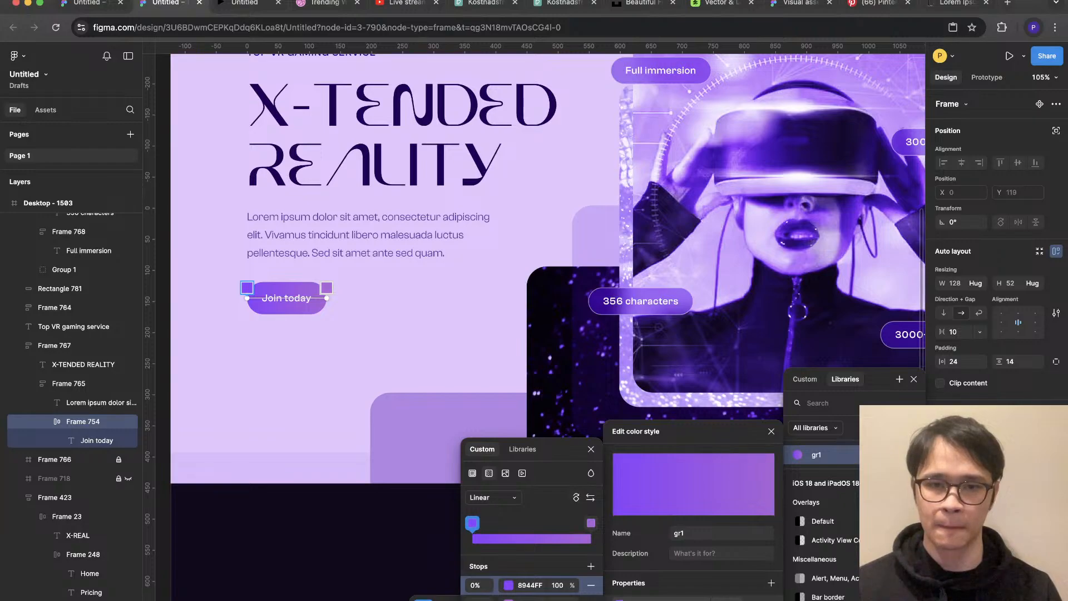
left_click(590, 522)
left_click(472, 523)
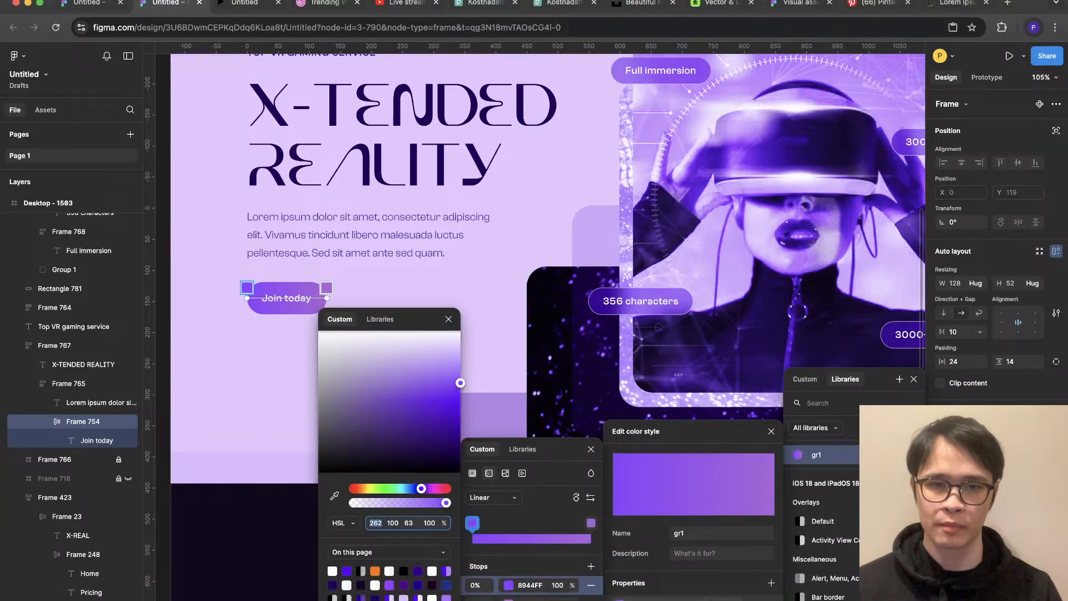
mouse_move(460, 383)
left_mouse_down()
mouse_move(460, 404)
mouse_move(460, 393)
left_mouse_up()
left_click(591, 523)
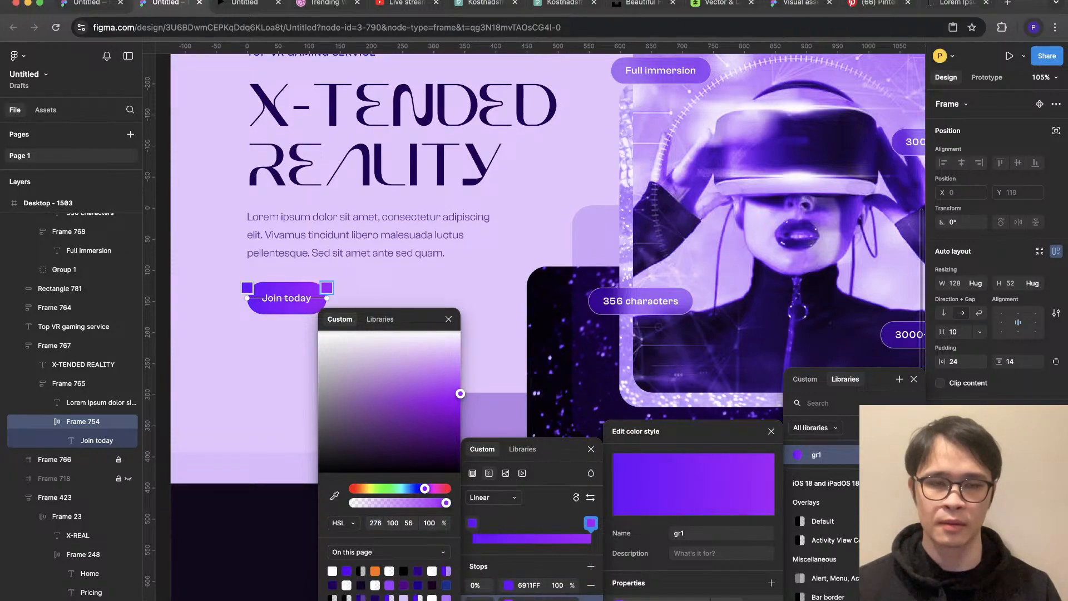
scroll(309, 356, "down", 5)
left_click(311, 359)
left_click(334, 365)
scroll(424, 392, "down", 2)
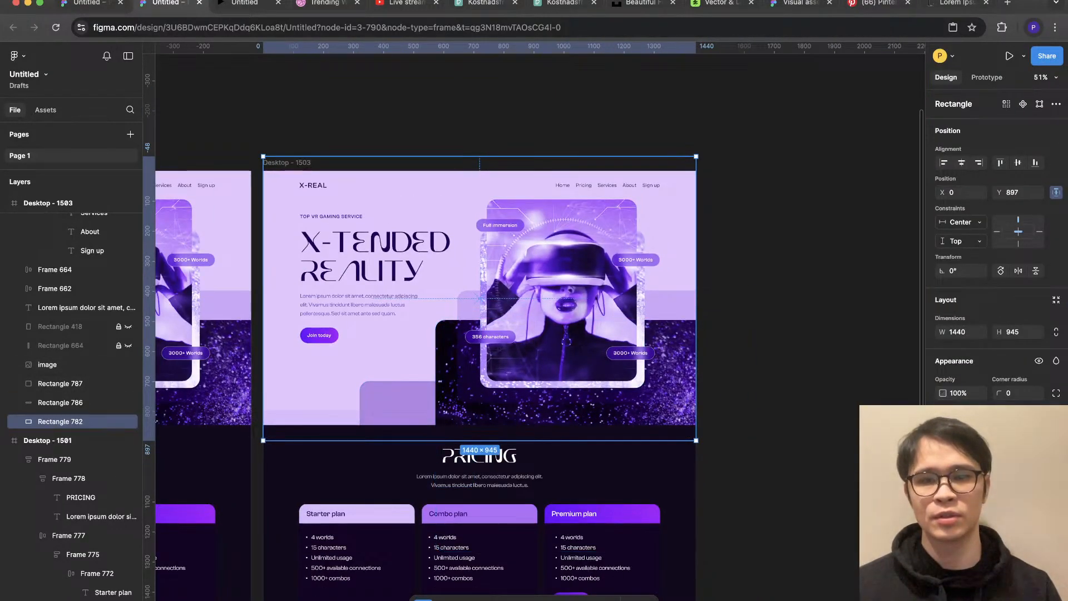
scroll(807, 482, "down", 2)
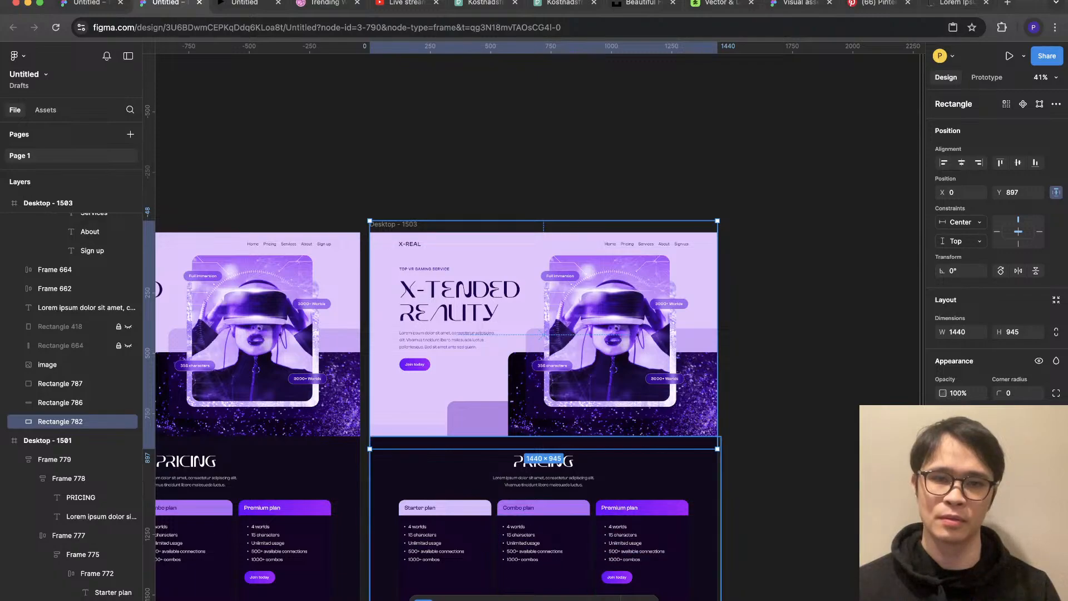
Step: Try to angle the gradient on the Join today button alone, from its upper middle to its lower-right corner
scroll(452, 419, "up", 3)
left_click(391, 327)
left_click(962, 501)
scroll(378, 304, "up", 3)
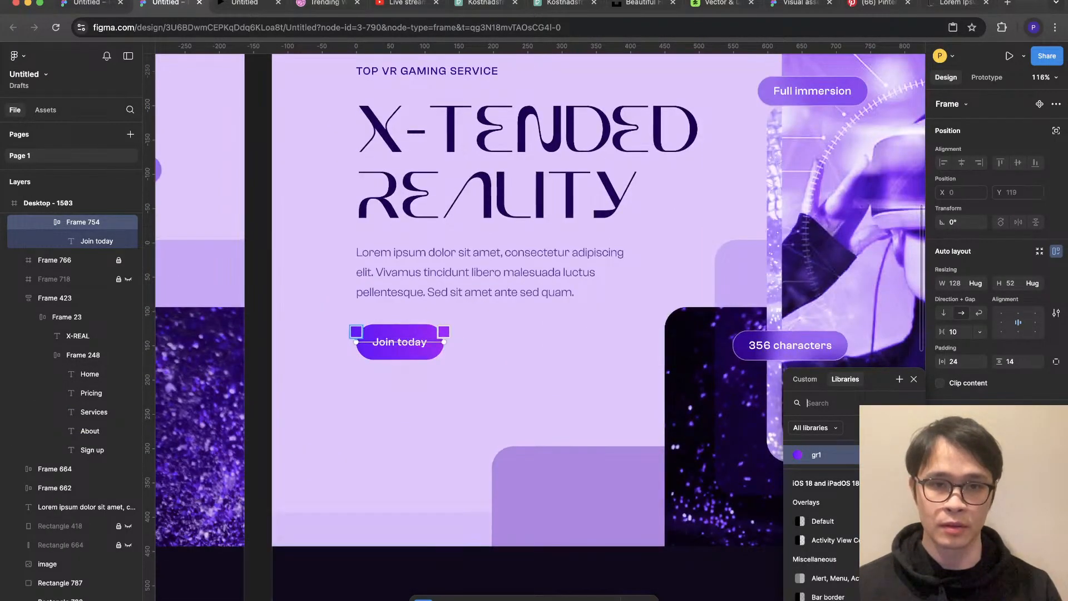
left_click_drag(443, 332, 446, 348)
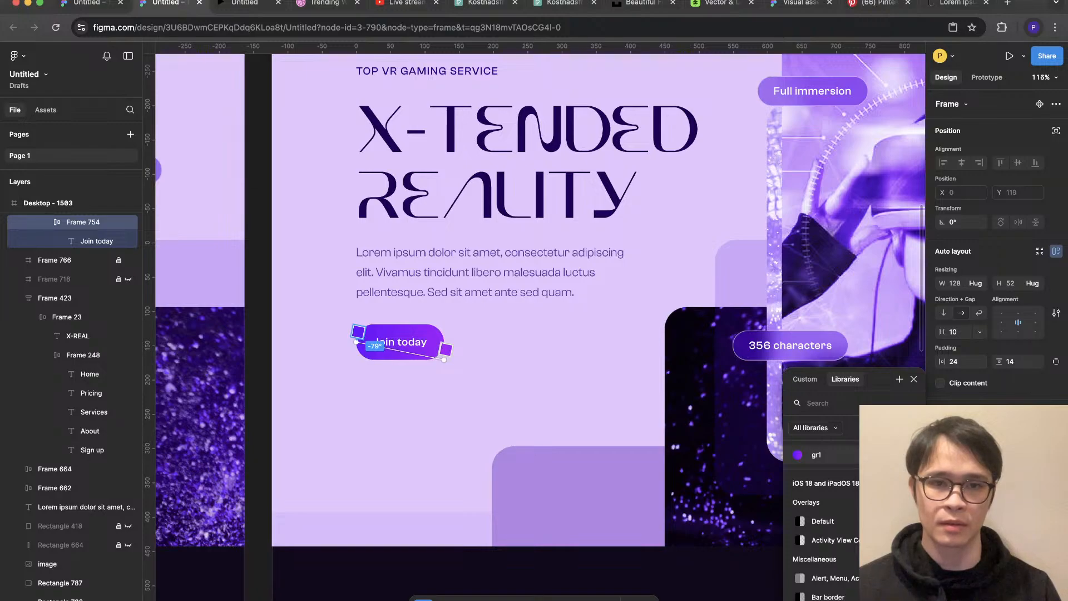
left_click_drag(358, 332, 406, 321)
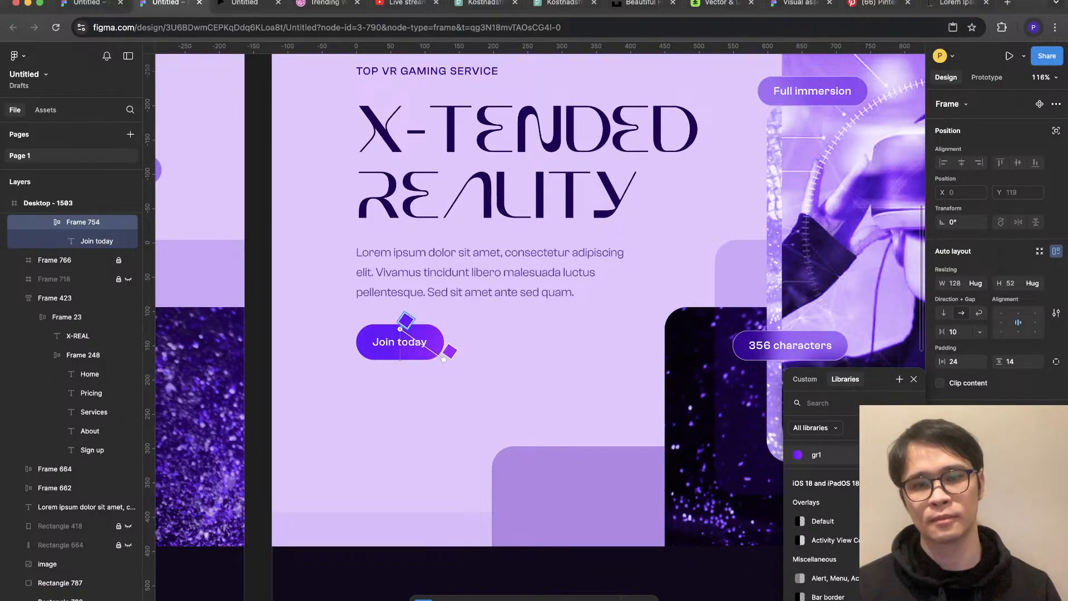
key("Escape")
left_click(289, 396)
scroll(289, 396, "down", 5)
scroll(879, 443, "down", 2)
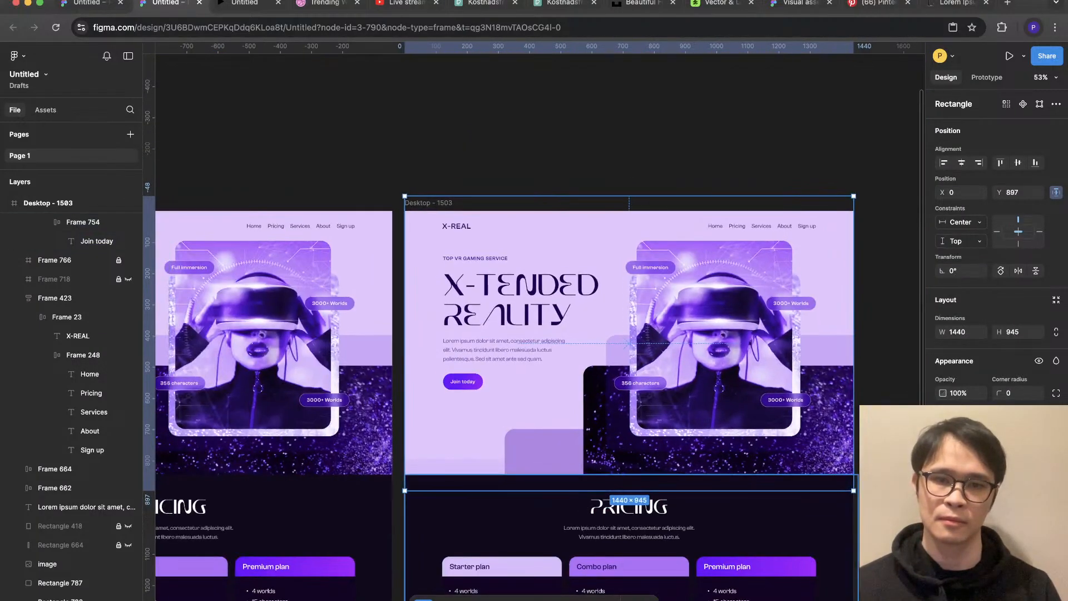
Step: Angle the gr1 style's gradient diagonally from the Join today button's upper-left corner to its lower-right corner
scroll(566, 439, "up", 4)
left_click(411, 343, "super")
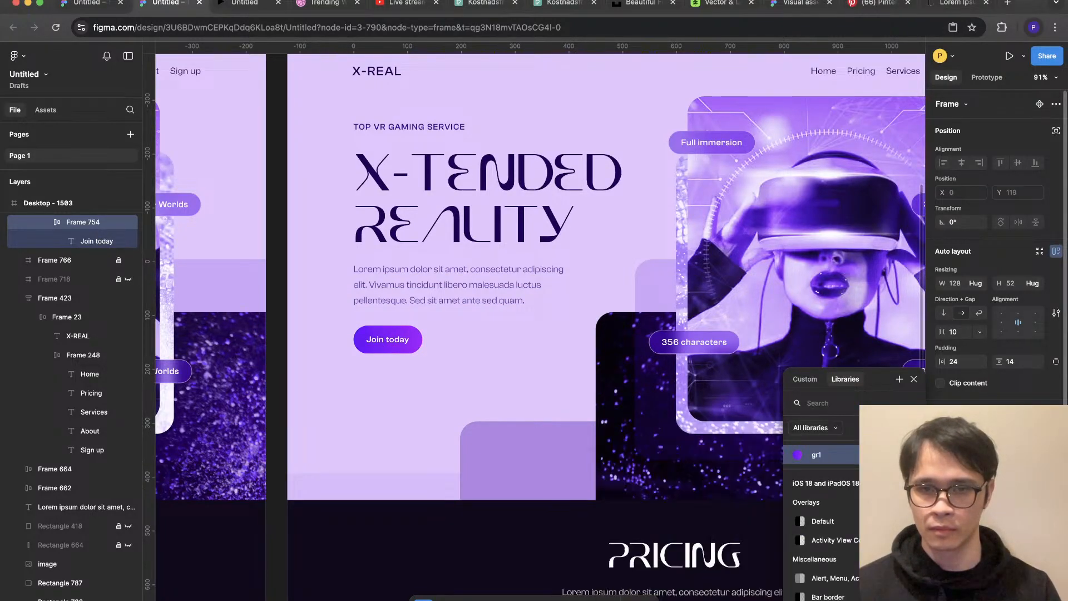
left_click(619, 598)
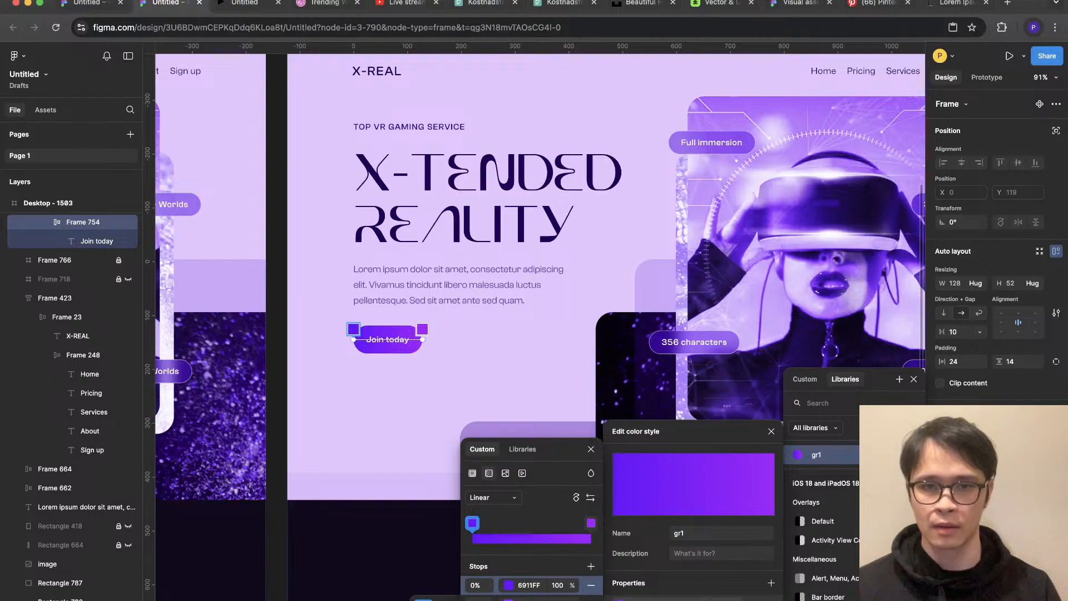
left_click_drag(422, 329, 428, 342)
mouse_move(355, 329)
left_mouse_down()
mouse_move(333, 302)
mouse_move(358, 310)
mouse_move(349, 324)
left_mouse_up()
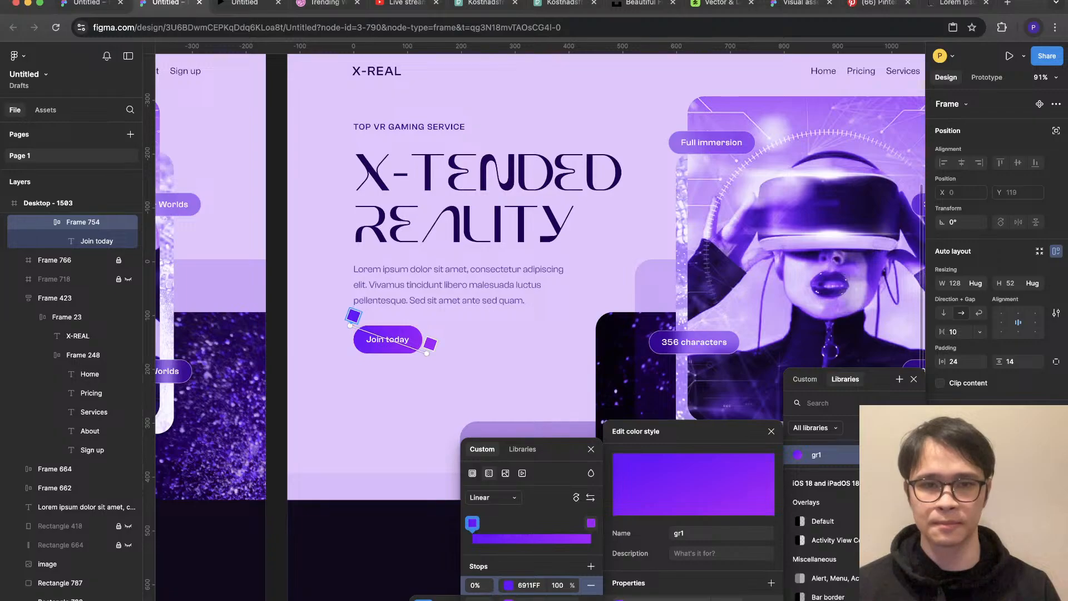
scroll(375, 324, "down", 4)
key("Escape")
scroll(723, 254, "down", 3)
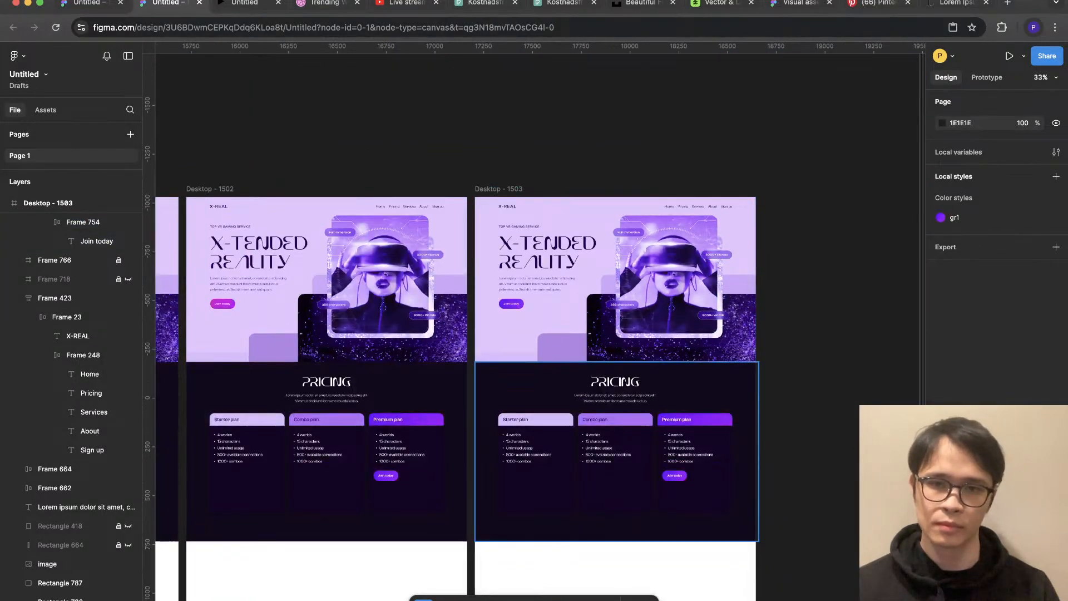
Step: Examine the deeper purple Join today button on Desktop - 1503 up close and within the whole page
scroll(750, 394, "up", 2)
scroll(419, 259, "up", 4)
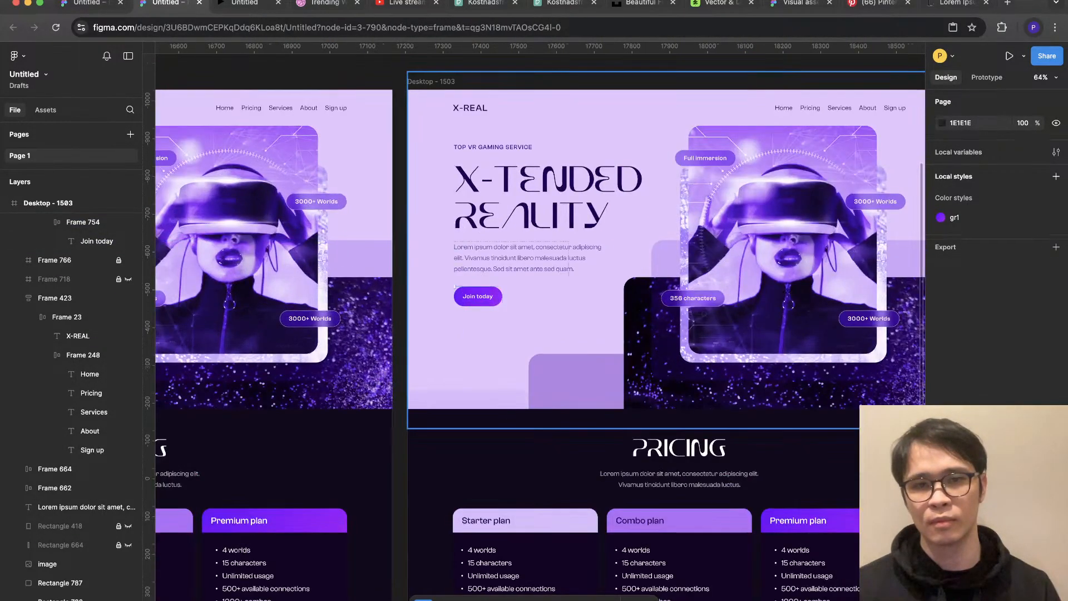
left_click(478, 296, "super")
scroll(470, 257, "up", 2)
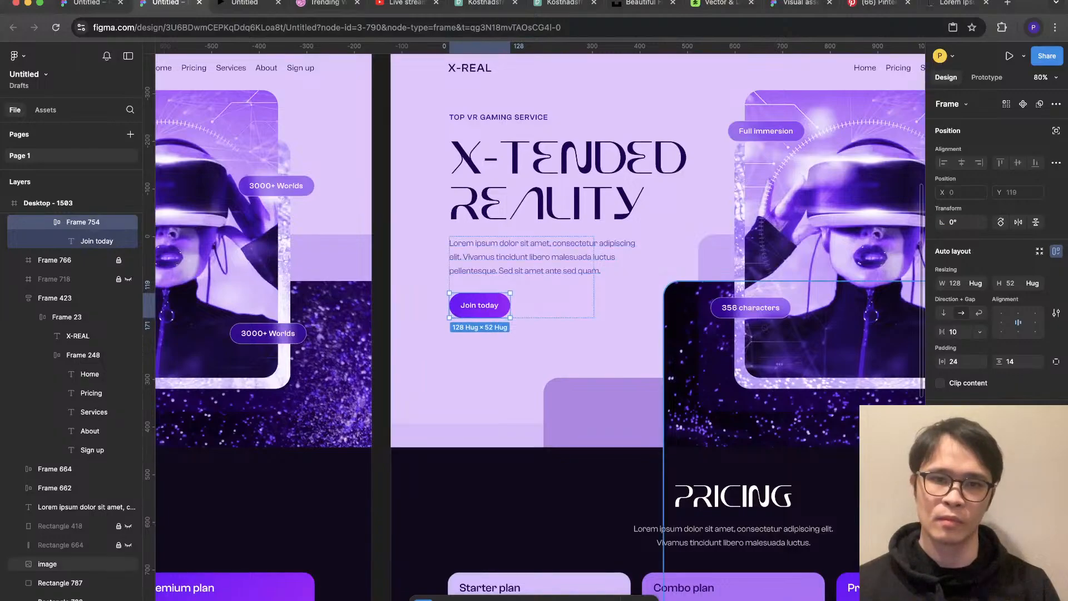
scroll(396, 473, "down", 2)
left_click(618, 131)
scroll(619, 127, "down", 2)
key("Escape")
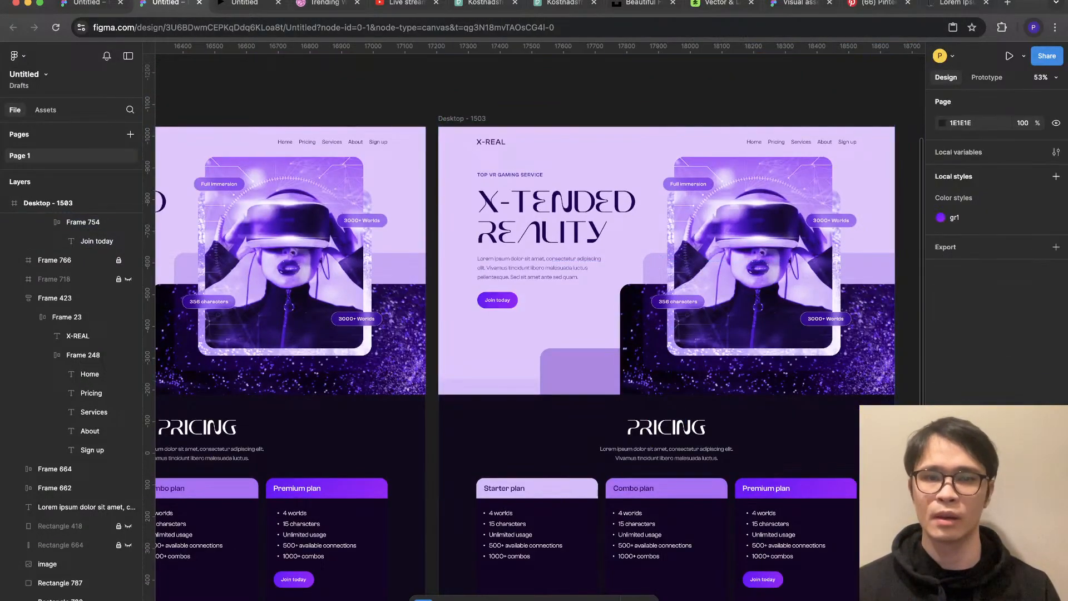
Step: Duplicate the Desktop - 1503 page frame
scroll(824, 329, "down", 1)
scroll(540, 328, "right", 3)
left_click(292, 160)
key("super+d")
scroll(540, 307, "up", 4)
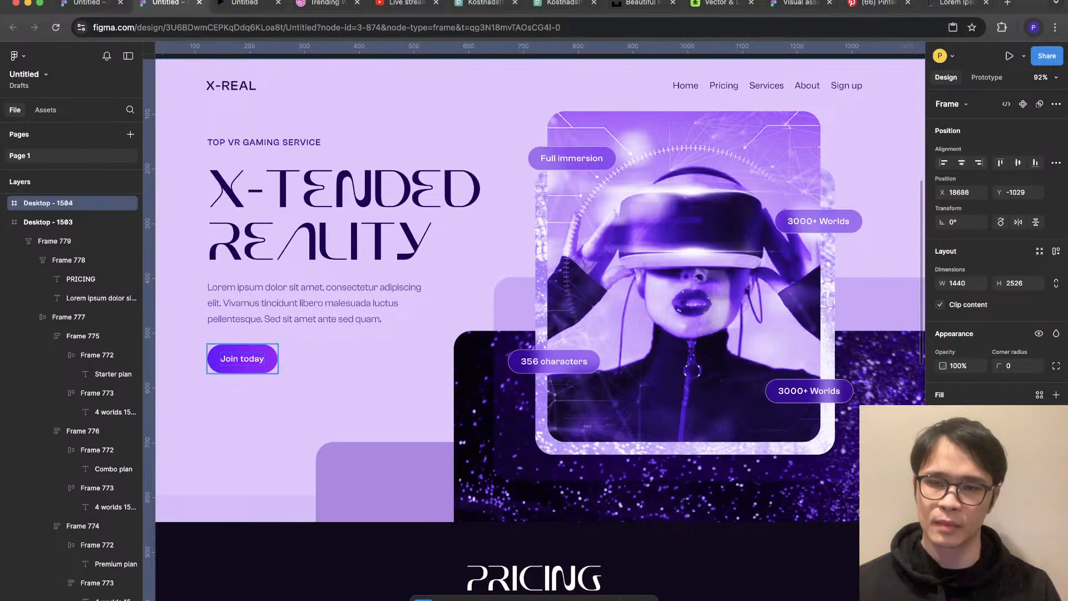
Step: Add a drop shadow to the Join today button on Desktop - 1504, with Y offset 0 and blur 16
left_click(242, 367, "super")
scroll(540, 328, "left", 2)
scroll(997, 243, "down", 3)
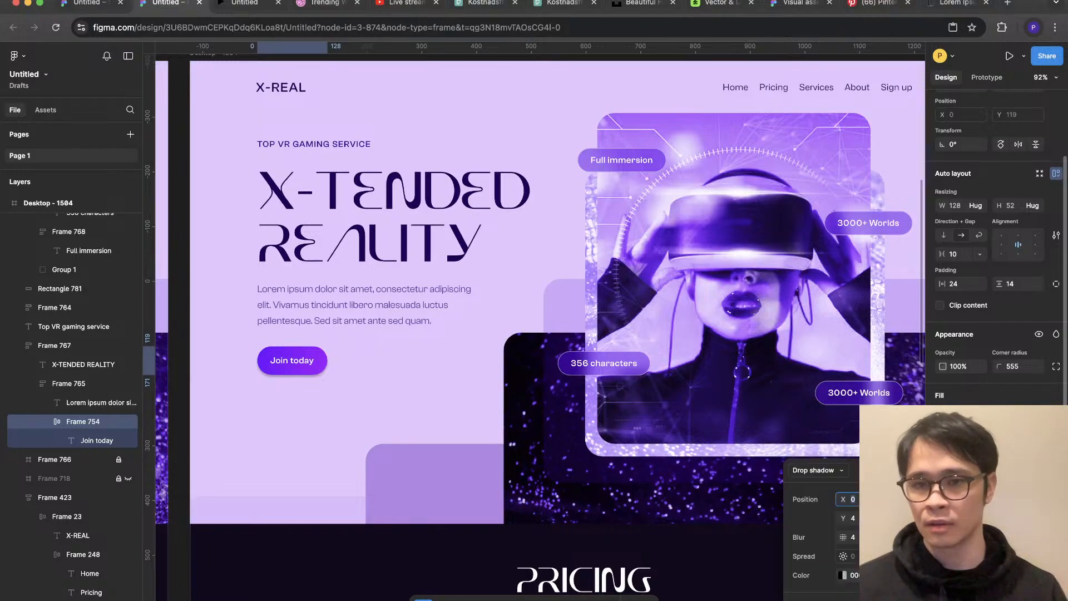
left_click(852, 537)
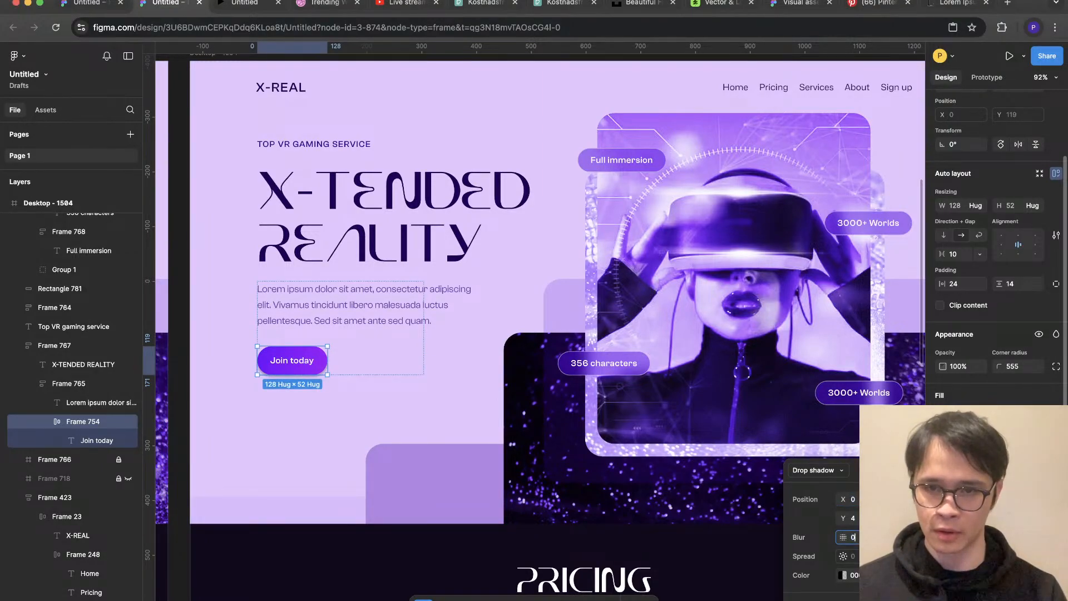
left_click(852, 517)
key("Tab")
type("16")
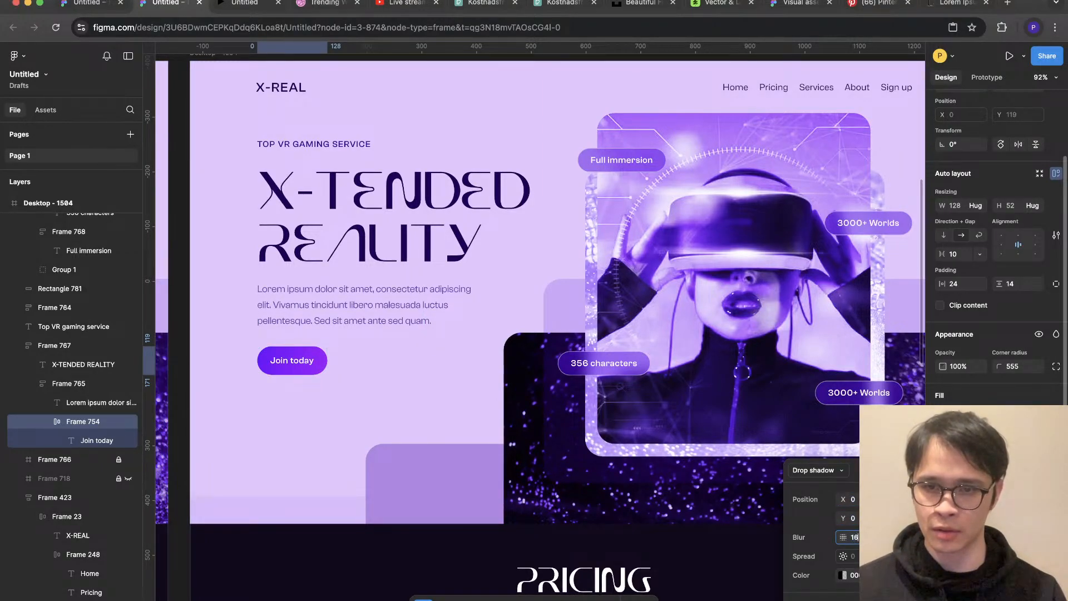
key("Return")
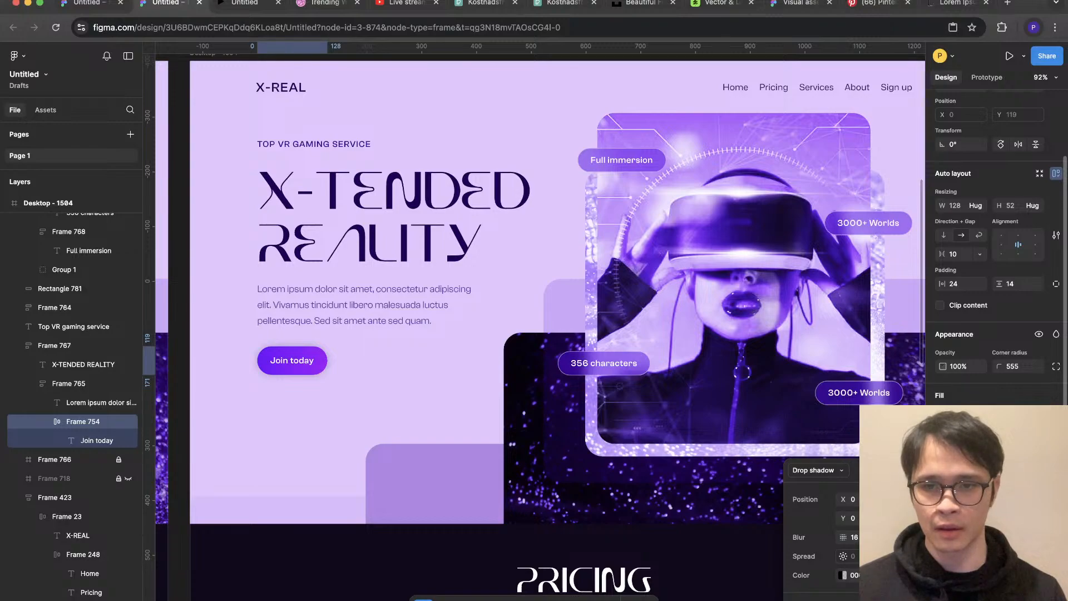
Step: Strengthen the Join today button's drop shadow, set its blur to 0 and turn on content clipping for the button
left_click_drag(895, 574, 956, 574)
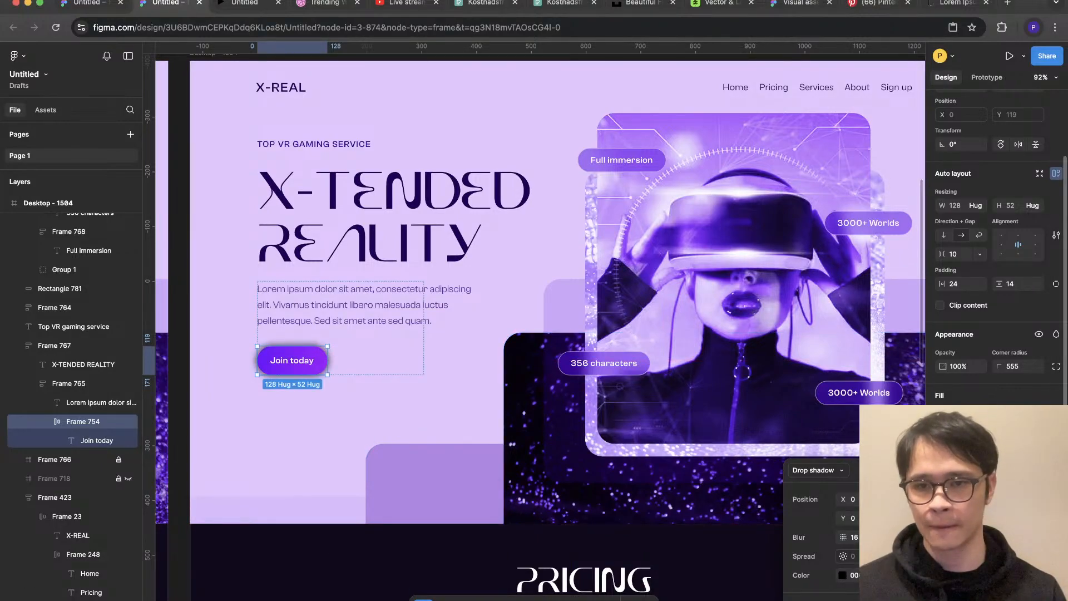
left_click_drag(843, 537, 516, 560)
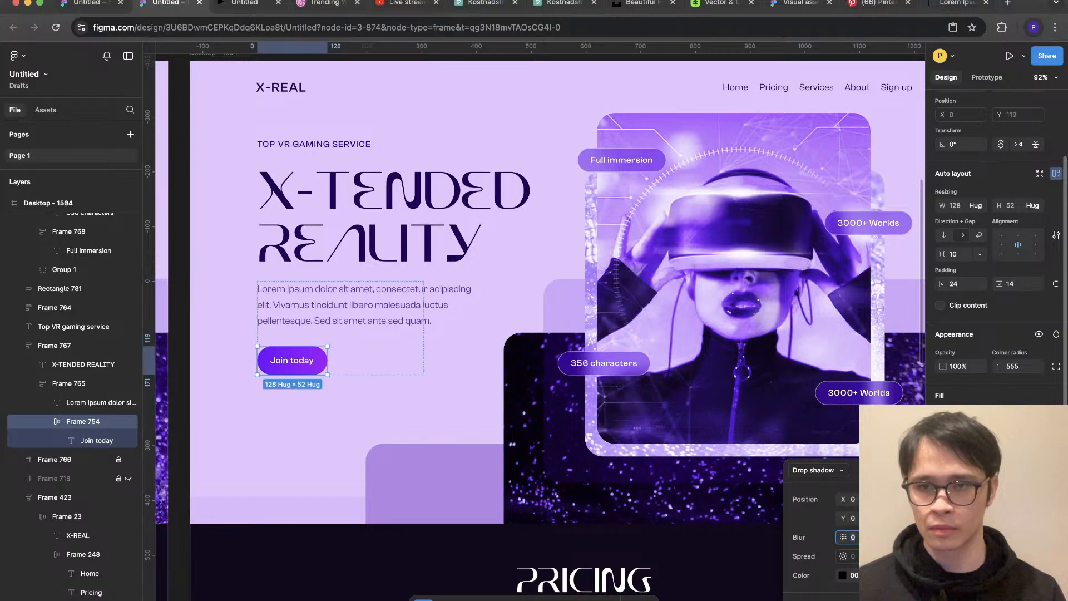
left_click(940, 305)
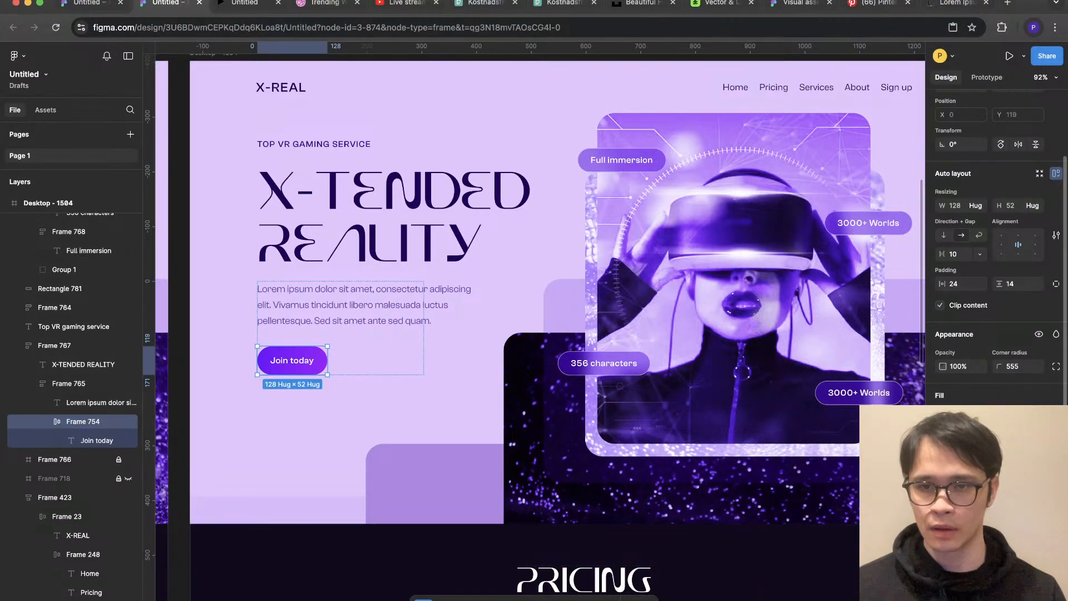
Step: Try a drop shadow spread of 18 on the Join today button and return it to 0
left_click(942, 494)
left_click_drag(842, 579, 861, 579)
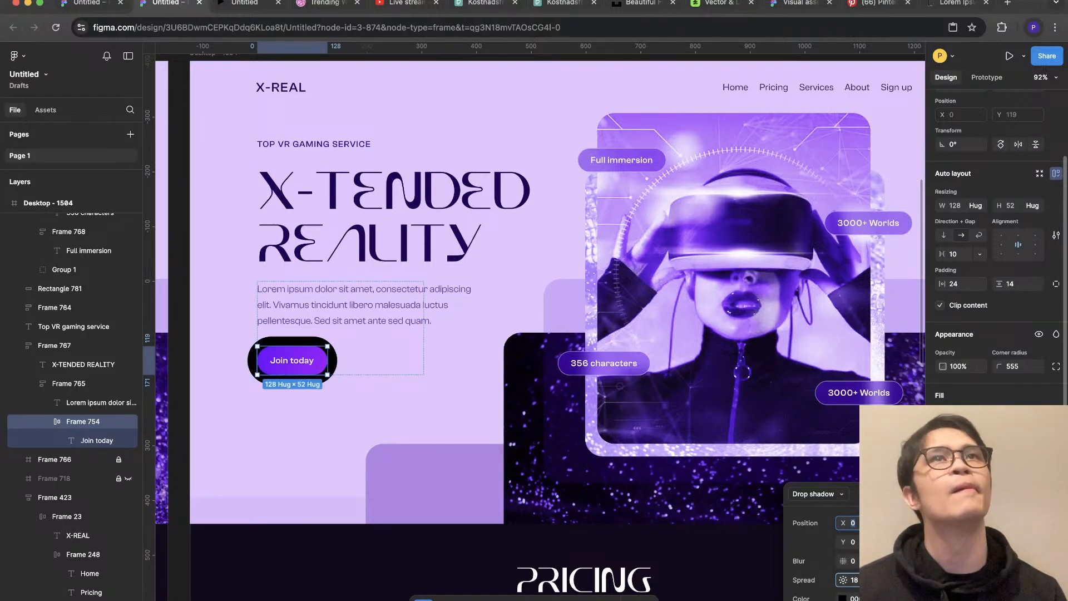
left_click_drag(843, 580, 779, 580)
type("A")
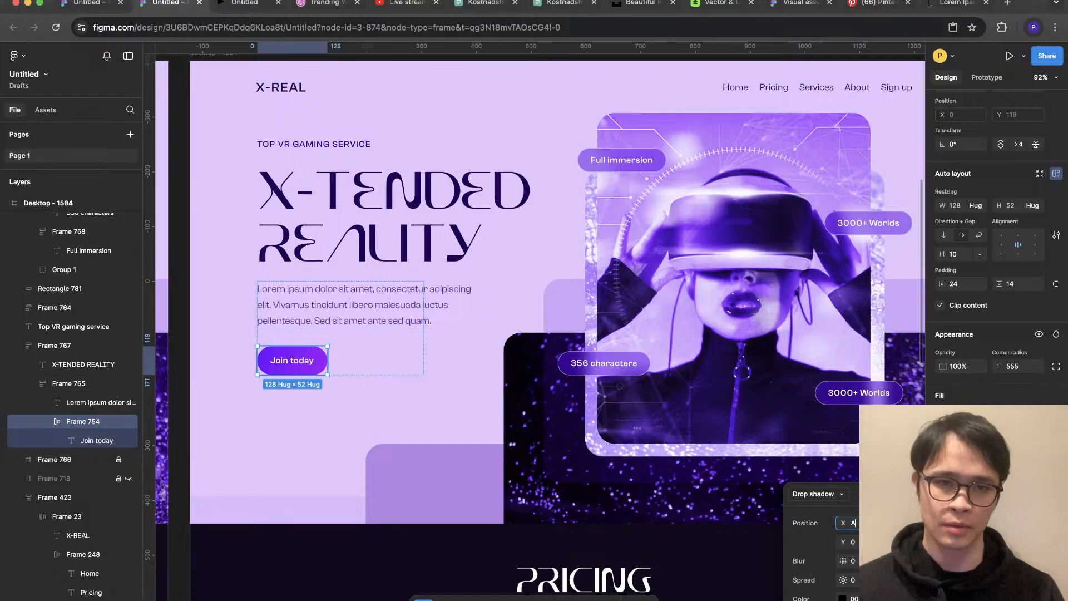
Step: Wrap the Join today button in an auto layout frame with 8 px horizontal and vertical padding
left_click(292, 349)
left_click(292, 396)
left_click(292, 361)
double_click(292, 361)
key("shift+a")
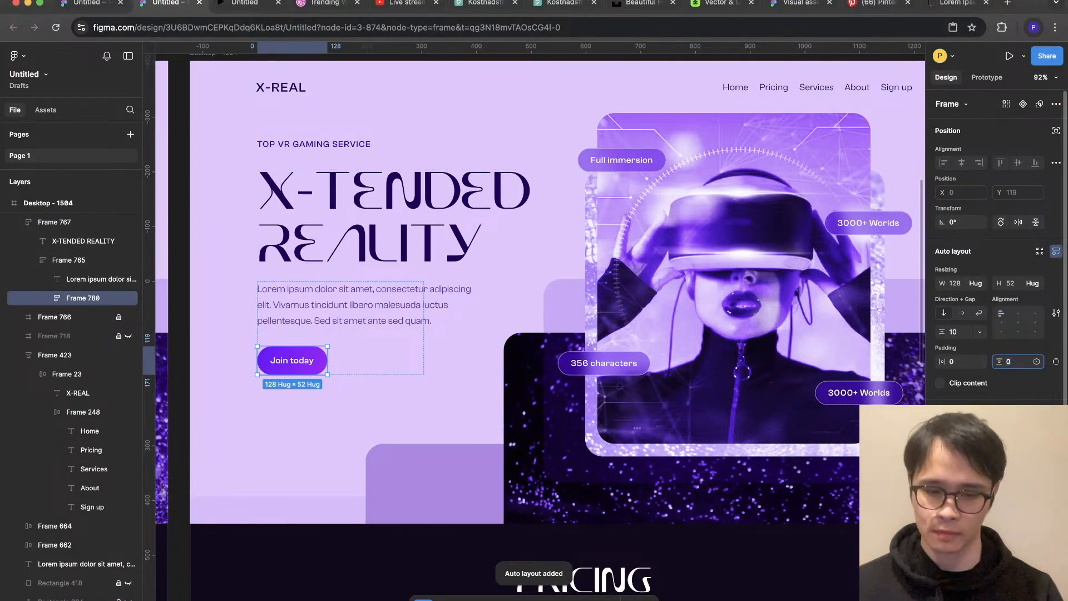
key("Tab")
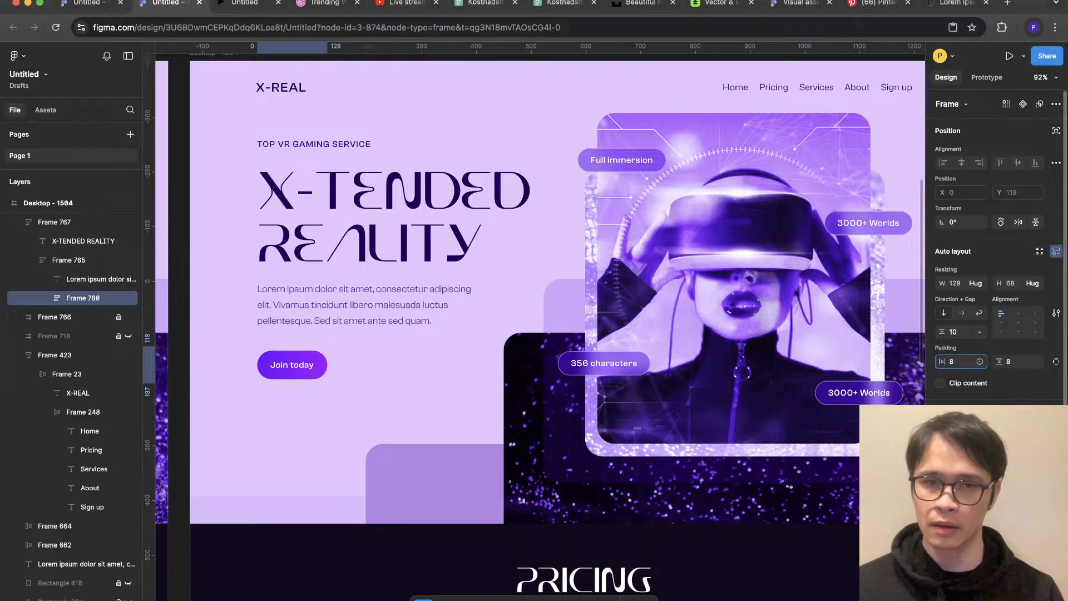
type("8")
key("Return")
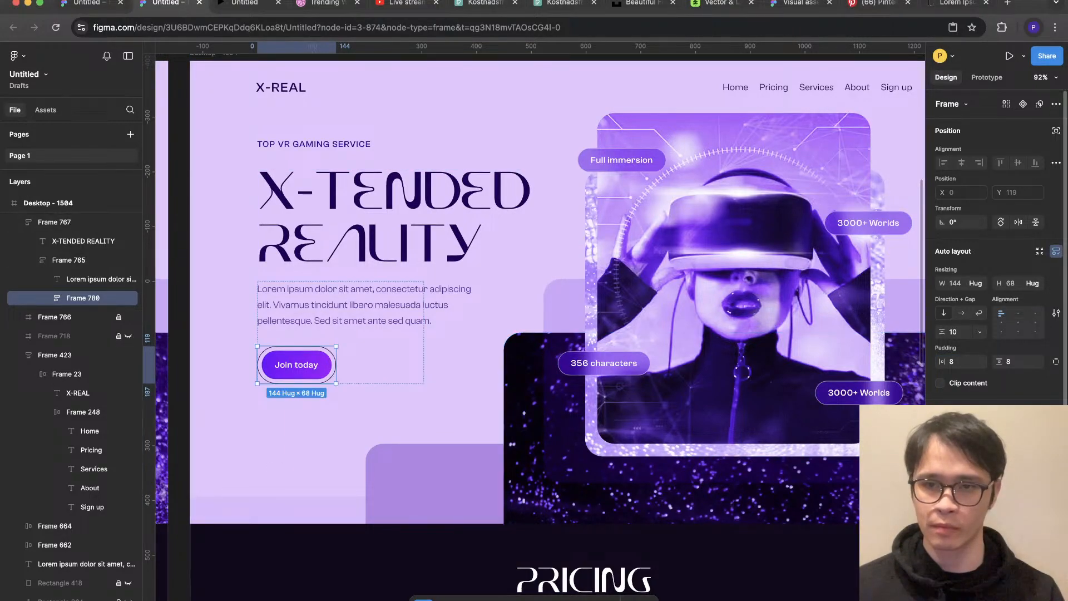
Step: Make the outline of the frame around the Join today button white
left_click(944, 523)
left_click_drag(784, 472, 783, 330)
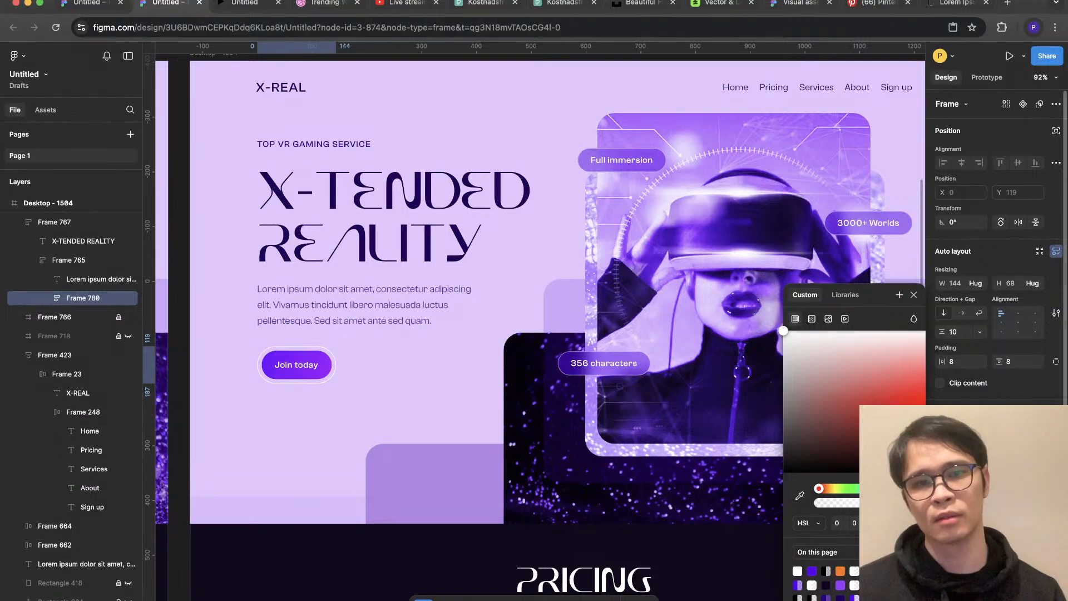
left_click_drag(810, 417, 783, 473)
key("super+z")
left_click(292, 474)
Step: Examine the ringed Join today button on Desktop - 1504 up close and within the whole page
scroll(291, 474, "down", 3)
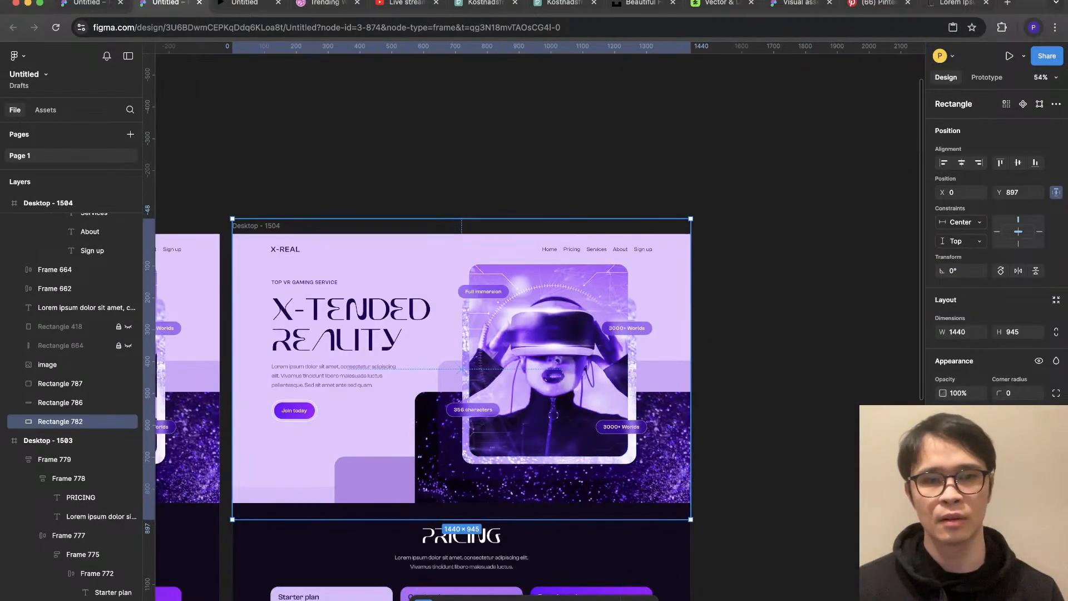
key("Escape")
scroll(235, 469, "up", 5)
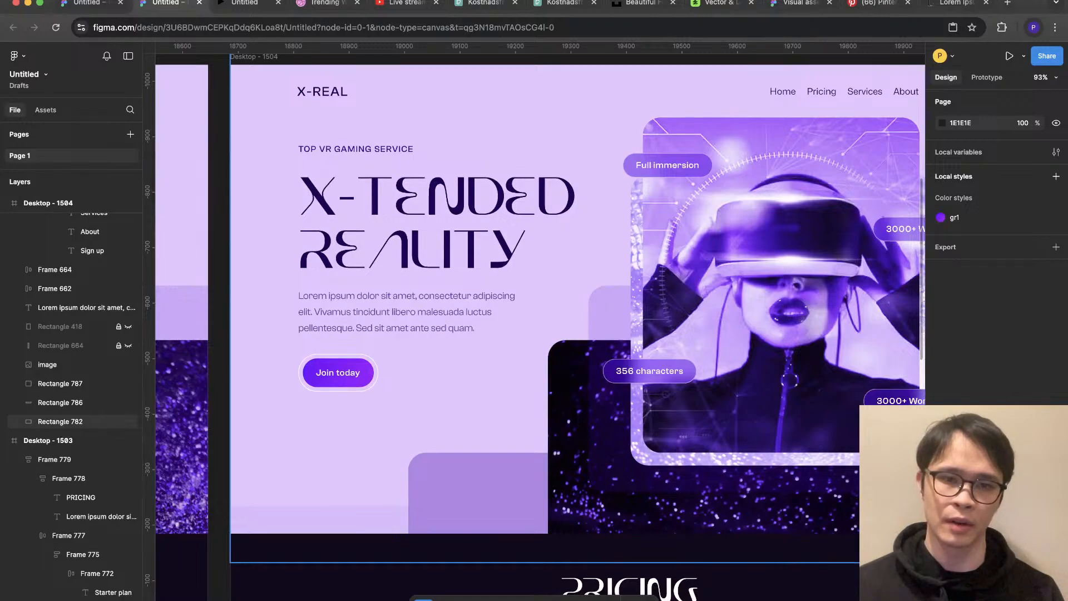
scroll(321, 460, "down", 4)
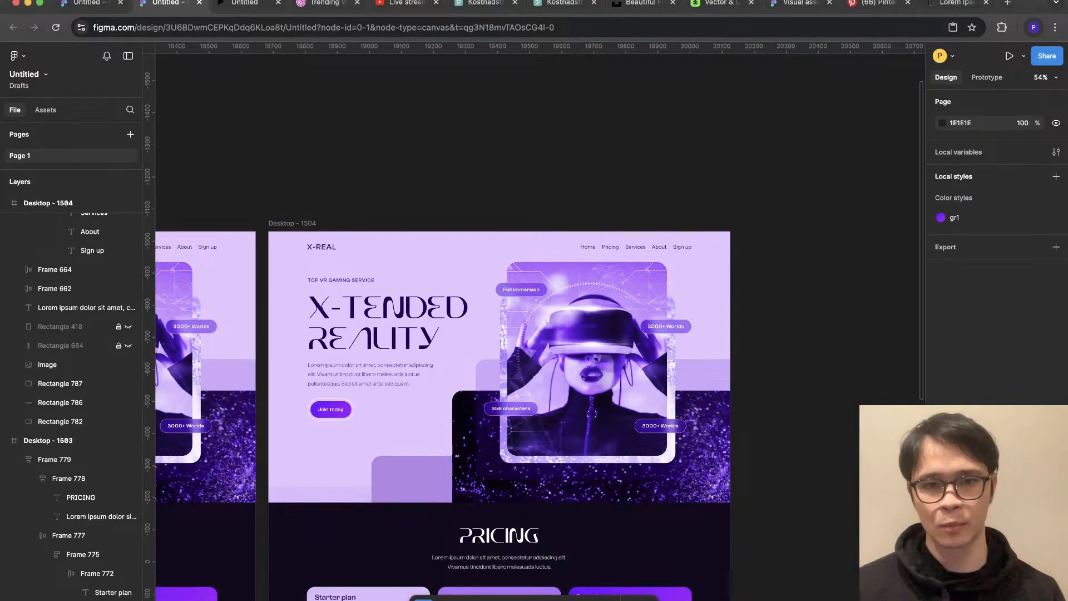
scroll(227, 441, "up", 8)
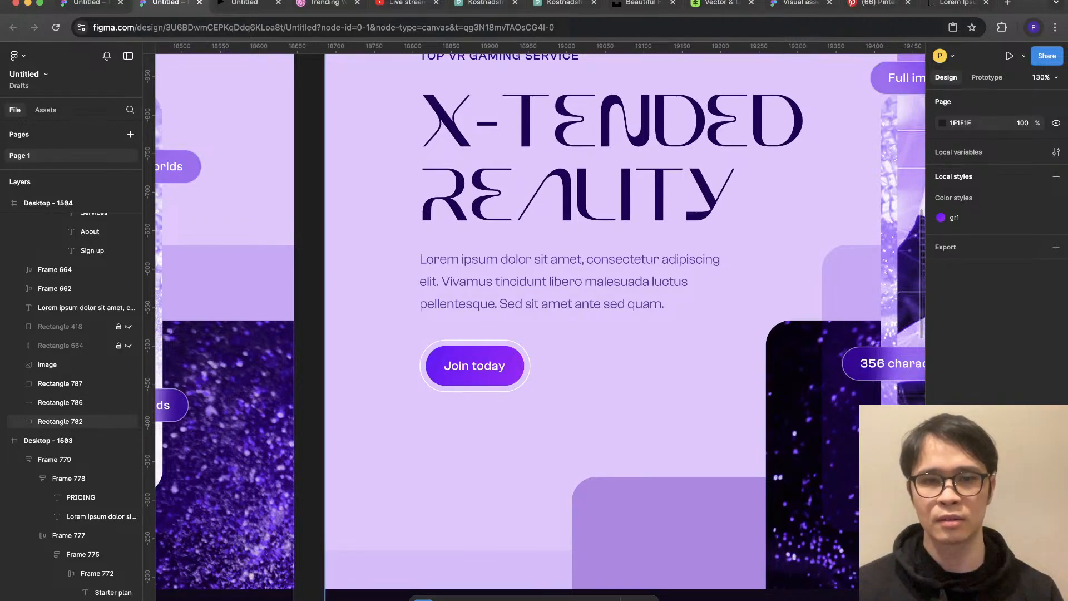
scroll(340, 411, "down", 6)
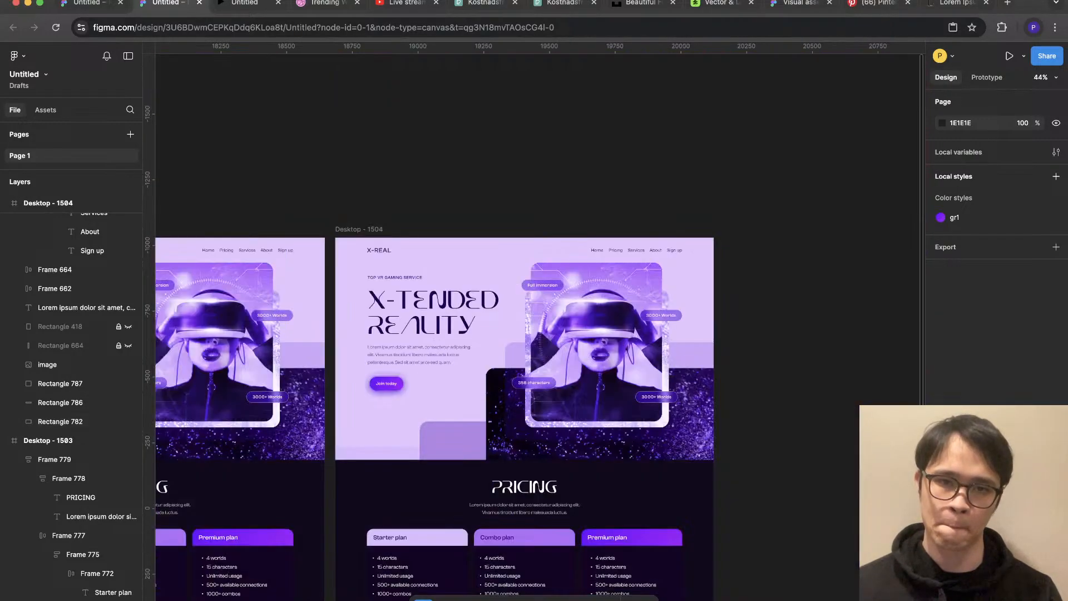
left_click(387, 426)
scroll(388, 427, "up", 3)
left_click(384, 378, "super")
scroll(349, 350, "down", 3)
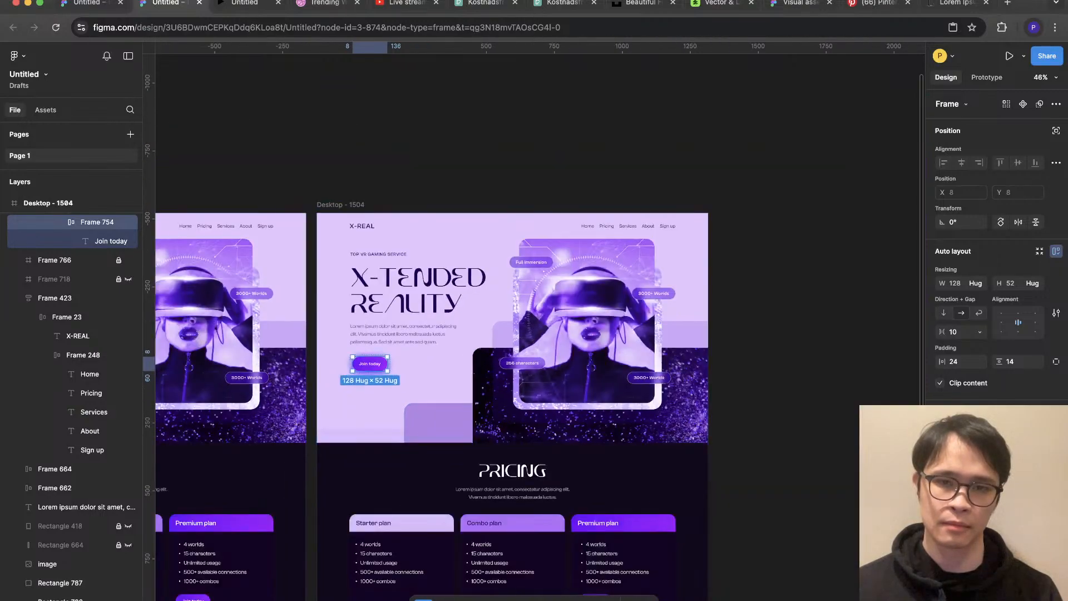
key("Escape")
scroll(368, 356, "up", 8)
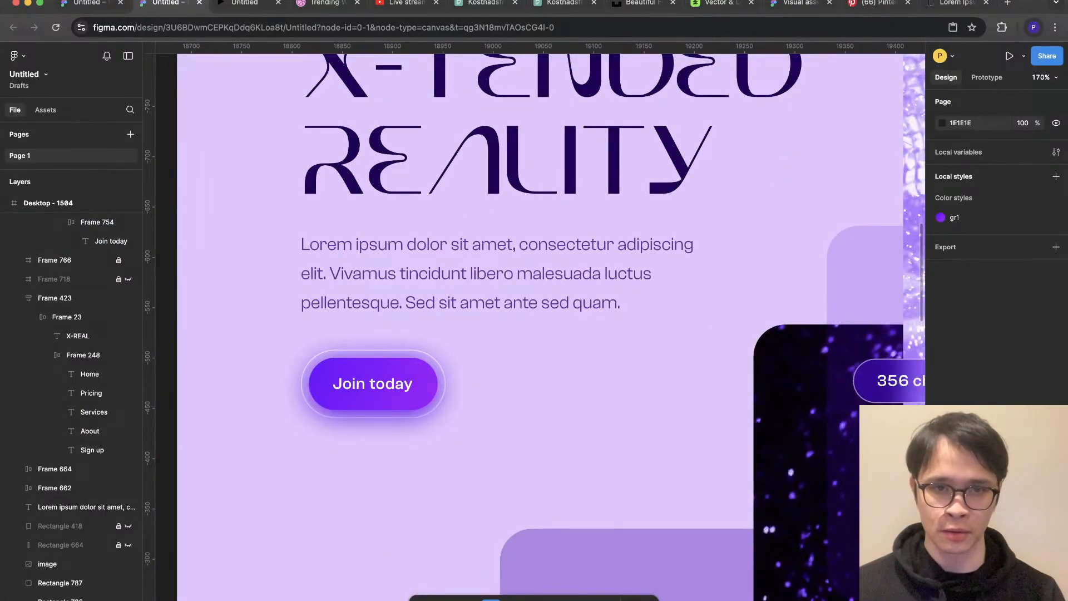
Step: Add an arrow pointing diagonally up and right after the Join today label and set its width to 16
left_click_drag(421, 371, 446, 396)
key("super+z")
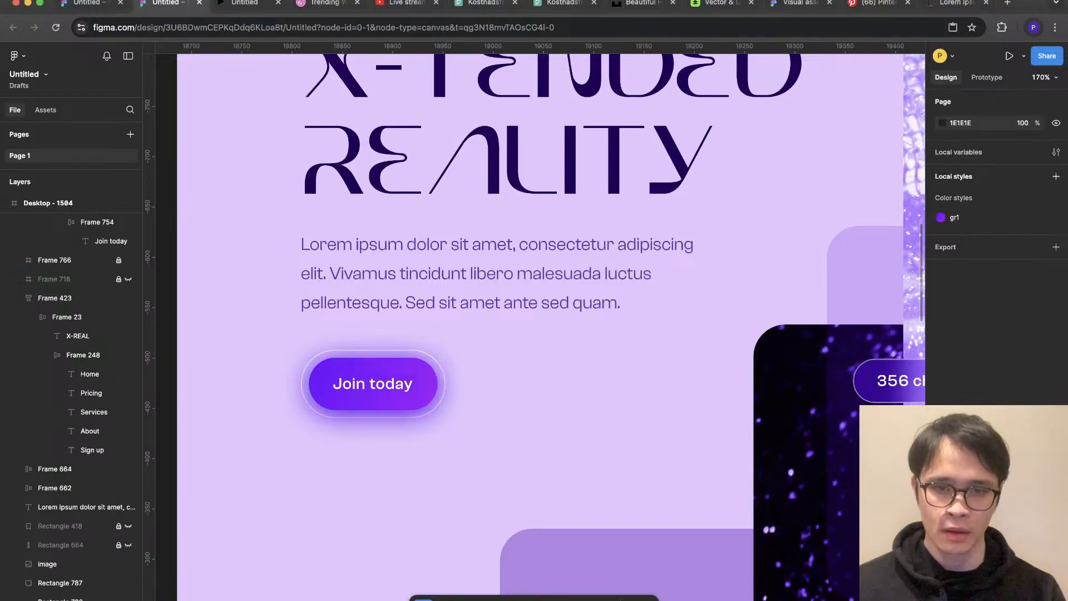
left_click(506, 597)
left_click(523, 523)
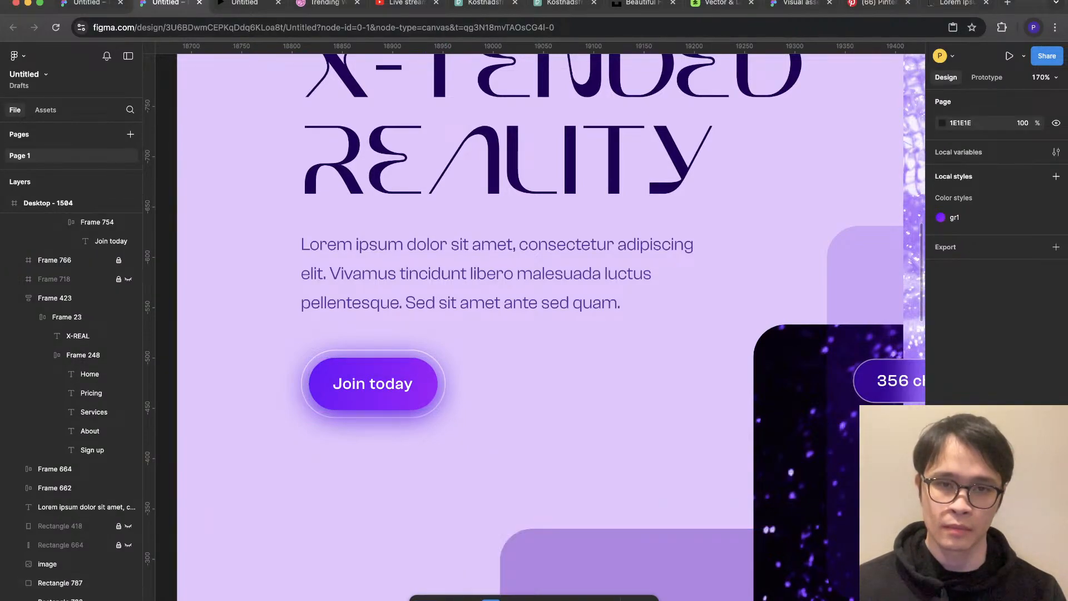
mouse_move(413, 383)
left_mouse_down()
mouse_move(434, 360)
mouse_move(443, 373)
left_mouse_up()
key("super+z")
key("super+z")
left_click(958, 283)
type("16")
key("Return")
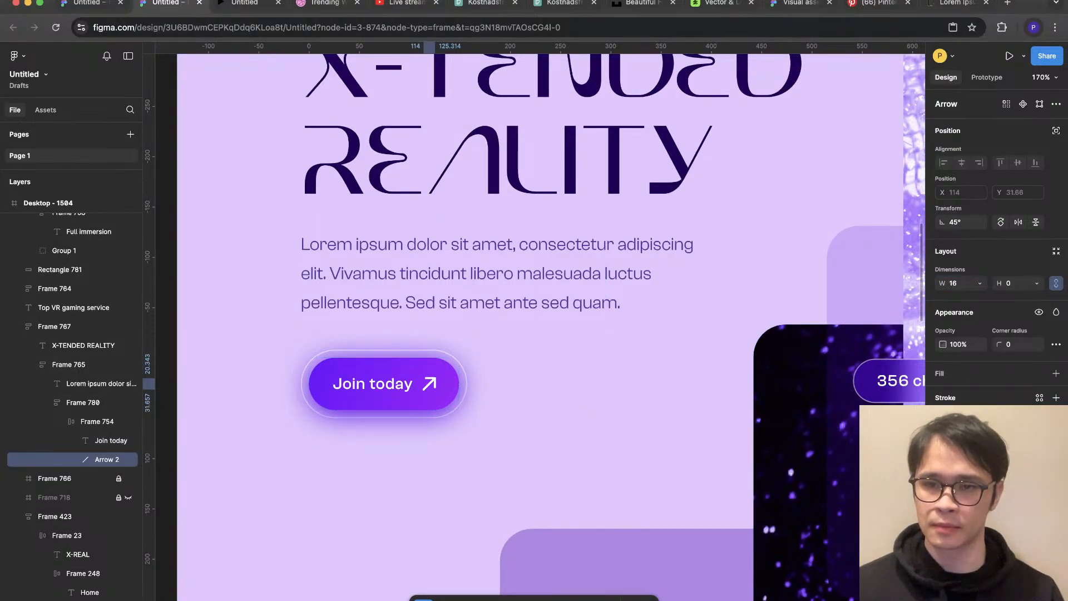
Step: Set the width of the arrow in the Join today button to 14 and check it against the page
left_click(373, 489)
scroll(373, 489, "down", 5)
scroll(398, 465, "up", 2)
scroll(389, 445, "up", 3)
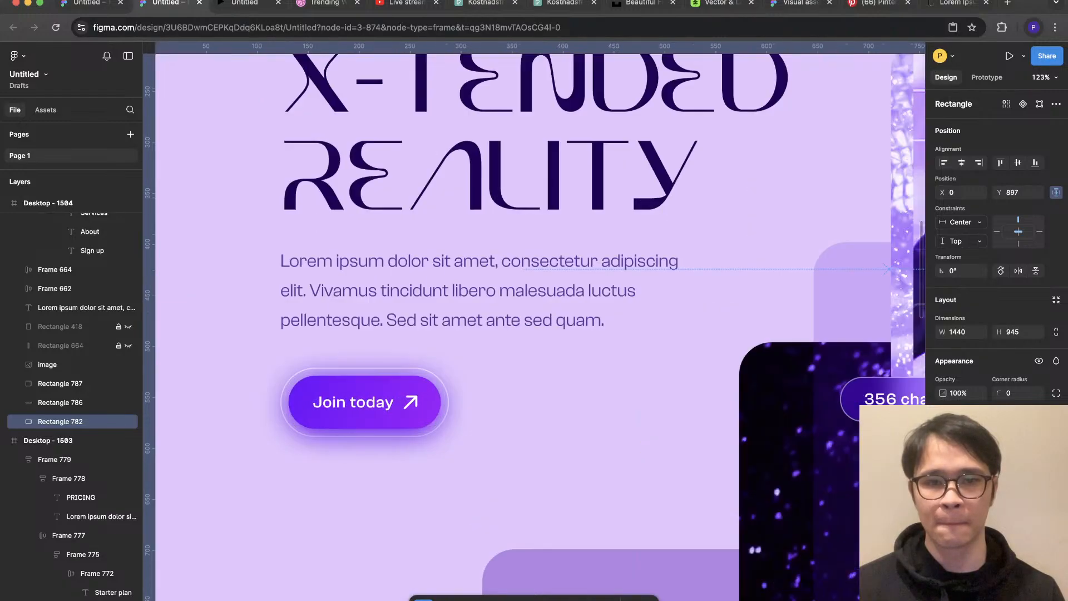
left_click(411, 404, "super")
left_click(953, 282)
left_click(602, 453)
scroll(602, 453, "down", 2)
scroll(534, 322, "down", 4)
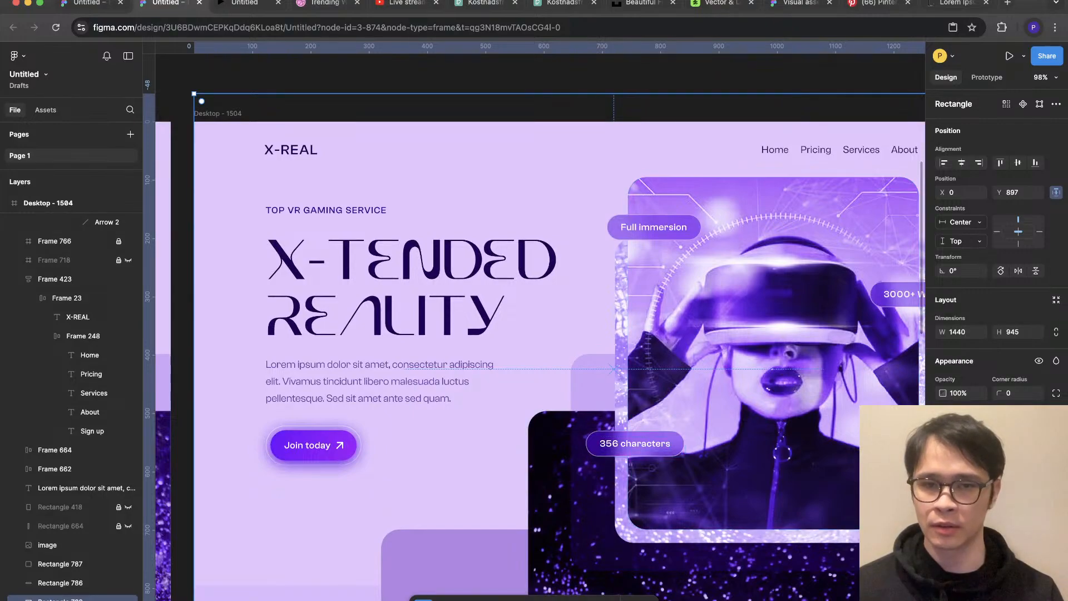
scroll(253, 453, "up", 3)
left_click(340, 445, "super")
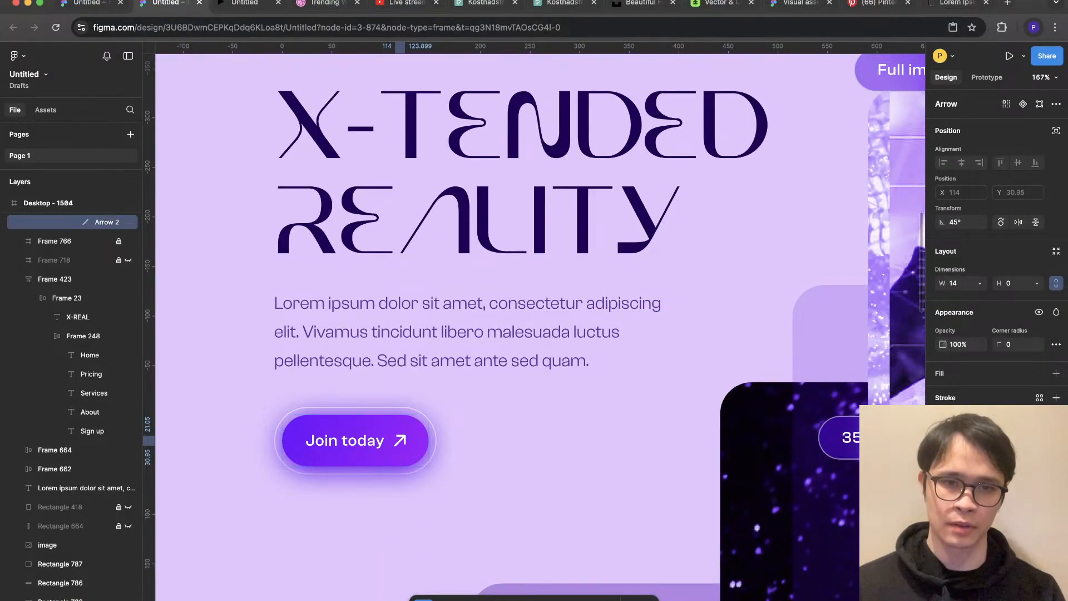
left_click(540, 500)
scroll(540, 500, "down", 4)
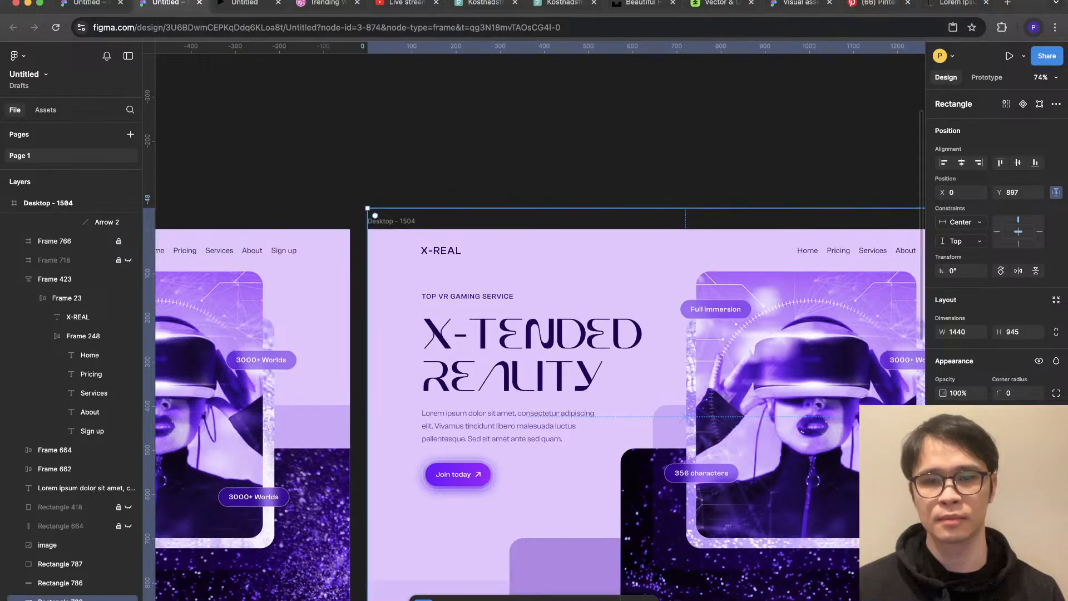
Step: Reduce the width of the Join today button's arrow to 12
scroll(488, 500, "up", 3)
left_click(469, 454, "super")
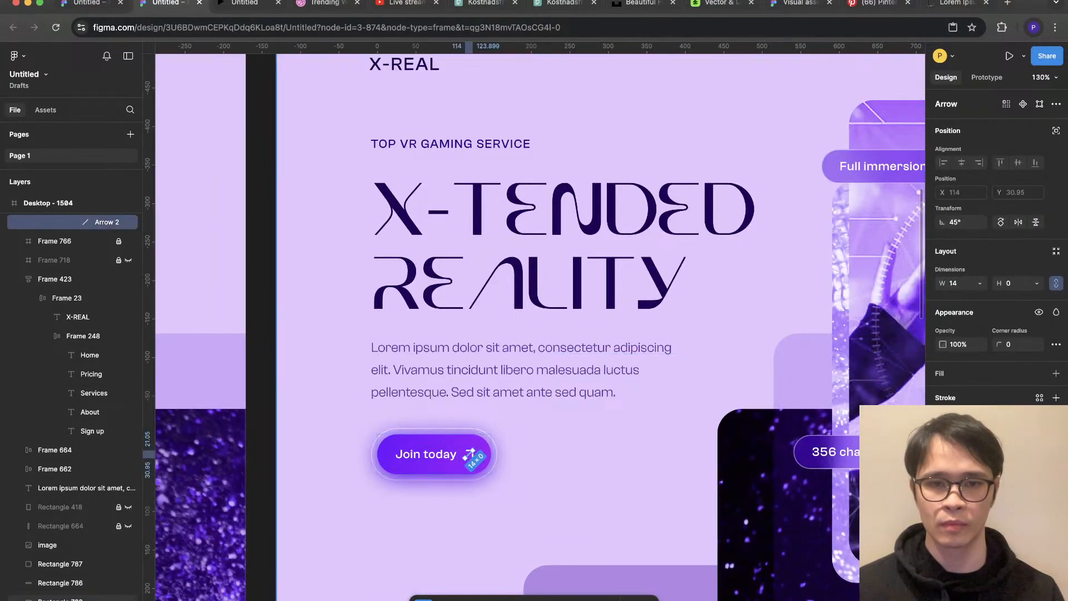
left_click(953, 283)
type("12")
key("Return")
left_click(540, 500)
scroll(569, 548, "down", 4)
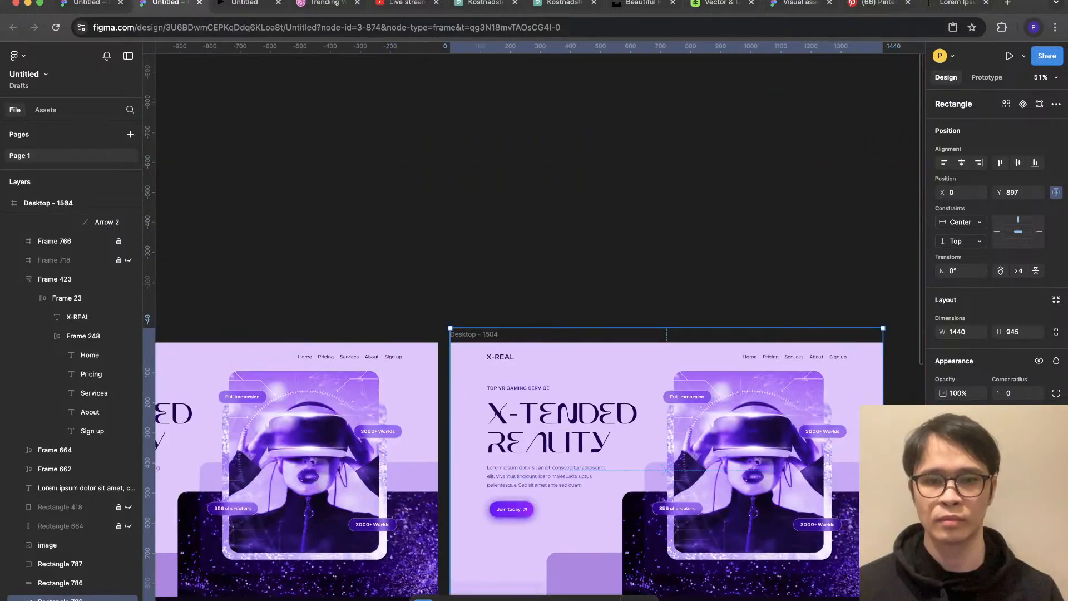
key("Escape")
scroll(498, 489, "up", 5)
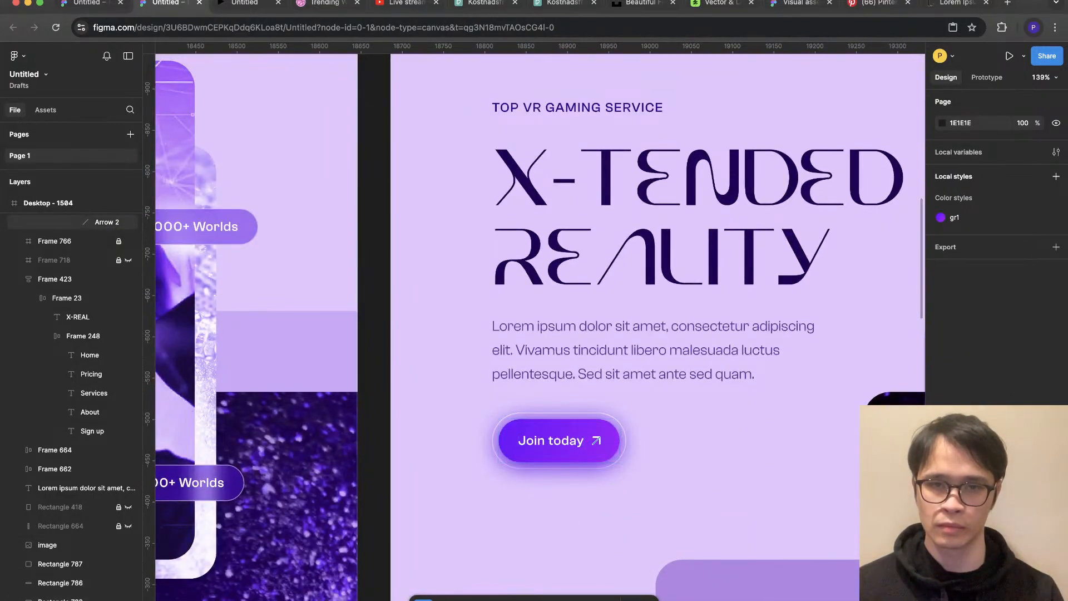
Step: Examine the arrow's size relative to the Join today label, both up close and at page scale
left_click(596, 440, "super")
scroll(596, 441, "right", 5)
scroll(445, 434, "down", 5)
left_click(445, 467)
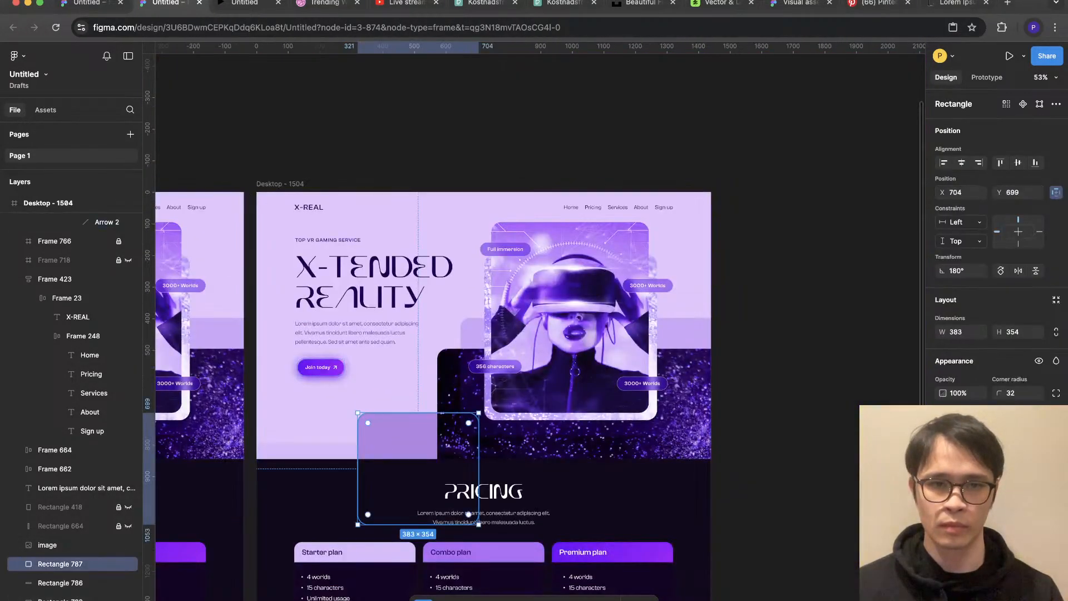
scroll(445, 434, "up", 3)
key("super+z")
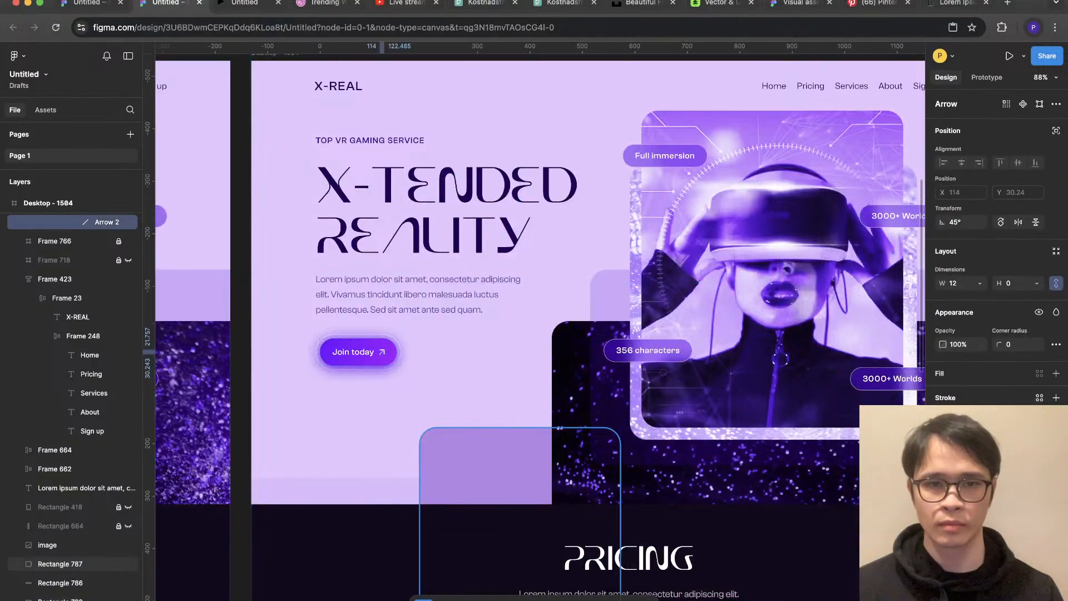
left_click(385, 422)
scroll(385, 423, "down", 1)
scroll(387, 425, "down", 4)
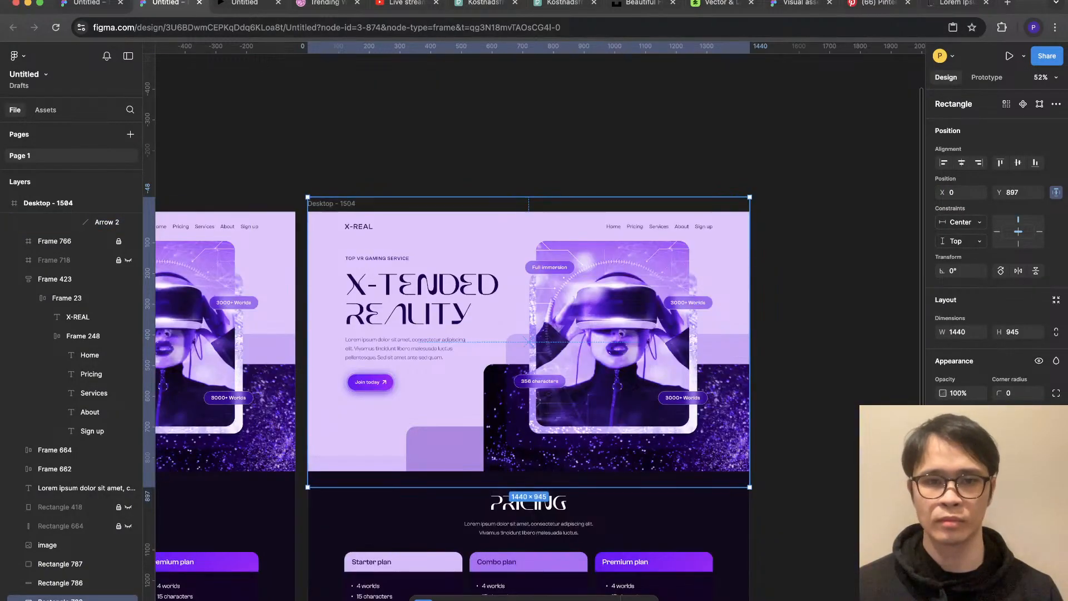
key("super+z")
key("Escape")
scroll(284, 401, "up", 4)
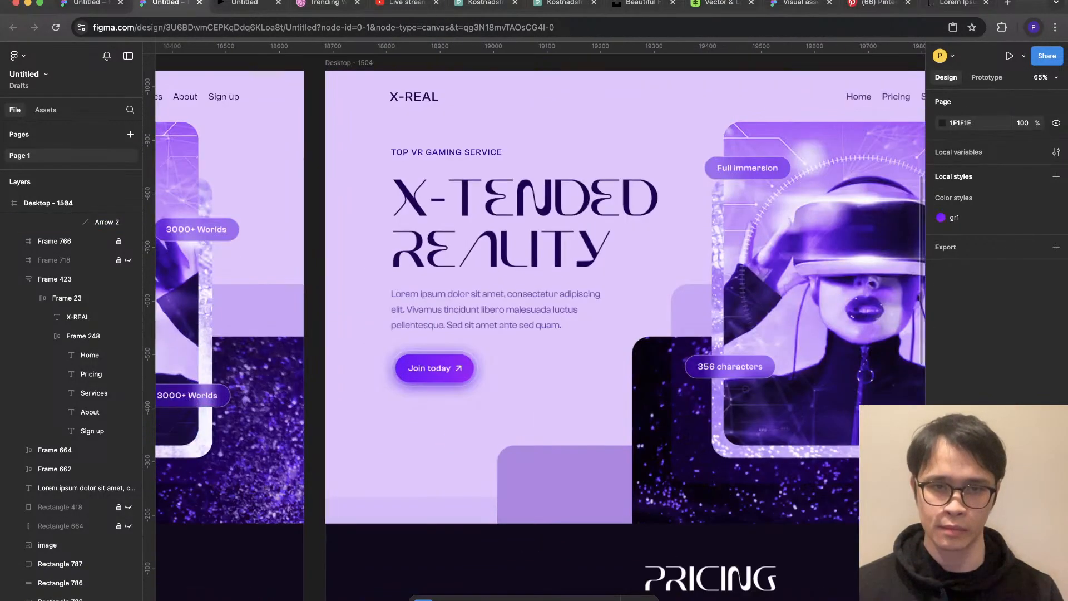
Step: Set the width of the Join today button's arrow to 10
key("super+z")
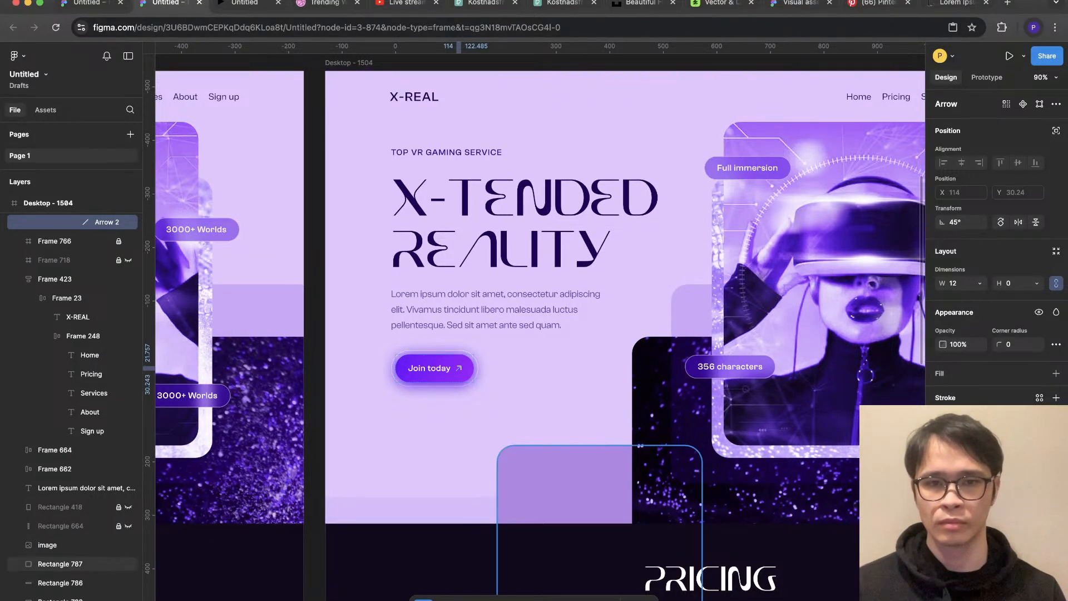
left_click(953, 283)
type("10")
key("Return")
left_click(645, 234)
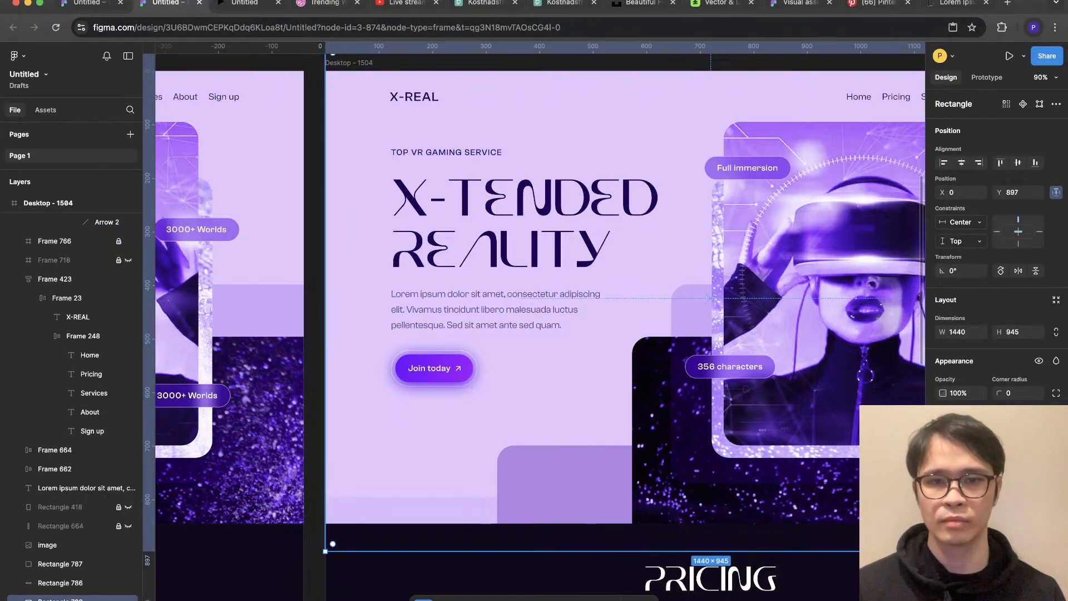
scroll(390, 445, "down", 3)
scroll(397, 453, "up", 5)
Step: Try a width of 8 for the Join today button's arrow, and undo that change
key("ctrl+z")
left_click(954, 283)
type("8")
key("Return")
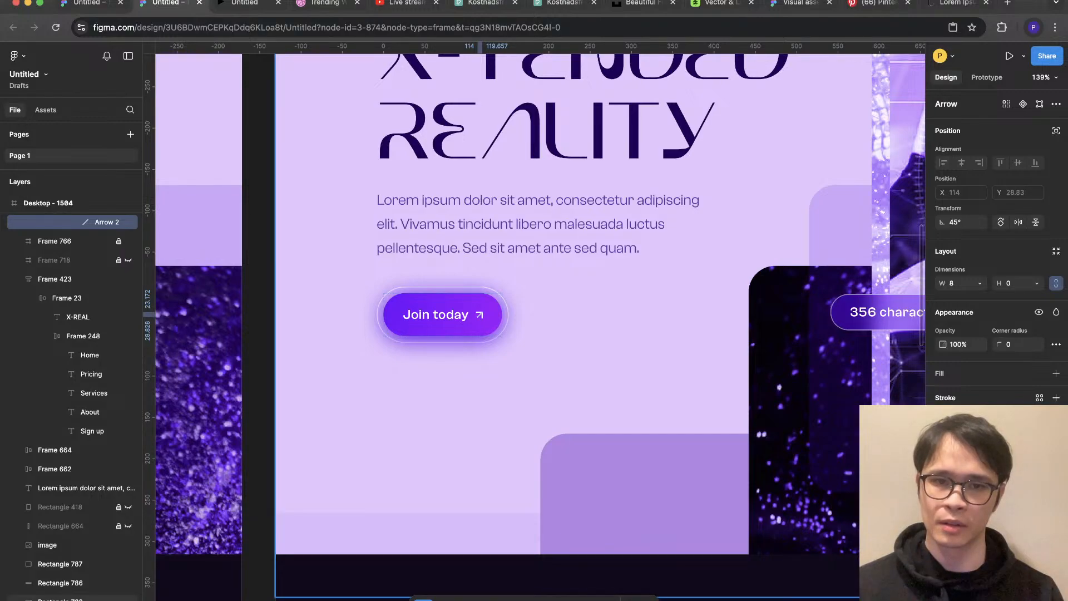
left_click(413, 456)
scroll(414, 456, "down", 3)
key("super+z")
key("super+z")
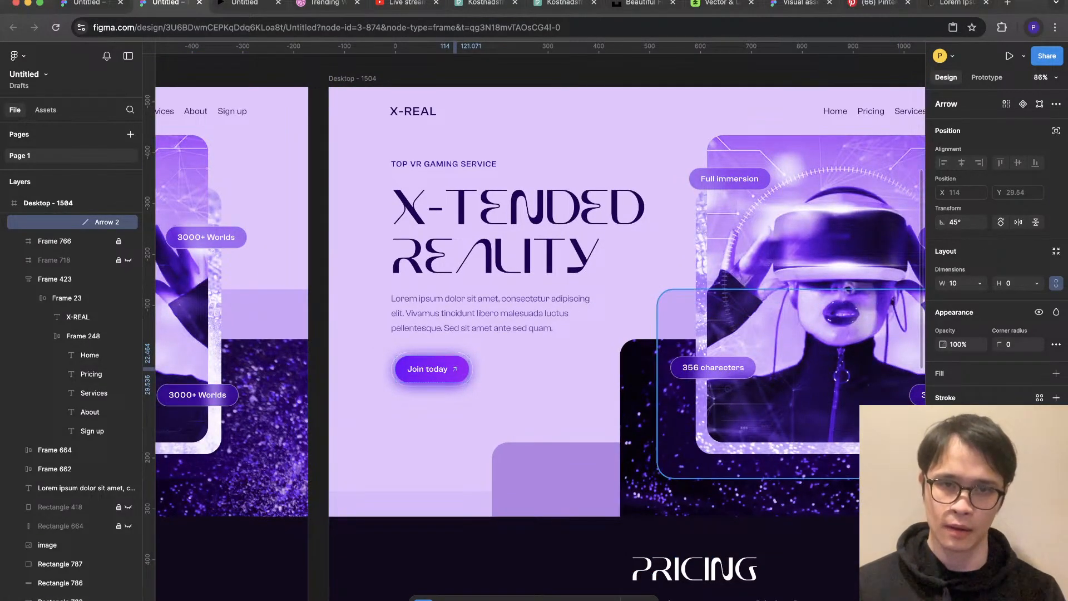
left_click(503, 405)
scroll(504, 405, "up", 5)
Step: Set the width of the Join today button's arrow to 8
key("super+z")
left_click(952, 283)
type("8")
key("Return")
key("Up")
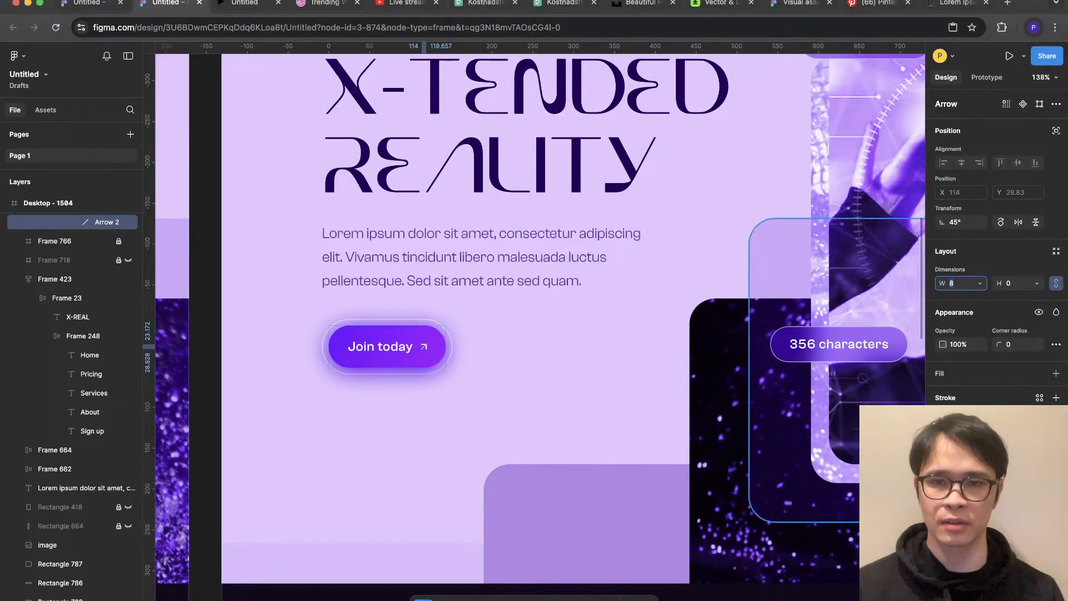
Step: Set the width of the Join today button's arrow to 10
key("Up")
key("Escape")
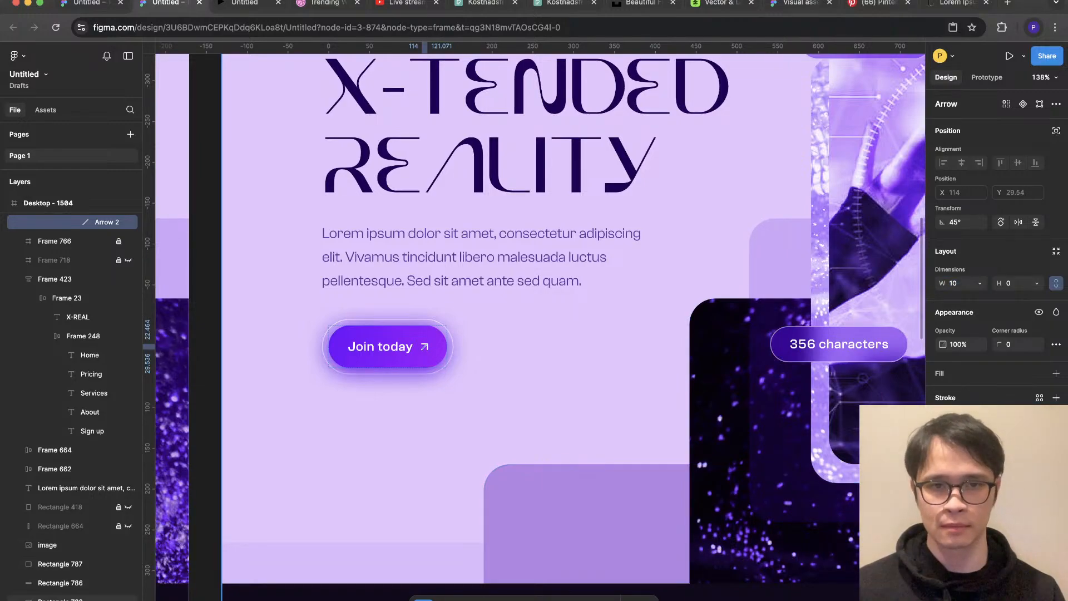
left_click(452, 394)
scroll(452, 395, "down", 3)
scroll(451, 394, "down", 3)
scroll(451, 395, "up", 4)
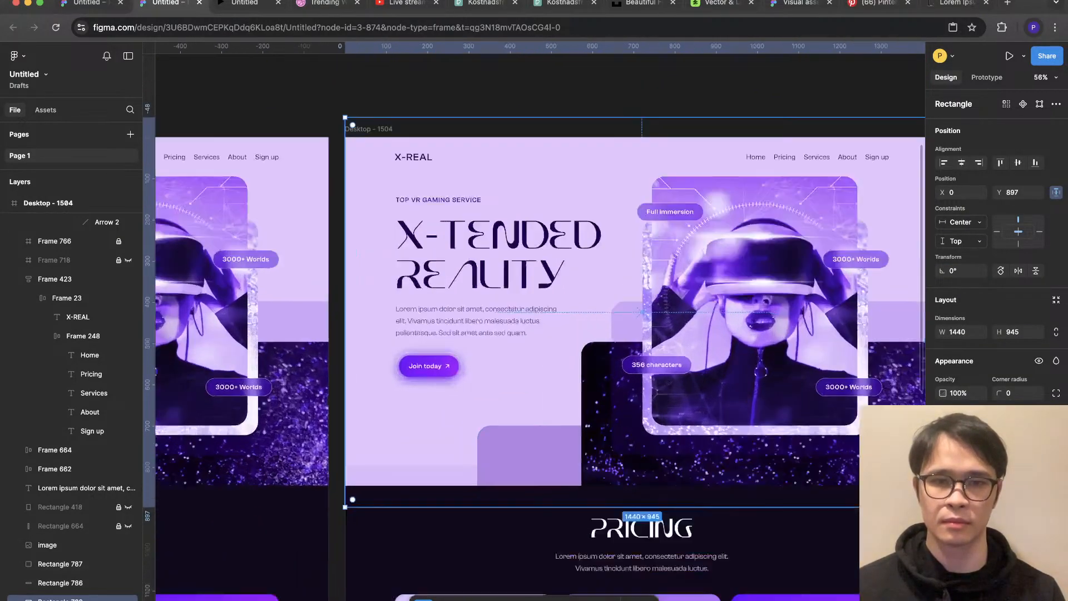
Step: Set the horizontal padding of the hero's Join today button to 32
double_click(473, 334)
left_click(474, 360, "super")
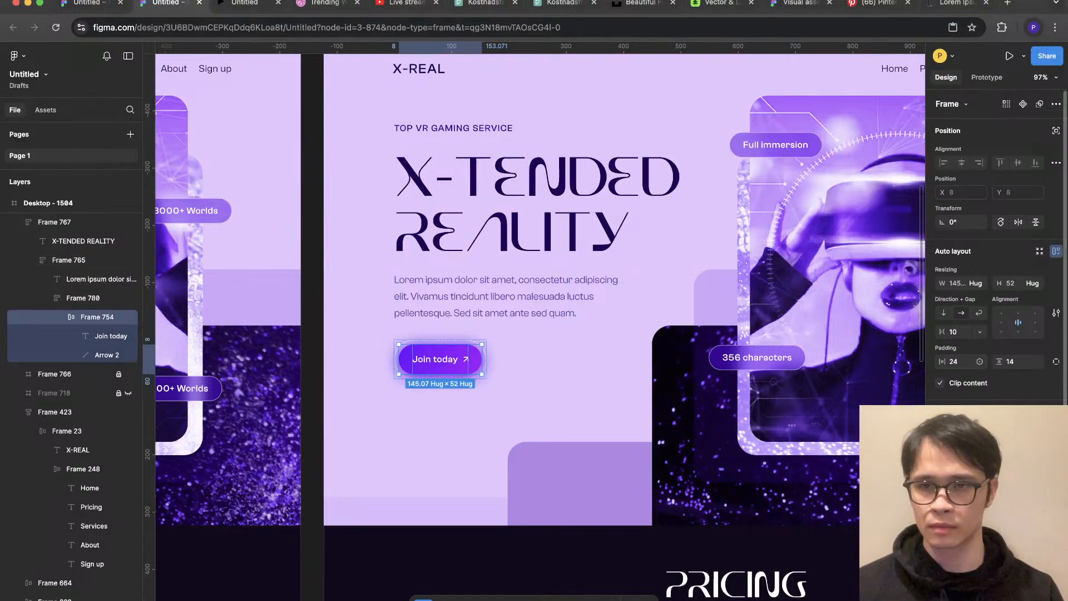
left_click(954, 361)
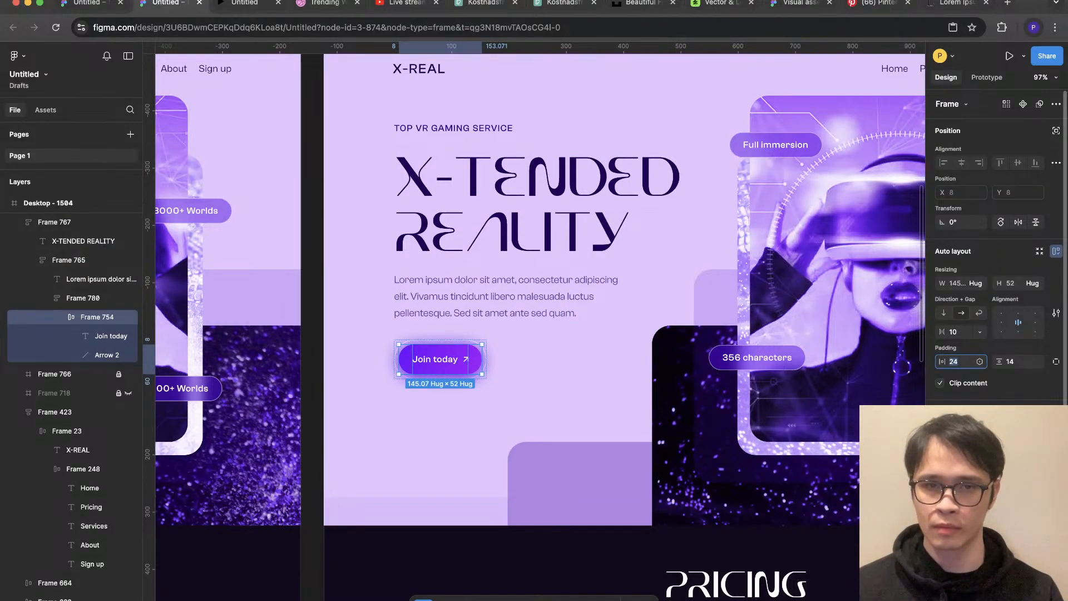
type("32")
key("Return")
scroll(513, 406, "down", 5)
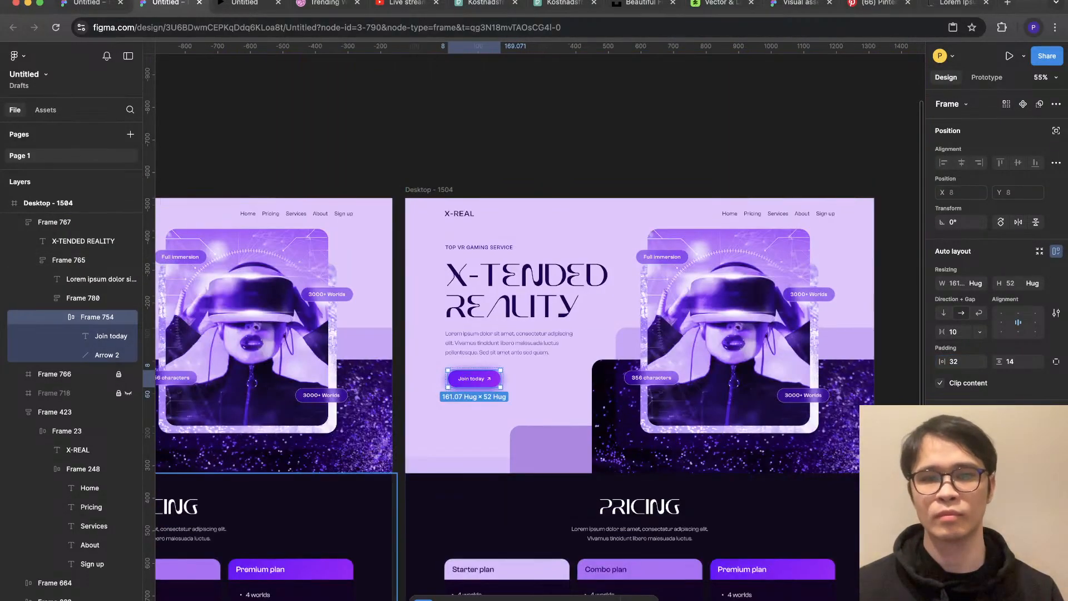
left_click(383, 520)
scroll(500, 542, "right", 3)
scroll(500, 390, "left", 3)
scroll(403, 395, "up", 5)
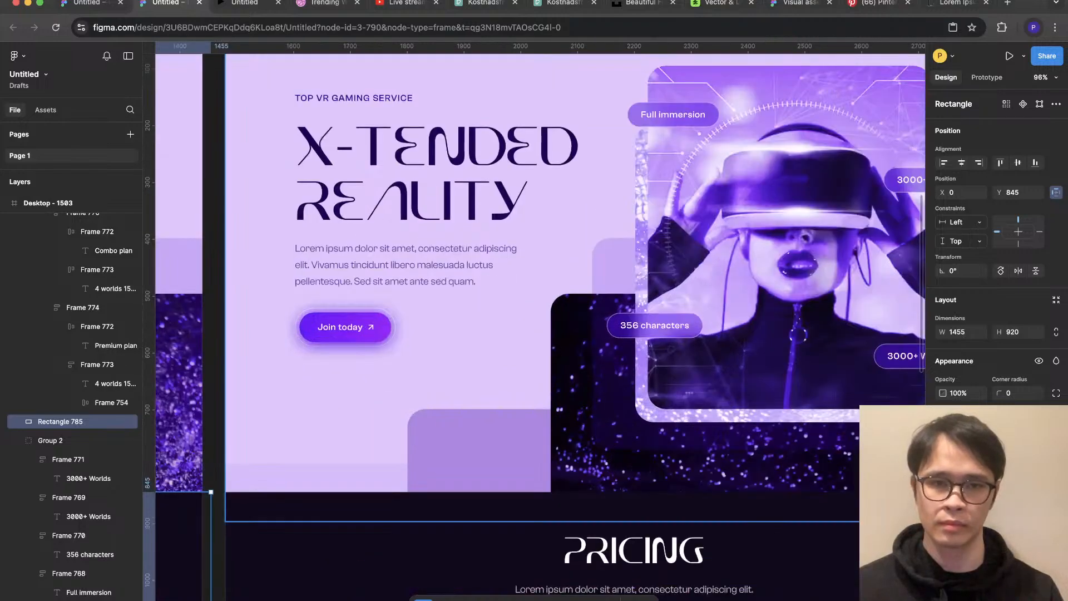
Step: Change the Join today button's drop shadow to a lighter purple, HSL 269, 100, 62
left_click(345, 327)
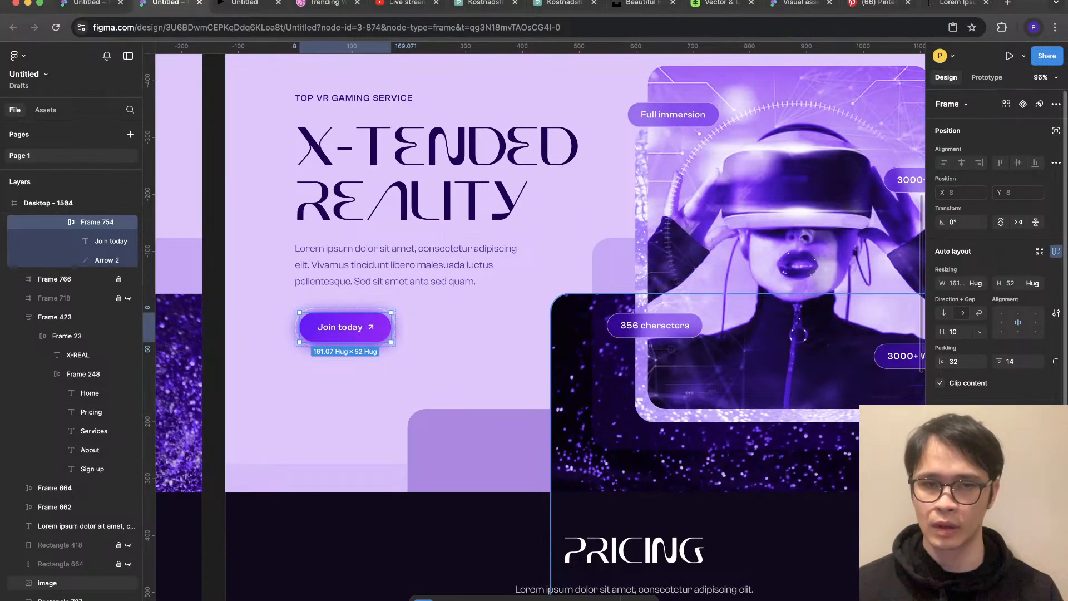
left_click(944, 591)
left_click(846, 598)
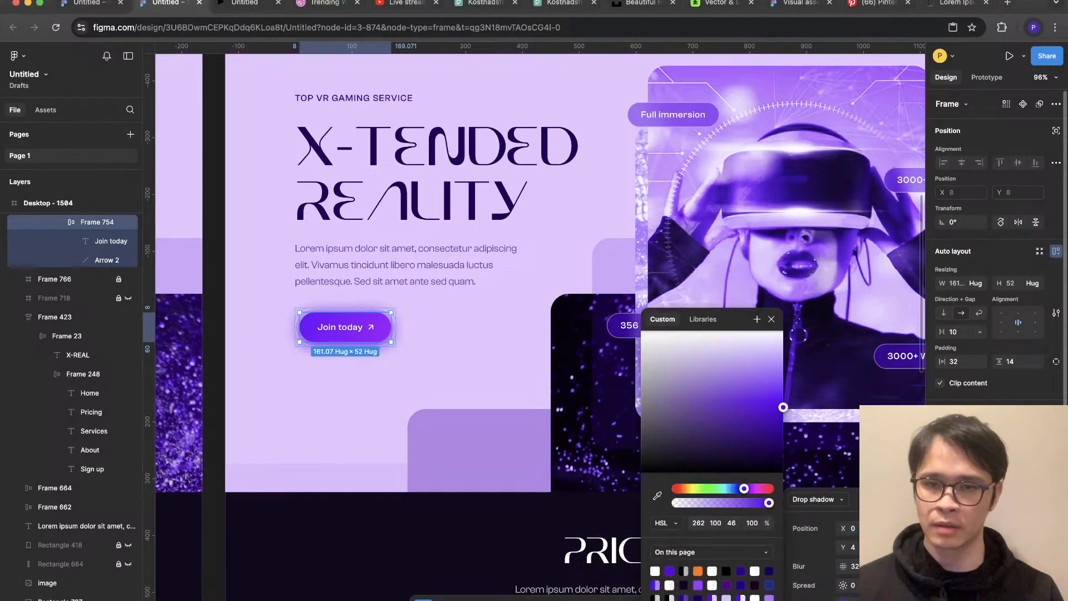
left_click_drag(743, 488, 745, 488)
left_click_drag(782, 407, 783, 384)
mouse_move(746, 489)
left_mouse_down()
mouse_move(757, 488)
mouse_move(746, 488)
left_mouse_up()
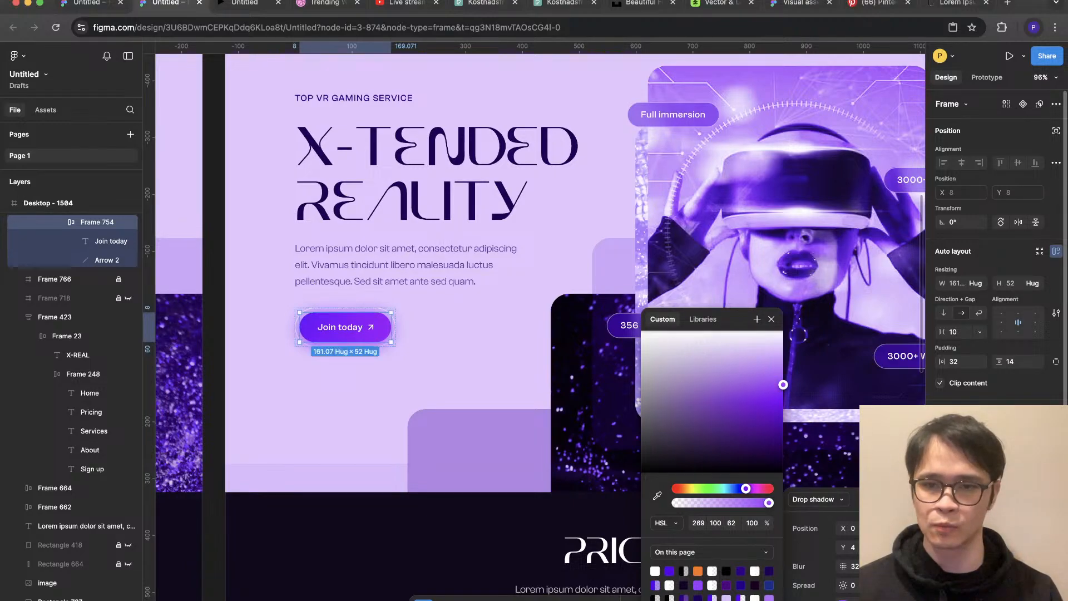
Step: Set the blur of the Join today button's drop shadow to 48
type("0")
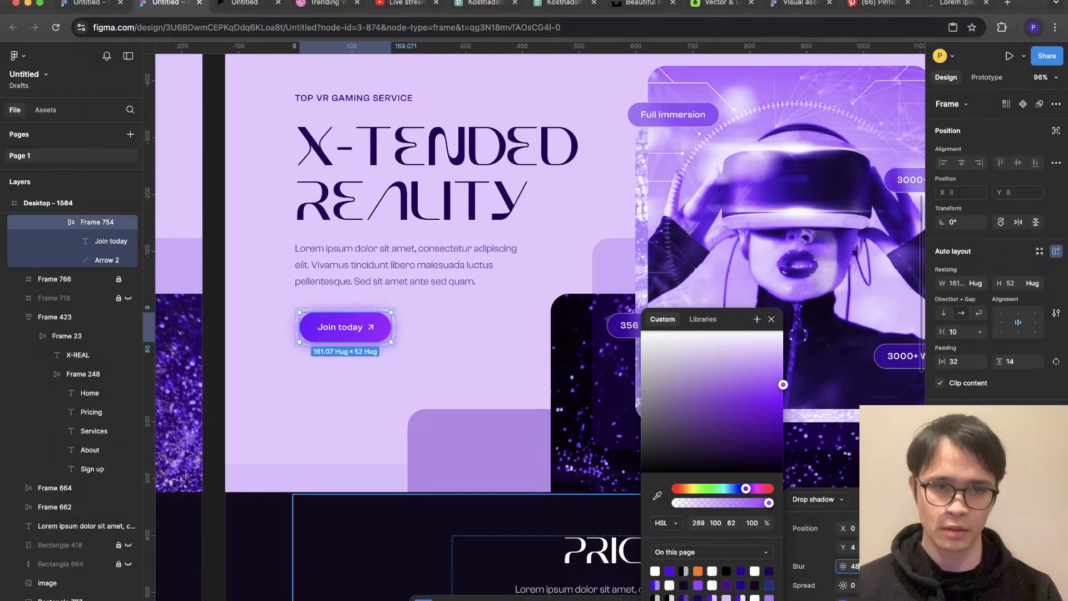
left_click(364, 503)
scroll(364, 503, "down", 3)
key("Escape")
scroll(633, 222, "down", 5)
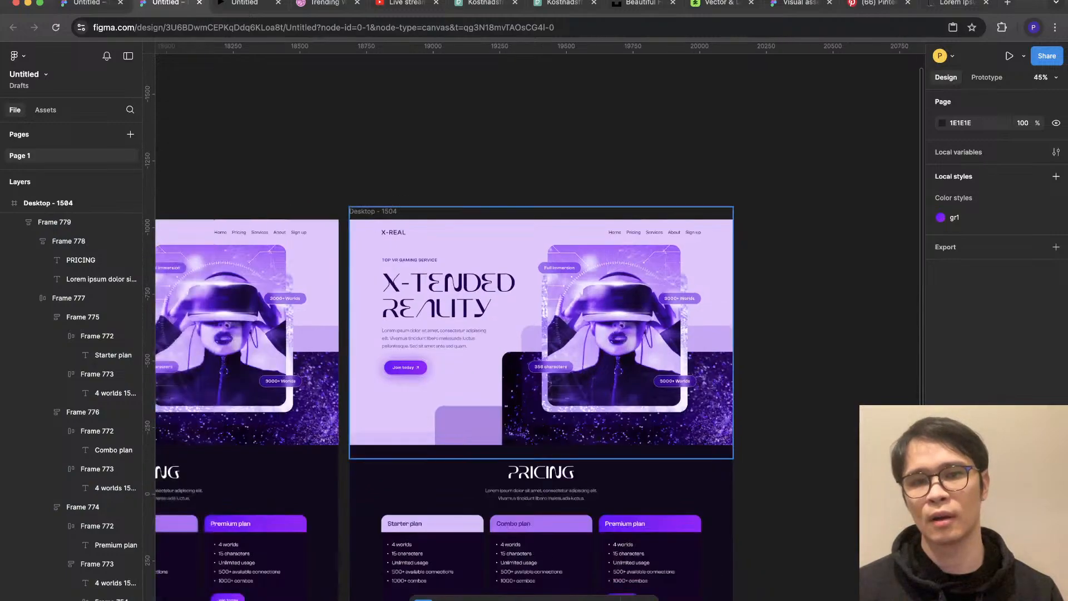
scroll(650, 423, "up", 4)
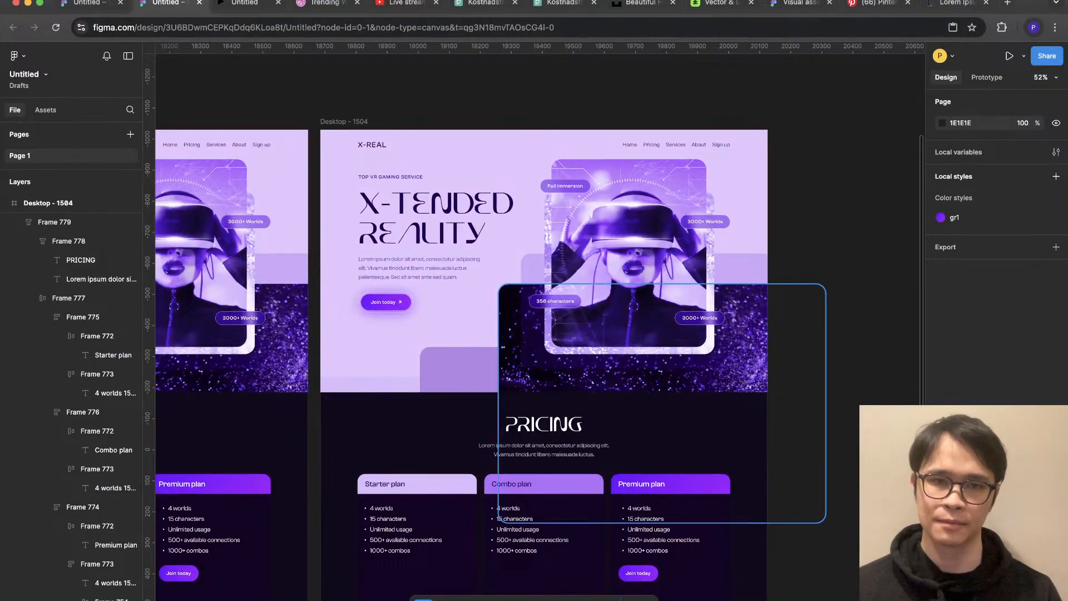
scroll(410, 239, "up", 4)
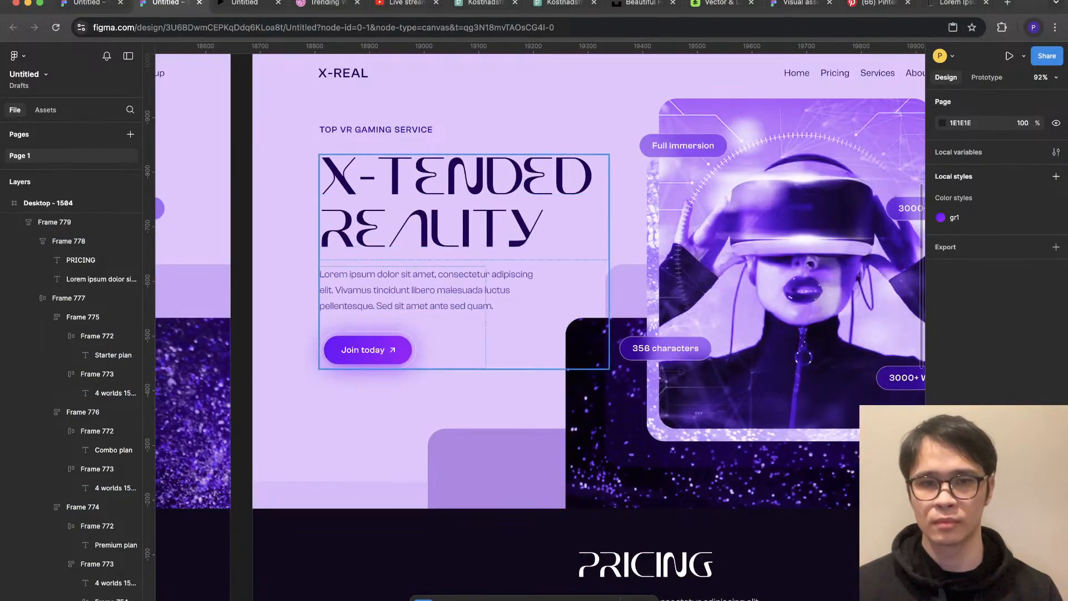
Step: Try horizontal and vertical padding of 12 on the ring frame around the Join today button, and undo both changes
double_click(368, 349)
double_click(368, 350)
left_click(1017, 361)
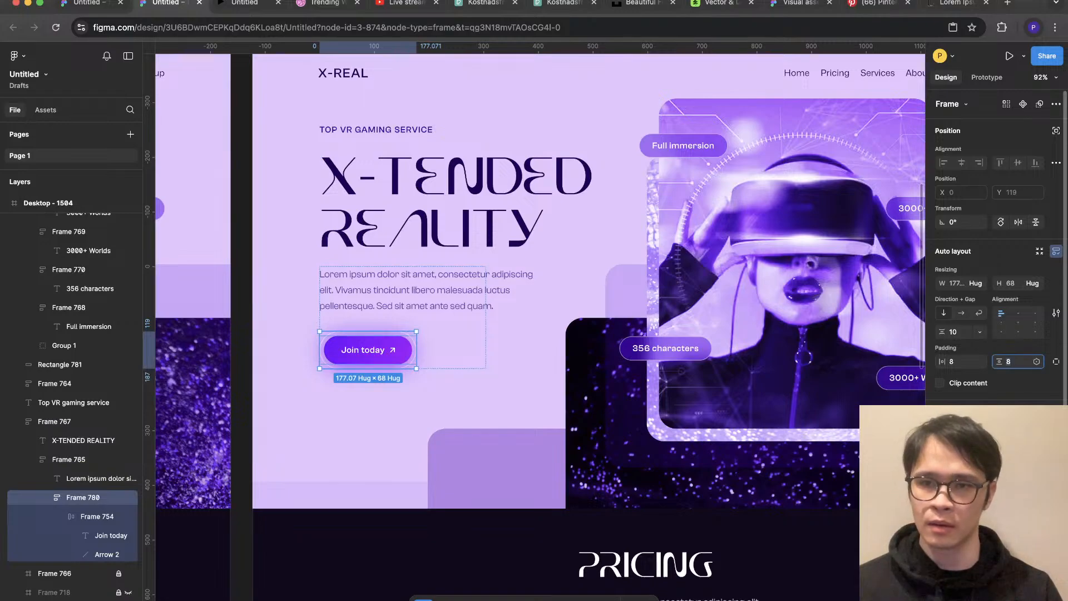
type("12")
left_click(961, 361)
type("12")
left_click(523, 467)
scroll(237, 445, "down", 4)
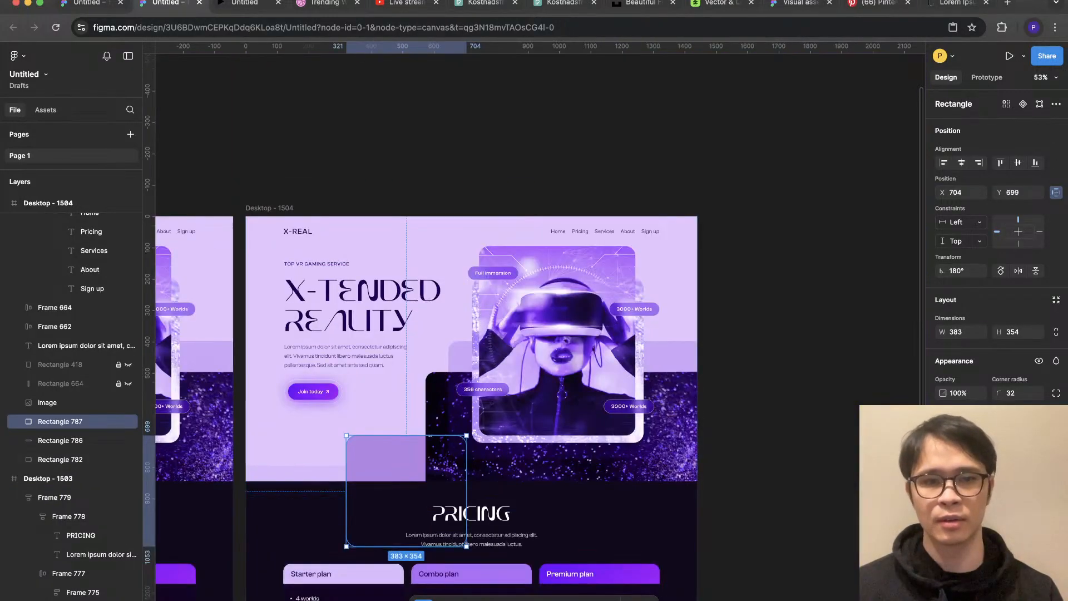
key("super+z")
key("super+z")
key("Escape")
scroll(225, 391, "up", 4)
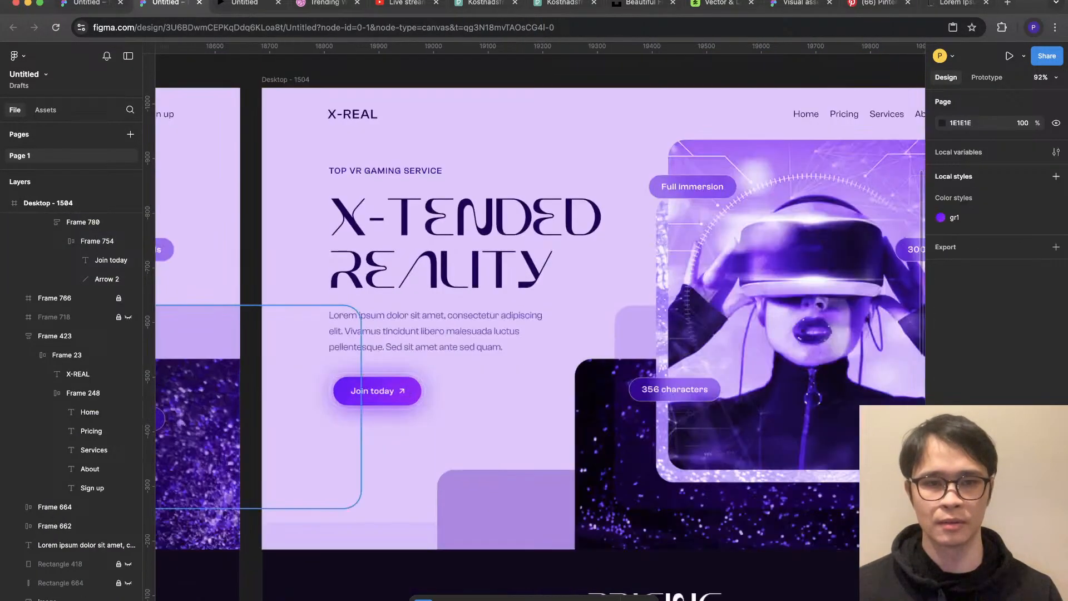
scroll(501, 501, "right", 2)
scroll(392, 483, "down", 2)
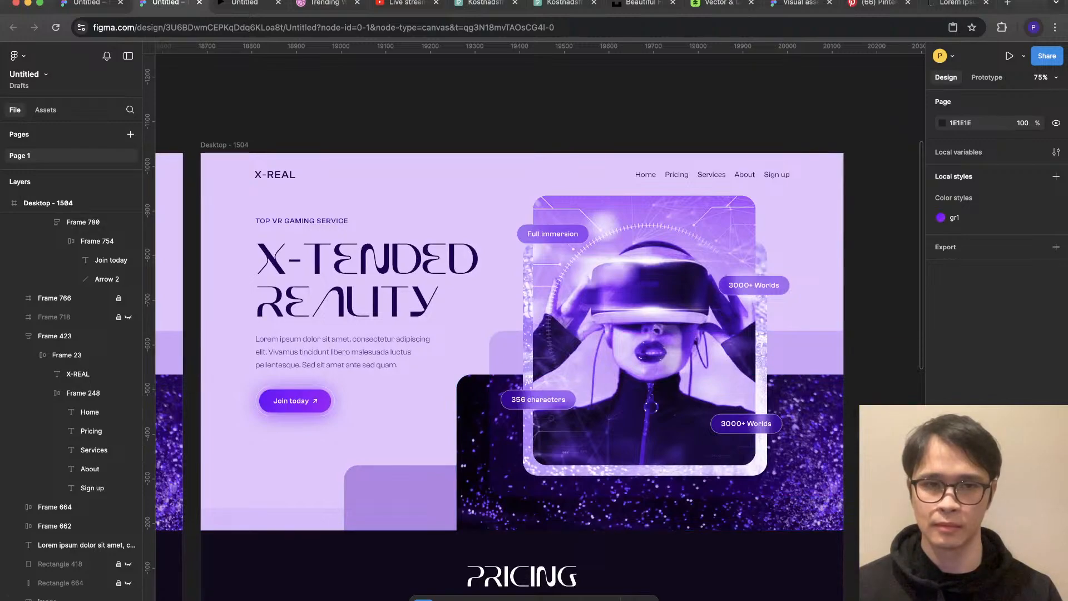
Step: Widen the letter spacing of the TOP VR GAMING SERVICE line above the heading
left_click(301, 221)
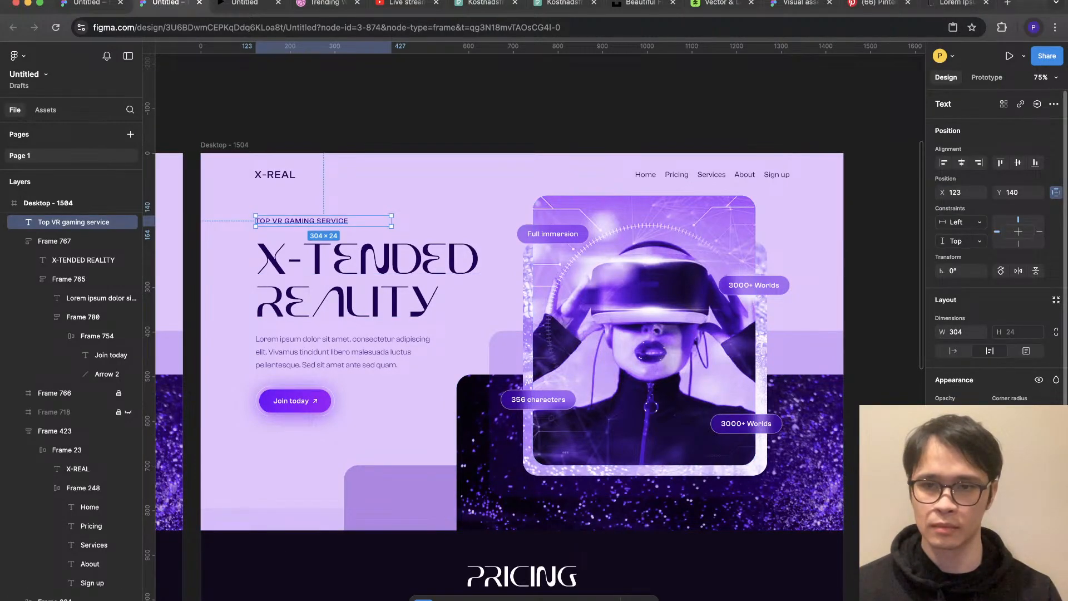
key("alt+period")
key("alt+period")
key("alt+period")
key("alt+period")
key("alt+period")
key("alt+period")
key("alt+period")
key("alt+period")
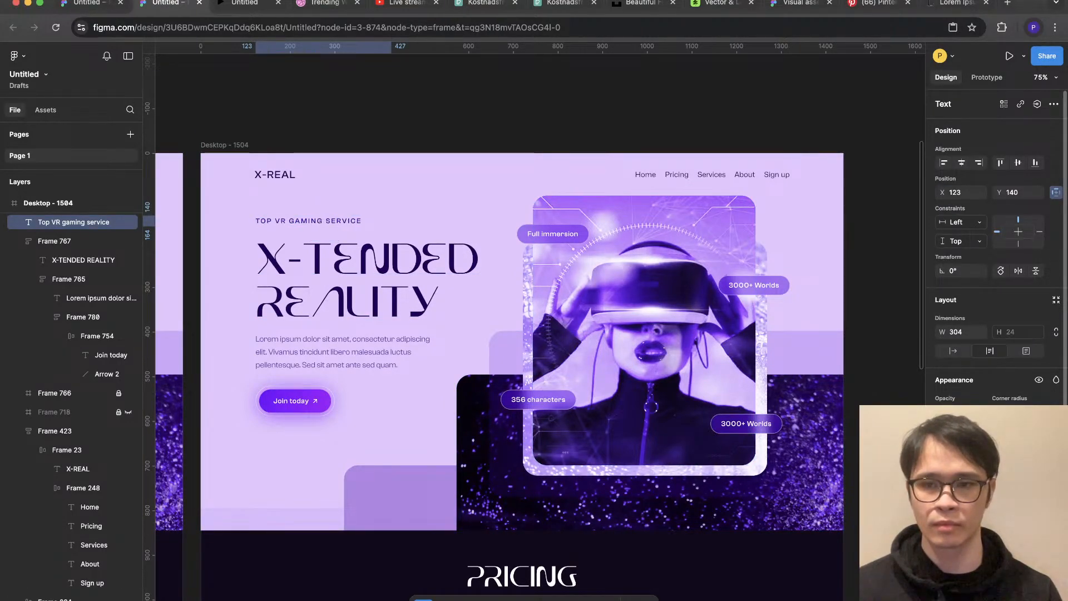
key("Escape")
scroll(899, 402, "down", 4)
scroll(896, 401, "up", 3)
Step: Combine the TOP VR GAMING SERVICE line and the heading block below it in one vertical auto layout frame
double_click(442, 297)
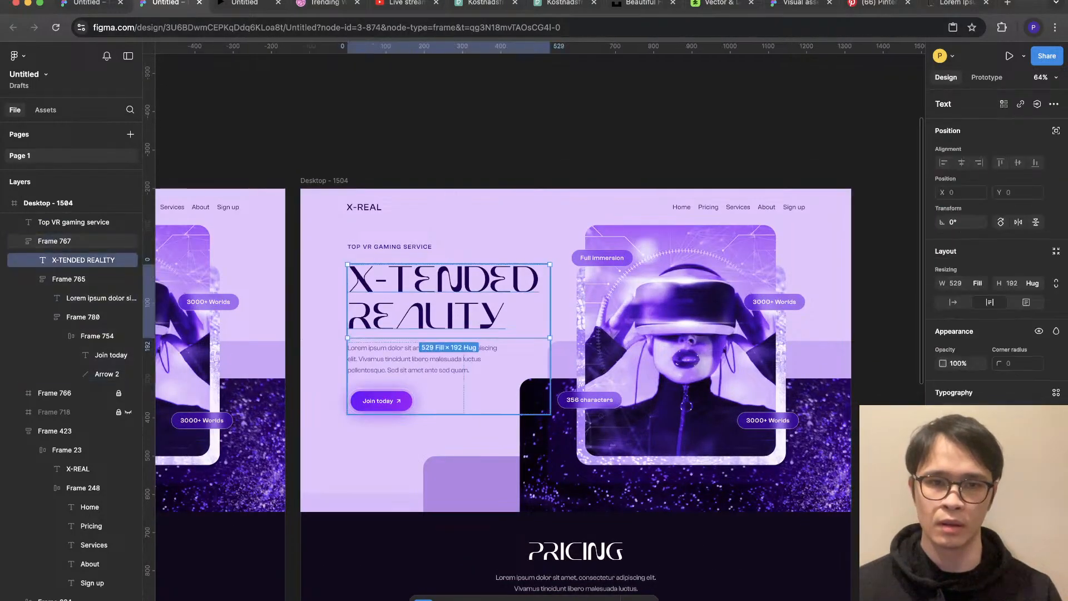
left_click(405, 246)
left_click(442, 296, "shift")
key("shift+a")
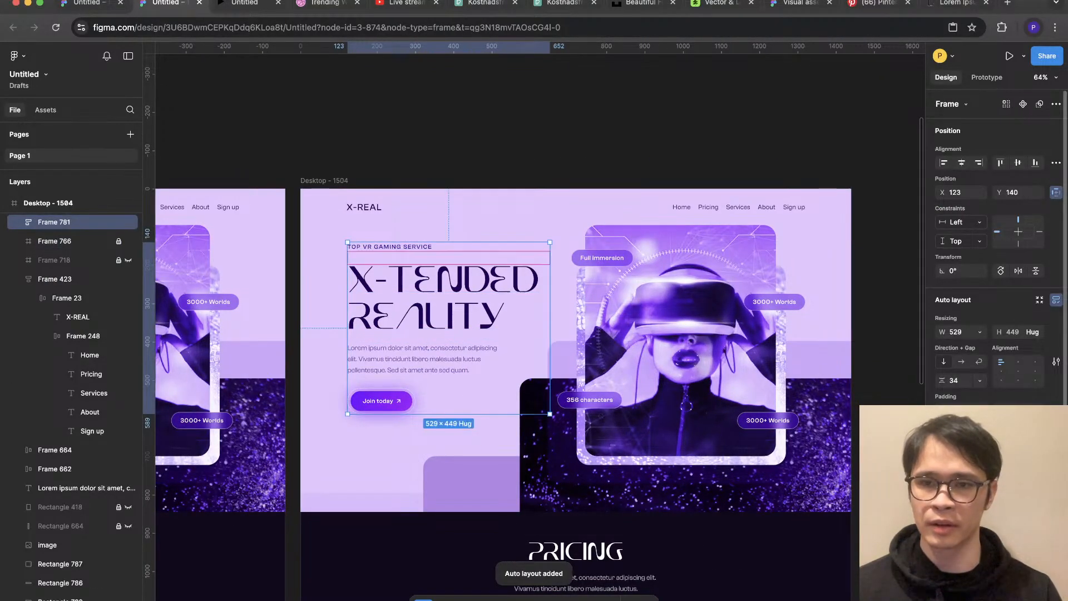
Step: Try gaps of 20 and 28 between the TOP VR GAMING SERVICE line and the heading block
left_click(955, 382)
type("20")
left_click(826, 278)
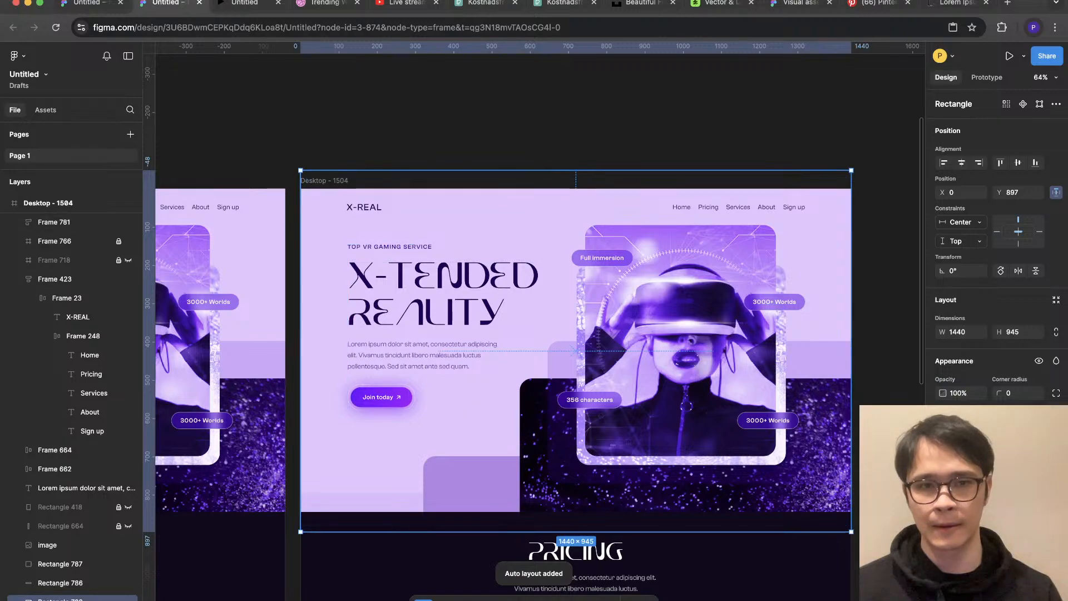
left_click(587, 156)
scroll(586, 156, "down", 3)
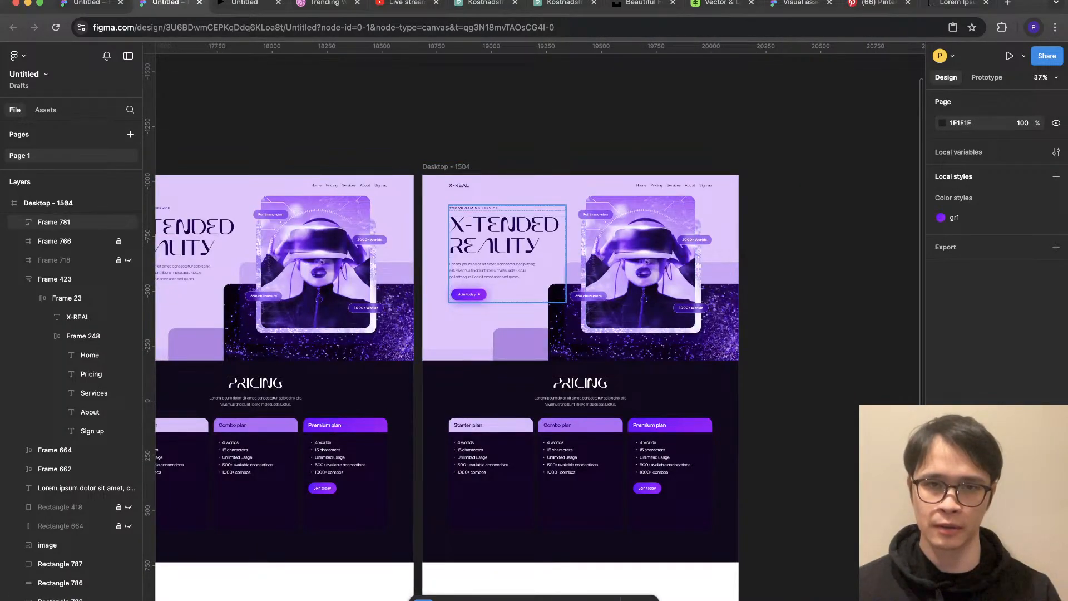
left_click(54, 222)
type("28")
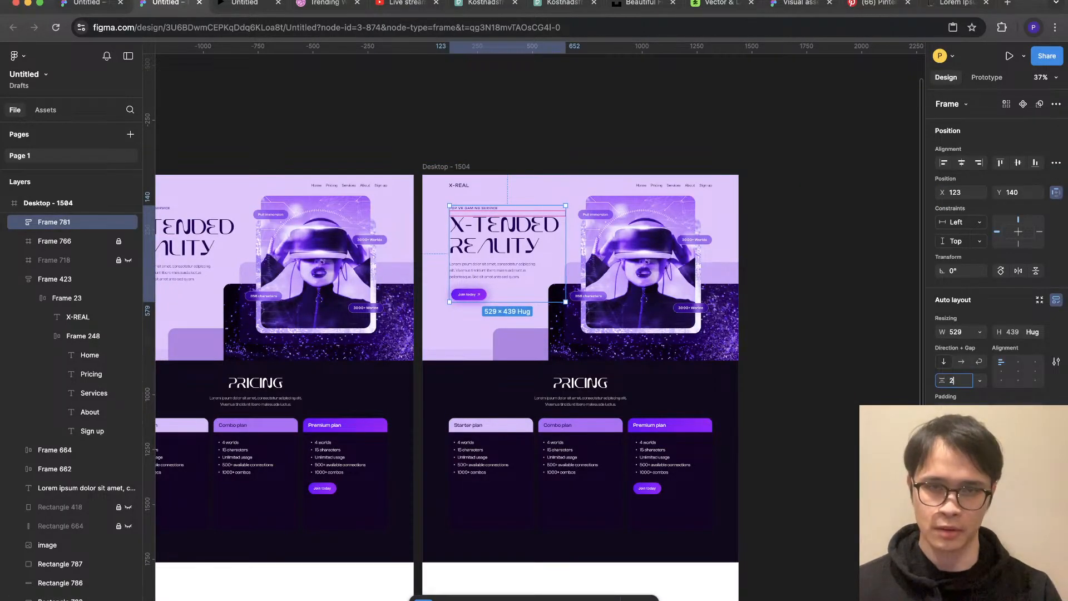
left_click(799, 184)
Step: Set the gap between the TOP VR GAMING SERVICE line and the heading block to 32
left_click(501, 239)
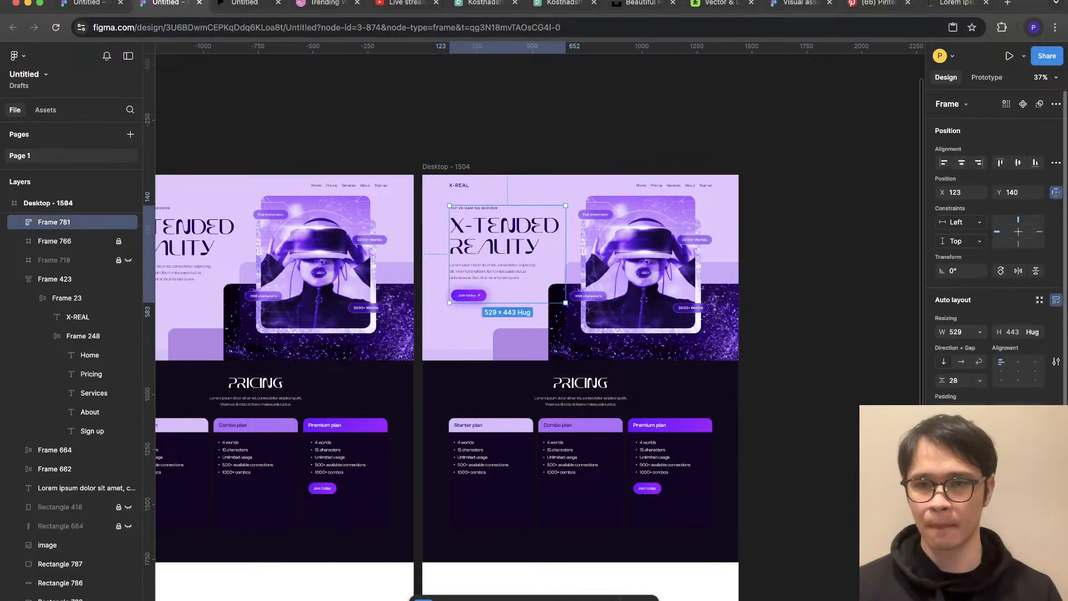
left_click(954, 380)
type("32")
left_click(494, 139)
scroll(493, 139, "up", 3)
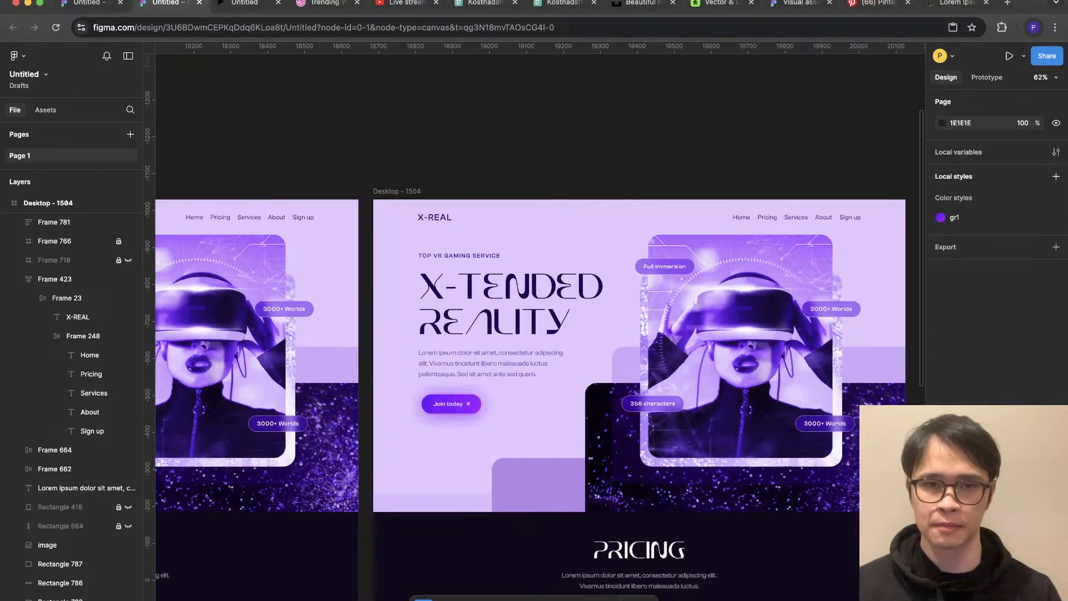
Step: Tighten the letter spacing of the TOP VR GAMING SERVICE line
left_click(459, 255, "super")
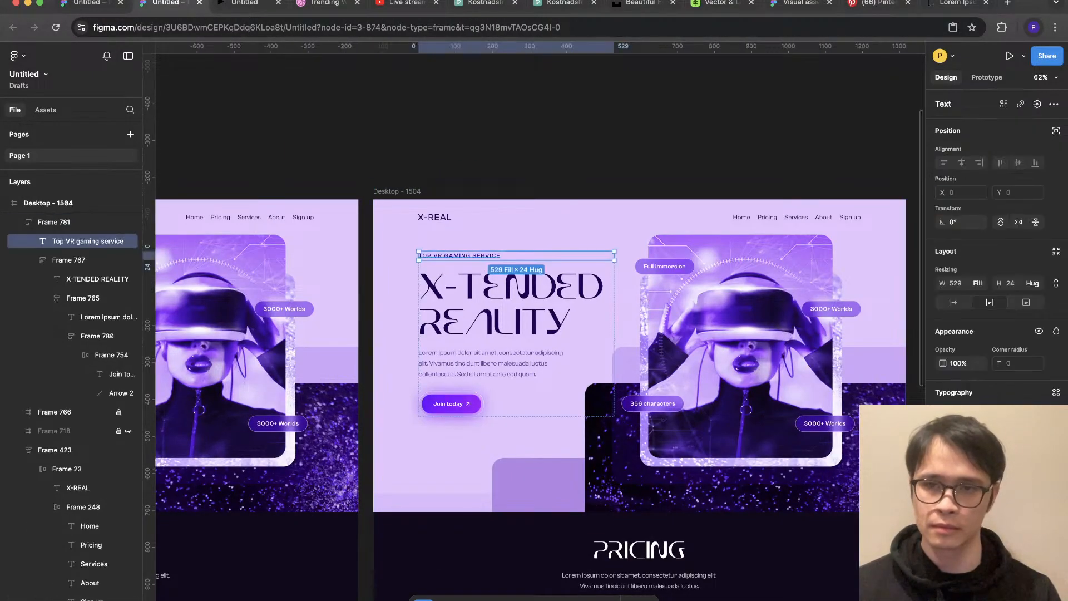
key("alt+comma")
key("alt+comma")
key("alt+comma")
key("alt+comma")
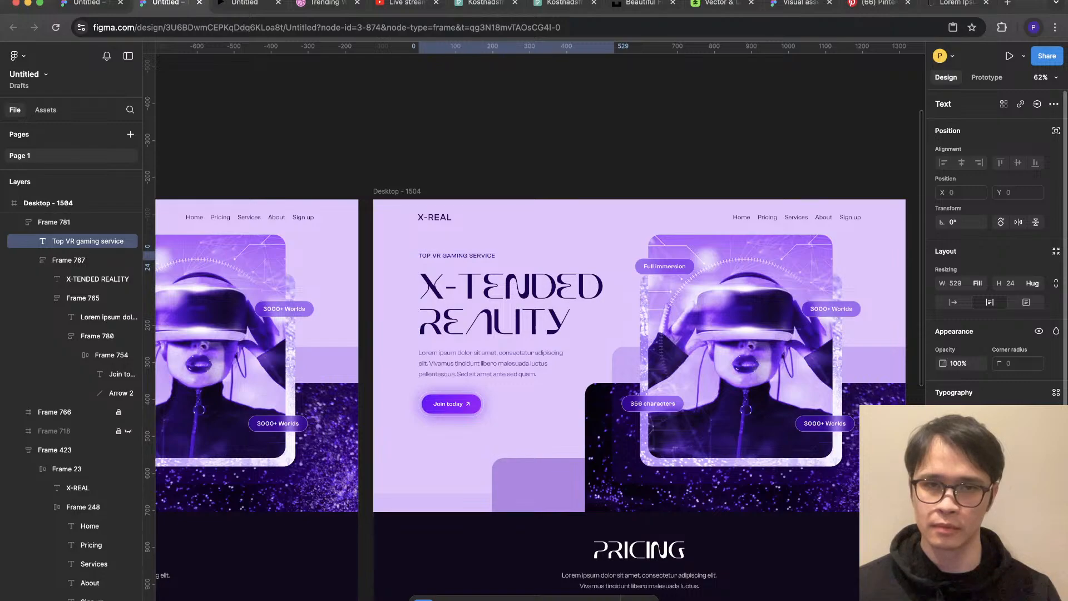
key("Escape")
scroll(529, 329, "down", 1)
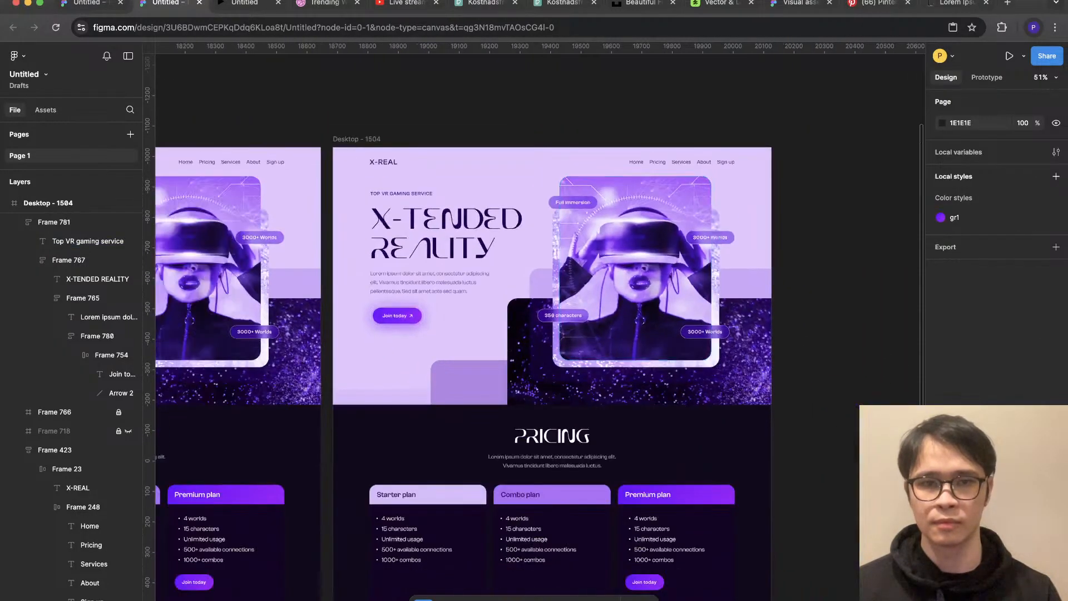
scroll(637, 268, "down", 3)
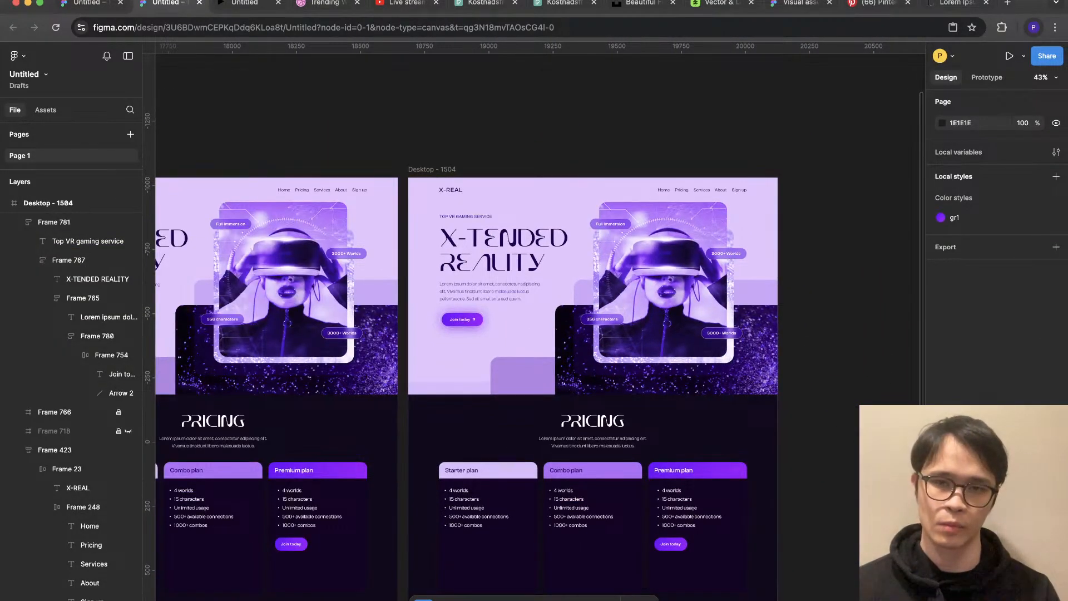
Step: Lighten the fill of the purple rounded rectangle at the lower edge of the Desktop - 1504 hero section
left_click(522, 374)
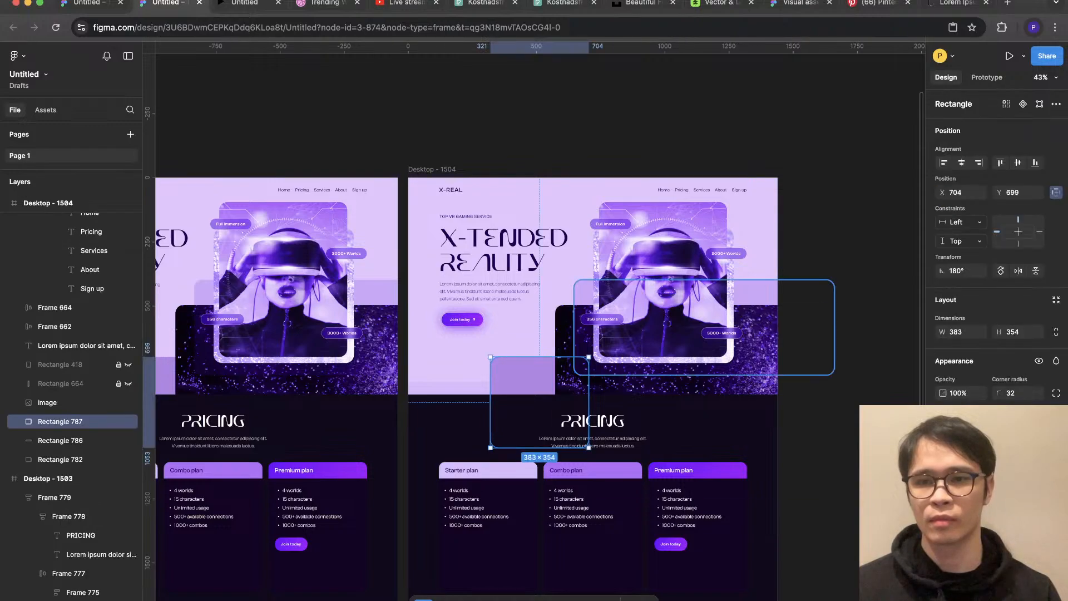
left_click(942, 444)
mouse_move(876, 372)
left_mouse_down()
mouse_move(871, 361)
mouse_move(879, 371)
mouse_move(894, 361)
left_mouse_up()
left_click(835, 166)
scroll(834, 166, "down", 3)
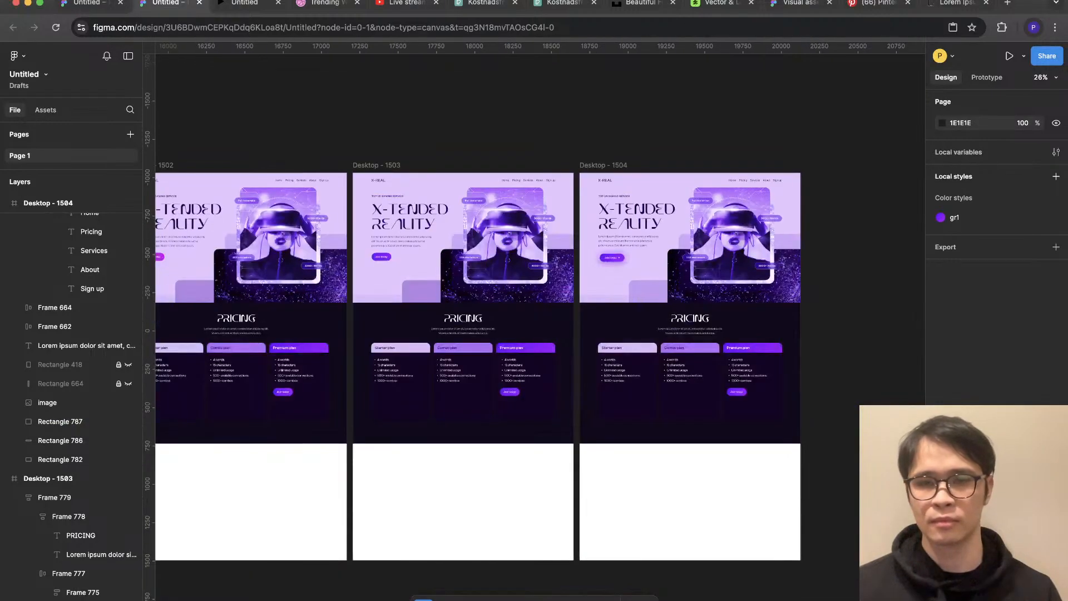
scroll(804, 223, "up", 3)
scroll(556, 334, "up", 1)
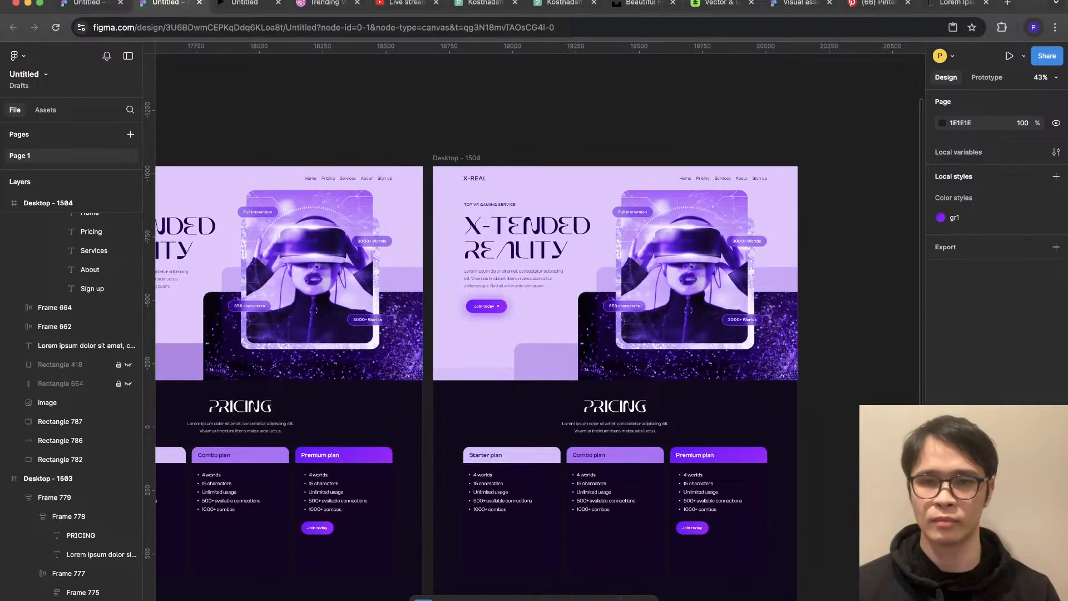
scroll(756, 312, "up", 5)
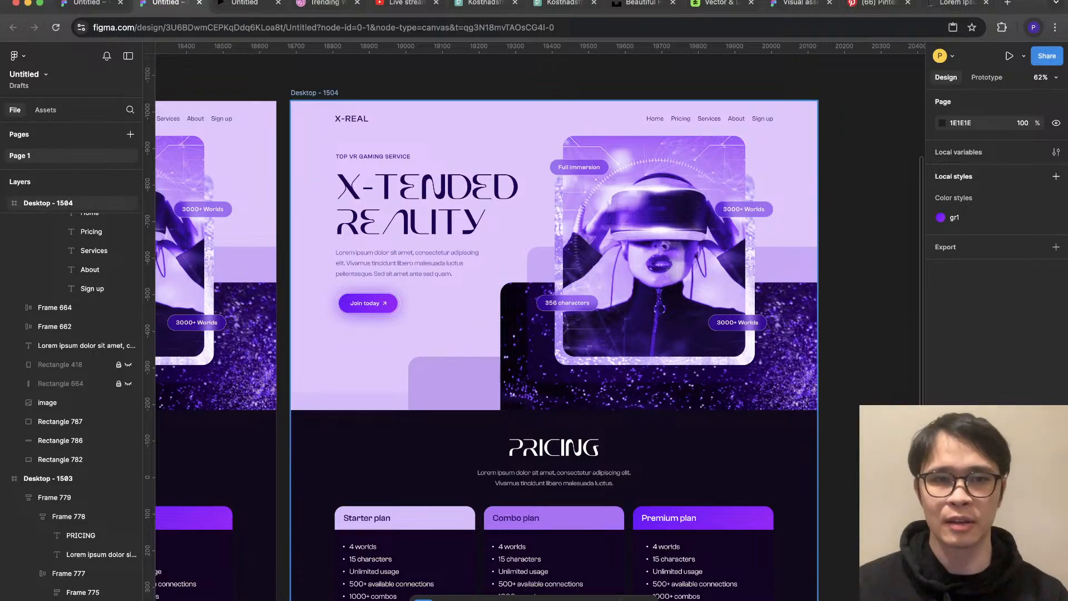
Step: Duplicate the Desktop - 1504 frame and move the VR image group in the copy right to X 758
left_click(314, 92)
key("super+d")
scroll(676, 289, "up", 2)
left_click_drag(676, 290, 708, 290)
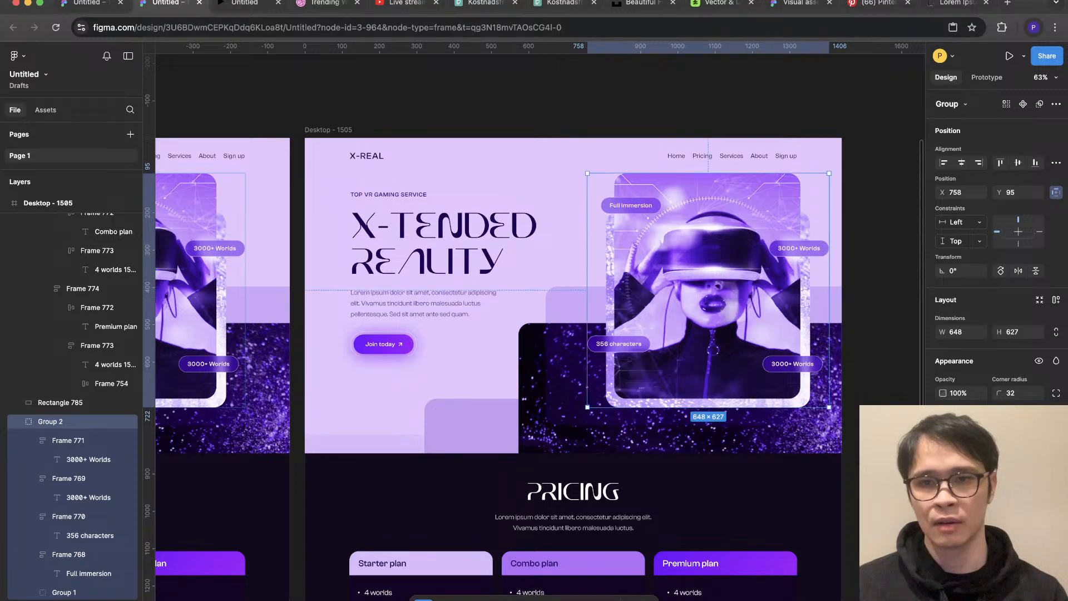
Step: Nudge the VR image group in Desktop - 1505 left to X 751, checking it against the layout grid
key("shift+g")
scroll(843, 167, "up", 5)
key("Left")
key("Left")
key("Left")
key("Left")
key("Left")
key("Left")
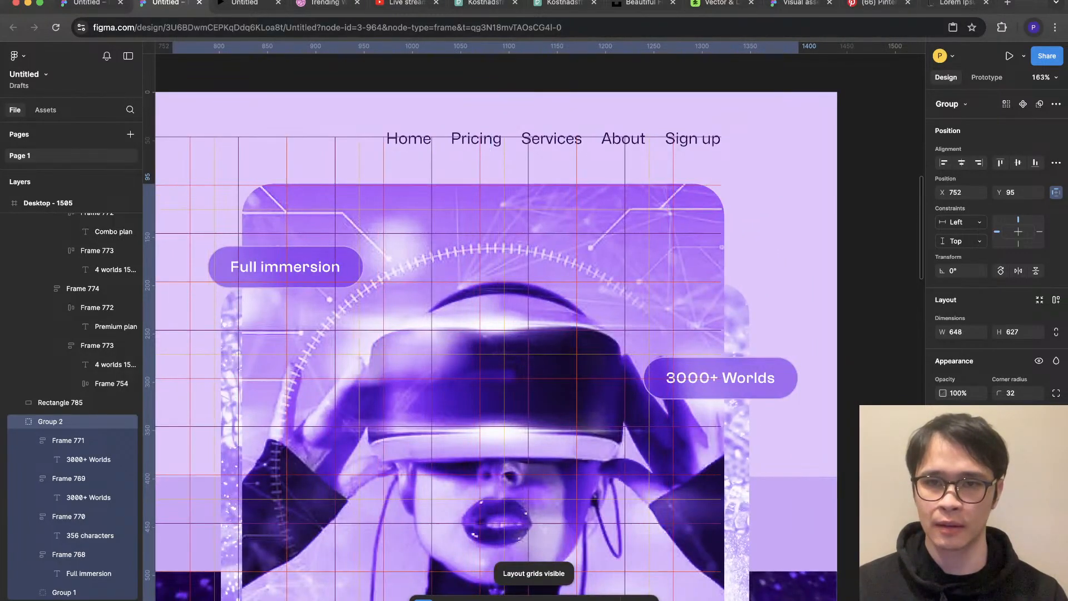
key("Left")
key("Left")
key("Left")
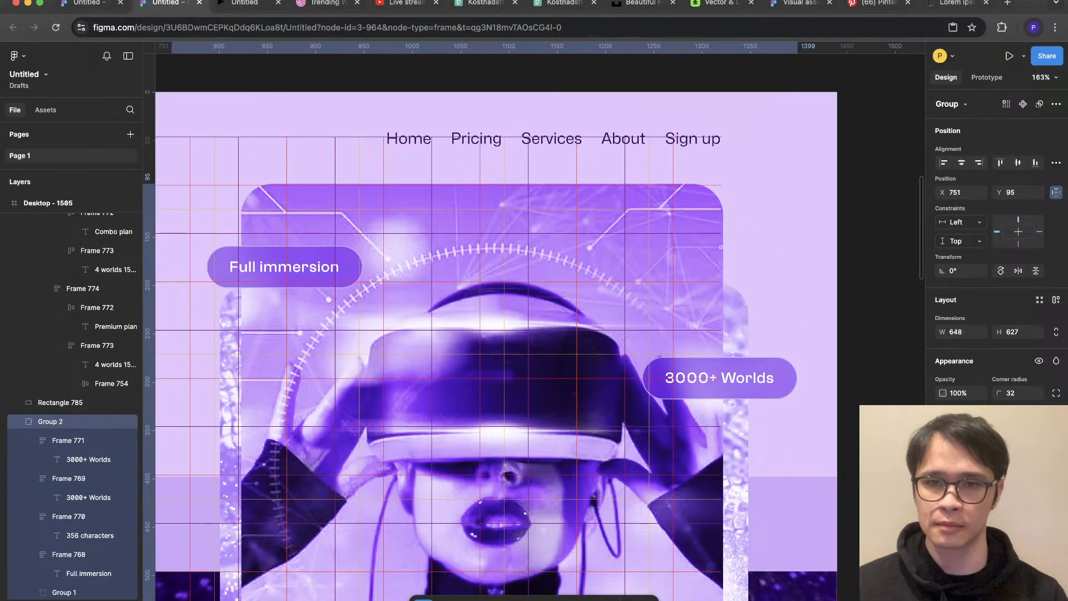
key("shift+1")
key("Escape")
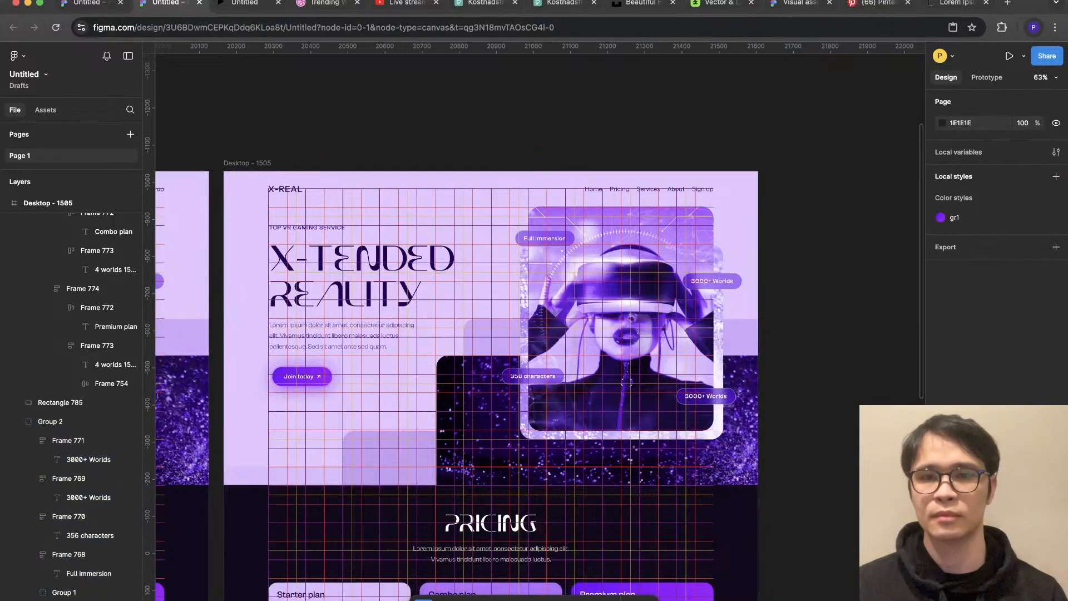
key("shift+g")
scroll(860, 409, "down", 3)
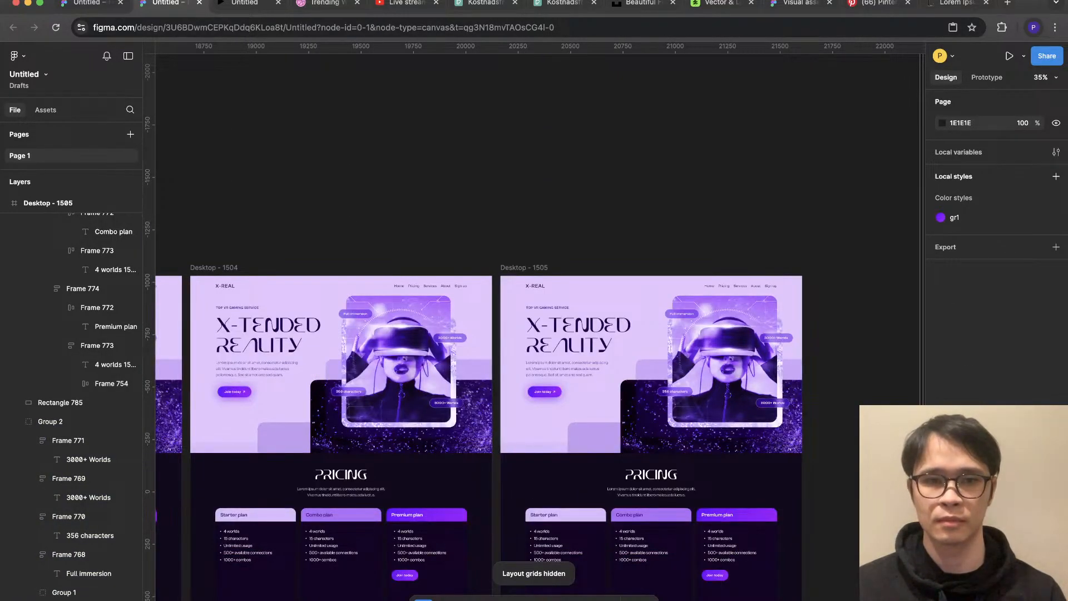
Step: Move the VR image group in Desktop - 1505 left to X 722, using the layout grid as reference
scroll(775, 351, "up", 5)
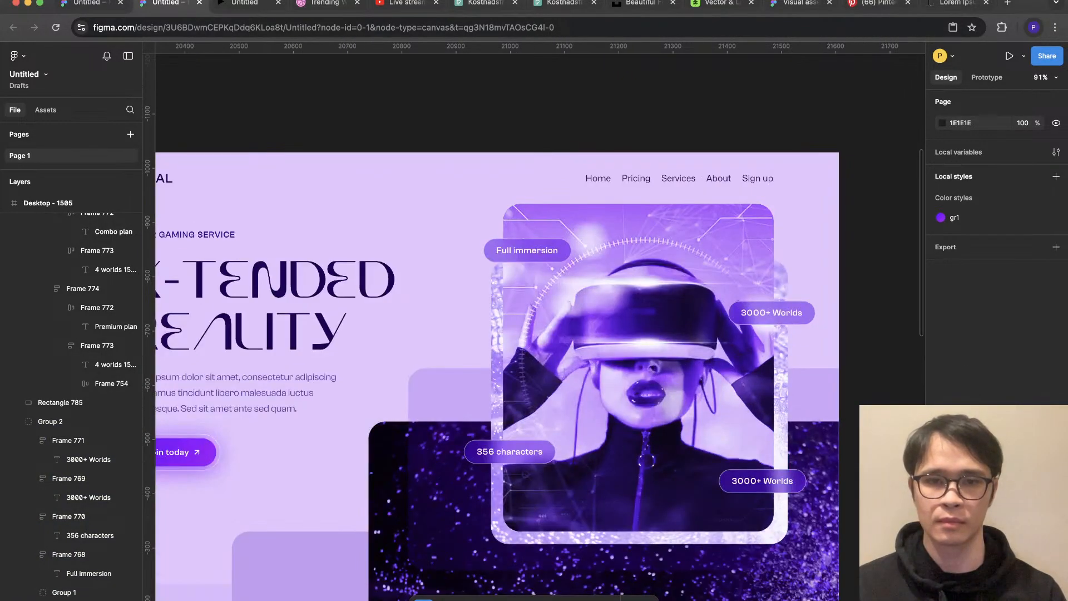
scroll(856, 384, "down", 2)
left_click(756, 356)
scroll(757, 356, "up", 3)
key("shift+g")
left_click_drag(757, 356, 731, 356)
left_click_drag(696, 400, 699, 400)
scroll(854, 248, "up", 5)
key("Right")
key("Right")
key("Right")
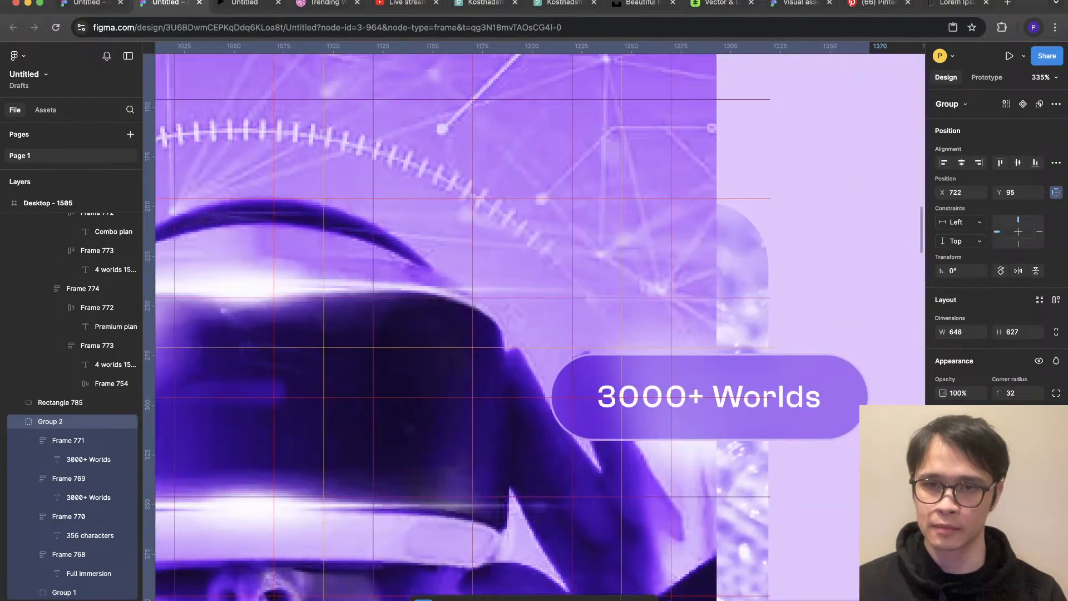
scroll(670, 293, "down", 5)
key("shift+g")
key("Escape")
scroll(534, 333, "down", 5)
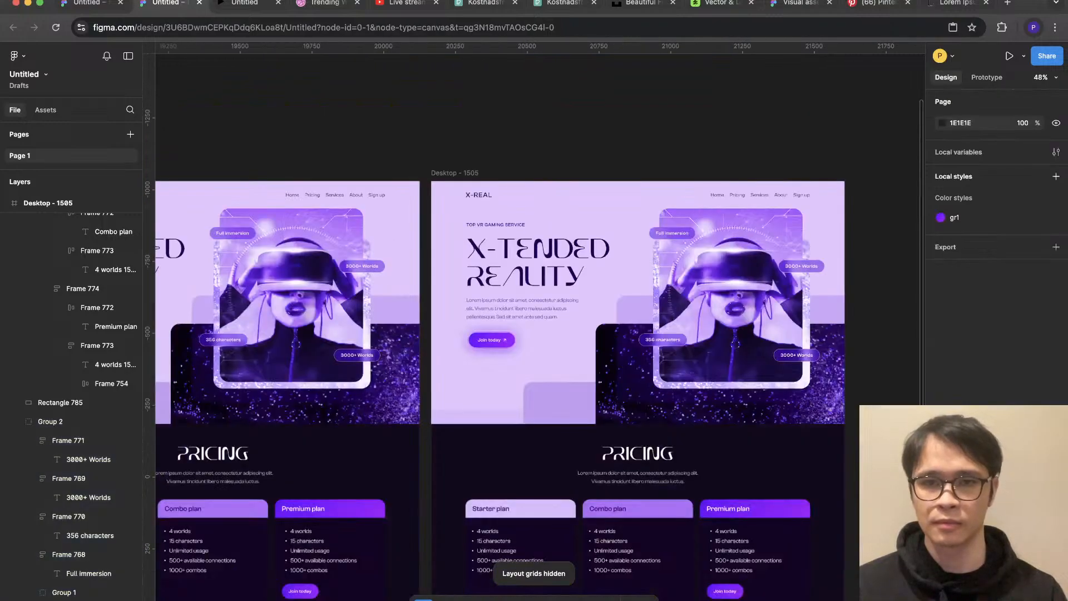
scroll(723, 389, "left", 3)
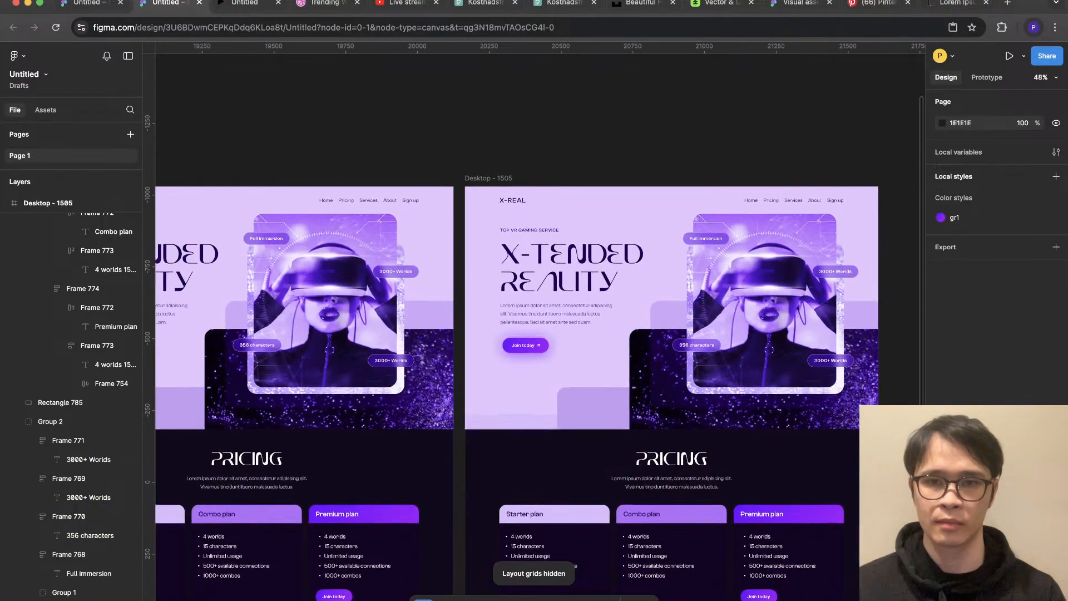
scroll(677, 264, "down", 3)
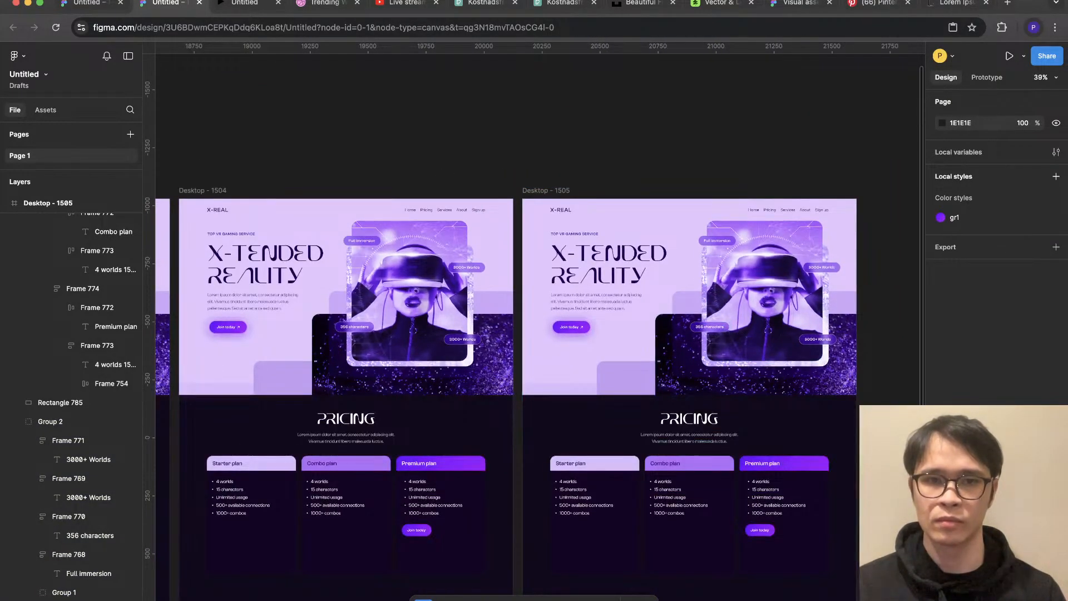
scroll(678, 267, "up", 3)
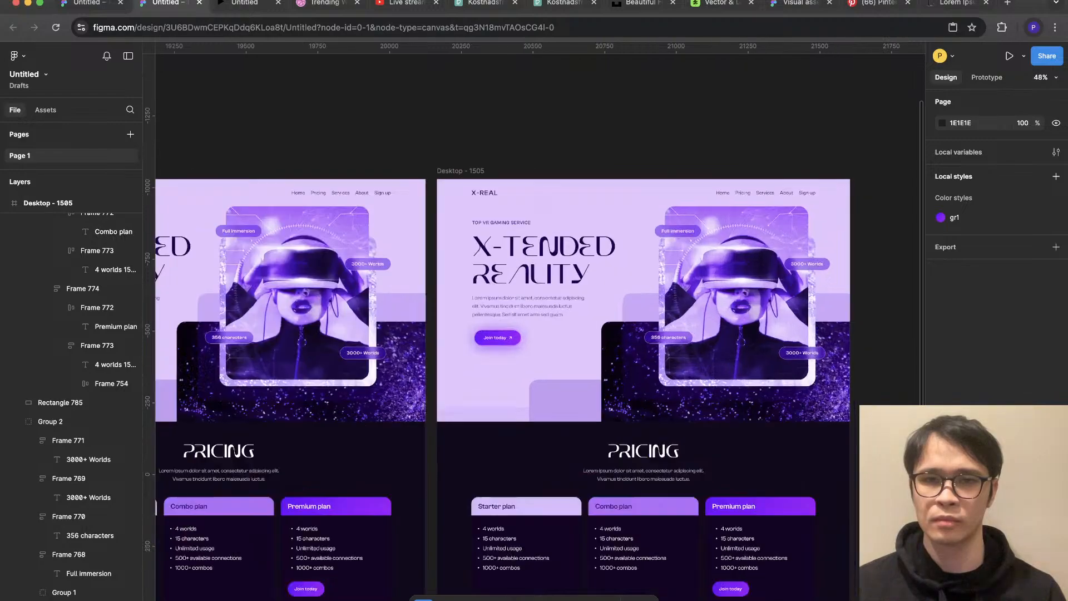
Step: Enlarge the X-TENDED REALITY heading's font in Desktop - 1505 and widen its text box to 604
left_click(501, 251, "super")
scroll(490, 242, "up", 2)
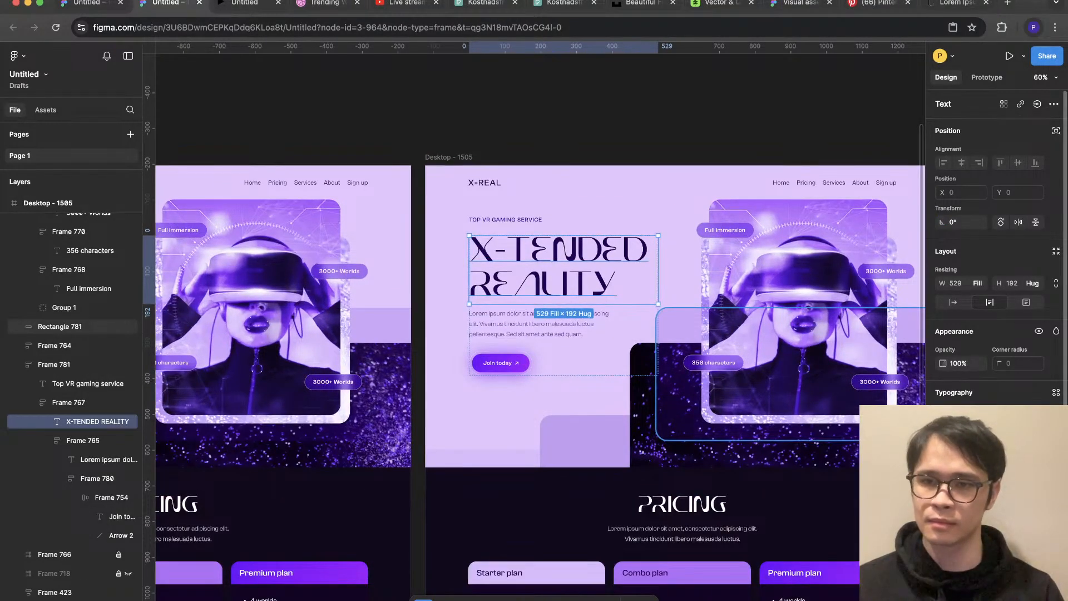
key("super+z")
left_click(600, 289, "super")
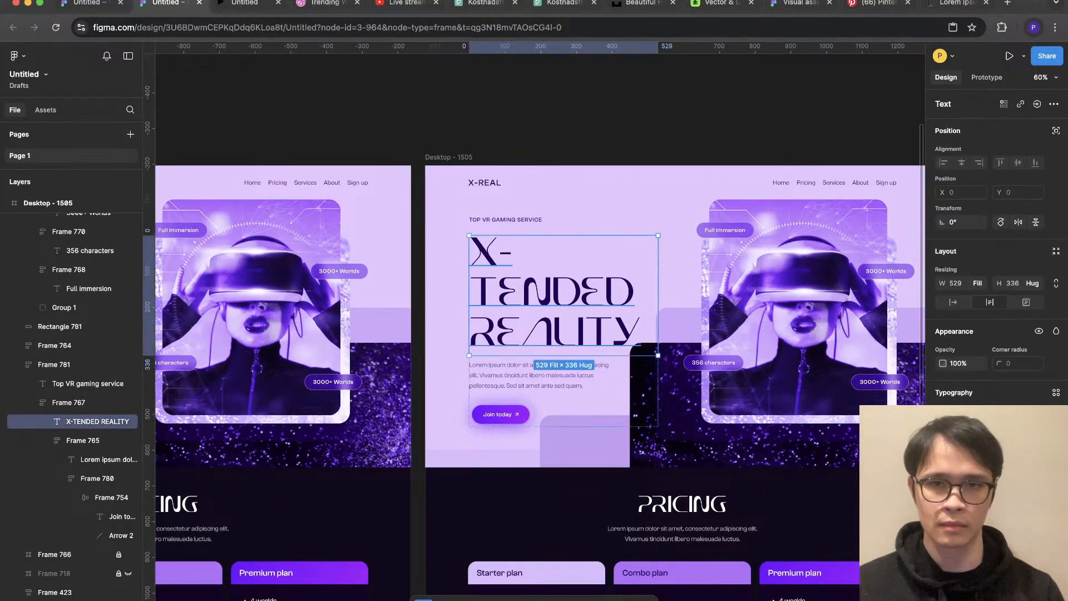
left_click_drag(658, 295, 685, 295)
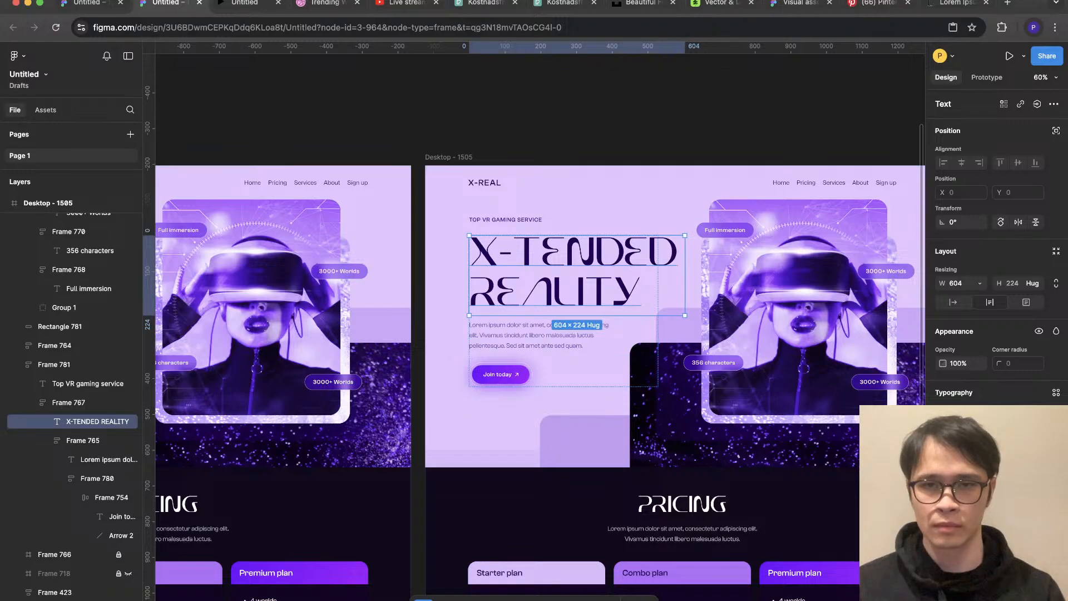
key("Escape")
scroll(611, 142, "down", 3)
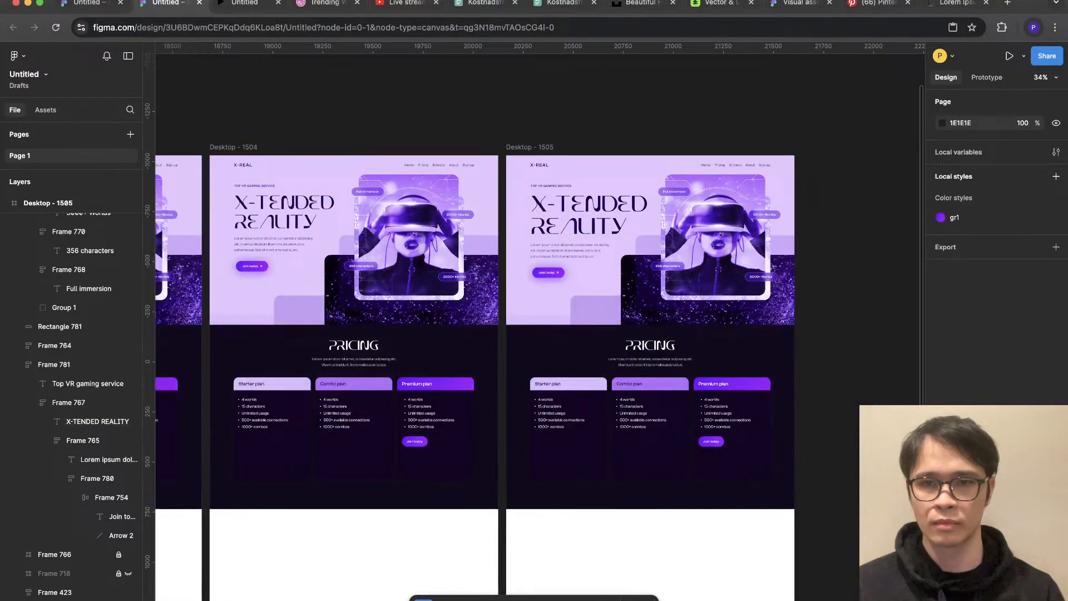
scroll(673, 161, "up", 3)
Step: Increase the font size of the Lorem ipsum paragraph under the Desktop - 1505 hero heading
left_click(507, 280, "super")
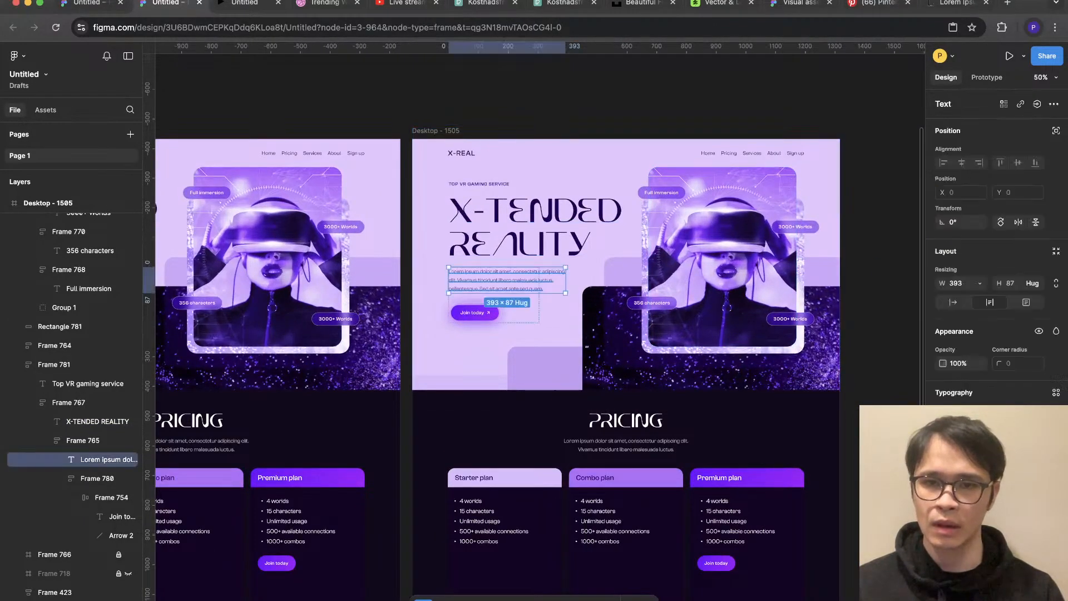
key("super+shift+period")
key("super+shift+period")
scroll(568, 235, "up", 2)
Step: Try to shorten the hero paragraph by deleting "ante sed quam" at its end
key("Return")
left_click_drag(559, 304, 467, 317)
key("BackSpace")
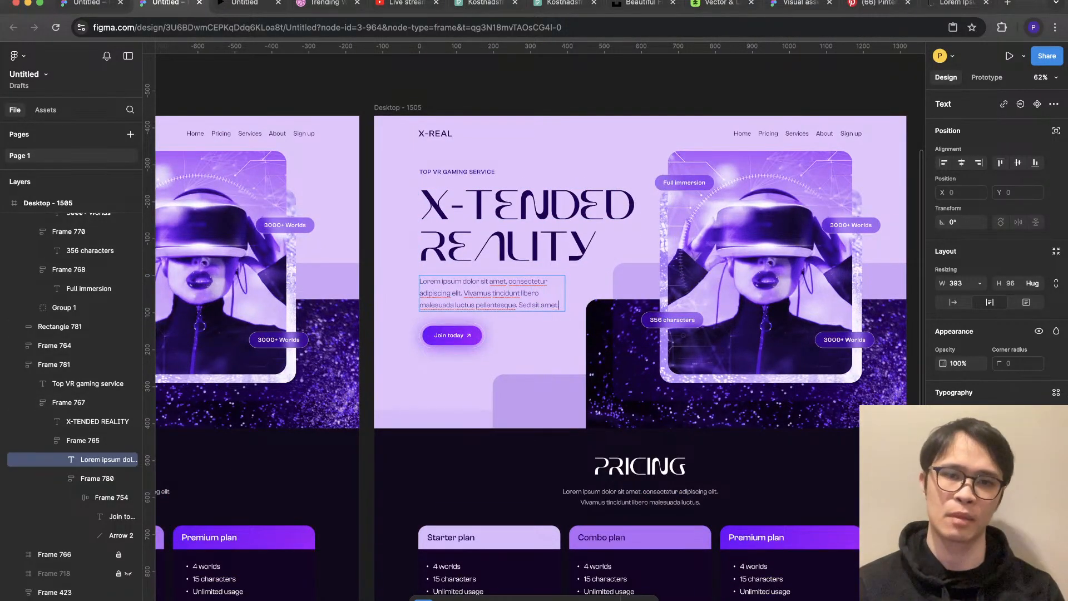
key("Return")
key("BackSpace")
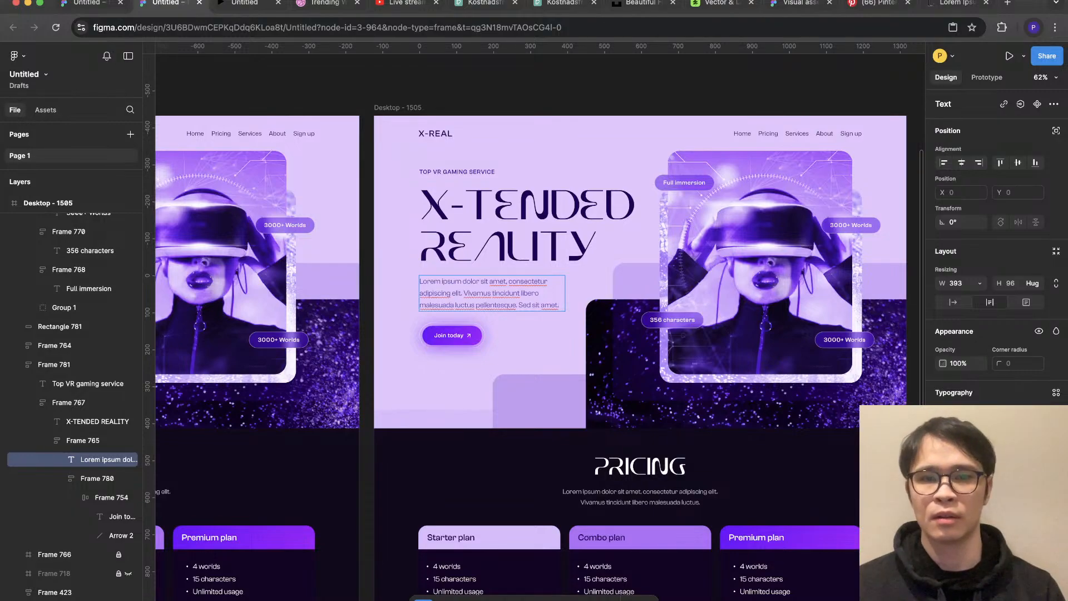
left_click(598, 290)
double_click(491, 293)
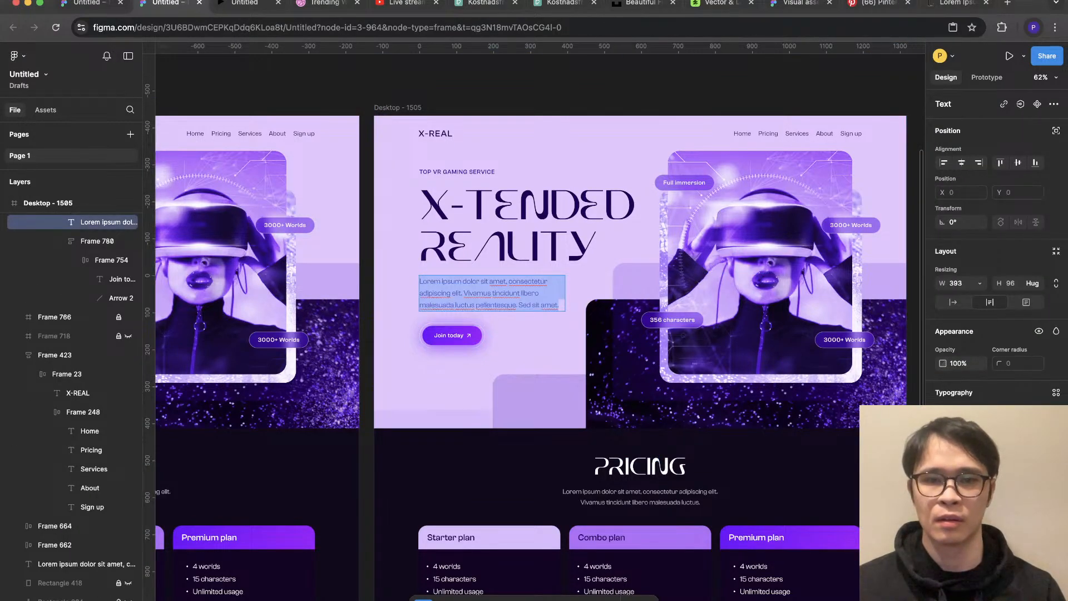
Step: Undo the shortening of the hero paragraph
key("super+z")
key("super+z")
key("super+z")
key("super+z")
key("super+z")
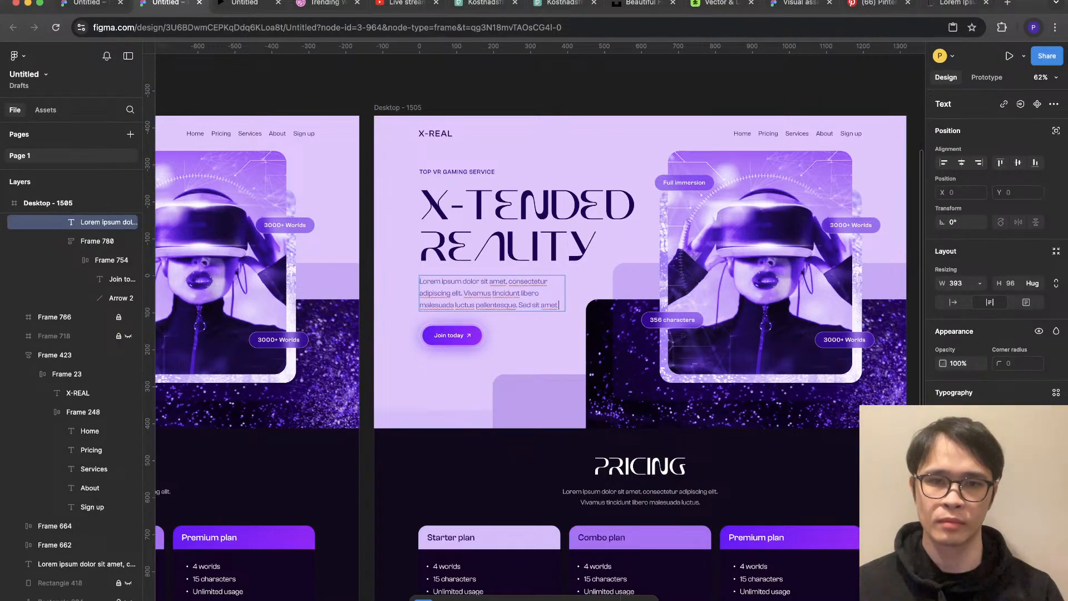
key("super+z")
key("super+z")
key("super+z")
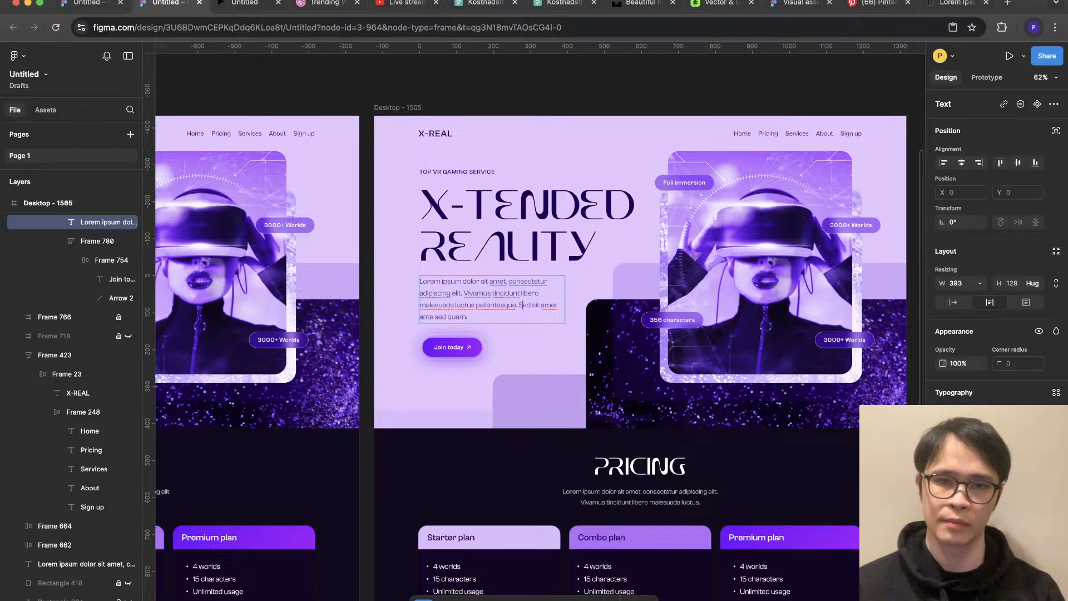
Step: Insert a line break before "Sed sit amet ante sed quam." in the hero paragraph
key("Return")
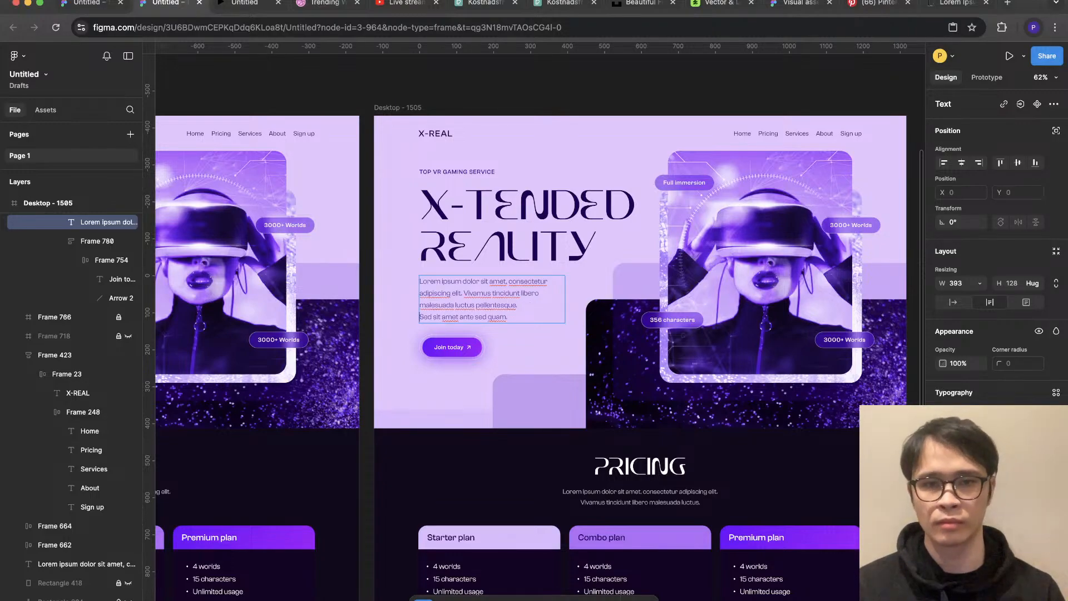
left_click(351, 334)
scroll(361, 342, "down", 3)
left_click(361, 342)
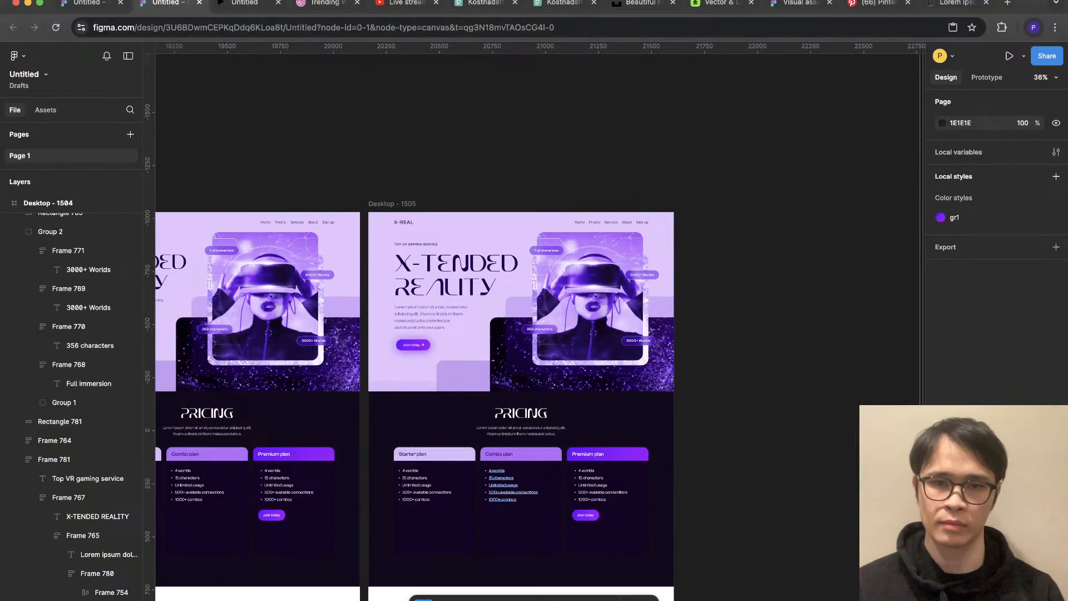
scroll(487, 310, "up", 3)
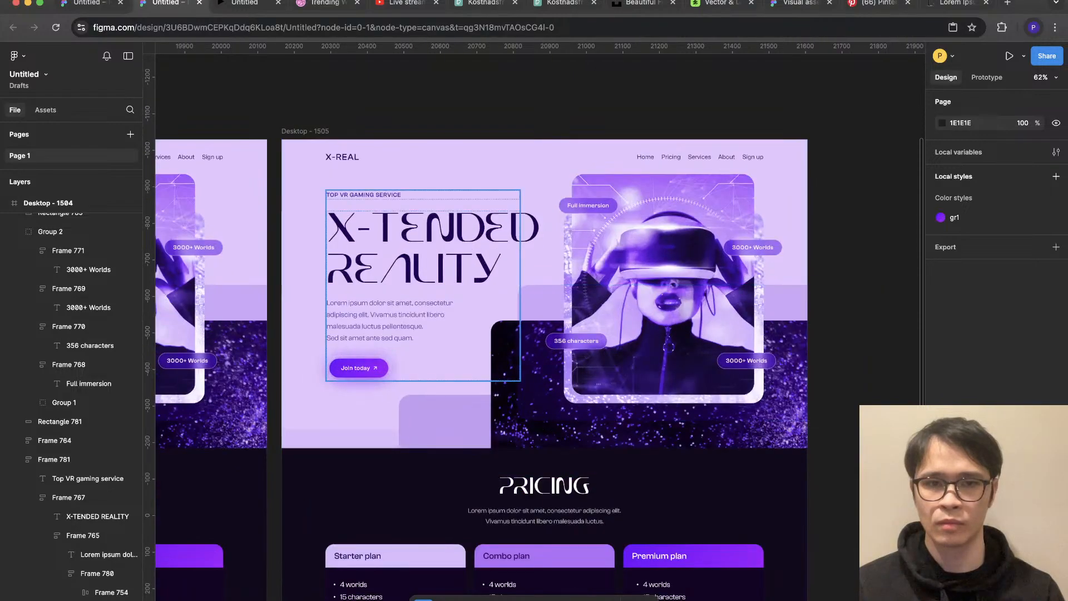
Step: Show the layout grid and move the hero text block in Desktop - 1505 down to Y 159
left_click(476, 262)
scroll(474, 228, "up", 2)
key("shift+g")
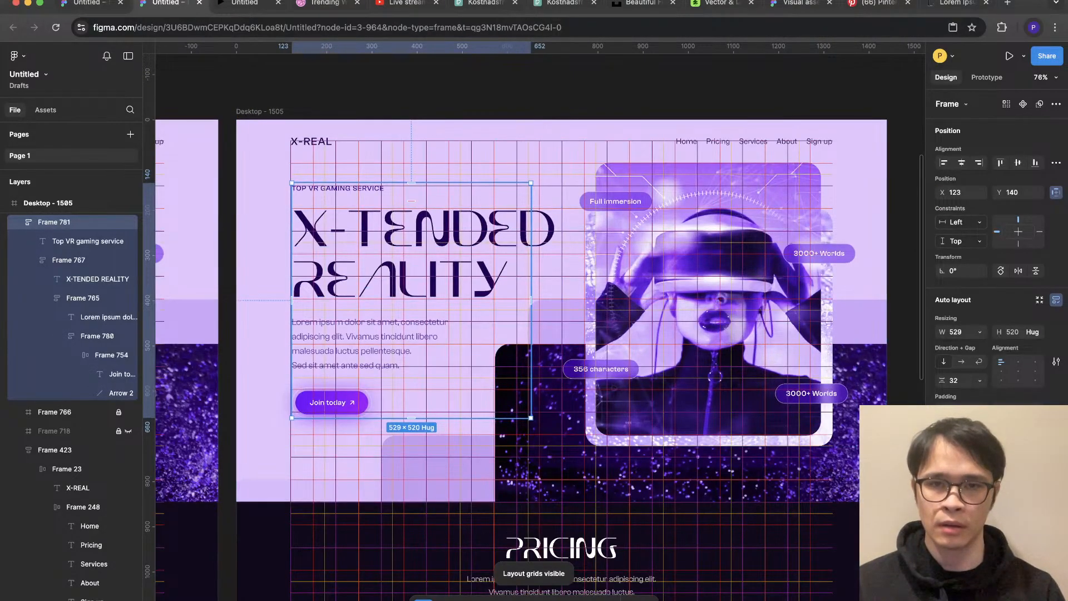
key("shift+Down")
key("shift+Down")
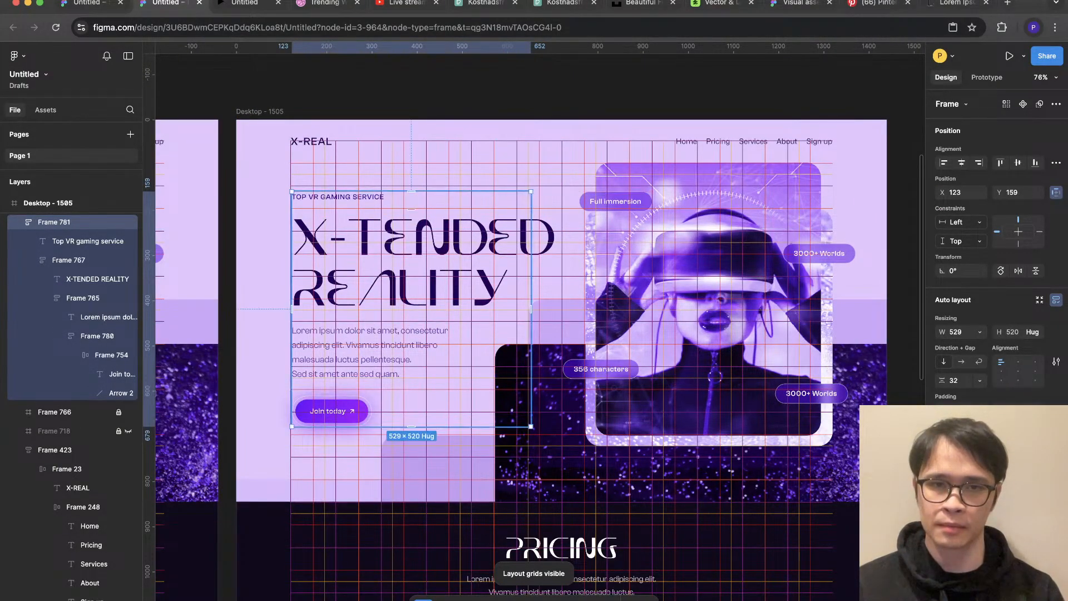
Step: Tighten the X-TENDED REALITY heading's line height until its text box is 210 high, and hide the layout grid
left_click(427, 267, "super")
key("alt+shift+comma")
key("alt+shift+comma")
key("alt+shift+comma")
key("alt+shift+comma")
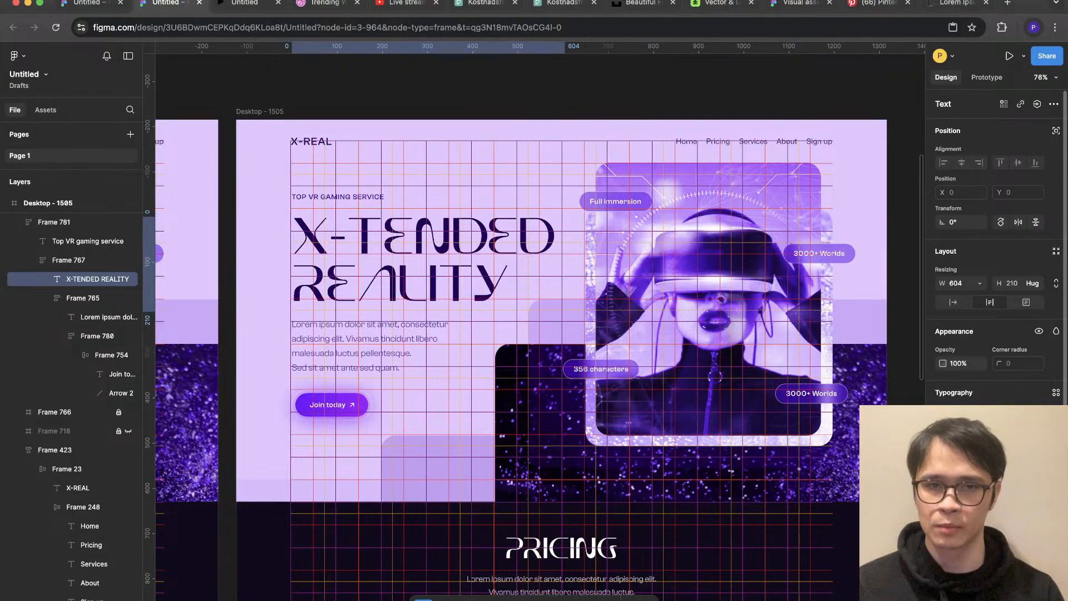
key("alt+shift+comma")
key("alt+shift+comma")
key("alt+shift+comma")
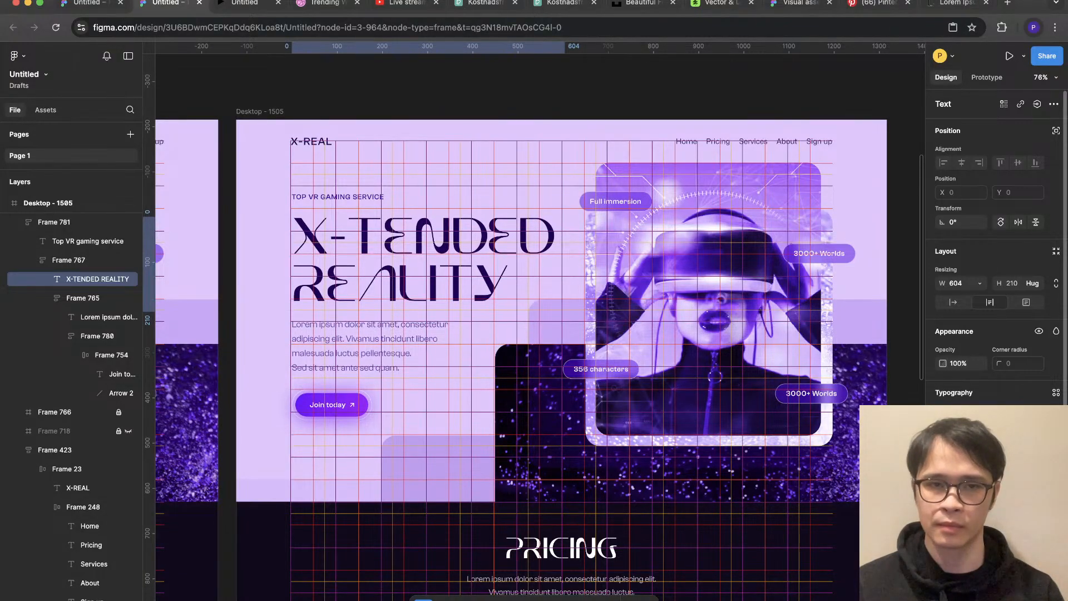
key("shift+g")
left_click(262, 356)
key("Escape")
scroll(262, 350, "down", 3)
scroll(234, 367, "up", 2)
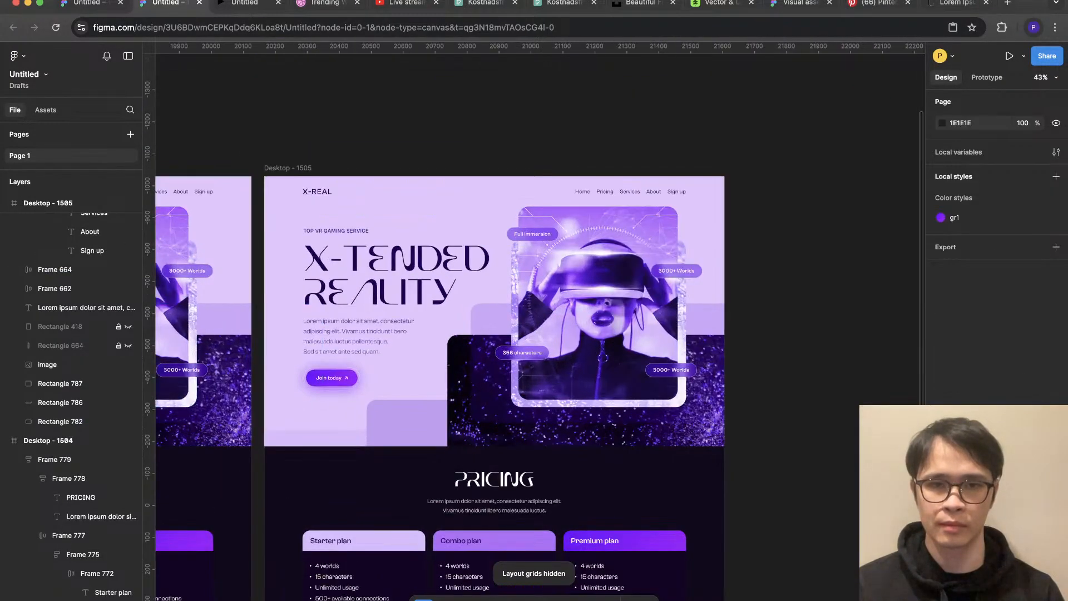
Step: Move the hero text block up to Y 144, vertically centred on the VR image
scroll(437, 261, "up", 1)
left_click(437, 263)
left_click_drag(437, 263, 437, 258)
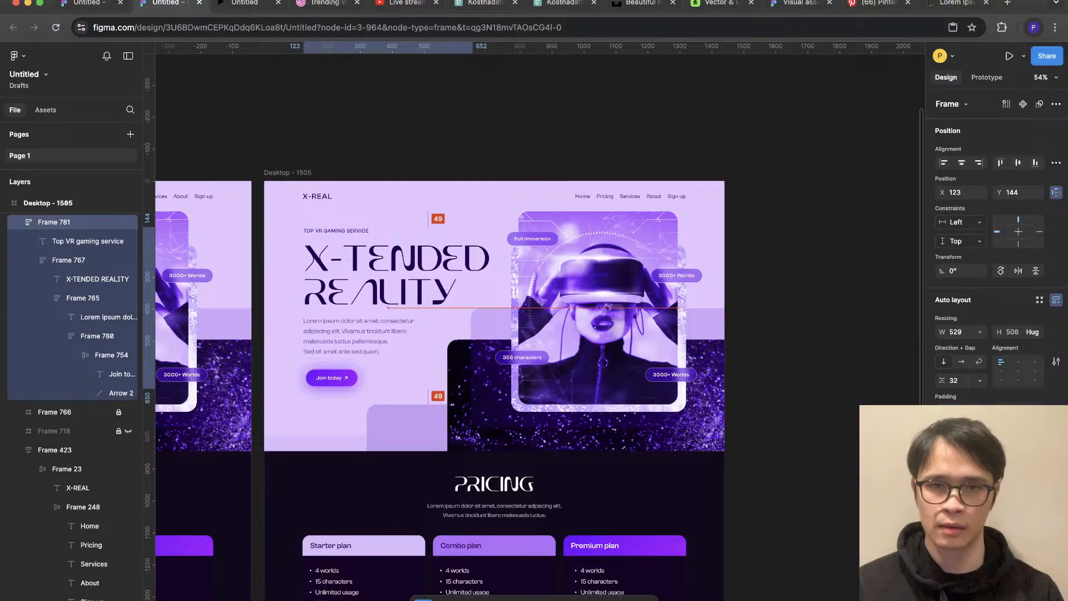
Step: Switch the top VR image layer's fill mode to Crop and scale the picture up slightly within its 499 × 604 frame
double_click(598, 308)
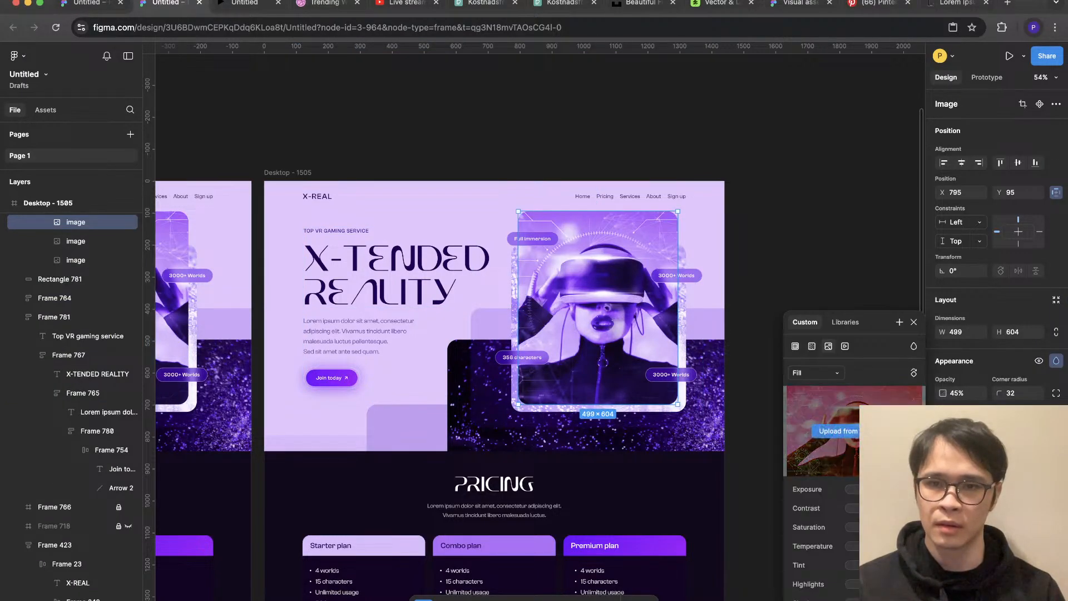
left_click(811, 372)
left_click(816, 400)
scroll(648, 312, "up", 2)
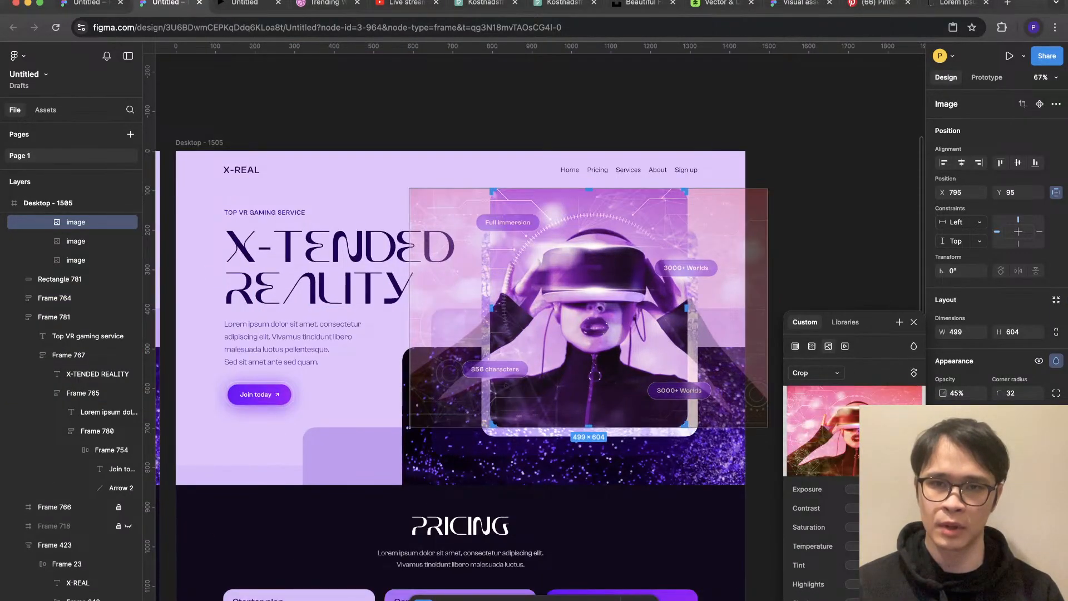
left_click_drag(588, 188, 588, 173)
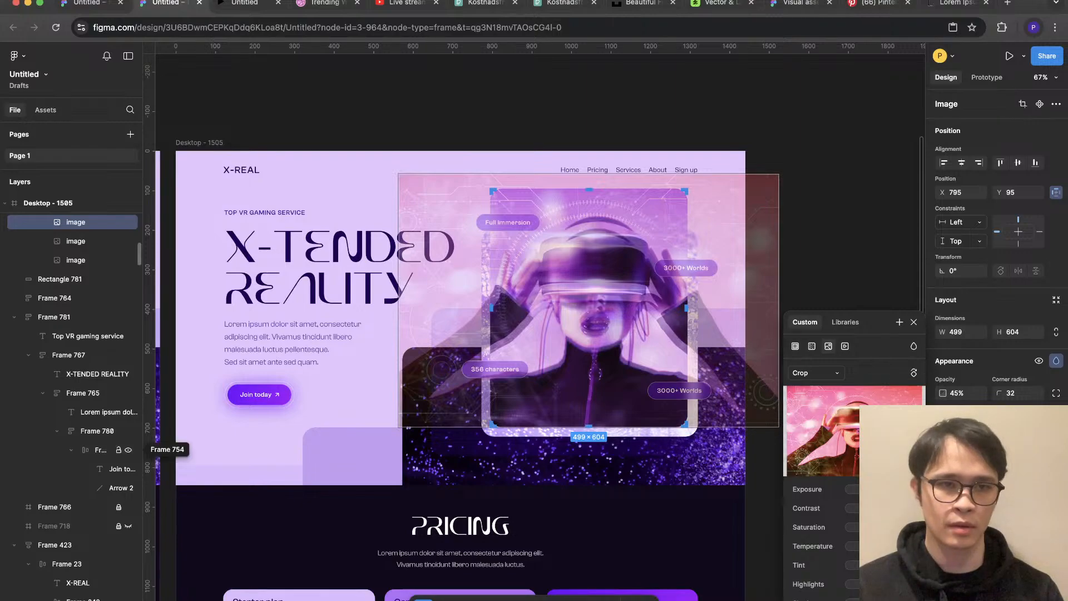
key("Escape")
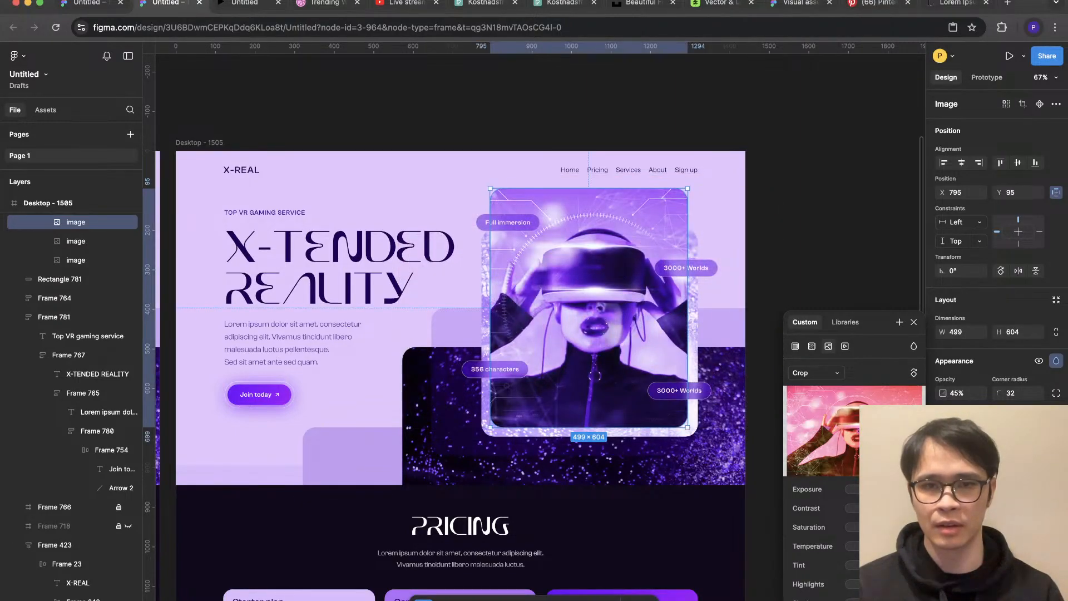
key("Escape")
scroll(809, 156, "down", 4)
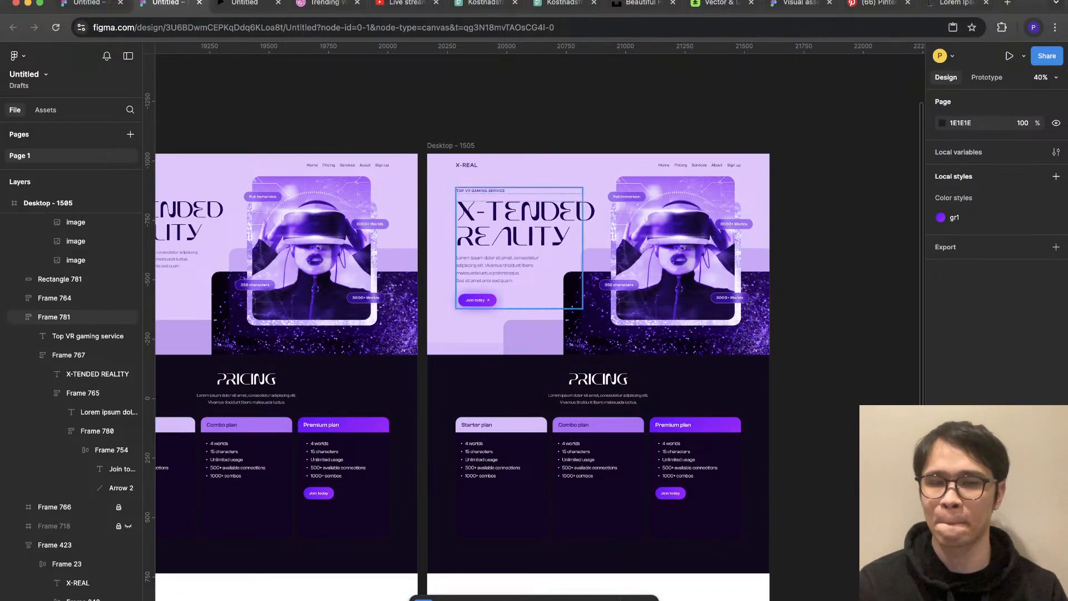
Step: Tighten the line height of the X-TENDED REALITY heading in Desktop - 1505 to a 196-high text box, and then slightly further
left_click(525, 234, "super")
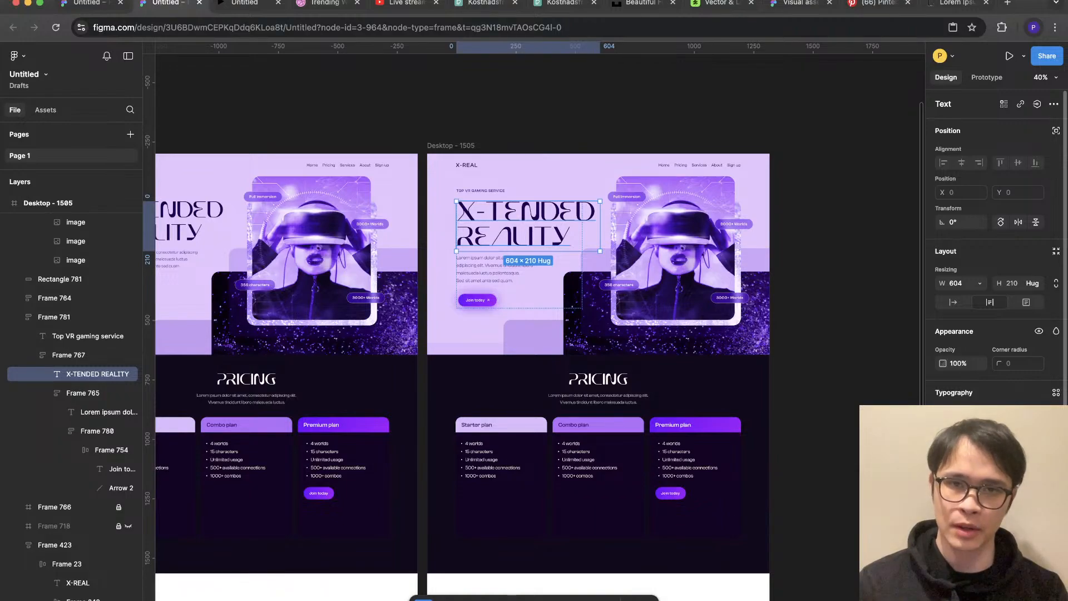
key("Return")
key("Escape")
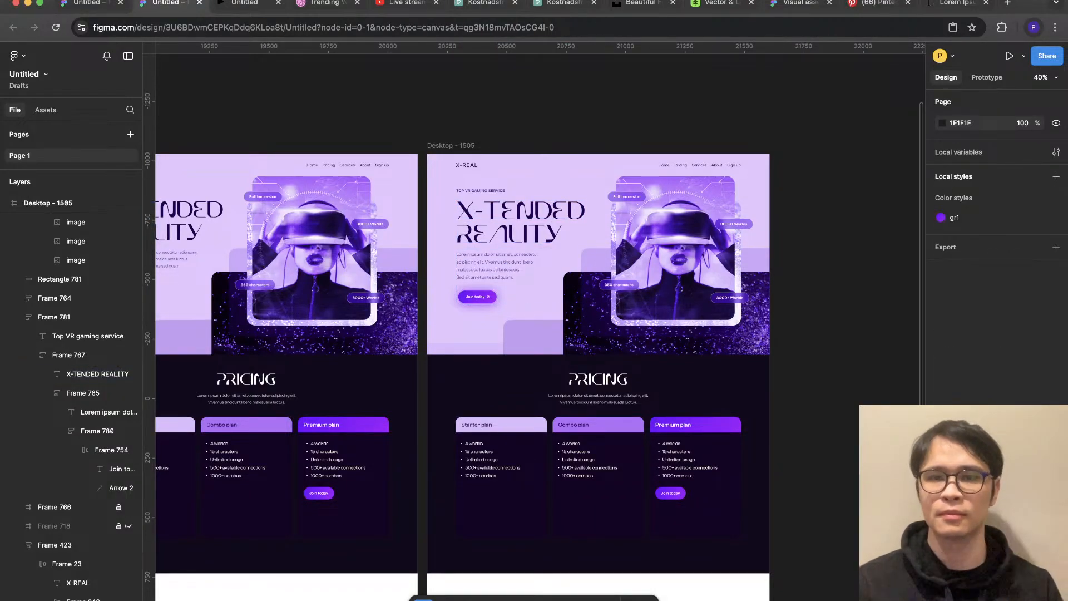
scroll(790, 295, "down", 2)
scroll(790, 295, "left", 2)
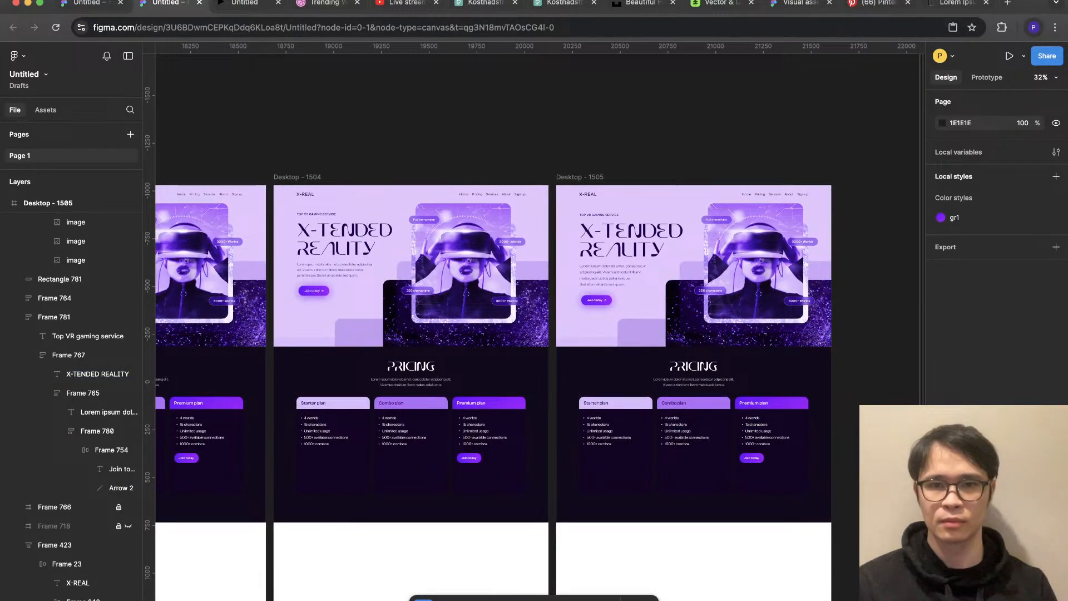
left_click(631, 240, "super")
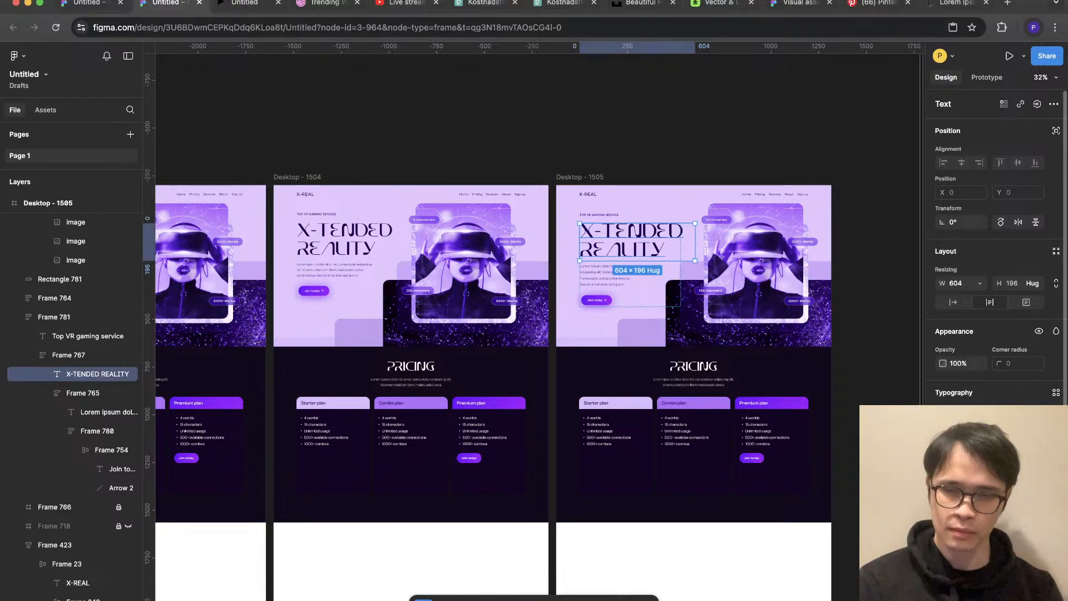
key("Return")
left_click(896, 260)
scroll(896, 260, "up", 3)
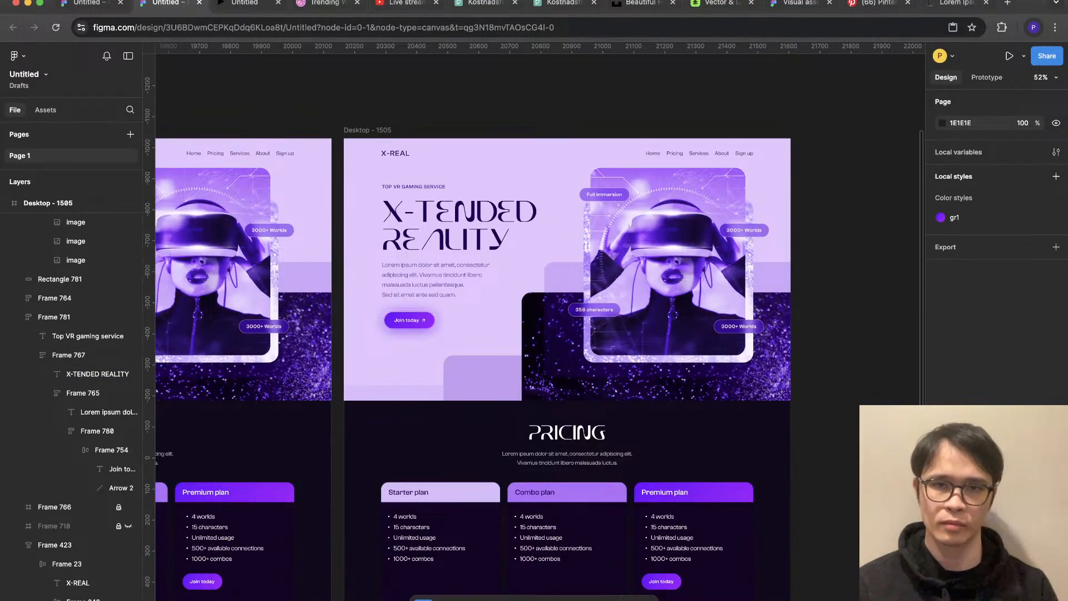
Step: Using the layout grid as reference, shift the left edge of the light rectangle behind the VR image to X 670, and hide the grid
scroll(837, 275, "down", 4)
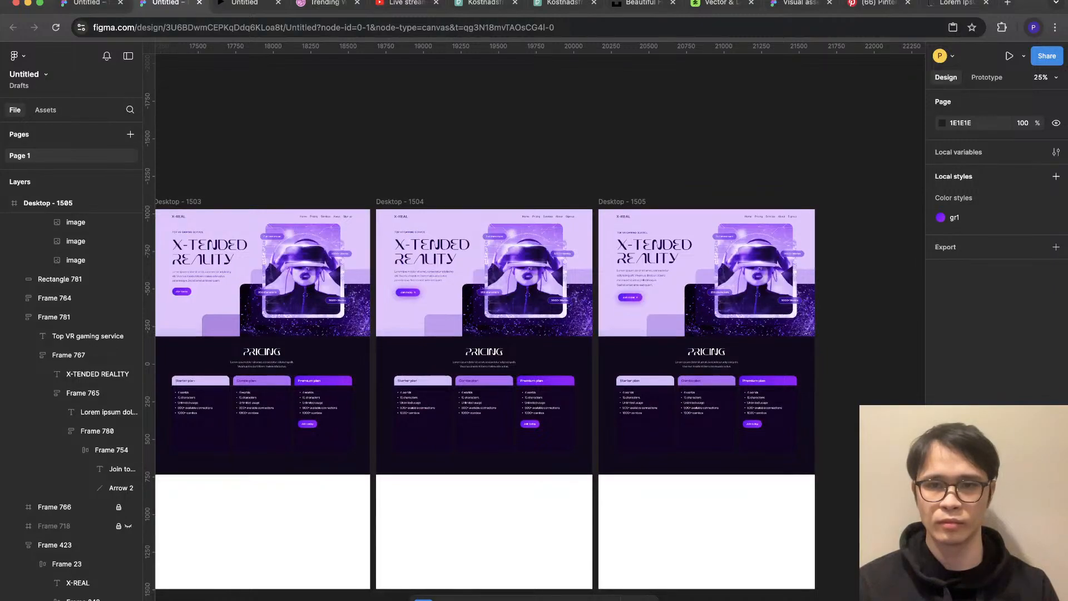
scroll(857, 281, "up", 1)
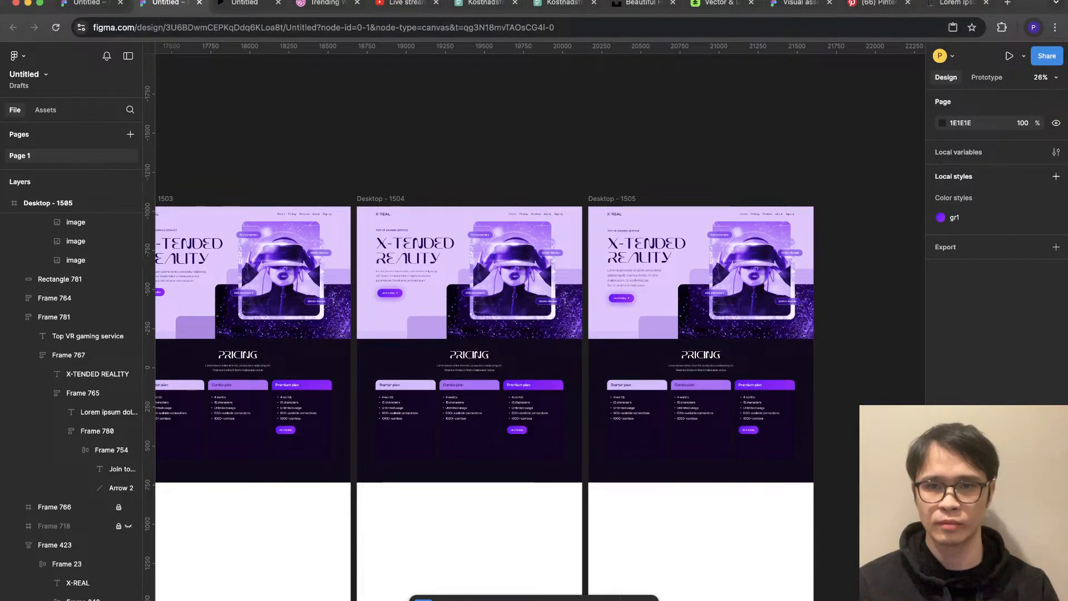
scroll(786, 273, "up", 4)
key("ctrl+g")
scroll(787, 273, "up", 3)
key("shift+g")
scroll(556, 250, "up", 4)
left_click(617, 308)
key("shift+g")
left_click_drag(588, 471, 601, 471)
key("shift+g")
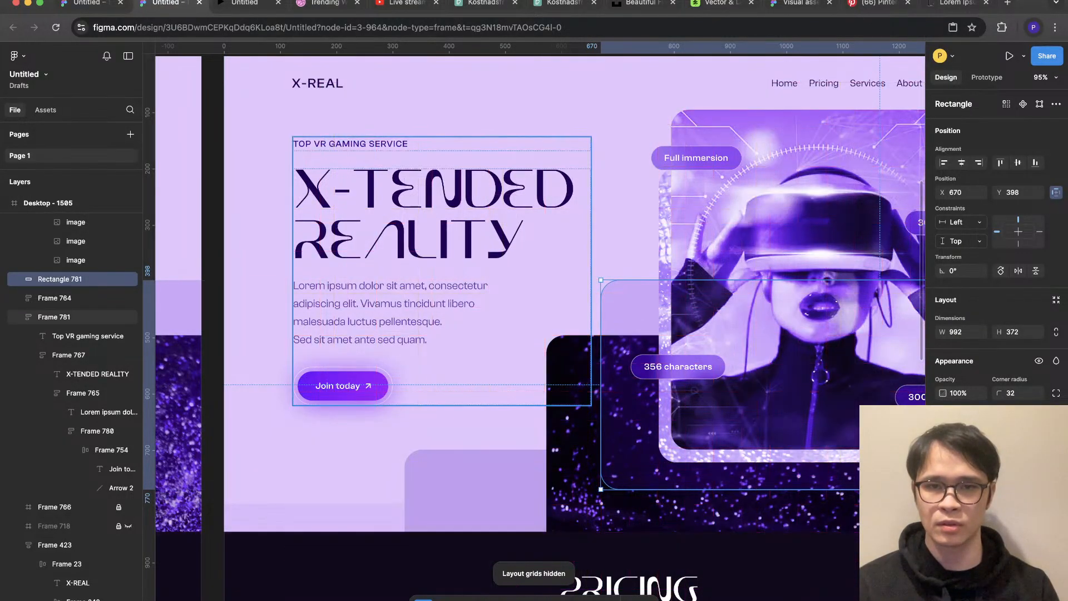
scroll(463, 397, "down", 5)
key("Escape")
scroll(534, 334, "left", 6)
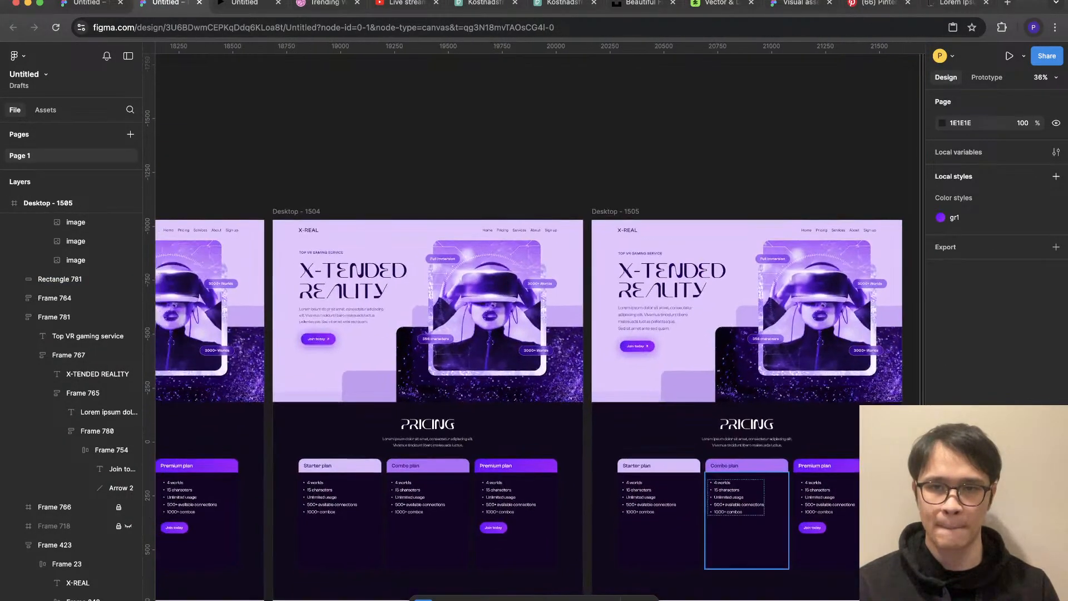
Step: Change the X-REAL logo text in the Desktop - 1505 header to a lighter font weight
scroll(534, 333, "right", 1)
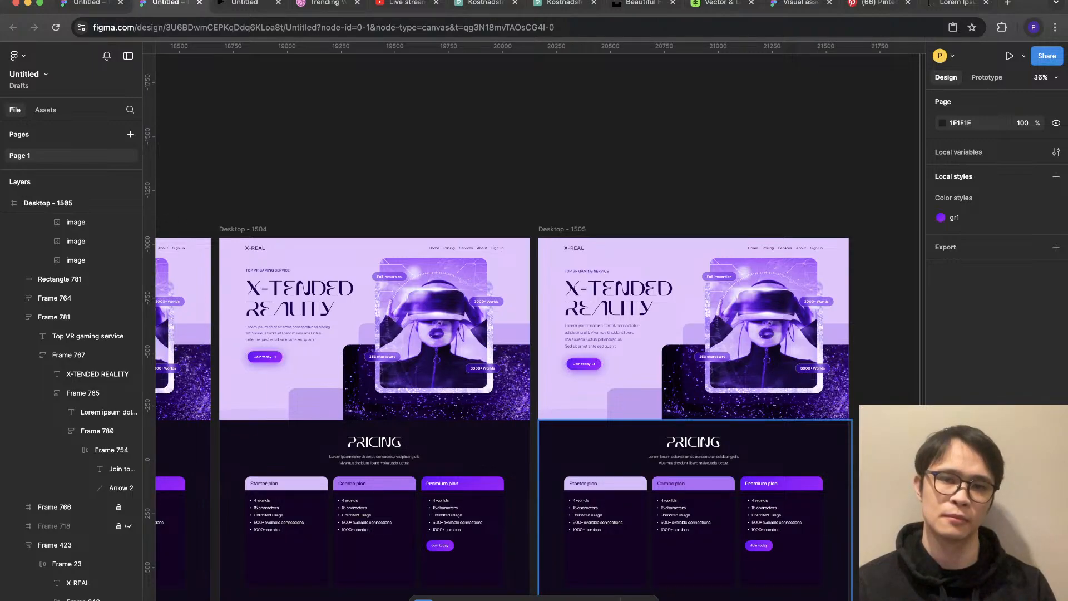
scroll(780, 339, "up", 5)
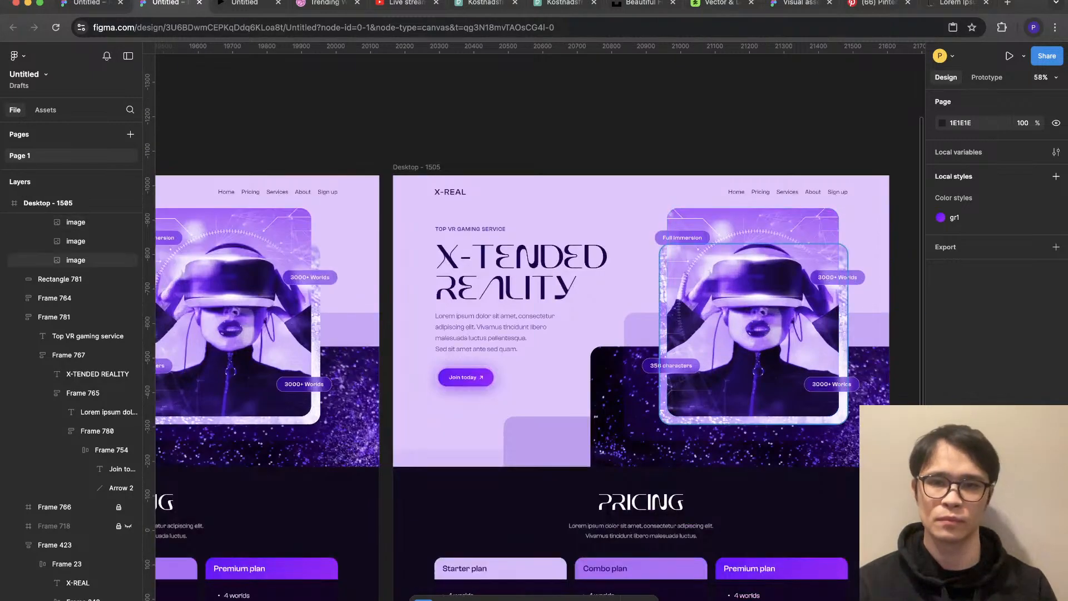
scroll(532, 323, "right", 2)
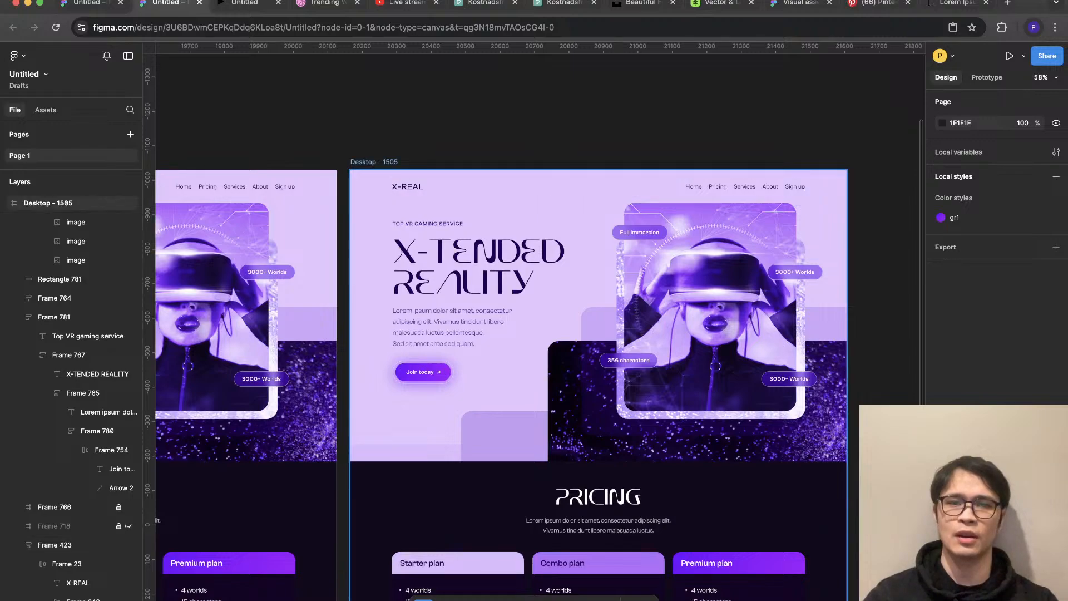
left_click(373, 161)
left_click(408, 186)
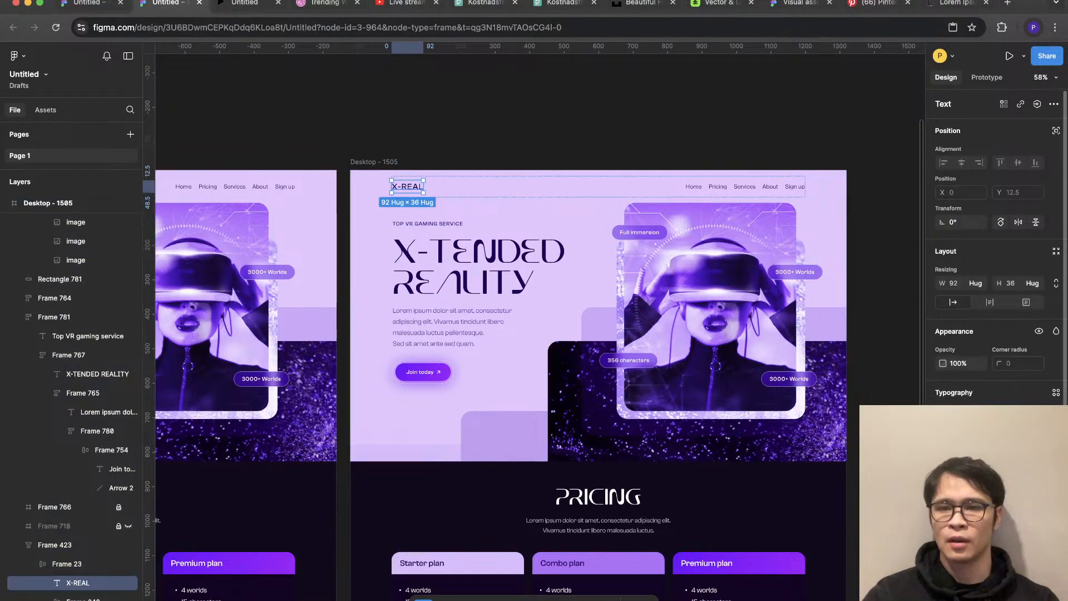
left_click(858, 207)
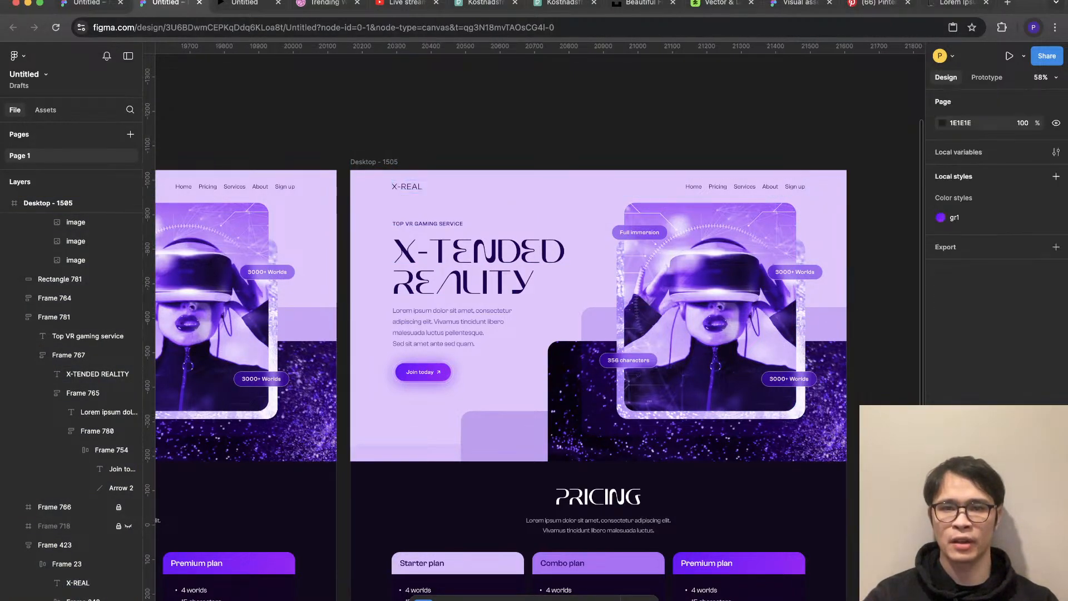
scroll(859, 207, "down", 3)
scroll(858, 207, "right", 2)
scroll(795, 182, "up", 4)
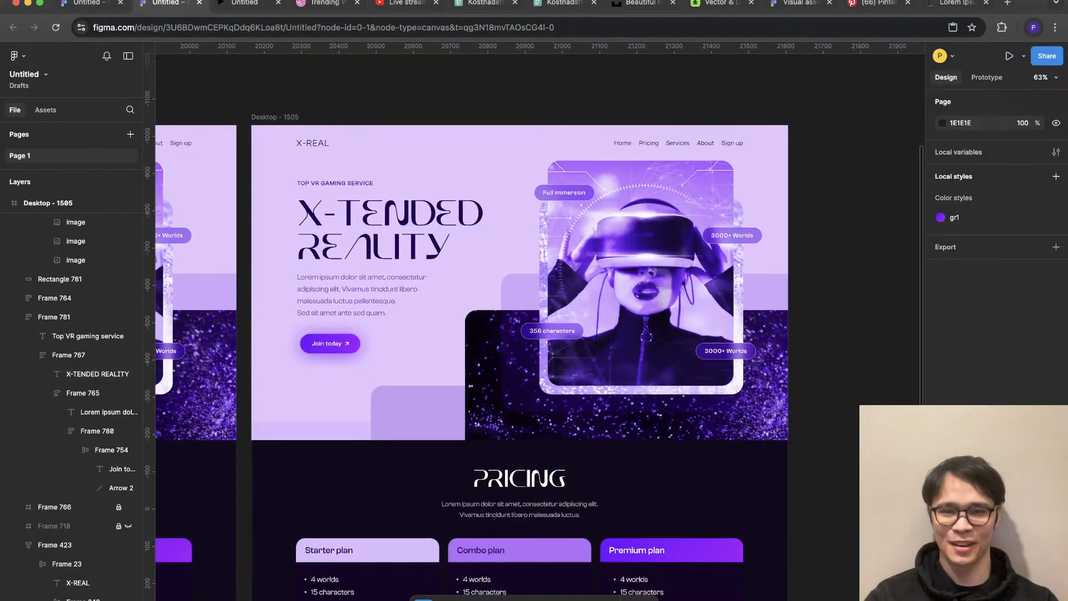
scroll(795, 183, "down", 2)
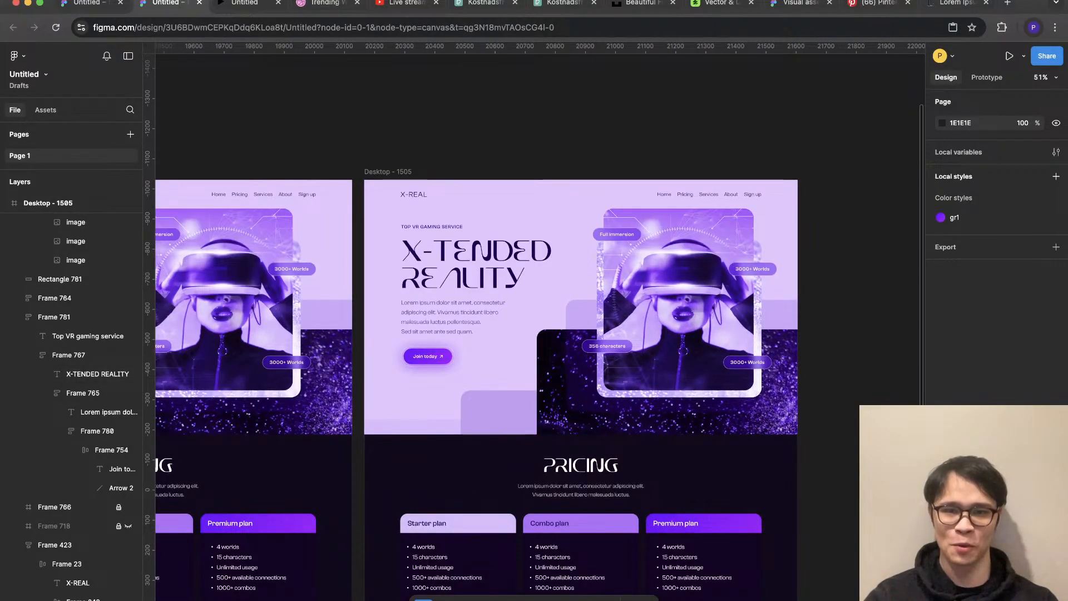
Step: Adjust the drop shadow of the hero's Join today button to offset X 0, Y 4, blur 48 and spread 0
left_click(388, 172)
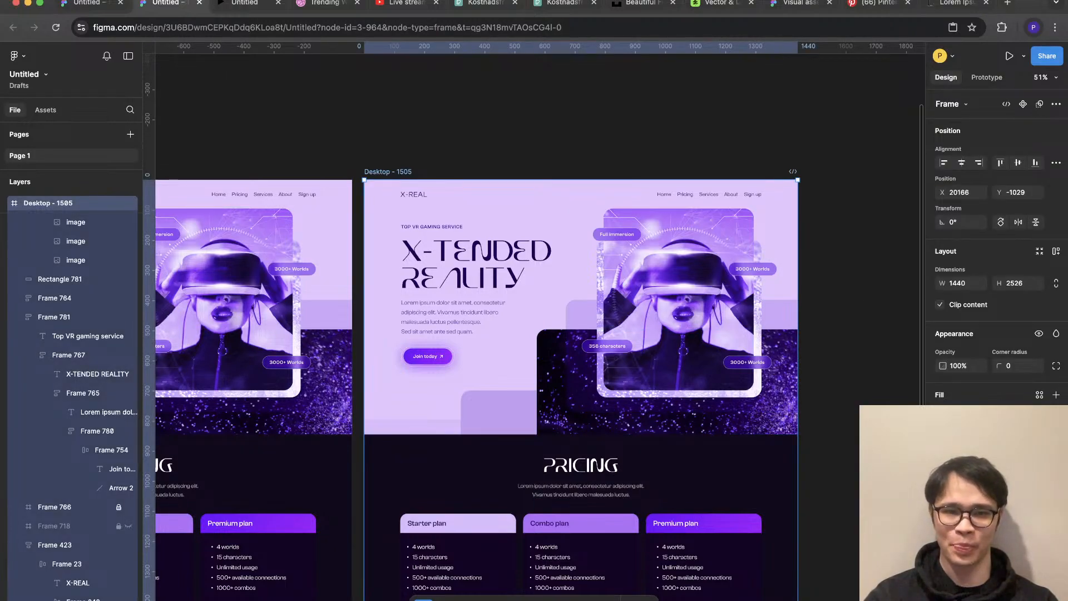
scroll(692, 366, "up", 3)
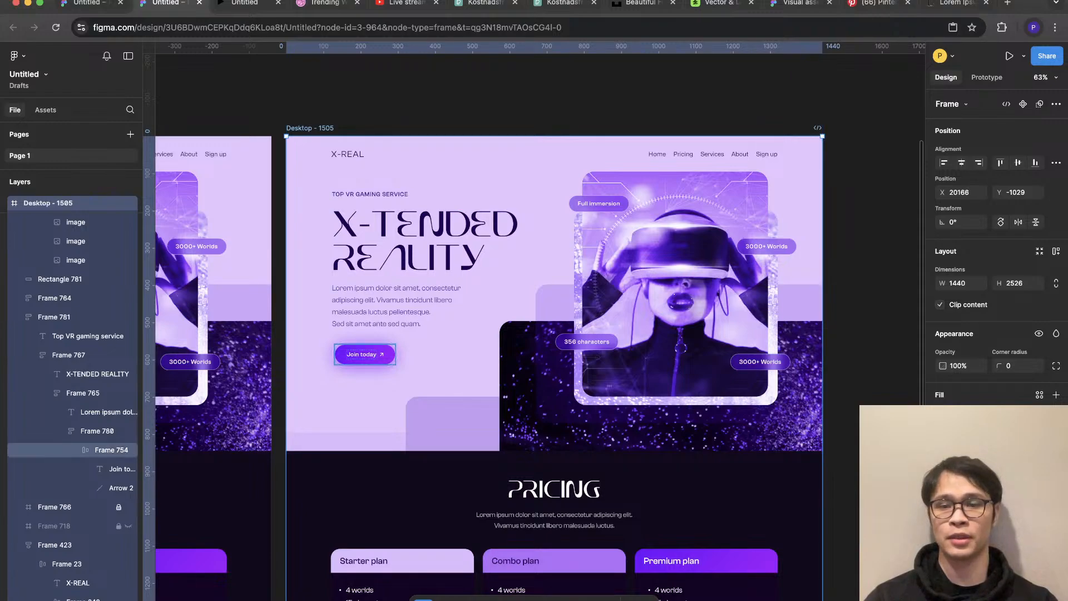
left_click(111, 449)
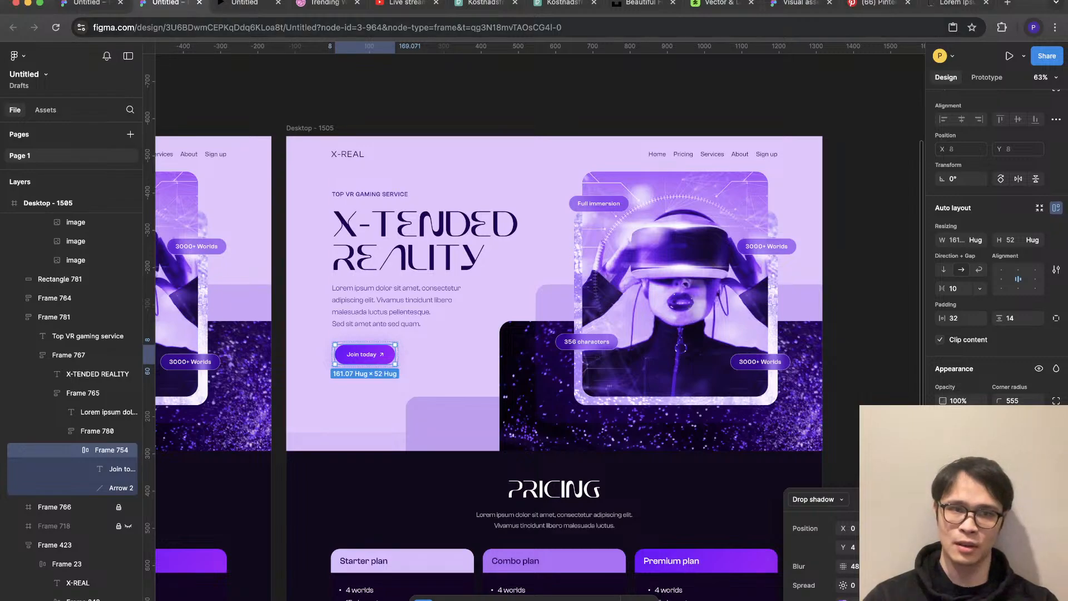
Step: Switch to the prototype preview and review the landing page from the hero through the pricing section to the page end and back
left_click(244, 3)
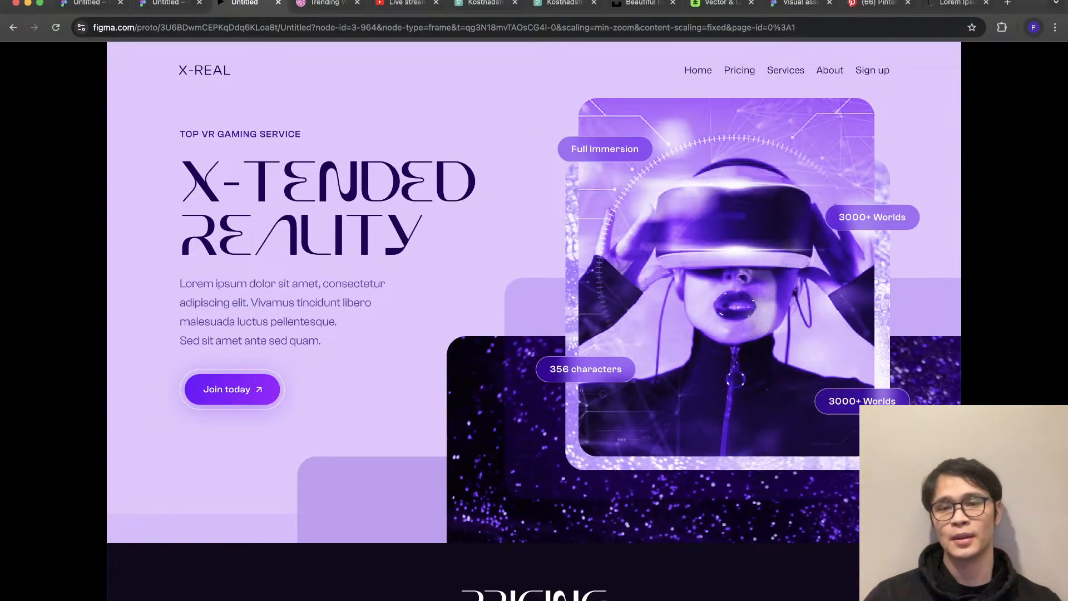
scroll(534, 321, "down", 9)
scroll(534, 321, "up", 3)
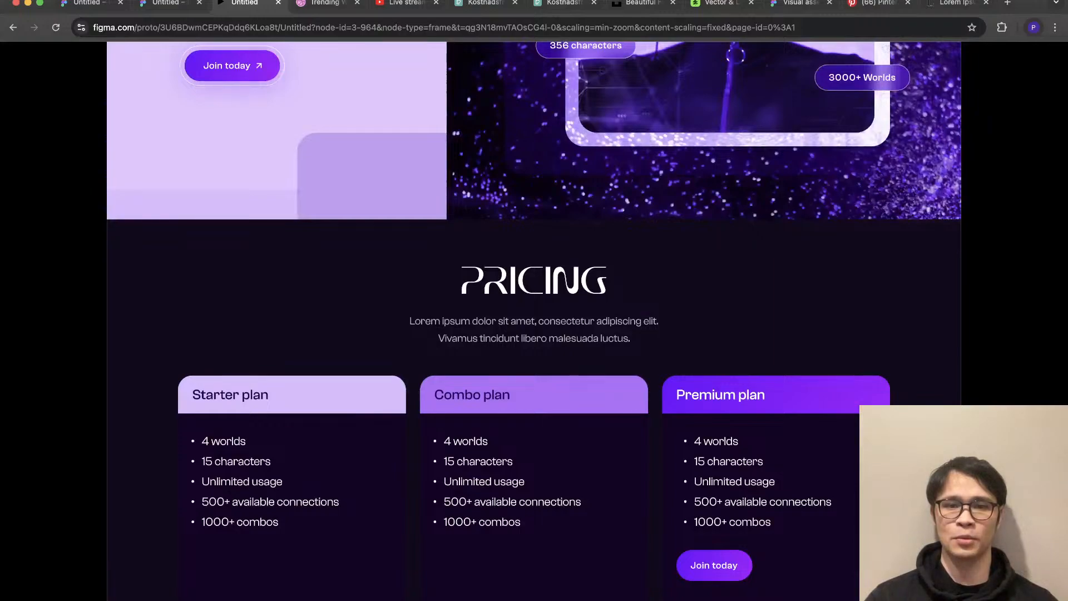
scroll(533, 321, "up", 6)
scroll(534, 321, "down", 9)
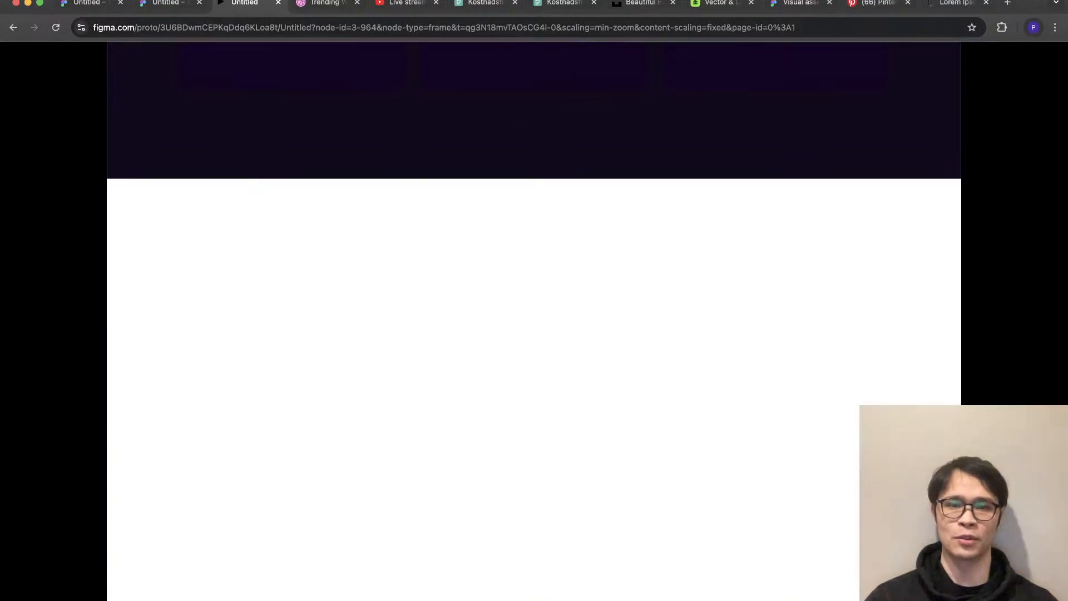
scroll(534, 321, "up", 4)
scroll(533, 320, "up", 5)
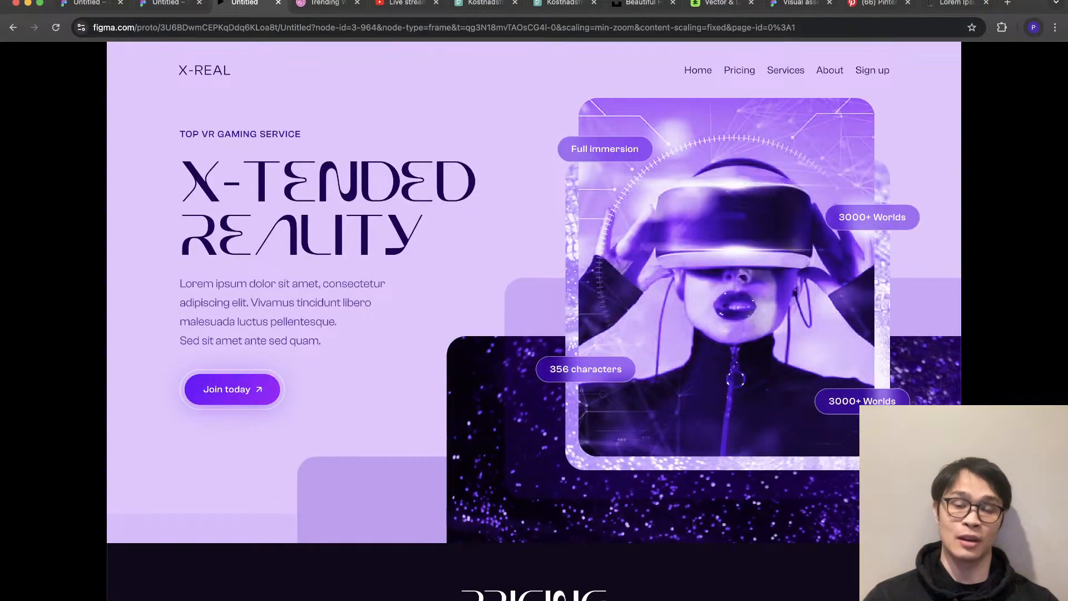